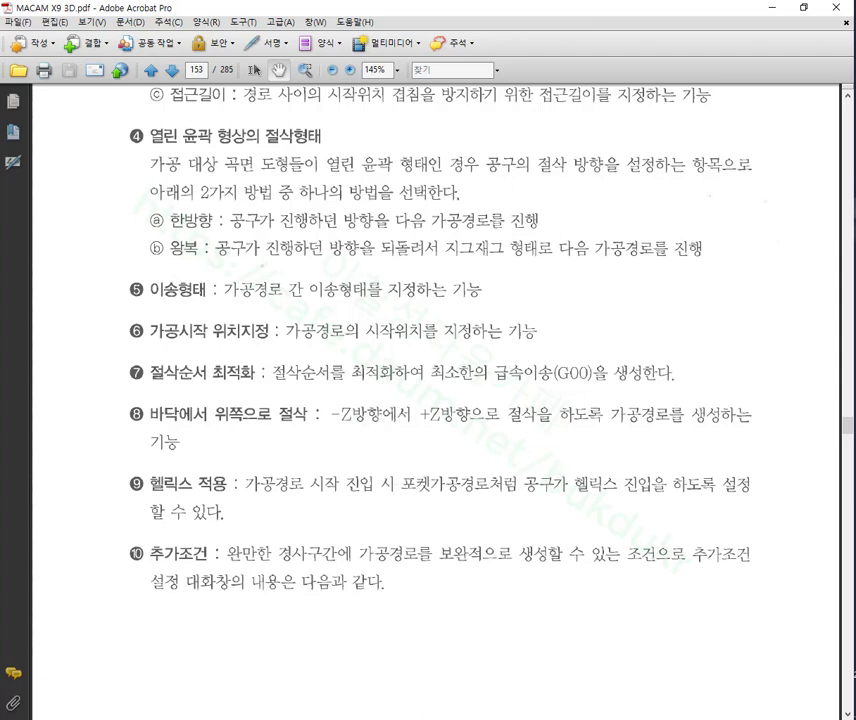
Switch to Mastercam and create a solid sphere centred on the origin with a radius of about 38 mm.
key(alt+Tab)
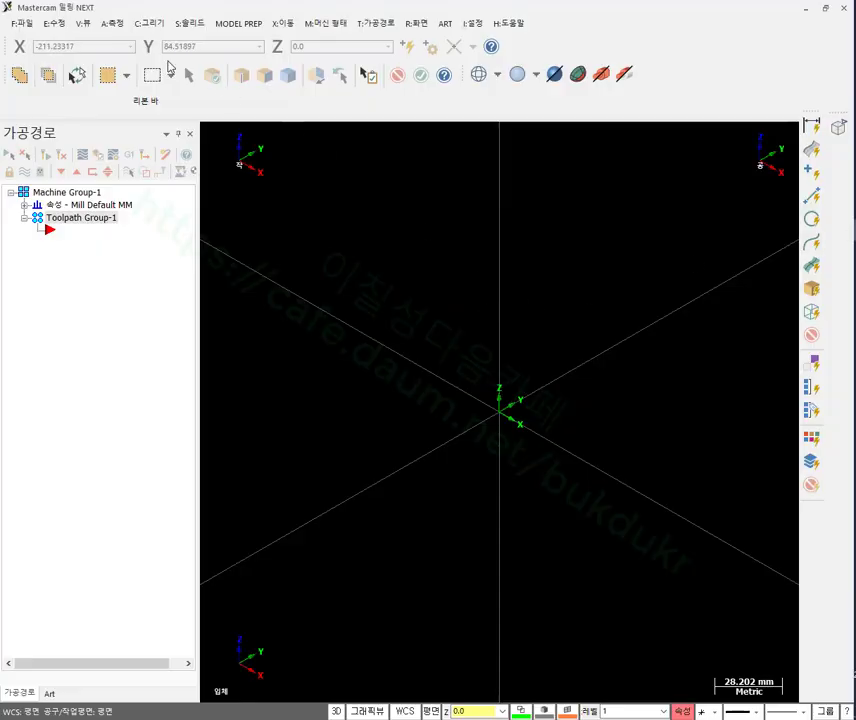
click(148, 25)
mouse_move(199, 284)
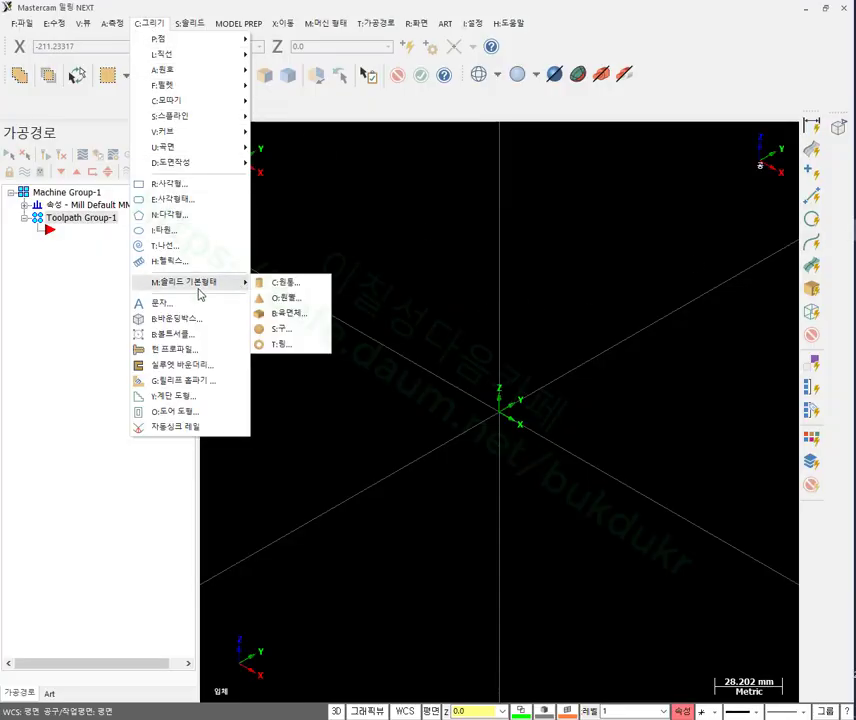
click(306, 328)
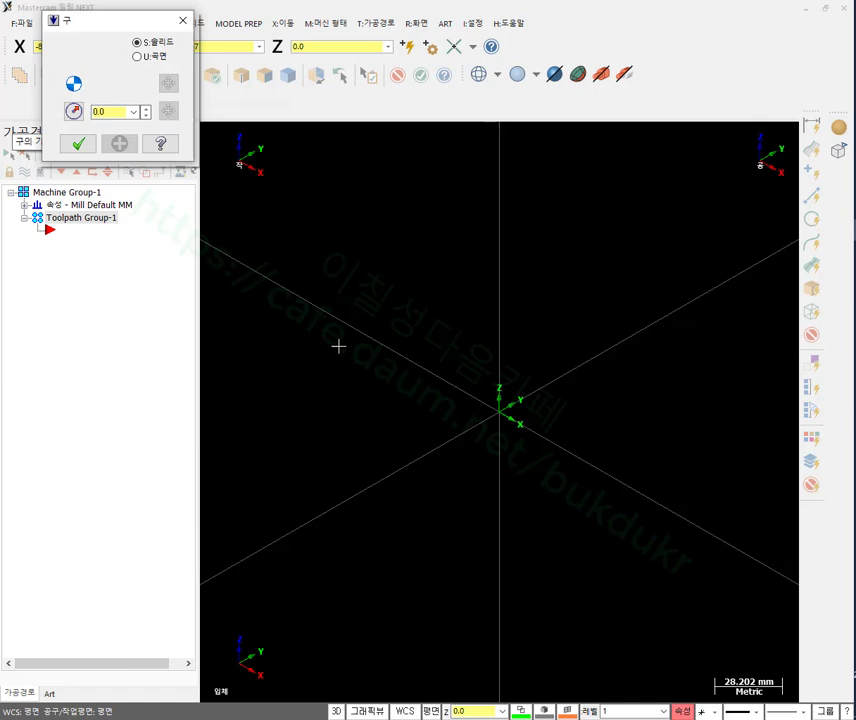
click(500, 410)
click(518, 318)
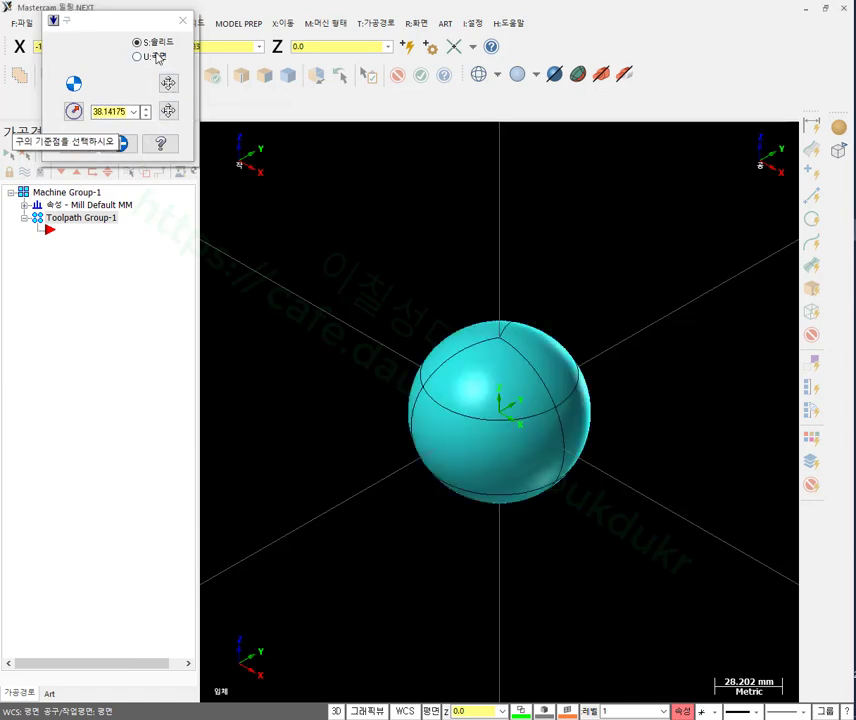
Set the sphere's radius to 30 mm and accept the solid.
click(134, 111)
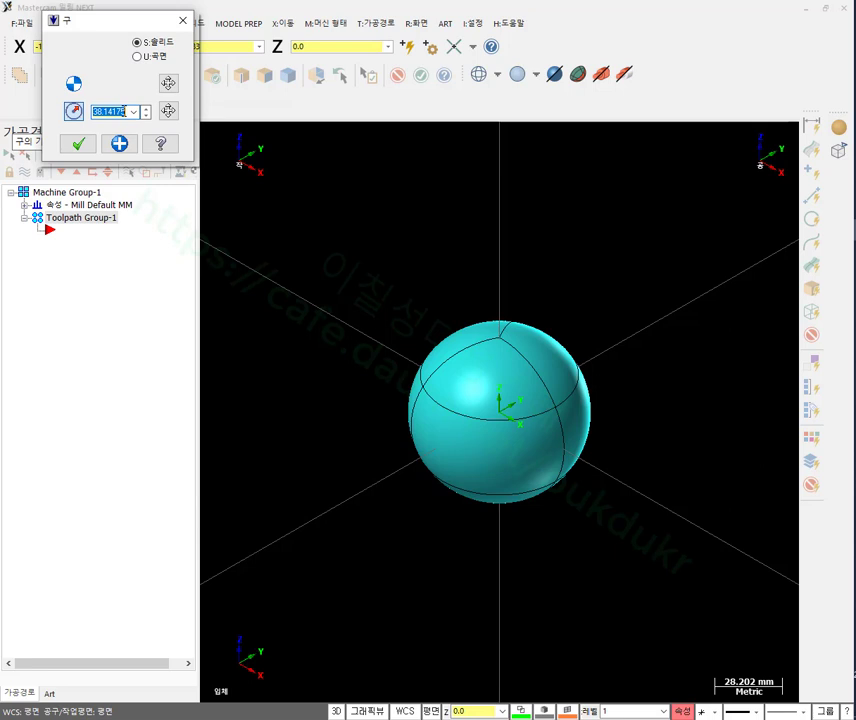
text(3)
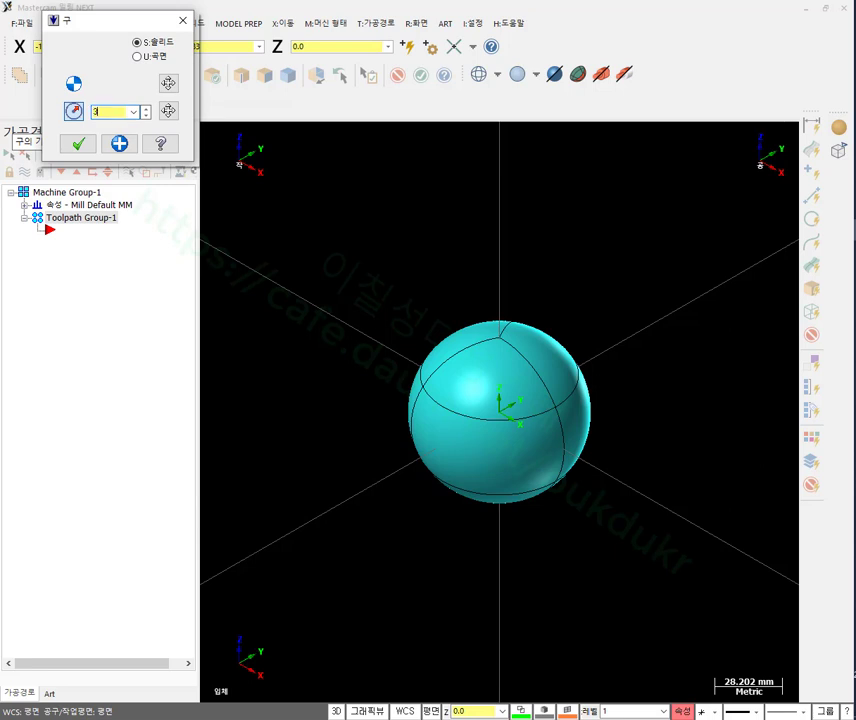
text(0)
key(Return)
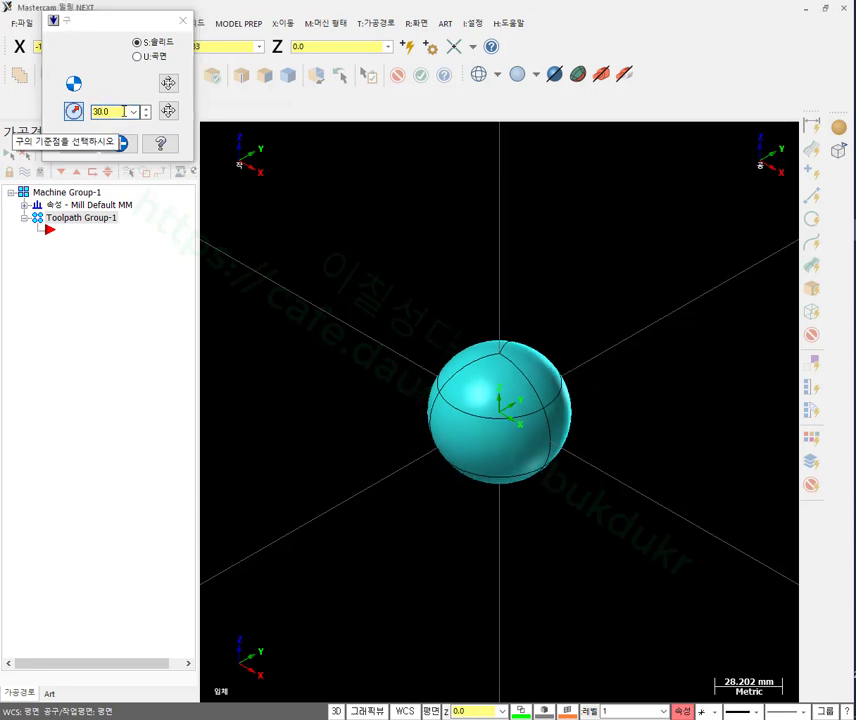
drag(129, 22, 286, 350)
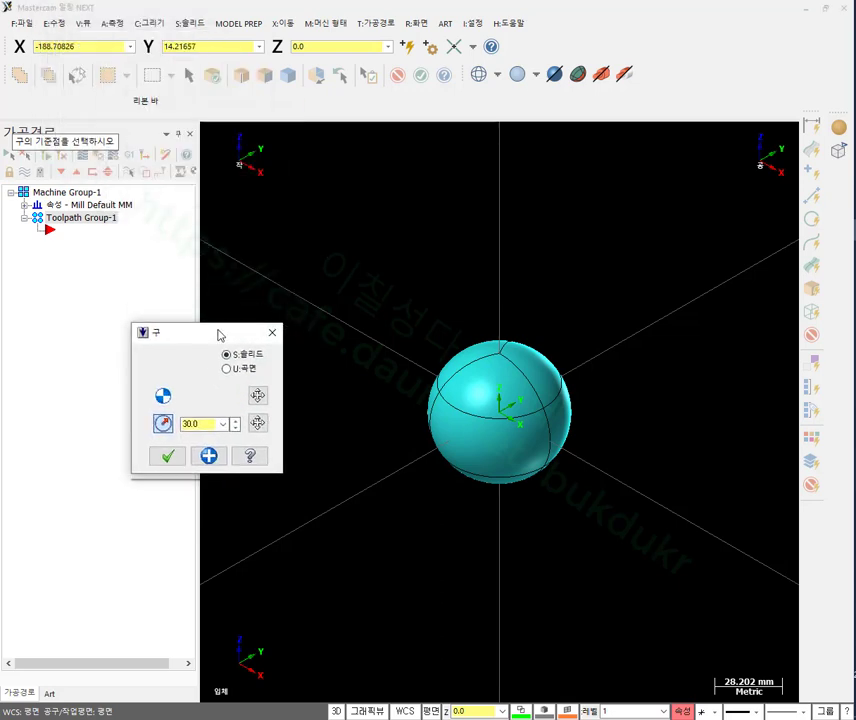
click(176, 481)
scroll(398, 392, up, 2)
scroll(462, 275, up, 4)
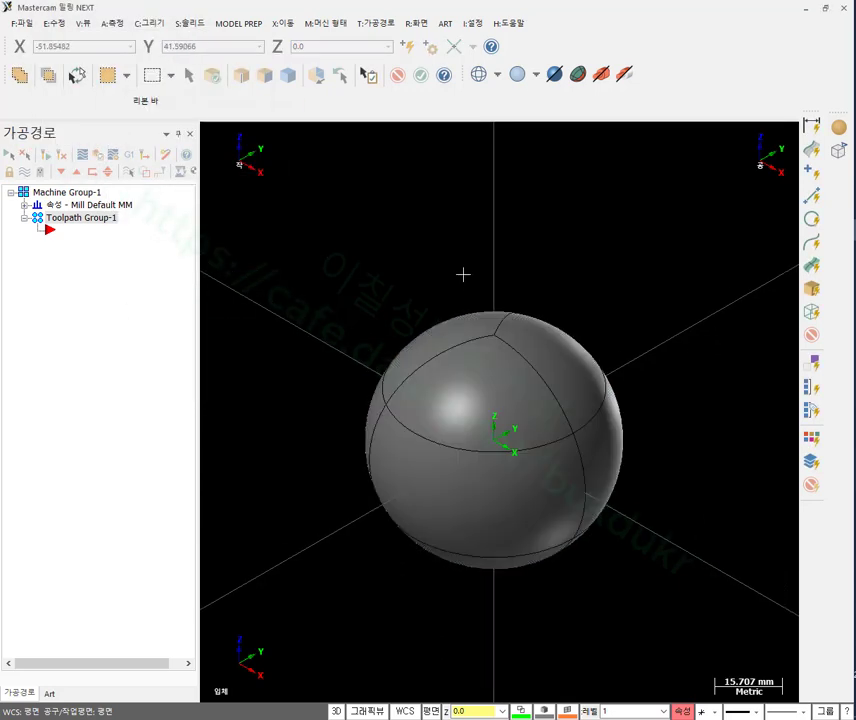
scroll(480, 300, down, 1)
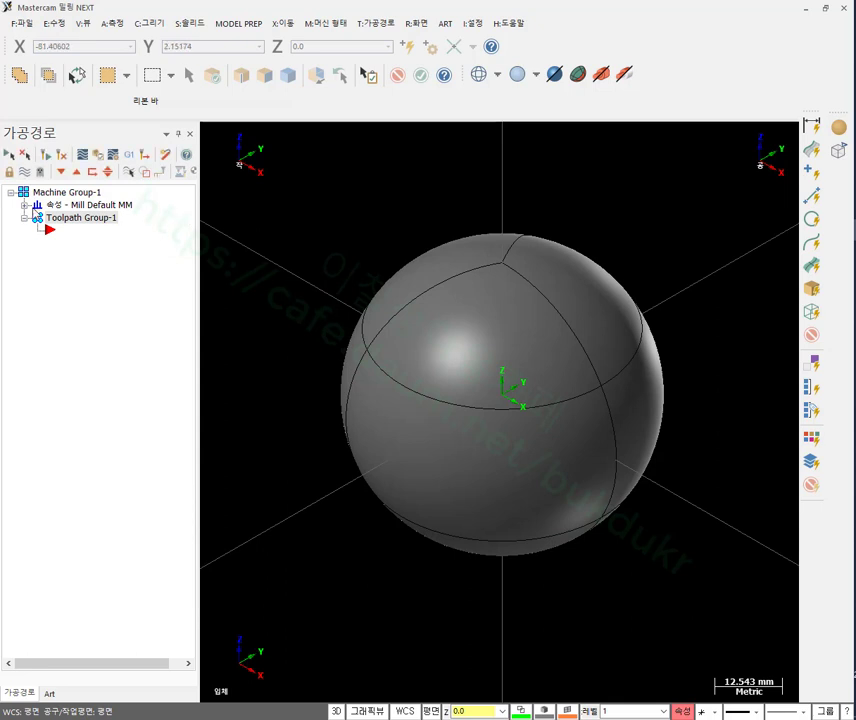
Start a surface rough contour (등고선) toolpath using the sphere as the drive surface.
click(24, 205)
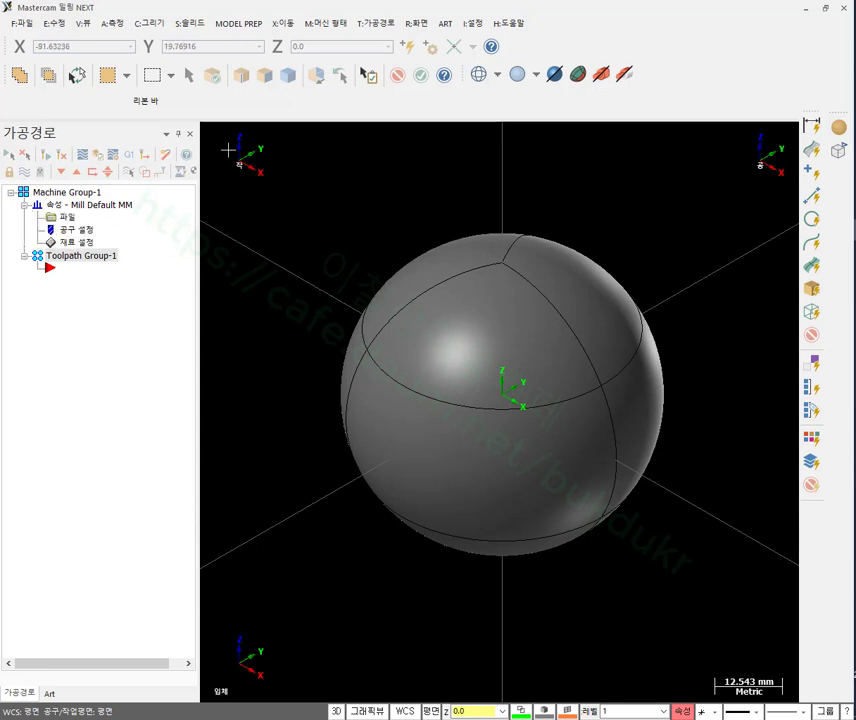
click(377, 22)
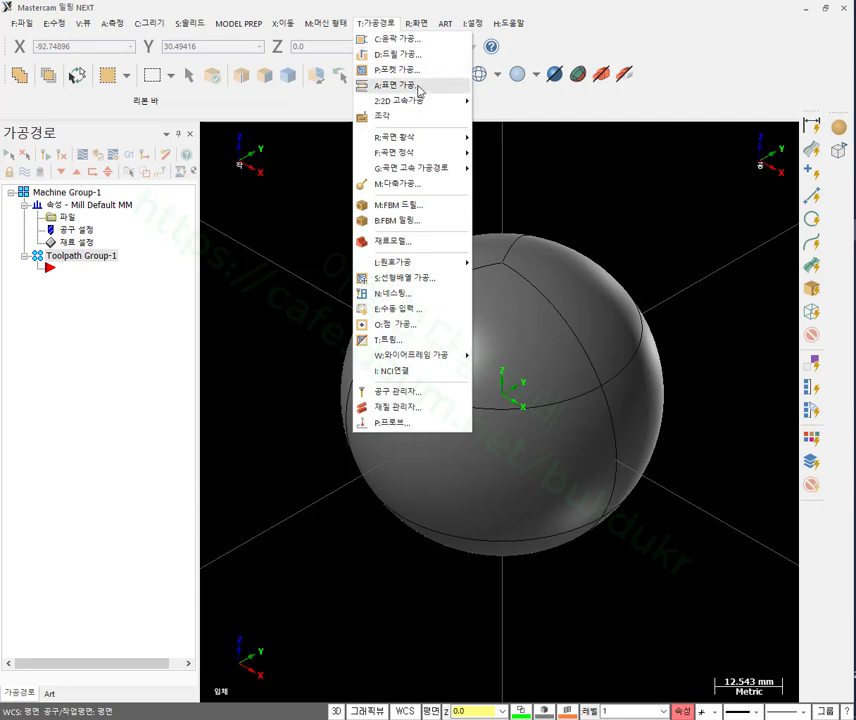
mouse_move(428, 140)
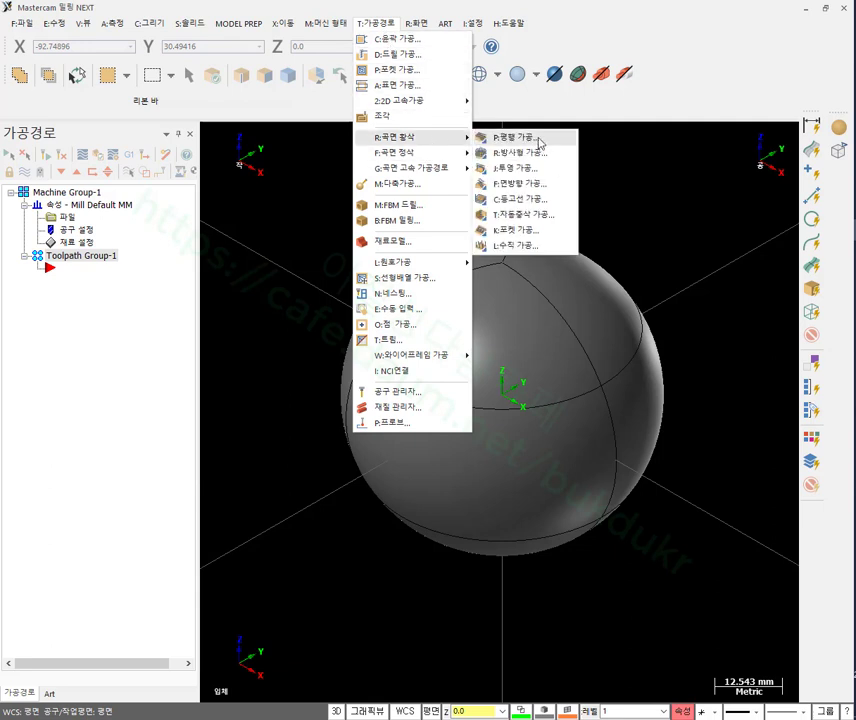
click(534, 200)
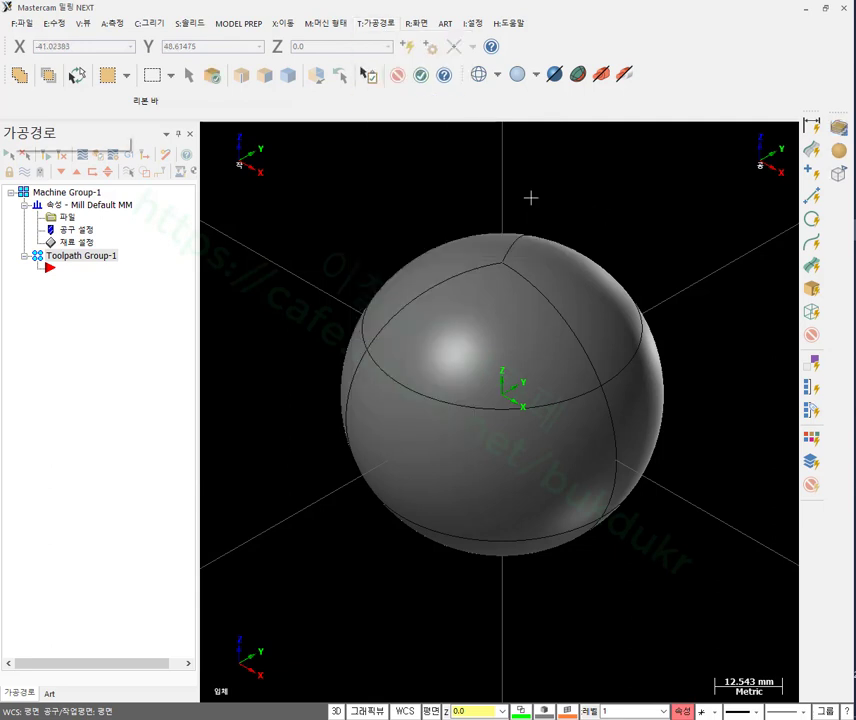
click(589, 251)
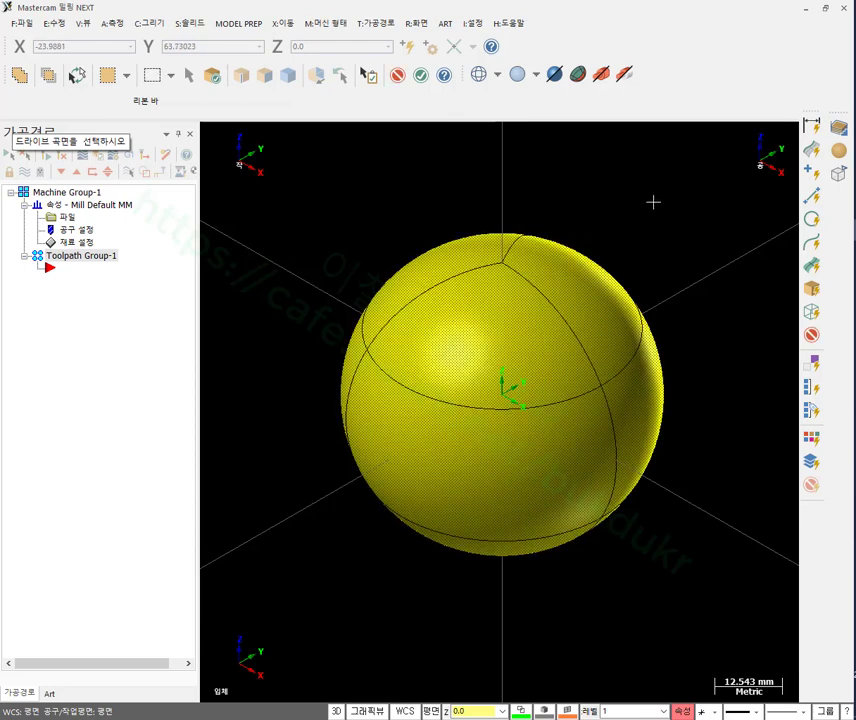
click(421, 76)
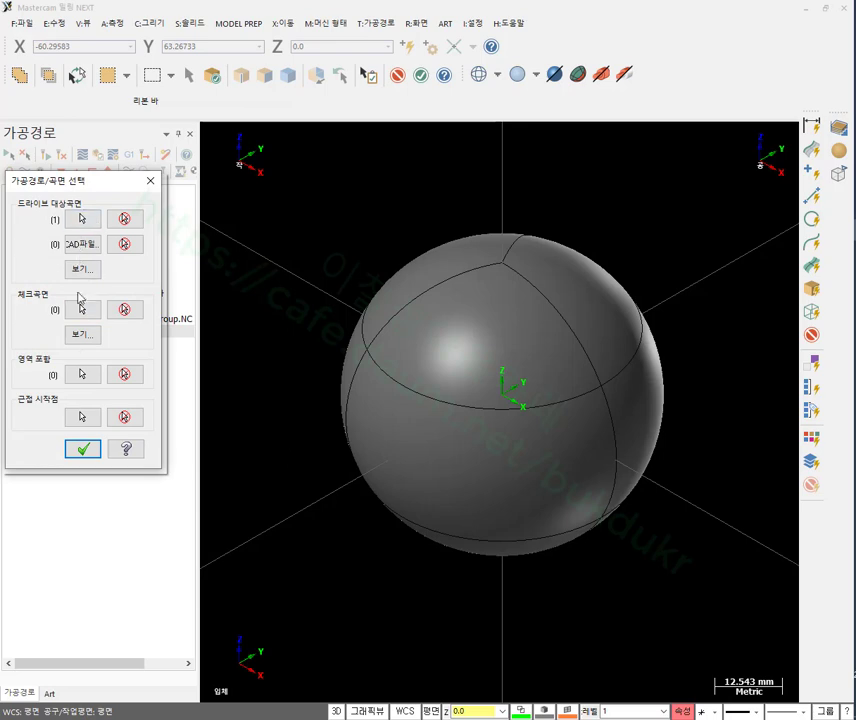
click(83, 453)
Open the tool library for the contour toolpath and filter it to bull end mills only.
drag(220, 52, 334, 106)
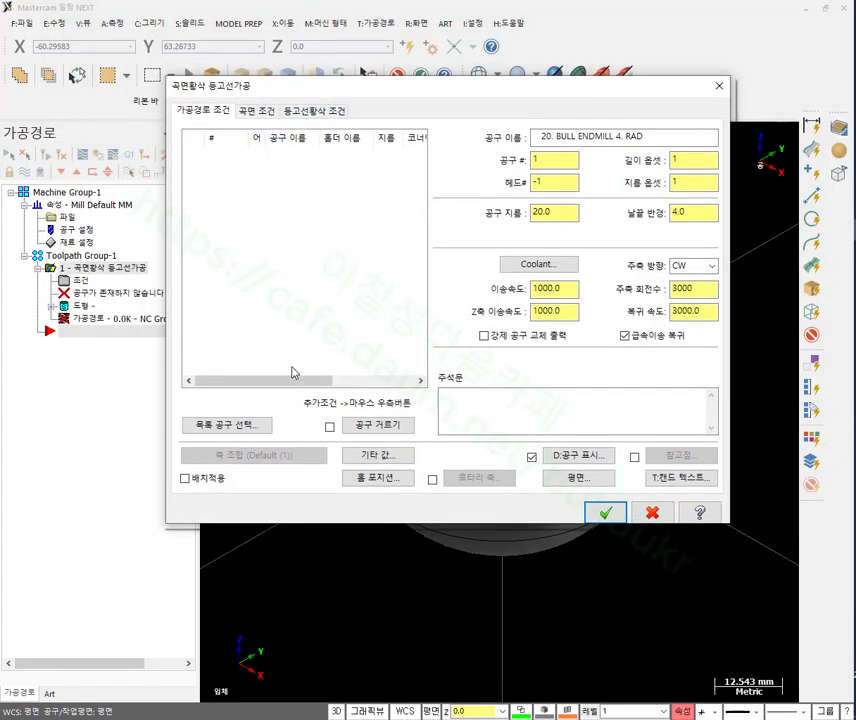
click(258, 427)
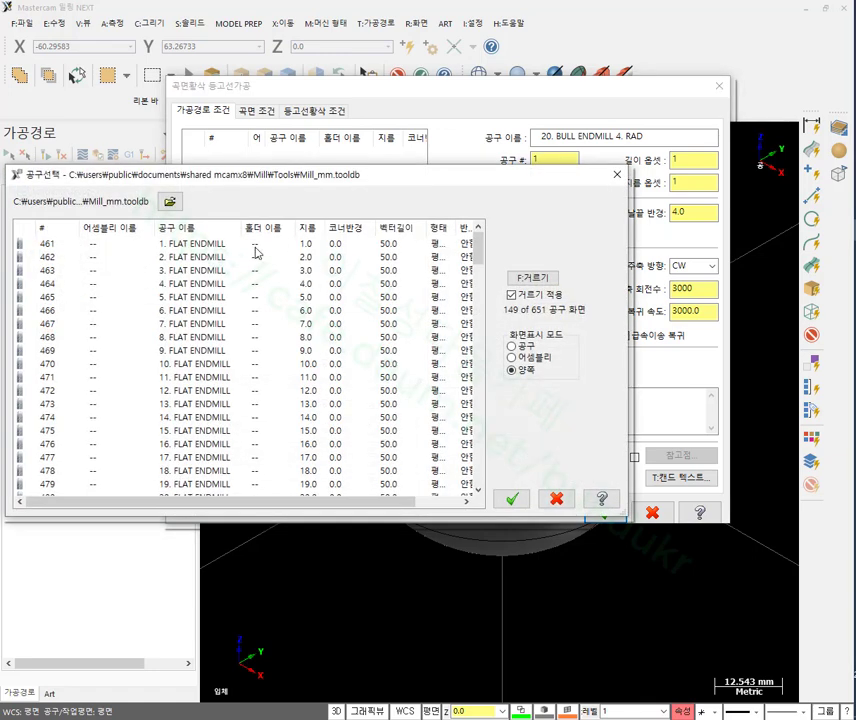
click(510, 278)
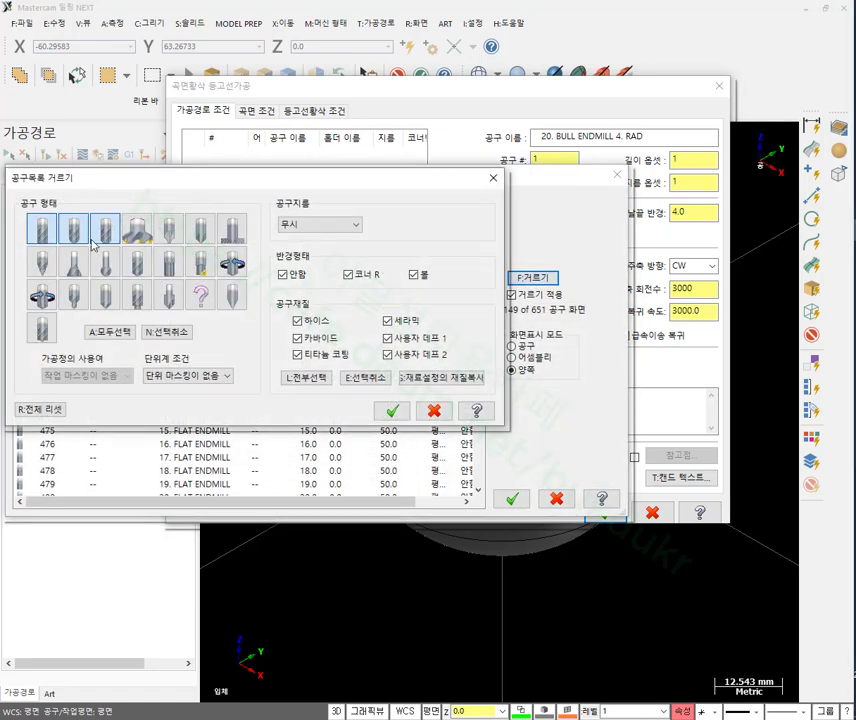
click(46, 235)
click(78, 235)
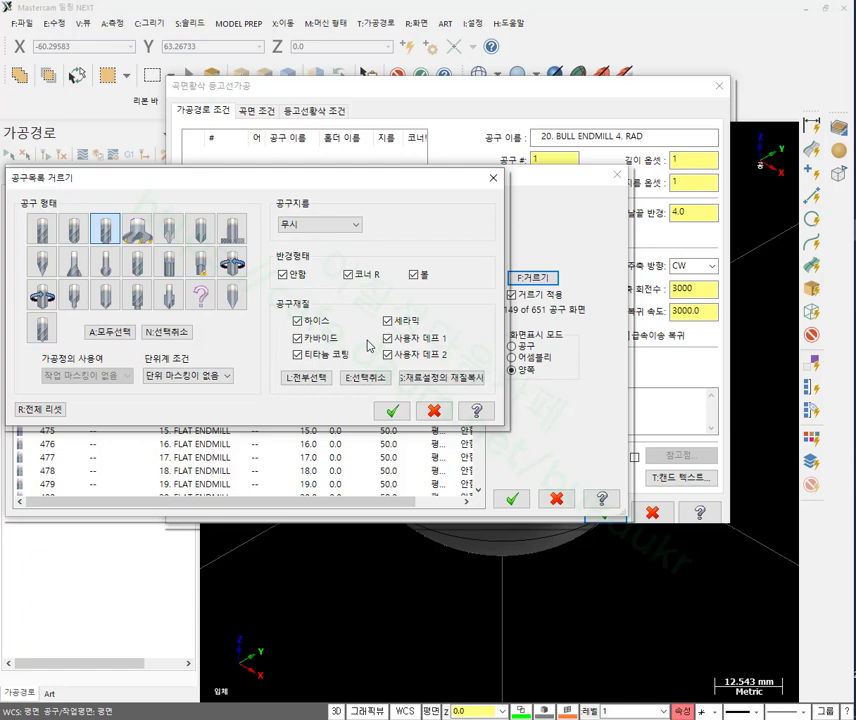
click(393, 413)
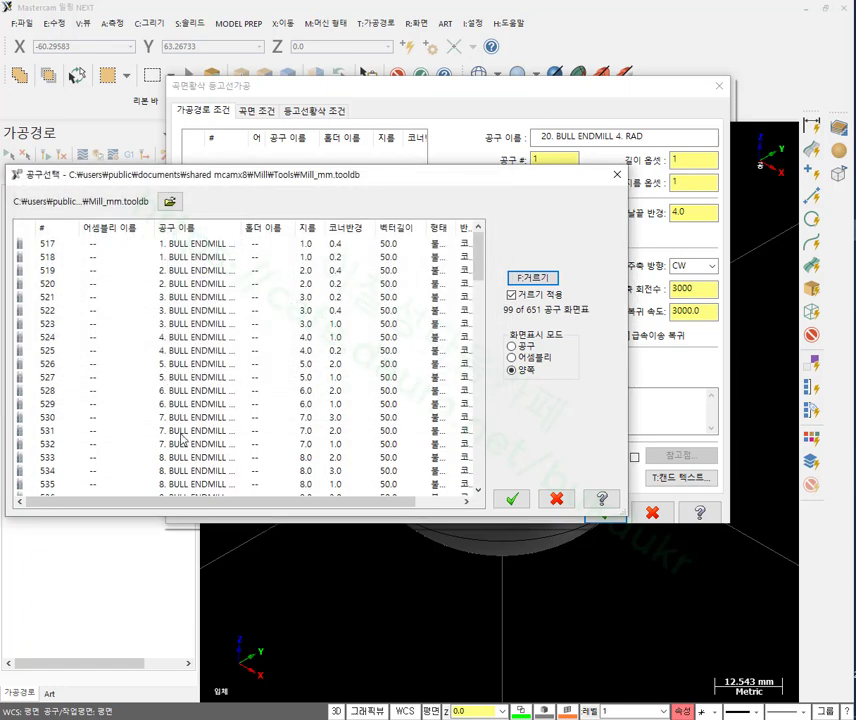
Change the library filter to ball end mills only and choose the 10 mm ball endmill as the toolpath's tool.
click(535, 277)
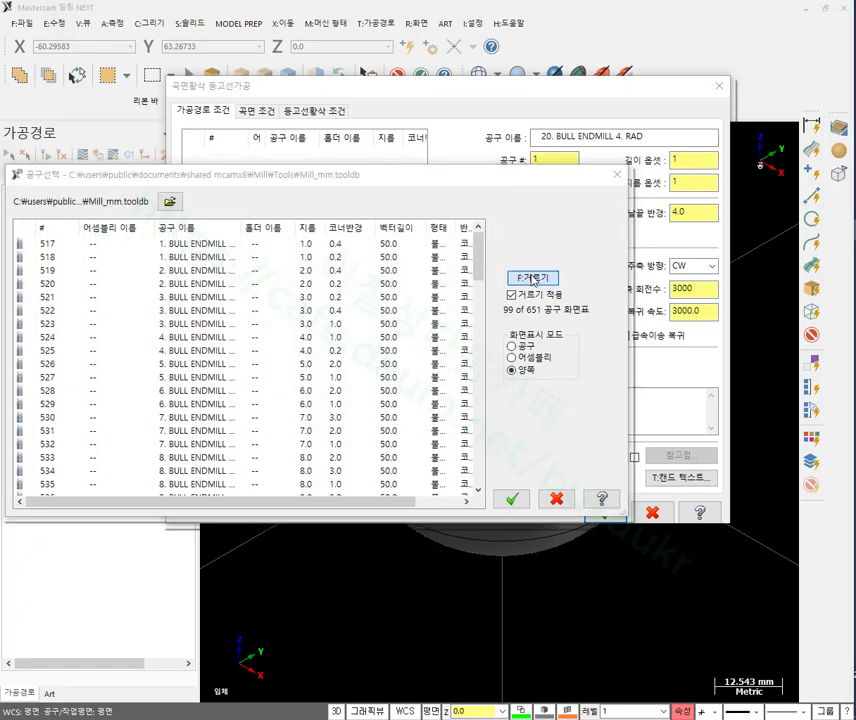
click(73, 230)
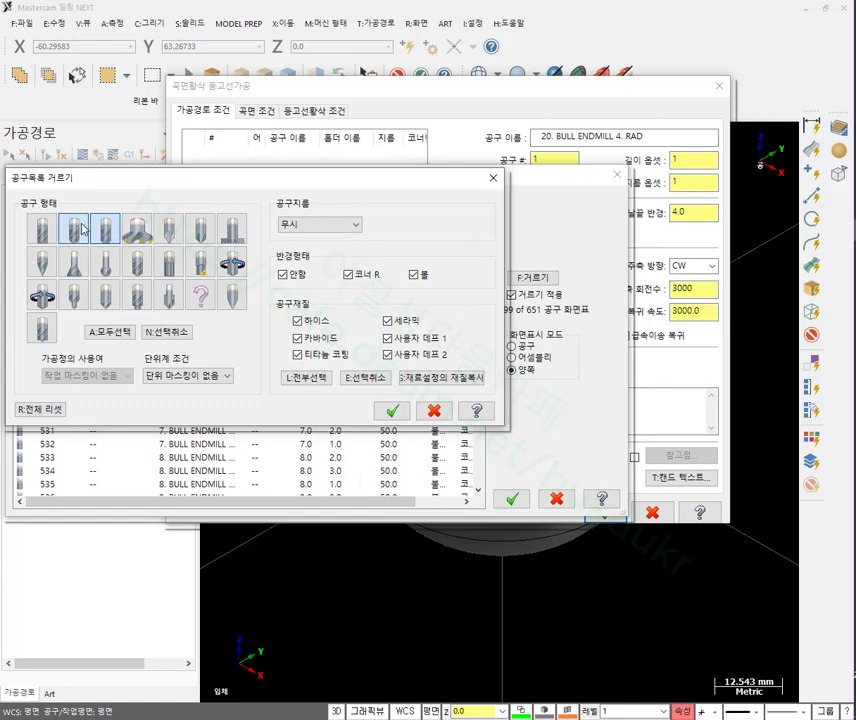
click(105, 230)
click(394, 412)
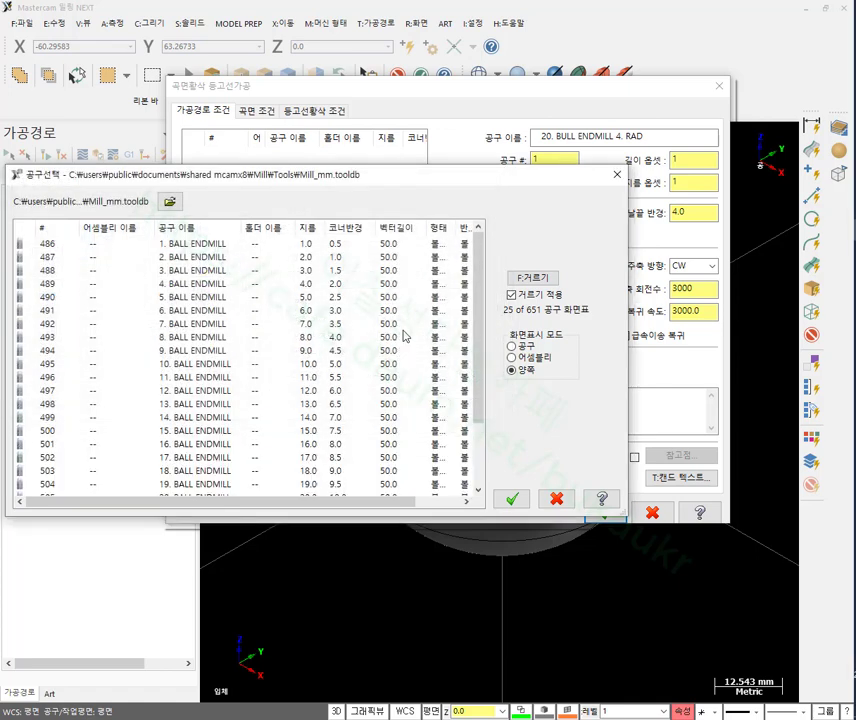
double_click(185, 364)
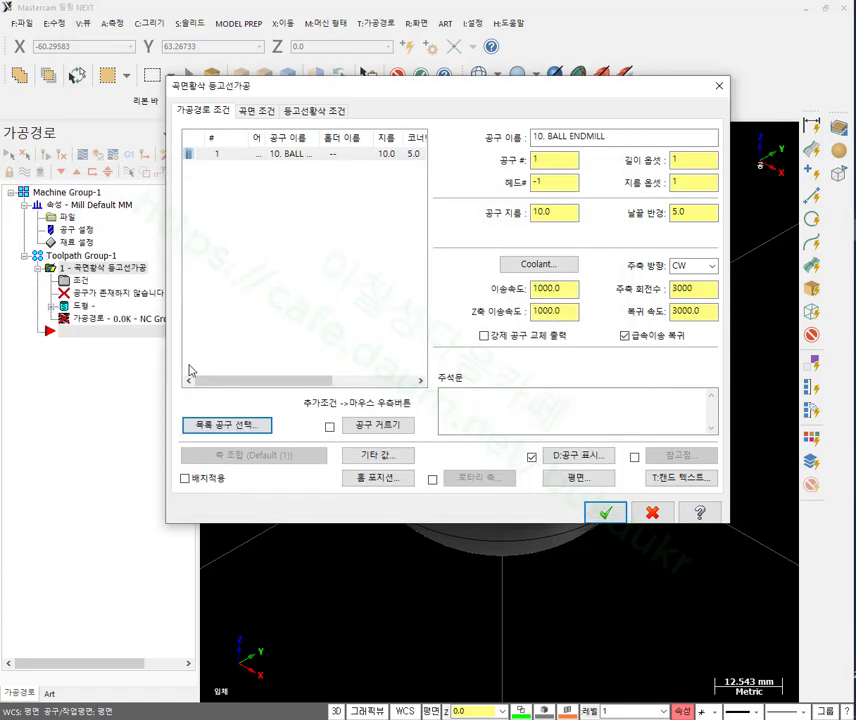
click(266, 156)
Generate the rough contour toolpath on the sphere and inspect its Z levels in the front view (정면).
click(605, 512)
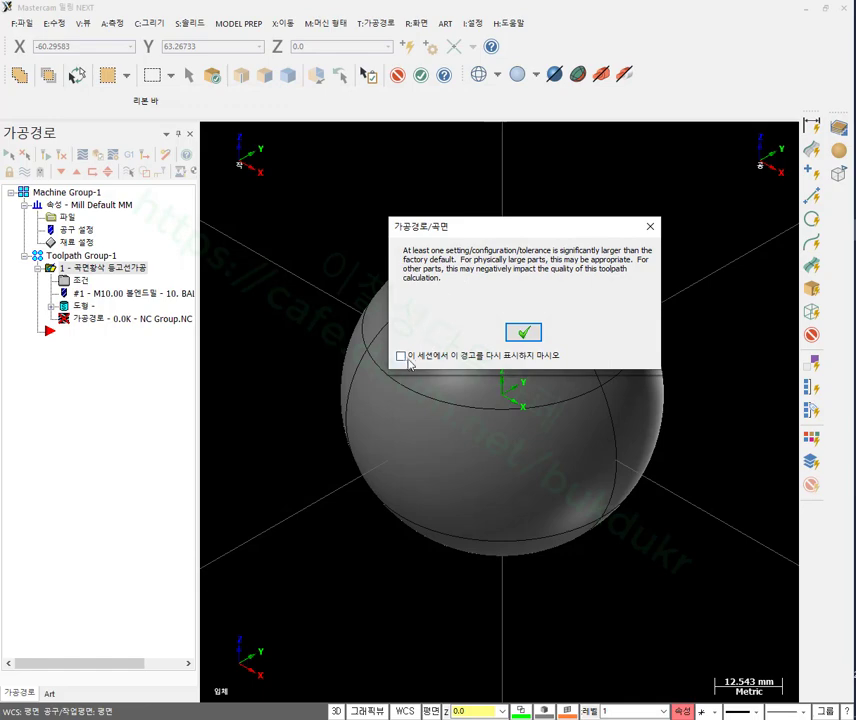
click(523, 332)
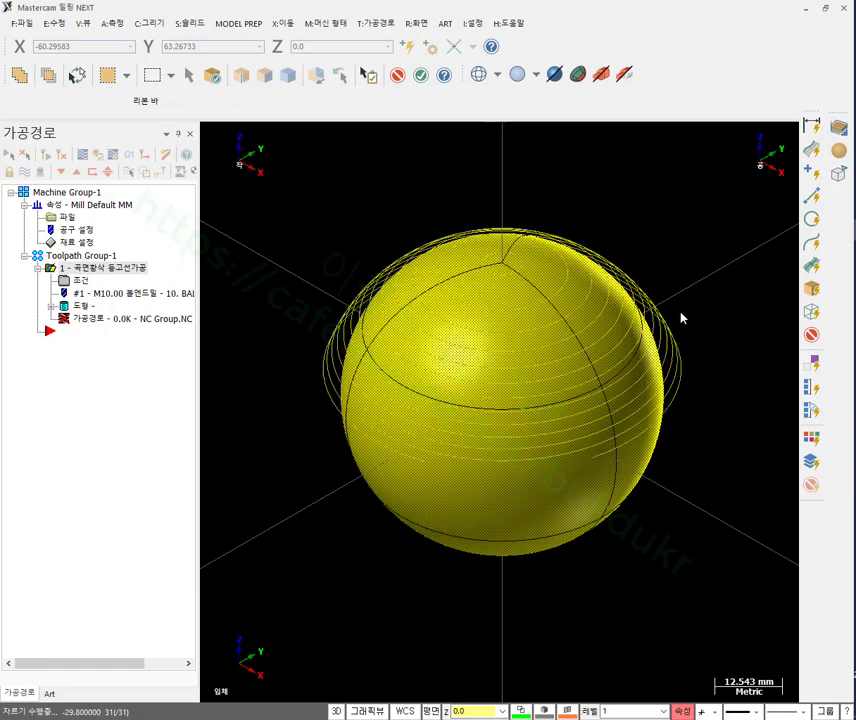
mouse_move(681, 318)
middle_down()
mouse_move(680, 310)
mouse_move(682, 350)
mouse_move(577, 418)
mouse_move(620, 370)
mouse_move(654, 392)
mouse_move(607, 374)
mouse_move(615, 380)
middle_up()
right_click(612, 181)
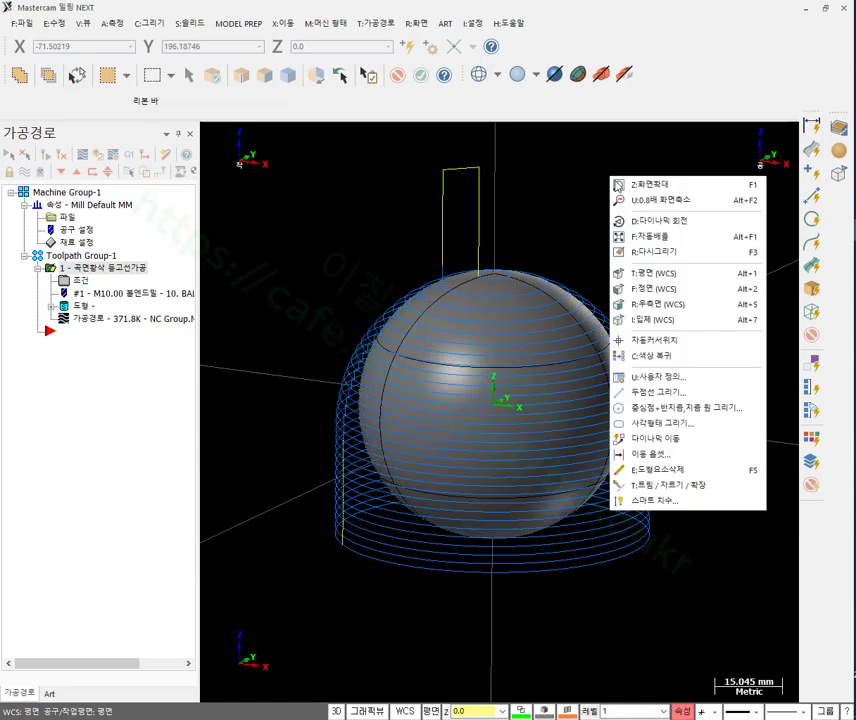
click(650, 288)
scroll(567, 279, up, 2)
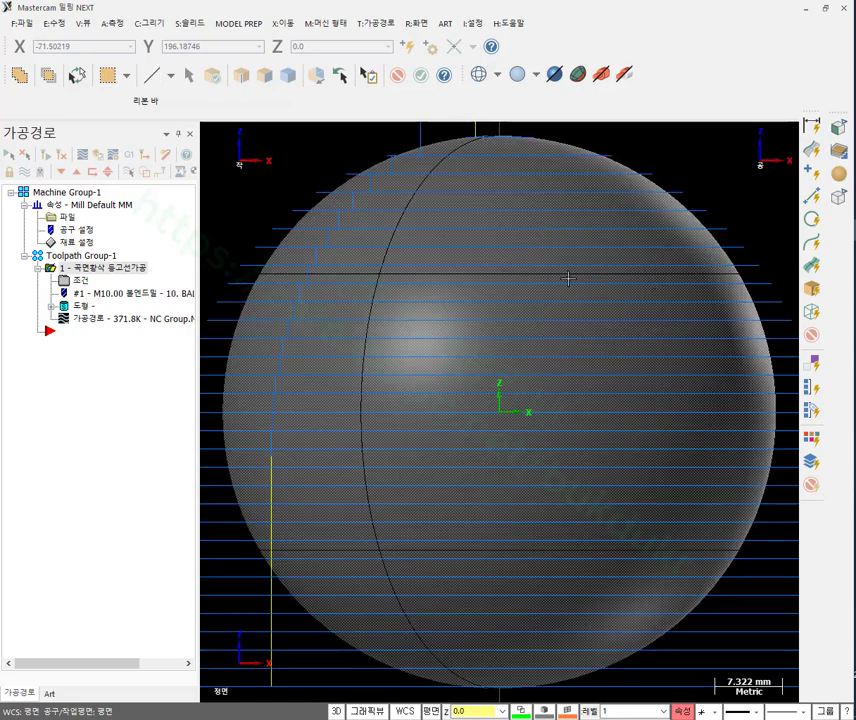
scroll(505, 281, down, 1)
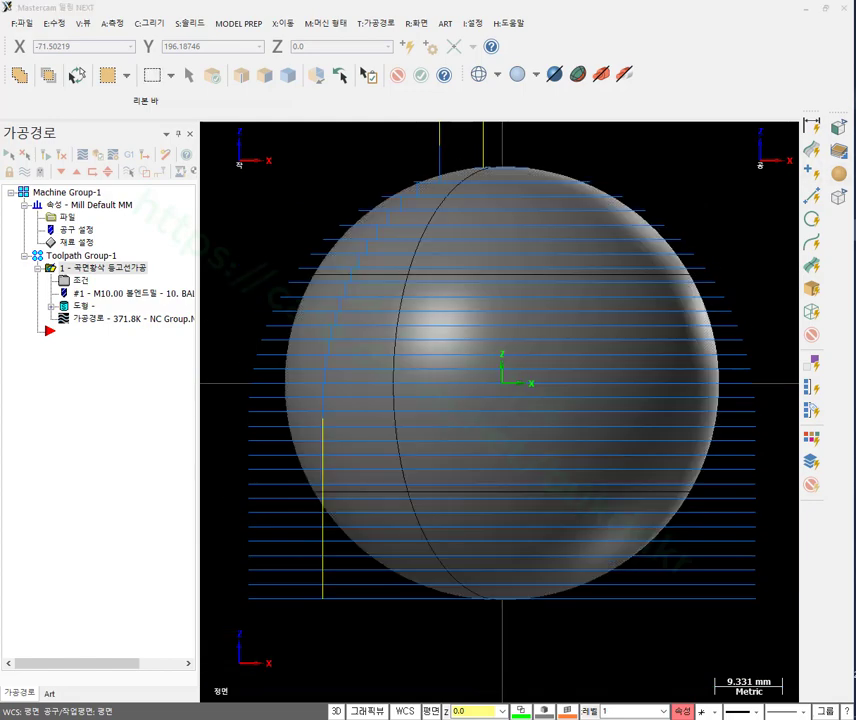
mouse_move(565, 183)
mouse_down()
mouse_move(633, 183)
mouse_move(659, 196)
mouse_up()
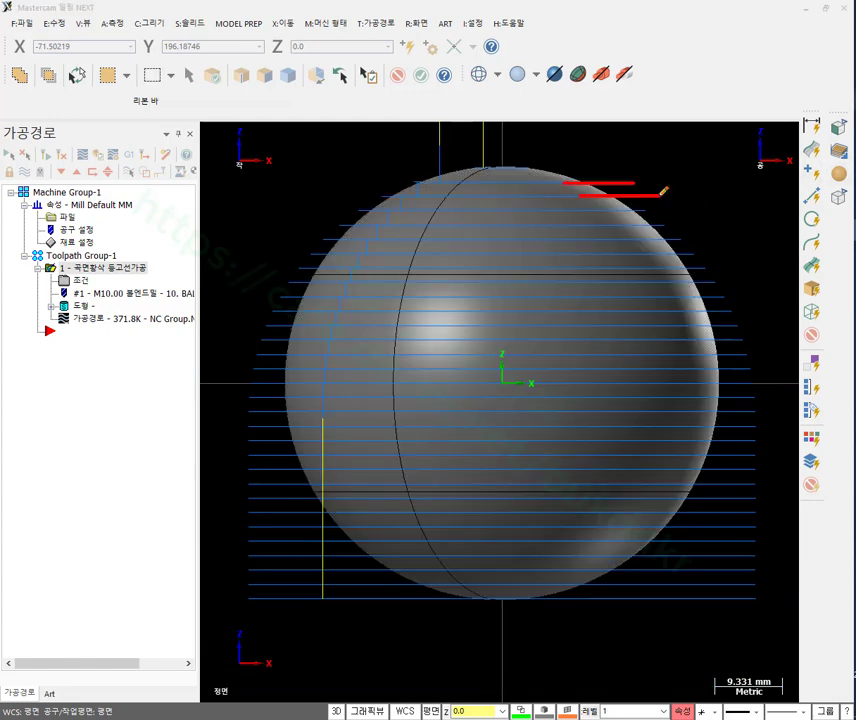
mouse_move(577, 209)
mouse_down()
mouse_move(643, 209)
mouse_move(671, 229)
mouse_up()
drag(620, 255, 686, 255)
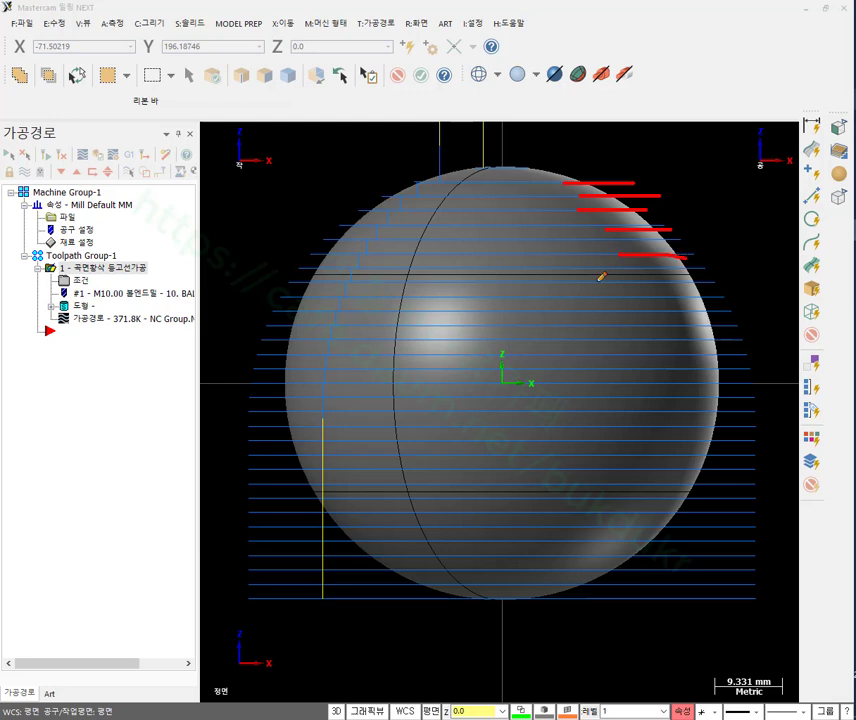
drag(597, 281, 703, 281)
drag(444, 172, 421, 191)
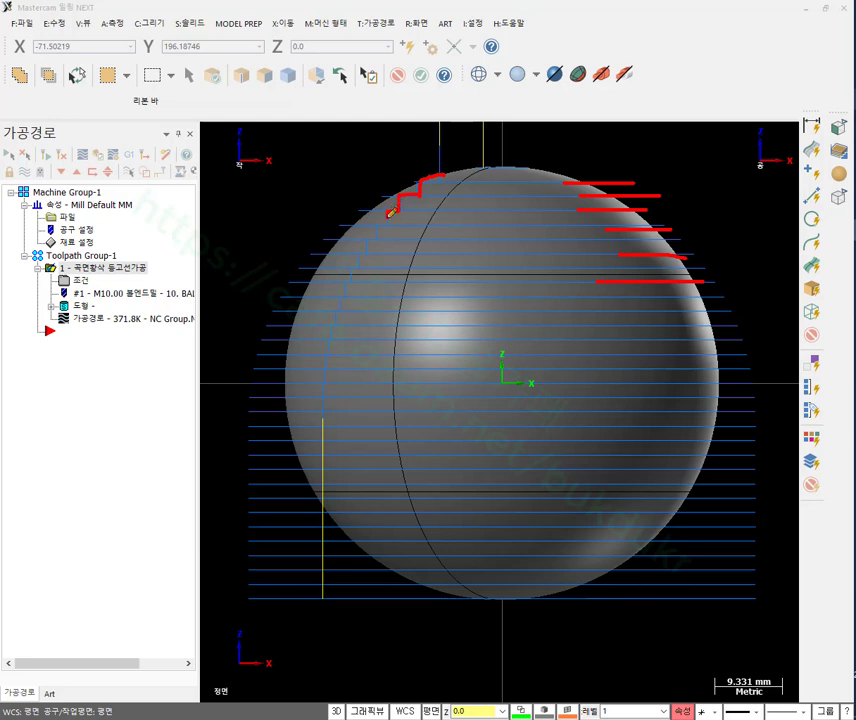
right_click(502, 245)
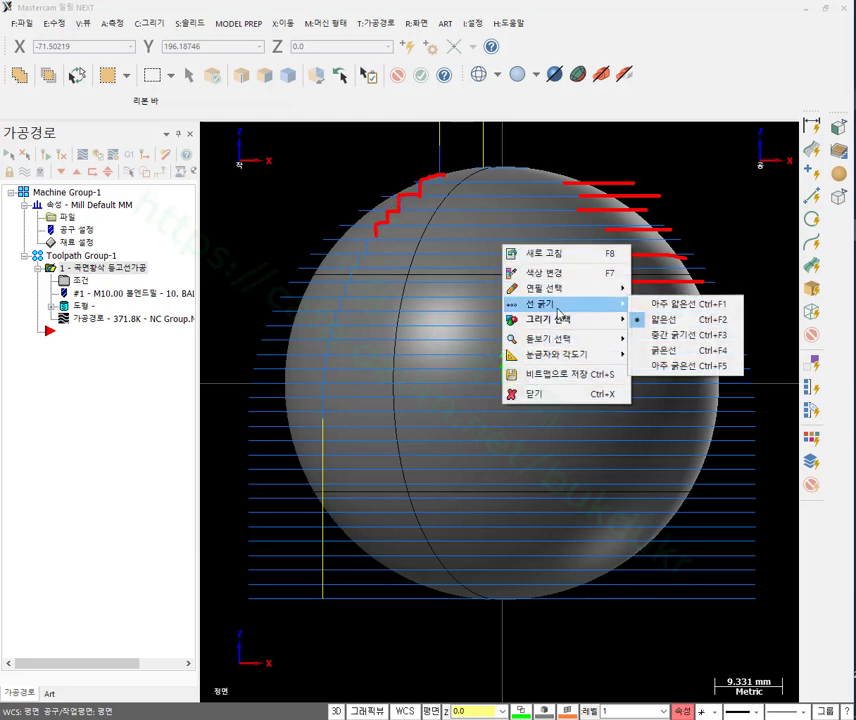
click(538, 394)
middle_drag(565, 392, 648, 269)
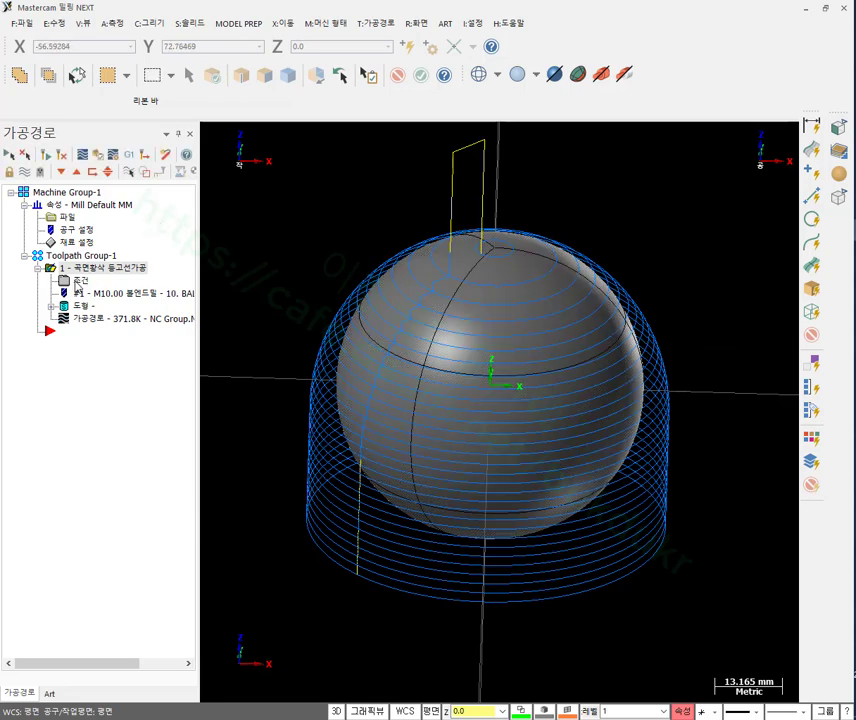
Enable bottom-up cutting (바닥에서 위쪽으로 절삭) in the contour toolpath's parameters and regenerate the toolpath.
click(78, 283)
click(246, 110)
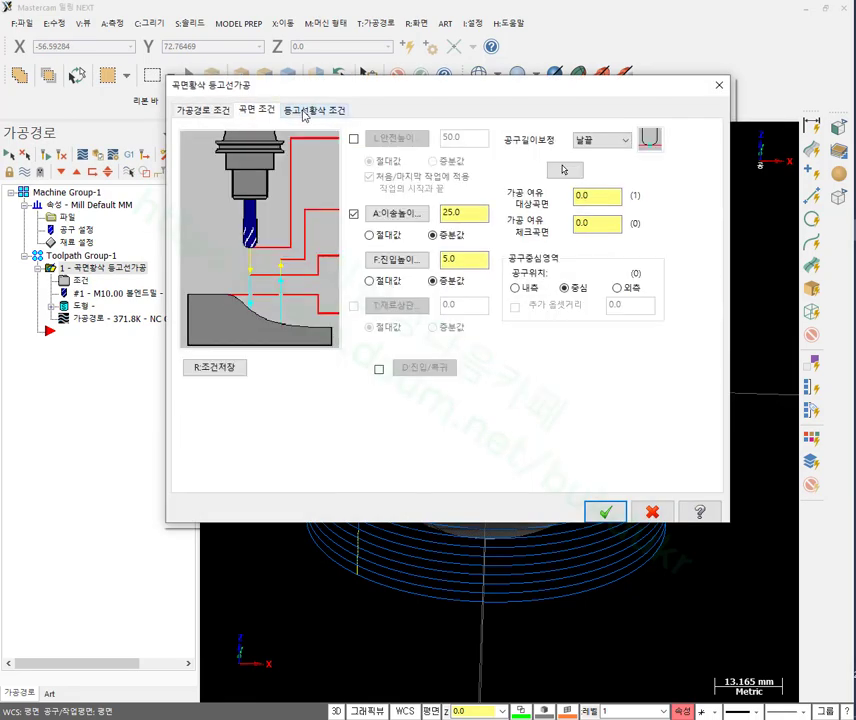
click(305, 116)
click(194, 386)
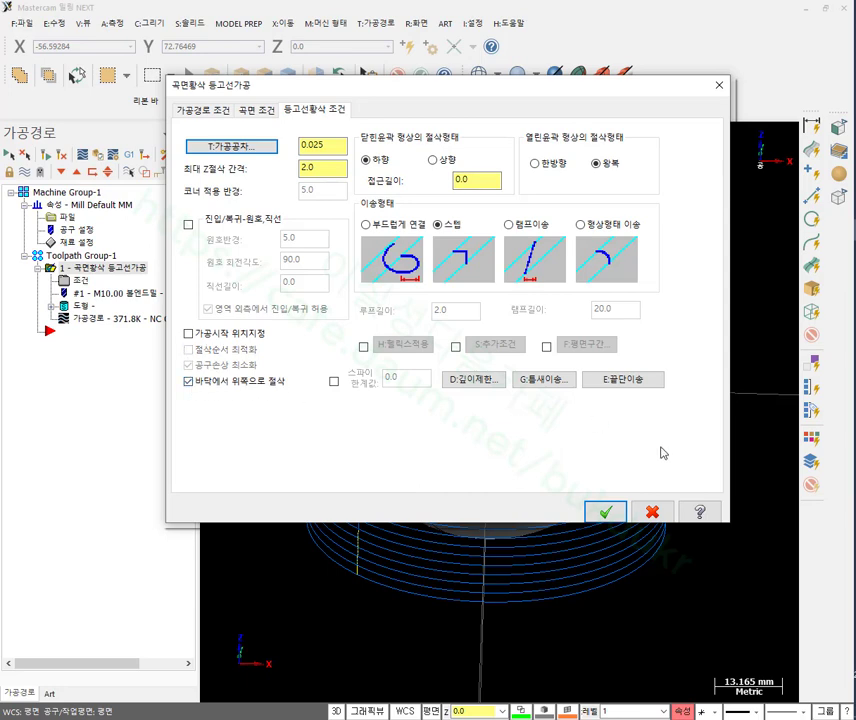
click(605, 511)
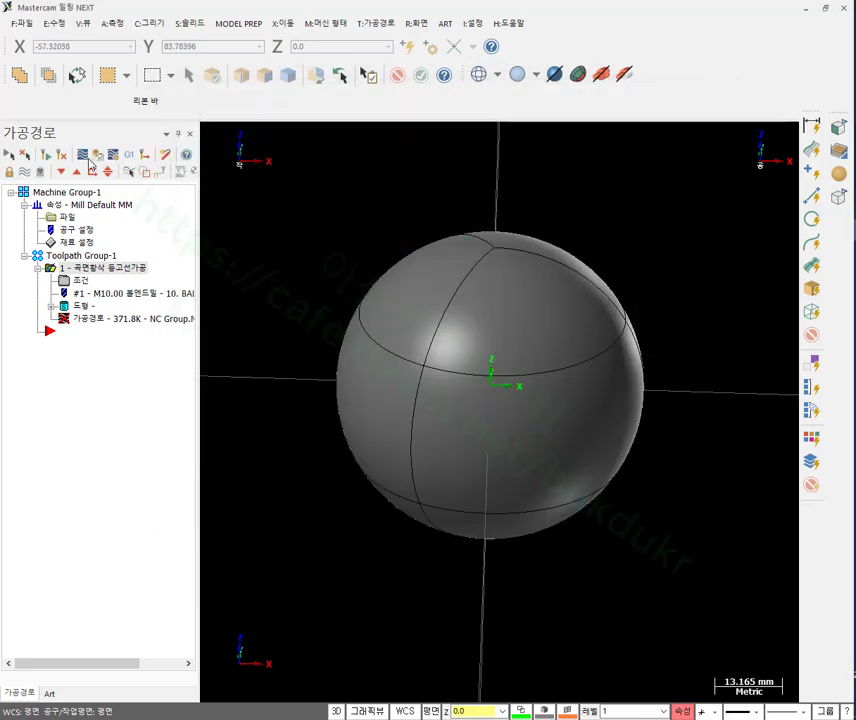
click(45, 157)
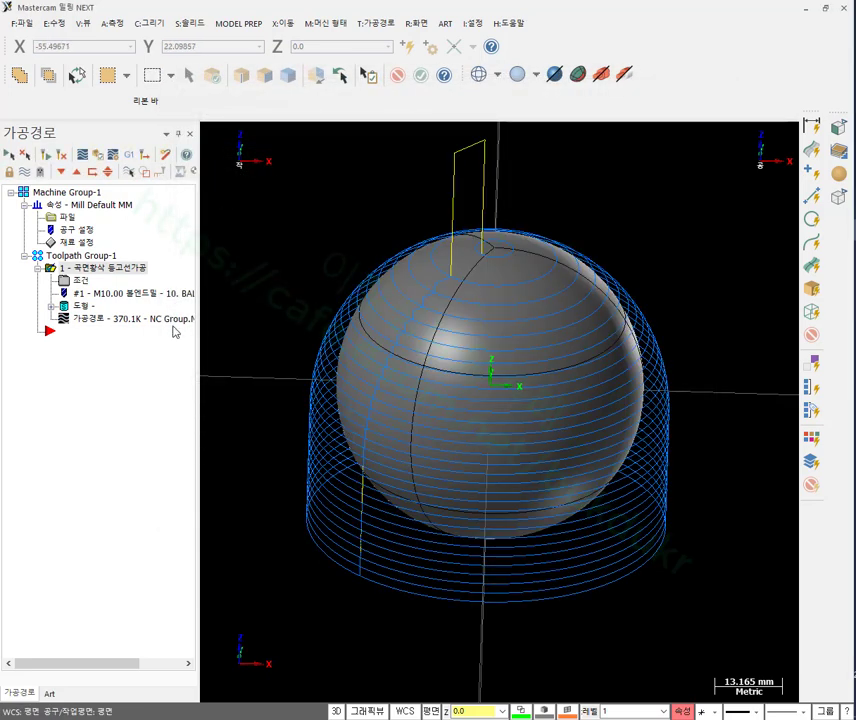
Backplot the regenerated toolpath through to its end to check the cutting direction, and consult the cutting parameter descriptions in the PDF manual.
click(83, 154)
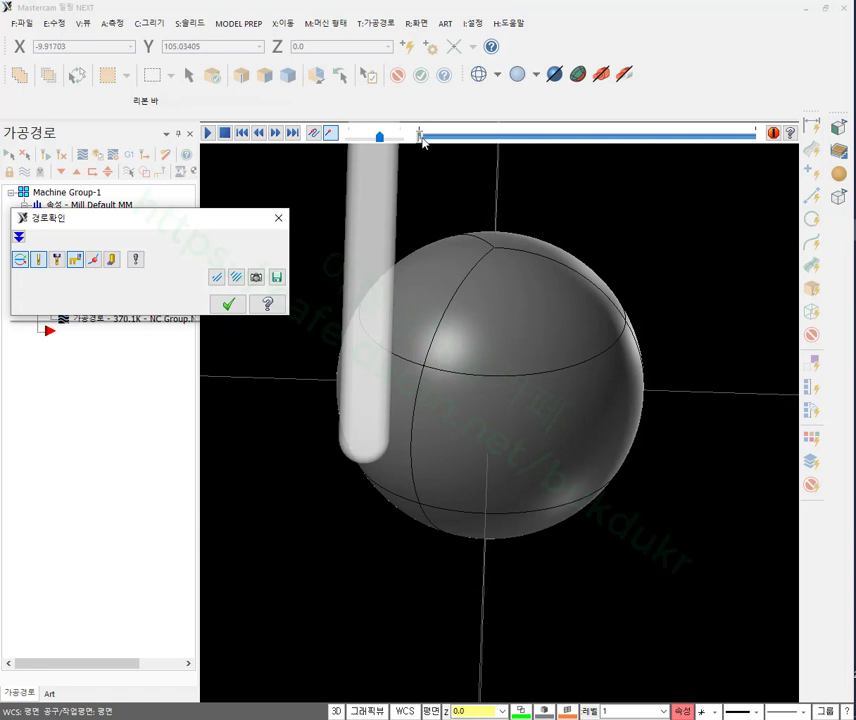
drag(418, 138, 763, 224)
scroll(623, 245, down, 1)
scroll(489, 248, up, 3)
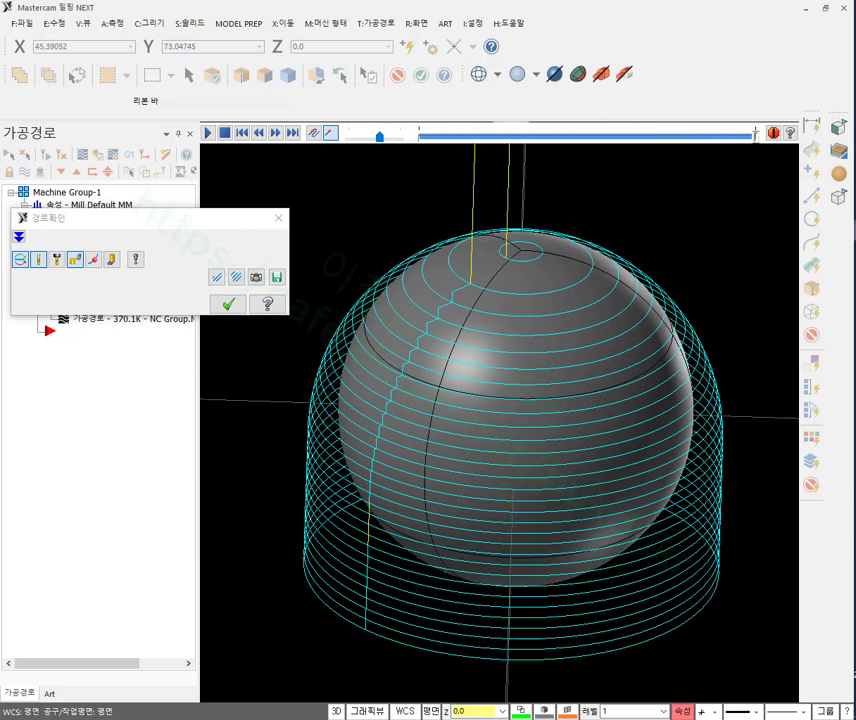
key(alt+Tab)
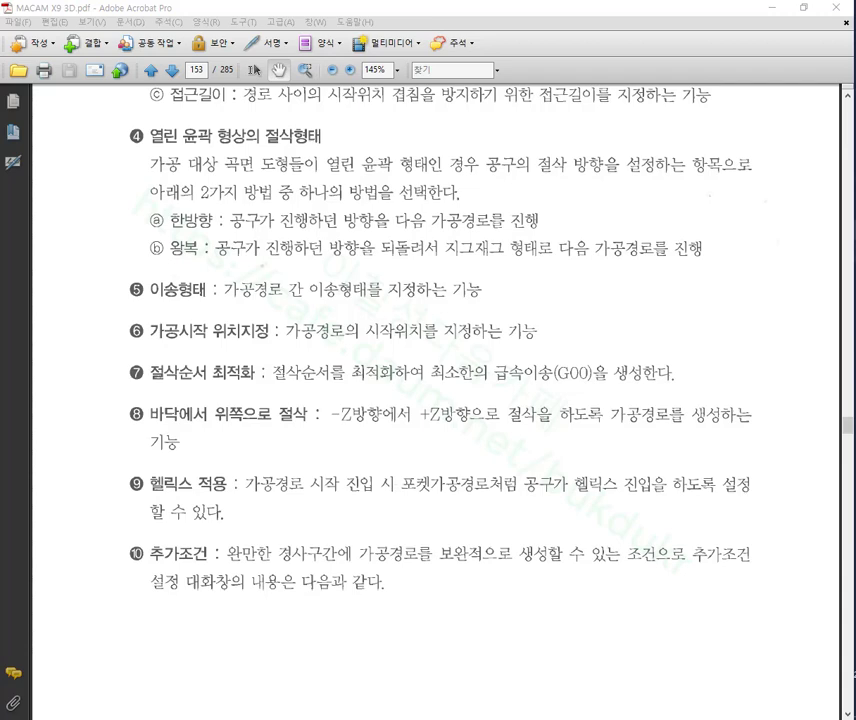
key(alt+Tab)
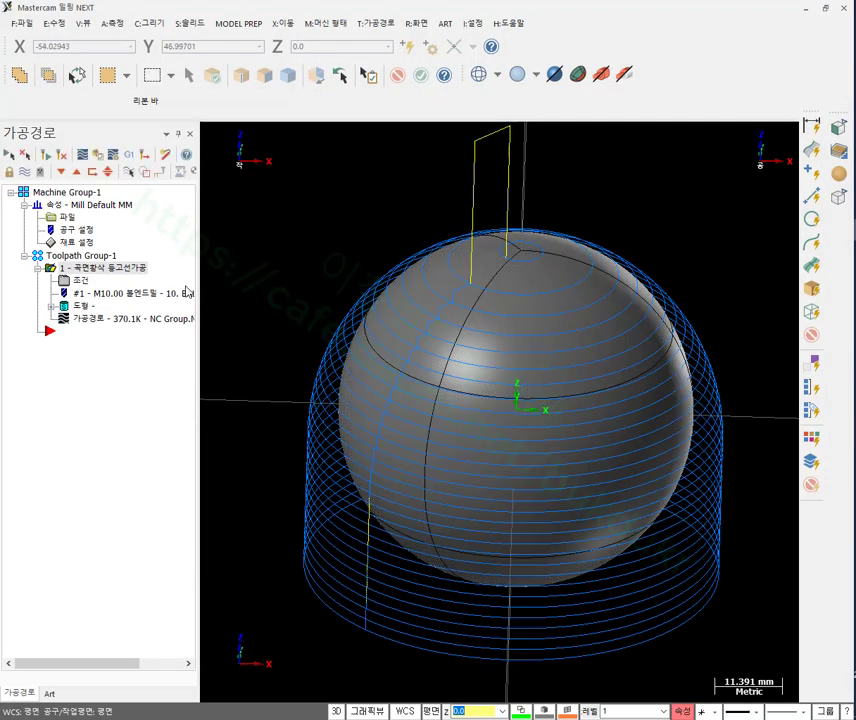
Turn off bottom-up cutting (바닥에서 위쪽으로 절삭) for the contour toolpath, enable helix entry (헬릭스적용), and open the helix settings.
click(80, 280)
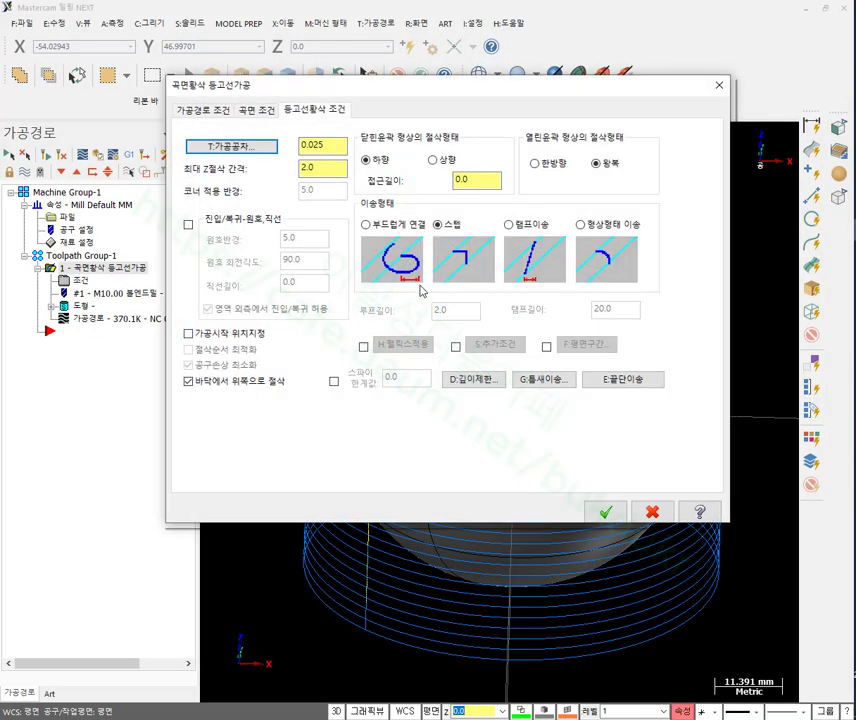
click(188, 381)
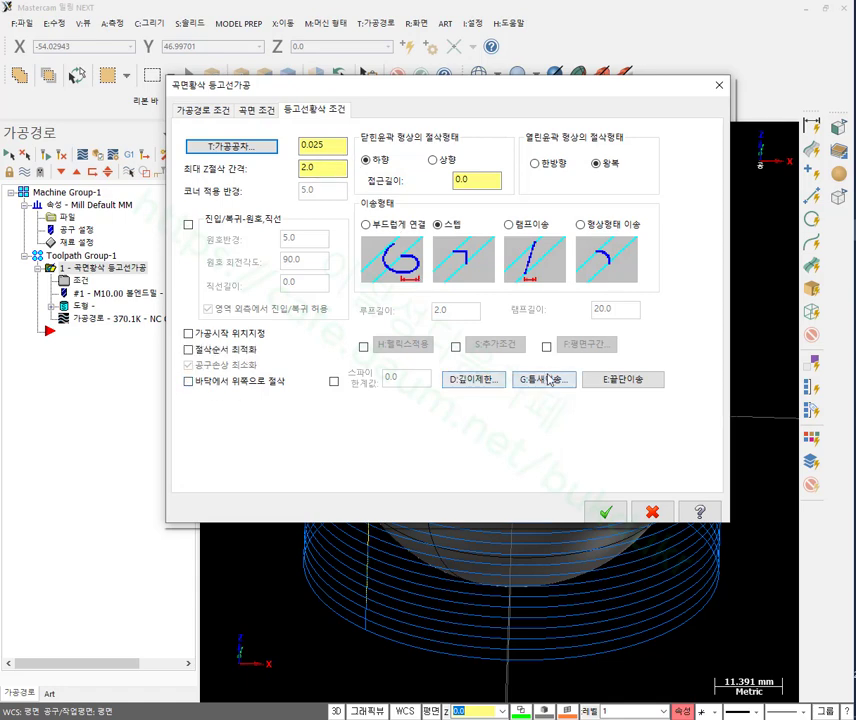
click(364, 347)
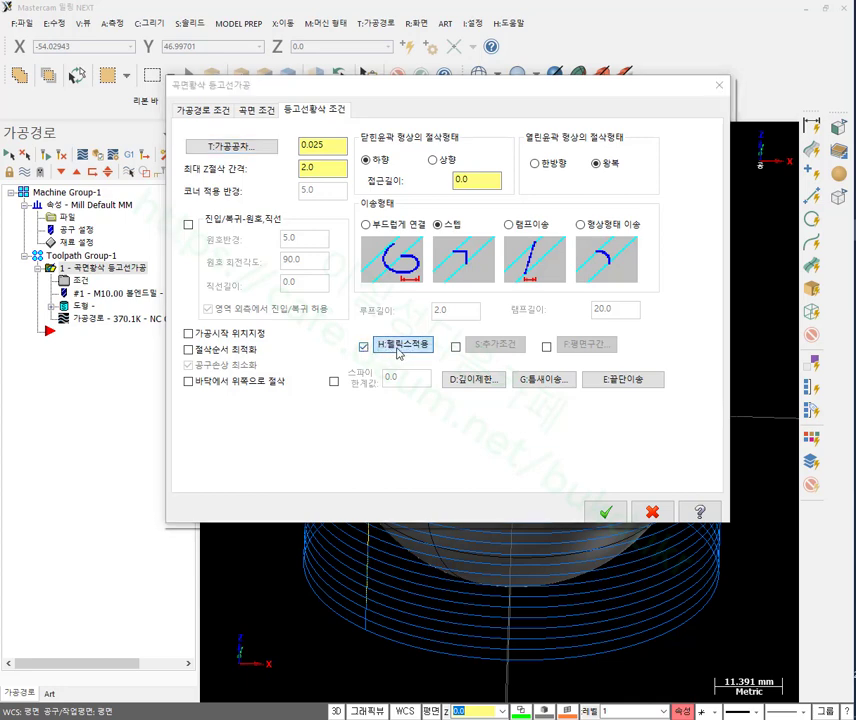
click(392, 344)
drag(220, 179, 650, 225)
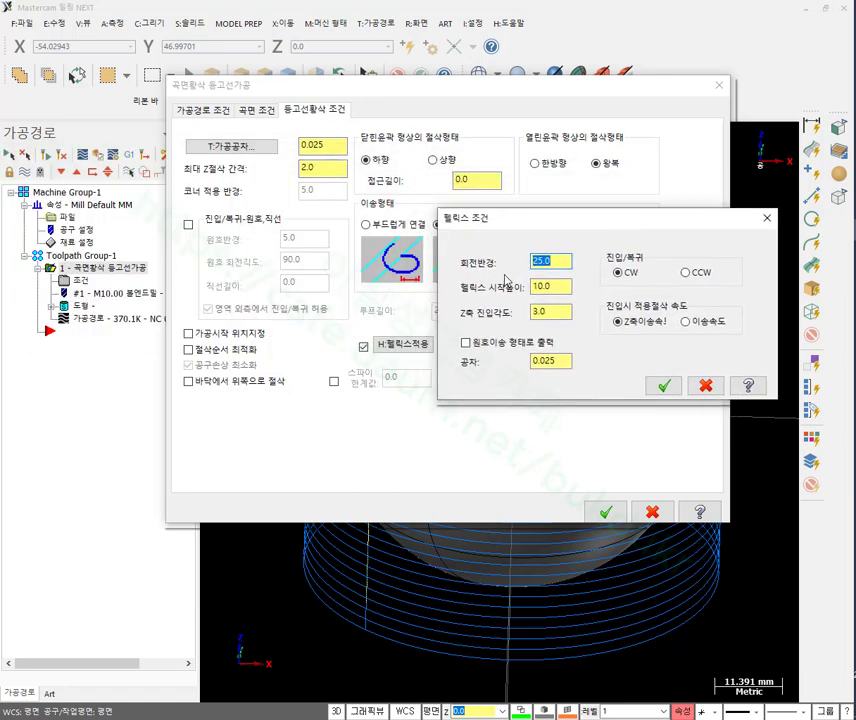
Output the helix entry as arc moves (원호이송 형태로 출력), set its radius (회전반경) to 5.0, and regenerate the toolpath.
click(563, 261)
click(556, 287)
click(552, 312)
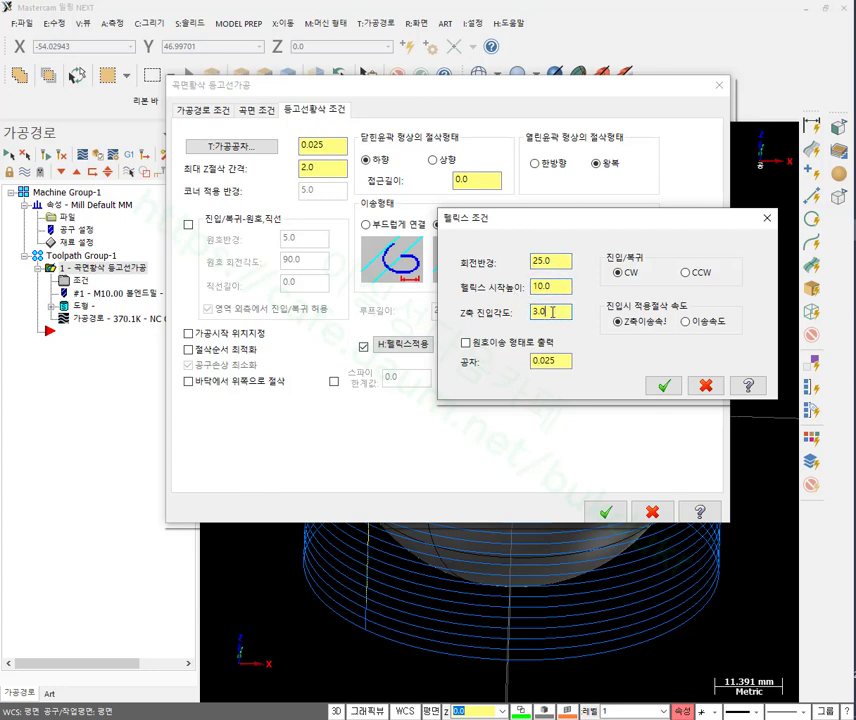
click(482, 349)
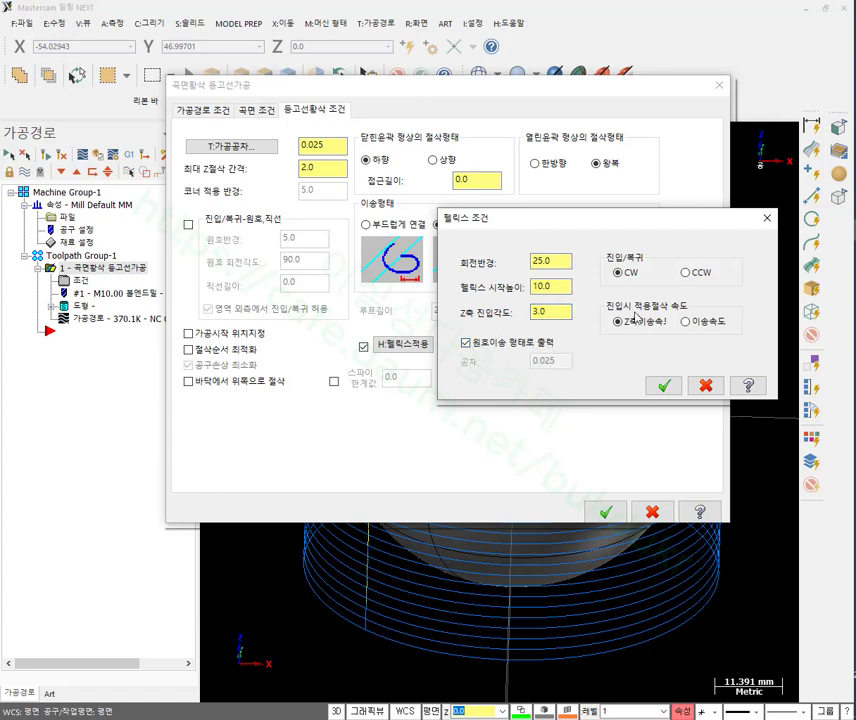
double_click(550, 260)
text(5)
click(541, 290)
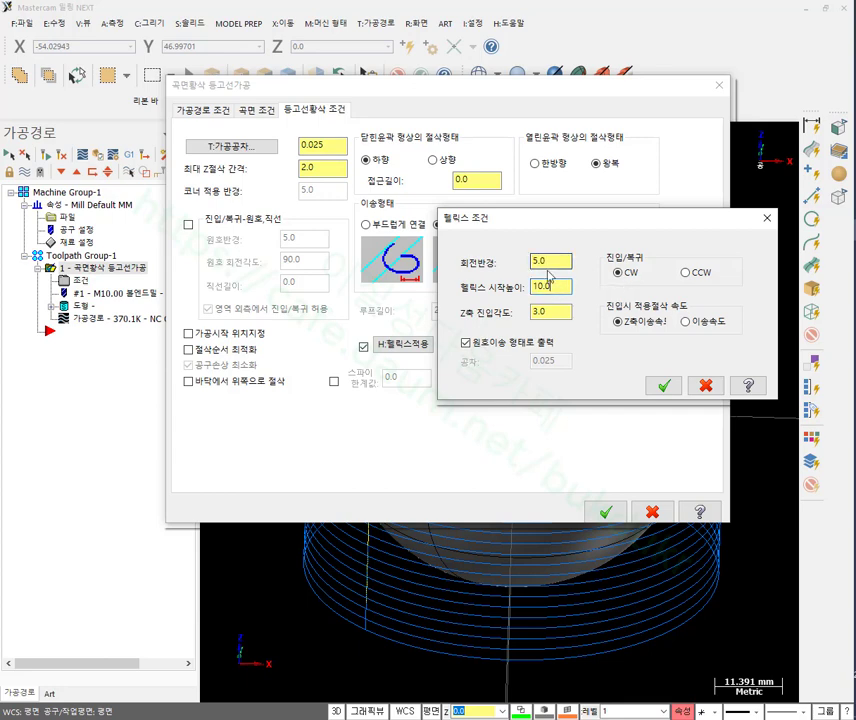
click(665, 386)
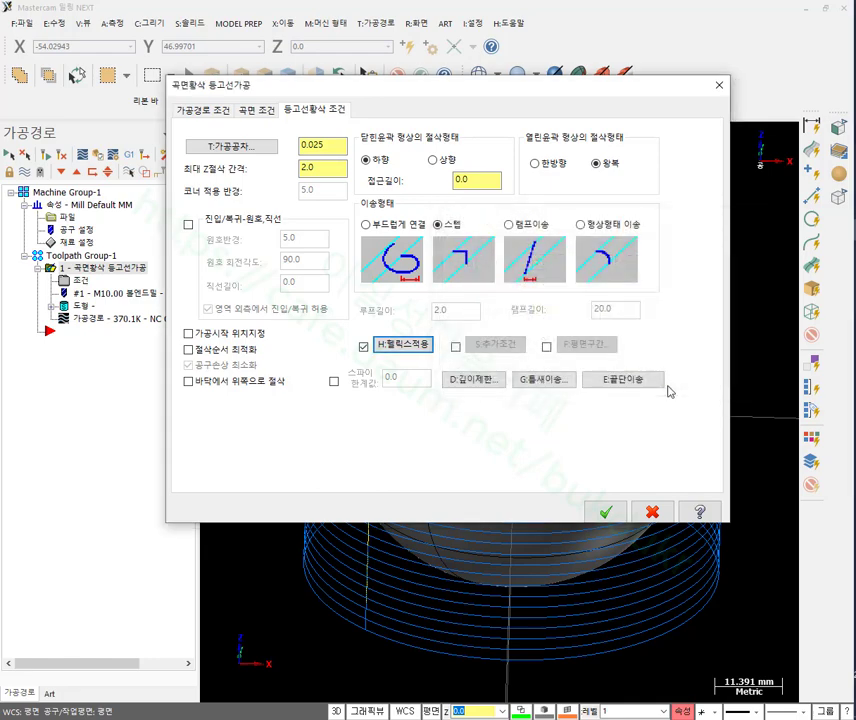
click(605, 513)
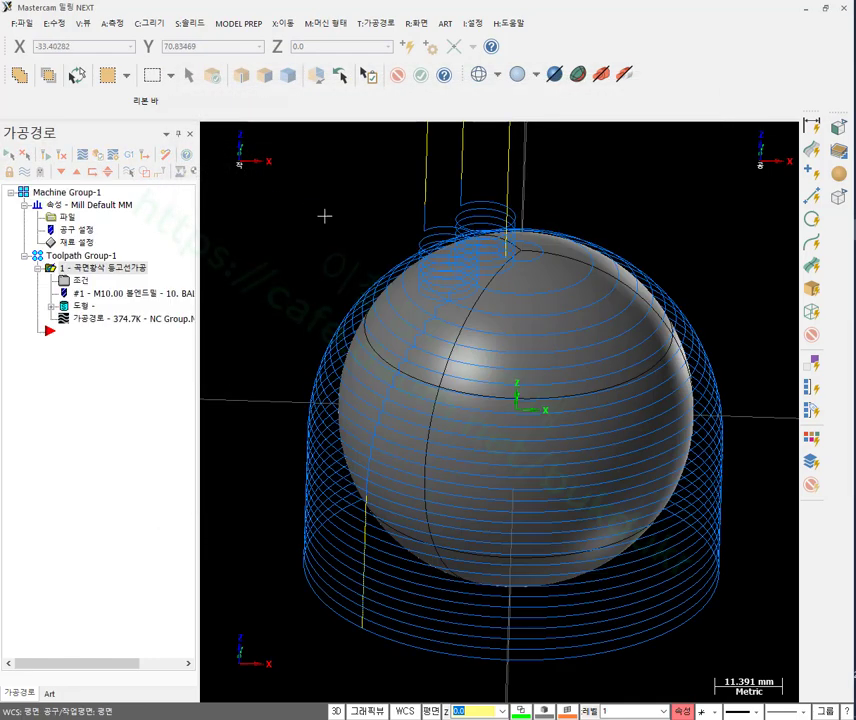
Inspect the helical entry moves above the sphere and how they lead into the contour passes.
scroll(472, 190, up, 4)
scroll(484, 202, up, 1)
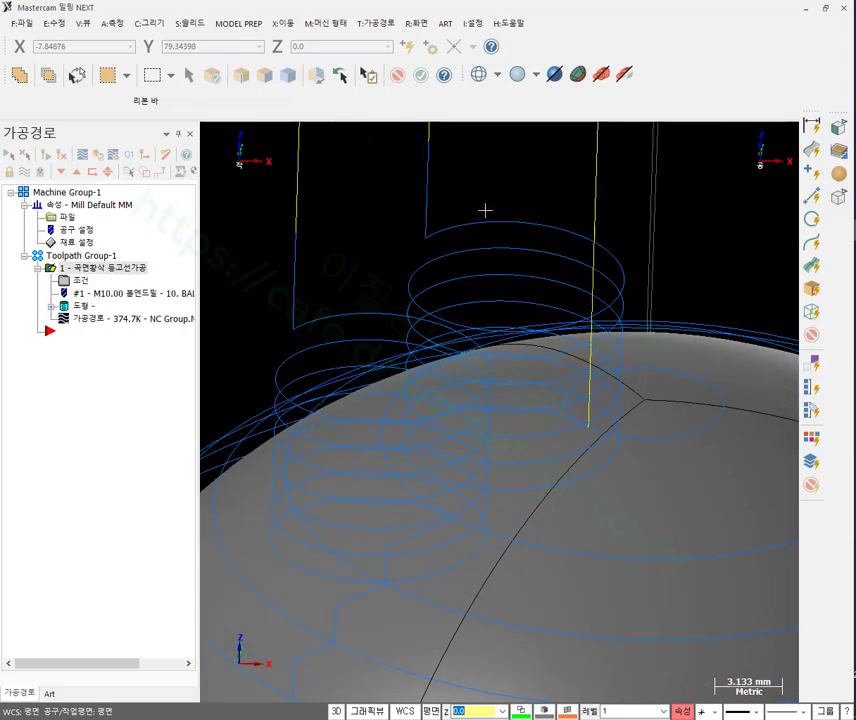
mouse_move(485, 210)
middle_down()
mouse_move(482, 193)
mouse_move(513, 316)
mouse_move(495, 298)
mouse_move(503, 313)
mouse_move(520, 311)
middle_up()
scroll(510, 308, down, 1)
scroll(482, 266, down, 1)
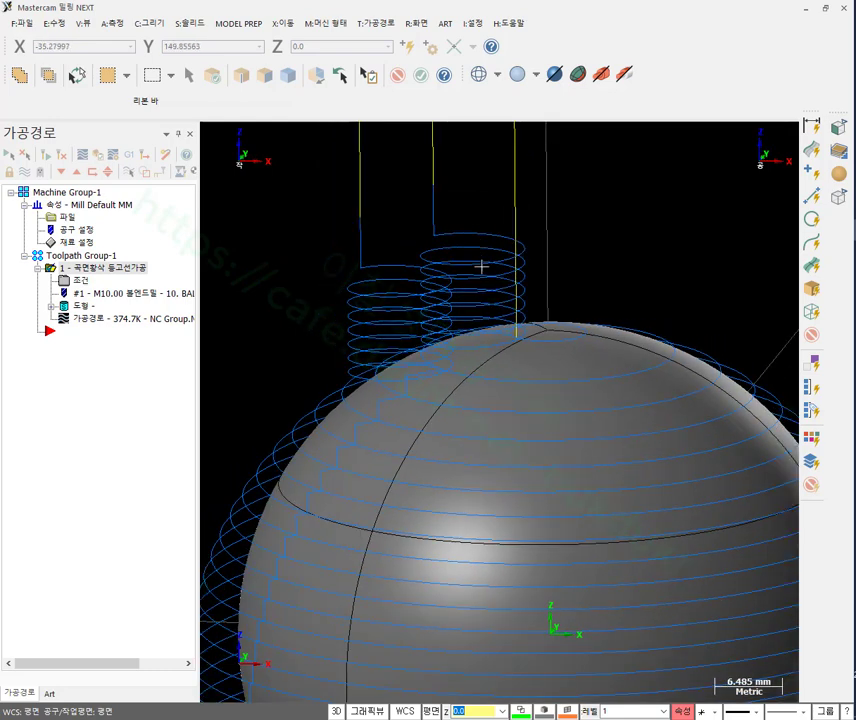
middle_drag(497, 268, 425, 385)
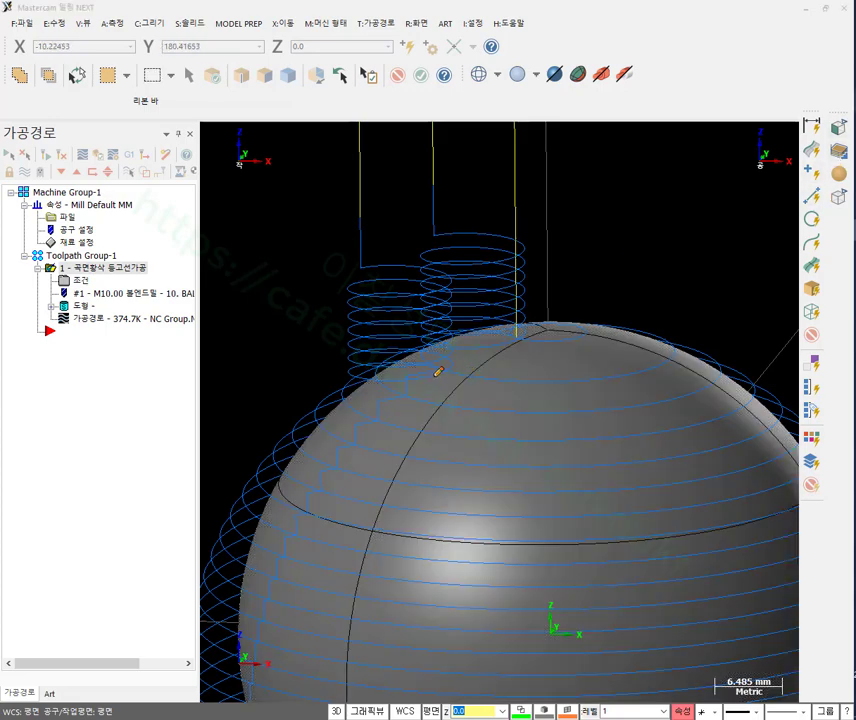
mouse_move(405, 397)
mouse_down()
mouse_move(418, 373)
mouse_move(437, 373)
mouse_up()
mouse_move(434, 183)
mouse_down()
mouse_move(435, 232)
mouse_move(515, 228)
mouse_move(520, 246)
mouse_move(479, 262)
mouse_move(436, 259)
mouse_move(451, 234)
mouse_move(499, 239)
mouse_move(518, 262)
mouse_move(468, 288)
mouse_move(434, 277)
mouse_move(468, 263)
mouse_move(507, 270)
mouse_move(469, 313)
mouse_move(420, 318)
mouse_up()
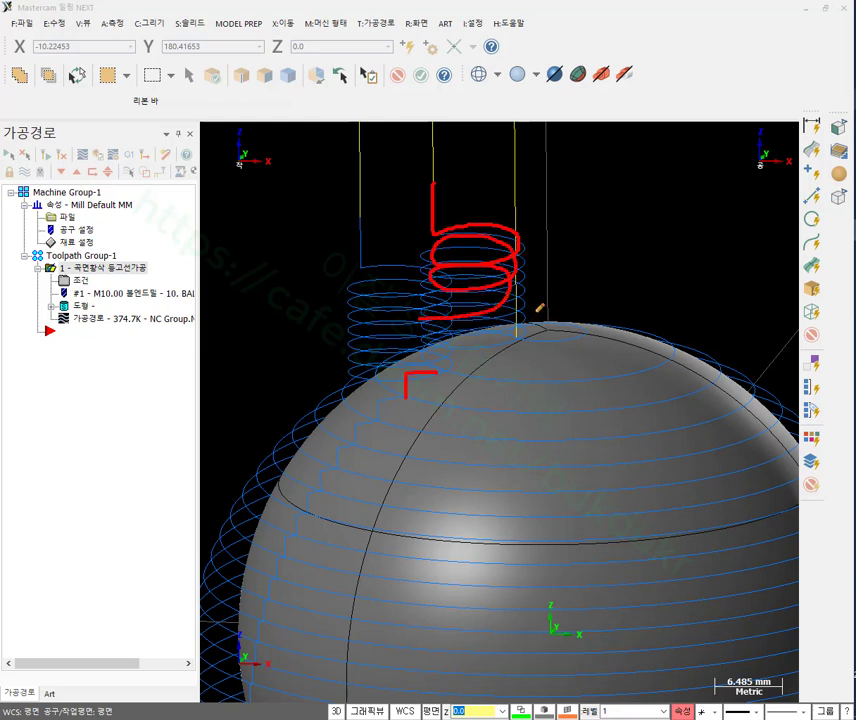
drag(505, 224, 619, 216)
drag(526, 321, 640, 320)
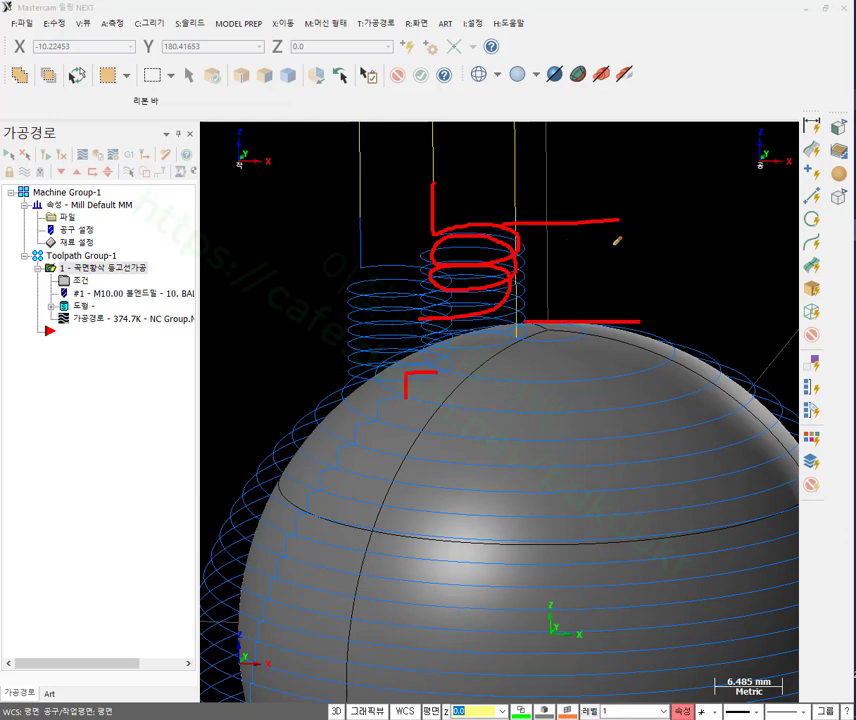
right_click(711, 207)
click(744, 362)
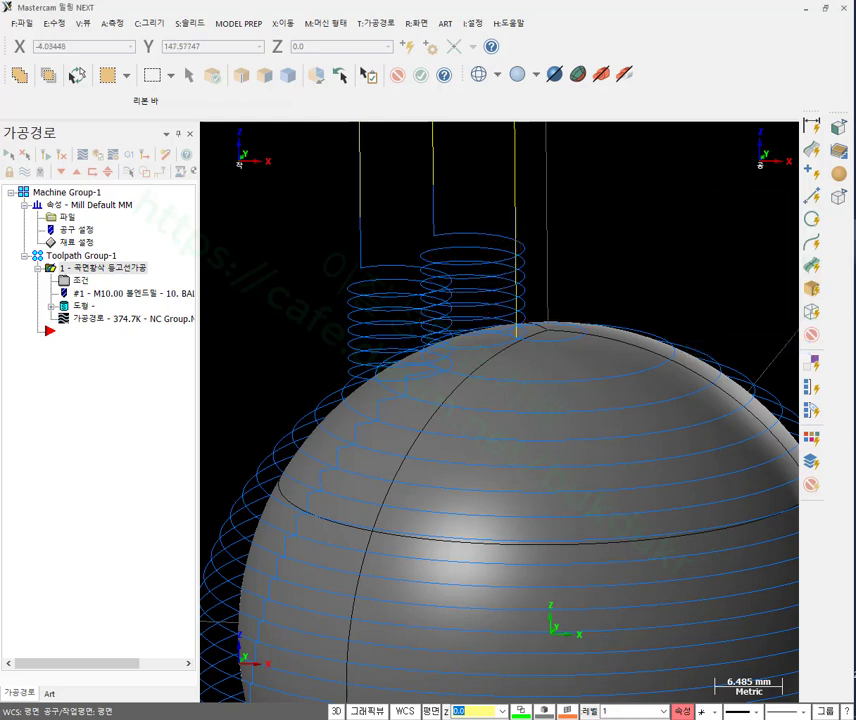
Switch to the PDF manual in Adobe Acrobat and read the description of additional conditions (추가조건) on printed page 155.
key(alt+Tab)
scroll(306, 480, down, 5)
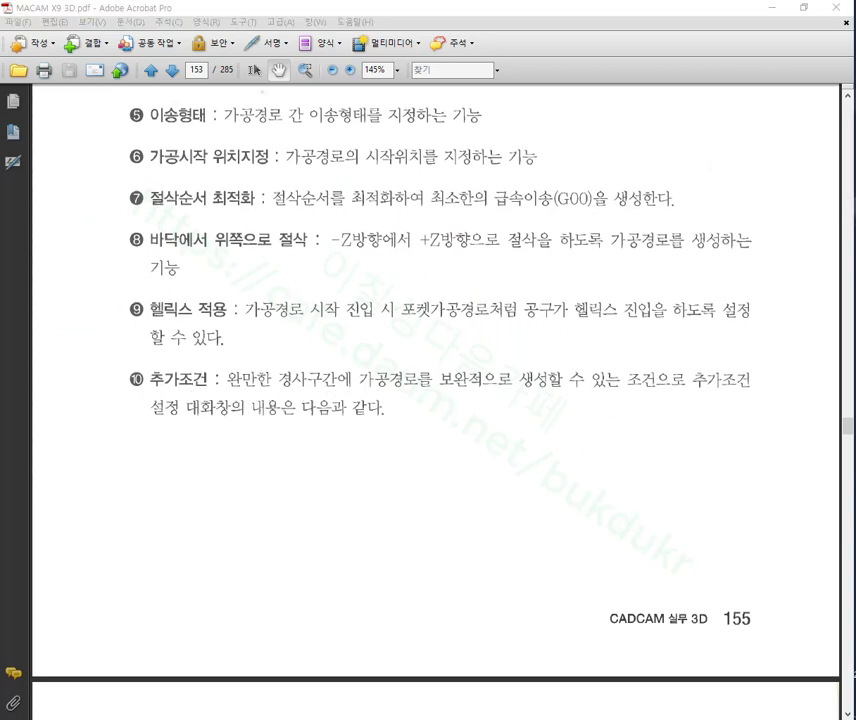
drag(228, 392, 350, 394)
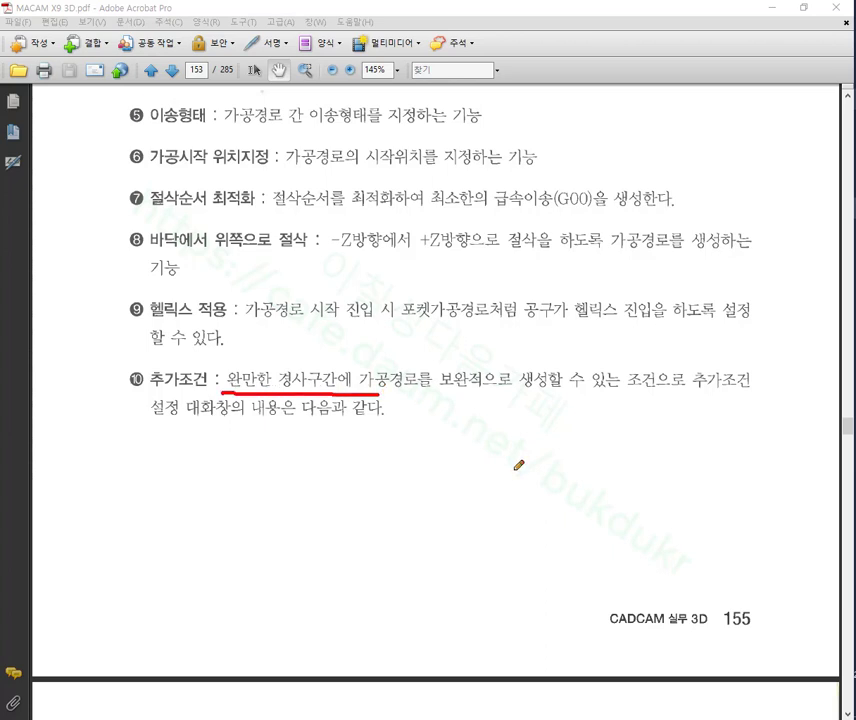
mouse_move(390, 446)
mouse_down()
mouse_move(422, 462)
mouse_move(474, 524)
mouse_move(525, 657)
mouse_up()
mouse_move(437, 477)
mouse_down()
mouse_move(493, 477)
mouse_move(535, 477)
mouse_up()
drag(471, 507, 549, 507)
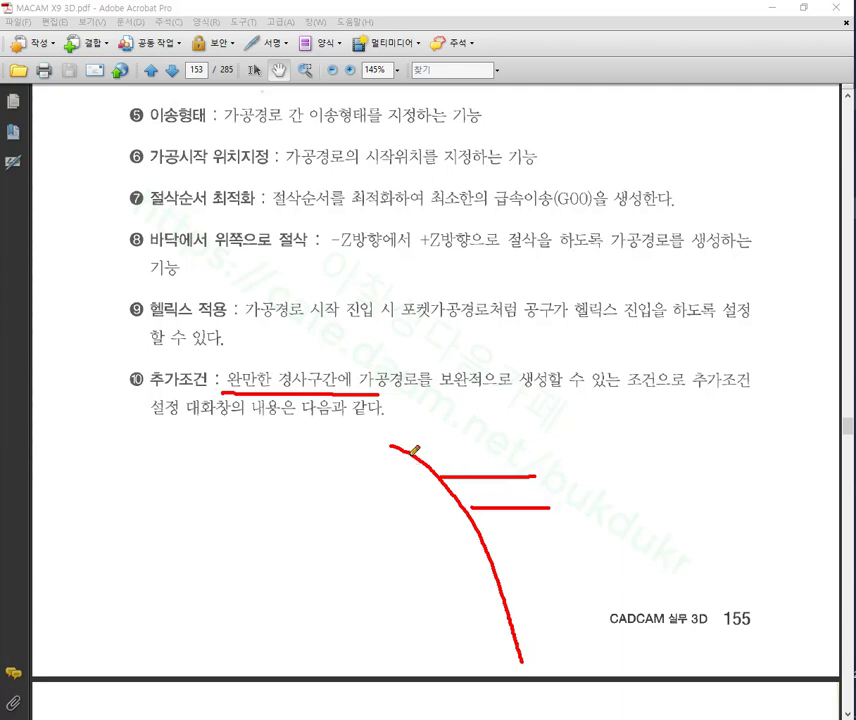
mouse_move(411, 454)
mouse_down()
mouse_move(307, 430)
mouse_move(224, 437)
mouse_move(87, 513)
mouse_move(50, 570)
mouse_up()
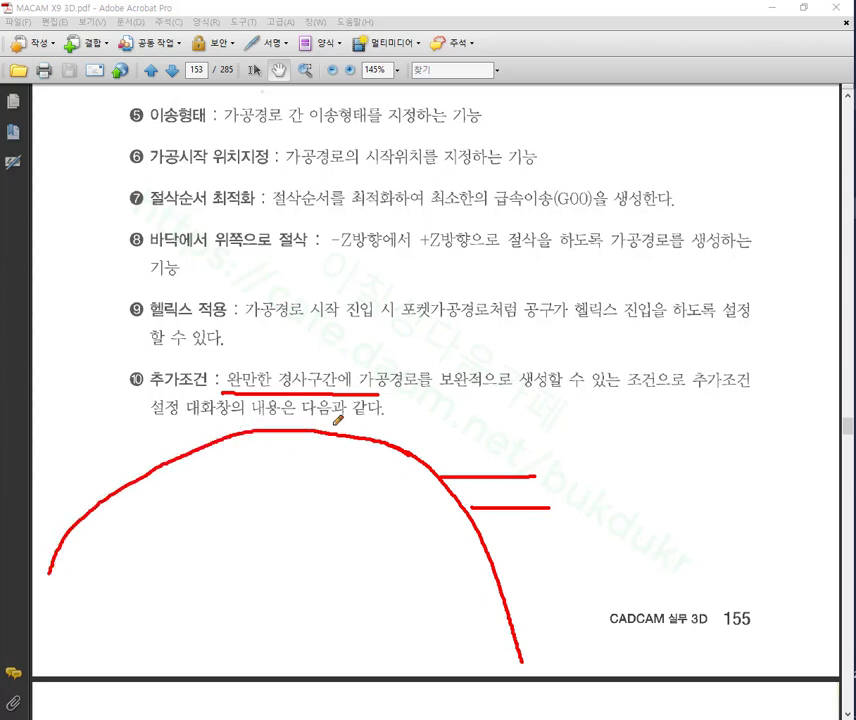
drag(280, 428, 541, 415)
drag(393, 444, 545, 431)
drag(406, 452, 565, 451)
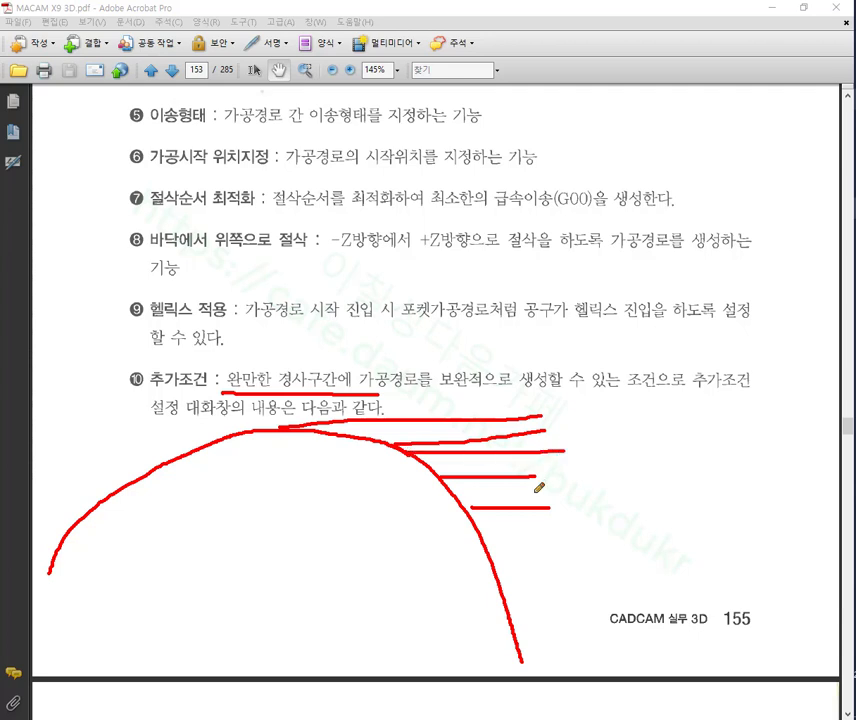
drag(294, 430, 298, 532)
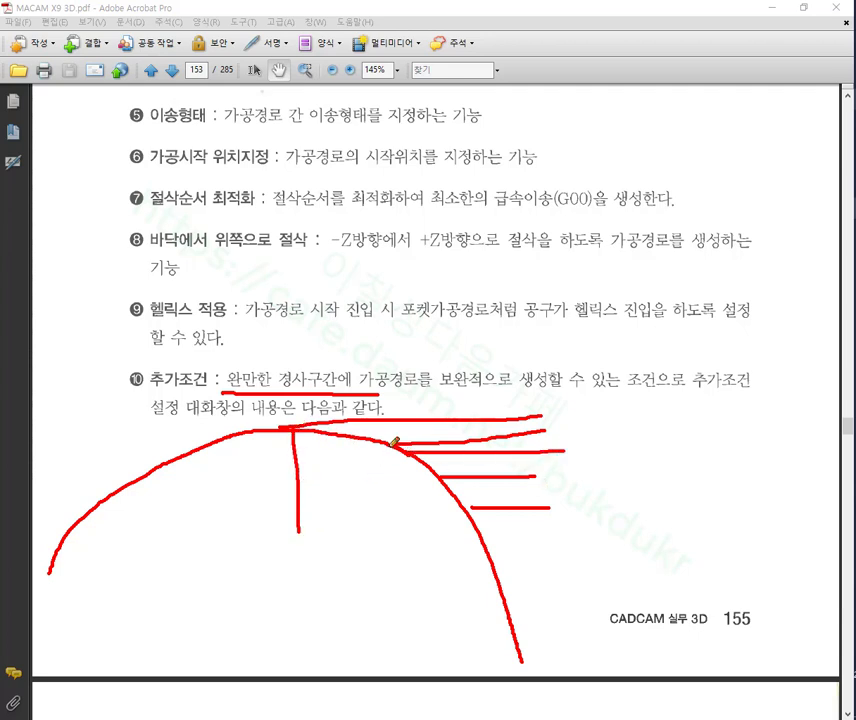
drag(393, 444, 401, 550)
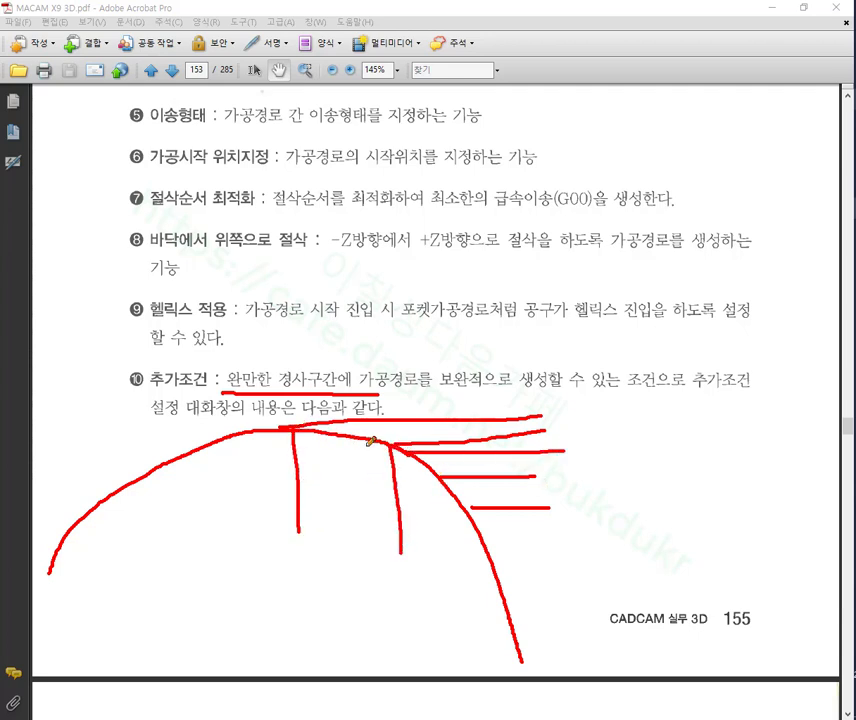
mouse_move(305, 423)
mouse_down()
mouse_move(237, 365)
mouse_move(352, 334)
mouse_move(298, 426)
mouse_up()
mouse_move(392, 443)
mouse_down()
mouse_move(380, 331)
mouse_move(516, 415)
mouse_up()
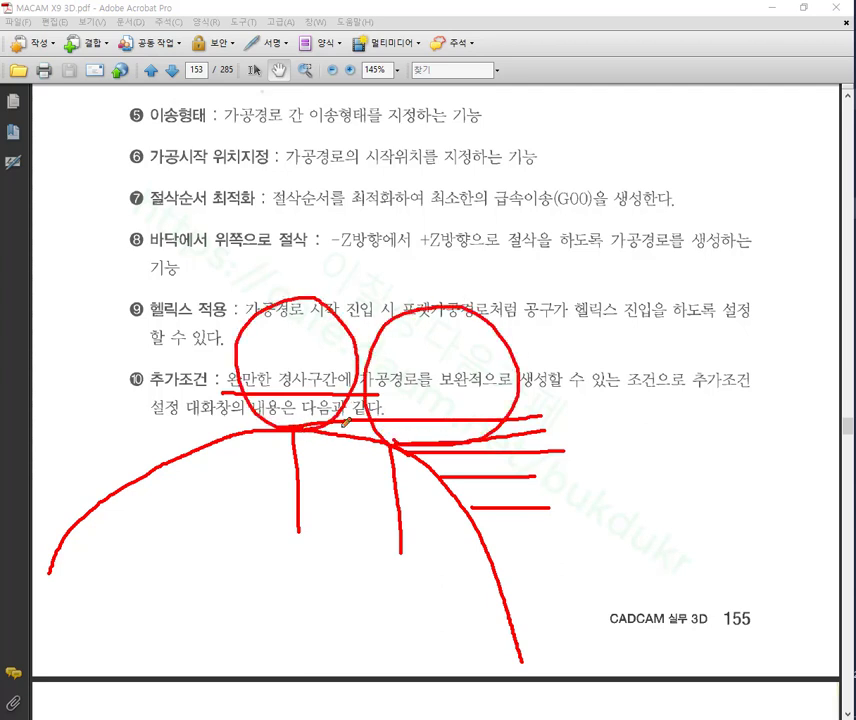
drag(322, 436, 368, 420)
mouse_move(450, 469)
mouse_down()
mouse_move(482, 420)
mouse_move(463, 469)
mouse_move(465, 491)
mouse_move(499, 503)
mouse_move(460, 498)
mouse_up()
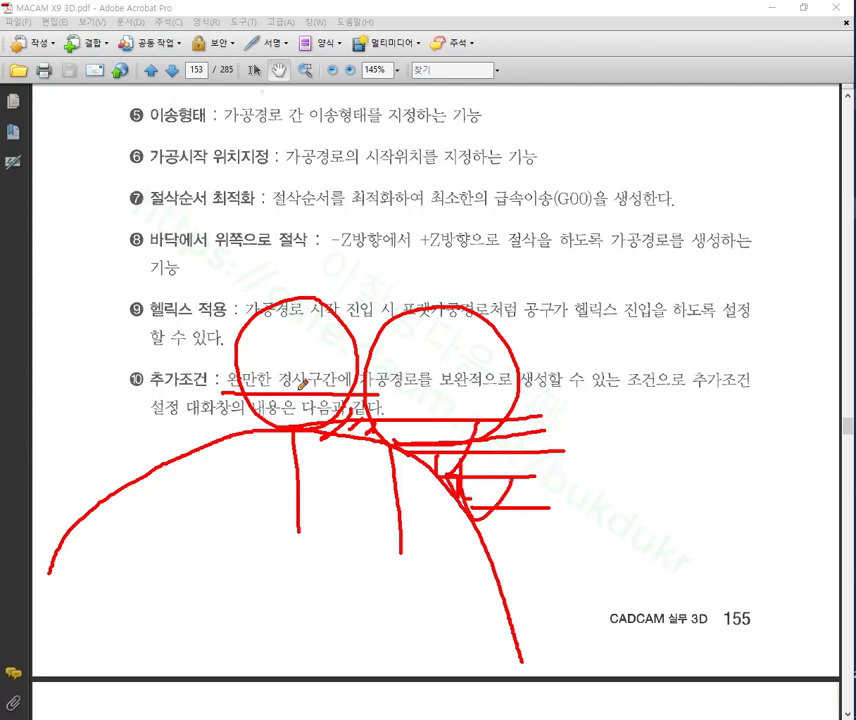
drag(392, 388, 757, 394)
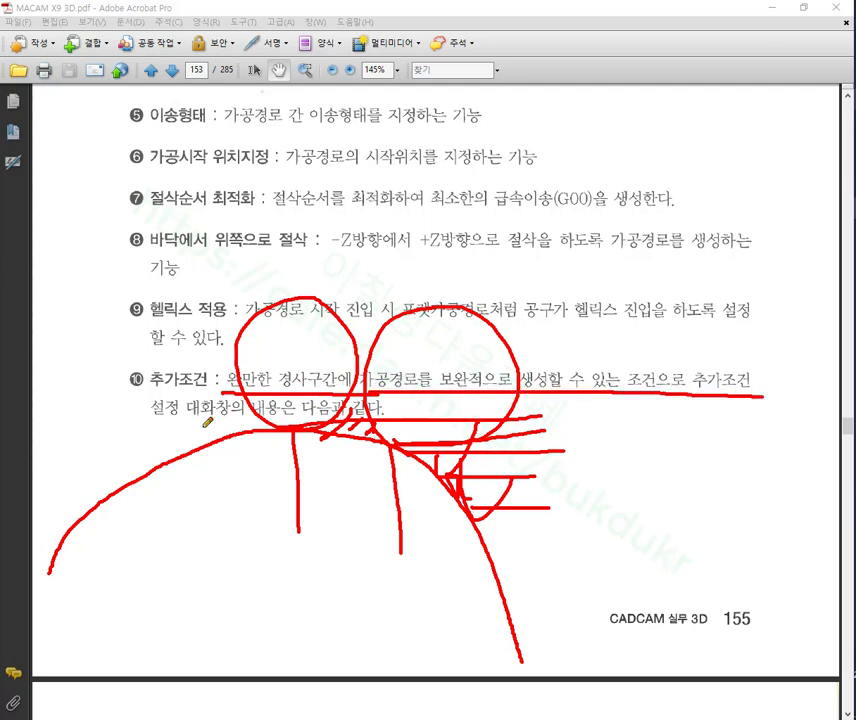
drag(150, 420, 385, 419)
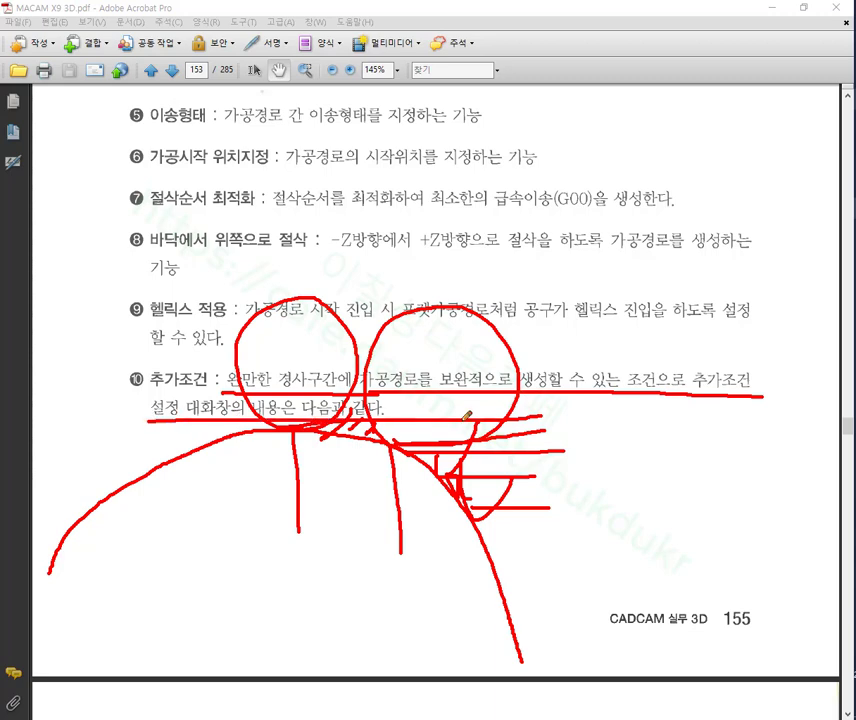
right_click(588, 390)
click(615, 533)
Go to the additional-conditions dialog figure in the manual and mark 쉘로우 영역을 절삭안함 and the 45.0 value of 제한 절삭각도.
scroll(618, 443, down, 5)
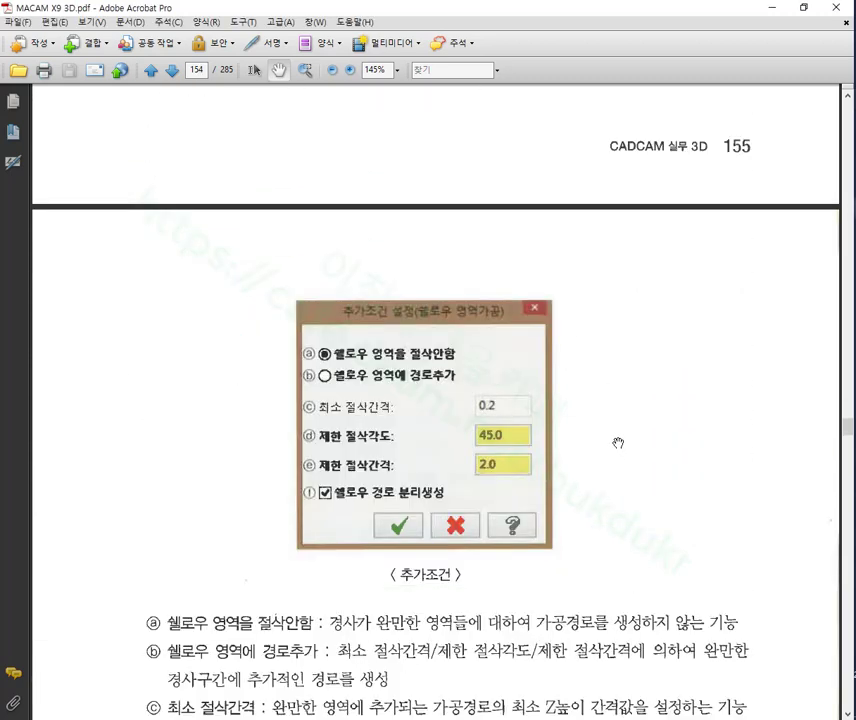
scroll(618, 443, down, 1)
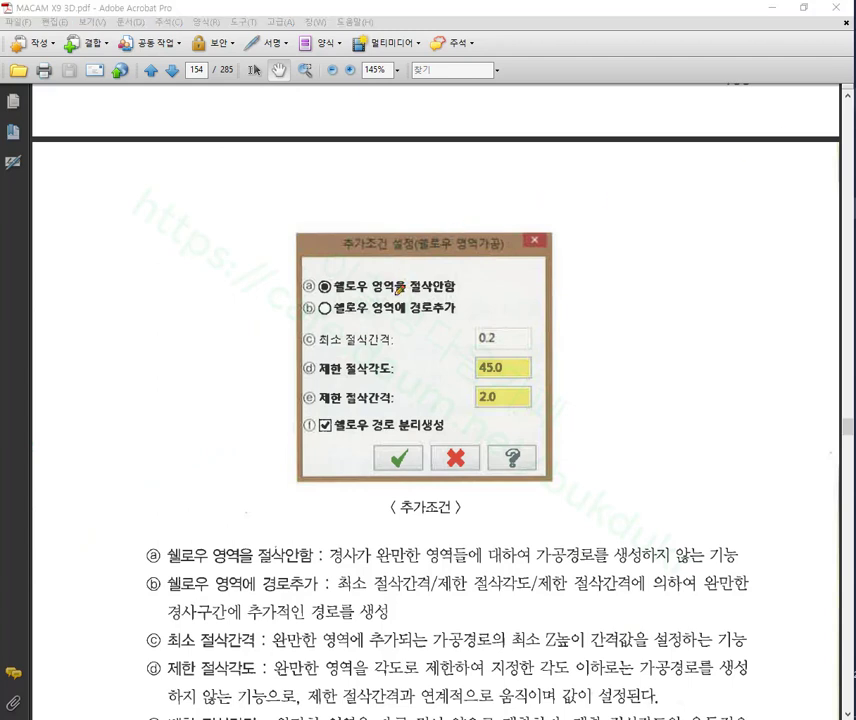
drag(325, 296, 470, 289)
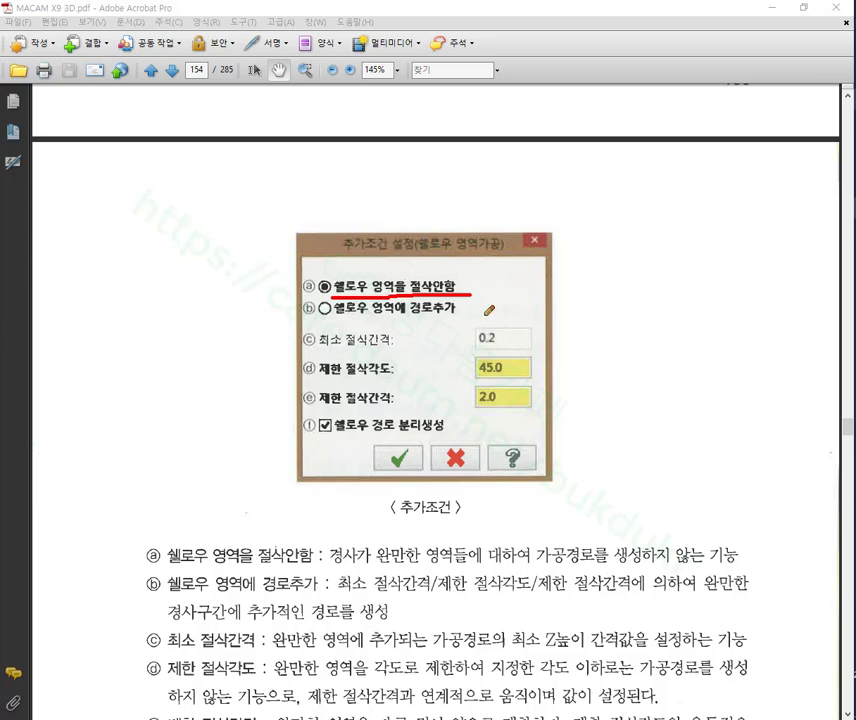
mouse_move(315, 381)
mouse_down()
mouse_move(545, 377)
mouse_move(520, 358)
mouse_move(468, 383)
mouse_move(548, 379)
mouse_up()
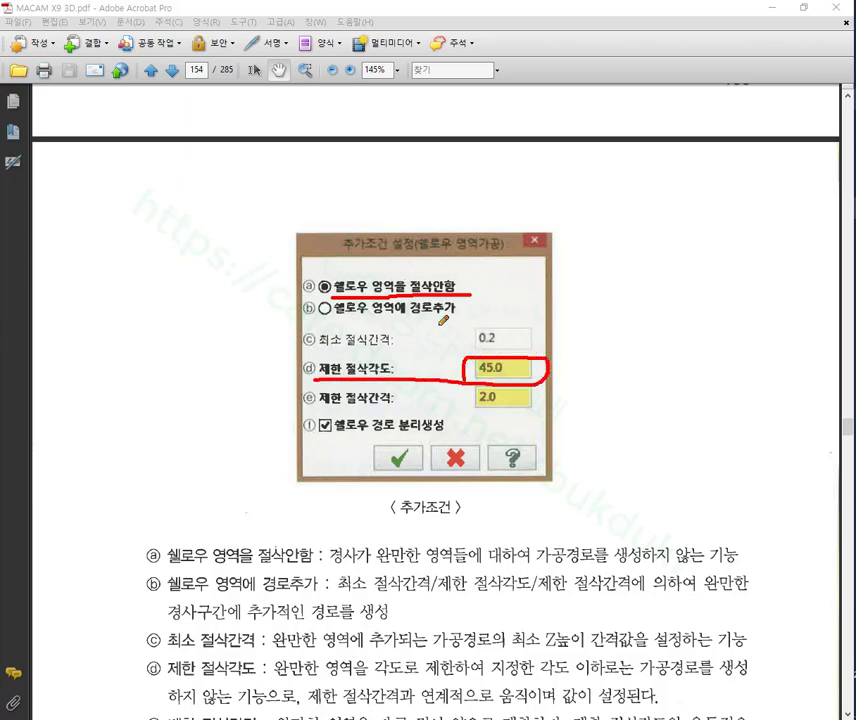
Sketch a domed profile beside the dialog figure with vertical, slanted and horizontal reference lines, labelling the angles 45 and 0/90.
mouse_move(84, 457)
mouse_down()
mouse_move(118, 338)
mouse_move(206, 192)
mouse_move(329, 178)
mouse_move(422, 213)
mouse_up()
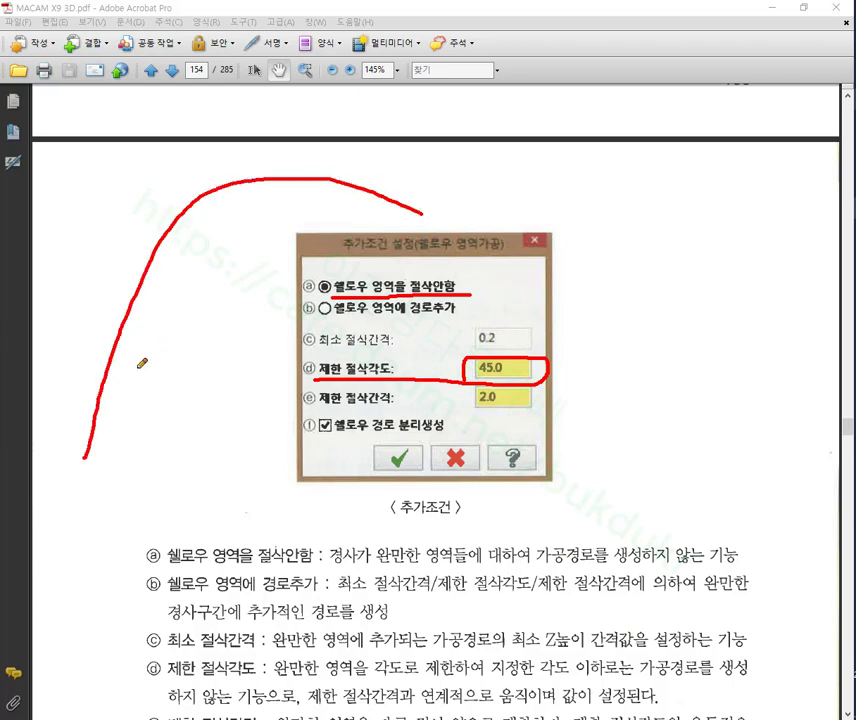
drag(85, 457, 82, 156)
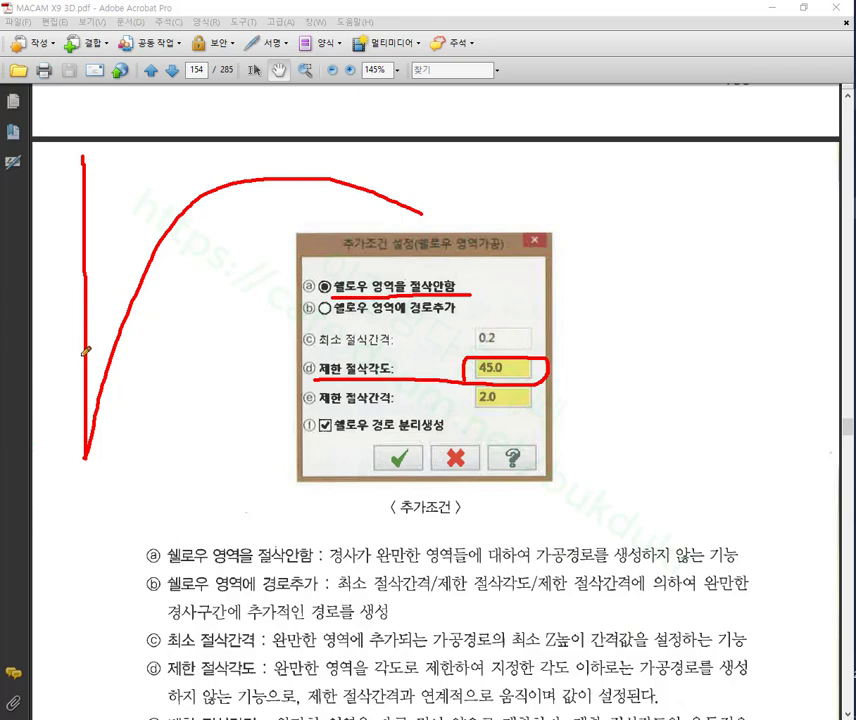
drag(150, 245, 326, 78)
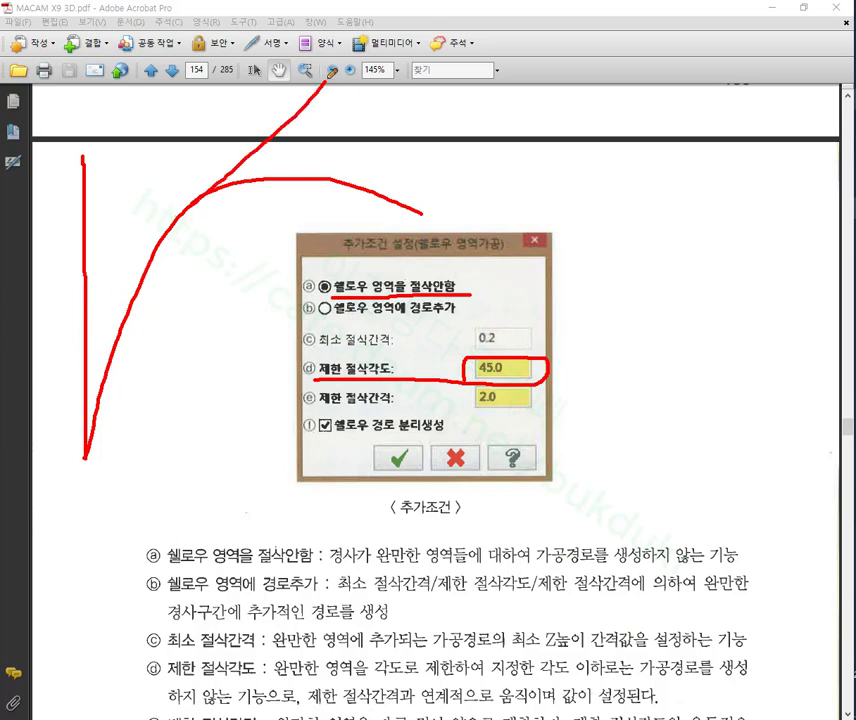
mouse_move(192, 113)
mouse_down()
mouse_move(200, 127)
mouse_move(180, 143)
mouse_move(205, 135)
mouse_up()
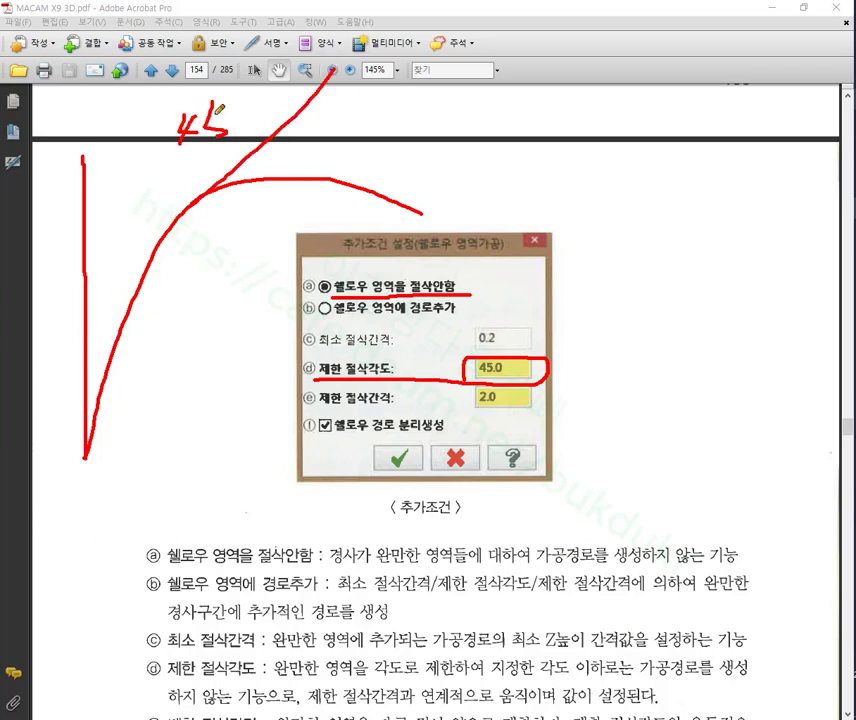
drag(86, 114, 84, 236)
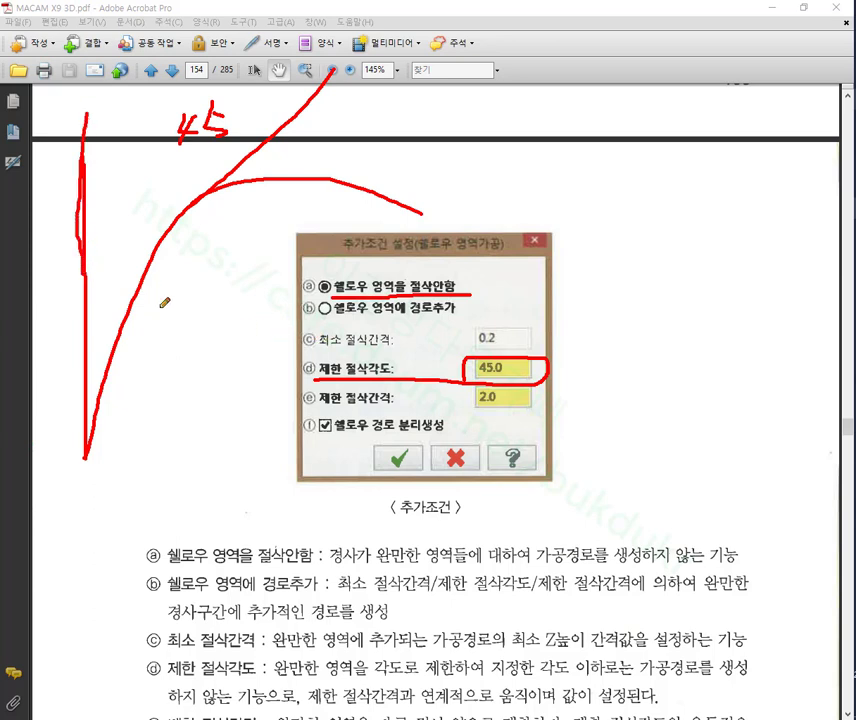
mouse_move(214, 178)
mouse_down()
mouse_move(520, 178)
mouse_move(585, 187)
mouse_move(572, 166)
mouse_up()
mouse_move(648, 162)
mouse_down()
mouse_move(657, 166)
mouse_move(649, 210)
mouse_move(684, 168)
mouse_up()
drag(658, 125, 540, 265)
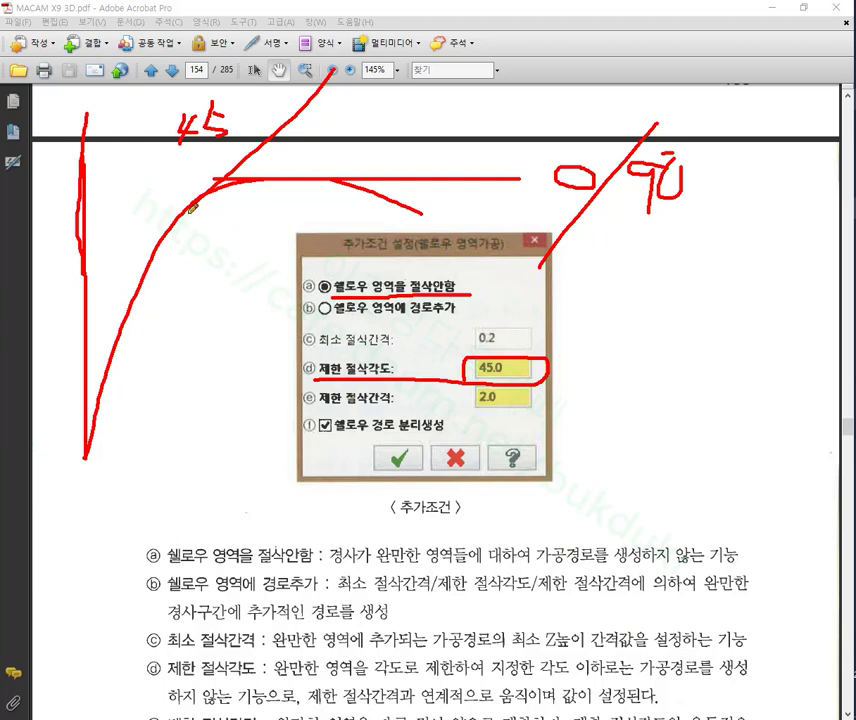
Draw a dividing line across the profile's 45-degree point, add contour passes below it, trace the shallow area above and circle the 45.
drag(95, 103, 360, 400)
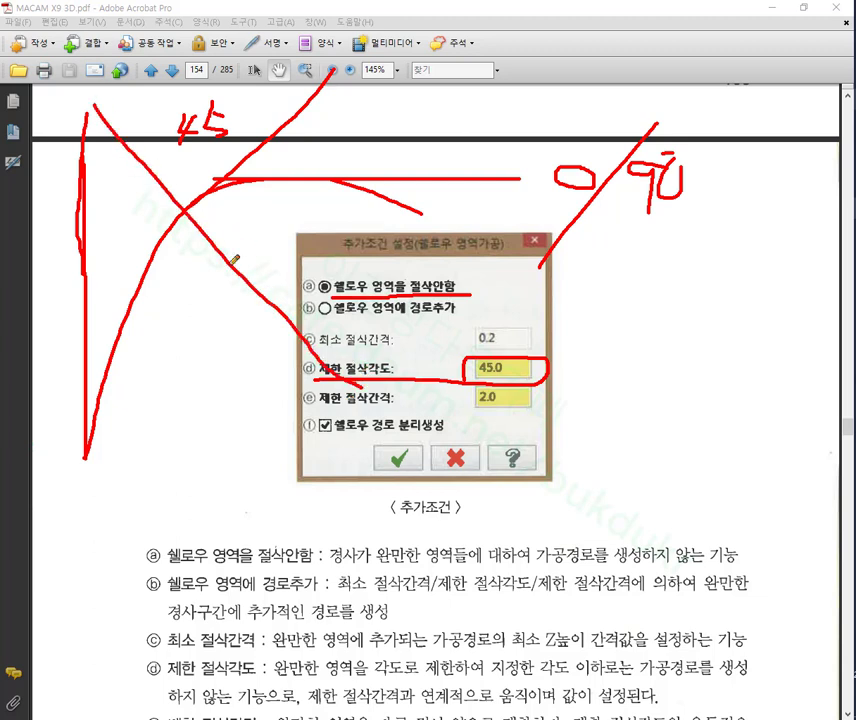
mouse_move(186, 209)
mouse_down()
mouse_move(90, 232)
mouse_move(150, 245)
mouse_move(88, 277)
mouse_up()
drag(12, 313, 97, 300)
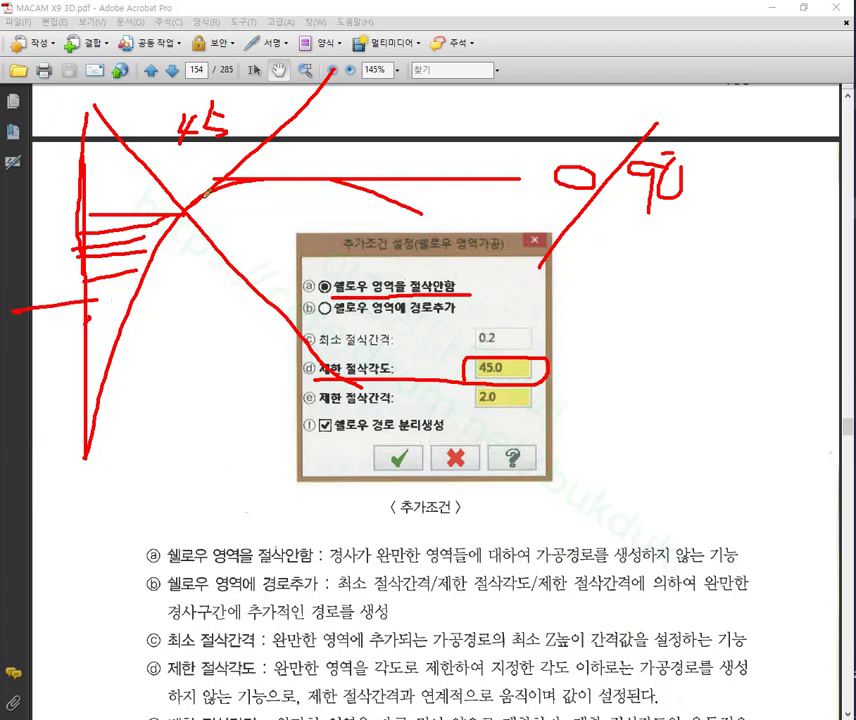
drag(196, 197, 240, 178)
mouse_move(215, 95)
mouse_down()
mouse_move(160, 120)
mouse_move(205, 88)
mouse_up()
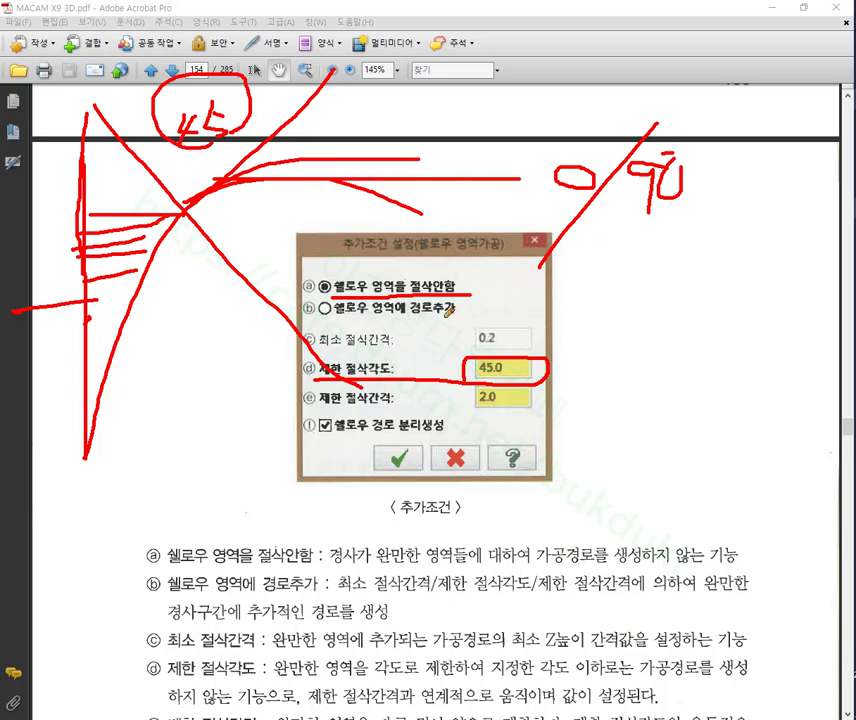
Mark the options 쉘로우 영역에 경로추가 and 쉘로우 경로 분리생성 in the dialog figure, and clear all pen markings.
mouse_move(320, 315)
mouse_down()
mouse_move(466, 318)
mouse_move(428, 297)
mouse_move(336, 294)
mouse_move(326, 297)
mouse_move(324, 313)
mouse_up()
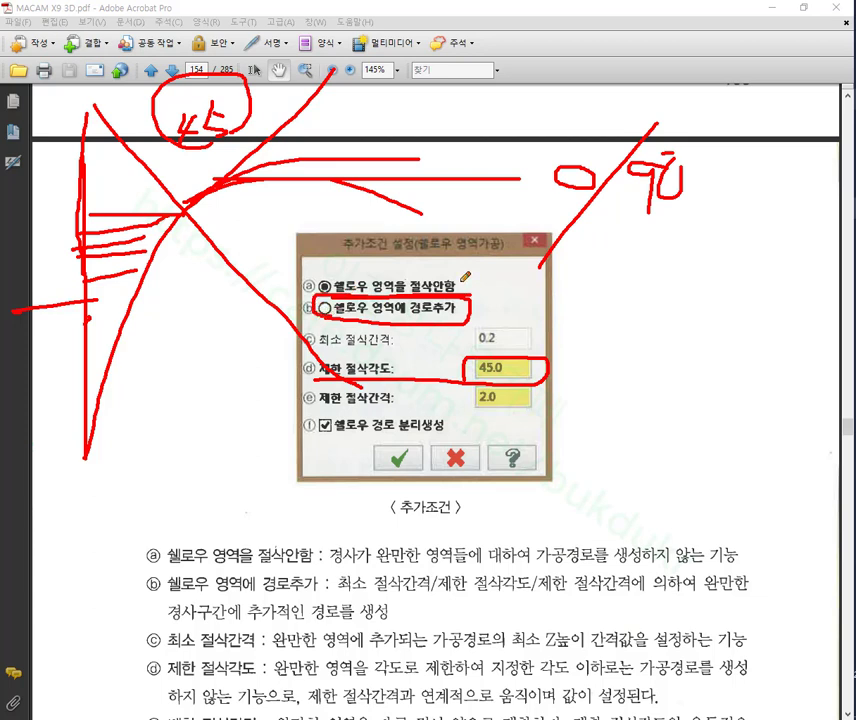
mouse_move(325, 438)
mouse_down()
mouse_move(385, 436)
mouse_move(397, 413)
mouse_move(462, 411)
mouse_move(458, 432)
mouse_move(403, 437)
mouse_up()
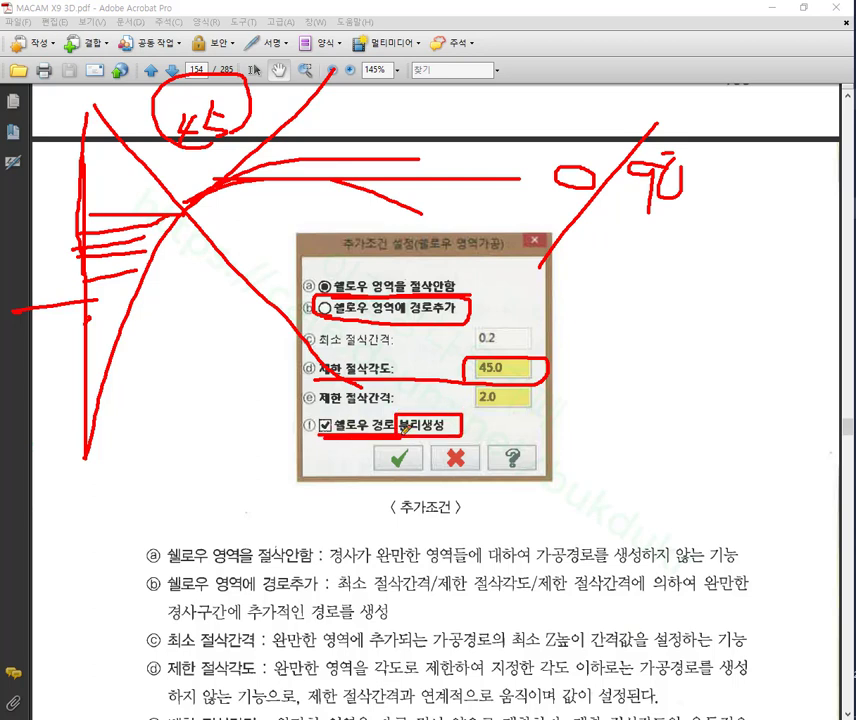
right_click(706, 382)
click(736, 532)
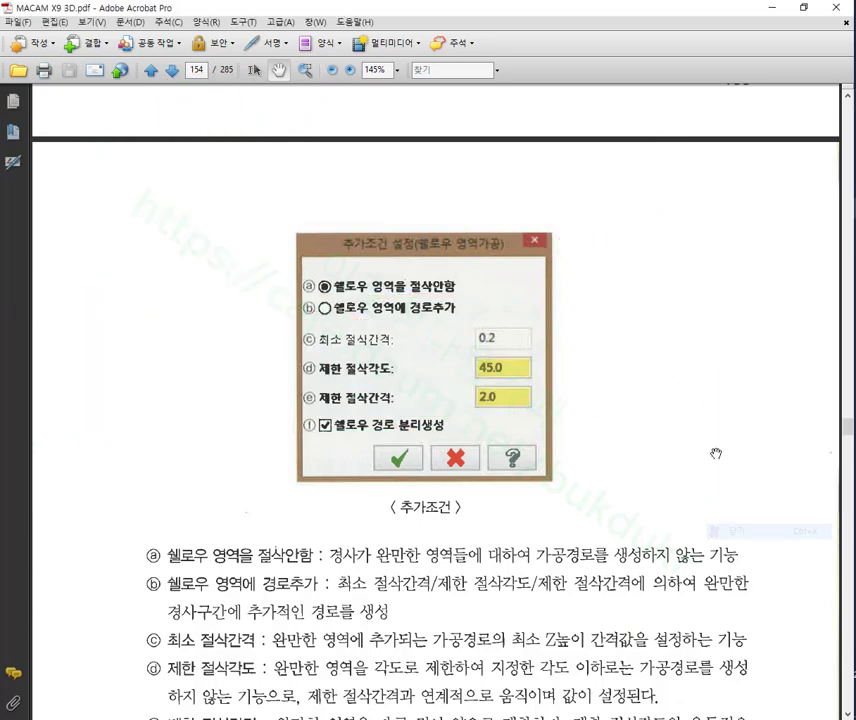
Underline 최소 절삭간격 in the option descriptions and sketch a curved profile with contour passes up to a slanted limit line.
scroll(711, 453, down, 6)
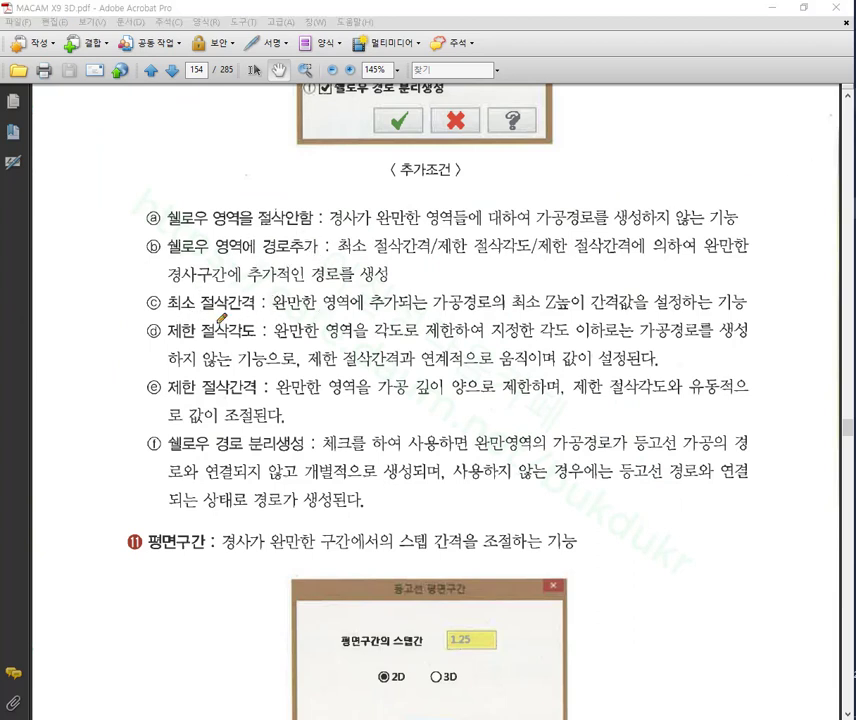
drag(143, 311, 288, 310)
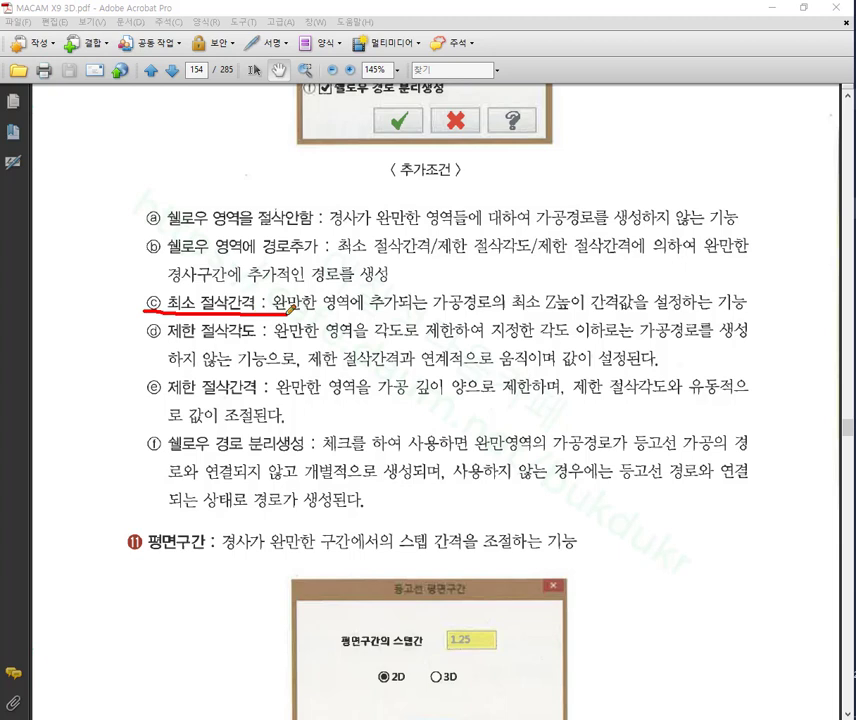
mouse_move(220, 588)
mouse_down()
mouse_move(246, 512)
mouse_move(338, 382)
mouse_move(535, 262)
mouse_move(716, 262)
mouse_up()
drag(143, 479, 250, 479)
drag(203, 432, 288, 431)
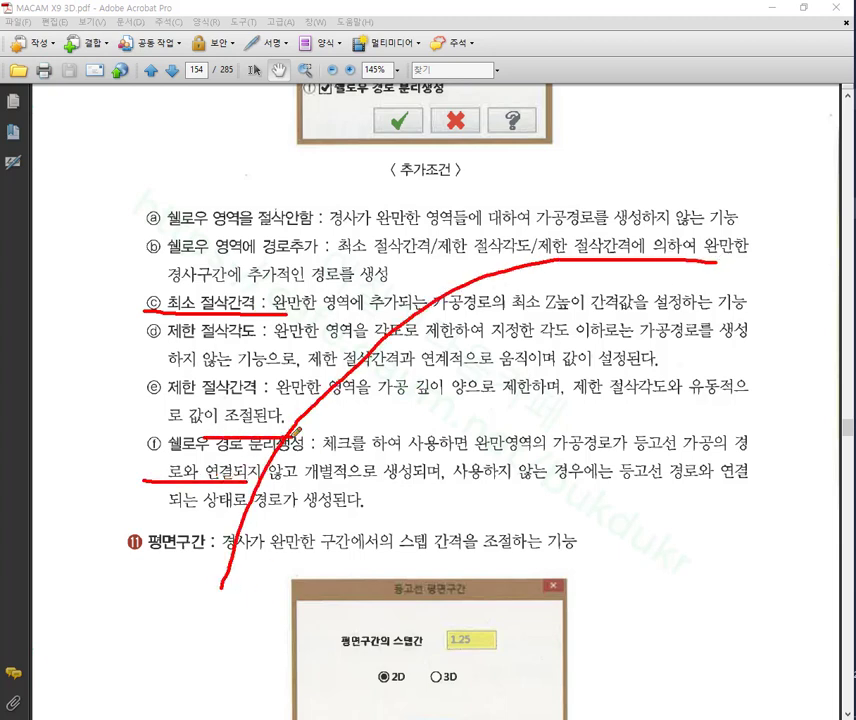
drag(243, 397, 327, 395)
drag(272, 344, 400, 342)
mouse_move(277, 315)
mouse_down()
mouse_move(402, 320)
mouse_move(335, 245)
mouse_up()
drag(222, 97, 336, 247)
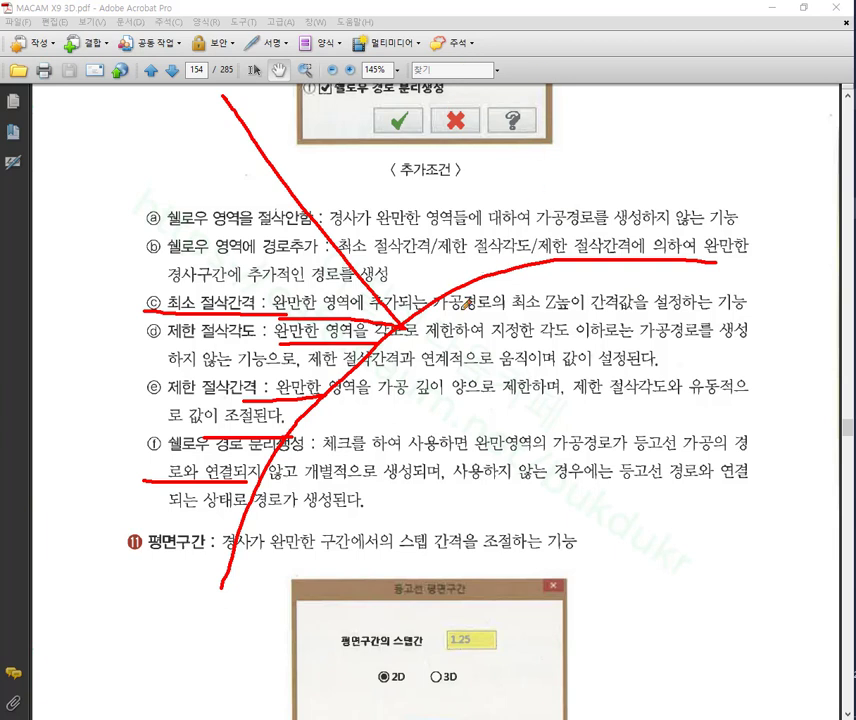
Write and underline 45 below the profile's limit point, and underline the terms 제한 절삭각도 and 제한 절삭간격.
mouse_move(418, 385)
mouse_down()
mouse_move(440, 404)
mouse_move(474, 409)
mouse_up()
drag(457, 368, 495, 366)
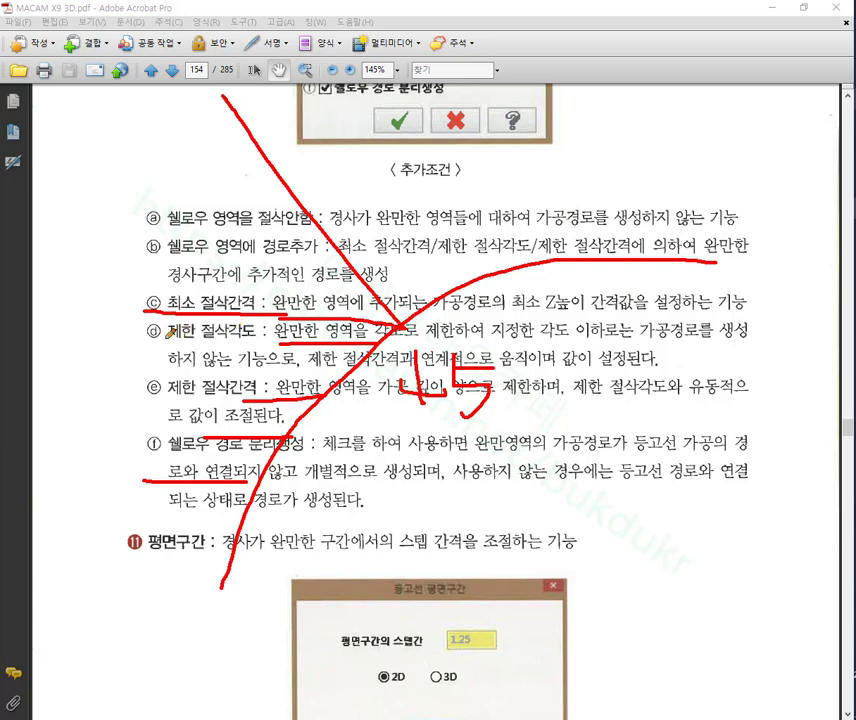
drag(399, 419, 535, 417)
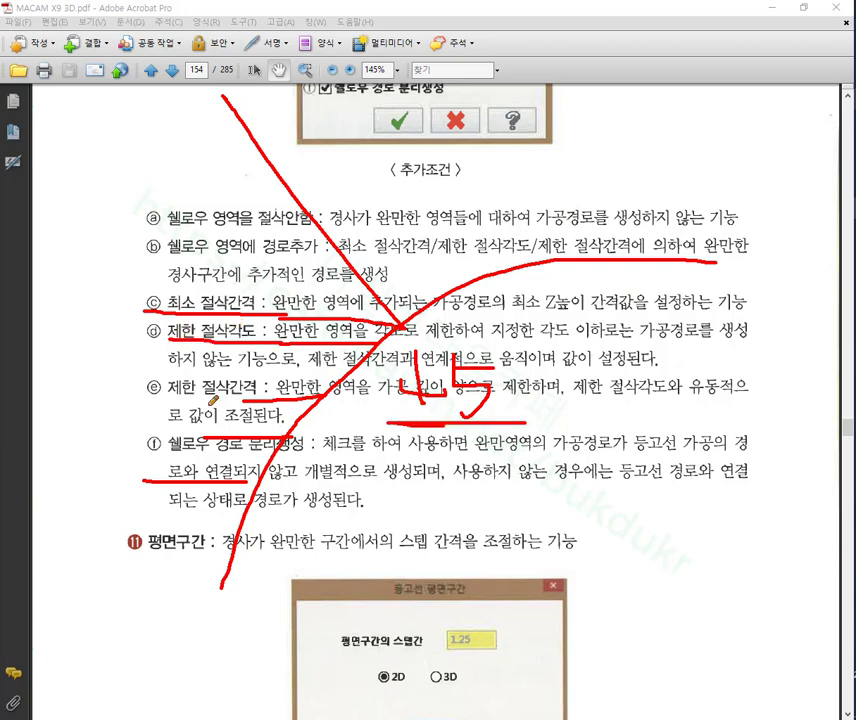
drag(168, 398, 264, 398)
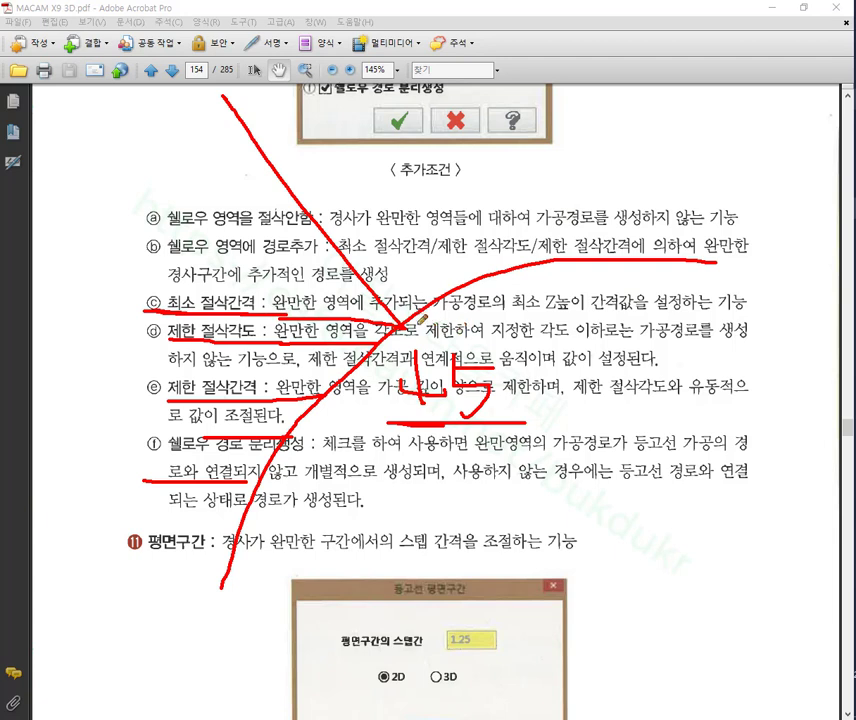
Mark added pass divisions along the shallow part of the sketched profile with short ticks, level lines and longer vertical lines.
mouse_move(380, 322)
mouse_down()
mouse_move(592, 336)
mouse_move(597, 300)
mouse_move(441, 254)
mouse_move(473, 244)
mouse_move(510, 274)
mouse_up()
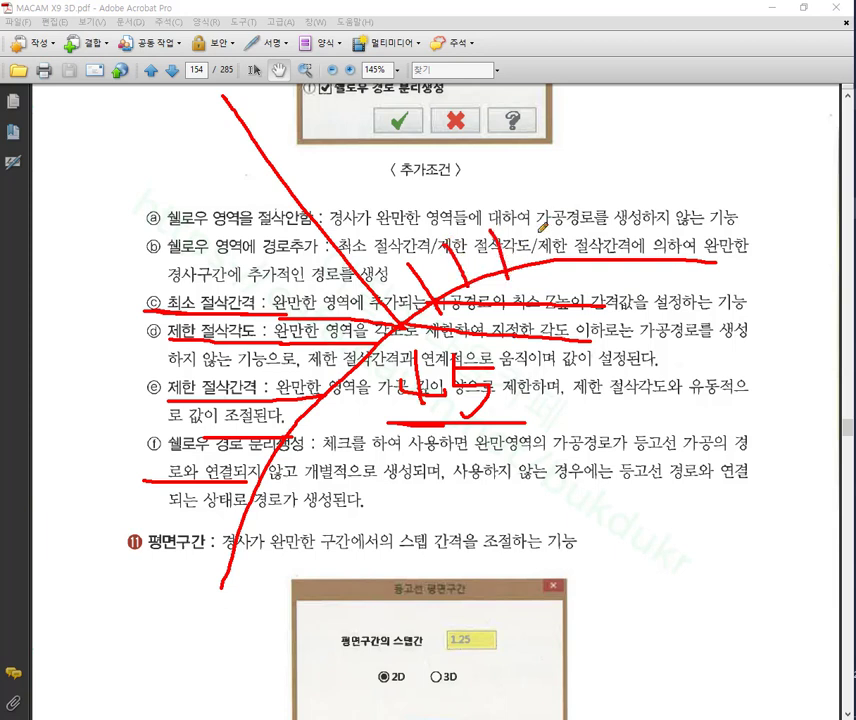
drag(546, 210, 554, 267)
drag(614, 212, 621, 262)
drag(668, 205, 676, 266)
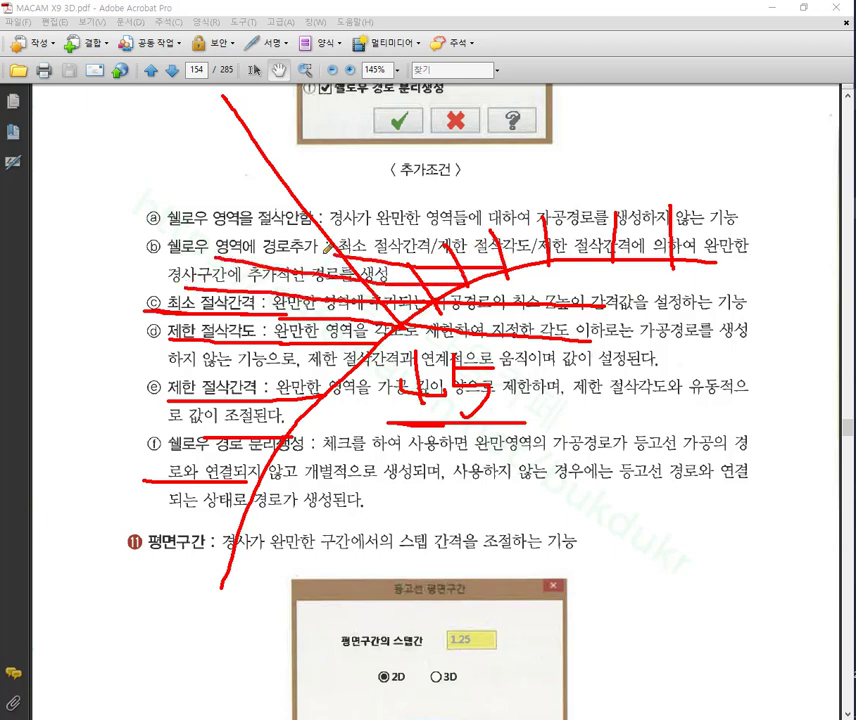
drag(343, 262, 409, 256)
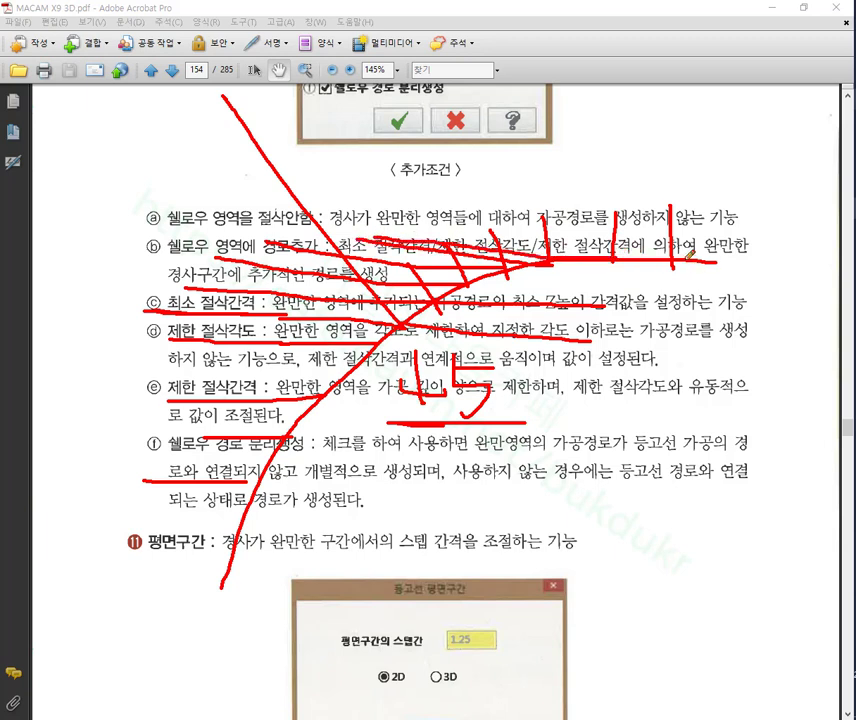
drag(613, 100, 613, 290)
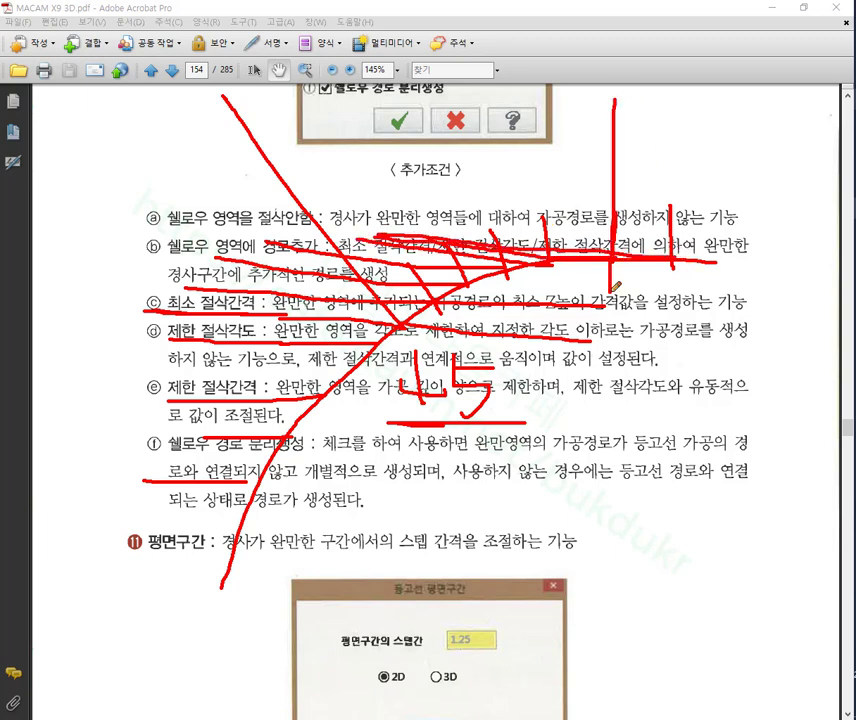
drag(666, 147, 666, 263)
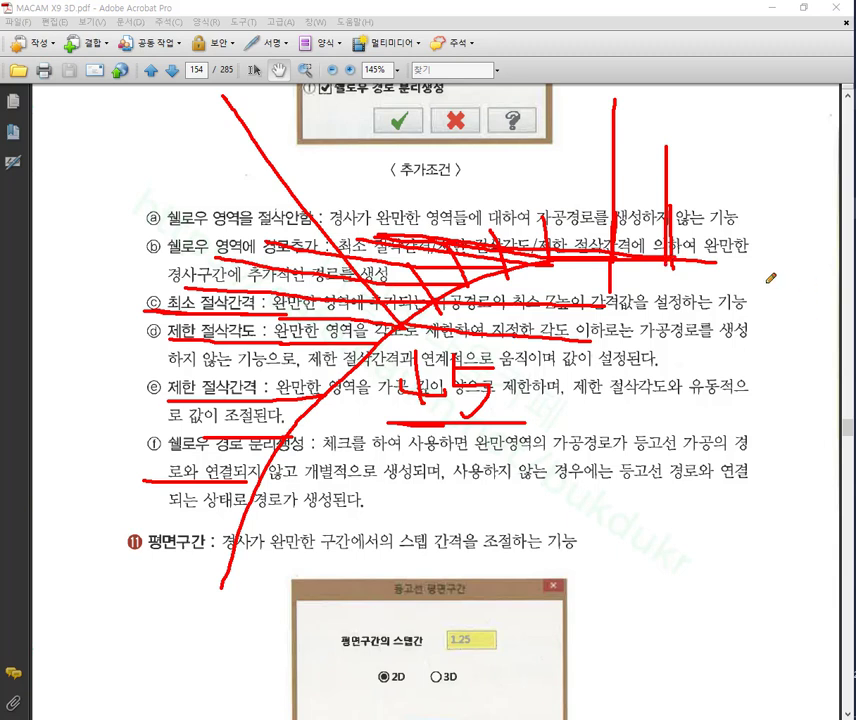
Draw a horizontal arrow towards the sketched profile and a vertical arrow down onto its shallow area to illustrate the two directions.
drag(52, 254, 140, 253)
mouse_move(108, 232)
mouse_down()
mouse_move(141, 246)
mouse_move(110, 272)
mouse_up()
drag(445, 240, 430, 297)
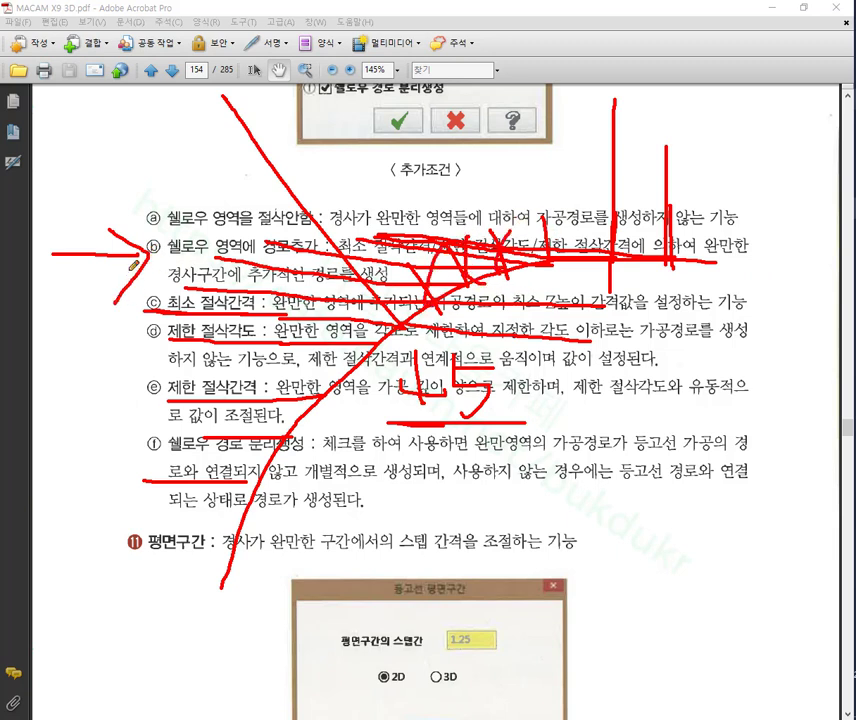
drag(37, 261, 140, 261)
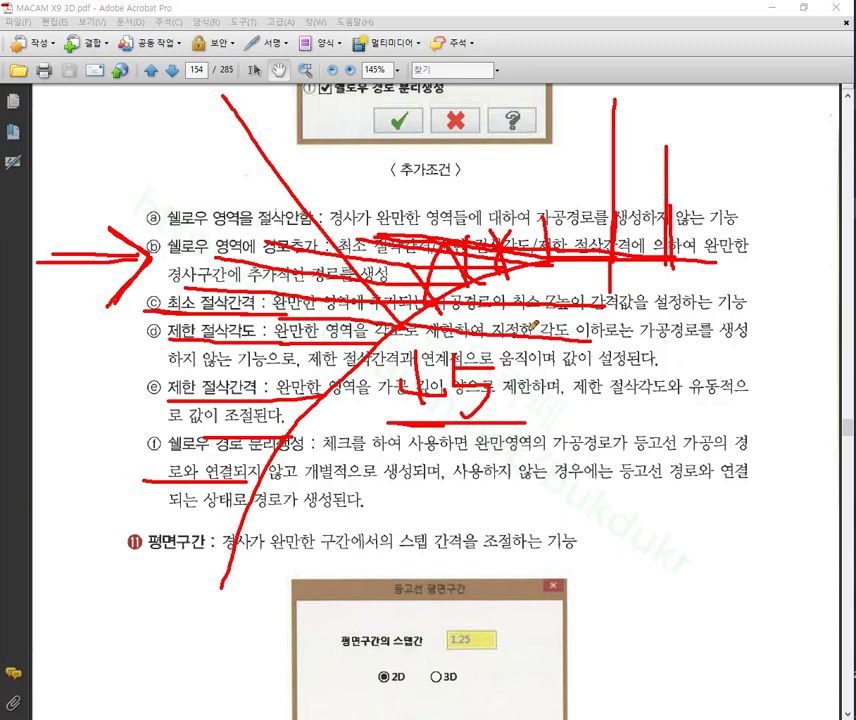
mouse_move(586, 95)
mouse_down()
mouse_move(570, 210)
mouse_move(604, 182)
mouse_up()
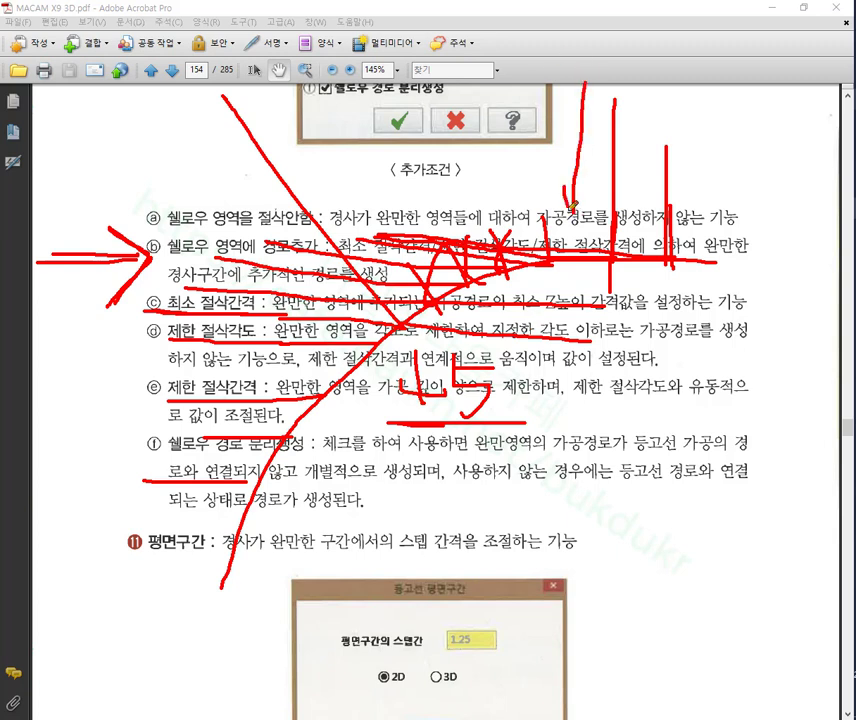
Box 제한 절삭간격, underline its description and circle 제한 절삭각도 to relate the two limit settings.
mouse_move(208, 368)
mouse_down()
mouse_move(242, 393)
mouse_move(117, 397)
mouse_up()
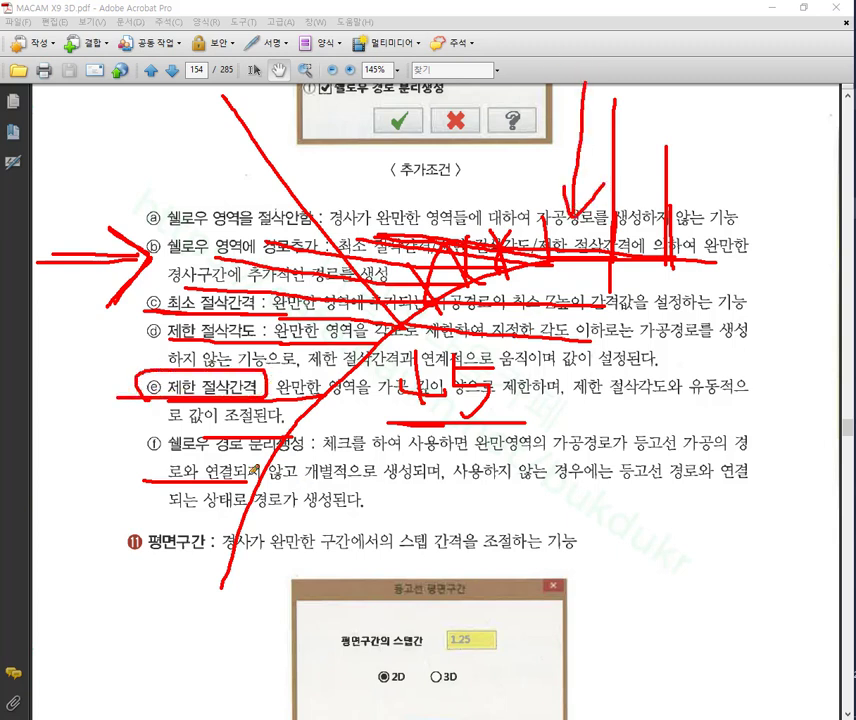
drag(135, 345, 143, 382)
drag(28, 263, 137, 254)
drag(297, 392, 546, 390)
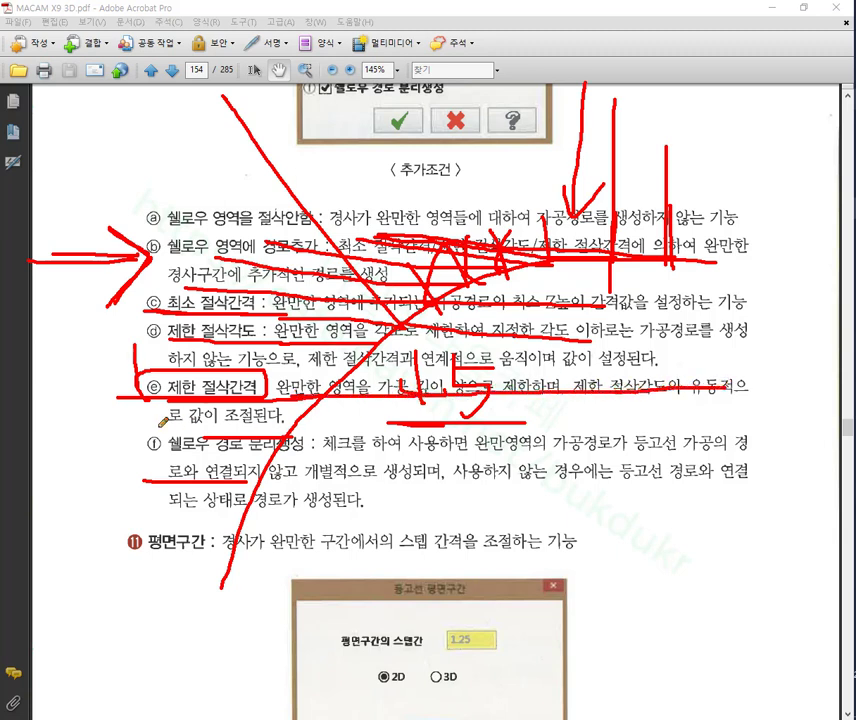
drag(172, 414, 295, 415)
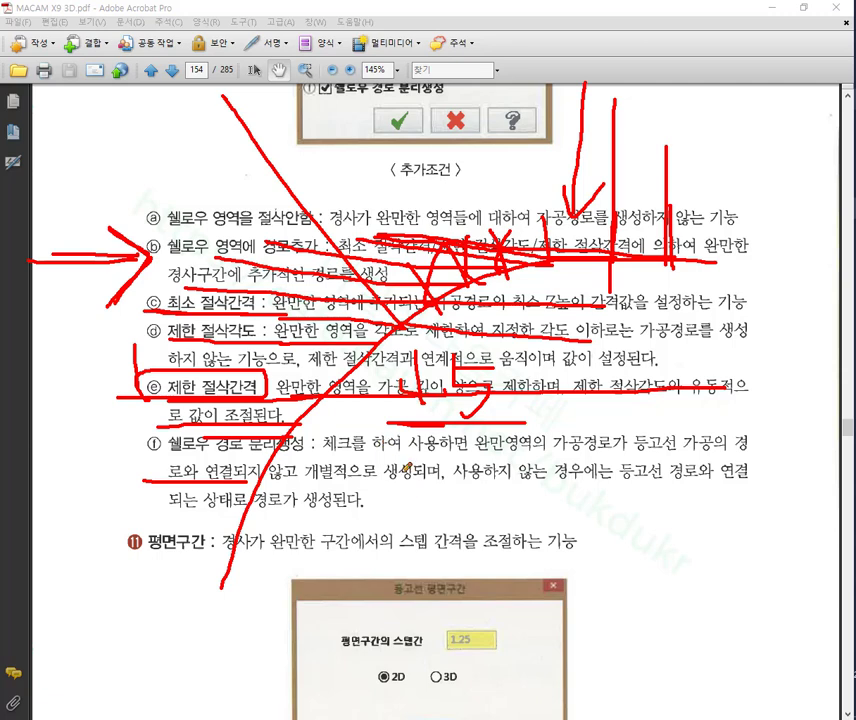
drag(248, 376, 252, 382)
drag(258, 320, 262, 328)
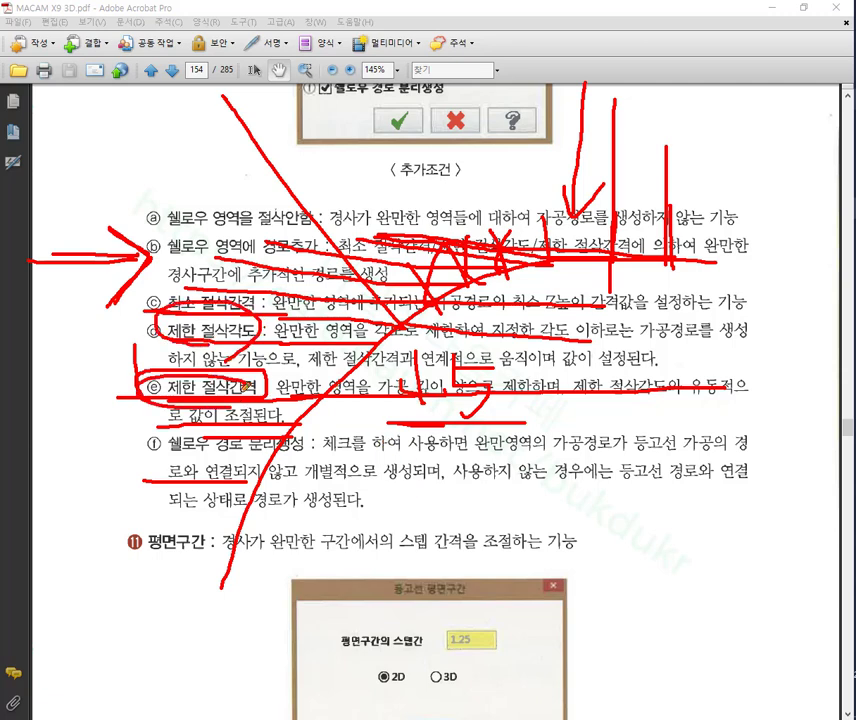
Close the drawing overlay on the manual page and switch to Mastercam.
right_click(420, 292)
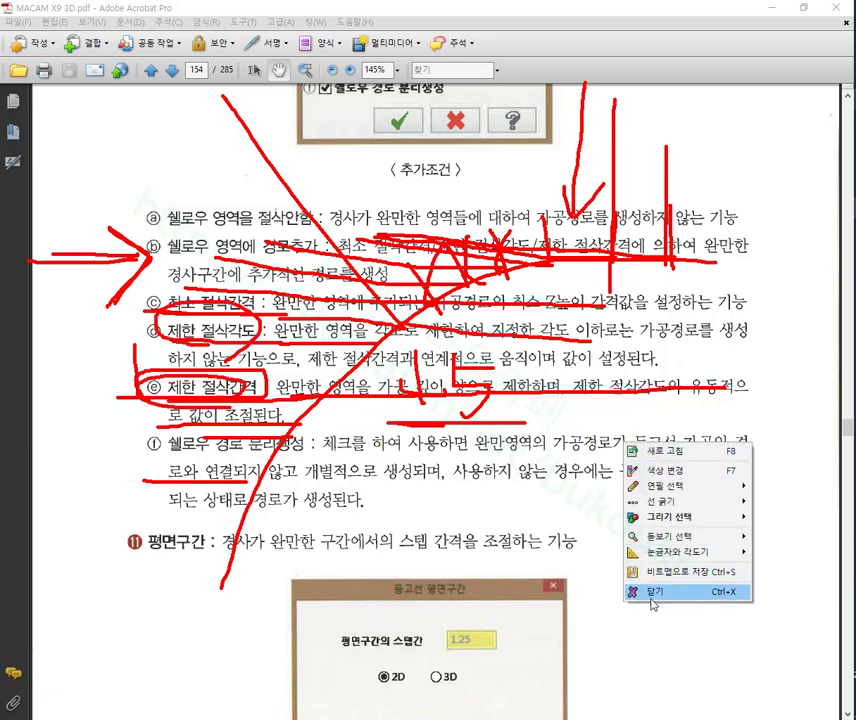
click(439, 404)
key(alt+Tab)
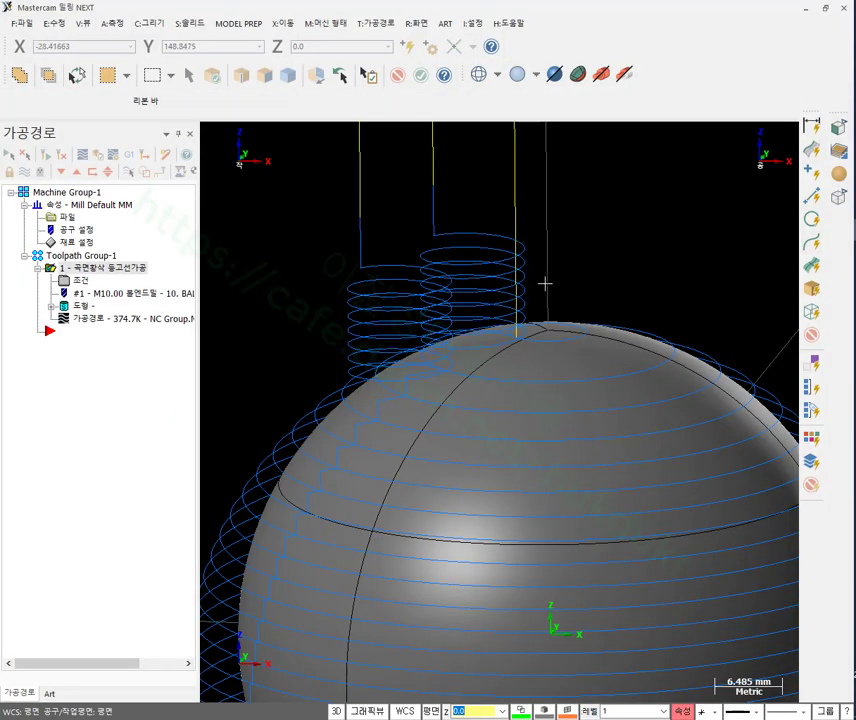
Turn off 헬릭스적용 in the rough contour operation's parameters and regenerate the toolpath.
scroll(418, 221, down, 2)
scroll(418, 221, down, 1)
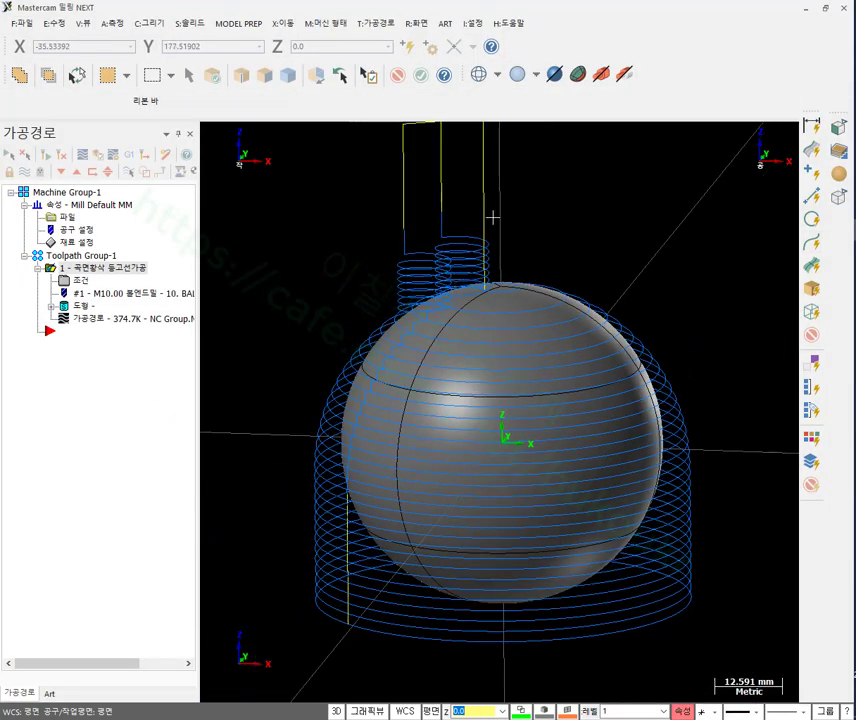
click(75, 286)
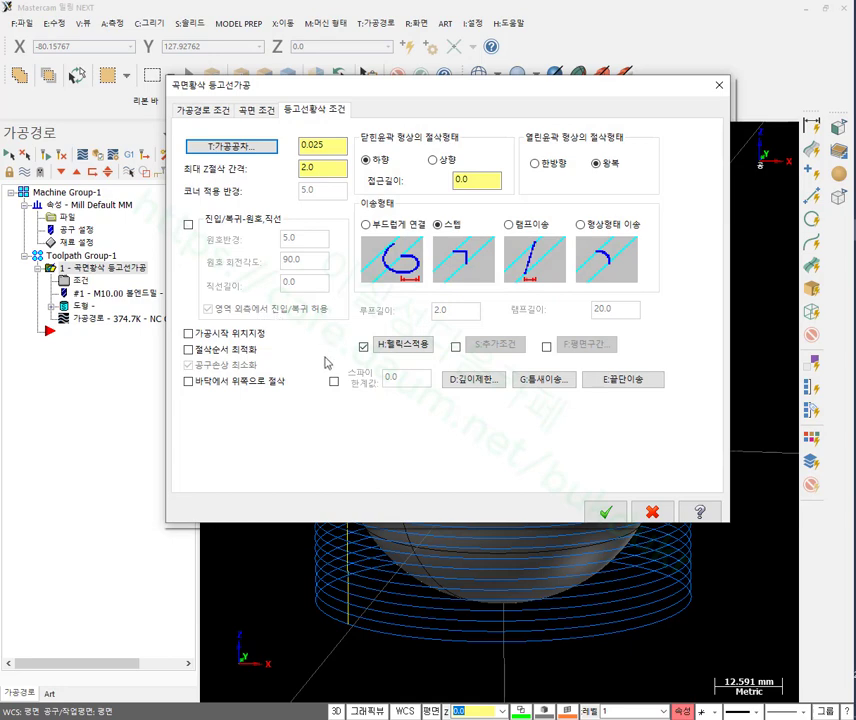
click(363, 346)
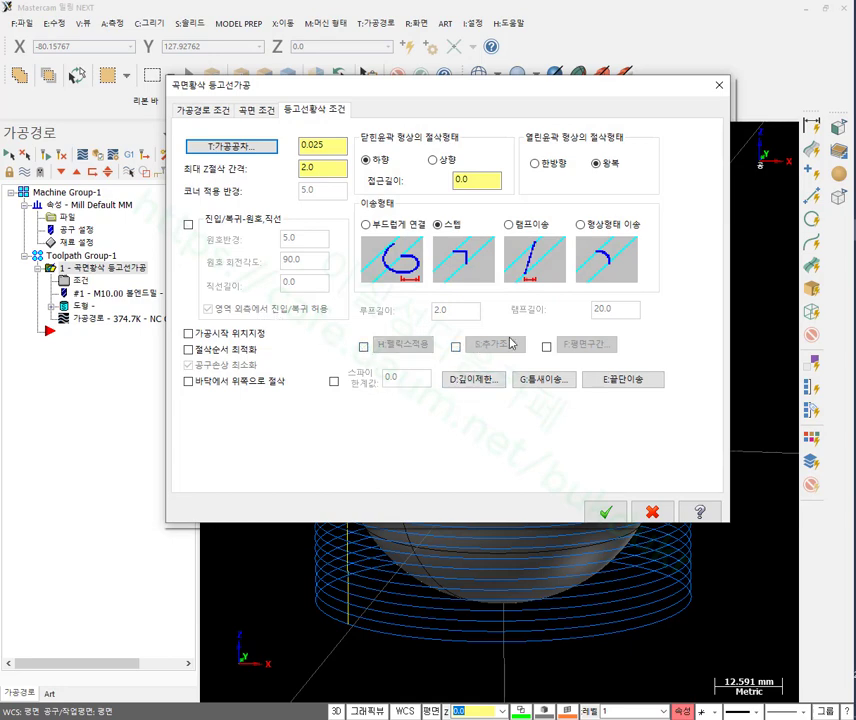
click(606, 512)
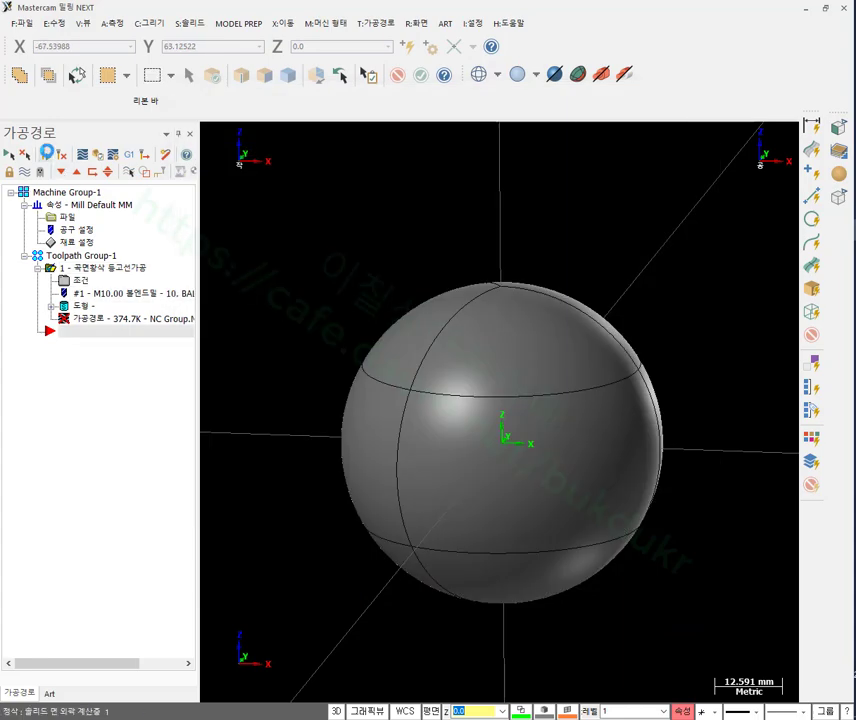
In the front view, mark the vertical steps between contour passes on the sphere's upper slope with short near-vertical strokes.
scroll(302, 278, up, 2)
middle_drag(388, 272, 376, 182)
right_click(376, 182)
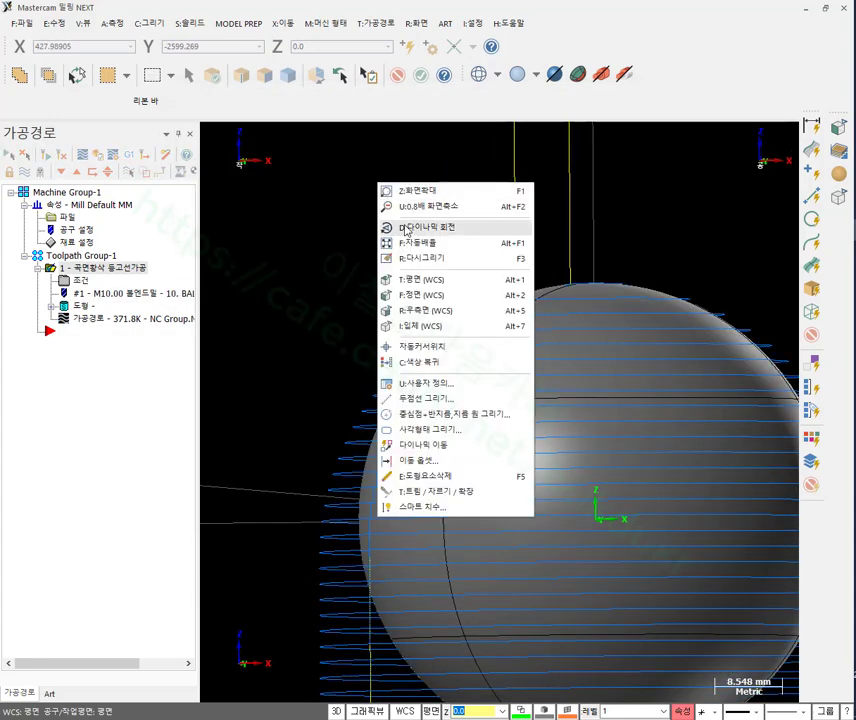
click(430, 295)
scroll(437, 217, up, 5)
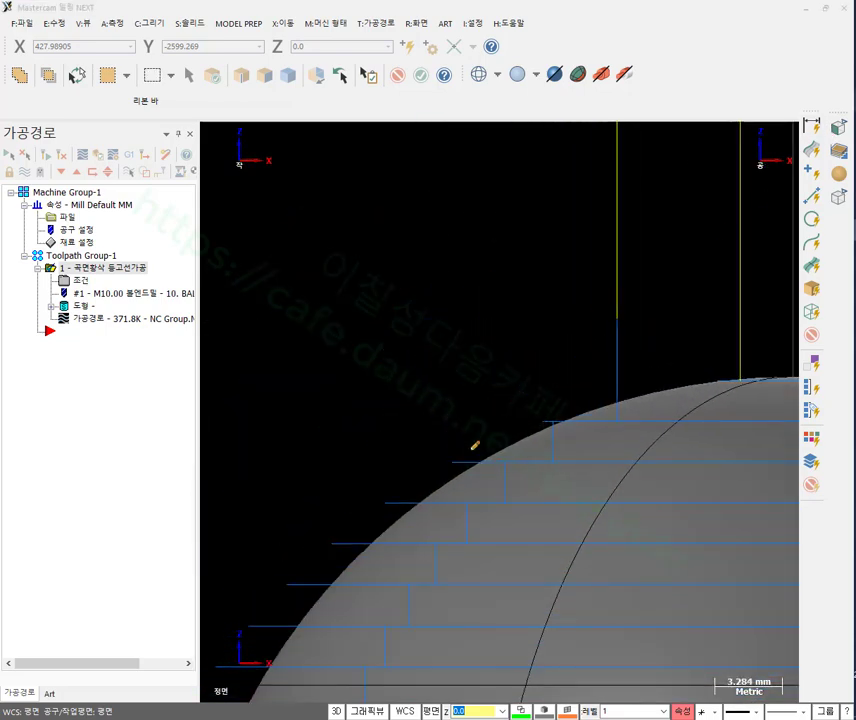
mouse_move(428, 490)
mouse_down()
mouse_move(434, 465)
mouse_move(470, 450)
mouse_move(475, 416)
mouse_up()
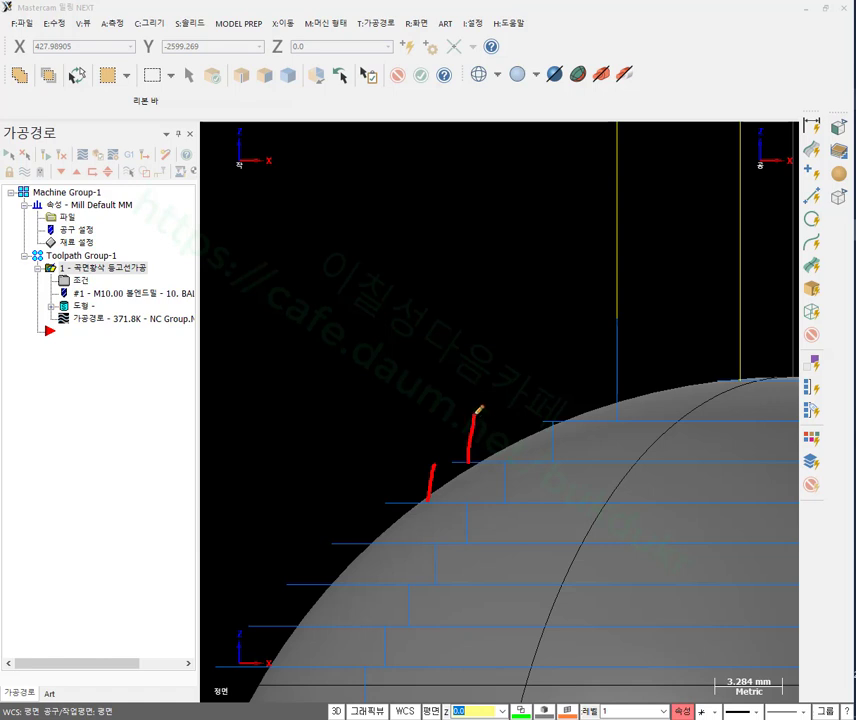
drag(575, 421, 578, 388)
mouse_move(515, 462)
mouse_down()
mouse_move(511, 488)
mouse_move(472, 549)
mouse_up()
drag(443, 547, 447, 587)
drag(389, 591, 380, 633)
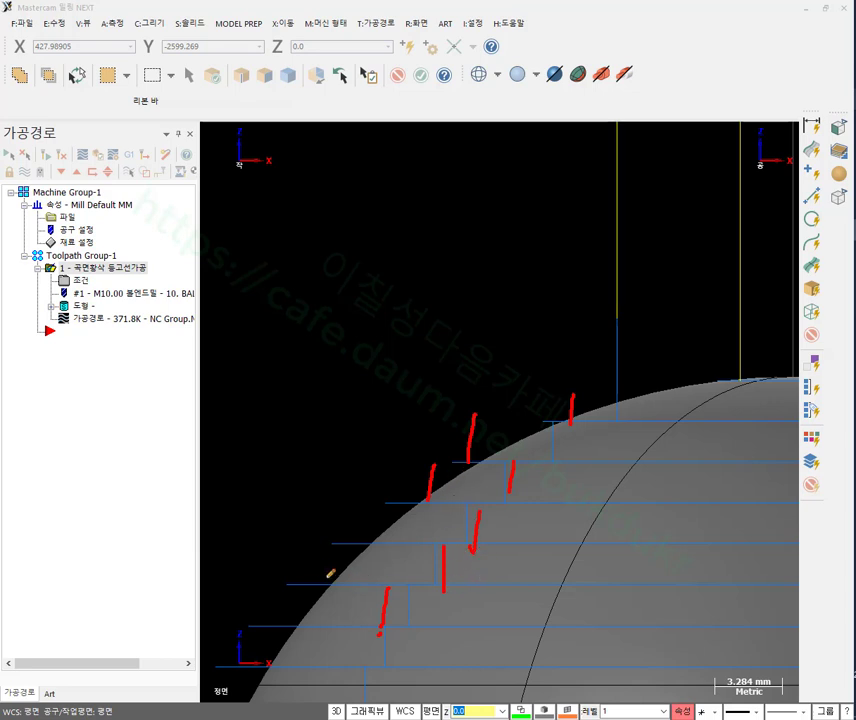
Draw five diagonal slashes across the sphere's profile at successive contour passes, from the steep side up to the shallow area.
drag(272, 564, 325, 622)
drag(315, 528, 377, 588)
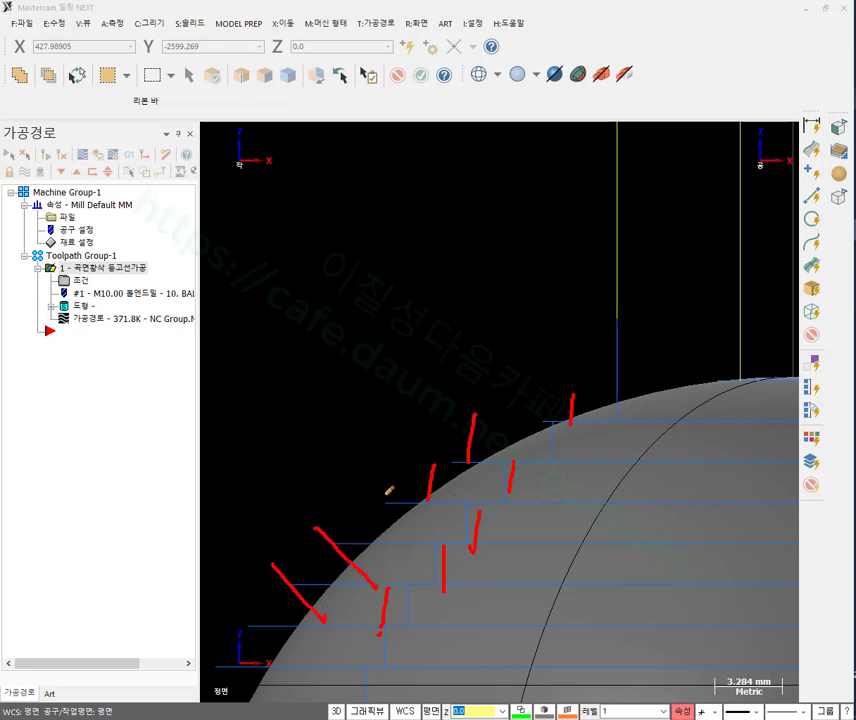
drag(368, 485, 423, 534)
drag(424, 429, 484, 487)
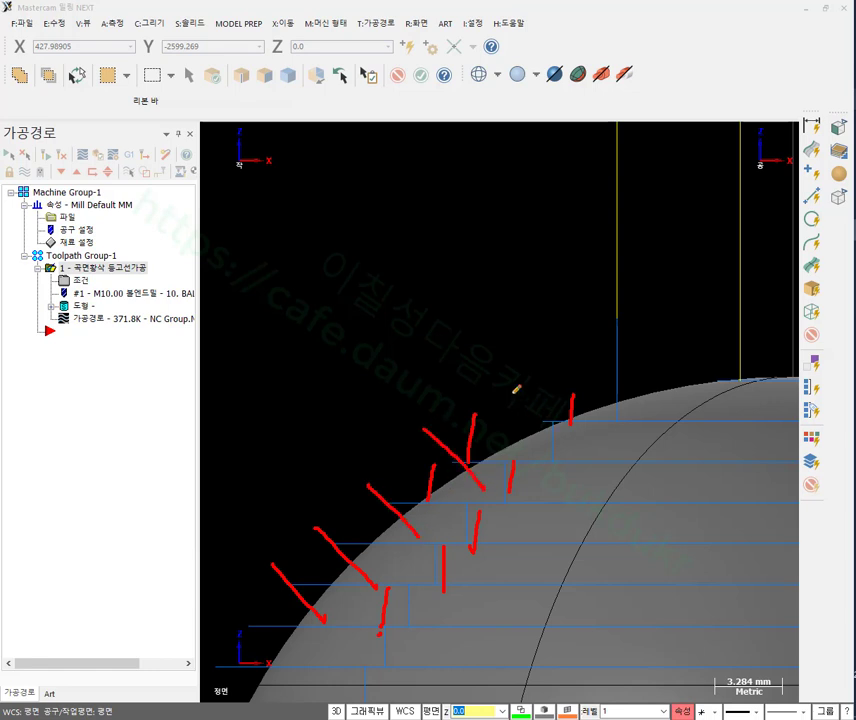
drag(519, 383, 572, 452)
Circle each of the four gaps between the neighbouring diagonal slashes along the profile.
drag(274, 562, 305, 585)
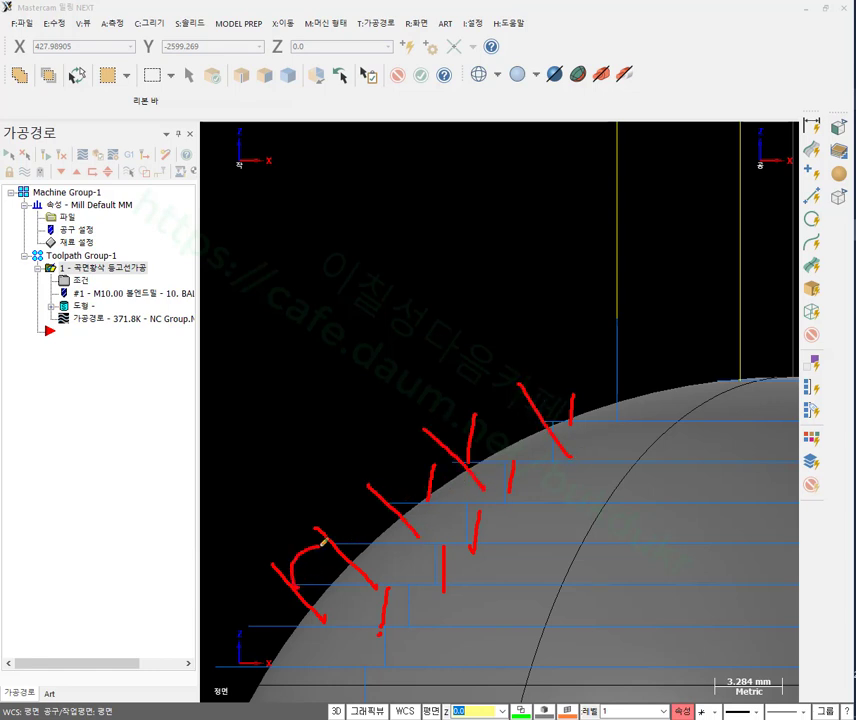
mouse_move(322, 500)
mouse_down()
mouse_move(350, 508)
mouse_move(343, 560)
mouse_up()
mouse_move(405, 490)
mouse_down()
mouse_move(380, 527)
mouse_move(408, 500)
mouse_up()
mouse_move(455, 450)
mouse_down()
mouse_move(525, 398)
mouse_move(454, 452)
mouse_up()
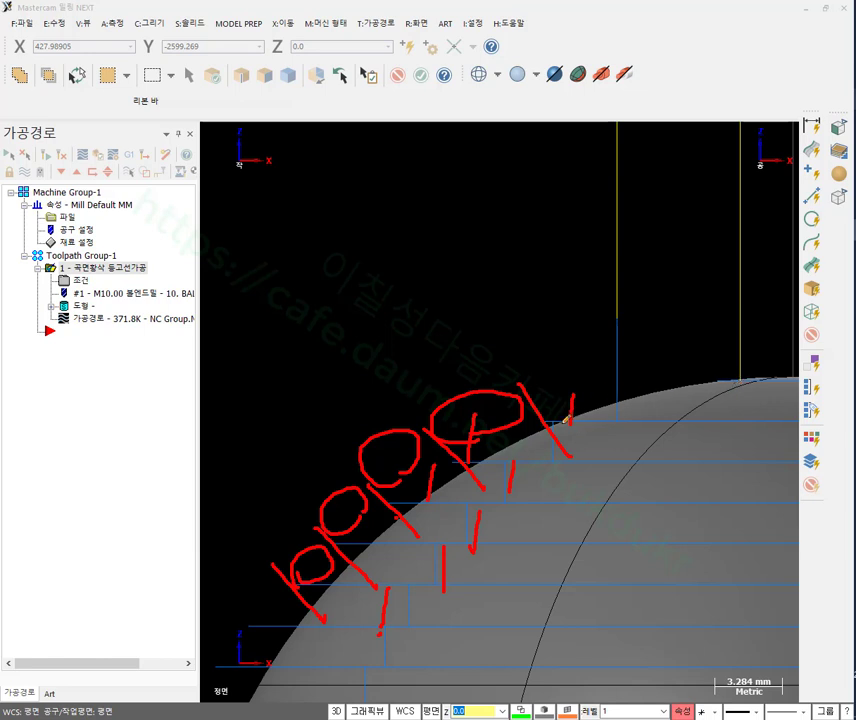
Mark the two topmost passes, slash and circle the wide gap between them, and extend the lowest slash into a long diagonal.
drag(568, 420, 637, 419)
drag(745, 379, 657, 382)
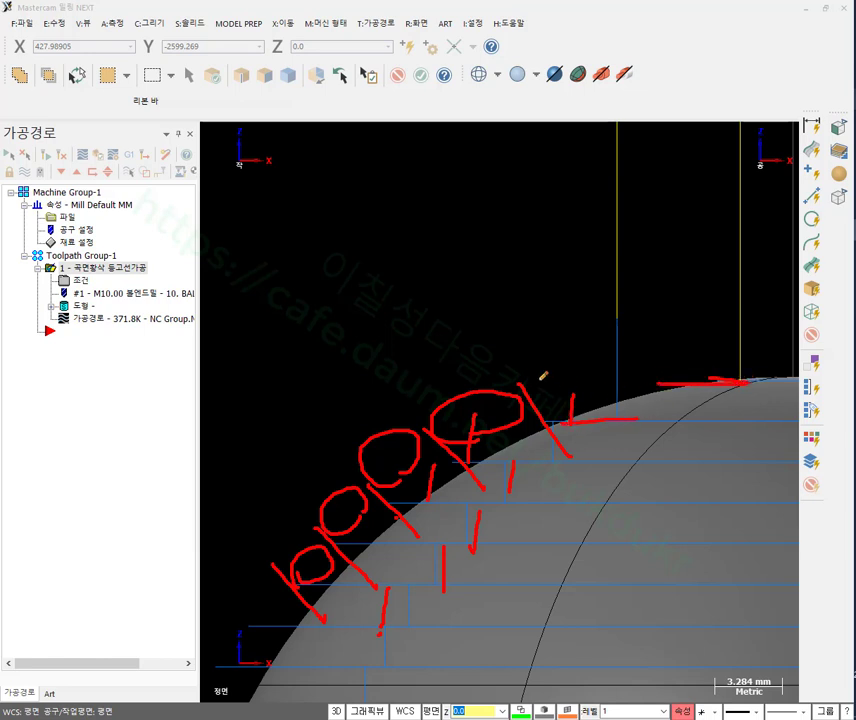
mouse_move(669, 297)
mouse_down()
mouse_move(706, 337)
mouse_move(752, 421)
mouse_up()
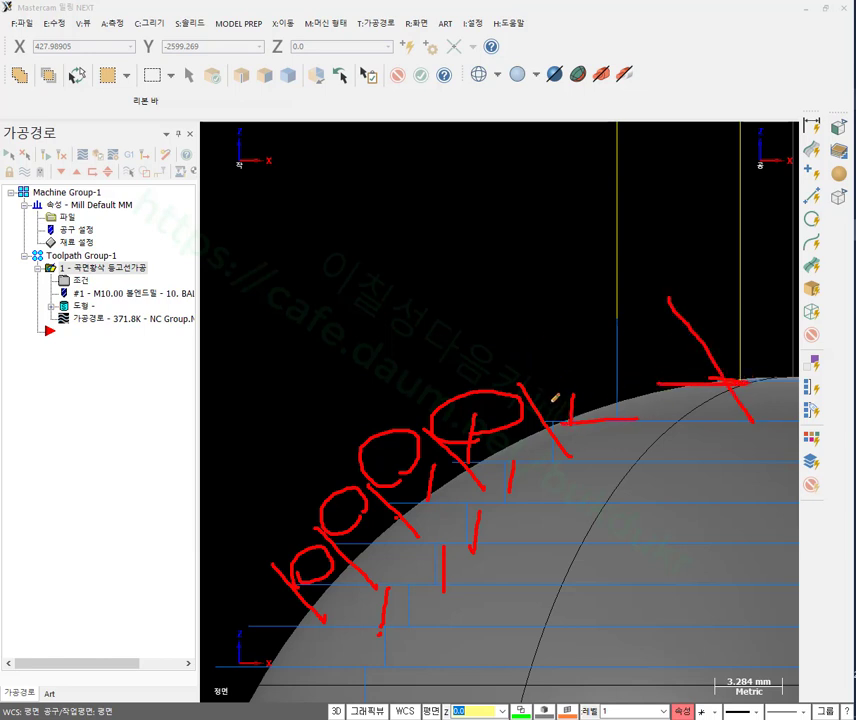
mouse_move(555, 398)
mouse_down()
mouse_move(529, 316)
mouse_move(676, 318)
mouse_up()
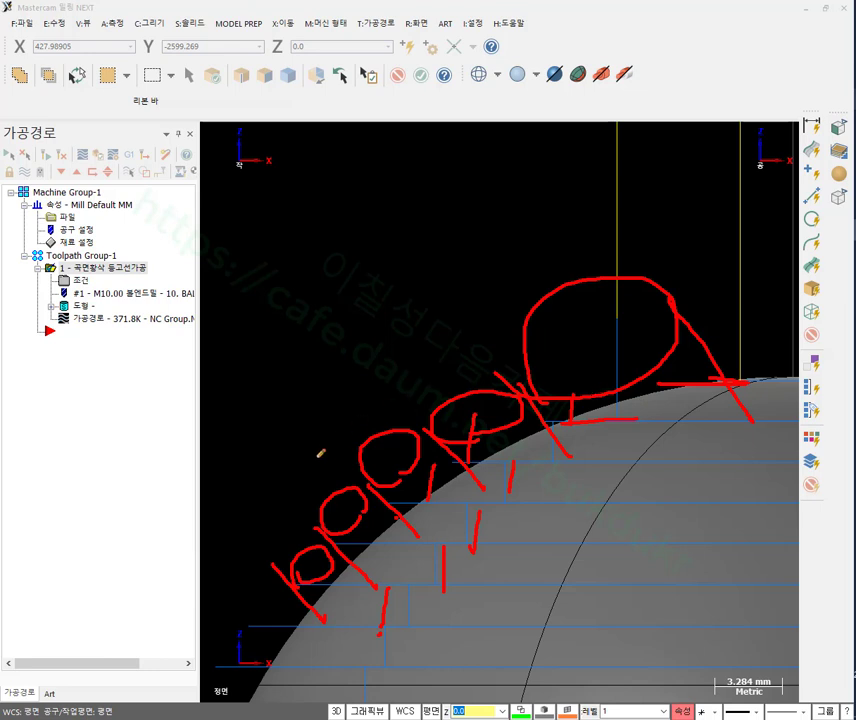
drag(161, 446, 357, 676)
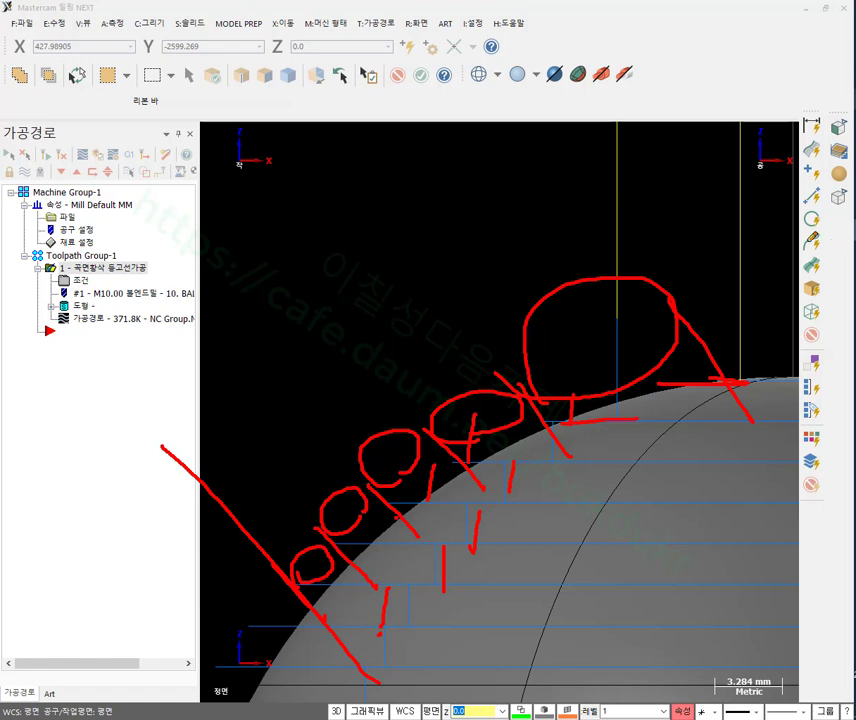
Sketch a back-and-forth path above the sphere and draw level lines for existing and added passes along its shallow slope.
mouse_move(313, 193)
mouse_down()
mouse_move(674, 192)
mouse_move(670, 215)
mouse_move(336, 218)
mouse_move(351, 240)
mouse_move(685, 240)
mouse_move(689, 253)
mouse_move(337, 262)
mouse_move(335, 296)
mouse_move(743, 302)
mouse_up()
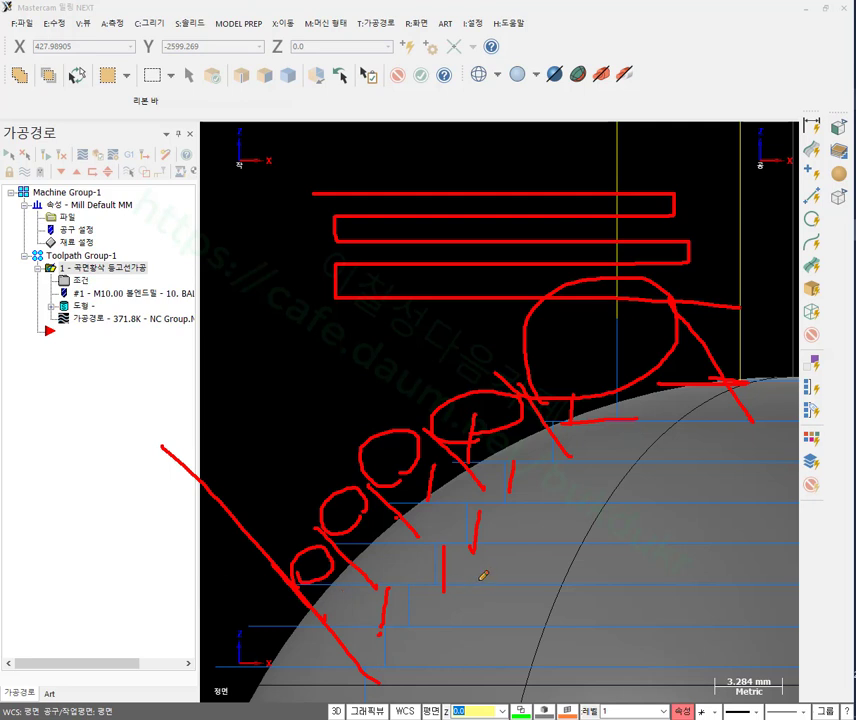
mouse_move(375, 539)
mouse_down()
mouse_move(480, 543)
mouse_move(541, 490)
mouse_up()
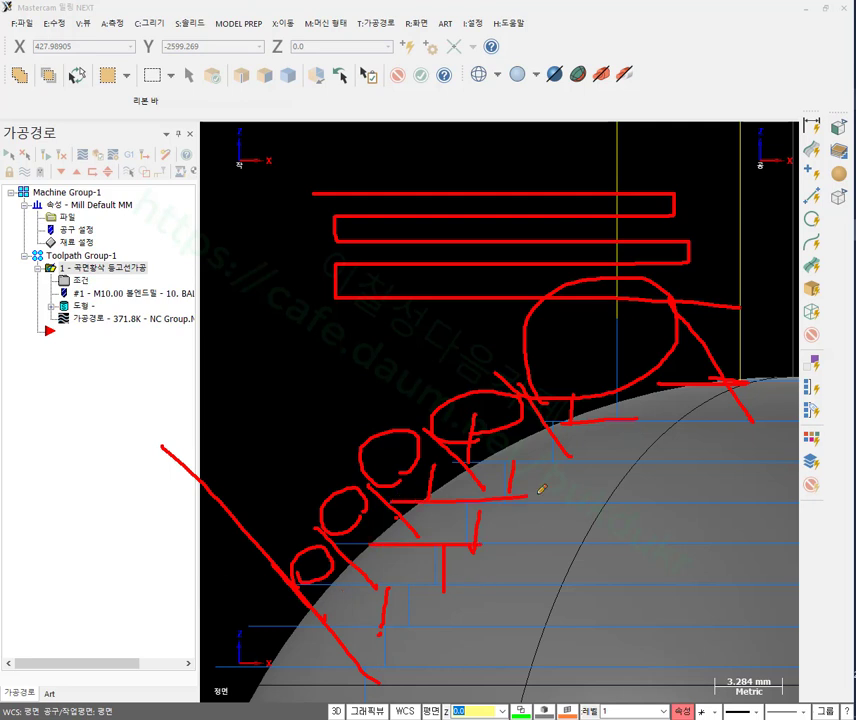
drag(456, 460, 601, 452)
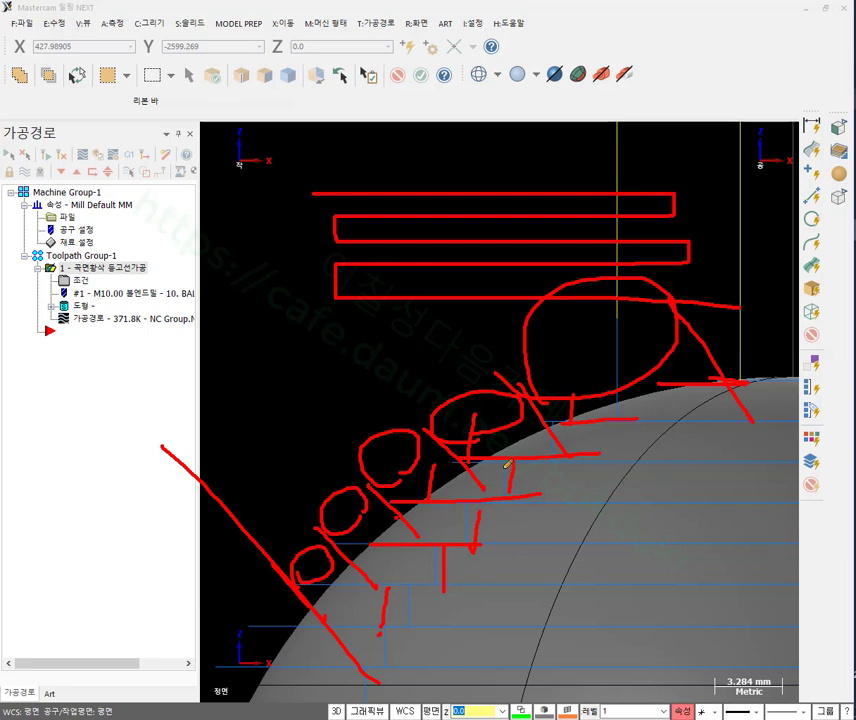
drag(461, 477, 746, 476)
mouse_move(533, 436)
mouse_down()
mouse_move(753, 436)
mouse_move(751, 420)
mouse_up()
drag(581, 407, 836, 393)
drag(640, 408, 784, 408)
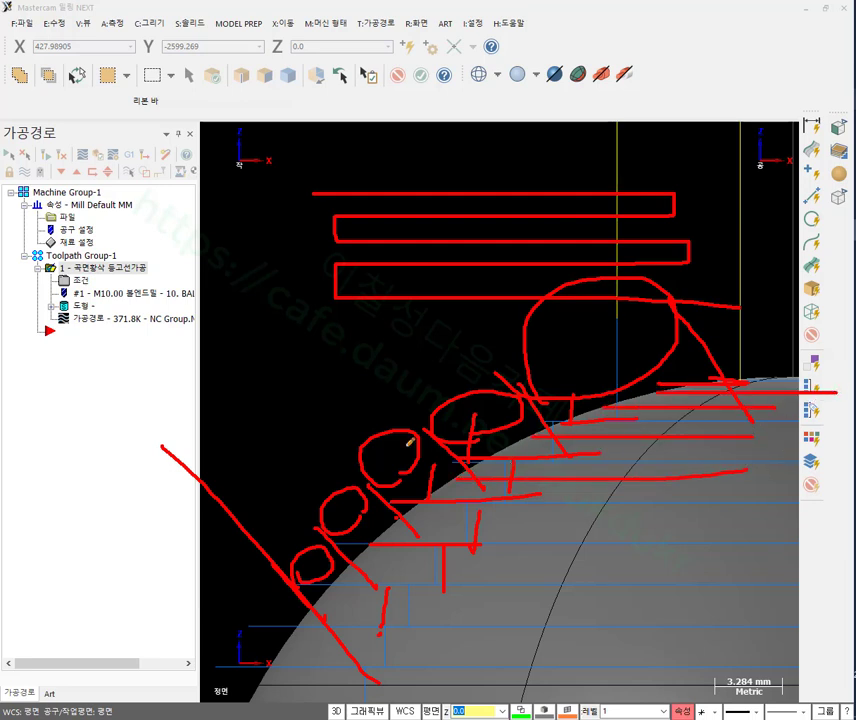
Draw a horizontal arrow towards the sphere's profile and three short level lines over the passes on its face.
drag(216, 415, 321, 413)
drag(272, 400, 282, 437)
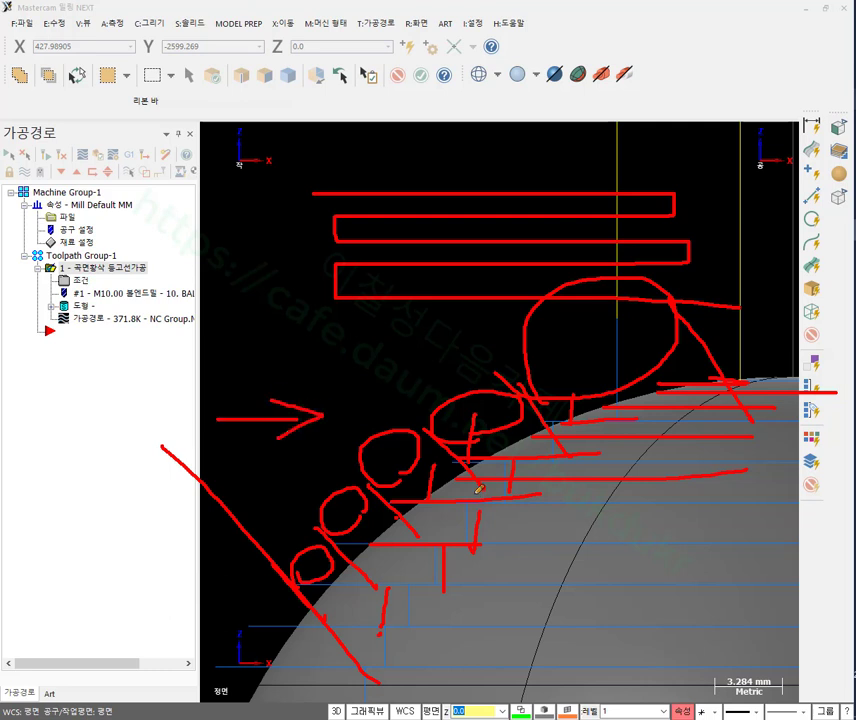
drag(525, 585, 612, 584)
drag(553, 548, 628, 547)
drag(566, 508, 663, 508)
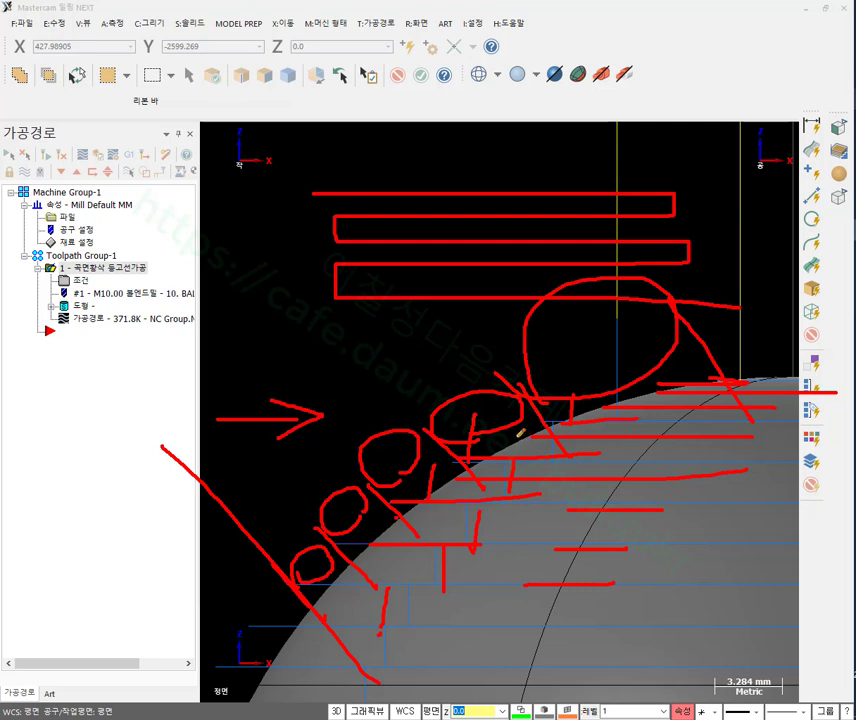
Circle the profile gap beside the upper passes, redraw the horizontal arrow above the first, and close the drawing overlay.
mouse_move(520, 432)
mouse_down()
mouse_move(505, 410)
mouse_move(524, 427)
mouse_up()
drag(191, 403, 310, 403)
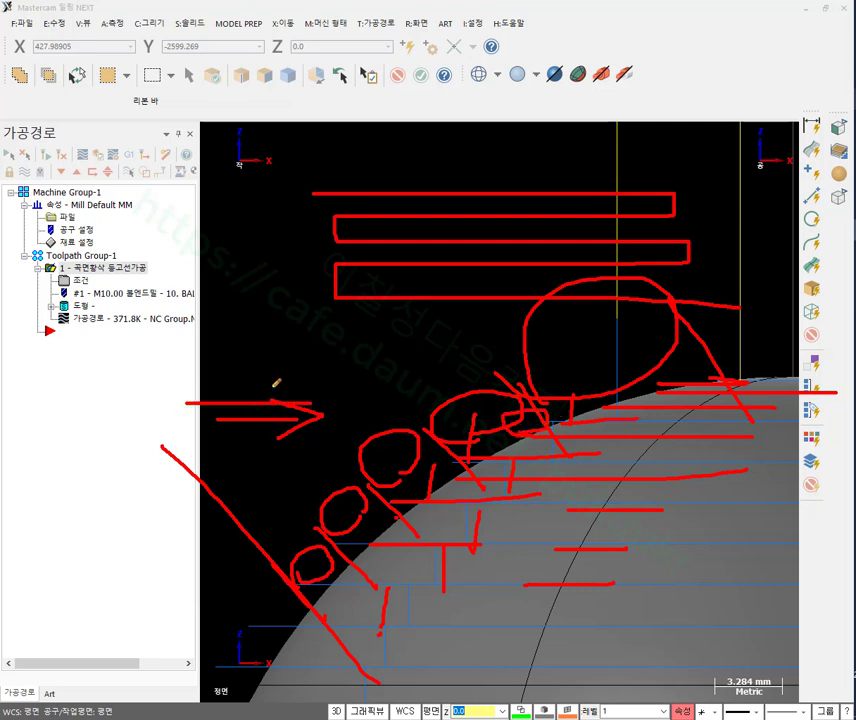
drag(228, 391, 320, 397)
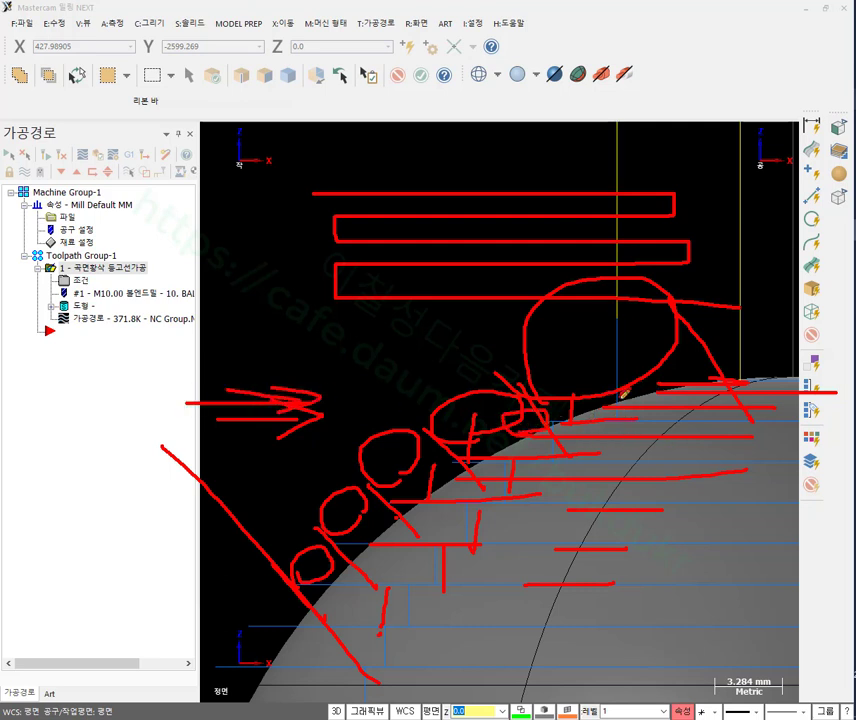
drag(649, 395, 685, 388)
right_click(528, 316)
click(570, 472)
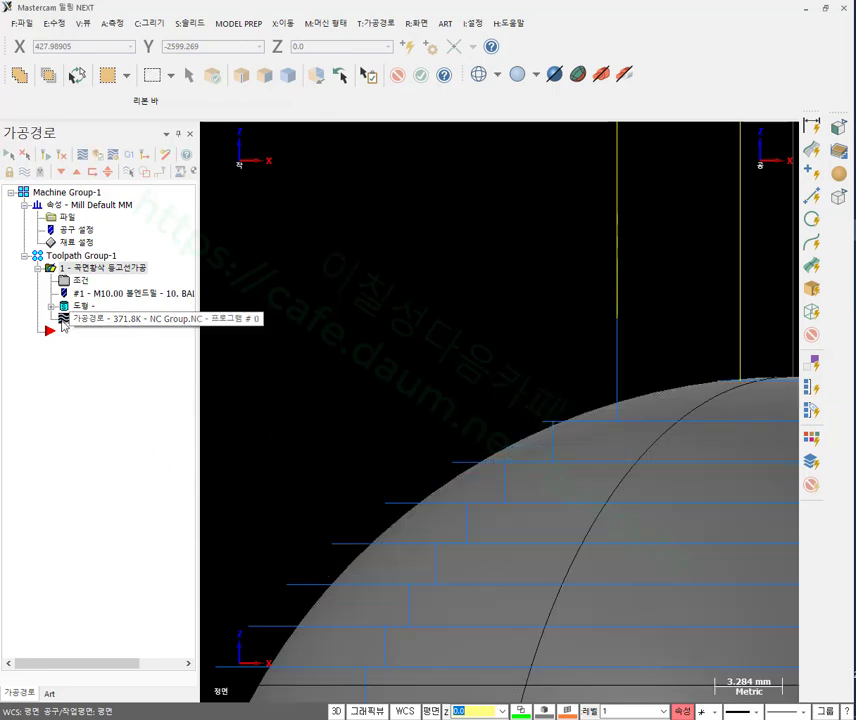
Enable 추가조건 in the rough contour parameters, open its settings and move the dialog beneath the option.
click(80, 280)
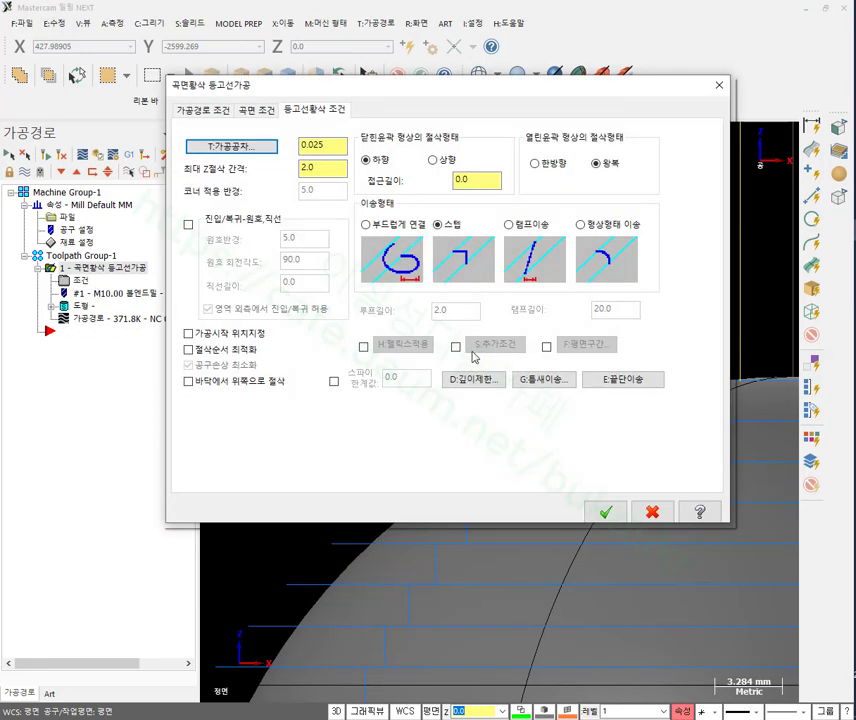
click(456, 347)
click(508, 346)
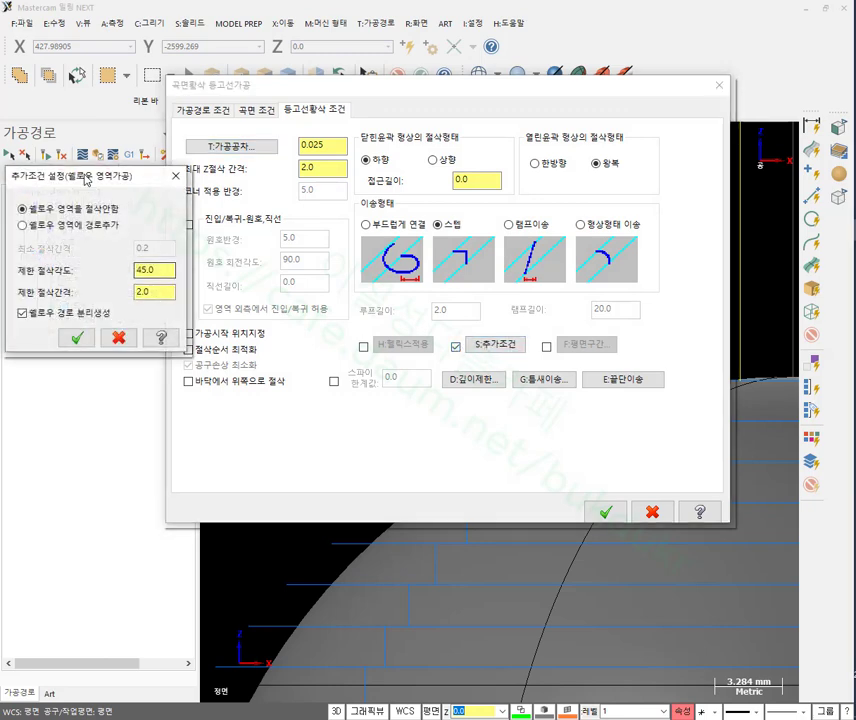
drag(86, 180, 499, 368)
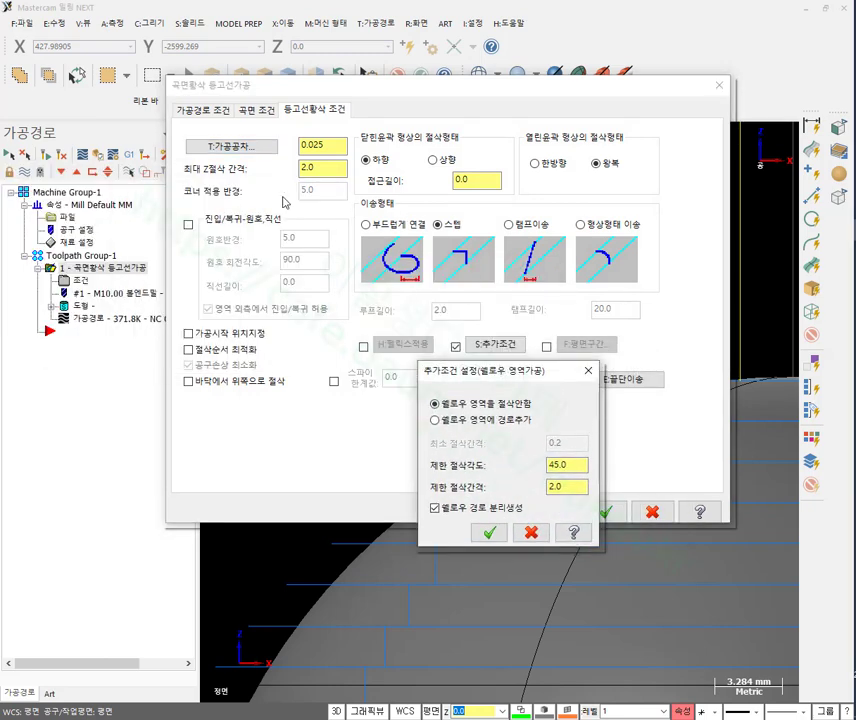
Set 제한 절삭각도 to 60 to demonstrate its link with 제한 절삭간격.
click(577, 488)
double_click(576, 466)
text(60)
key(Return)
click(583, 489)
Set 제한 절삭각도 to 10 and update the linked 제한 절삭간격.
double_click(575, 465)
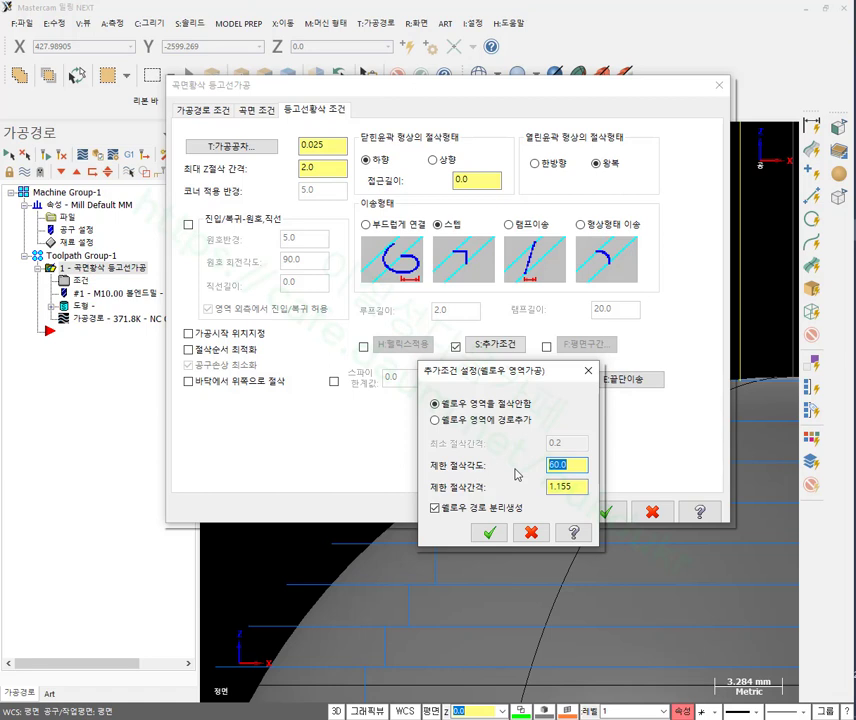
text(10)
key(Return)
click(585, 487)
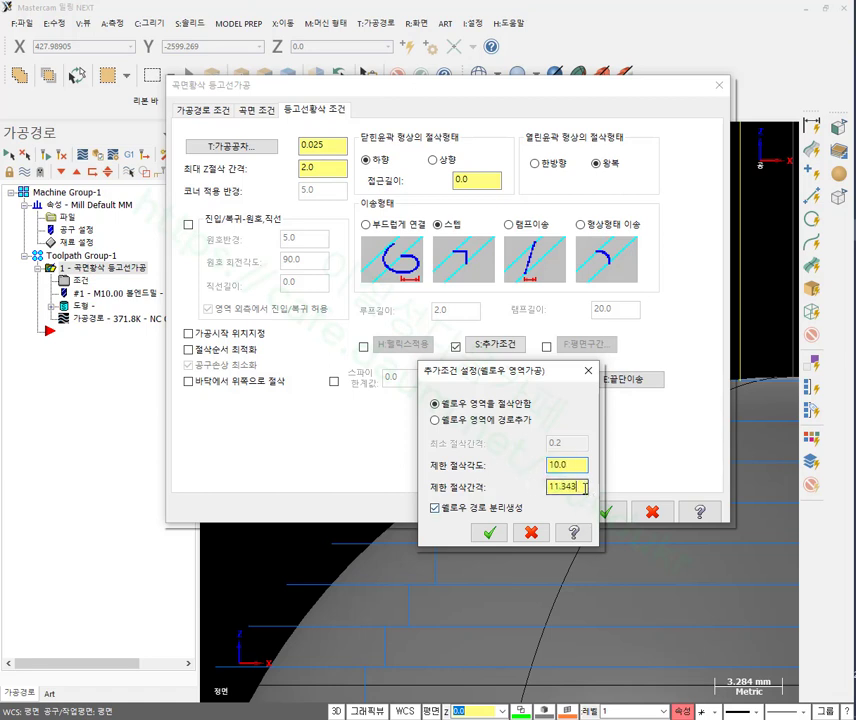
Try 제한 절삭각도 values of 20, 30 and 40 in turn to compare the linked 제한 절삭간격.
key(shift+Tab)
text(0)
key(Return)
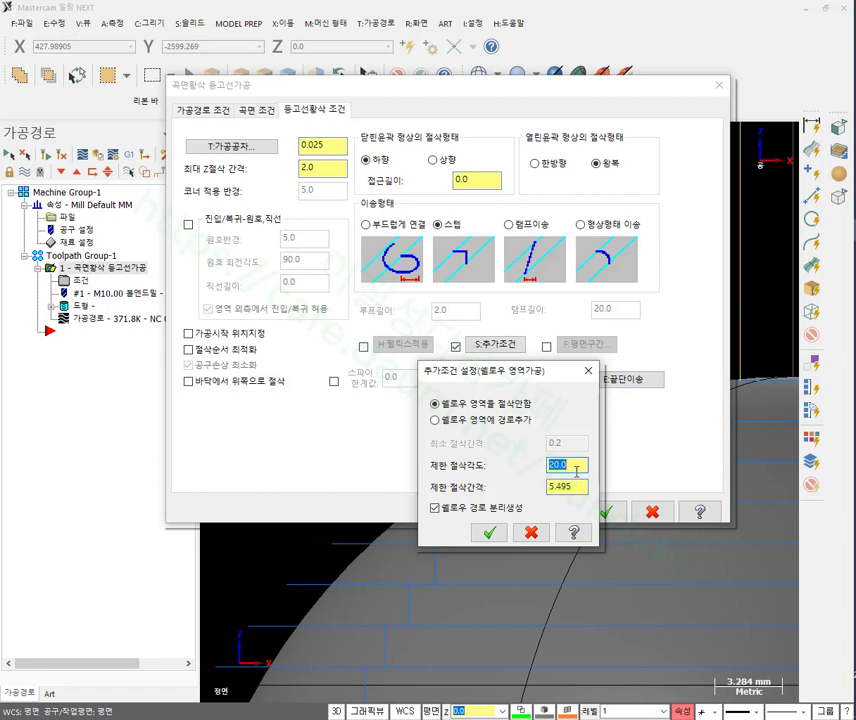
text(30)
key(Return)
text(40)
key(Return)
Set 제한 절삭각도 to 60 and select 쉘로우 영역에 경로추가.
text(60)
click(576, 486)
click(579, 467)
click(576, 486)
click(449, 425)
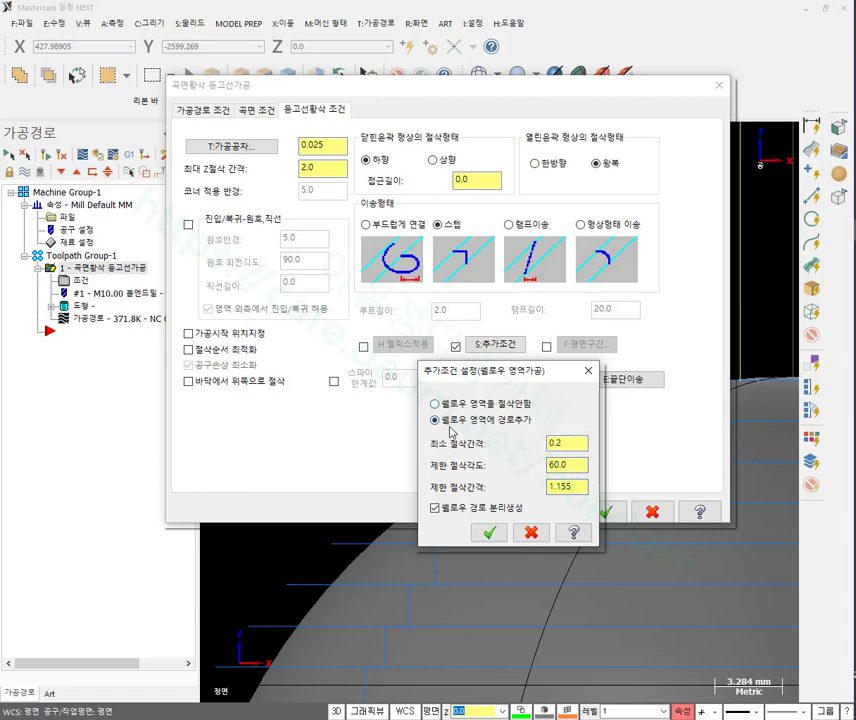
Set 제한 절삭각도 to 45 and select 쉘로우 영역을 절삭안함.
click(579, 465)
drag(579, 465, 506, 470)
text(45)
key(Return)
click(571, 487)
click(434, 403)
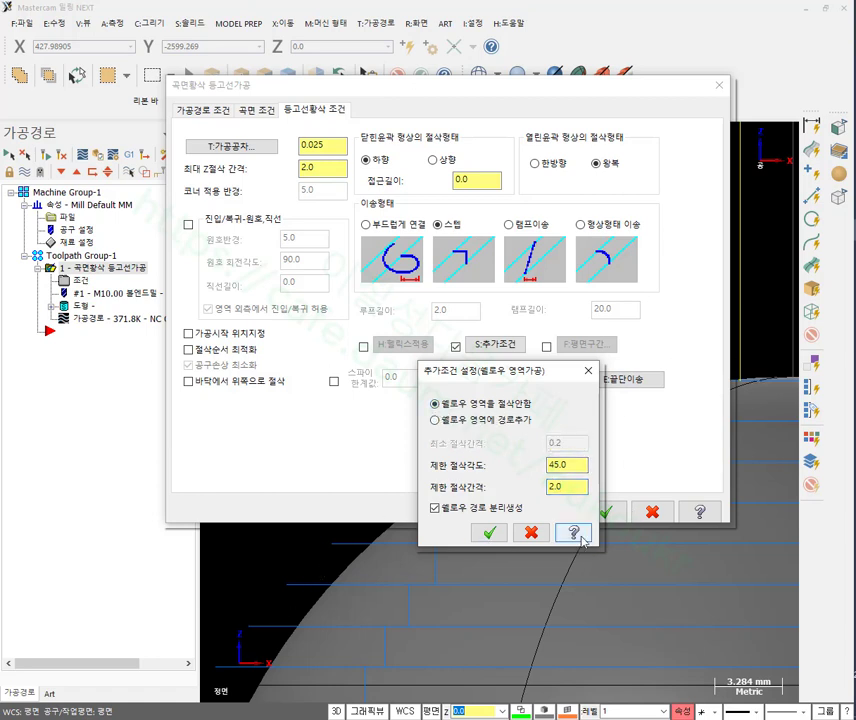
Accept the shallow-area settings and regenerate the surface rough contour toolpath.
click(489, 532)
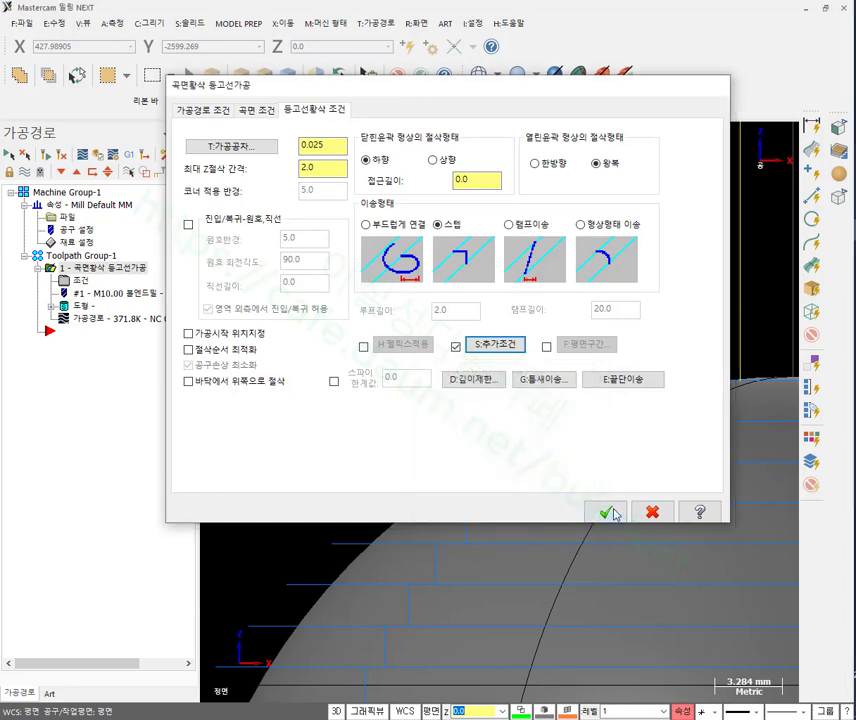
click(604, 513)
scroll(545, 235, down, 4)
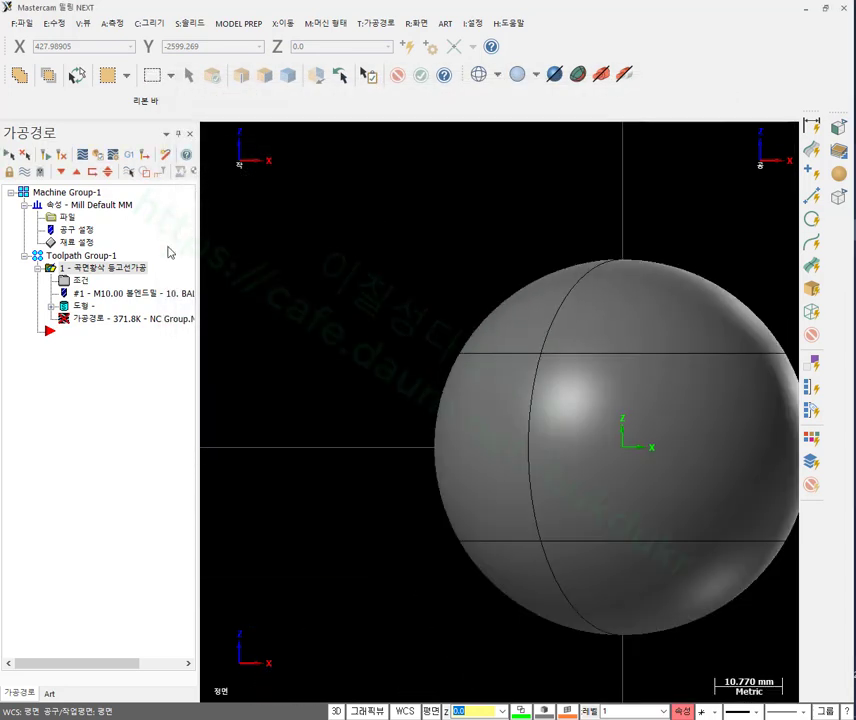
click(44, 157)
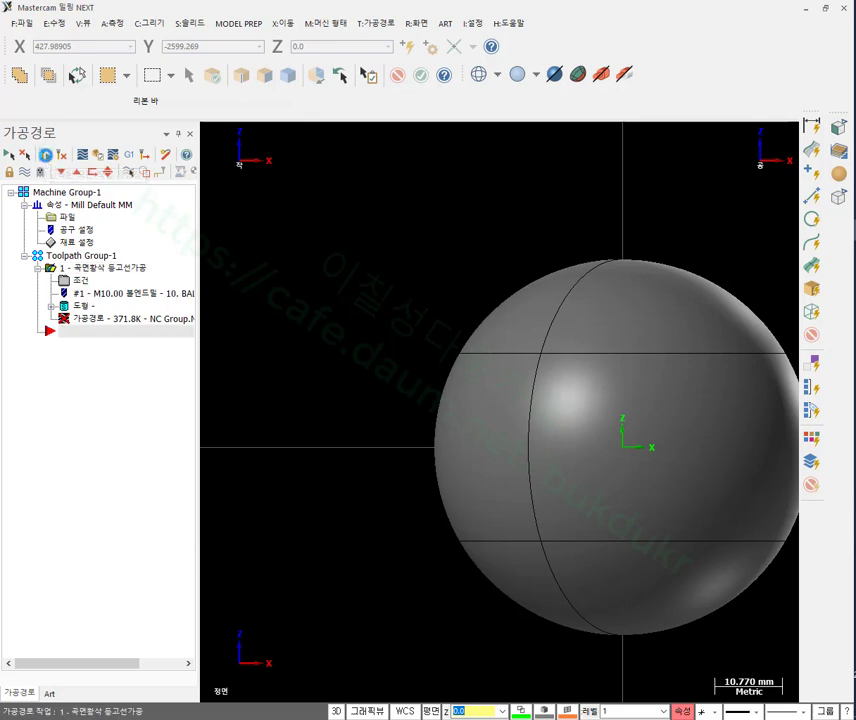
scroll(710, 290, up, 2)
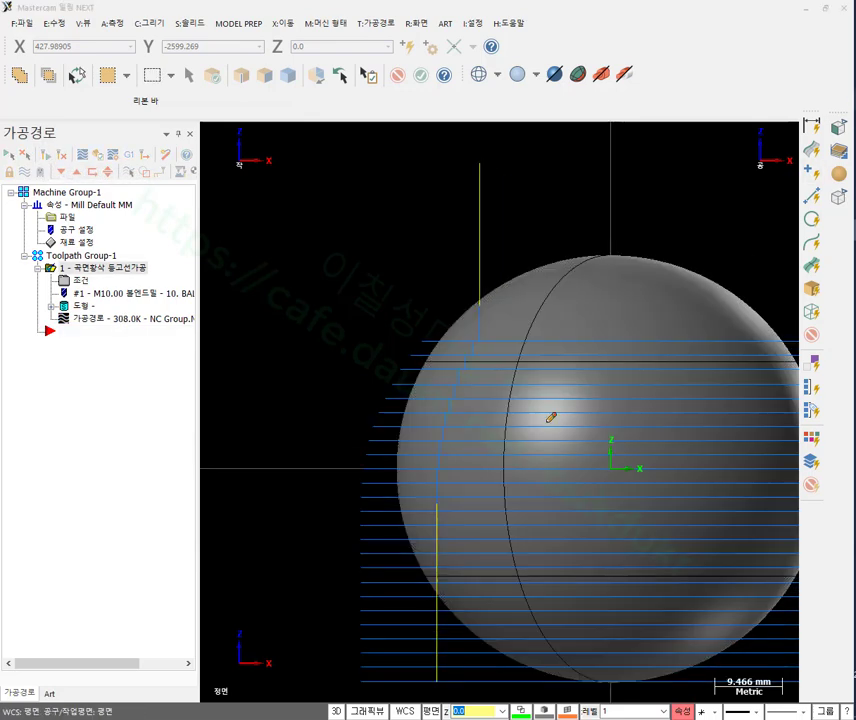
Mark the contour cut levels along the sphere's side and the uppermost pass with red pen strokes, noting the spacing as 2.
mouse_move(348, 553)
mouse_down()
mouse_move(385, 553)
mouse_move(358, 540)
mouse_up()
drag(286, 549, 305, 556)
mouse_move(348, 526)
mouse_down()
mouse_move(392, 526)
mouse_move(390, 508)
mouse_up()
mouse_move(336, 474)
mouse_down()
mouse_move(380, 474)
mouse_move(387, 432)
mouse_up()
mouse_move(375, 414)
mouse_down()
mouse_move(401, 414)
mouse_move(438, 381)
mouse_up()
mouse_move(383, 360)
mouse_down()
mouse_move(422, 360)
mouse_move(306, 330)
mouse_move(222, 323)
mouse_up()
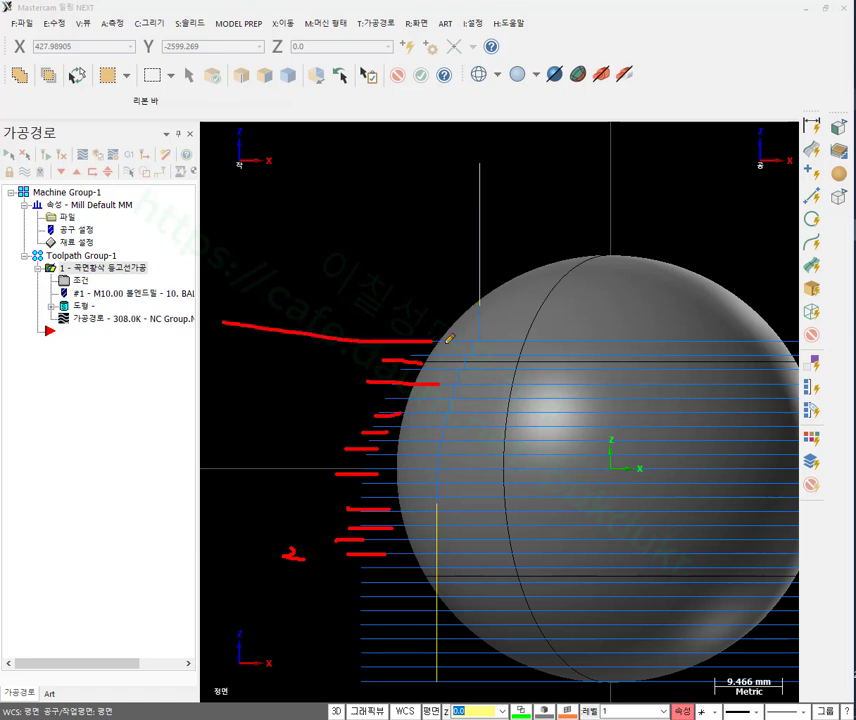
drag(449, 341, 272, 335)
mouse_move(378, 341)
mouse_down()
mouse_move(341, 378)
mouse_move(351, 396)
mouse_move(332, 415)
mouse_move(319, 497)
mouse_up()
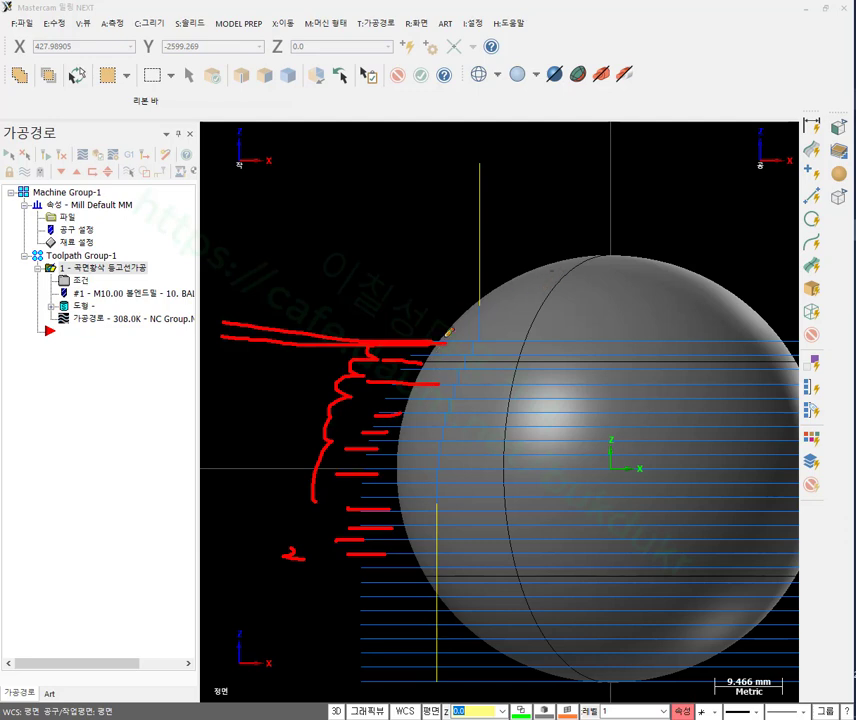
Mark the uncut shallow area with red pen strokes across the sphere's upper arc, down to the limit boundary.
mouse_move(426, 325)
mouse_down()
mouse_move(455, 350)
mouse_move(481, 332)
mouse_move(497, 276)
mouse_move(539, 294)
mouse_up()
drag(557, 245, 564, 278)
drag(603, 230, 604, 270)
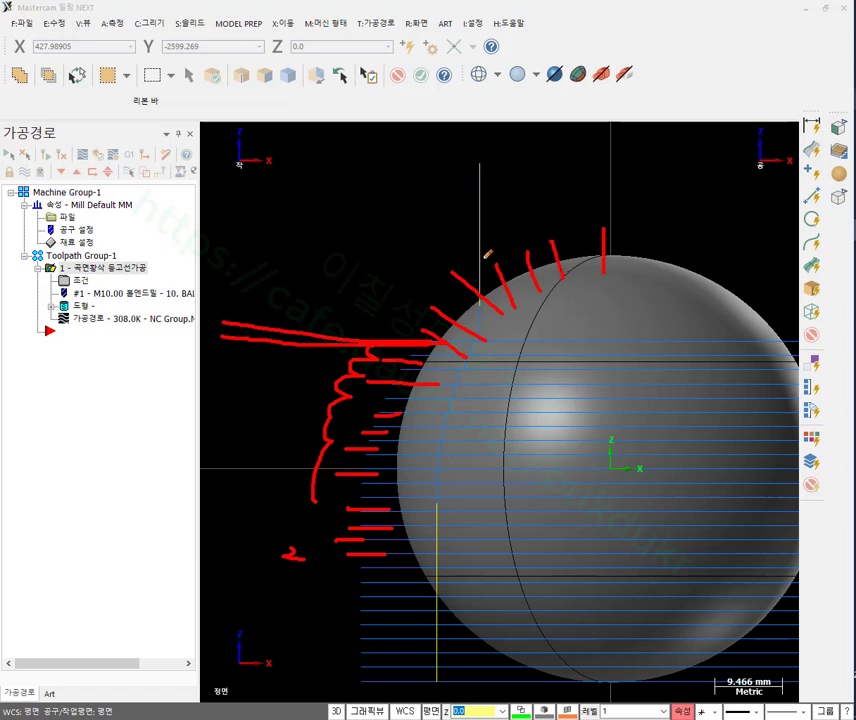
drag(384, 276, 459, 309)
mouse_move(452, 248)
mouse_down()
mouse_move(484, 294)
mouse_move(522, 279)
mouse_up()
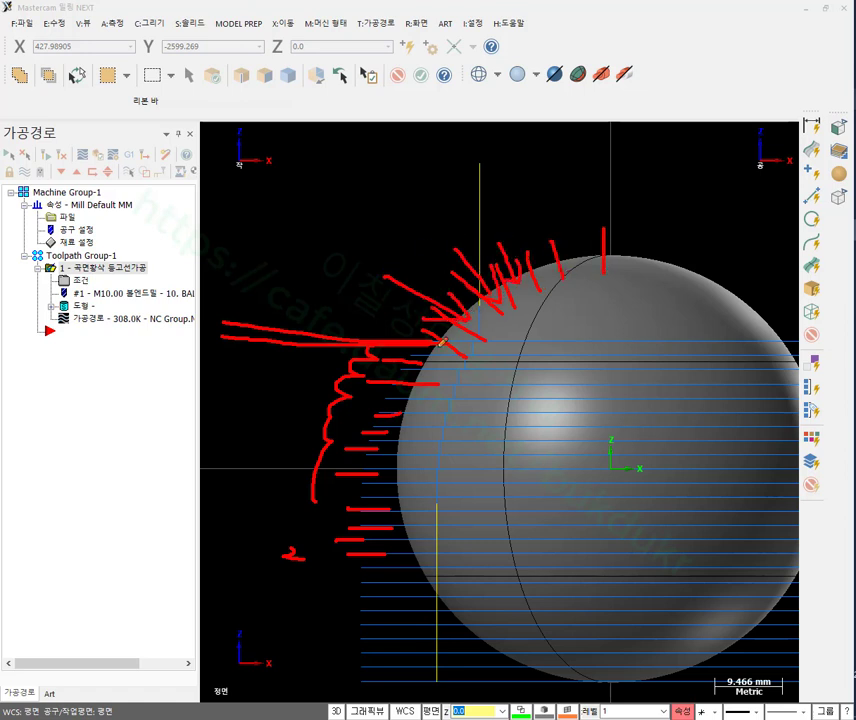
mouse_move(459, 323)
mouse_down()
mouse_move(475, 282)
mouse_move(600, 234)
mouse_move(613, 238)
mouse_up()
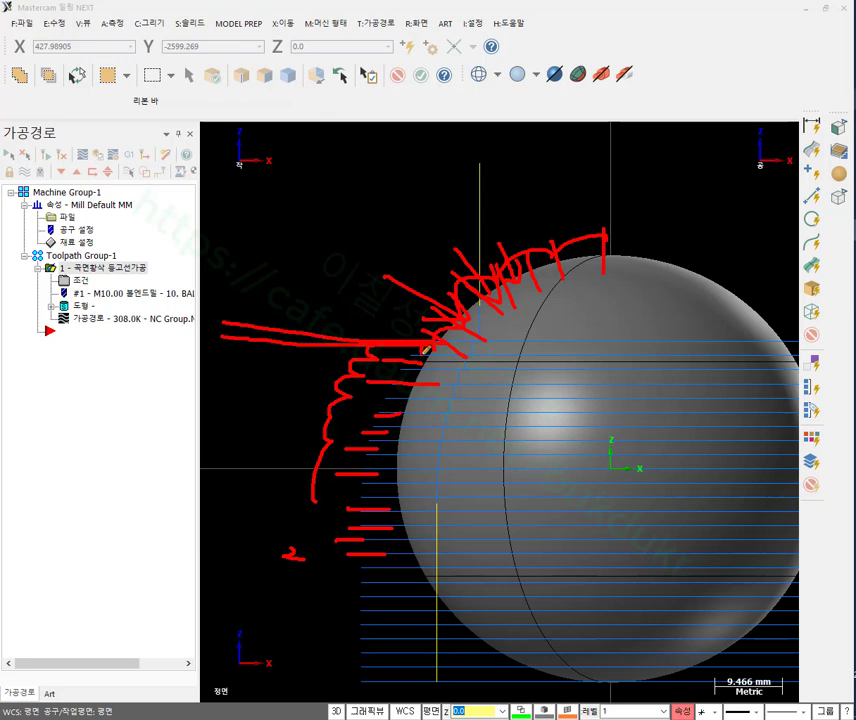
drag(434, 357, 405, 384)
drag(389, 281, 508, 380)
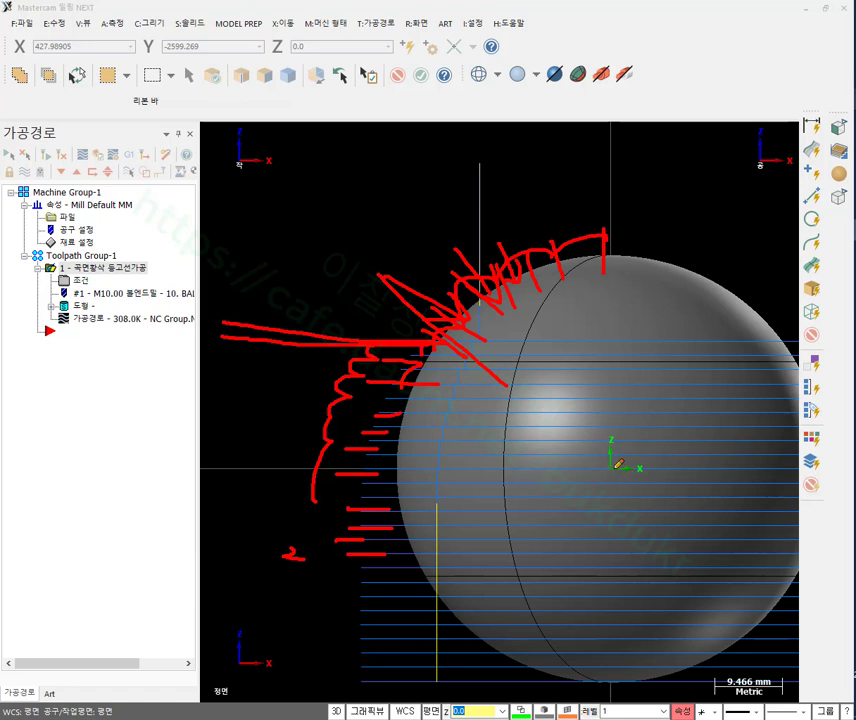
Draw the limit line outward from the sphere's centre with a horizontal reference, and label the angle between them 45.
mouse_move(614, 467)
mouse_down()
mouse_move(607, 451)
mouse_move(535, 395)
mouse_move(440, 345)
mouse_up()
drag(400, 289, 200, 130)
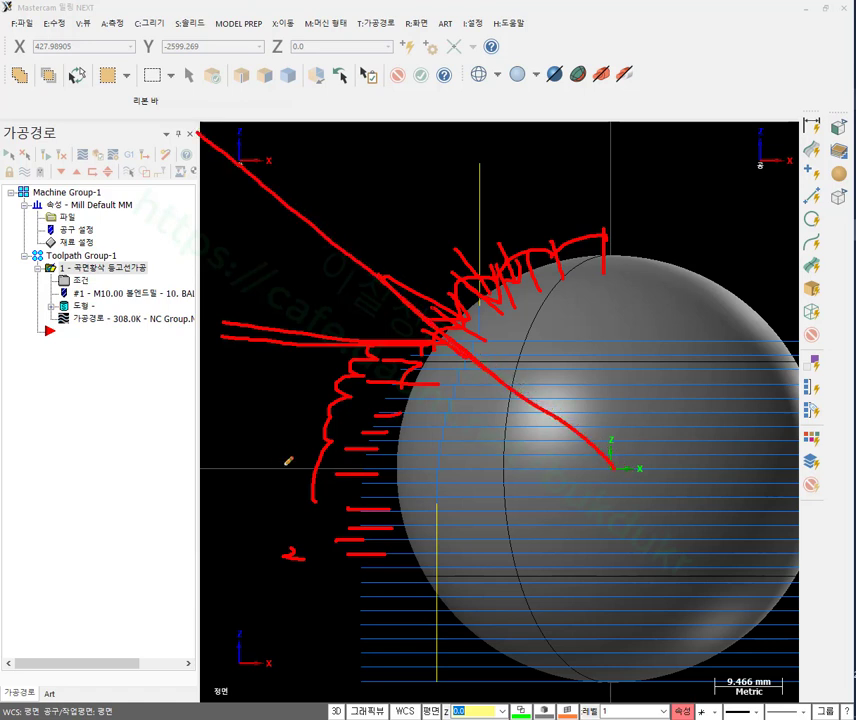
drag(266, 463, 640, 463)
mouse_move(502, 468)
mouse_down()
mouse_move(512, 424)
mouse_move(530, 402)
mouse_up()
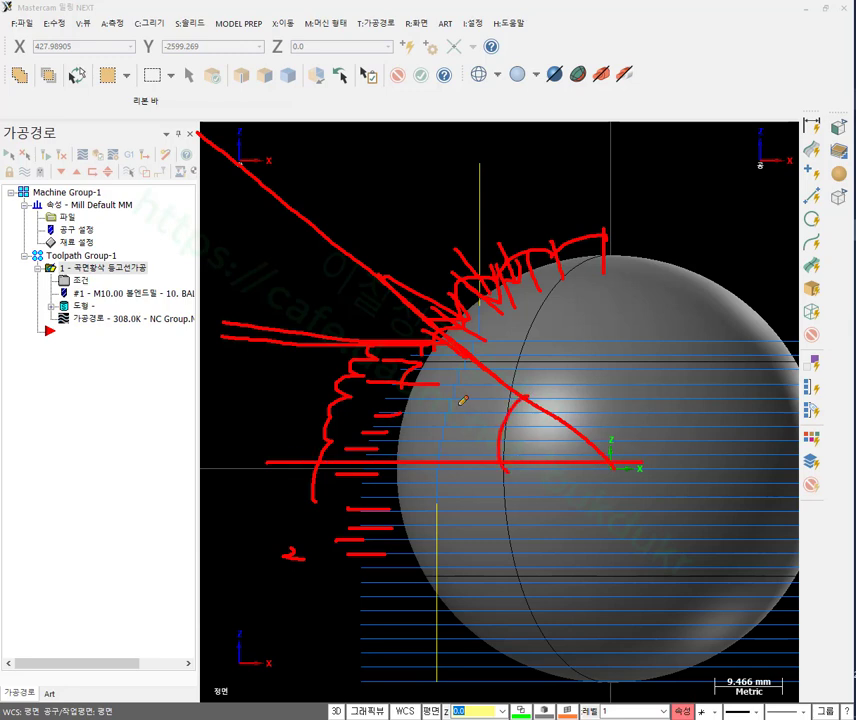
mouse_move(452, 408)
mouse_down()
mouse_move(445, 432)
mouse_move(464, 446)
mouse_move(484, 442)
mouse_up()
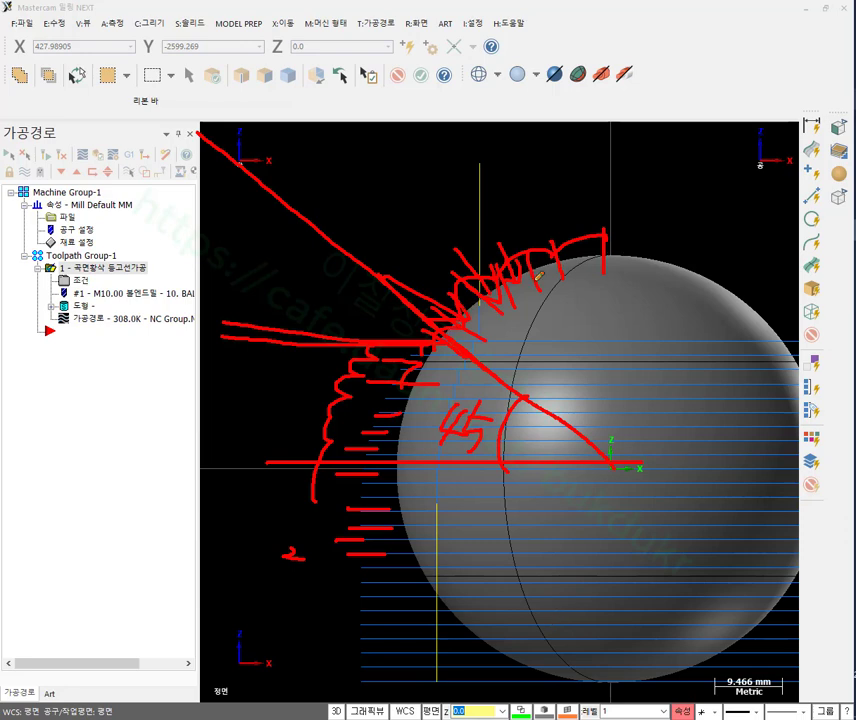
Add more red pen strokes across the shallow area on the sphere's upper arc, and close the annotation overlay.
drag(460, 228, 462, 208)
drag(505, 243, 495, 188)
drag(552, 236, 548, 200)
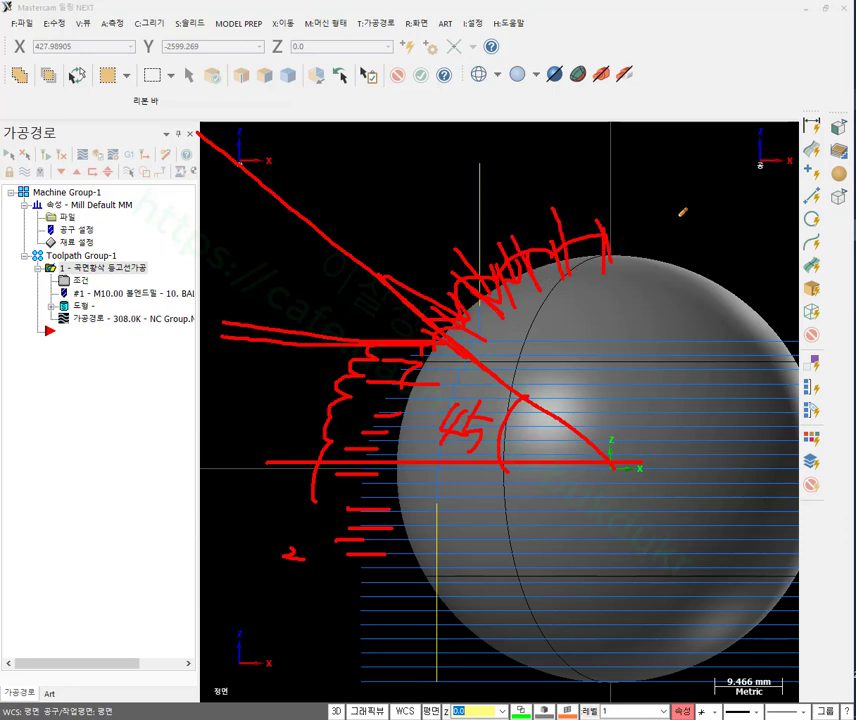
right_click(708, 205)
click(738, 352)
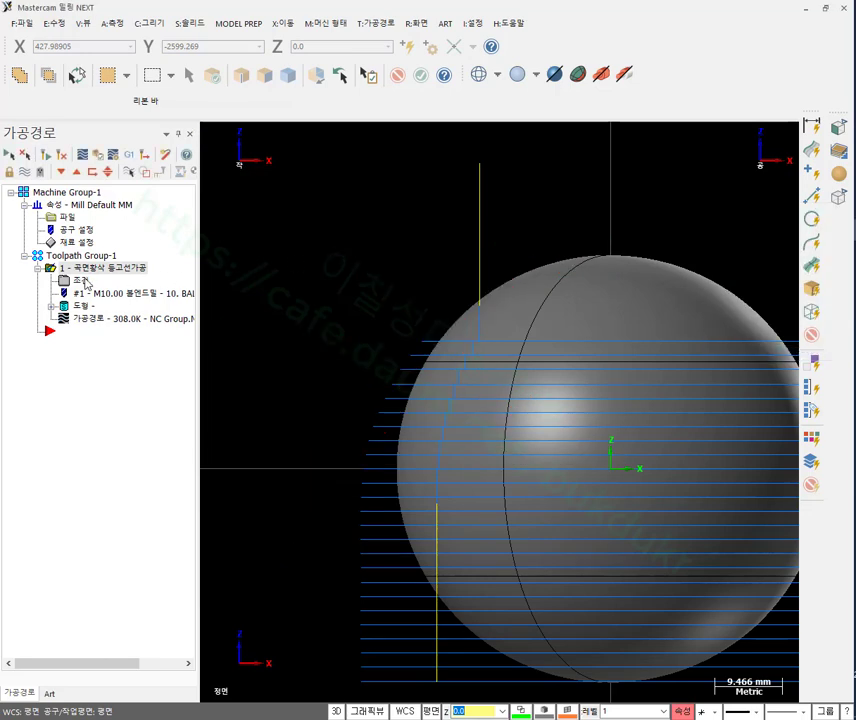
Reopen the contour operation's shallow-area conditions and try a 제한 절삭각도 of 60.
click(80, 280)
click(492, 344)
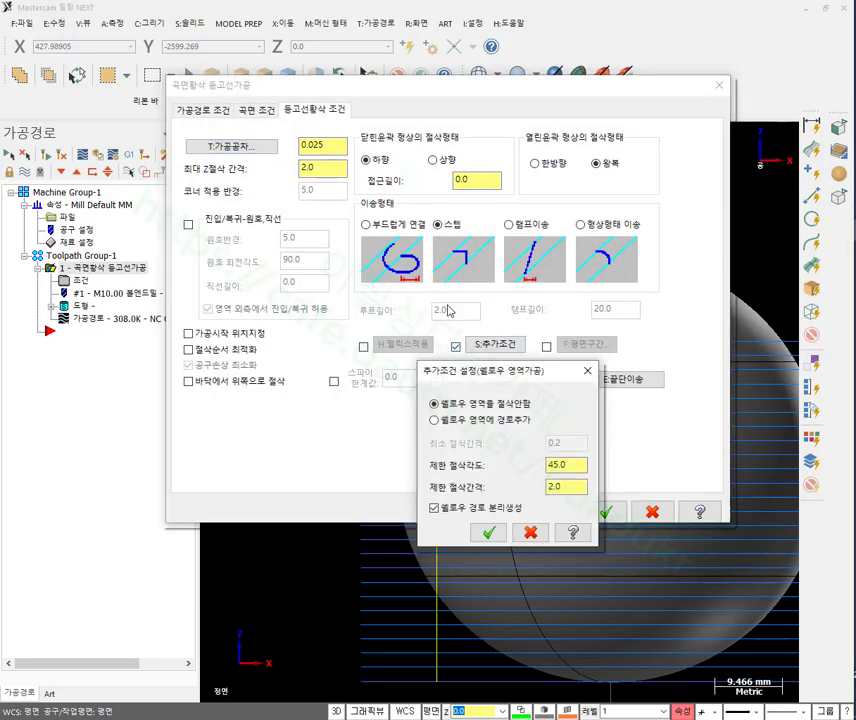
double_click(562, 464)
text(60)
key(Return)
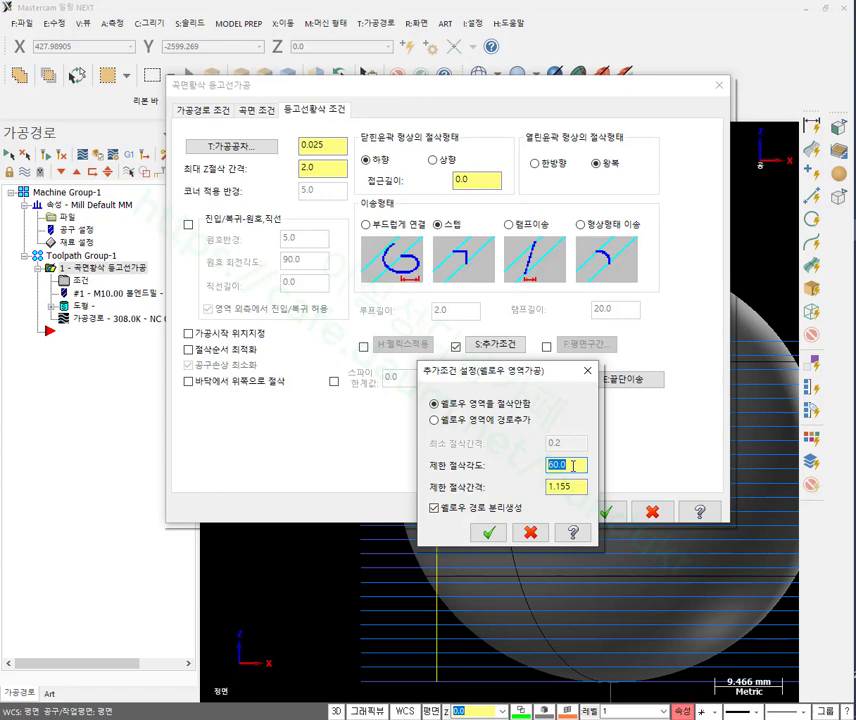
Return the 제한 절삭각도 to 45 and close the operation parameters.
text(0)
text(5)
click(573, 465)
click(489, 532)
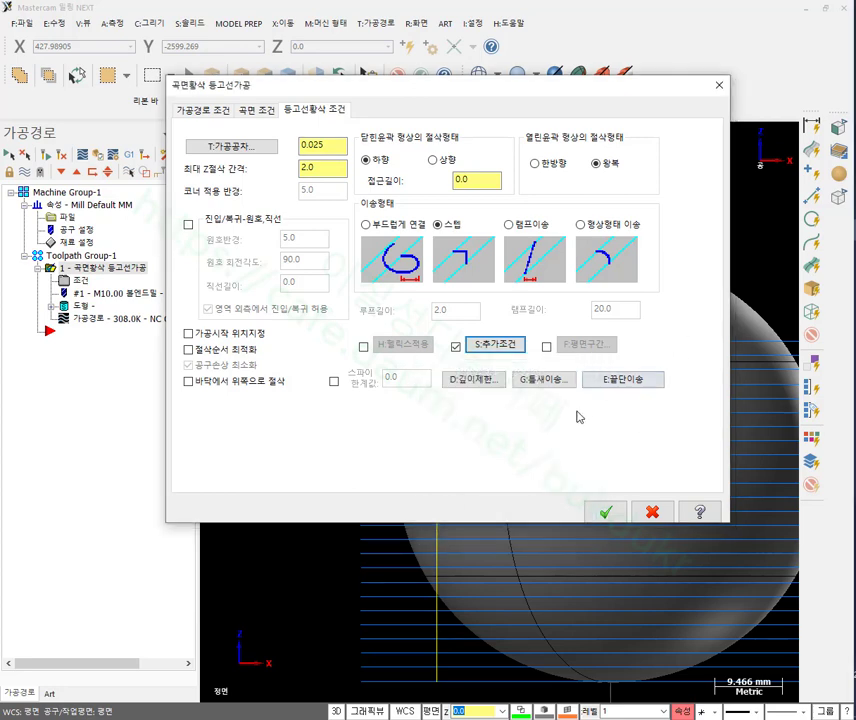
click(610, 513)
Draw a slanted line through the sphere's upper surface, a line branching from their intersection, and two horizontal cut levels in red pen.
scroll(657, 239, up, 4)
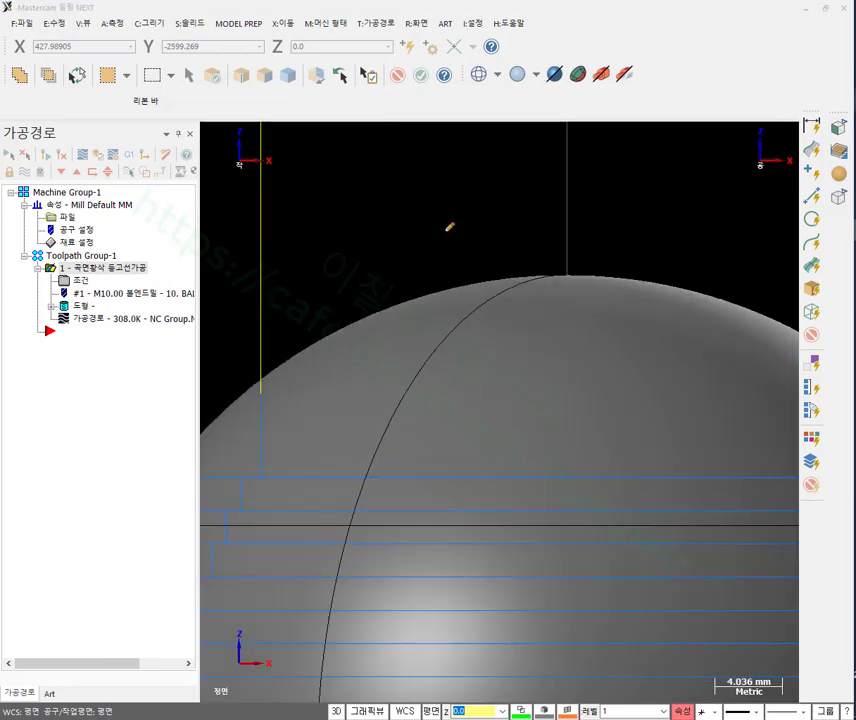
drag(445, 232, 594, 595)
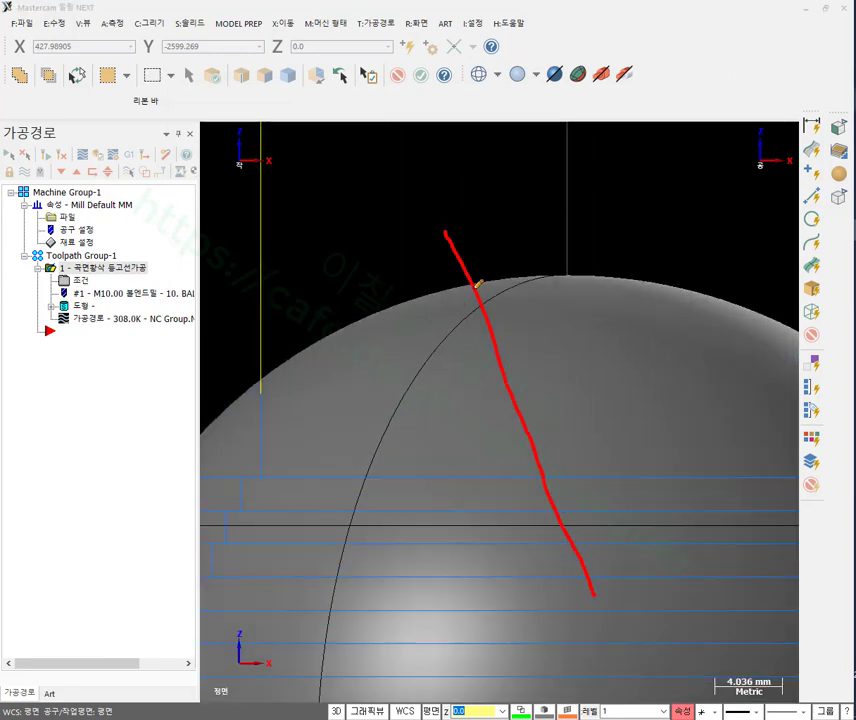
drag(474, 288, 188, 246)
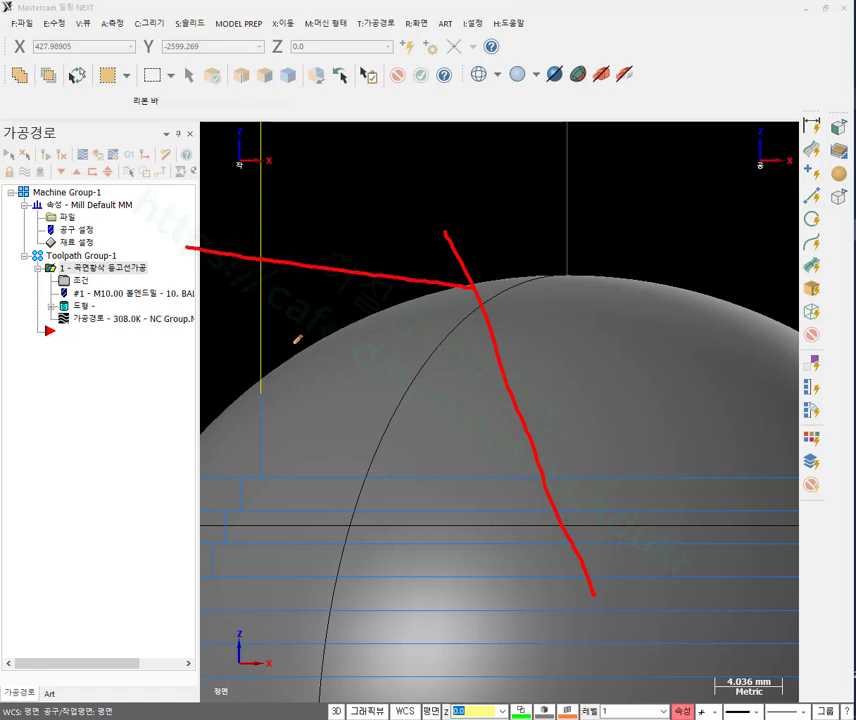
drag(293, 345, 793, 345)
drag(438, 287, 795, 287)
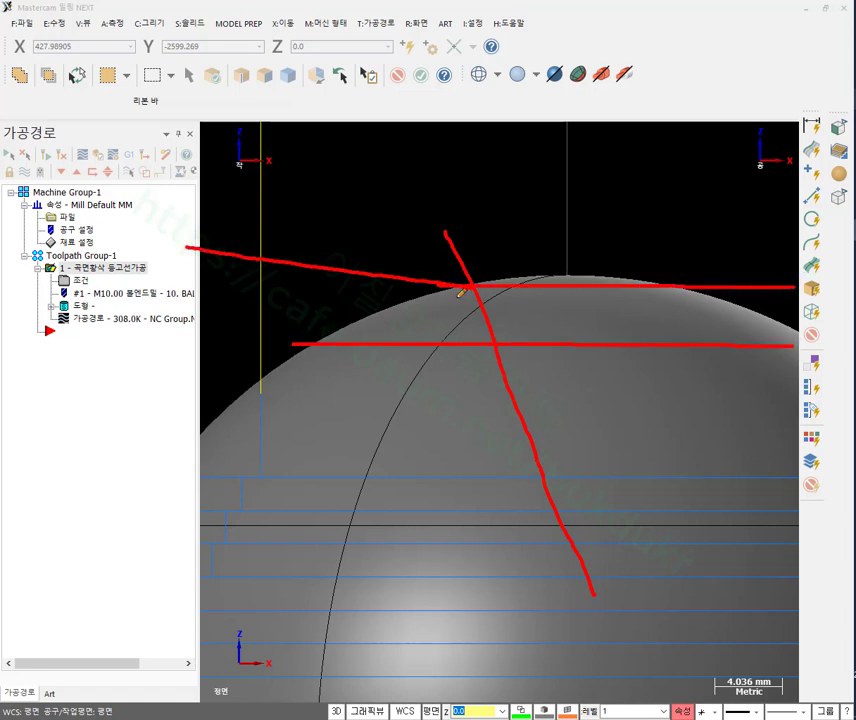
Cross the ends of the two drawn levels with slanted strokes, circle the gap between them, and close the annotation overlay.
drag(415, 205, 470, 320)
drag(247, 238, 347, 432)
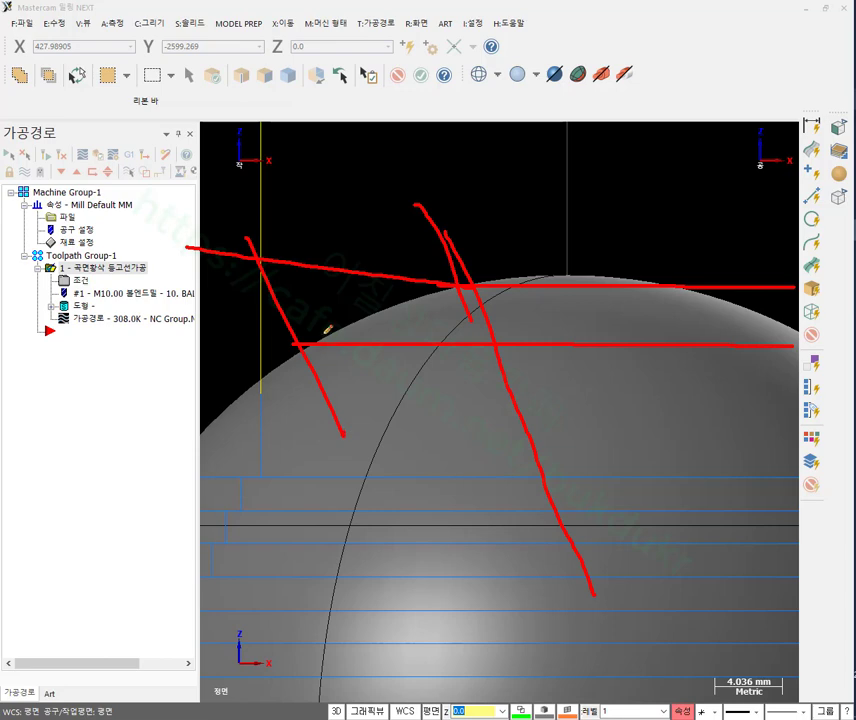
mouse_move(327, 328)
mouse_down()
mouse_move(313, 289)
mouse_move(434, 276)
mouse_move(320, 322)
mouse_up()
right_click(614, 217)
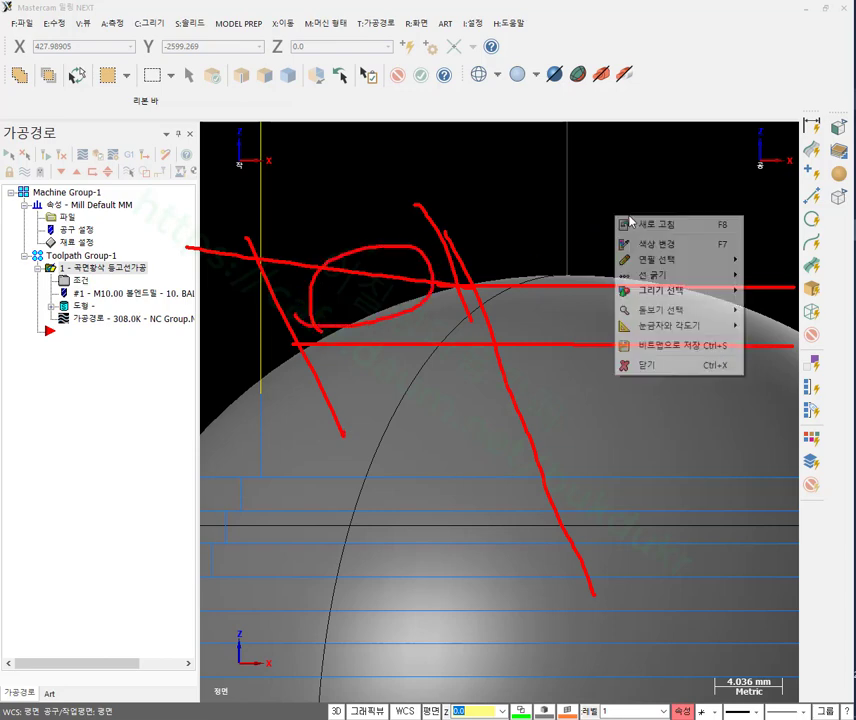
click(663, 366)
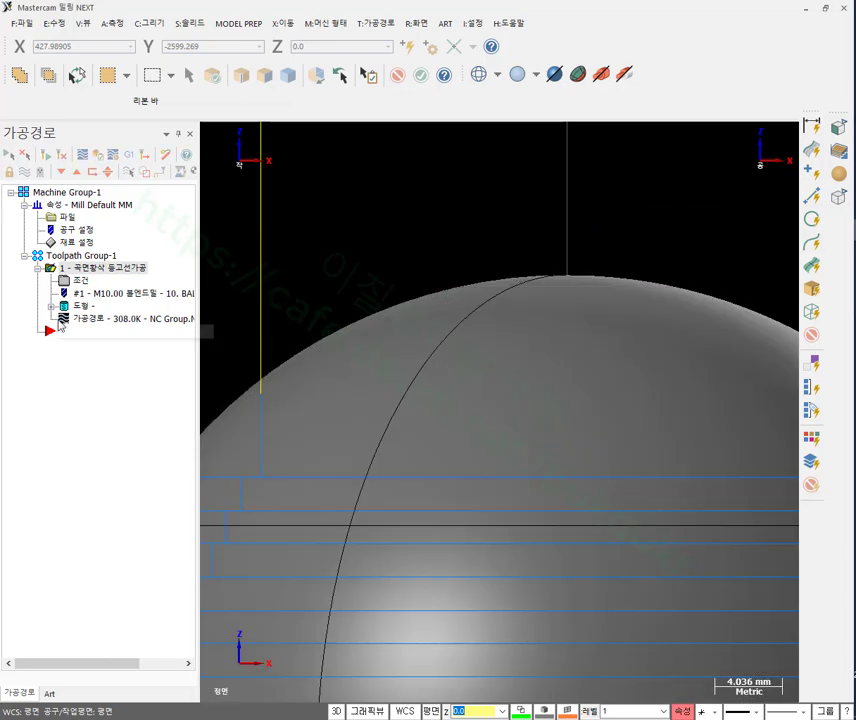
Select 쉘로우 영역에 경로추가 in the contour operation's additional conditions and regenerate the toolpath.
click(80, 281)
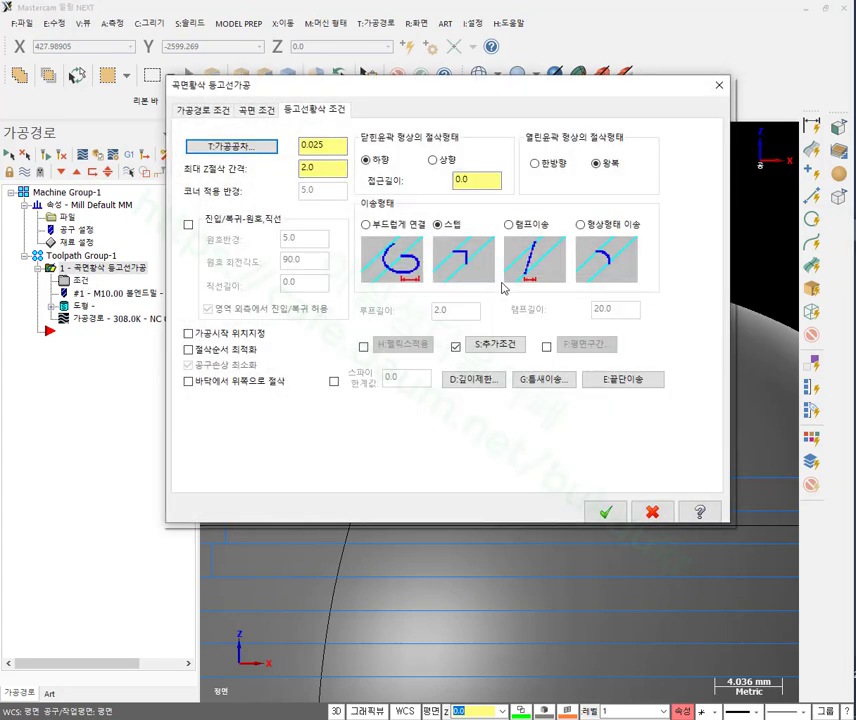
click(483, 346)
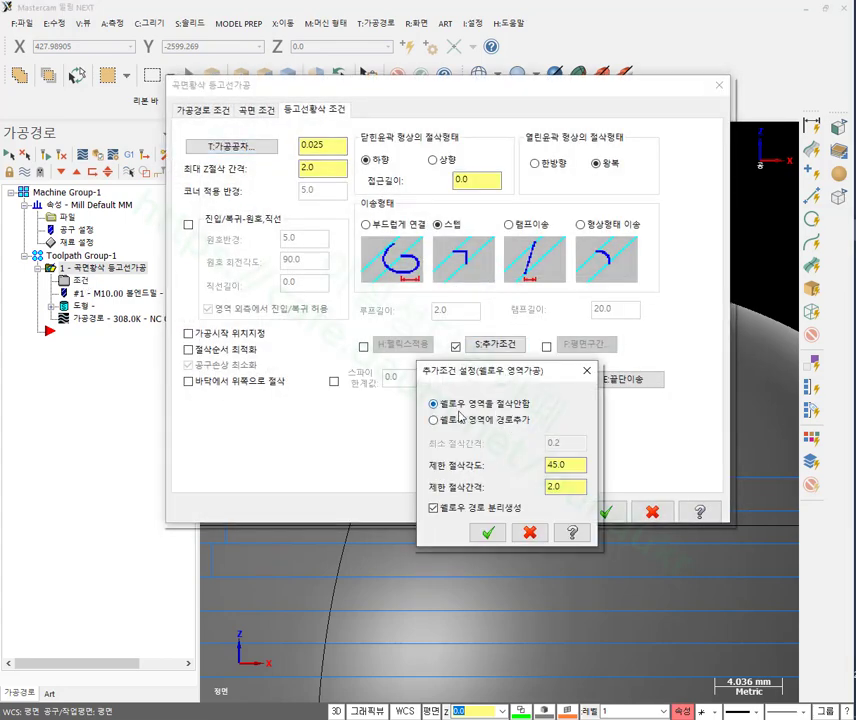
click(434, 421)
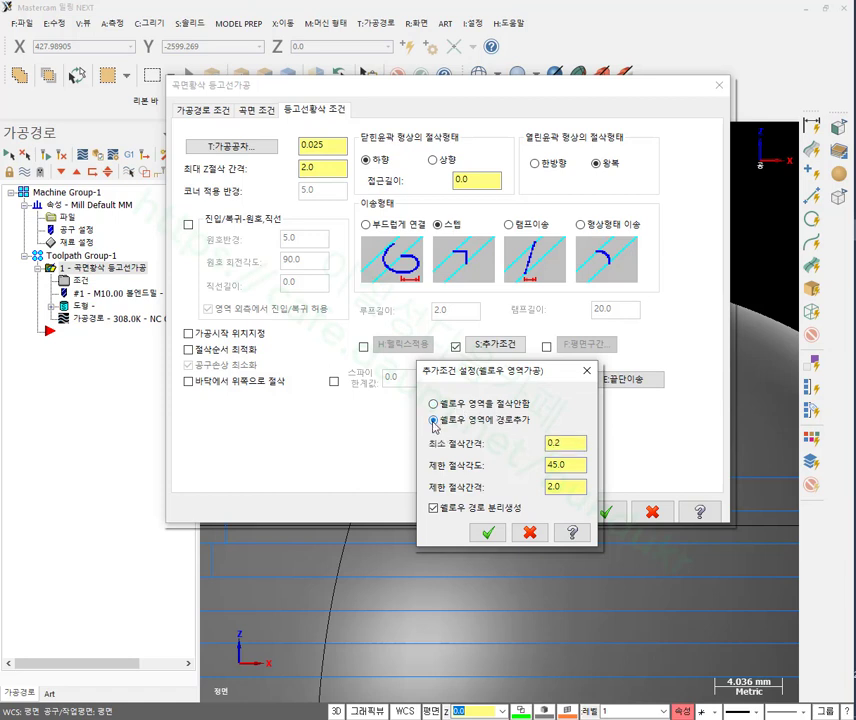
click(572, 465)
click(574, 485)
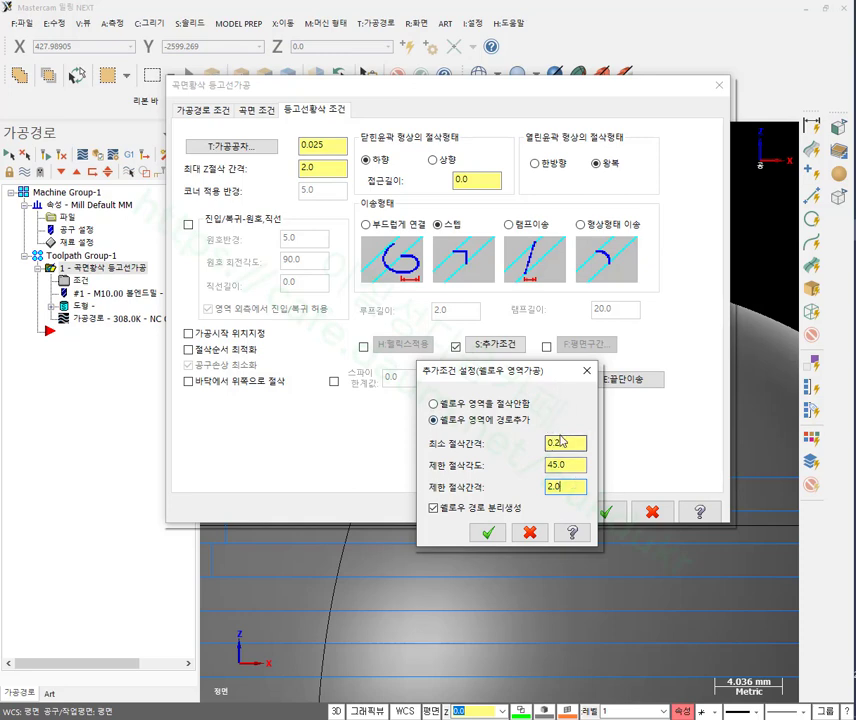
click(489, 533)
click(608, 513)
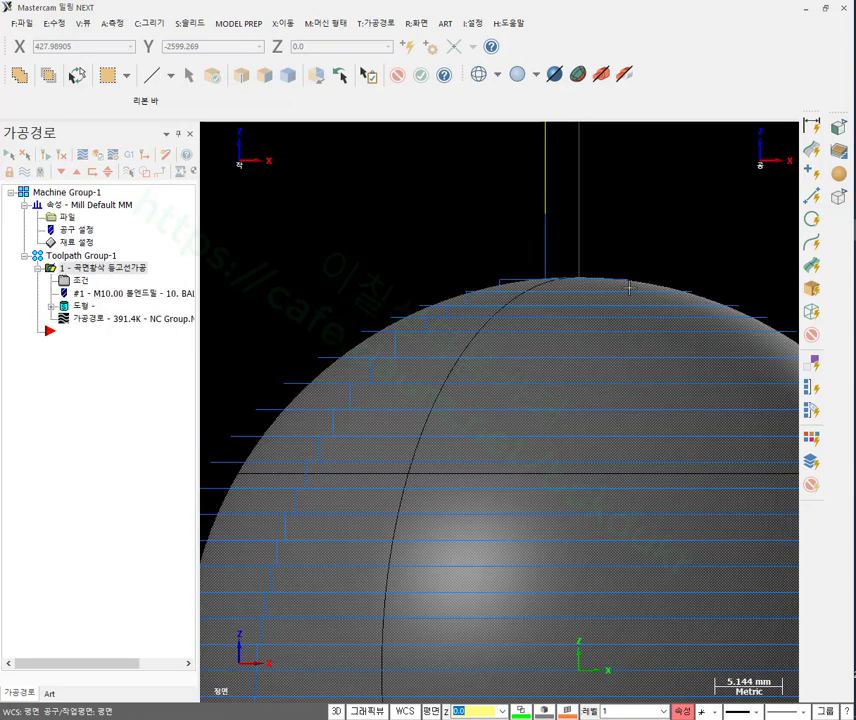
scroll(540, 195, up, 1)
scroll(525, 191, down, 1)
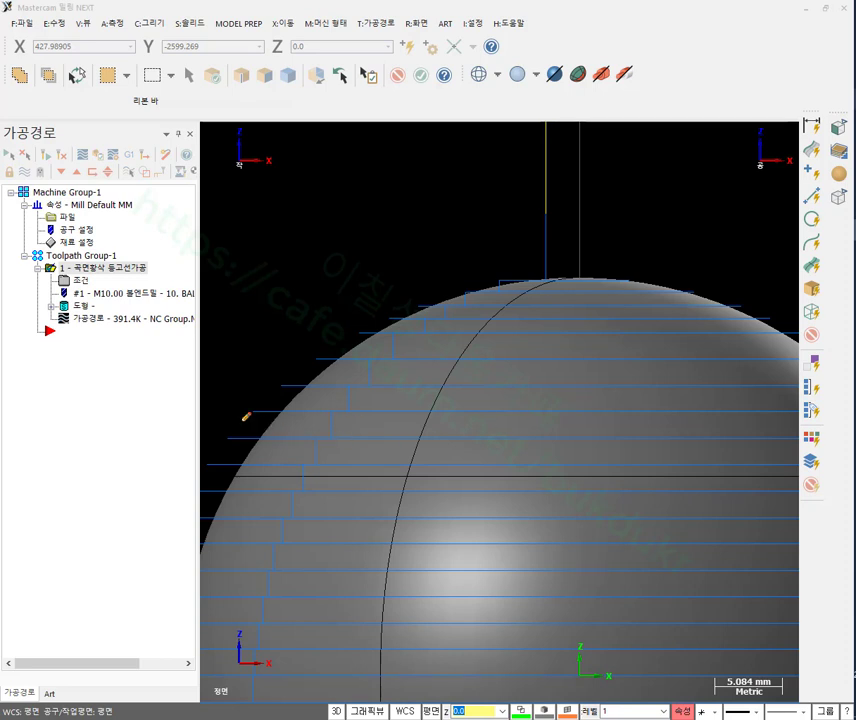
Mark the limit line and the added passes above it in red pen, circle the sphere's crest, and close the annotation overlay.
drag(231, 418, 333, 499)
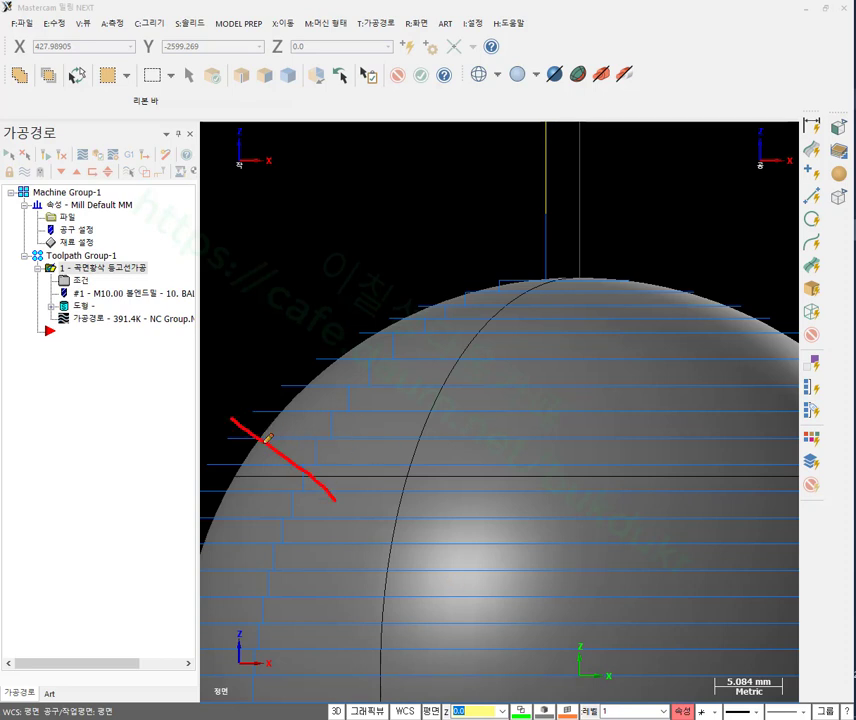
mouse_move(414, 444)
mouse_down()
mouse_move(416, 419)
mouse_move(440, 386)
mouse_move(470, 395)
mouse_up()
mouse_move(487, 325)
mouse_down()
mouse_move(489, 369)
mouse_move(489, 284)
mouse_move(535, 267)
mouse_move(559, 293)
mouse_move(553, 318)
mouse_move(510, 330)
mouse_up()
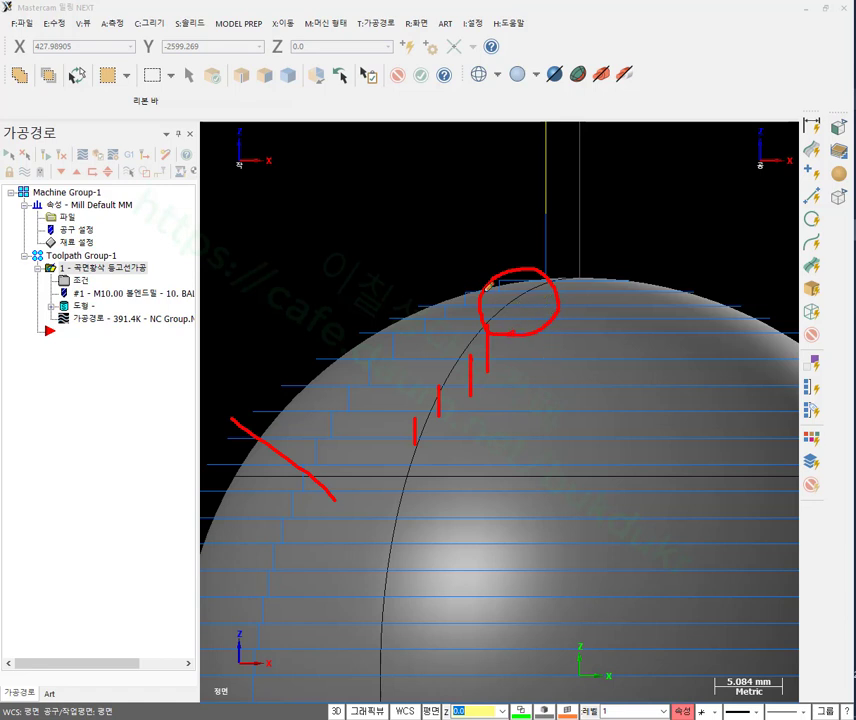
right_click(476, 226)
click(507, 373)
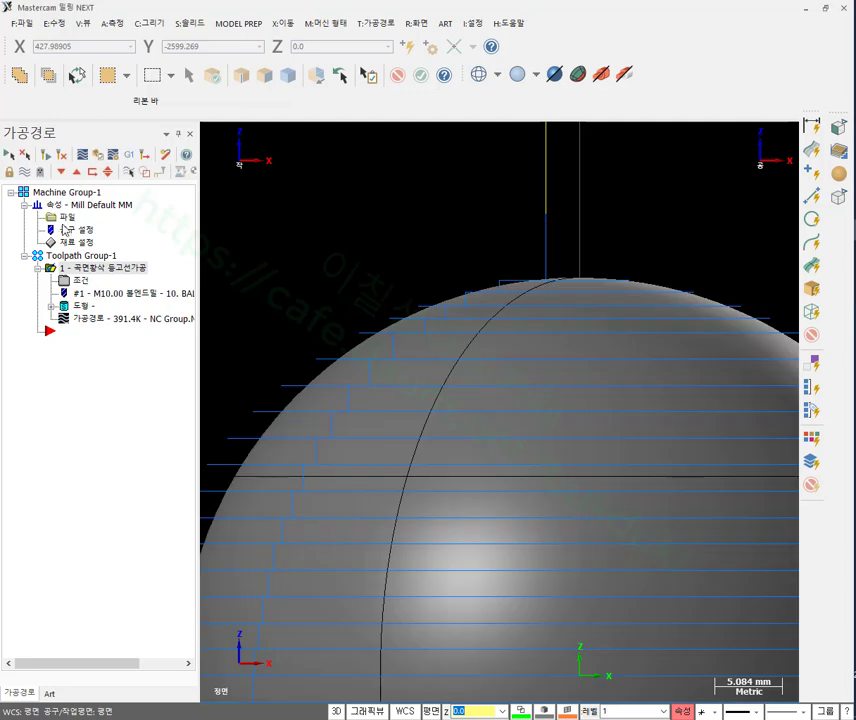
Copy the 곡면황삭 등고선가공 operation after itself, turn off 추가조건 in the first operation and regenerate its toolpath.
right_drag(80, 270, 97, 359)
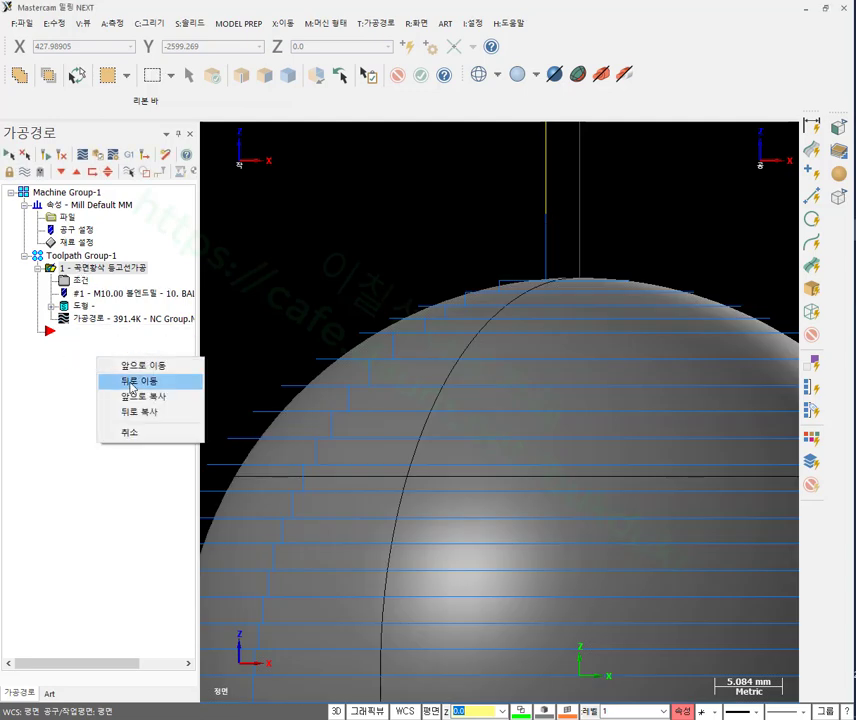
click(139, 412)
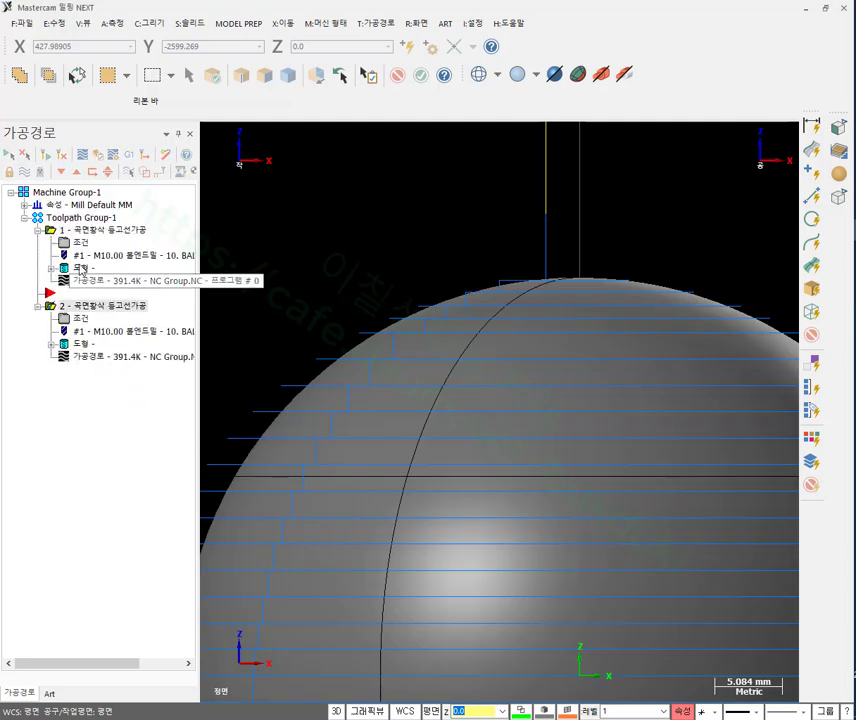
click(84, 243)
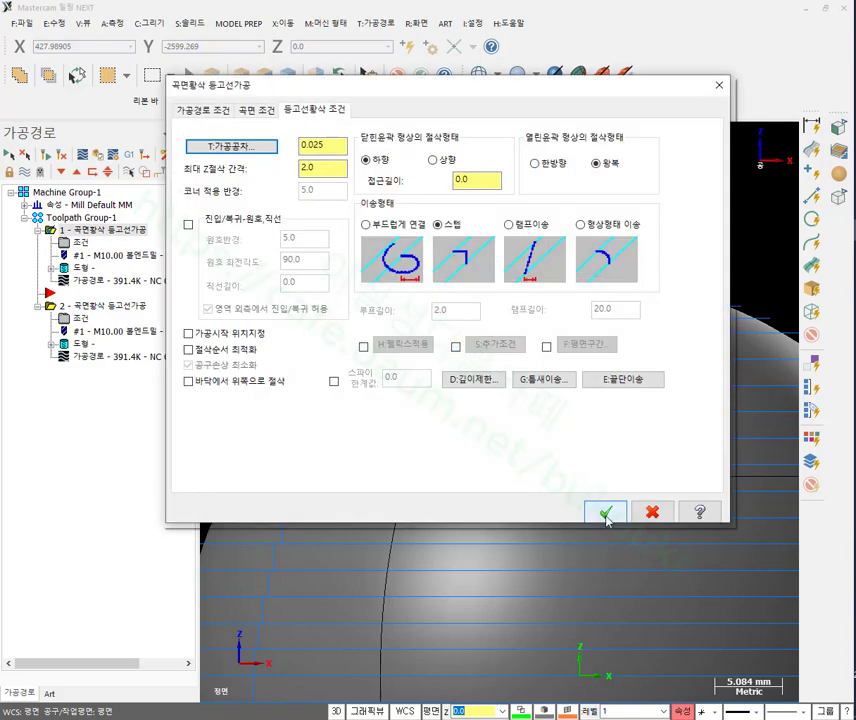
click(605, 512)
click(57, 155)
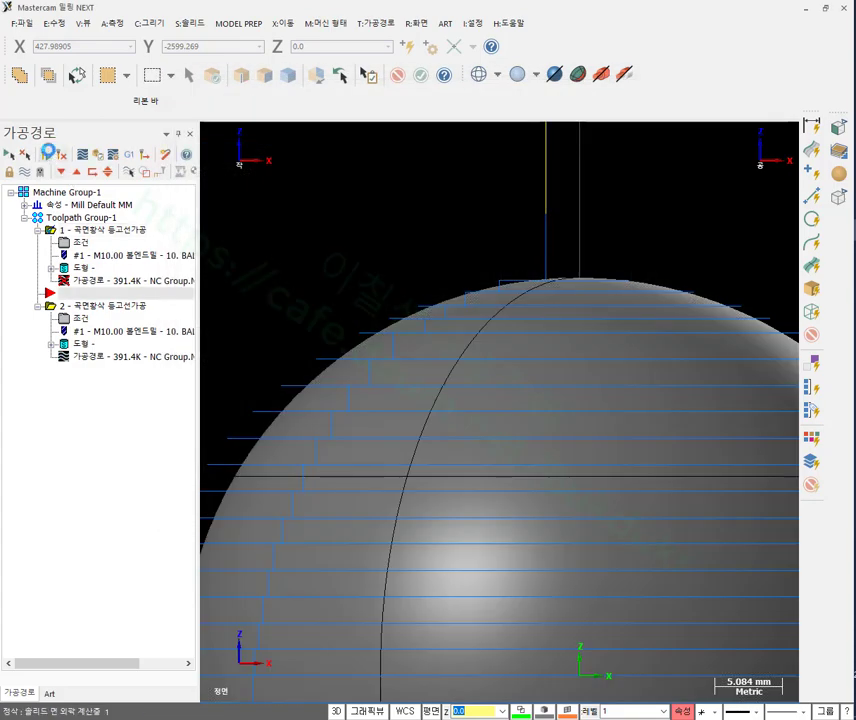
scroll(355, 195, down, 1)
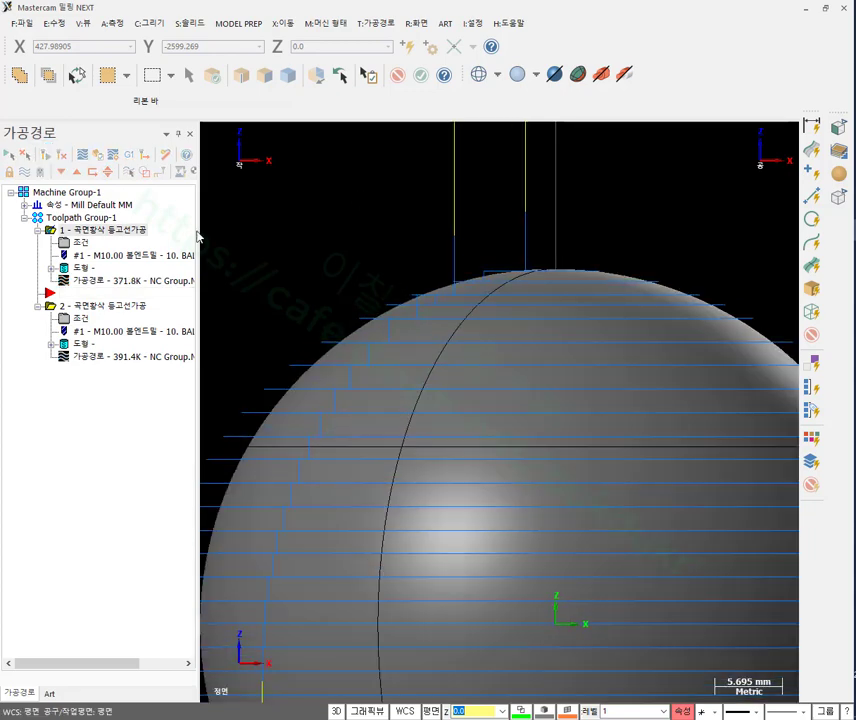
Limit the display to the selected operation's toolpath and compare the two contour operations alternately at the sphere's crest.
click(128, 172)
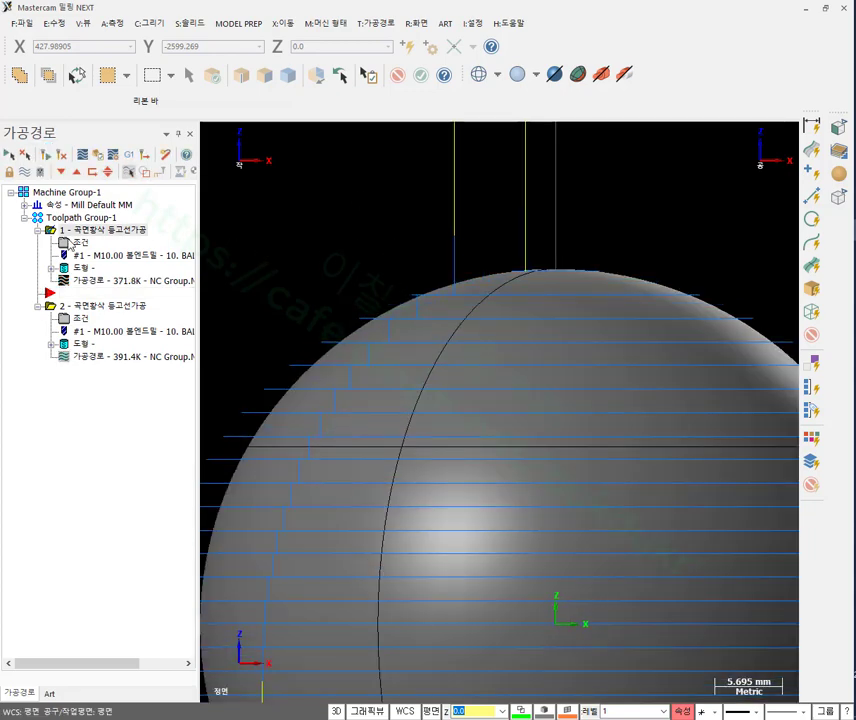
click(92, 307)
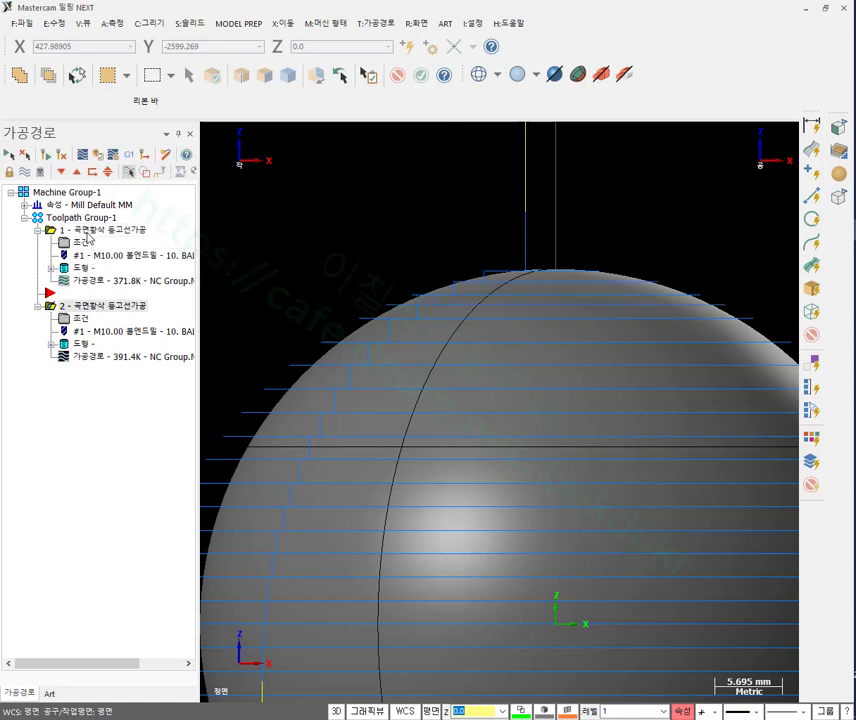
click(88, 233)
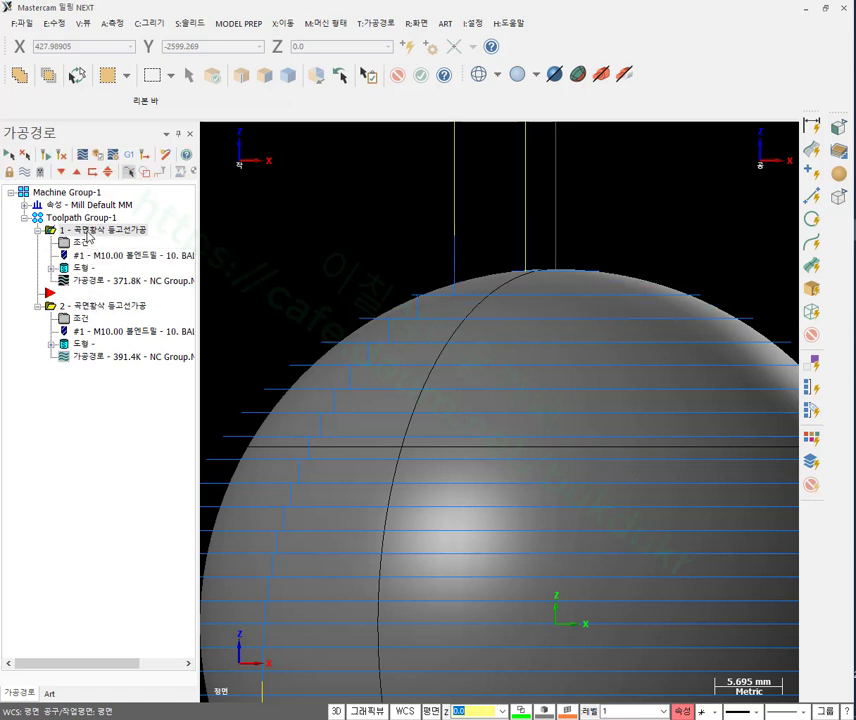
click(91, 309)
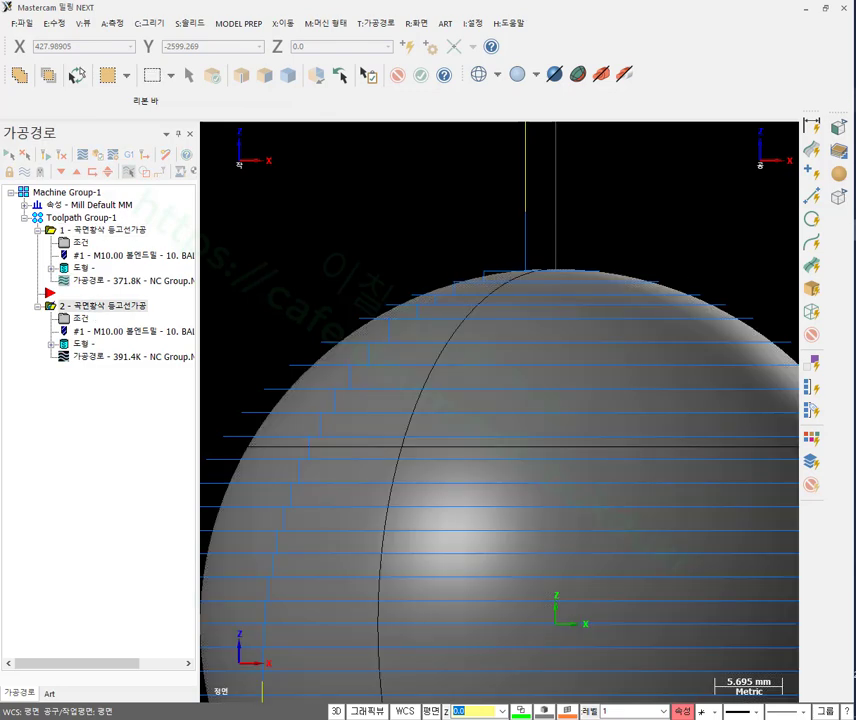
Mark the added passes around the sphere's crest with a red stroke and circle, and close the annotation overlay.
mouse_move(314, 227)
mouse_down()
mouse_move(405, 345)
mouse_move(406, 333)
mouse_move(421, 350)
mouse_move(424, 259)
mouse_move(586, 285)
mouse_move(379, 316)
mouse_up()
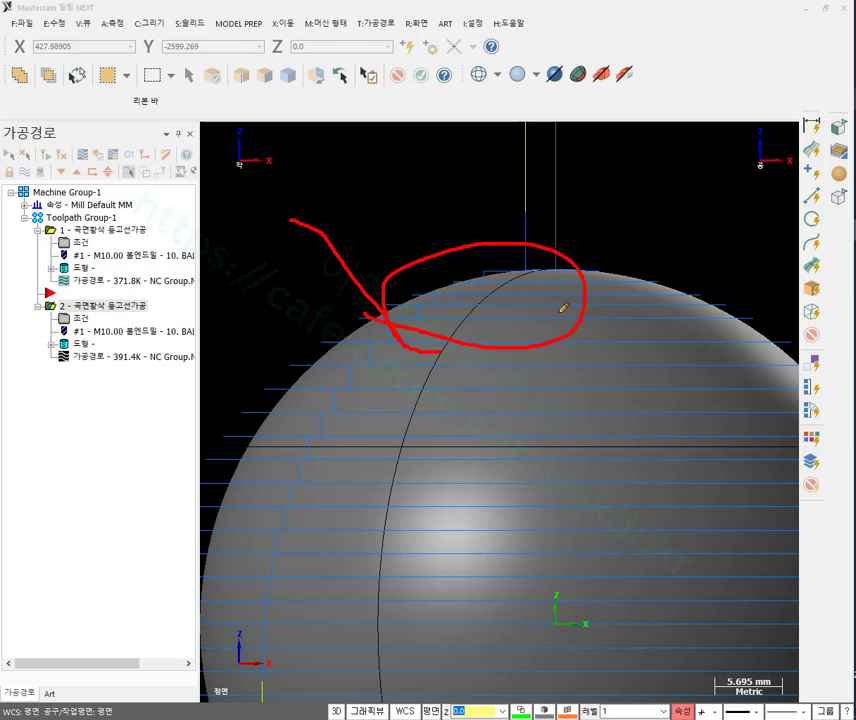
right_click(482, 309)
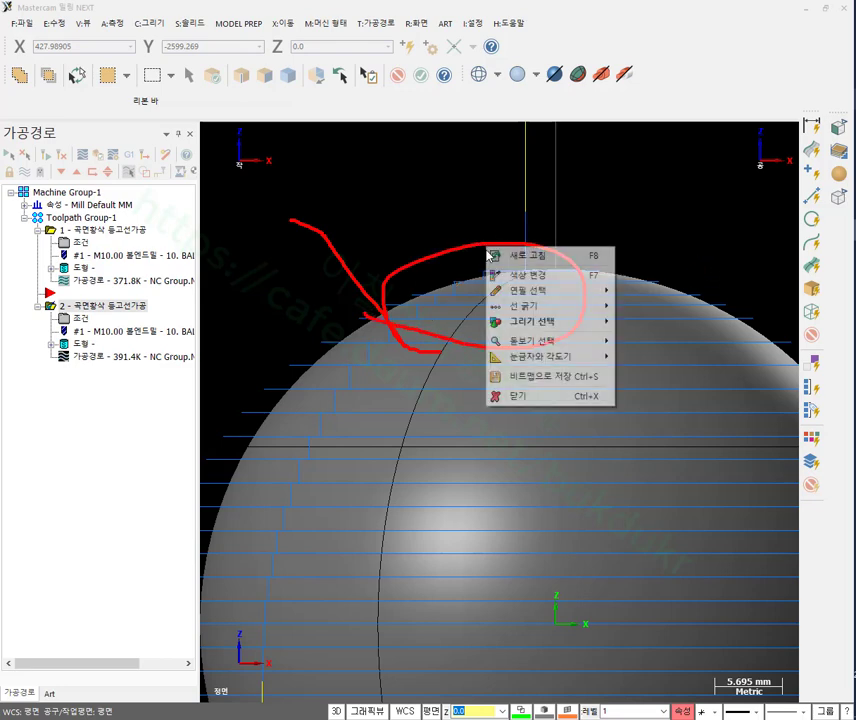
click(512, 396)
Switch the toolpath display between the second and first contour operations again to compare their upper passes.
click(128, 283)
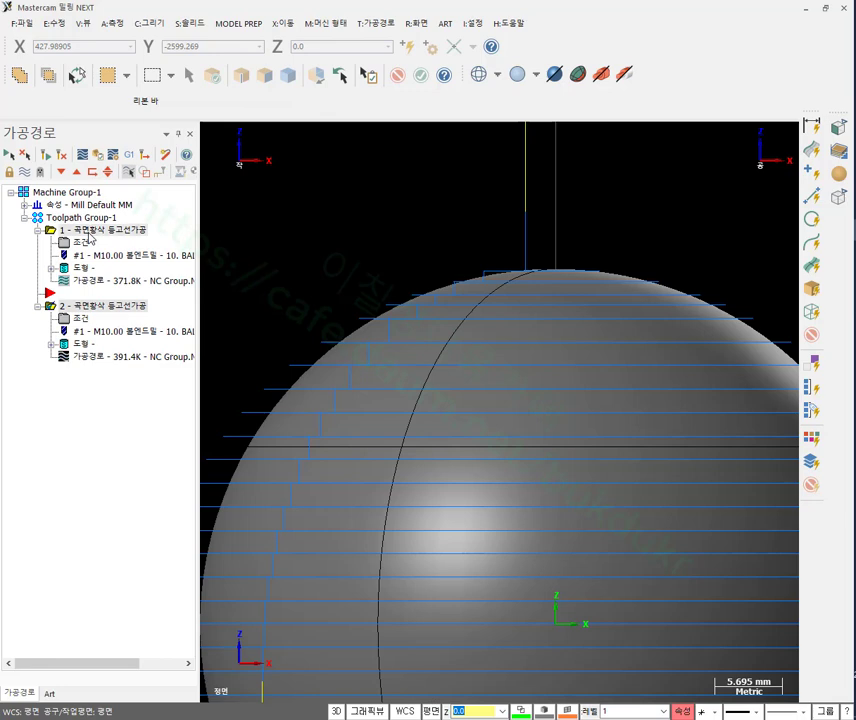
click(100, 305)
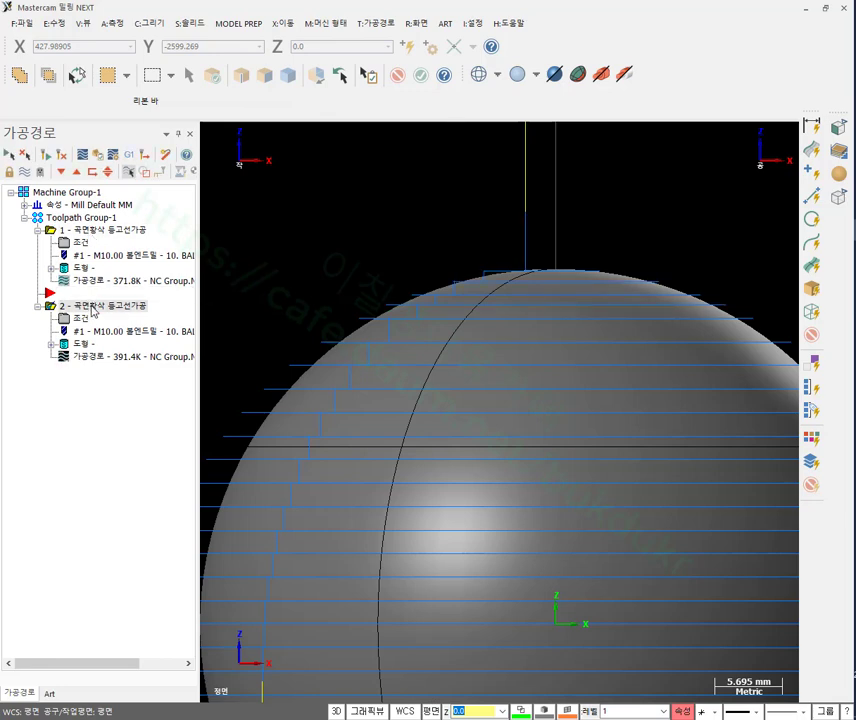
click(94, 231)
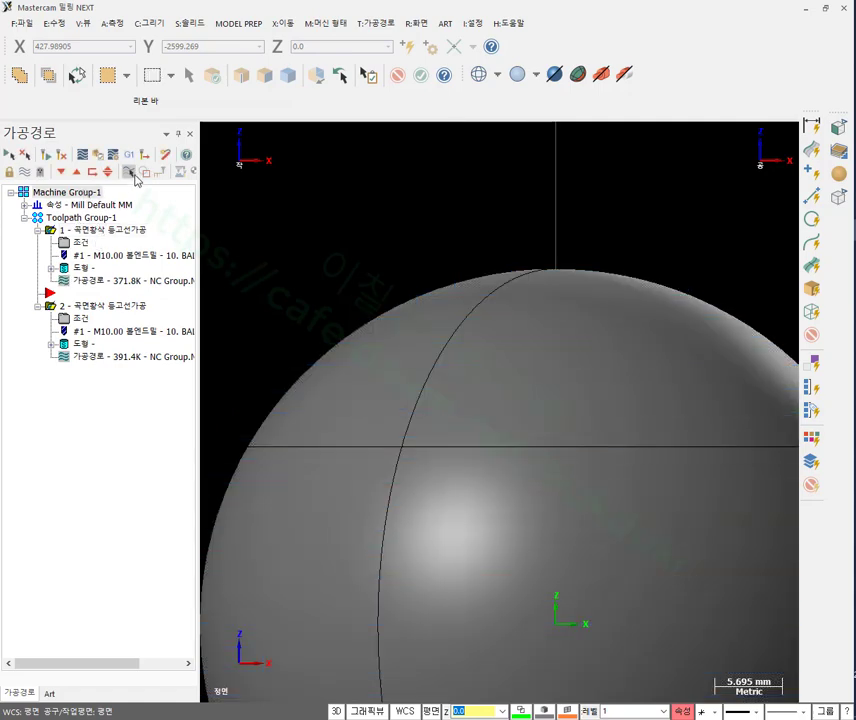
Verify both operations in the simulator from an isometric view, with Color Loop on and a stop condition at Operation Change.
click(98, 155)
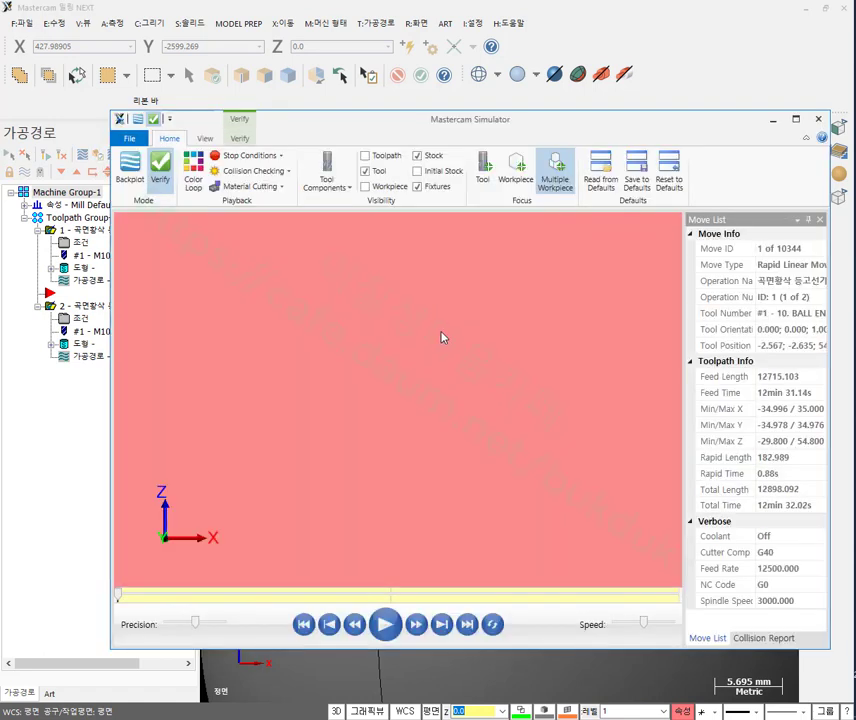
right_click(565, 316)
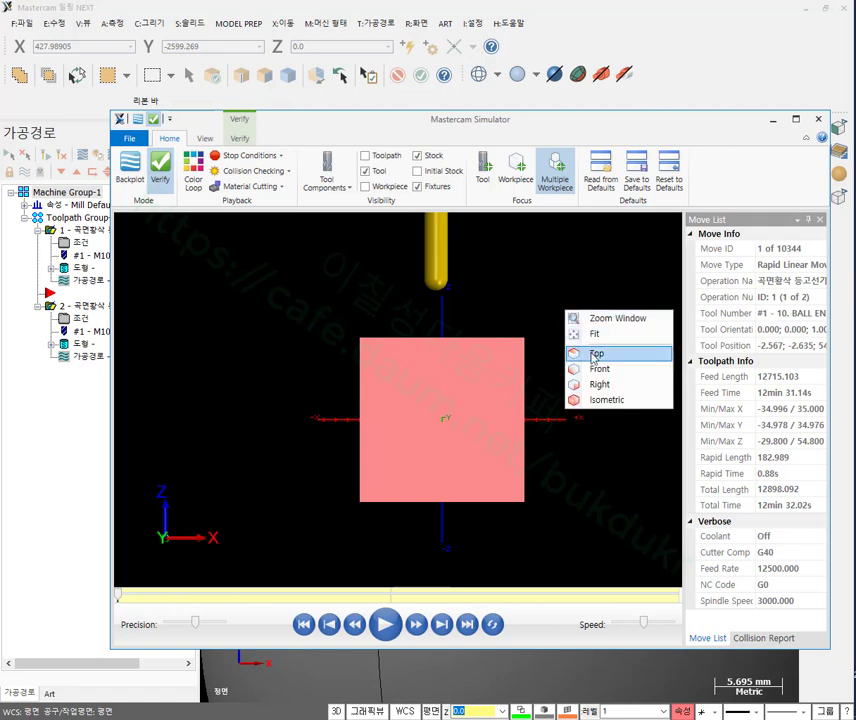
click(598, 402)
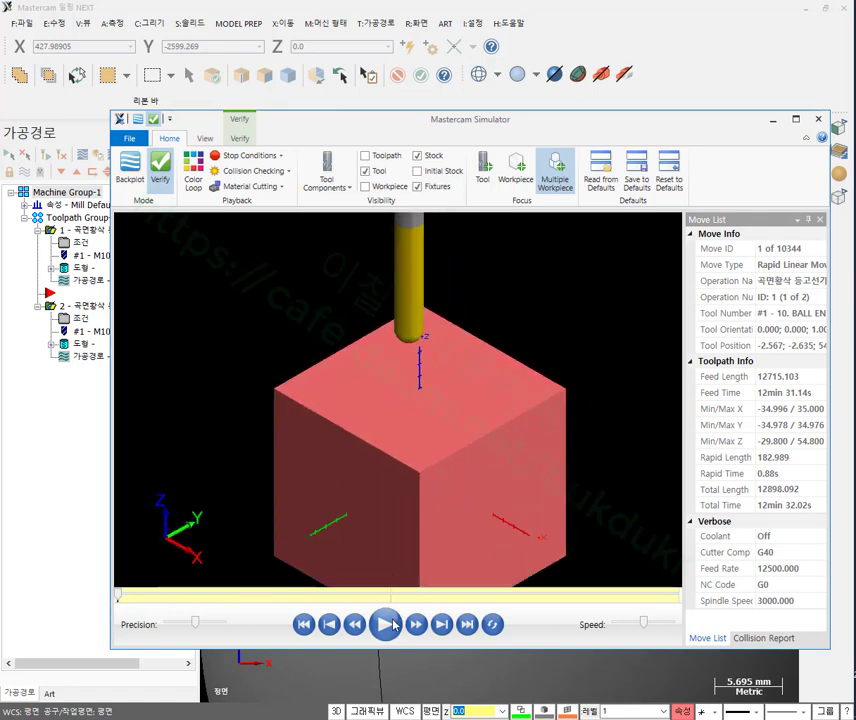
click(250, 156)
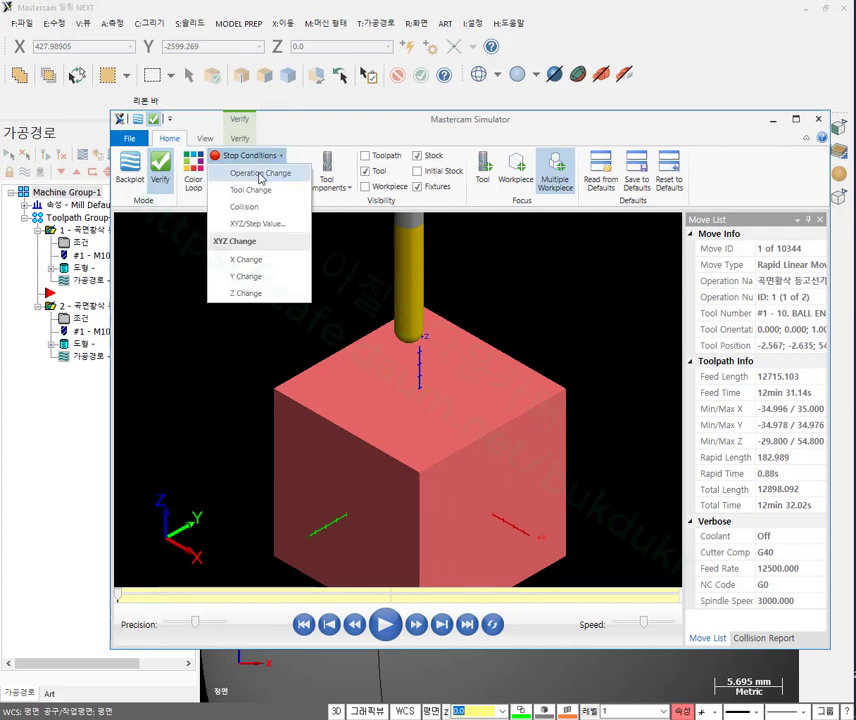
click(259, 174)
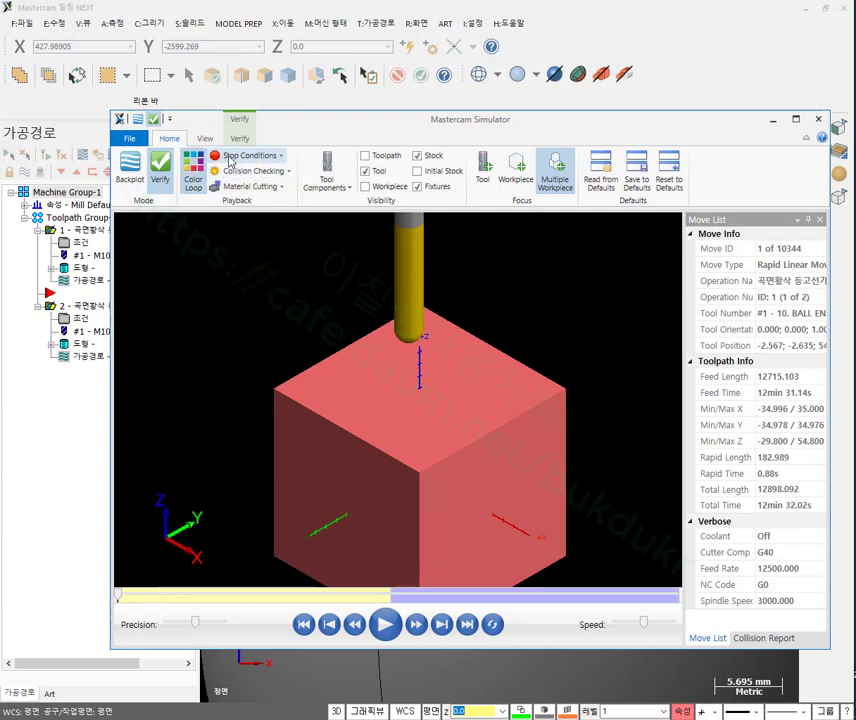
click(385, 624)
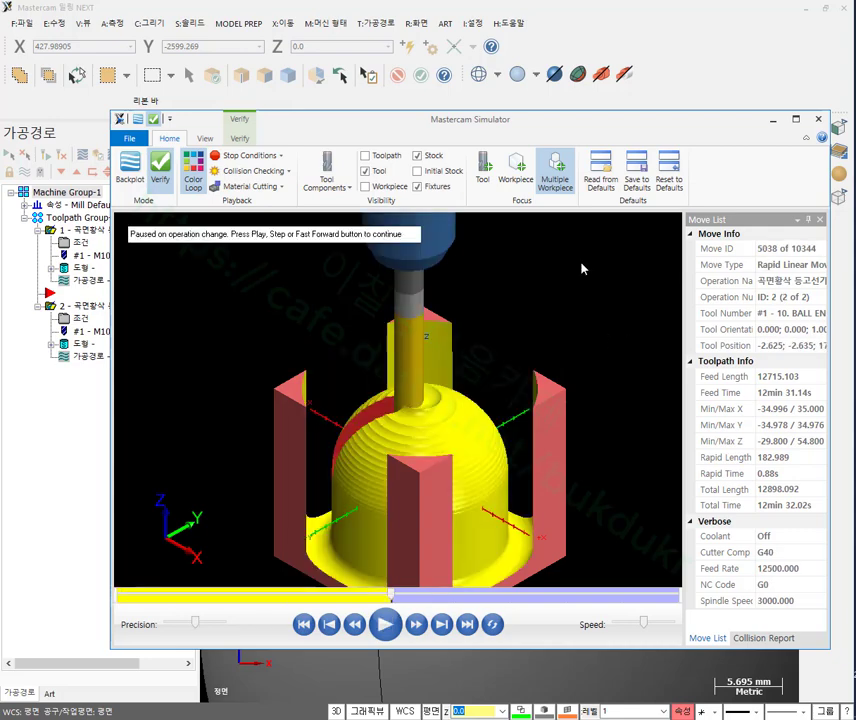
Examine the simulated sphere's crest and the groove cut down its side, and close the simulator.
scroll(431, 455, up, 5)
middle_drag(388, 483, 411, 437)
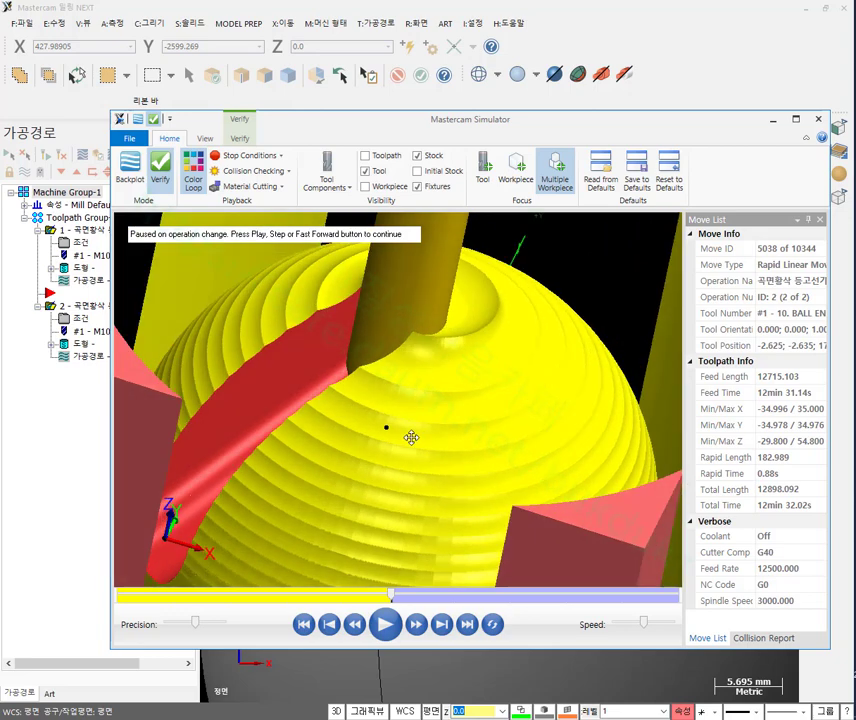
scroll(300, 325, up, 3)
scroll(468, 407, down, 5)
middle_drag(468, 407, 438, 364)
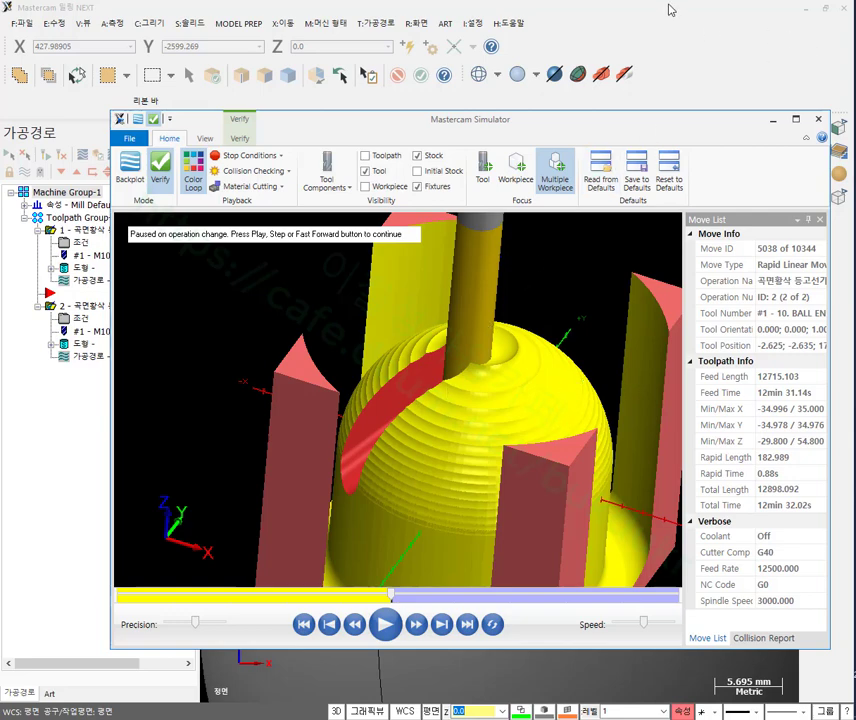
click(818, 119)
Enable 안전높이 at an absolute 50.0 in the first contour operation's surface parameters.
click(80, 242)
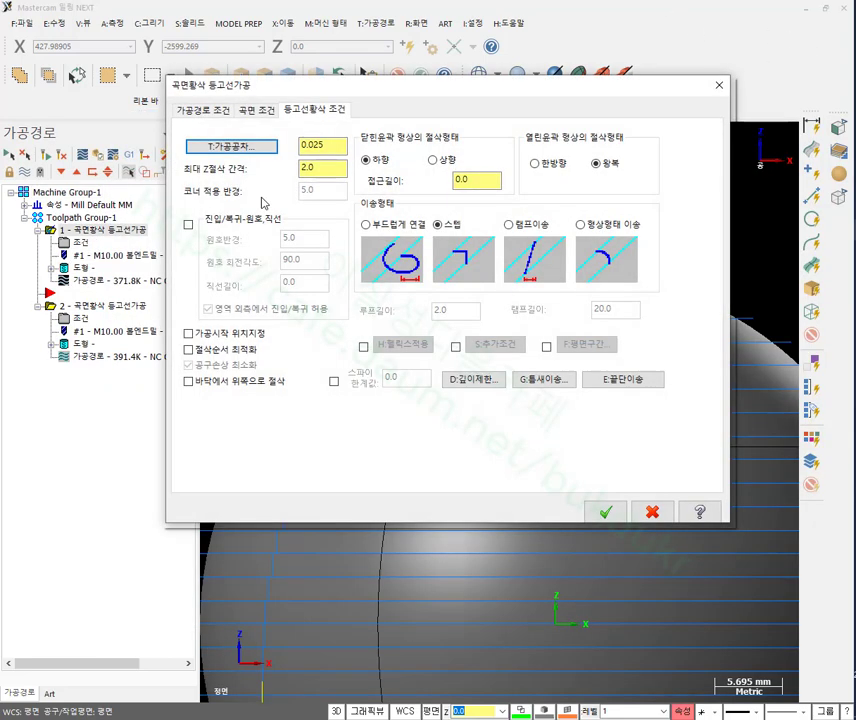
click(263, 112)
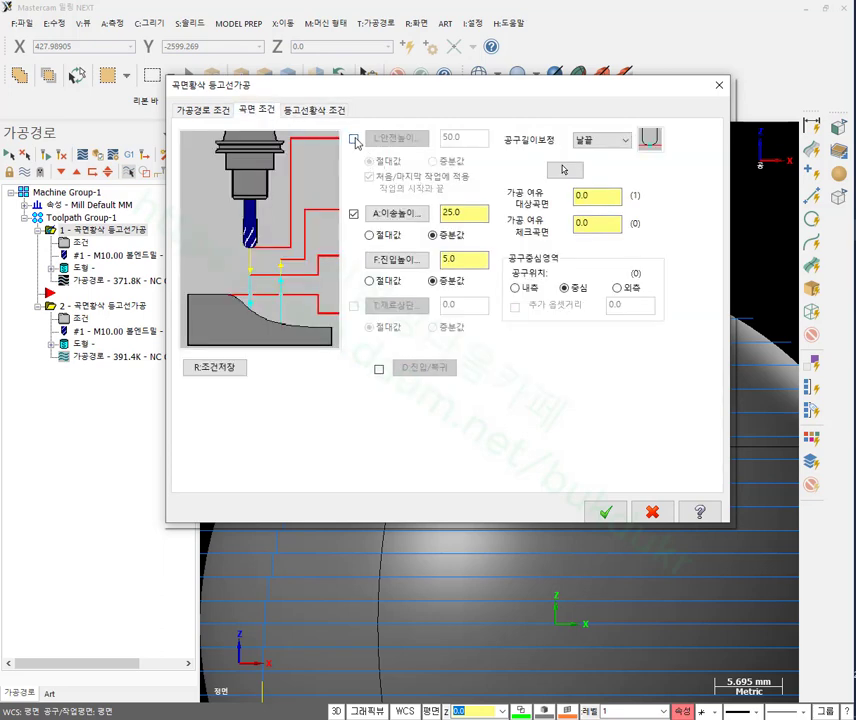
click(356, 141)
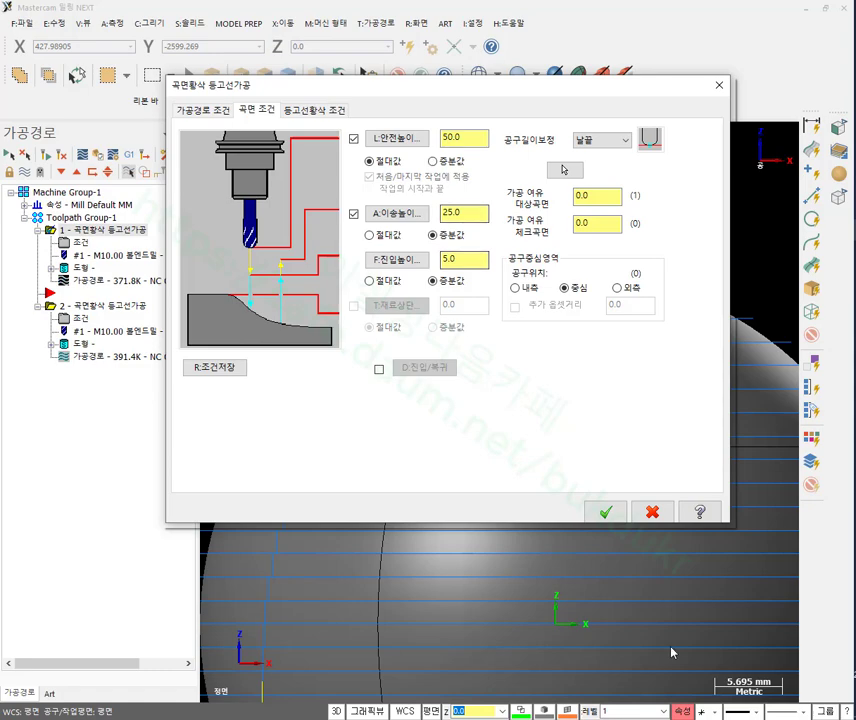
click(605, 512)
Enable 안전높이 at an absolute 50.0 in the second contour operation and regenerate the outdated toolpaths.
click(80, 318)
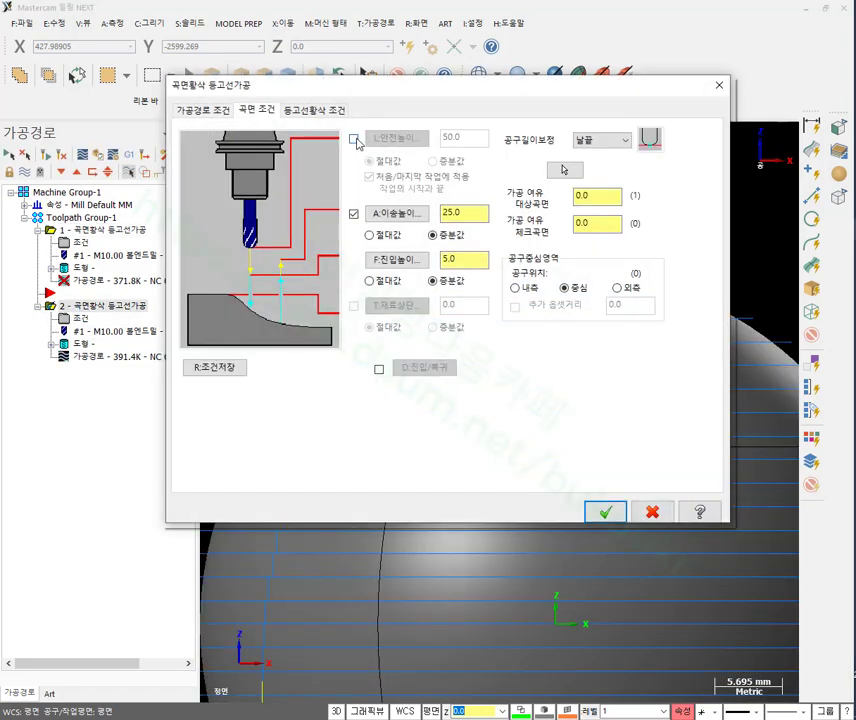
click(357, 141)
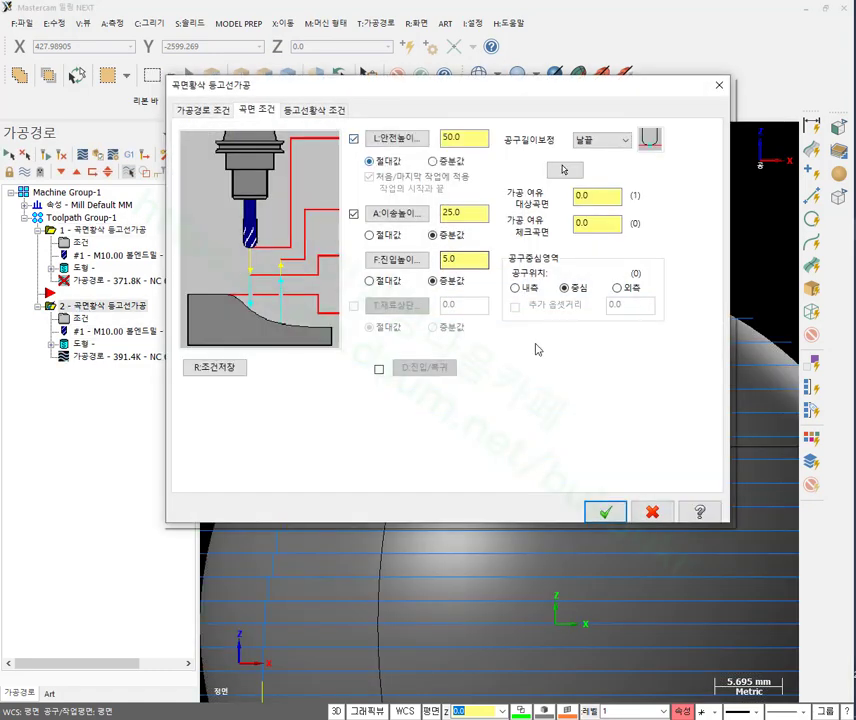
click(605, 512)
click(60, 156)
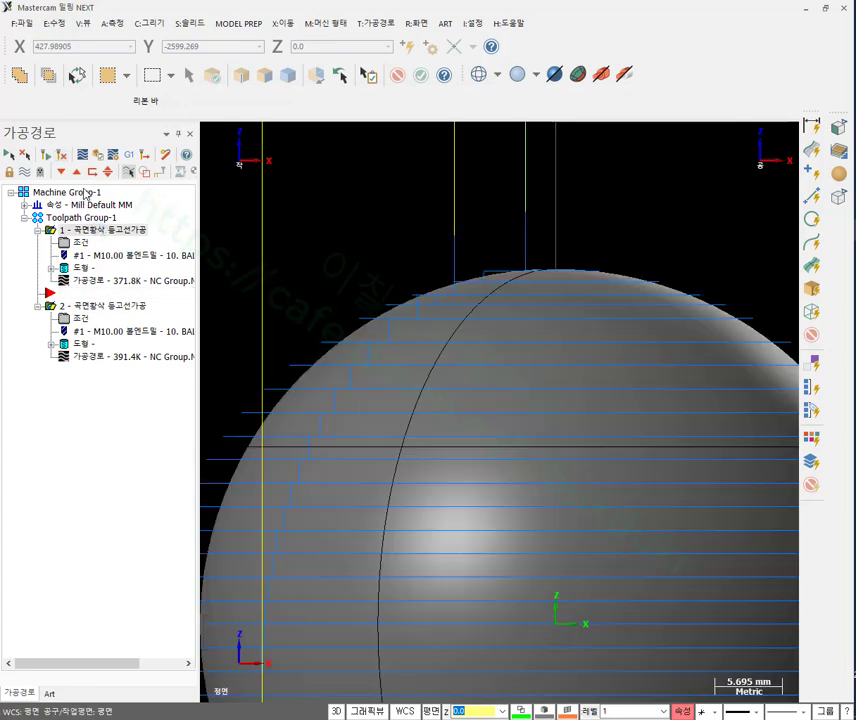
Simulate the first operation again from an isometric view up to the operation change, and examine the sphere's crest.
click(97, 154)
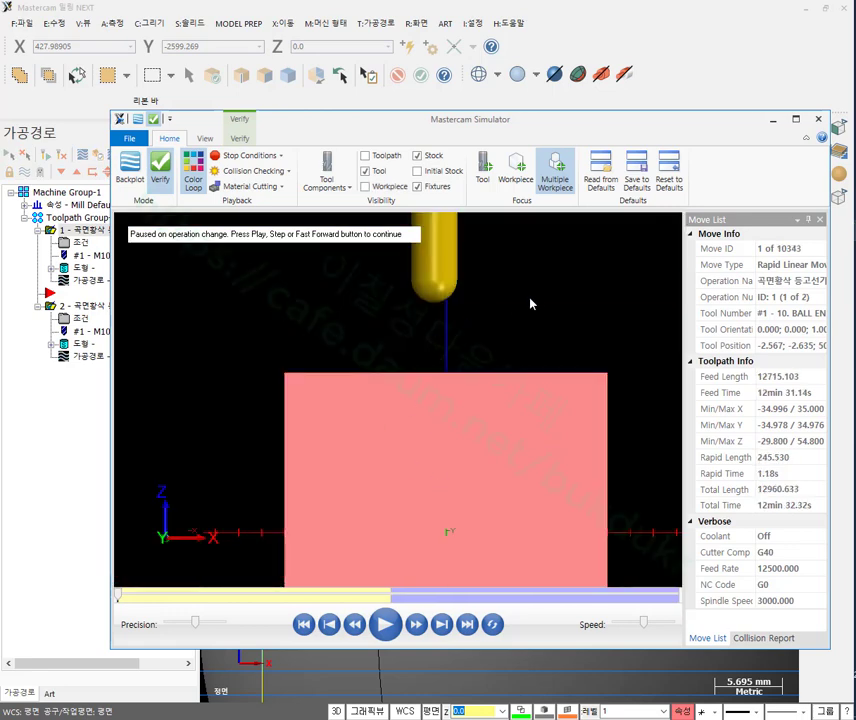
right_click(534, 298)
click(570, 386)
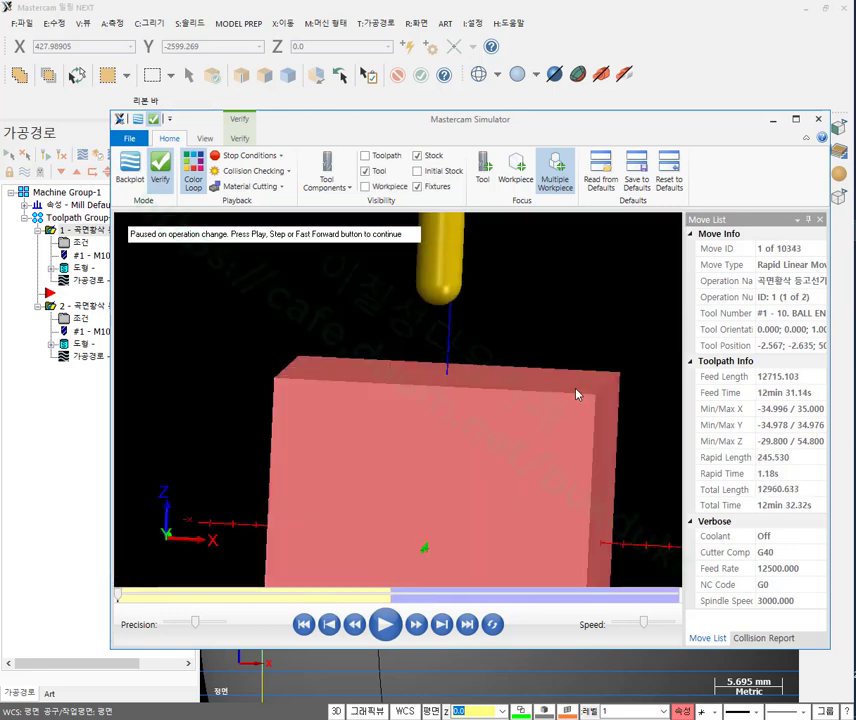
click(385, 624)
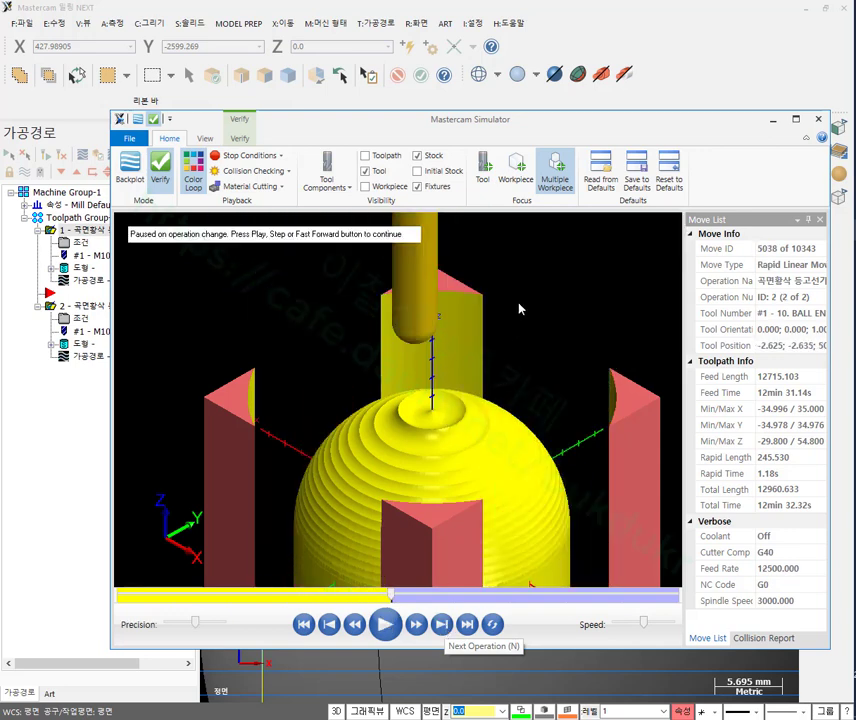
scroll(398, 460, up, 5)
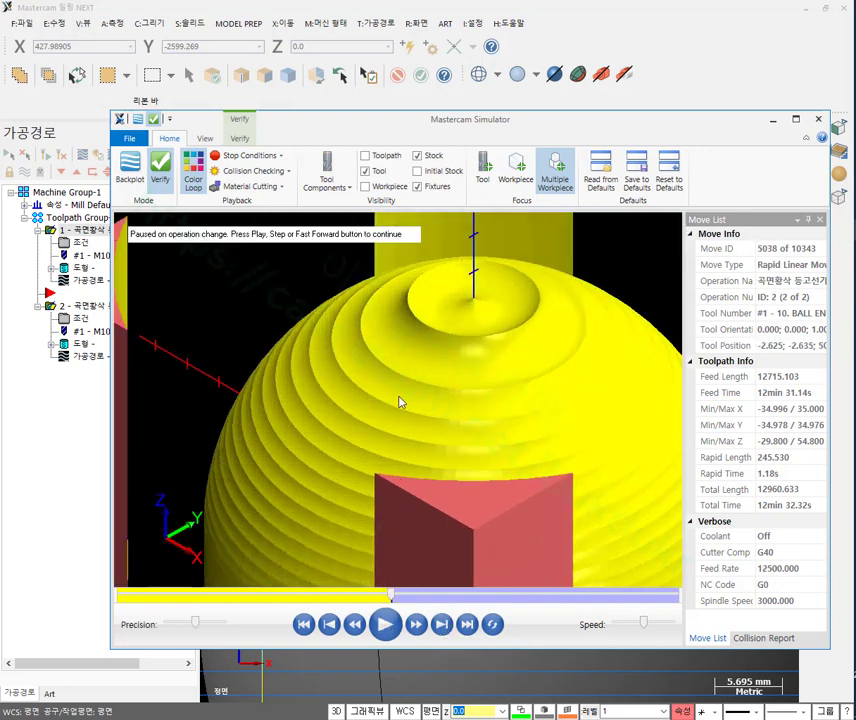
middle_drag(401, 401, 400, 368)
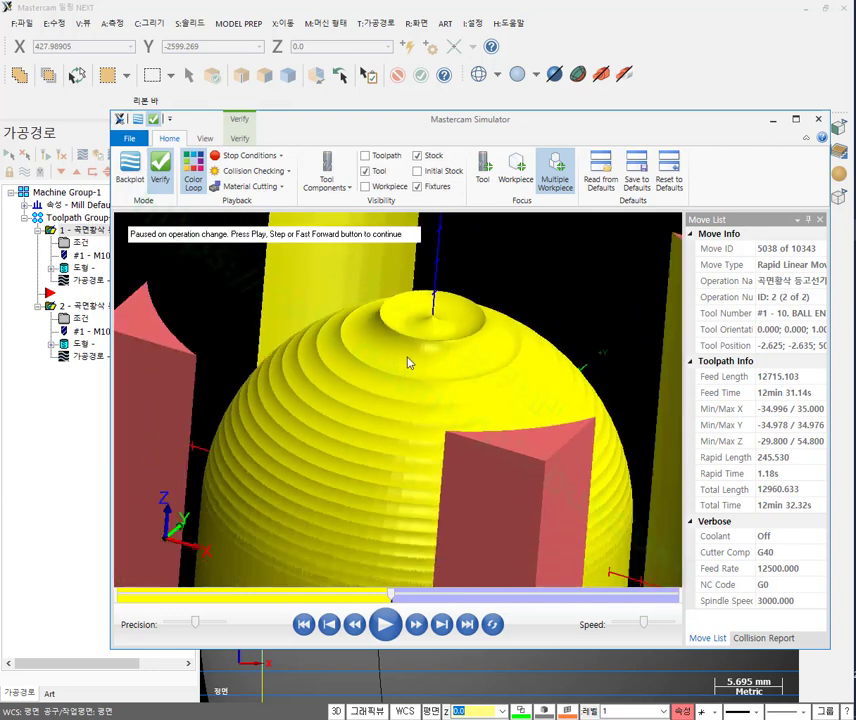
Continue the simulation into the second operation, stop it partway and examine its added cuts around the sphere's crest.
click(384, 625)
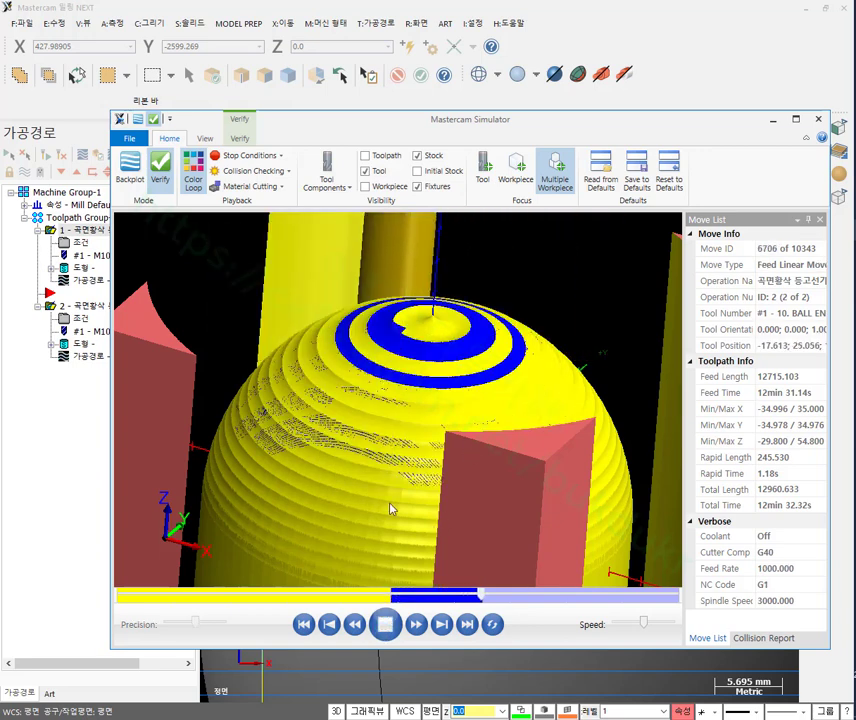
click(384, 624)
scroll(400, 335, up, 5)
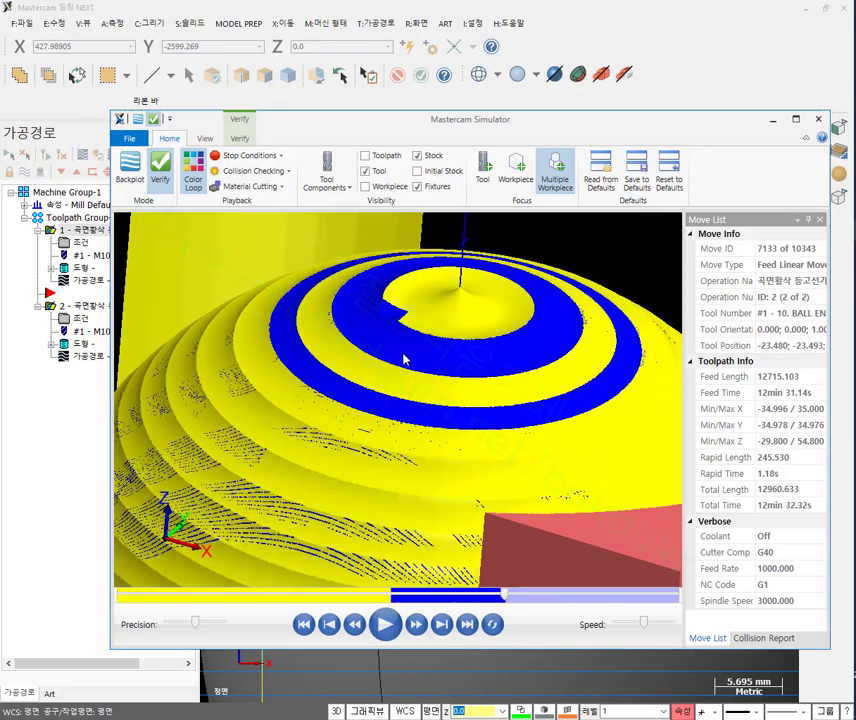
Section the simulated stock with the YZ clipping plane, show the workpiece and examine the sphere's crest in cross-section.
middle_drag(400, 335, 357, 334)
scroll(367, 330, down, 3)
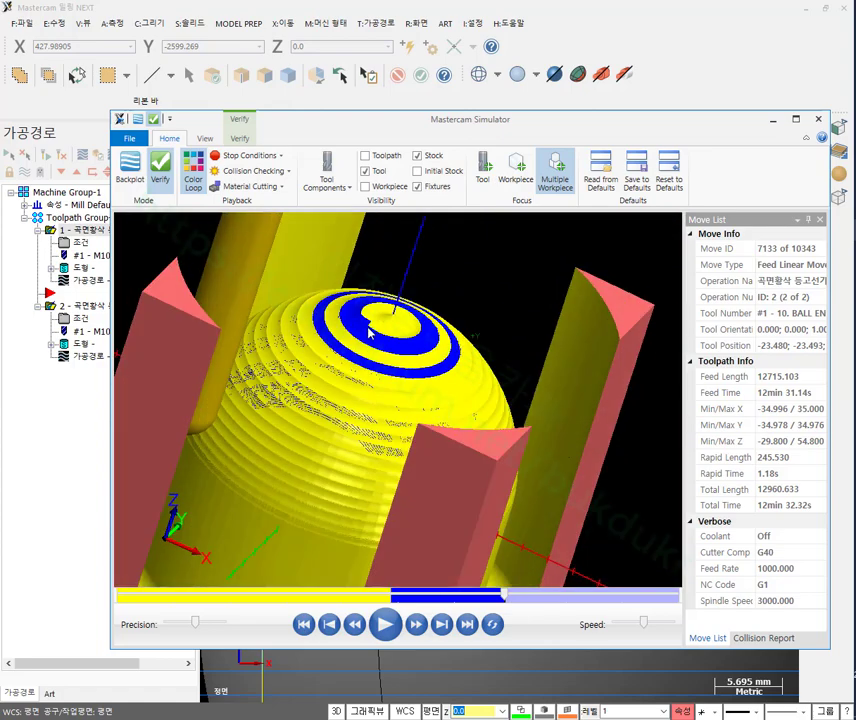
click(240, 138)
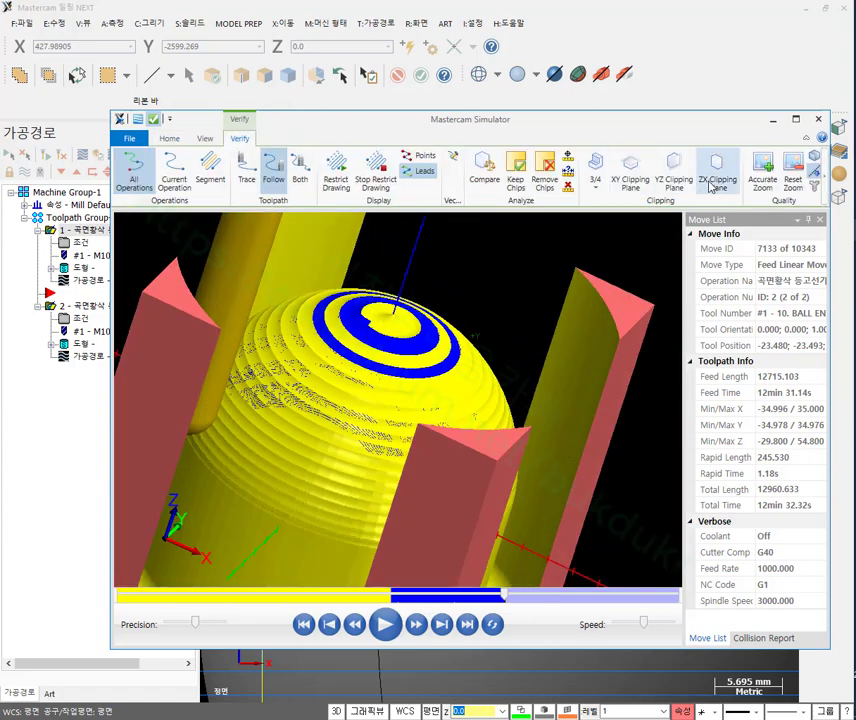
click(674, 172)
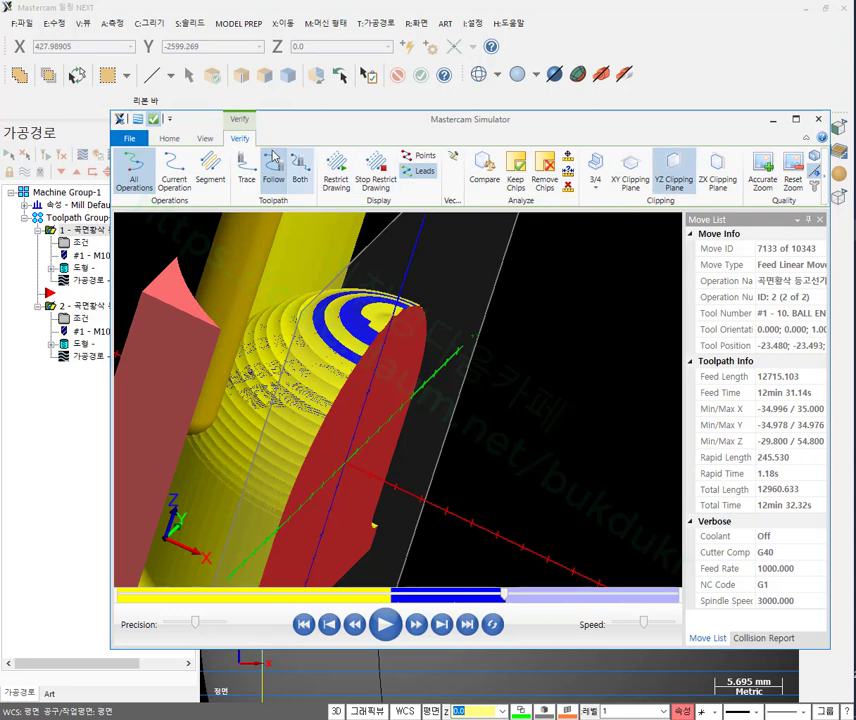
click(177, 139)
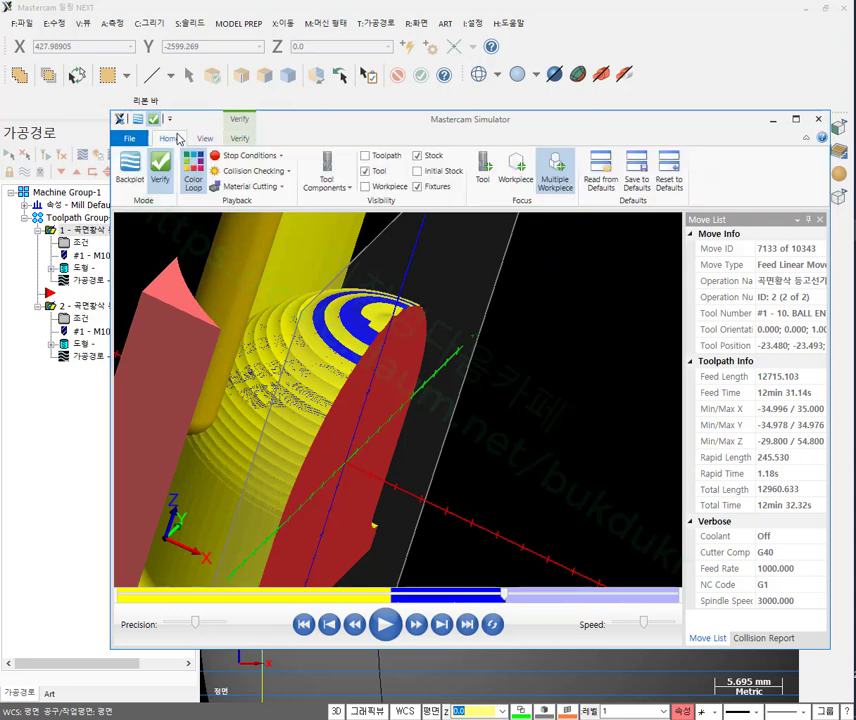
click(366, 186)
middle_drag(558, 371, 526, 336)
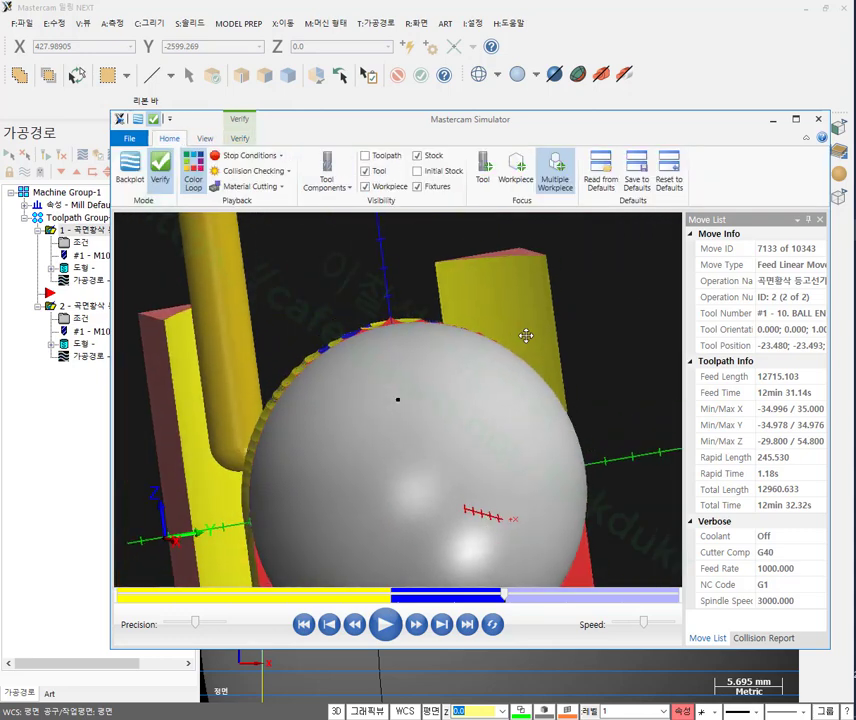
scroll(319, 287, up, 5)
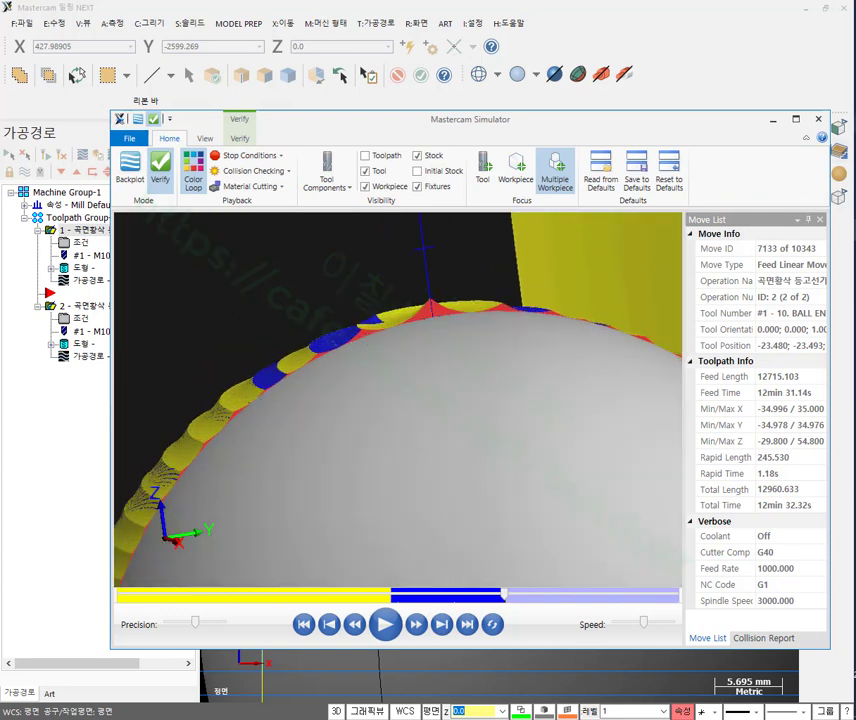
Circle the leftover material between cuts along the sectioned sphere from its flank to the crest, and clear the markings.
mouse_move(168, 456)
mouse_down()
mouse_move(192, 498)
mouse_move(172, 527)
mouse_up()
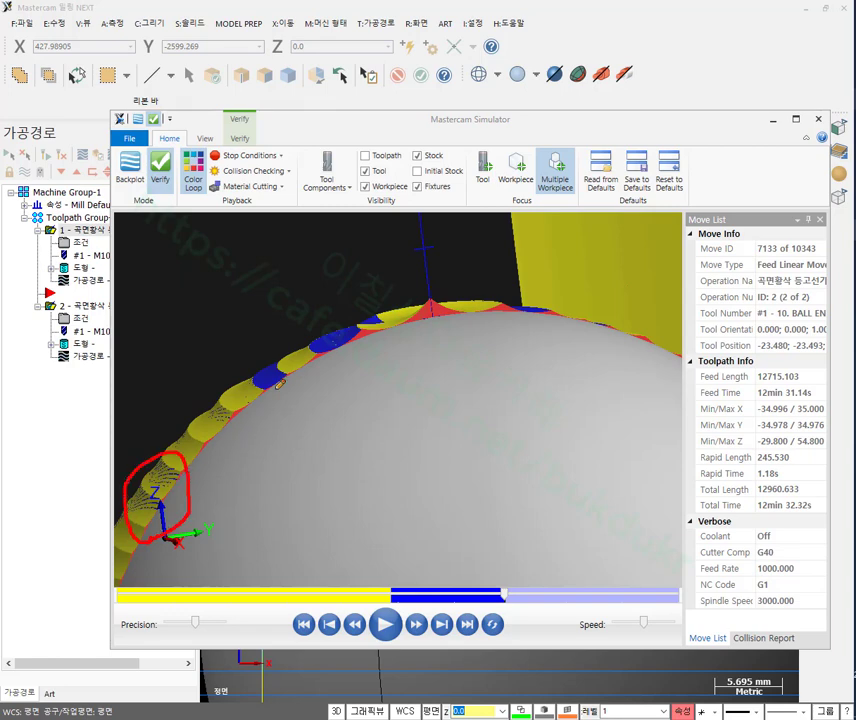
mouse_move(350, 328)
mouse_down()
mouse_move(375, 311)
mouse_move(376, 353)
mouse_move(410, 325)
mouse_move(423, 284)
mouse_move(450, 297)
mouse_move(427, 327)
mouse_move(427, 286)
mouse_up()
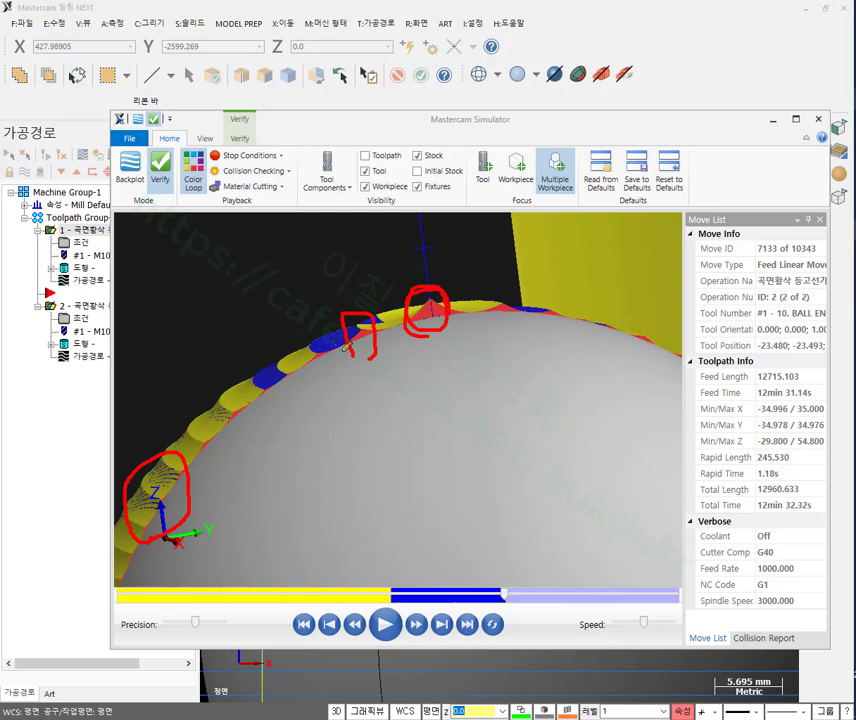
mouse_move(340, 316)
mouse_down()
mouse_move(305, 340)
mouse_move(296, 380)
mouse_up()
mouse_move(247, 411)
mouse_down()
mouse_move(258, 366)
mouse_move(269, 416)
mouse_up()
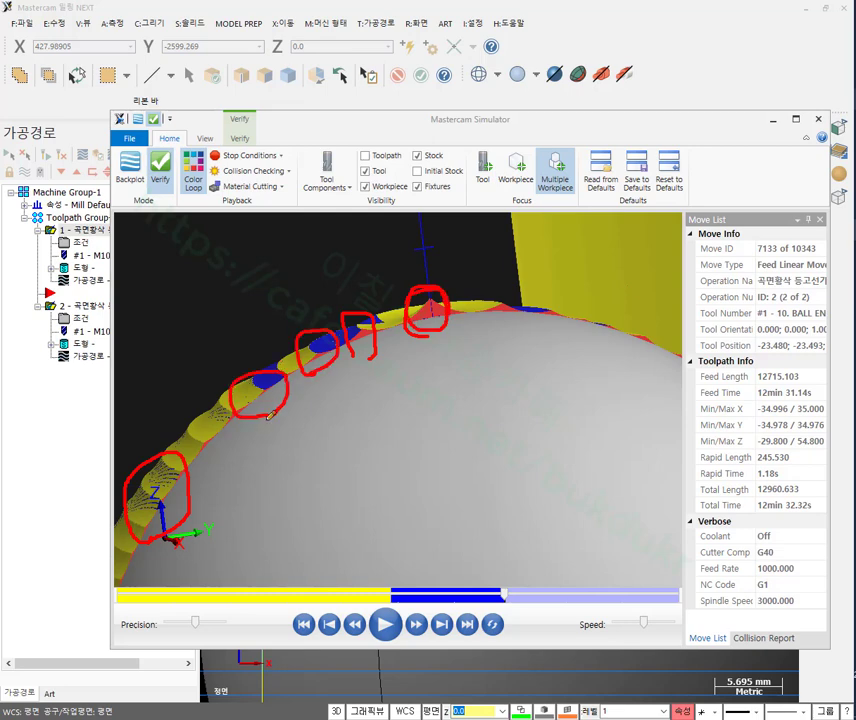
right_click(281, 263)
click(305, 403)
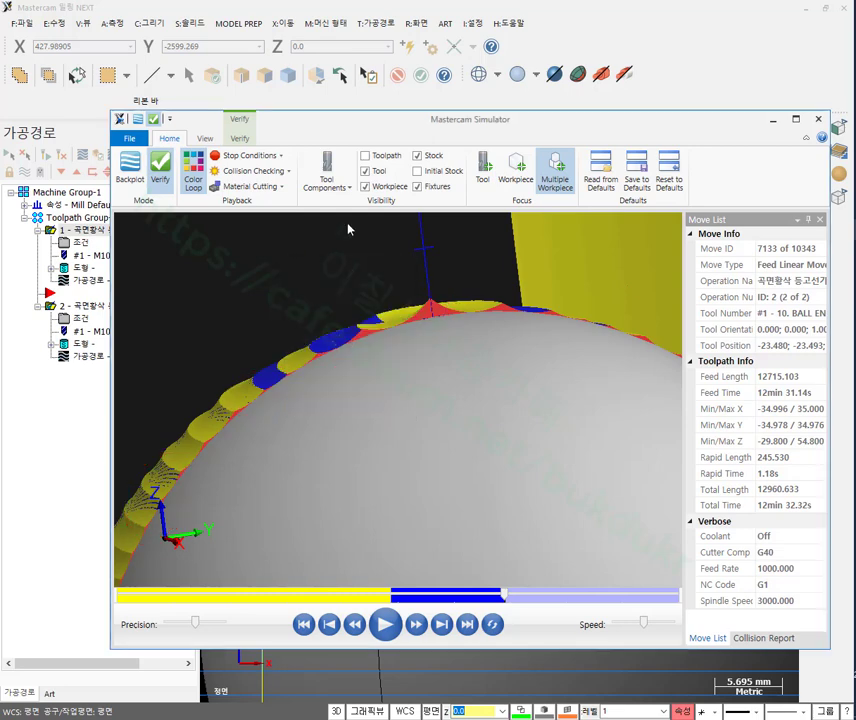
Display the toolpath over the sectioned stock and circle the second operation's added cuts around the crest.
click(365, 156)
middle_drag(387, 268, 358, 360)
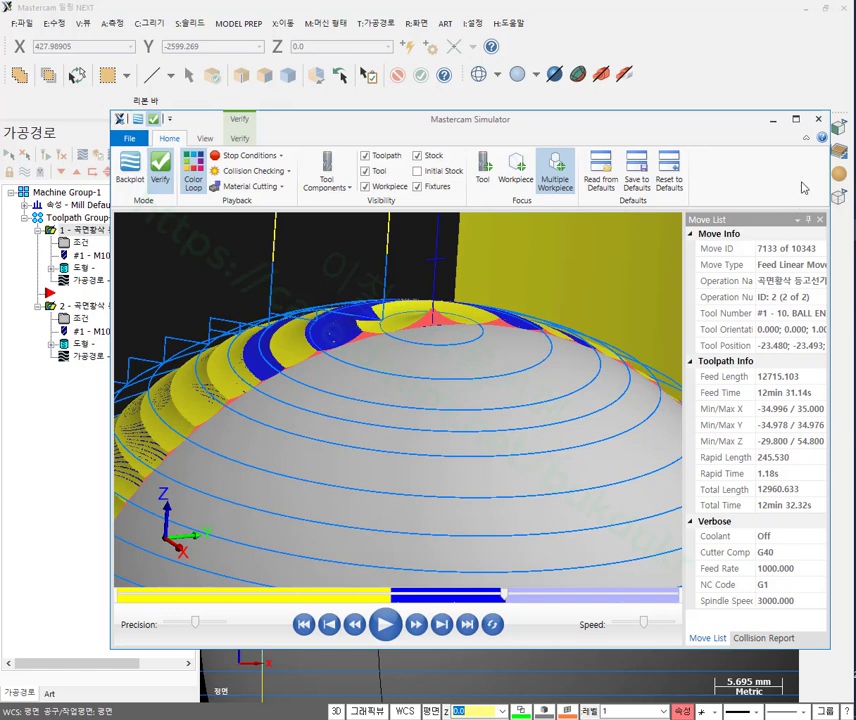
mouse_move(318, 352)
mouse_down()
mouse_move(314, 309)
mouse_move(347, 350)
mouse_up()
drag(270, 384, 286, 350)
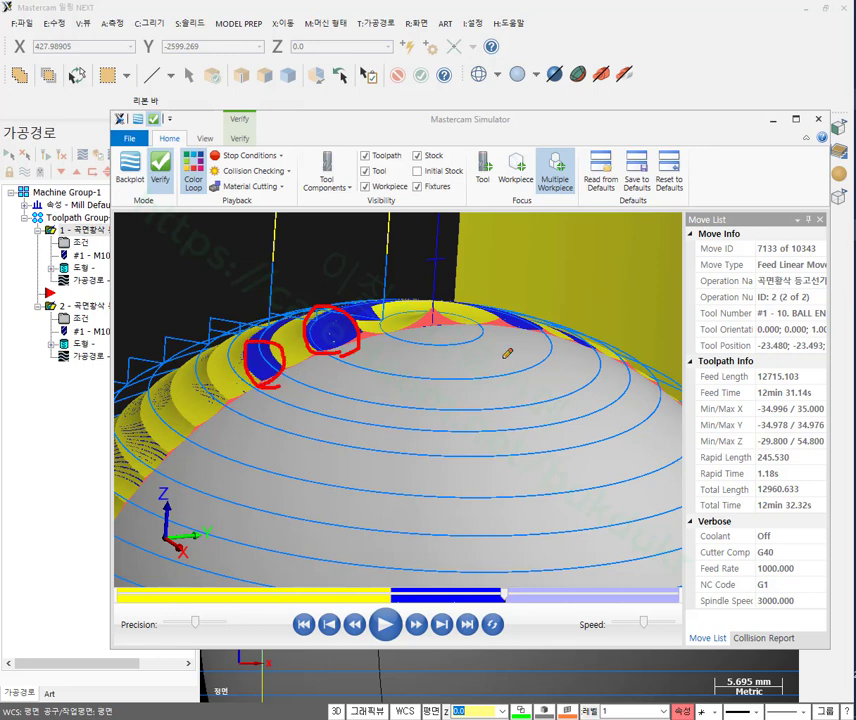
drag(540, 328, 553, 318)
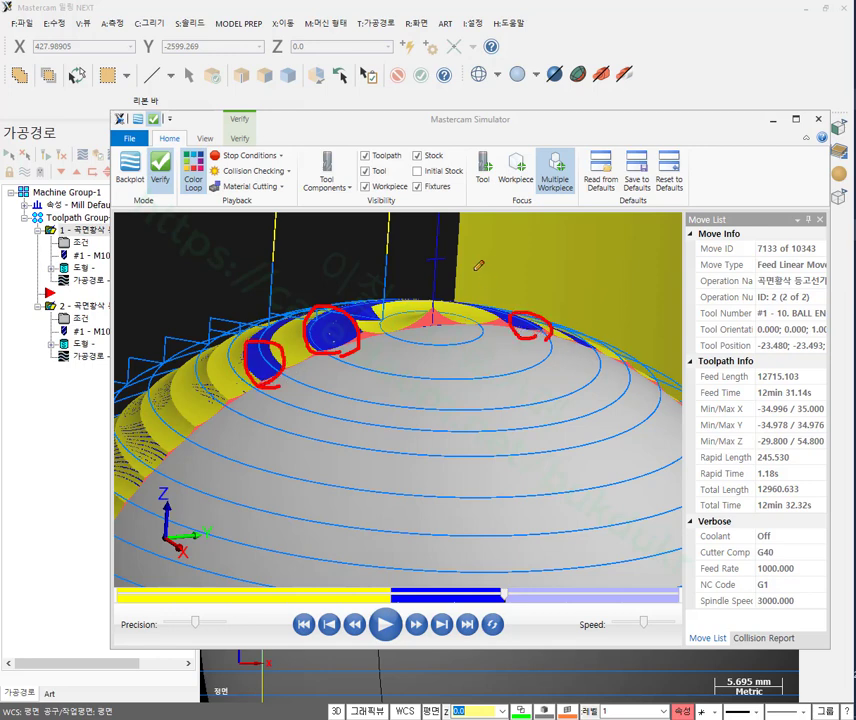
right_click(474, 325)
click(500, 422)
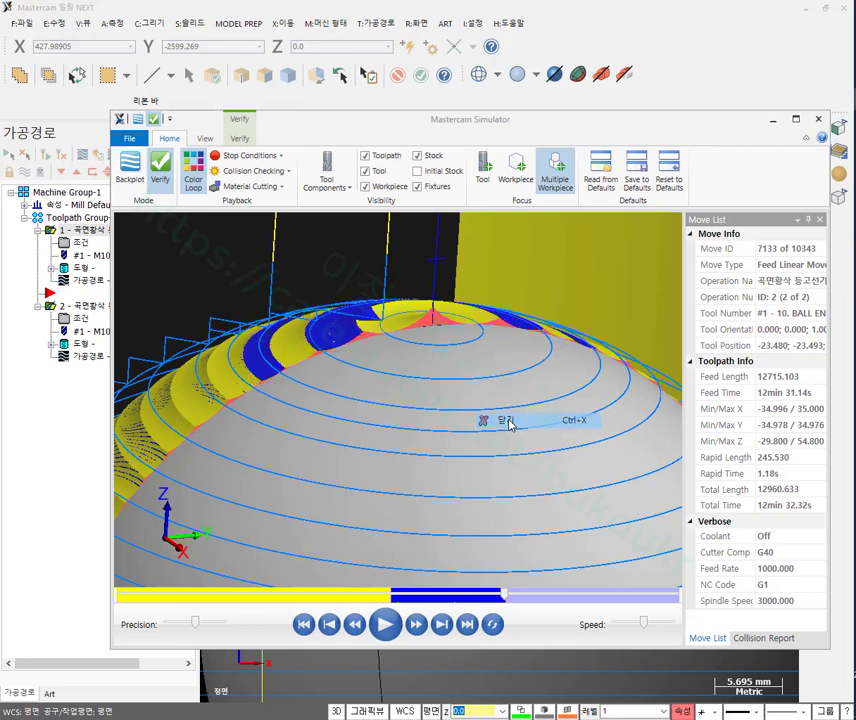
View the section from the front and mark the toolpath's original and added Z levels near the sphere's crest.
right_click(333, 254)
click(373, 313)
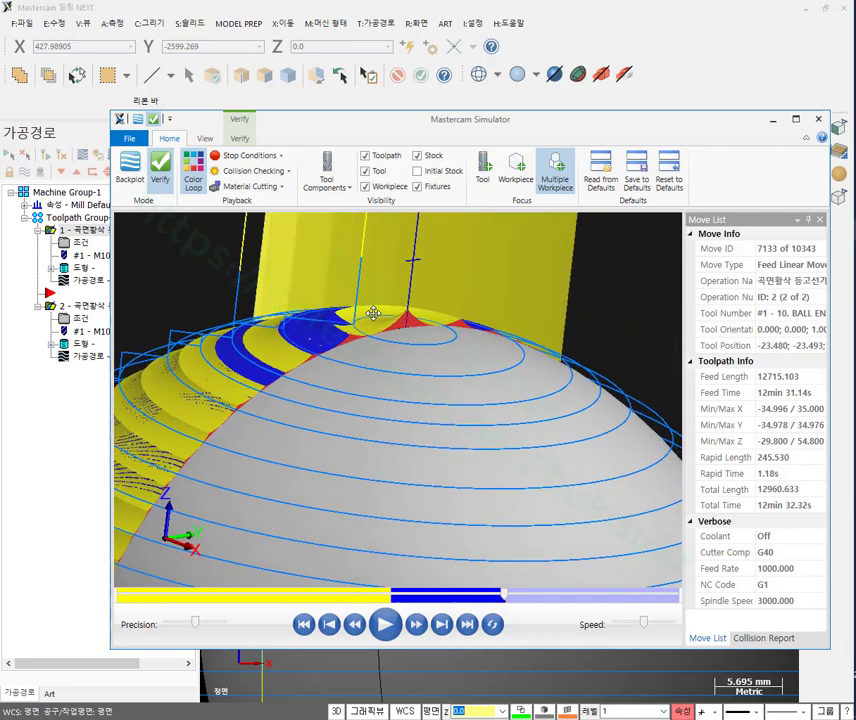
scroll(483, 340, up, 2)
scroll(440, 352, up, 1)
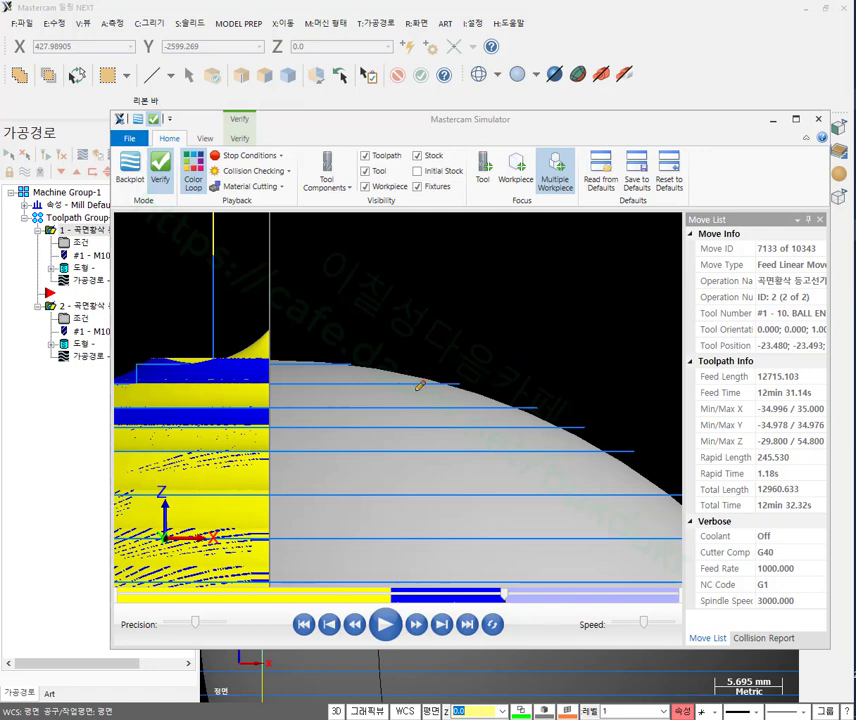
drag(360, 388, 563, 380)
drag(489, 405, 599, 406)
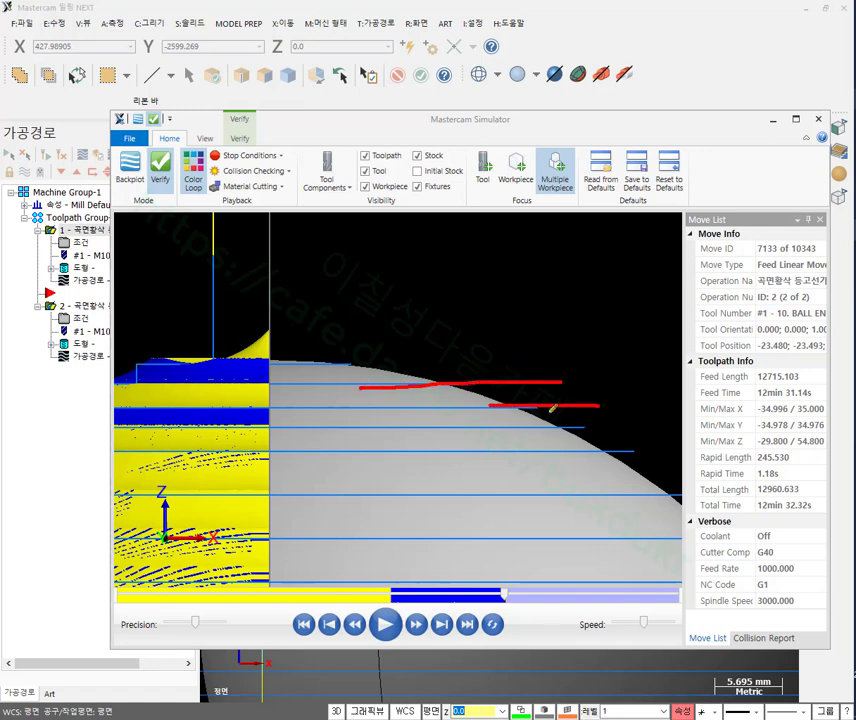
drag(512, 423, 624, 424)
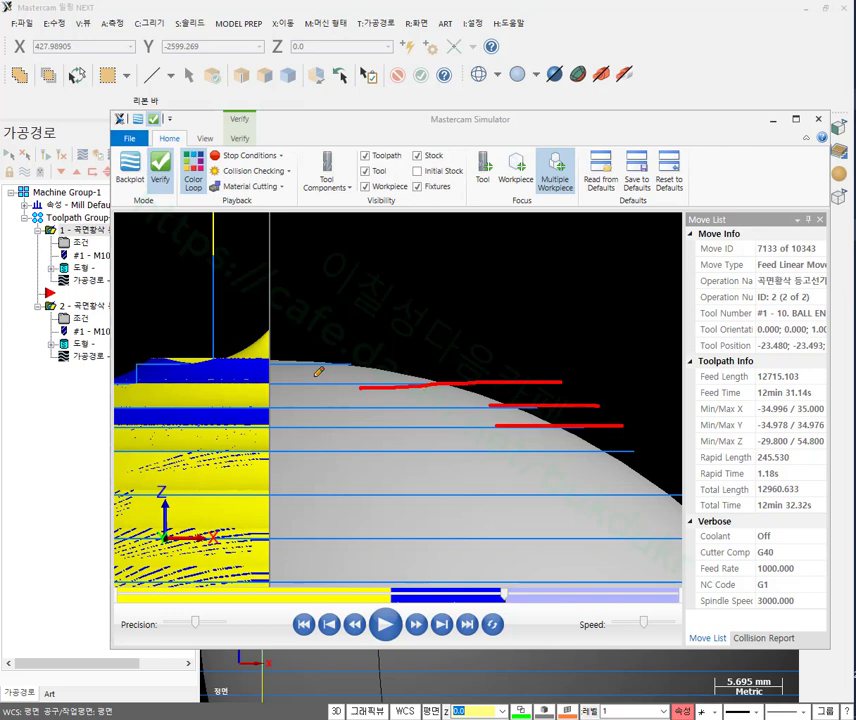
drag(314, 376, 479, 381)
drag(390, 392, 489, 400)
drag(433, 410, 506, 418)
right_click(550, 306)
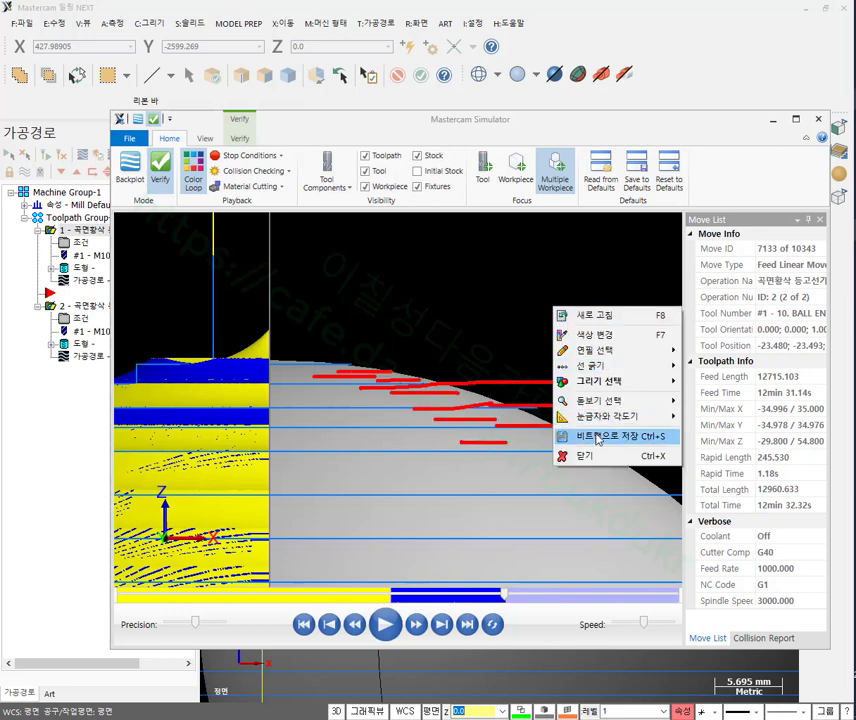
click(604, 452)
Close the simulator and set the second contour operation's 최대 Z절삭 간격 to 1.0.
key(alt+F4)
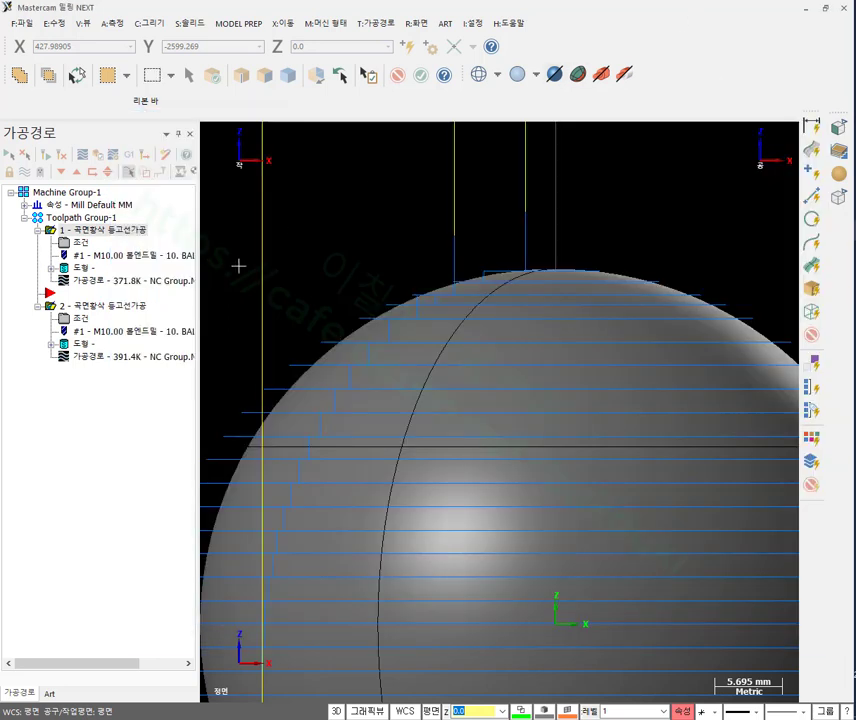
click(80, 319)
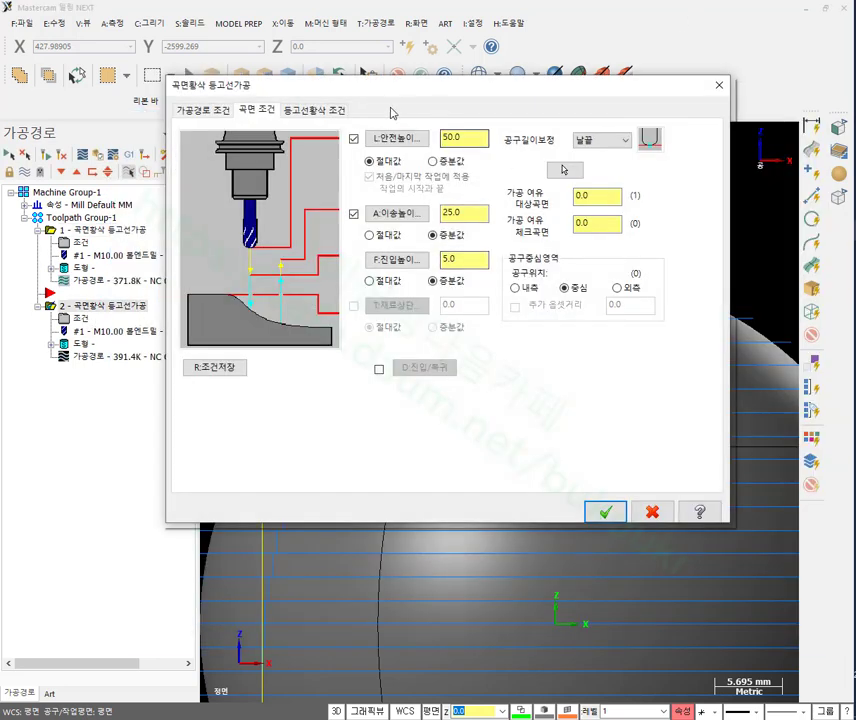
click(313, 109)
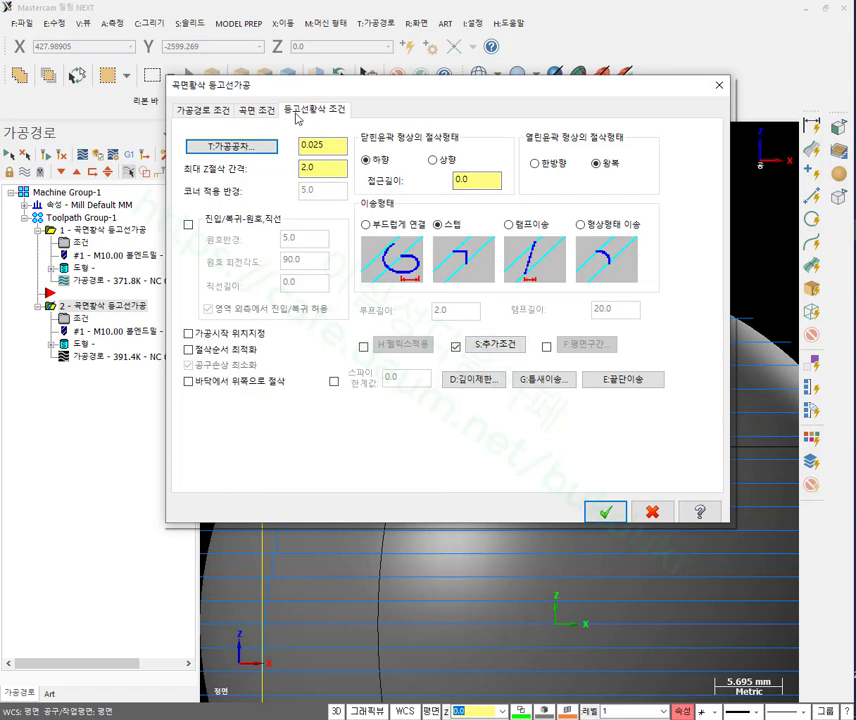
click(320, 170)
click(605, 511)
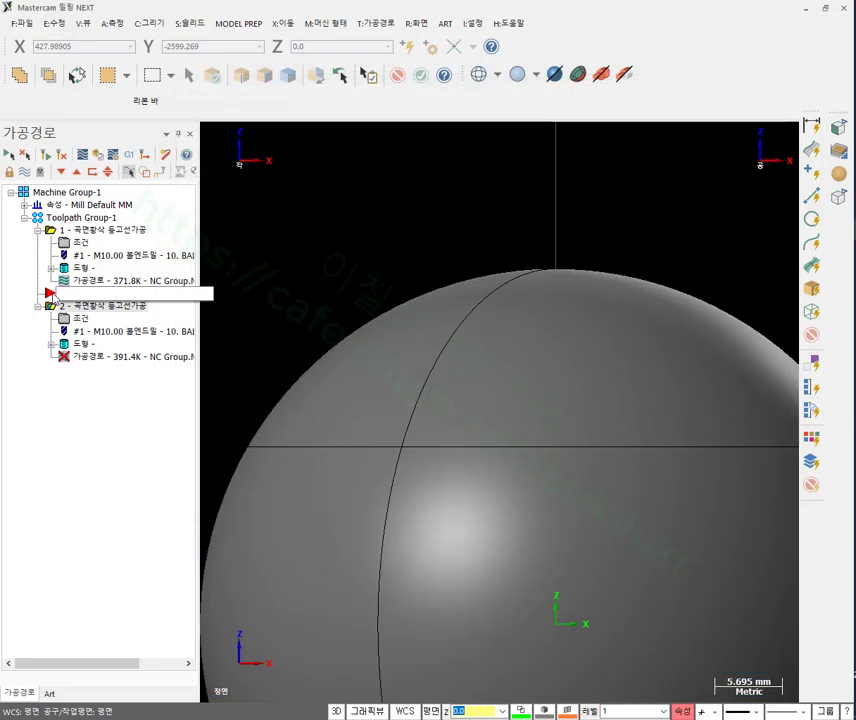
Set the first contour operation's 최대 Z절삭 간격 to 1.0 and regenerate the outdated toolpaths.
click(80, 242)
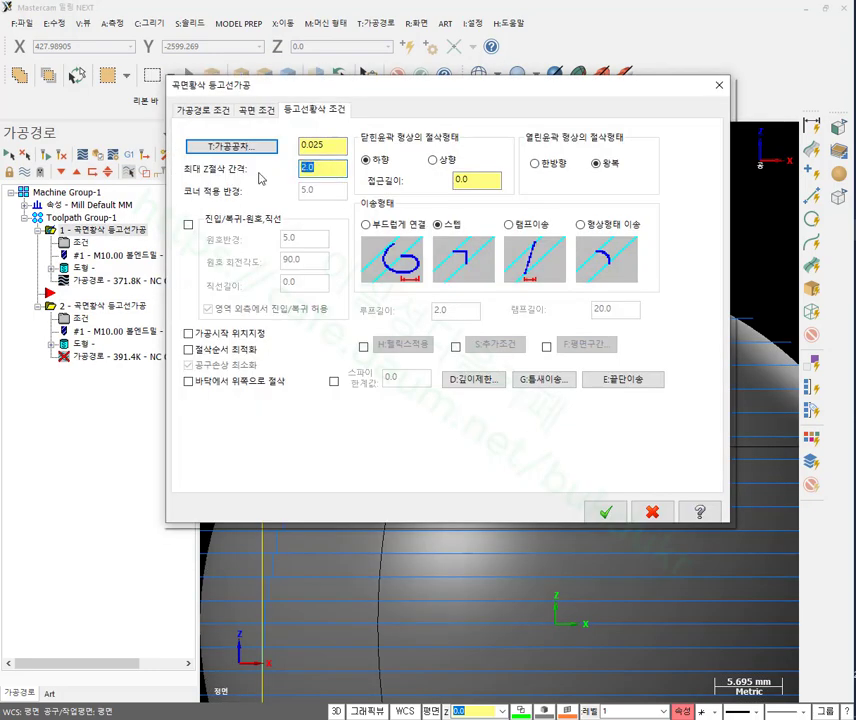
click(606, 510)
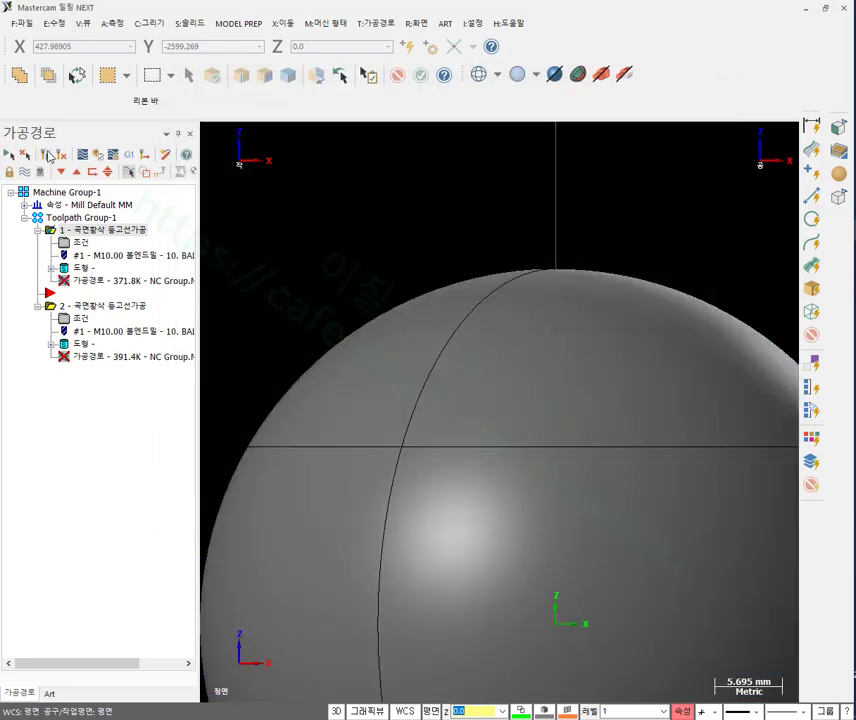
click(60, 155)
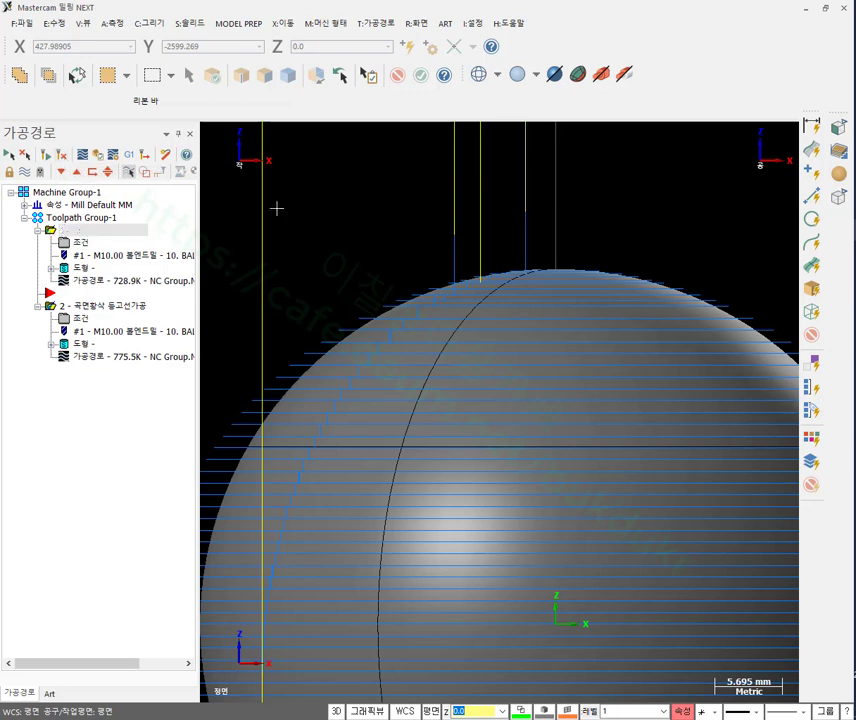
Compare the two operations' toolpaths near the sphere's crest by displaying them alternately.
scroll(590, 242, up, 3)
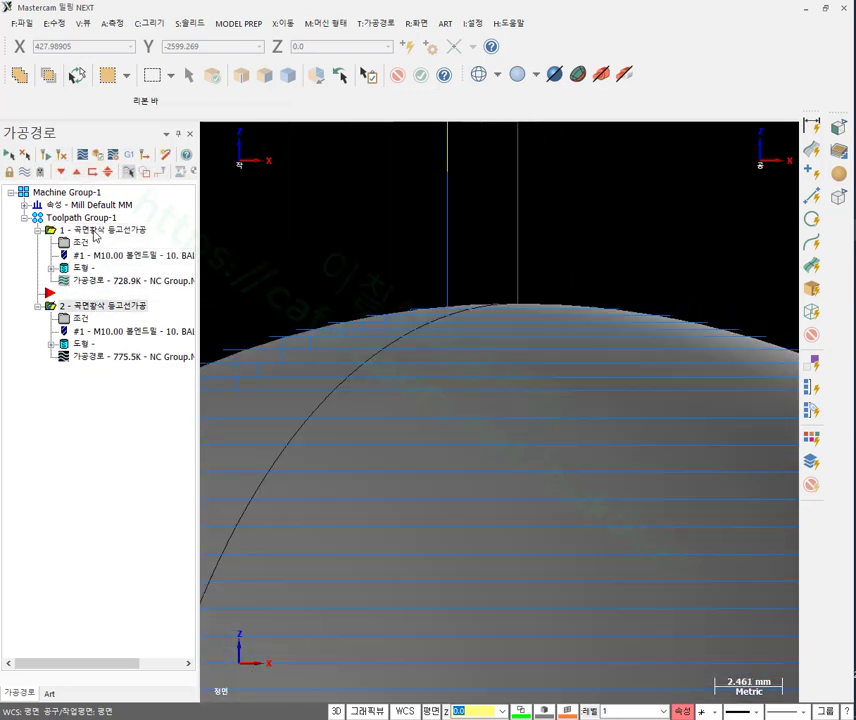
click(96, 232)
scroll(403, 279, up, 2)
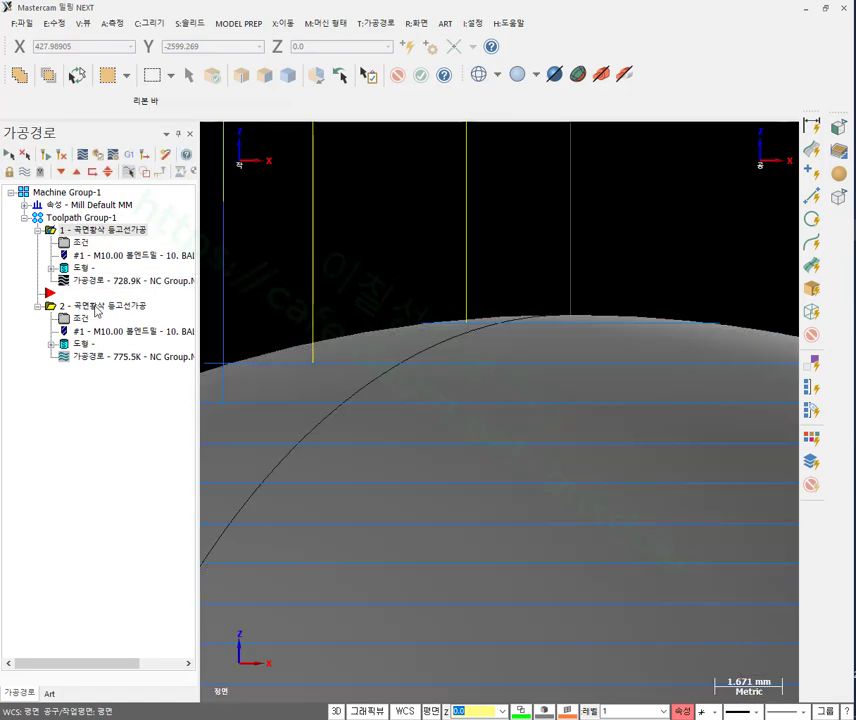
click(96, 309)
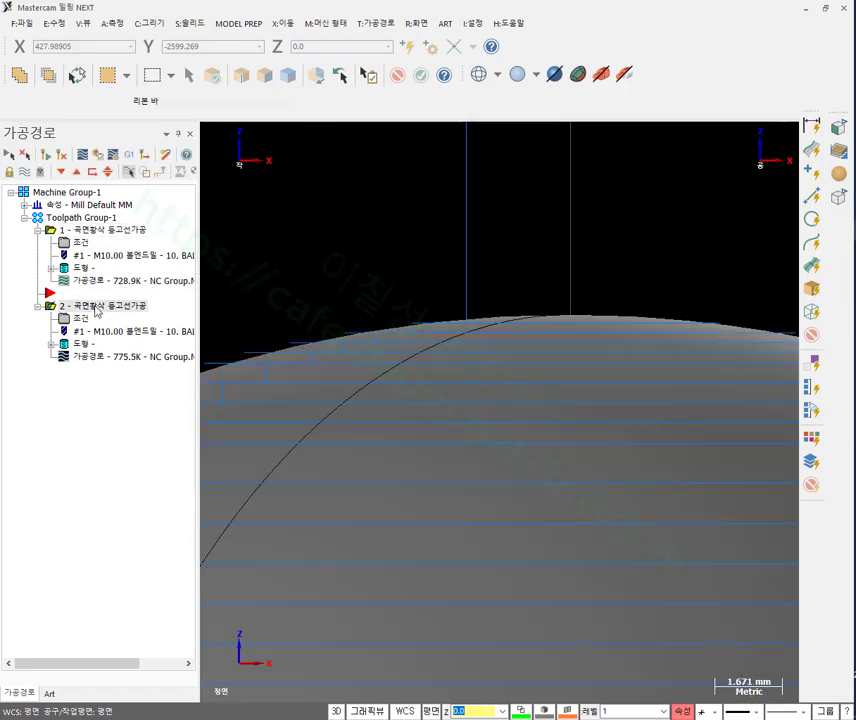
key(shift+Up)
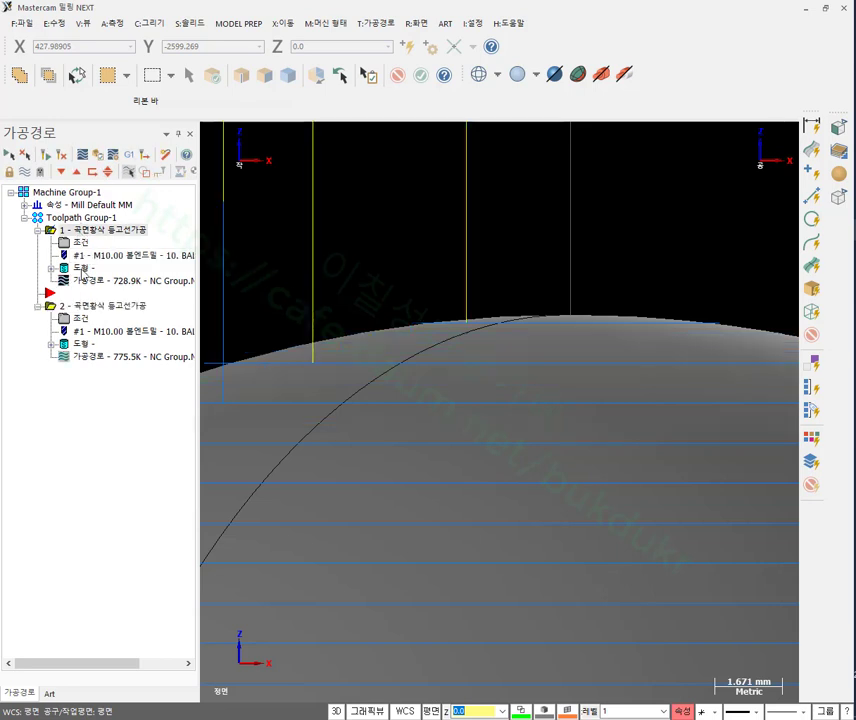
shift+click(86, 237)
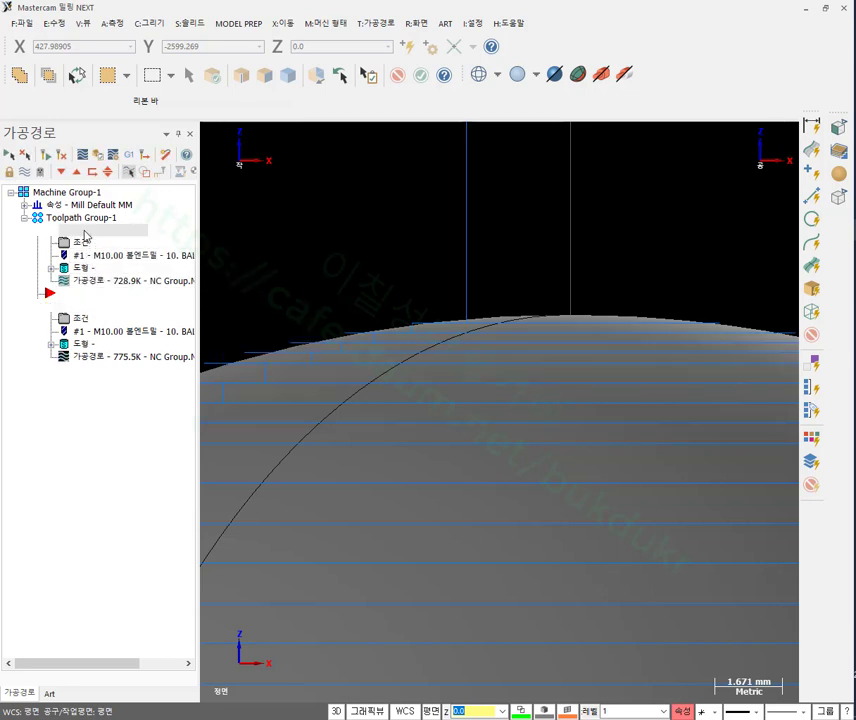
Set the second contour operation's shallow-area 최소 절삭간격 to 0.01 in its 추가조건 and regenerate the toolpath.
click(80, 318)
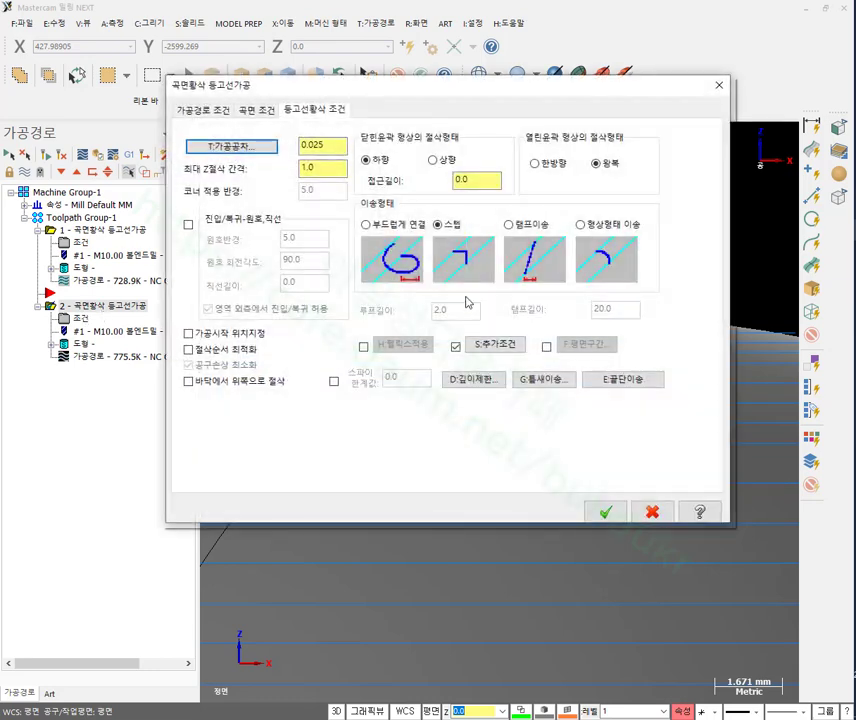
click(502, 347)
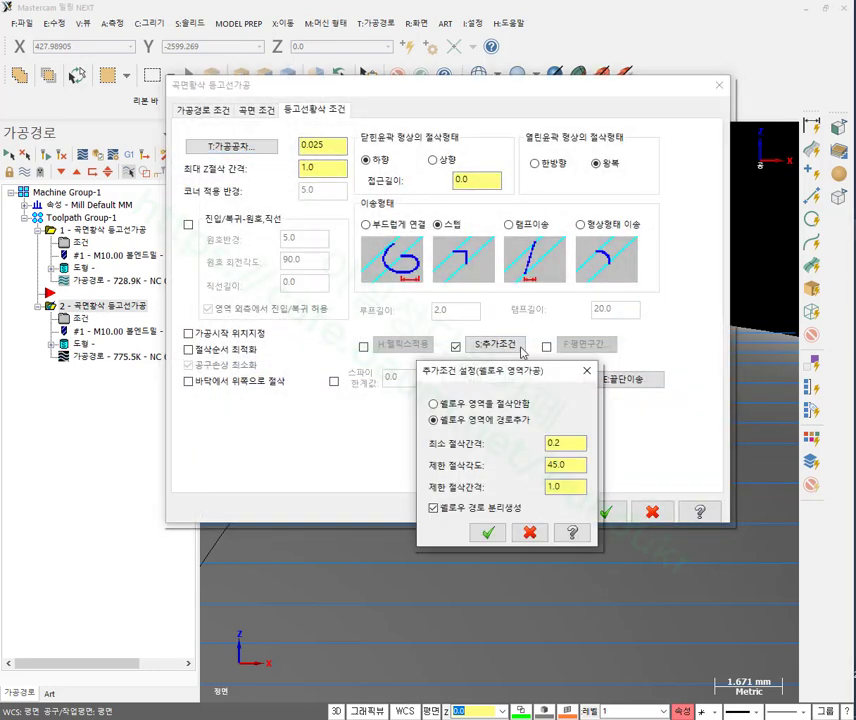
click(575, 487)
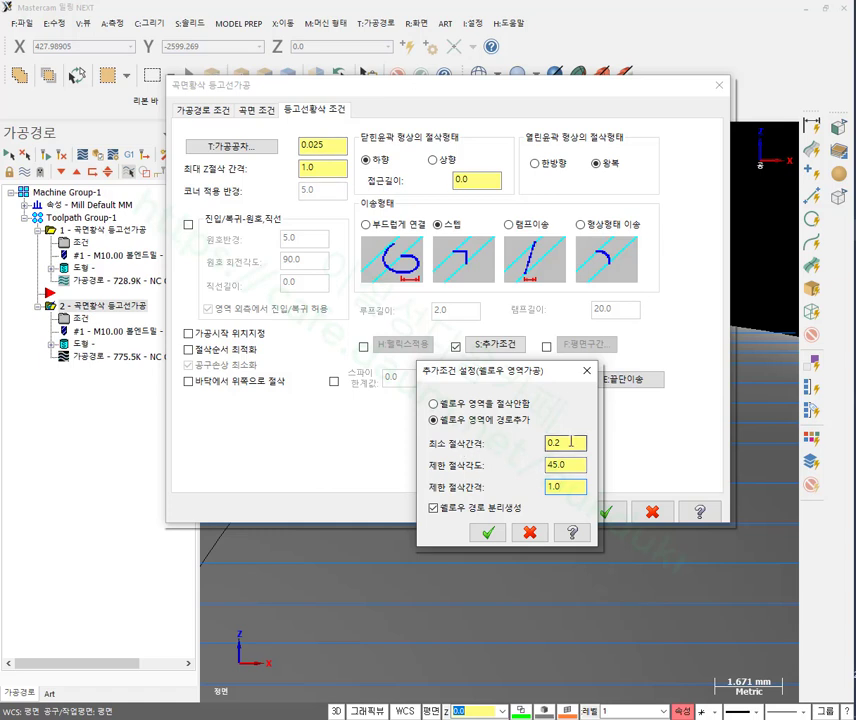
click(570, 444)
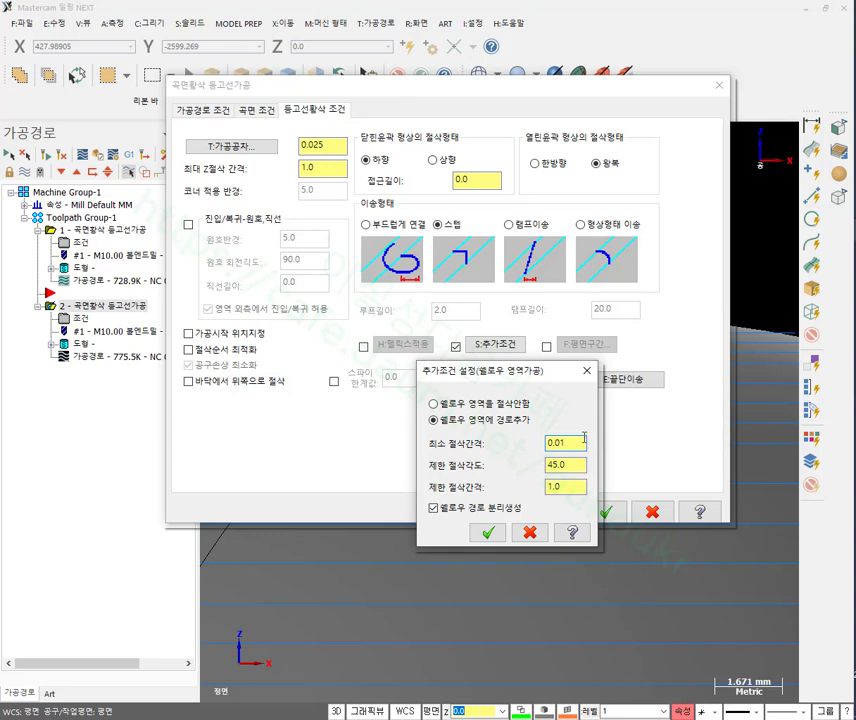
click(490, 532)
click(605, 512)
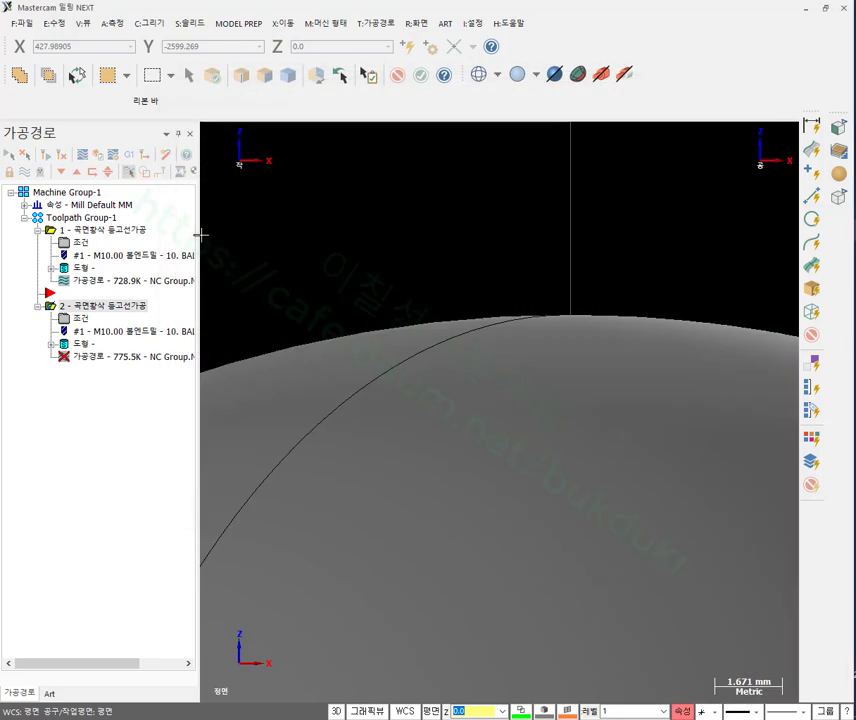
click(48, 156)
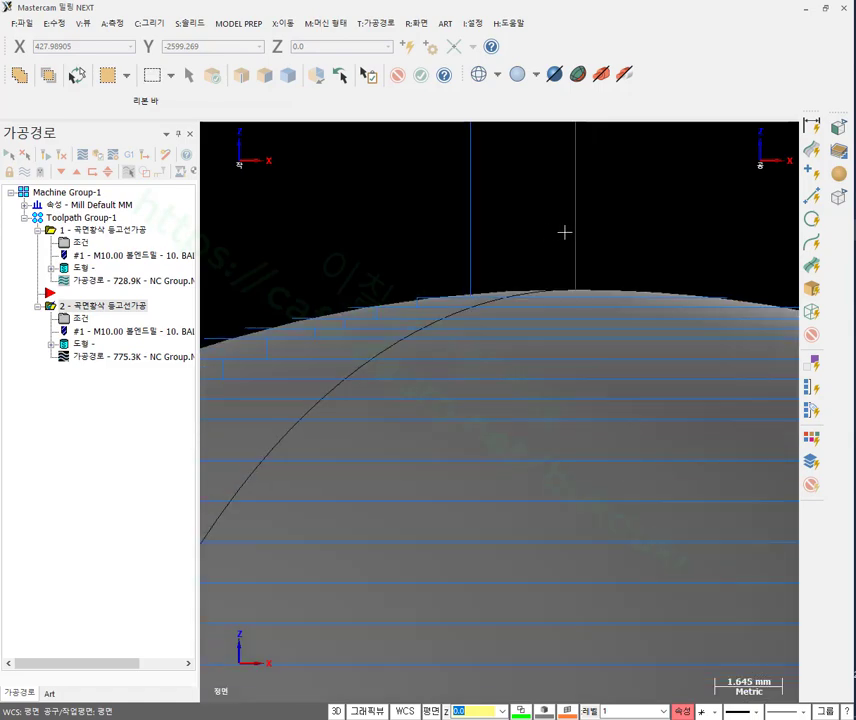
Show the sphere as wireframe, enable 추가조건 for the first contour operation with 최소 절삭간격 0.2, and regenerate its toolpath.
click(517, 76)
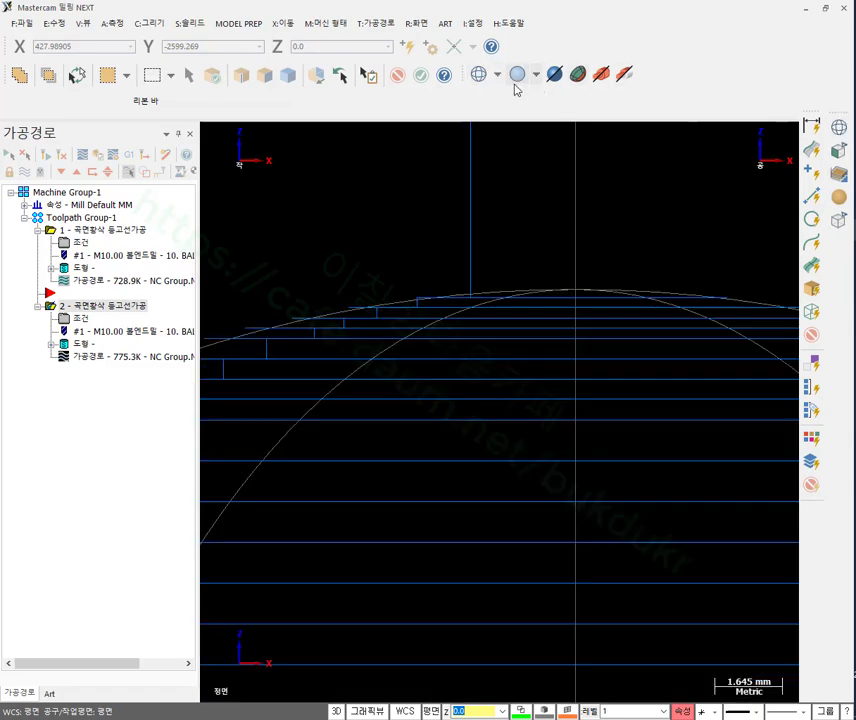
scroll(490, 208, up, 1)
scroll(538, 299, up, 1)
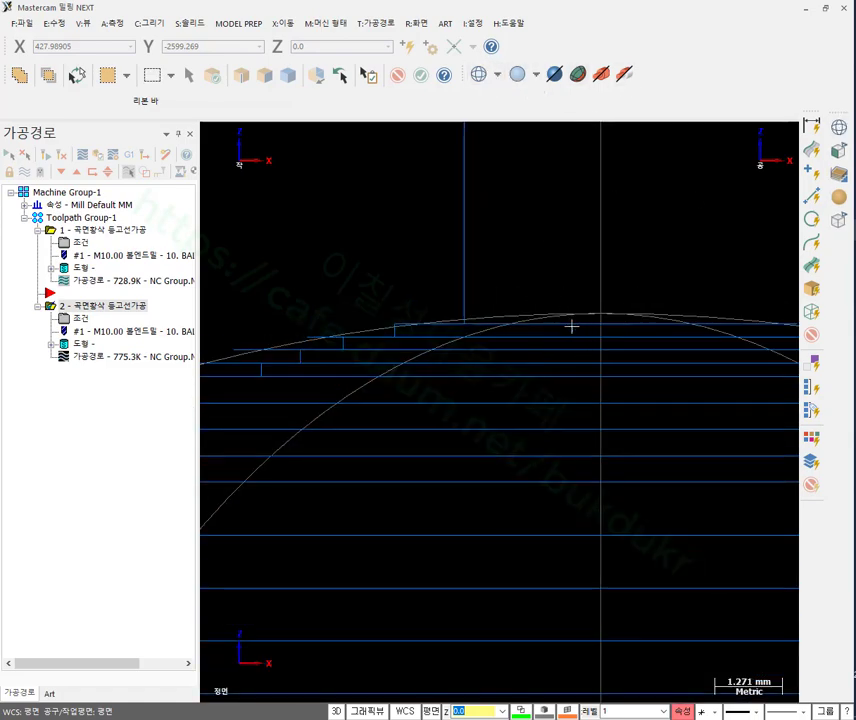
click(64, 242)
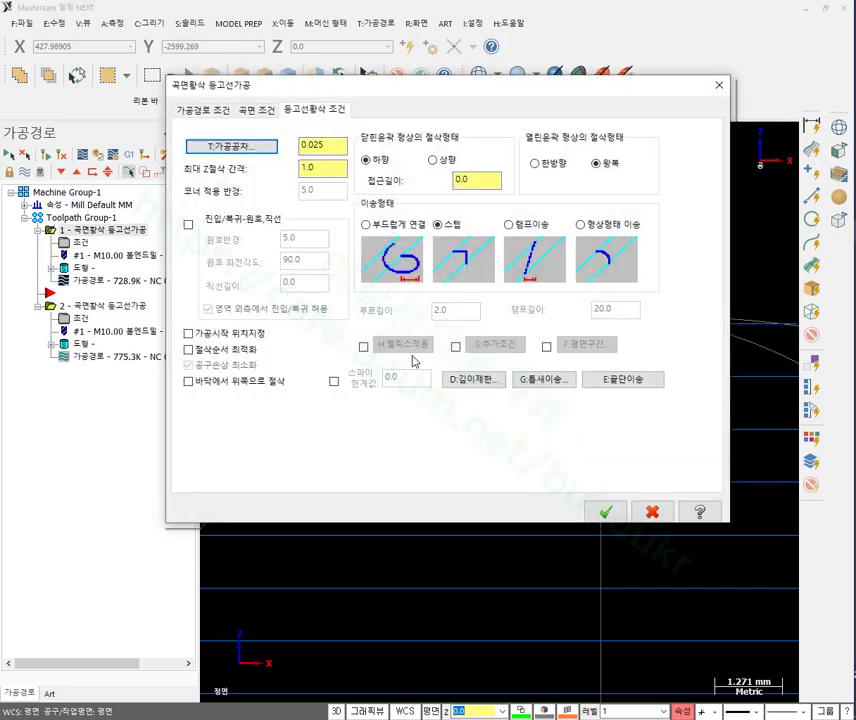
click(455, 347)
click(495, 344)
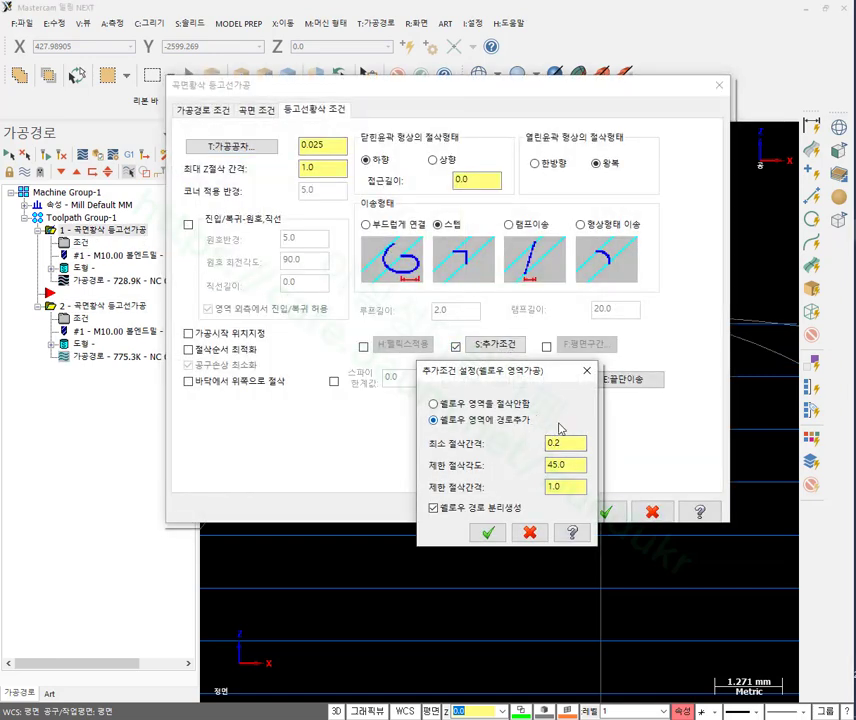
click(490, 532)
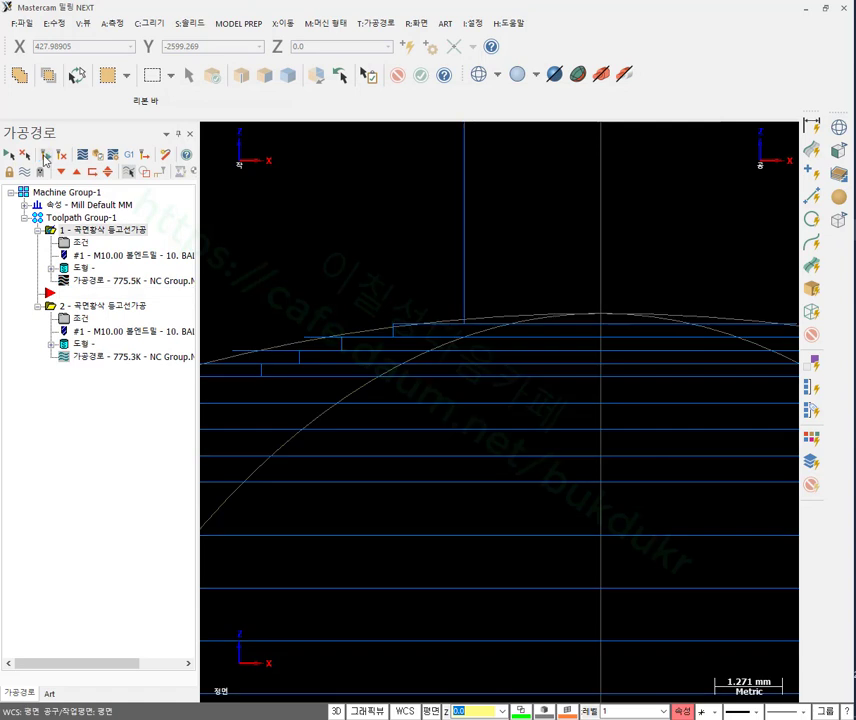
Compare the two operations' pass levels near the sphere's crest by displaying them alternately in the front view.
click(99, 310)
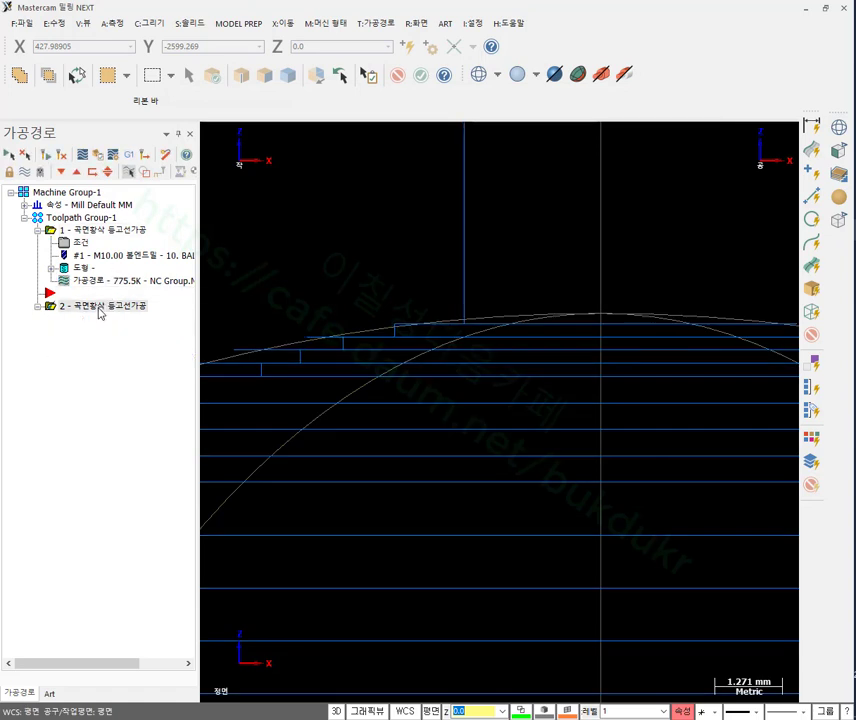
click(99, 308)
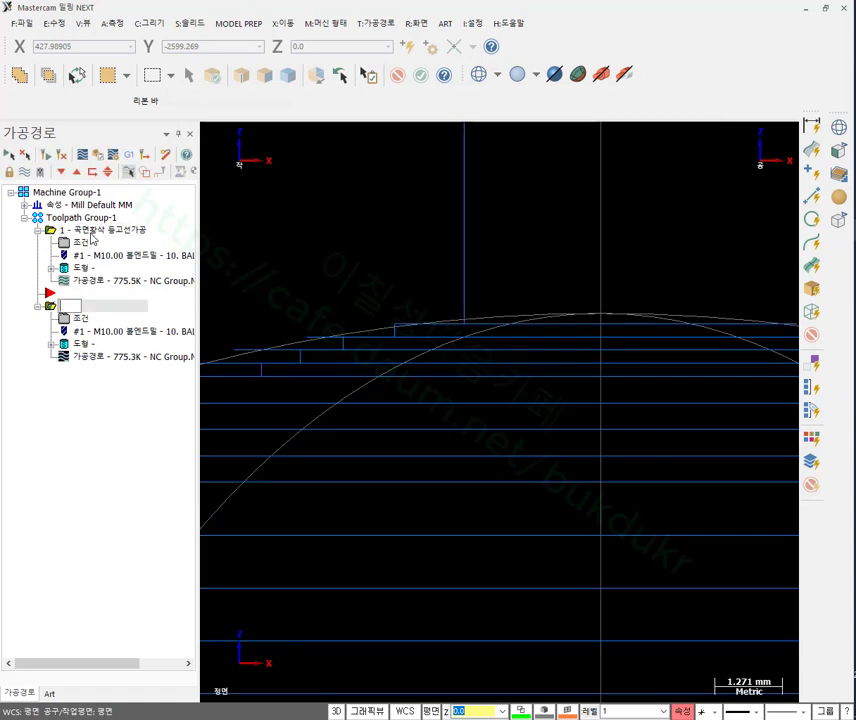
key(Escape)
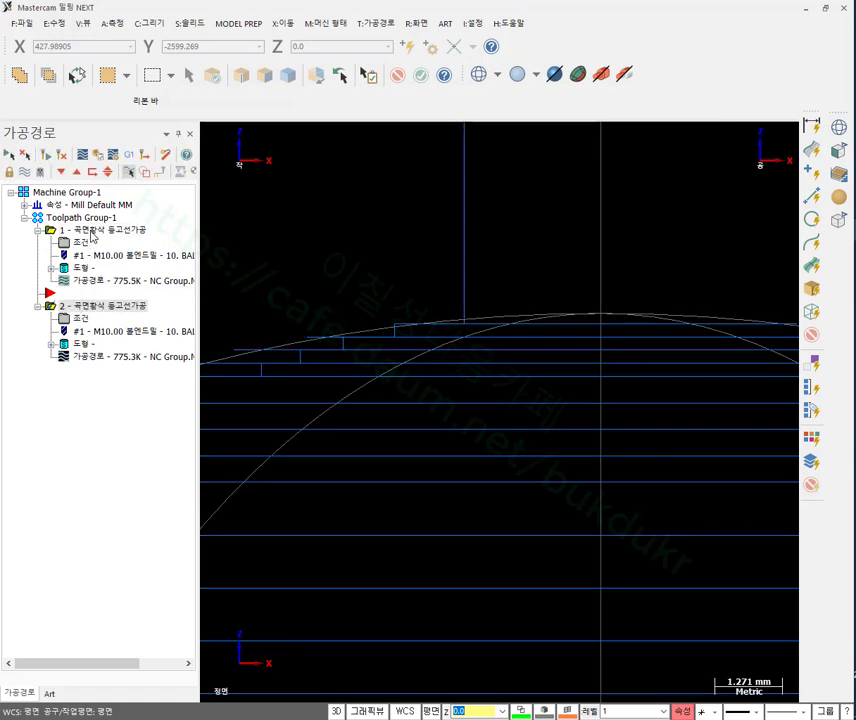
click(101, 311)
click(110, 236)
click(86, 308)
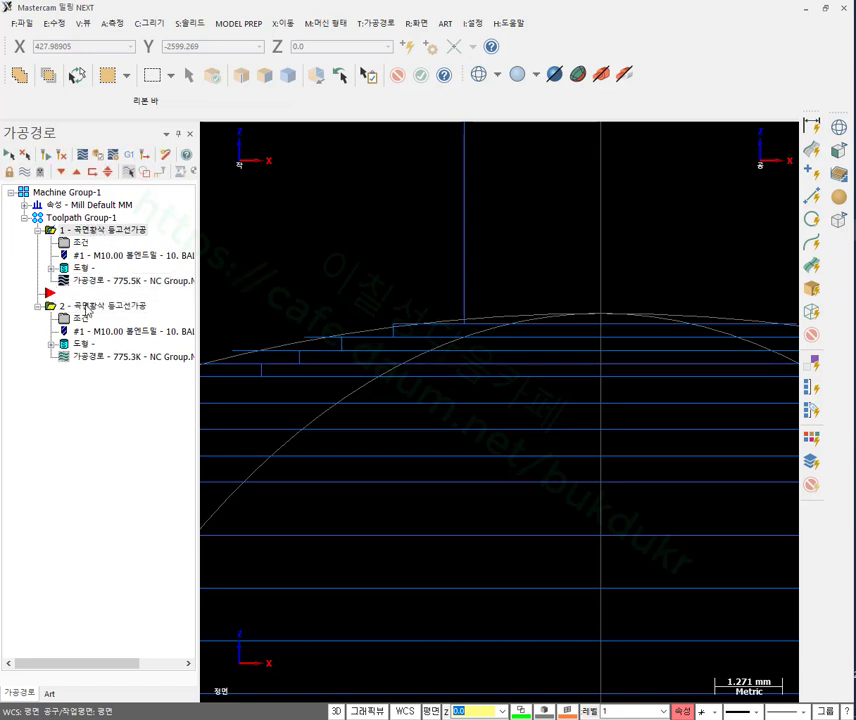
Switch to the top view and compare the spacing of both operations' circular passes around the sphere's centre.
right_click(499, 191)
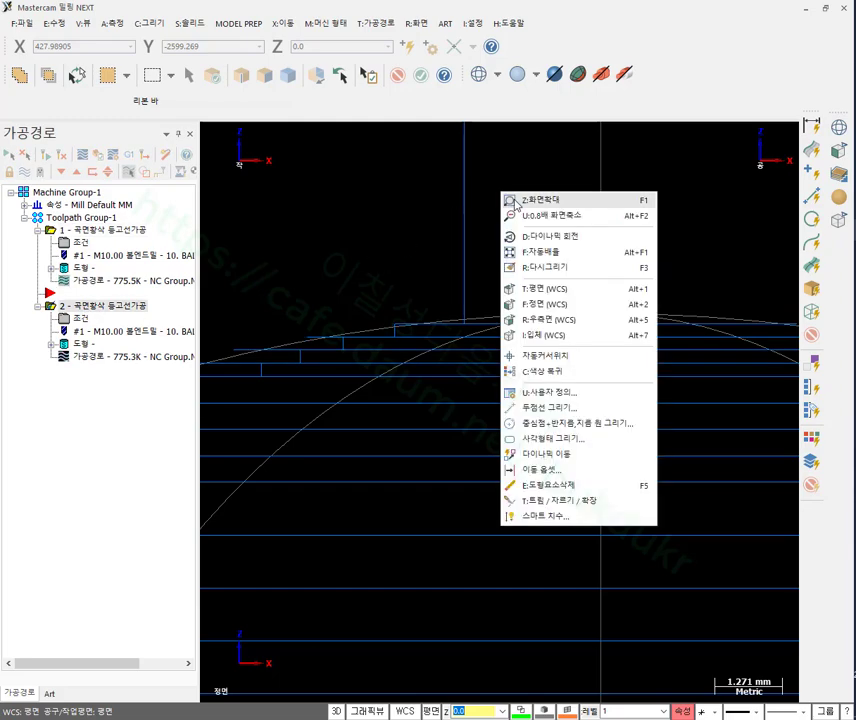
click(550, 289)
scroll(474, 466, up, 6)
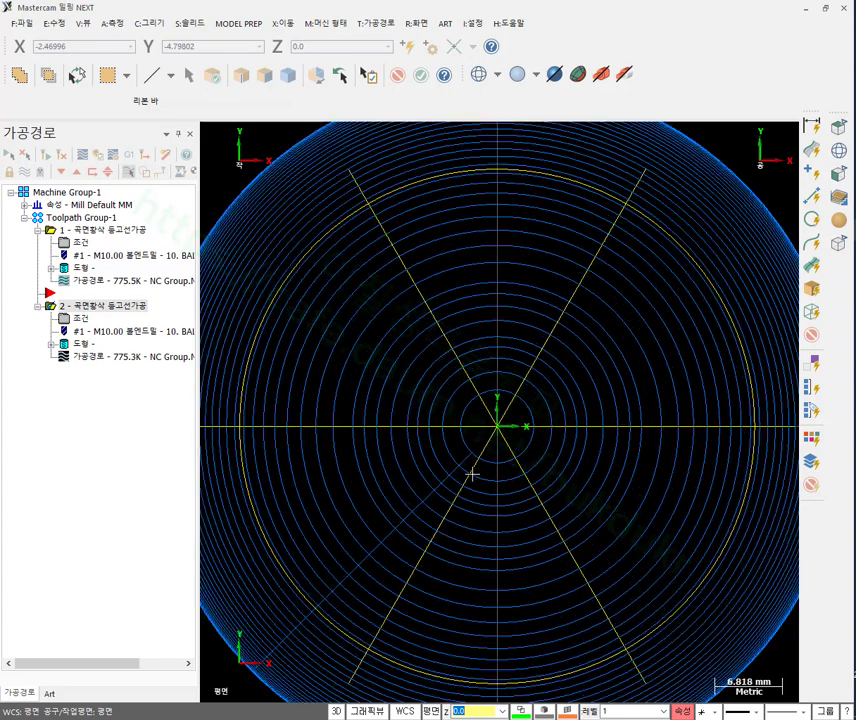
click(96, 231)
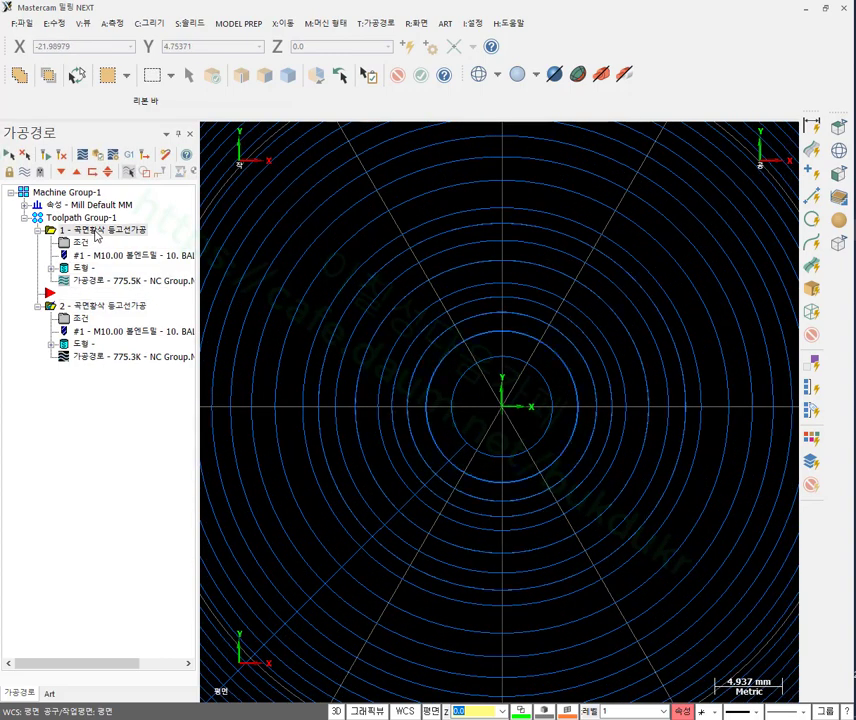
click(99, 307)
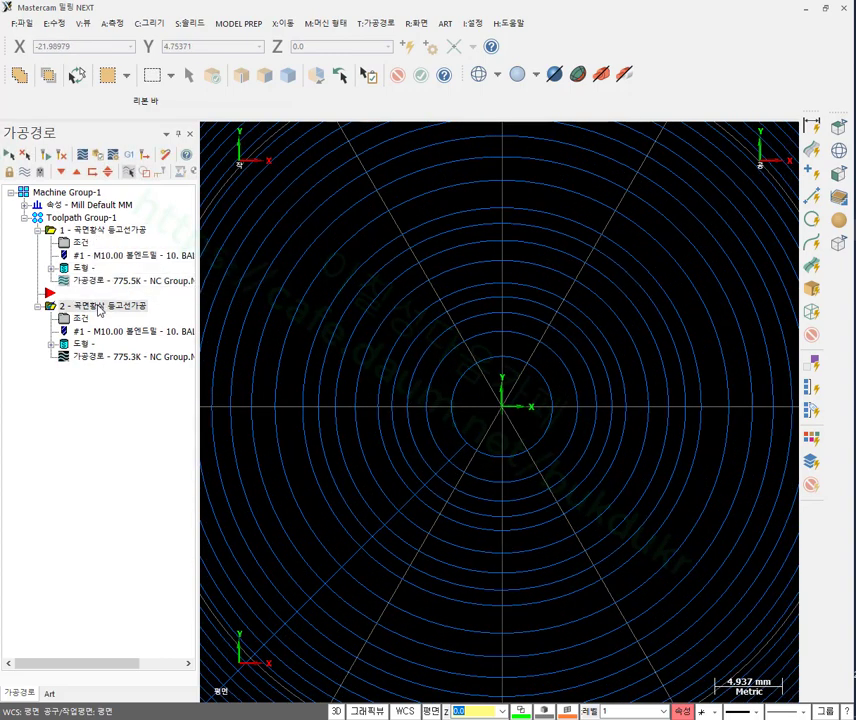
click(96, 232)
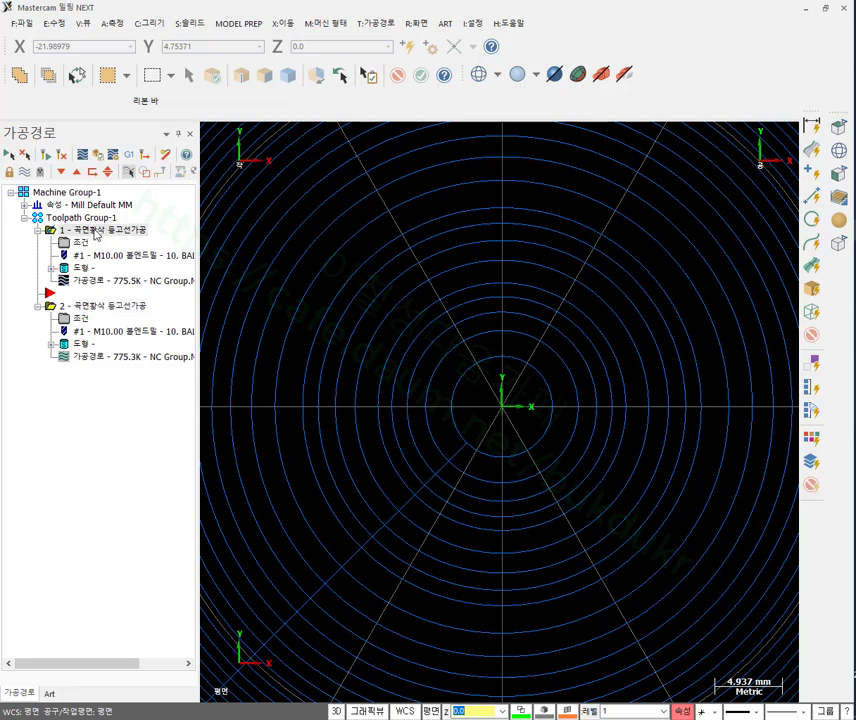
click(99, 306)
View the second operation's passes at an angle and mark the stepped profile and its cut levels beside the centre.
scroll(495, 420, up, 4)
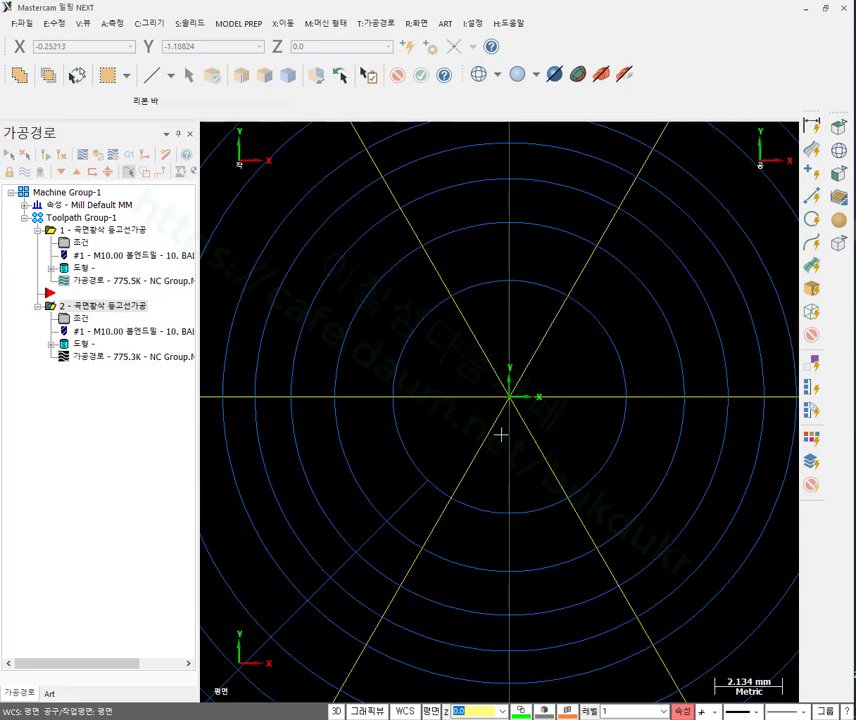
middle_drag(503, 438, 540, 283)
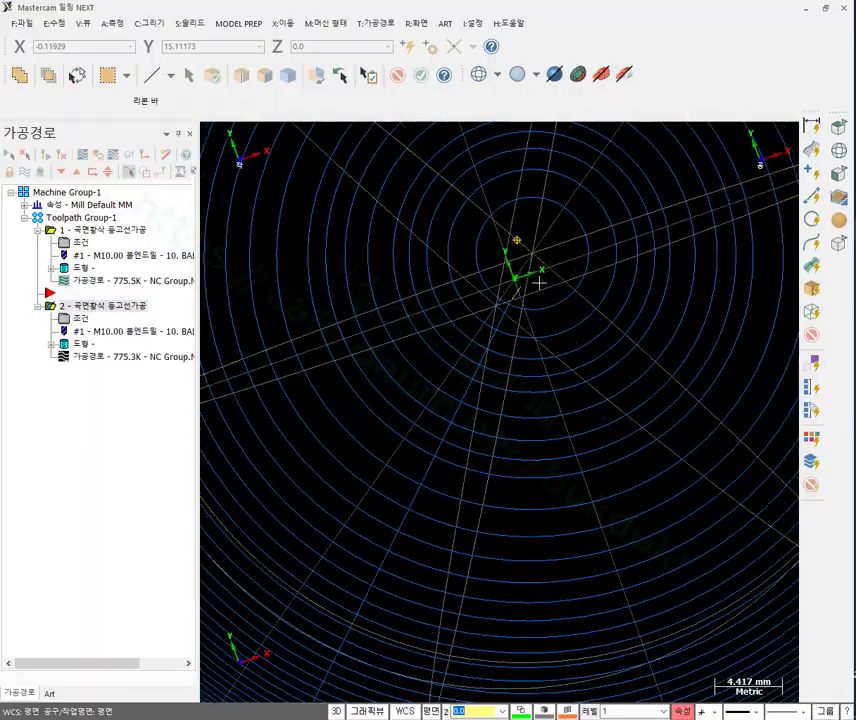
right_click(540, 283)
click(470, 379)
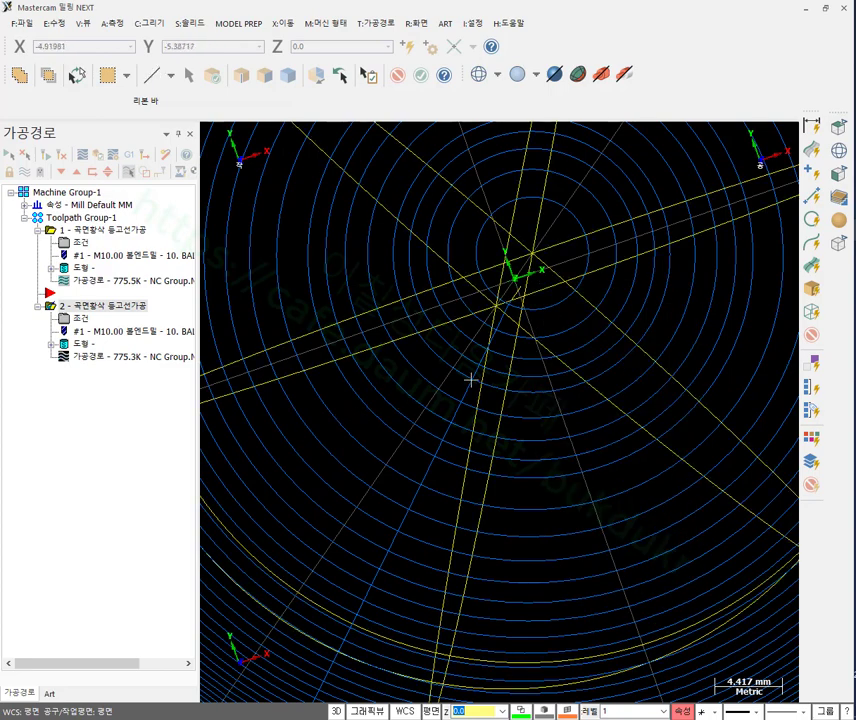
key(Escape)
mouse_move(372, 406)
mouse_down()
mouse_move(432, 330)
mouse_move(466, 319)
mouse_up()
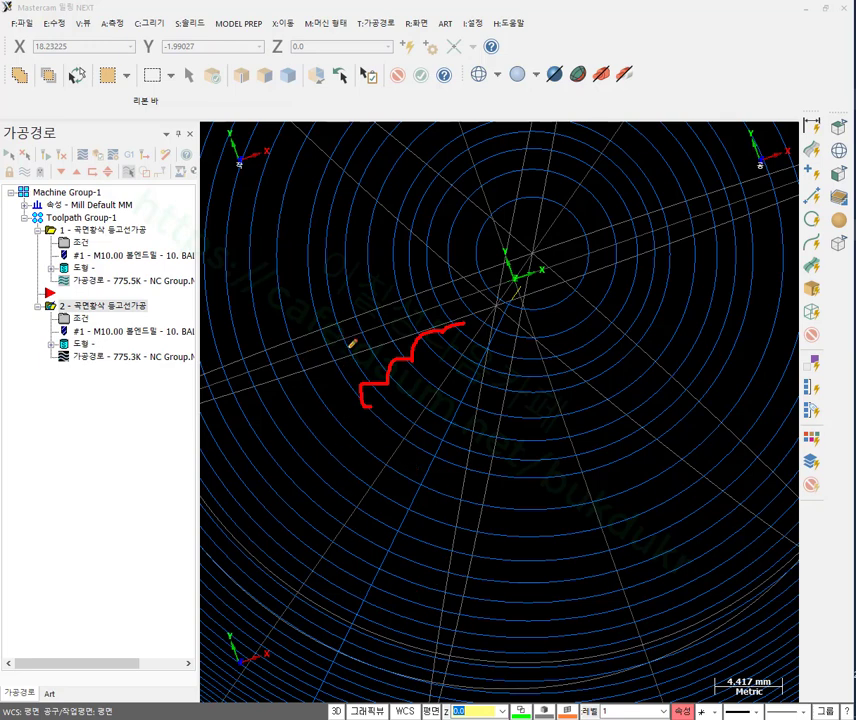
mouse_move(352, 344)
mouse_down()
mouse_move(379, 377)
mouse_move(395, 358)
mouse_move(403, 321)
mouse_move(432, 347)
mouse_up()
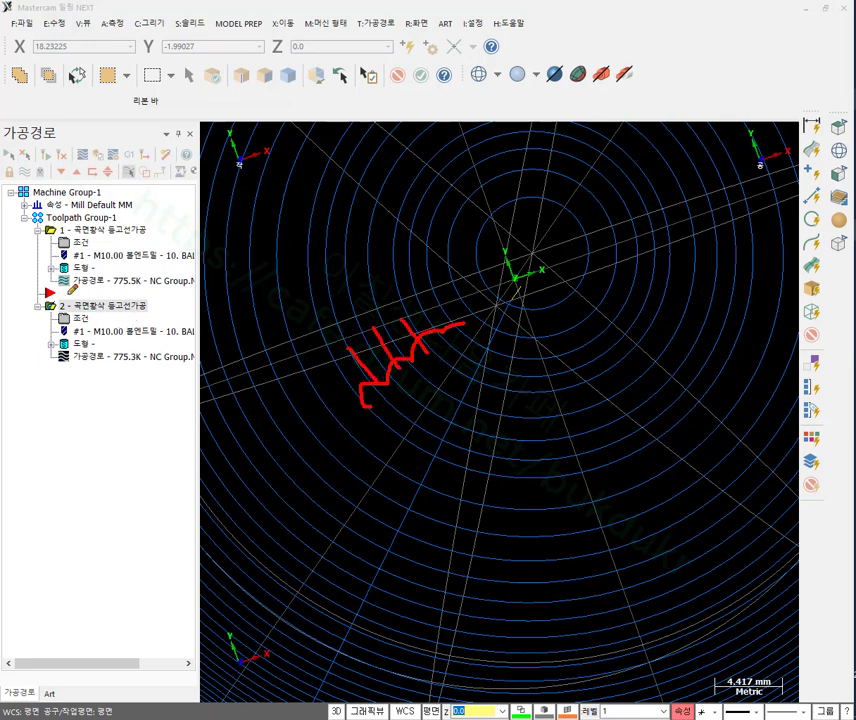
right_click(375, 273)
click(420, 444)
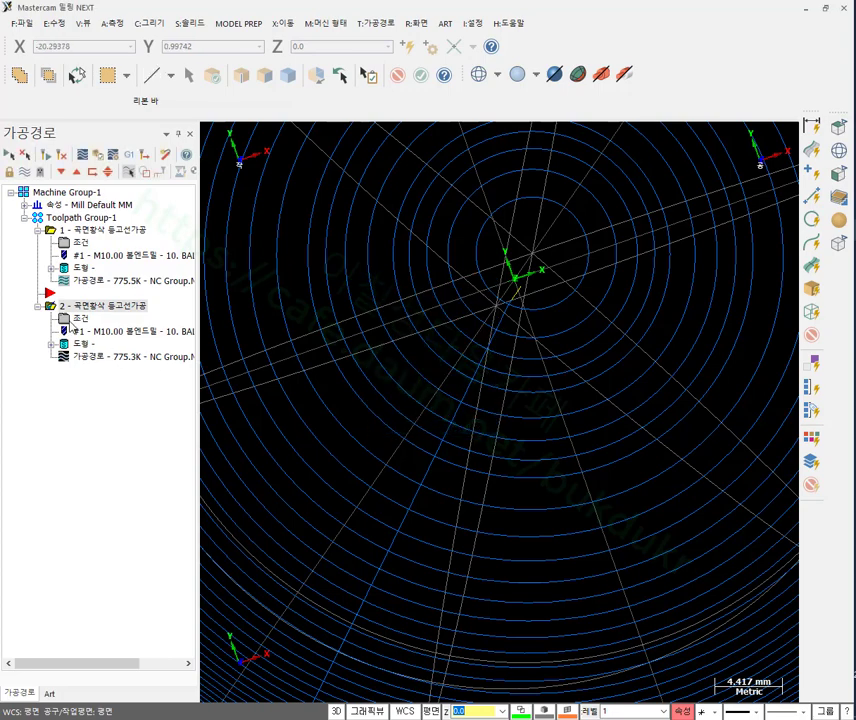
Review the second contour operation's 추가조건 settings, focusing on the 최소 절삭간격 value.
click(79, 318)
click(497, 344)
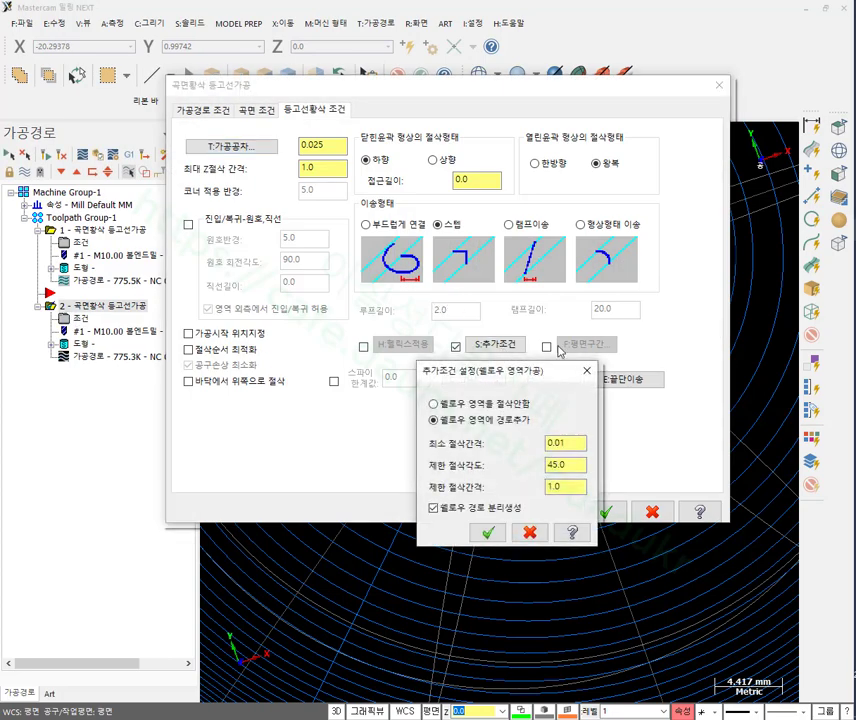
click(578, 443)
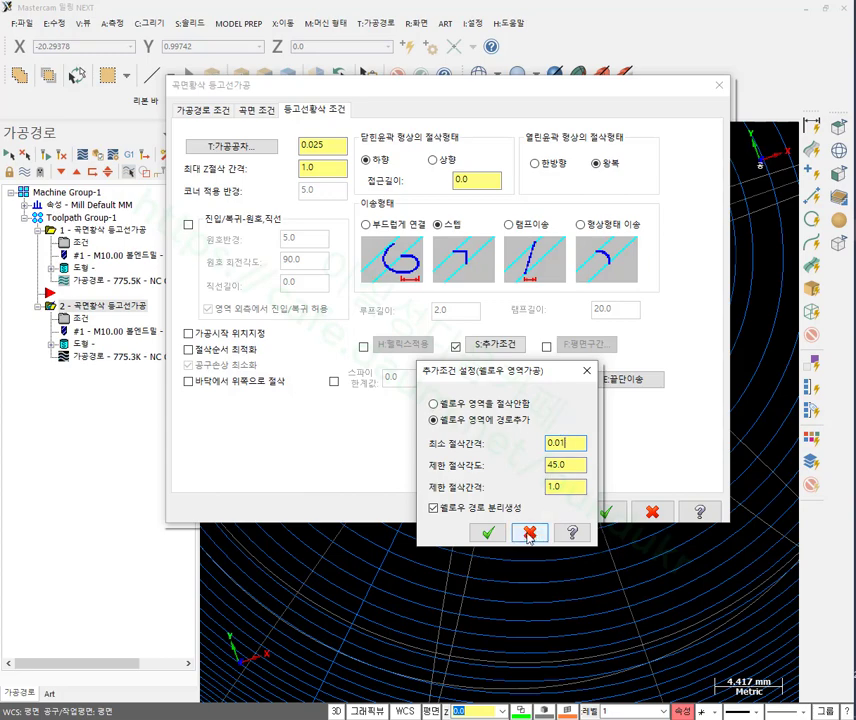
click(487, 532)
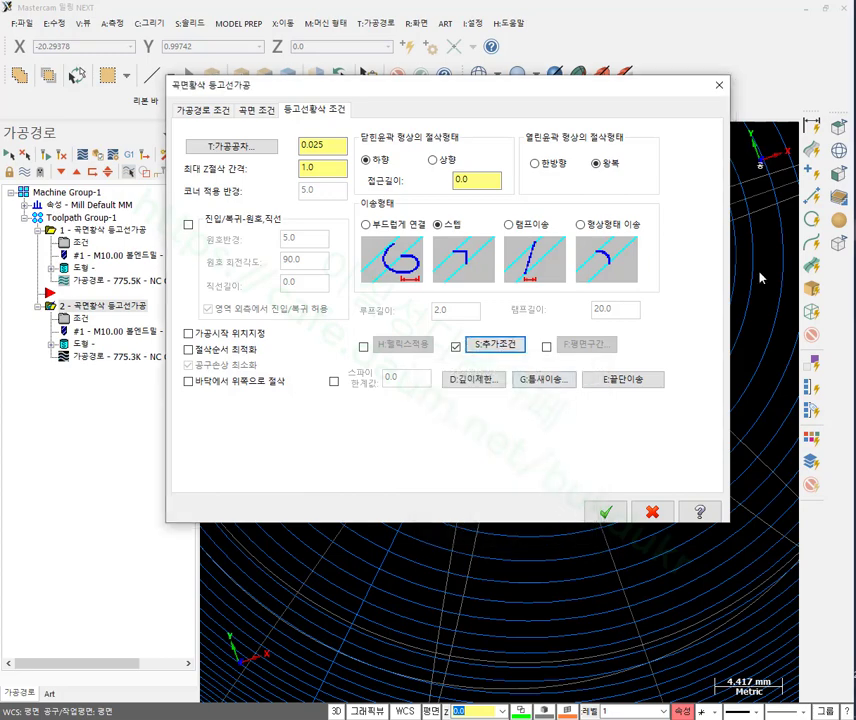
Switch to the Mastercam manual in Adobe Acrobat and read the 추가조건 and 평면구간 explanations, then return to Mastercam.
click(820, 290)
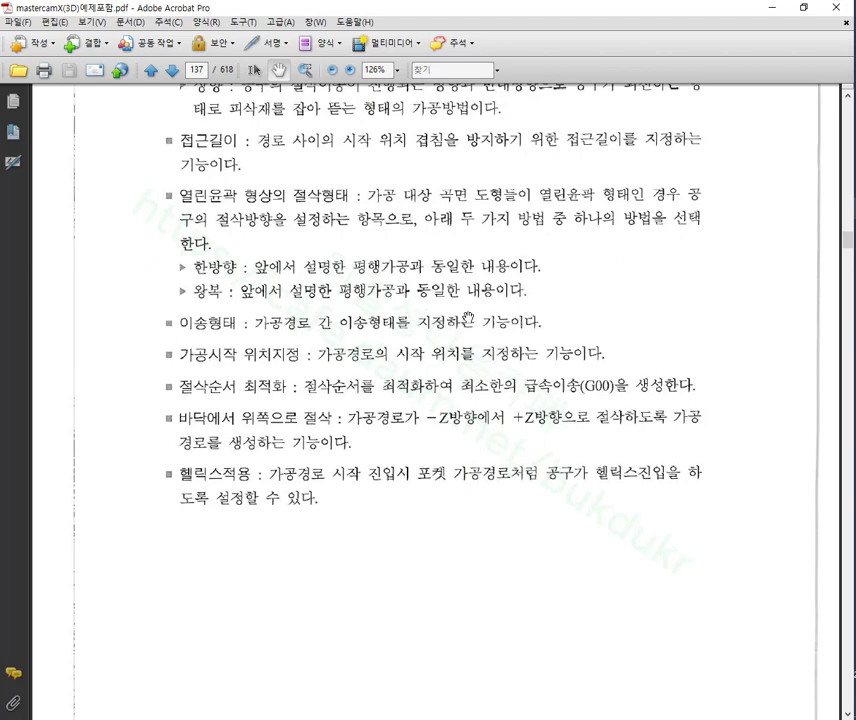
scroll(468, 319, down, 10)
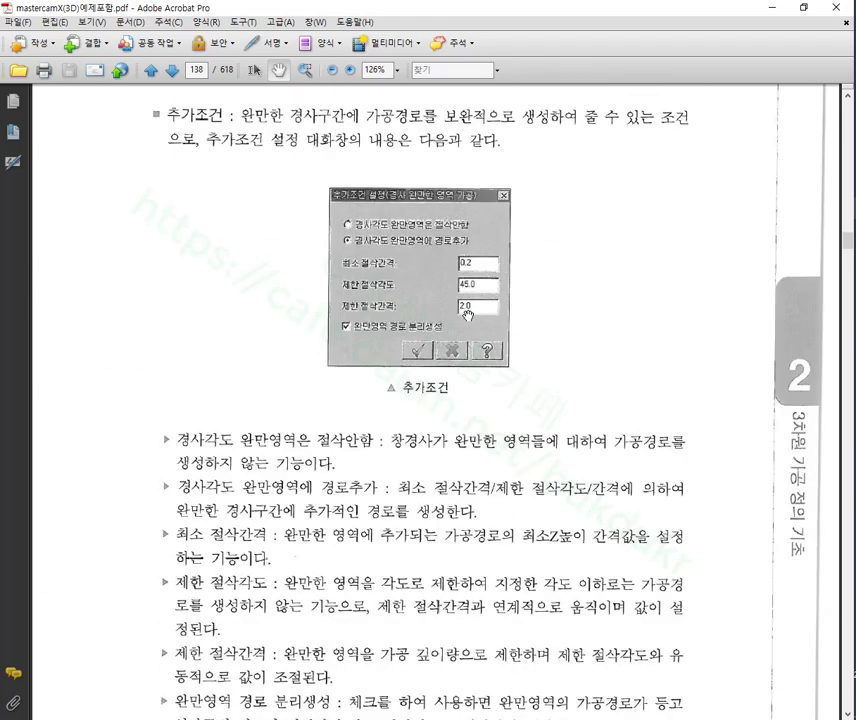
scroll(320, 466, down, 5)
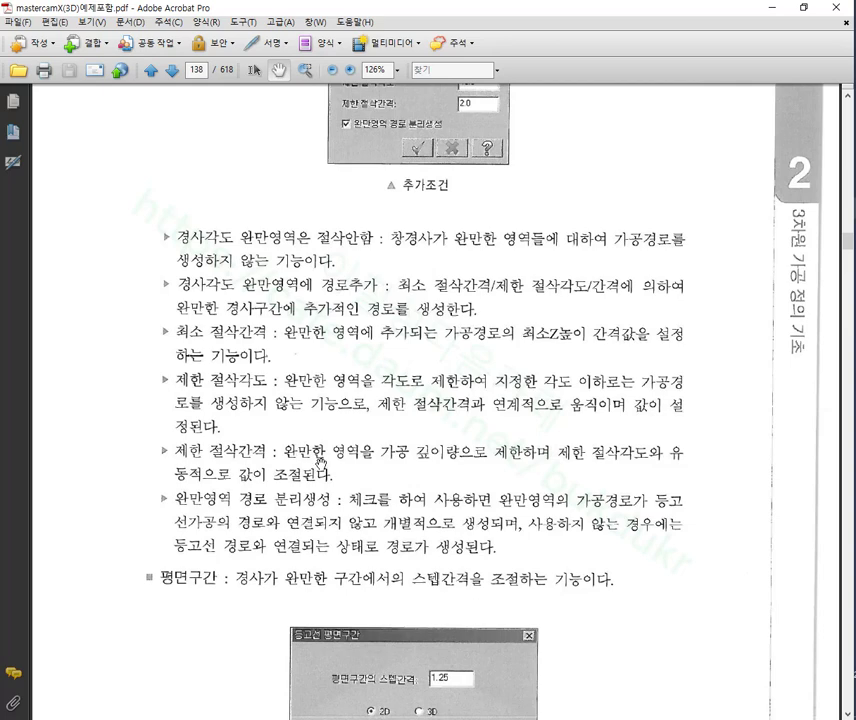
scroll(320, 462, down, 5)
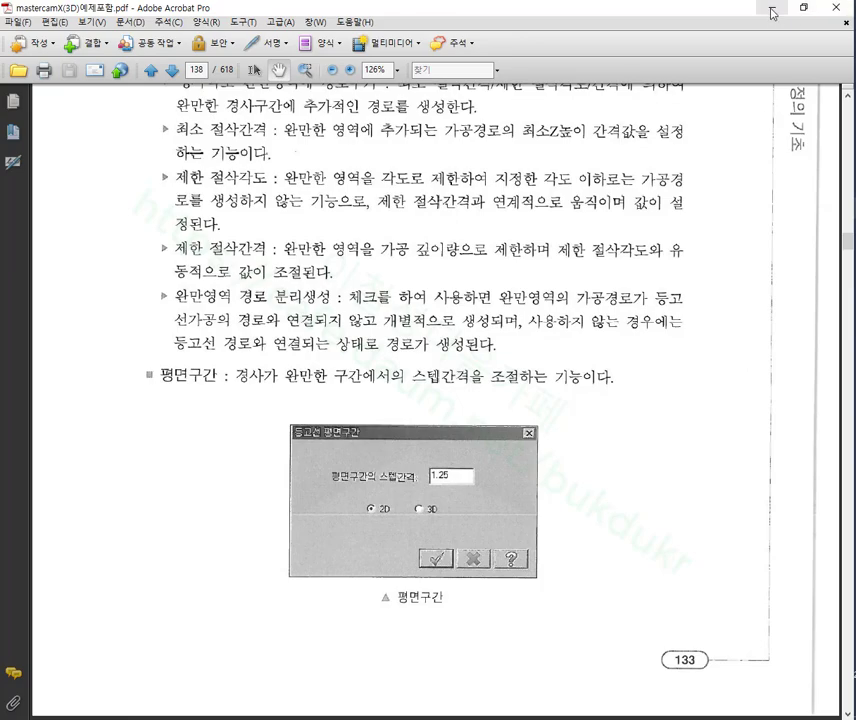
click(518, 10)
Cancel the second operation's contour parameters and view its whole toolpath around the sphere in 3D.
click(652, 511)
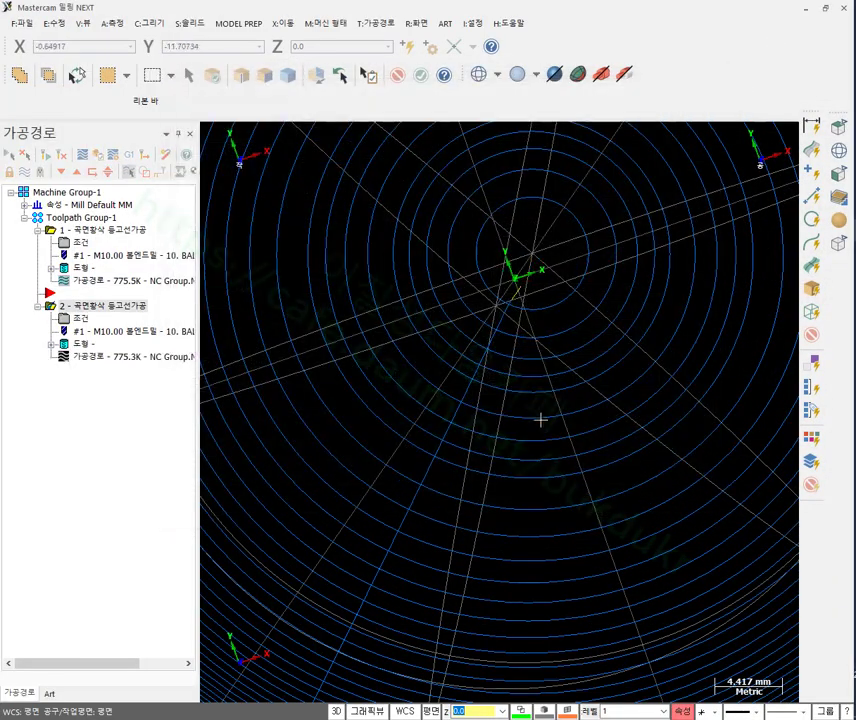
scroll(541, 417, down, 5)
middle_drag(524, 497, 520, 406)
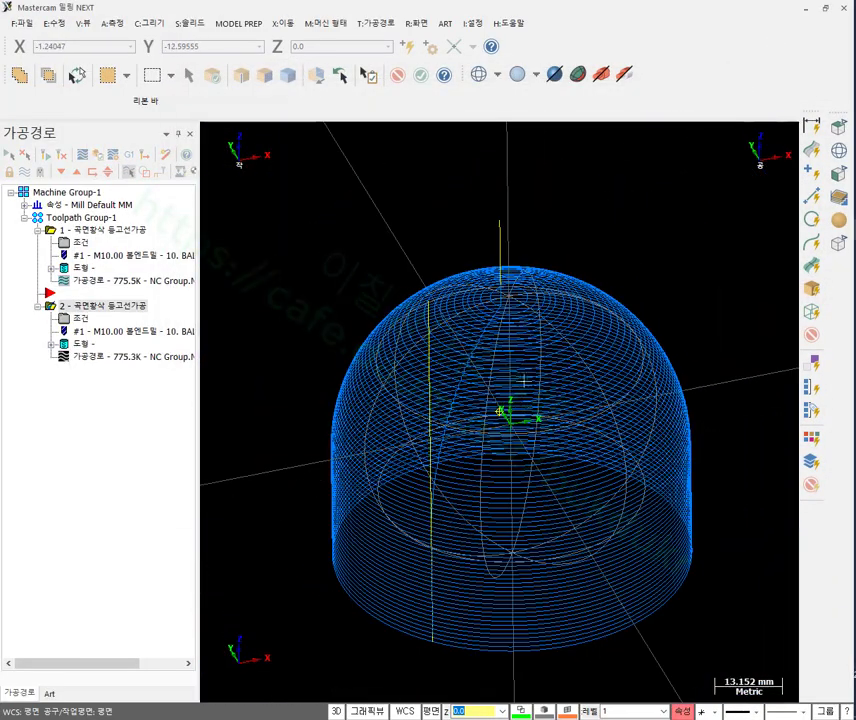
Shade the sphere and examine the second contour operation's passes over its upper surface.
scroll(530, 316, up, 4)
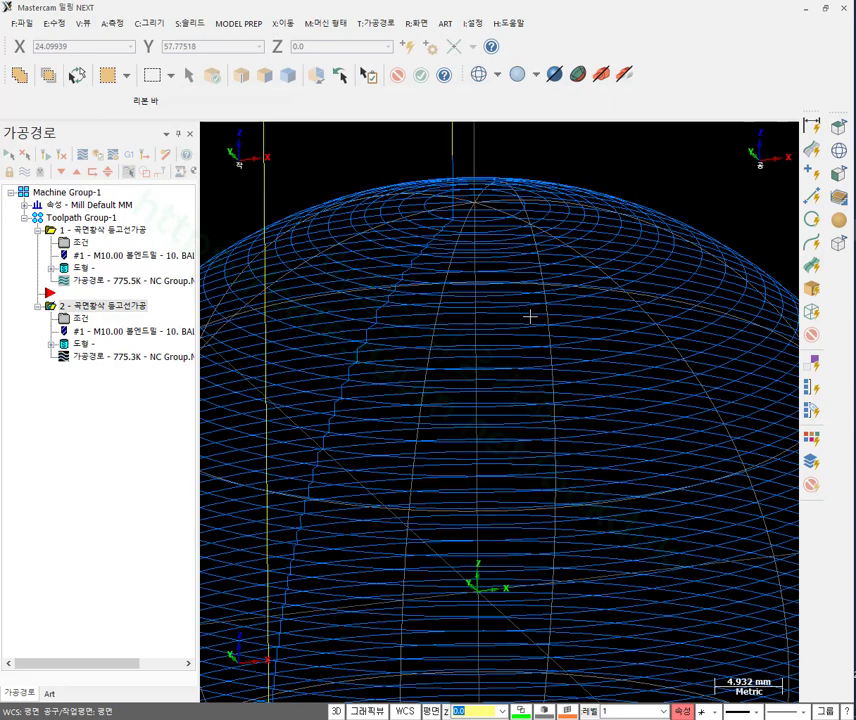
scroll(530, 316, down, 2)
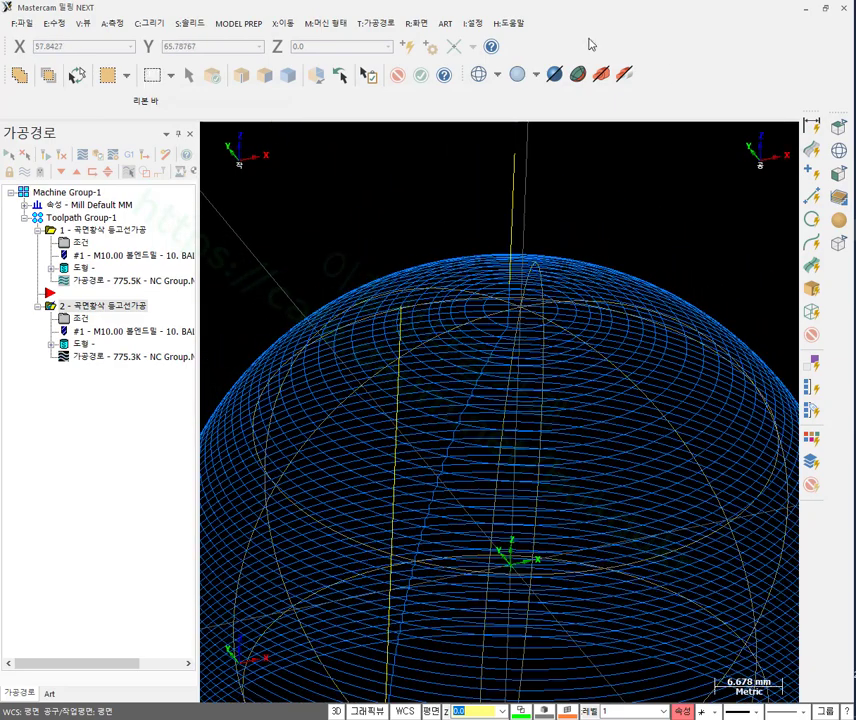
key(alt+s)
scroll(523, 244, up, 2)
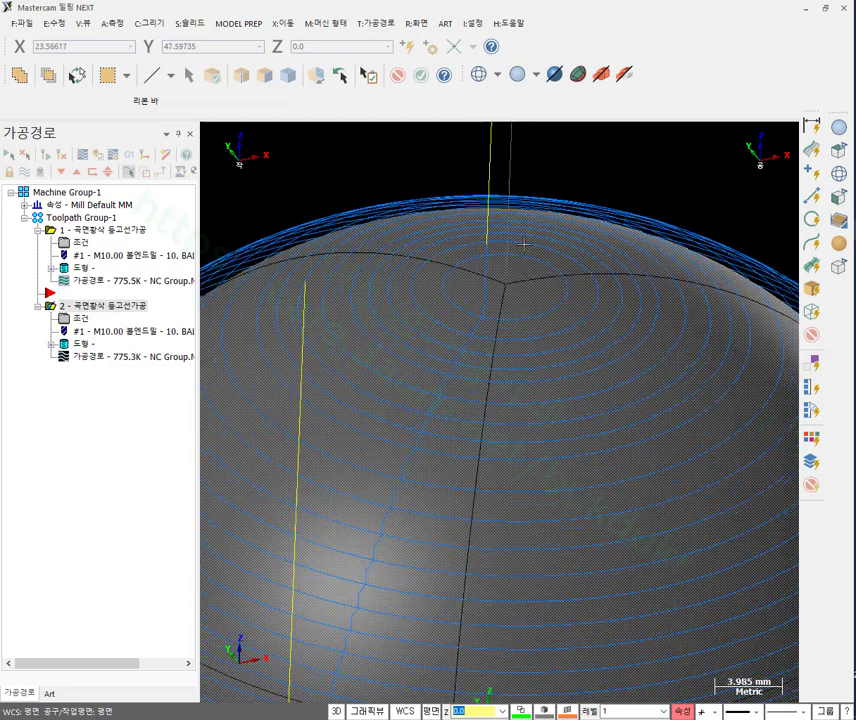
scroll(523, 244, up, 5)
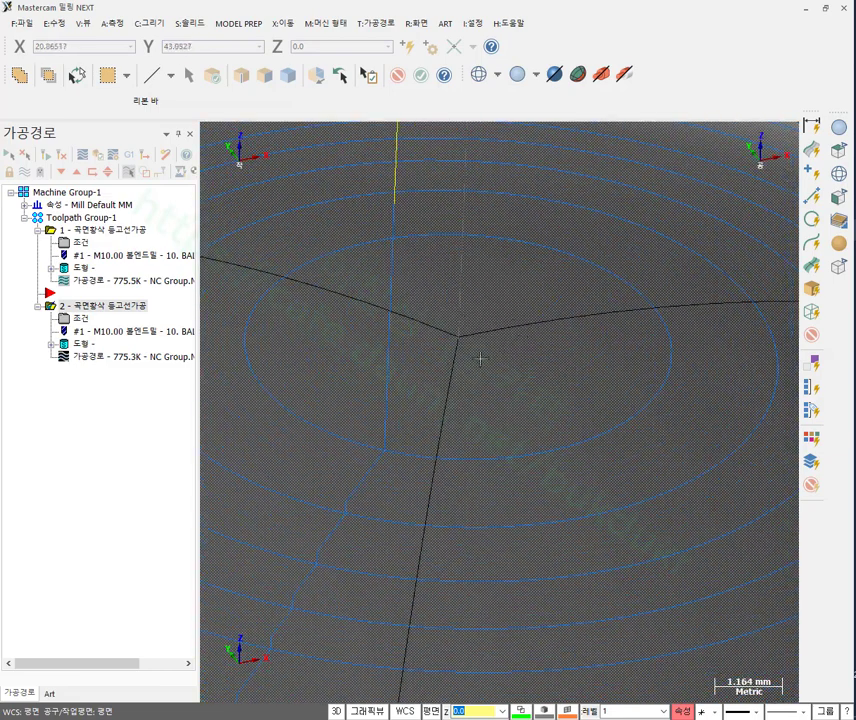
scroll(484, 324, down, 2)
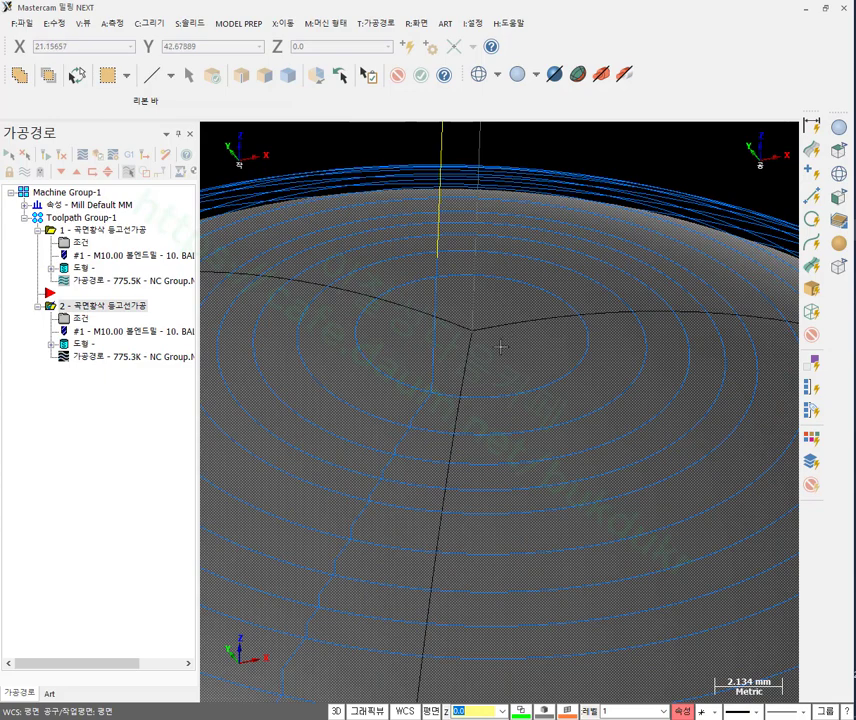
scroll(484, 384, down, 4)
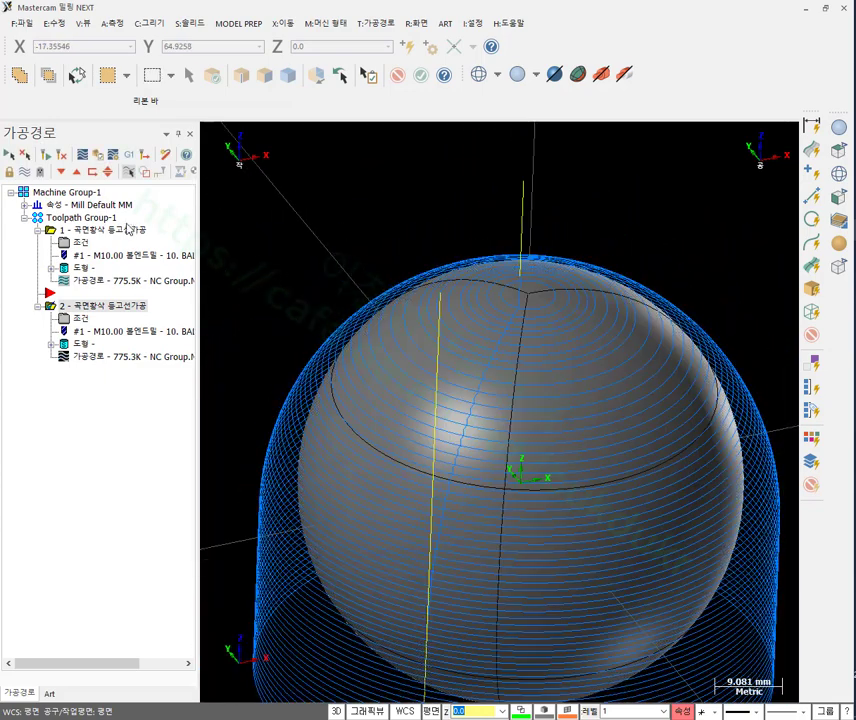
middle_drag(485, 311, 468, 306)
middle_drag(522, 297, 512, 288)
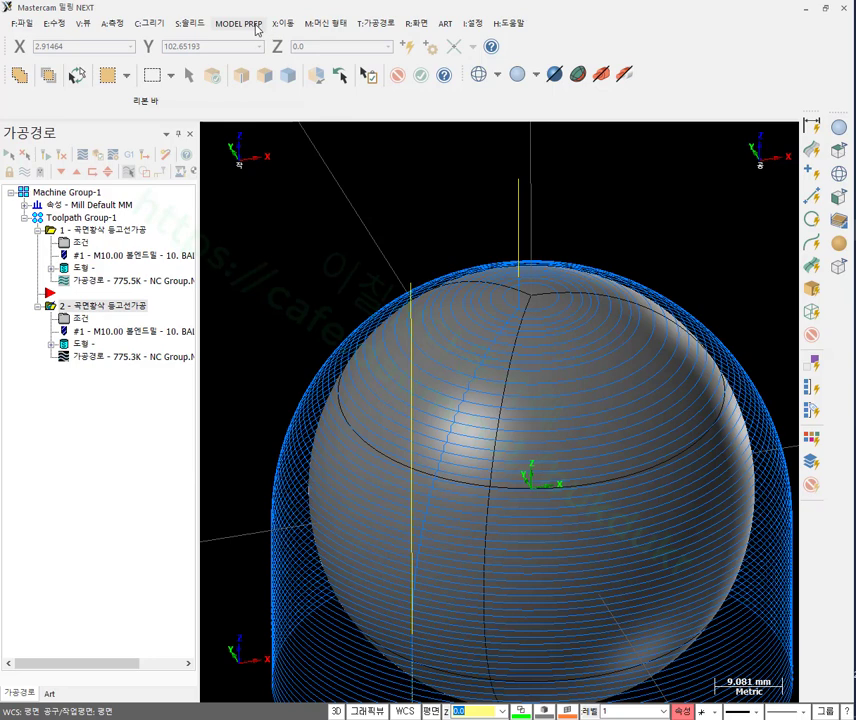
click(189, 23)
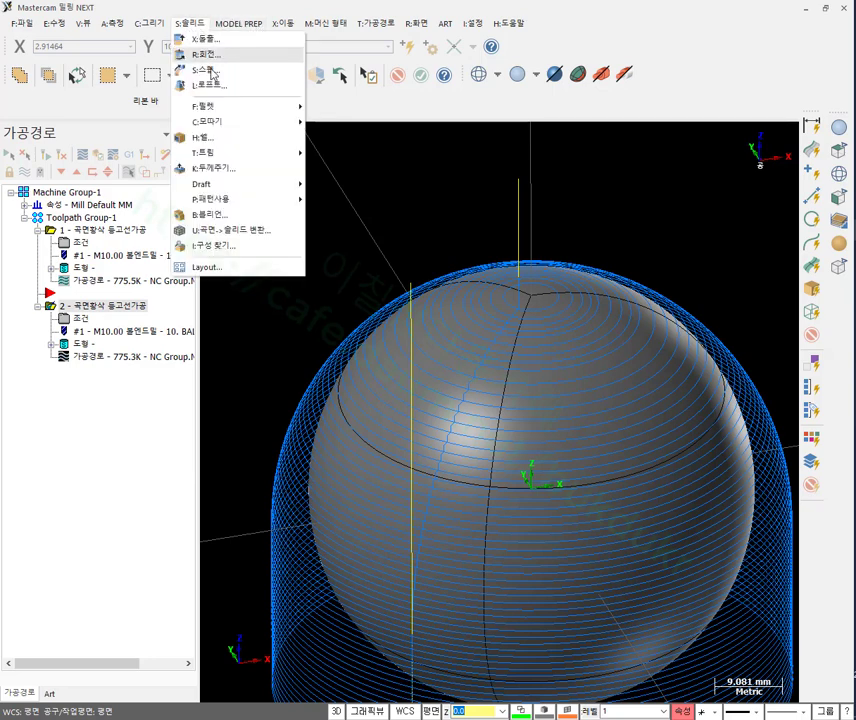
mouse_move(237, 153)
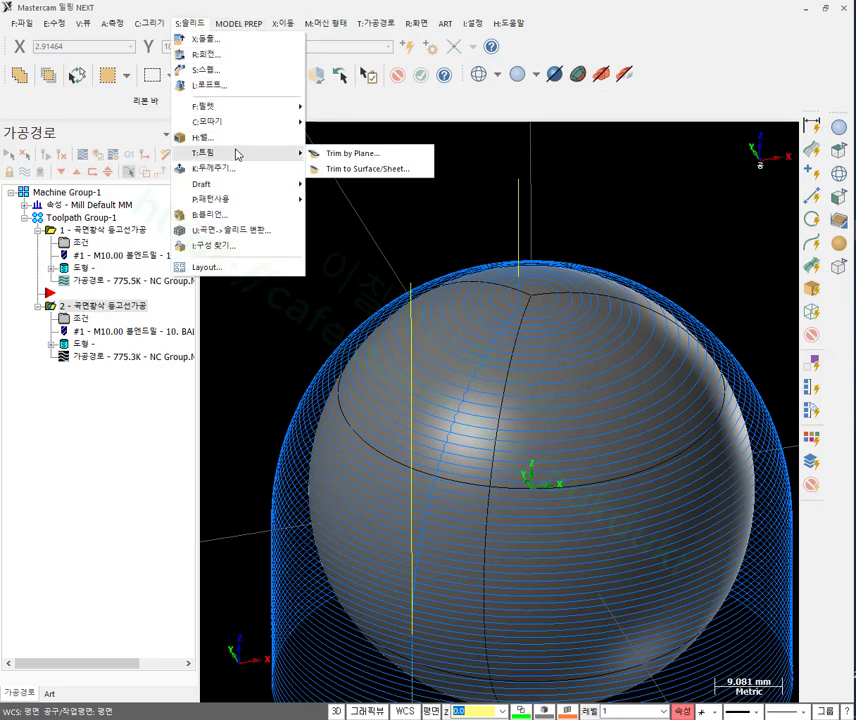
click(344, 148)
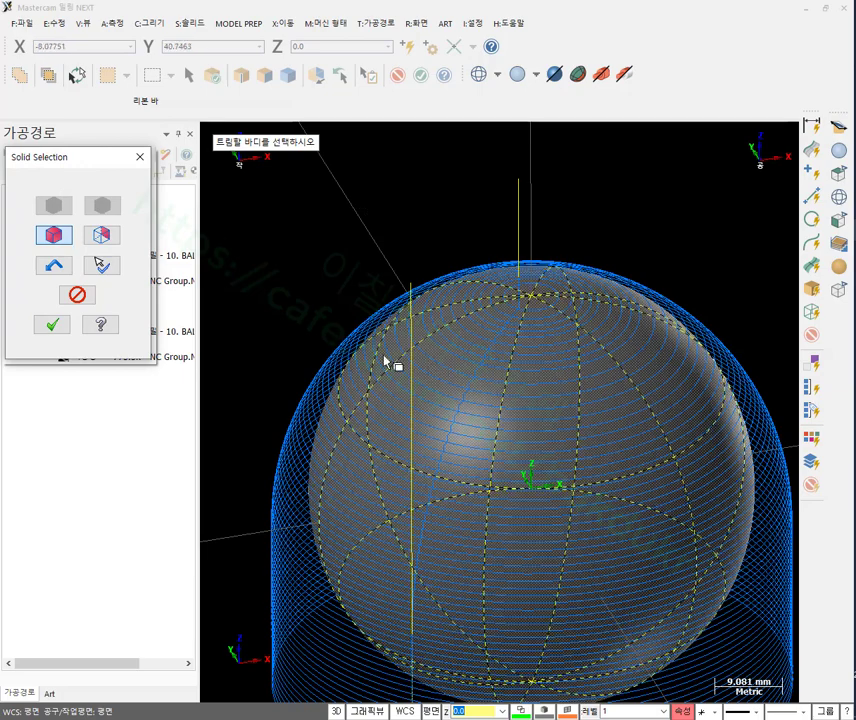
click(390, 363)
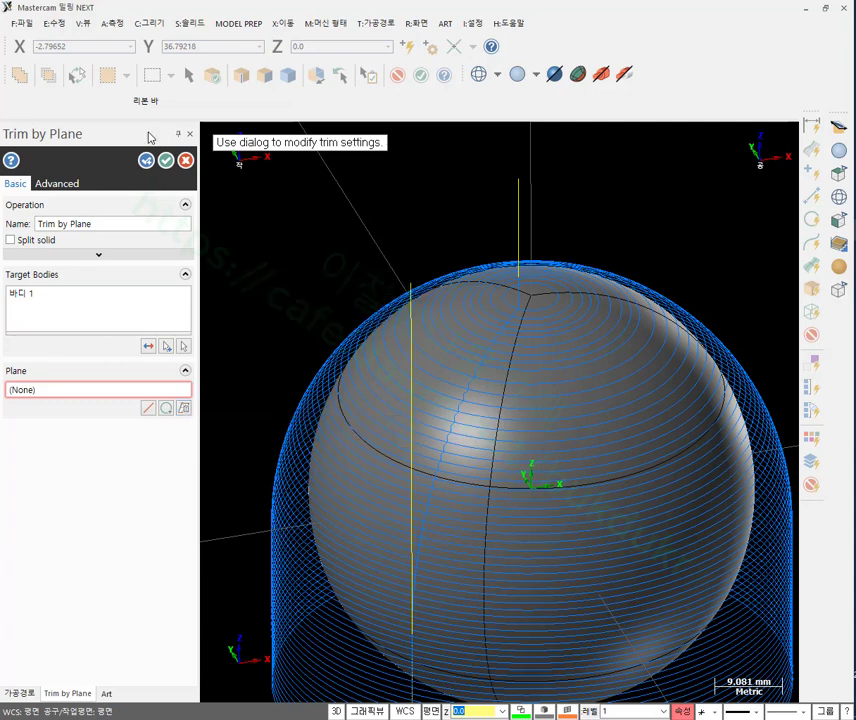
click(167, 161)
scroll(490, 296, down, 5)
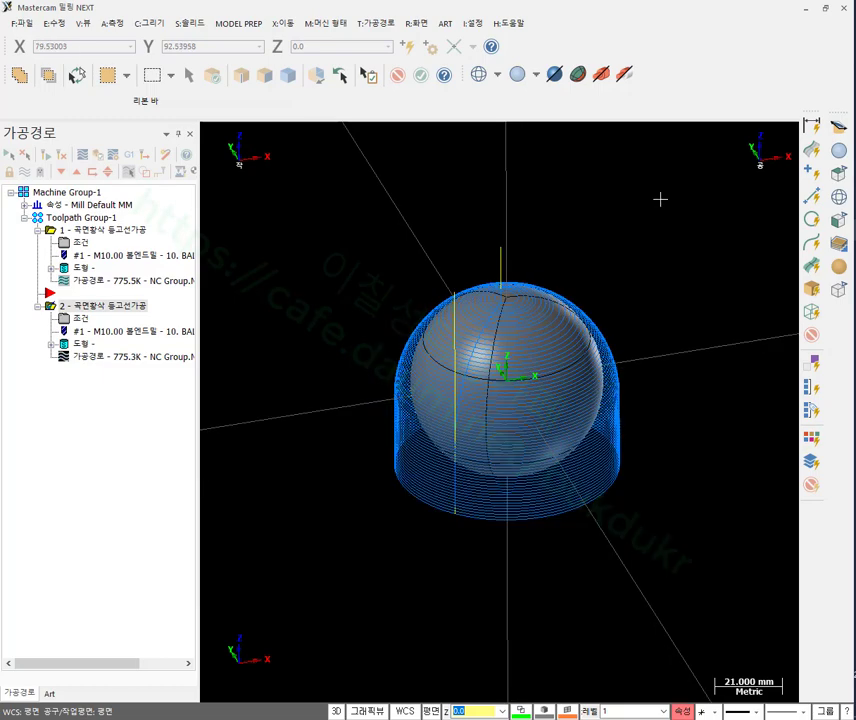
right_click(662, 200)
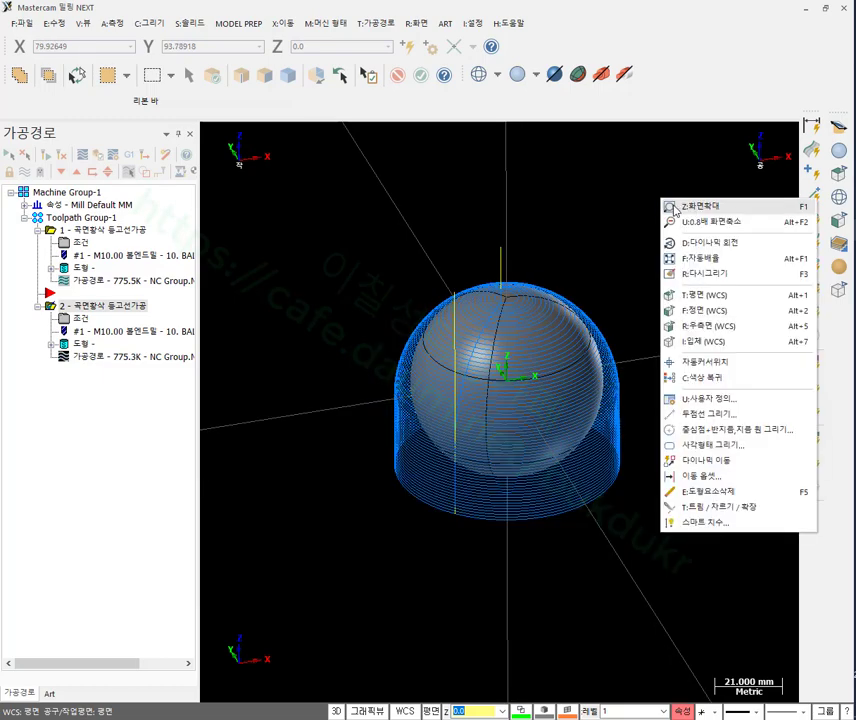
click(705, 315)
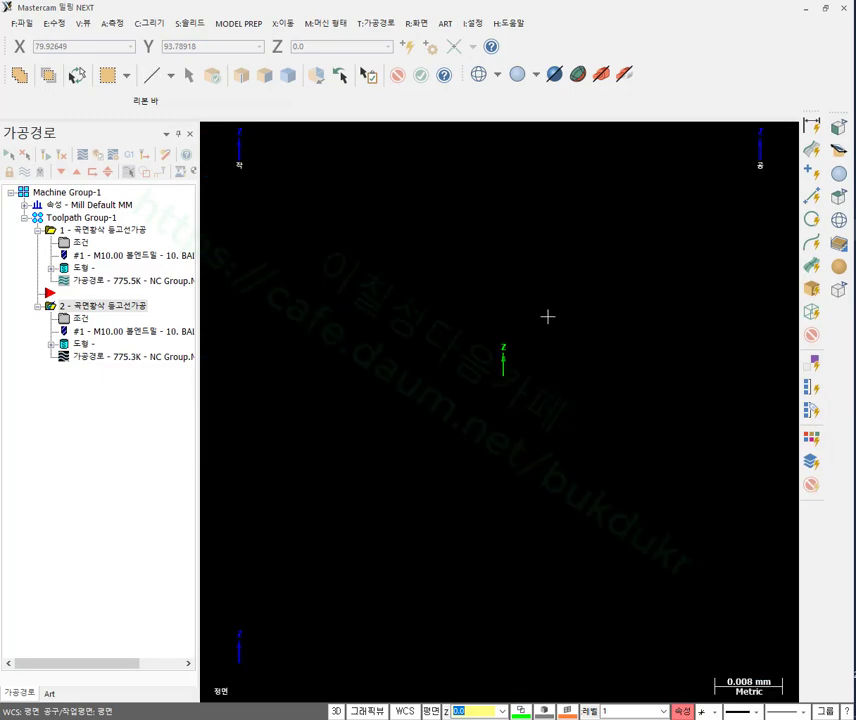
right_click(551, 268)
click(593, 329)
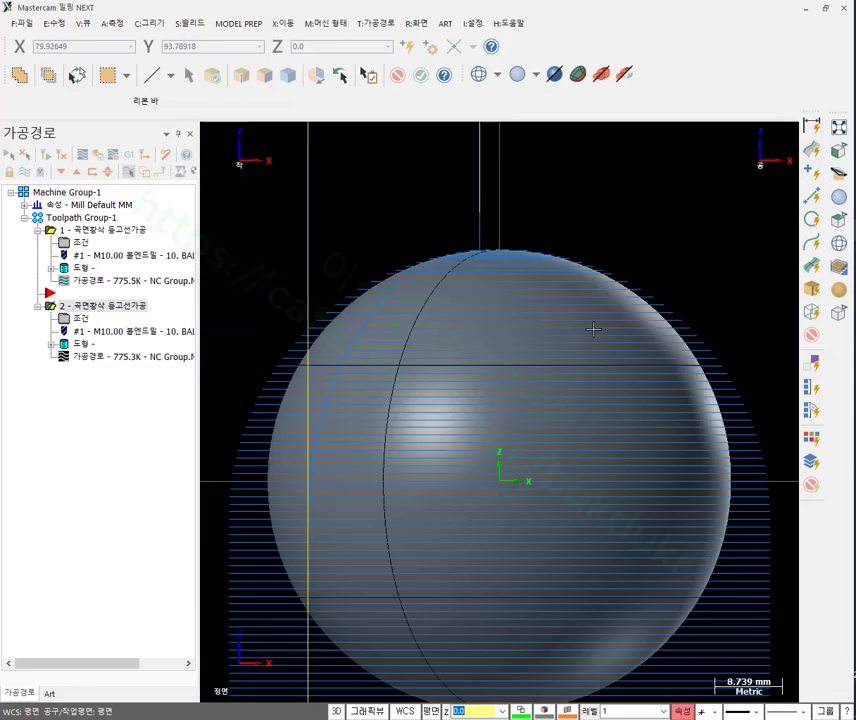
scroll(593, 329, down, 5)
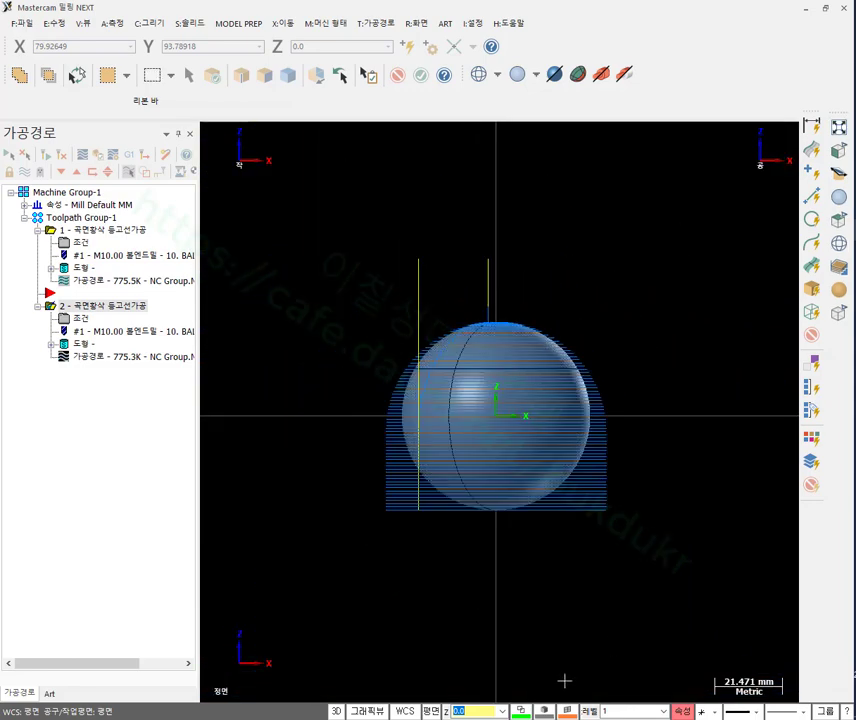
click(433, 711)
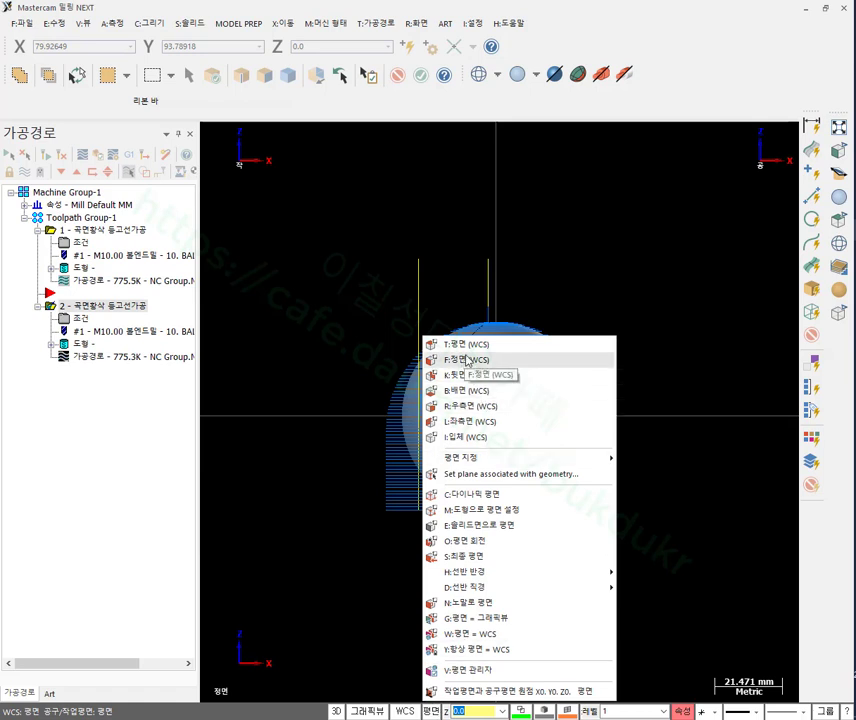
key(Escape)
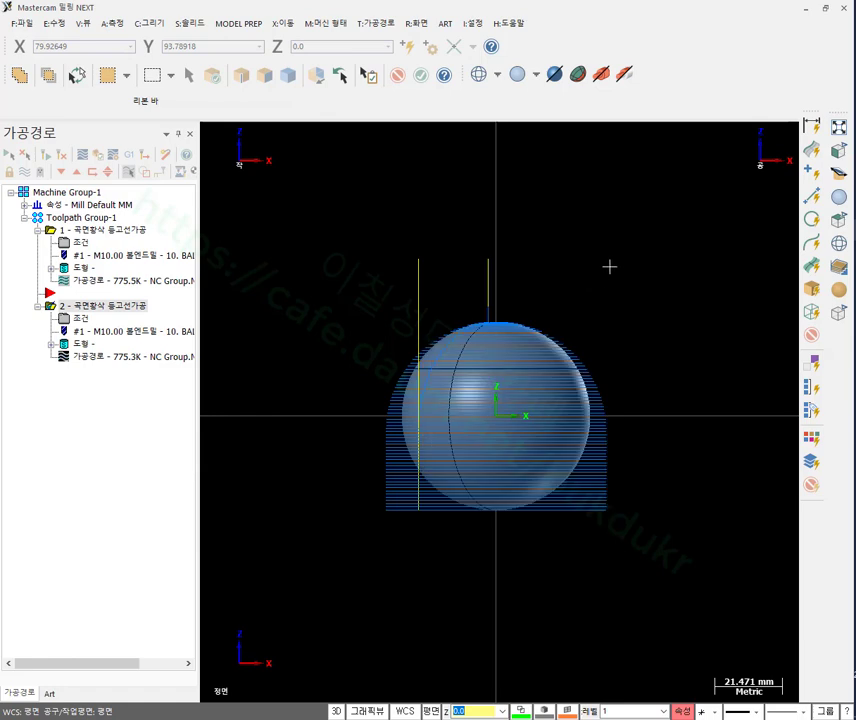
In the isometric view, create a solid block from the origin, about 87.3 mm by 33.3 mm and 11.7 mm high.
right_click(610, 268)
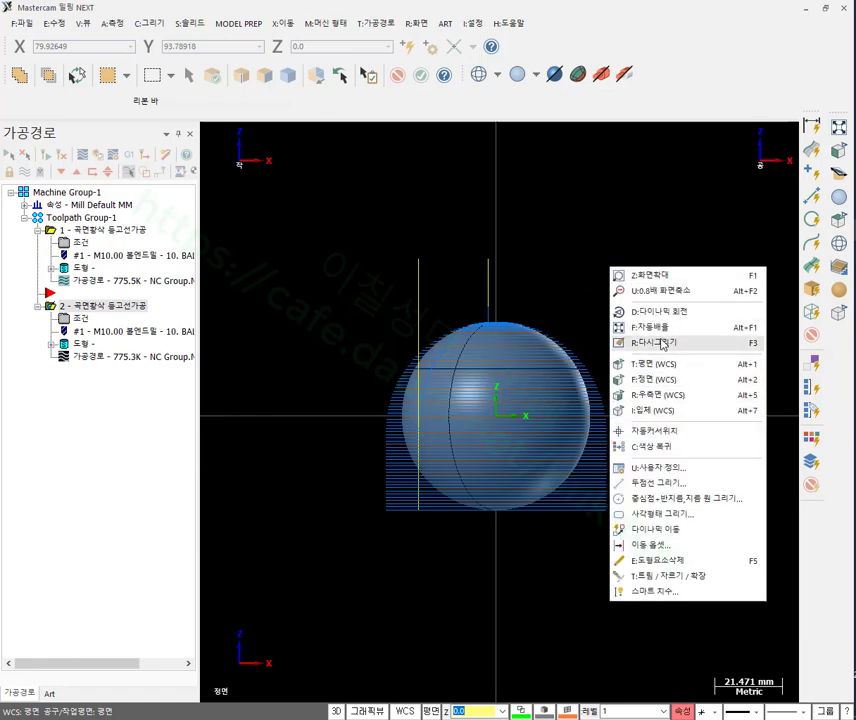
click(655, 410)
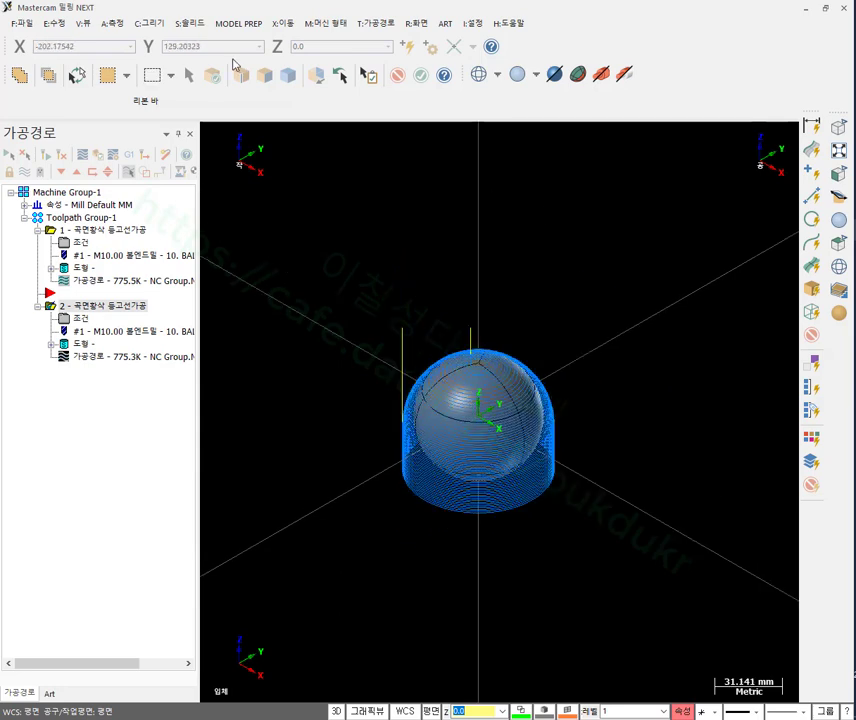
click(150, 22)
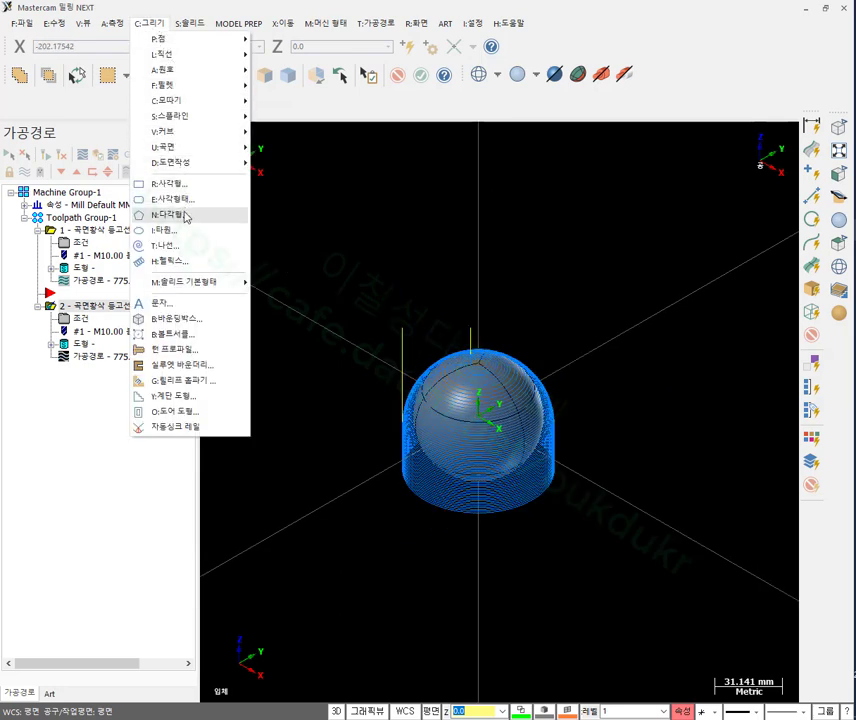
mouse_move(200, 284)
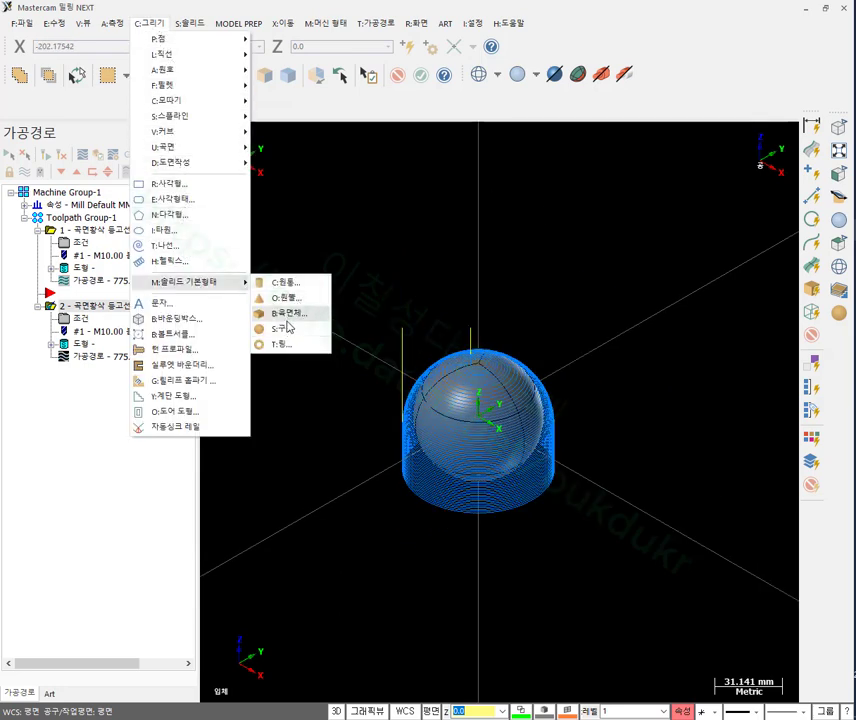
click(296, 316)
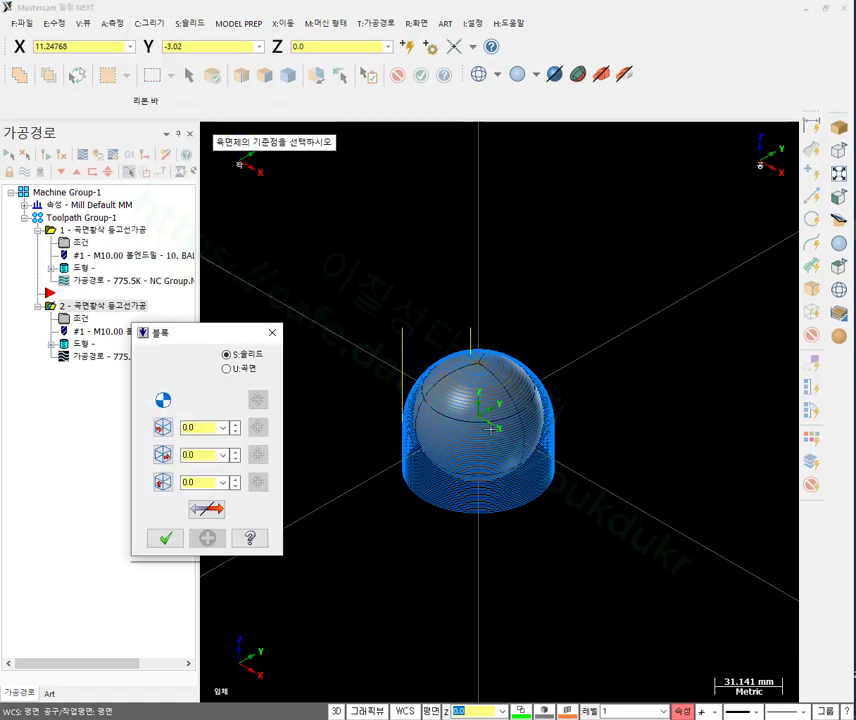
click(490, 420)
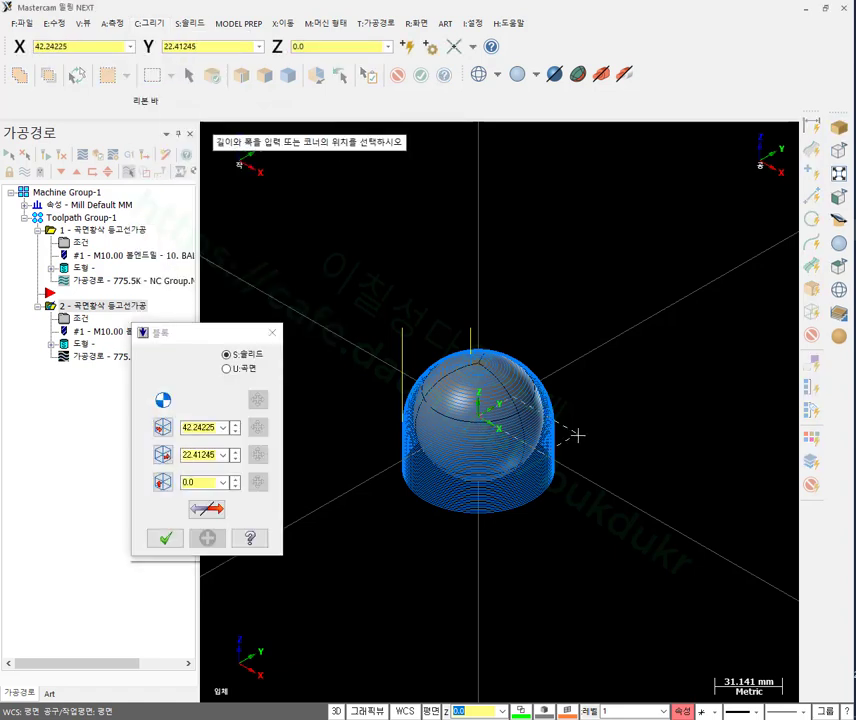
click(663, 462)
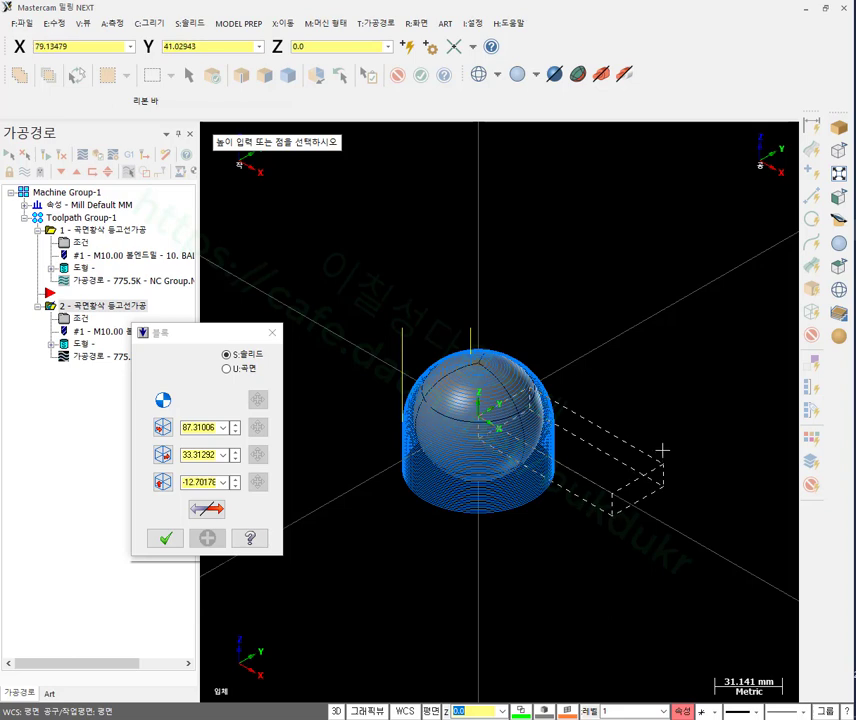
click(672, 382)
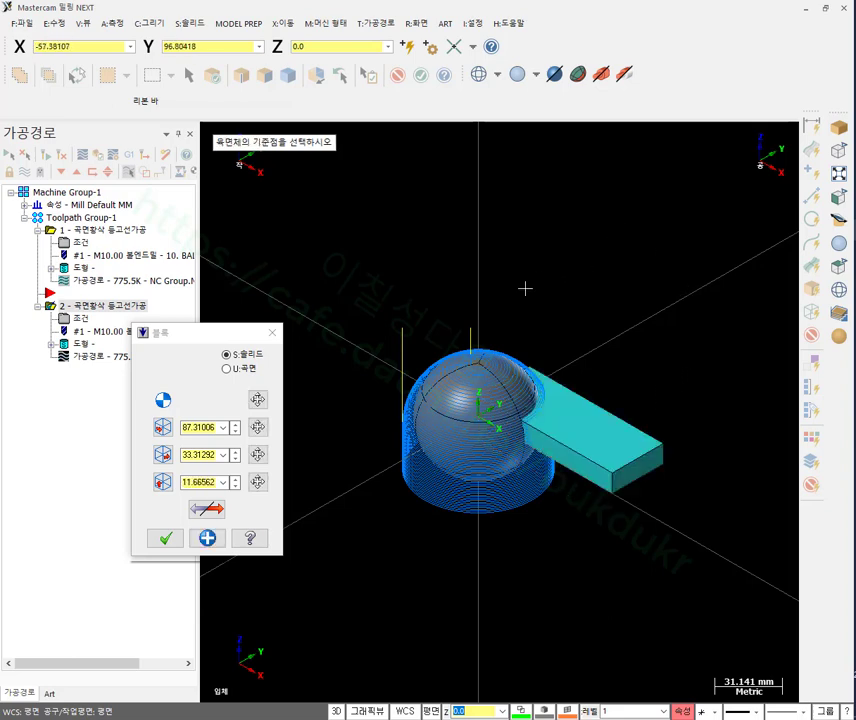
Raise the solid block's height to 21.66562 mm and accept the block.
scroll(525, 288, up, 3)
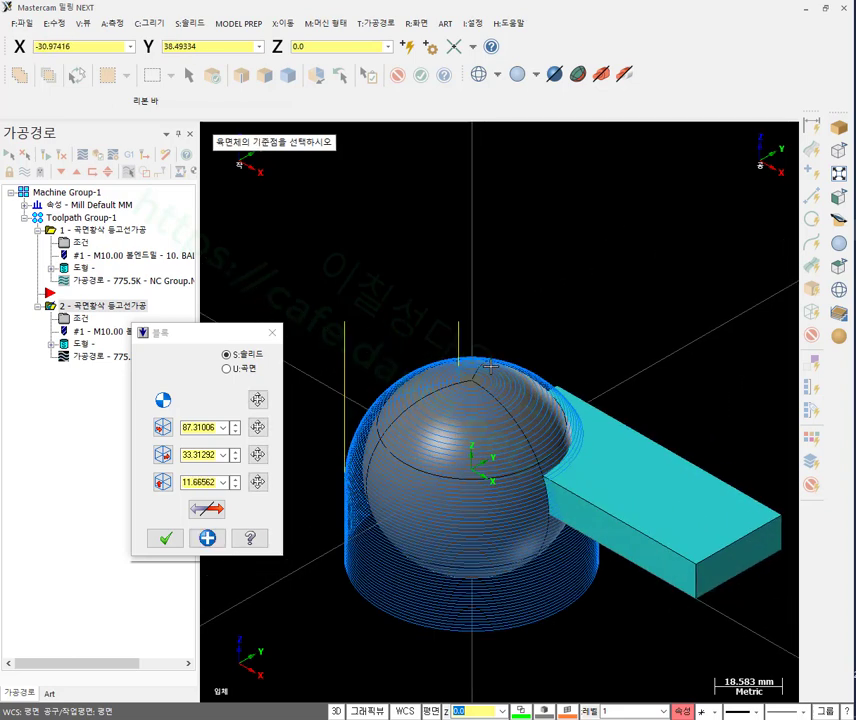
click(237, 479)
click(237, 479)
click(237, 479)
click(237, 479)
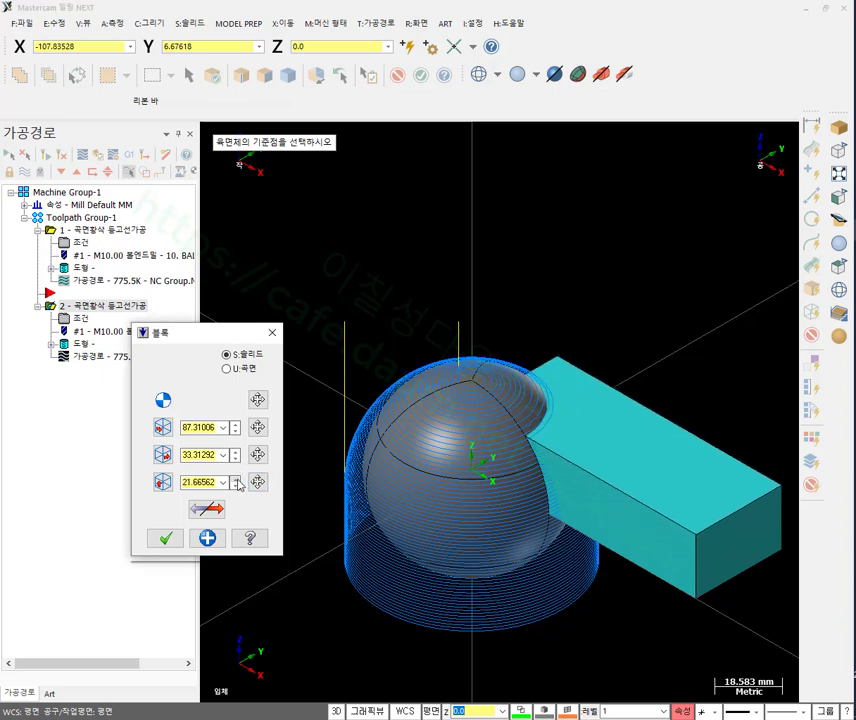
click(165, 538)
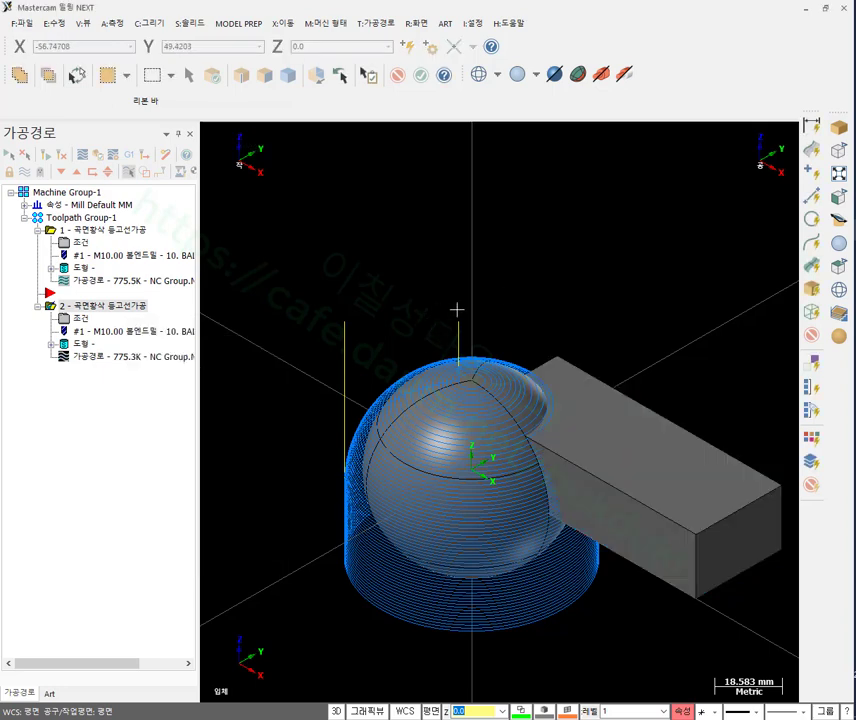
Join the sphere to the block with a Boolean Add, using the block as target and the sphere as tool body.
click(190, 23)
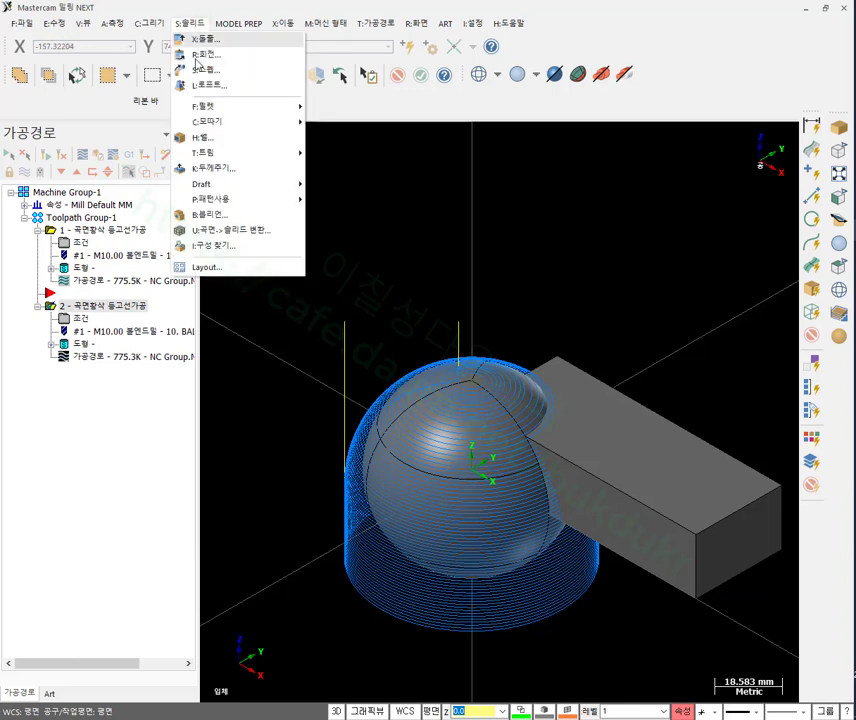
click(225, 216)
click(548, 410)
click(512, 405)
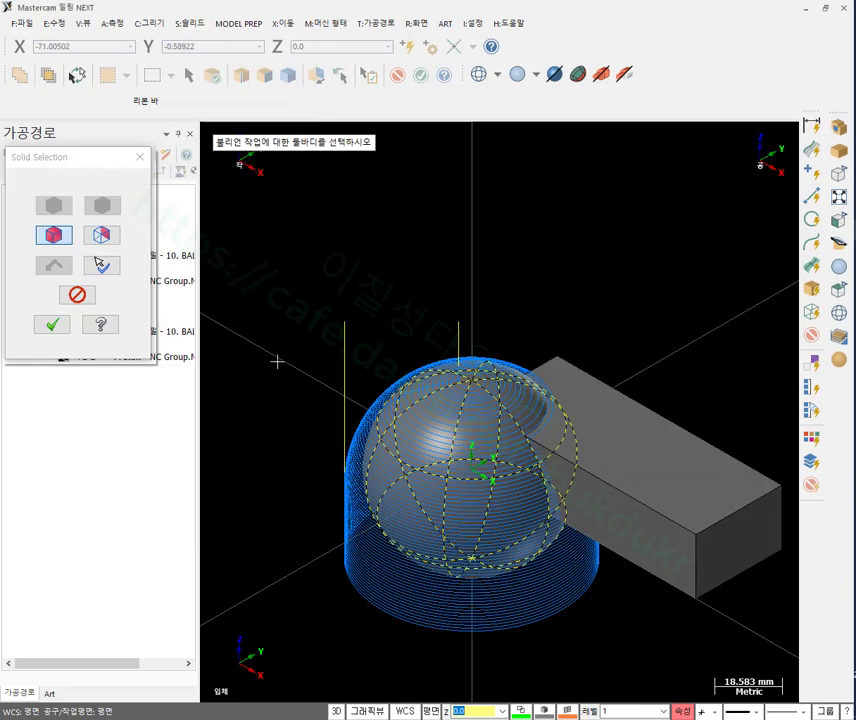
click(53, 325)
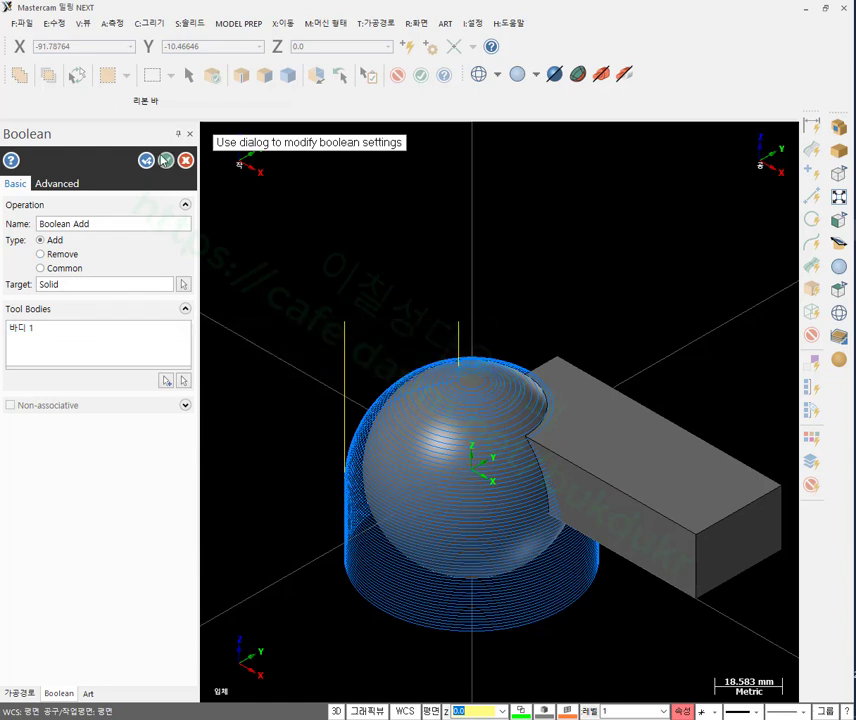
click(166, 161)
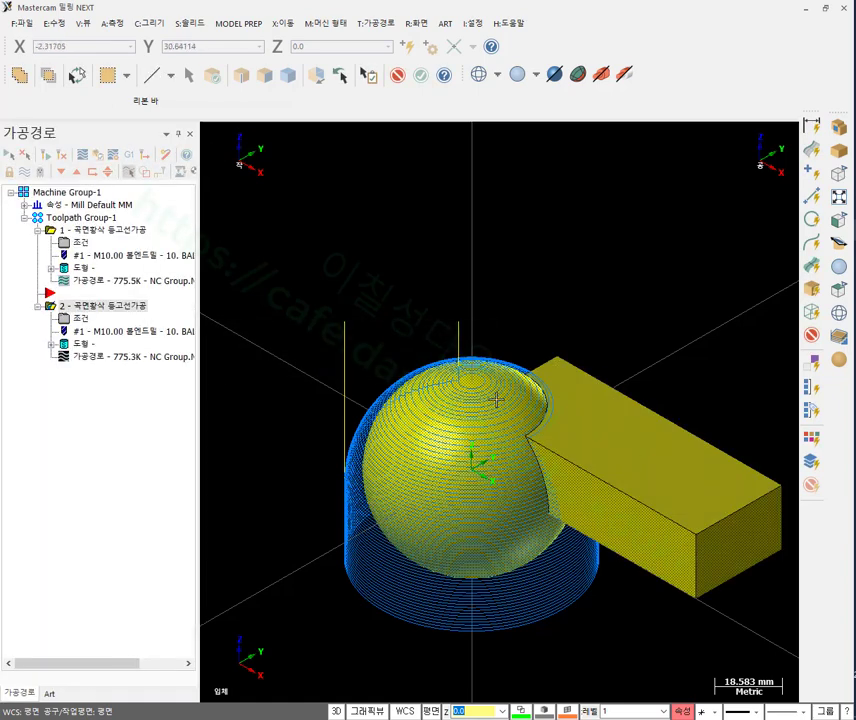
Replace the first contour operation's drive geometry with the combined sphere-and-block solid and accept the surface selection.
scroll(403, 300, down, 2)
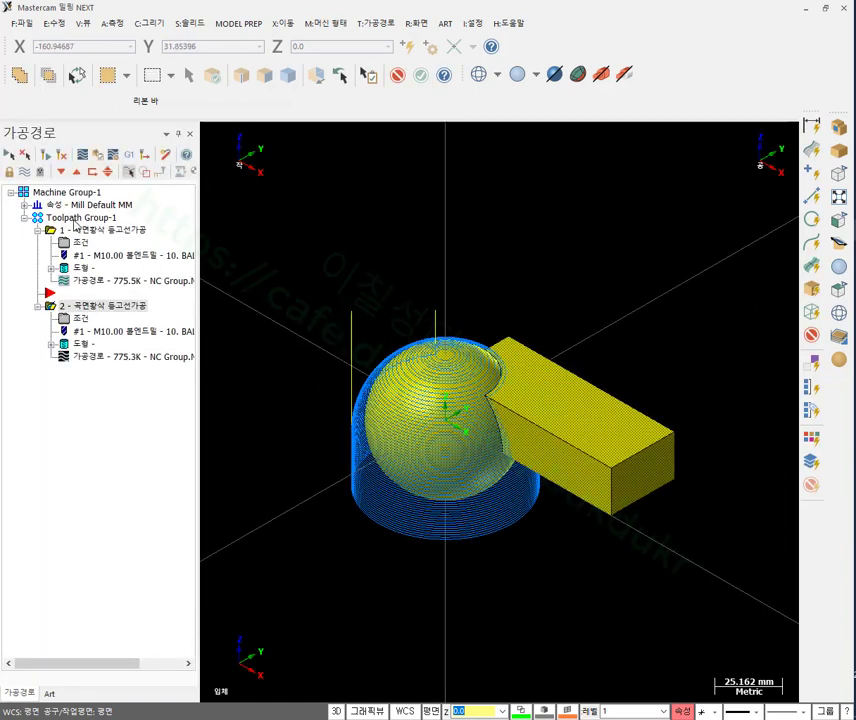
click(46, 153)
click(44, 153)
click(84, 268)
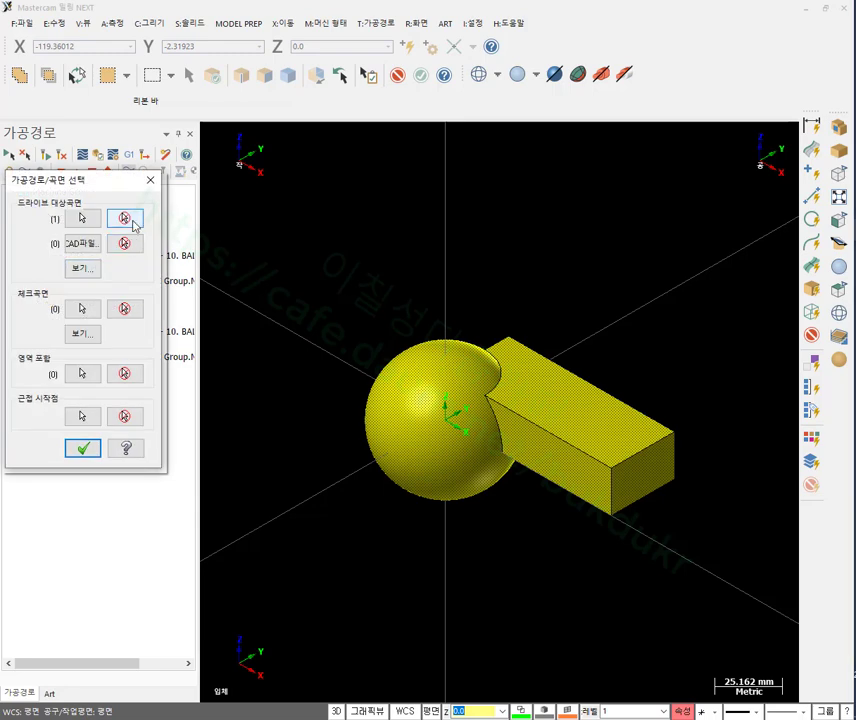
click(82, 221)
click(500, 403)
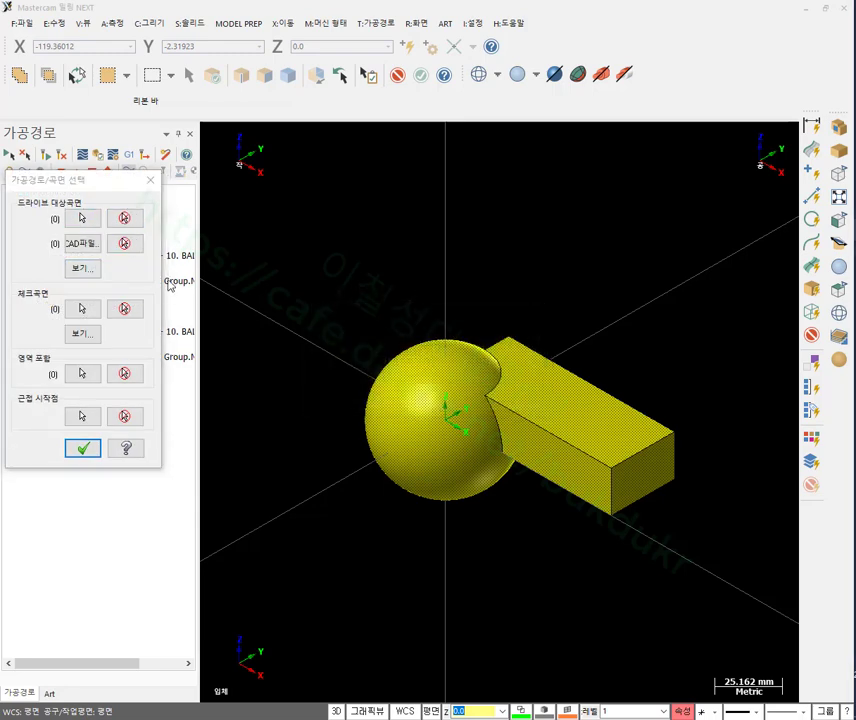
click(86, 220)
click(412, 355)
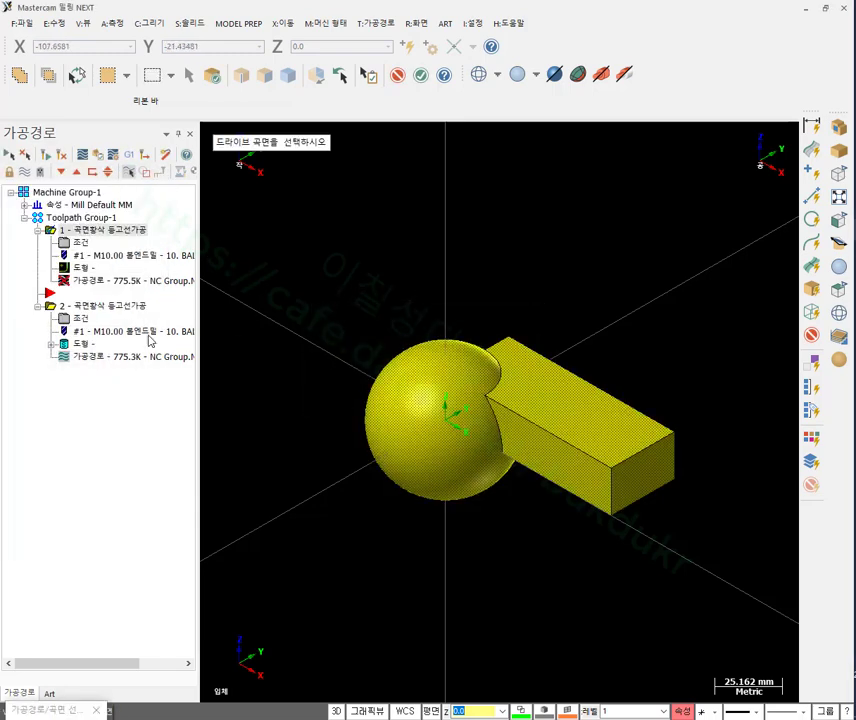
click(420, 74)
click(84, 449)
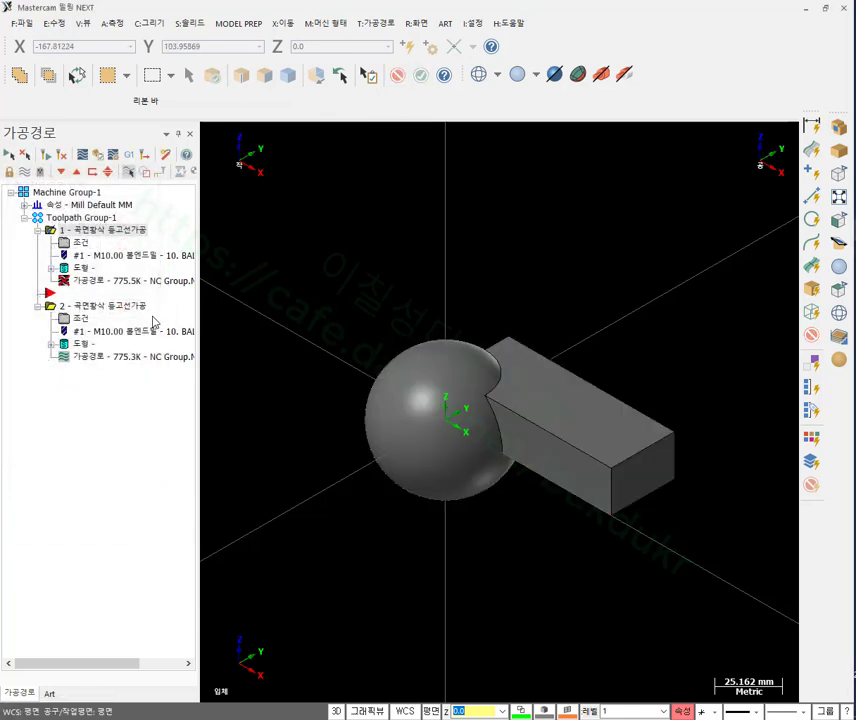
Reselect the combined sphere-and-block solid as the second contour operation's drive geometry and accept it.
click(80, 343)
click(93, 224)
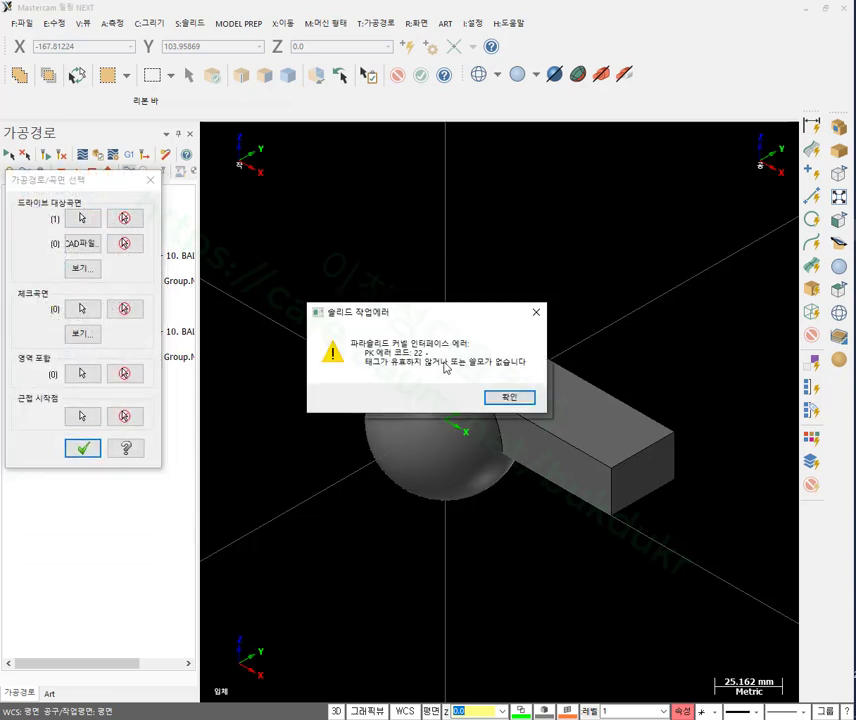
click(508, 397)
click(93, 220)
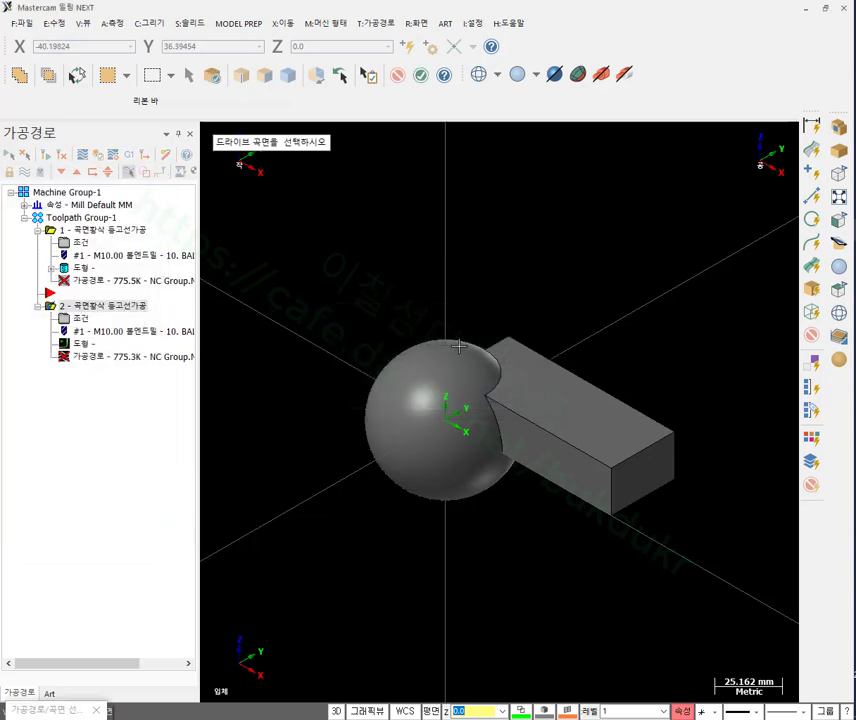
click(516, 377)
click(424, 74)
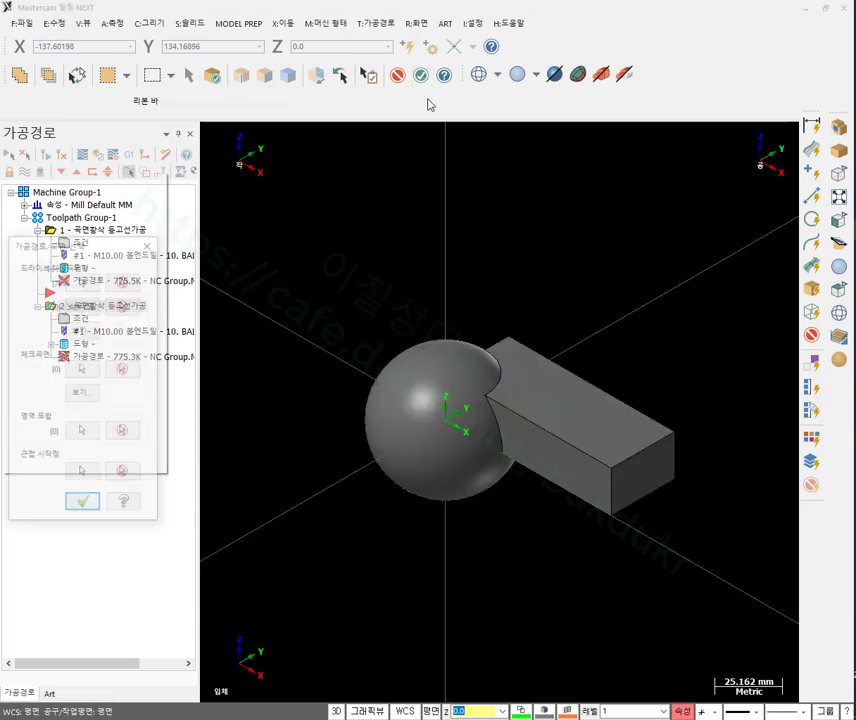
click(84, 450)
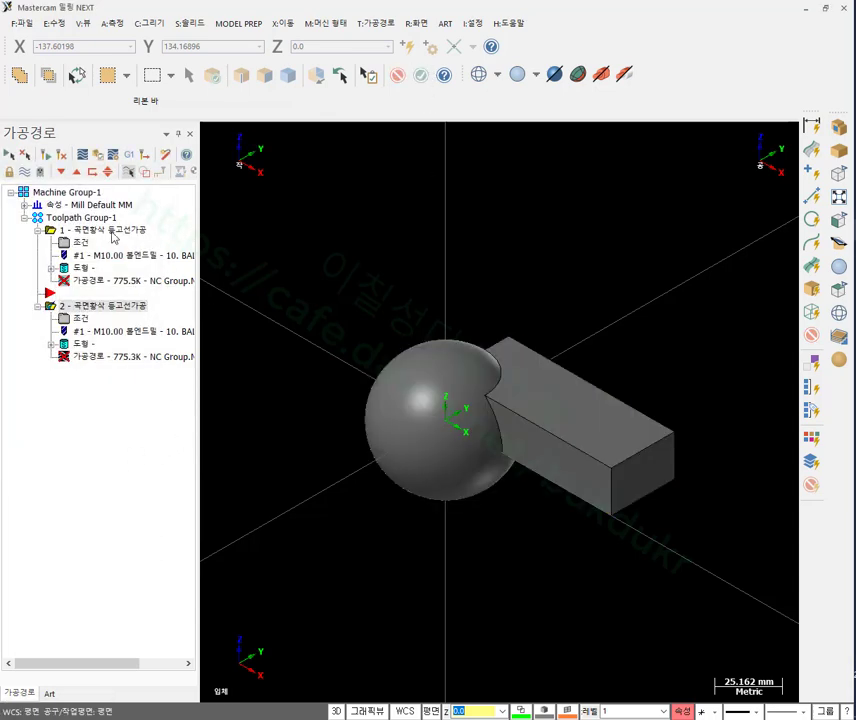
Regenerate both surface rough contour toolpaths and inspect the passes around the sphere and block.
click(61, 152)
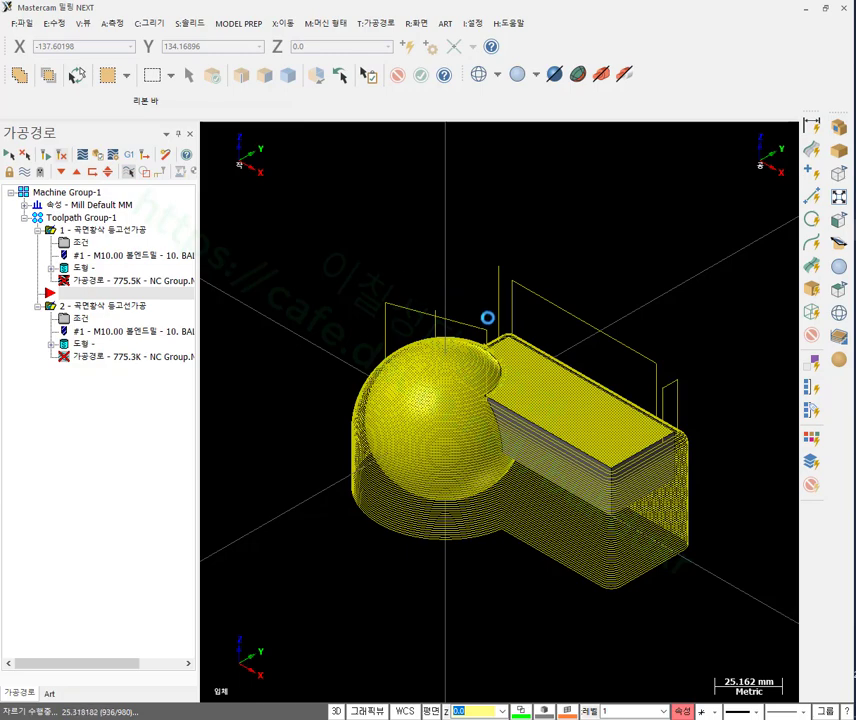
scroll(562, 408, up, 7)
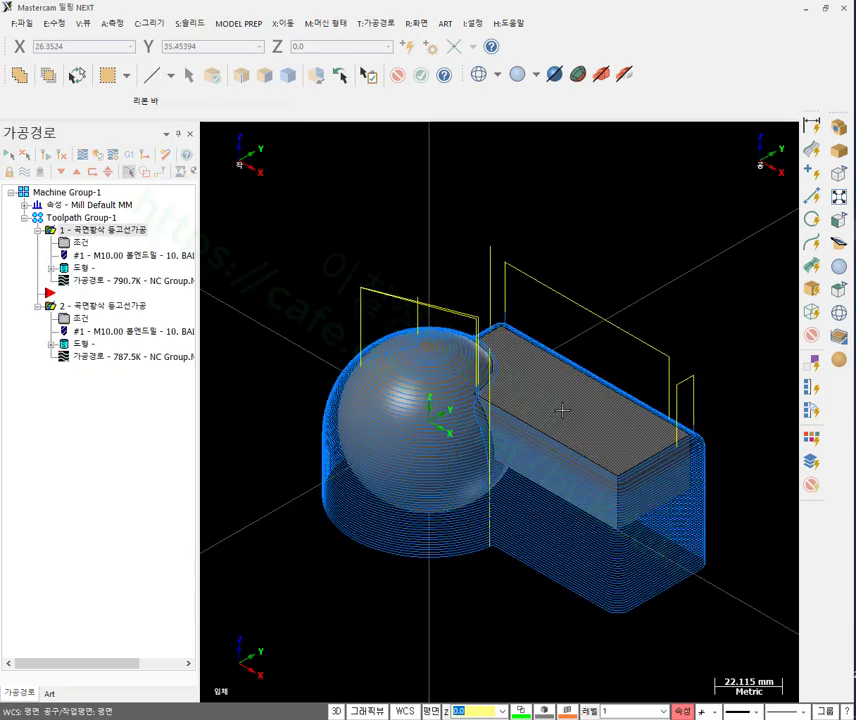
scroll(540, 348, down, 4)
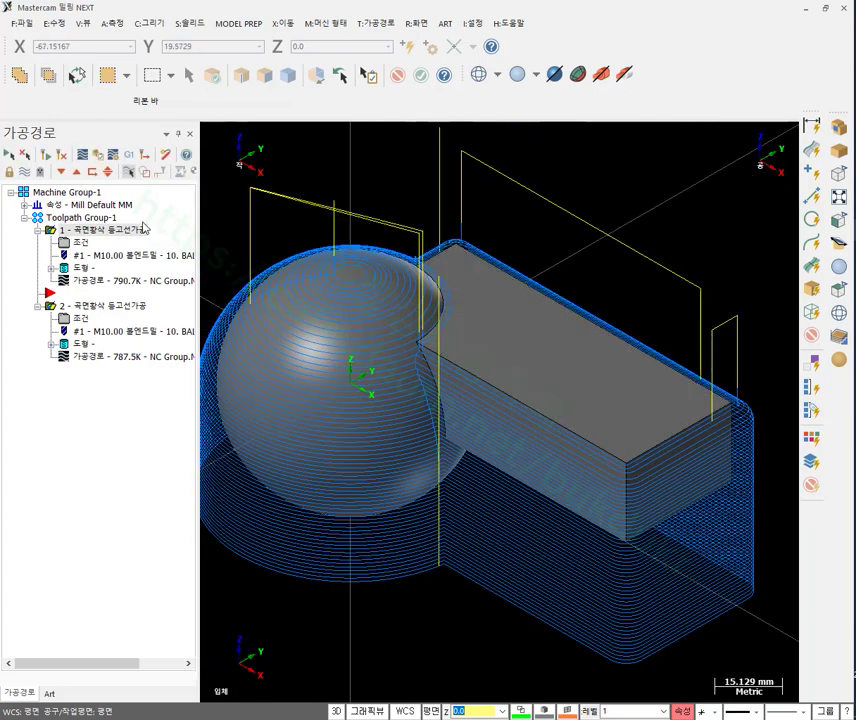
Enable flats machining in the second contour operation with a 1.0 stepover in 2D mode, and regenerate its toolpath.
click(82, 318)
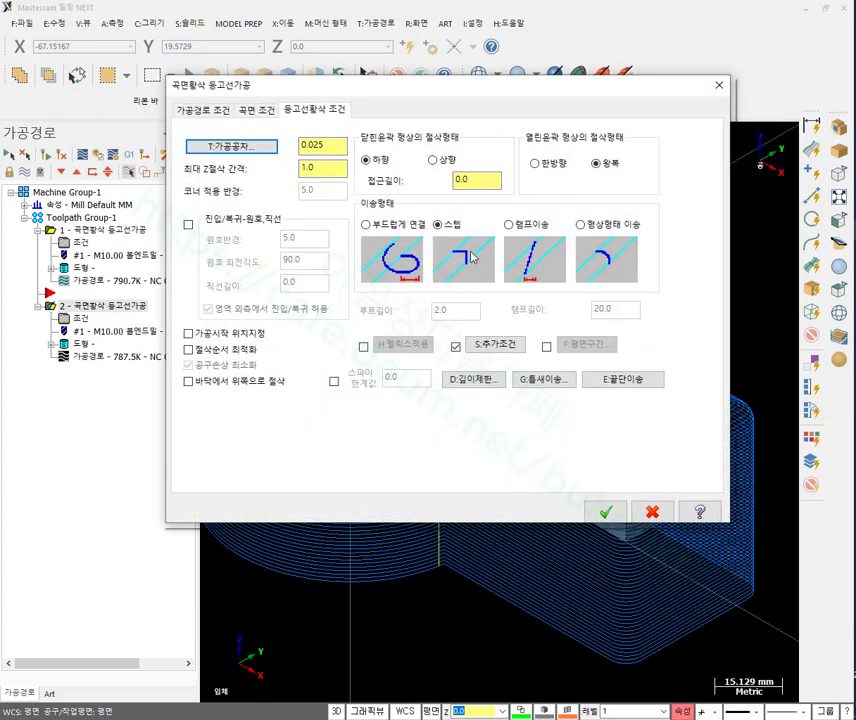
click(547, 347)
click(585, 344)
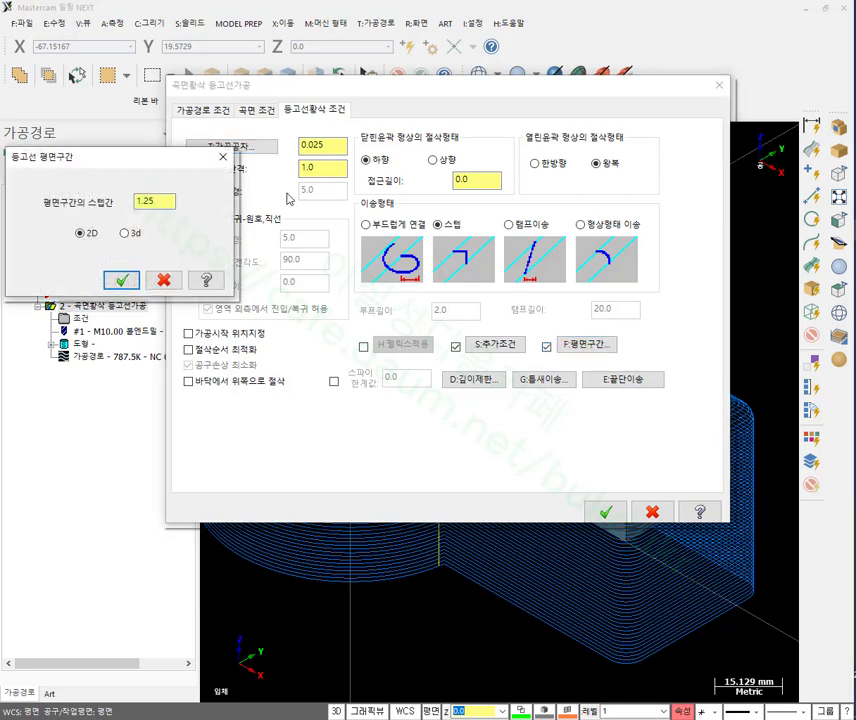
double_click(166, 201)
text(1.0)
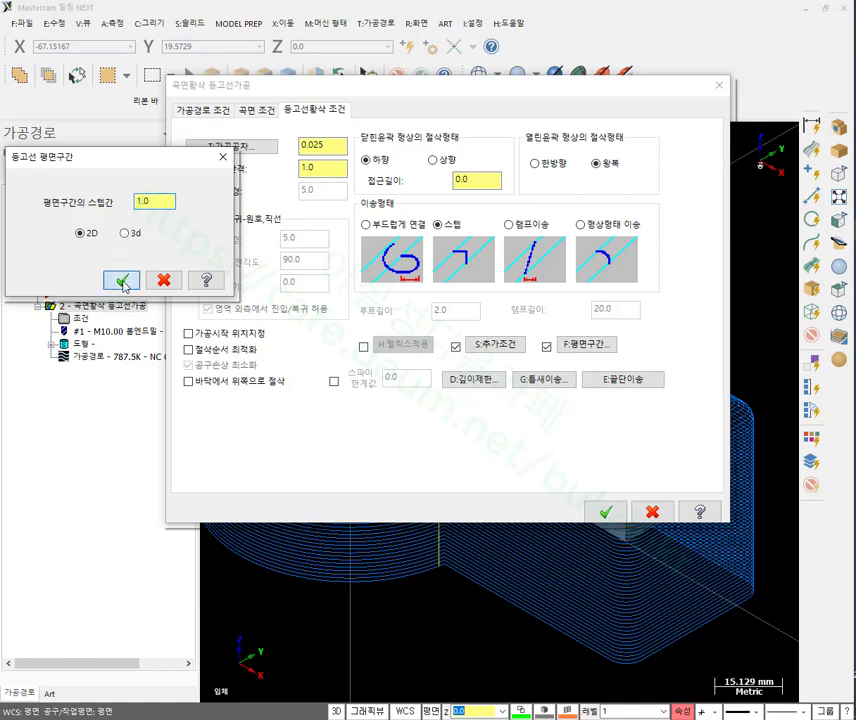
click(121, 280)
click(606, 512)
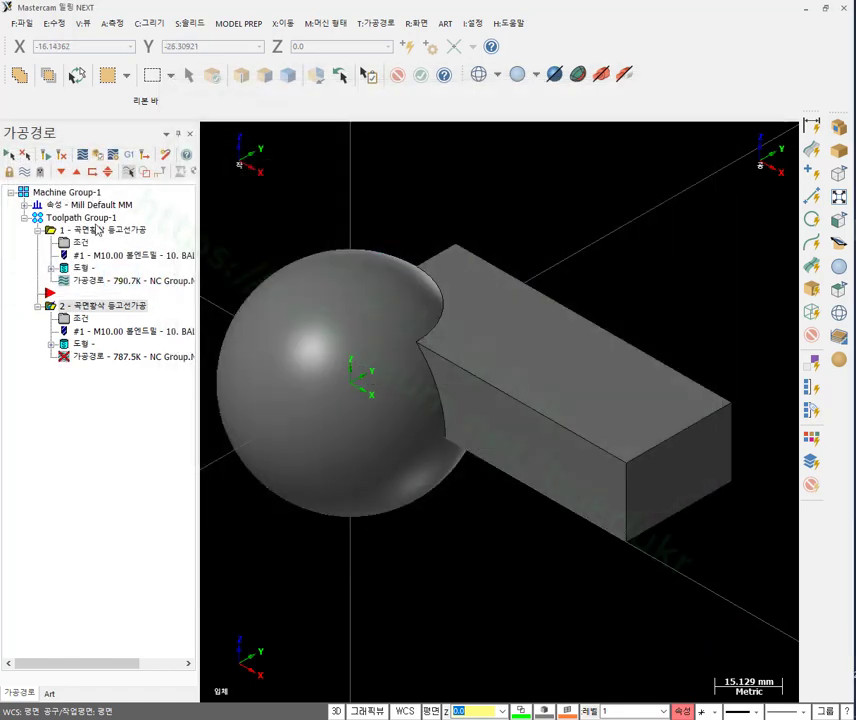
click(46, 157)
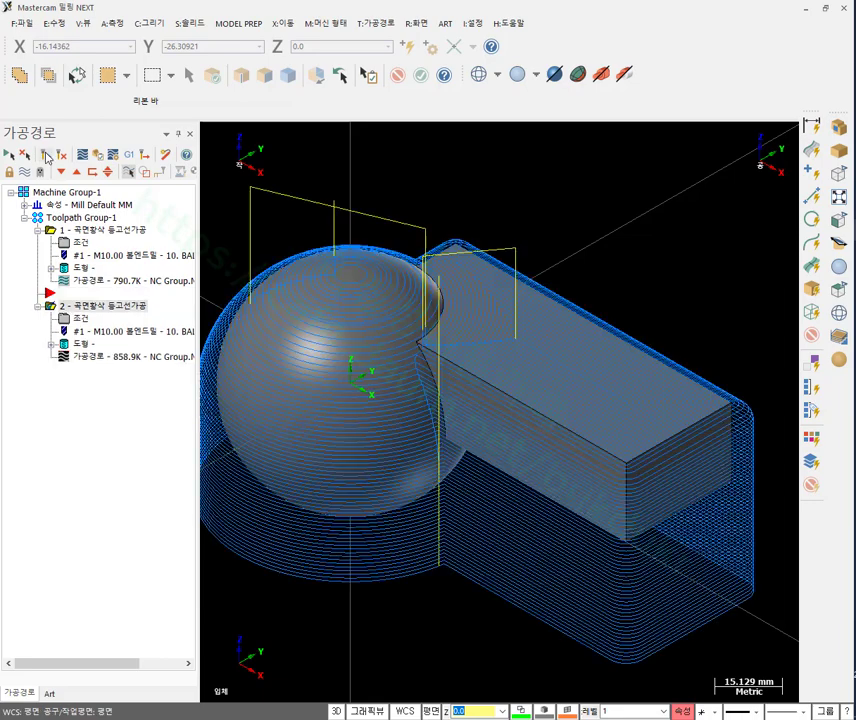
Examine the second operation's passes on the block's flat top, the steep walls and the sphere's shallow area.
scroll(573, 302, up, 4)
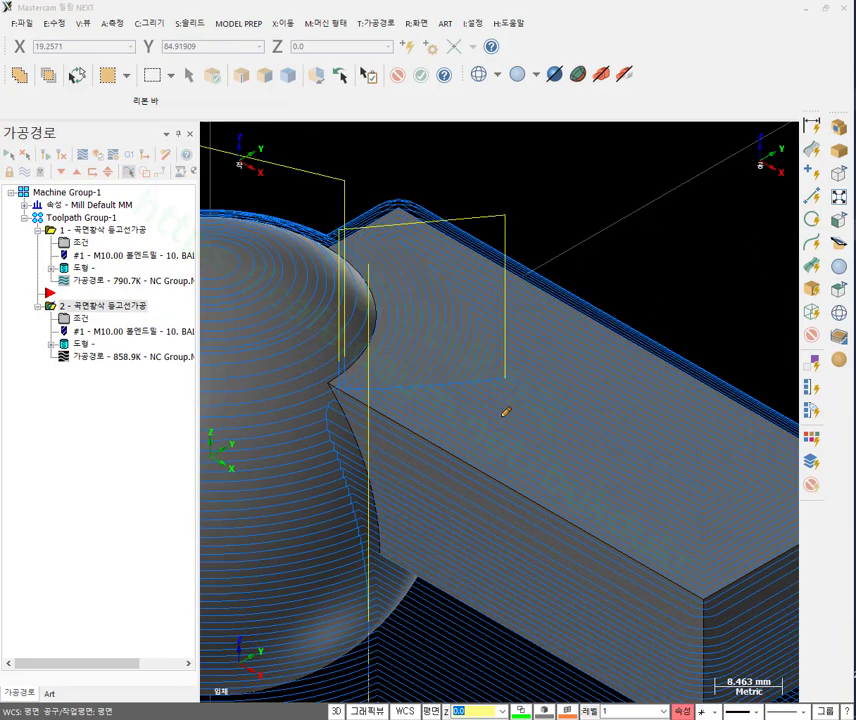
mouse_move(505, 428)
mouse_down()
mouse_move(534, 357)
mouse_move(557, 400)
mouse_move(520, 424)
mouse_up()
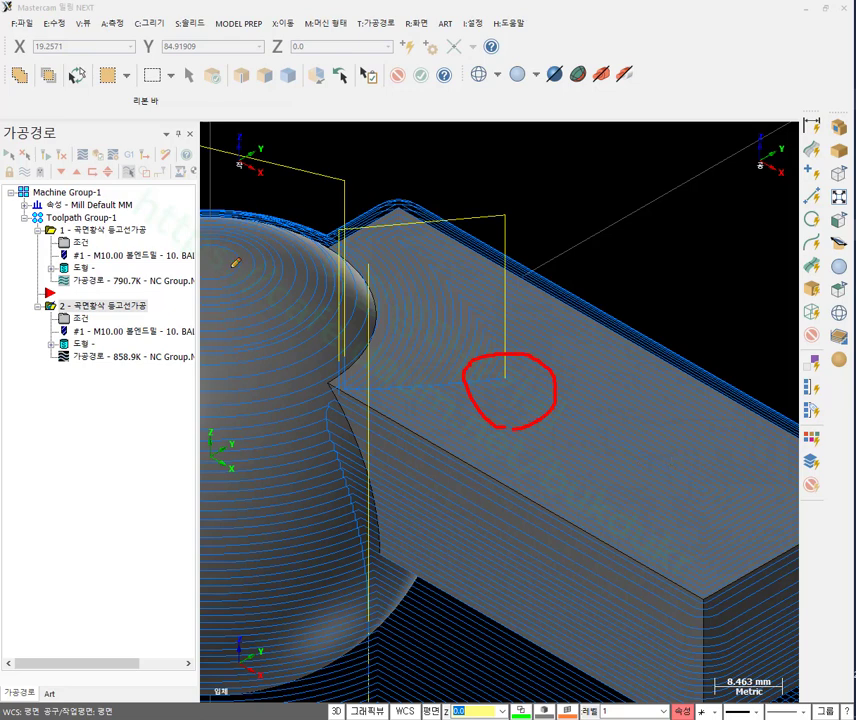
drag(233, 265, 338, 310)
drag(768, 600, 763, 656)
drag(288, 574, 309, 620)
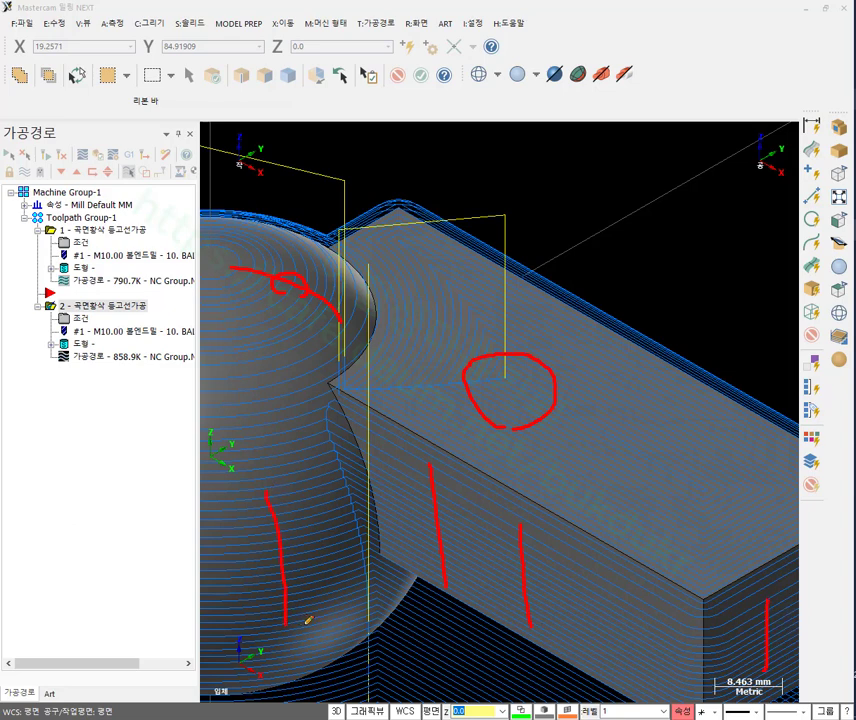
drag(445, 328, 446, 365)
drag(241, 285, 255, 288)
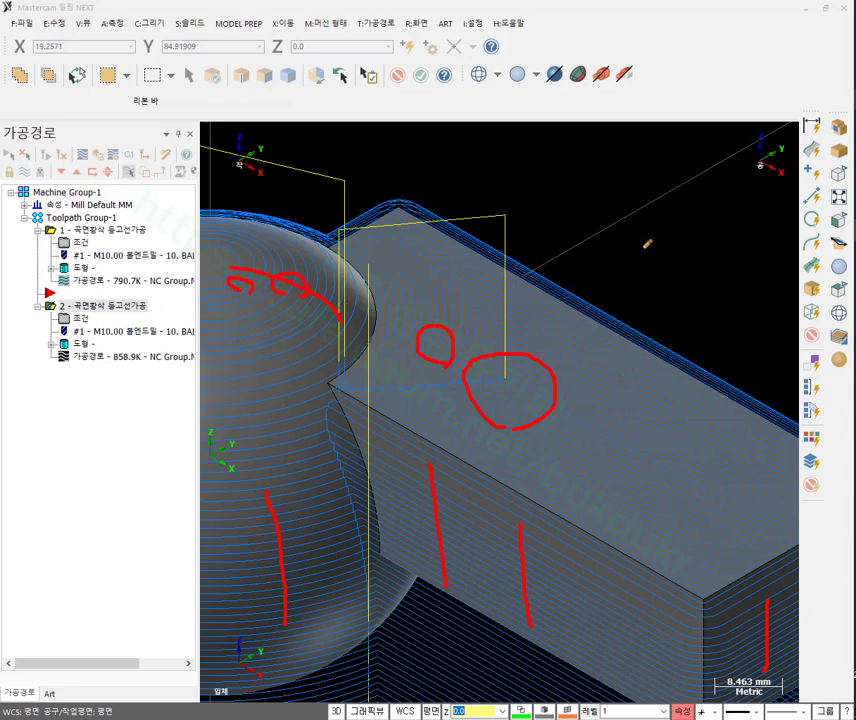
right_click(661, 232)
click(685, 381)
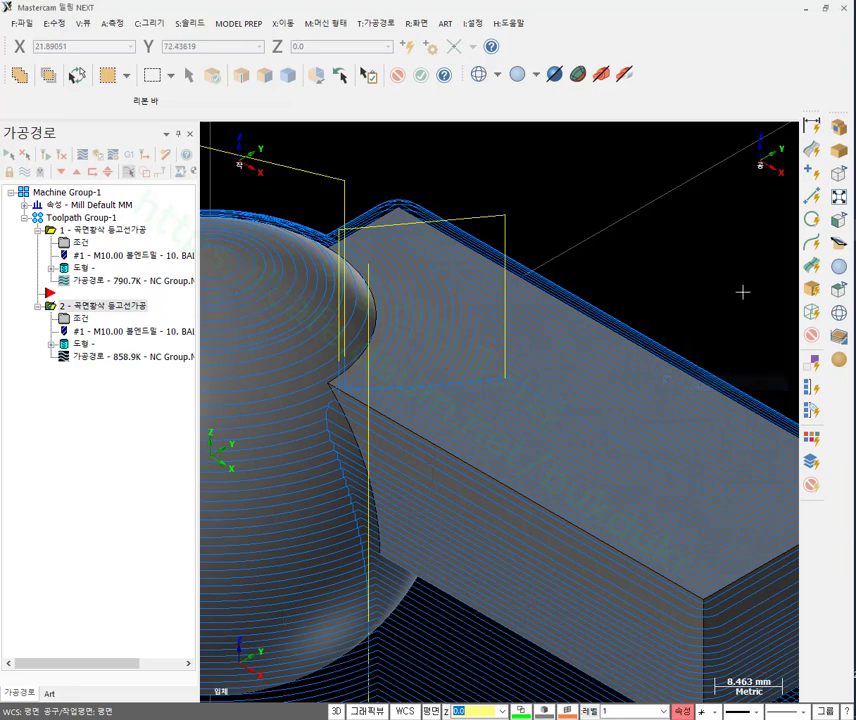
Examine the spacing of the second operation's concentric passes around the top of the sphere.
scroll(741, 290, down, 2)
scroll(390, 245, up, 1)
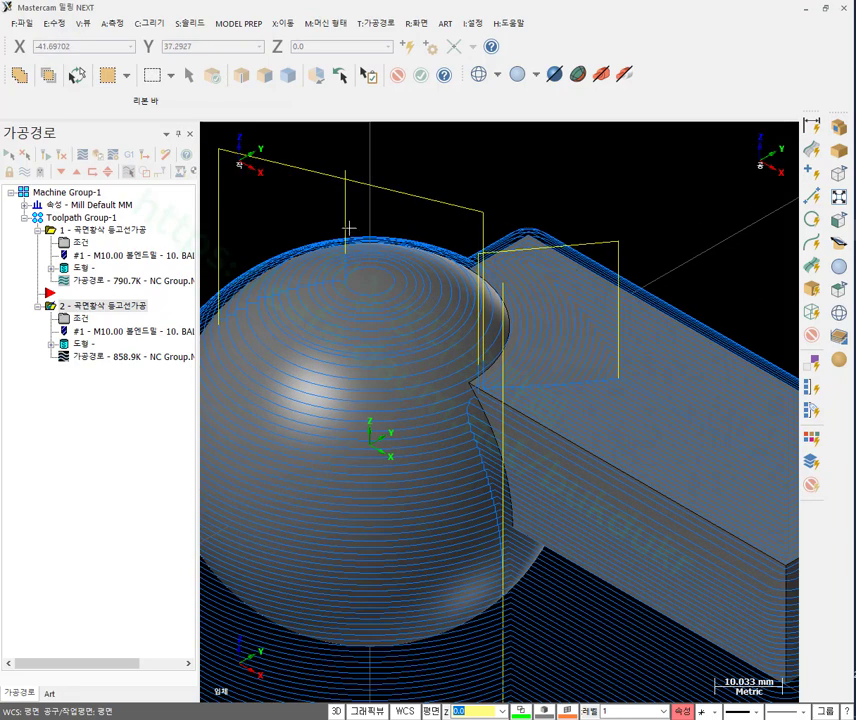
scroll(345, 250, up, 1)
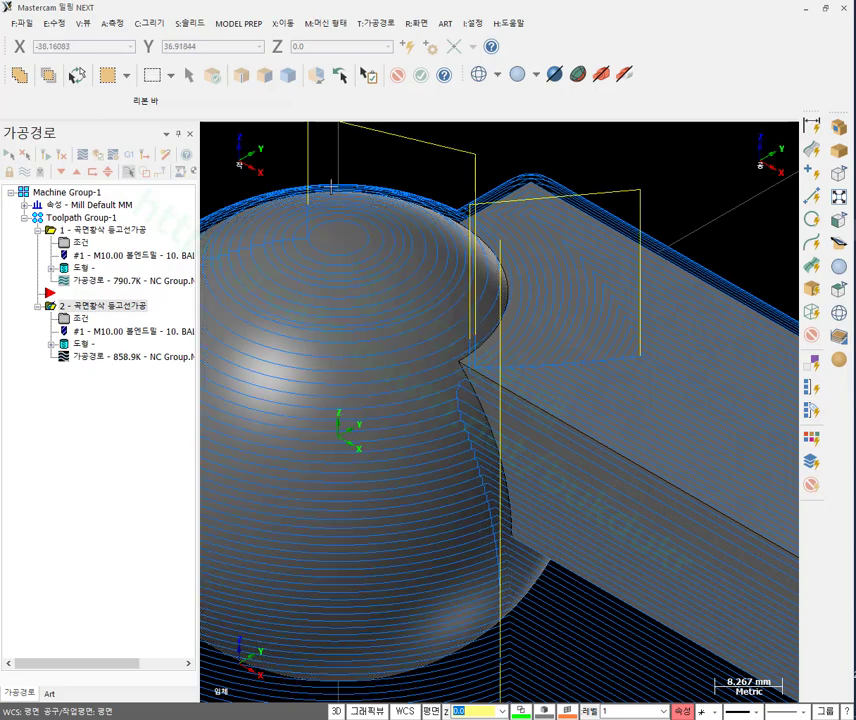
scroll(293, 176, up, 2)
scroll(293, 176, up, 6)
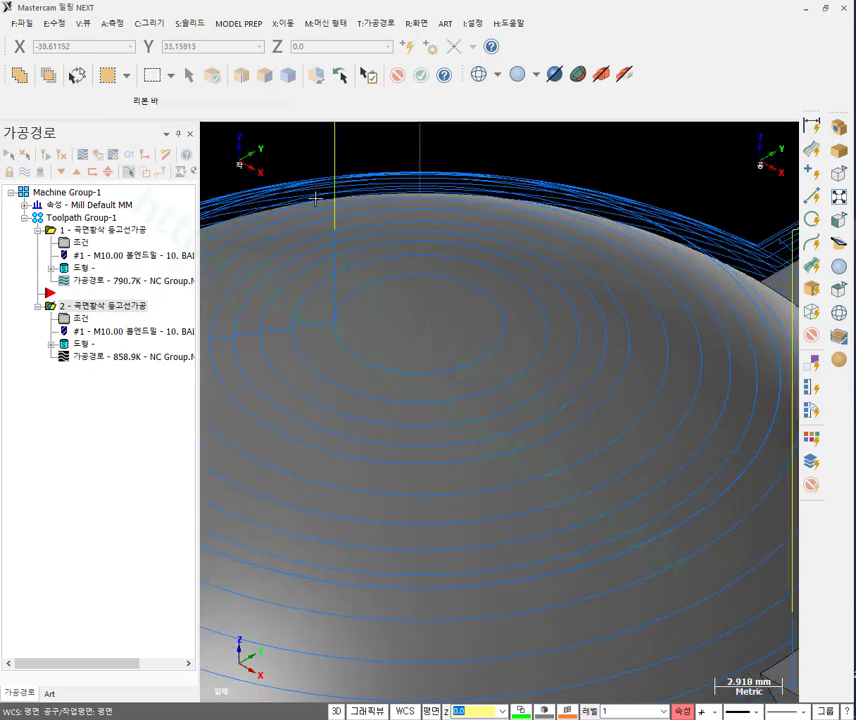
scroll(483, 345, down, 2)
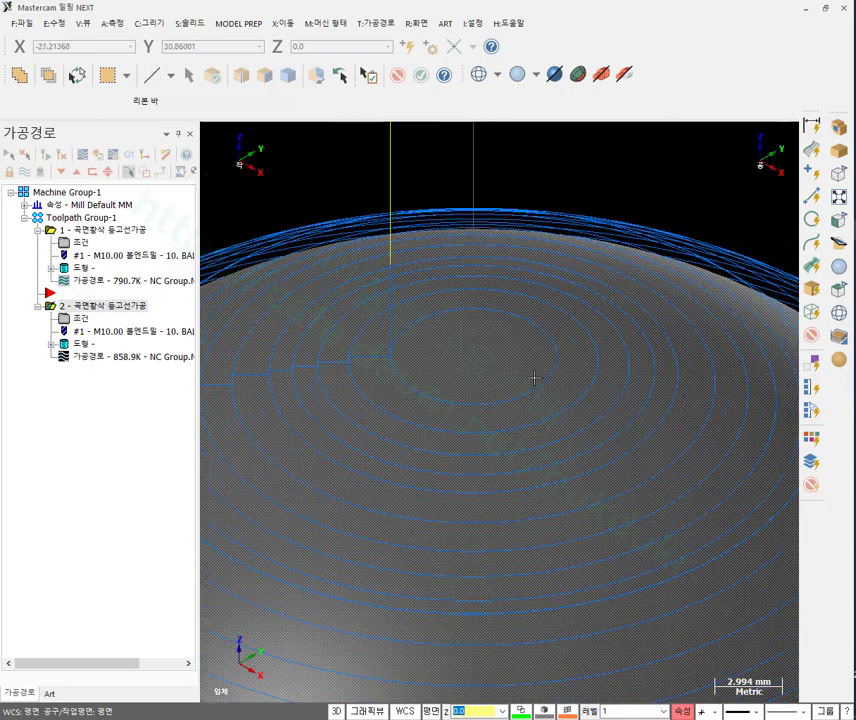
mouse_move(483, 361)
middle_down()
mouse_move(481, 332)
mouse_move(493, 313)
mouse_move(472, 357)
middle_up()
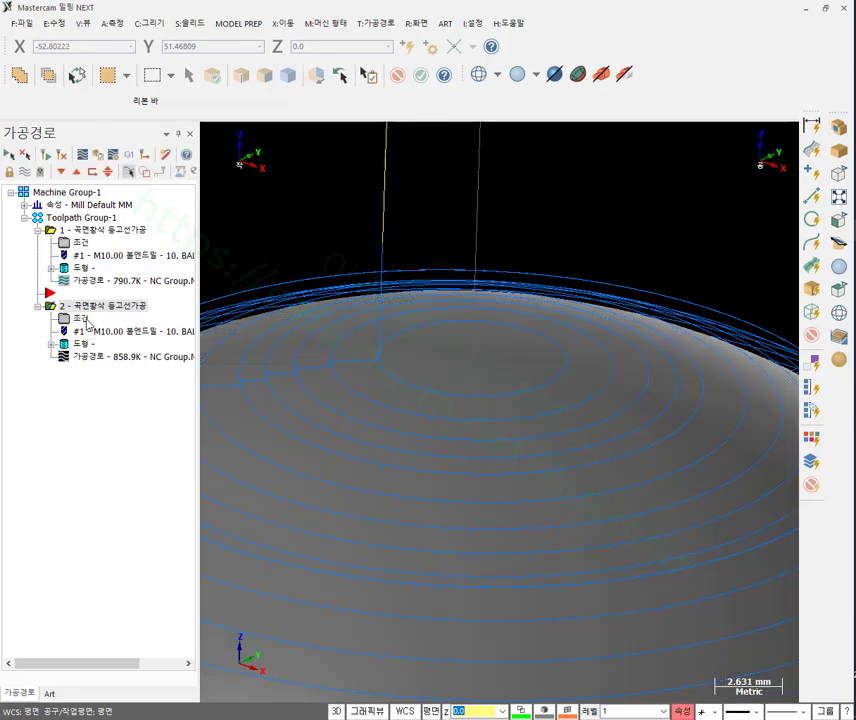
Set the second contour operation's shallow-area minimum cut distance to 0.001 and edit its total tolerance, accepting the parameters.
click(87, 322)
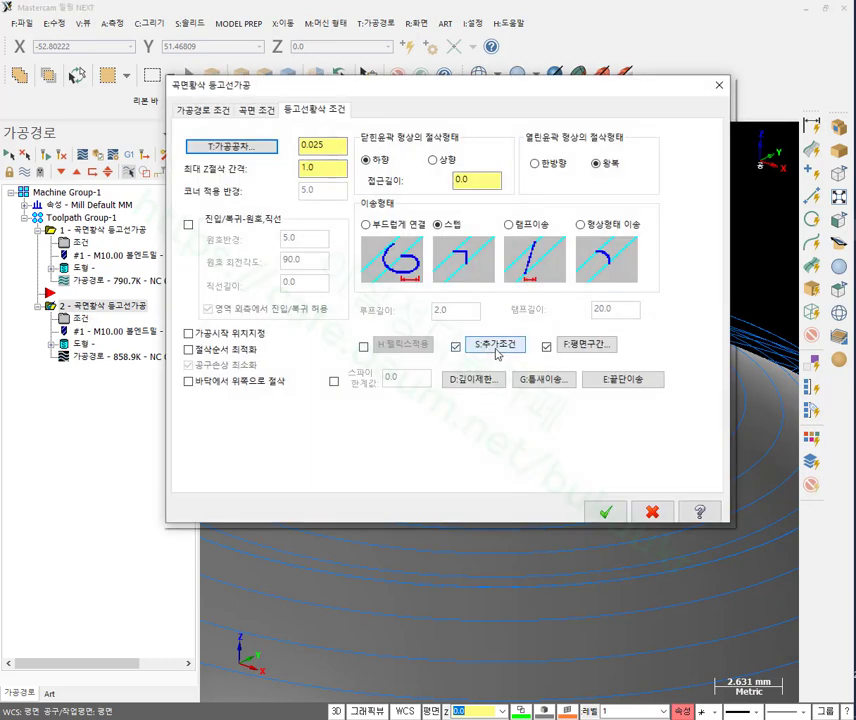
click(495, 344)
click(578, 444)
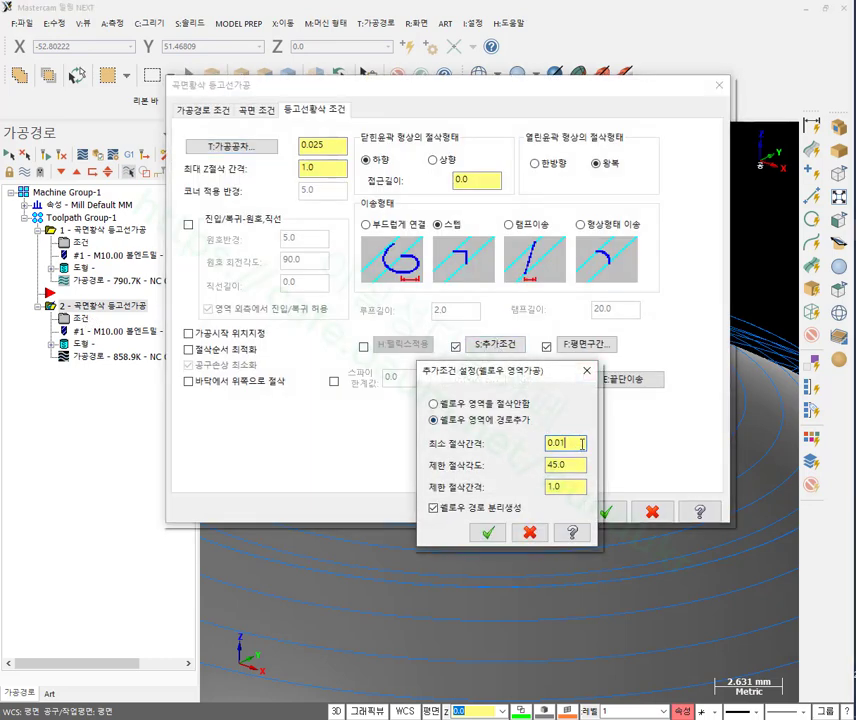
key(BackSpace)
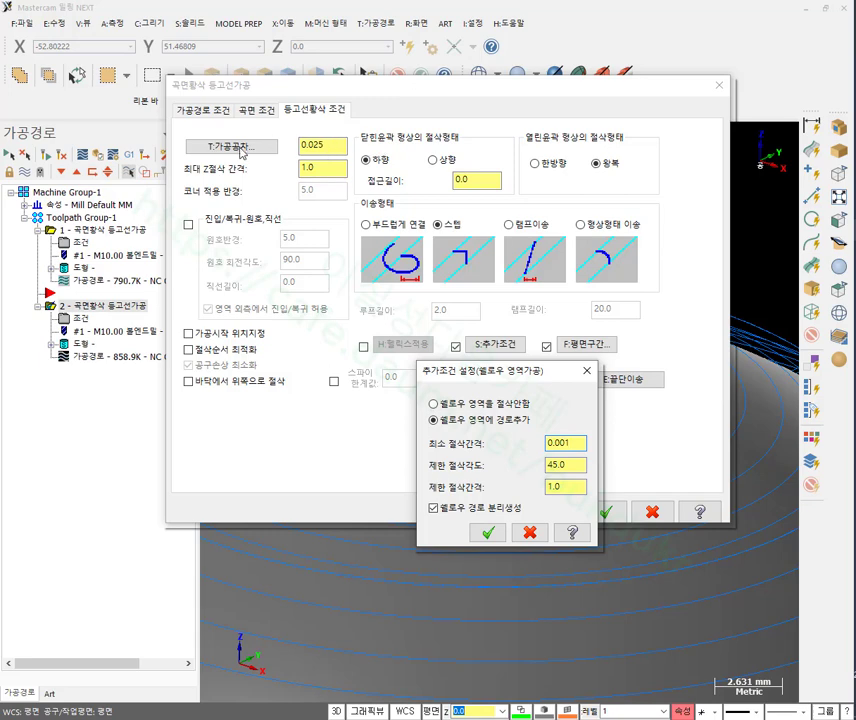
click(487, 534)
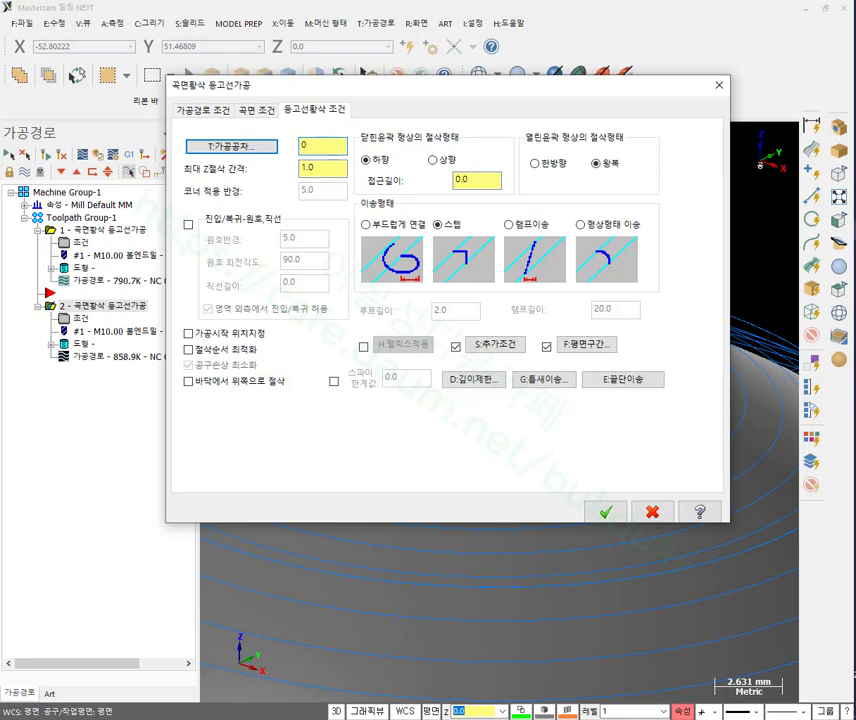
click(606, 511)
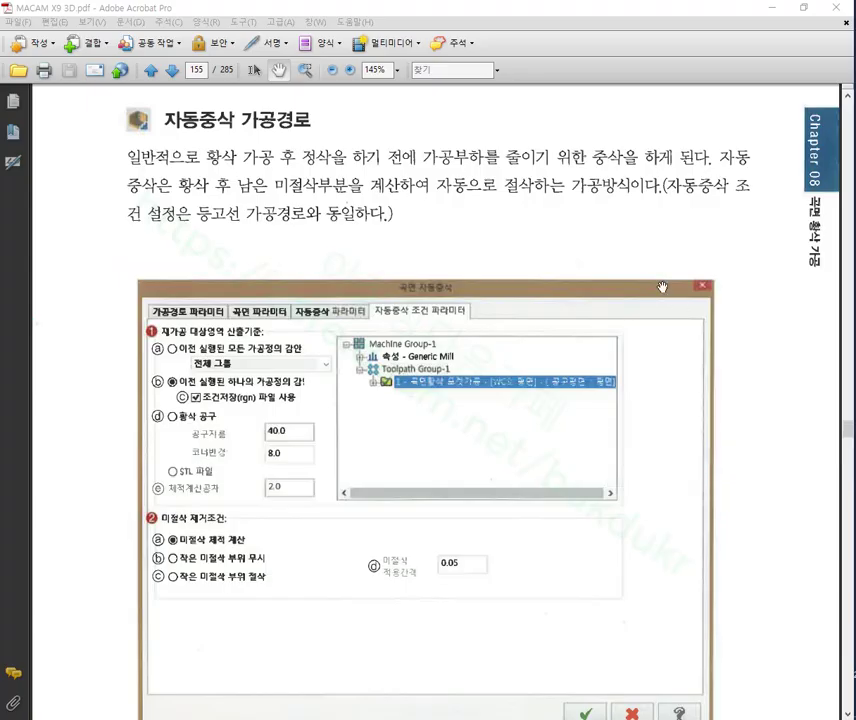
Switch from the PDF manual to Mastercam and set the empty workspace to the isometric view.
key(alt+Tab)
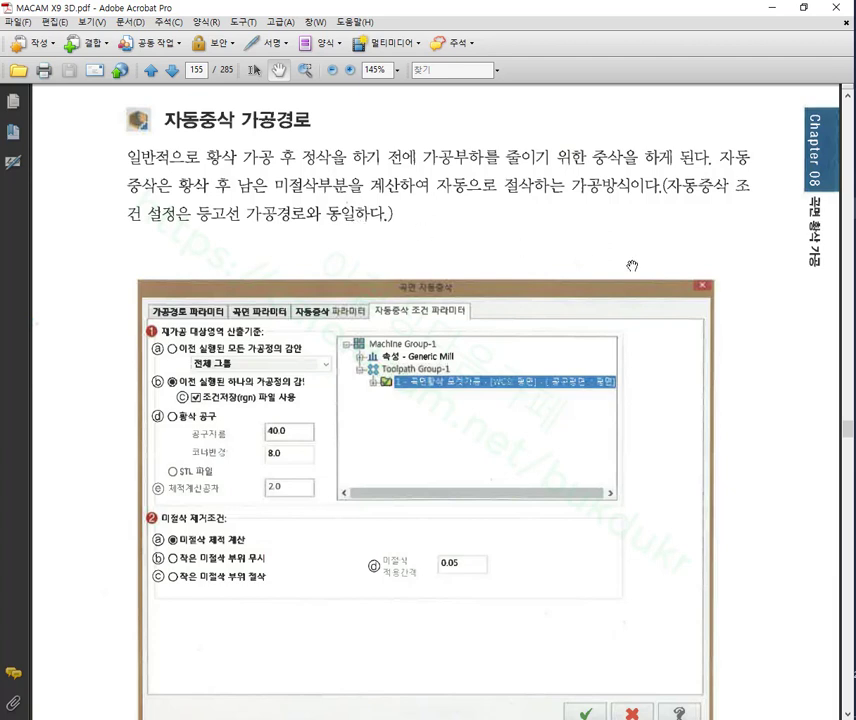
click(775, 12)
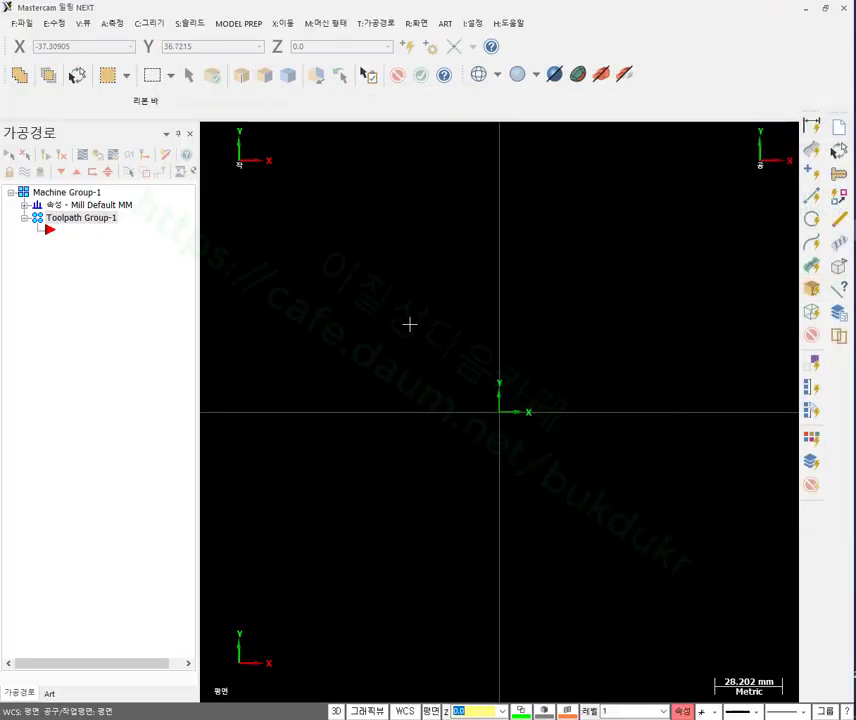
right_click(562, 266)
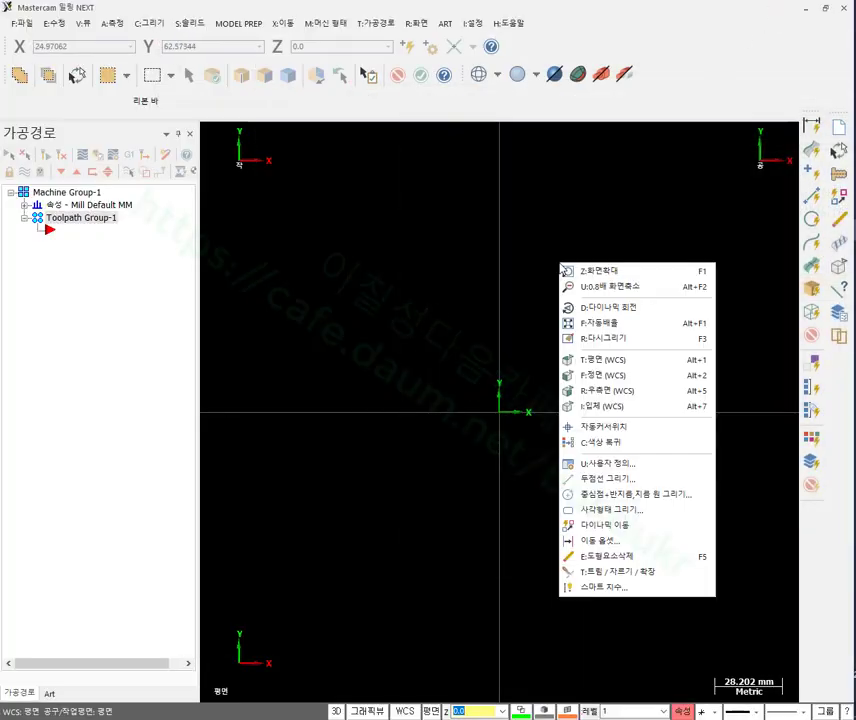
click(606, 407)
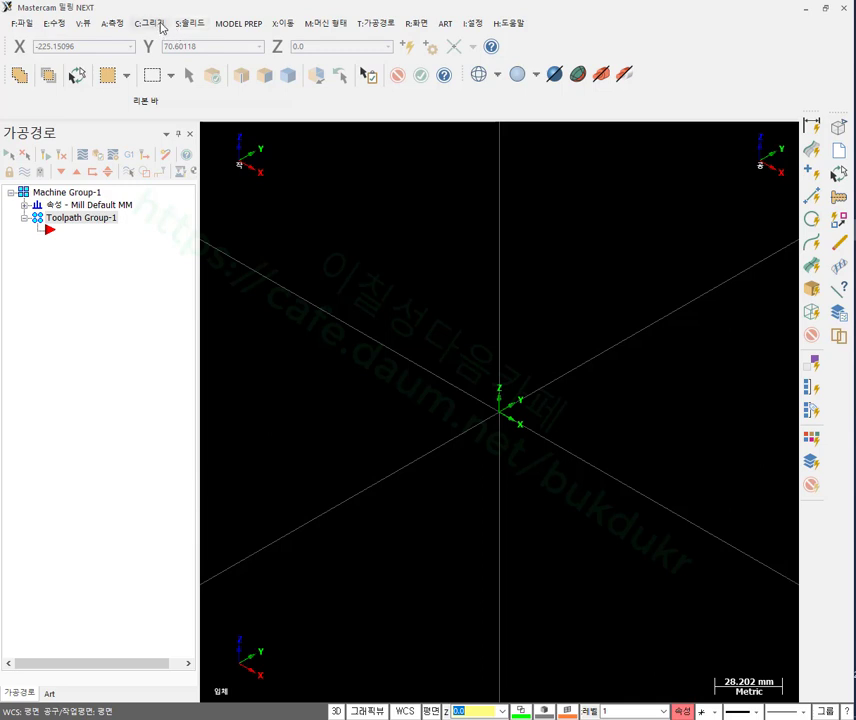
Place a solid block primitive with its centre base point at the origin, about 108 by 96 mm and extending 57 mm downward.
click(160, 25)
mouse_move(230, 283)
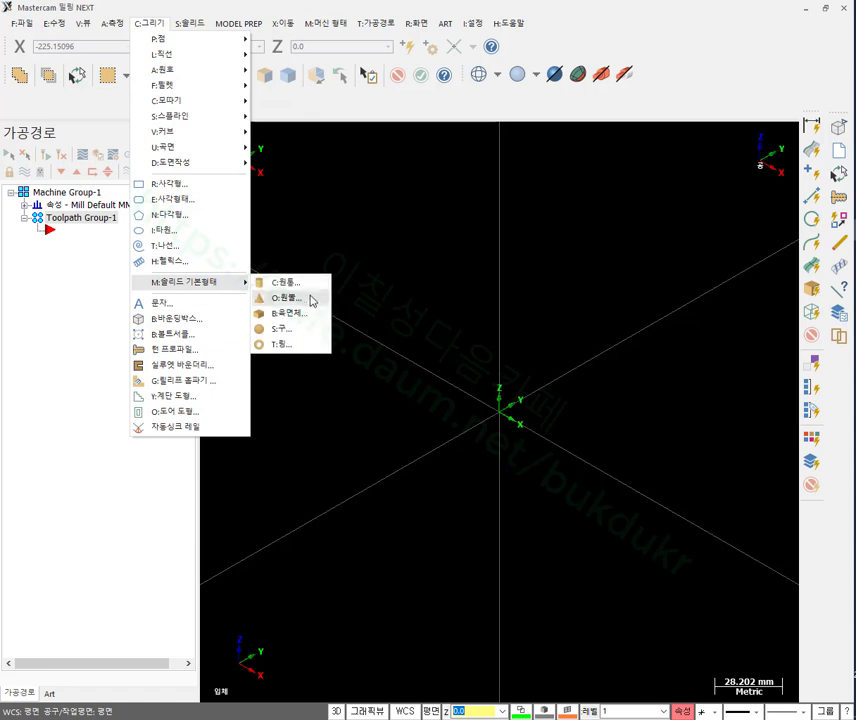
click(300, 316)
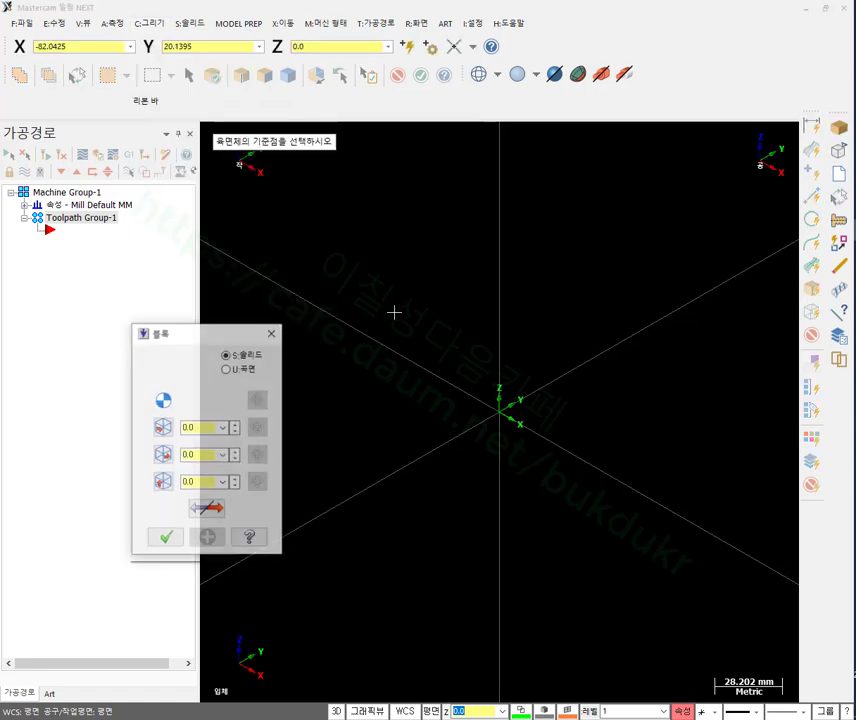
click(144, 334)
drag(195, 347, 99, 54)
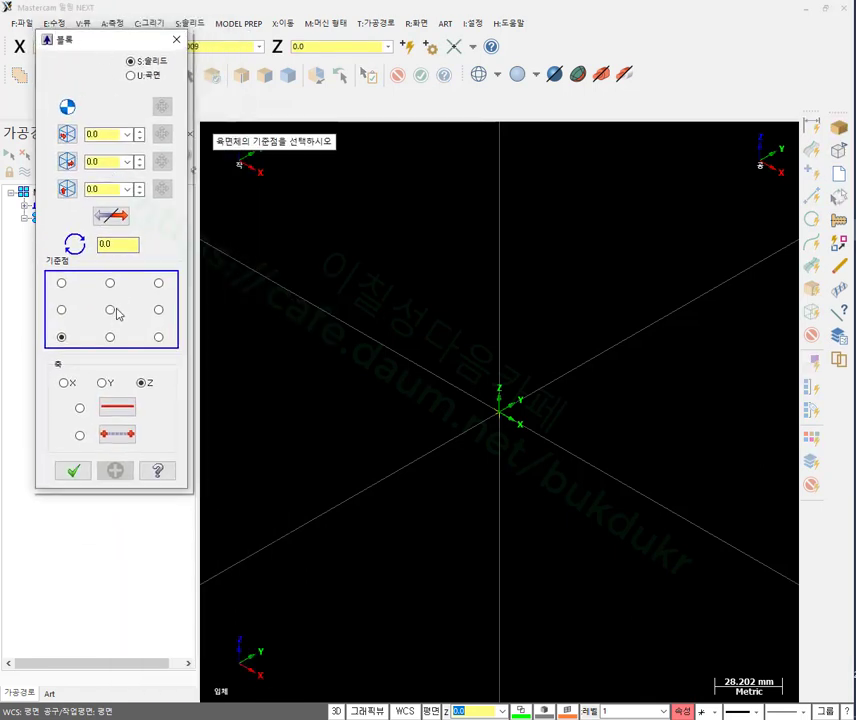
click(111, 311)
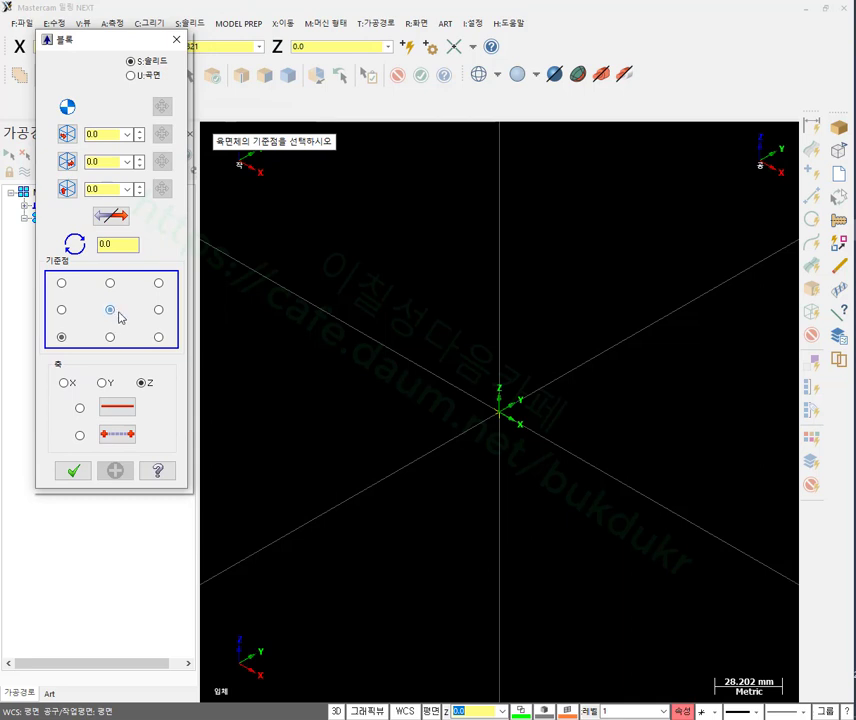
click(500, 413)
click(672, 420)
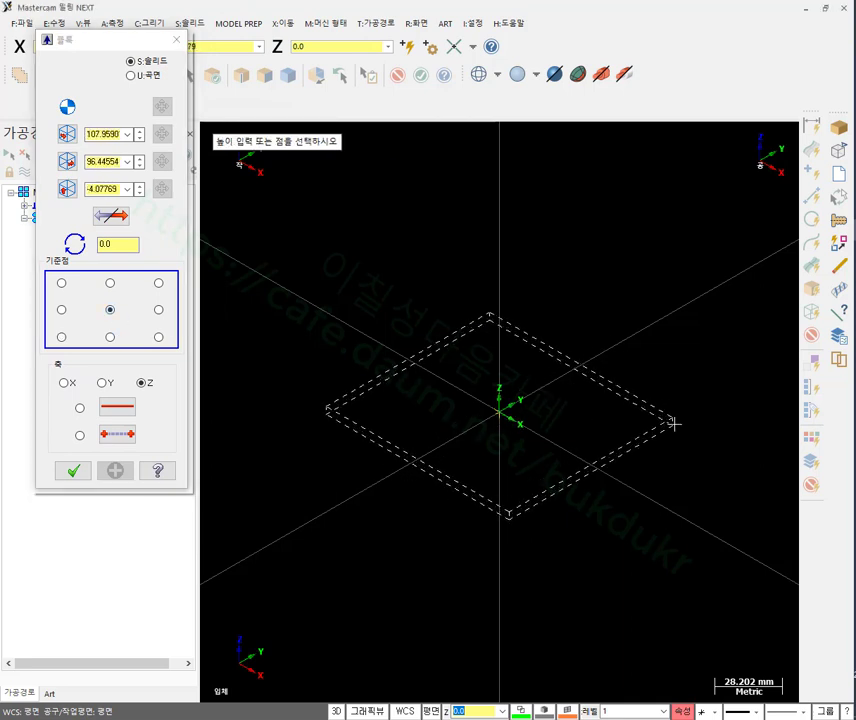
click(700, 552)
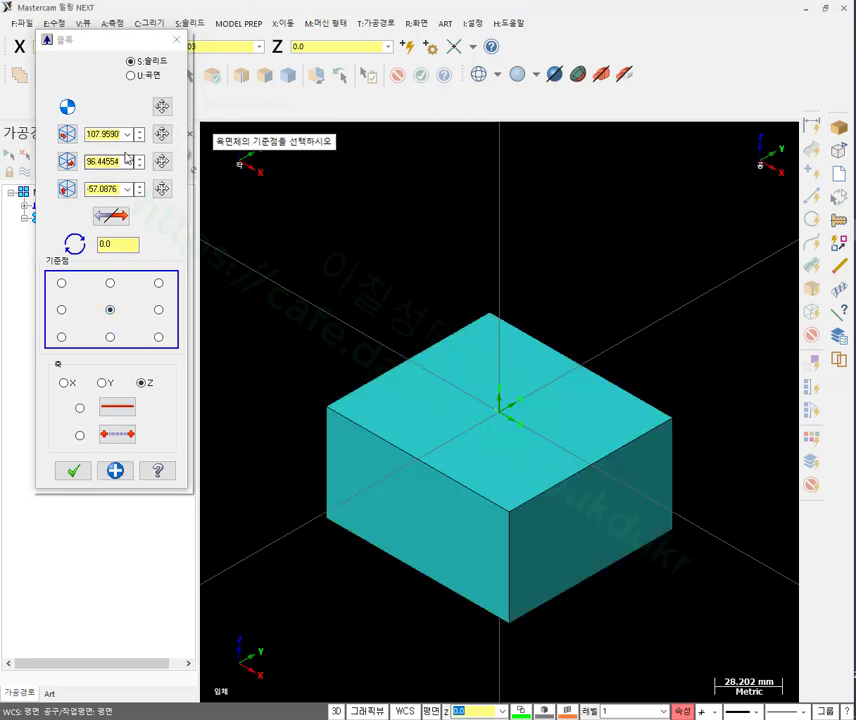
Set the block's length, width and height to 100 mm each.
click(107, 133)
text(1)
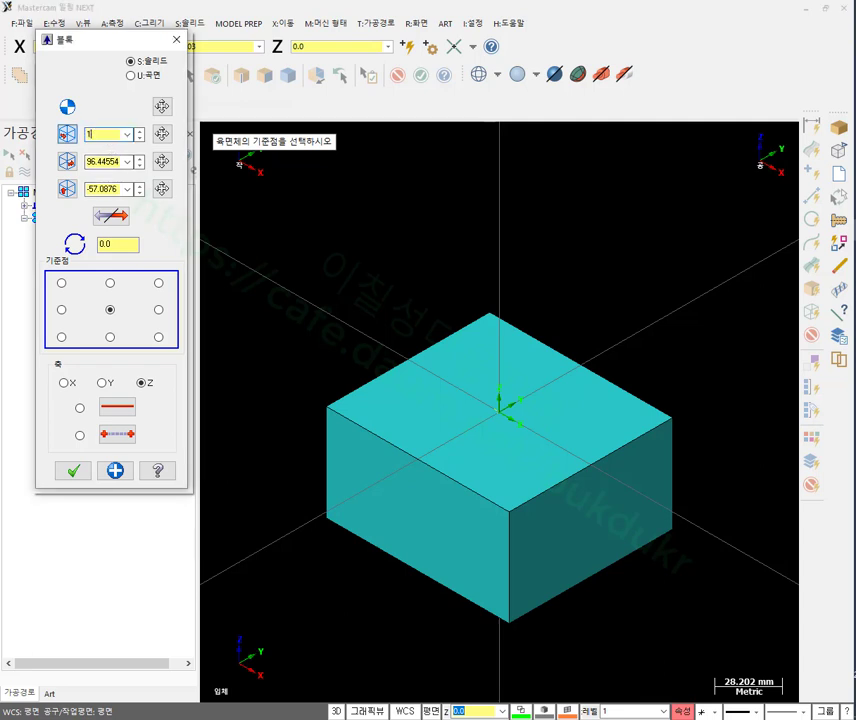
text(00)
click(106, 160)
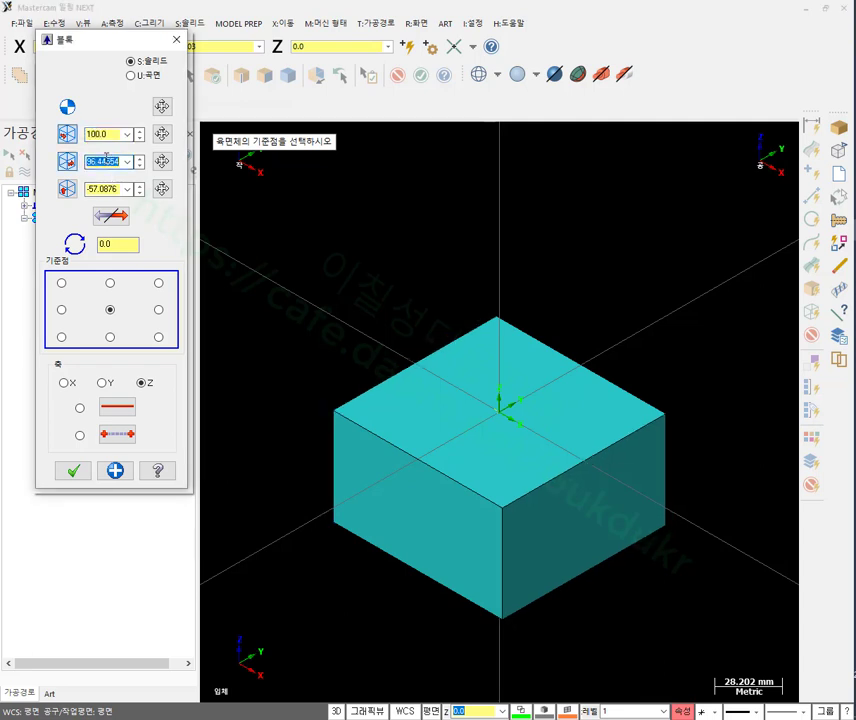
text(100)
click(104, 189)
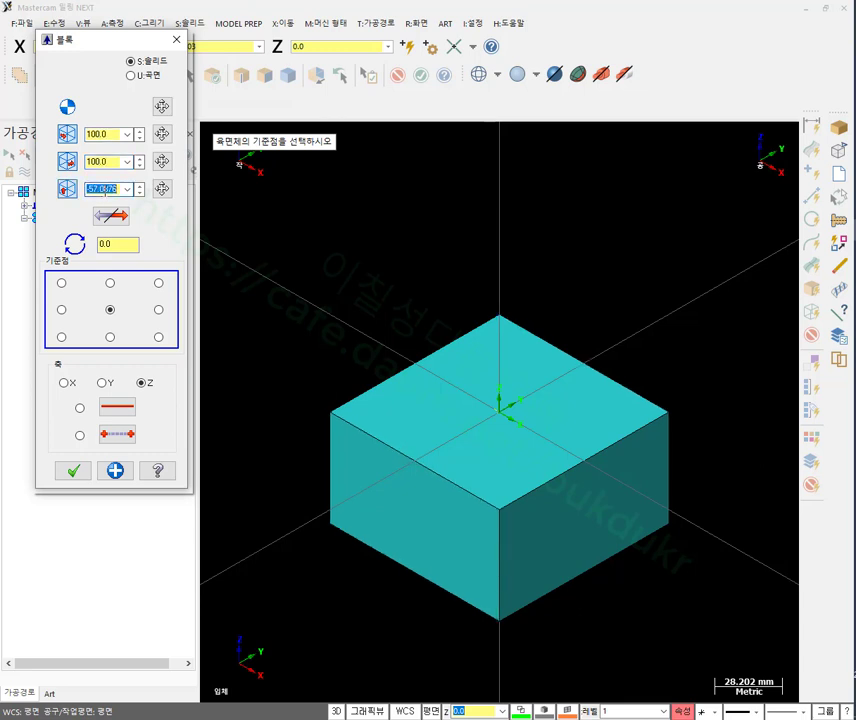
text(100)
key(Return)
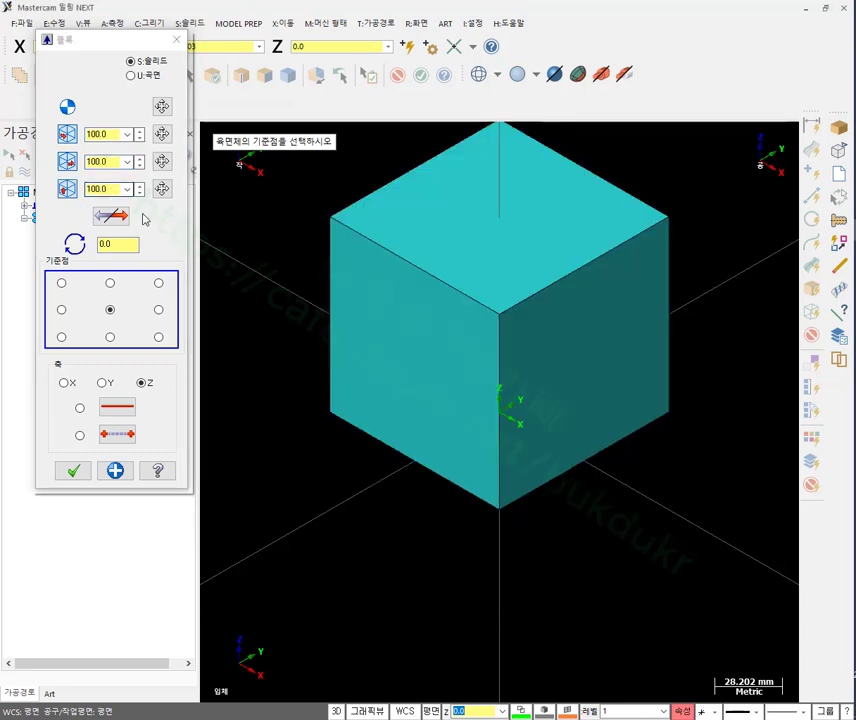
Reverse the block's height direction so it extends below the origin, and create the solid.
click(111, 216)
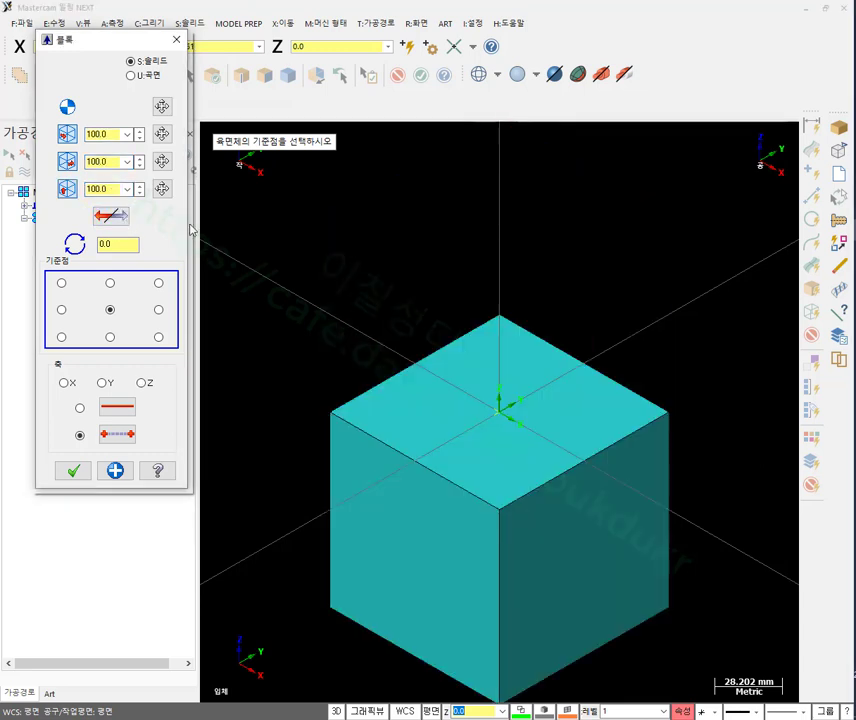
scroll(527, 405, down, 1)
scroll(459, 521, up, 1)
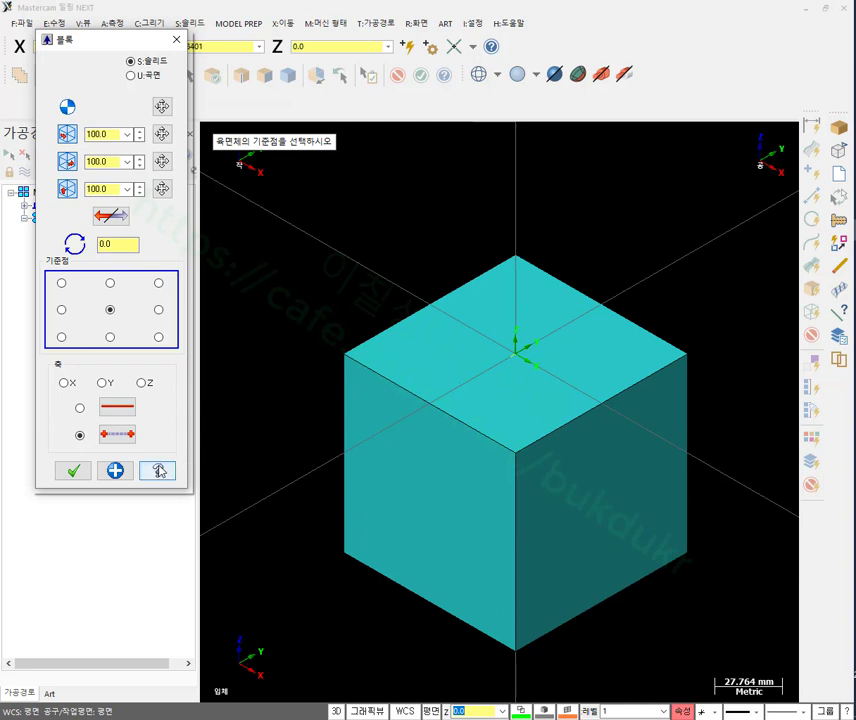
click(115, 470)
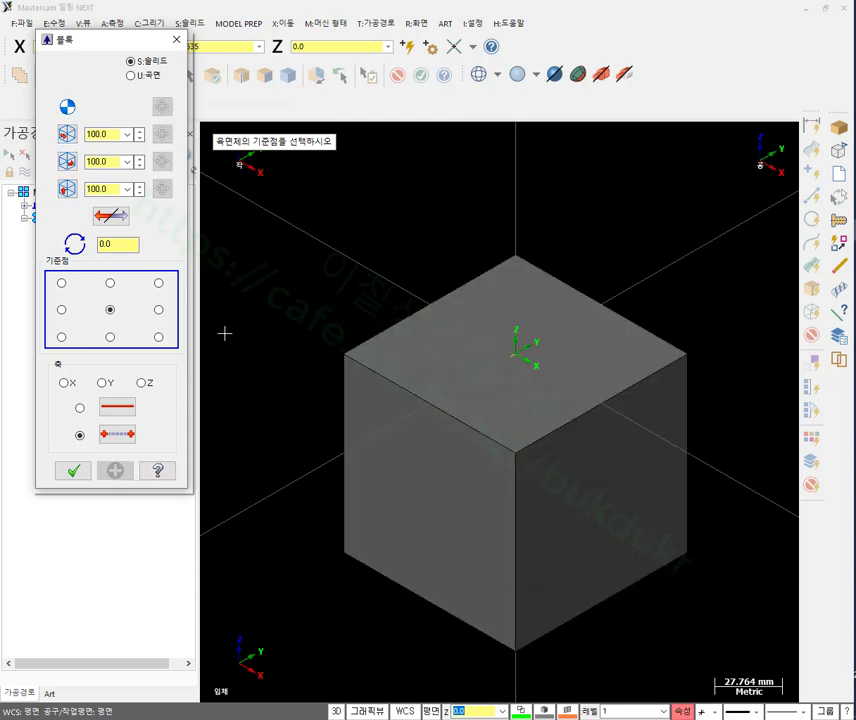
click(176, 40)
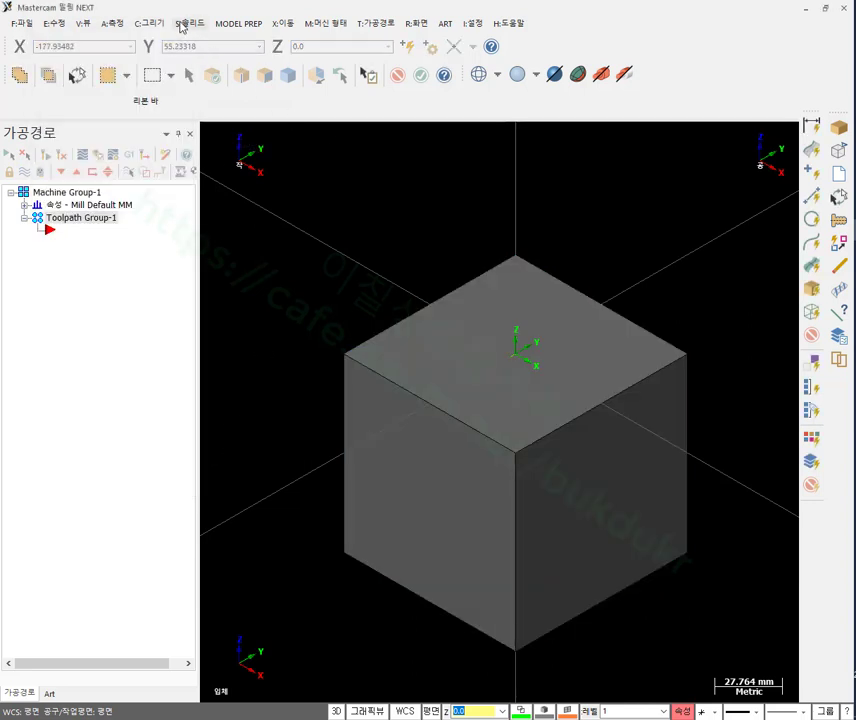
Create a solid sphere primitive centred on the origin with a radius of 40 mm.
click(148, 22)
mouse_move(218, 283)
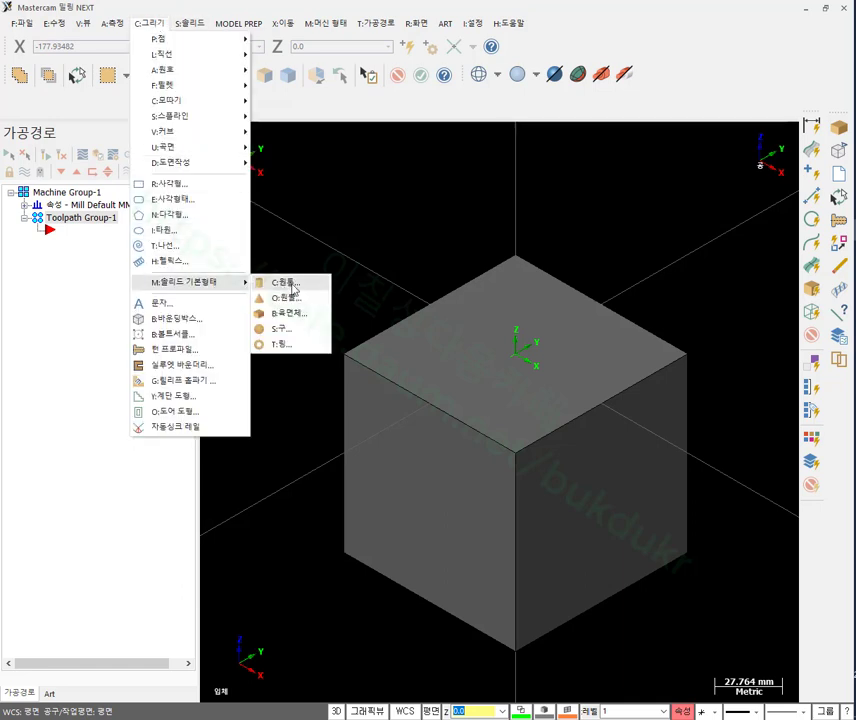
click(282, 328)
click(515, 352)
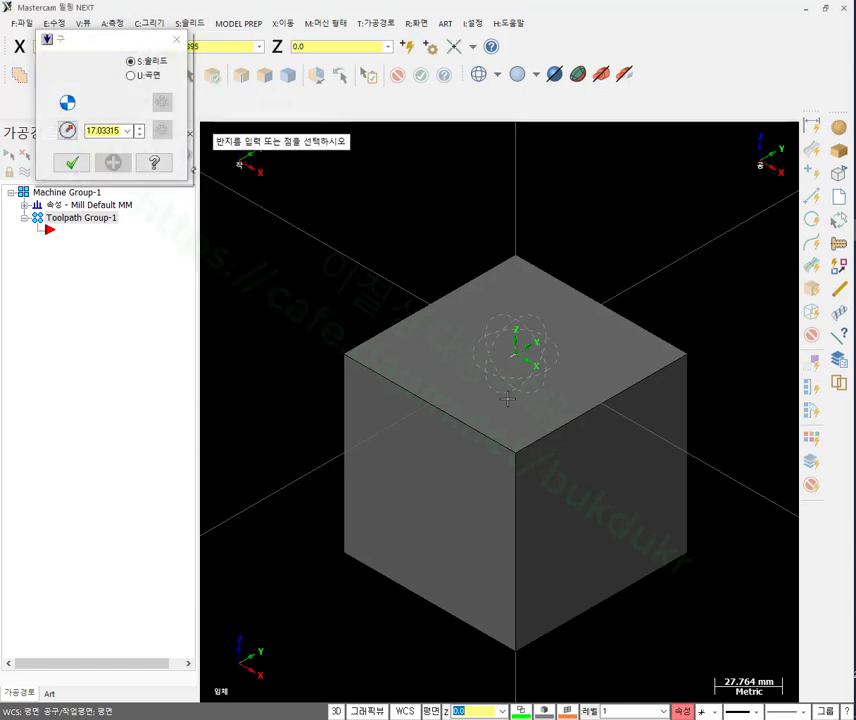
click(508, 418)
click(109, 128)
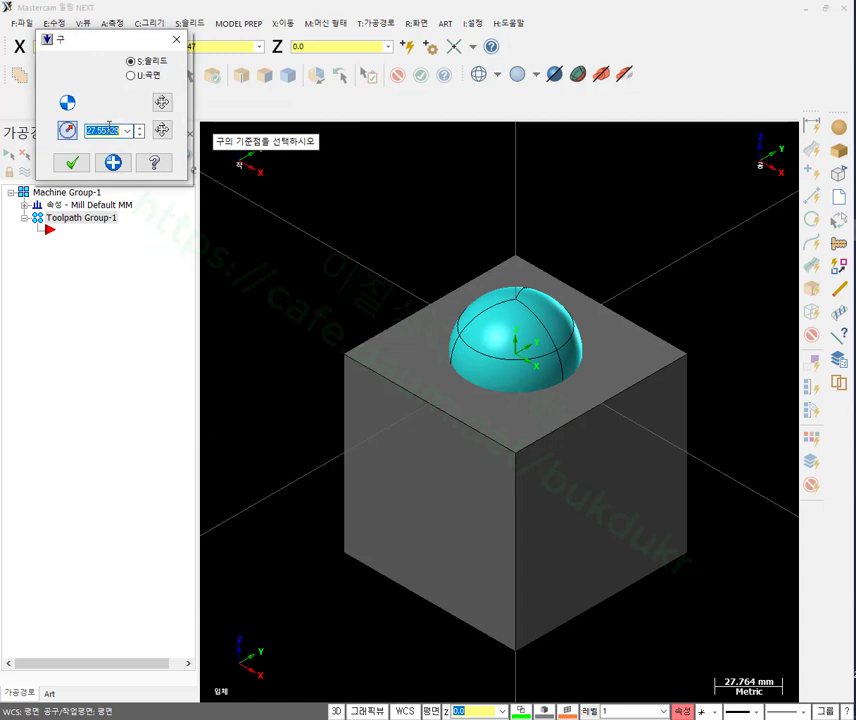
text(4)
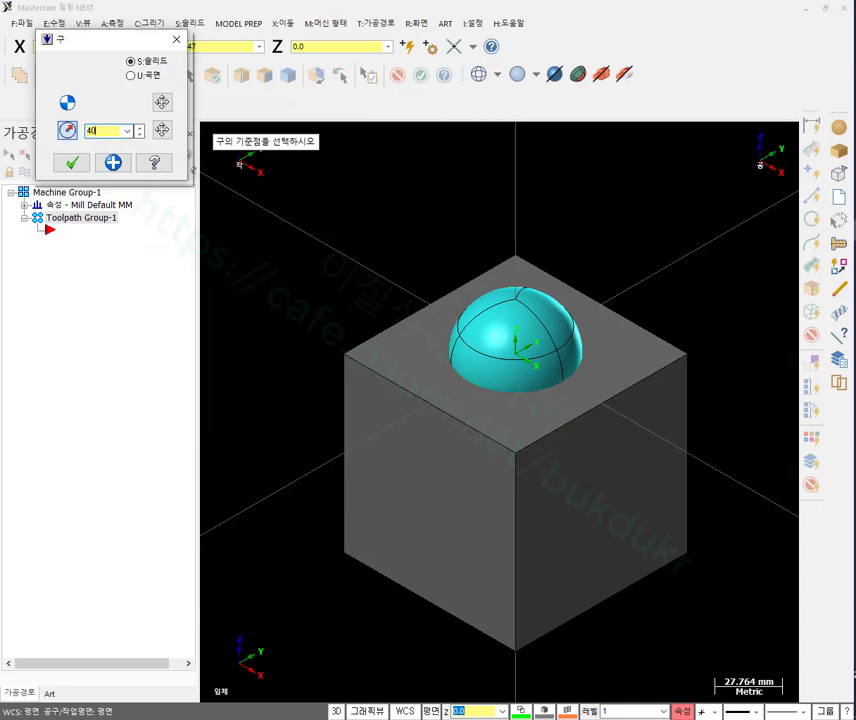
text(0)
key(Return)
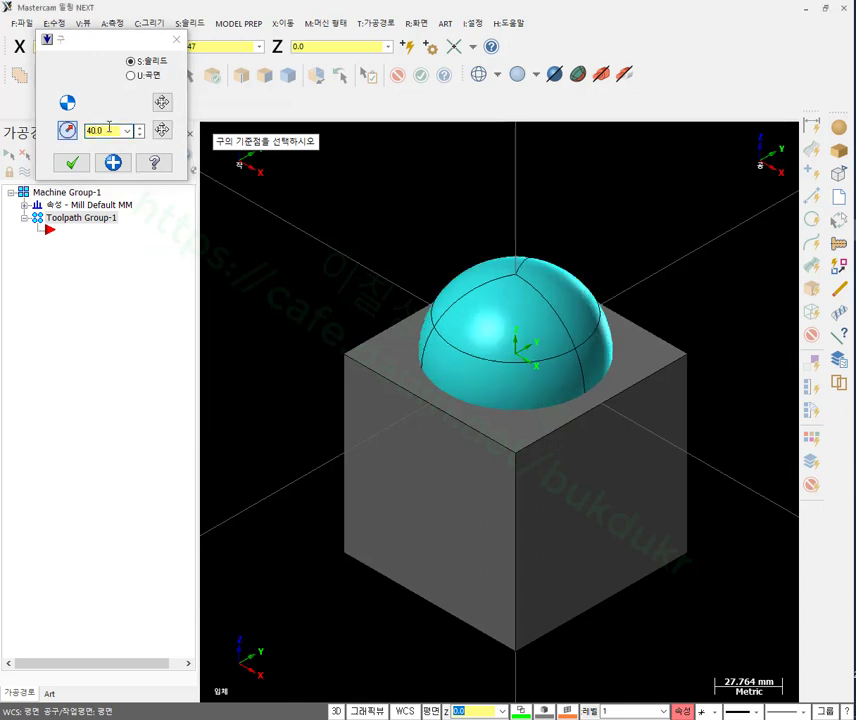
click(72, 165)
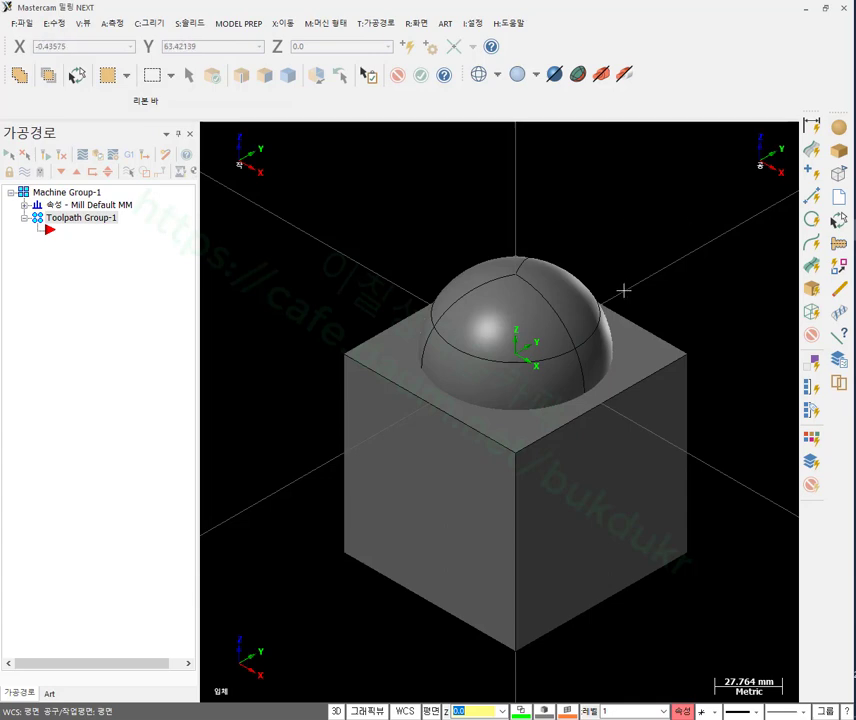
Subtract the sphere from the block with a Boolean Remove, using the block as target and the sphere as tool body.
click(611, 476)
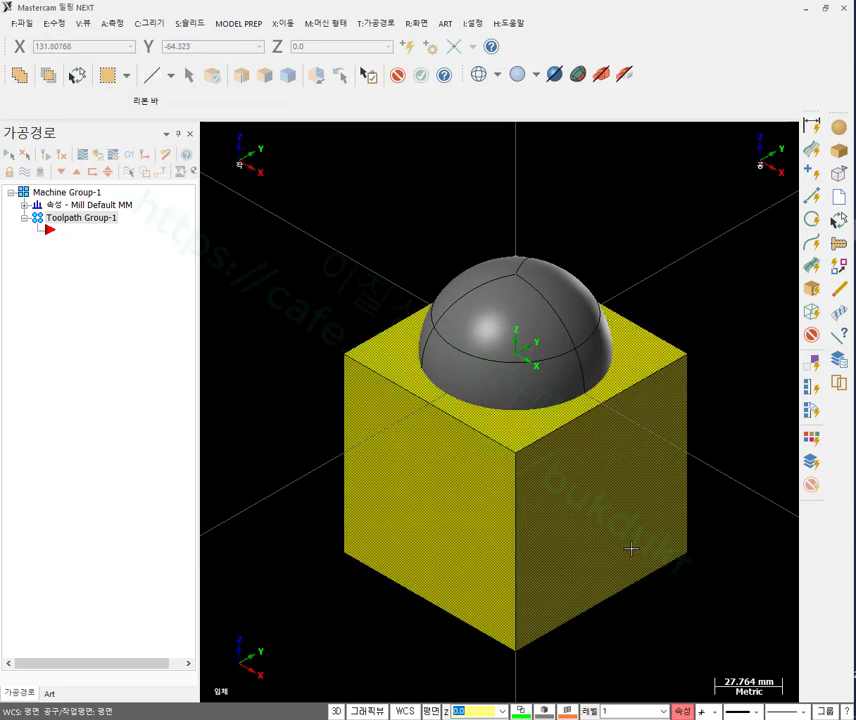
click(515, 300)
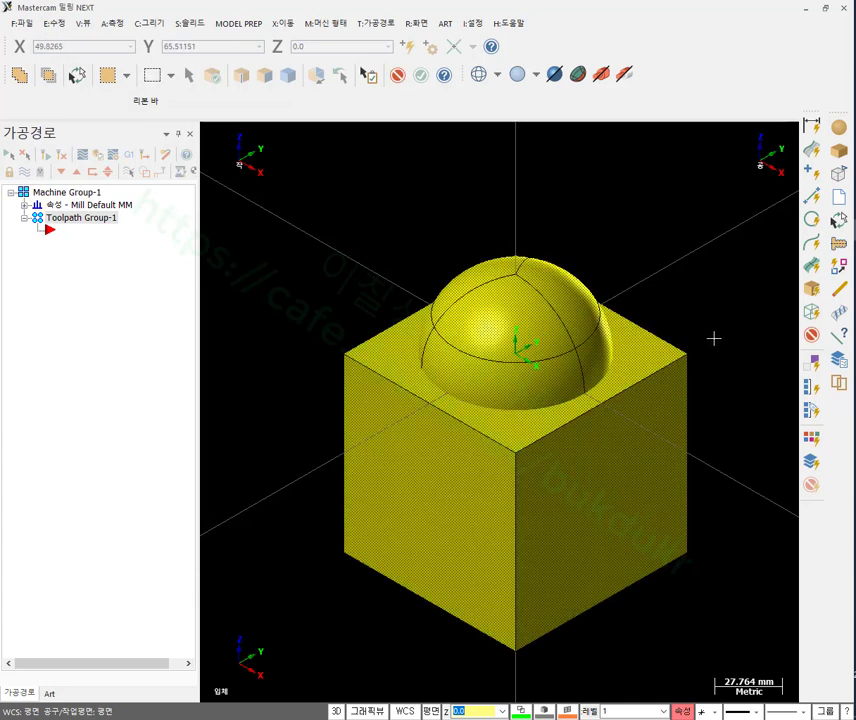
click(625, 428)
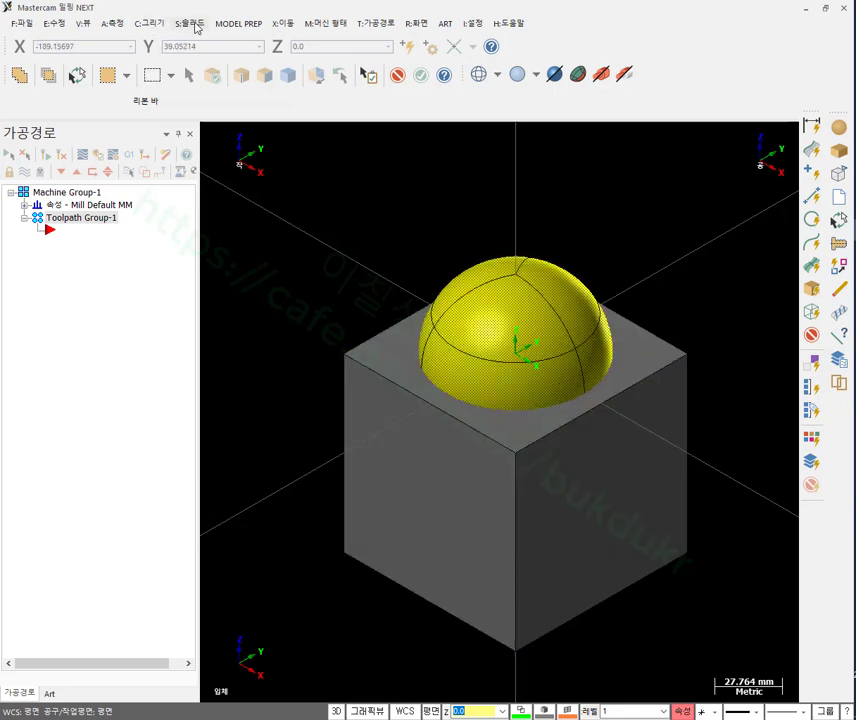
click(196, 26)
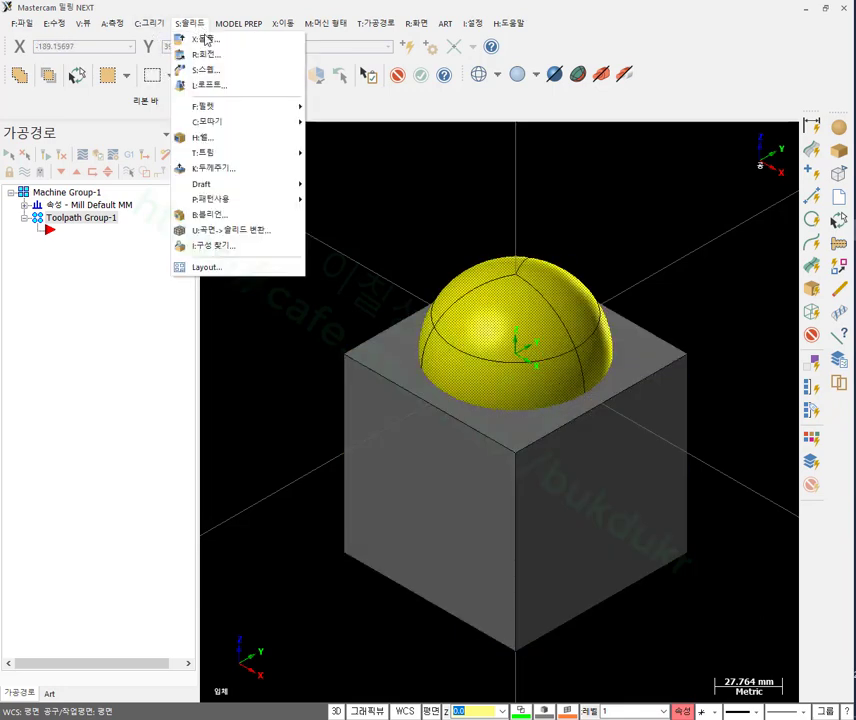
click(228, 212)
click(392, 373)
click(512, 344)
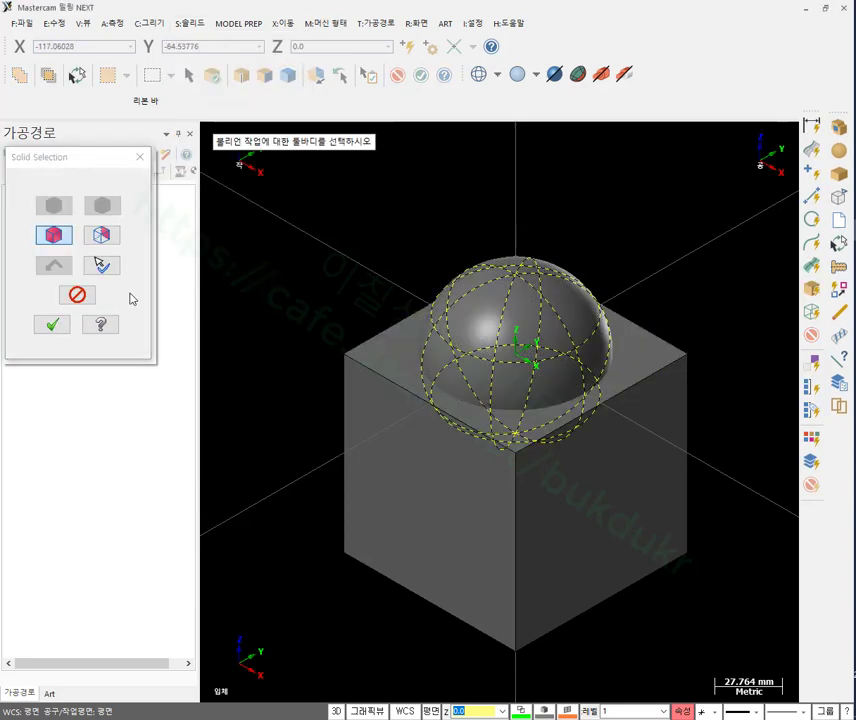
click(55, 326)
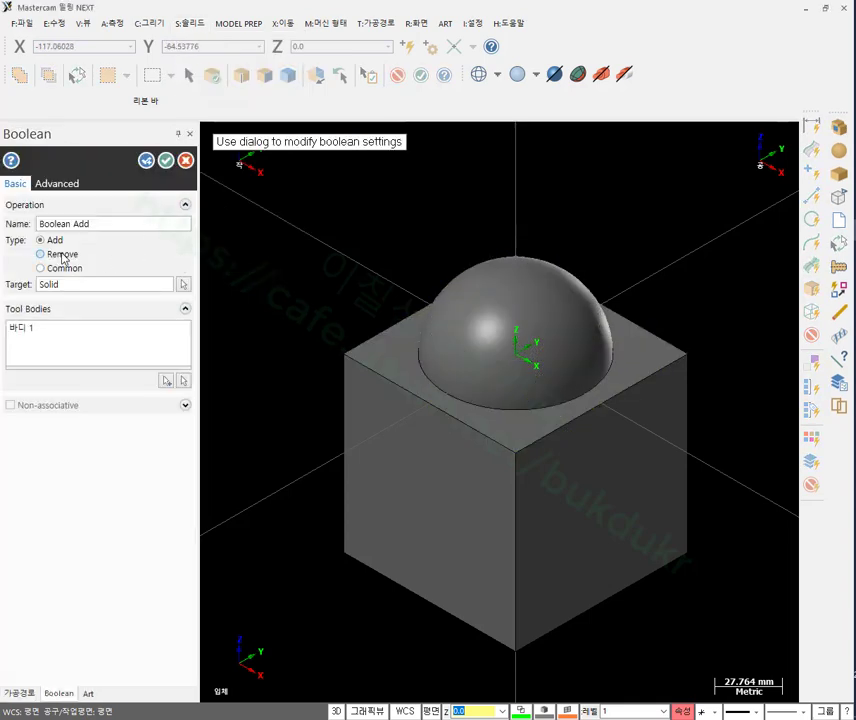
click(60, 254)
click(166, 160)
Examine the hemispherical cavity in the block's top face from different angles and in the isometric view.
scroll(478, 350, up, 2)
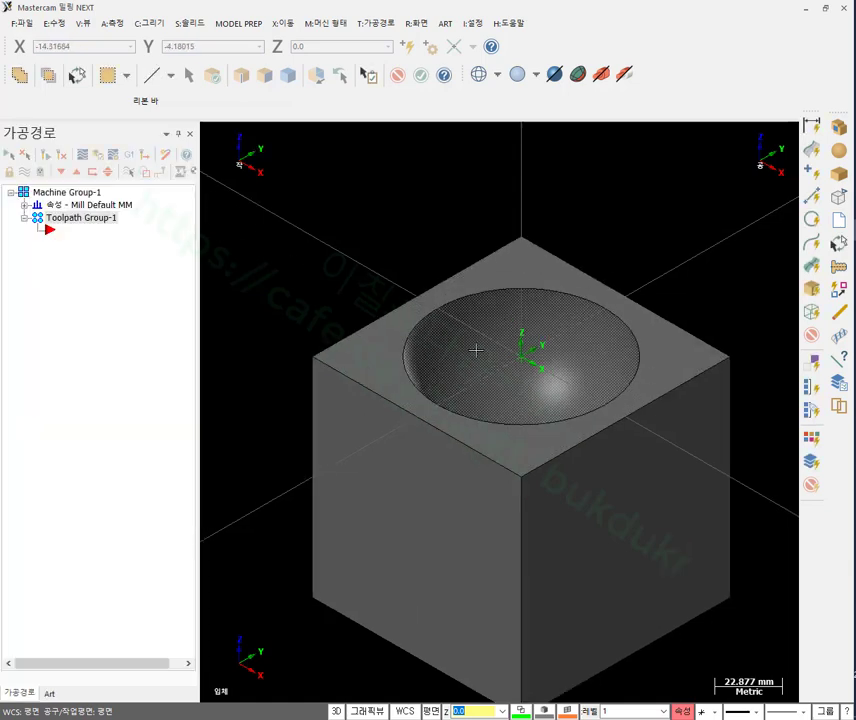
mouse_move(526, 401)
middle_down()
mouse_move(520, 443)
mouse_move(522, 373)
mouse_move(522, 381)
middle_up()
key(alt+7)
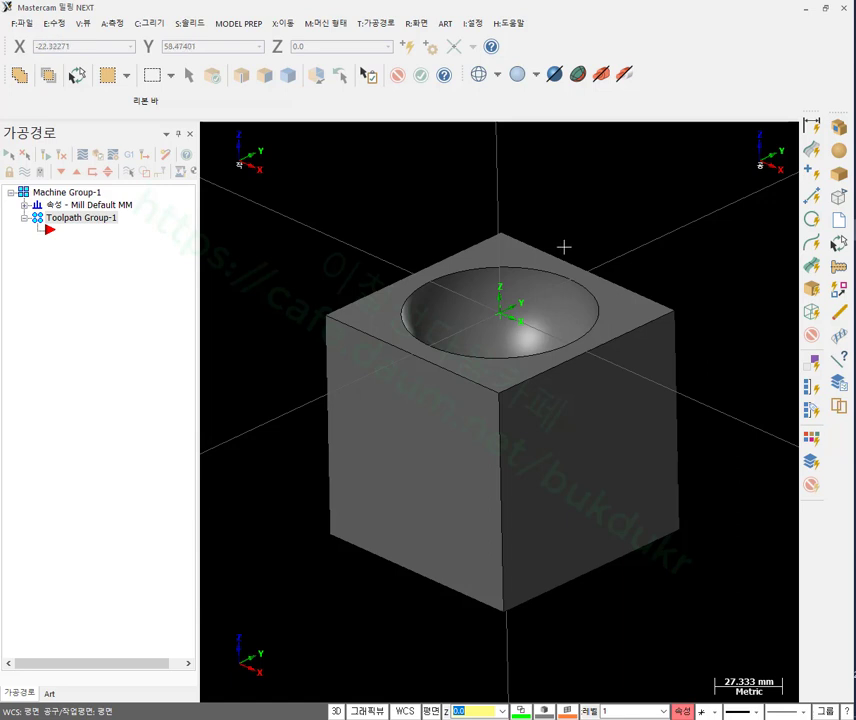
scroll(563, 246, down, 1)
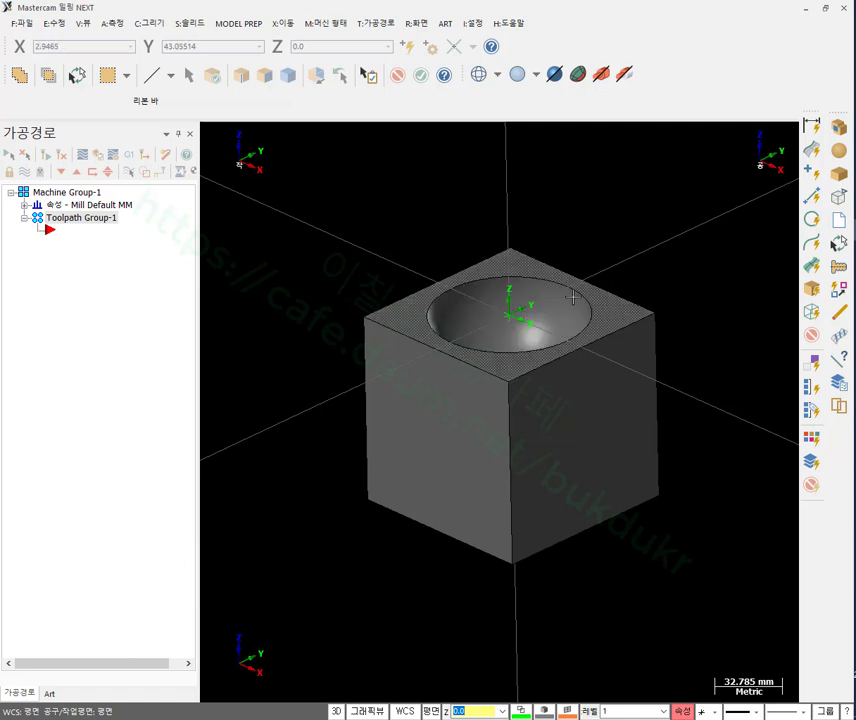
scroll(545, 312, up, 1)
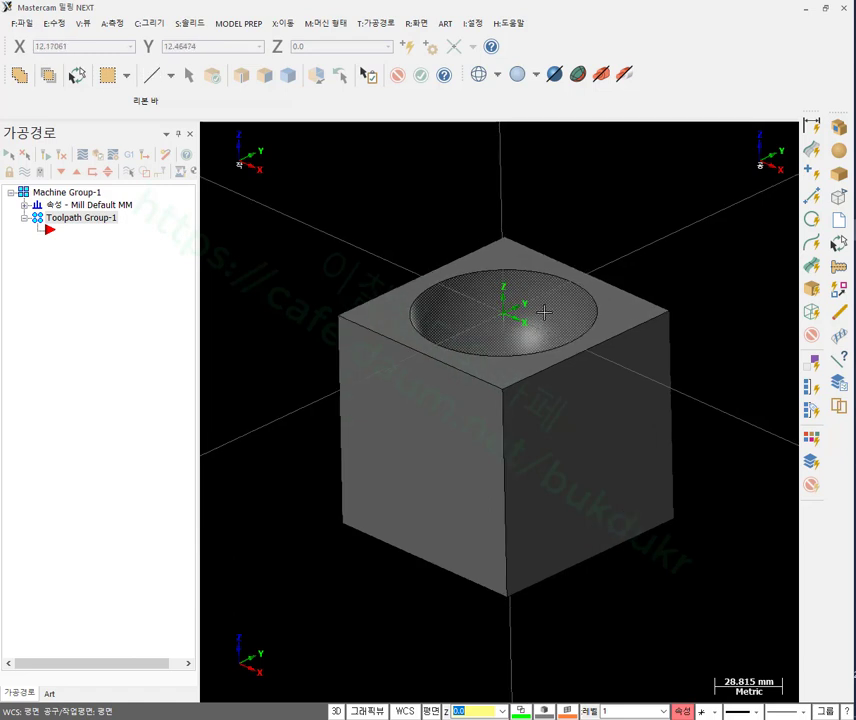
scroll(545, 312, down, 1)
right_click(636, 143)
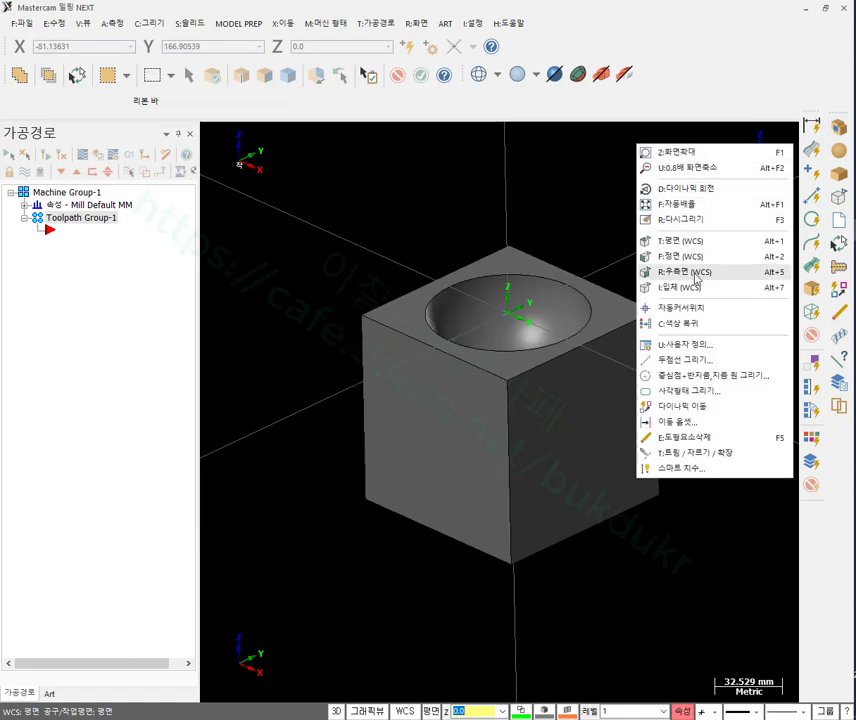
click(699, 288)
scroll(697, 294, up, 2)
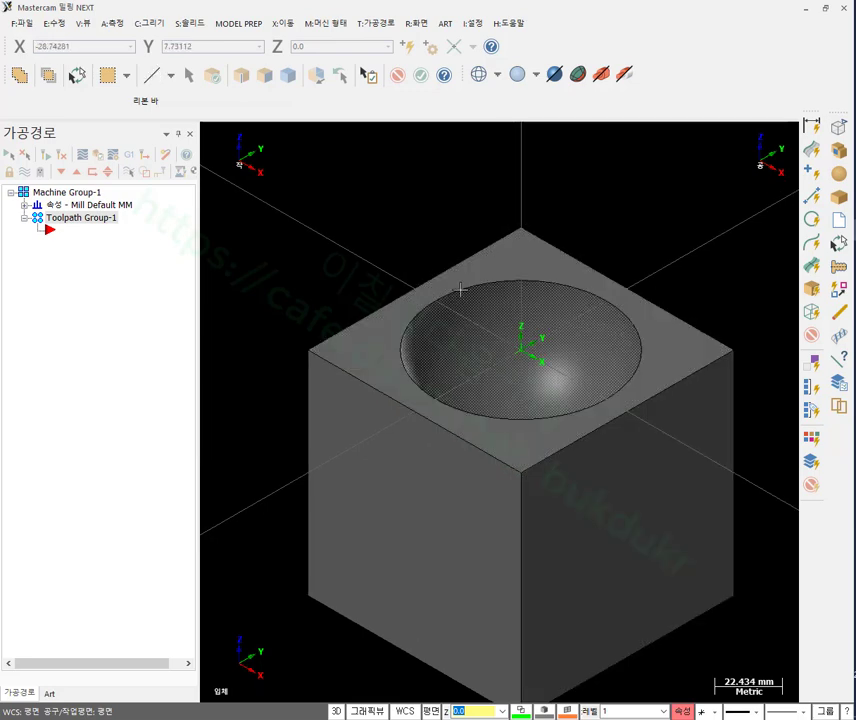
scroll(449, 228, down, 1)
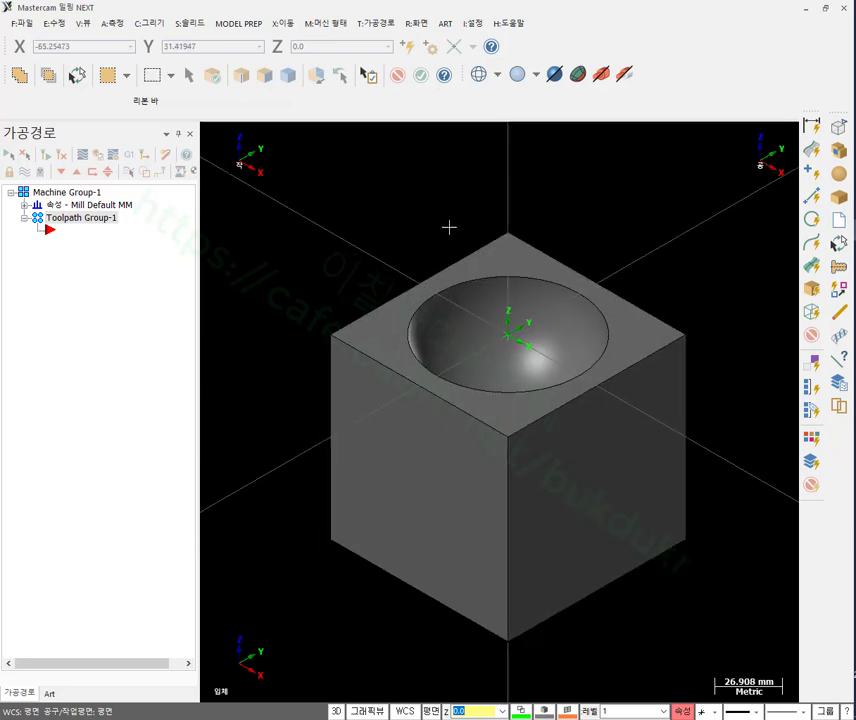
Begin choosing a surface rough toolpath for the block with the hemispherical cavity.
click(378, 23)
mouse_move(415, 139)
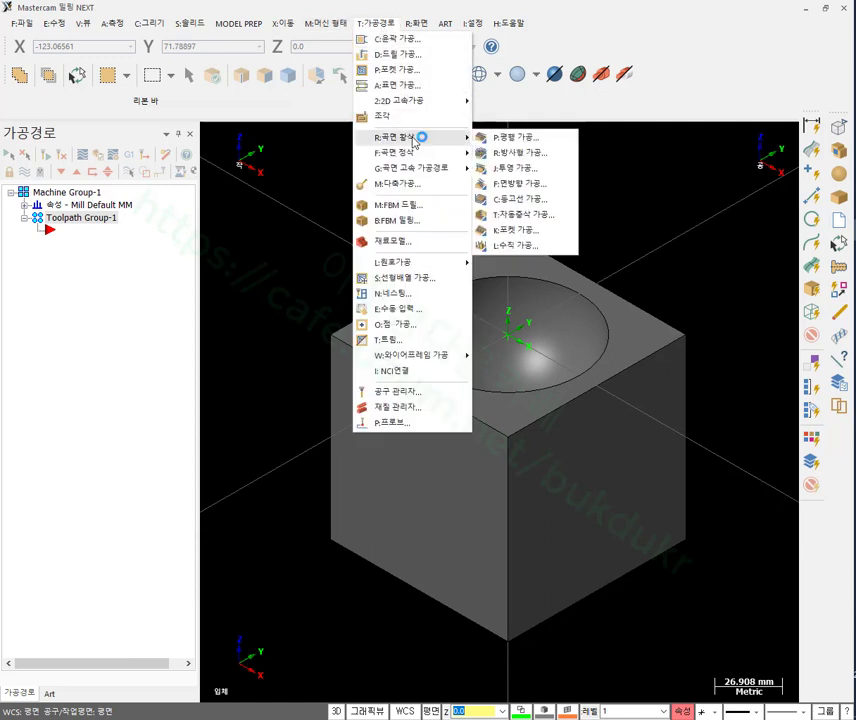
Start a parallel surface roughing toolpath with the boss/cavity type unspecified (미지정) and the entire cube with its spherical cavity as drive surfaces.
click(537, 143)
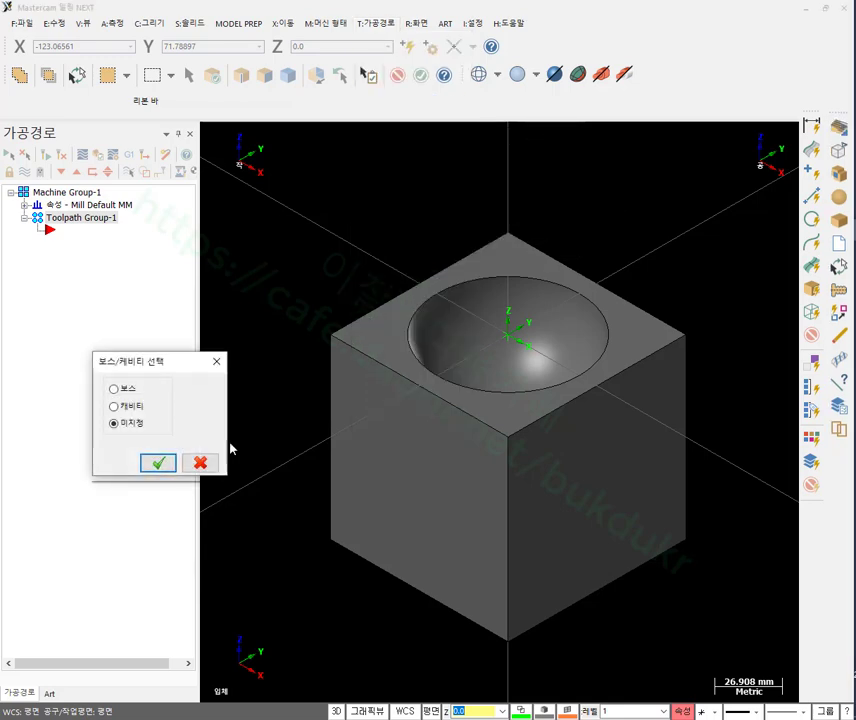
click(157, 462)
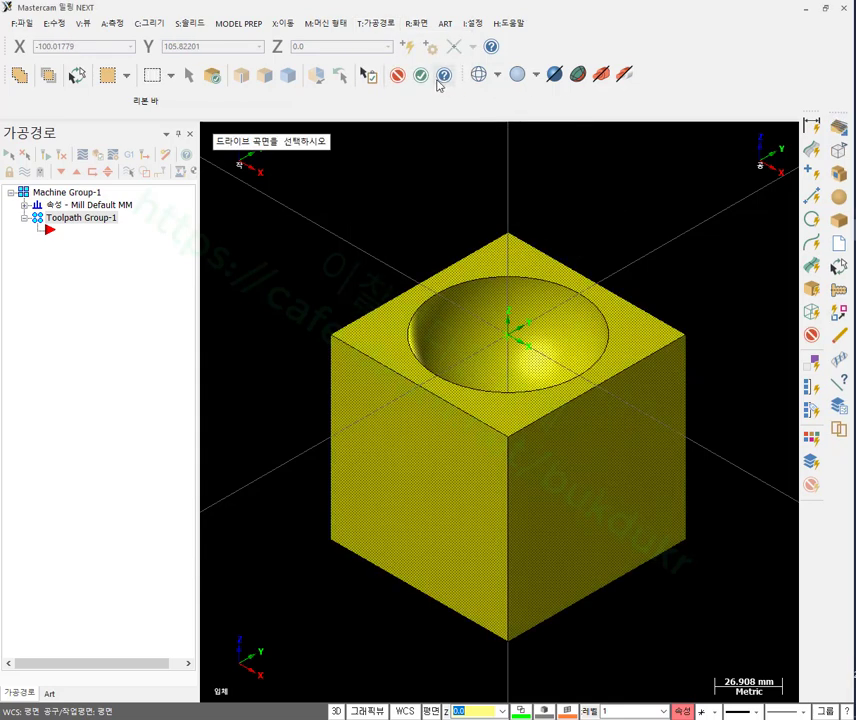
key(Return)
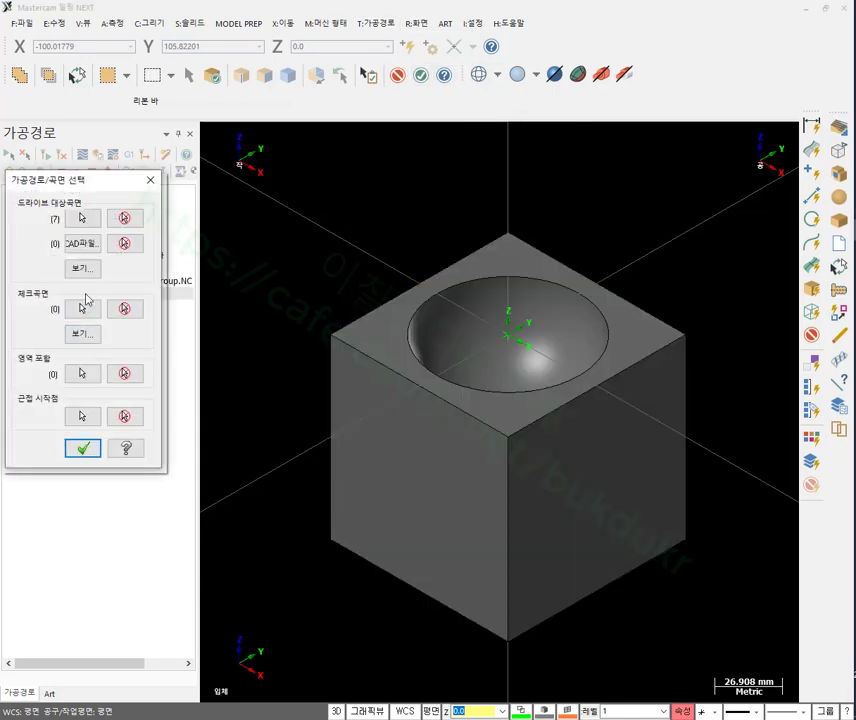
click(84, 450)
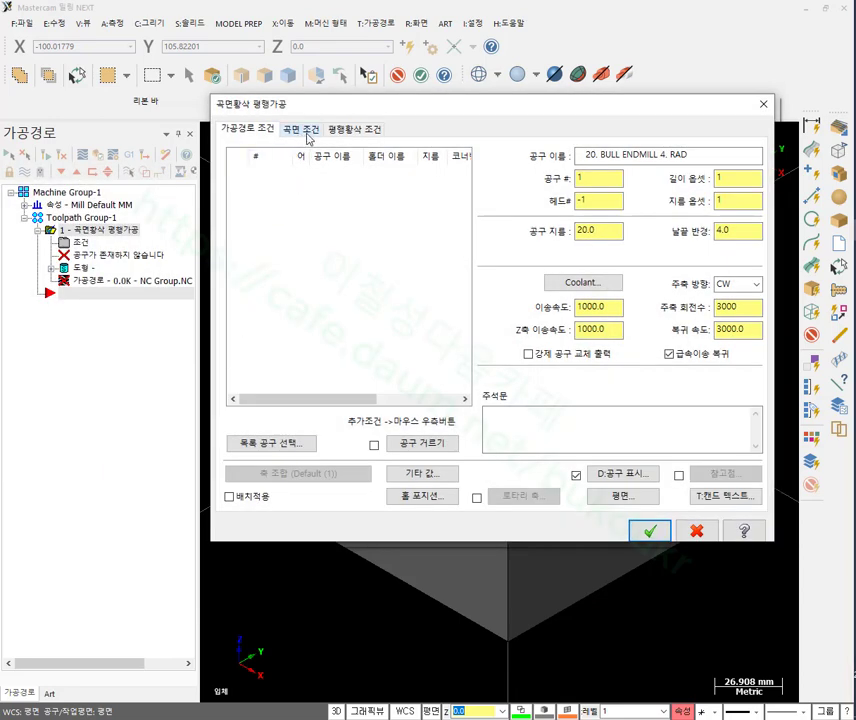
Filter the tool library to flat endmills and choose the 16. FLAT ENDMILL for the roughing operation.
click(268, 442)
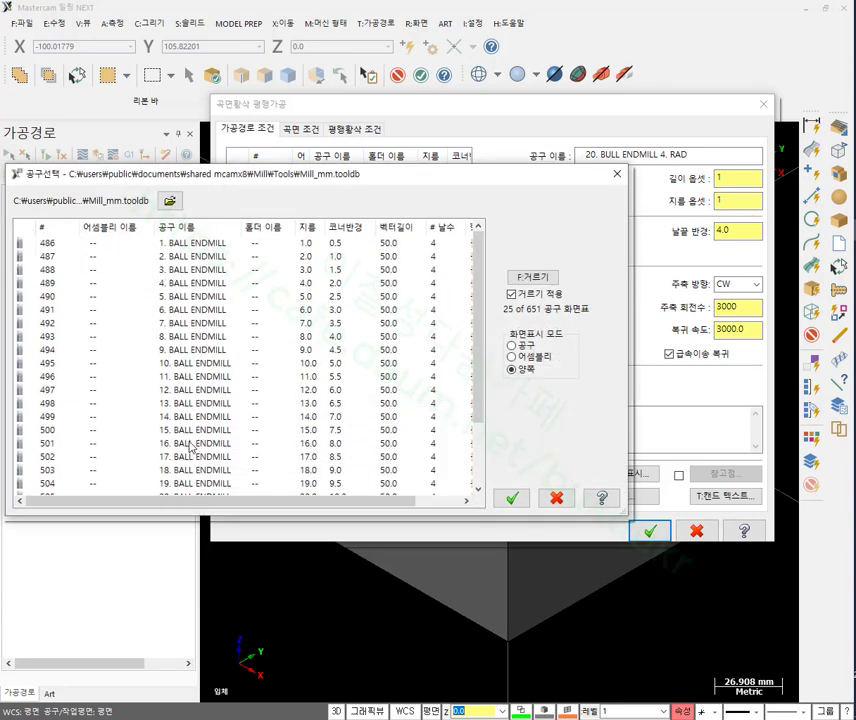
click(538, 277)
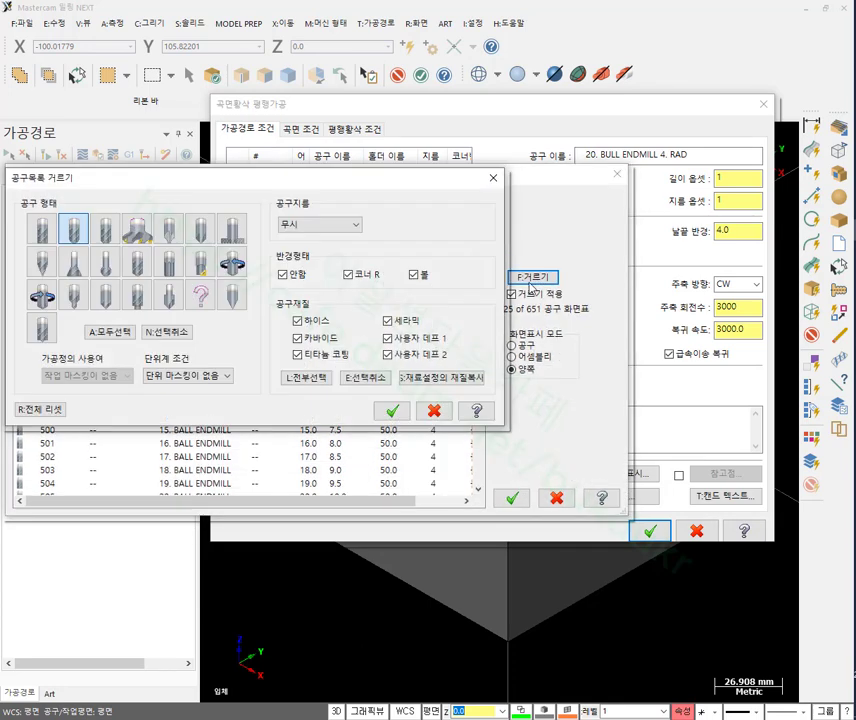
click(73, 229)
click(41, 229)
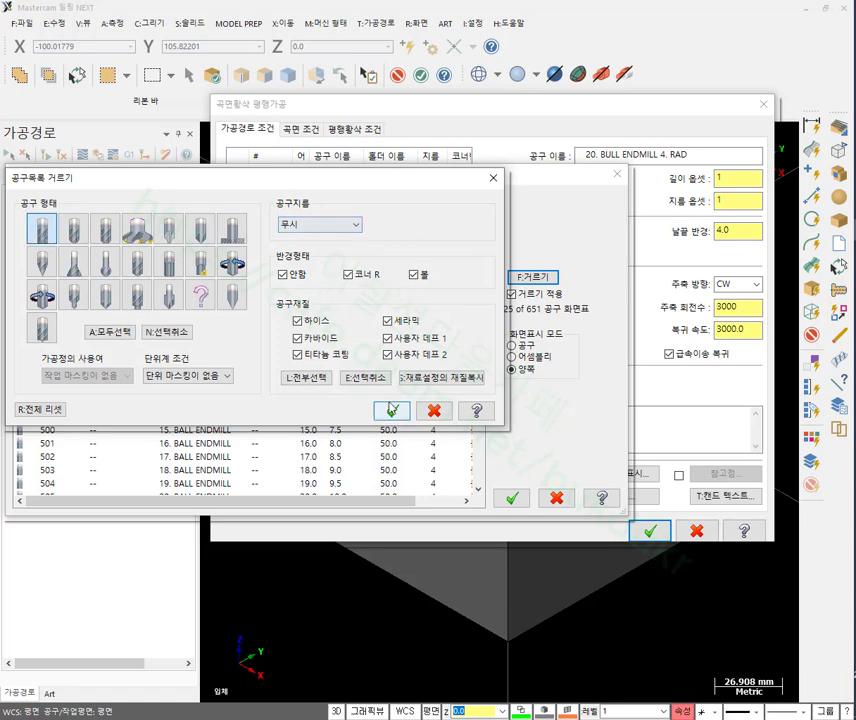
click(391, 410)
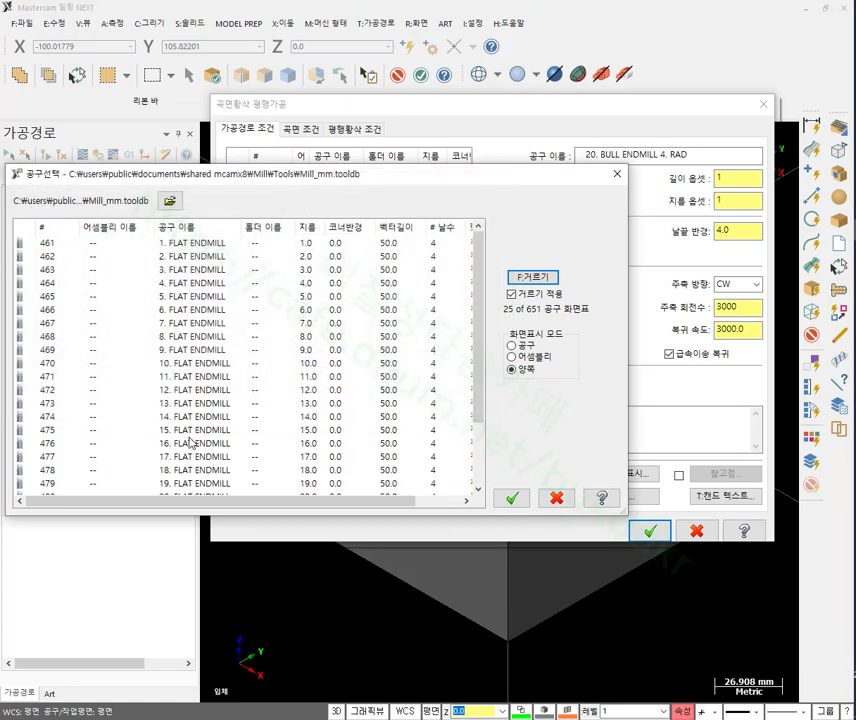
double_click(189, 441)
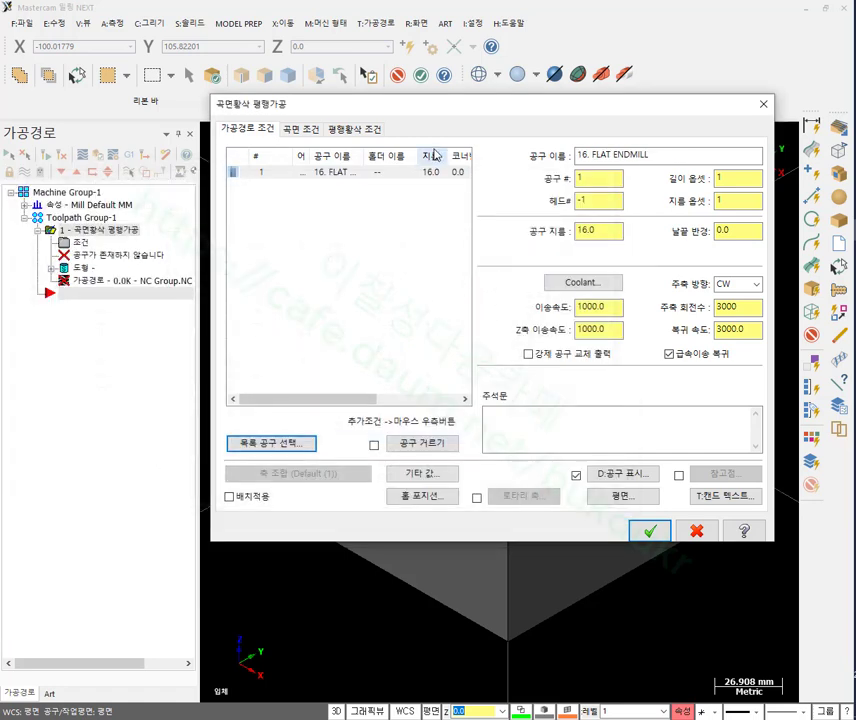
Set zigzag (왕복) cutting with a maximum stepover of 5 and generate the roughing toolpath, suppressing the tolerance warning for this session.
click(308, 130)
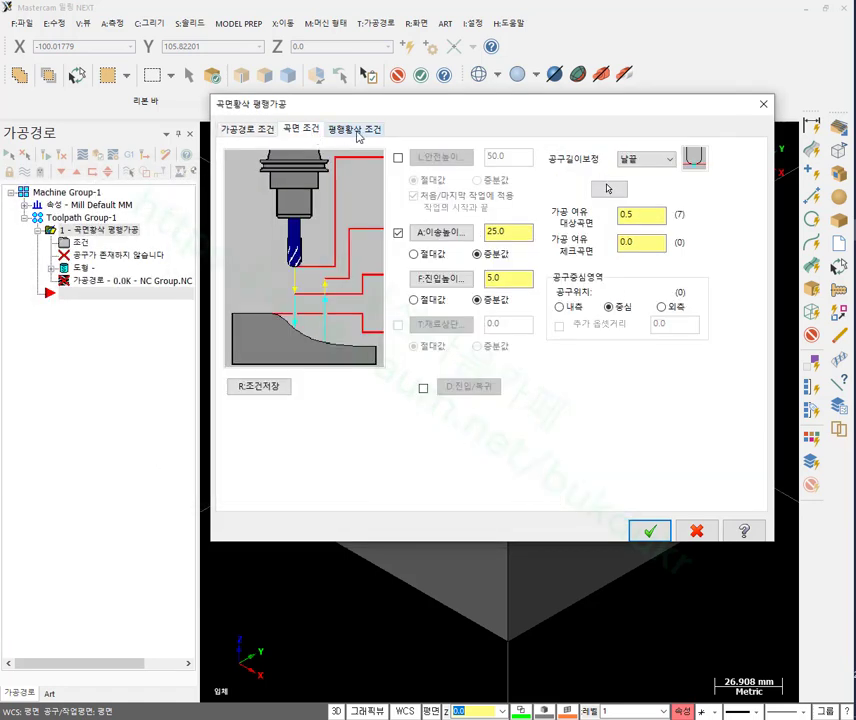
double_click(654, 218)
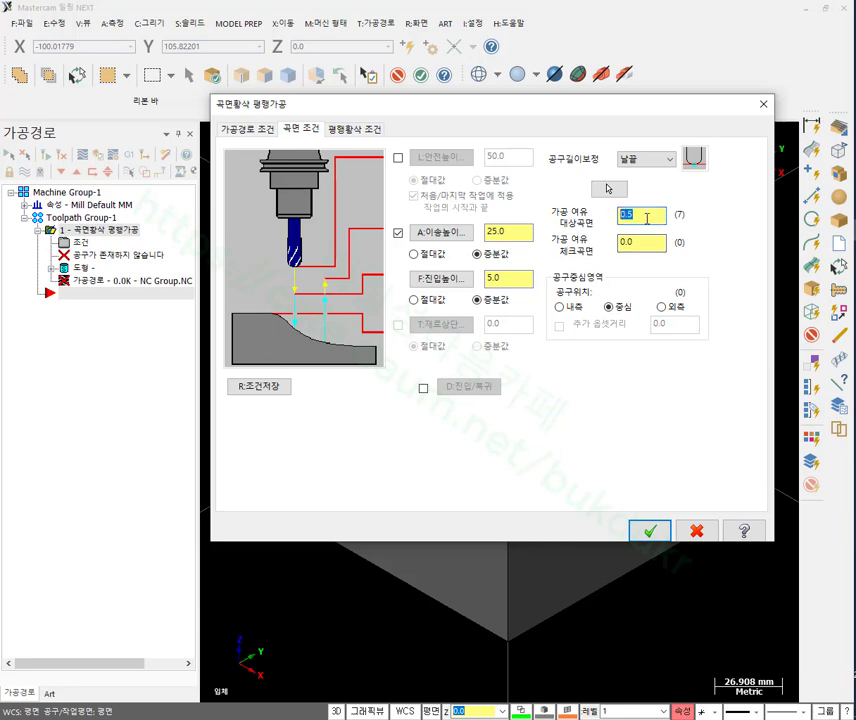
click(650, 213)
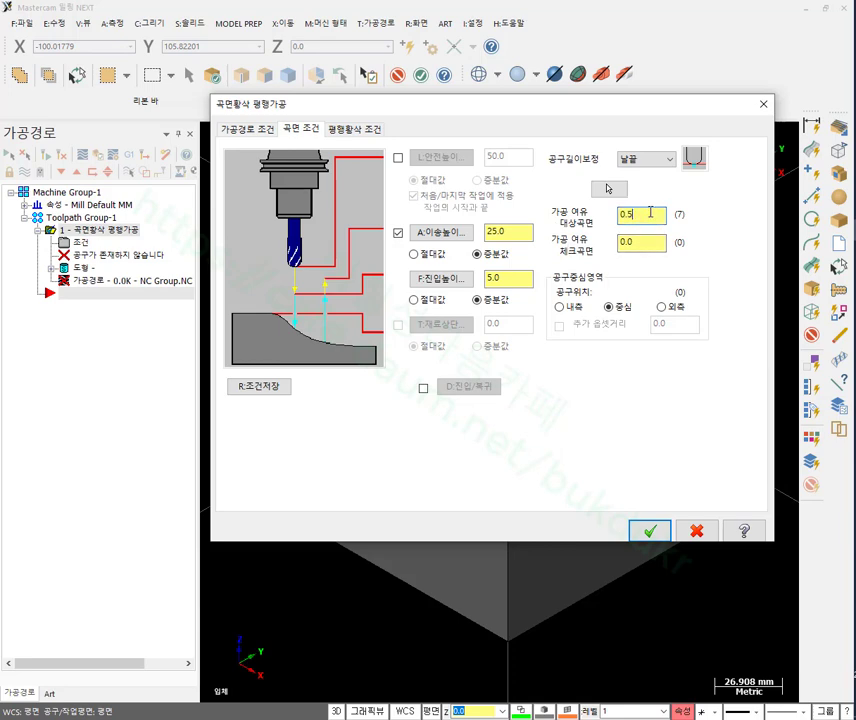
click(370, 131)
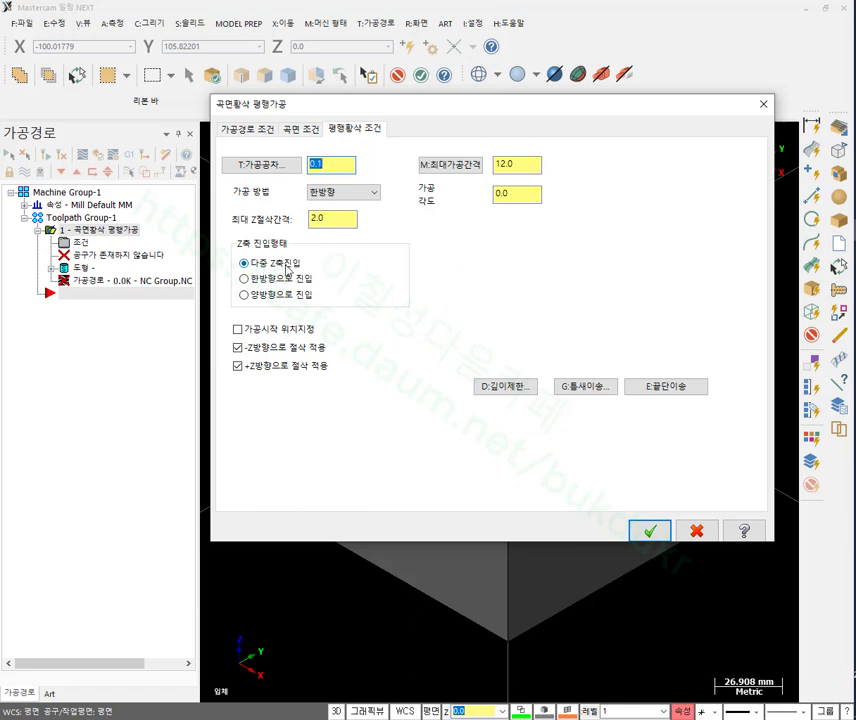
click(345, 191)
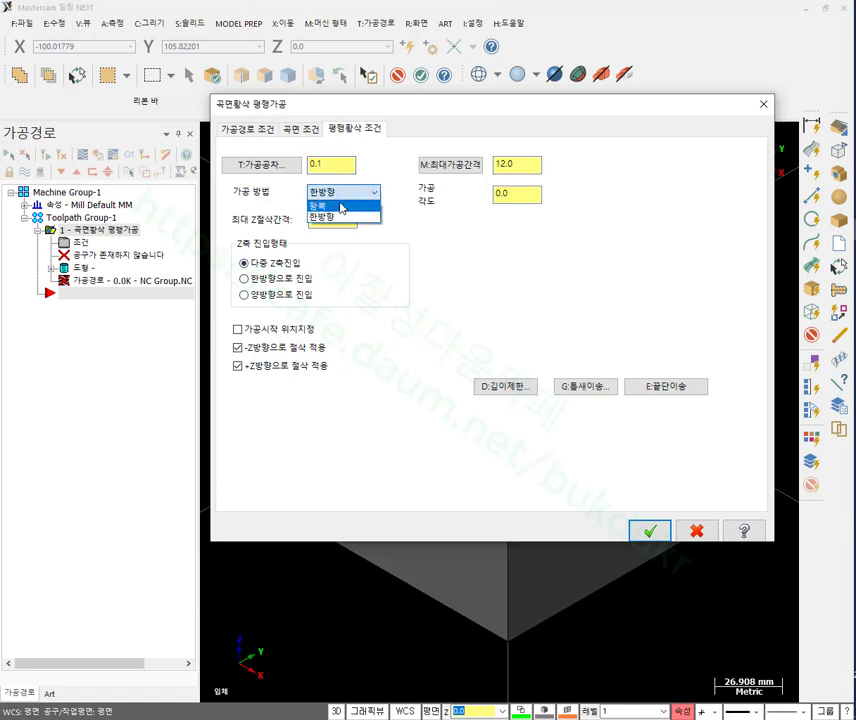
click(341, 209)
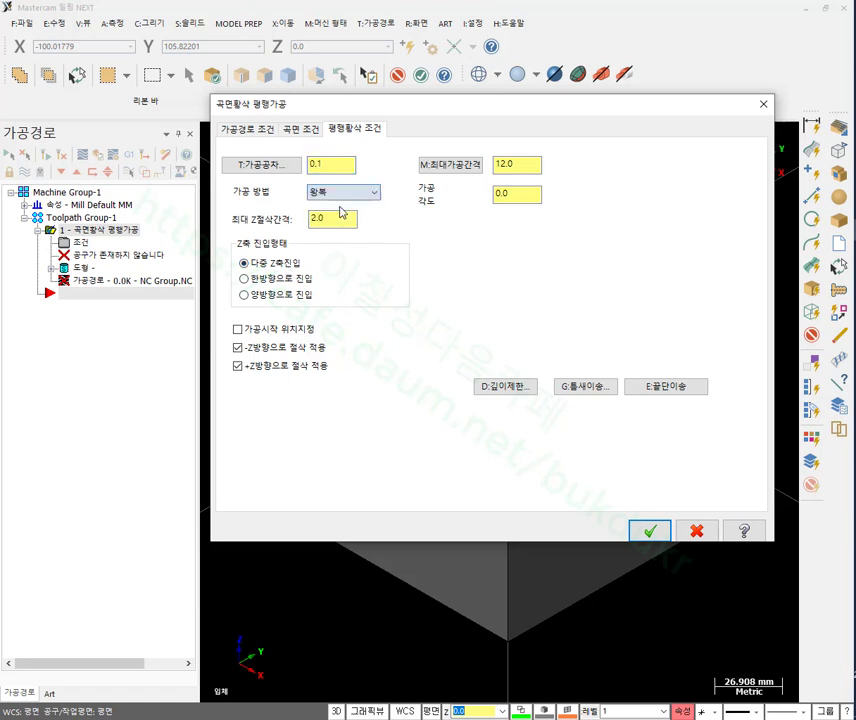
double_click(525, 164)
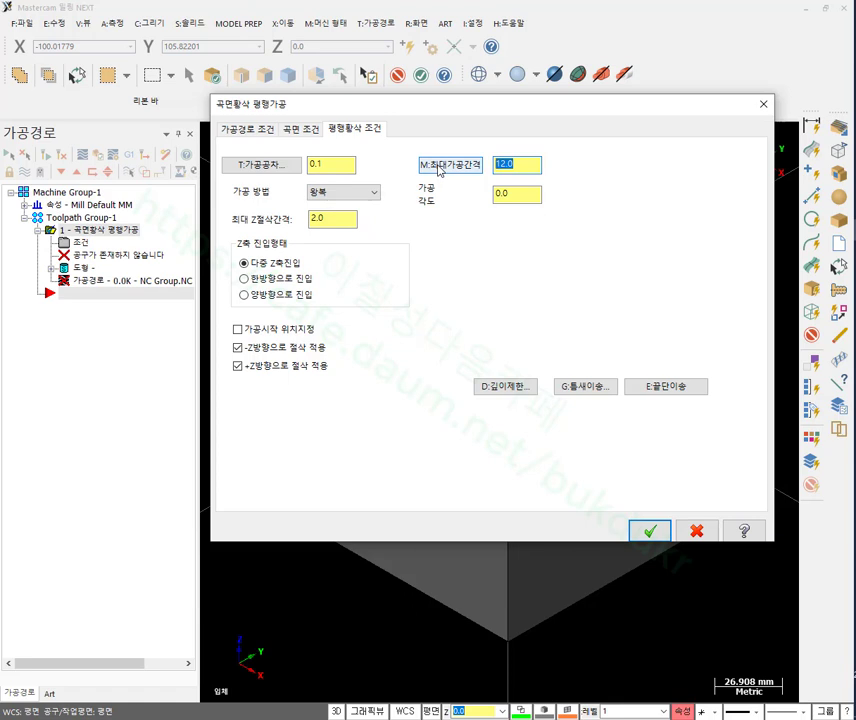
text(5)
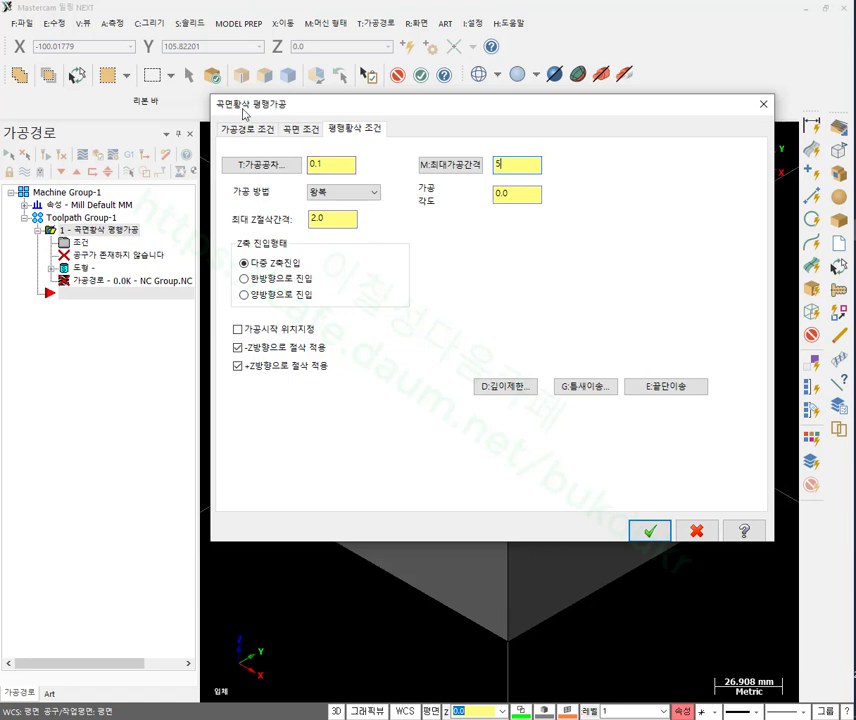
click(652, 692)
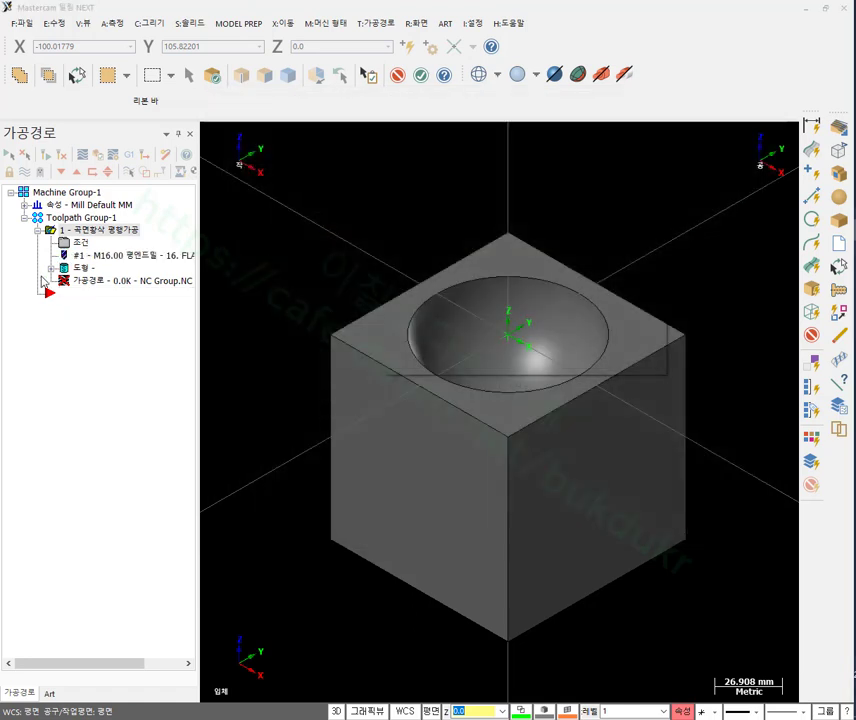
click(401, 356)
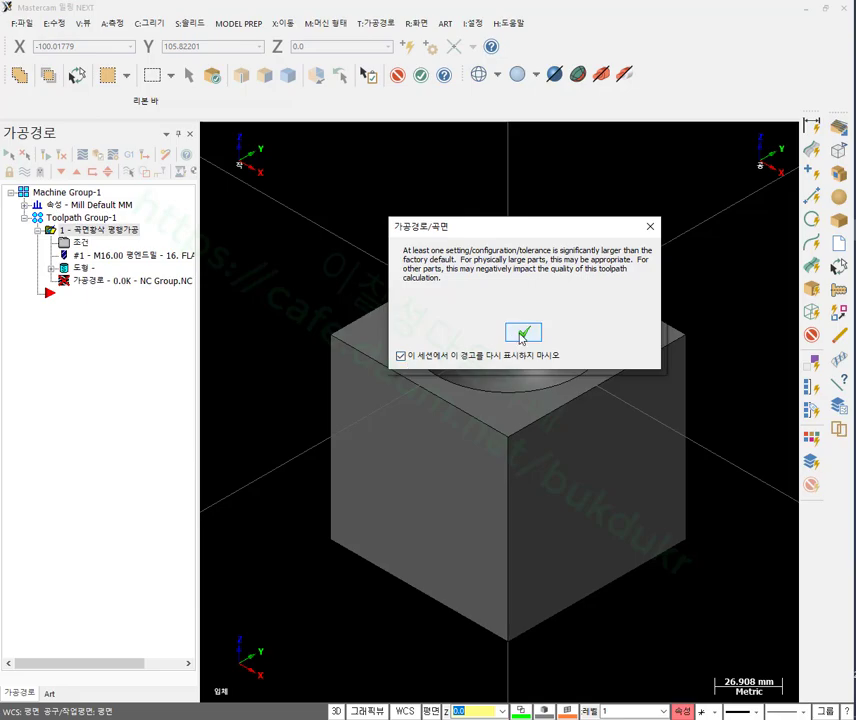
click(523, 332)
Examine the generated roughing passes and retract moves around the spherical cavity from several angles.
scroll(502, 284, up, 2)
scroll(502, 284, up, 1)
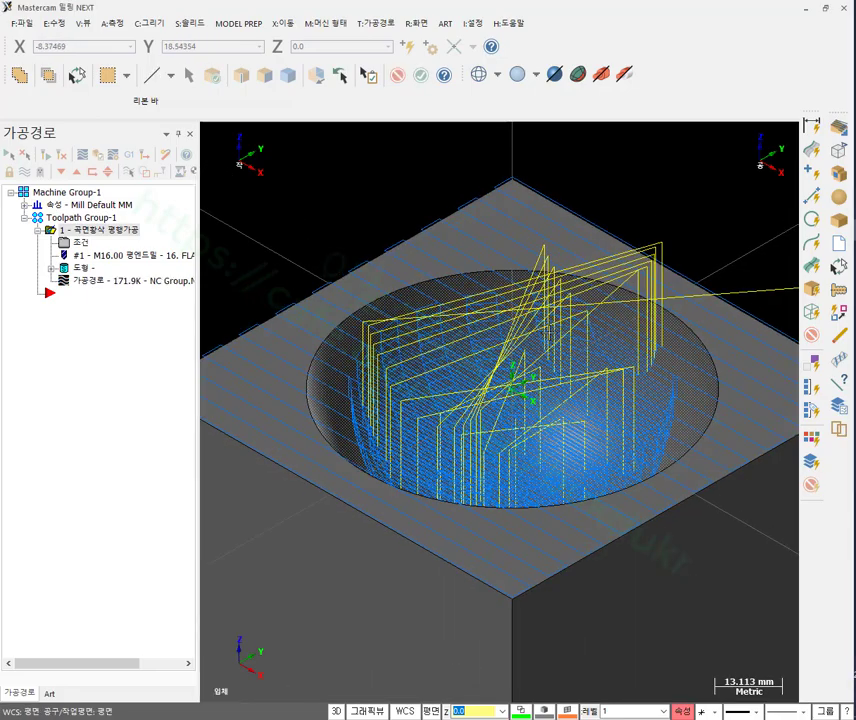
middle_drag(502, 284, 500, 310)
scroll(606, 414, up, 1)
scroll(468, 276, down, 4)
scroll(468, 276, up, 1)
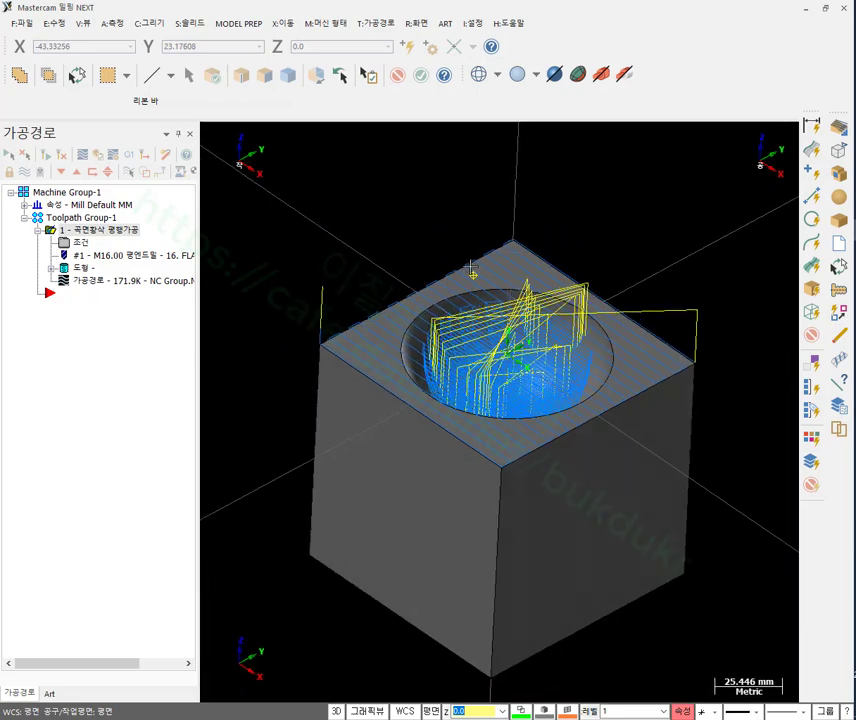
middle_drag(472, 267, 636, 393)
scroll(636, 393, up, 1)
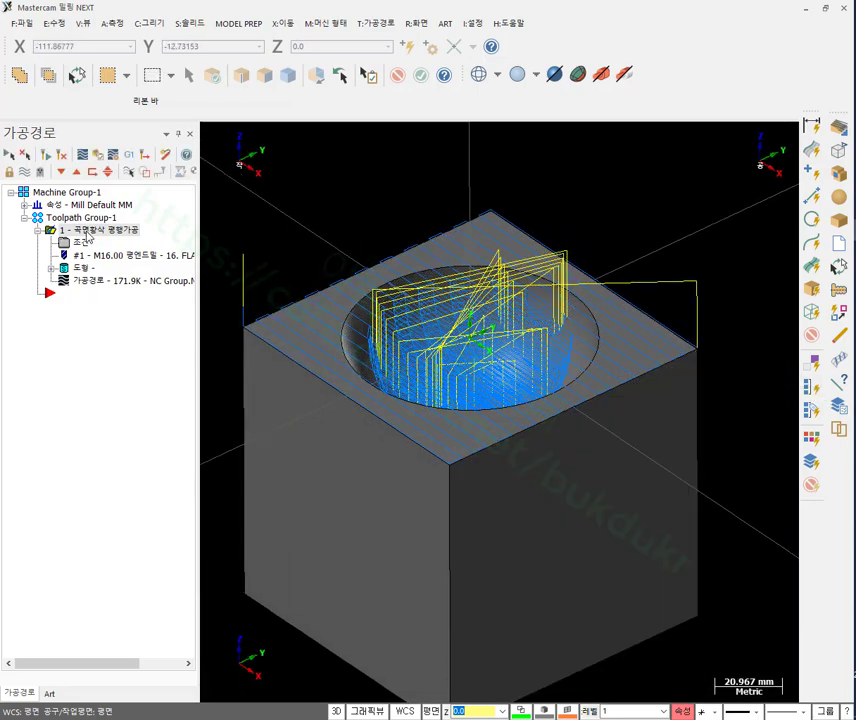
Define the machine group's rectangular stock from the extents of all solids (전체 솔리드).
click(25, 205)
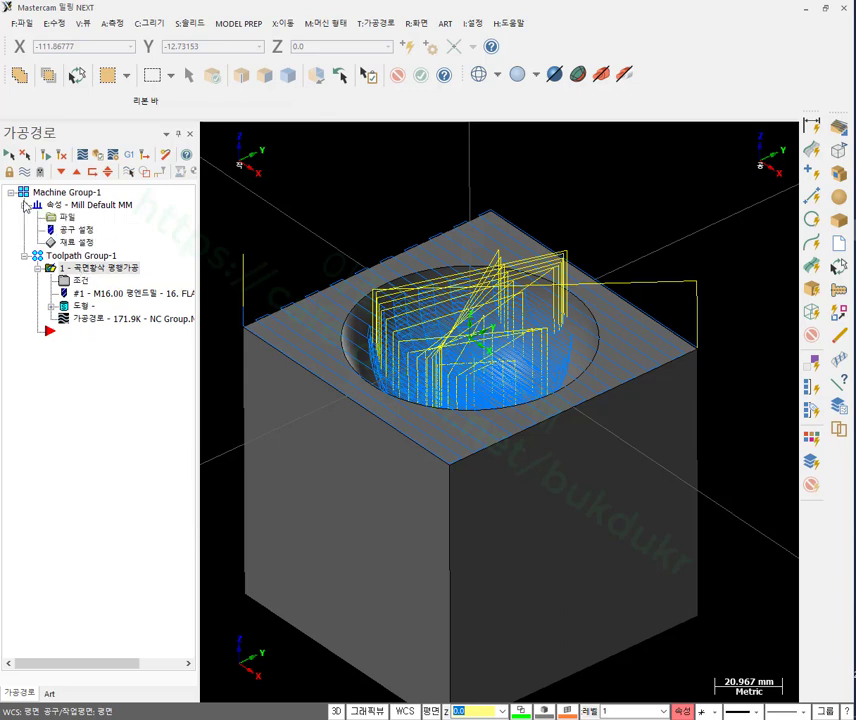
double_click(92, 246)
click(258, 526)
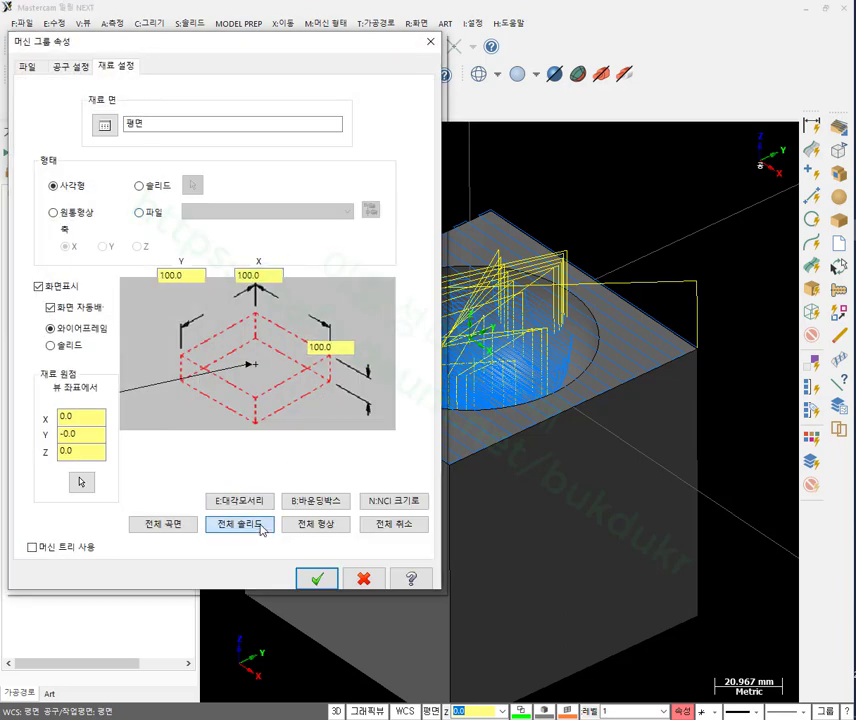
click(316, 578)
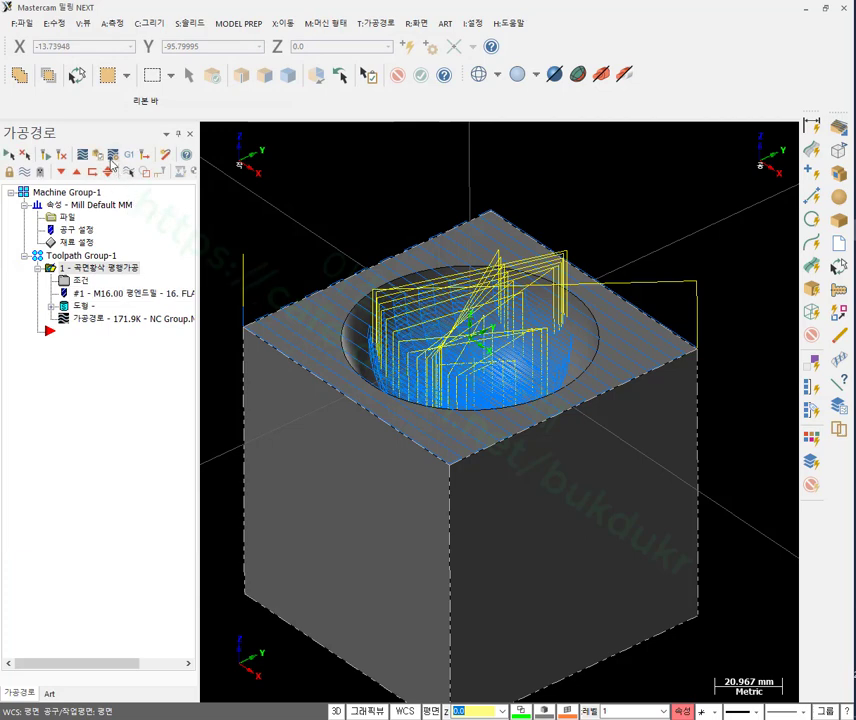
Run the Verify simulation of the roughing toolpath to its end and show the workpiece together with the cut stock.
click(98, 155)
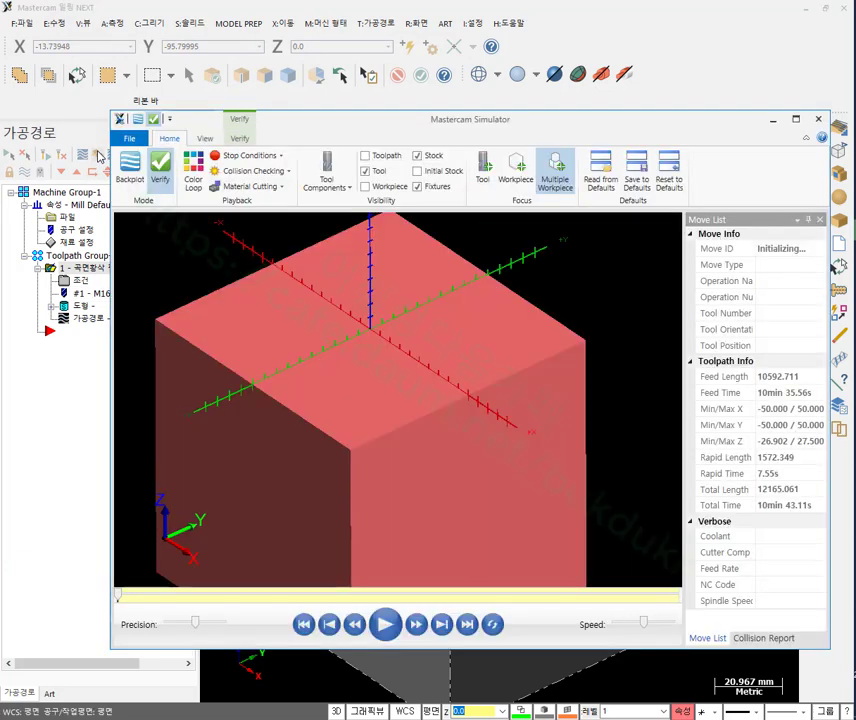
click(386, 626)
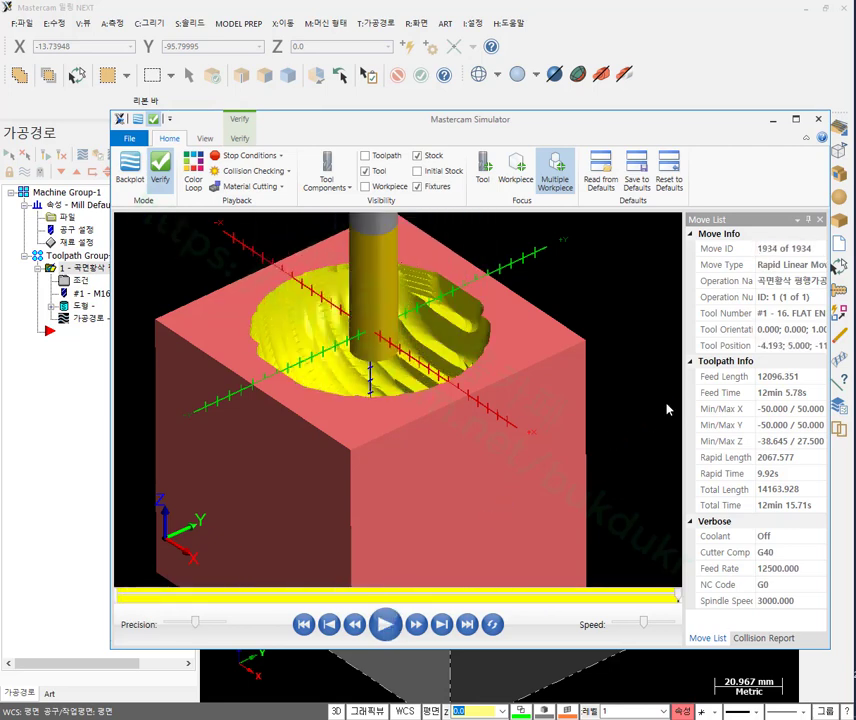
middle_drag(537, 325, 360, 310)
click(367, 187)
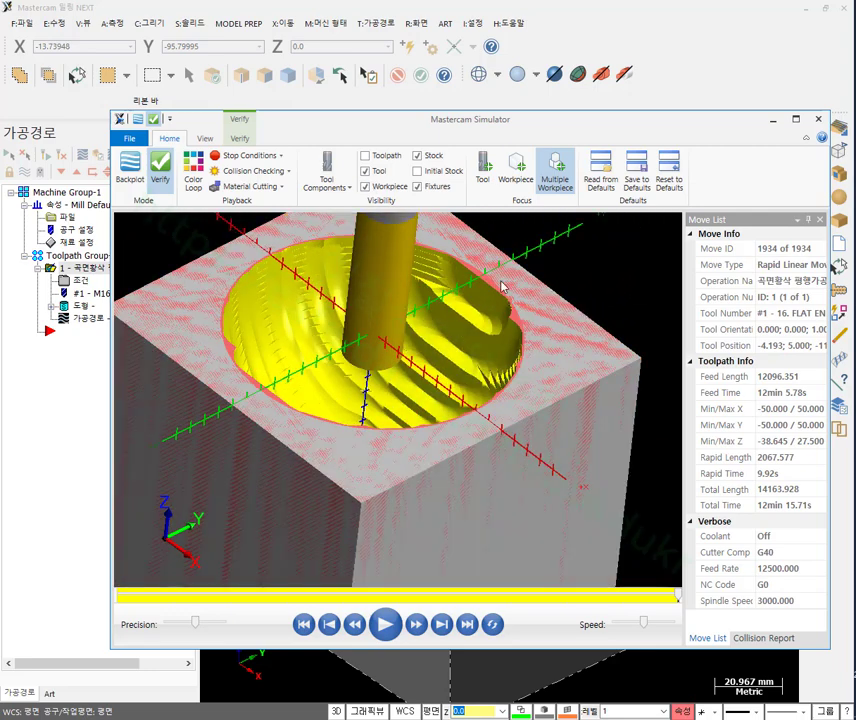
middle_drag(526, 300, 485, 322)
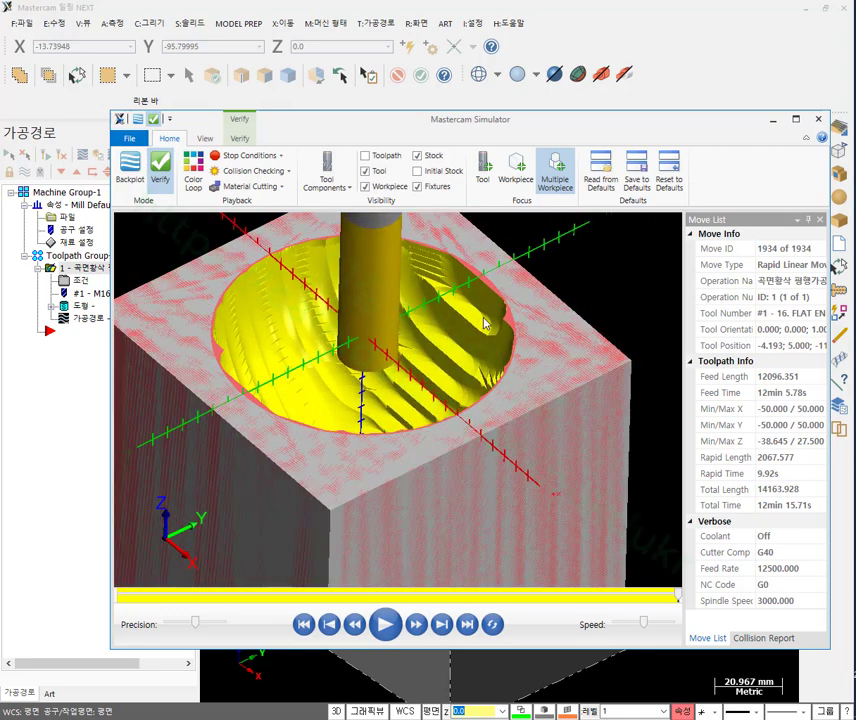
Section the simulated stock with the YZ clipping plane to inspect the material left in the cavity, and close the simulator.
click(240, 138)
click(685, 170)
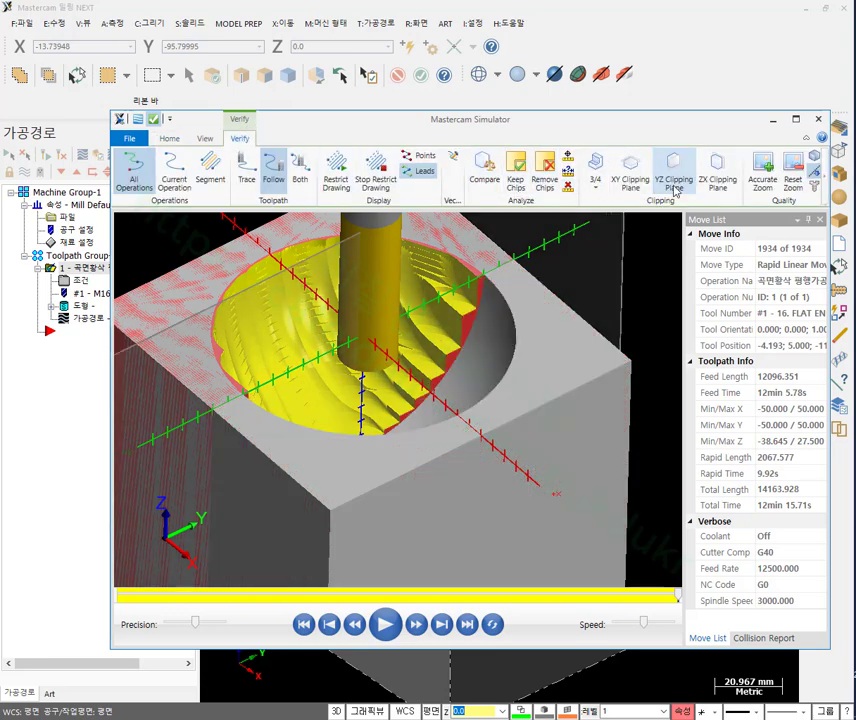
mouse_move(392, 327)
mouse_down()
mouse_move(336, 302)
mouse_move(397, 342)
mouse_up()
scroll(420, 320, up, 5)
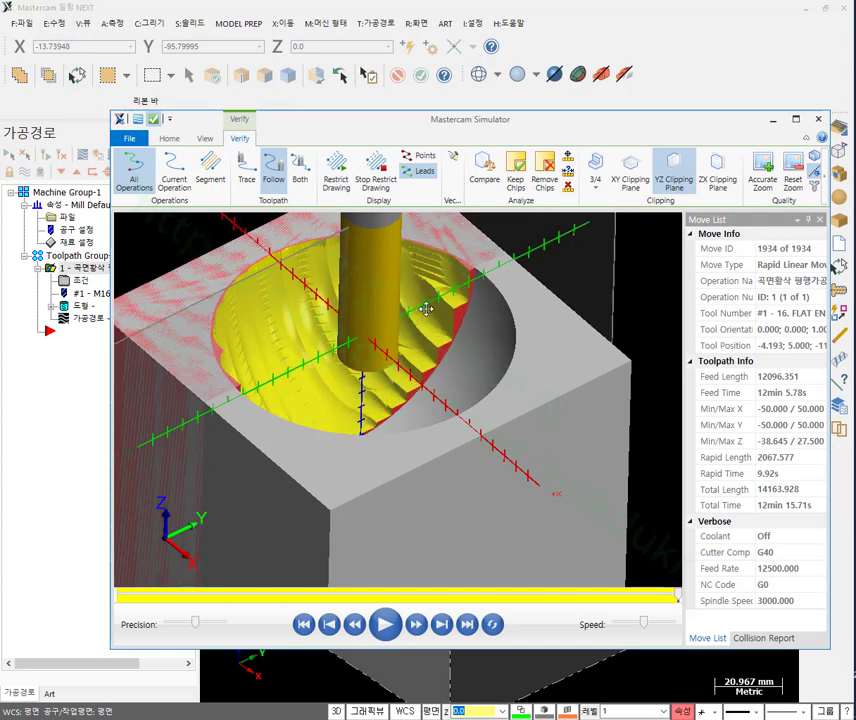
scroll(448, 318, down, 8)
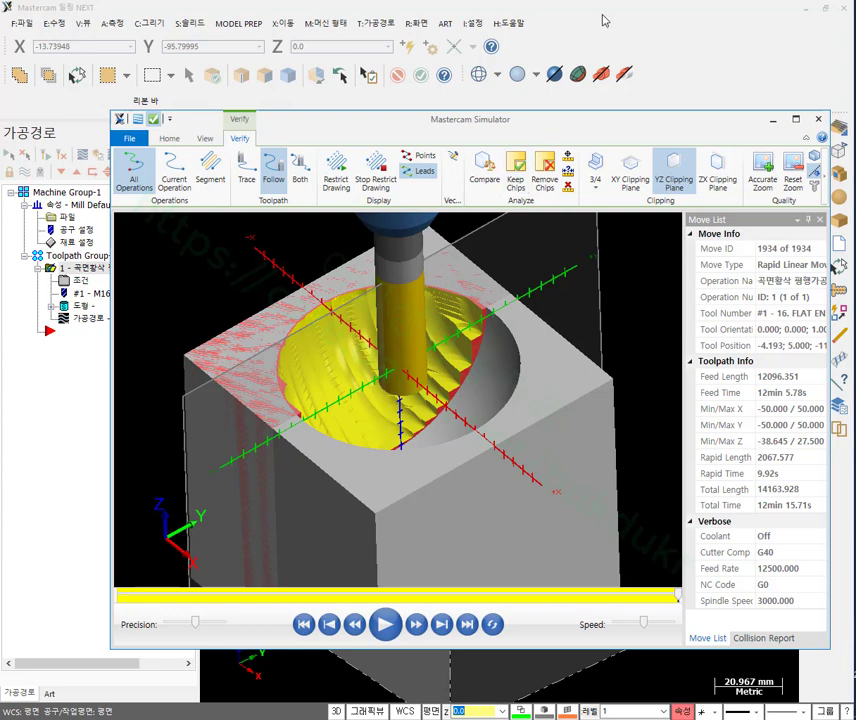
click(818, 119)
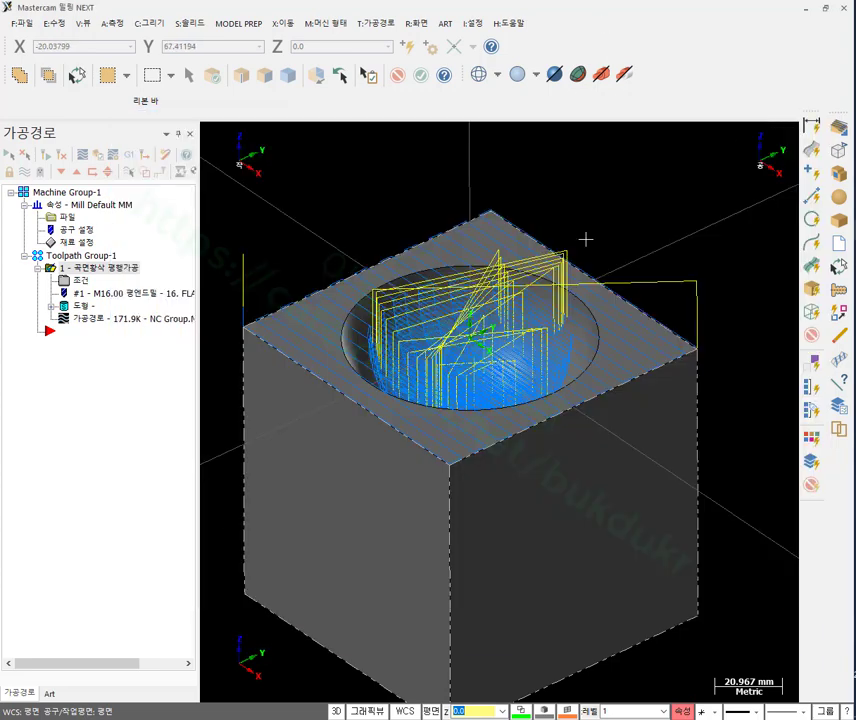
Set the roughing operation's incremental top depth adjustment (상단 가공깊이 조절량) to 2.0 in the depth limits and regenerate the toolpath.
scroll(585, 240, down, 1)
scroll(525, 360, up, 2)
scroll(311, 378, down, 1)
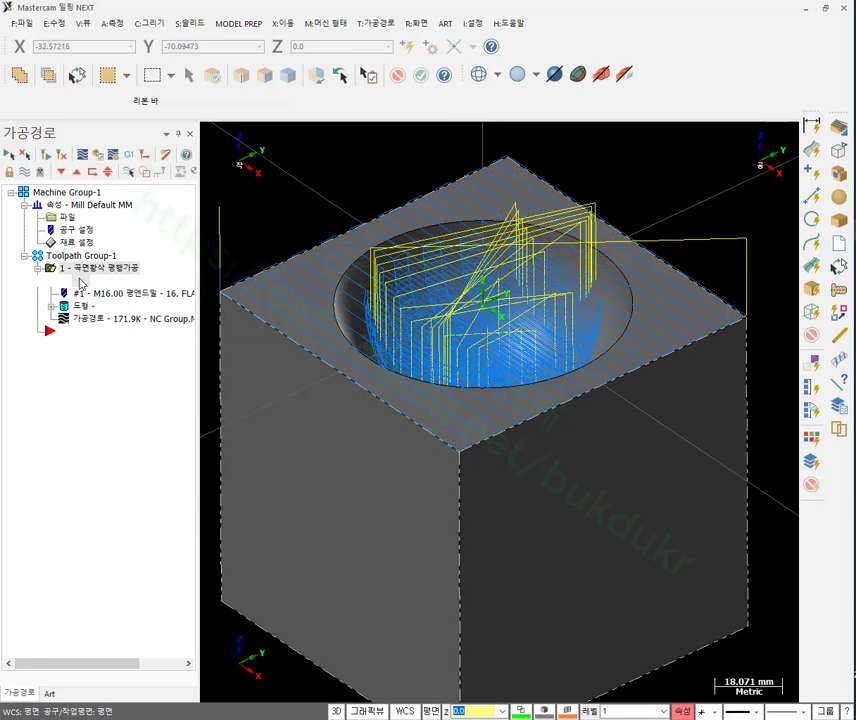
click(80, 281)
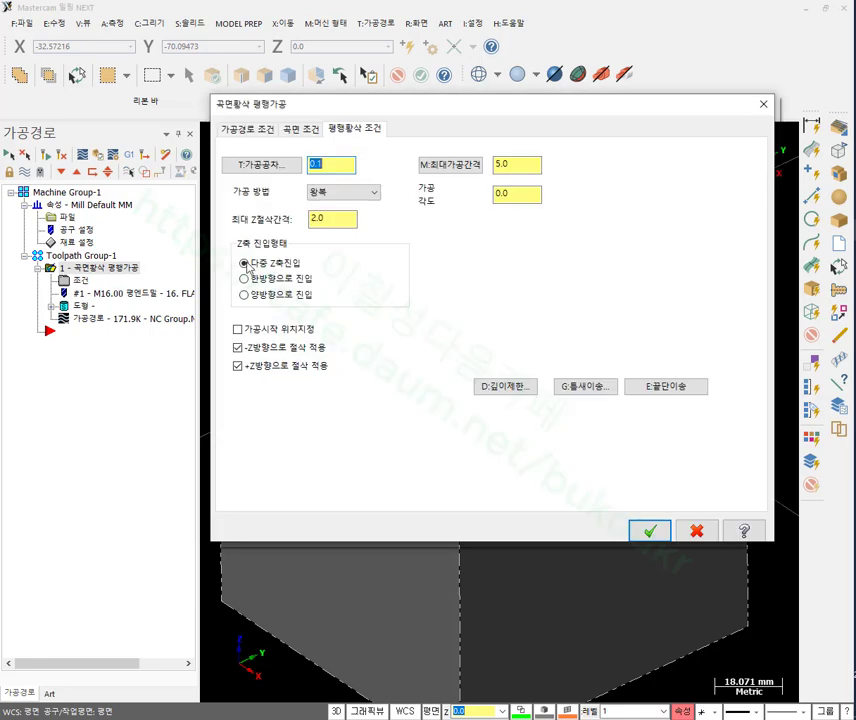
click(510, 387)
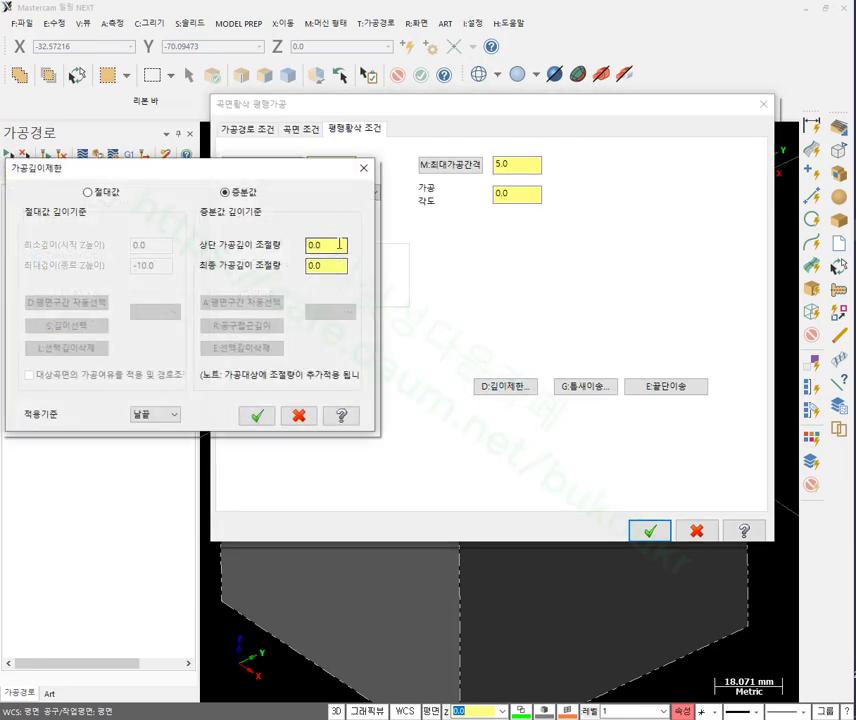
text(2)
click(292, 415)
click(632, 530)
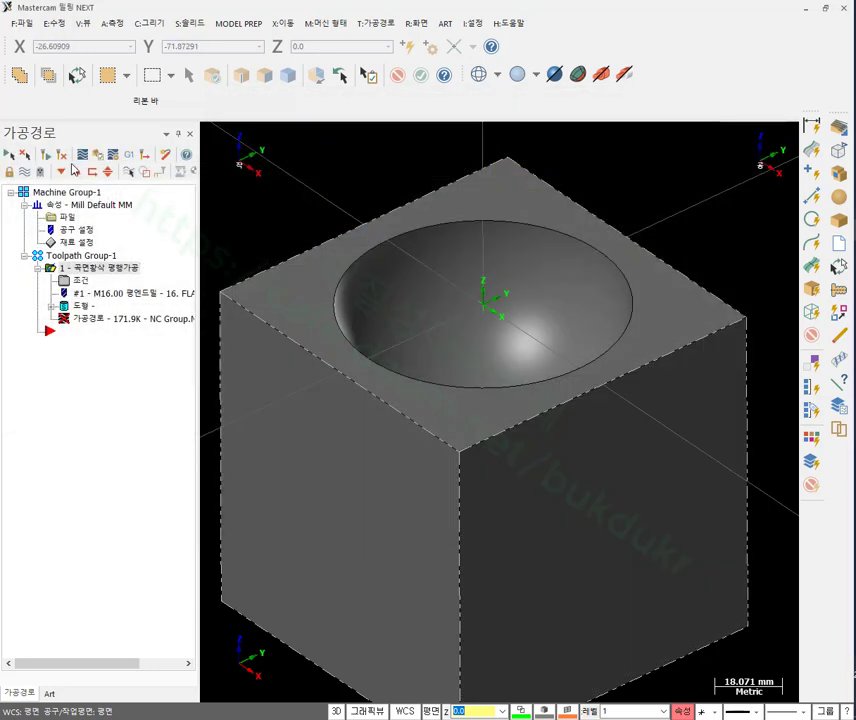
click(45, 157)
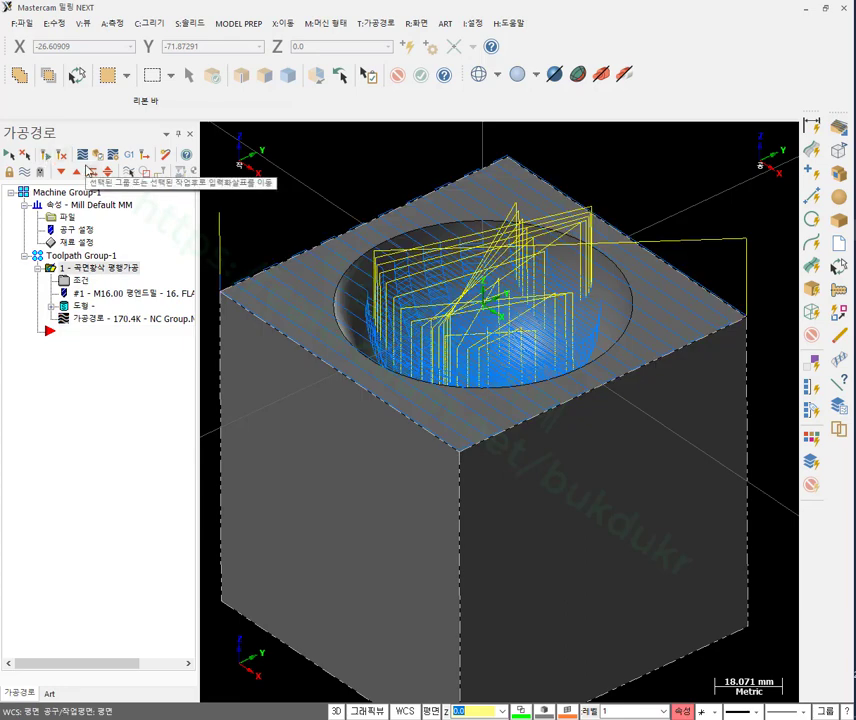
Recheck the incremental depth limits in the parallel roughing parameters and accept them as they are.
scroll(592, 262, up, 1)
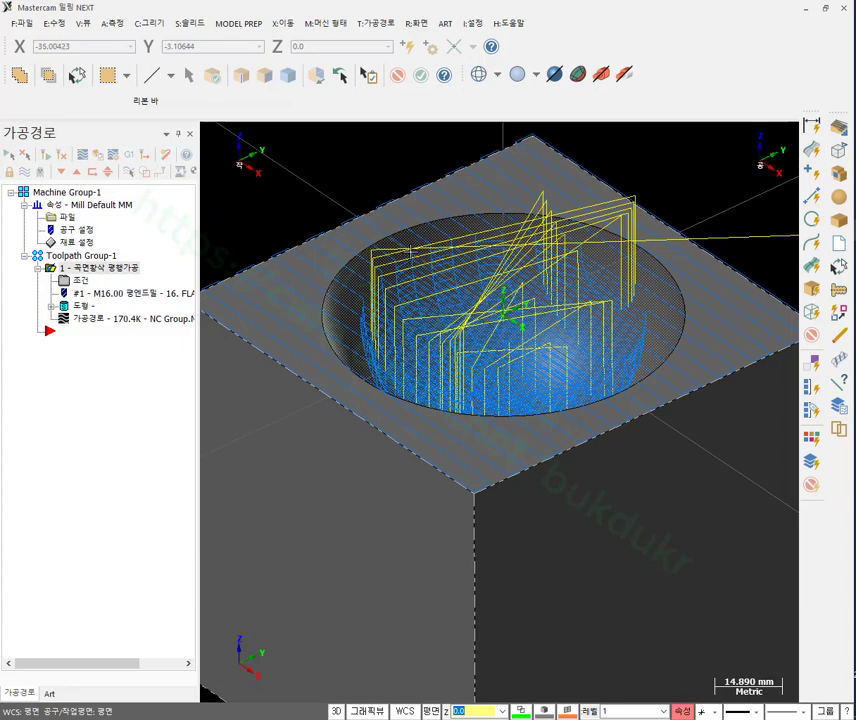
scroll(592, 262, down, 2)
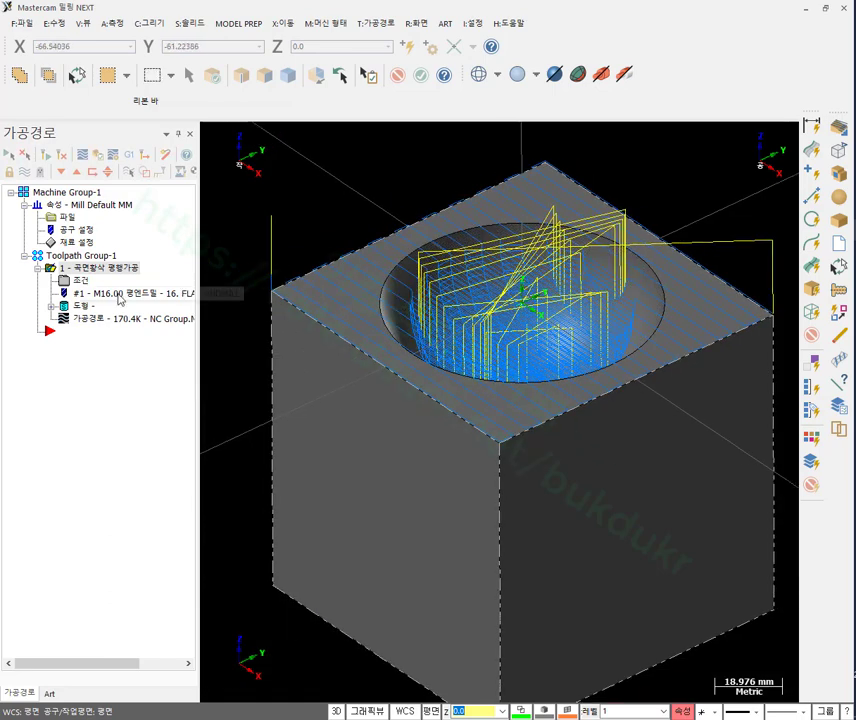
click(80, 280)
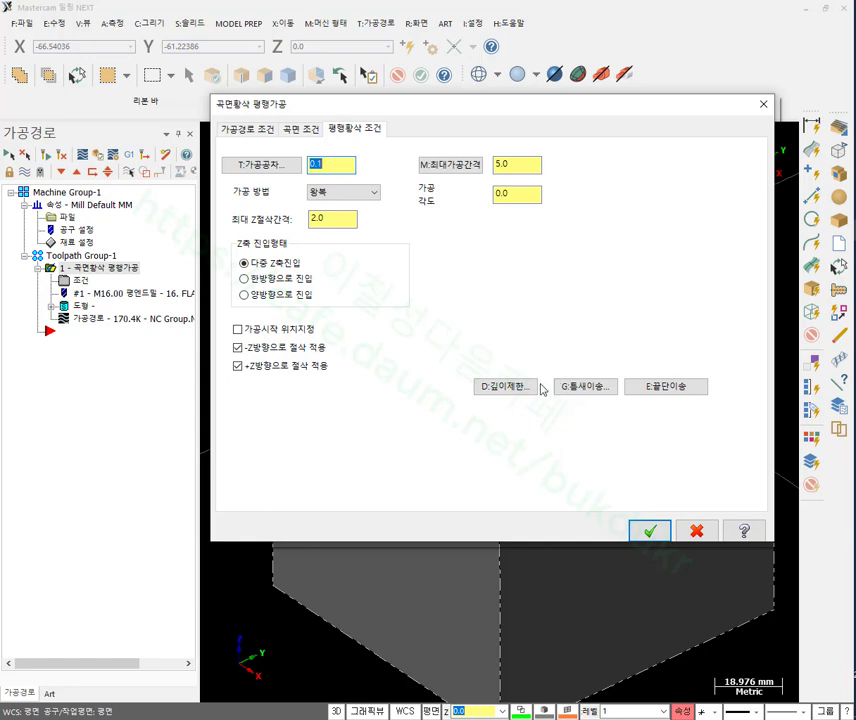
click(536, 387)
click(334, 245)
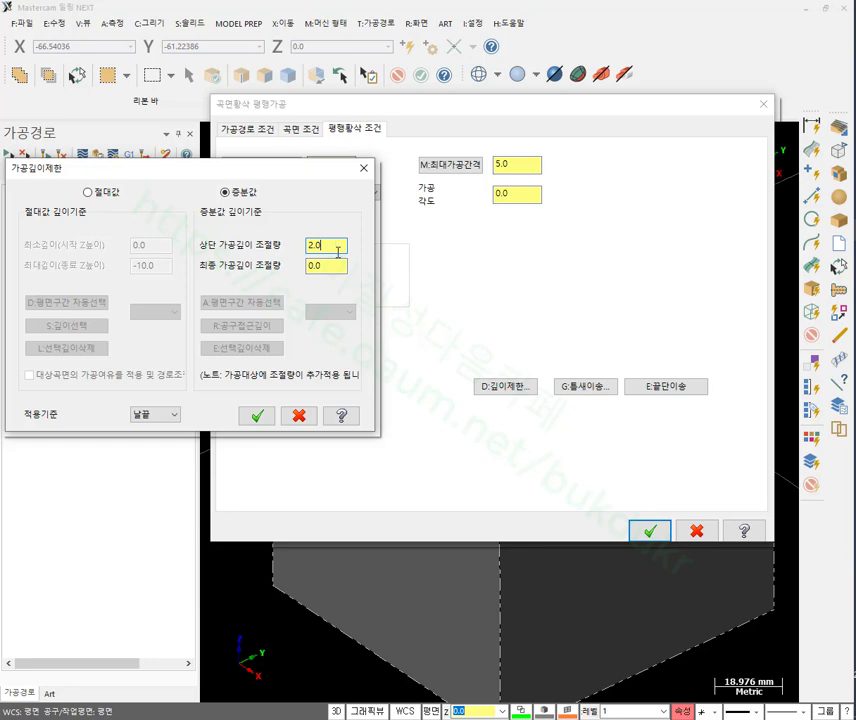
click(262, 417)
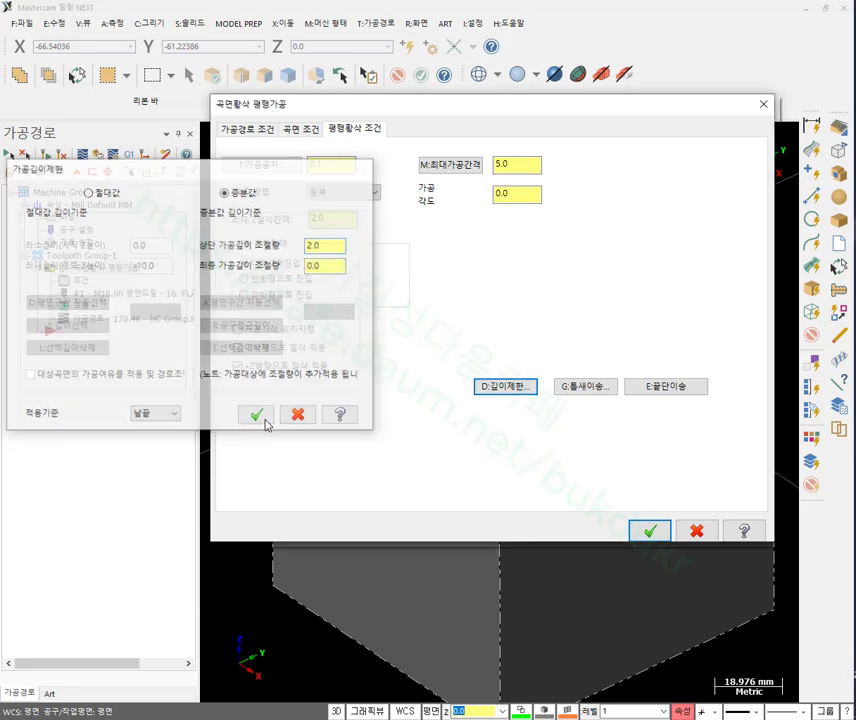
click(653, 531)
Examine from the side how the uppermost roughing passes sit relative to the cube's top face.
scroll(518, 508, up, 5)
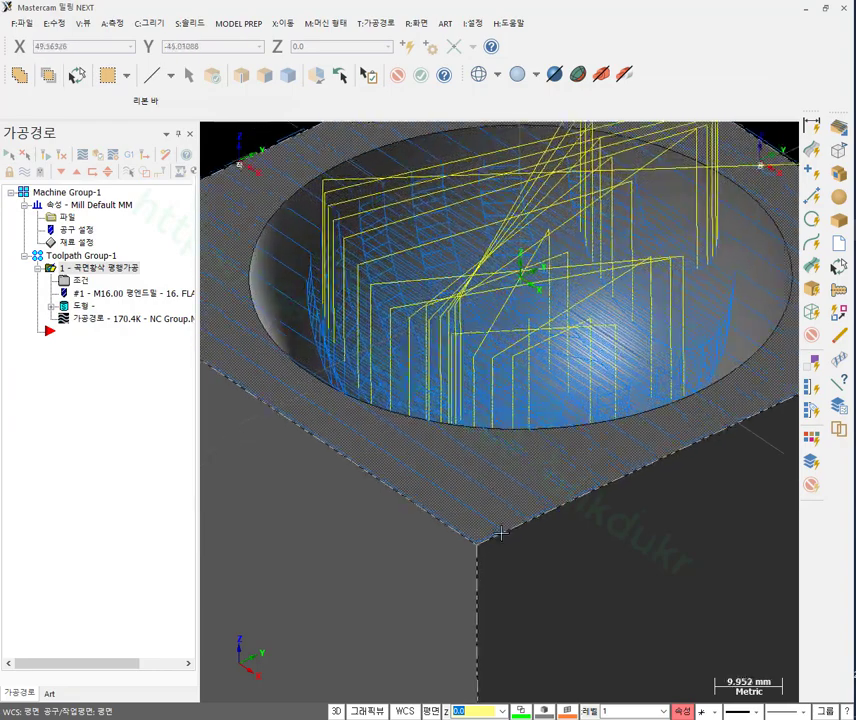
middle_drag(518, 510, 589, 470)
scroll(525, 514, up, 5)
scroll(570, 478, up, 2)
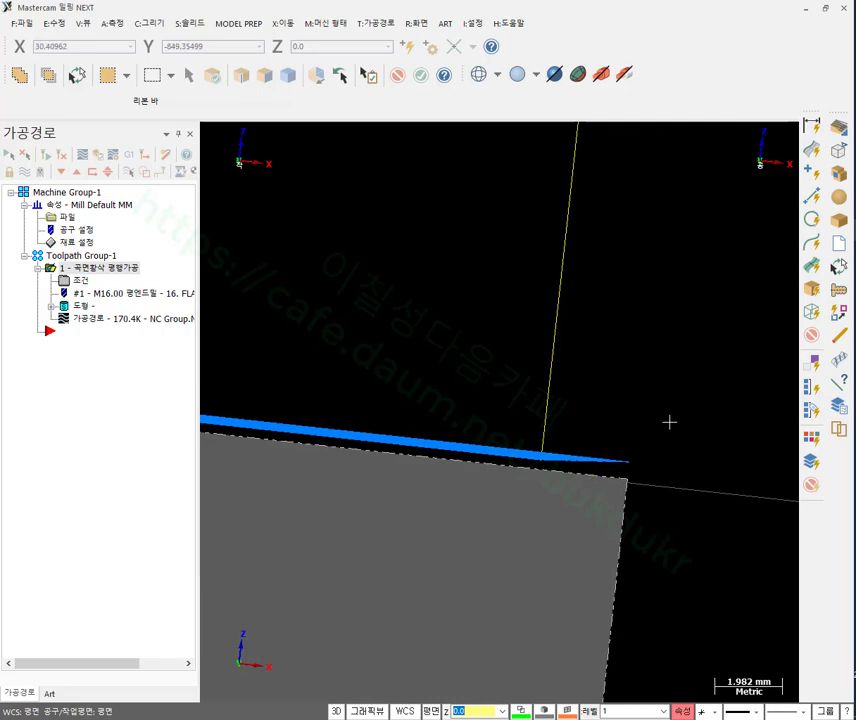
middle_drag(671, 420, 653, 430)
scroll(653, 430, down, 6)
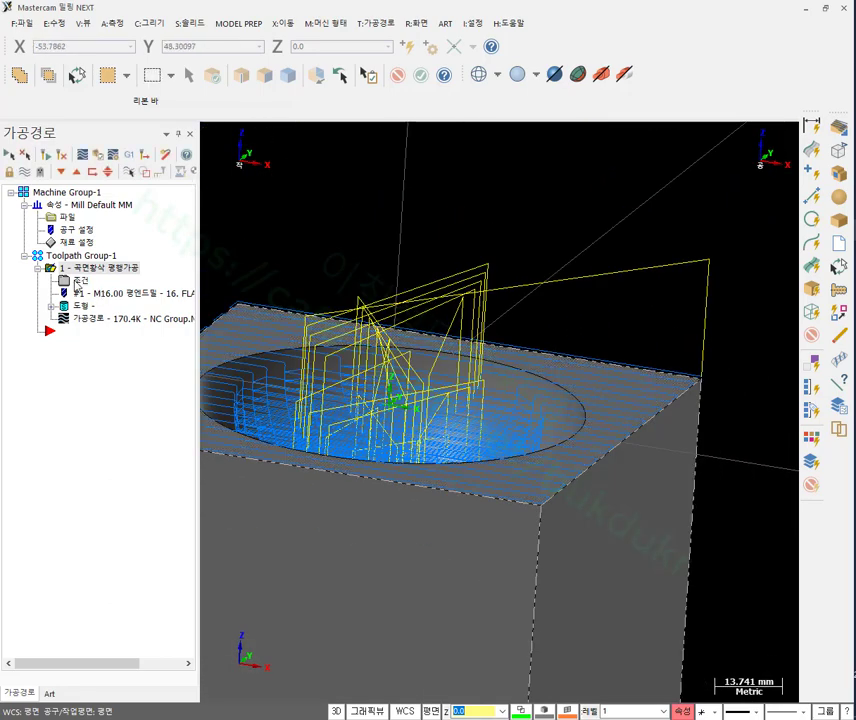
Chain the solid's circular cavity rim as the containment boundary (영역 포함) of the roughing operation.
click(78, 283)
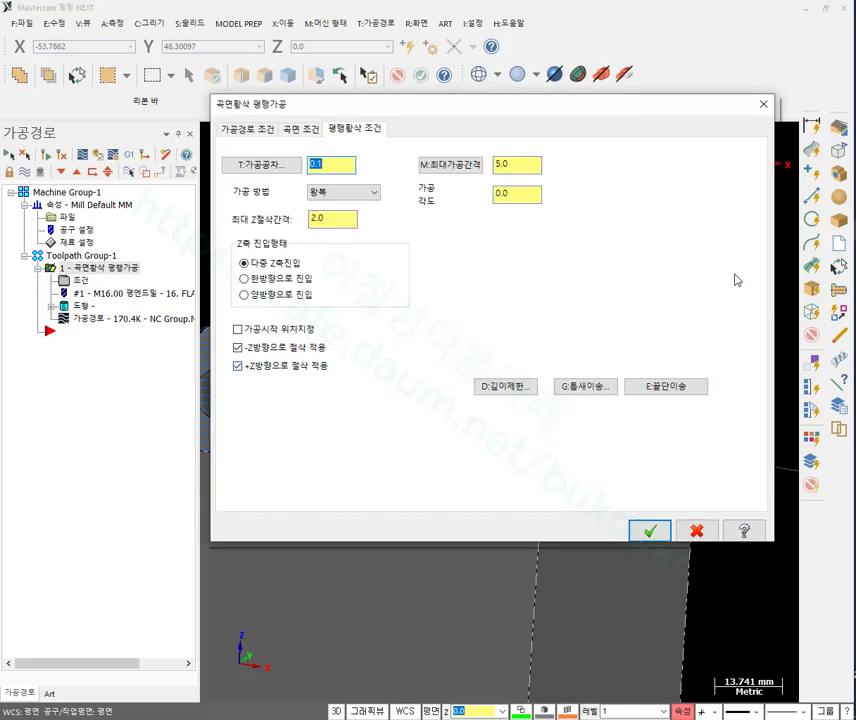
click(293, 131)
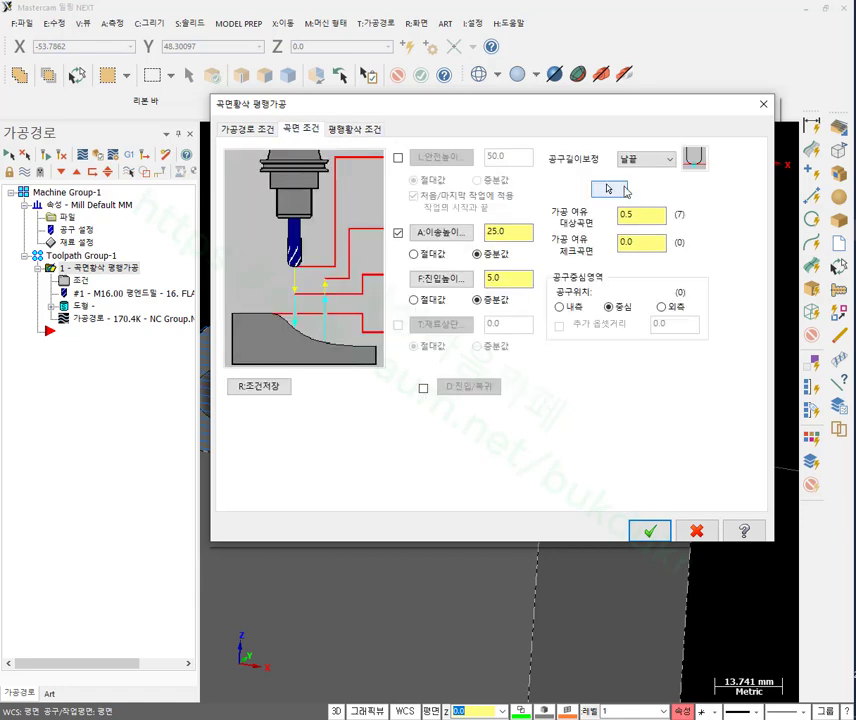
click(608, 188)
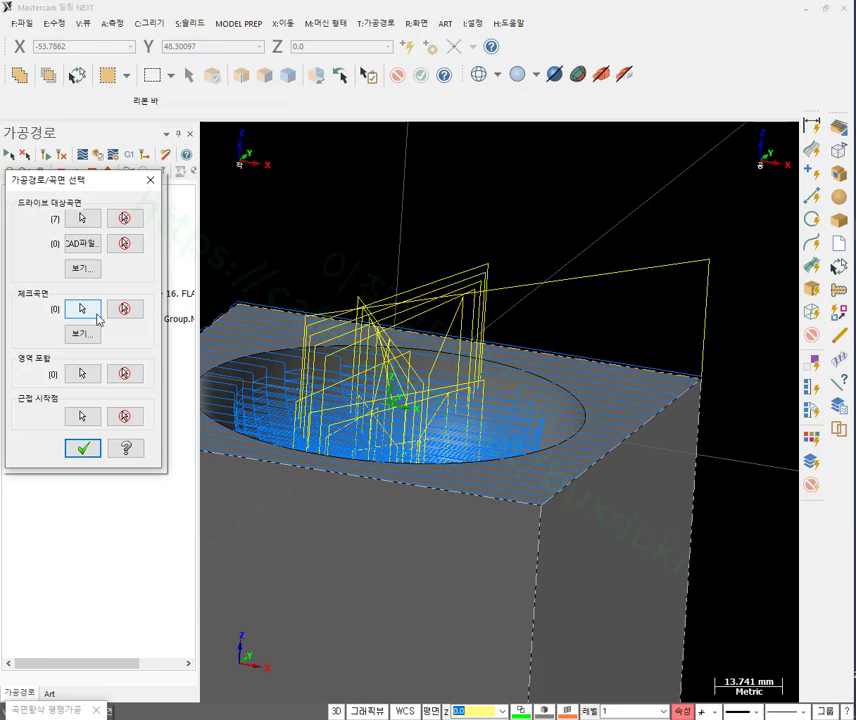
click(82, 373)
click(89, 193)
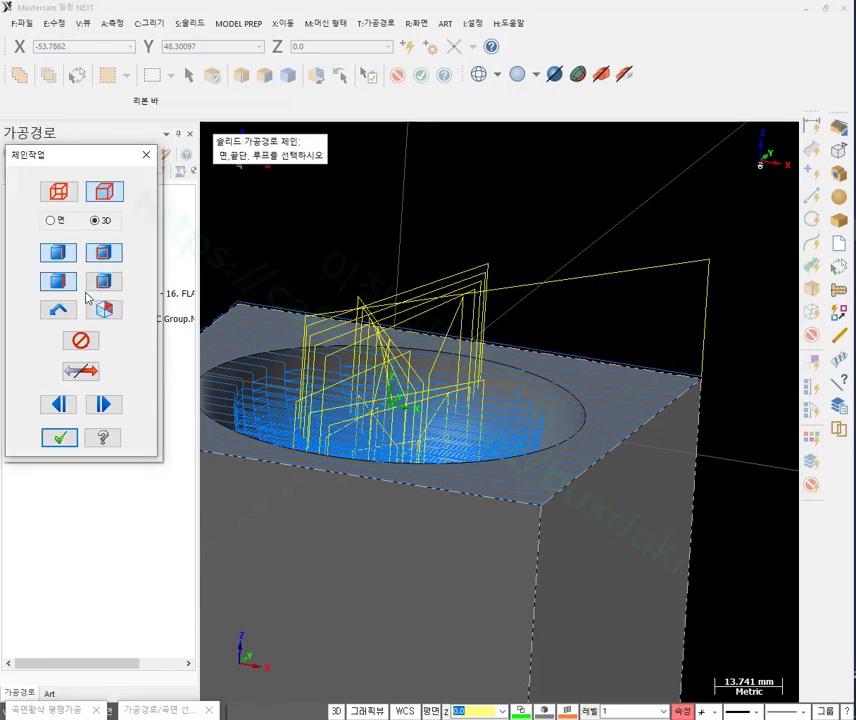
click(298, 348)
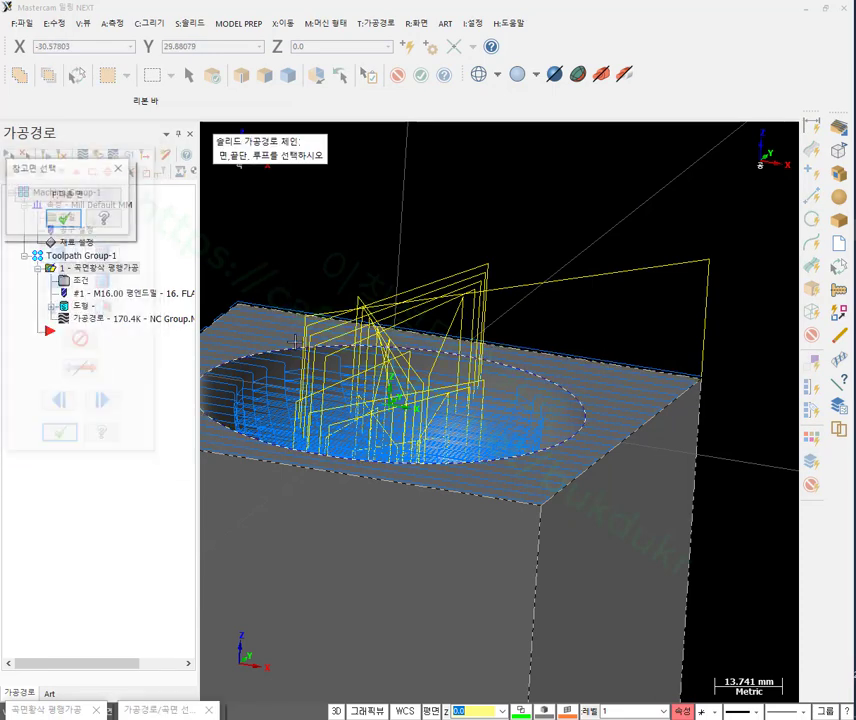
click(63, 220)
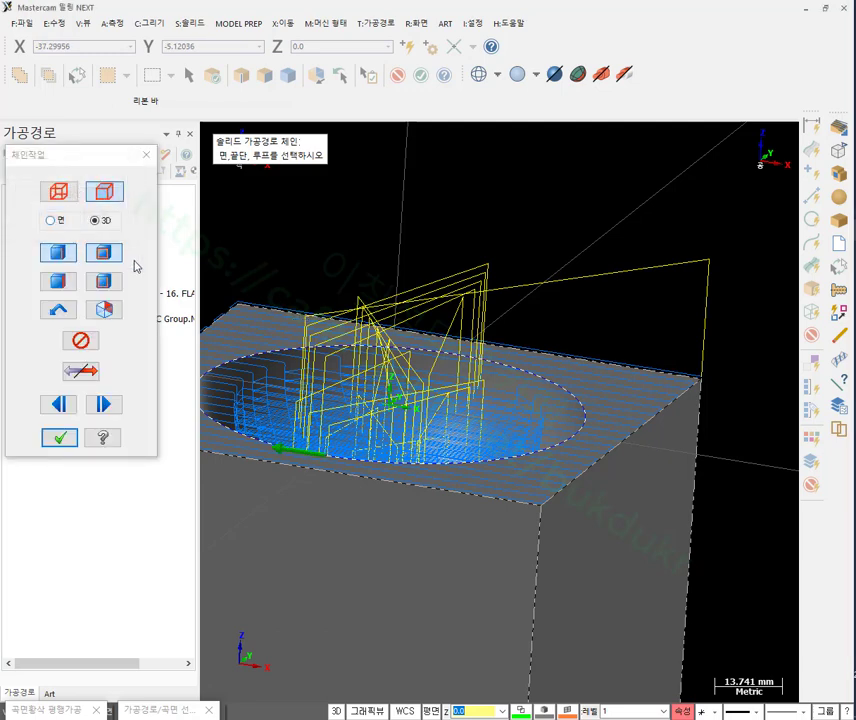
click(62, 438)
key(Return)
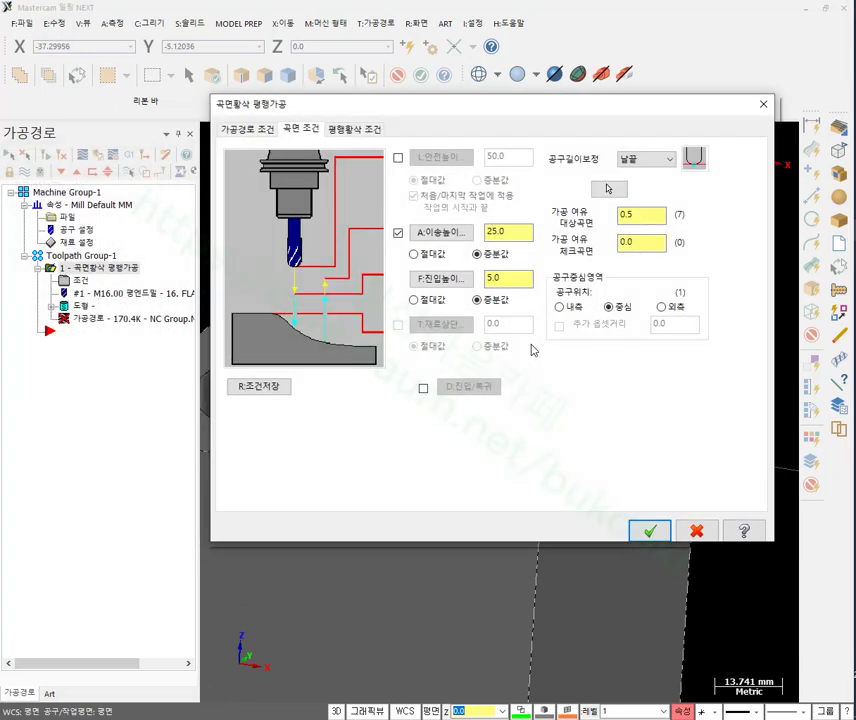
Set the containment tool position to inside (내측) and regenerate the roughing toolpath.
click(560, 307)
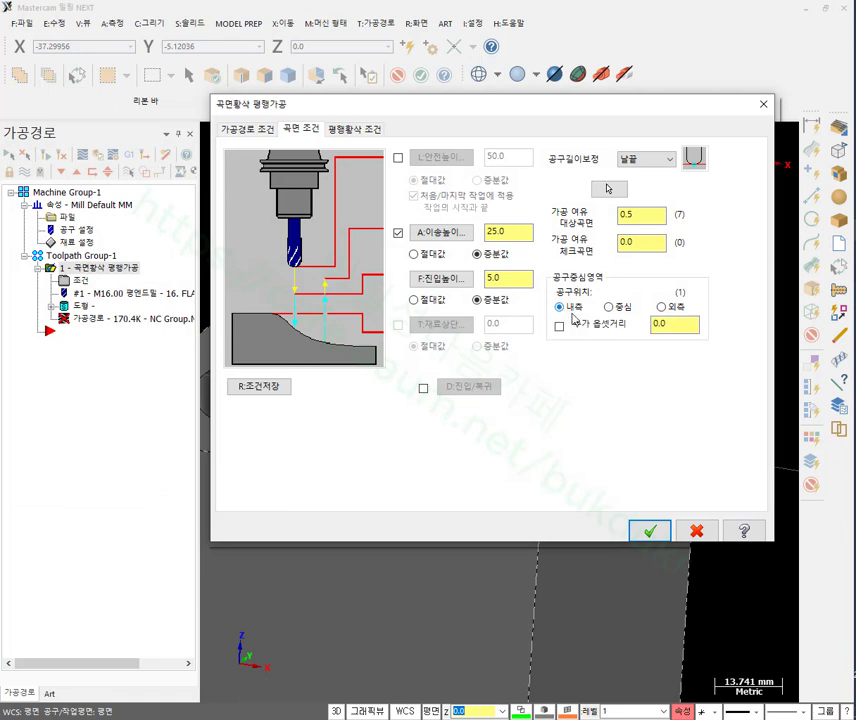
click(647, 532)
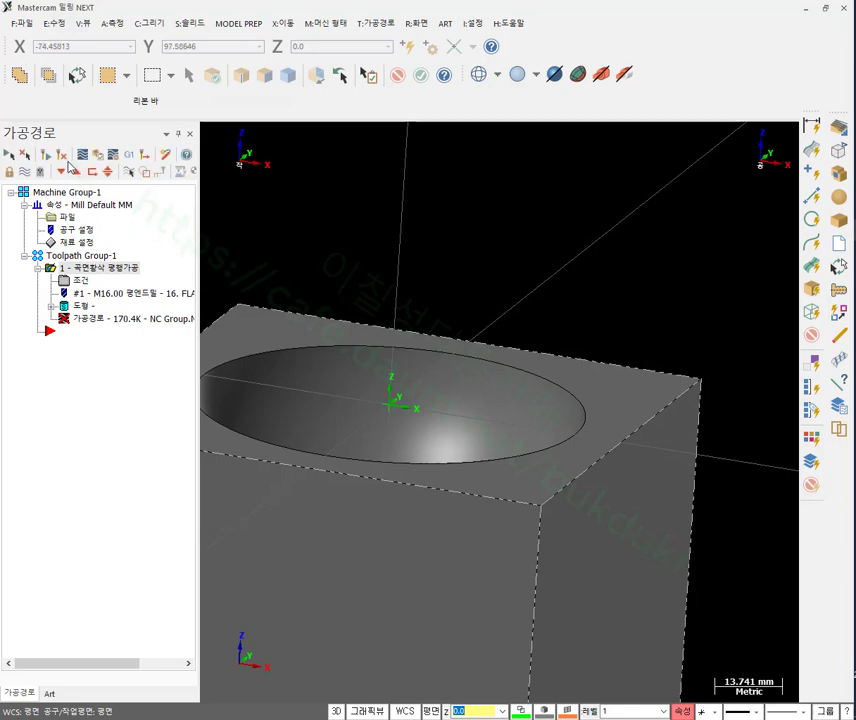
click(46, 157)
Examine the contained roughing passes inside the cavity and review the operation's surface parameters.
key(alt+7)
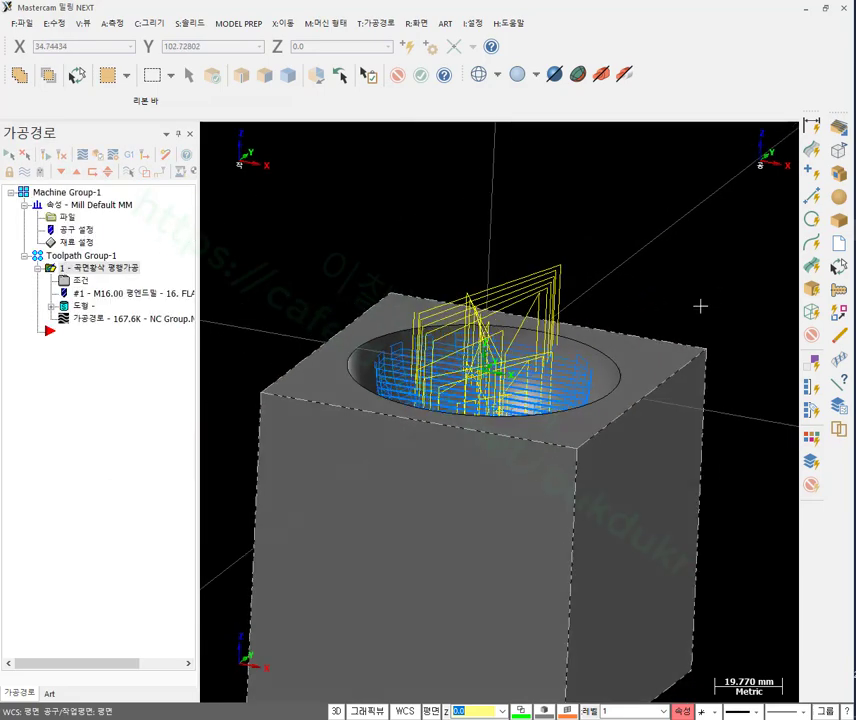
scroll(470, 300, up, 4)
mouse_move(459, 403)
middle_down()
mouse_move(515, 373)
mouse_move(466, 369)
mouse_move(505, 400)
mouse_move(503, 385)
mouse_move(552, 380)
middle_up()
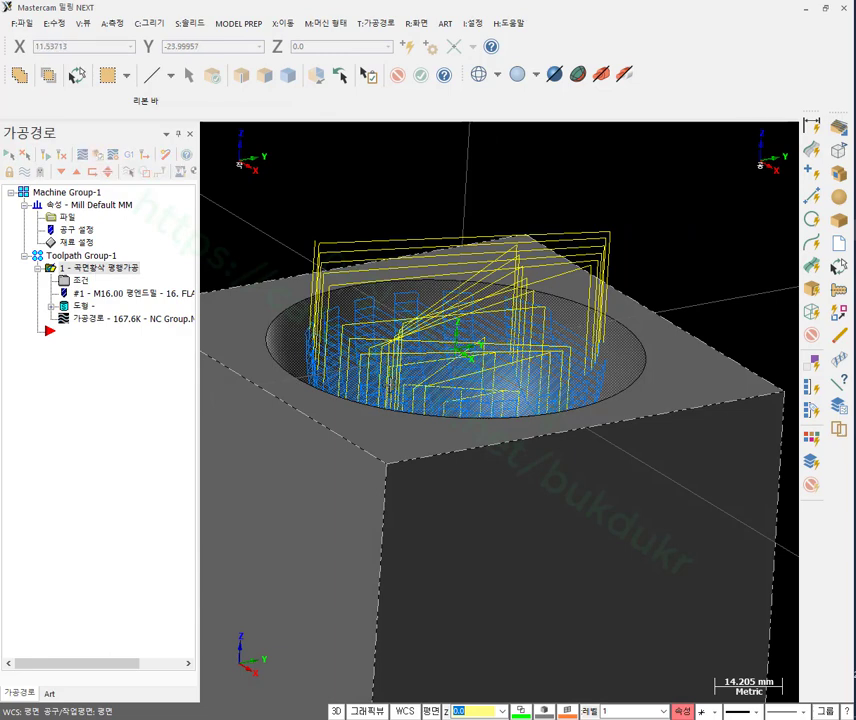
click(82, 281)
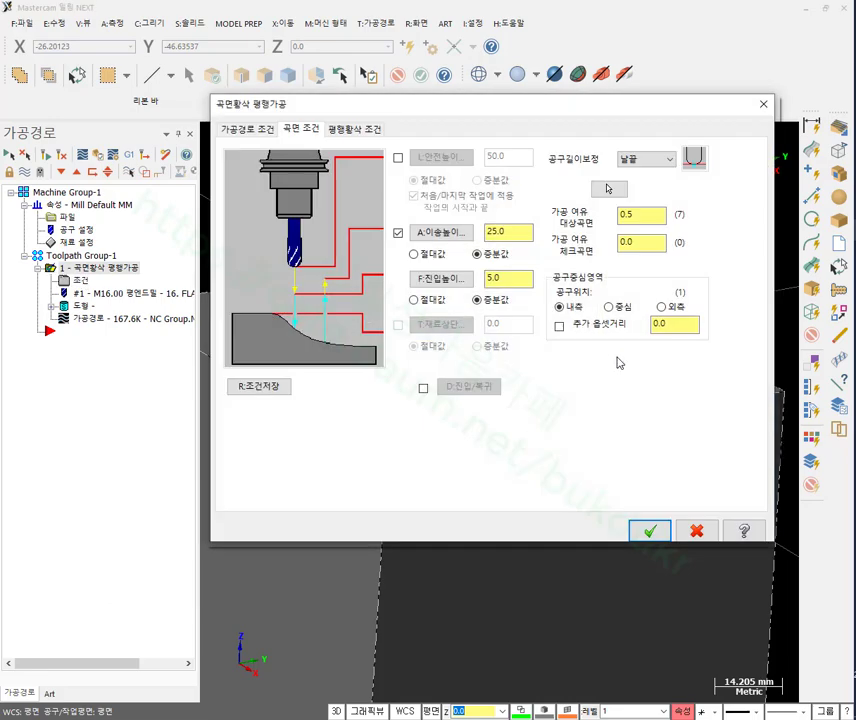
click(650, 531)
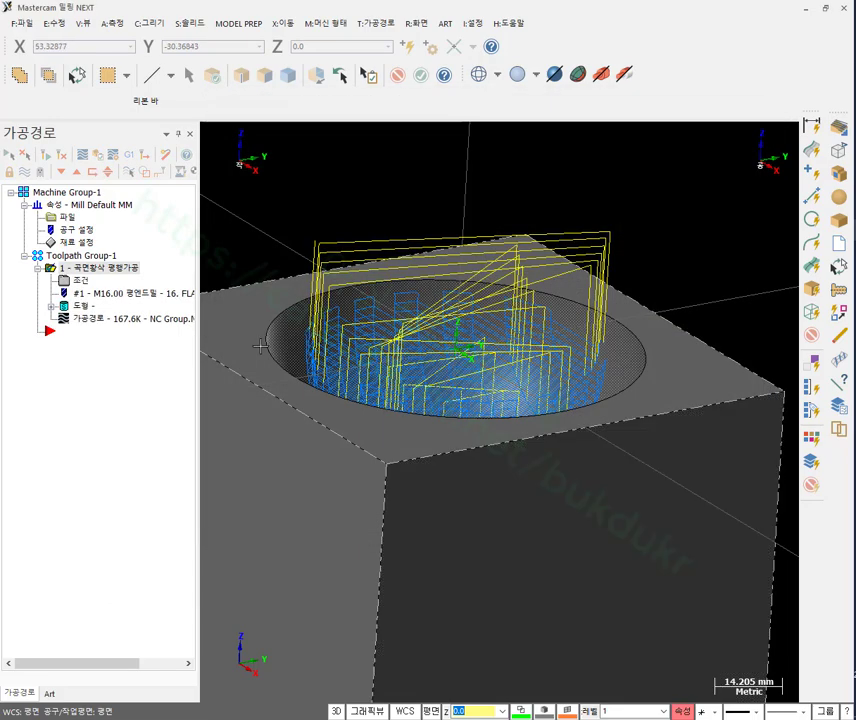
Backplot the roughing toolpath with its detailed pass list and view passes 경로 2 to 경로 5 one by one.
click(82, 155)
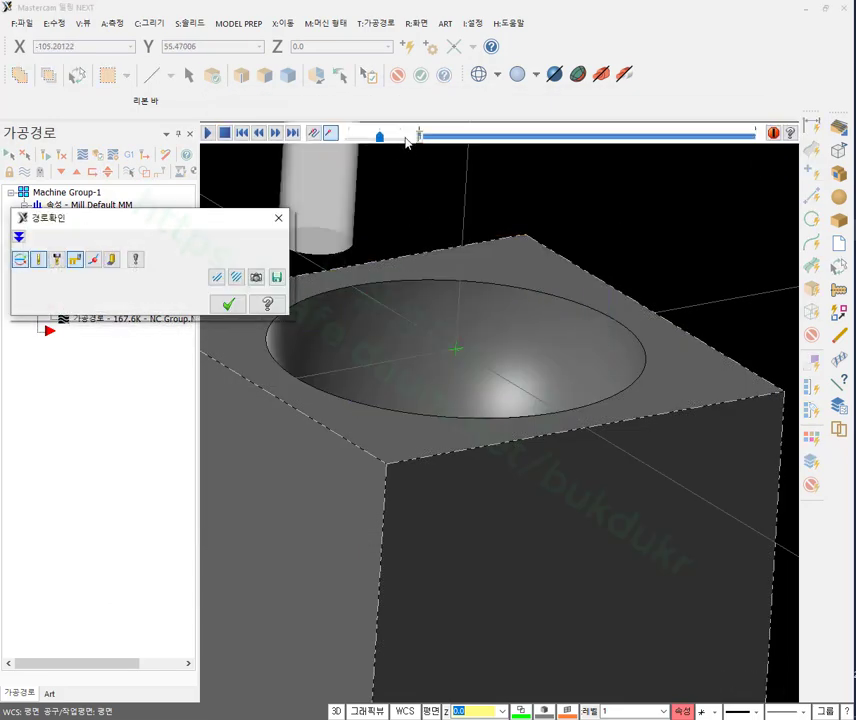
click(18, 238)
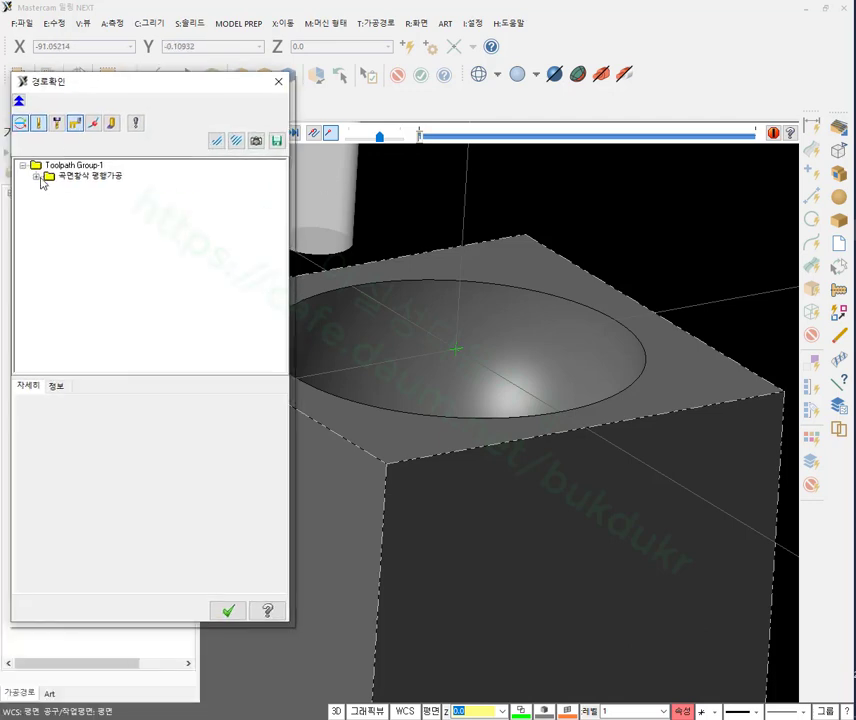
click(37, 177)
click(81, 176)
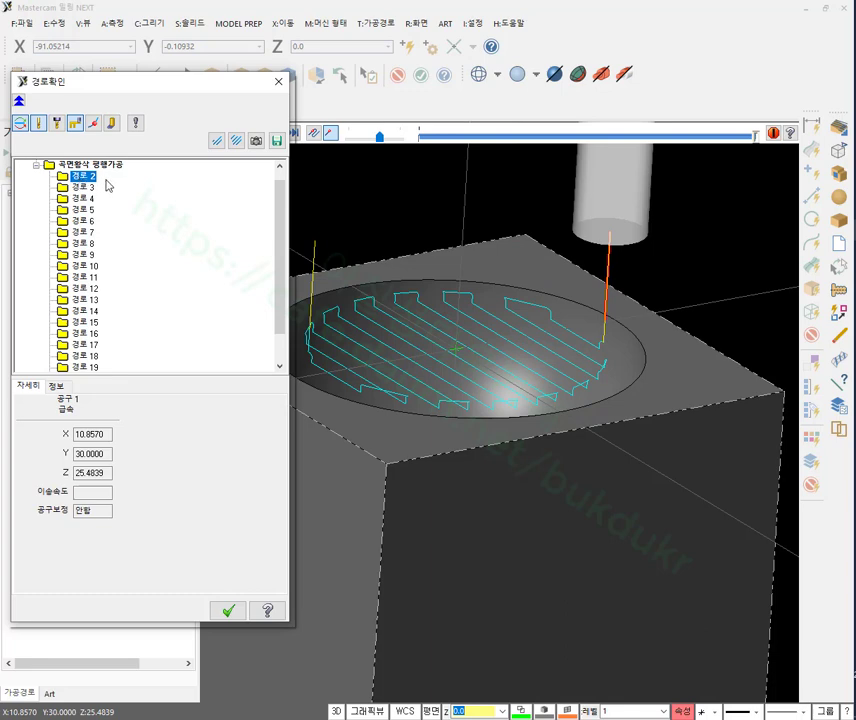
scroll(610, 320, down, 2)
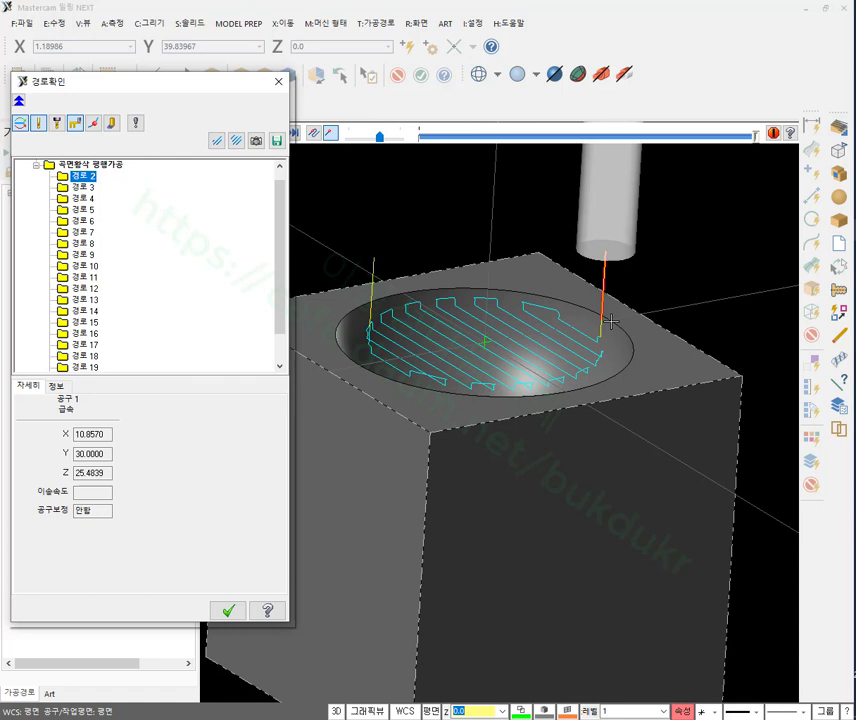
key(Down)
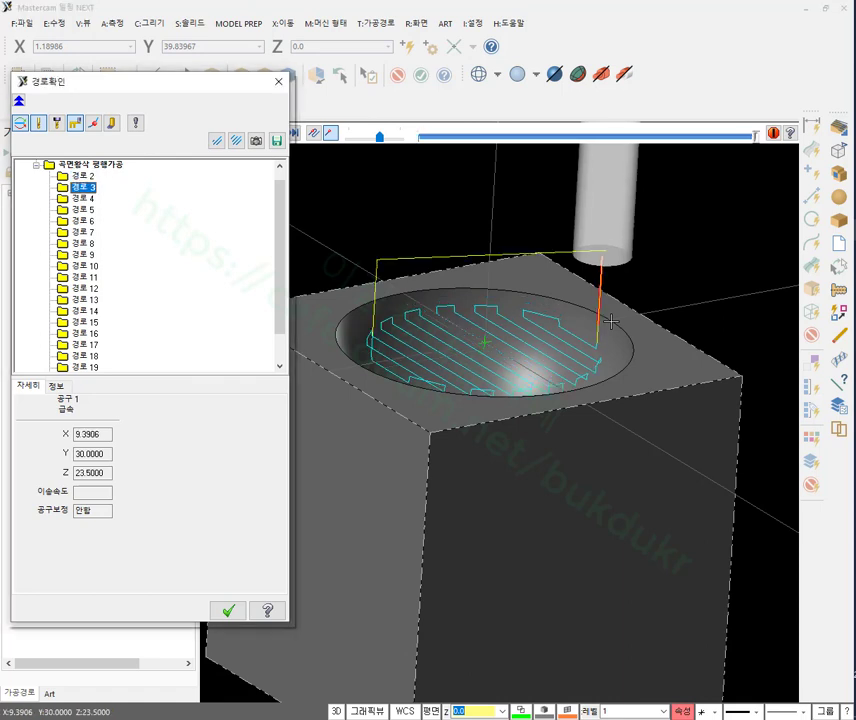
key(Down)
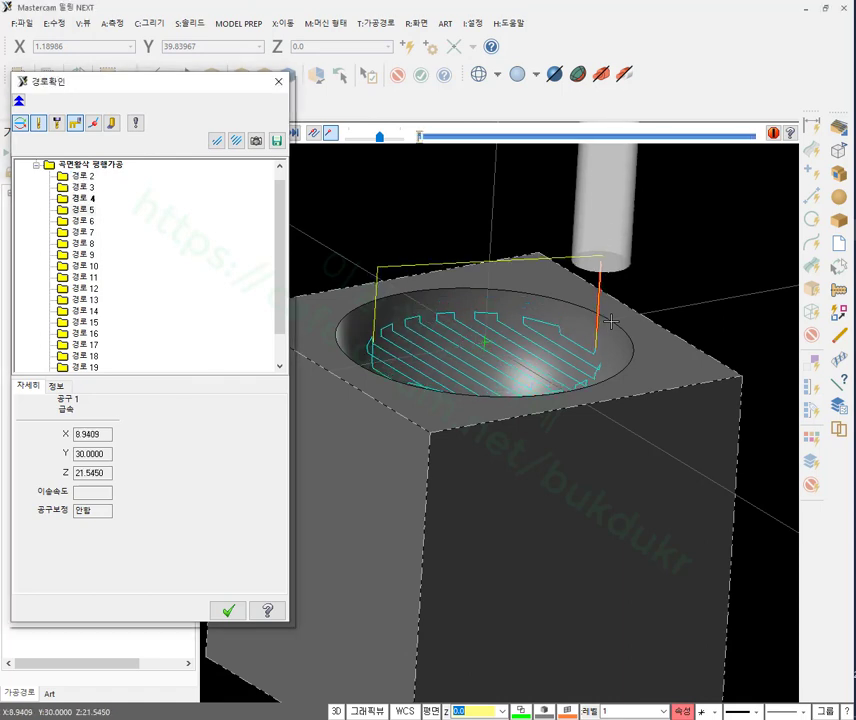
key(Down)
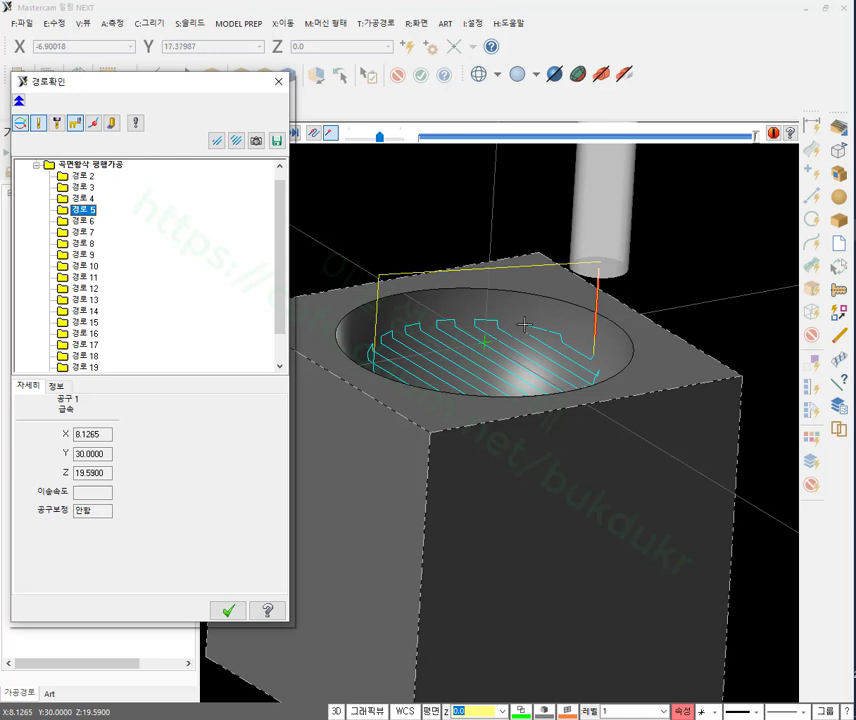
Show pass 경로 2 in the backplot and place the tool at the pass point beside the cavity wall.
click(82, 177)
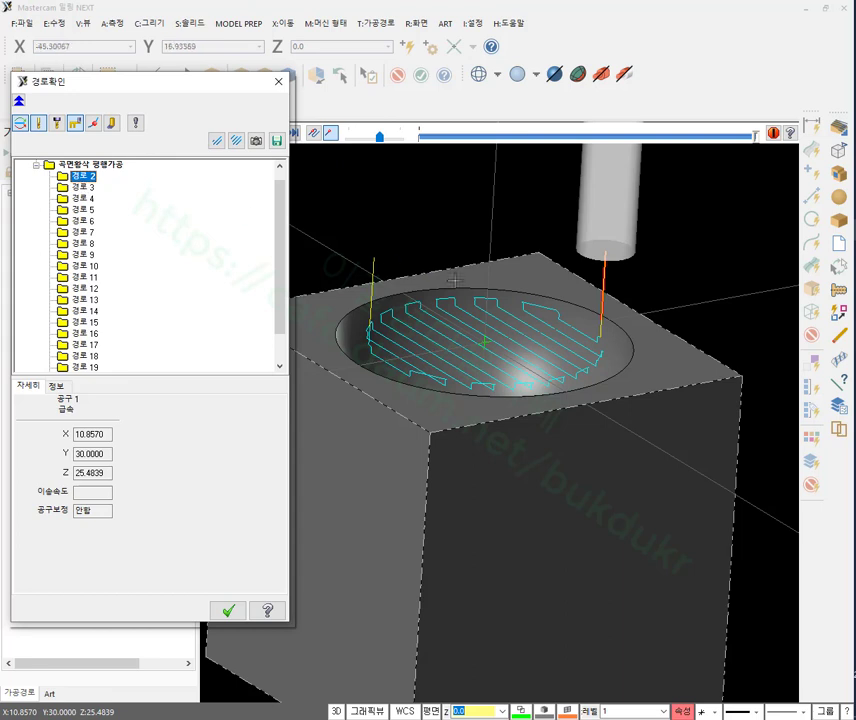
click(603, 348)
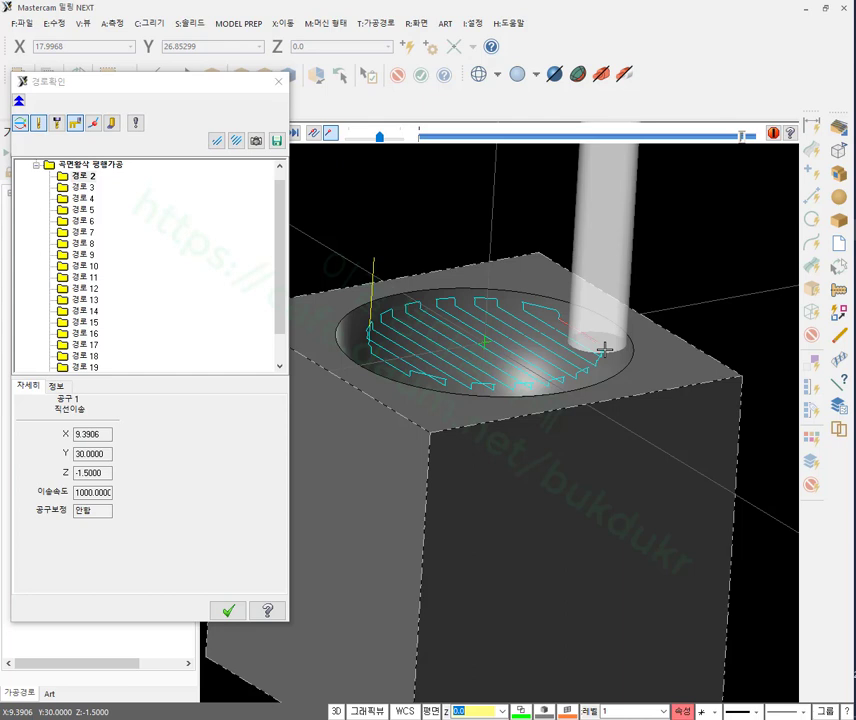
Backplot passes 경로 3 and 경로 2, check the Z depth at the 경로 2 point beside the cavity wall, and close the backplot.
click(84, 188)
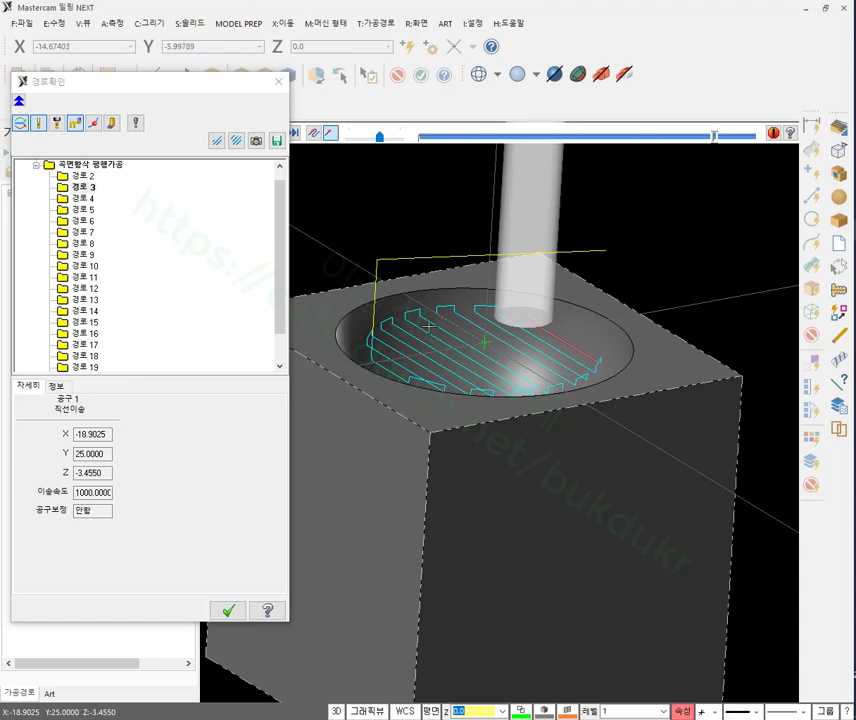
key(Up)
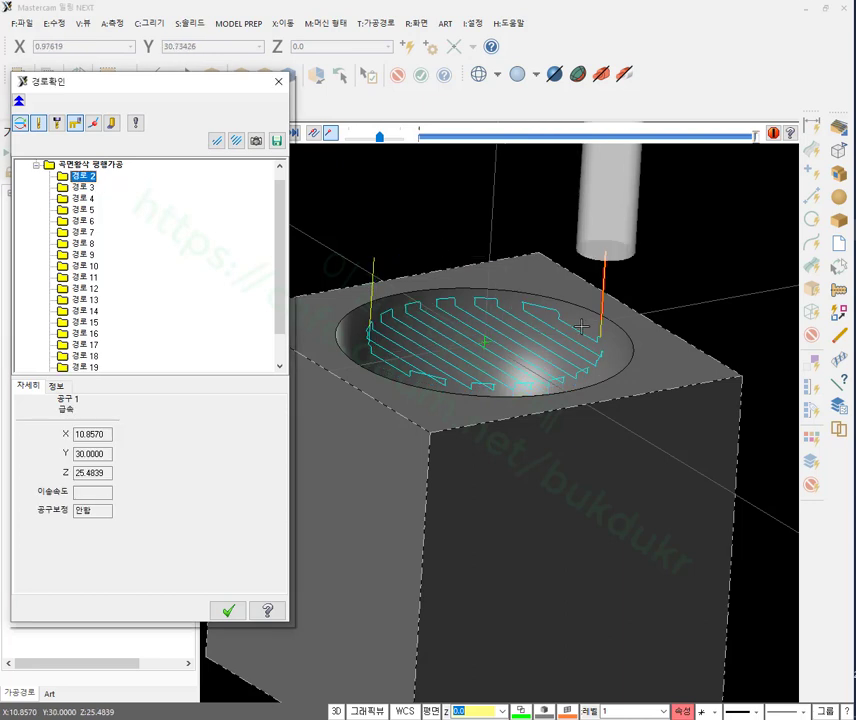
click(577, 322)
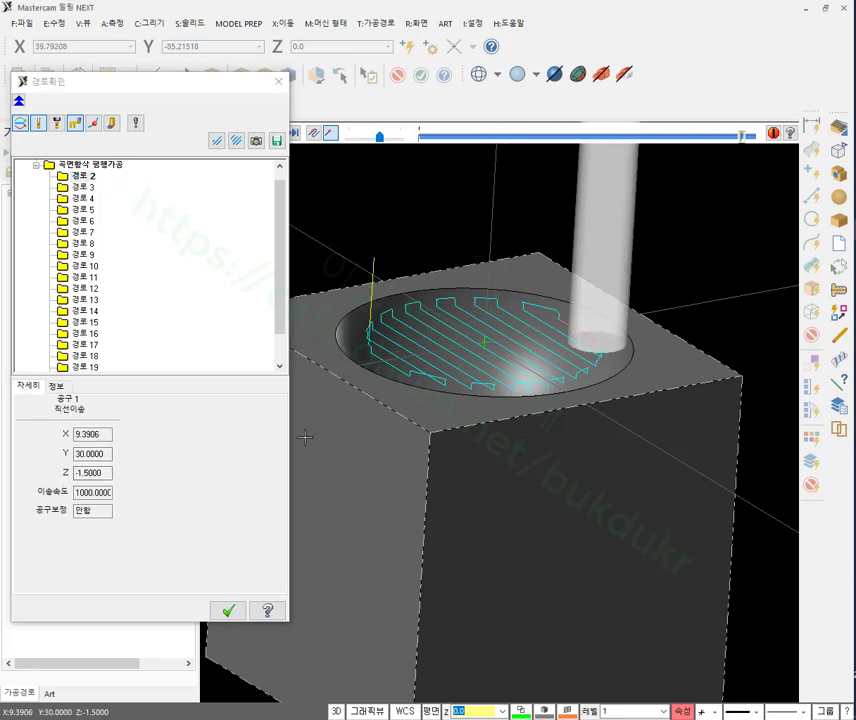
scroll(640, 355, up, 3)
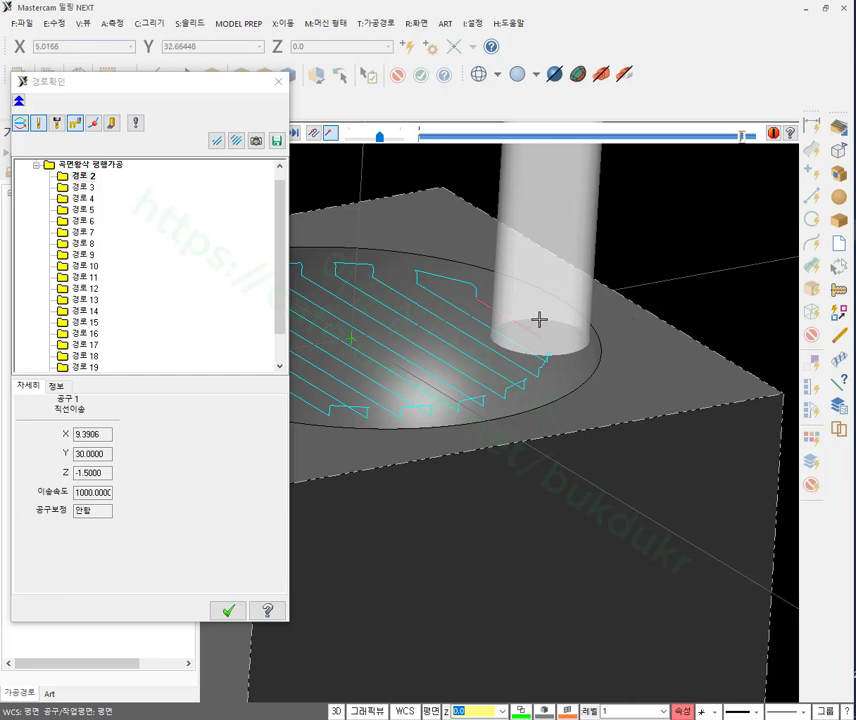
click(59, 472)
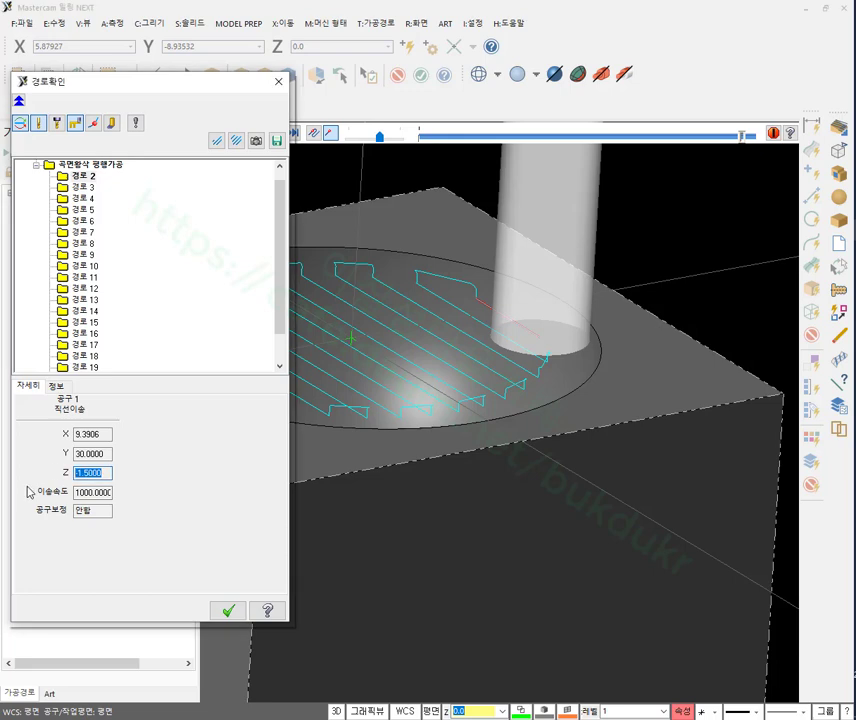
scroll(663, 286, down, 3)
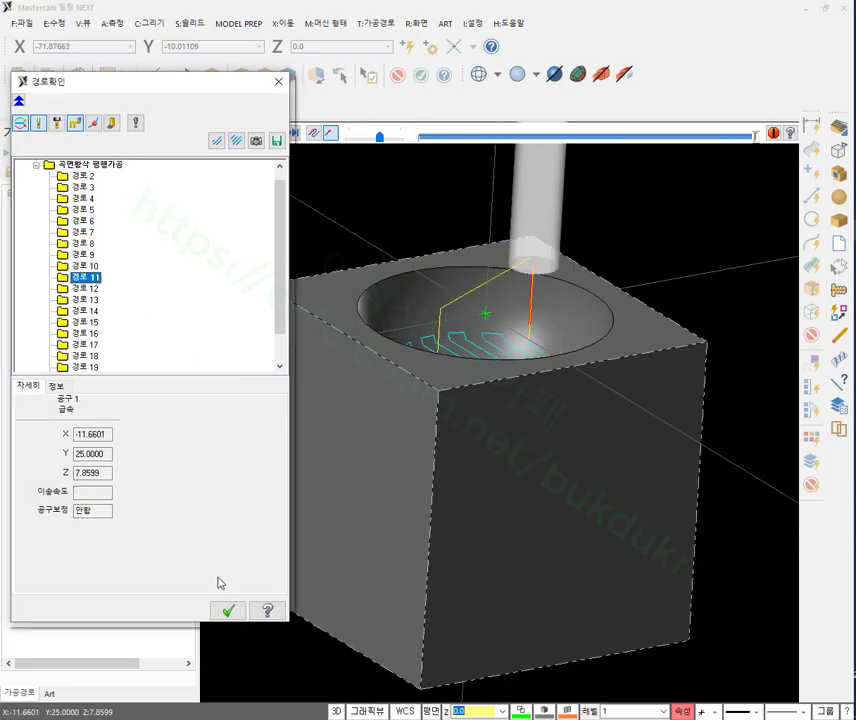
click(228, 610)
scroll(510, 268, up, 1)
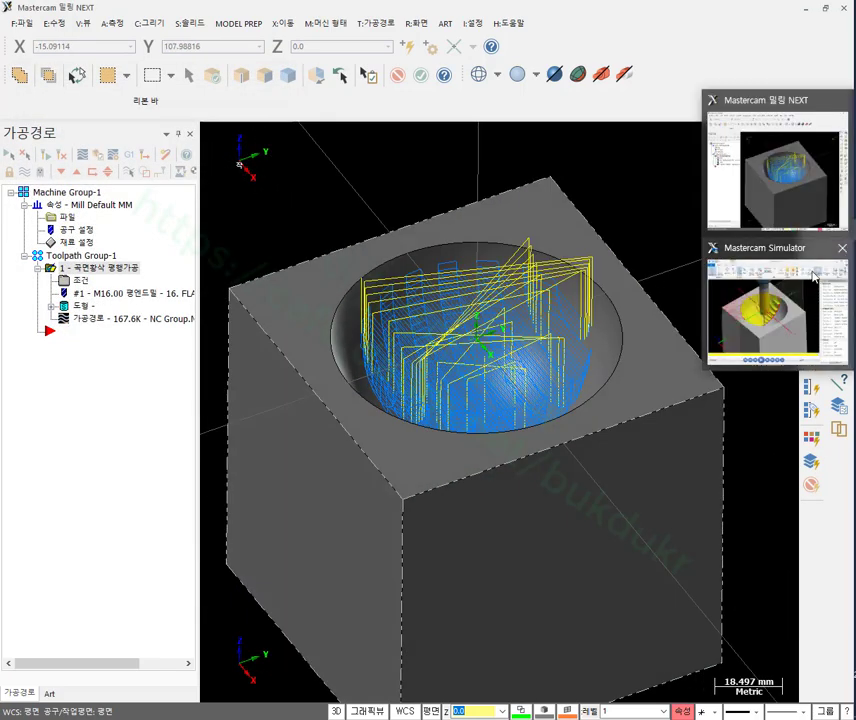
Switch to Mastercam Simulator to examine the clipped cut result, then return to Mastercam and inspect the roughing passes in the cavity.
click(780, 306)
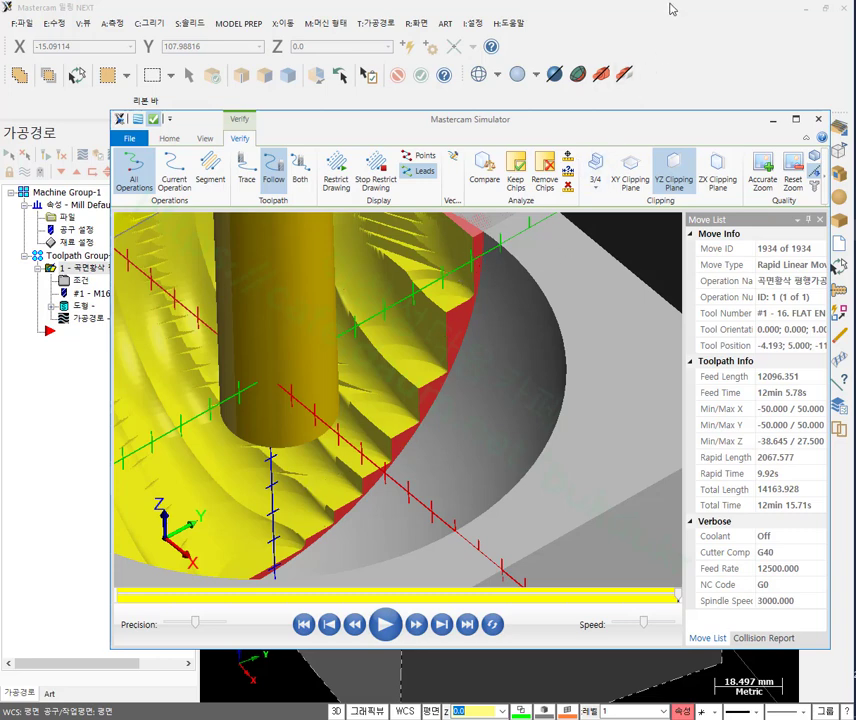
key(alt+F4)
scroll(678, 281, up, 3)
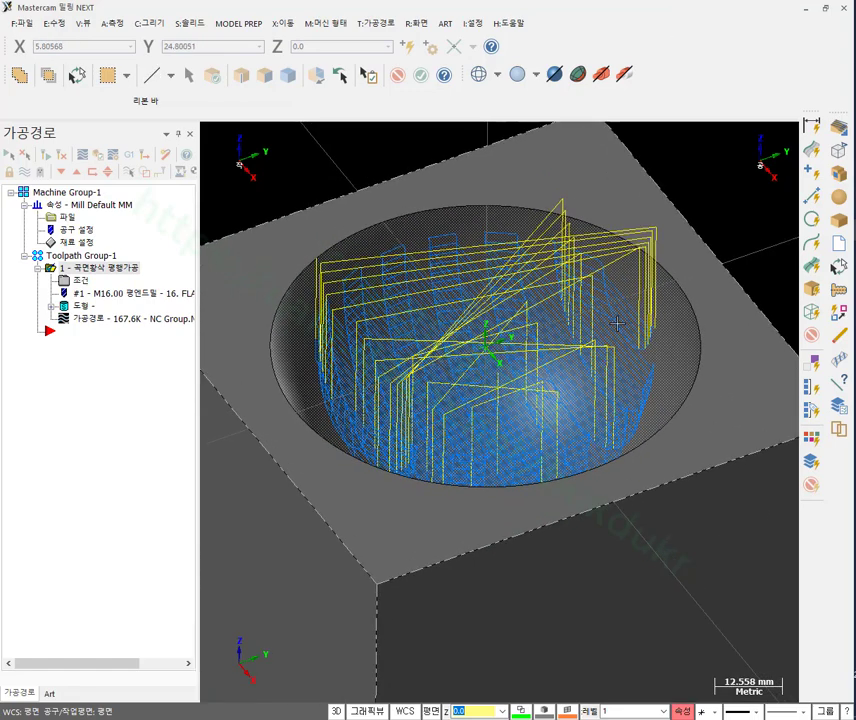
click(775, 268)
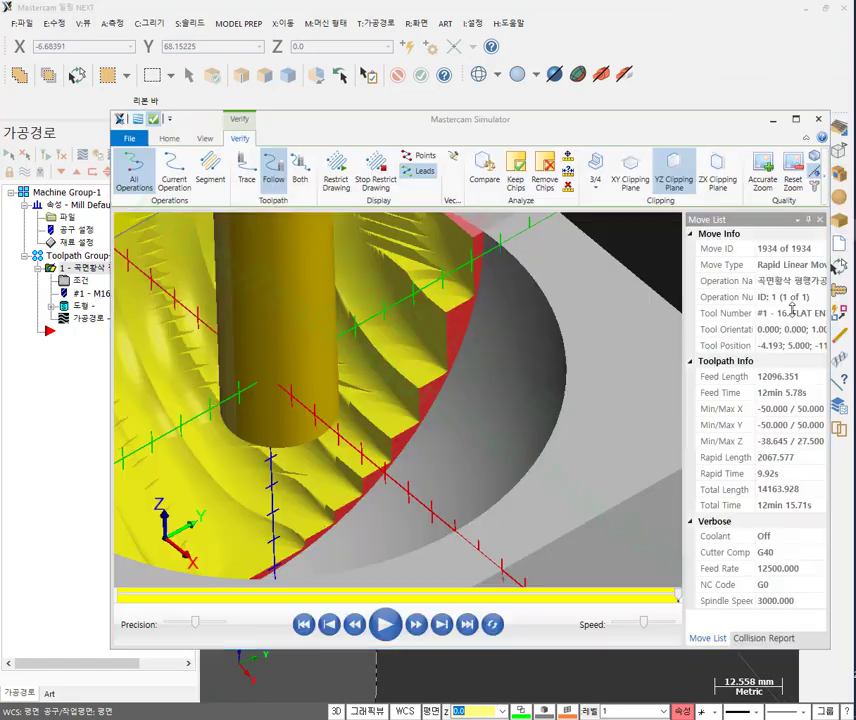
key(alt+Tab)
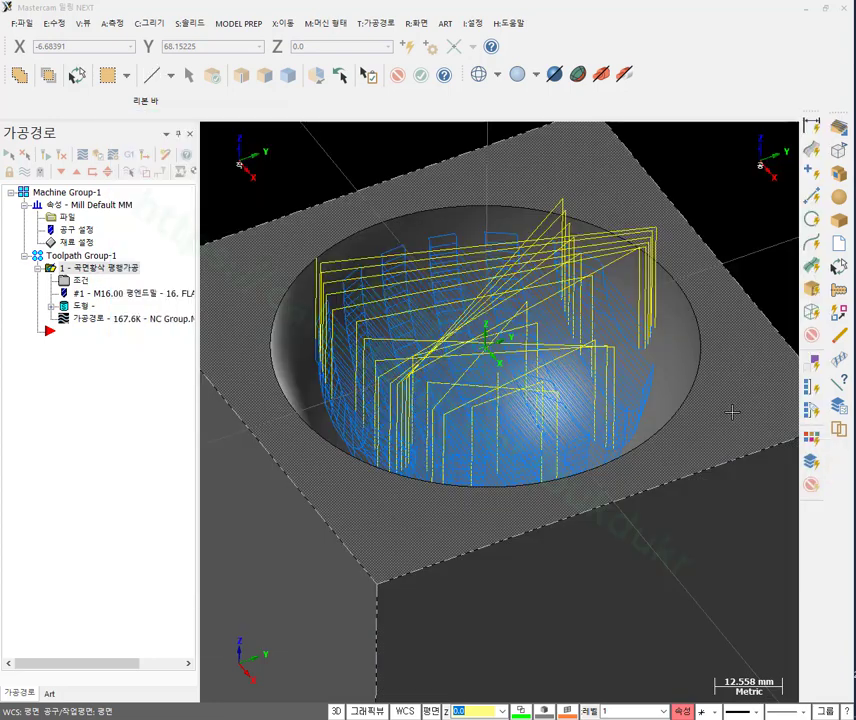
scroll(505, 322, down, 2)
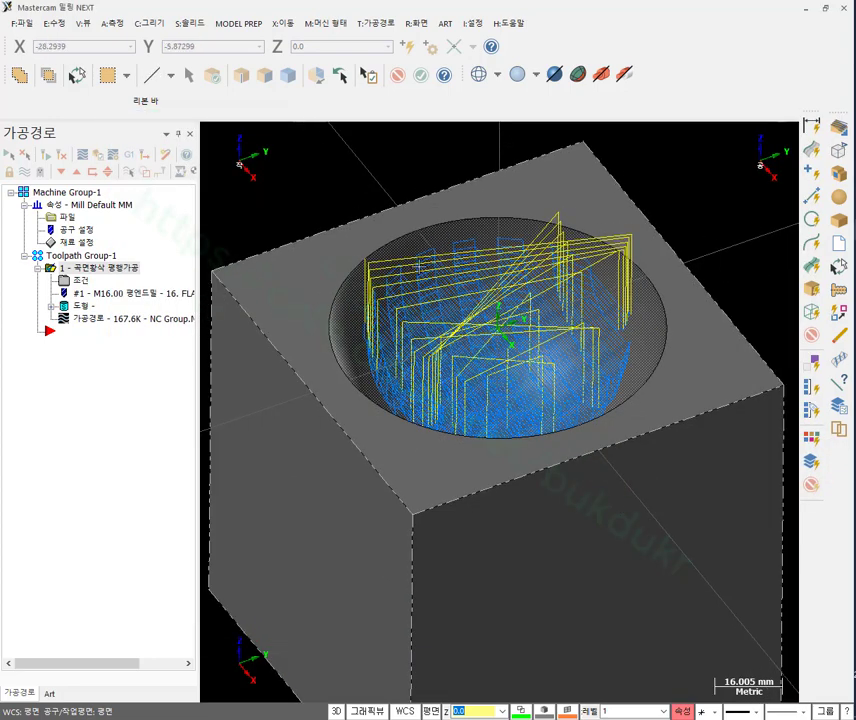
Delete the parallel surface roughing operation (곡면황삭 평행가공) by removing the contents of Toolpath Group-1.
click(100, 258)
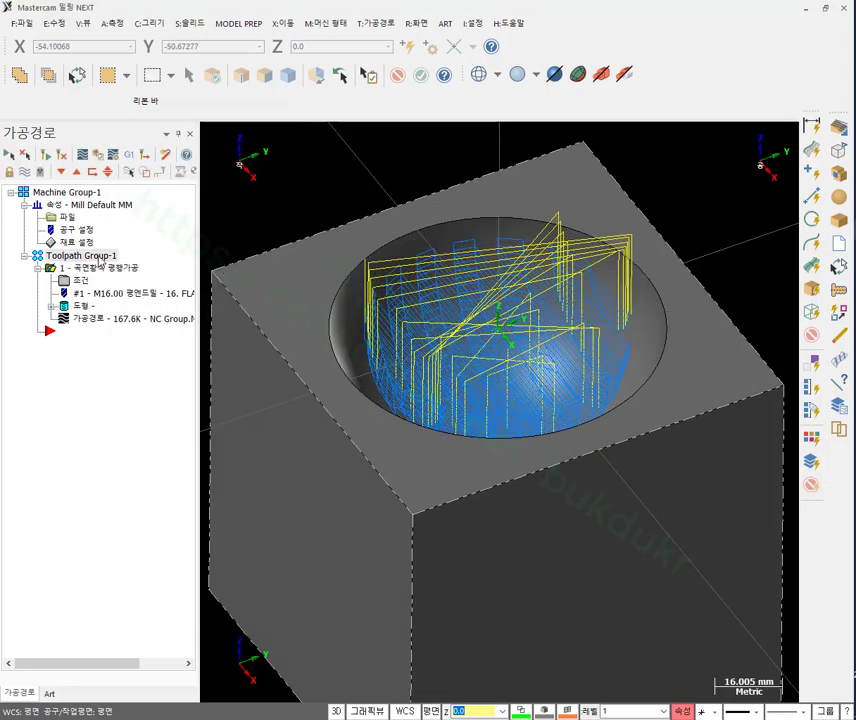
key(Delete)
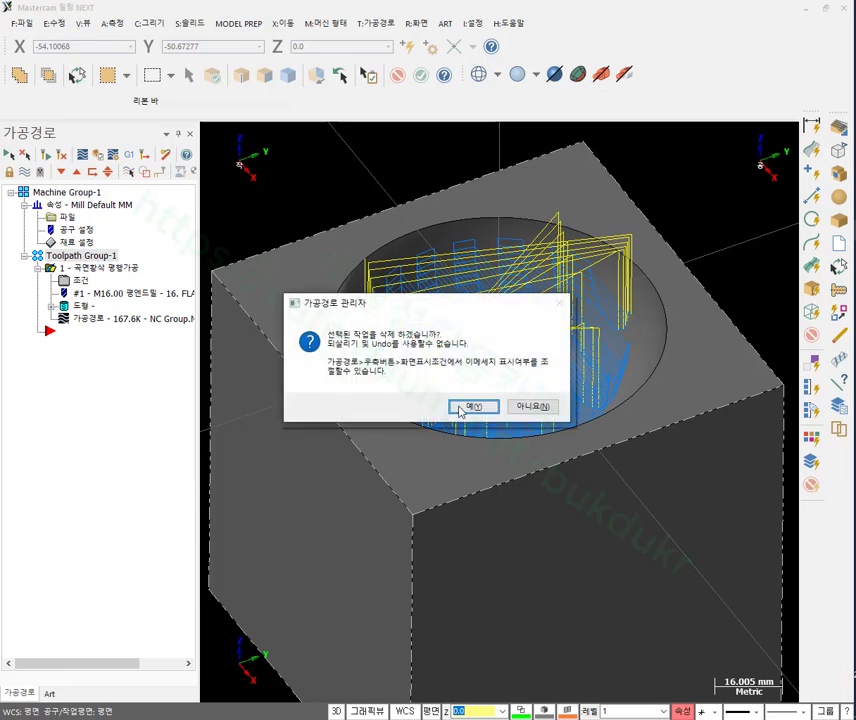
click(465, 405)
scroll(513, 401, down, 2)
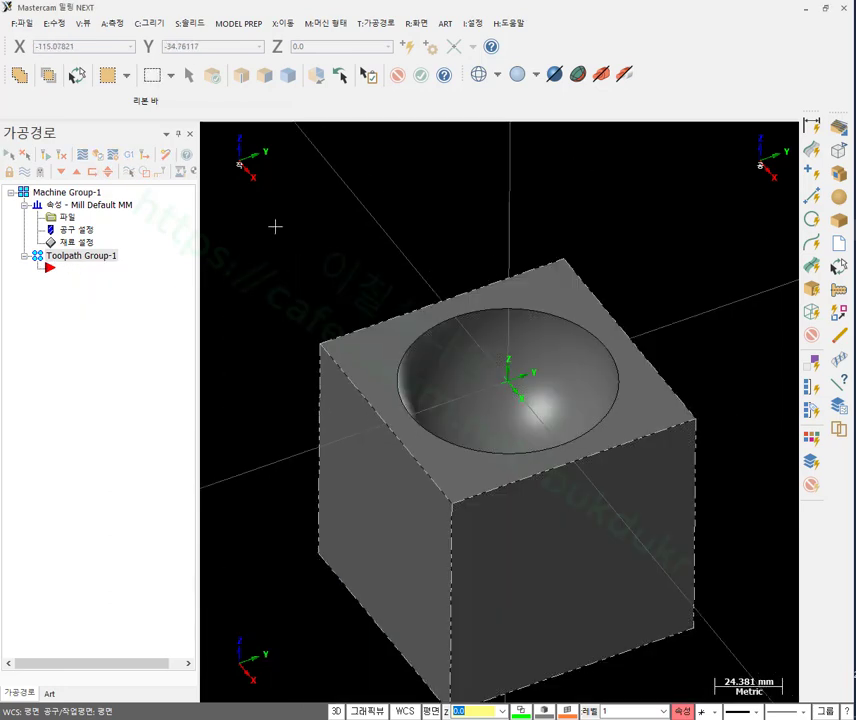
scroll(529, 432, up, 2)
scroll(485, 210, down, 1)
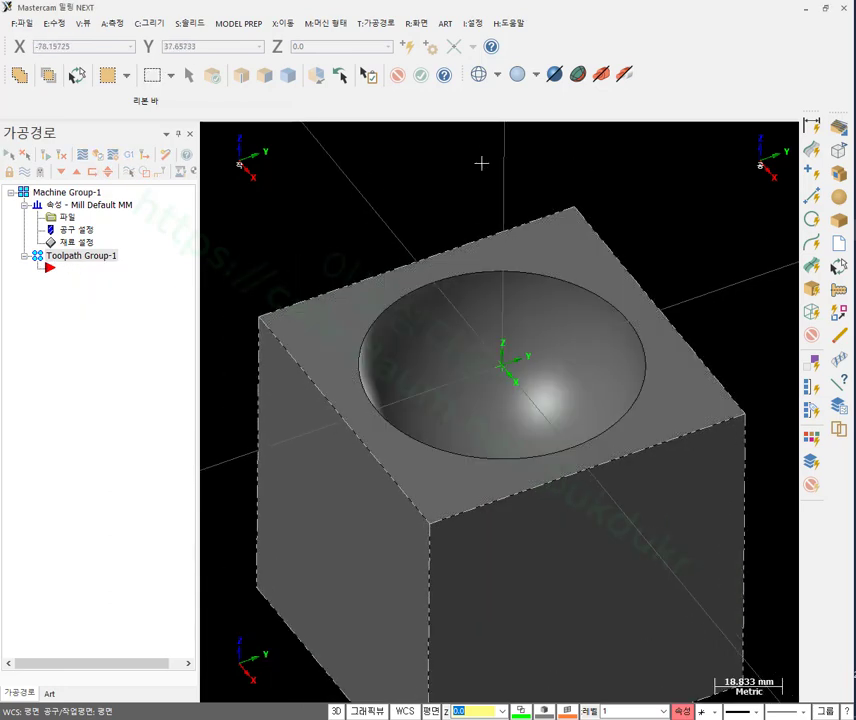
scroll(473, 236, down, 1)
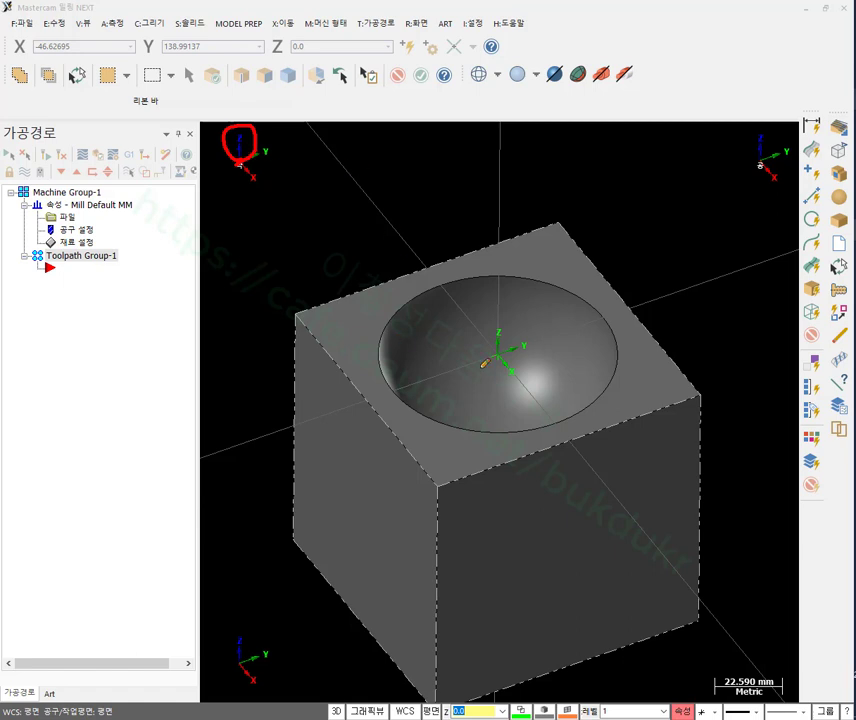
drag(472, 238, 465, 320)
right_click(645, 208)
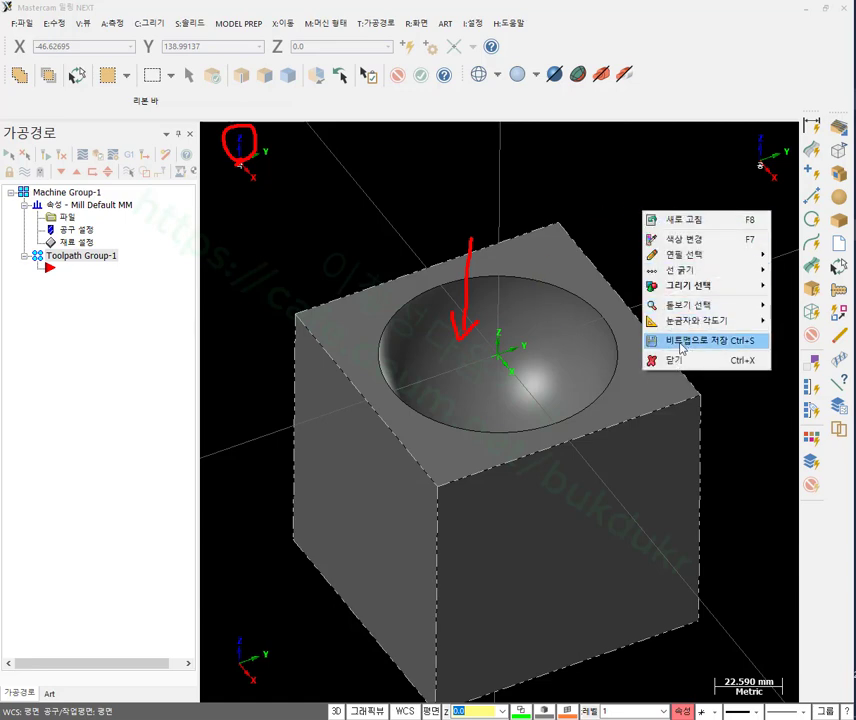
click(680, 355)
scroll(471, 204, down, 1)
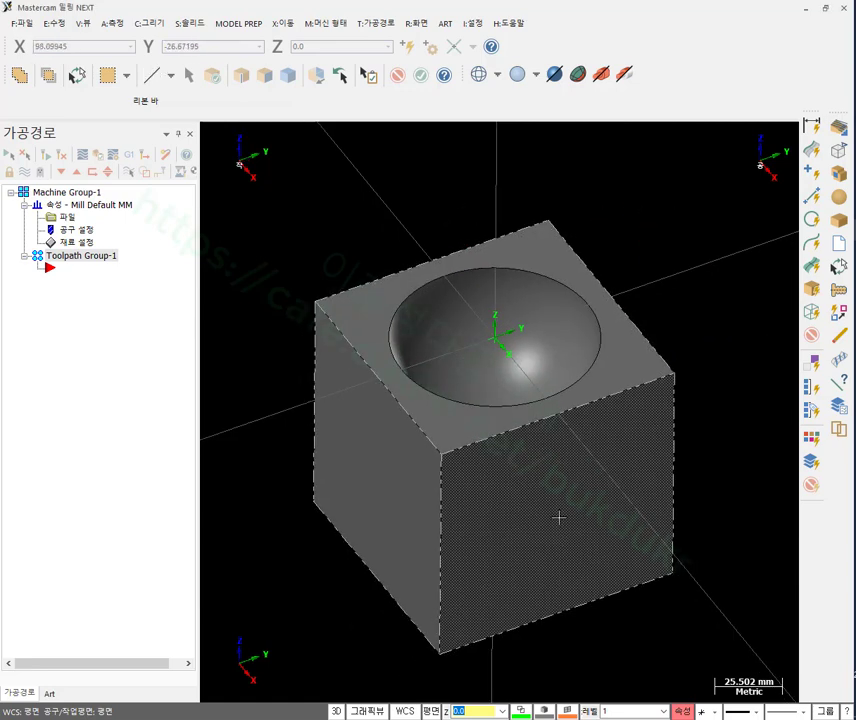
Show the part in the front view (정면) and review the graphics-view and plane options under CAD 설정 in the system configuration.
right_click(680, 231)
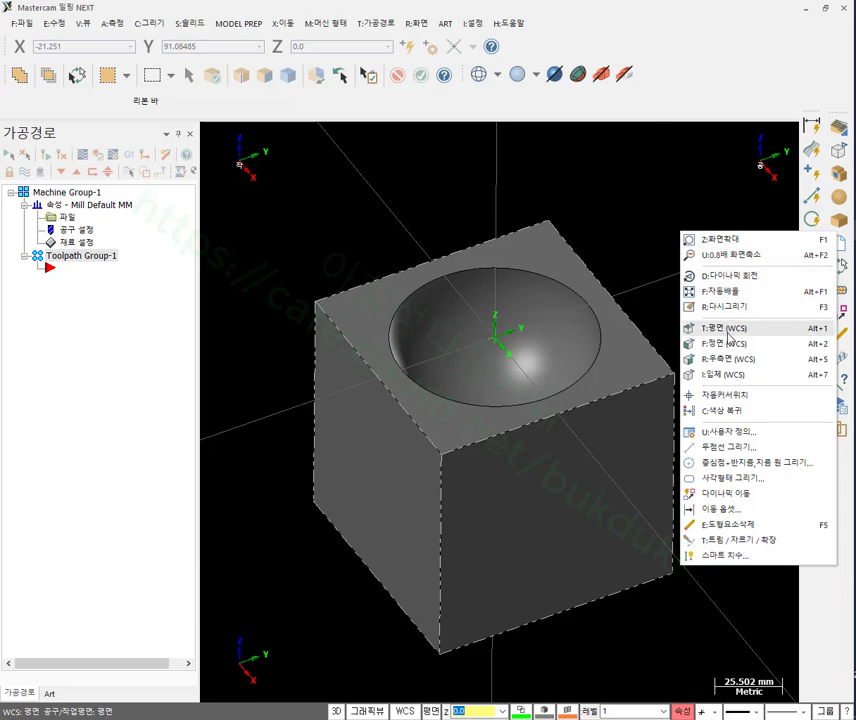
click(725, 343)
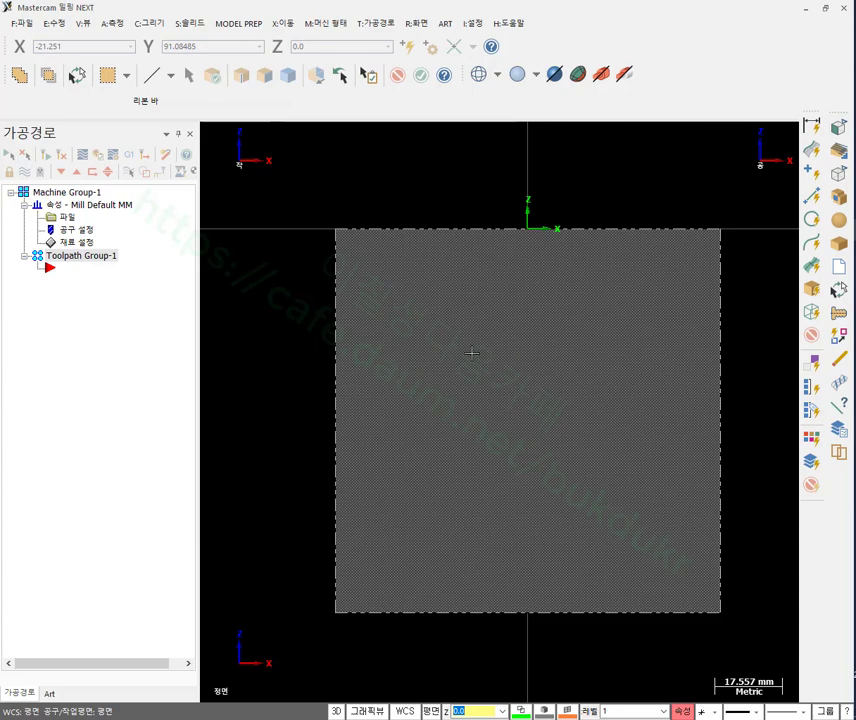
click(473, 22)
click(490, 37)
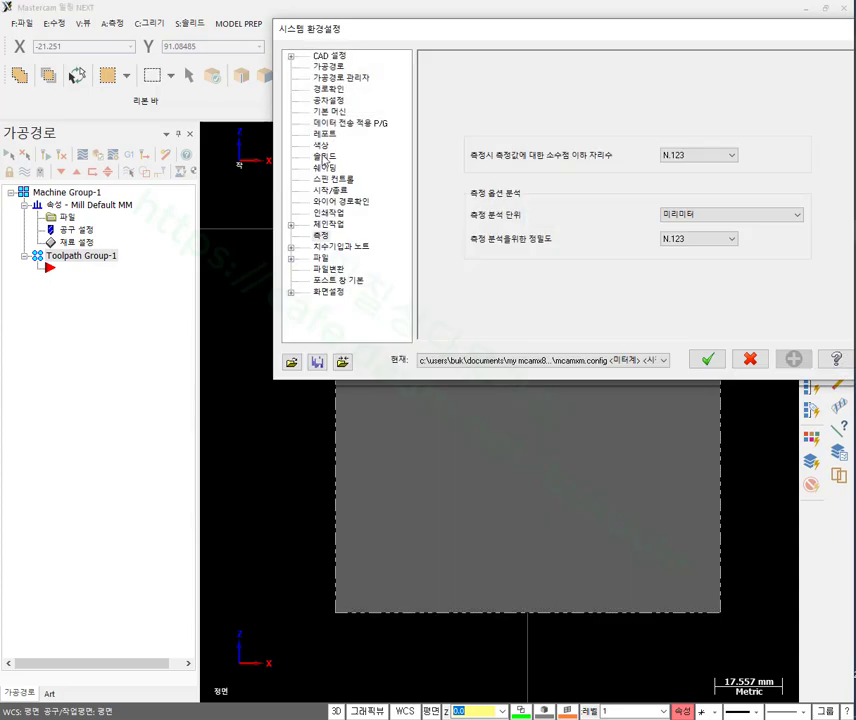
click(338, 58)
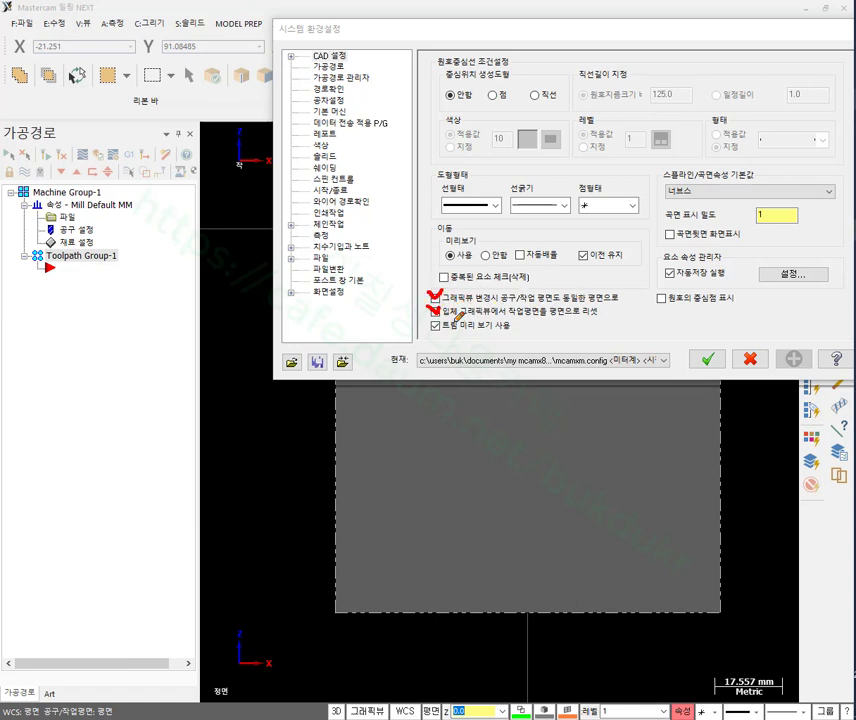
drag(441, 302, 609, 299)
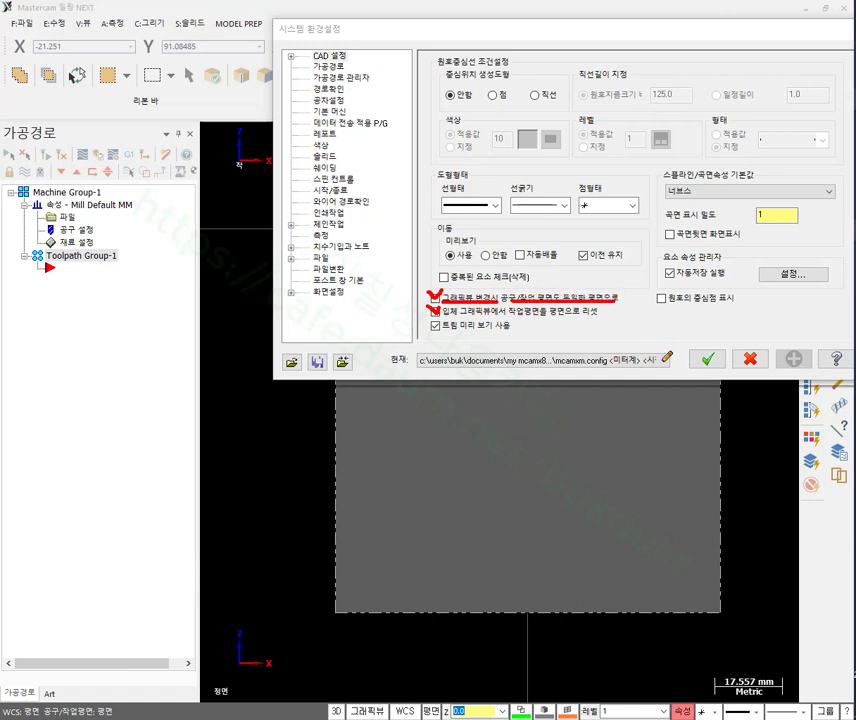
drag(445, 315, 489, 314)
drag(541, 318, 603, 317)
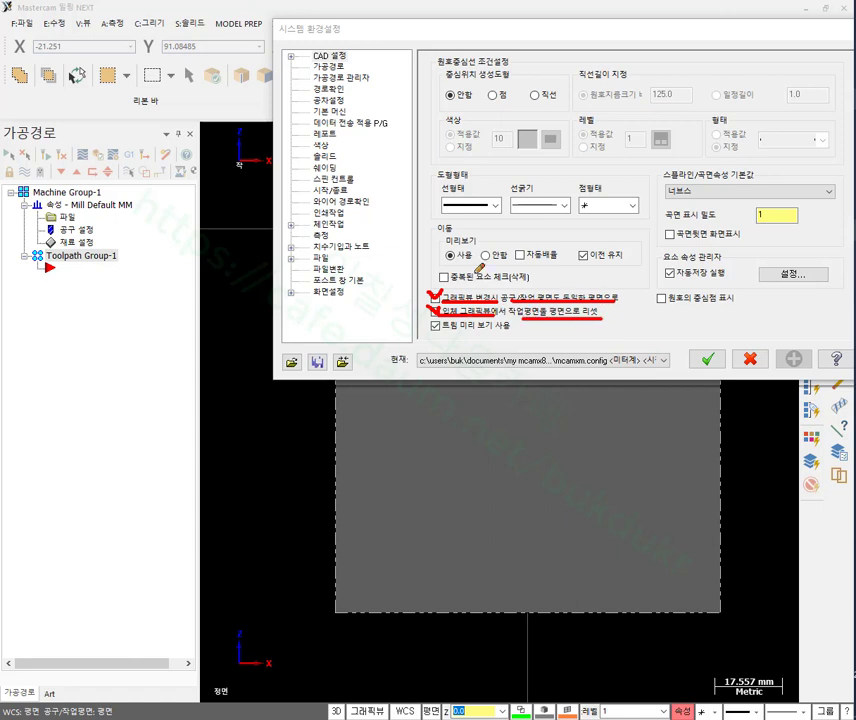
right_click(516, 422)
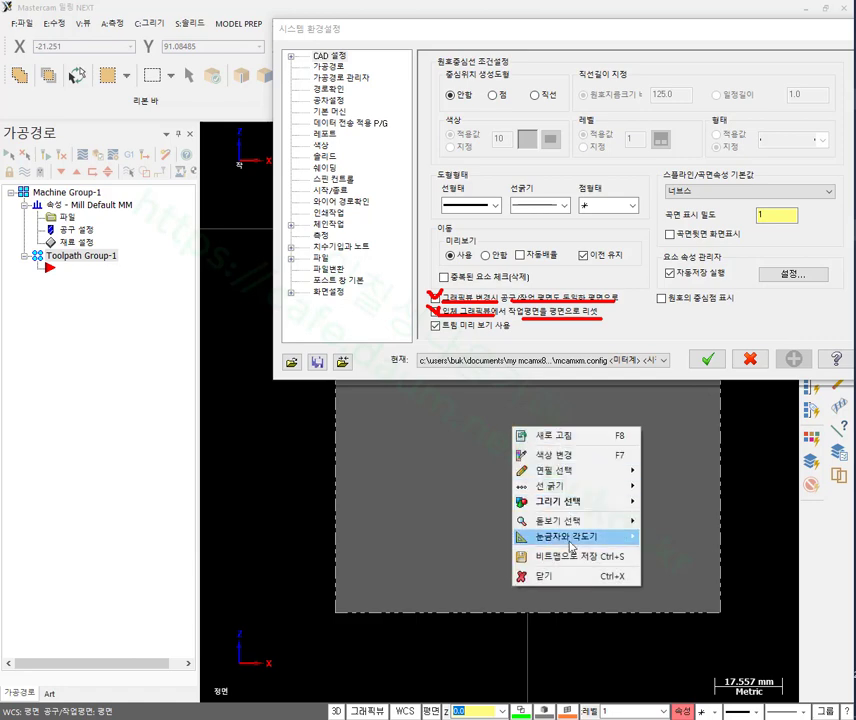
click(565, 580)
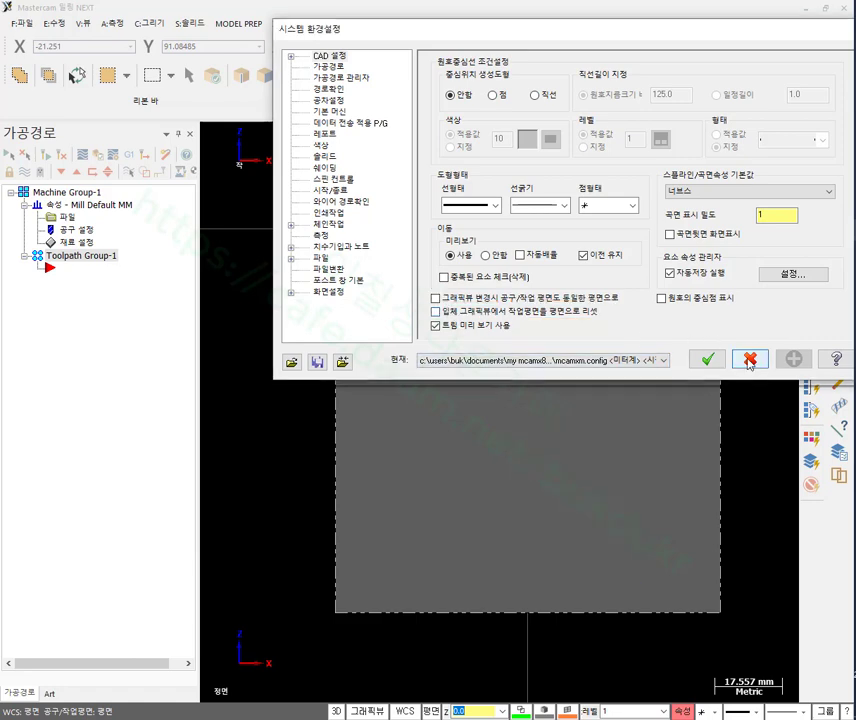
Accept the system configuration and show the part in the isometric view (입체).
click(706, 358)
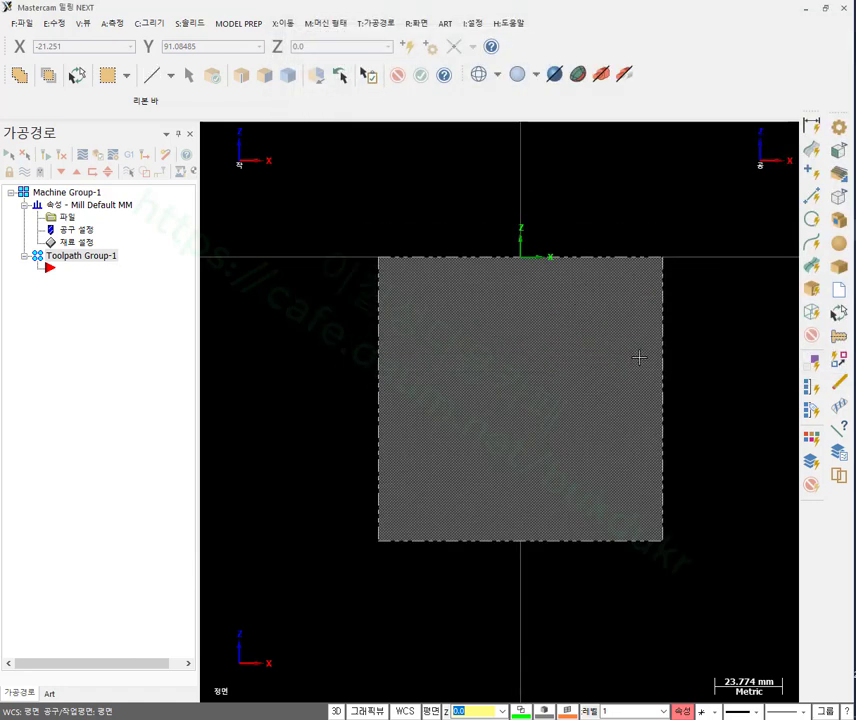
key(alt+7)
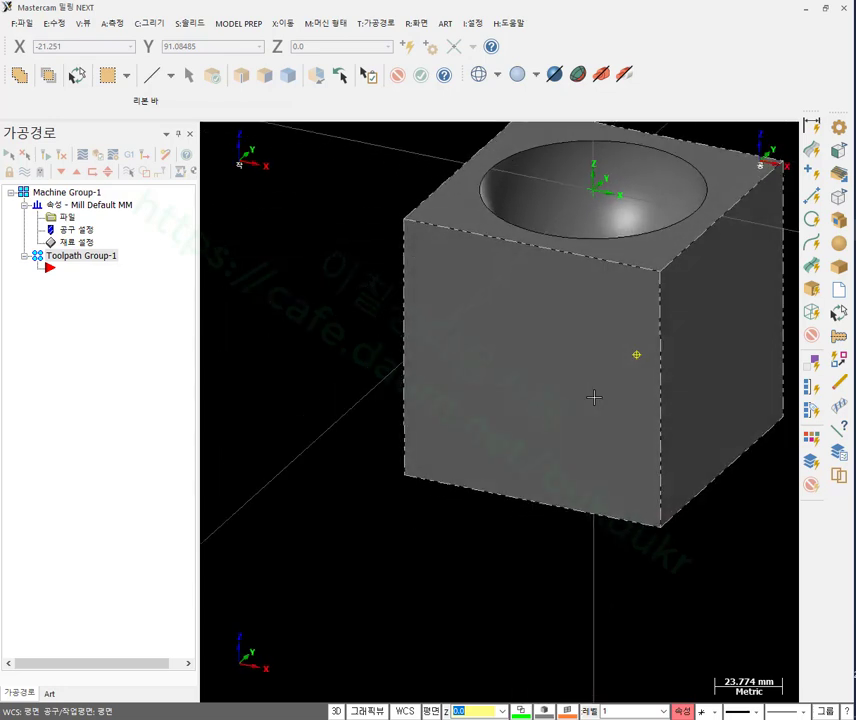
scroll(657, 174, up, 2)
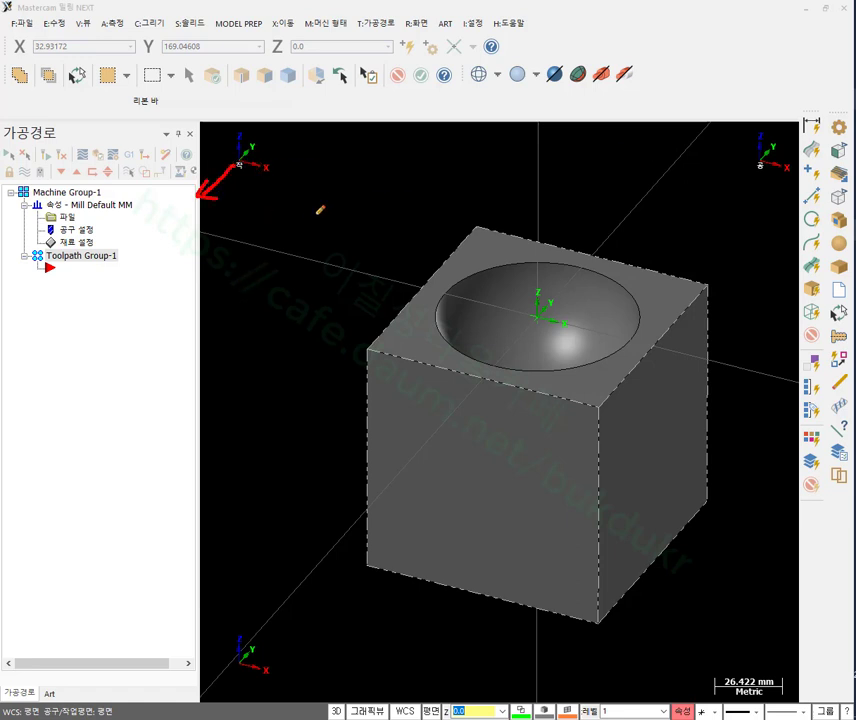
mouse_move(527, 328)
mouse_down()
mouse_move(566, 300)
mouse_move(518, 333)
mouse_up()
drag(309, 507, 376, 451)
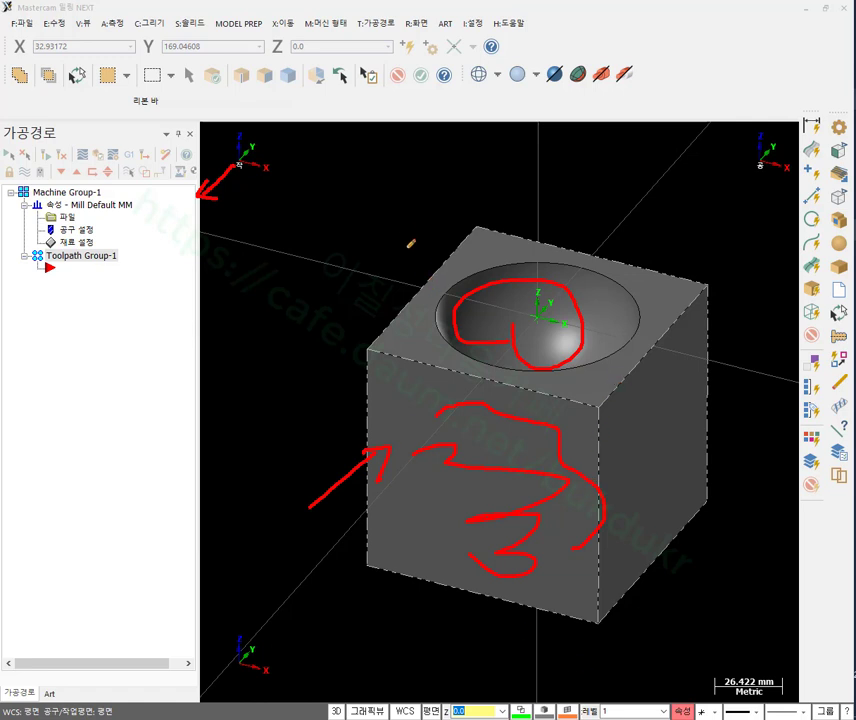
right_click(388, 196)
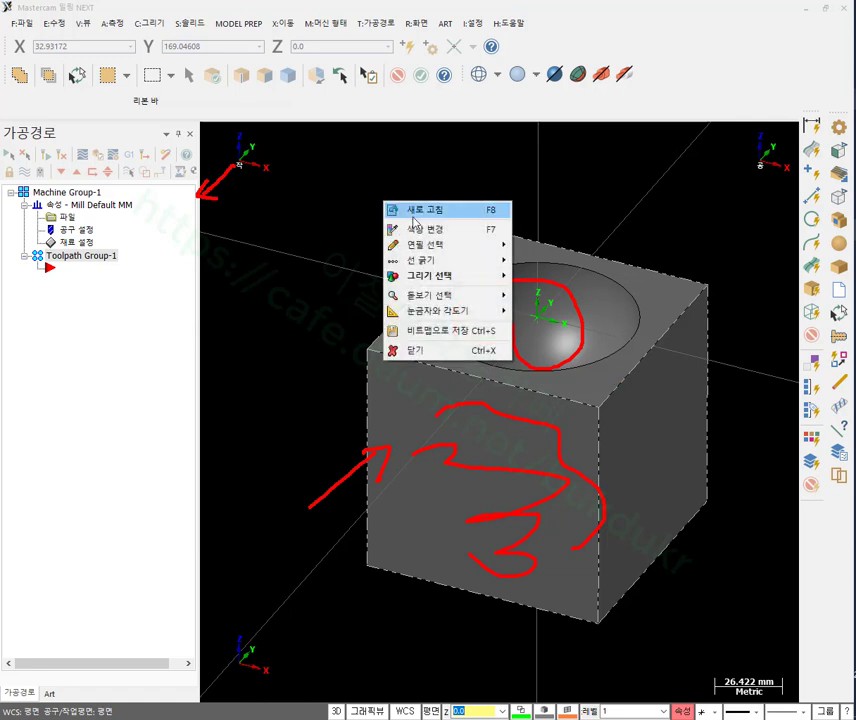
click(398, 348)
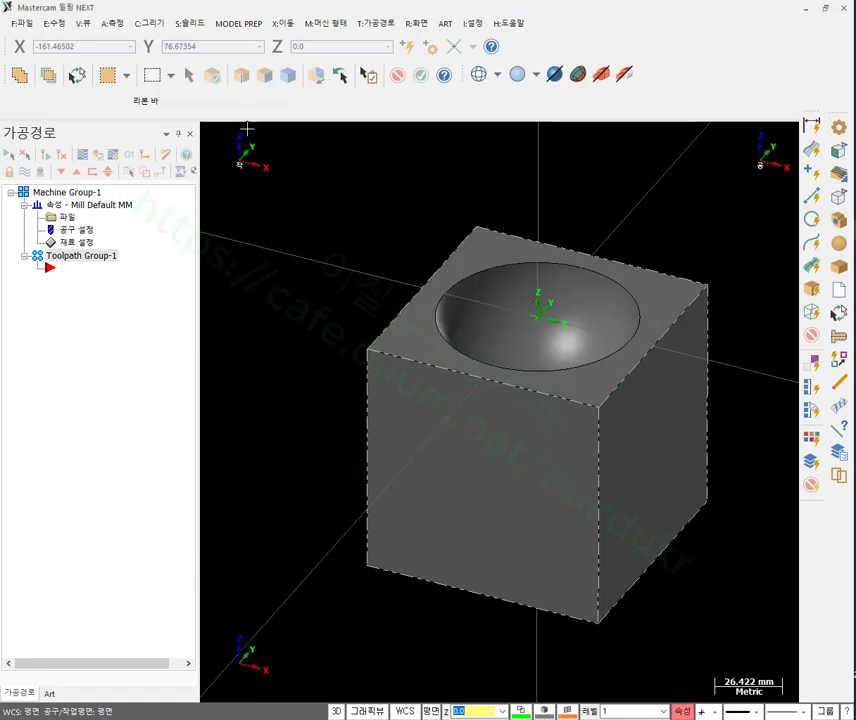
Start a parallel surface roughing toolpath (평행 가공) with the boss/cavity type set to unspecified (미지정).
scroll(370, 490, down, 2)
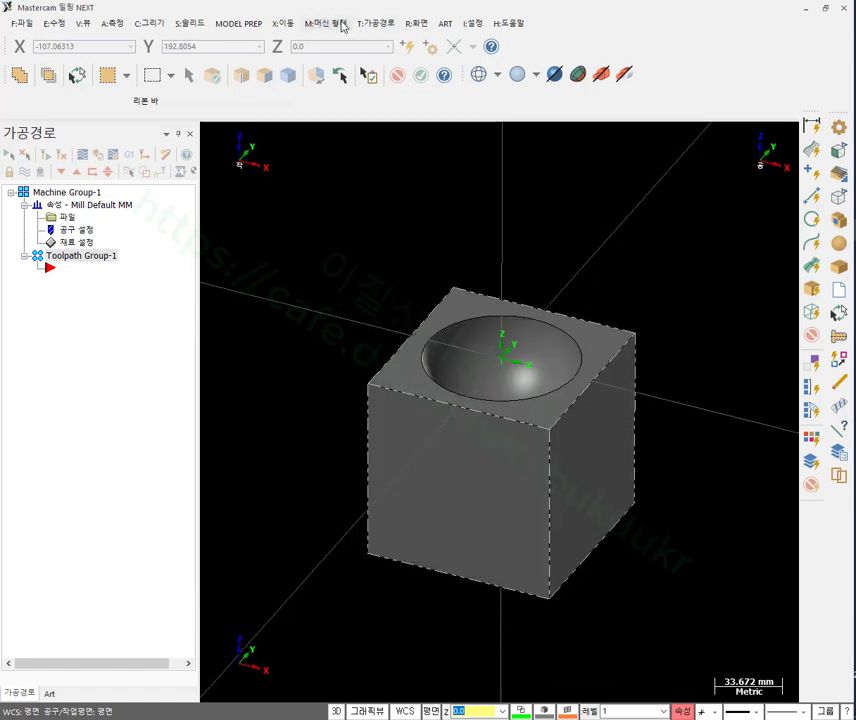
click(377, 23)
mouse_move(411, 137)
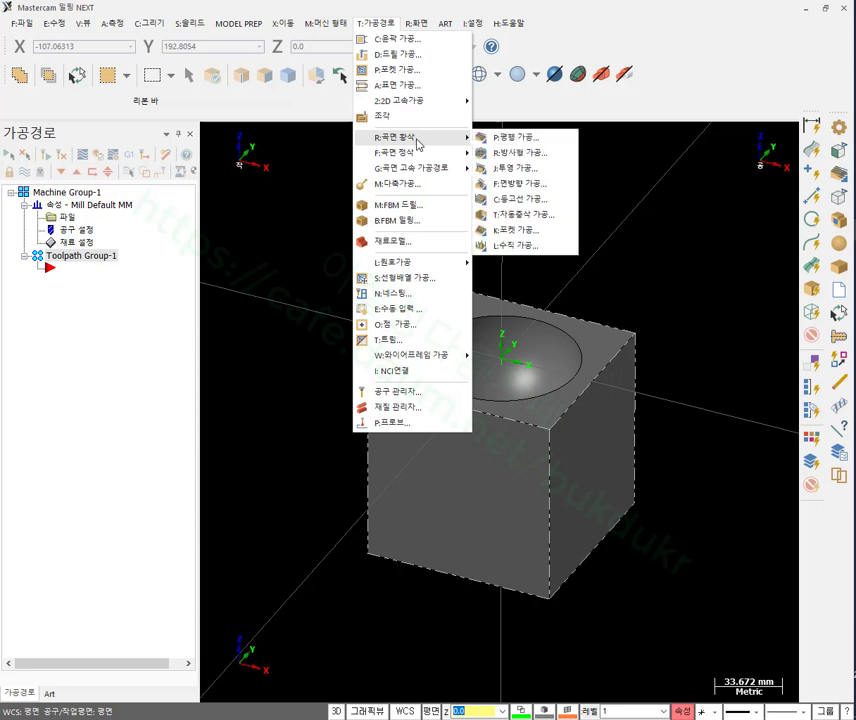
click(527, 140)
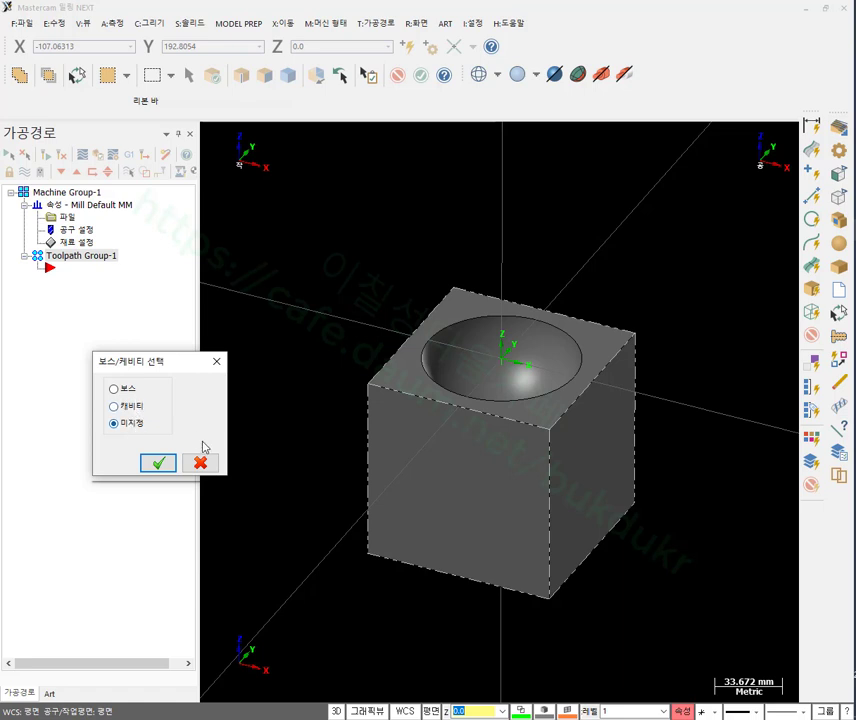
click(158, 465)
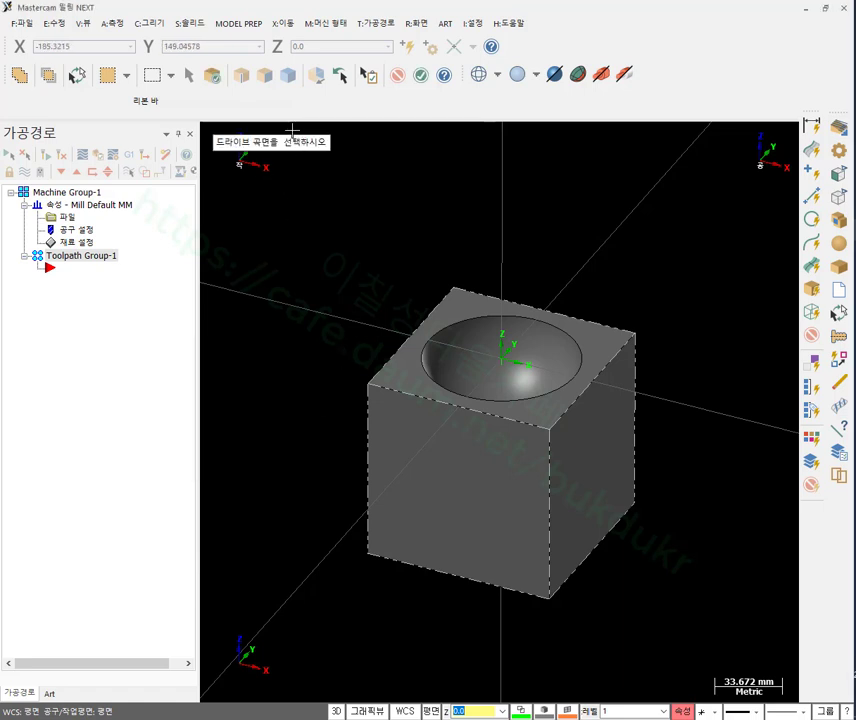
scroll(412, 275, up, 1)
scroll(437, 231, down, 1)
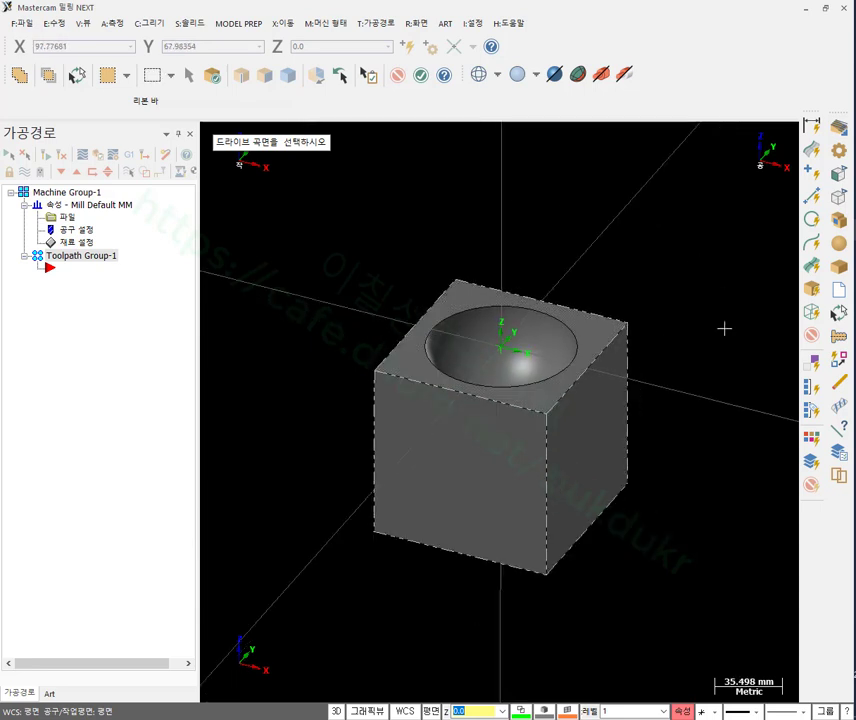
click(415, 355)
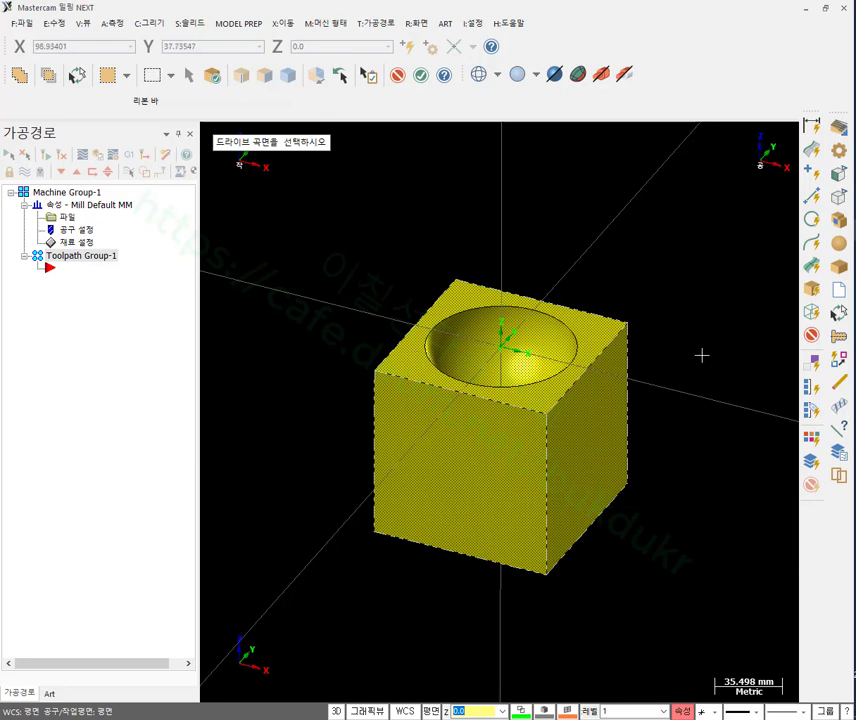
click(397, 75)
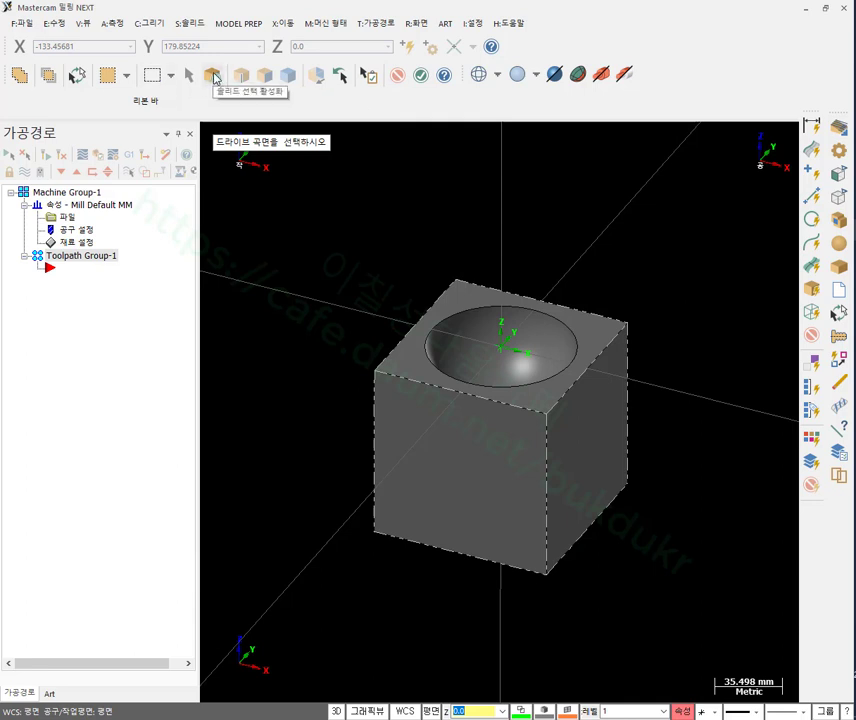
Restrict solid selection to faces, choose only the spherical cavity face as the drive surface, and display it for checking.
click(213, 76)
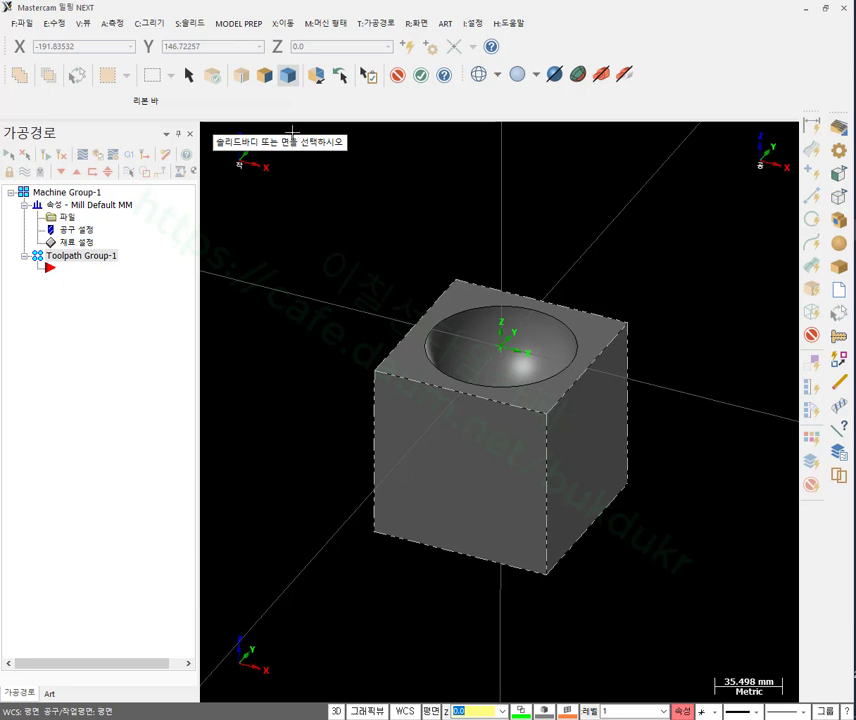
click(264, 77)
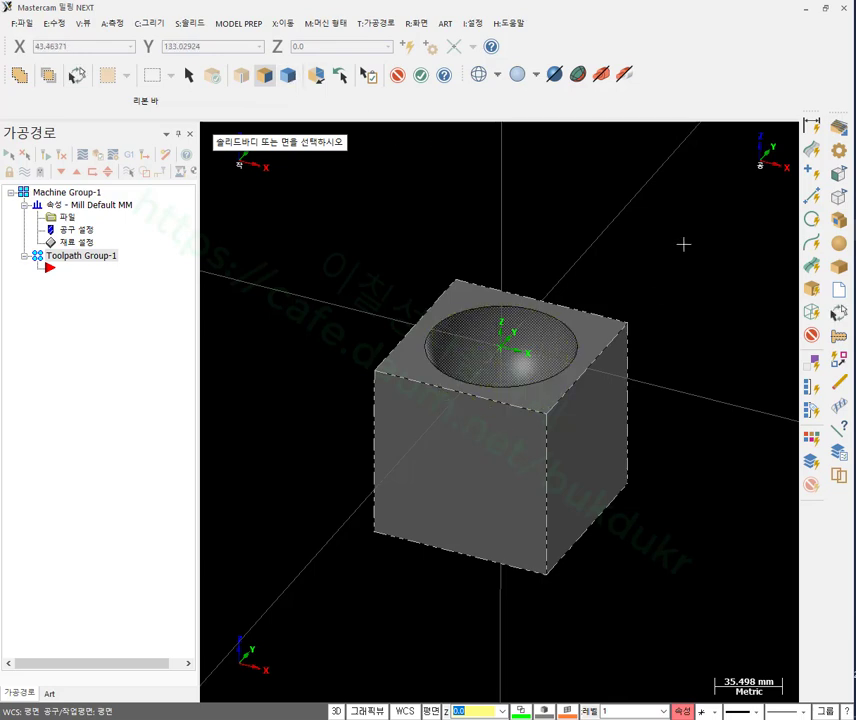
scroll(474, 256, up, 5)
scroll(506, 326, up, 1)
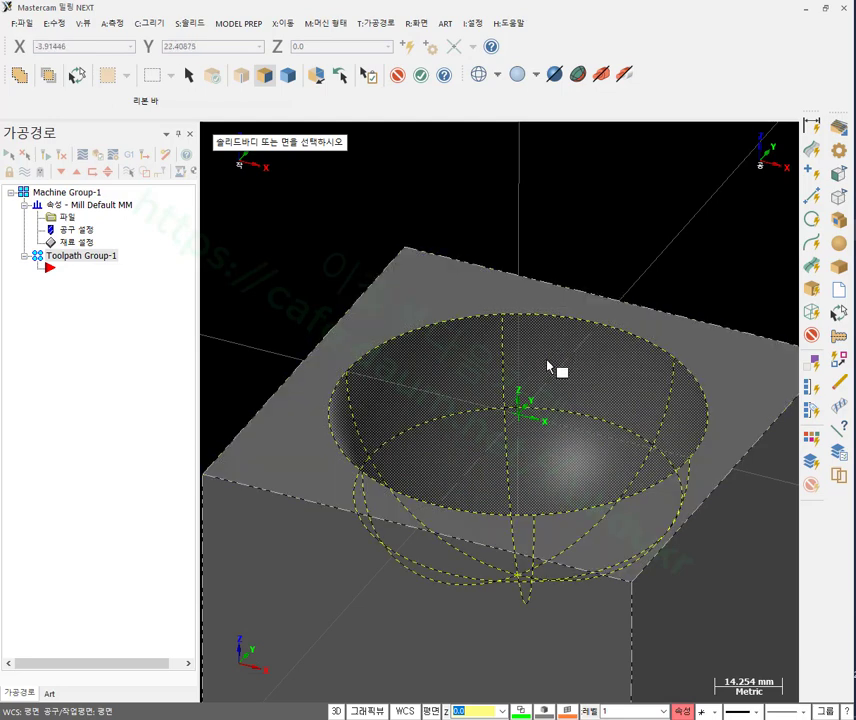
click(422, 76)
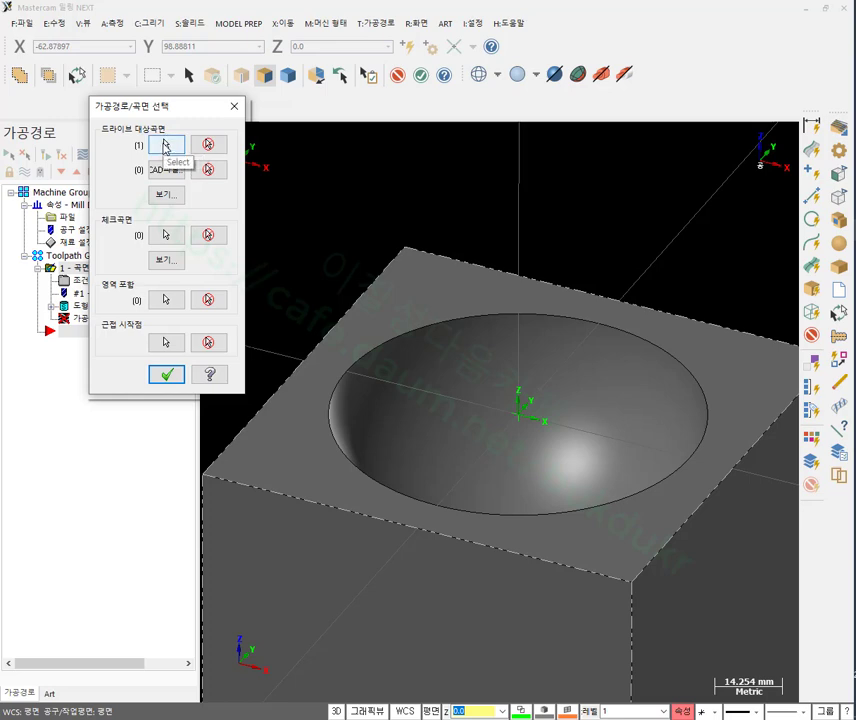
click(166, 195)
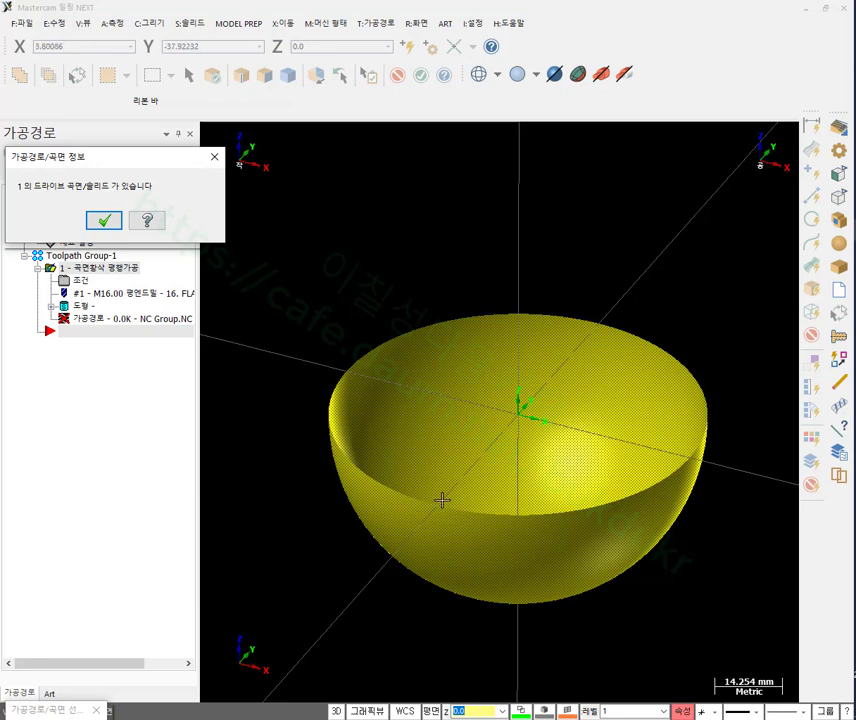
click(104, 221)
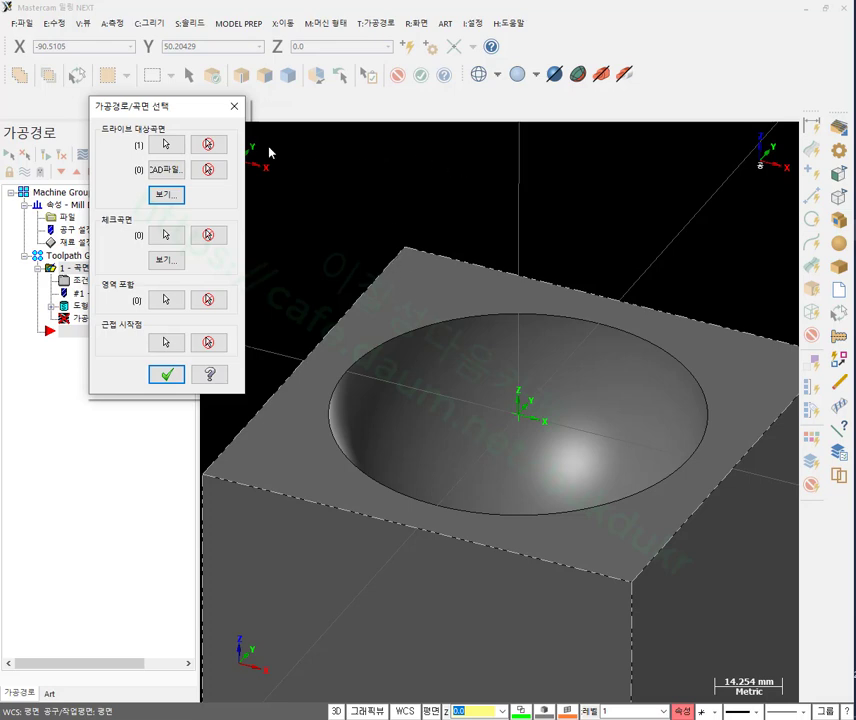
Reopen the drive surface selection and select the whole solid block.
click(166, 148)
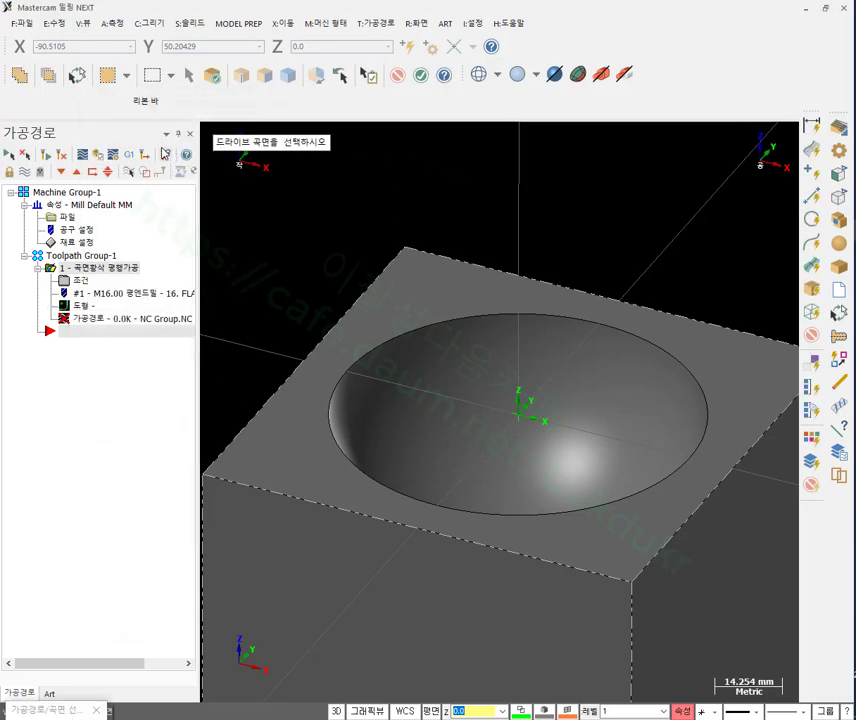
click(476, 275)
scroll(485, 221, down, 1)
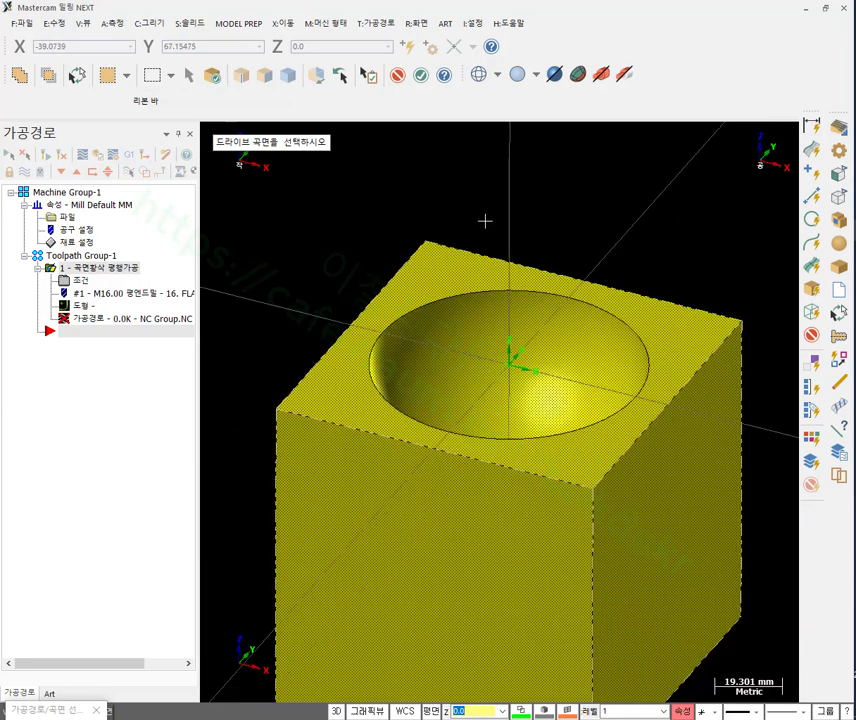
scroll(485, 221, down, 1)
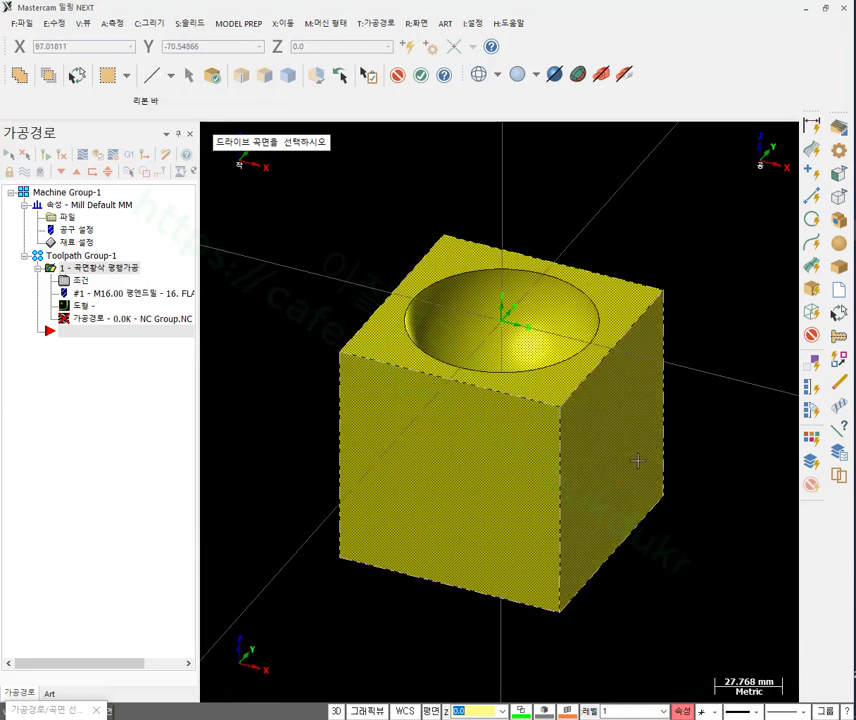
drag(578, 436, 580, 474)
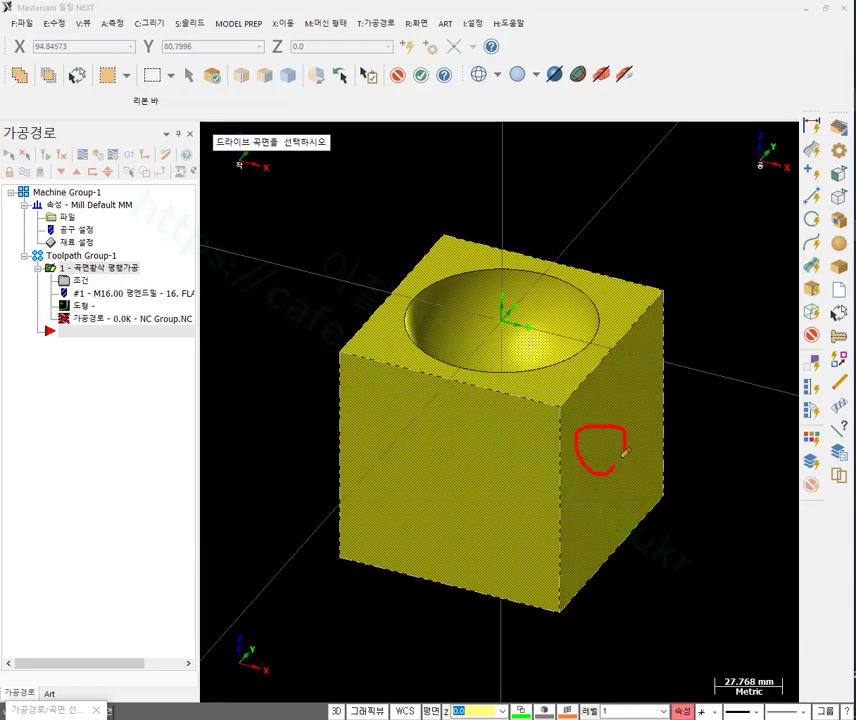
drag(410, 468, 435, 505)
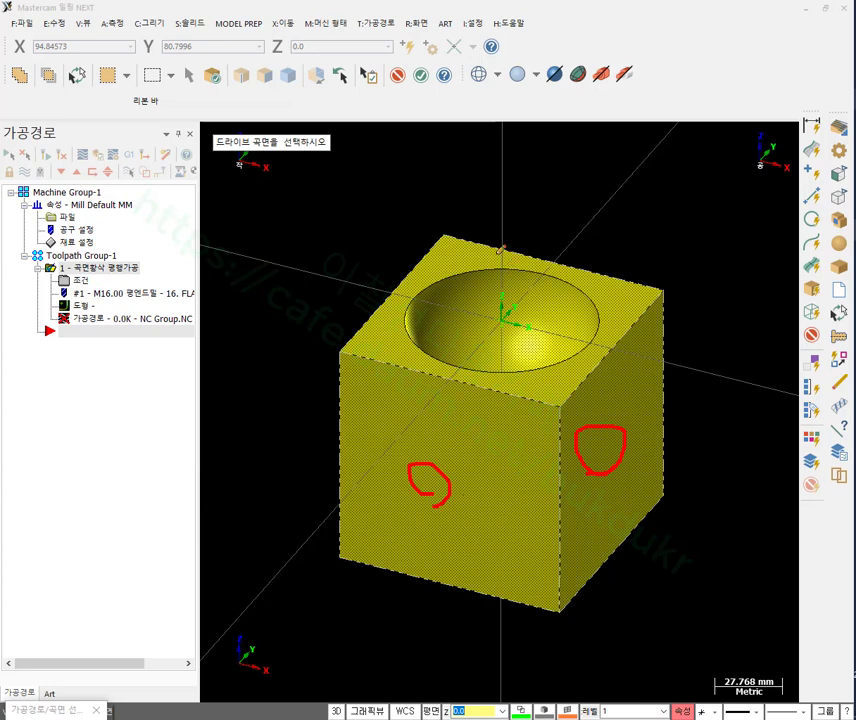
drag(200, 158, 413, 158)
drag(474, 122, 474, 300)
drag(456, 258, 506, 289)
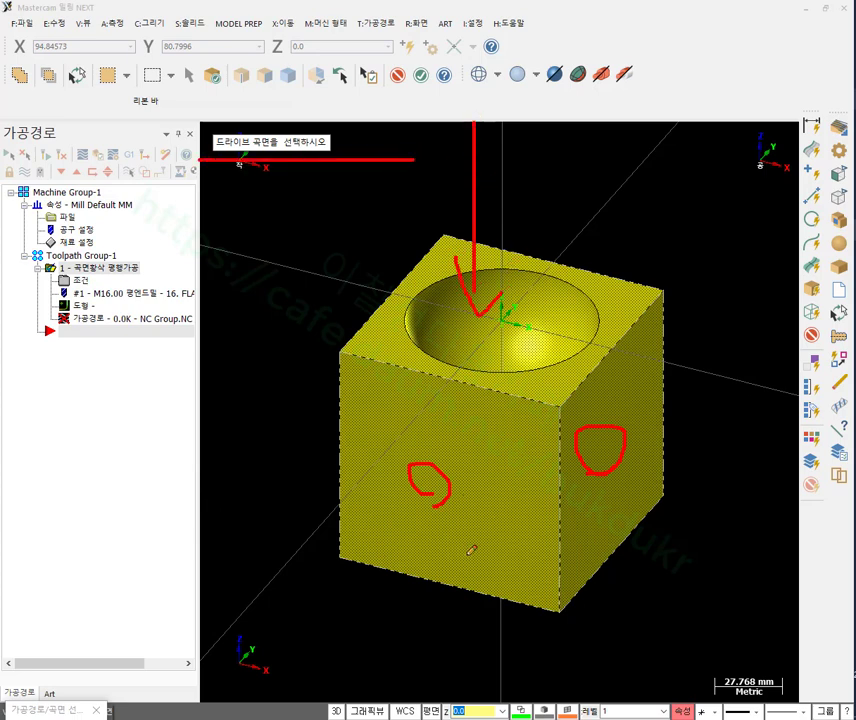
right_click(656, 208)
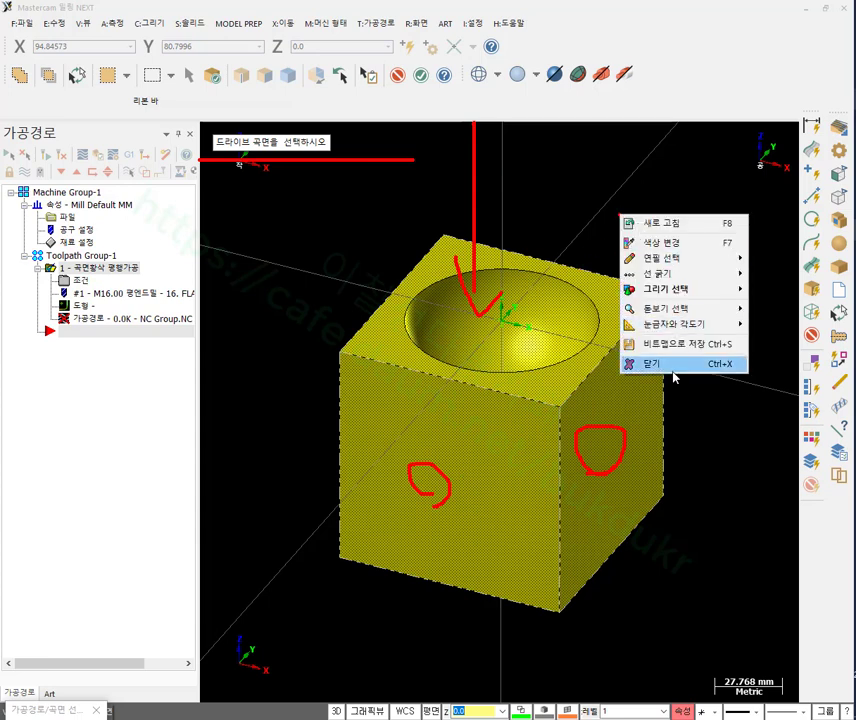
click(695, 356)
Show the part in the top view (평면) and examine the block's outline around the cavity.
right_click(698, 243)
click(730, 340)
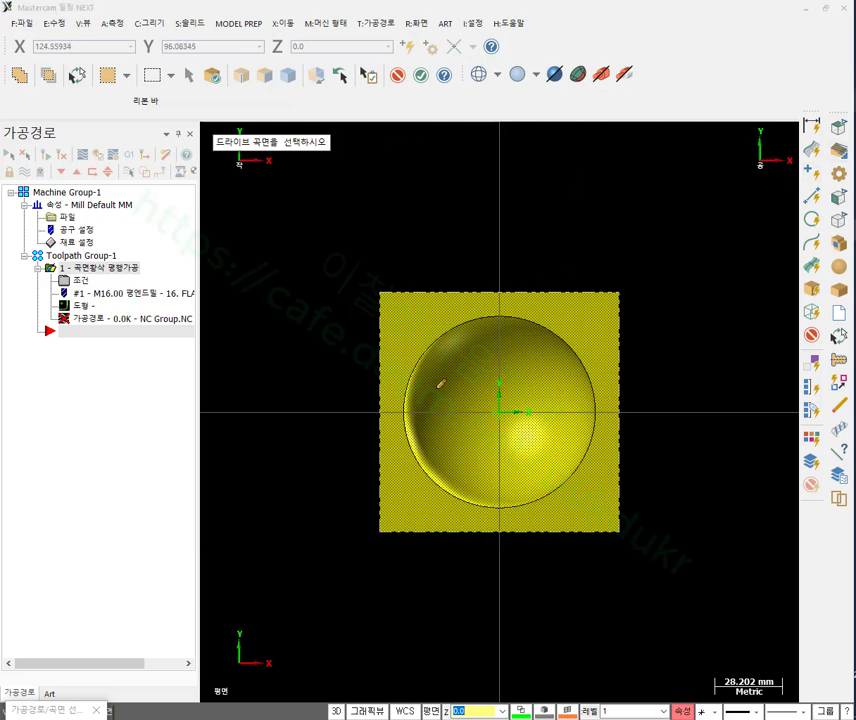
mouse_move(379, 525)
mouse_down()
mouse_move(371, 275)
mouse_move(390, 290)
mouse_move(617, 291)
mouse_move(621, 528)
mouse_move(528, 534)
mouse_move(383, 524)
mouse_move(375, 535)
mouse_move(453, 531)
mouse_up()
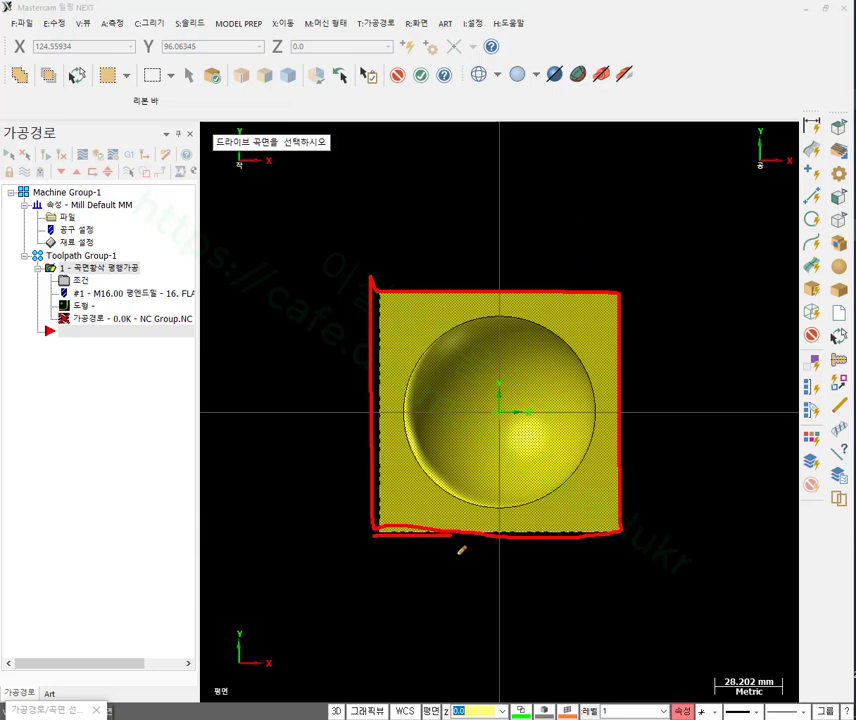
mouse_move(385, 283)
mouse_down()
mouse_move(378, 495)
mouse_move(393, 531)
mouse_up()
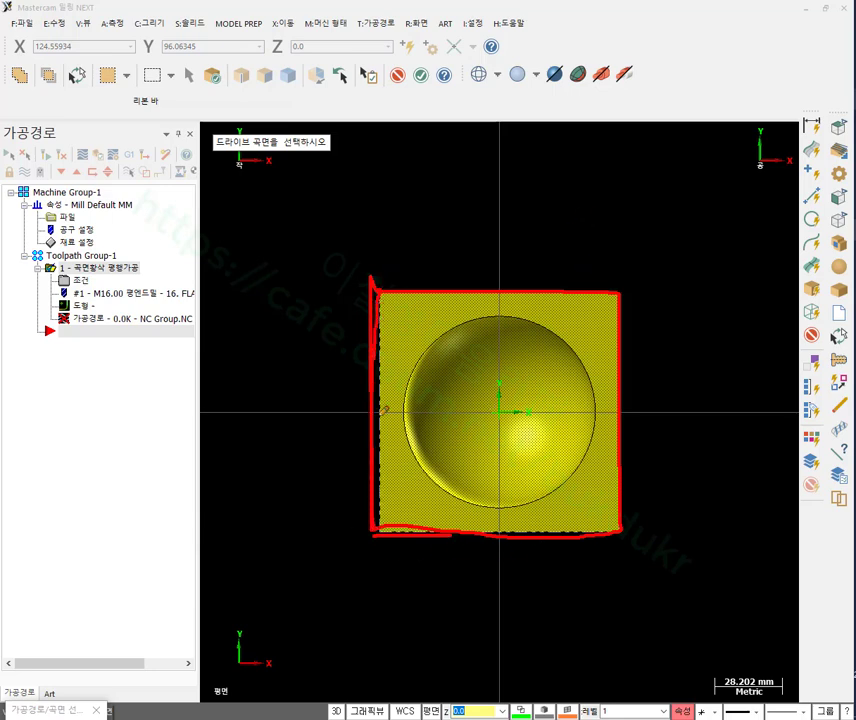
mouse_move(383, 299)
mouse_down()
mouse_move(379, 540)
mouse_move(628, 534)
mouse_move(630, 283)
mouse_move(373, 277)
mouse_up()
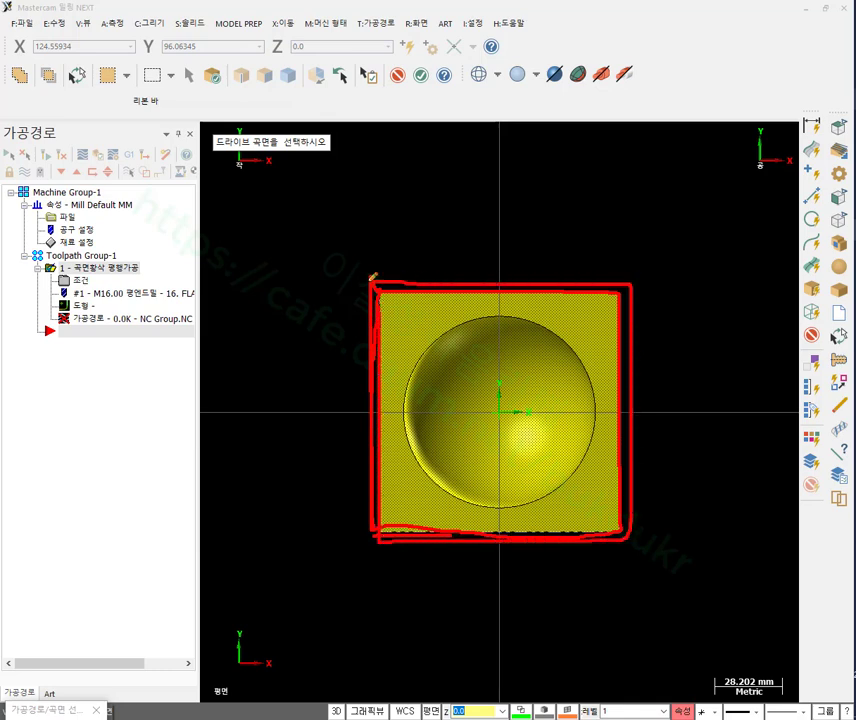
right_click(756, 232)
click(790, 388)
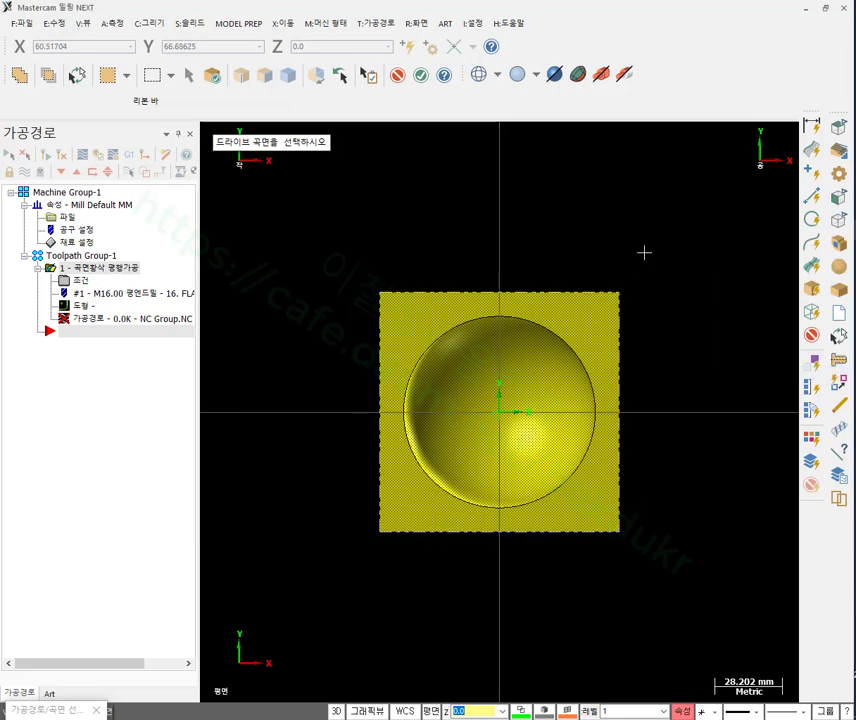
Confirm the whole-solid drive selection in the isometric view (입체) and display the selected drive surfaces.
right_click(653, 249)
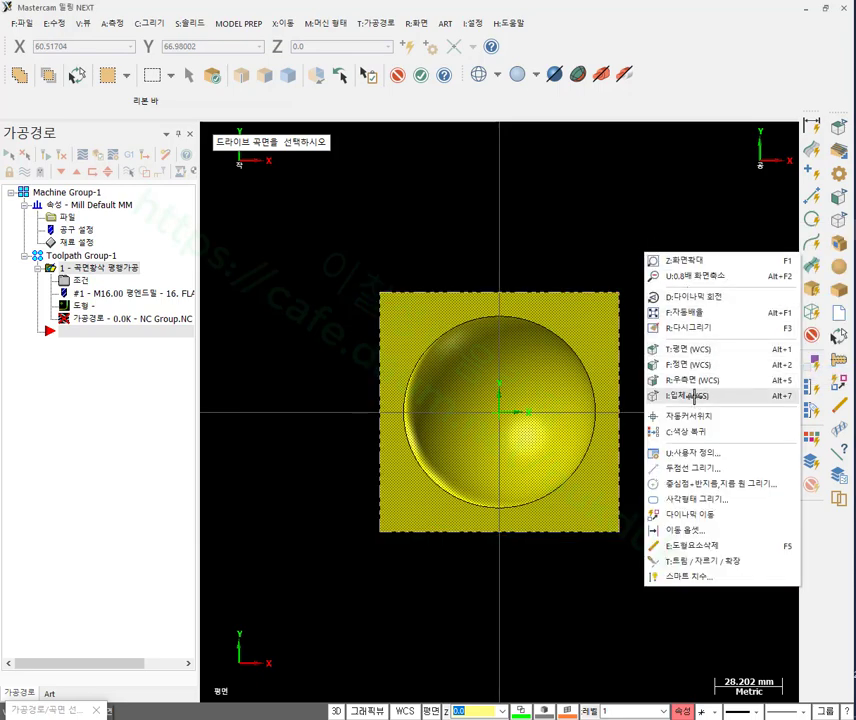
click(688, 396)
scroll(445, 304, down, 3)
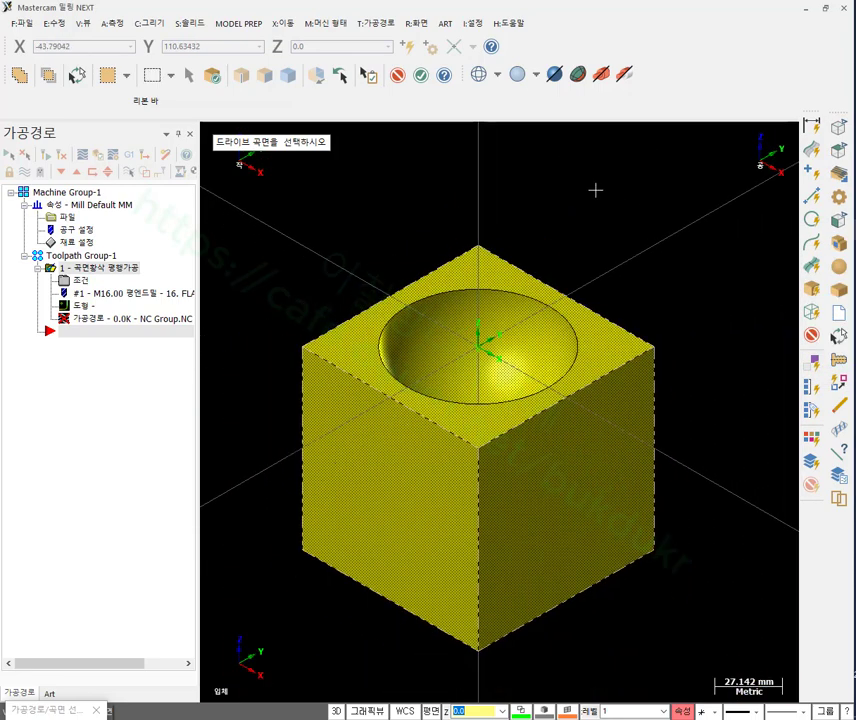
click(421, 76)
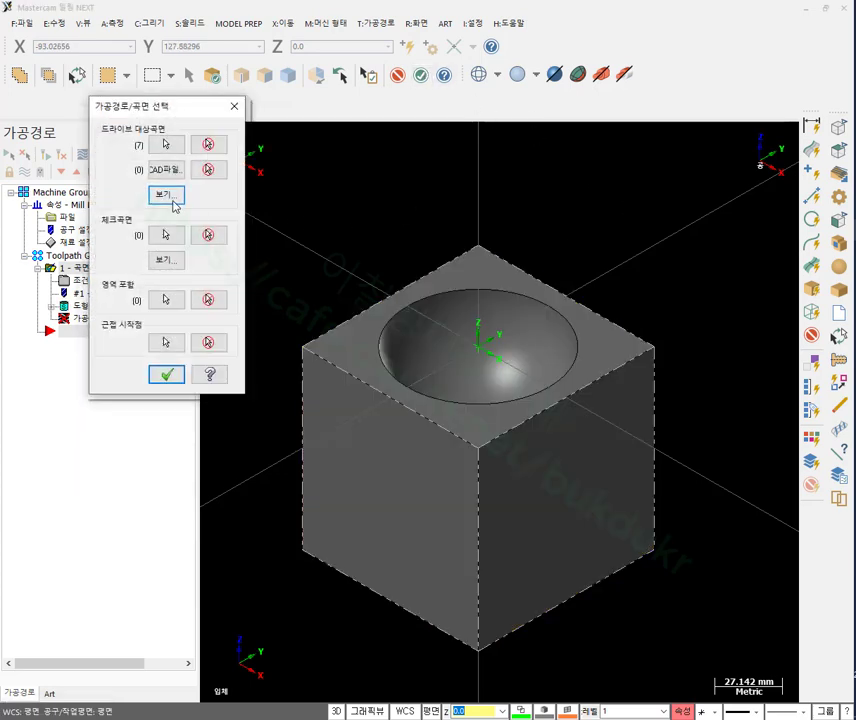
click(174, 201)
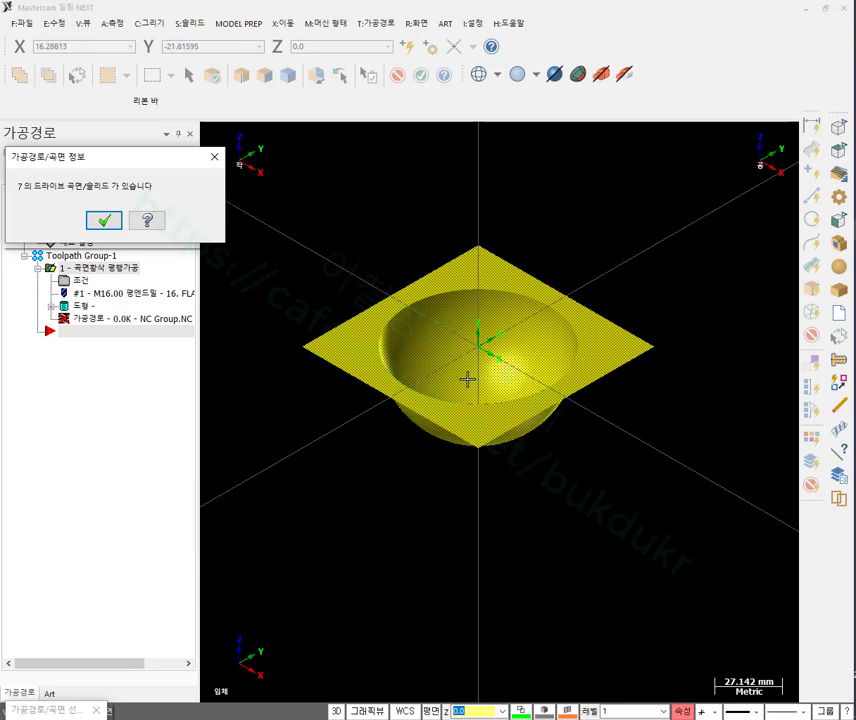
key(Return)
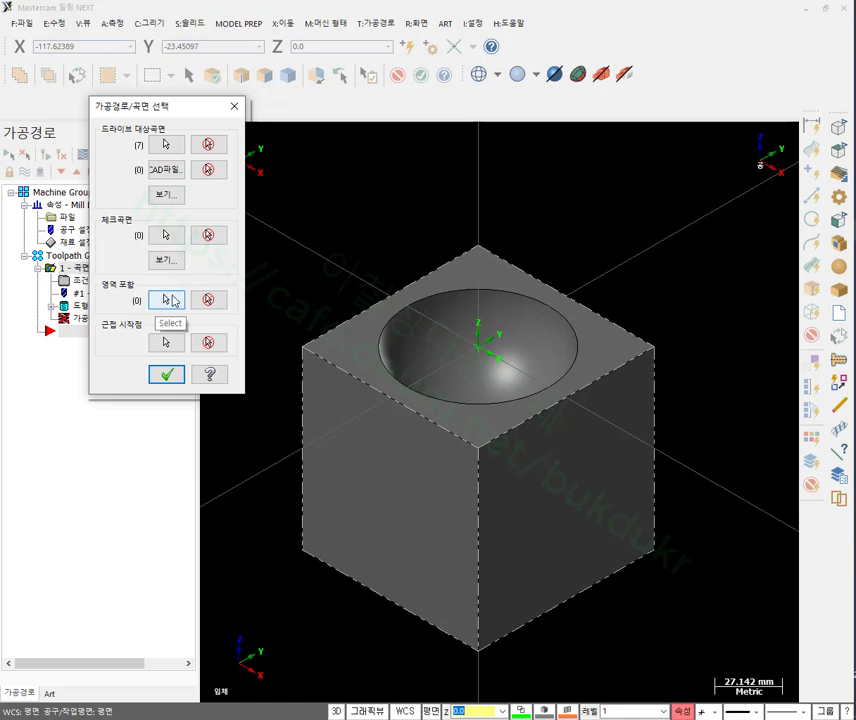
Accept the surface selection and generate the parallel roughing toolpath (곡면황삭 평행가공) with the 16. FLAT ENDMILL.
click(172, 375)
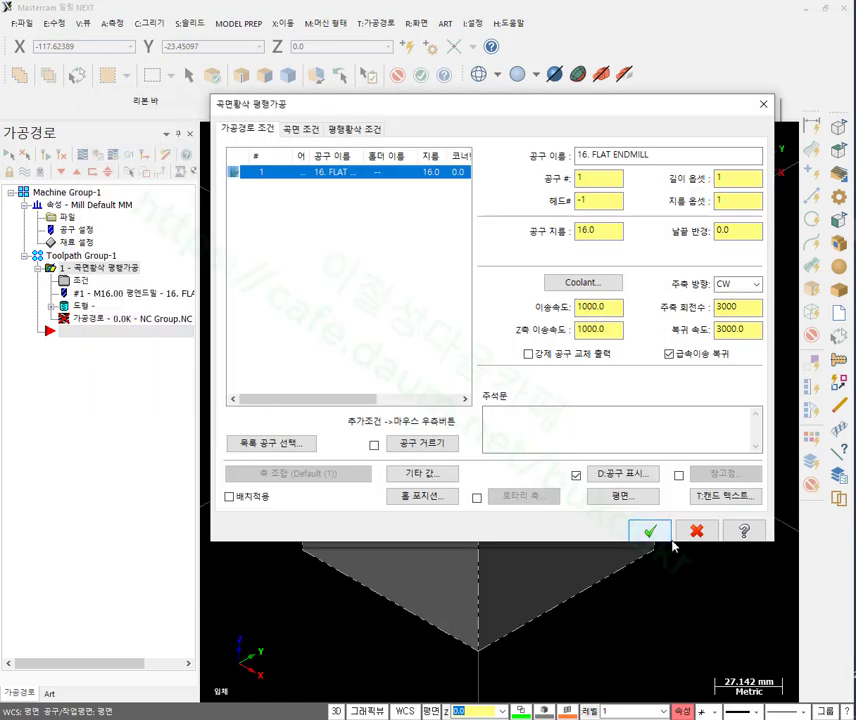
click(655, 531)
scroll(430, 320, up, 5)
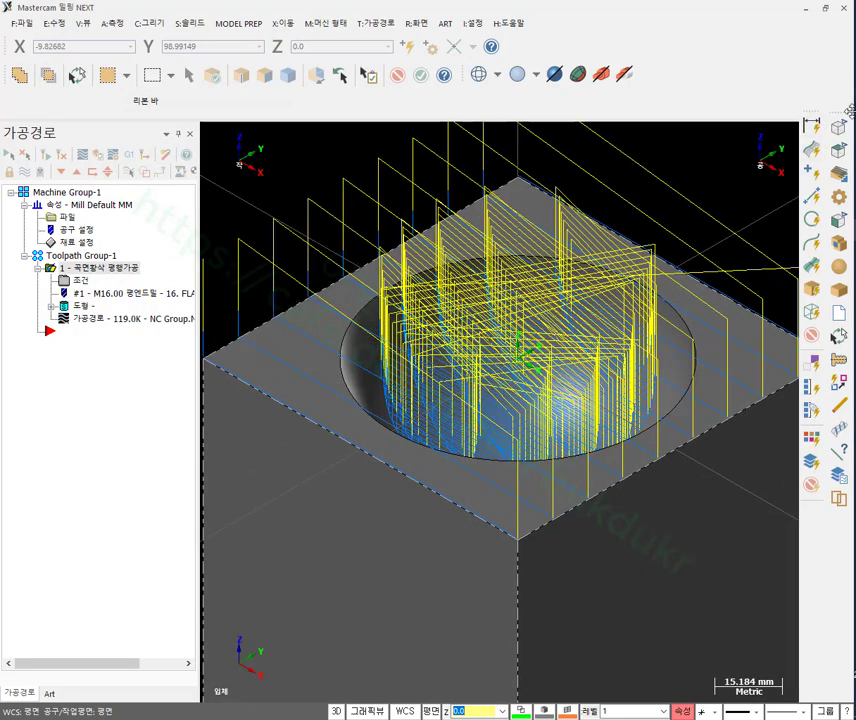
drag(208, 361, 330, 440)
drag(250, 340, 312, 405)
drag(277, 318, 325, 357)
drag(316, 292, 350, 316)
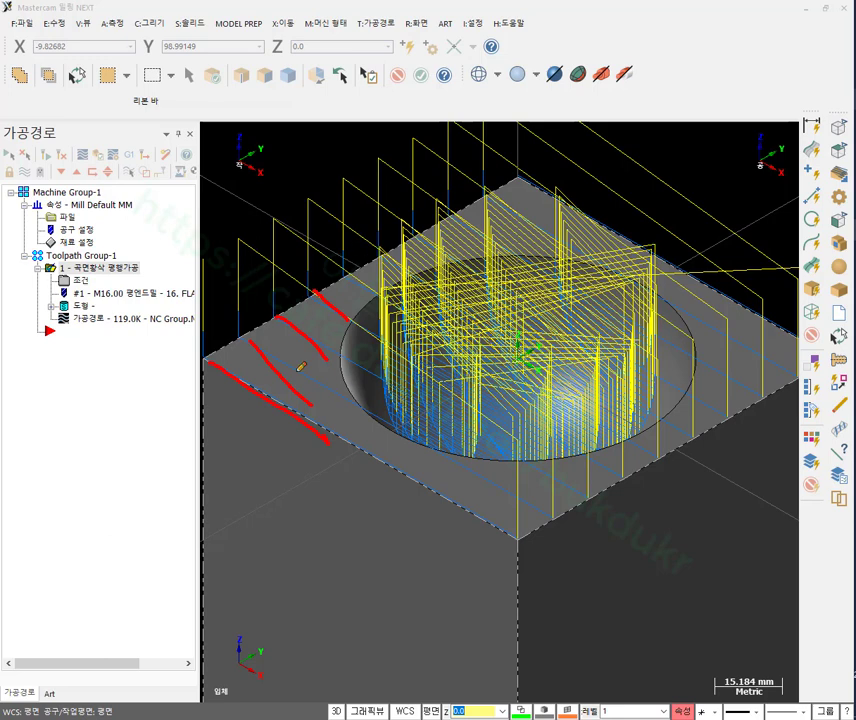
drag(238, 335, 310, 370)
mouse_move(315, 289)
mouse_down()
mouse_move(351, 312)
mouse_move(372, 290)
mouse_up()
drag(376, 246, 405, 270)
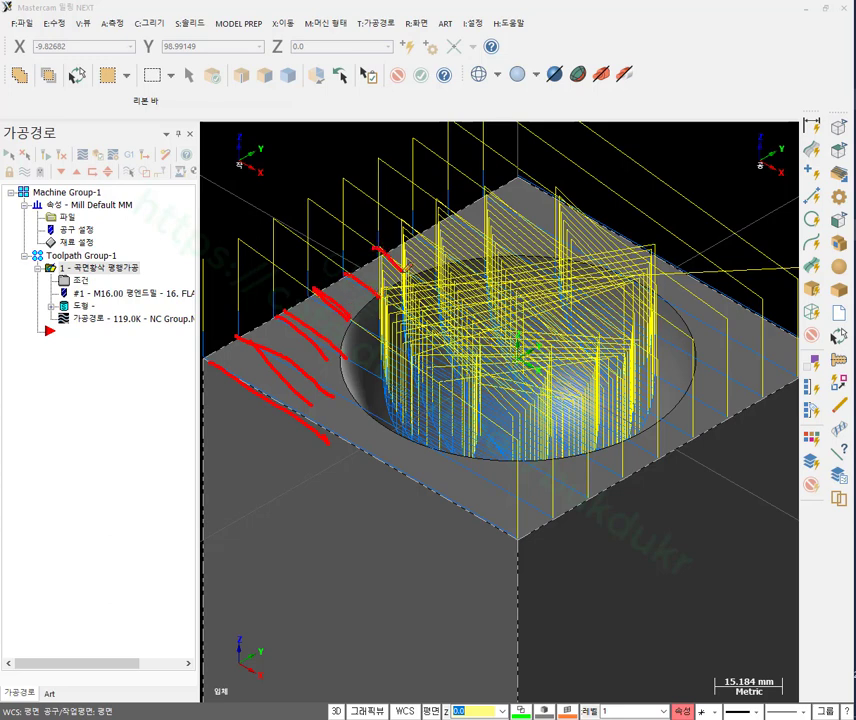
mouse_move(296, 372)
mouse_down()
mouse_move(312, 325)
mouse_move(306, 333)
mouse_up()
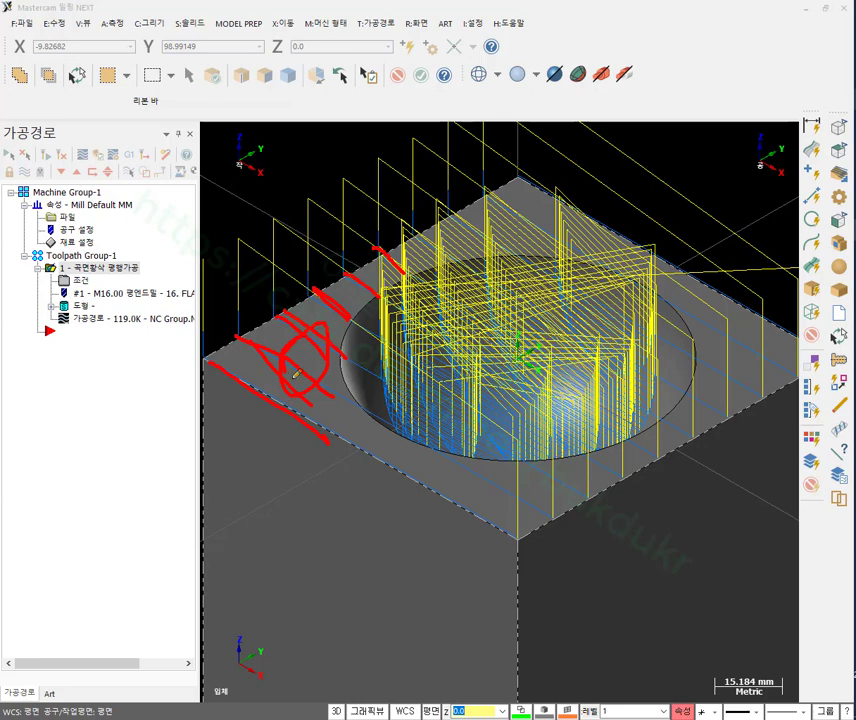
right_click(266, 168)
click(310, 317)
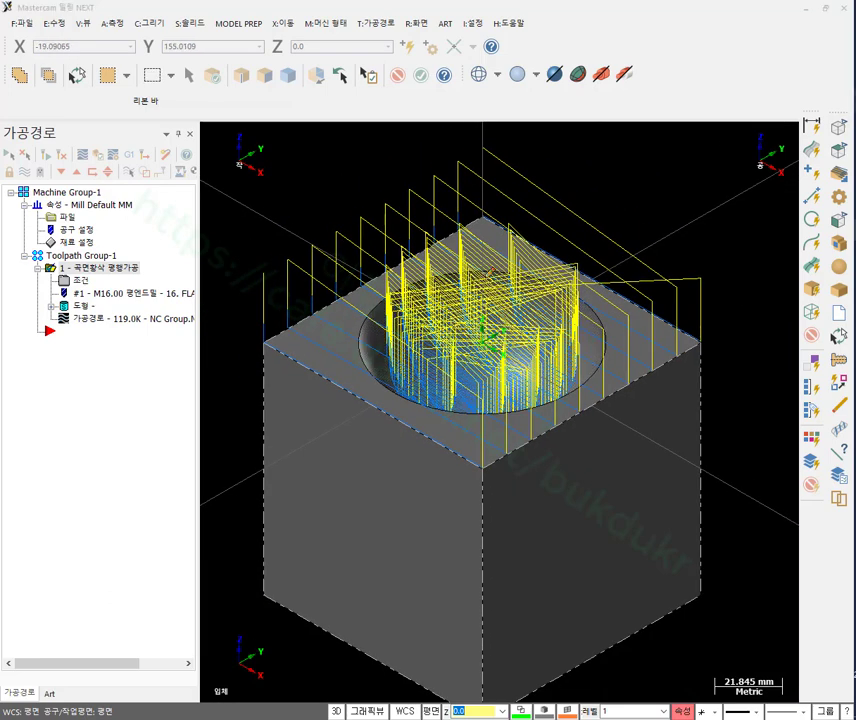
mouse_move(268, 340)
mouse_down()
mouse_move(405, 270)
mouse_move(660, 328)
mouse_move(695, 345)
mouse_move(527, 431)
mouse_move(400, 405)
mouse_move(282, 346)
mouse_up()
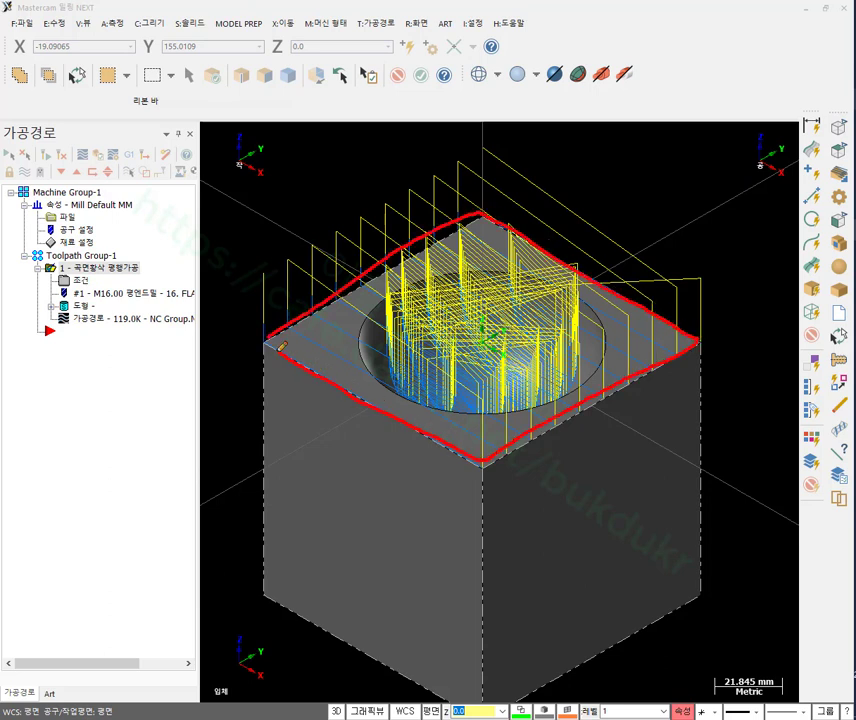
mouse_move(414, 395)
mouse_down()
mouse_move(453, 414)
mouse_move(390, 389)
mouse_move(361, 334)
mouse_move(413, 278)
mouse_move(493, 261)
mouse_move(558, 274)
mouse_move(592, 316)
mouse_move(572, 377)
mouse_move(433, 405)
mouse_up()
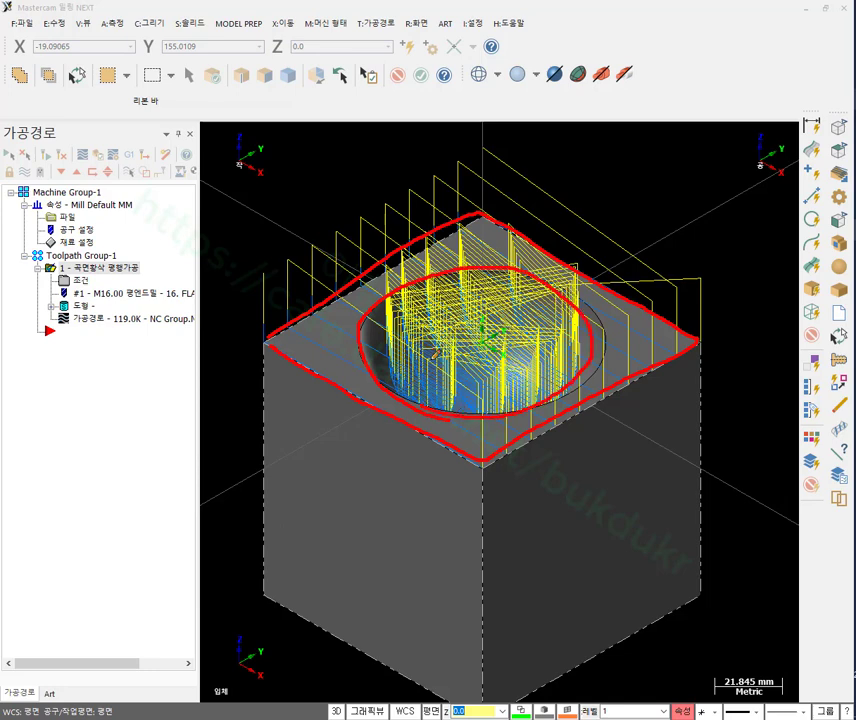
right_click(284, 181)
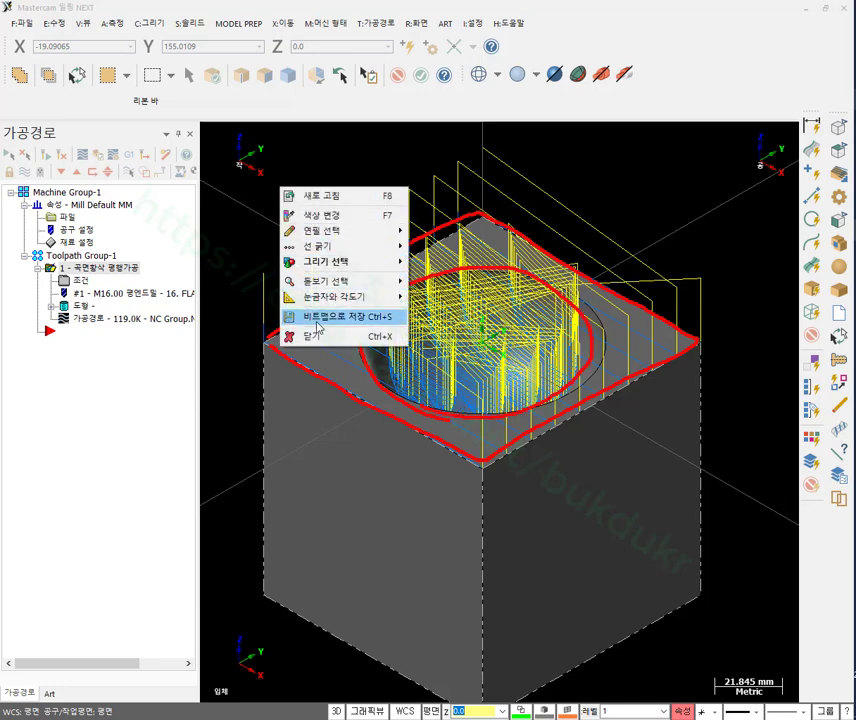
click(315, 336)
Open the surface parameters (곡면 조건) of the parallel roughing operation and bring up its toolpath surface selection.
click(80, 283)
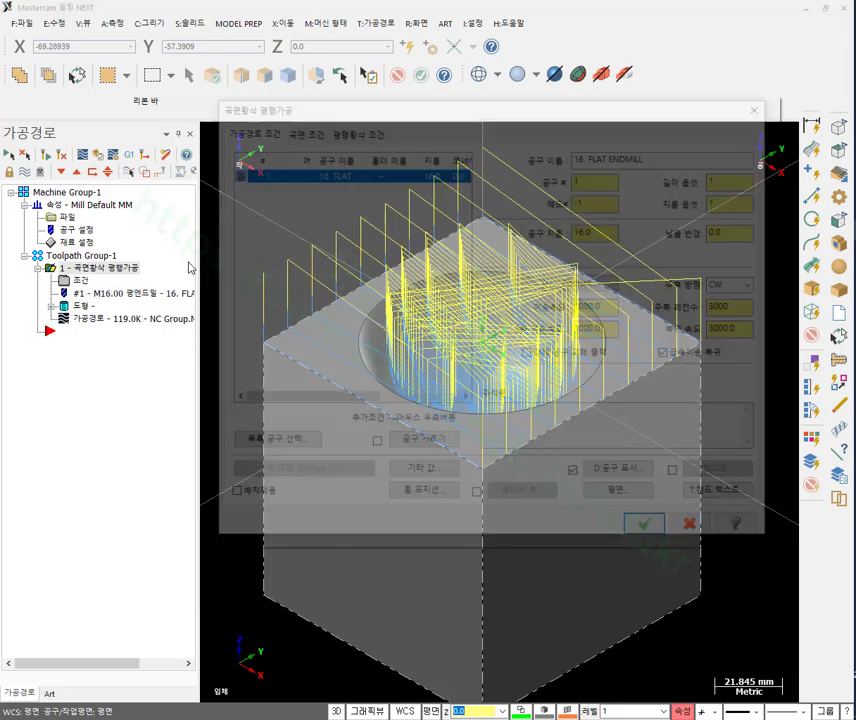
click(298, 129)
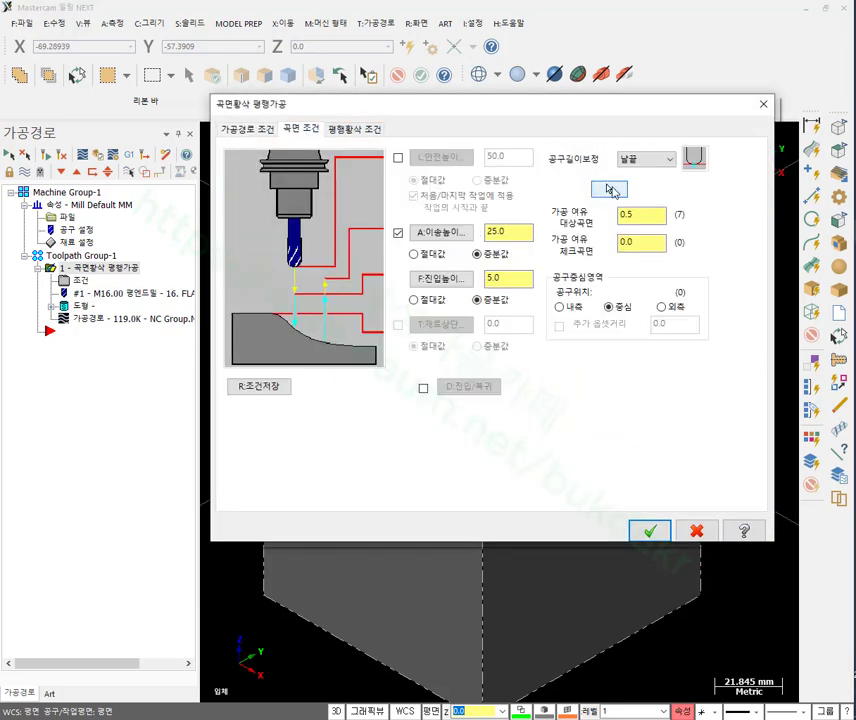
click(608, 188)
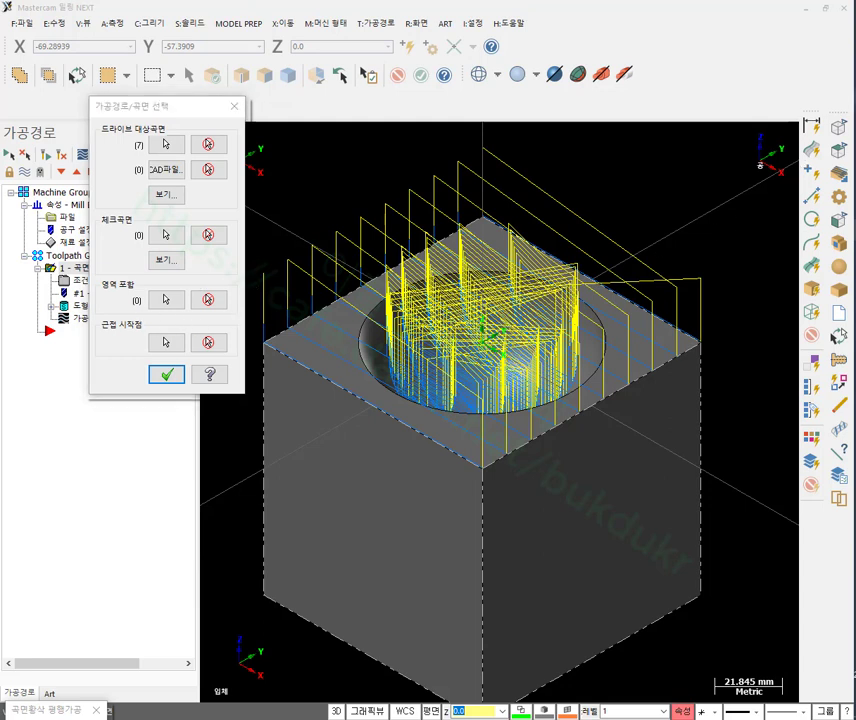
mouse_move(250, 310)
mouse_down()
mouse_move(143, 309)
mouse_move(75, 280)
mouse_move(170, 285)
mouse_move(258, 305)
mouse_move(240, 313)
mouse_up()
mouse_move(392, 390)
mouse_down()
mouse_move(378, 320)
mouse_move(433, 285)
mouse_move(526, 274)
mouse_move(570, 298)
mouse_move(594, 359)
mouse_move(544, 399)
mouse_move(466, 406)
mouse_move(402, 401)
mouse_move(373, 358)
mouse_up()
right_click(539, 164)
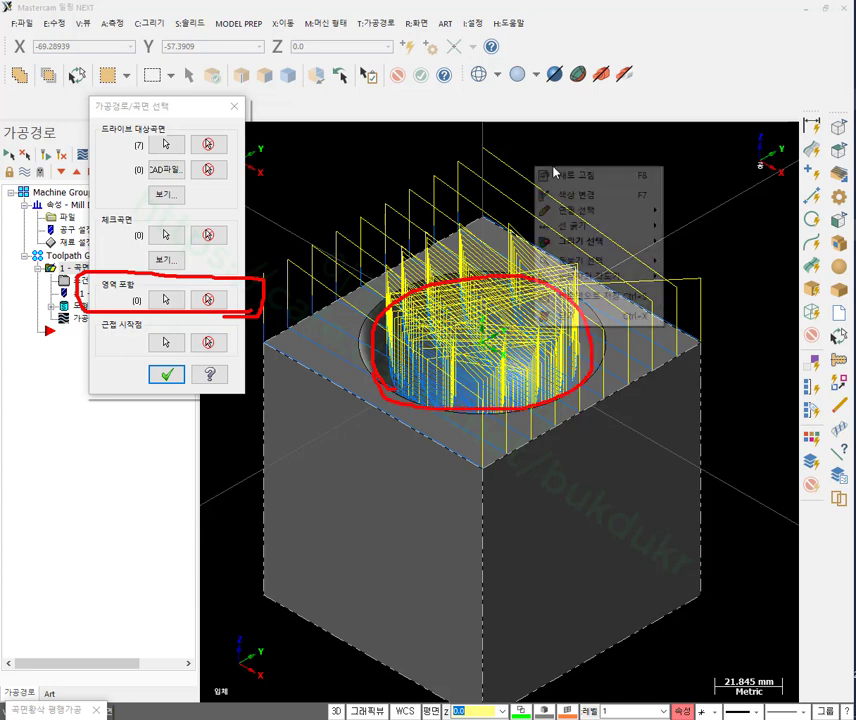
click(590, 319)
Define the containment region (영역 포함) by solid-chaining the cavity's circular rim edge, and accept the surface selection.
click(178, 303)
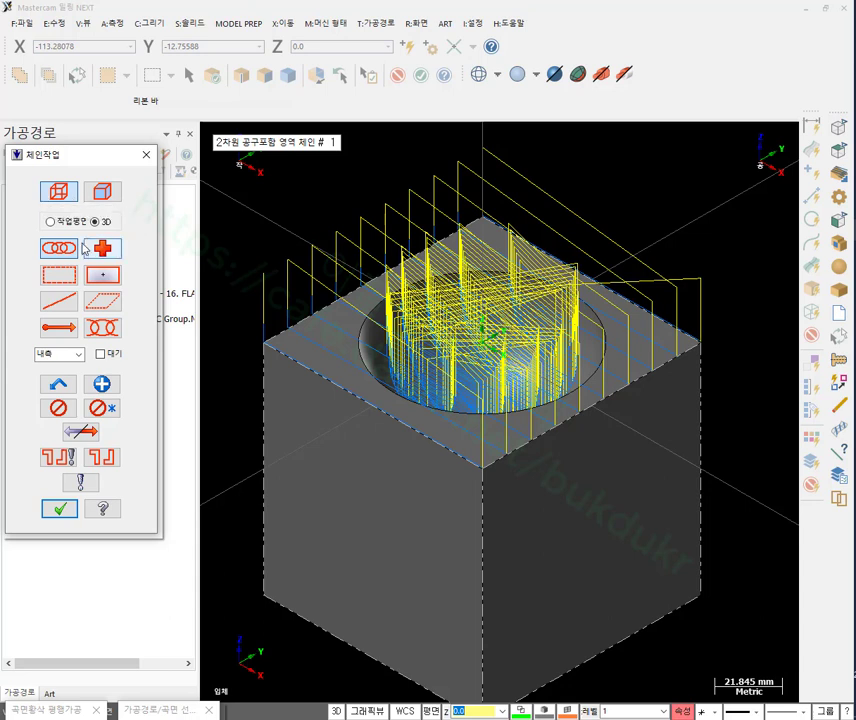
click(103, 193)
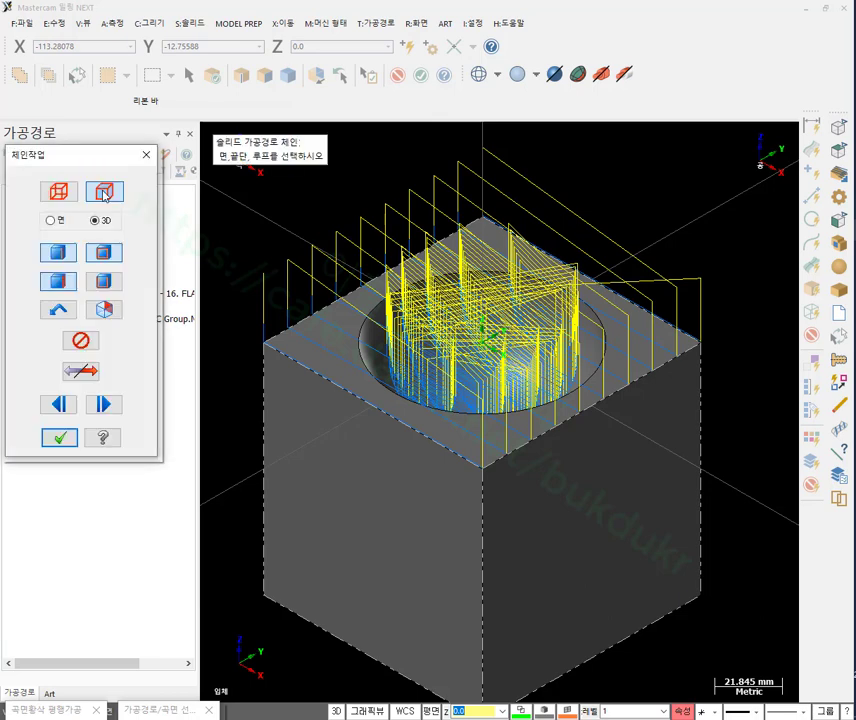
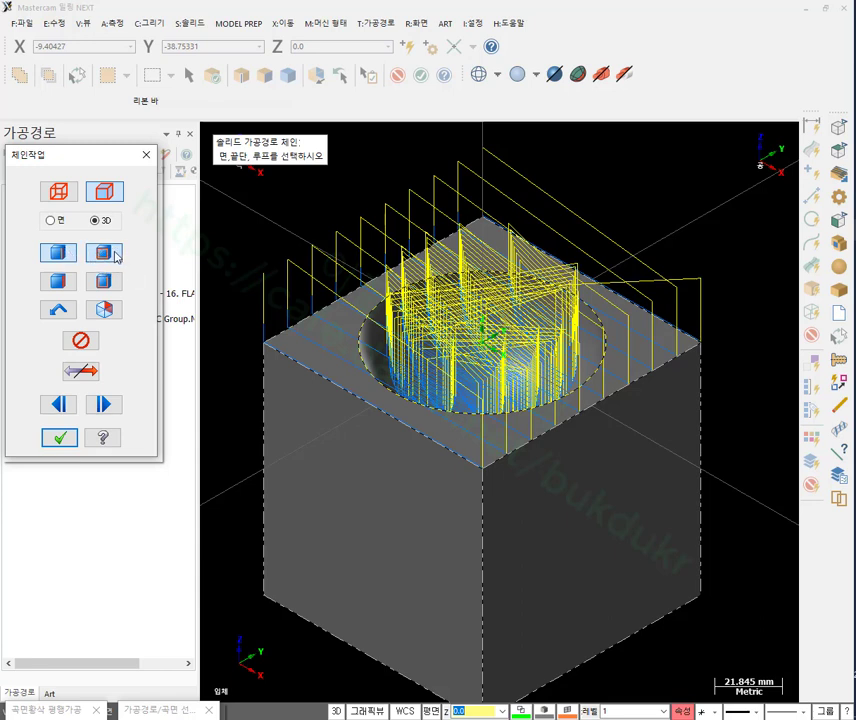
click(358, 357)
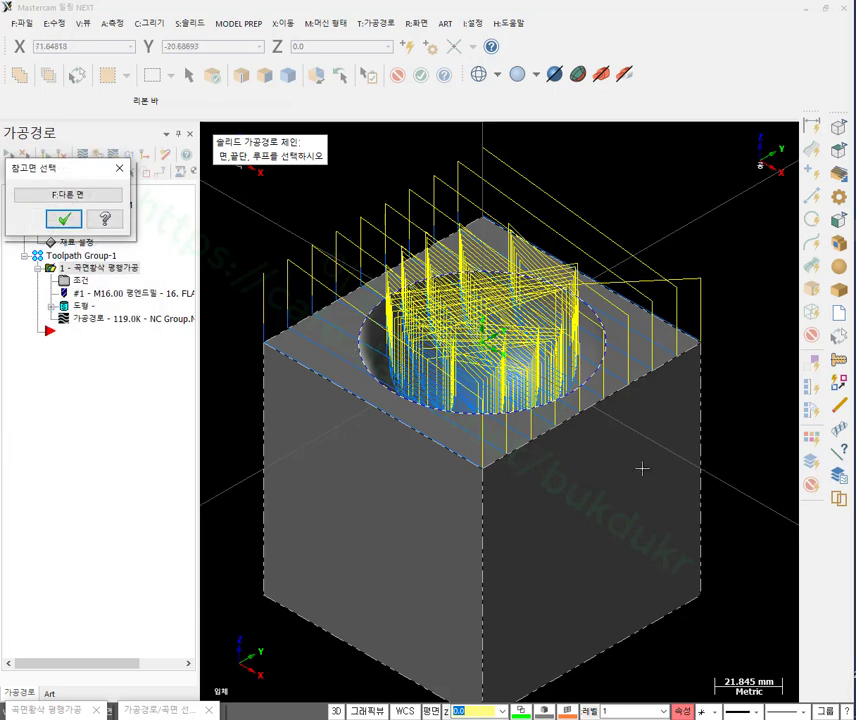
scroll(451, 376, up, 3)
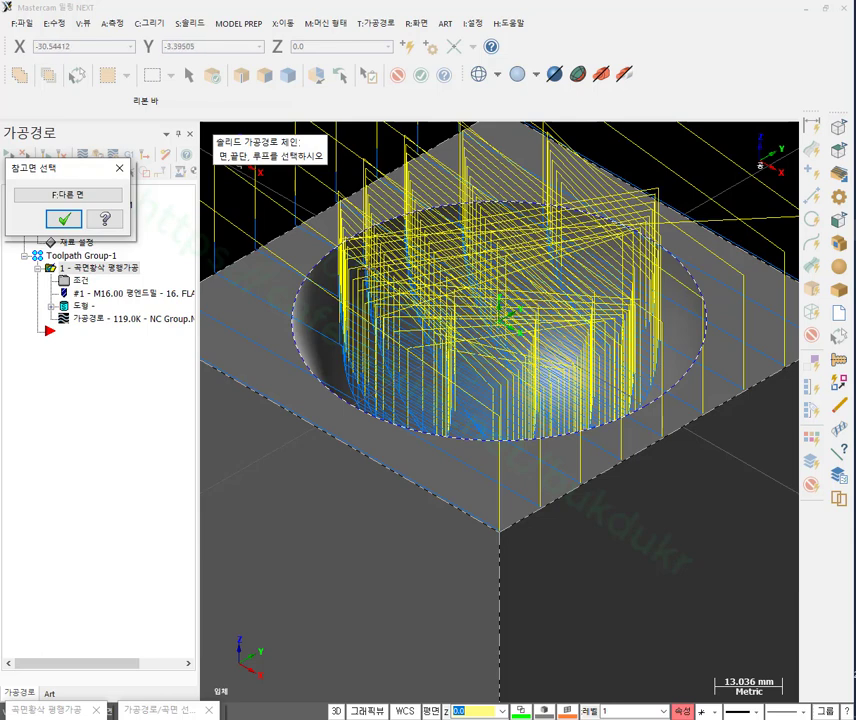
click(63, 218)
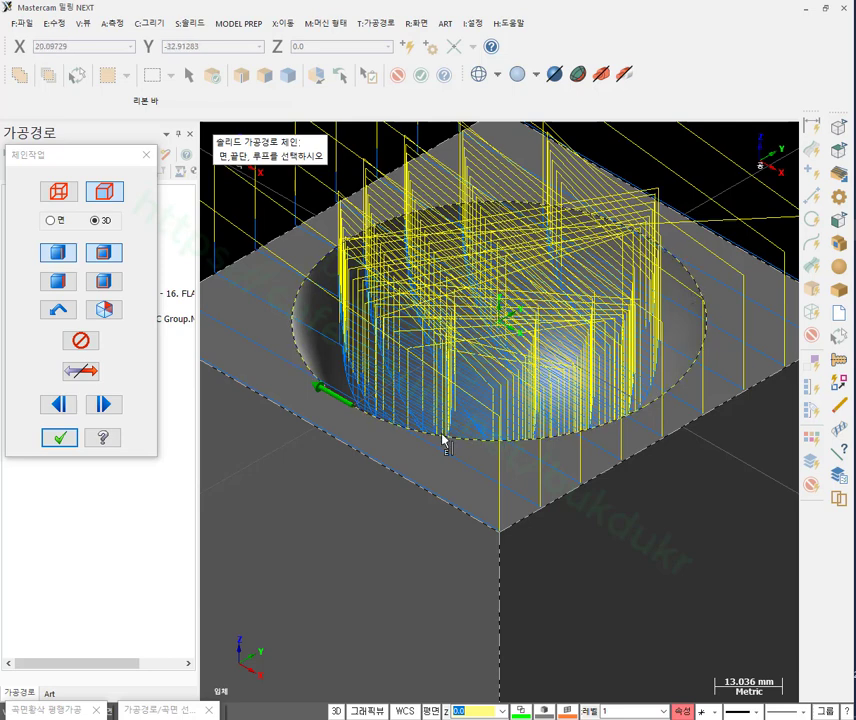
click(60, 437)
click(176, 374)
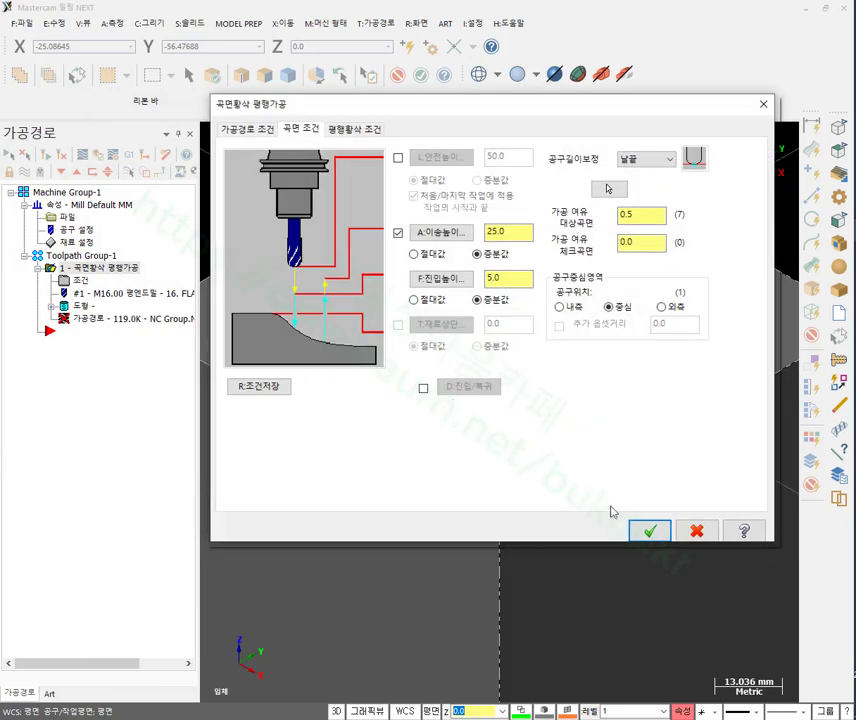
Regenerate the parallel roughing toolpath with the rim as containment and show its pass ends at the rim in the top view (평면).
click(655, 533)
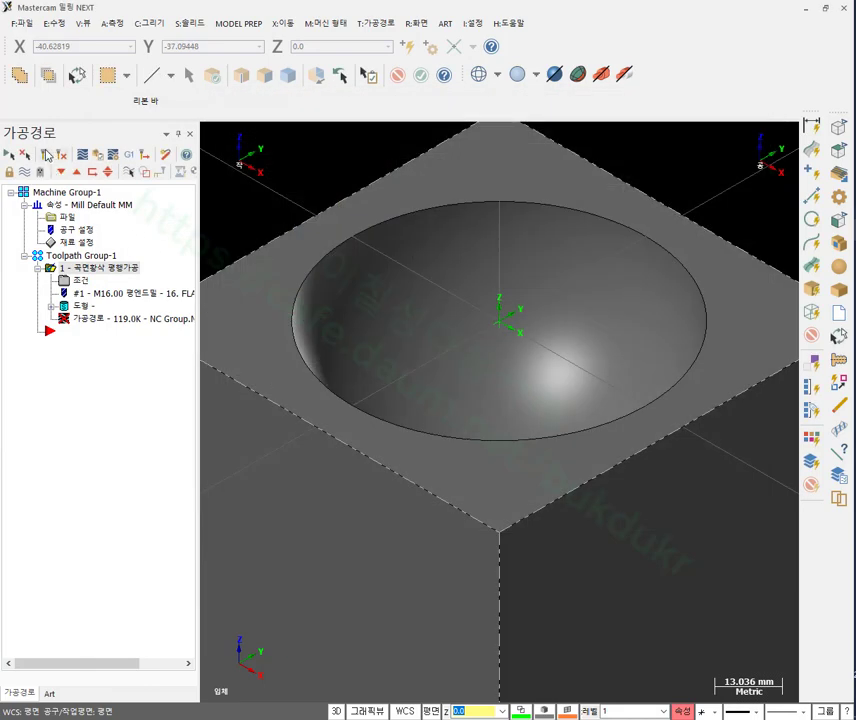
scroll(503, 473, down, 2)
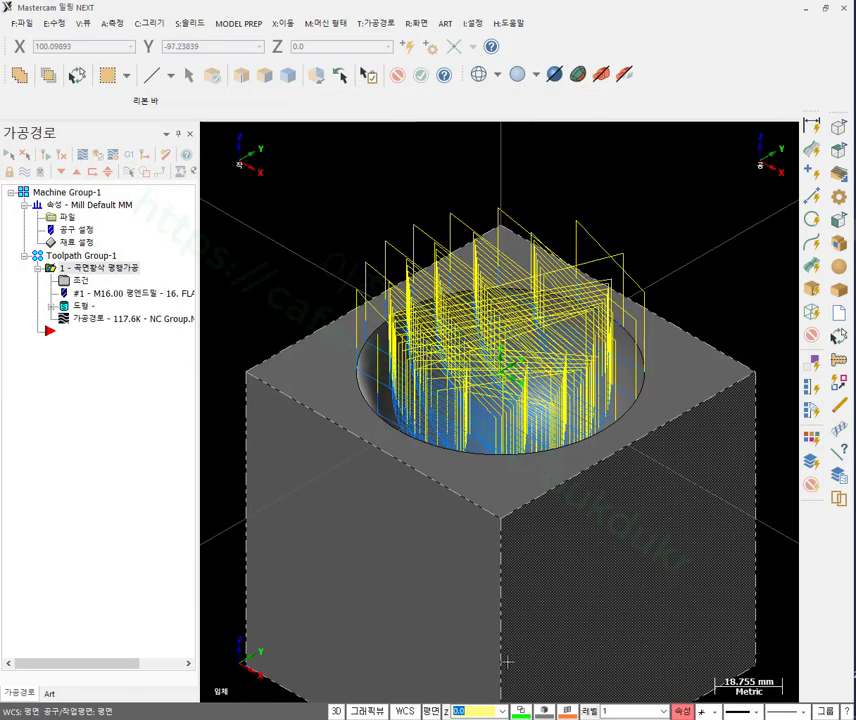
right_click(640, 152)
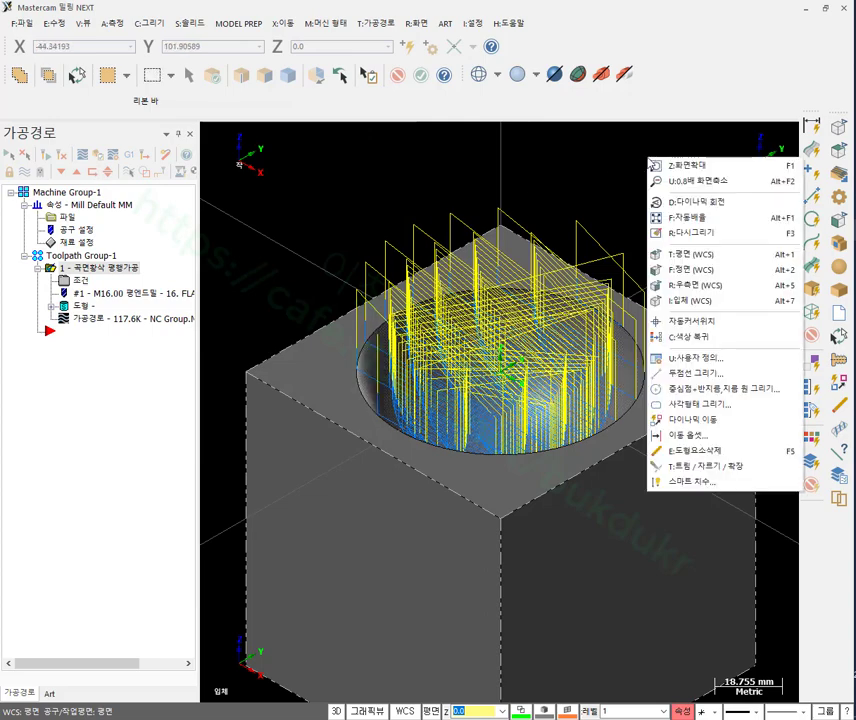
click(686, 251)
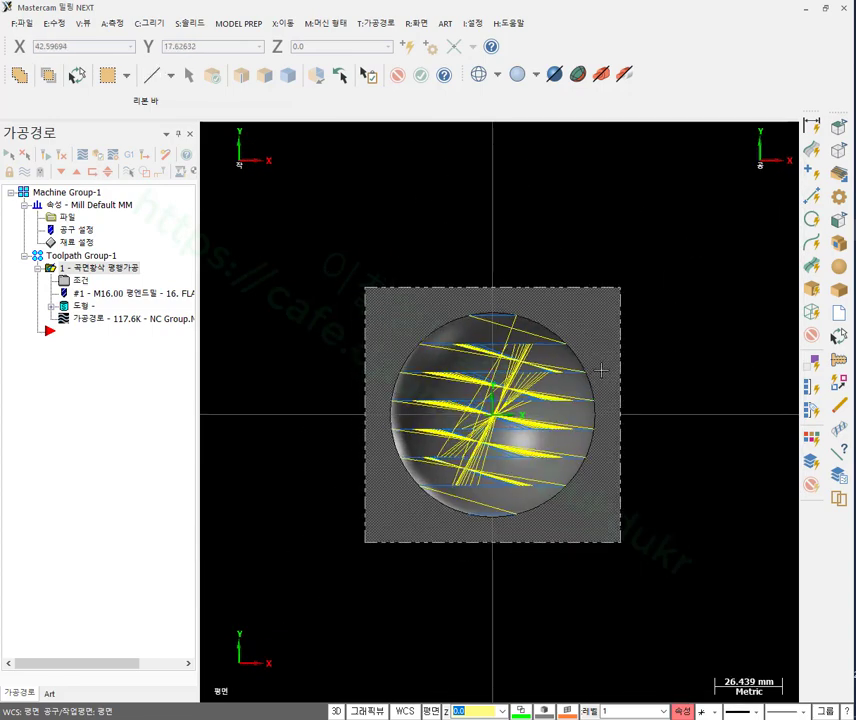
scroll(650, 360, up, 7)
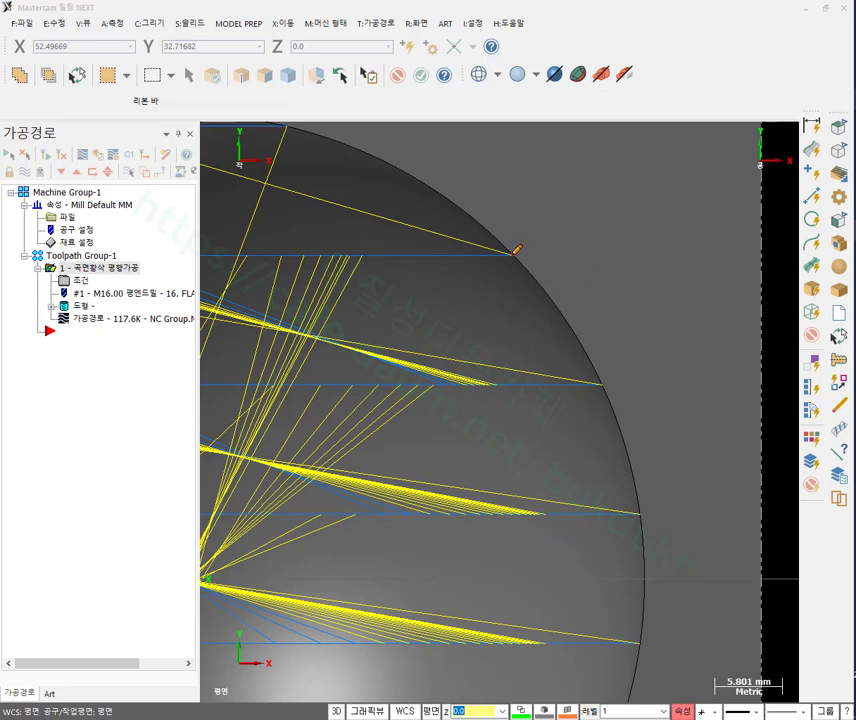
mouse_move(505, 312)
mouse_down()
mouse_move(456, 221)
mouse_move(487, 198)
mouse_move(521, 197)
mouse_move(556, 219)
mouse_move(567, 267)
mouse_move(541, 301)
mouse_up()
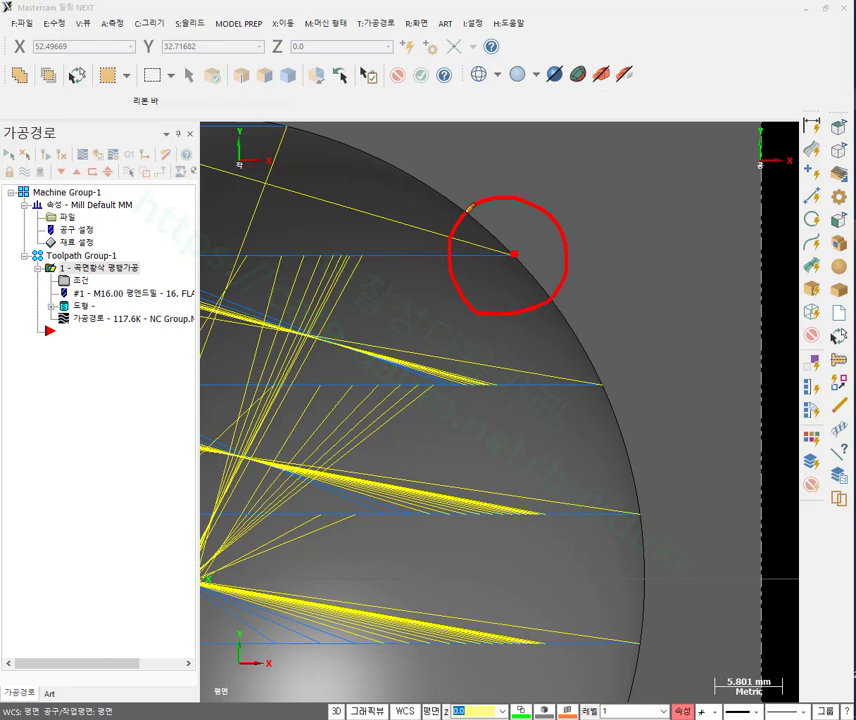
mouse_move(468, 209)
mouse_down()
mouse_move(556, 300)
mouse_move(578, 337)
mouse_up()
mouse_move(521, 244)
mouse_down()
mouse_move(552, 222)
mouse_move(562, 232)
mouse_up()
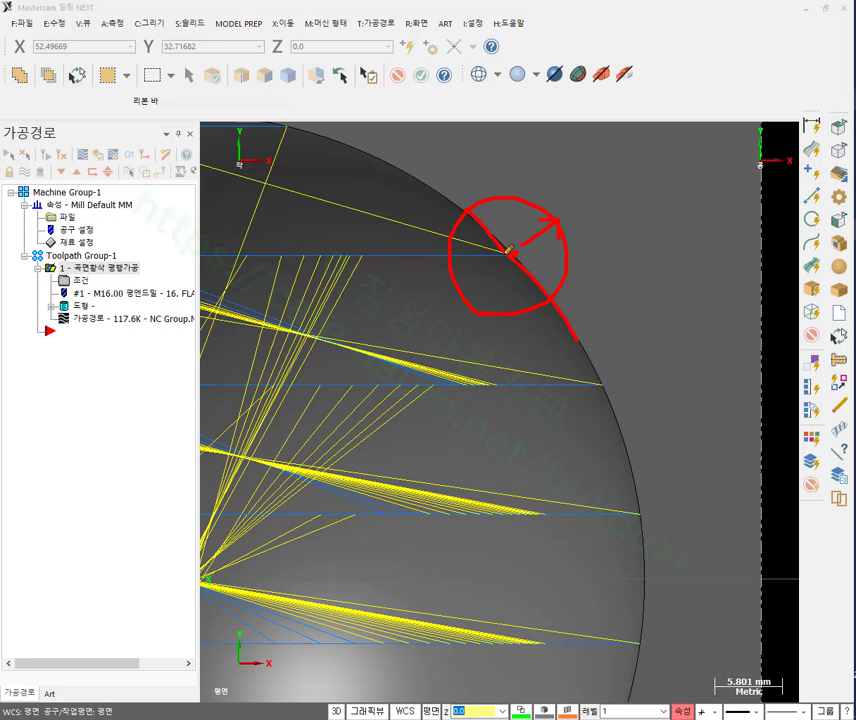
mouse_move(483, 223)
mouse_down()
mouse_move(528, 259)
mouse_move(562, 308)
mouse_up()
mouse_move(377, 238)
mouse_down()
mouse_move(469, 295)
mouse_move(501, 346)
mouse_move(540, 495)
mouse_up()
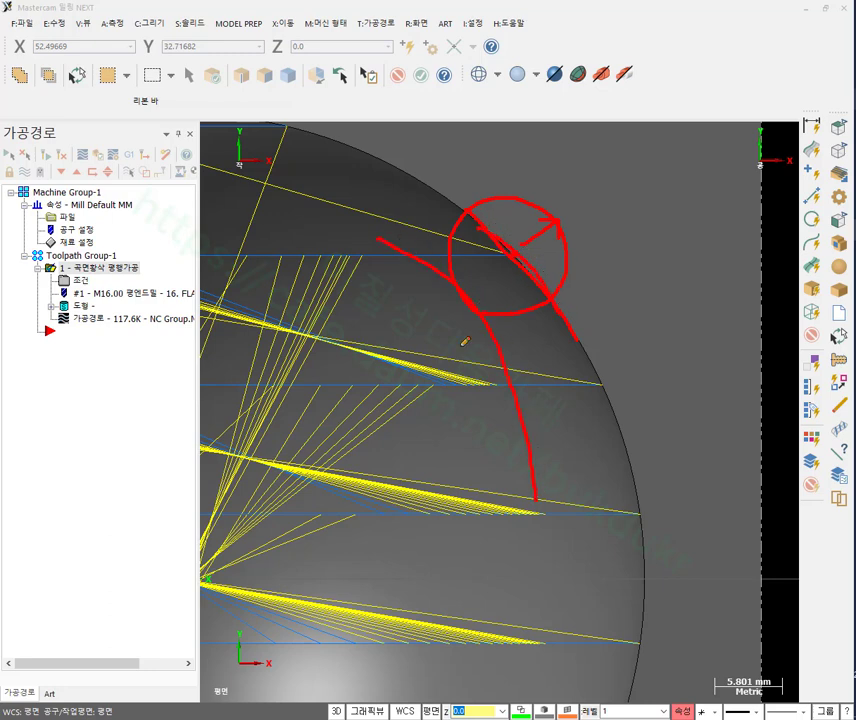
mouse_move(465, 289)
mouse_down()
mouse_move(432, 278)
mouse_move(374, 285)
mouse_up()
mouse_move(388, 401)
mouse_down()
mouse_move(438, 394)
mouse_move(466, 376)
mouse_up()
mouse_move(512, 367)
mouse_down()
mouse_move(445, 355)
mouse_move(472, 245)
mouse_move(514, 271)
mouse_move(510, 365)
mouse_move(373, 350)
mouse_up()
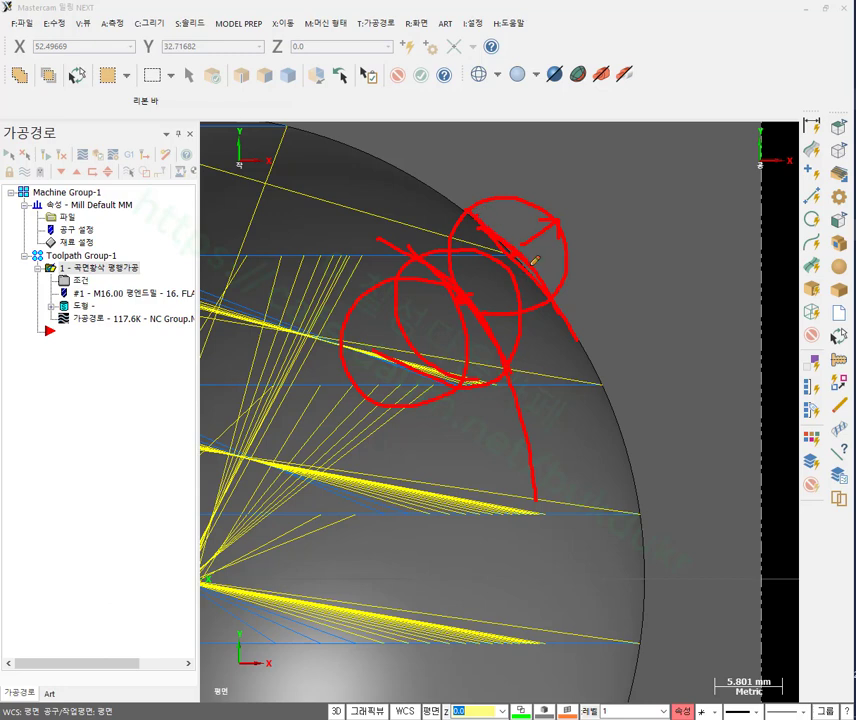
drag(574, 334, 499, 228)
drag(468, 241, 504, 247)
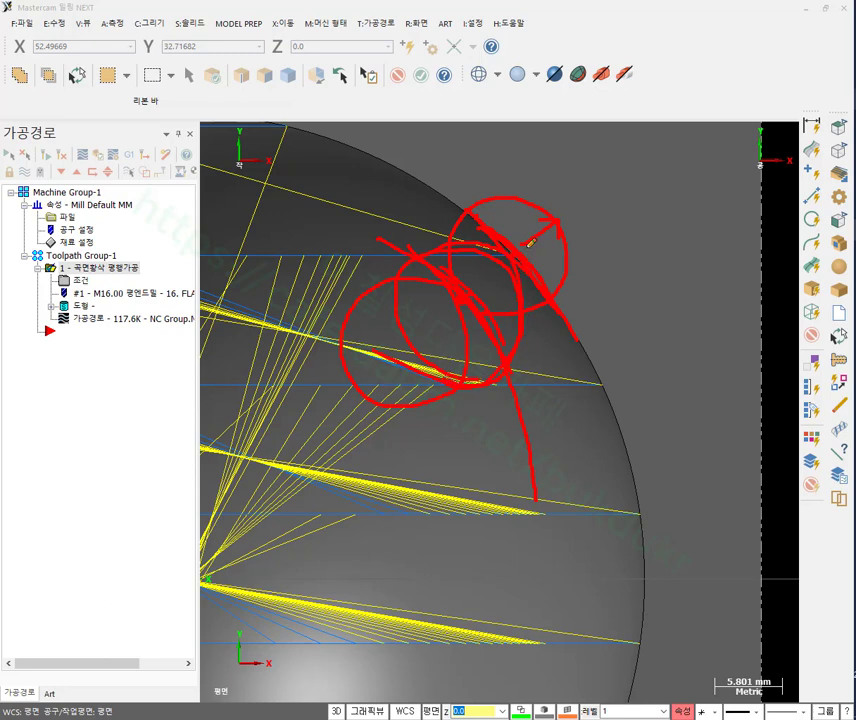
mouse_move(527, 244)
mouse_down()
mouse_move(505, 207)
mouse_move(523, 164)
mouse_move(564, 155)
mouse_move(594, 166)
mouse_move(610, 191)
mouse_move(607, 246)
mouse_move(589, 263)
mouse_move(518, 242)
mouse_up()
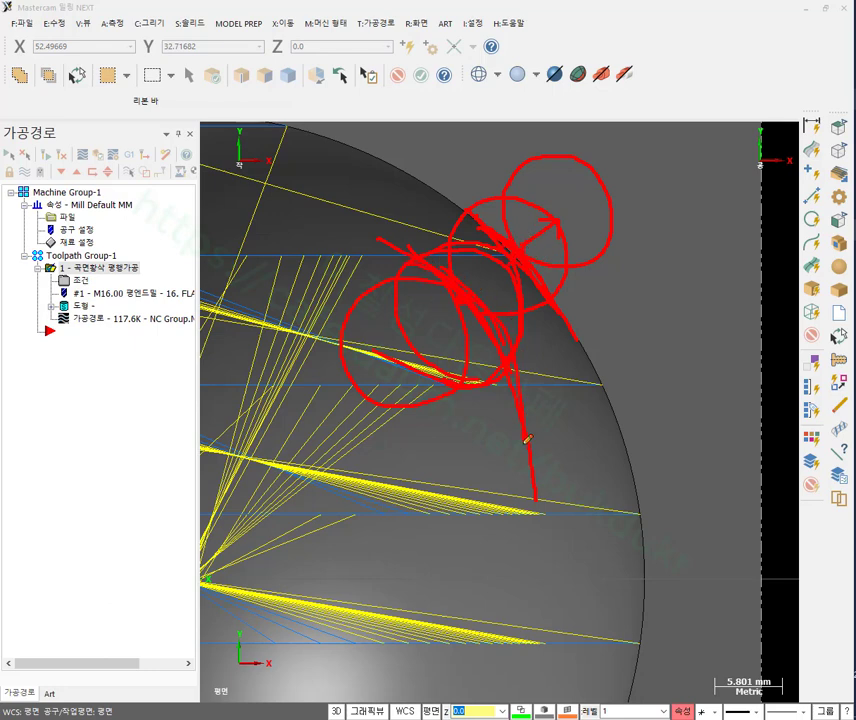
mouse_move(525, 440)
mouse_down()
mouse_move(608, 390)
mouse_move(535, 426)
mouse_up()
mouse_move(605, 396)
mouse_down()
mouse_move(542, 346)
mouse_move(504, 346)
mouse_move(469, 422)
mouse_move(478, 474)
mouse_move(540, 500)
mouse_move(611, 450)
mouse_up()
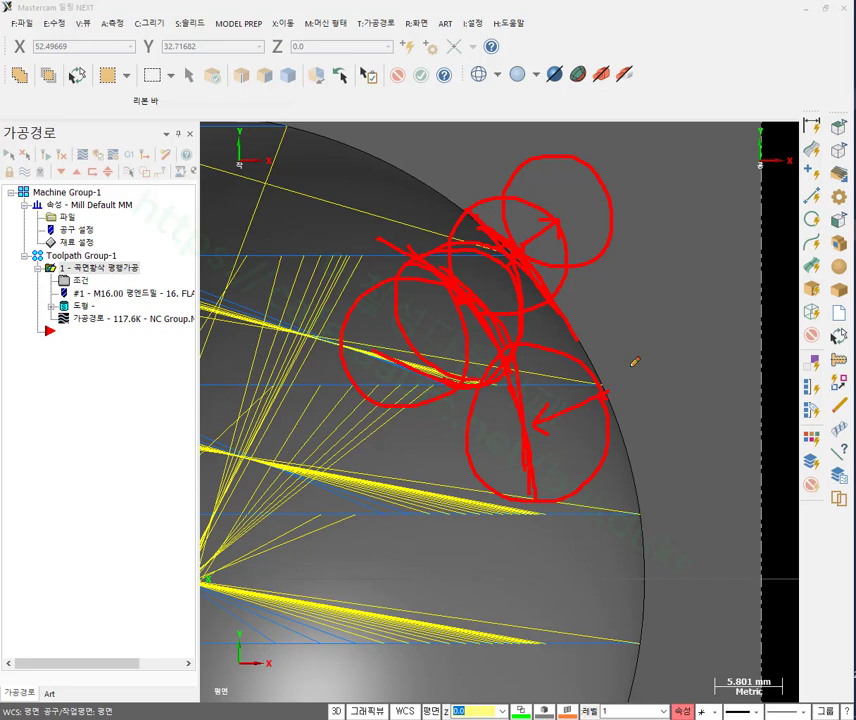
right_click(655, 314)
click(712, 462)
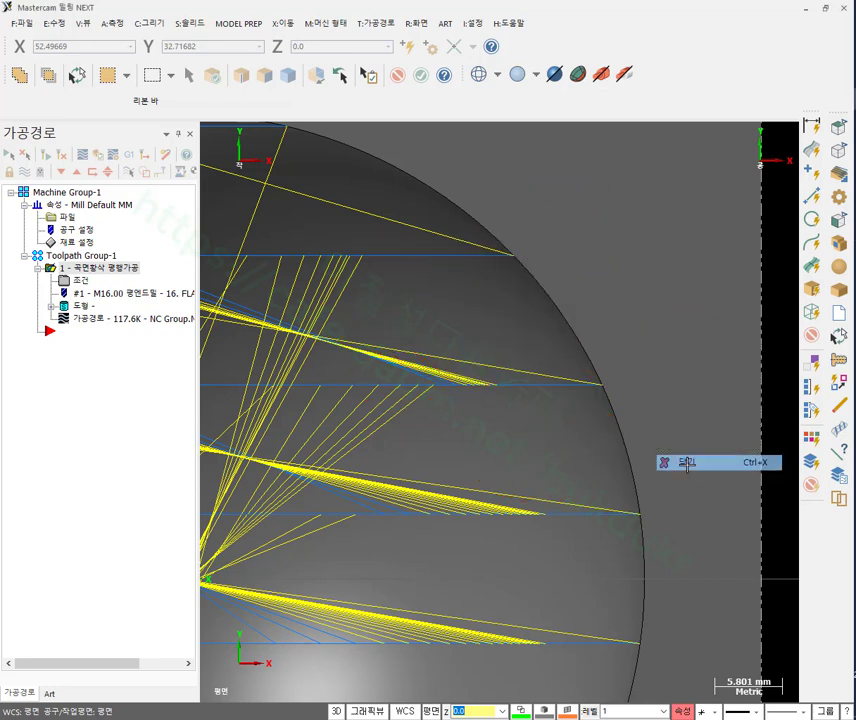
Set the containment tool position (공구위치) to inside (내측) and regenerate the parallel roughing toolpath.
click(80, 280)
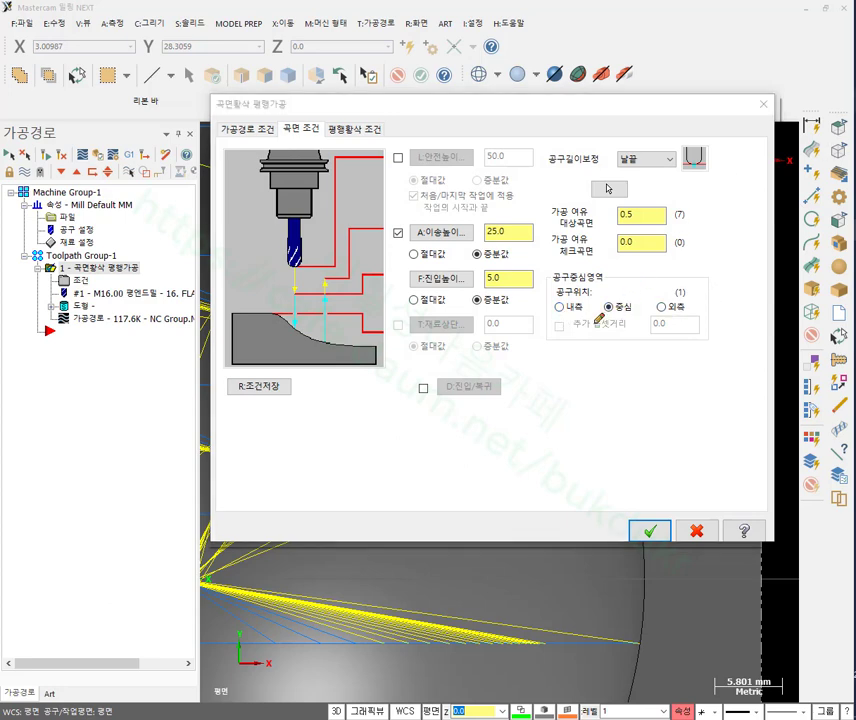
mouse_move(586, 324)
mouse_down()
mouse_move(545, 291)
mouse_move(580, 292)
mouse_up()
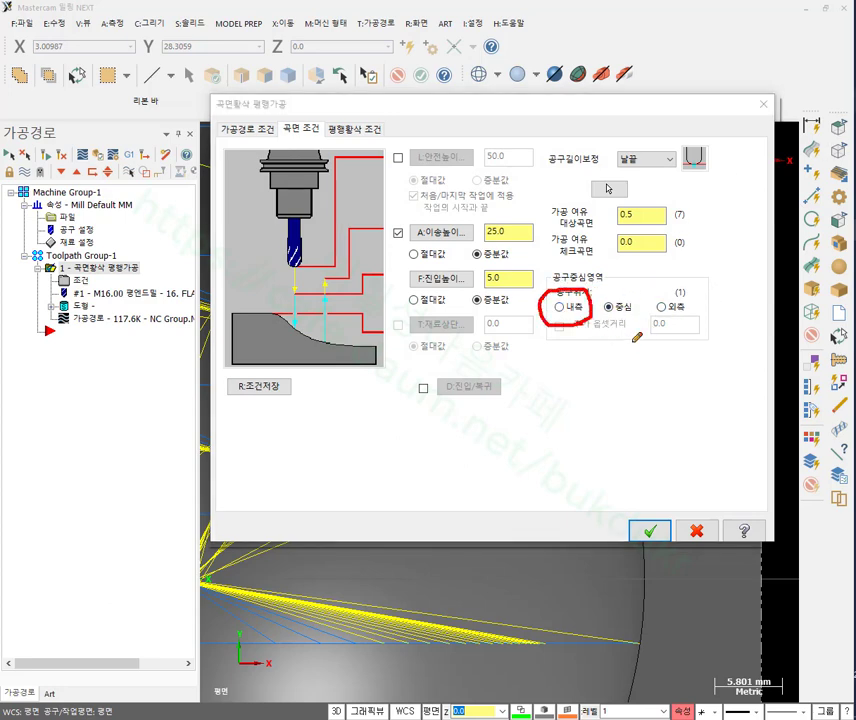
right_click(716, 238)
click(760, 406)
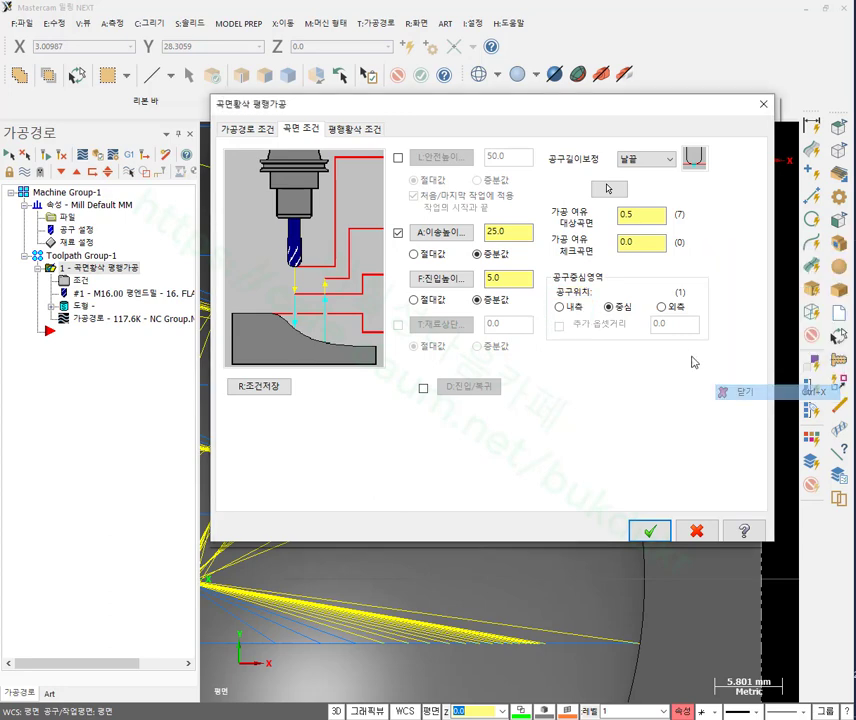
click(560, 307)
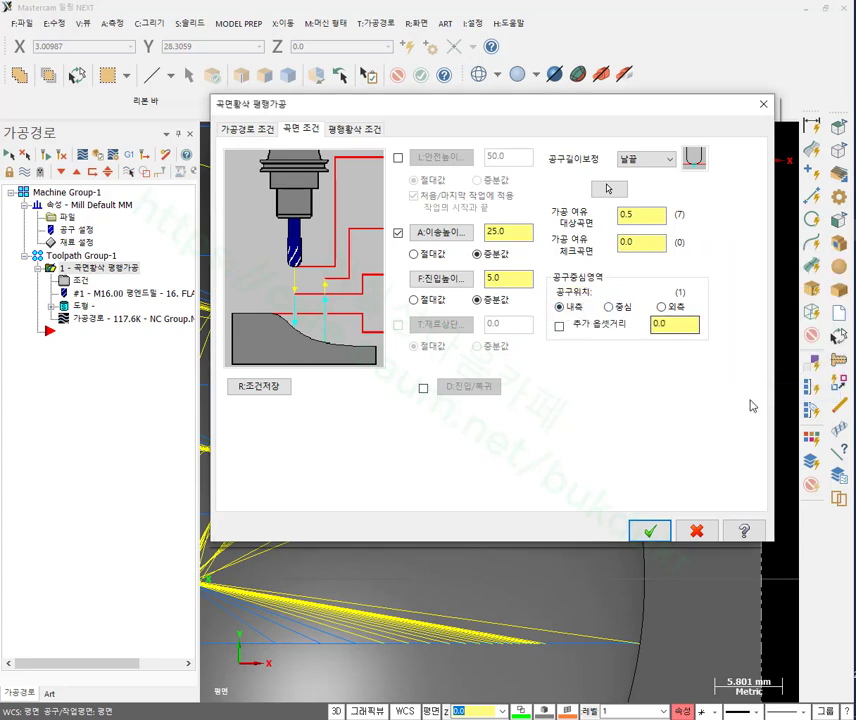
click(665, 533)
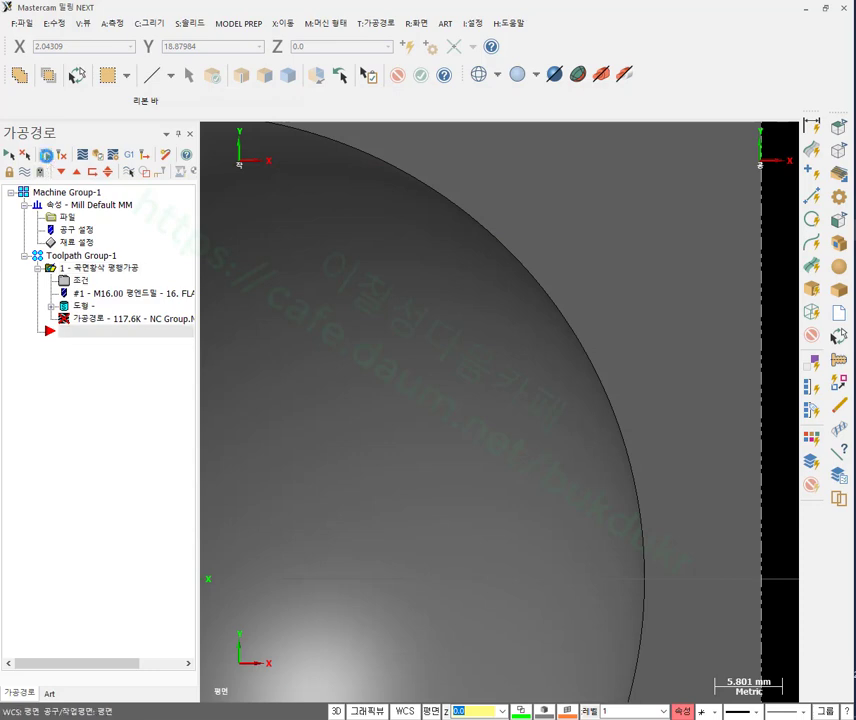
click(46, 157)
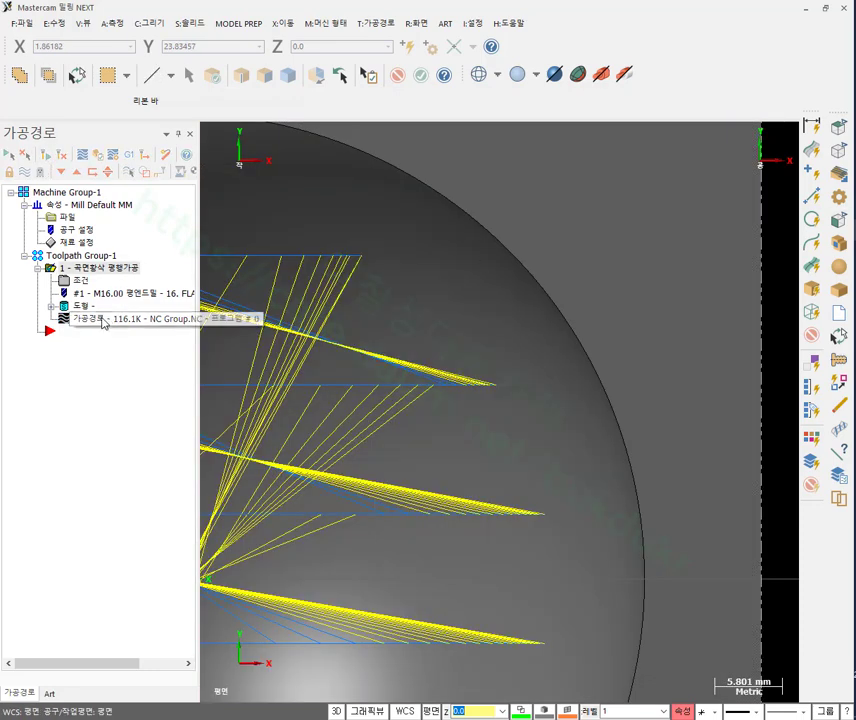
Backplot the inside-contained roughing toolpath and examine the tool's edge and center against the cavity rim at a pass end.
click(70, 318)
click(448, 140)
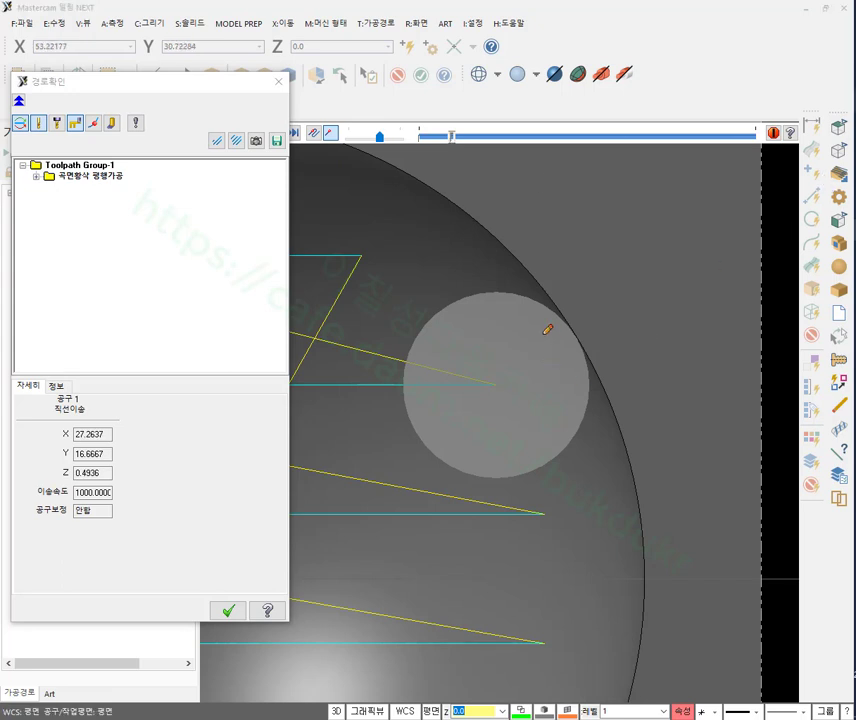
mouse_move(547, 304)
mouse_down()
mouse_move(559, 330)
mouse_move(600, 364)
mouse_up()
drag(549, 306, 604, 388)
mouse_move(503, 387)
mouse_down()
mouse_move(496, 390)
mouse_move(498, 382)
mouse_up()
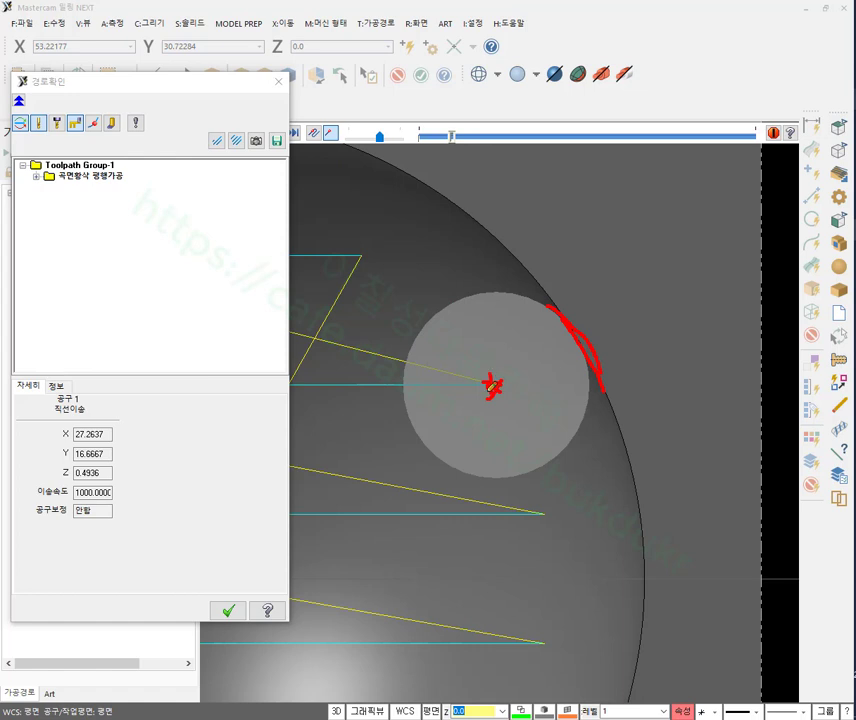
mouse_move(479, 360)
mouse_down()
mouse_move(498, 371)
mouse_move(513, 427)
mouse_up()
drag(541, 318, 549, 306)
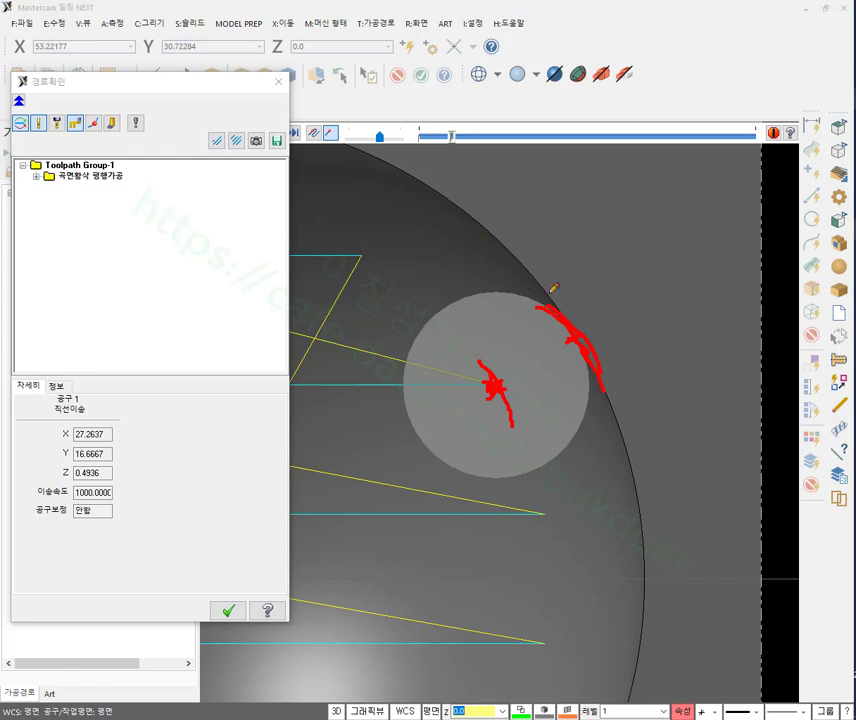
drag(576, 318, 635, 492)
drag(572, 408, 590, 518)
drag(654, 432, 553, 462)
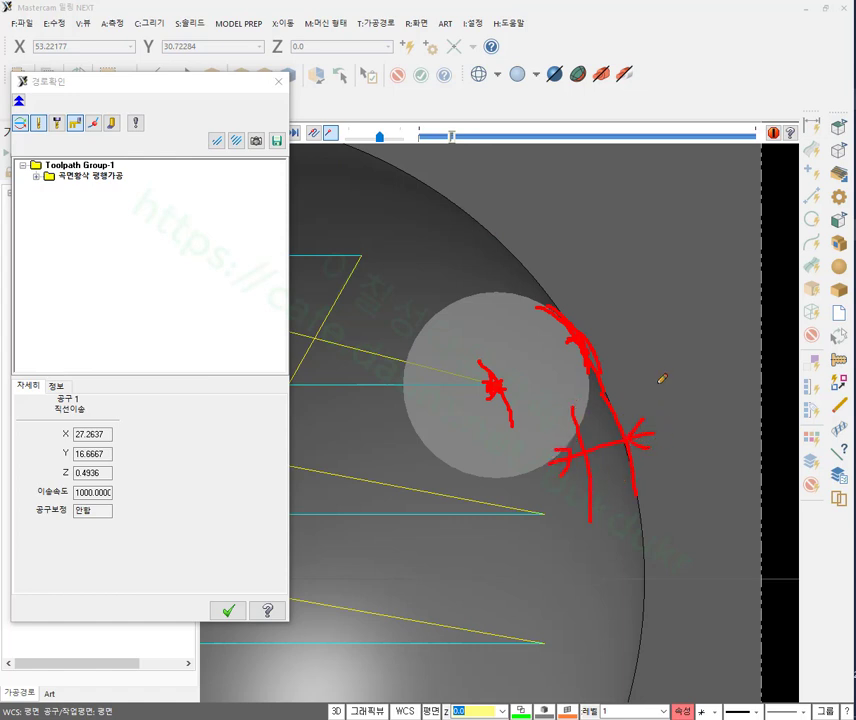
mouse_move(661, 364)
mouse_down()
mouse_move(661, 388)
mouse_move(686, 350)
mouse_move(662, 399)
mouse_up()
right_click(700, 306)
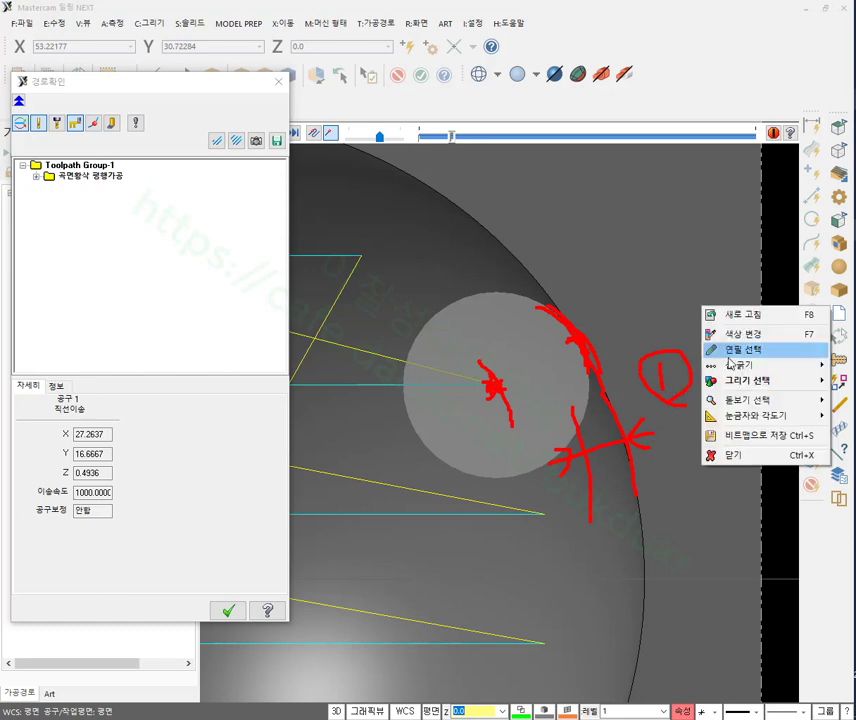
click(726, 455)
click(229, 610)
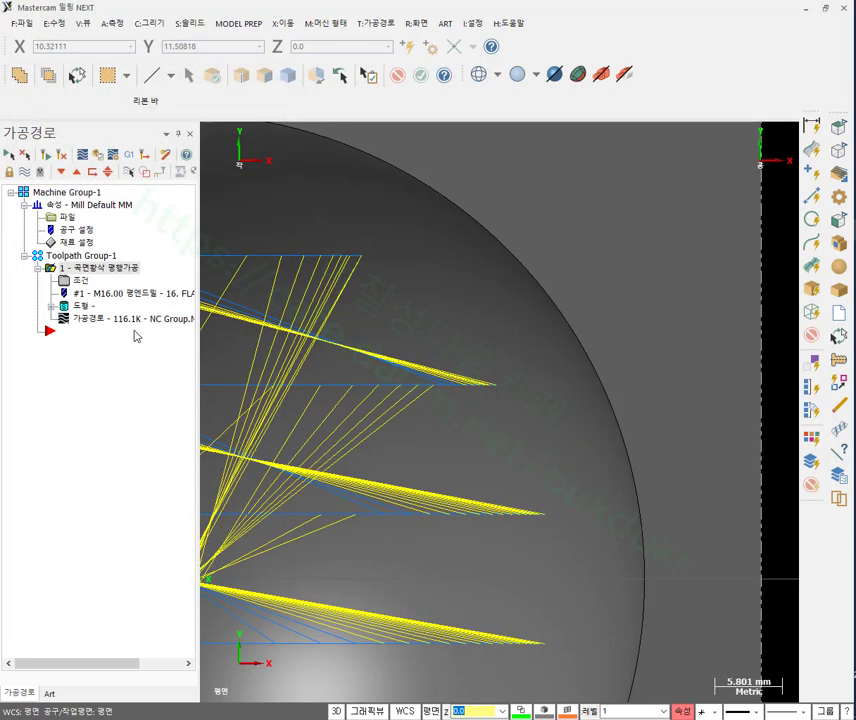
Set the additional offset distance (추가 옵셋거리) of the inside tool position to 1.0 and regenerate the parallel roughing toolpath.
click(66, 281)
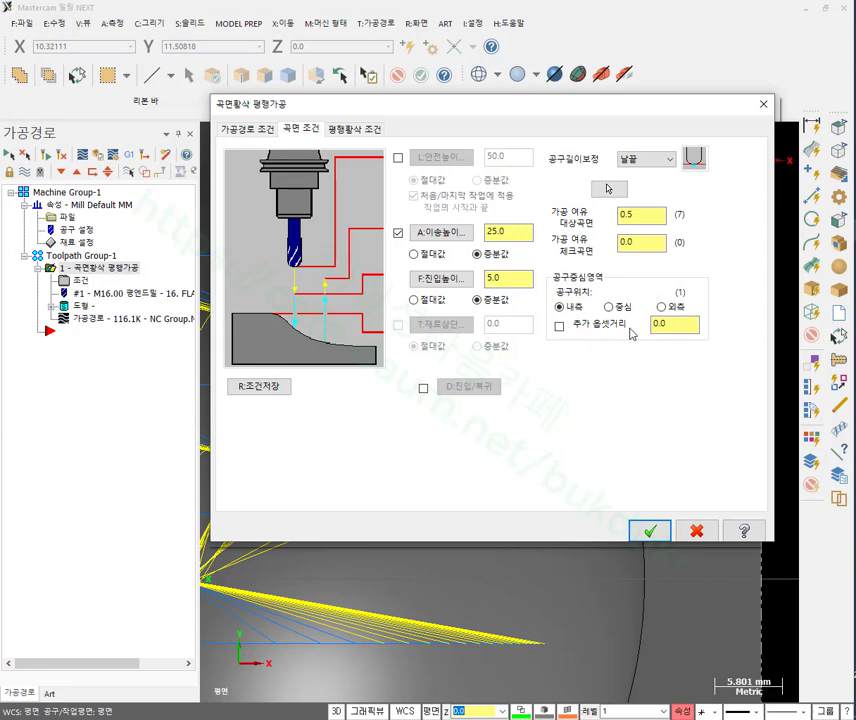
key(Tab)
text(1)
click(649, 531)
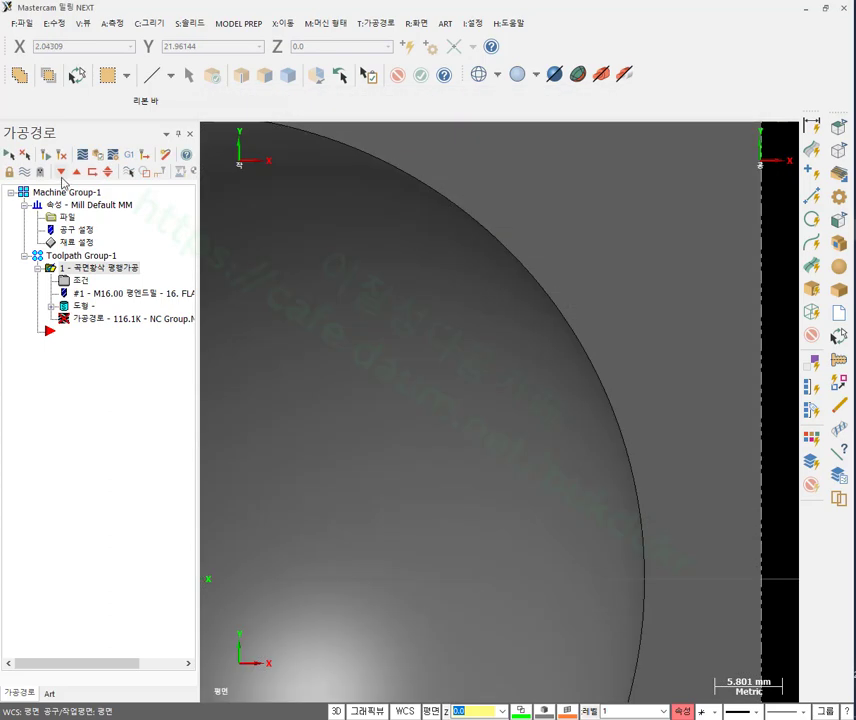
click(47, 156)
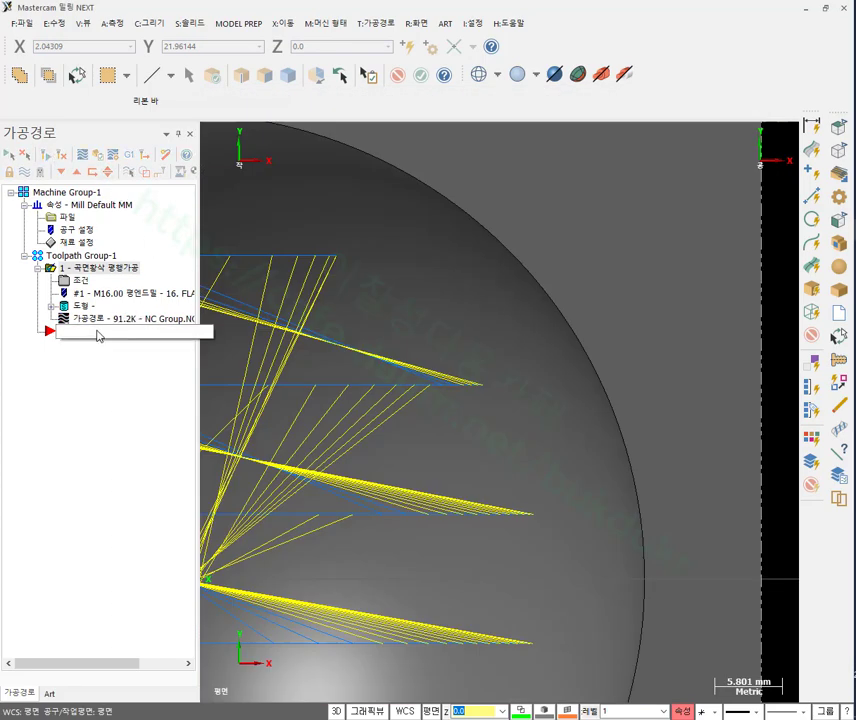
Backplot the offset toolpath and examine the gap between the tool's edge and the cavity rim at a pass end.
key(alt+t)
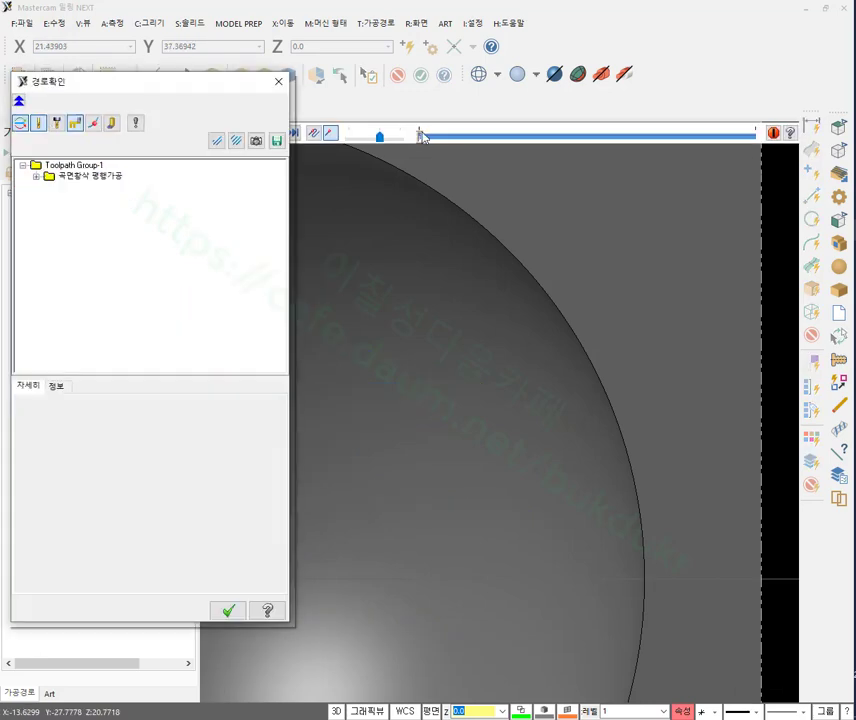
click(529, 137)
click(479, 388)
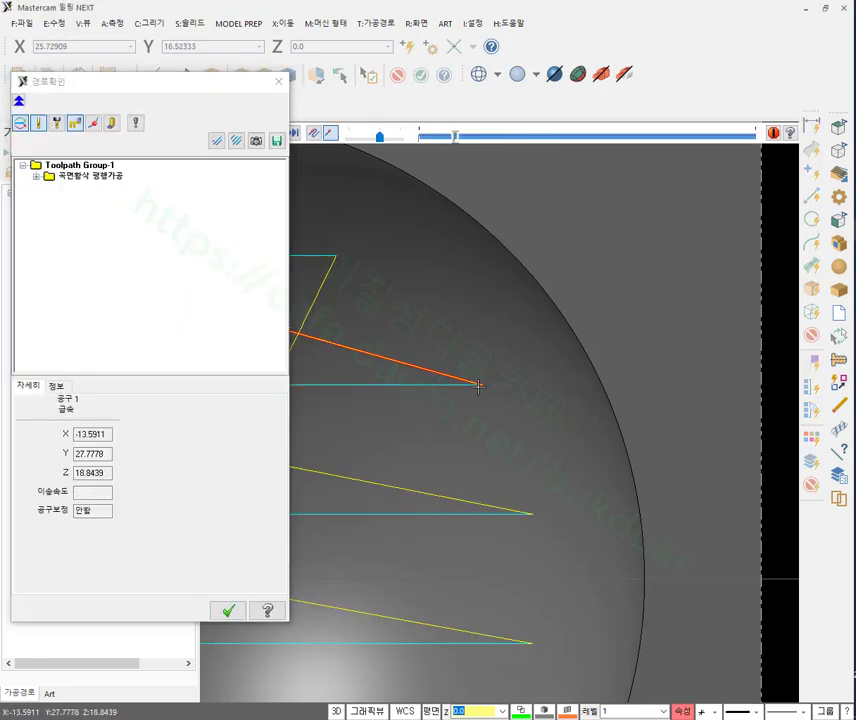
click(479, 388)
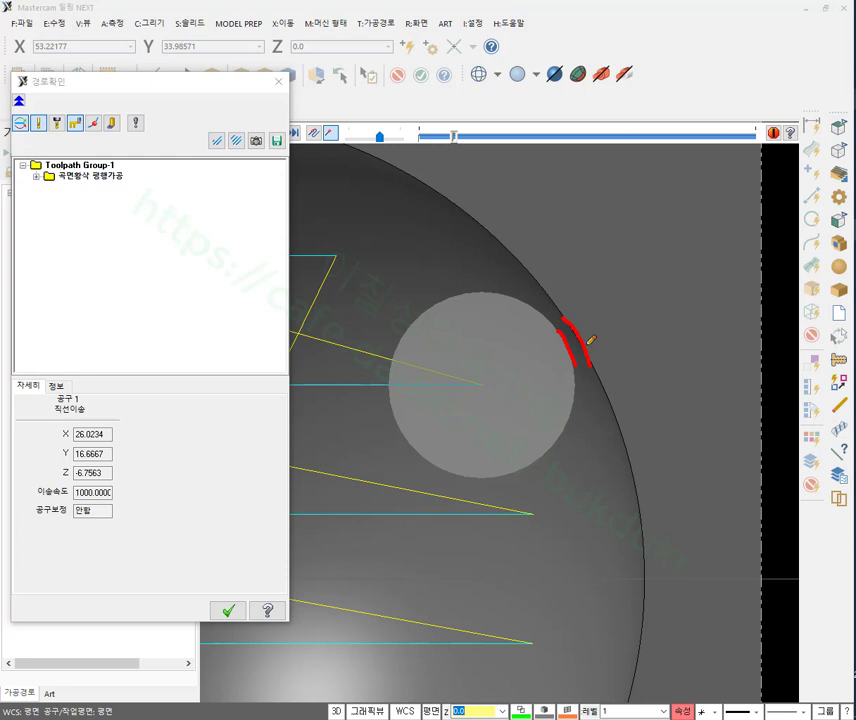
mouse_move(586, 345)
mouse_down()
mouse_move(606, 311)
mouse_move(594, 360)
mouse_up()
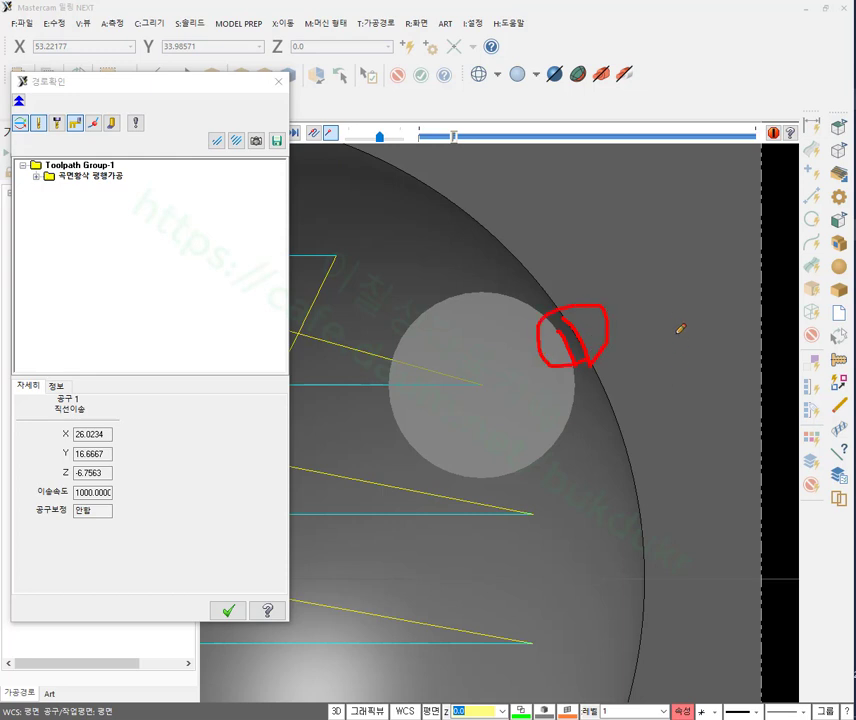
right_click(693, 298)
click(712, 453)
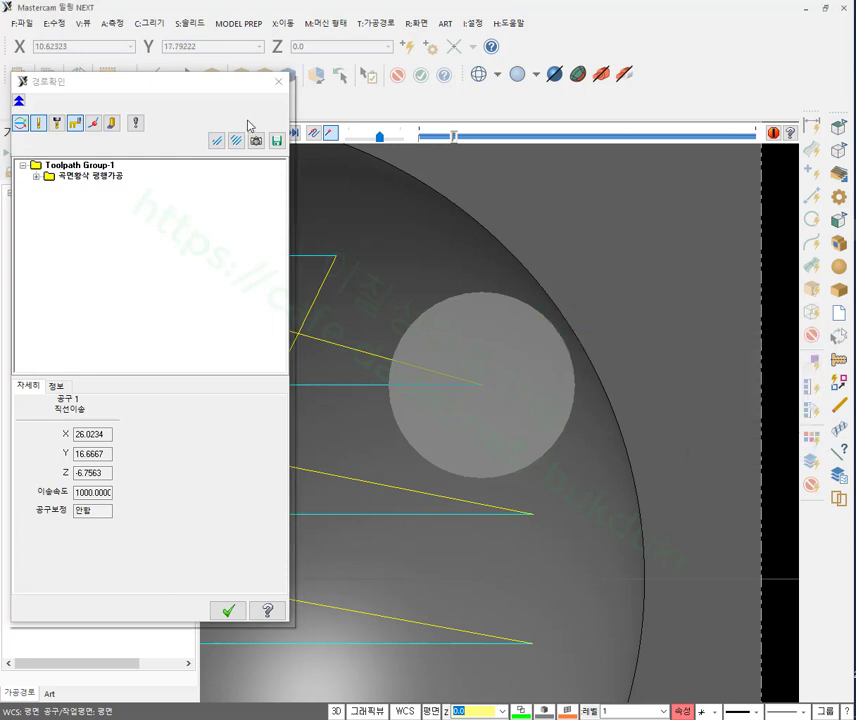
drag(219, 89, 468, 42)
click(472, 566)
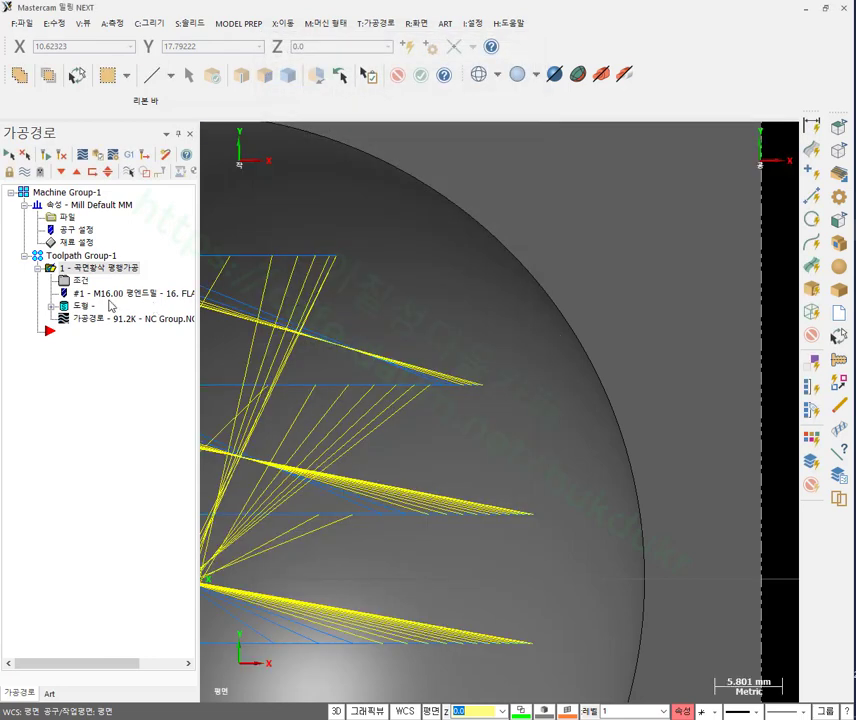
Remove the 1.0 additional offset distance (추가 옵셋거리) from the containment settings and regenerate the parallel roughing toolpath.
click(81, 283)
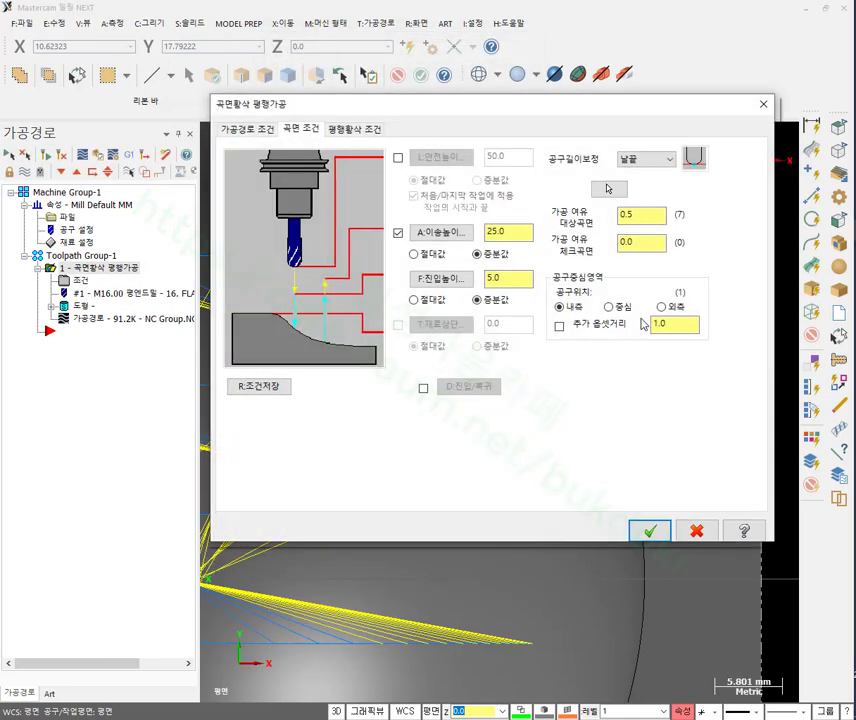
double_click(656, 322)
text(=)
double_click(674, 326)
click(649, 531)
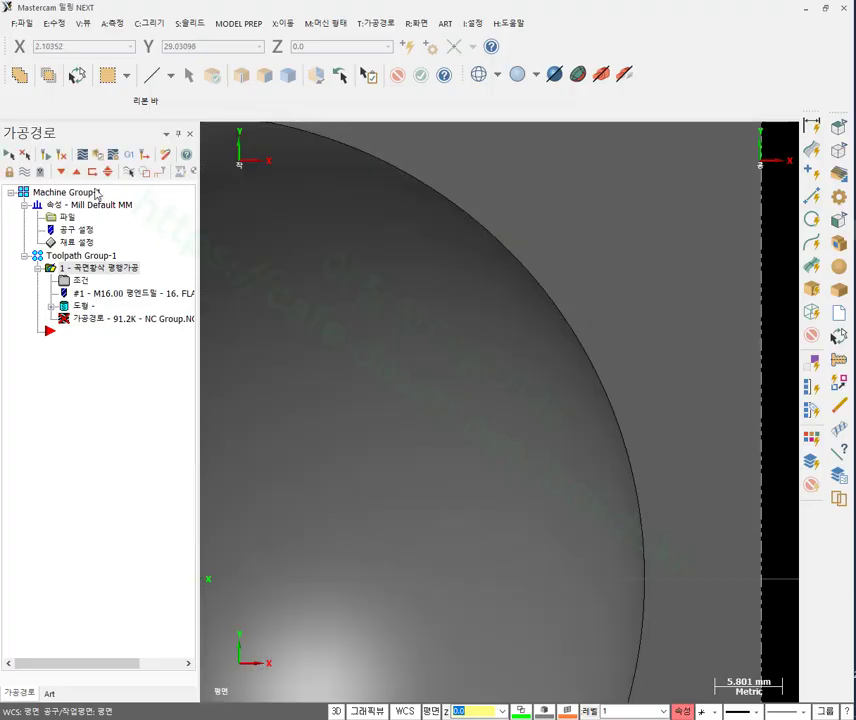
Examine the regenerated toolpath against the flat top face and the cavity rim in a tilted 3D view.
scroll(611, 292, down, 2)
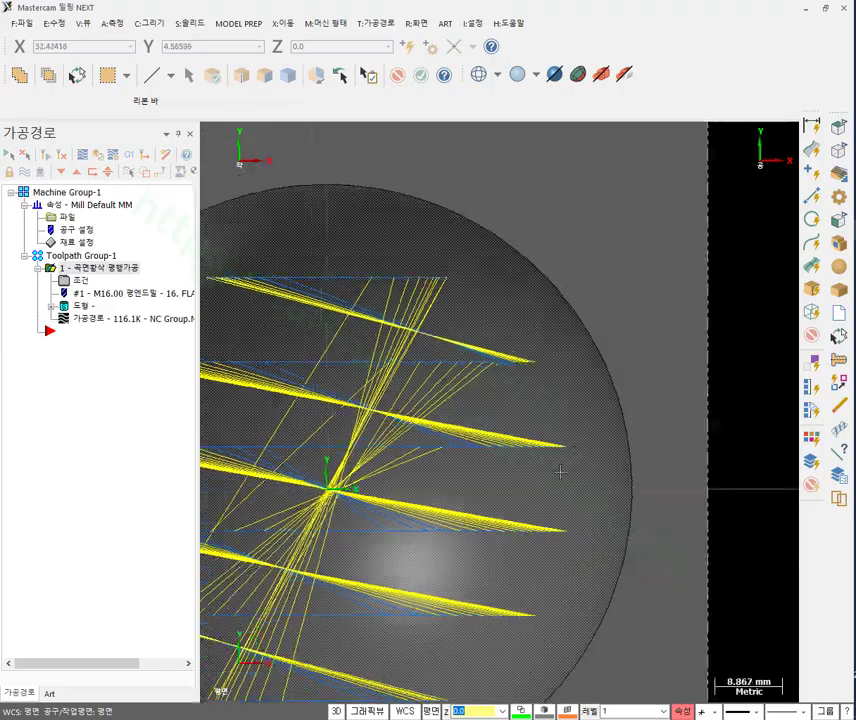
middle_drag(560, 471, 505, 400)
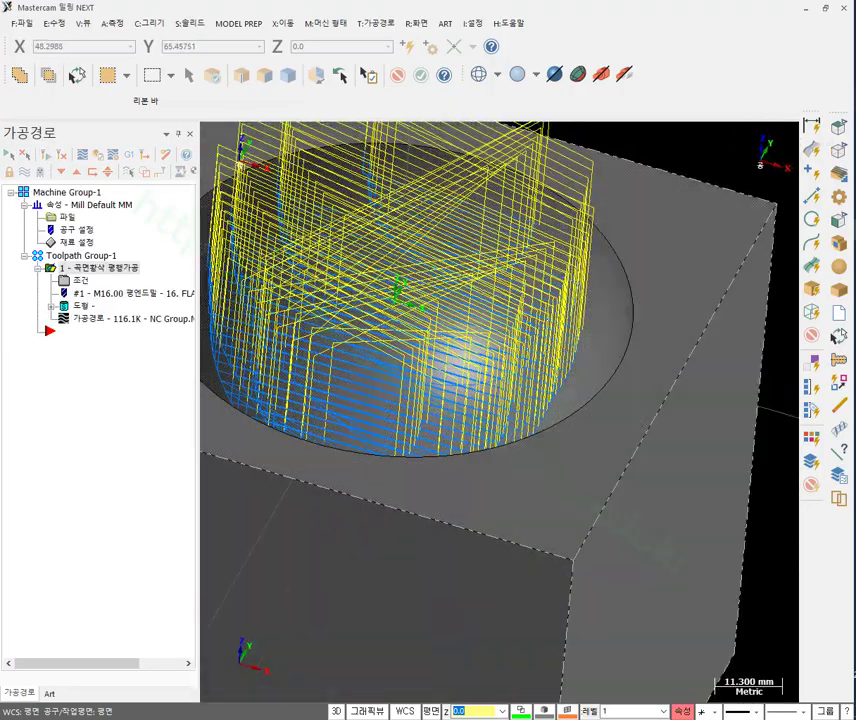
mouse_move(655, 216)
mouse_down()
mouse_move(707, 268)
mouse_move(652, 235)
mouse_up()
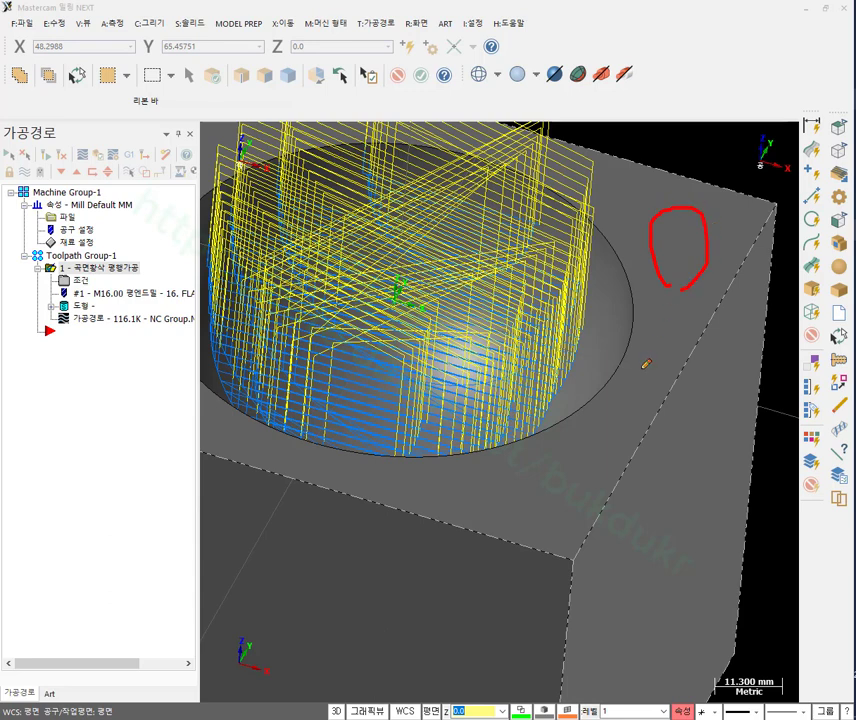
mouse_move(596, 244)
mouse_down()
mouse_move(626, 358)
mouse_move(606, 400)
mouse_up()
right_click(678, 501)
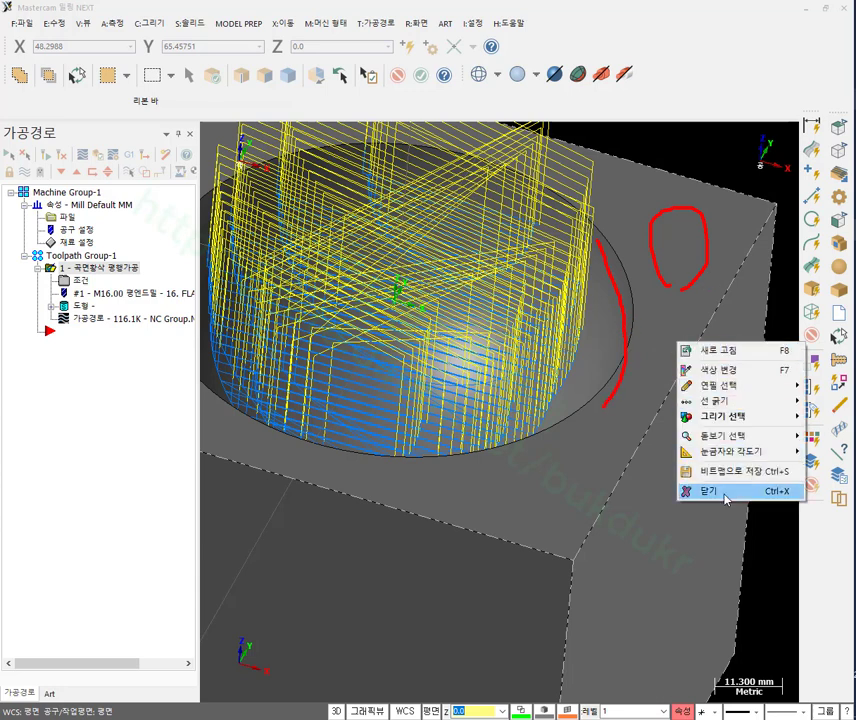
click(707, 705)
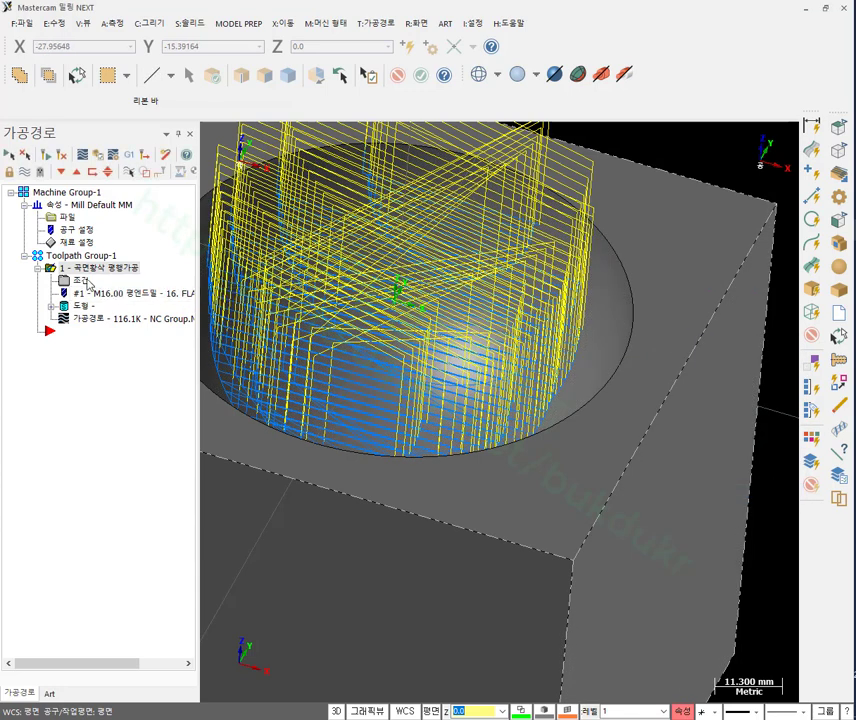
Clear the containment region (영역 포함) from the surface selection and select the block's flat top face as the check surface (체크곡면).
click(80, 306)
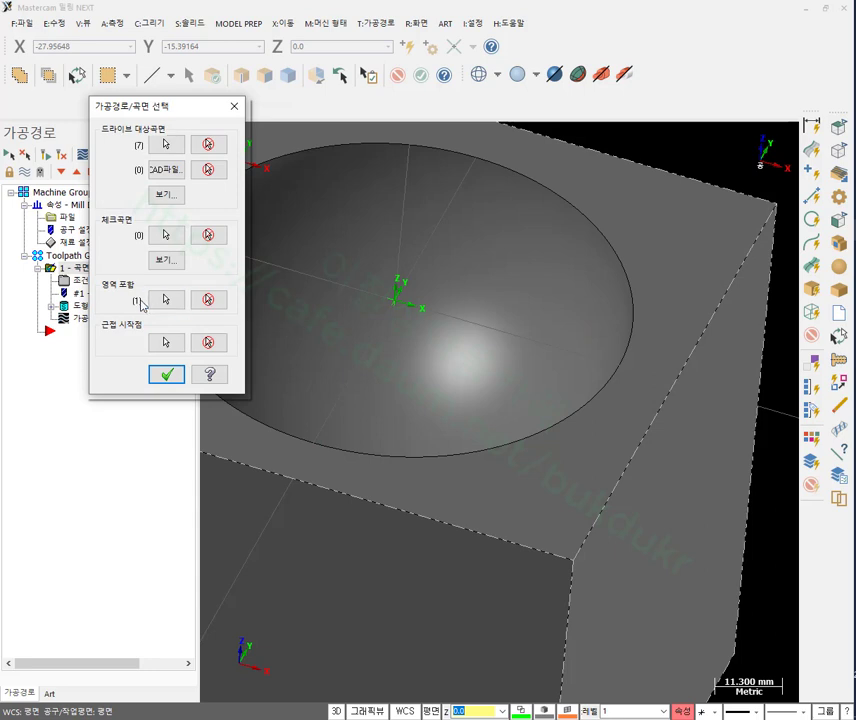
click(210, 299)
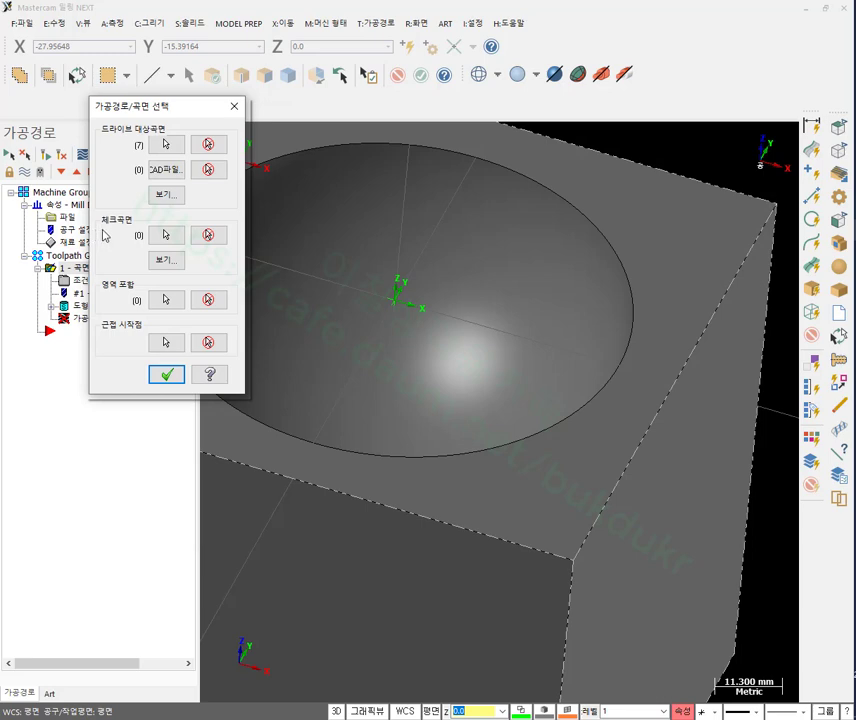
click(168, 238)
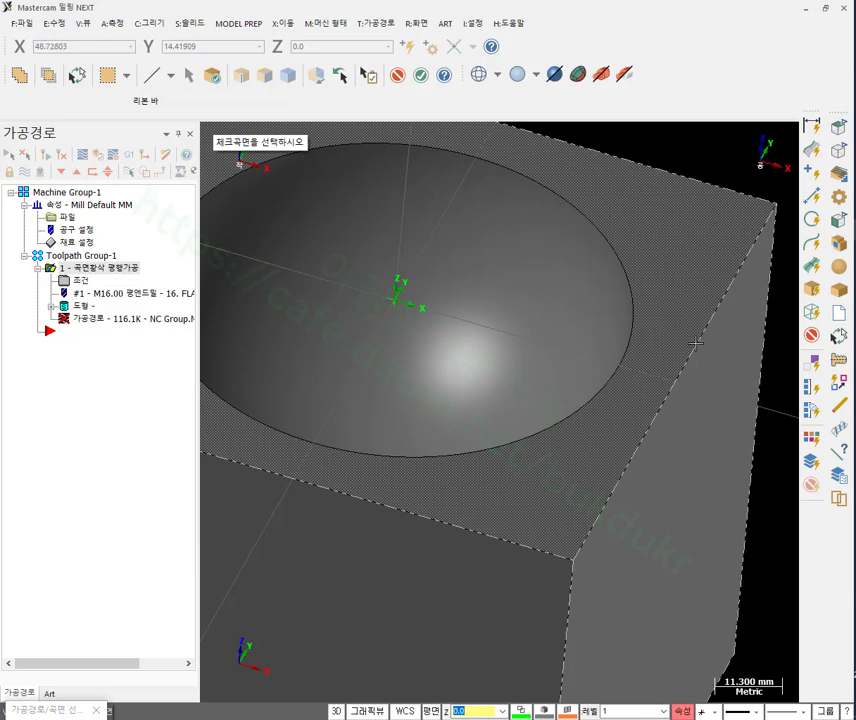
scroll(655, 417, down, 3)
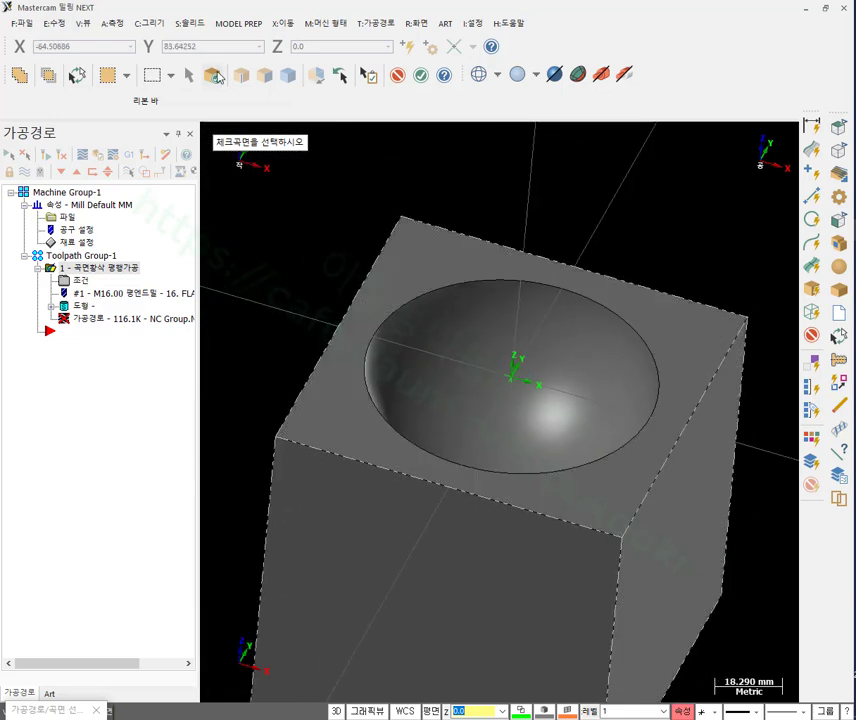
click(264, 76)
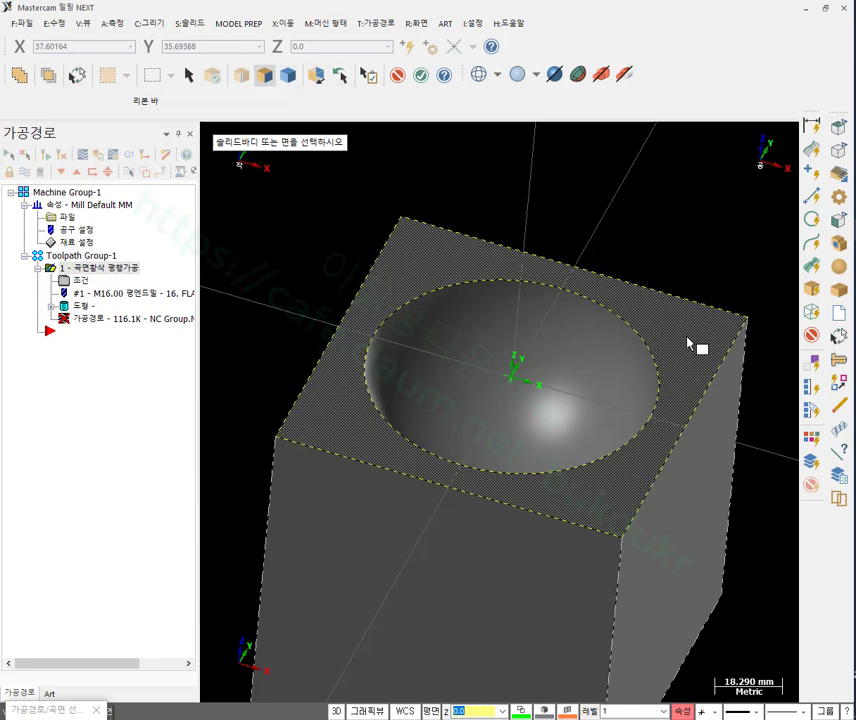
click(582, 272)
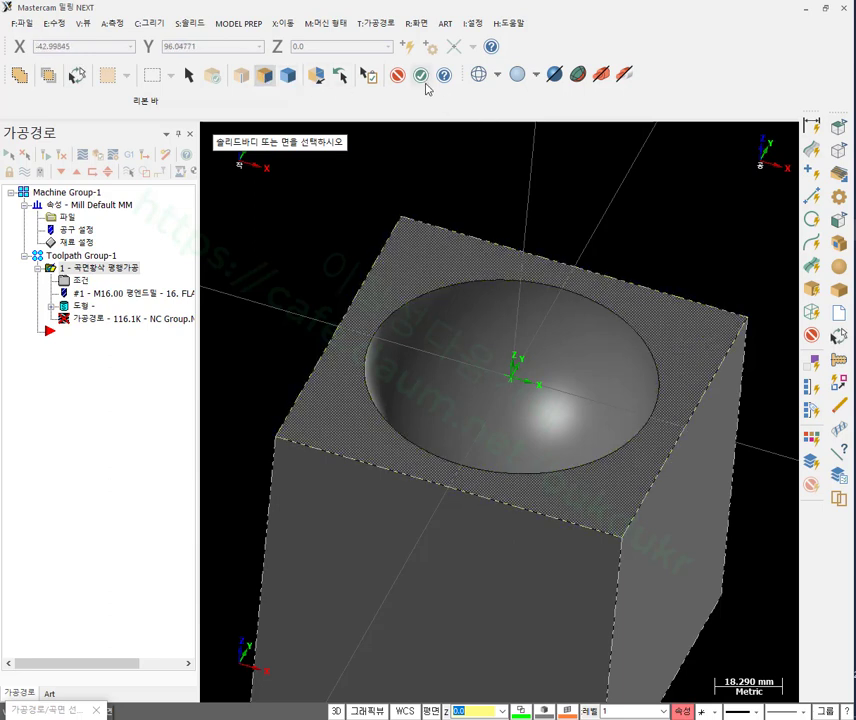
click(420, 75)
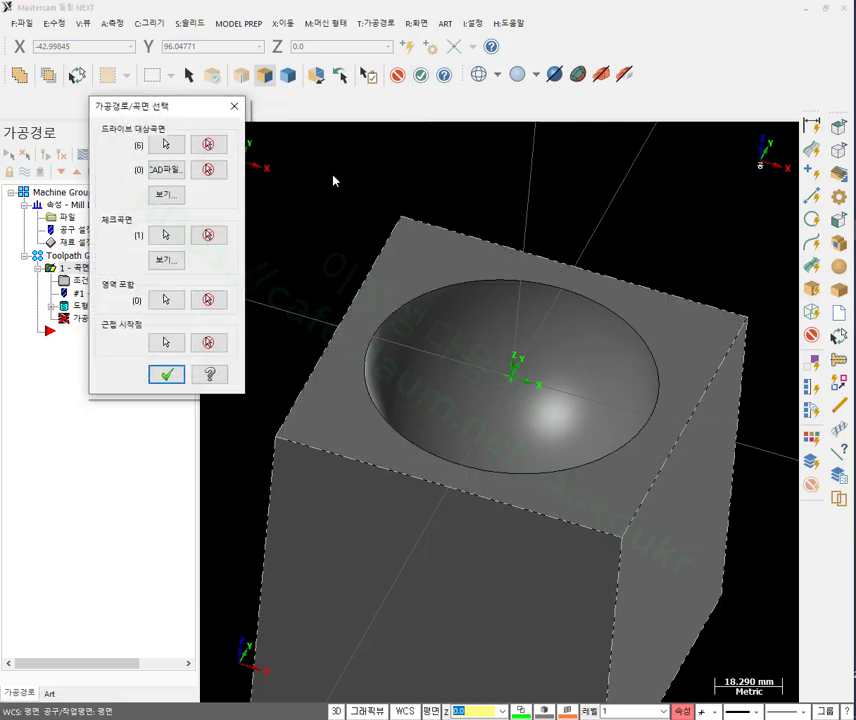
Preview the selected check and drive surfaces, then accept the selection and regenerate the parallel roughing toolpath.
click(169, 262)
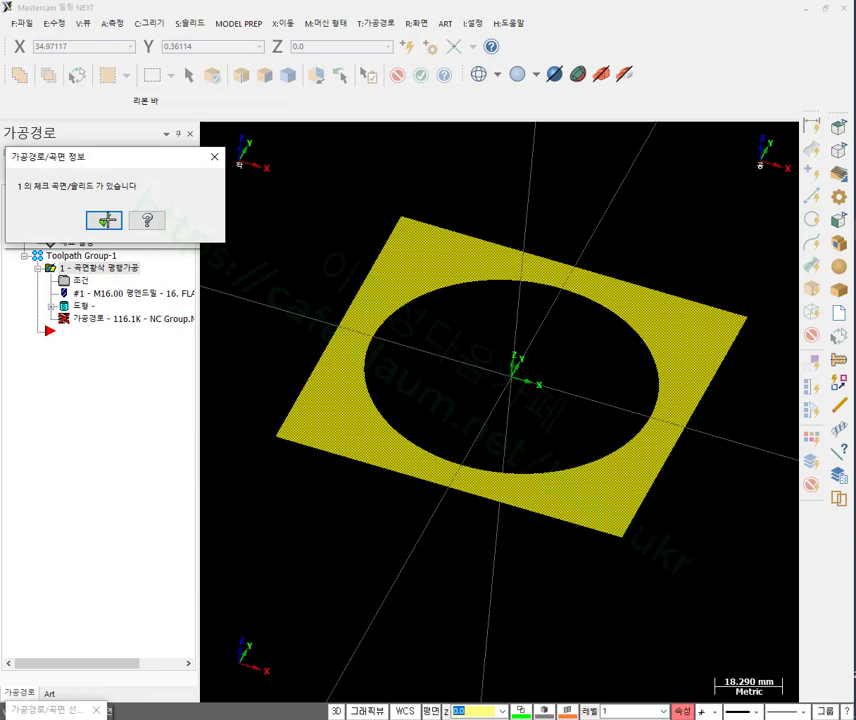
click(103, 220)
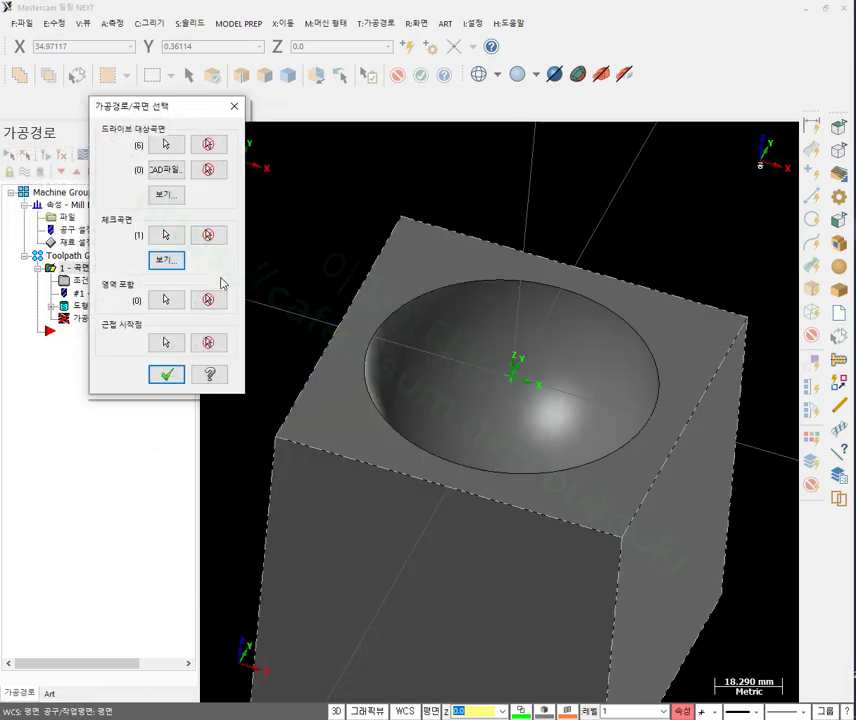
click(167, 196)
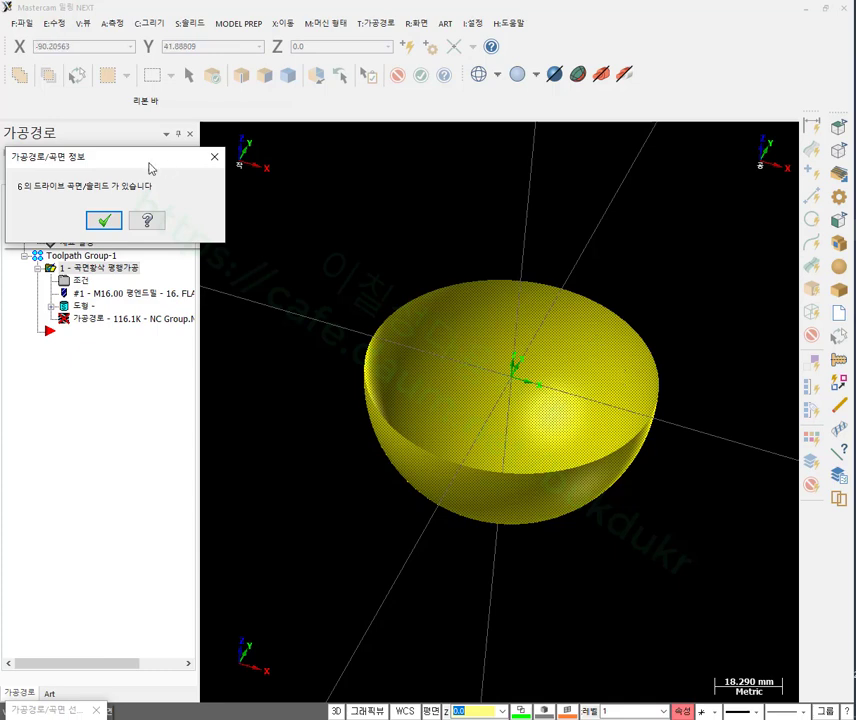
click(106, 220)
click(170, 378)
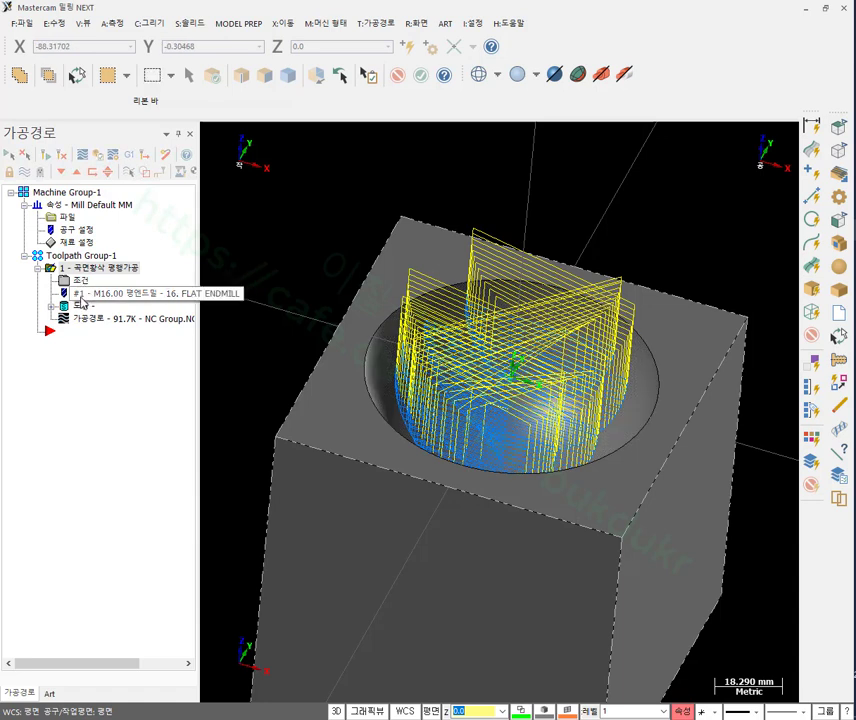
Open the operation's surface selection and review the drive surfaces, check surface (체크곡면), containment region (영역 포함) and approach start point (근접 시작점).
click(80, 306)
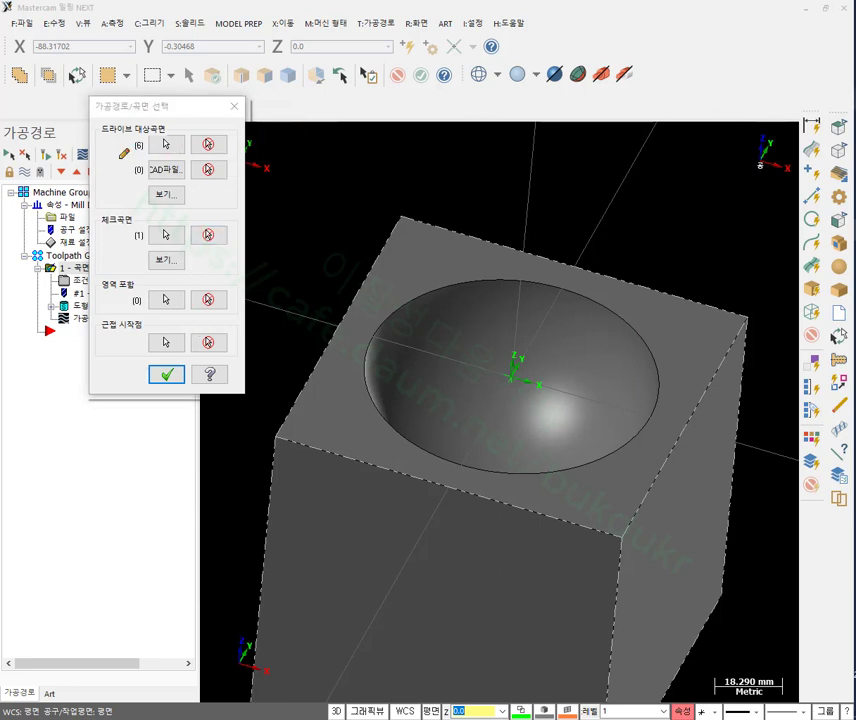
drag(103, 157, 285, 156)
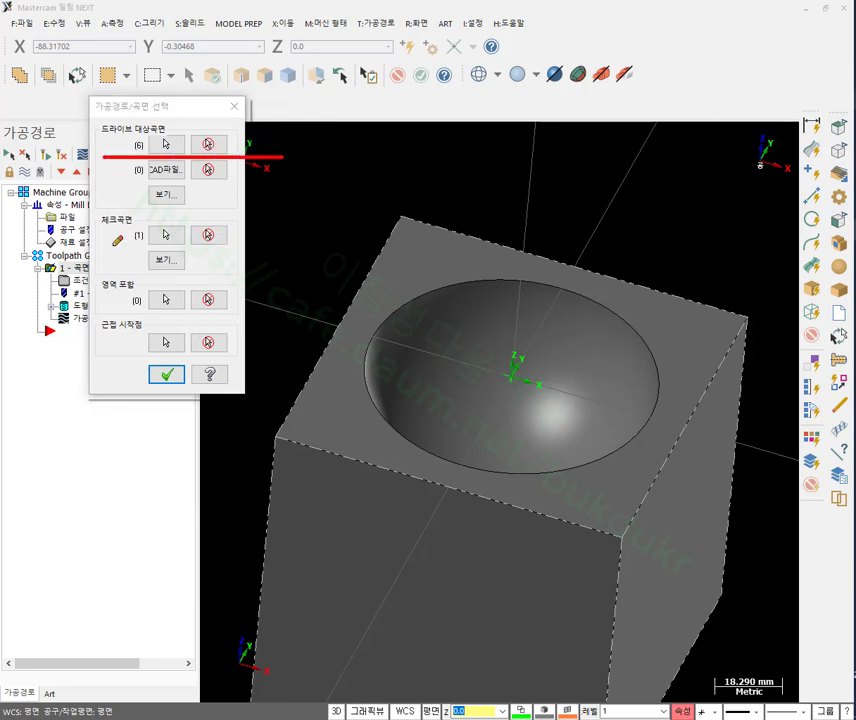
drag(112, 243, 265, 242)
drag(90, 316, 258, 313)
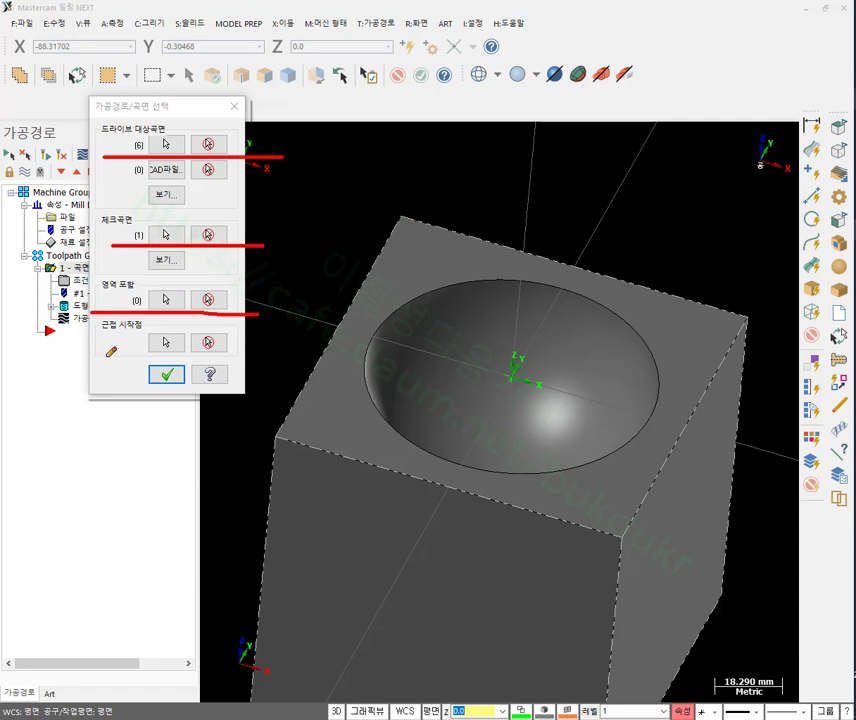
drag(92, 356, 246, 363)
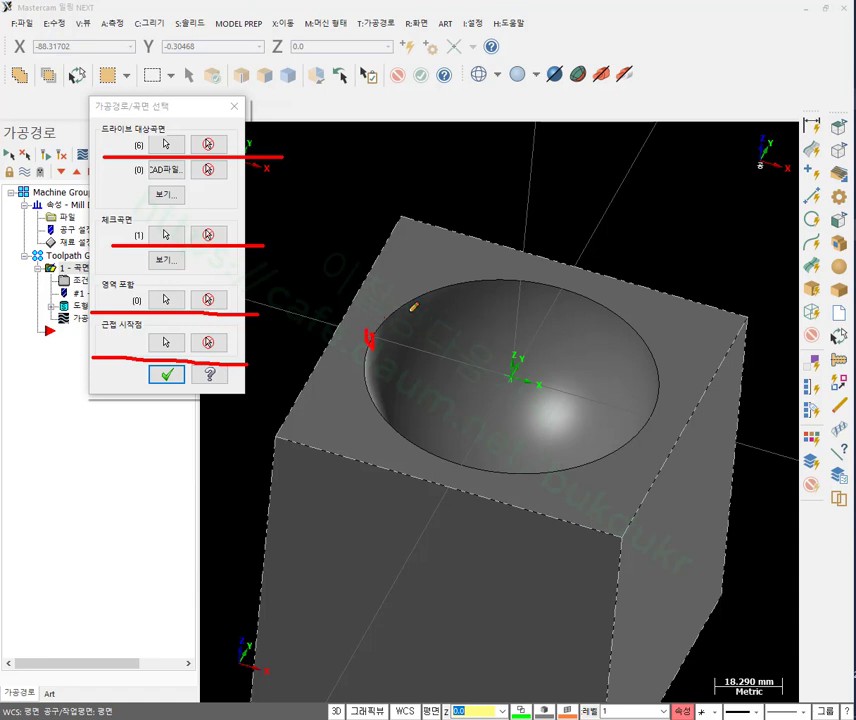
drag(98, 333, 146, 331)
Mark the drive surfaces' CAD file option with an STL note, clear the markup and close the surface selection.
mouse_move(126, 178)
mouse_down()
mouse_move(228, 183)
mouse_move(236, 163)
mouse_move(116, 160)
mouse_move(120, 183)
mouse_up()
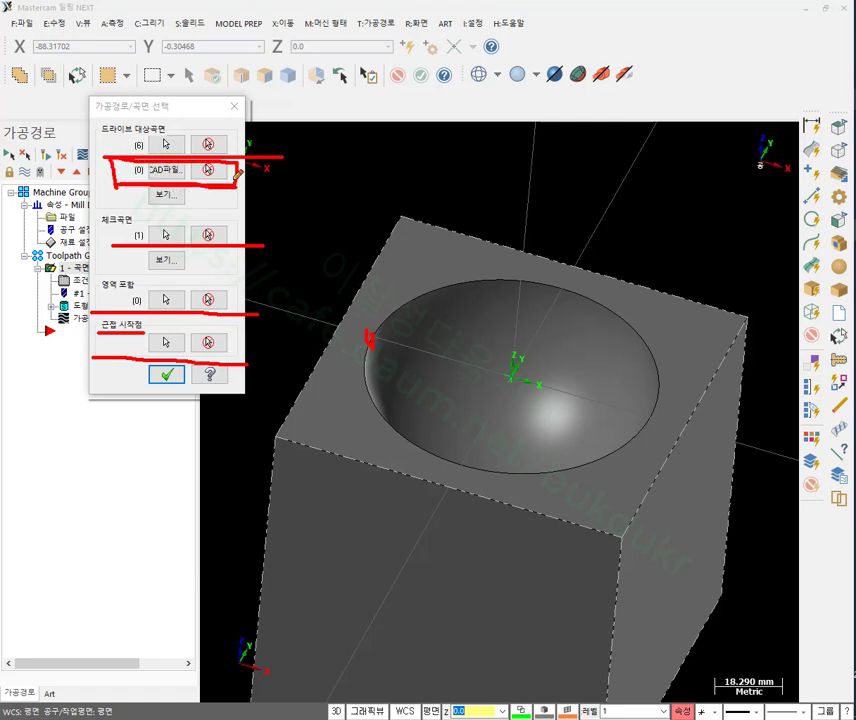
mouse_move(237, 180)
mouse_down()
mouse_move(300, 182)
mouse_move(330, 199)
mouse_up()
mouse_move(368, 164)
mouse_down()
mouse_move(369, 188)
mouse_move(390, 176)
mouse_move(414, 196)
mouse_move(449, 193)
mouse_move(288, 155)
mouse_move(455, 141)
mouse_move(463, 205)
mouse_move(428, 203)
mouse_up()
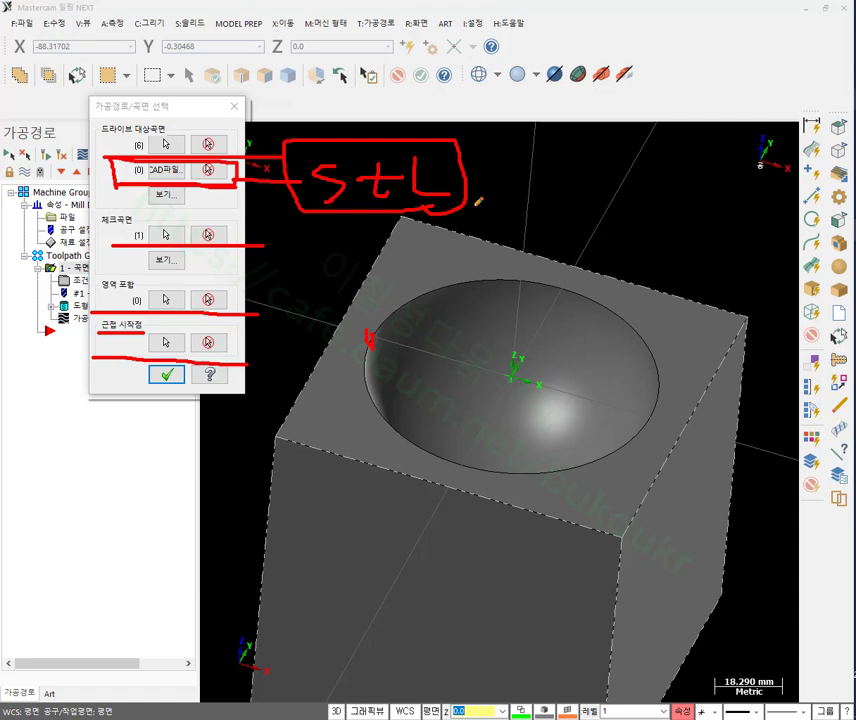
drag(432, 212, 477, 207)
mouse_move(181, 167)
mouse_down()
mouse_move(142, 170)
mouse_move(192, 178)
mouse_move(186, 163)
mouse_up()
right_click(527, 149)
click(558, 297)
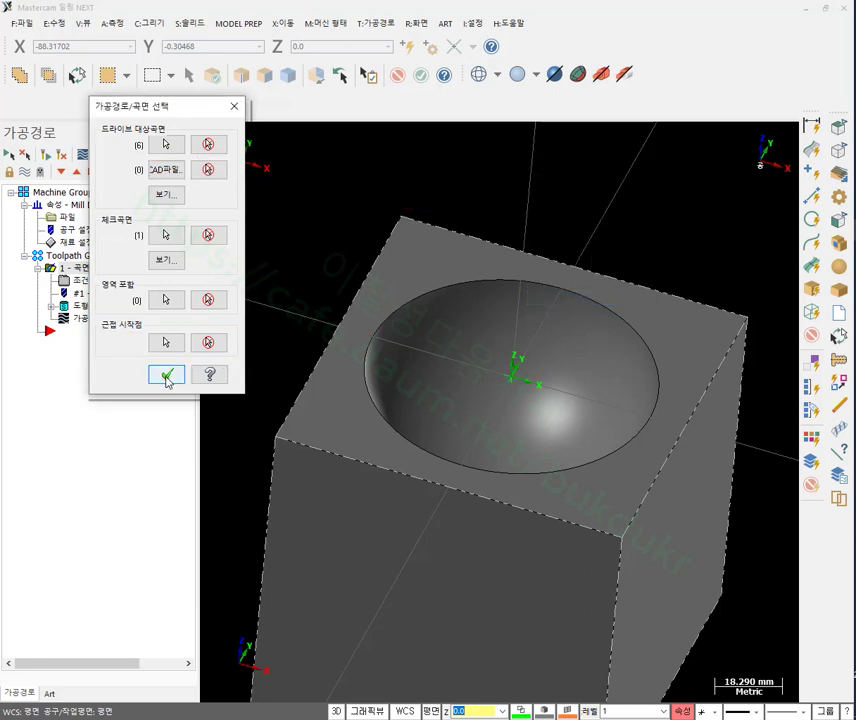
click(167, 376)
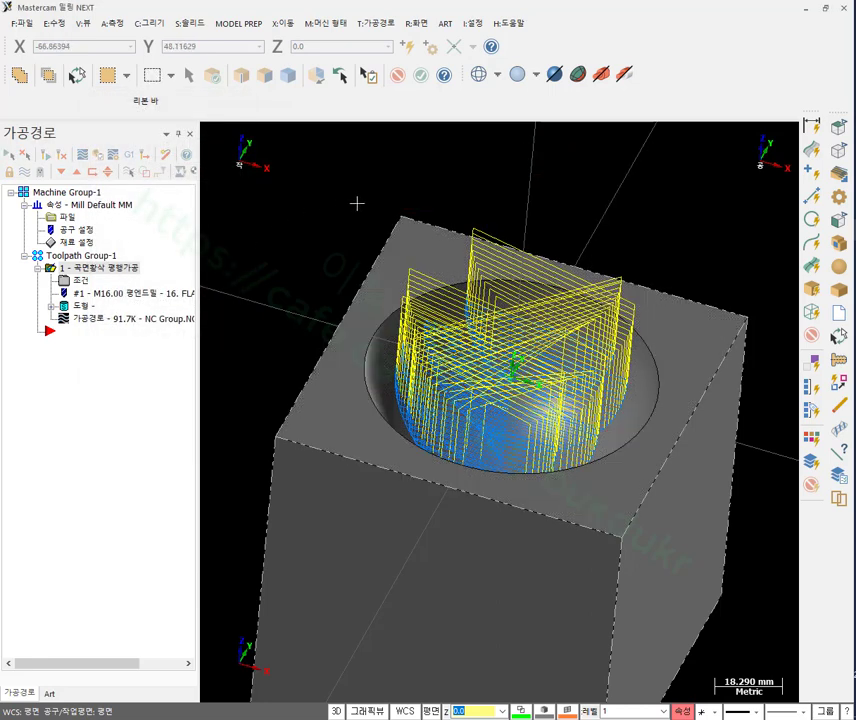
Verify the parallel roughing operation through to its last move, inspect the machined cavity up close and return to the model.
scroll(357, 204, down, 2)
middle_drag(380, 287, 230, 272)
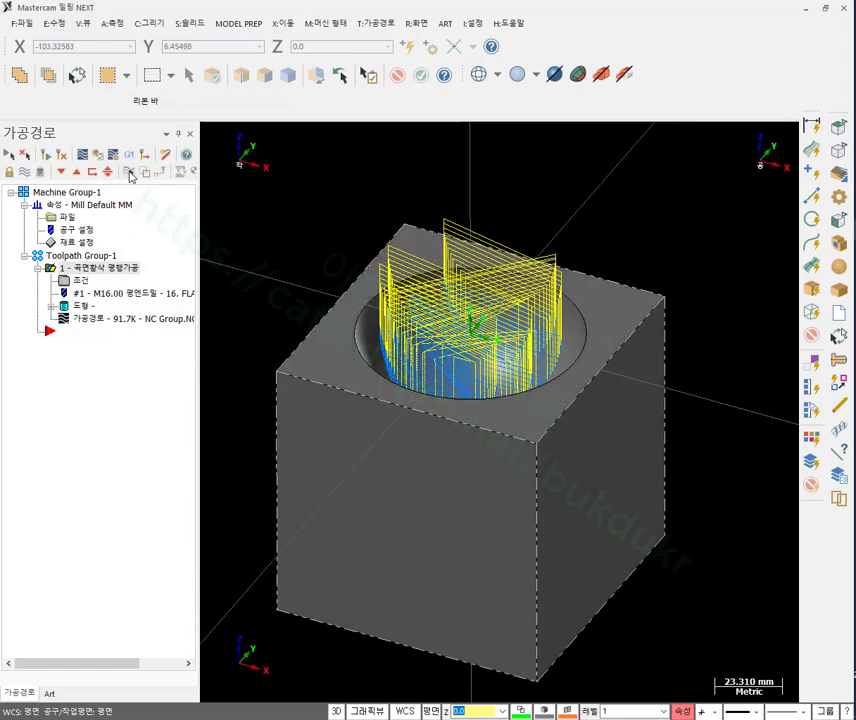
click(97, 155)
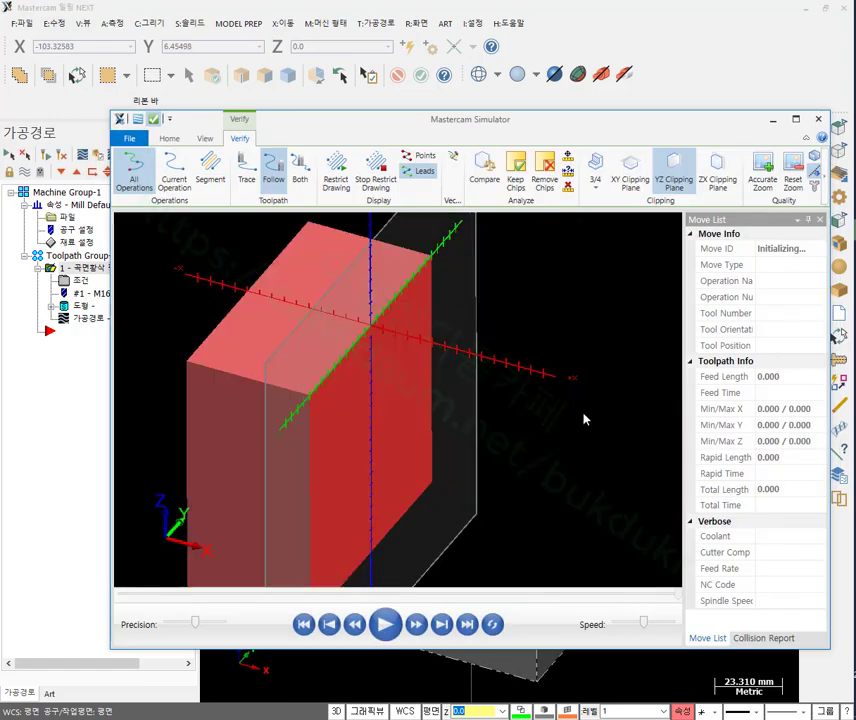
click(469, 625)
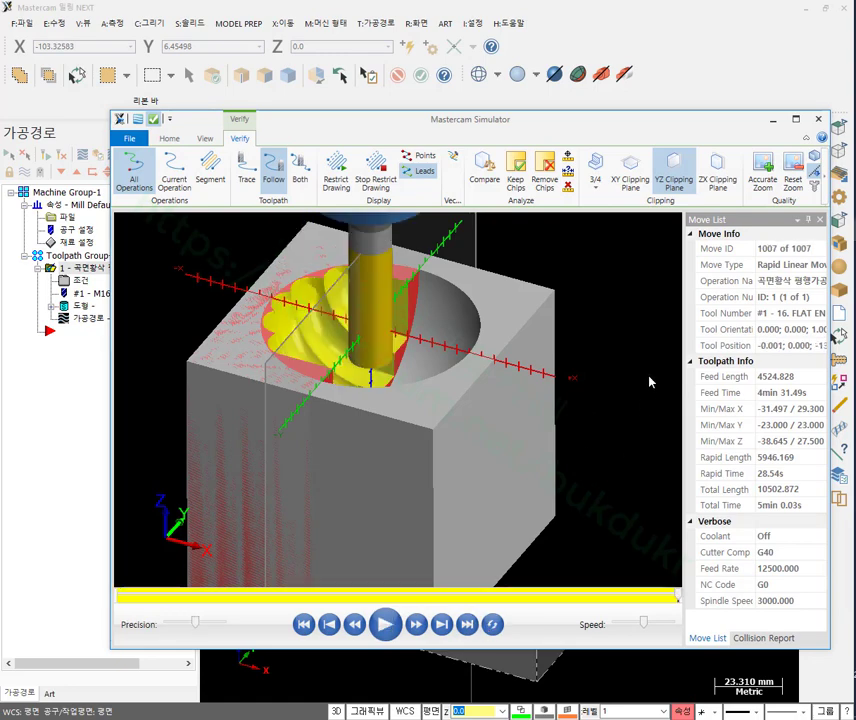
scroll(353, 302, up, 5)
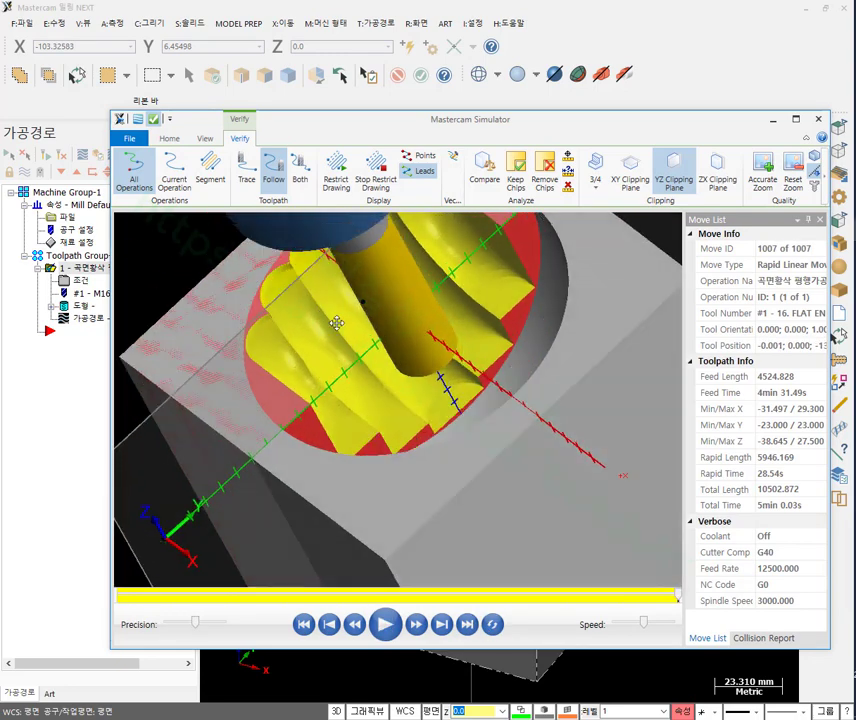
scroll(349, 303, down, 2)
scroll(349, 303, up, 3)
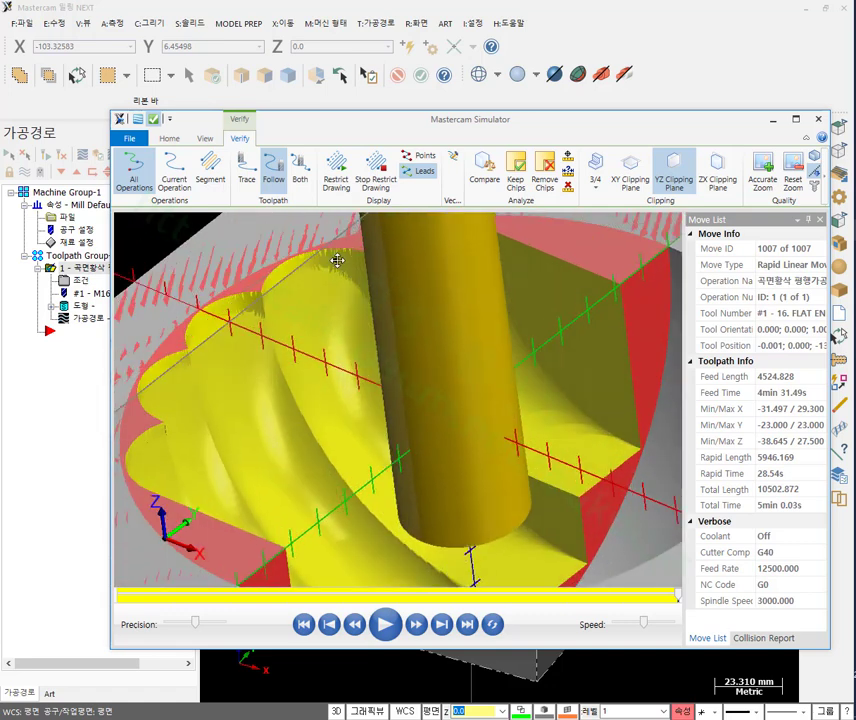
click(804, 8)
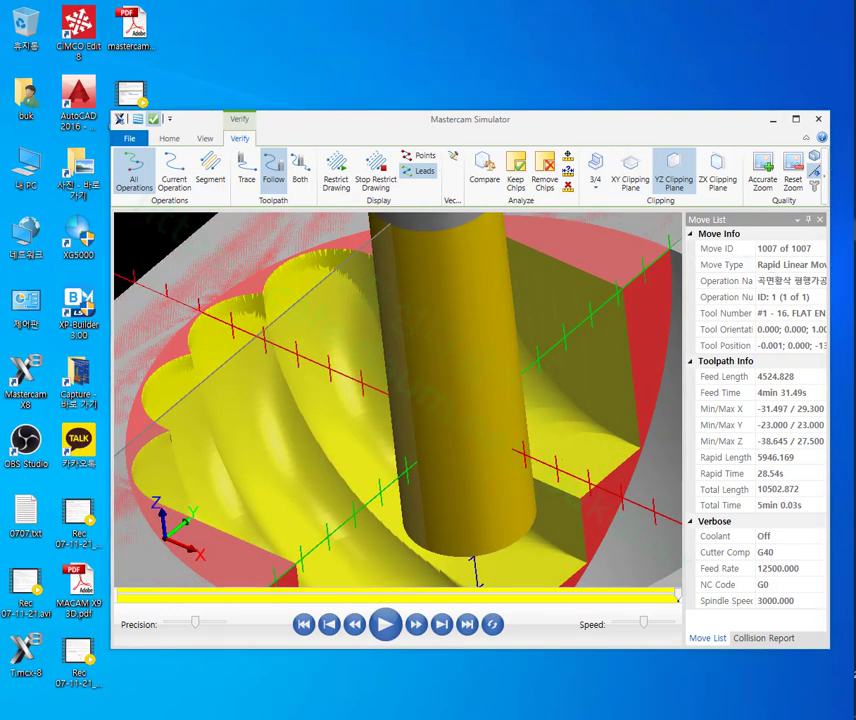
mouse_move(853, 230)
click(776, 170)
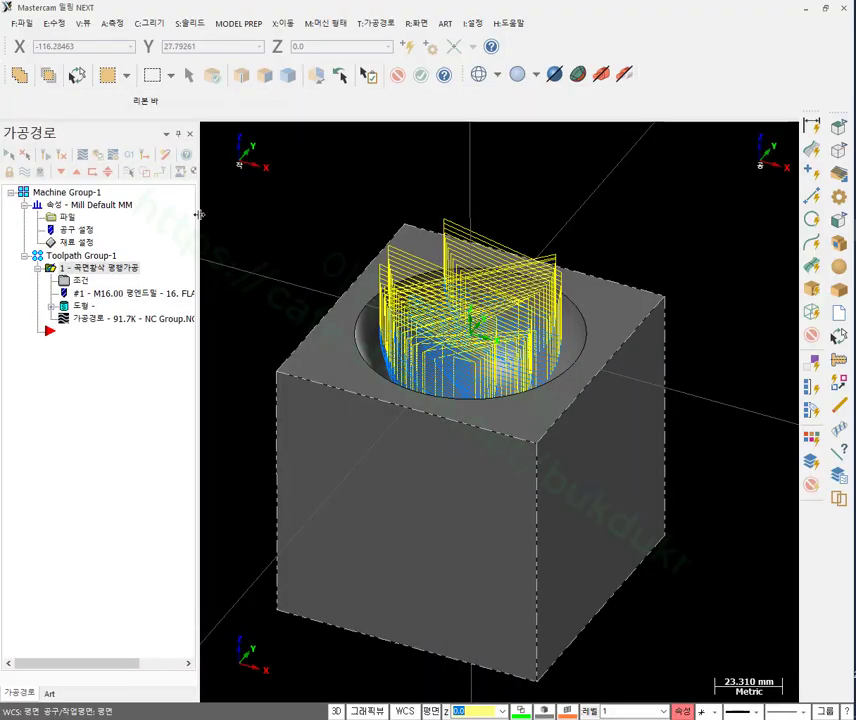
Set the cutting method (가공 방법) of the parallel roughing parameters to 왕복 (zigzag).
click(80, 280)
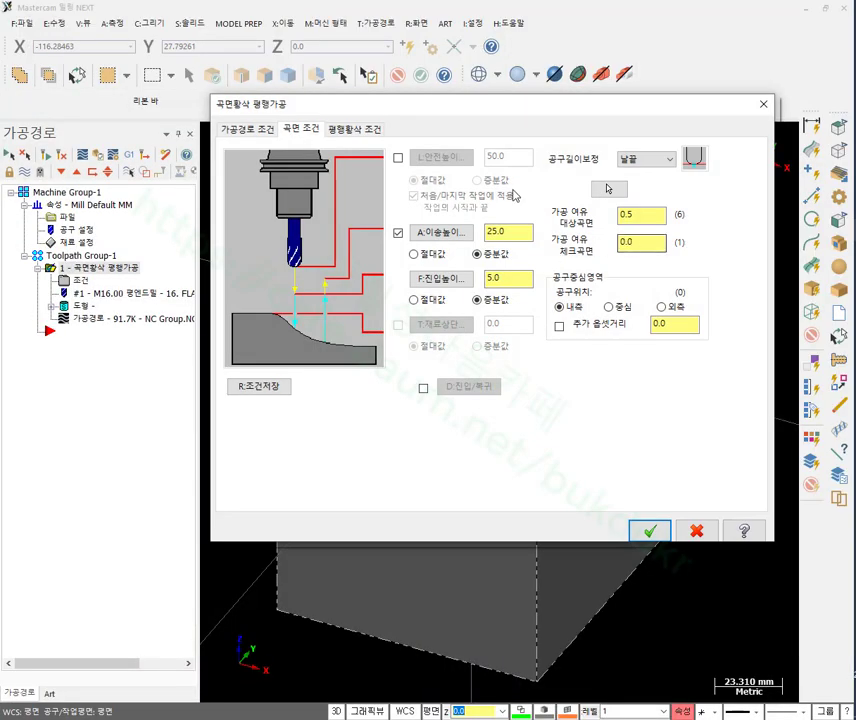
click(362, 134)
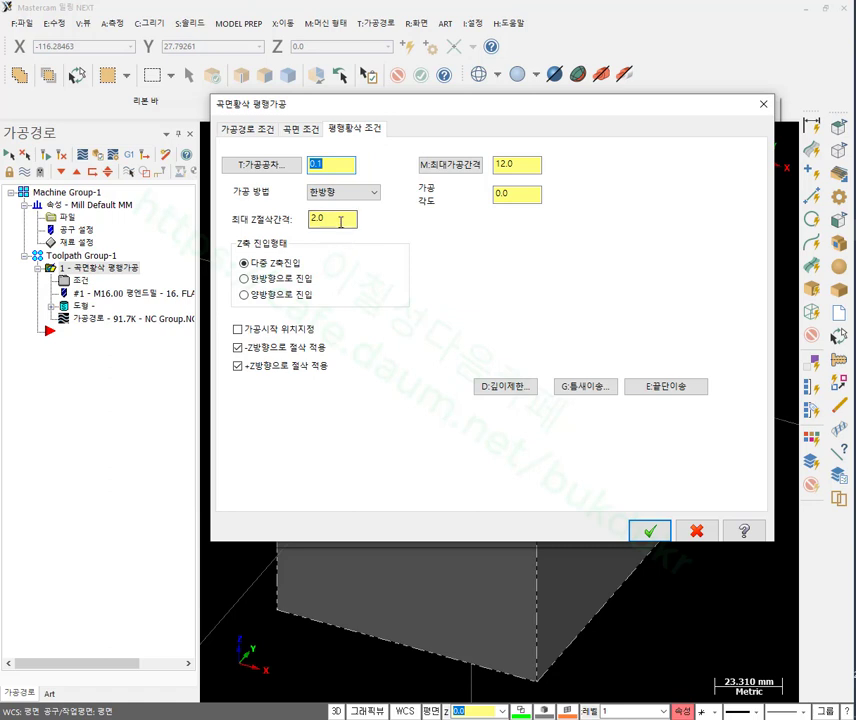
click(340, 219)
click(352, 194)
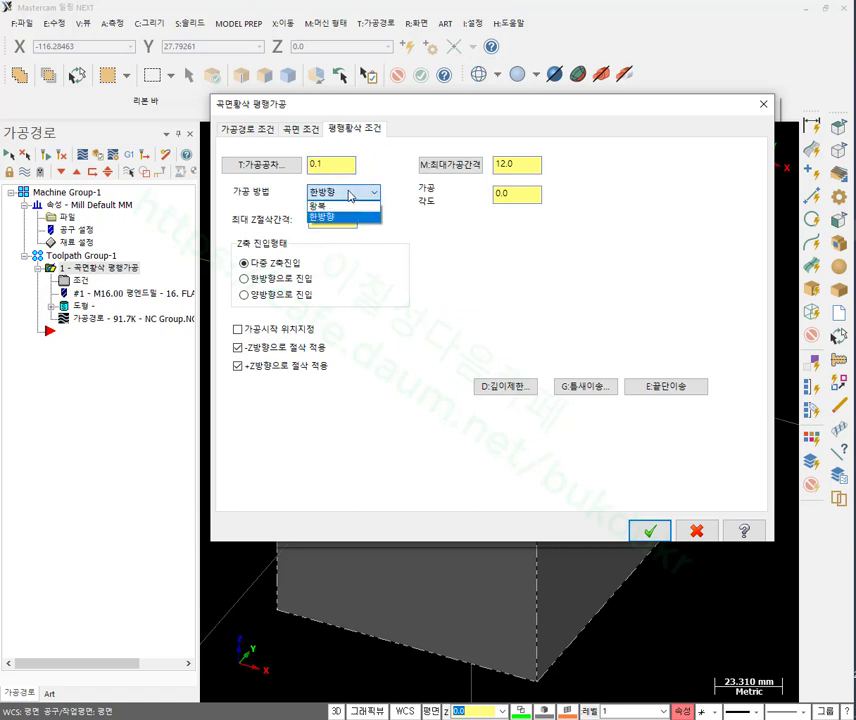
click(350, 207)
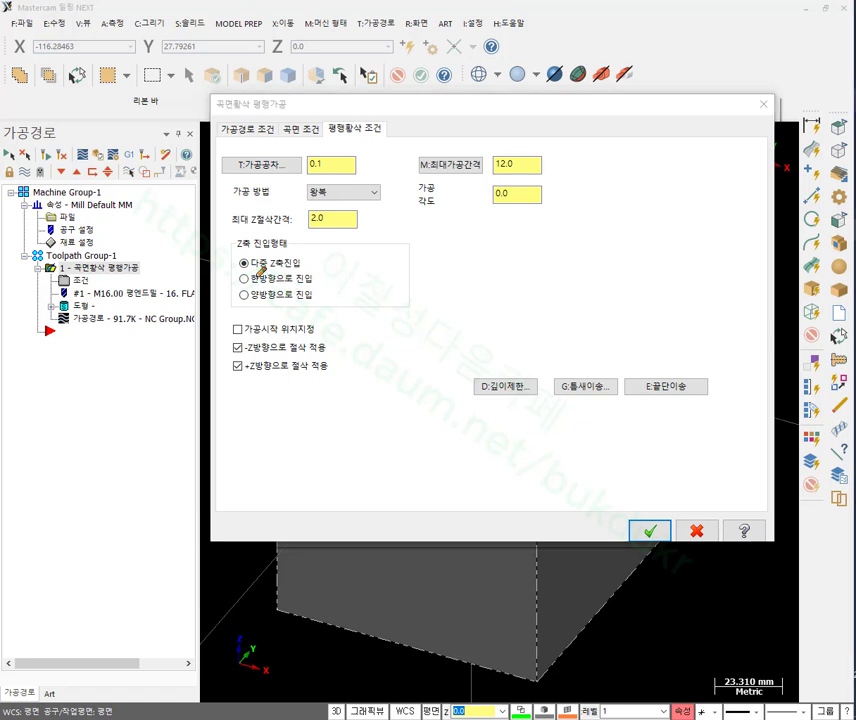
Compare the three Z entry types (Z축 진입형태) using freehand sketches of a pocket and a boss profile.
drag(240, 269, 385, 268)
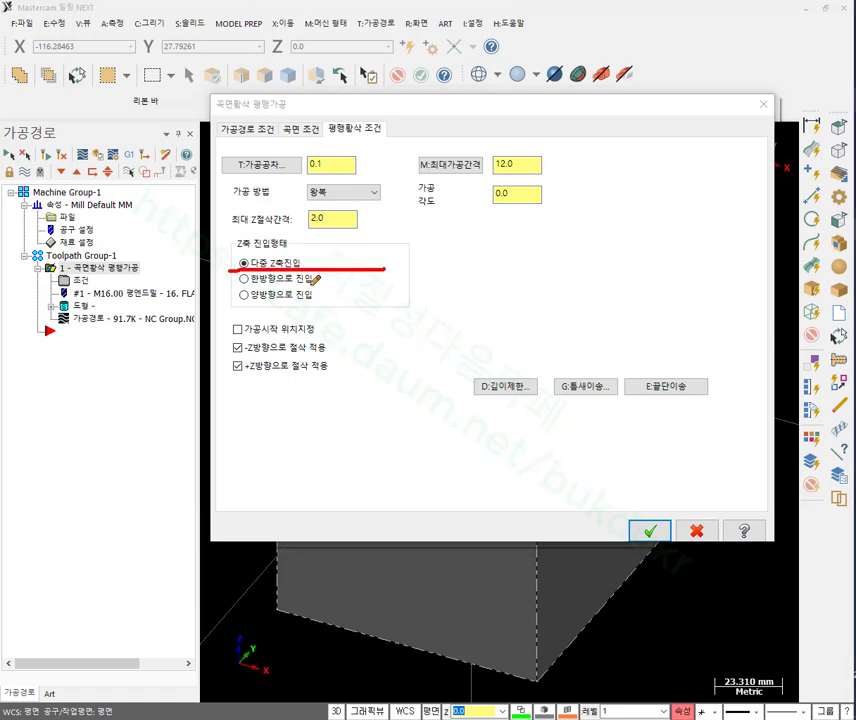
mouse_move(234, 259)
mouse_down()
mouse_move(241, 247)
mouse_move(321, 266)
mouse_up()
mouse_move(427, 270)
mouse_down()
mouse_move(501, 271)
mouse_move(548, 339)
mouse_move(594, 307)
mouse_move(606, 269)
mouse_move(712, 266)
mouse_up()
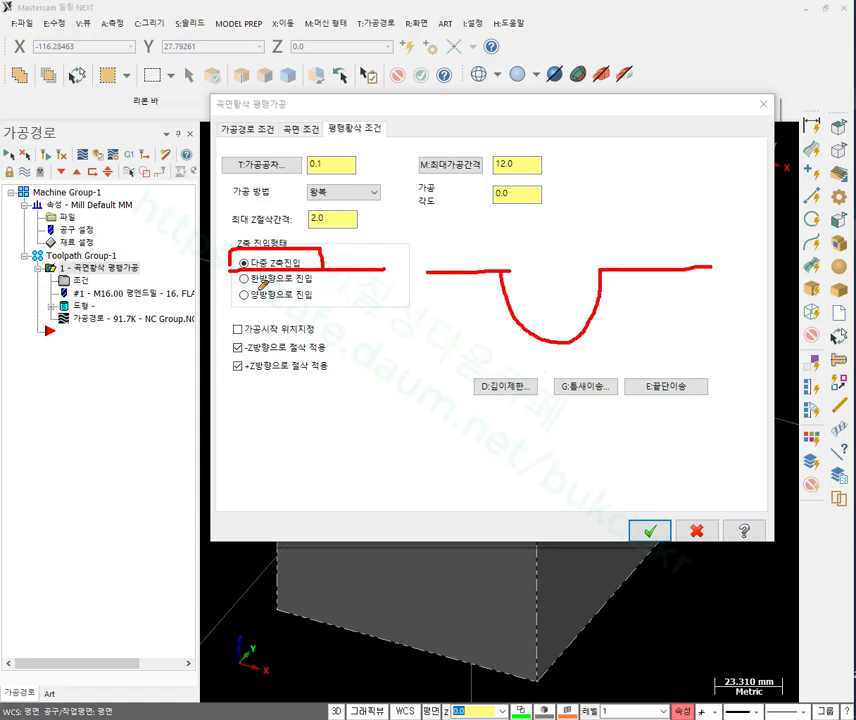
mouse_move(630, 236)
mouse_down()
mouse_move(644, 151)
mouse_move(722, 208)
mouse_move(855, 220)
mouse_move(484, 236)
mouse_up()
drag(238, 288, 318, 286)
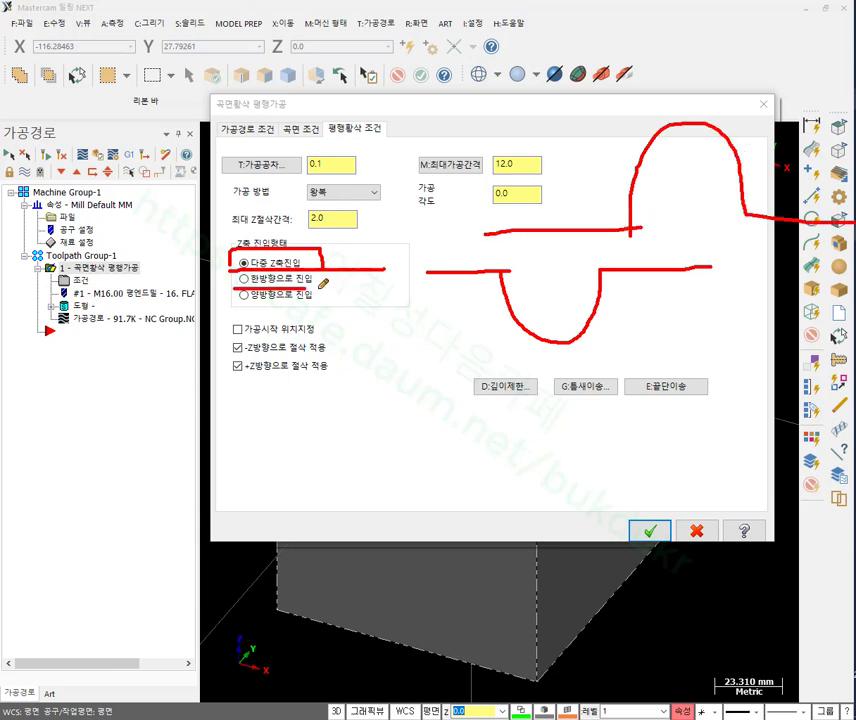
drag(244, 312, 311, 310)
mouse_move(493, 193)
mouse_down()
mouse_move(528, 200)
mouse_move(688, 104)
mouse_up()
drag(855, 173, 710, 78)
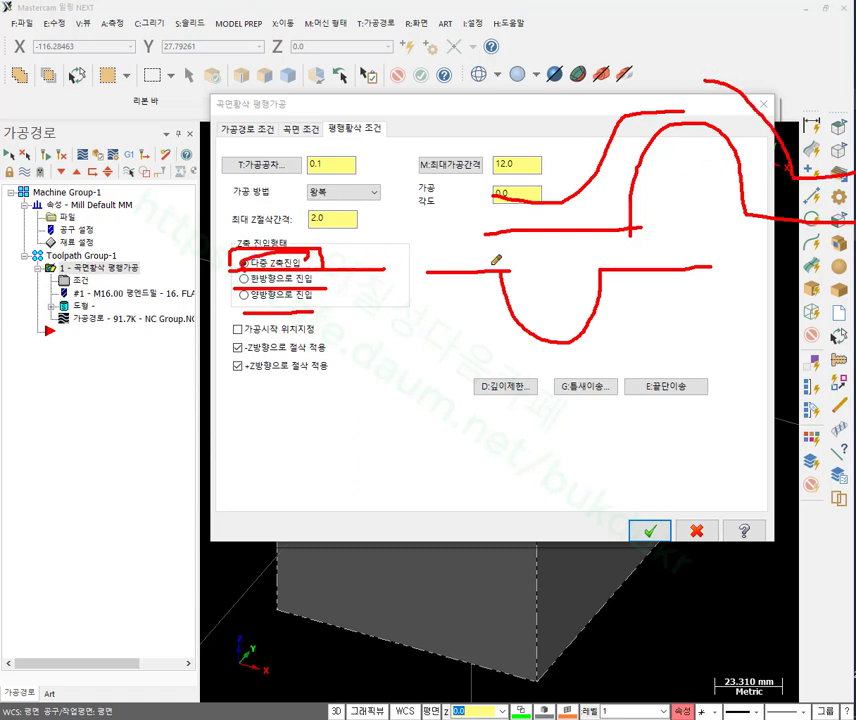
mouse_move(403, 250)
mouse_down()
mouse_move(501, 256)
mouse_move(551, 284)
mouse_move(550, 293)
mouse_move(524, 301)
mouse_up()
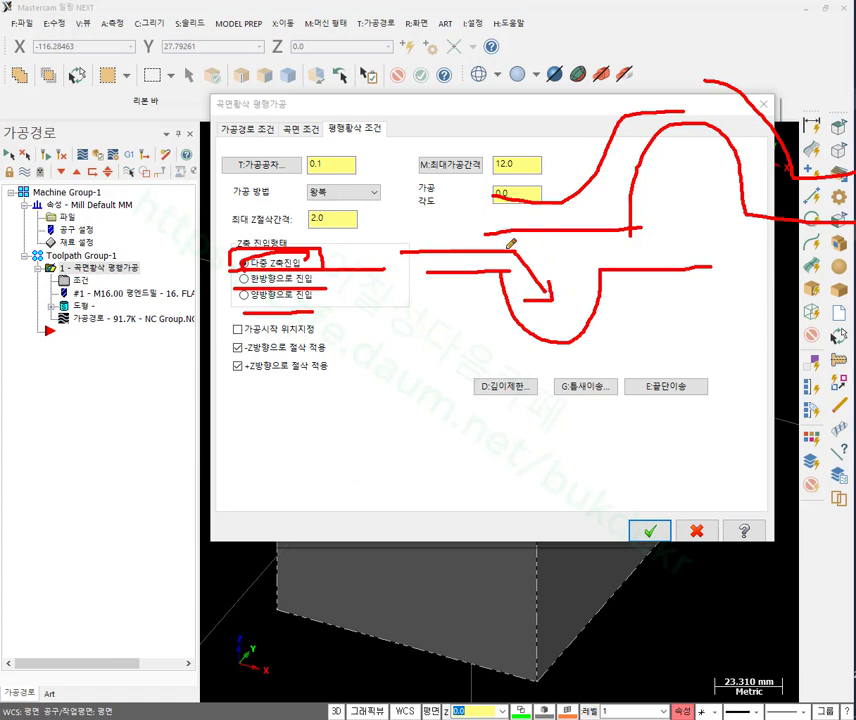
drag(418, 245, 658, 245)
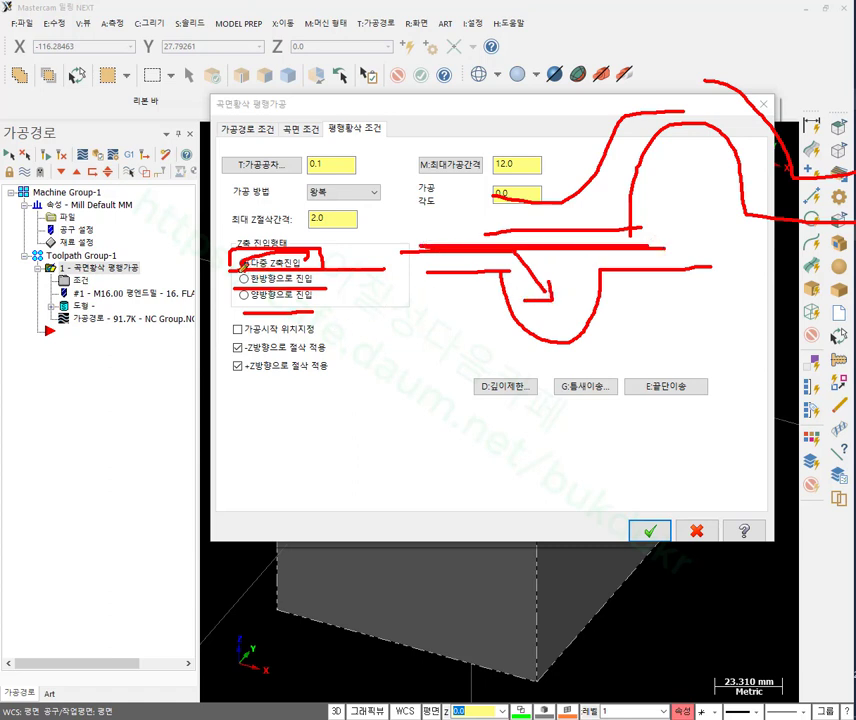
mouse_move(241, 270)
mouse_down()
mouse_move(322, 268)
mouse_move(328, 251)
mouse_move(228, 252)
mouse_move(229, 264)
mouse_up()
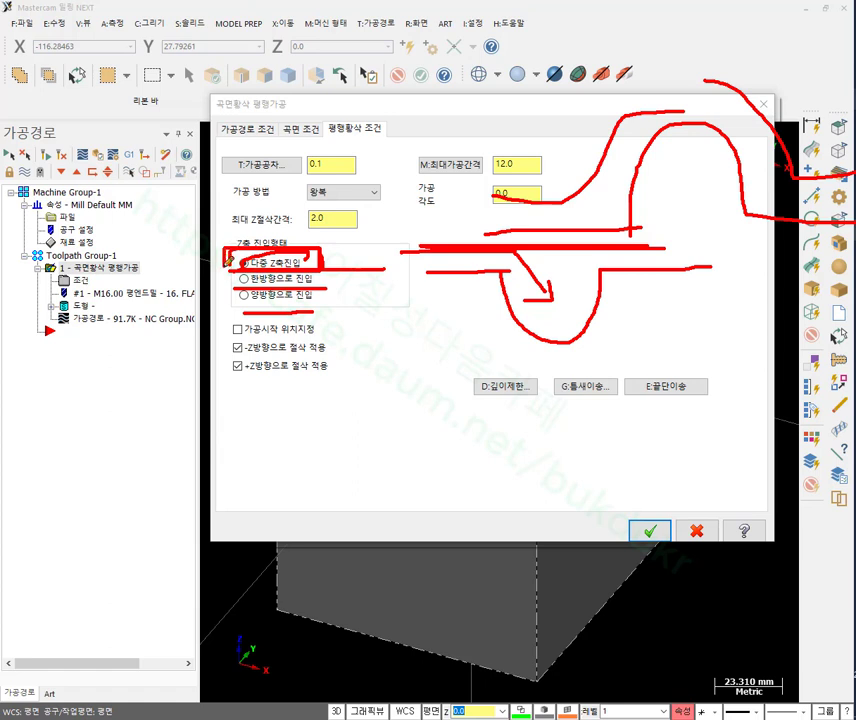
Review the -Z and +Z cutting direction options against the sketched pocket profile and clear the markup.
drag(226, 356, 331, 348)
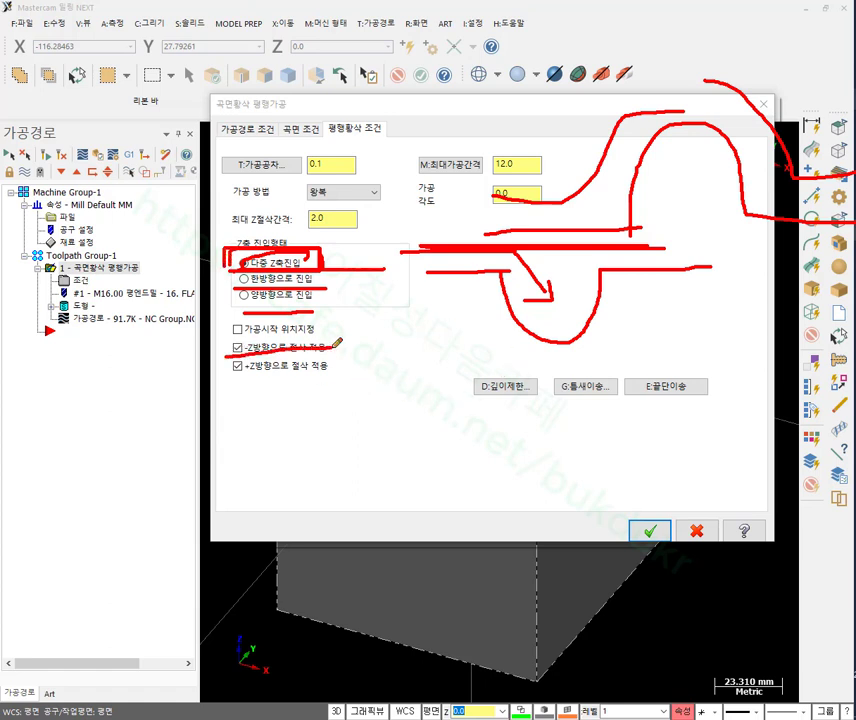
key(ctrl+z)
mouse_move(512, 248)
mouse_down()
mouse_move(518, 271)
mouse_move(548, 287)
mouse_up()
drag(234, 373, 323, 372)
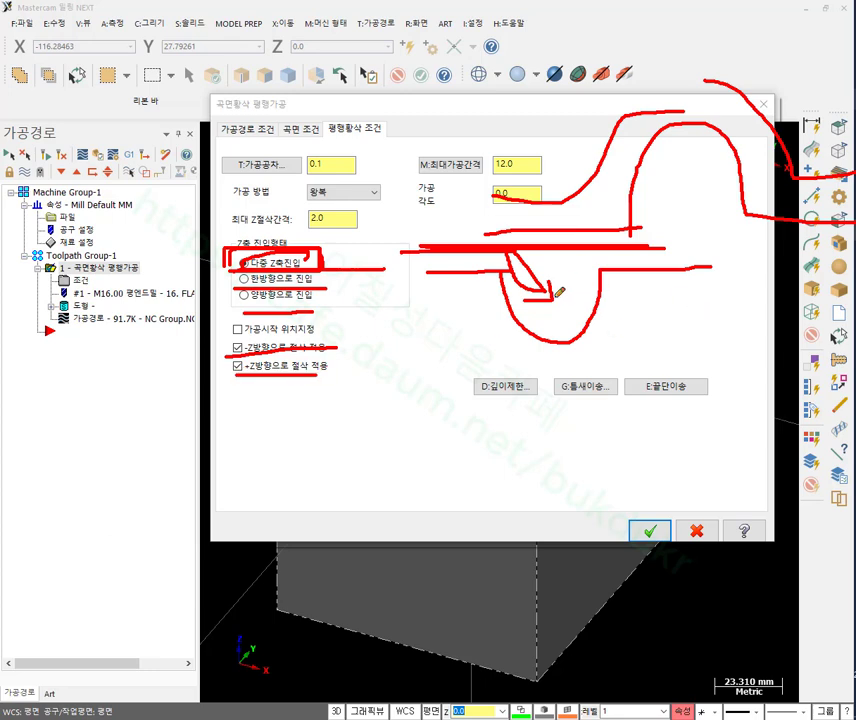
drag(420, 246, 679, 245)
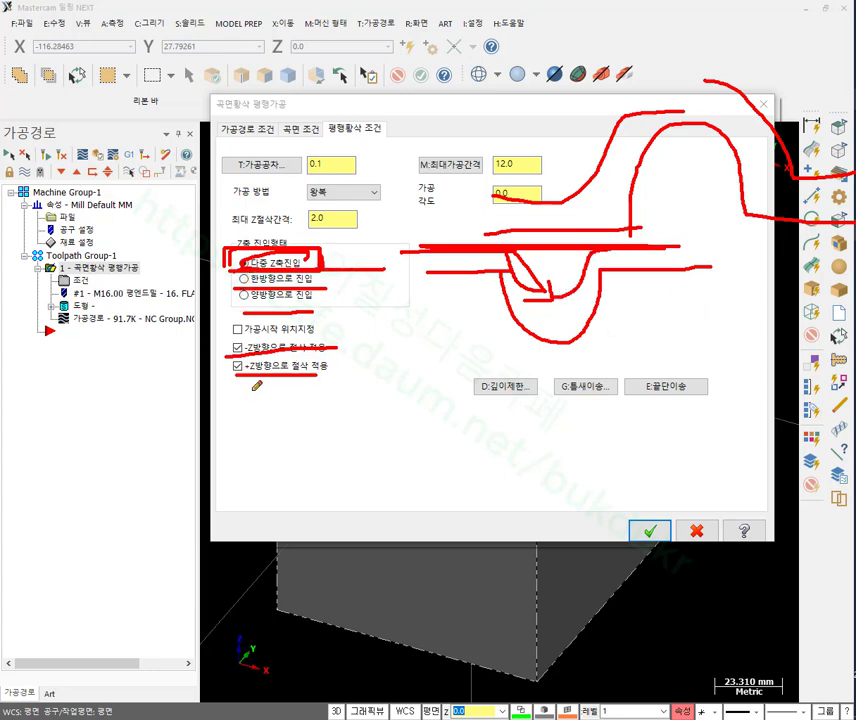
mouse_move(262, 398)
mouse_down()
mouse_move(215, 359)
mouse_move(229, 342)
mouse_move(294, 337)
mouse_move(330, 345)
mouse_move(319, 387)
mouse_move(264, 395)
mouse_up()
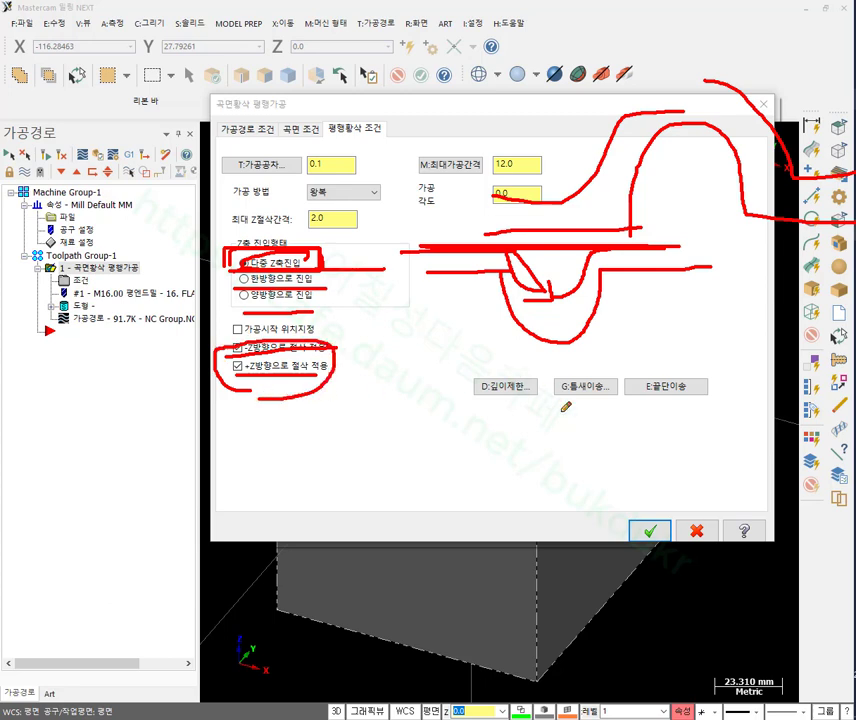
right_click(624, 322)
click(655, 471)
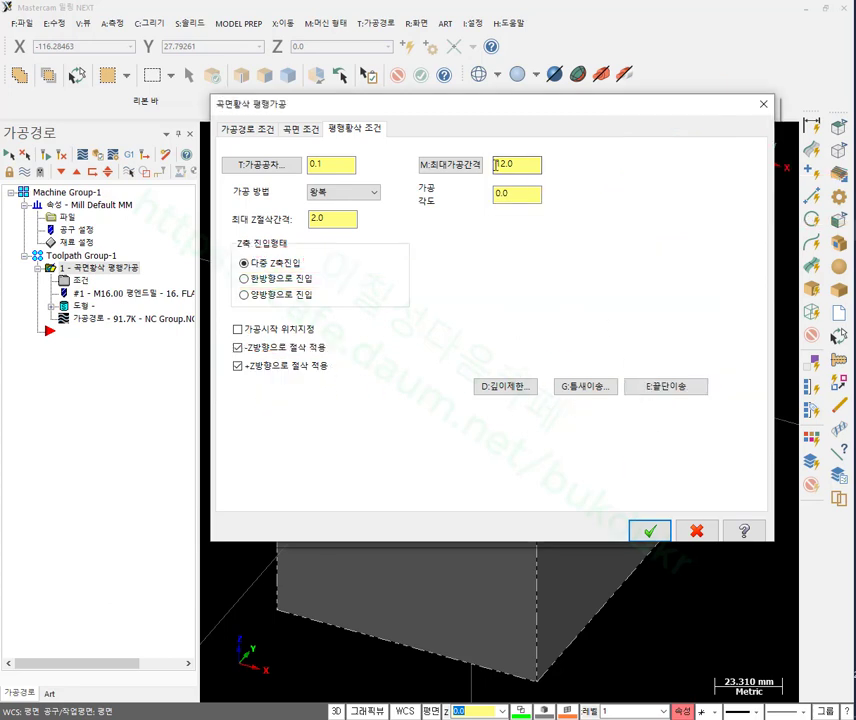
Set the maximum stepover (최대가공간격) to 5.0 and accept the parallel roughing parameters.
drag(531, 164, 456, 168)
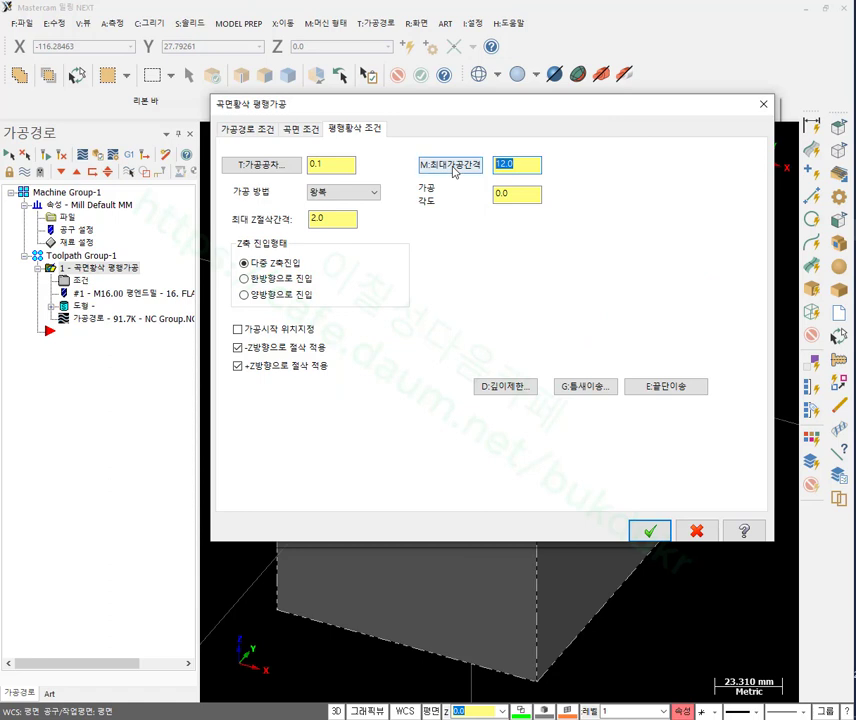
text(5)
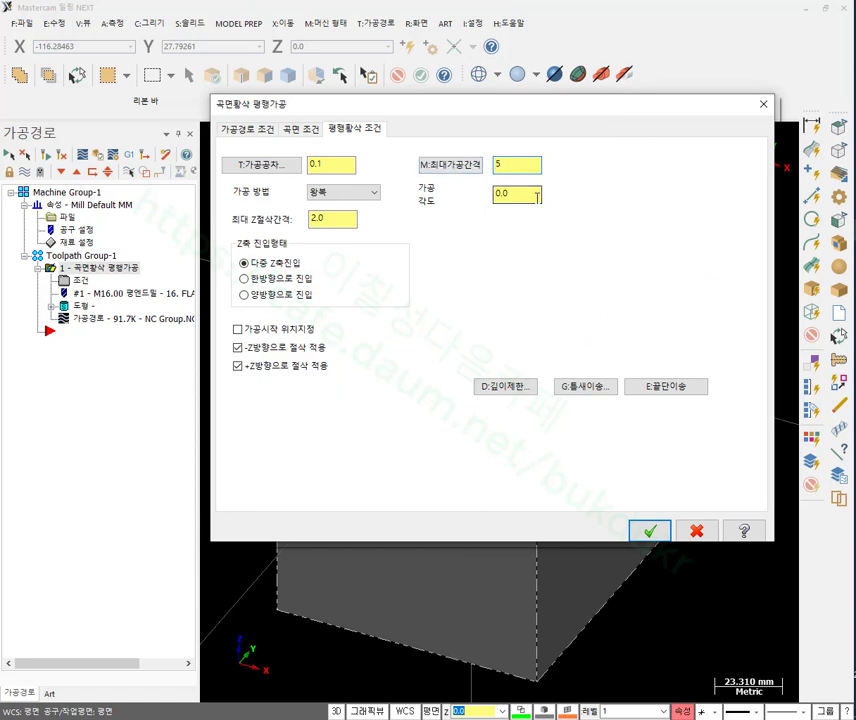
click(350, 220)
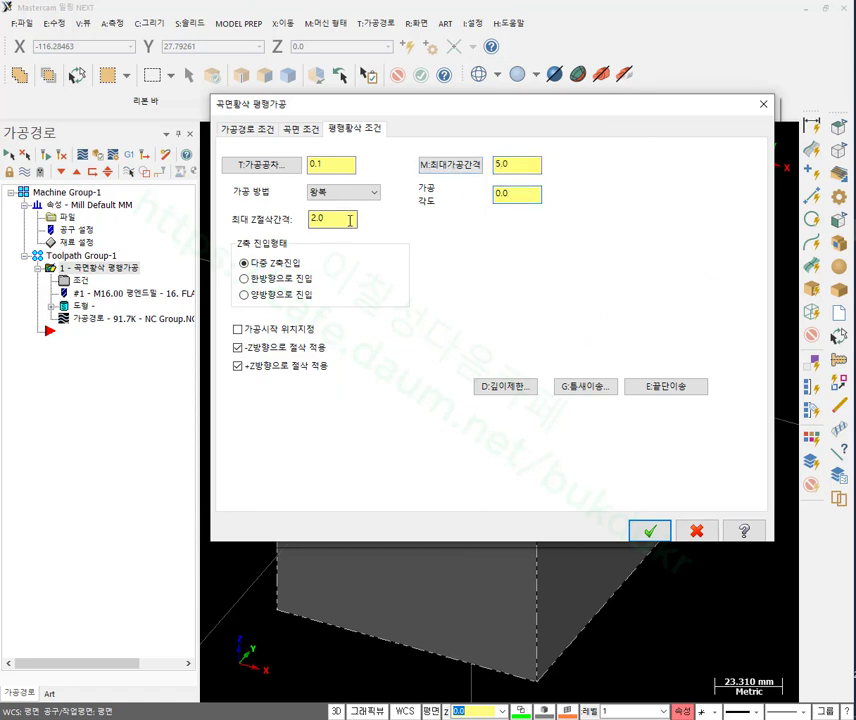
click(649, 531)
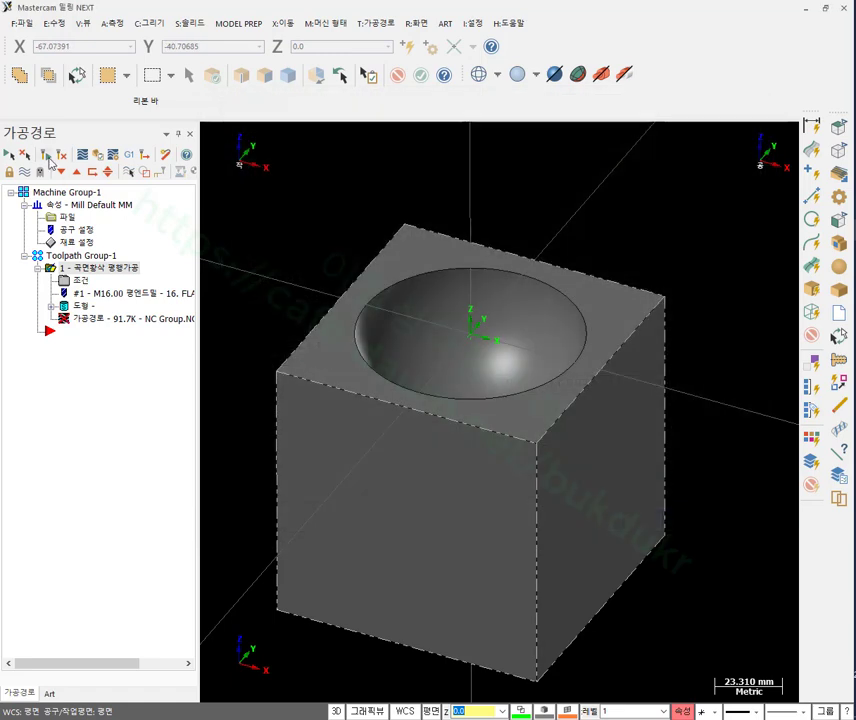
Regenerate the parallel roughing toolpath and run its material-removal simulation to the end.
click(45, 152)
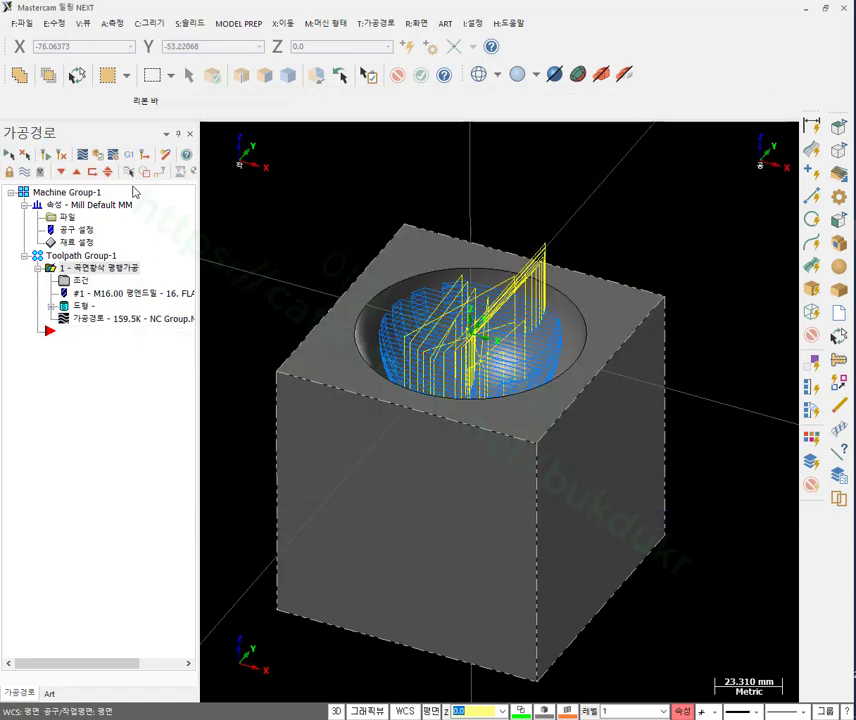
click(97, 155)
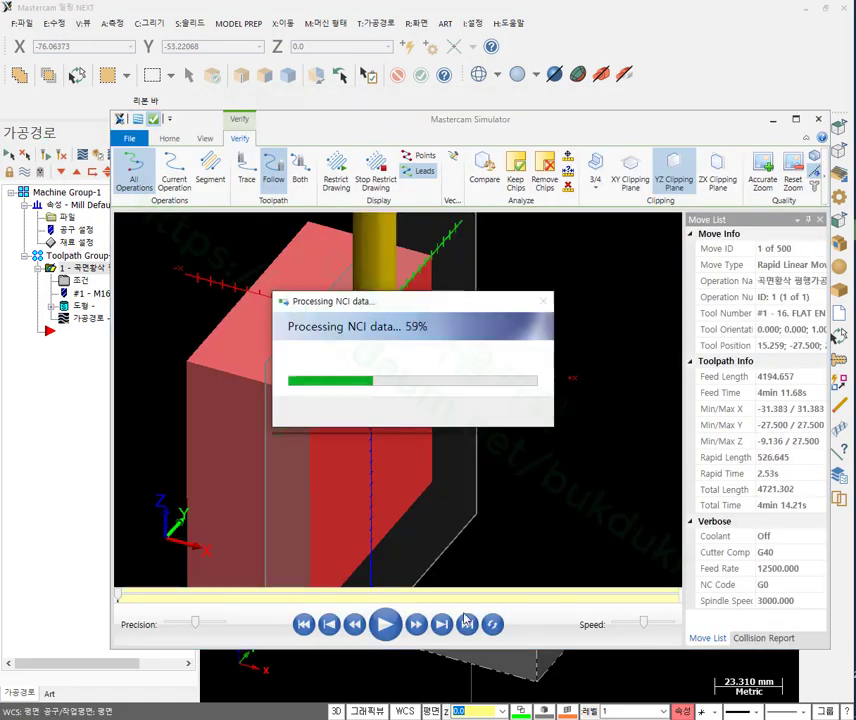
click(467, 625)
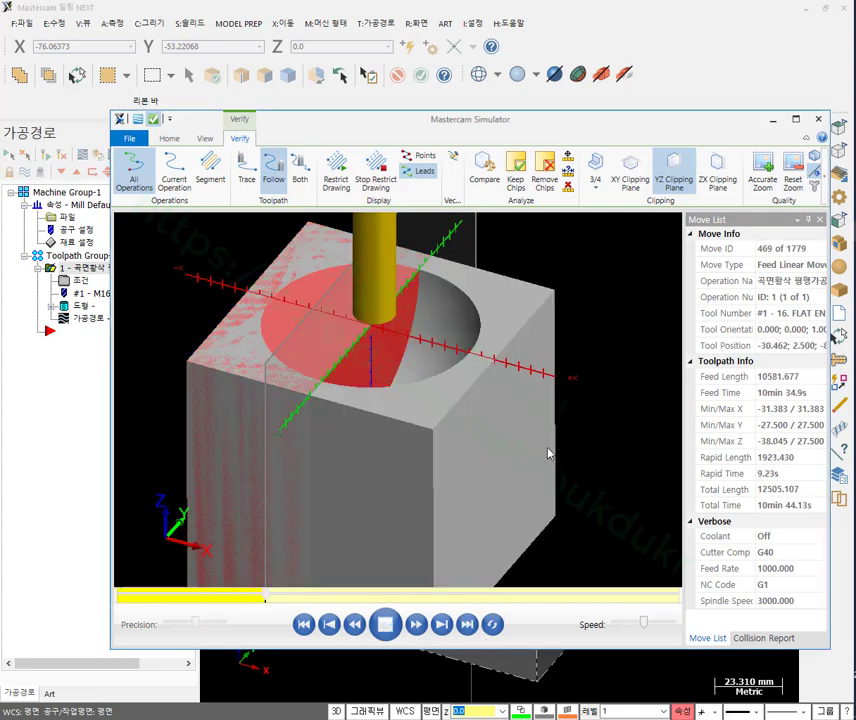
scroll(357, 337, up, 4)
middle_drag(357, 337, 449, 394)
scroll(277, 401, up, 5)
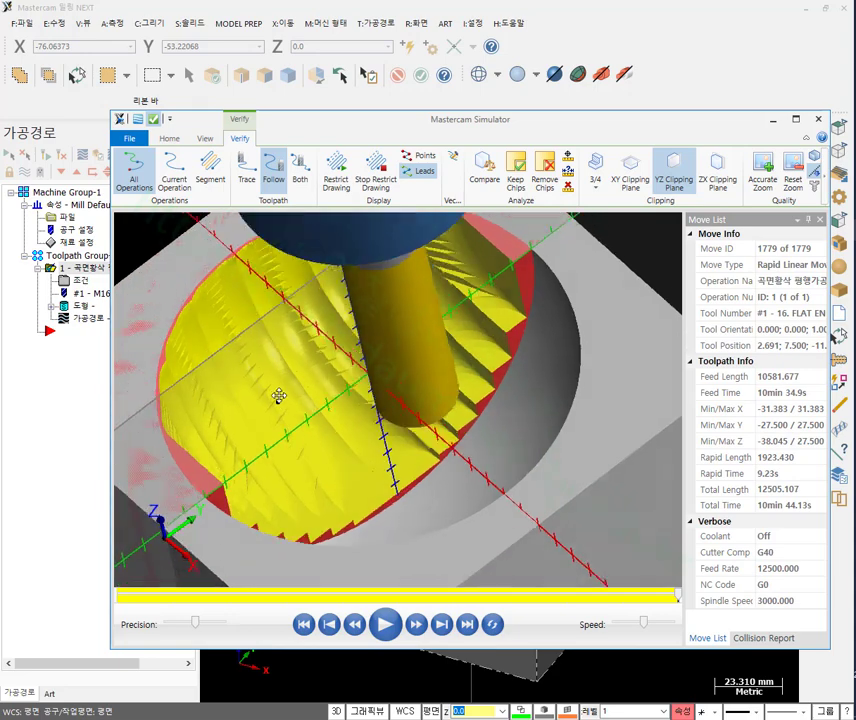
Inspect the cut marks along the cavity rim in the simulation, circle them freehand and clear the markup.
scroll(474, 364, down, 3)
scroll(503, 315, up, 3)
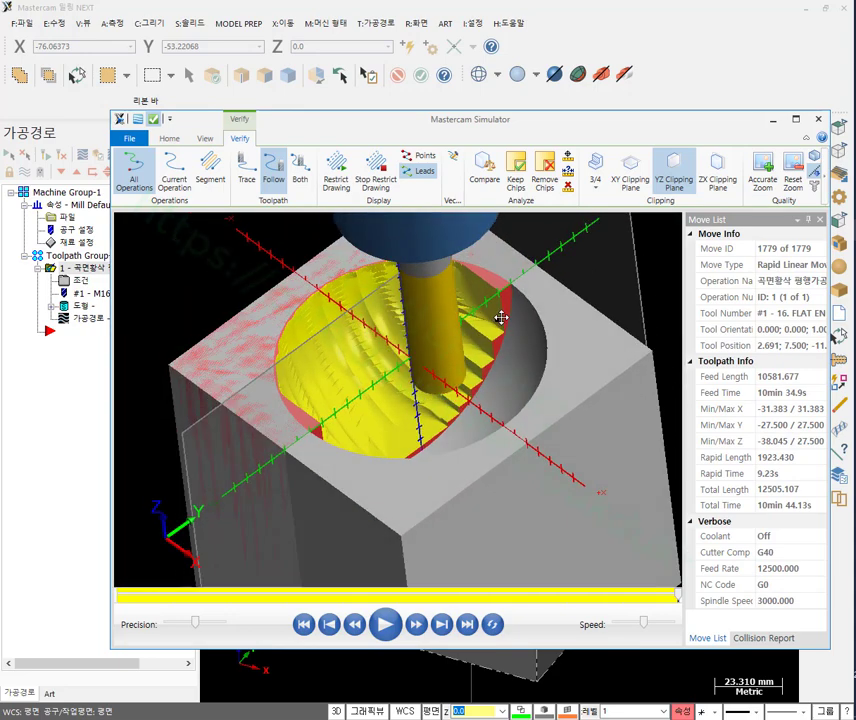
scroll(255, 310, up, 3)
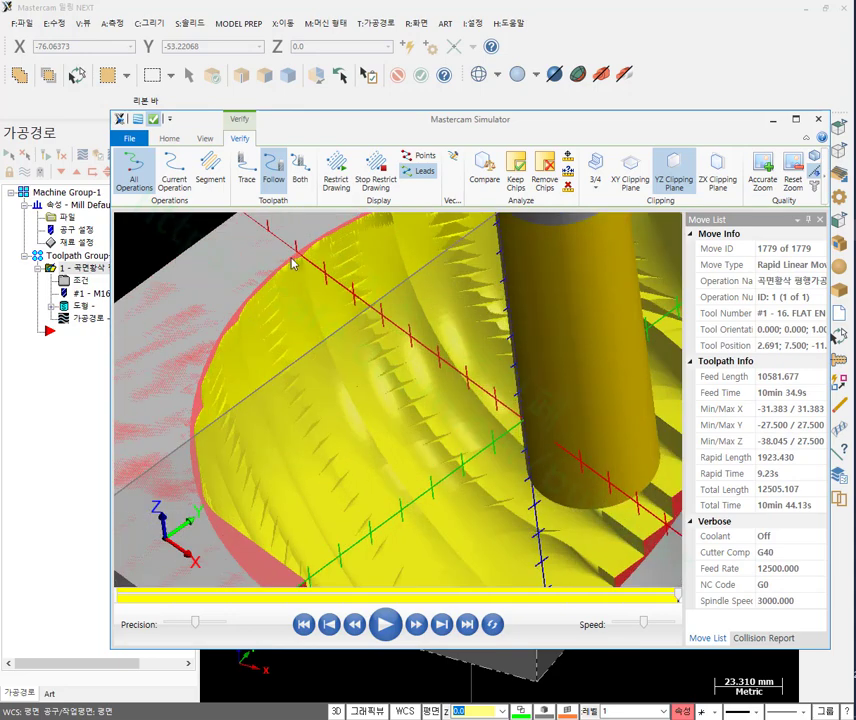
scroll(290, 255, up, 3)
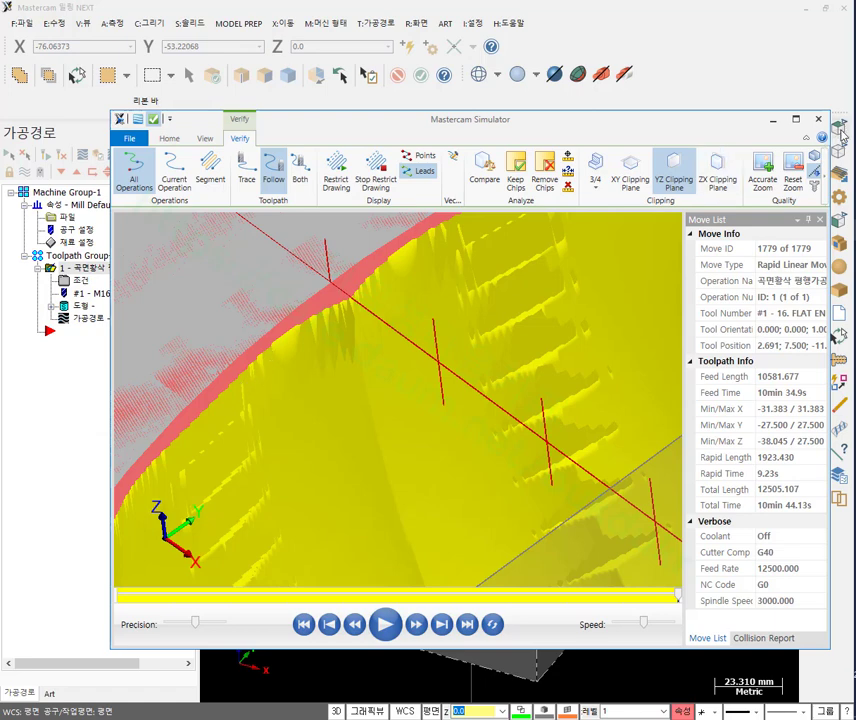
mouse_move(222, 376)
mouse_down()
mouse_move(193, 398)
mouse_move(224, 378)
mouse_up()
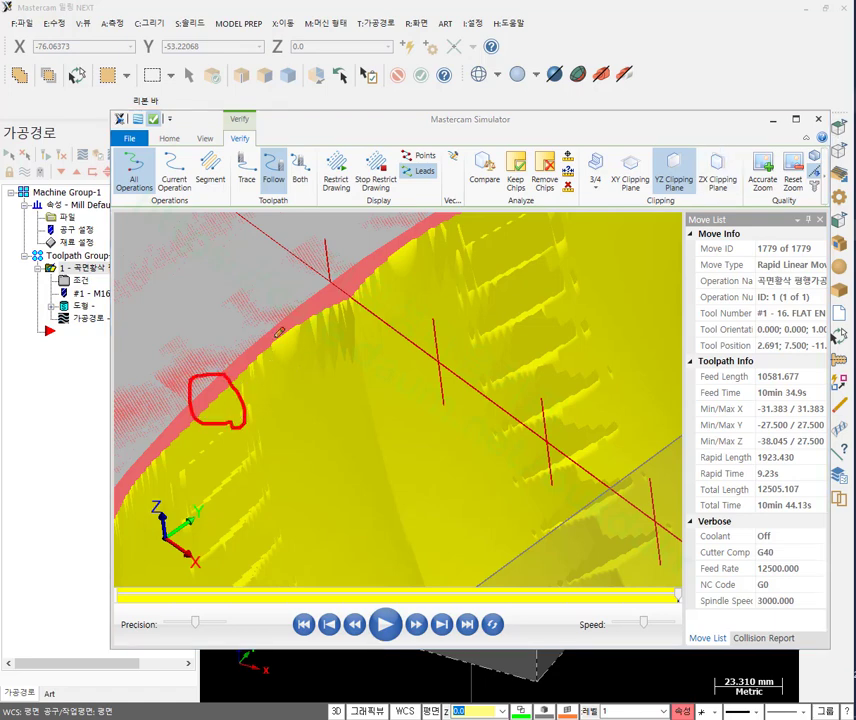
mouse_move(424, 250)
mouse_down()
mouse_move(400, 230)
mouse_move(408, 270)
mouse_up()
mouse_move(430, 551)
mouse_down()
mouse_move(294, 544)
mouse_move(201, 440)
mouse_move(185, 369)
mouse_up()
drag(203, 438, 200, 403)
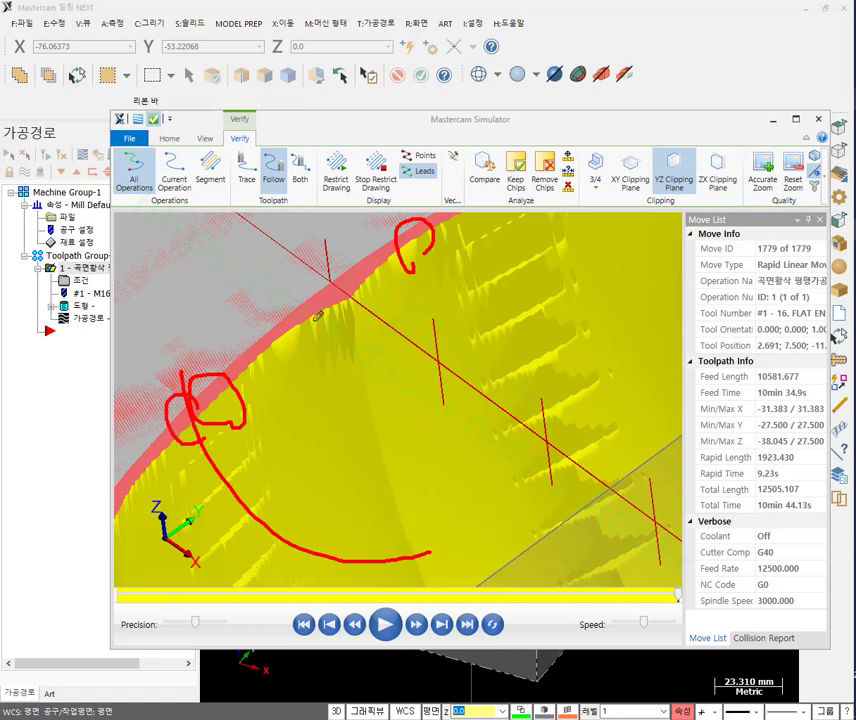
mouse_move(317, 316)
mouse_down()
mouse_move(307, 263)
mouse_move(369, 268)
mouse_move(340, 330)
mouse_up()
right_click(252, 302)
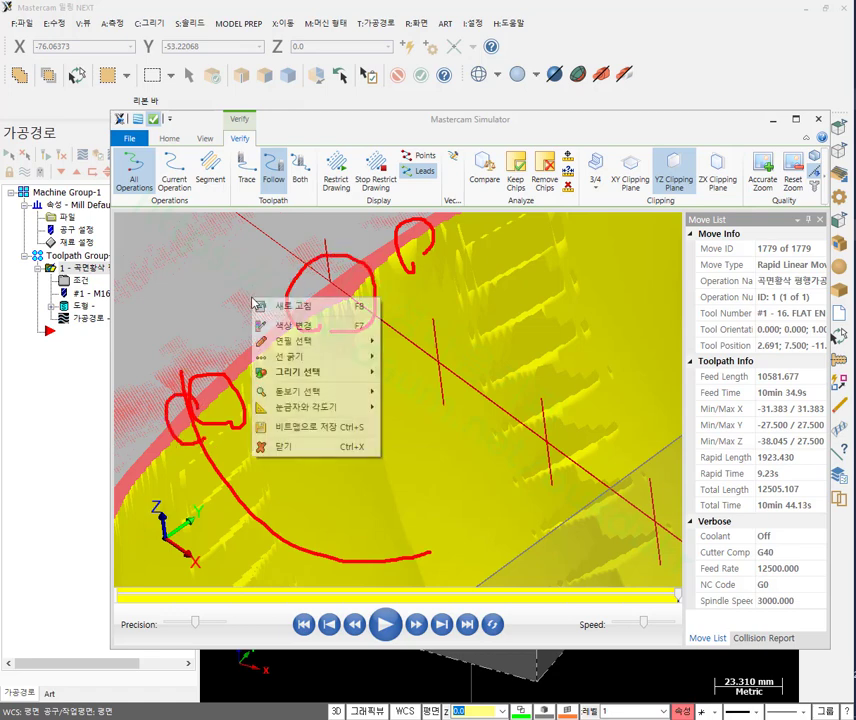
click(285, 446)
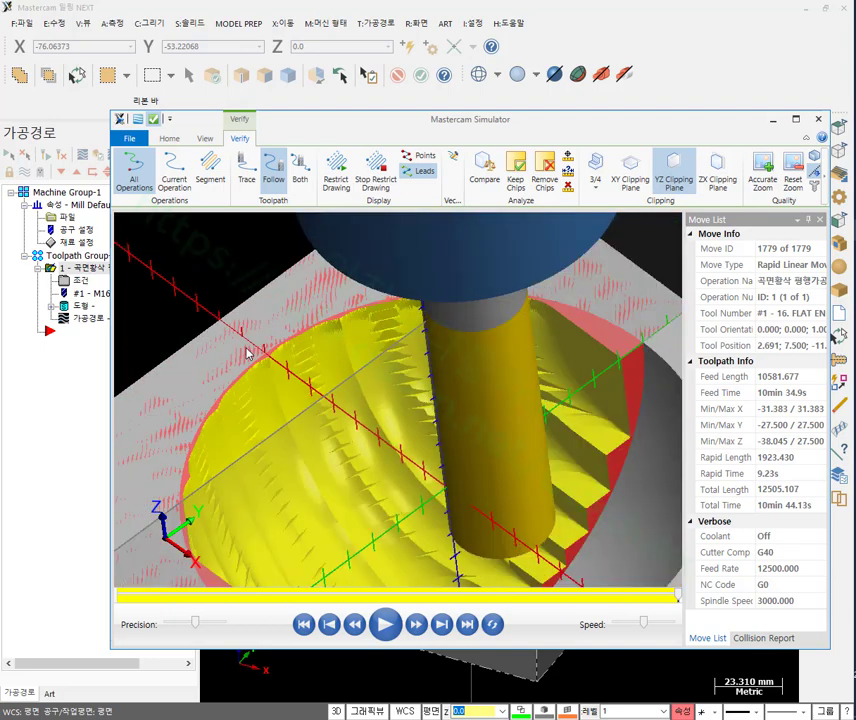
Examine the stepped leftover material on the cavity wall, sketching a tool outline and circling one of the steps.
scroll(510, 535, up, 2)
scroll(644, 338, up, 3)
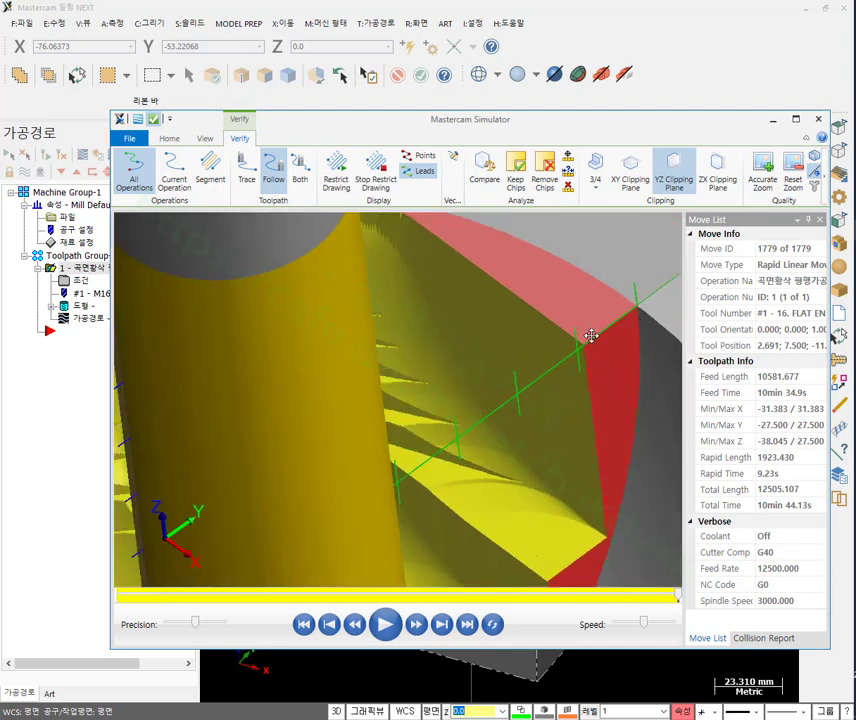
scroll(560, 331, down, 5)
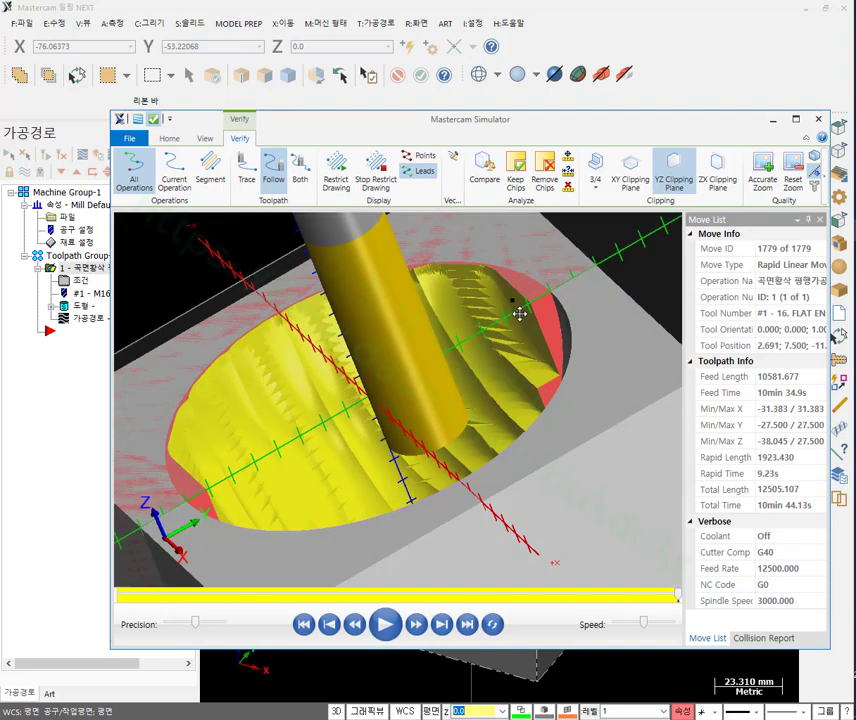
scroll(519, 314, up, 1)
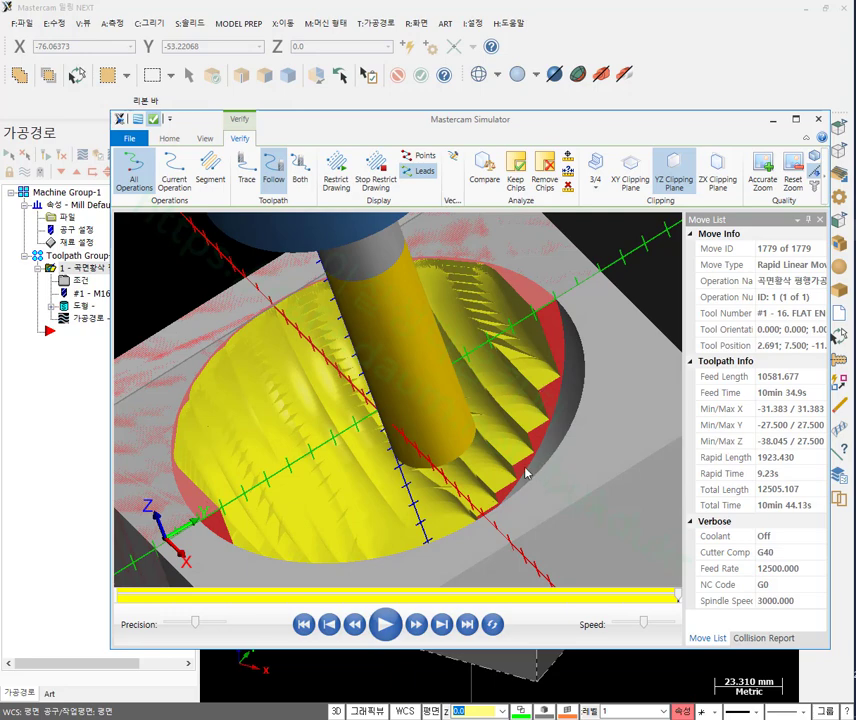
scroll(527, 474, up, 2)
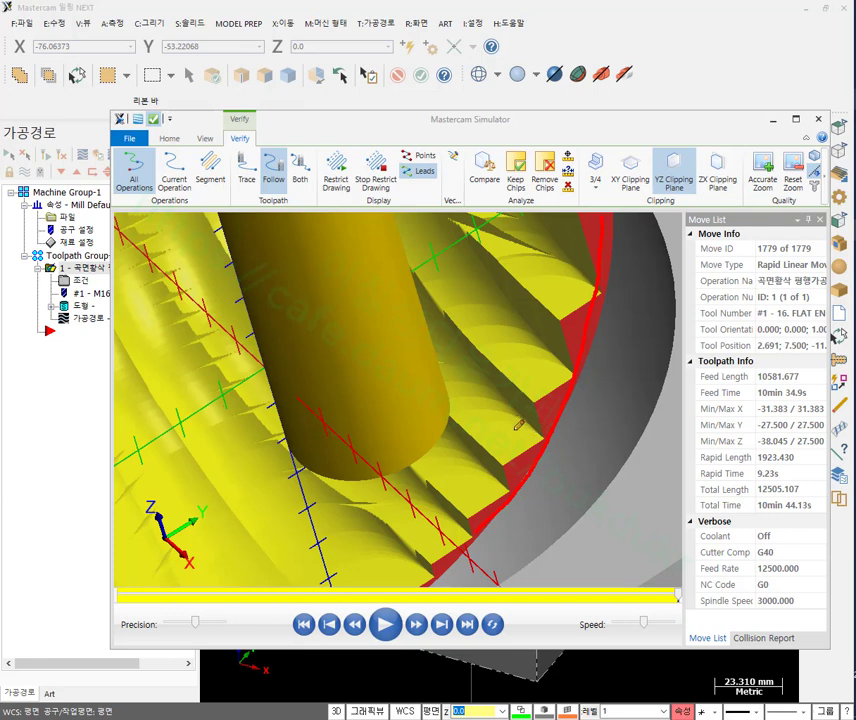
mouse_move(455, 210)
mouse_down()
mouse_move(483, 330)
mouse_move(513, 322)
mouse_move(527, 273)
mouse_move(530, 215)
mouse_up()
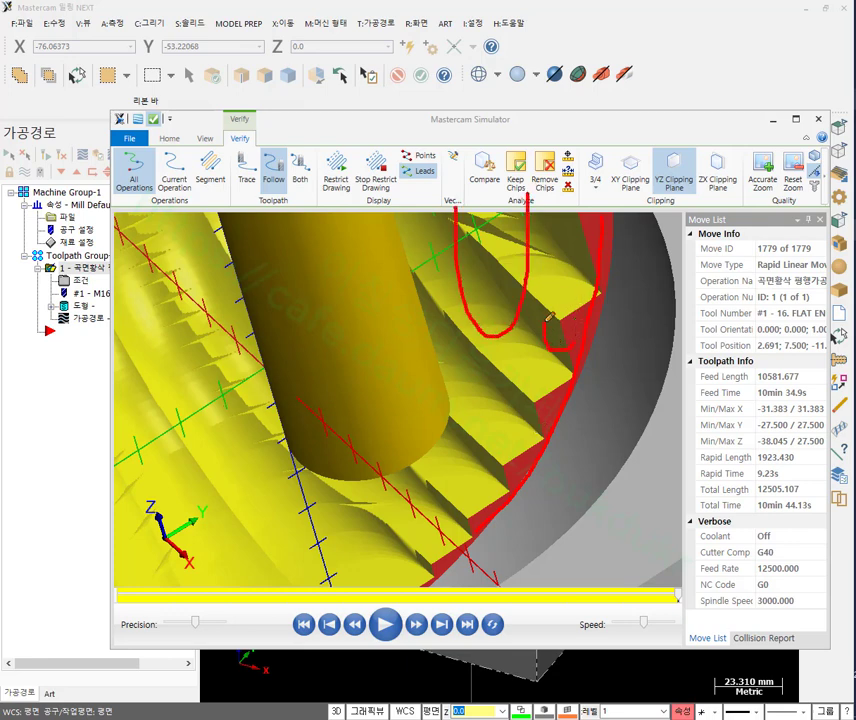
drag(550, 317, 594, 309)
mouse_move(621, 352)
mouse_down()
mouse_move(690, 336)
mouse_move(655, 420)
mouse_up()
drag(580, 305, 578, 370)
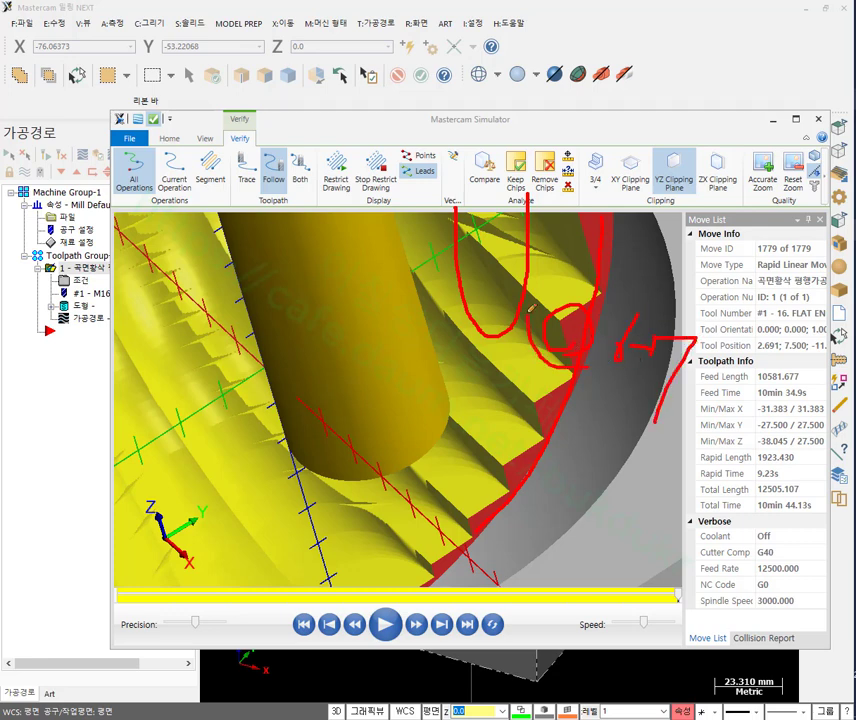
mouse_move(532, 308)
mouse_down()
mouse_move(585, 297)
mouse_move(582, 358)
mouse_up()
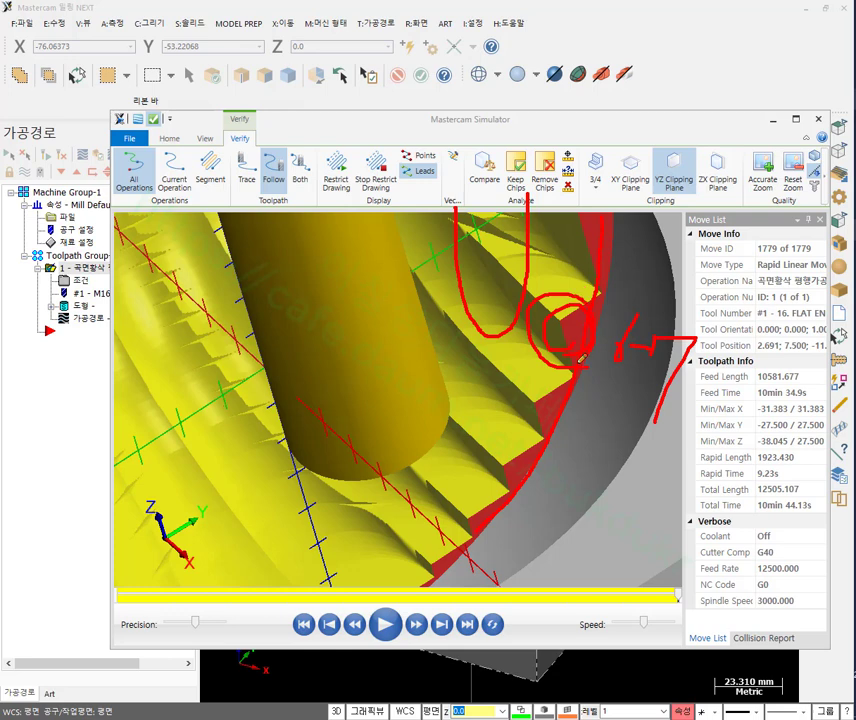
Write a freehand 0.5 note beside the simulated cavity and frame it and the note next to the circled step.
drag(224, 514, 223, 515)
click(249, 532)
drag(275, 500, 263, 534)
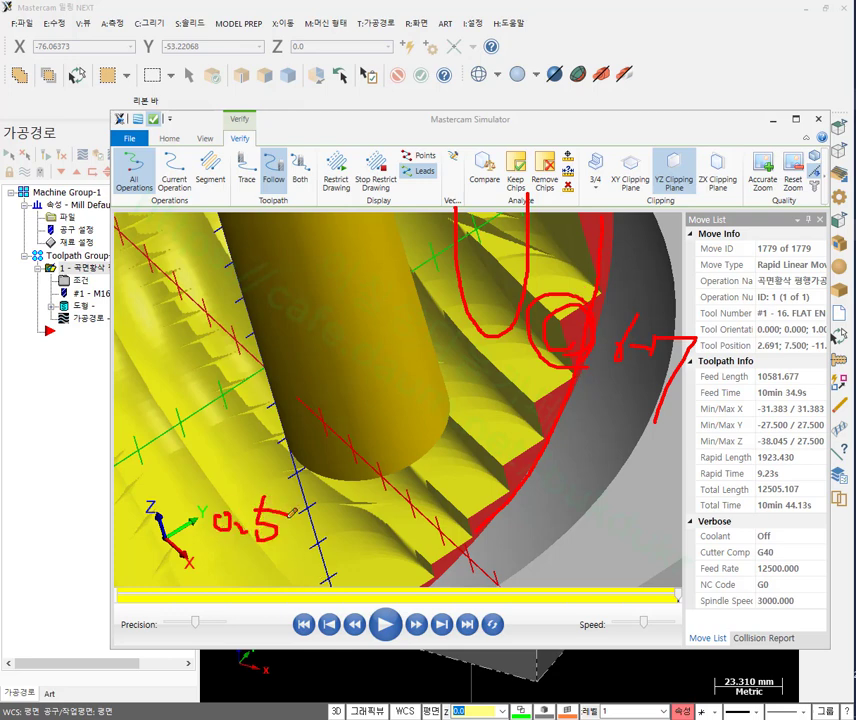
mouse_move(262, 476)
mouse_down()
mouse_move(246, 550)
mouse_move(270, 476)
mouse_up()
mouse_move(583, 373)
mouse_down()
mouse_move(704, 363)
mouse_move(615, 300)
mouse_up()
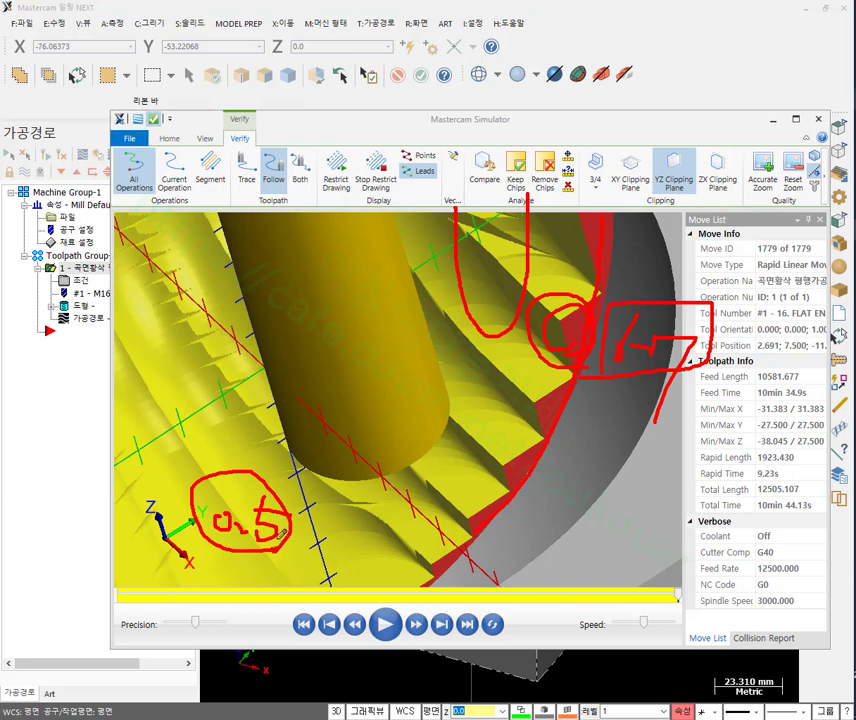
mouse_move(205, 476)
mouse_down()
mouse_move(198, 540)
mouse_move(291, 538)
mouse_up()
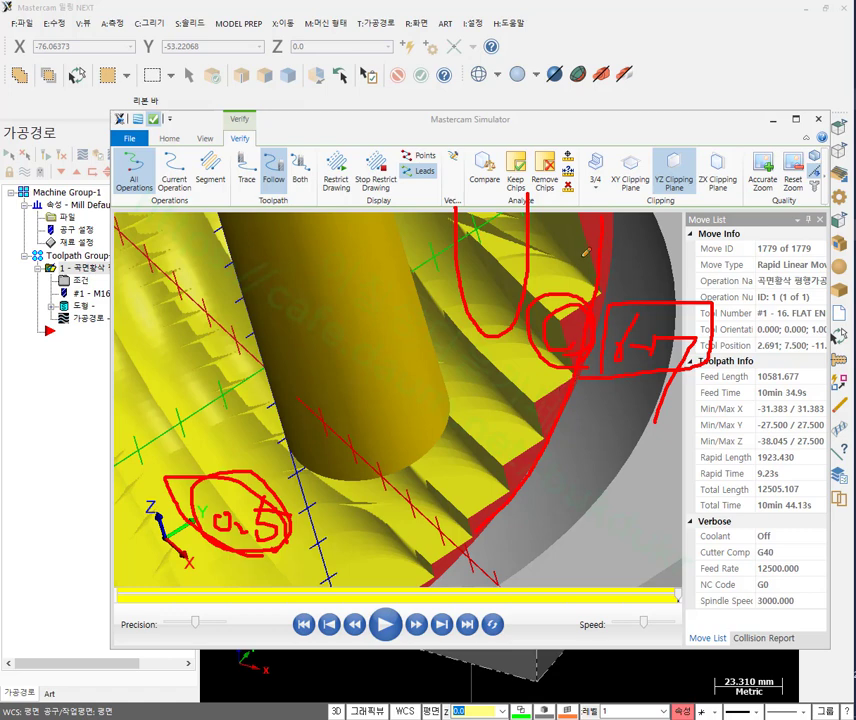
Trace the stock left along the cavity wall, note 0.5 beside it, then clear the markup and close the simulator.
mouse_move(595, 200)
mouse_down()
mouse_move(581, 328)
mouse_move(512, 485)
mouse_move(484, 522)
mouse_move(424, 563)
mouse_up()
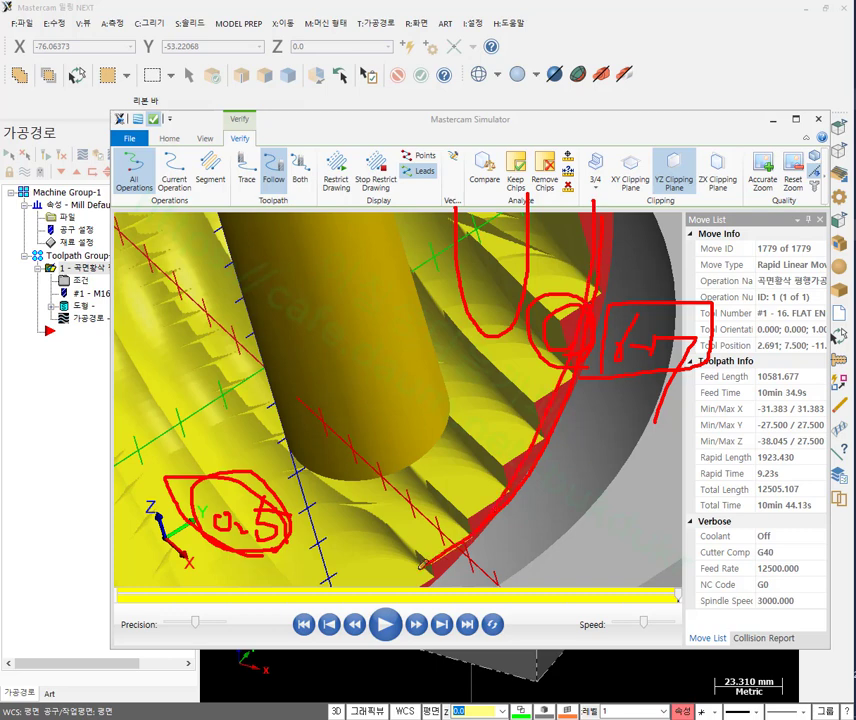
mouse_move(562, 472)
mouse_down()
mouse_move(558, 496)
mouse_move(584, 494)
mouse_move(591, 505)
mouse_up()
click(574, 496)
mouse_move(590, 452)
mouse_down()
mouse_move(535, 468)
mouse_move(522, 520)
mouse_move(604, 537)
mouse_up()
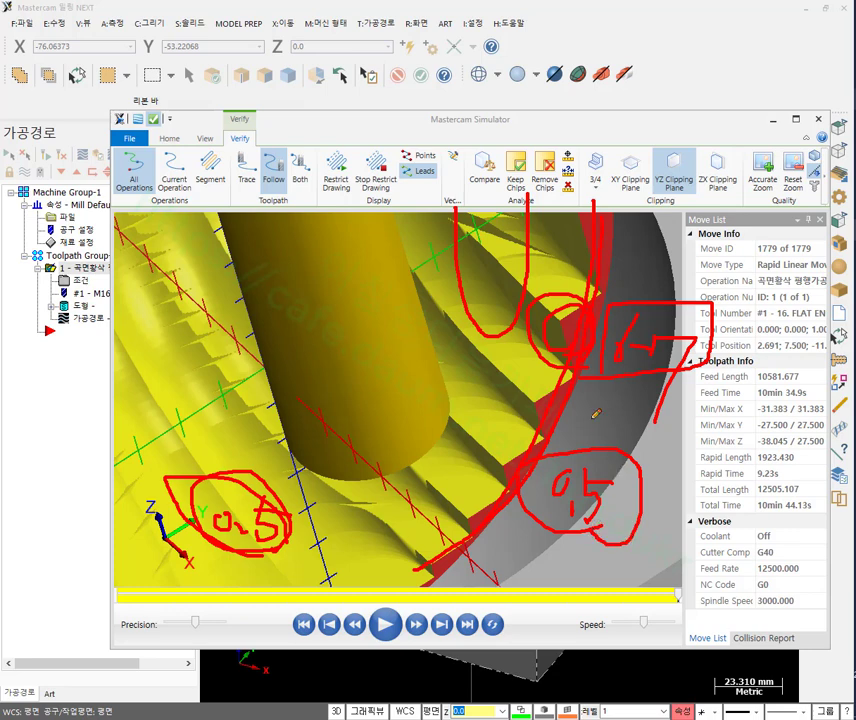
right_click(712, 66)
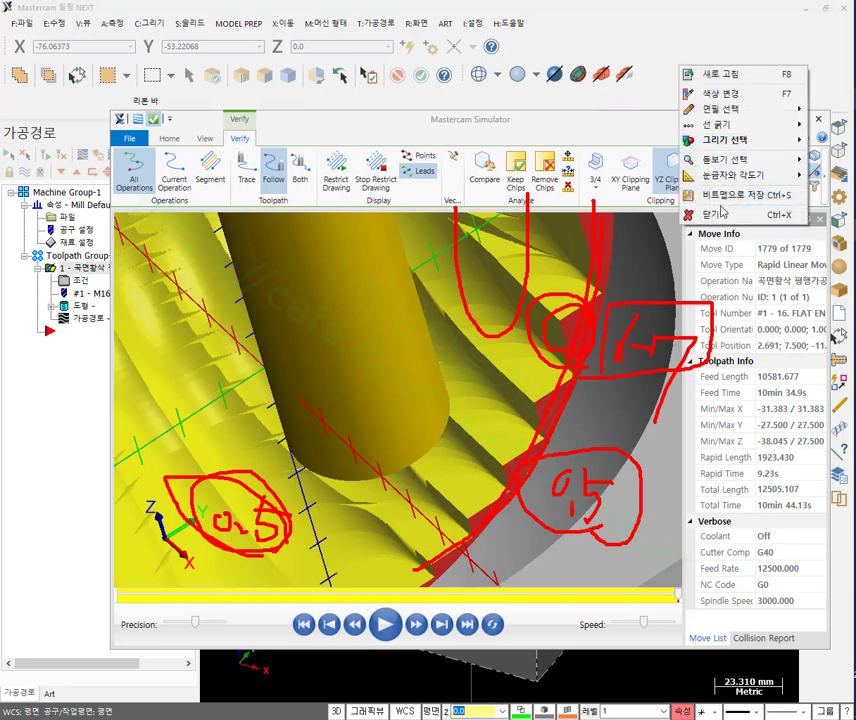
click(765, 224)
click(818, 120)
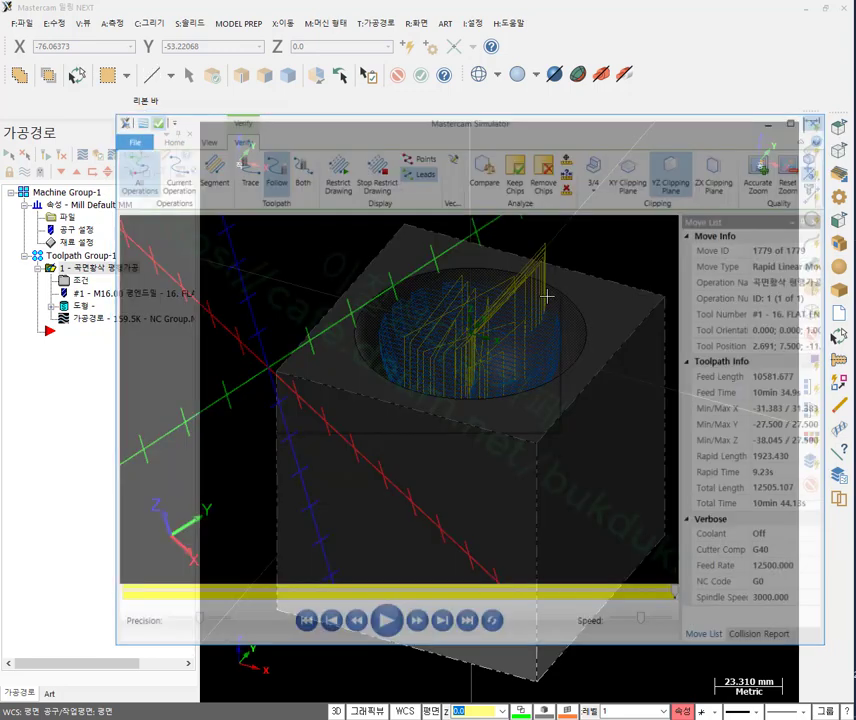
Create a surface rest-roughing toolpath (자동중삭) with the hemispherical cavity face as the drive surface, and review the drive selection.
scroll(522, 268, up, 1)
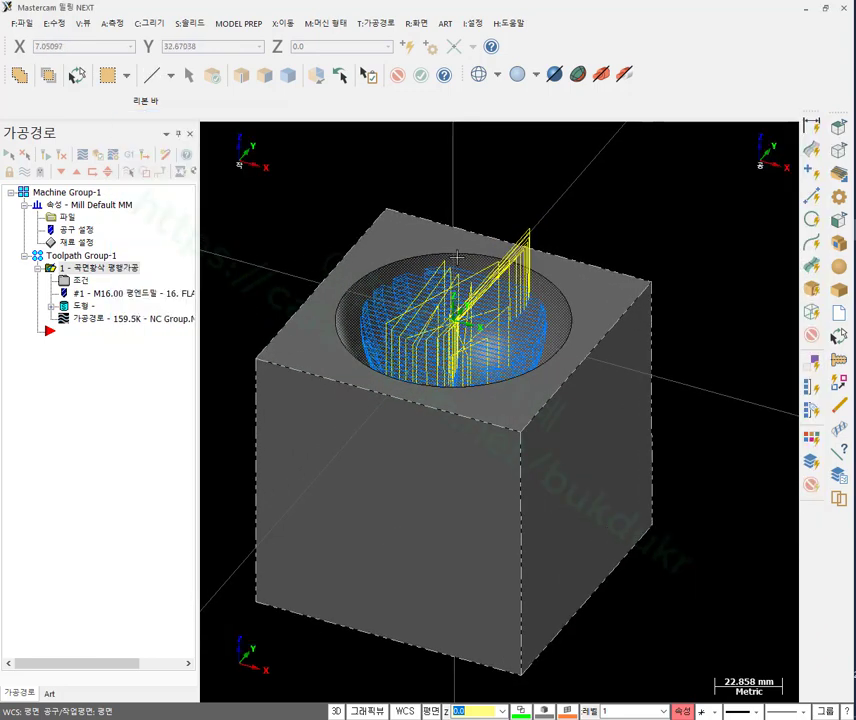
scroll(460, 272, up, 1)
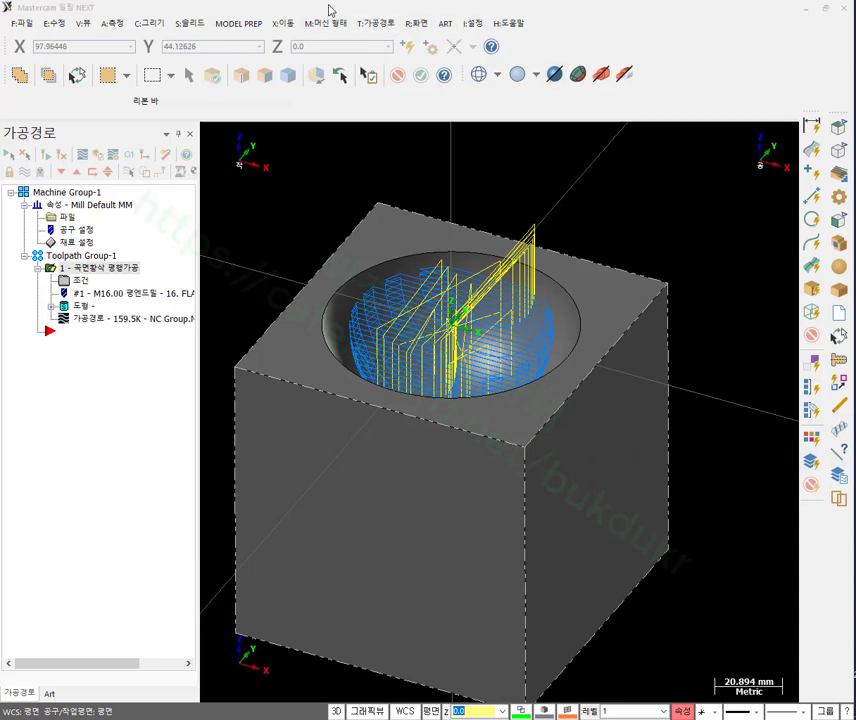
click(390, 24)
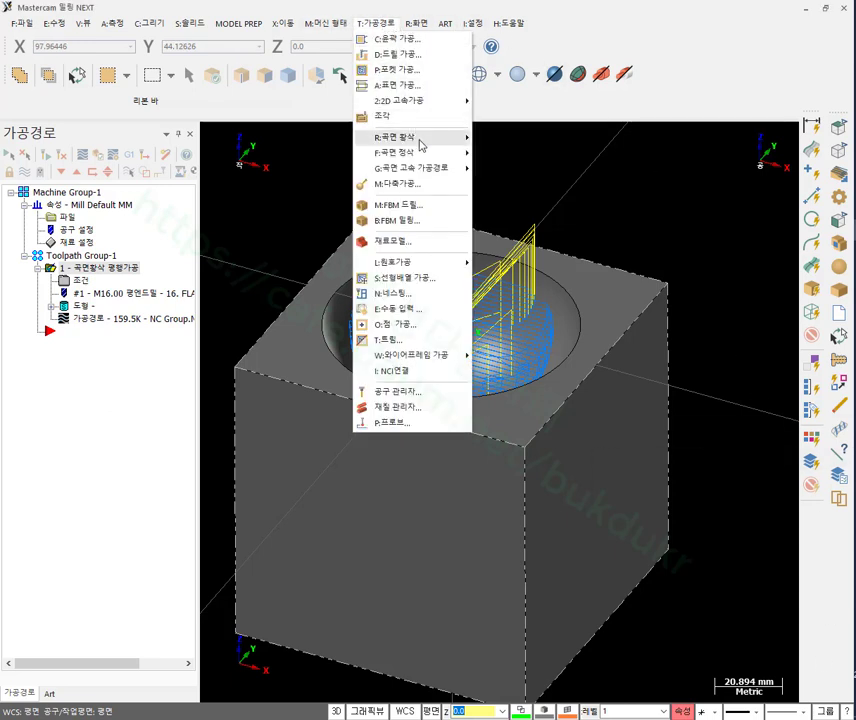
mouse_move(420, 137)
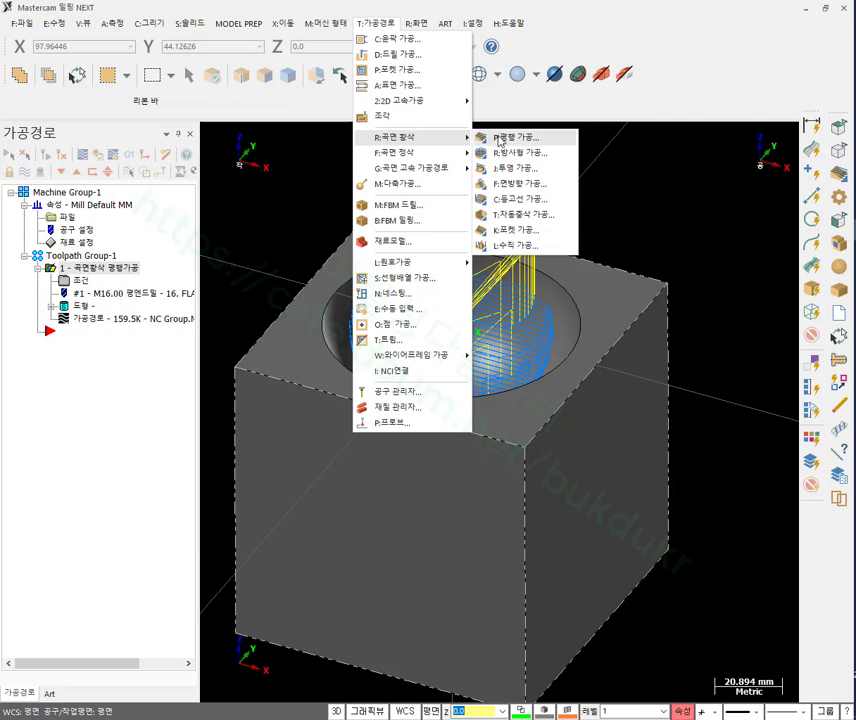
click(541, 216)
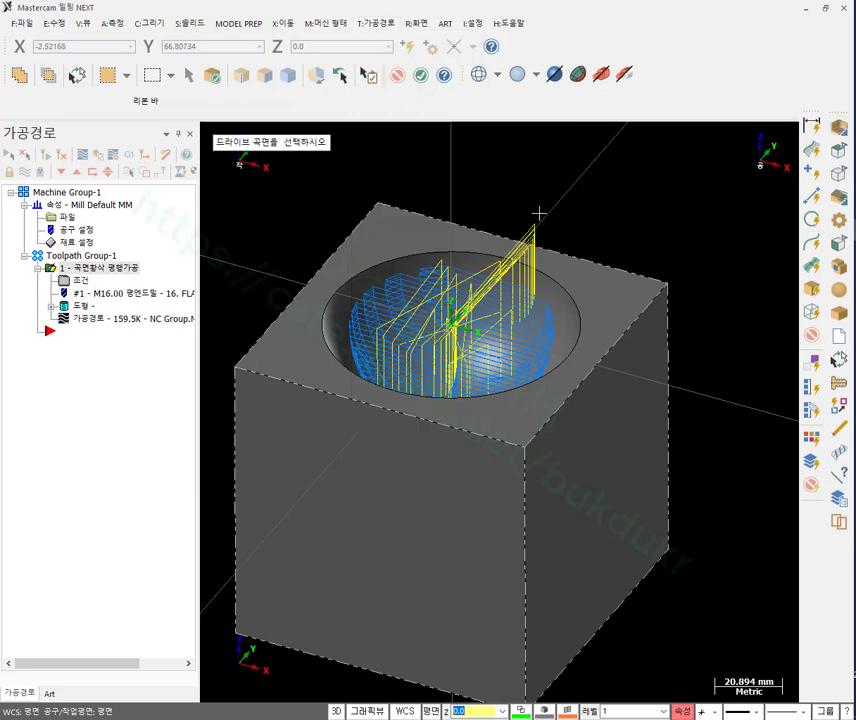
scroll(575, 185, down, 1)
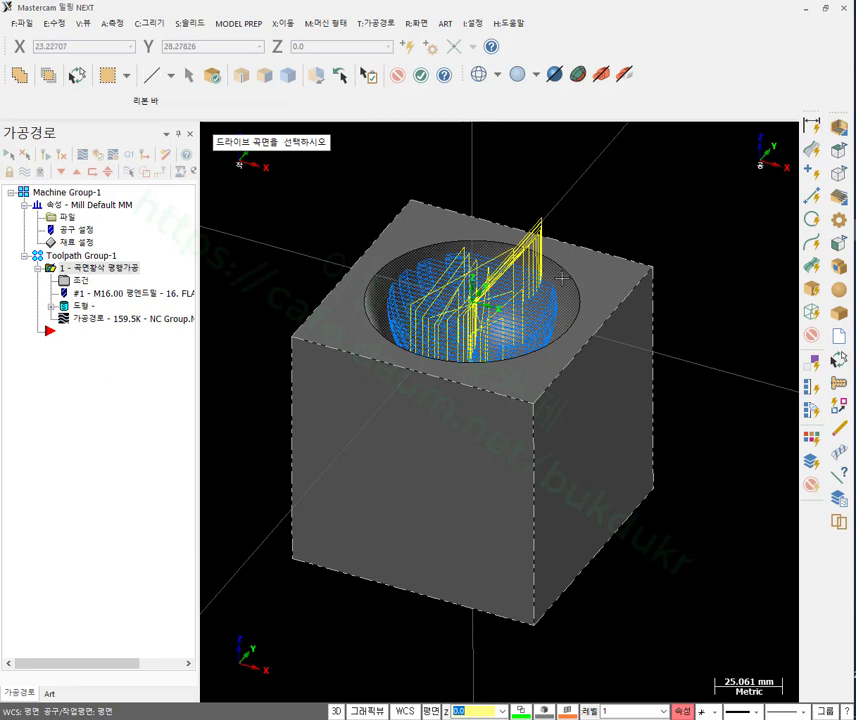
click(210, 77)
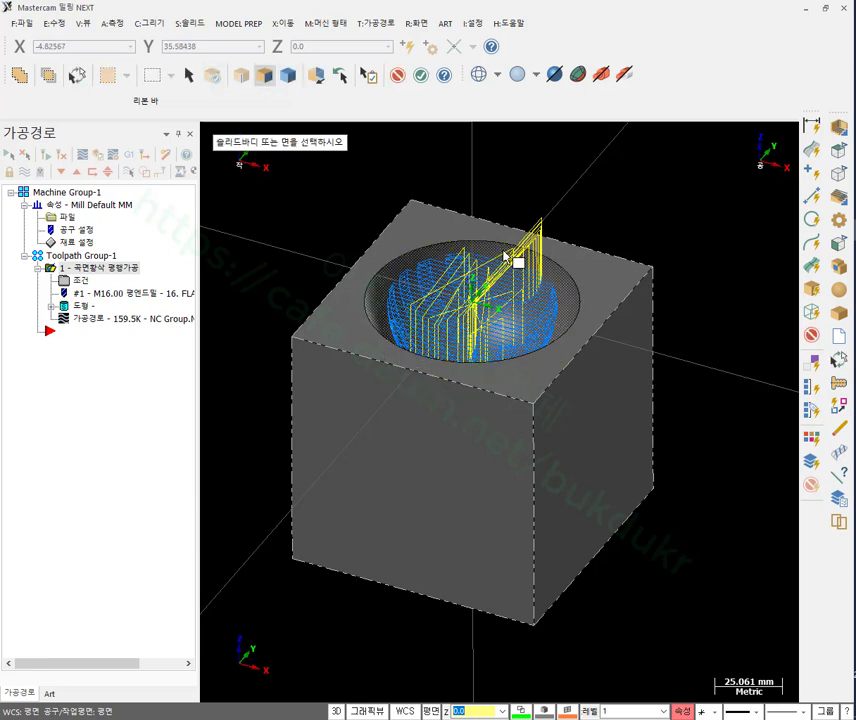
click(421, 75)
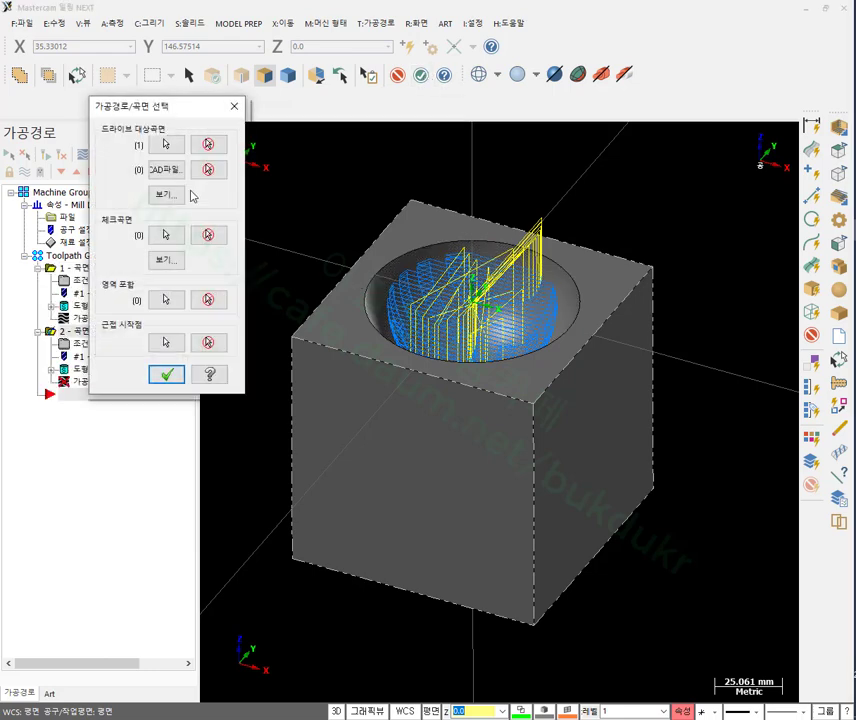
click(176, 197)
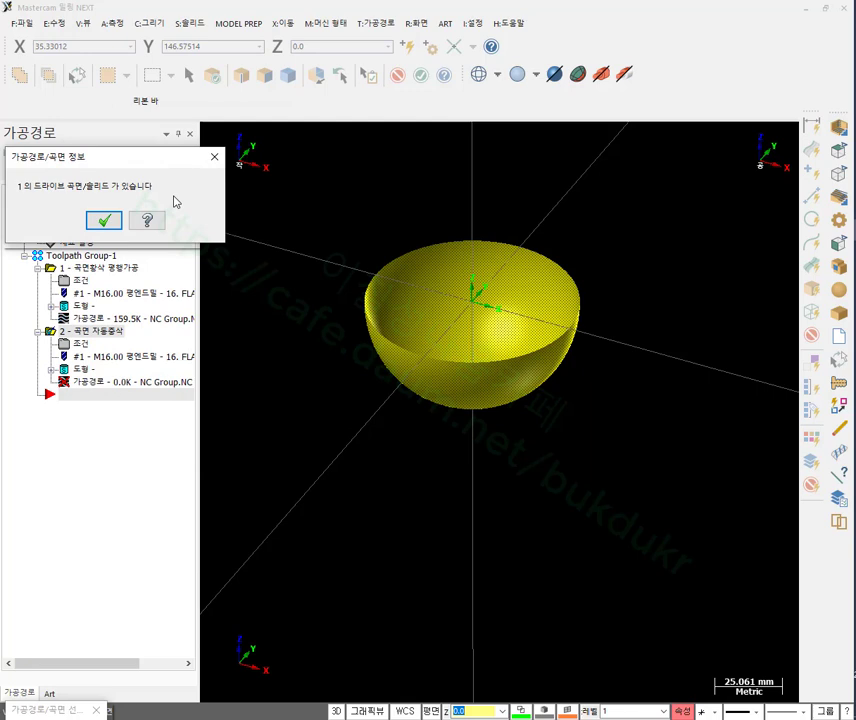
click(102, 221)
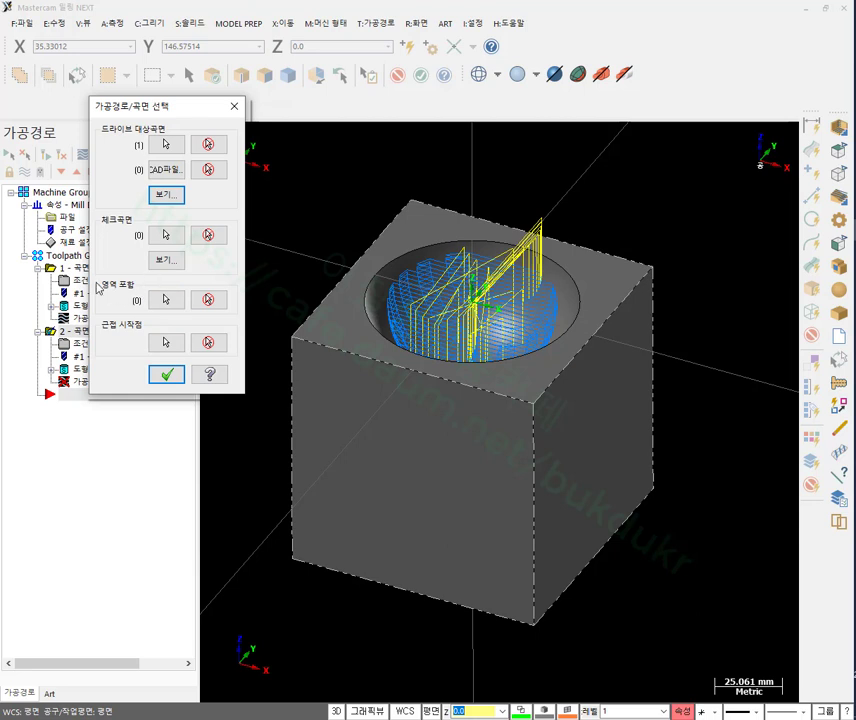
Chain the circular rim of the cavity as the containment boundary and accept the toolpath surface selections.
click(166, 299)
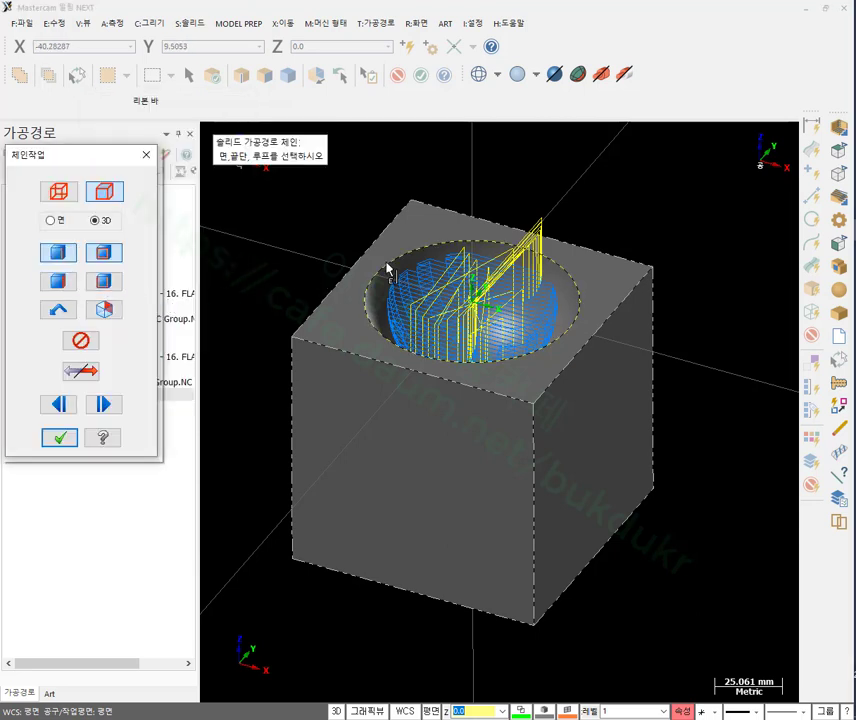
click(421, 265)
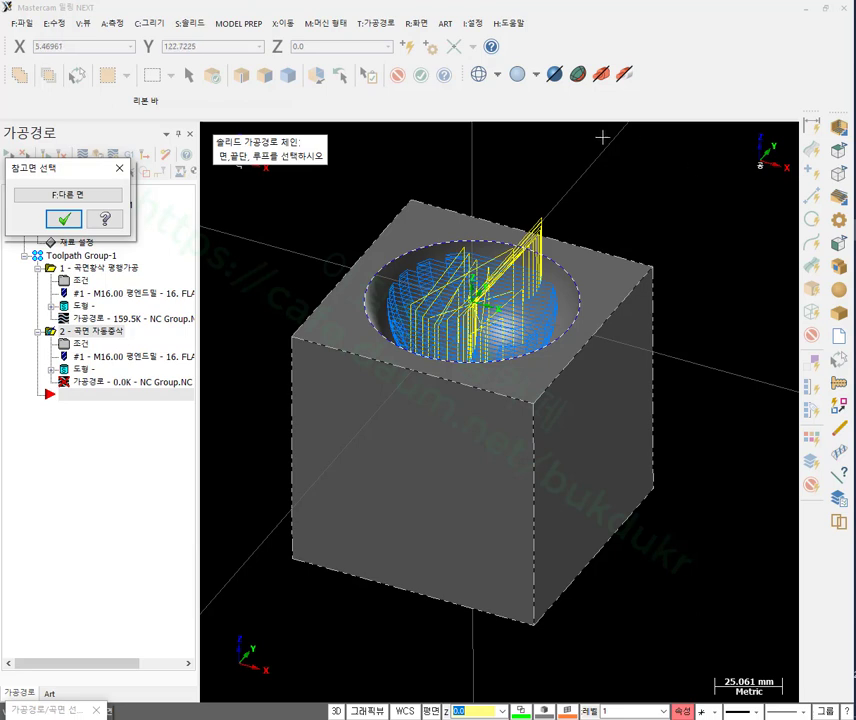
click(60, 219)
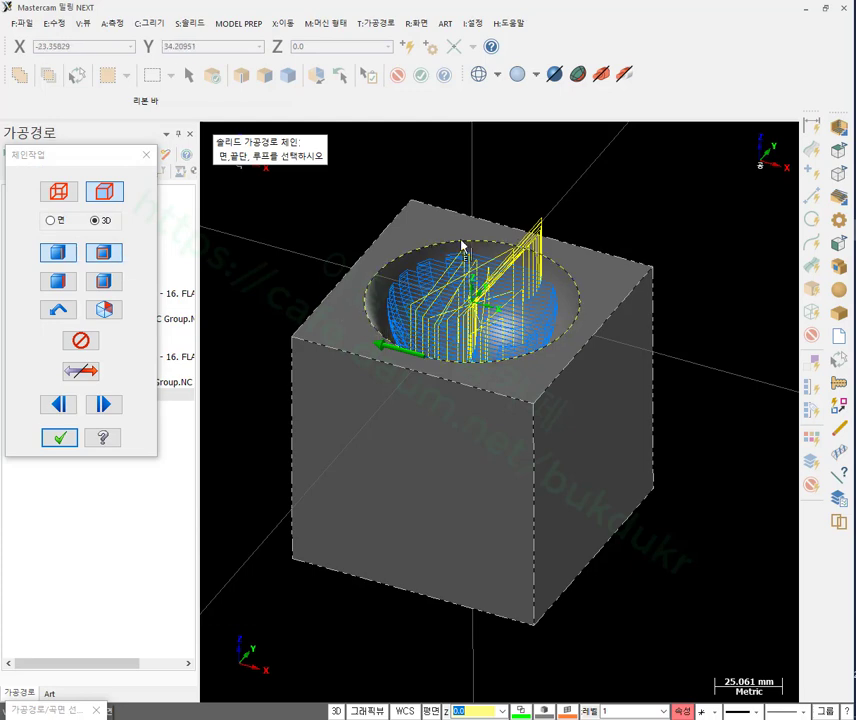
click(59, 437)
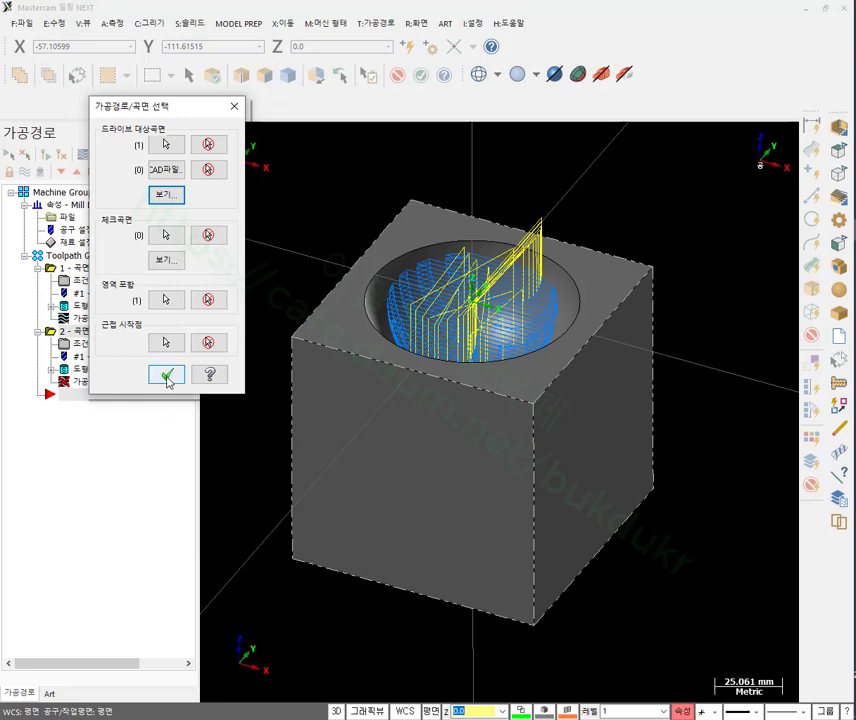
click(166, 378)
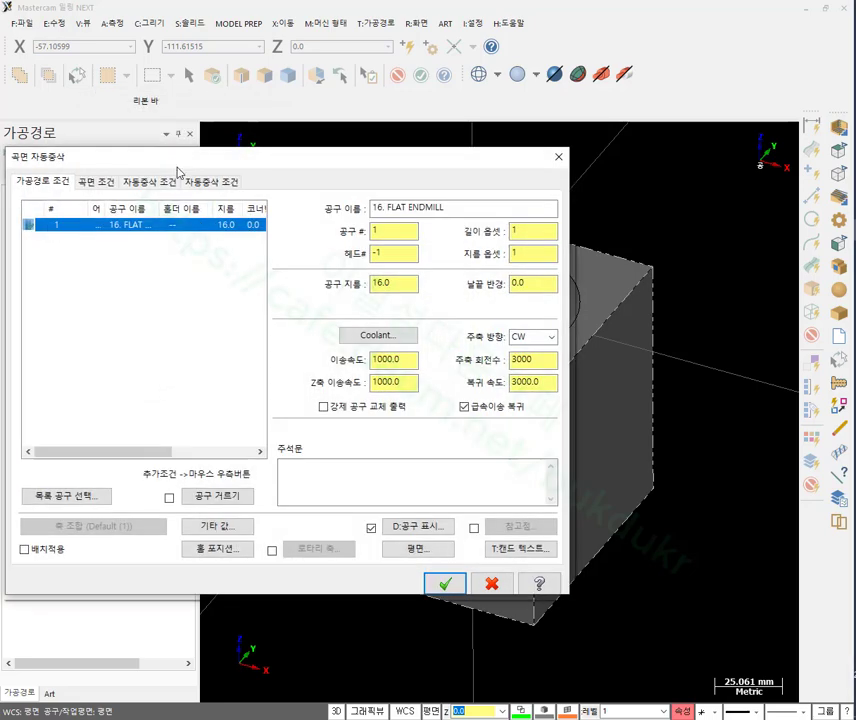
Filter the tool library to ball endmills and assign the 10 mm ball endmill to the rest-roughing operation.
drag(183, 163, 409, 56)
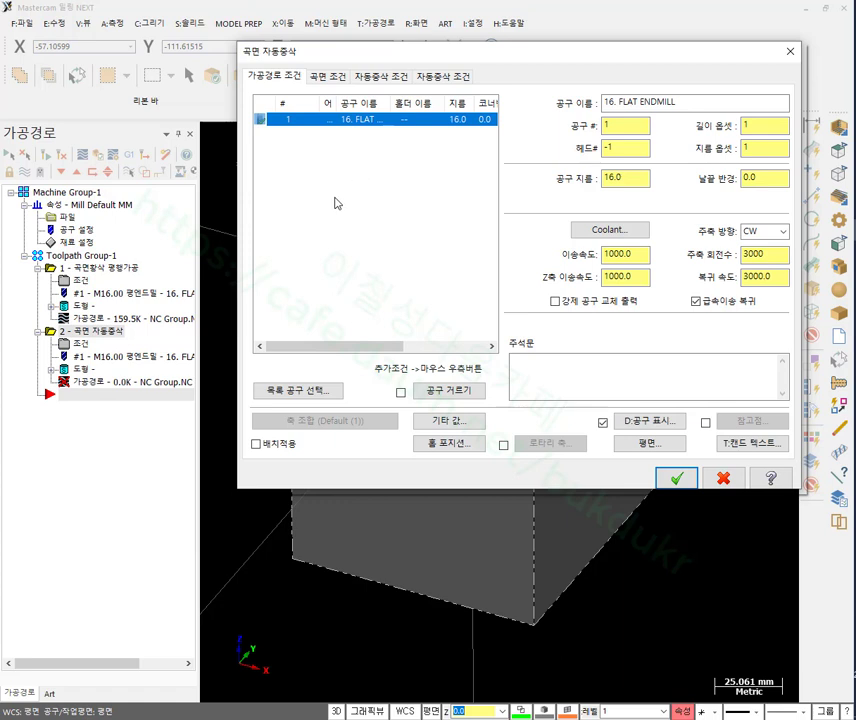
click(307, 390)
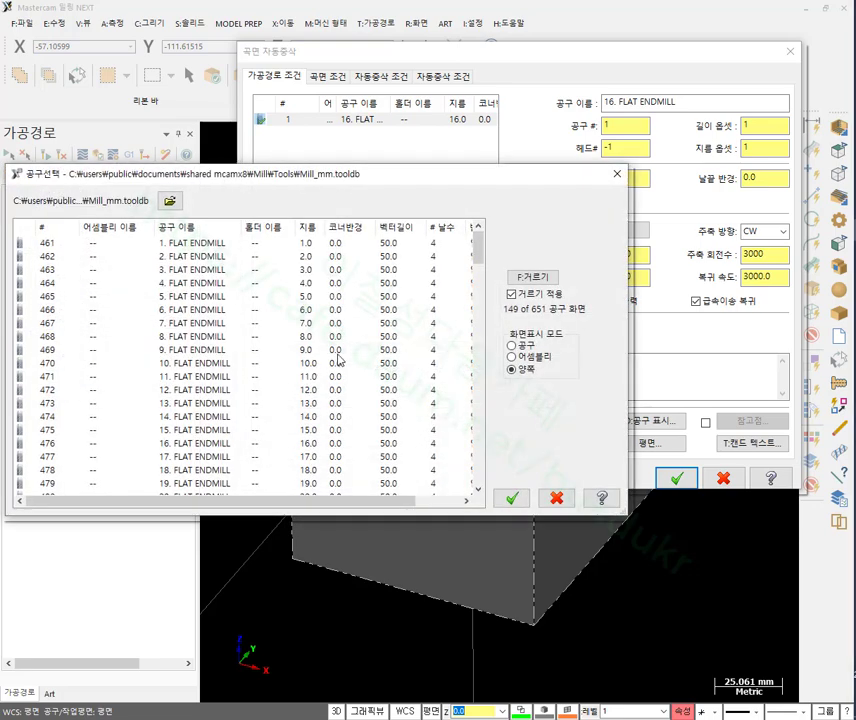
click(536, 278)
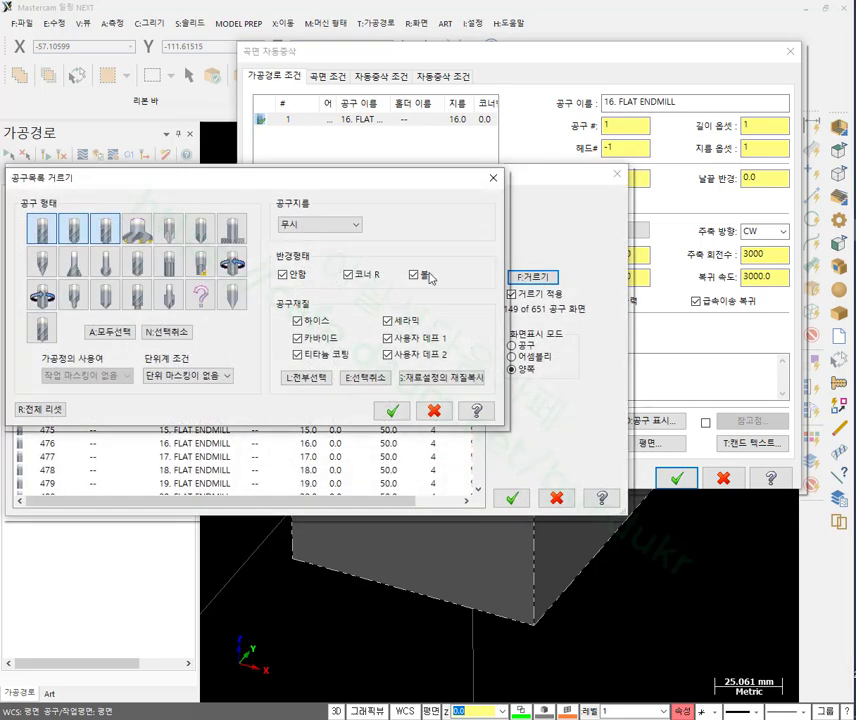
click(40, 230)
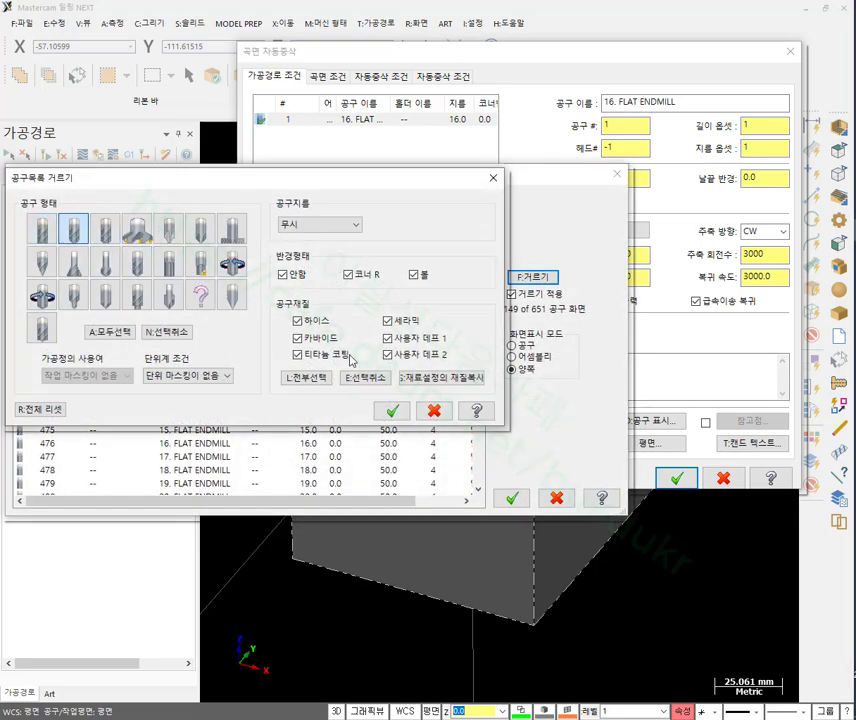
click(391, 410)
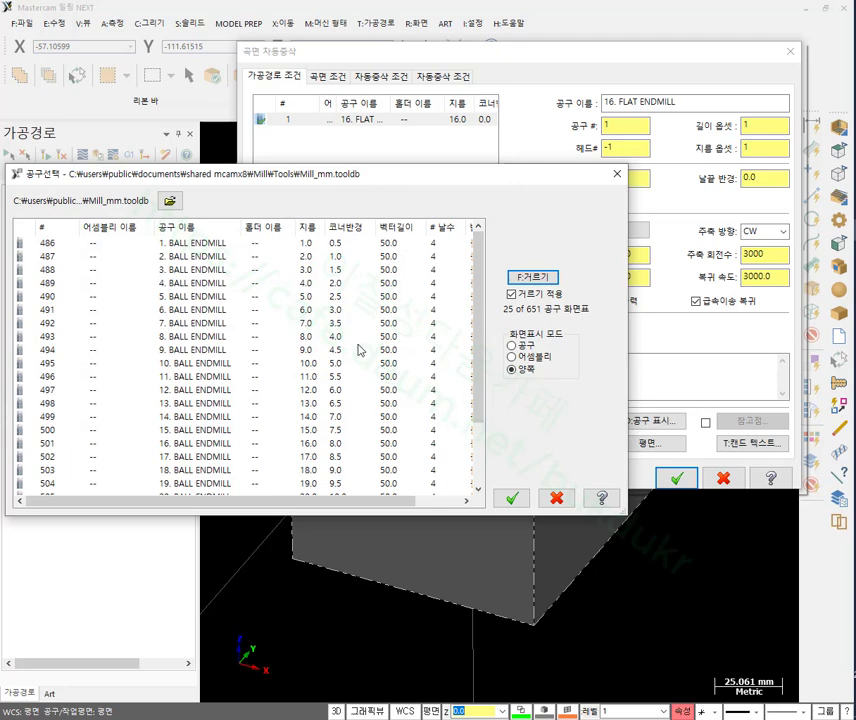
double_click(183, 370)
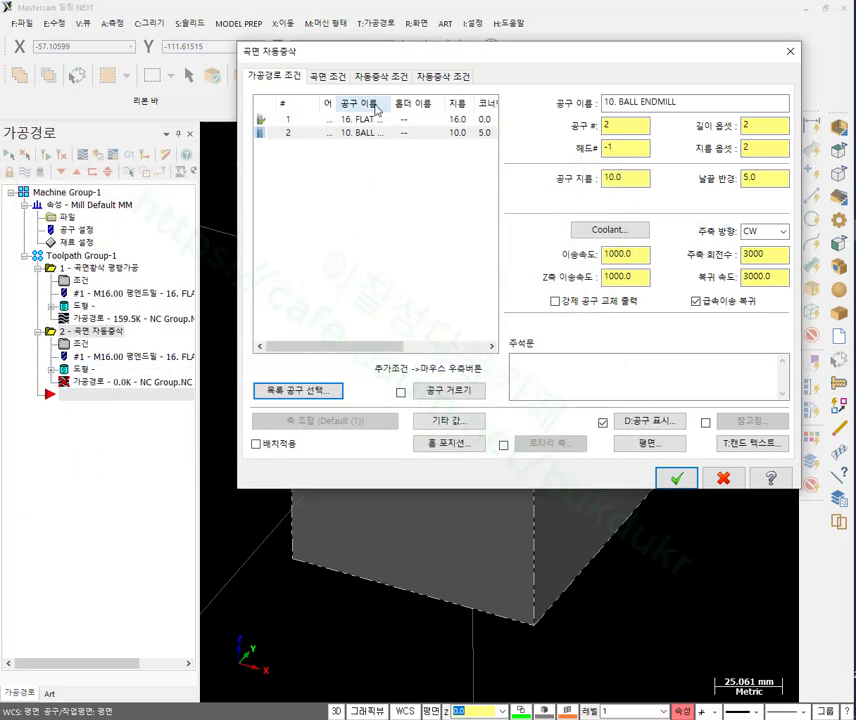
Set the stock to leave on the drive surface (대상곡면 가공 여유) to 0.5 mm in the surface parameters.
drag(646, 57, 562, 424)
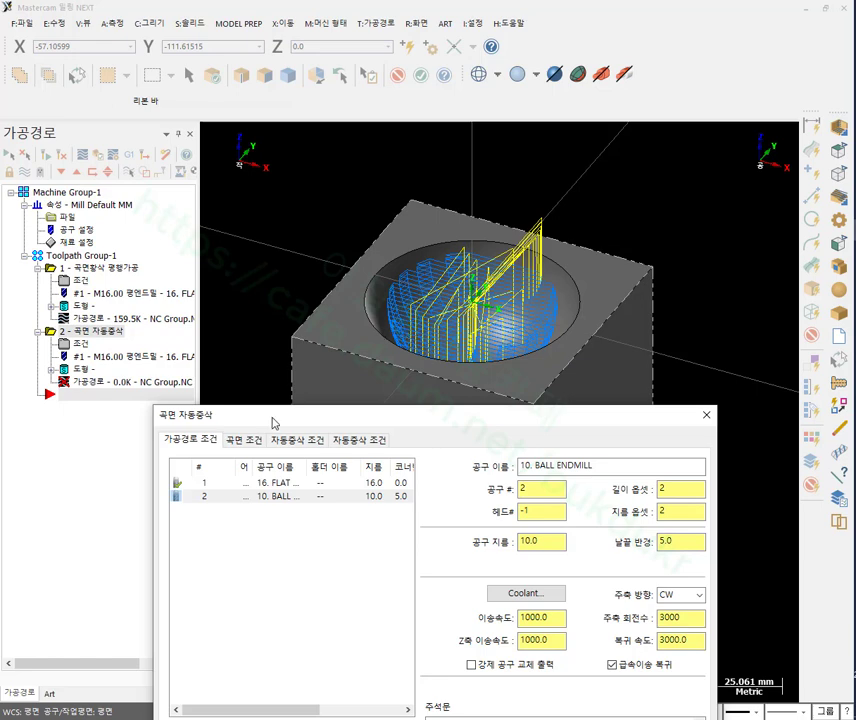
click(245, 440)
drag(473, 433, 541, 380)
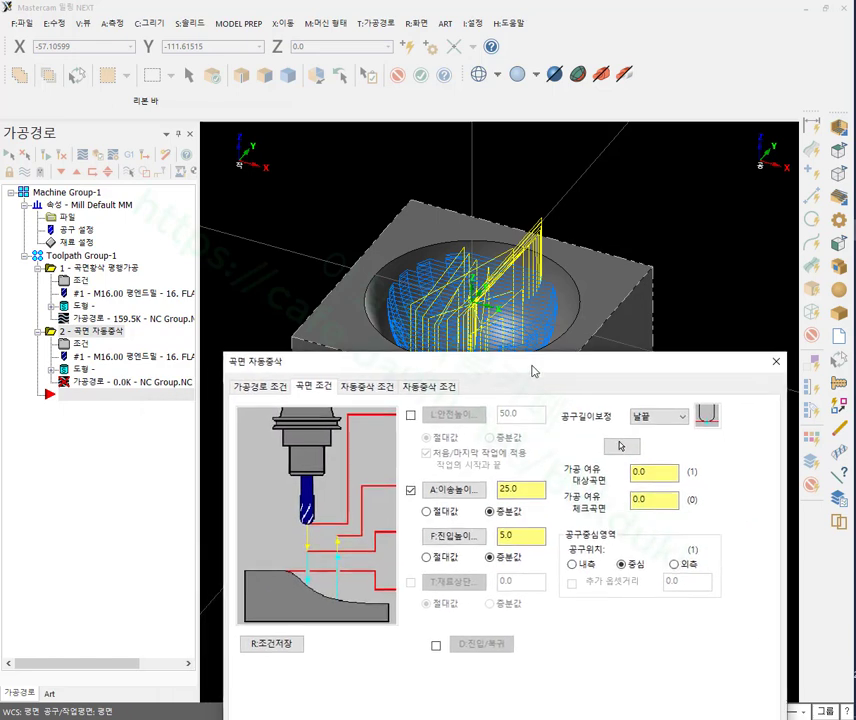
click(651, 470)
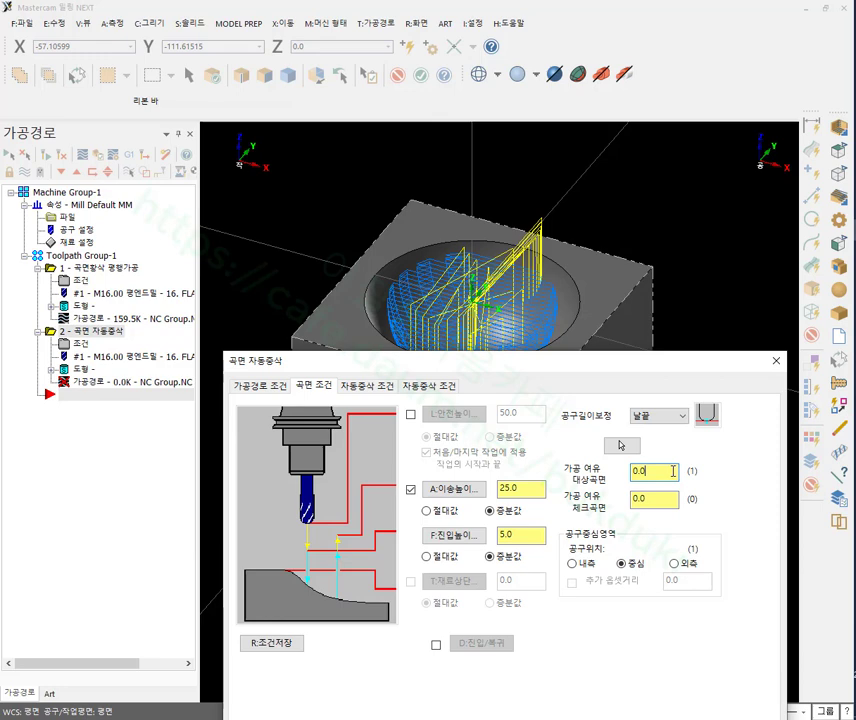
key(BackSpace)
key(BackSpace)
text(.5)
Set the machining tolerance (가공공차) to 0.05 in the rest-roughing parameters.
click(385, 393)
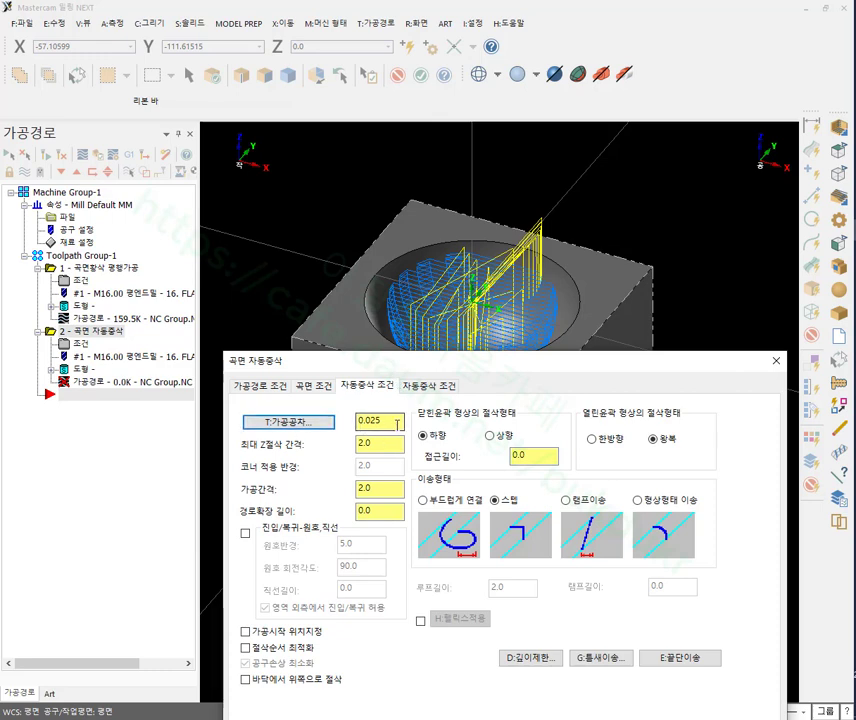
click(397, 425)
key(BackSpace)
key(BackSpace)
text(5)
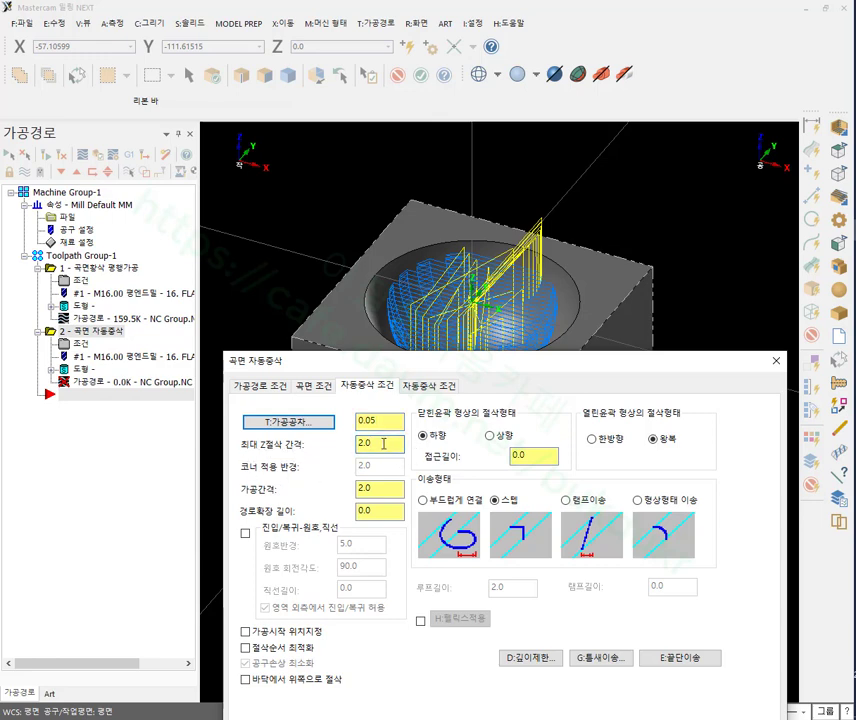
Set the path extension length (경로확장 길이) to 1.0 and enable cut order optimization (절삭순서 최적화).
click(390, 489)
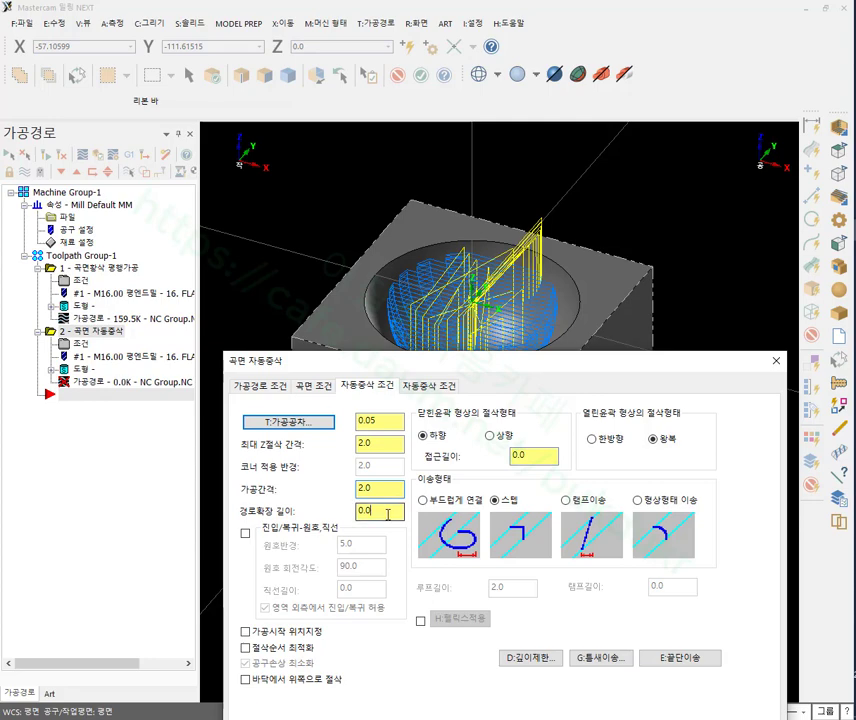
drag(437, 361, 247, 34)
double_click(144, 187)
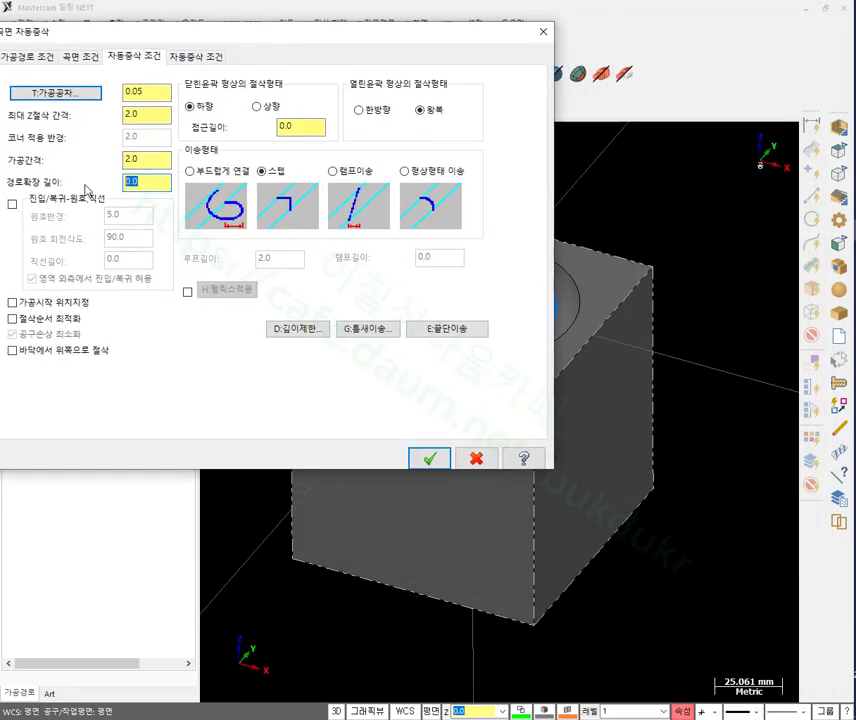
text(1.0)
click(12, 319)
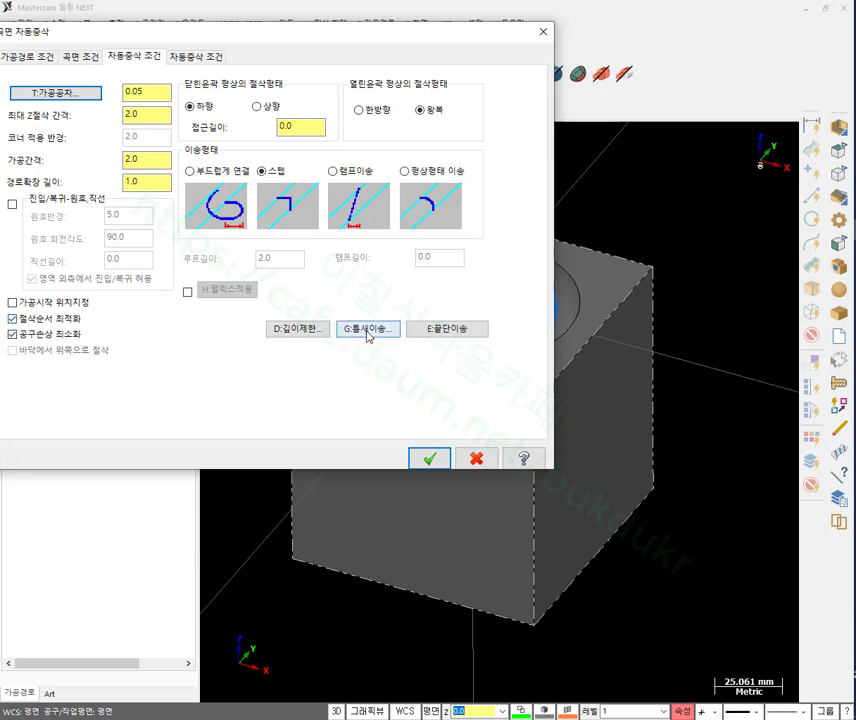
Review the remaining-stock settings based on all previous operations with tolerance 2.0, and generate the rest-roughing toolpath.
click(208, 62)
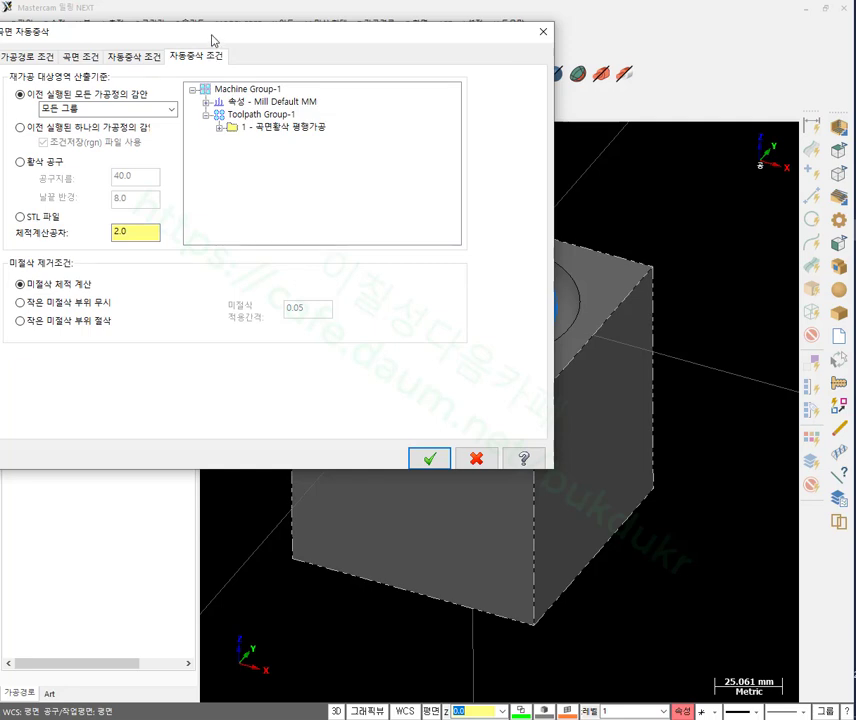
drag(212, 38, 508, 405)
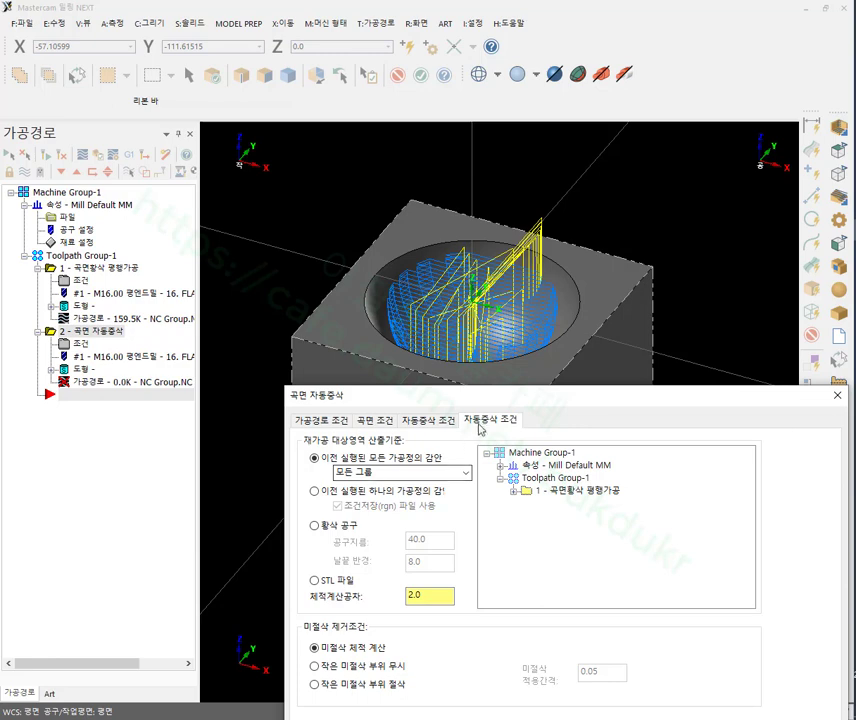
drag(472, 407, 748, 245)
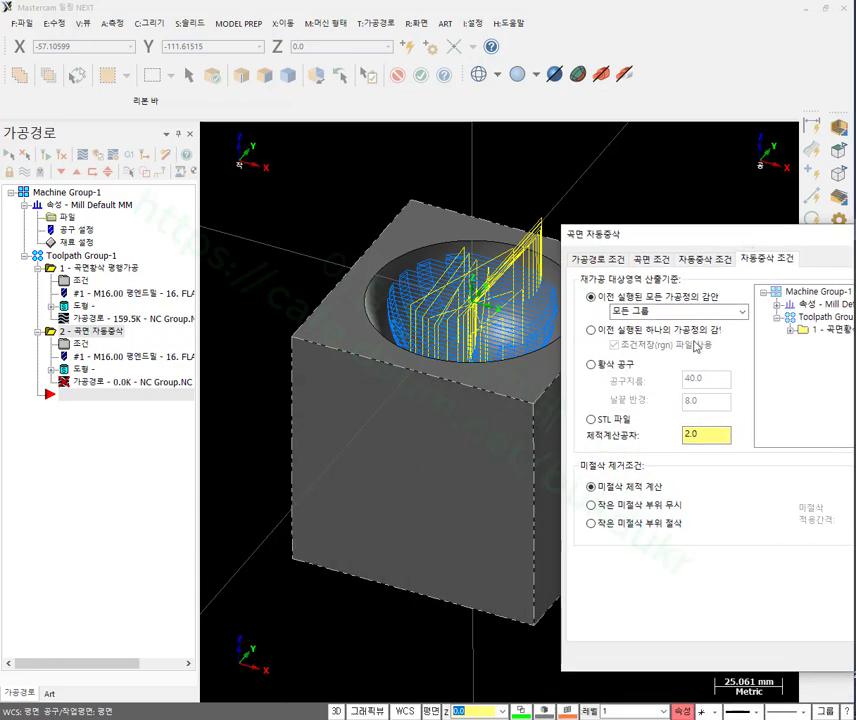
double_click(706, 437)
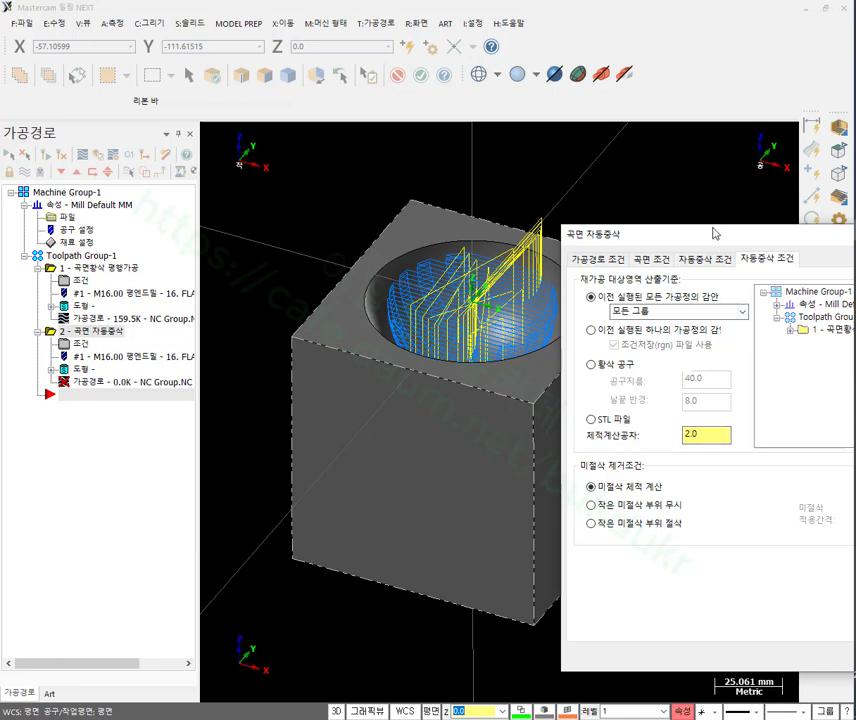
drag(696, 236, 598, 84)
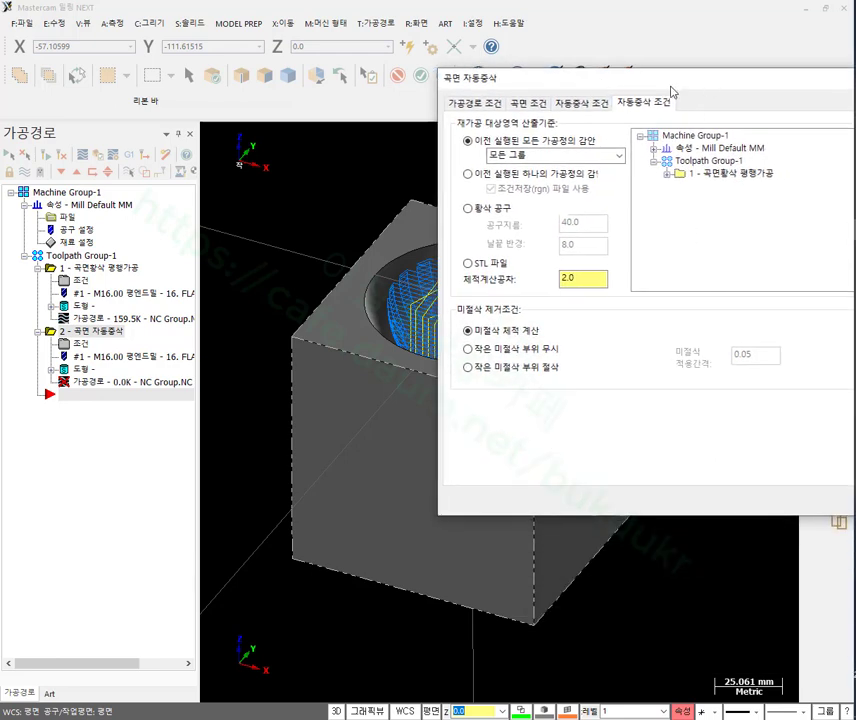
drag(671, 87, 473, 97)
click(685, 512)
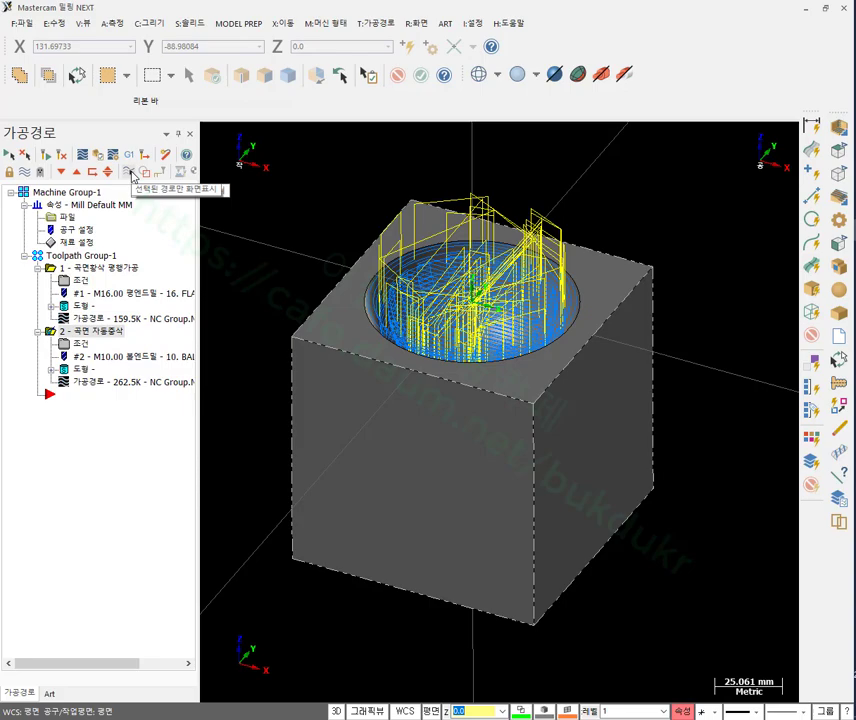
Examine the rest-roughing toolpath on the cavity wall from several angles, then open and close its backplot.
scroll(552, 370, up, 6)
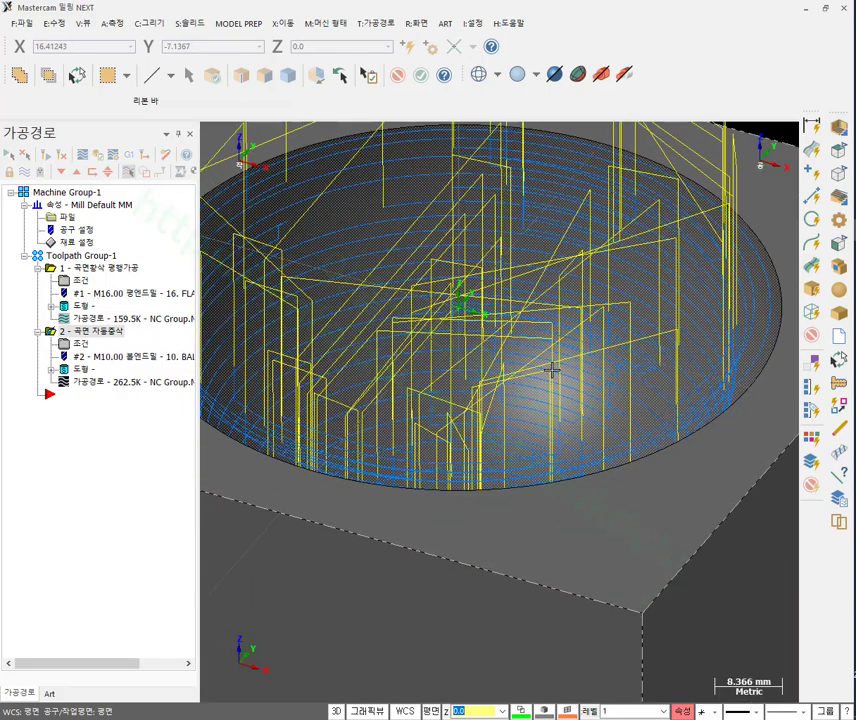
middle_drag(552, 370, 535, 445)
scroll(535, 445, down, 2)
middle_drag(557, 402, 491, 353)
scroll(548, 379, up, 5)
scroll(493, 363, down, 3)
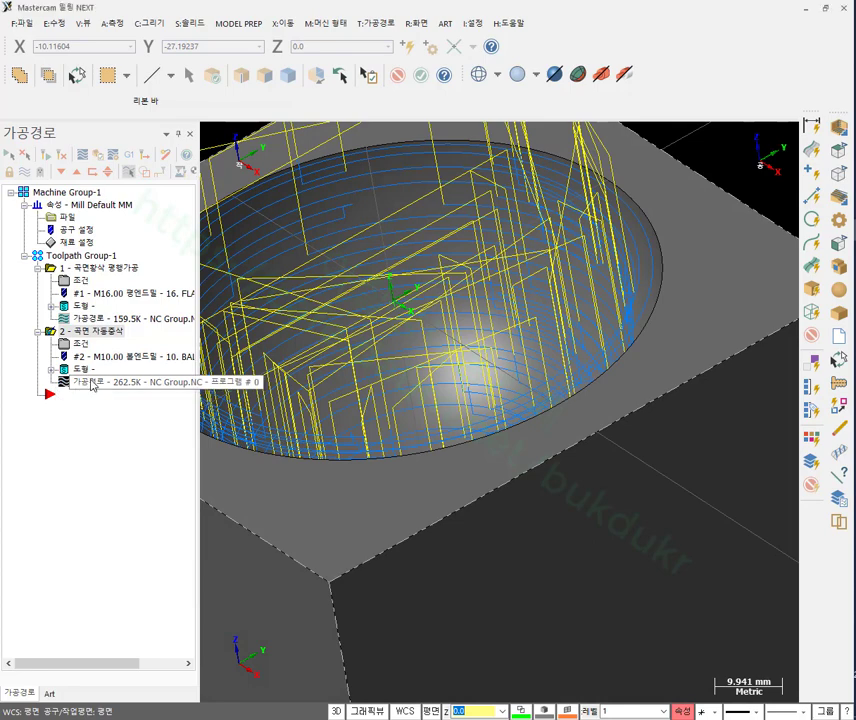
click(100, 382)
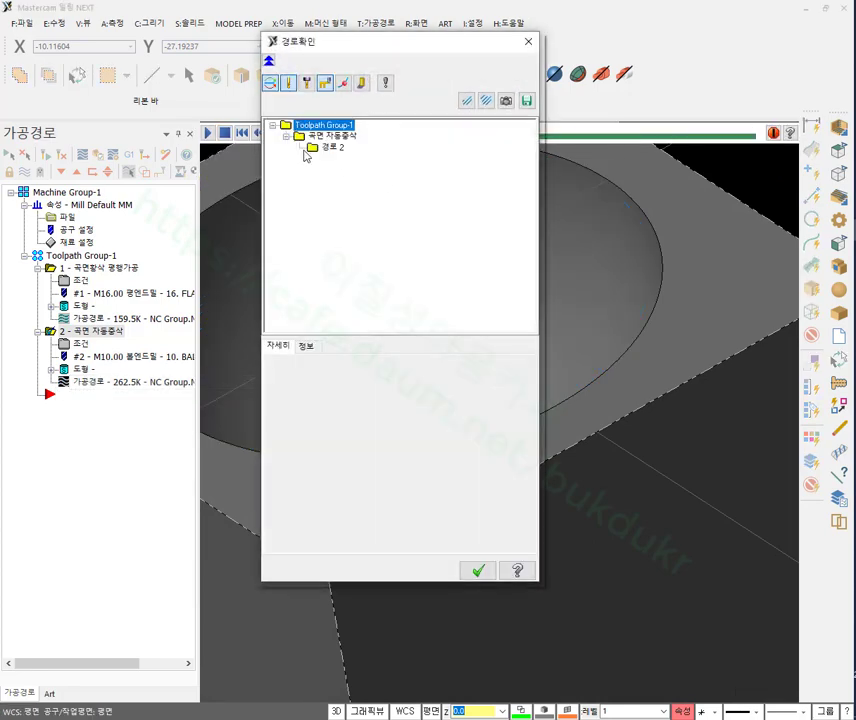
click(528, 41)
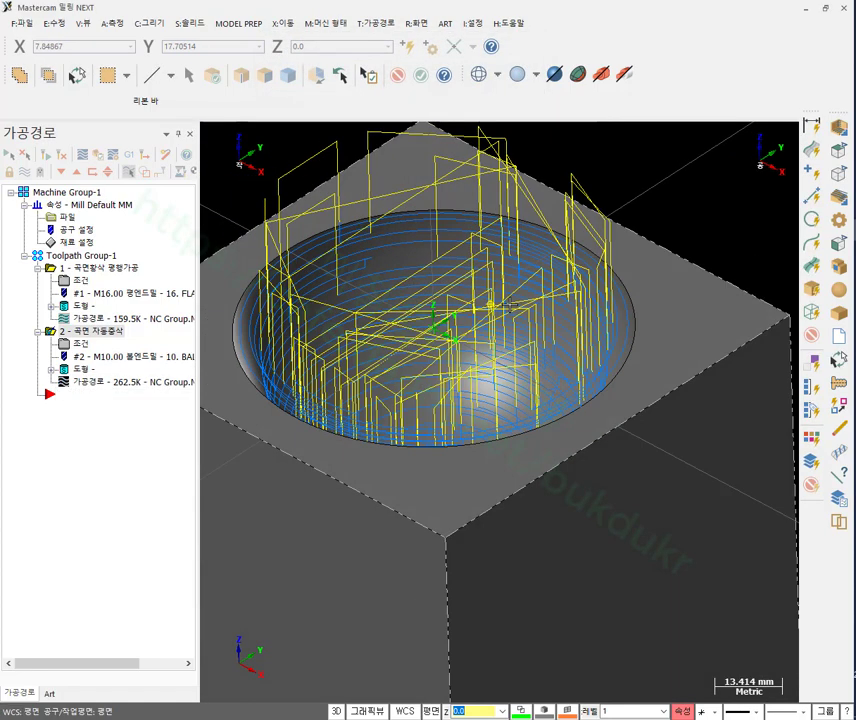
Load both toolpaths of the group into verification and set playback to stop at each operation change.
click(90, 258)
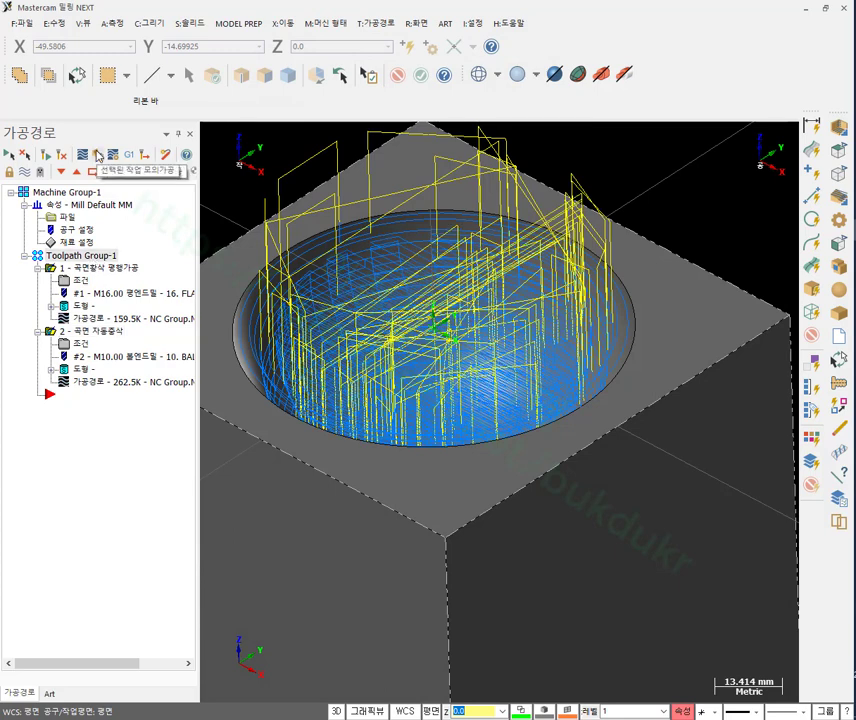
click(98, 156)
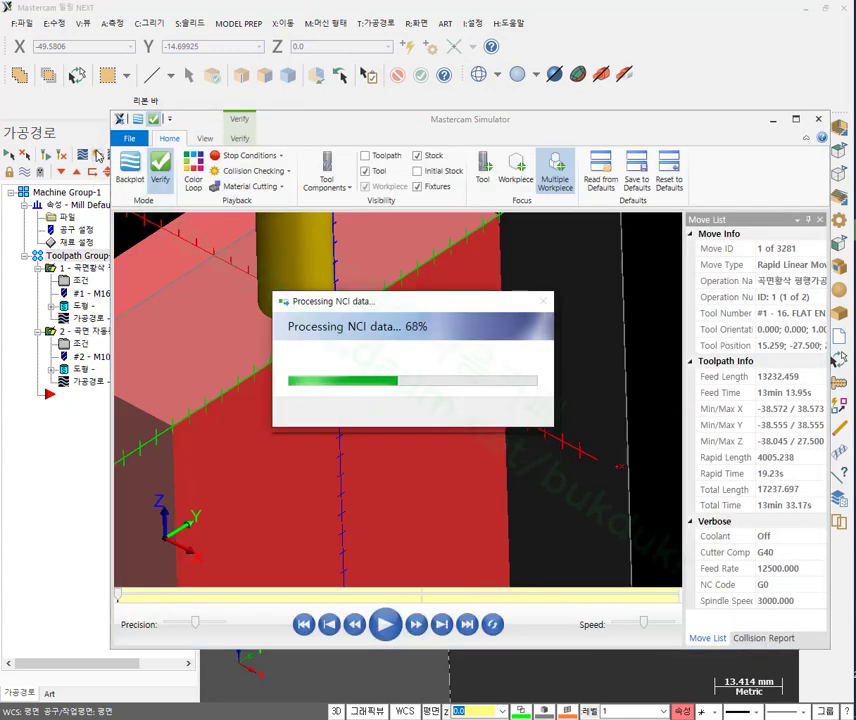
scroll(474, 436, down, 5)
scroll(439, 395, up, 3)
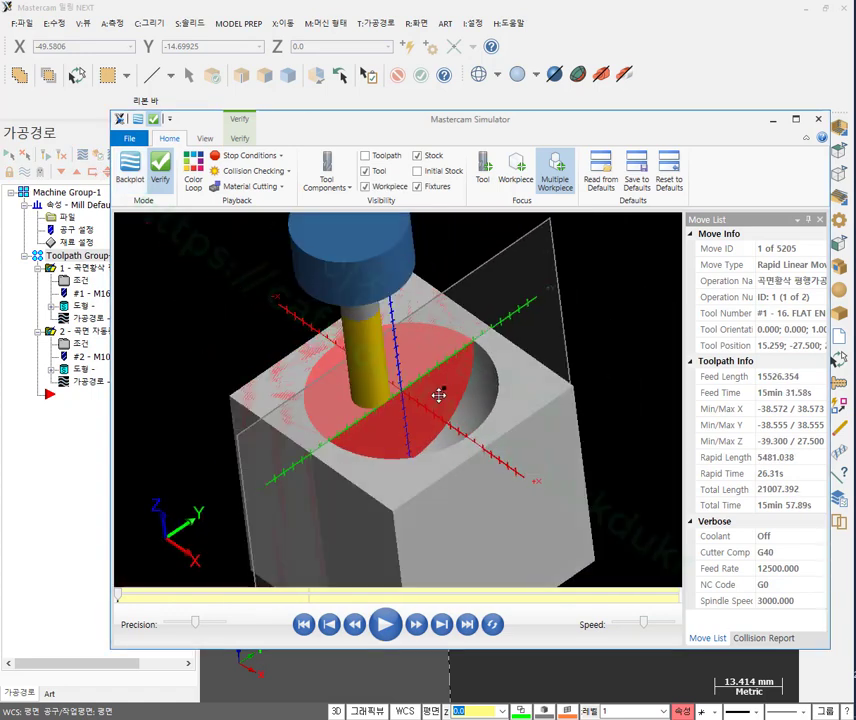
click(250, 156)
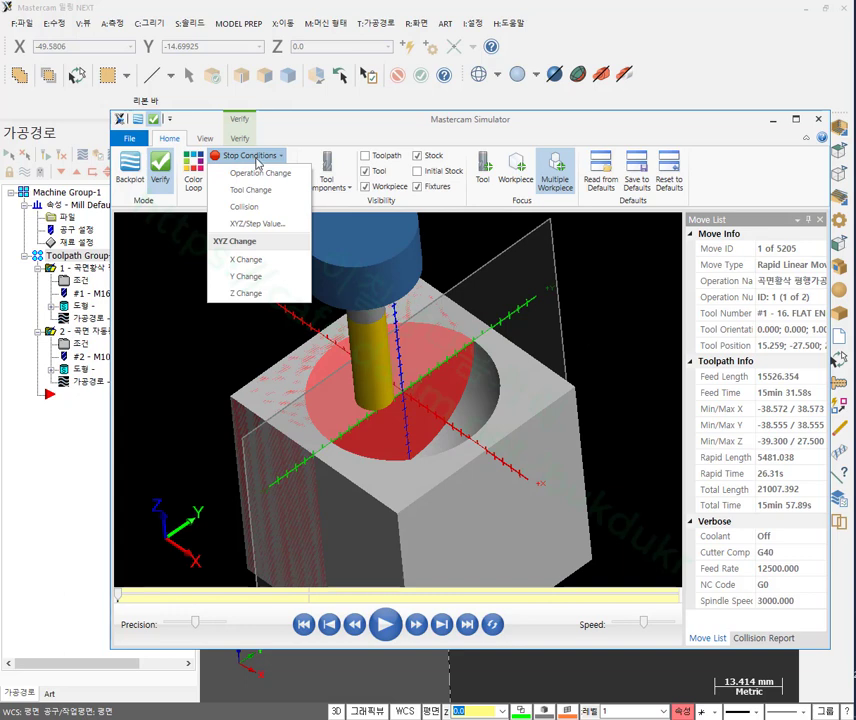
click(256, 175)
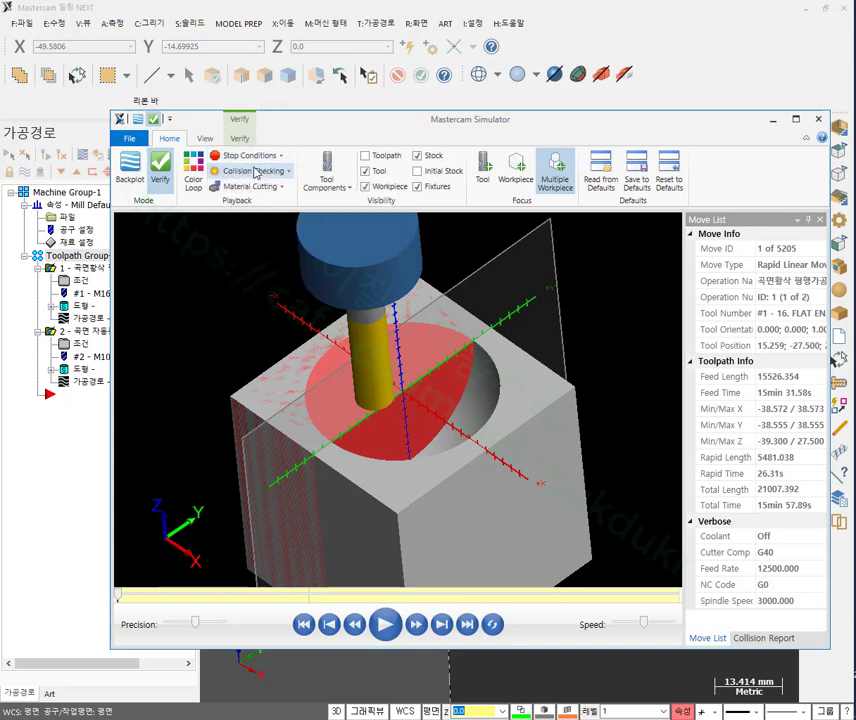
click(268, 158)
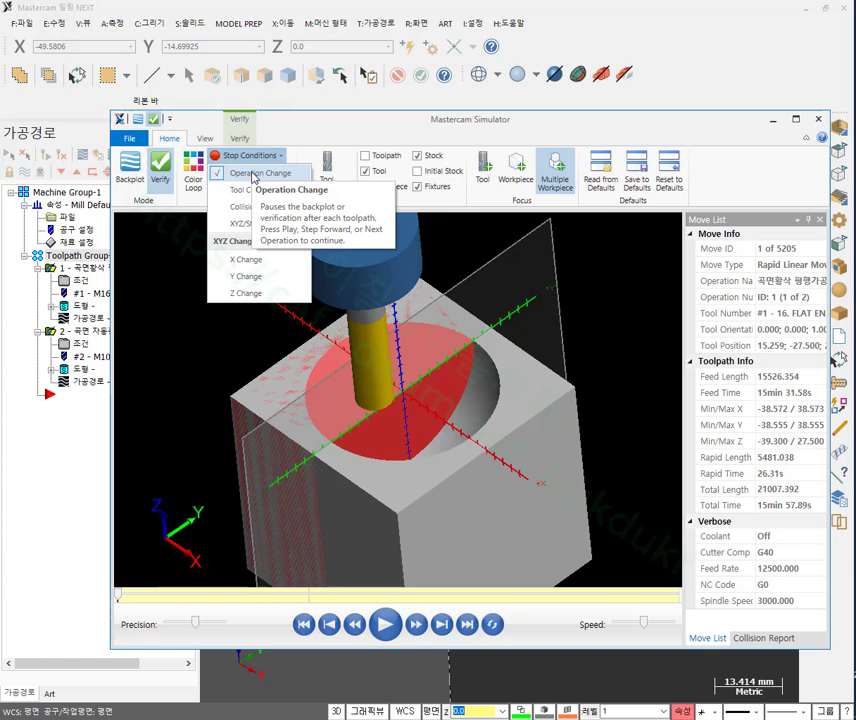
Run the verification to the end of the parallel roughing operation and inspect the stepped leftovers on the cavity wall.
click(168, 357)
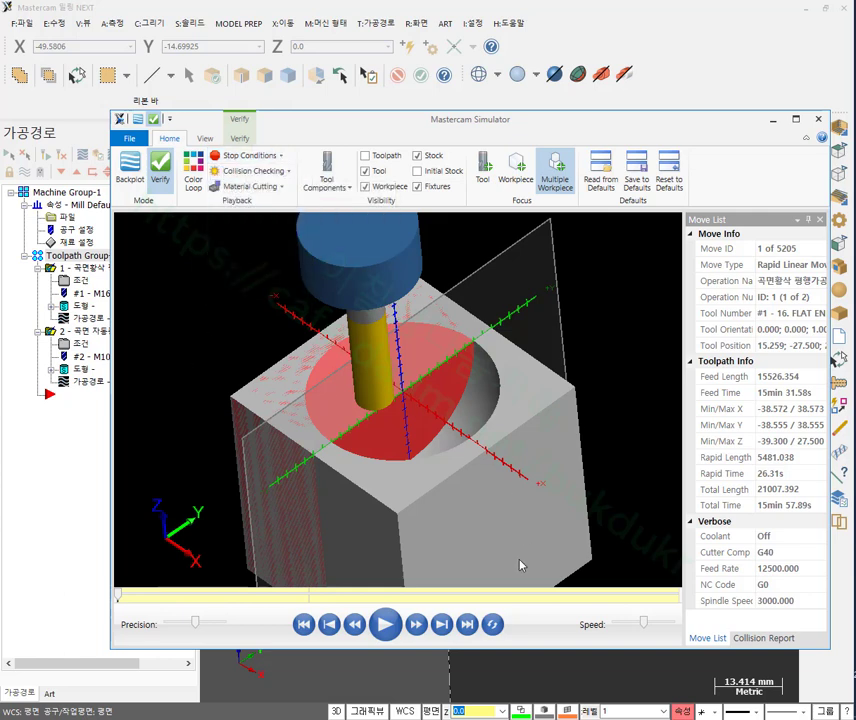
click(467, 624)
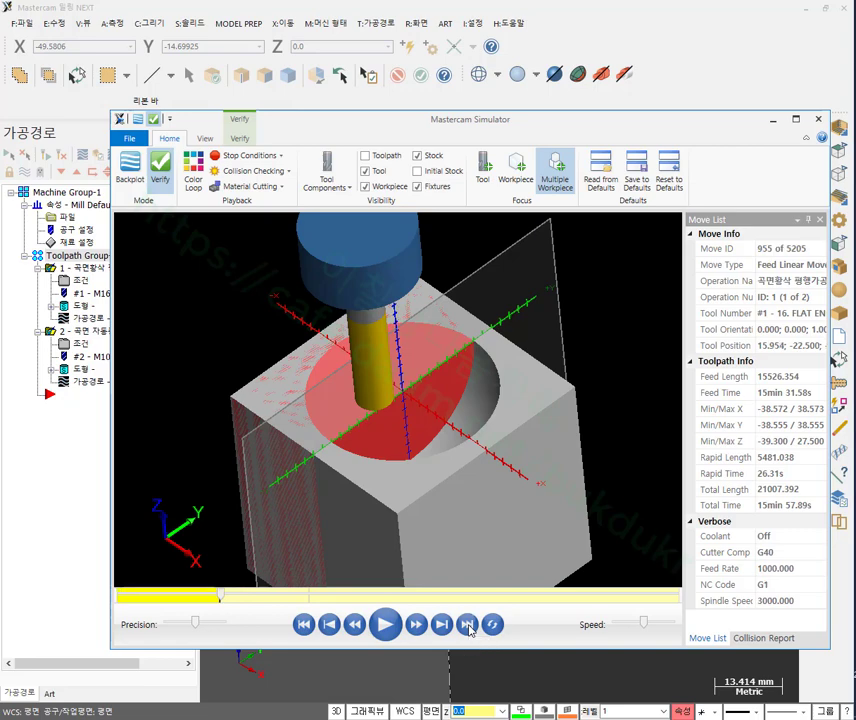
scroll(418, 370, up, 8)
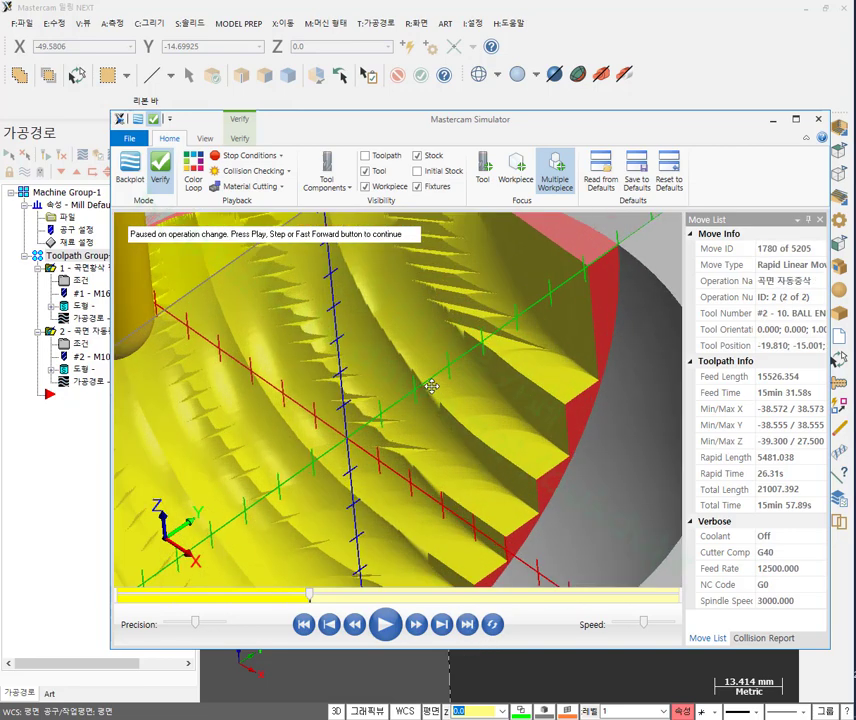
scroll(418, 392, down, 8)
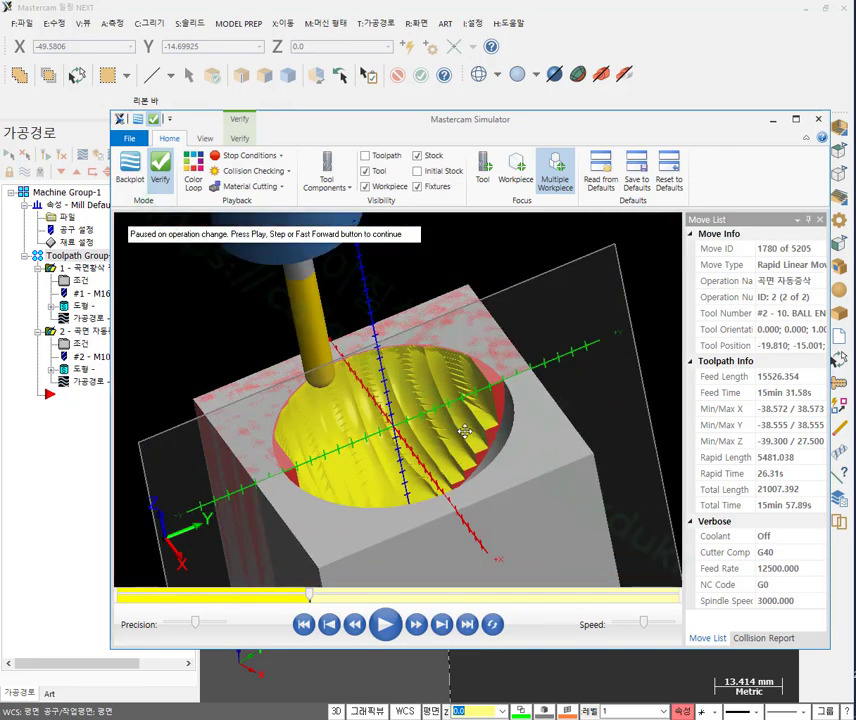
scroll(461, 427, up, 2)
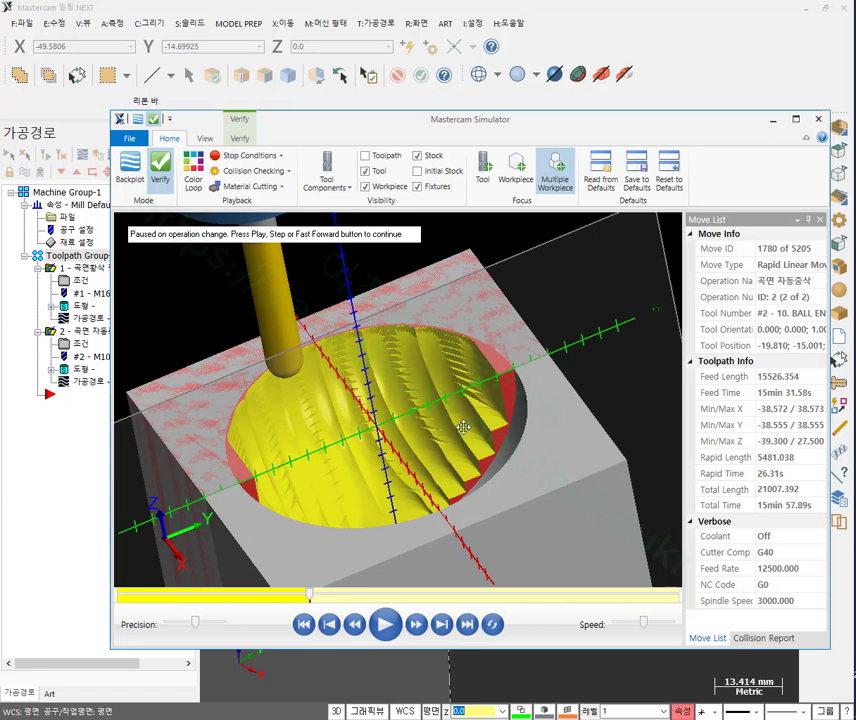
Turn on toolpath display for the rest-roughing operation, limited to the current operation and drawn in Follow mode.
key(s)
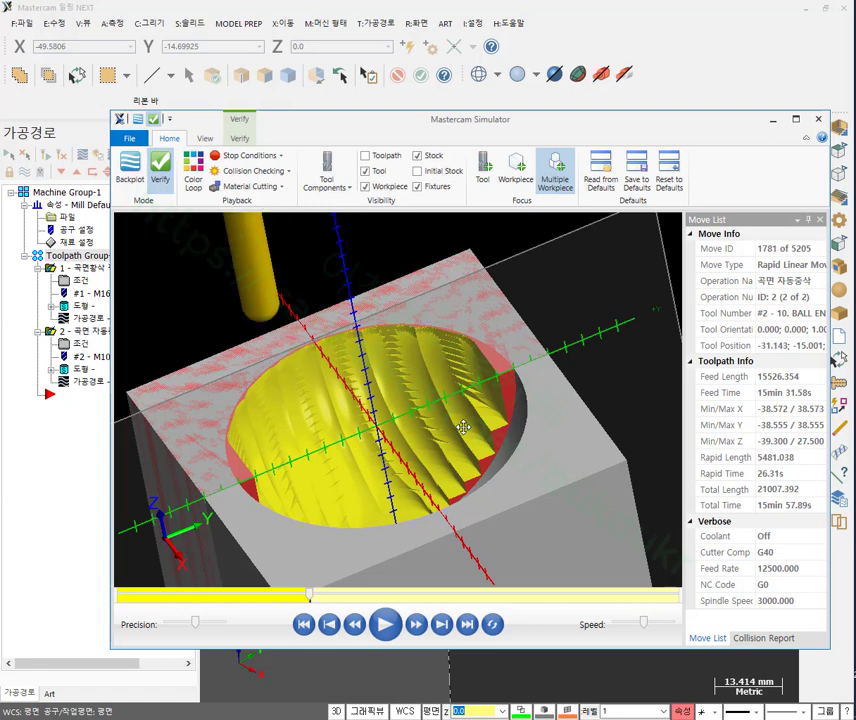
click(366, 156)
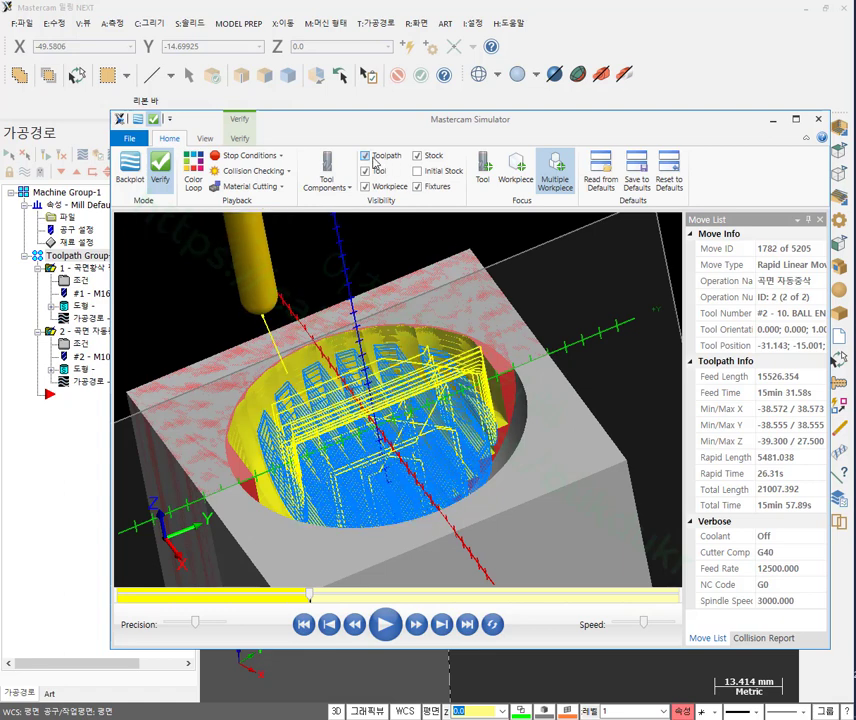
click(206, 139)
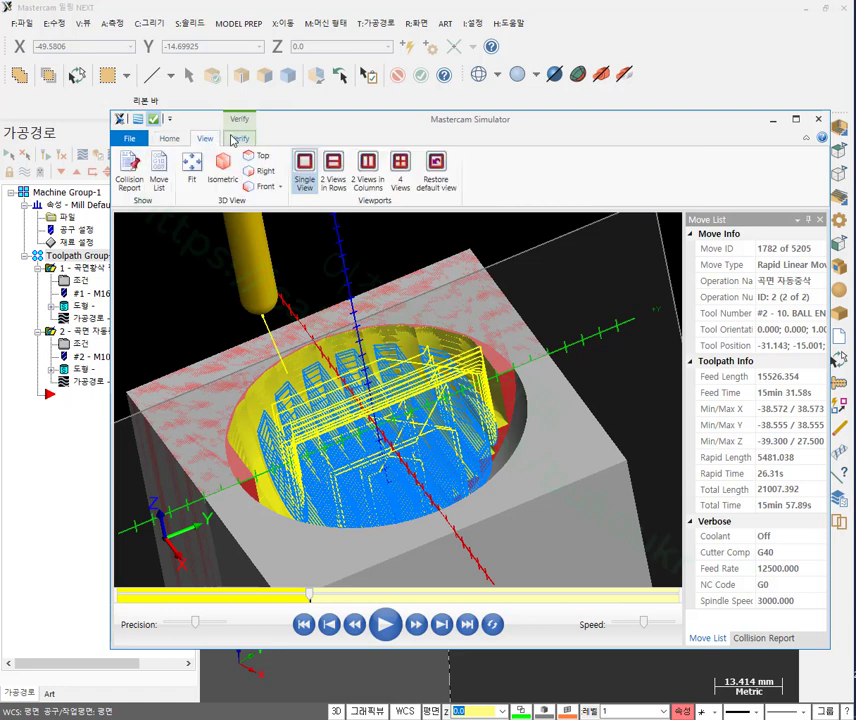
click(238, 139)
click(197, 176)
Step forward move by move through the first rest-roughing cuts around the cavity rim to follow the ball endmill's motion.
key(Right)
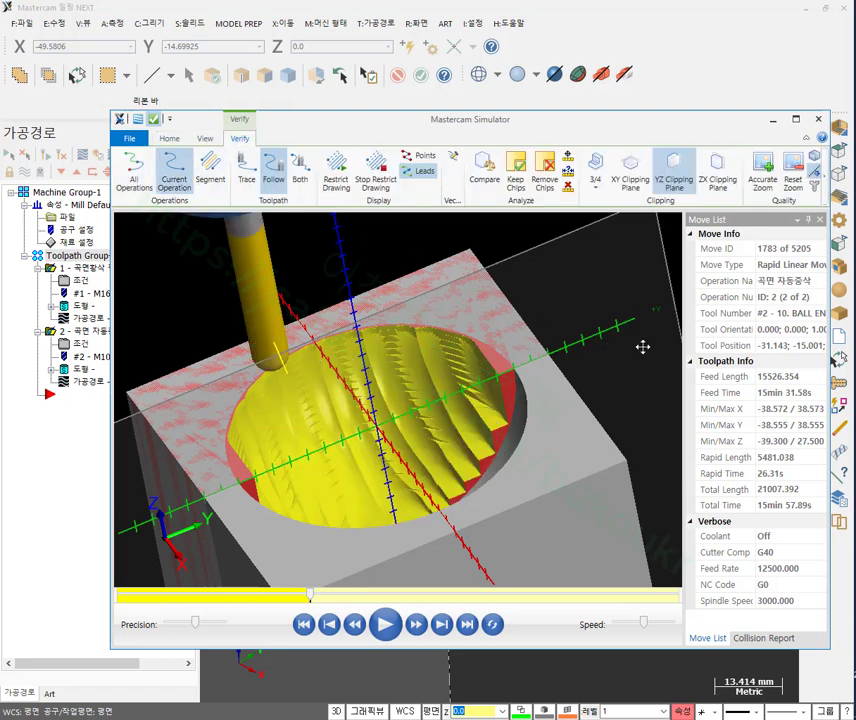
key(Right)
key(Right)
key(Right)
key(Right)
key(Right)
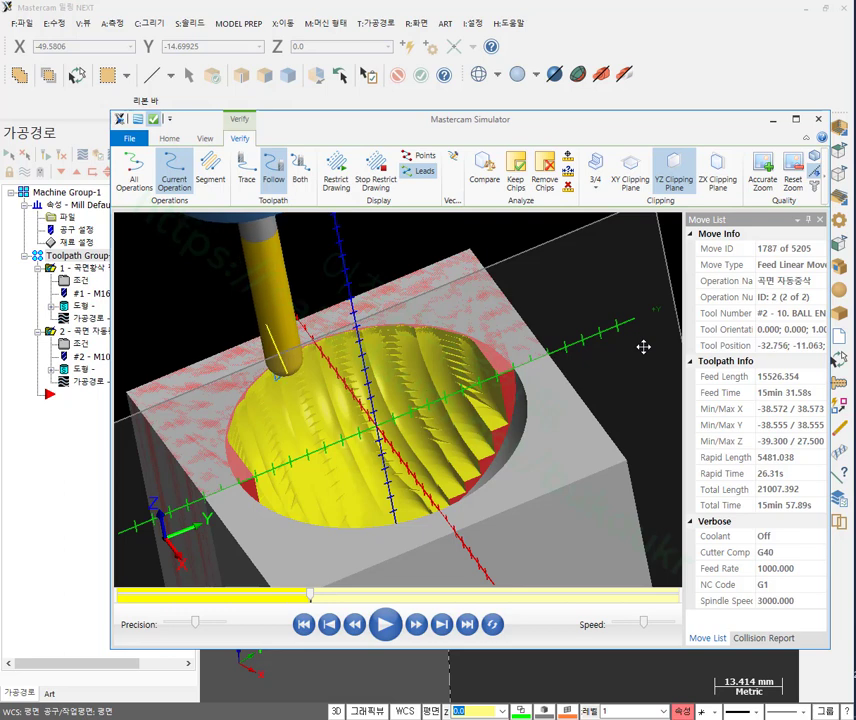
key(Right)
key(Right)
key(Right)
key(Right)
key(Right)
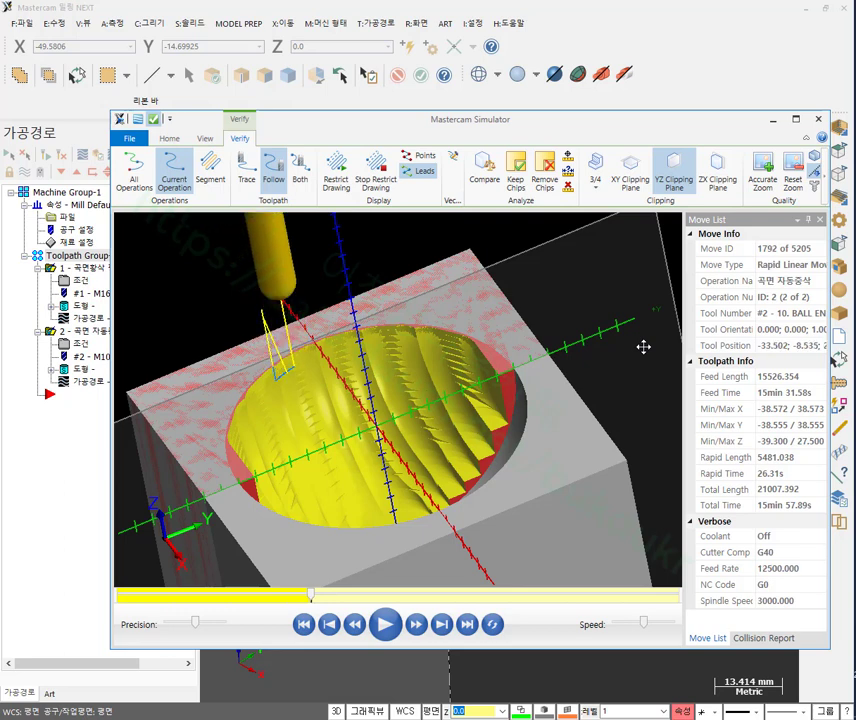
key(Right)
key(Right)
key(Right)
key(Right)
key(Right)
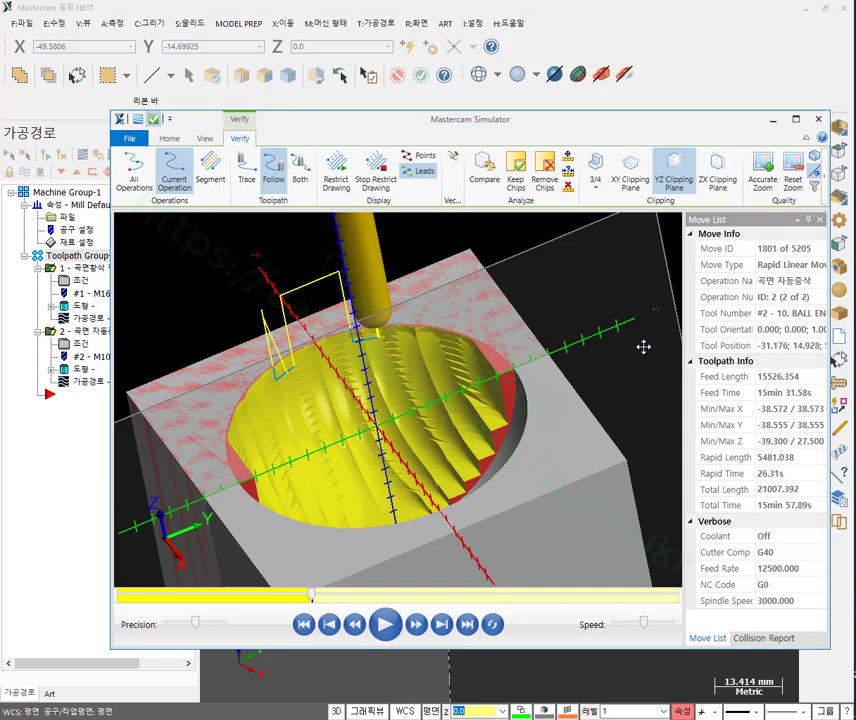
key(Right)
key(Right)
key(Right)
key(Right)
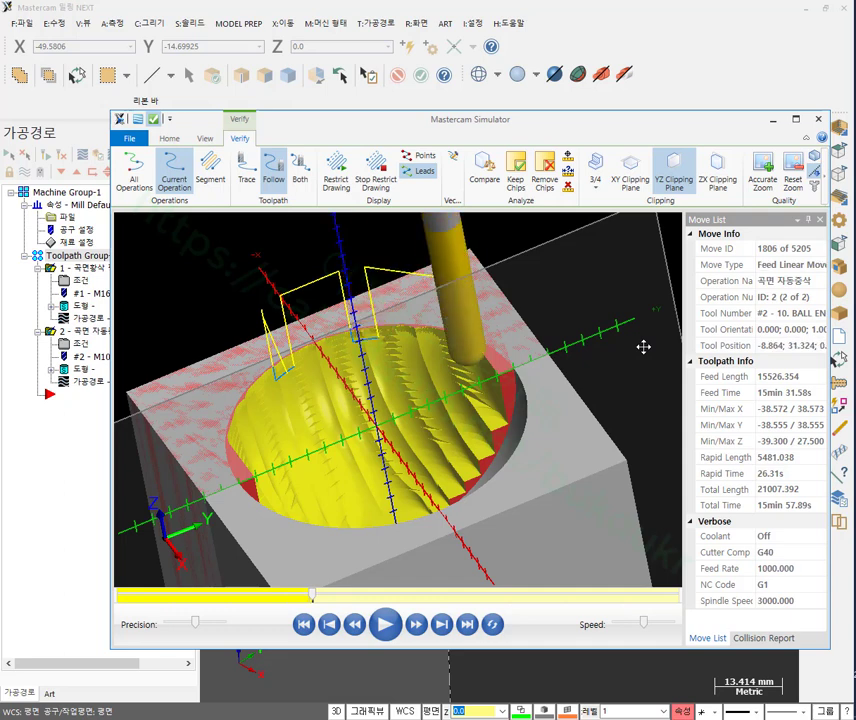
key(Right)
key(Right)
key(Right)
key(Right)
key(Right)
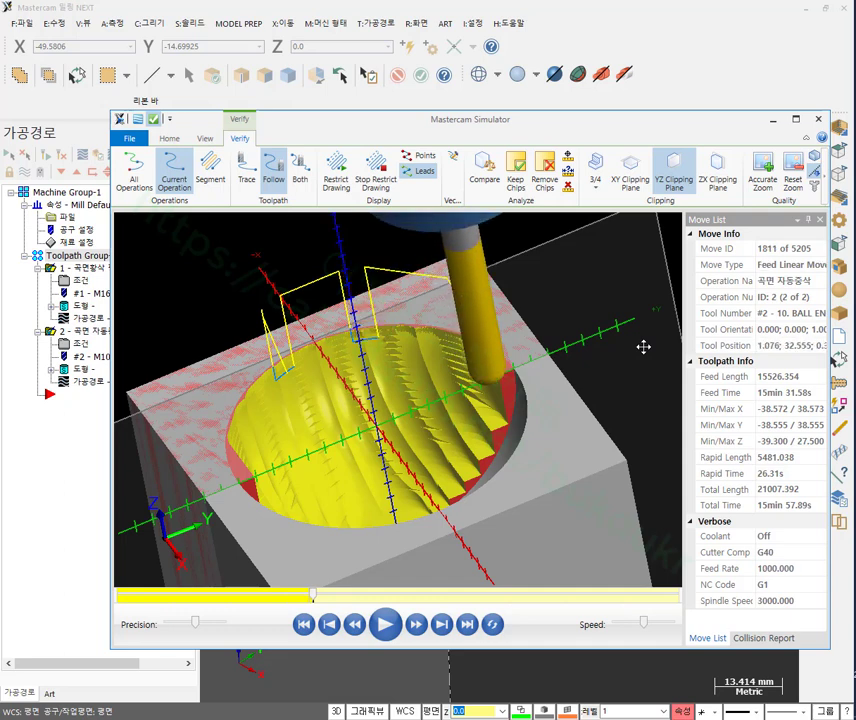
key(Right)
key(Right)
key(Right)
key(Right)
key(Right)
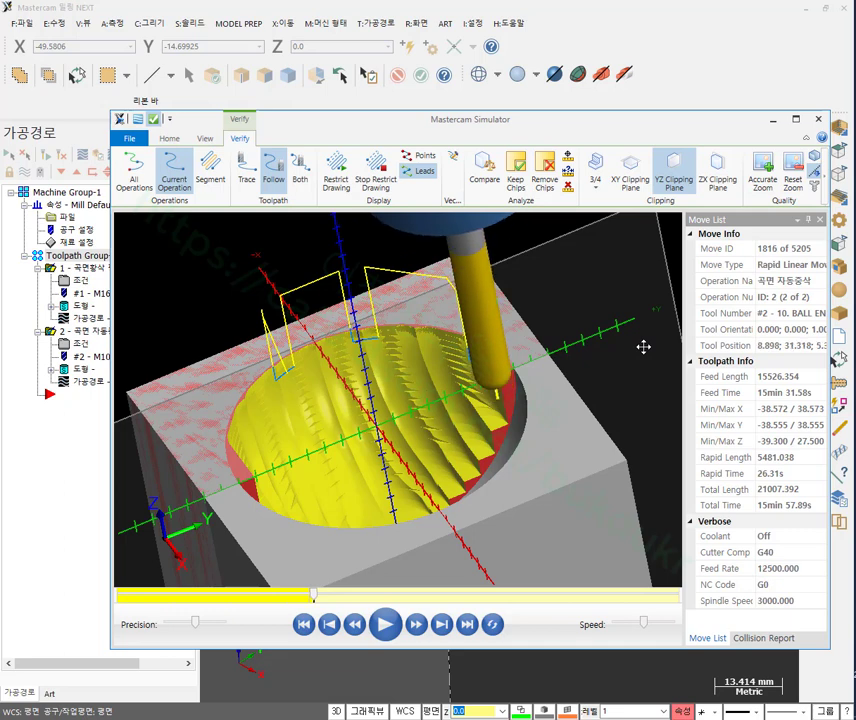
key(Right)
key(Right)
key(Right)
key(Right)
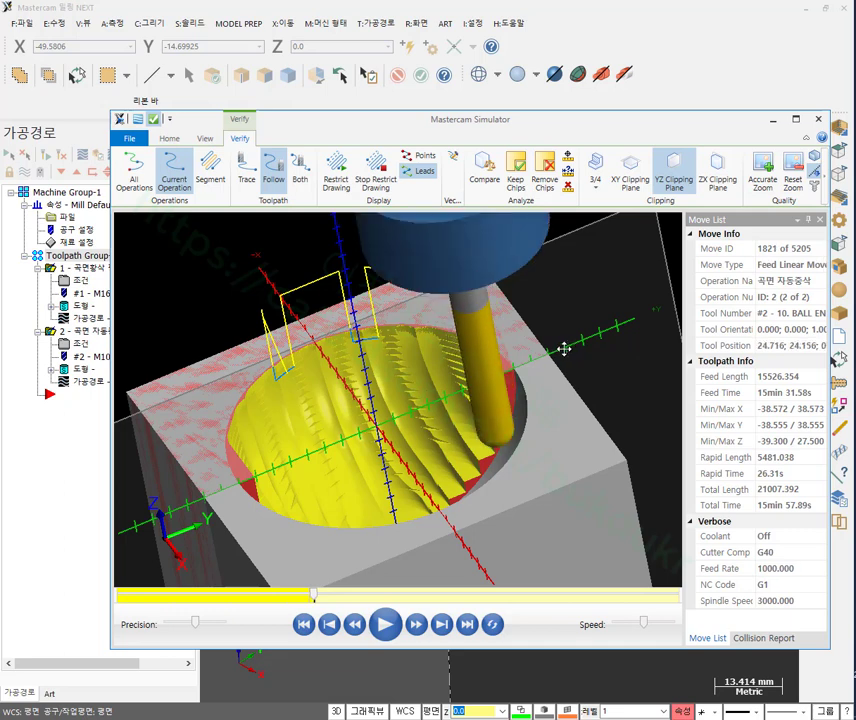
key(Right)
key(Right)
key(Right)
key(Right)
key(Right)
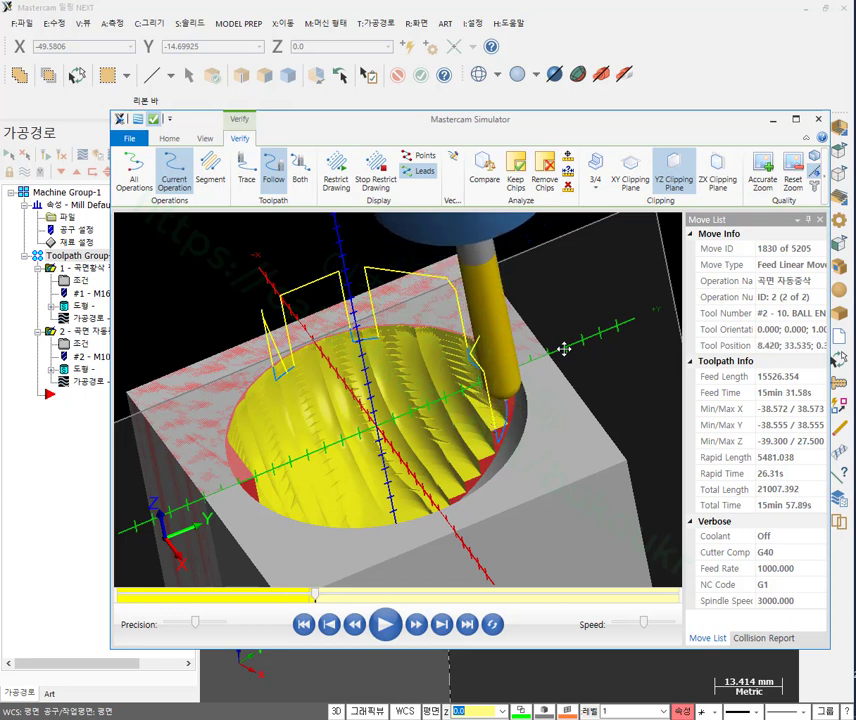
key(Right)
key(Right)
key(Right)
key(Right)
key(Right)
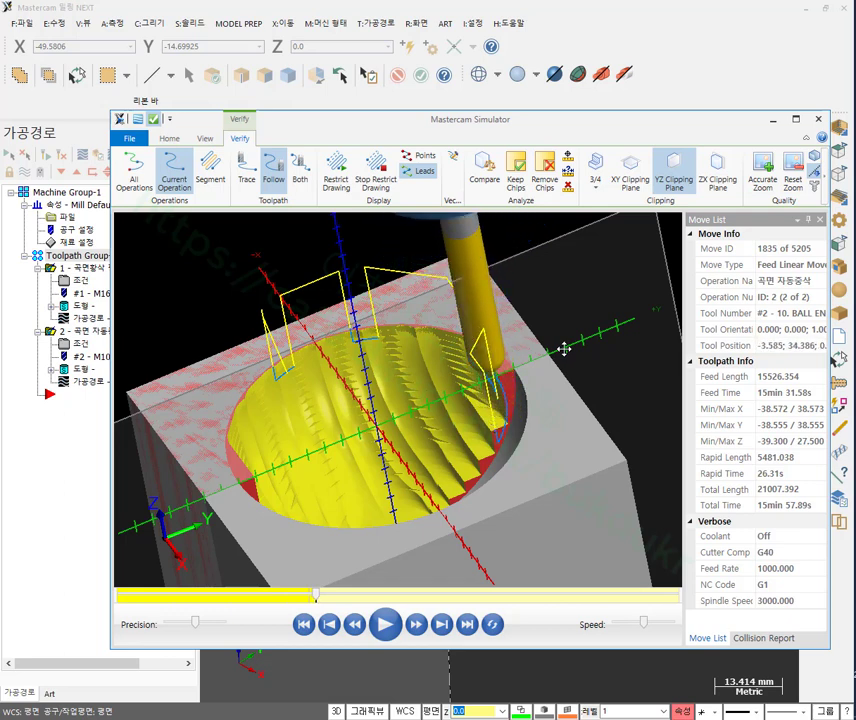
key(Right)
key(Right)
key(Right)
key(Right)
key(Right)
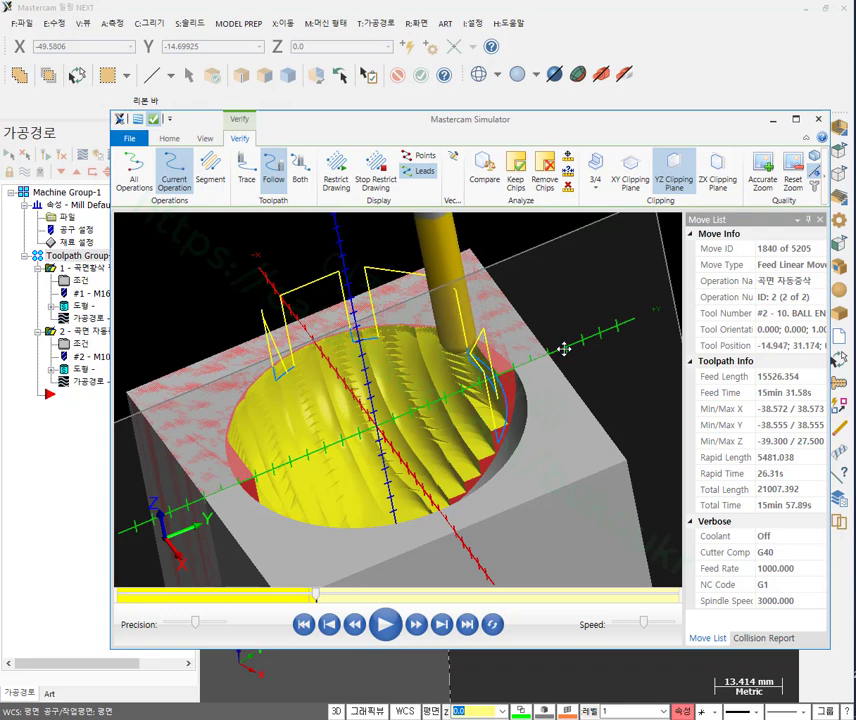
key(Right)
key(Right)
key(Right)
key(Right)
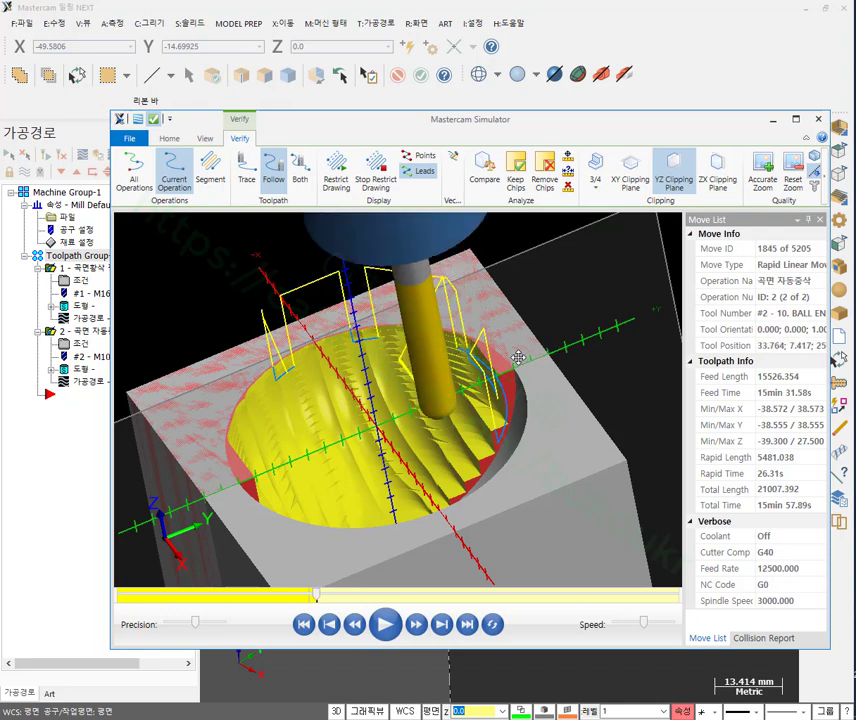
Examine the first cuts at the cavity rim up close and step the simulation back to move 1840.
scroll(516, 355, up, 8)
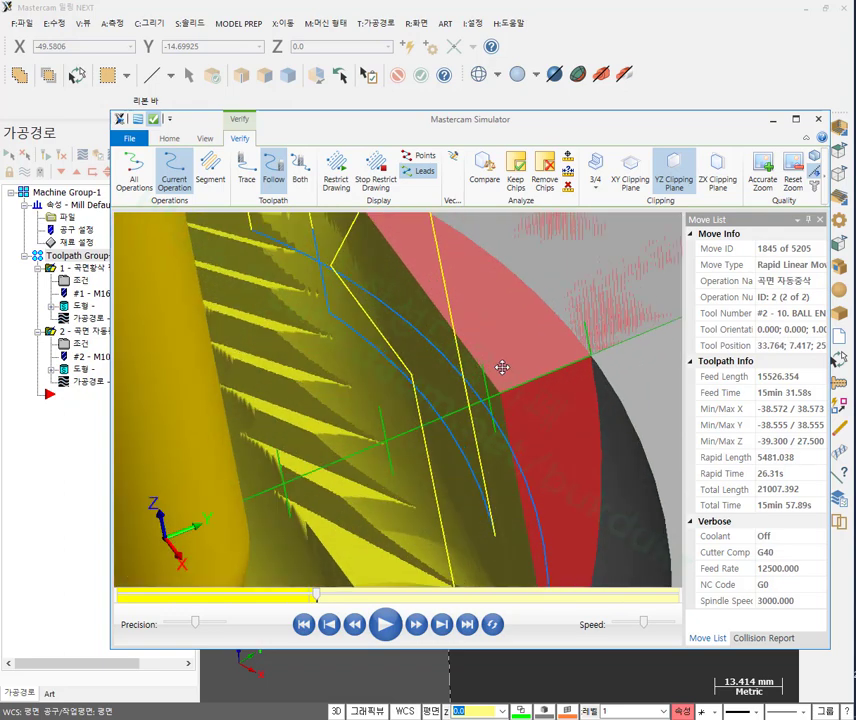
scroll(511, 336, down, 4)
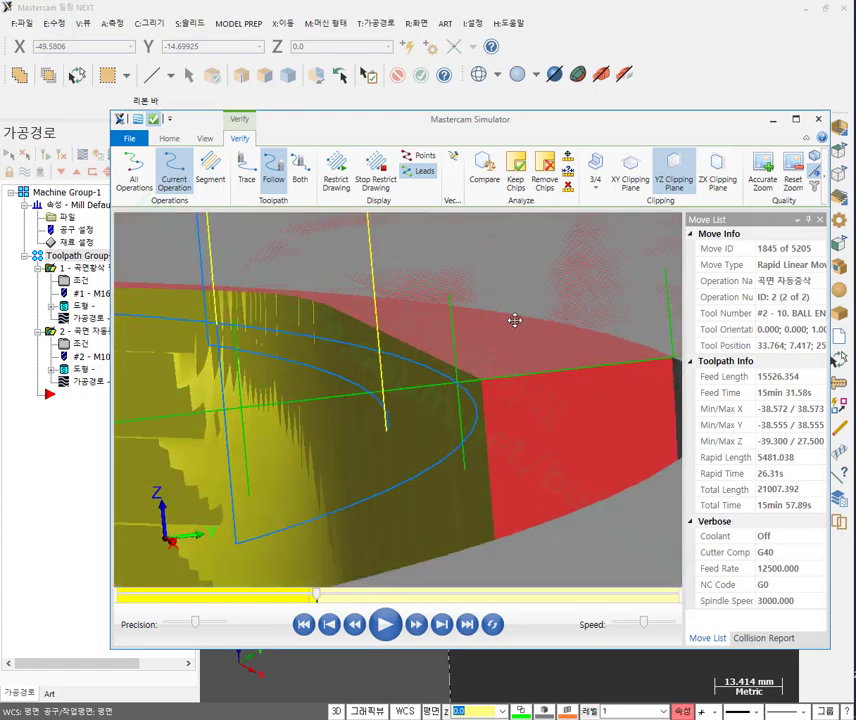
mouse_move(525, 316)
middle_down()
mouse_move(498, 323)
mouse_move(522, 314)
middle_up()
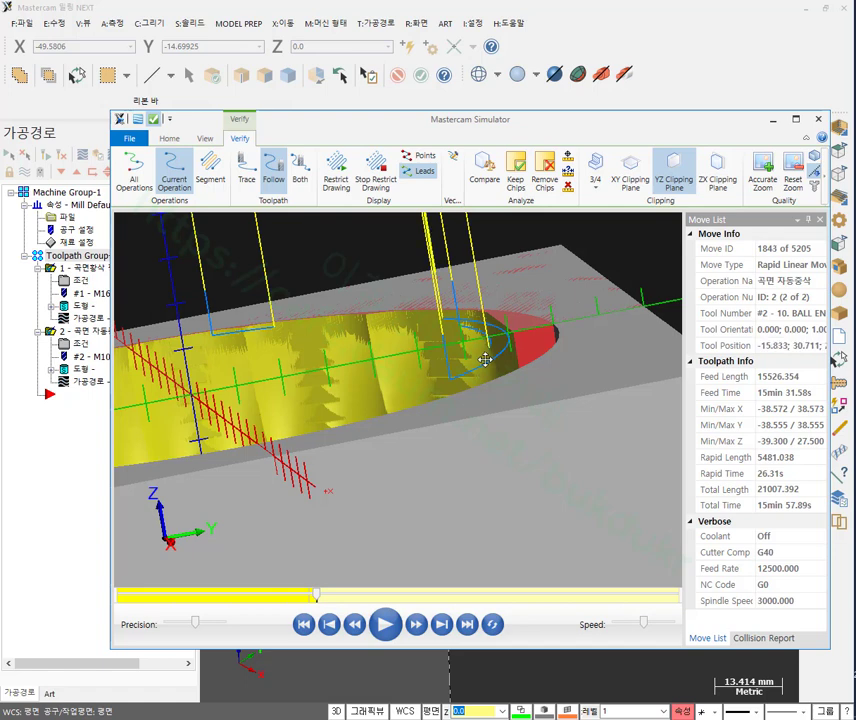
key(Left)
key(Left)
key(Left)
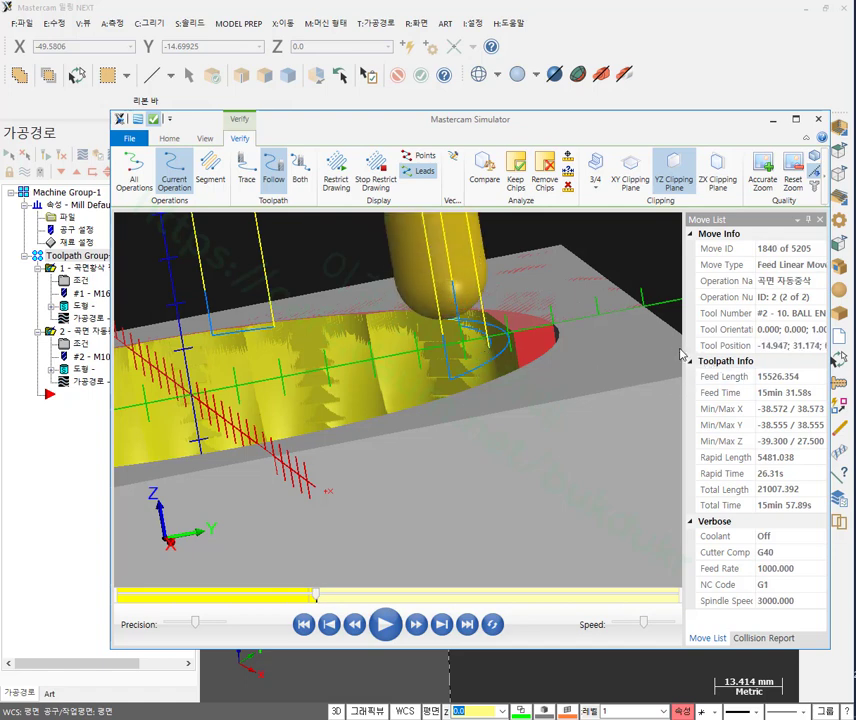
Widen the move list and check the Z value of the tool position across two successive moves.
drag(684, 348, 597, 348)
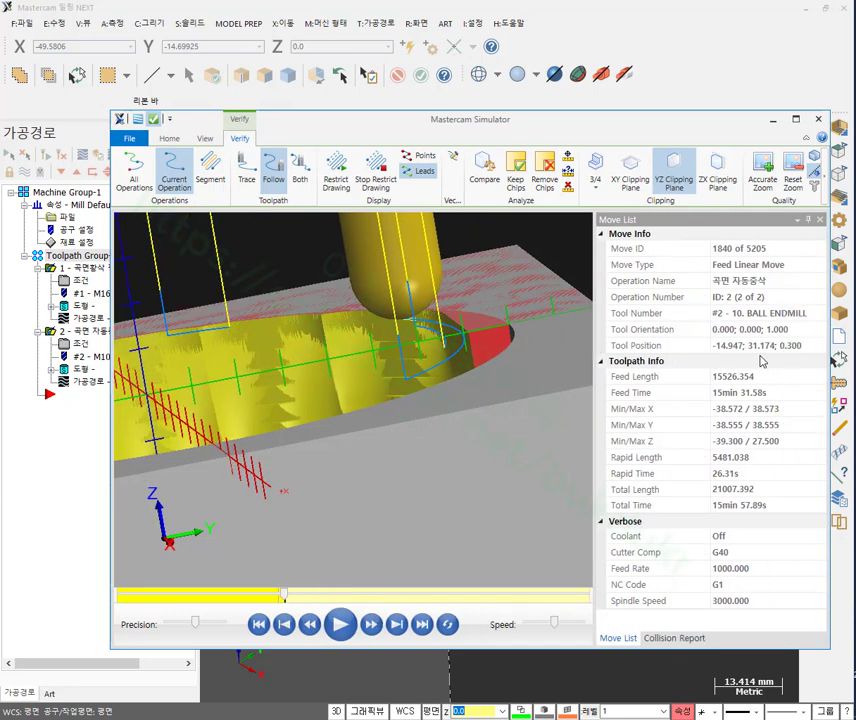
click(812, 346)
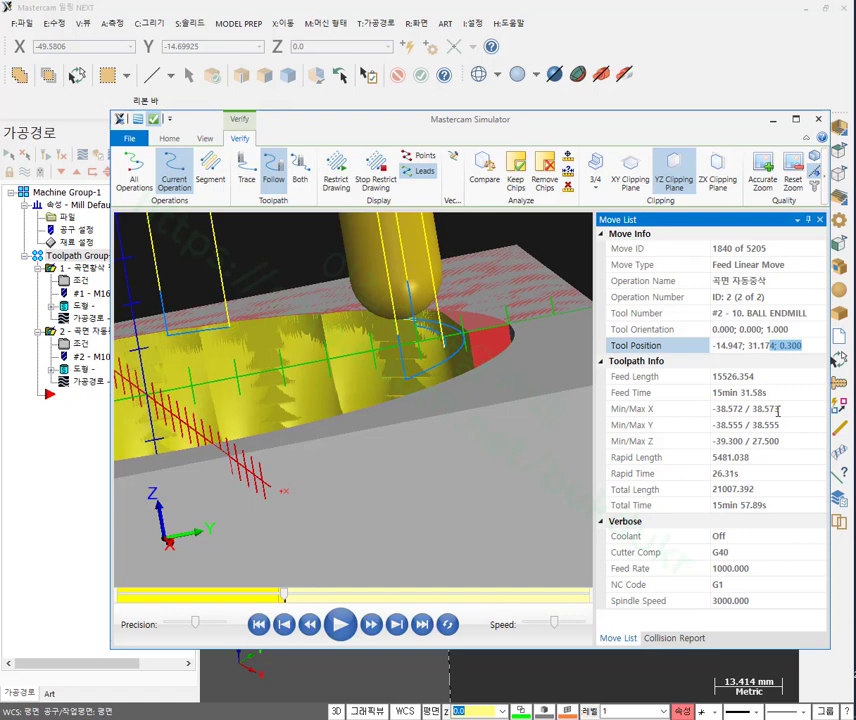
key(Right)
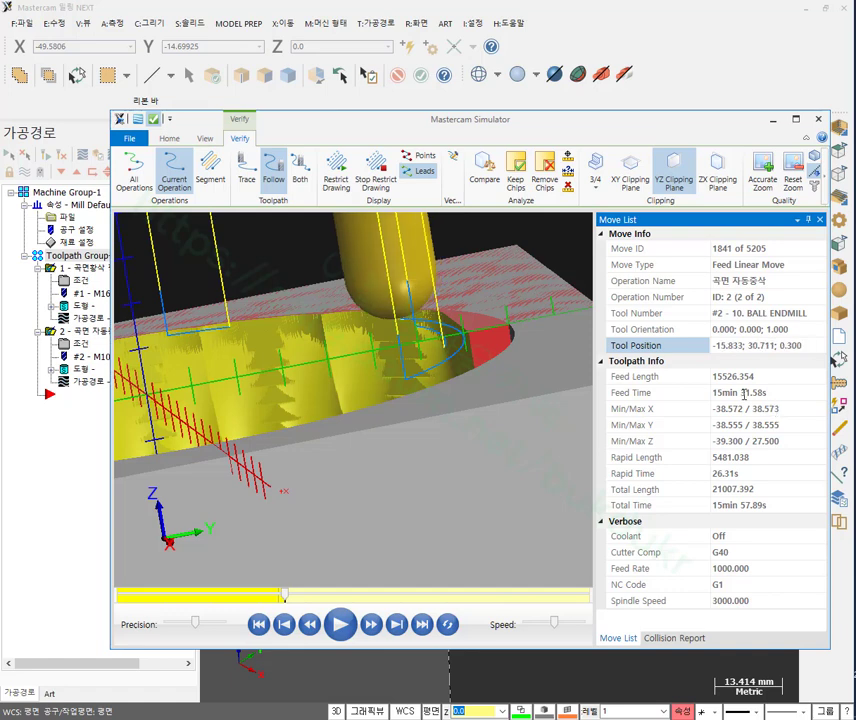
scroll(492, 345, down, 1)
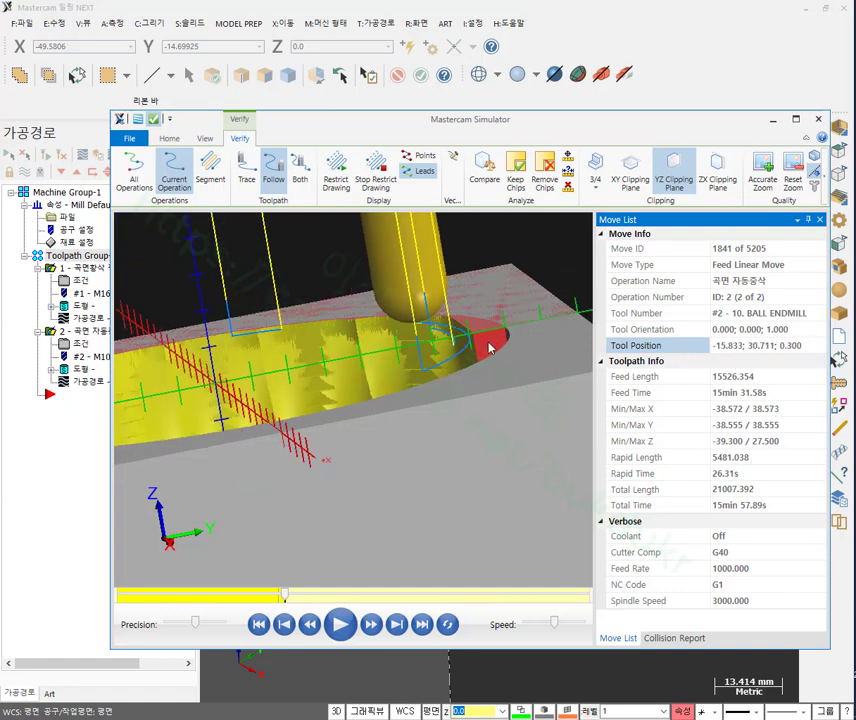
Lower the playback speed, play the rest-roughing operation to the end, and examine the remaining stock along the sectioned cavity wall.
click(556, 628)
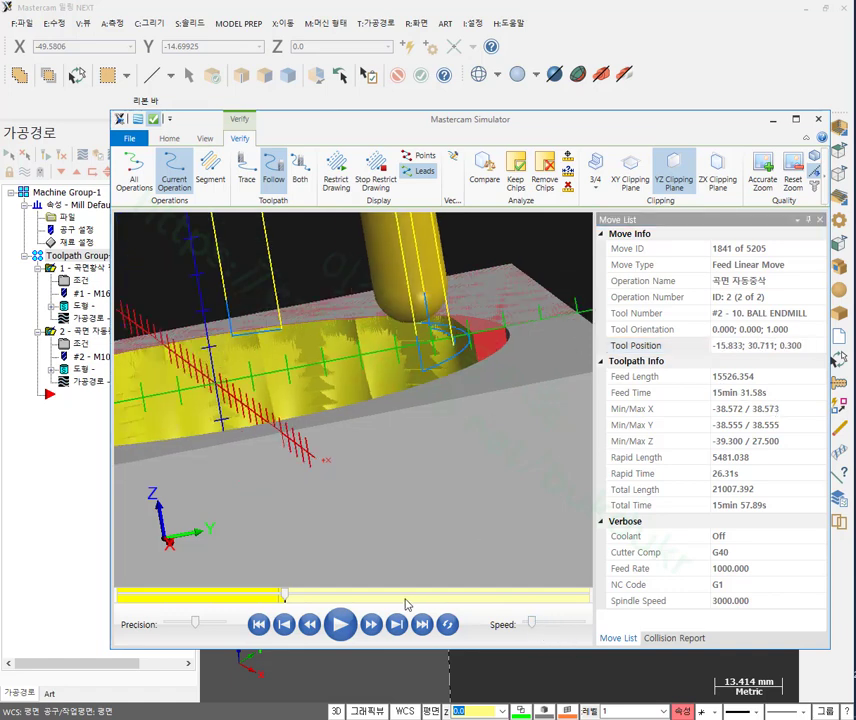
click(338, 624)
middle_drag(263, 313, 479, 460)
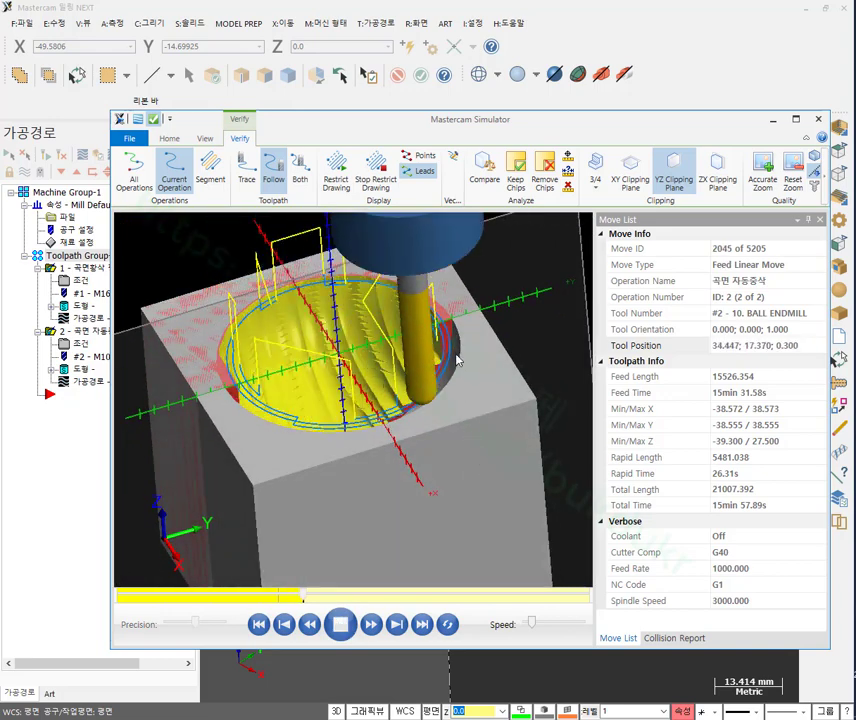
scroll(451, 341, up, 3)
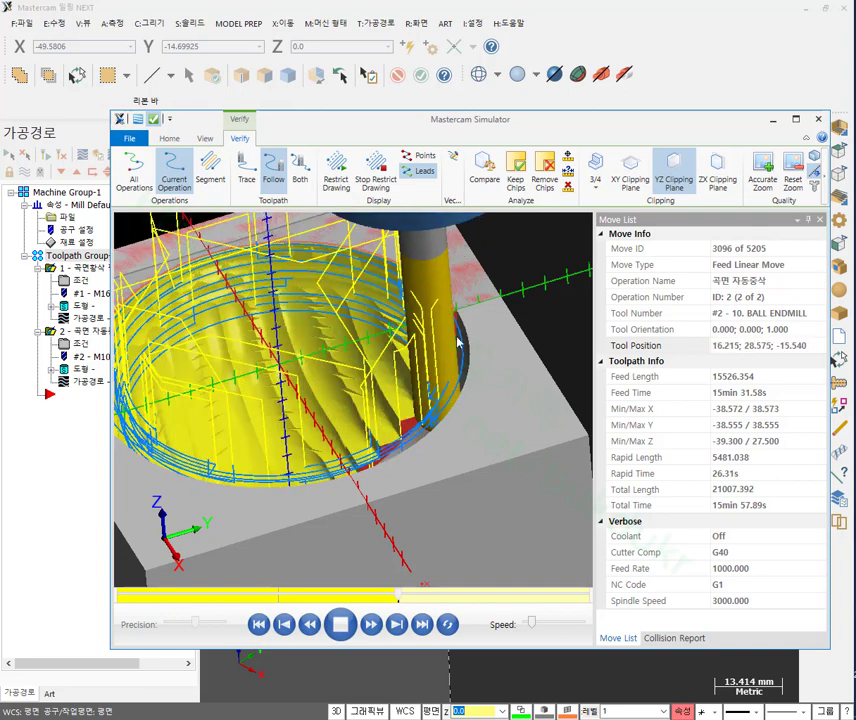
scroll(410, 365, up, 3)
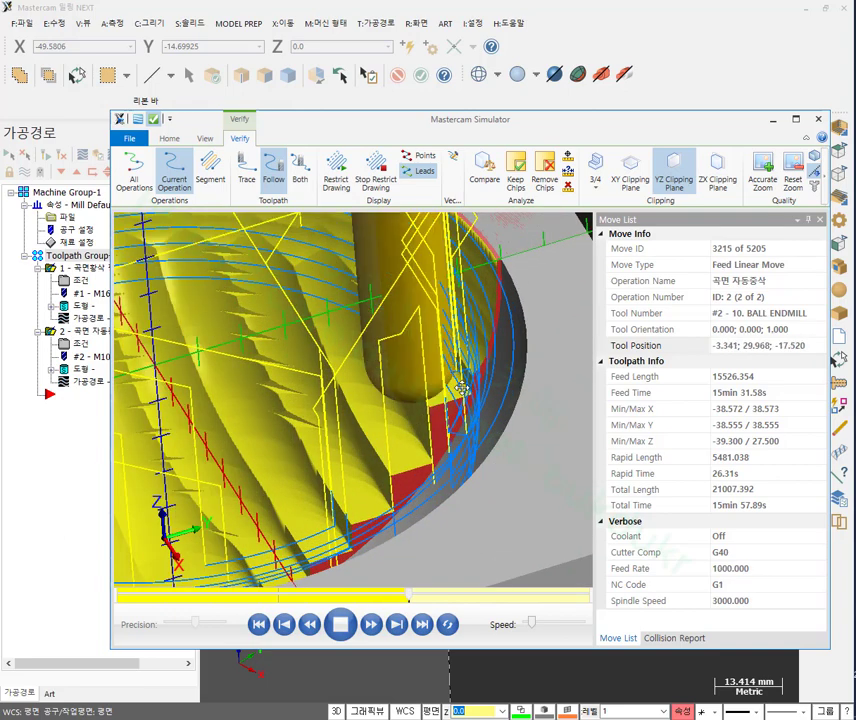
scroll(462, 387, up, 2)
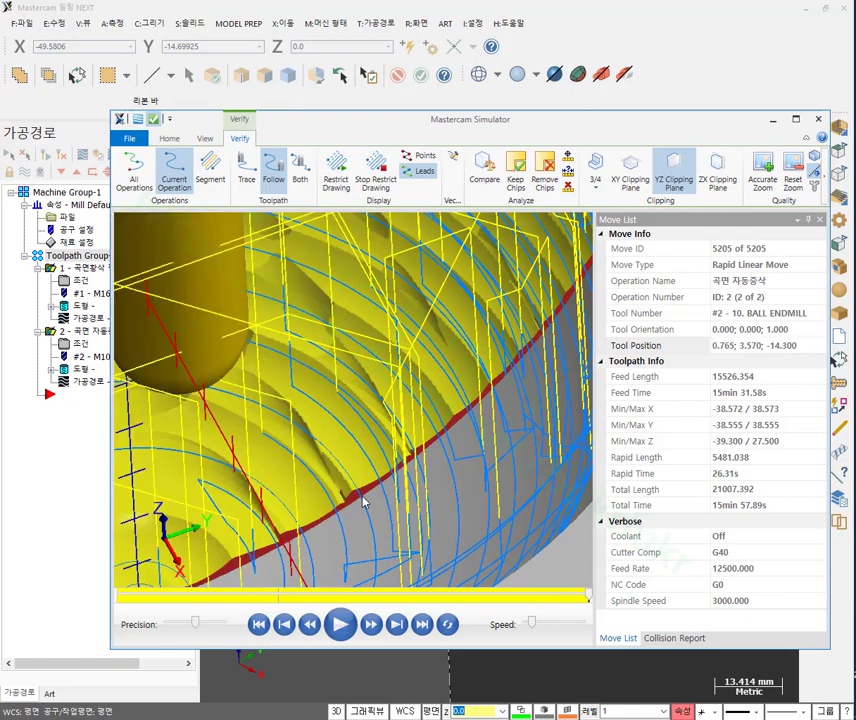
scroll(428, 352, down, 6)
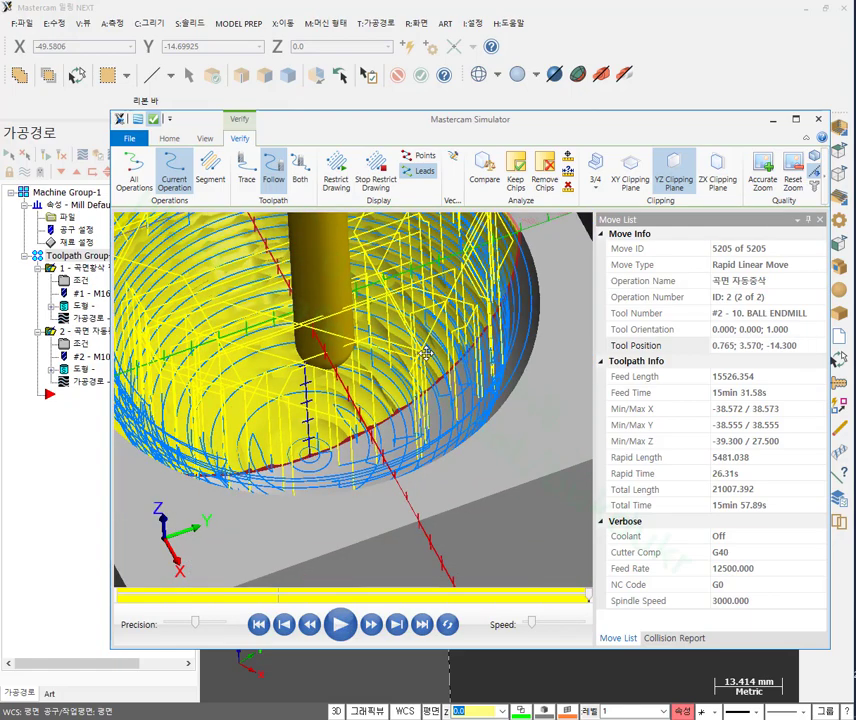
scroll(428, 346, down, 3)
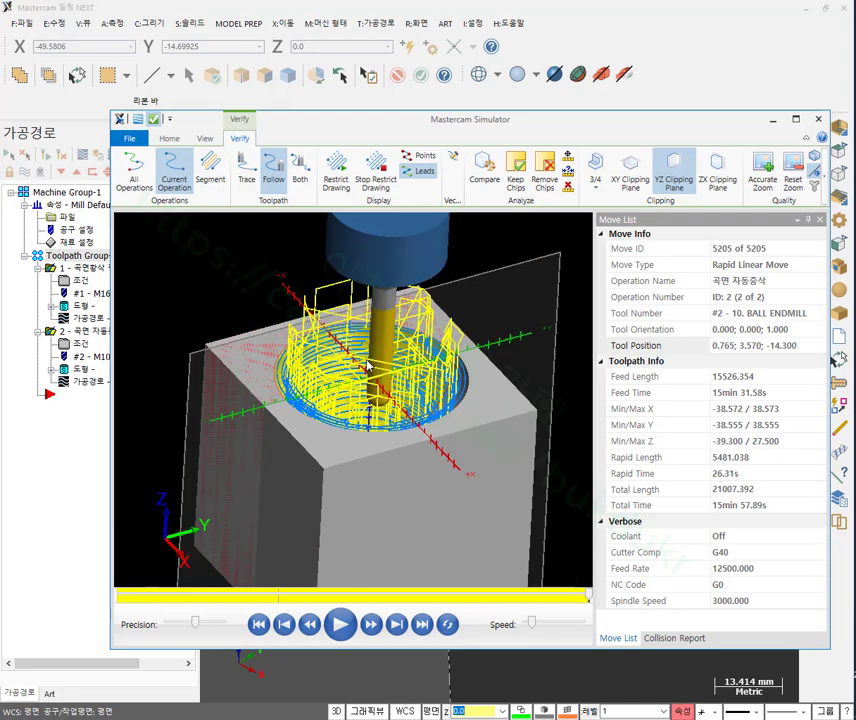
Hide the toolpath lines in the simulation to expose the machined cavity surface.
scroll(360, 388, up, 6)
scroll(361, 388, up, 2)
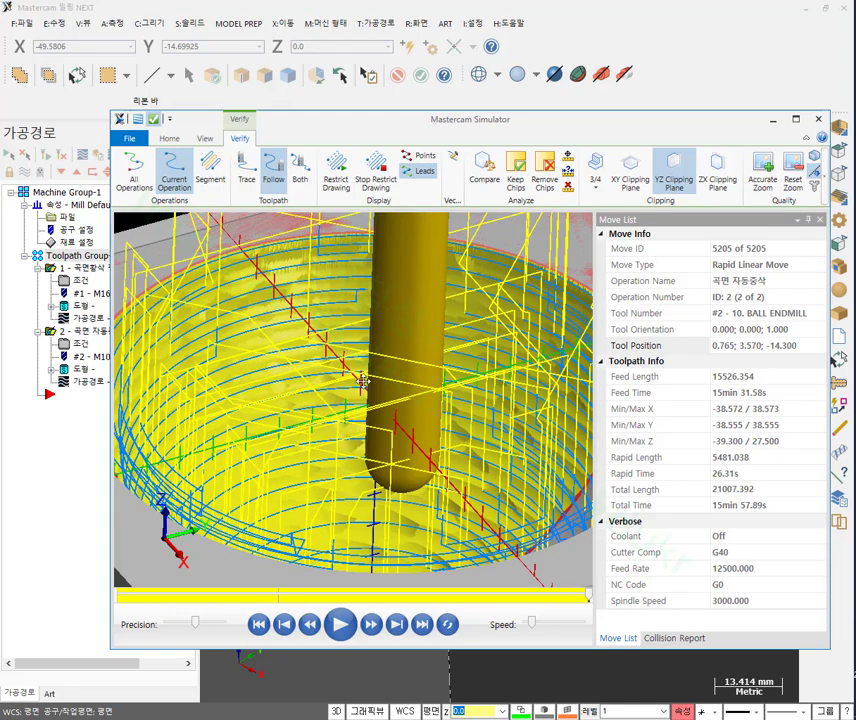
click(205, 138)
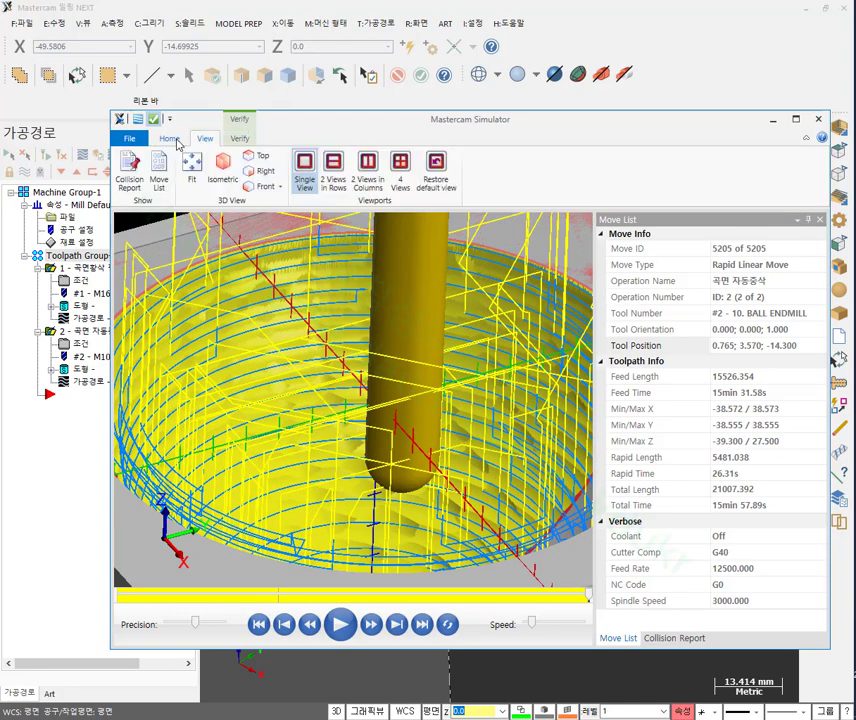
click(170, 138)
click(366, 155)
scroll(406, 294, down, 3)
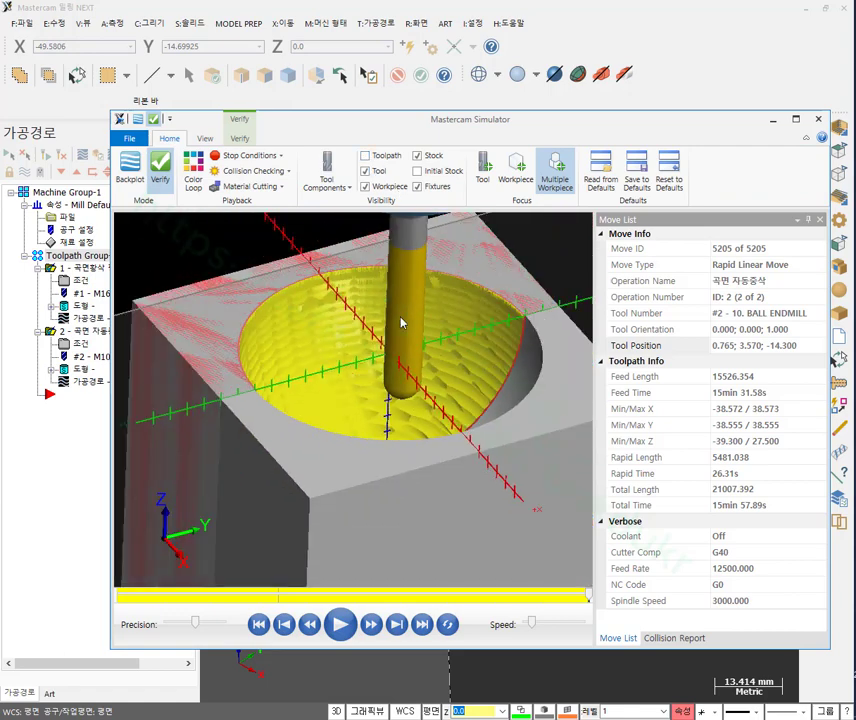
Examine the remaining stock on the cavity wall from several angles and close the simulator.
middle_drag(350, 321, 389, 326)
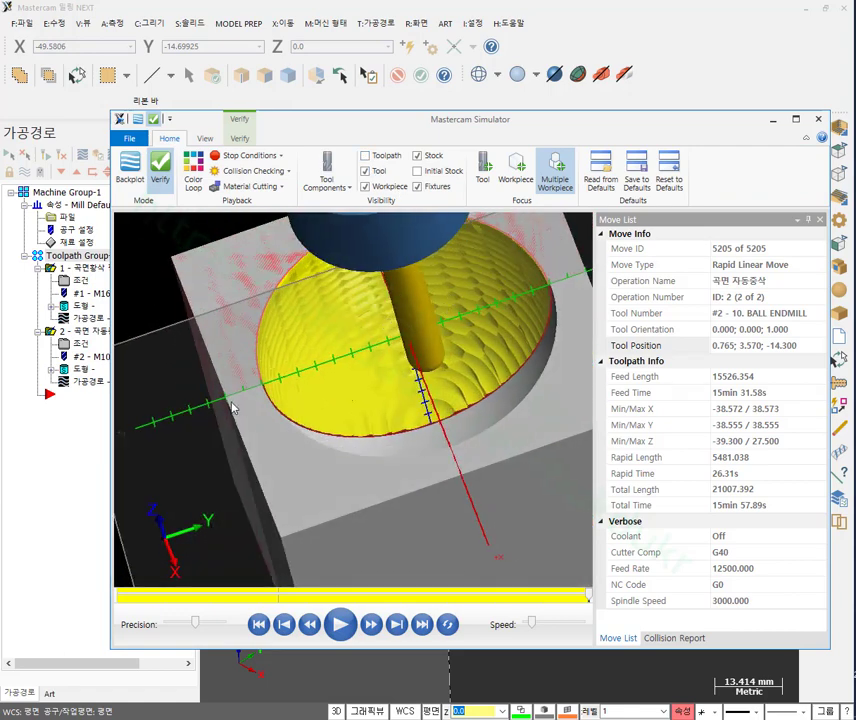
mouse_move(192, 373)
middle_down()
mouse_move(162, 277)
mouse_move(206, 393)
mouse_move(204, 357)
middle_up()
scroll(329, 317, up, 5)
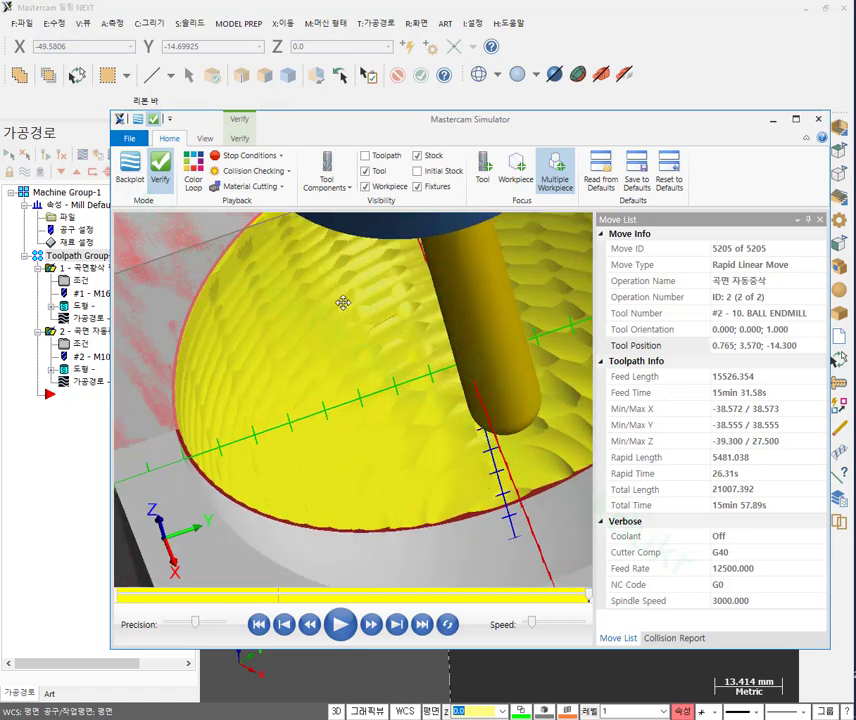
scroll(263, 424, down, 4)
middle_drag(163, 390, 209, 318)
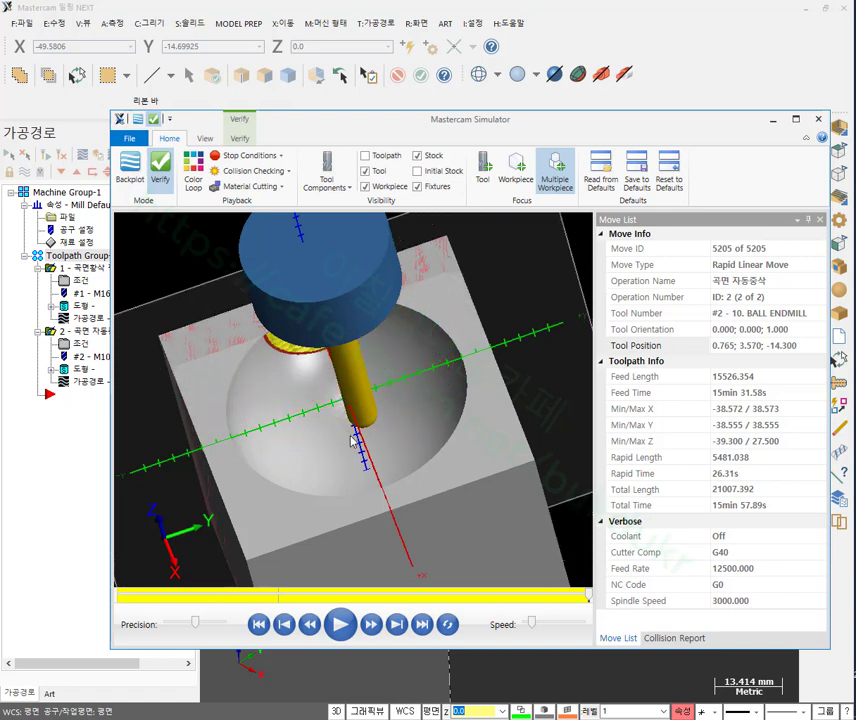
middle_drag(350, 440, 359, 380)
scroll(366, 375, up, 2)
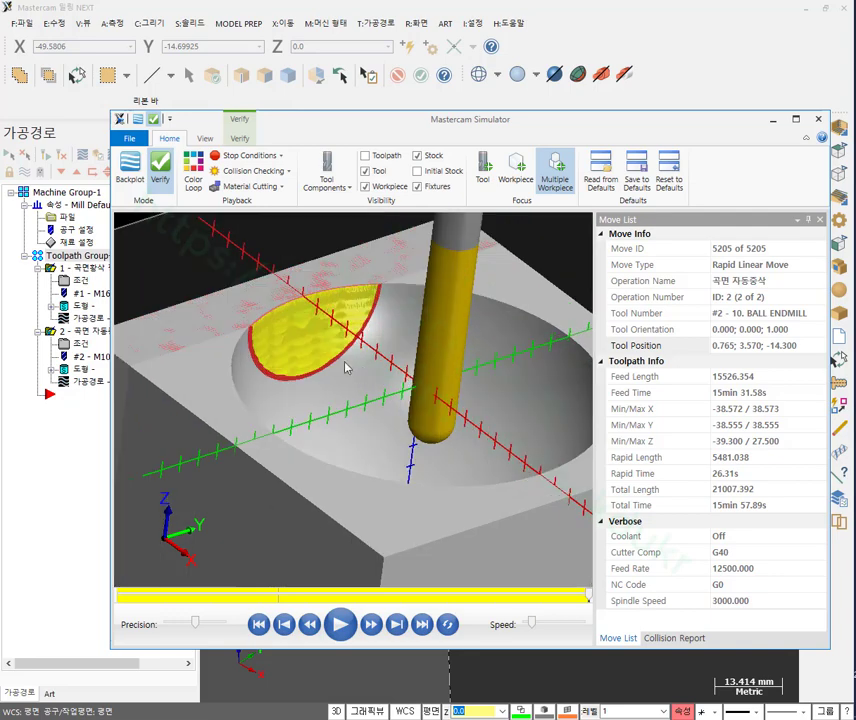
key(alt+F4)
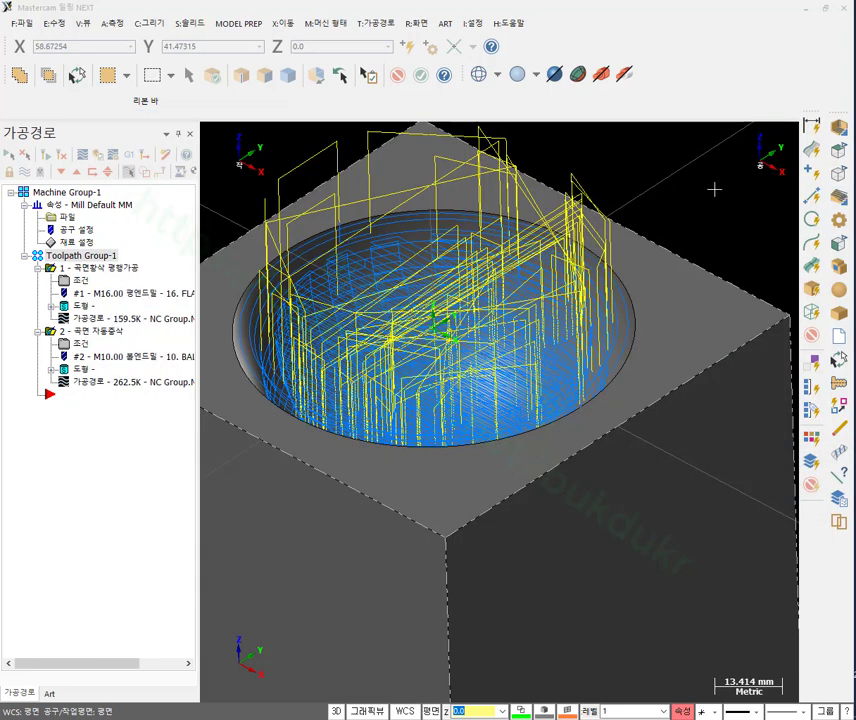
Delete the parallel roughing and rest-roughing operations from Toolpath Group-1.
scroll(516, 373, down, 1)
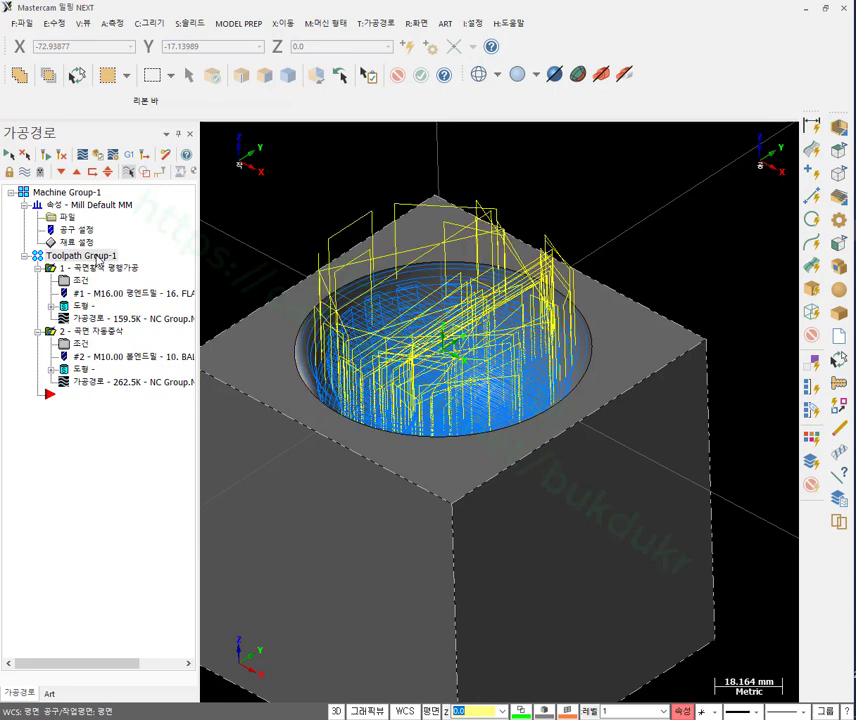
key(Delete)
click(520, 405)
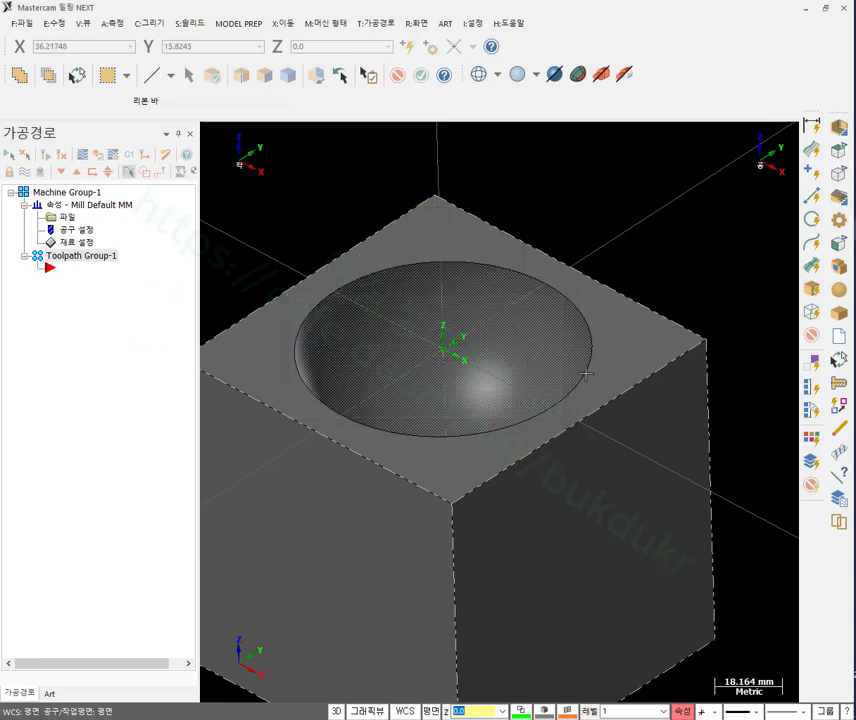
scroll(587, 374, down, 2)
middle_drag(667, 258, 624, 254)
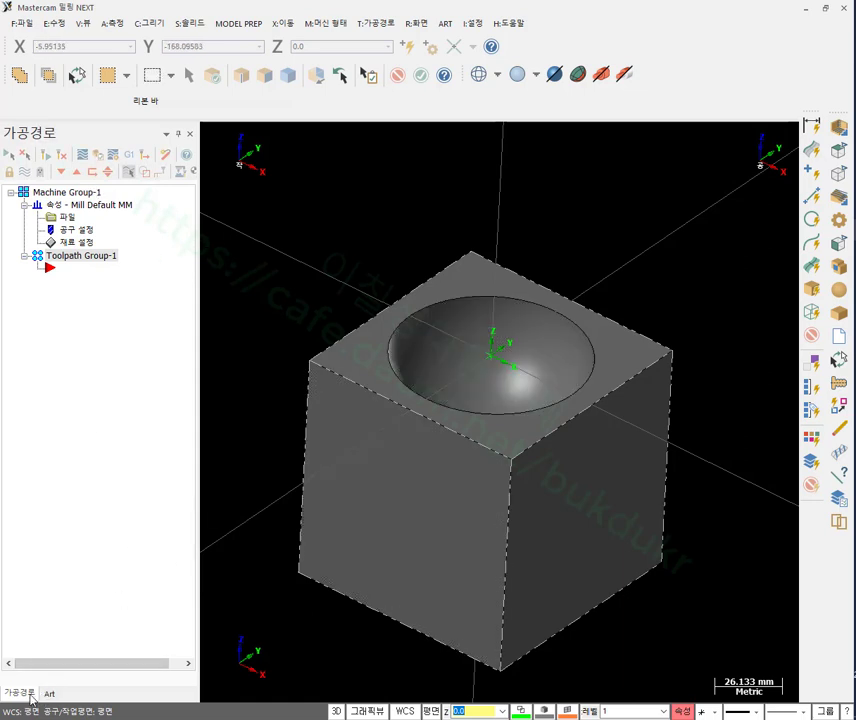
Display the Solids Manager and expand the solid's operation history.
click(86, 23)
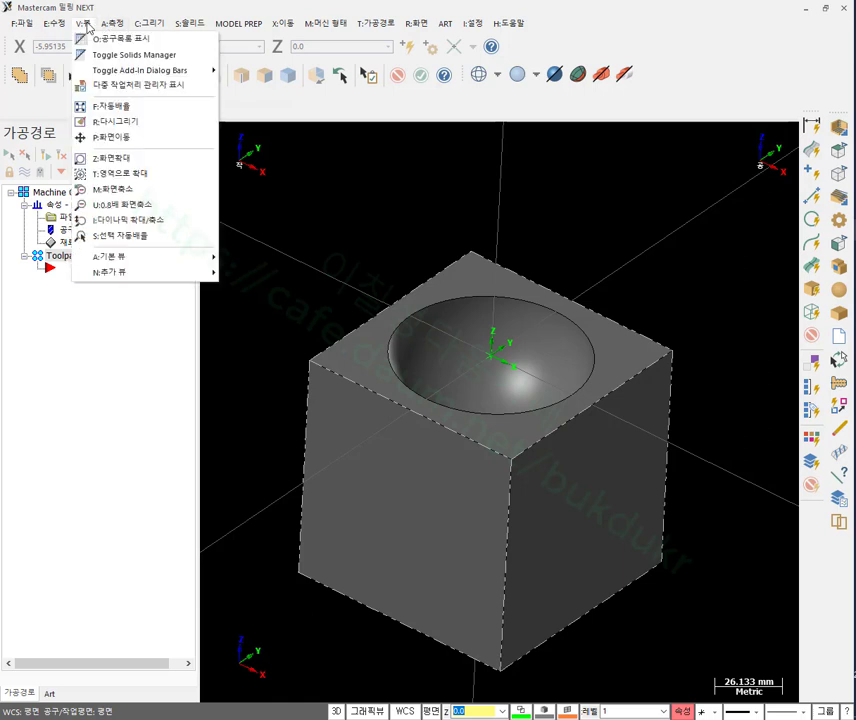
click(112, 55)
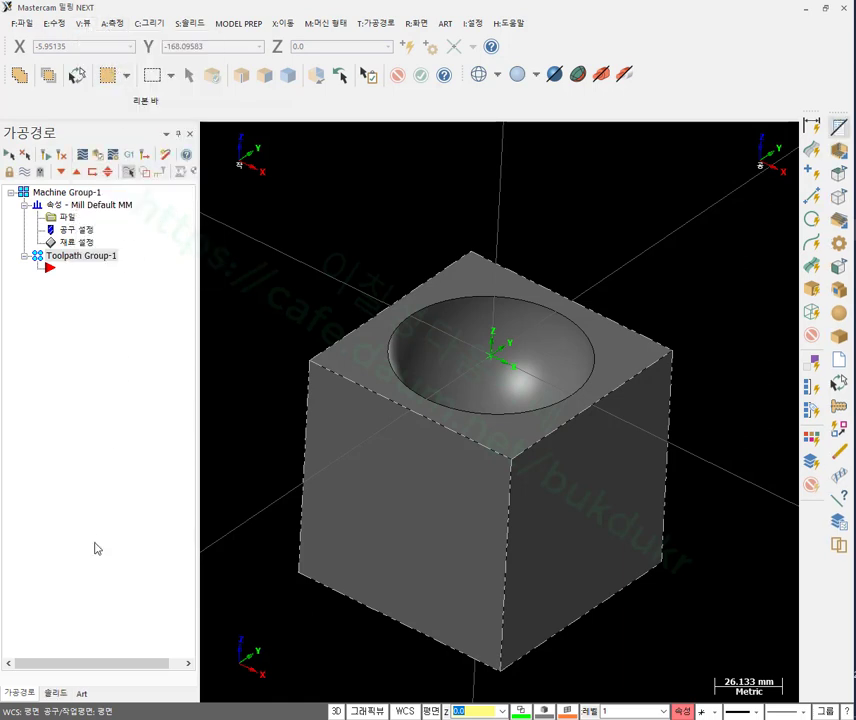
click(56, 692)
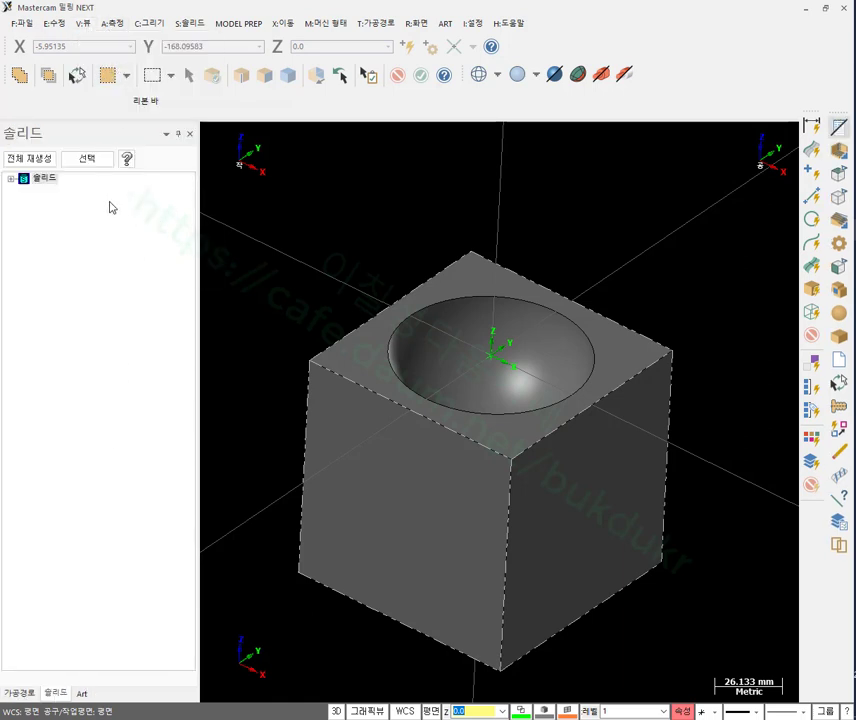
click(10, 179)
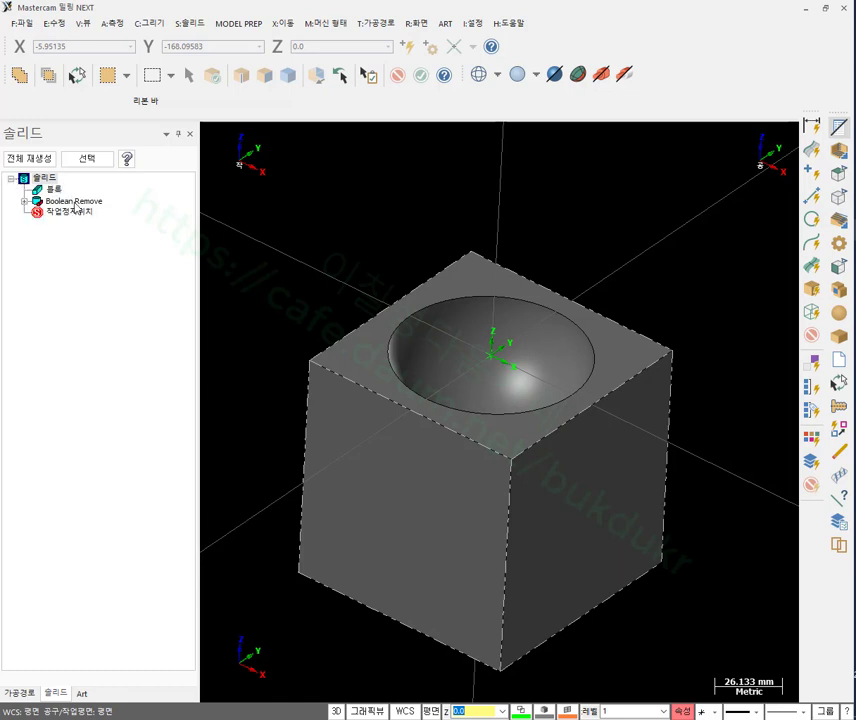
Delete the Boolean Remove operation from the solid and regenerate all solids to separate the sphere from the block.
click(75, 204)
key(Delete)
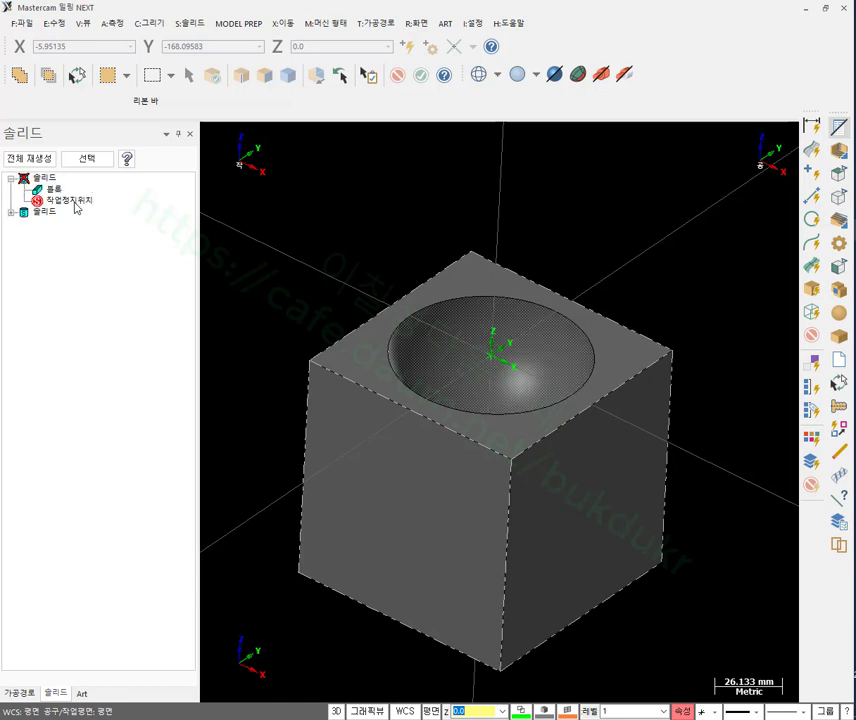
click(40, 160)
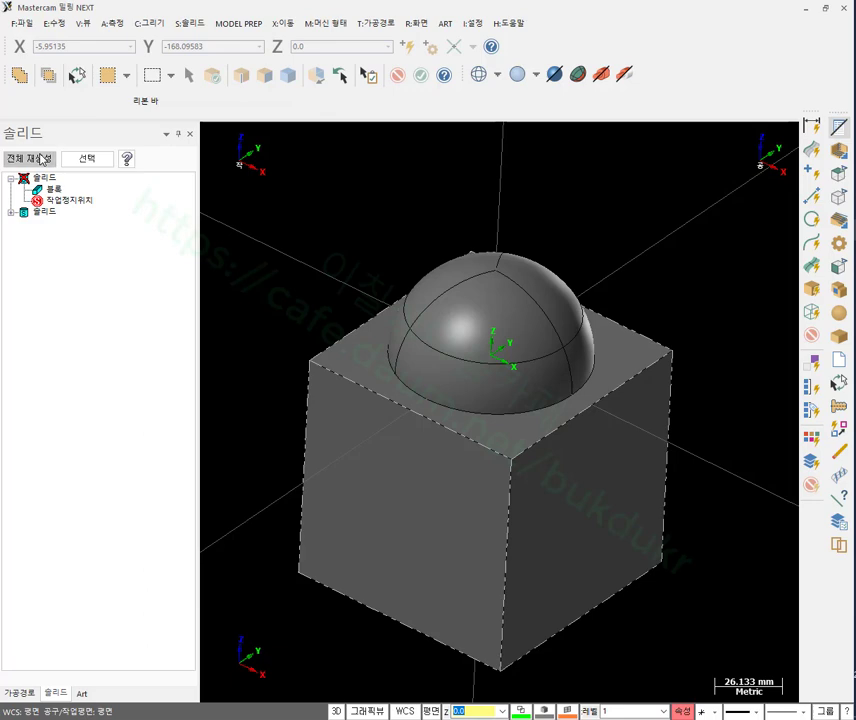
scroll(520, 210, up, 2)
click(503, 272)
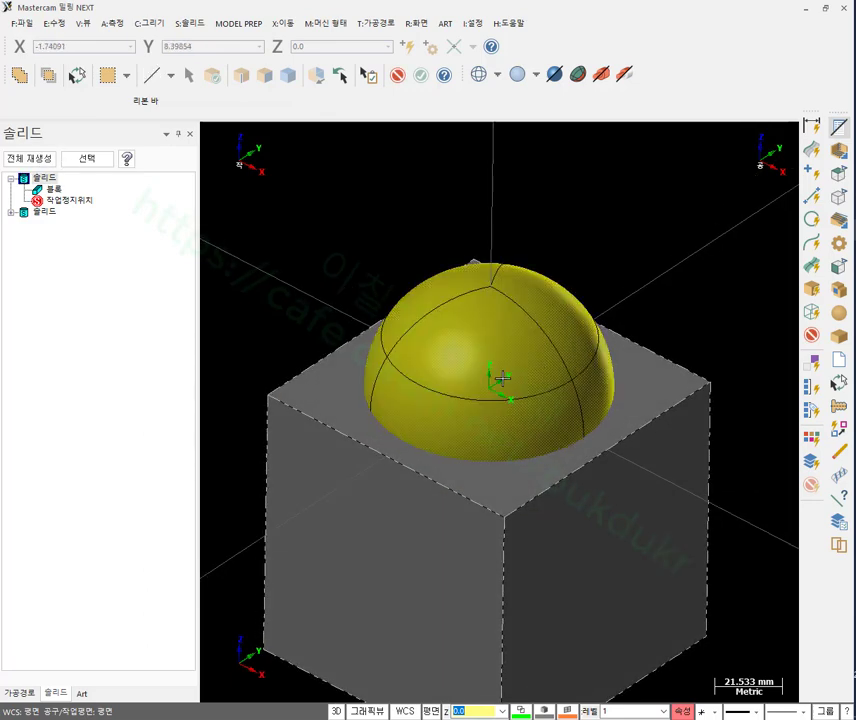
key(ctrl+a)
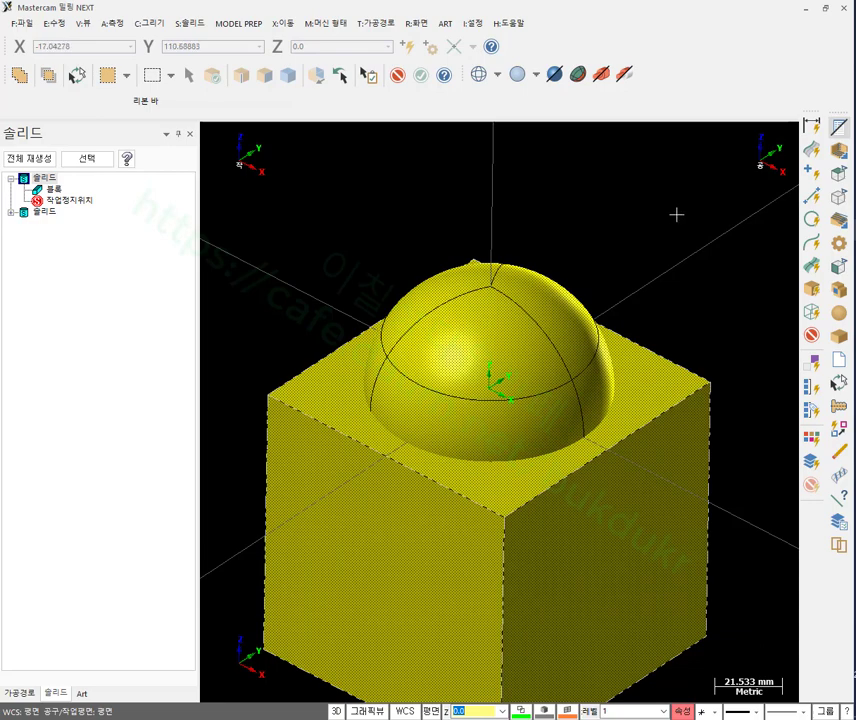
scroll(512, 375, up, 1)
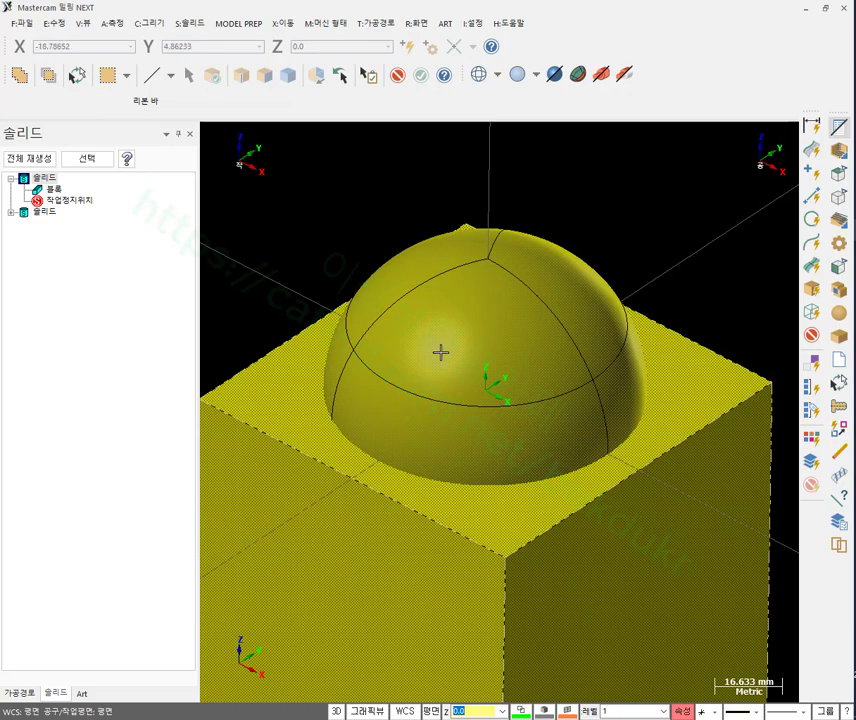
scroll(547, 305, down, 1)
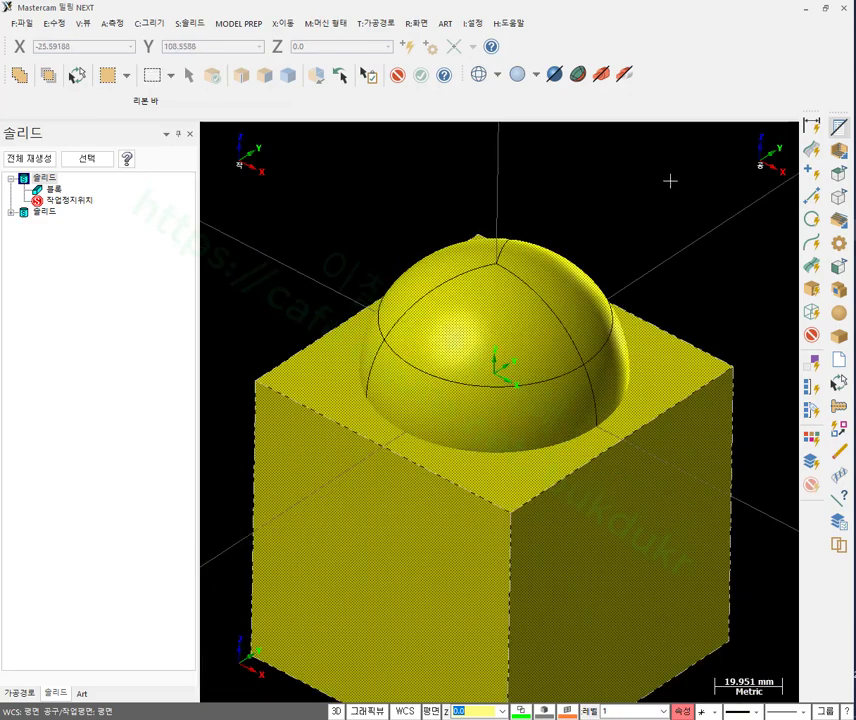
scroll(669, 180, down, 1)
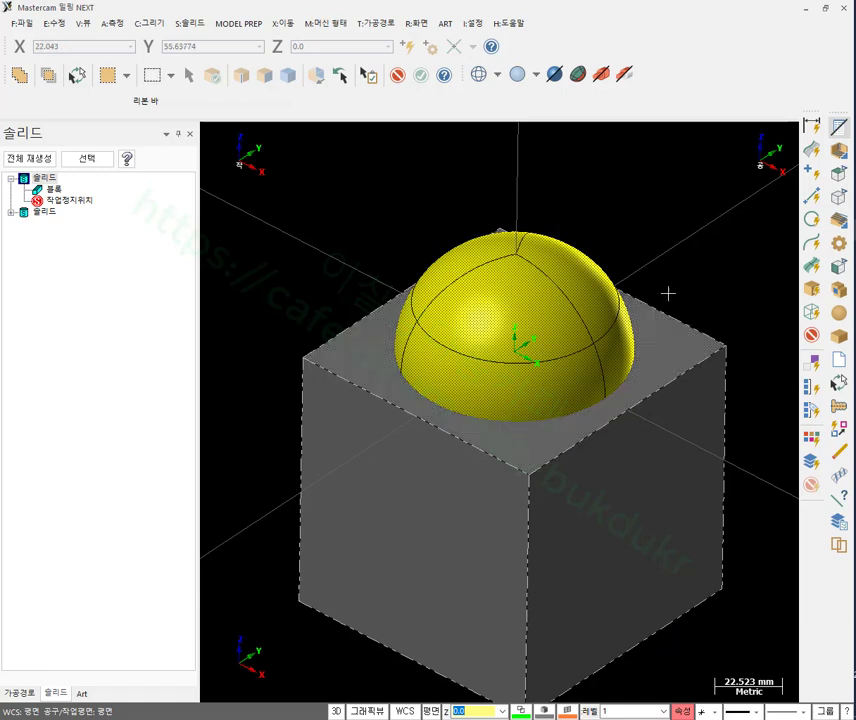
key(Escape)
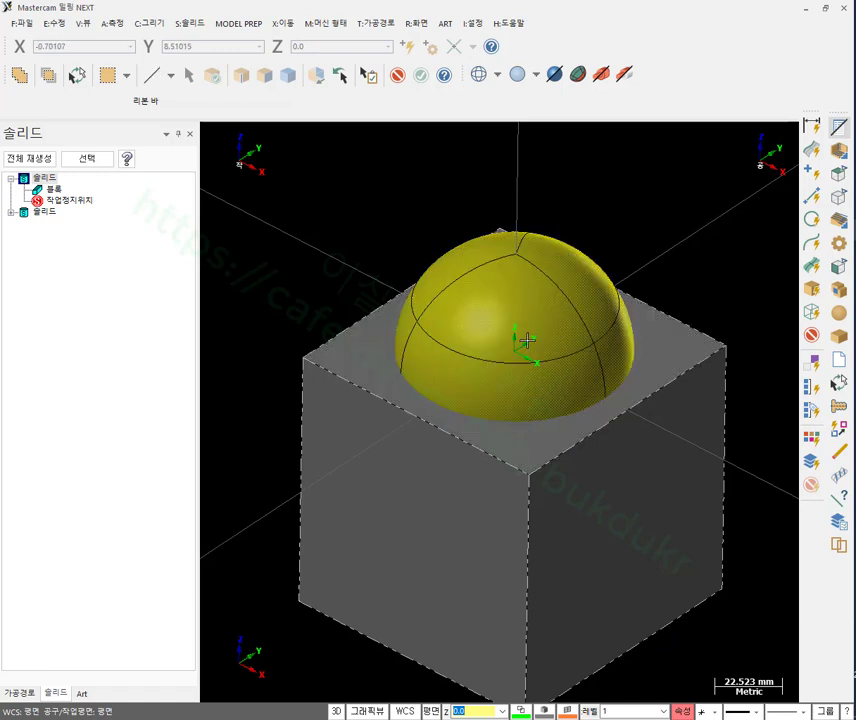
click(535, 264)
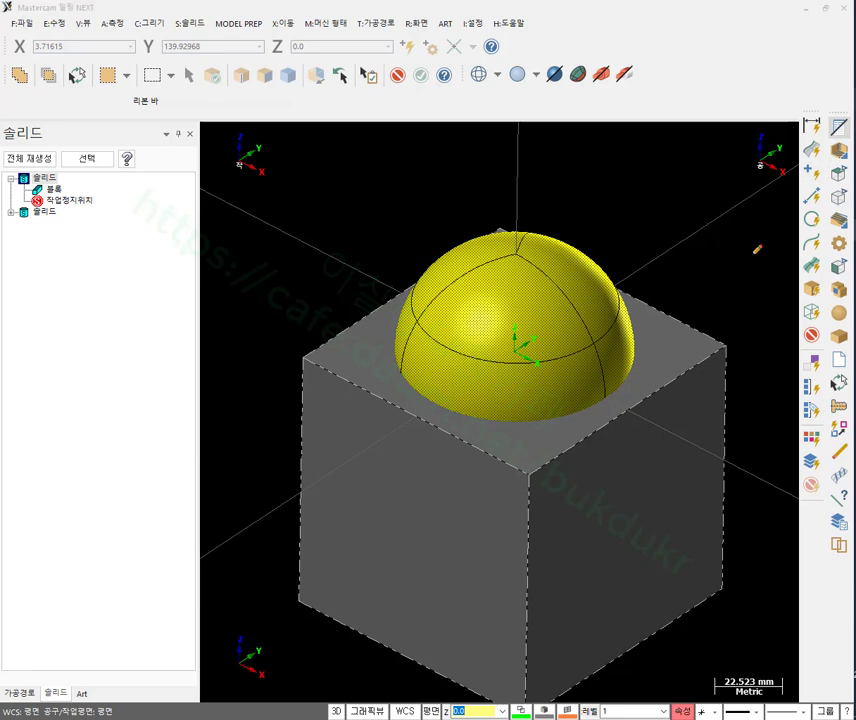
mouse_move(706, 299)
mouse_down()
mouse_move(657, 302)
mouse_move(641, 327)
mouse_move(645, 352)
mouse_up()
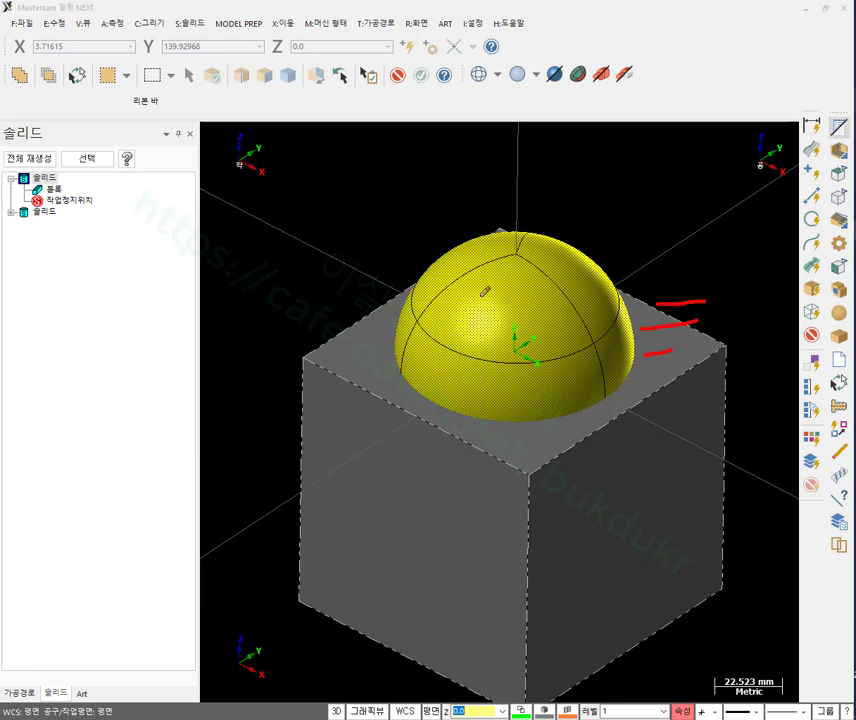
drag(470, 257, 527, 256)
drag(443, 267, 583, 265)
drag(425, 290, 607, 284)
drag(416, 320, 624, 304)
drag(417, 349, 630, 334)
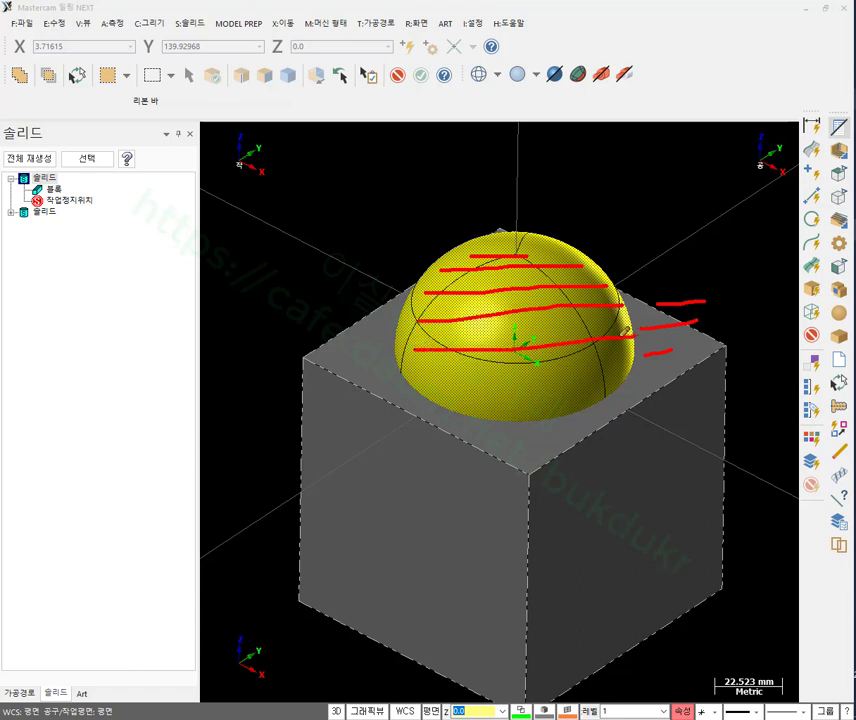
drag(418, 376, 622, 376)
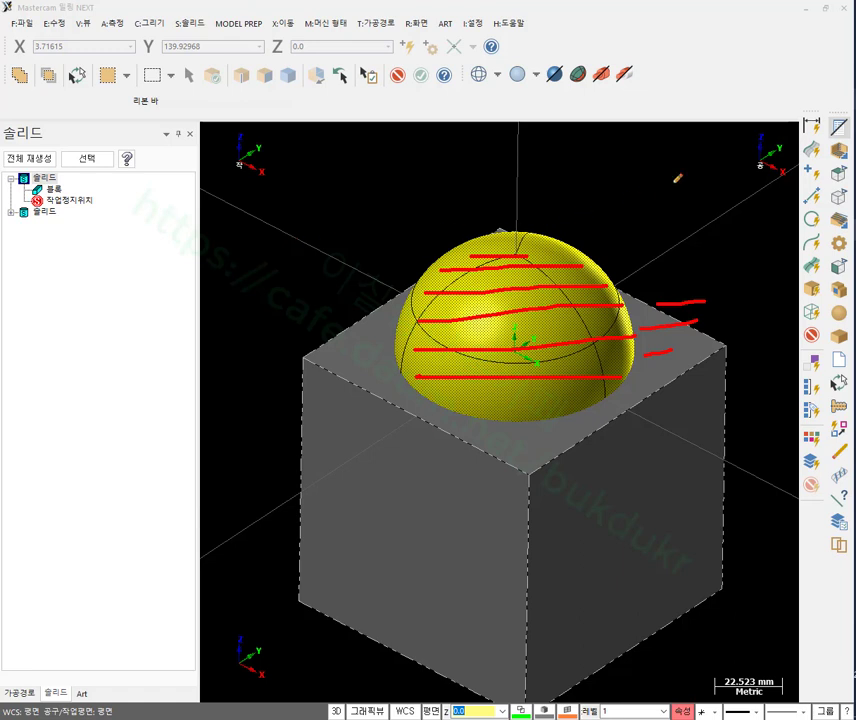
right_click(722, 170)
click(770, 353)
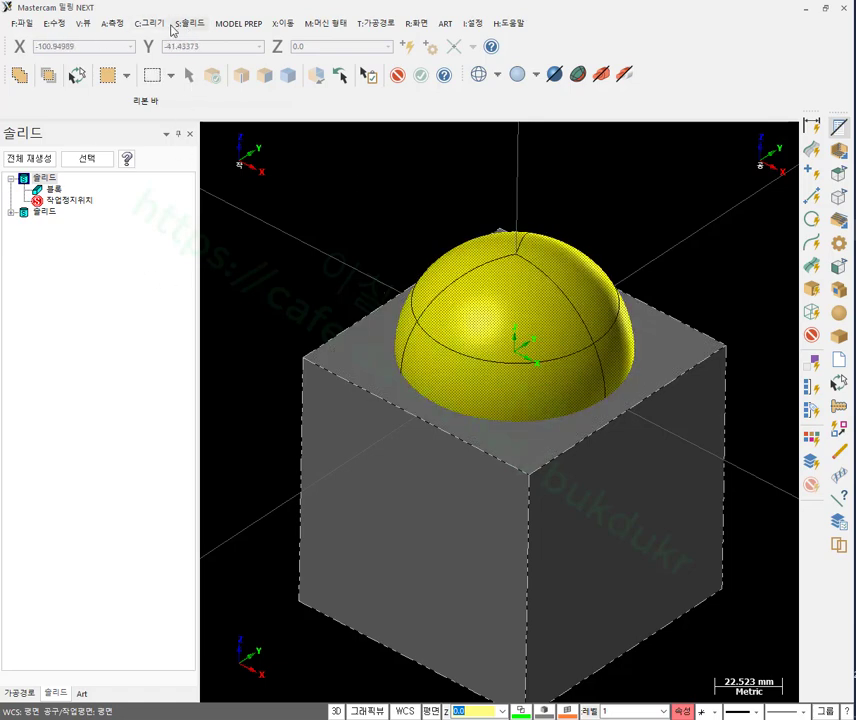
Unite the sphere with the block using a Boolean of type Add, and return to the toolpath manager.
click(190, 23)
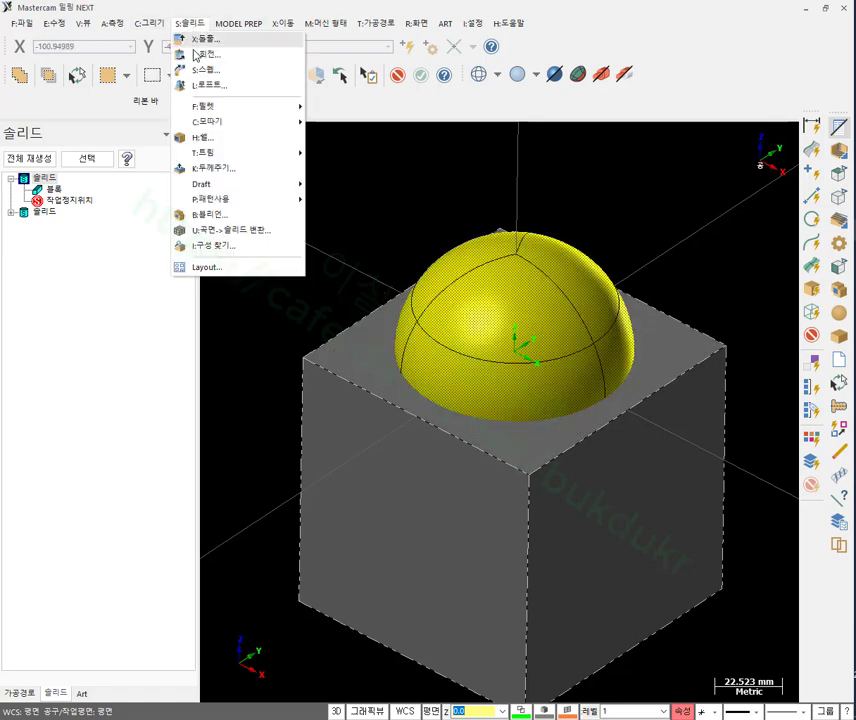
click(210, 215)
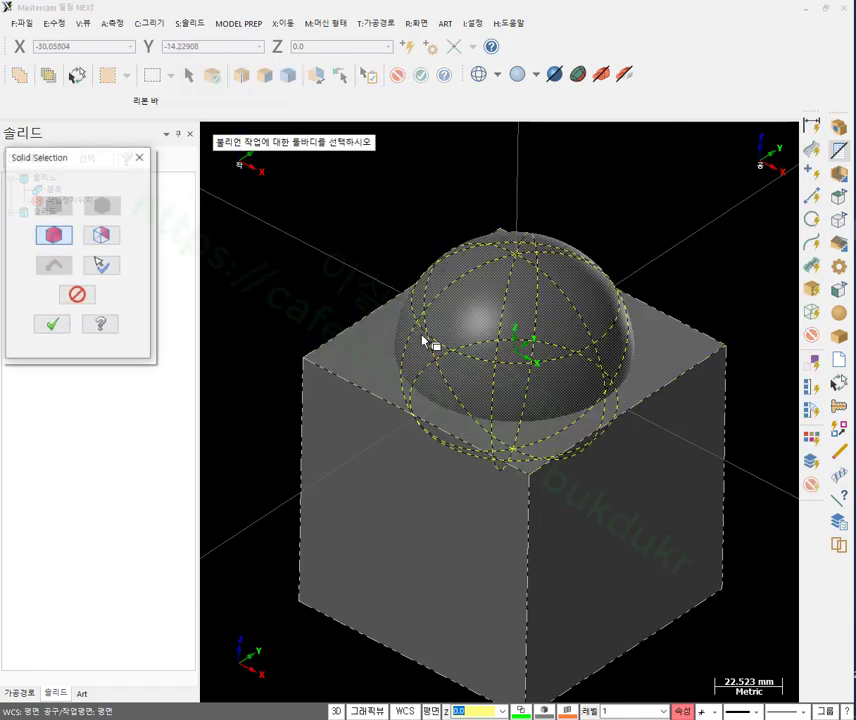
click(425, 342)
click(52, 323)
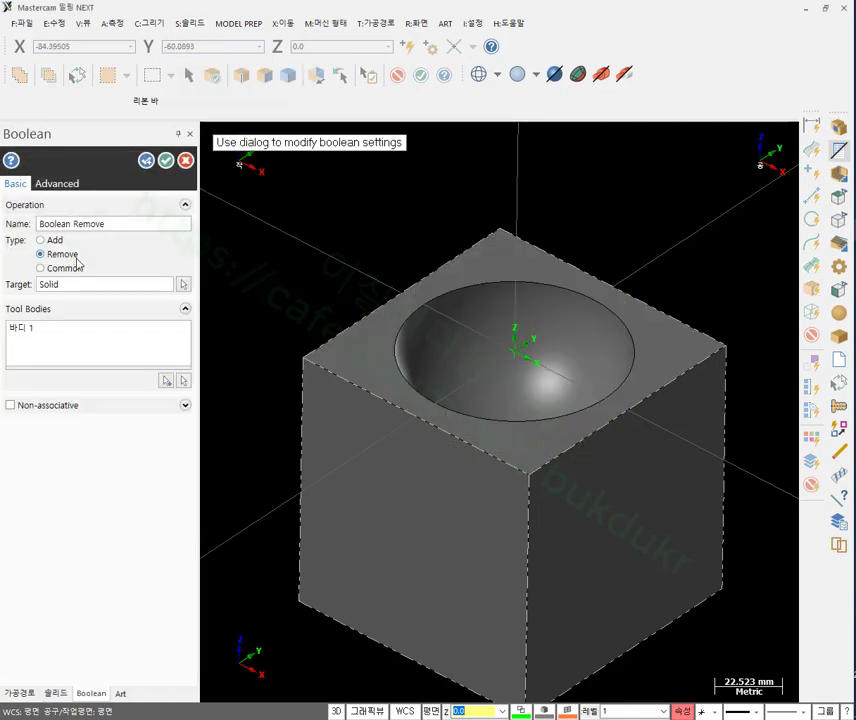
click(44, 241)
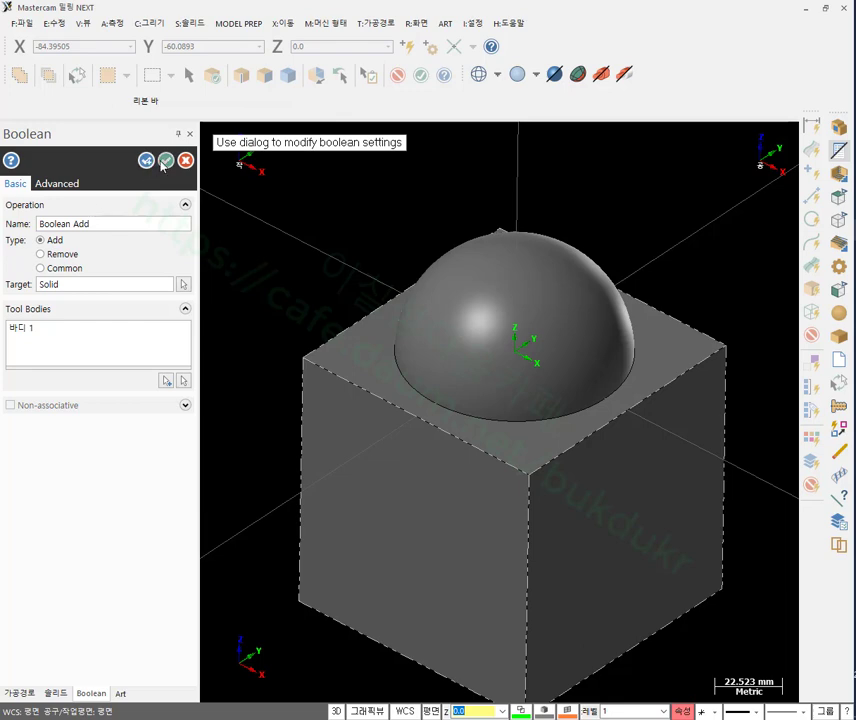
click(165, 161)
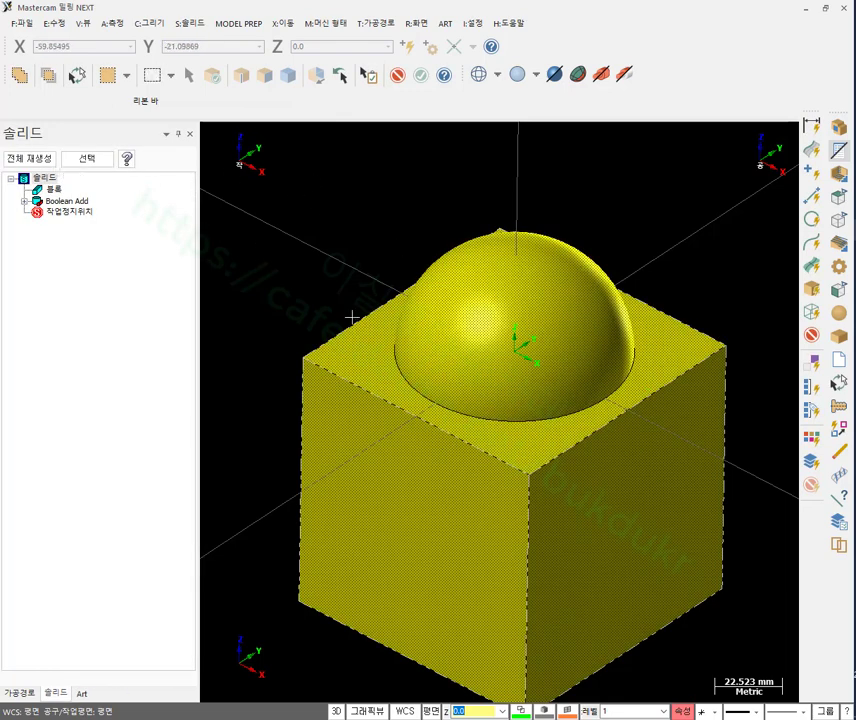
click(21, 692)
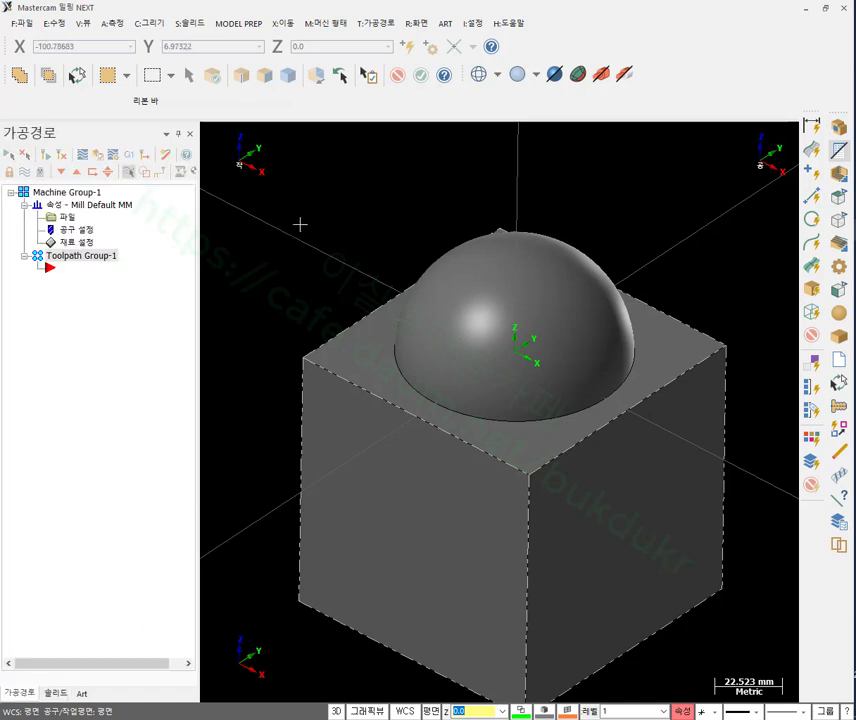
Save only the combined block-and-dome solid to the desktop as an STL file named T.stl.
scroll(590, 158, down, 2)
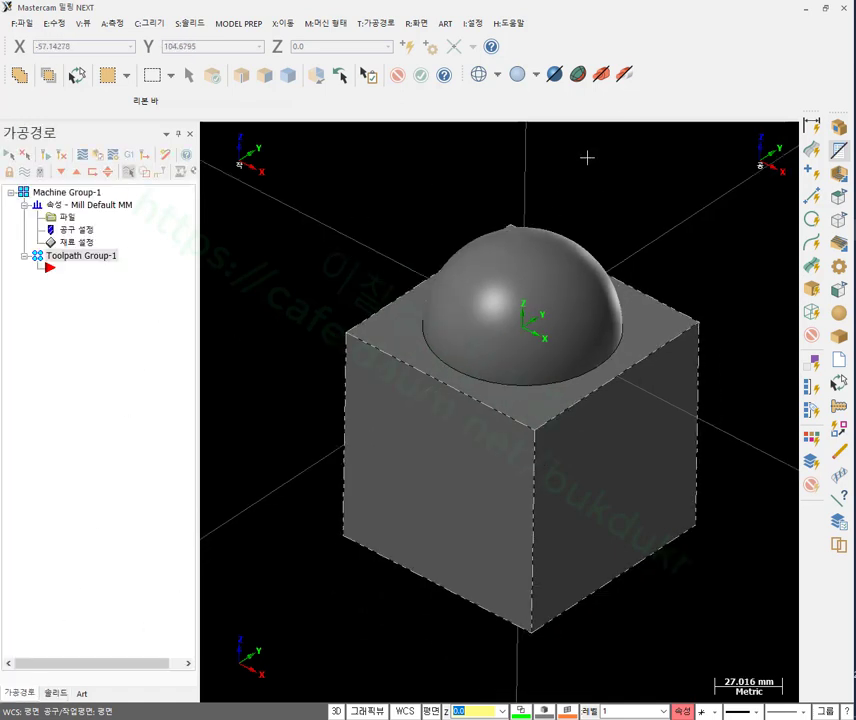
scroll(598, 157, up, 2)
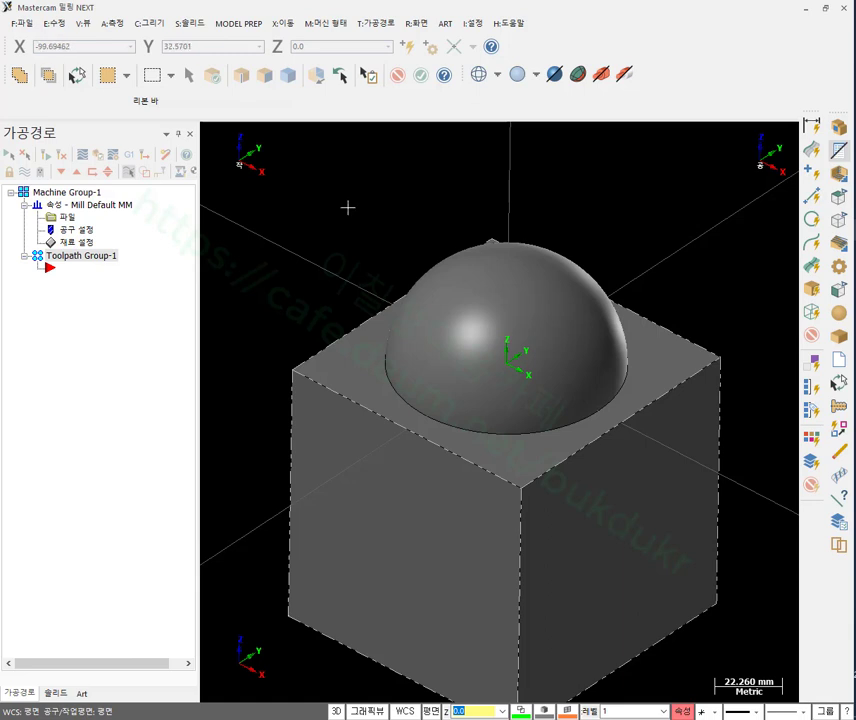
click(22, 22)
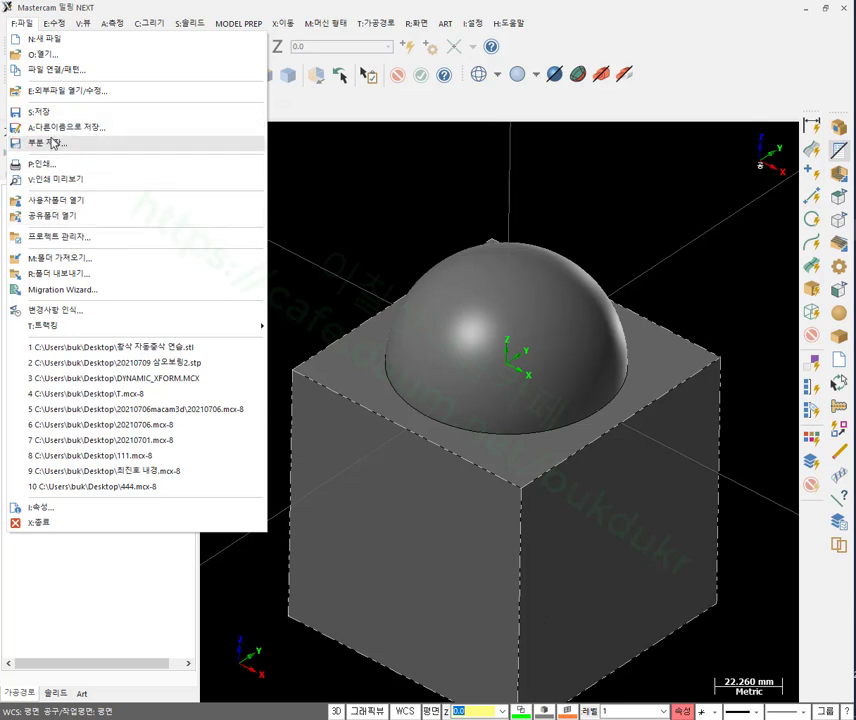
click(55, 143)
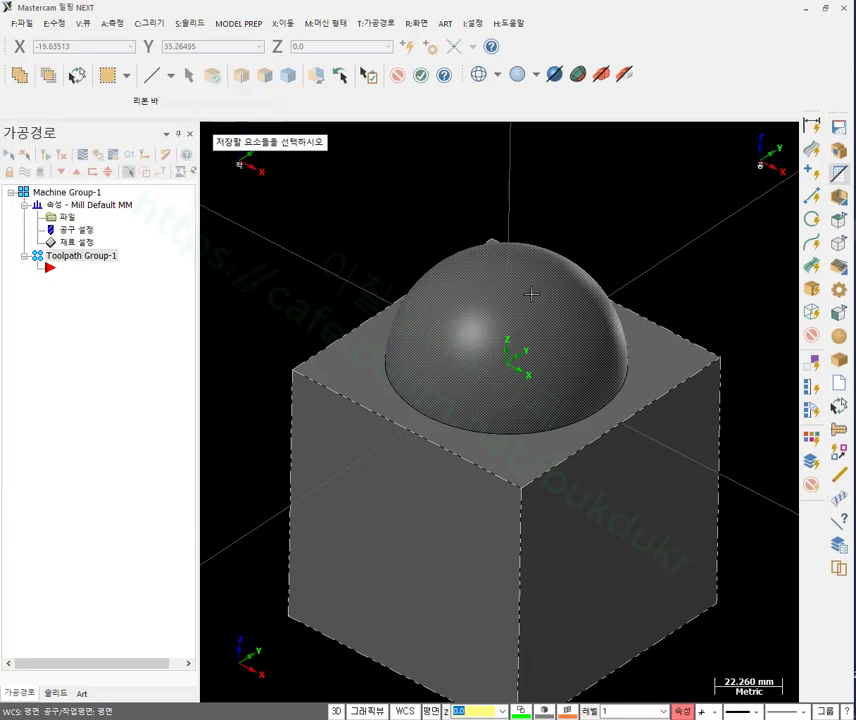
click(527, 296)
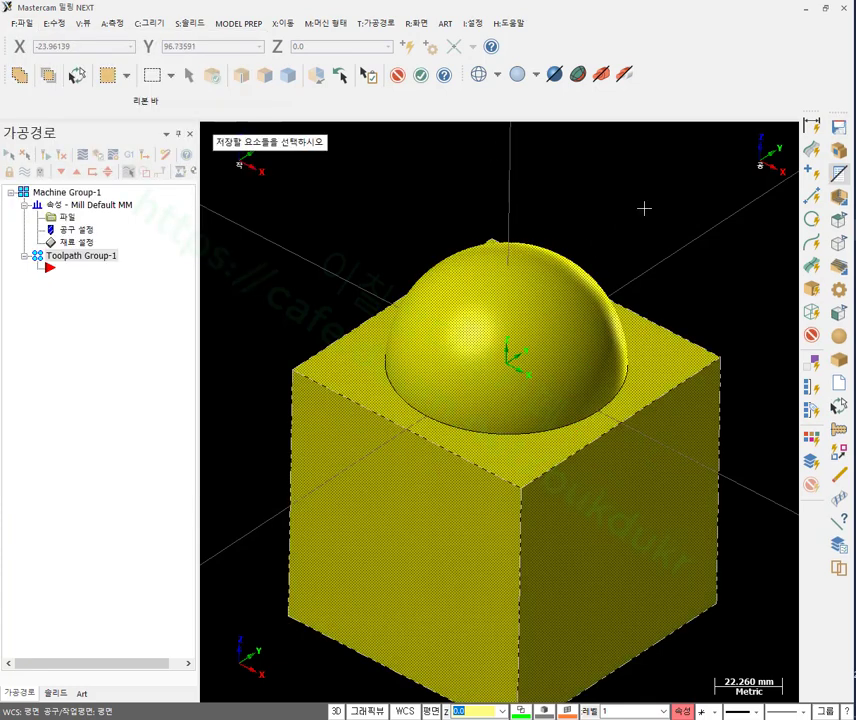
click(425, 79)
drag(443, 140, 214, 22)
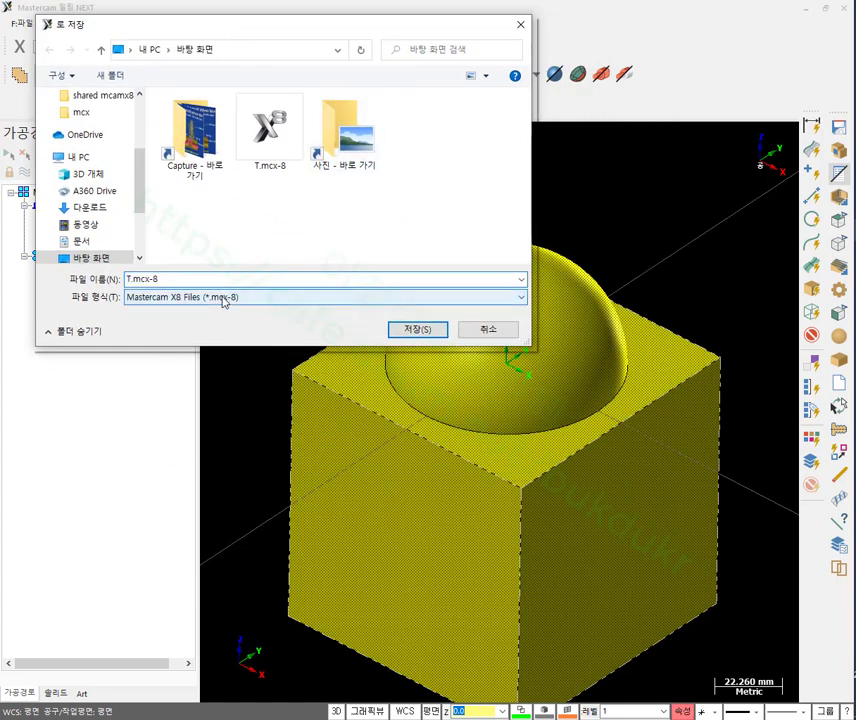
click(224, 299)
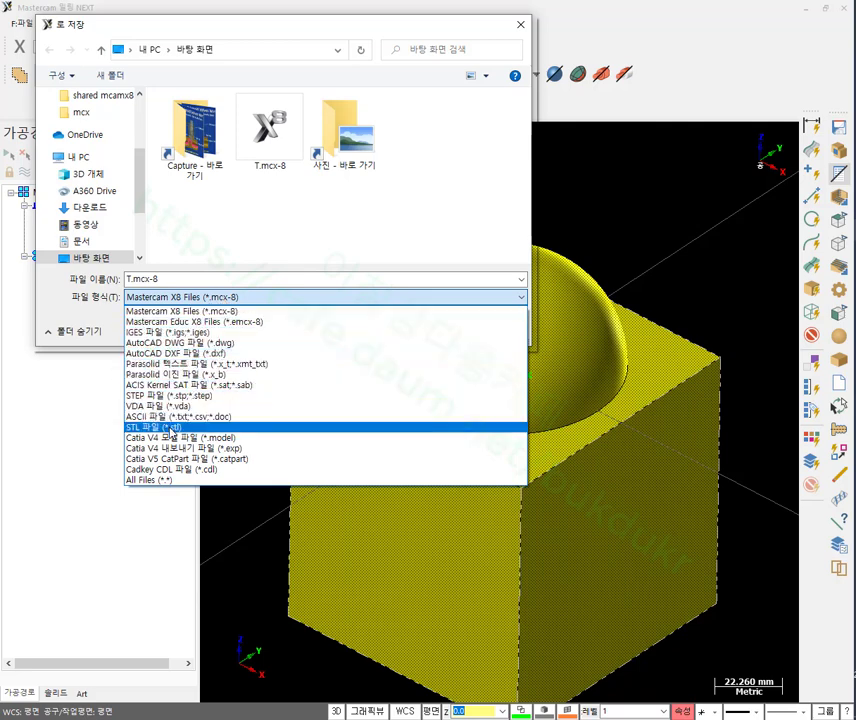
click(168, 427)
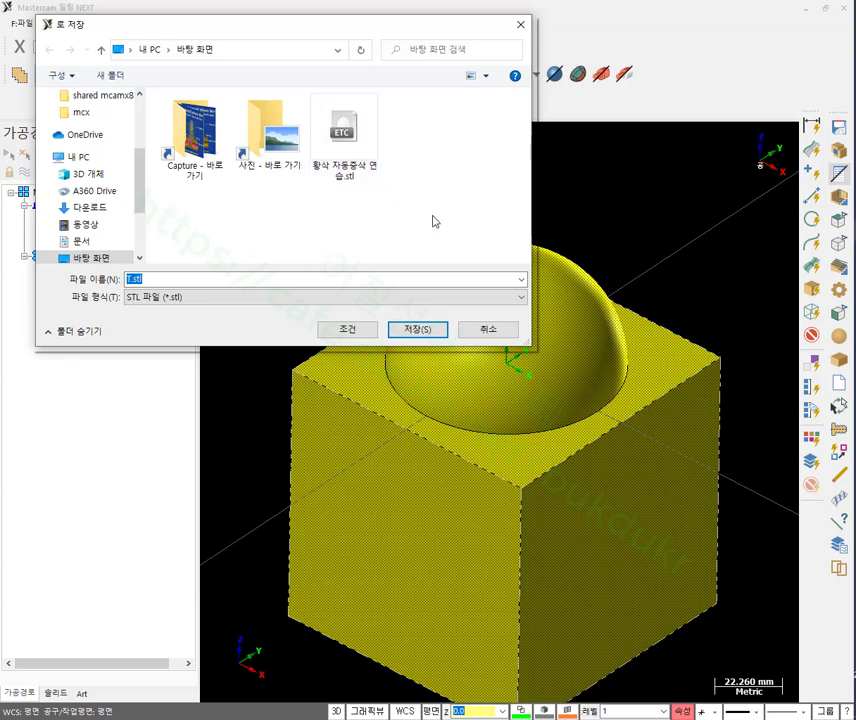
click(420, 330)
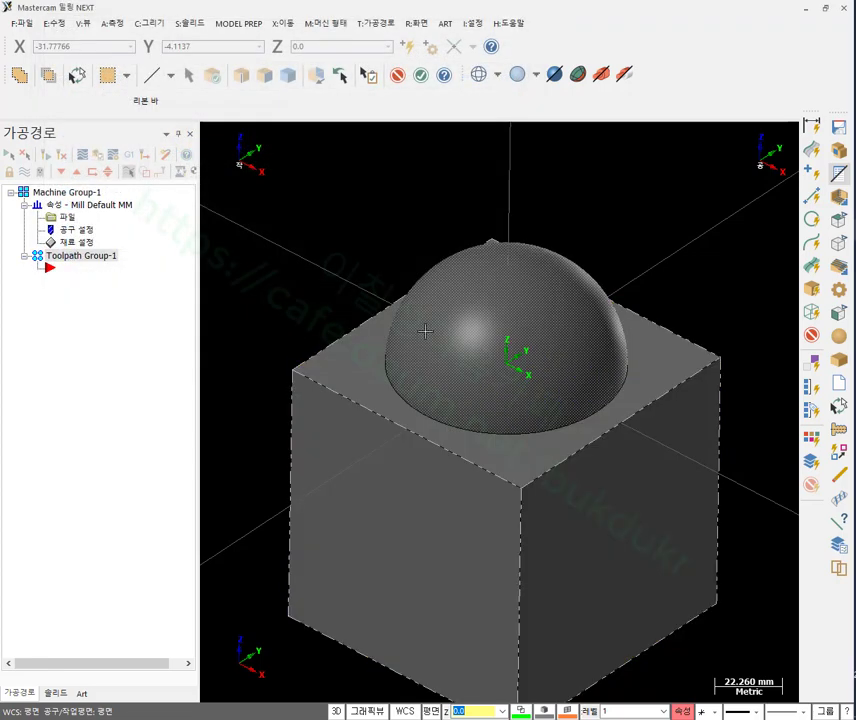
scroll(407, 227, down, 2)
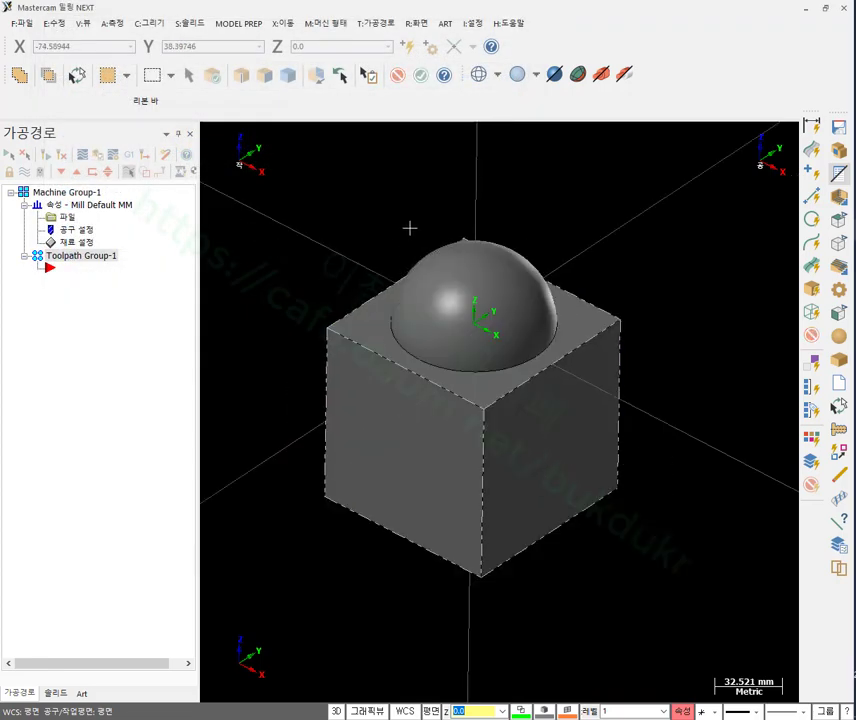
scroll(440, 207, up, 1)
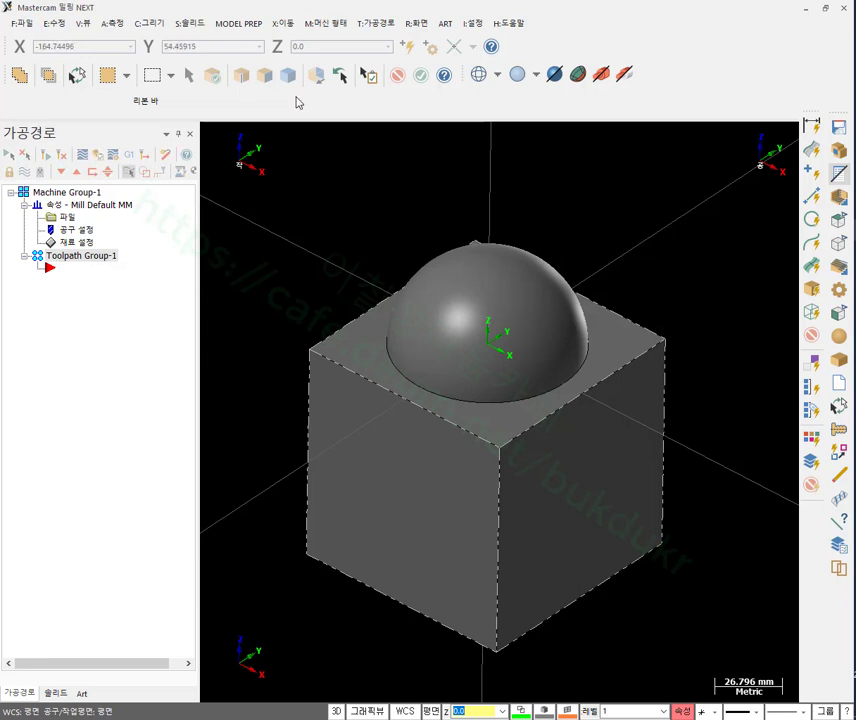
click(369, 25)
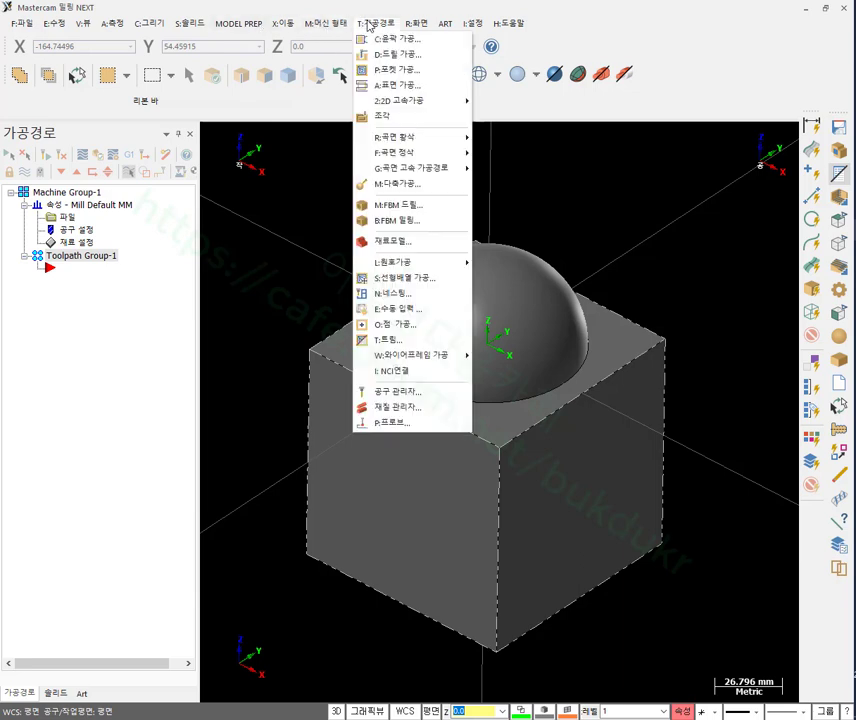
mouse_move(453, 138)
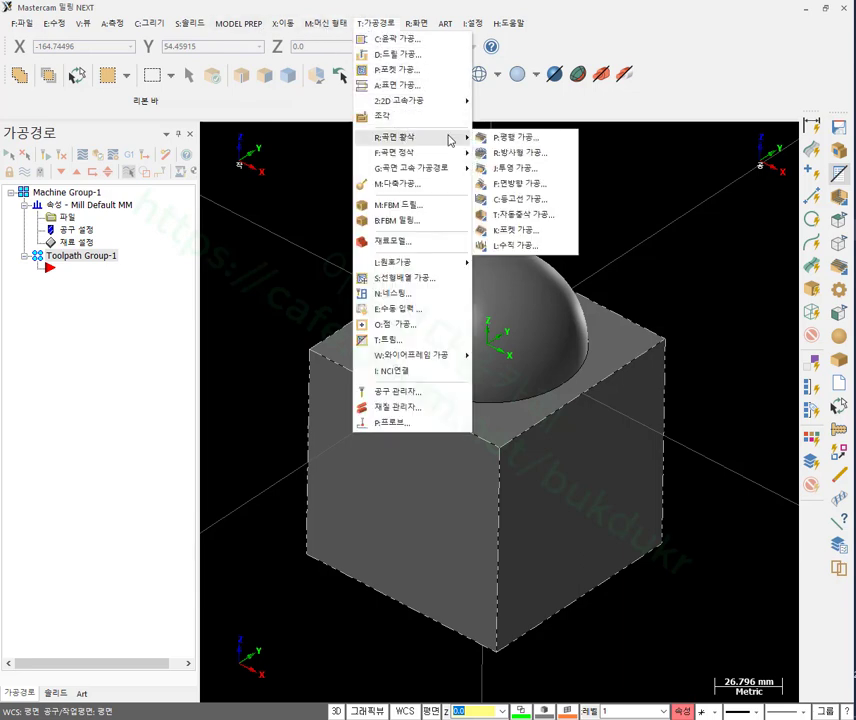
click(566, 220)
scroll(492, 302, up, 2)
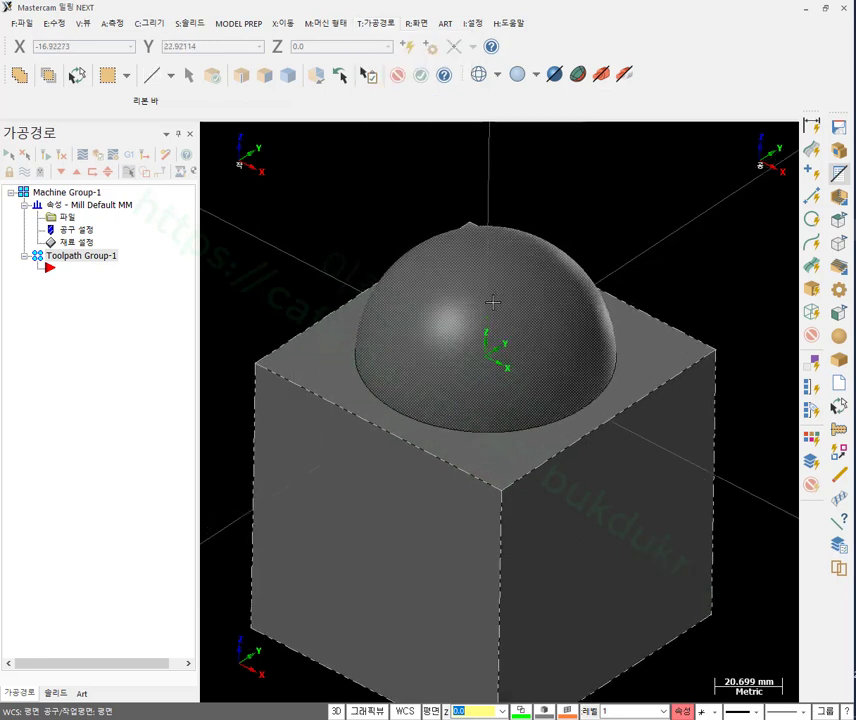
scroll(492, 302, down, 1)
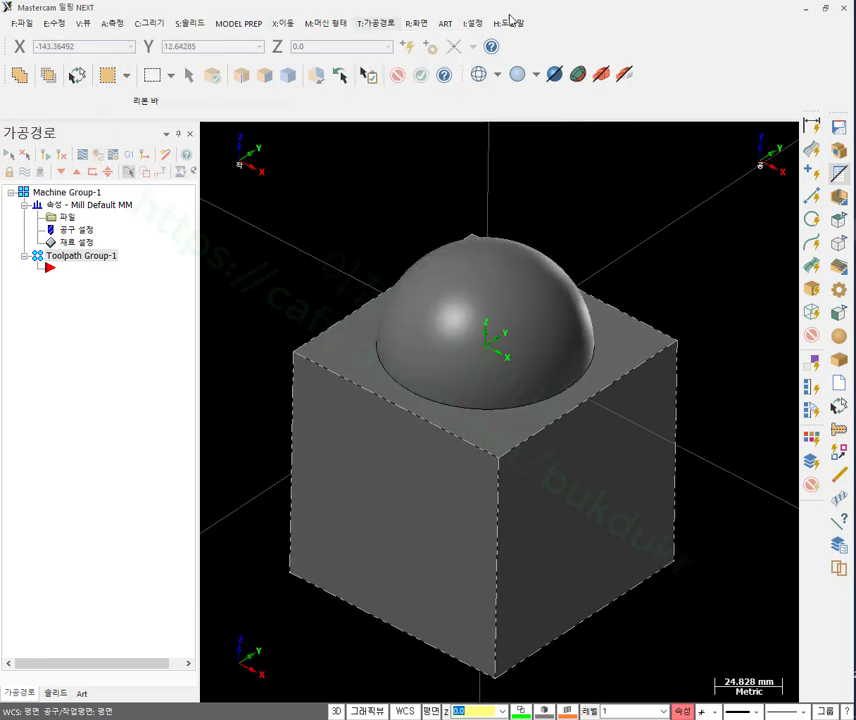
Move T.stl beside the other STL file on the desktop, and return to the Mastercam milling session.
click(806, 14)
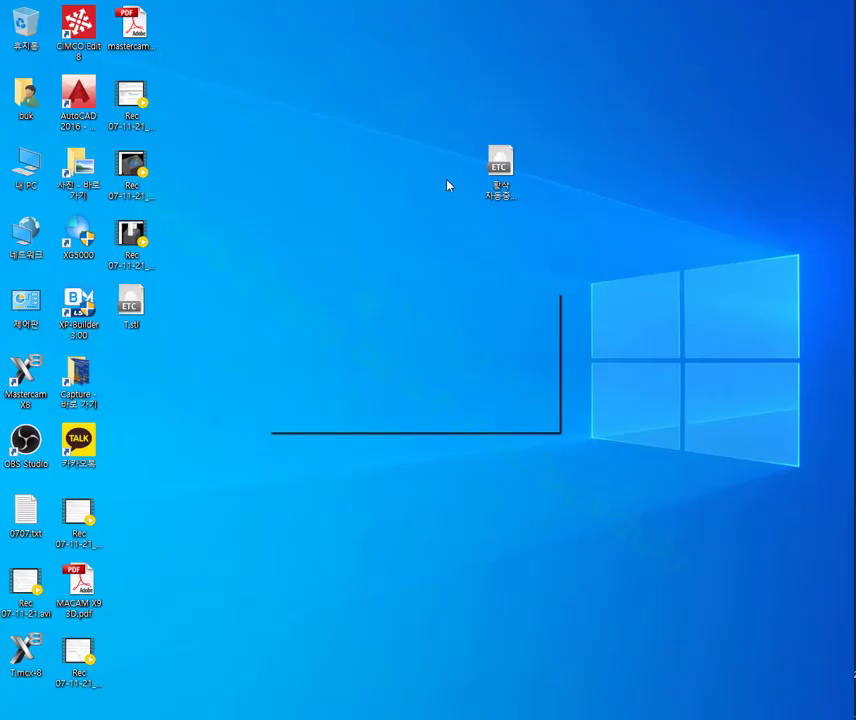
drag(130, 302, 483, 100)
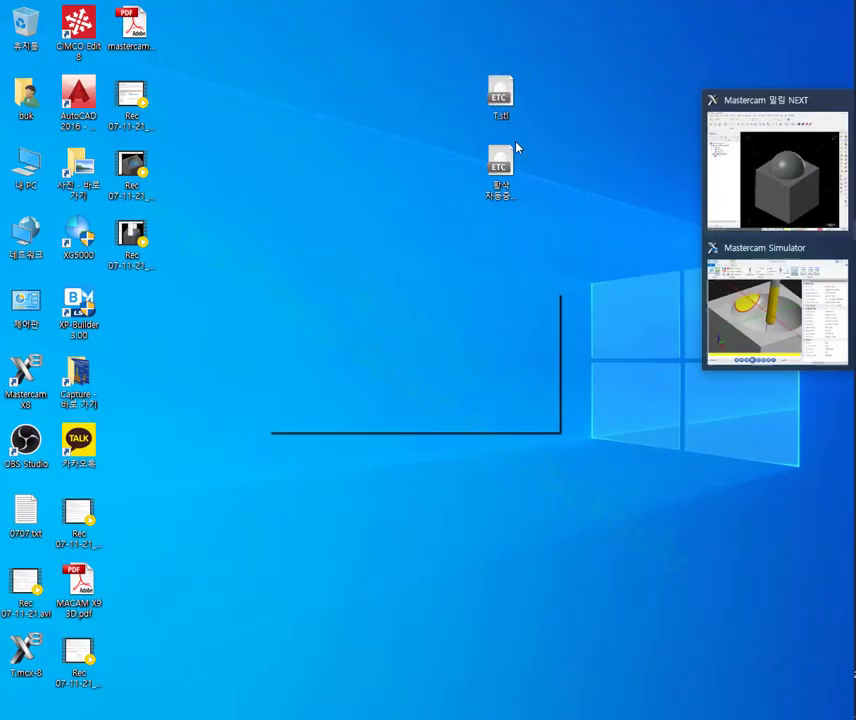
click(775, 180)
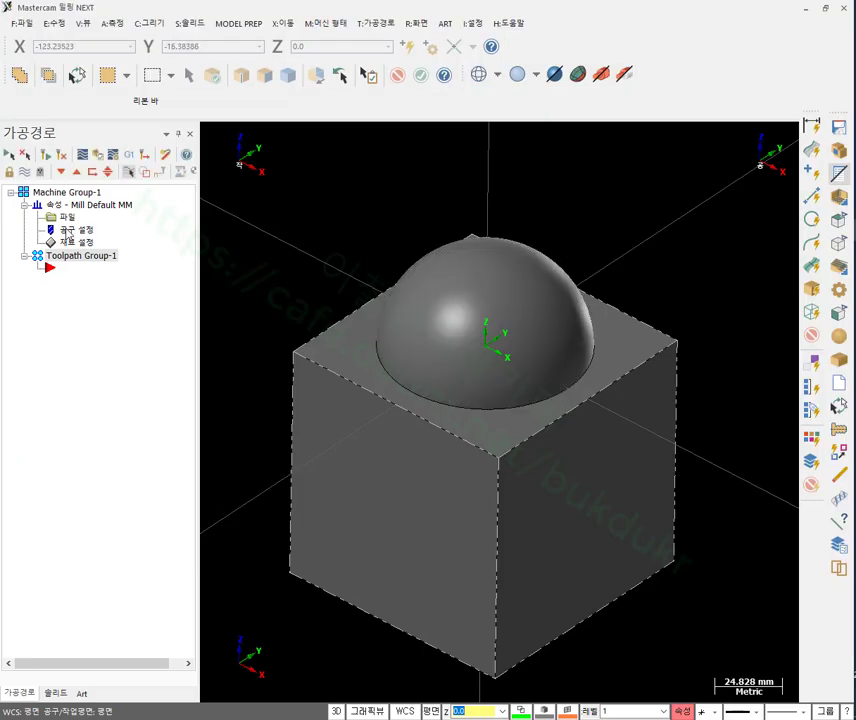
Delete the Boolean Add operation from the solid's history and regenerate all solids.
click(55, 692)
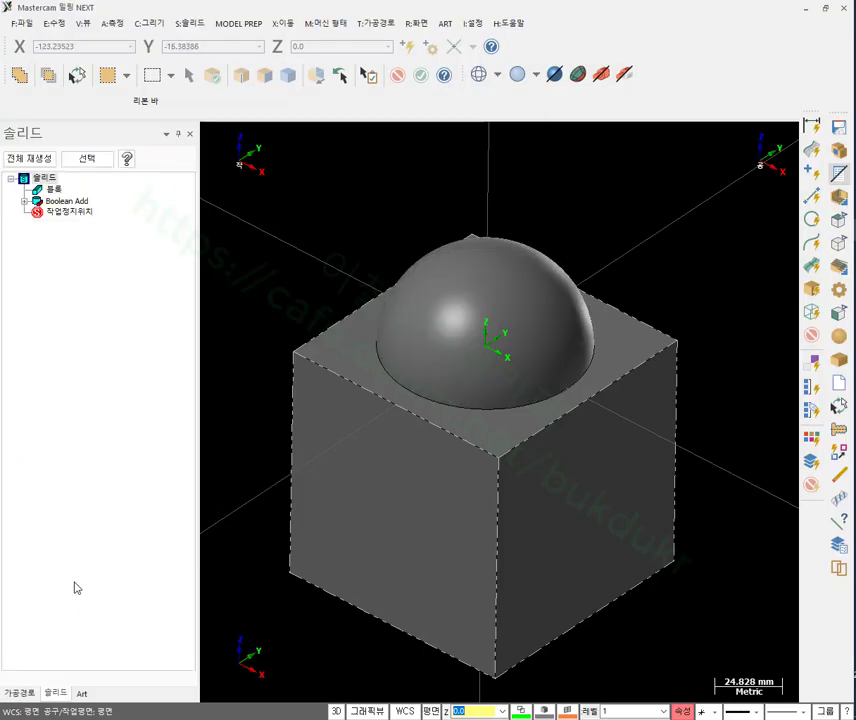
click(67, 201)
key(Delete)
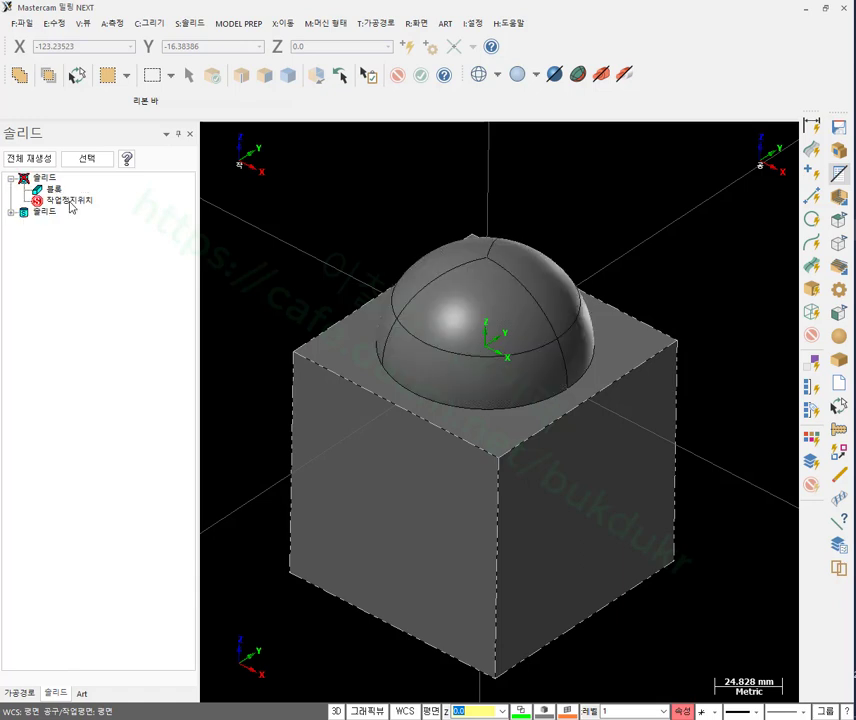
click(29, 158)
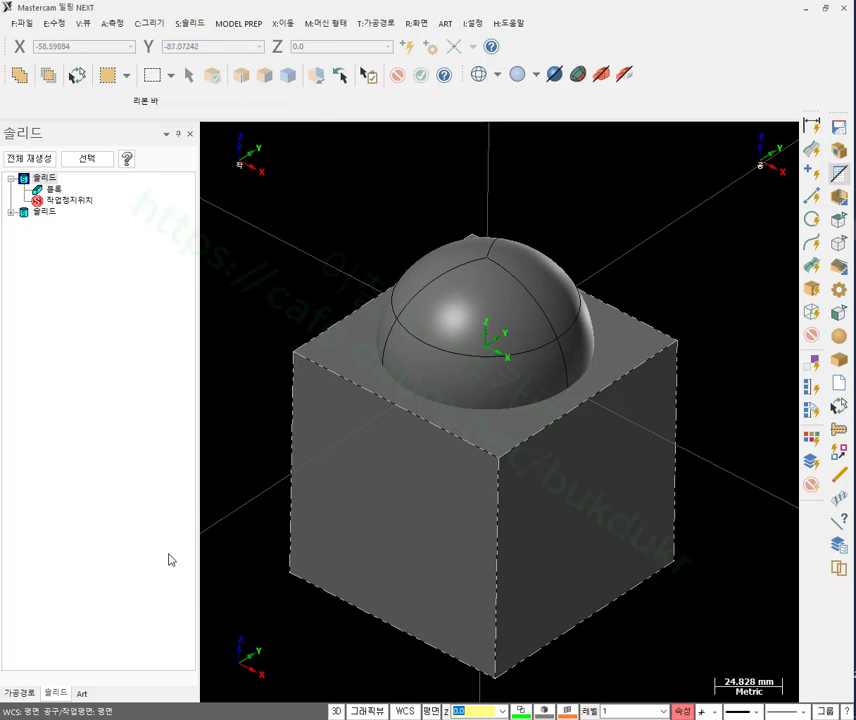
Hide the separated dome solid, keeping only the block on display.
click(16, 692)
click(440, 310)
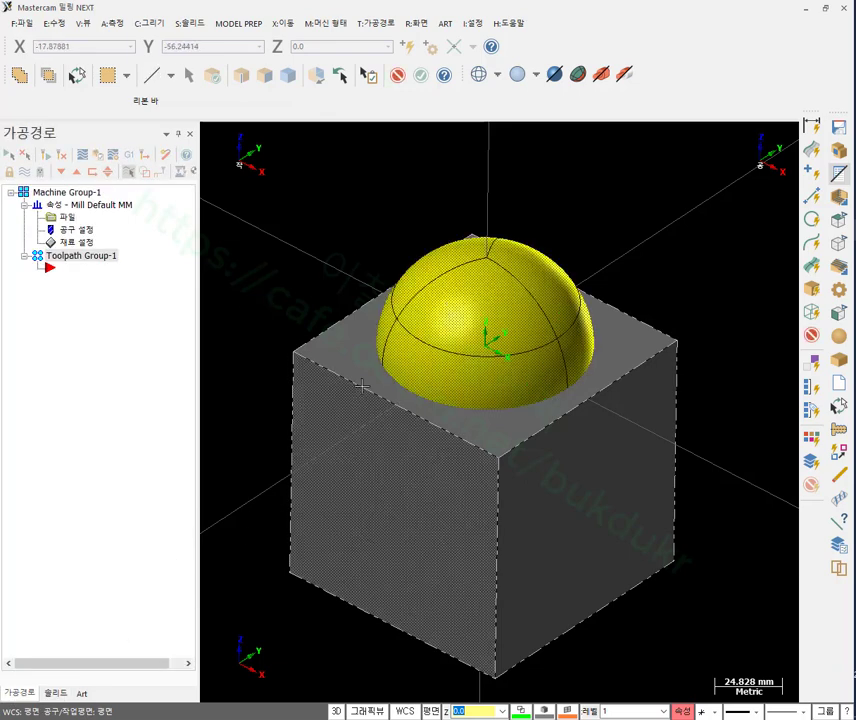
click(427, 27)
click(470, 92)
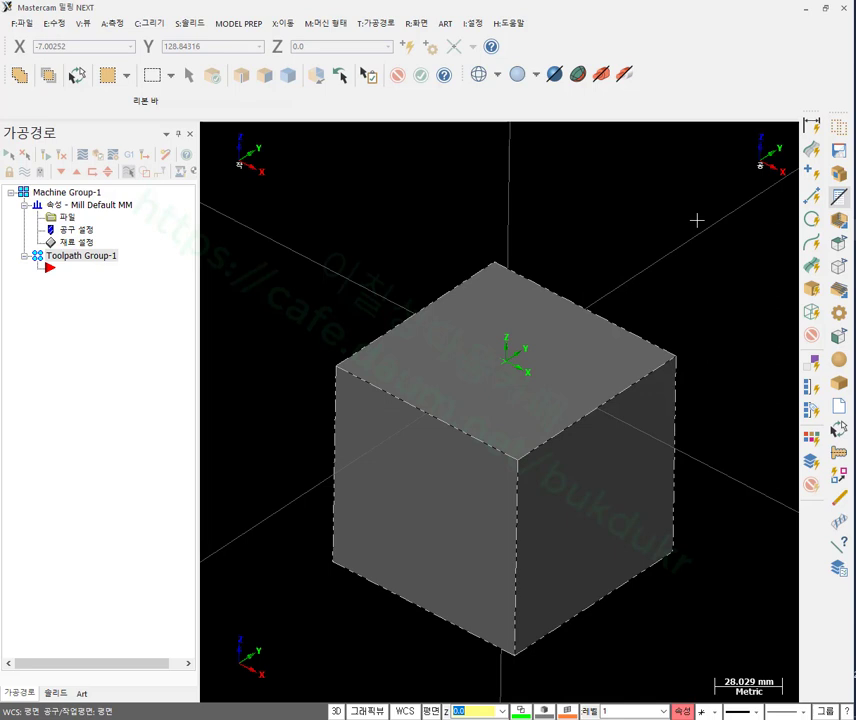
Create a surface rough restmill toolpath with the whole block solid as its drive surfaces.
click(384, 28)
mouse_move(426, 146)
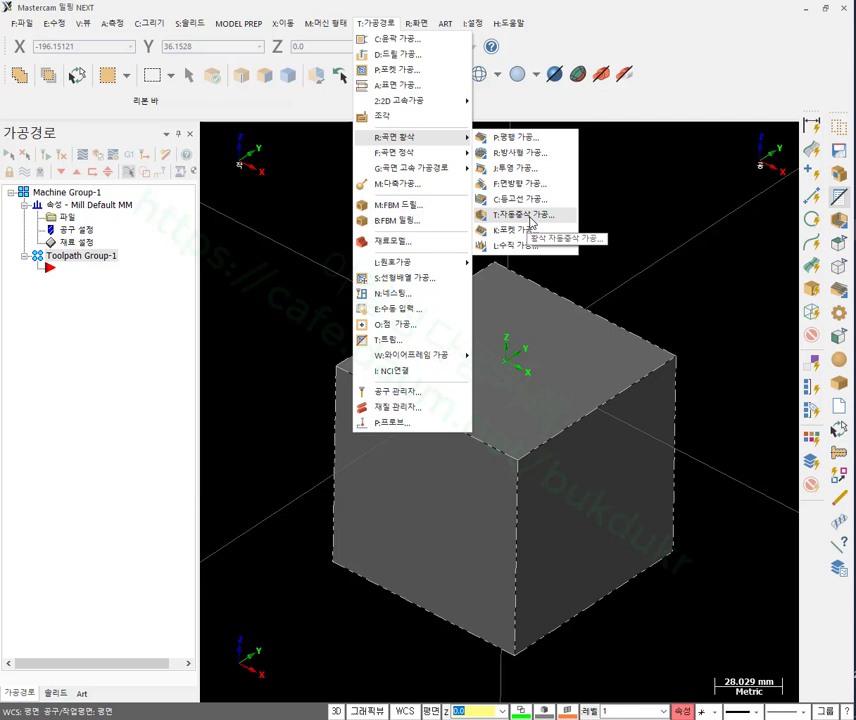
click(531, 217)
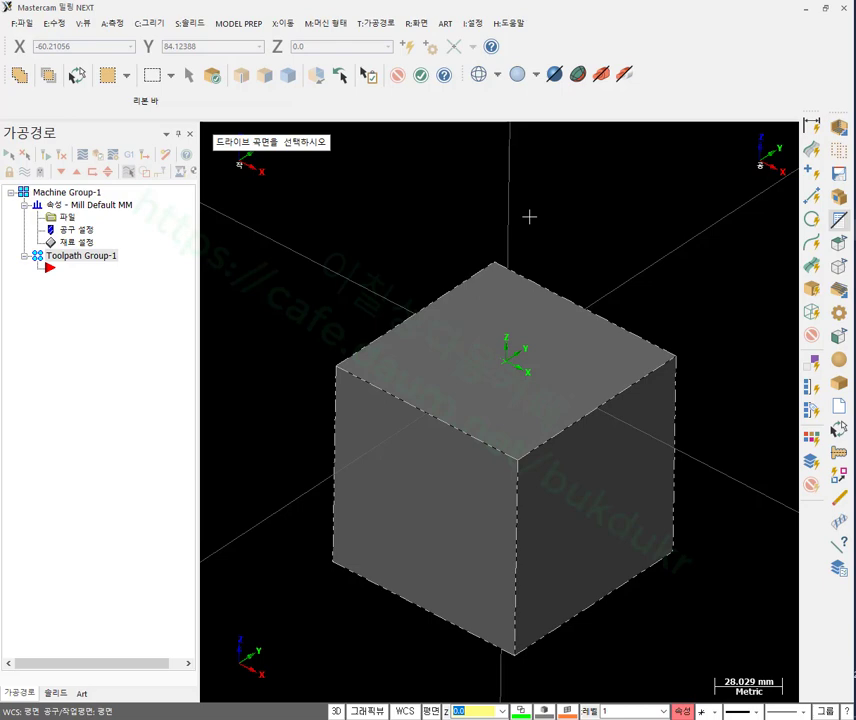
click(508, 338)
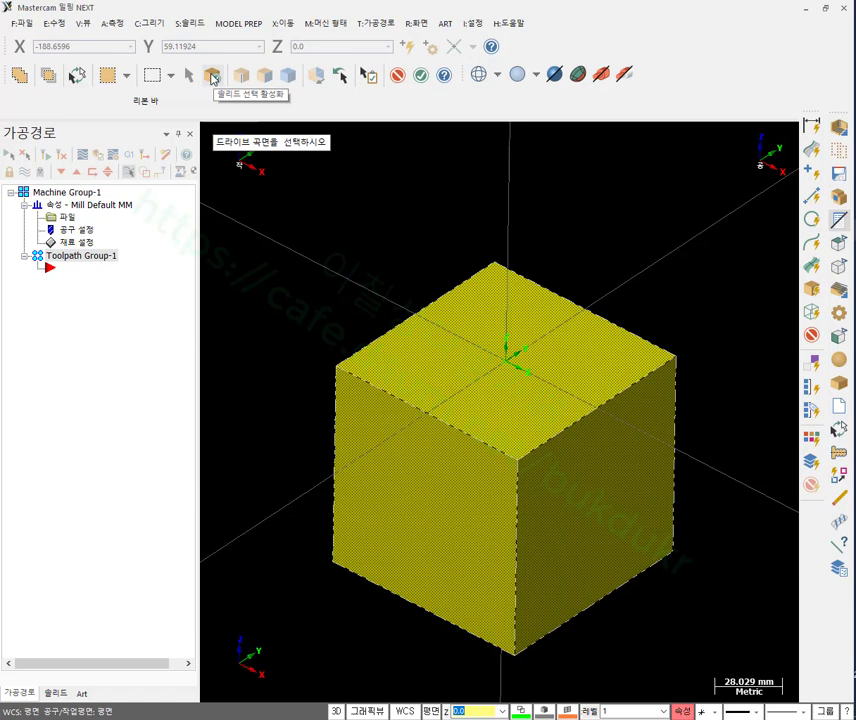
click(421, 76)
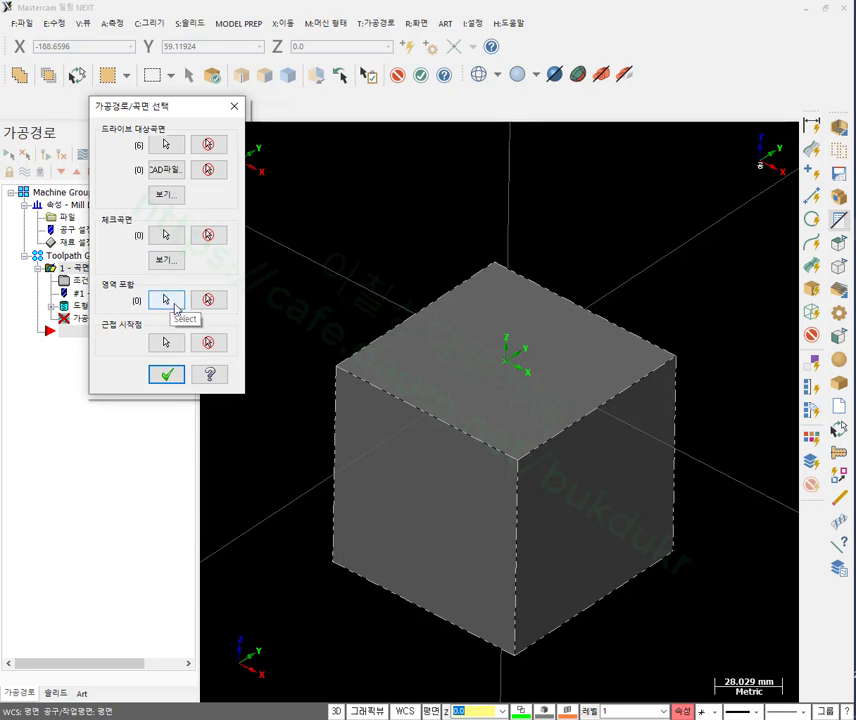
Chain the block's top face as the containment boundary and accept the toolpath surface selection.
click(167, 300)
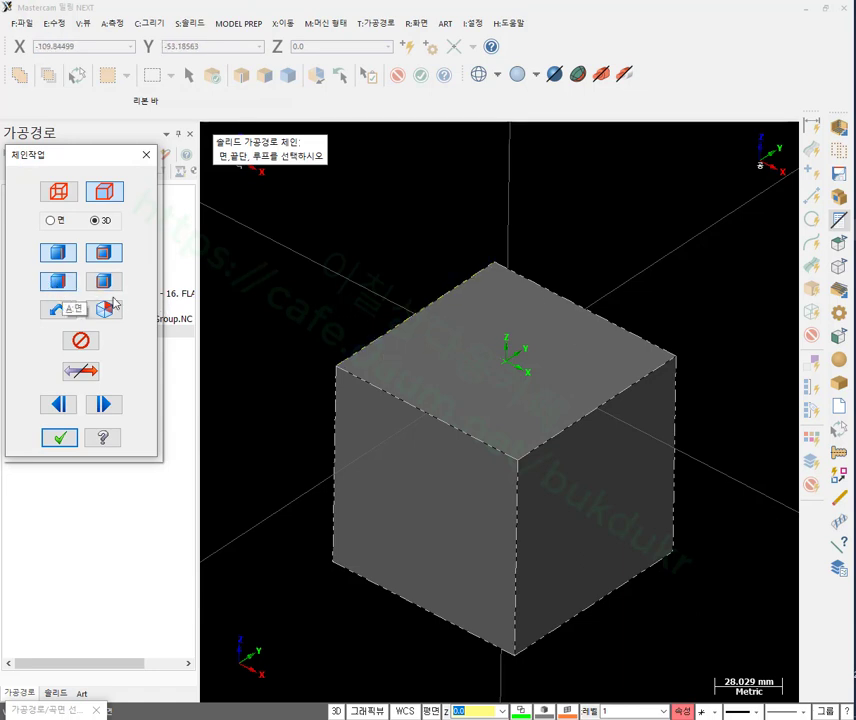
click(463, 376)
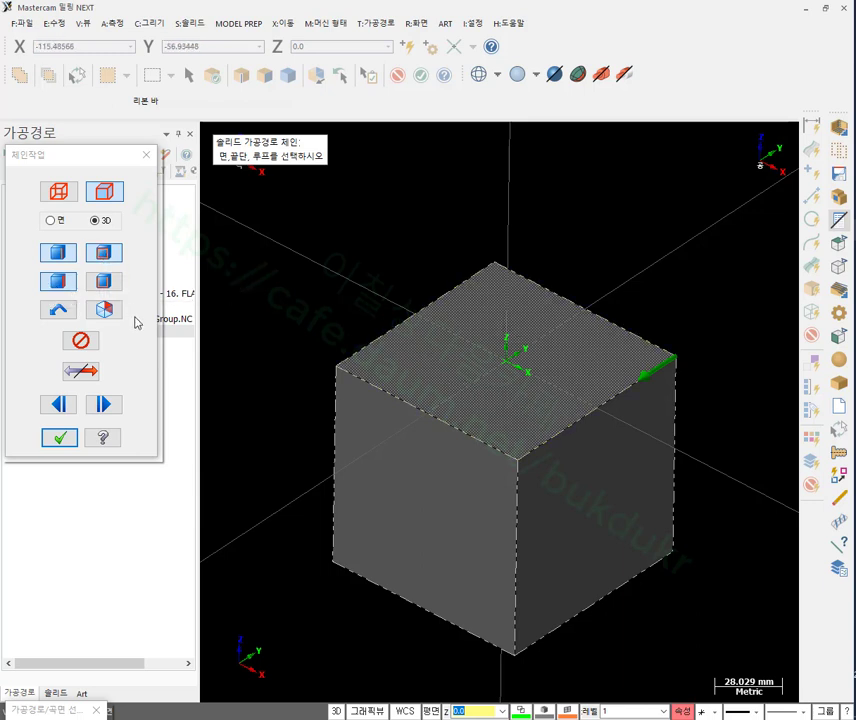
click(60, 439)
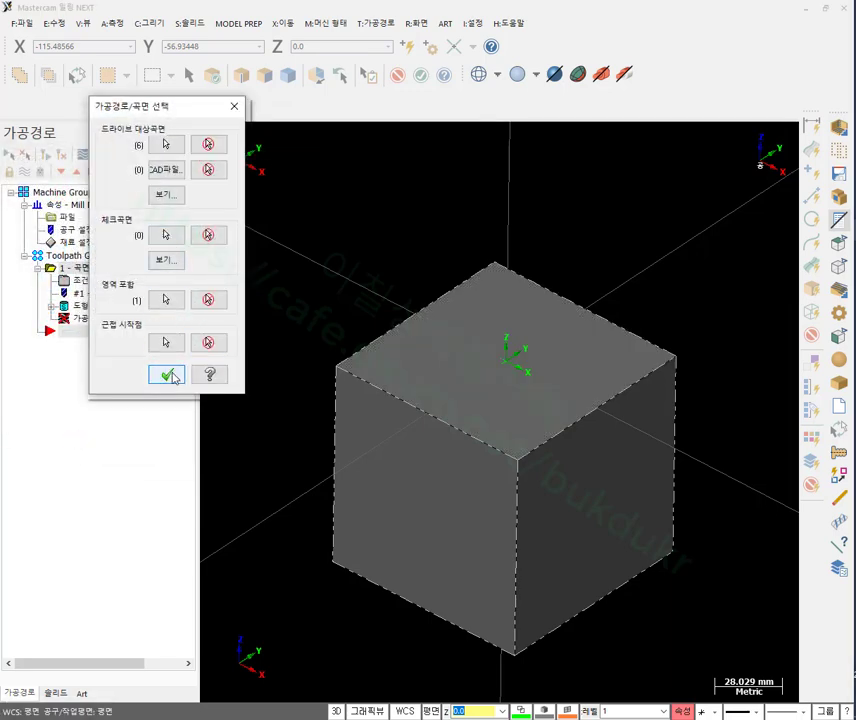
click(168, 376)
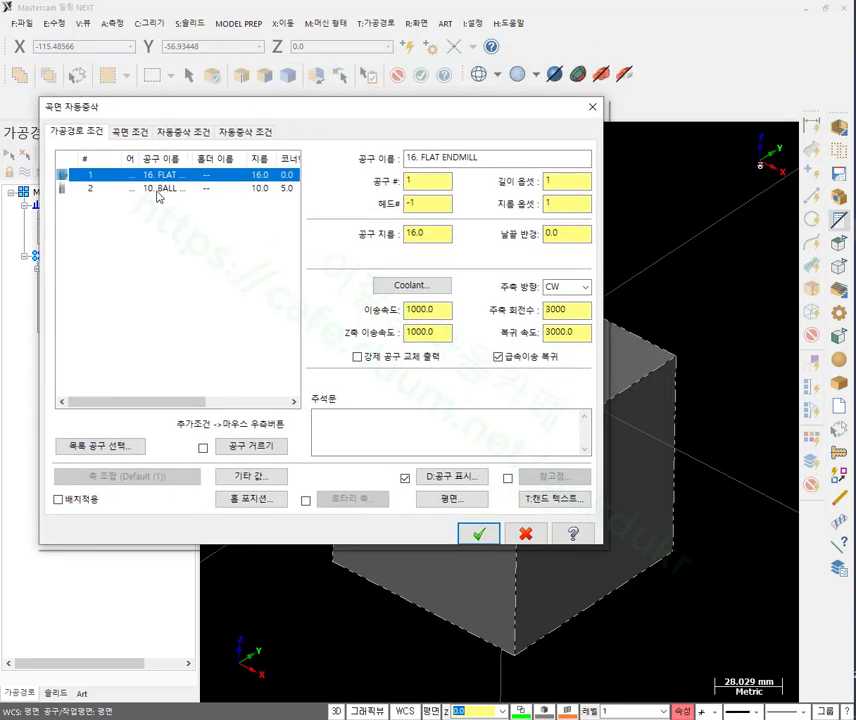
Assign the 10 mm ball endmill to the restmill toolpath and base its remaining-stock calculation on an STL file.
click(159, 190)
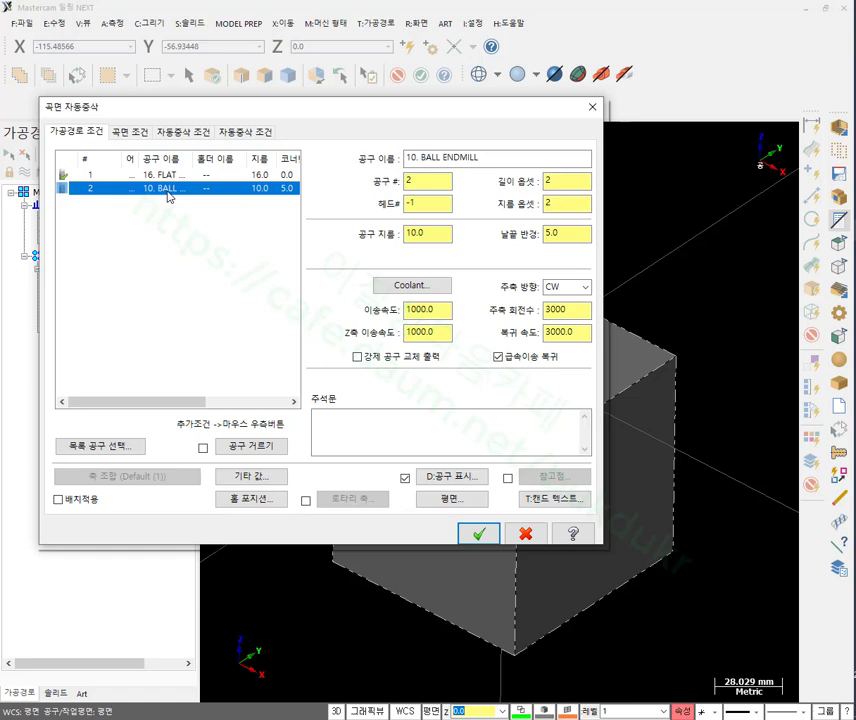
click(134, 132)
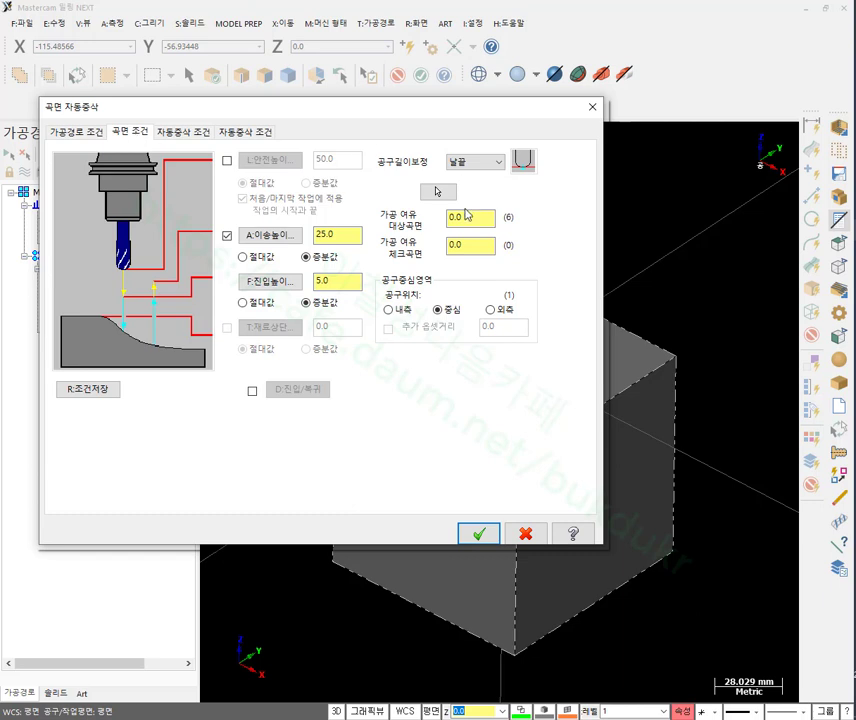
click(200, 133)
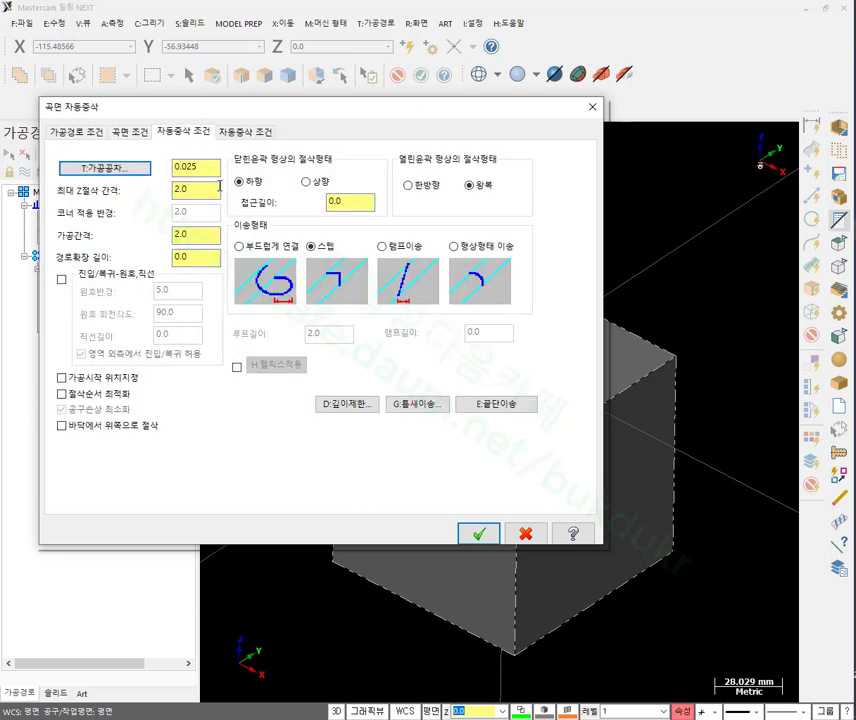
click(259, 136)
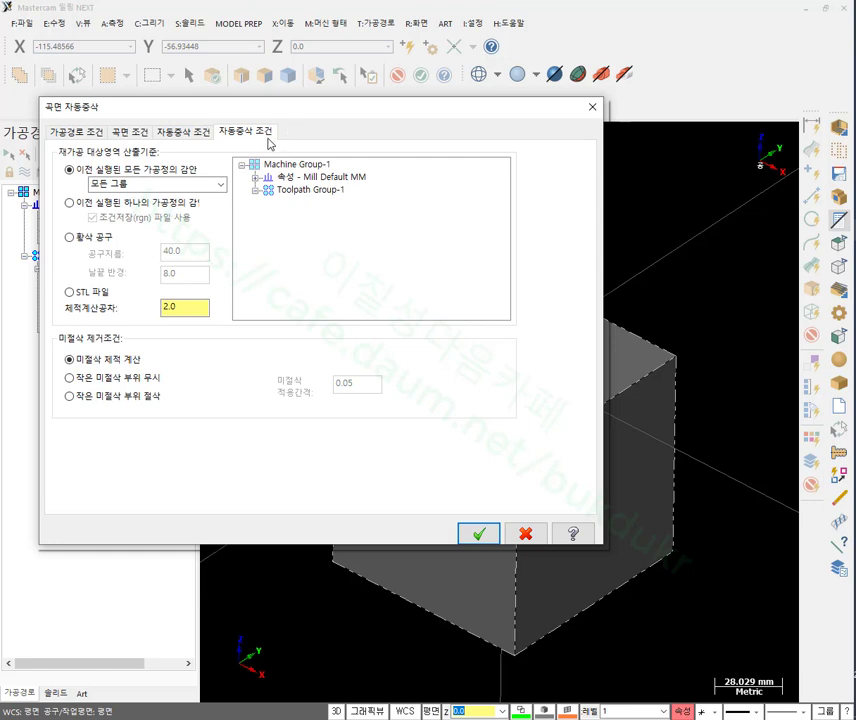
drag(118, 114, 393, 152)
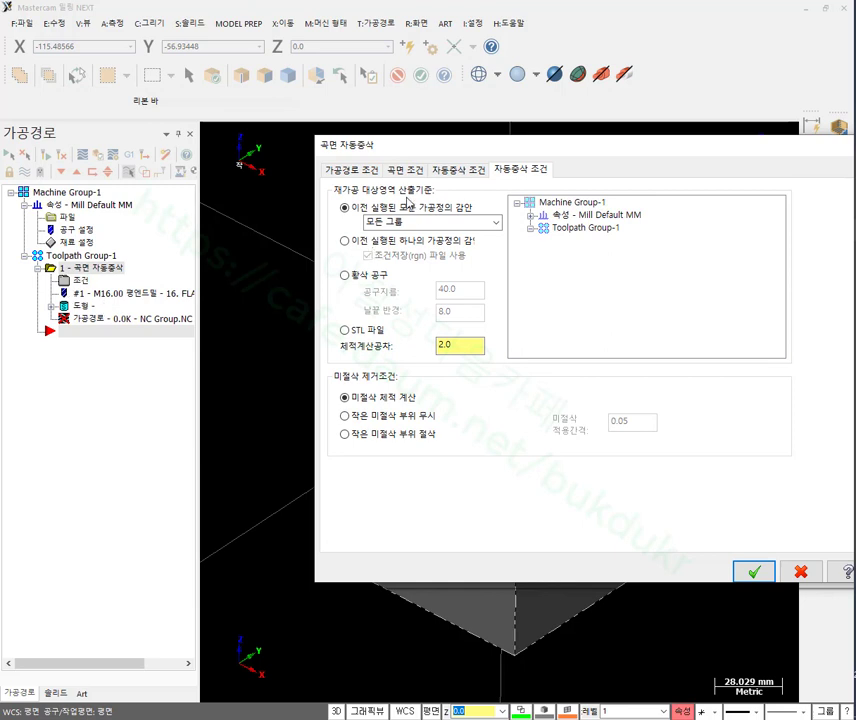
click(345, 330)
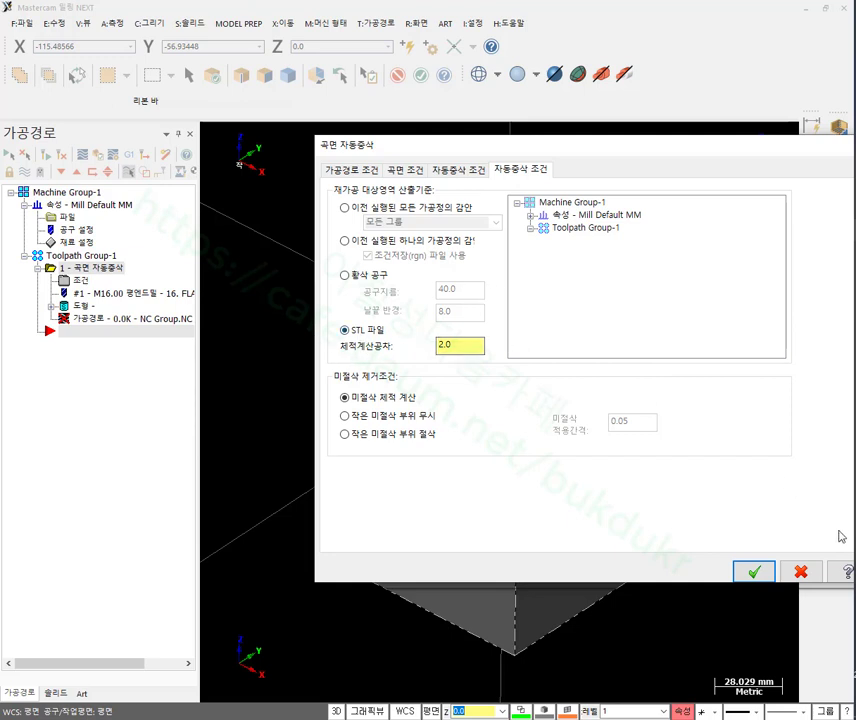
Accept the restmill parameters, load T.stl from the desktop as the rest stock, and accept its placement to generate the toolpath.
click(757, 572)
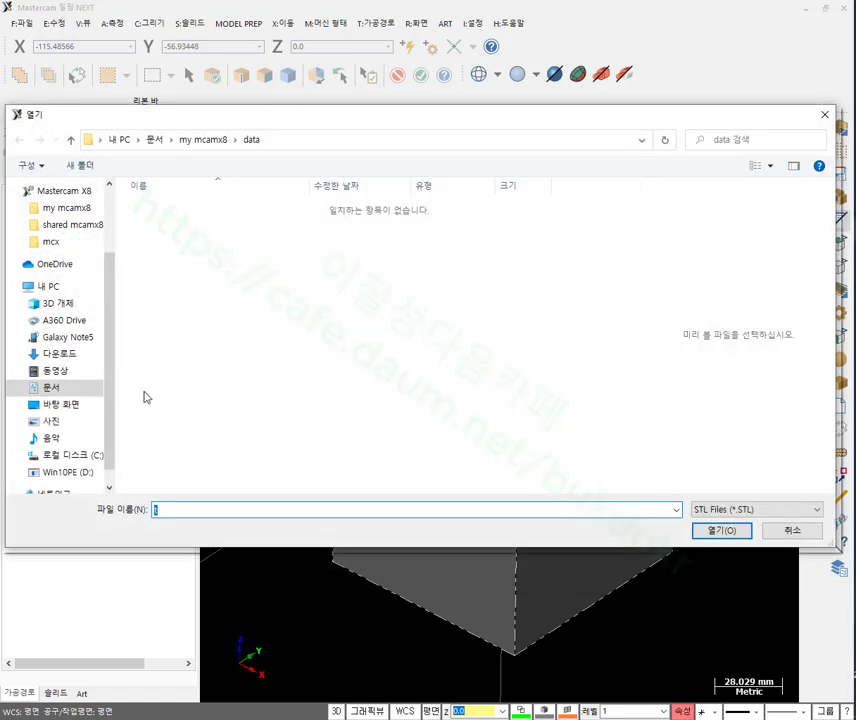
click(98, 405)
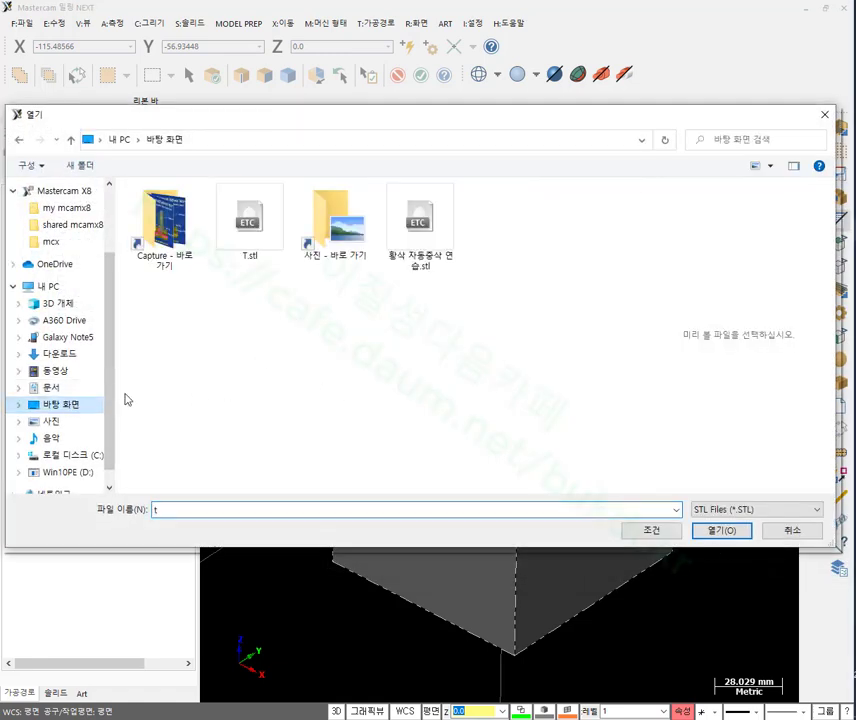
click(252, 235)
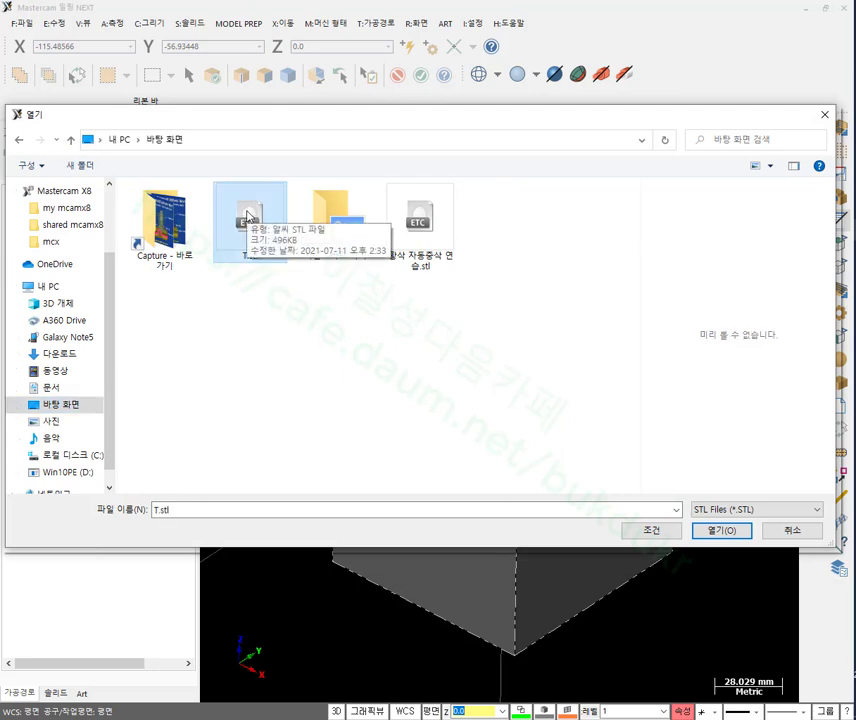
click(718, 532)
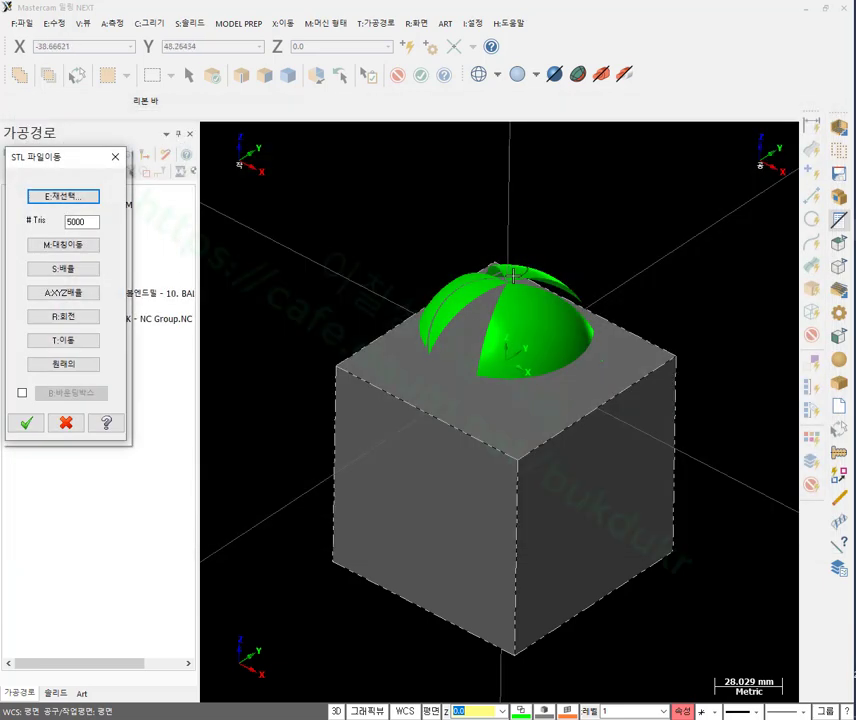
scroll(472, 250, up, 4)
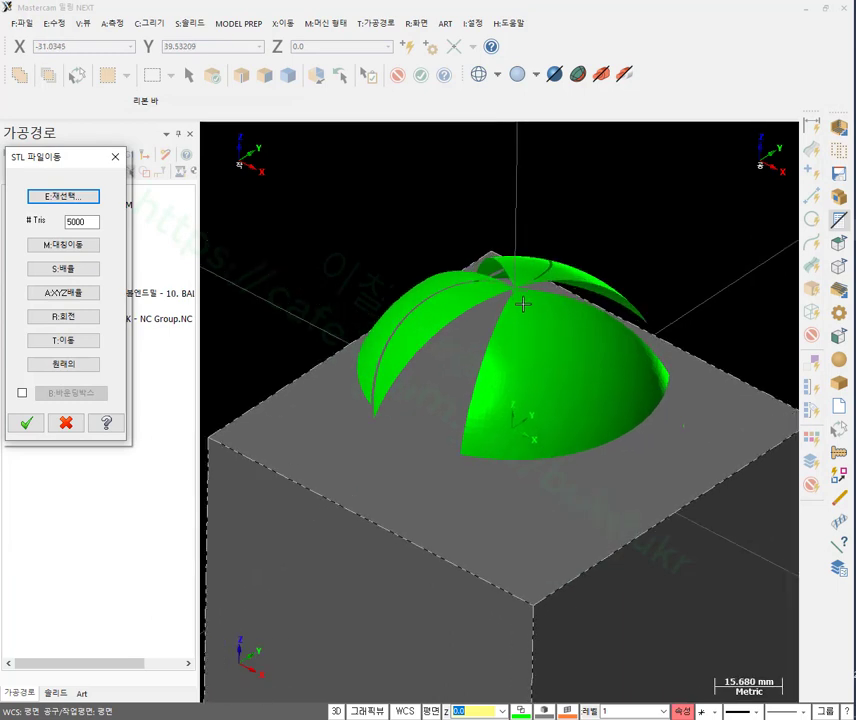
scroll(523, 304, up, 1)
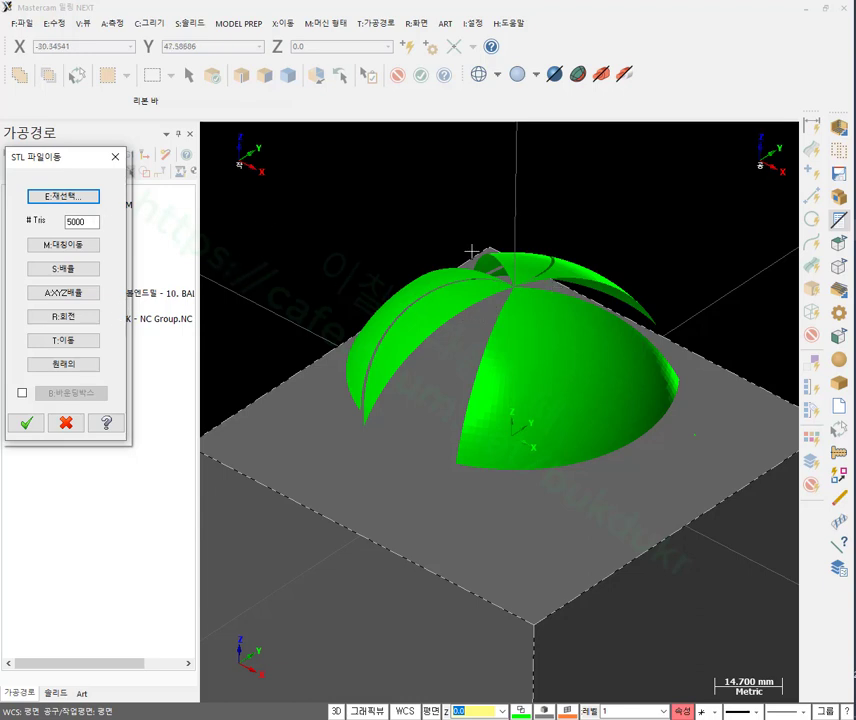
click(27, 423)
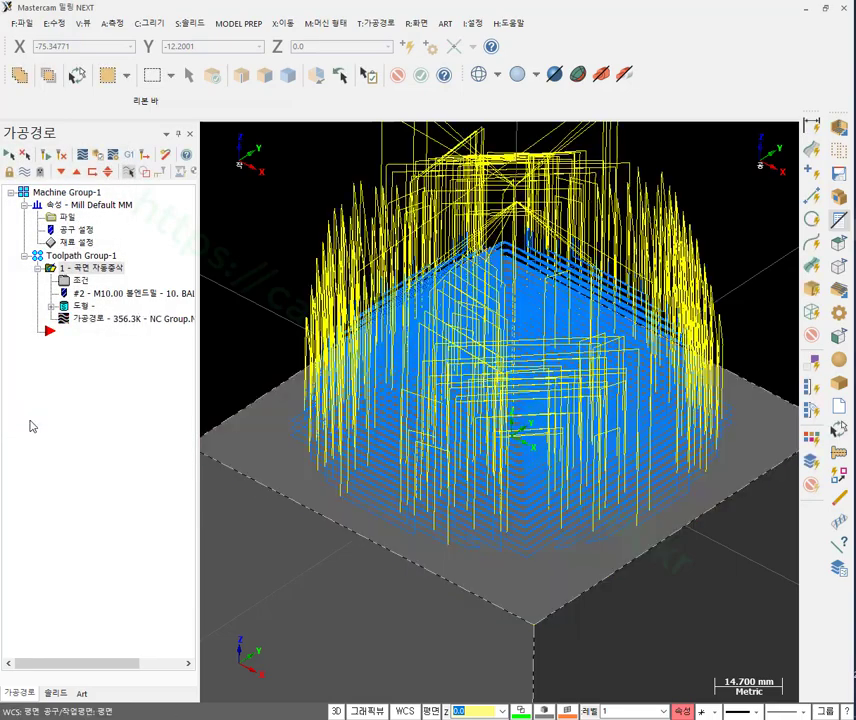
Remove the yellow rapid moves from the toolpath display and view the remaining moves from the side.
key(alt+2)
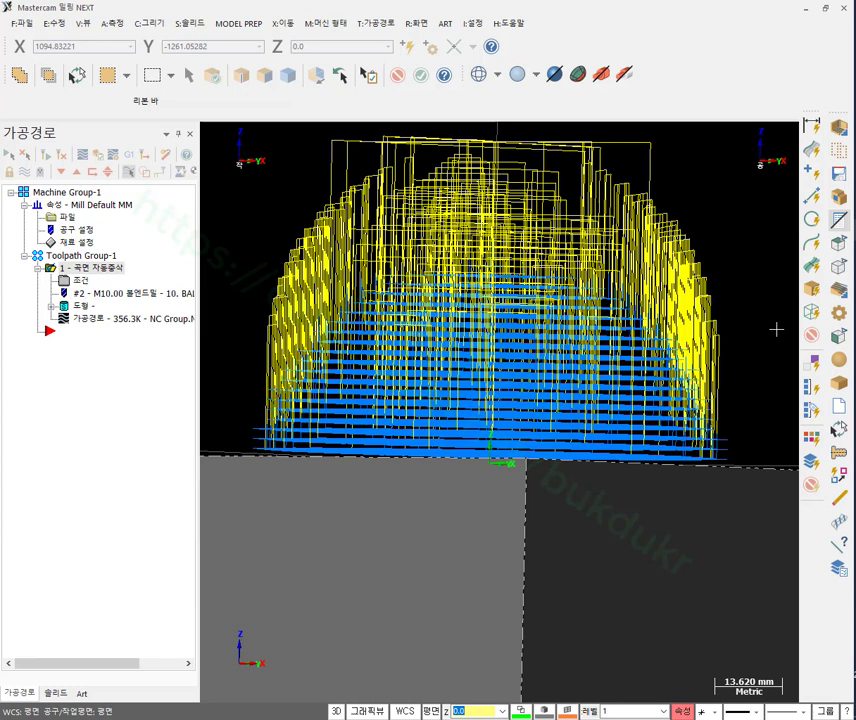
click(147, 171)
middle_drag(579, 217, 552, 214)
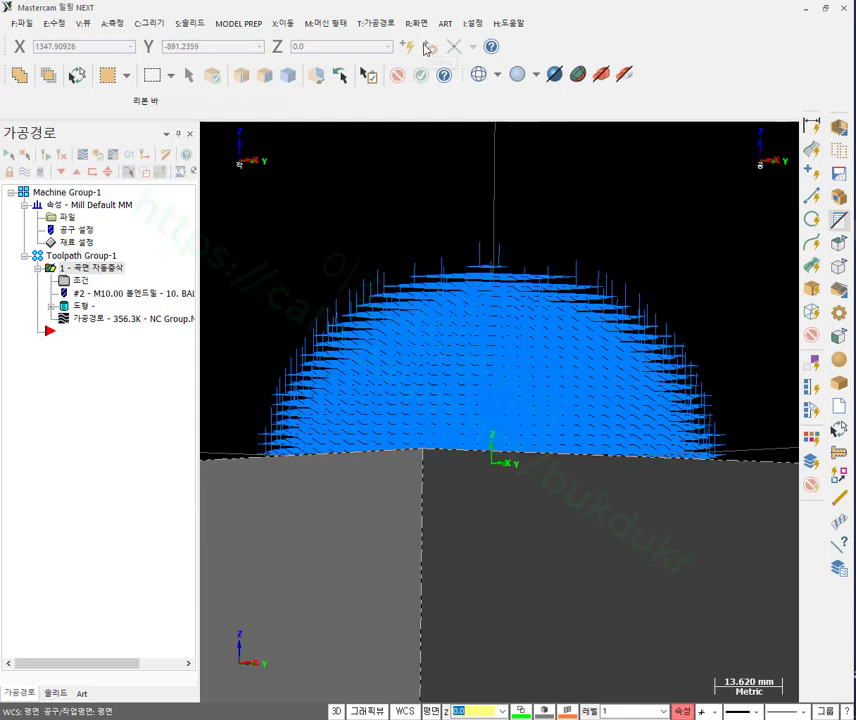
Unblank the dome solid and compare it with the restmill toolpath in a close front view.
click(416, 23)
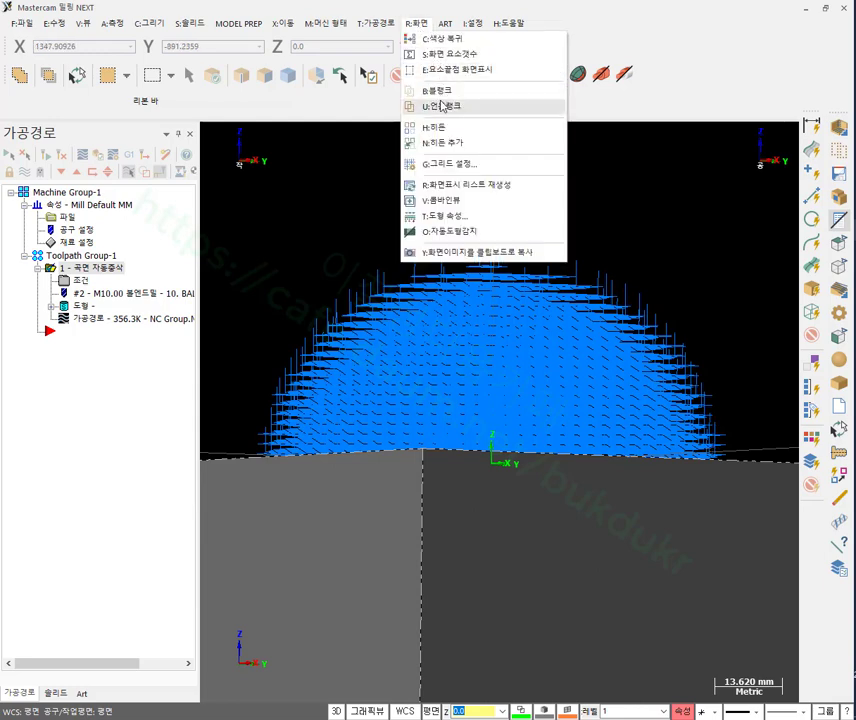
click(441, 106)
click(506, 330)
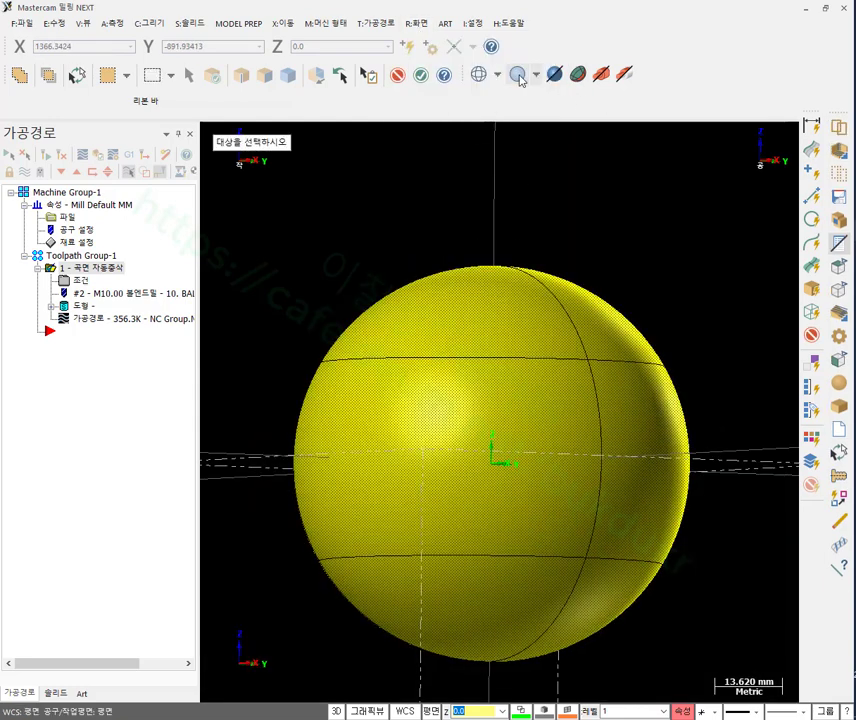
click(421, 78)
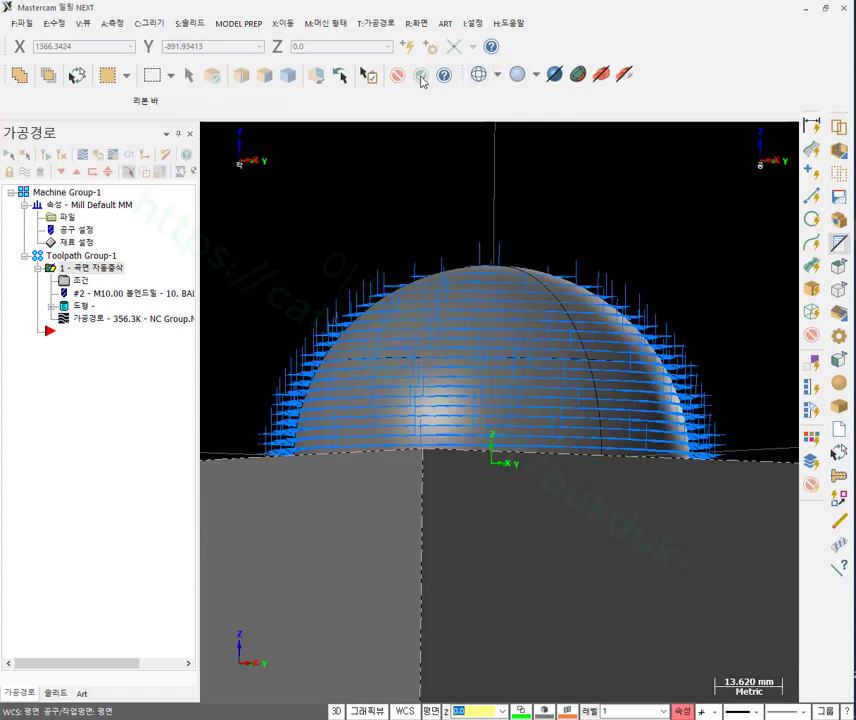
right_click(606, 170)
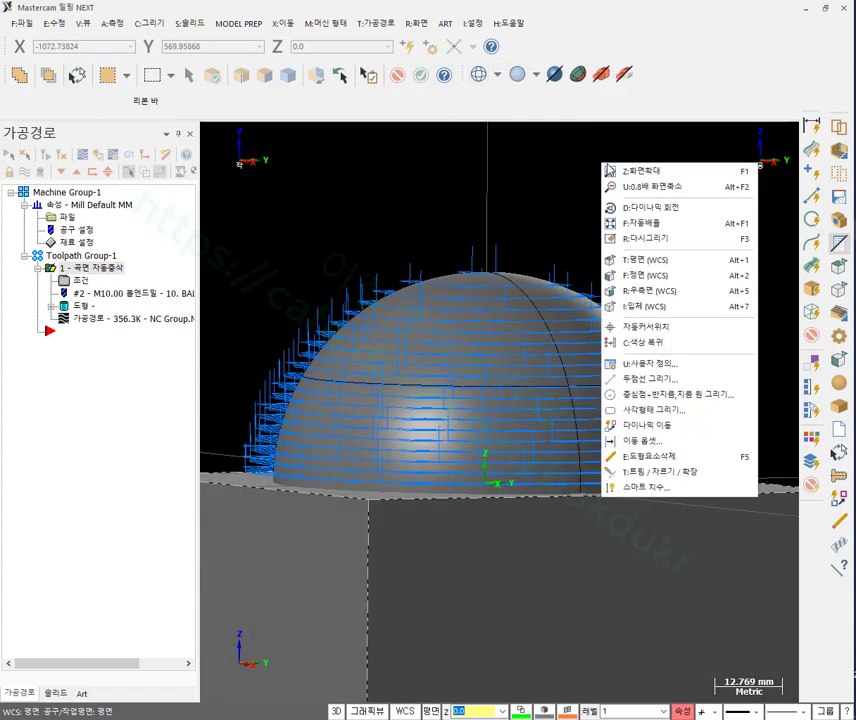
click(645, 275)
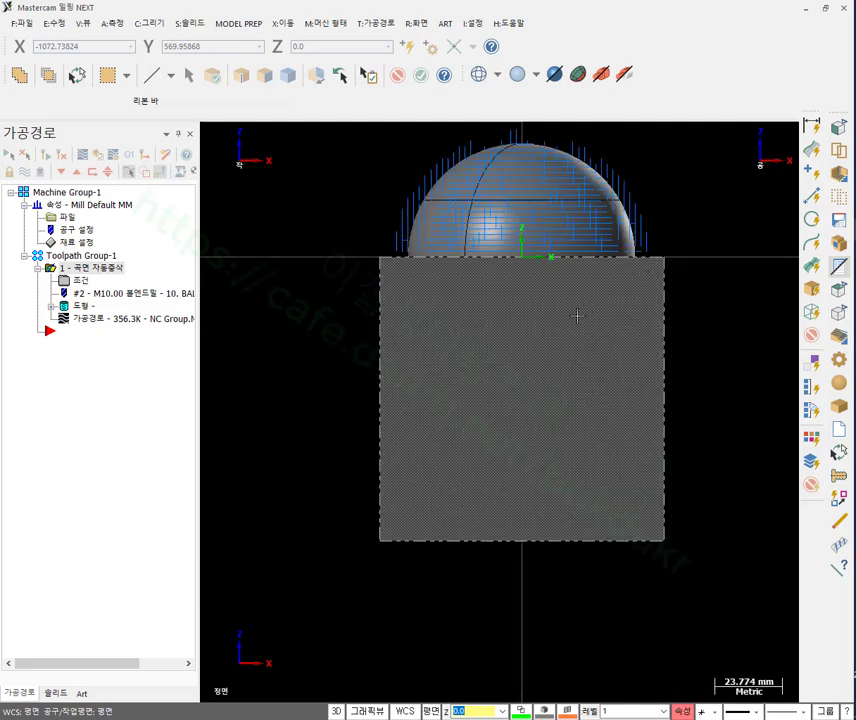
scroll(547, 162, up, 5)
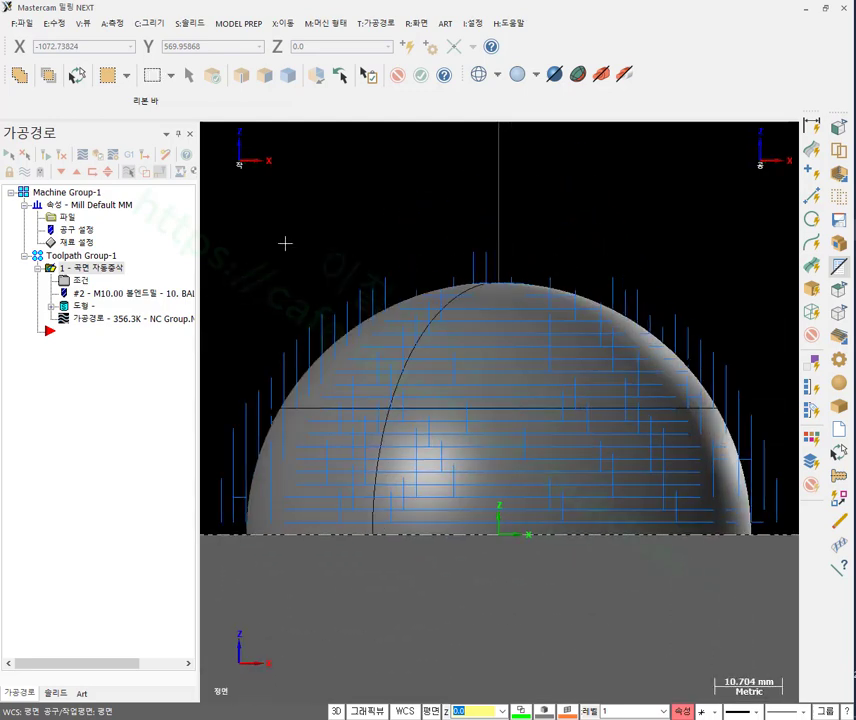
Backplot the restmill toolpath to its end, examining the tool motion around the dome, and close the backplot.
click(73, 318)
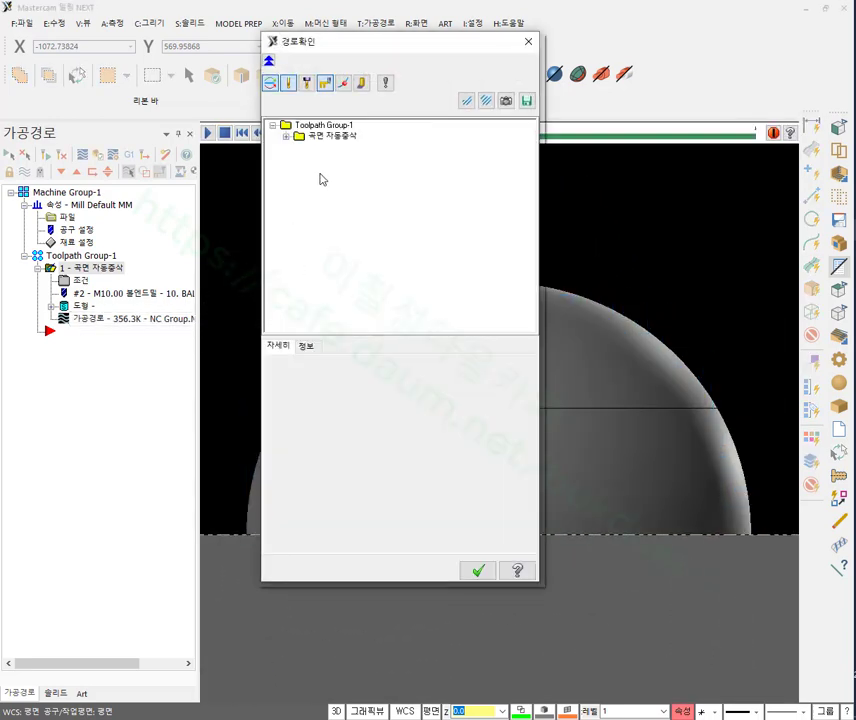
drag(424, 52, 106, 34)
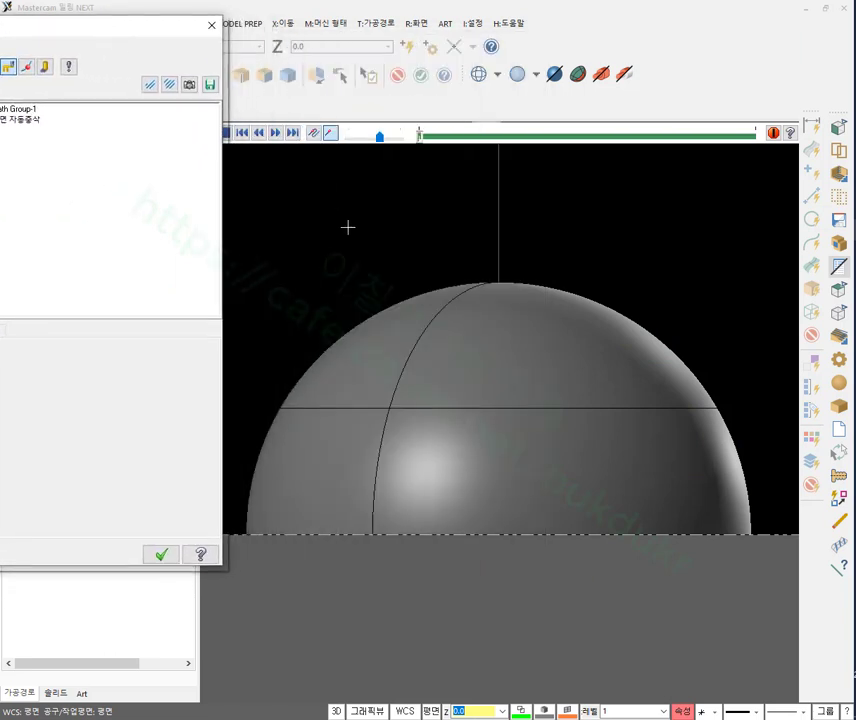
scroll(520, 239, up, 4)
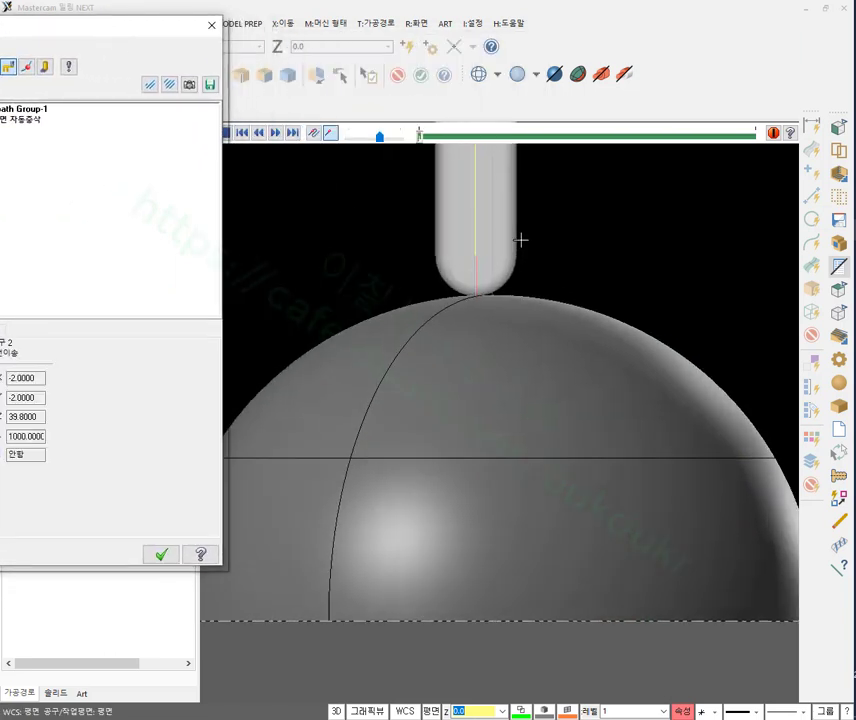
middle_drag(508, 284, 563, 215)
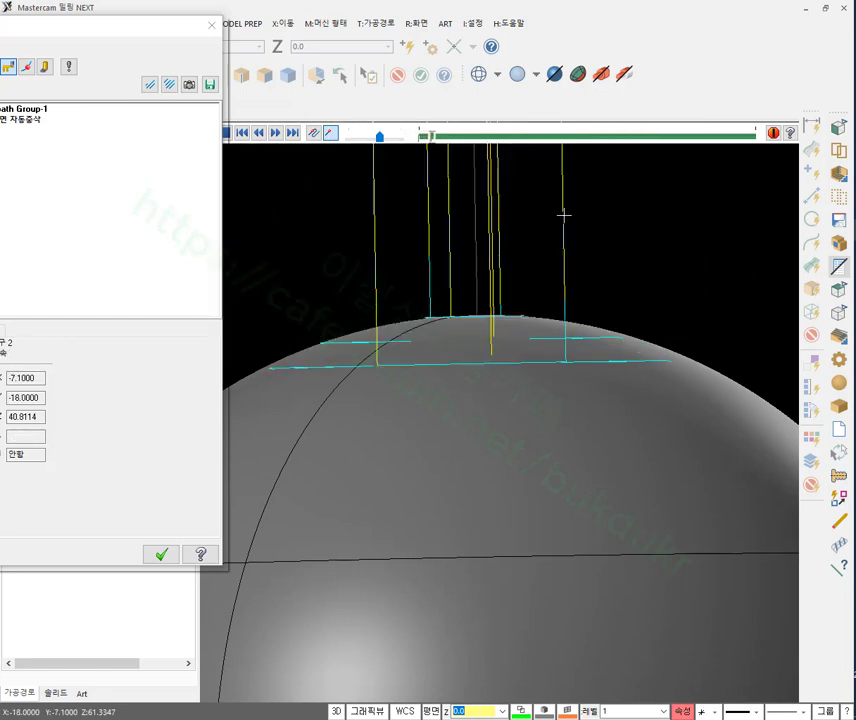
mouse_move(564, 214)
middle_down()
mouse_move(500, 216)
mouse_move(536, 234)
mouse_move(536, 244)
mouse_move(510, 260)
middle_up()
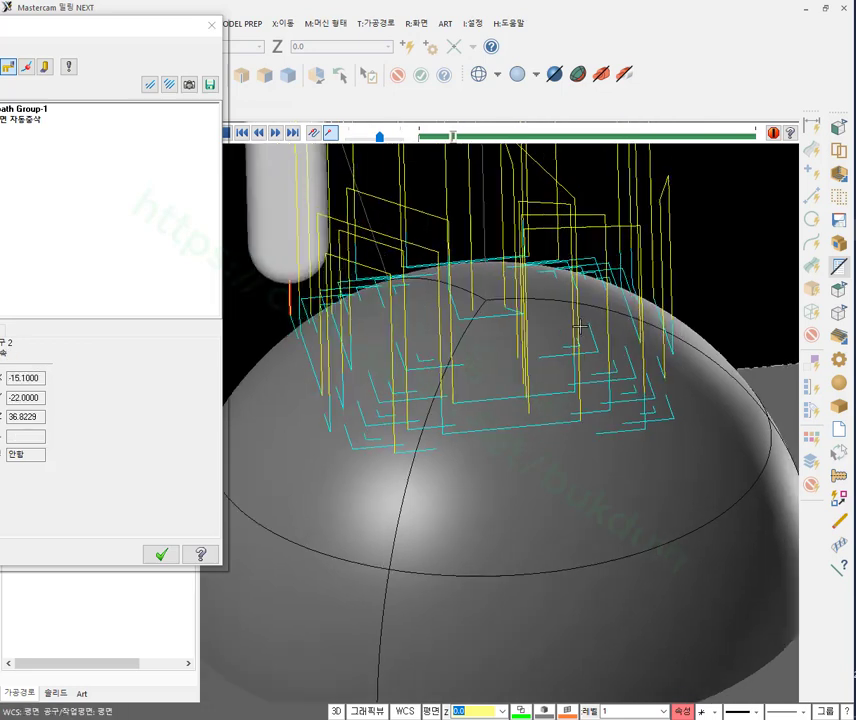
scroll(582, 331, down, 3)
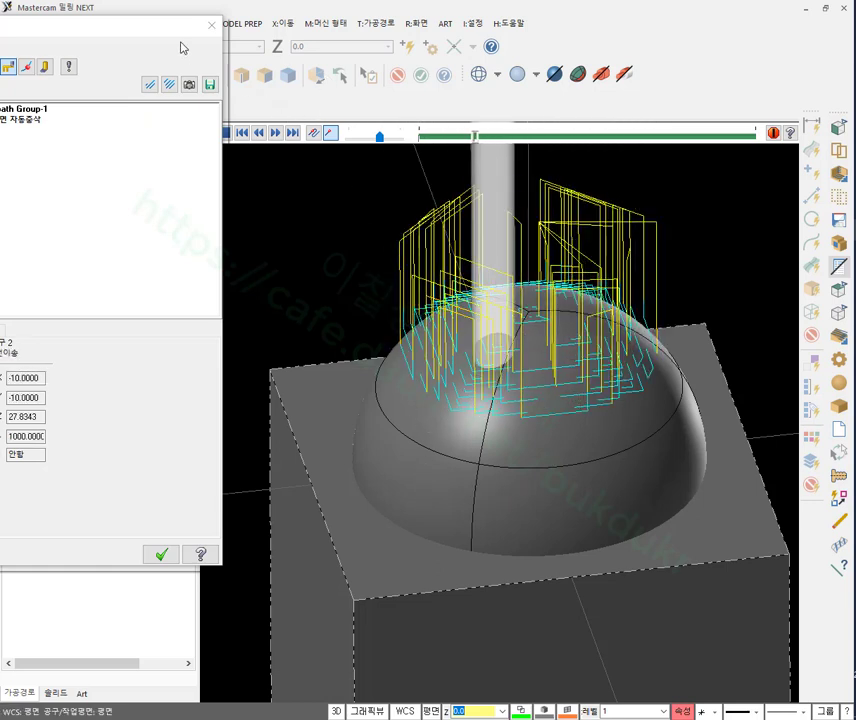
drag(183, 48, 235, 168)
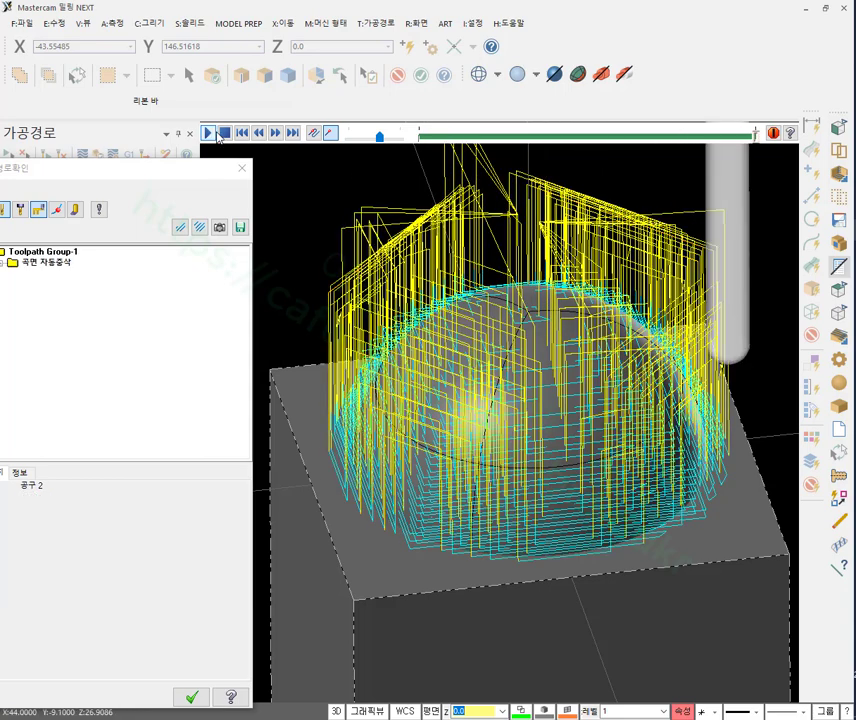
key(Escape)
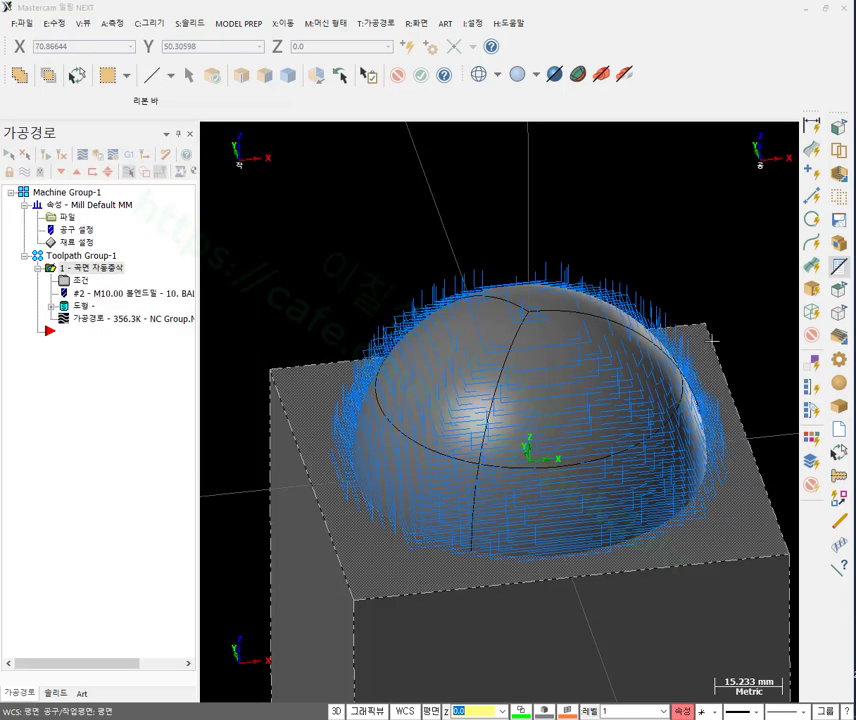
Change the machine group's stock shape to a file, load T.stl from the desktop, and accept the stock setup.
scroll(466, 246, down, 3)
middle_drag(494, 253, 478, 212)
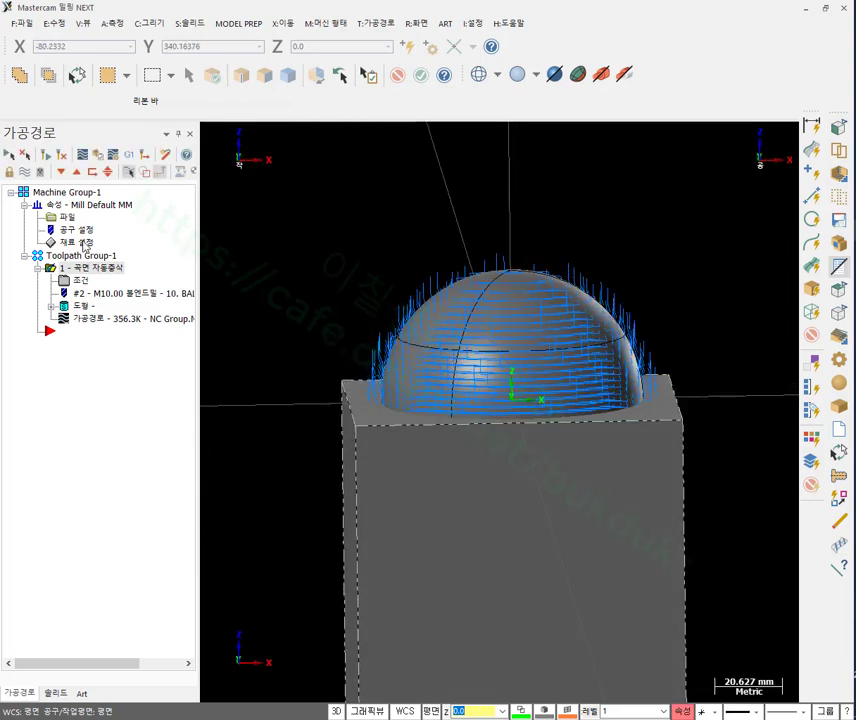
click(85, 247)
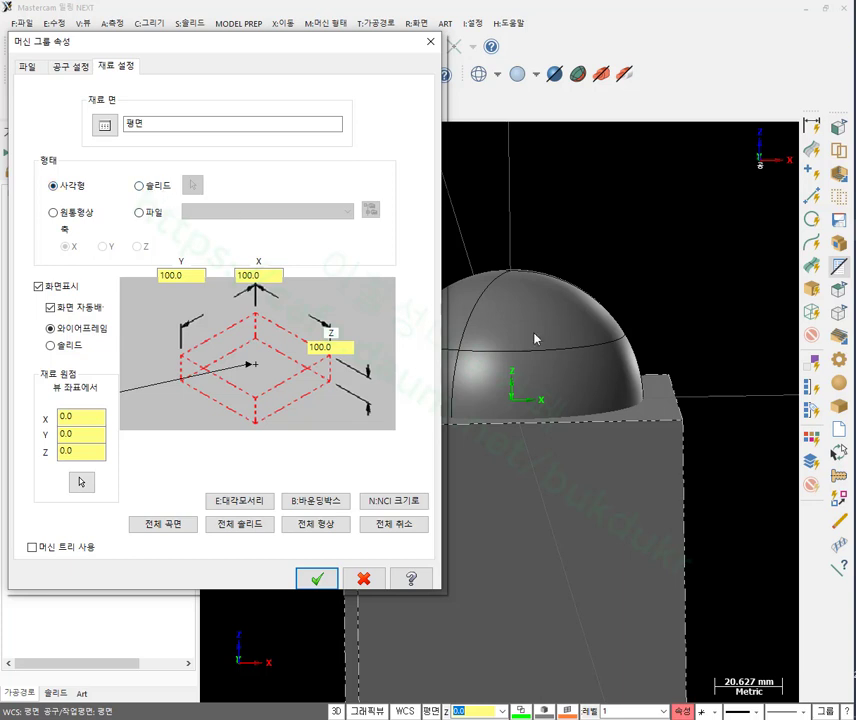
click(139, 216)
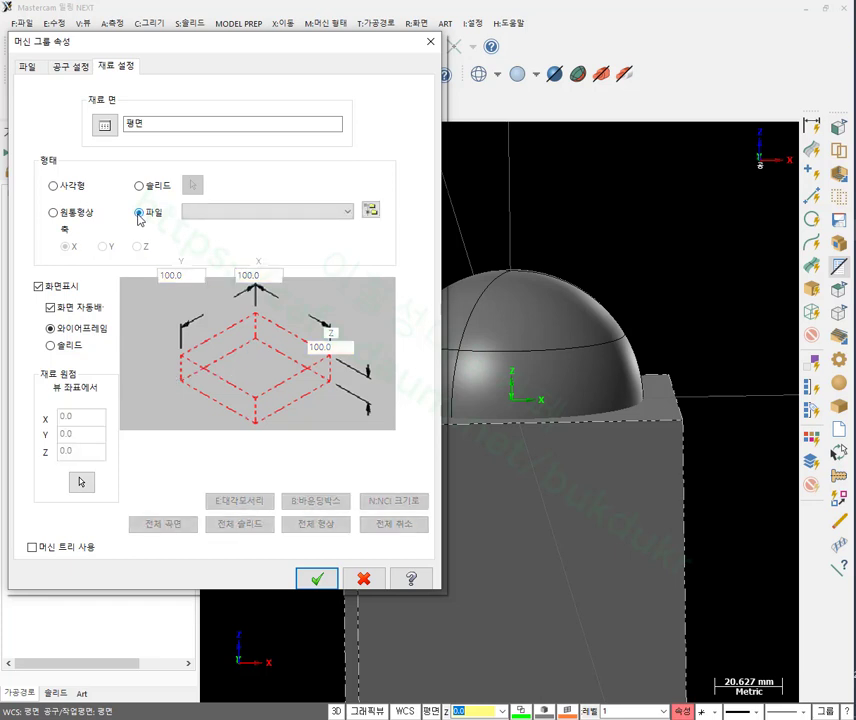
click(370, 211)
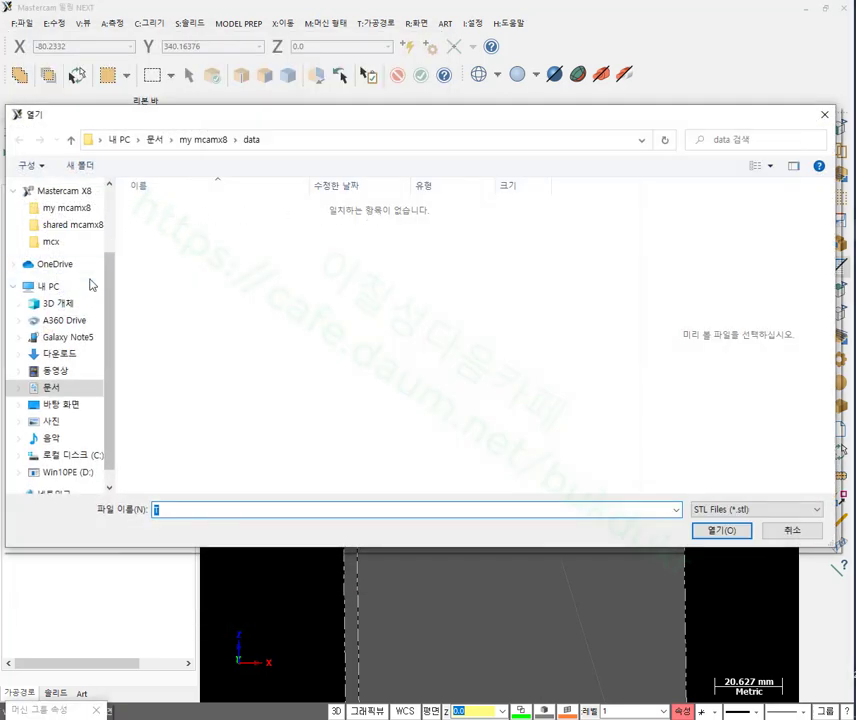
scroll(116, 228, up, 3)
click(72, 214)
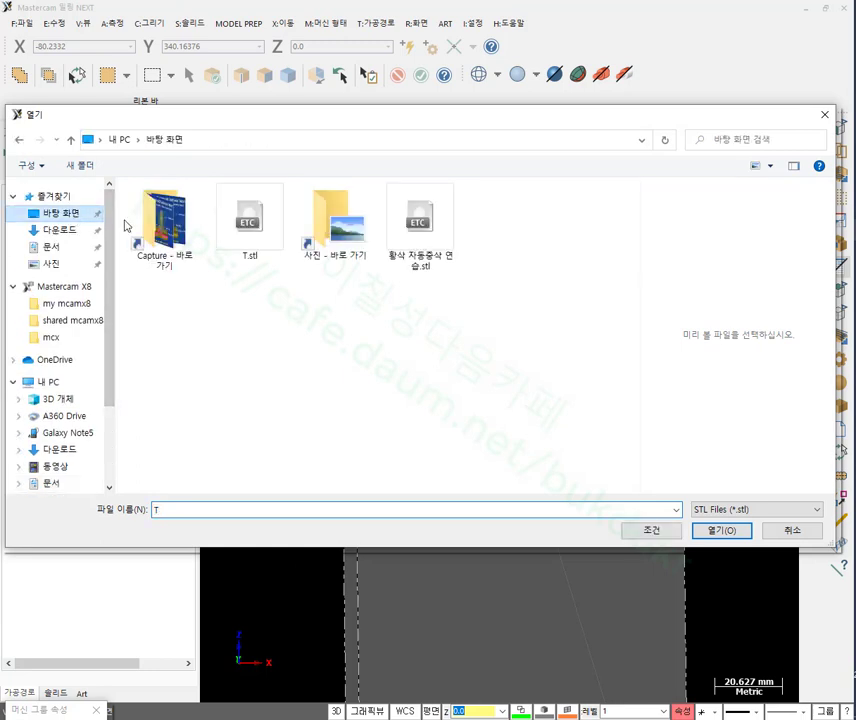
click(245, 236)
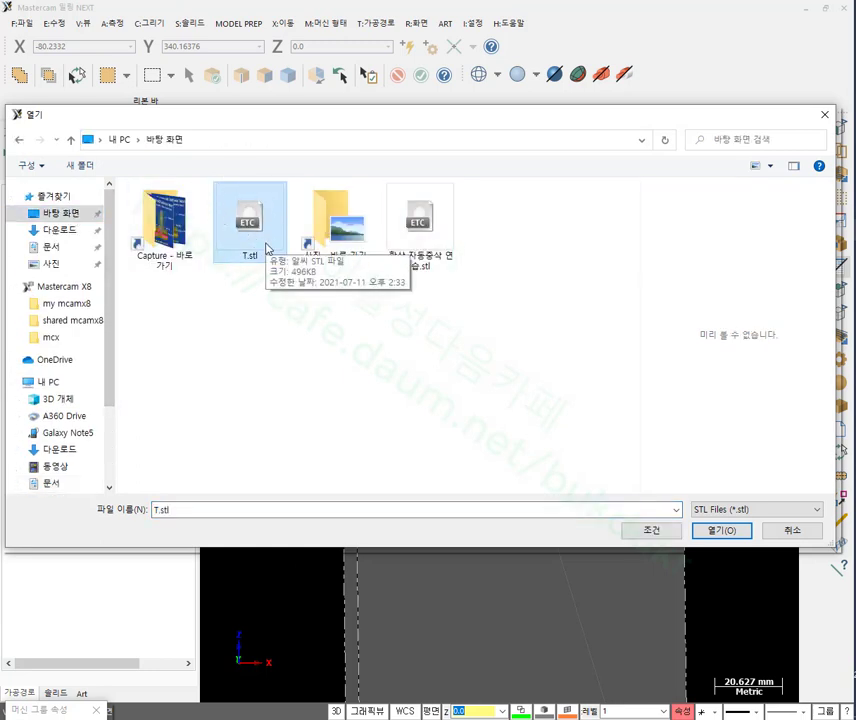
click(714, 530)
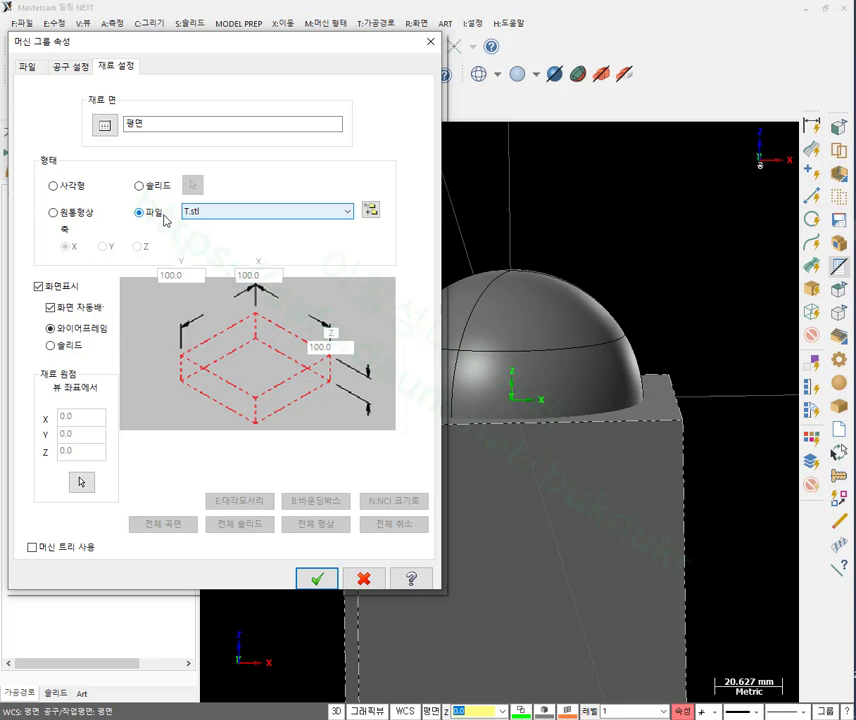
click(316, 579)
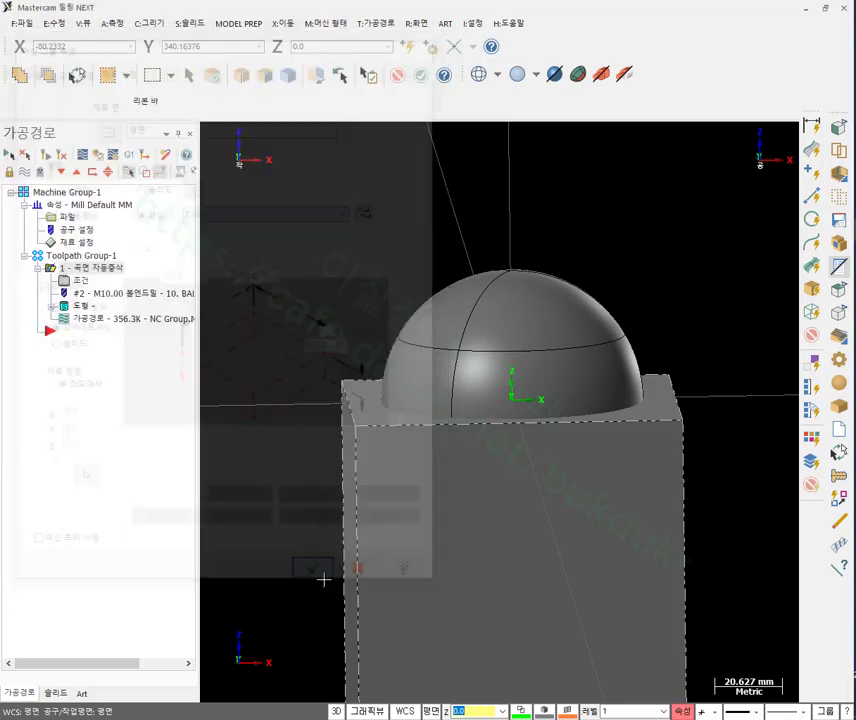
Examine the STL stock mesh around the dome up close from a raised, angled view.
scroll(509, 390, up, 4)
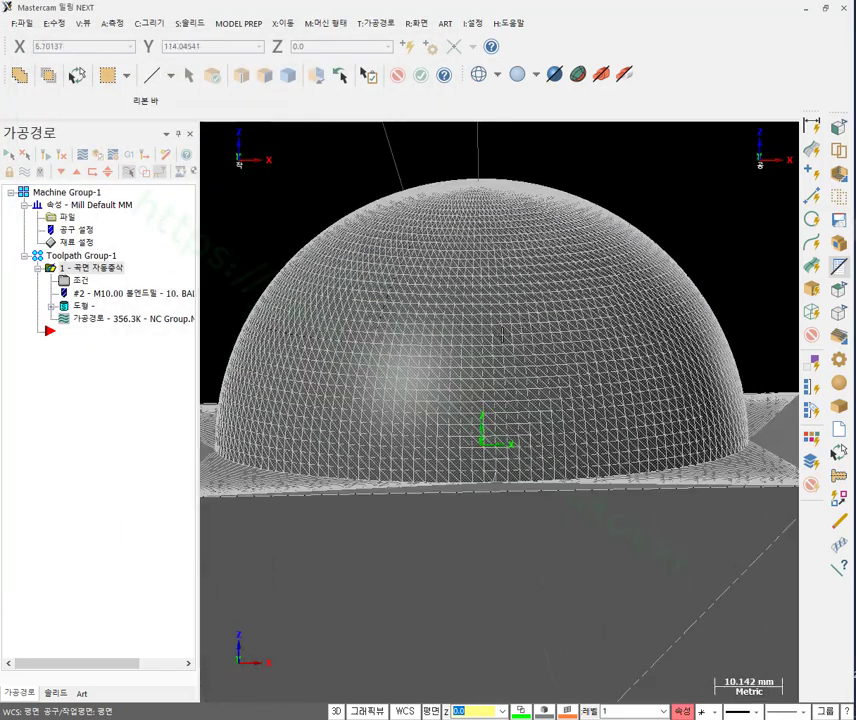
middle_drag(509, 390, 565, 330)
scroll(600, 395, down, 2)
scroll(469, 437, up, 2)
scroll(469, 437, down, 1)
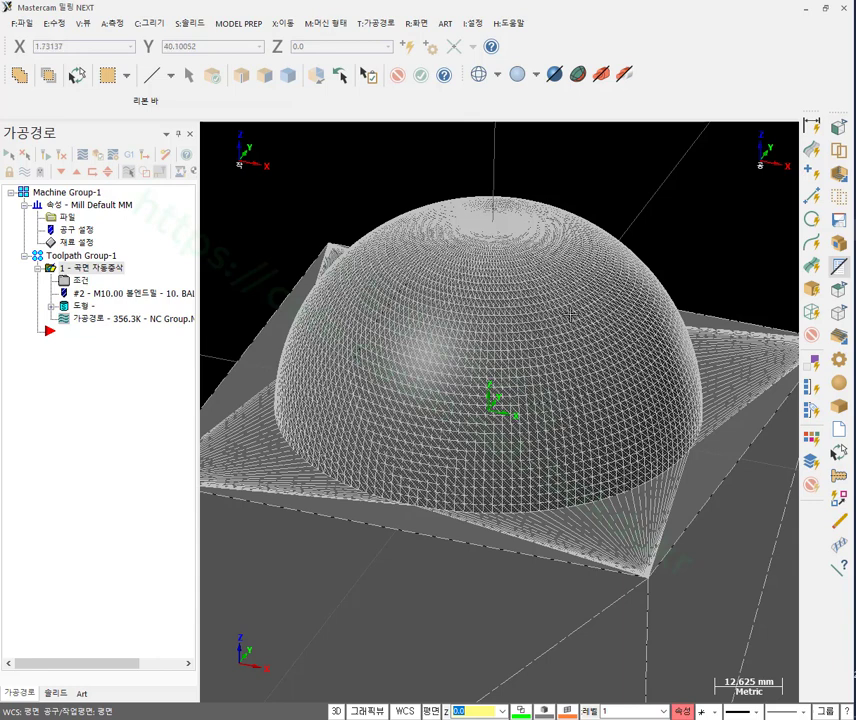
Toggle the stock shading, check the model in wireframe, and hide the stock with the model back in shaded display.
click(601, 74)
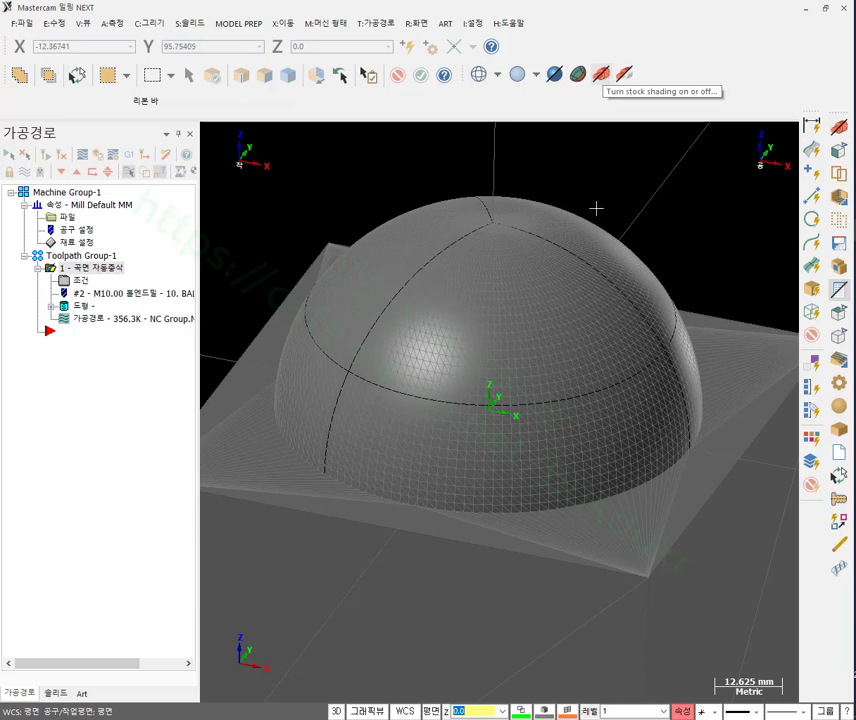
click(480, 76)
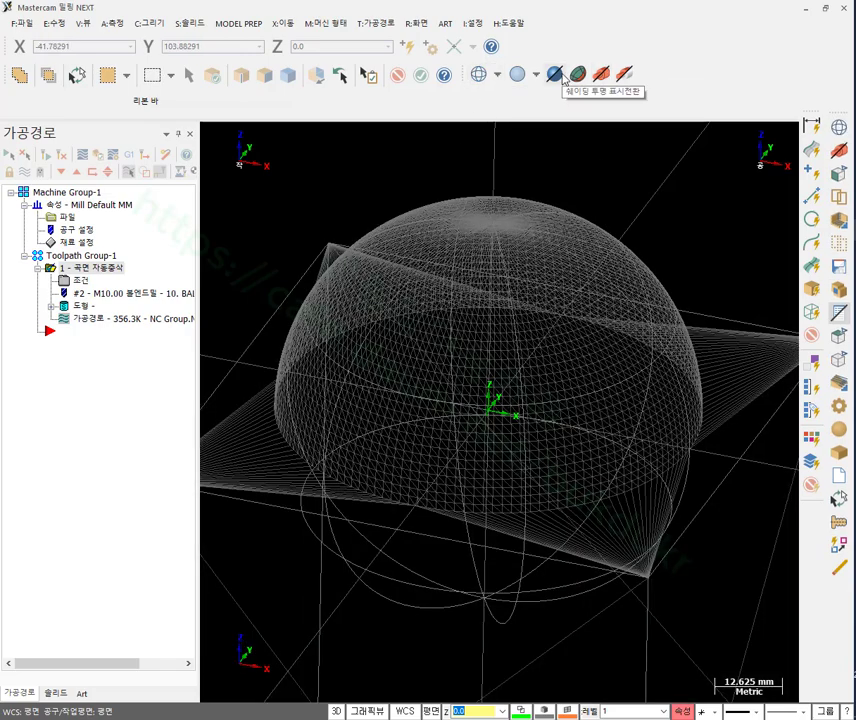
click(623, 75)
click(623, 76)
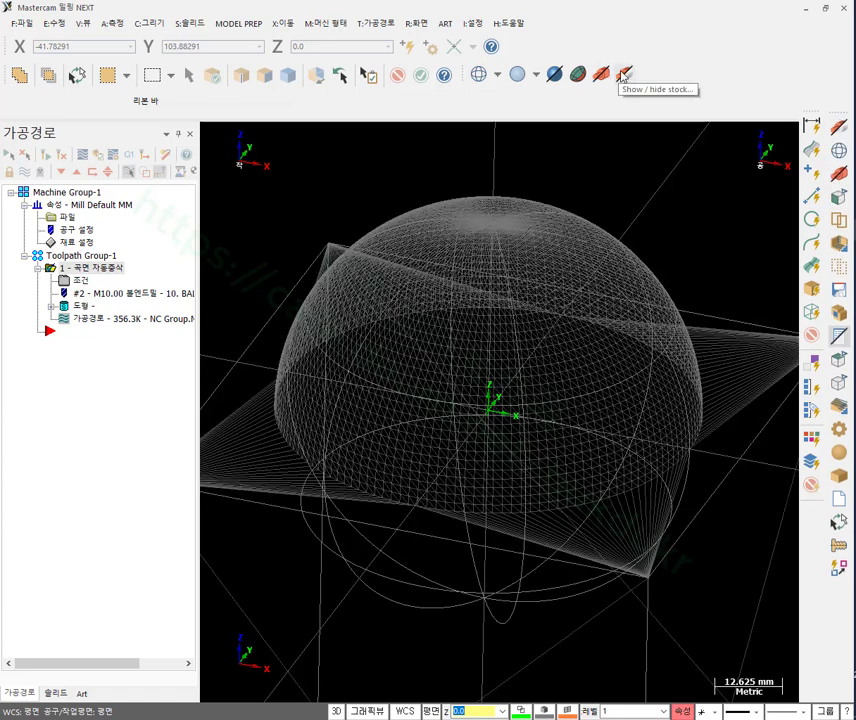
click(623, 76)
click(528, 76)
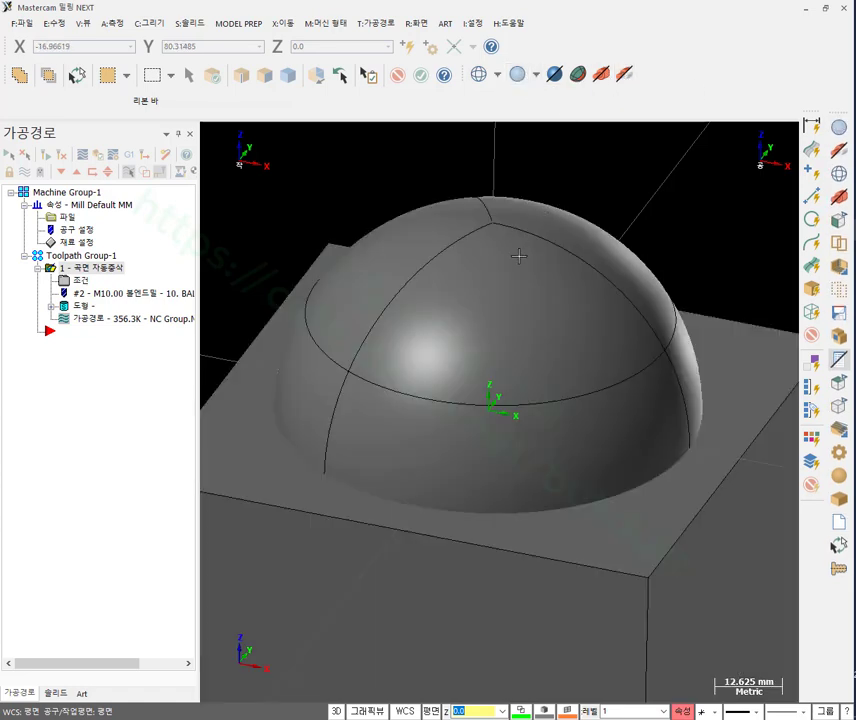
Blank the dome solid above the block.
click(550, 287)
click(414, 26)
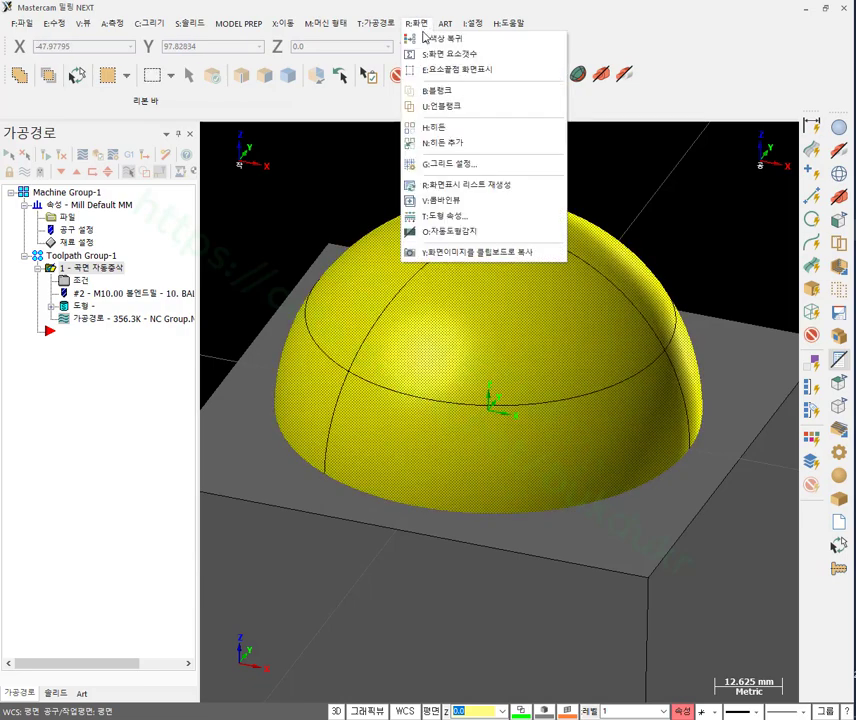
click(432, 106)
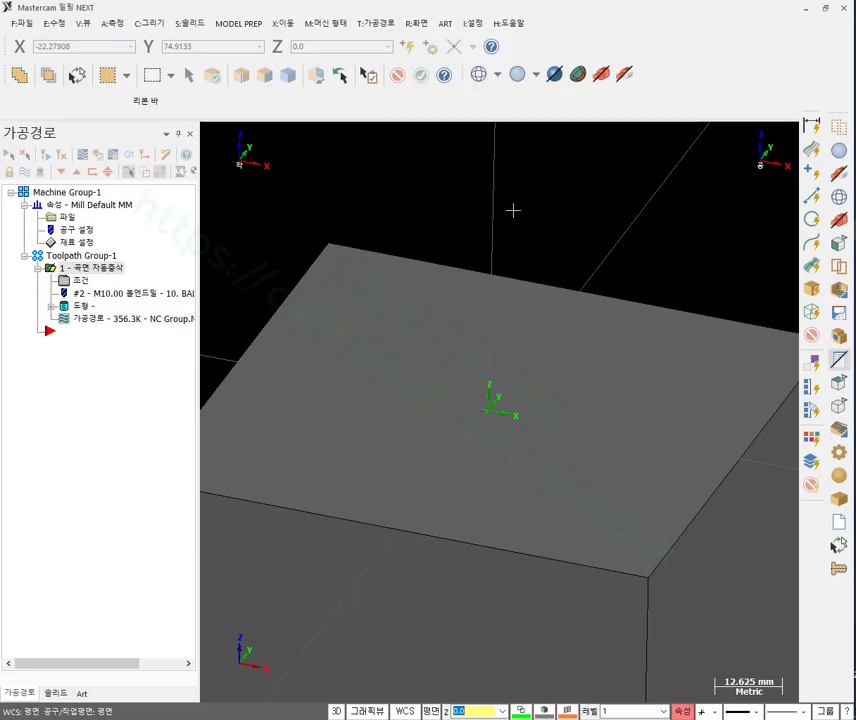
Redisplay the STL stock over the plain block, toggling it off and on to compare the two shapes.
middle_drag(512, 210, 642, 100)
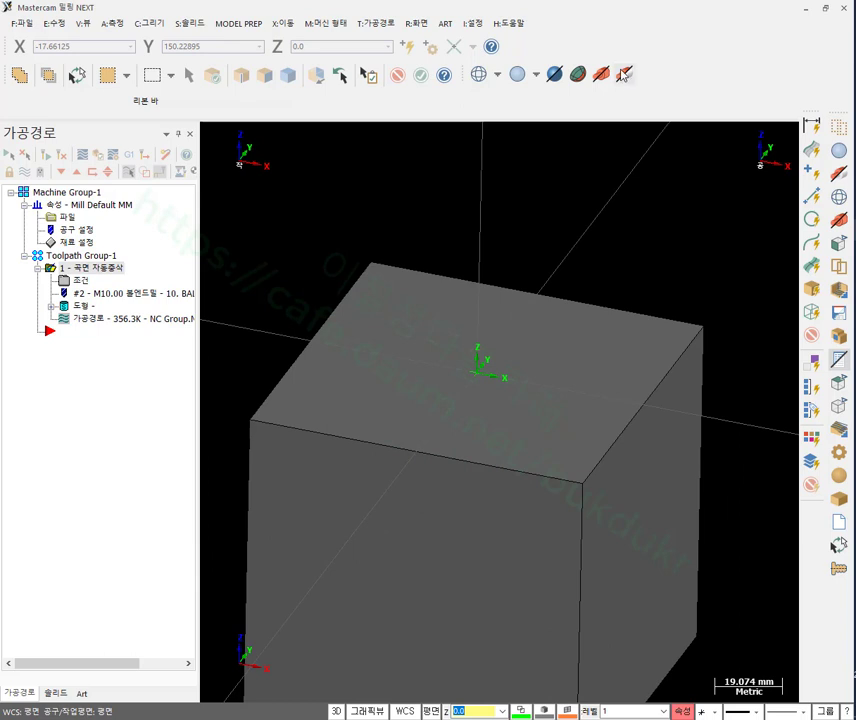
click(624, 75)
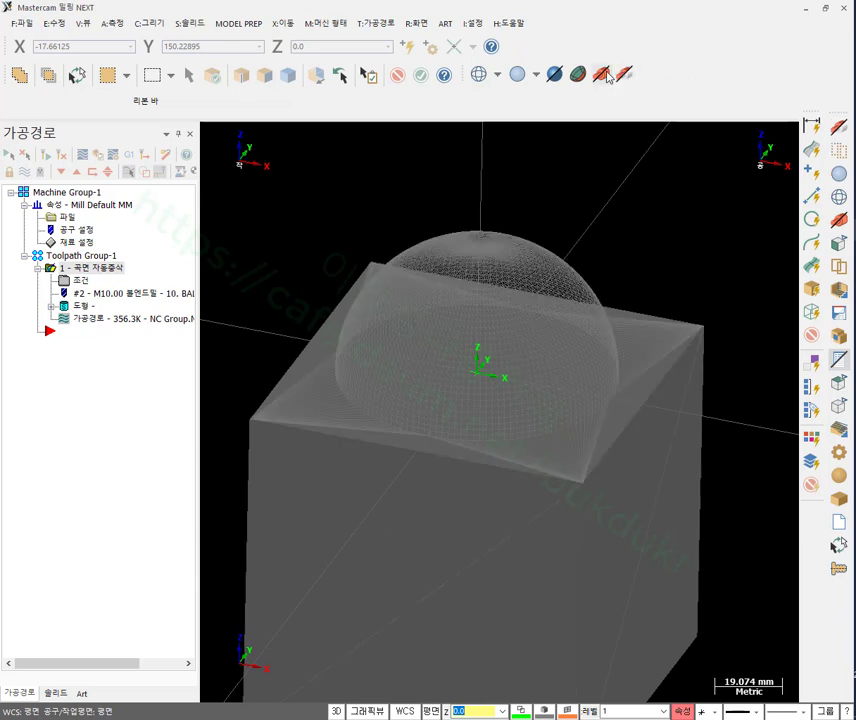
click(624, 75)
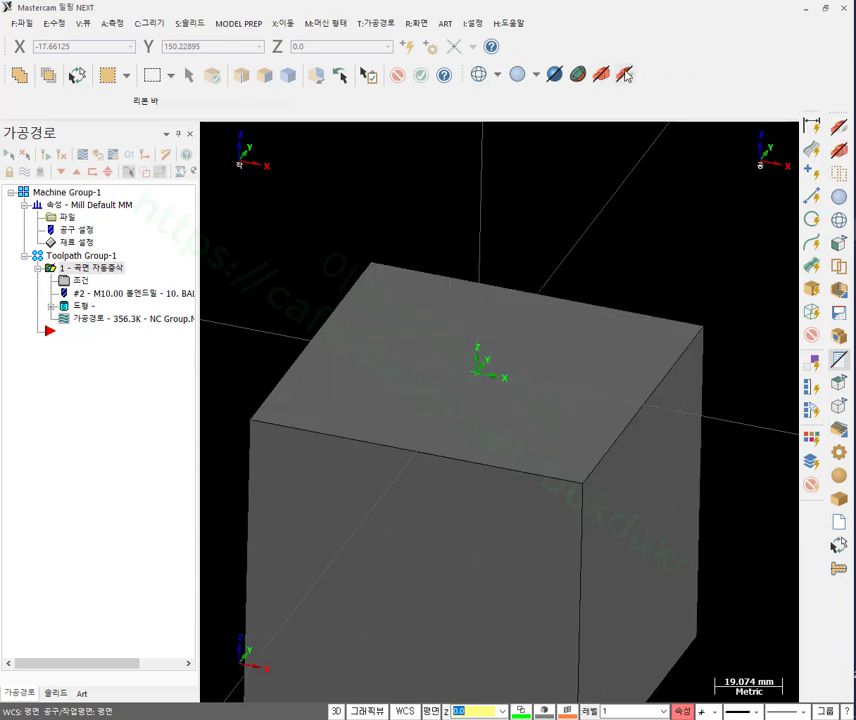
click(624, 75)
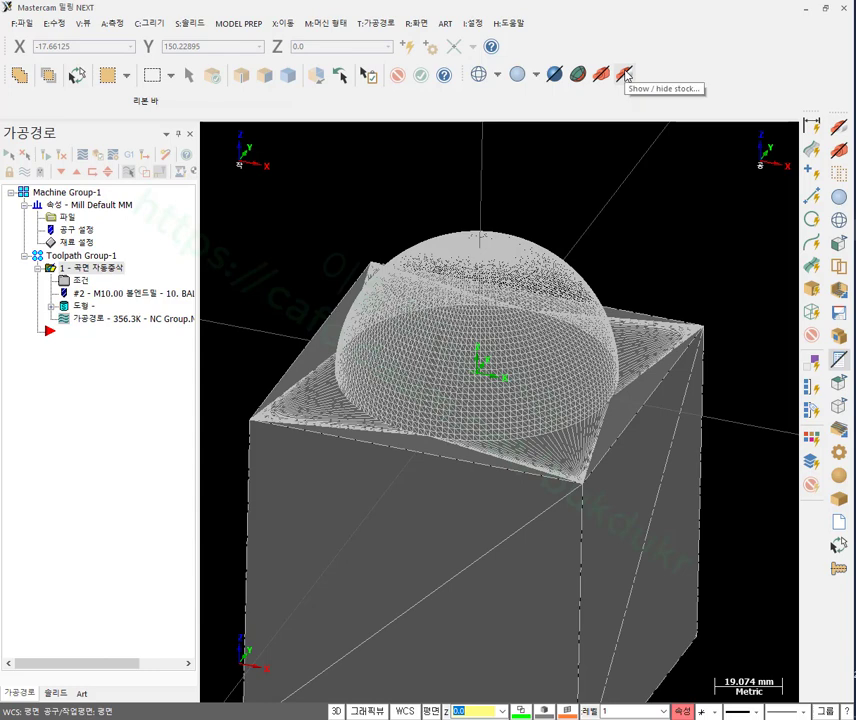
click(625, 75)
click(625, 76)
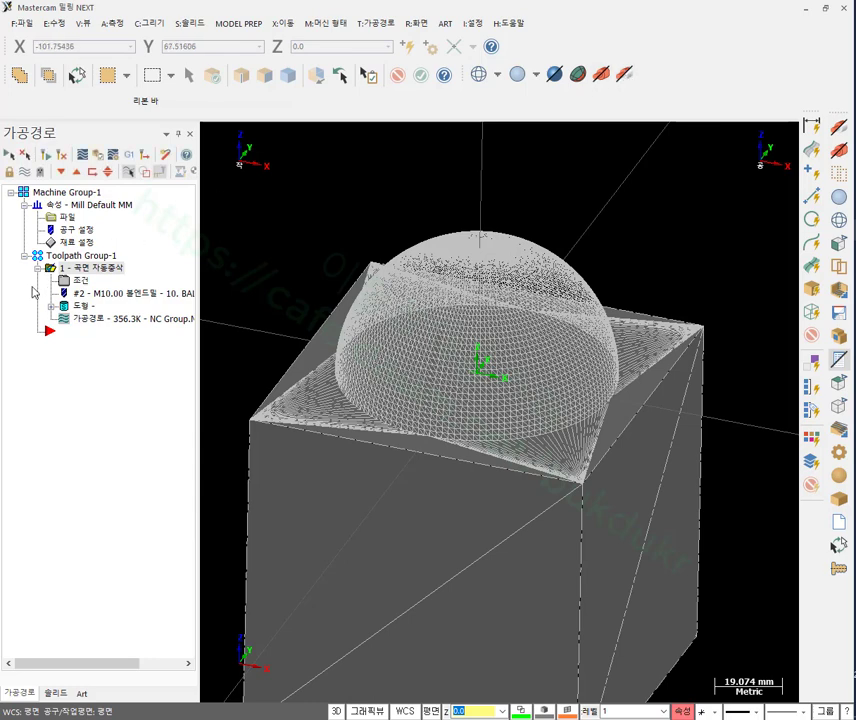
Verify the restmill toolpath on the STL stock in Mastercam Simulator, display the toolpath during playback, and close the simulator.
click(97, 155)
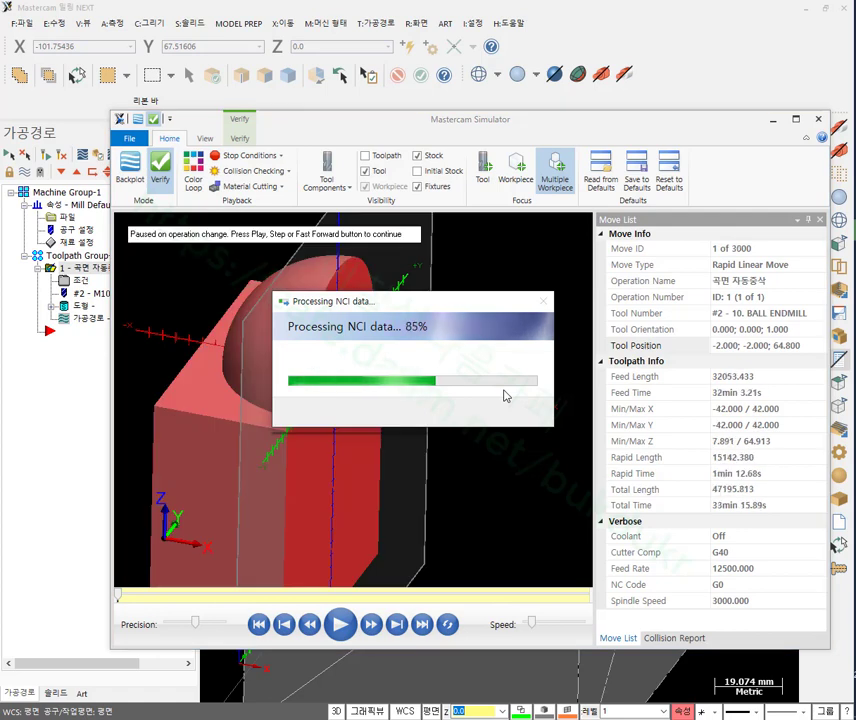
middle_drag(490, 397, 336, 424)
scroll(405, 395, up, 5)
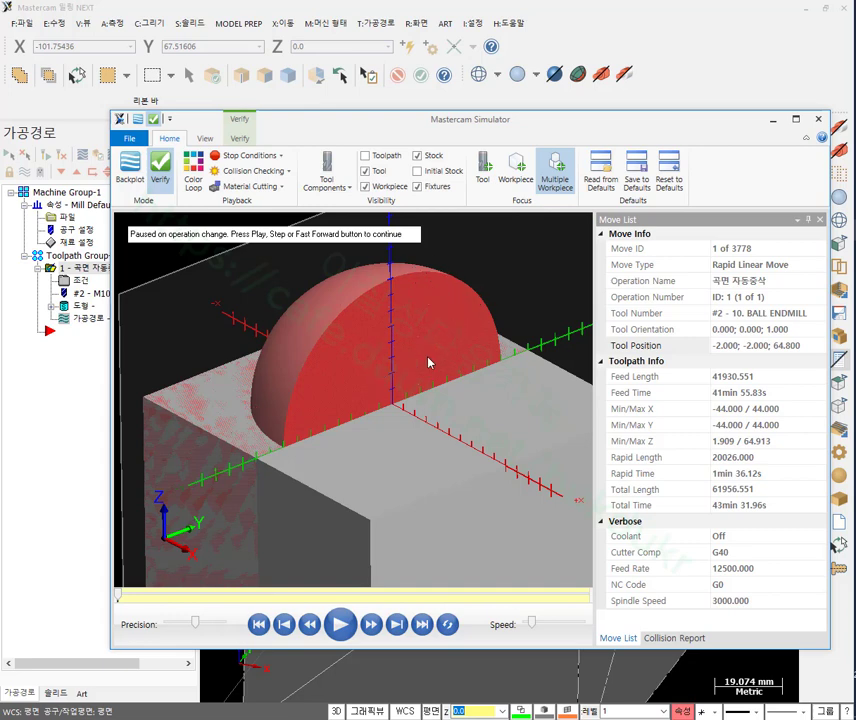
click(340, 624)
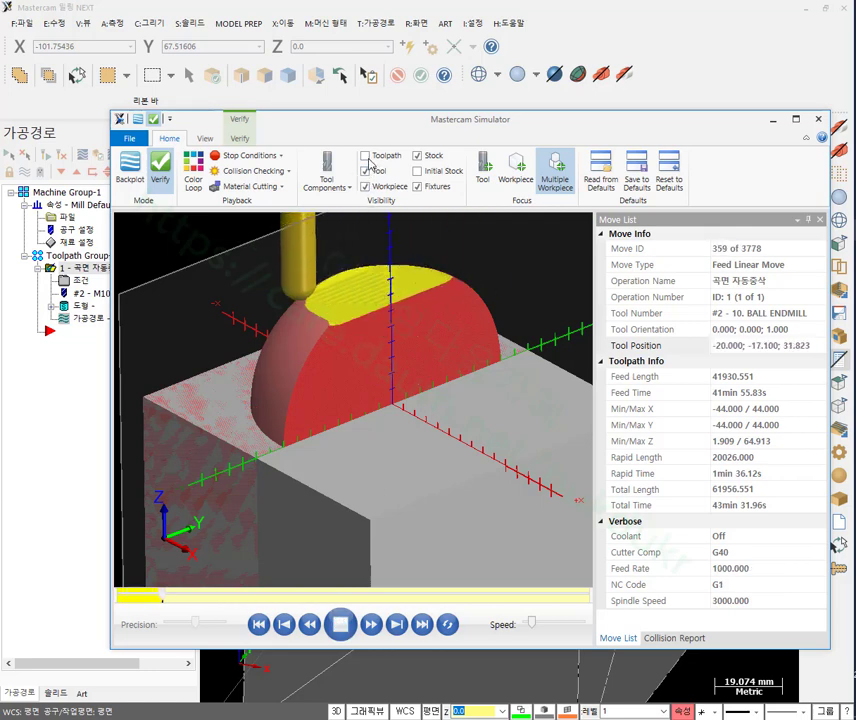
click(366, 156)
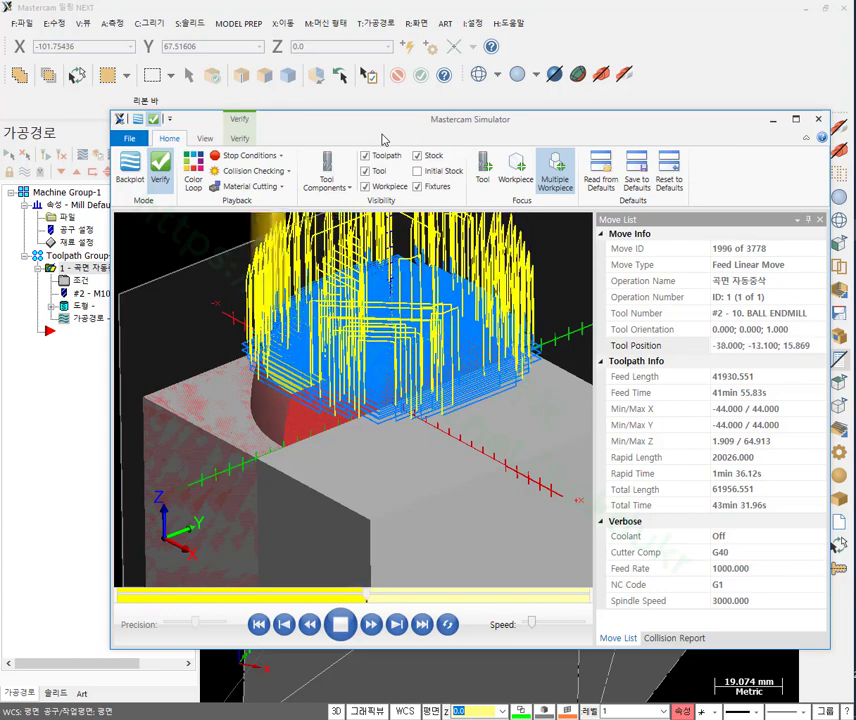
key(alt+F4)
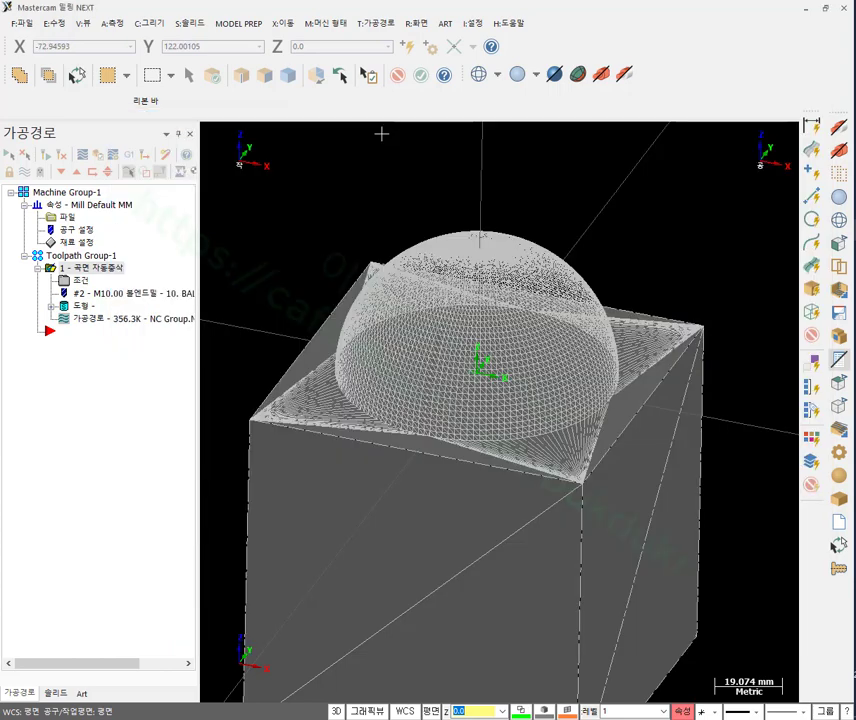
scroll(483, 293, down, 1)
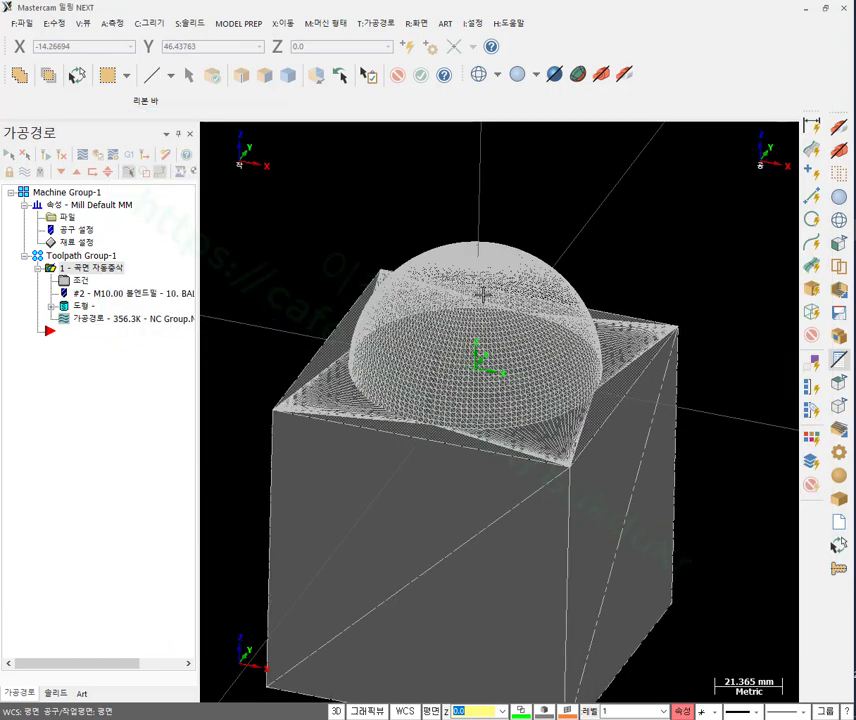
scroll(483, 293, up, 1)
middle_drag(483, 293, 639, 264)
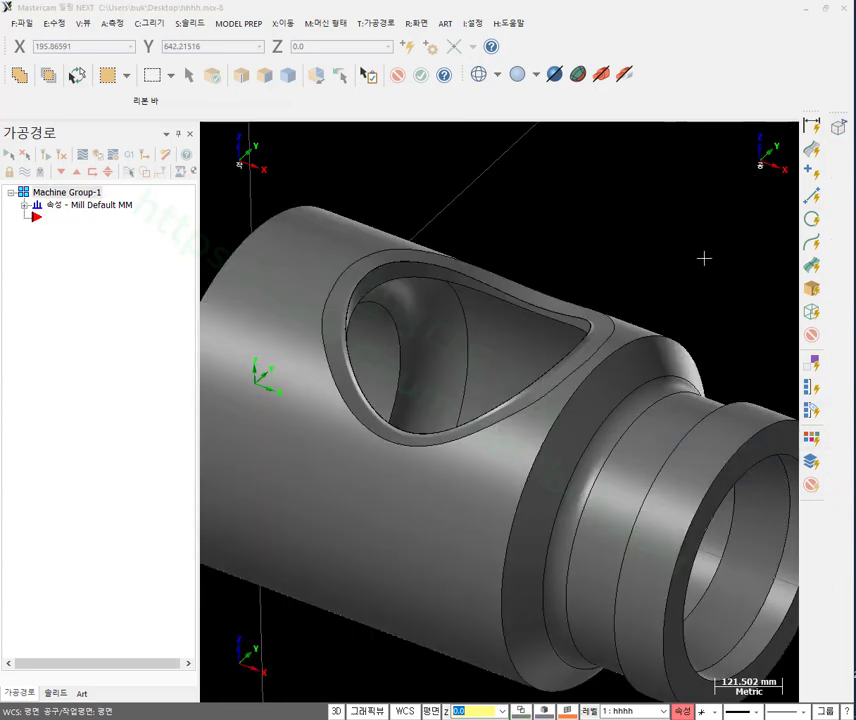
Examine the round side opening of the hollow cylindrical part in hhhh.mcx-8, first at an angle and from directly above.
scroll(703, 254, down, 2)
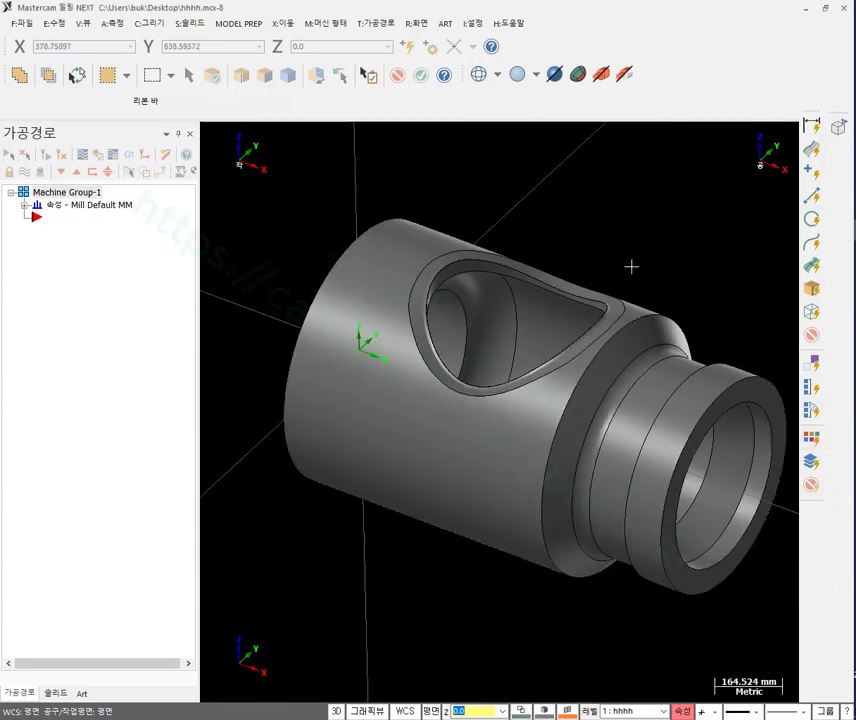
scroll(648, 231, up, 1)
mouse_move(662, 228)
middle_down()
mouse_move(594, 210)
mouse_move(634, 216)
mouse_move(655, 233)
mouse_move(667, 298)
mouse_move(642, 241)
mouse_move(661, 227)
middle_up()
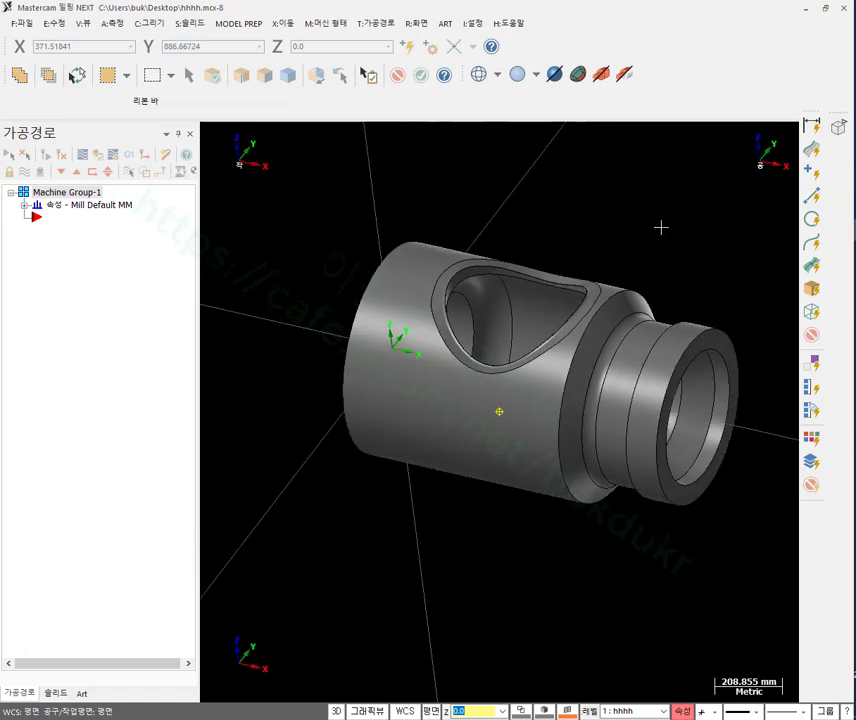
scroll(527, 250, up, 3)
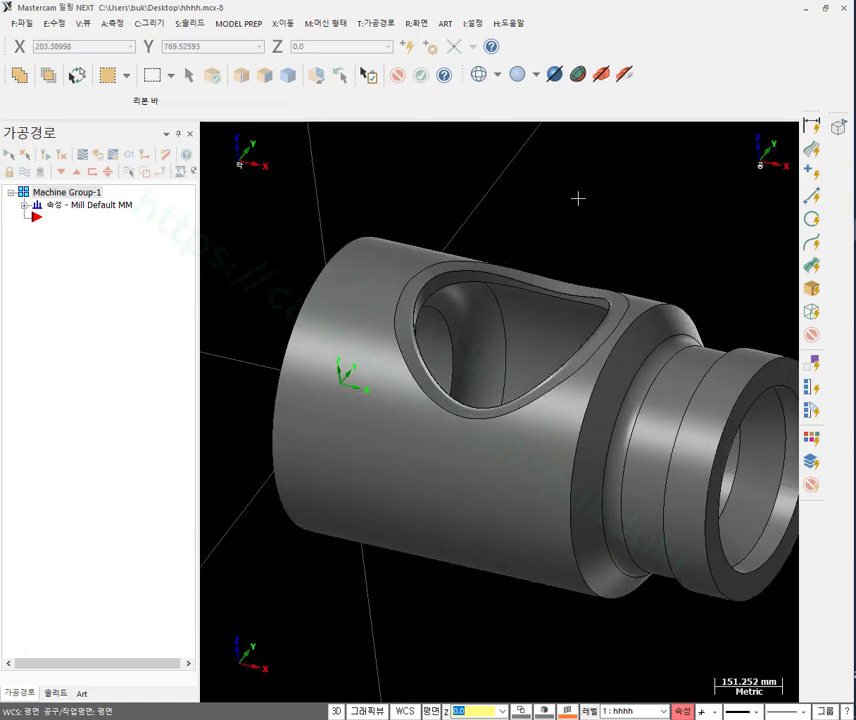
right_click(582, 195)
click(628, 291)
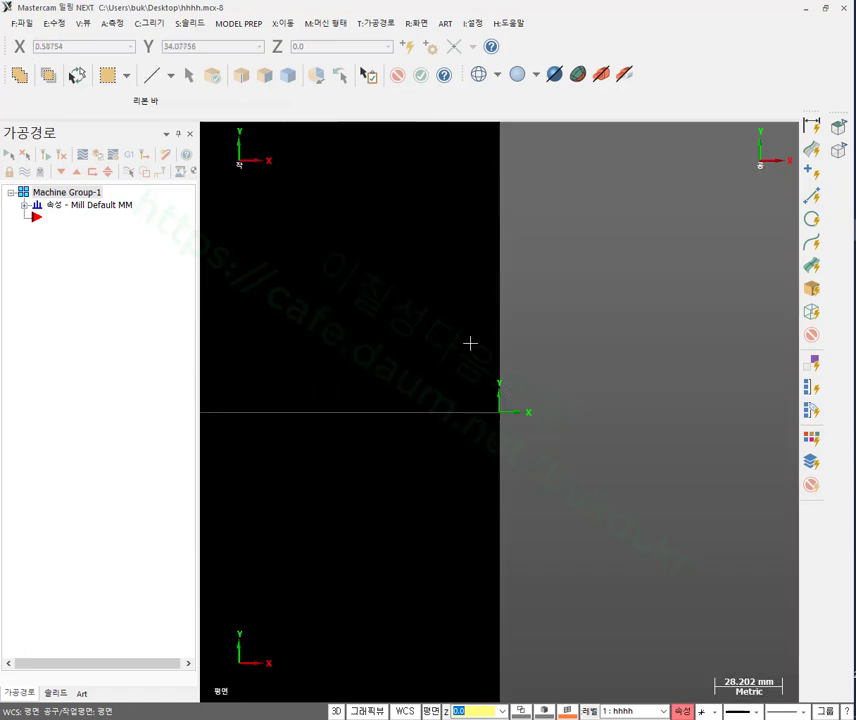
scroll(400, 355, down, 5)
scroll(318, 350, down, 2)
scroll(659, 283, up, 2)
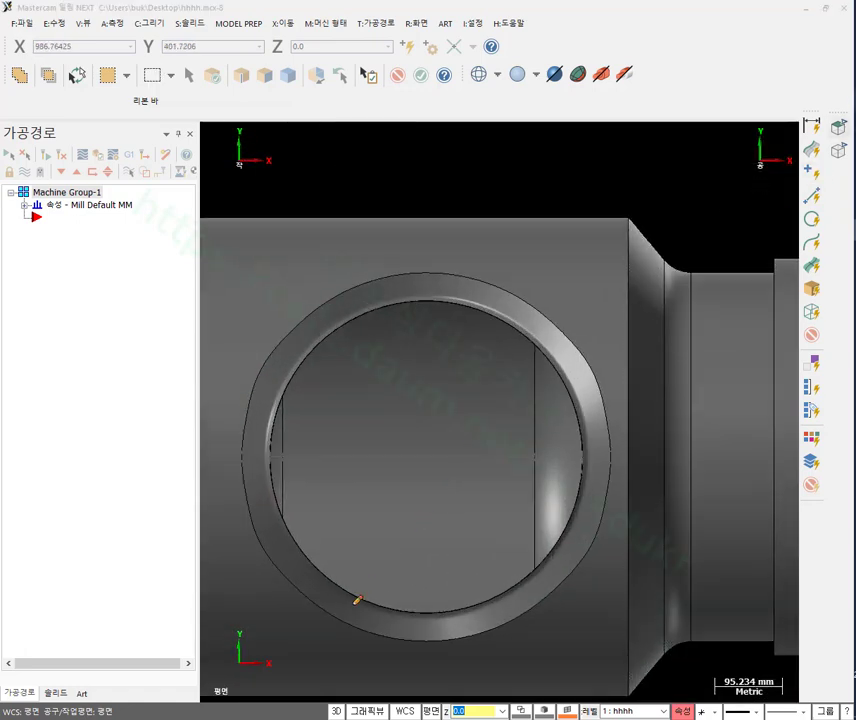
mouse_move(345, 343)
mouse_down()
mouse_move(519, 312)
mouse_move(561, 383)
mouse_move(571, 447)
mouse_move(531, 528)
mouse_move(464, 580)
mouse_move(311, 576)
mouse_up()
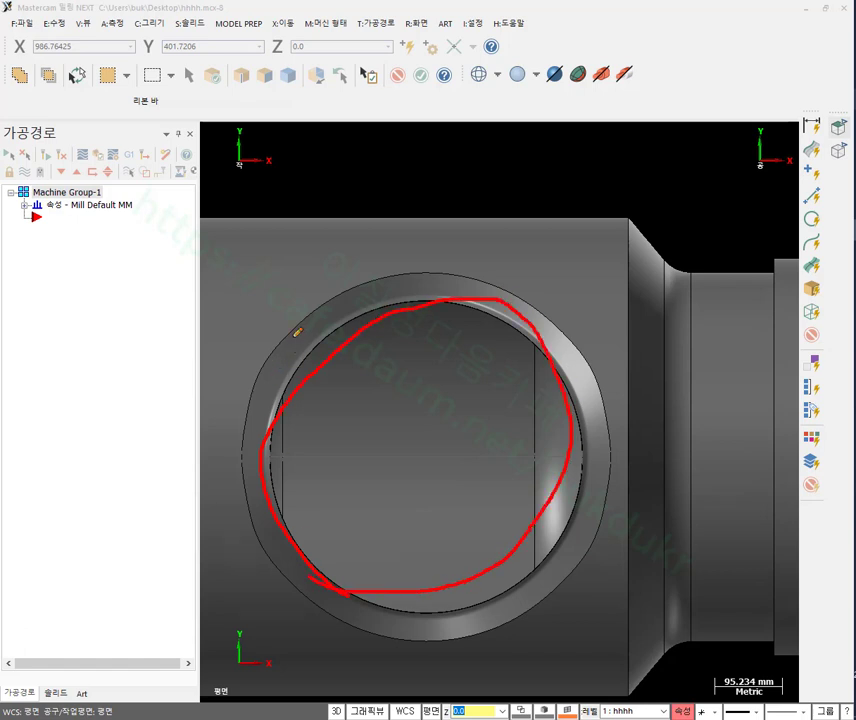
drag(358, 311, 457, 292)
right_click(576, 154)
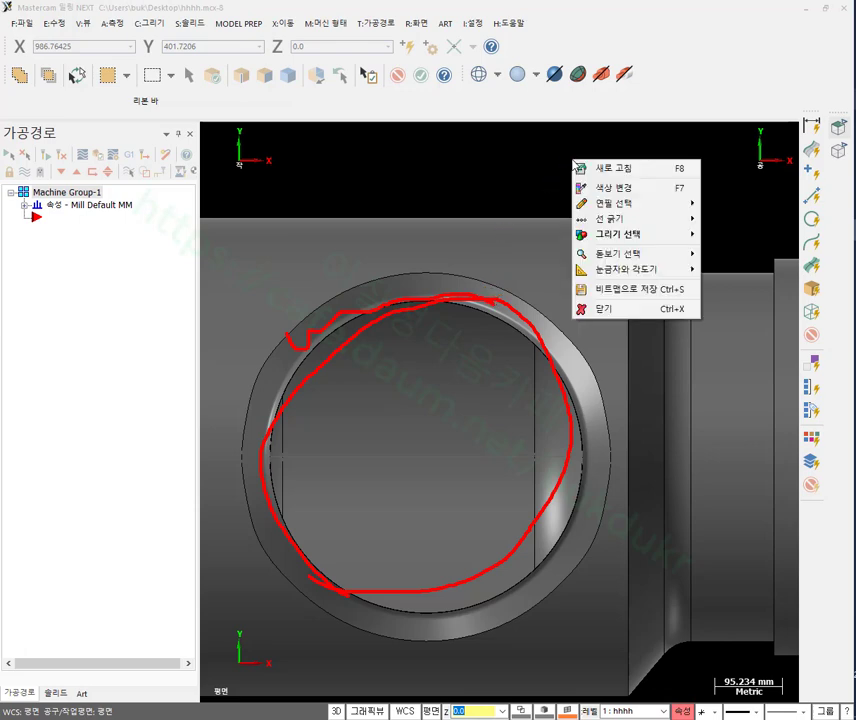
Clear the red screen markup and examine the hollow part's side opening at an angle.
click(590, 306)
scroll(558, 307, down, 3)
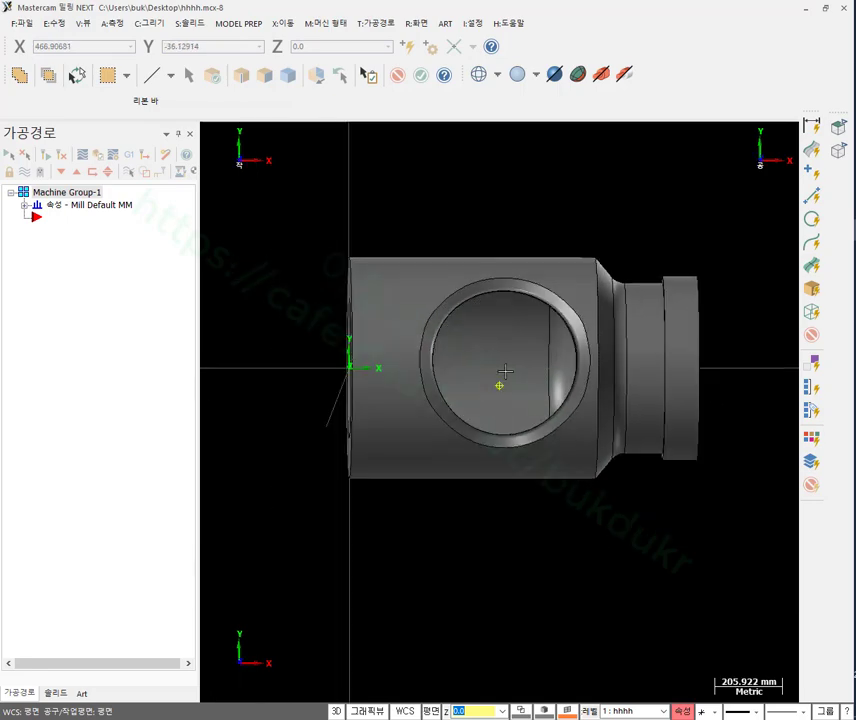
middle_drag(500, 368, 473, 419)
scroll(468, 245, up, 3)
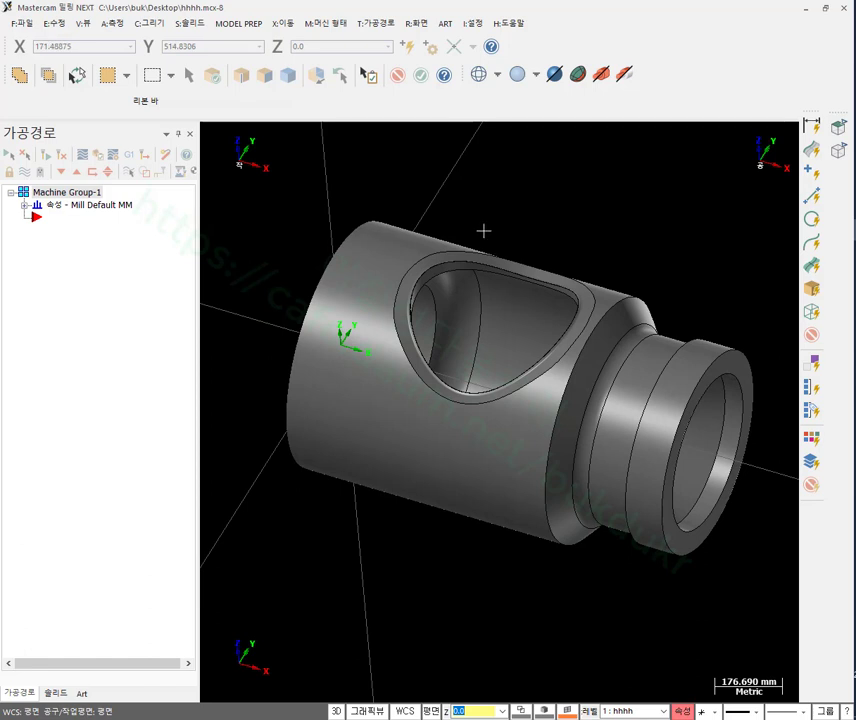
scroll(556, 213, down, 1)
scroll(556, 213, up, 1)
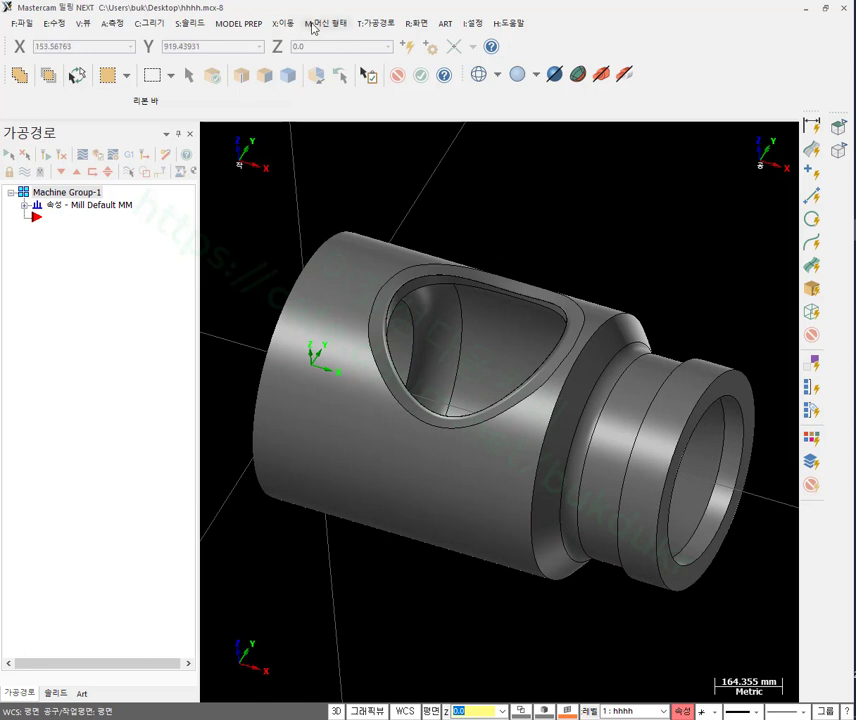
Start a slice curve on the part, check its slicing plane in wireframe display, and return to shaded display.
click(150, 24)
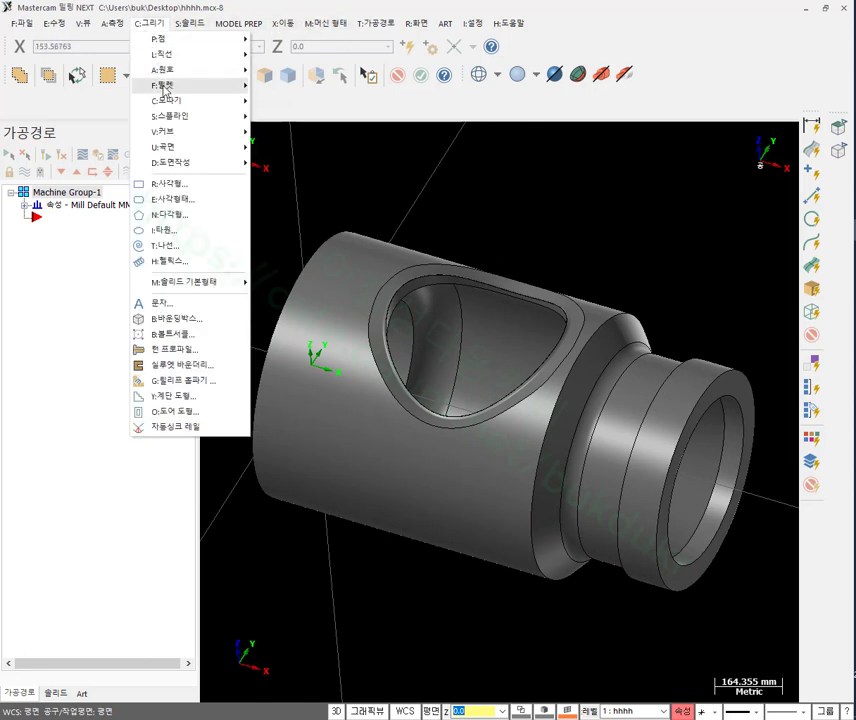
mouse_move(173, 139)
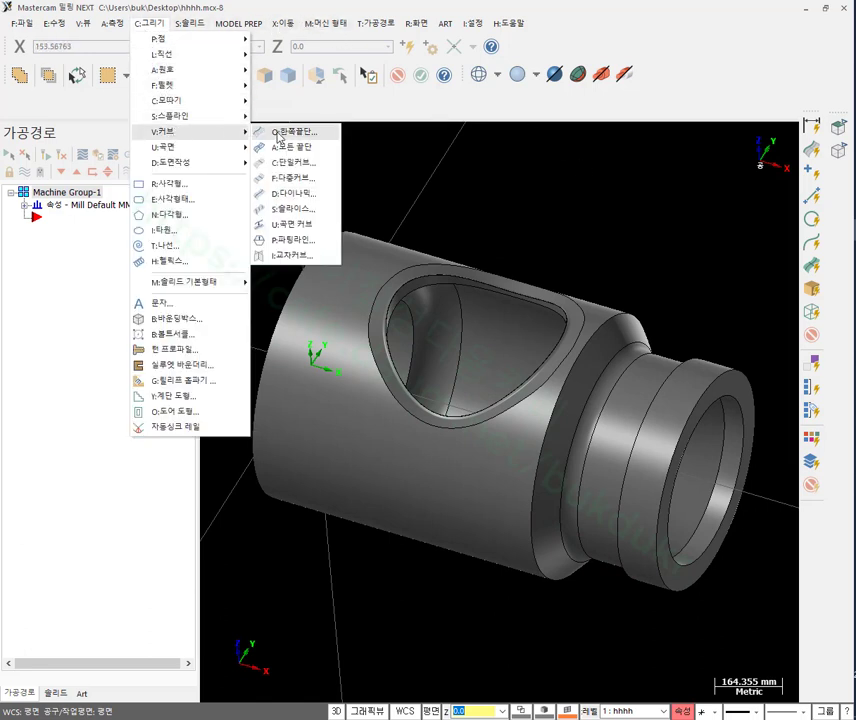
click(294, 209)
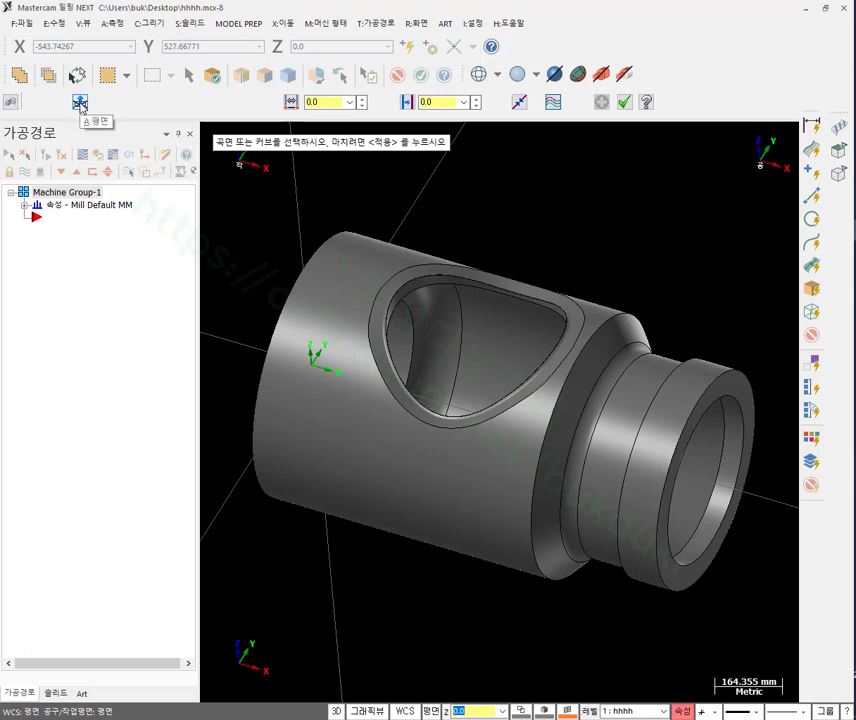
click(518, 101)
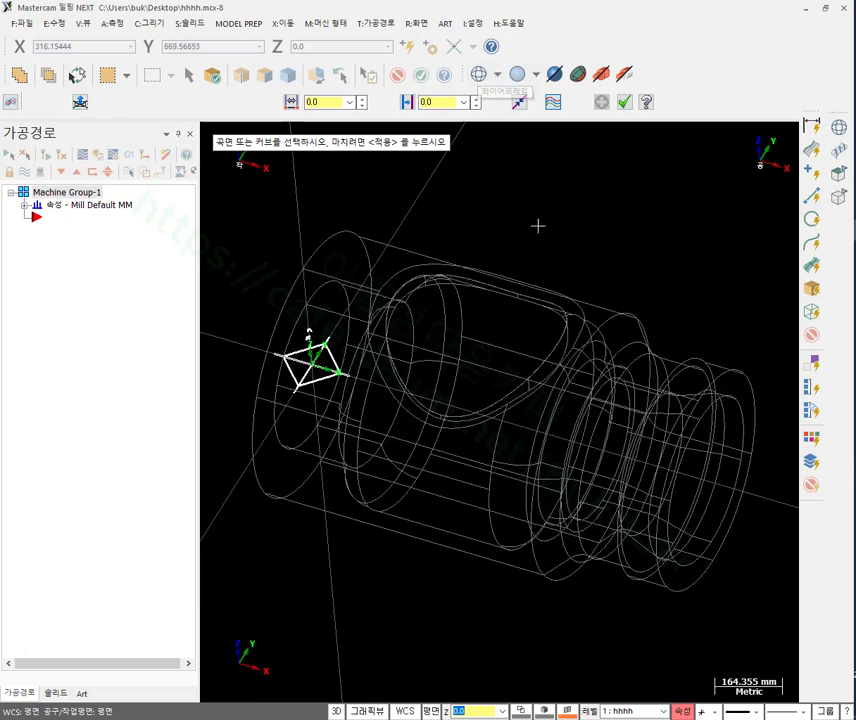
scroll(493, 350, down, 2)
middle_drag(493, 350, 447, 311)
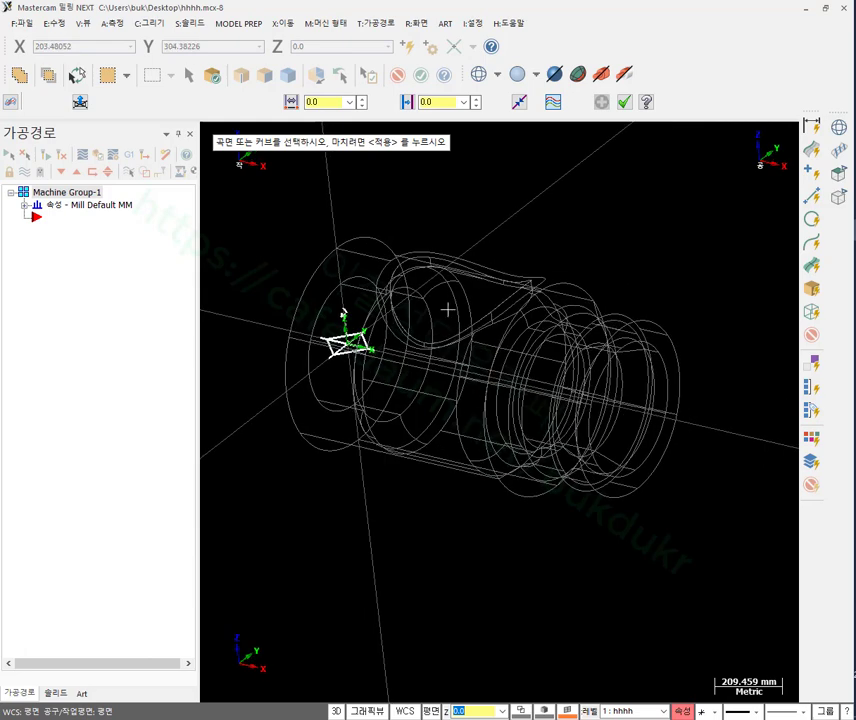
scroll(310, 254, up, 2)
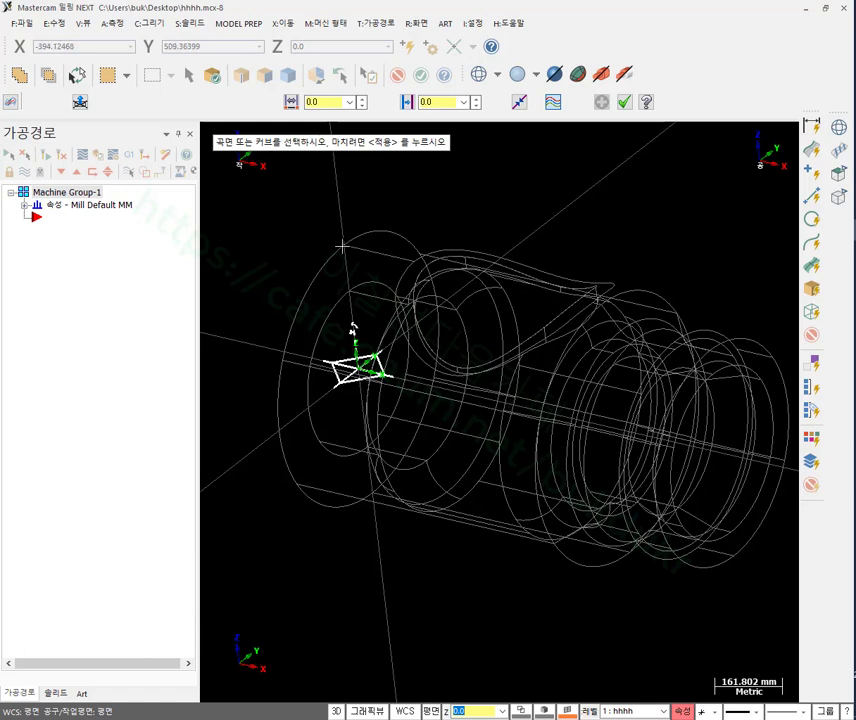
scroll(342, 246, down, 1)
key(alt+s)
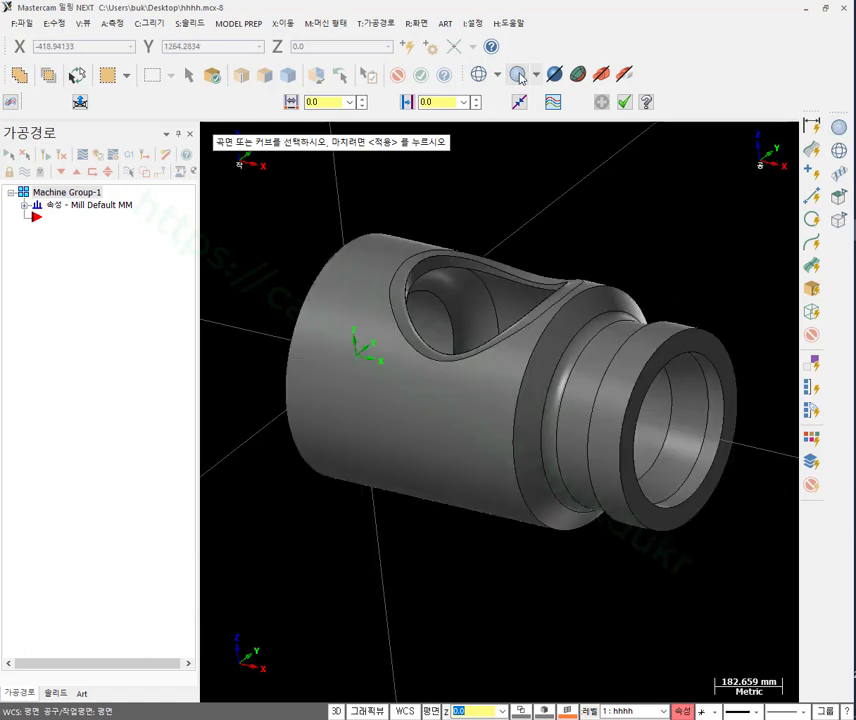
Select the whole hollow solid body for slicing, with face selection turned off and body selection active.
scroll(531, 163, up, 1)
scroll(504, 162, up, 1)
scroll(688, 259, down, 1)
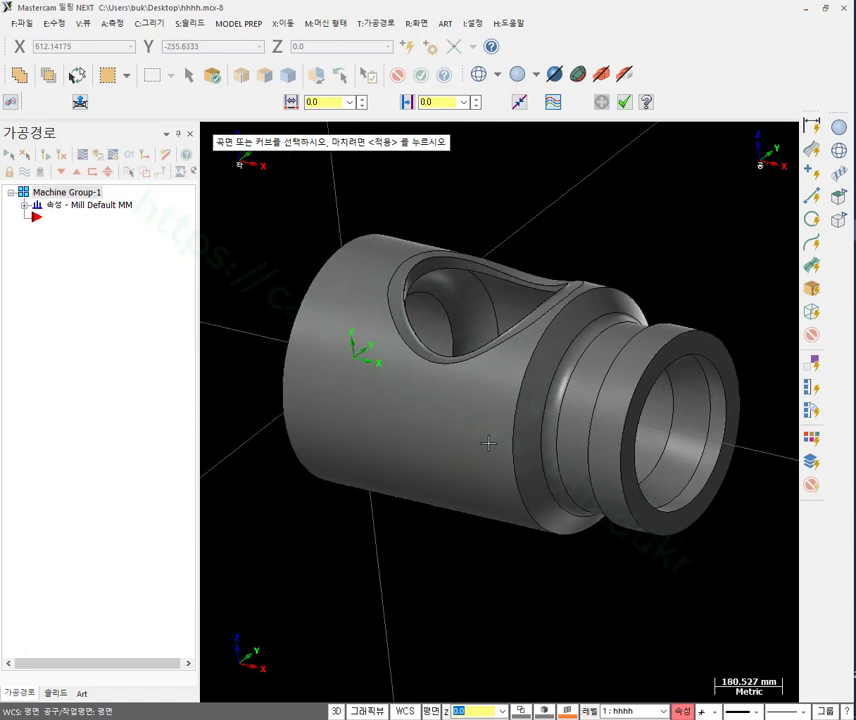
scroll(488, 438, down, 1)
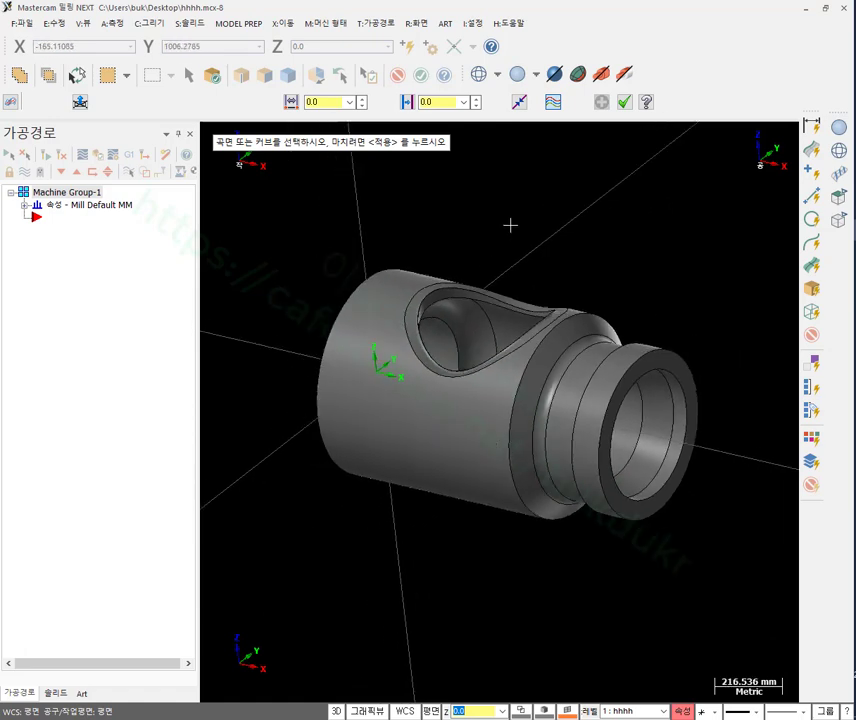
drag(281, 216, 740, 596)
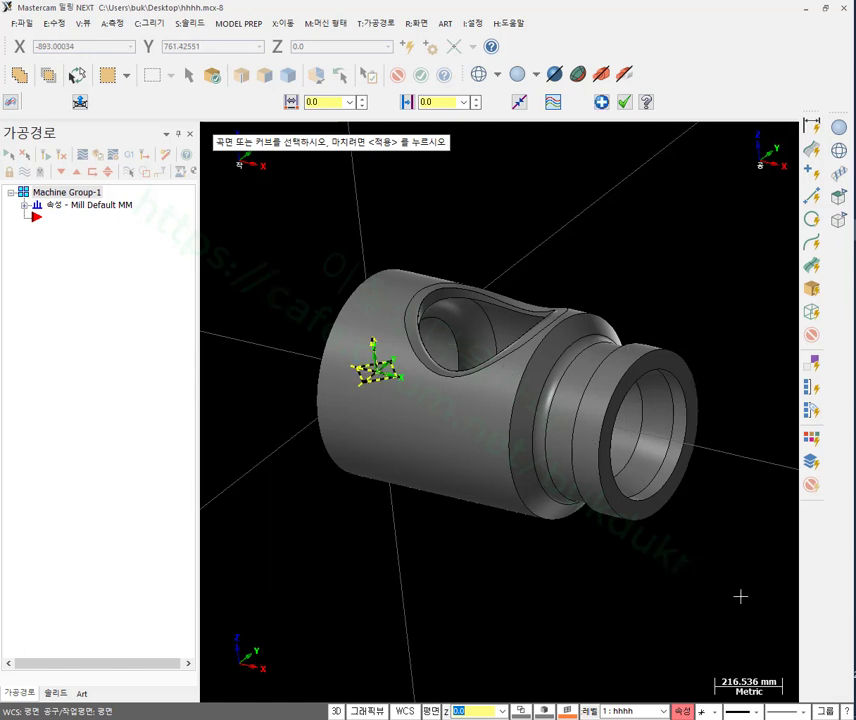
click(213, 77)
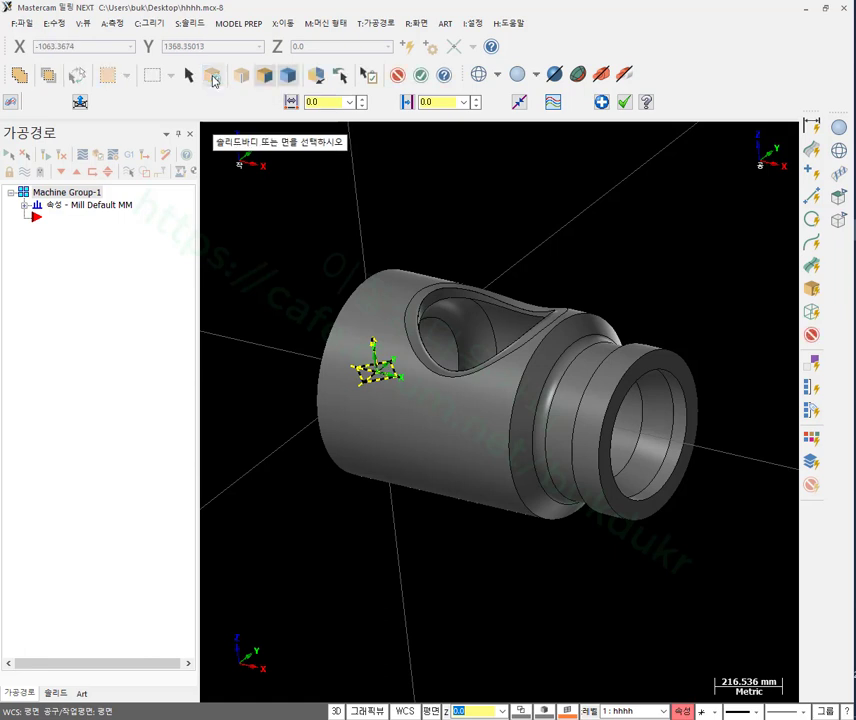
click(267, 80)
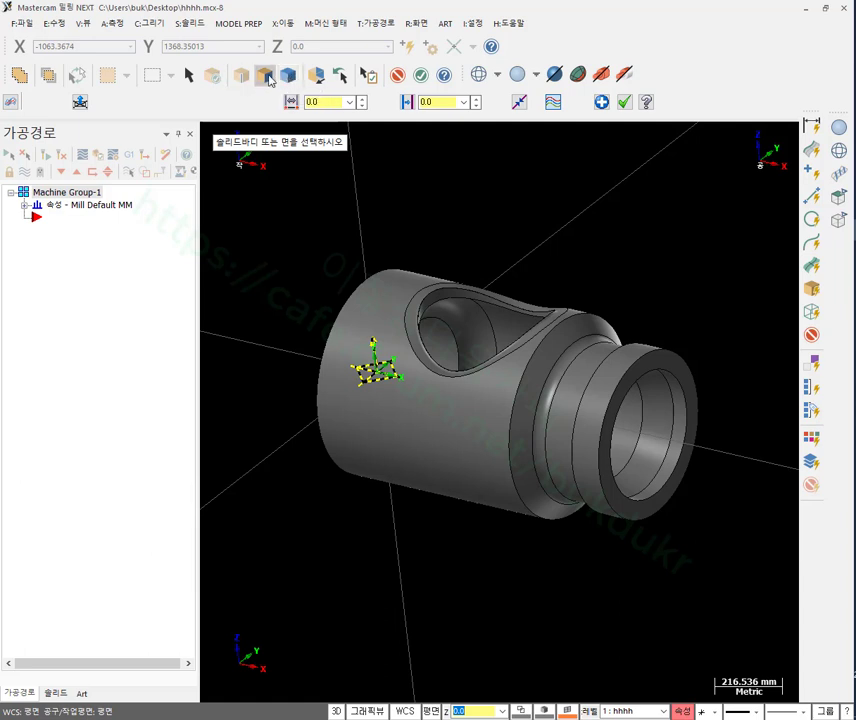
click(289, 76)
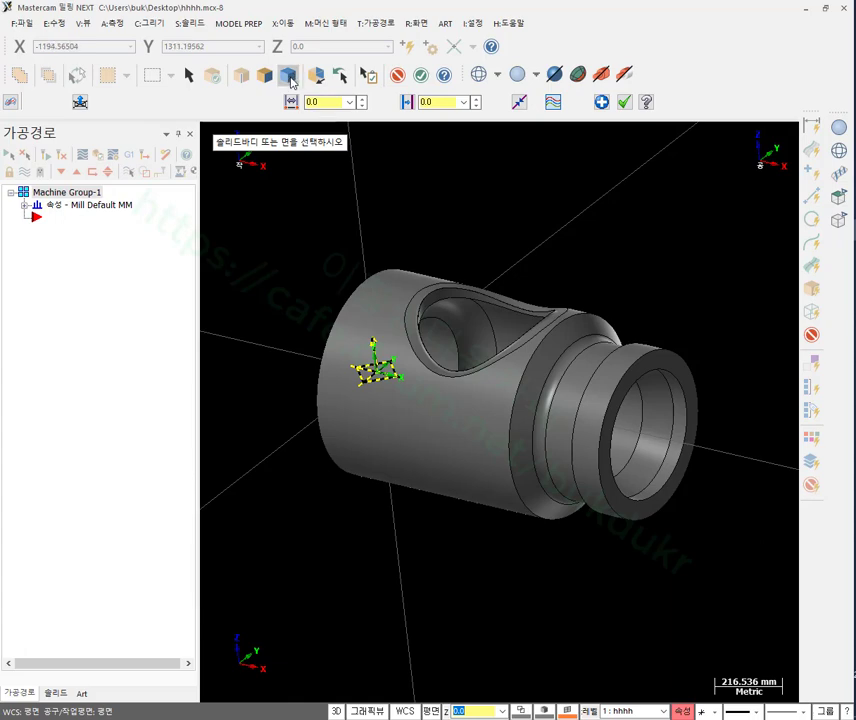
click(390, 300)
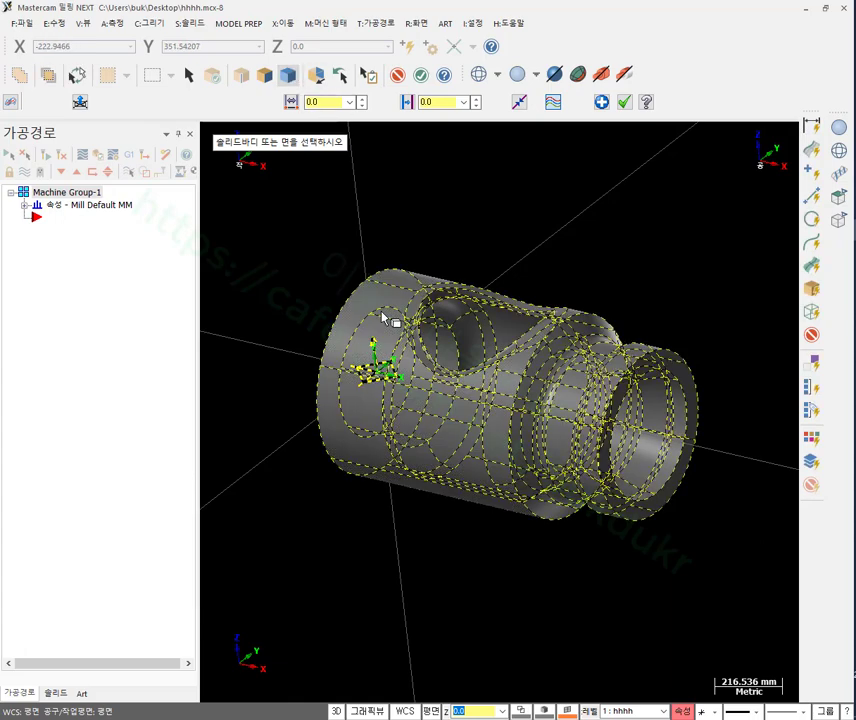
scroll(423, 546, down, 2)
mouse_move(464, 575)
middle_down()
mouse_move(460, 602)
mouse_move(506, 560)
mouse_move(626, 565)
mouse_move(445, 554)
mouse_move(471, 553)
middle_up()
scroll(450, 562, up, 3)
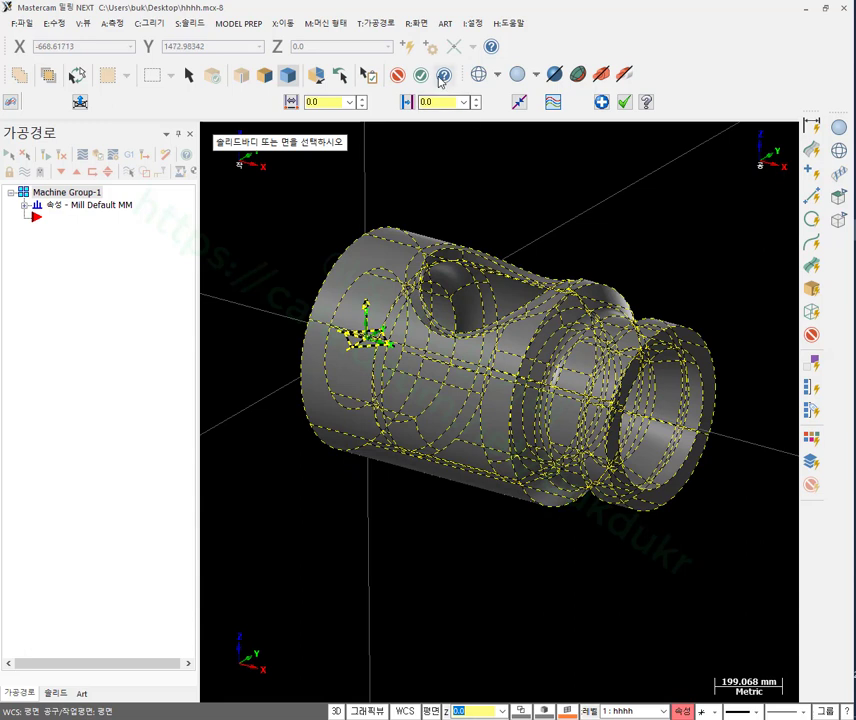
click(421, 76)
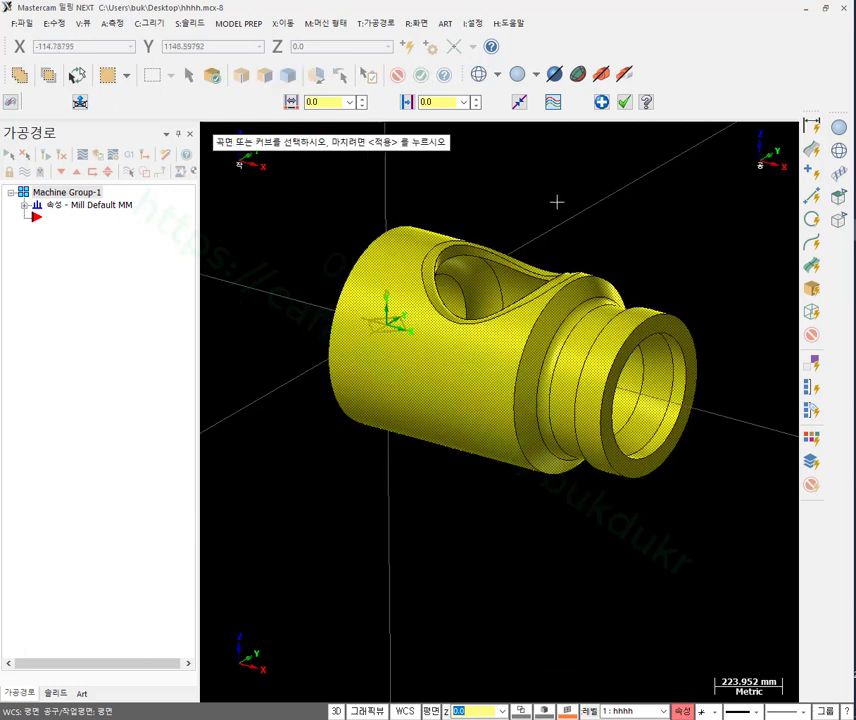
Generate the slice curves through the body on the top plane in wireframe display and accept them.
scroll(560, 180, up, 3)
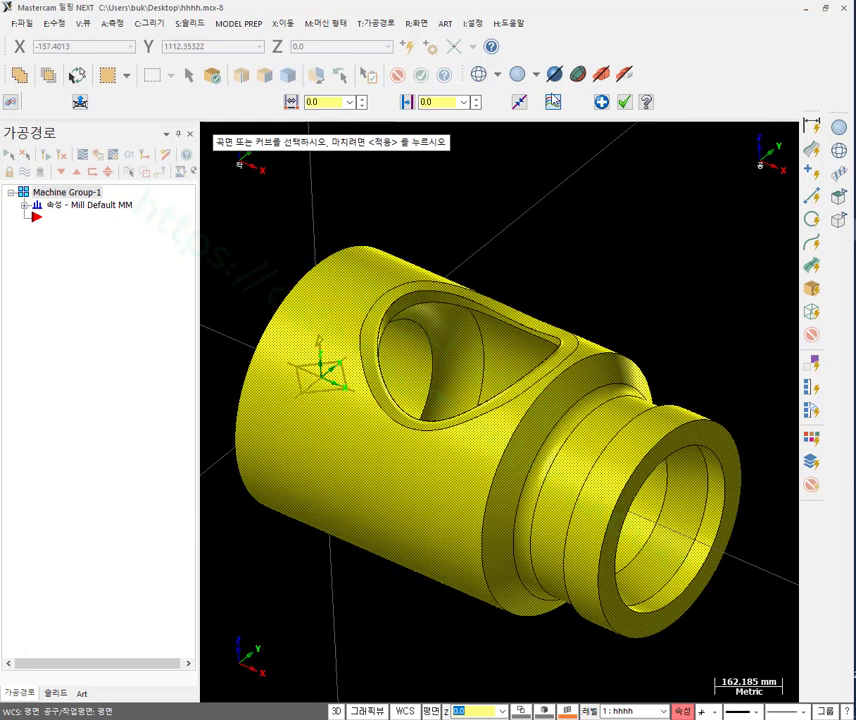
click(480, 76)
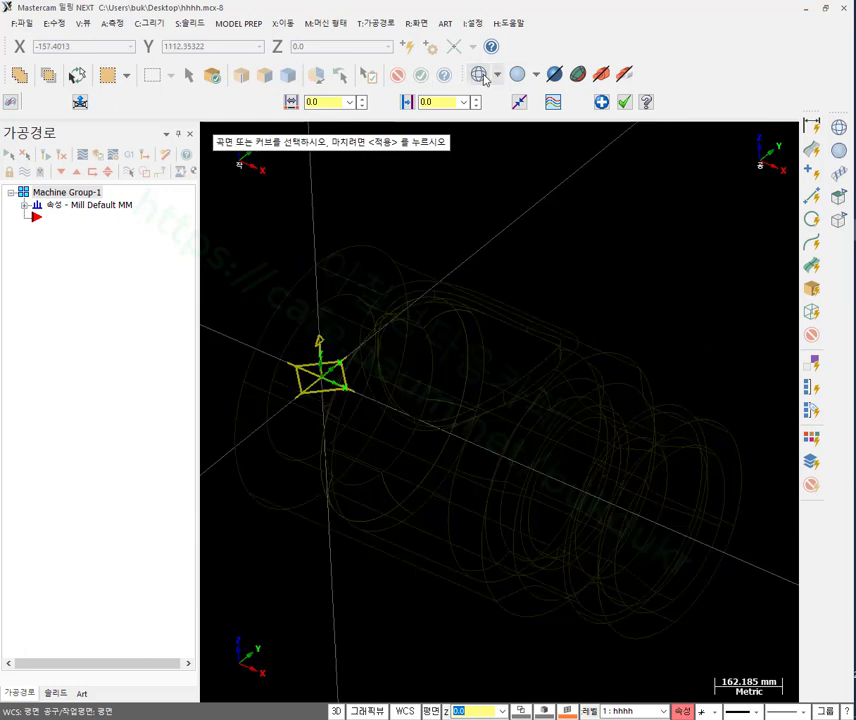
click(601, 102)
scroll(663, 281, down, 1)
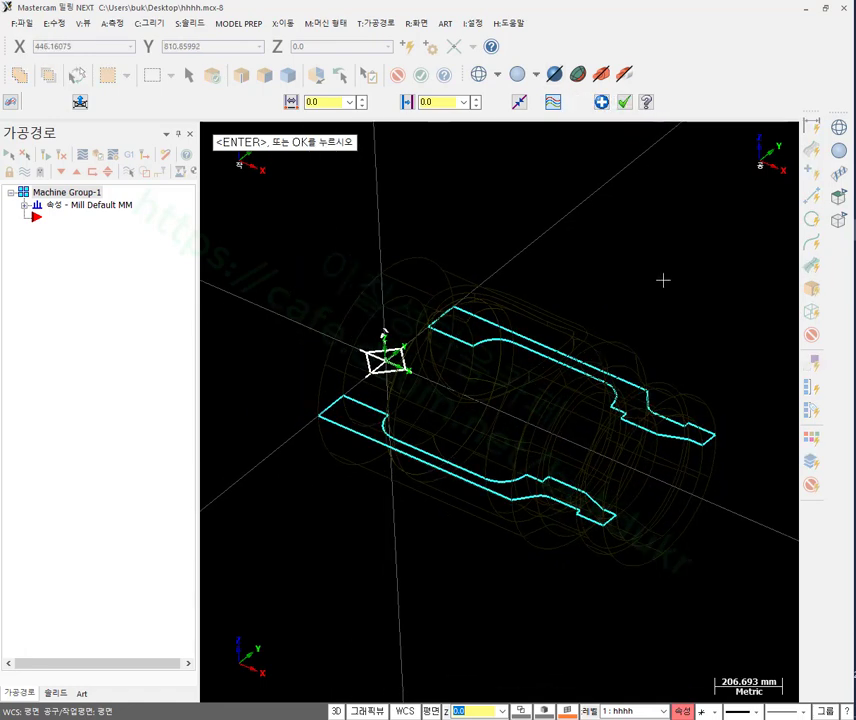
middle_drag(663, 281, 653, 310)
scroll(653, 310, up, 1)
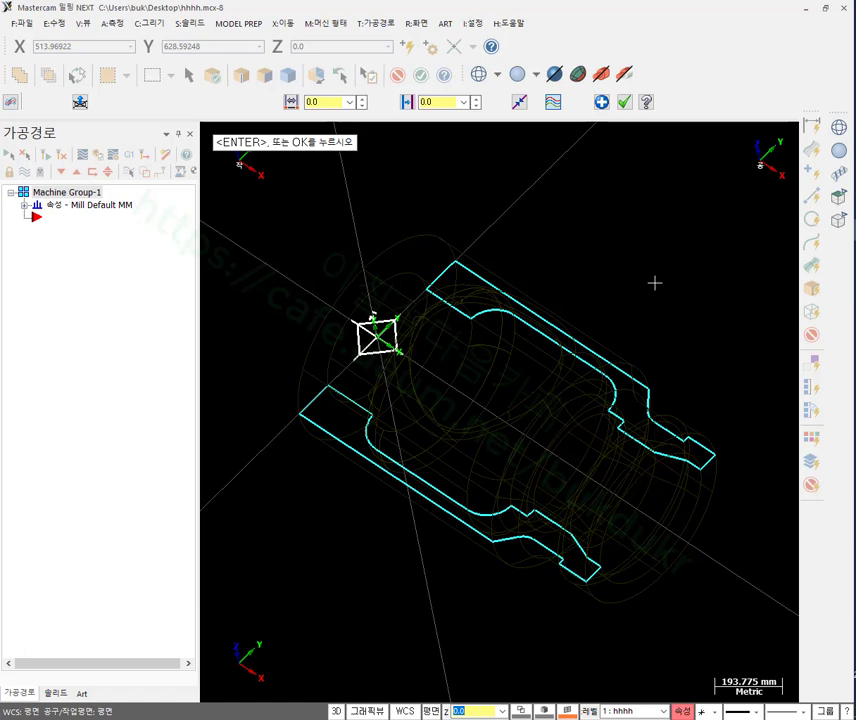
click(624, 101)
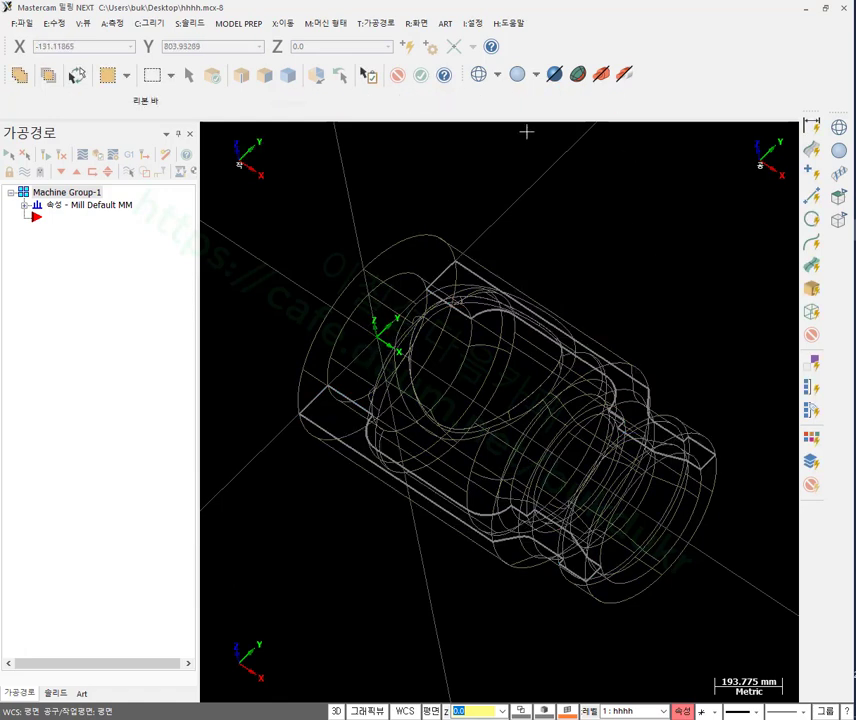
Hide the solid body in shaded display and show the section curves in the top view, fitted to the screen.
click(517, 74)
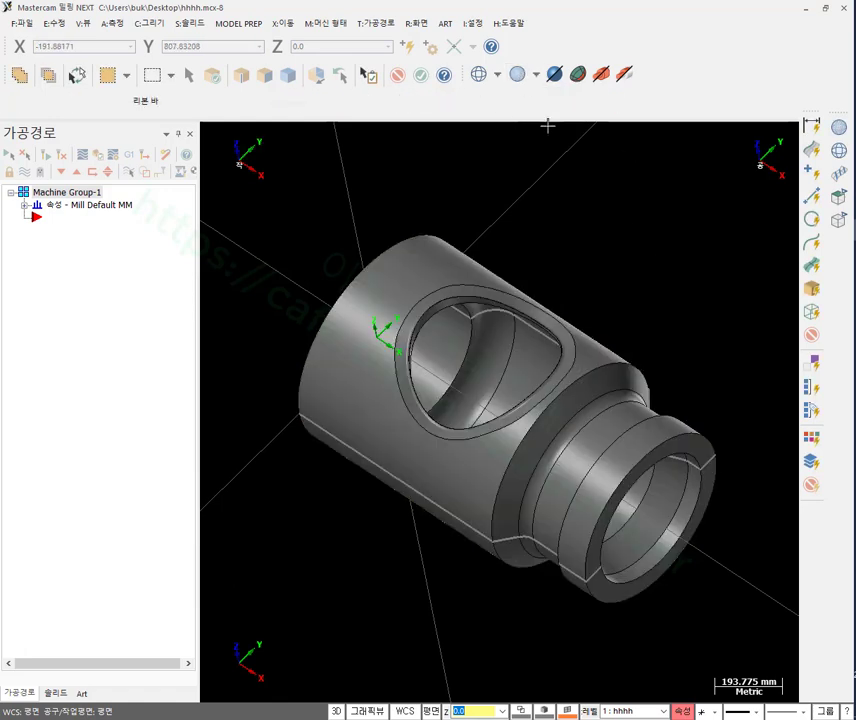
scroll(659, 290, up, 1)
scroll(608, 401, down, 1)
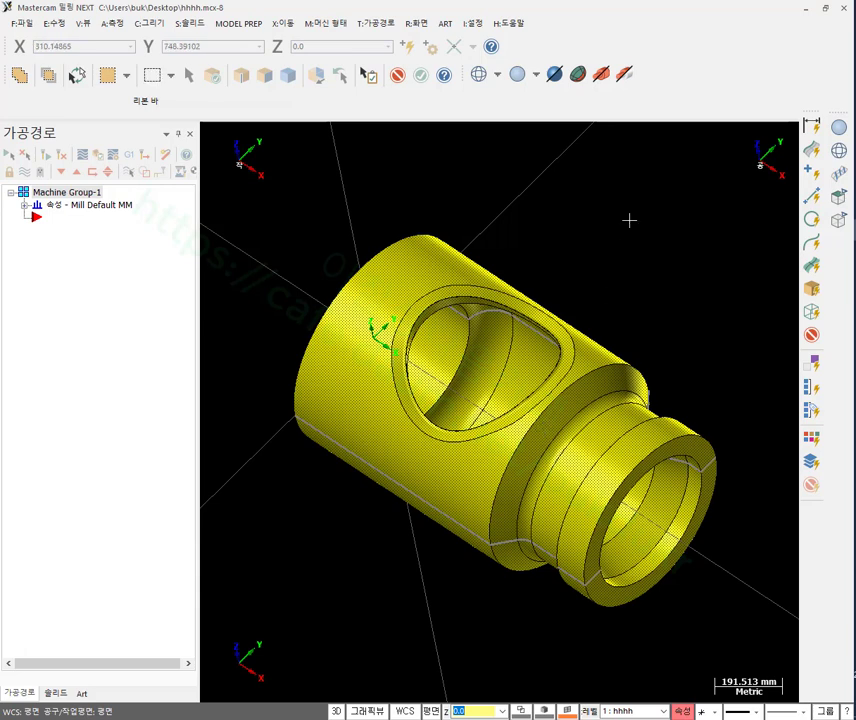
click(76, 76)
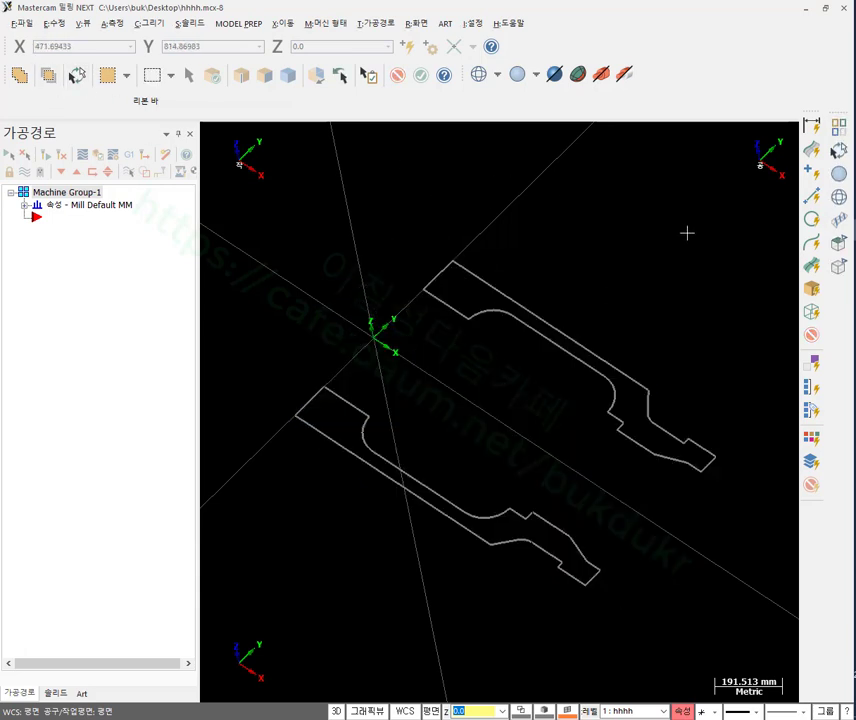
right_click(655, 208)
click(690, 305)
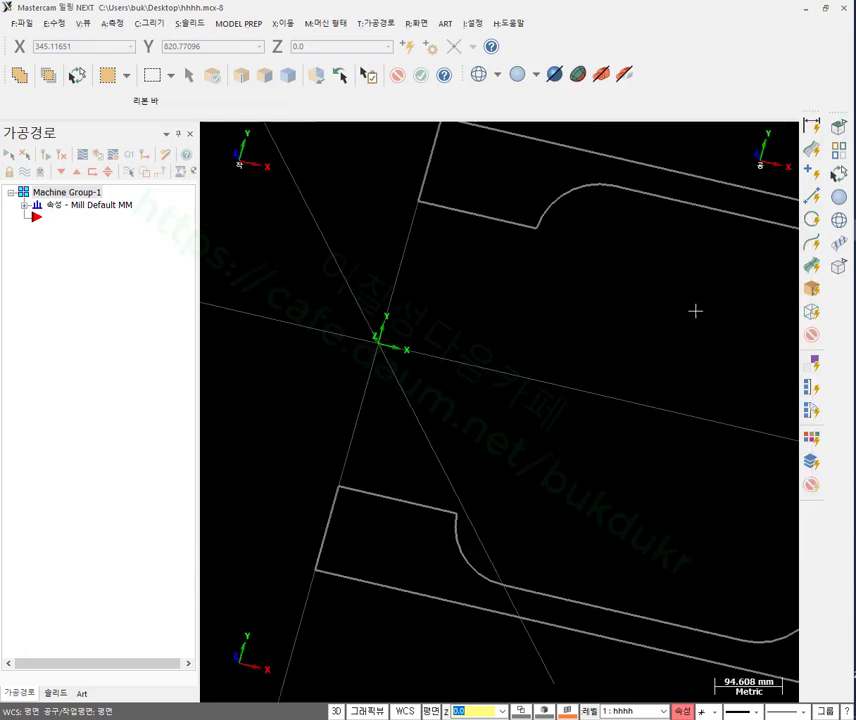
right_click(306, 445)
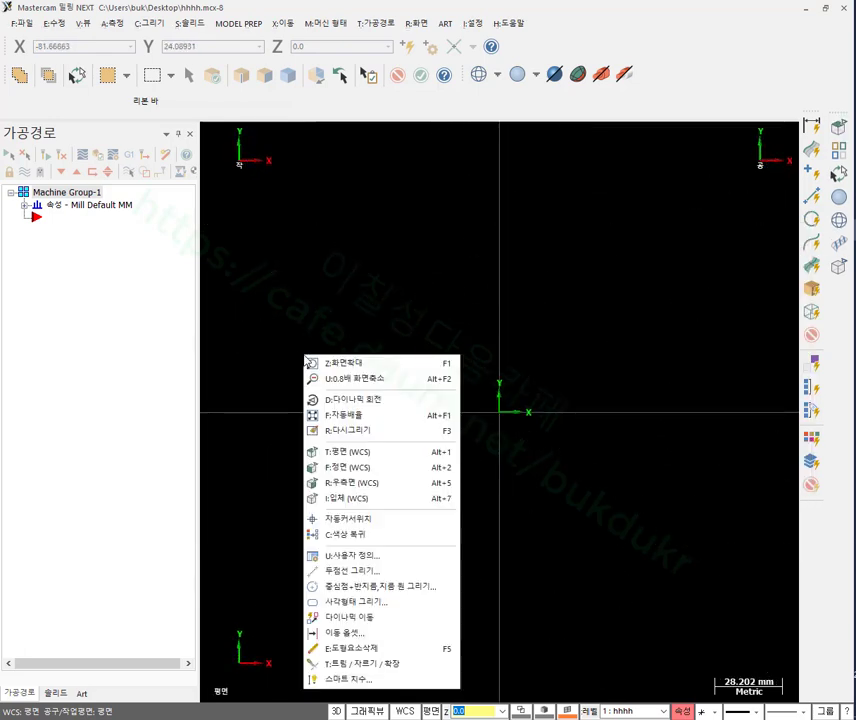
click(338, 417)
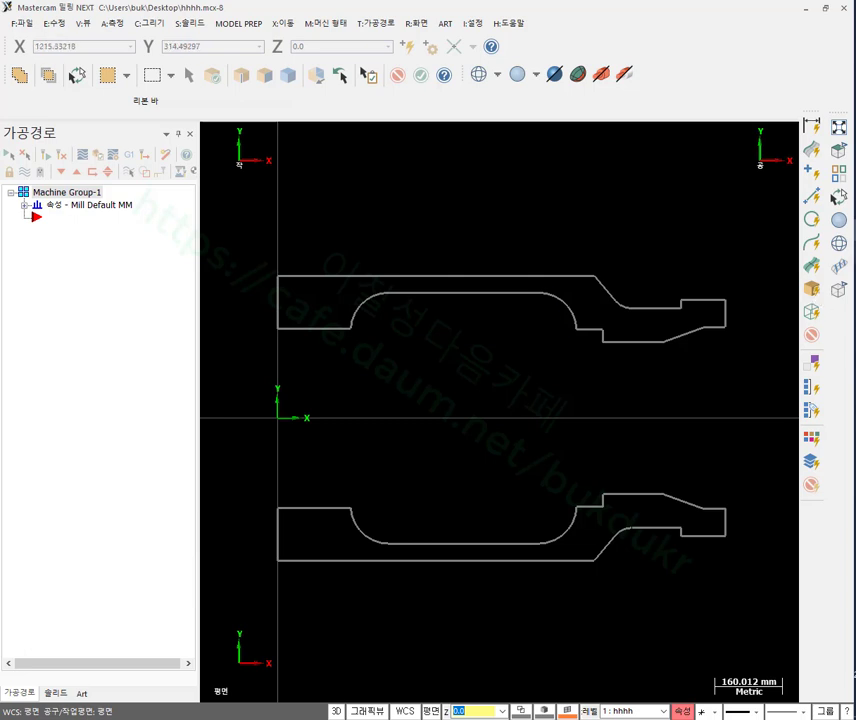
Delete the lower of the two section profiles, the one below the X axis.
scroll(510, 367, down, 2)
mouse_move(485, 345)
middle_down()
mouse_move(501, 257)
mouse_move(460, 258)
mouse_move(552, 285)
mouse_move(481, 313)
mouse_move(490, 325)
middle_up()
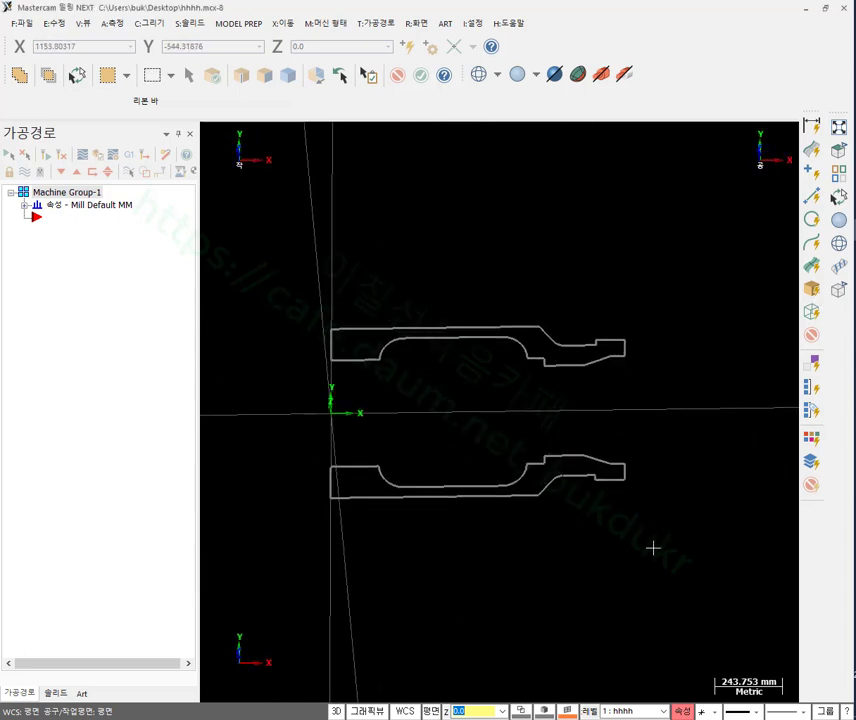
double_click(465, 495)
key(Delete)
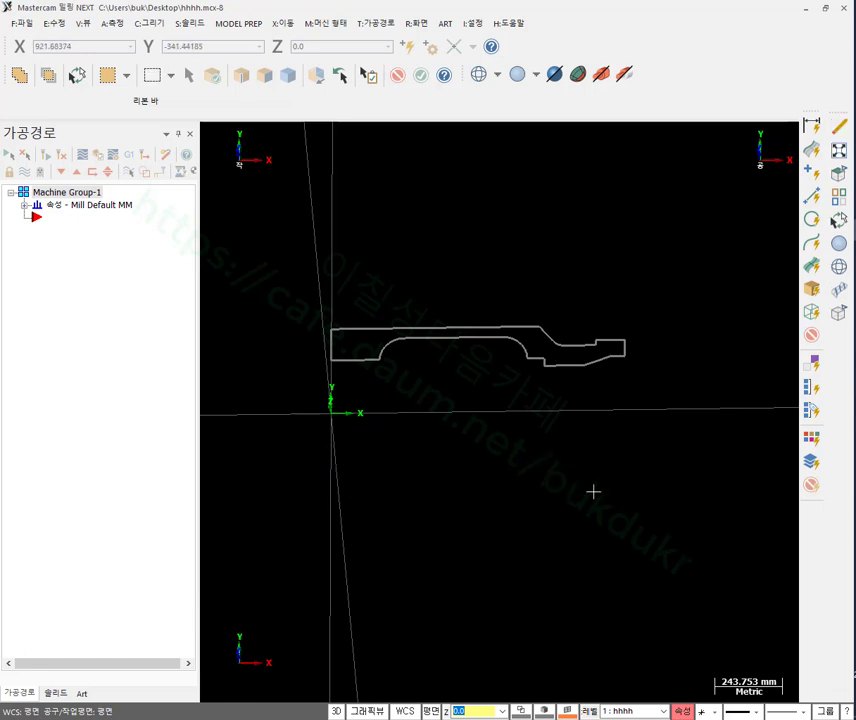
In the top view, draw a horizontal line about 1280 mm long from the origin along the X axis.
right_click(630, 225)
click(683, 327)
scroll(302, 439, up, 8)
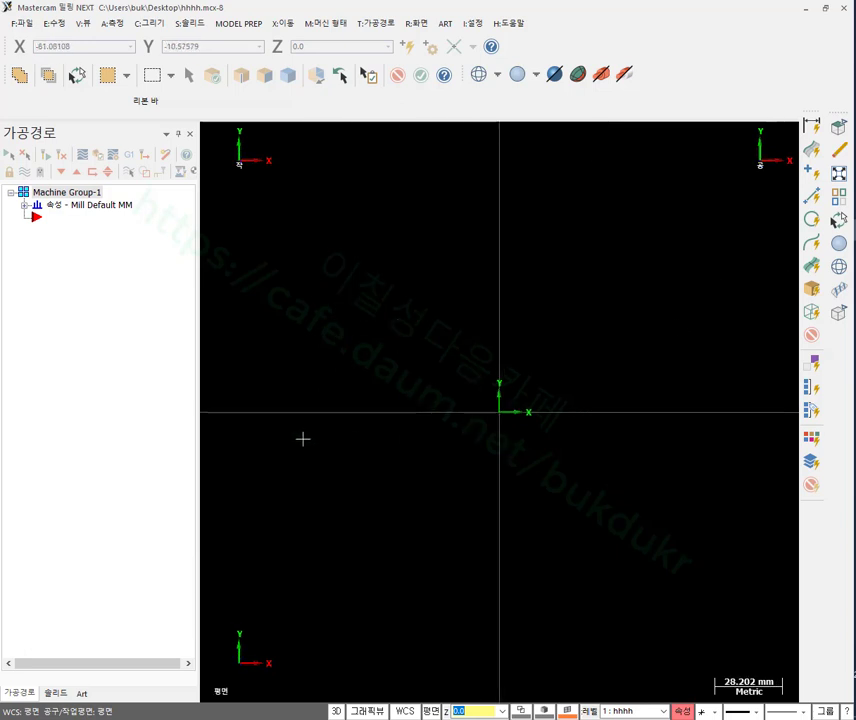
scroll(292, 491, down, 9)
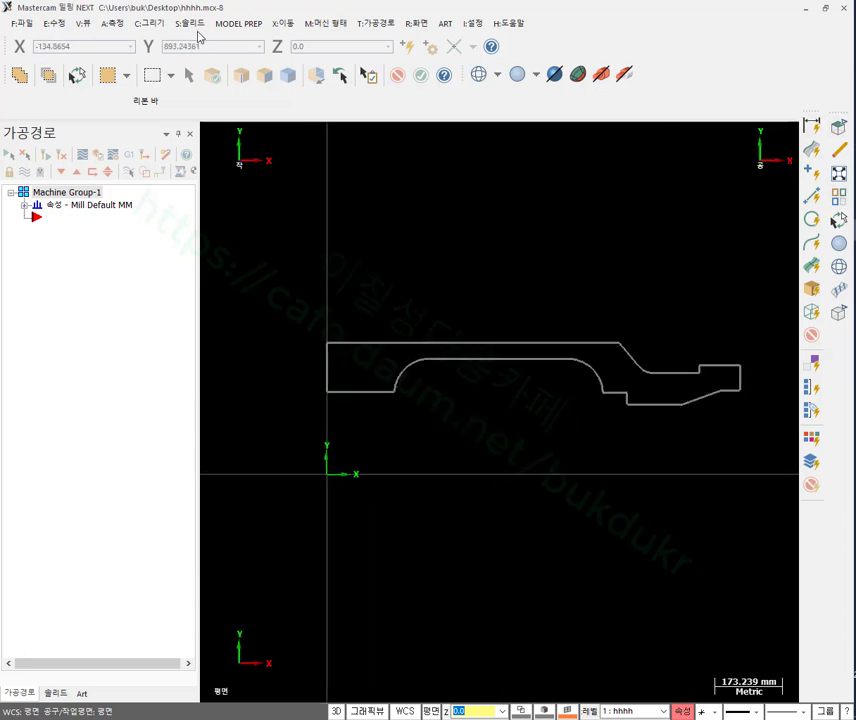
click(151, 23)
mouse_move(178, 57)
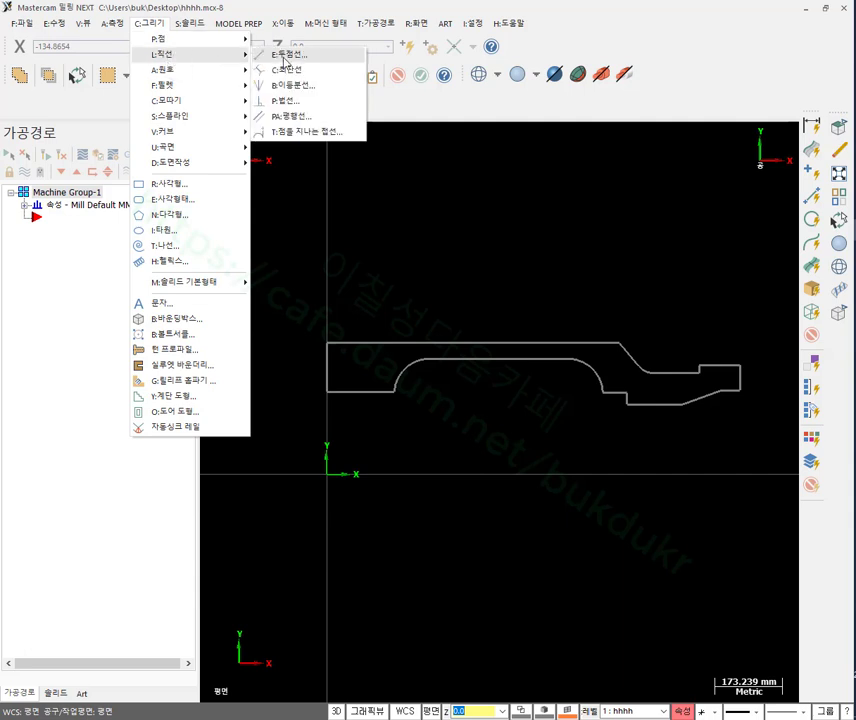
click(290, 56)
click(327, 474)
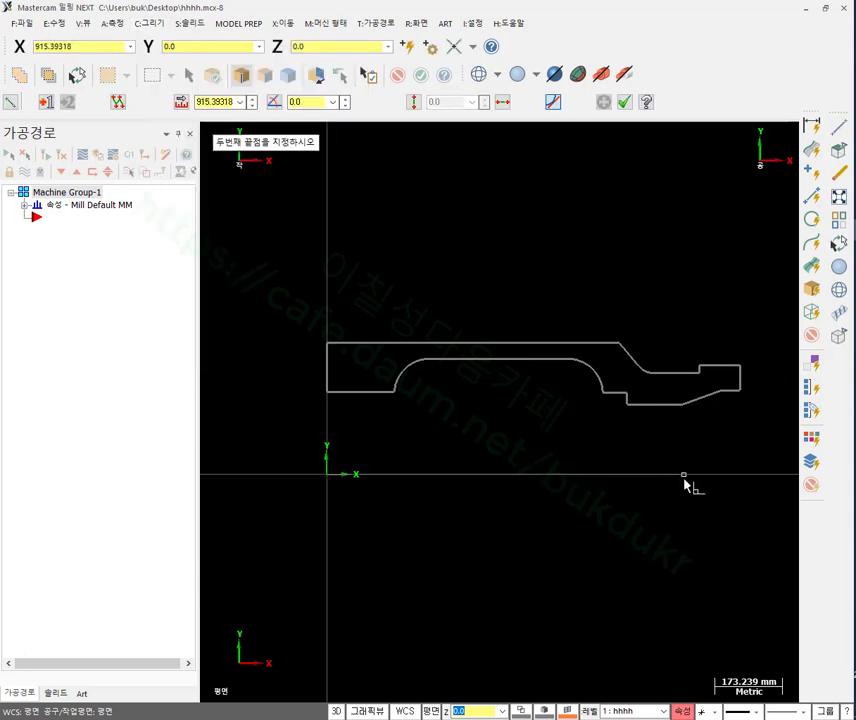
scroll(413, 493, down, 2)
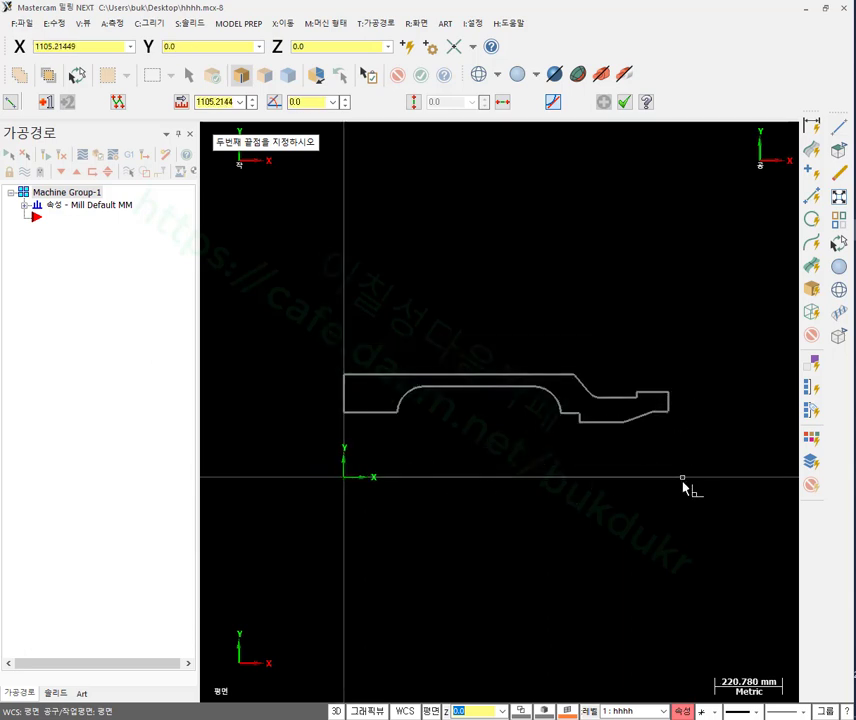
click(736, 486)
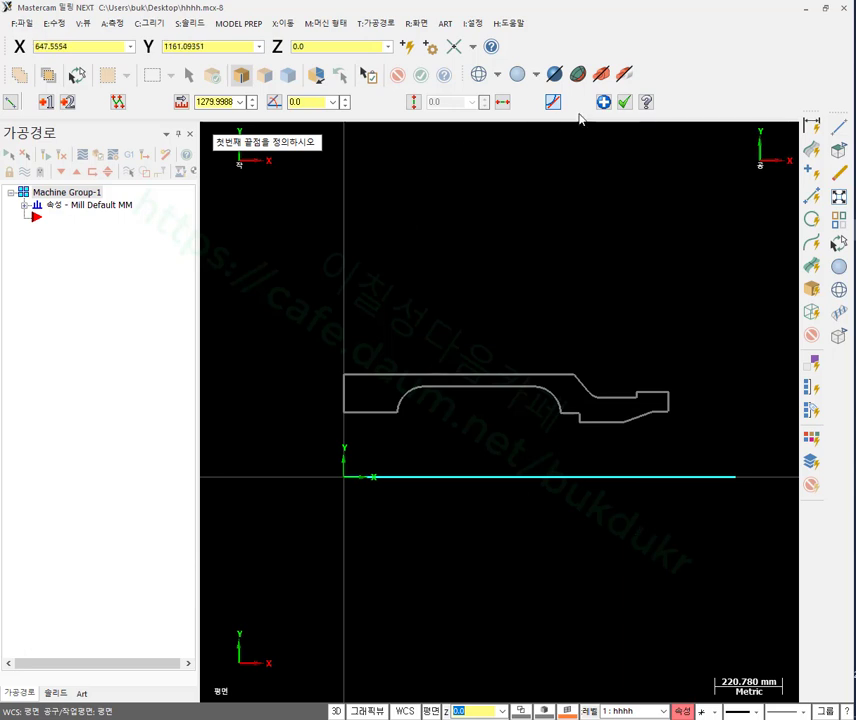
click(624, 102)
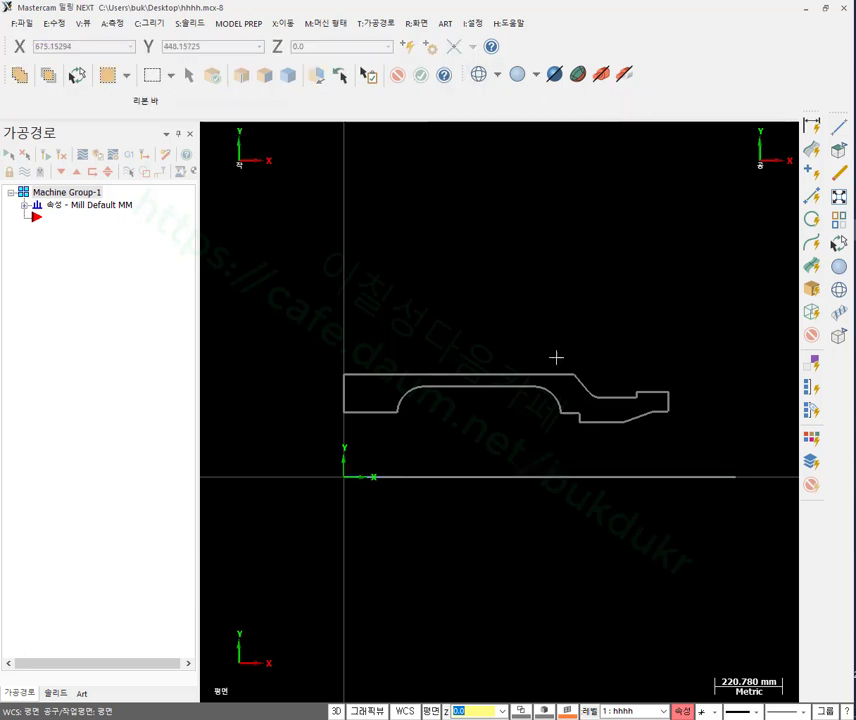
Recolour the section profile and the axis line green and display them in the isometric view.
drag(736, 554, 215, 245)
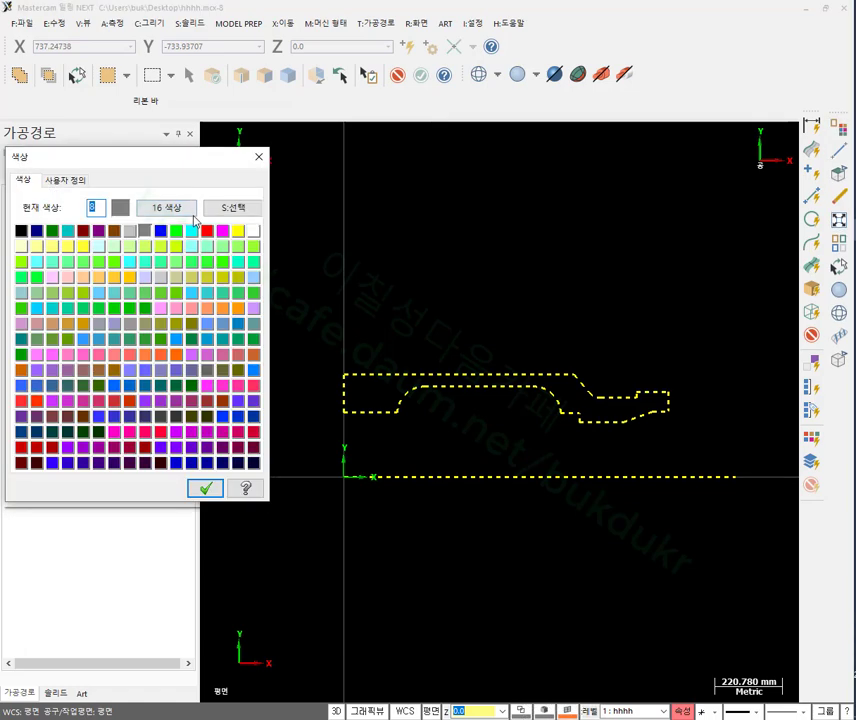
click(210, 487)
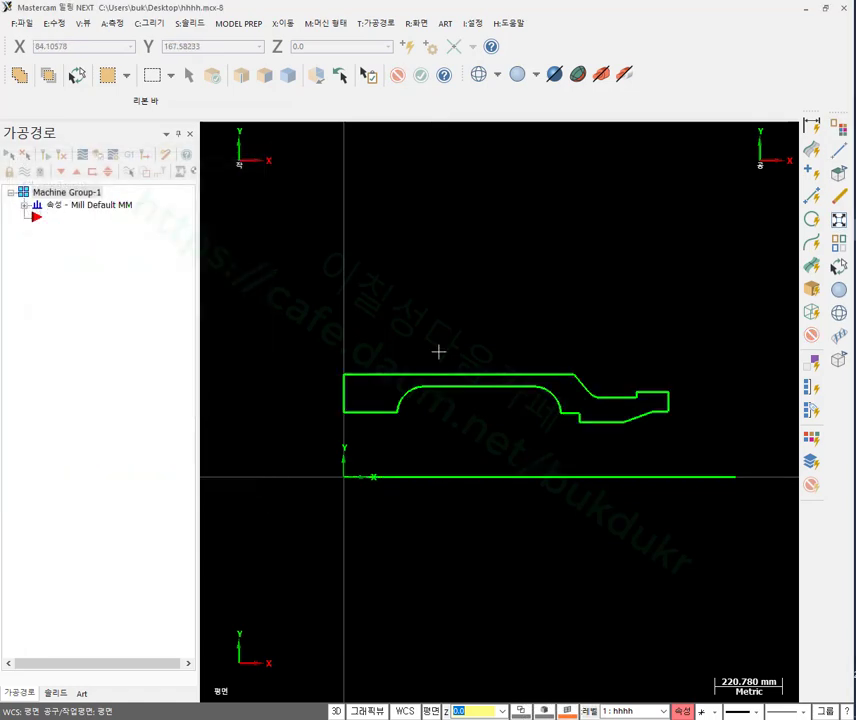
right_click(533, 188)
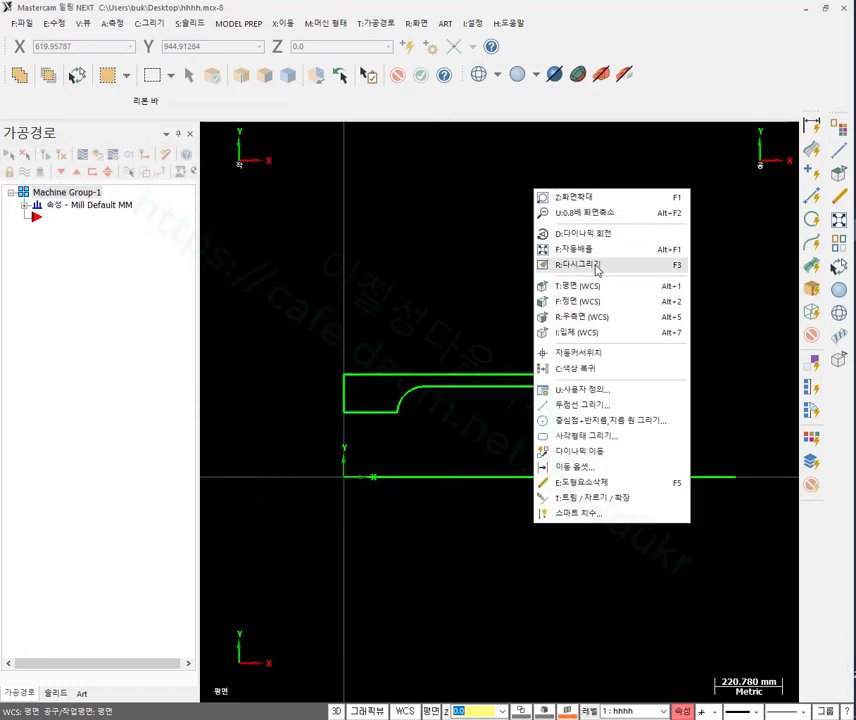
click(592, 332)
scroll(596, 281, down, 1)
scroll(589, 266, up, 3)
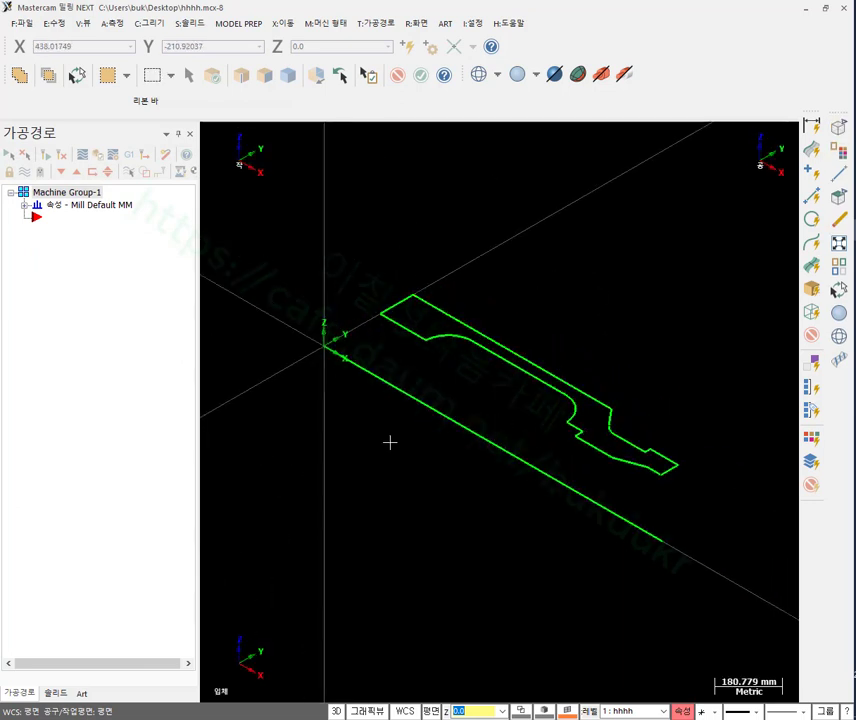
Revolve the closed section profile from 0 to 360 degrees around the horizontal axis line as a new solid body.
click(193, 23)
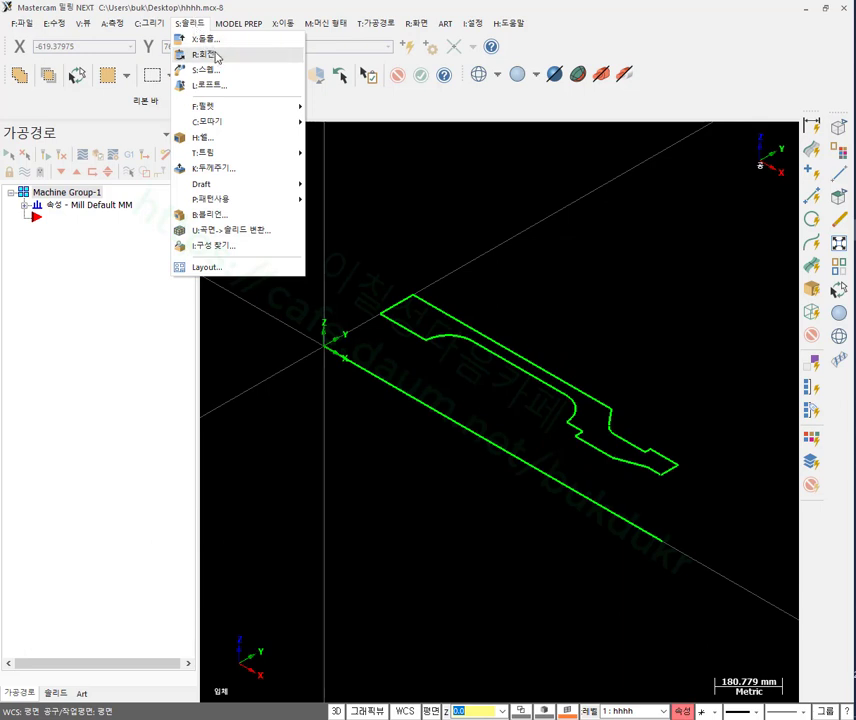
click(220, 57)
click(398, 303)
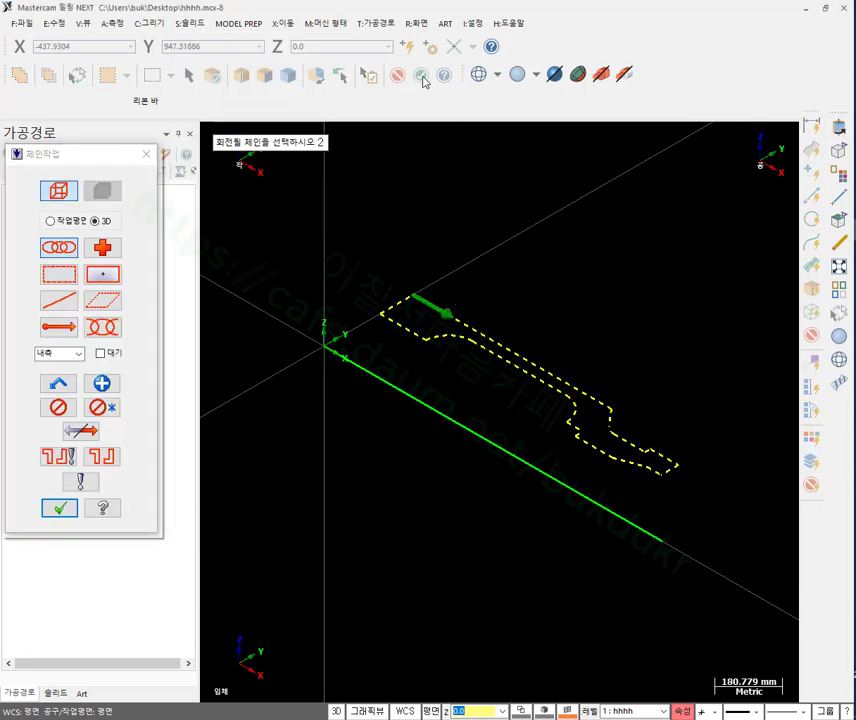
click(59, 508)
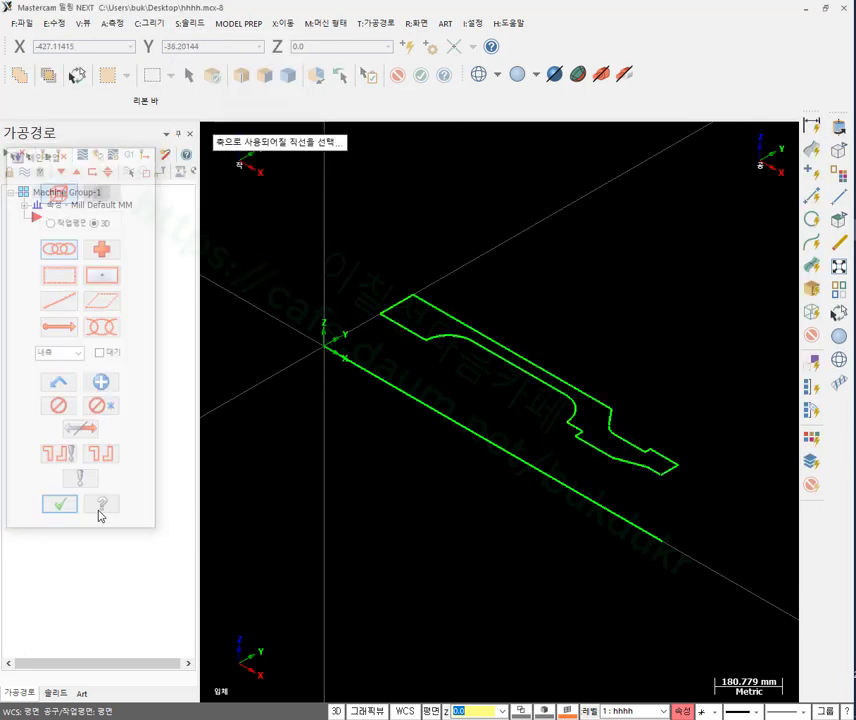
click(414, 402)
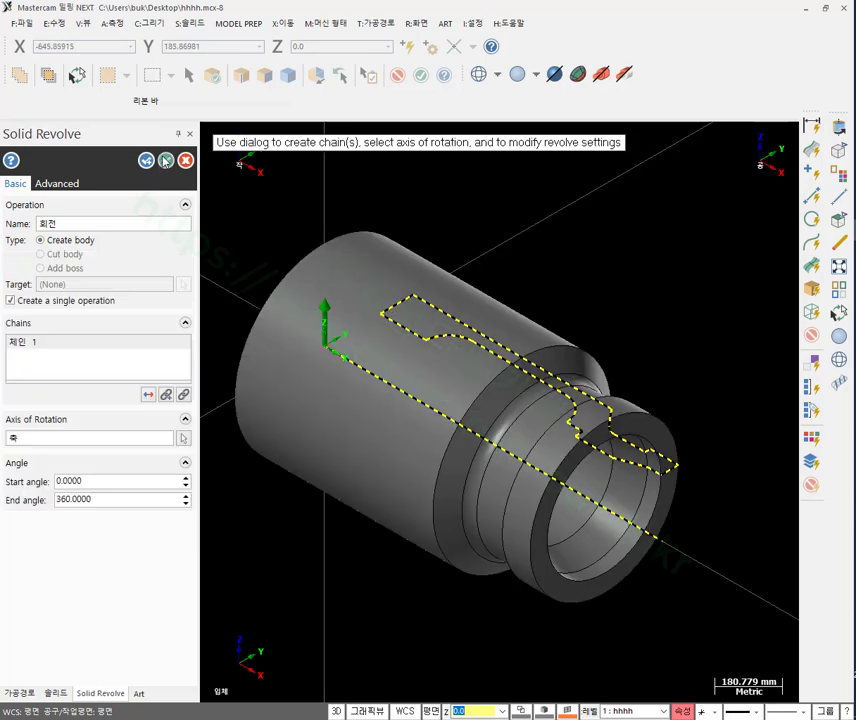
click(166, 161)
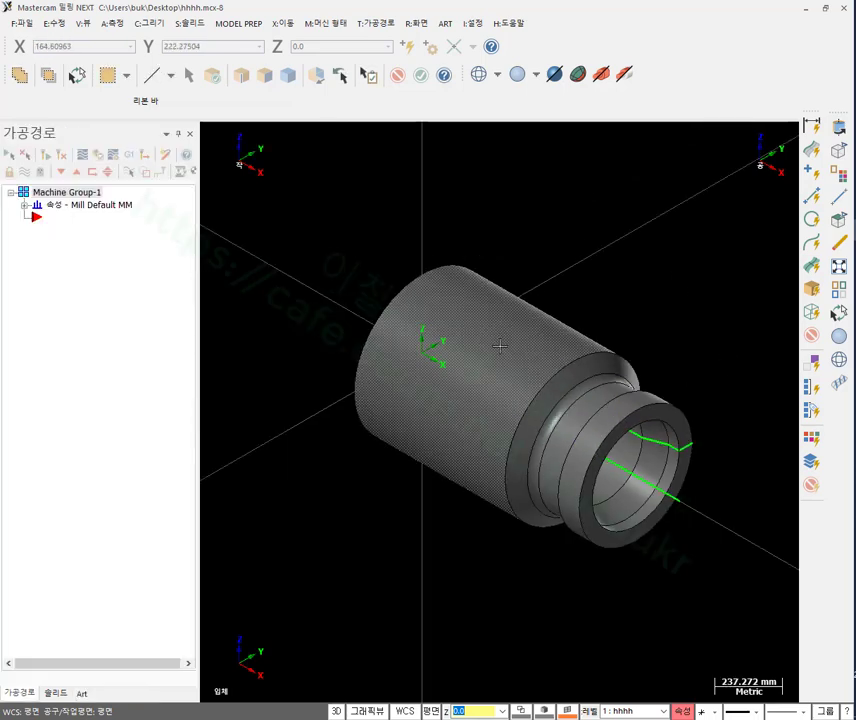
Blank the section profile and the axis line, selecting them by inverting the selection of the revolved body.
click(500, 346)
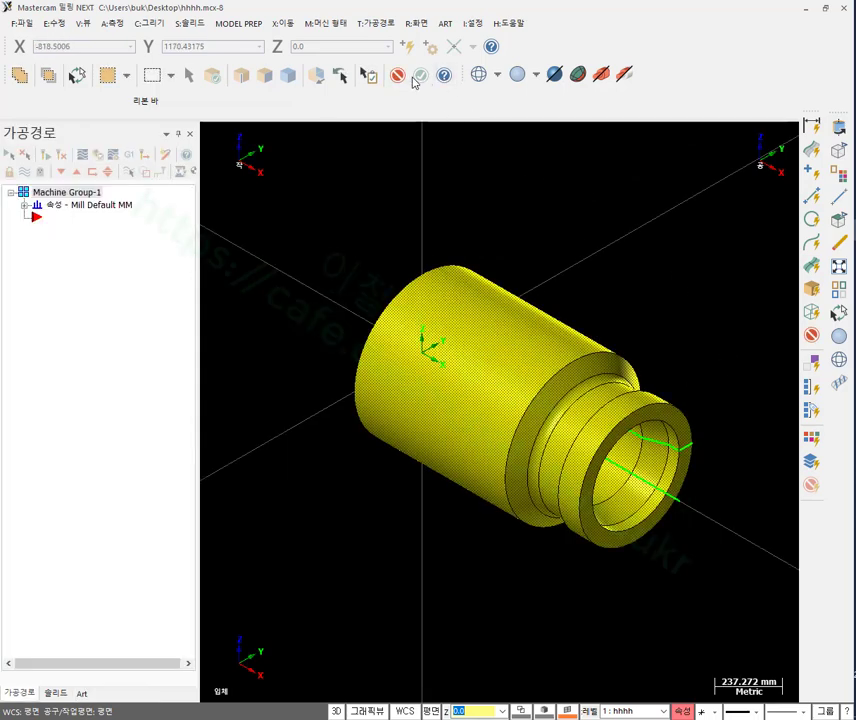
click(77, 75)
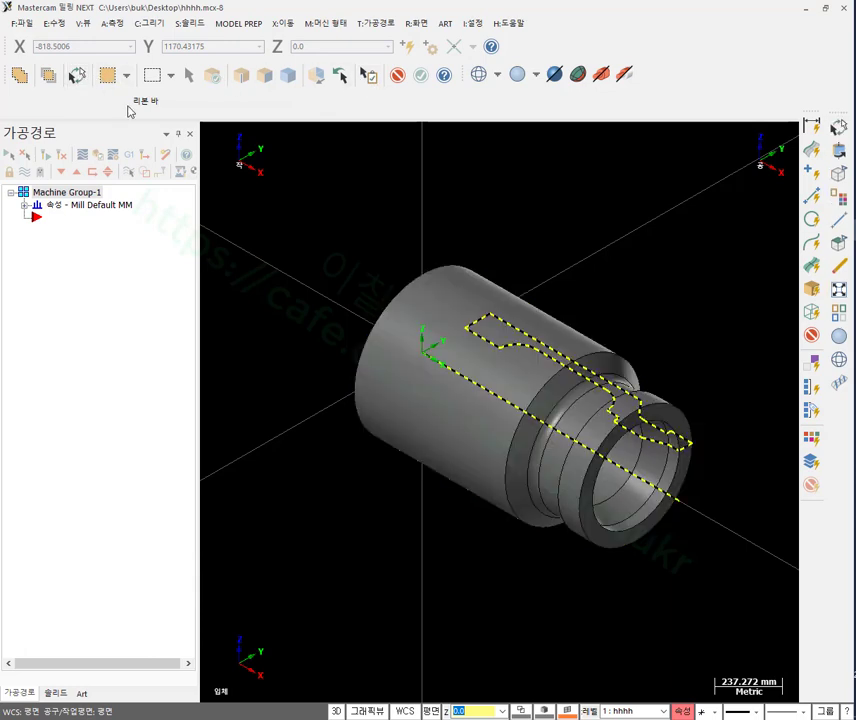
click(418, 25)
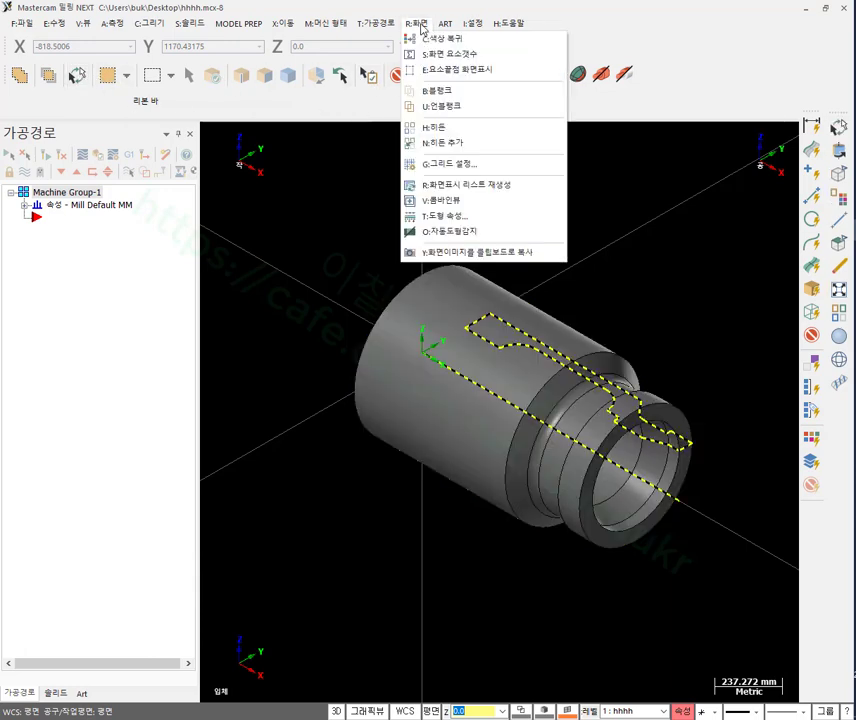
click(462, 94)
Bring back the original part with the side opening and hide the revolved body.
scroll(602, 218, up, 1)
click(569, 340)
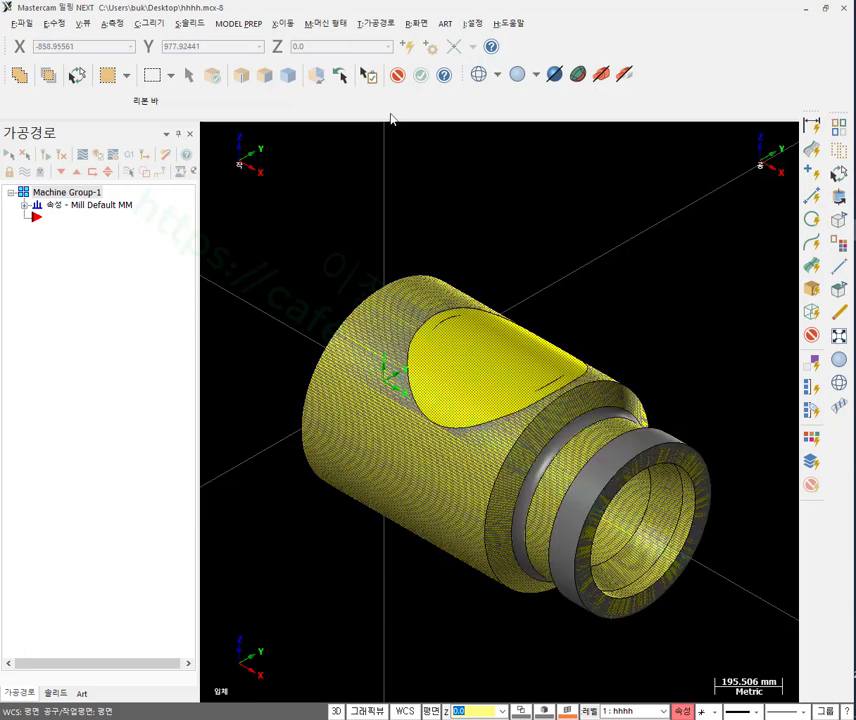
click(77, 74)
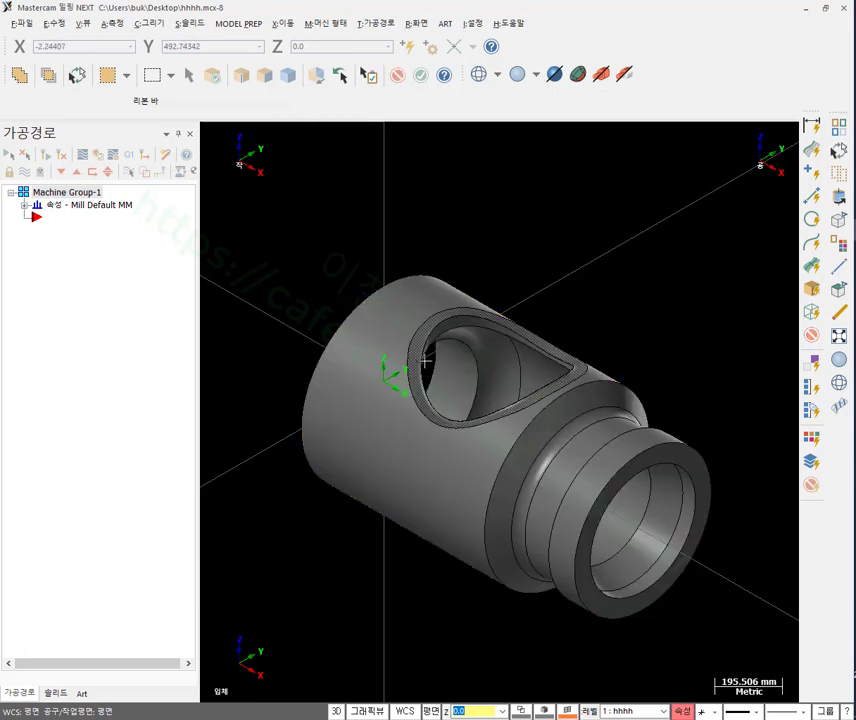
Analyze the inner wall face of the side opening with dynamic analysis, using solid face selection.
scroll(472, 274, up, 2)
scroll(472, 274, up, 2)
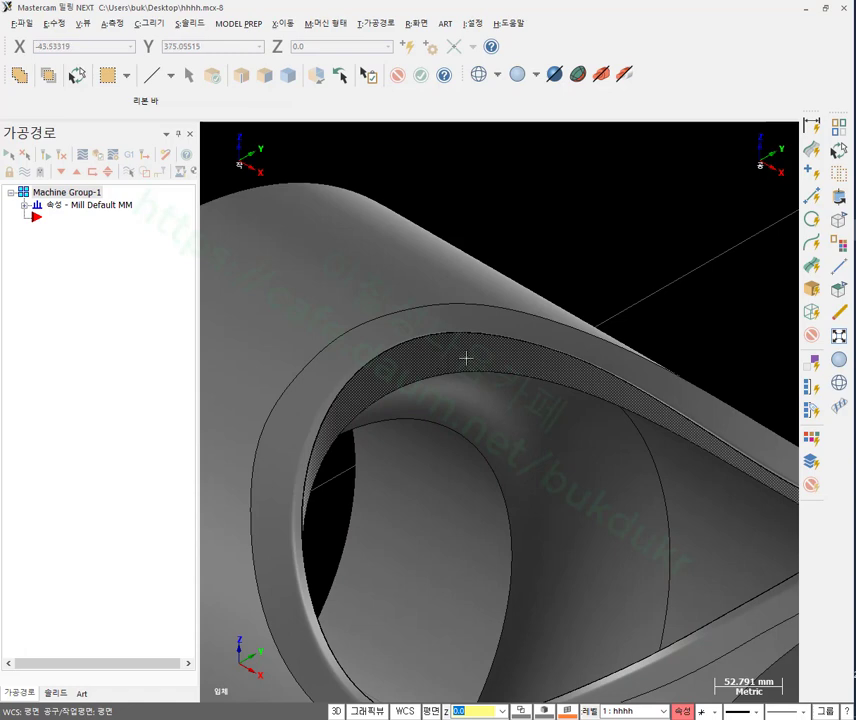
scroll(504, 363, down, 1)
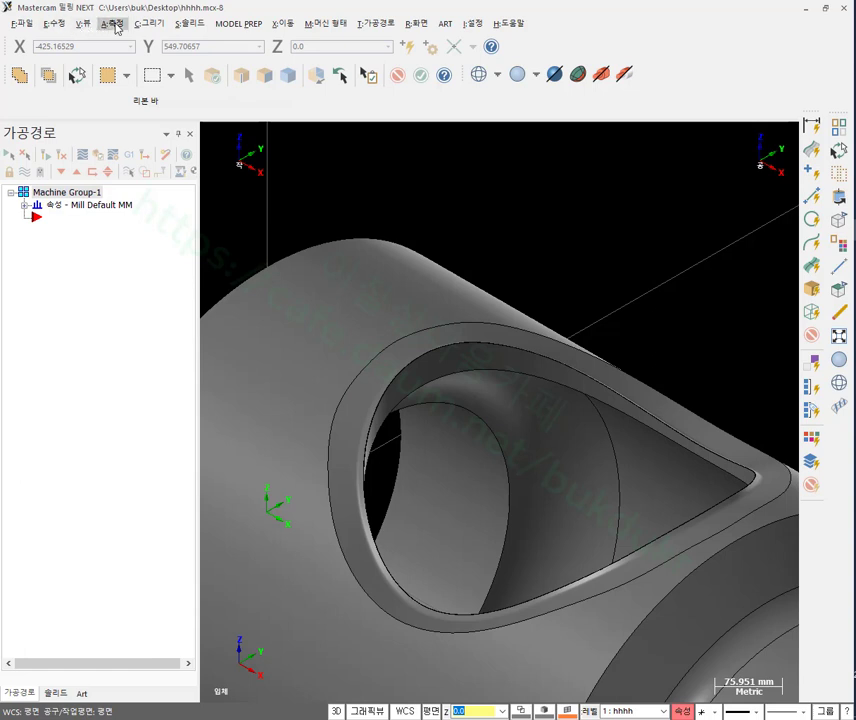
click(113, 23)
click(153, 148)
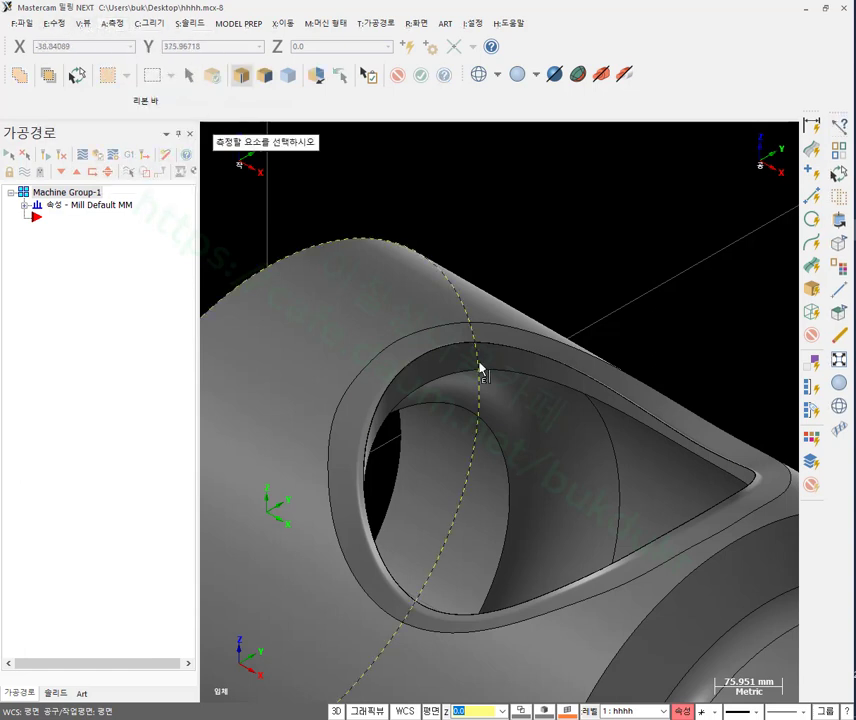
click(263, 77)
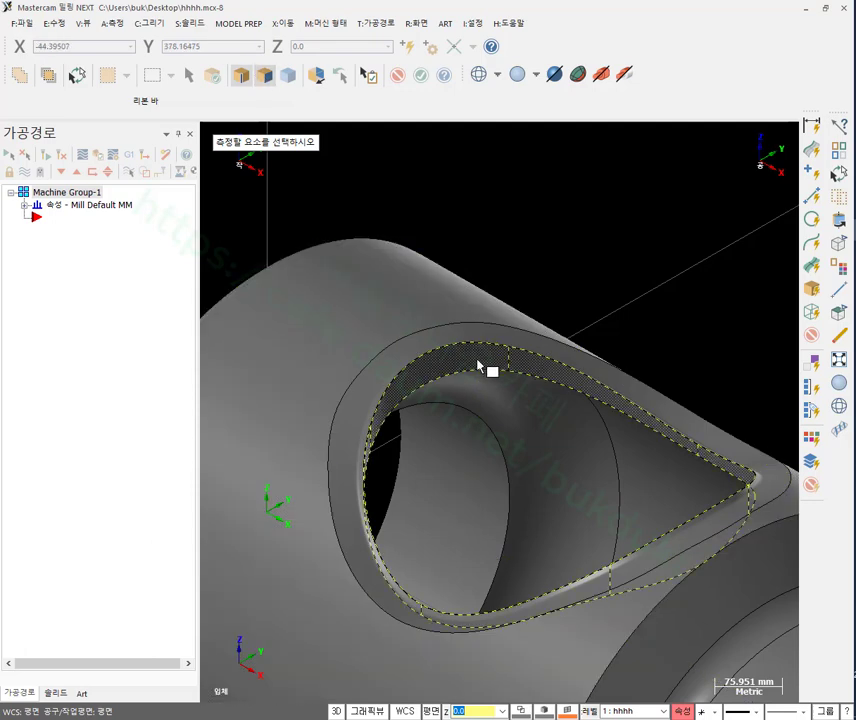
click(478, 367)
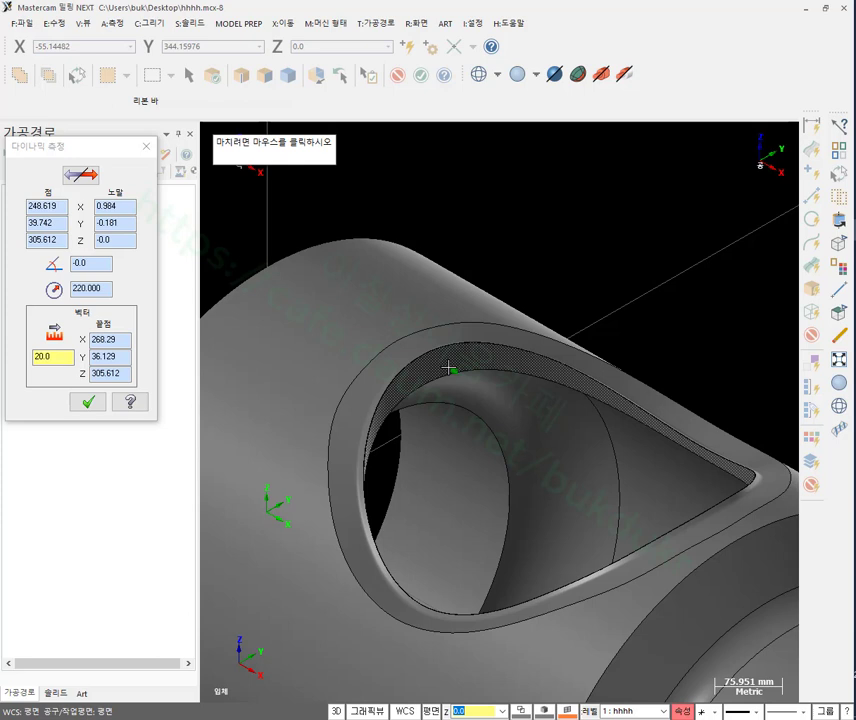
scroll(449, 369, down, 3)
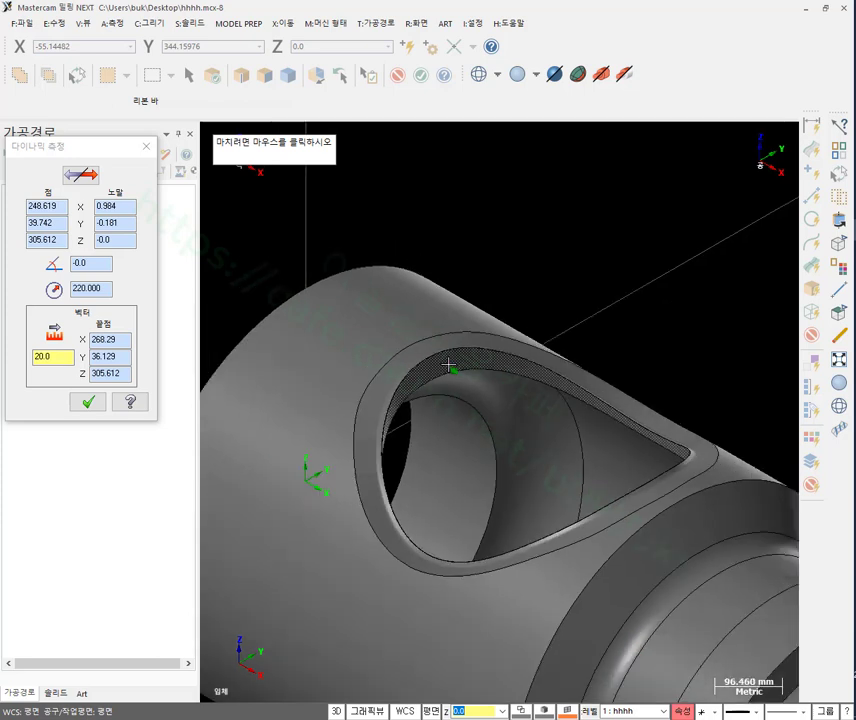
click(478, 321)
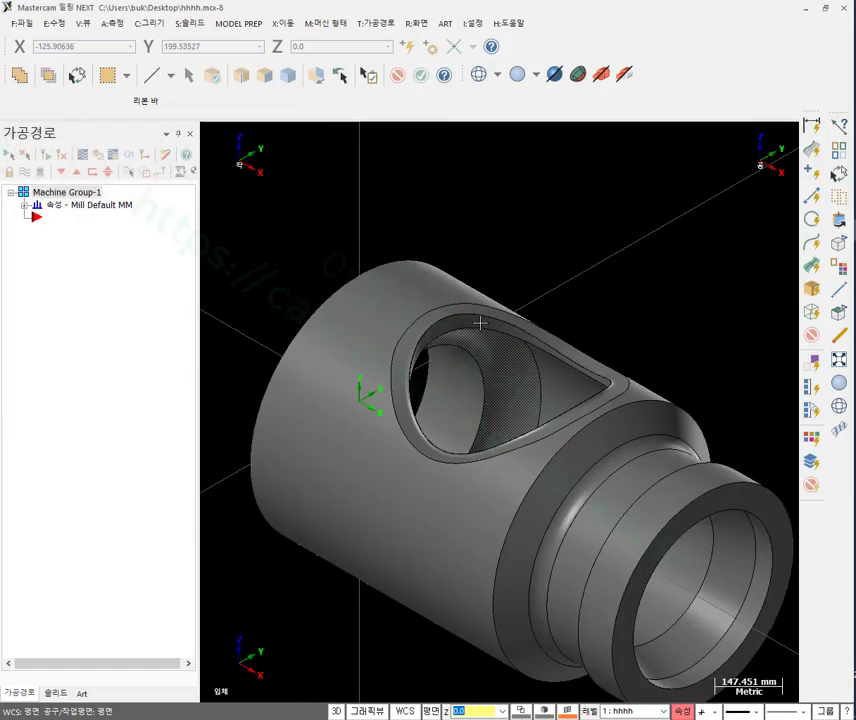
Examine the side opening's rim and inner wall from several angles, including above and from the side.
middle_drag(478, 321, 575, 325)
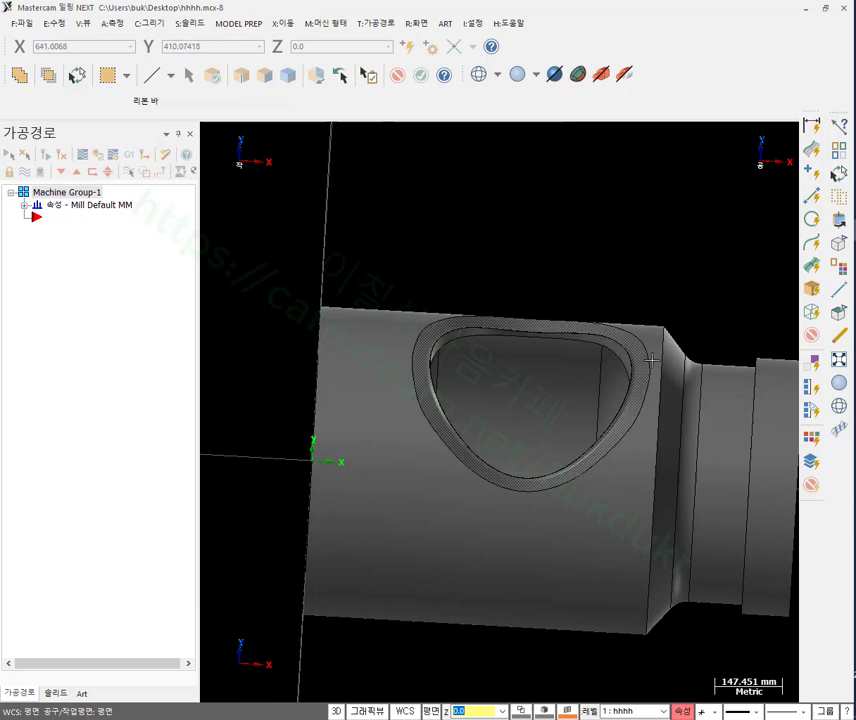
scroll(497, 336, up, 2)
middle_drag(485, 428, 466, 403)
scroll(573, 399, down, 1)
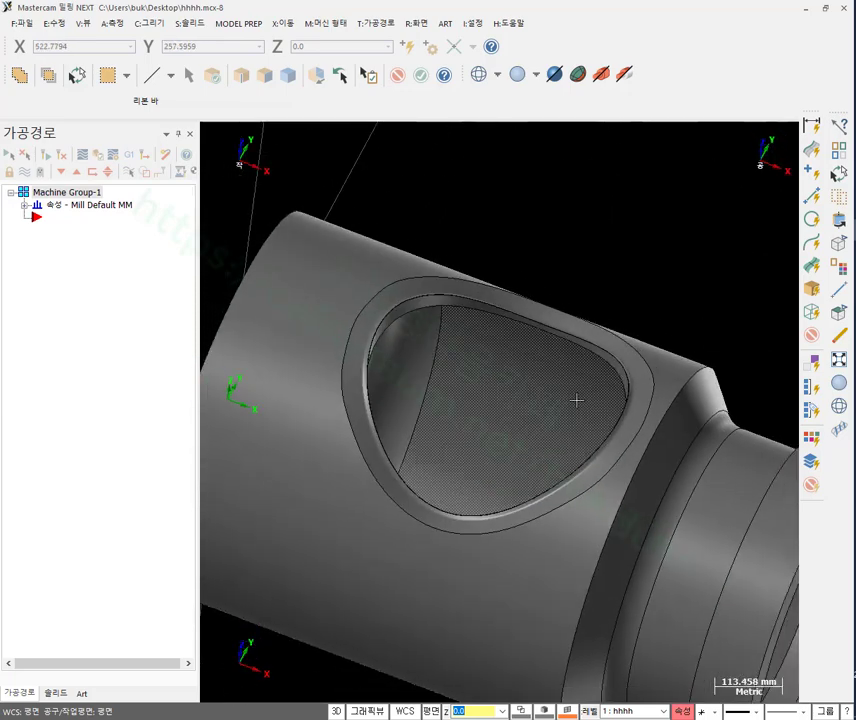
middle_drag(573, 399, 736, 308)
scroll(733, 321, down, 2)
scroll(733, 321, up, 1)
scroll(411, 294, down, 1)
scroll(736, 308, up, 2)
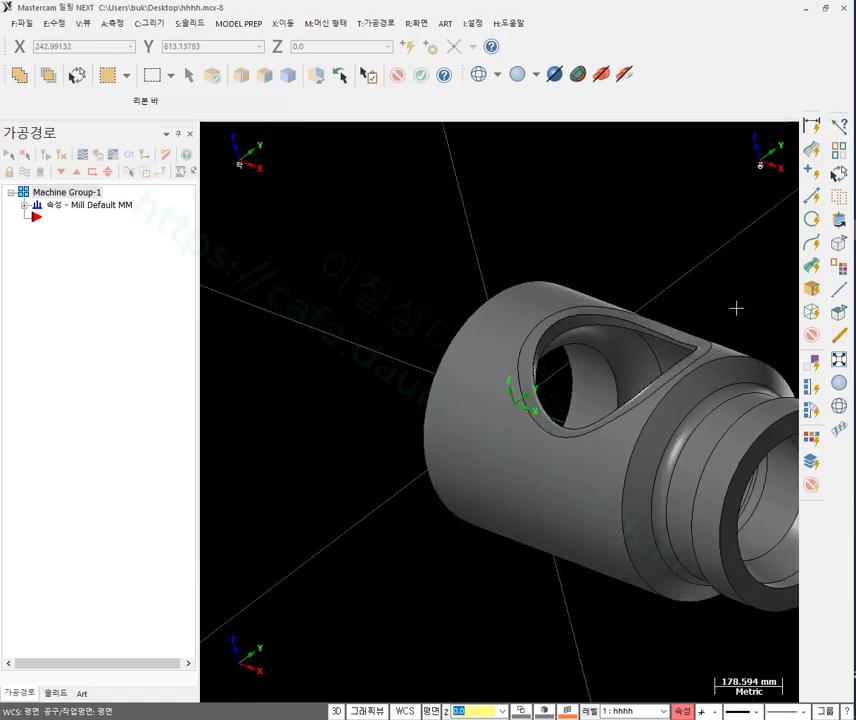
scroll(640, 311, up, 4)
middle_drag(651, 291, 679, 270)
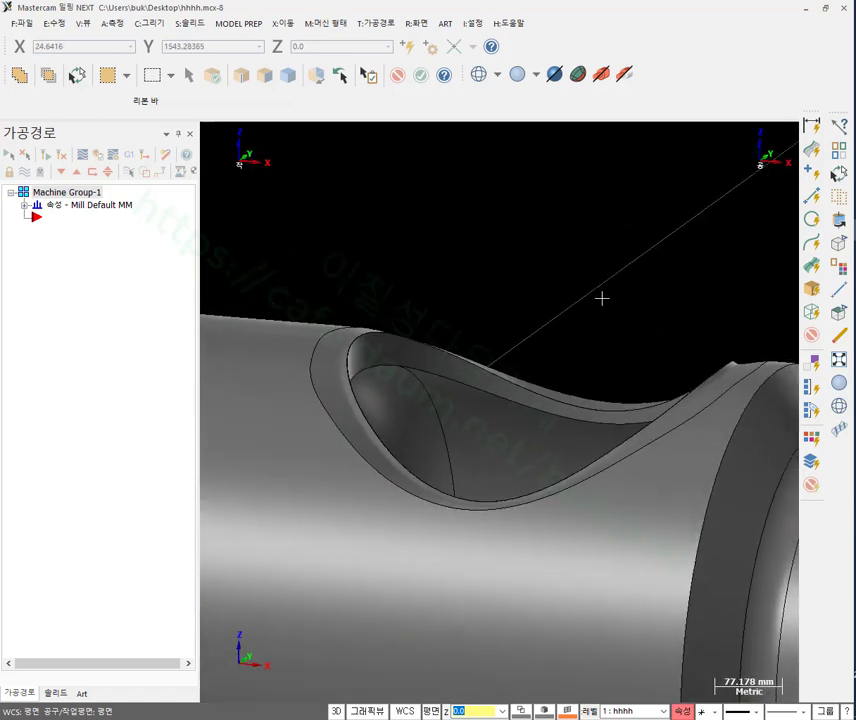
scroll(505, 409, up, 2)
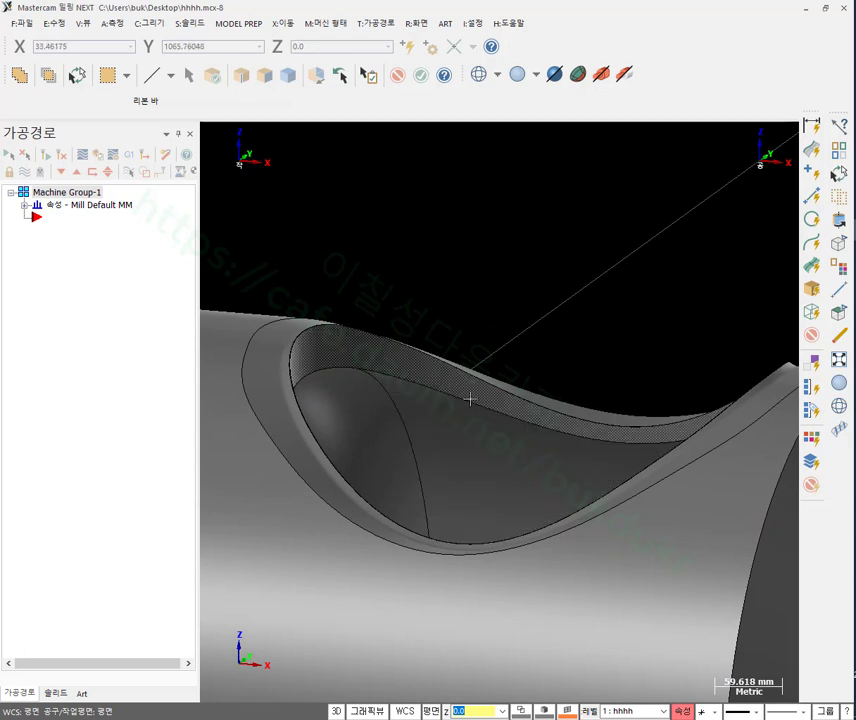
scroll(417, 243, down, 10)
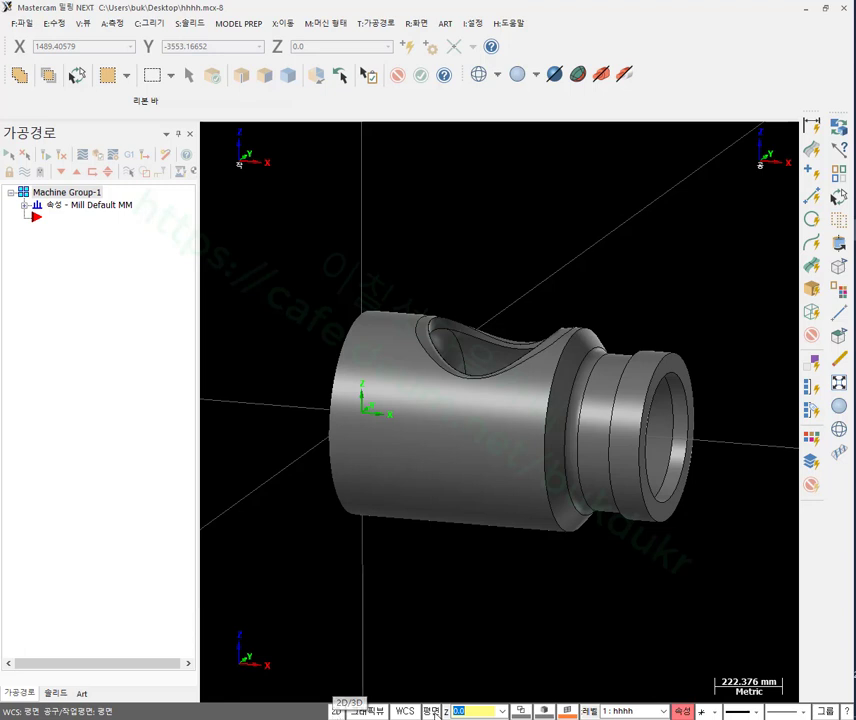
Switch construction to 2D mode and set the working Z depth to 337.5 from the topmost point of the large cylinder's end.
click(337, 712)
click(449, 712)
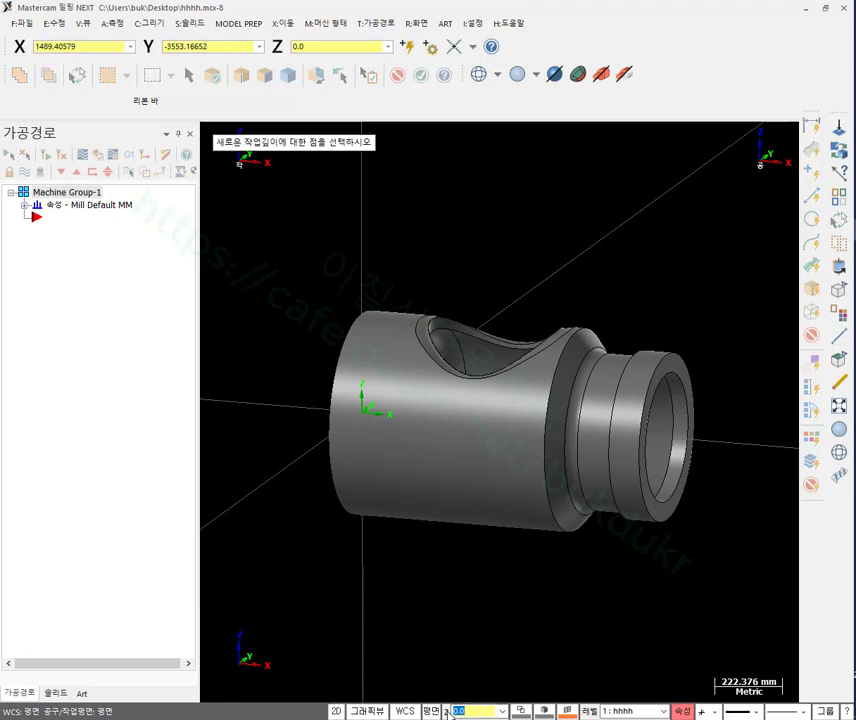
click(371, 320)
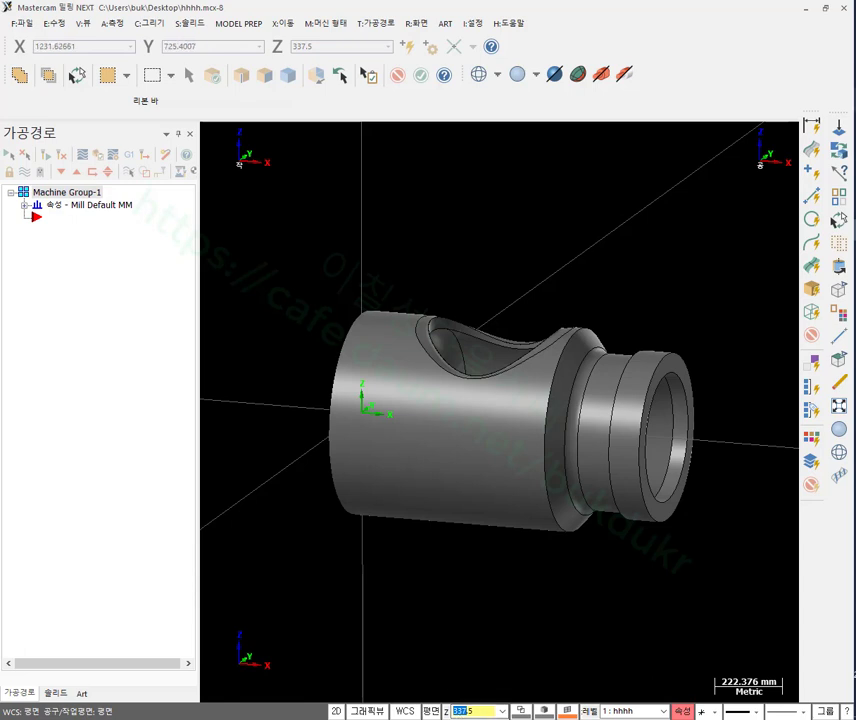
right_click(579, 179)
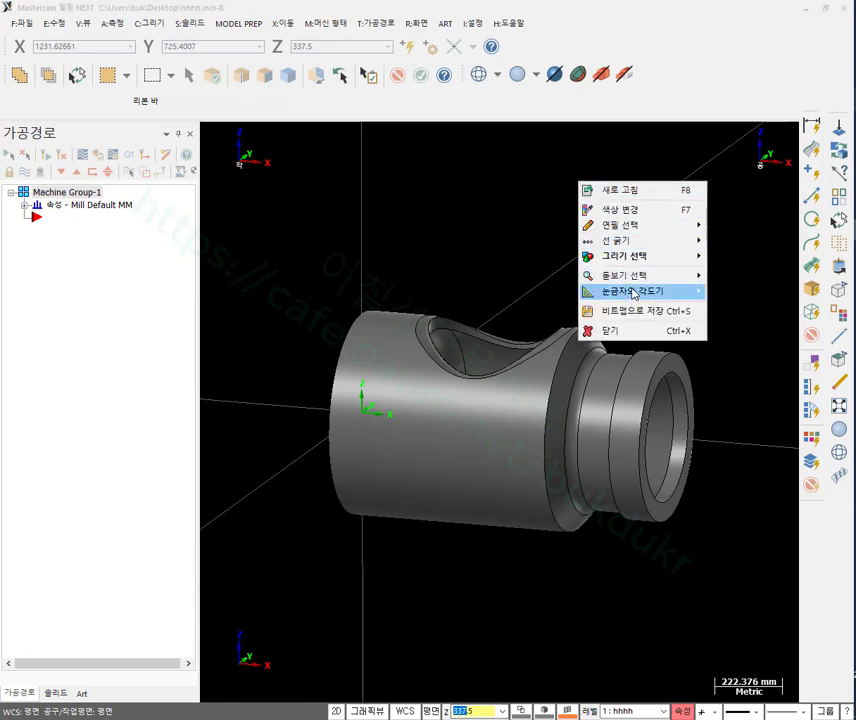
mouse_move(620, 276)
click(745, 311)
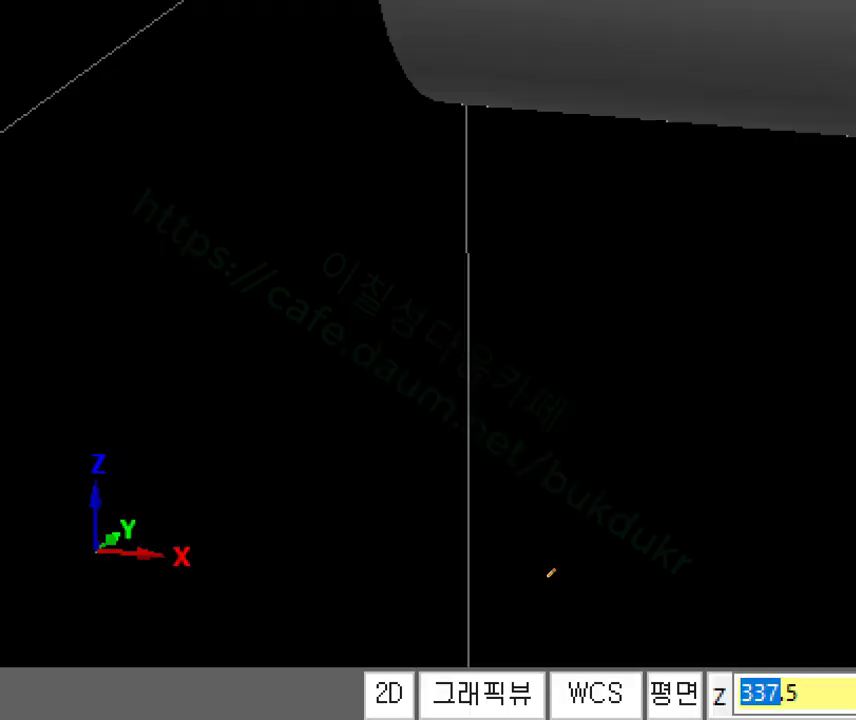
mouse_move(787, 714)
mouse_down()
mouse_move(733, 602)
mouse_move(850, 612)
mouse_up()
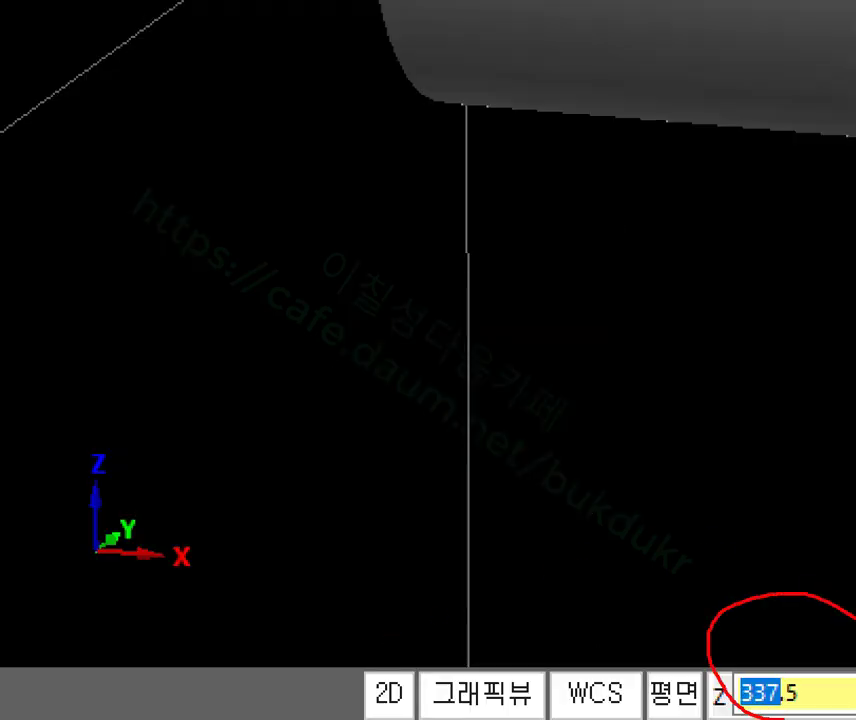
mouse_move(398, 715)
mouse_down()
mouse_move(381, 649)
mouse_move(441, 709)
mouse_move(404, 715)
mouse_up()
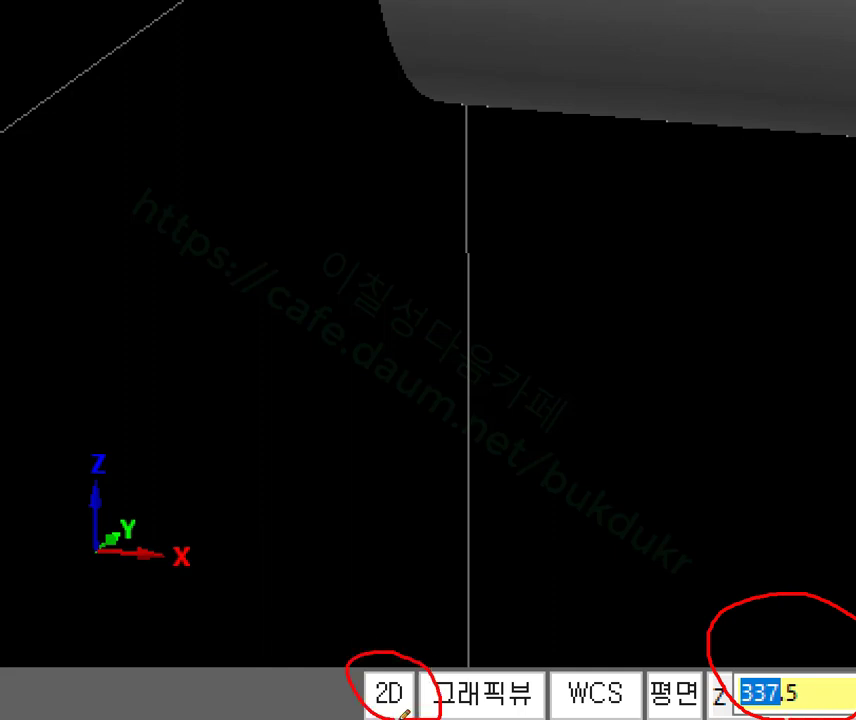
right_click(678, 297)
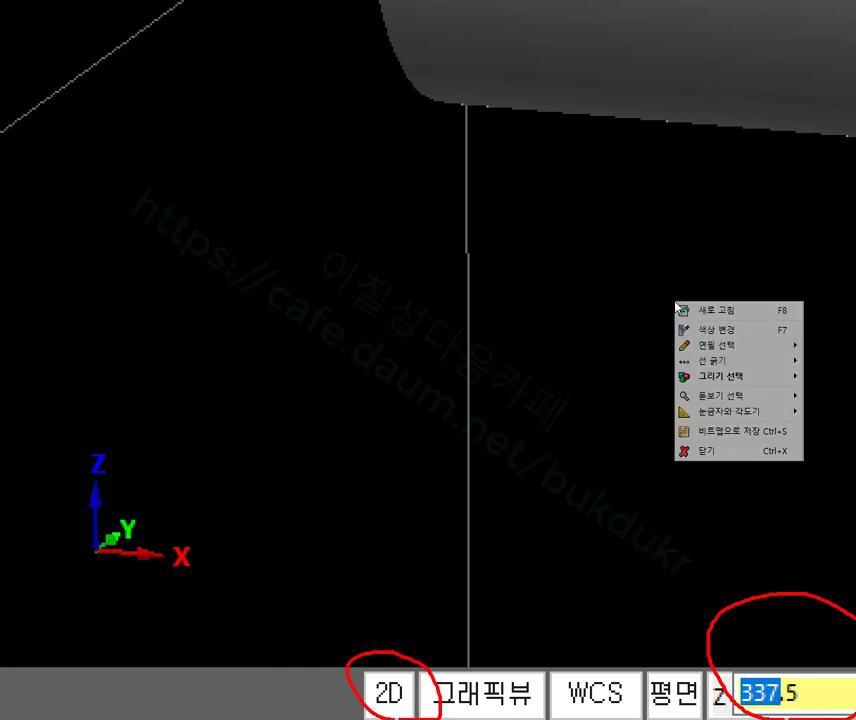
click(707, 451)
Try to create a silhouette boundary from the narrow inner wall face of the side opening.
scroll(512, 338, down, 2)
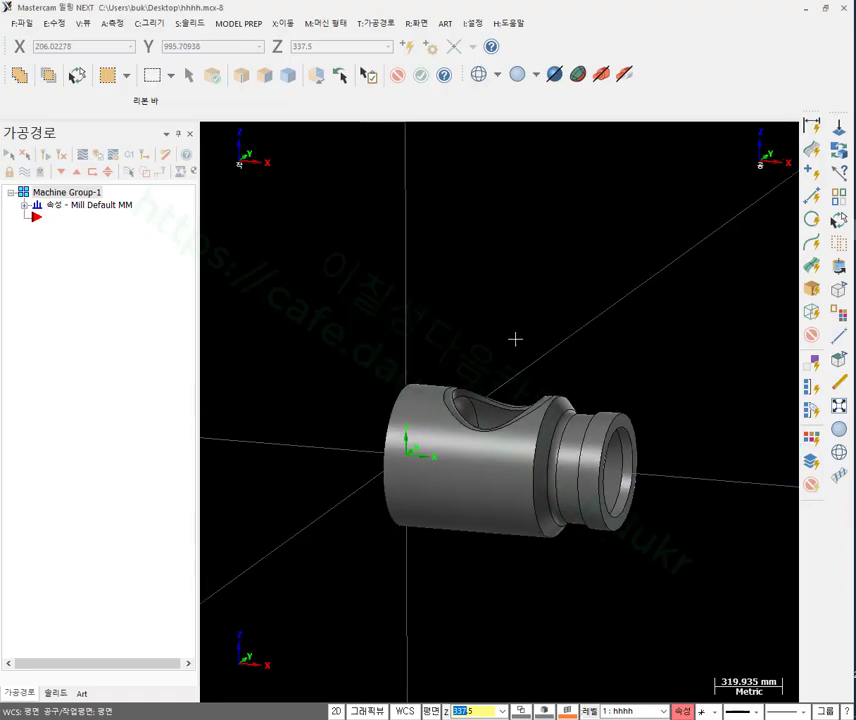
middle_drag(512, 338, 512, 361)
scroll(480, 408, up, 5)
scroll(480, 408, up, 4)
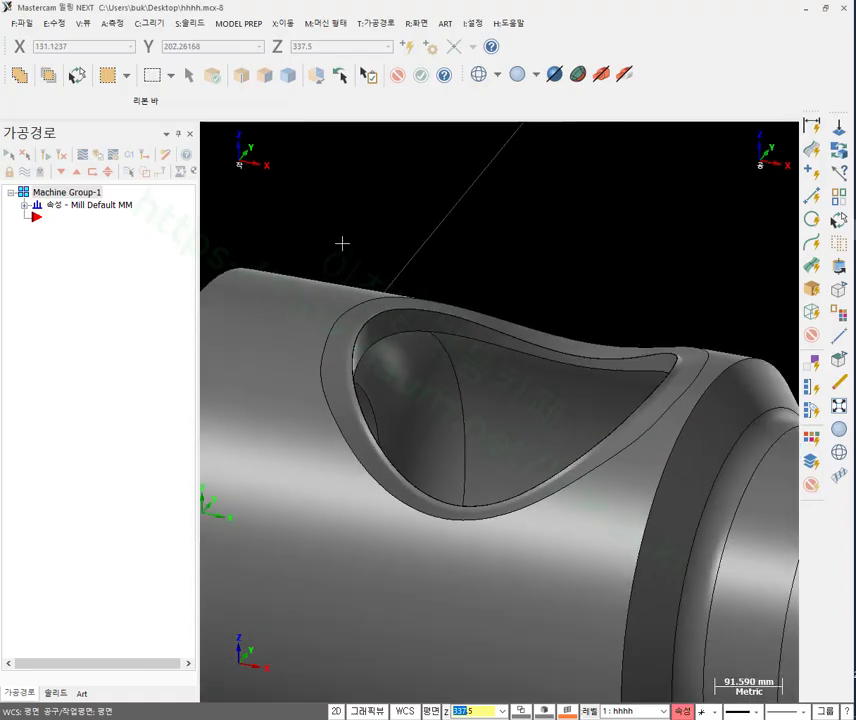
click(159, 25)
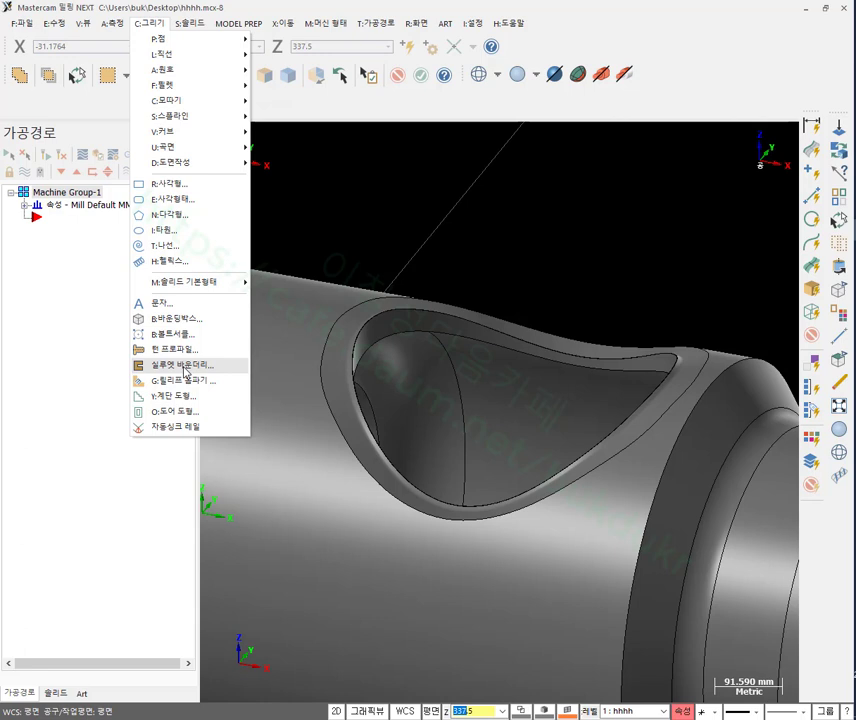
click(184, 367)
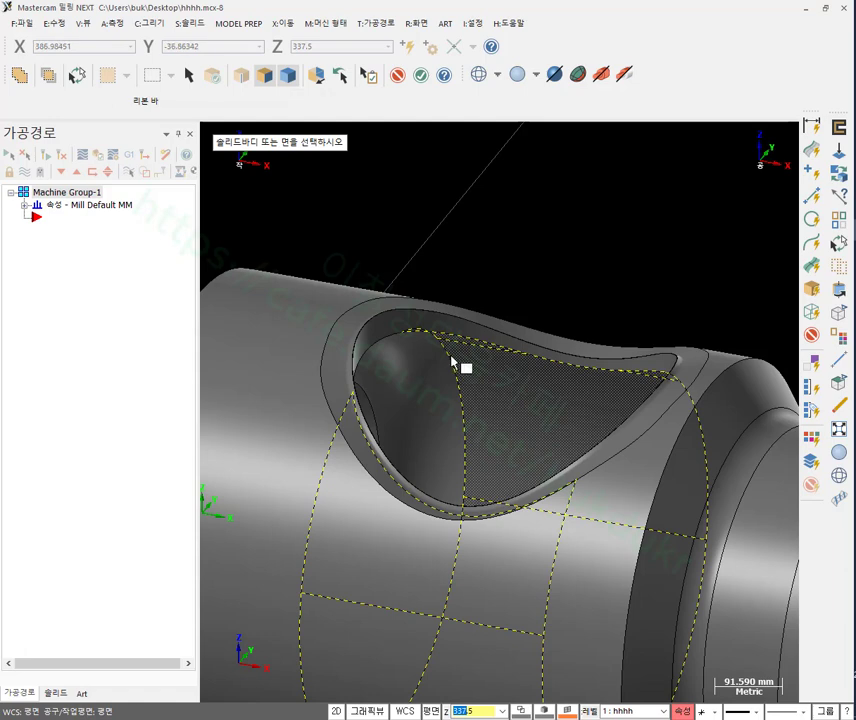
mouse_move(500, 397)
middle_down()
mouse_move(558, 403)
mouse_move(537, 371)
mouse_move(545, 373)
mouse_move(504, 386)
middle_up()
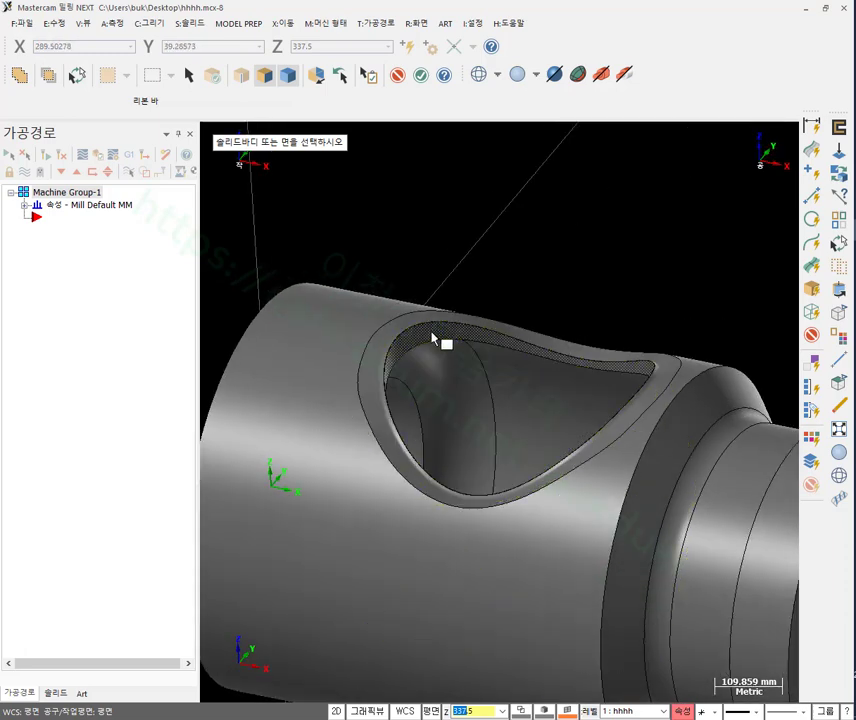
scroll(352, 338, up, 5)
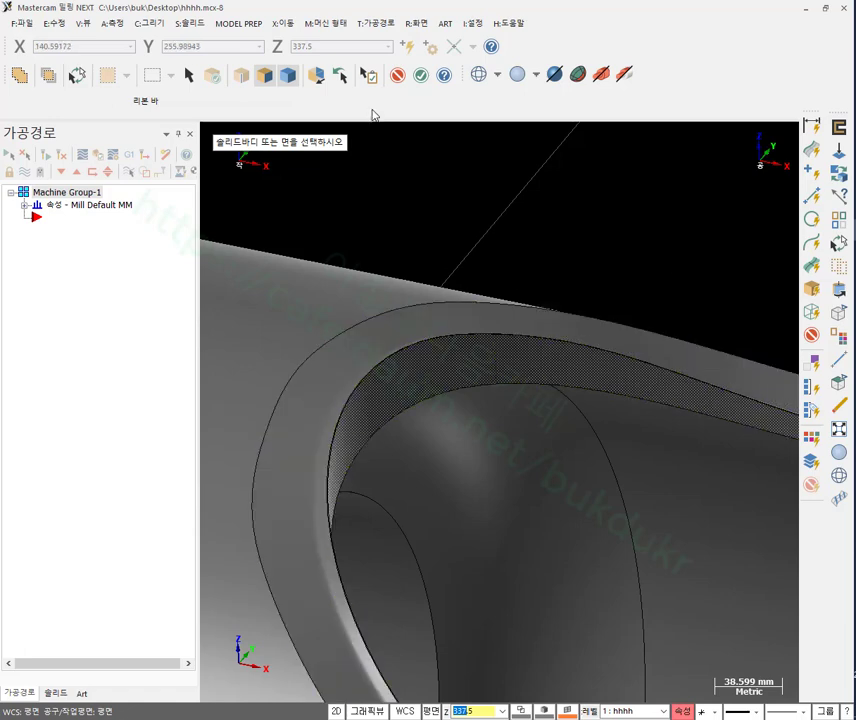
click(422, 77)
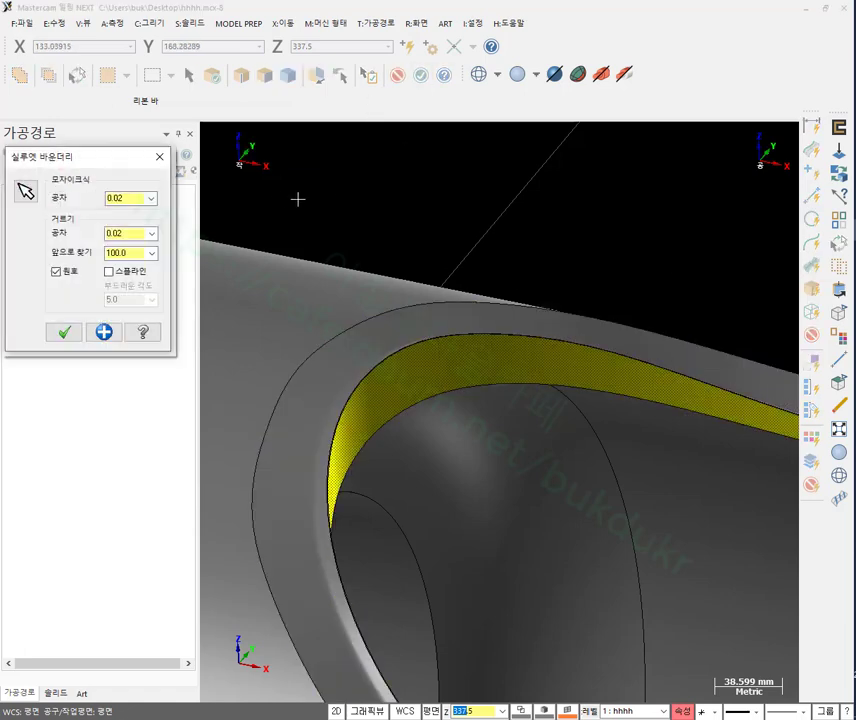
scroll(363, 195, down, 4)
mouse_move(363, 195)
middle_down()
mouse_move(514, 206)
mouse_move(564, 231)
mouse_move(576, 289)
mouse_move(549, 347)
mouse_move(500, 392)
mouse_move(459, 392)
mouse_move(478, 382)
mouse_move(505, 258)
mouse_move(367, 243)
mouse_move(407, 216)
mouse_move(401, 259)
middle_up()
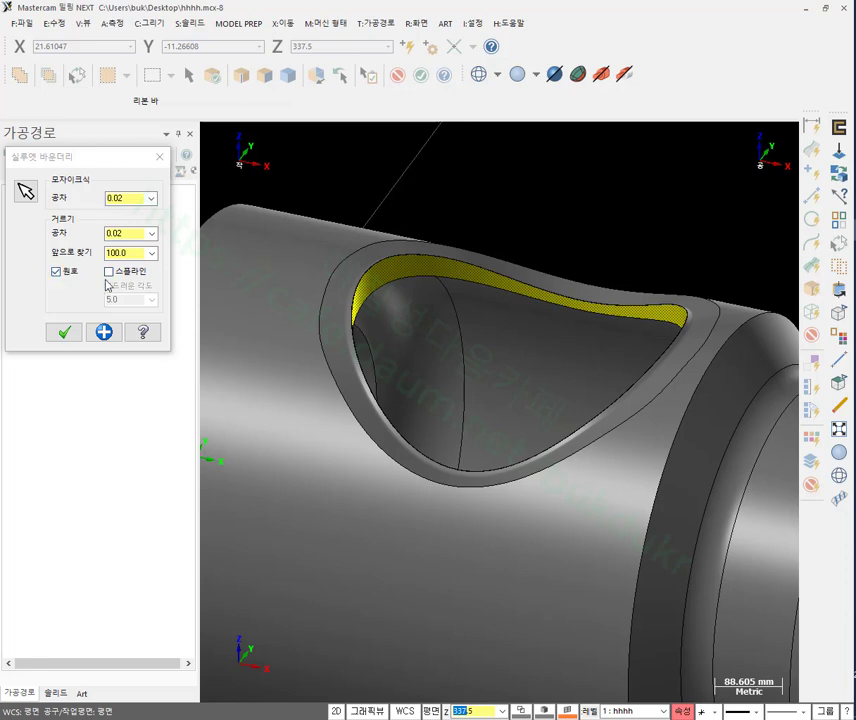
click(64, 333)
Inspect the side opening's rim and inner wall from several angles for a silhouette boundary curve.
scroll(452, 424, down, 3)
mouse_move(399, 400)
middle_down()
mouse_move(452, 424)
mouse_move(464, 338)
mouse_move(623, 290)
mouse_move(508, 298)
mouse_move(448, 374)
mouse_move(453, 349)
mouse_move(447, 386)
mouse_move(395, 278)
mouse_move(460, 304)
mouse_move(497, 276)
mouse_move(470, 320)
mouse_move(520, 283)
mouse_move(373, 417)
mouse_move(436, 346)
middle_up()
scroll(452, 424, down, 3)
scroll(450, 371, up, 7)
scroll(447, 386, down, 2)
scroll(460, 304, down, 1)
scroll(493, 329, up, 6)
scroll(504, 298, down, 3)
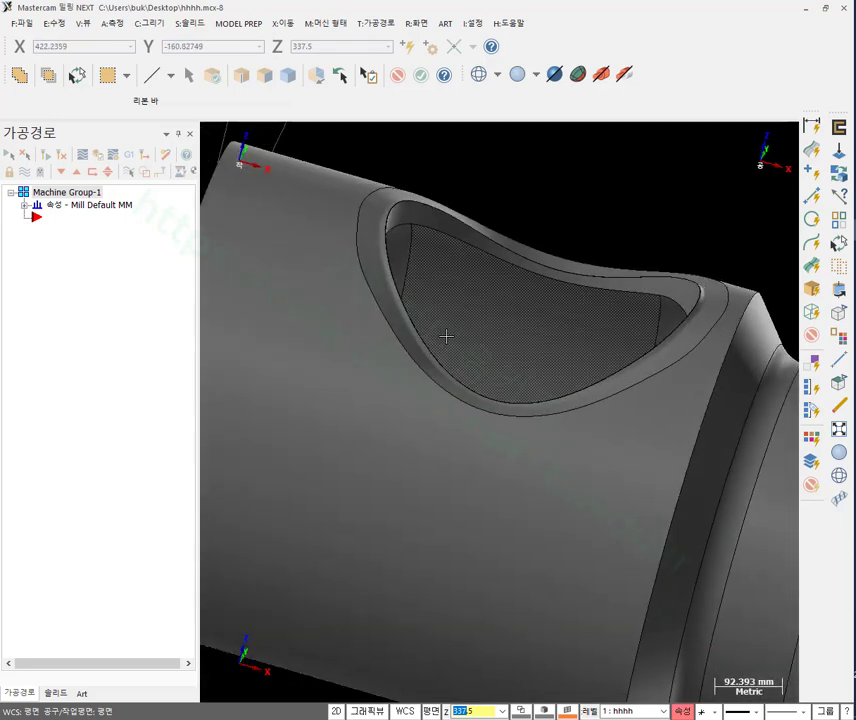
mouse_move(487, 353)
middle_down()
mouse_move(460, 369)
mouse_move(530, 320)
mouse_move(437, 309)
mouse_move(500, 290)
mouse_move(588, 288)
mouse_move(580, 260)
mouse_move(529, 346)
middle_up()
scroll(530, 320, down, 2)
scroll(566, 212, up, 1)
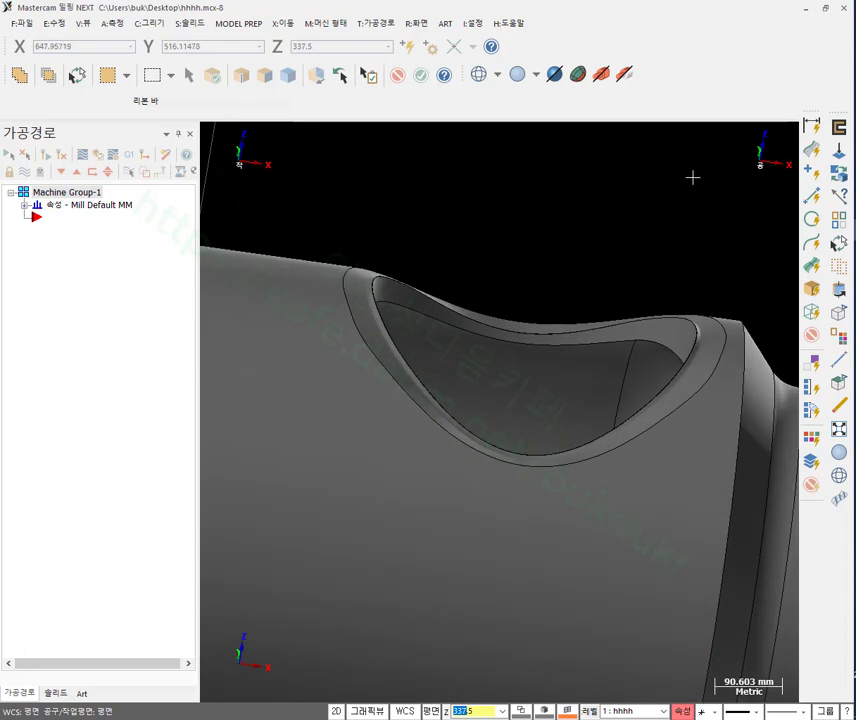
Try the silhouette boundary on the side opening again, with body selection turned off and only solid faces selectable.
click(839, 128)
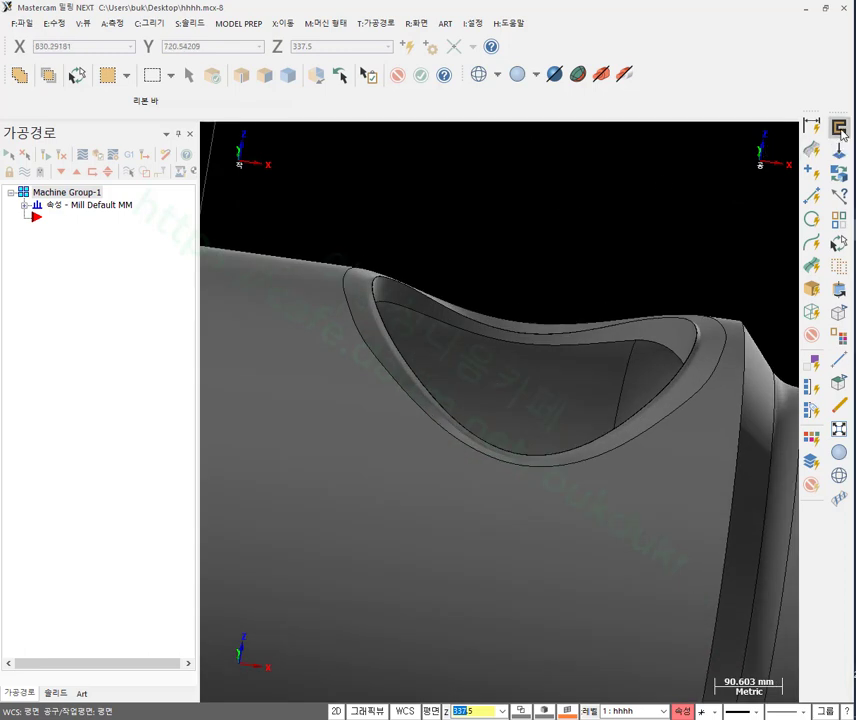
click(264, 75)
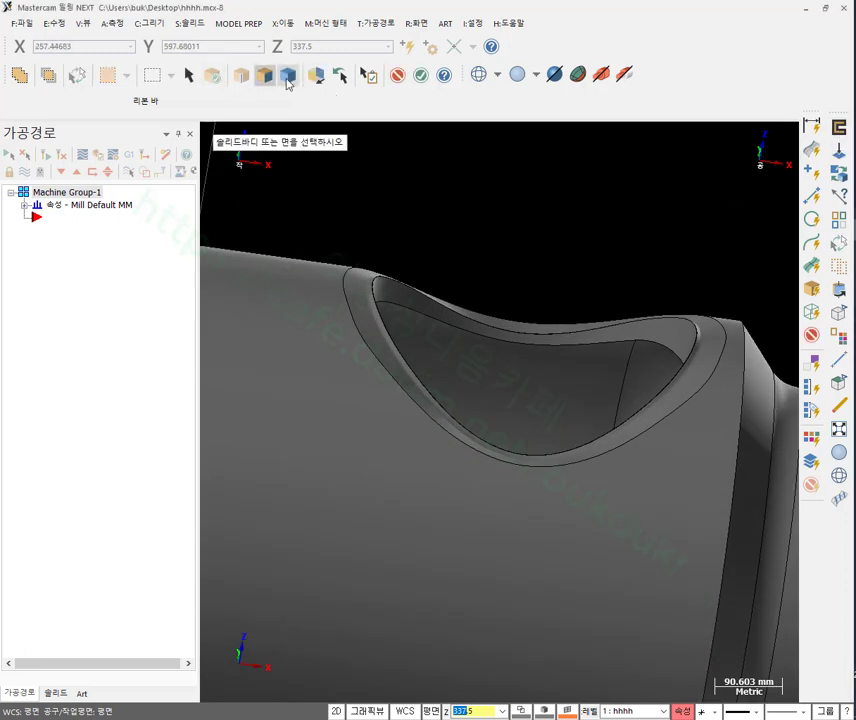
click(497, 381)
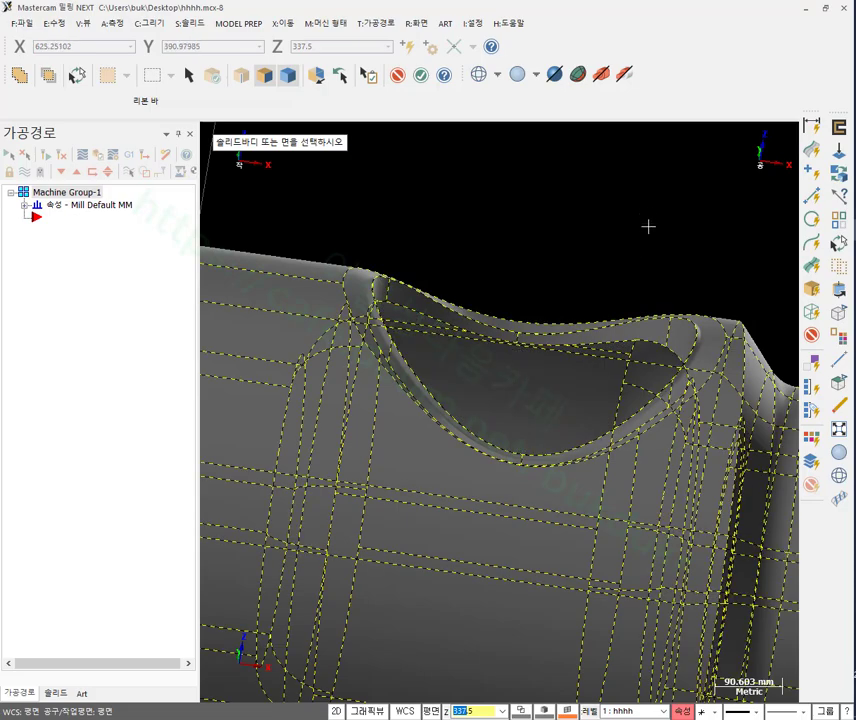
scroll(575, 243, down, 1)
middle_drag(583, 200, 544, 233)
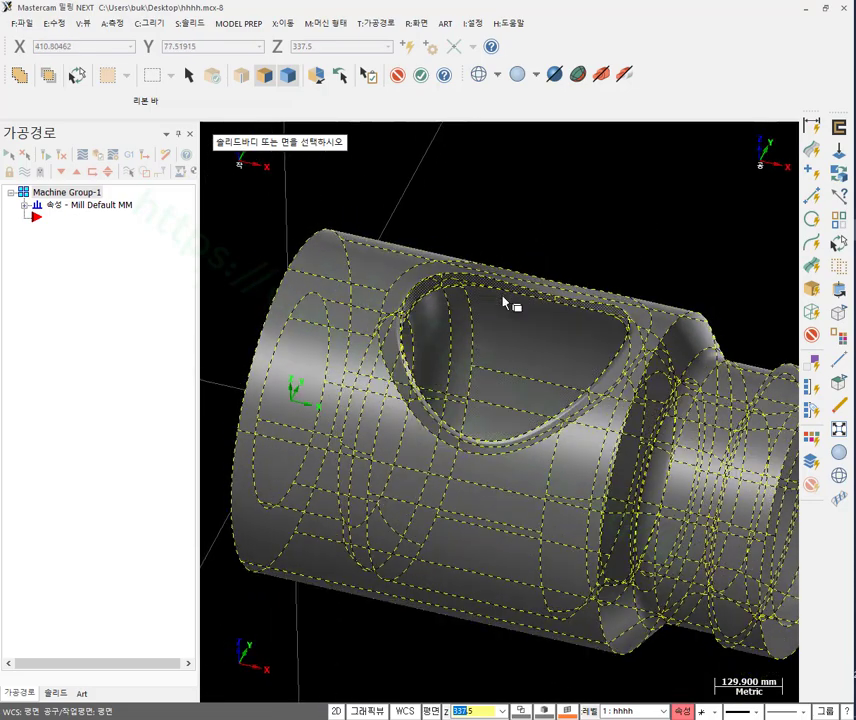
scroll(491, 237, up, 1)
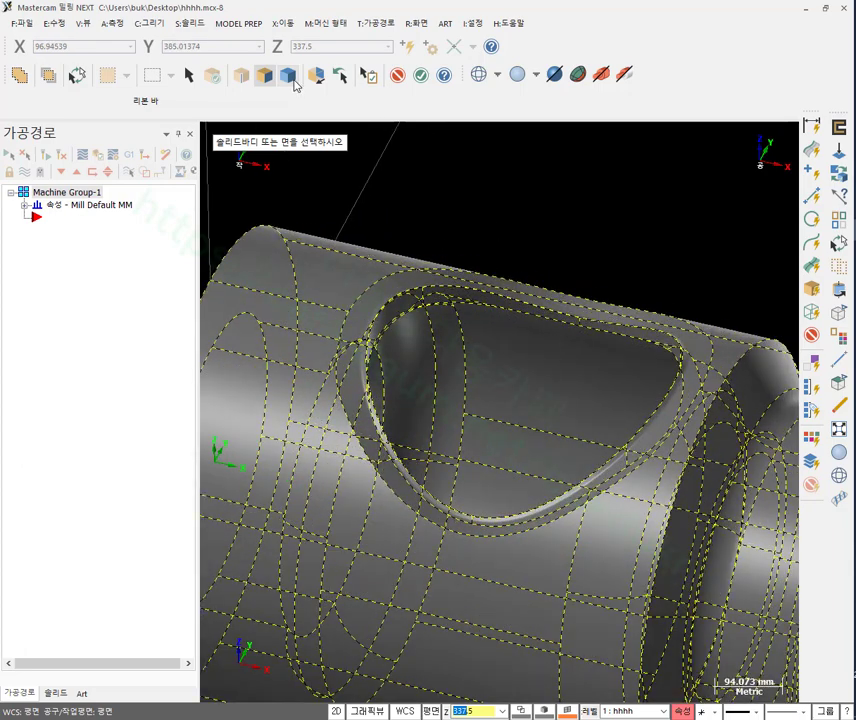
click(398, 75)
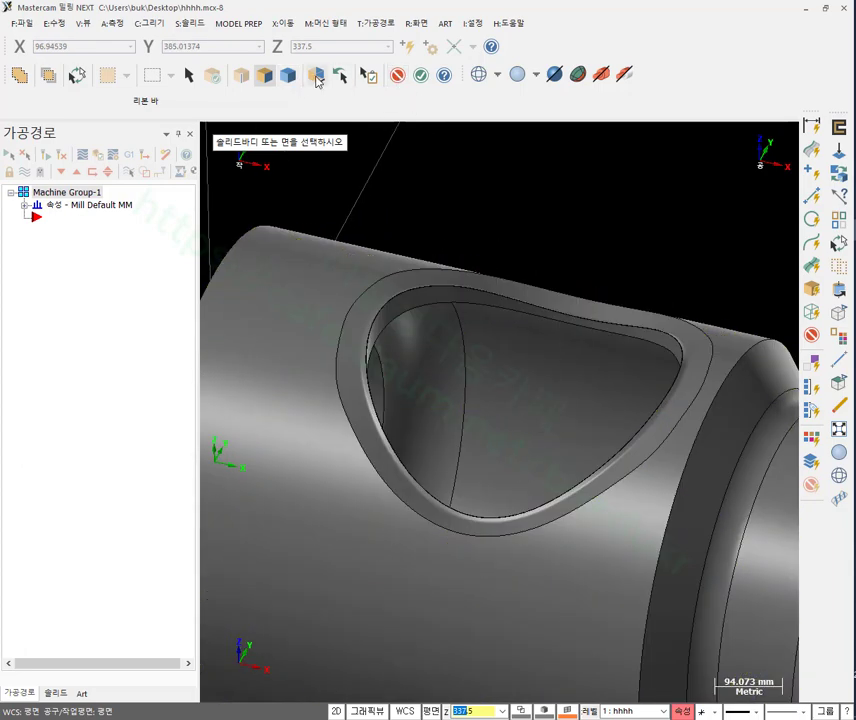
click(517, 360)
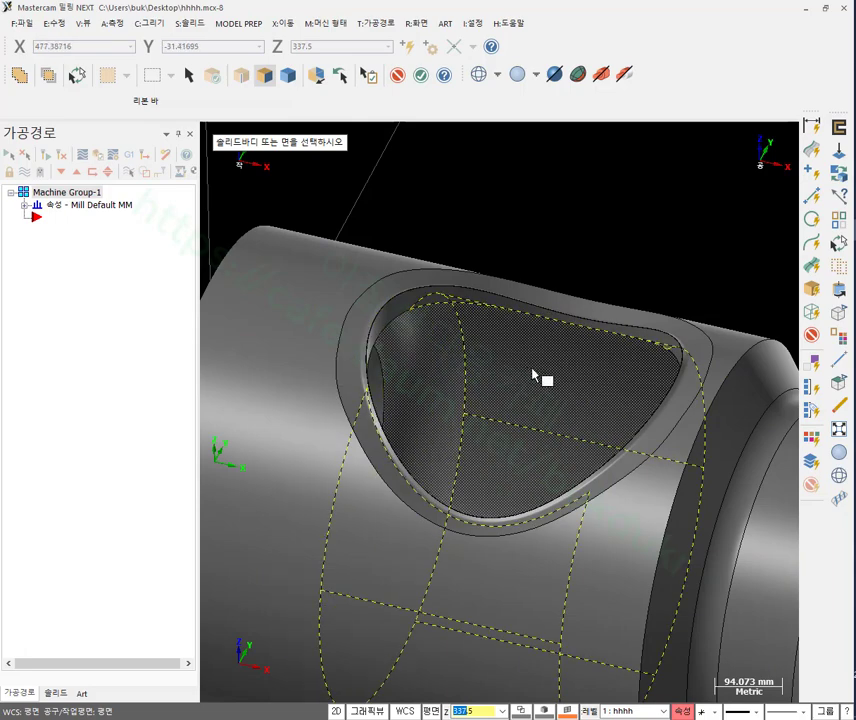
mouse_move(528, 368)
middle_down()
mouse_move(600, 373)
mouse_move(500, 384)
mouse_move(467, 323)
middle_up()
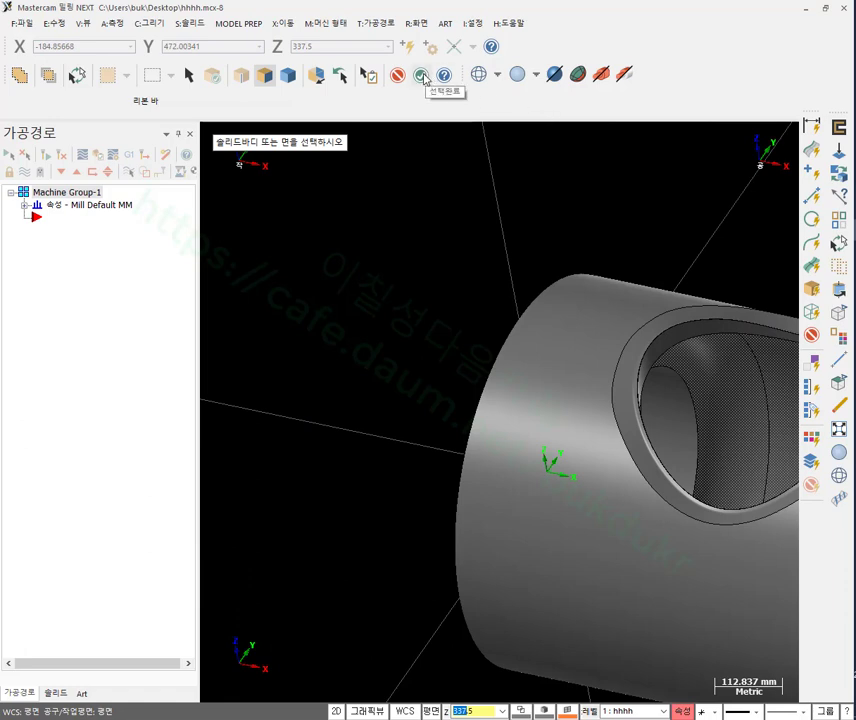
middle_drag(665, 277, 589, 201)
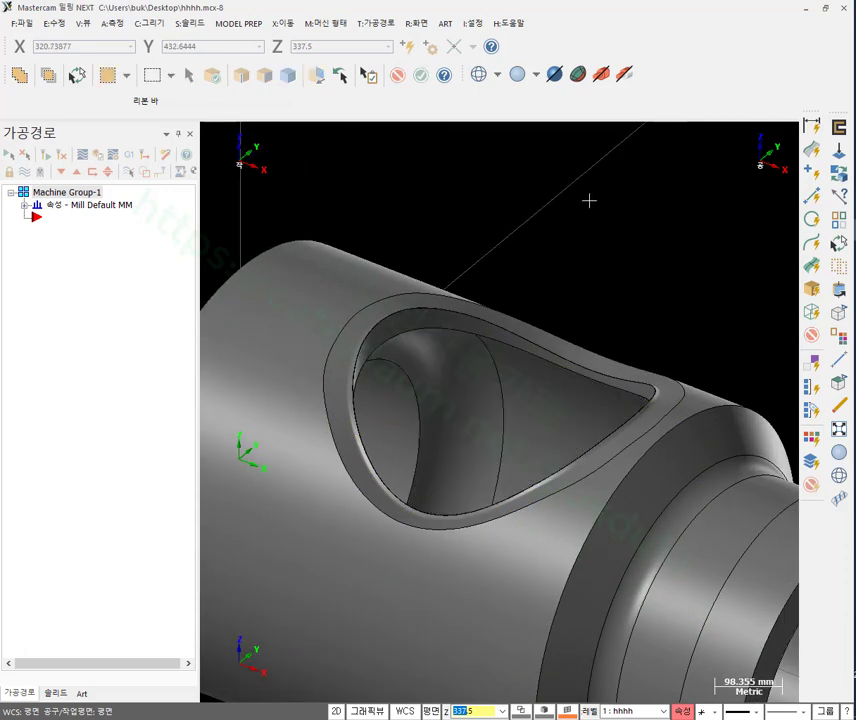
key(Escape)
Create a curve on one edge along the side opening's inner rim, where the chamfer-like band meets the inner wall.
mouse_move(476, 344)
middle_down()
mouse_move(499, 290)
mouse_move(479, 317)
mouse_move(474, 310)
mouse_move(537, 373)
mouse_move(547, 367)
mouse_move(564, 384)
mouse_move(547, 384)
mouse_move(556, 380)
middle_up()
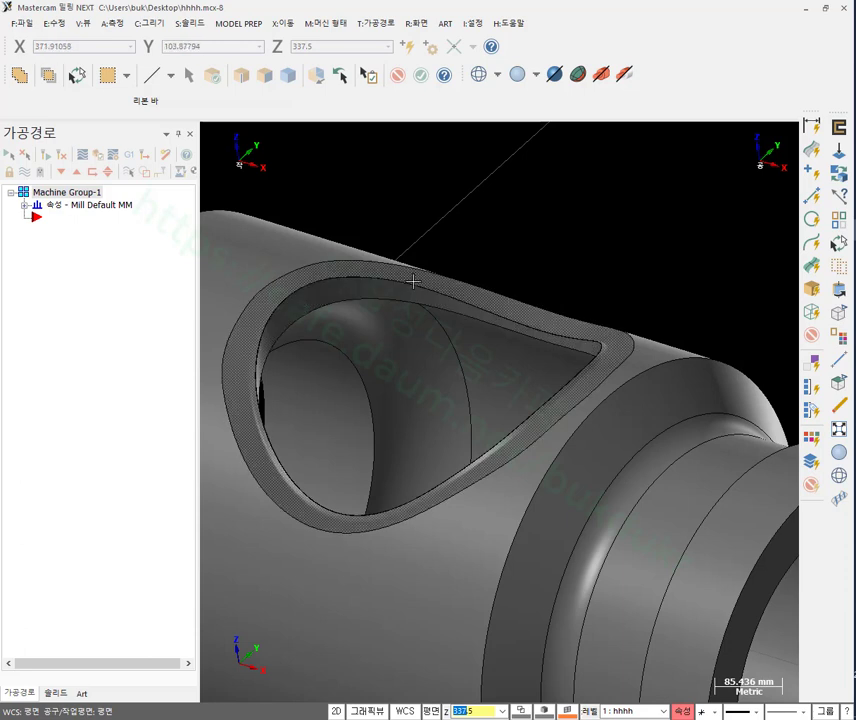
click(157, 24)
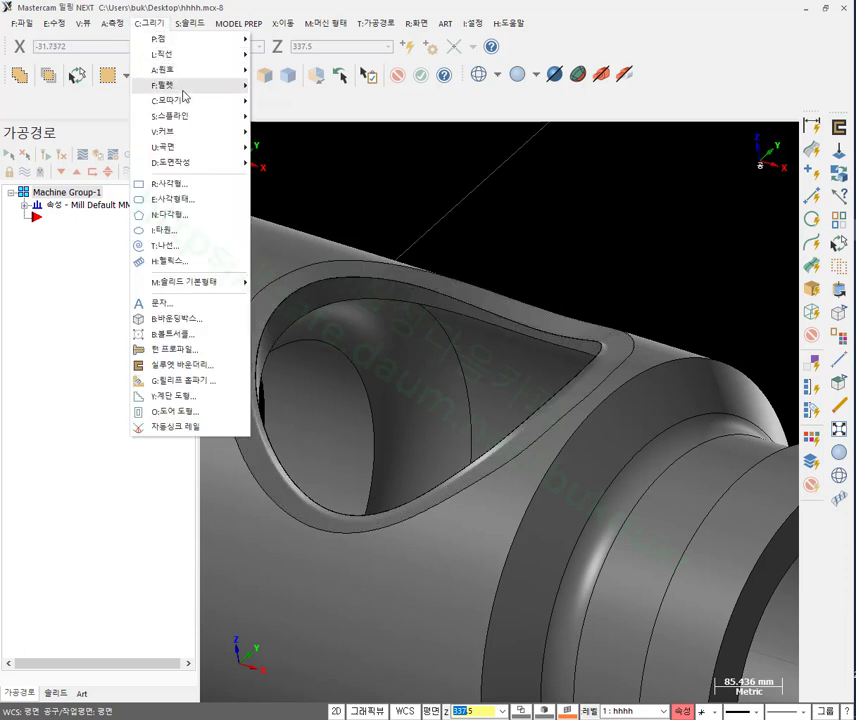
mouse_move(214, 138)
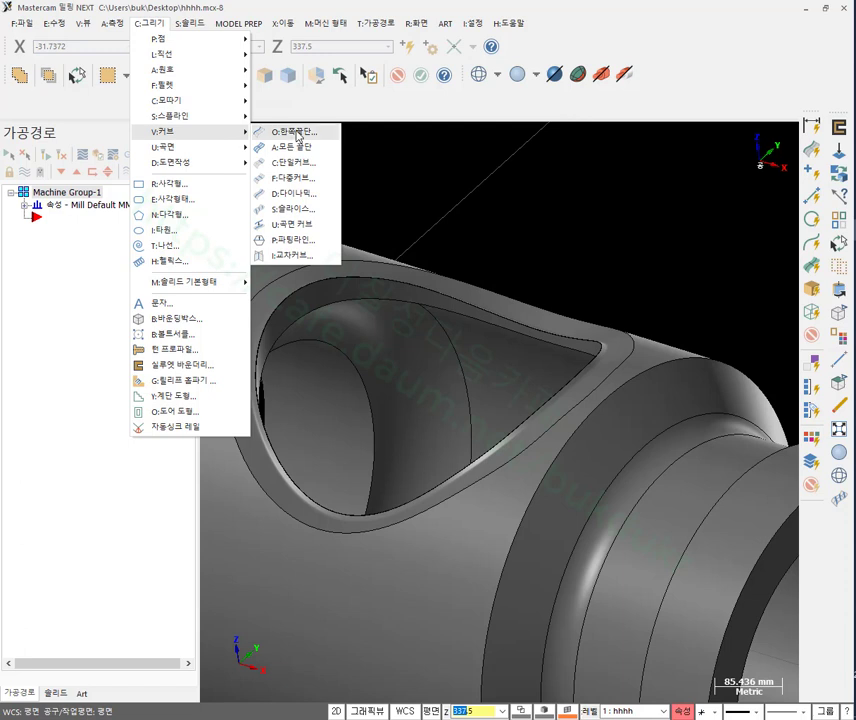
click(298, 135)
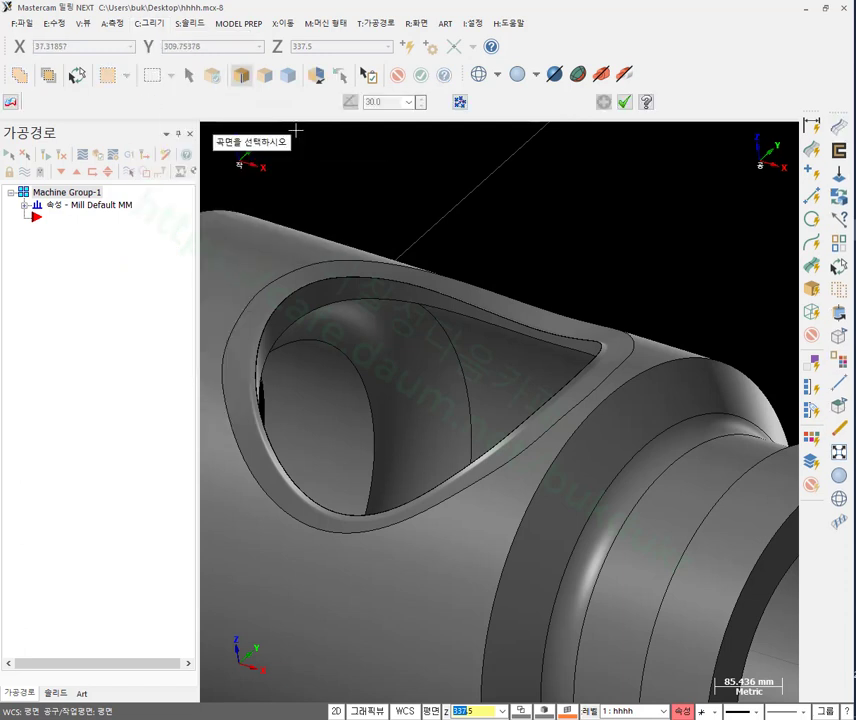
click(372, 285)
middle_drag(608, 199, 647, 187)
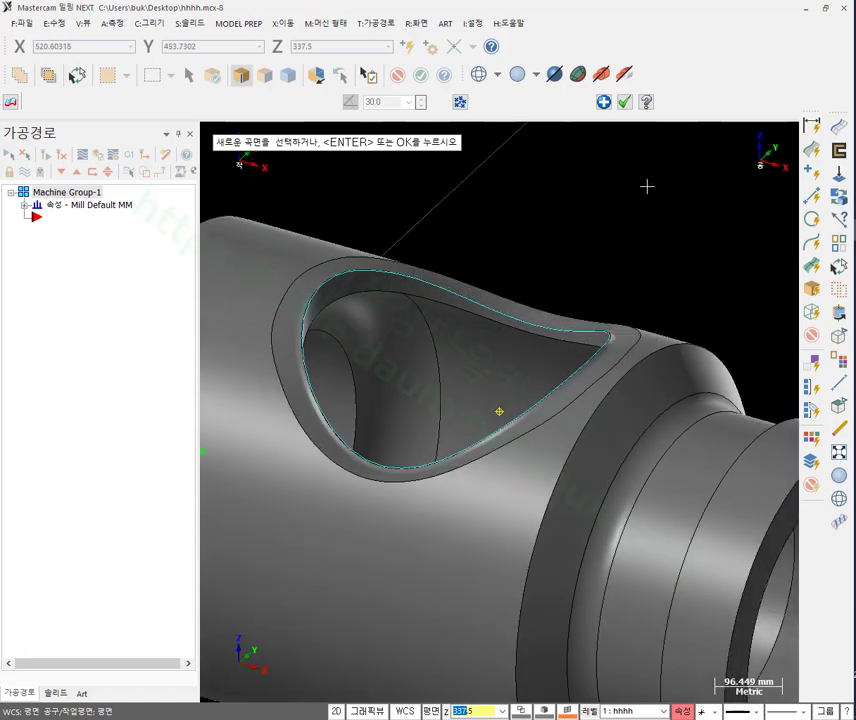
click(624, 102)
scroll(506, 481, down, 2)
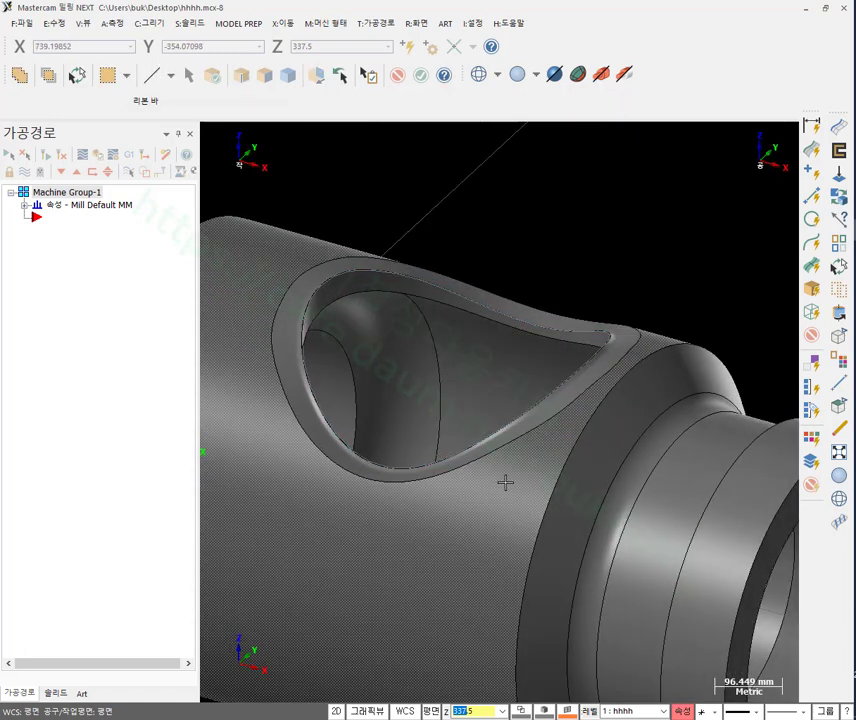
Blank the solid part with the side opening, leaving the rim curve displayed.
click(363, 464)
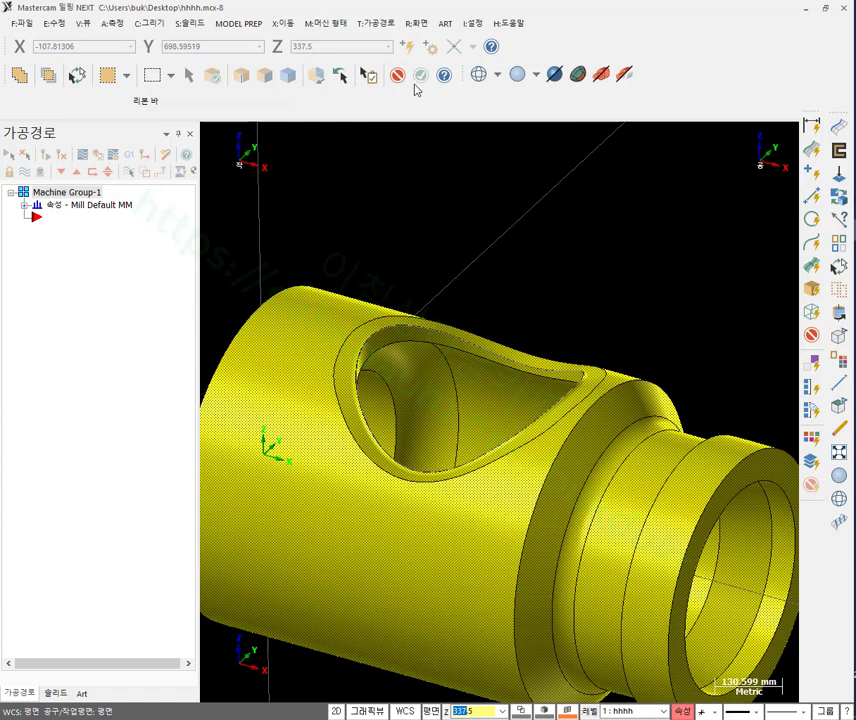
click(77, 76)
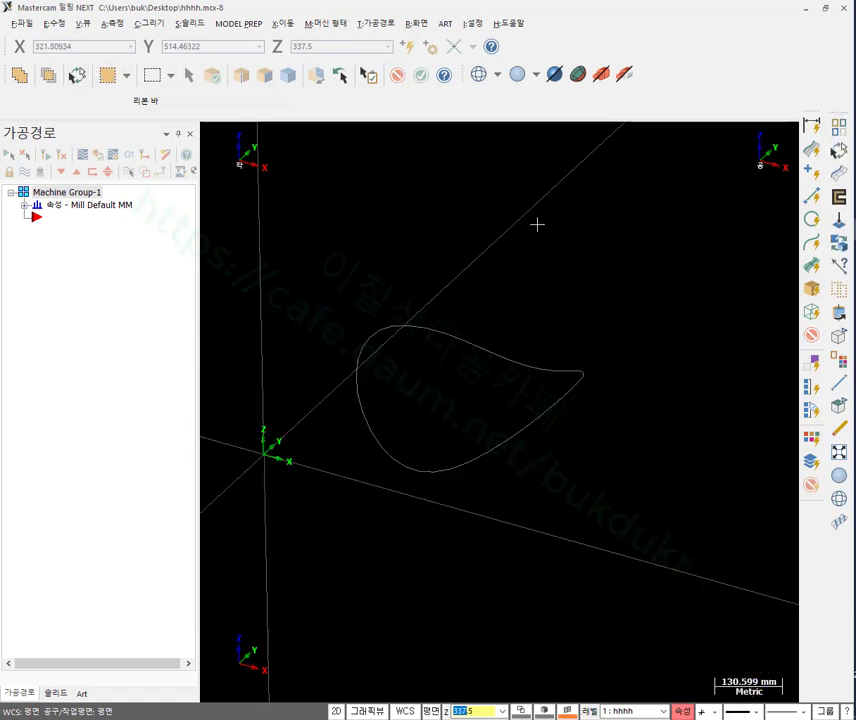
mouse_move(504, 295)
middle_down()
mouse_move(487, 369)
mouse_move(573, 285)
mouse_move(510, 365)
mouse_move(453, 408)
mouse_move(468, 390)
mouse_move(611, 403)
middle_up()
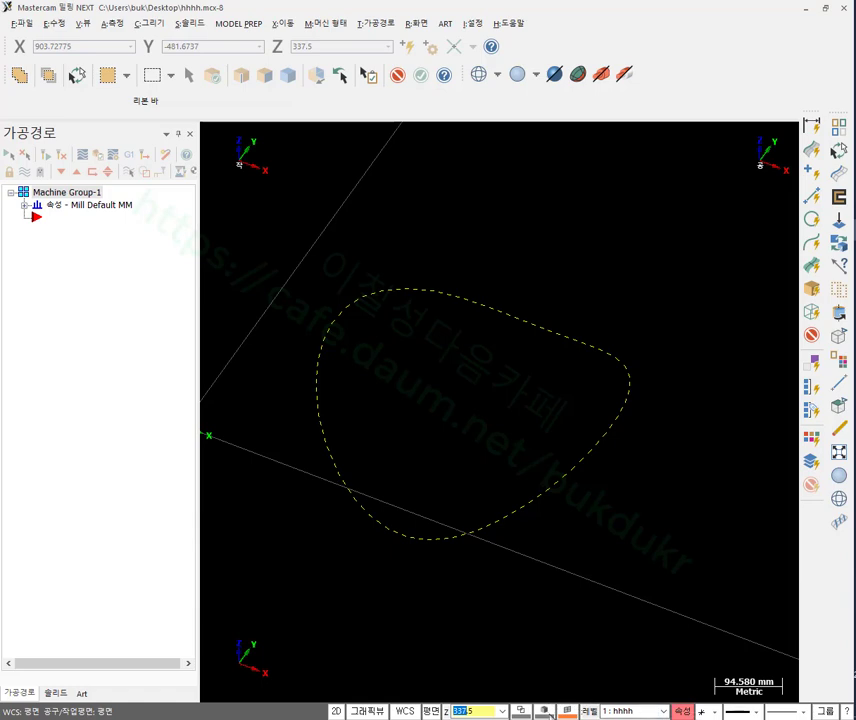
Recolour the side opening's rim curve to bright green, colour 10, and give it the third line thickness.
click(524, 712)
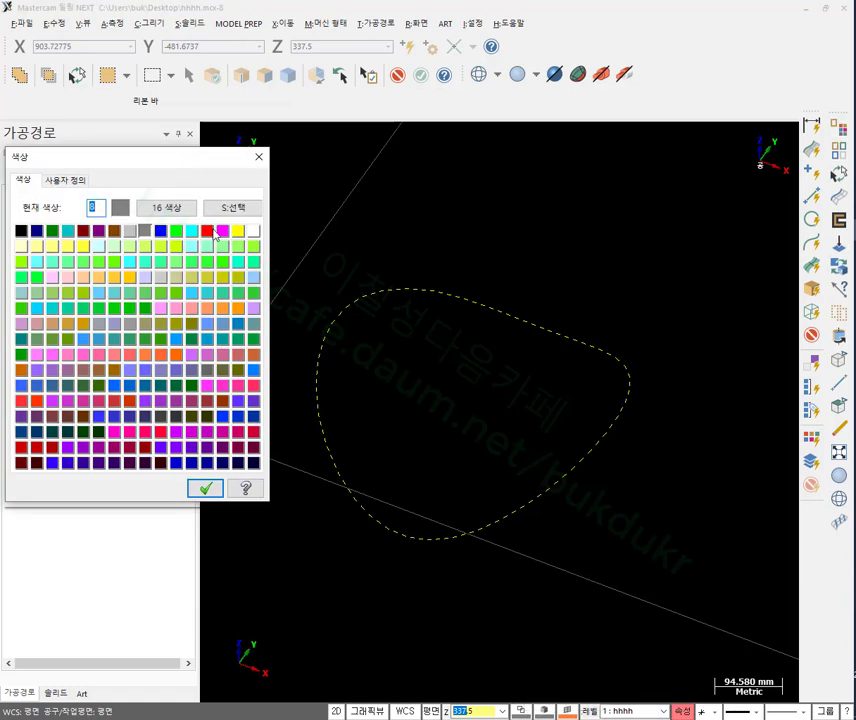
click(177, 233)
click(205, 488)
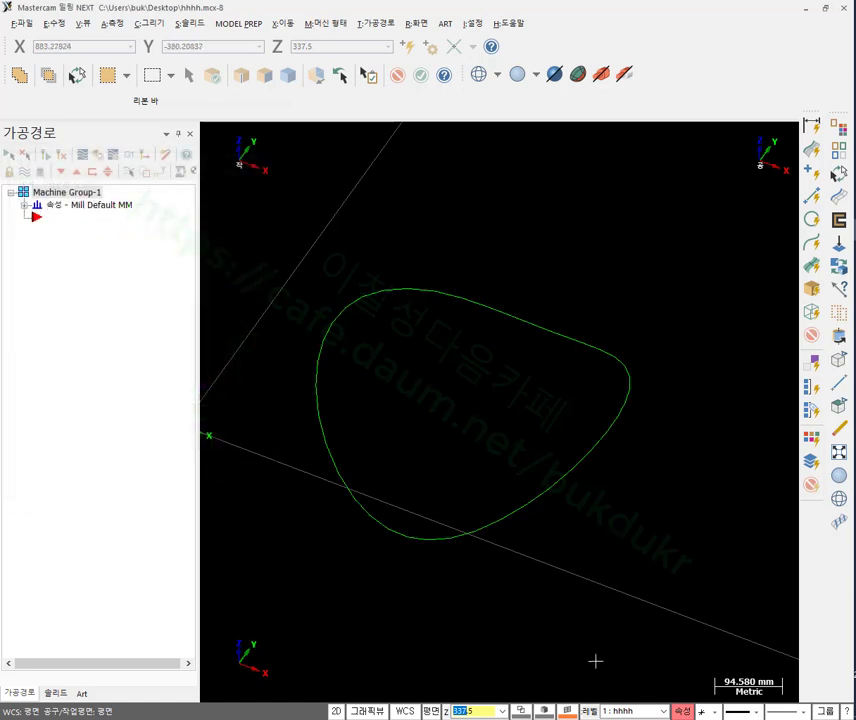
click(548, 492)
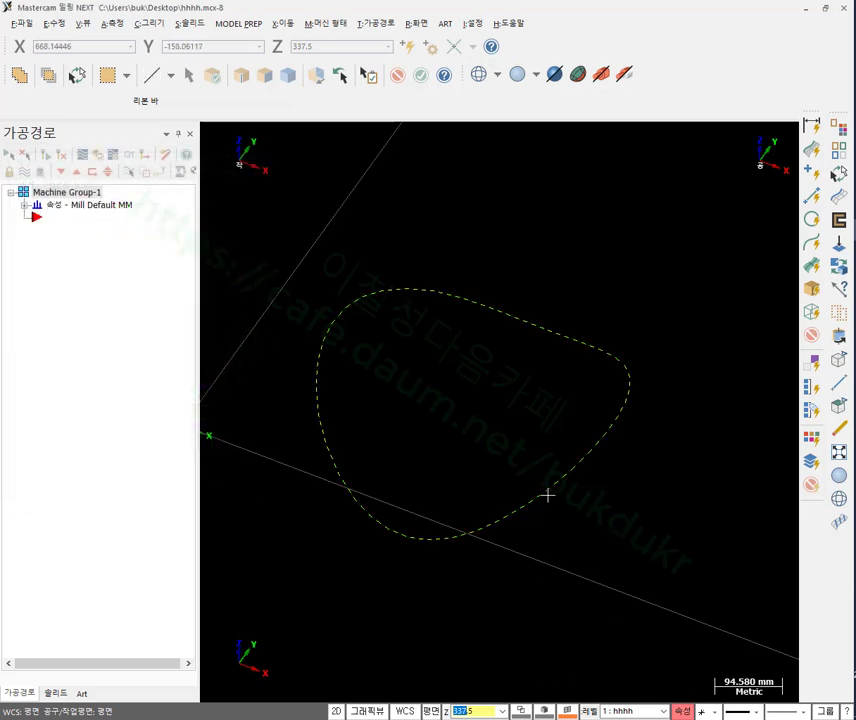
click(752, 712)
click(58, 263)
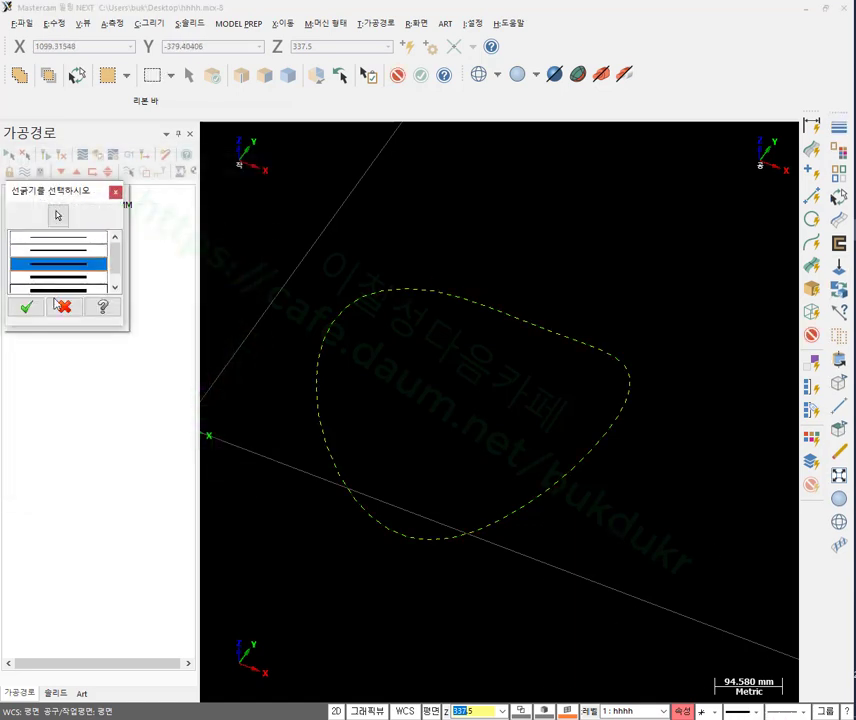
click(26, 307)
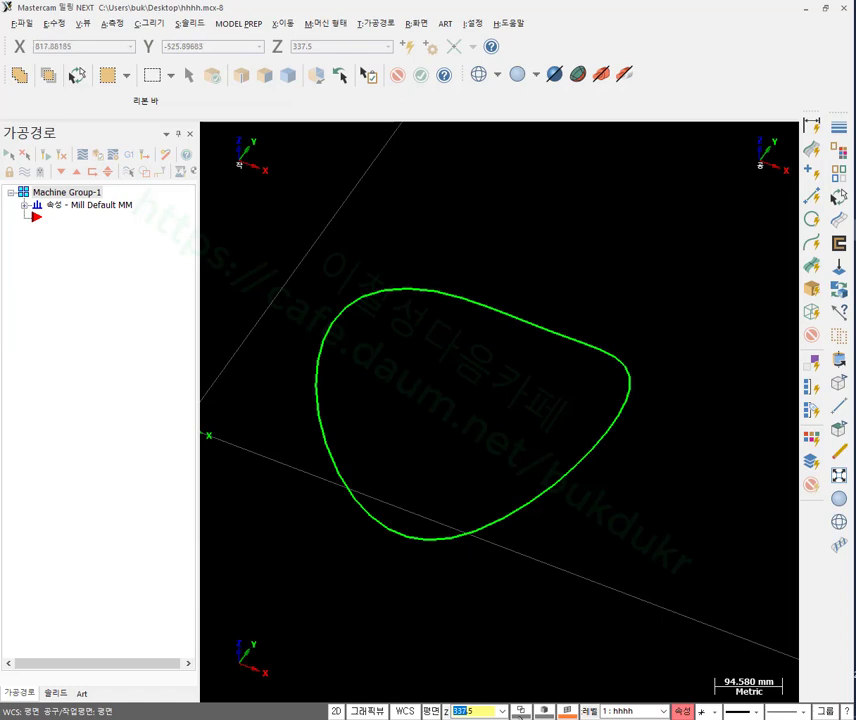
Set the active drawing colour to bright green, colour 10.
click(520, 712)
click(176, 231)
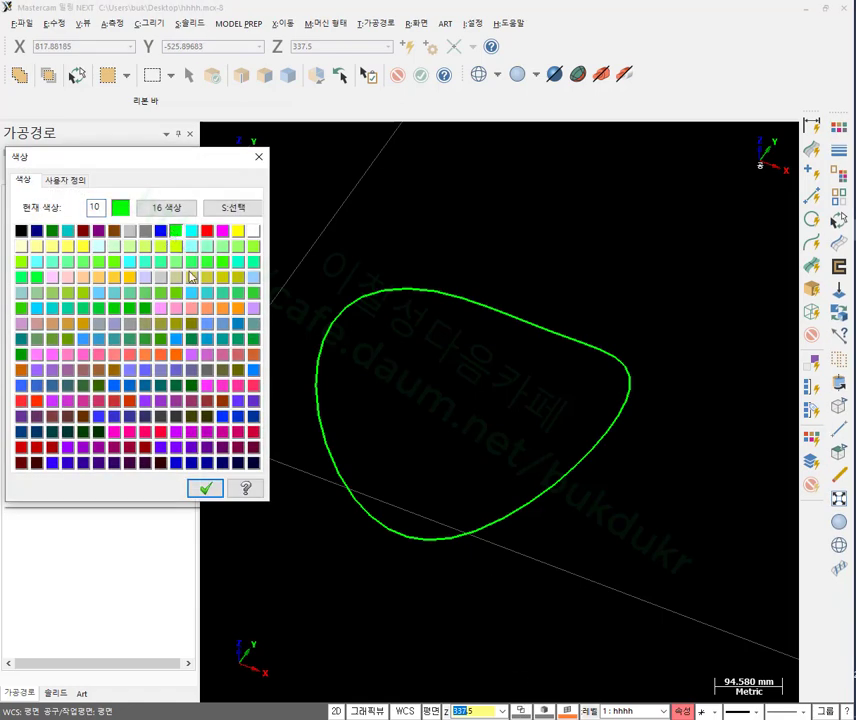
click(210, 489)
Project the rim curve onto Z 337.5 with the move option, replacing the original 3D curve.
scroll(548, 418, down, 2)
click(548, 418)
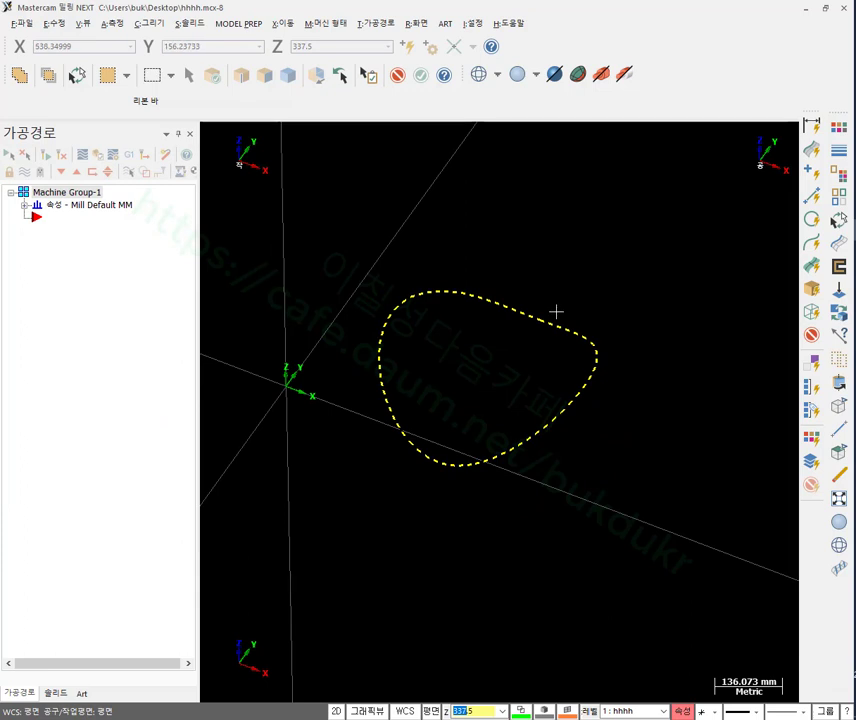
right_click(584, 192)
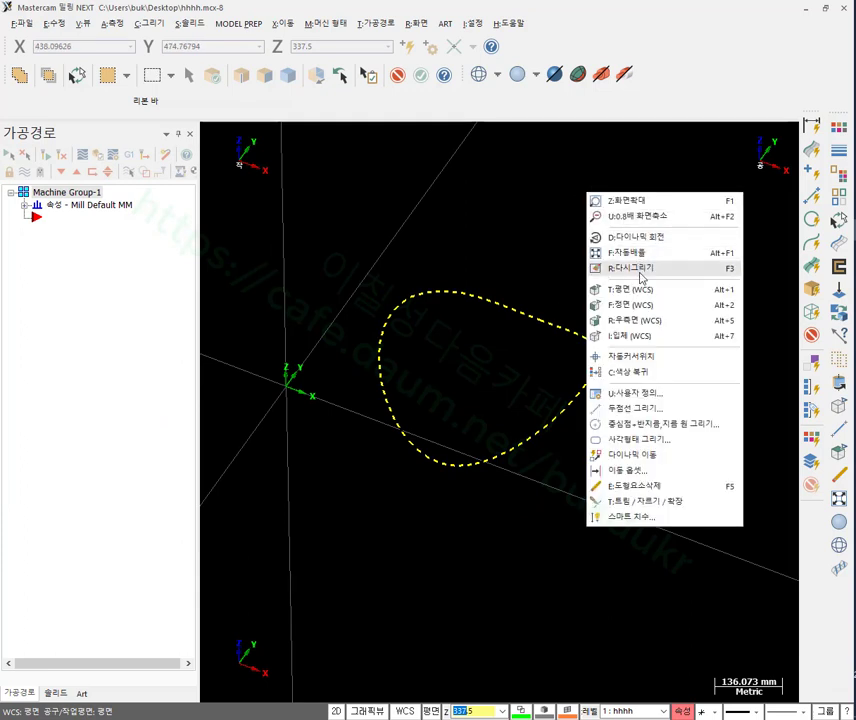
click(655, 268)
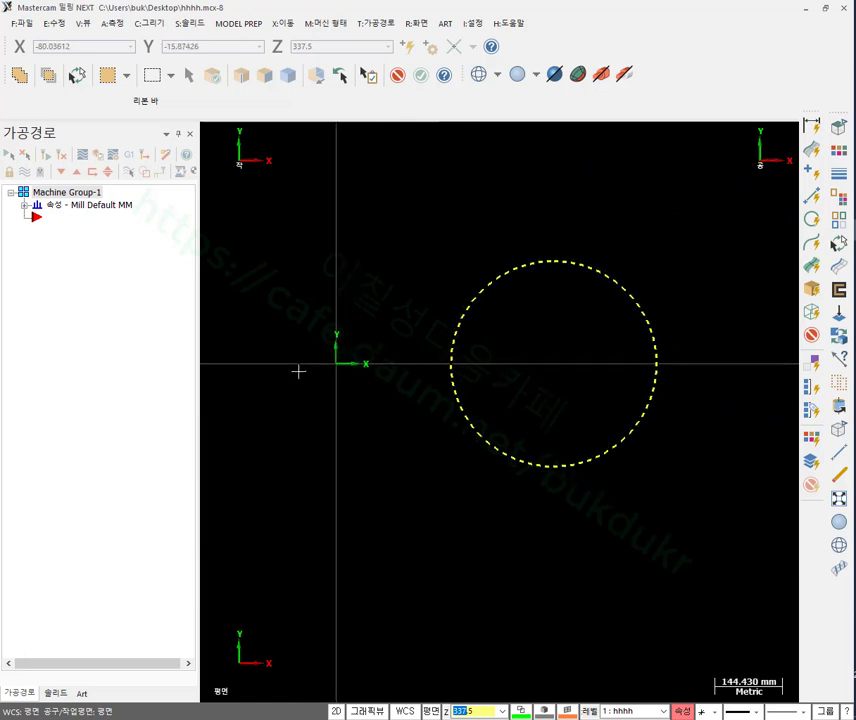
middle_drag(493, 471, 465, 357)
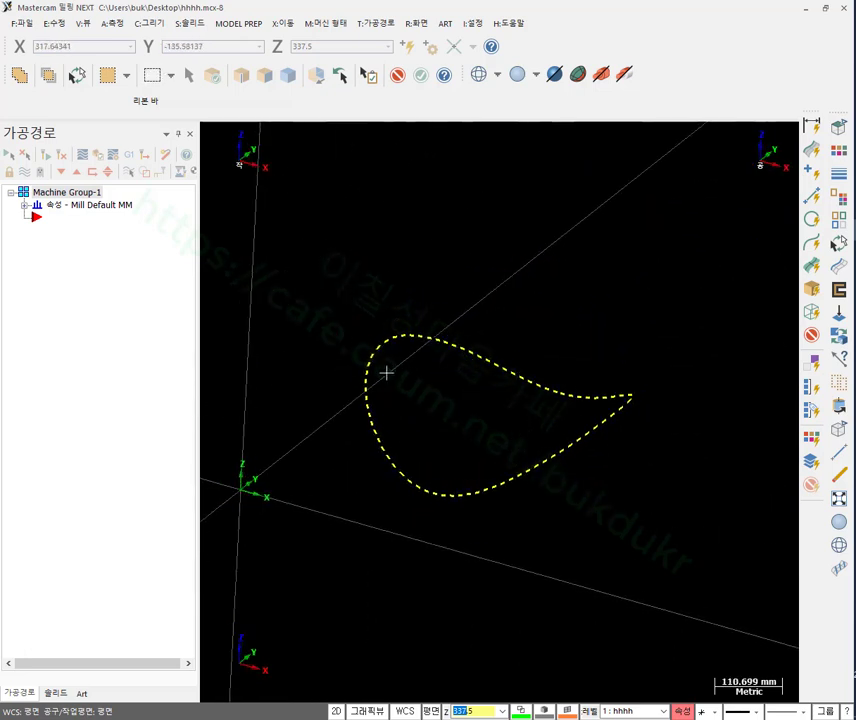
scroll(610, 378, down, 1)
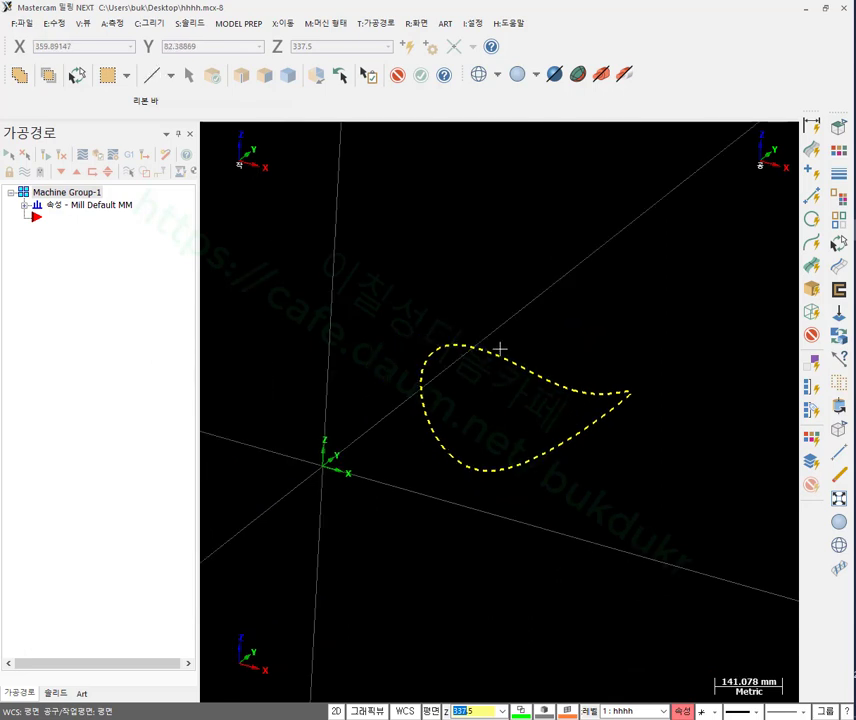
click(288, 25)
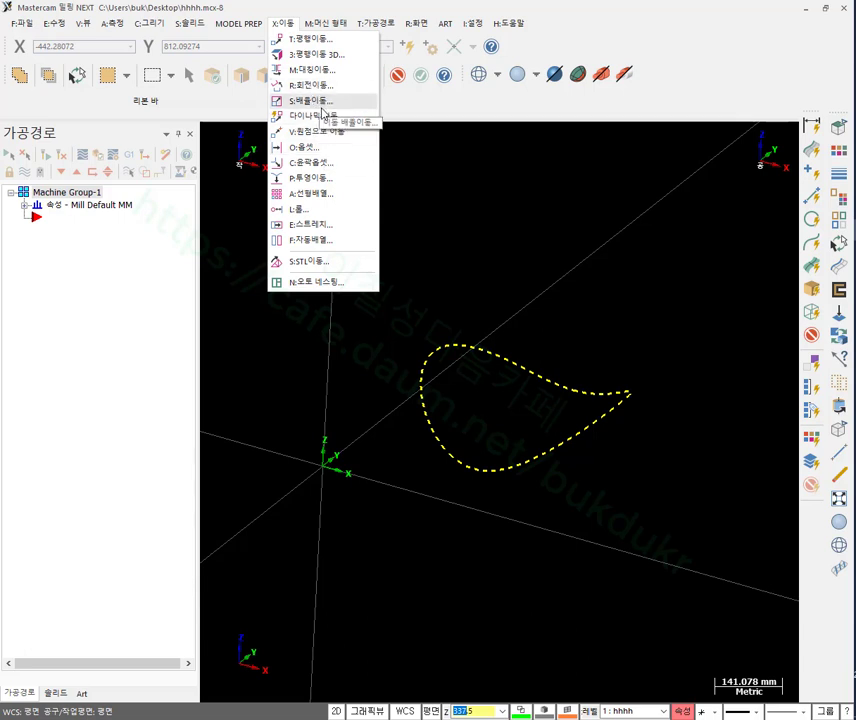
click(308, 178)
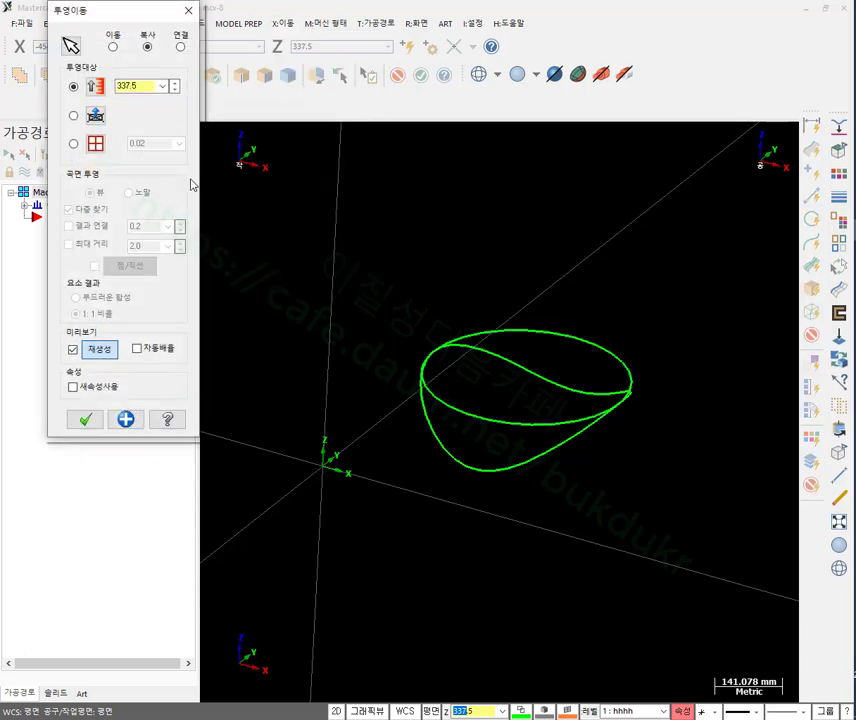
click(114, 48)
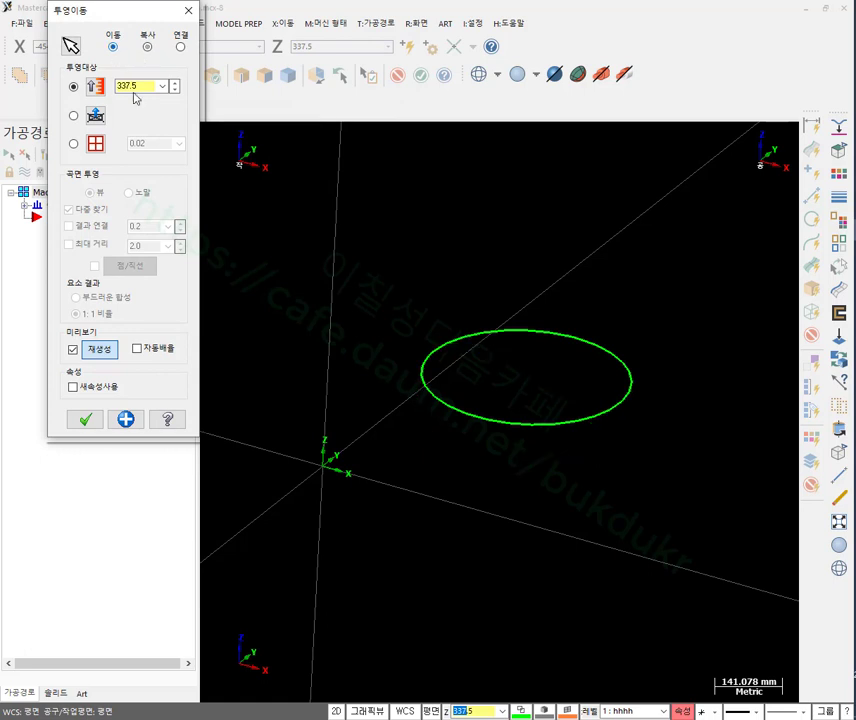
click(104, 420)
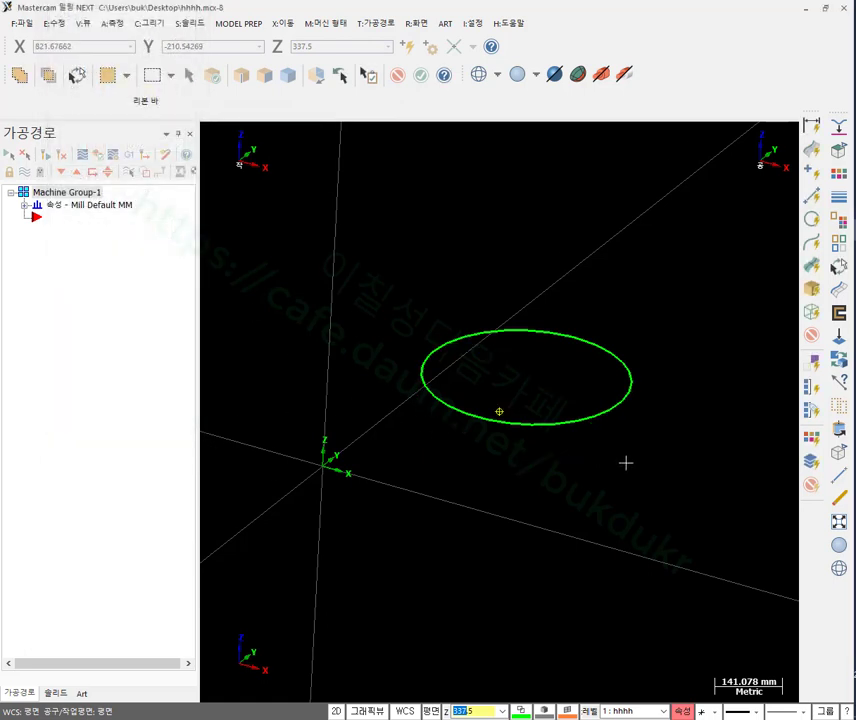
Show the revolved stock solid with the projected curve, hiding the part with the side opening, and check how they align.
scroll(621, 468, up, 2)
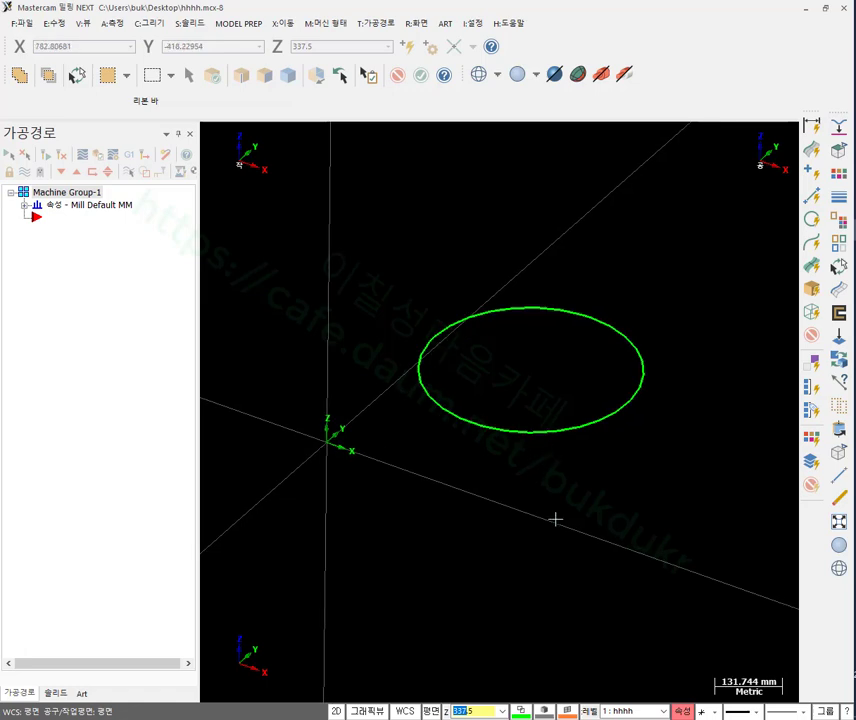
key(ctrl+a)
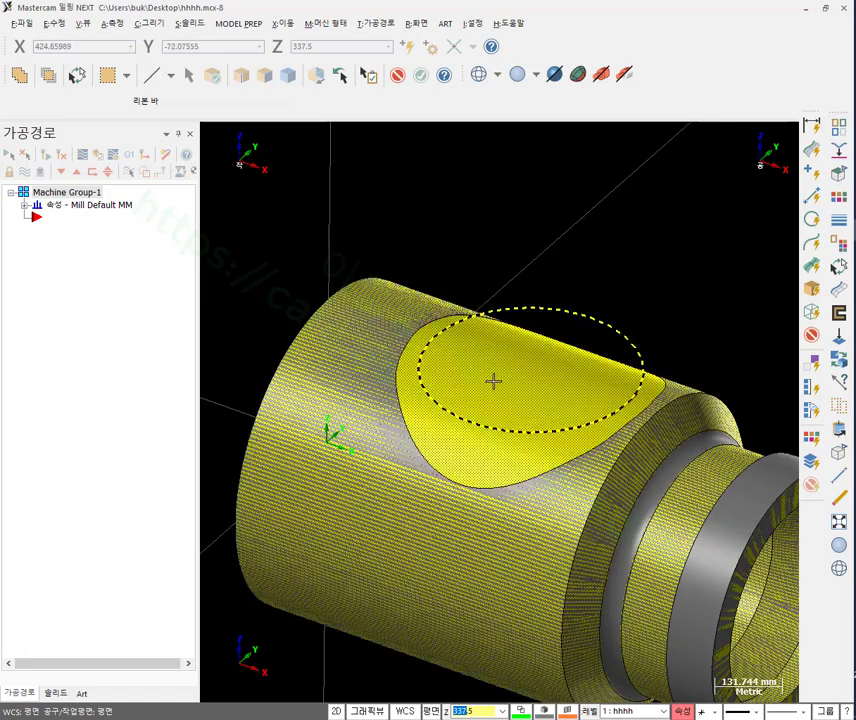
key(Escape)
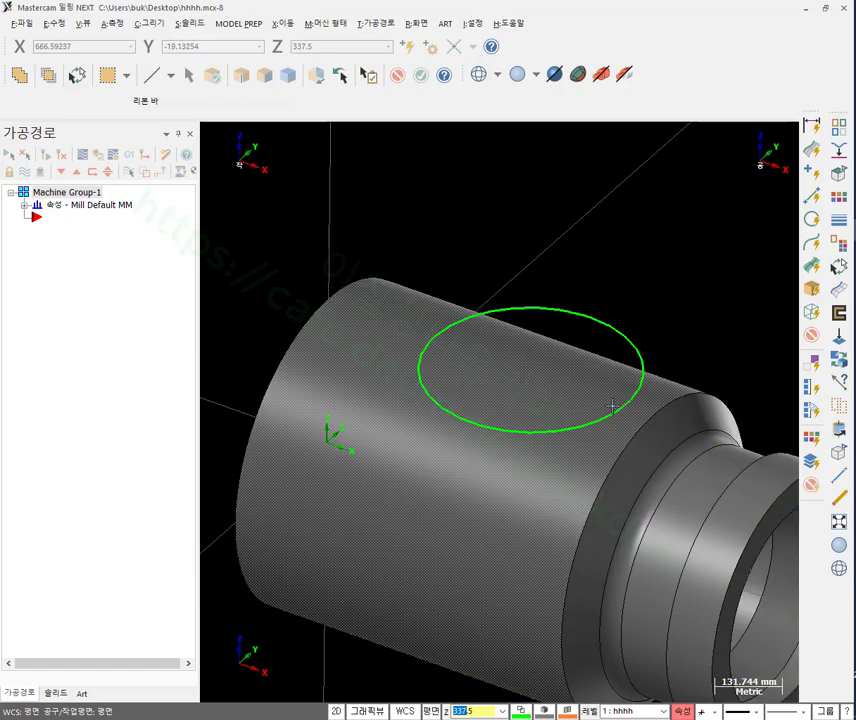
middle_drag(612, 404, 715, 366)
mouse_move(355, 525)
middle_down()
mouse_move(585, 417)
mouse_move(638, 357)
mouse_move(731, 411)
mouse_move(745, 388)
mouse_move(642, 392)
mouse_move(661, 361)
middle_up()
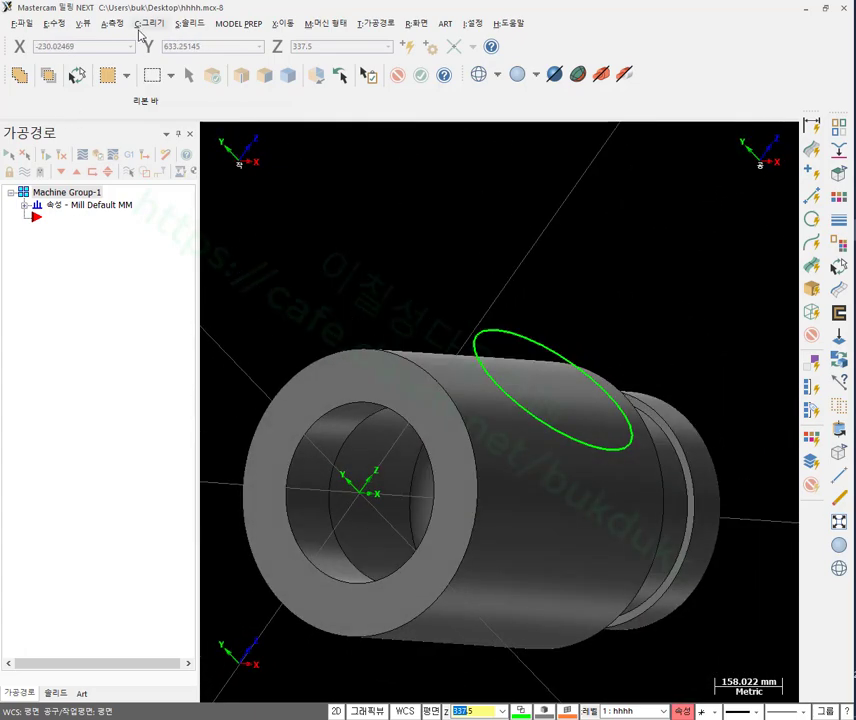
Try an extruded cut of the stock solid from the projected curve, with reversed direction and a 337.5 distance picked at the origin.
click(193, 25)
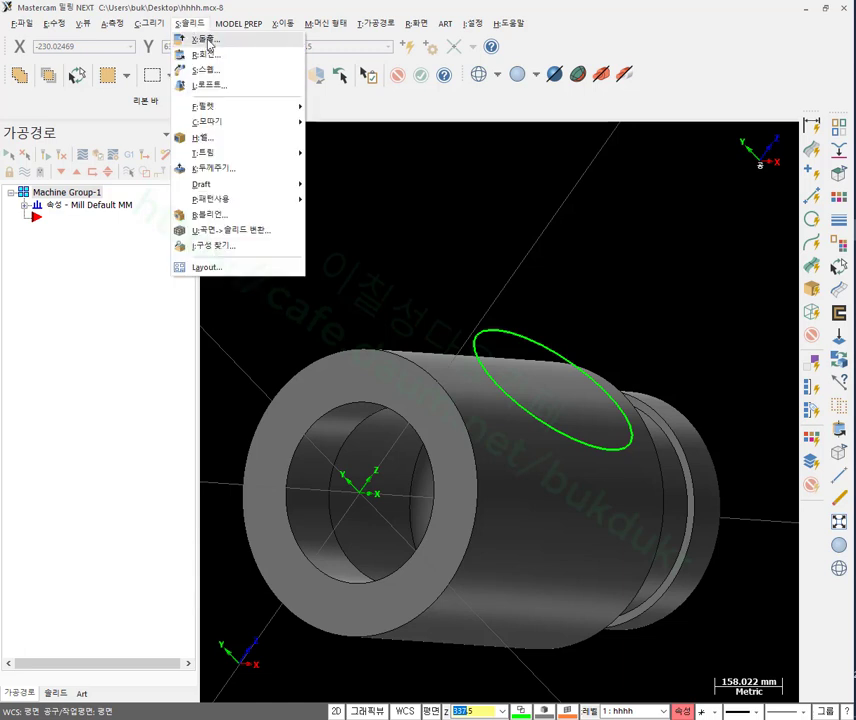
click(199, 37)
click(487, 337)
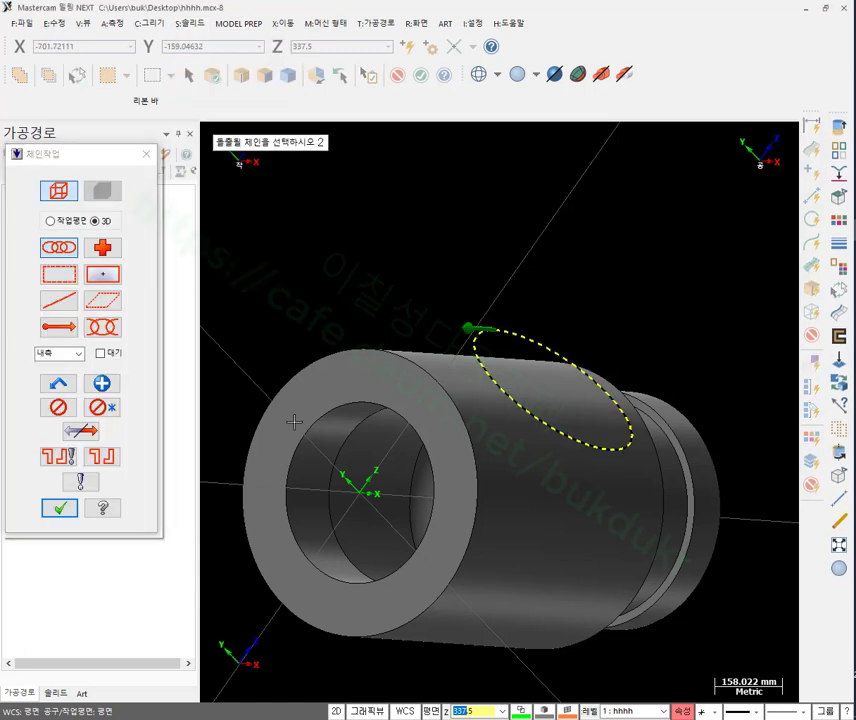
click(59, 508)
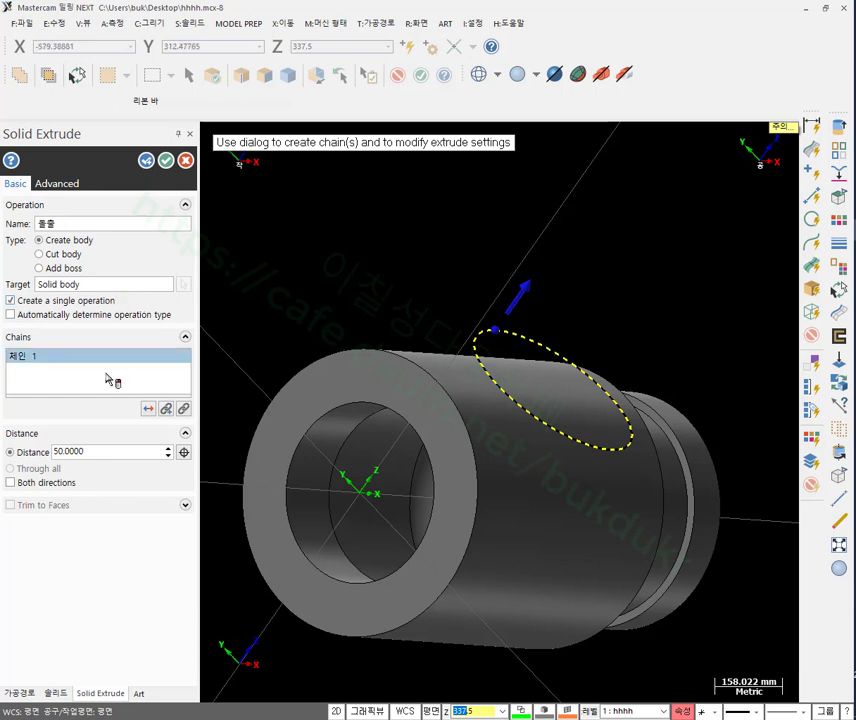
click(150, 410)
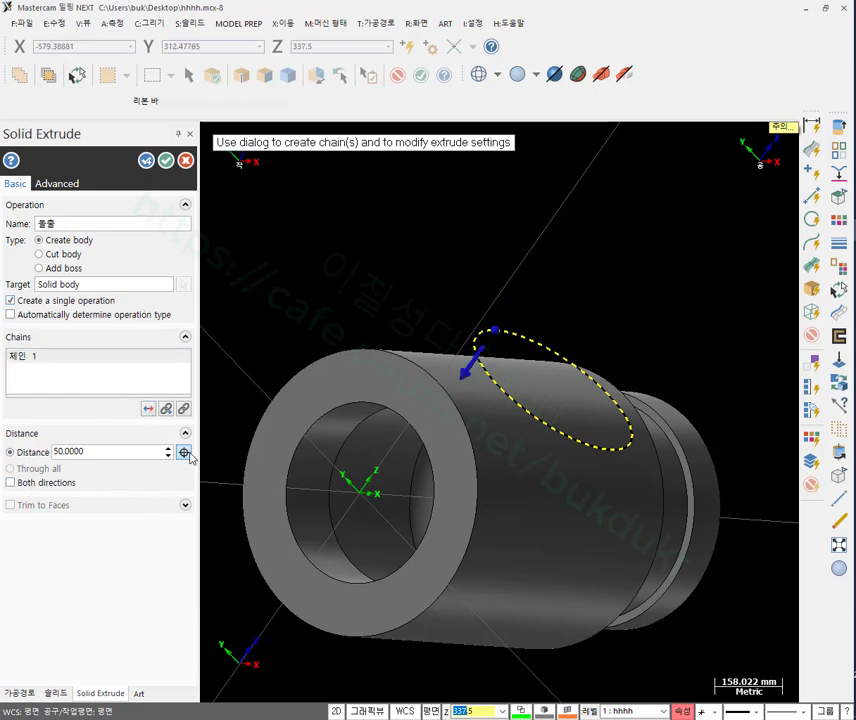
click(63, 258)
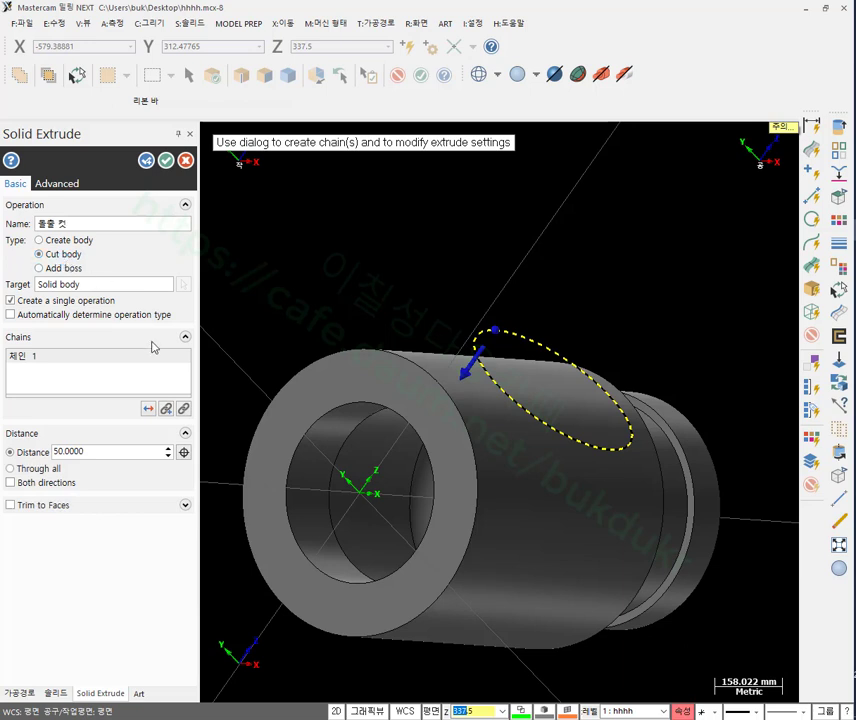
click(183, 452)
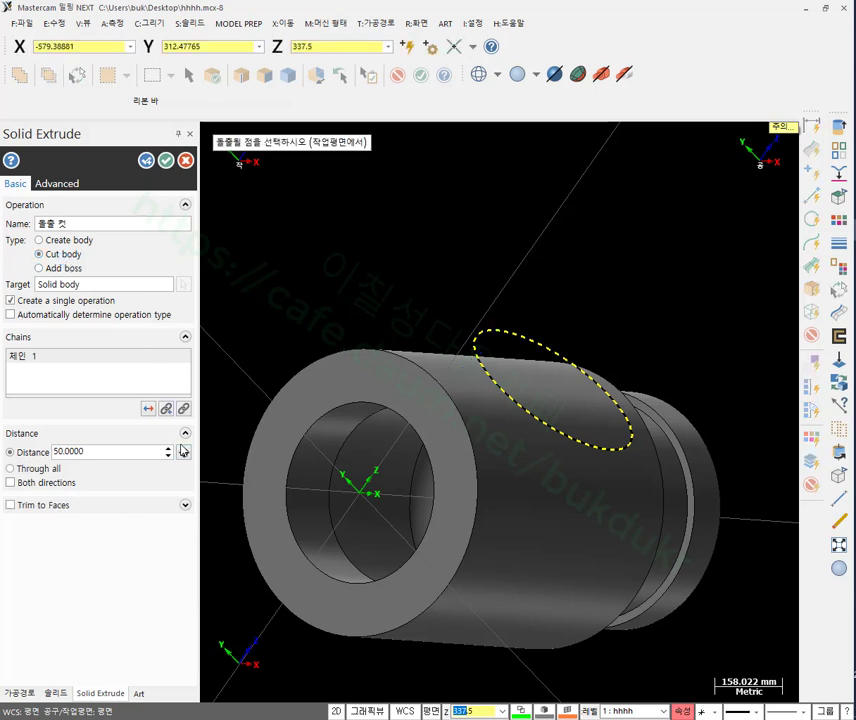
click(360, 500)
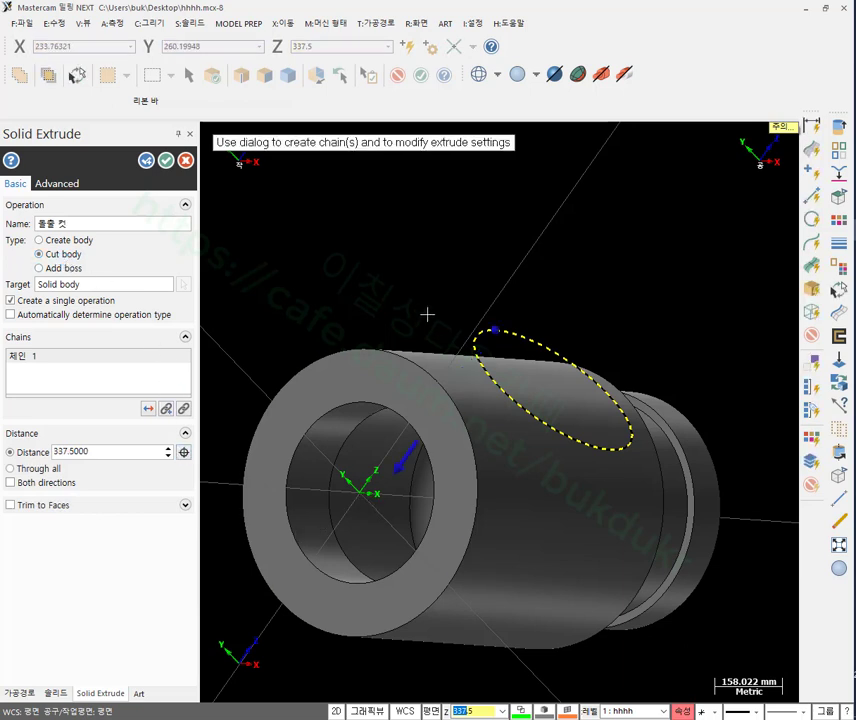
Try picking the cut's depth point again in 3D mode at the bore opening, check the direction, and cancel the extrusion.
scroll(428, 310, down, 1)
middle_drag(428, 310, 409, 293)
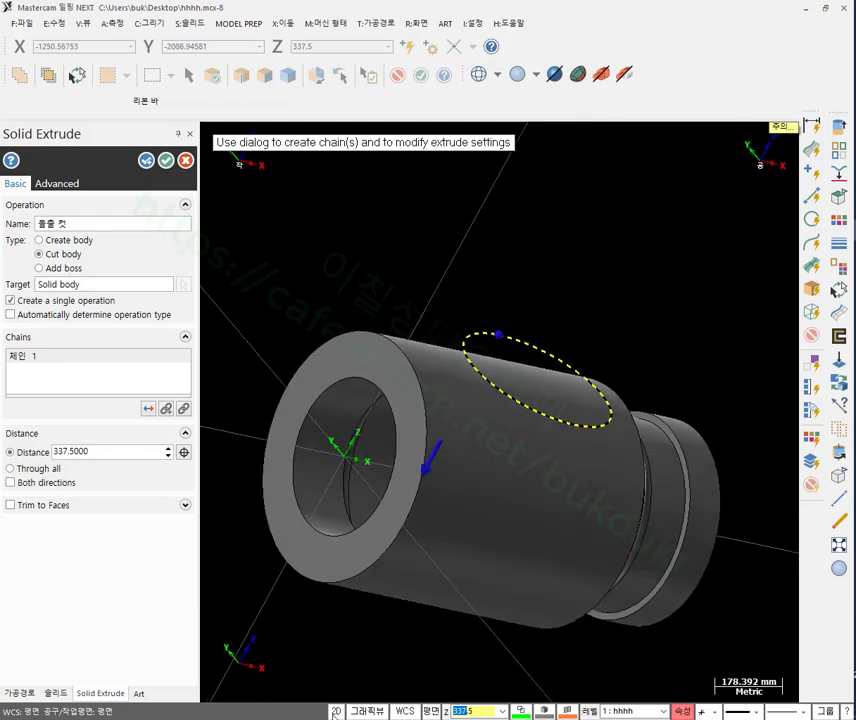
click(183, 452)
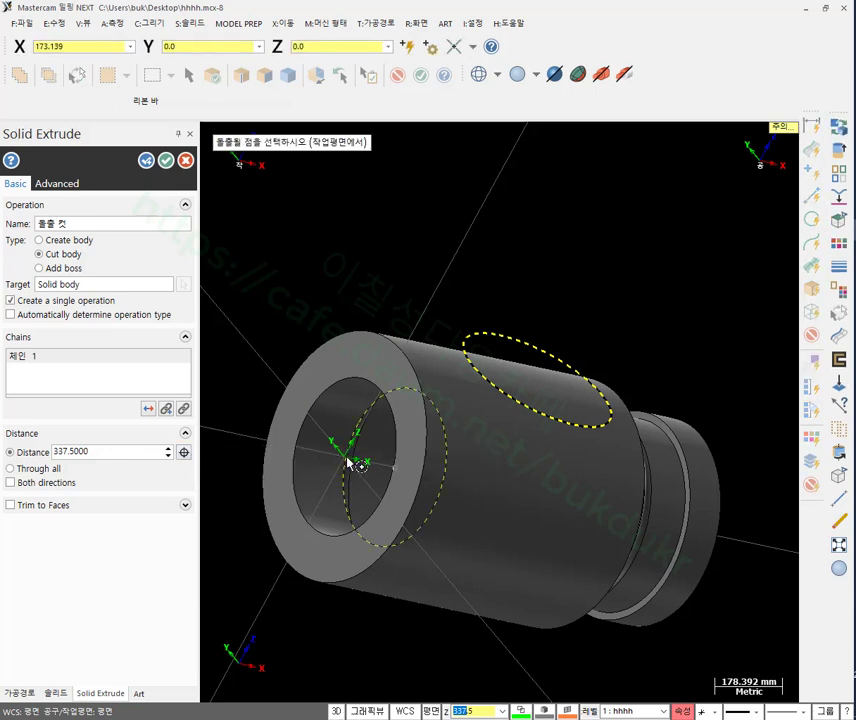
click(373, 381)
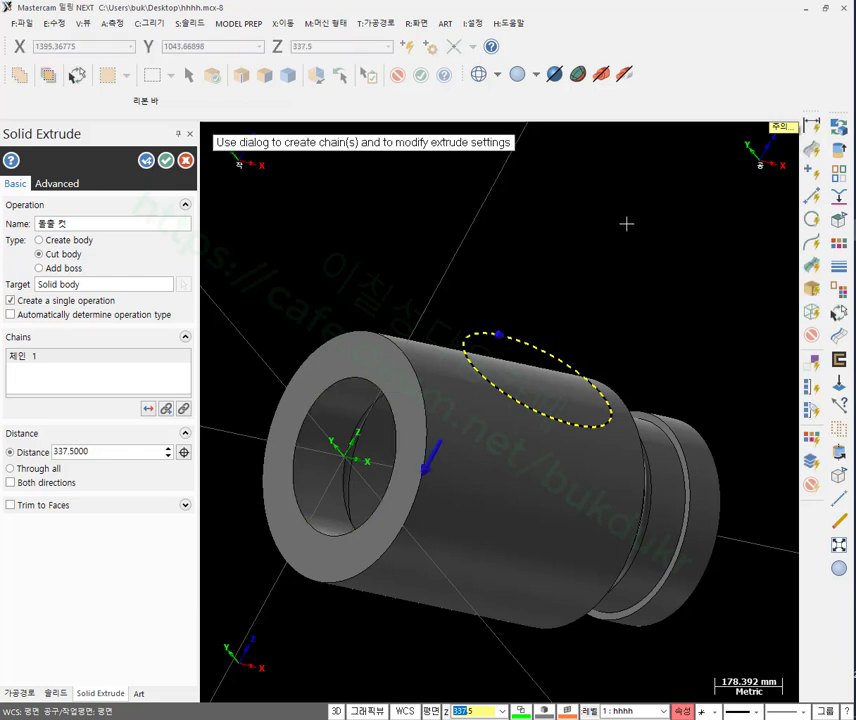
middle_drag(643, 223, 556, 235)
scroll(560, 333, up, 4)
middle_drag(560, 333, 397, 296)
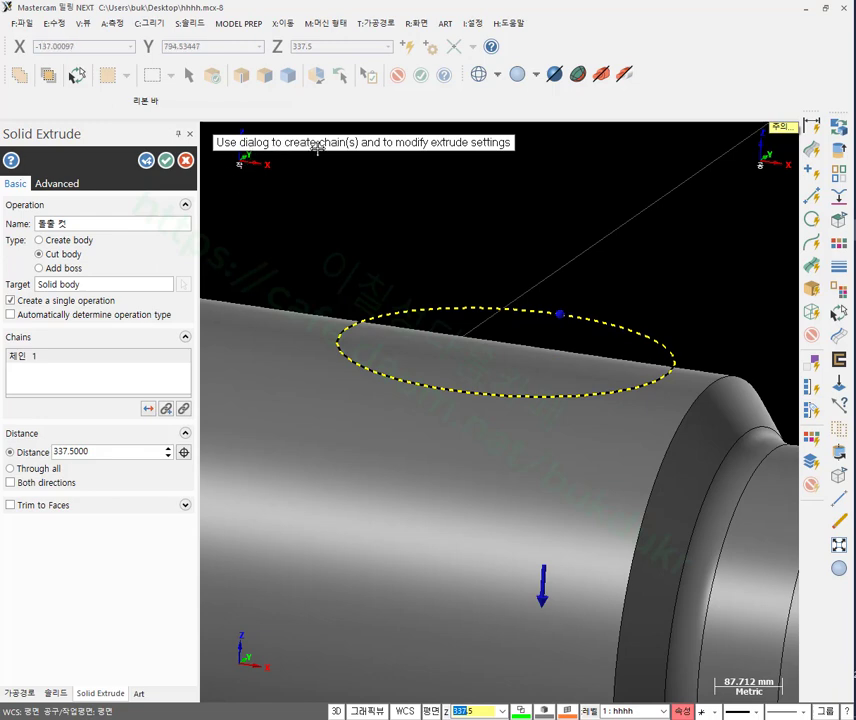
click(185, 160)
Isolate the projected curve by hiding the stock solid.
scroll(437, 232, down, 2)
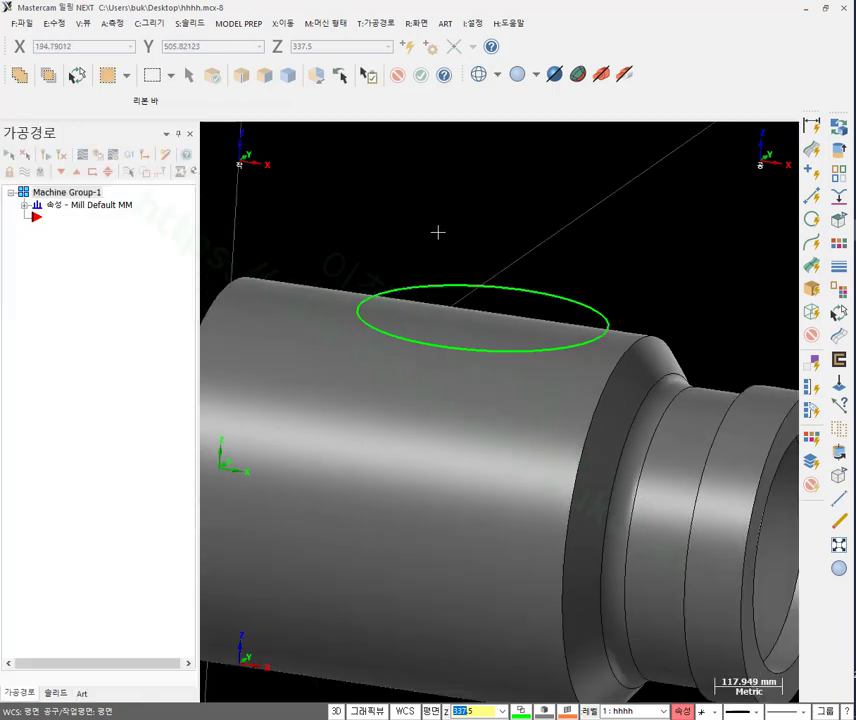
click(502, 270)
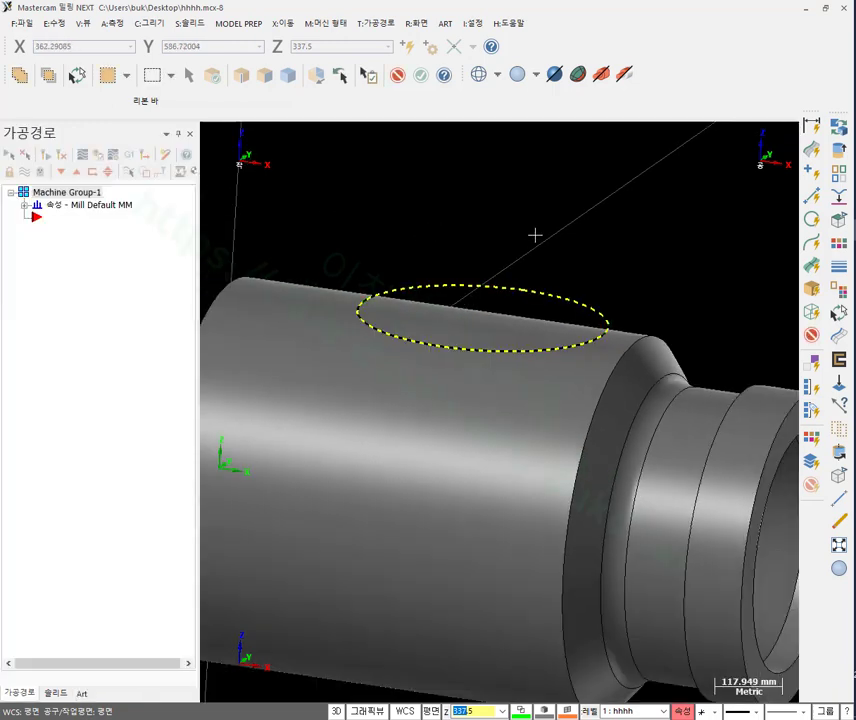
key(alt+e)
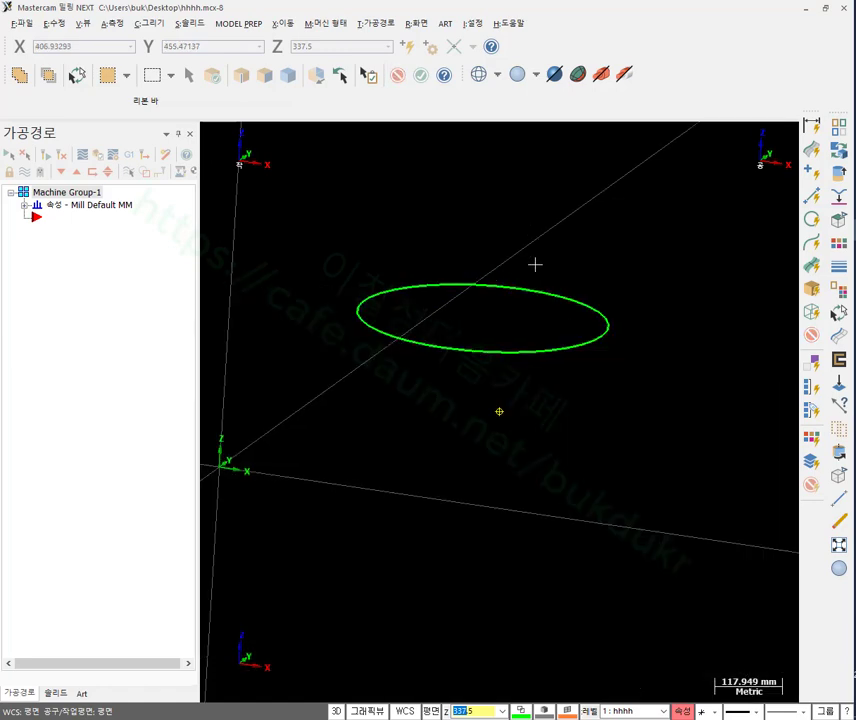
Analyze the properties of the projected green curve.
middle_drag(535, 264, 500, 298)
scroll(516, 273, up, 2)
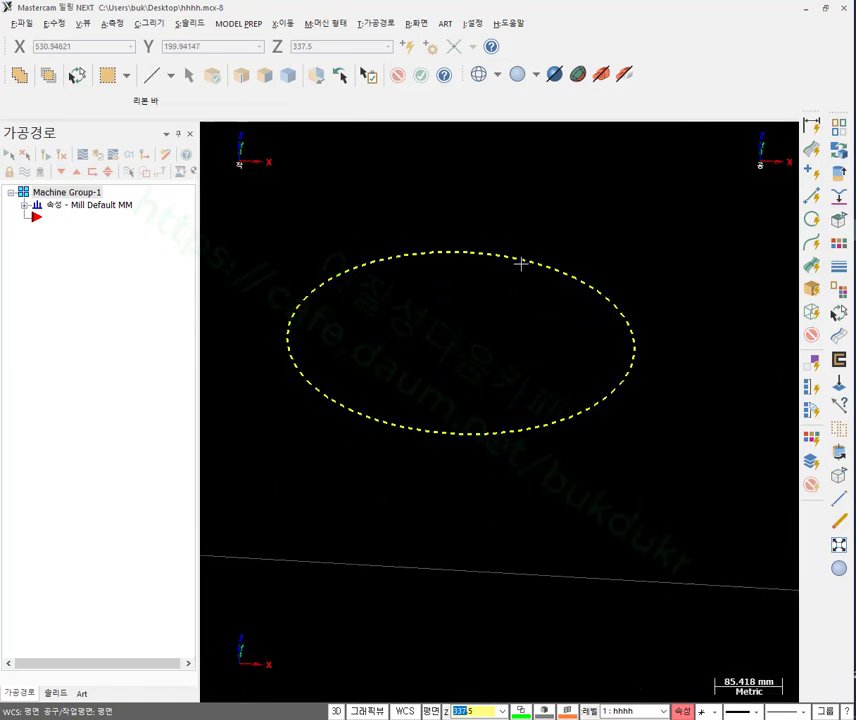
click(520, 263)
key(F4)
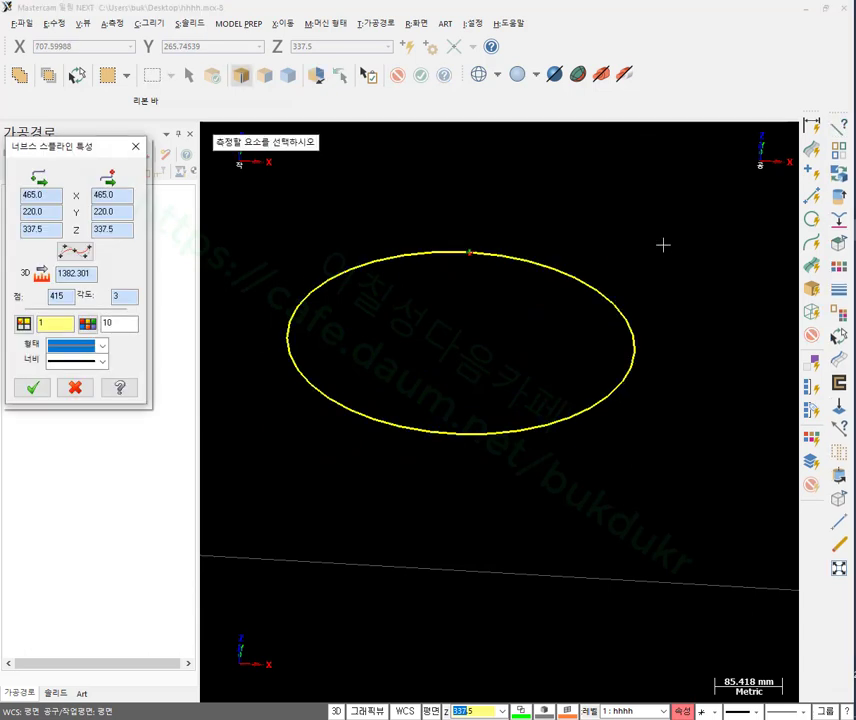
Inspect the start and end point of the analyzed spline at close range, and close its properties.
scroll(413, 214, up, 2)
scroll(481, 227, up, 4)
scroll(512, 292, up, 5)
scroll(447, 367, up, 4)
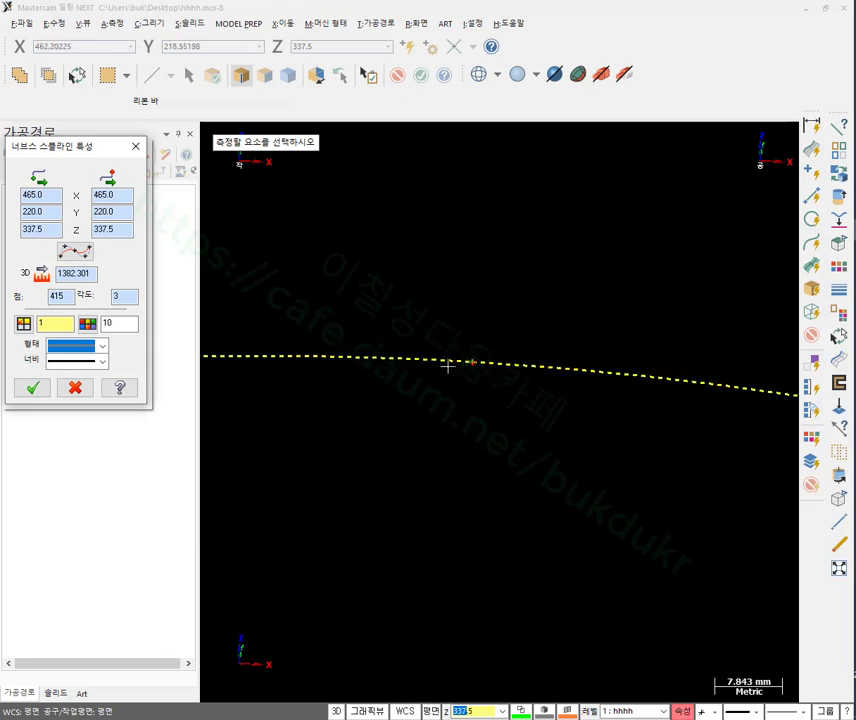
scroll(447, 367, up, 5)
scroll(474, 241, down, 3)
scroll(467, 310, up, 4)
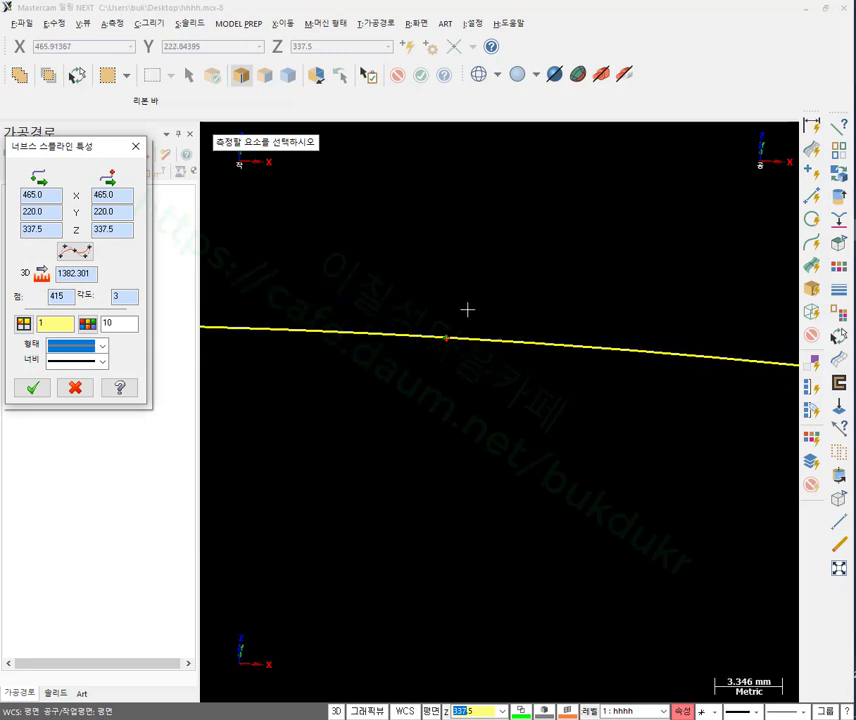
scroll(386, 417, up, 17)
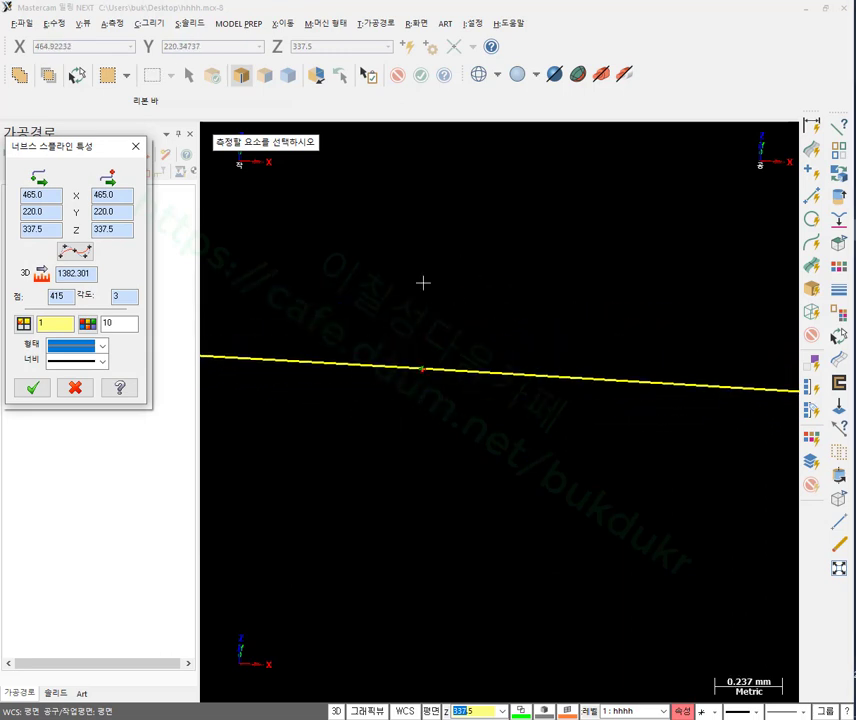
scroll(485, 237, down, 18)
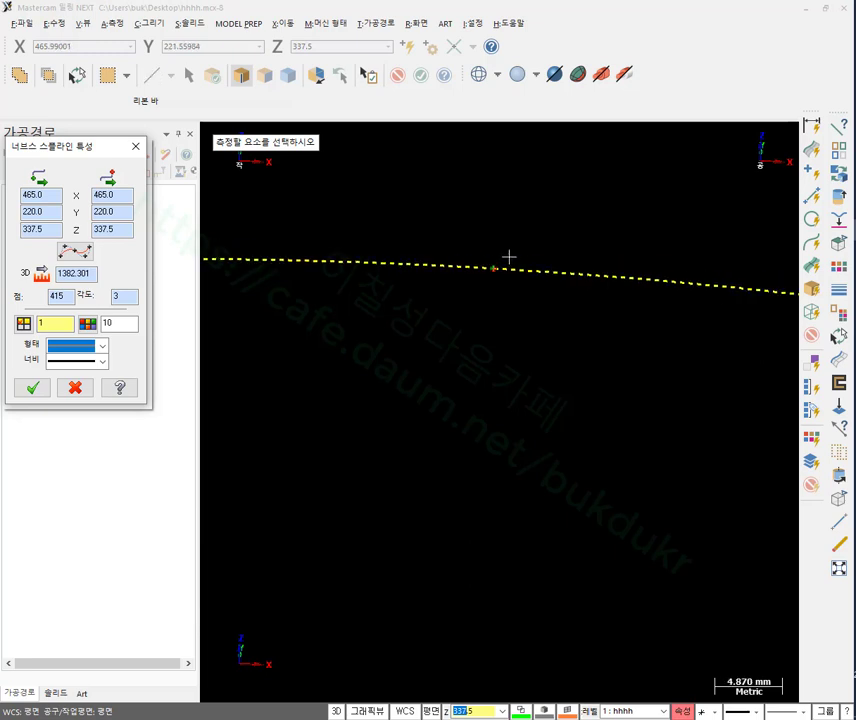
scroll(509, 257, down, 15)
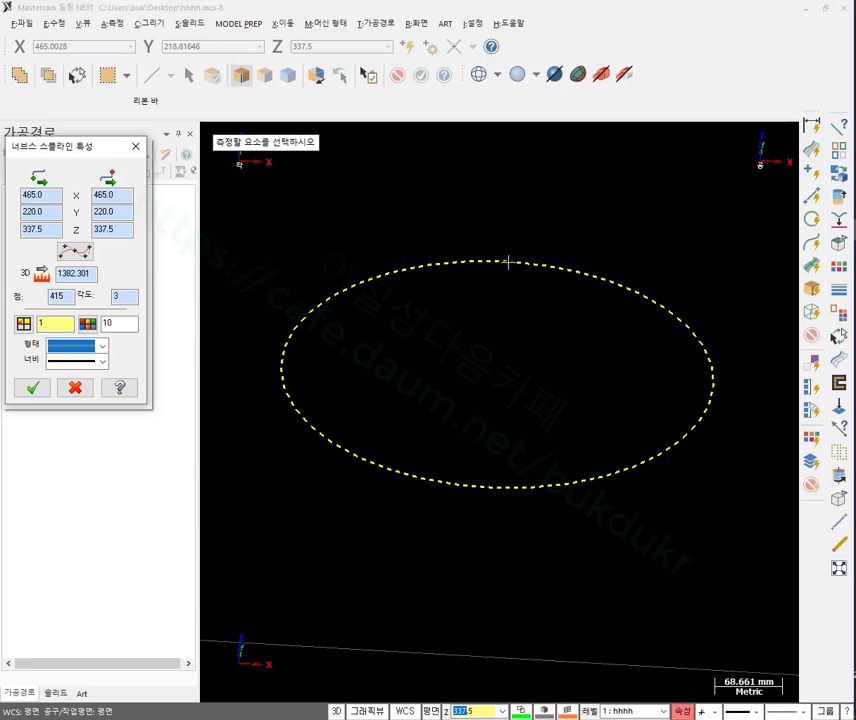
click(75, 389)
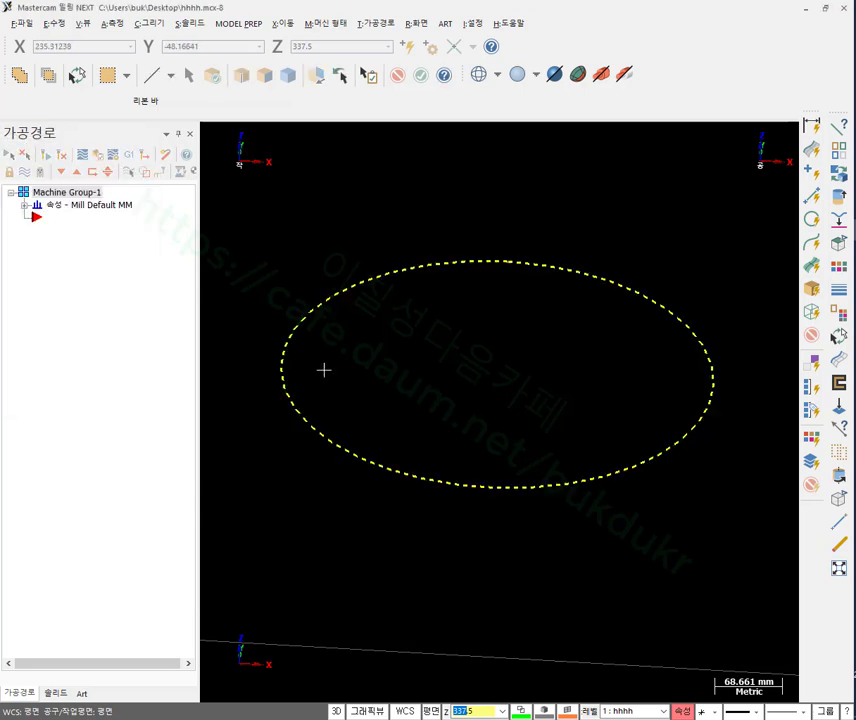
Try to simplify the projected spline into an arc with a tolerance of 1, deleting the original curve.
scroll(468, 308, down, 3)
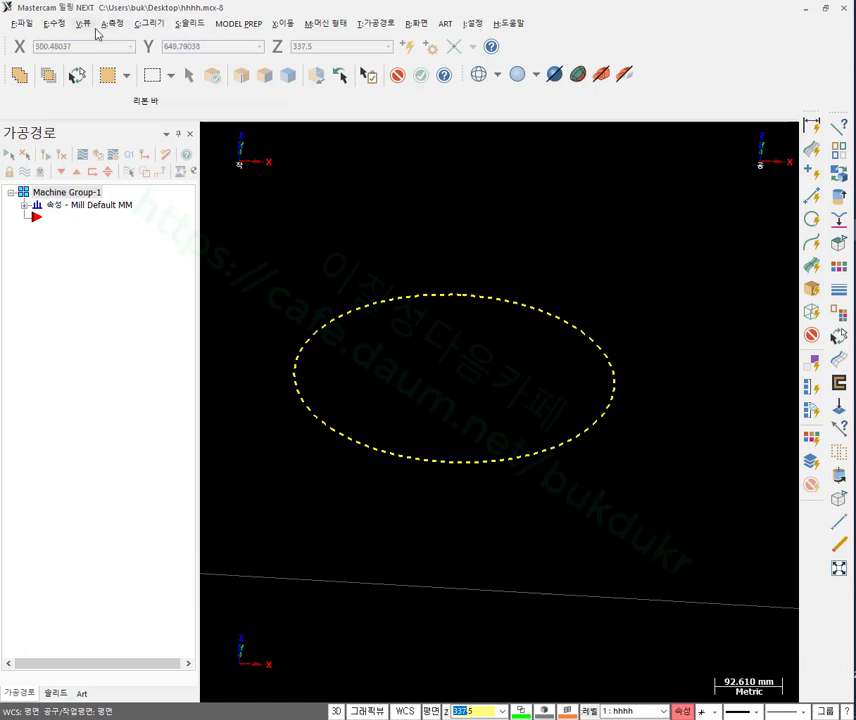
click(58, 23)
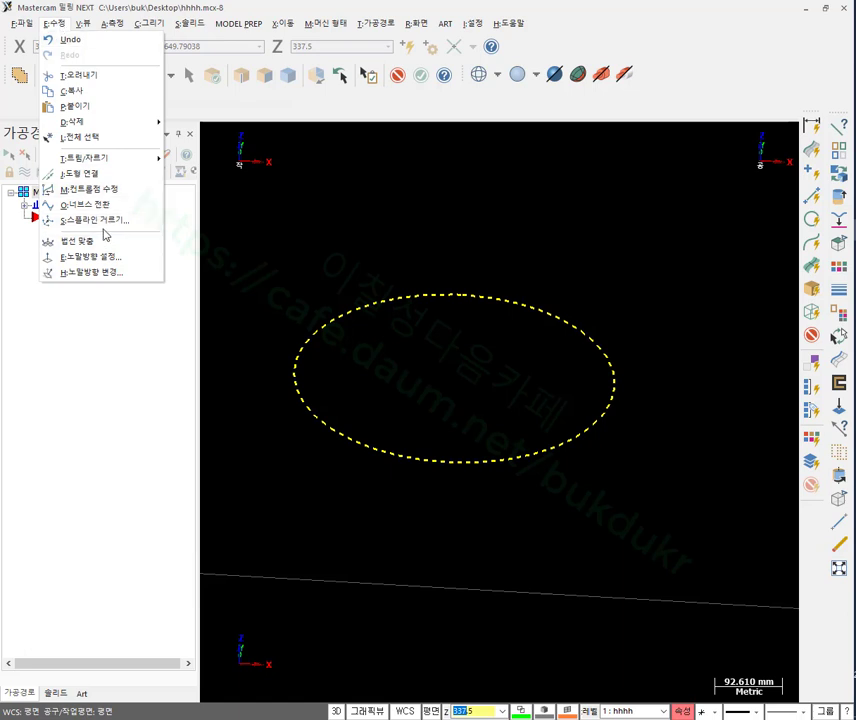
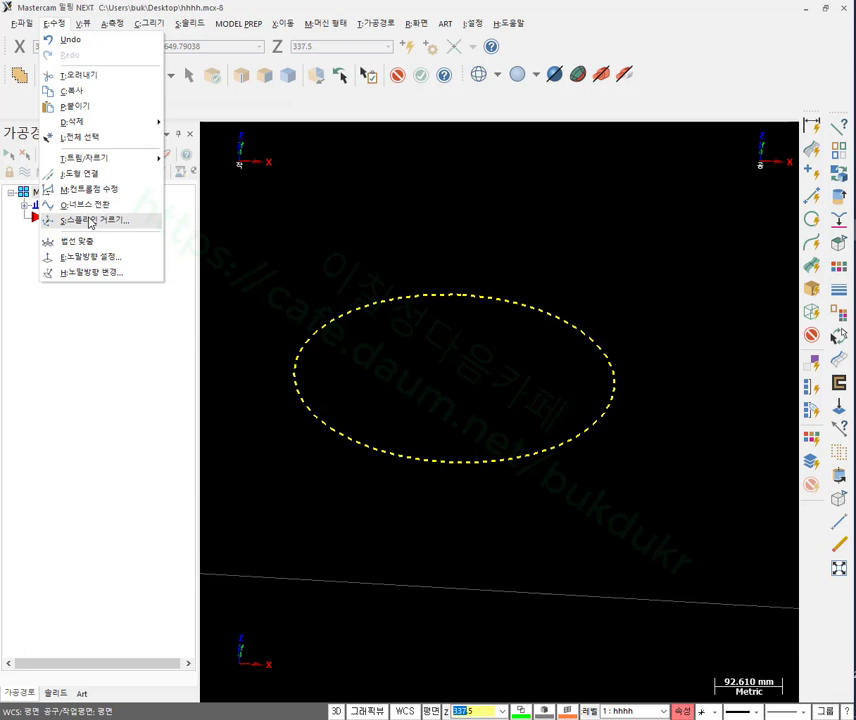
click(90, 220)
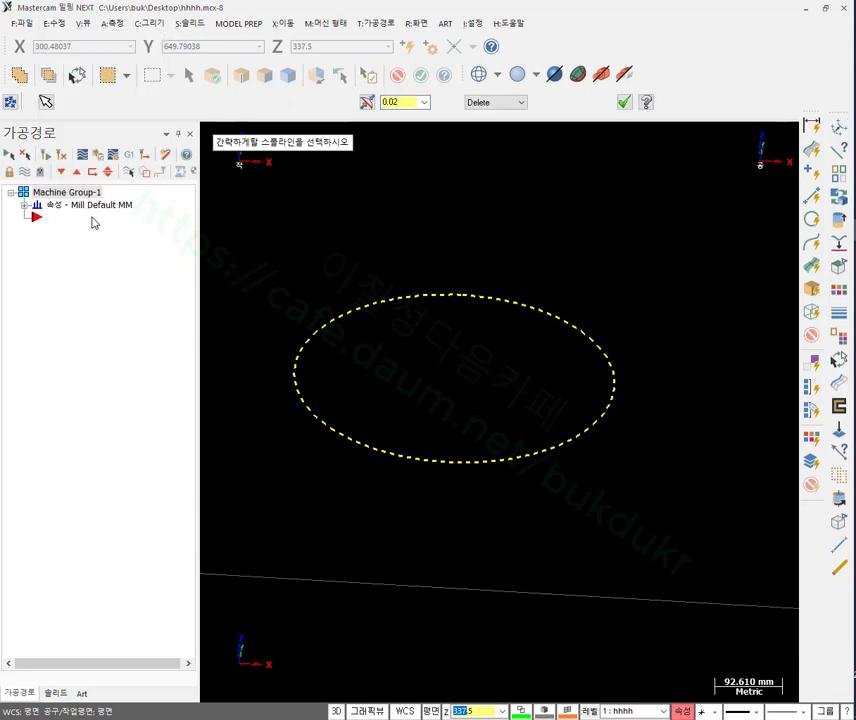
scroll(548, 363, down, 1)
scroll(548, 363, up, 1)
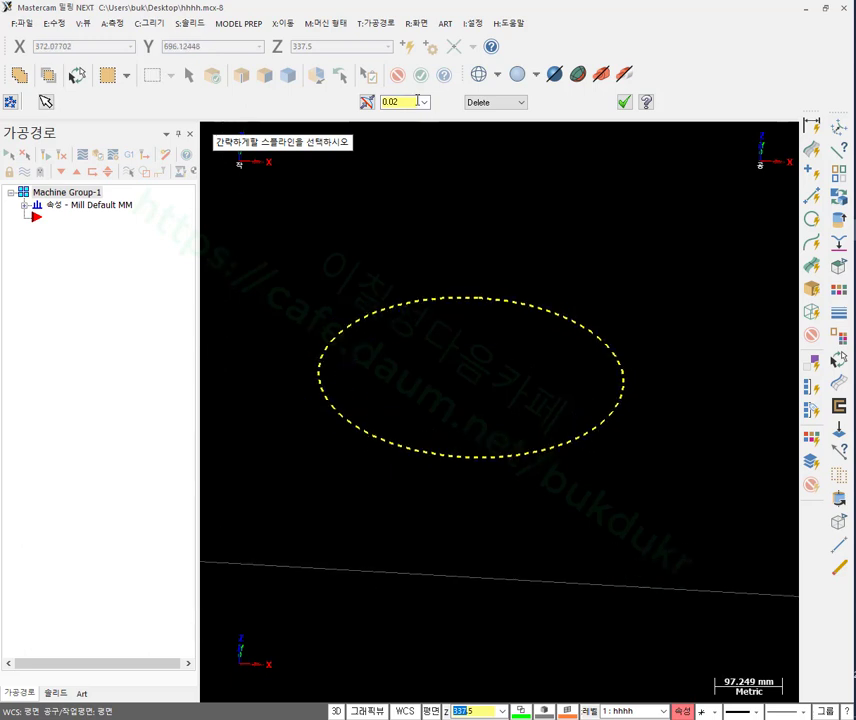
double_click(407, 102)
text(1)
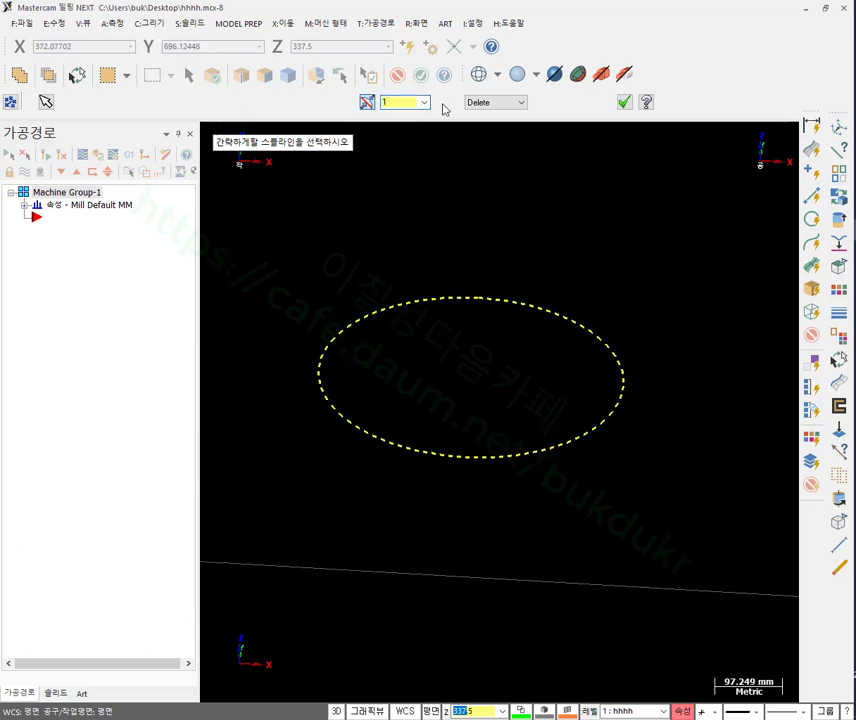
click(624, 102)
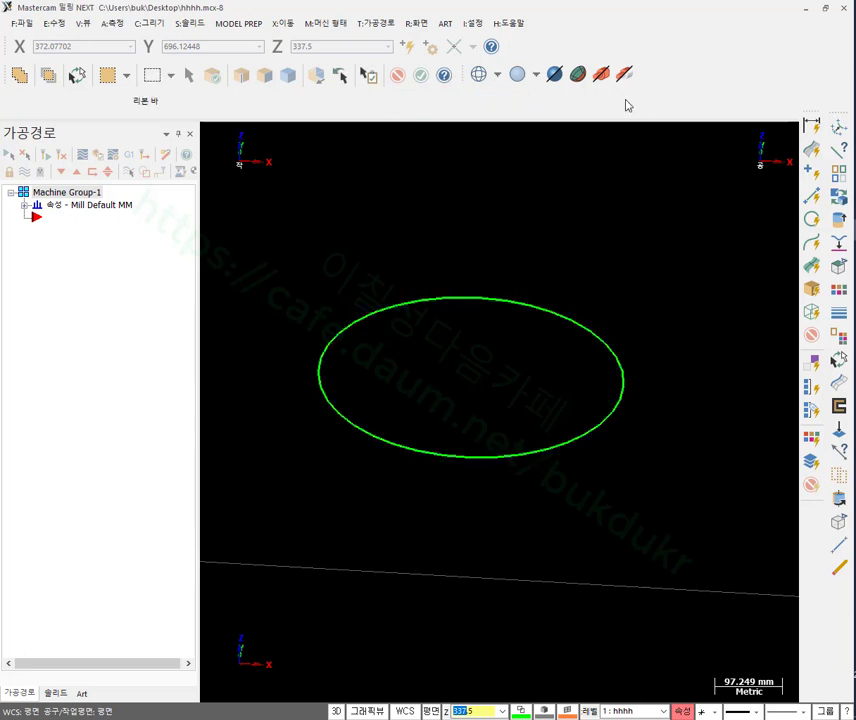
Analyze the curve's properties to check its entity type after the simplification attempt.
click(533, 299)
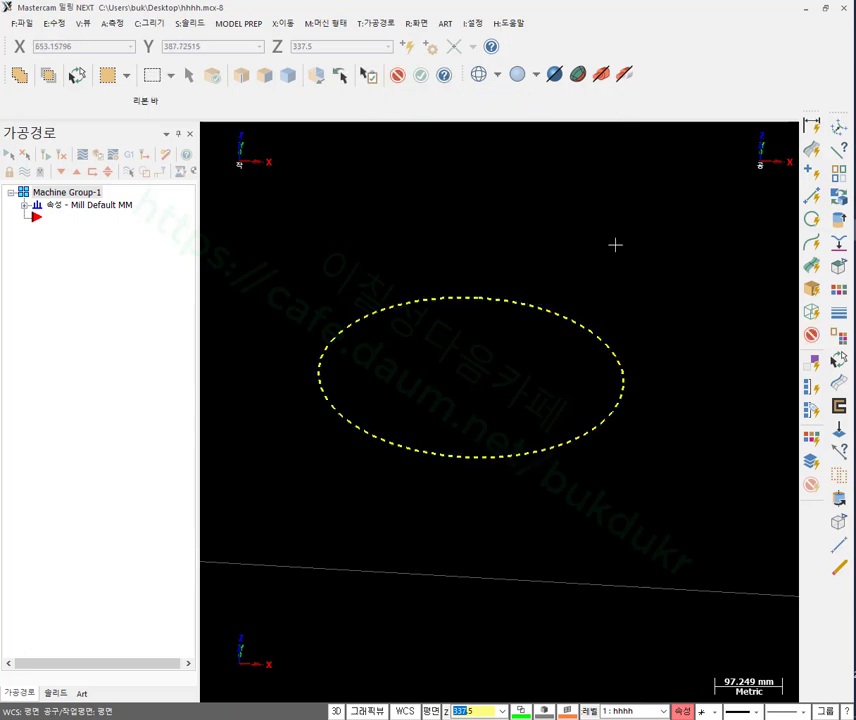
key(F4)
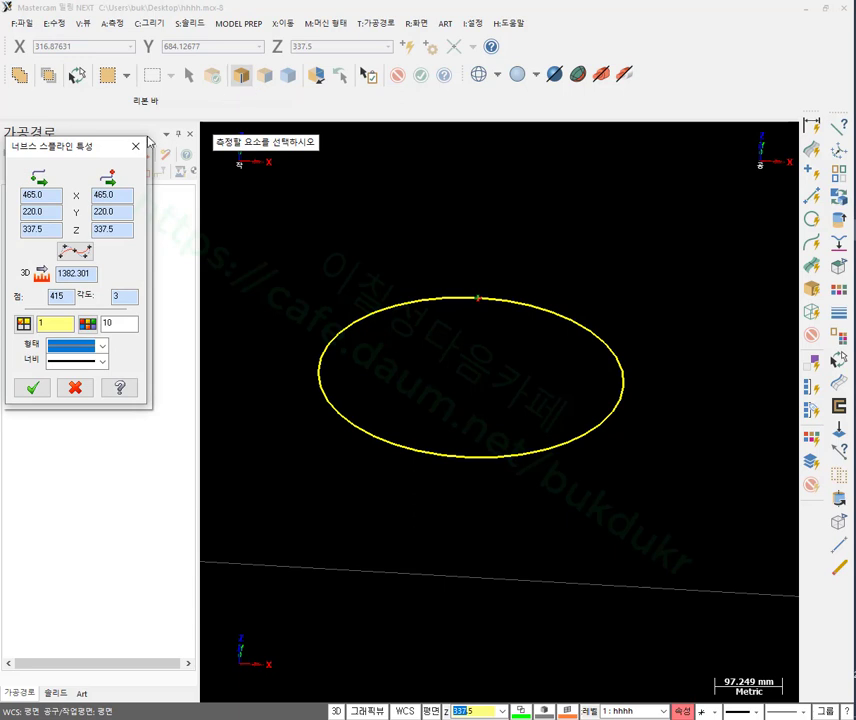
click(136, 146)
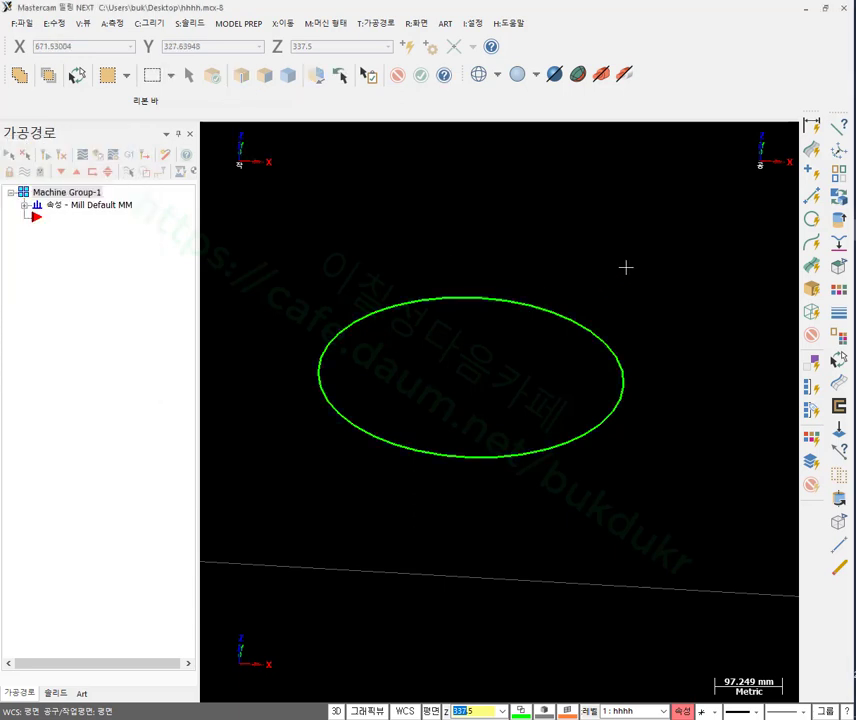
Try simplifying the projected spline again with a tolerance of 5 and the original set to Delete.
click(590, 329)
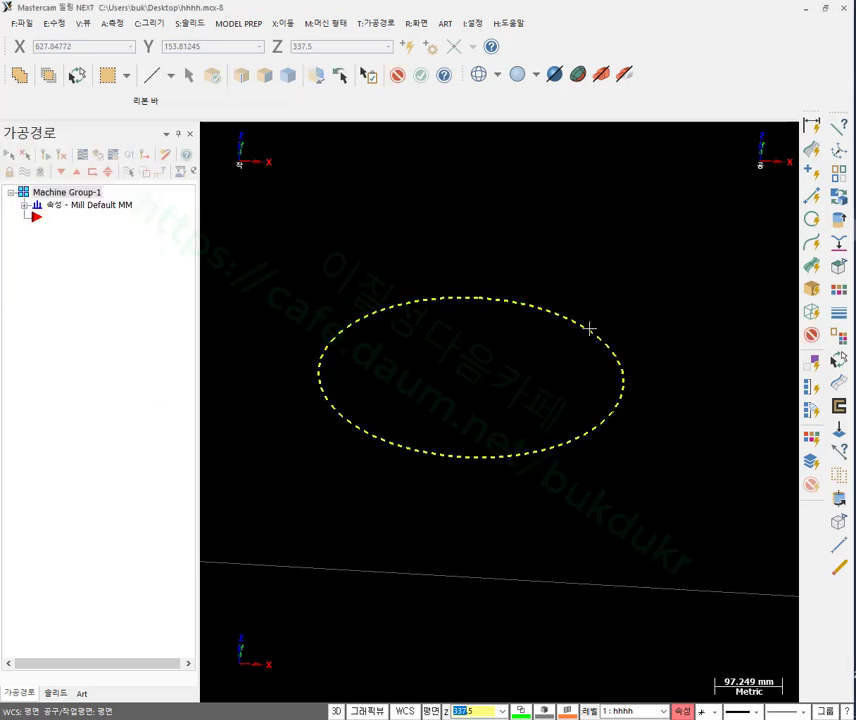
click(839, 152)
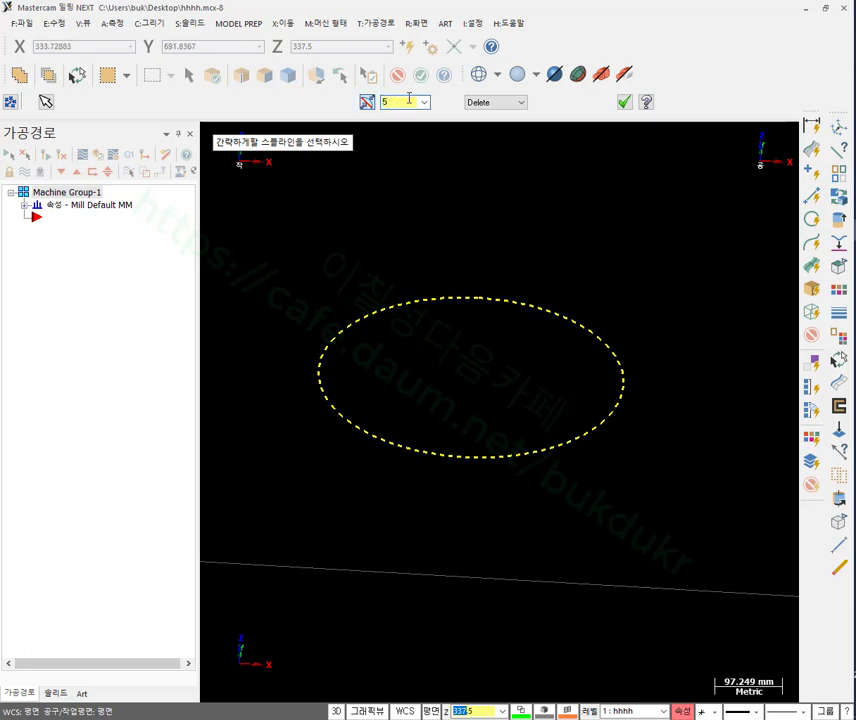
click(625, 103)
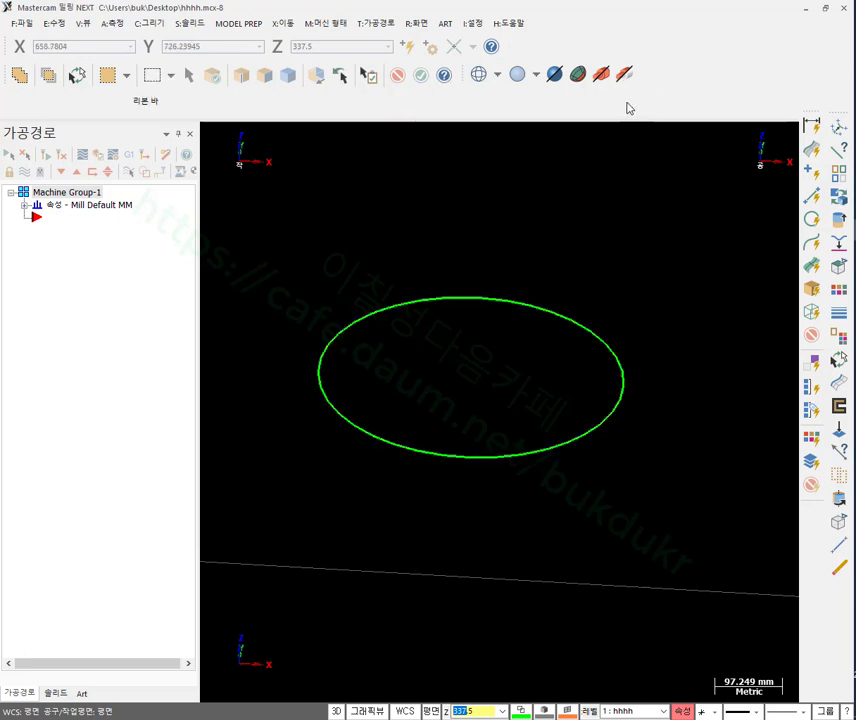
Simplify the projected spline into an arc with a tolerance of 10, deleting the original spline.
click(548, 309)
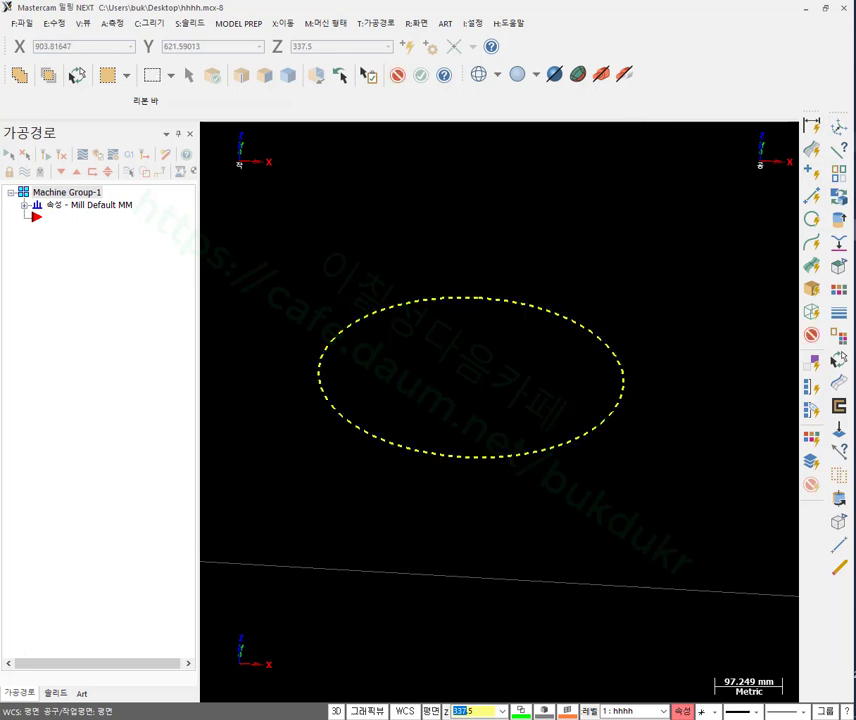
click(842, 130)
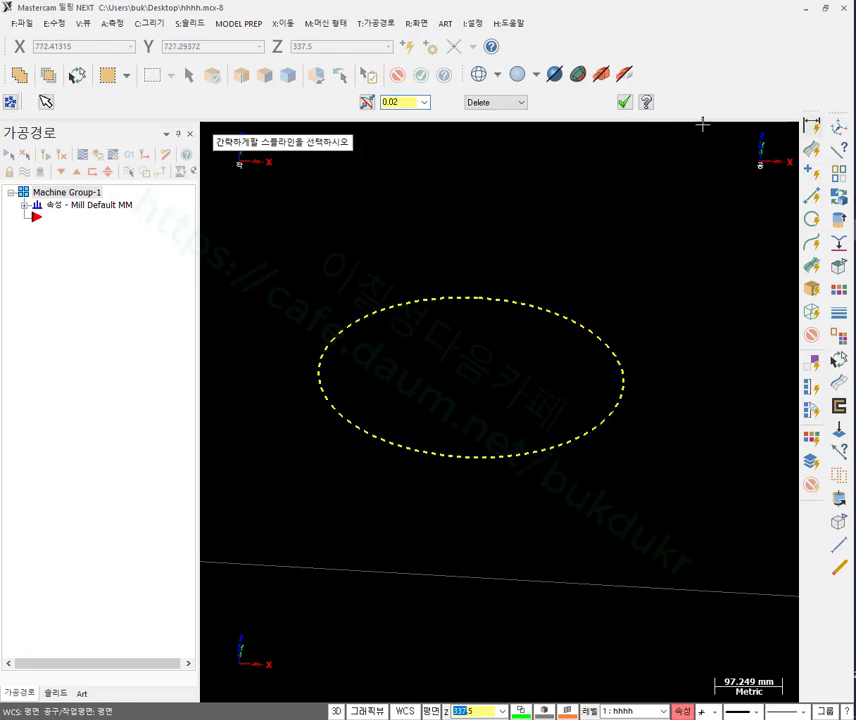
double_click(411, 103)
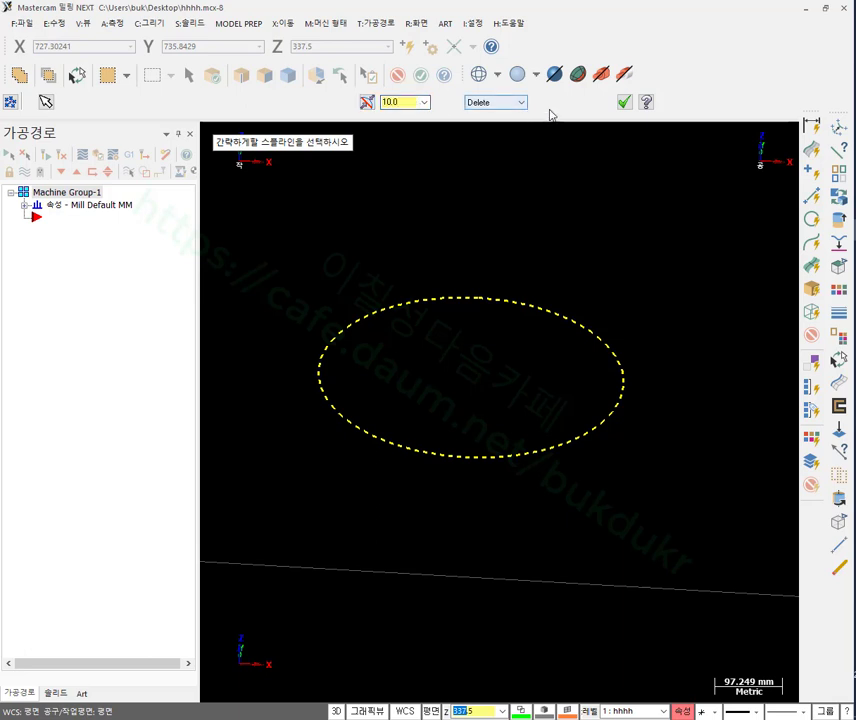
click(624, 102)
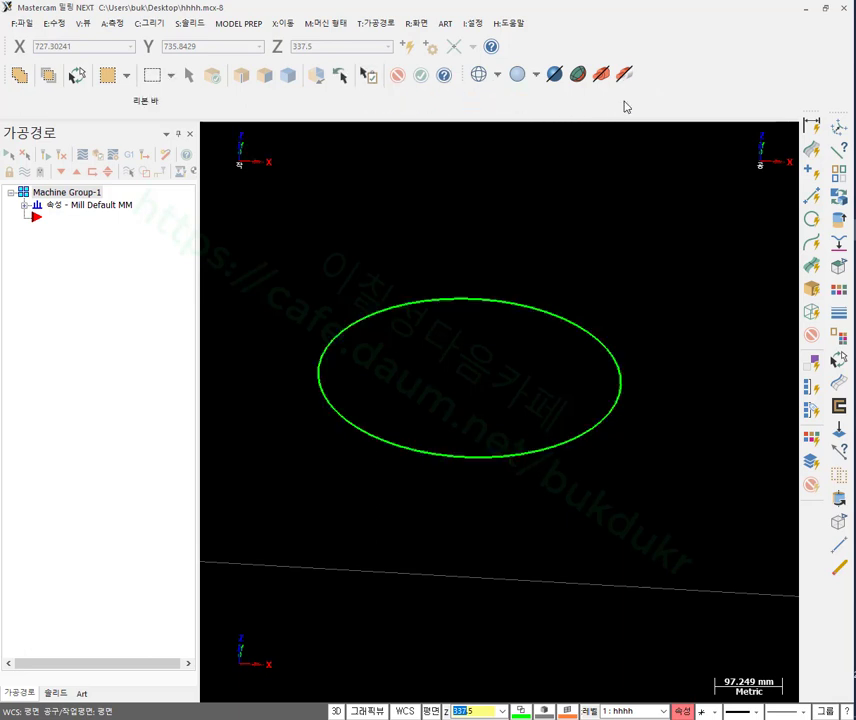
Analyze the simplified curve's arc properties, including its center, radius and diameter.
click(581, 316)
key(F4)
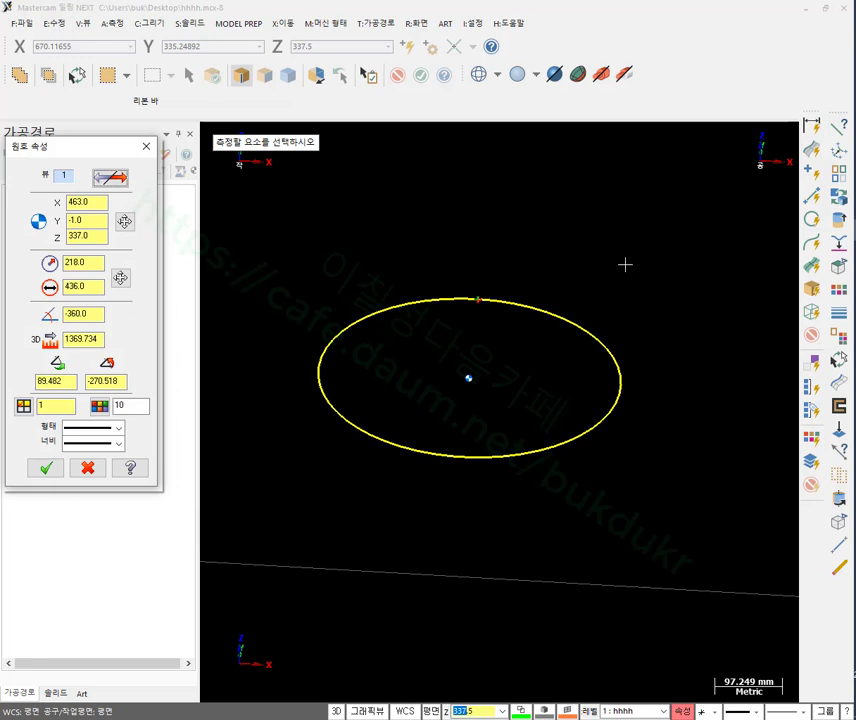
scroll(623, 238, down, 1)
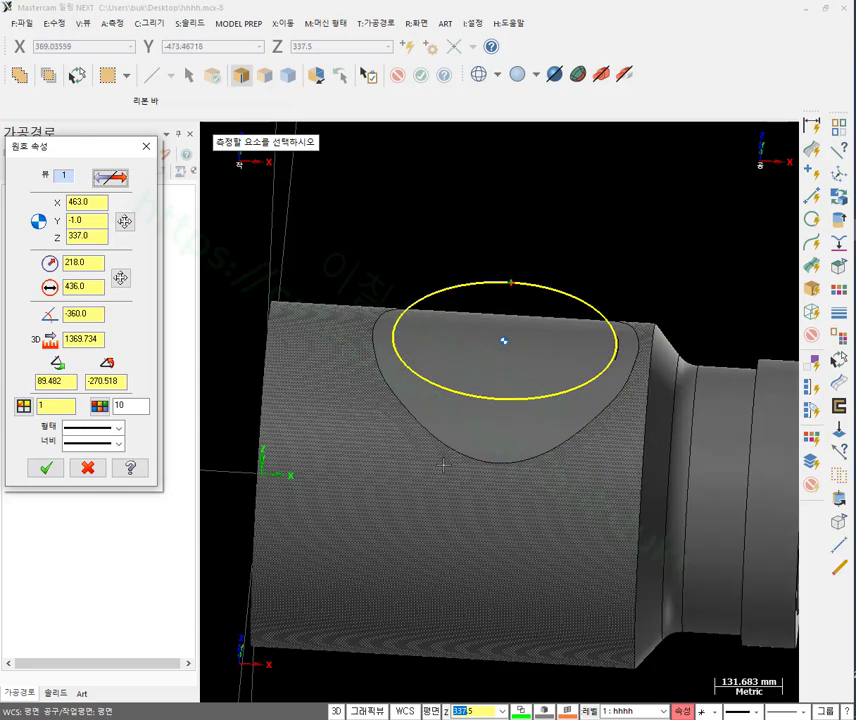
Close the arc properties and hide the stock solid covering the part's side opening.
click(493, 418)
click(46, 317)
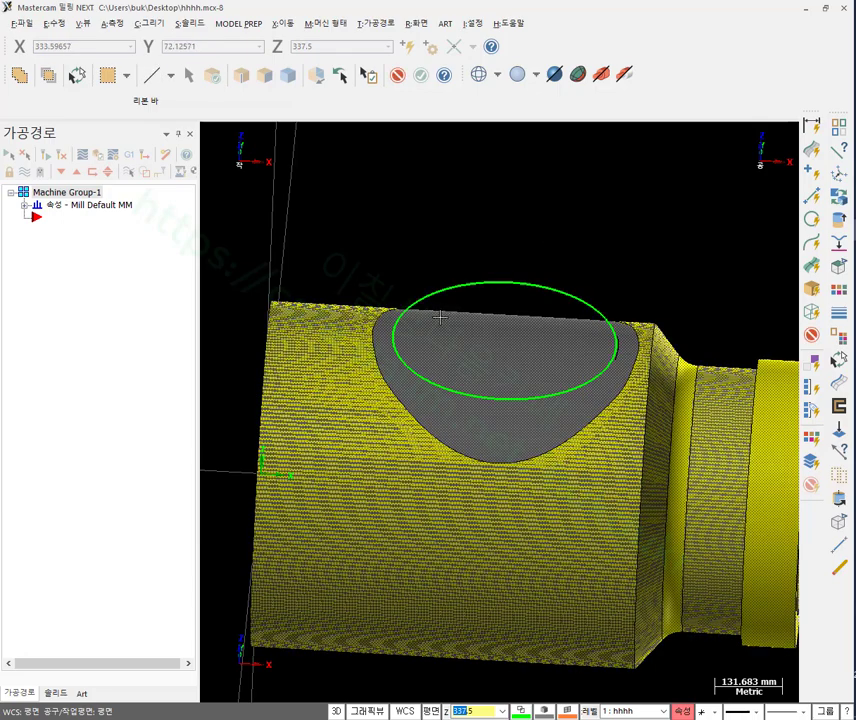
click(441, 311)
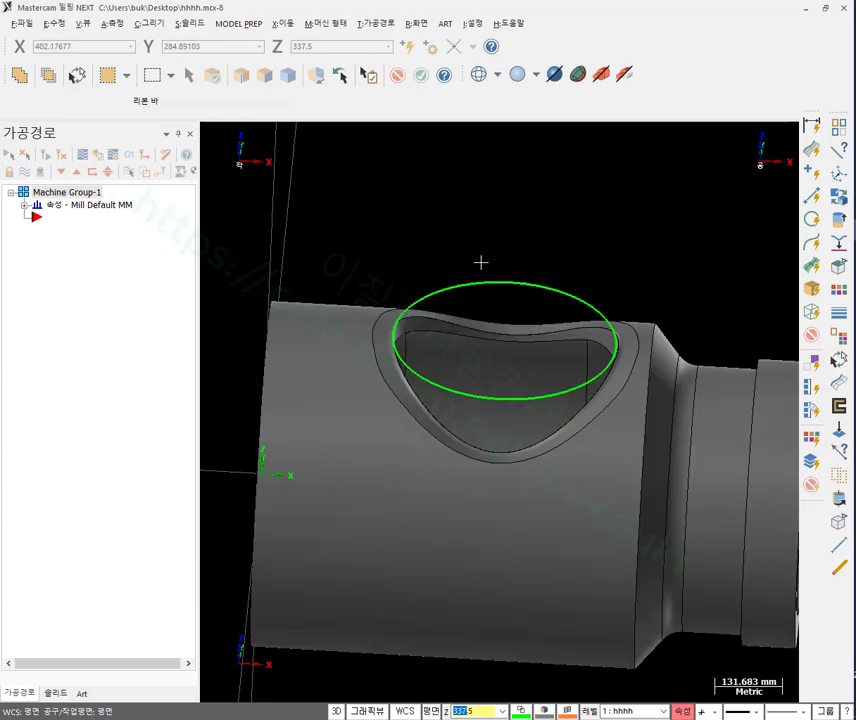
Examine from the top and at an angle how closely the simplified circle follows the side opening's edge.
right_click(520, 230)
click(562, 331)
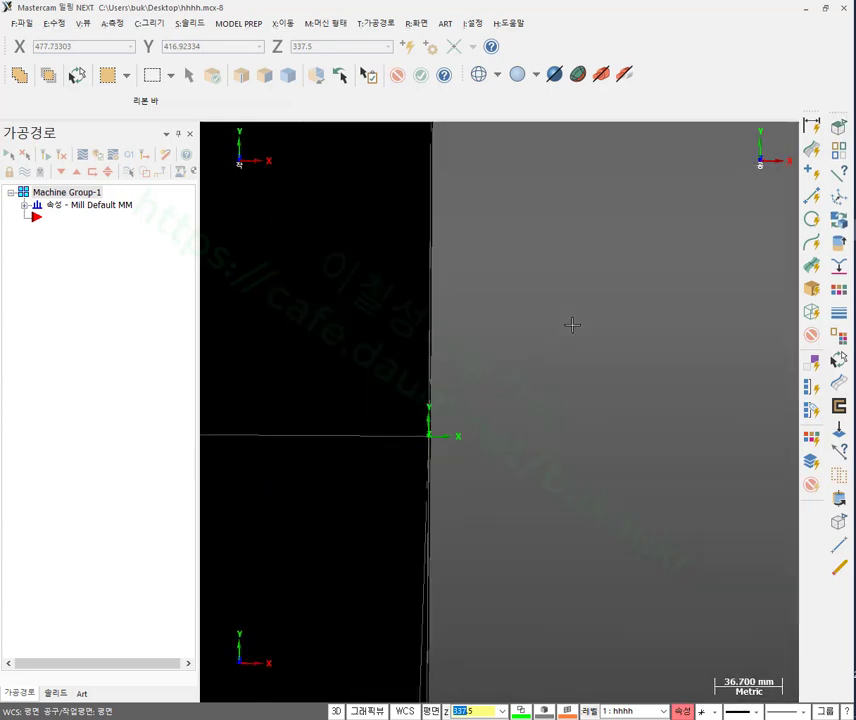
scroll(626, 447, up, 4)
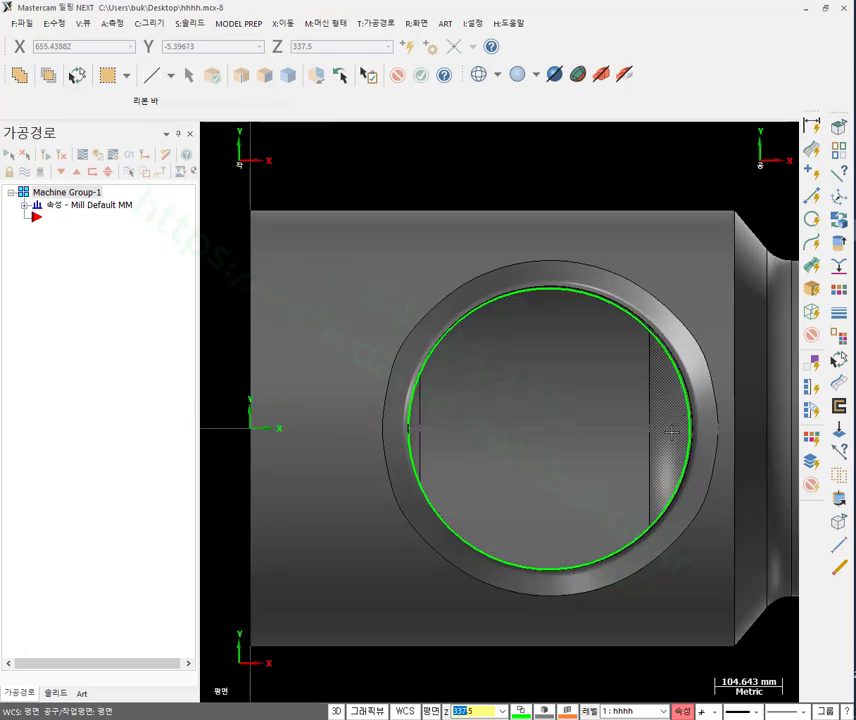
scroll(629, 453, up, 5)
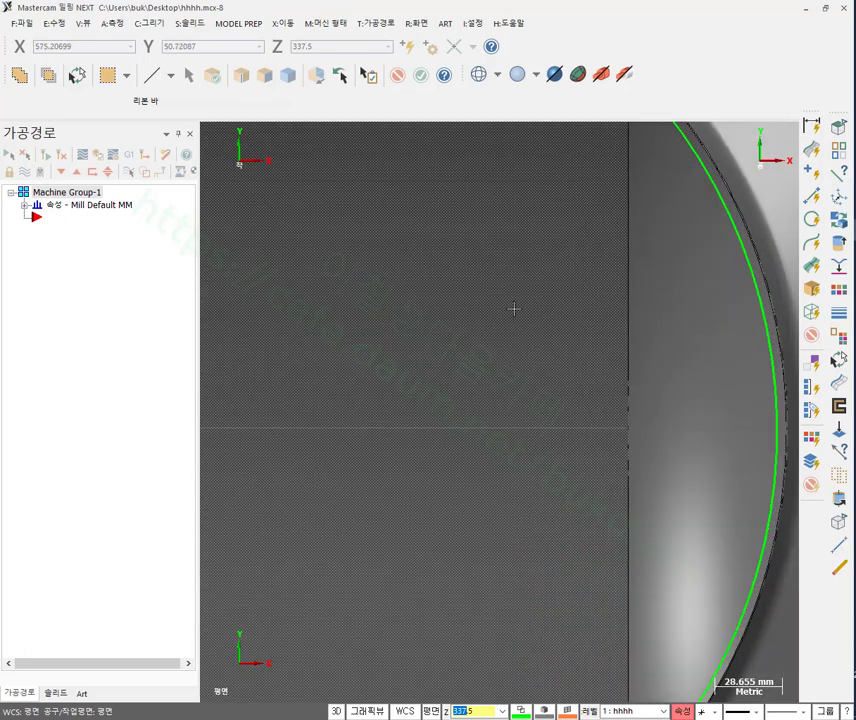
scroll(690, 409, up, 2)
scroll(560, 380, down, 2)
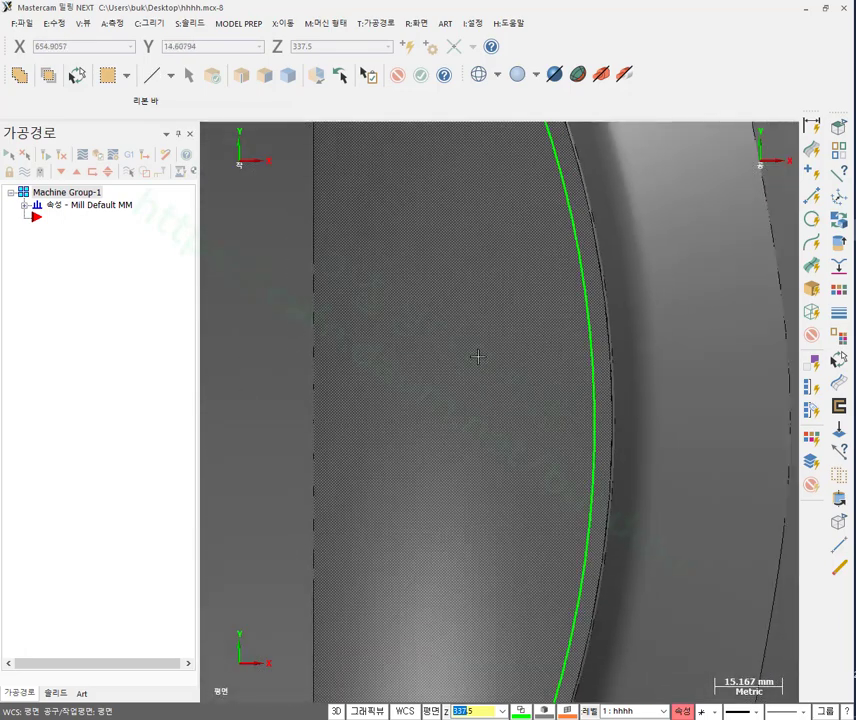
key(Up)
scroll(483, 346, down, 2)
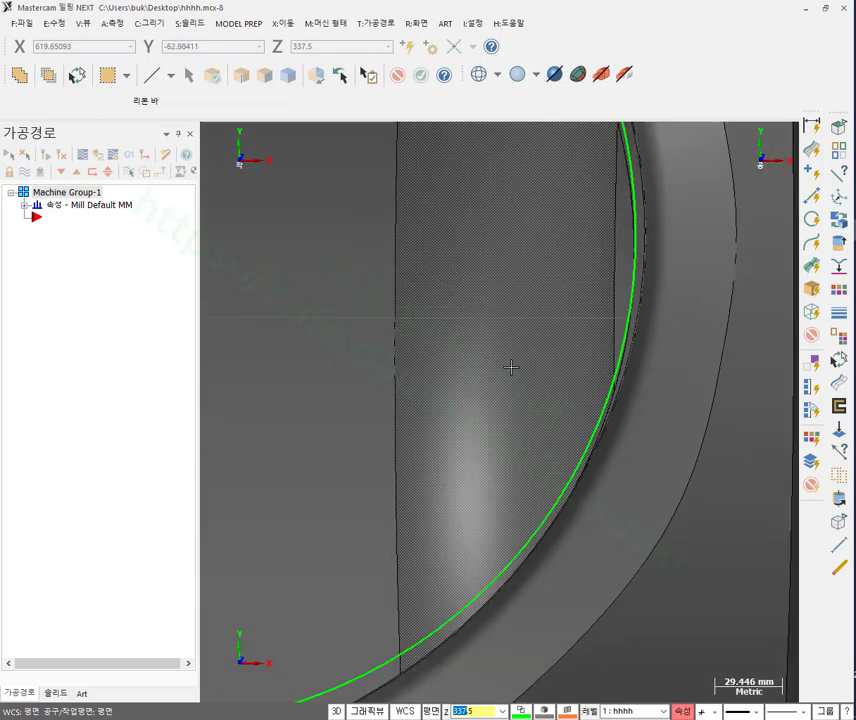
mouse_move(512, 367)
middle_down()
mouse_move(697, 279)
mouse_move(711, 256)
mouse_move(694, 266)
middle_up()
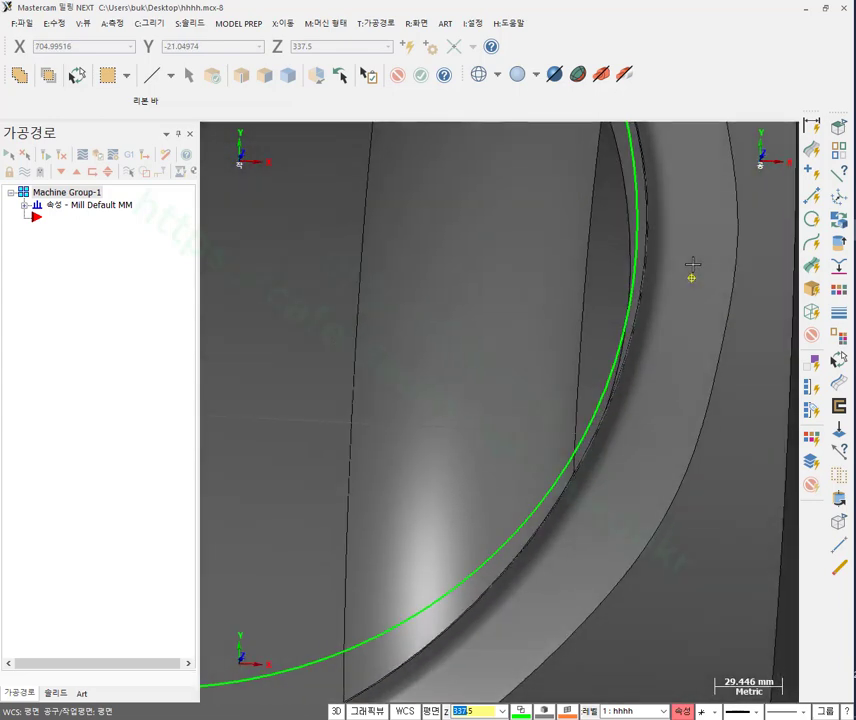
scroll(651, 275, up, 3)
scroll(595, 292, up, 2)
middle_drag(595, 292, 584, 290)
scroll(584, 290, down, 10)
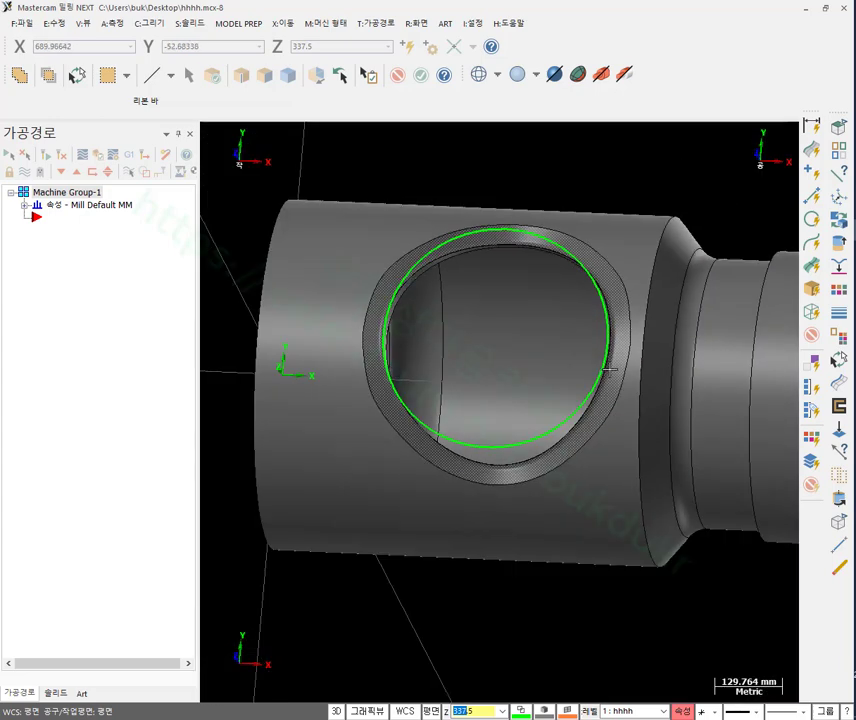
Delete the simplified circle around the side opening.
right_click(590, 218)
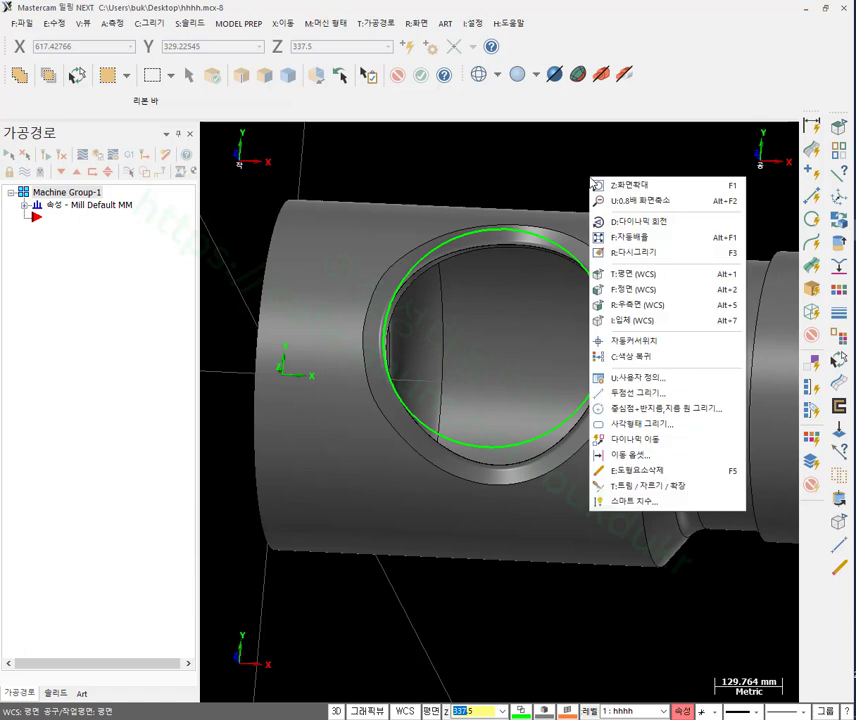
click(502, 164)
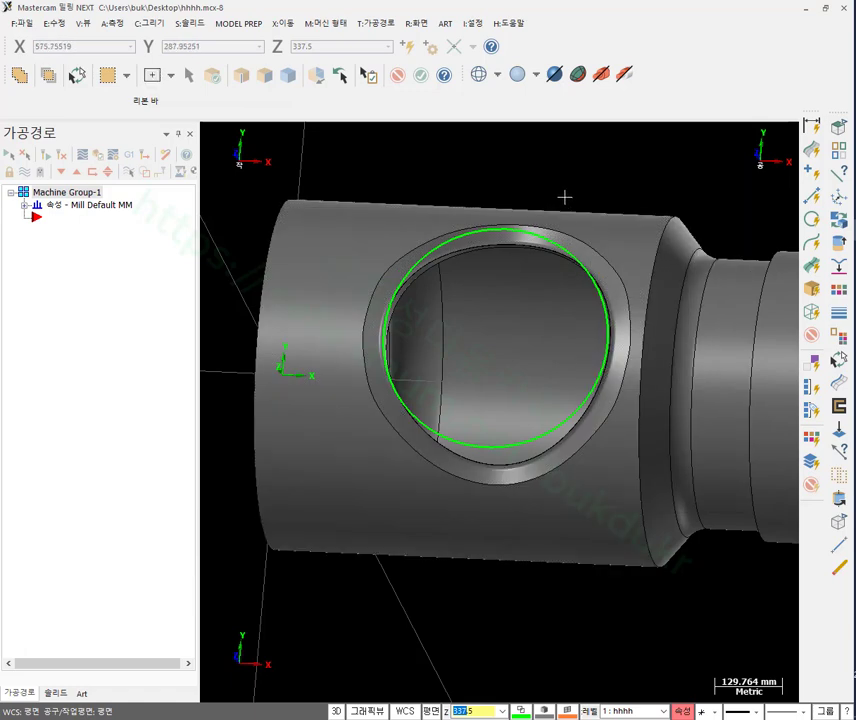
click(549, 241)
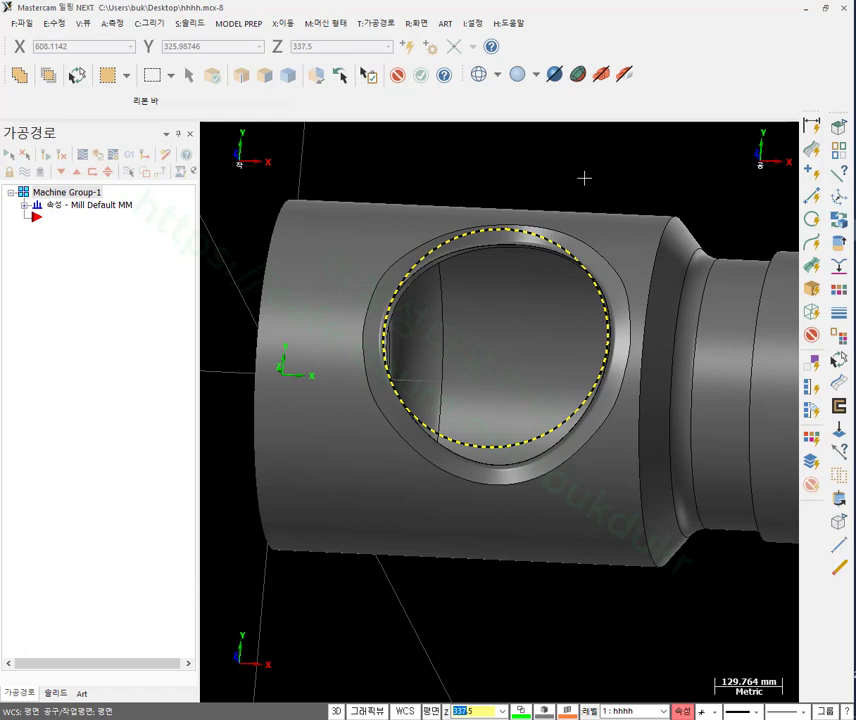
middle_drag(584, 178, 369, 279)
scroll(500, 230, down, 2)
scroll(405, 291, down, 2)
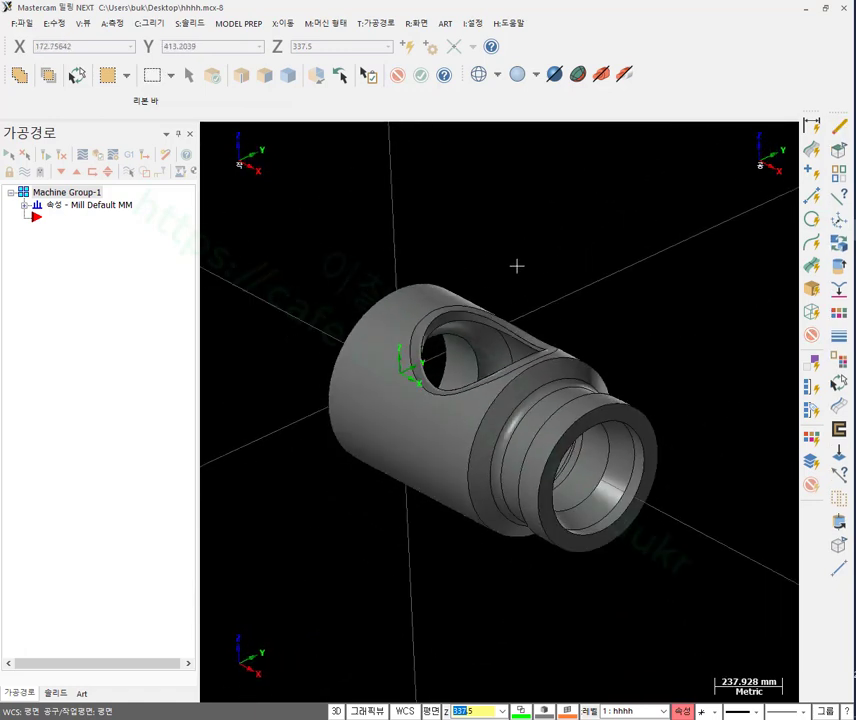
Analyze the radius of the side opening's inner wall with dynamic analysis.
scroll(470, 306, up, 5)
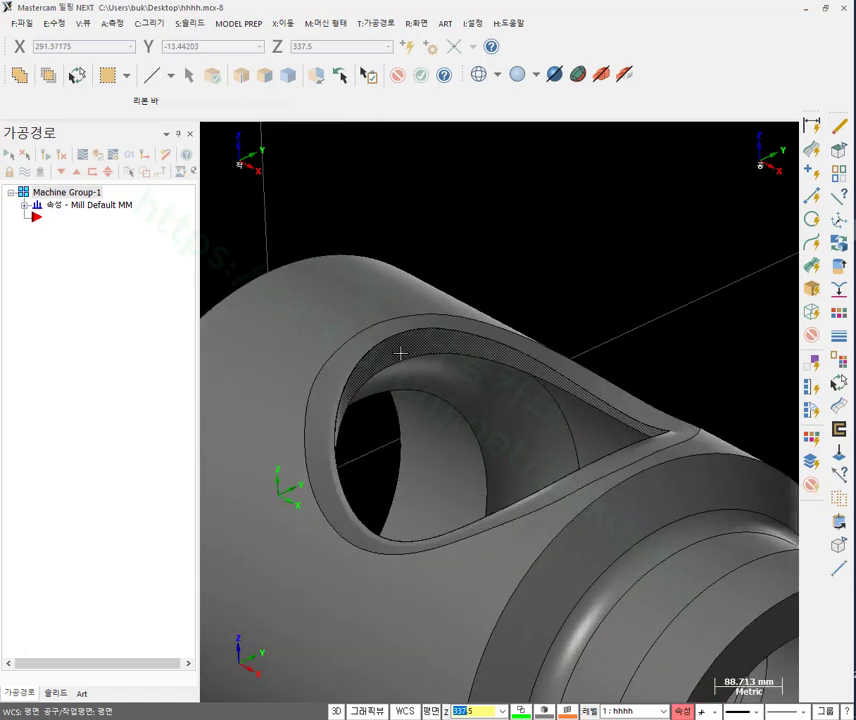
click(152, 74)
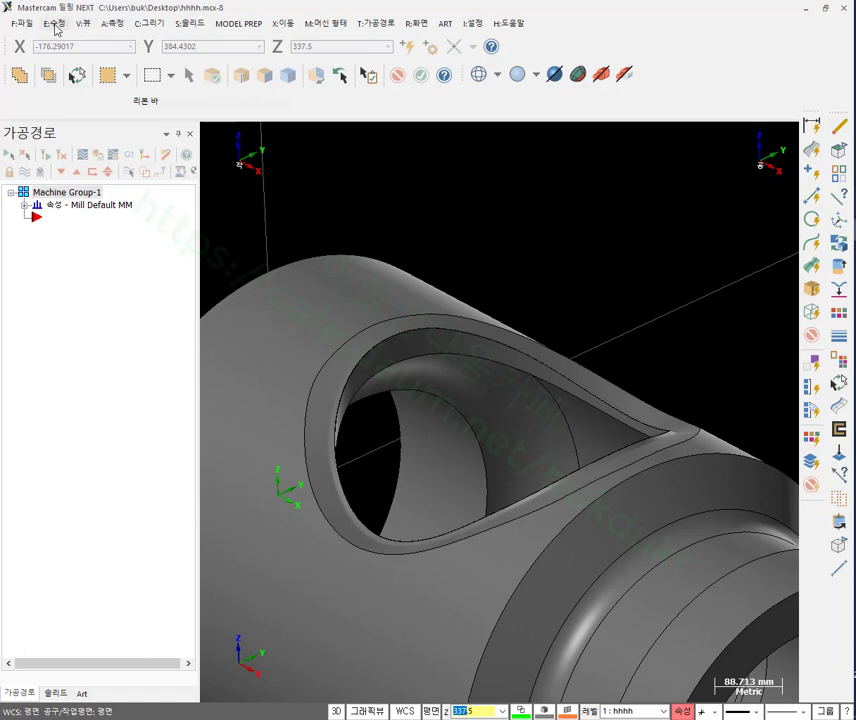
click(114, 23)
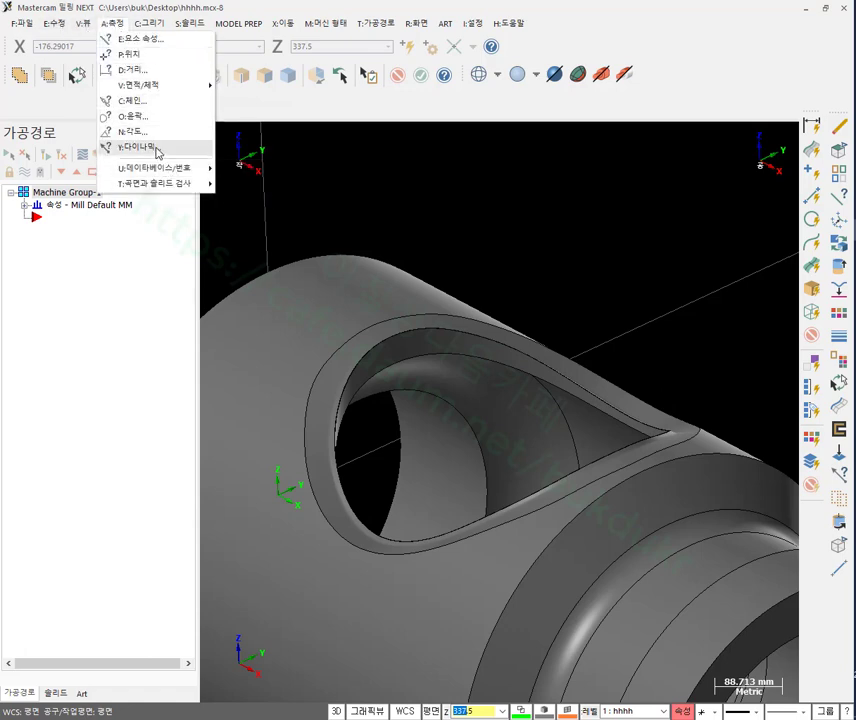
click(152, 148)
click(441, 345)
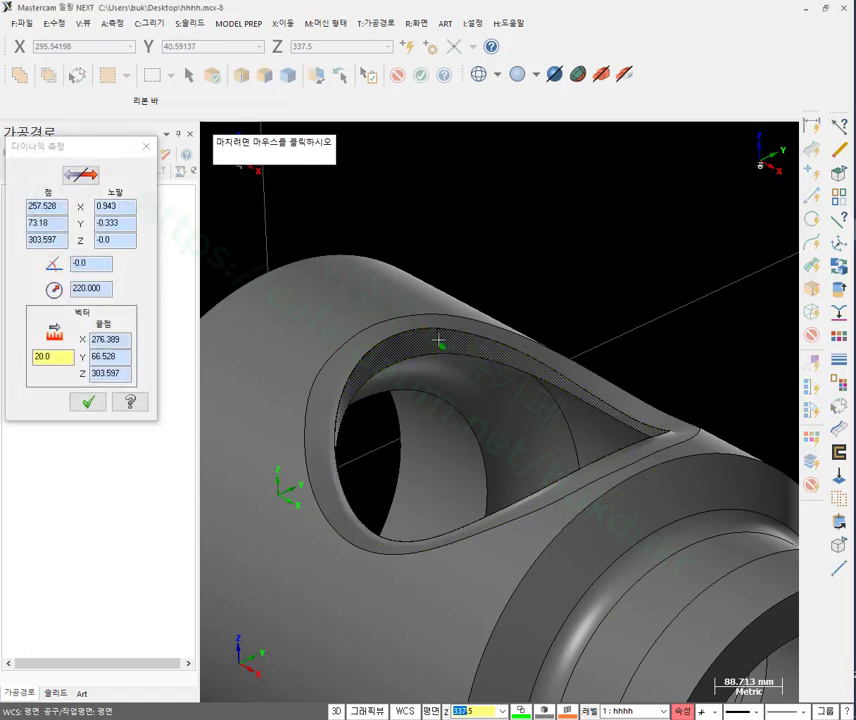
click(440, 342)
scroll(500, 193, down, 4)
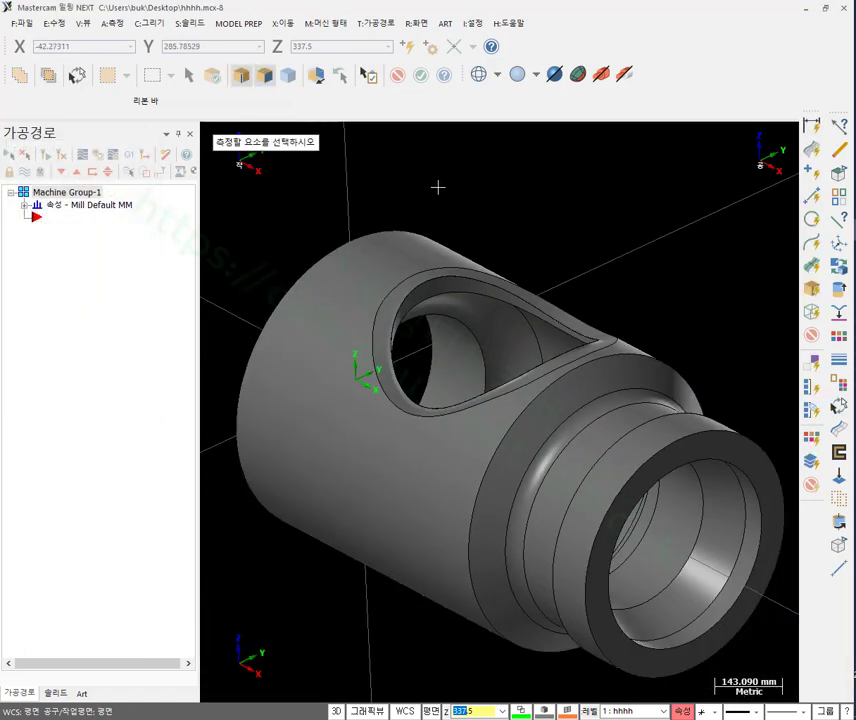
mouse_move(467, 213)
middle_down()
mouse_move(441, 195)
mouse_move(459, 183)
mouse_move(489, 206)
mouse_move(490, 237)
mouse_move(441, 222)
mouse_move(518, 193)
mouse_move(432, 182)
mouse_move(454, 189)
mouse_move(452, 206)
middle_up()
scroll(441, 231, down, 2)
scroll(451, 220, up, 4)
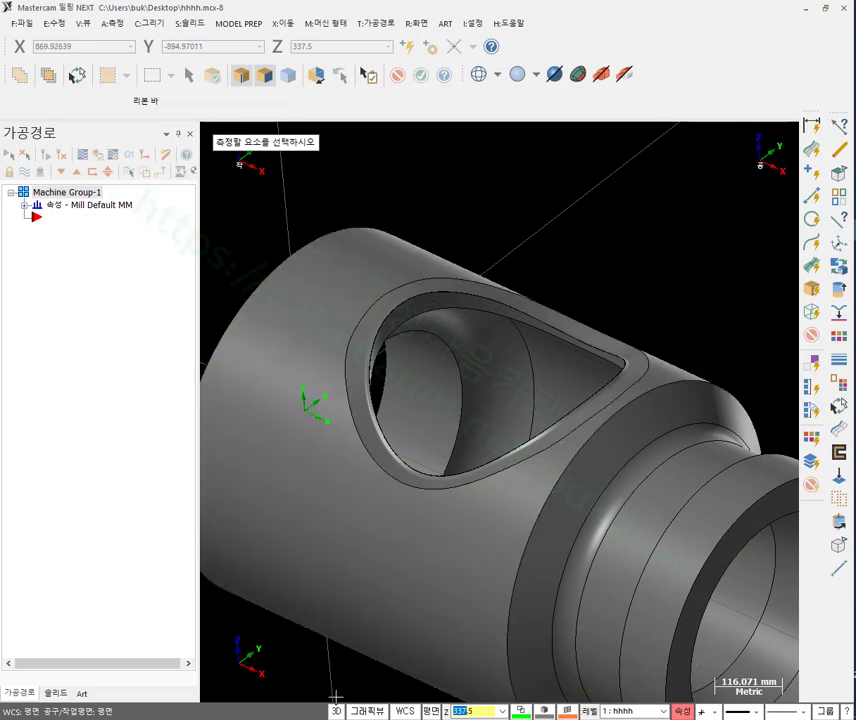
Draw a 440 mm line across the side opening, joining opposite points on its inner edge.
click(839, 567)
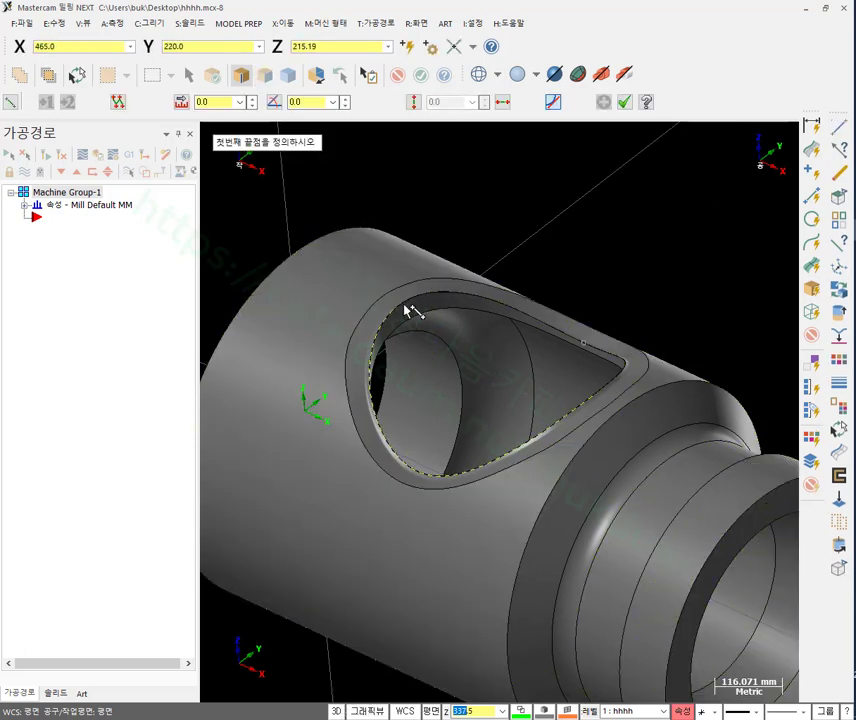
scroll(406, 312, up, 5)
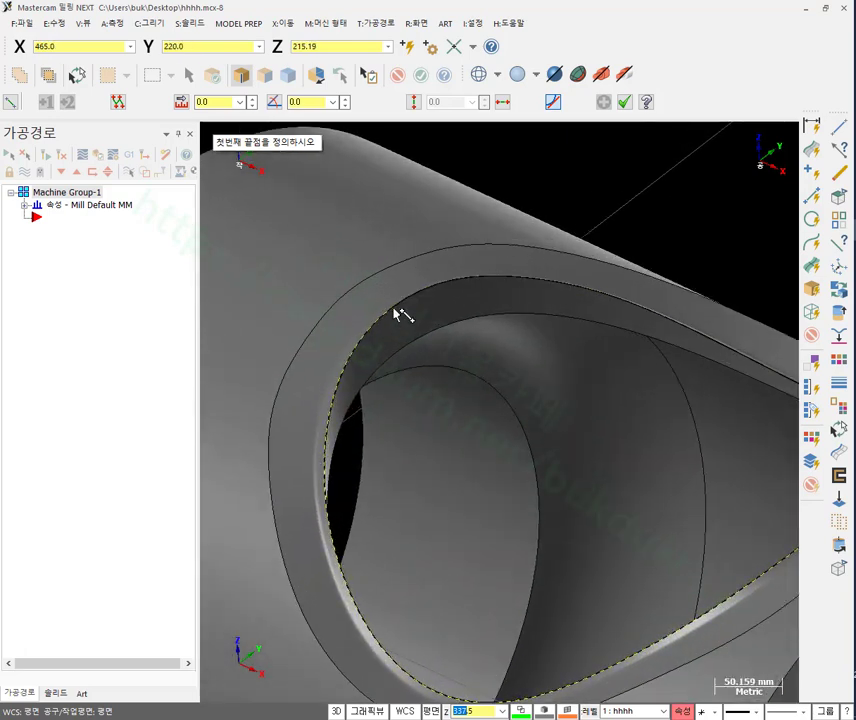
click(400, 315)
scroll(300, 258, down, 4)
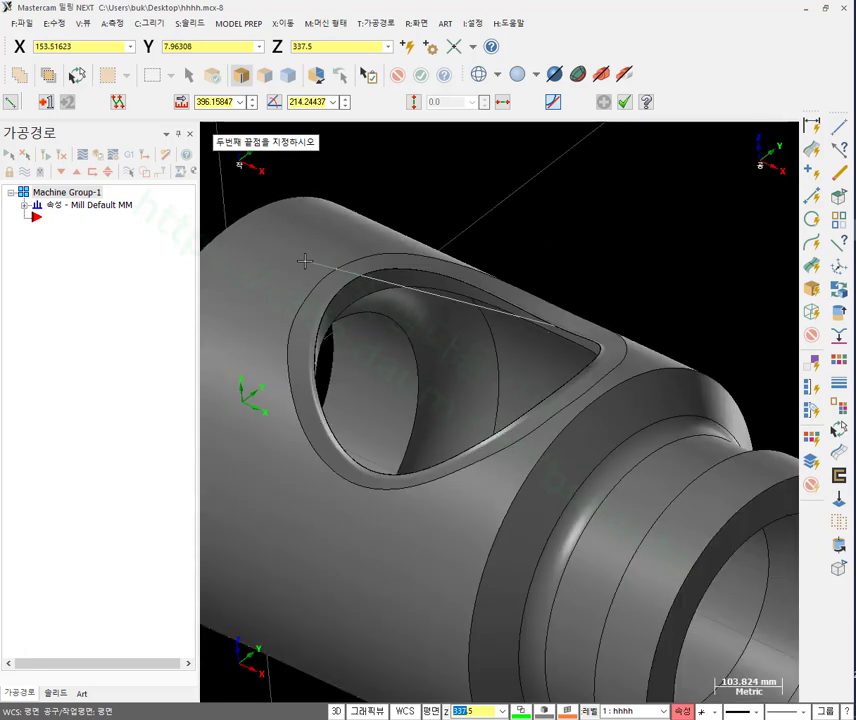
scroll(578, 322, up, 3)
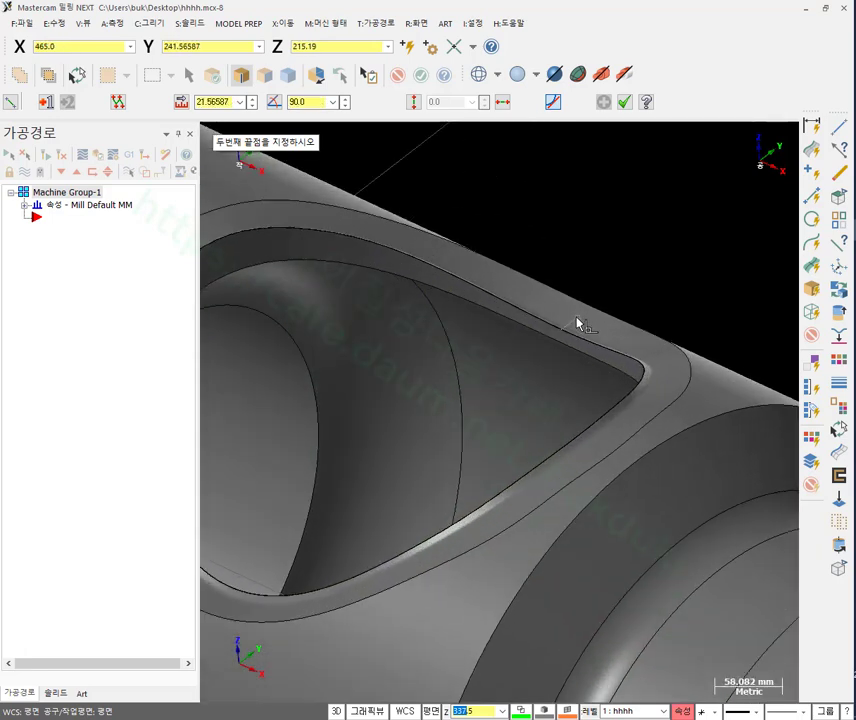
scroll(588, 322, down, 2)
scroll(411, 439, up, 4)
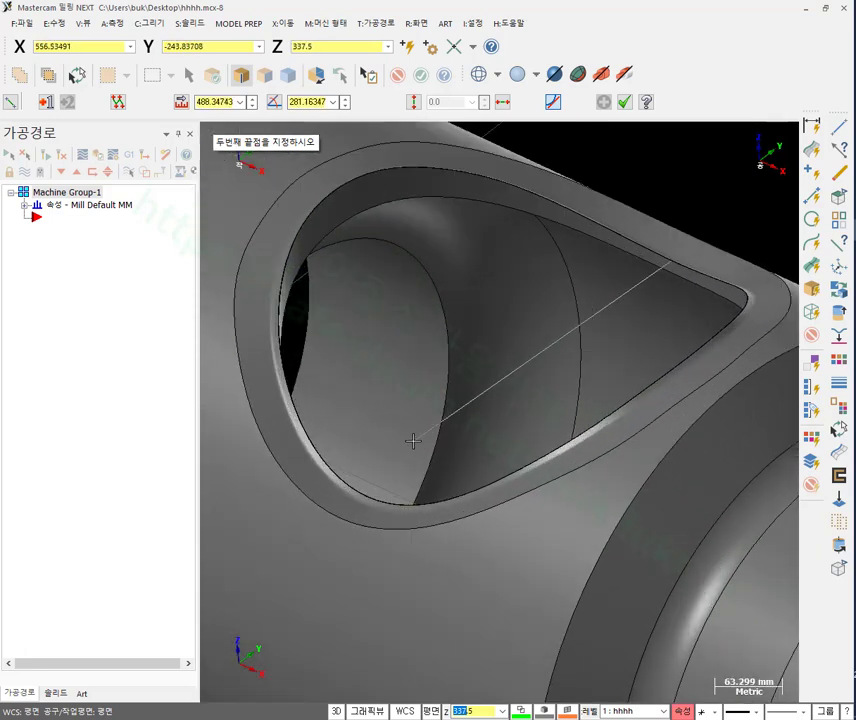
click(365, 515)
scroll(355, 464, down, 3)
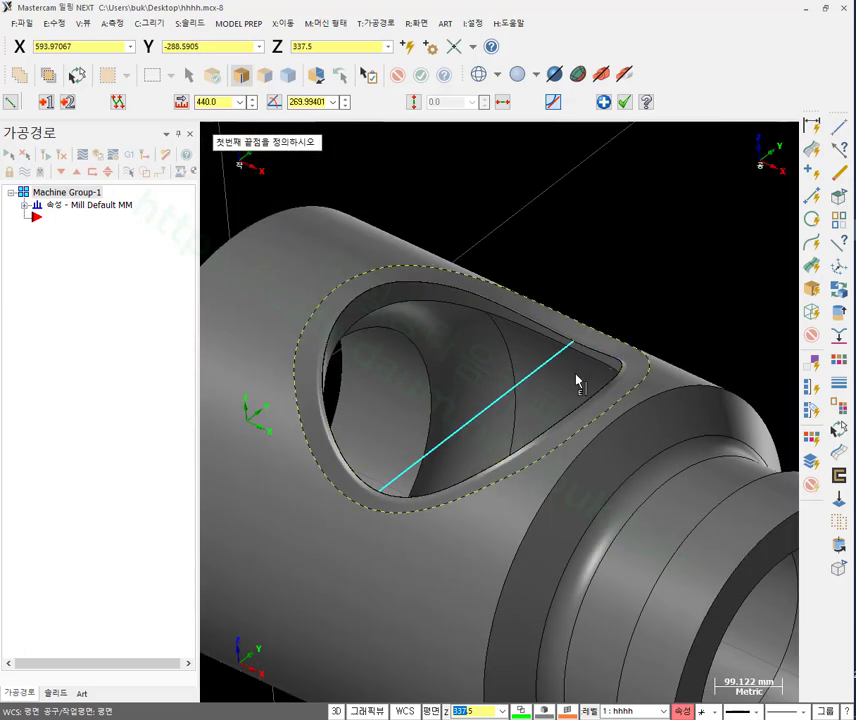
middle_drag(597, 377, 692, 360)
scroll(491, 401, up, 4)
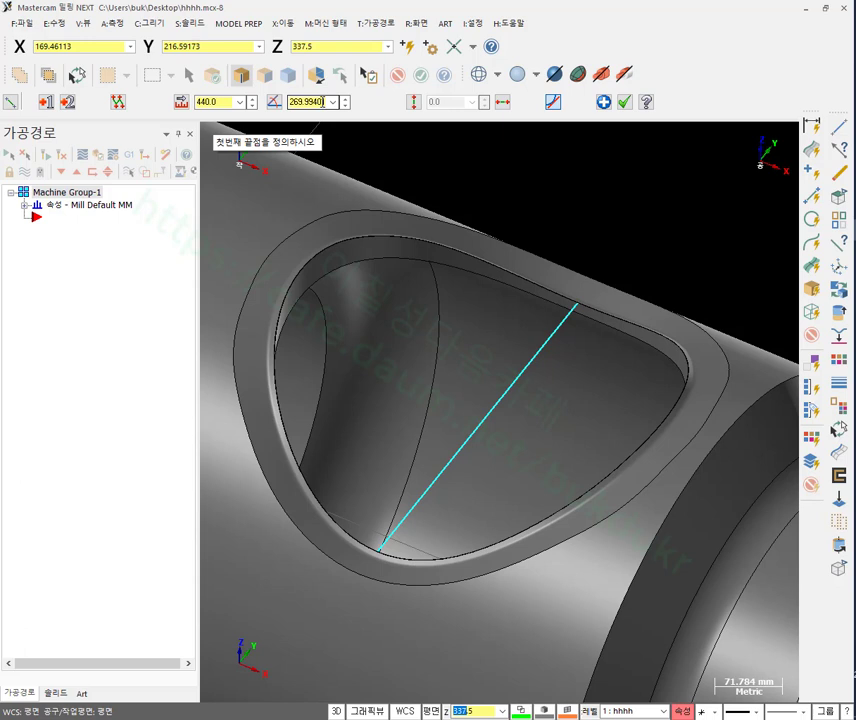
text(1)
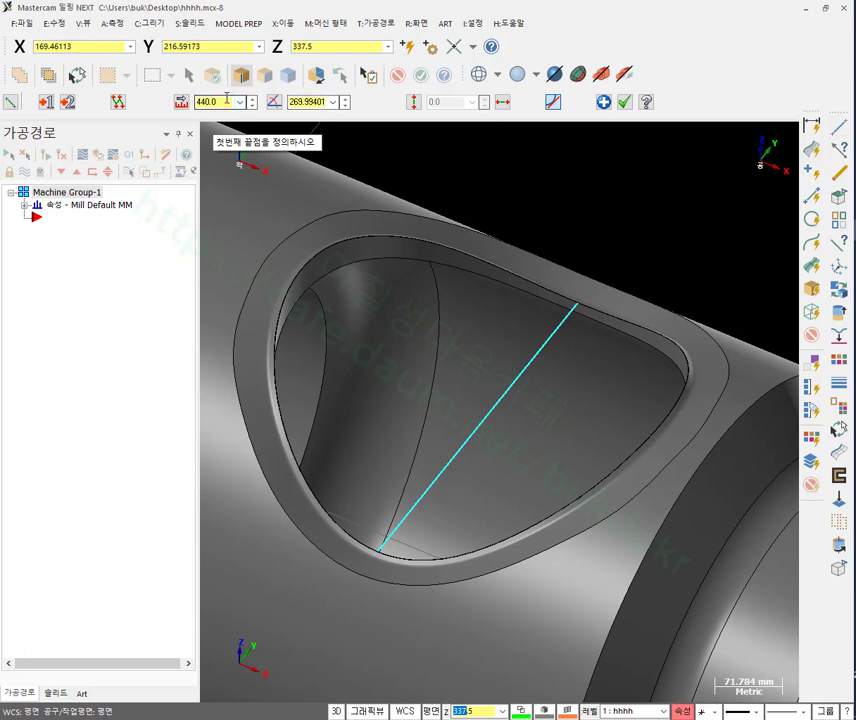
double_click(227, 99)
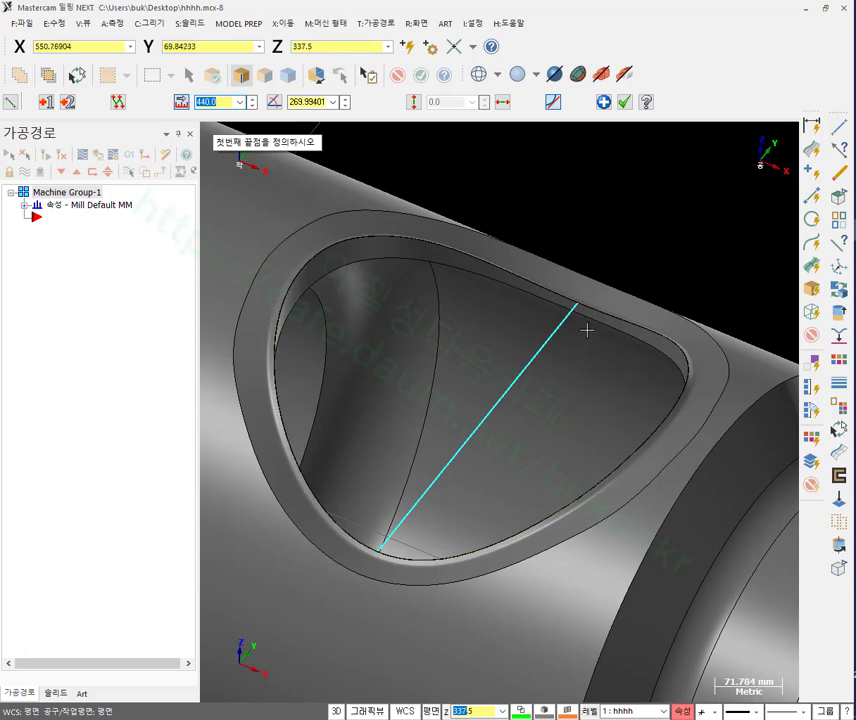
click(626, 103)
Isolate the line across the opening by hiding all other geometry.
middle_drag(678, 158, 560, 349)
scroll(560, 349, down, 2)
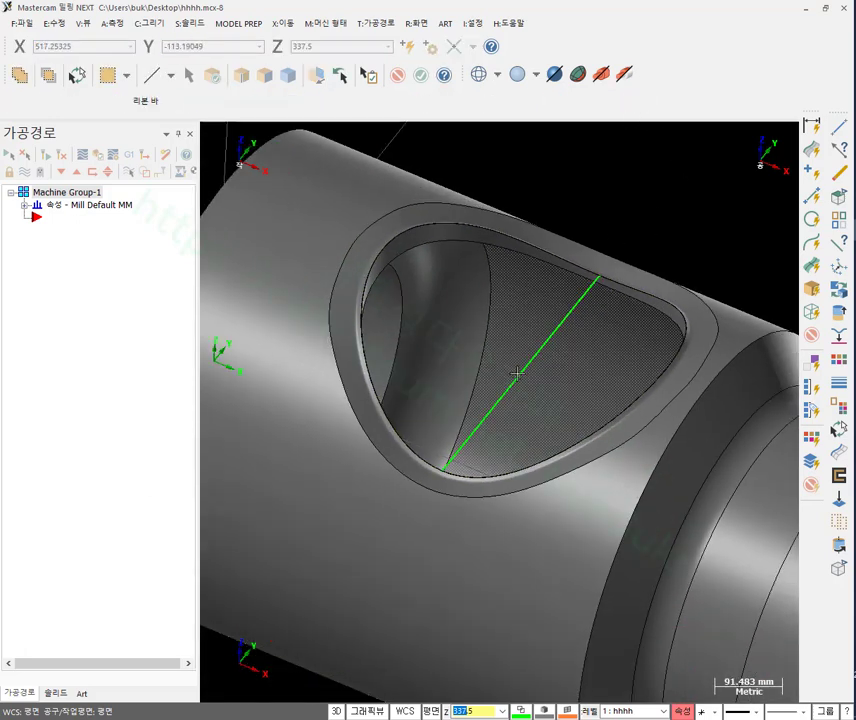
scroll(516, 373, down, 3)
middle_drag(516, 373, 466, 331)
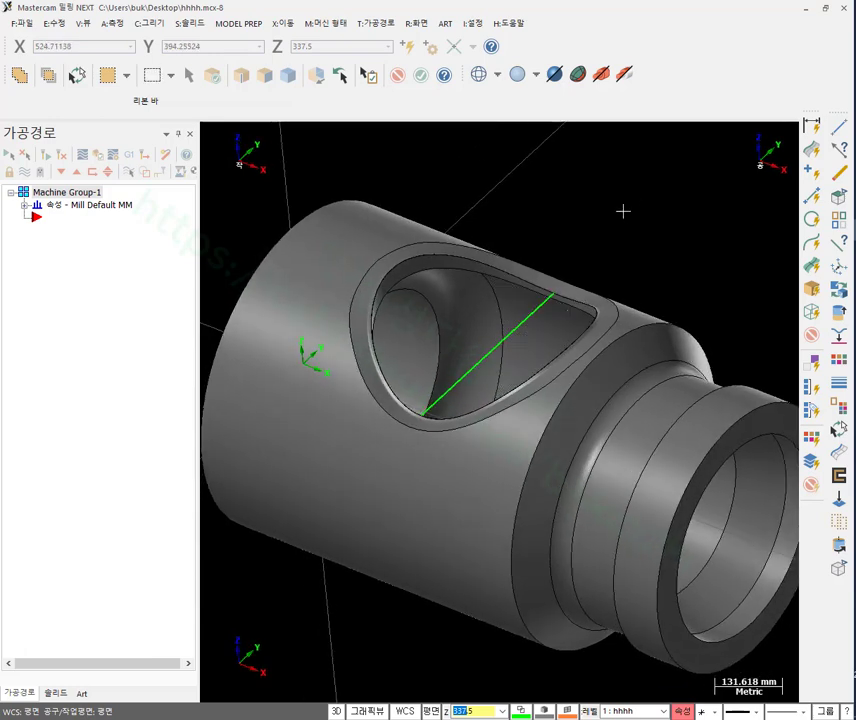
click(527, 326)
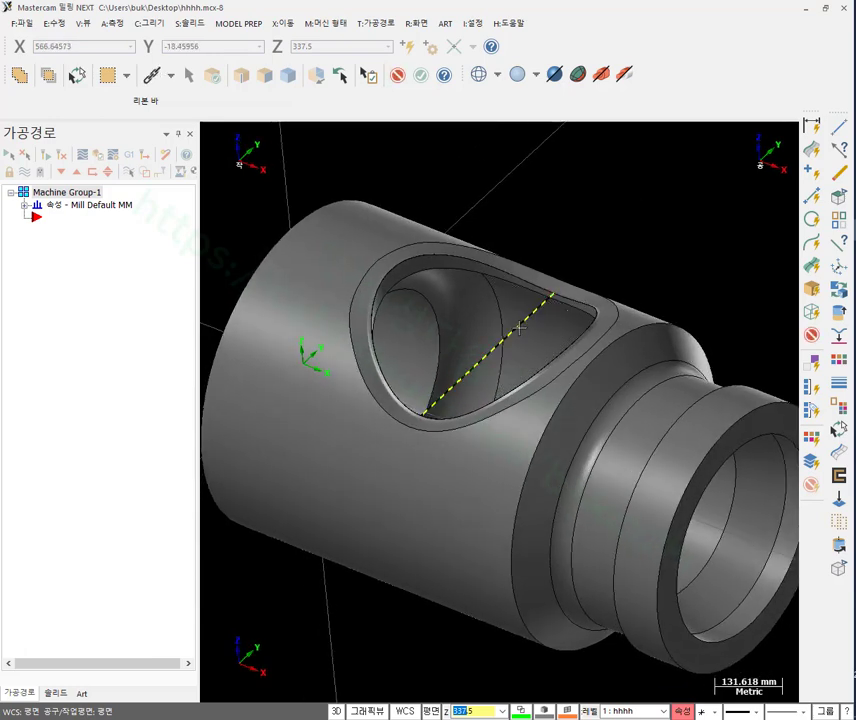
key(alt+e)
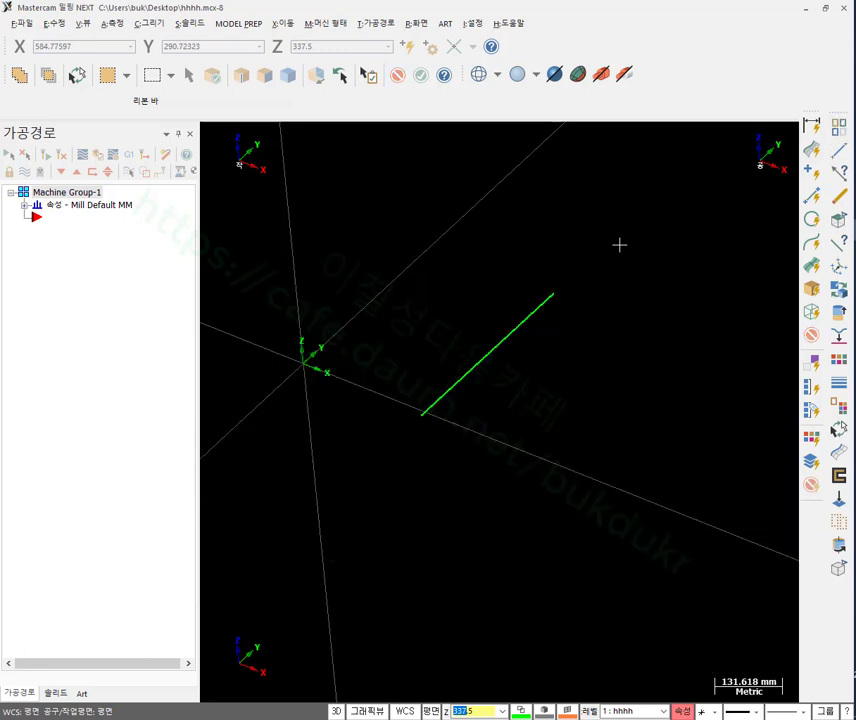
key(Escape)
Draw a 220 mm radius circle centered on the line's midpoint through its endpoint, and delete the line.
right_click(388, 161)
click(446, 398)
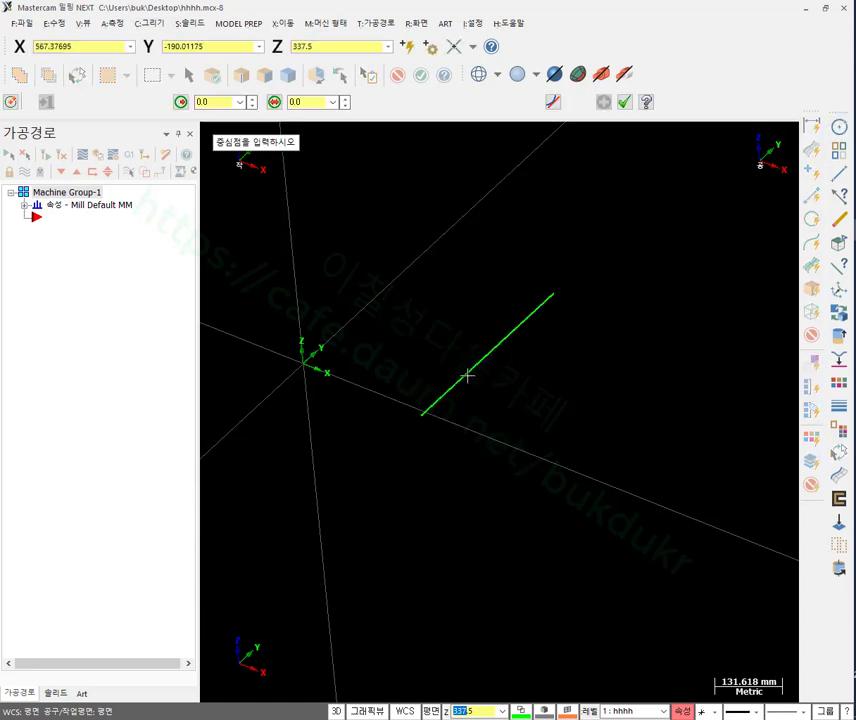
click(489, 354)
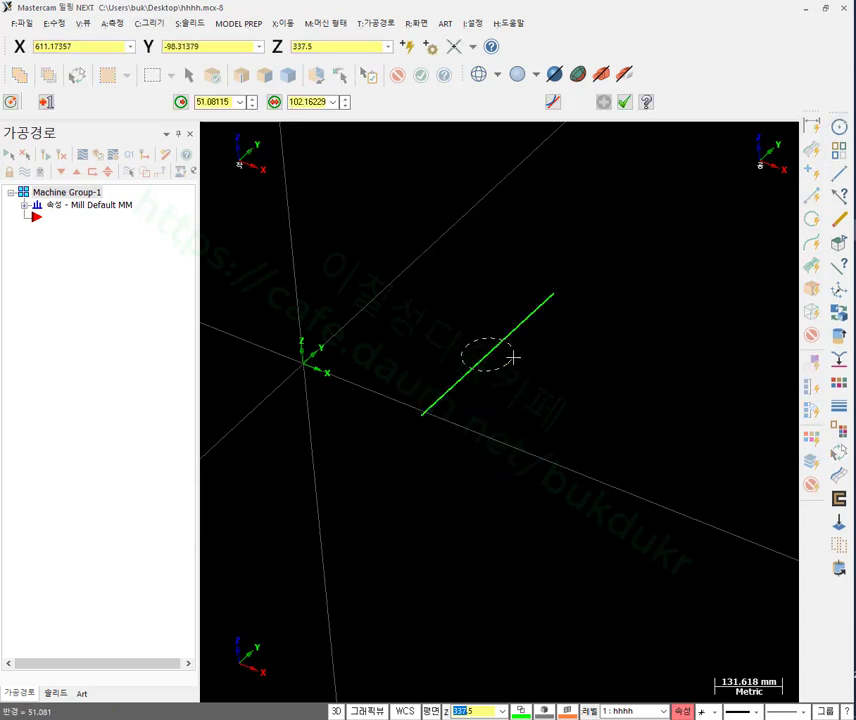
click(423, 414)
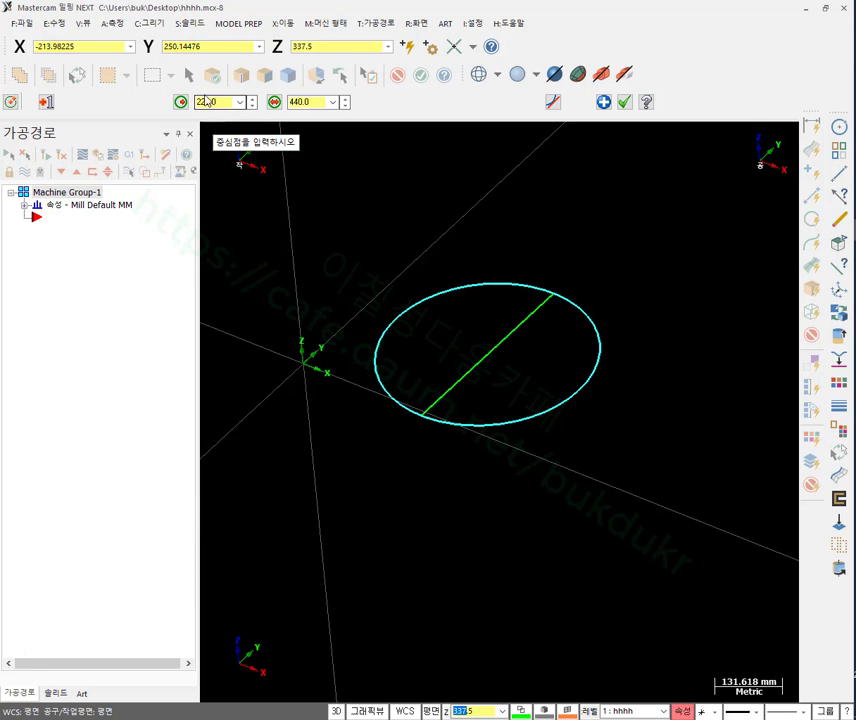
click(624, 101)
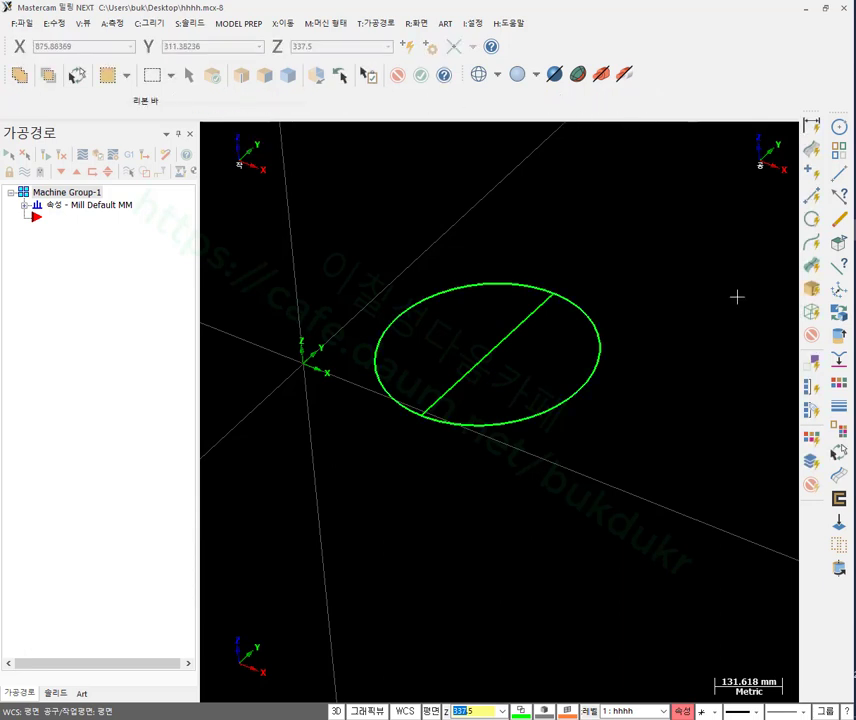
click(548, 320)
key(Delete)
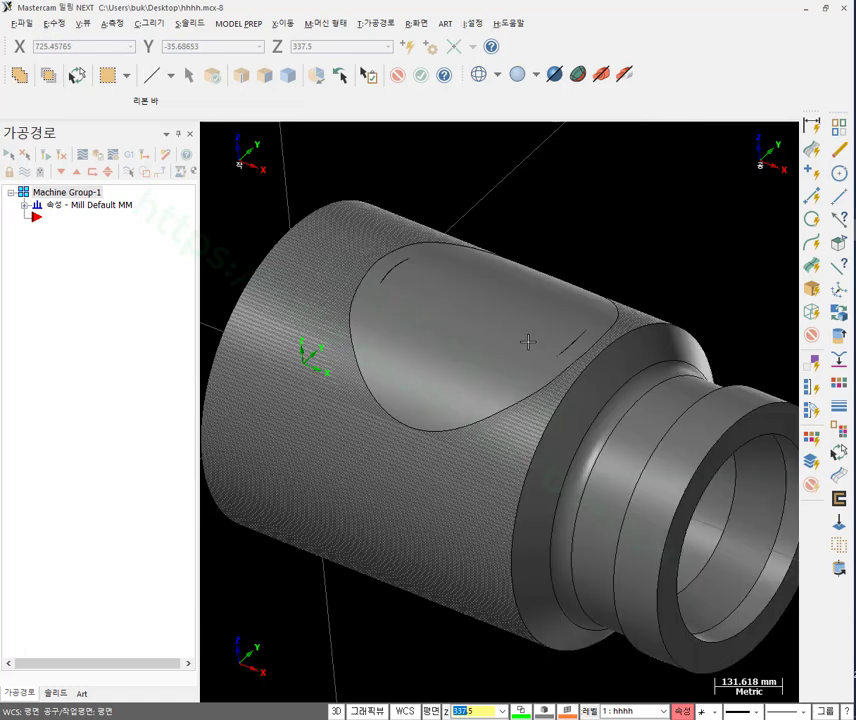
Hide the finished part solid and bring back the hidden 440 mm circle next to the stock solid, displayed in wireframe.
click(548, 292)
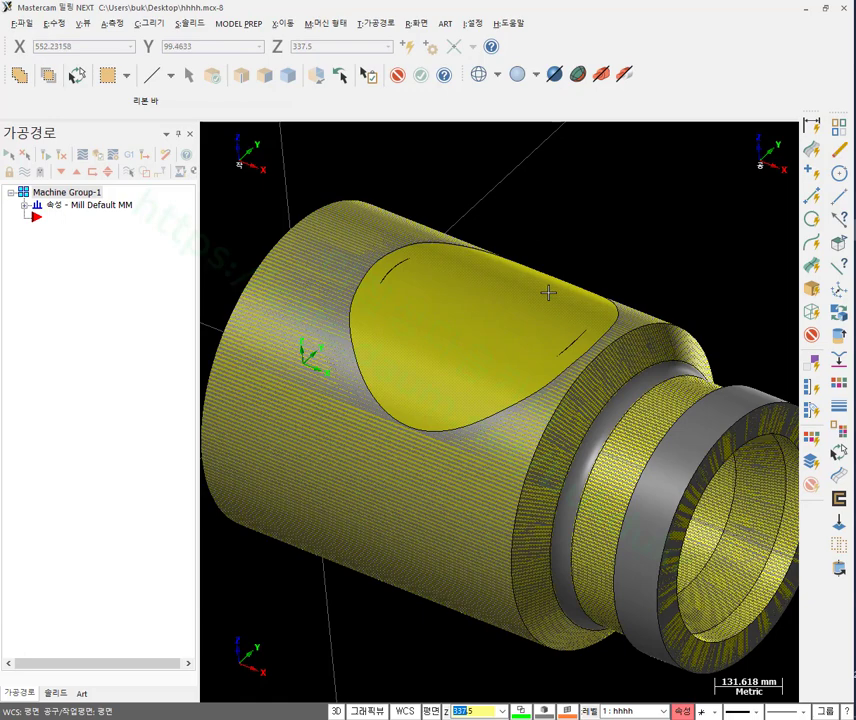
click(548, 292)
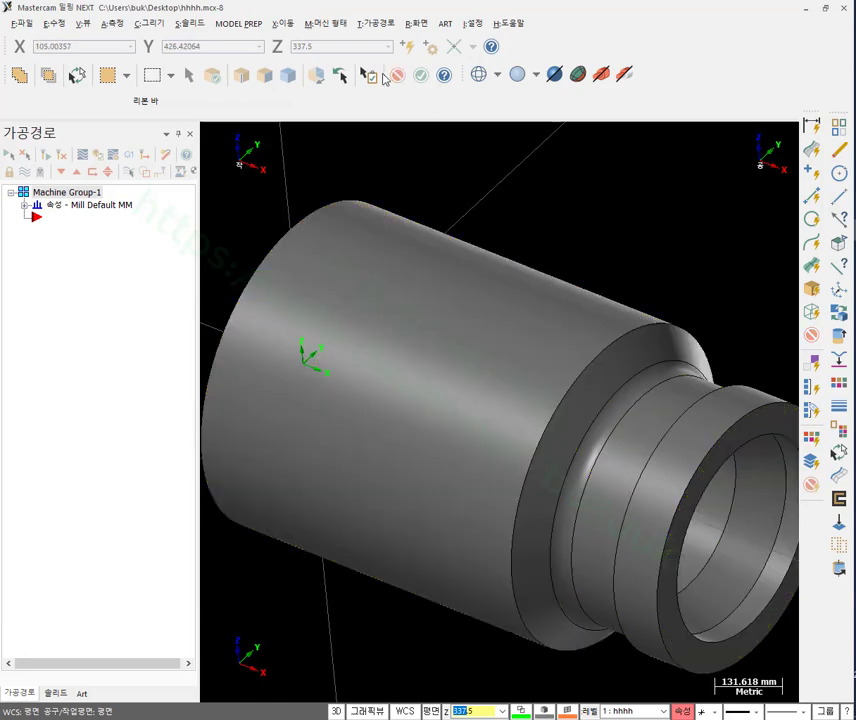
click(478, 76)
mouse_move(592, 252)
middle_down()
mouse_move(604, 246)
mouse_move(567, 367)
mouse_move(604, 299)
middle_up()
key(ctrl+a)
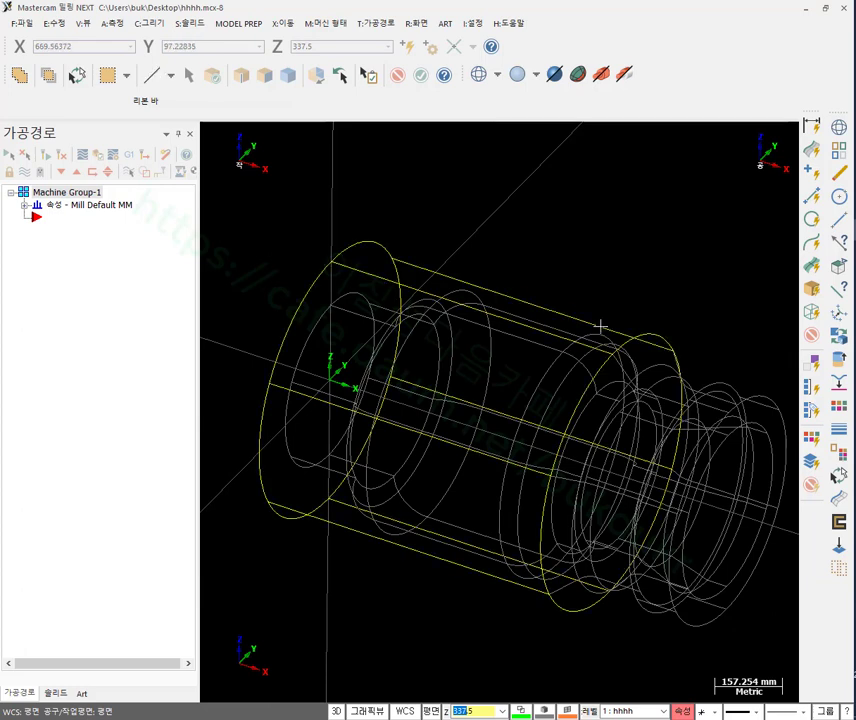
key(Escape)
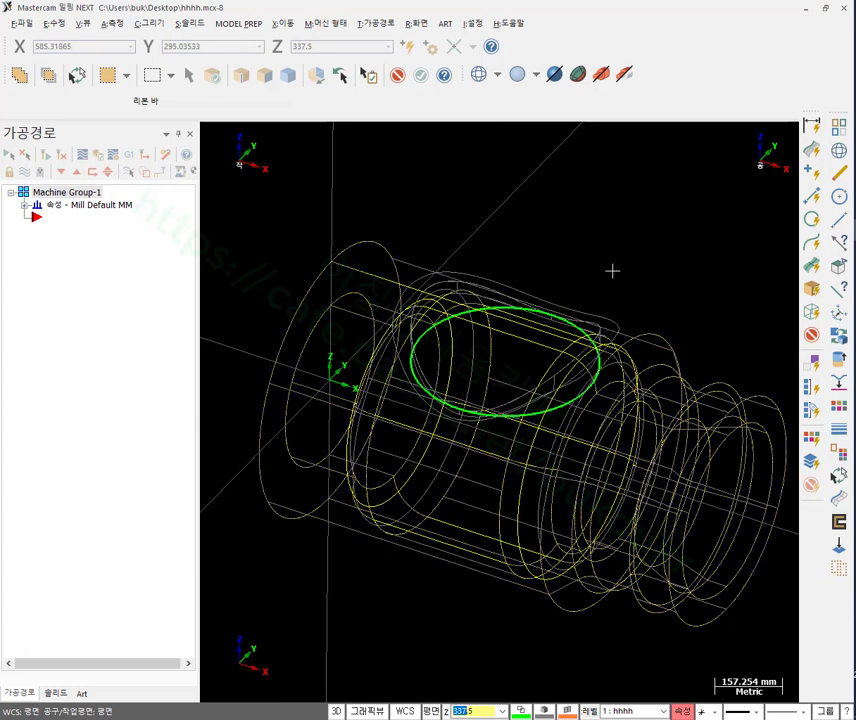
click(558, 327)
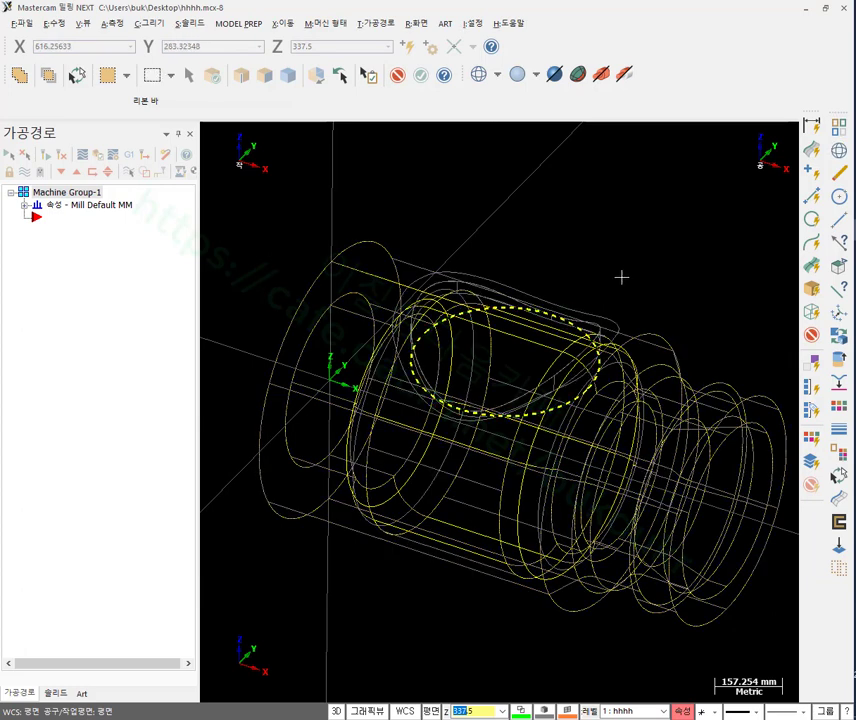
mouse_move(630, 269)
middle_down()
mouse_move(542, 212)
mouse_move(621, 258)
middle_up()
Set up a Solid Extrude of the circle as a Cut body operation on the stock solid, shown shaded.
click(196, 28)
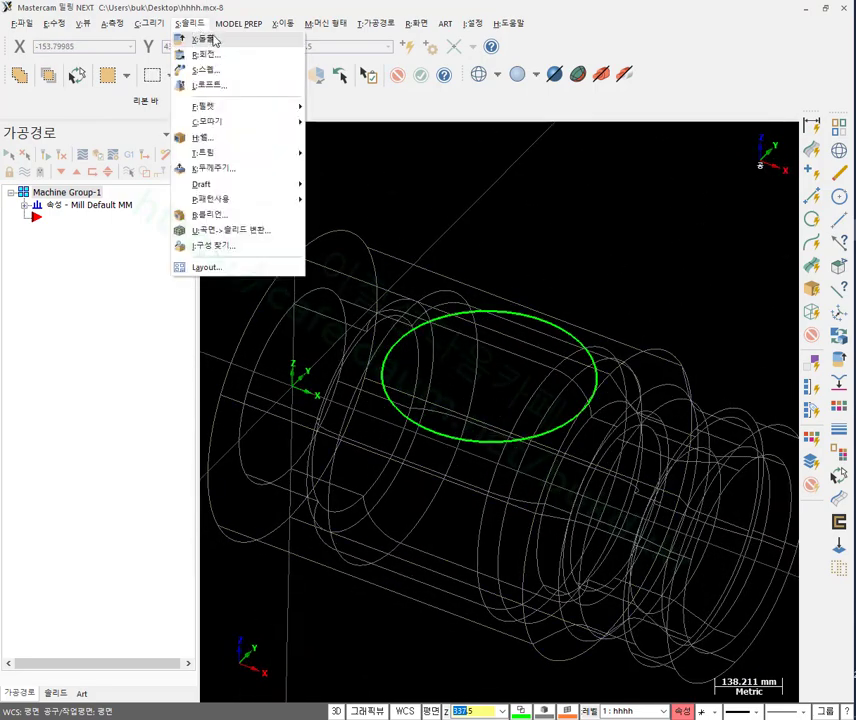
click(216, 38)
click(562, 428)
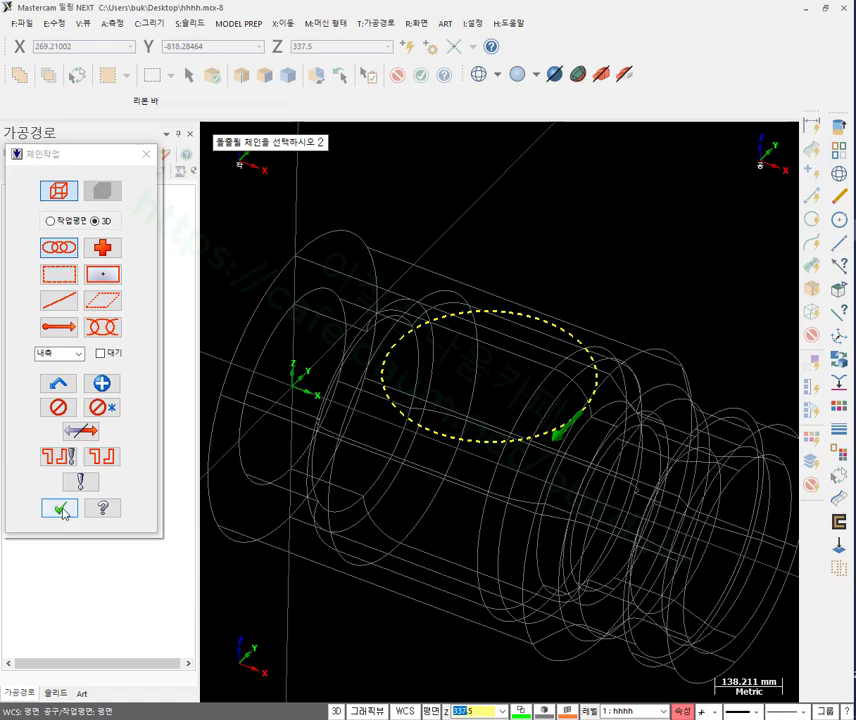
key(Return)
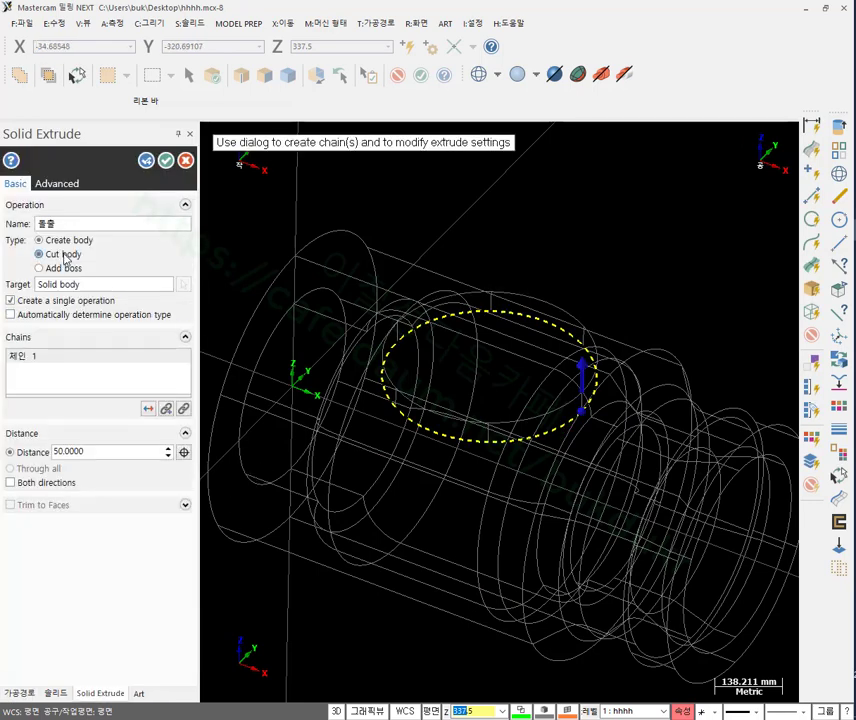
click(40, 254)
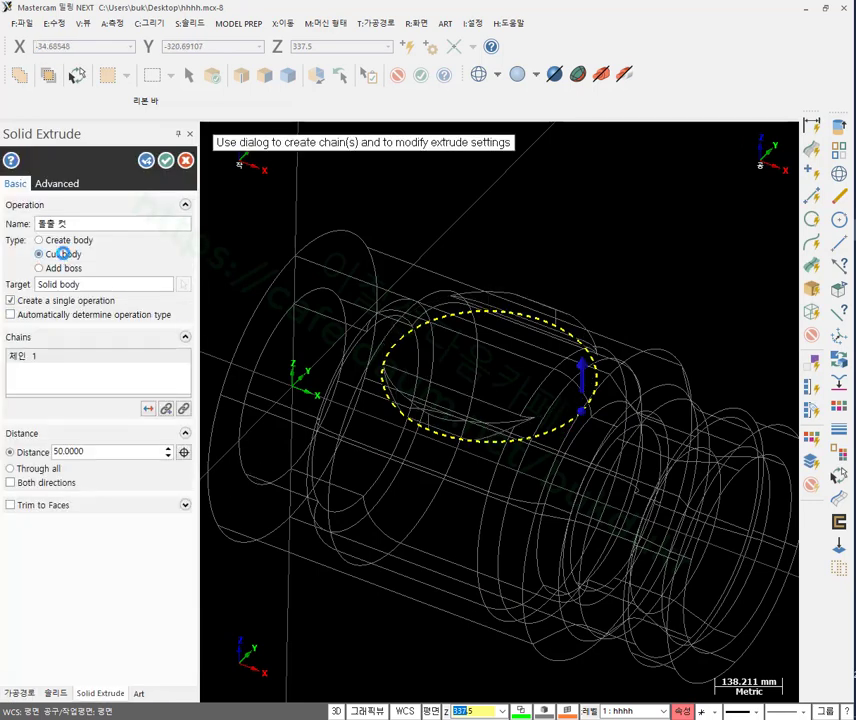
click(517, 73)
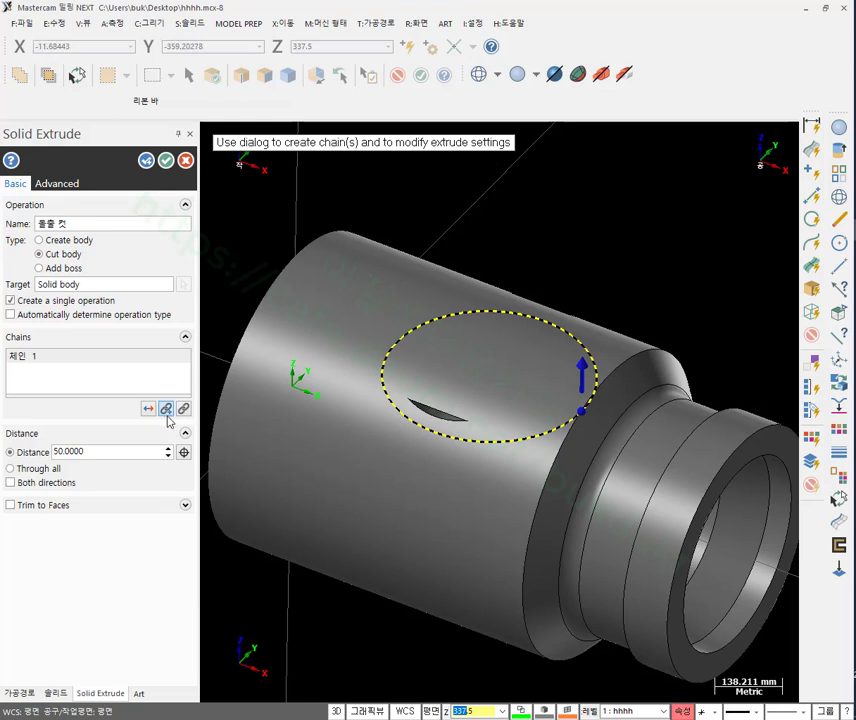
Raise the extrude cut distance to 56 and extend the cut in both directions.
click(168, 449)
click(168, 449)
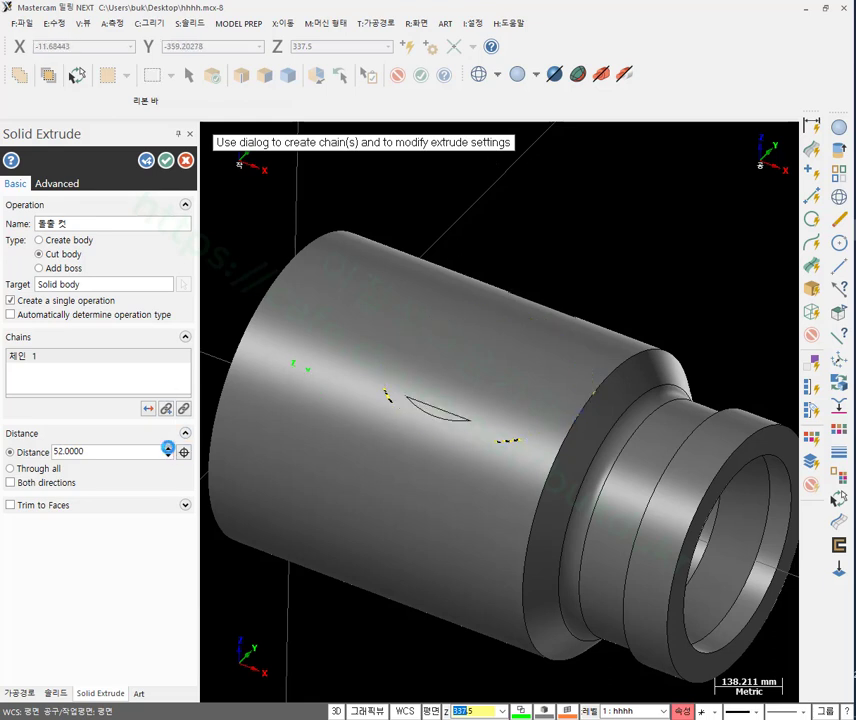
click(168, 449)
click(168, 449)
click(168, 449)
click(168, 449)
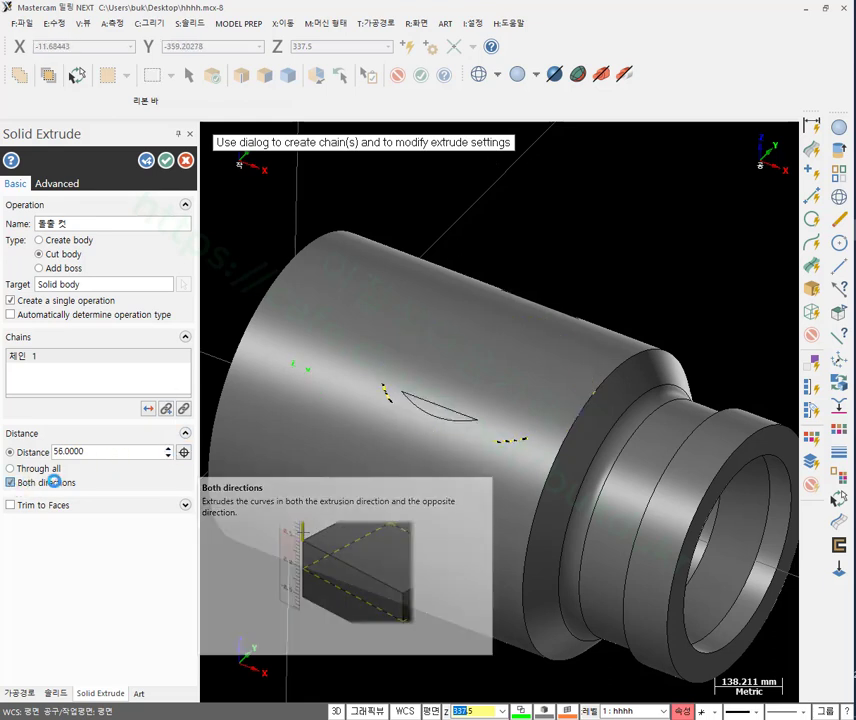
click(11, 483)
Set the cut distance to 215.19 by picking the origin on the cylinder axis, and accept the extrude cut.
middle_drag(350, 440, 533, 285)
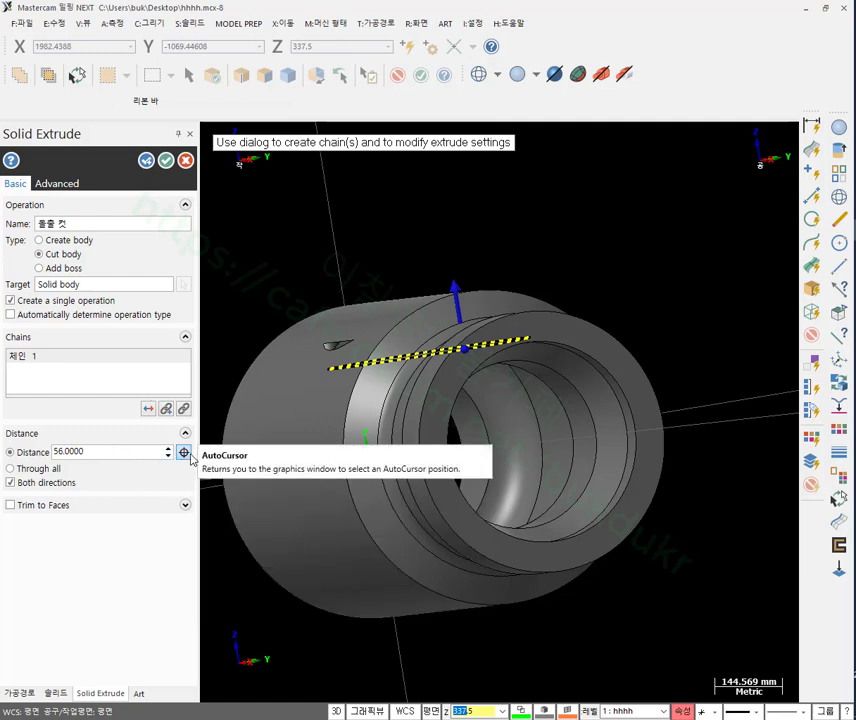
middle_drag(732, 411, 312, 452)
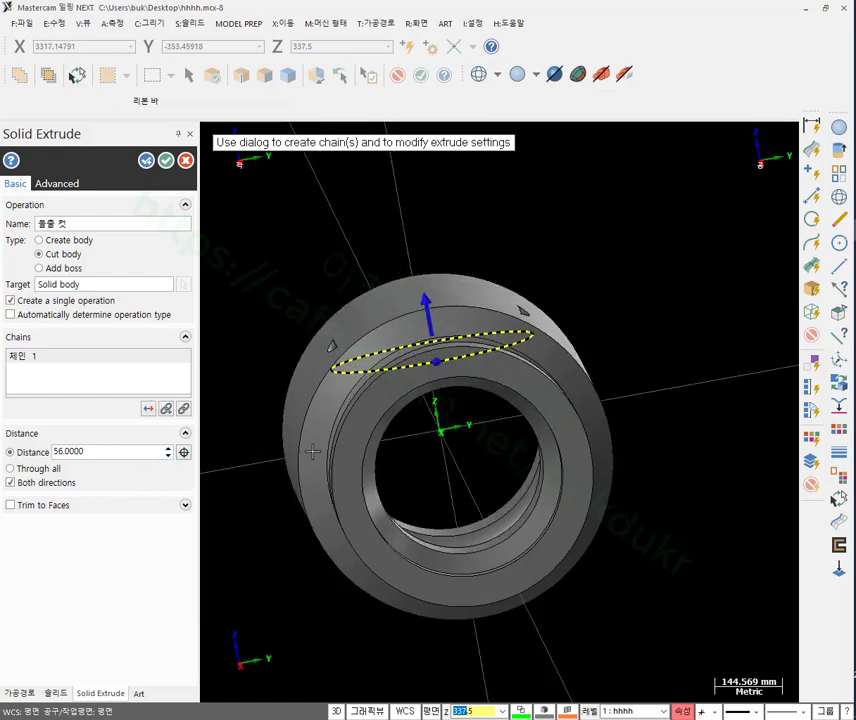
click(184, 453)
click(446, 433)
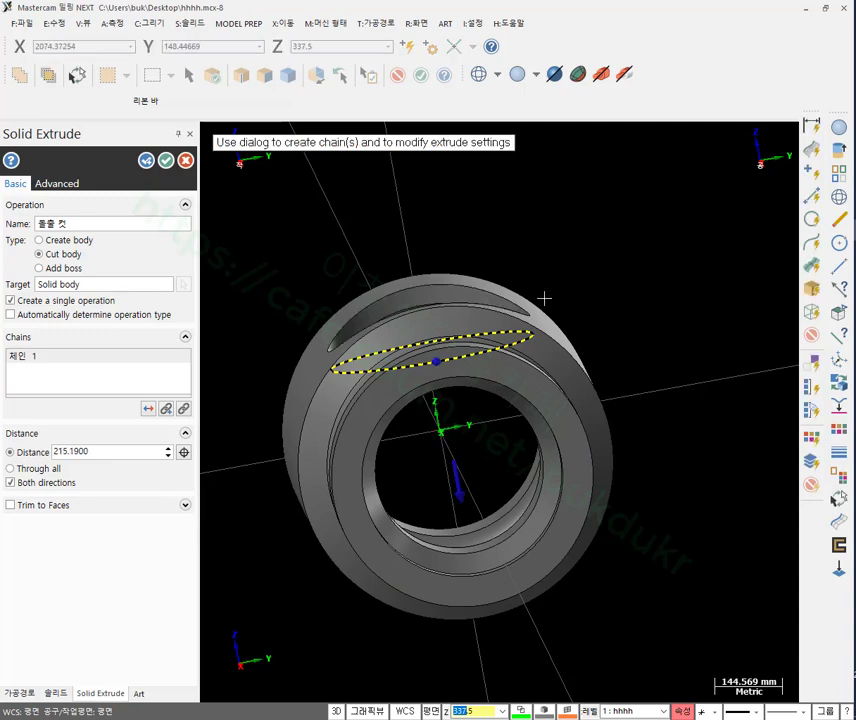
middle_drag(570, 310, 509, 284)
scroll(531, 298, up, 2)
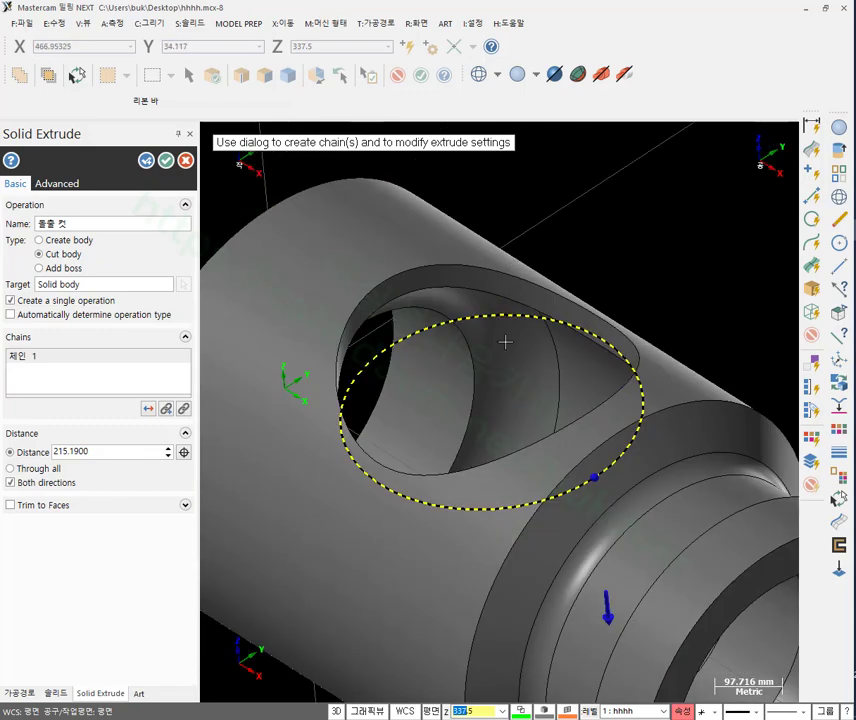
scroll(505, 342, down, 2)
middle_drag(505, 342, 697, 229)
middle_drag(556, 275, 616, 249)
click(166, 162)
Bring the hidden finished part solid back into view together with the cut stock solid.
scroll(564, 225, down, 1)
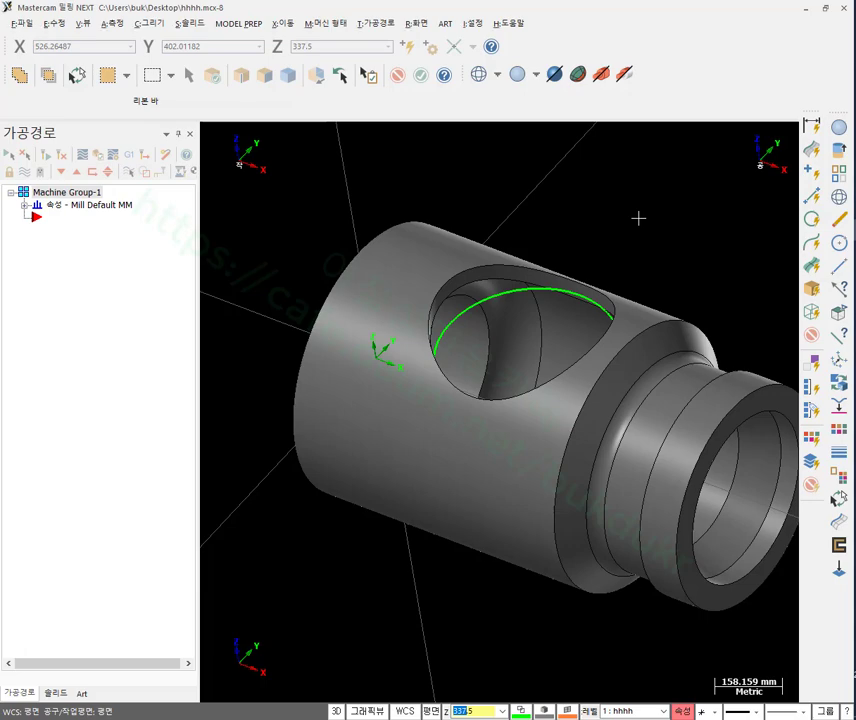
scroll(580, 250, up, 3)
middle_drag(587, 273, 451, 462)
click(451, 462)
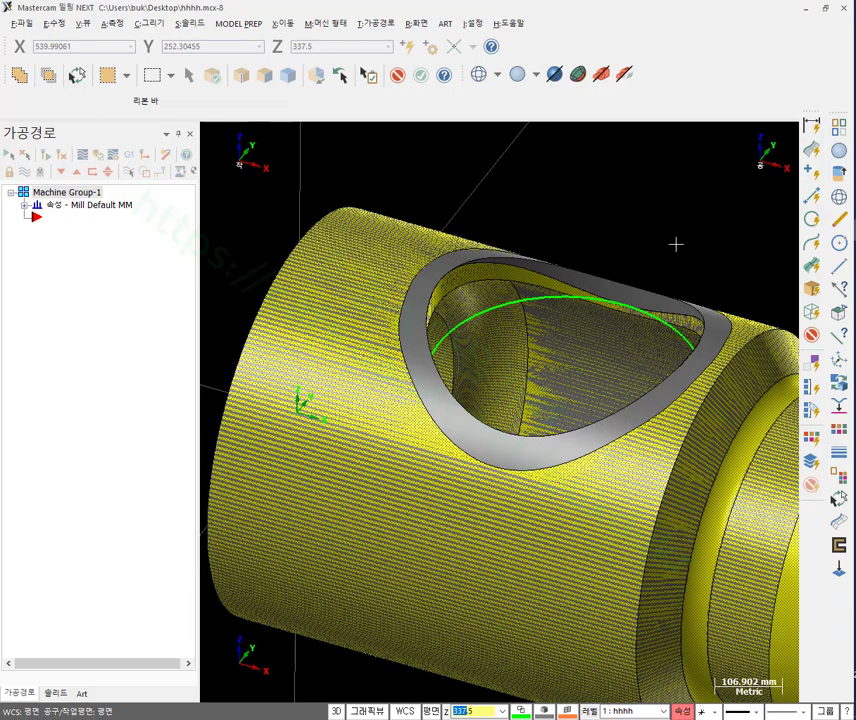
Examine the rim around the side opening to compare the finished part with the cut stock solid.
scroll(525, 400, up, 5)
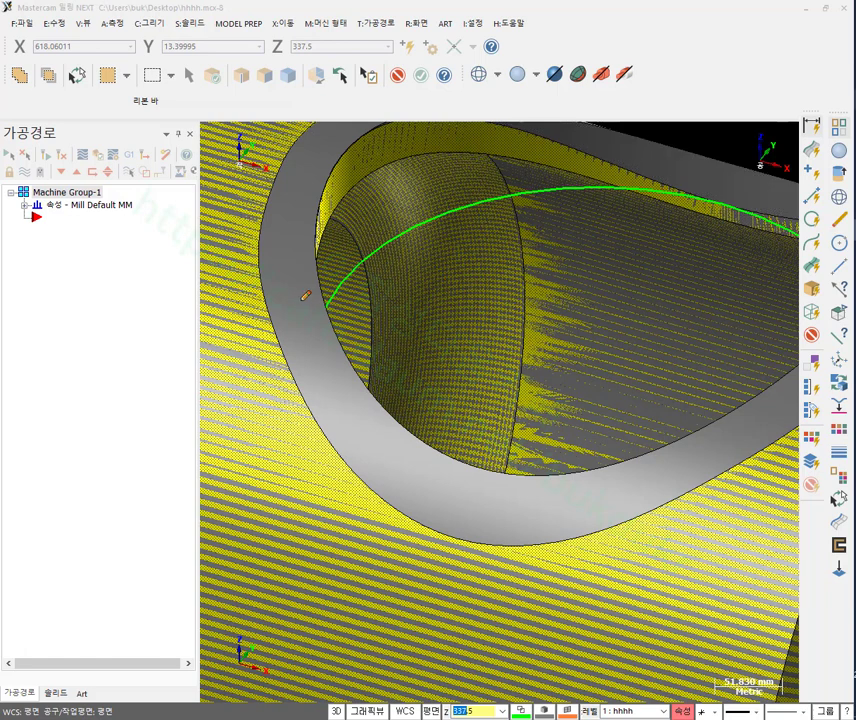
drag(498, 490, 503, 497)
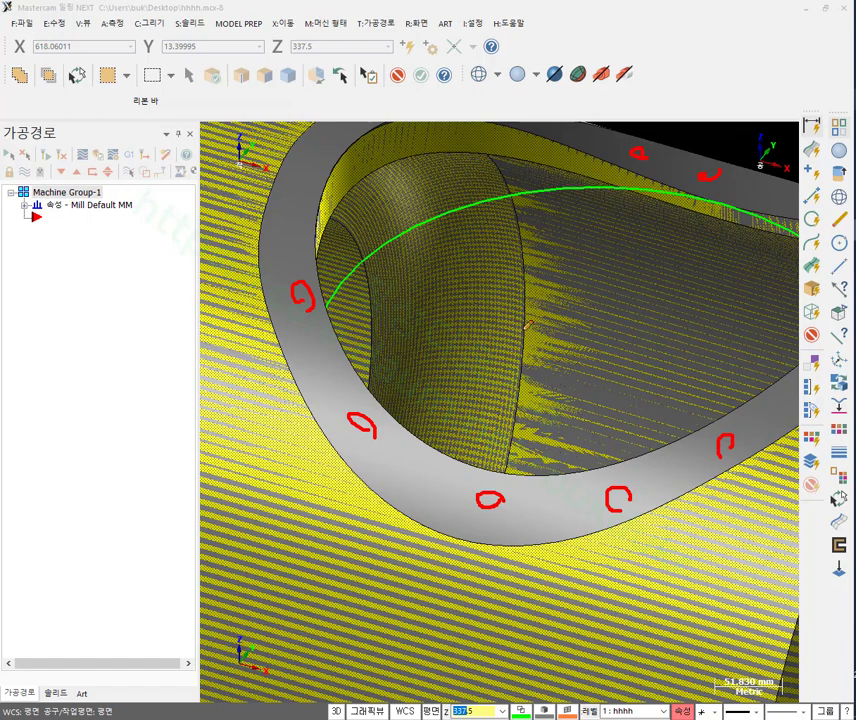
right_click(445, 373)
click(490, 510)
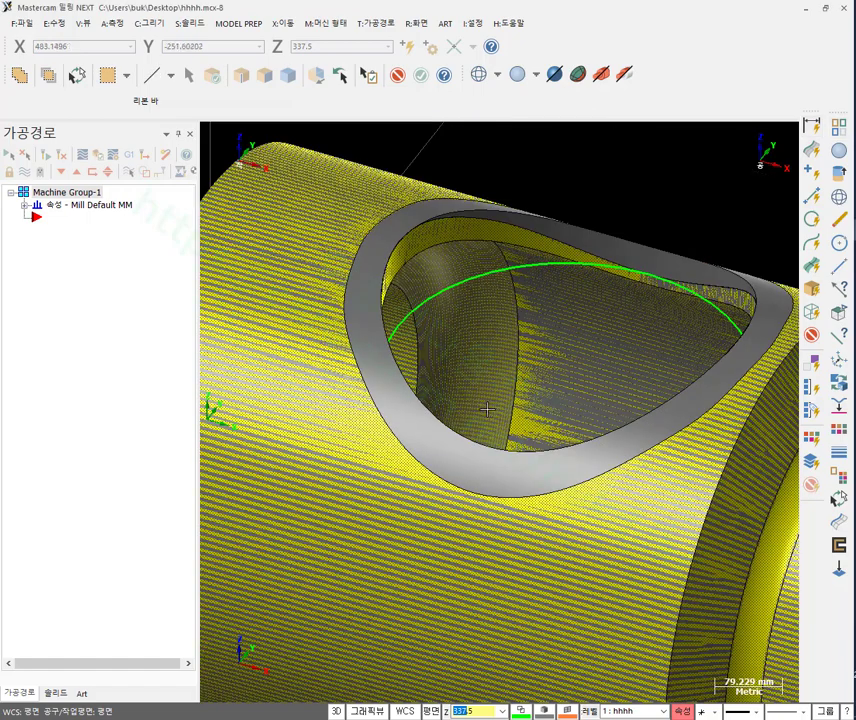
scroll(608, 206, down, 4)
middle_drag(608, 206, 531, 229)
scroll(595, 201, up, 1)
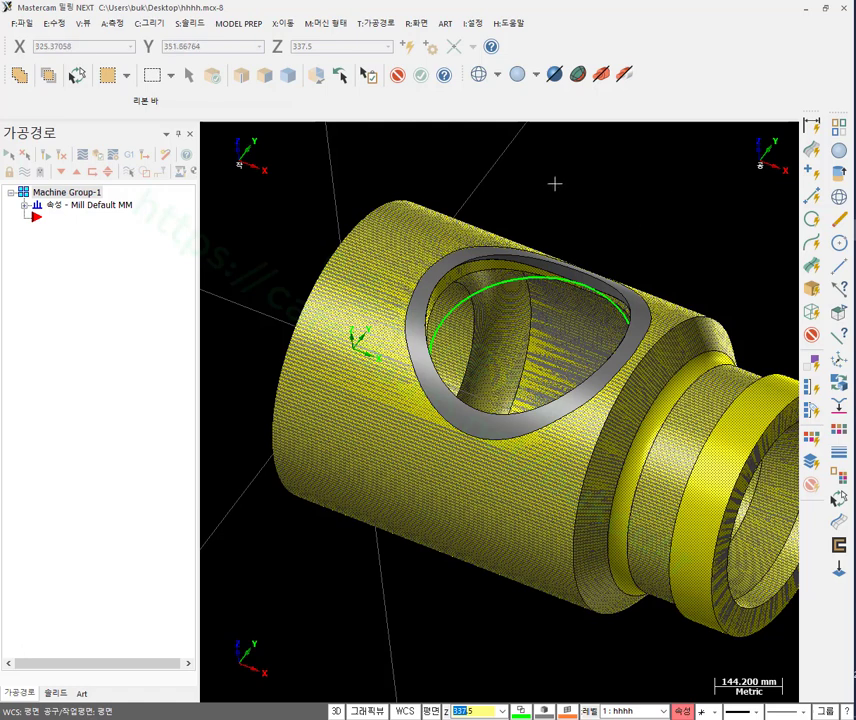
scroll(541, 165, down, 1)
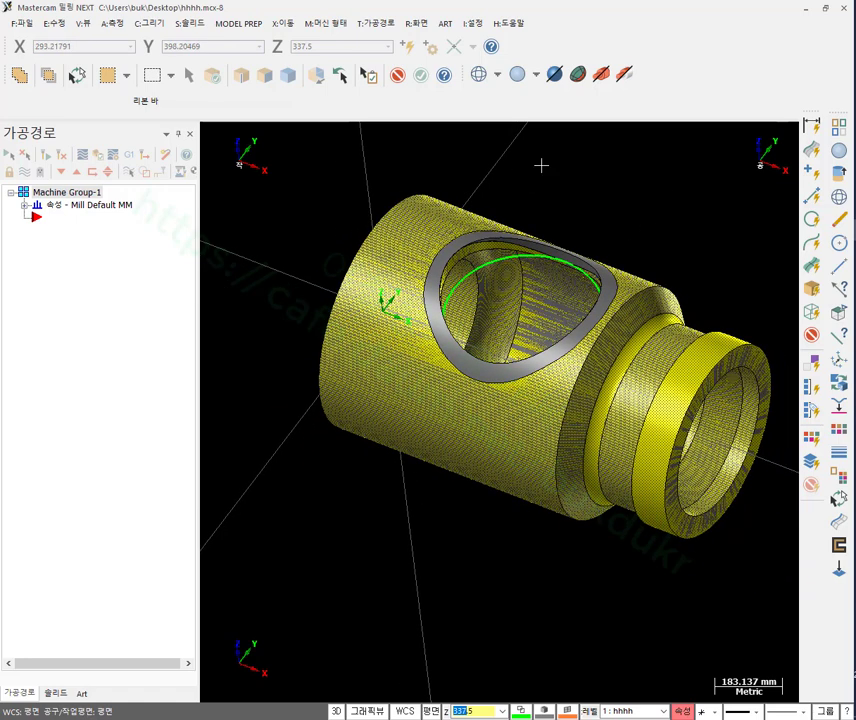
key(Escape)
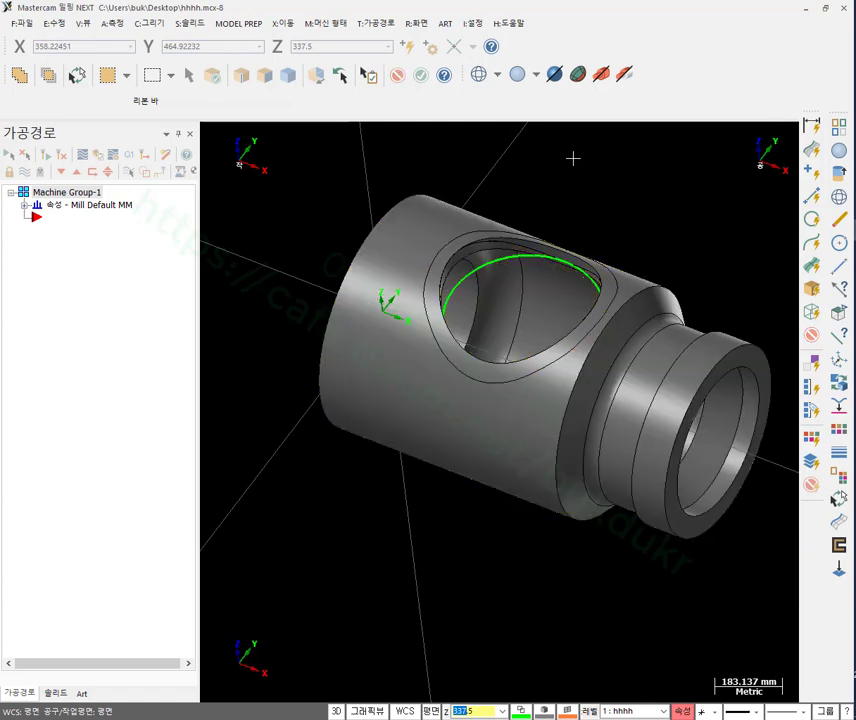
mouse_move(578, 167)
middle_down()
mouse_move(602, 162)
mouse_move(598, 149)
middle_up()
scroll(566, 209, up, 1)
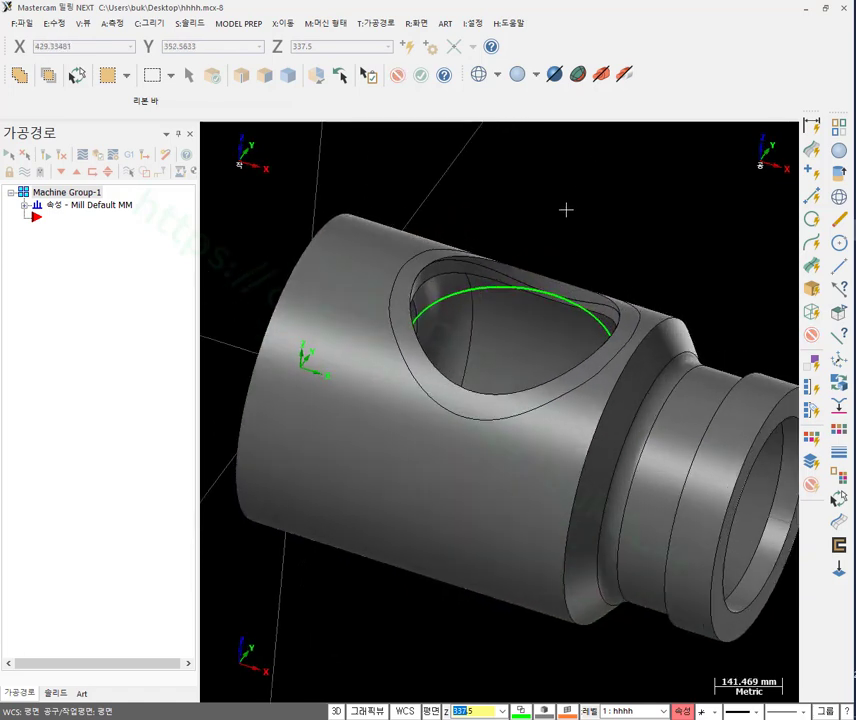
scroll(560, 209, down, 2)
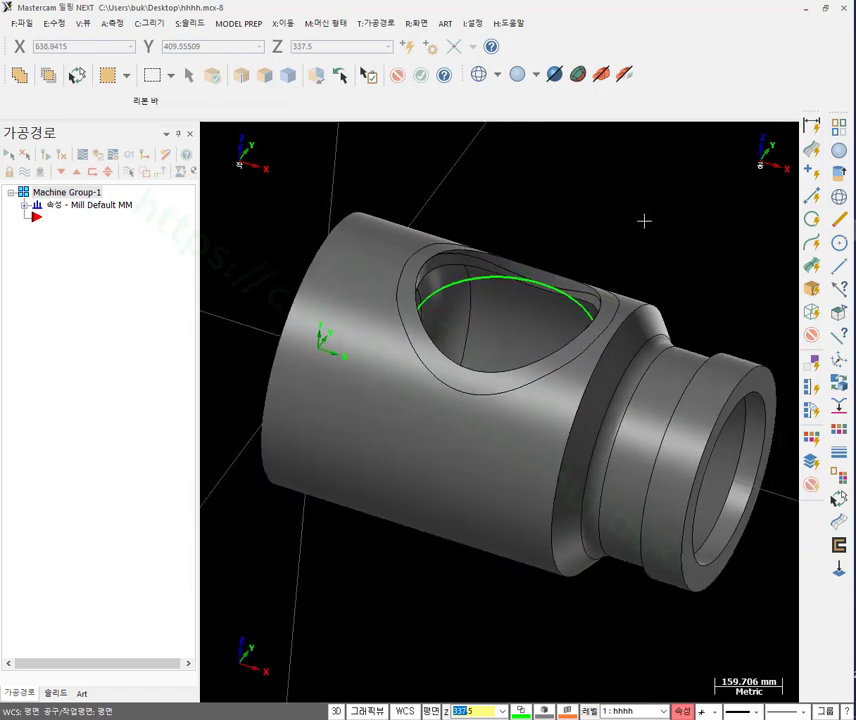
middle_drag(644, 220, 633, 214)
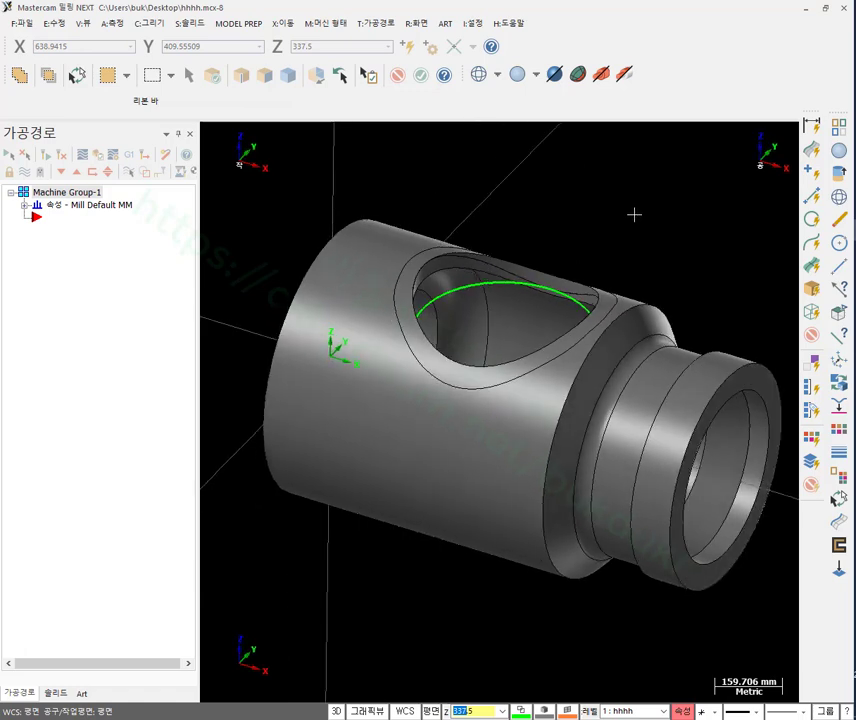
Change the finished part solid's color to cyan, color number 11.
click(464, 372)
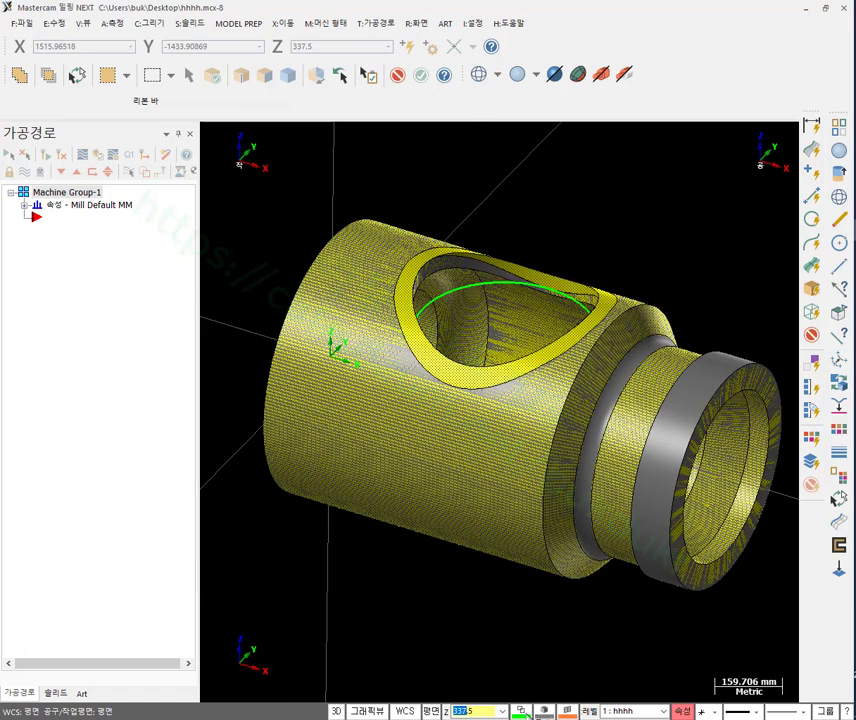
click(190, 231)
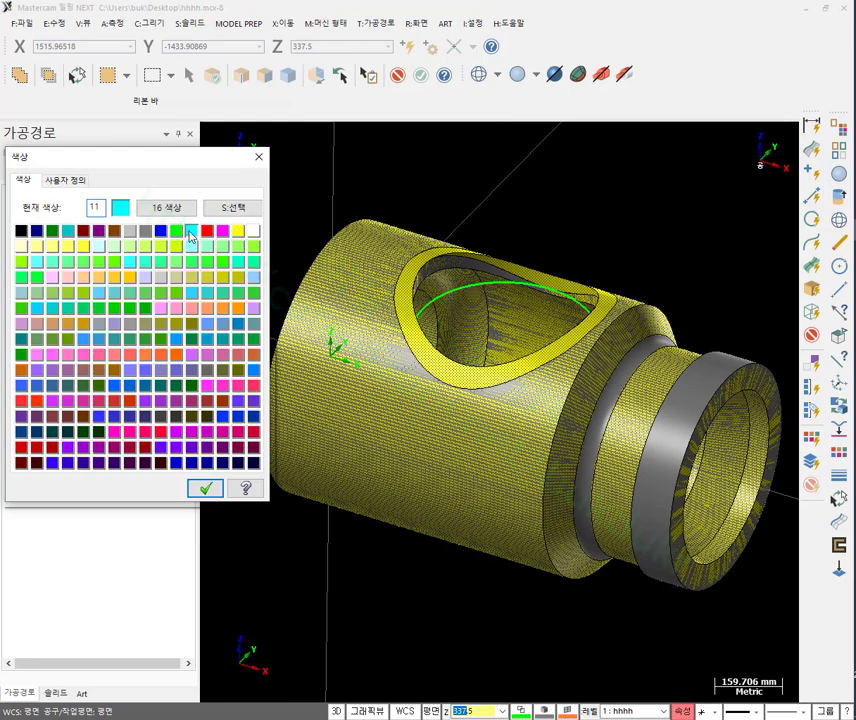
click(205, 488)
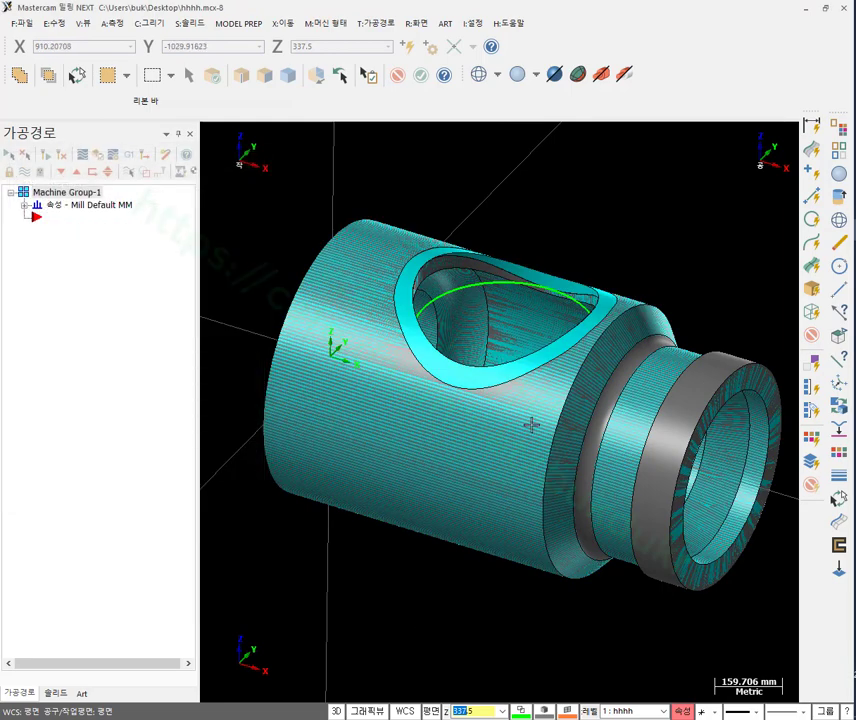
scroll(478, 245, up, 6)
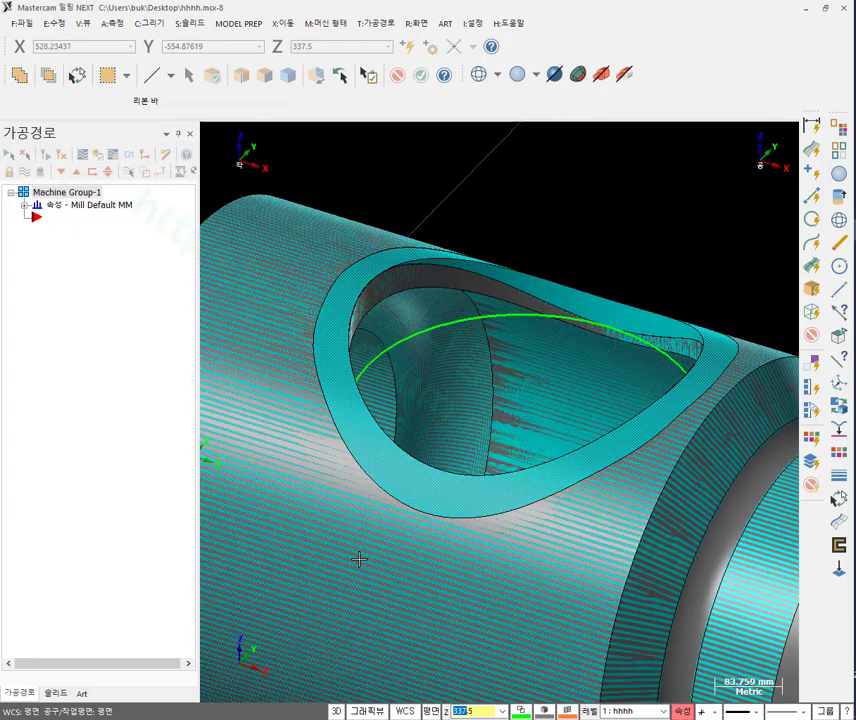
click(356, 556)
scroll(566, 247, down, 5)
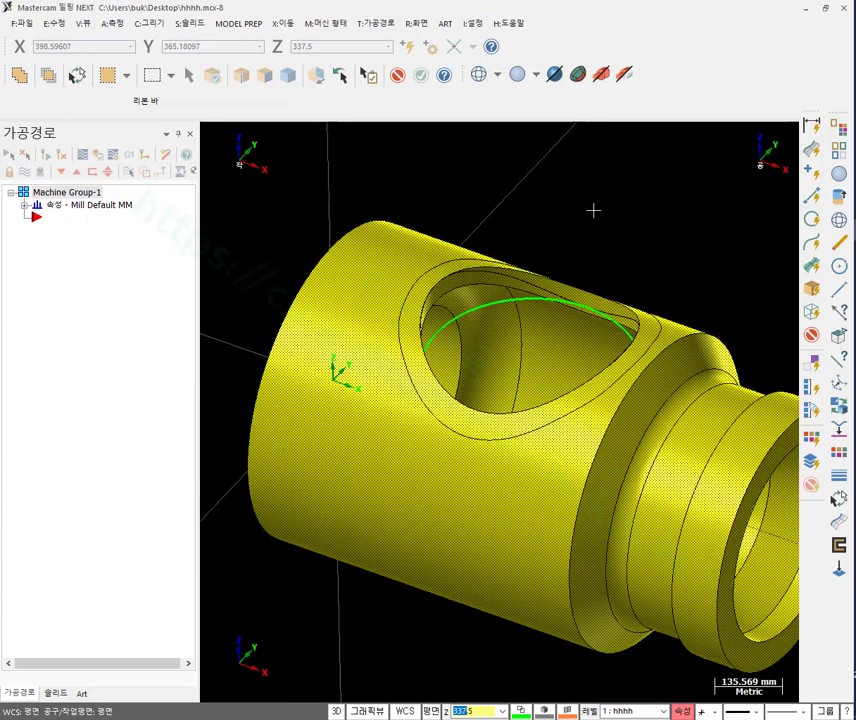
Save only the cyan solid to the desktop as an STL file named hhhh.stl.
click(593, 210)
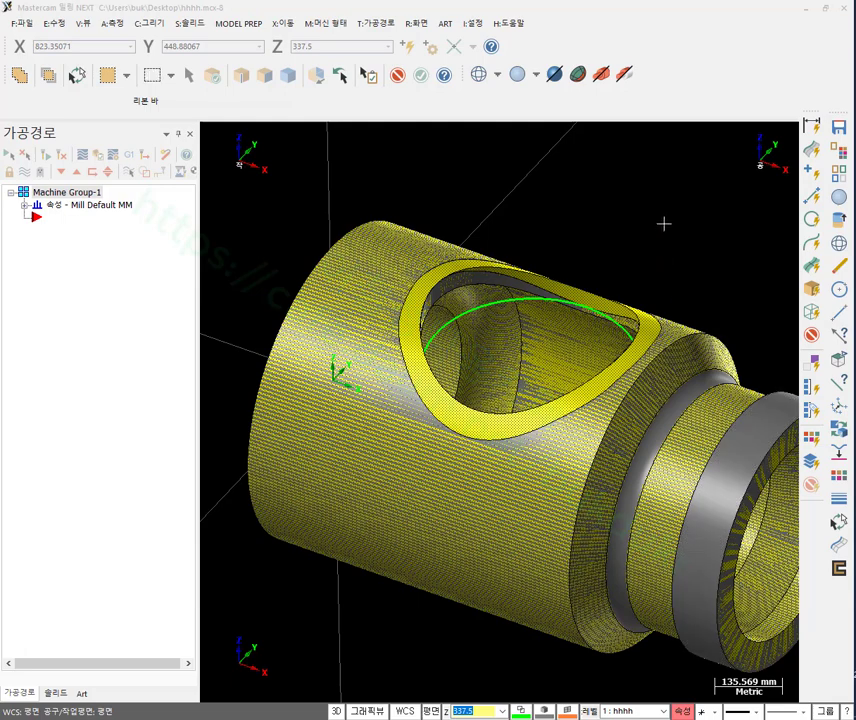
scroll(556, 202, down, 3)
scroll(545, 228, up, 2)
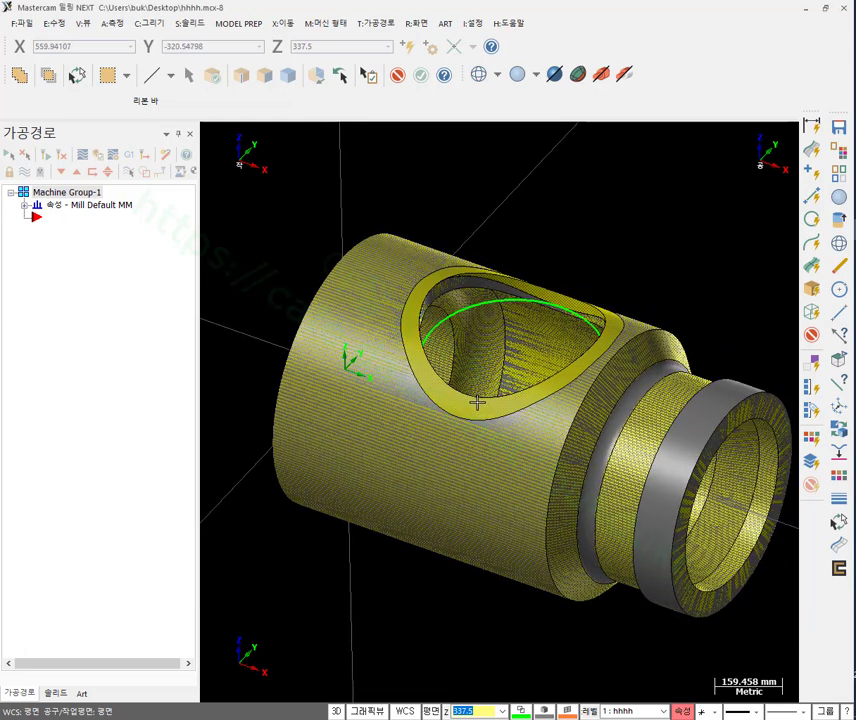
click(24, 24)
click(52, 143)
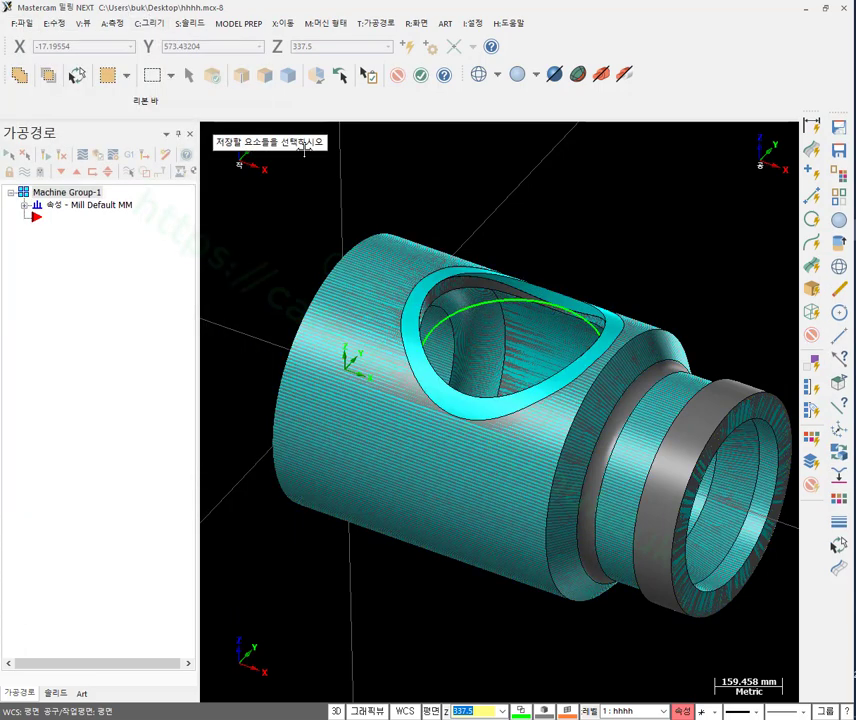
click(468, 403)
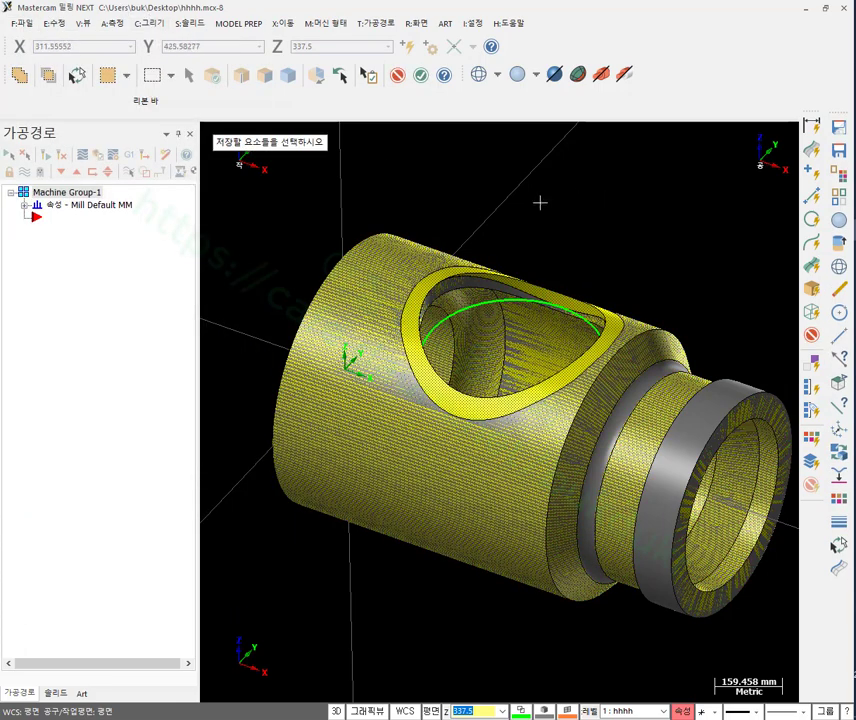
scroll(540, 203, up, 3)
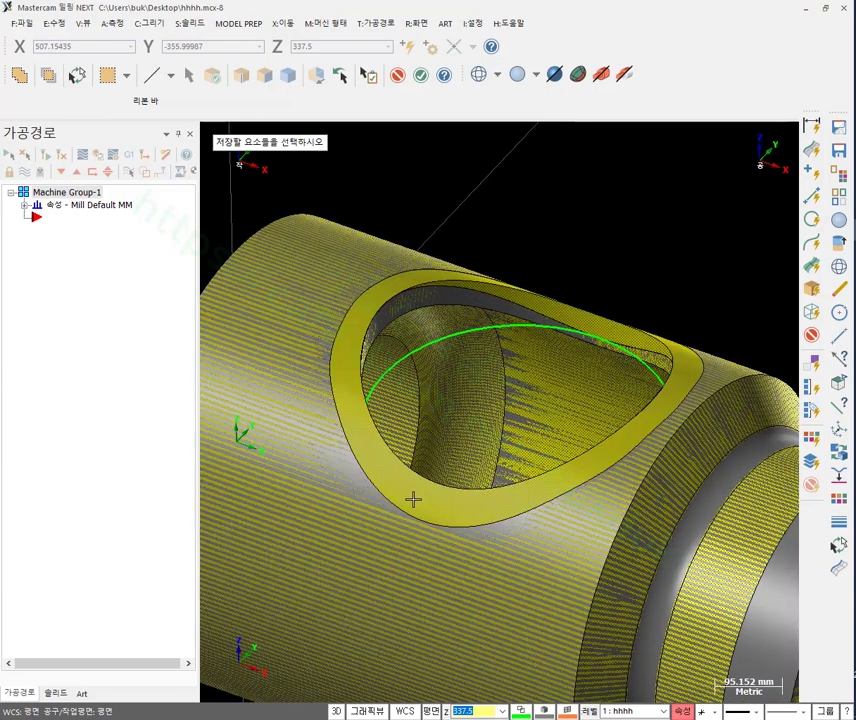
click(423, 78)
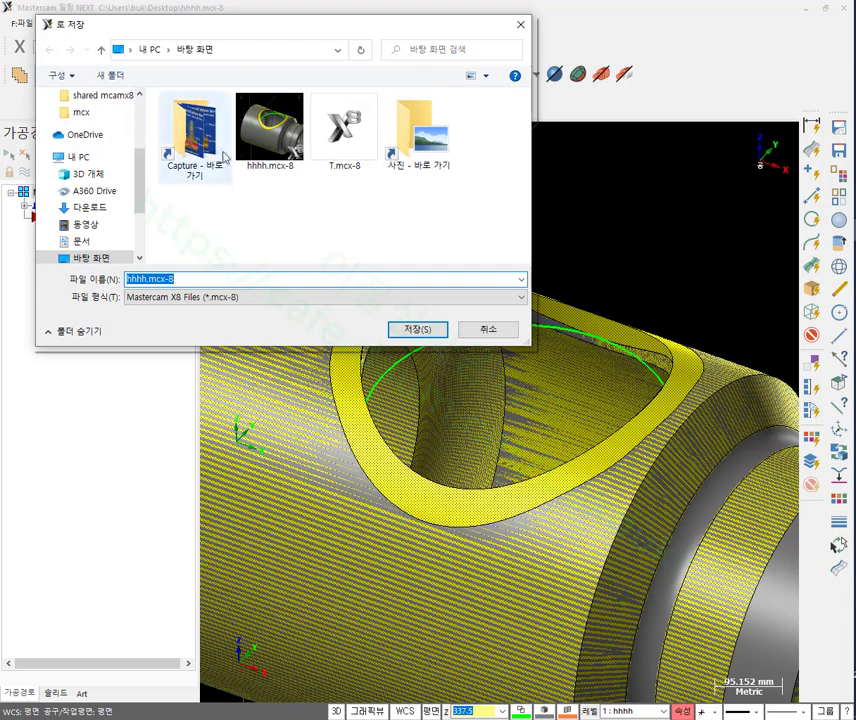
click(217, 297)
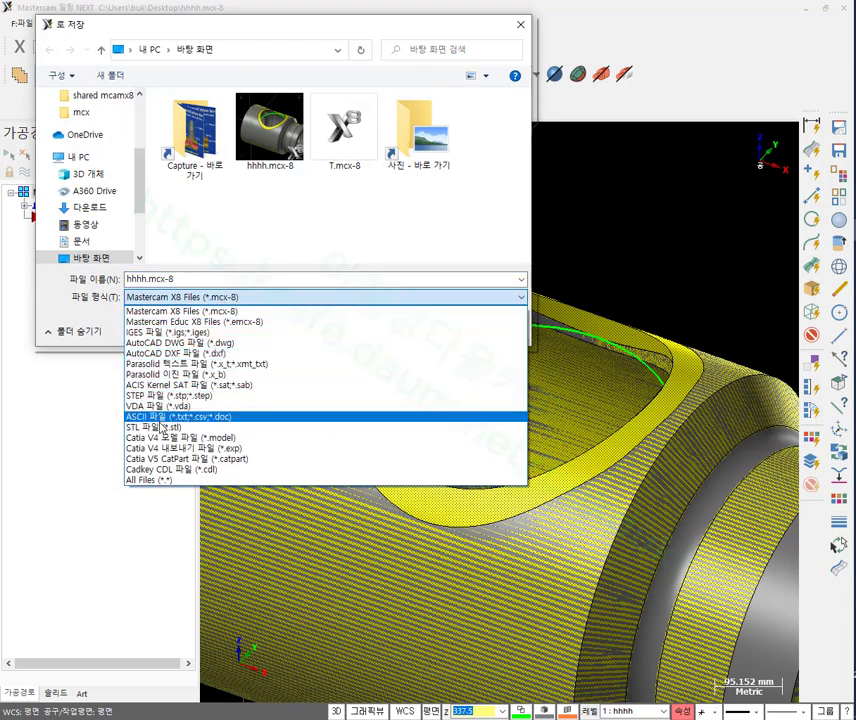
click(155, 427)
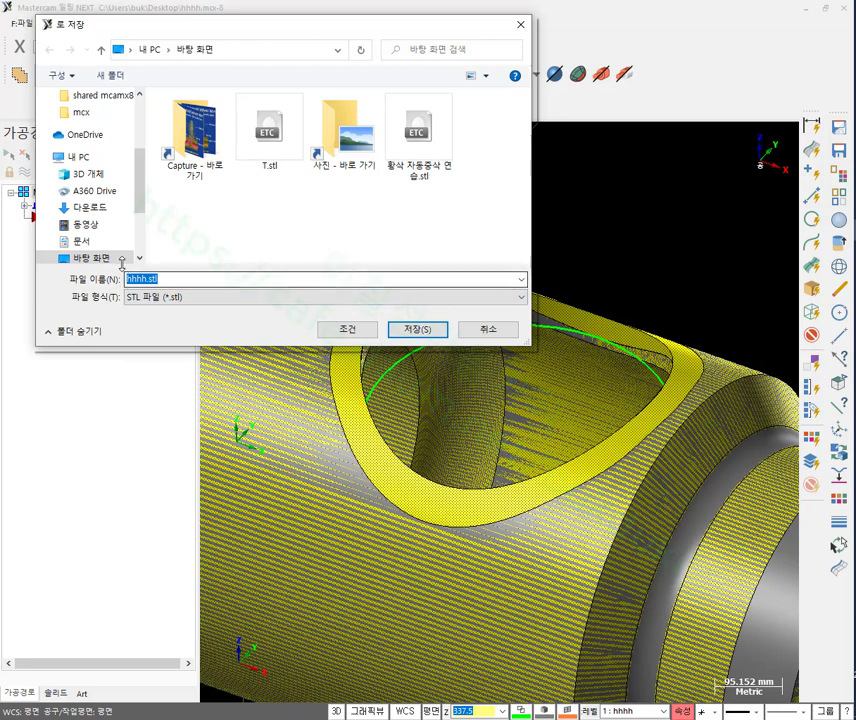
click(419, 330)
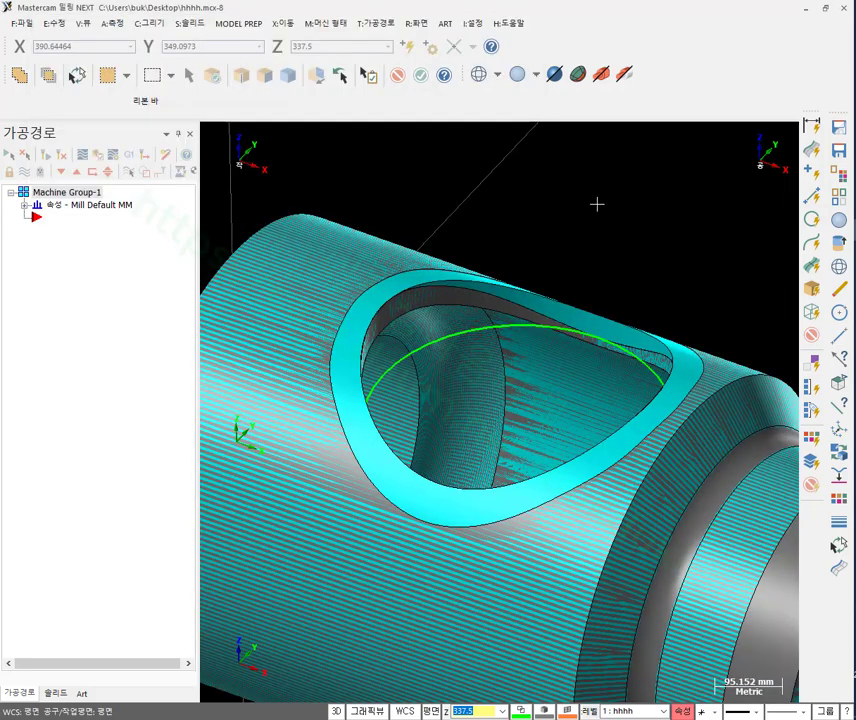
Select the cyan solid and hide it, leaving only the gray part solid in view.
scroll(597, 204, down, 1)
scroll(597, 204, down, 1)
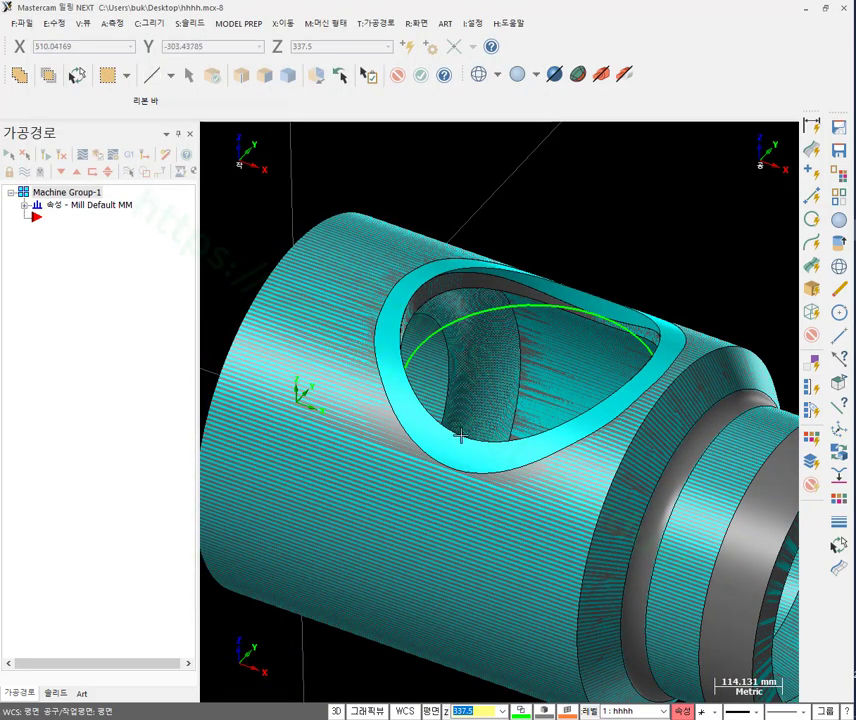
click(461, 443)
scroll(525, 243, down, 1)
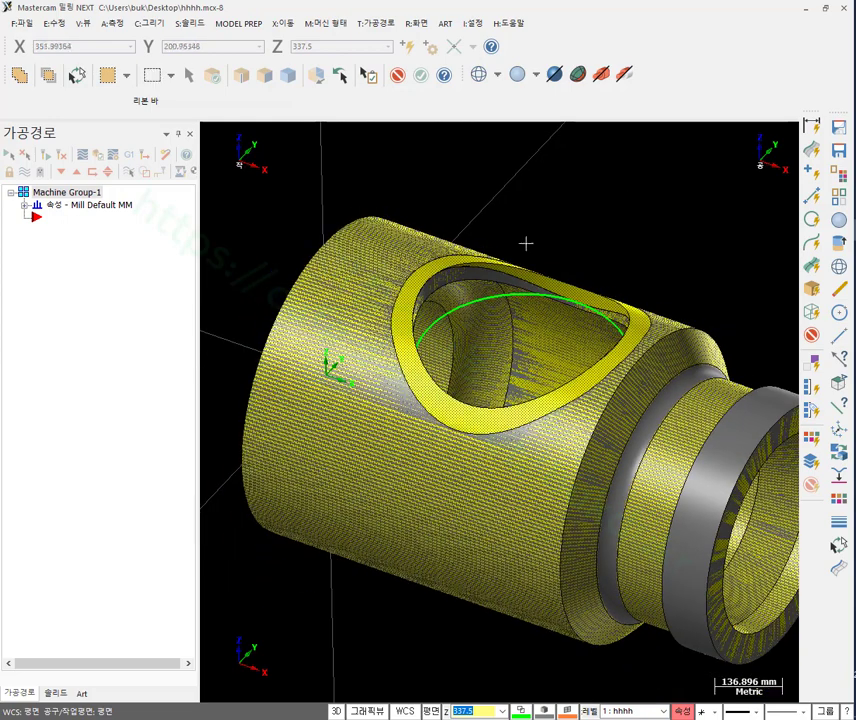
click(416, 23)
click(452, 106)
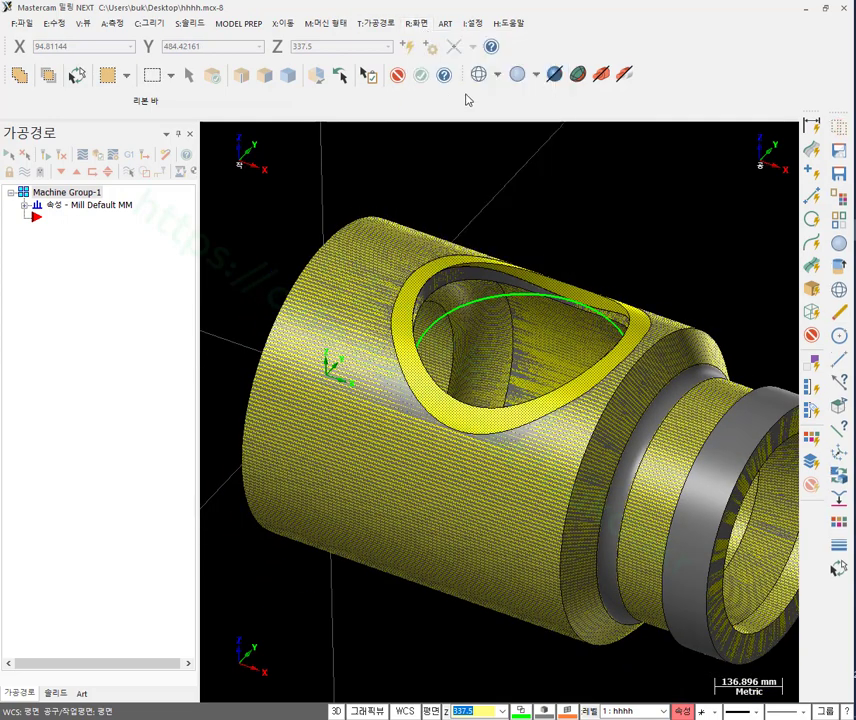
Examine the rim face and interior of the side opening on the gray part solid.
scroll(598, 206, up, 1)
scroll(636, 203, down, 2)
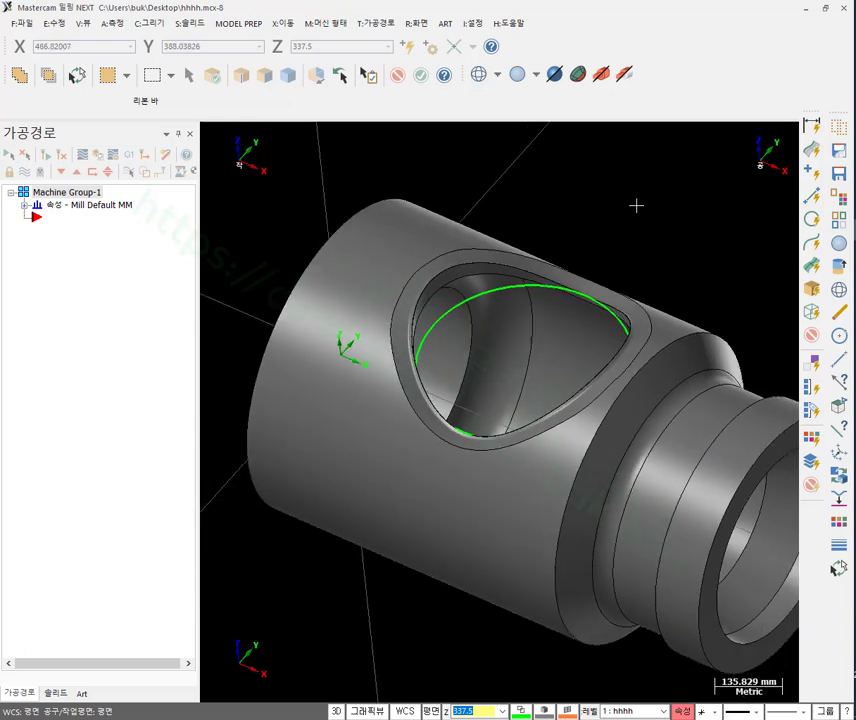
mouse_move(644, 210)
middle_down()
mouse_move(684, 218)
mouse_move(629, 187)
middle_up()
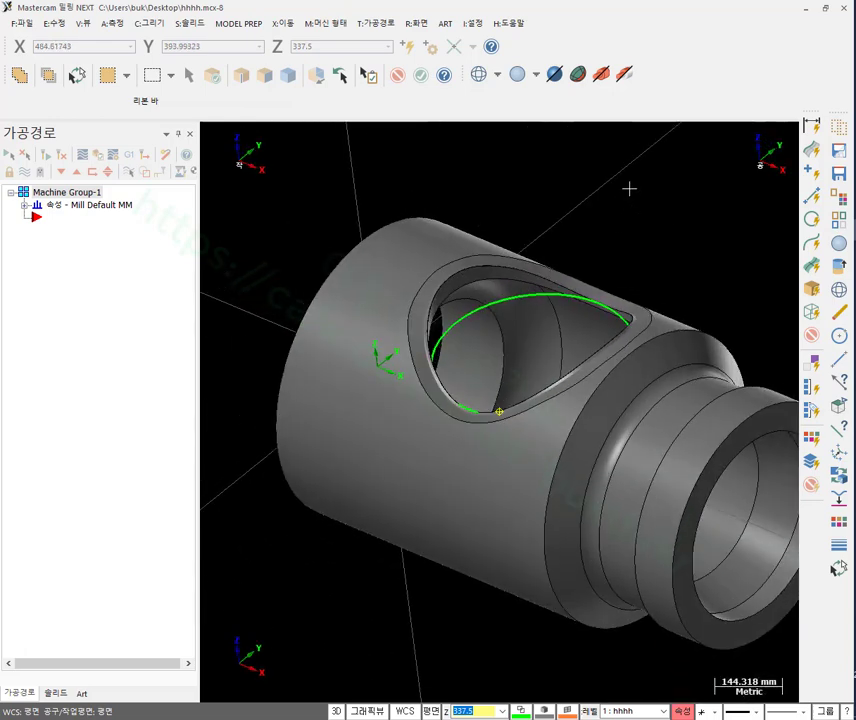
scroll(585, 182, up, 2)
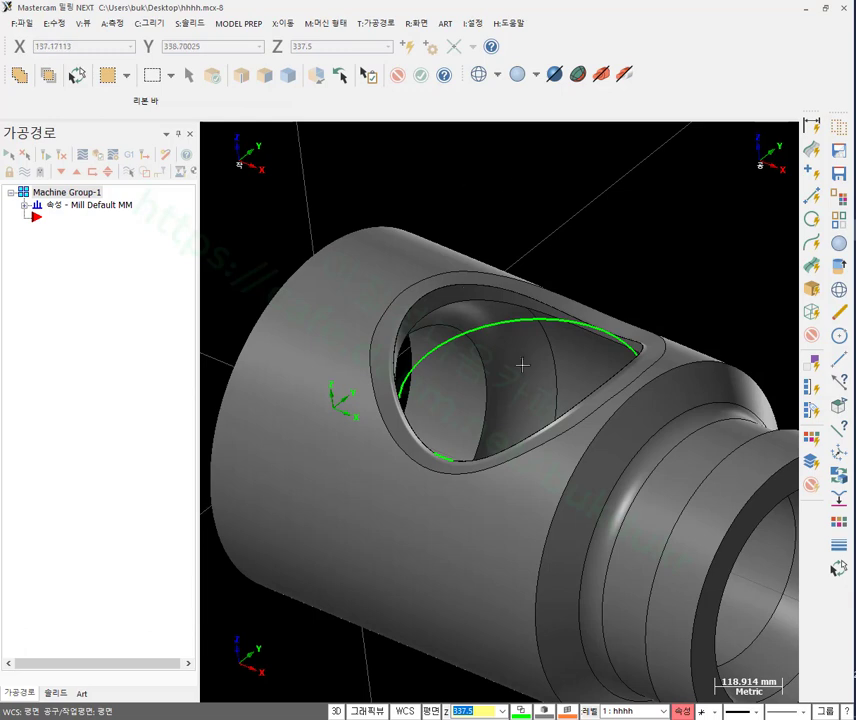
scroll(417, 294, up, 4)
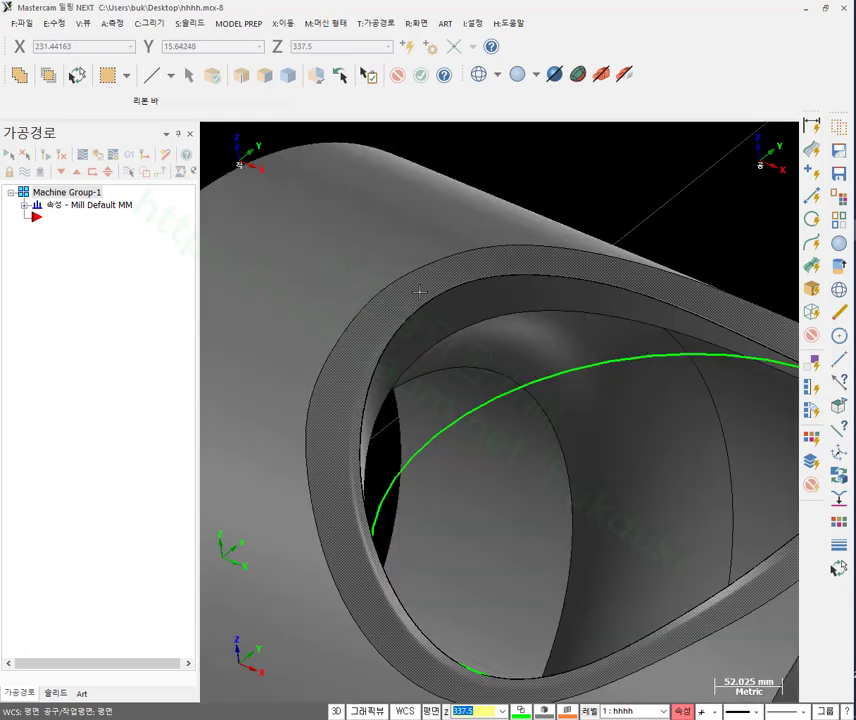
scroll(415, 283, down, 1)
right_click(545, 158)
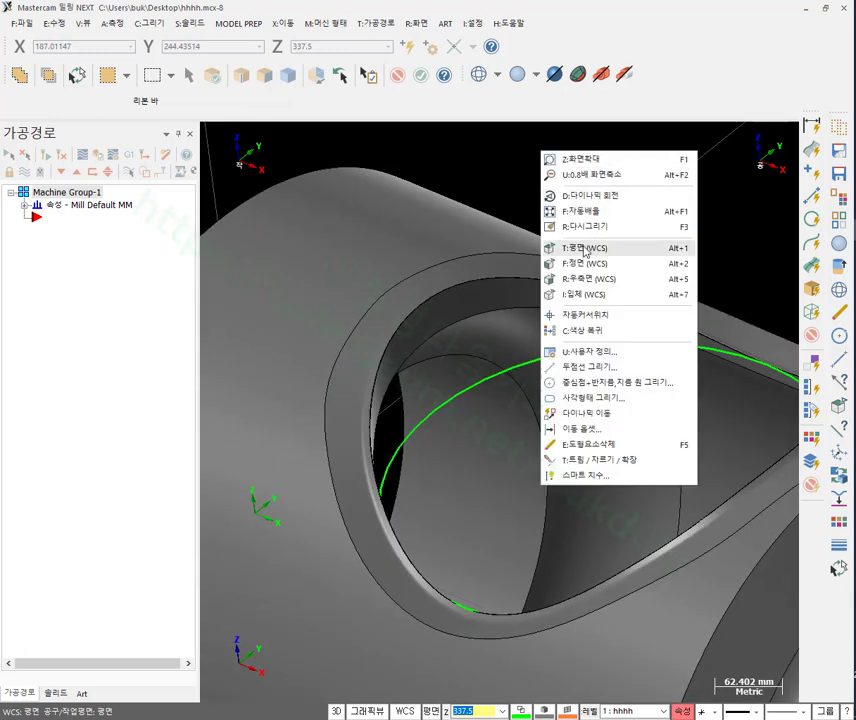
click(583, 315)
scroll(343, 339, down, 3)
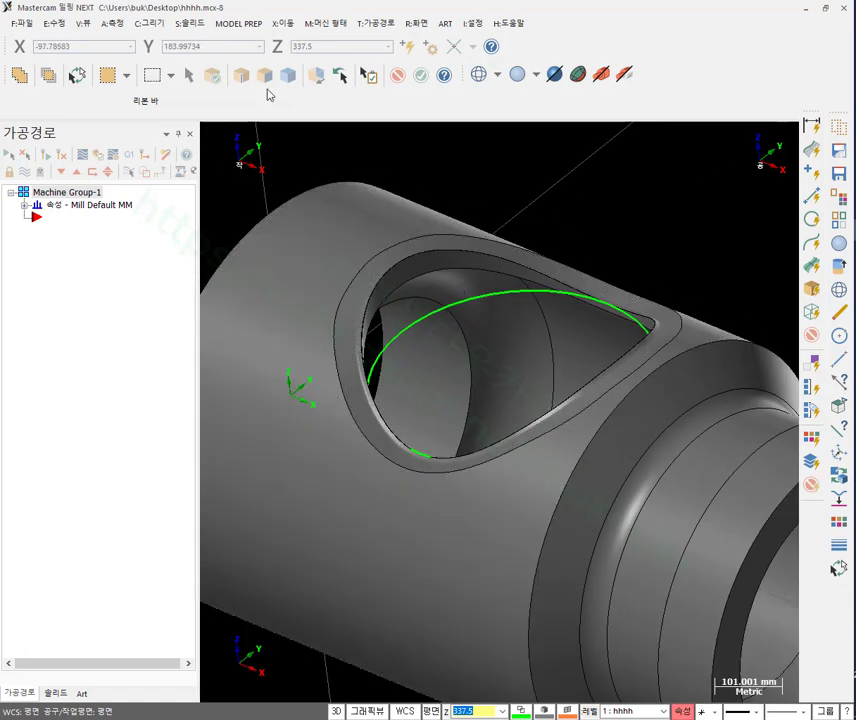
Set the color of the rim face around the side opening to magenta, color number 13, with Modify Solid Face Color.
click(189, 23)
mouse_move(230, 26)
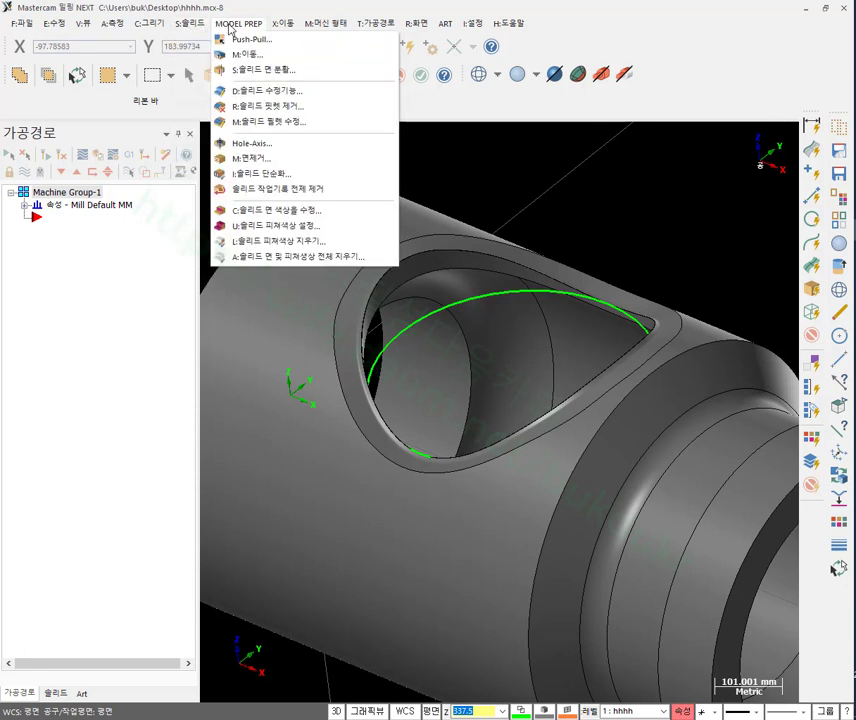
click(263, 216)
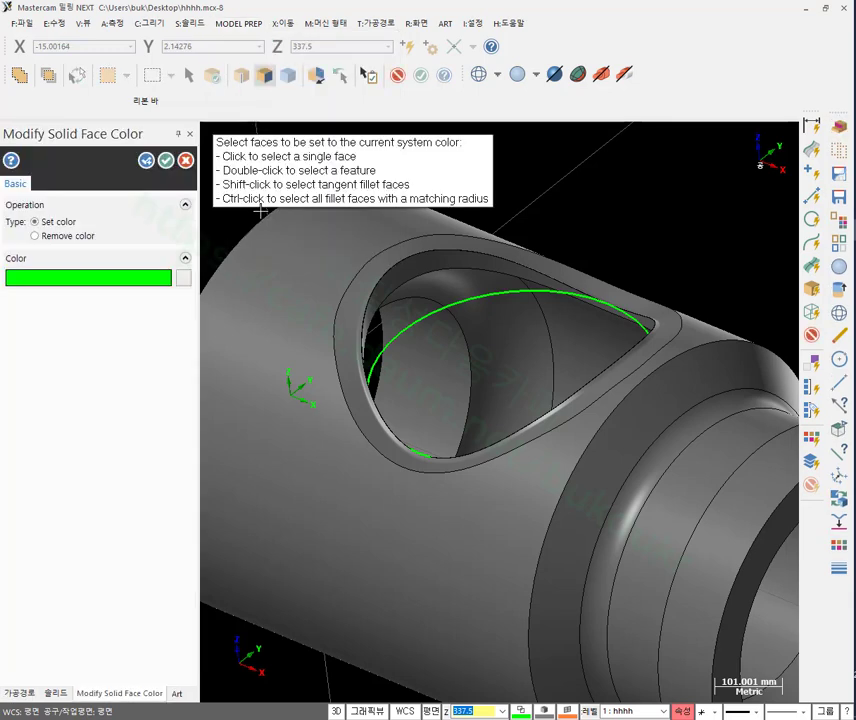
click(182, 279)
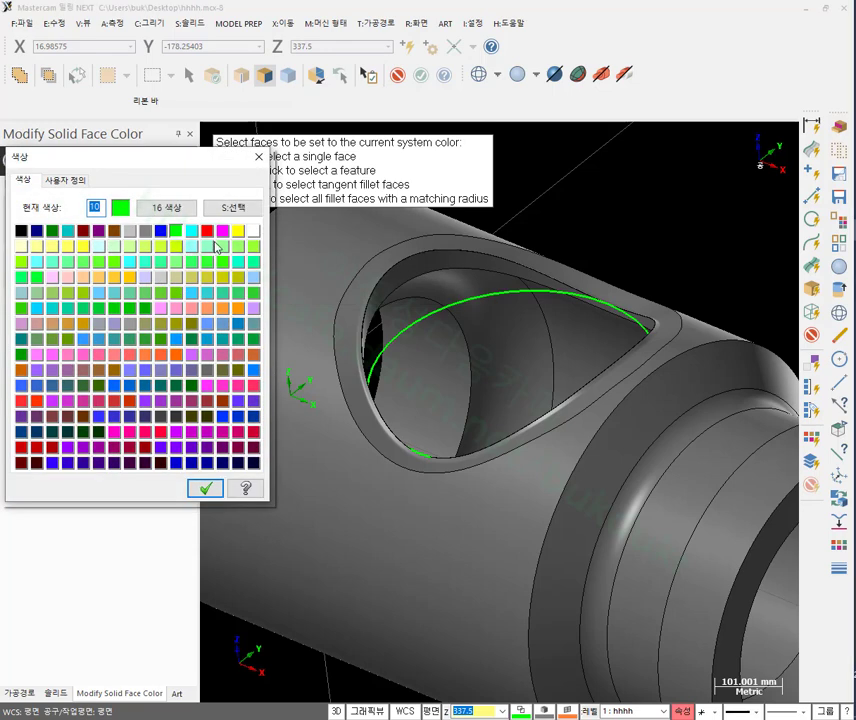
click(222, 232)
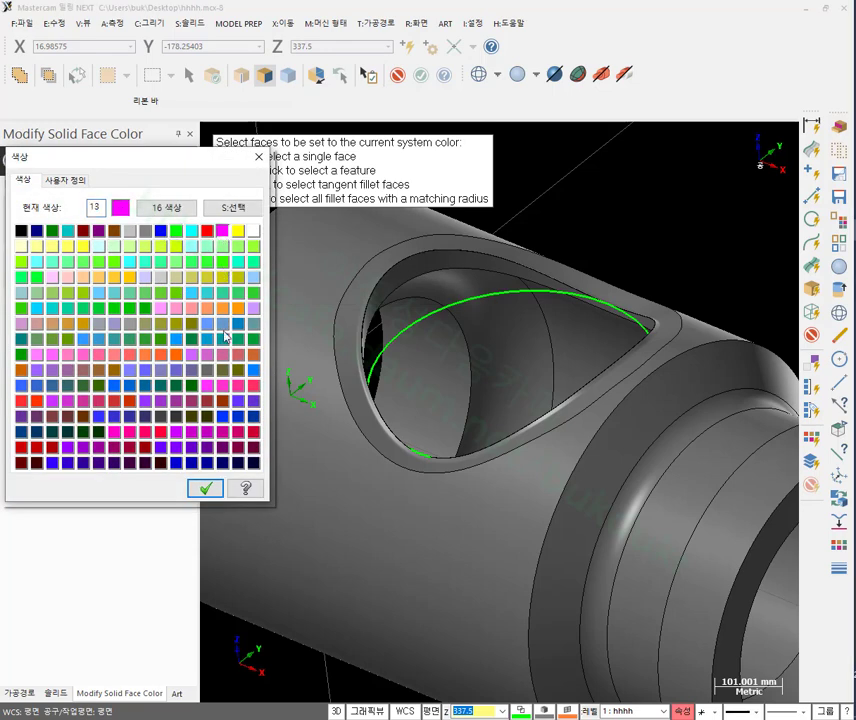
click(205, 488)
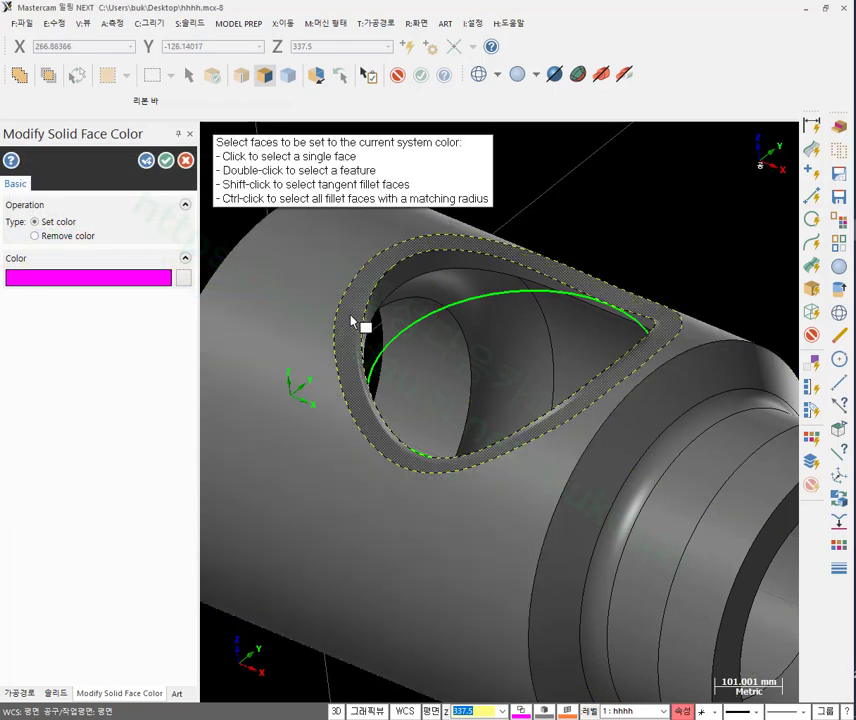
click(362, 325)
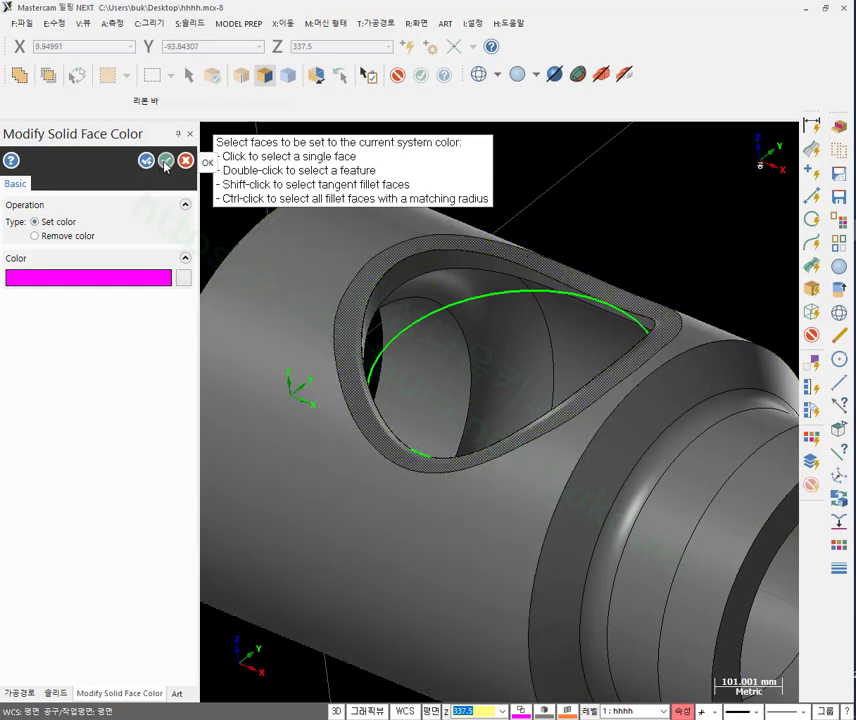
click(166, 163)
Inspect the magenta rim face around the side opening from several angles.
mouse_move(510, 197)
middle_down()
mouse_move(541, 204)
mouse_move(541, 246)
mouse_move(515, 268)
mouse_move(560, 204)
mouse_move(613, 227)
mouse_move(588, 207)
mouse_move(604, 187)
mouse_move(562, 193)
mouse_move(613, 203)
mouse_move(548, 208)
middle_up()
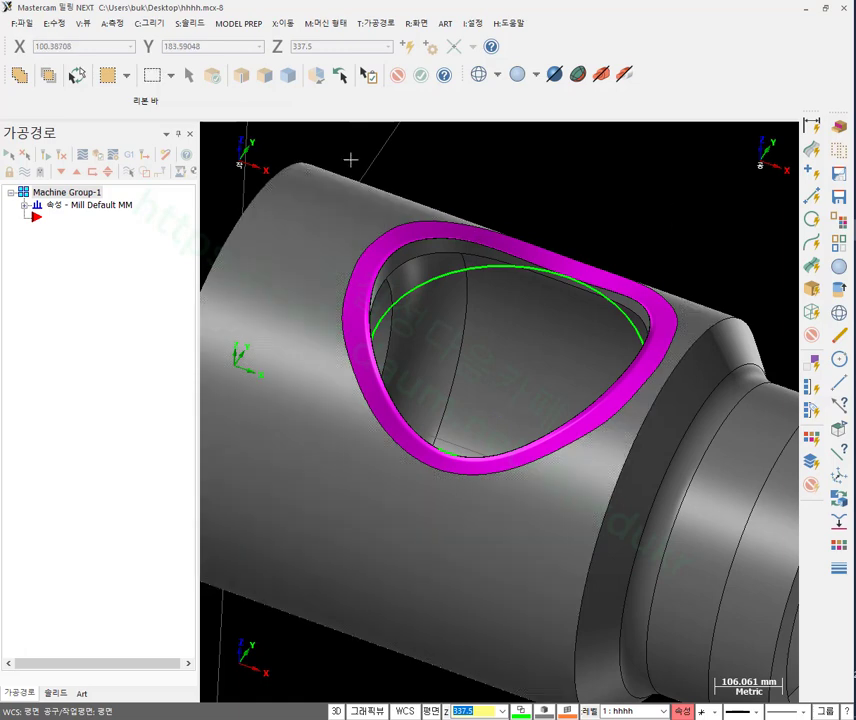
scroll(531, 168, down, 1)
middle_drag(531, 168, 550, 169)
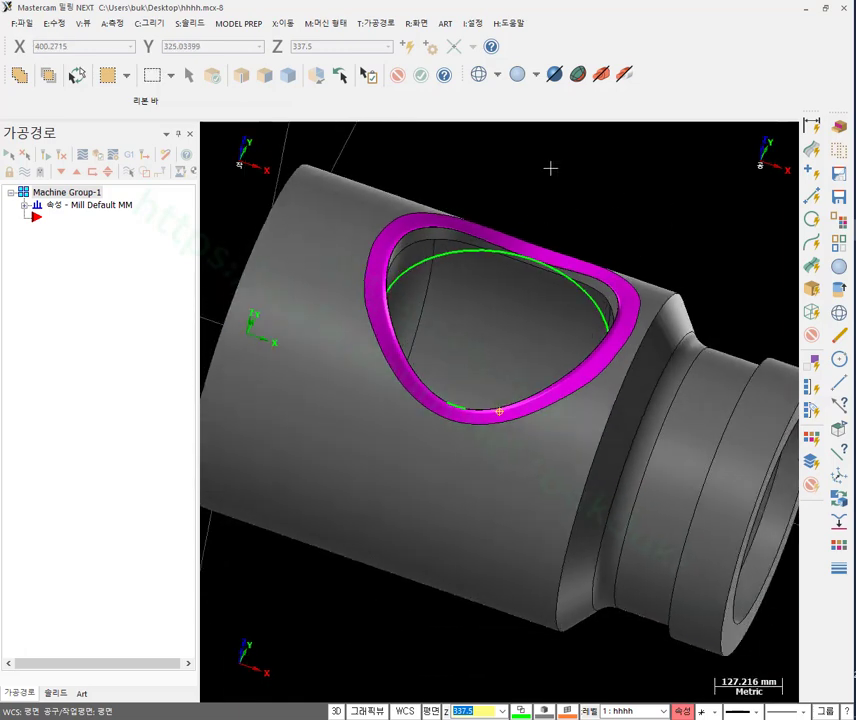
scroll(380, 206, up, 1)
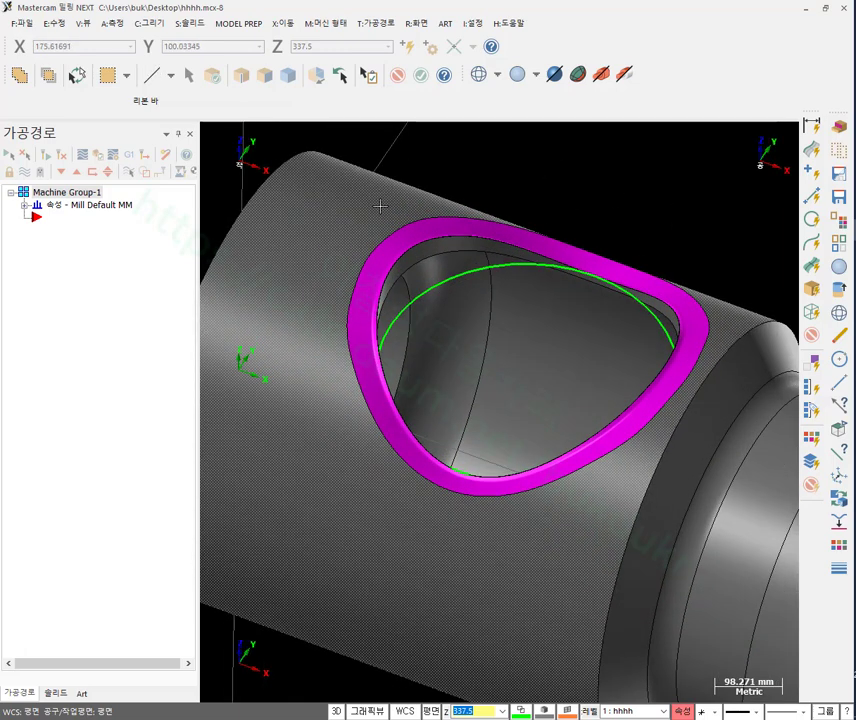
scroll(380, 206, up, 1)
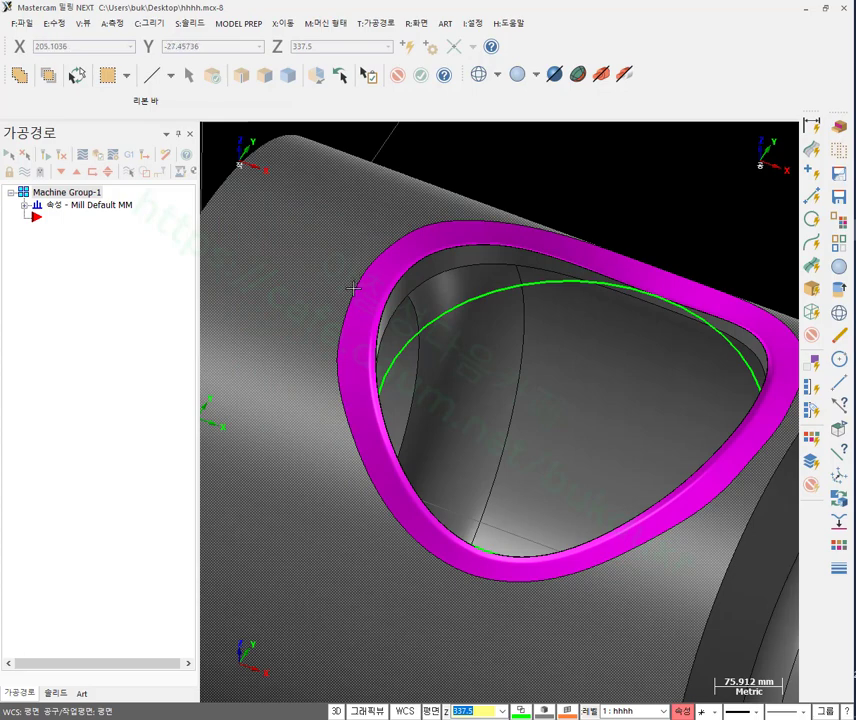
scroll(523, 262, down, 3)
mouse_move(653, 183)
middle_down()
mouse_move(654, 197)
mouse_move(625, 216)
mouse_move(658, 179)
middle_up()
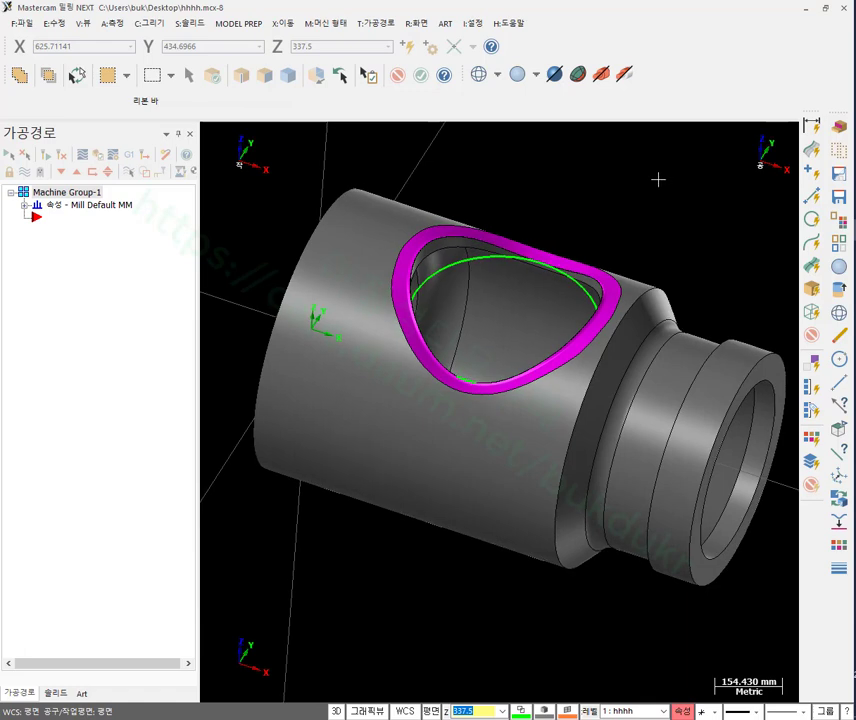
scroll(545, 205, up, 1)
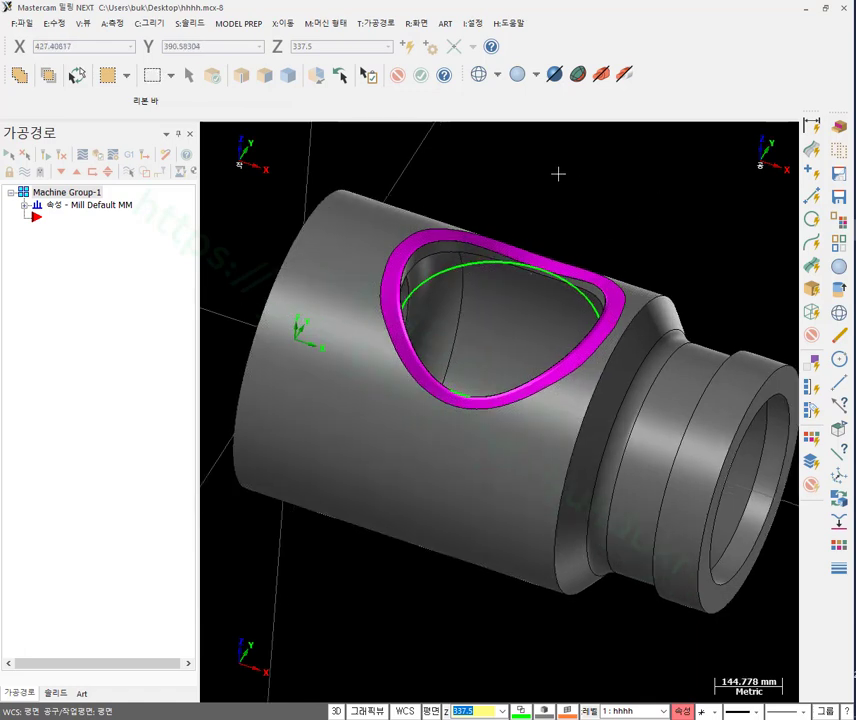
scroll(558, 174, down, 1)
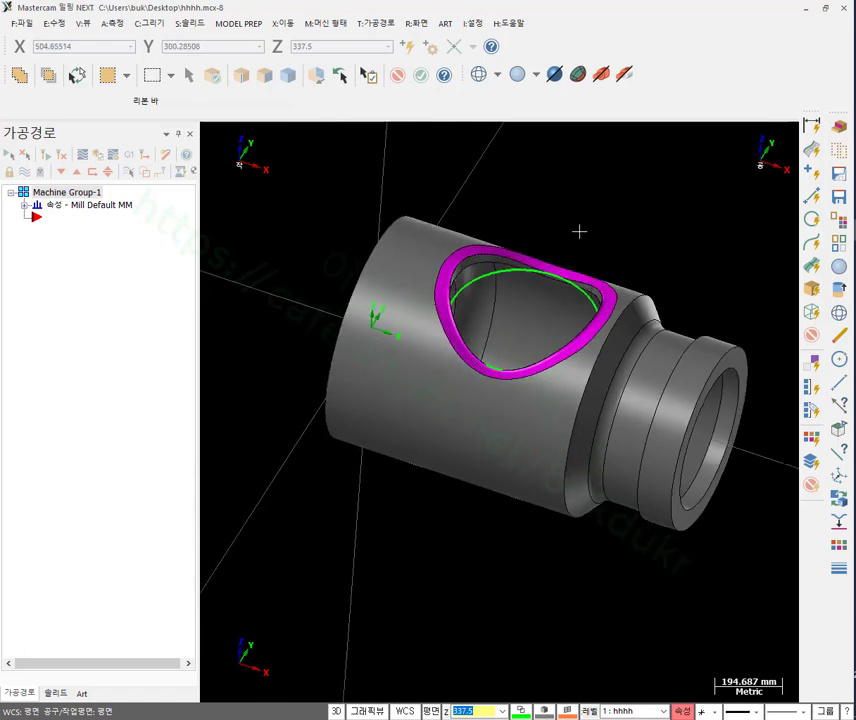
scroll(480, 204, up, 1)
mouse_move(480, 204)
middle_down()
mouse_move(491, 176)
mouse_move(493, 190)
middle_up()
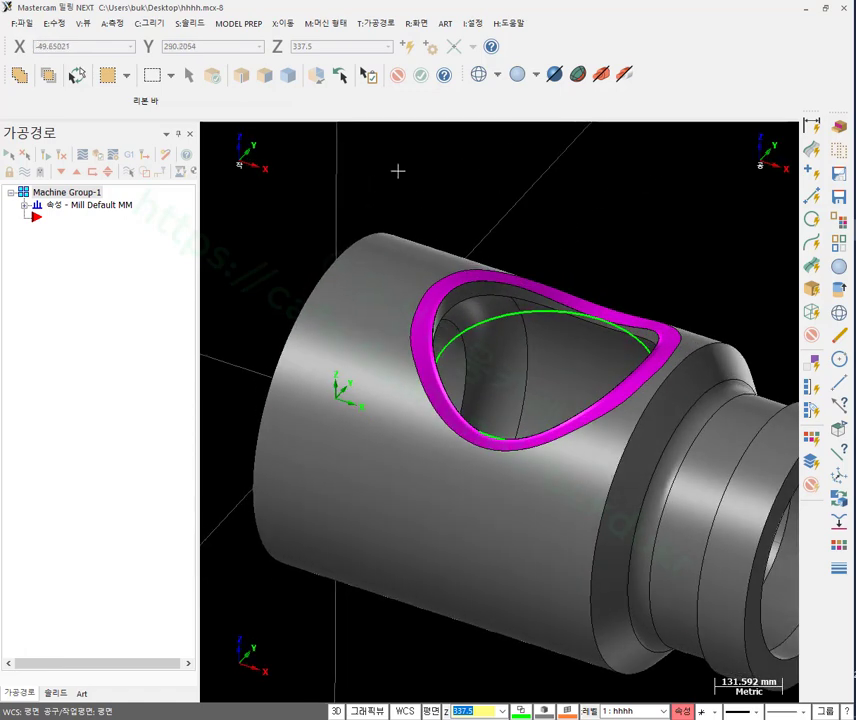
Start a surface rest-roughing toolpath with the whole gray part solid as the drive surfaces.
click(377, 24)
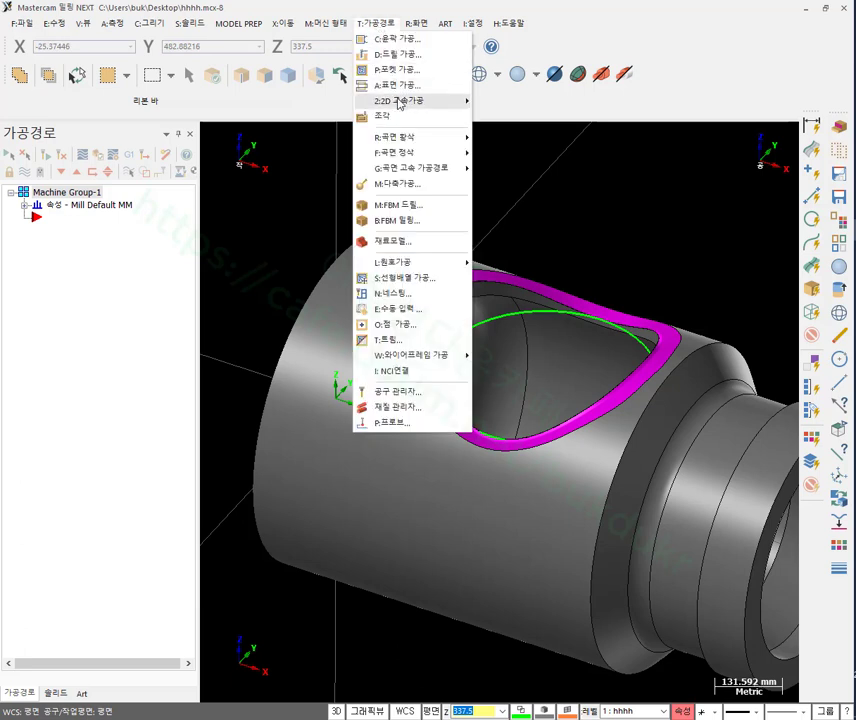
mouse_move(408, 139)
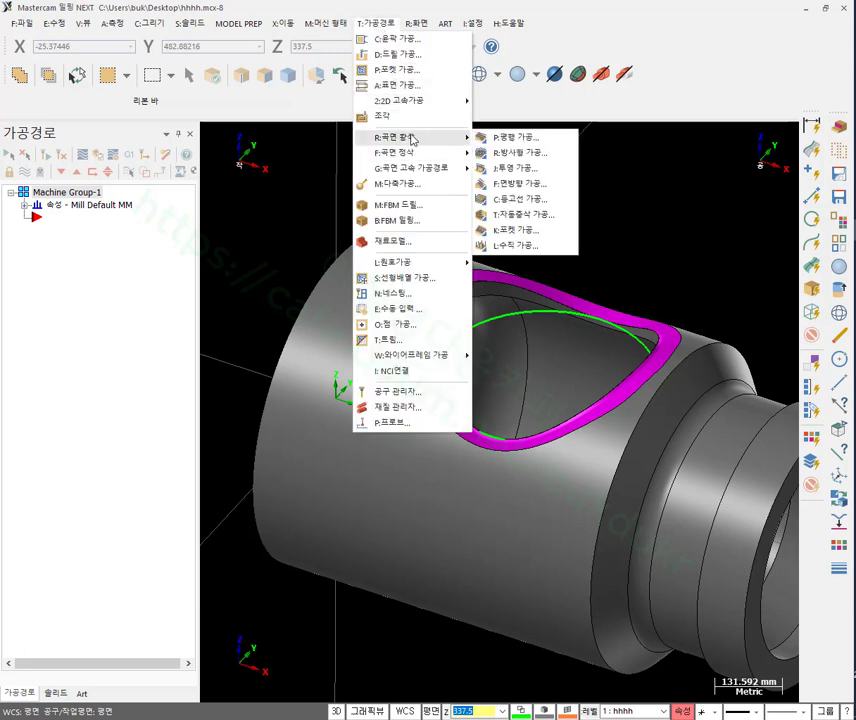
click(524, 215)
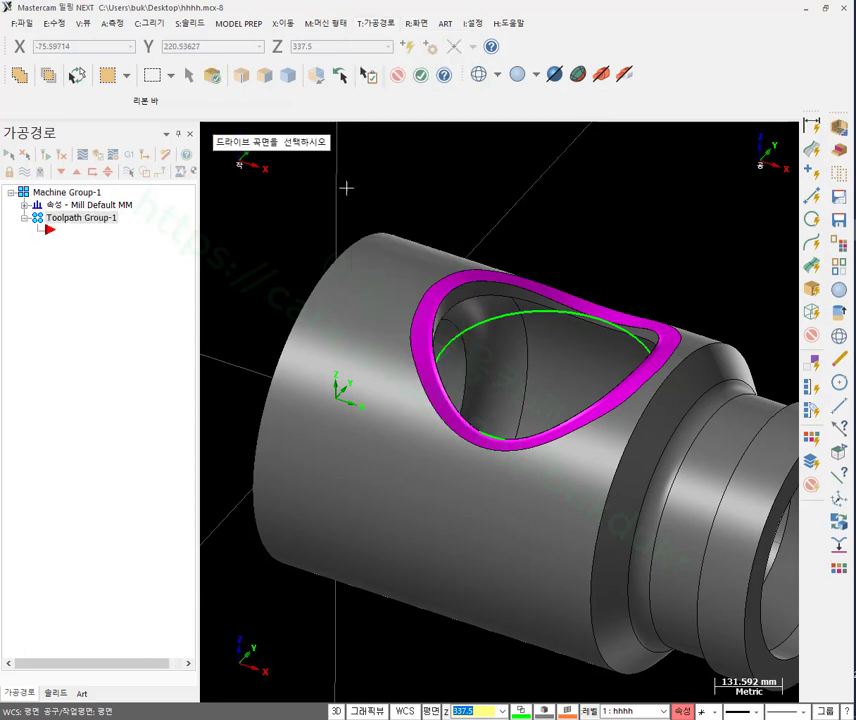
click(371, 288)
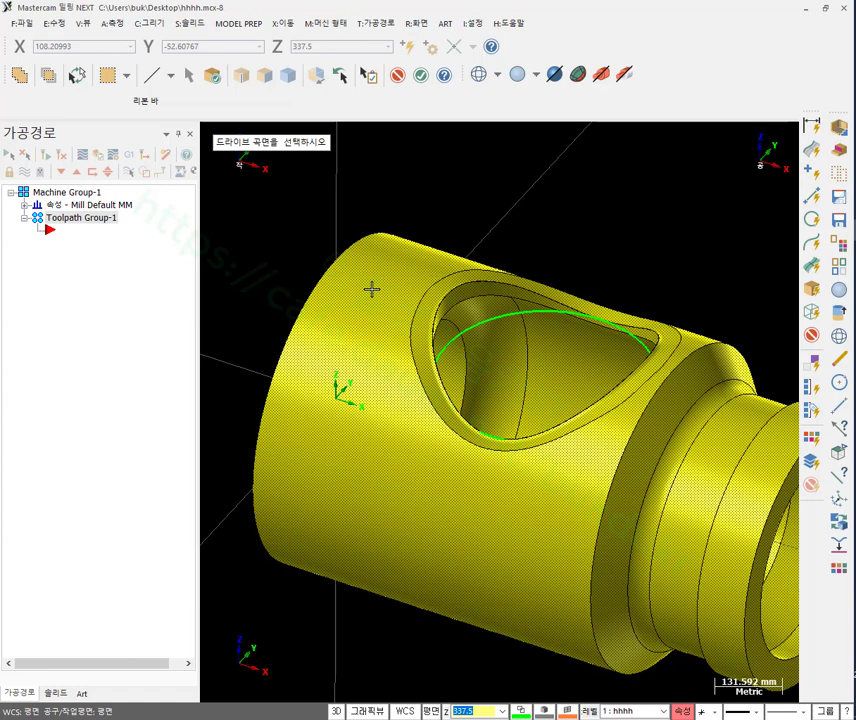
click(421, 76)
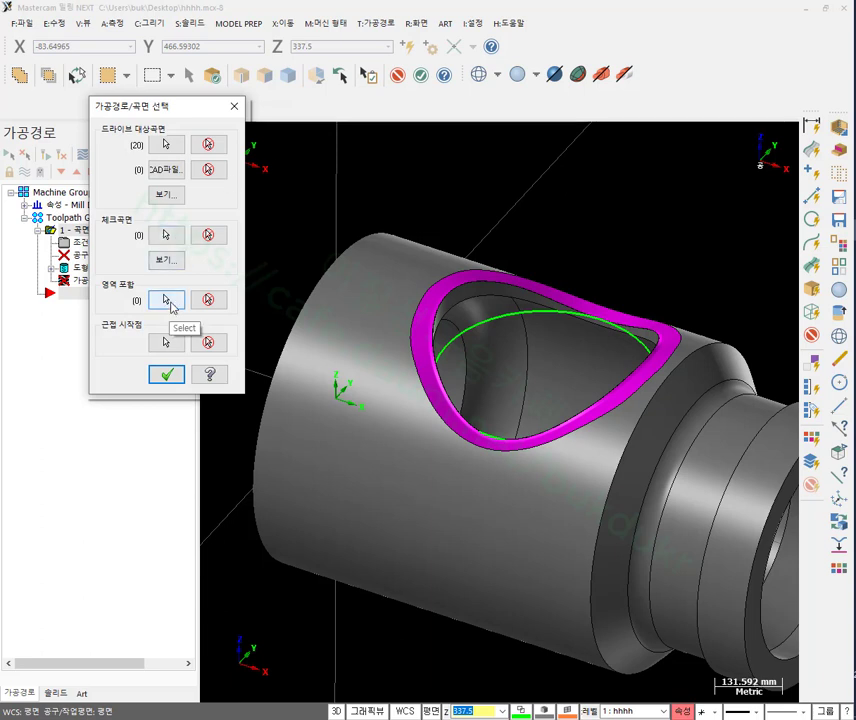
Set the outer edge loop of the magenta rim face as the 3D containment boundary and accept the surface selection.
click(168, 300)
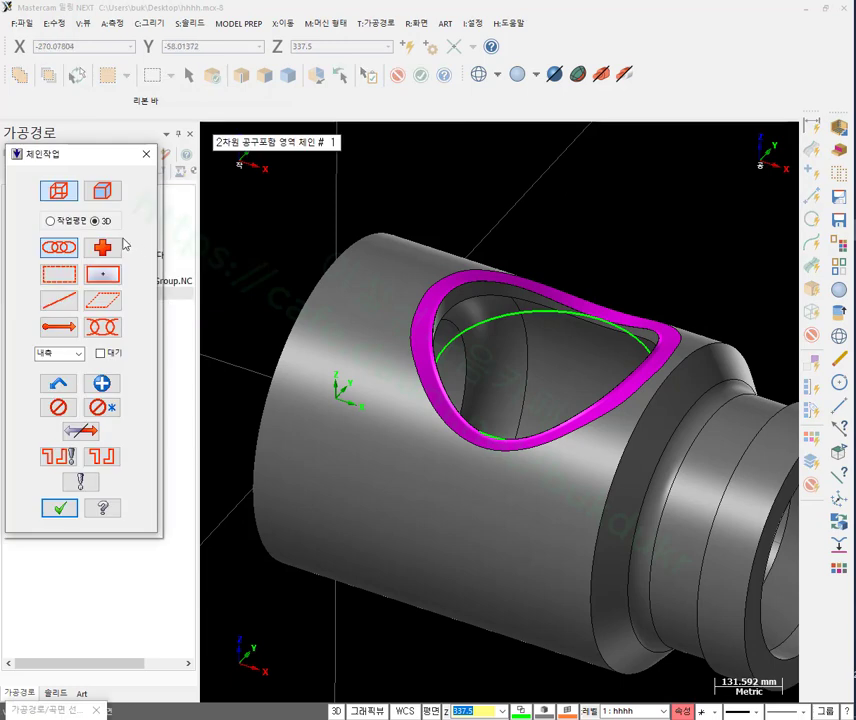
click(104, 190)
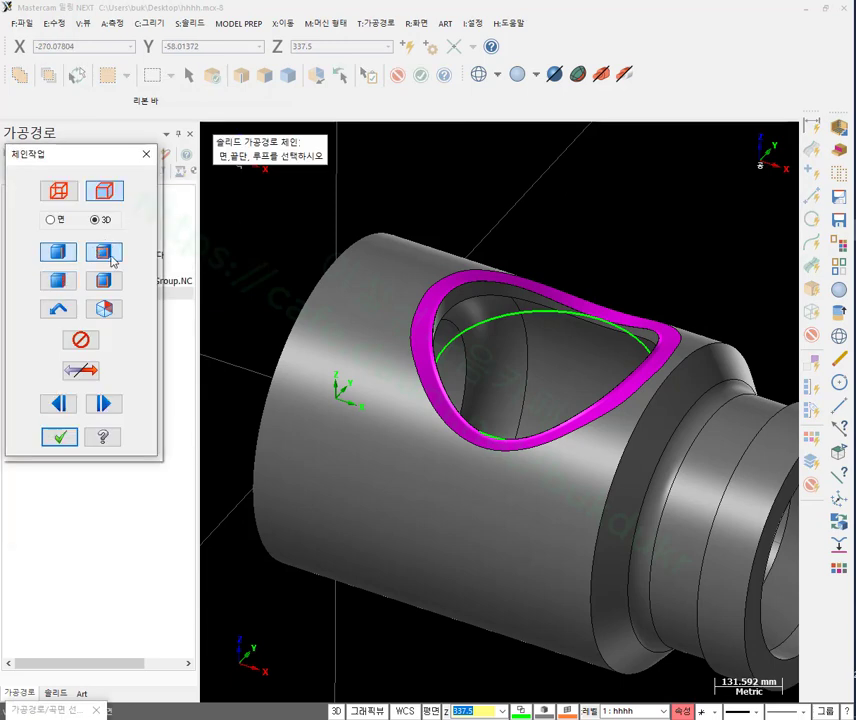
scroll(382, 416, up, 3)
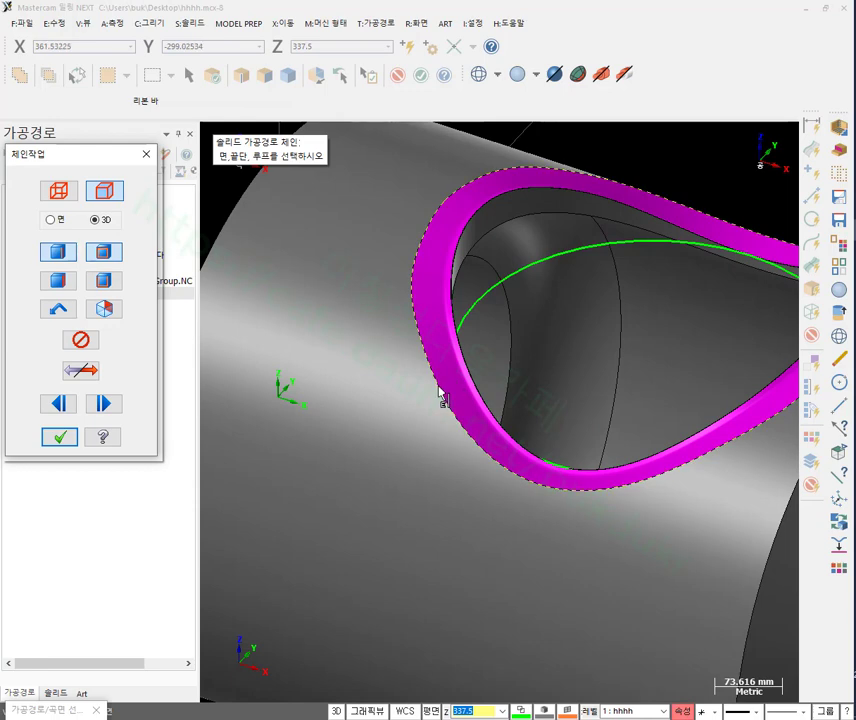
click(440, 396)
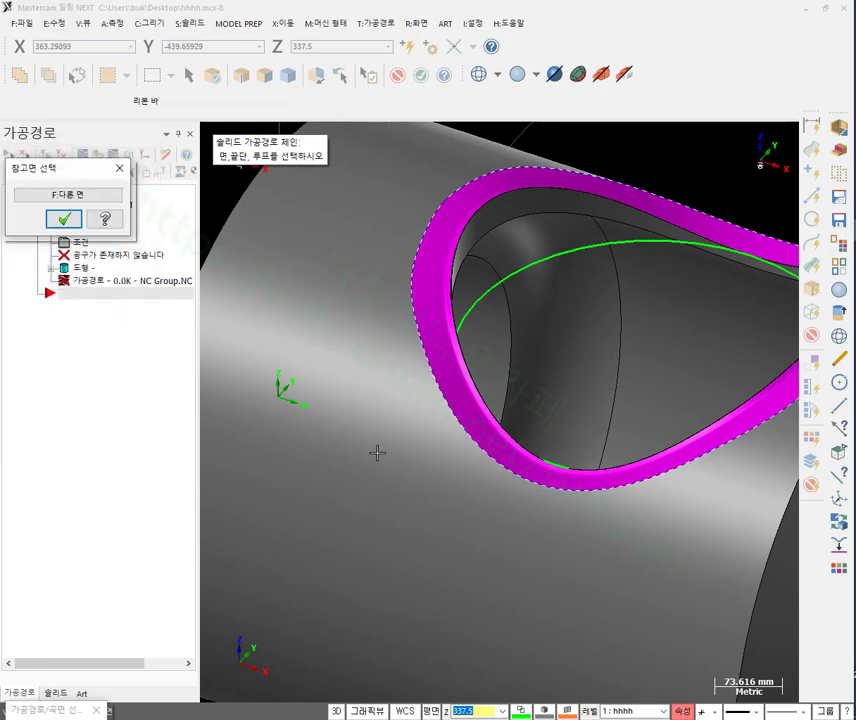
scroll(376, 453, down, 3)
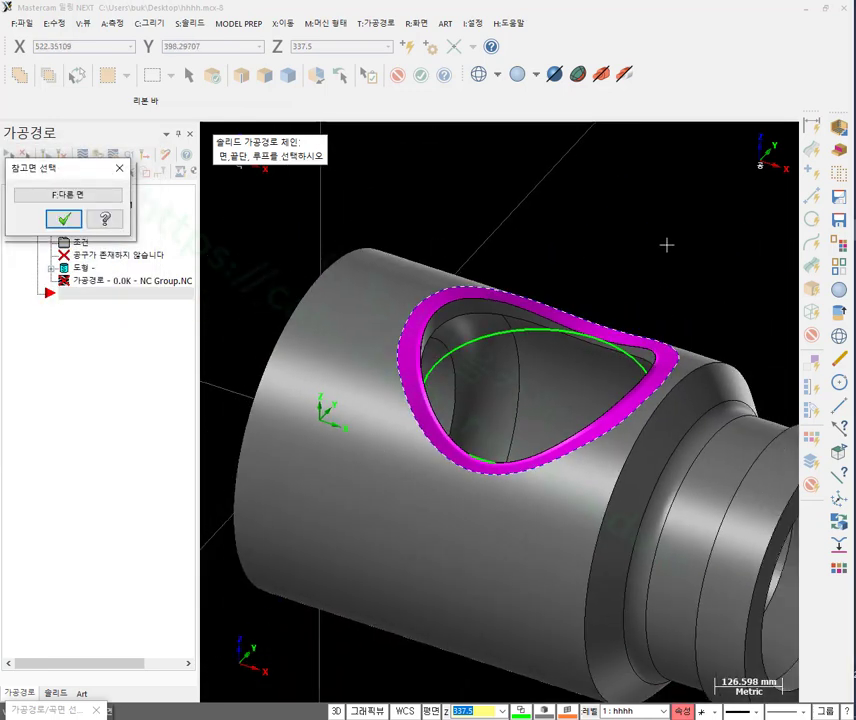
middle_drag(666, 244, 647, 263)
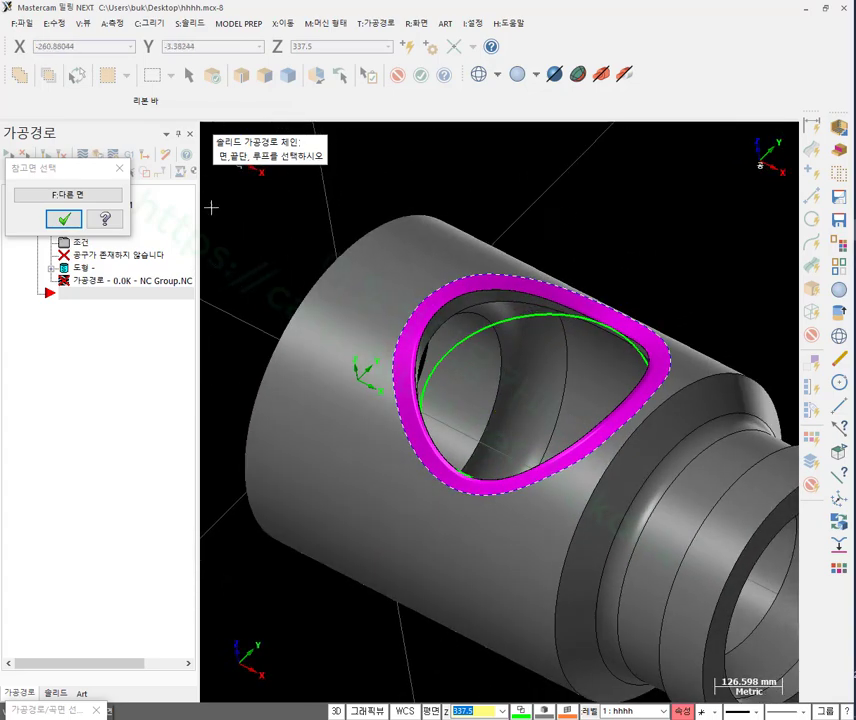
click(64, 219)
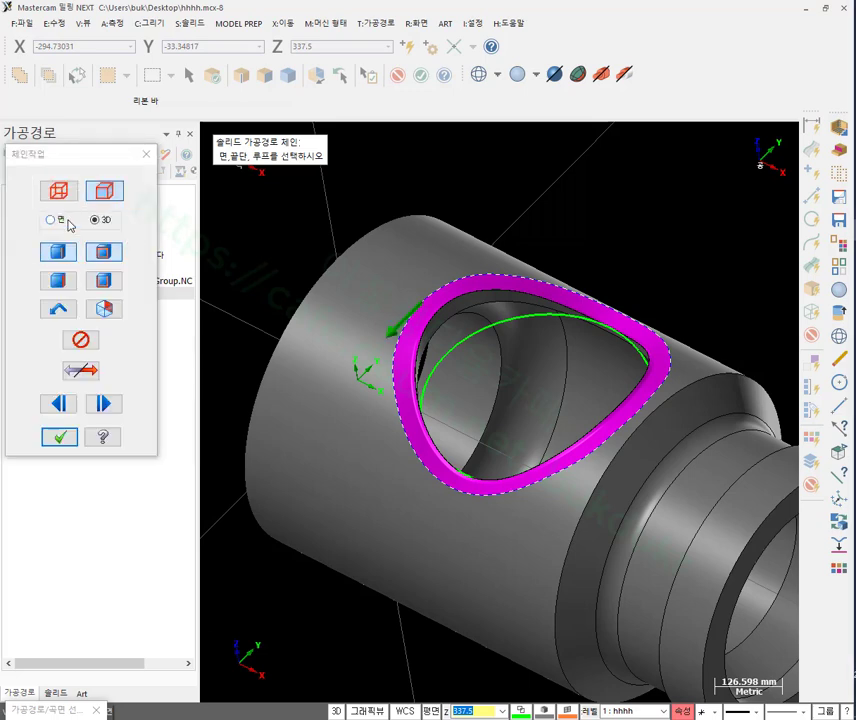
click(64, 443)
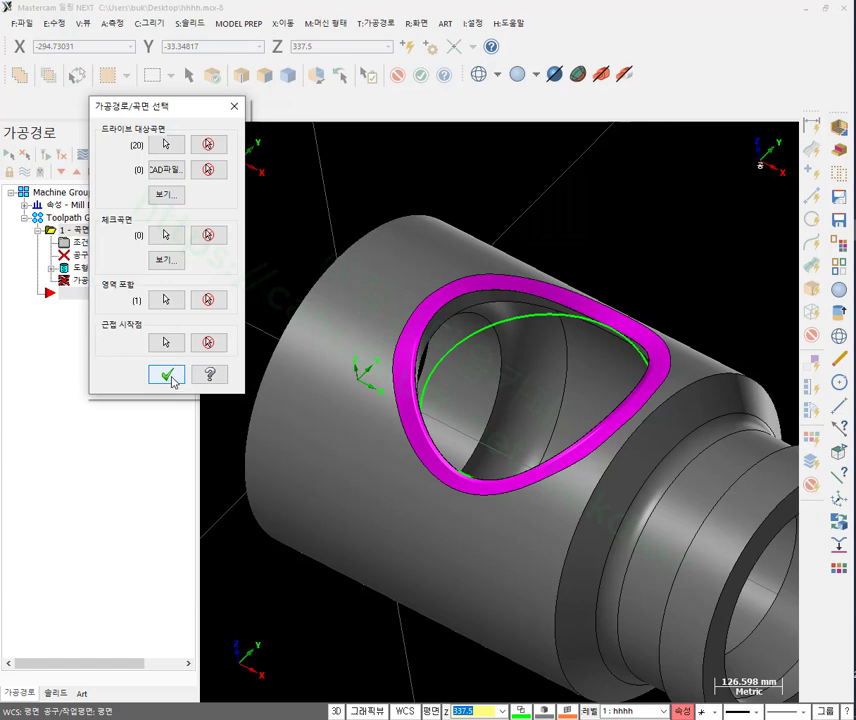
click(169, 377)
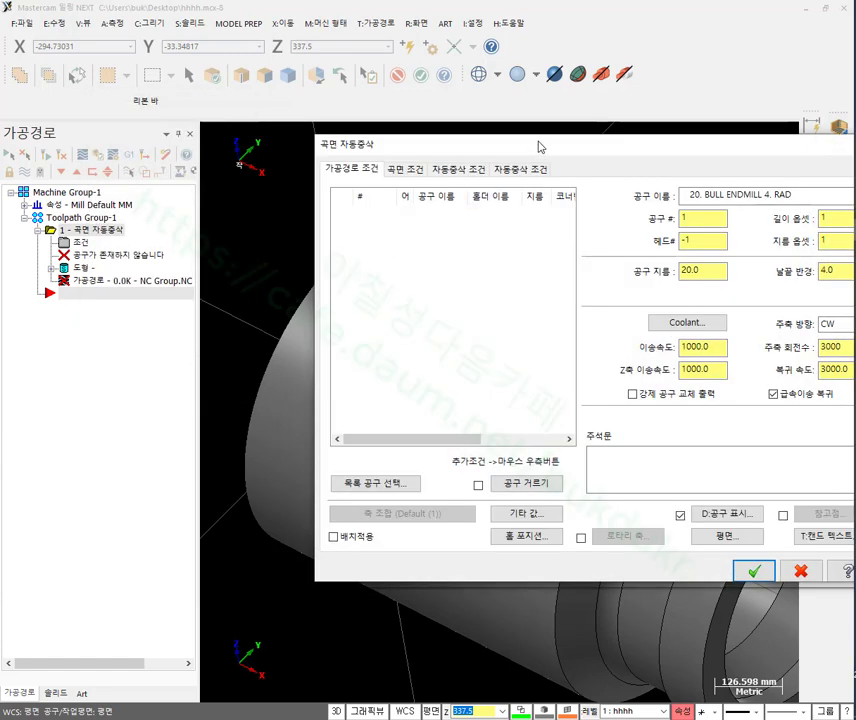
Browse the Mill_mm tool library for the rest-roughing toolpath and open the tool list filter.
drag(537, 146, 297, 148)
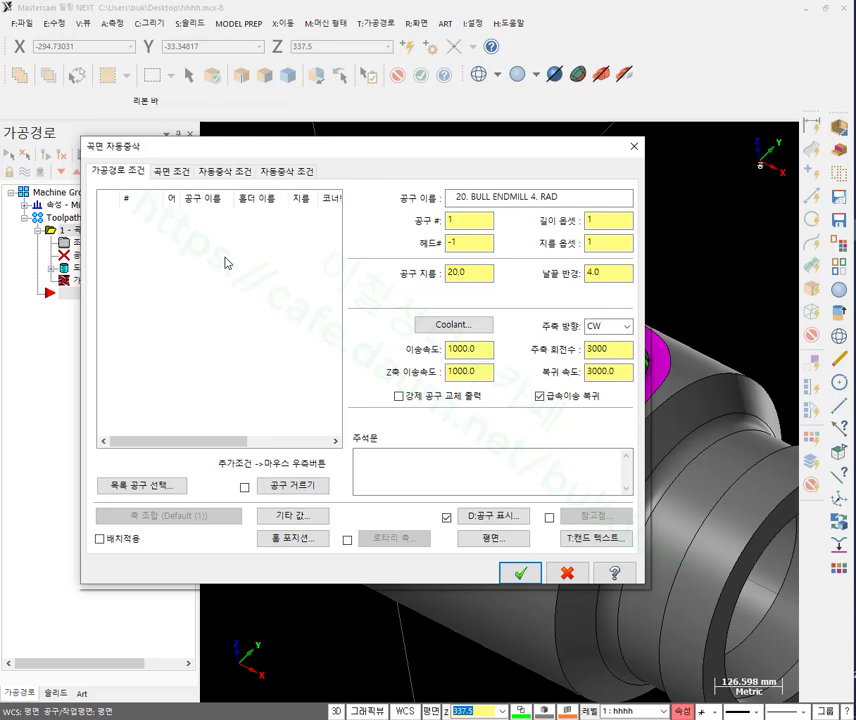
click(143, 486)
scroll(240, 413, down, 2)
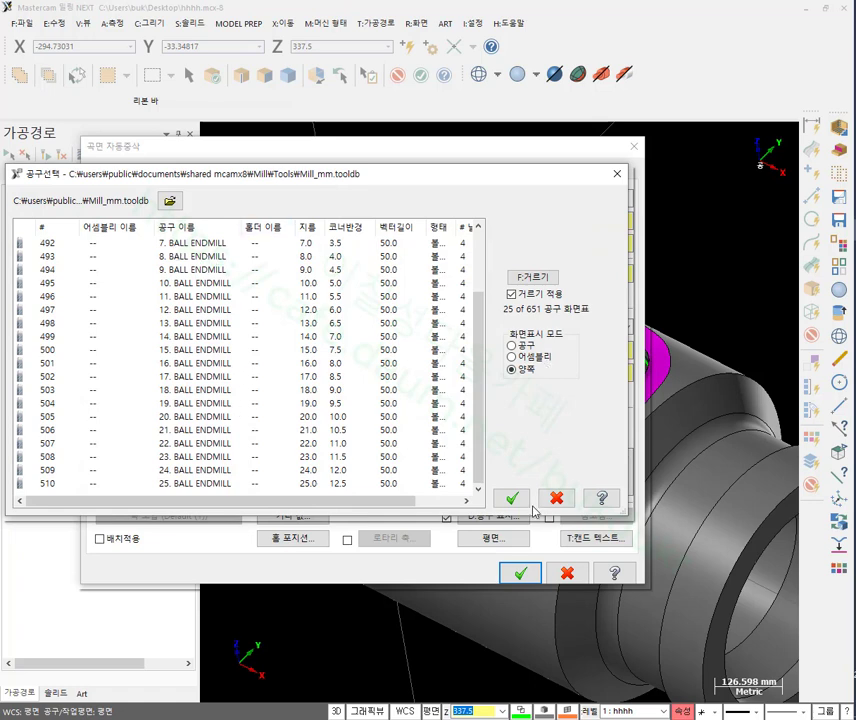
click(538, 278)
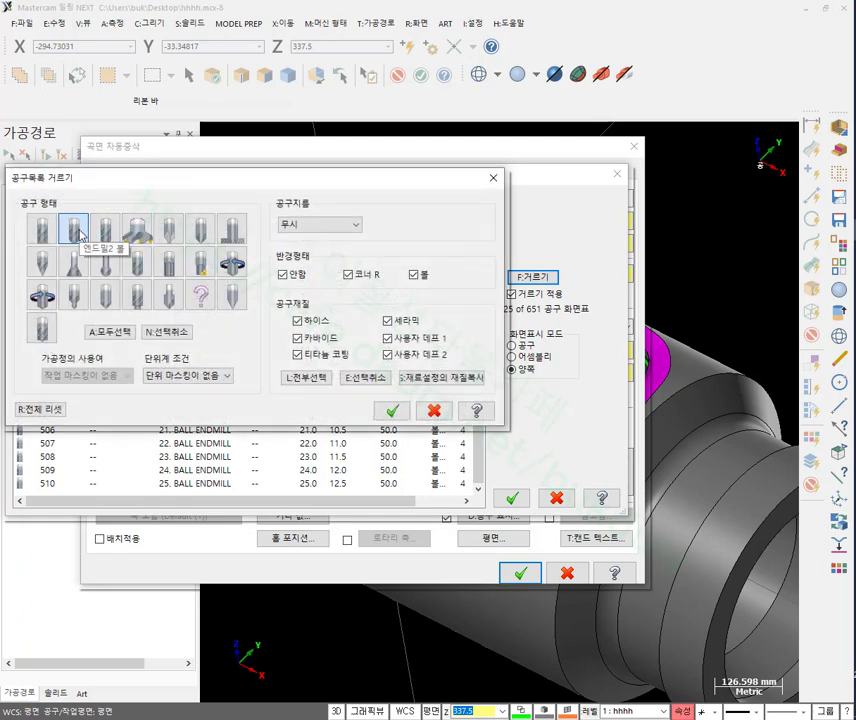
click(433, 410)
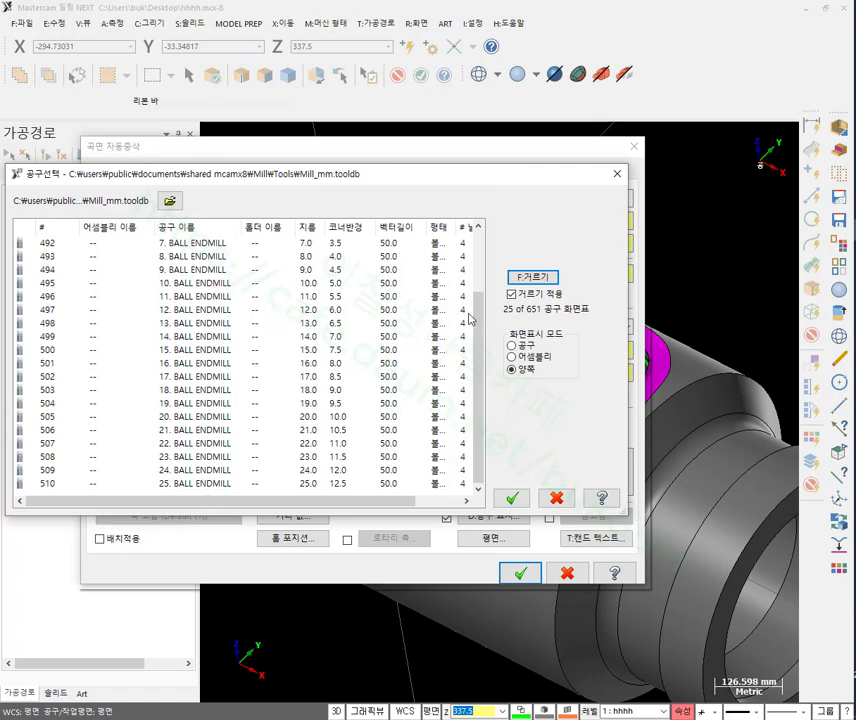
click(533, 276)
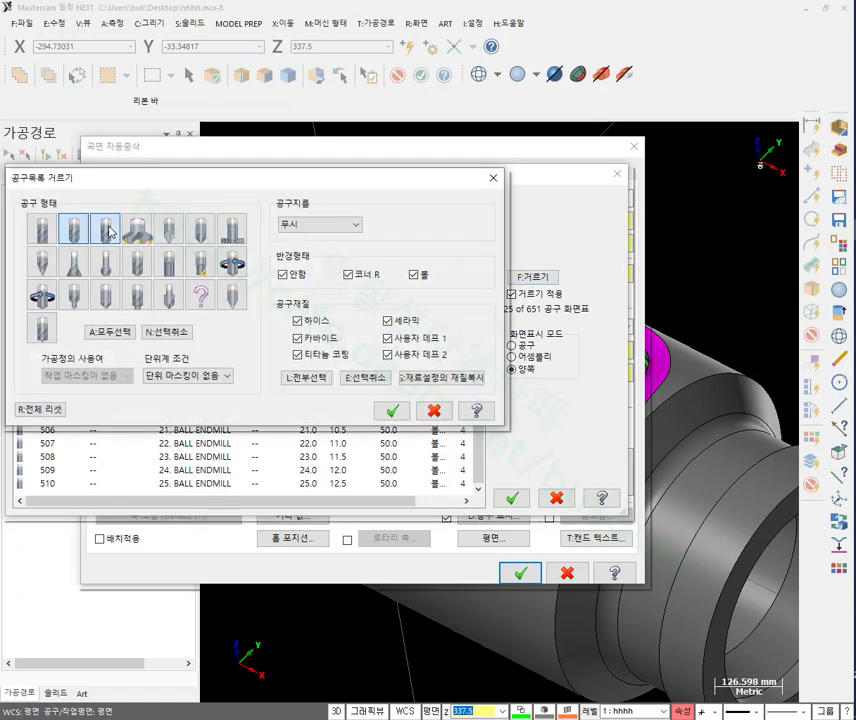
Filter the tool library to bull endmills and select the 25 mm bull endmill with a 3 mm corner radius.
click(392, 410)
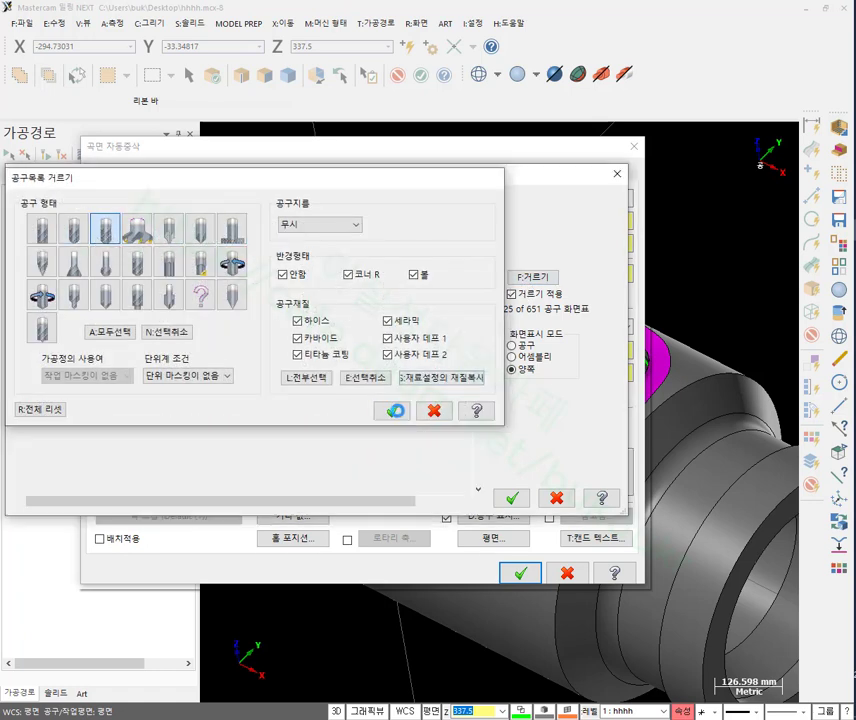
scroll(369, 385, down, 20)
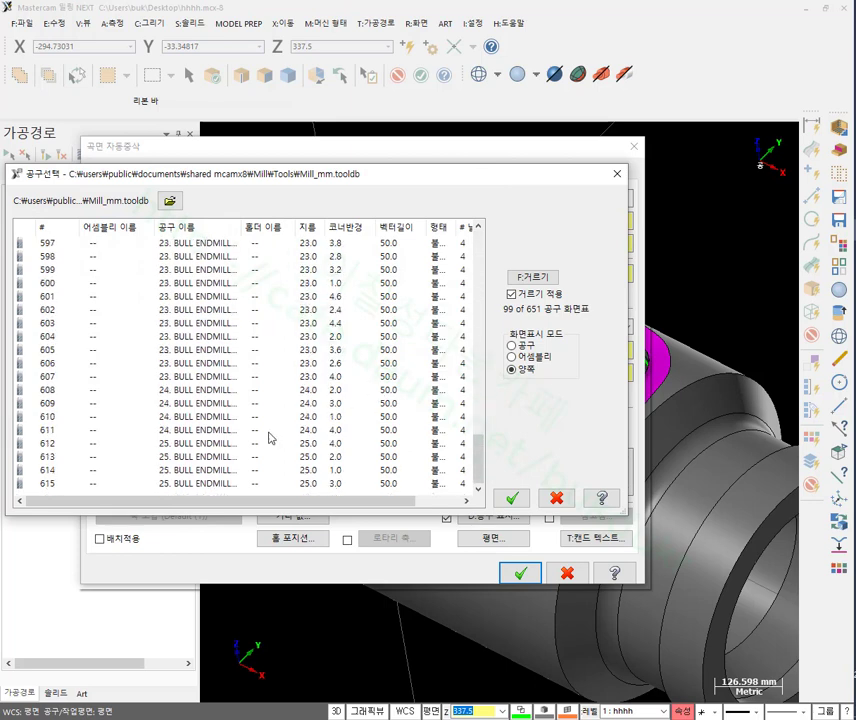
double_click(190, 484)
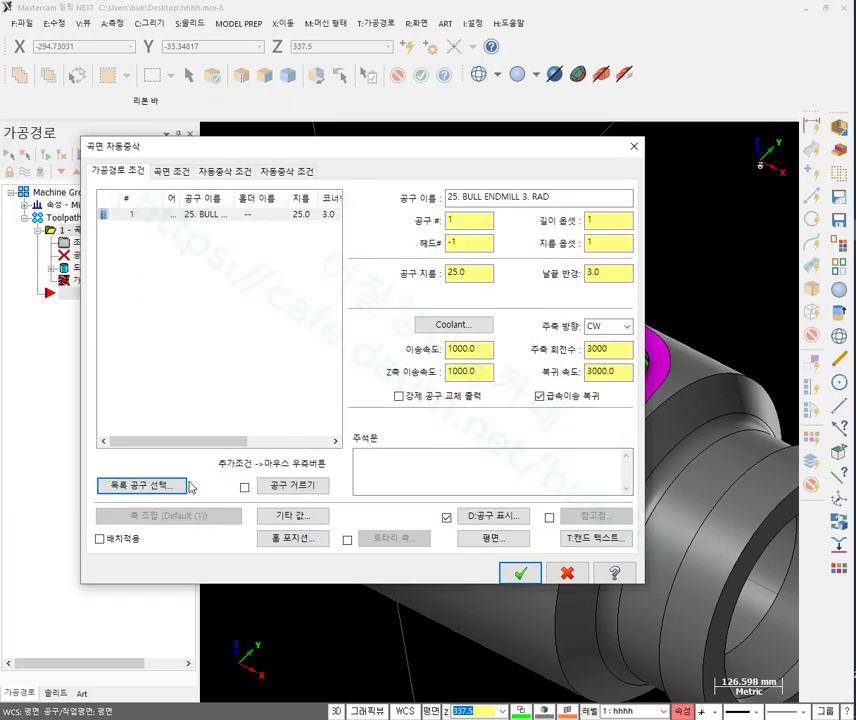
Set the overall length of the 25 mm bull endmill to 150 mm in its tool definition.
double_click(193, 216)
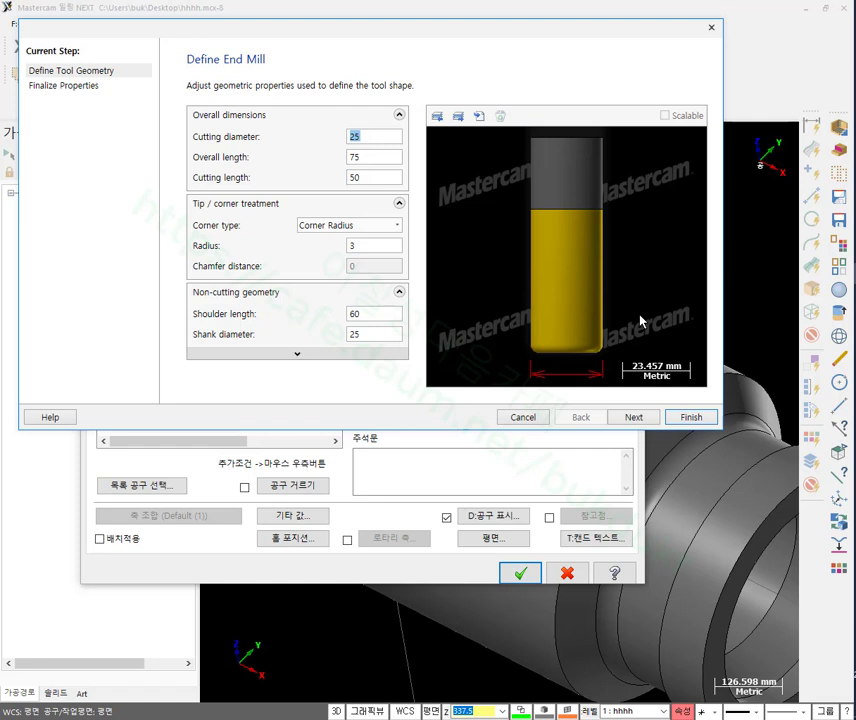
scroll(600, 358, up, 2)
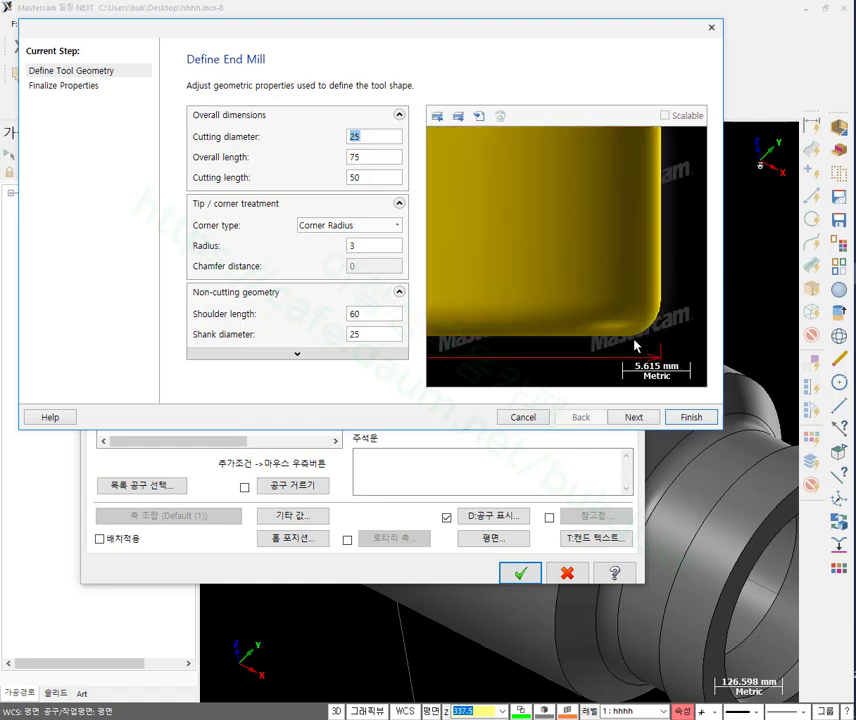
scroll(632, 334, down, 2)
scroll(600, 340, down, 5)
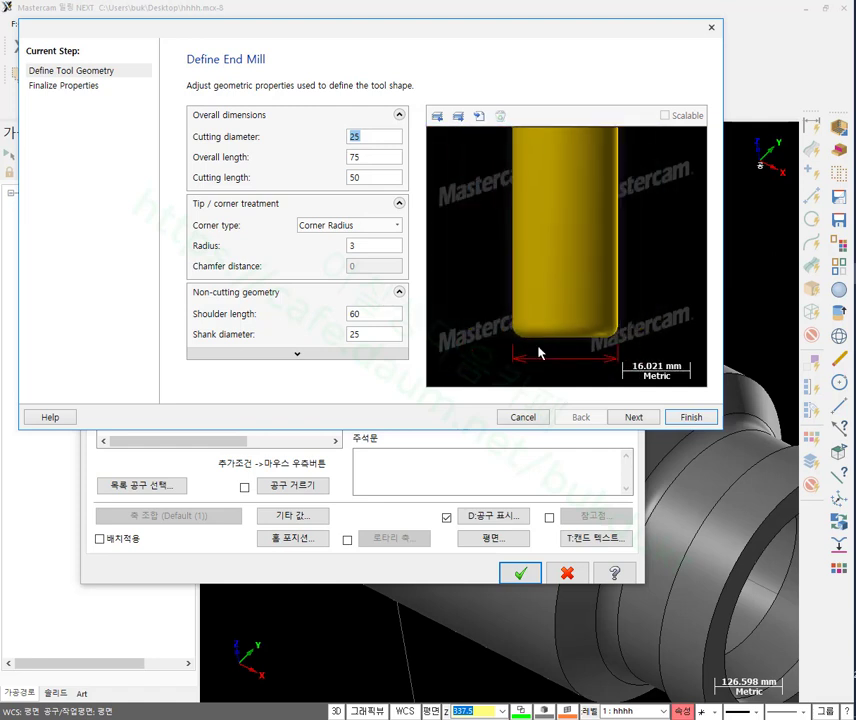
scroll(566, 265, up, 1)
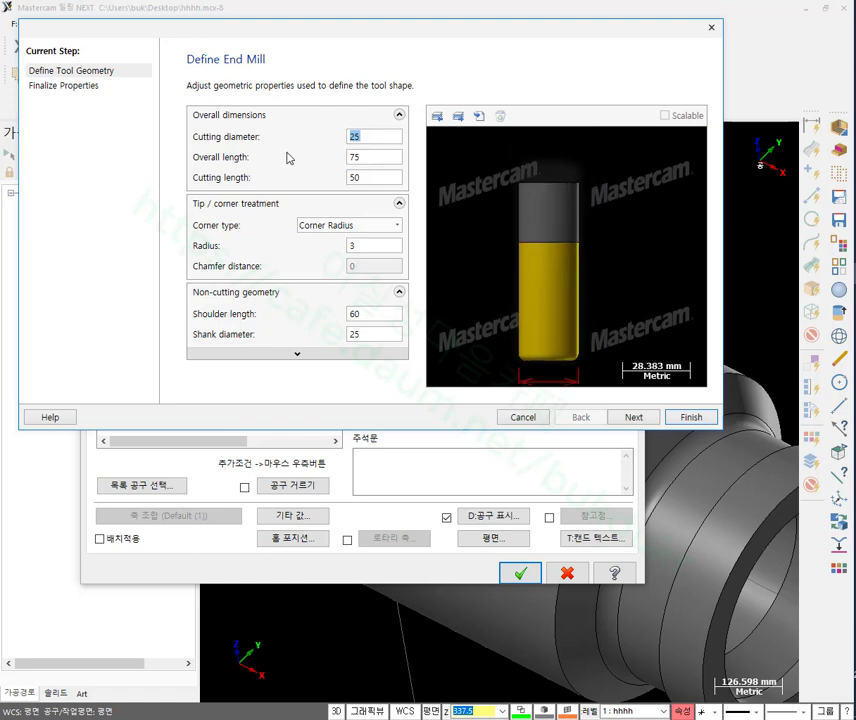
click(365, 157)
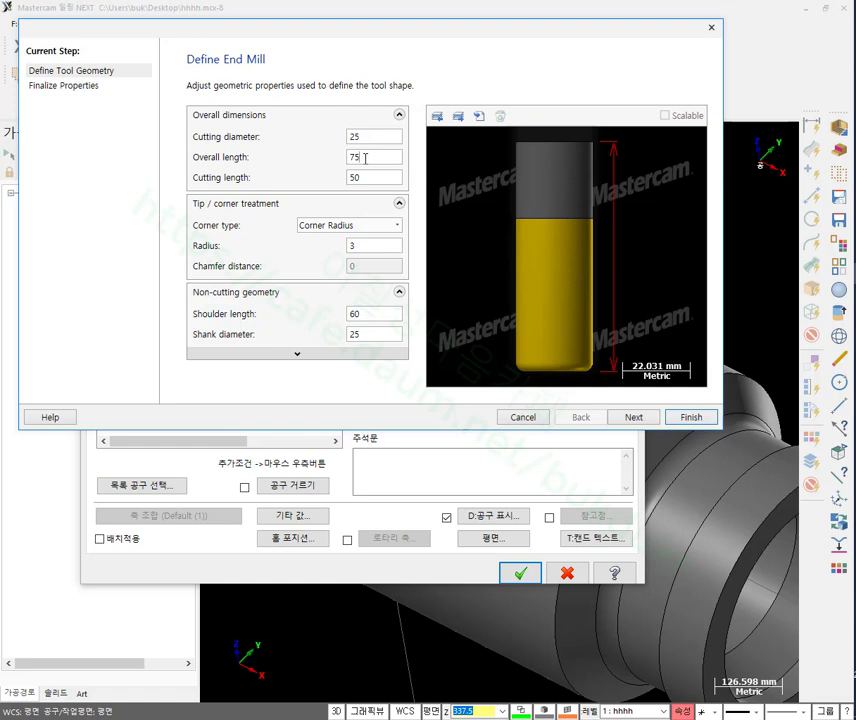
double_click(365, 157)
text(150)
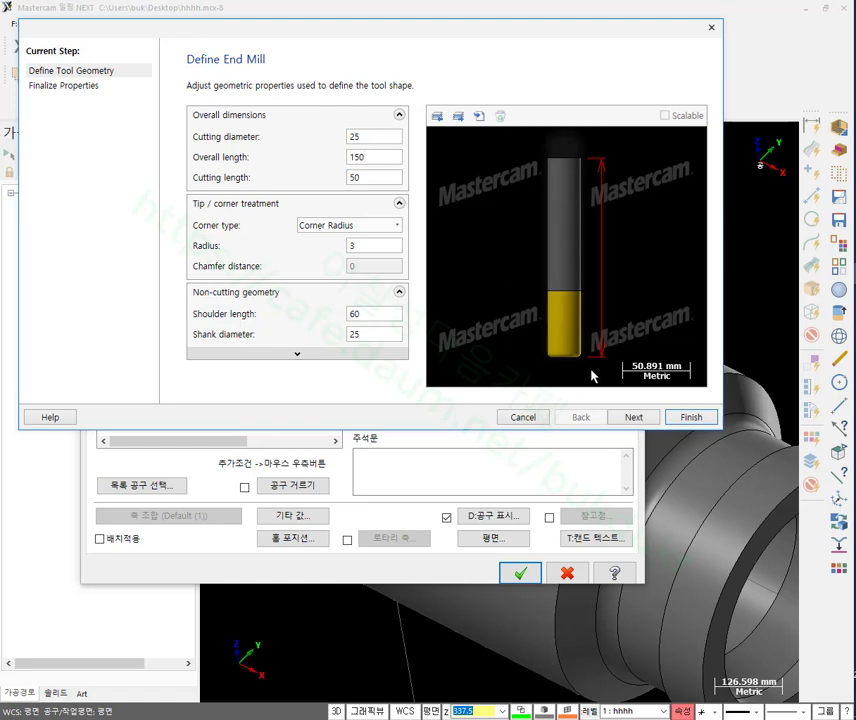
click(691, 417)
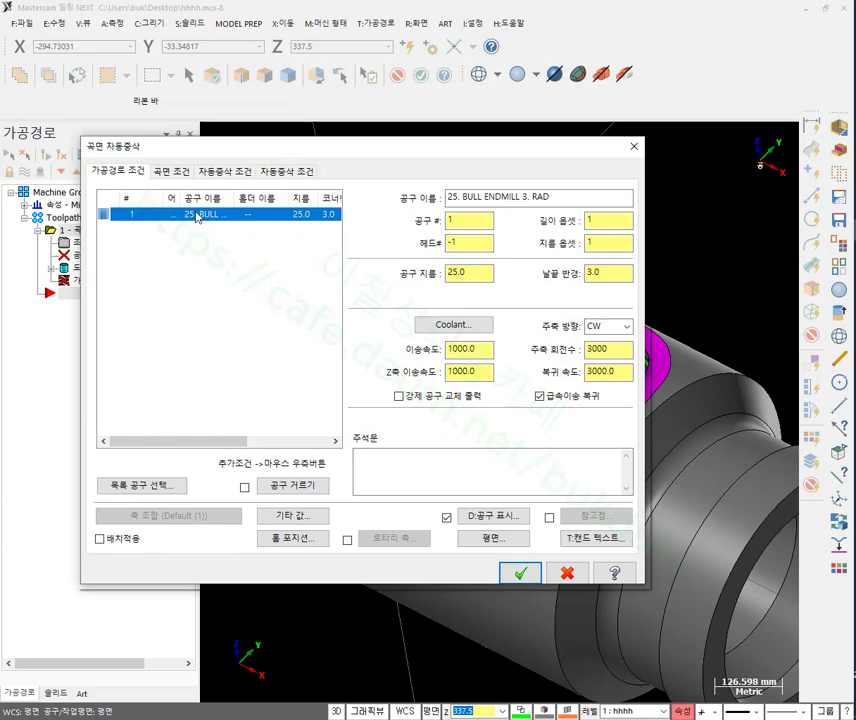
Set the stock to leave on the drive surfaces to 0.5 in the surface parameters.
click(171, 171)
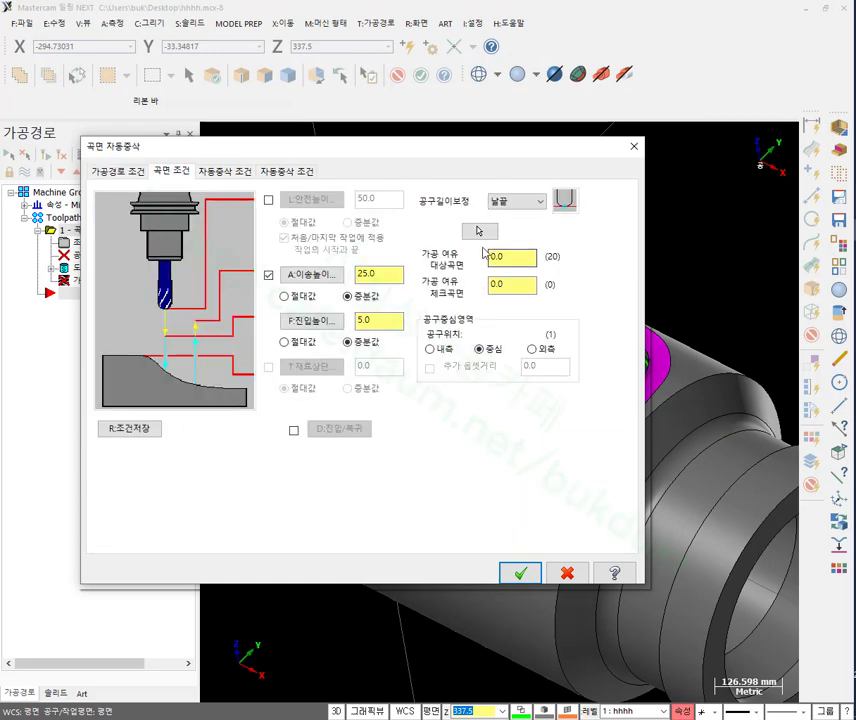
click(521, 258)
text(.5)
Enable the clearance height, pick a reference point on the part's end edge, and set the absolute value to 350.
click(268, 201)
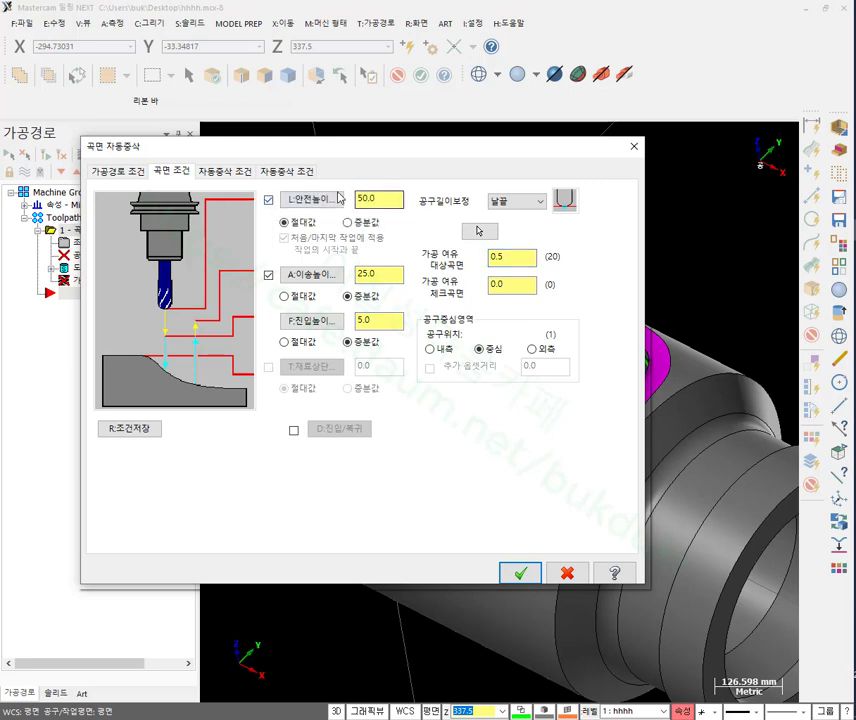
click(320, 199)
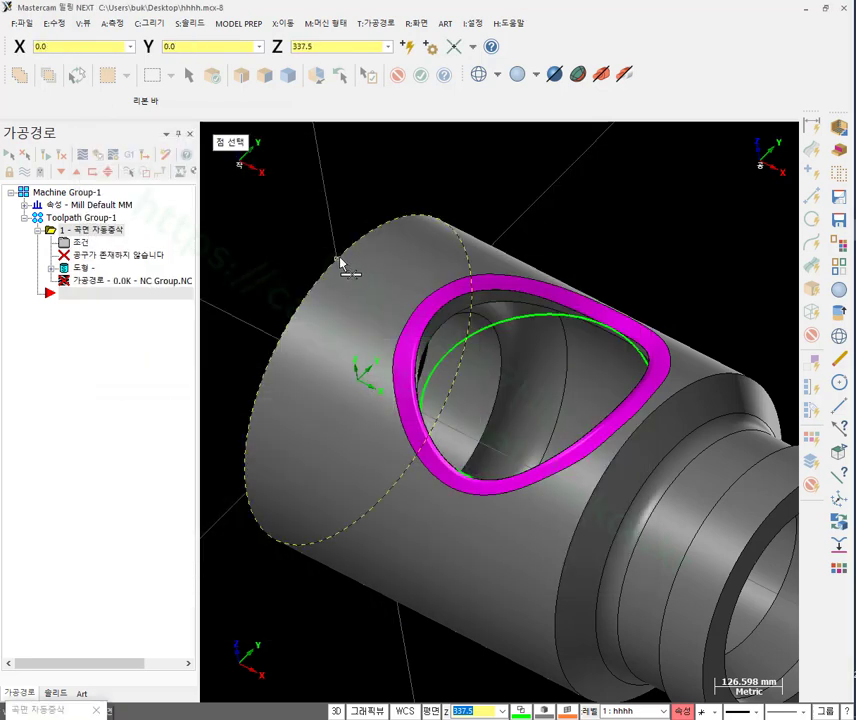
click(340, 263)
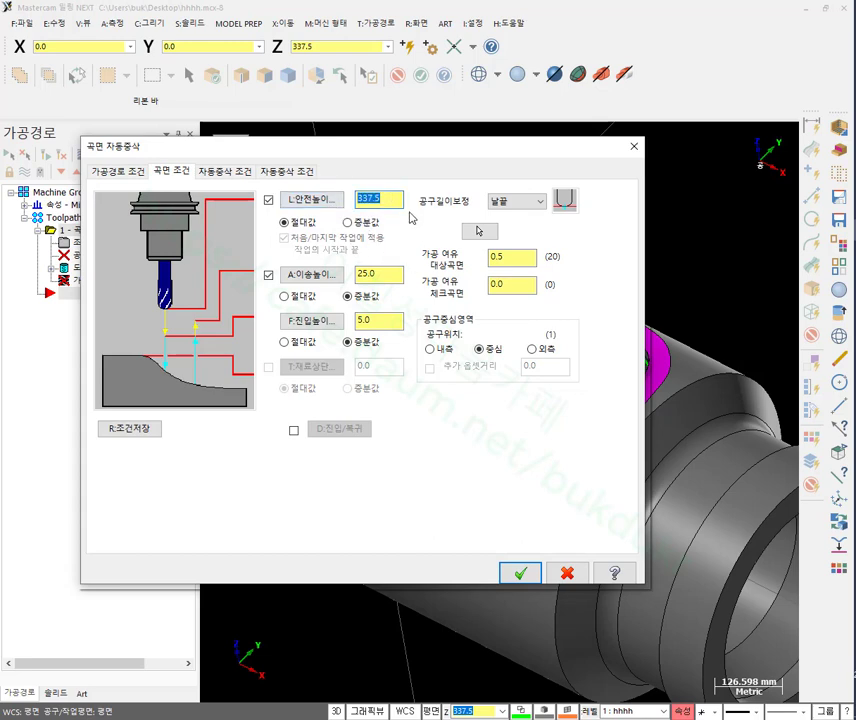
text(350.0)
Set the restmill cut tolerance to 0.1, the stepover to 10 and the path extension length to 20.
click(241, 176)
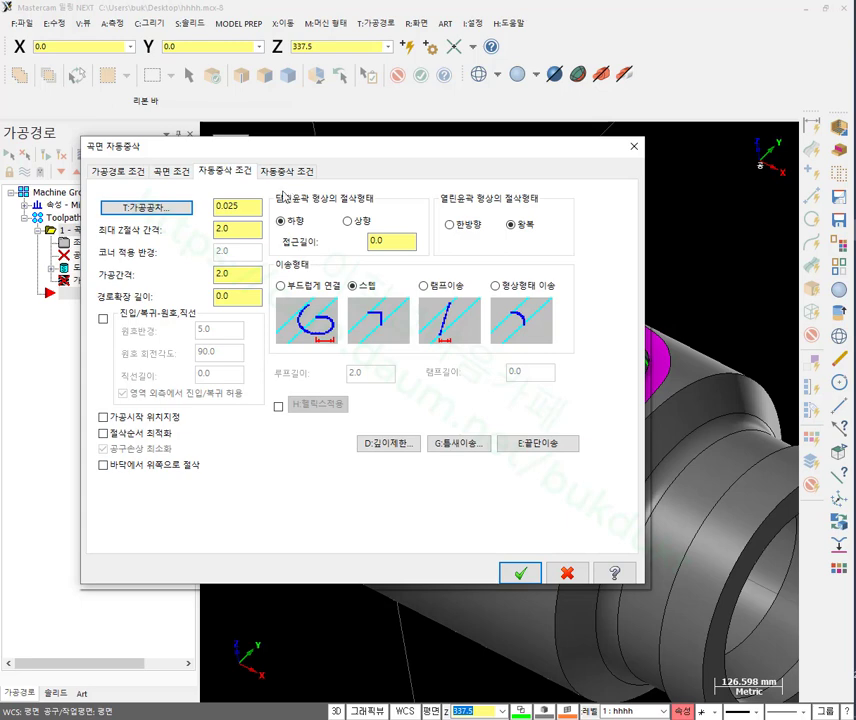
double_click(246, 205)
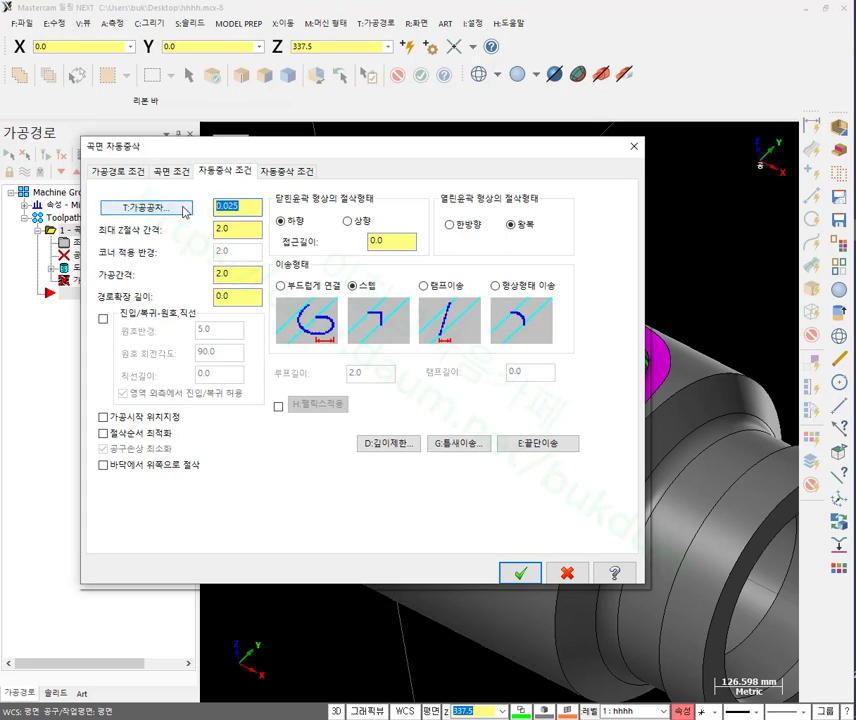
text(0.1)
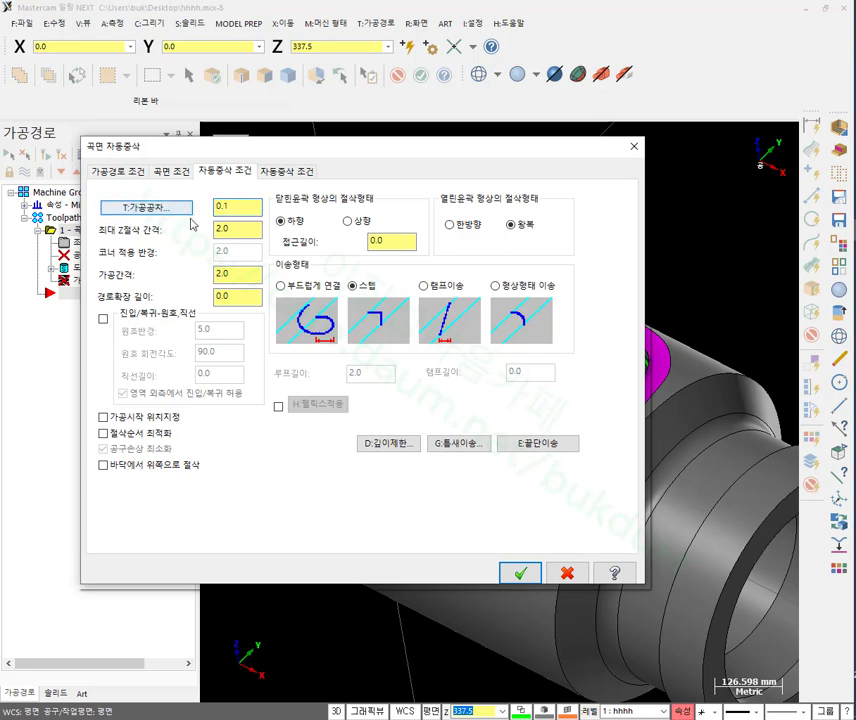
click(248, 229)
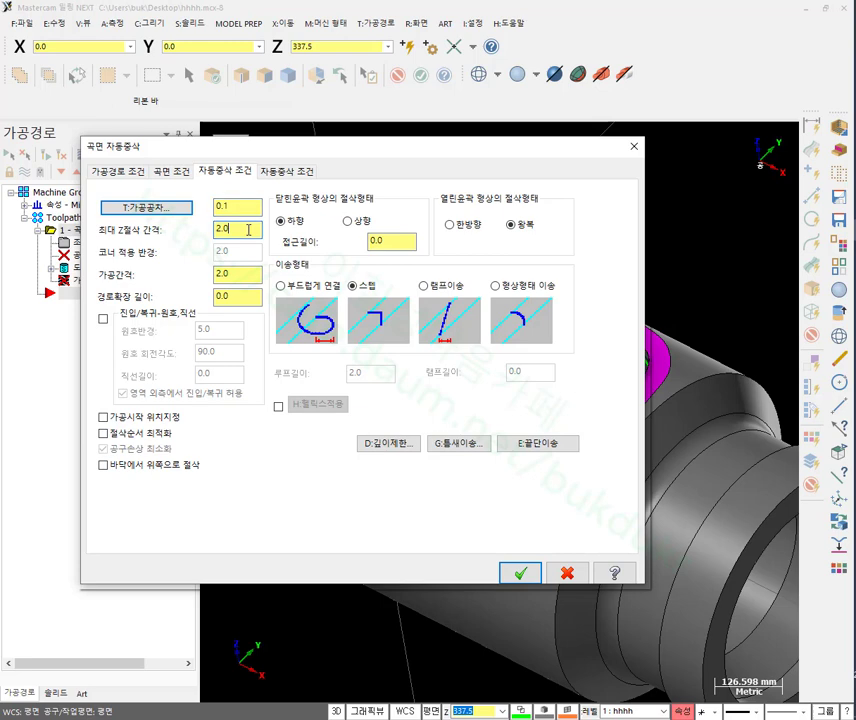
click(252, 277)
drag(252, 277, 173, 283)
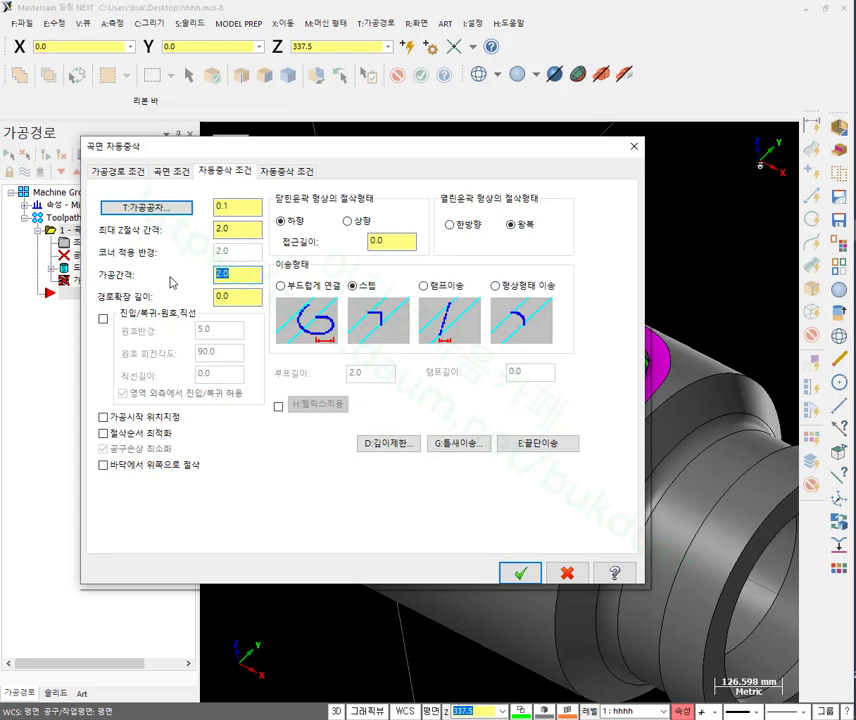
text(10)
click(249, 295)
drag(249, 295, 195, 300)
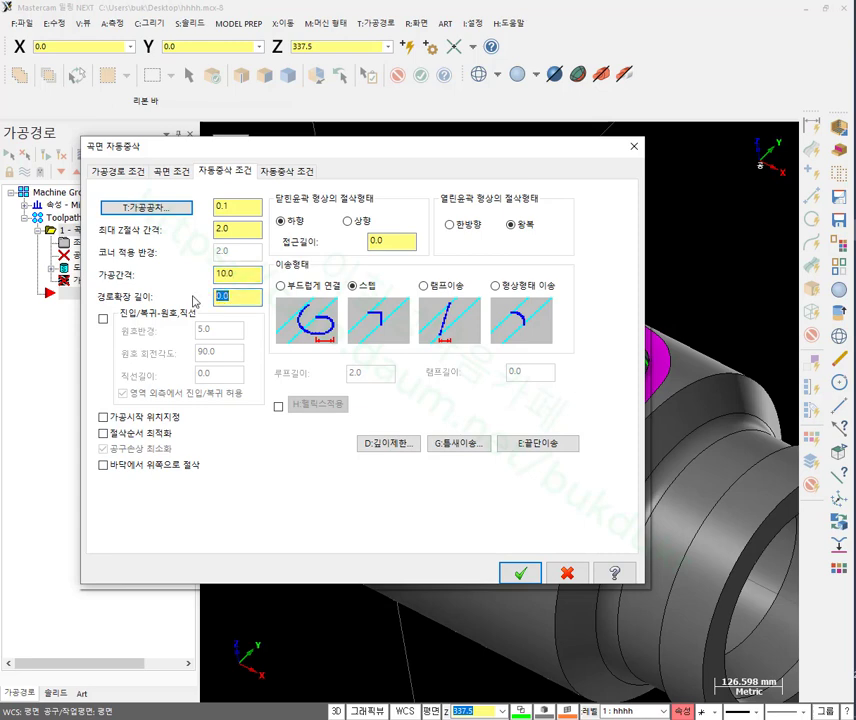
text(20.0)
Choose smooth connections as the transition type and enable cut order optimization.
click(280, 286)
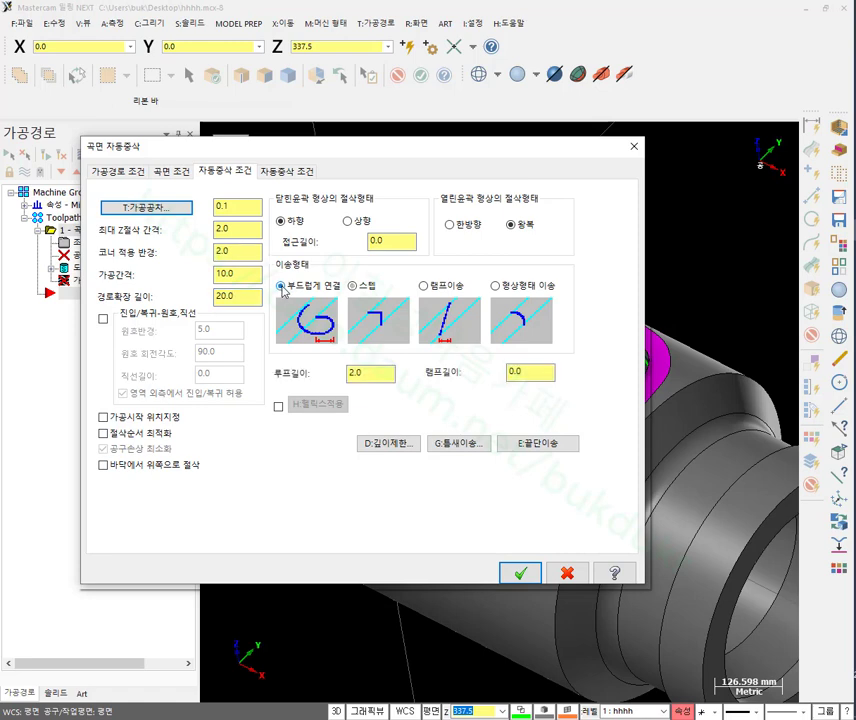
double_click(372, 374)
click(378, 373)
click(112, 436)
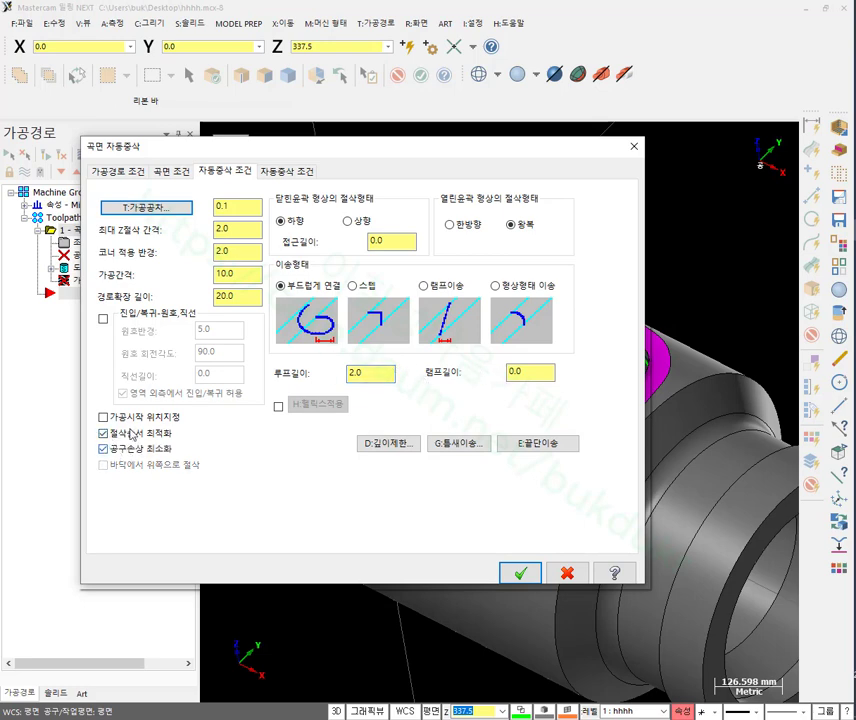
Base the remaining stock on an STL file and ignore small uncut areas with an adjustment distance of 1.
click(283, 174)
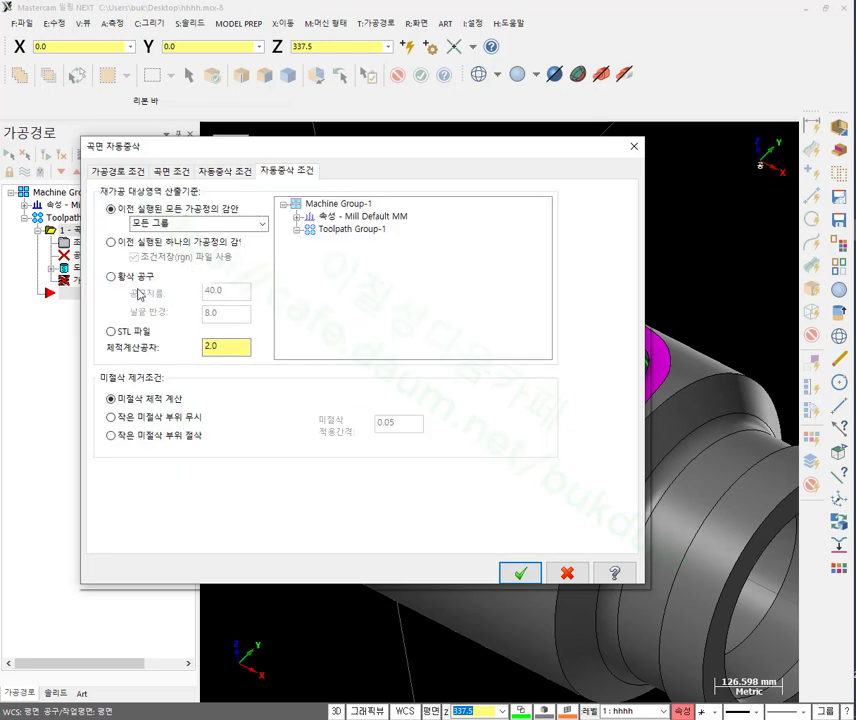
click(111, 331)
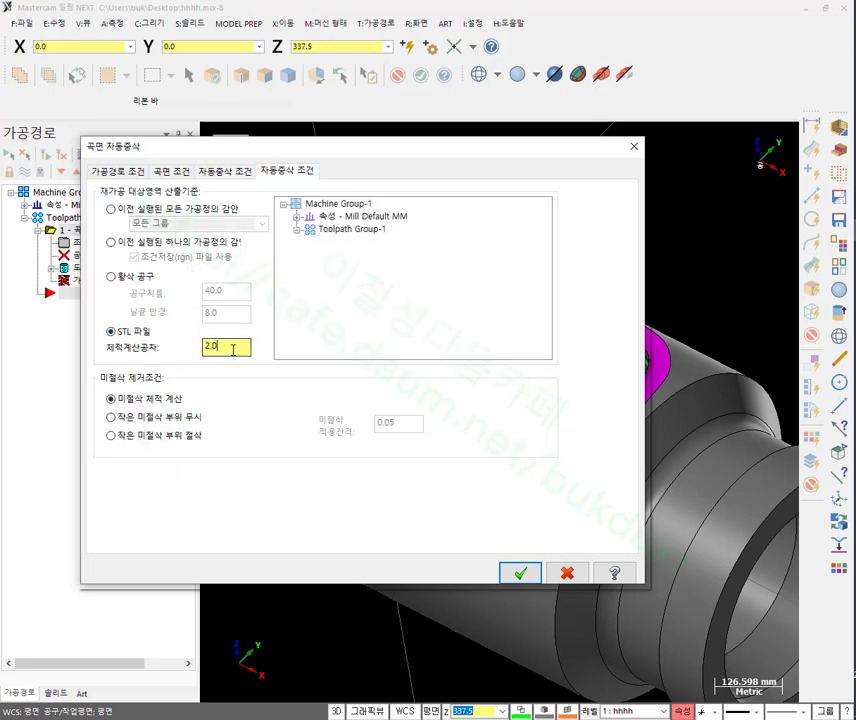
click(232, 346)
click(111, 419)
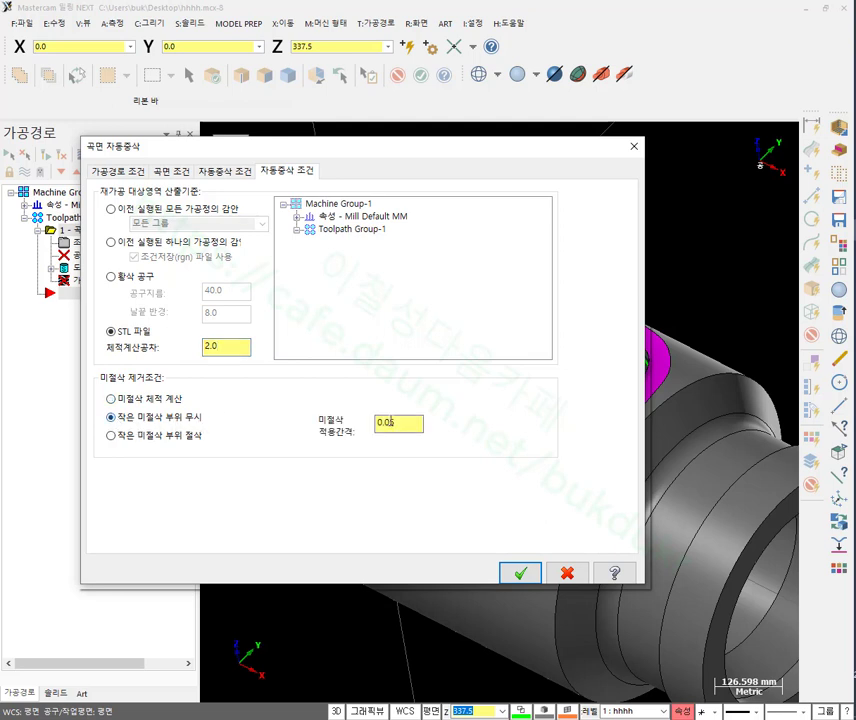
drag(403, 422, 354, 430)
text(1)
Load hhhh.stl from the Desktop as the remaining stock and generate the toolpath, suppressing the tolerance warning for this session.
click(518, 573)
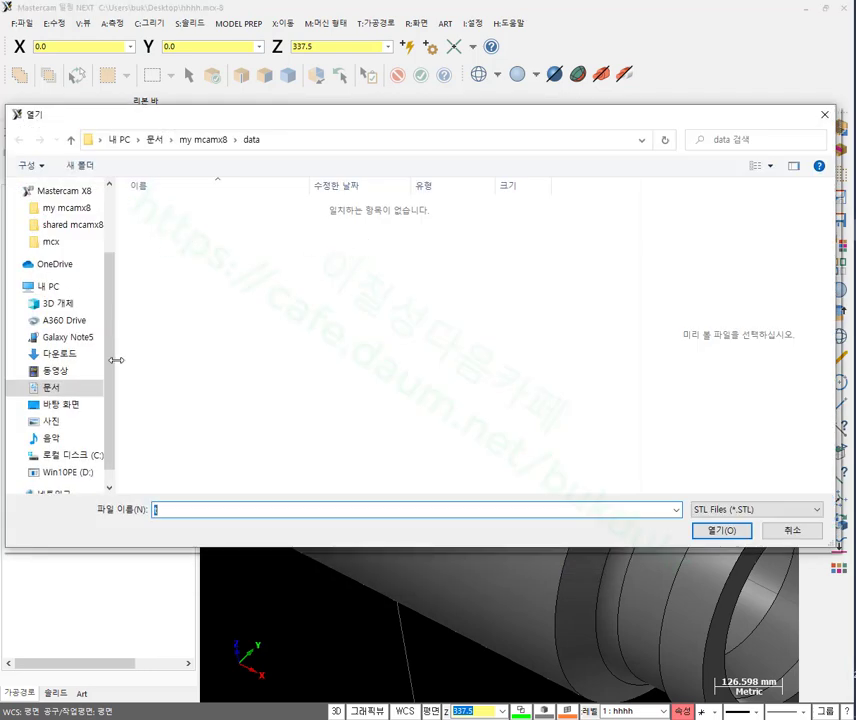
click(82, 405)
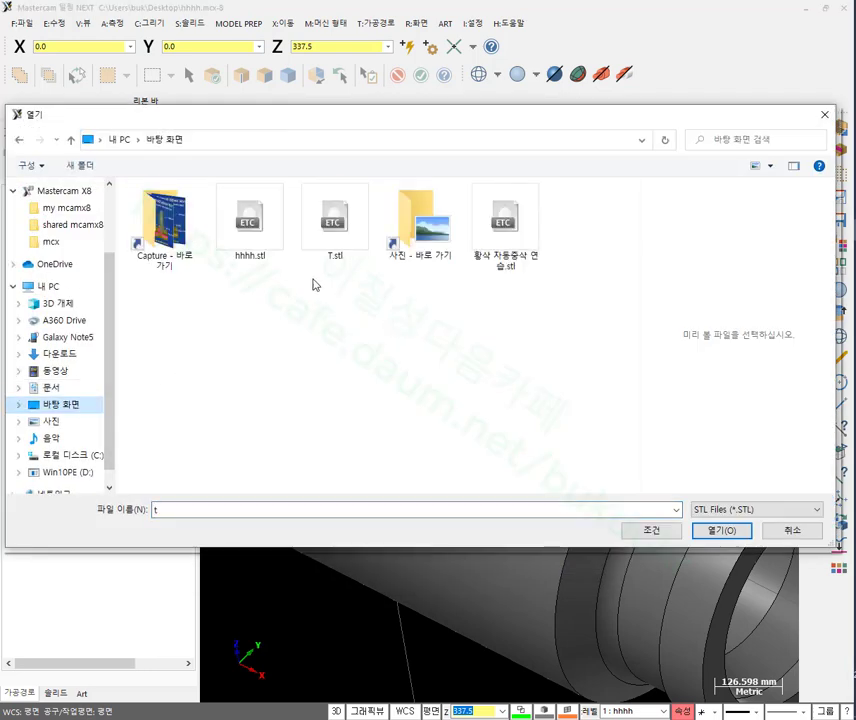
click(260, 230)
click(716, 531)
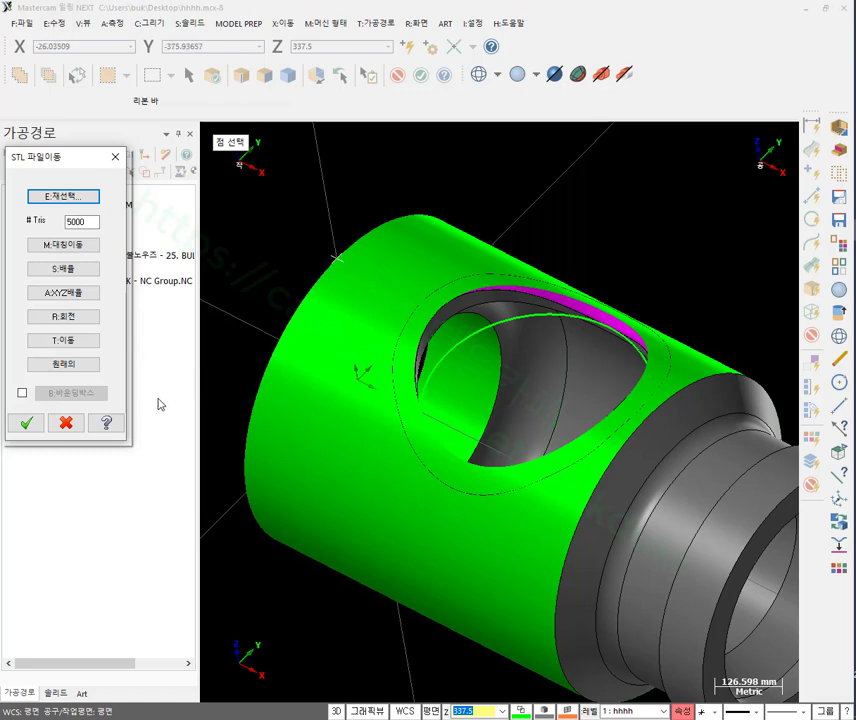
click(26, 423)
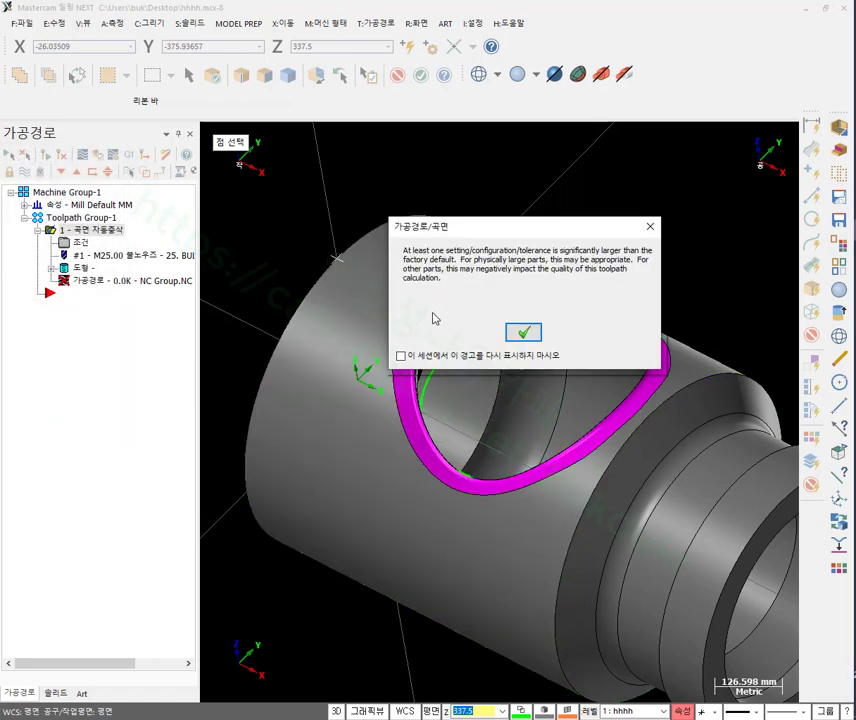
click(401, 356)
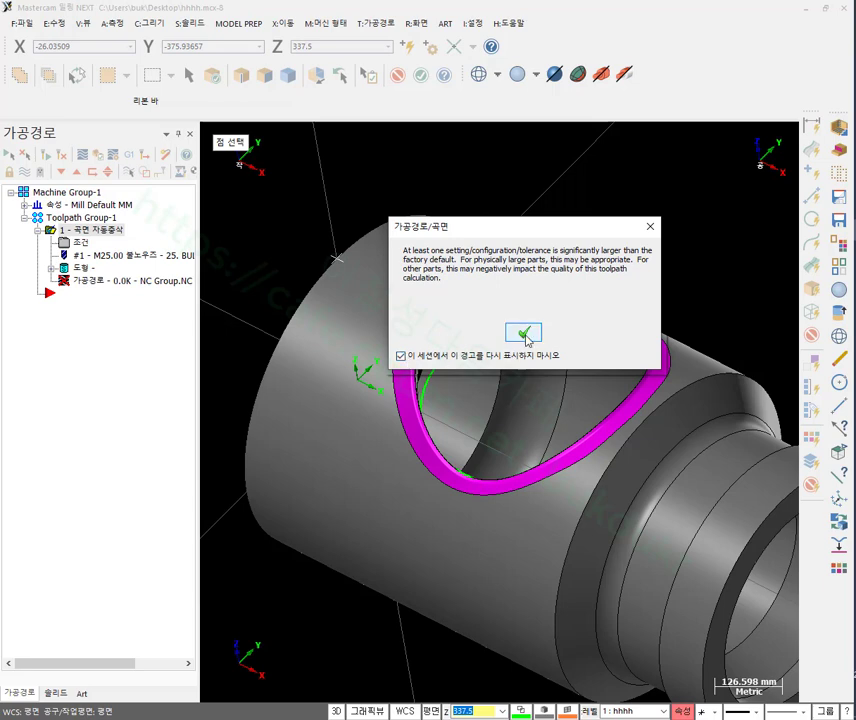
click(523, 333)
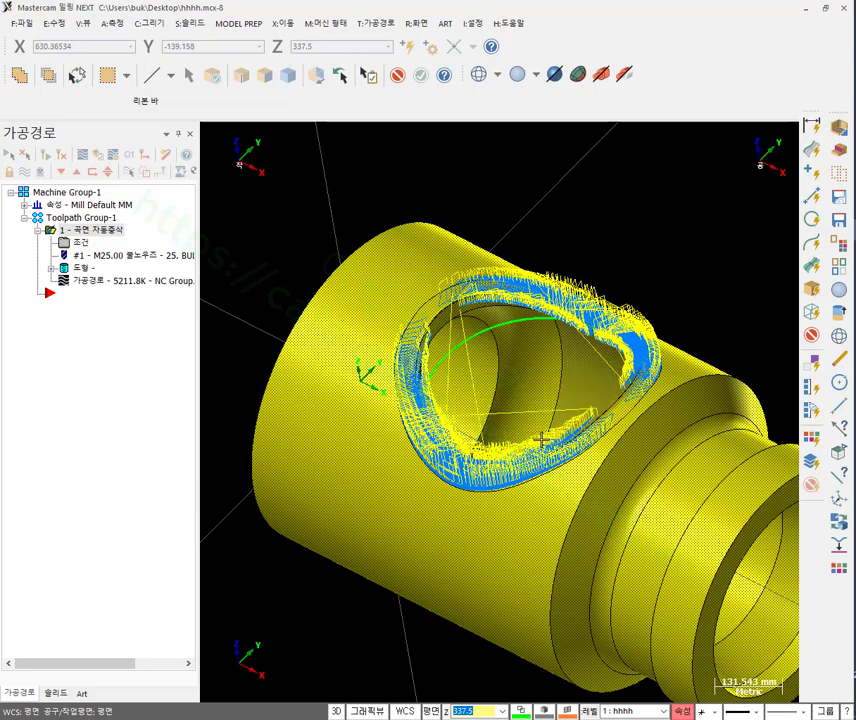
Examine the restmill toolpath around the side opening with Backplot, showing the model in wireframe.
scroll(541, 436, up, 5)
scroll(519, 389, down, 5)
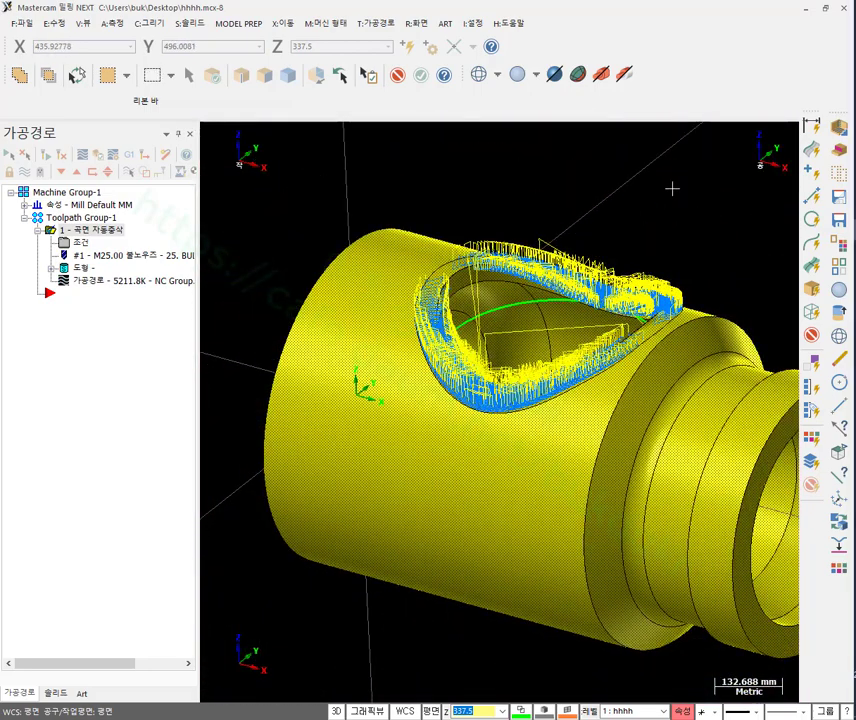
scroll(585, 240, up, 4)
middle_drag(491, 390, 493, 392)
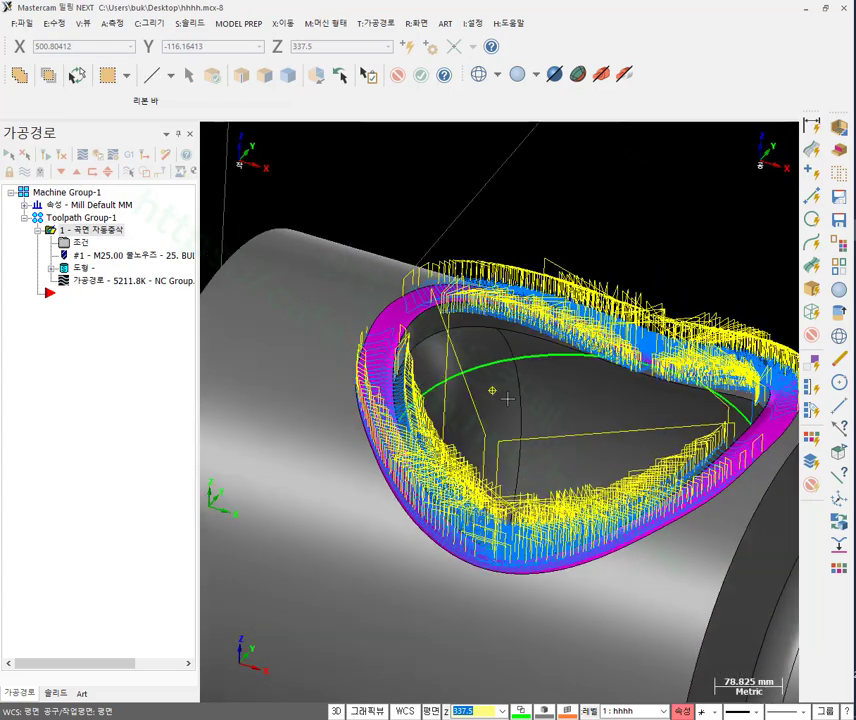
key(alt+t)
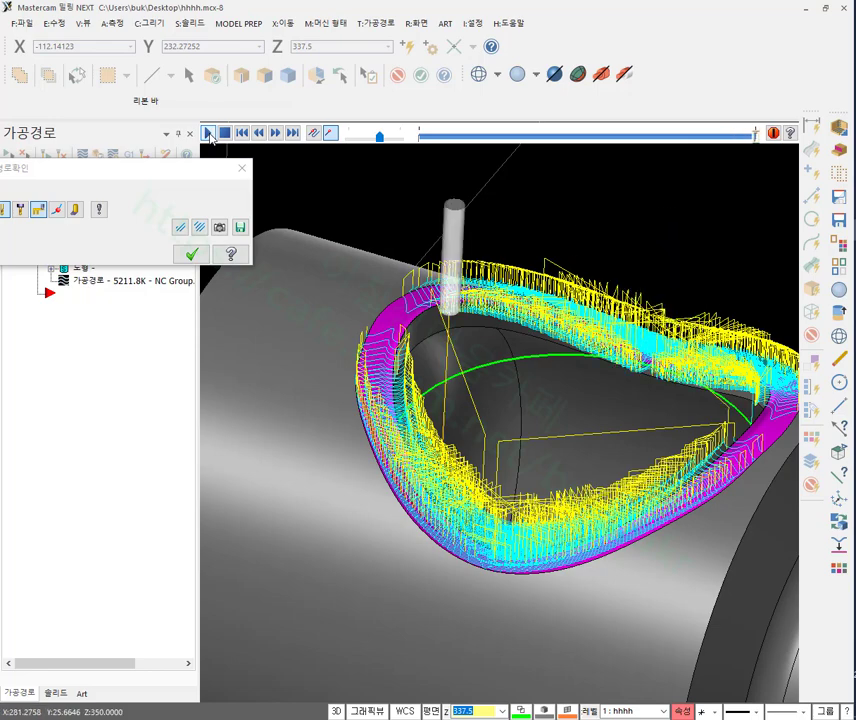
scroll(623, 323, down, 3)
middle_drag(623, 323, 498, 155)
click(481, 78)
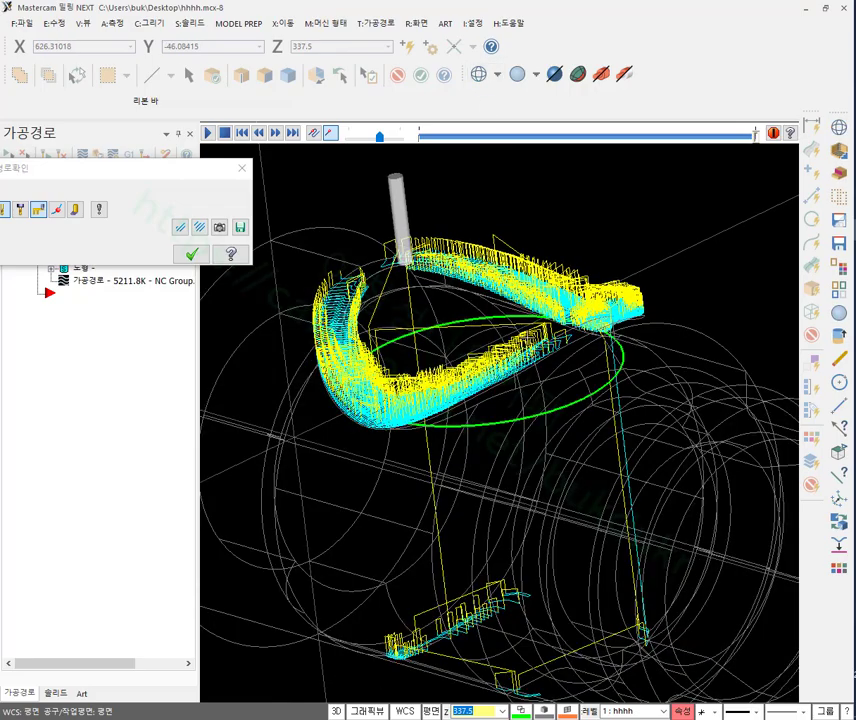
Set the restmill operation's adjustment distance for ignoring small uncut areas to 5 and regenerate the toolpath.
scroll(476, 651, up, 3)
middle_drag(476, 651, 711, 392)
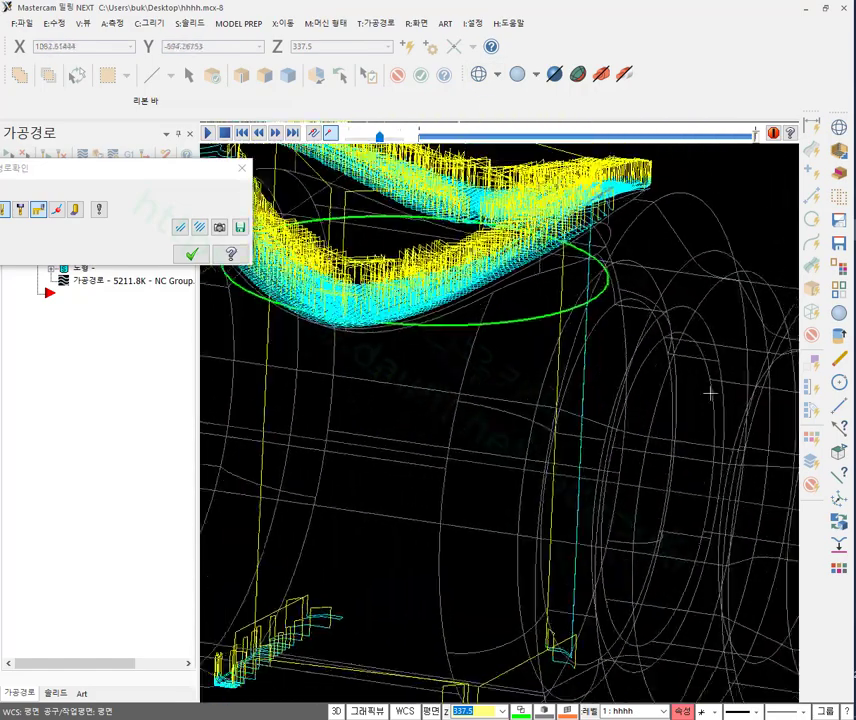
scroll(552, 487, down, 4)
middle_drag(552, 487, 466, 532)
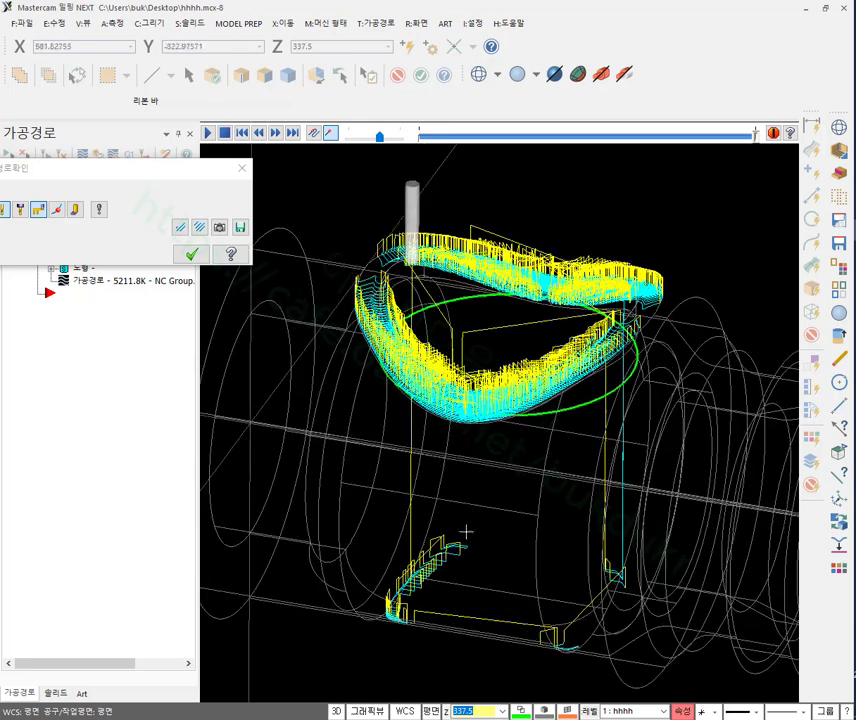
click(191, 254)
click(80, 243)
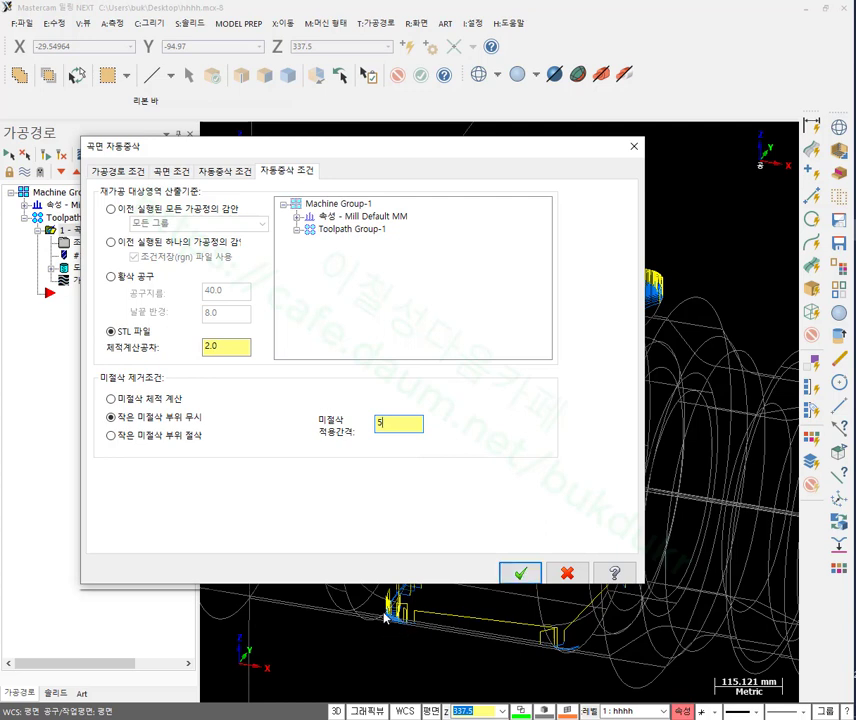
click(515, 576)
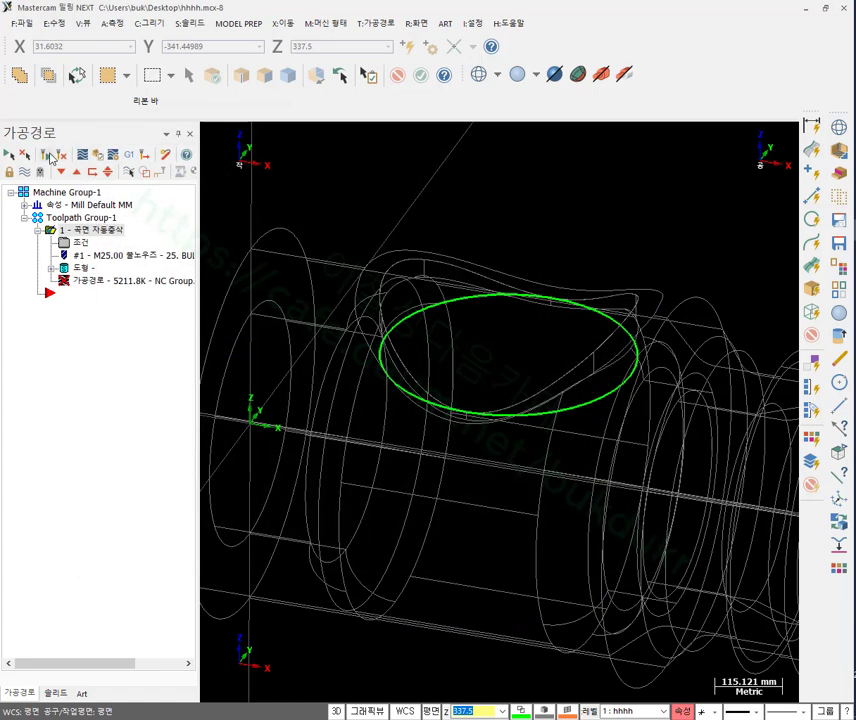
click(49, 155)
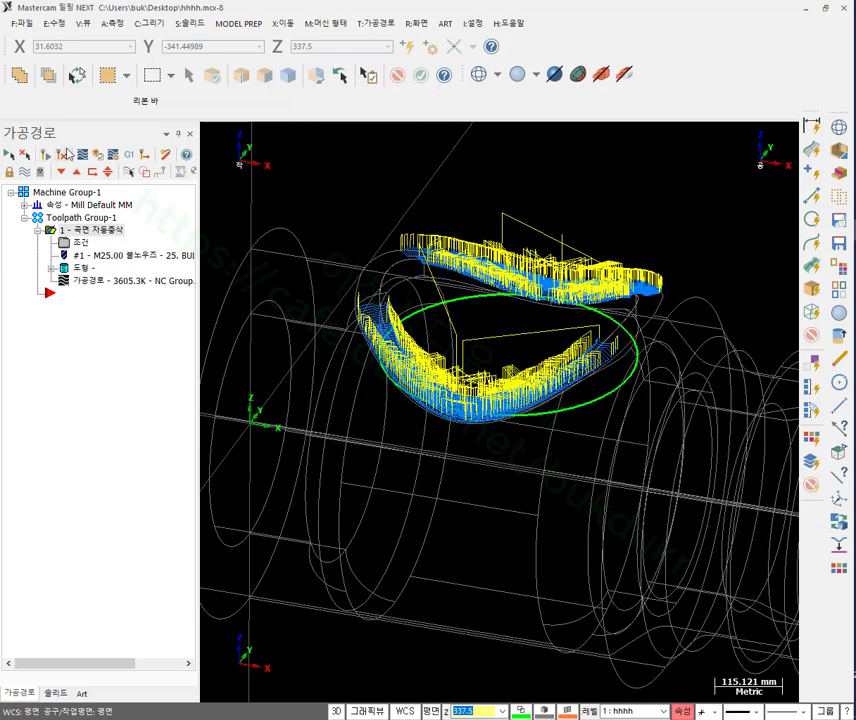
Examine the regenerated restmill toolpath around the side opening's edge against the shaded model.
mouse_move(495, 329)
middle_down()
mouse_move(529, 292)
mouse_move(470, 290)
mouse_move(516, 292)
mouse_move(499, 318)
middle_up()
middle_drag(579, 644, 563, 118)
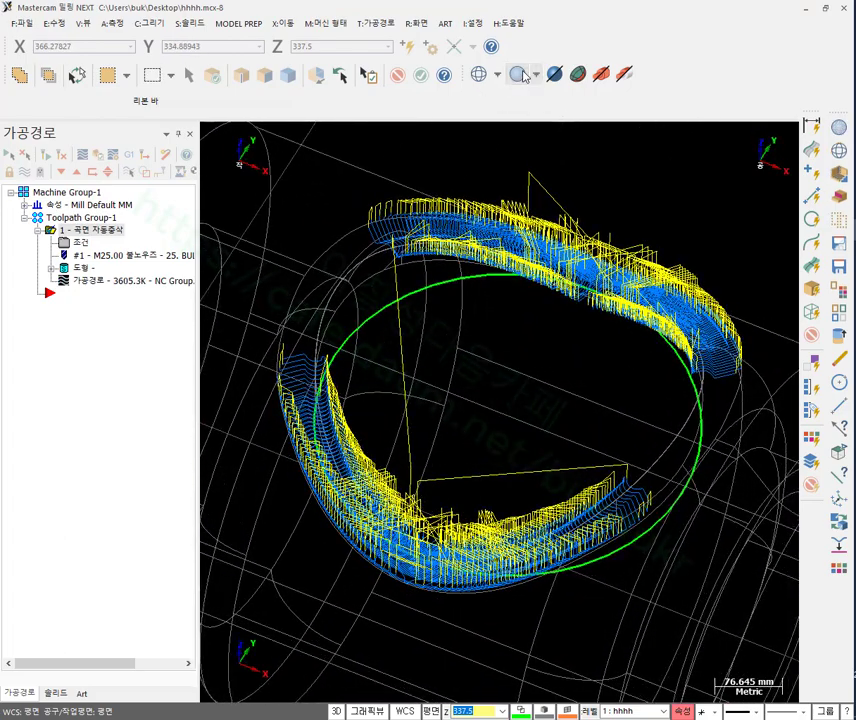
click(517, 74)
scroll(530, 300, down, 2)
mouse_move(530, 300)
middle_down()
mouse_move(535, 311)
mouse_move(562, 300)
mouse_move(480, 298)
mouse_move(509, 273)
mouse_move(453, 309)
mouse_move(456, 232)
mouse_move(335, 237)
mouse_move(355, 288)
middle_up()
scroll(562, 300, down, 1)
scroll(456, 232, up, 3)
scroll(333, 237, up, 6)
scroll(355, 288, up, 4)
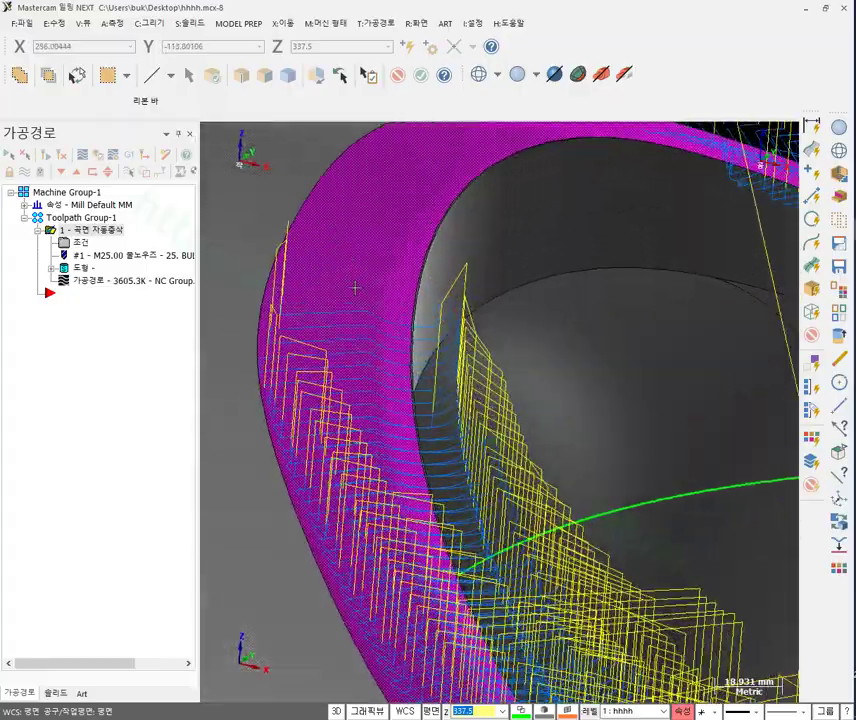
scroll(379, 259, down, 2)
middle_drag(382, 245, 503, 130)
scroll(385, 245, down, 2)
scroll(614, 185, down, 5)
scroll(614, 185, up, 1)
scroll(678, 235, up, 1)
scroll(503, 130, down, 2)
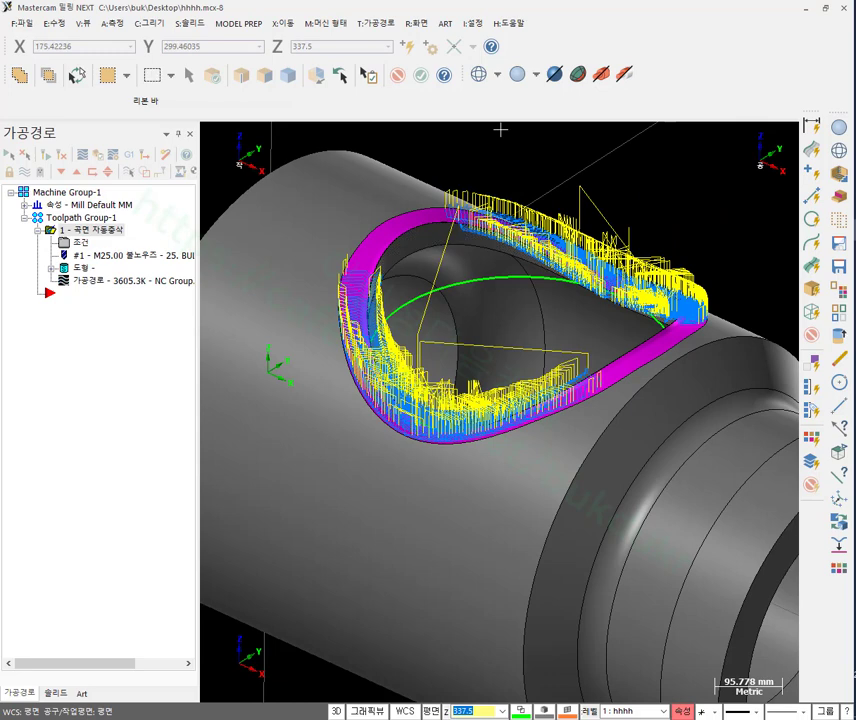
Define the machine group's stock from the file hhhh.stl on the Desktop and hide the stock display.
click(24, 205)
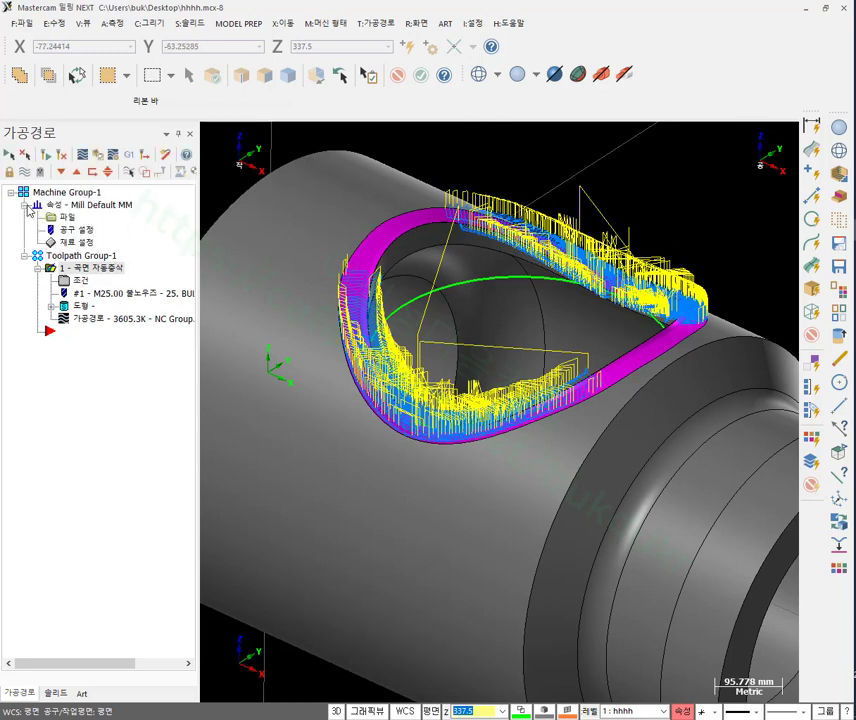
click(82, 243)
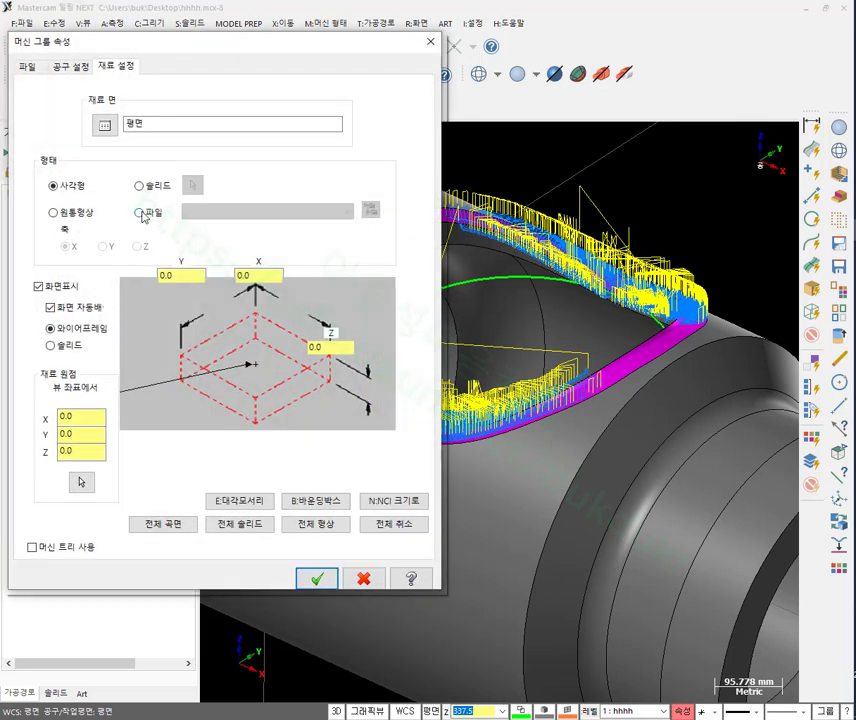
click(140, 213)
click(369, 211)
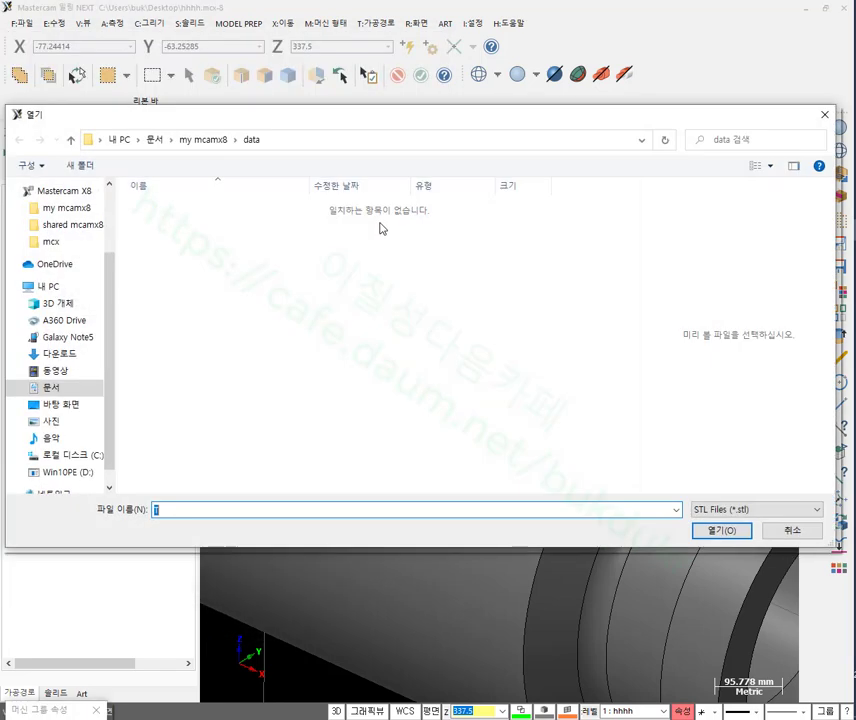
scroll(100, 221, up, 2)
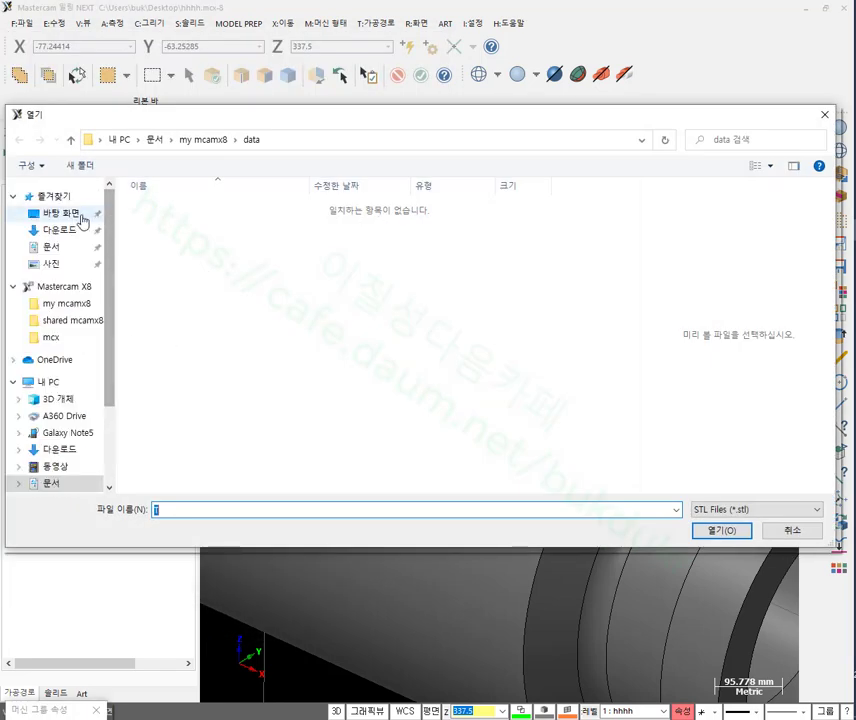
click(80, 214)
click(260, 244)
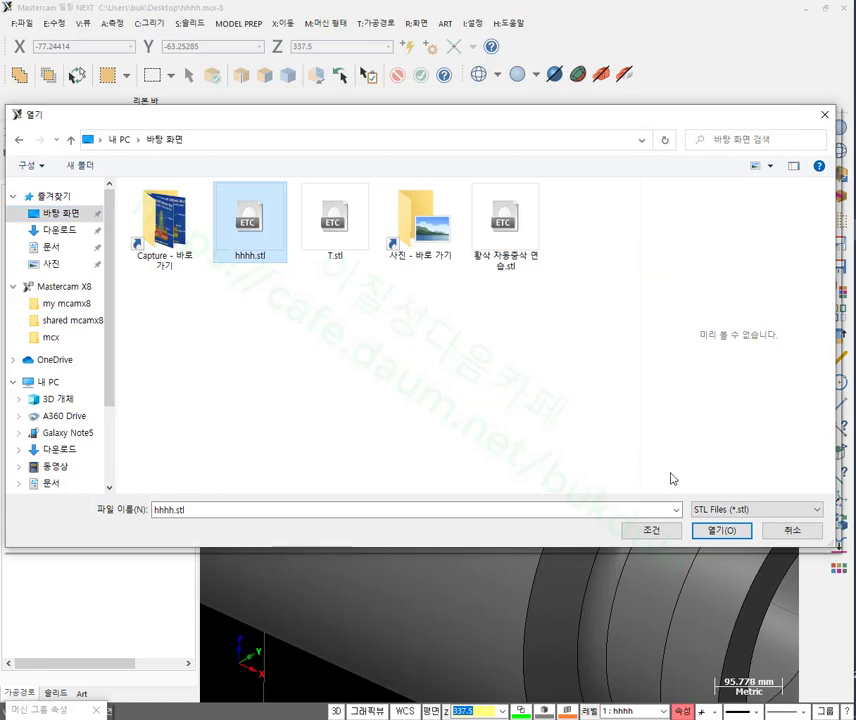
click(722, 530)
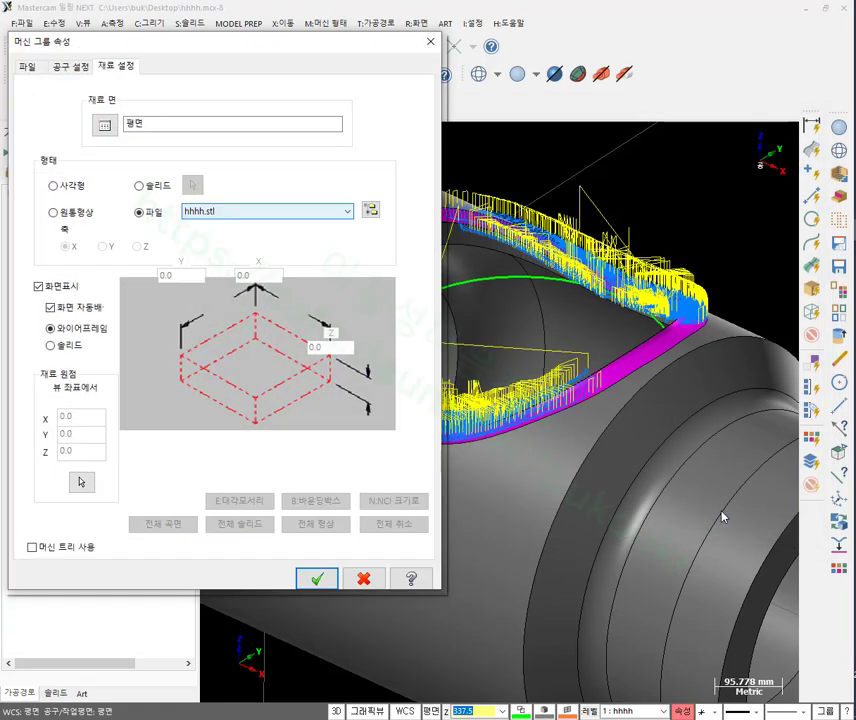
click(325, 583)
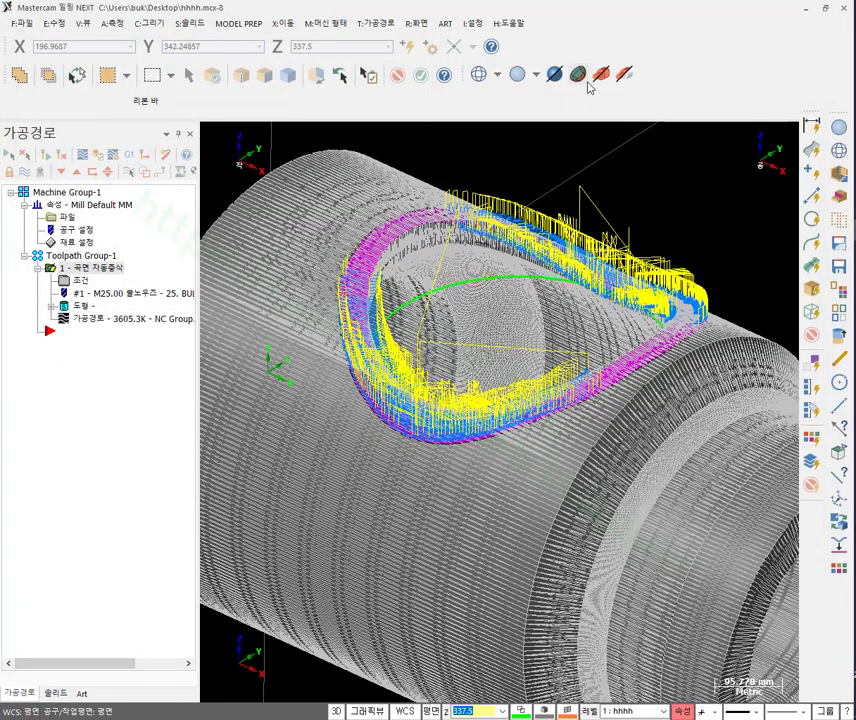
click(624, 74)
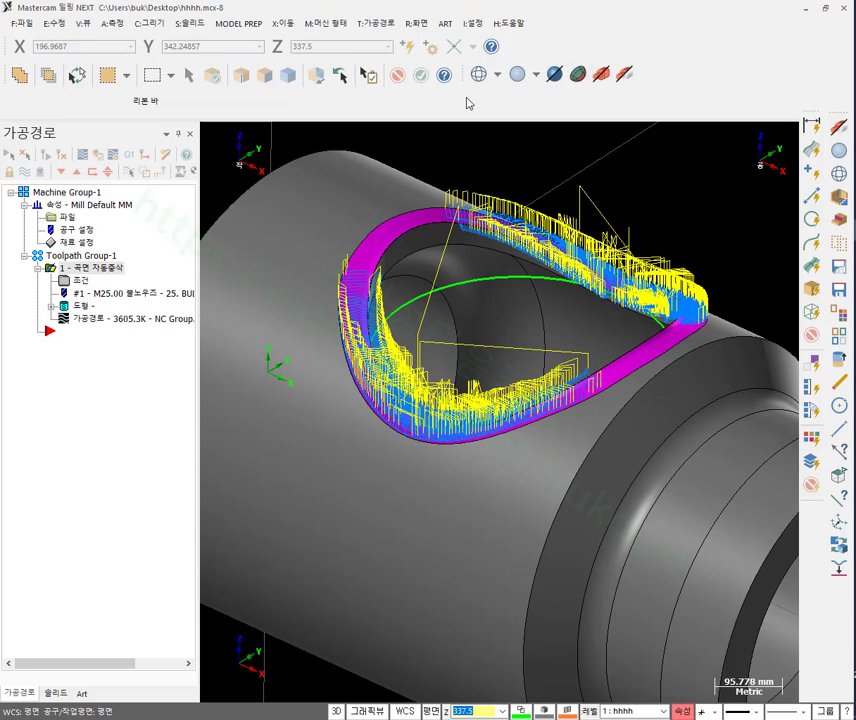
Run the Verify simulation of the restmill operation in Mastercam Simulator with the whole part in view.
click(97, 152)
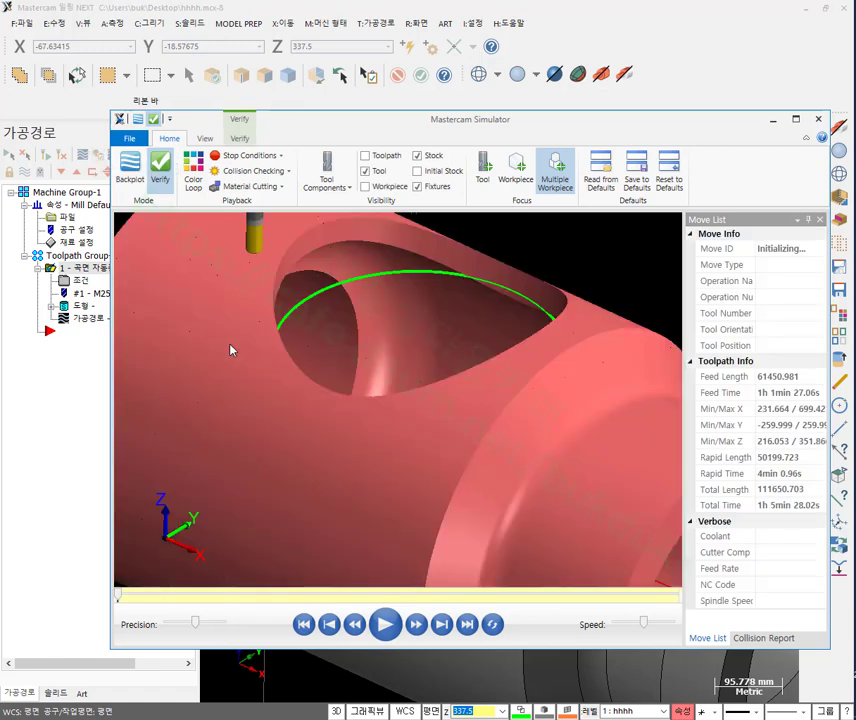
scroll(405, 370, down, 3)
mouse_move(416, 376)
middle_down()
mouse_move(386, 380)
mouse_move(406, 374)
middle_up()
scroll(400, 370, up, 2)
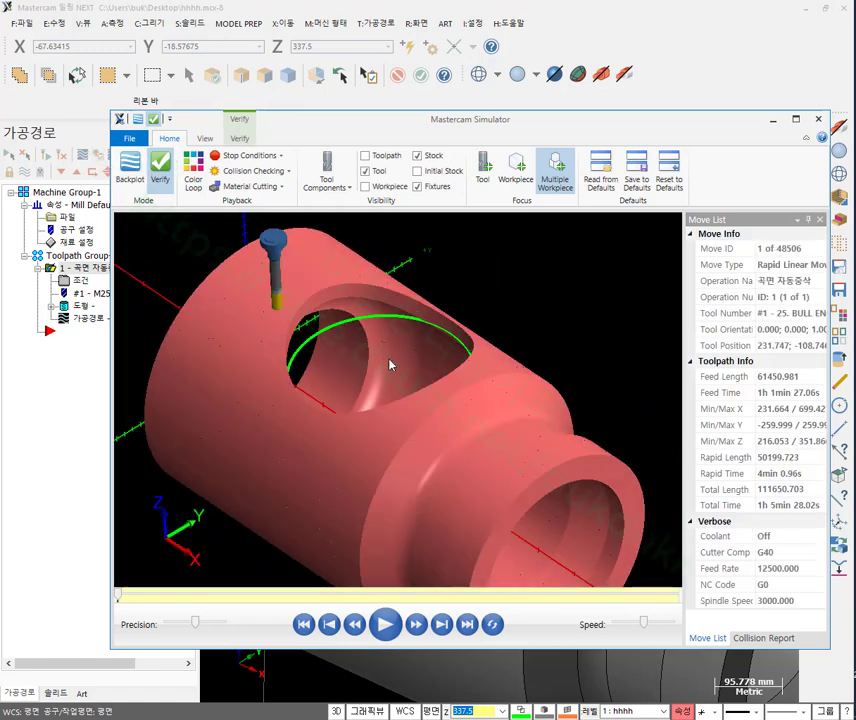
click(386, 624)
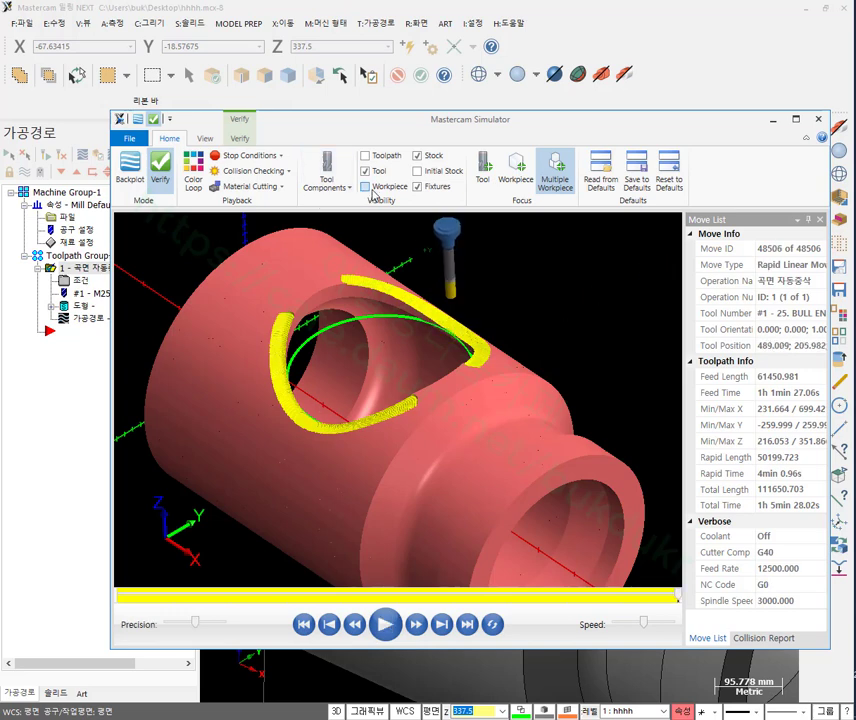
Show the workpiece over the simulated stock and examine the cut and uncut areas along the opening's rim.
scroll(332, 398, up, 5)
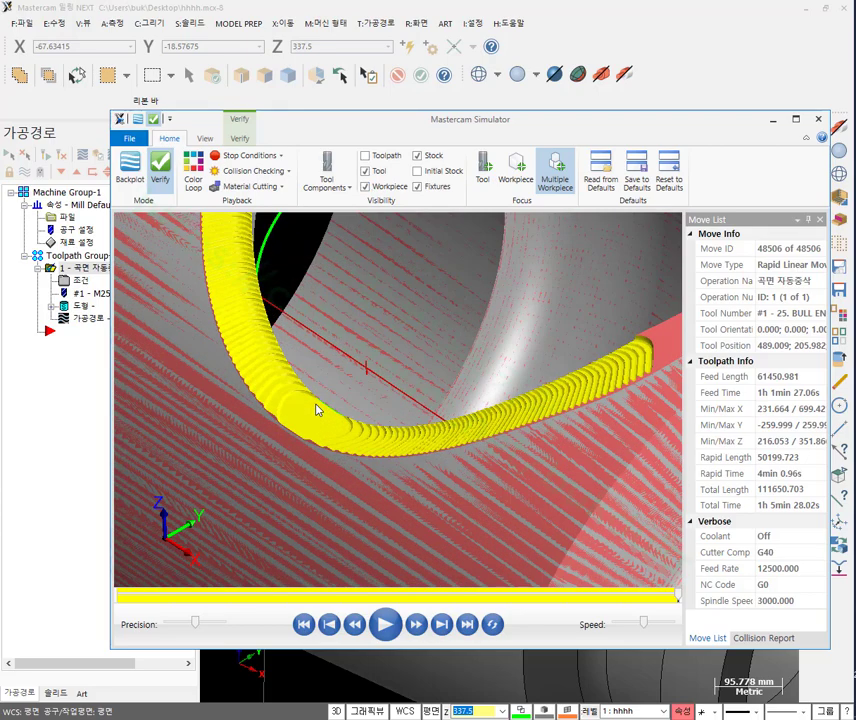
scroll(320, 405, down, 5)
middle_drag(401, 395, 463, 388)
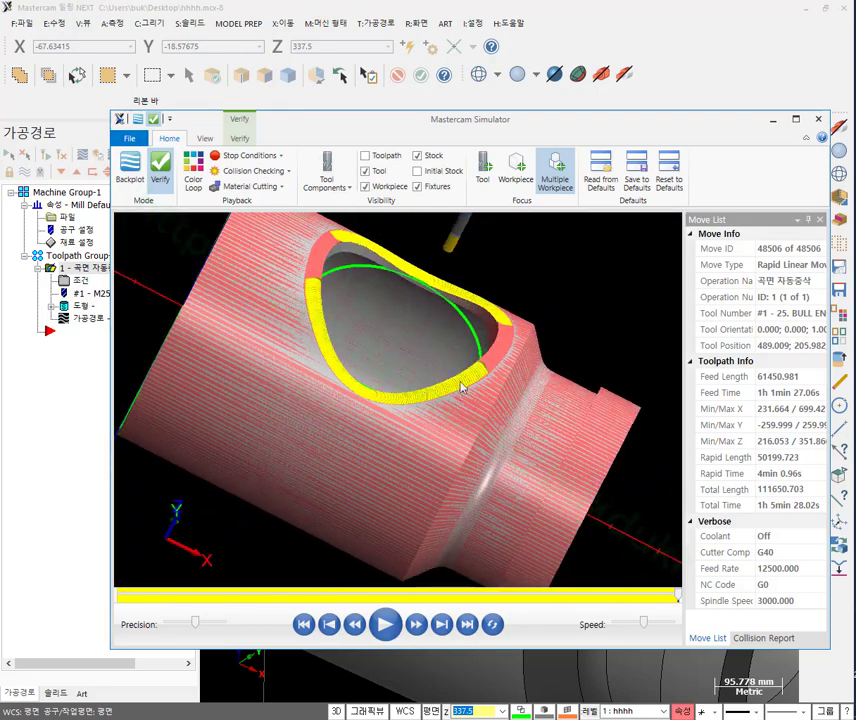
scroll(470, 378, up, 5)
scroll(472, 376, up, 5)
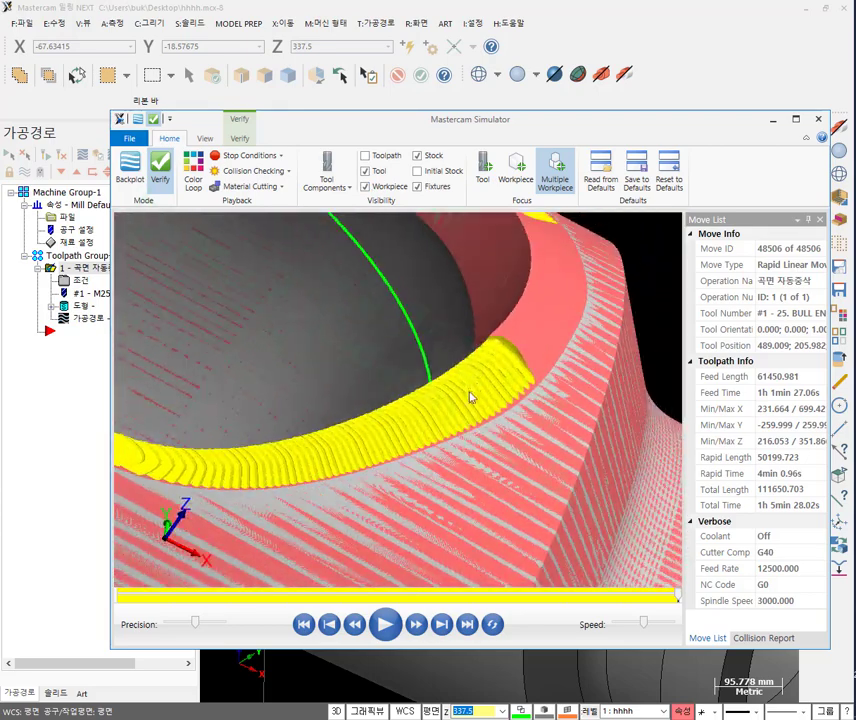
scroll(420, 428, down, 3)
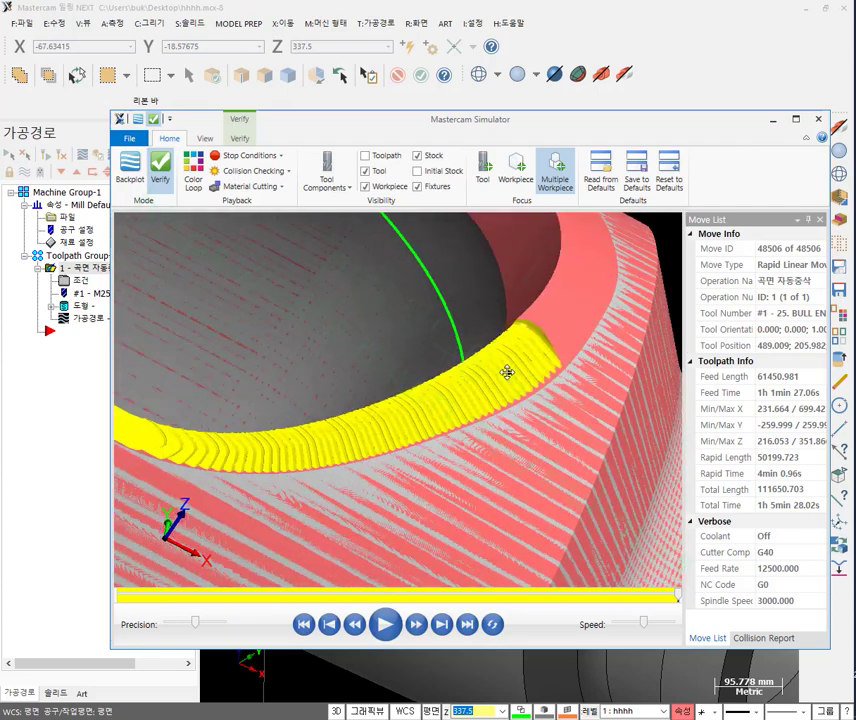
scroll(453, 373, up, 3)
middle_drag(558, 330, 541, 302)
scroll(541, 302, up, 3)
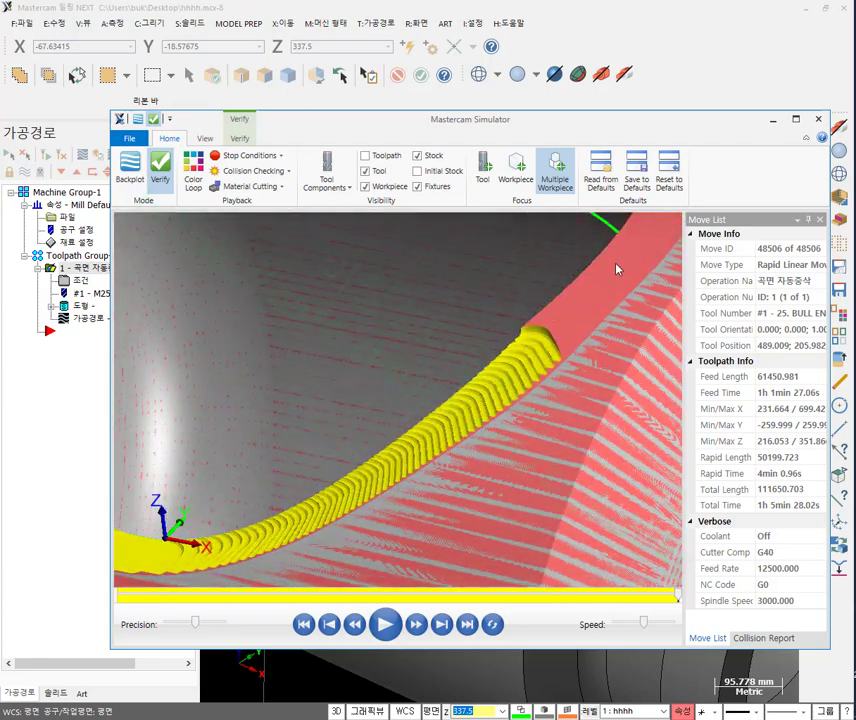
scroll(574, 390, down, 3)
middle_drag(541, 380, 504, 363)
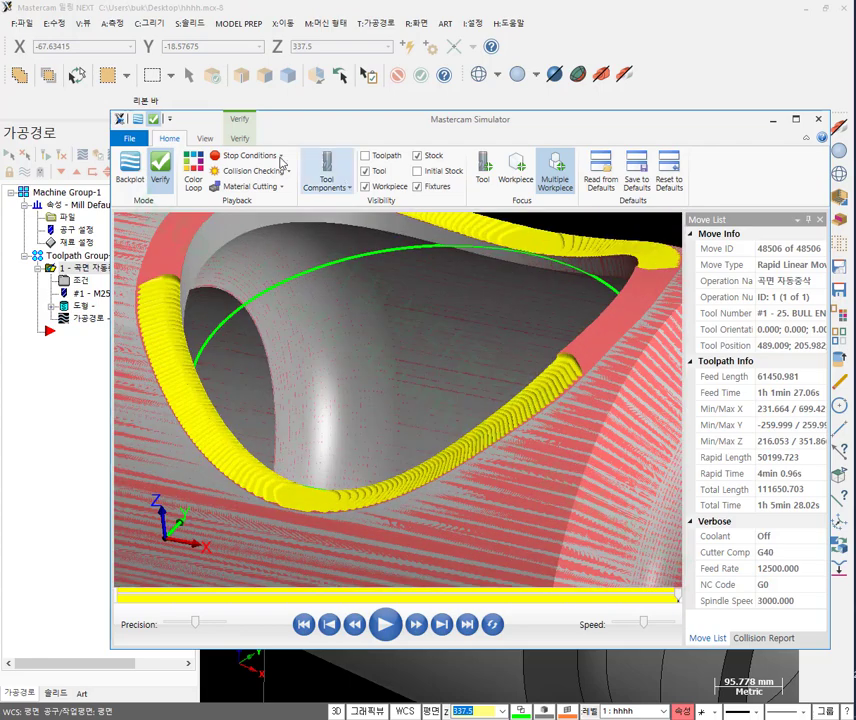
Section the verified part with the YZ clipping plane at several positions and inspect the remaining material around the opening.
click(238, 141)
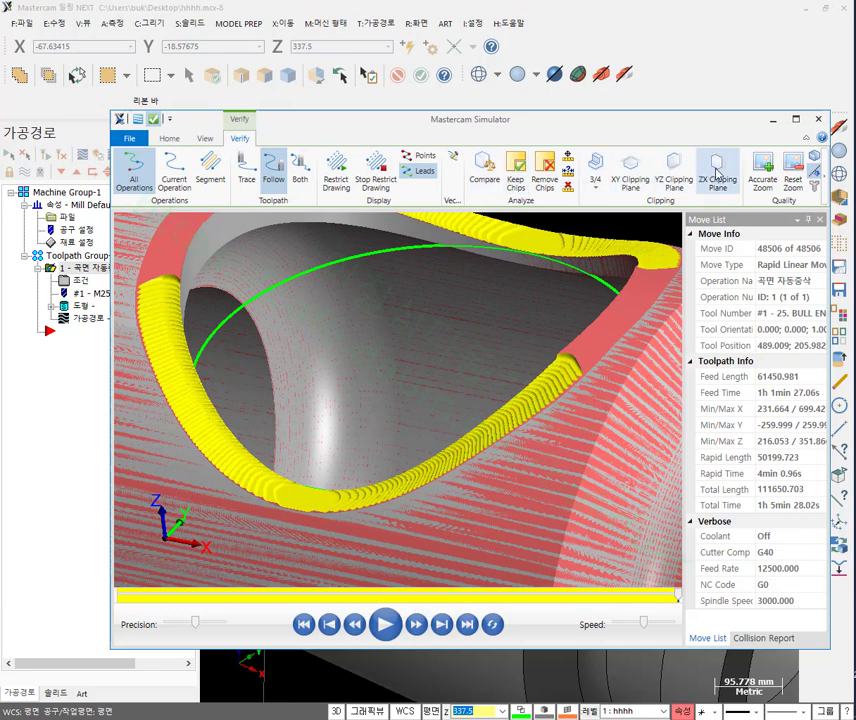
click(677, 170)
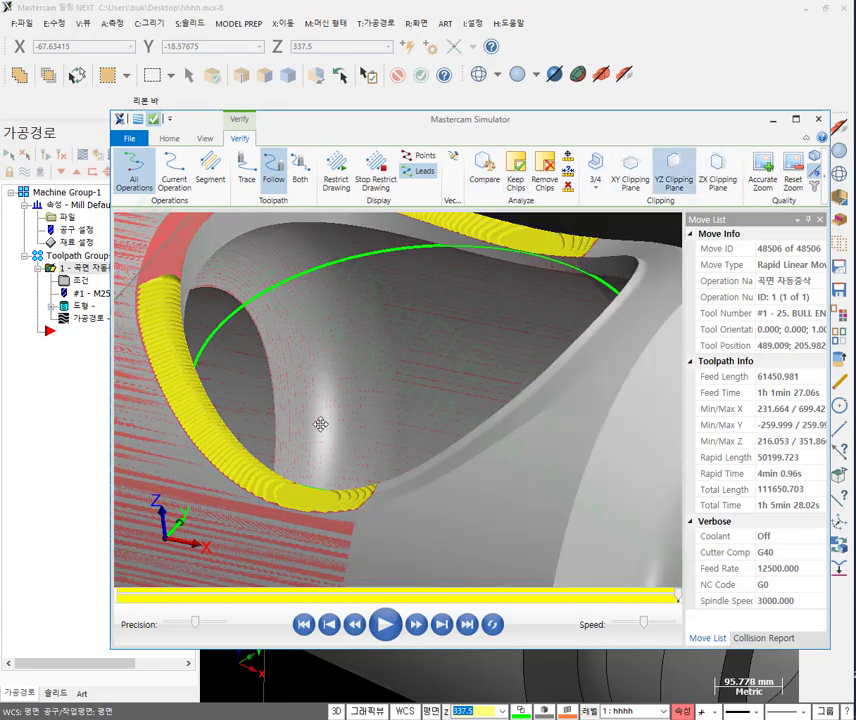
scroll(330, 490, up, 5)
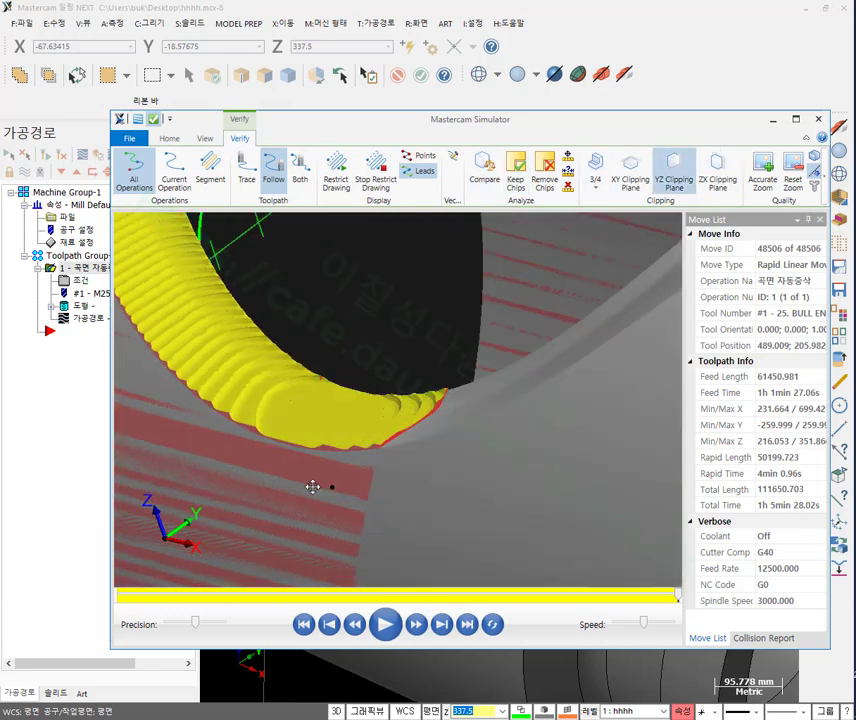
scroll(408, 518, down, 3)
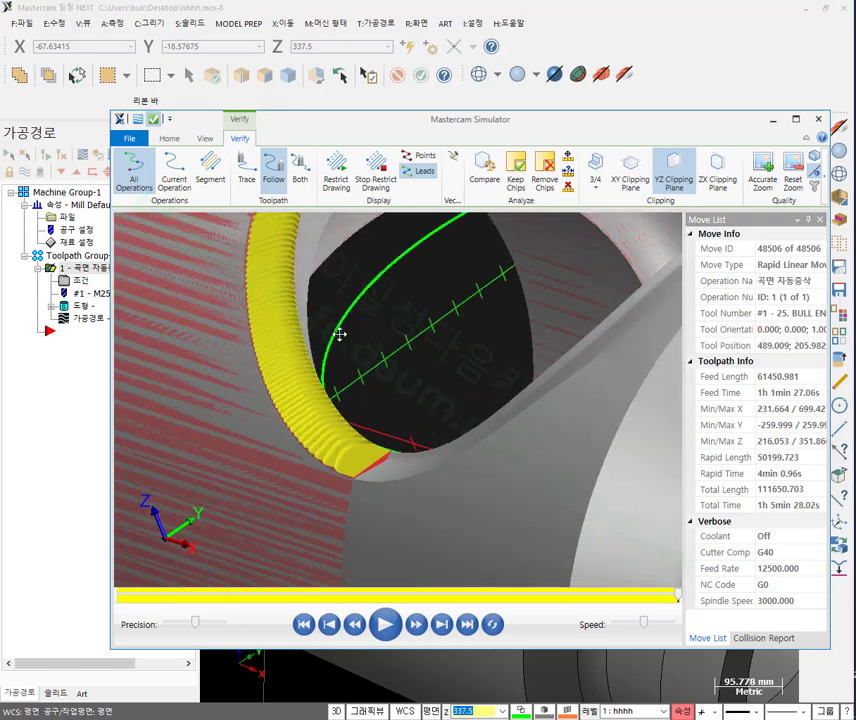
drag(310, 316, 212, 238)
middle_drag(340, 516, 318, 436)
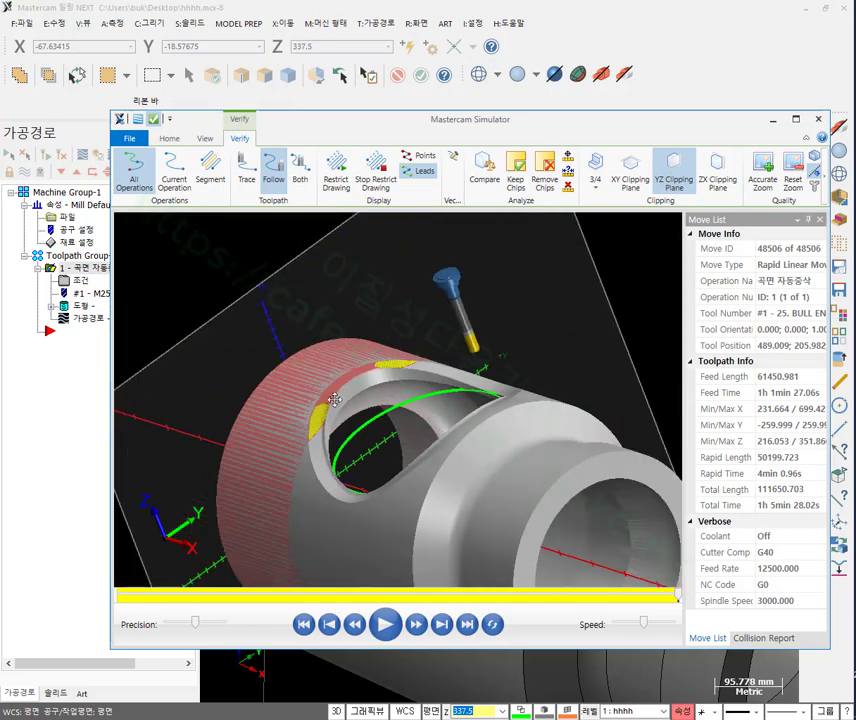
drag(318, 436, 288, 372)
scroll(359, 375, up, 3)
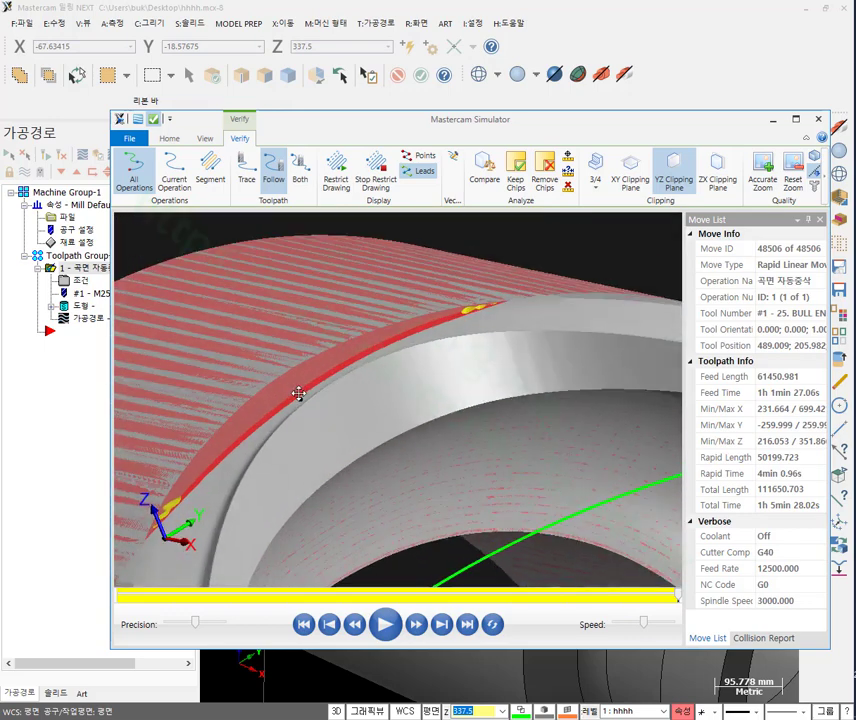
middle_drag(298, 385, 363, 330)
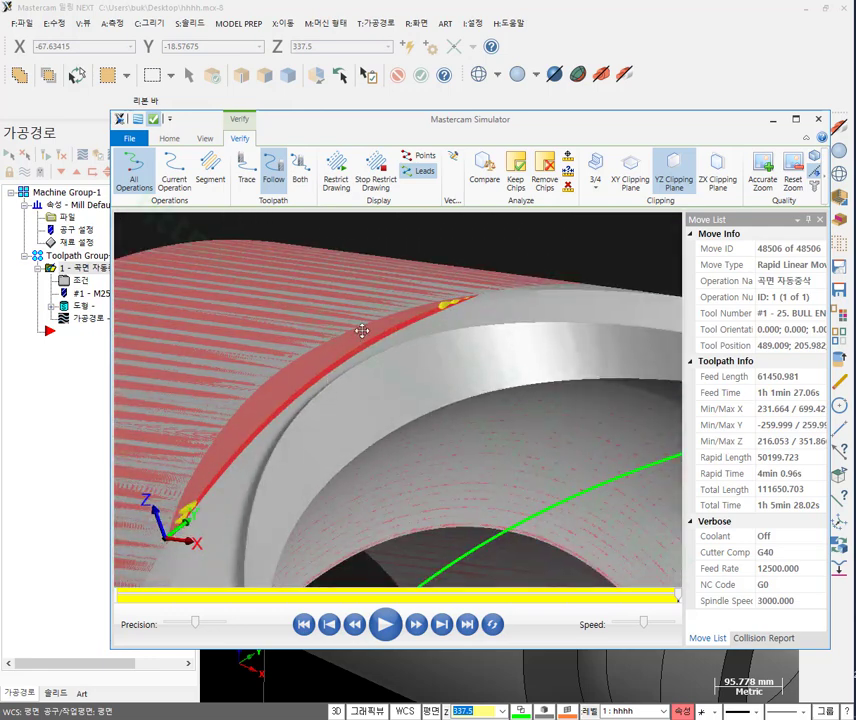
scroll(365, 337, down, 5)
scroll(370, 340, up, 6)
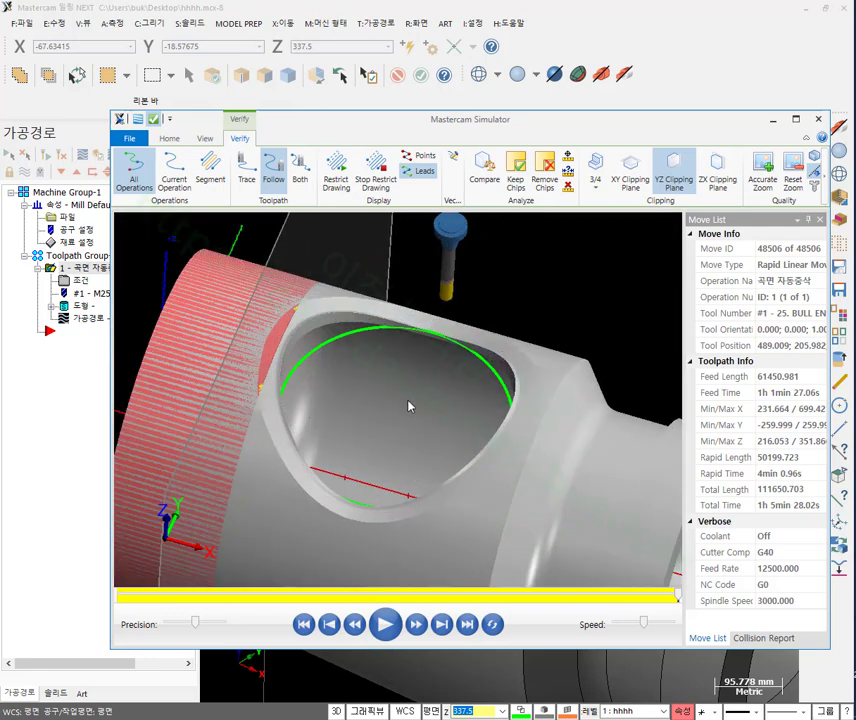
middle_drag(376, 398, 384, 390)
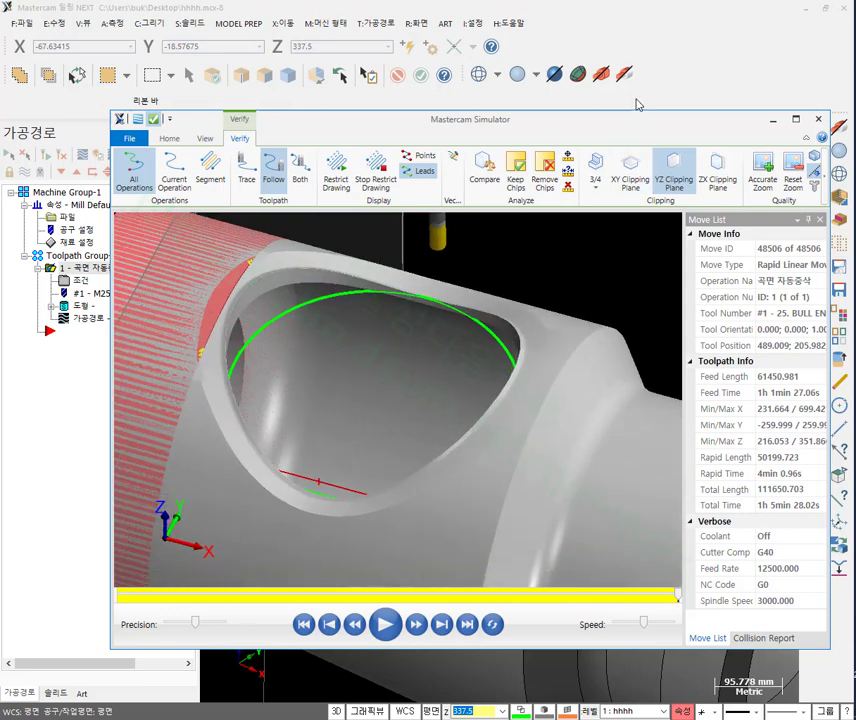
Close the simulator, review the STL-based restmill parameters of the toolpath operation, and cancel them to return to the toolpath in the model.
click(688, 27)
click(84, 282)
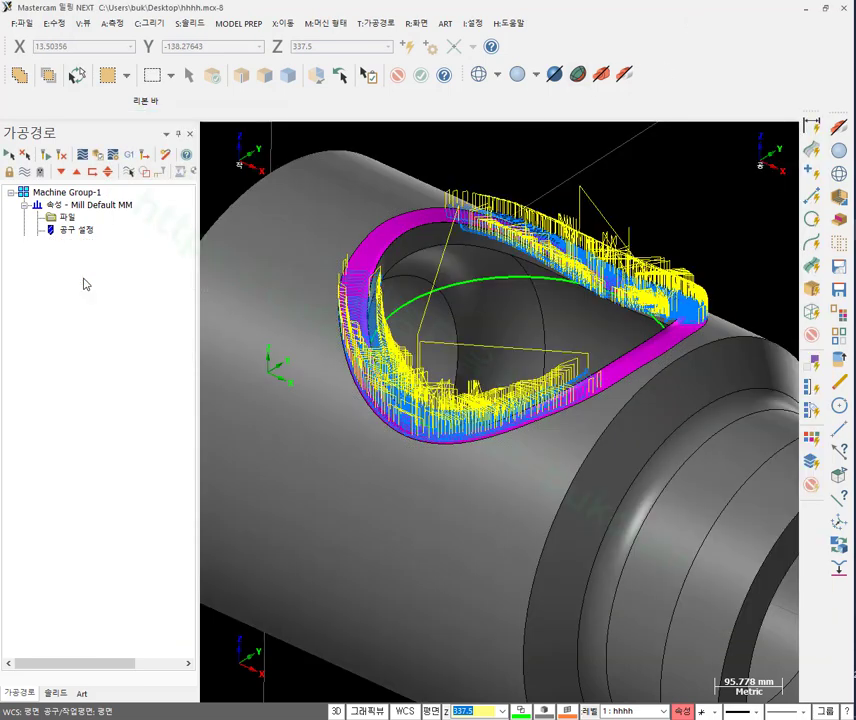
drag(405, 423, 357, 441)
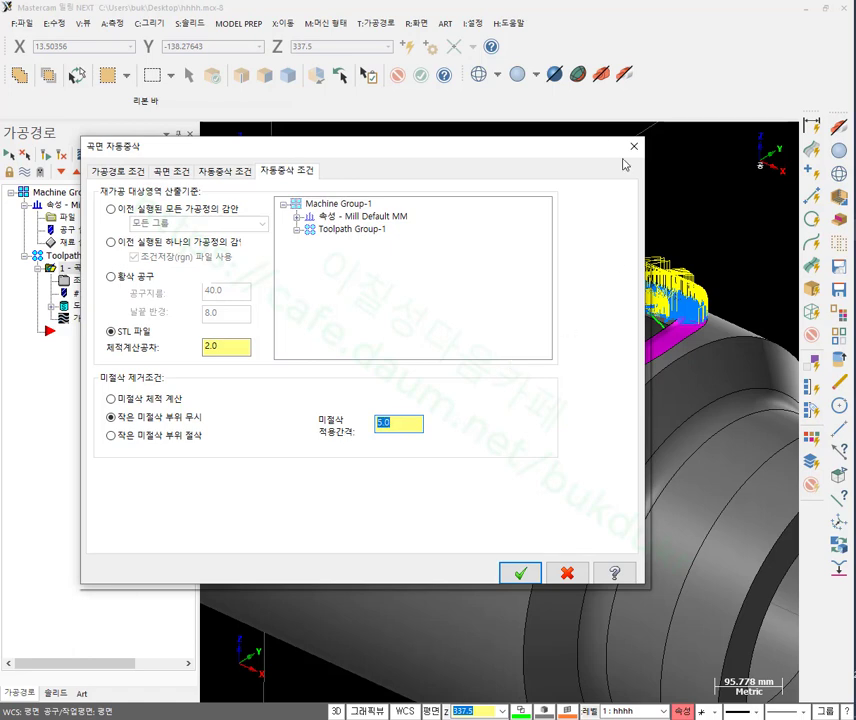
drag(603, 147, 298, 174)
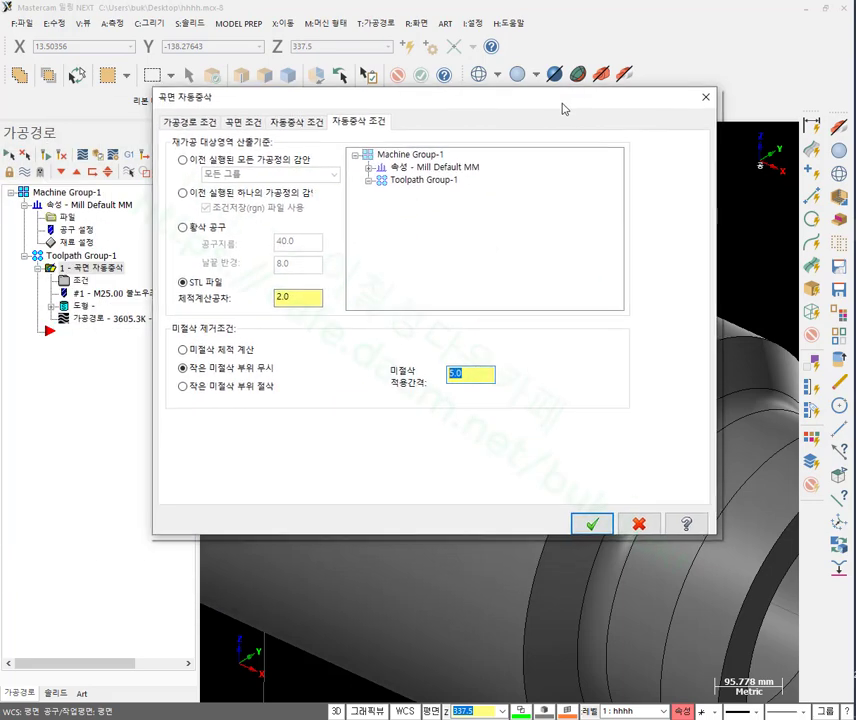
click(650, 519)
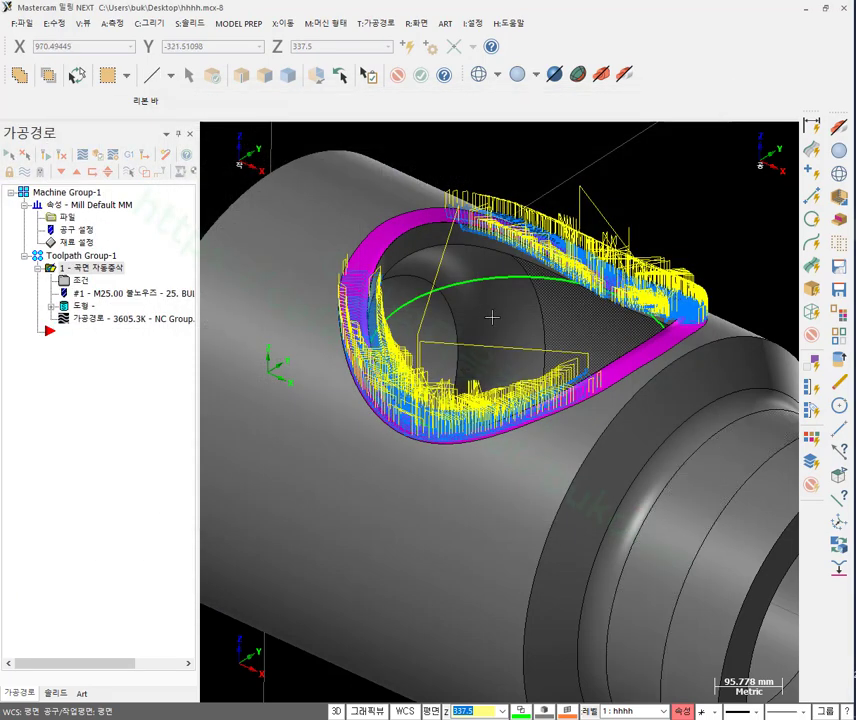
middle_drag(491, 315, 505, 203)
scroll(507, 205, up, 2)
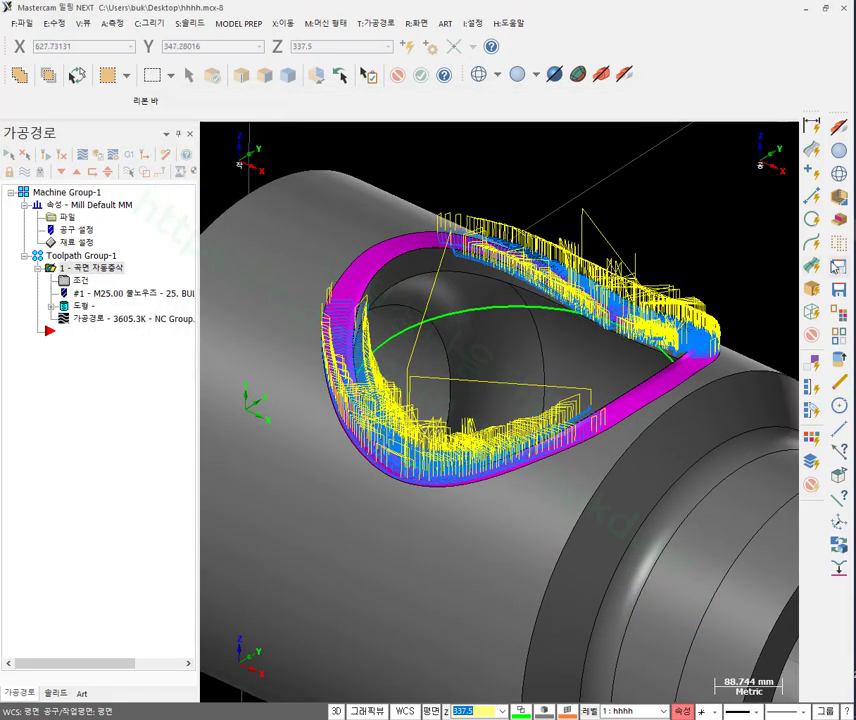
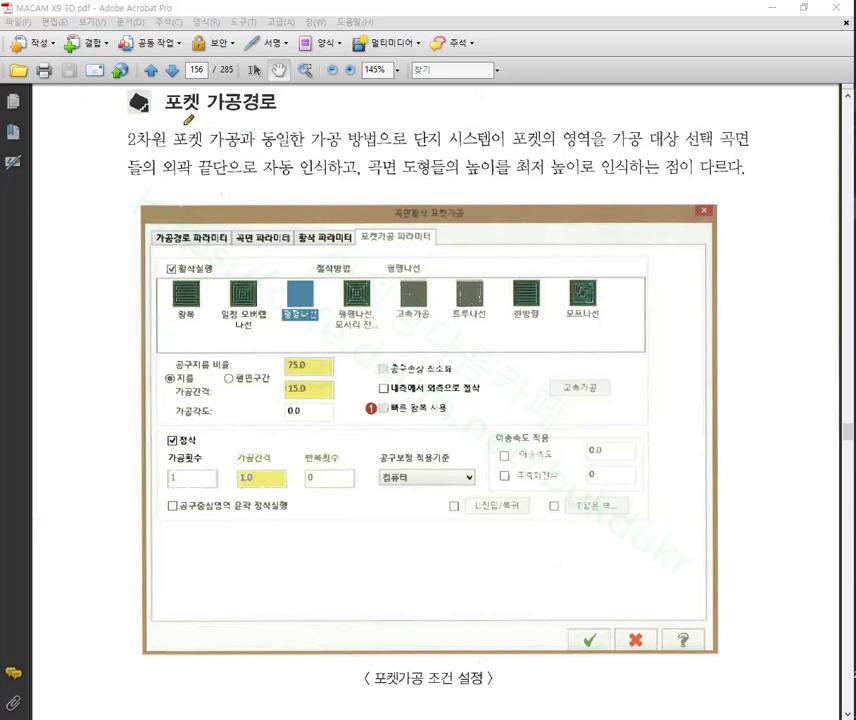
In MACAM X9 3D.pdf in Adobe Acrobat, mark the pocket toolpath heading, the cutting method area, and its zigzag and constant overlap spiral icons.
mouse_move(160, 108)
mouse_down()
mouse_move(247, 117)
mouse_move(296, 113)
mouse_up()
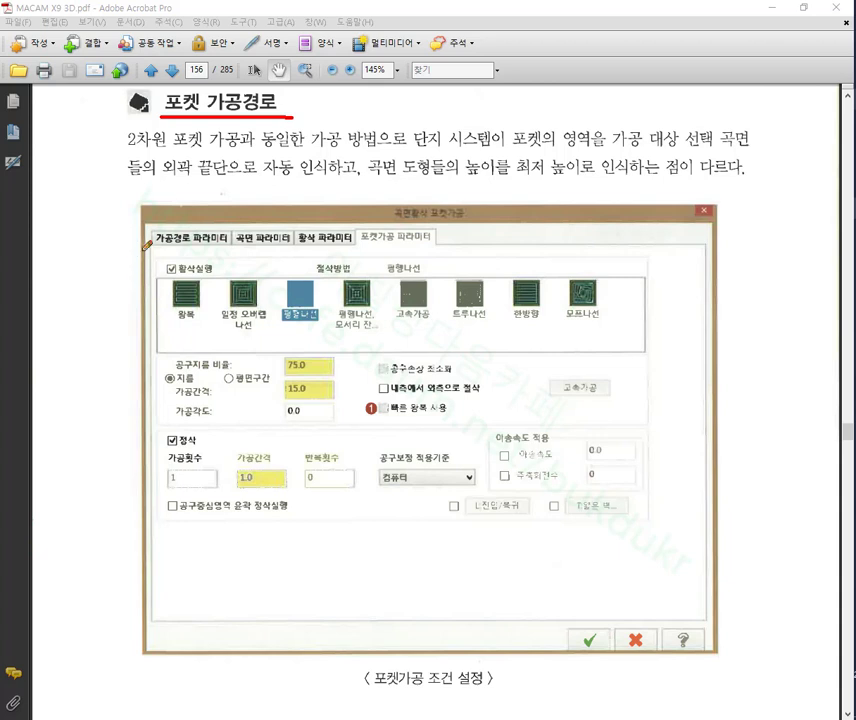
mouse_move(148, 243)
mouse_down()
mouse_move(575, 246)
mouse_move(665, 265)
mouse_move(672, 348)
mouse_move(524, 358)
mouse_move(166, 358)
mouse_move(152, 345)
mouse_move(152, 245)
mouse_up()
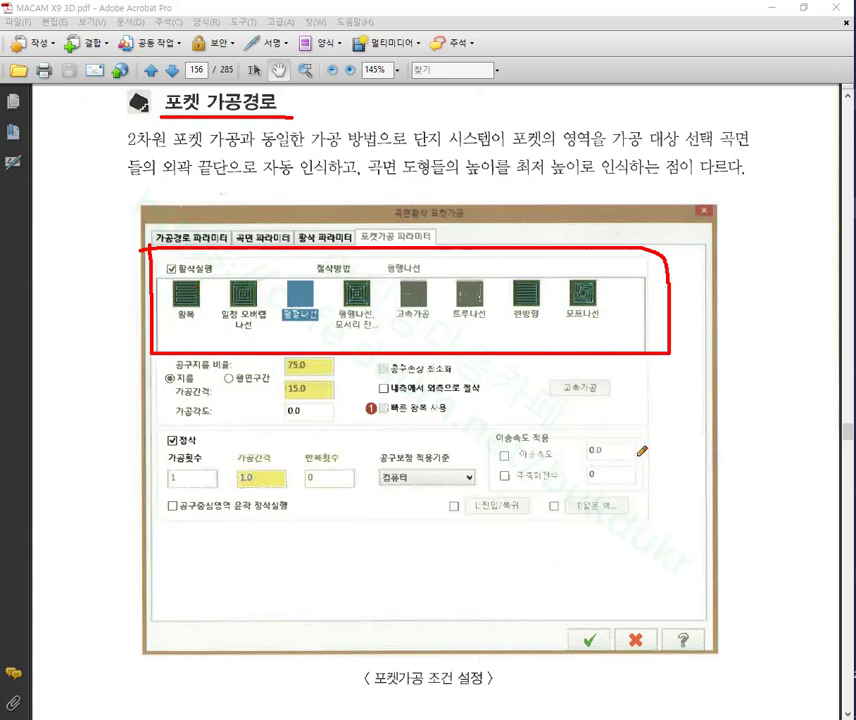
mouse_move(190, 280)
mouse_down()
mouse_move(166, 314)
mouse_move(157, 287)
mouse_move(198, 304)
mouse_move(234, 273)
mouse_move(265, 312)
mouse_up()
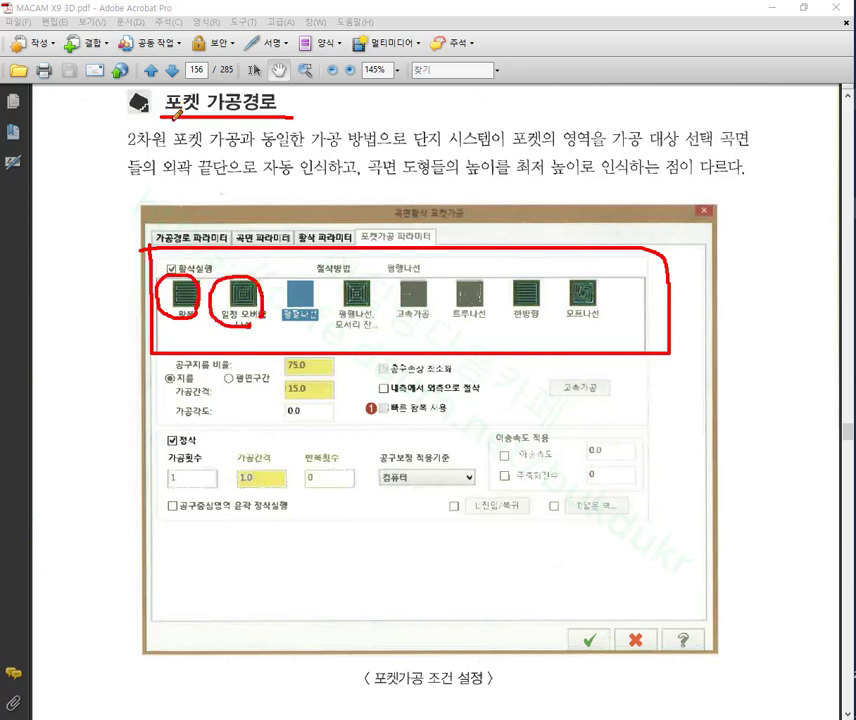
mouse_move(160, 110)
mouse_down()
mouse_move(172, 72)
mouse_move(205, 82)
mouse_move(204, 113)
mouse_up()
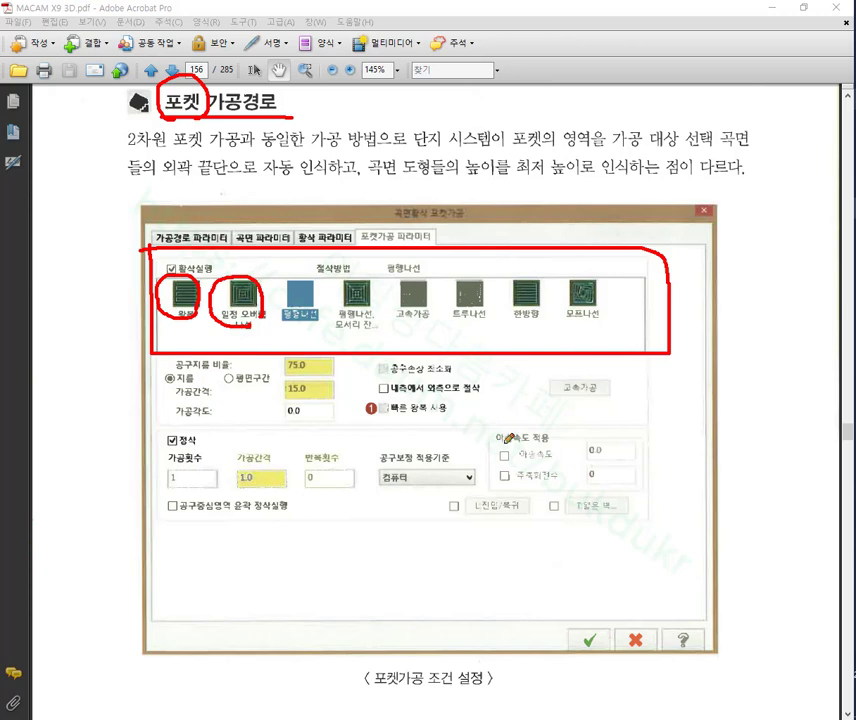
Sketch a curved surface and stacked horizontal cutting levels above it over the pocket parameters figure.
mouse_move(464, 422)
mouse_down()
mouse_move(714, 420)
mouse_move(675, 434)
mouse_move(555, 448)
mouse_move(488, 432)
mouse_move(666, 427)
mouse_move(688, 440)
mouse_move(601, 456)
mouse_move(487, 457)
mouse_move(510, 441)
mouse_move(690, 432)
mouse_up()
mouse_move(459, 622)
mouse_down()
mouse_move(500, 590)
mouse_move(562, 565)
mouse_move(661, 542)
mouse_move(730, 490)
mouse_move(797, 356)
mouse_up()
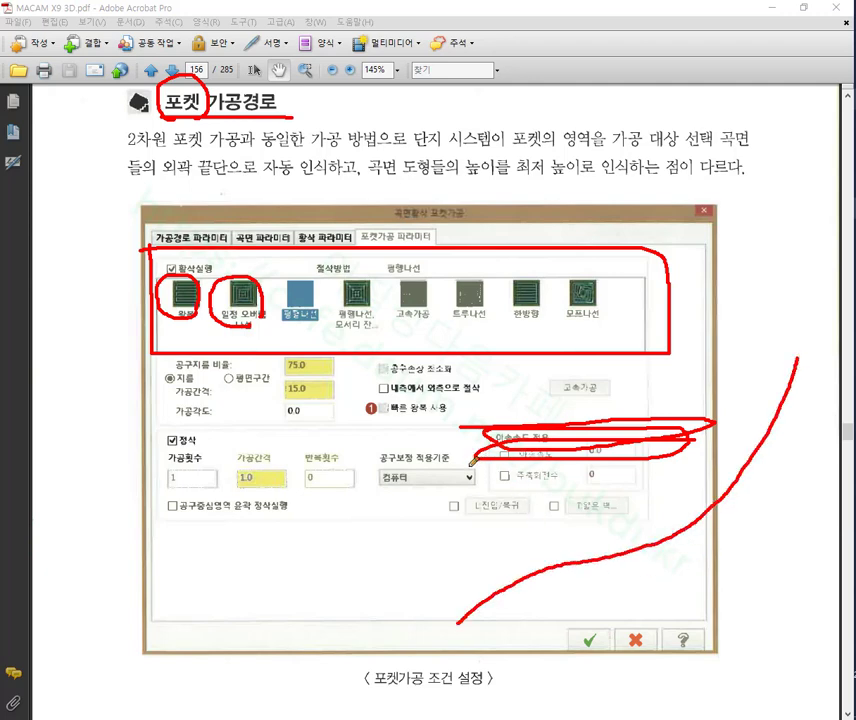
drag(472, 463, 683, 465)
drag(476, 489, 710, 490)
drag(515, 509, 683, 506)
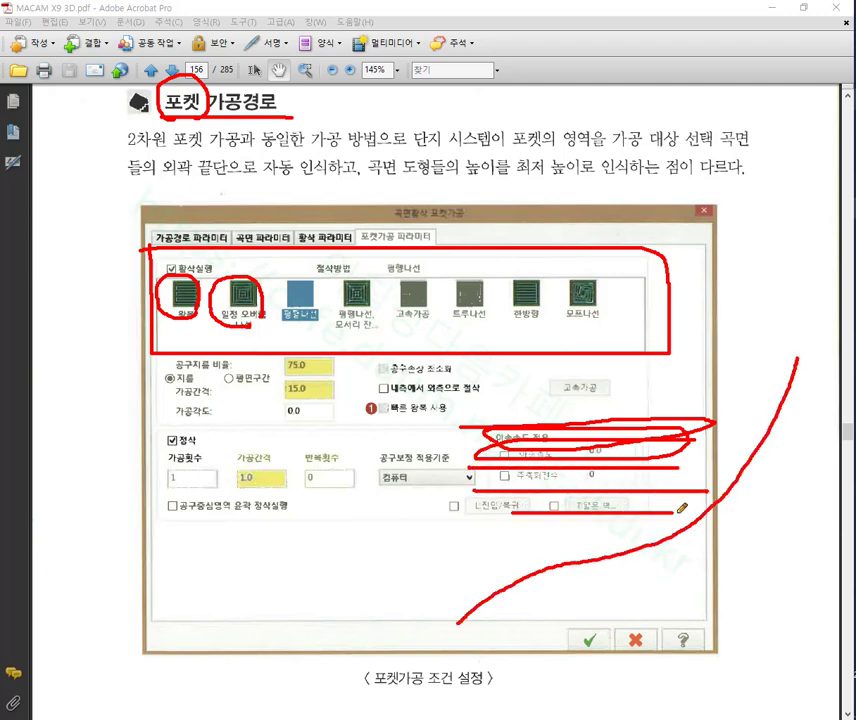
drag(490, 531, 673, 529)
drag(528, 541, 645, 544)
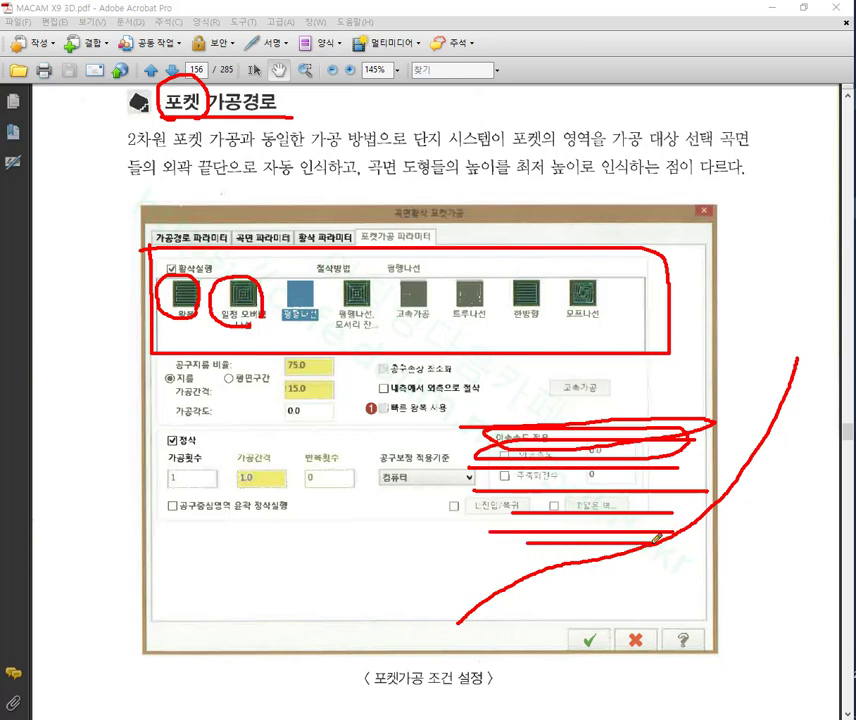
mouse_move(516, 557)
mouse_down()
mouse_move(606, 554)
mouse_move(501, 567)
mouse_move(556, 567)
mouse_move(485, 588)
mouse_up()
Outline the sketched pocket region, hatch its upper portion and trace the curved surface again, and erase all markings from the manual page.
mouse_move(472, 432)
mouse_down()
mouse_move(476, 610)
mouse_move(456, 624)
mouse_move(544, 570)
mouse_move(645, 545)
mouse_move(782, 392)
mouse_up()
drag(713, 422, 713, 512)
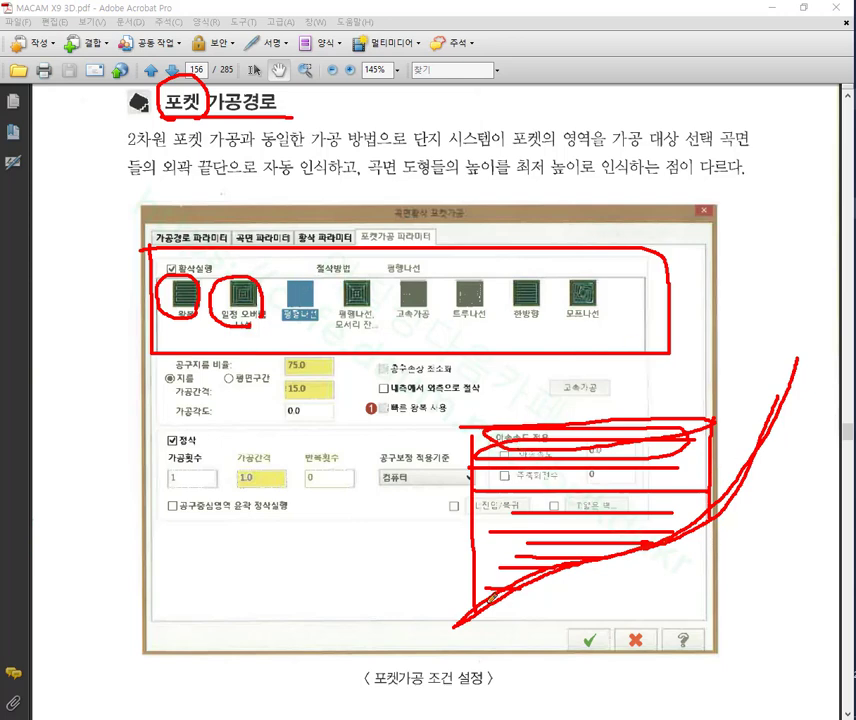
mouse_move(479, 608)
mouse_down()
mouse_move(575, 567)
mouse_move(674, 538)
mouse_up()
drag(466, 518, 749, 518)
drag(524, 430, 508, 508)
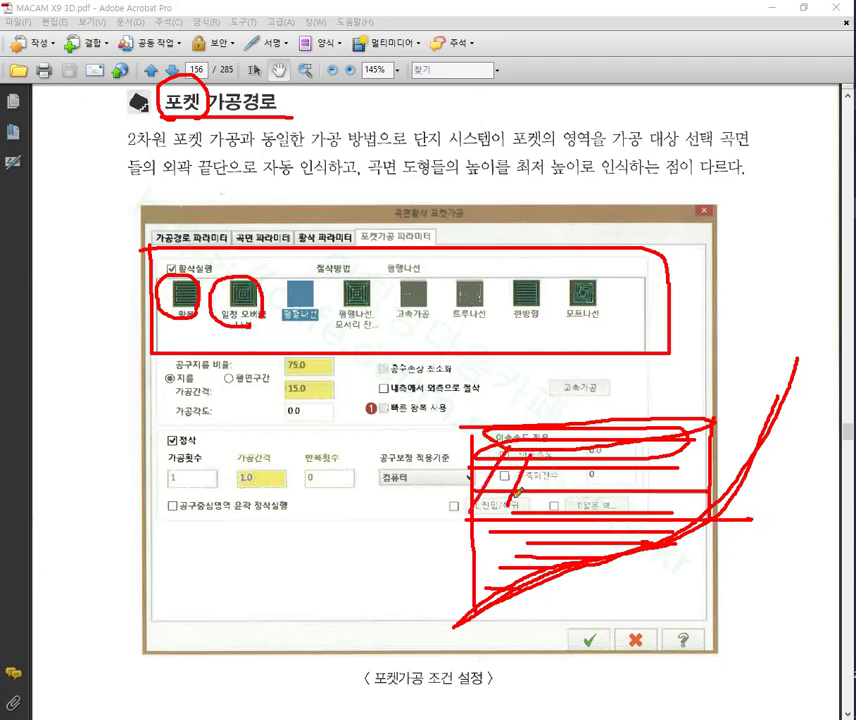
drag(590, 432, 562, 500)
drag(628, 418, 608, 508)
mouse_move(665, 425)
mouse_down()
mouse_move(667, 501)
mouse_move(695, 505)
mouse_up()
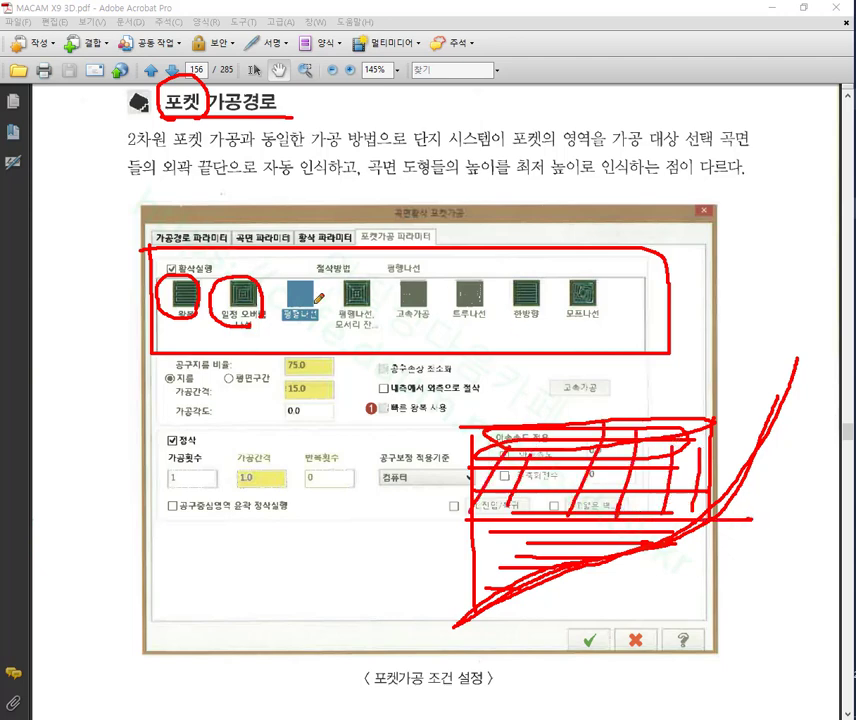
mouse_move(450, 643)
mouse_down()
mouse_move(508, 584)
mouse_move(631, 553)
mouse_up()
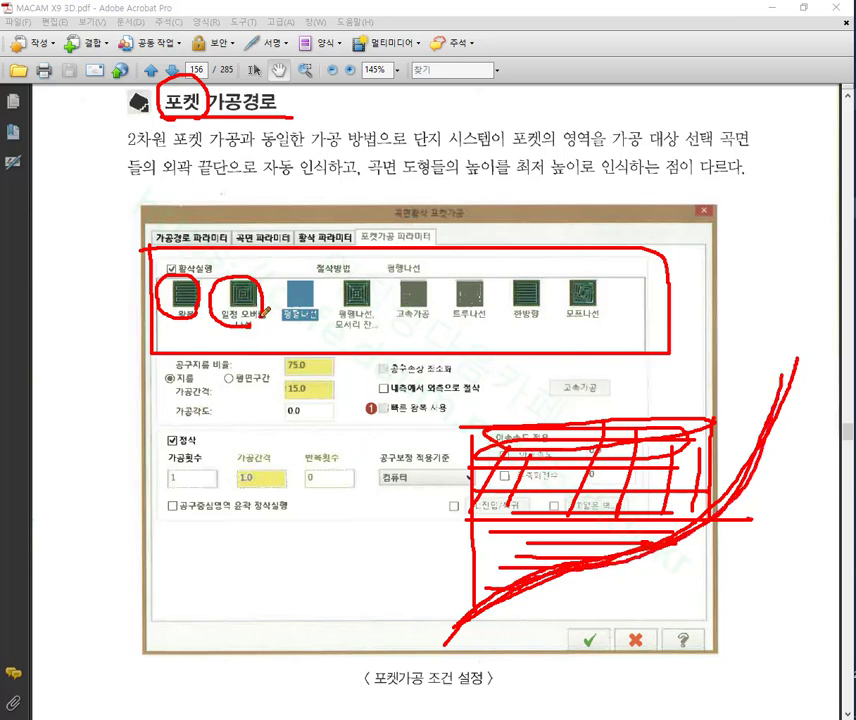
right_click(785, 281)
click(800, 431)
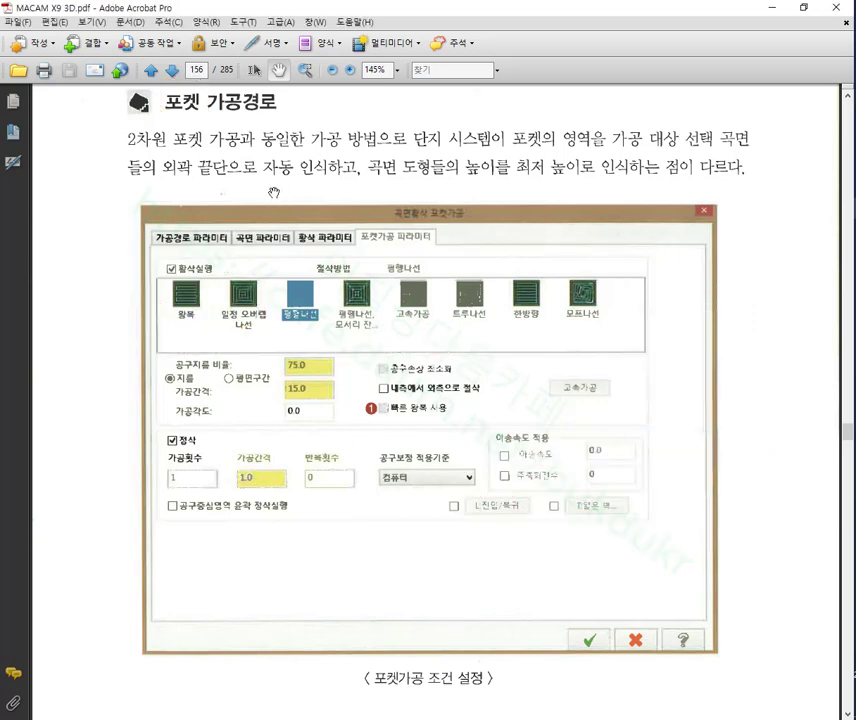
Examine the manual's pocket parameters figure and the explanation of the fast zigzag option on the following page.
scroll(395, 493, down, 3)
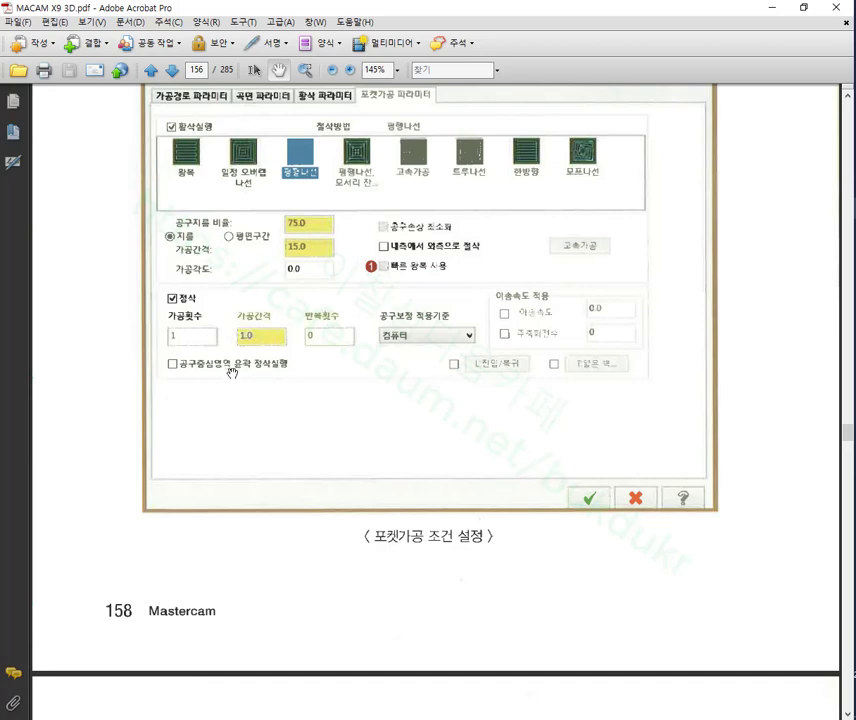
scroll(337, 243, down, 3)
scroll(337, 243, down, 3)
scroll(363, 407, down, 1)
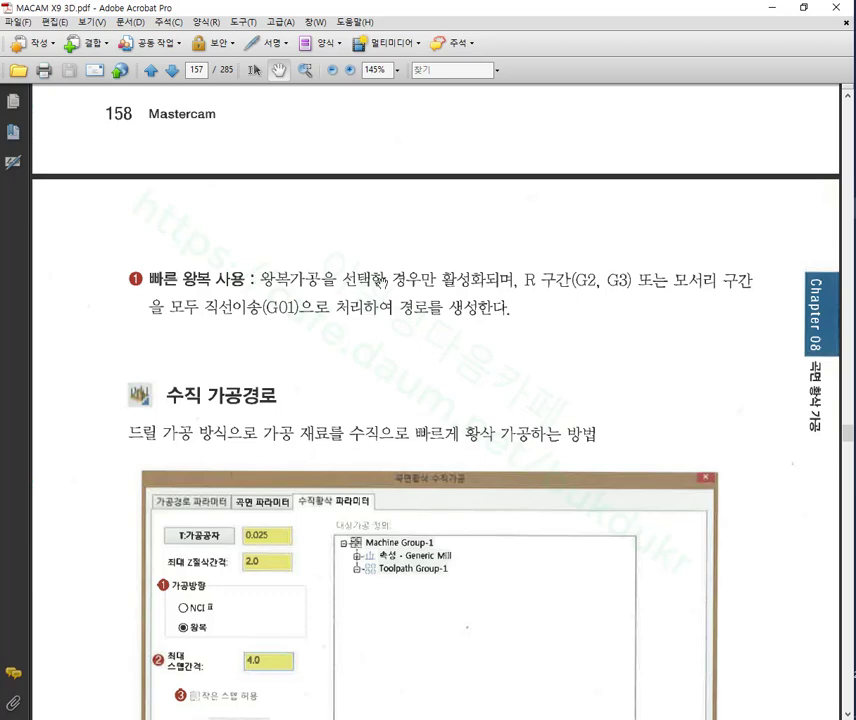
scroll(445, 285, up, 6)
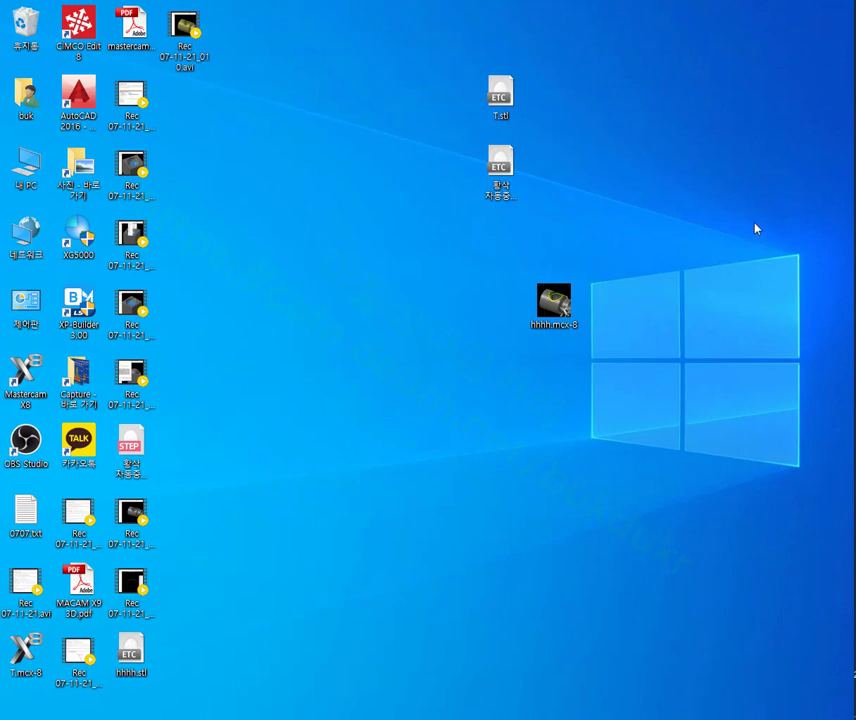
Start Mastercam X8 and show the empty drawing area in the isometric view.
double_click(35, 390)
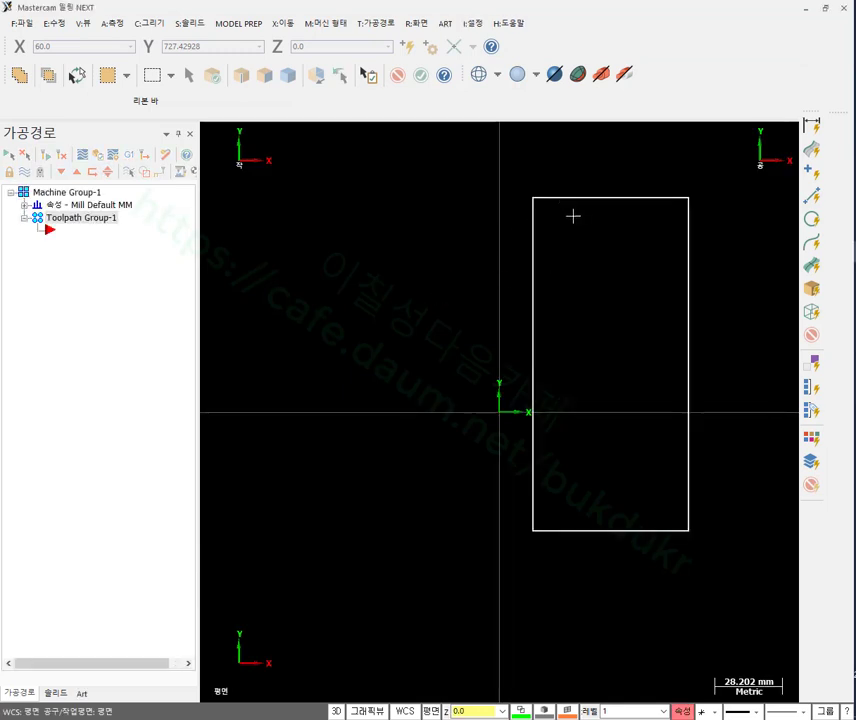
right_click(601, 325)
click(594, 337)
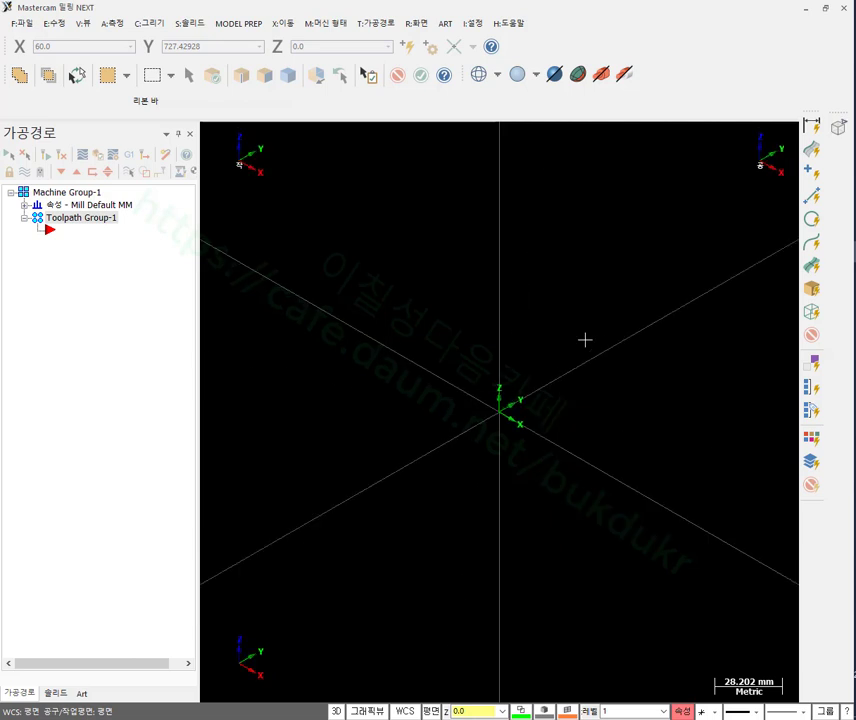
Create a solid sphere of radius 50 mm centred on the origin.
click(152, 25)
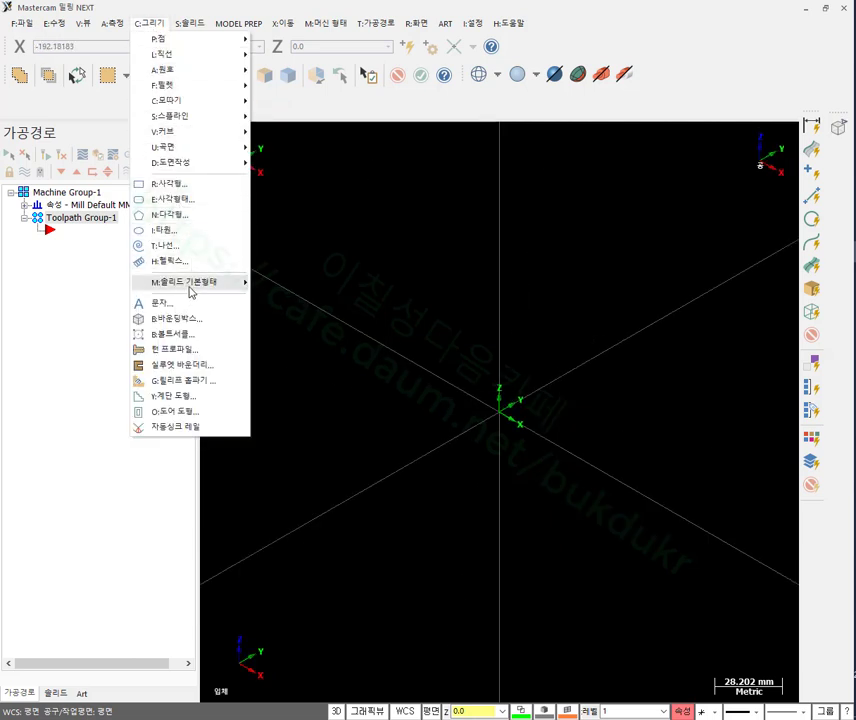
mouse_move(189, 286)
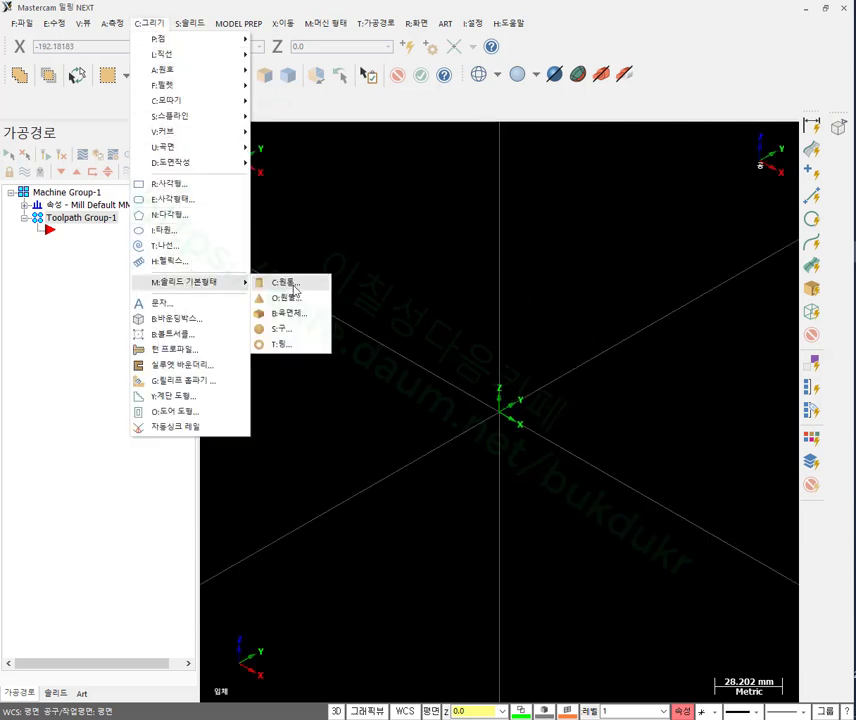
click(289, 333)
click(500, 411)
click(632, 332)
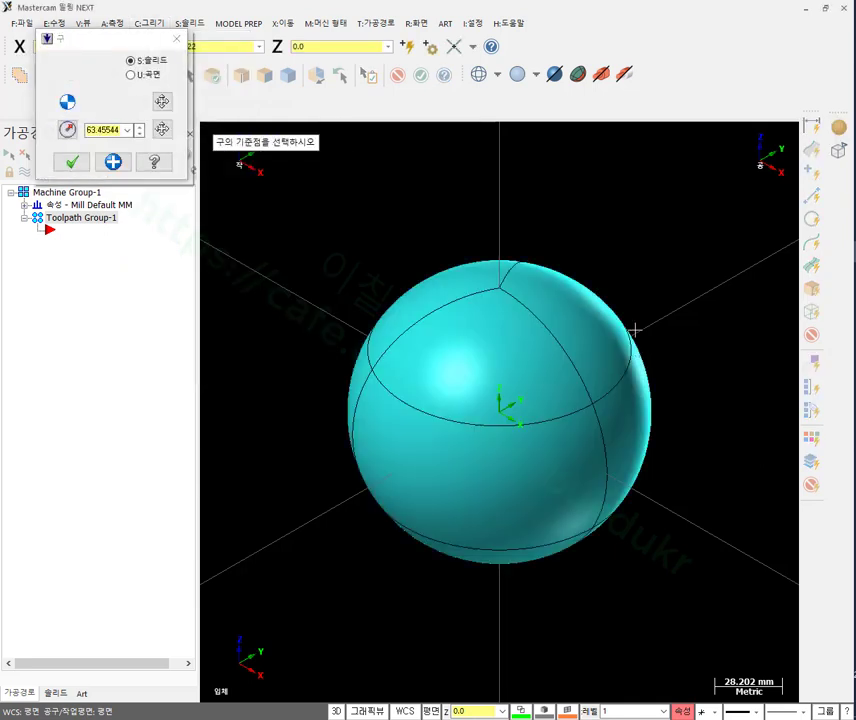
double_click(105, 129)
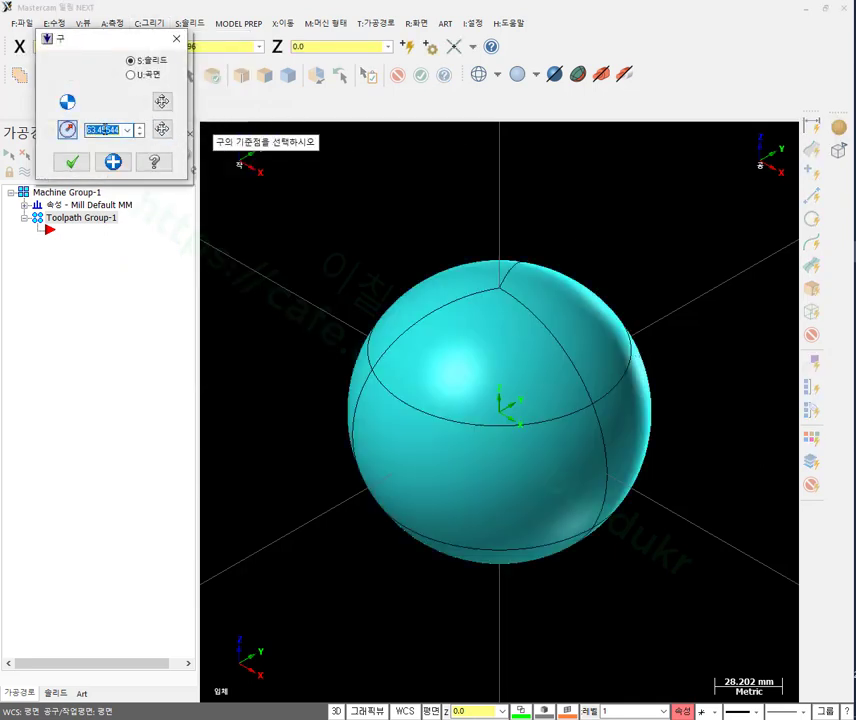
text(50)
key(Return)
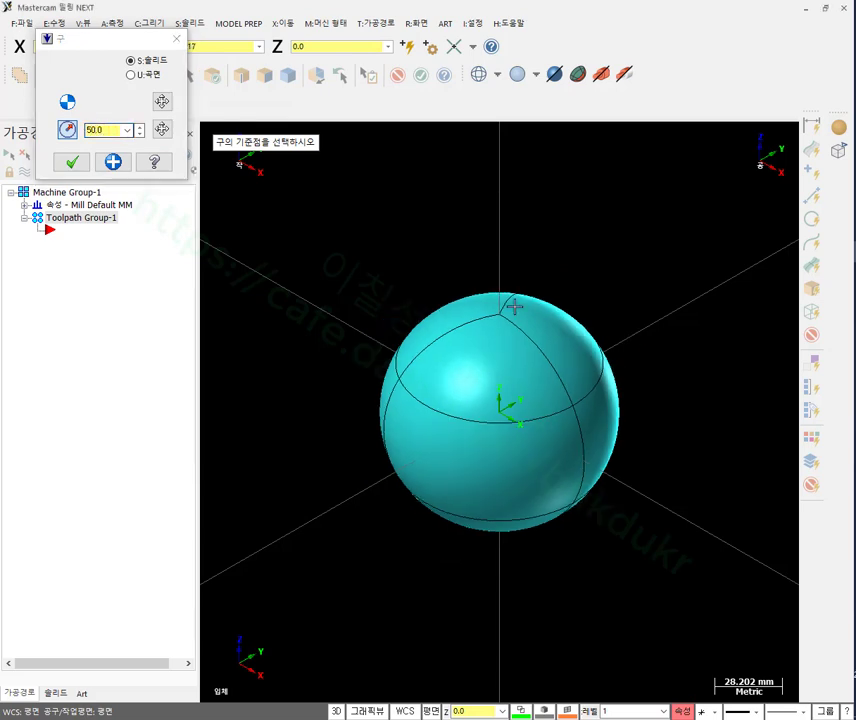
click(72, 163)
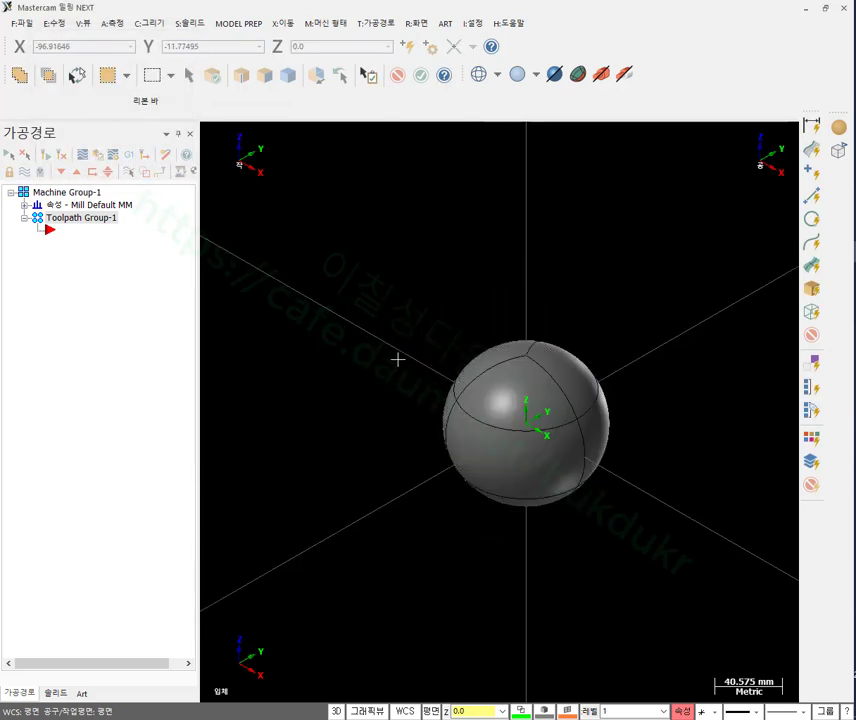
In the top view, draw a rectangle centred on the origin around the sphere, about 221 mm wide and 187 mm high.
right_click(432, 213)
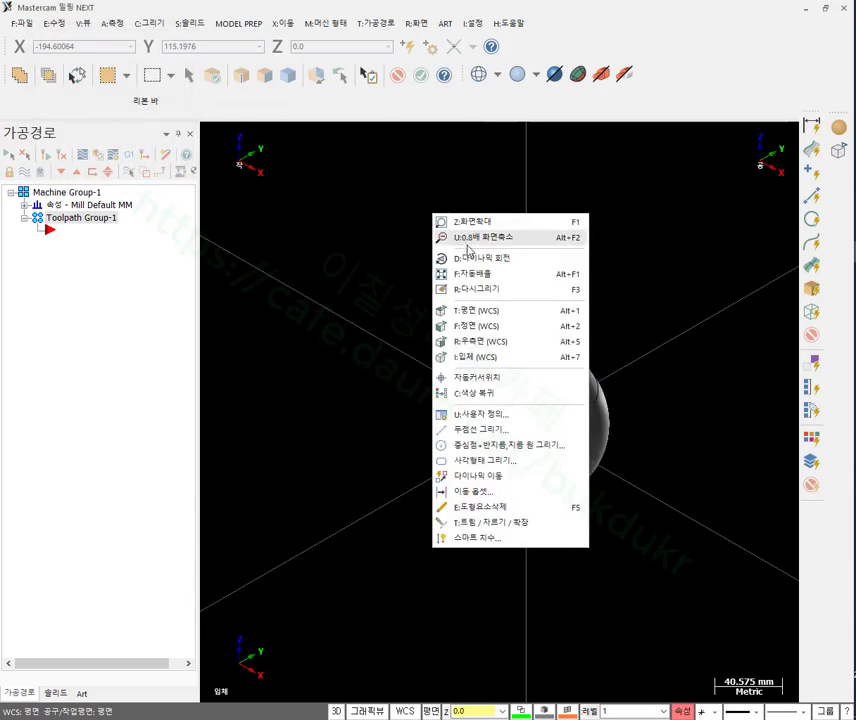
click(475, 311)
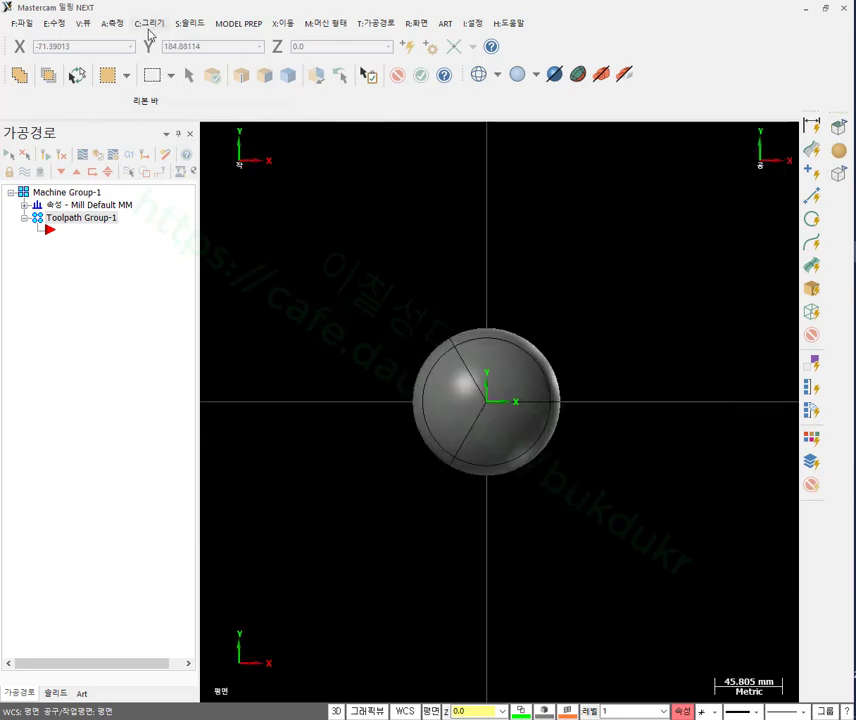
click(152, 26)
click(212, 168)
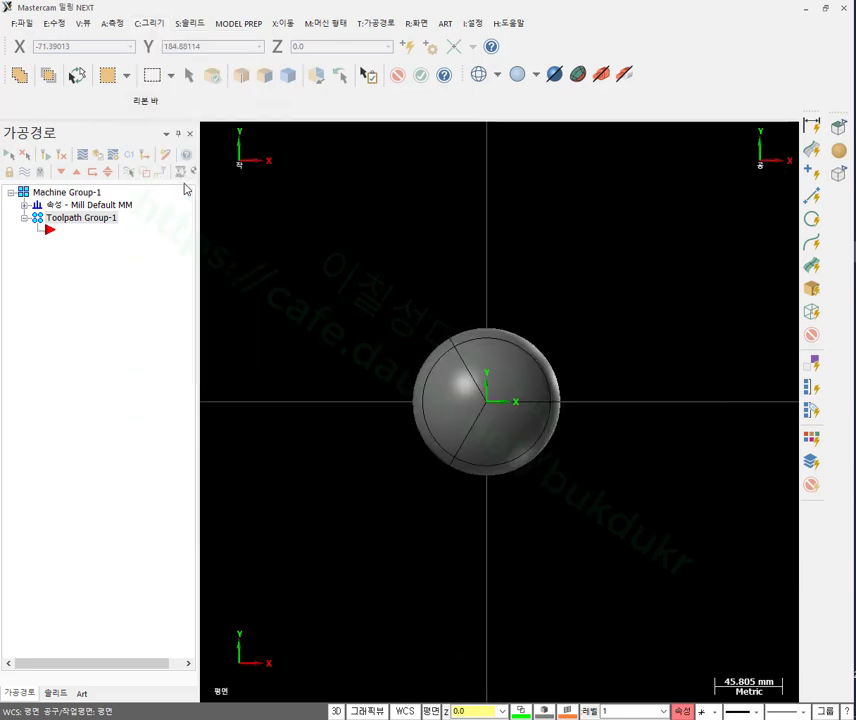
click(532, 102)
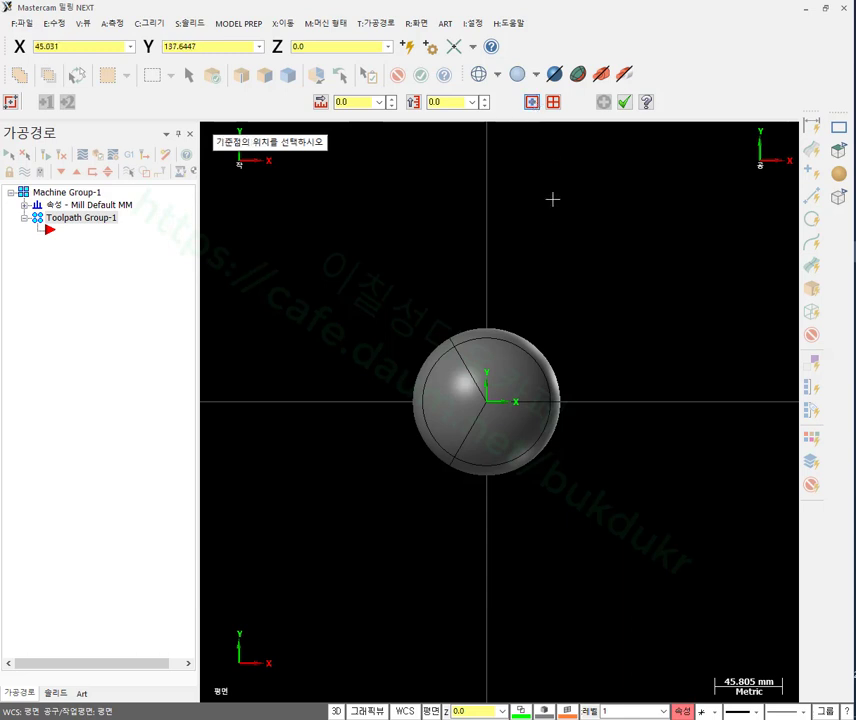
key(o)
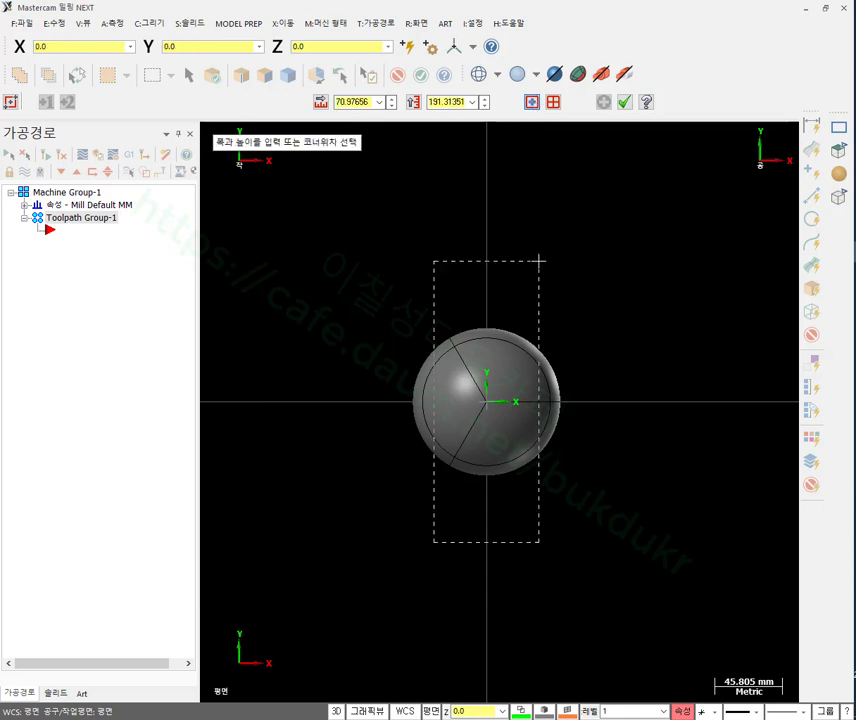
click(650, 264)
Set the rectangle's width and height to 120 mm and create it with a surface filling its interior.
click(357, 102)
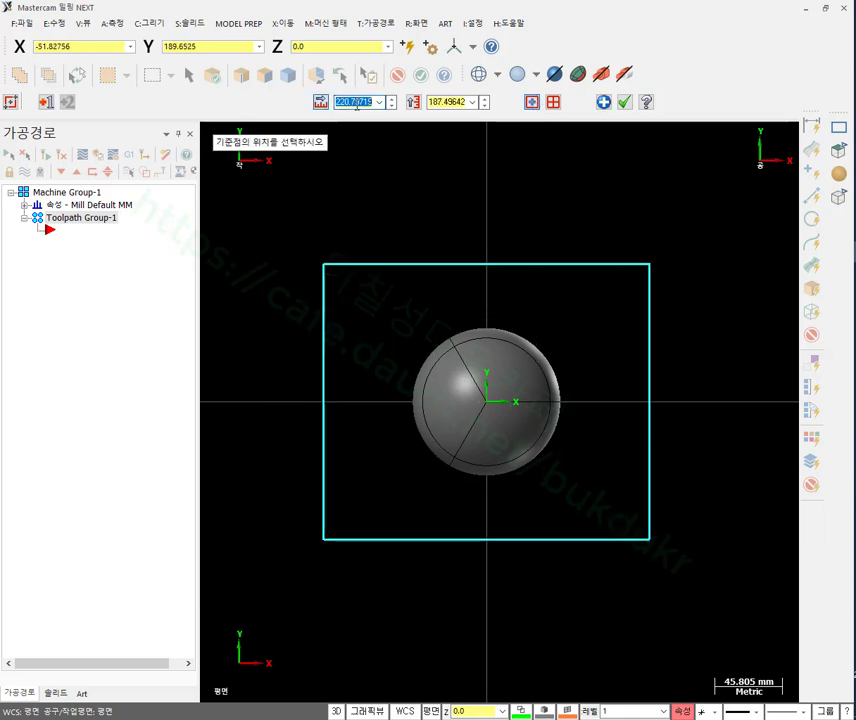
text(100)
key(Return)
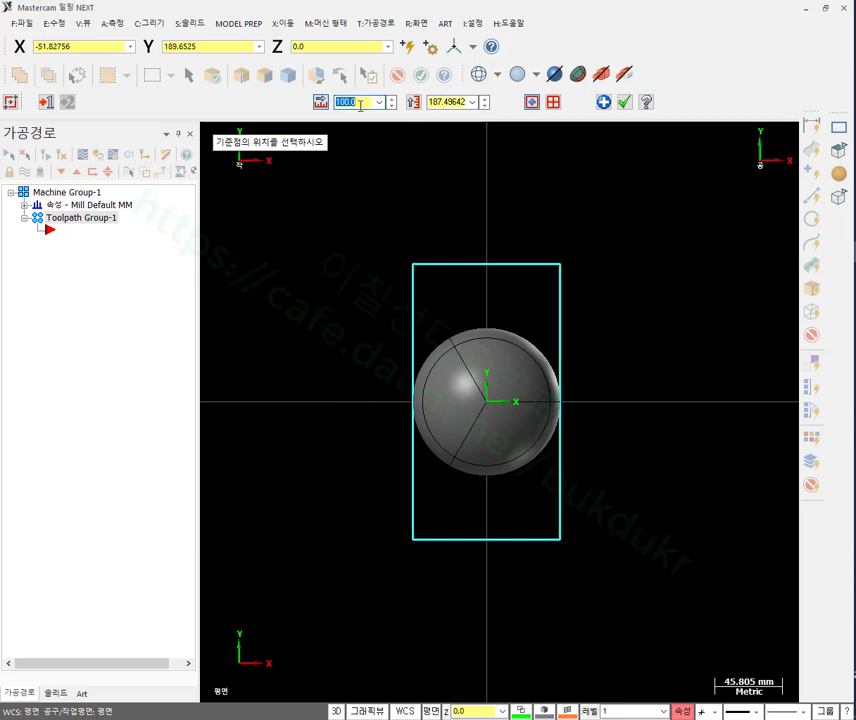
click(440, 103)
text(120)
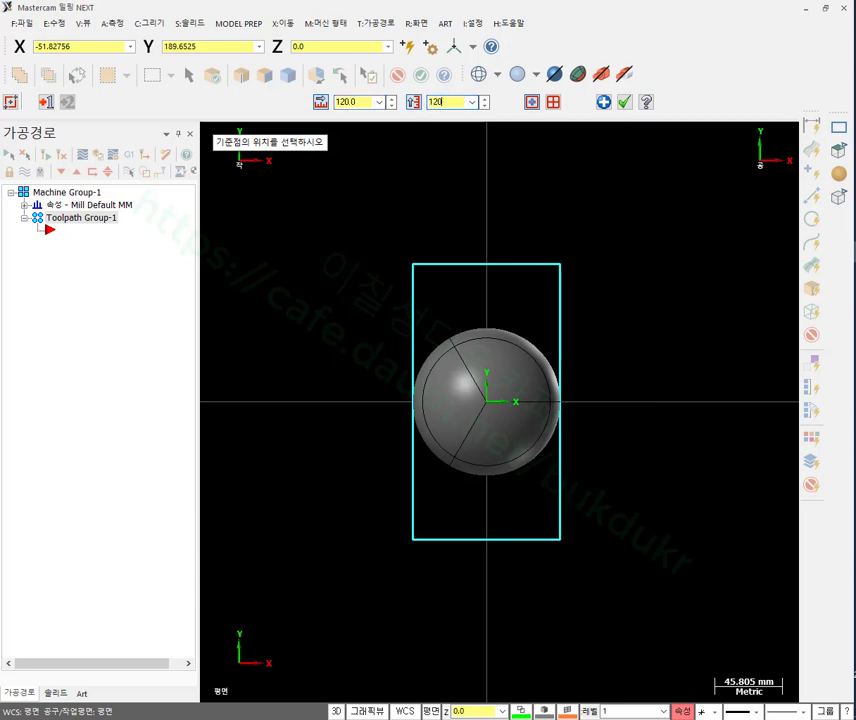
click(555, 103)
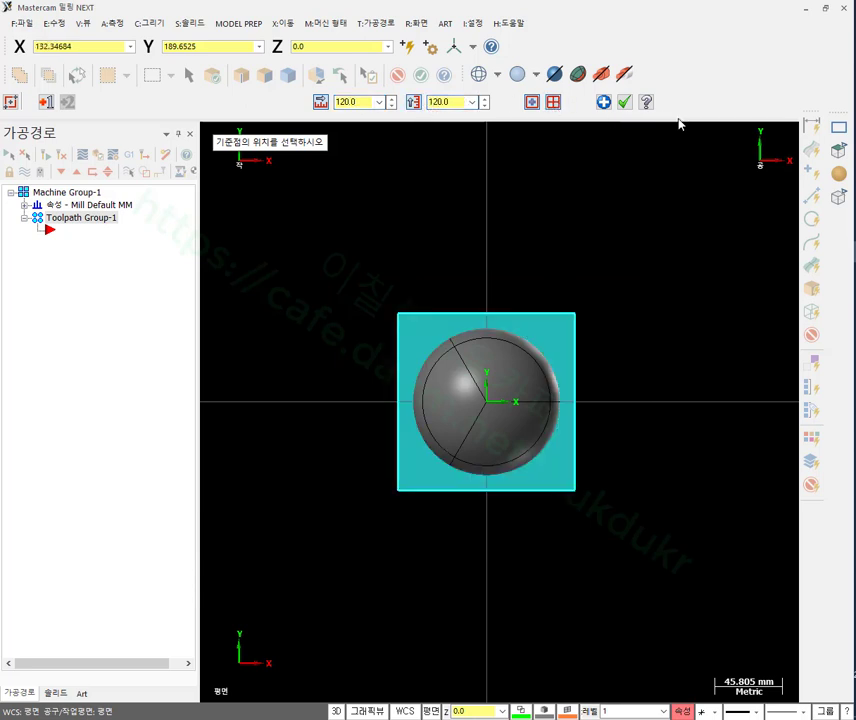
click(625, 103)
Expand the machine group's properties and dimension two adjacent sides of the rectangle in the isometric view.
right_click(654, 211)
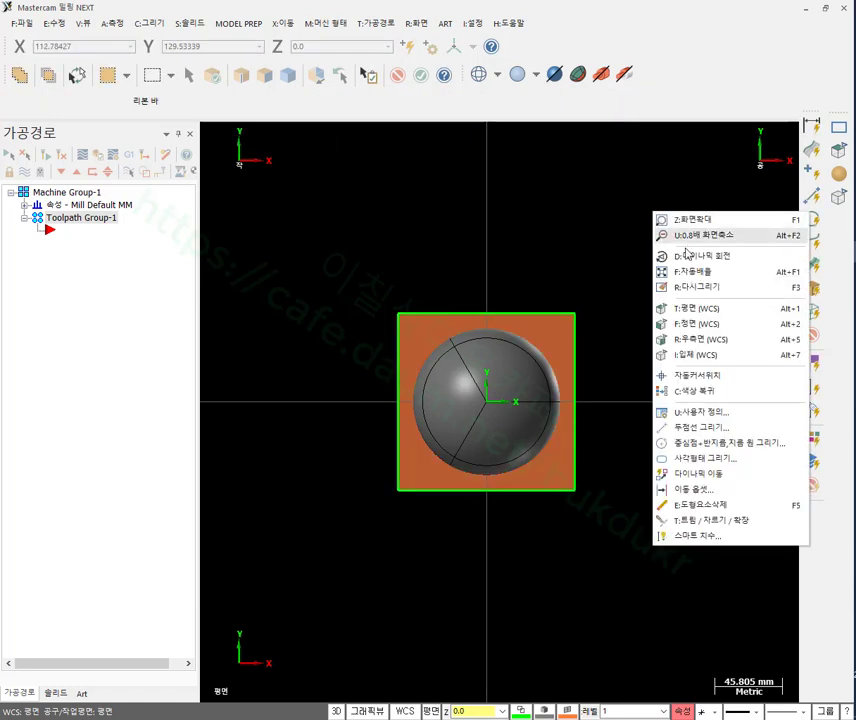
click(709, 356)
scroll(707, 355, up, 5)
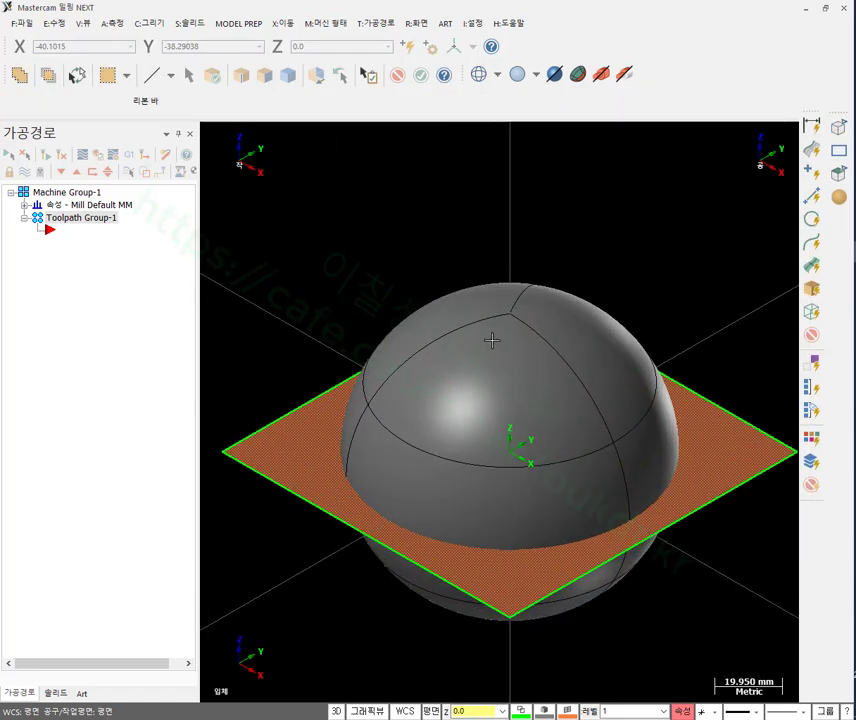
scroll(508, 345, down, 1)
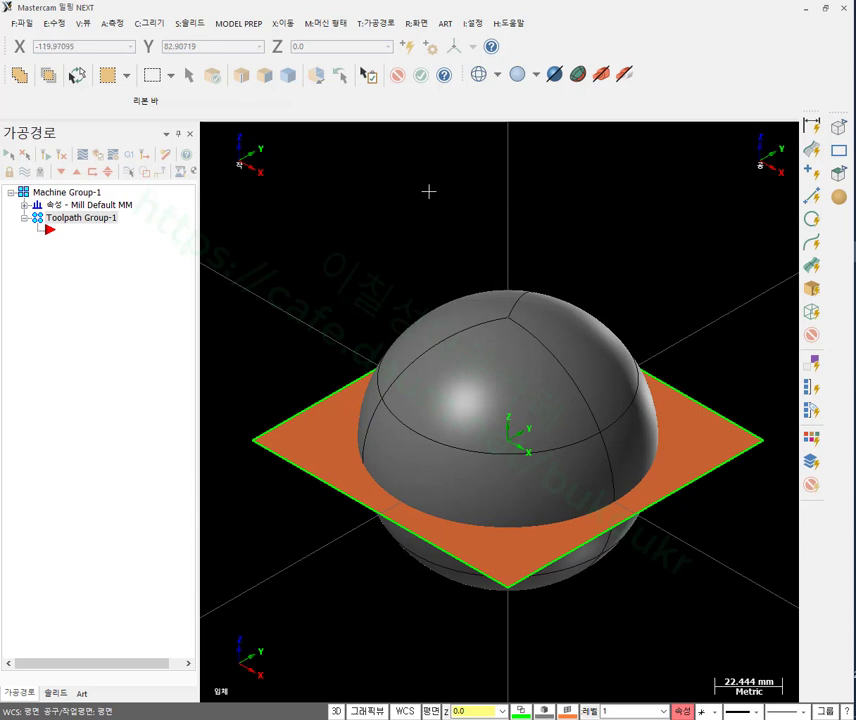
scroll(488, 165, down, 1)
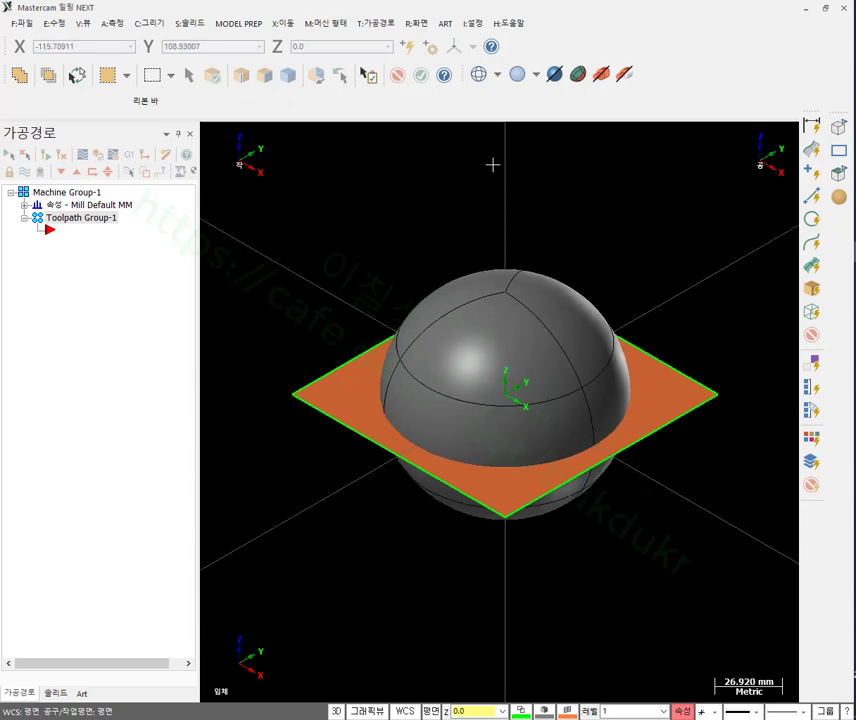
click(25, 204)
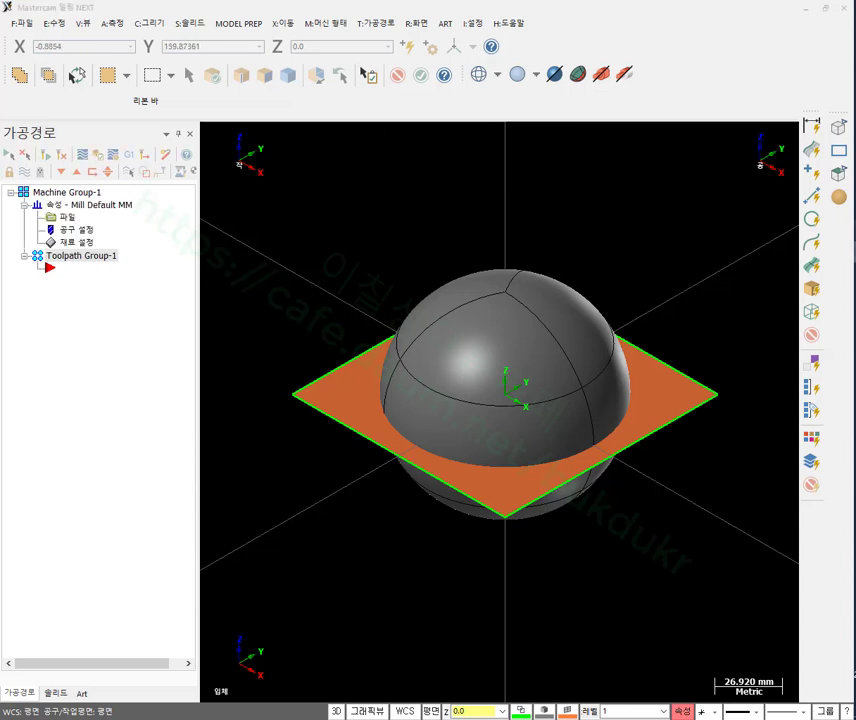
scroll(660, 616, down, 2)
scroll(524, 582, down, 2)
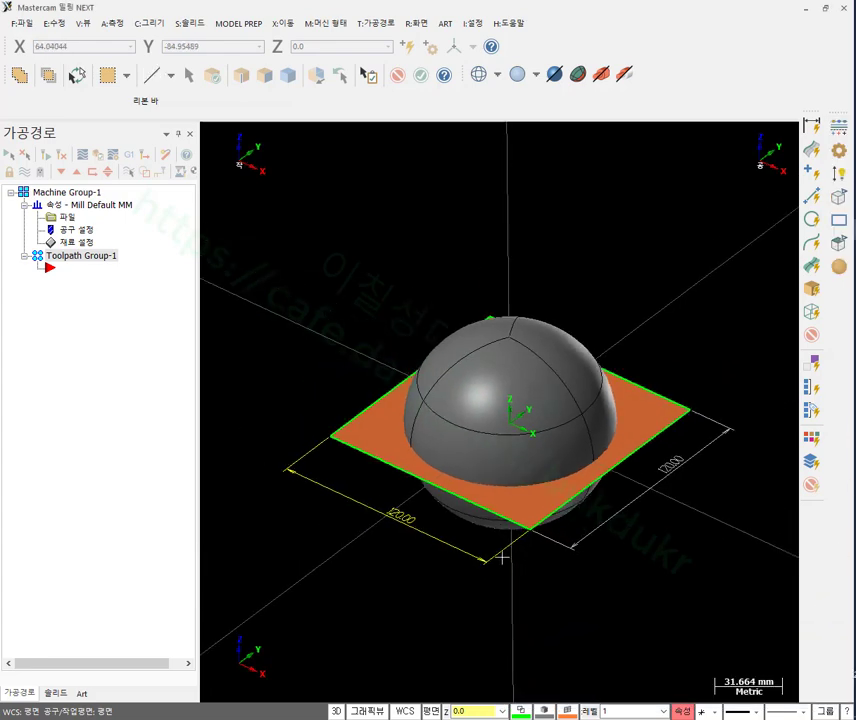
Start a surface rough pocket toolpath with the sphere and the flat rectangular surface as drive surfaces.
click(380, 23)
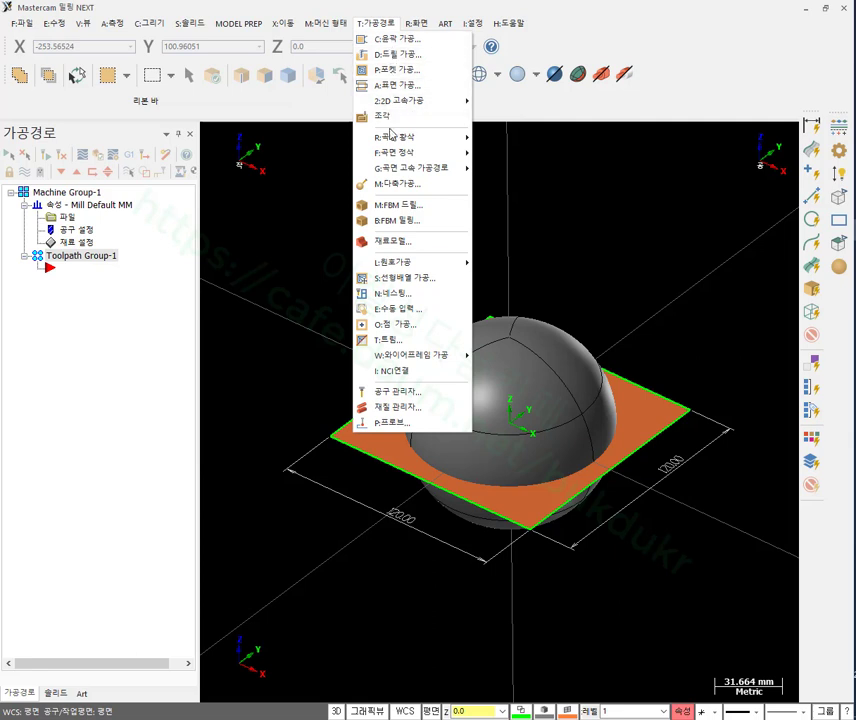
mouse_move(399, 137)
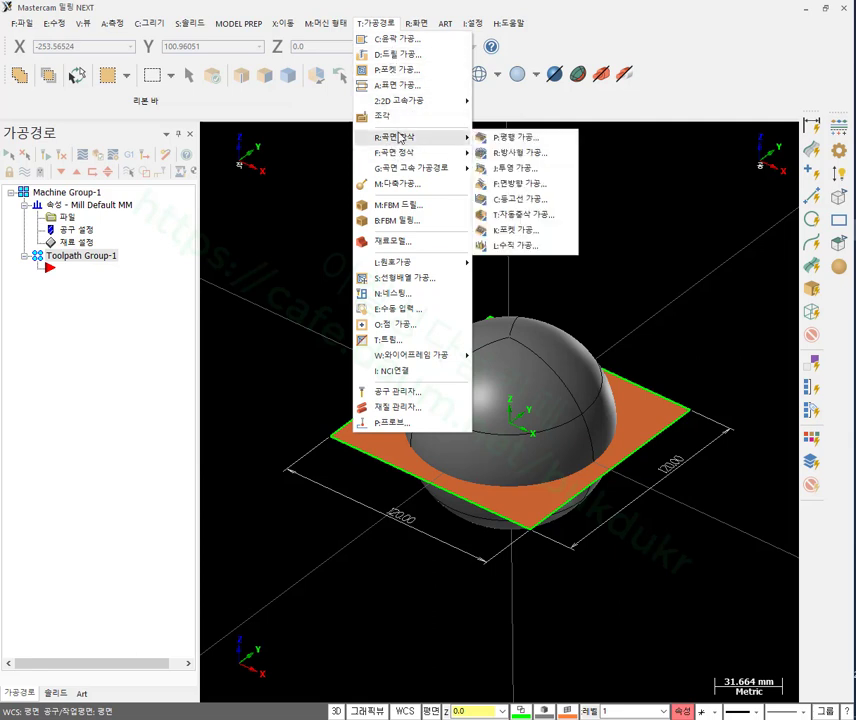
click(518, 231)
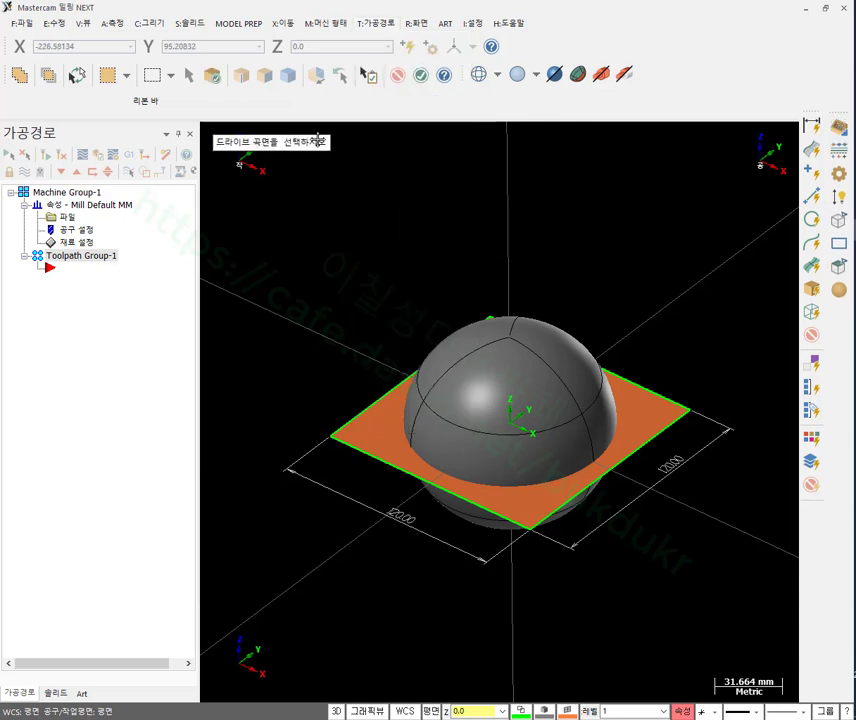
drag(287, 166, 757, 634)
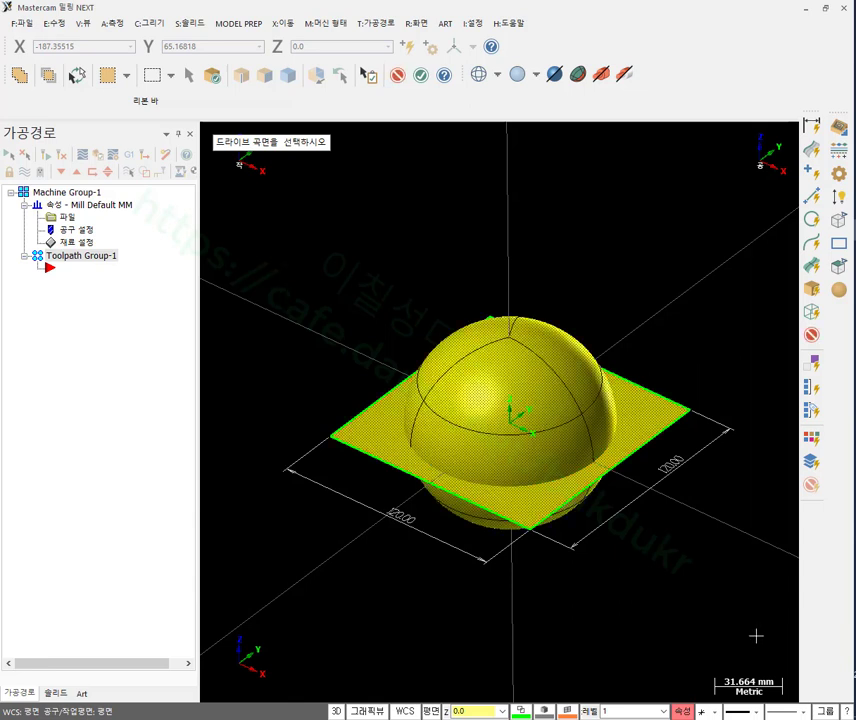
click(421, 76)
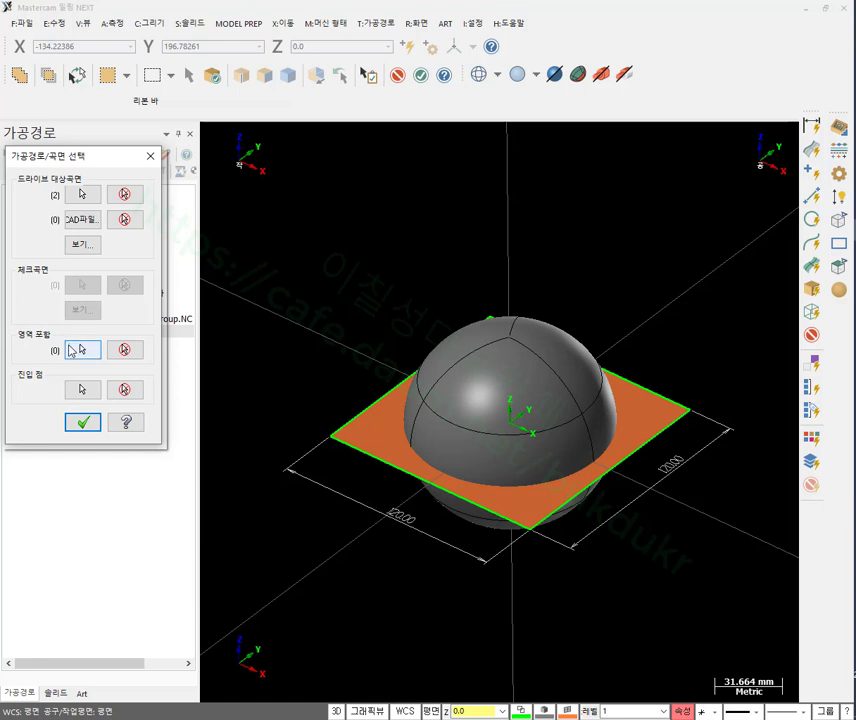
Chain the rectangle's outline as the containment boundary and accept the surface selection.
click(84, 348)
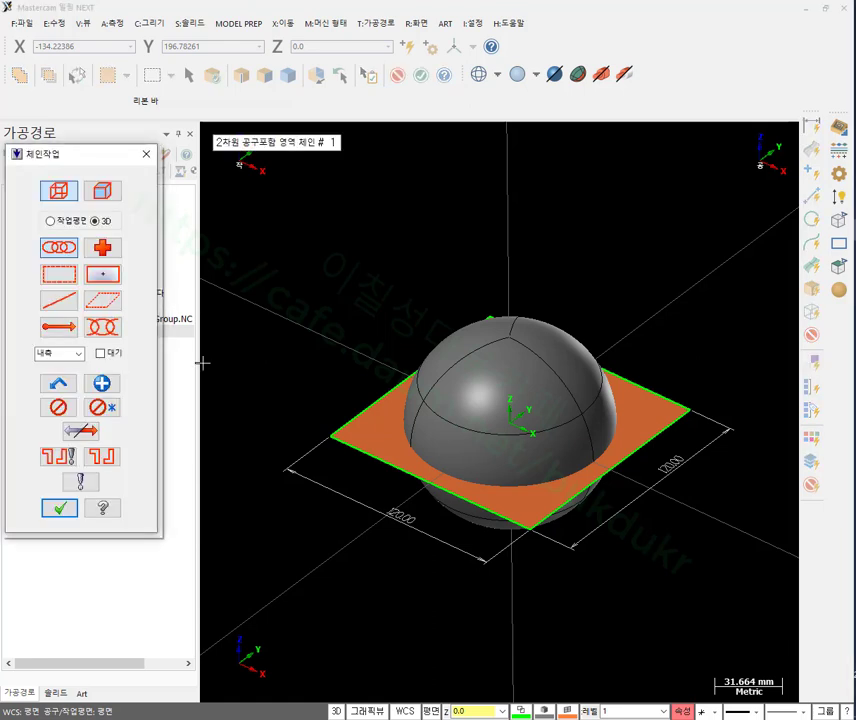
click(354, 408)
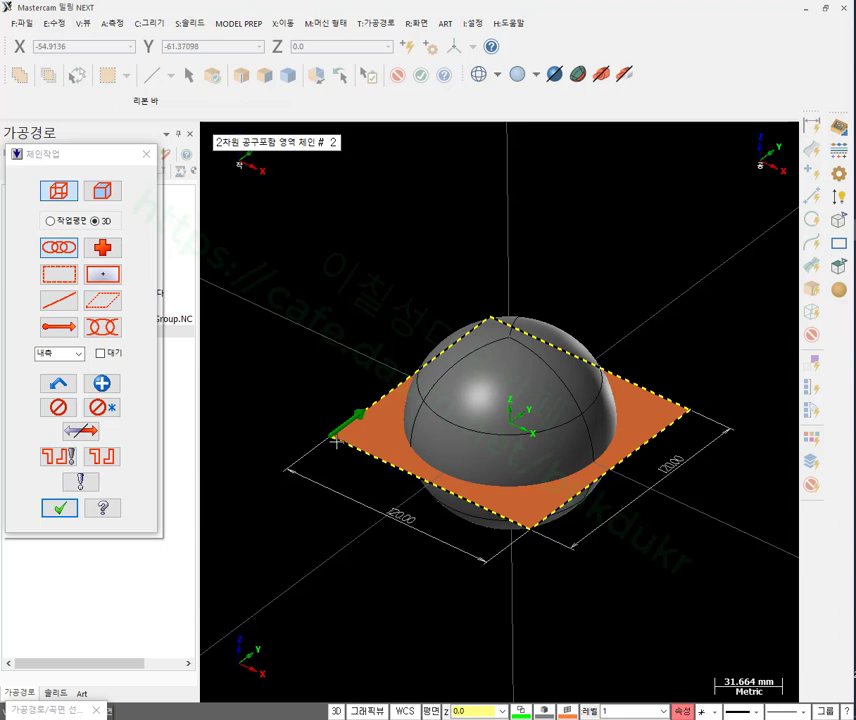
click(60, 509)
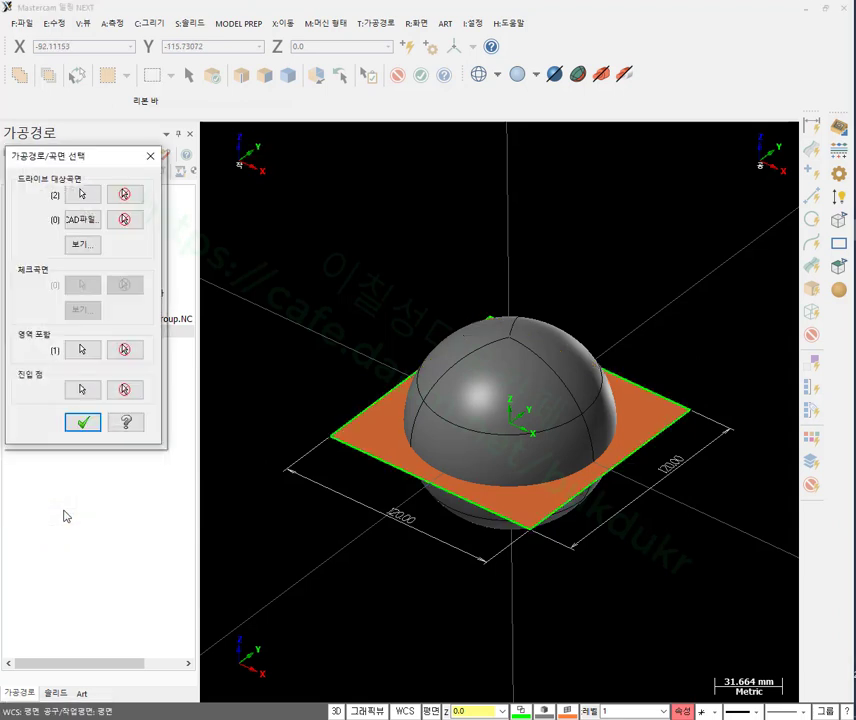
click(83, 424)
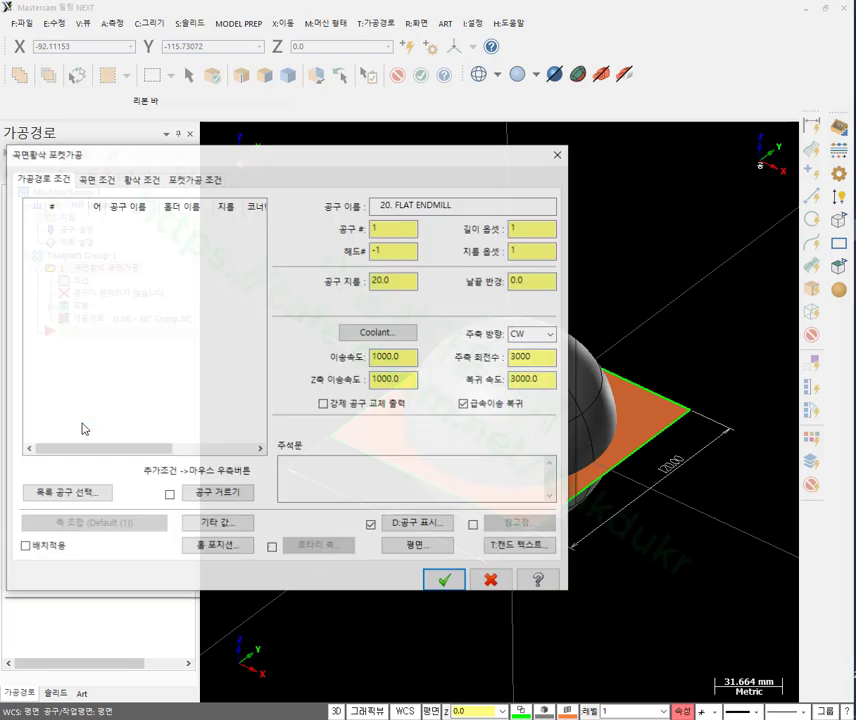
Choose the 10 mm flat endmill from the tool library and generate the rough pocket toolpath.
drag(166, 164, 260, 83)
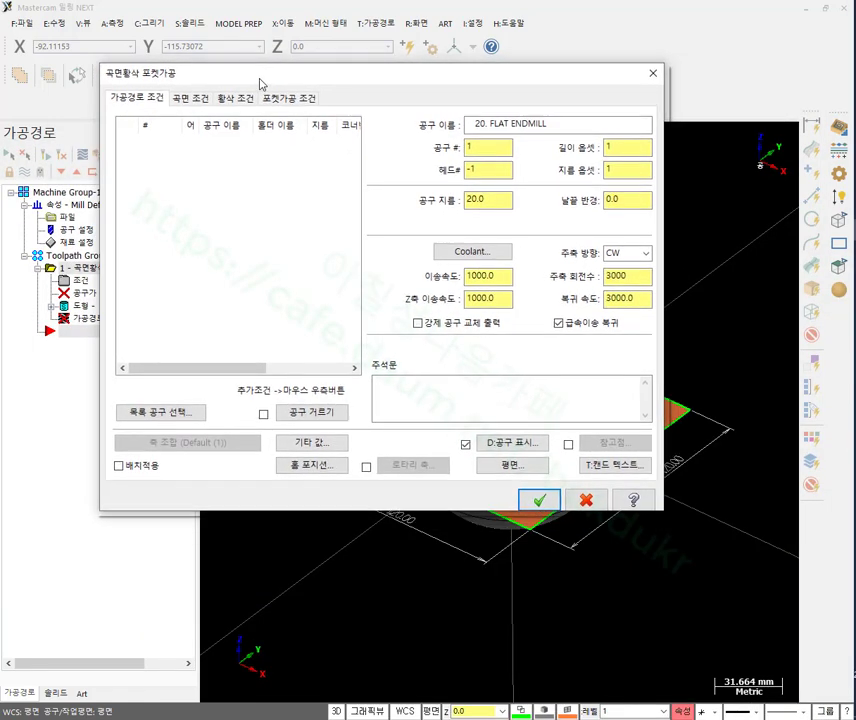
click(158, 423)
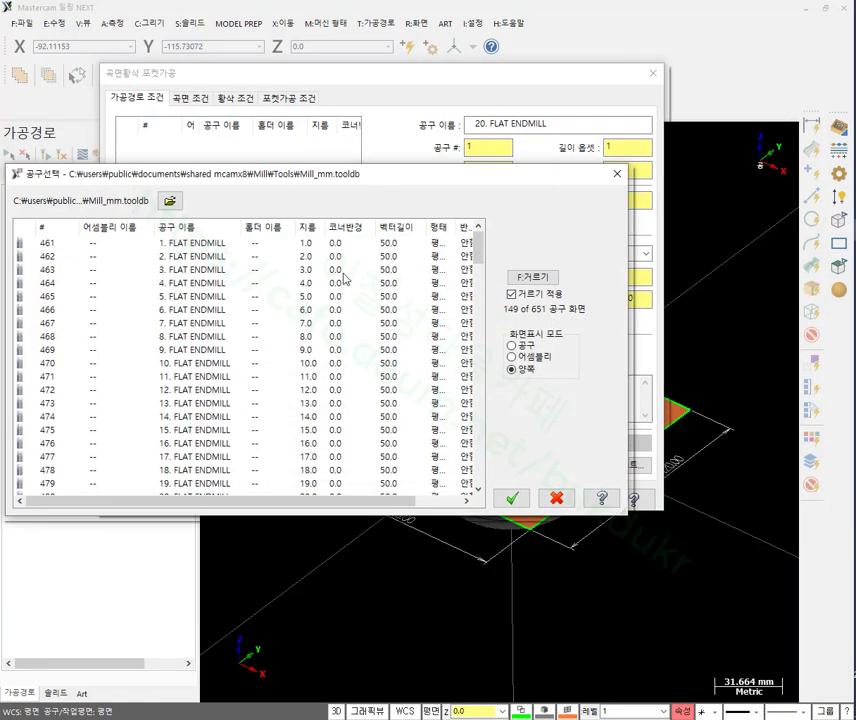
double_click(182, 365)
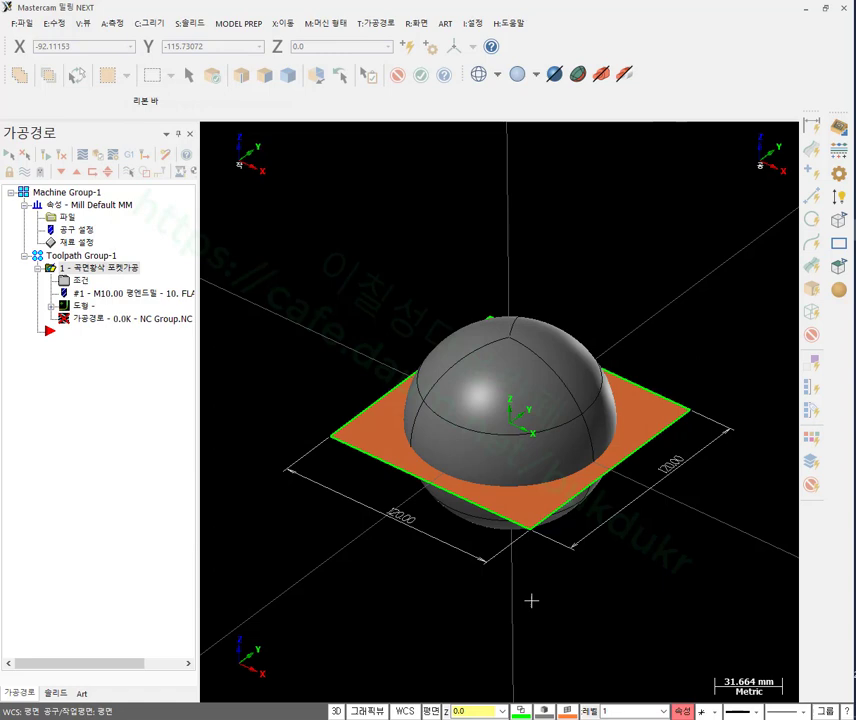
click(539, 500)
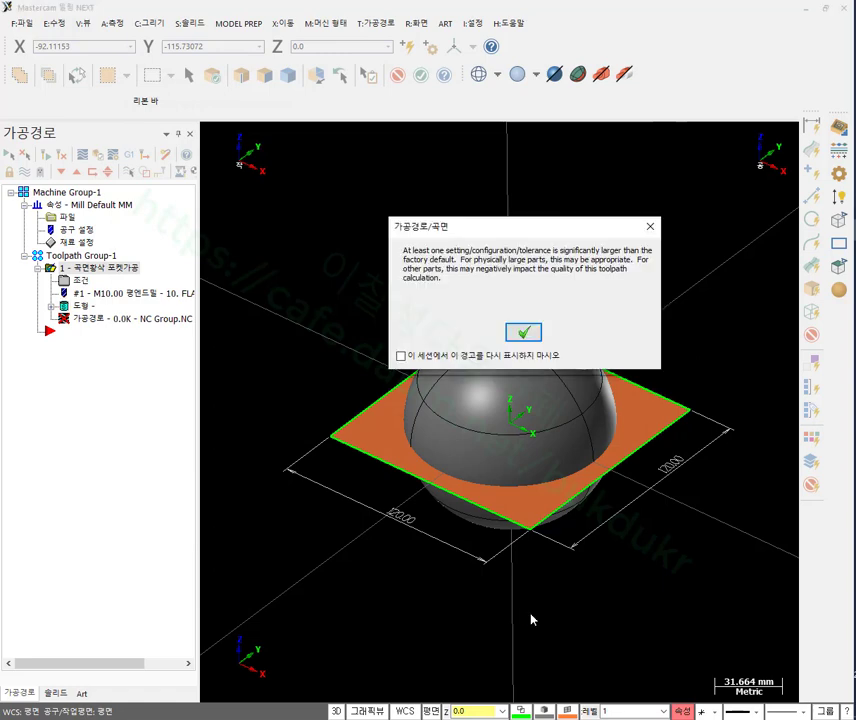
click(523, 332)
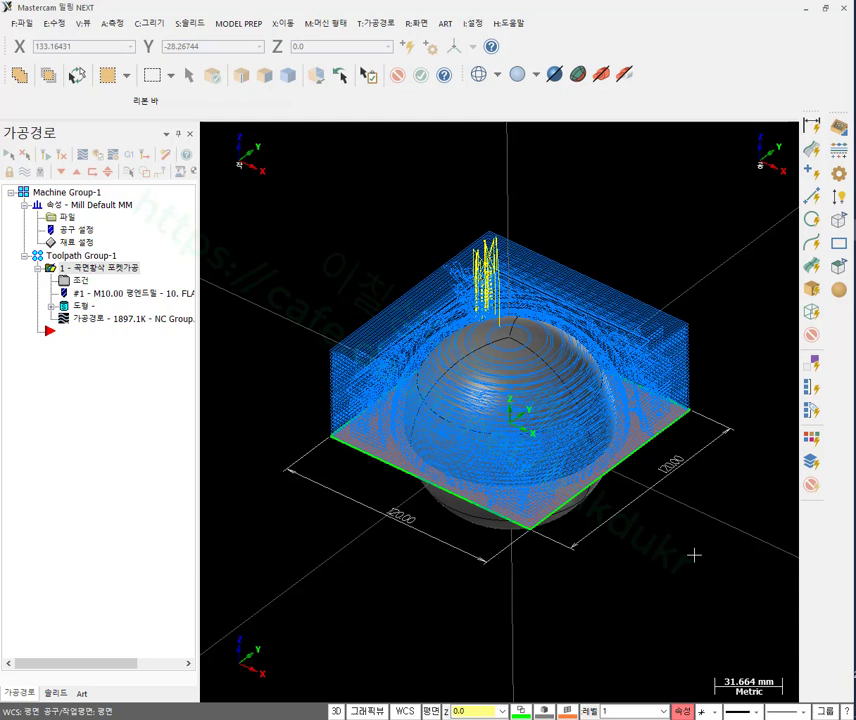
Define rectangular wireframe stock for the machine group, sized from all entities.
scroll(548, 400, up, 4)
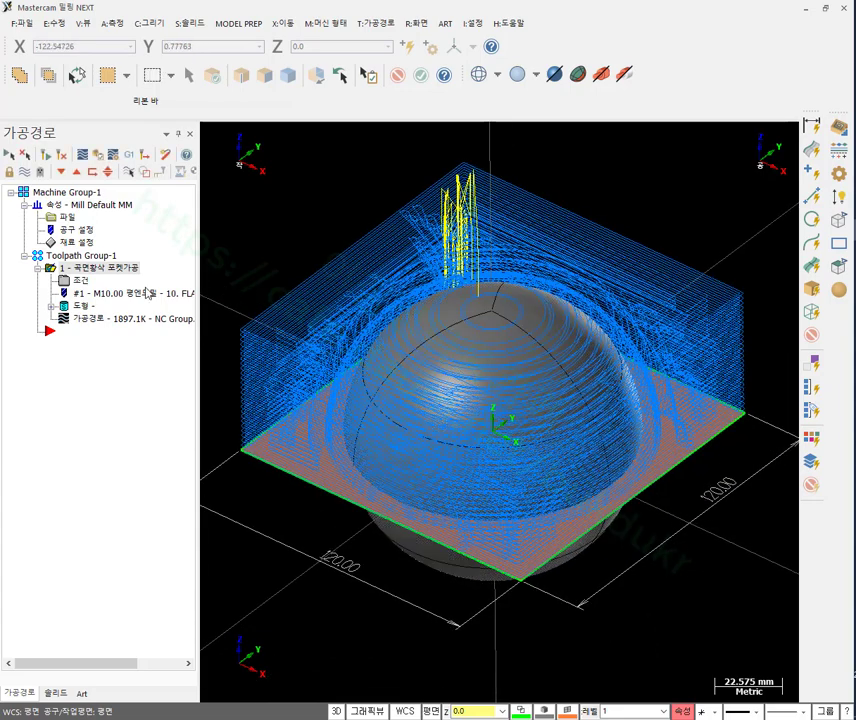
click(77, 243)
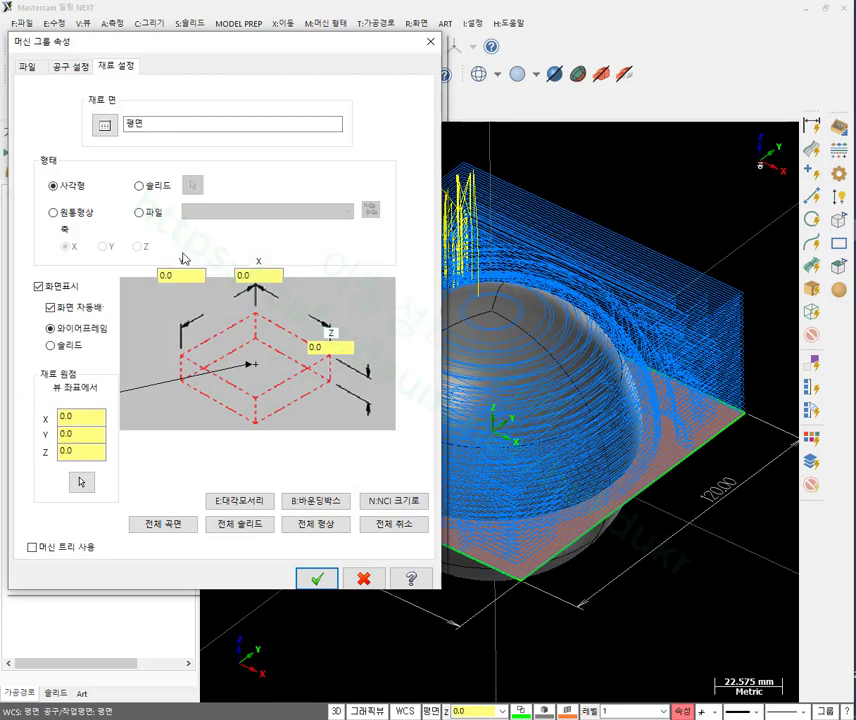
click(313, 531)
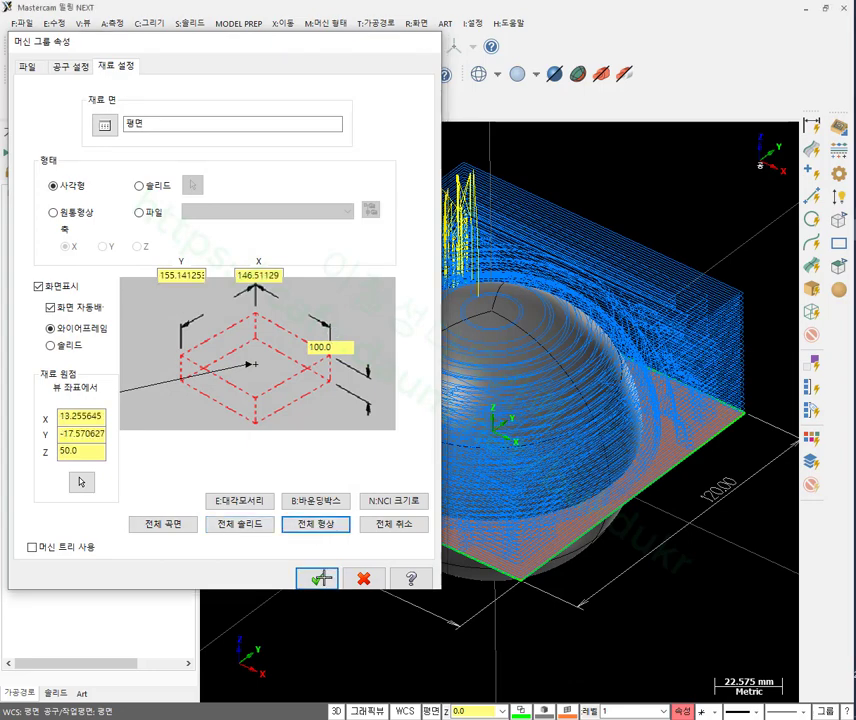
click(318, 578)
Refit the machine group's rectangular stock to all entities, giving a 120 × 120 × 100 mm block.
scroll(597, 268, down, 3)
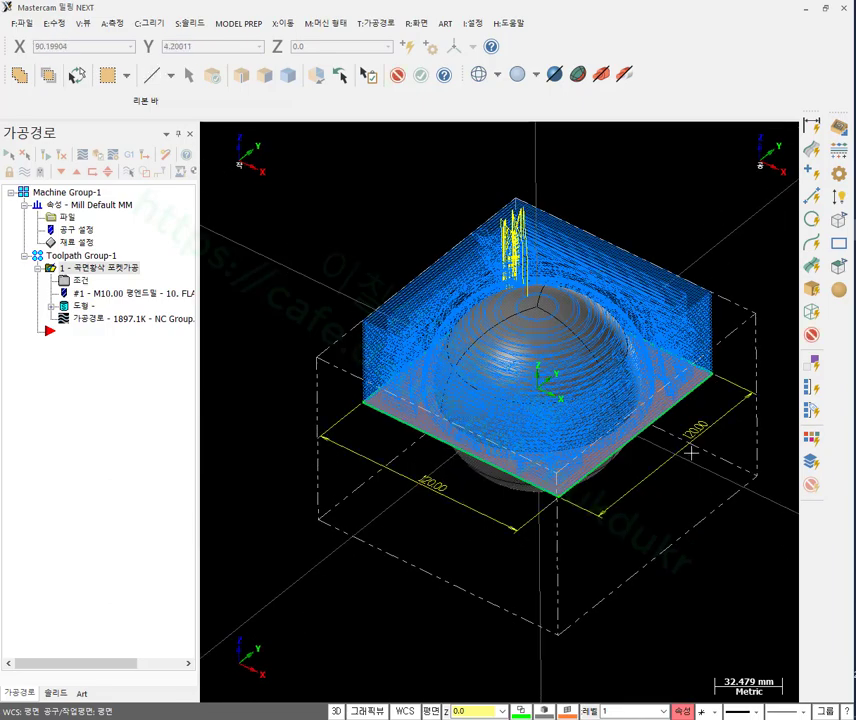
scroll(670, 505, up, 1)
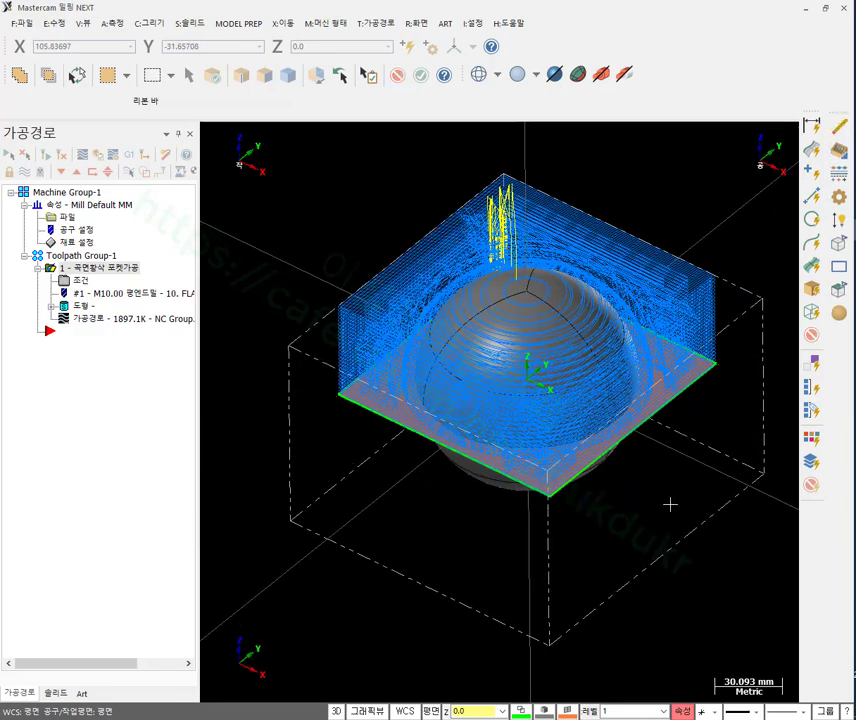
click(76, 242)
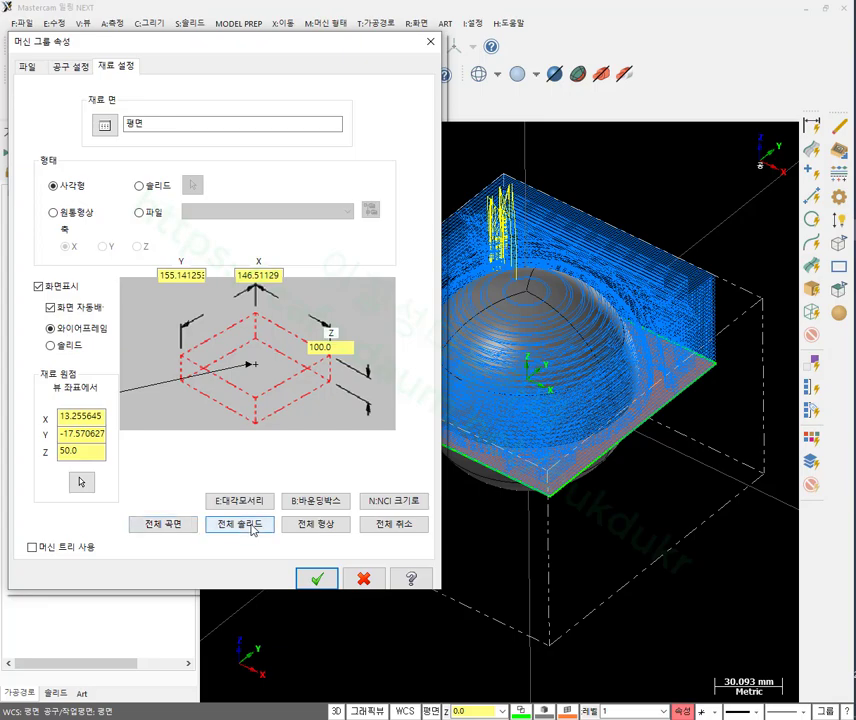
click(331, 525)
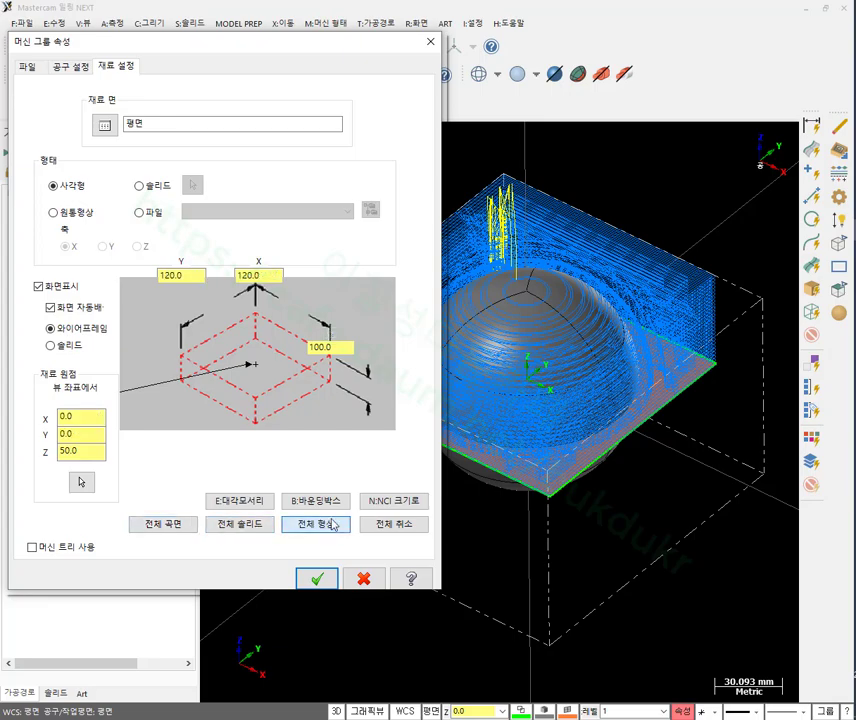
click(318, 579)
scroll(646, 305, up, 1)
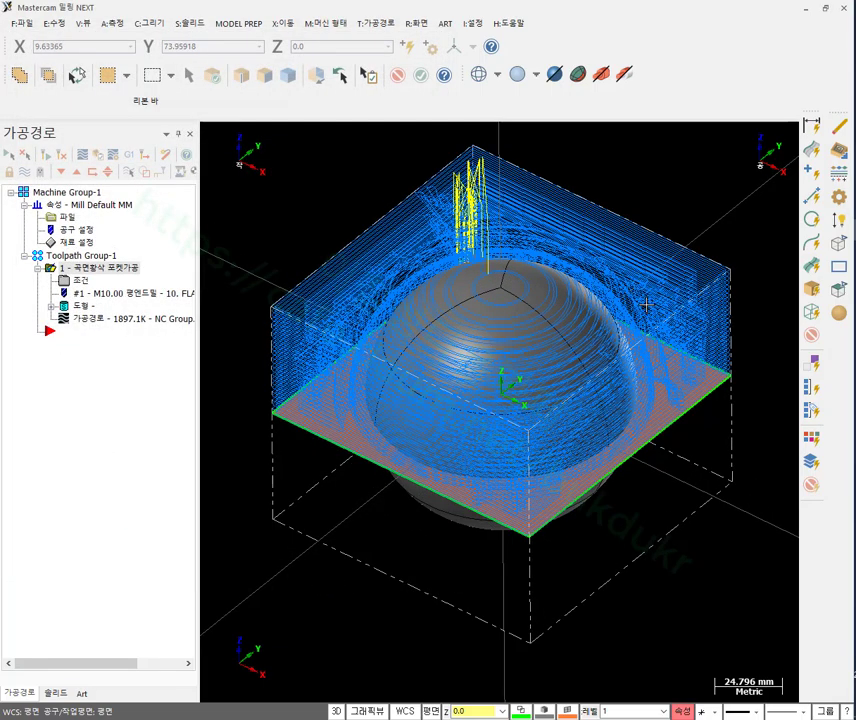
Verify the rough pocket toolpath by playing its material removal simulation from an isometric view of the part.
middle_drag(646, 305, 686, 287)
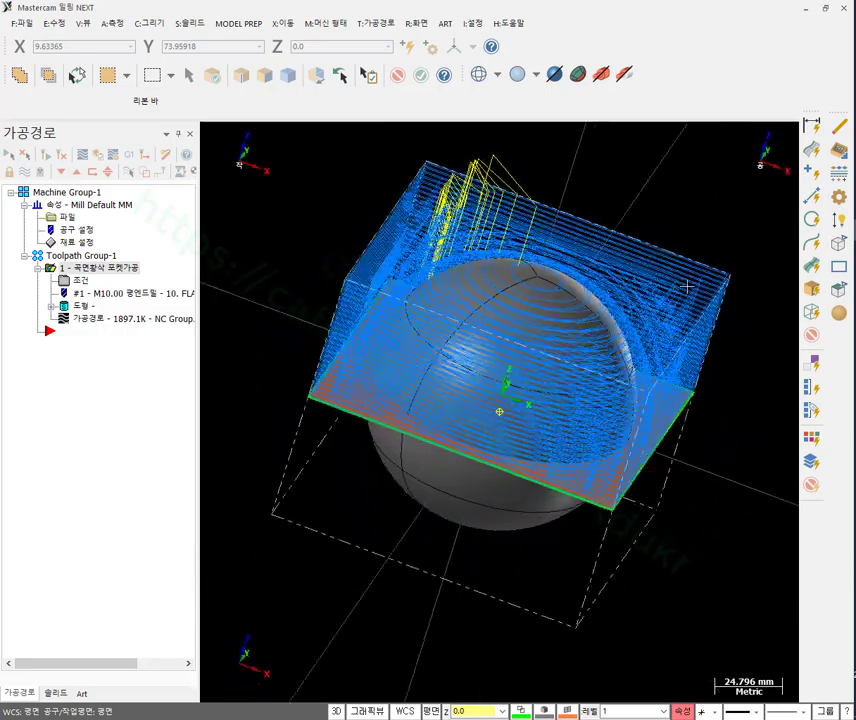
key(alt+7)
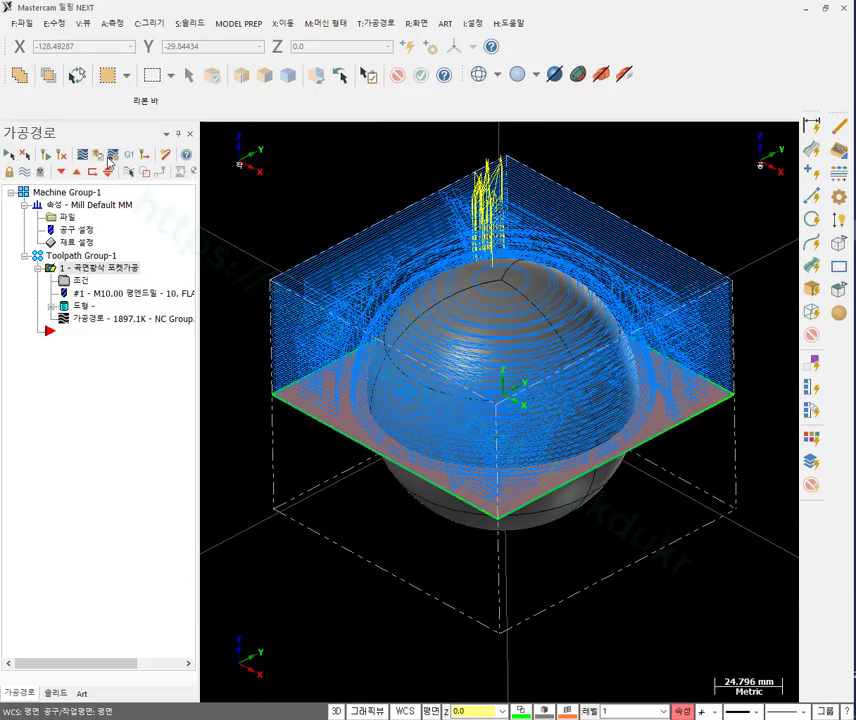
click(96, 157)
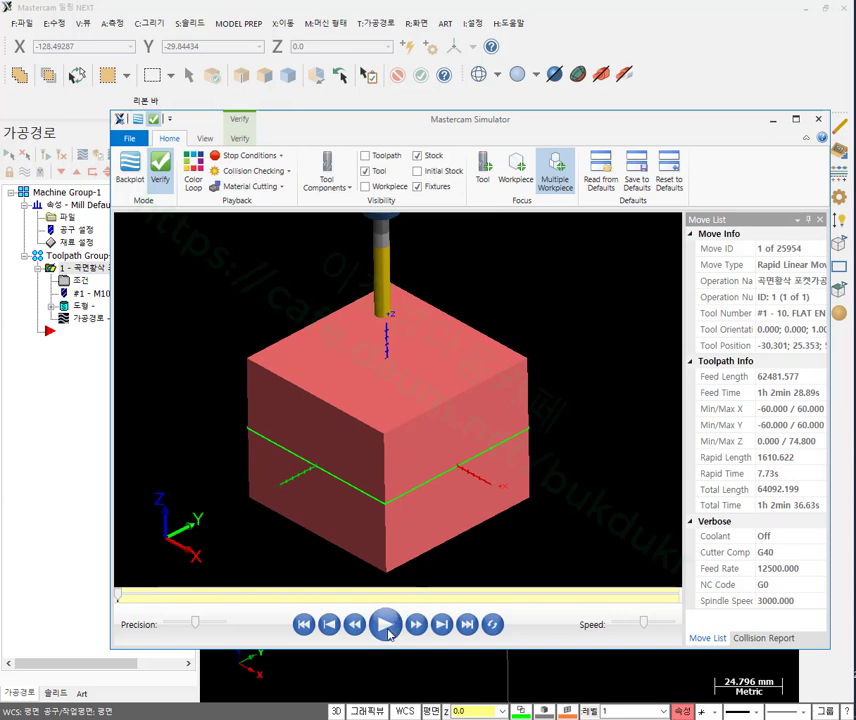
click(385, 624)
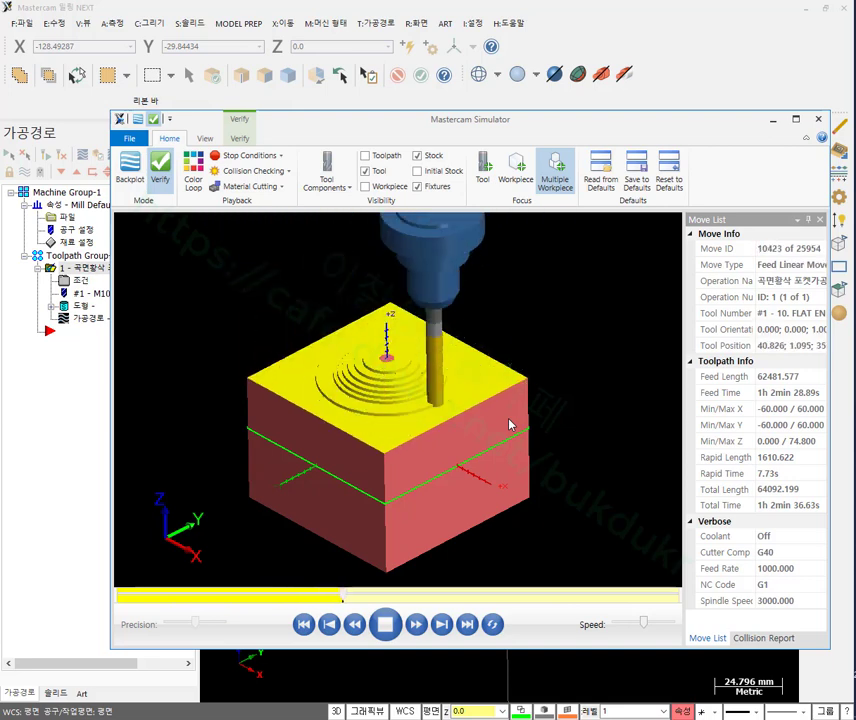
Examine the simulated dome's stepped surface and the surrounding flat area from above and from the side.
mouse_move(497, 425)
middle_down()
mouse_move(501, 411)
mouse_move(510, 415)
middle_up()
scroll(367, 449, up, 3)
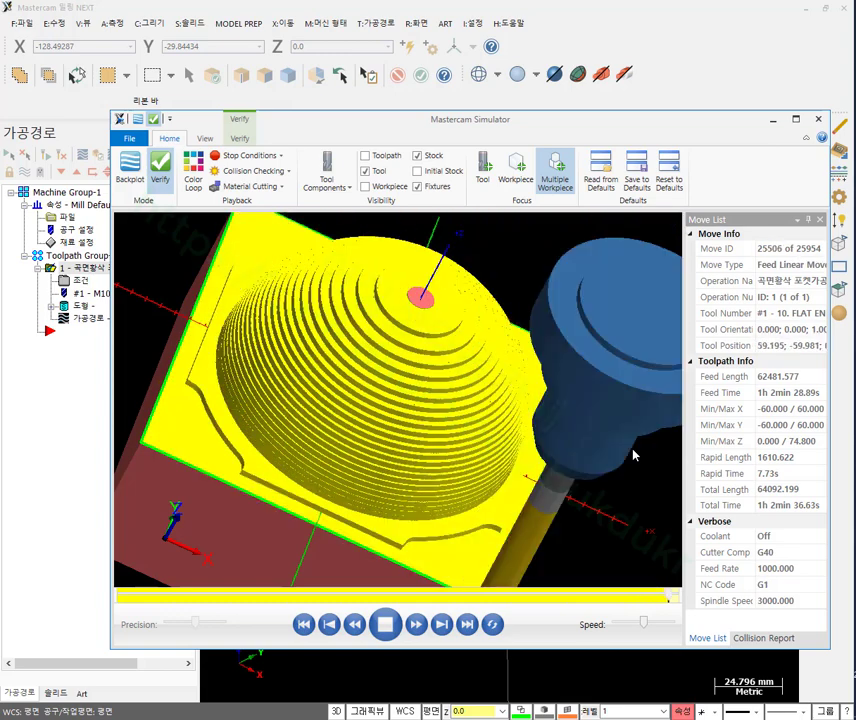
middle_drag(555, 430, 525, 396)
scroll(362, 320, up, 3)
middle_drag(362, 320, 612, 426)
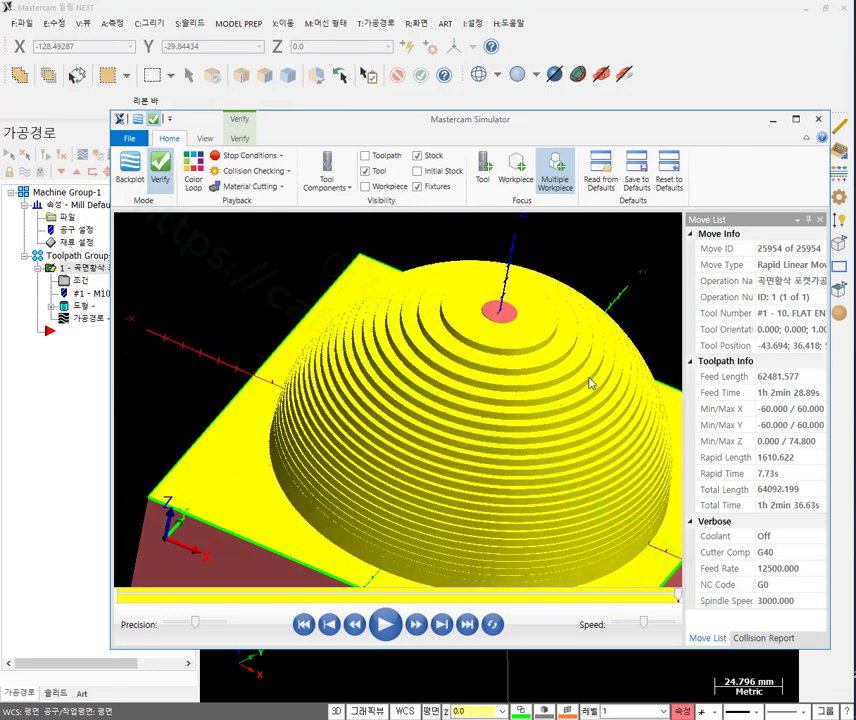
middle_drag(517, 346, 390, 330)
middle_drag(480, 338, 400, 397)
scroll(413, 423, up, 3)
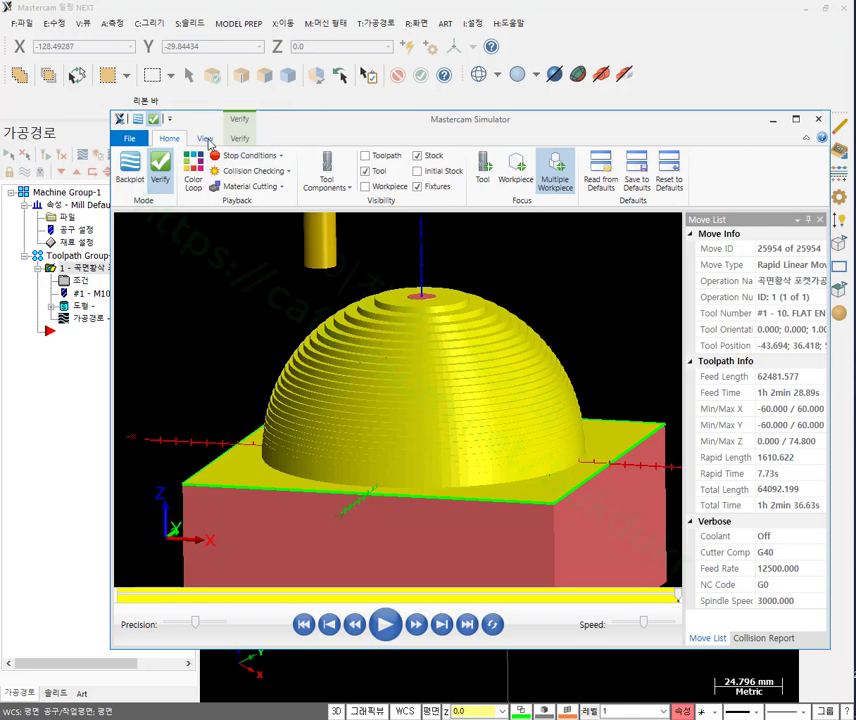
Section the simulated stock with the YZ clipping plane and look at the cut face.
click(239, 138)
click(673, 172)
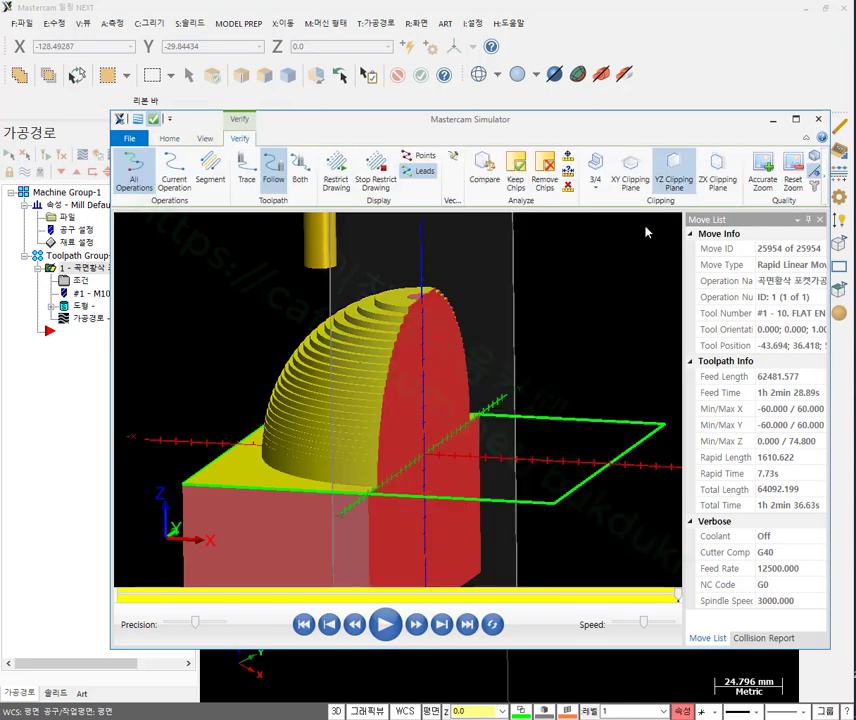
middle_drag(527, 384, 478, 330)
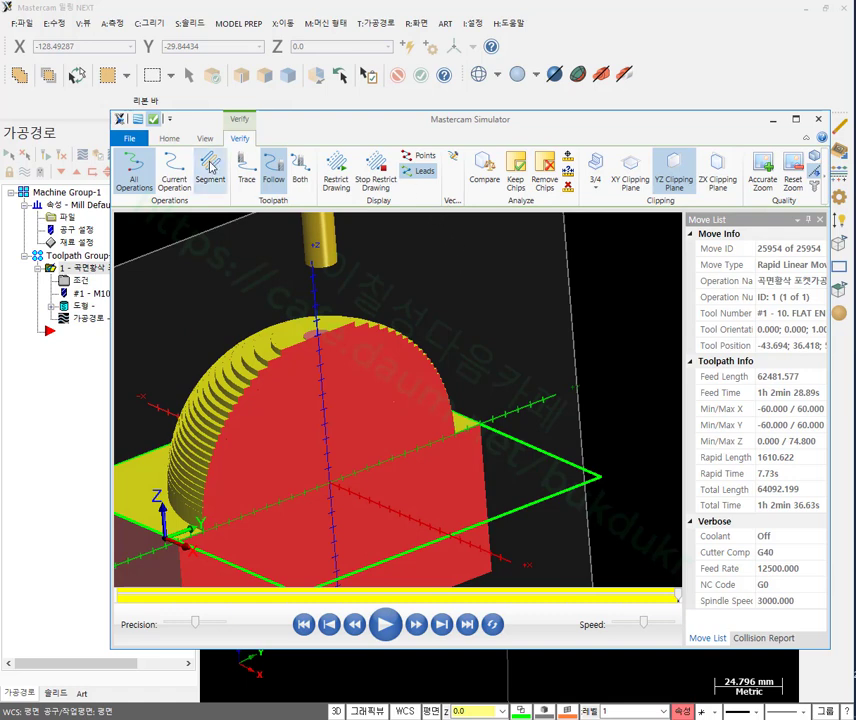
Show the workpiece in the sectioned stock, compare the cut steps with the sphere's profile, and close the simulator.
click(169, 138)
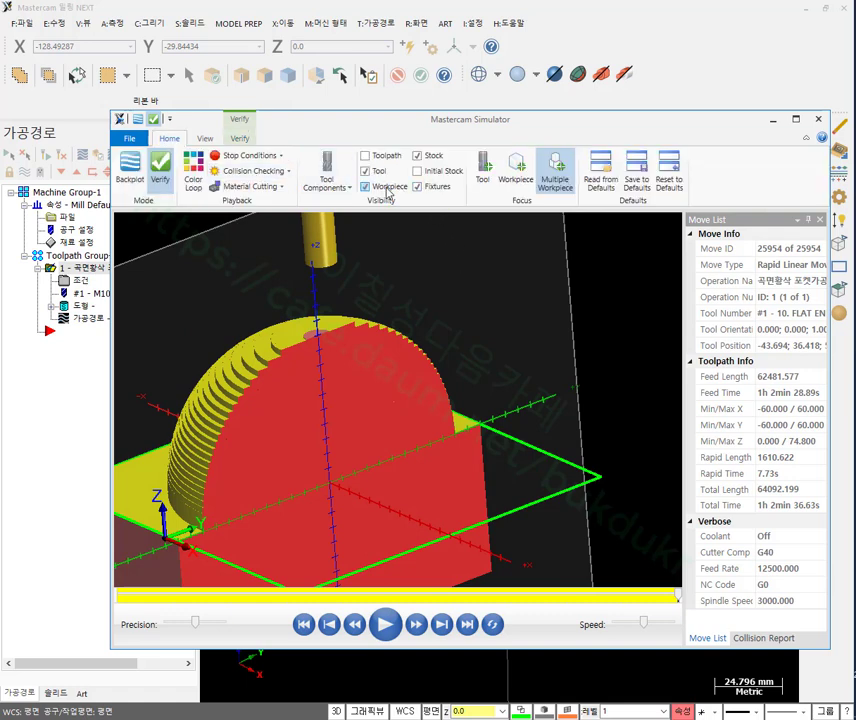
scroll(292, 500, up, 5)
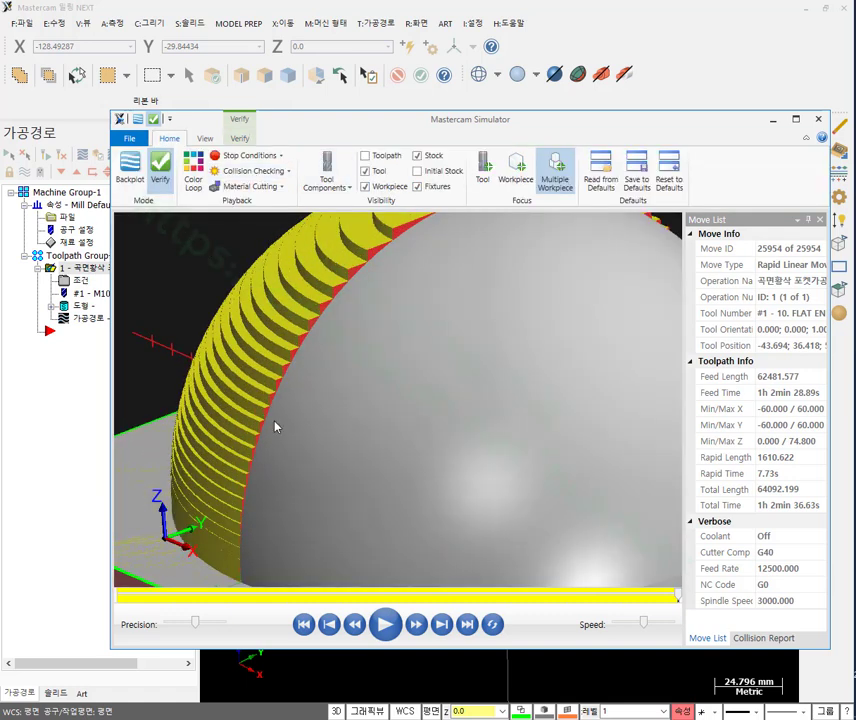
middle_drag(276, 428, 248, 388)
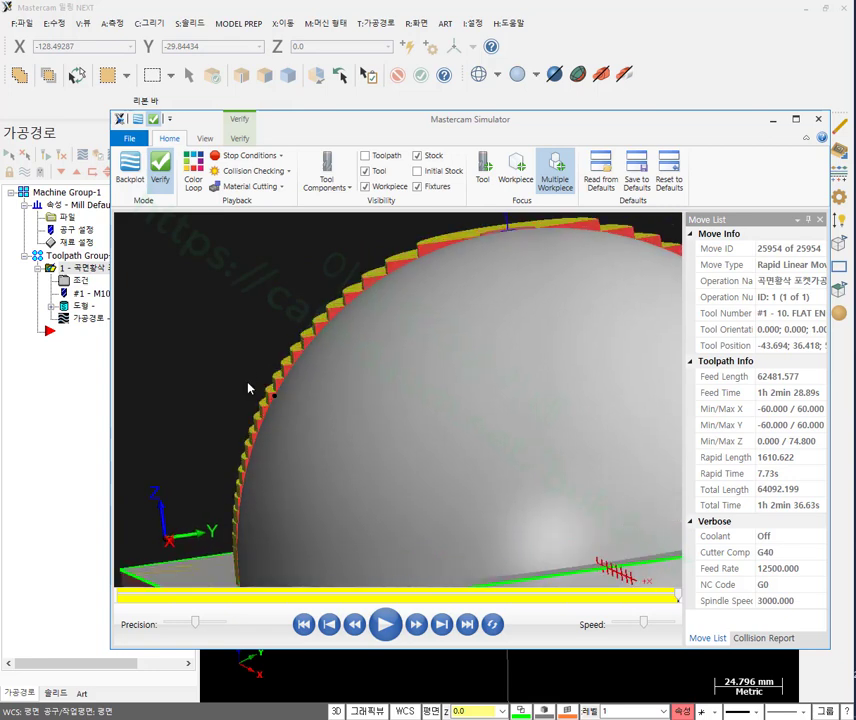
scroll(390, 245, up, 3)
scroll(394, 245, down, 3)
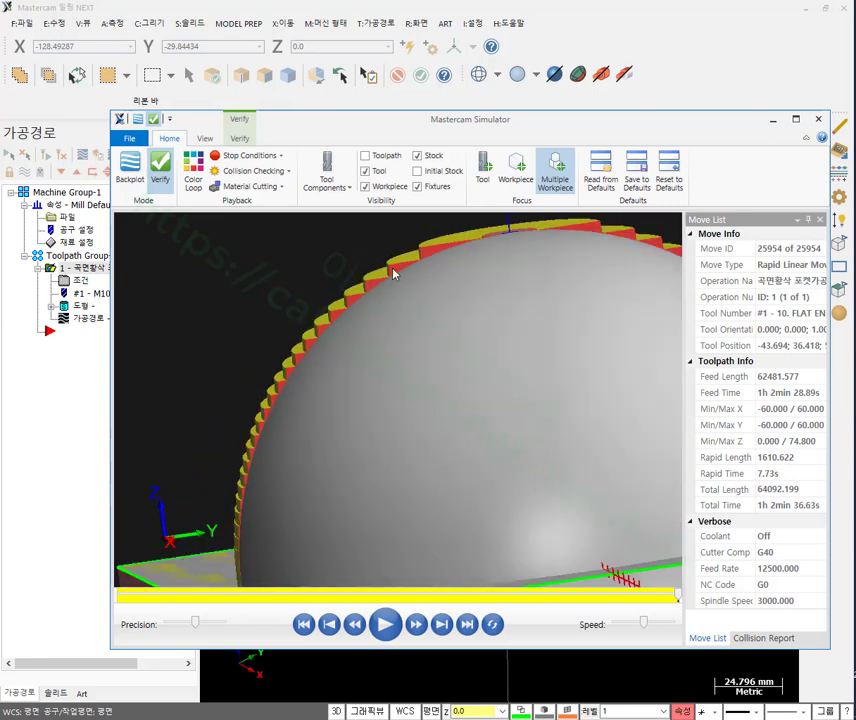
middle_drag(394, 272, 375, 392)
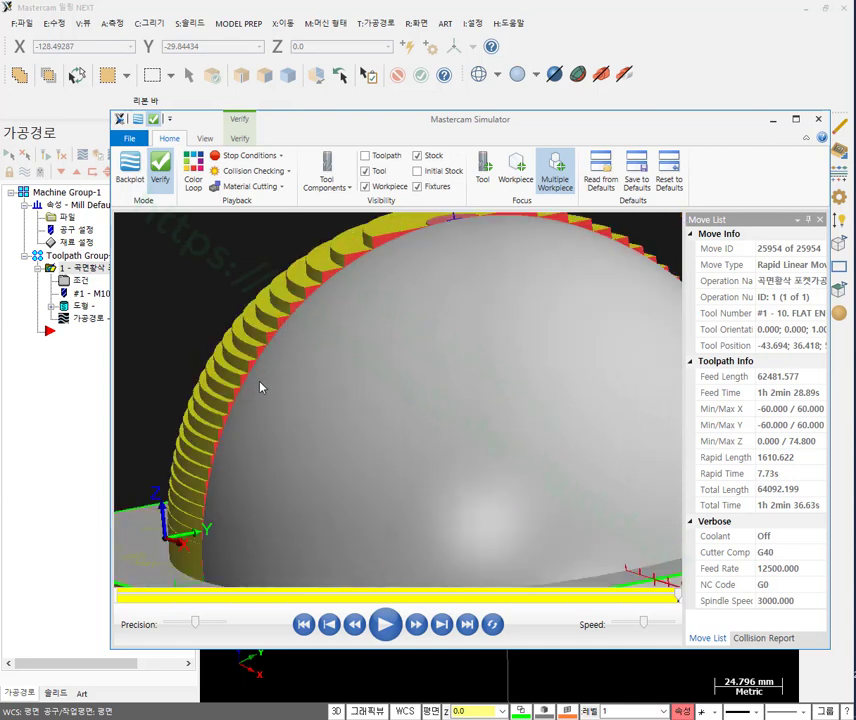
scroll(258, 380, up, 5)
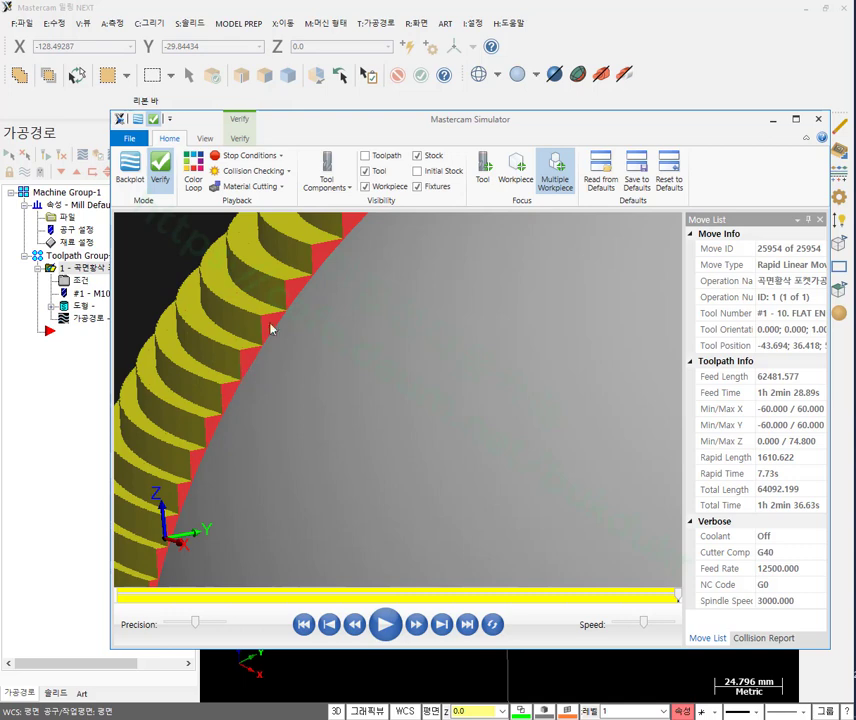
scroll(237, 479, down, 3)
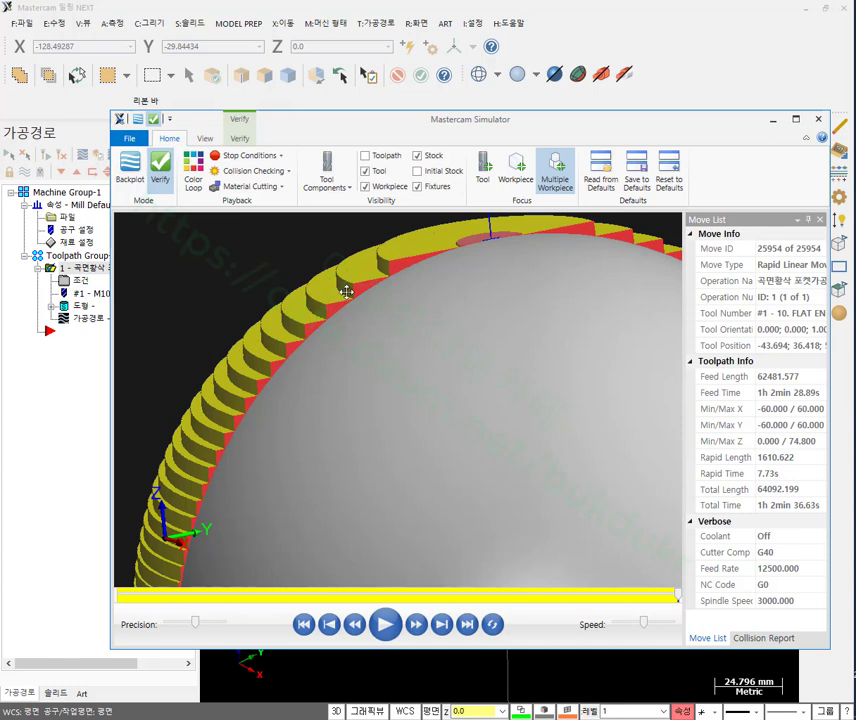
scroll(346, 288, down, 4)
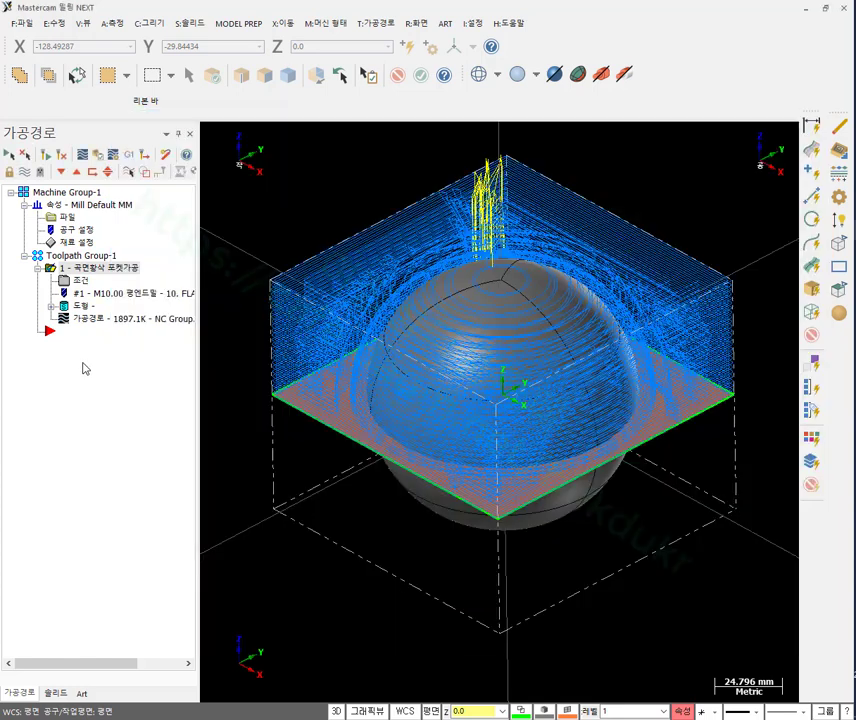
Reopen the rough pocket operation's parameters and enable plunging outside the containment boundary in the tool entry options.
click(59, 246)
click(84, 292)
click(187, 97)
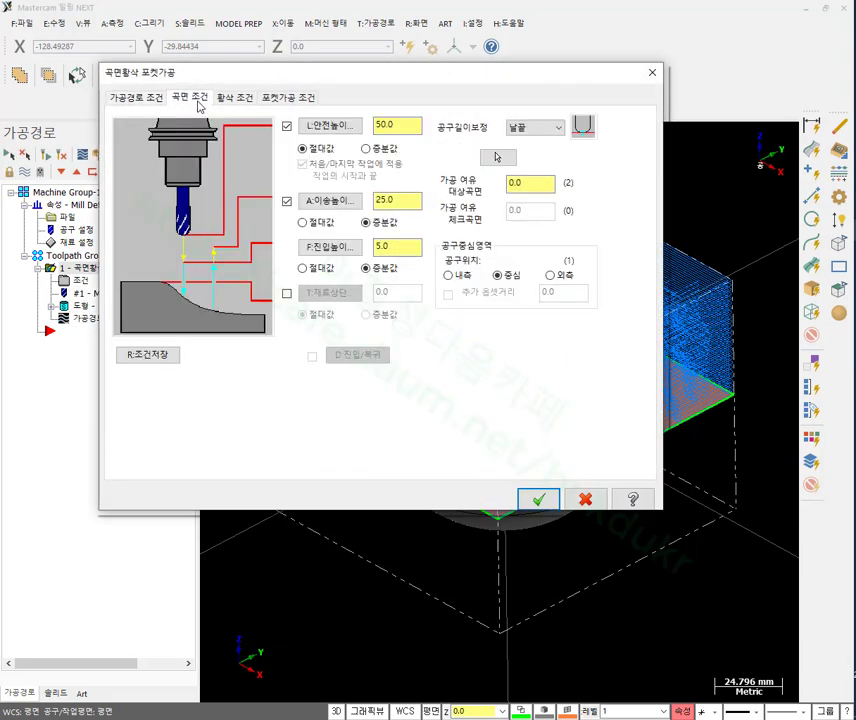
click(237, 98)
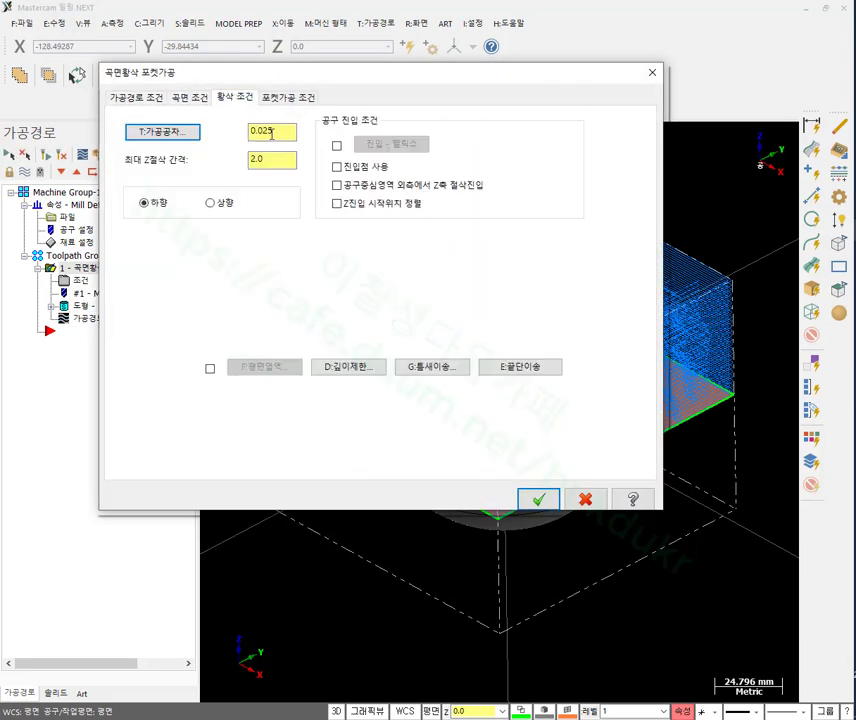
click(337, 185)
key(ctrl+2)
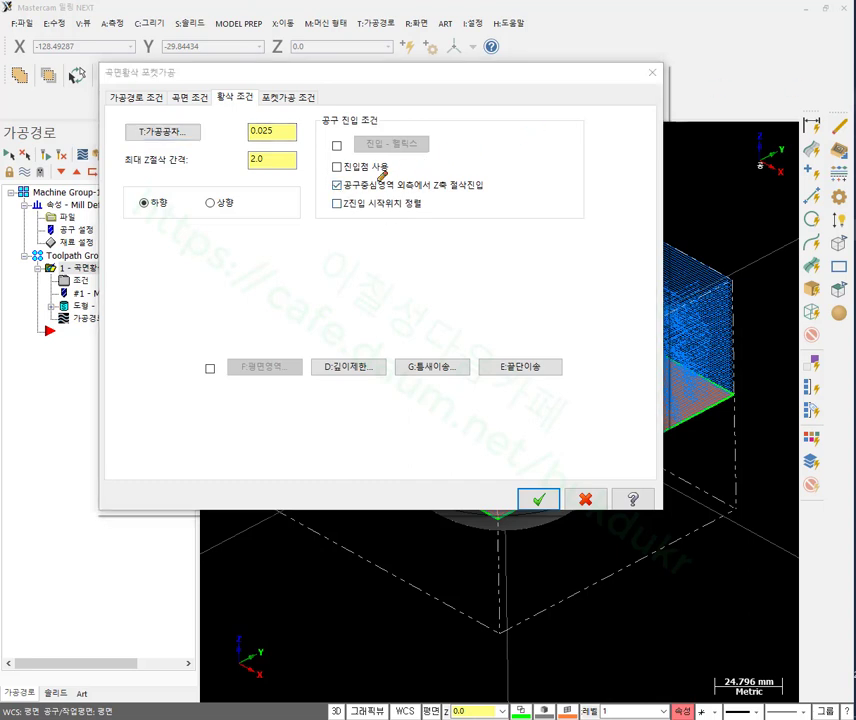
drag(333, 187, 505, 187)
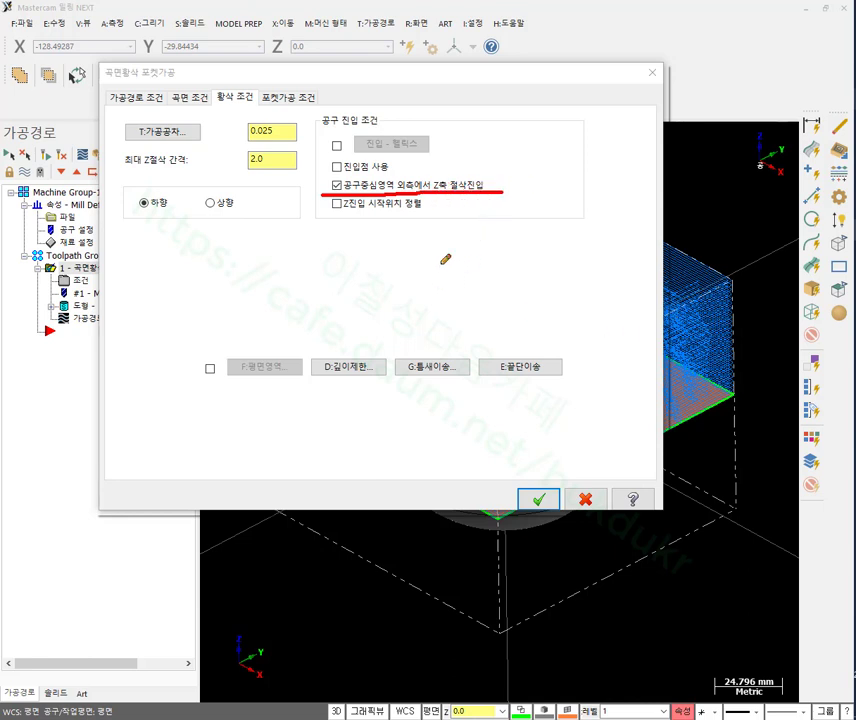
mouse_move(441, 252)
mouse_down()
mouse_move(441, 357)
mouse_move(469, 358)
mouse_move(480, 345)
mouse_move(480, 236)
mouse_up()
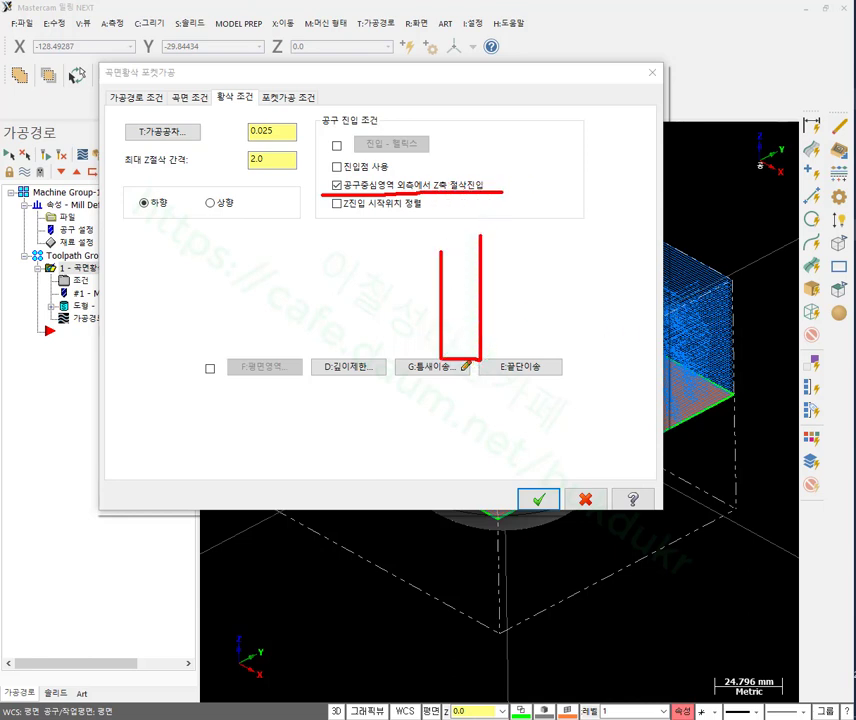
mouse_move(464, 362)
mouse_down()
mouse_move(459, 456)
mouse_move(483, 435)
mouse_up()
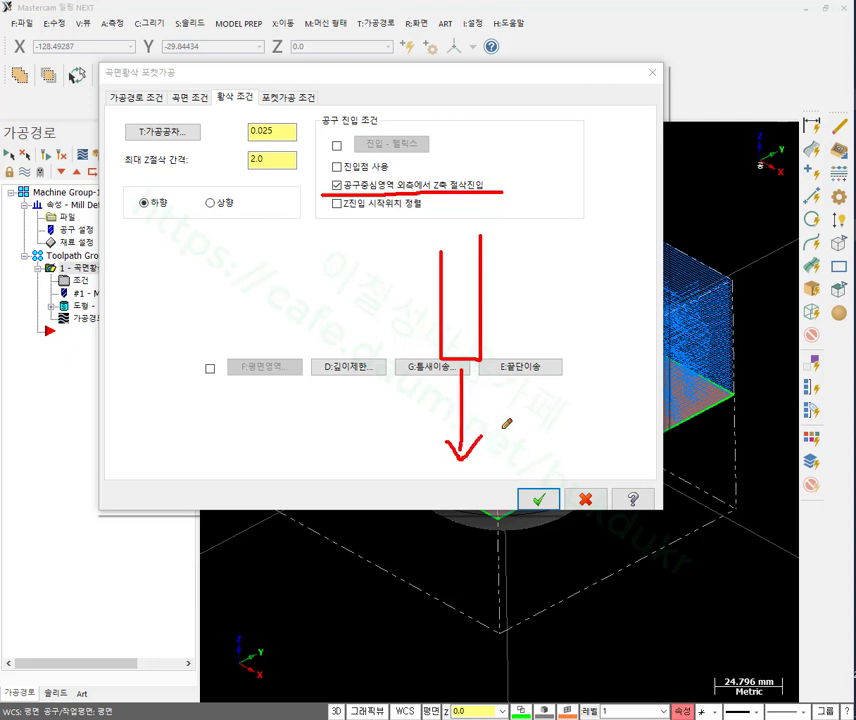
mouse_move(214, 251)
mouse_down()
mouse_move(405, 269)
mouse_move(405, 439)
mouse_move(190, 436)
mouse_up()
mouse_move(449, 338)
mouse_down()
mouse_move(377, 339)
mouse_move(385, 327)
mouse_move(358, 332)
mouse_move(385, 352)
mouse_up()
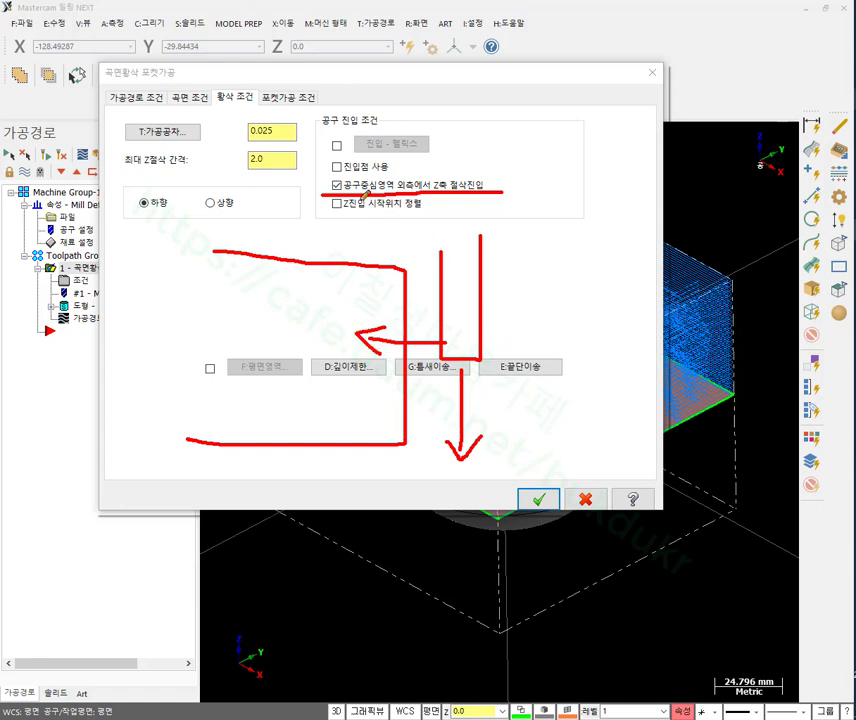
mouse_move(408, 160)
mouse_down()
mouse_move(522, 157)
mouse_move(500, 193)
mouse_up()
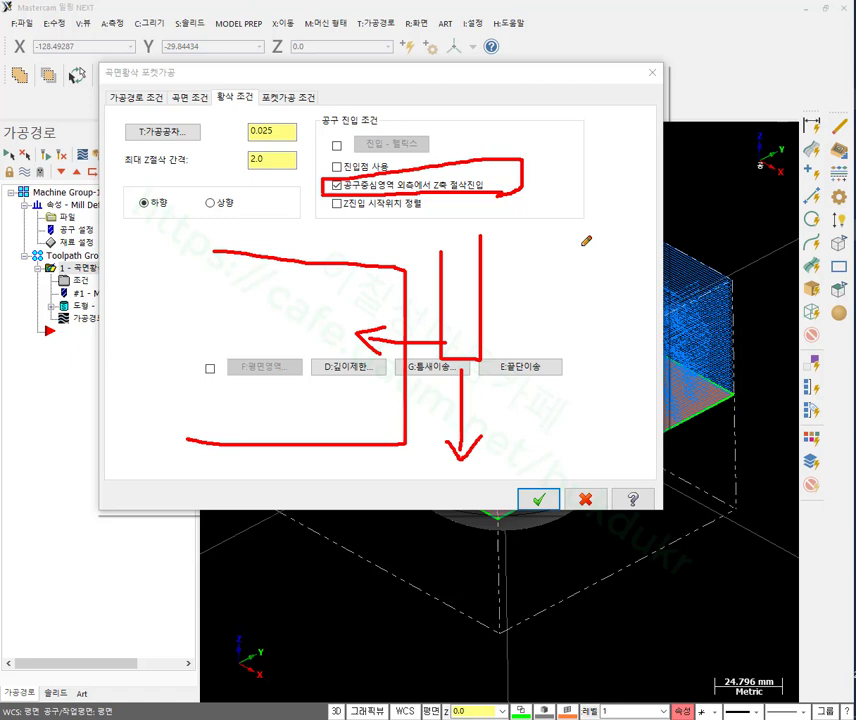
drag(332, 213, 433, 214)
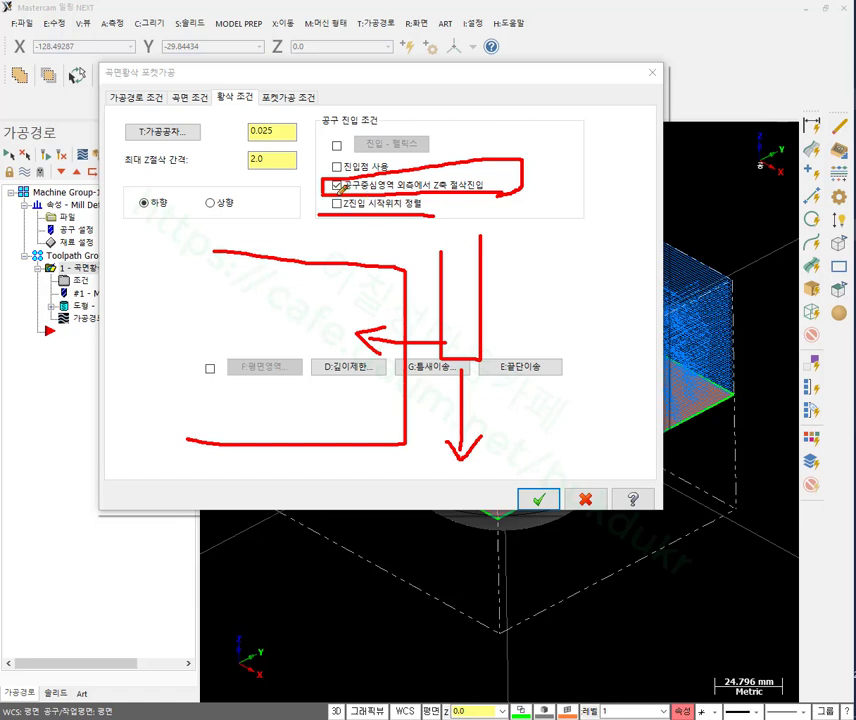
right_click(594, 246)
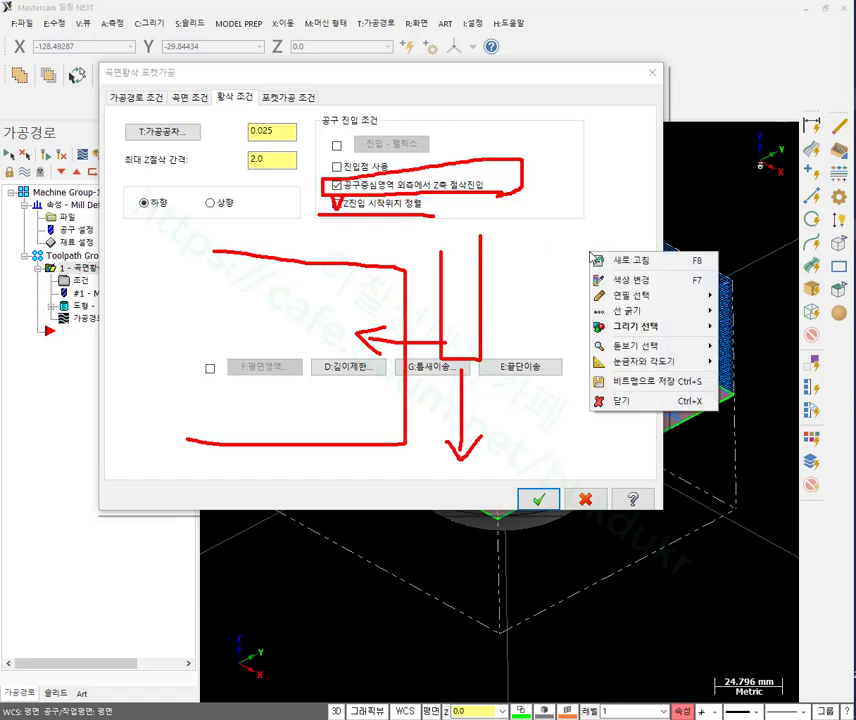
click(612, 400)
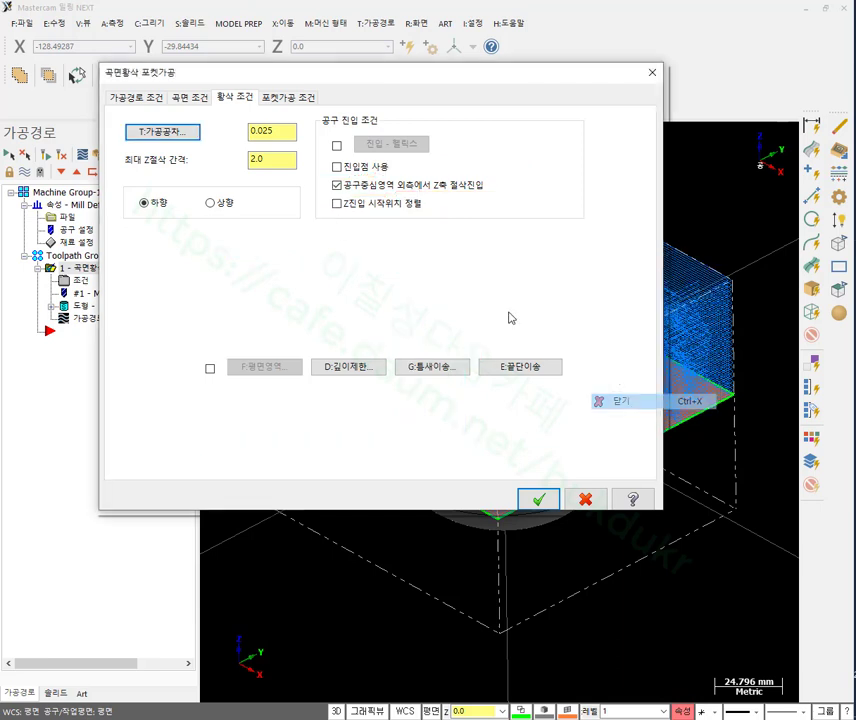
Enable aligning the plunge entry start positions in the rough pocket tool entry options.
click(338, 204)
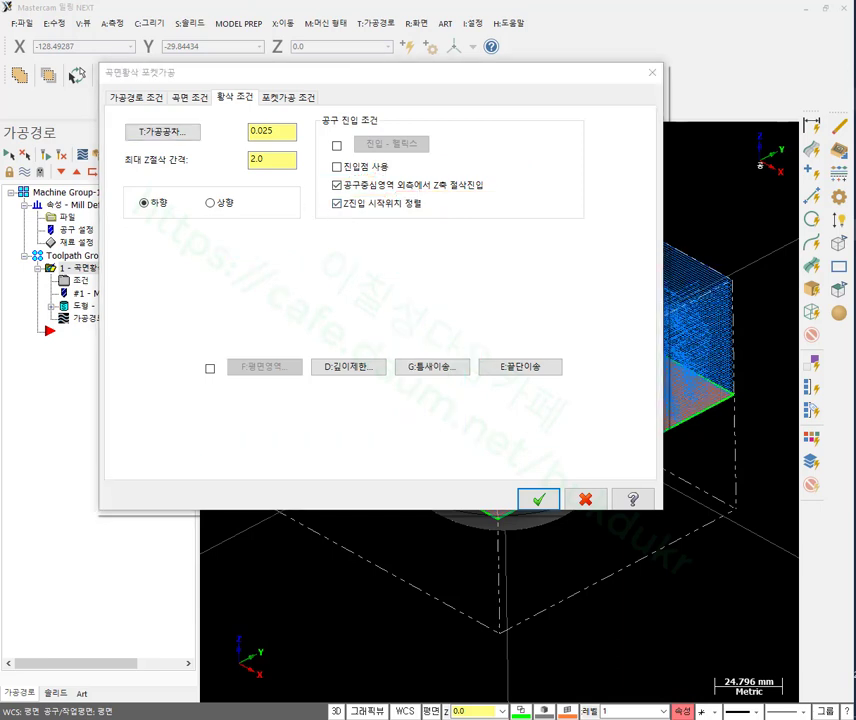
mouse_move(209, 292)
mouse_down()
mouse_move(222, 438)
mouse_move(466, 467)
mouse_move(516, 356)
mouse_move(504, 284)
mouse_move(208, 286)
mouse_move(208, 301)
mouse_move(228, 284)
mouse_move(227, 296)
mouse_move(205, 257)
mouse_move(240, 281)
mouse_move(219, 280)
mouse_move(221, 269)
mouse_move(206, 320)
mouse_move(231, 311)
mouse_move(230, 297)
mouse_move(182, 270)
mouse_move(224, 249)
mouse_move(226, 298)
mouse_up()
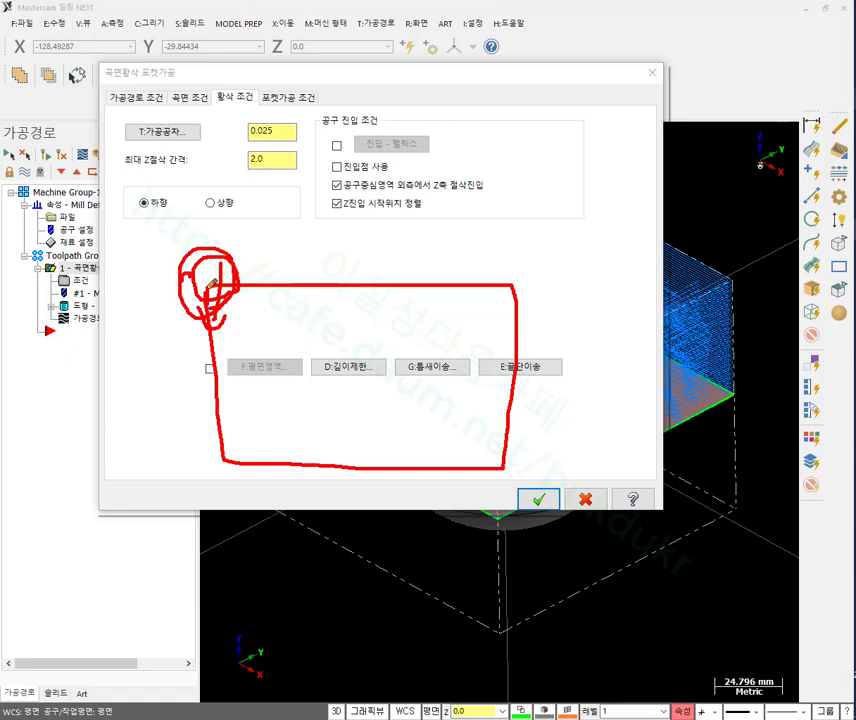
Enable the use of an entry point in the rough pocket tool entry options.
mouse_move(341, 209)
mouse_down()
mouse_move(462, 212)
mouse_move(405, 195)
mouse_move(322, 196)
mouse_move(319, 209)
mouse_up()
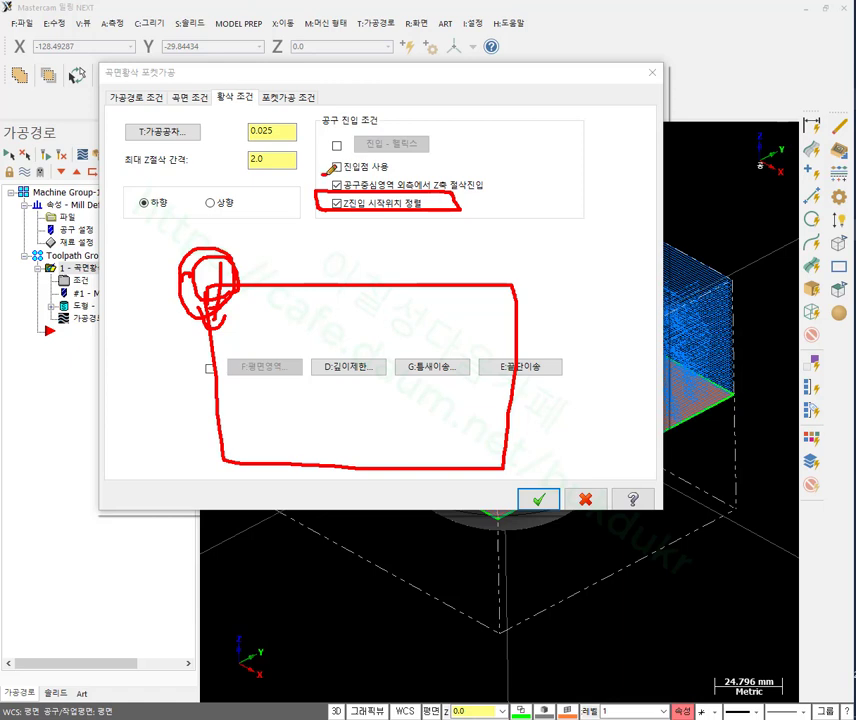
mouse_move(327, 174)
mouse_down()
mouse_move(425, 171)
mouse_move(402, 158)
mouse_move(320, 160)
mouse_up()
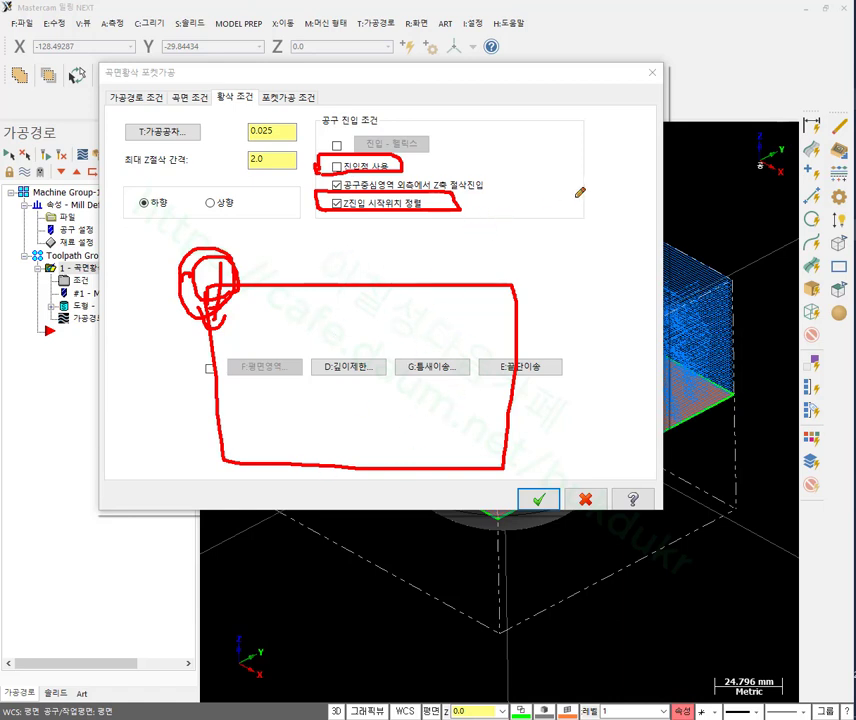
right_click(577, 199)
click(597, 347)
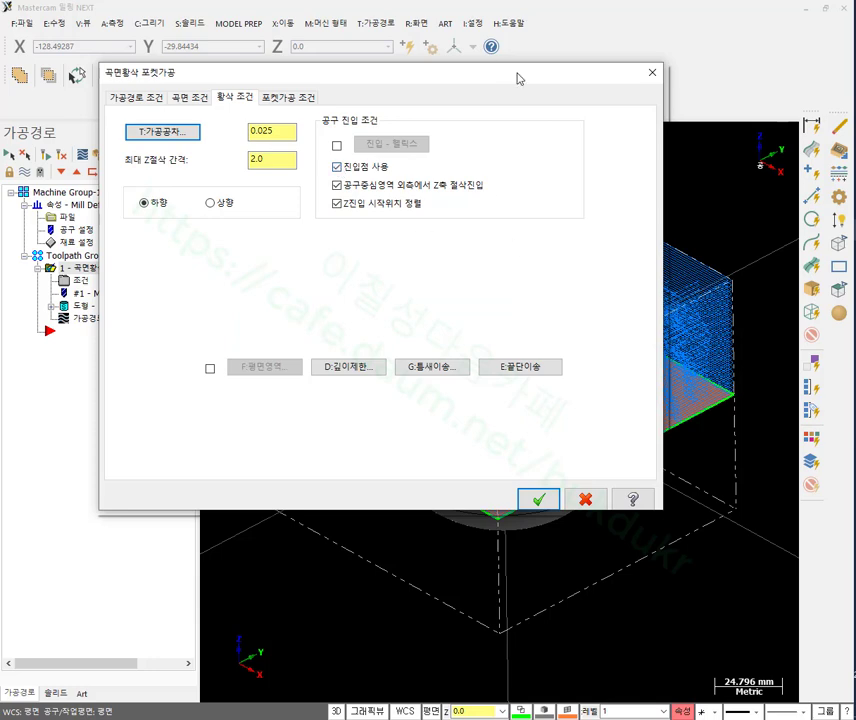
drag(516, 76, 239, 405)
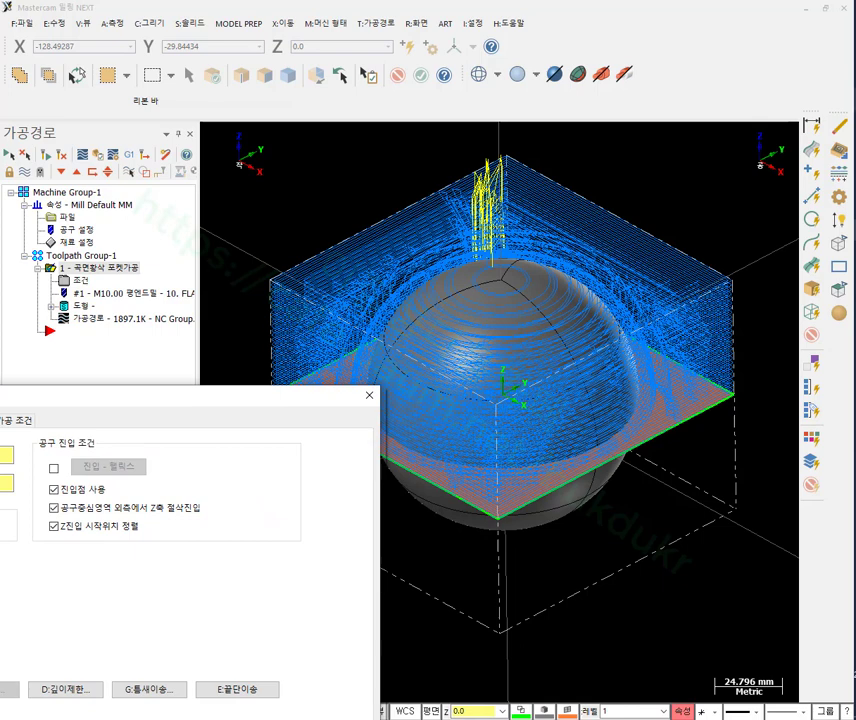
mouse_move(215, 285)
mouse_down()
mouse_move(245, 285)
mouse_move(453, 409)
mouse_move(604, 277)
mouse_move(790, 264)
mouse_up()
mouse_move(205, 207)
mouse_down()
mouse_move(396, 204)
mouse_move(503, 52)
mouse_move(580, 145)
mouse_move(593, 190)
mouse_move(727, 189)
mouse_move(800, 185)
mouse_up()
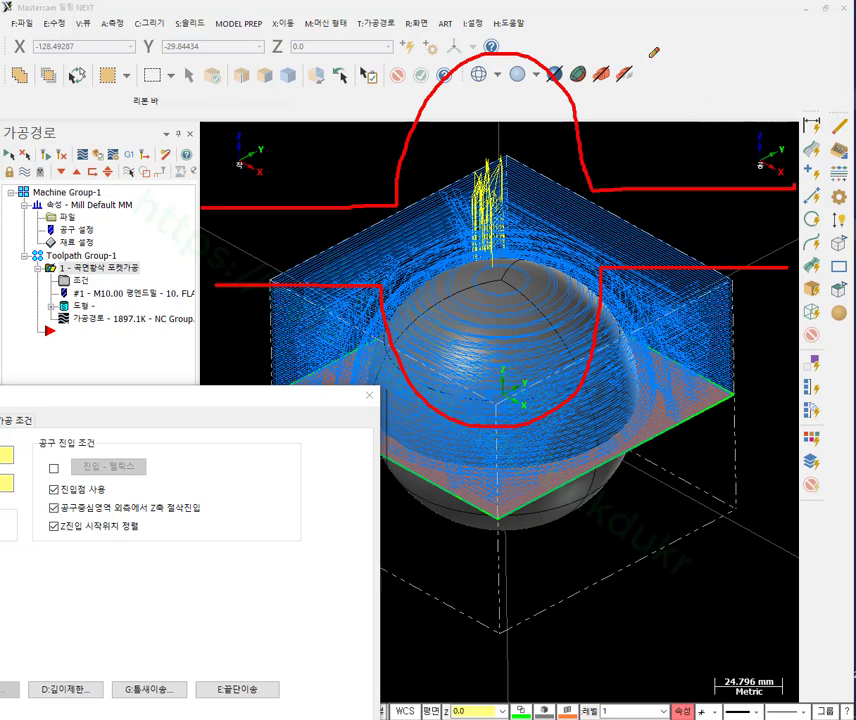
mouse_move(752, 19)
mouse_down()
mouse_move(759, 100)
mouse_move(655, 106)
mouse_move(682, 121)
mouse_up()
mouse_move(240, 232)
mouse_down()
mouse_move(240, 313)
mouse_move(310, 321)
mouse_up()
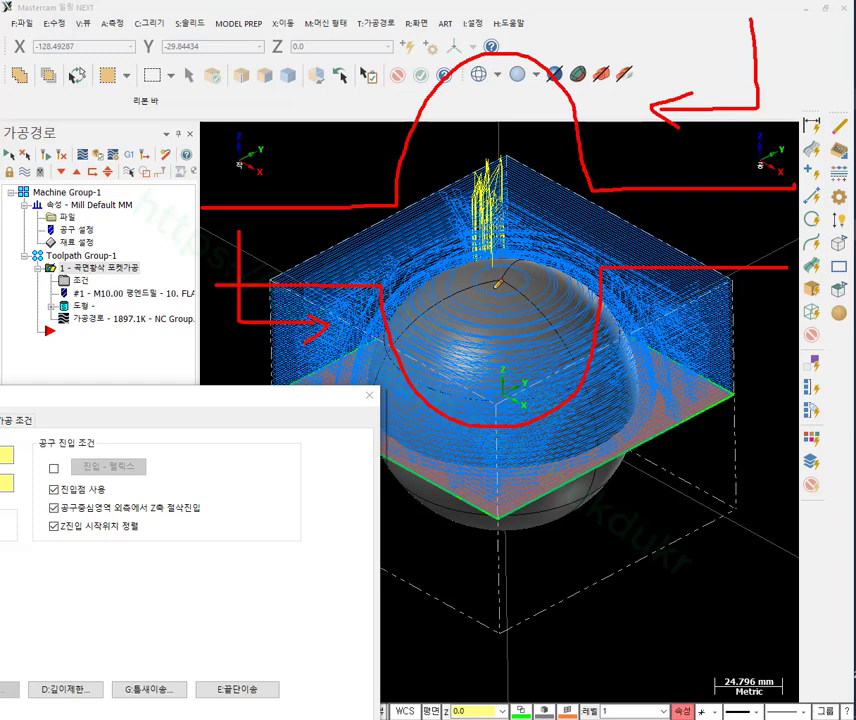
mouse_move(497, 284)
mouse_down()
mouse_move(520, 329)
mouse_move(515, 319)
mouse_move(493, 344)
mouse_move(517, 363)
mouse_move(481, 362)
mouse_move(528, 381)
mouse_move(491, 392)
mouse_up()
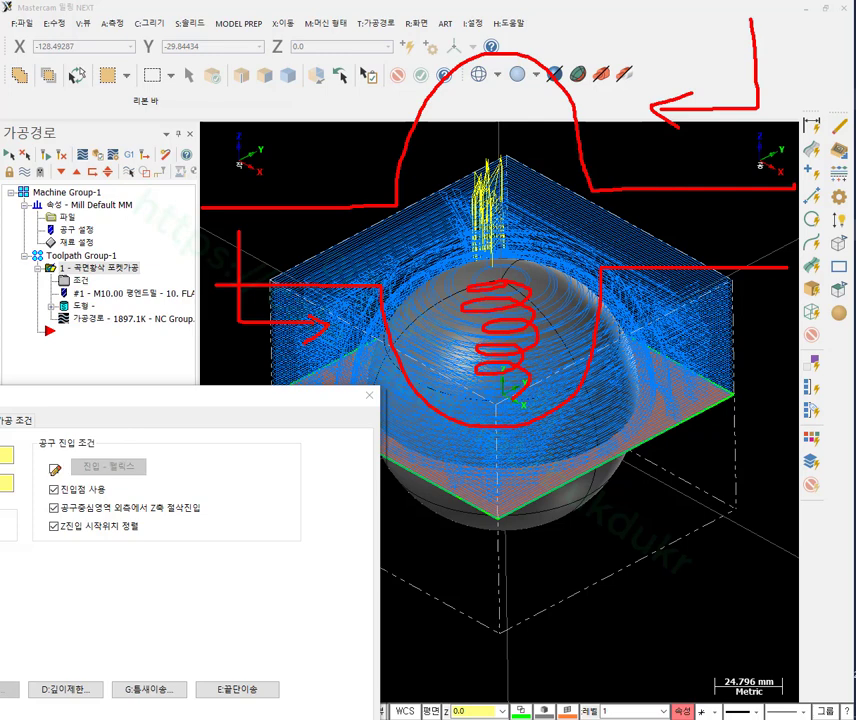
mouse_move(50, 476)
mouse_down()
mouse_move(168, 477)
mouse_move(155, 457)
mouse_move(50, 474)
mouse_up()
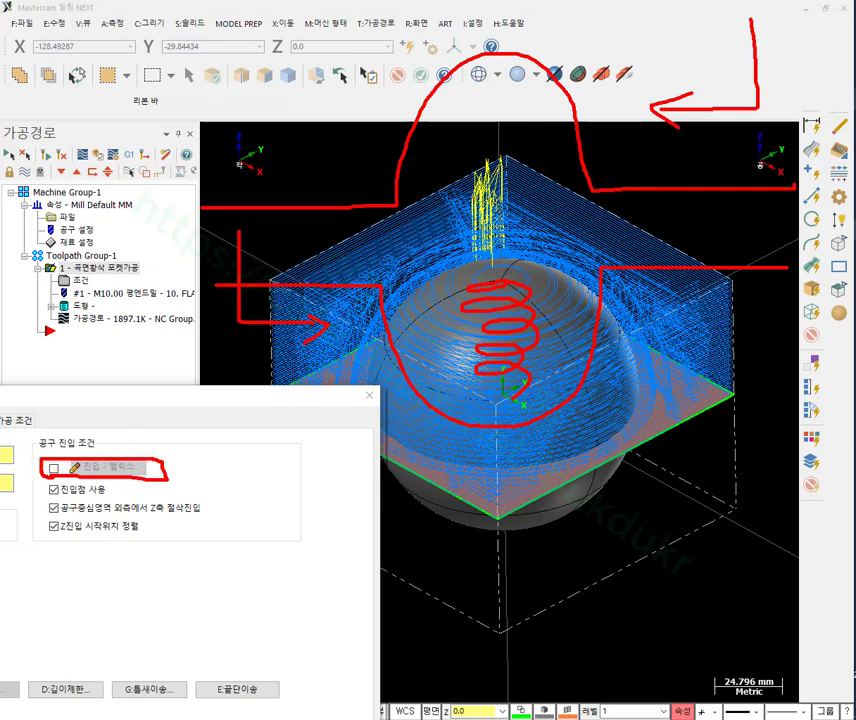
right_click(417, 226)
click(440, 390)
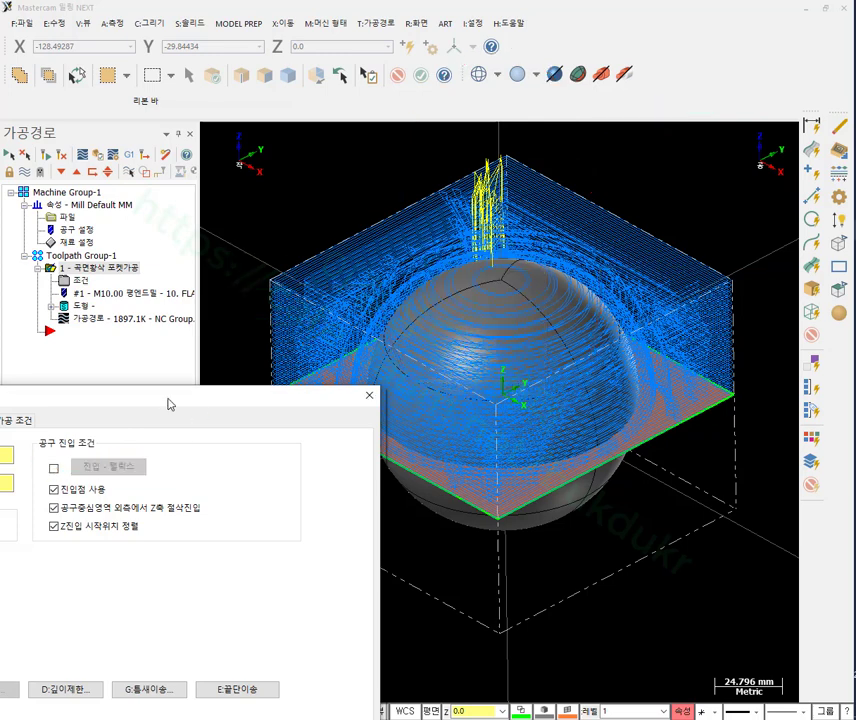
Enable helix entry for the rough pocket operation and open its helix/ramp settings.
drag(170, 404, 540, 111)
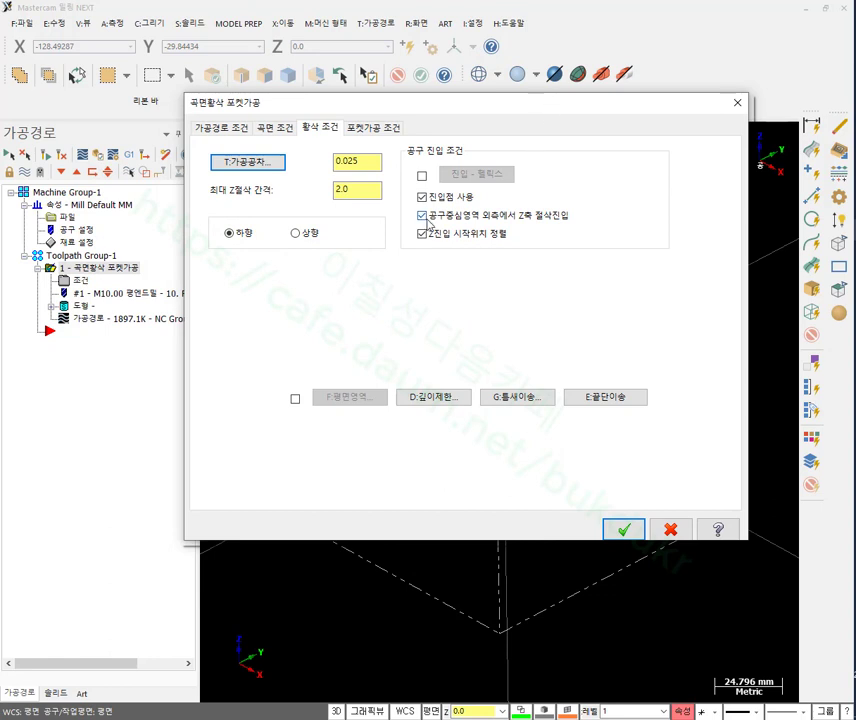
click(421, 175)
click(476, 174)
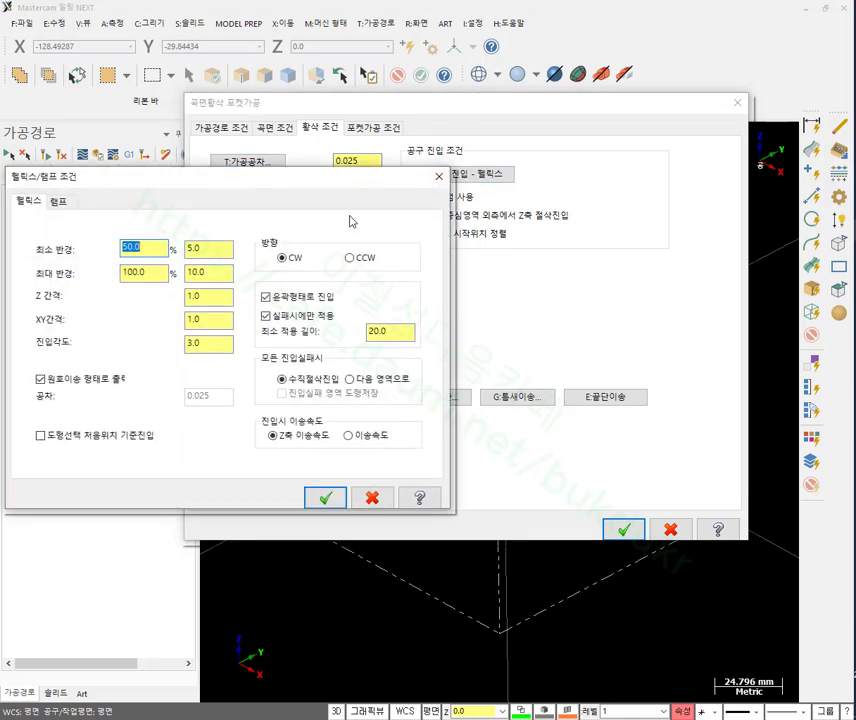
drag(268, 190, 537, 133)
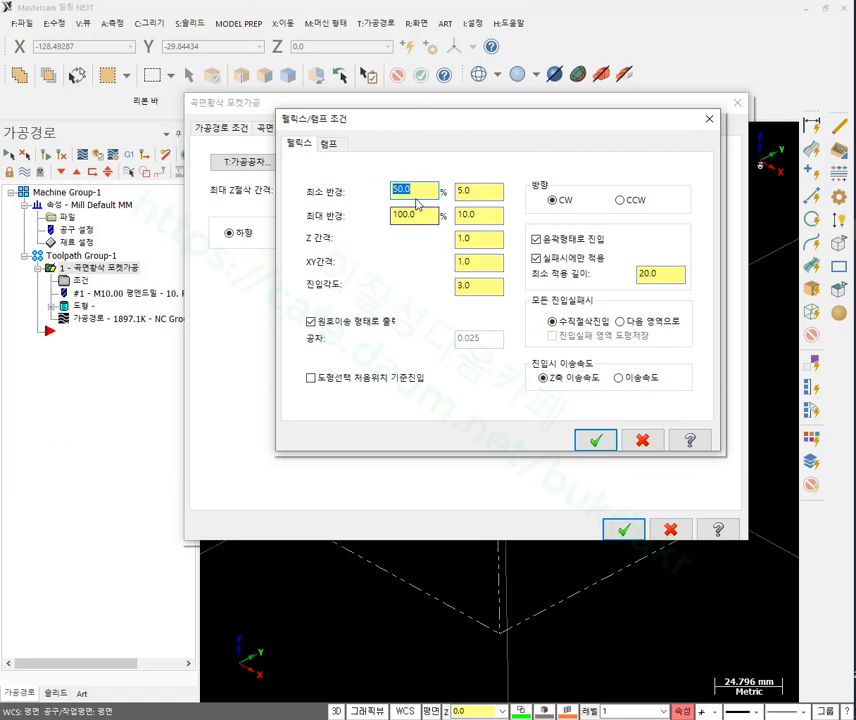
Set the helix entry's minimum radius to 10% and its maximum radius to 45% of the tool diameter.
text(10)
key(Tab)
text(4)
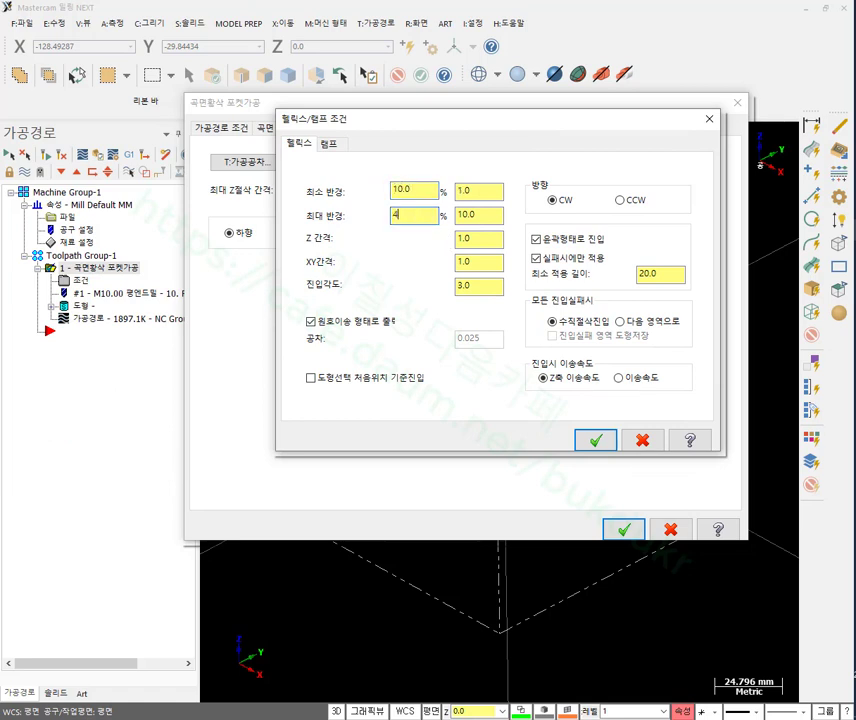
text(5)
key(Tab)
click(424, 214)
click(475, 261)
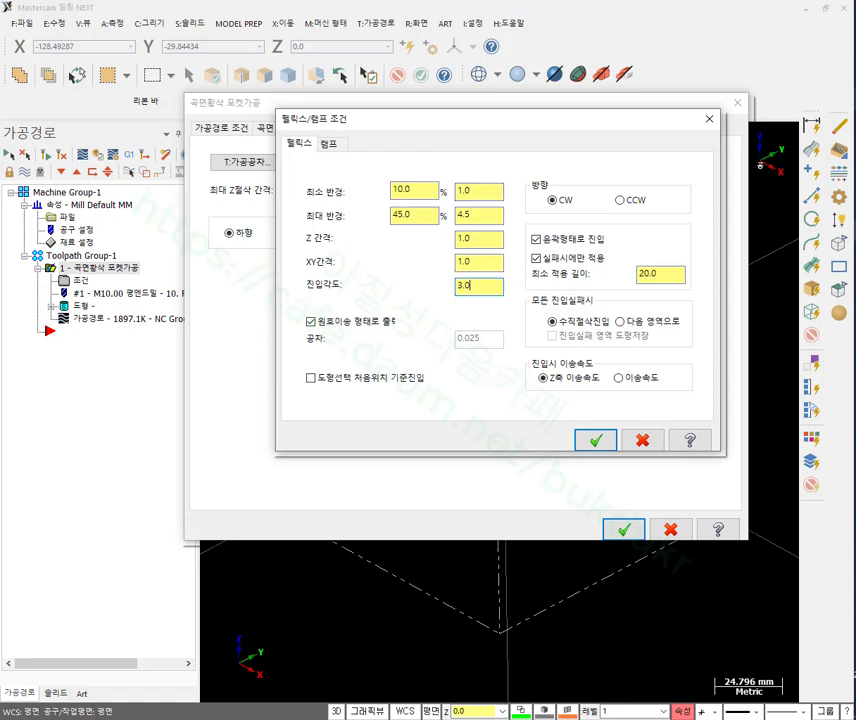
key(ctrl+2)
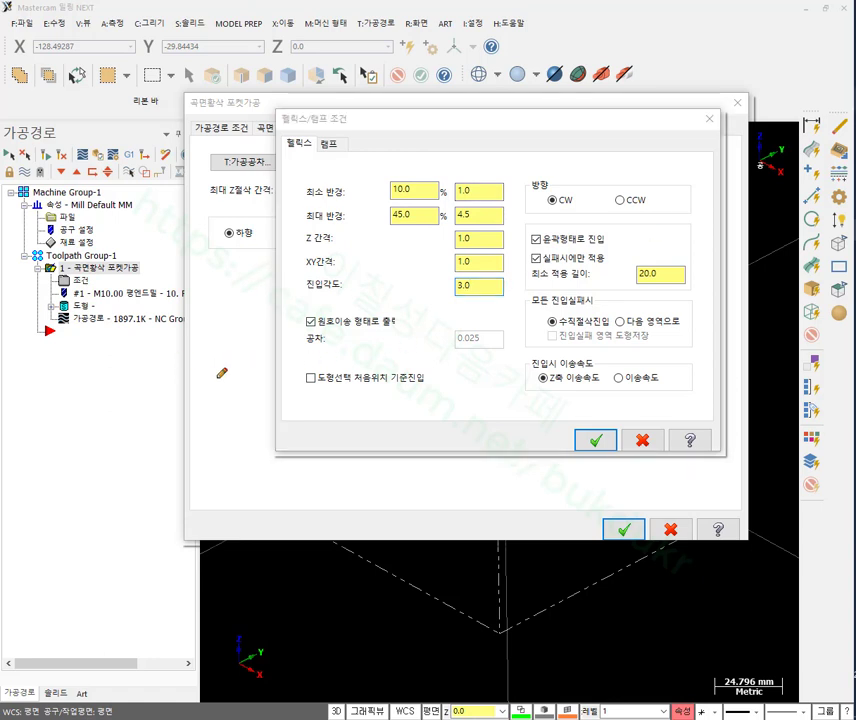
mouse_move(68, 360)
mouse_down()
mouse_move(161, 361)
mouse_move(277, 531)
mouse_move(390, 404)
mouse_move(390, 356)
mouse_move(536, 354)
mouse_up()
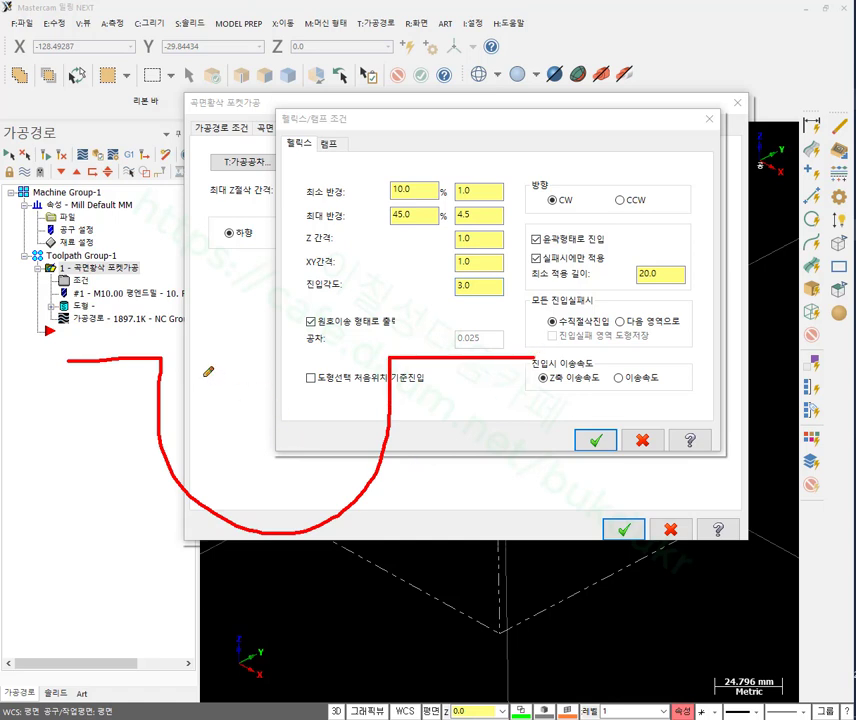
mouse_move(171, 100)
mouse_down()
mouse_move(171, 321)
mouse_move(299, 326)
mouse_move(320, 88)
mouse_up()
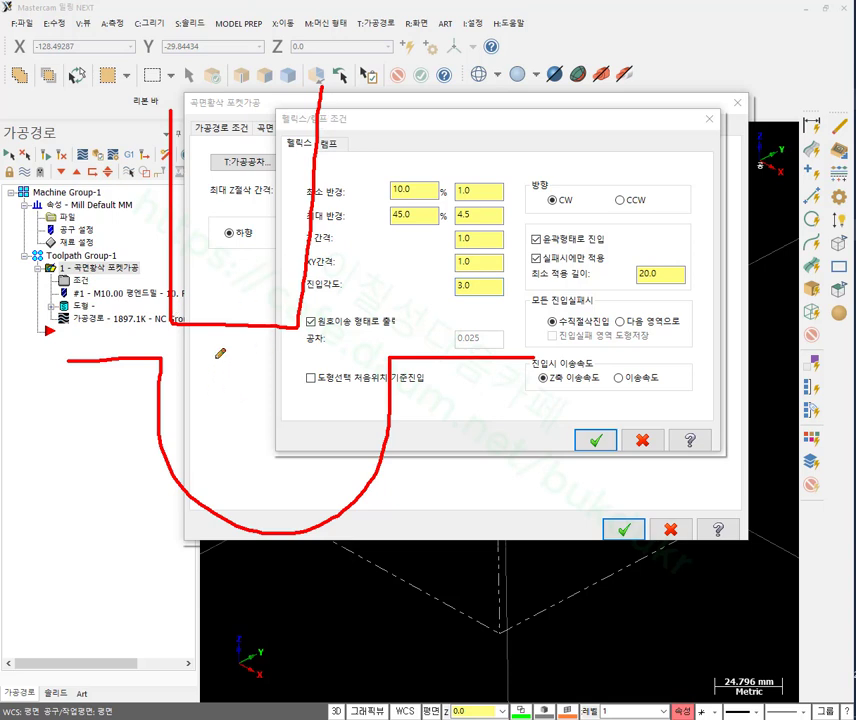
mouse_move(243, 375)
mouse_down()
mouse_move(314, 361)
mouse_move(264, 395)
mouse_move(296, 352)
mouse_move(262, 392)
mouse_move(290, 408)
mouse_up()
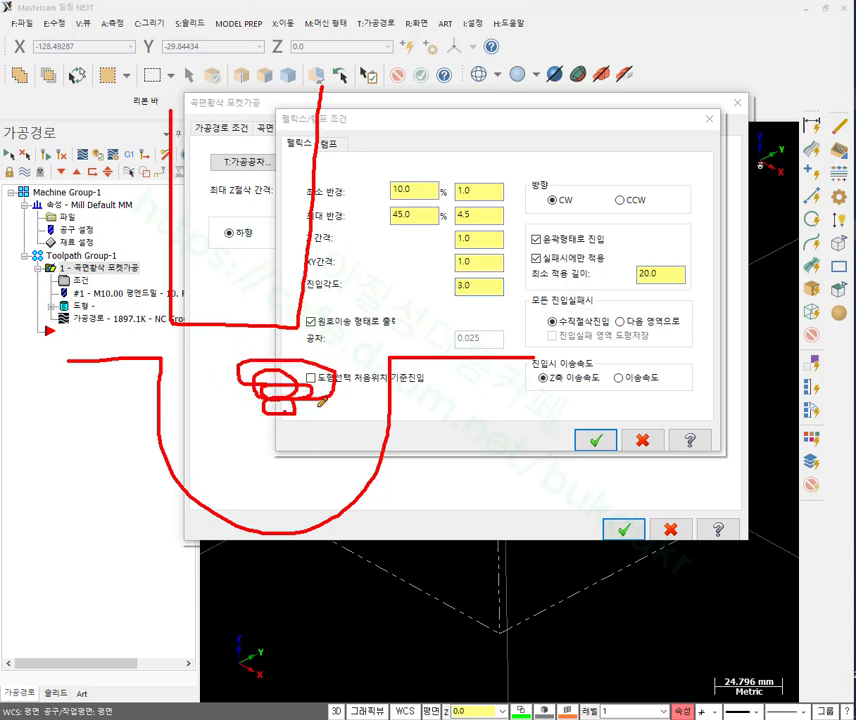
mouse_move(155, 345)
mouse_down()
mouse_move(155, 380)
mouse_move(68, 360)
mouse_move(248, 323)
mouse_move(381, 328)
mouse_move(388, 358)
mouse_move(240, 388)
mouse_move(165, 368)
mouse_move(160, 350)
mouse_up()
drag(522, 247, 620, 240)
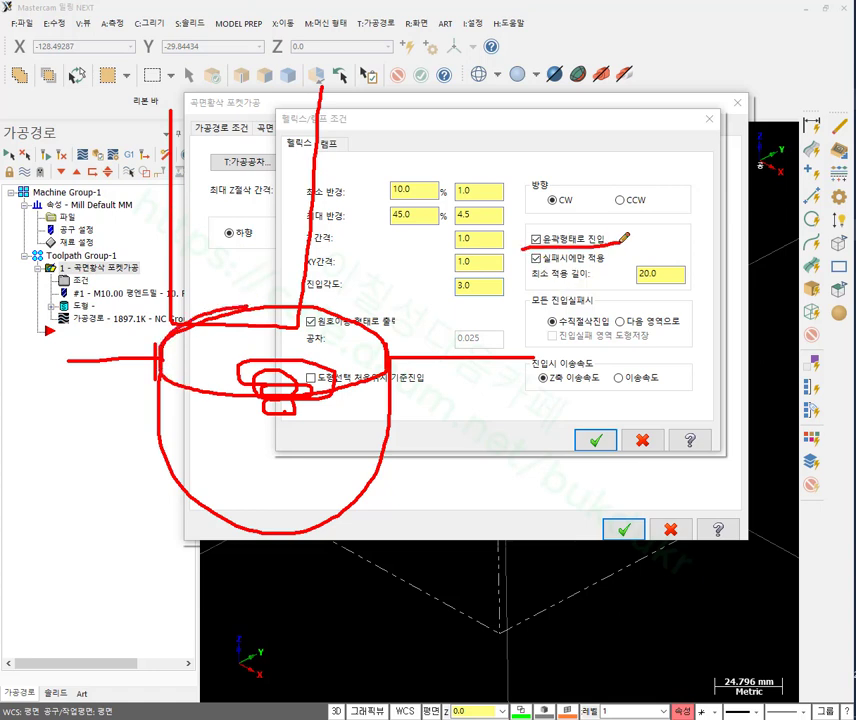
mouse_move(465, 307)
mouse_down()
mouse_move(369, 230)
mouse_move(493, 149)
mouse_move(508, 248)
mouse_move(488, 298)
mouse_up()
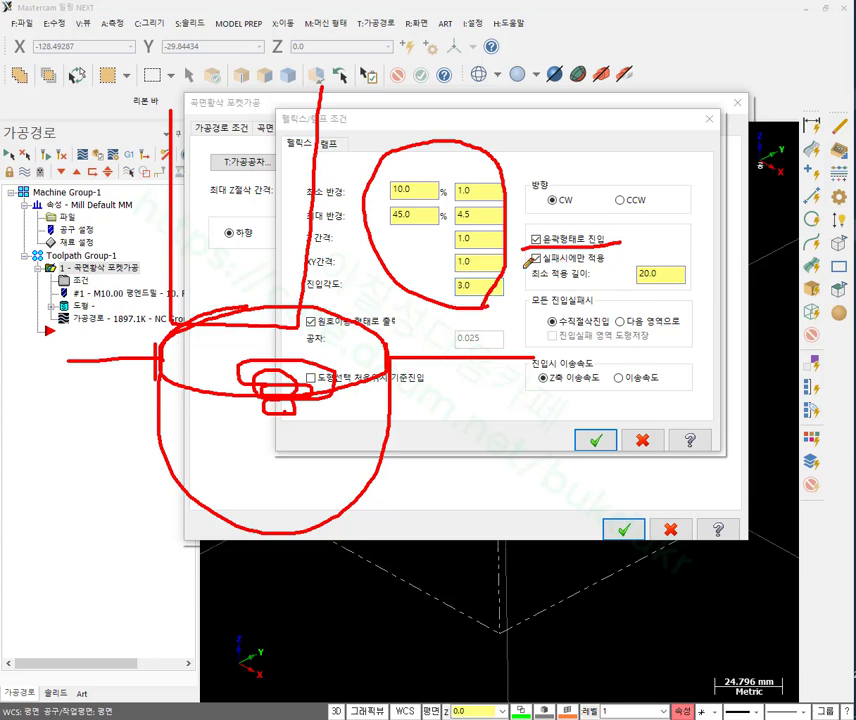
mouse_move(524, 267)
mouse_down()
mouse_move(567, 279)
mouse_move(604, 266)
mouse_up()
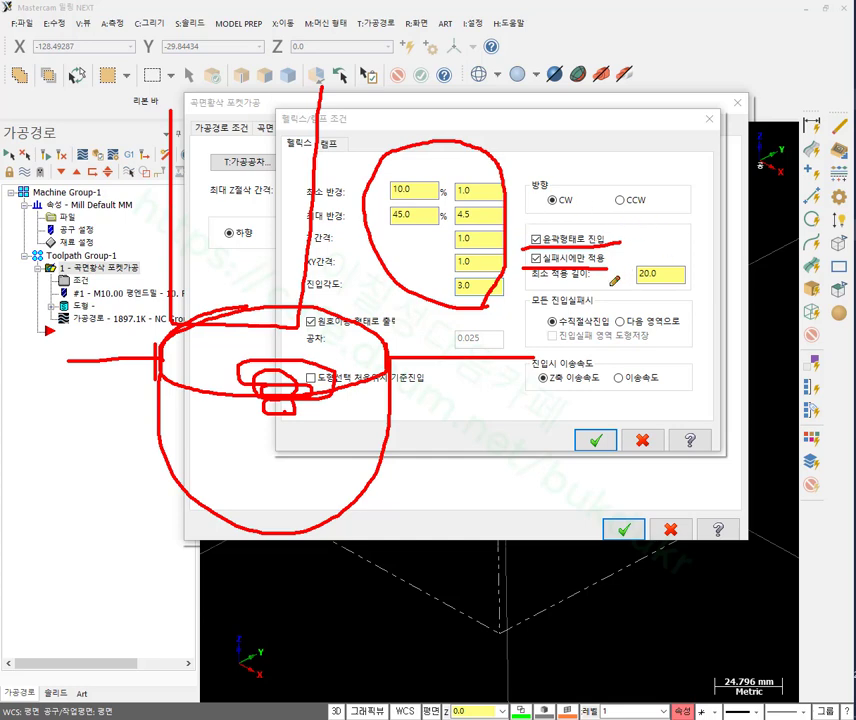
mouse_move(522, 288)
mouse_down()
mouse_move(705, 288)
mouse_move(638, 285)
mouse_move(695, 252)
mouse_move(694, 286)
mouse_up()
mouse_move(249, 366)
mouse_down()
mouse_move(310, 379)
mouse_move(266, 389)
mouse_move(283, 339)
mouse_move(312, 380)
mouse_move(284, 379)
mouse_move(258, 392)
mouse_move(277, 353)
mouse_move(307, 392)
mouse_move(260, 376)
mouse_up()
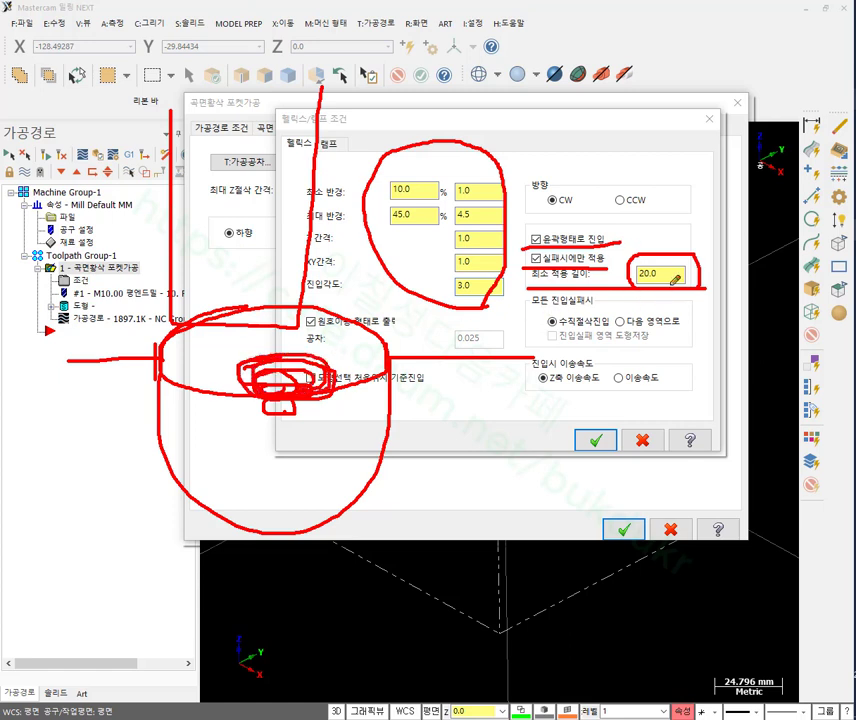
drag(659, 259, 637, 291)
right_click(650, 545)
click(707, 692)
Set the contour ramp's minimum length to 1.0 and make failed entries skip to the next region, saving the skipped boundary.
double_click(660, 274)
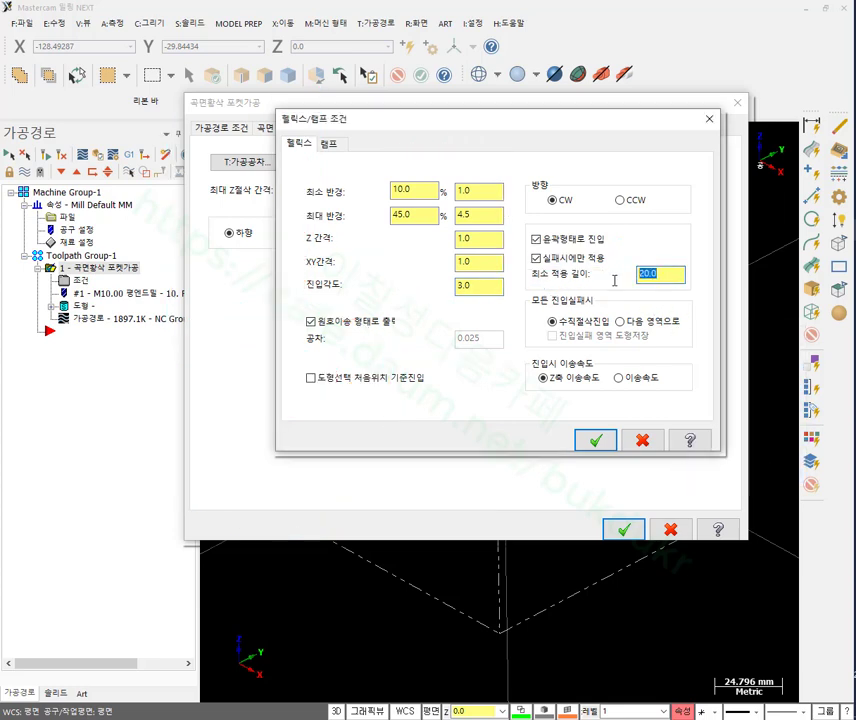
text(1)
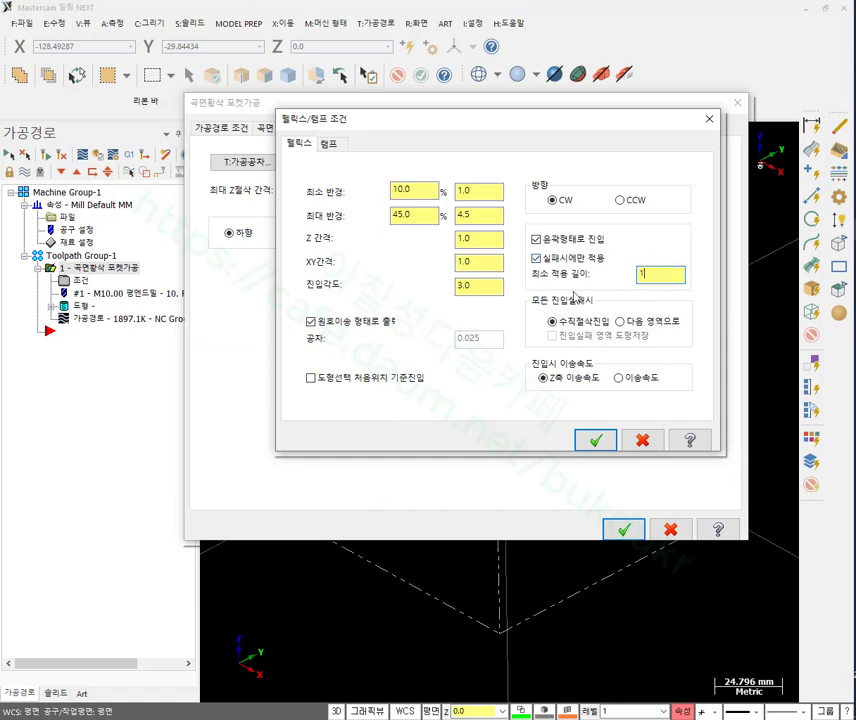
click(619, 321)
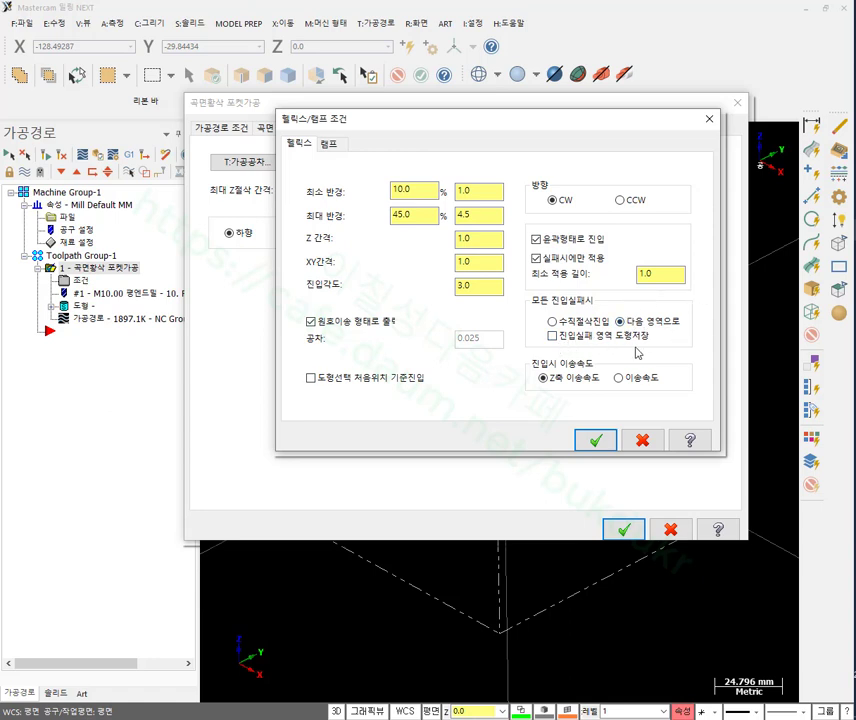
click(553, 337)
click(596, 441)
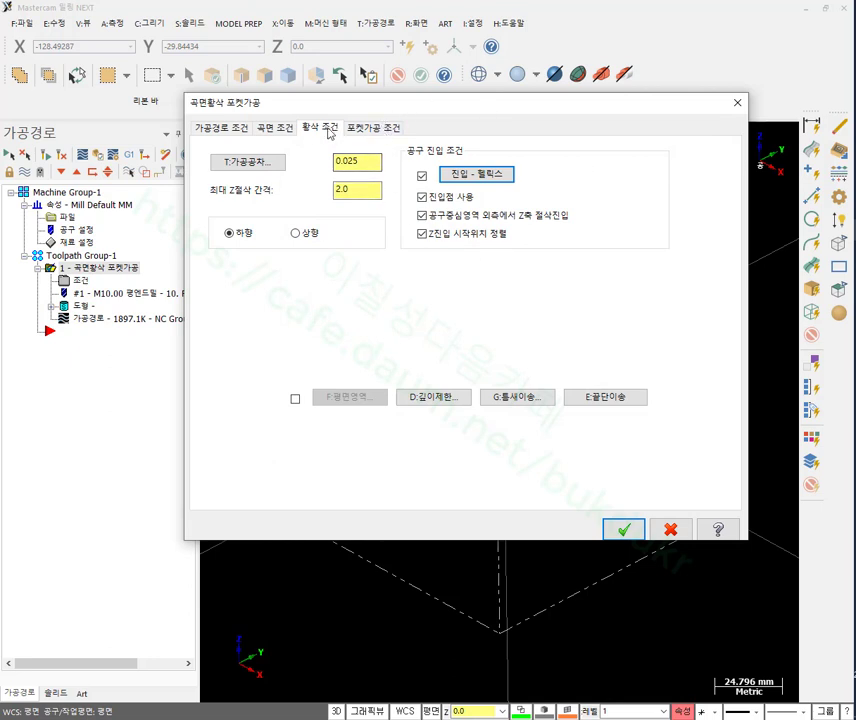
Look through the operation's tool and surface parameters and the list of regeneration files without loading one.
click(276, 128)
click(236, 130)
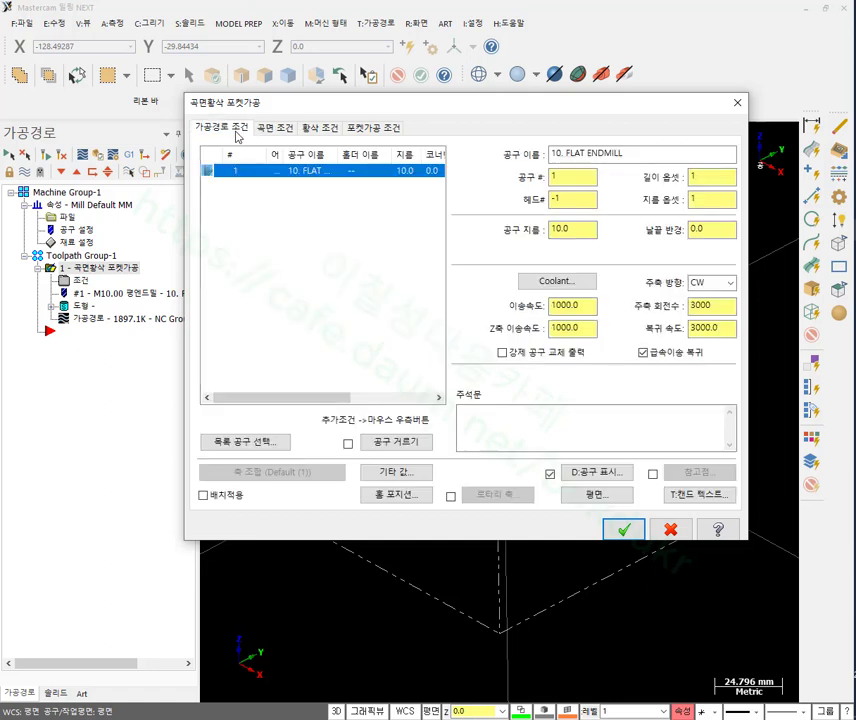
click(276, 129)
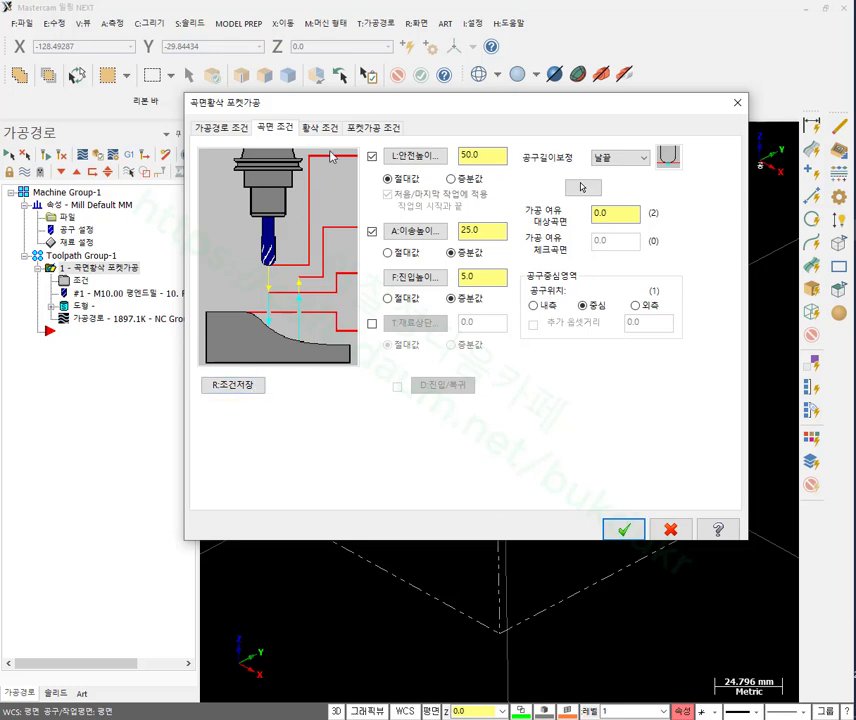
click(232, 384)
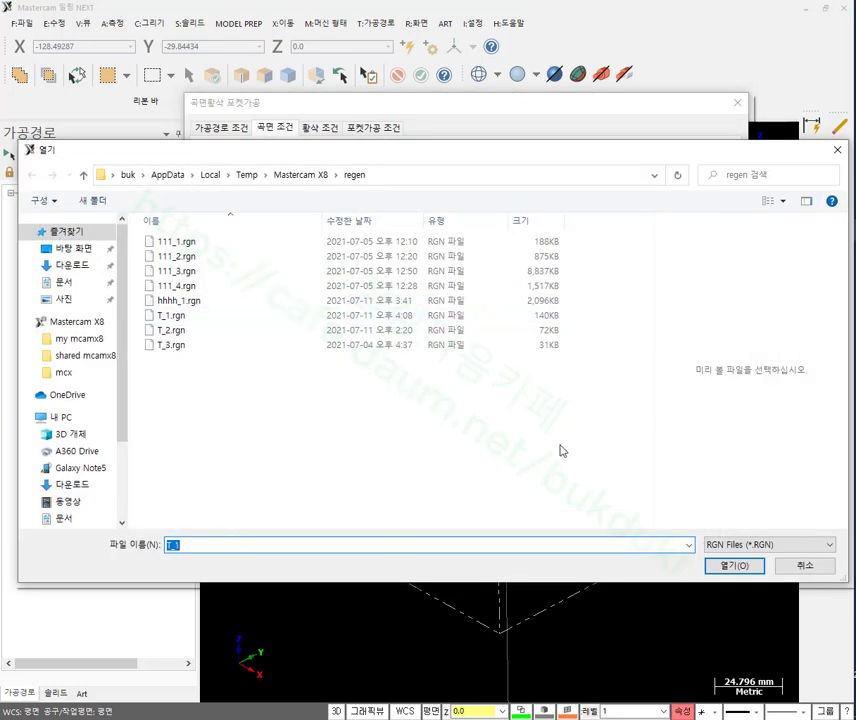
click(806, 567)
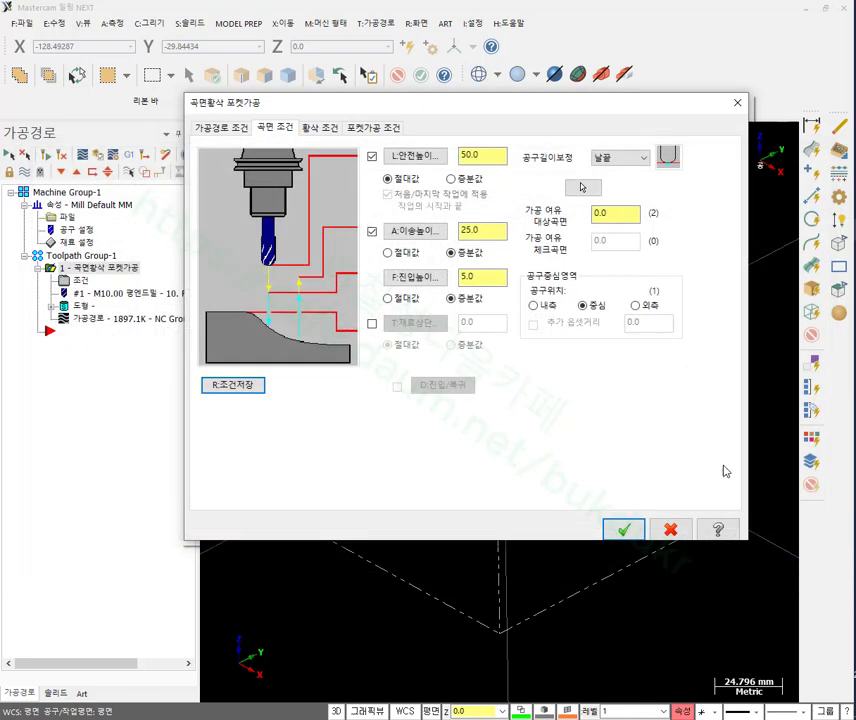
Set the rough pocket operation's maximum Z stepdown to 5.0.
click(333, 129)
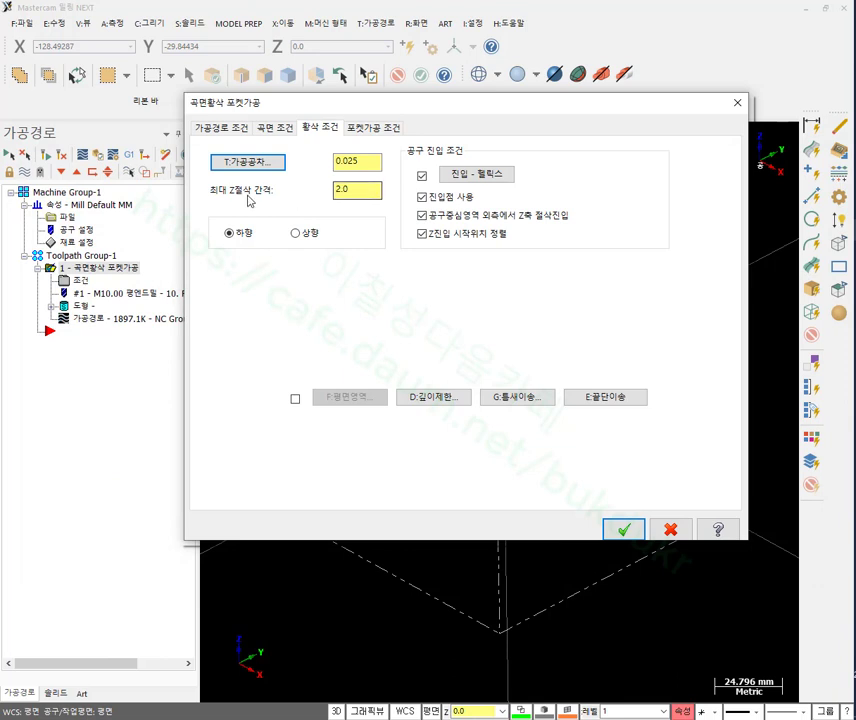
drag(386, 198, 304, 197)
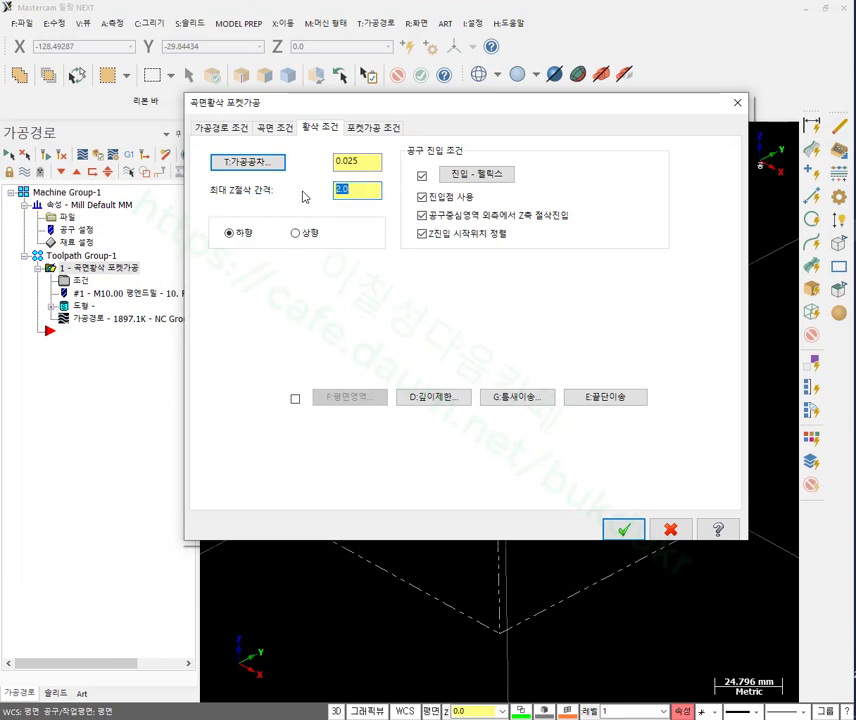
text(5)
click(375, 163)
Set the stock to leave on the drive surfaces to 0.5 and return to the rough parameters.
click(275, 128)
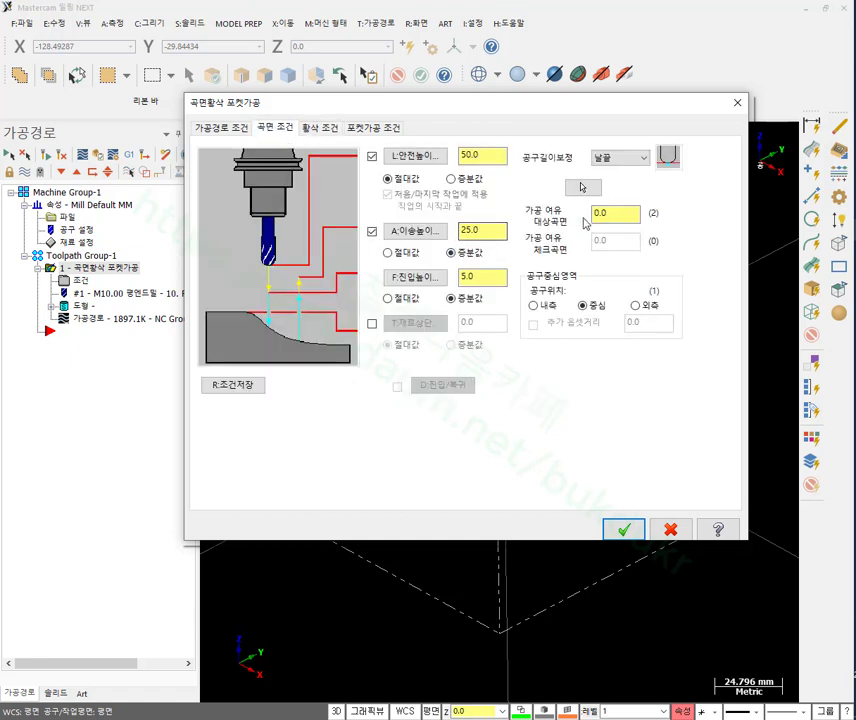
double_click(594, 215)
text(0)
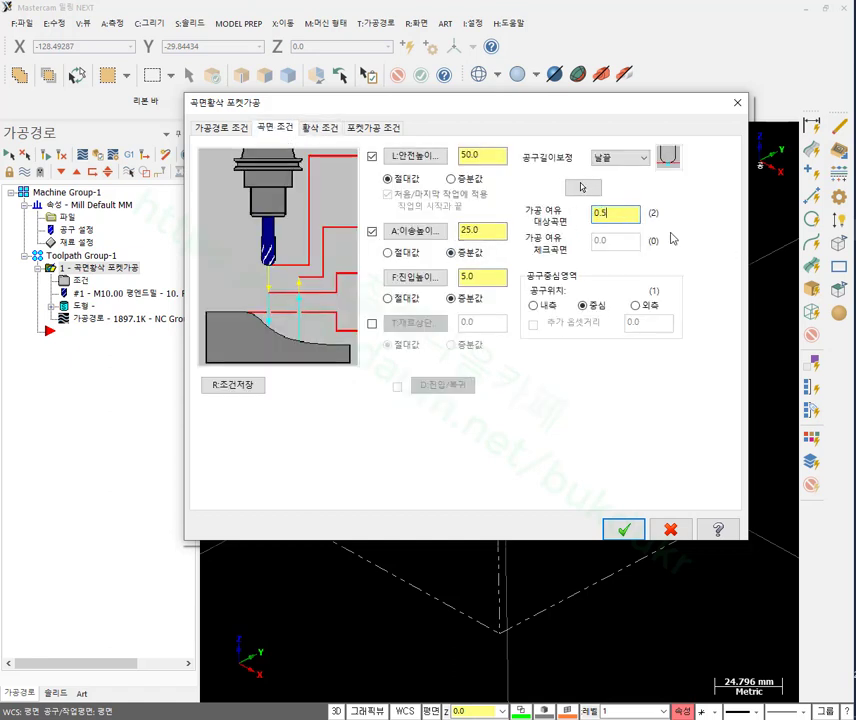
click(320, 128)
key(Tab)
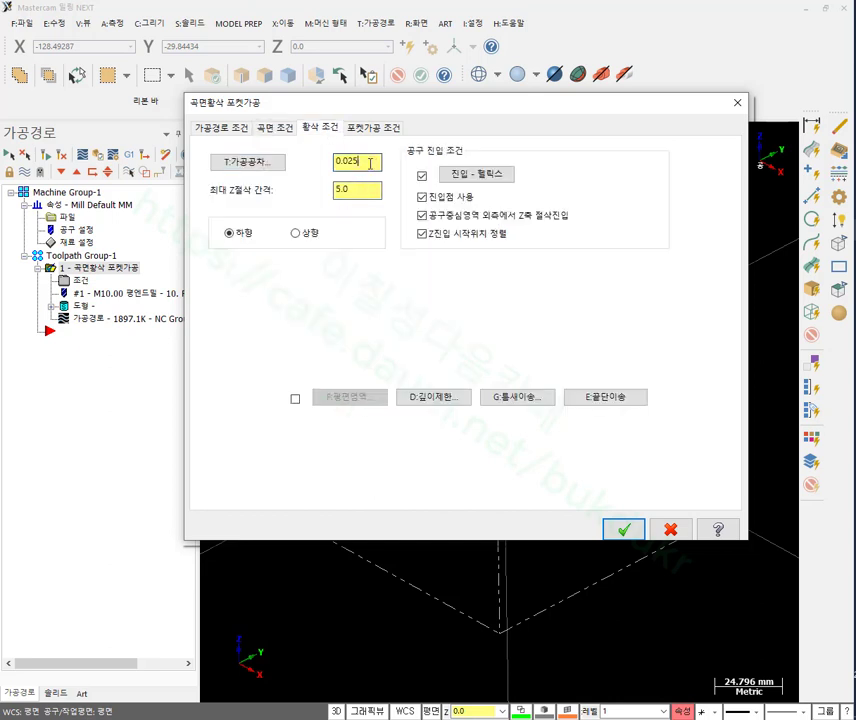
Set the rough pocket operation's machining tolerance to 0.1.
text(0)
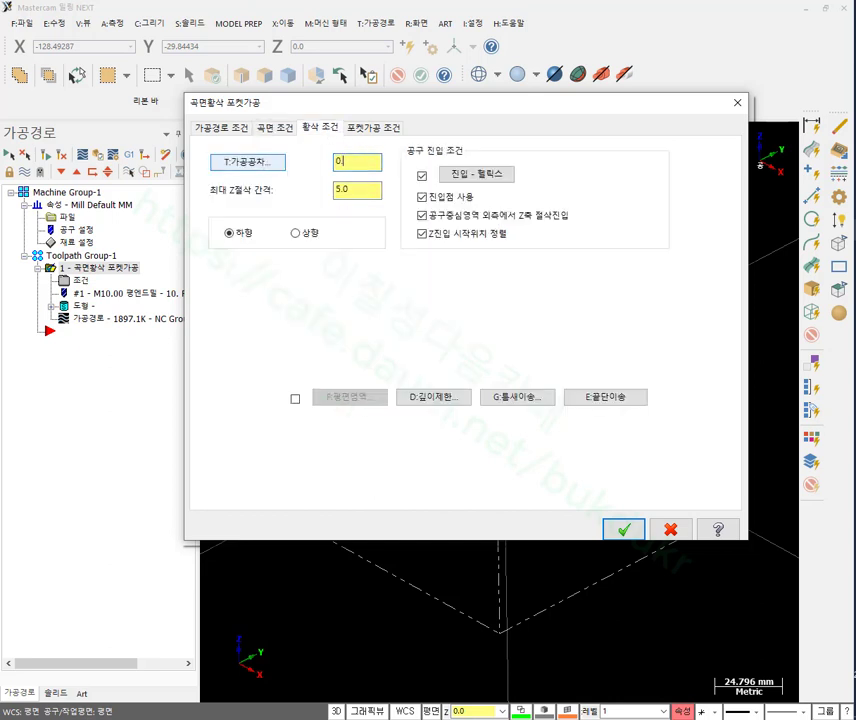
text(.1)
click(362, 190)
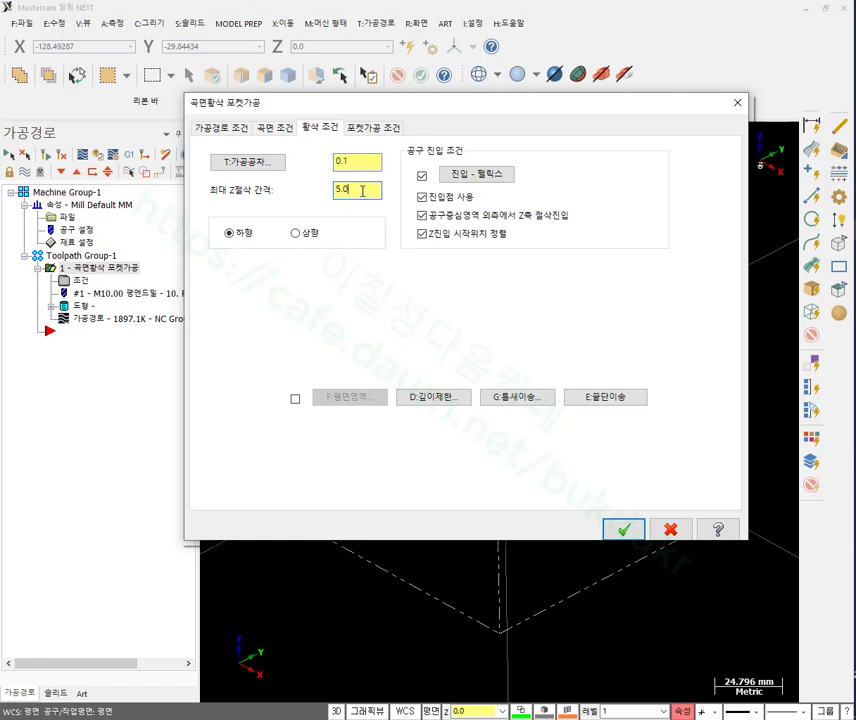
click(375, 162)
click(372, 190)
In the rough pocket operation's incremental depth limits, set both the top and the final cut depth adjustments to 0.
click(437, 401)
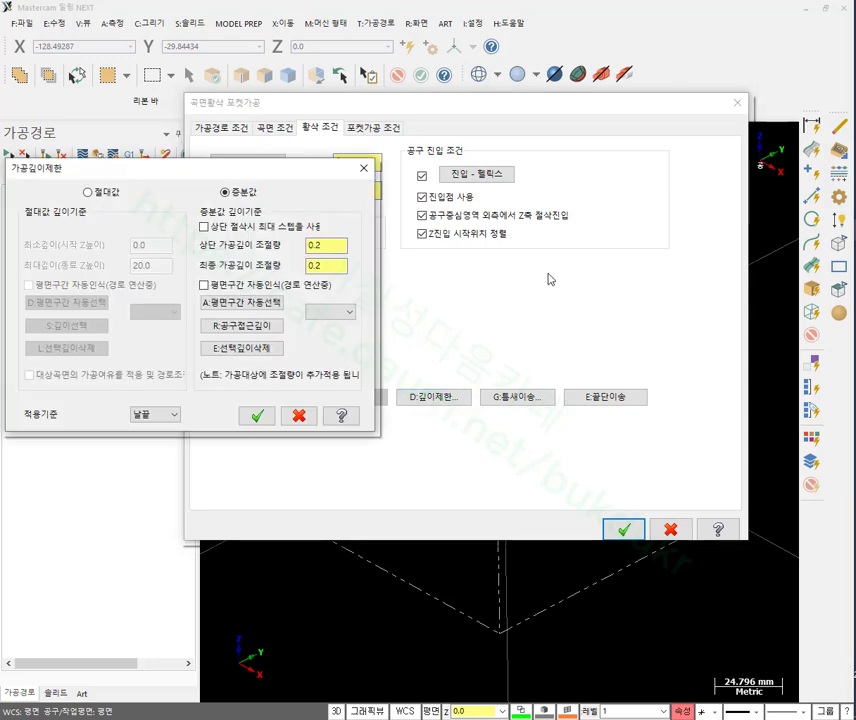
drag(268, 178, 657, 152)
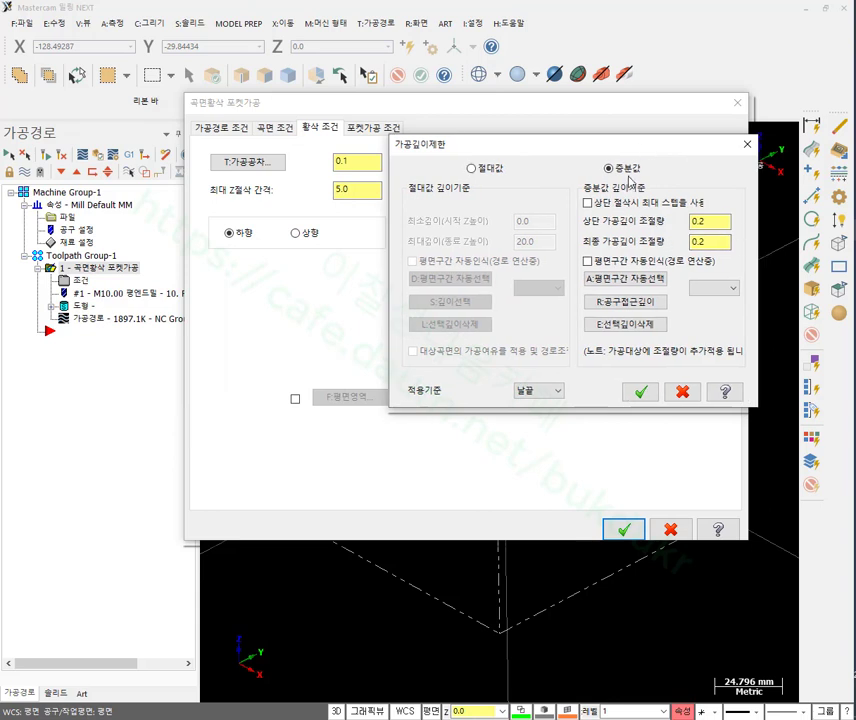
click(718, 245)
double_click(706, 219)
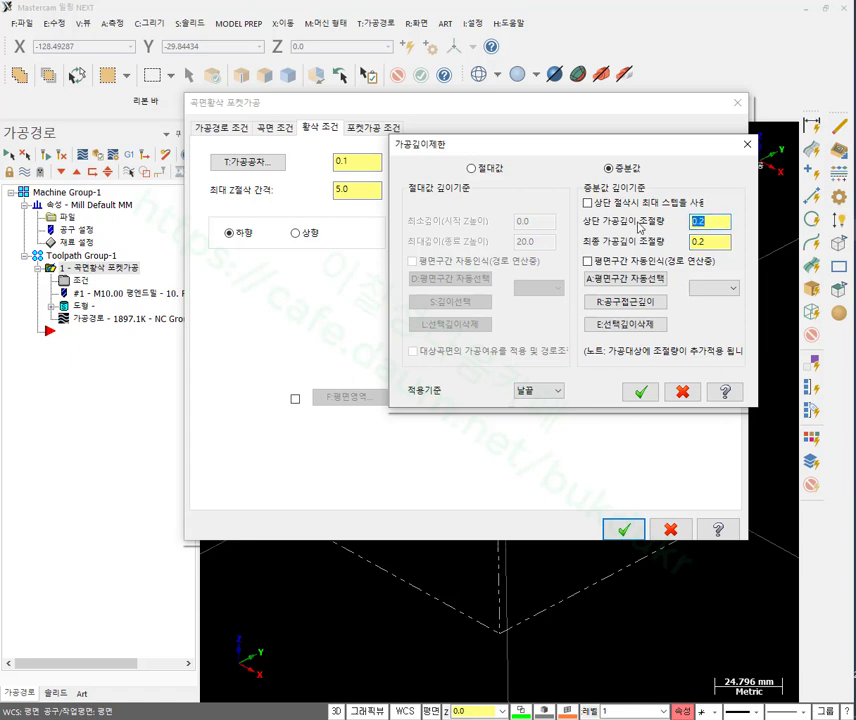
text(0)
double_click(718, 242)
text(0)
click(713, 221)
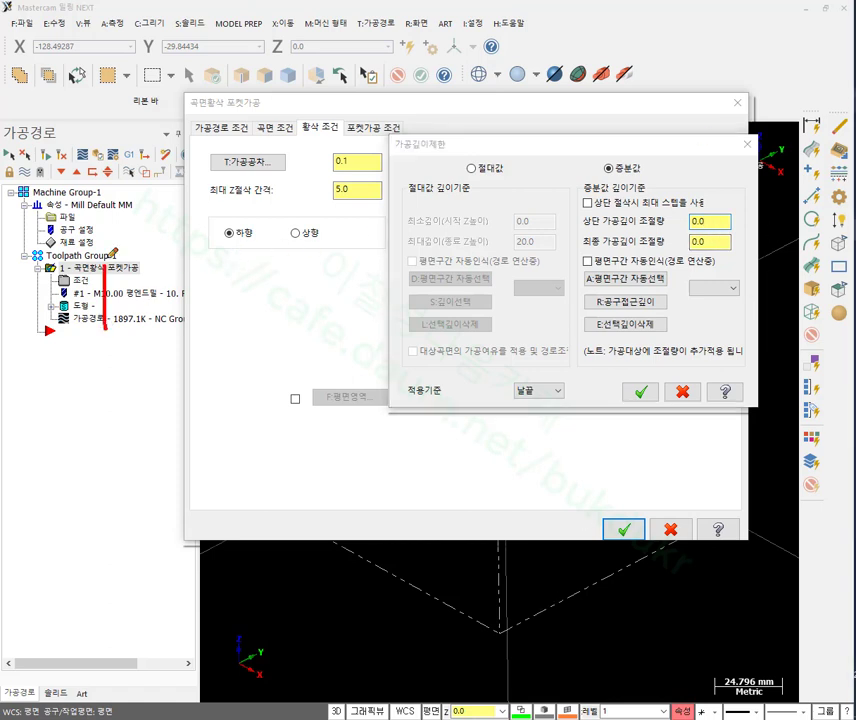
drag(105, 330, 296, 316)
drag(36, 340, 462, 337)
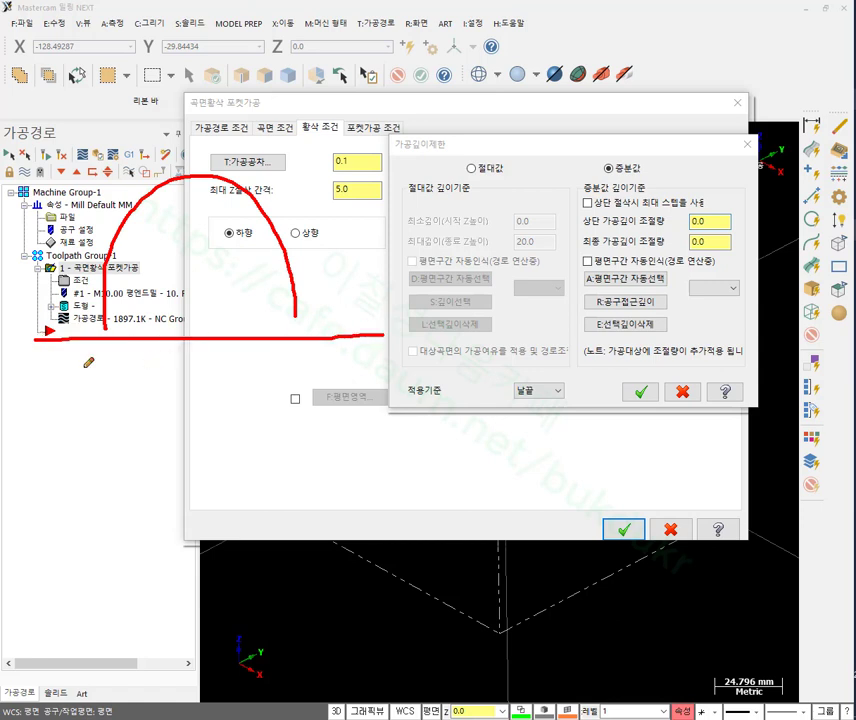
mouse_move(100, 346)
mouse_down()
mouse_move(116, 490)
mouse_move(246, 510)
mouse_move(313, 386)
mouse_up()
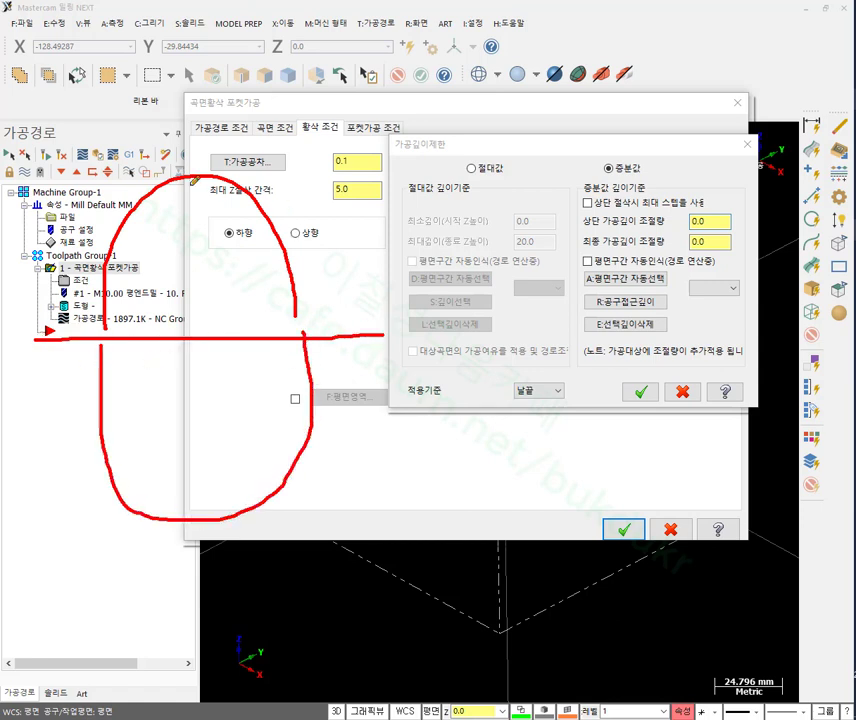
drag(219, 178, 375, 177)
drag(190, 517, 405, 507)
mouse_move(352, 188)
mouse_down()
mouse_move(372, 515)
mouse_move(398, 466)
mouse_up()
mouse_move(340, 210)
mouse_down()
mouse_move(352, 180)
mouse_move(368, 208)
mouse_up()
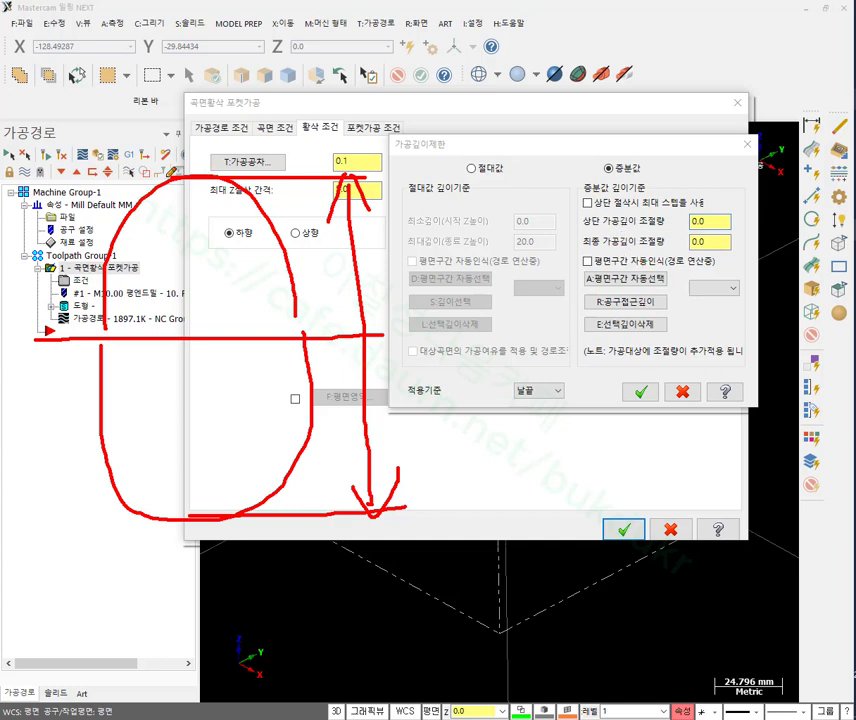
mouse_move(521, 122)
mouse_down()
mouse_move(520, 140)
mouse_move(574, 150)
mouse_move(596, 124)
mouse_move(621, 118)
mouse_up()
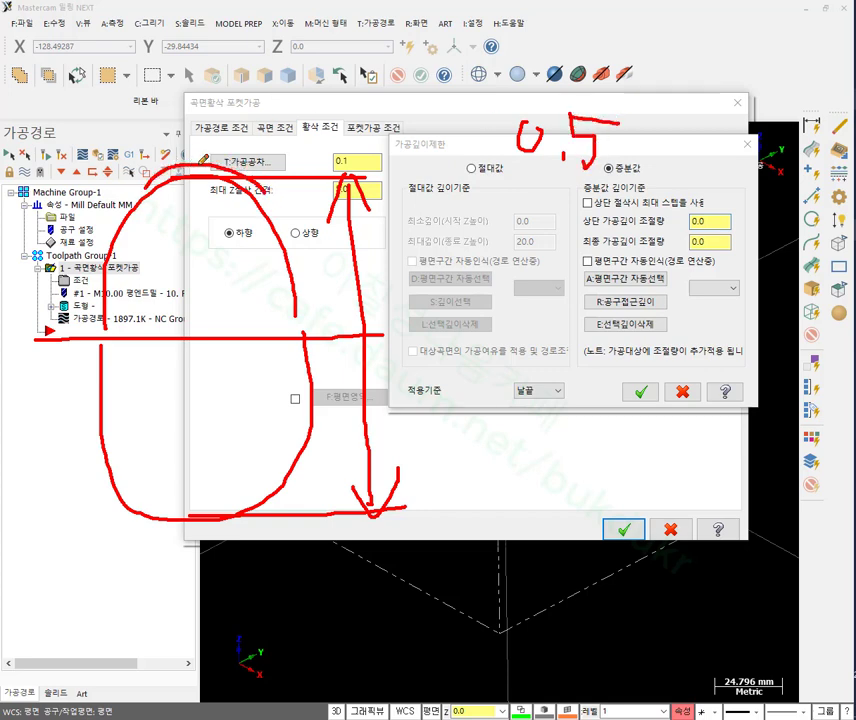
drag(172, 165, 353, 164)
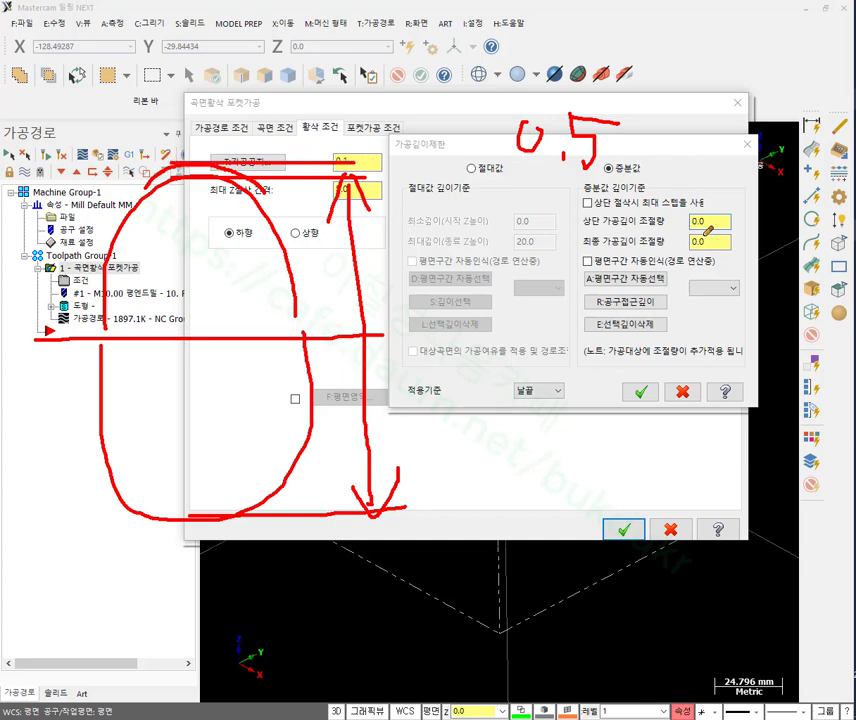
drag(678, 236, 733, 233)
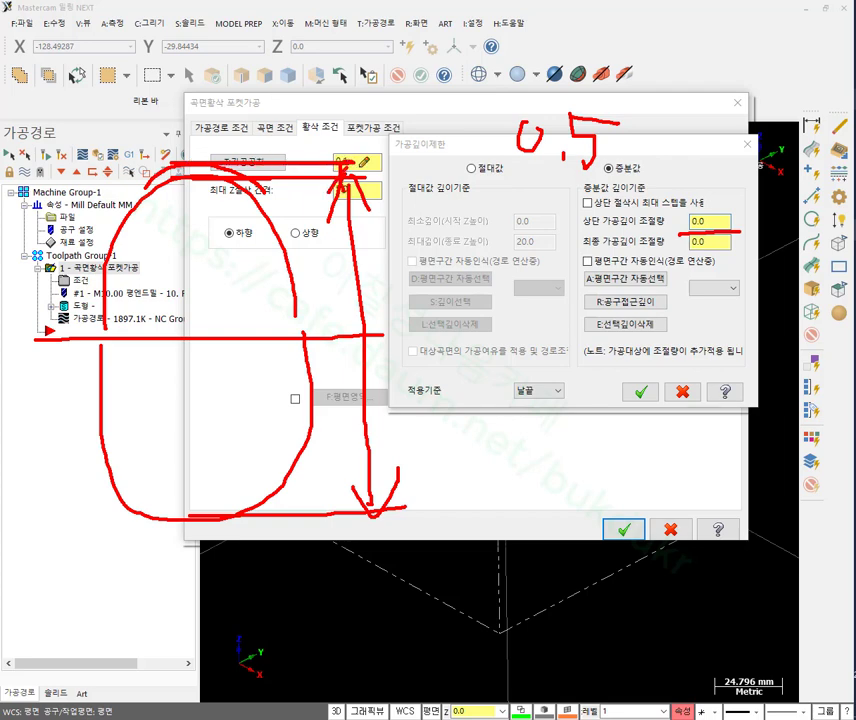
drag(577, 213, 723, 212)
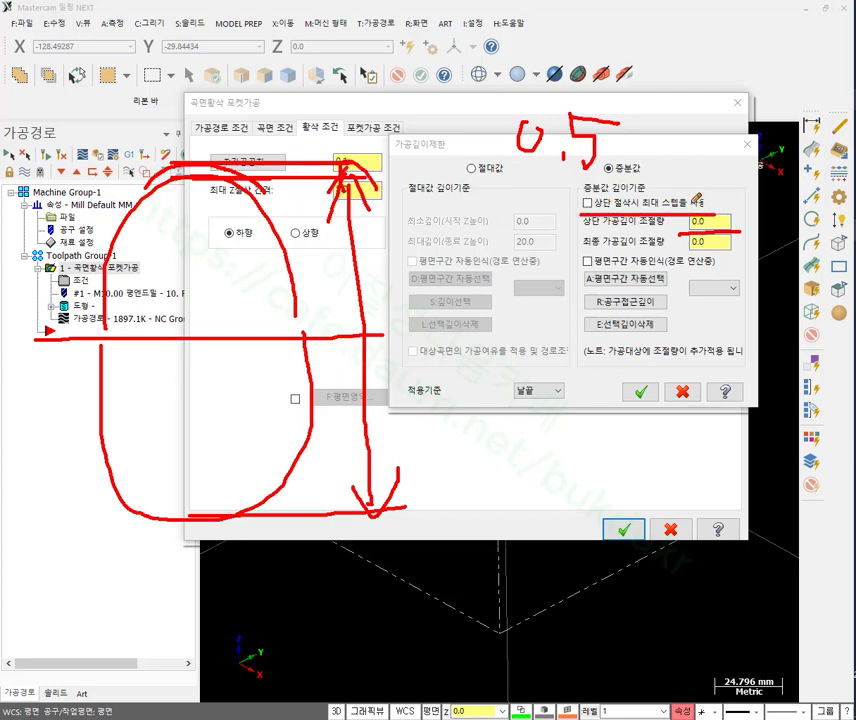
drag(584, 254, 735, 252)
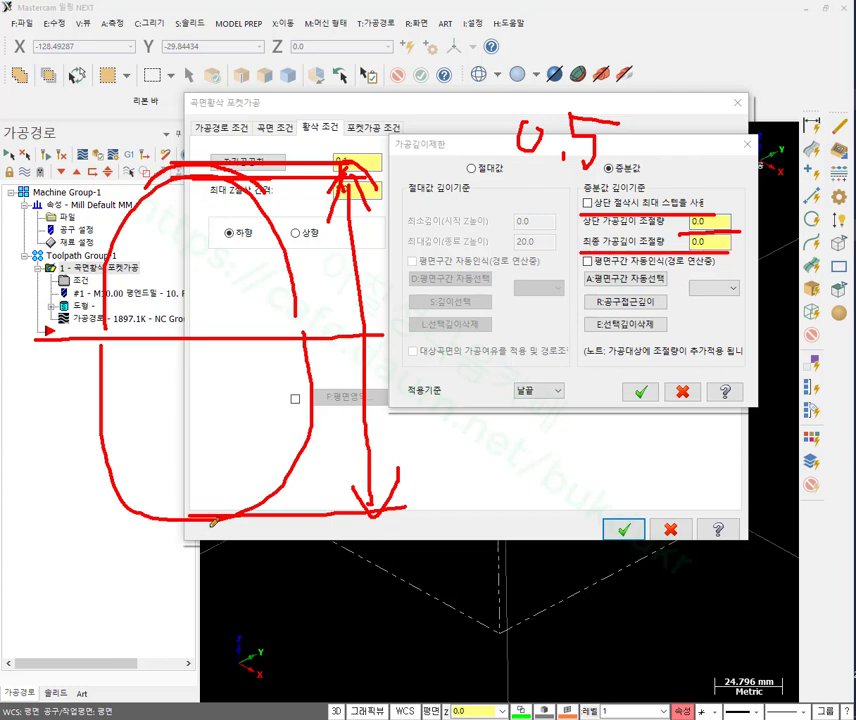
mouse_move(199, 513)
mouse_down()
mouse_move(386, 512)
mouse_move(395, 519)
mouse_move(357, 512)
mouse_move(403, 508)
mouse_up()
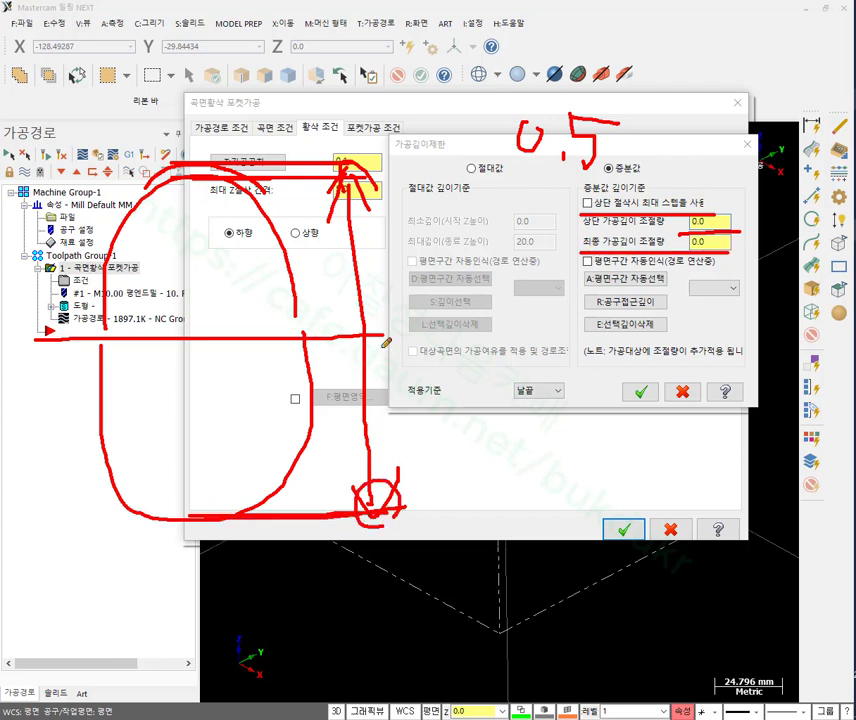
mouse_move(383, 311)
mouse_down()
mouse_move(219, 469)
mouse_move(15, 417)
mouse_move(72, 303)
mouse_move(124, 236)
mouse_move(198, 243)
mouse_move(395, 291)
mouse_move(372, 326)
mouse_up()
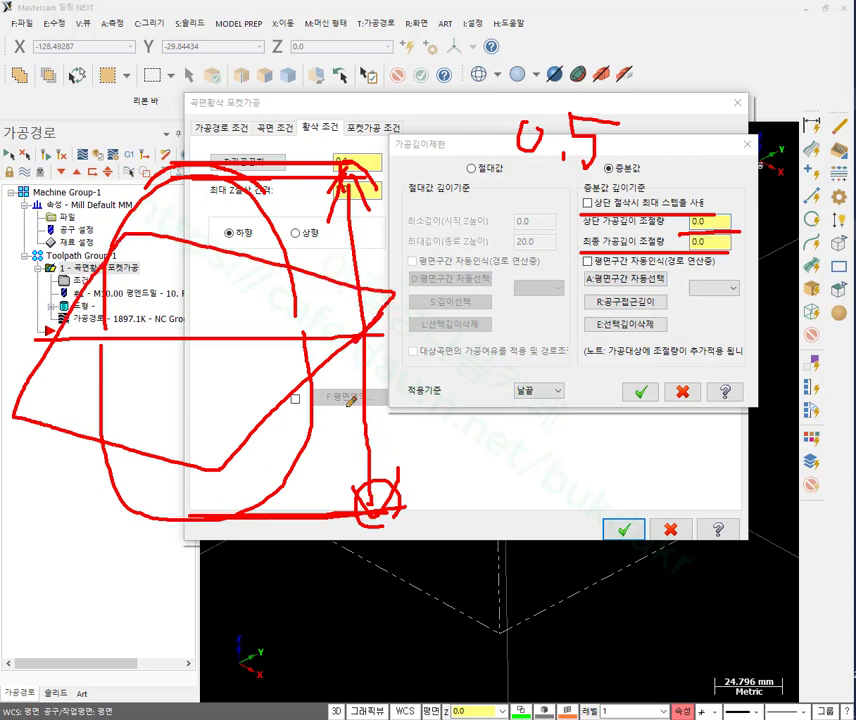
drag(366, 331, 435, 323)
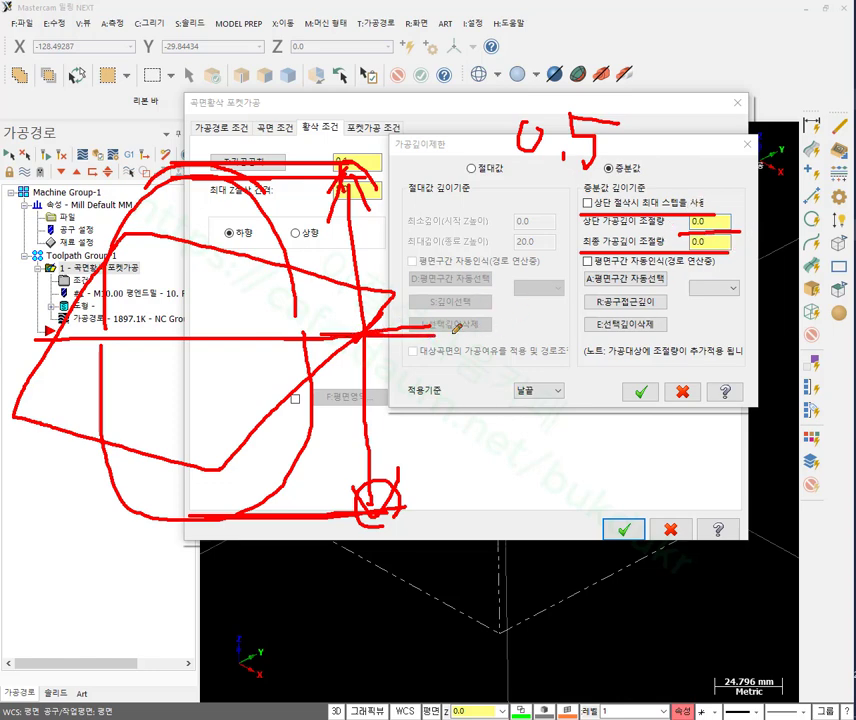
right_click(529, 316)
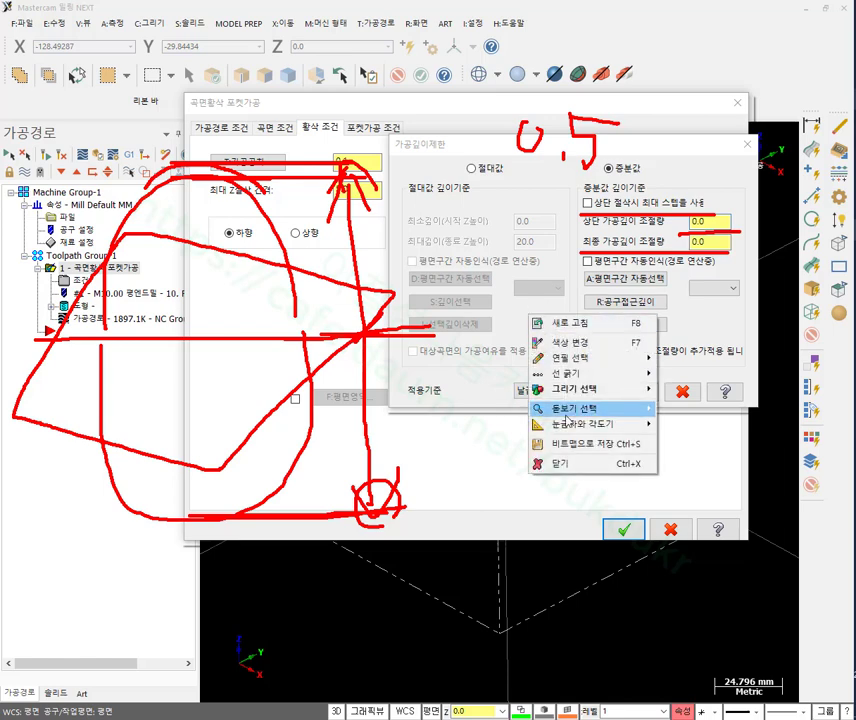
click(558, 463)
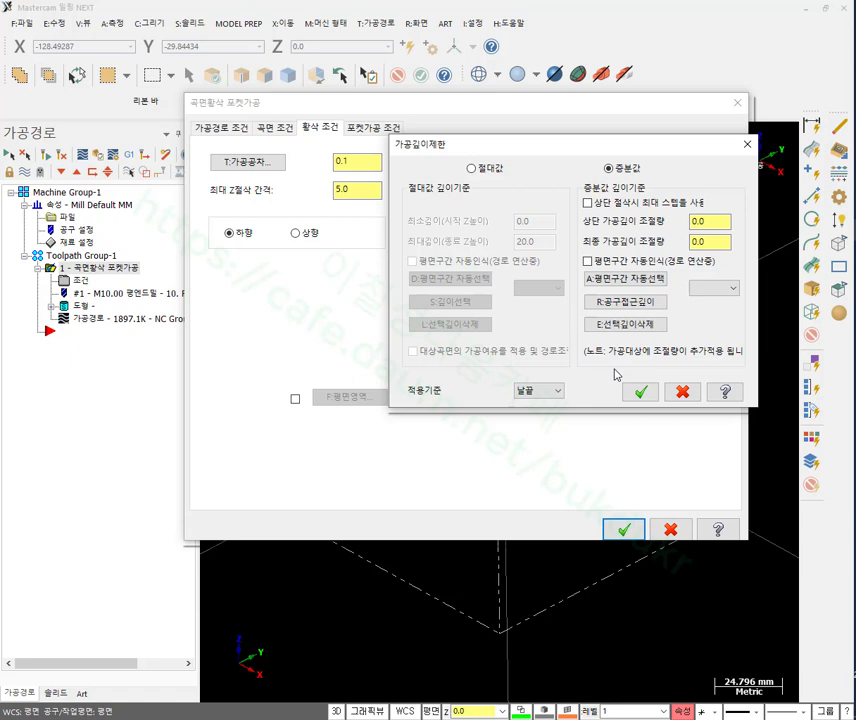
key(Tab)
mouse_move(80, 428)
mouse_down()
mouse_move(215, 285)
mouse_move(305, 400)
mouse_up()
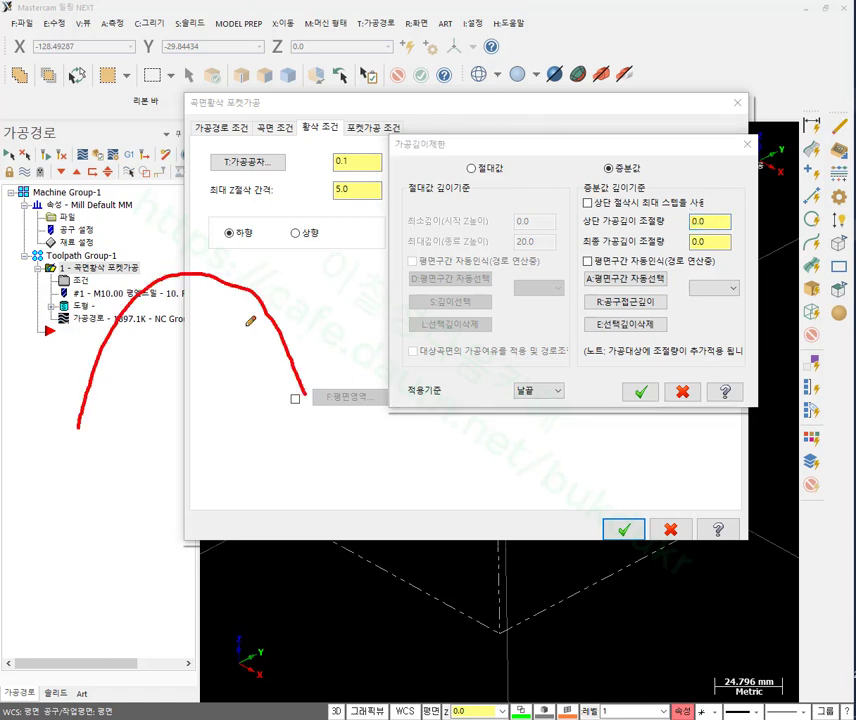
mouse_move(140, 263)
mouse_down()
mouse_move(305, 255)
mouse_move(318, 266)
mouse_move(348, 244)
mouse_up()
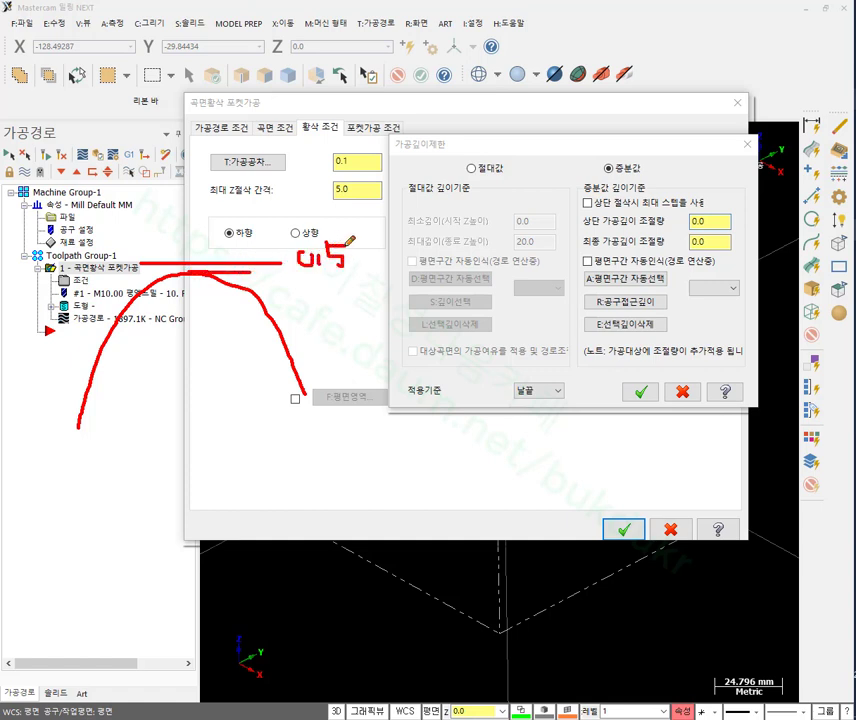
mouse_move(727, 218)
mouse_down()
mouse_move(690, 198)
mouse_move(736, 214)
mouse_up()
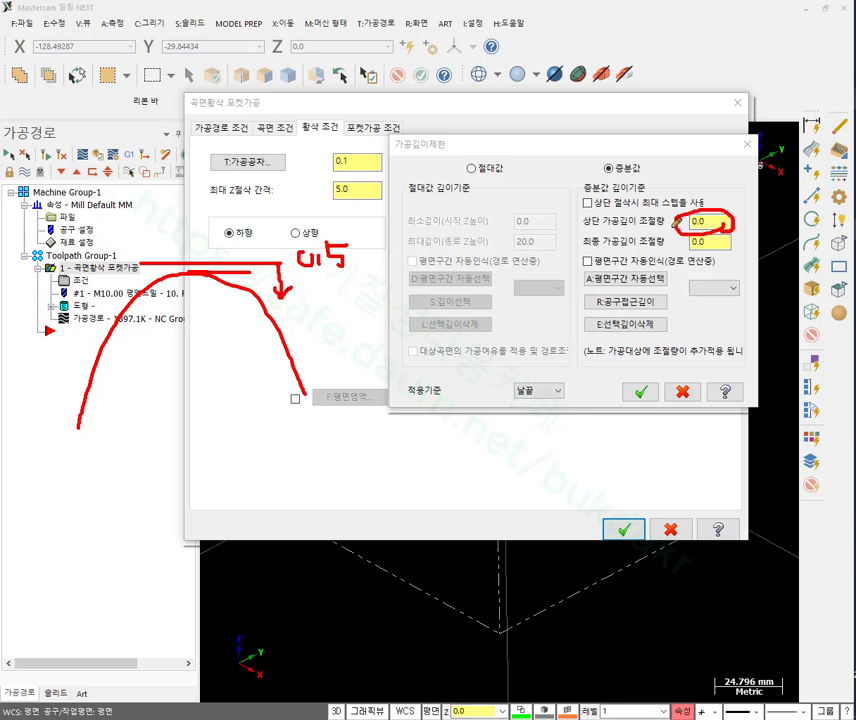
mouse_move(623, 208)
mouse_down()
mouse_move(621, 237)
mouse_move(643, 236)
mouse_up()
drag(281, 265, 390, 265)
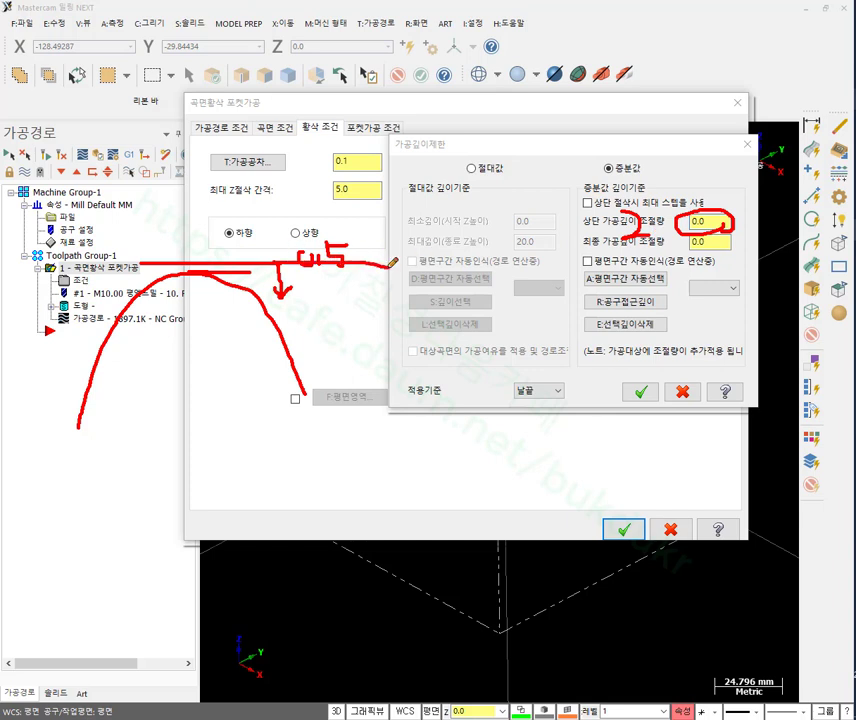
mouse_move(245, 297)
mouse_down()
mouse_move(406, 299)
mouse_move(360, 312)
mouse_up()
mouse_move(338, 279)
mouse_down()
mouse_move(346, 284)
mouse_move(337, 291)
mouse_move(349, 289)
mouse_up()
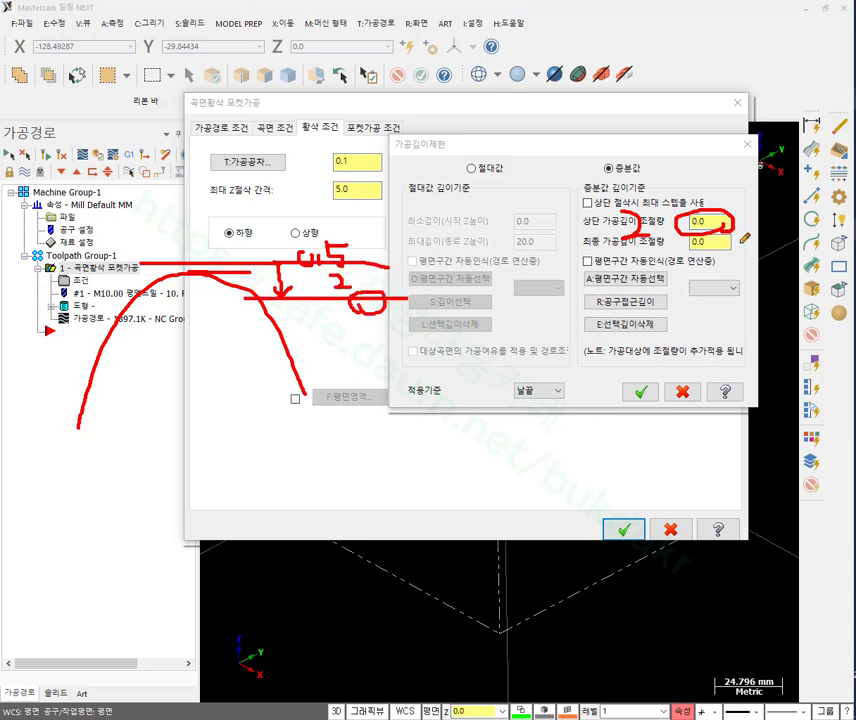
mouse_move(262, 242)
mouse_down()
mouse_move(263, 208)
mouse_move(284, 212)
mouse_move(284, 224)
mouse_up()
drag(145, 210, 458, 210)
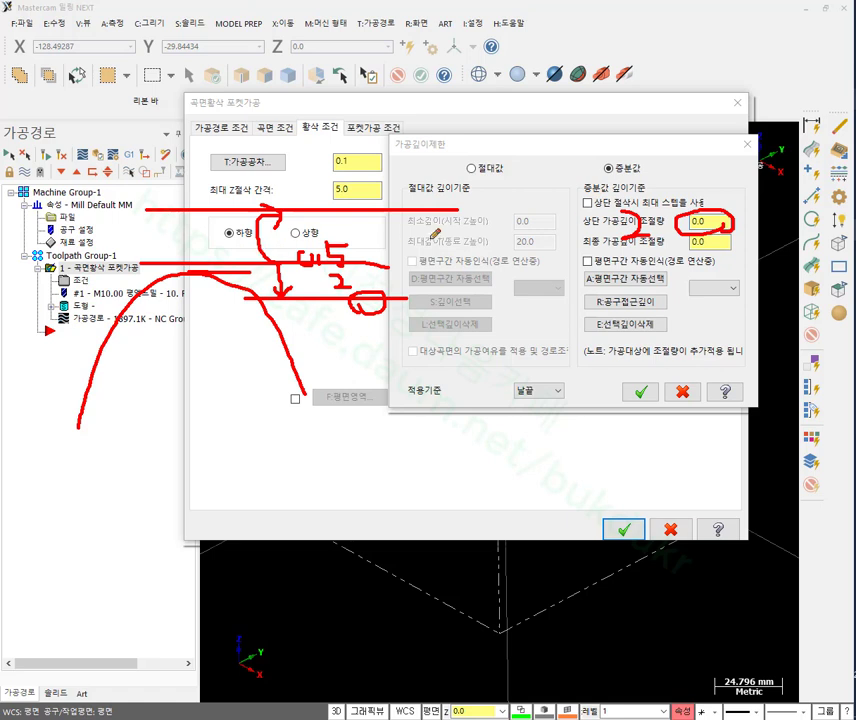
mouse_move(208, 268)
mouse_down()
mouse_move(169, 211)
mouse_move(205, 128)
mouse_up()
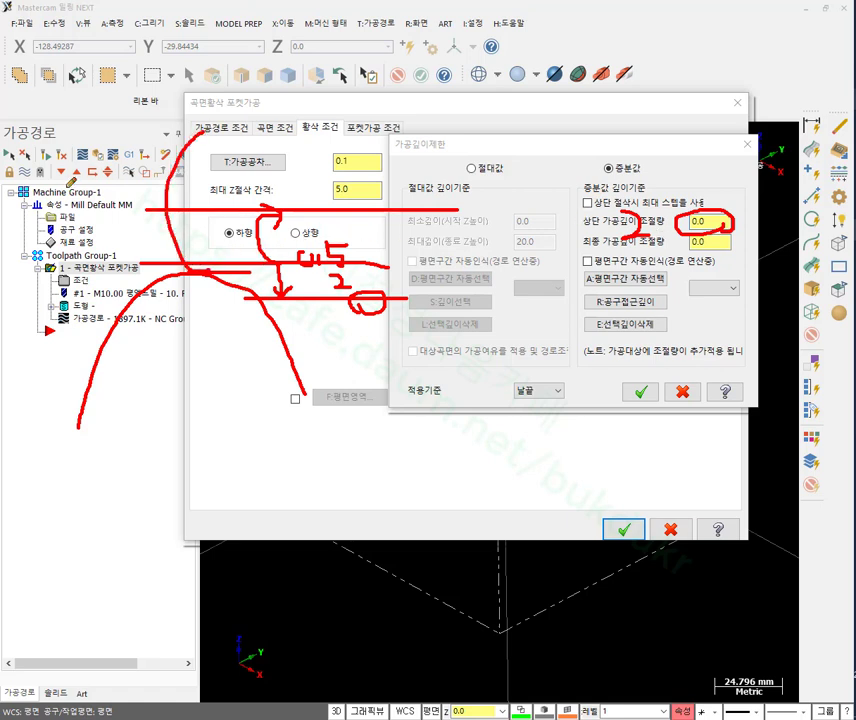
mouse_move(60, 200)
mouse_down()
mouse_move(40, 190)
mouse_move(30, 210)
mouse_move(30, 170)
mouse_move(80, 152)
mouse_move(50, 148)
mouse_up()
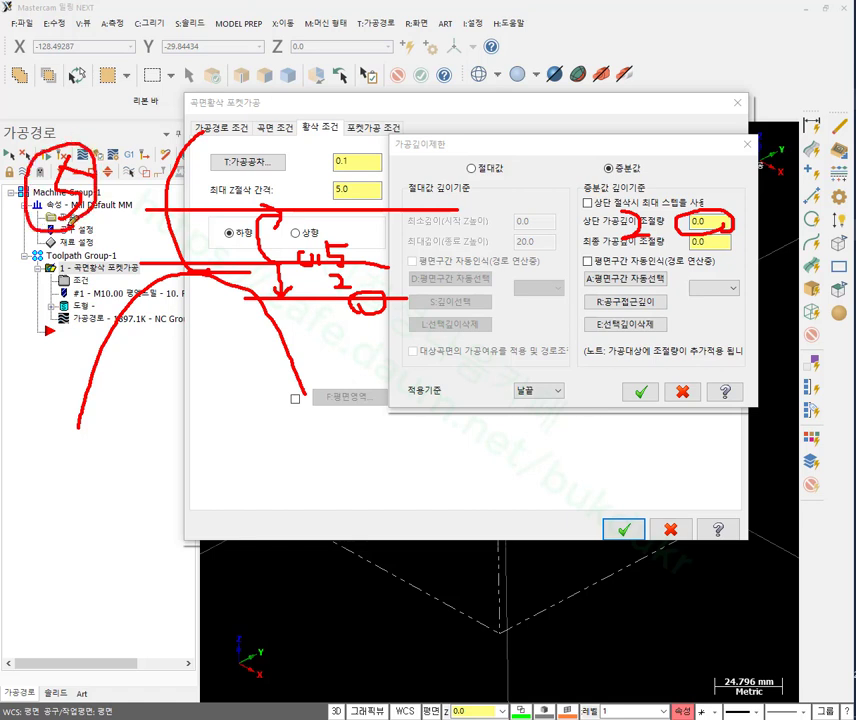
mouse_move(778, 214)
mouse_down()
mouse_move(798, 220)
mouse_move(790, 240)
mouse_up()
mouse_move(185, 200)
mouse_down()
mouse_move(163, 156)
mouse_move(282, 157)
mouse_move(209, 188)
mouse_move(259, 200)
mouse_move(292, 232)
mouse_up()
drag(52, 260, 354, 264)
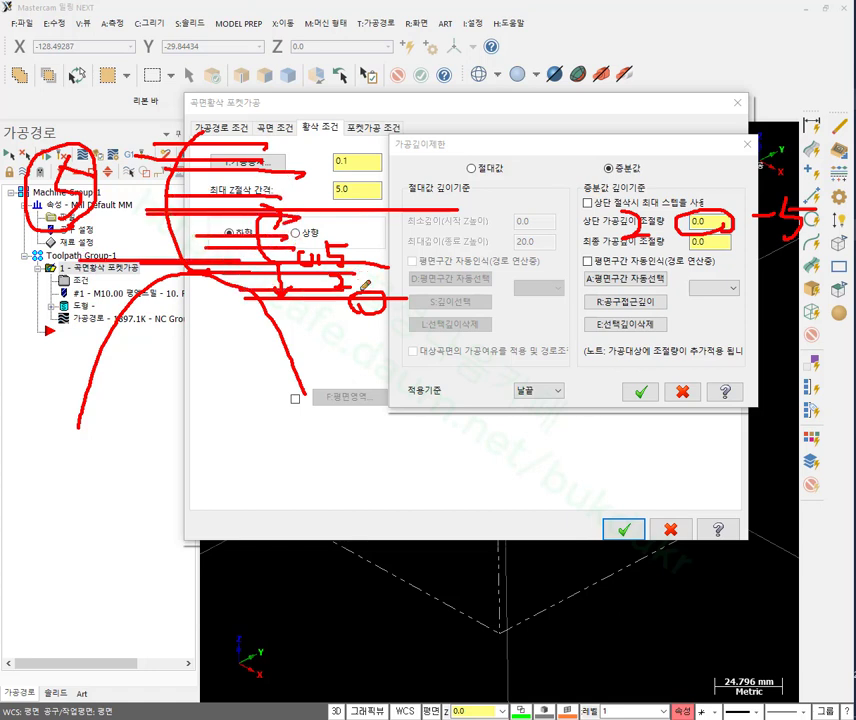
drag(251, 322, 366, 322)
drag(271, 341, 386, 341)
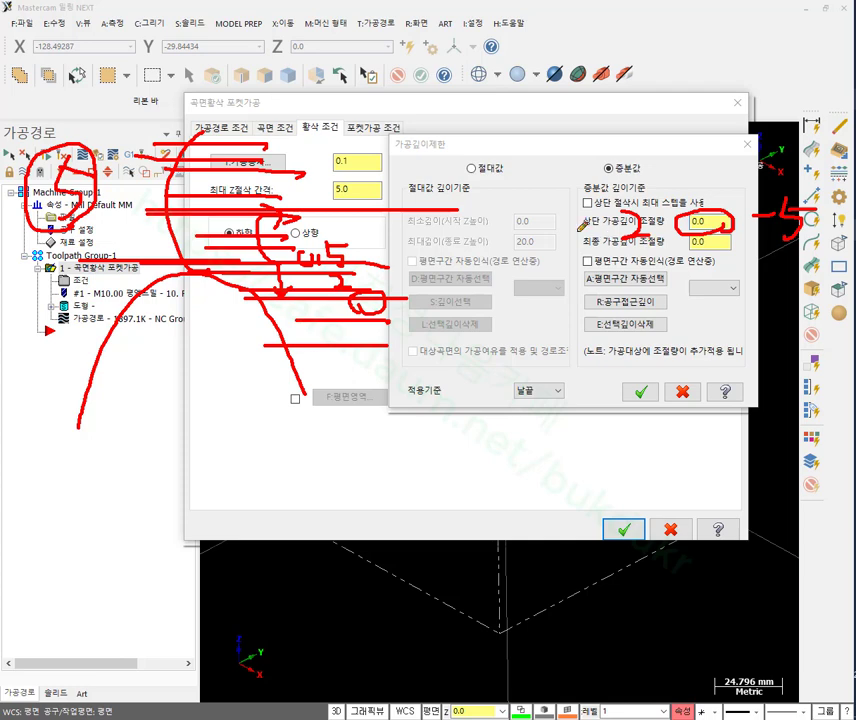
mouse_move(555, 220)
mouse_down()
mouse_move(735, 218)
mouse_move(594, 207)
mouse_move(600, 212)
mouse_move(580, 226)
mouse_up()
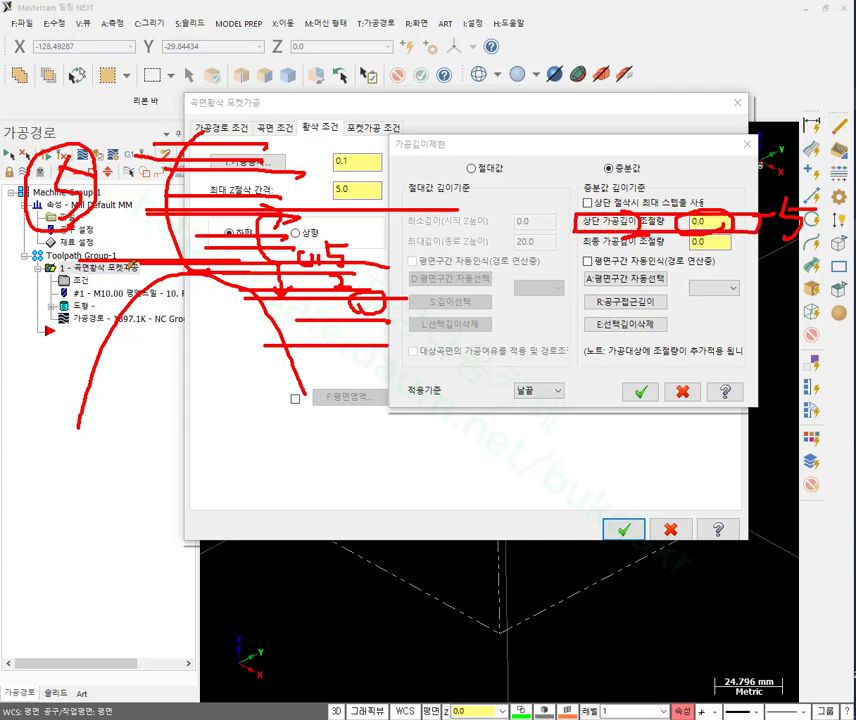
drag(50, 348, 484, 348)
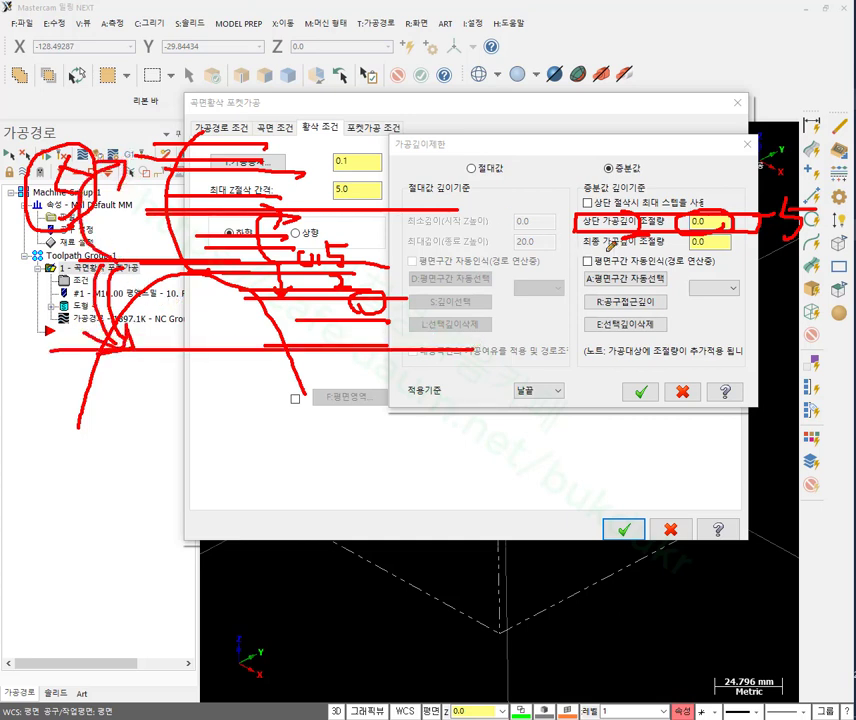
drag(589, 251, 716, 249)
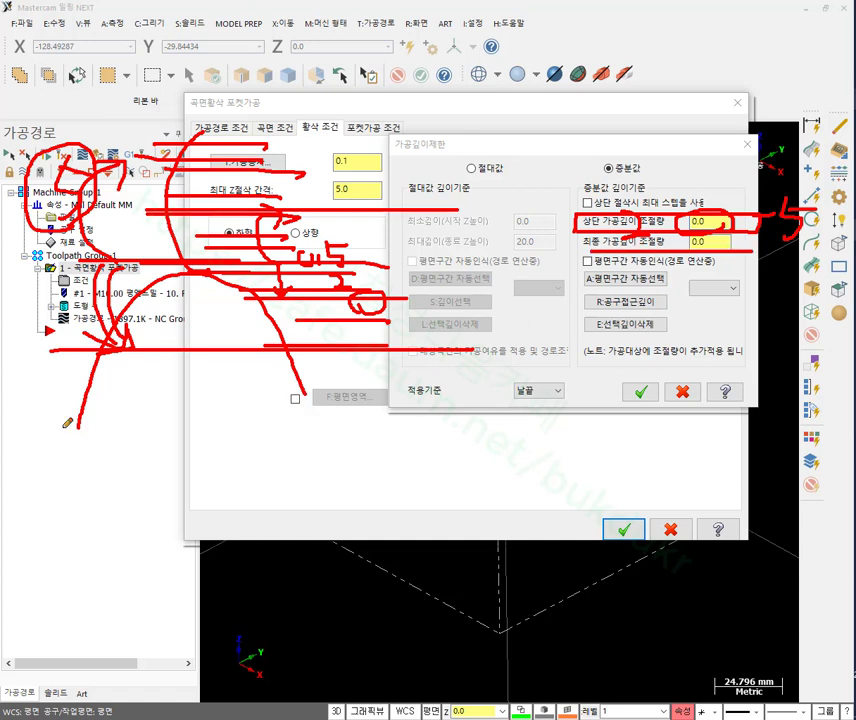
drag(64, 427, 552, 427)
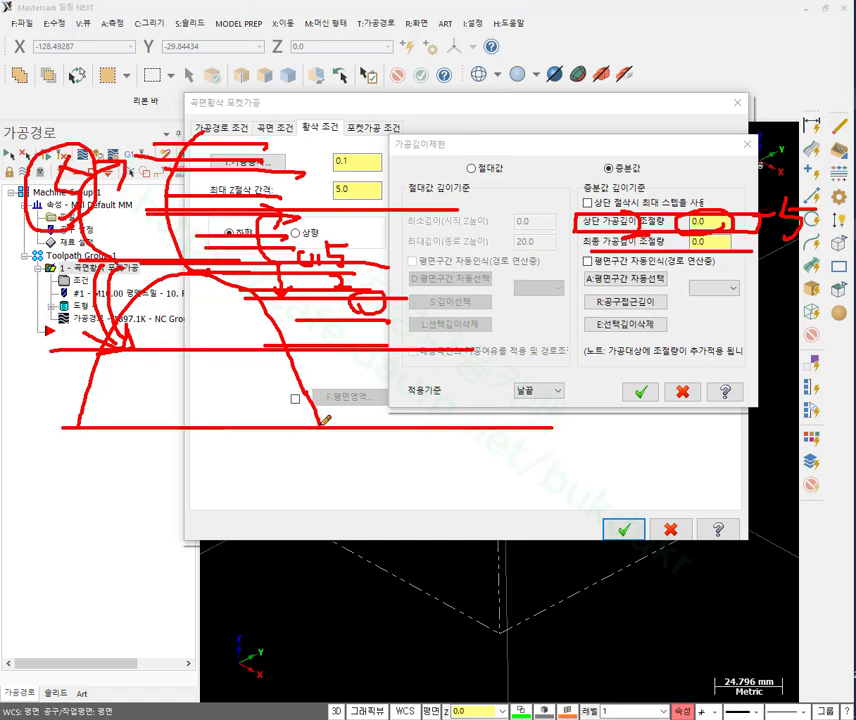
mouse_move(606, 422)
mouse_down()
mouse_move(608, 437)
mouse_move(604, 424)
mouse_up()
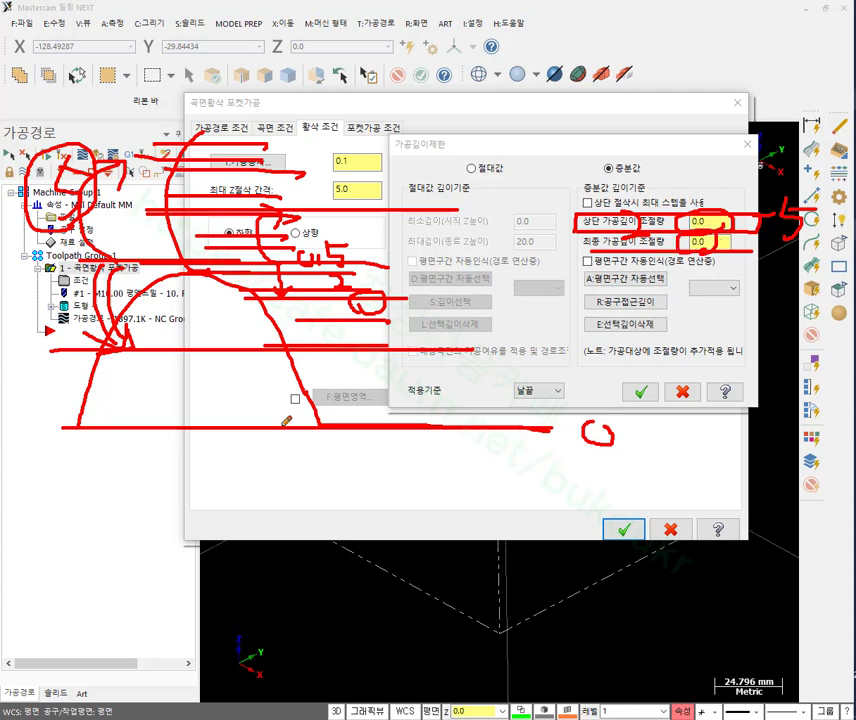
drag(284, 425, 561, 425)
mouse_move(664, 431)
mouse_down()
mouse_move(666, 447)
mouse_move(688, 449)
mouse_move(684, 459)
mouse_up()
drag(284, 415, 553, 413)
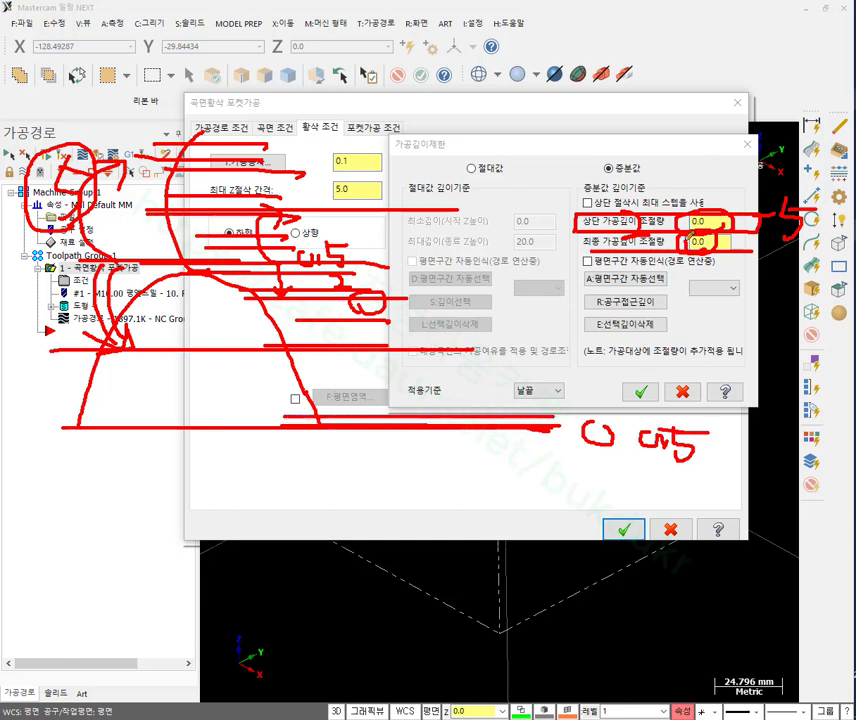
drag(707, 254, 706, 305)
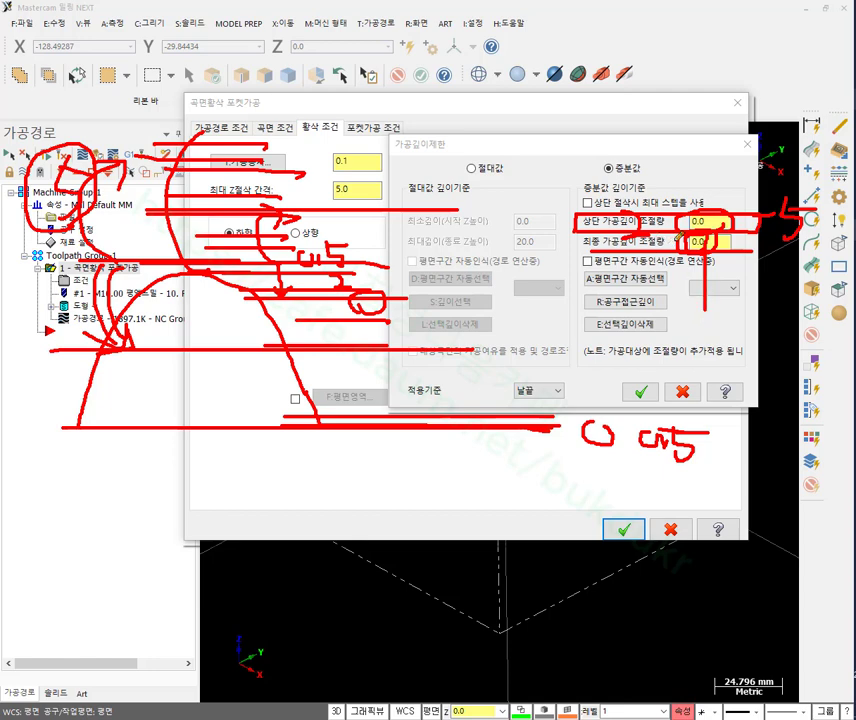
mouse_move(694, 318)
mouse_down()
mouse_move(692, 350)
mouse_move(710, 322)
mouse_up()
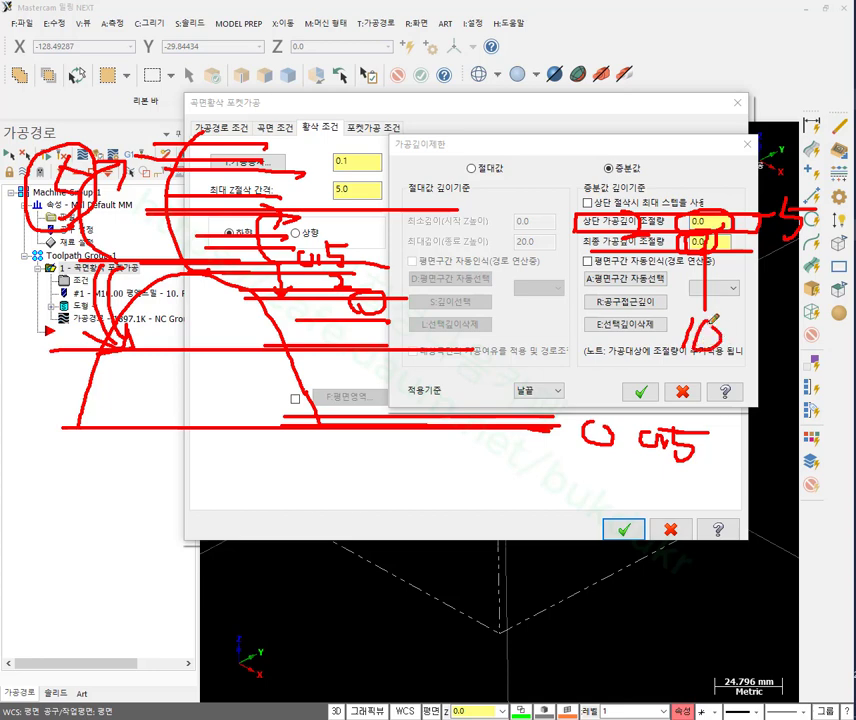
drag(253, 421, 417, 419)
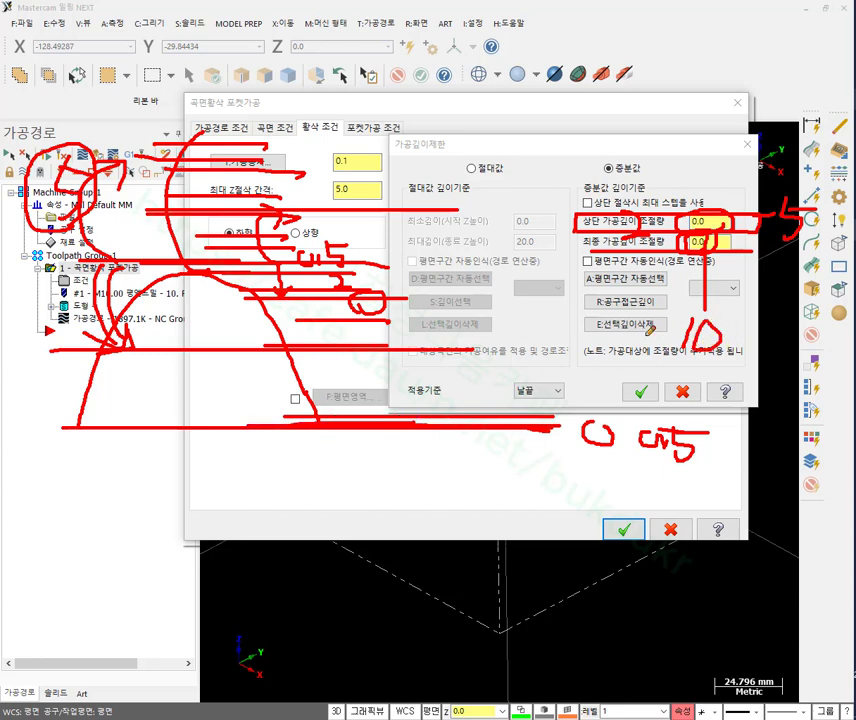
drag(683, 334, 696, 327)
drag(704, 280, 704, 317)
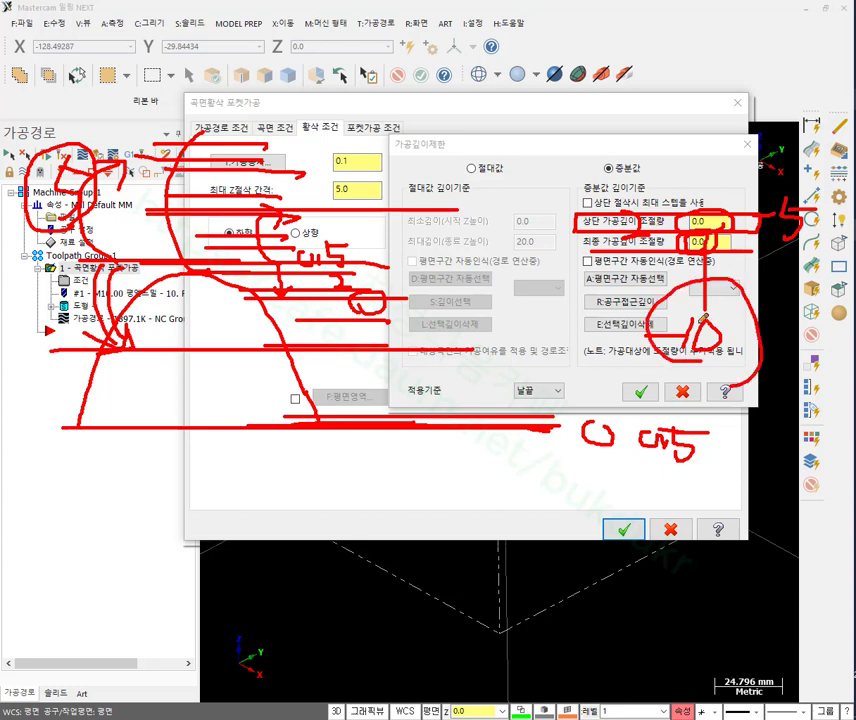
mouse_move(397, 428)
mouse_down()
mouse_move(340, 443)
mouse_move(388, 410)
mouse_up()
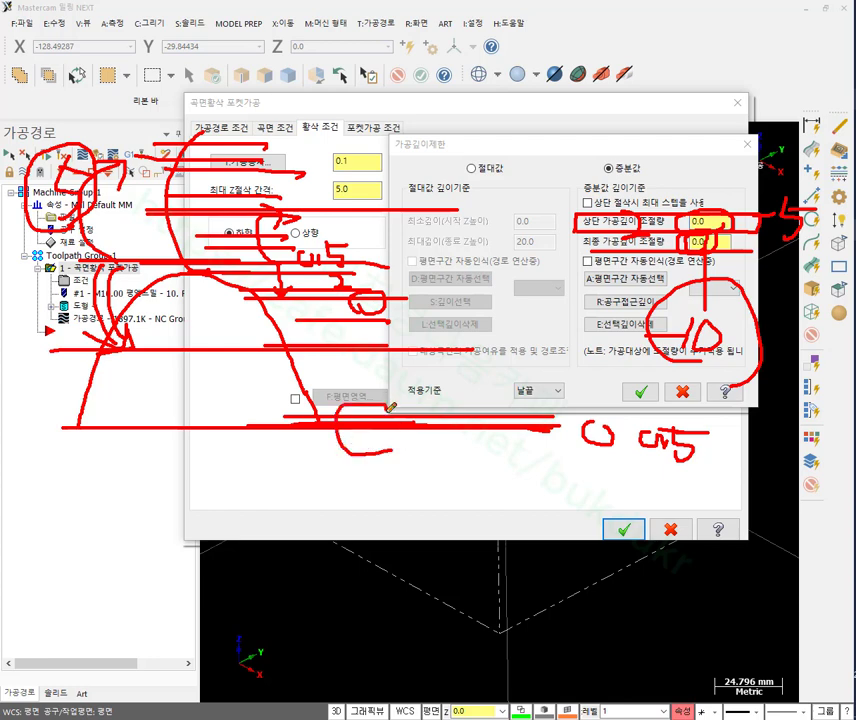
drag(300, 425, 345, 378)
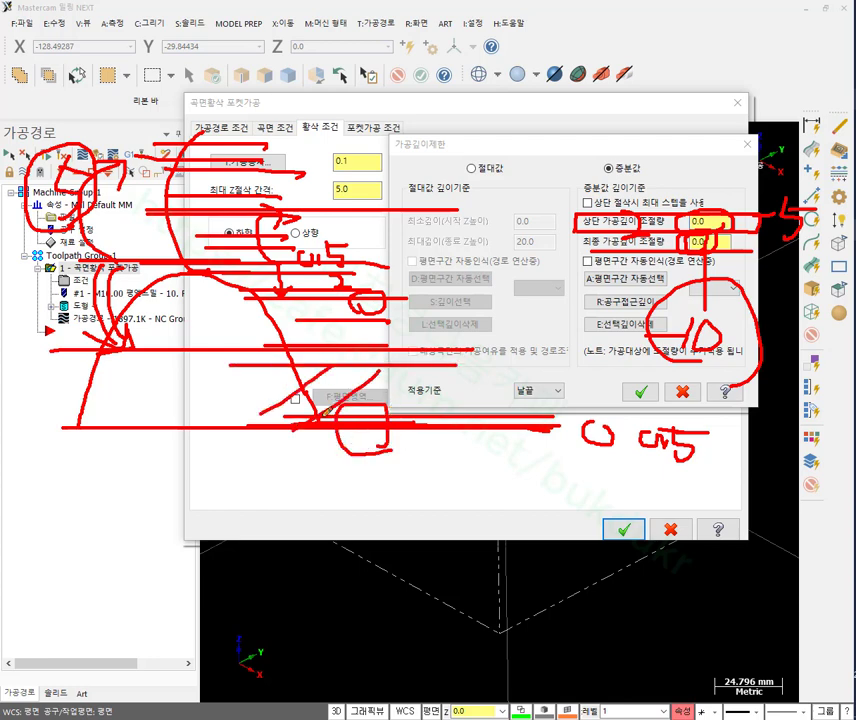
drag(345, 425, 395, 372)
drag(390, 425, 440, 372)
mouse_move(430, 425)
mouse_down()
mouse_move(468, 378)
mouse_move(600, 349)
mouse_up()
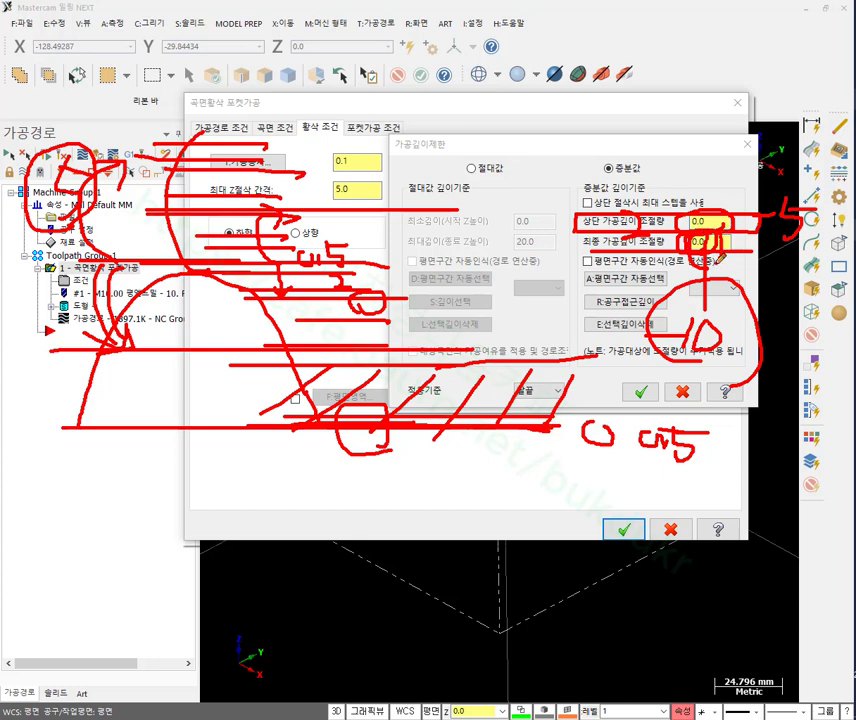
drag(640, 262, 655, 312)
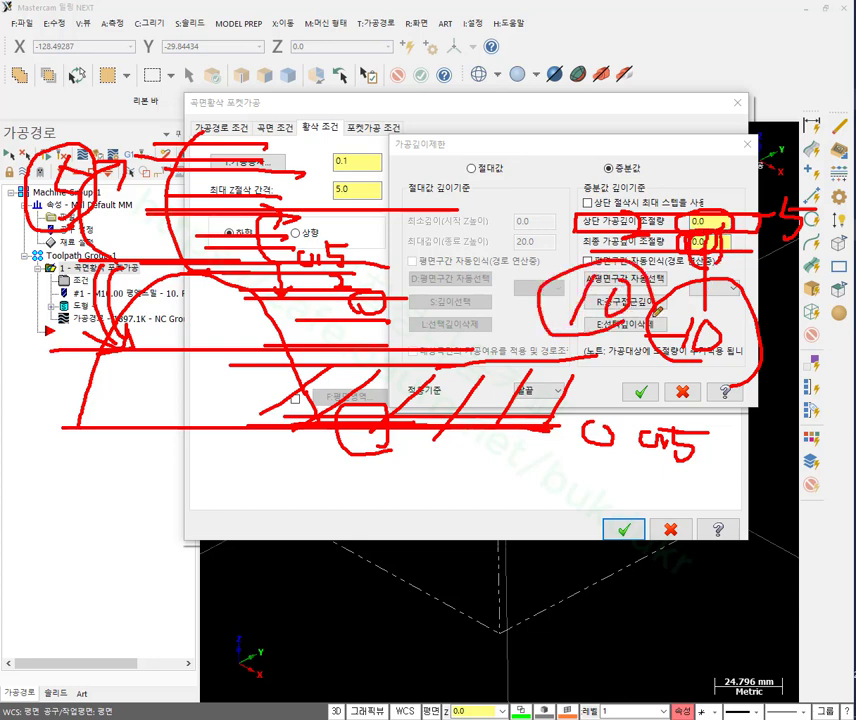
mouse_move(292, 362)
mouse_down()
mouse_move(339, 340)
mouse_move(337, 351)
mouse_move(381, 293)
mouse_up()
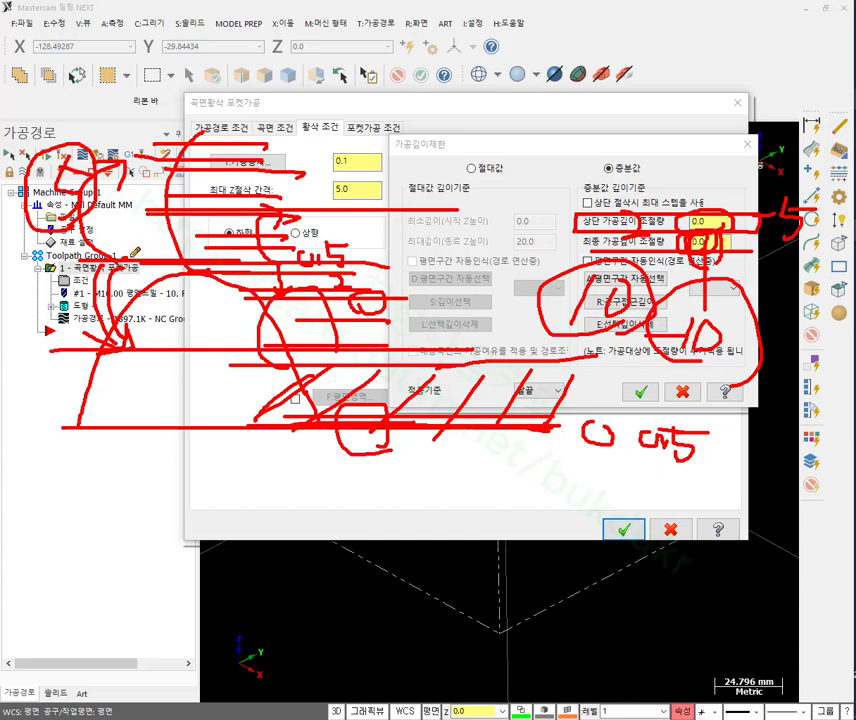
drag(185, 412, 489, 432)
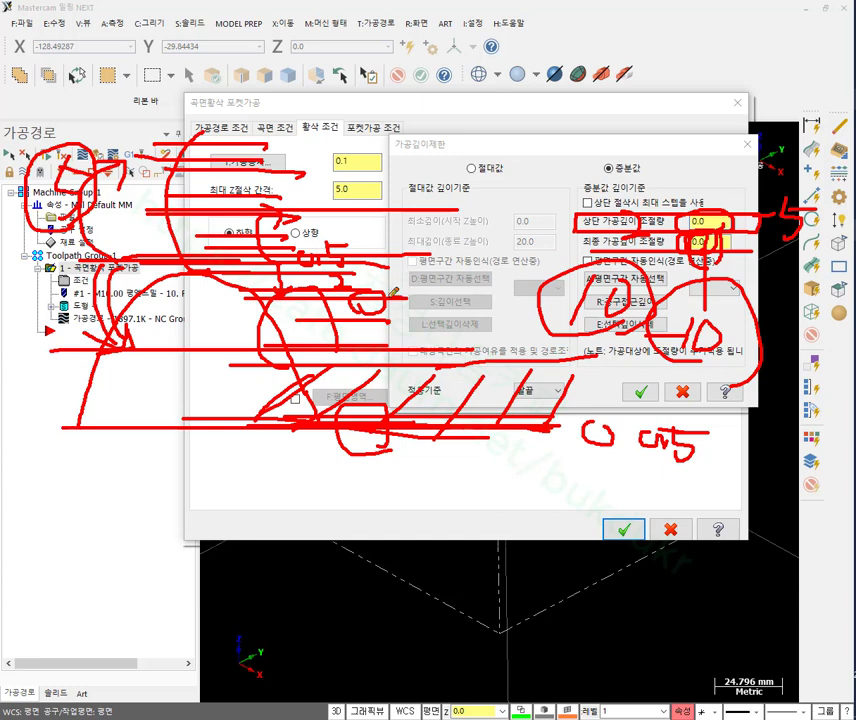
drag(410, 260, 362, 282)
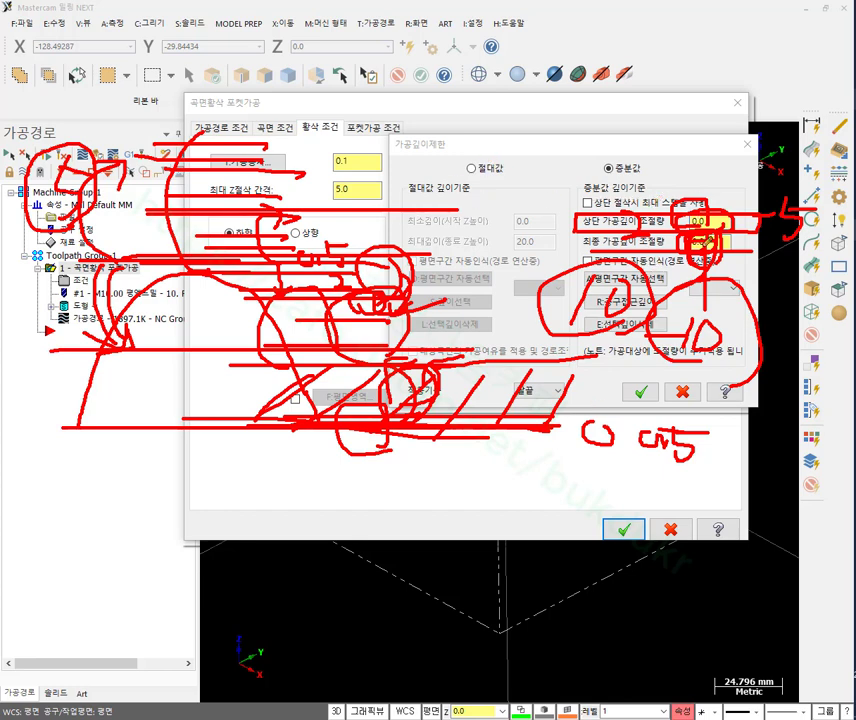
right_click(536, 208)
click(573, 493)
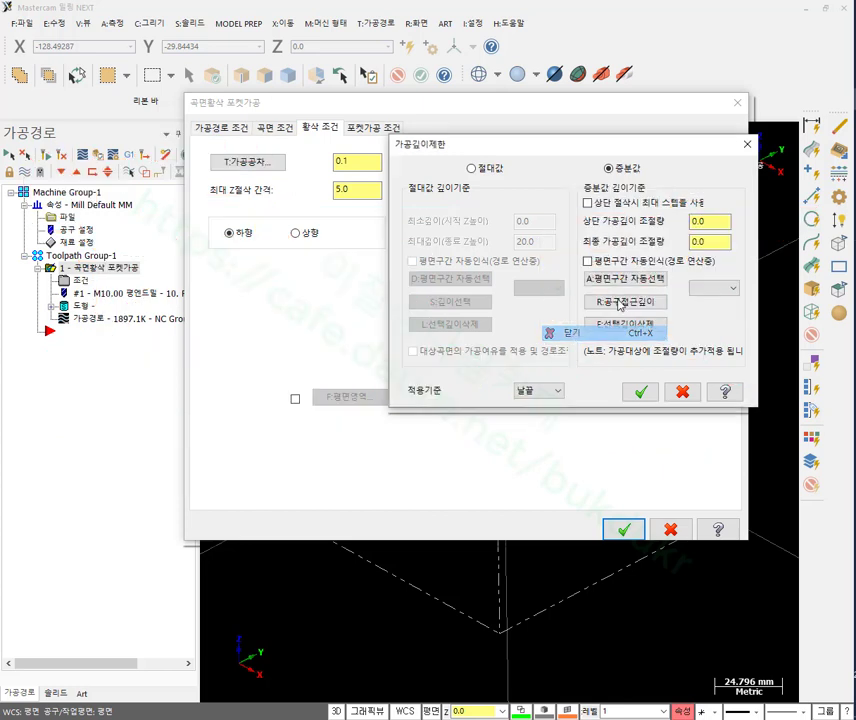
Enable the option to use the maximum step for the top cut in the incremental depth limits.
click(716, 242)
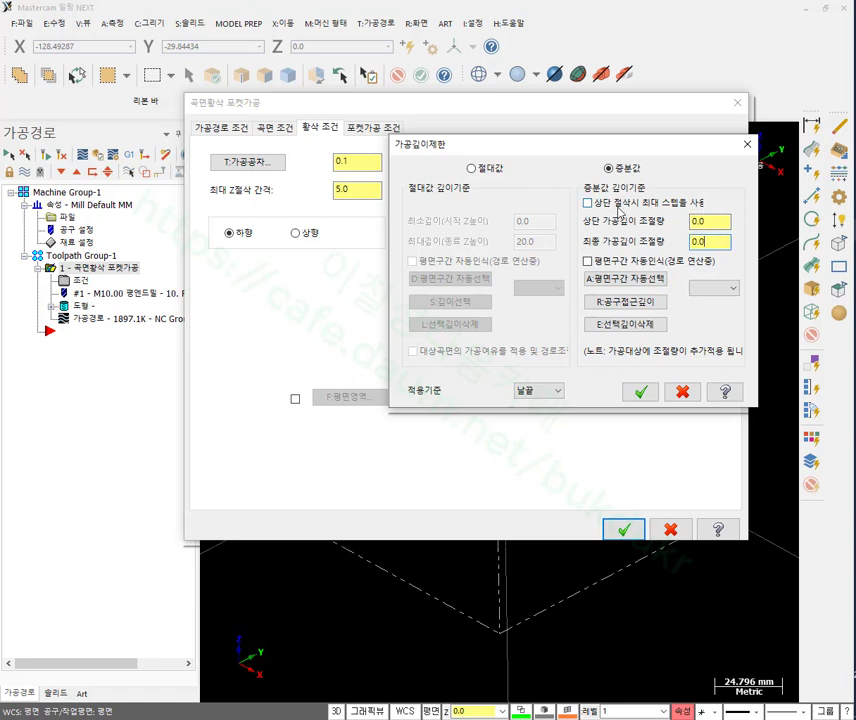
click(681, 205)
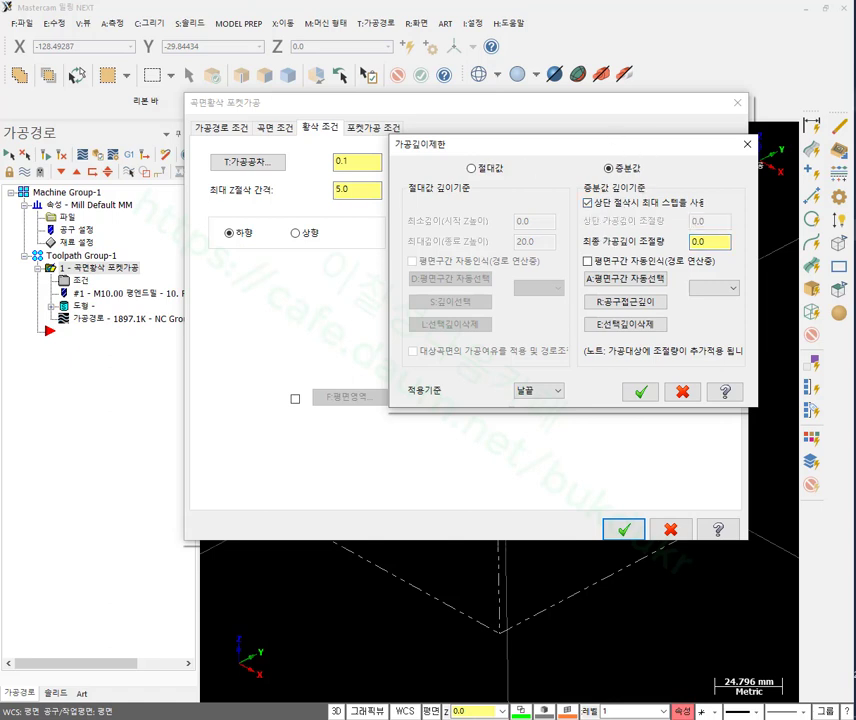
key(ctrl+2)
mouse_move(173, 200)
mouse_down()
mouse_move(385, 209)
mouse_move(401, 189)
mouse_move(365, 177)
mouse_move(178, 196)
mouse_up()
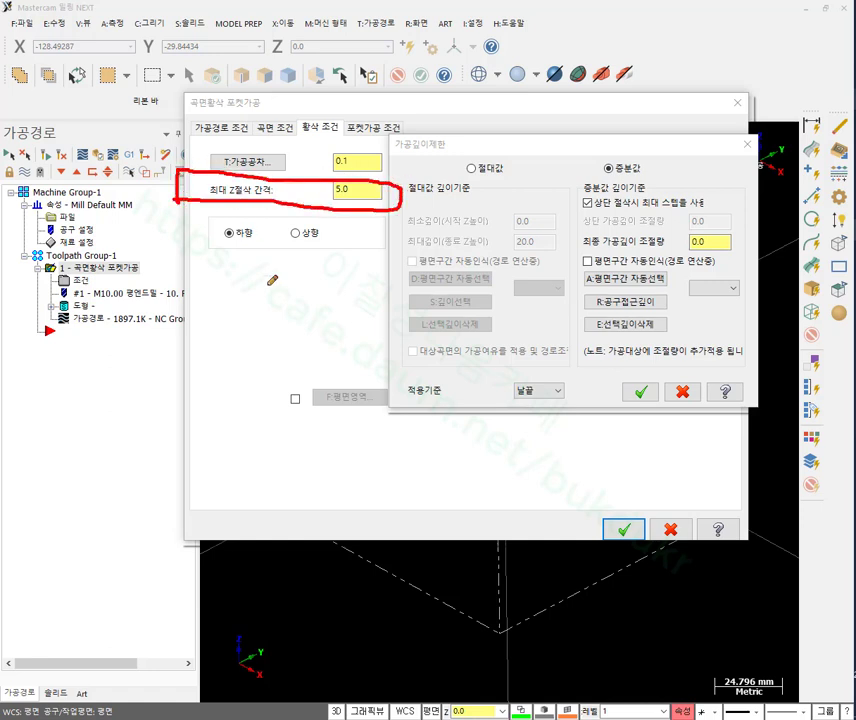
mouse_move(360, 207)
mouse_down()
mouse_move(345, 170)
mouse_move(360, 204)
mouse_up()
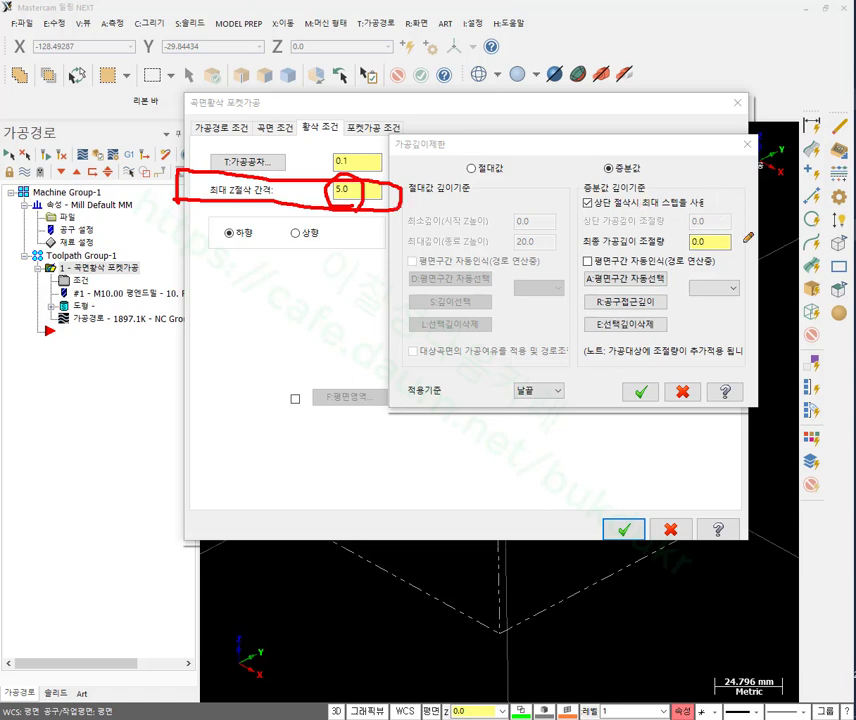
mouse_move(662, 186)
mouse_down()
mouse_move(705, 205)
mouse_move(610, 182)
mouse_move(560, 200)
mouse_move(583, 200)
mouse_up()
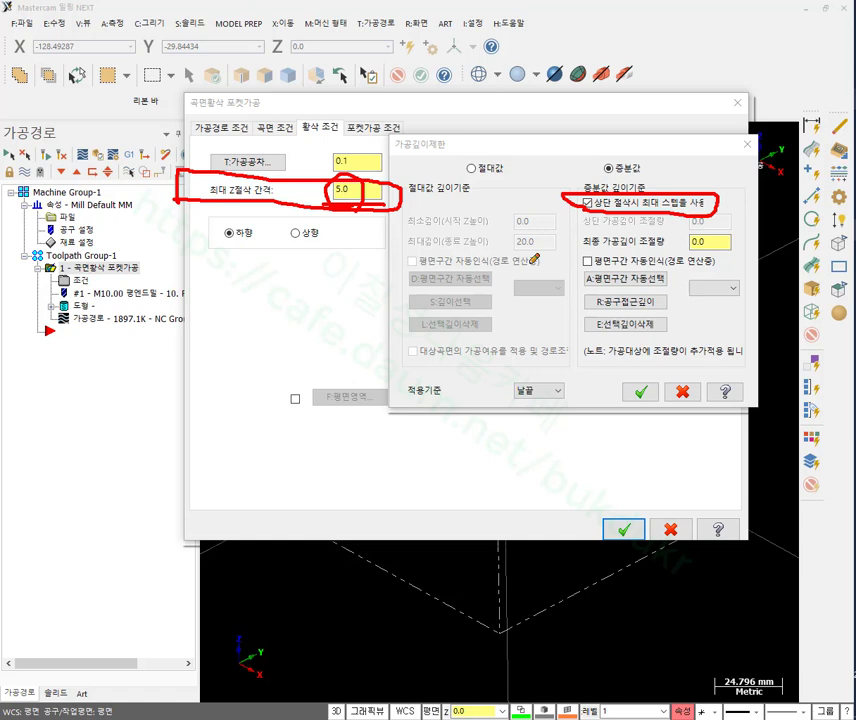
drag(737, 211, 737, 229)
mouse_move(727, 221)
mouse_down()
mouse_move(768, 233)
mouse_move(777, 211)
mouse_move(760, 237)
mouse_move(718, 204)
mouse_move(781, 205)
mouse_move(653, 246)
mouse_move(378, 259)
mouse_move(340, 234)
mouse_up()
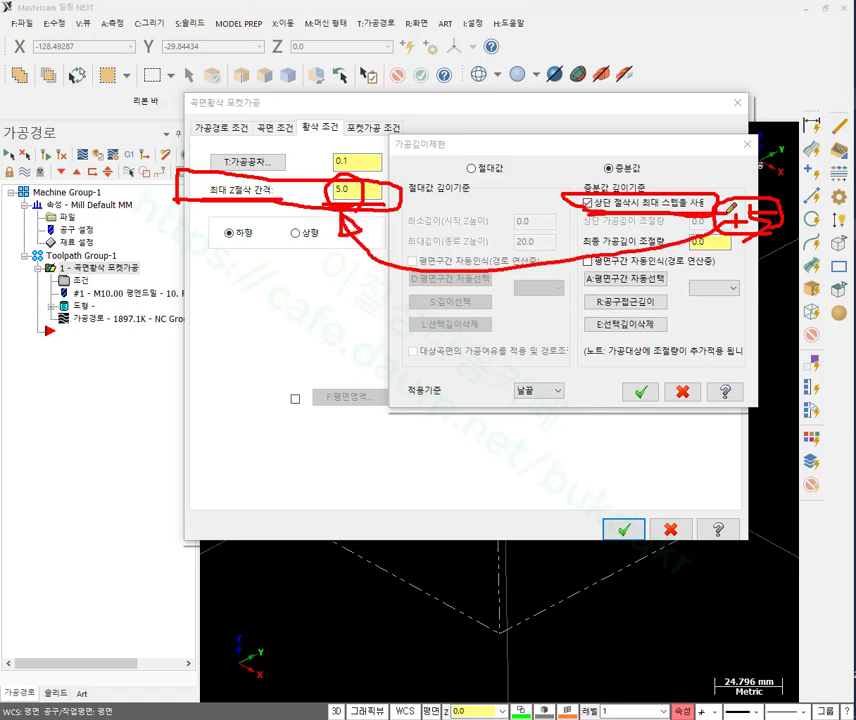
mouse_move(197, 527)
mouse_down()
mouse_move(277, 363)
mouse_move(405, 512)
mouse_up()
drag(248, 358, 400, 358)
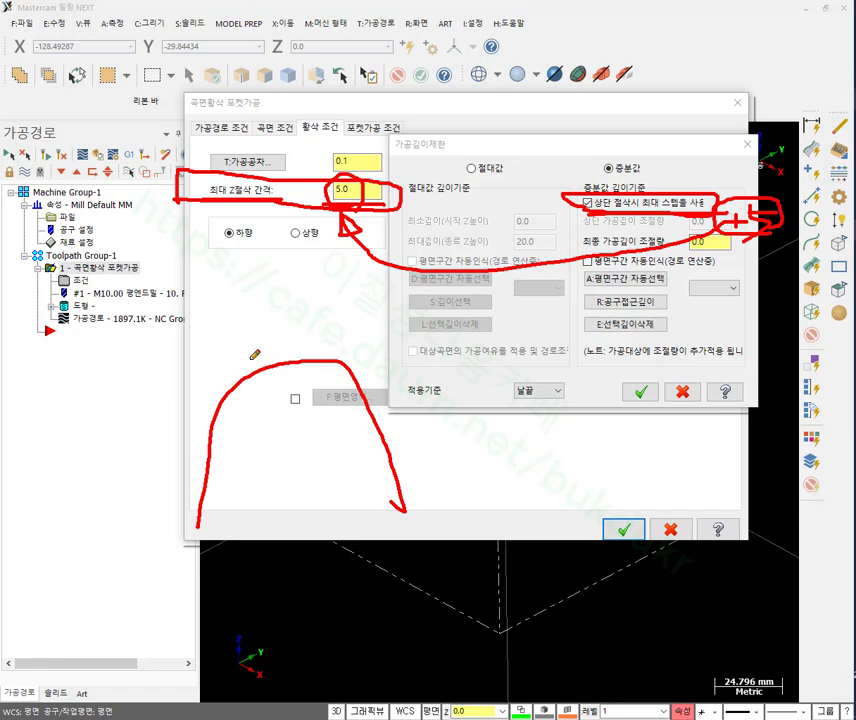
drag(178, 190, 213, 152)
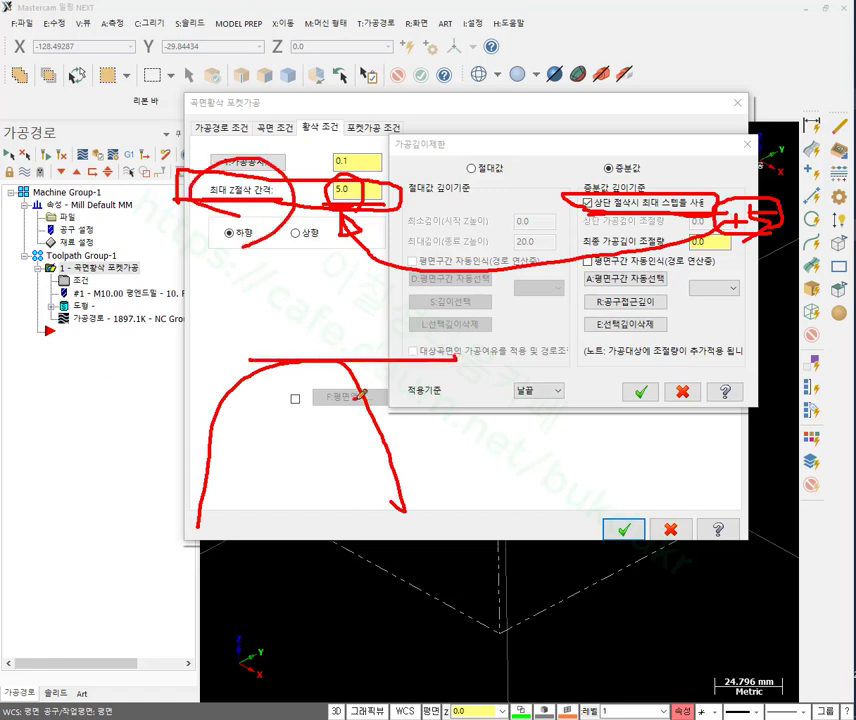
drag(365, 398, 505, 398)
mouse_move(488, 378)
mouse_down()
mouse_move(522, 372)
mouse_move(581, 416)
mouse_up()
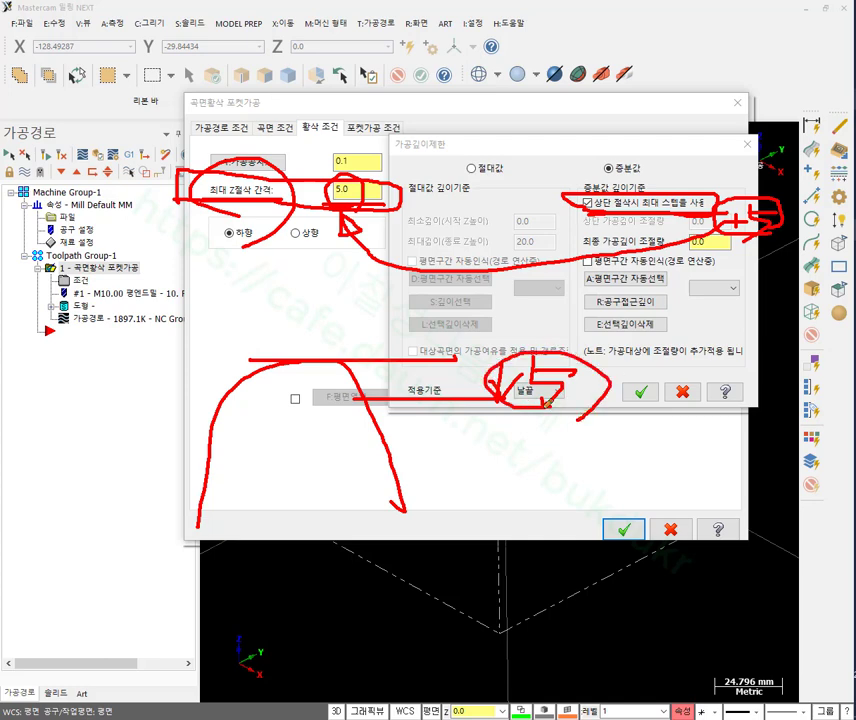
drag(256, 313, 433, 313)
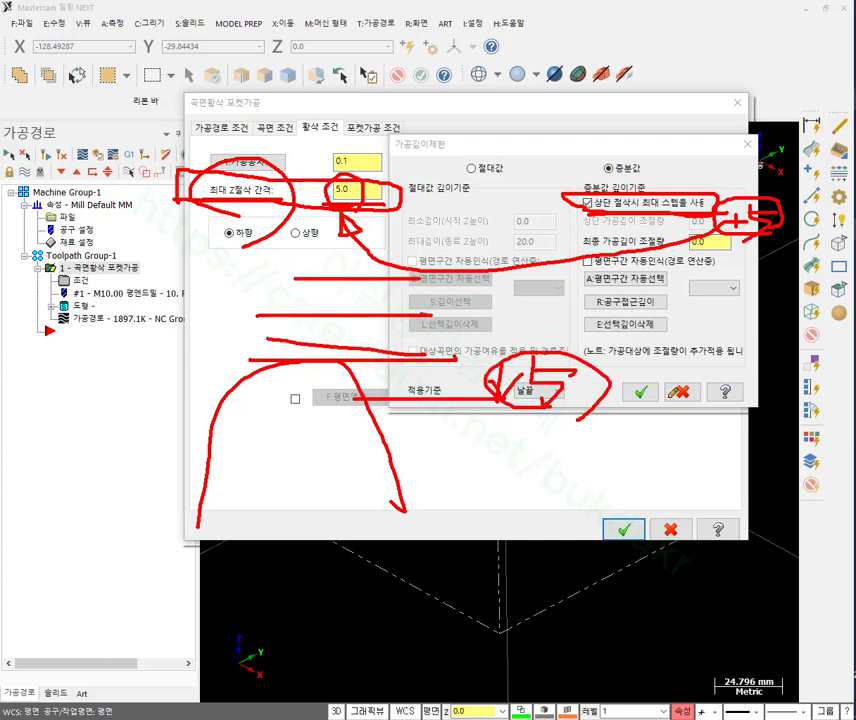
right_click(672, 393)
click(700, 548)
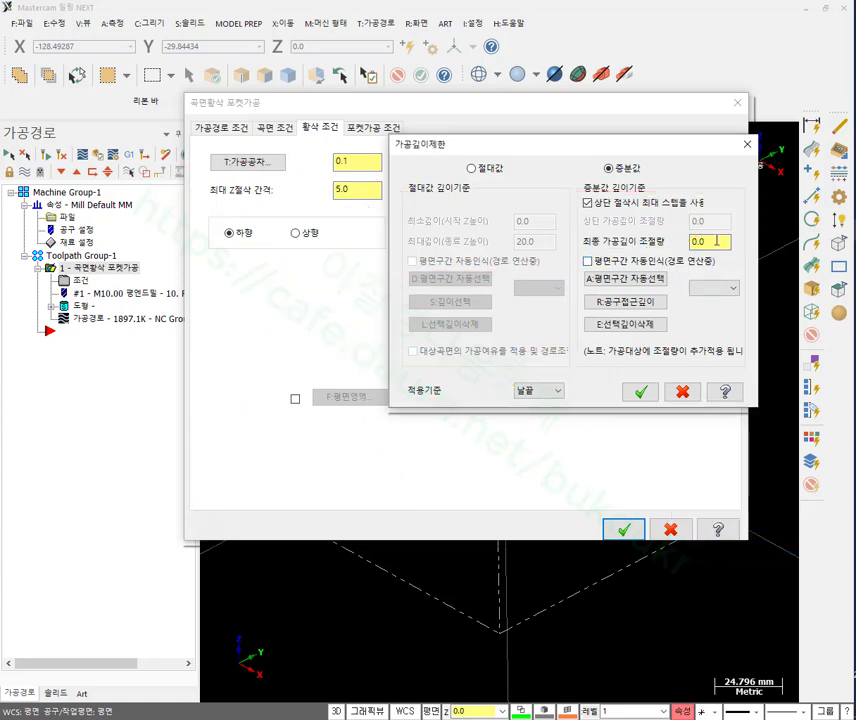
Turn off the maximum step option for the top cut and accept the incremental depth limits.
click(588, 203)
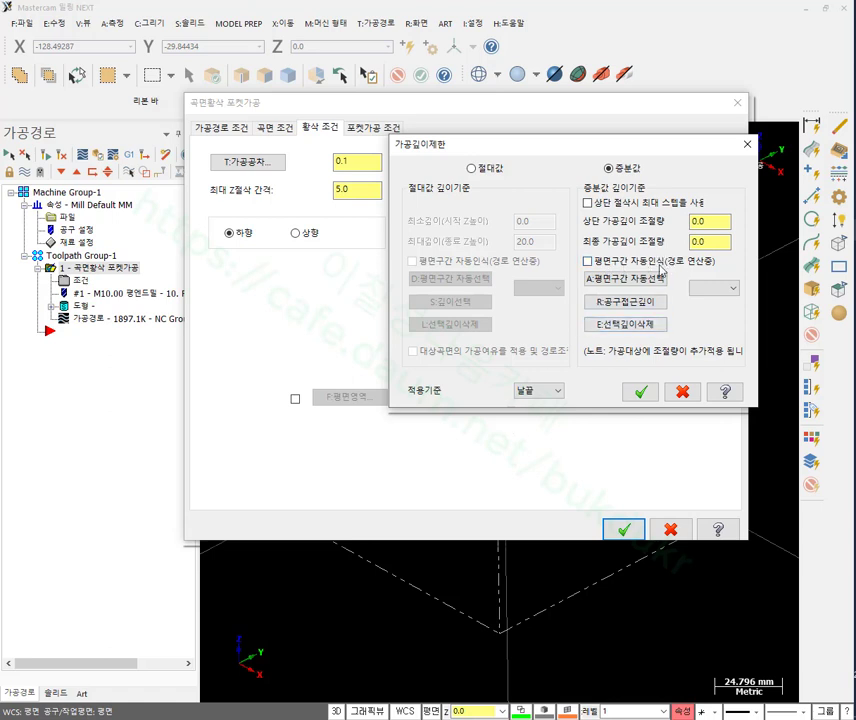
click(604, 264)
click(642, 393)
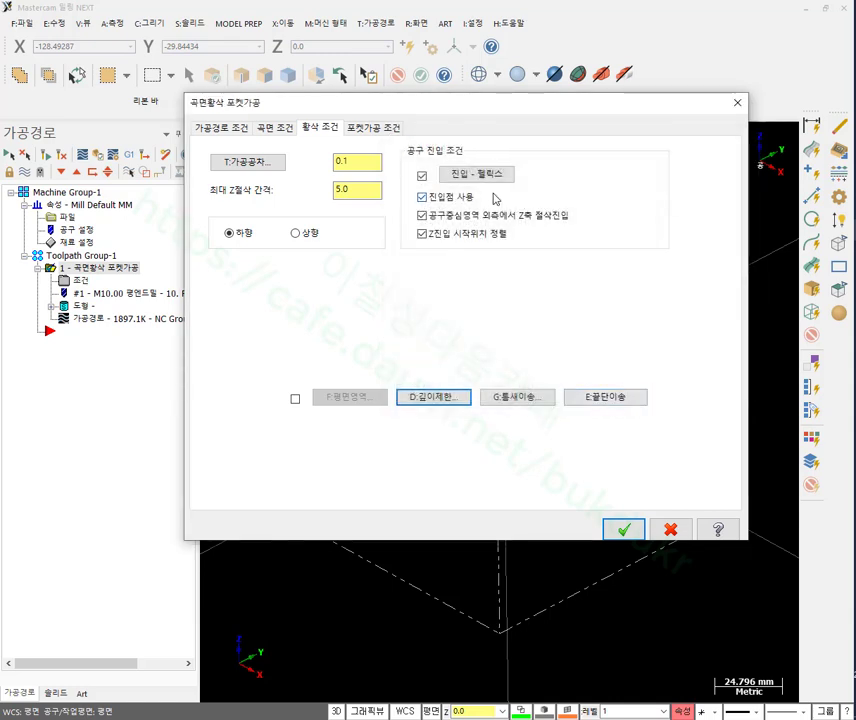
In the pocket parameters, choose the constant overlap spiral cutting method and set the stepover to 50.0 percent of the tool diameter.
click(388, 128)
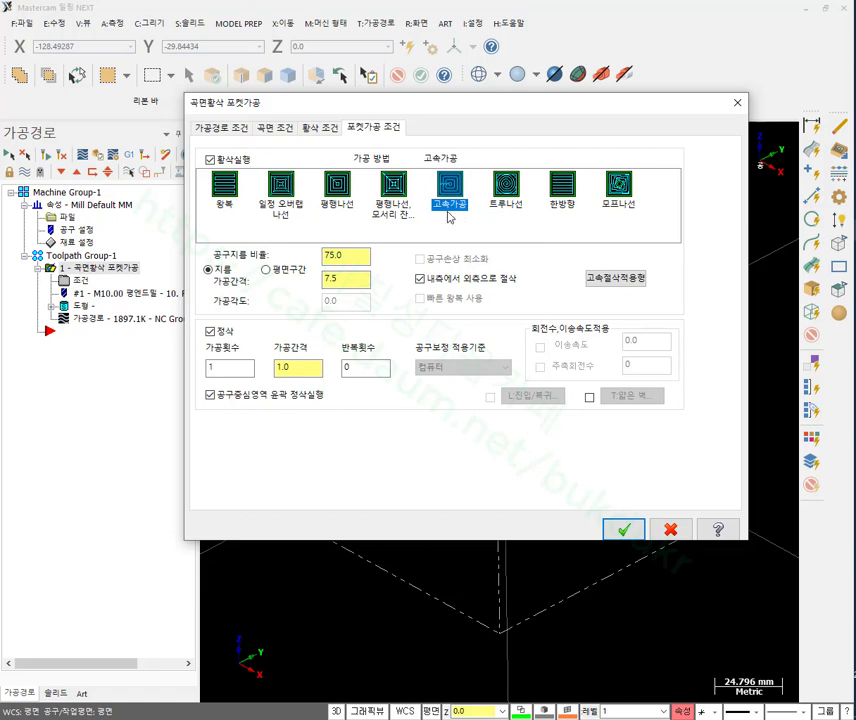
click(294, 191)
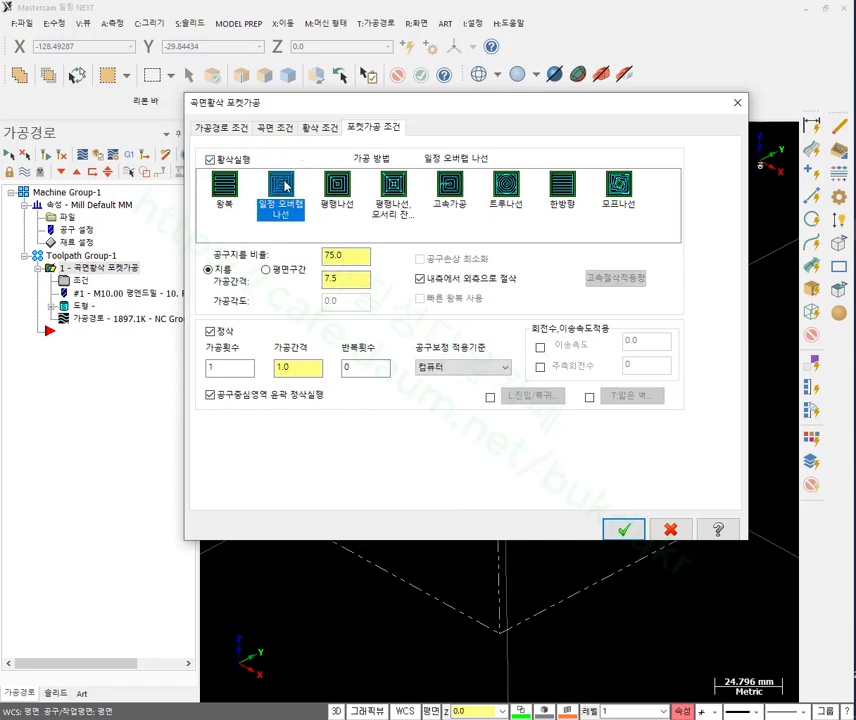
drag(358, 255, 268, 257)
text(50.0)
drag(625, 105, 283, 103)
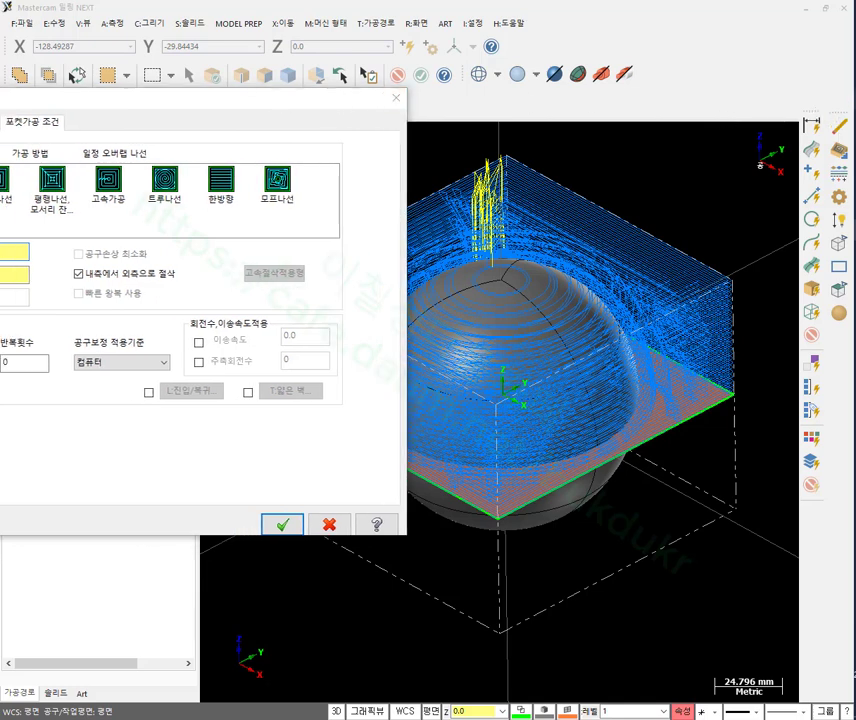
mouse_move(718, 462)
mouse_down()
mouse_move(690, 477)
mouse_move(682, 438)
mouse_move(533, 339)
mouse_move(558, 368)
mouse_move(535, 343)
mouse_up()
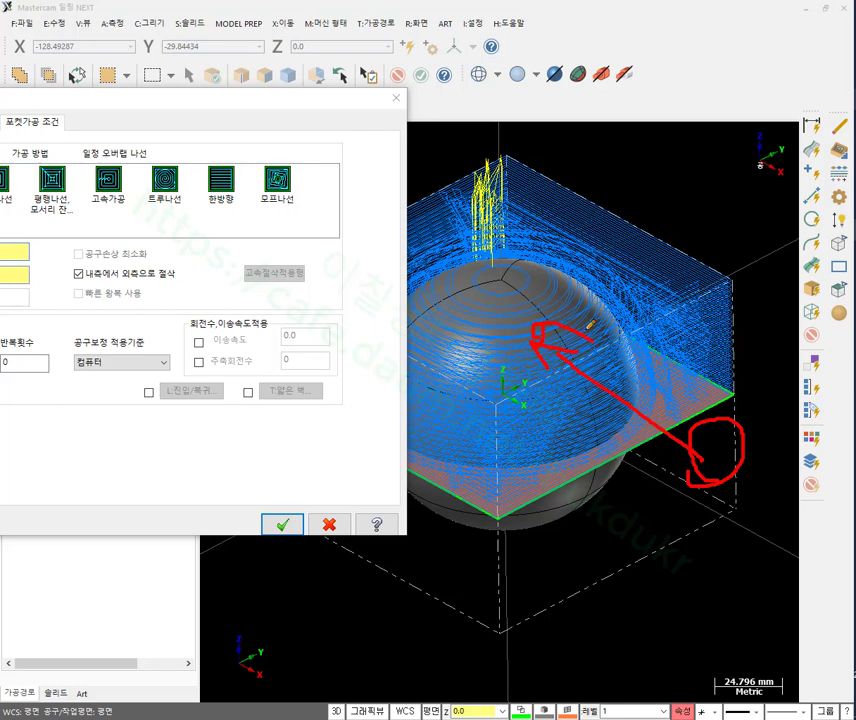
drag(627, 314, 607, 357)
mouse_move(765, 386)
mouse_down()
mouse_move(731, 506)
mouse_move(598, 412)
mouse_move(653, 399)
mouse_move(476, 472)
mouse_move(347, 376)
mouse_move(304, 267)
mouse_move(432, 185)
mouse_move(594, 213)
mouse_move(749, 315)
mouse_move(605, 403)
mouse_move(512, 431)
mouse_move(385, 312)
mouse_move(412, 246)
mouse_move(567, 235)
mouse_move(623, 380)
mouse_move(532, 379)
mouse_move(516, 289)
mouse_move(541, 318)
mouse_up()
right_click(645, 234)
click(672, 388)
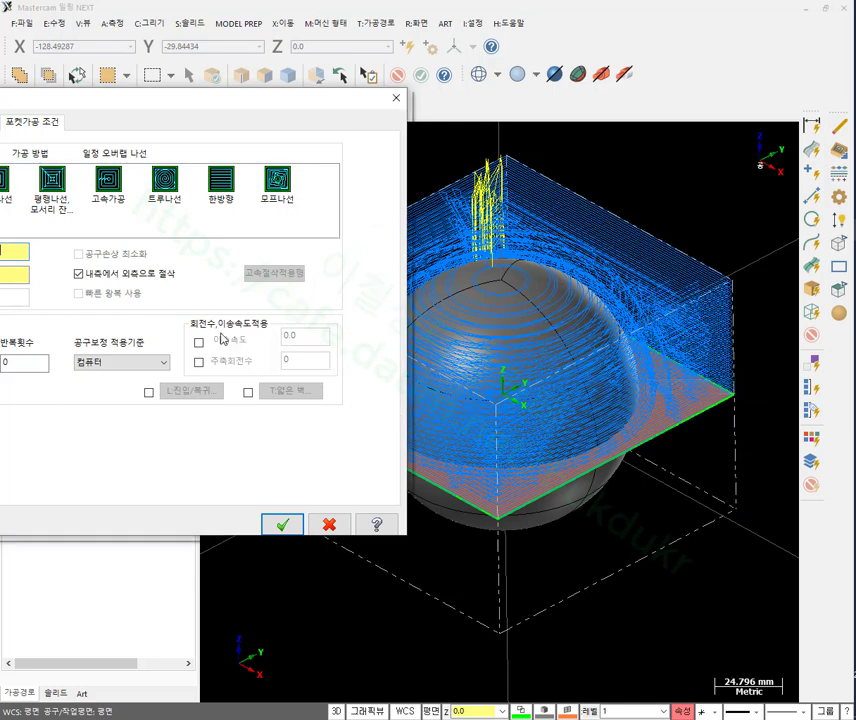
Turn off cutting from the inside to the outside in the pocket parameters and move the dialog clear of the toolpath.
click(80, 274)
drag(138, 103, 383, 93)
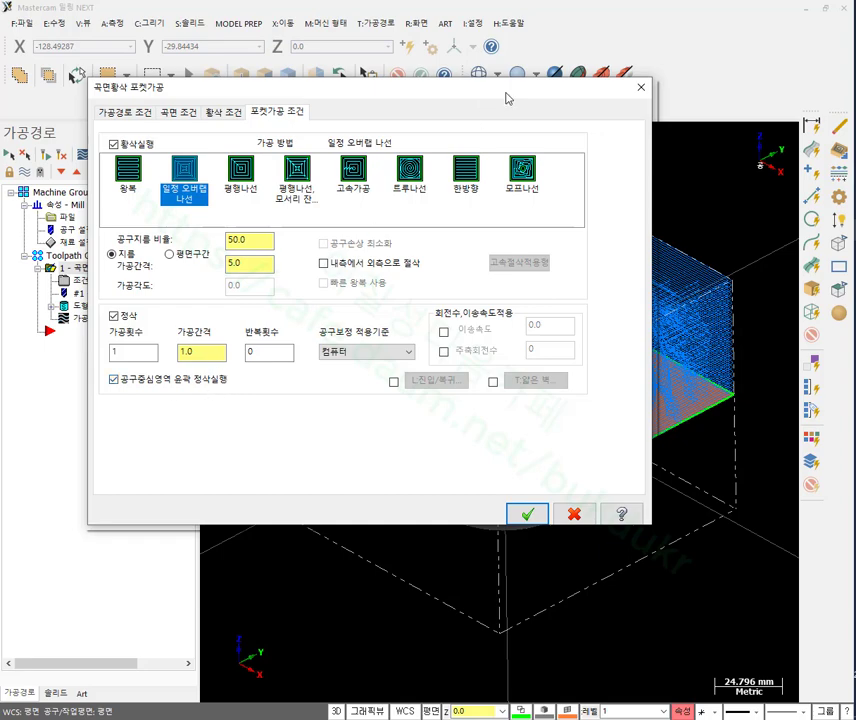
drag(506, 98, 393, 15)
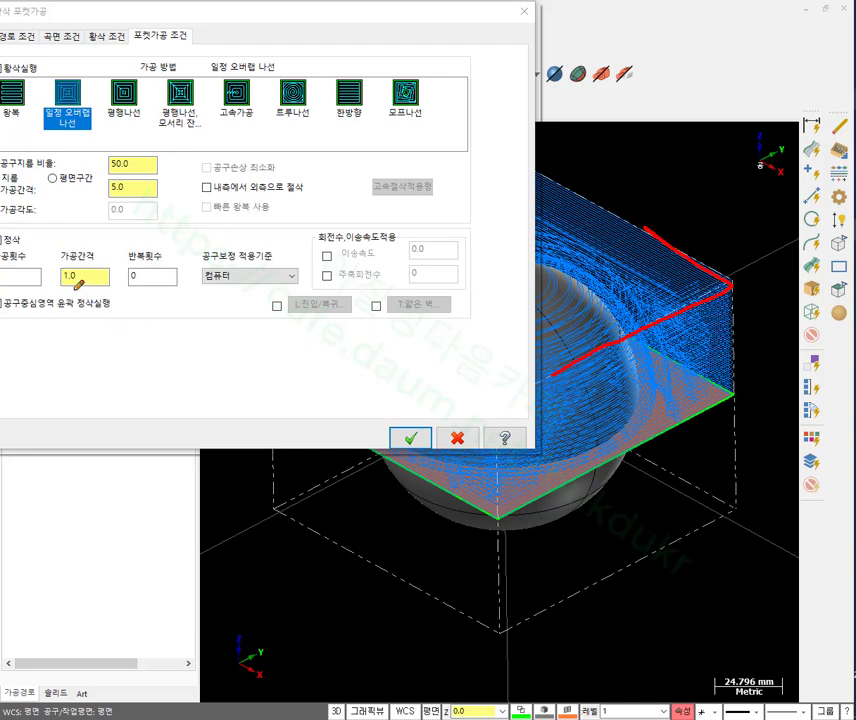
mouse_move(88, 243)
mouse_down()
mouse_move(48, 268)
mouse_move(75, 293)
mouse_up()
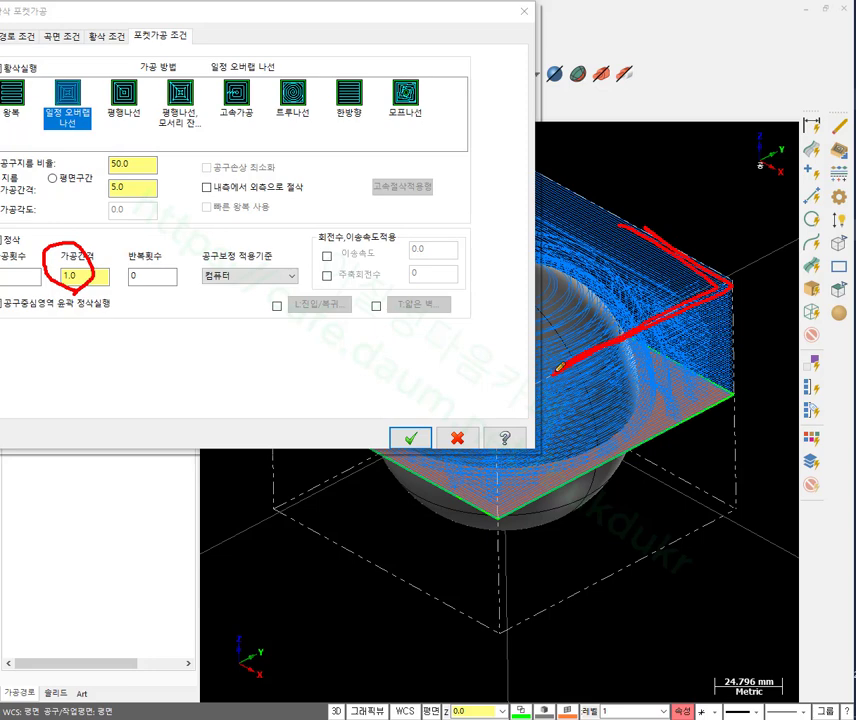
mouse_move(685, 242)
mouse_down()
mouse_move(735, 248)
mouse_move(665, 230)
mouse_up()
mouse_move(583, 283)
mouse_down()
mouse_move(608, 318)
mouse_move(581, 285)
mouse_up()
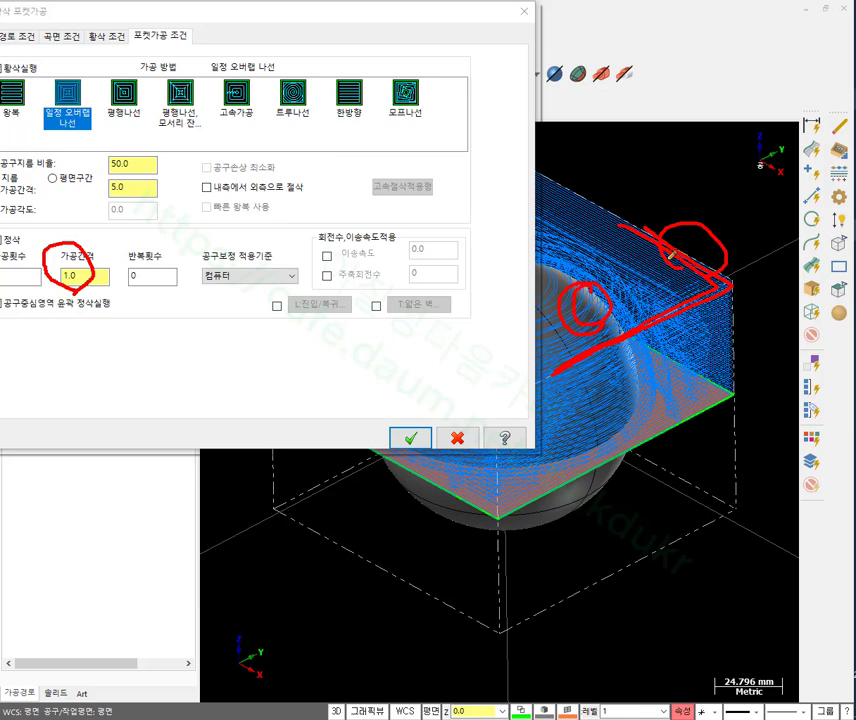
mouse_move(669, 255)
mouse_down()
mouse_move(675, 248)
mouse_move(696, 260)
mouse_up()
mouse_move(62, 306)
mouse_down()
mouse_move(84, 325)
mouse_move(66, 326)
mouse_up()
right_click(592, 498)
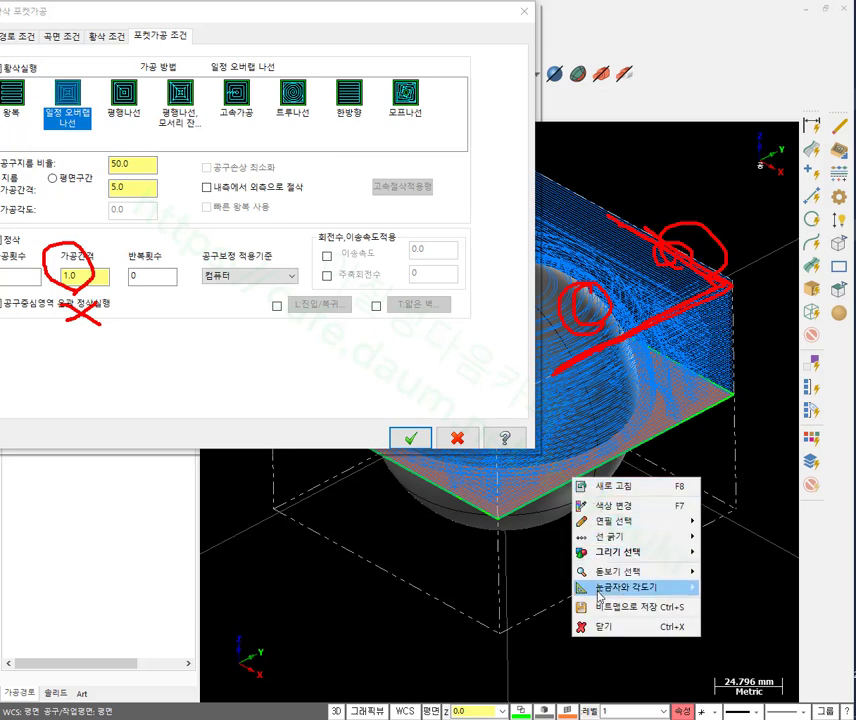
Turn off finishing of the tool-centre containment boundary contour in the pocket parameters.
click(626, 656)
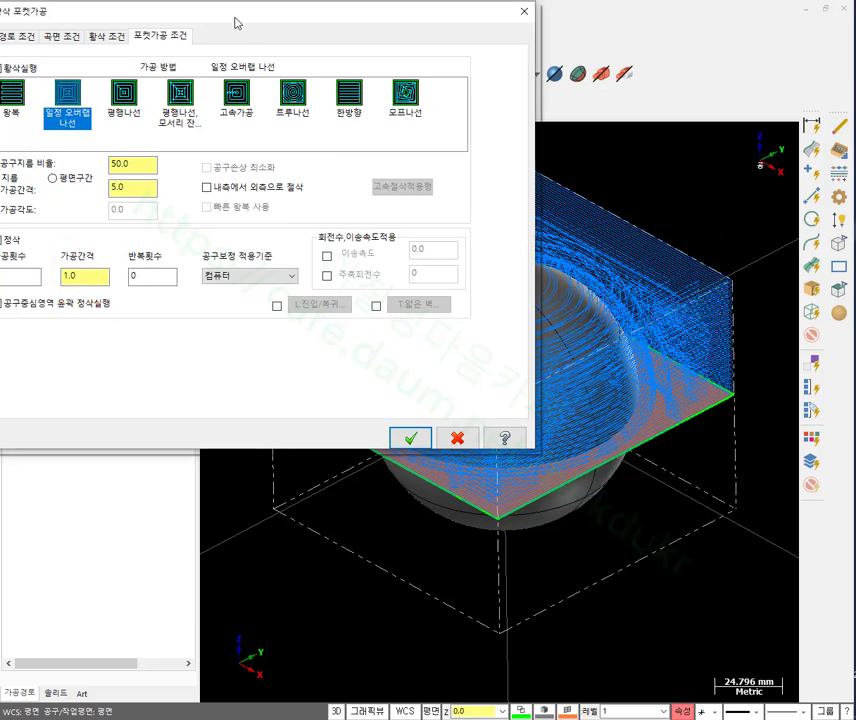
drag(230, 16, 401, 30)
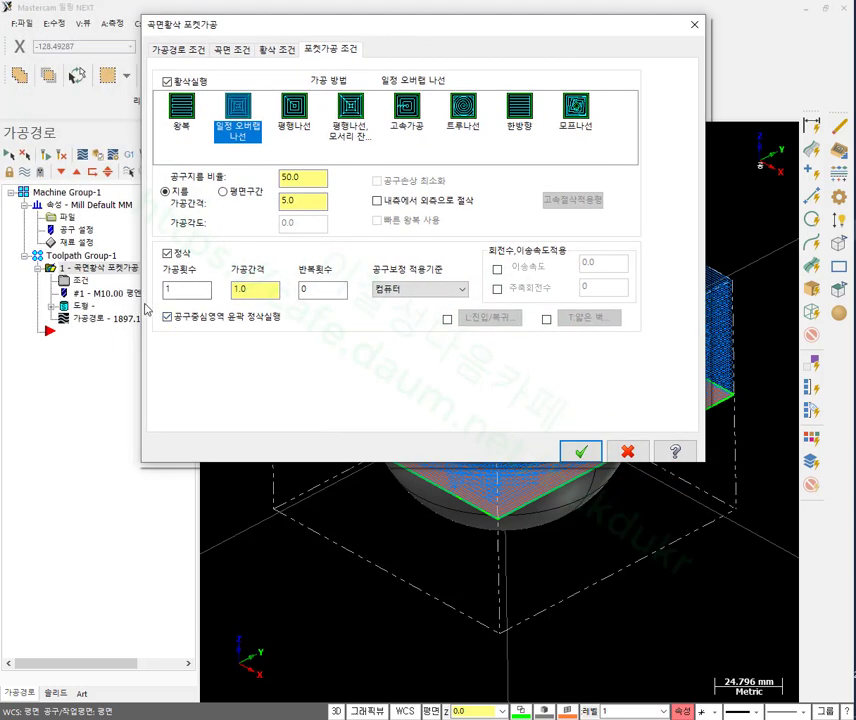
click(167, 318)
click(167, 317)
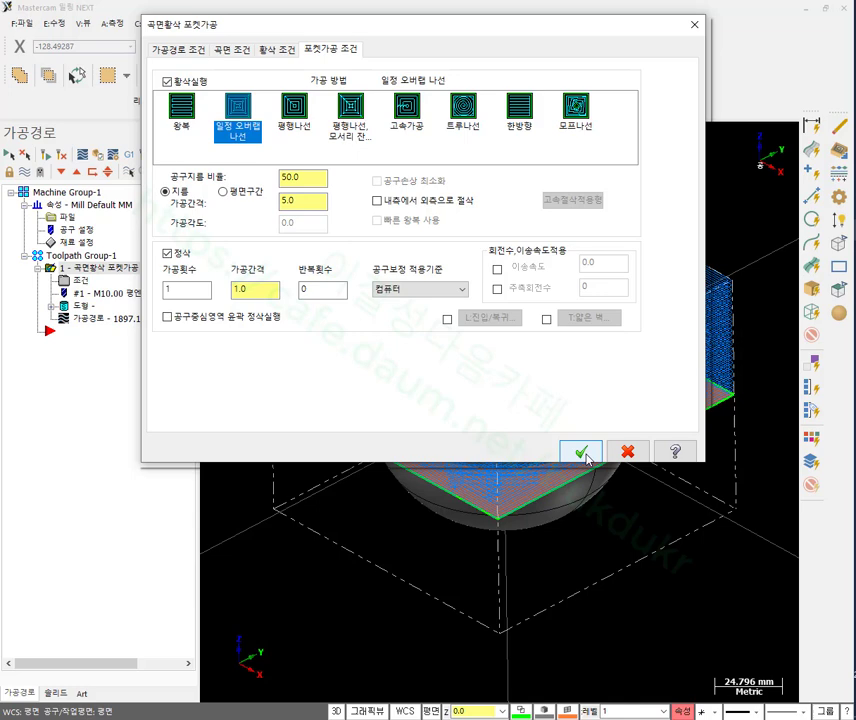
Enable lead in/out for the finish passes with a 1.0 mm line length and 1.0 mm arc radius, copying the entry values to the exit.
click(447, 319)
click(489, 317)
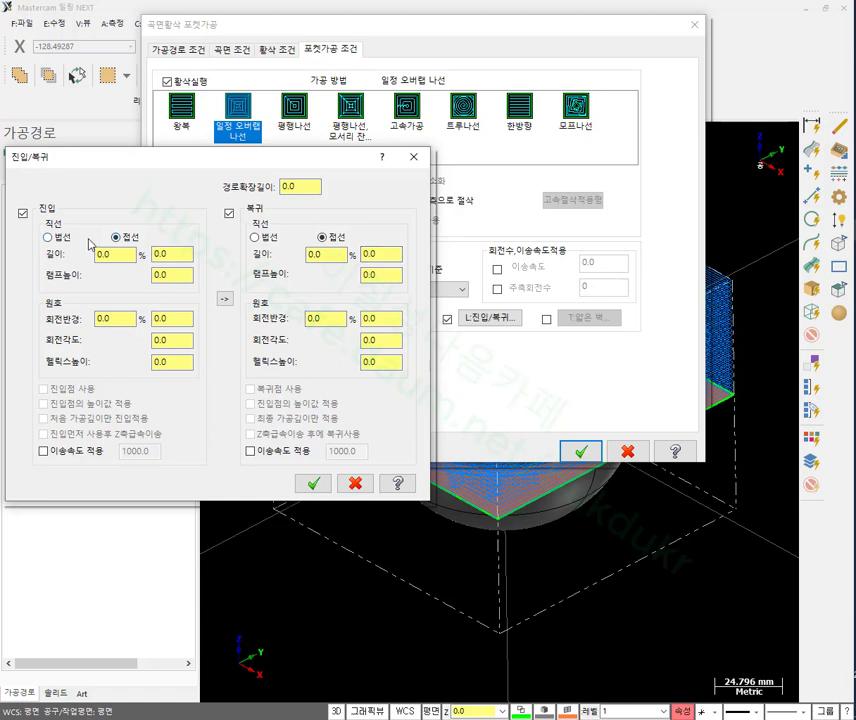
click(153, 256)
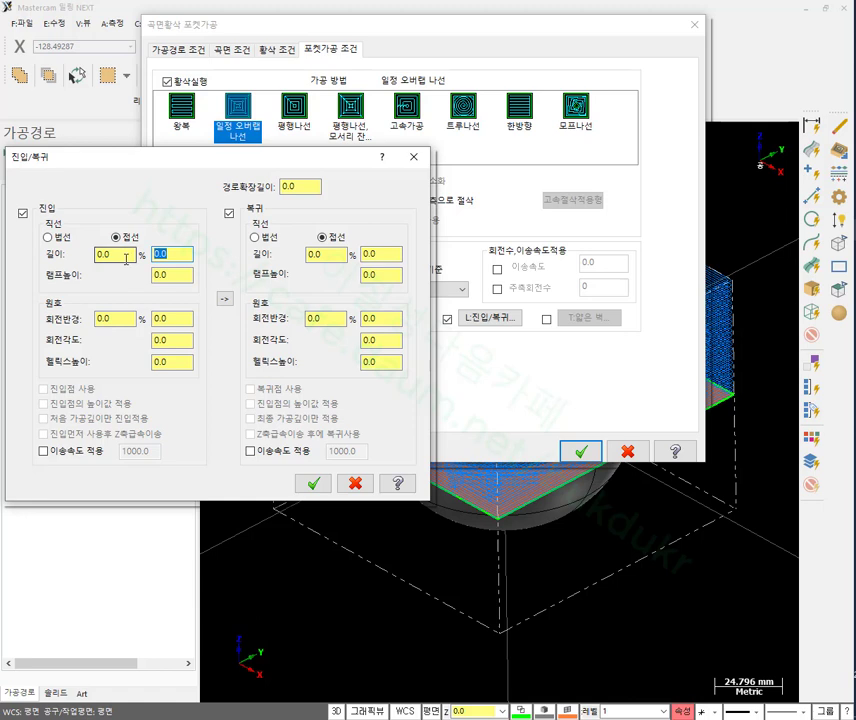
text(1)
click(162, 318)
text(1)
click(225, 300)
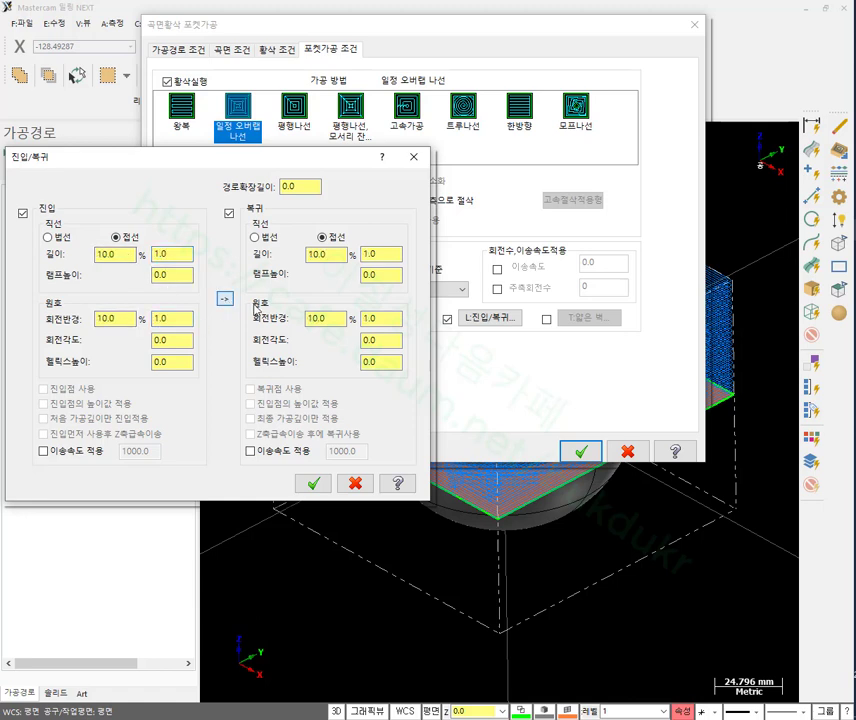
click(313, 486)
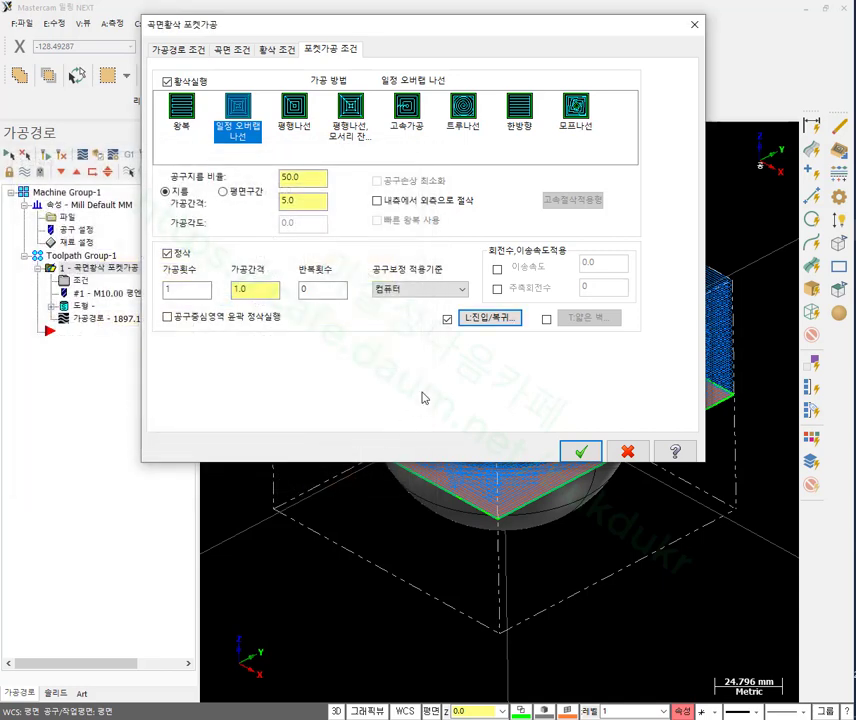
Accept the surface rough pocket parameters and acknowledge the warning about excess material in the lower pocket.
click(581, 454)
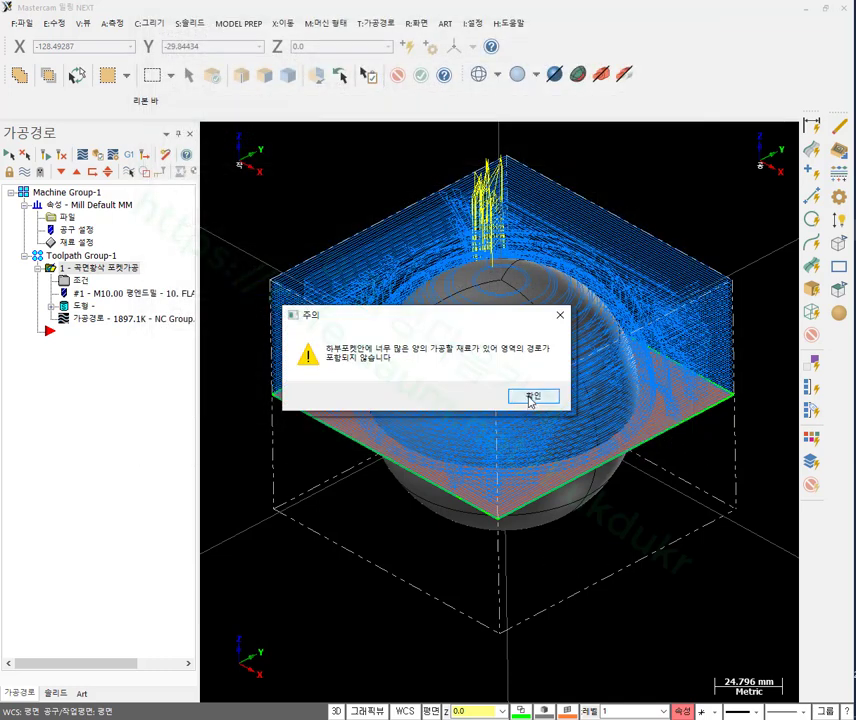
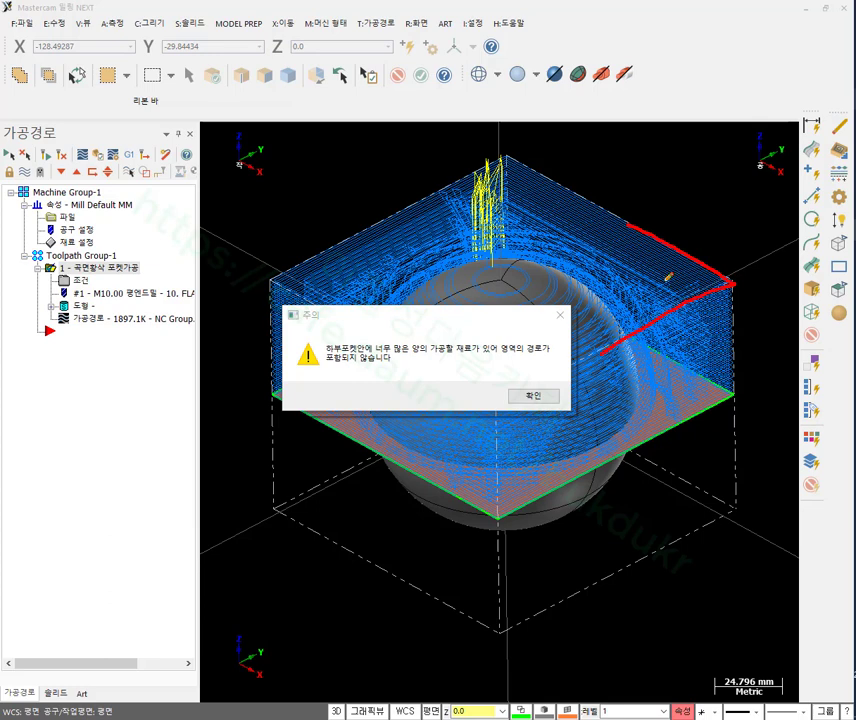
drag(300, 316, 511, 368)
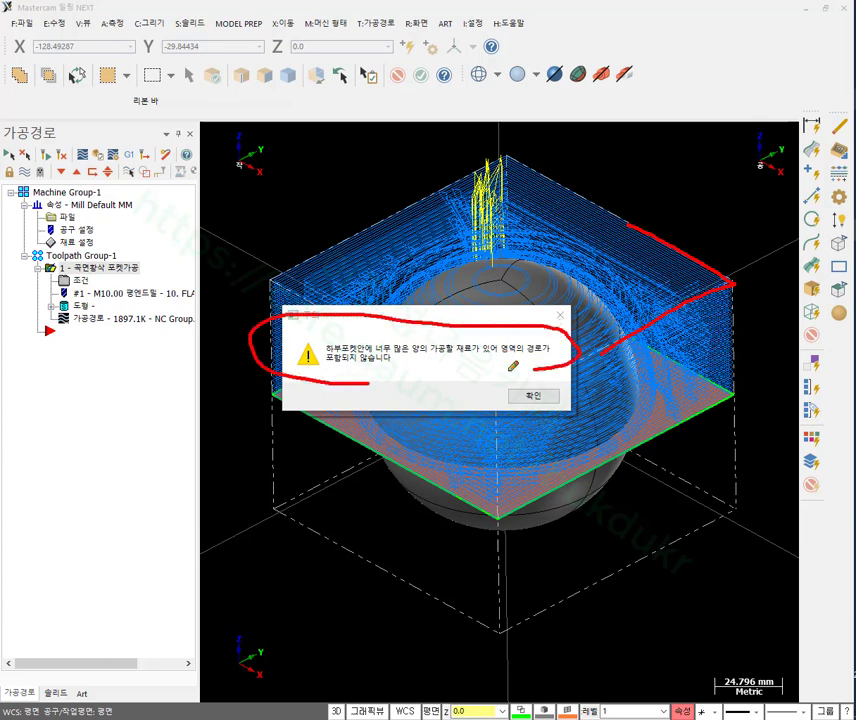
right_click(460, 468)
click(490, 619)
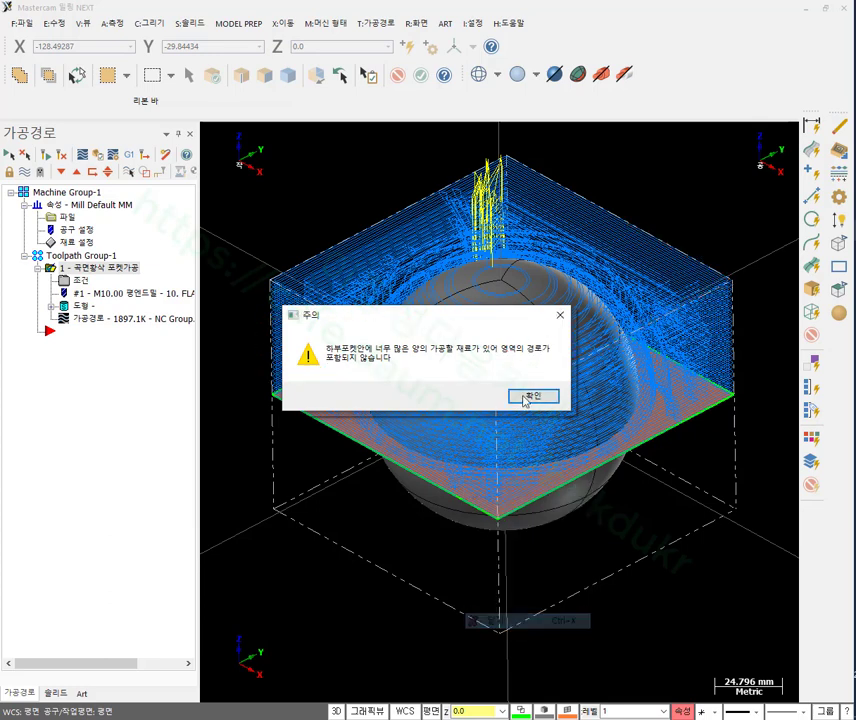
click(533, 397)
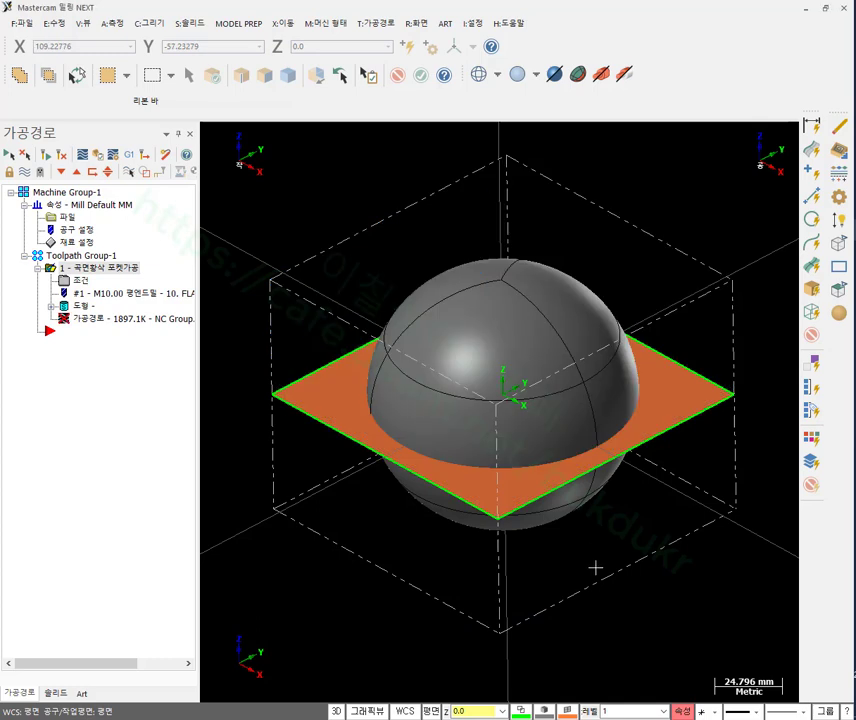
Regenerate the pocket toolpath, choosing to supply the missing entry point at the square's corner at X60, Y-60.
click(48, 159)
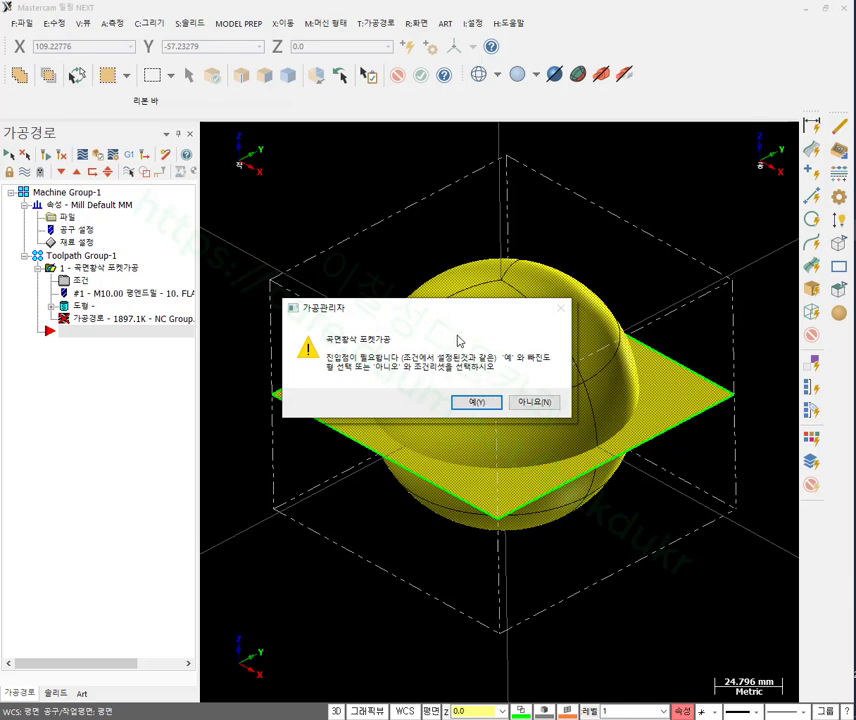
click(476, 405)
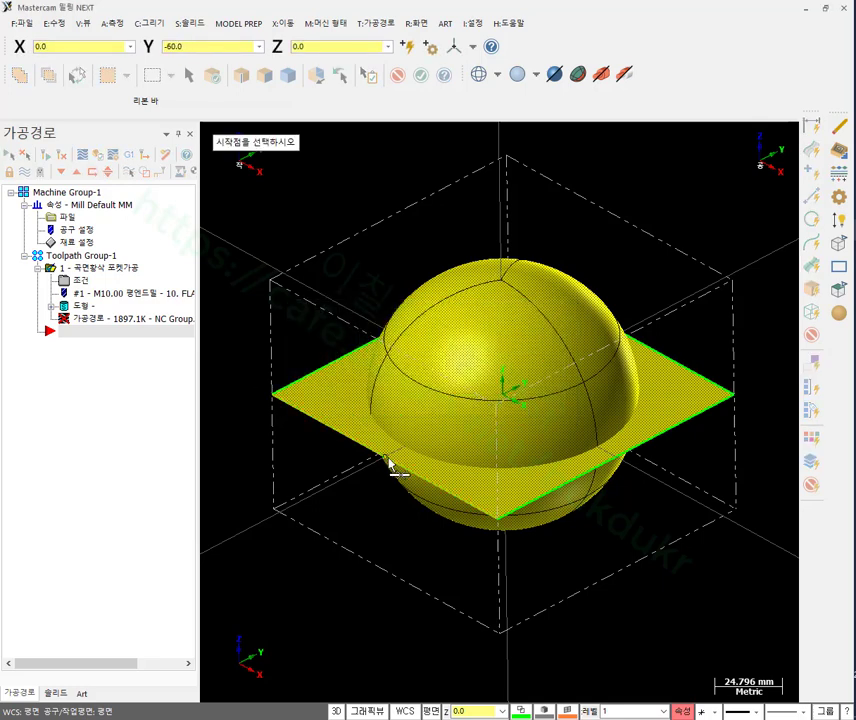
click(499, 524)
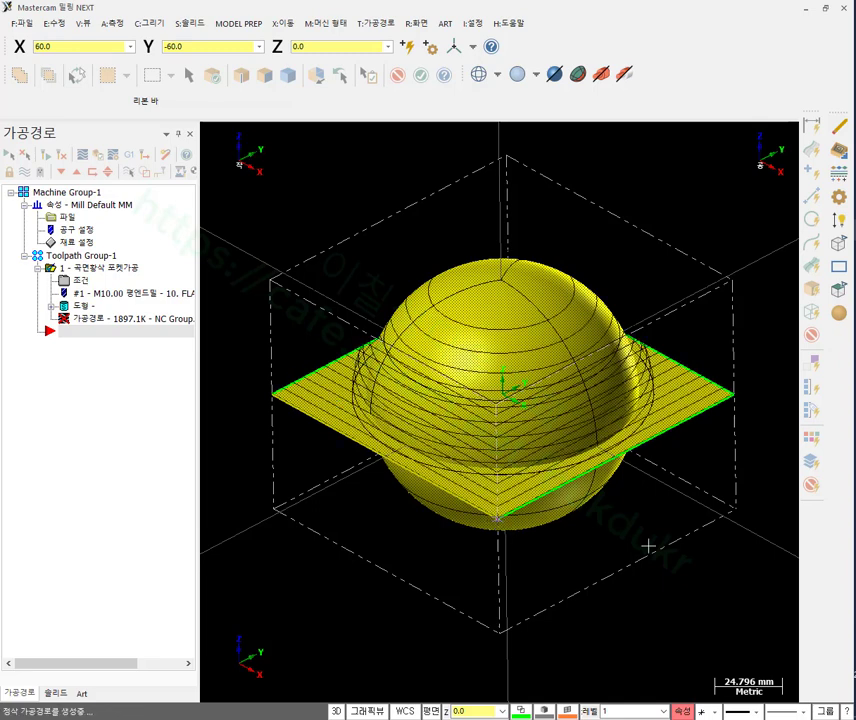
middle_drag(600, 493, 709, 346)
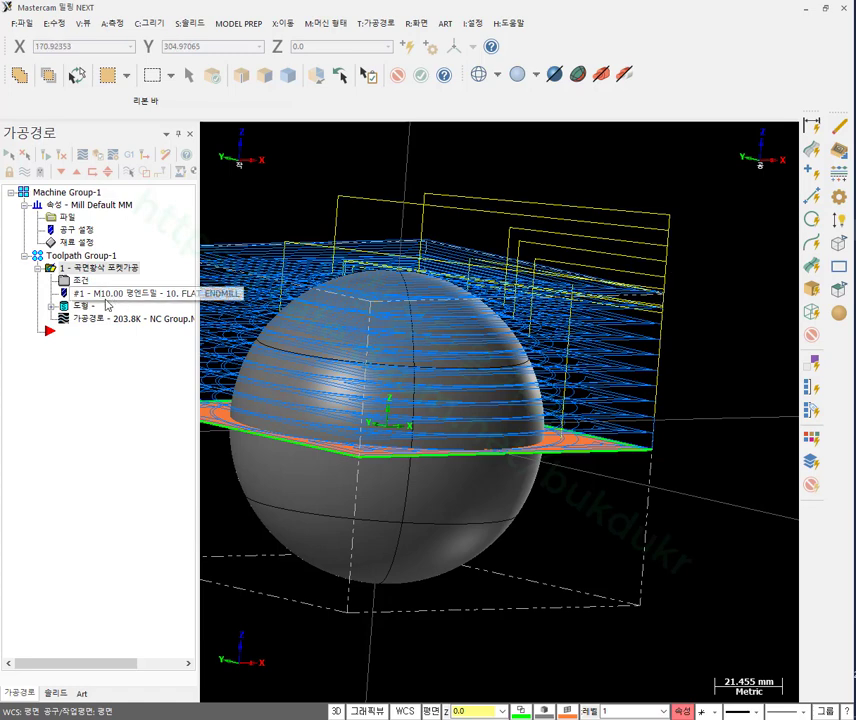
Backplot the regenerated pocket toolpath and inspect the tool's entry moves at the square's corner on each depth level.
click(82, 154)
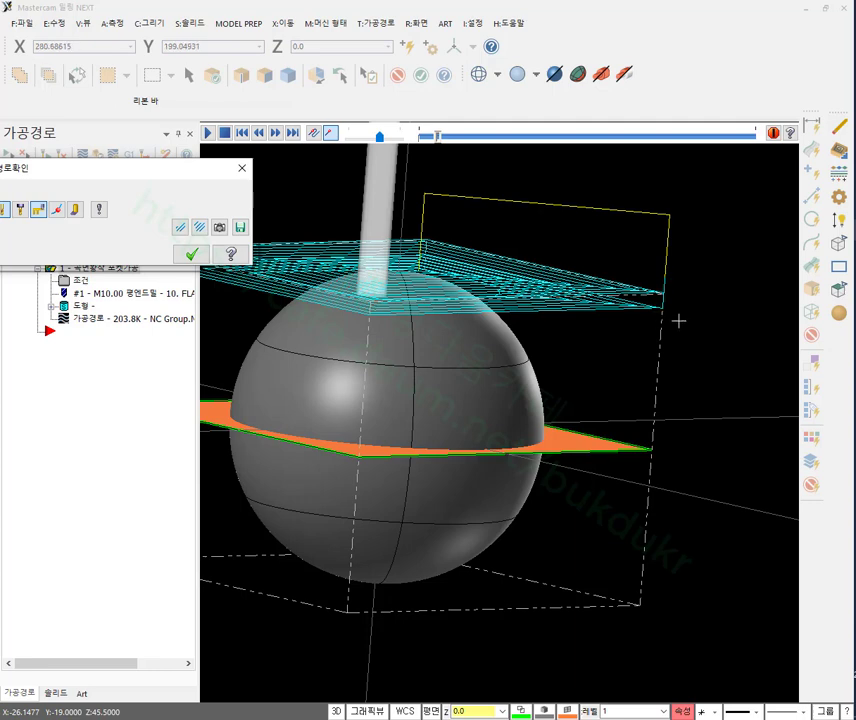
click(686, 222)
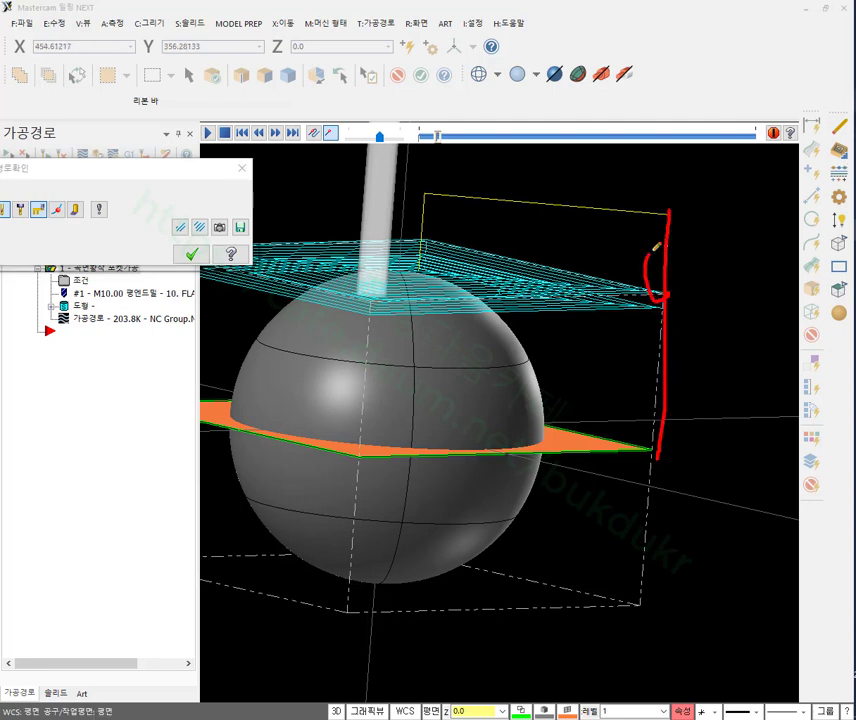
right_click(736, 322)
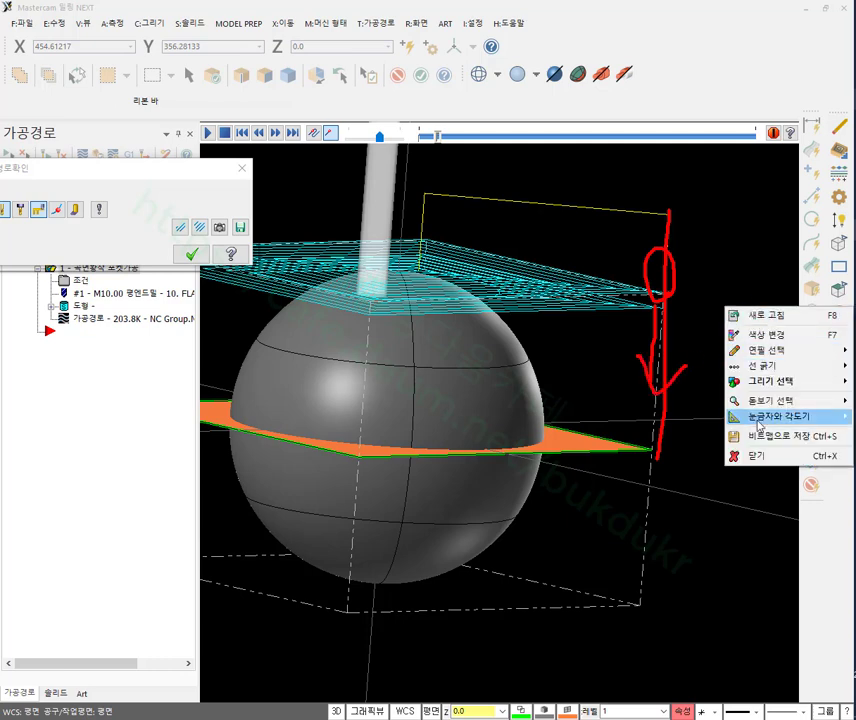
click(745, 455)
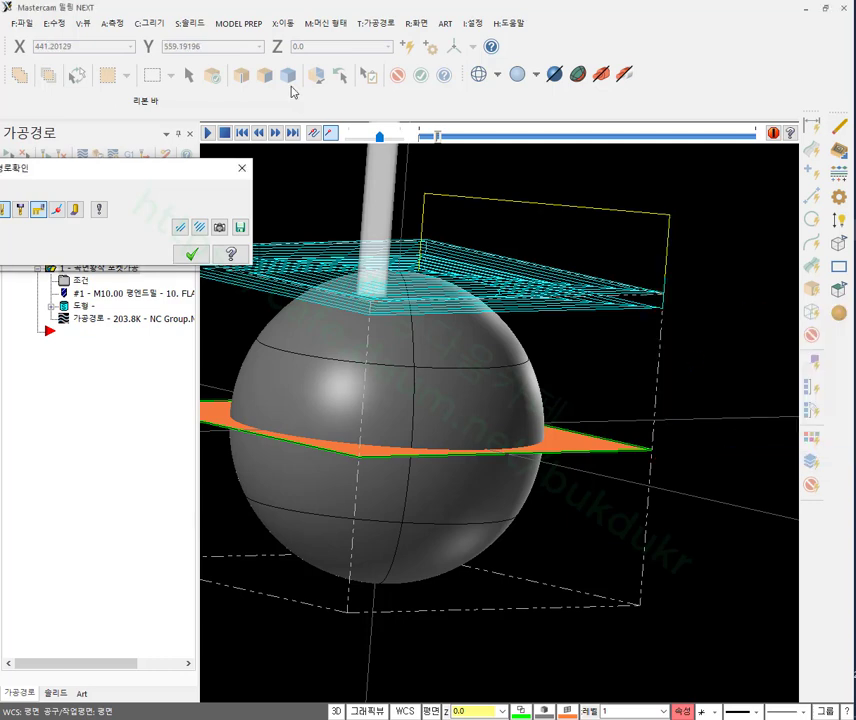
click(209, 134)
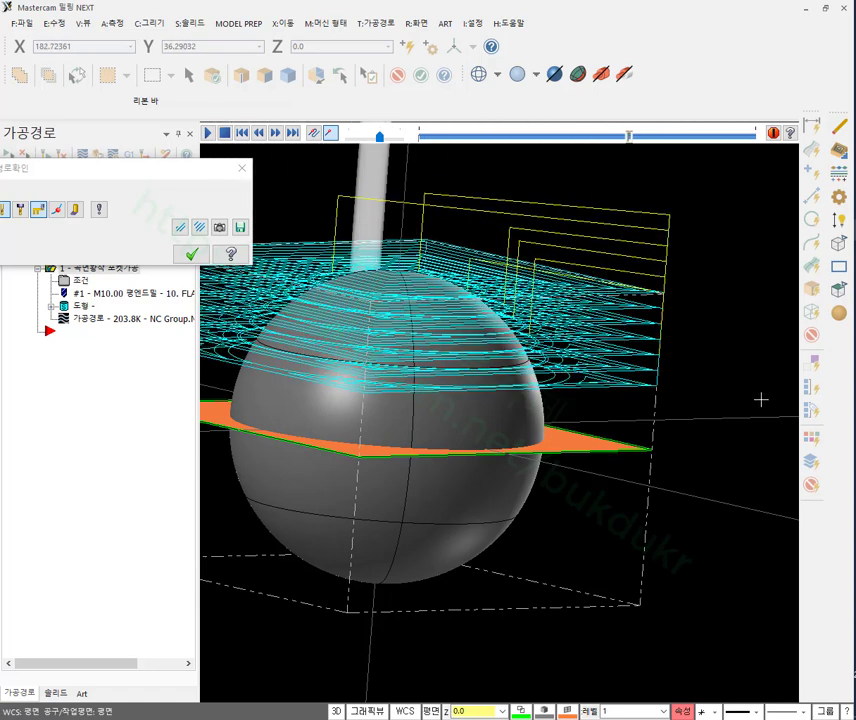
middle_drag(741, 382, 733, 441)
middle_drag(711, 315, 470, 215)
scroll(440, 300, up, 2)
middle_drag(382, 300, 440, 300)
click(191, 254)
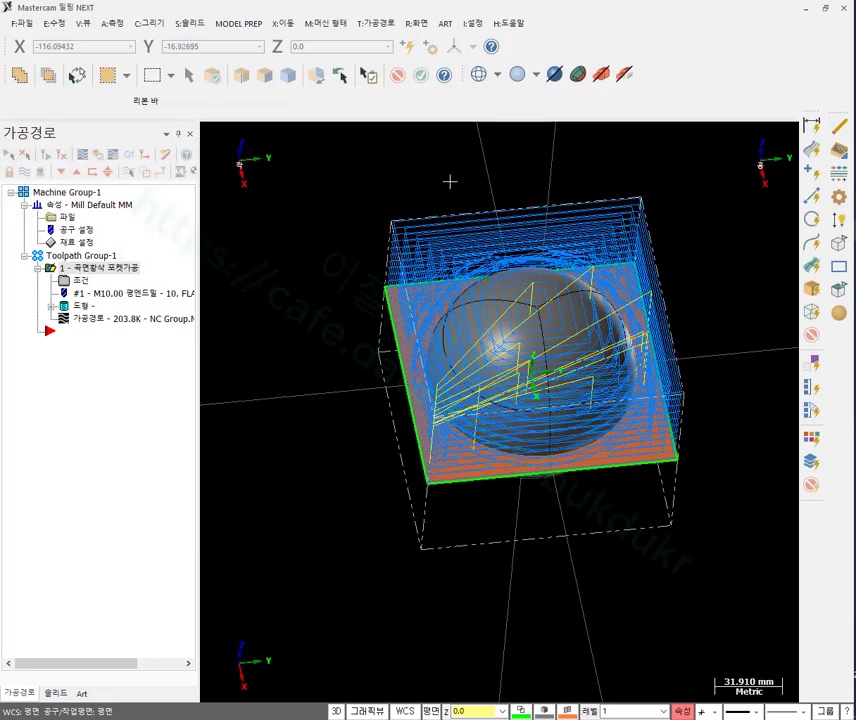
In the top view, draw a 10 mm diameter circle just outside the square's corner, centred at about X67, Y-66.
right_click(389, 159)
click(438, 255)
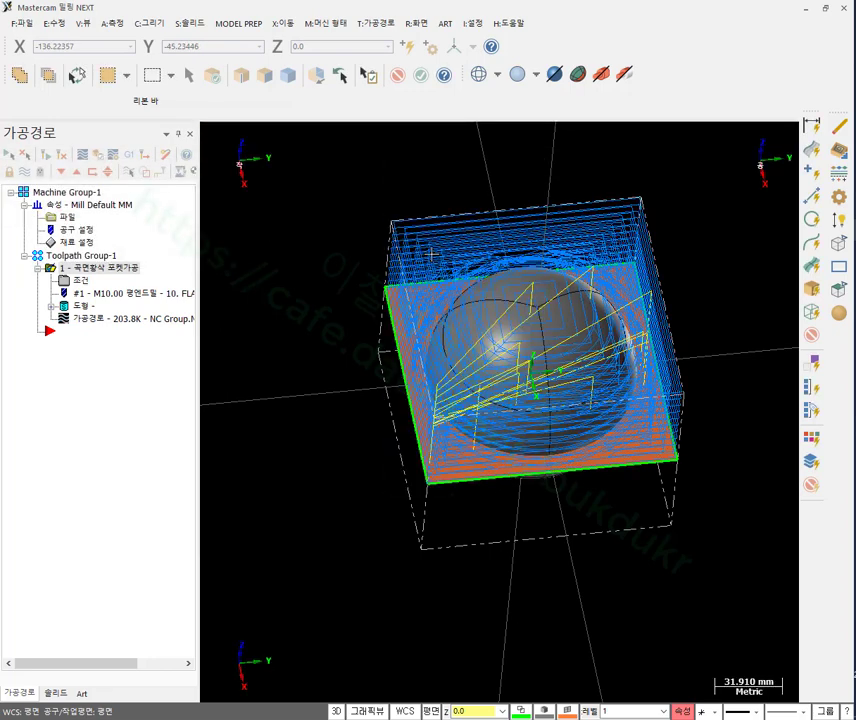
scroll(654, 586, up, 3)
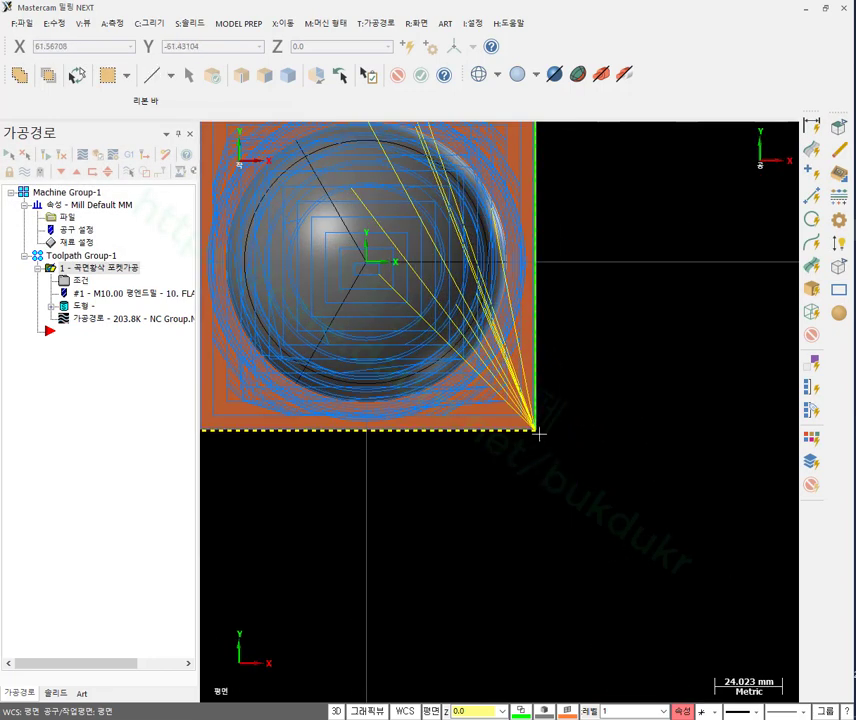
click(152, 25)
mouse_move(222, 75)
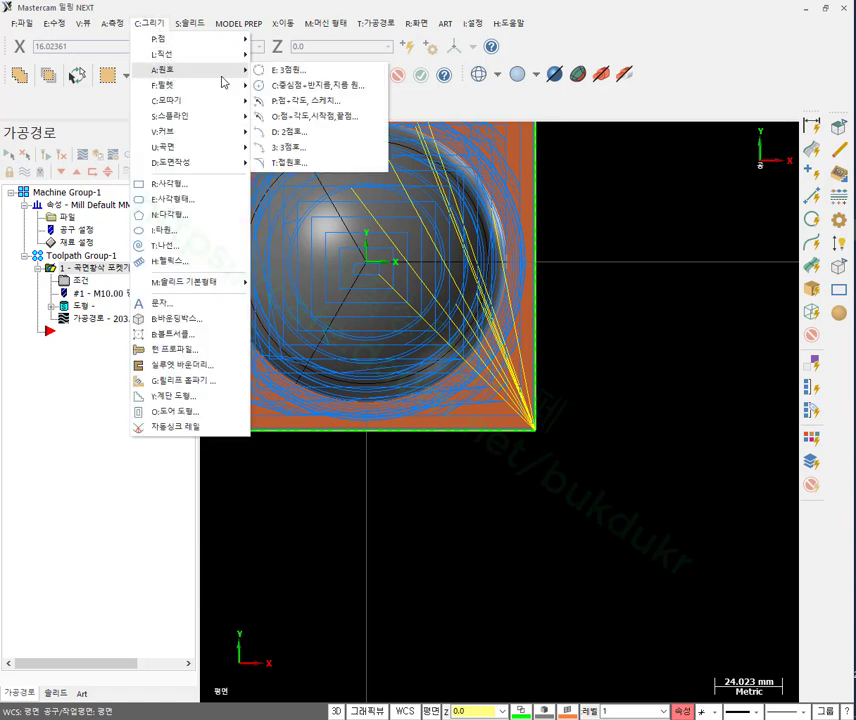
click(252, 71)
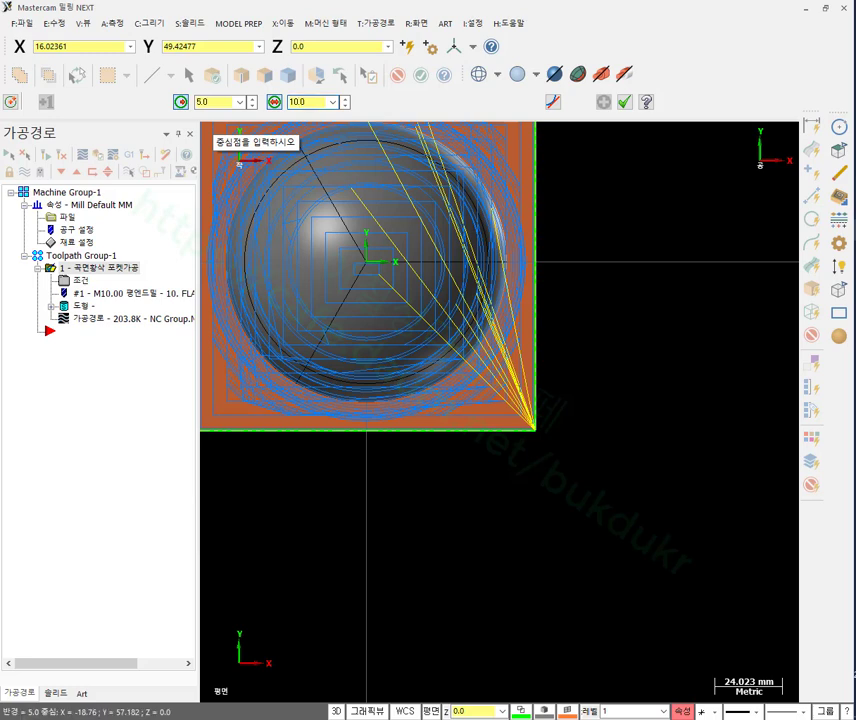
click(556, 450)
click(624, 103)
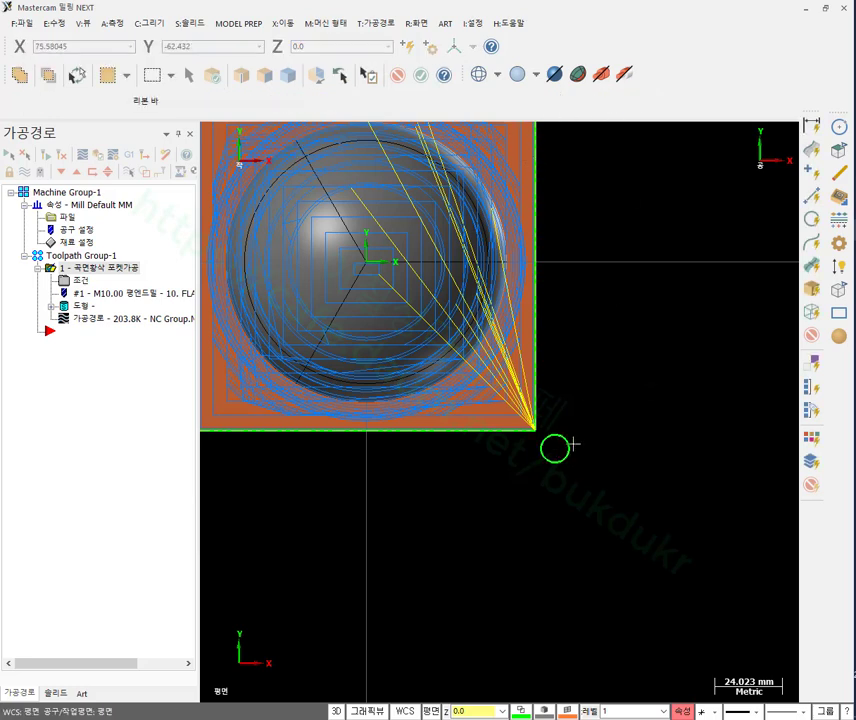
Edit the toolpath's drive geometry selection and set the entry point to the centre of the 10 mm circle outside the corner.
click(52, 307)
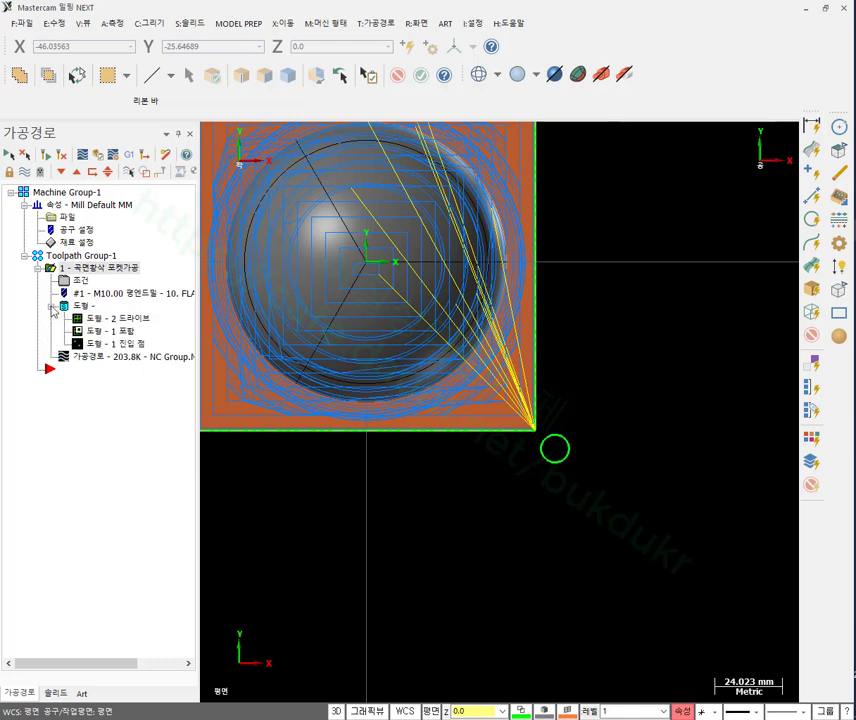
click(115, 318)
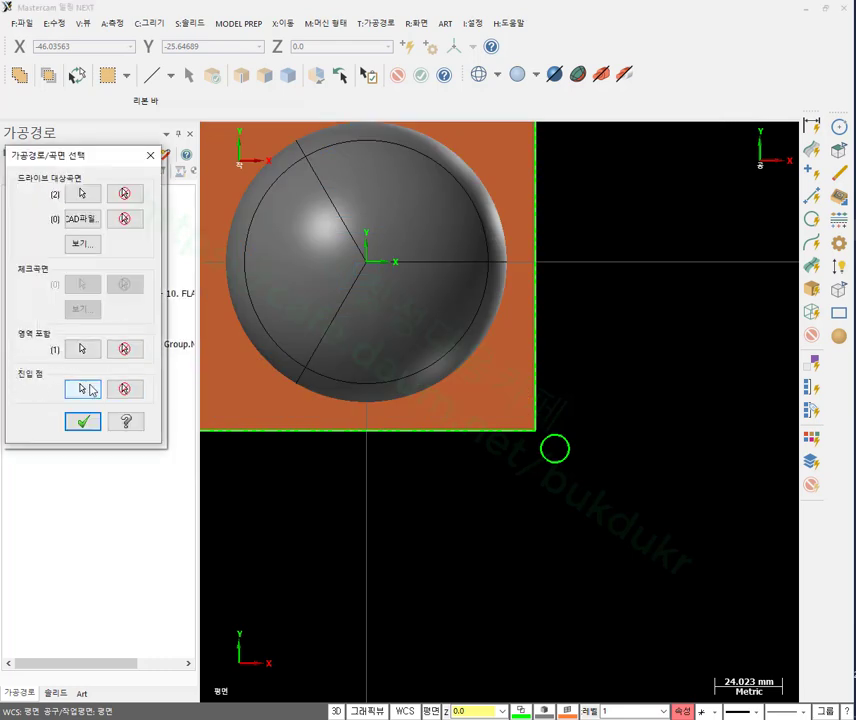
click(86, 389)
click(557, 447)
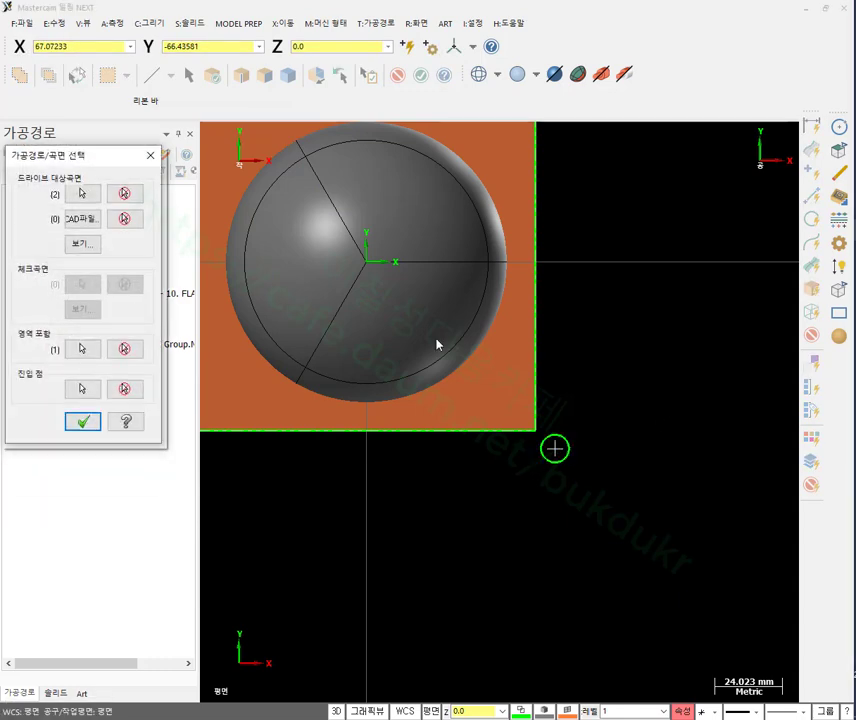
click(86, 422)
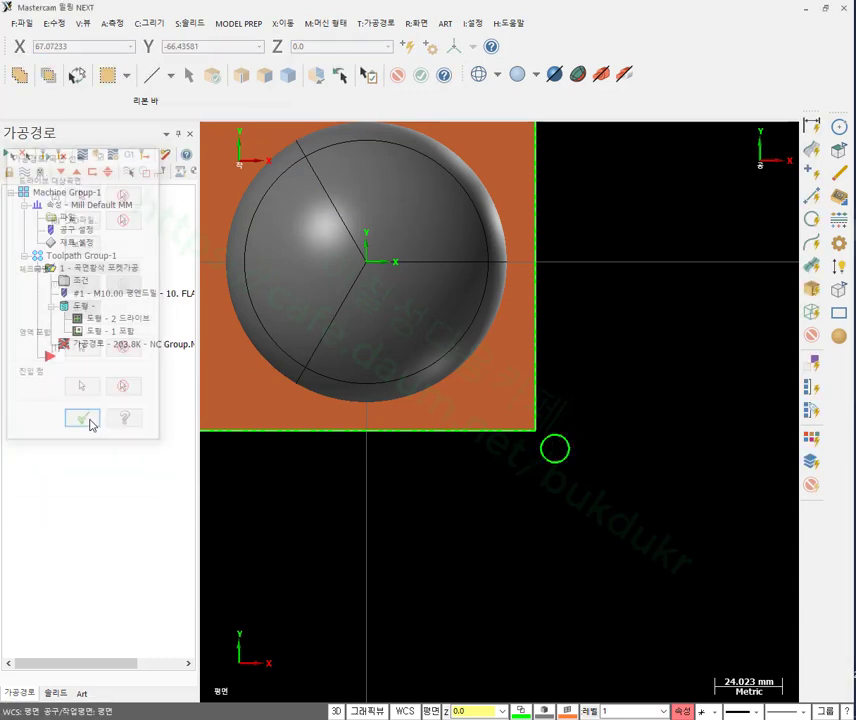
Regenerate the pocket toolpath with the new entry point and inspect the plunge moves at the circle outside the corner.
click(45, 157)
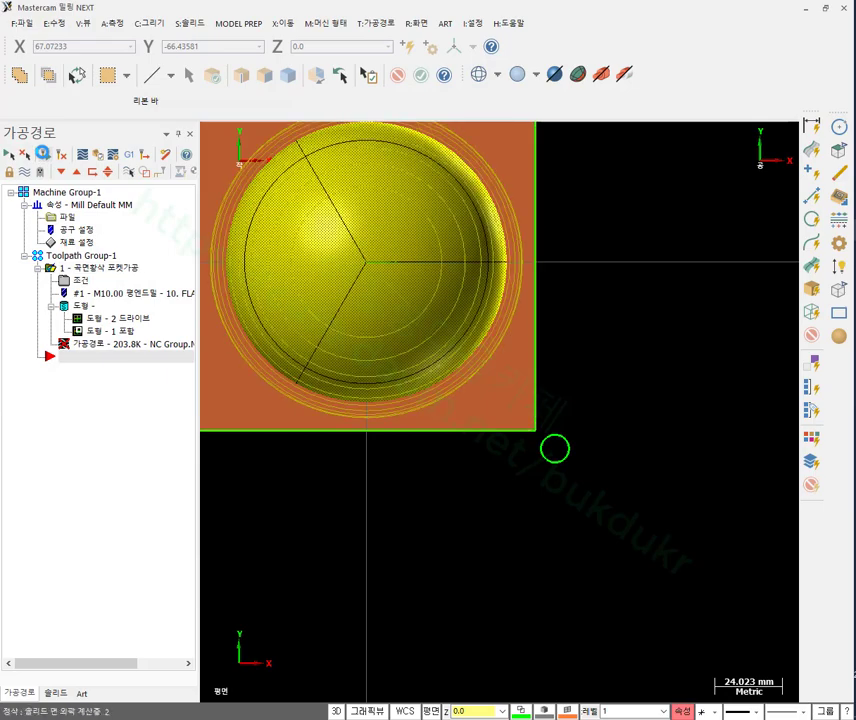
middle_drag(566, 444, 594, 369)
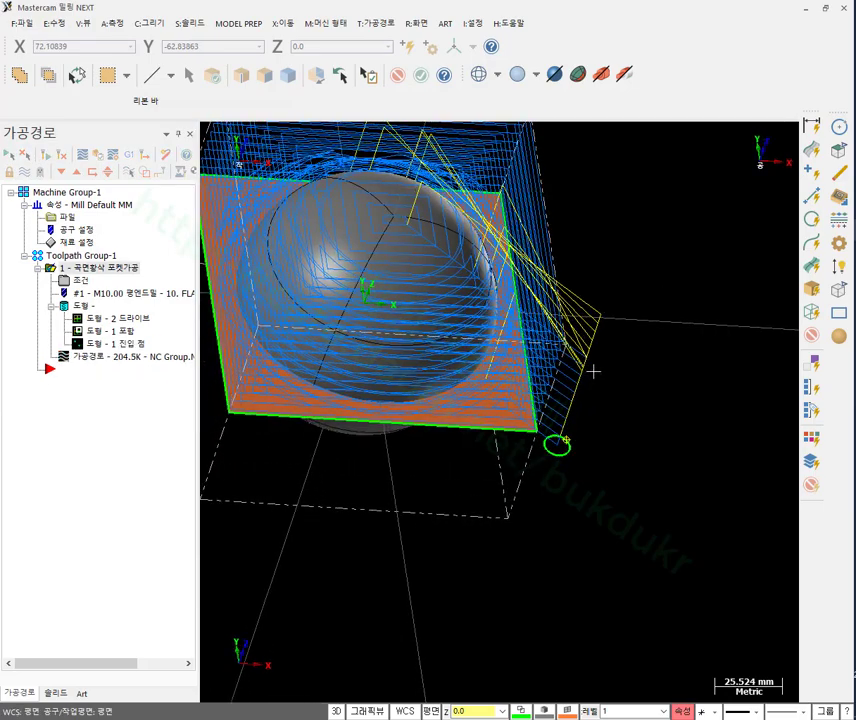
scroll(556, 459, up, 4)
scroll(557, 461, down, 1)
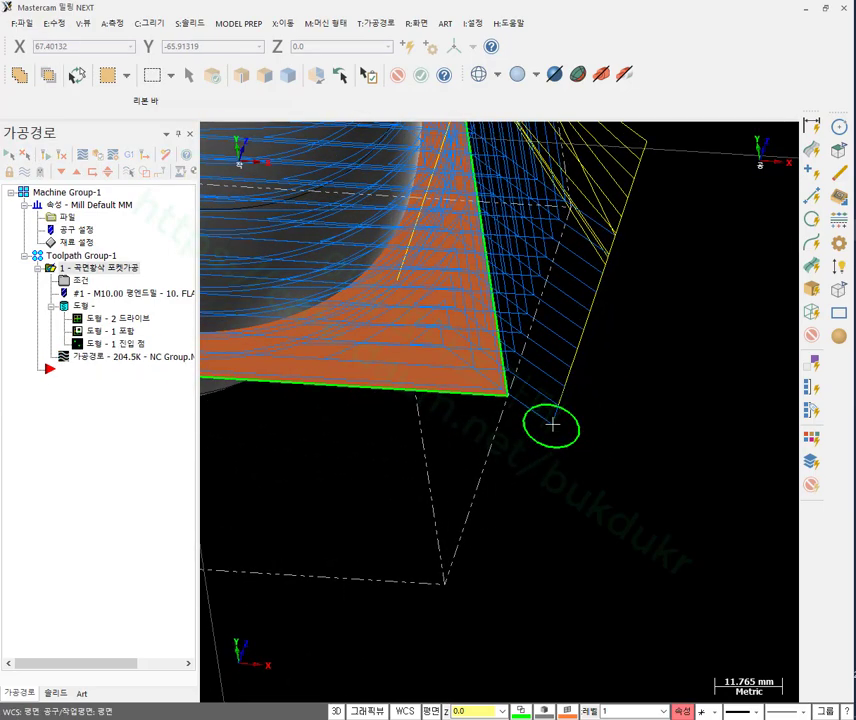
scroll(604, 541, down, 4)
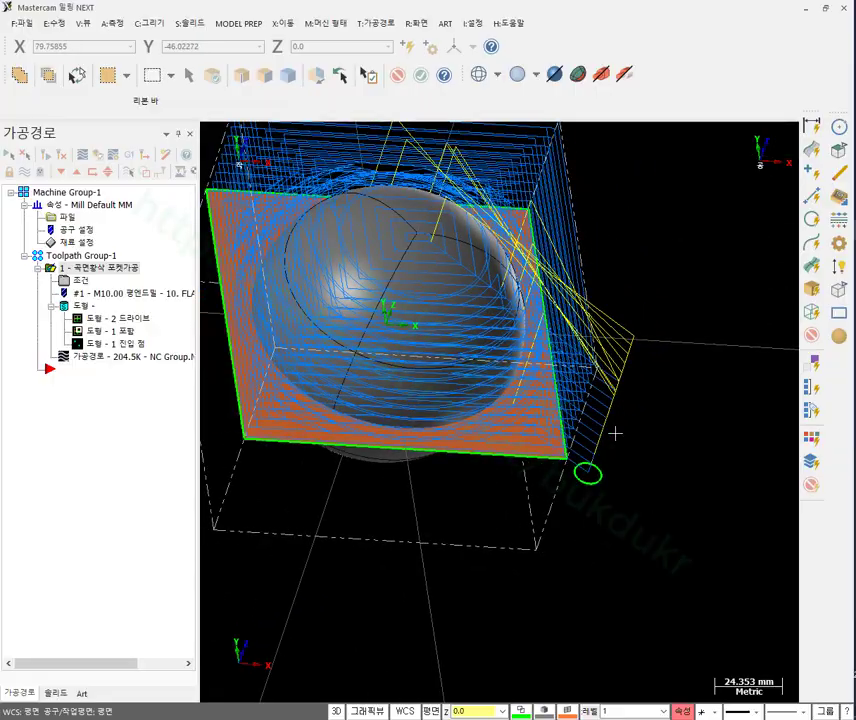
Backplot the pocket toolpath and examine its third pass around the top of the sphere.
mouse_move(615, 433)
middle_down()
mouse_move(428, 407)
mouse_move(580, 400)
mouse_move(604, 409)
mouse_move(598, 483)
mouse_move(603, 421)
middle_up()
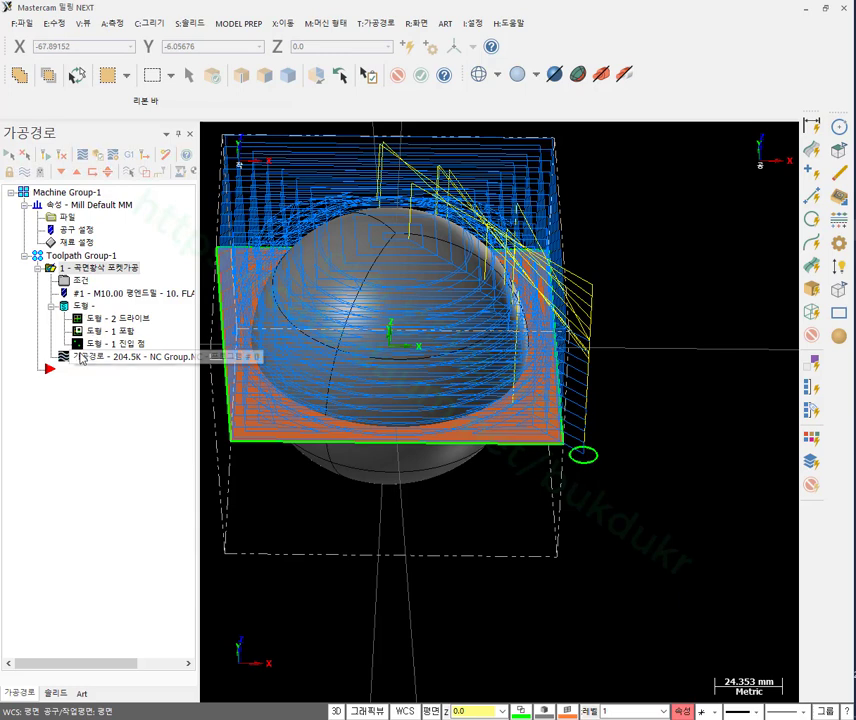
click(83, 154)
drag(70, 190, 170, 81)
click(83, 79)
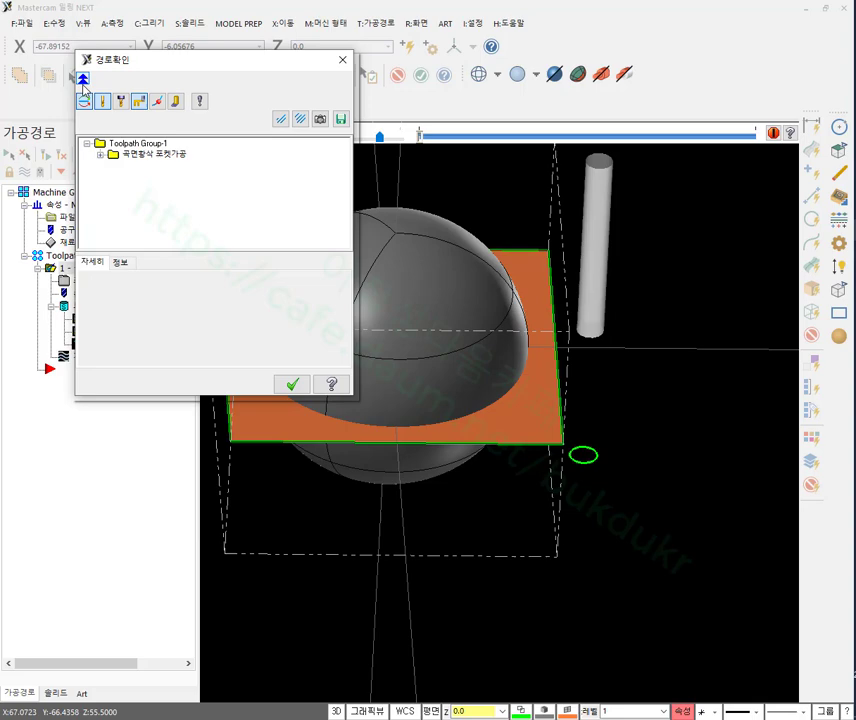
click(100, 154)
click(147, 165)
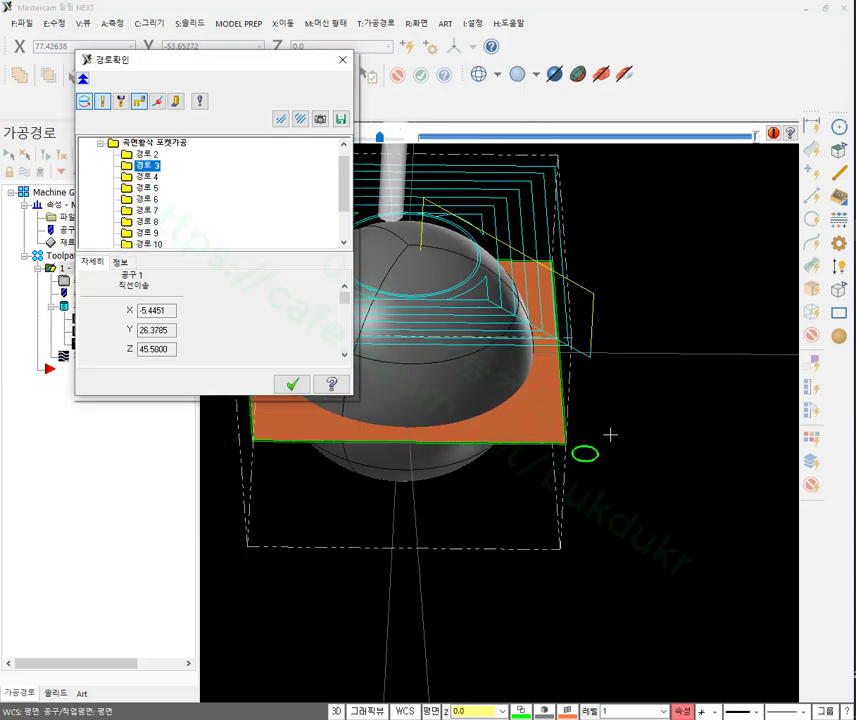
middle_drag(611, 436, 449, 283)
scroll(501, 355, up, 6)
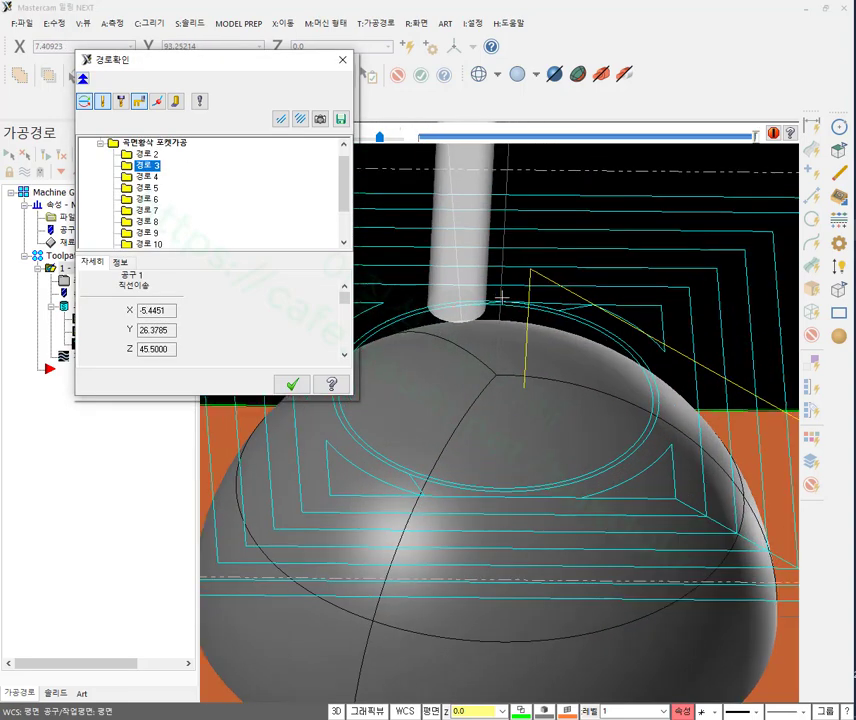
middle_drag(501, 355, 720, 337)
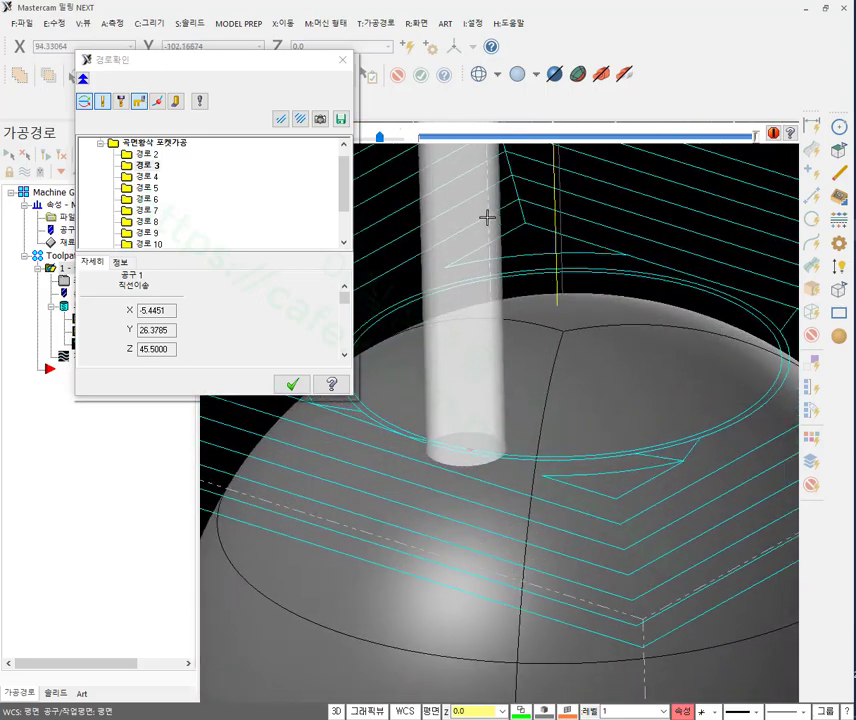
Examine the fifth pass of the backplot around the sphere from several sides, and close the backplot.
click(147, 188)
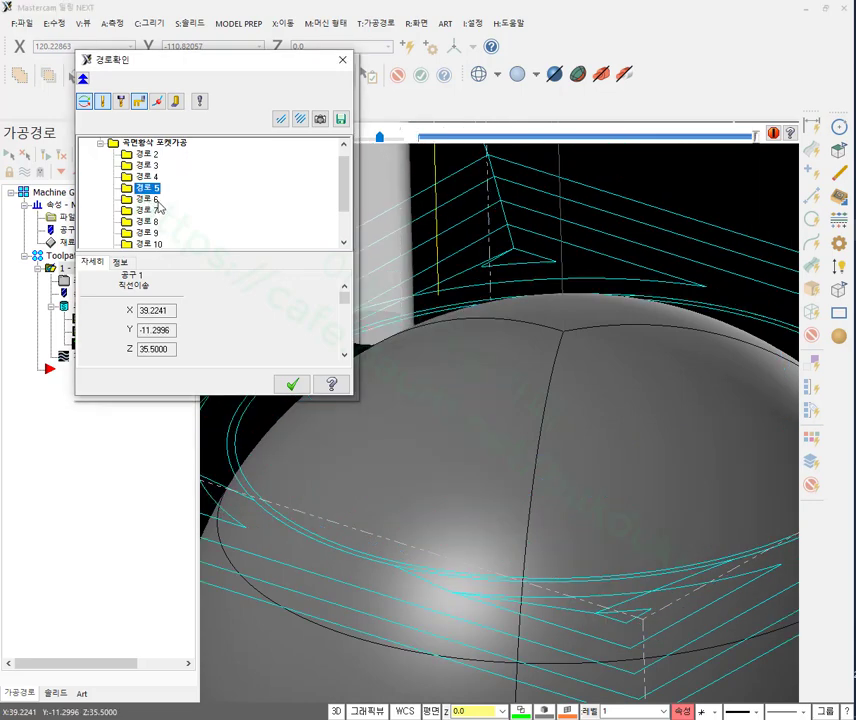
middle_drag(520, 330, 384, 306)
scroll(449, 306, up, 5)
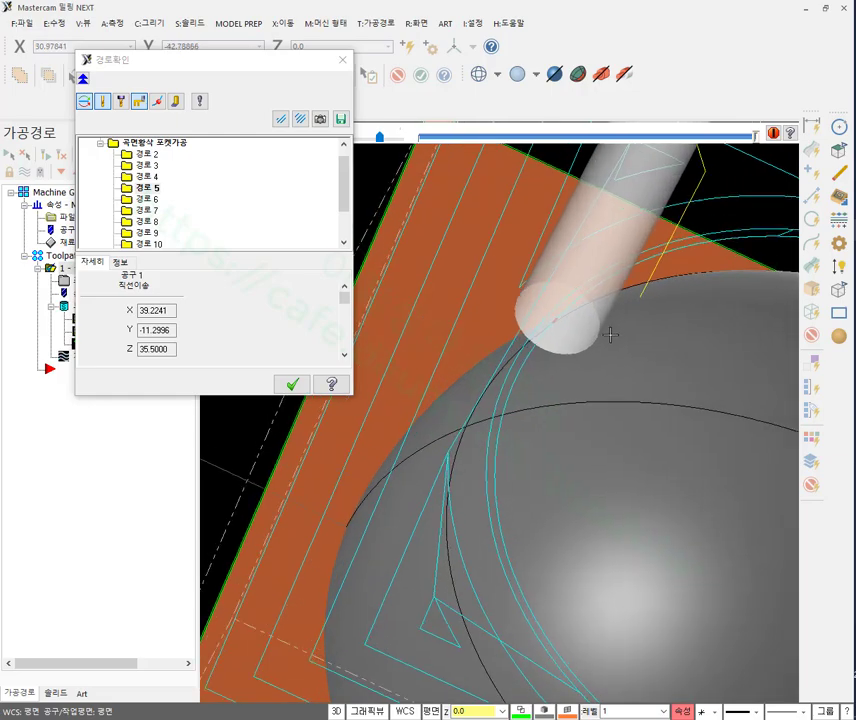
middle_drag(610, 335, 397, 258)
scroll(443, 327, down, 3)
scroll(561, 284, up, 5)
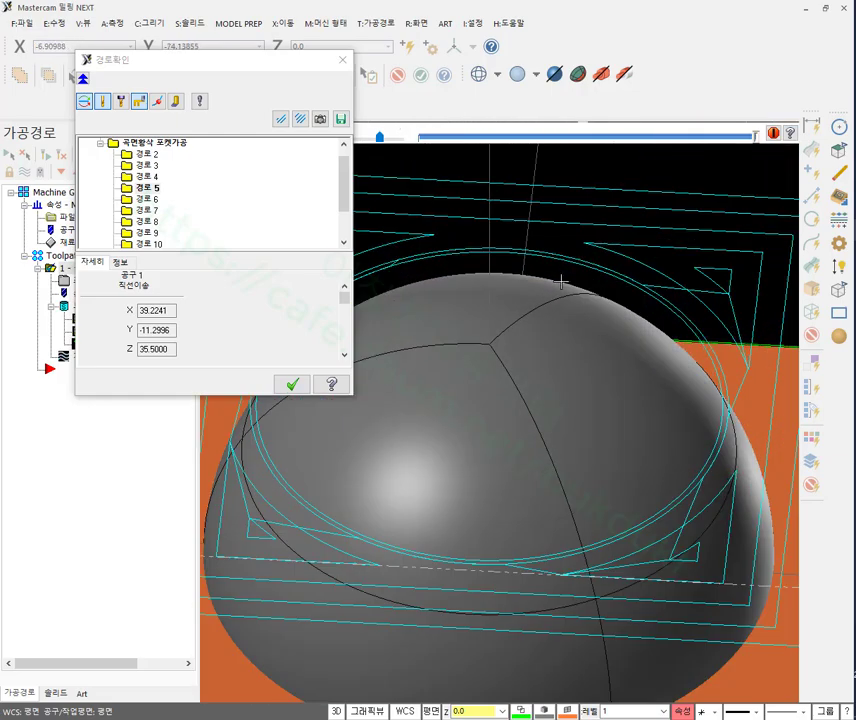
scroll(683, 347, up, 3)
scroll(690, 329, down, 3)
middle_drag(674, 329, 214, 271)
scroll(476, 365, up, 3)
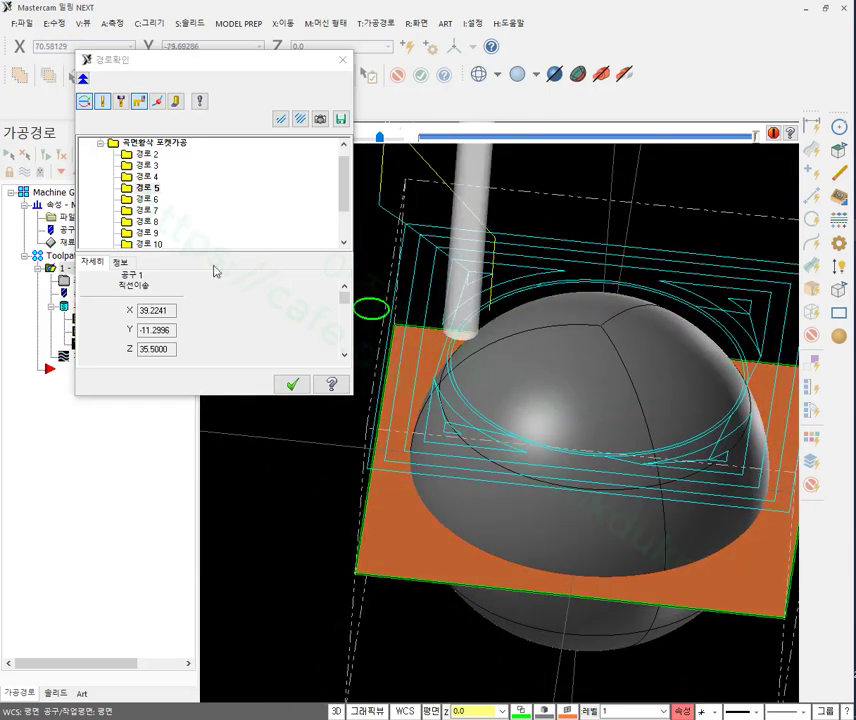
click(281, 380)
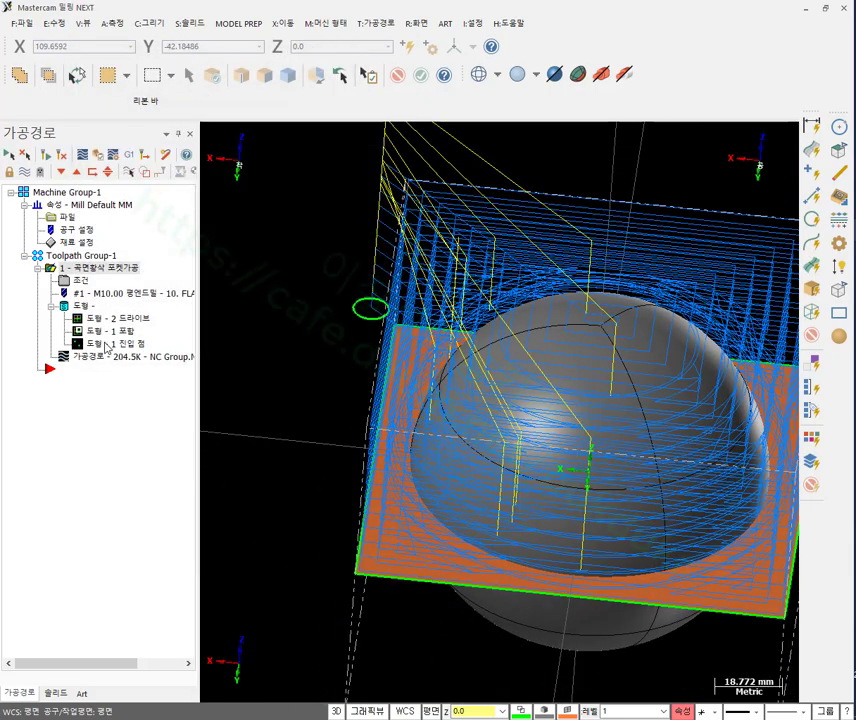
Backplot the toolpath partway down to Z30.5 and examine the corner moves beside the finishing passes.
click(83, 154)
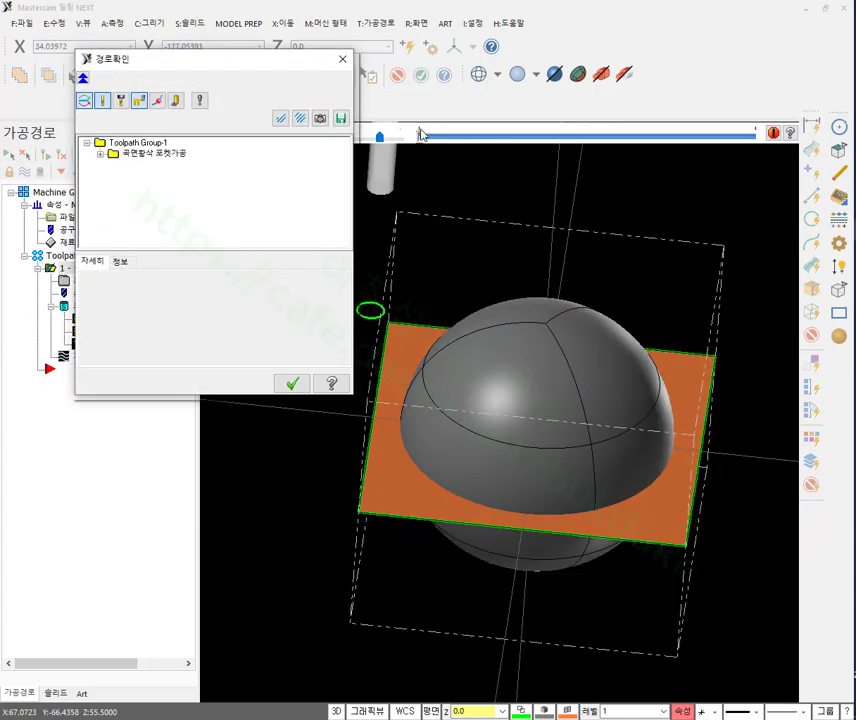
drag(421, 135, 522, 136)
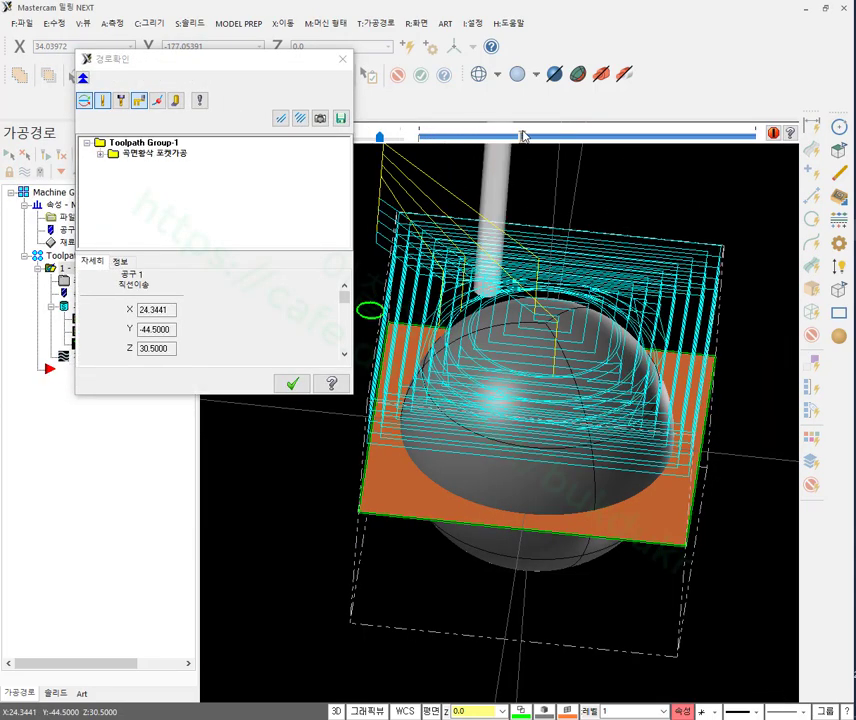
scroll(718, 399, up, 6)
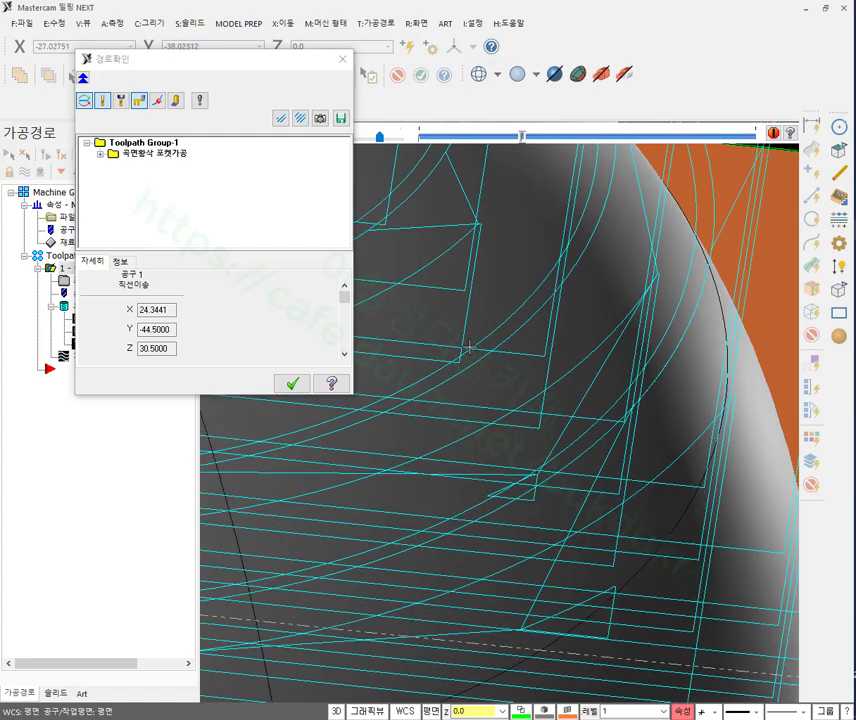
scroll(468, 347, up, 2)
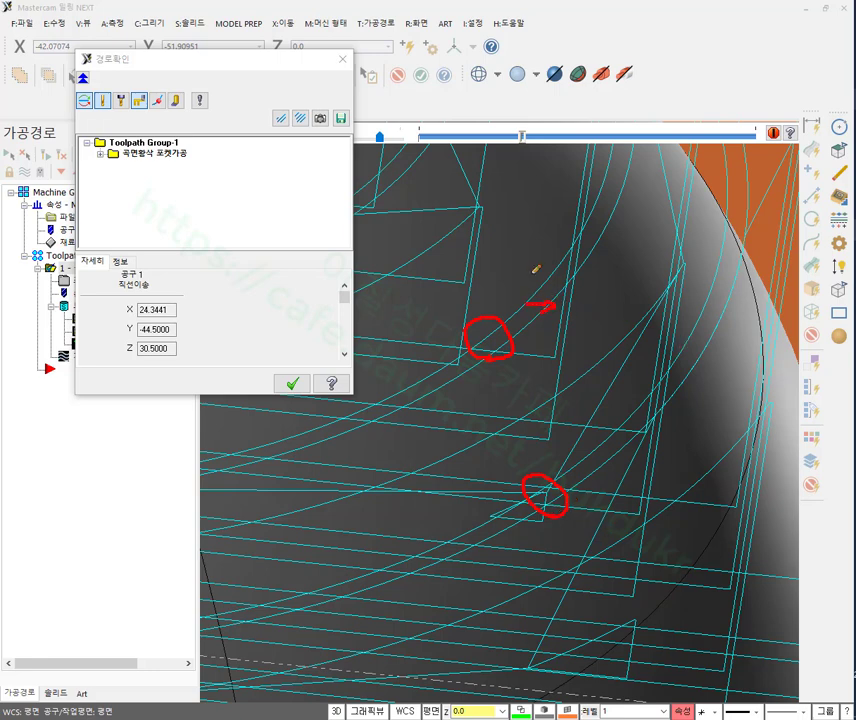
right_click(631, 290)
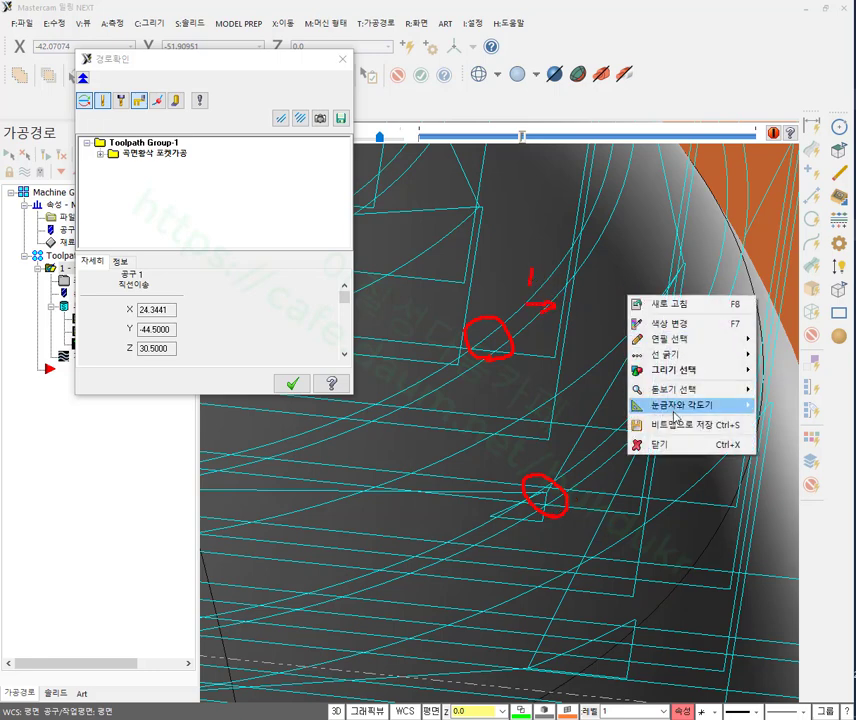
click(650, 445)
mouse_move(640, 420)
middle_down()
mouse_move(584, 352)
mouse_move(683, 389)
mouse_move(470, 269)
middle_up()
scroll(470, 269, up, 2)
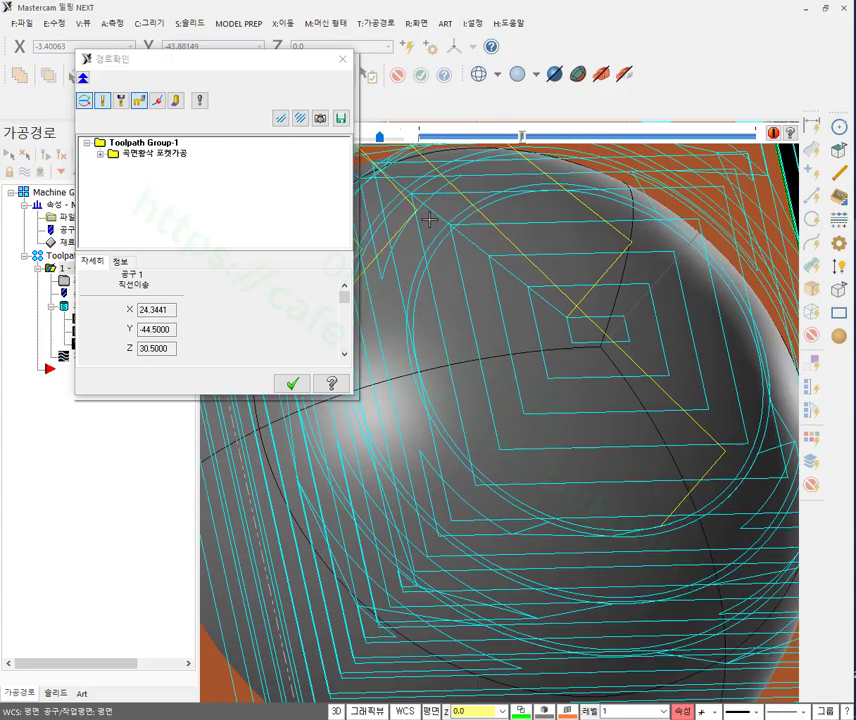
Show the model in wireframe and examine where the backplotted moves join the circular finishing passes around the sphere.
scroll(460, 330, up, 2)
scroll(451, 399, up, 2)
scroll(481, 478, up, 2)
middle_drag(480, 494, 517, 171)
click(482, 83)
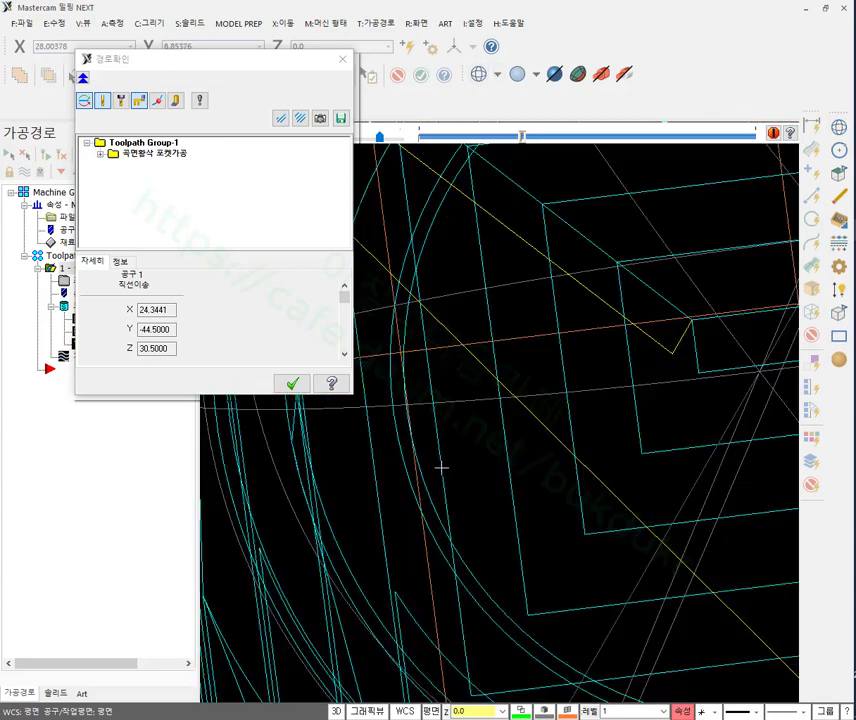
mouse_move(440, 464)
middle_down()
mouse_move(531, 265)
mouse_move(675, 190)
mouse_move(709, 216)
mouse_move(543, 183)
mouse_move(712, 474)
mouse_move(554, 617)
middle_up()
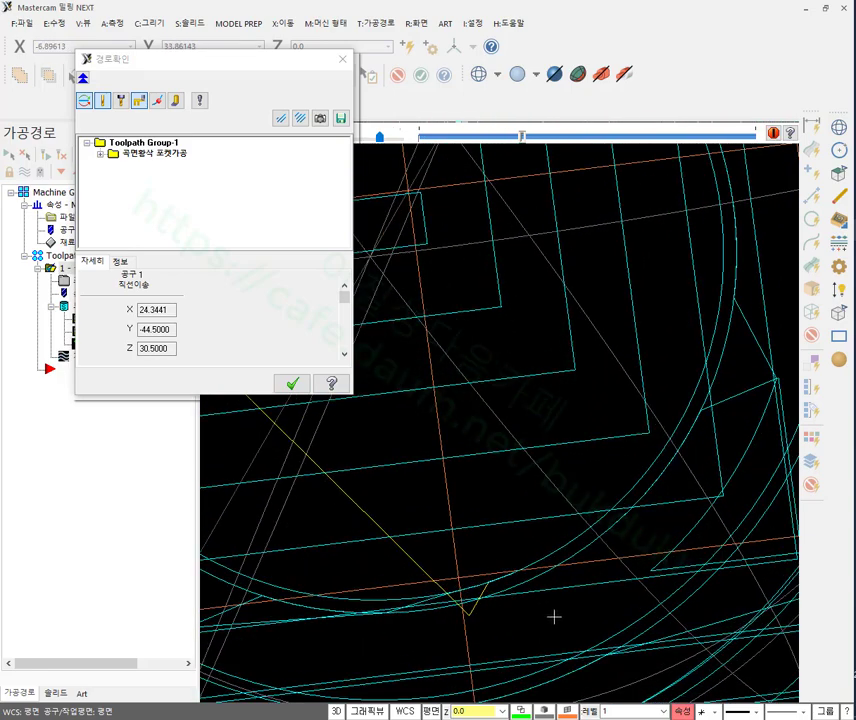
middle_drag(690, 388, 369, 527)
click(293, 385)
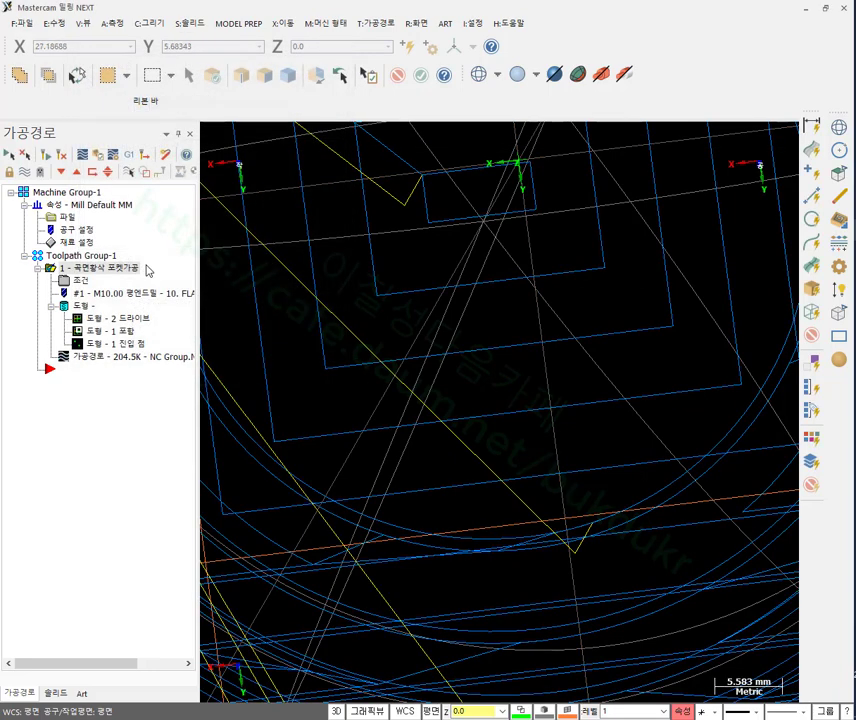
Open the lead in/out settings in the pocket toolpath's parameters.
click(79, 283)
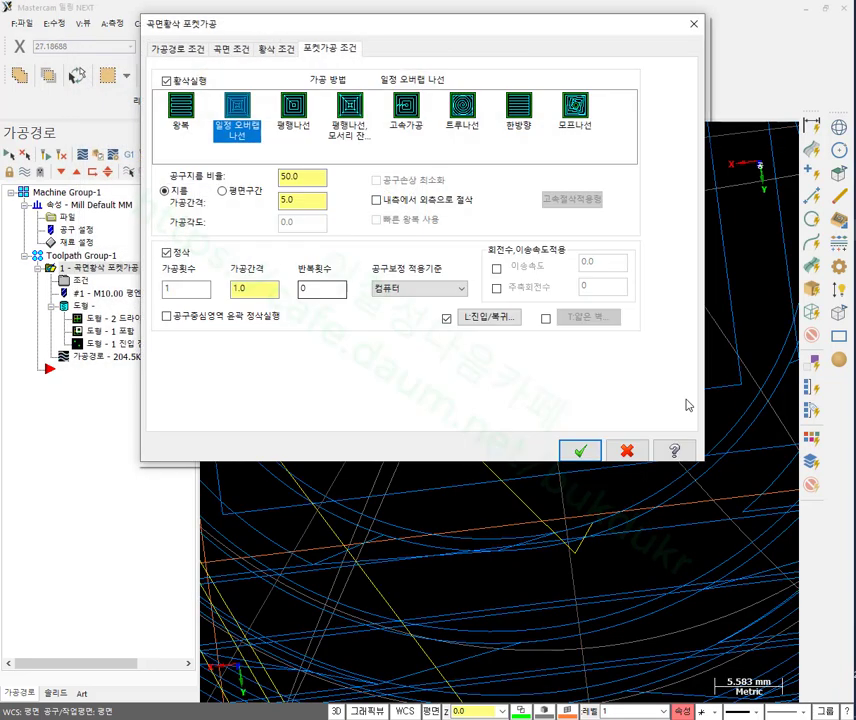
click(488, 317)
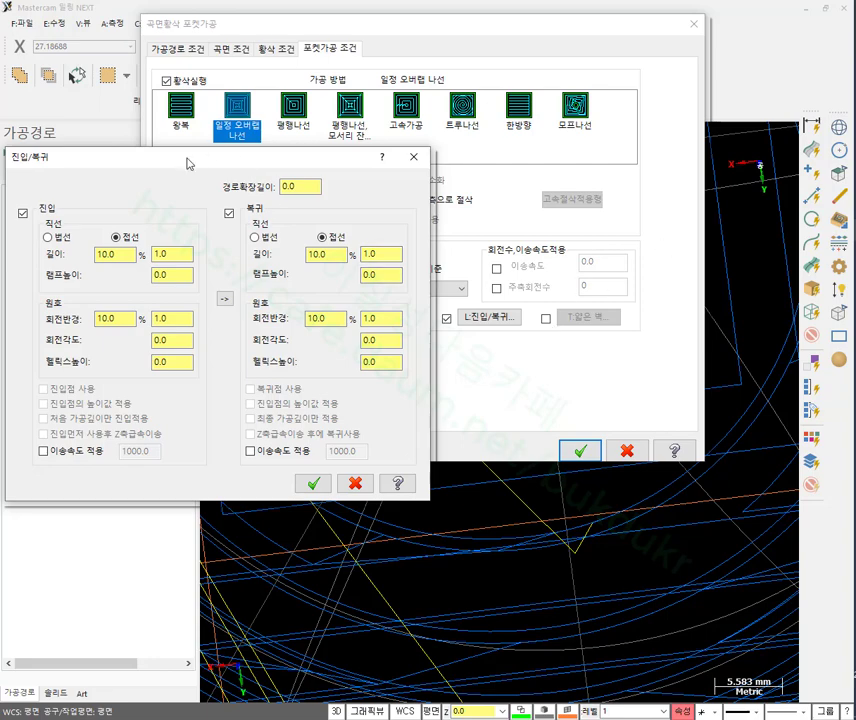
drag(188, 163, 489, 346)
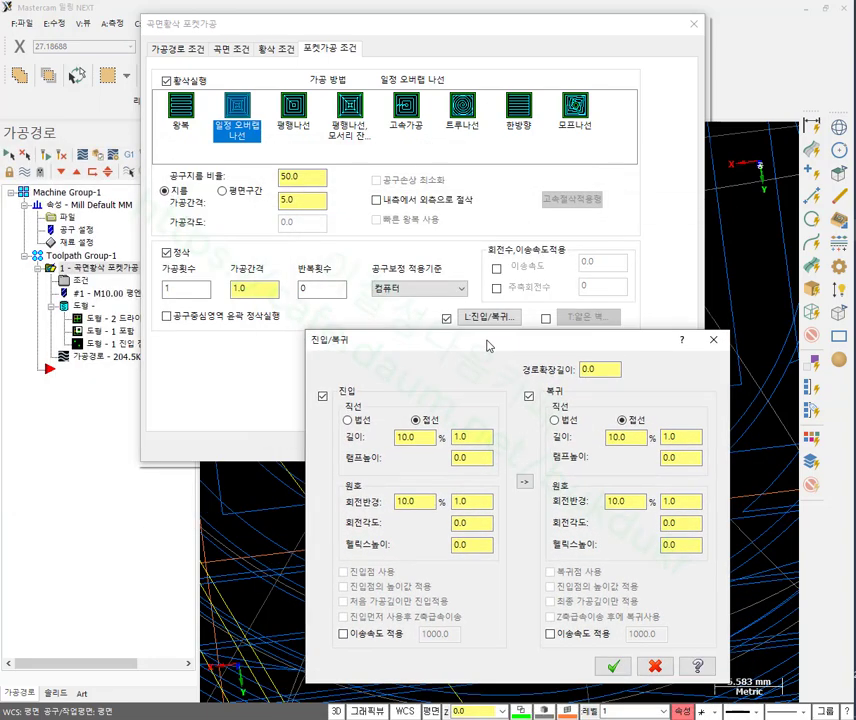
Read the arc radius definition in the help topic on lead in/out, and leave the lead in/out settings.
click(697, 667)
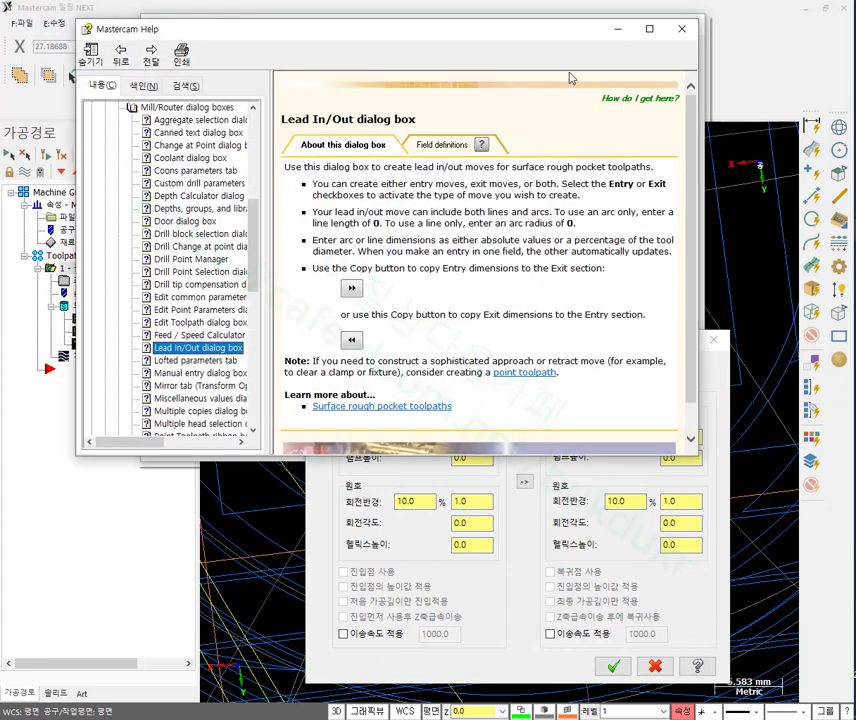
click(650, 30)
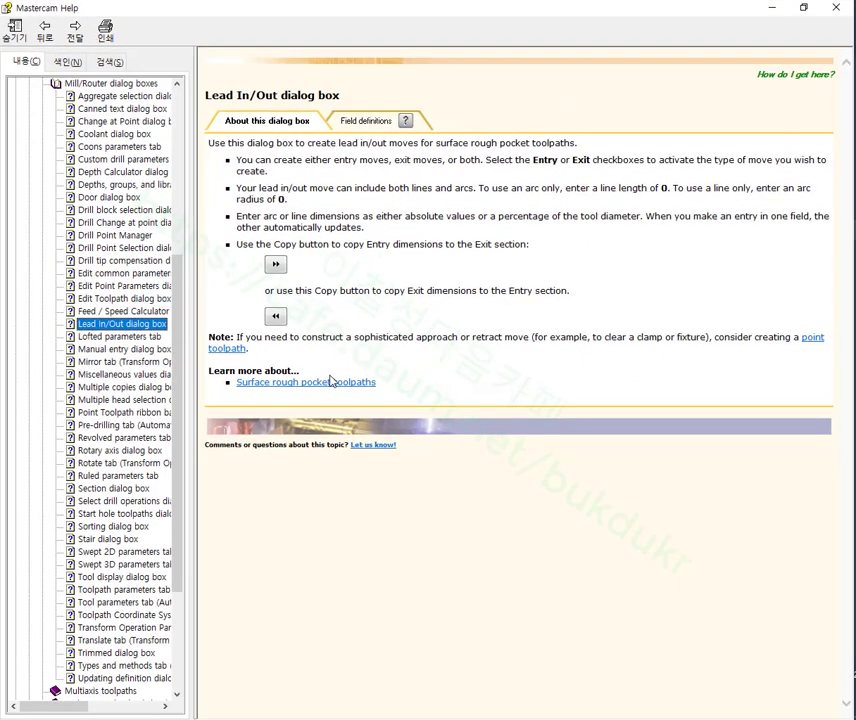
click(369, 124)
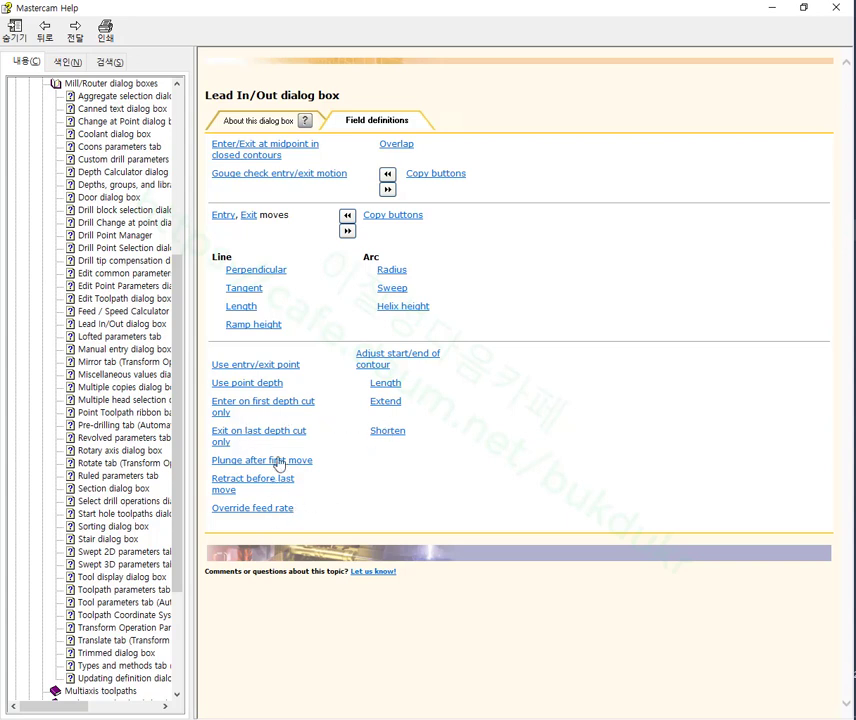
click(380, 271)
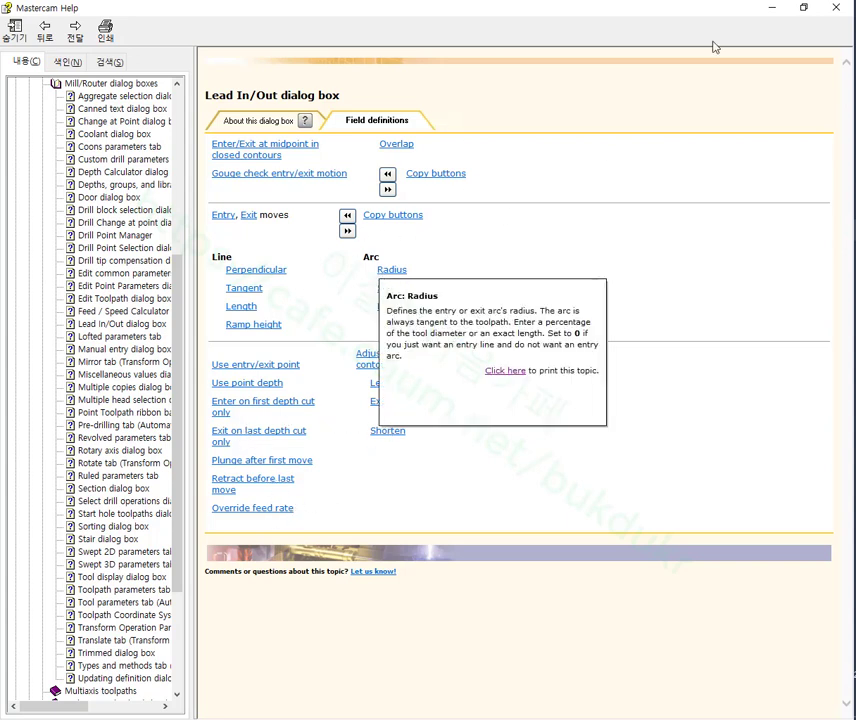
click(836, 8)
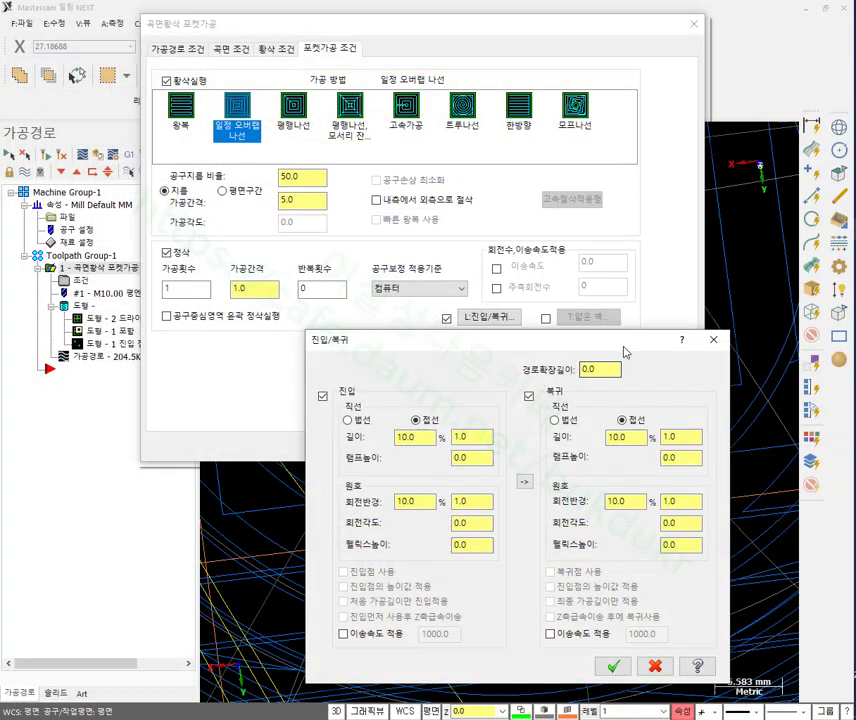
click(713, 340)
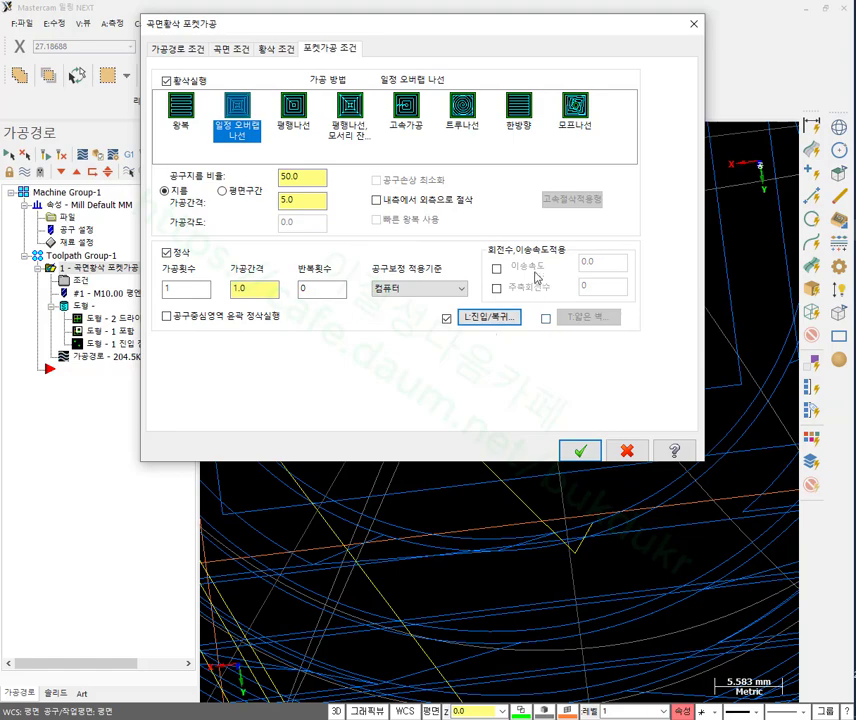
Accept the pocket parameters, regenerate the toolpath and examine it from an angled view.
click(580, 451)
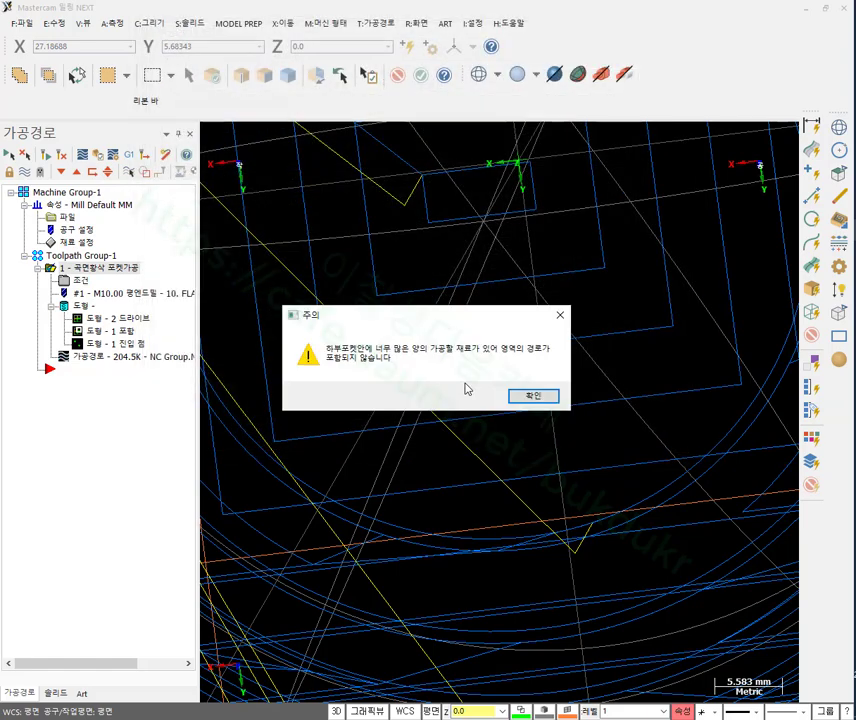
click(536, 396)
scroll(478, 392, down, 2)
middle_drag(478, 392, 405, 285)
scroll(460, 268, down, 2)
scroll(460, 268, up, 3)
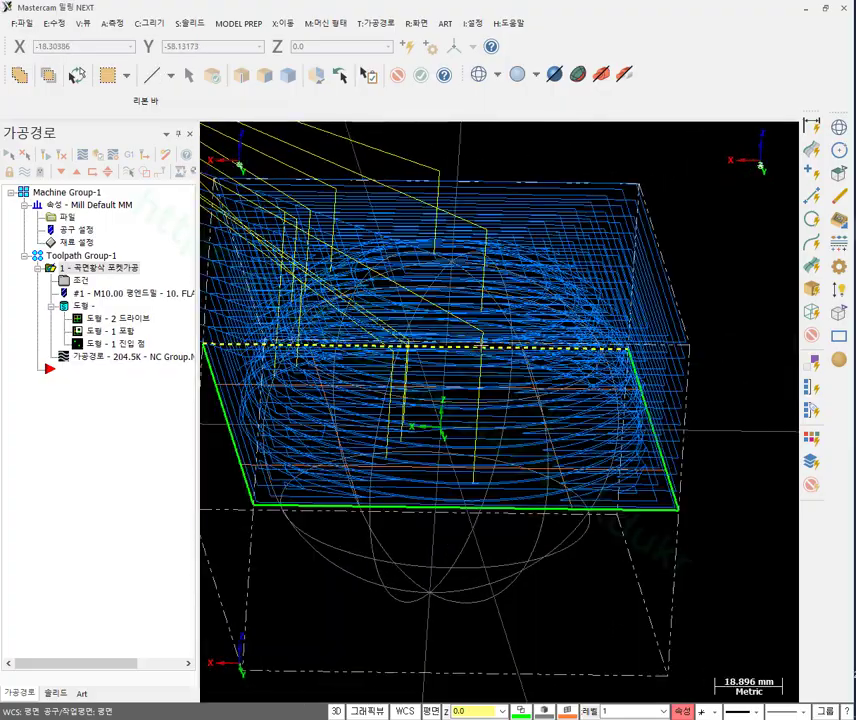
Verify the pocket toolpath in the simulator with an isometric view and examine the stepped stock left on the sphere.
click(100, 153)
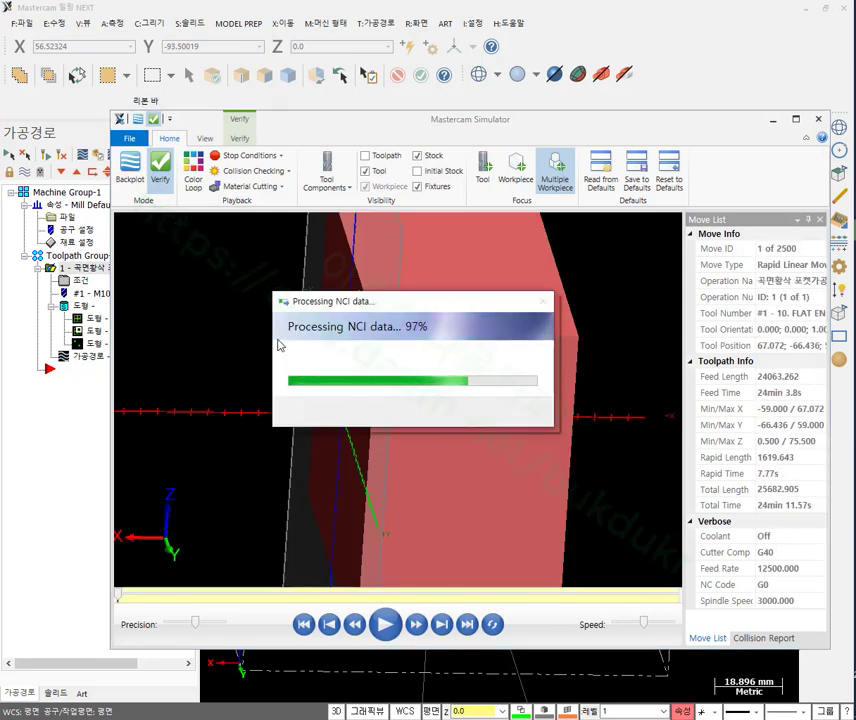
scroll(321, 346, down, 5)
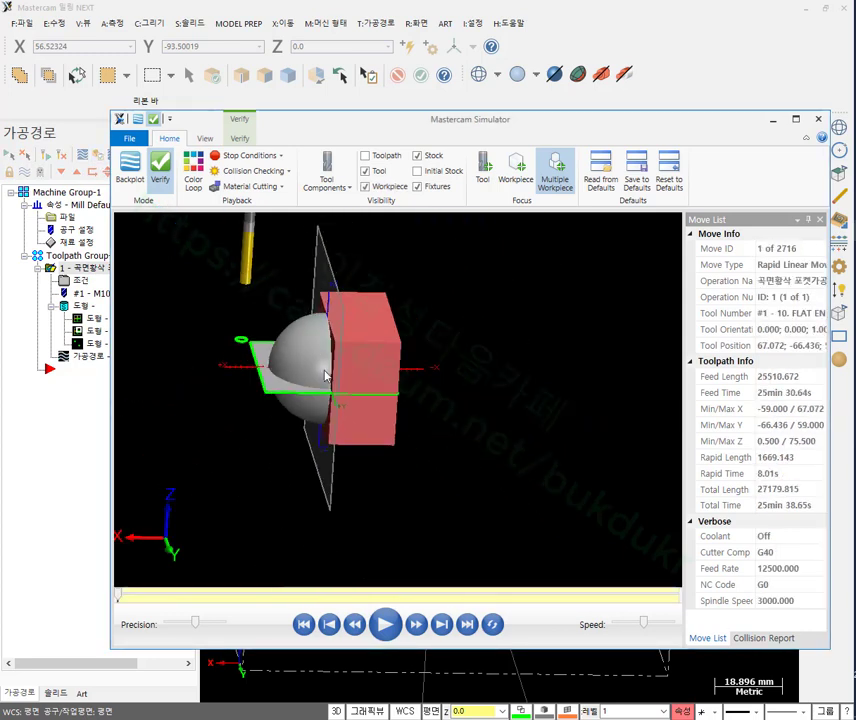
right_click(518, 284)
click(545, 368)
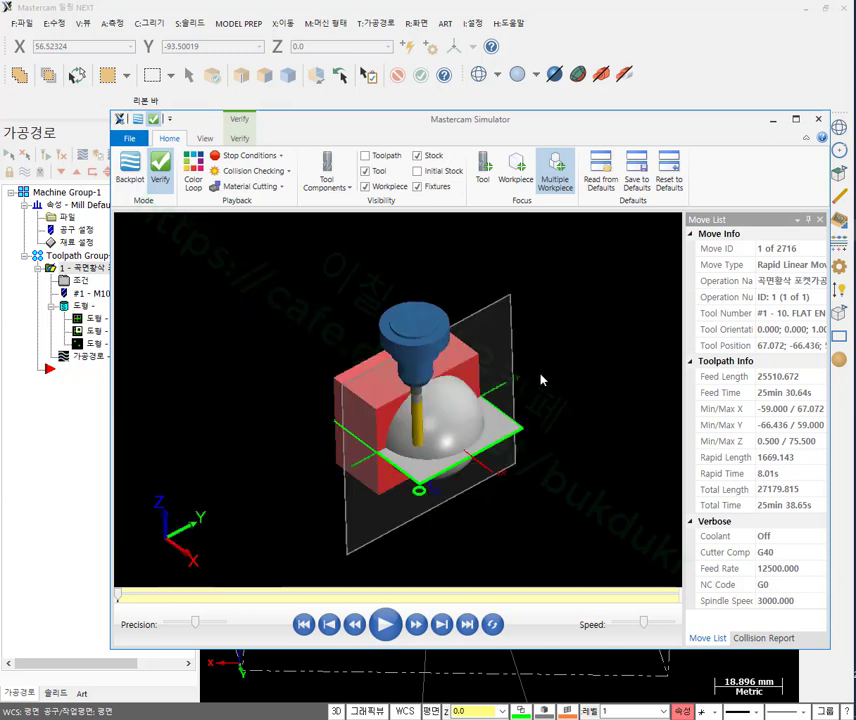
key(space)
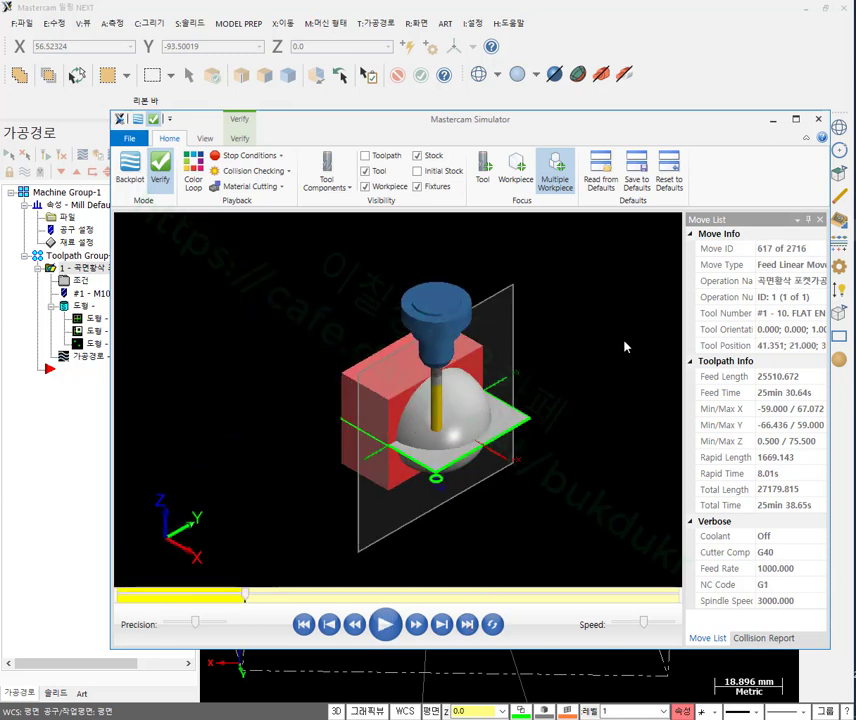
scroll(363, 382, up, 5)
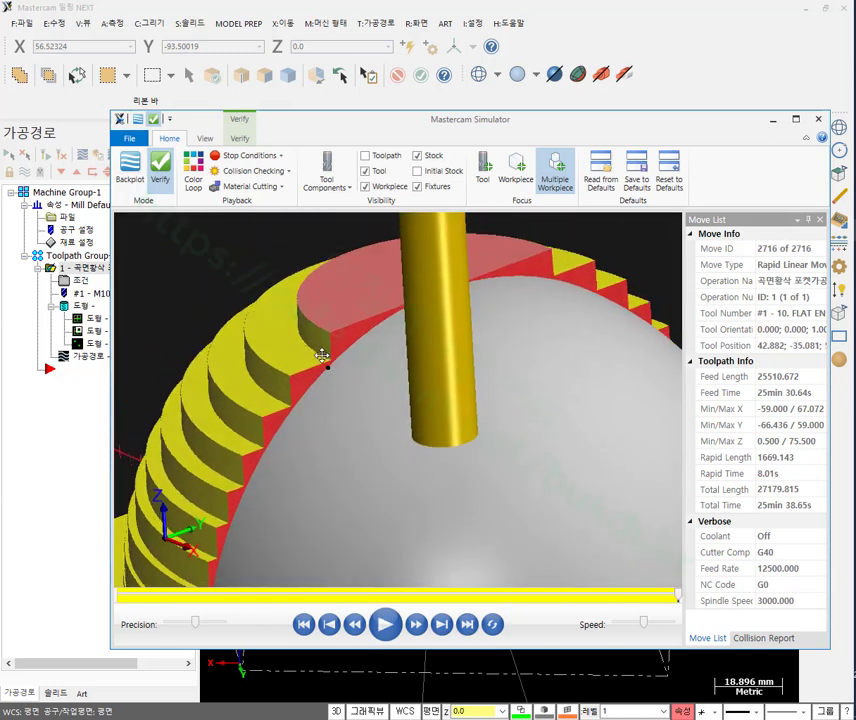
Compare the step heights left around the sphere in the simulator from near and far, and return to the Mastercam model.
scroll(322, 355, down, 5)
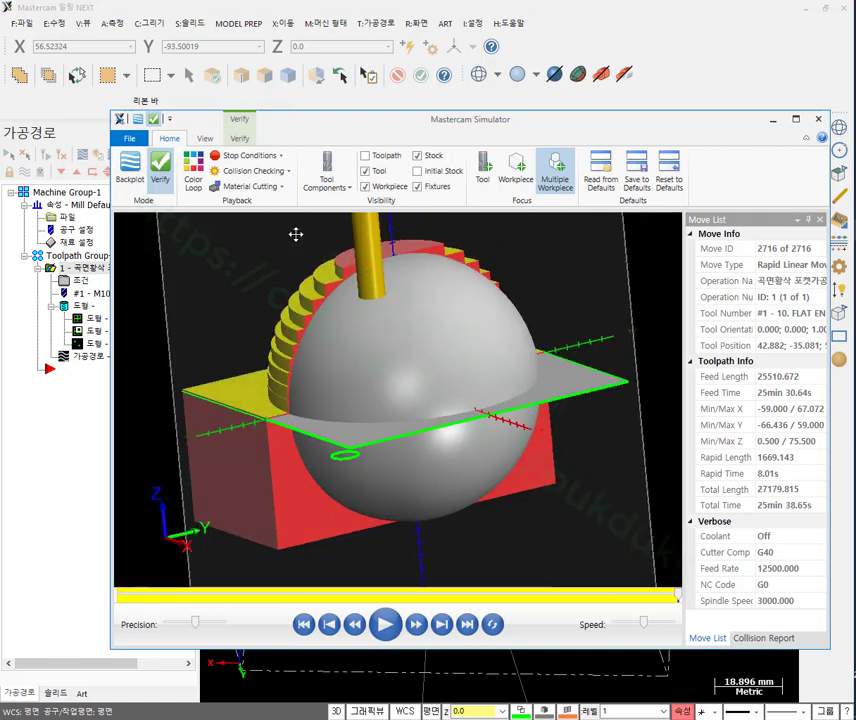
scroll(409, 296, up, 5)
scroll(336, 338, down, 2)
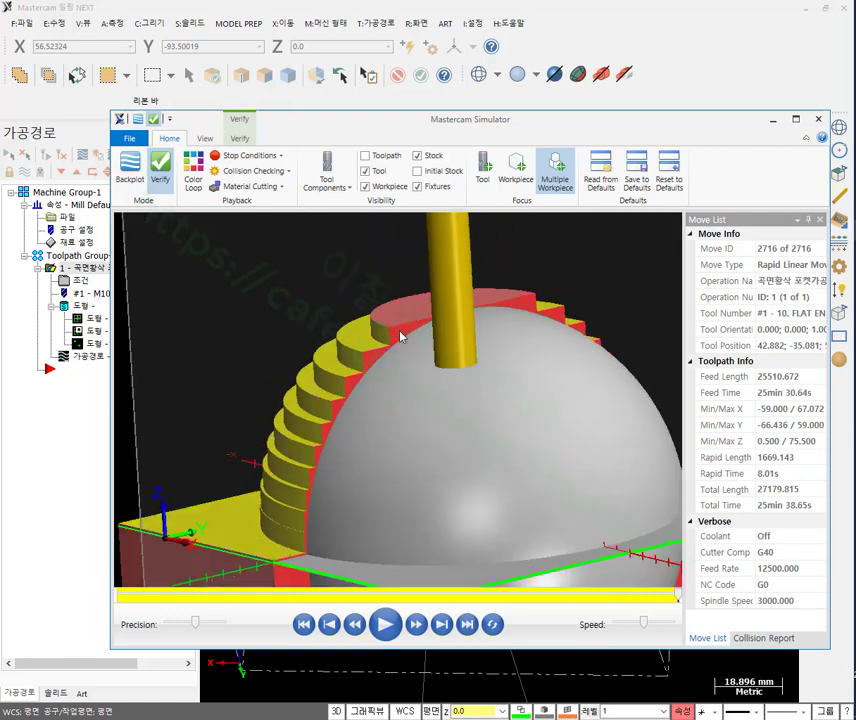
scroll(419, 392, up, 2)
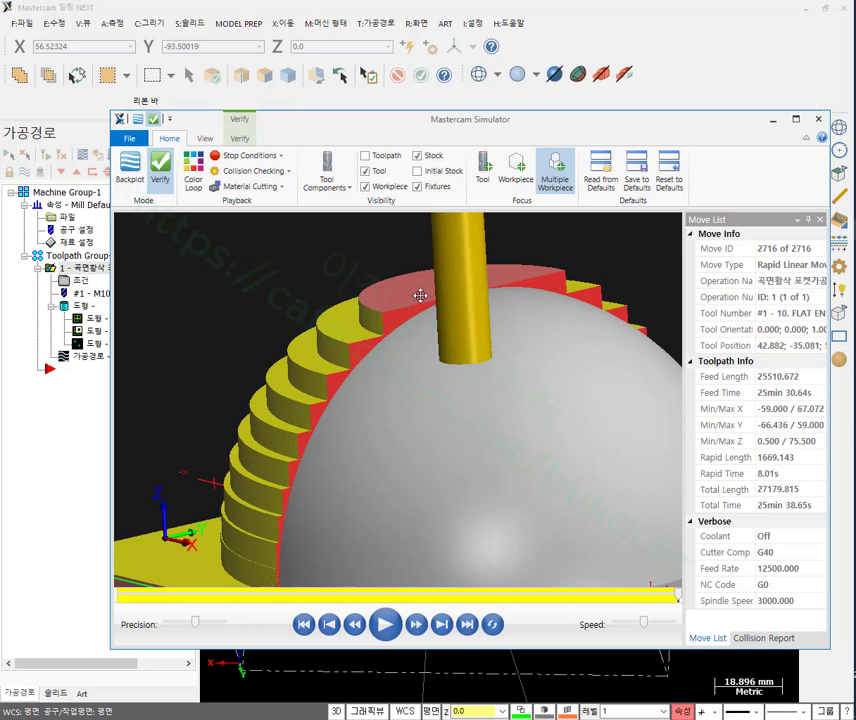
key(alt+F4)
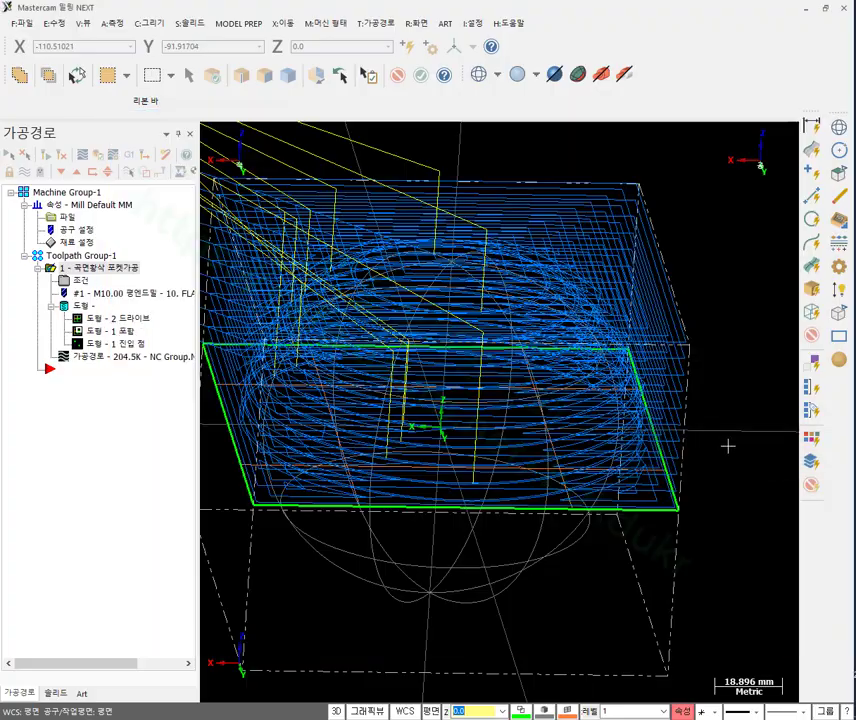
Show the pocket toolpath in isometric view with the sphere and square surface shaded.
scroll(728, 445, down, 3)
middle_drag(728, 445, 497, 322)
key(alt+7)
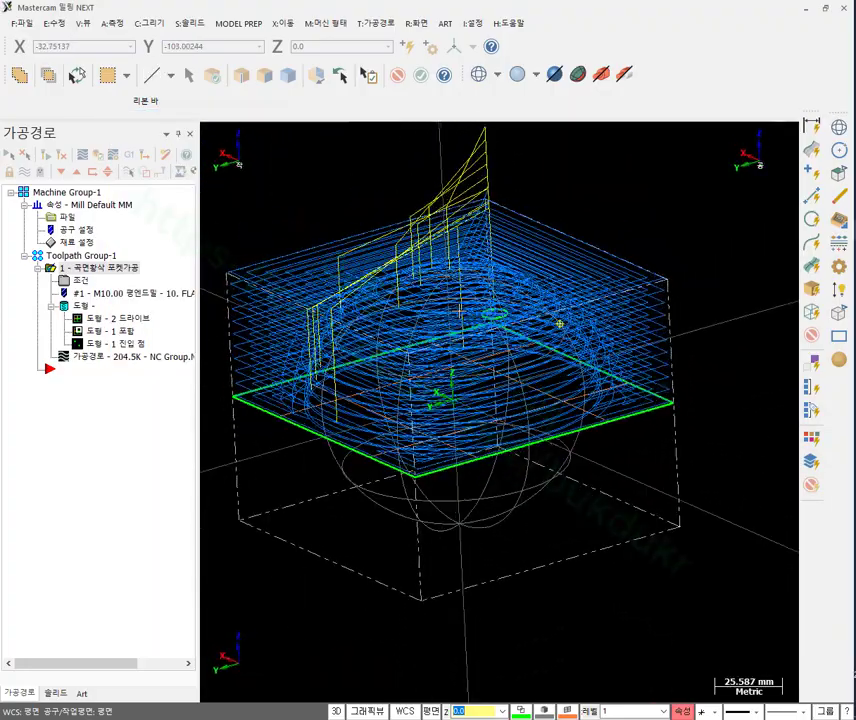
click(517, 74)
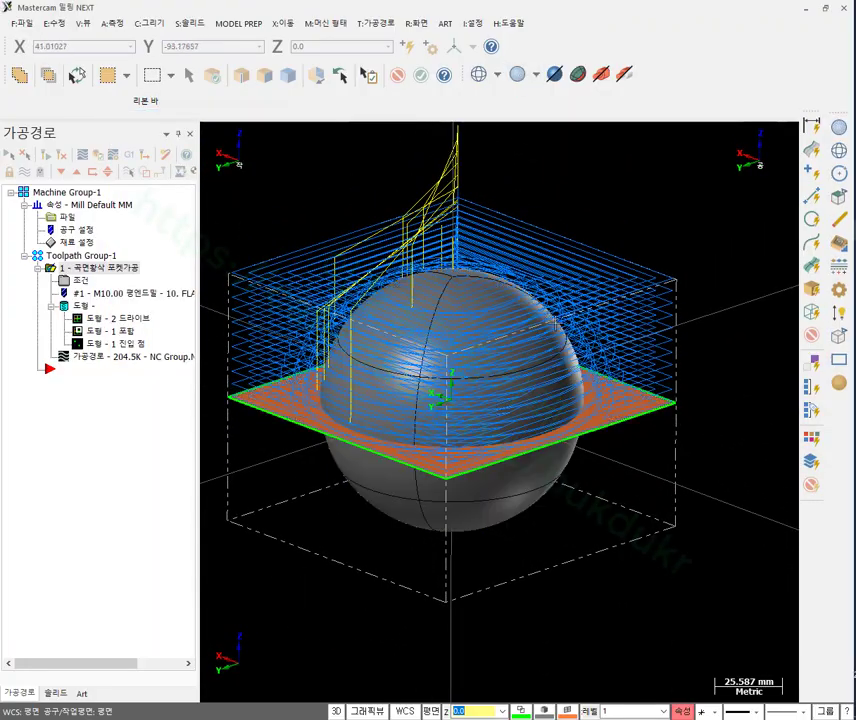
scroll(460, 340, down, 1)
middle_drag(460, 340, 452, 337)
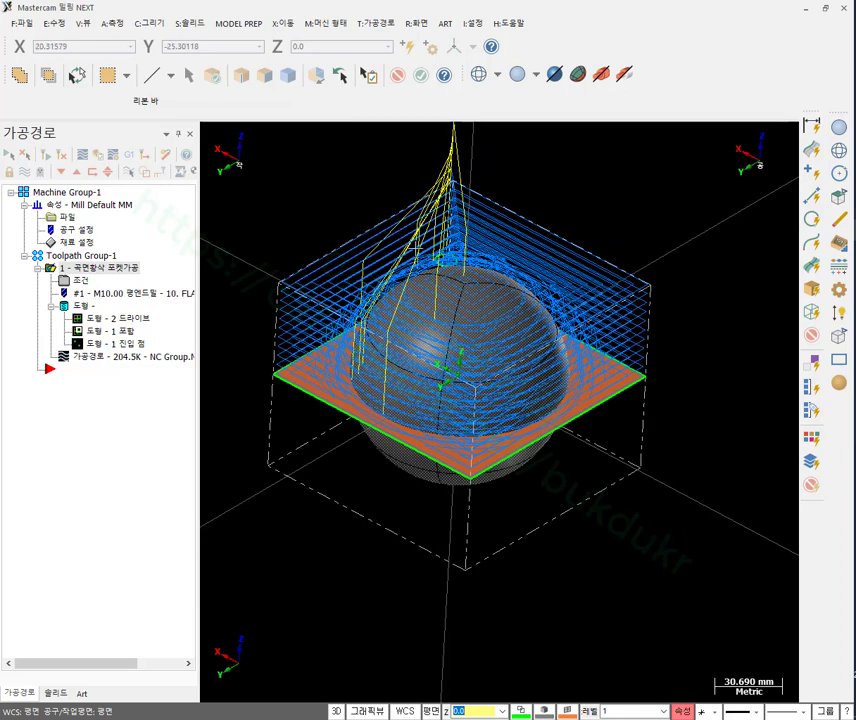
Recheck the remaining steps near the sphere's top in the Mastercam Simulator, and return to the model with its toolpath.
mouse_move(848, 238)
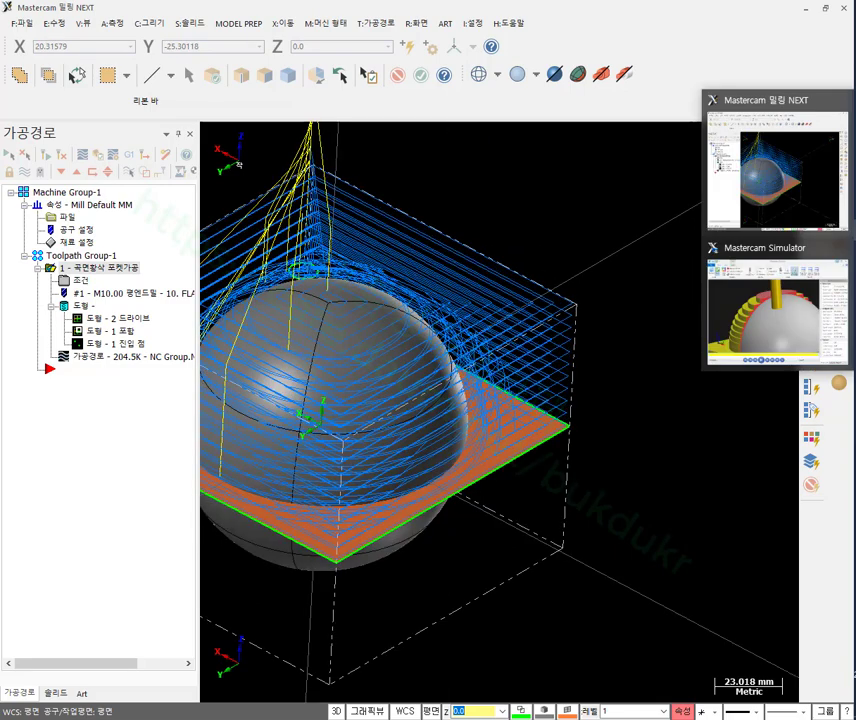
click(781, 316)
scroll(380, 345, up, 2)
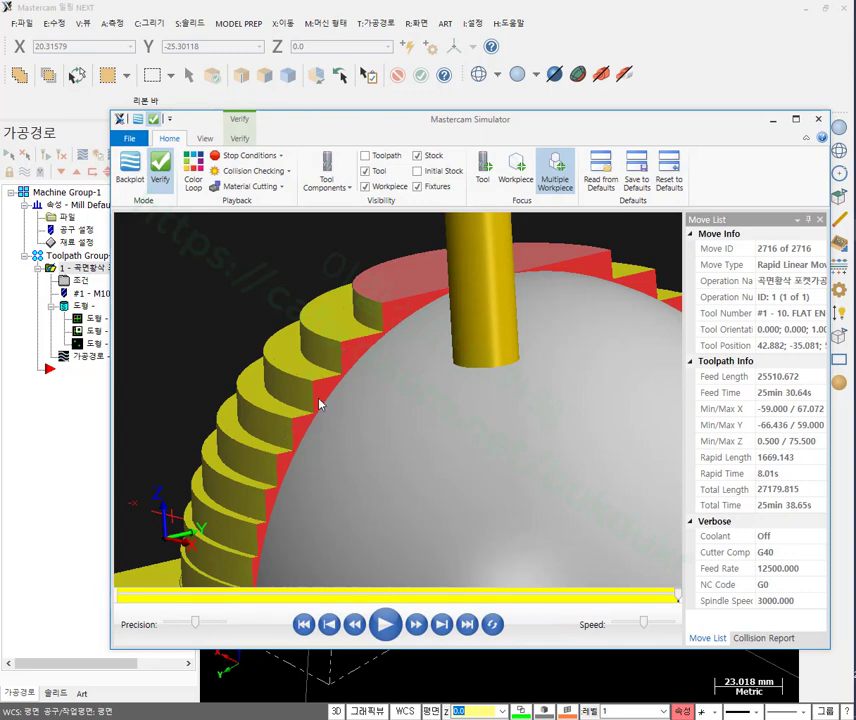
click(678, 22)
middle_drag(705, 374, 277, 306)
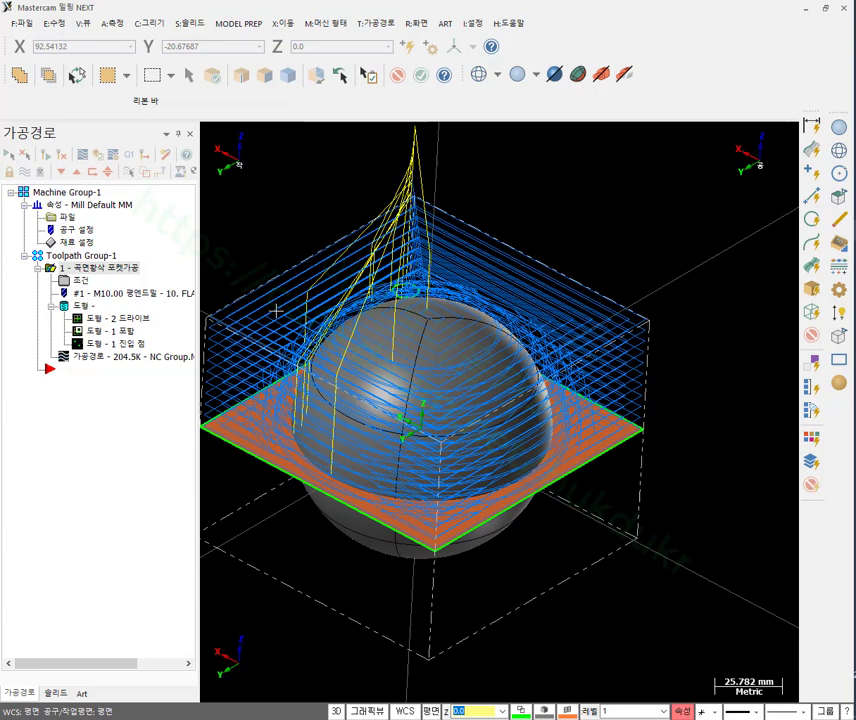
Start a surface rough restmill toolpath (자동중삭 가공) with the sphere and the square surface as drive surfaces.
click(389, 26)
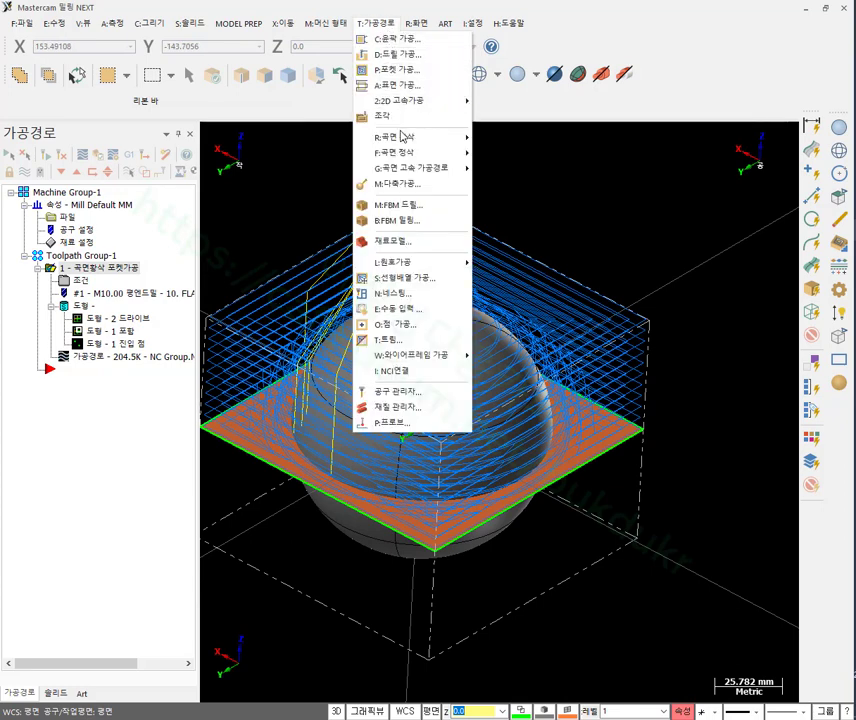
mouse_move(420, 137)
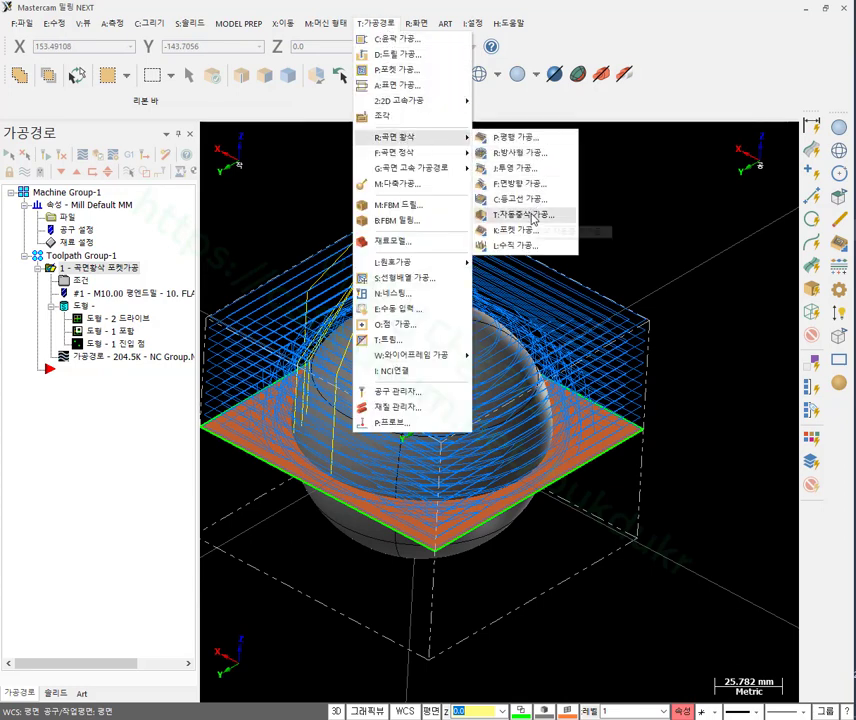
click(541, 168)
middle_drag(650, 297, 530, 320)
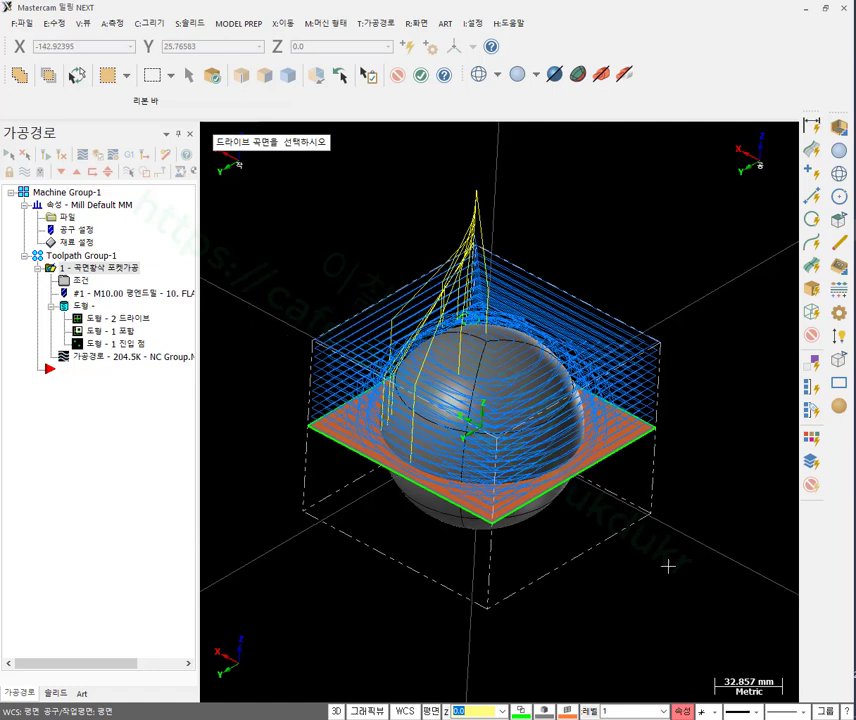
drag(705, 618, 270, 210)
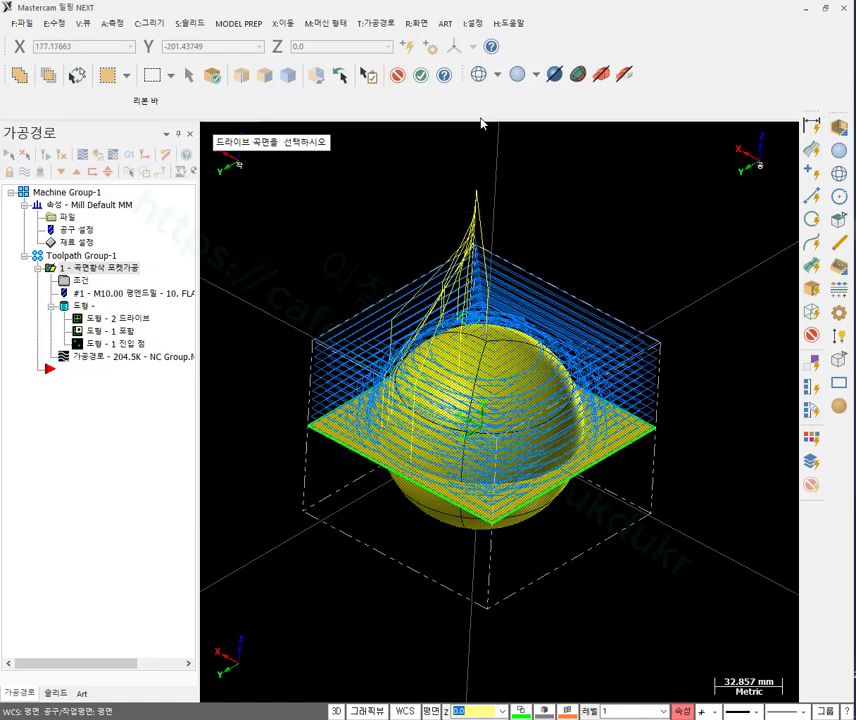
click(421, 75)
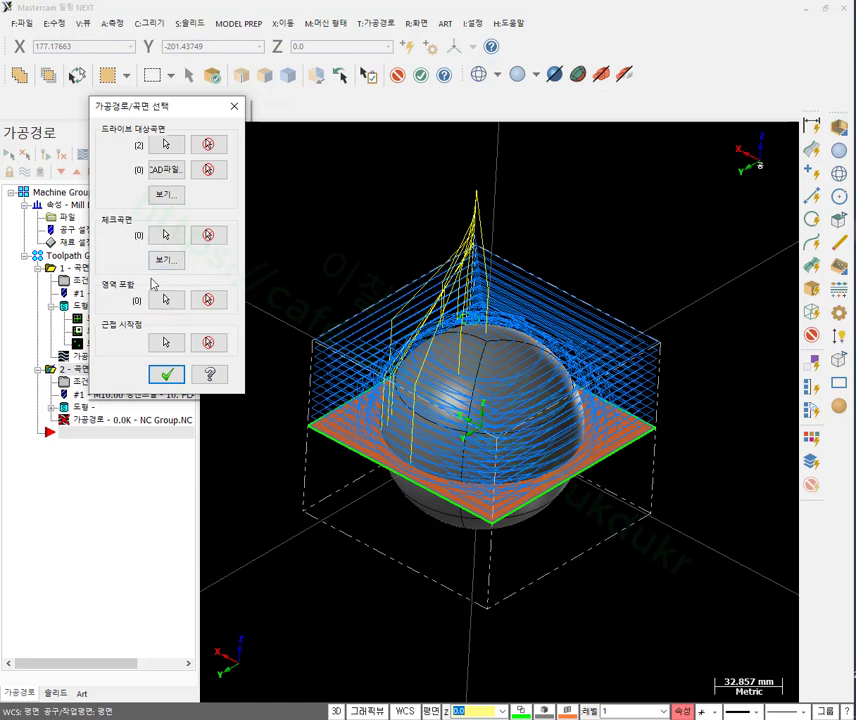
Chain the square surface's outline as the tool containment boundary and accept the surface selection.
click(162, 299)
click(328, 407)
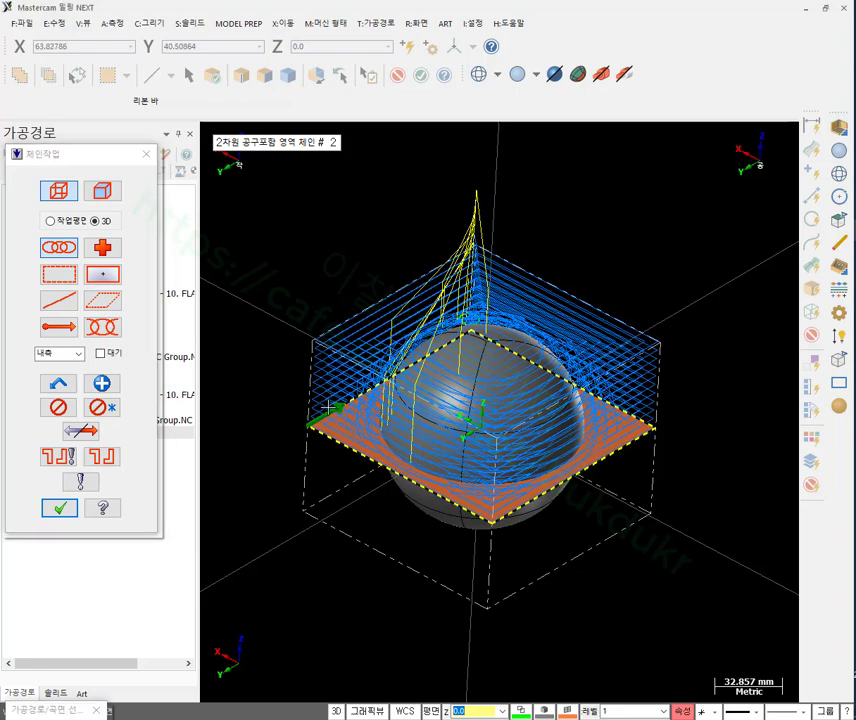
click(60, 508)
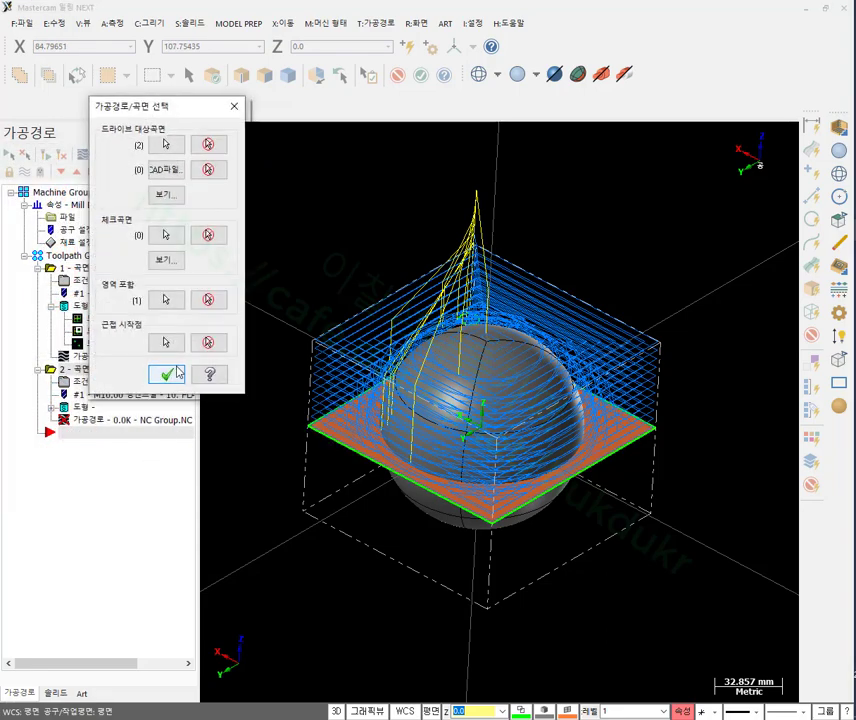
click(175, 373)
Set the drive surface stock to leave to 0.5 and enable the clearance height of 50.0 in the restmill's surface parameters.
click(262, 121)
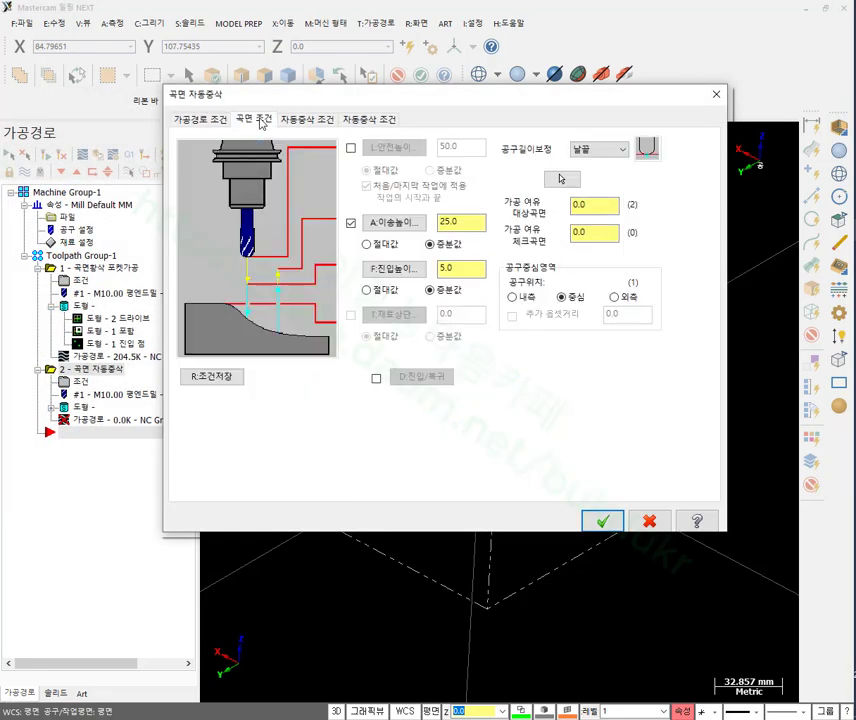
click(595, 207)
click(352, 148)
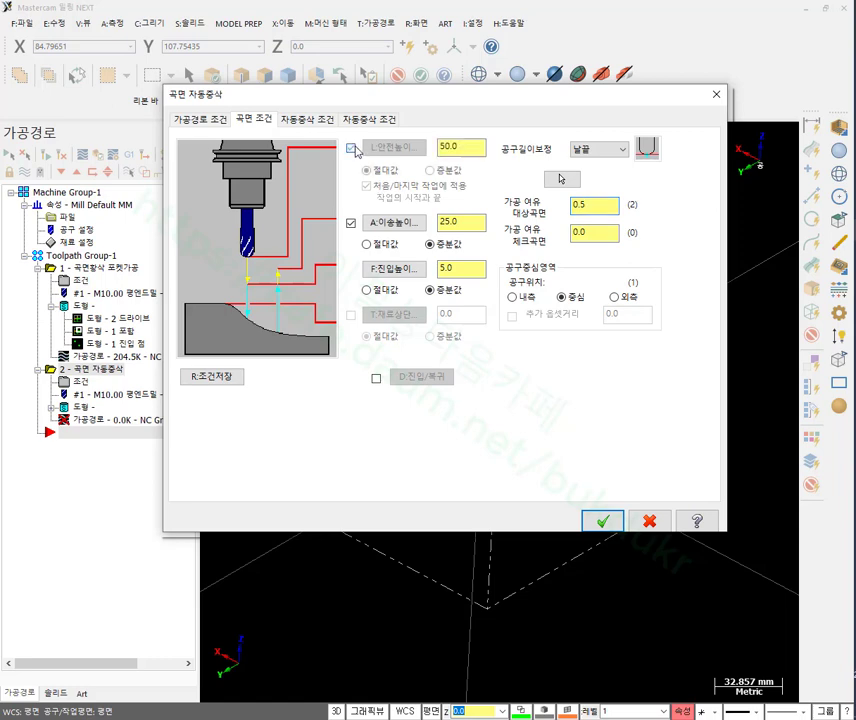
Set the restmill total tolerance to 0.1 and turn on cut order optimization, keeping the 2.0 stepdown and stepover.
click(310, 121)
click(329, 151)
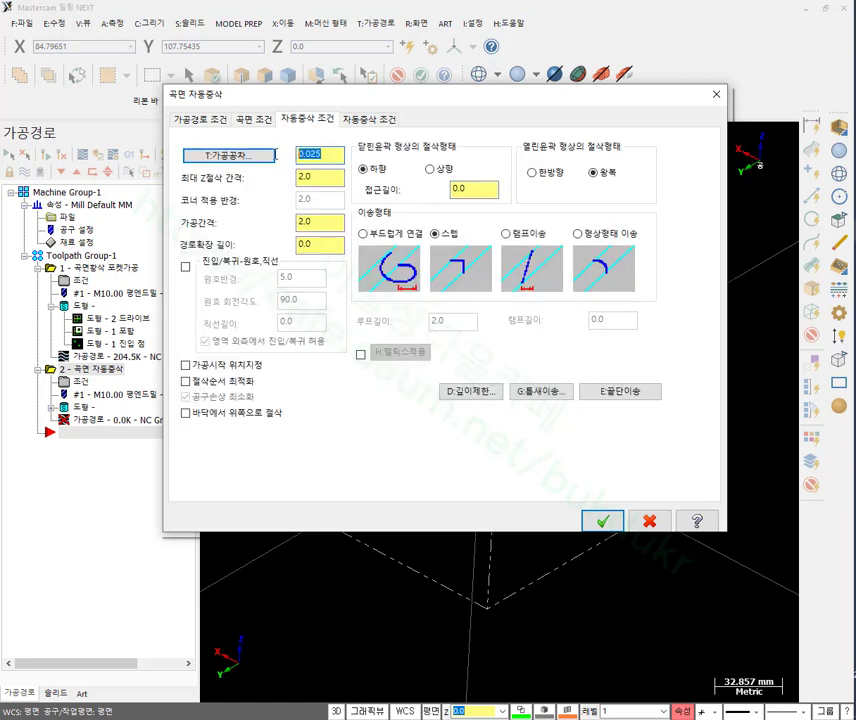
text(0.1)
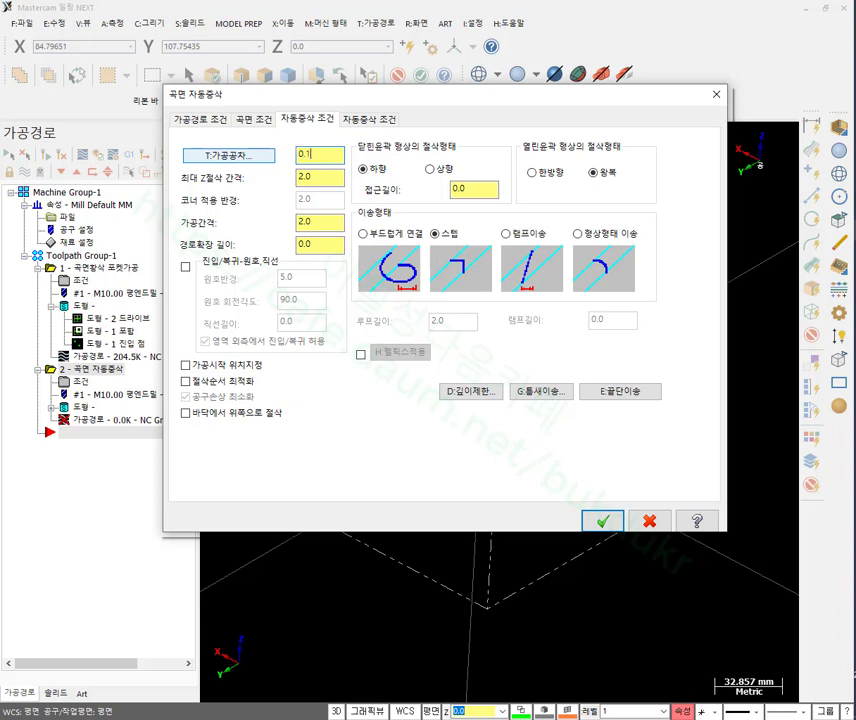
click(316, 176)
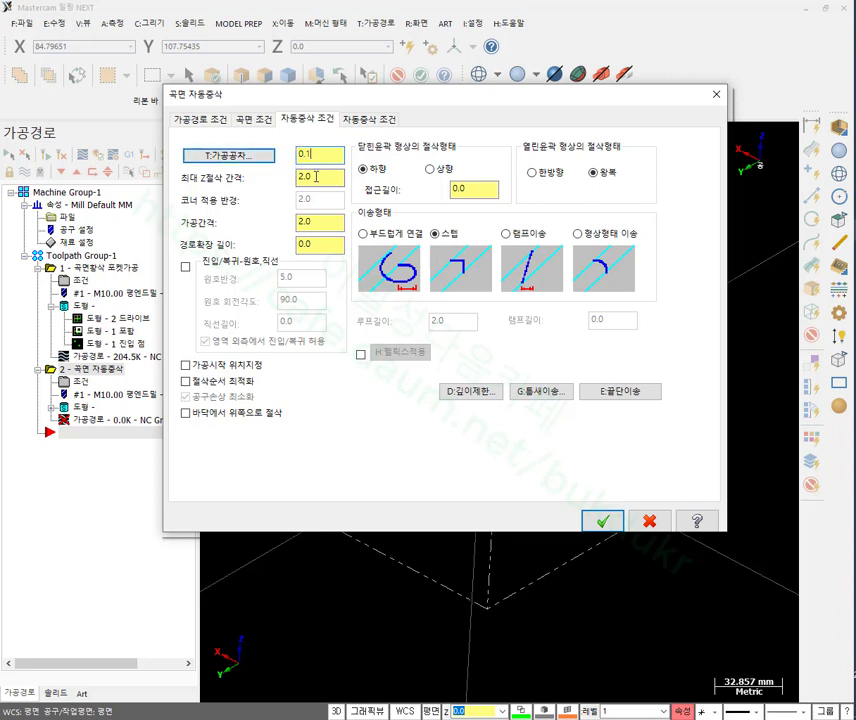
click(323, 221)
click(326, 245)
click(186, 382)
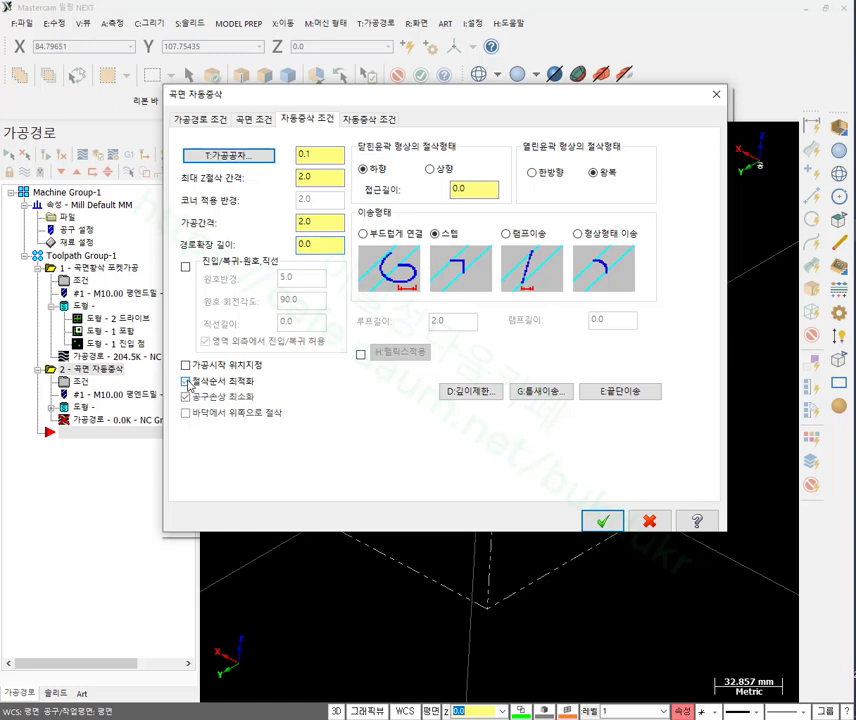
Set the incremental top and final cut depth adjustments to 0 and enable automatic flat detection in the depth limits.
click(484, 398)
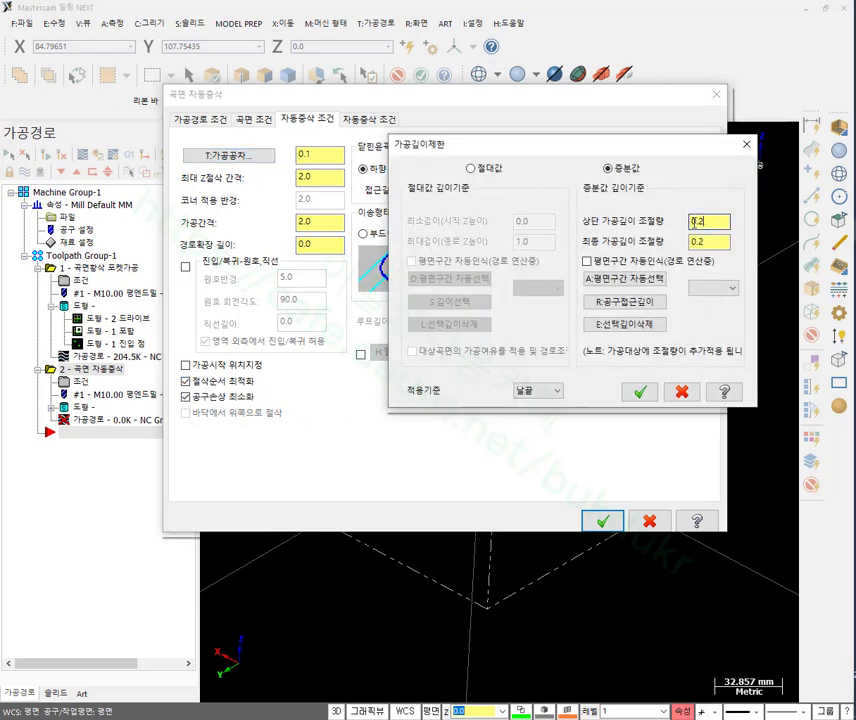
double_click(694, 222)
text(0.0)
double_click(712, 242)
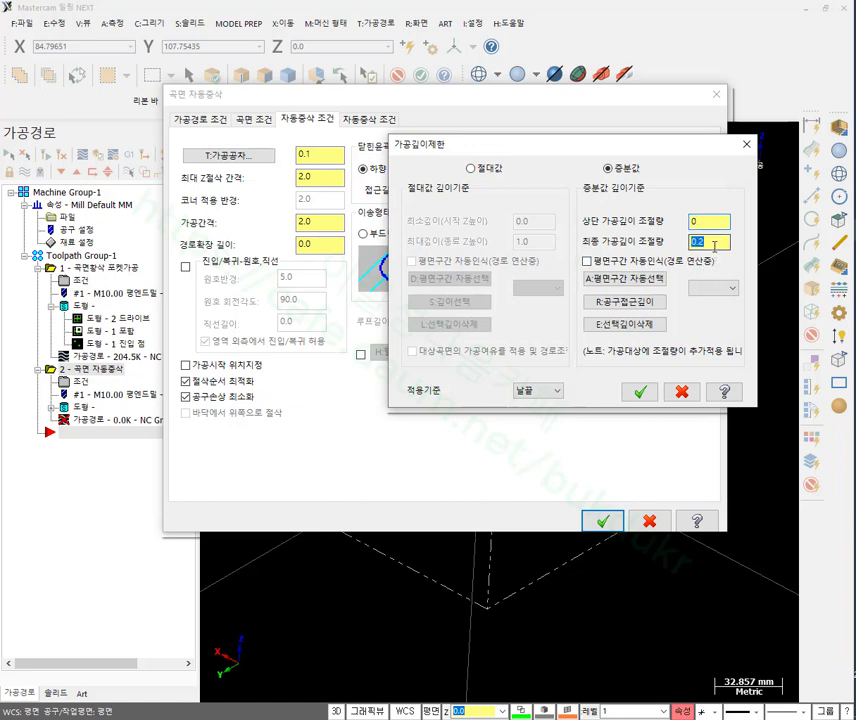
text(0)
click(605, 262)
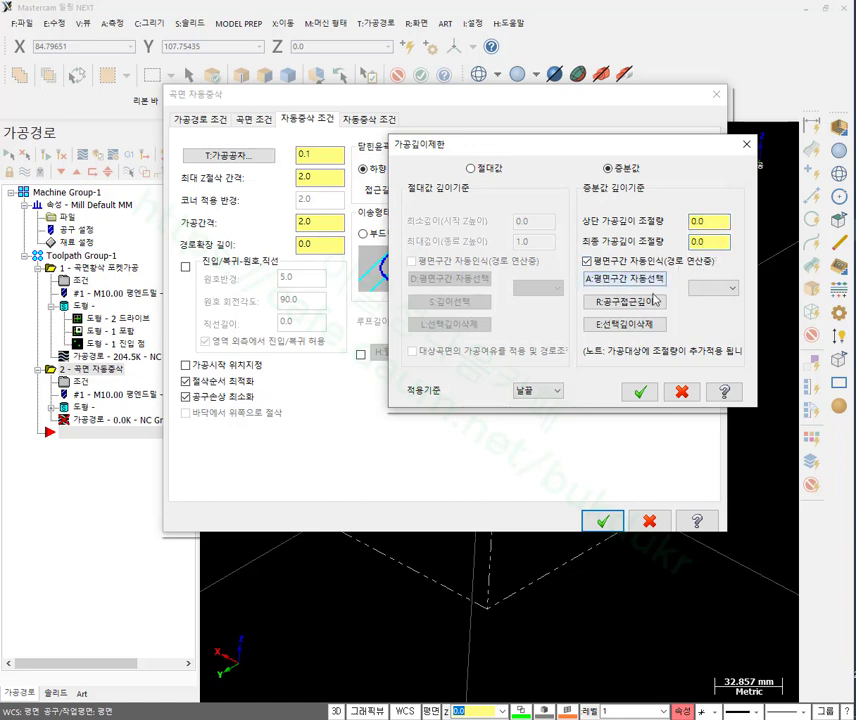
click(640, 392)
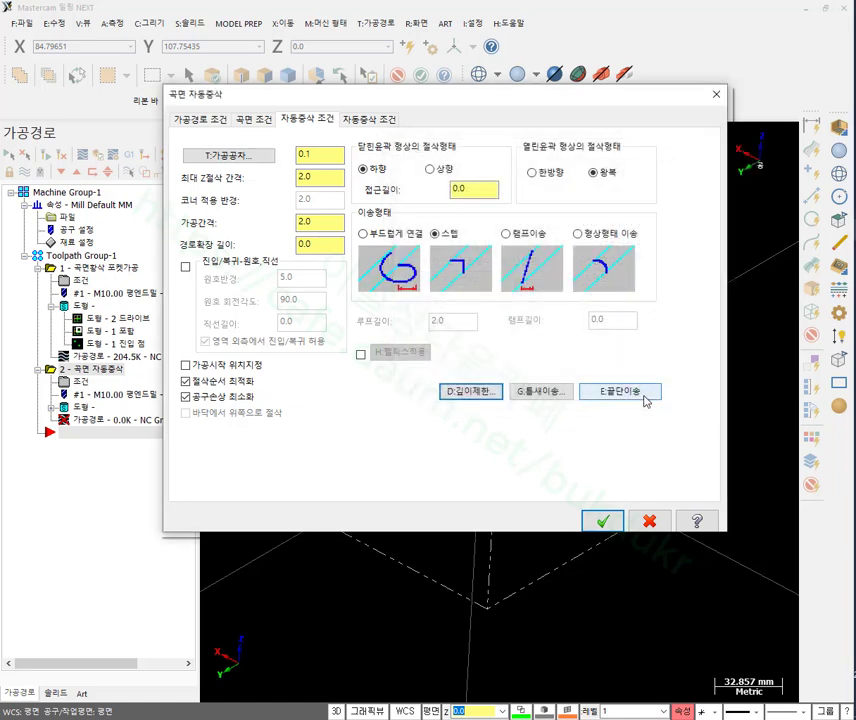
Generate the restmill toolpath with remaining stock computed from all previous operations, and view it around the sphere.
click(384, 122)
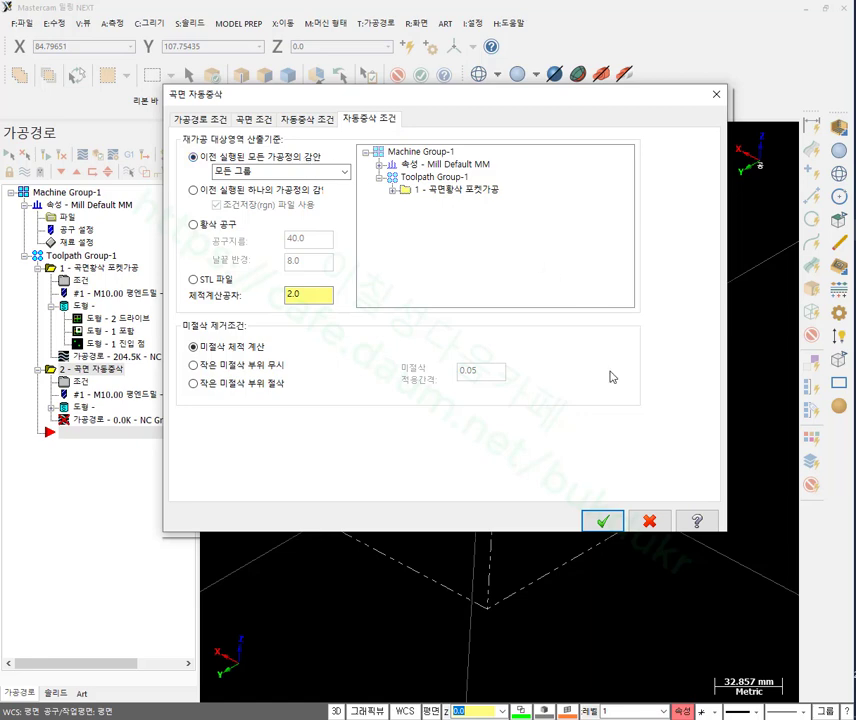
click(606, 519)
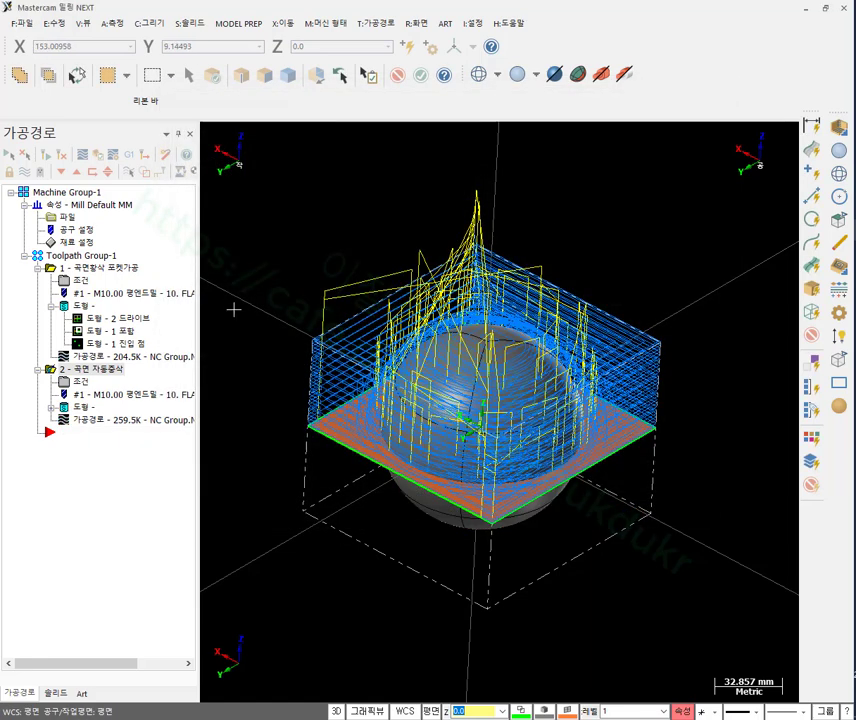
middle_drag(250, 230, 572, 447)
scroll(302, 256, up, 1)
scroll(302, 256, up, 1)
scroll(572, 447, up, 2)
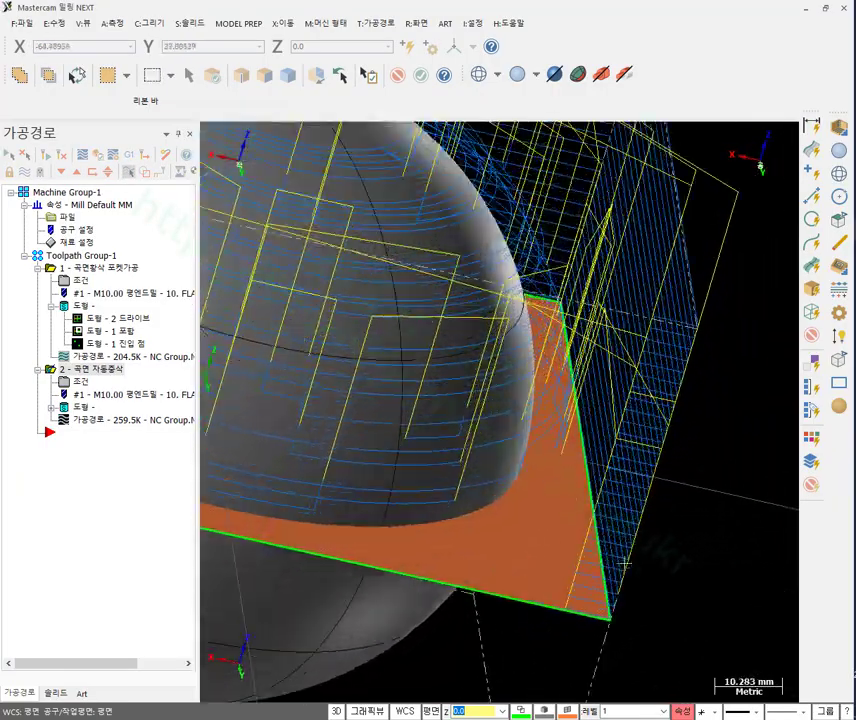
Examine the restmill passes at the corner of the square surface and around the sphere.
middle_drag(615, 569, 569, 483)
scroll(593, 467, down, 1)
scroll(593, 467, up, 1)
scroll(643, 534, up, 3)
scroll(638, 540, up, 1)
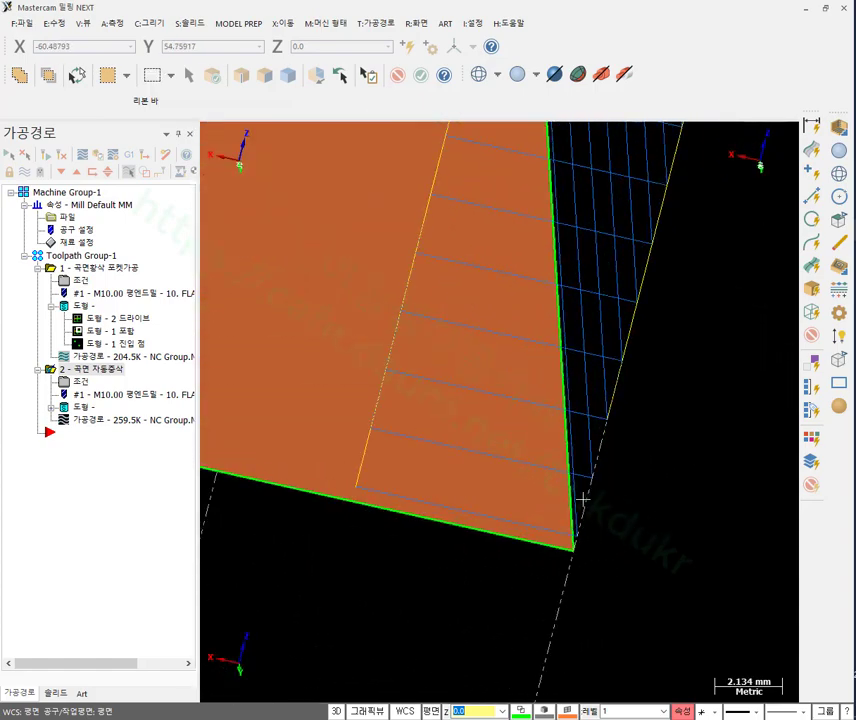
scroll(582, 470, down, 6)
scroll(582, 470, down, 3)
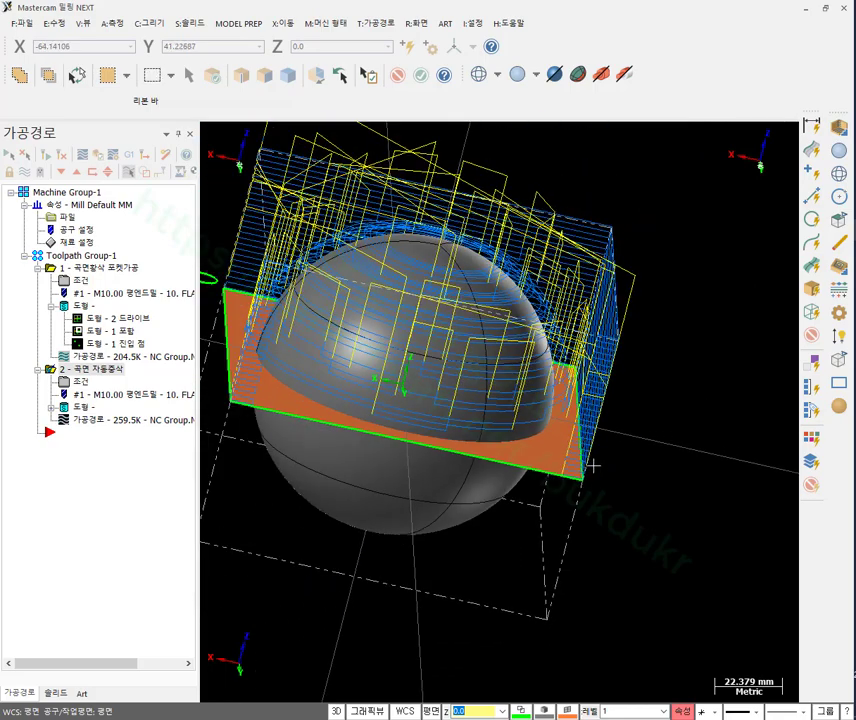
middle_drag(594, 462, 736, 331)
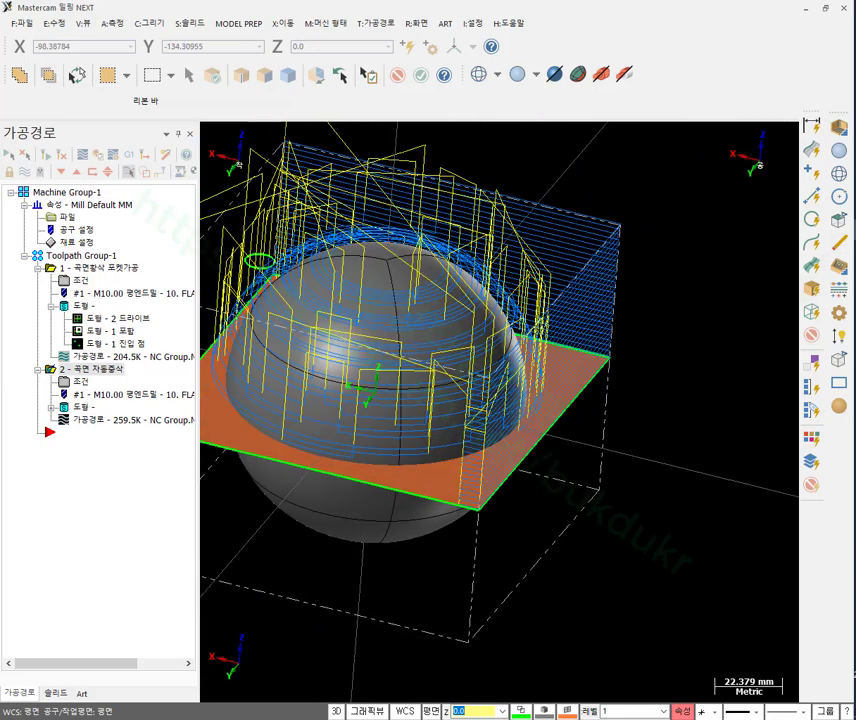
Switch to the Mastercam Simulator and examine the pocketing result at the square surface's corner and beside the sphere.
click(778, 312)
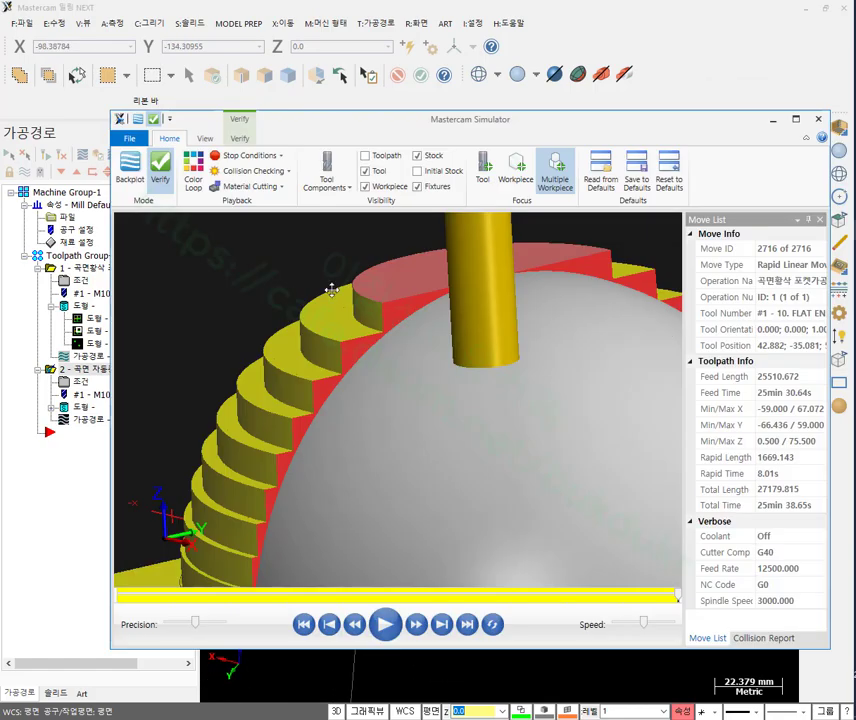
scroll(331, 290, down, 5)
scroll(352, 302, up, 8)
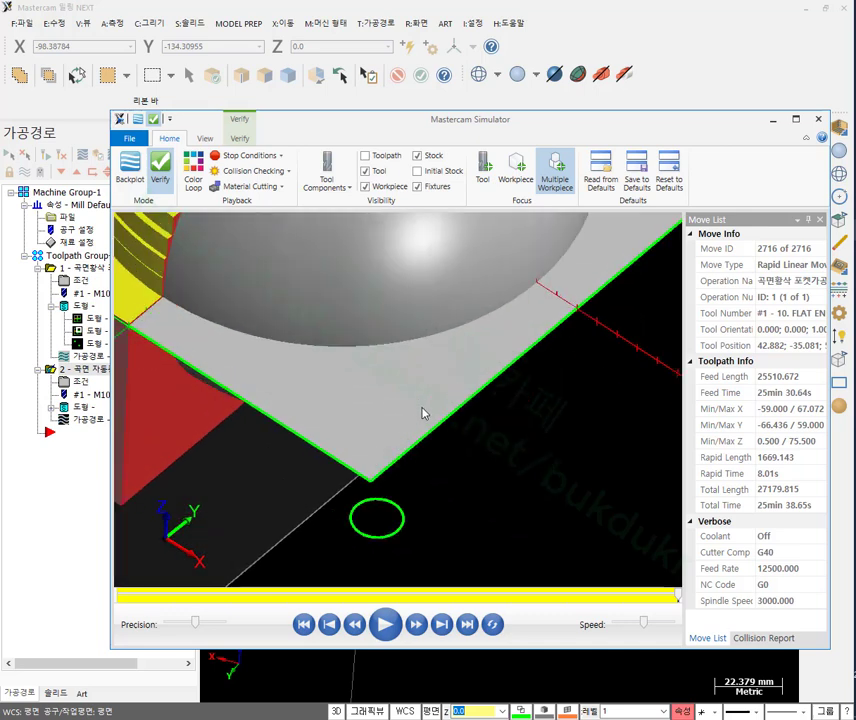
scroll(422, 413, up, 3)
scroll(450, 493, down, 3)
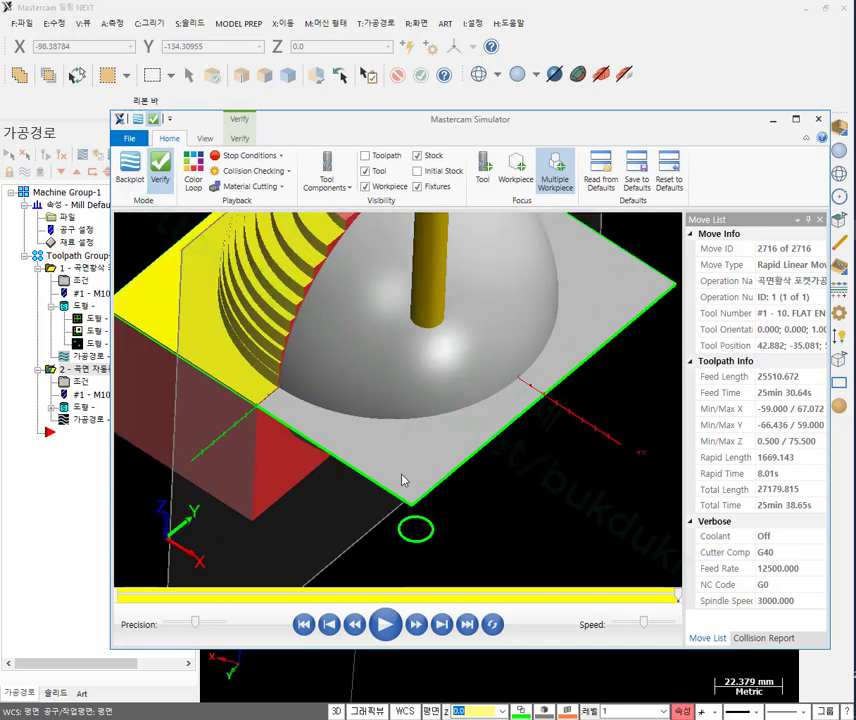
scroll(350, 394, down, 2)
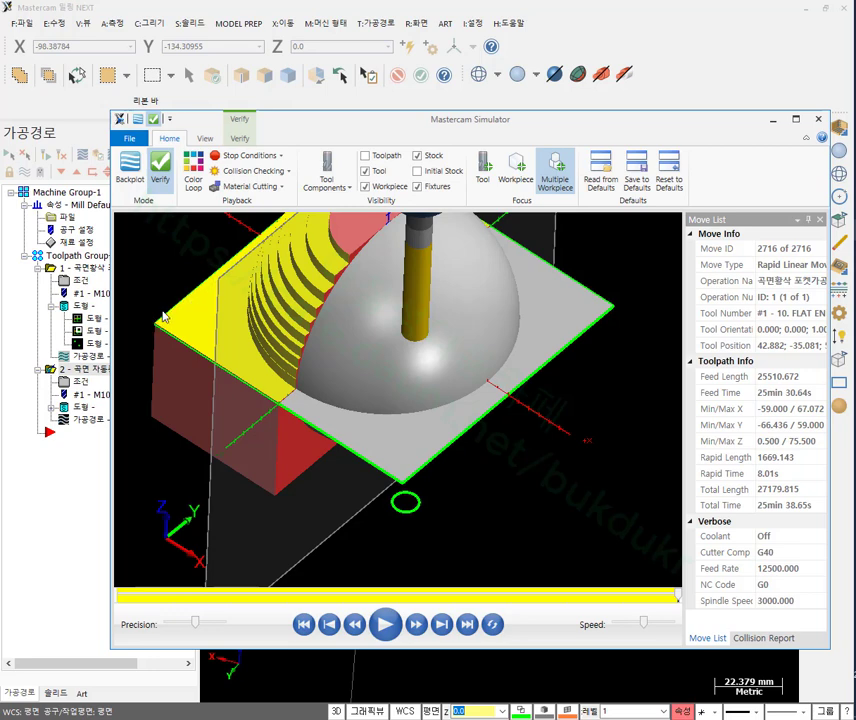
Inspect the simulated workpiece up close around the plate's corner, and close the simulation.
scroll(320, 440, up, 3)
scroll(580, 549, up, 2)
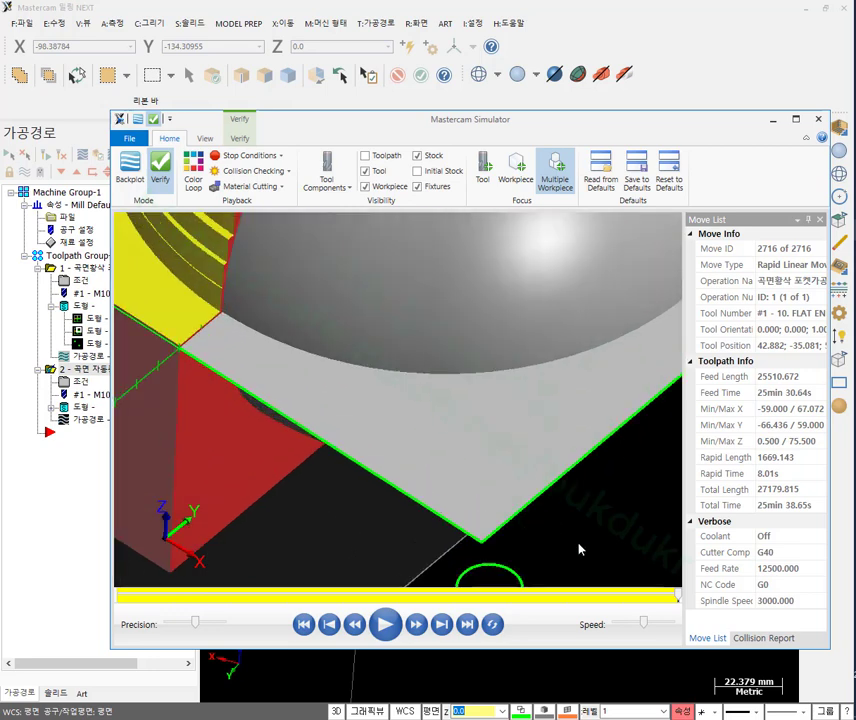
scroll(543, 504, down, 2)
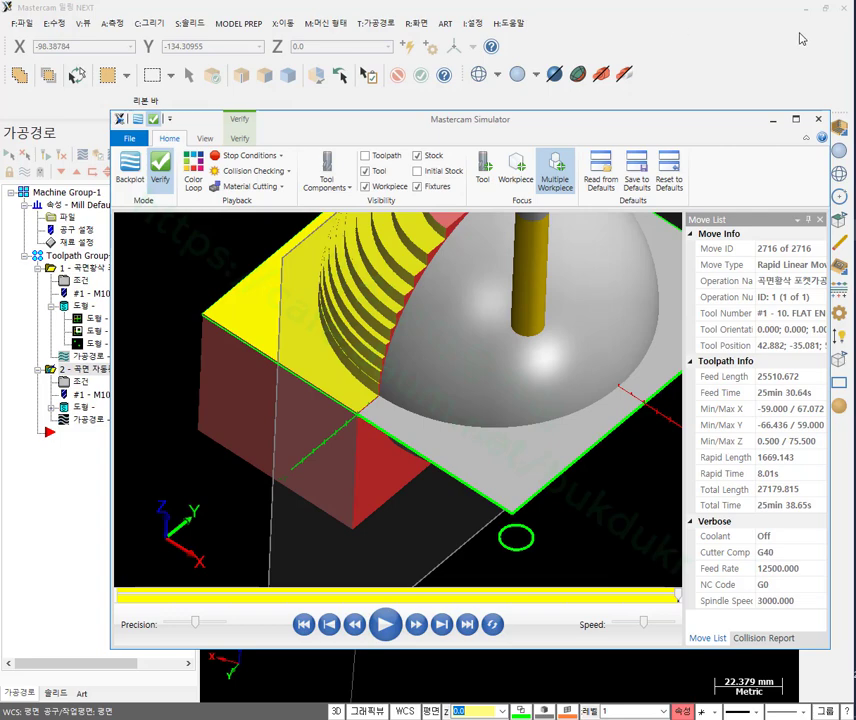
click(818, 118)
scroll(561, 309, down, 2)
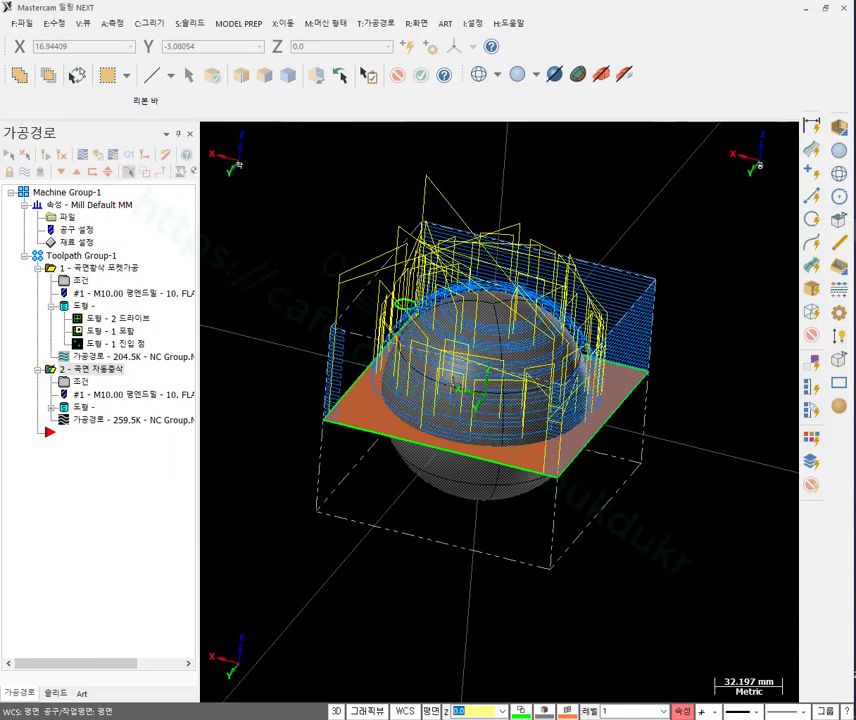
scroll(457, 380, up, 1)
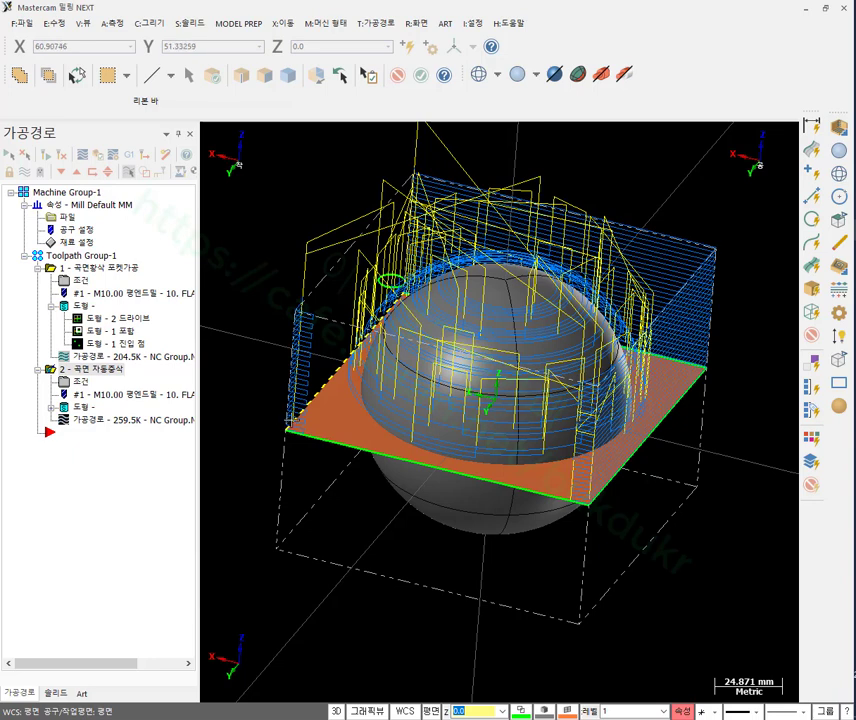
Set the rest-milling operation 곡면 자동중삭 to ignore small uncut areas (작은 미절삭 부위 무시) at an application distance of 0.2, and recalculate it.
click(125, 384)
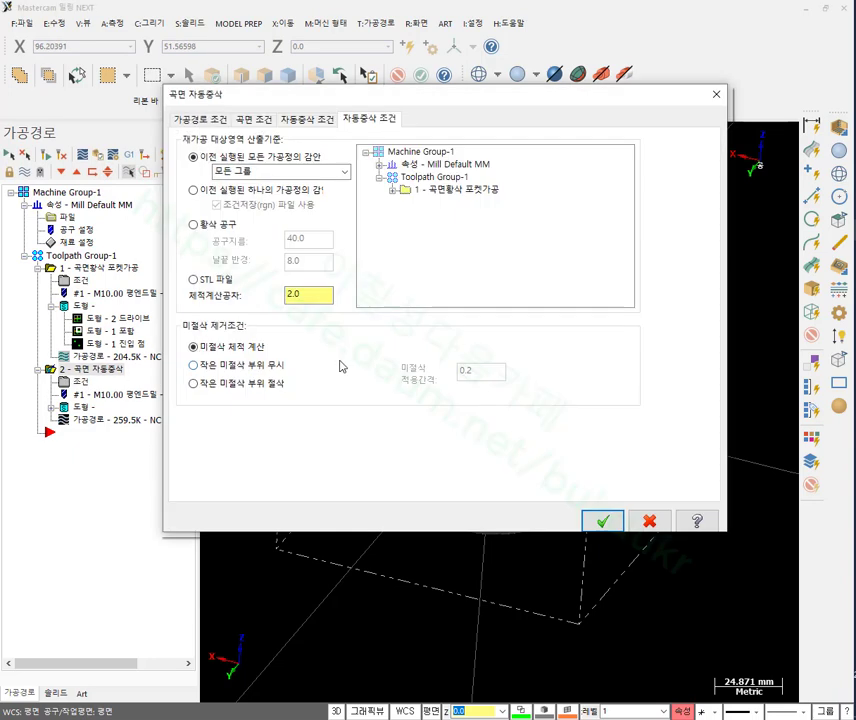
click(272, 368)
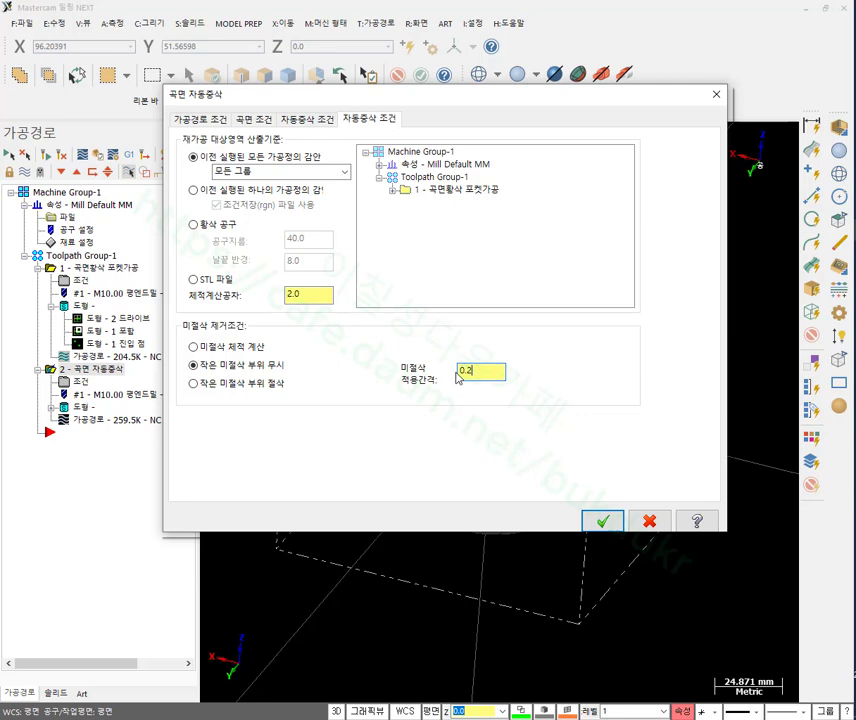
click(611, 522)
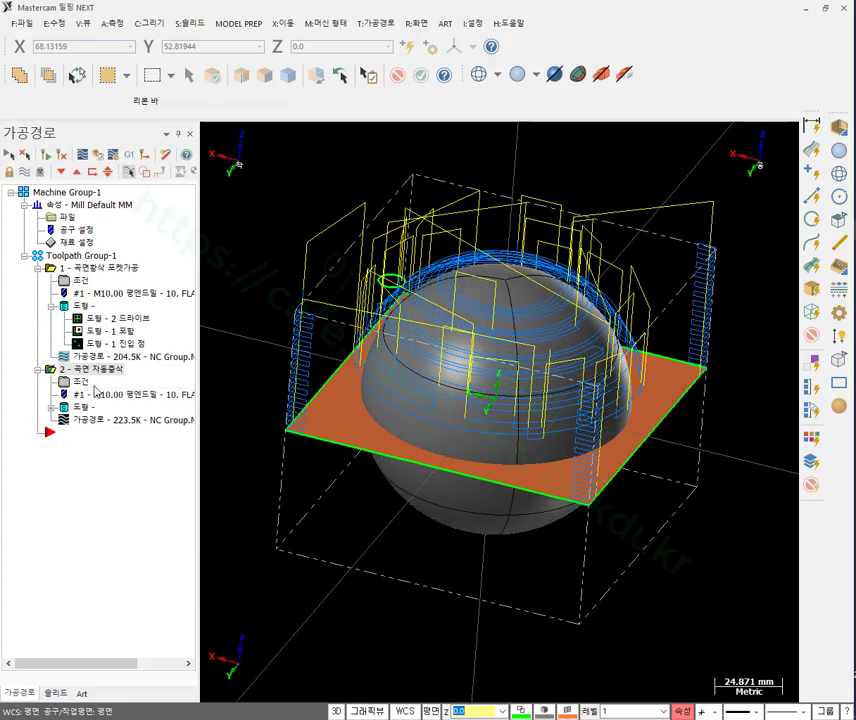
Set the rest-milling operation's uncut-area application distance (미절삭 적용간격) to 0.5 and regenerate the toolpath.
click(80, 381)
double_click(481, 374)
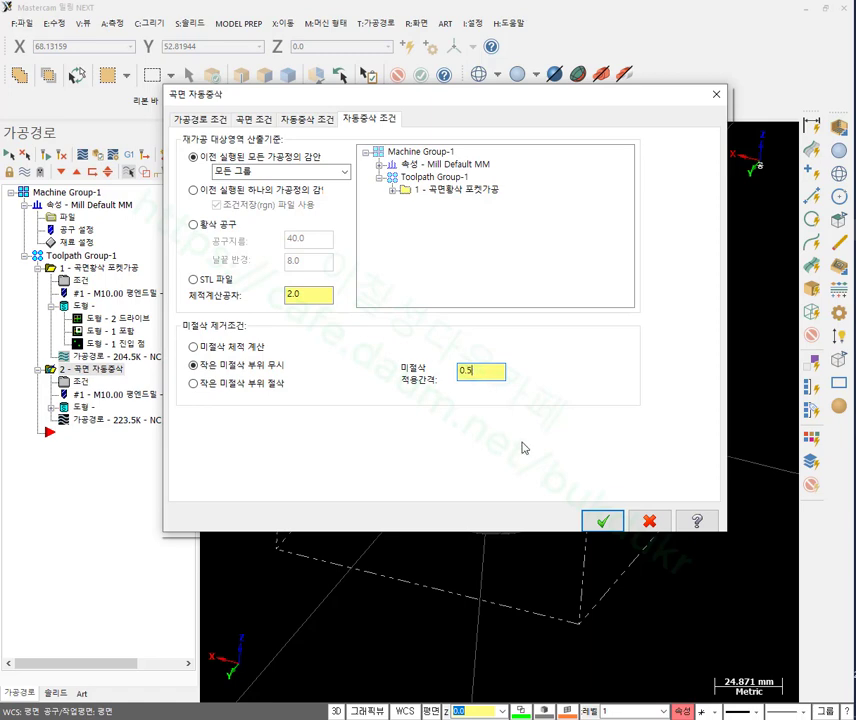
key(Return)
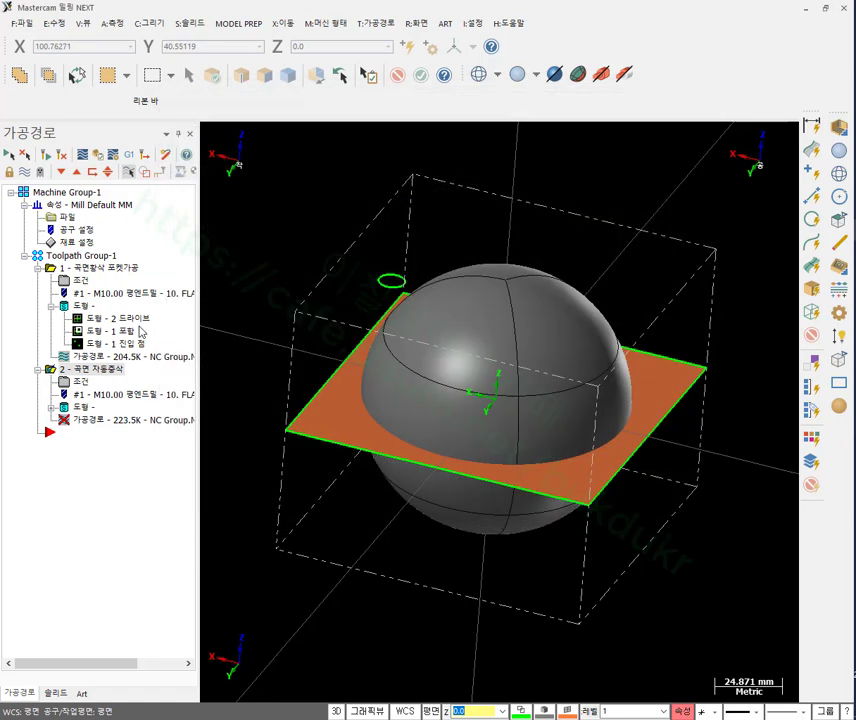
click(48, 157)
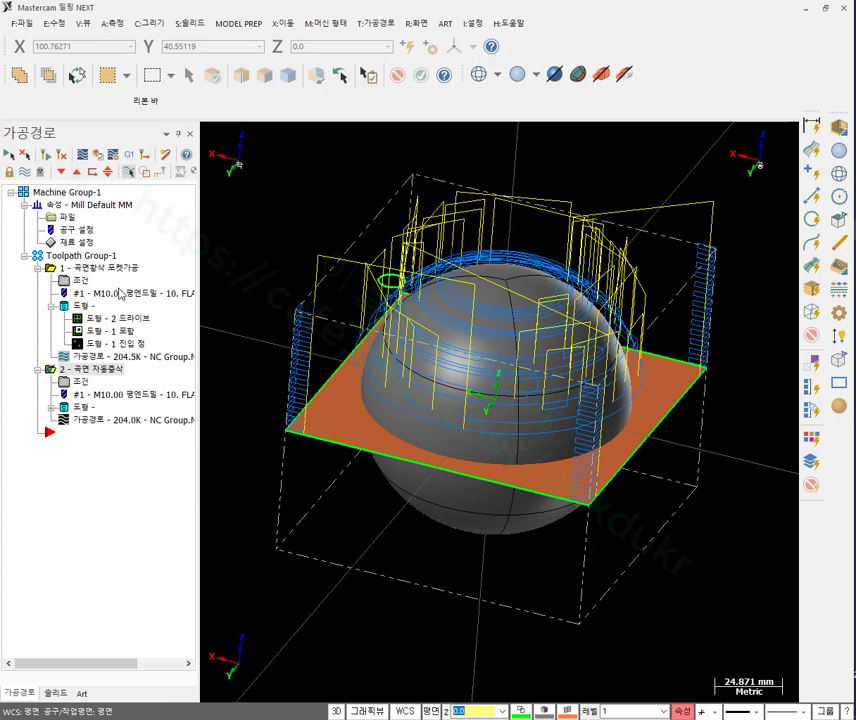
Set the rest-milling operation's uncut-area application distance to 1 and regenerate the toolpath.
click(83, 386)
drag(503, 371, 445, 372)
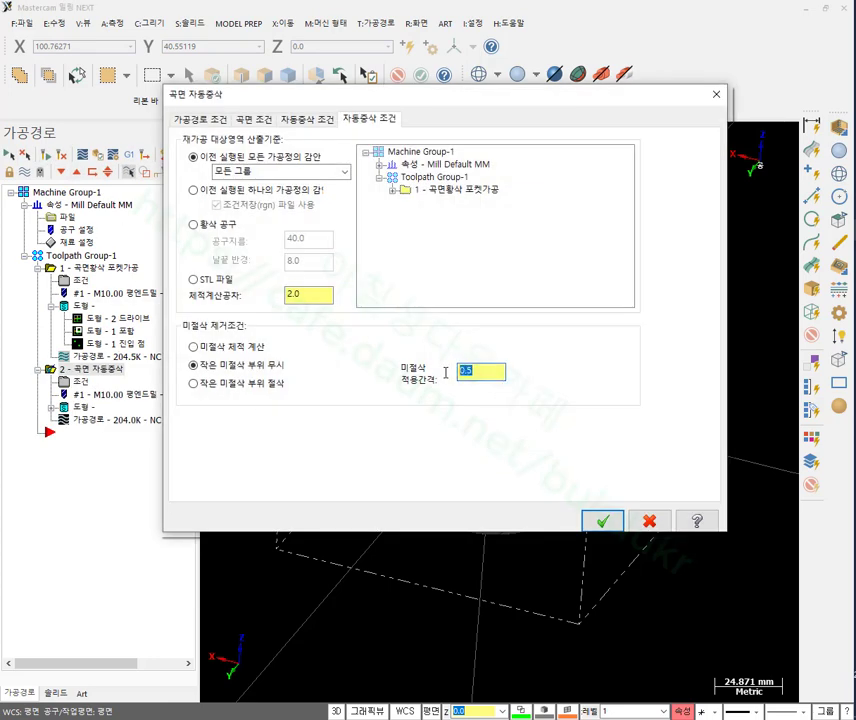
text(1)
click(600, 520)
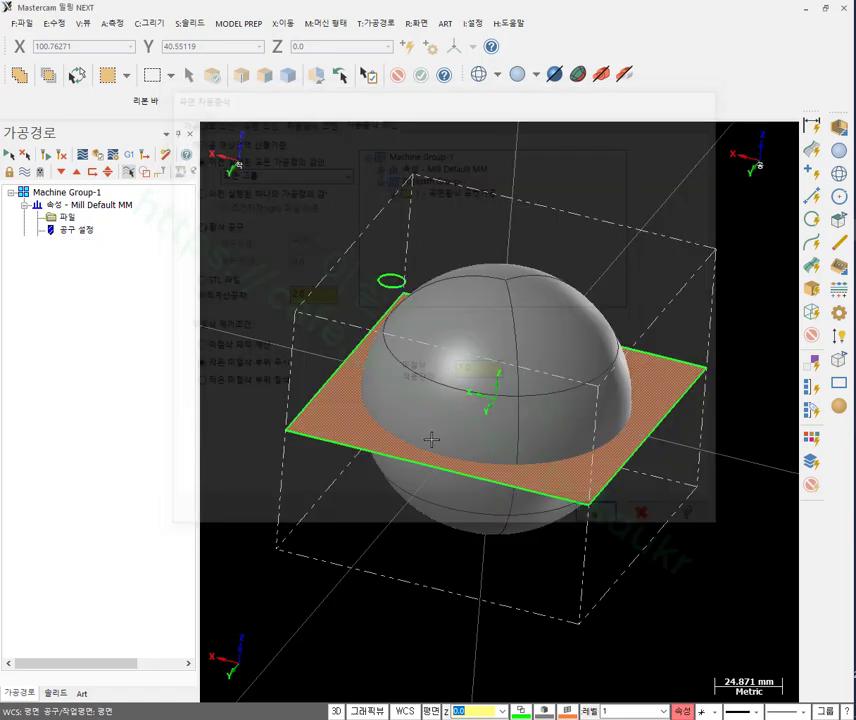
click(47, 155)
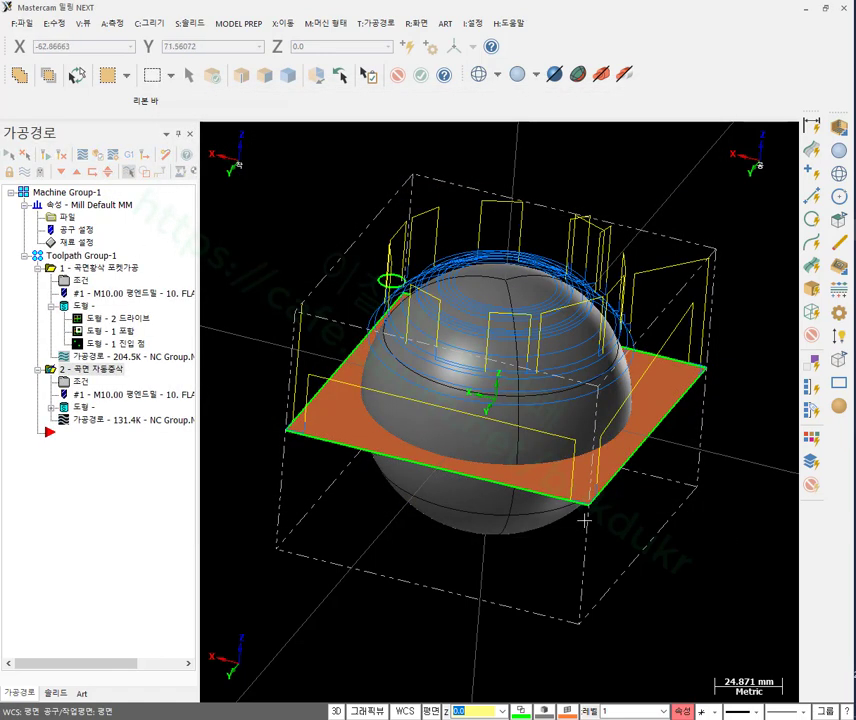
Adjust the rest-milling operation's uncut-area application distance and regenerate the toolpath.
click(80, 382)
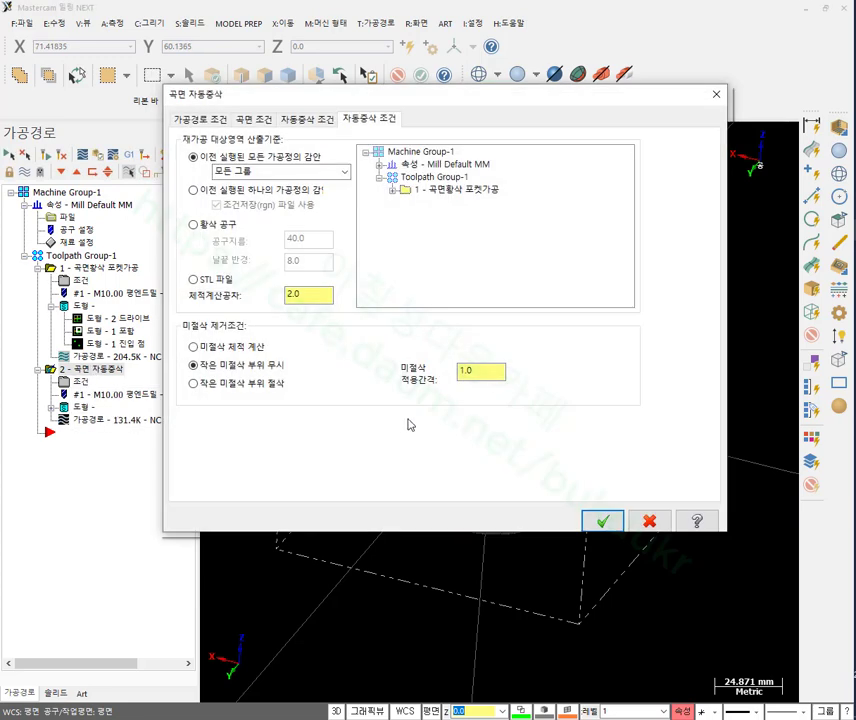
double_click(494, 374)
click(599, 517)
click(46, 157)
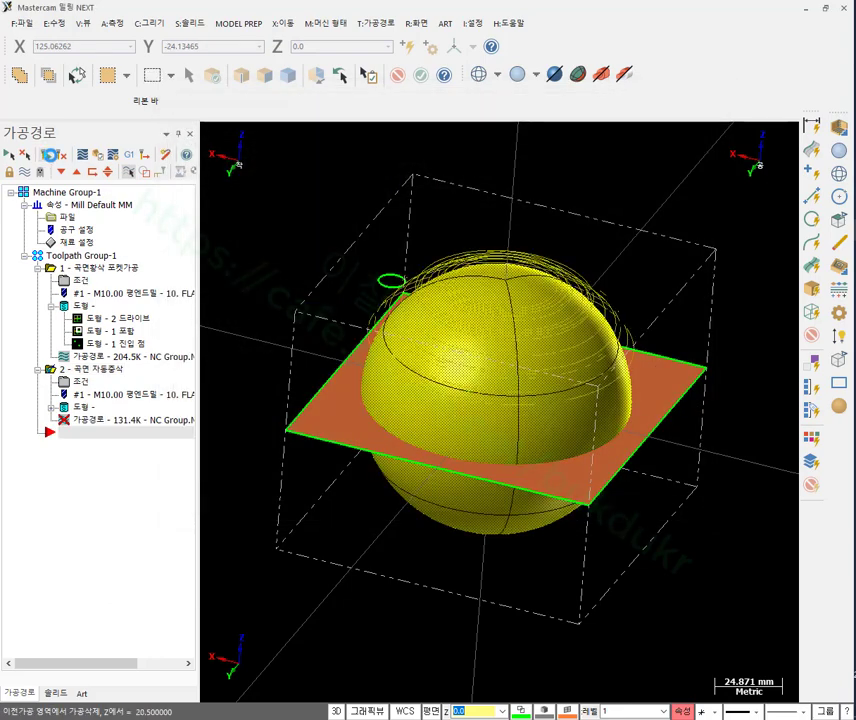
Set the rest-milling operation's uncut-area application distance to 1.5 and regenerate the toolpath.
click(82, 381)
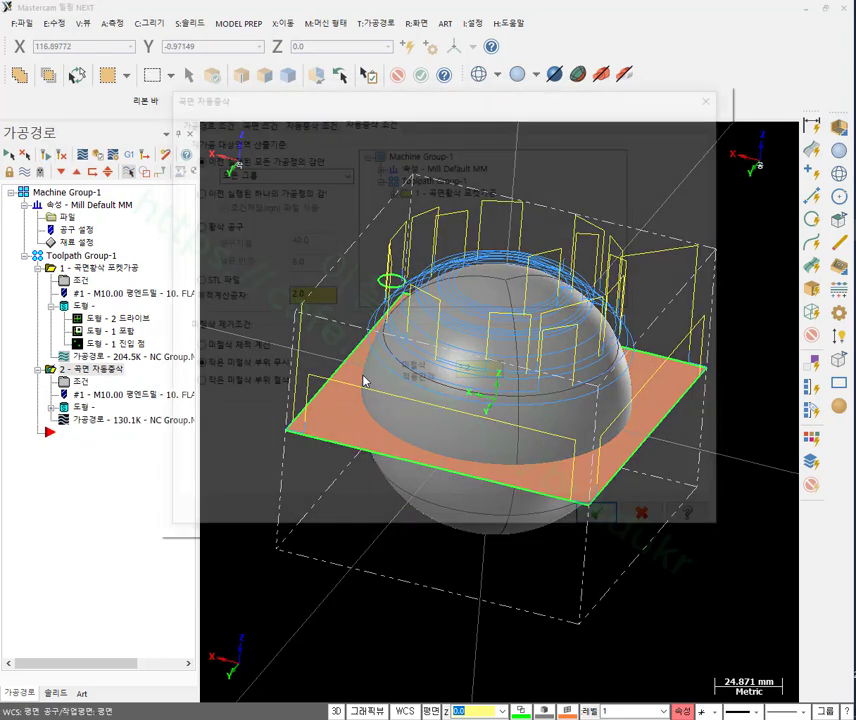
drag(480, 369, 424, 377)
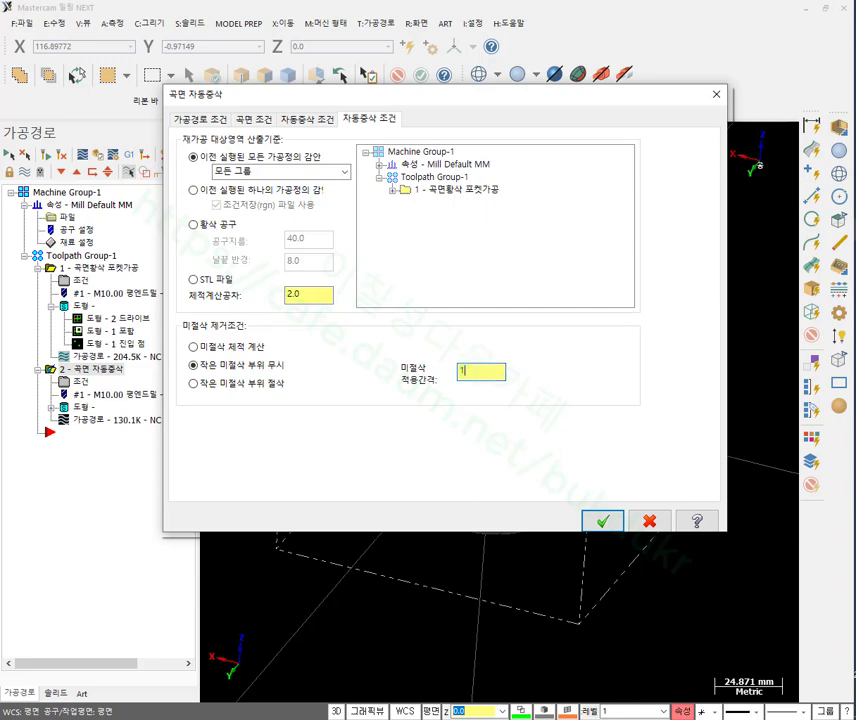
text(1.5)
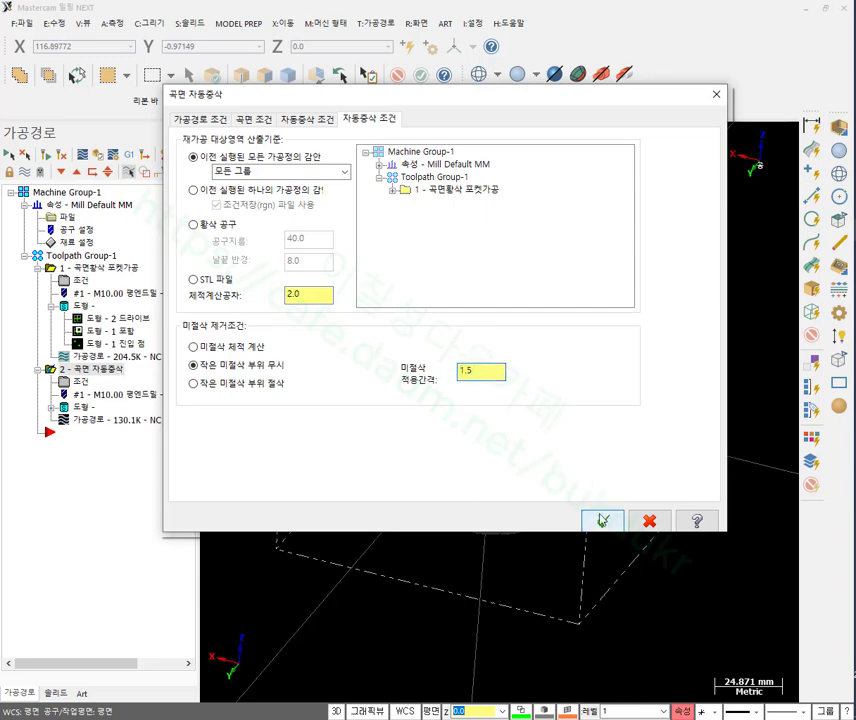
key(Return)
click(48, 155)
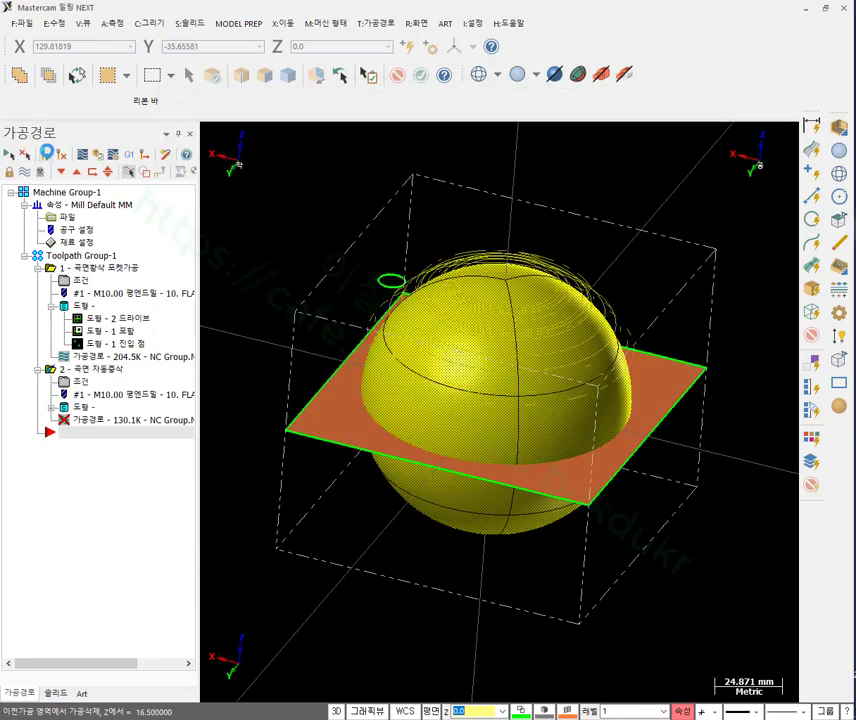
Set the rest-milling operation's uncut-area application distance to 2 and regenerate the toolpath.
click(81, 381)
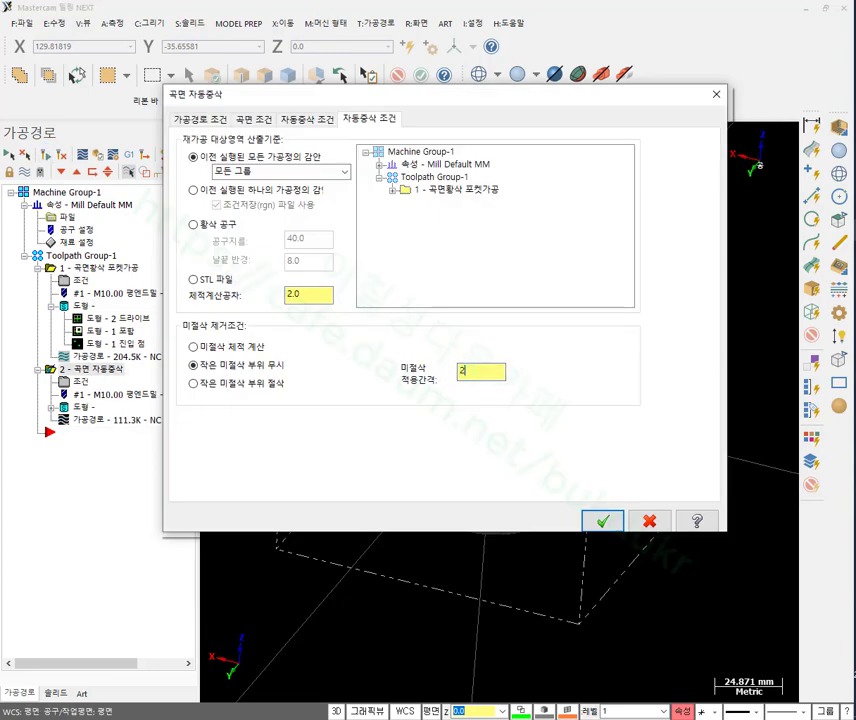
text(2)
key(Return)
click(47, 156)
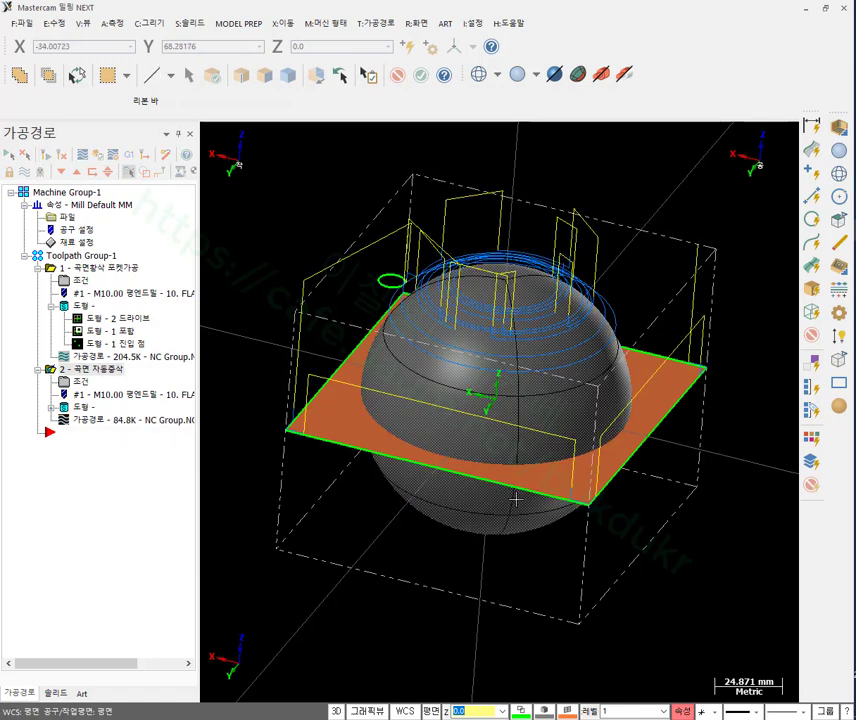
Set the rest-milling operation's uncut-area application distance to 3.0, regenerate, and check the toolpath at the plate's corner.
click(80, 381)
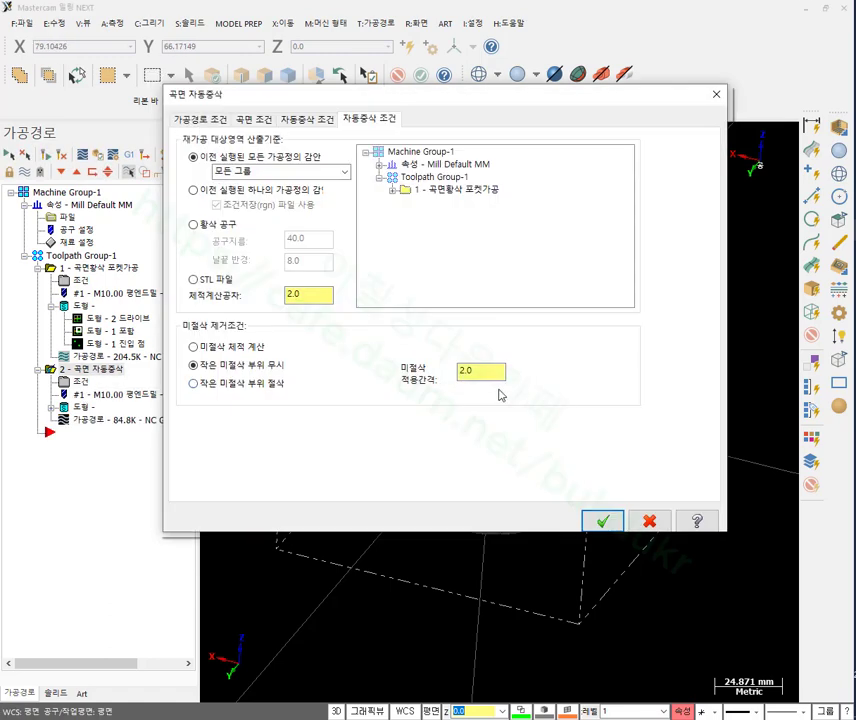
click(612, 520)
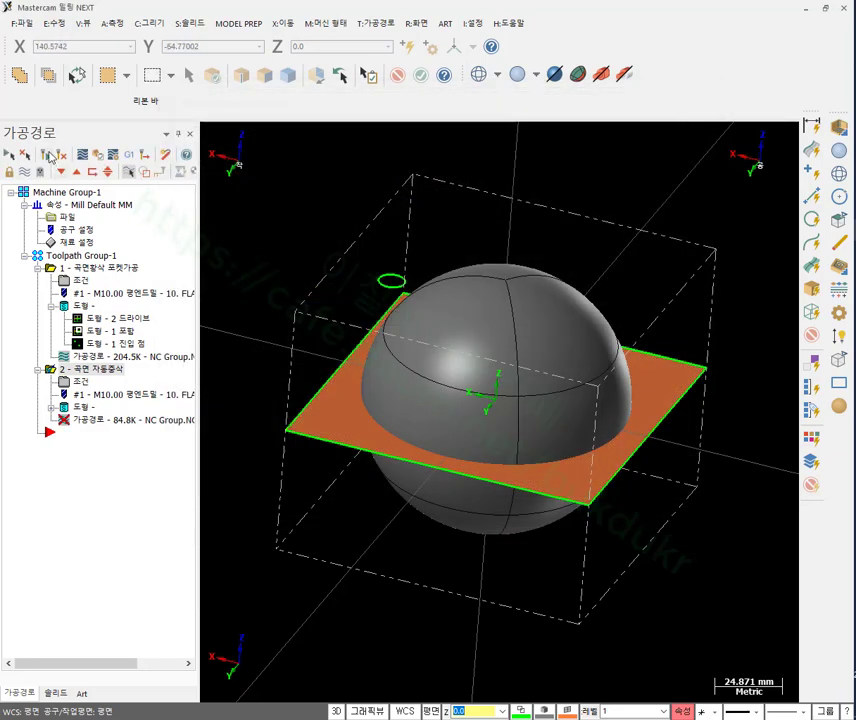
click(48, 156)
scroll(504, 374, up, 3)
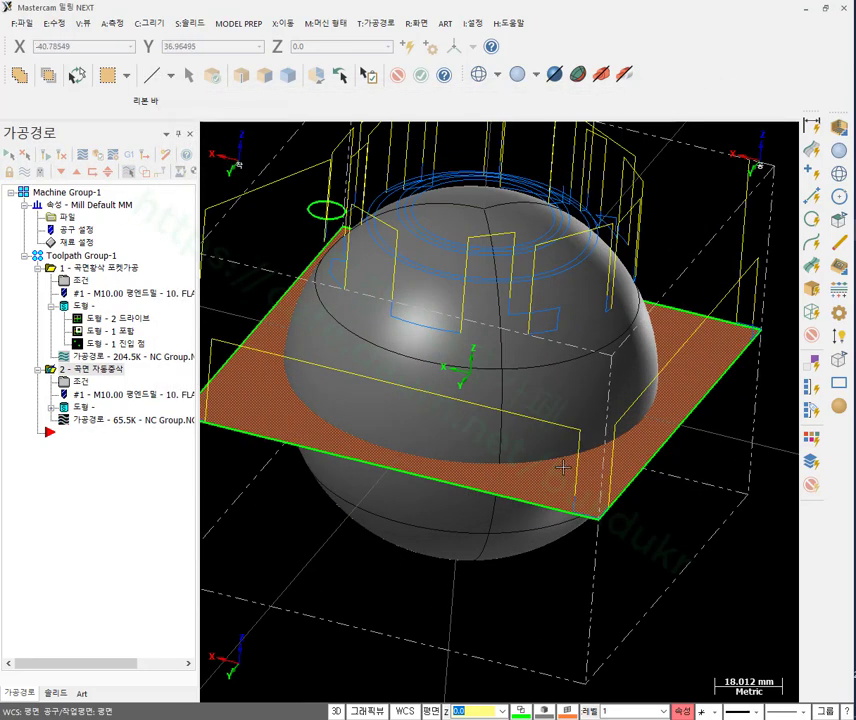
scroll(560, 430, down, 1)
scroll(622, 486, up, 1)
scroll(622, 486, up, 4)
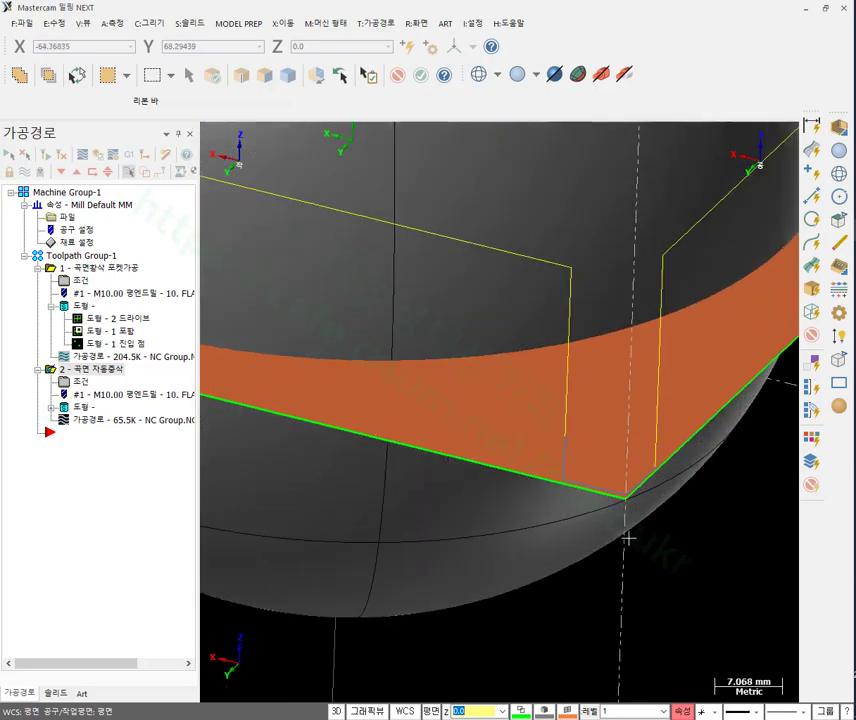
scroll(600, 495, up, 1)
scroll(620, 500, down, 4)
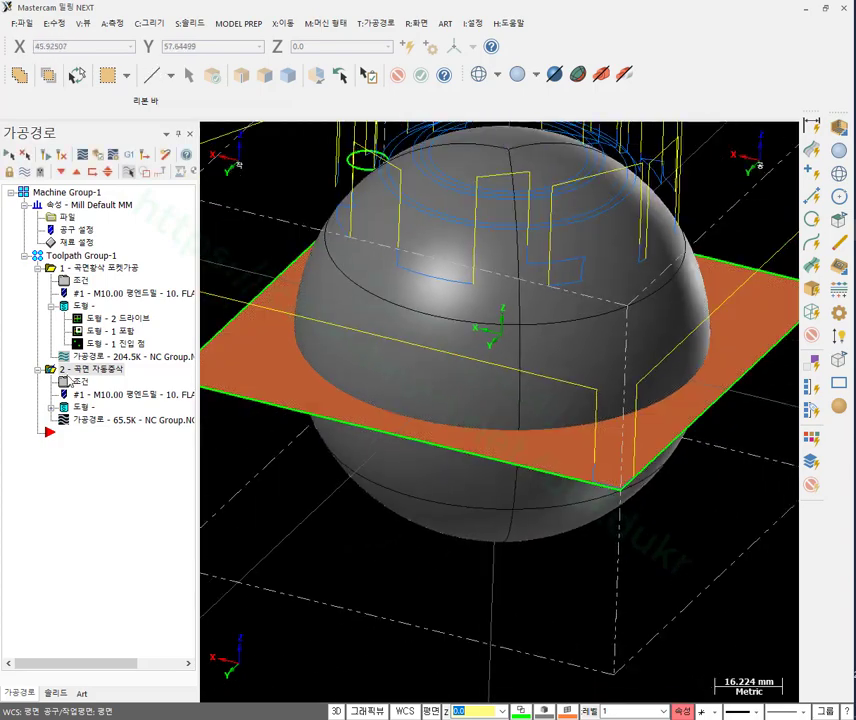
Set the rest-milling removal condition to the computed remaining stock (미절삭 제적 계산) and regenerate the toolpath.
click(80, 383)
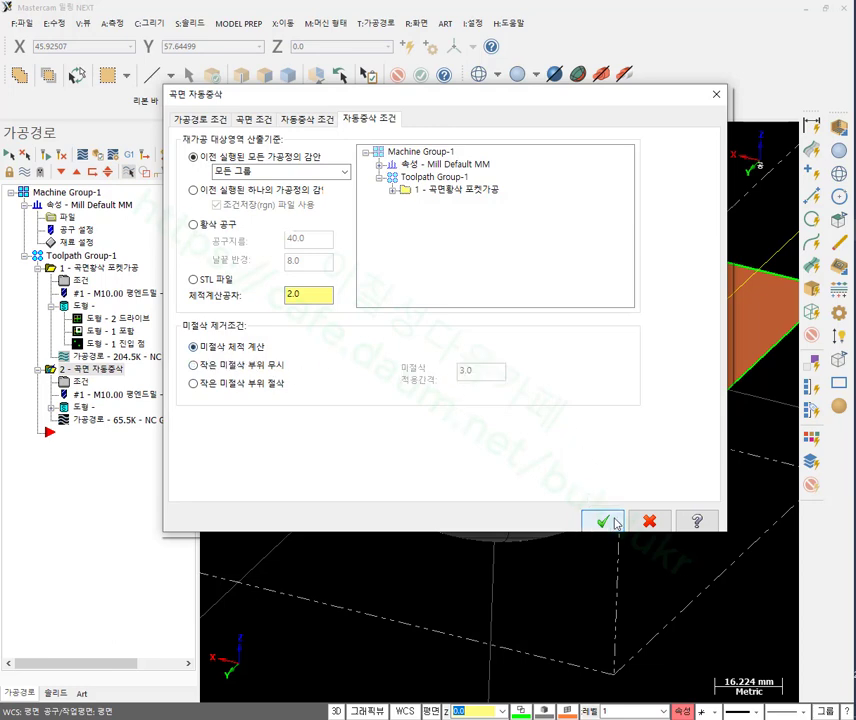
click(603, 521)
click(61, 154)
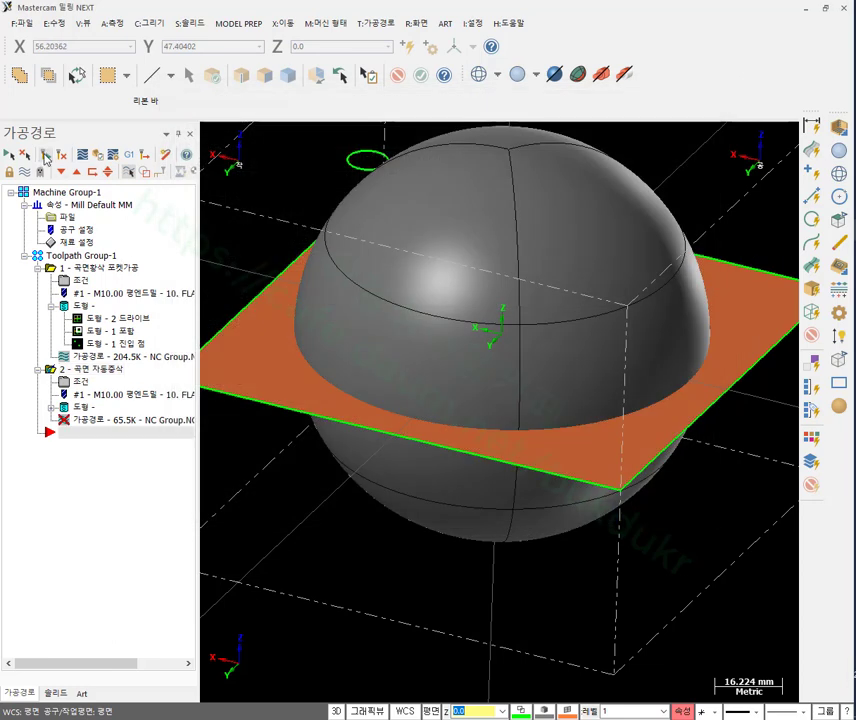
scroll(537, 487, down, 2)
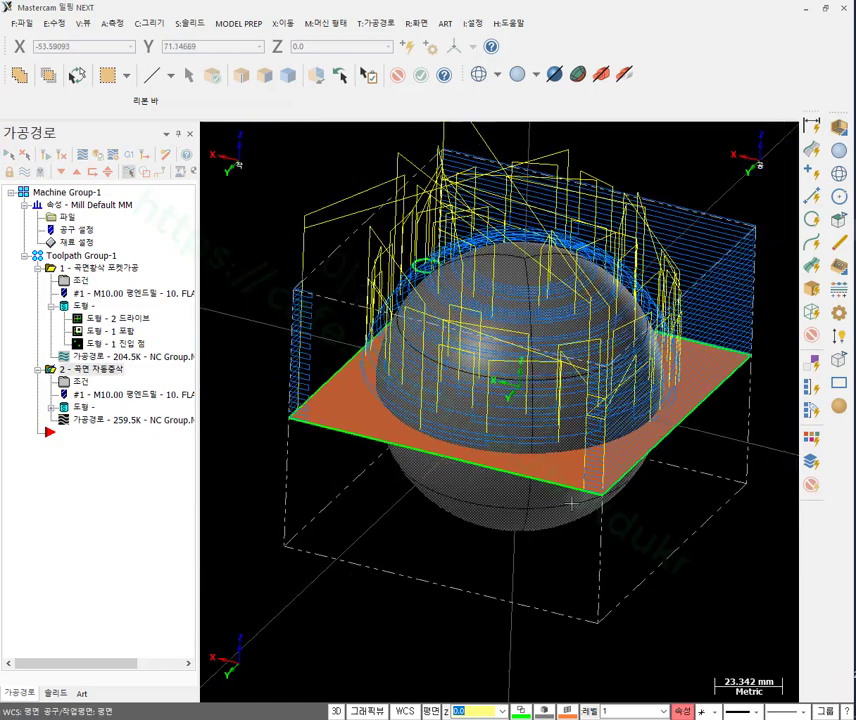
Examine the regenerated rest-milling toolpath around the sphere from other angles, and set the isometric view (입체).
middle_drag(537, 487, 484, 384)
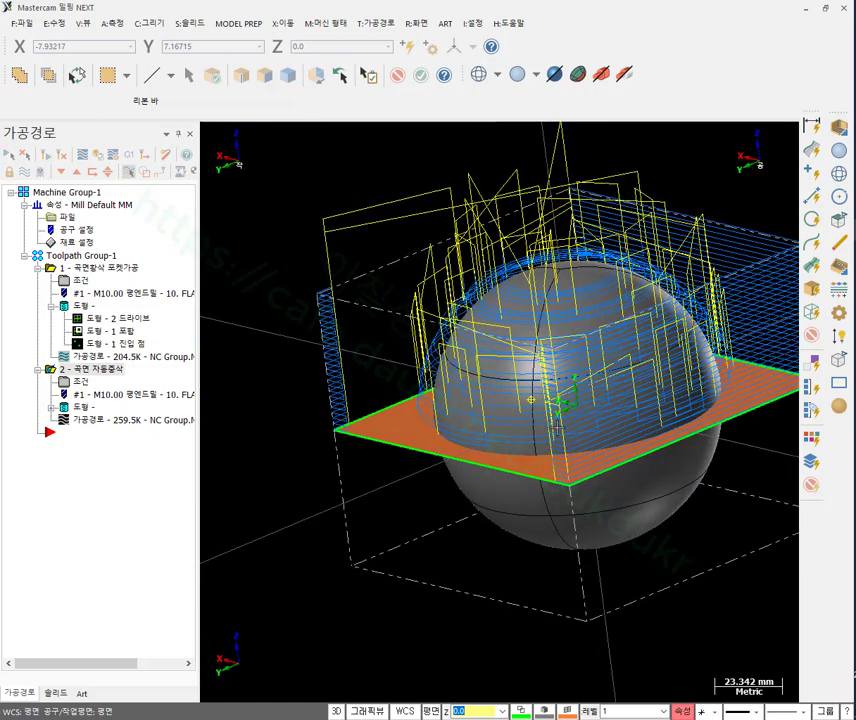
middle_drag(594, 447, 418, 355)
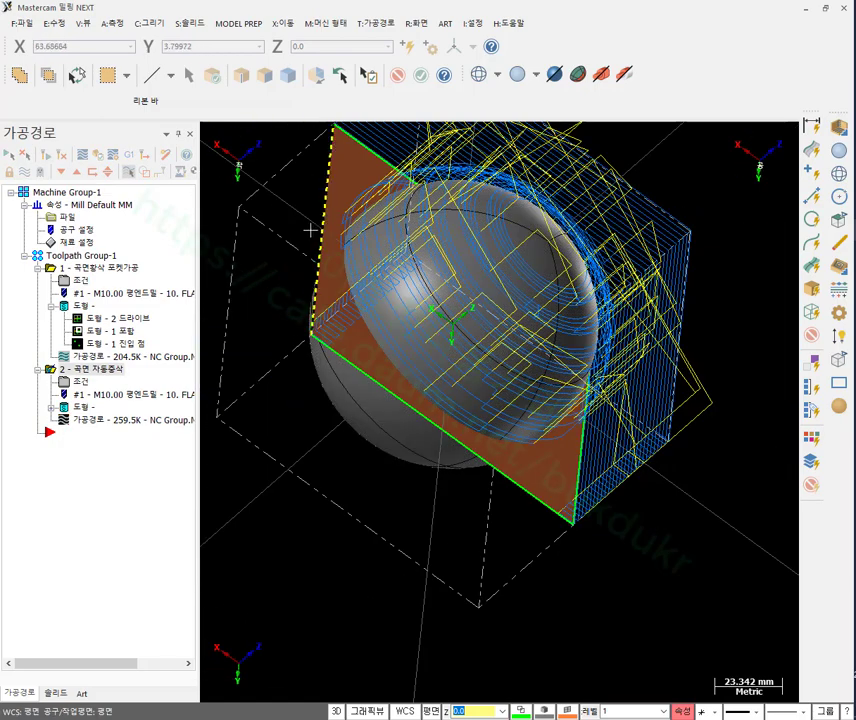
right_click(279, 219)
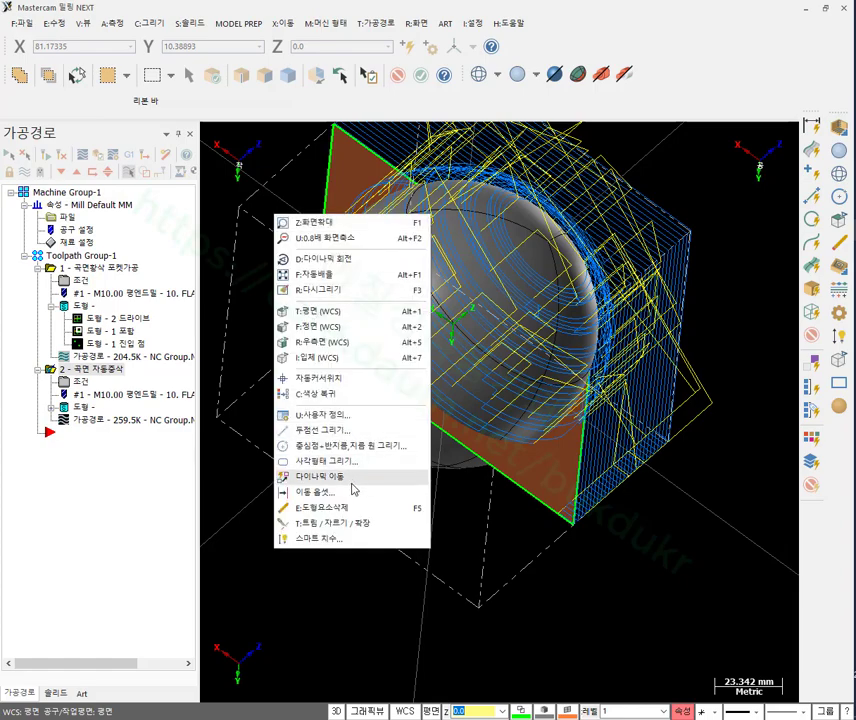
click(325, 357)
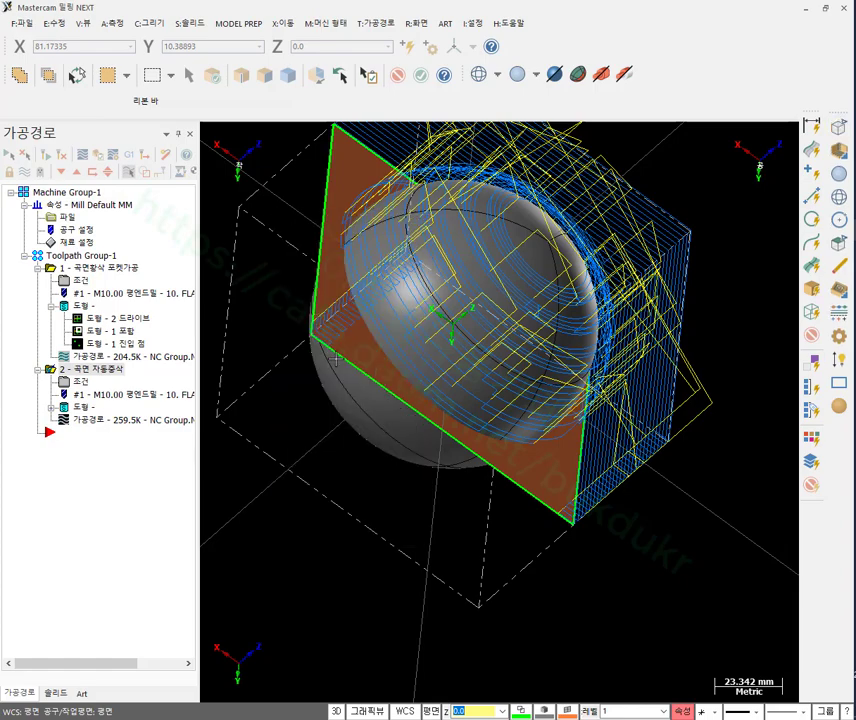
Enable finishing of the tool-center boundary contour (공구중심영역 윤곽 정삭실행) in the pocket roughing operation and regenerate the toolpaths.
click(78, 281)
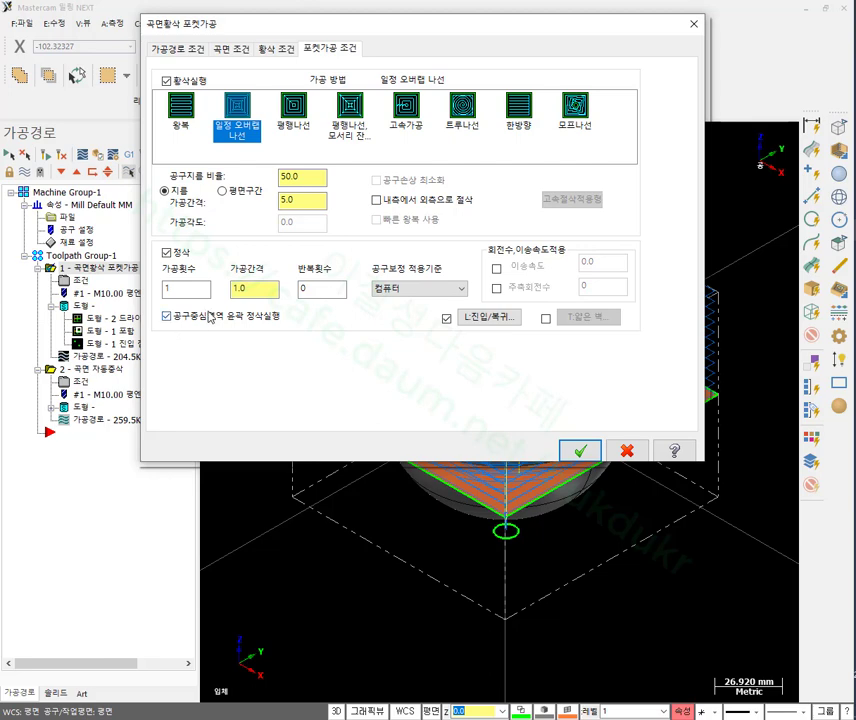
click(580, 451)
click(62, 156)
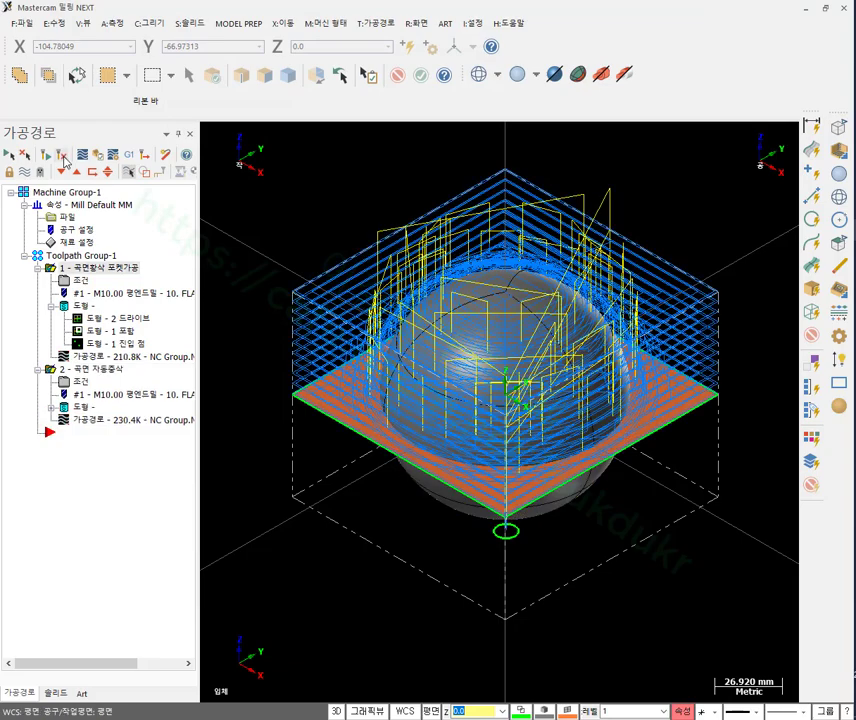
Display only the automatic rest-milling operation's toolpath (곡면 자동중삭) and examine its passes around the sphere up close.
click(110, 369)
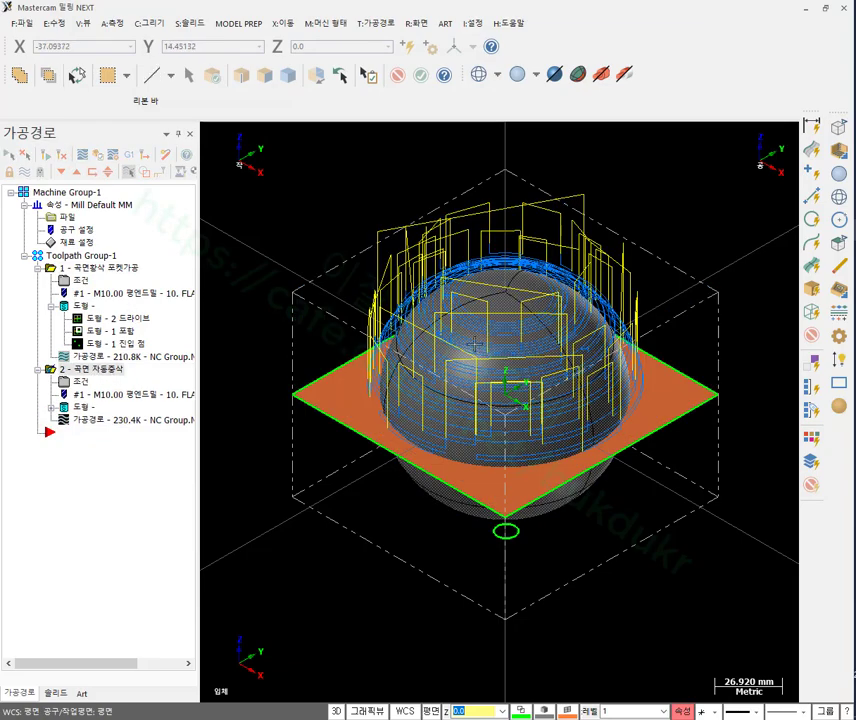
middle_drag(326, 230, 518, 372)
scroll(512, 331, up, 3)
scroll(548, 390, down, 2)
scroll(518, 372, up, 1)
scroll(573, 407, up, 2)
middle_drag(573, 407, 554, 474)
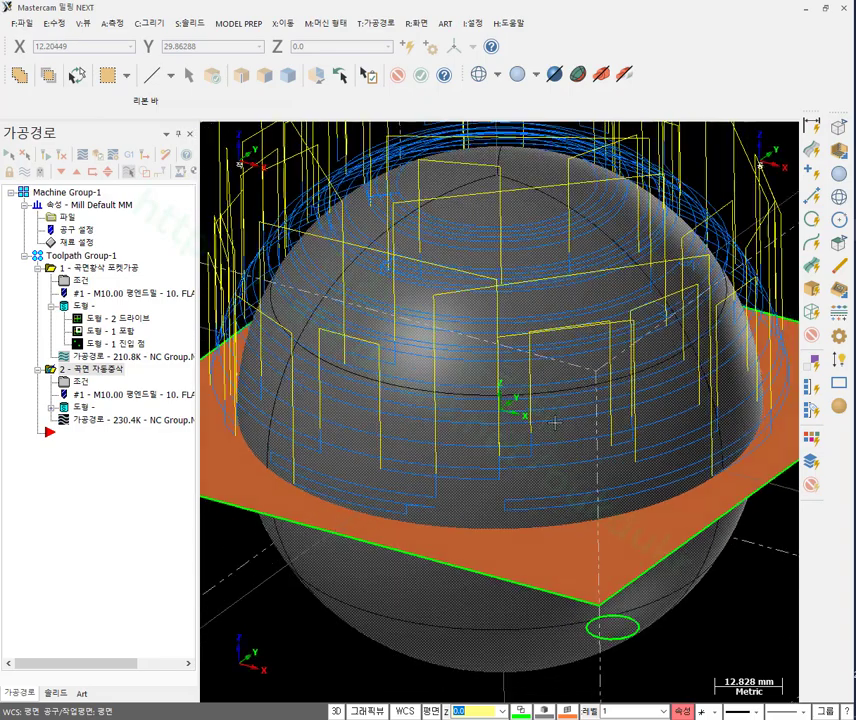
scroll(553, 405, down, 1)
scroll(553, 405, down, 1)
scroll(514, 314, up, 7)
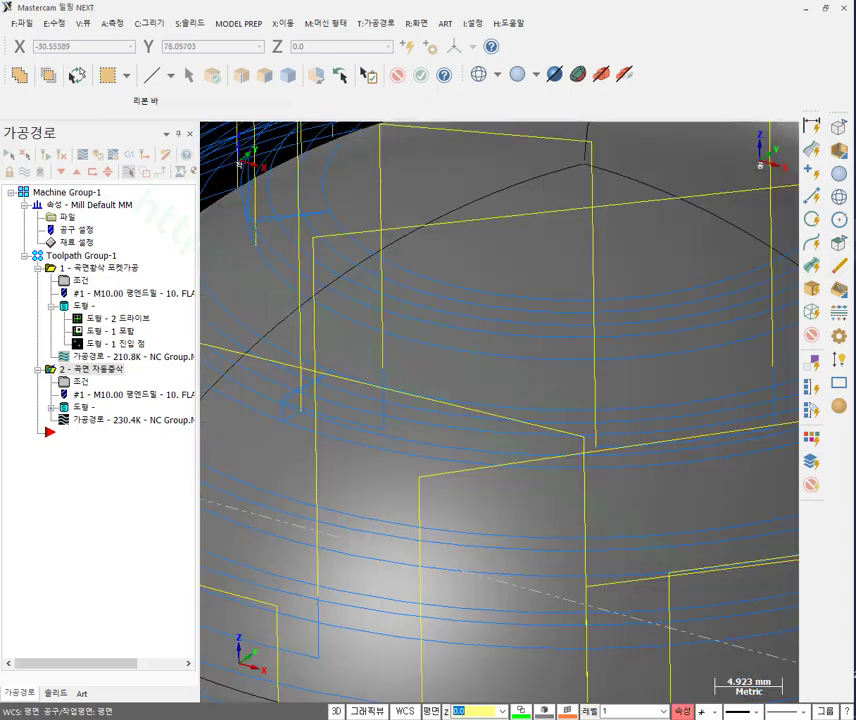
Inspect the stepped stock around the sphere in Mastercam Simulator, and compare it with the rest-milling toolpath back in Mastercam.
click(780, 306)
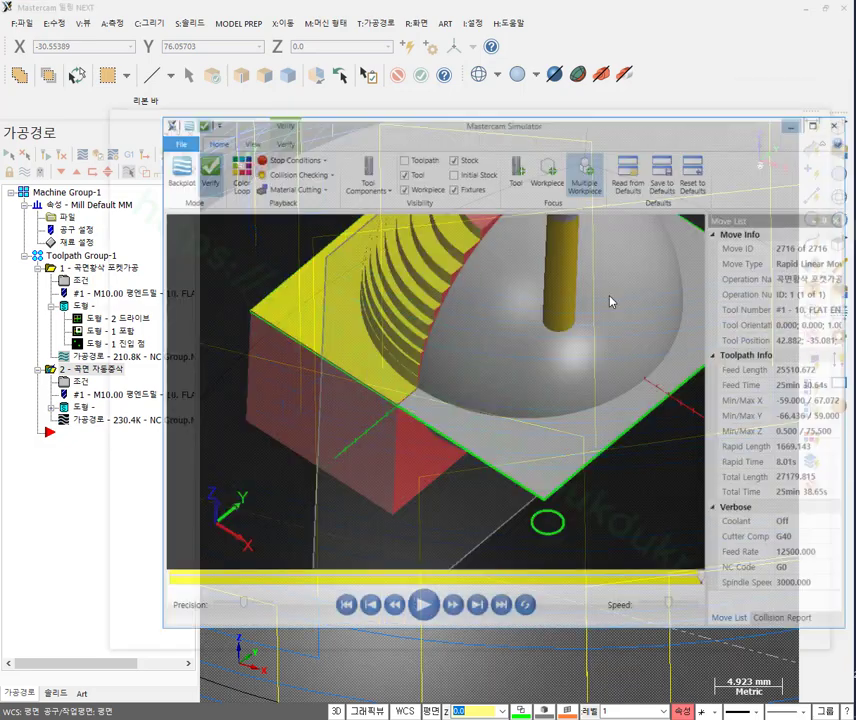
scroll(408, 420, up, 6)
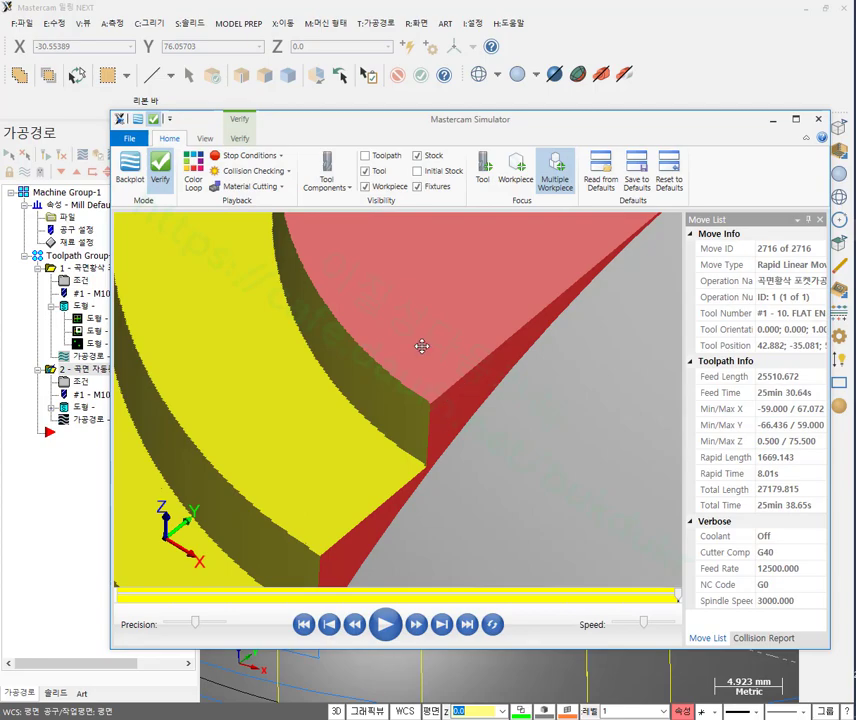
scroll(422, 346, down, 2)
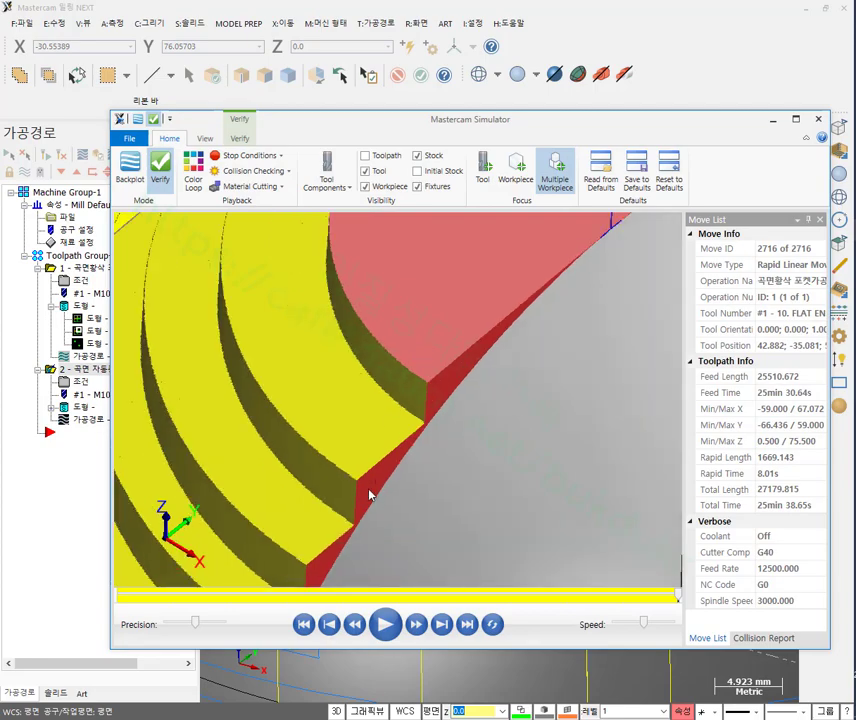
click(772, 120)
scroll(535, 370, down, 1)
middle_drag(462, 356, 456, 331)
scroll(440, 321, down, 1)
scroll(445, 330, down, 2)
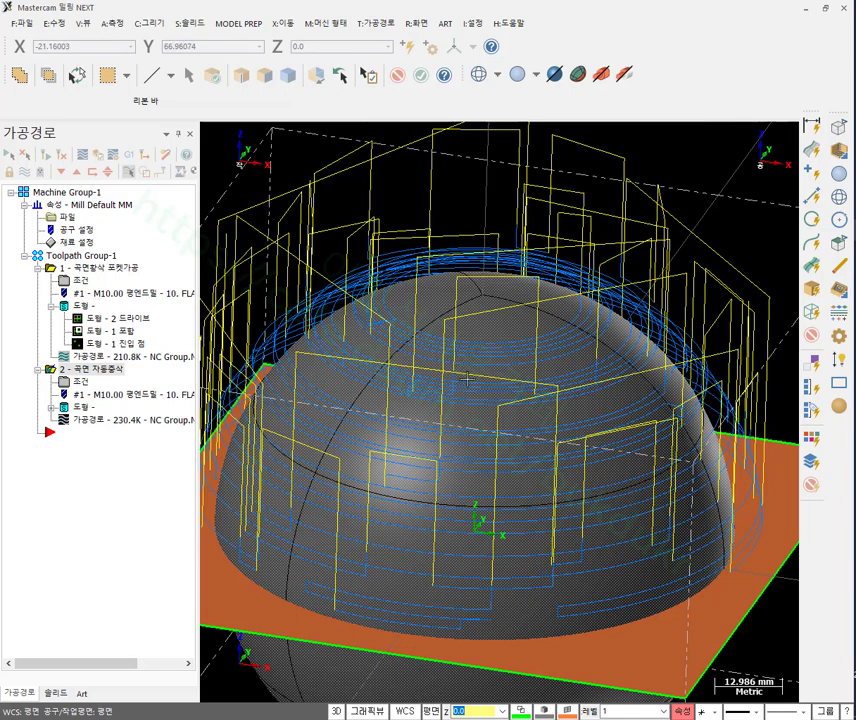
scroll(474, 377, down, 3)
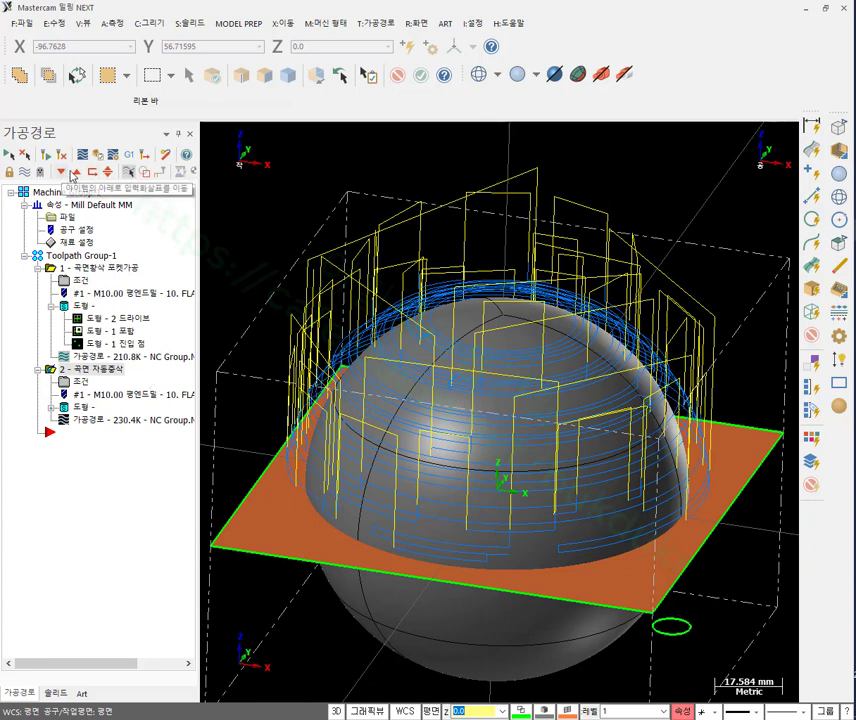
Move the operation insertion point to directly after the surface pocket roughing operation, ahead of the rest-milling operation.
click(67, 173)
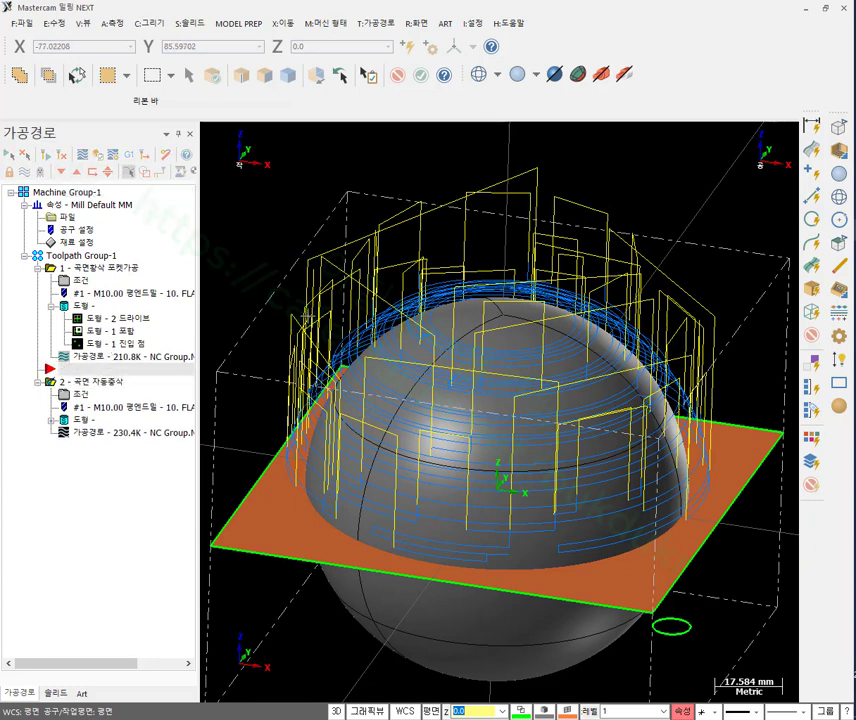
scroll(489, 250, down, 2)
middle_drag(489, 250, 300, 200)
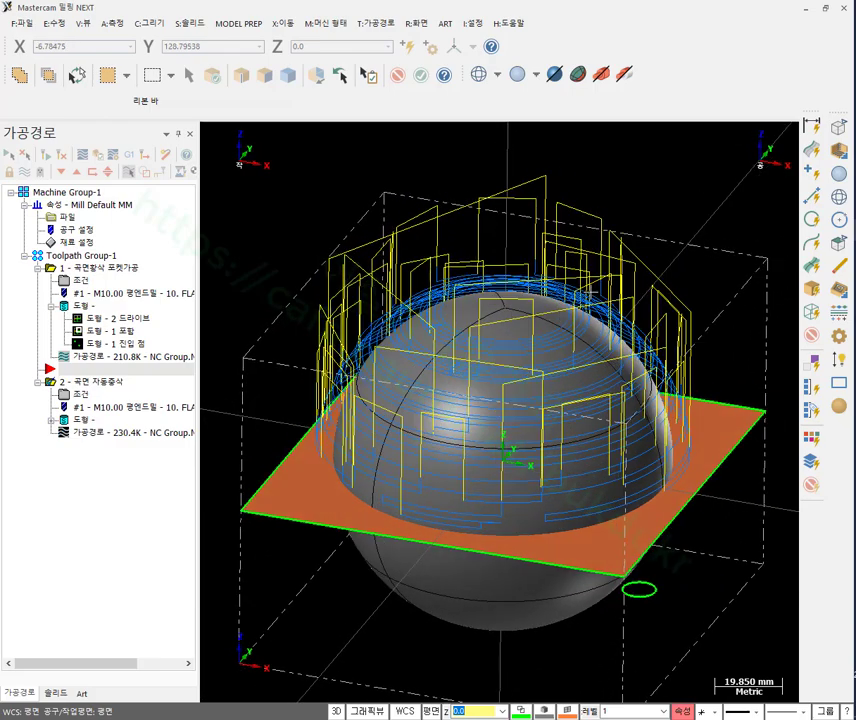
Save the part to the desktop as T.mcx-8, overwriting the existing file.
click(22, 22)
click(52, 114)
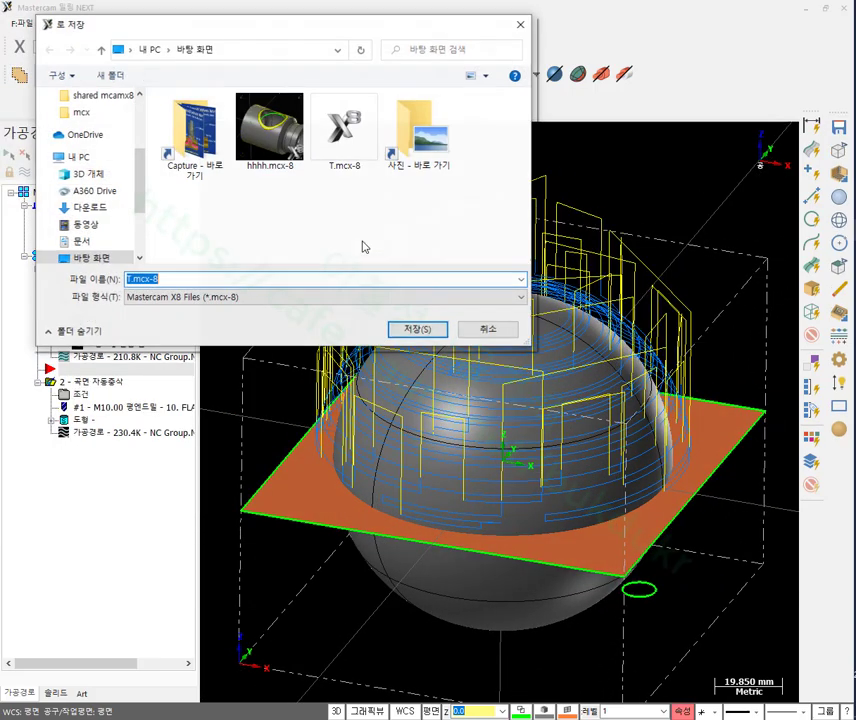
click(424, 328)
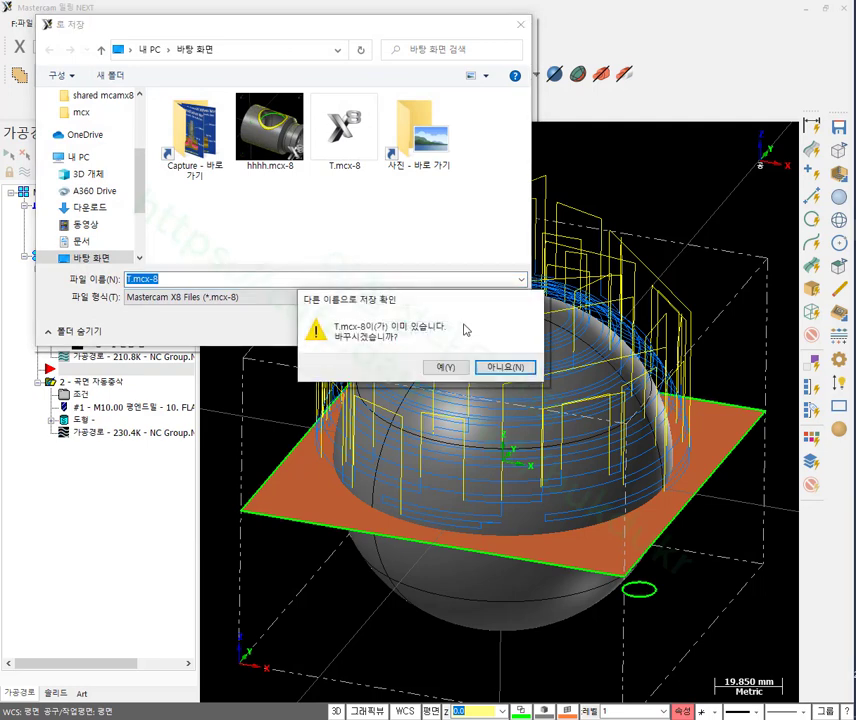
click(446, 367)
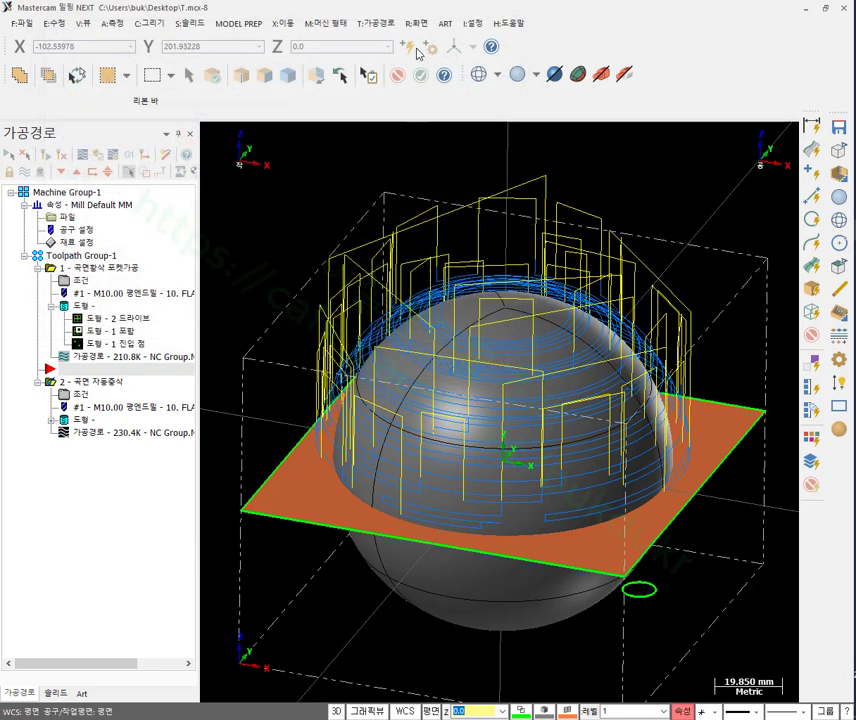
Create a rectangular stock model named 1, sized from the stock setup (120 x 120 x 100), with only the surface pocket roughing as source operation.
click(381, 23)
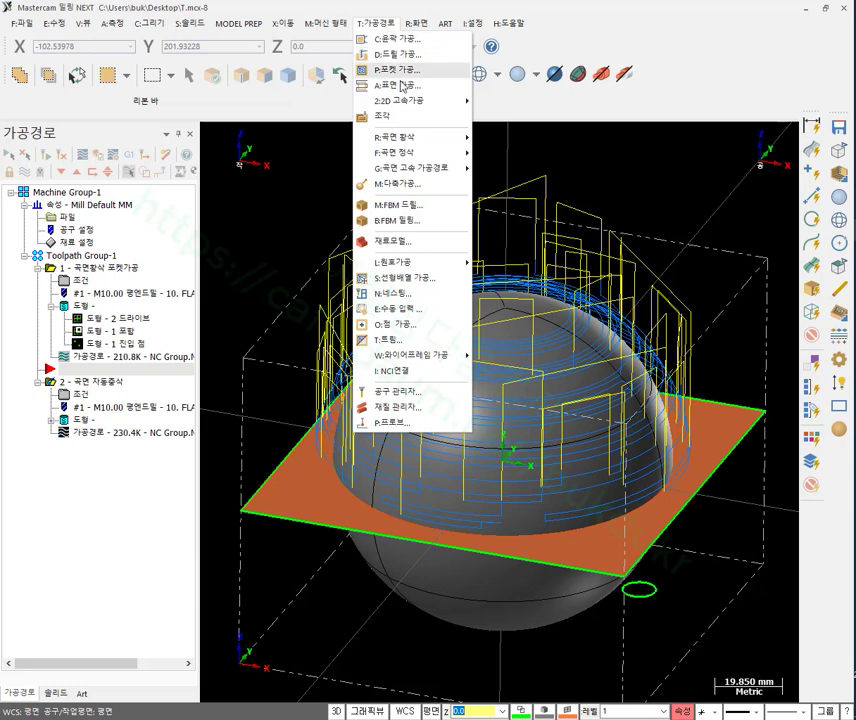
click(403, 249)
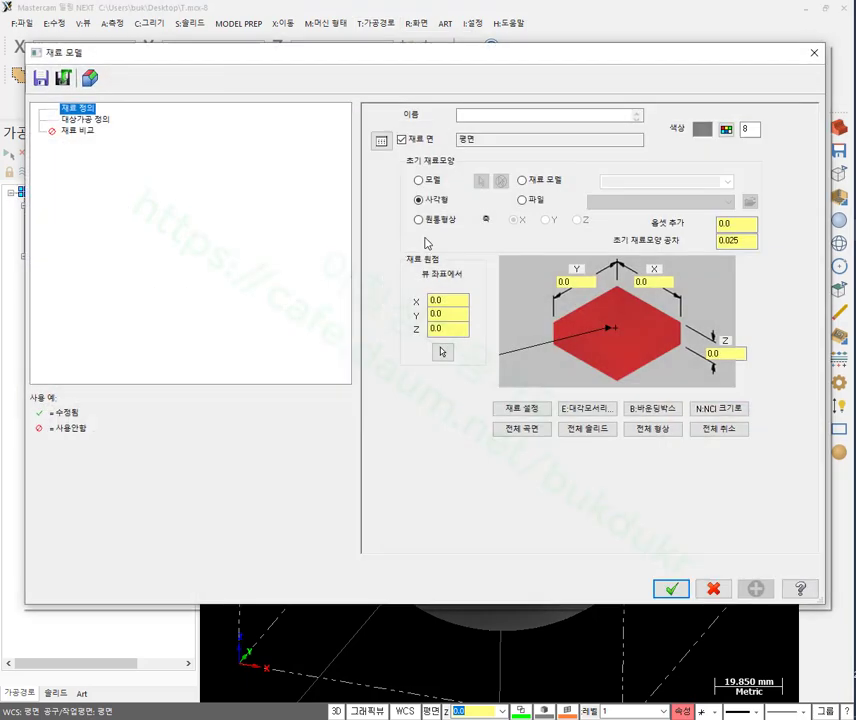
click(503, 114)
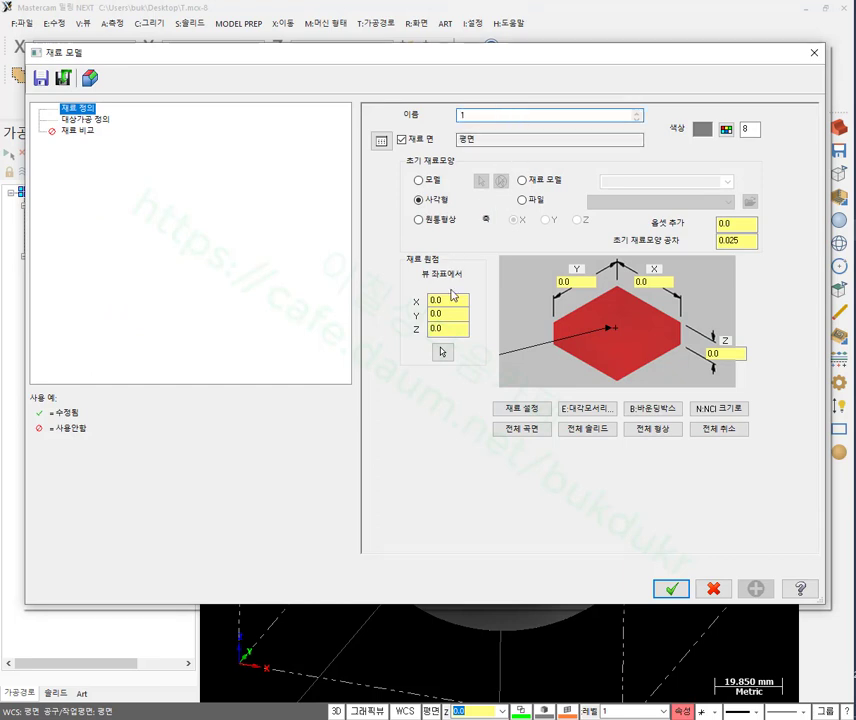
click(533, 410)
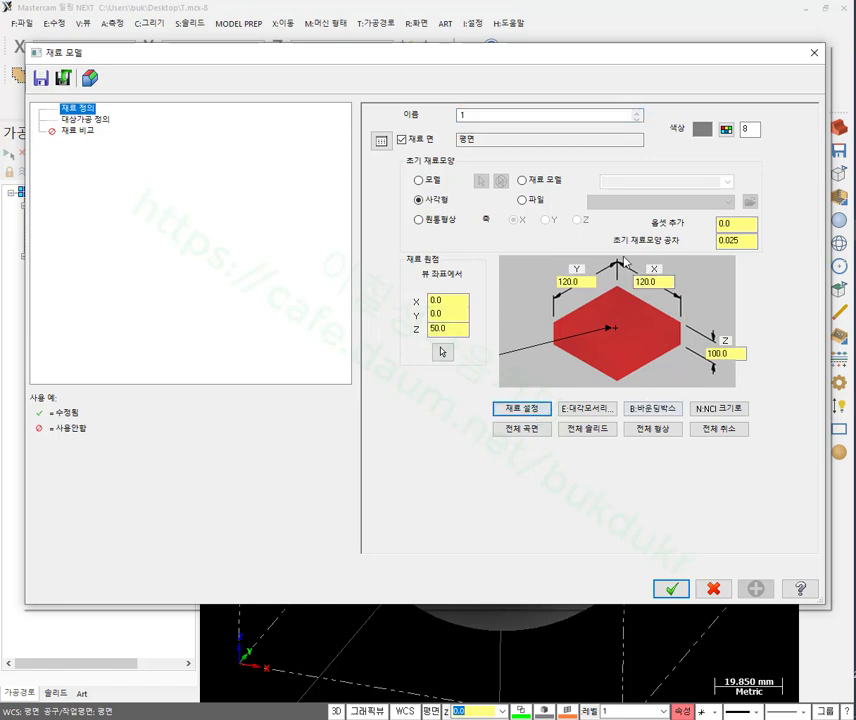
click(94, 121)
click(606, 170)
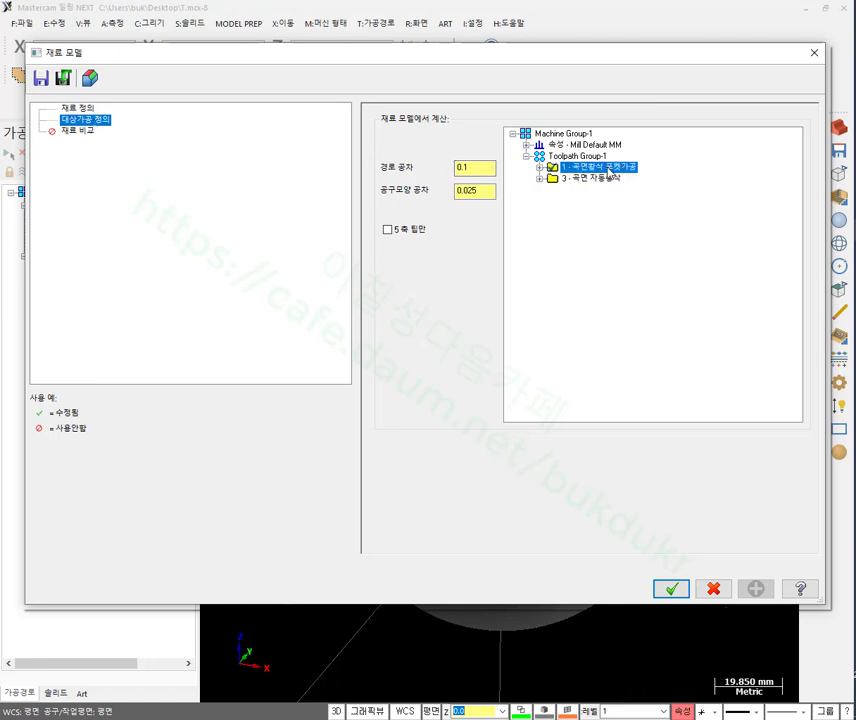
click(671, 589)
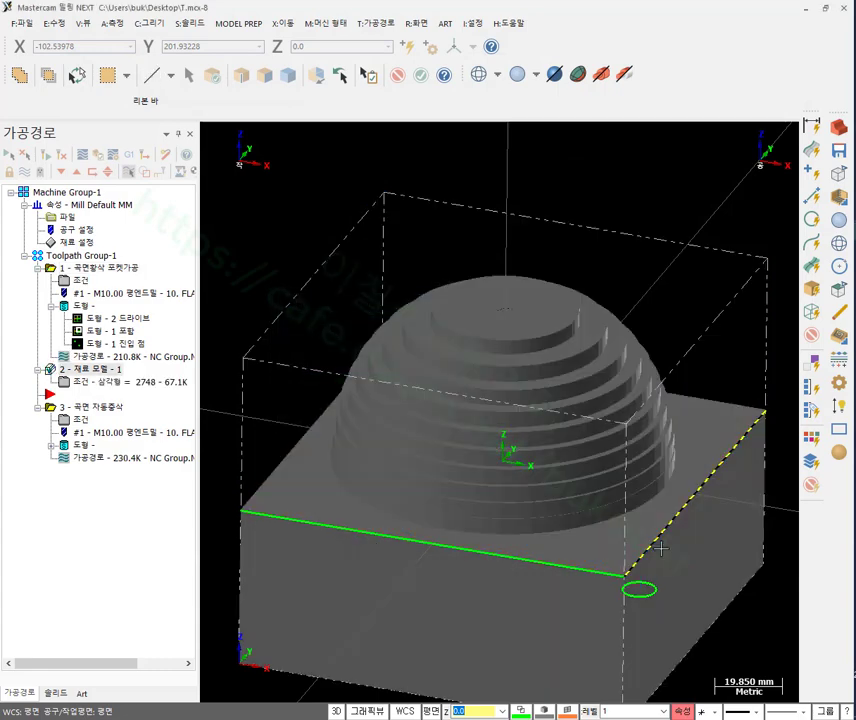
Compare the stock model's stepped shape from the side with the verified stock in Mastercam Simulator.
middle_drag(503, 428, 491, 396)
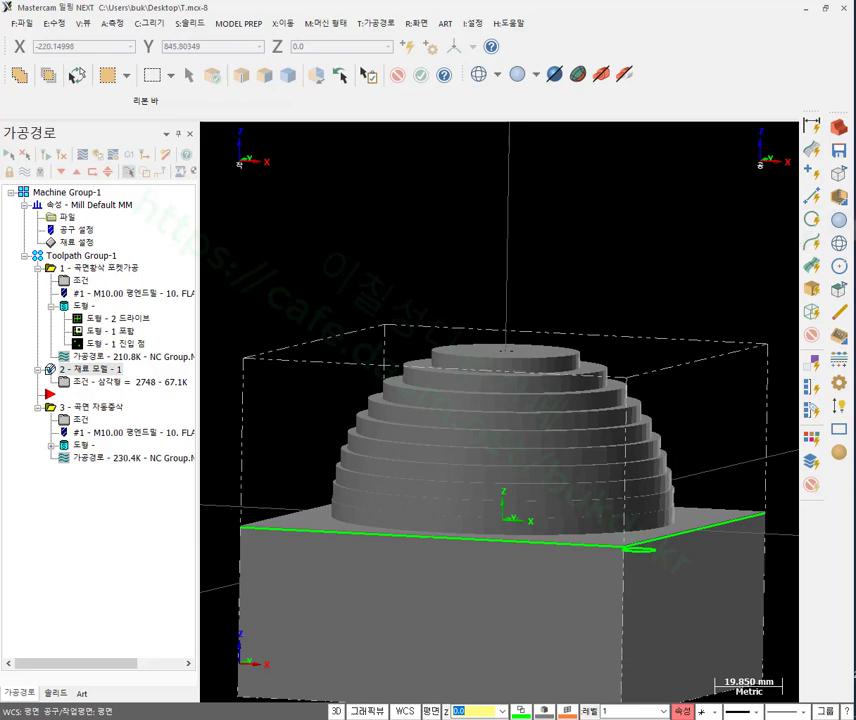
click(728, 340)
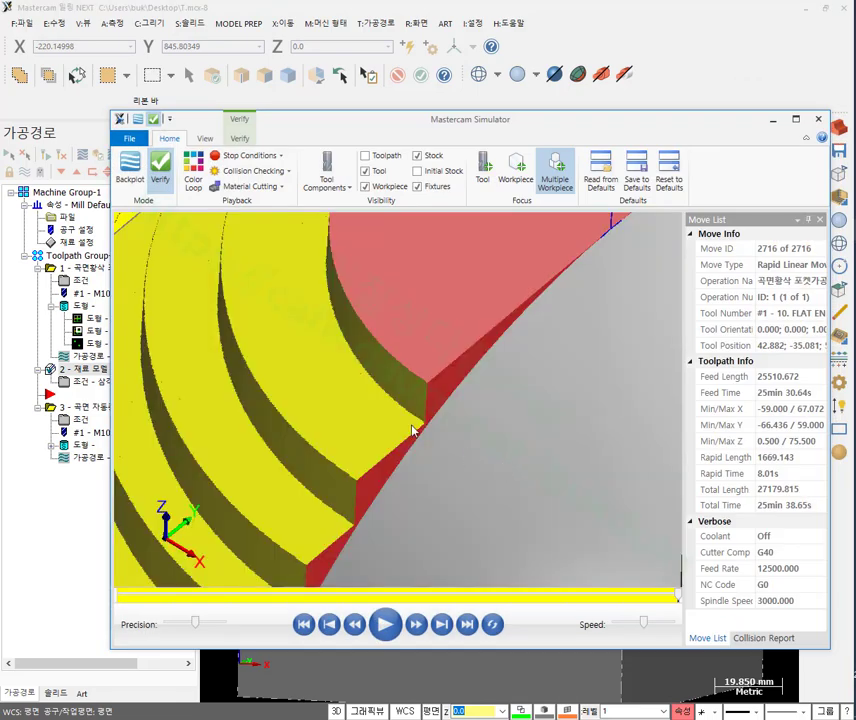
scroll(415, 430, down, 5)
middle_drag(415, 430, 377, 403)
scroll(408, 411, up, 5)
click(773, 119)
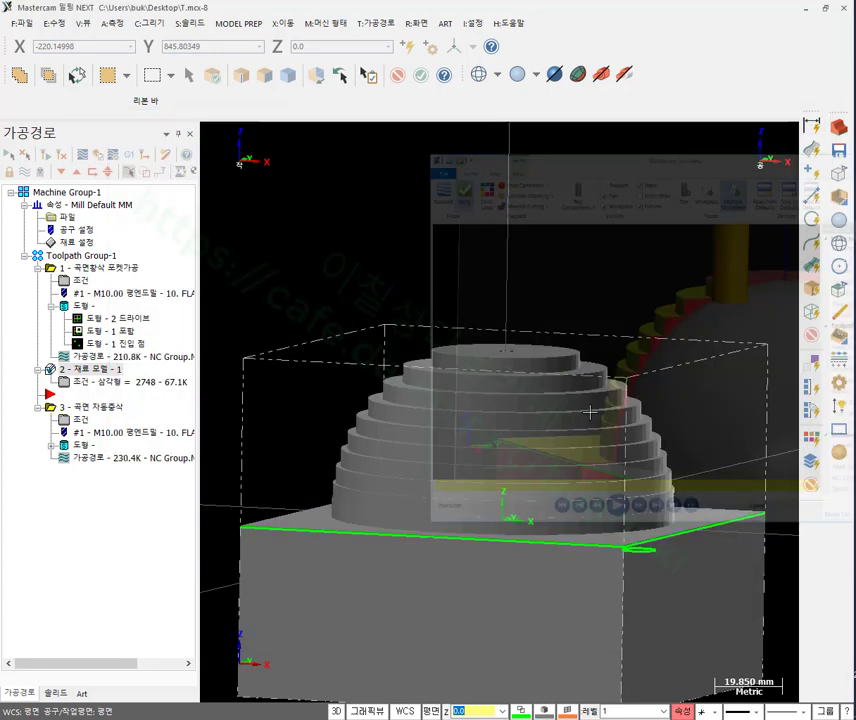
middle_drag(488, 417, 481, 443)
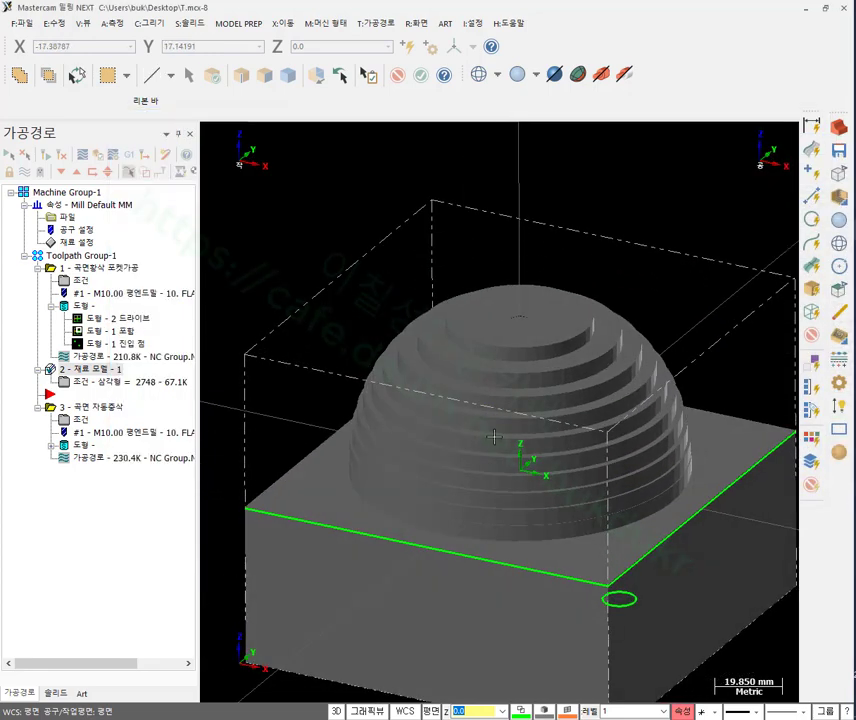
Display the rest-milling toolpath over the stock model and examine how its passes follow the steps near the dome's top.
click(90, 407)
middle_drag(440, 380, 393, 372)
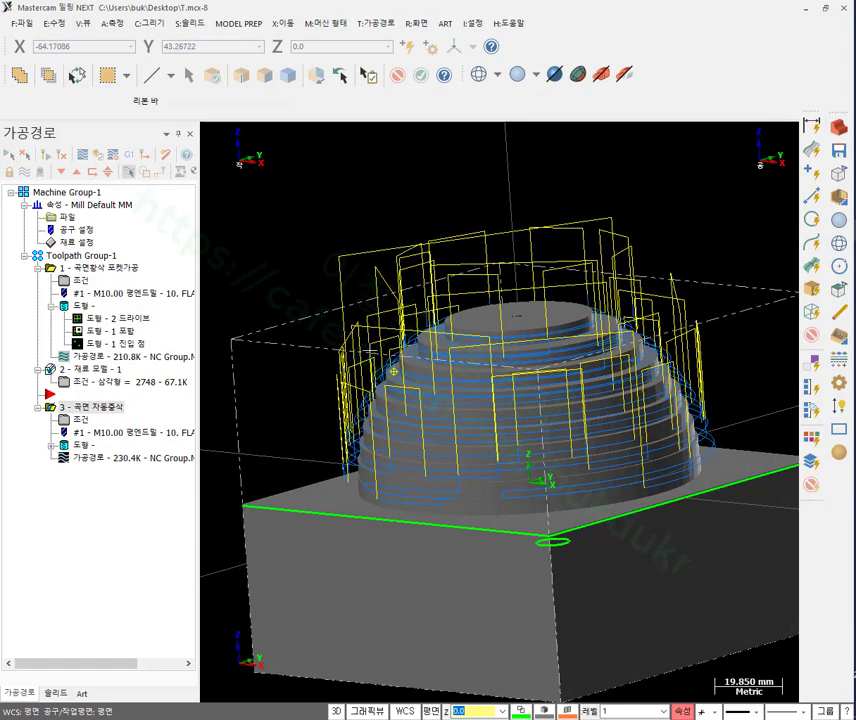
scroll(393, 372, up, 8)
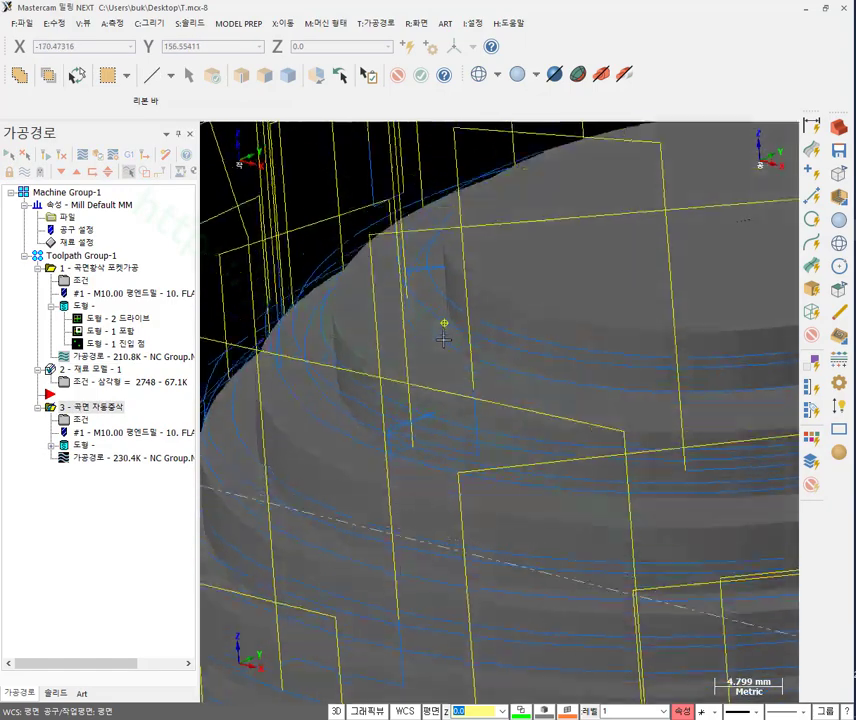
middle_drag(444, 340, 476, 333)
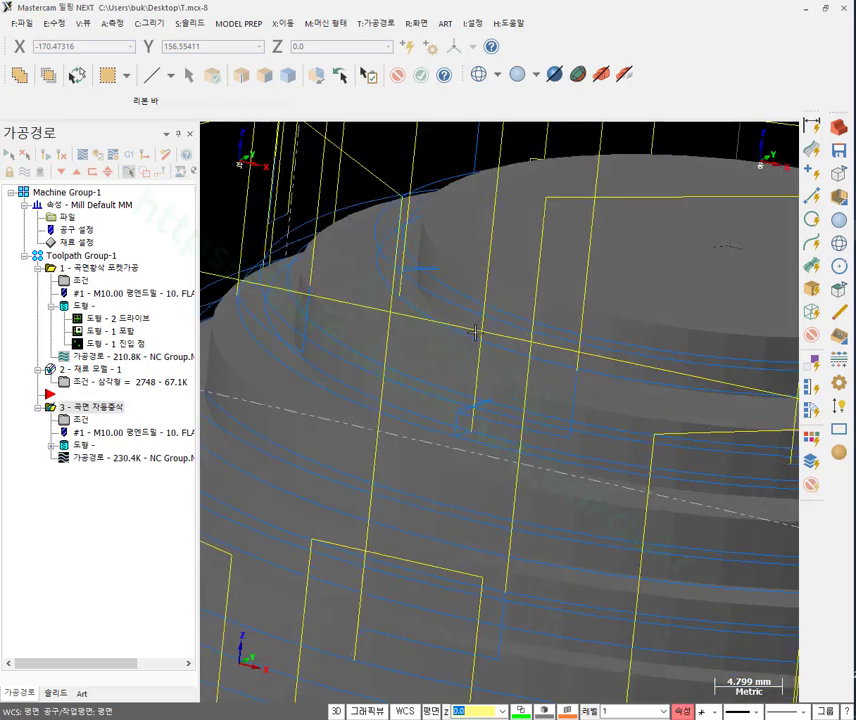
scroll(475, 333, down, 1)
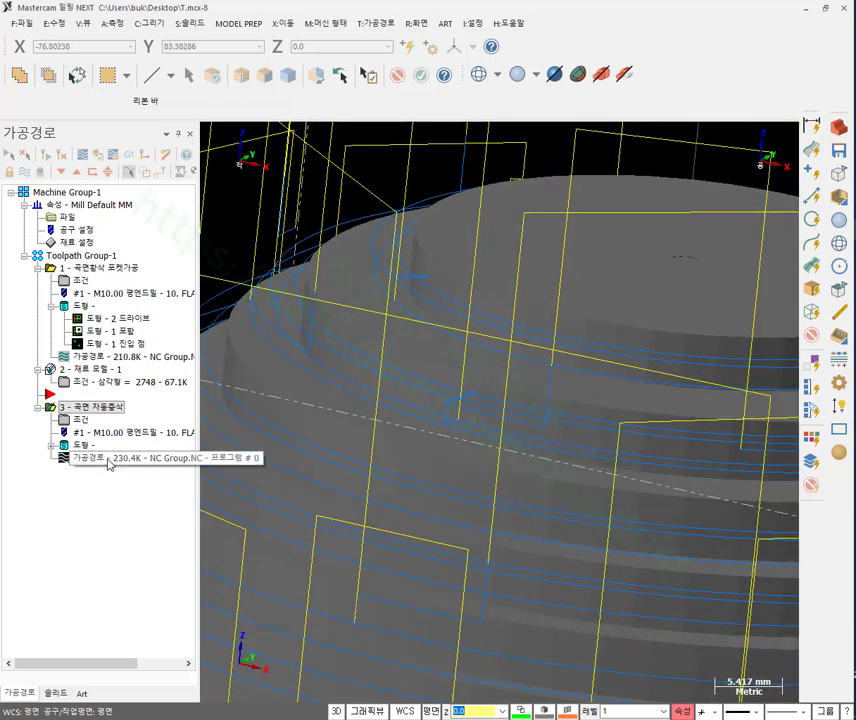
Backplot the rest-milling toolpath over the stock model and examine how the tool cuts the step around the dome's top.
click(84, 155)
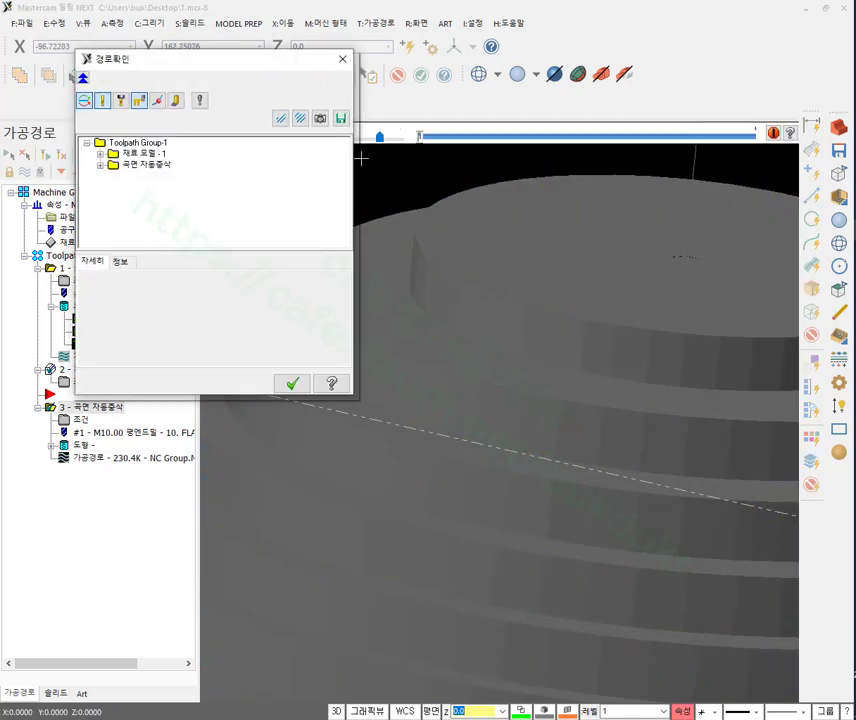
drag(278, 72, 187, 68)
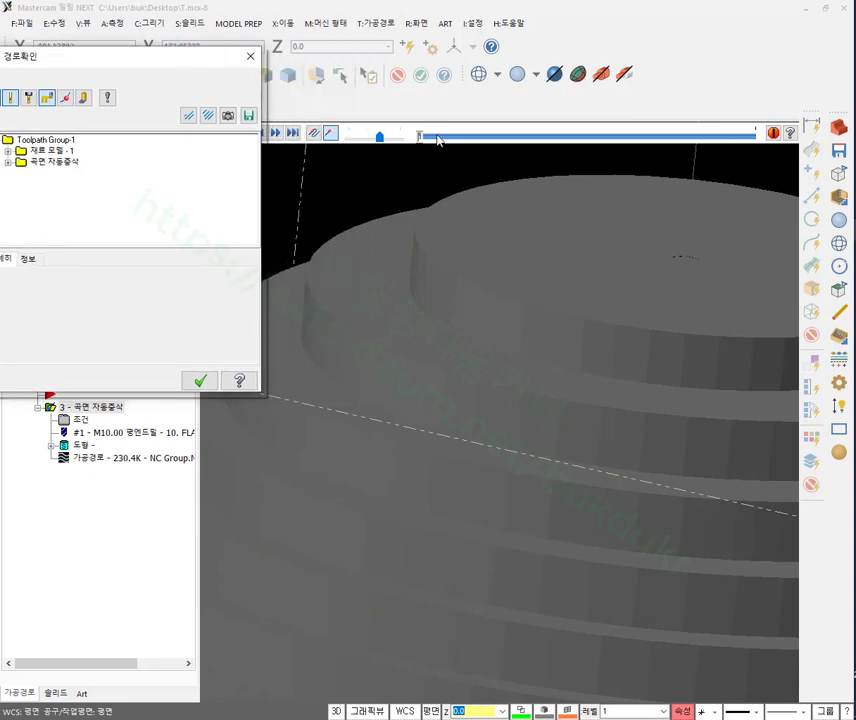
click(45, 162)
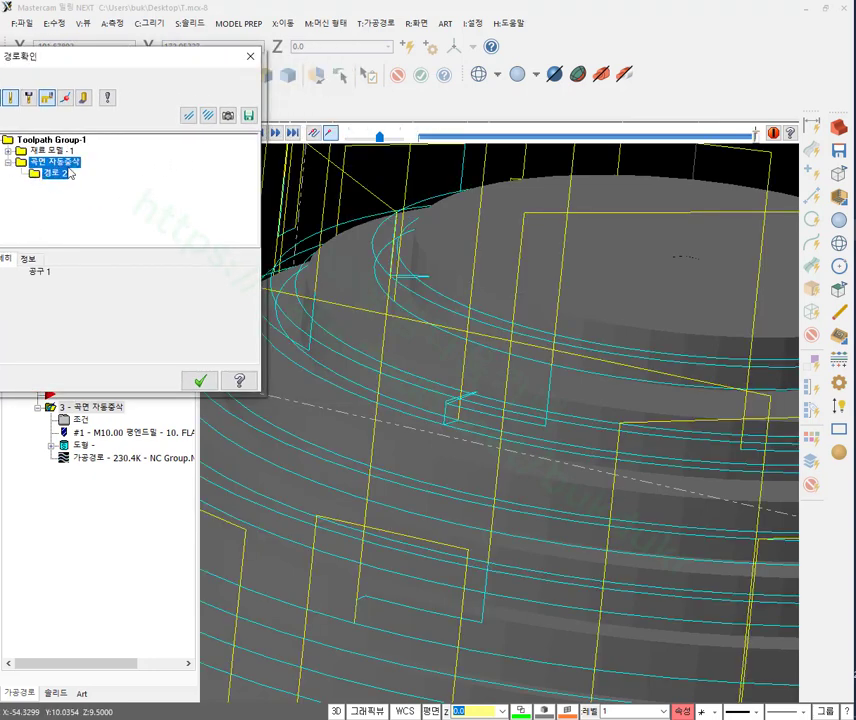
click(436, 138)
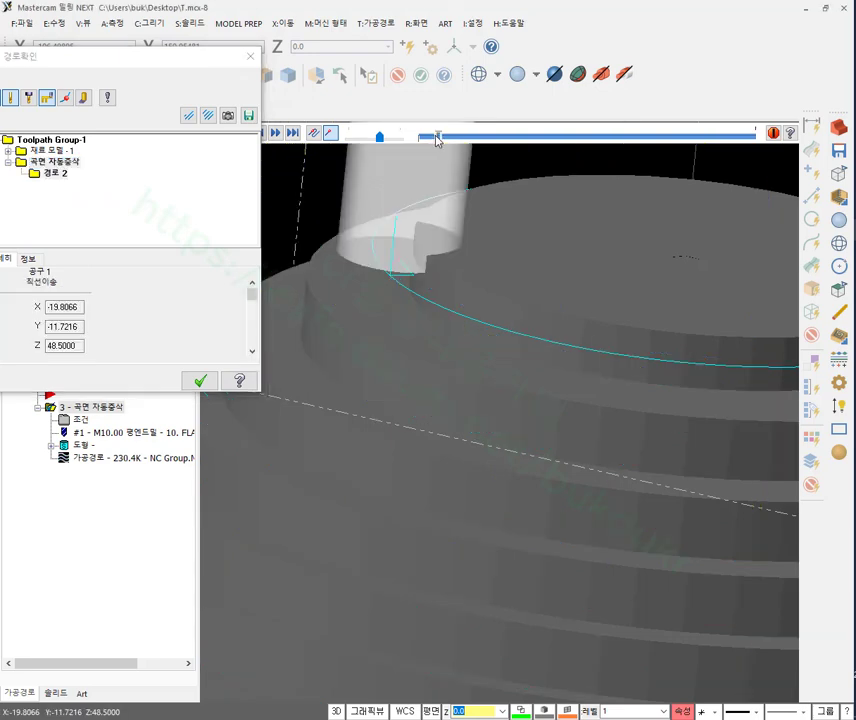
drag(436, 138, 411, 138)
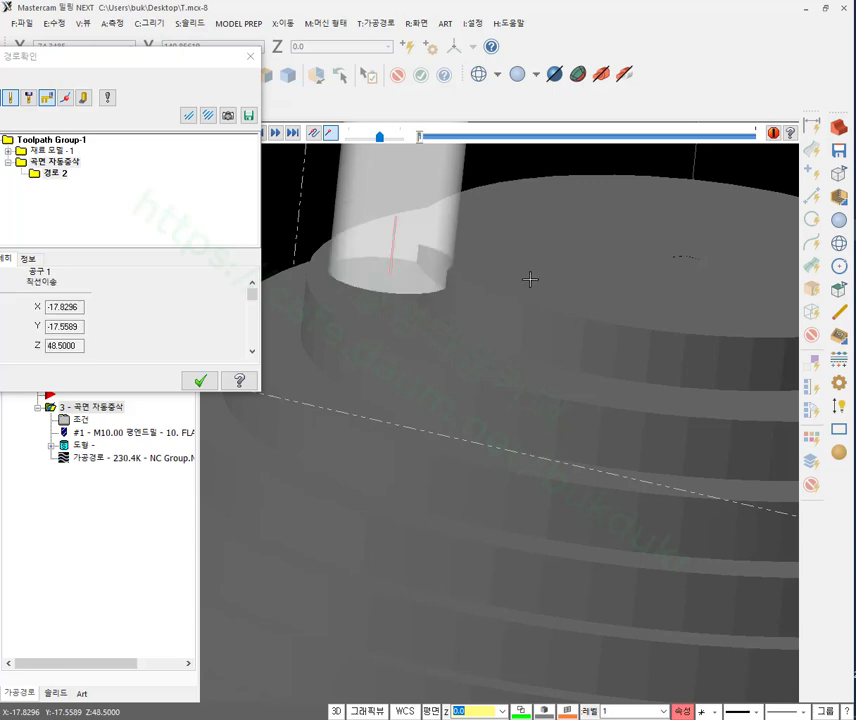
middle_drag(530, 279, 552, 396)
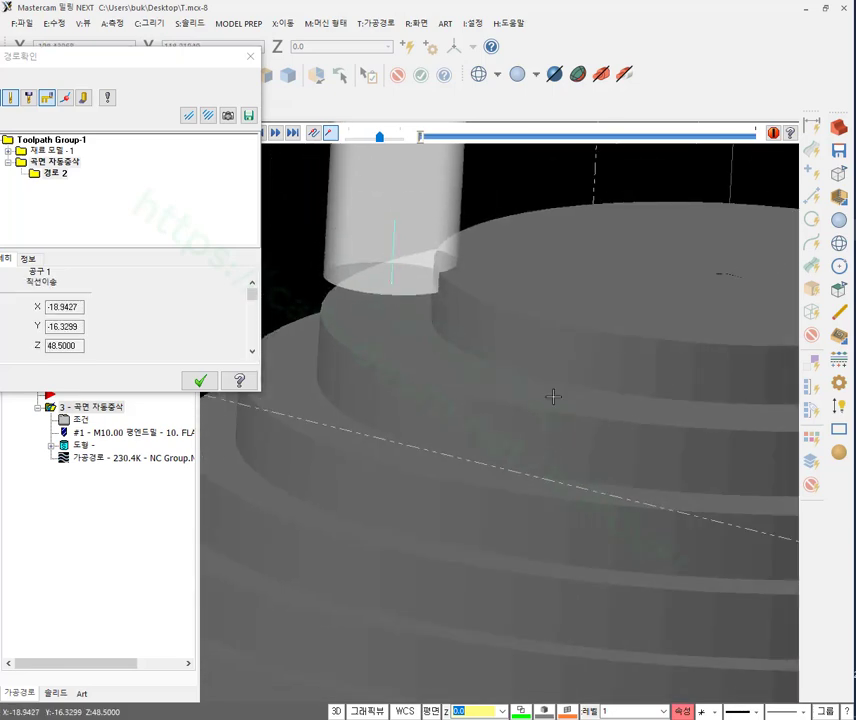
scroll(520, 396, up, 3)
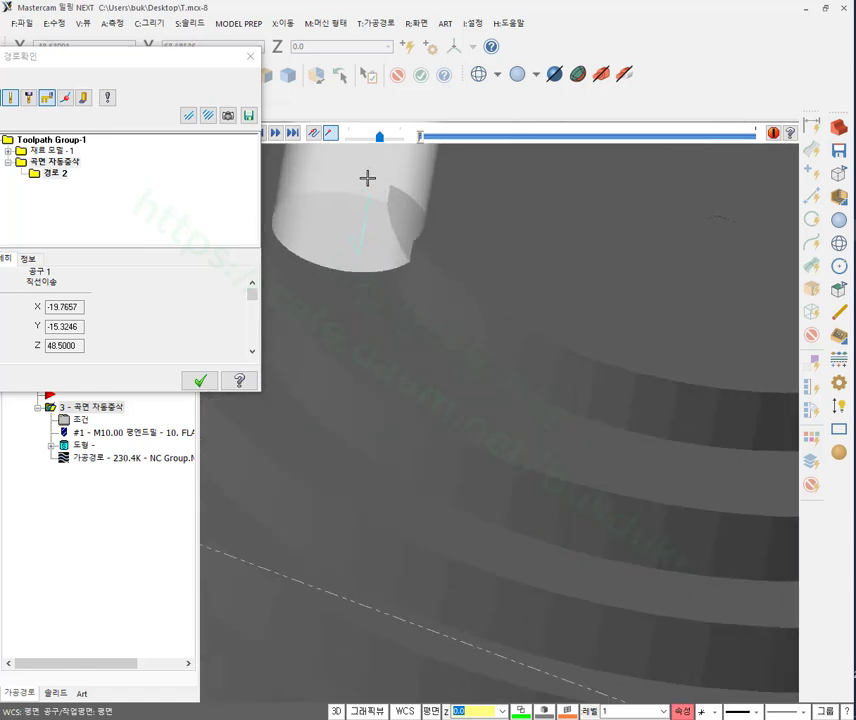
scroll(367, 178, down, 4)
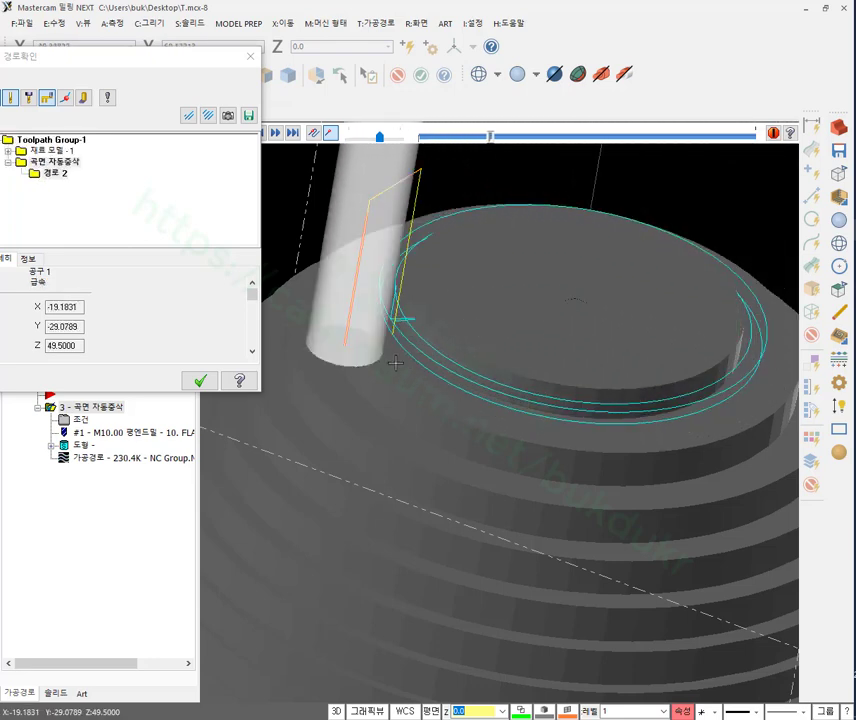
Follow the backplot to the short isolated passes on the next step down and inspect the tool's contact with the stock up close.
middle_drag(396, 363, 388, 414)
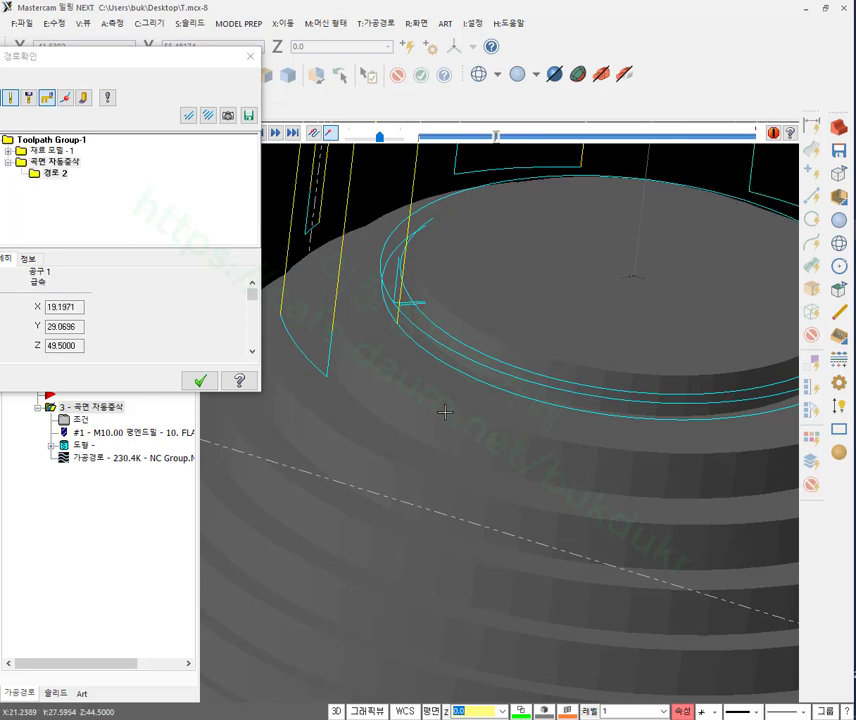
middle_drag(445, 411, 388, 374)
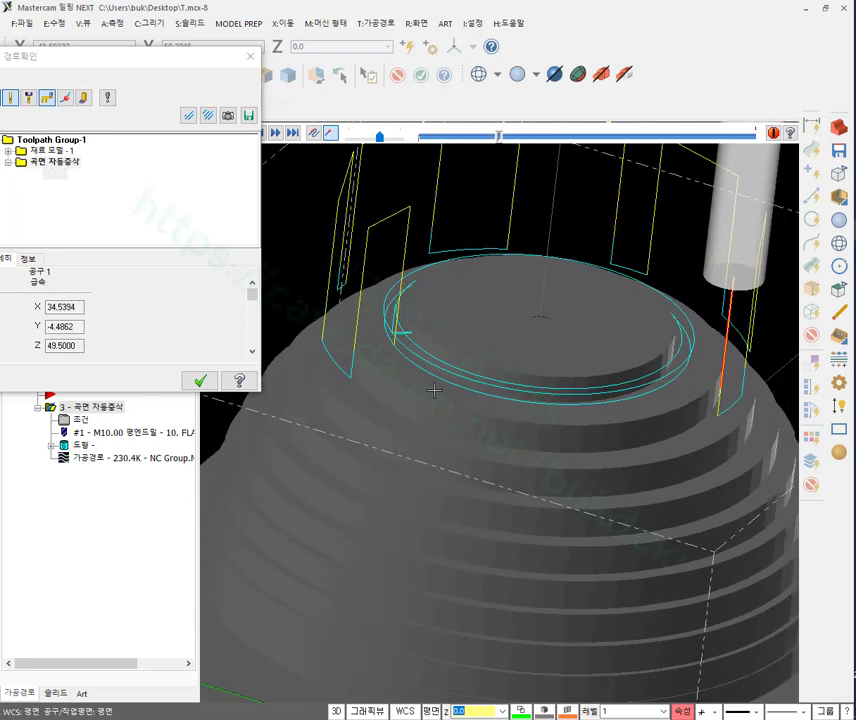
scroll(600, 453, up, 2)
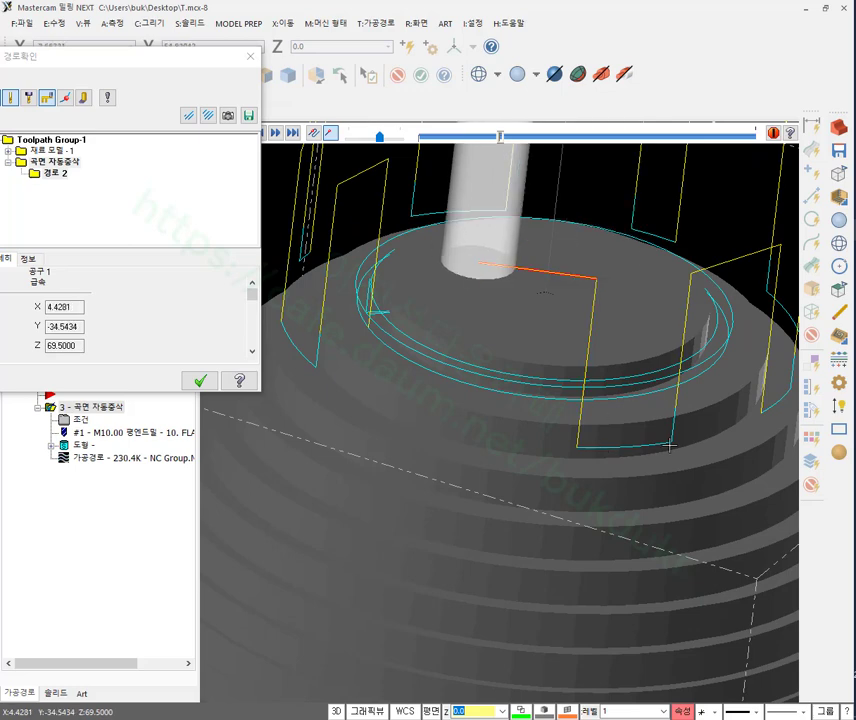
scroll(609, 420, up, 3)
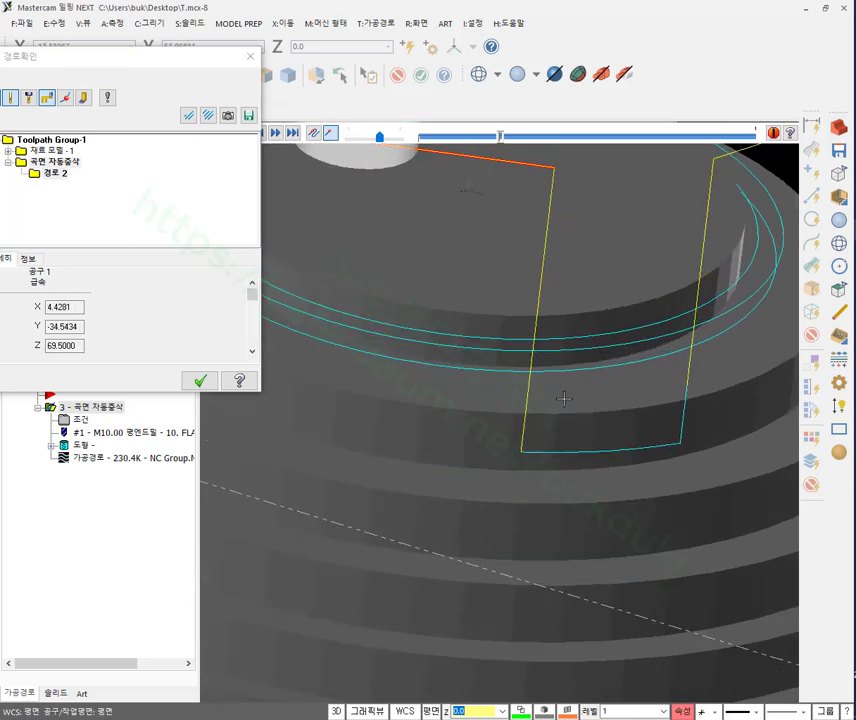
scroll(562, 442, down, 2)
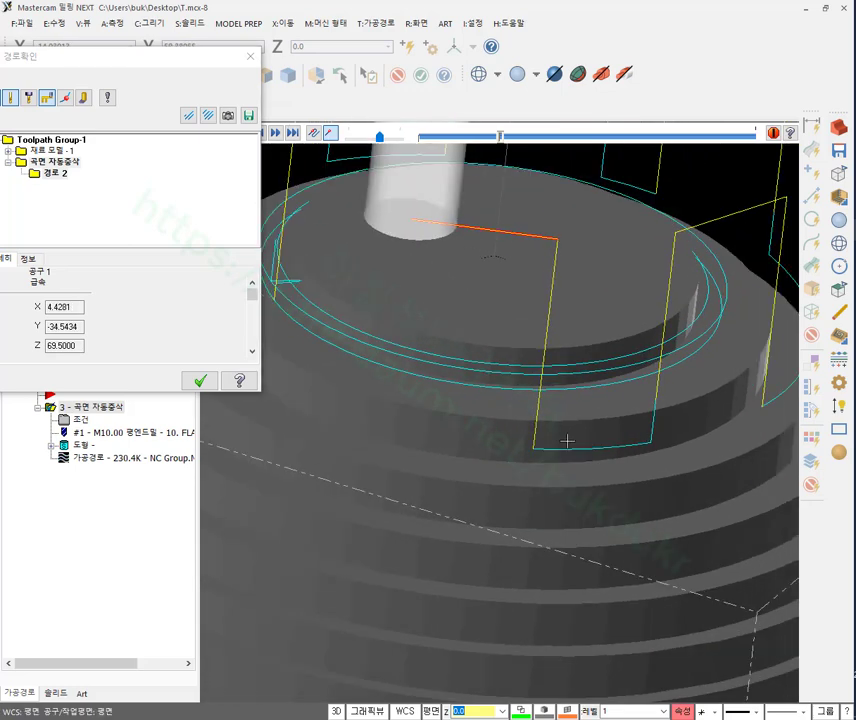
middle_drag(565, 455, 655, 490)
scroll(592, 436, up, 5)
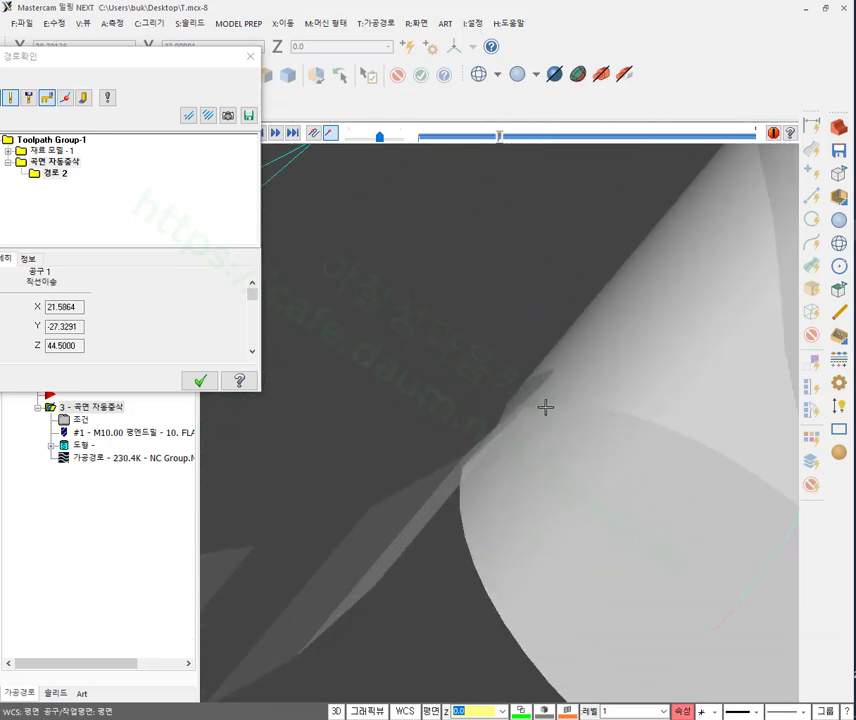
scroll(541, 419, up, 1)
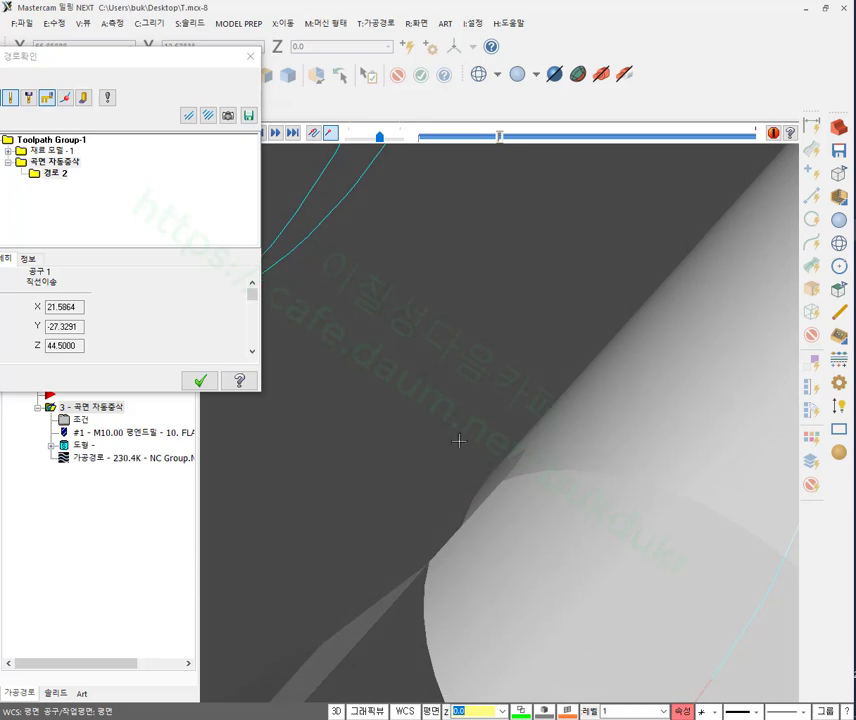
scroll(494, 432, down, 1)
click(199, 380)
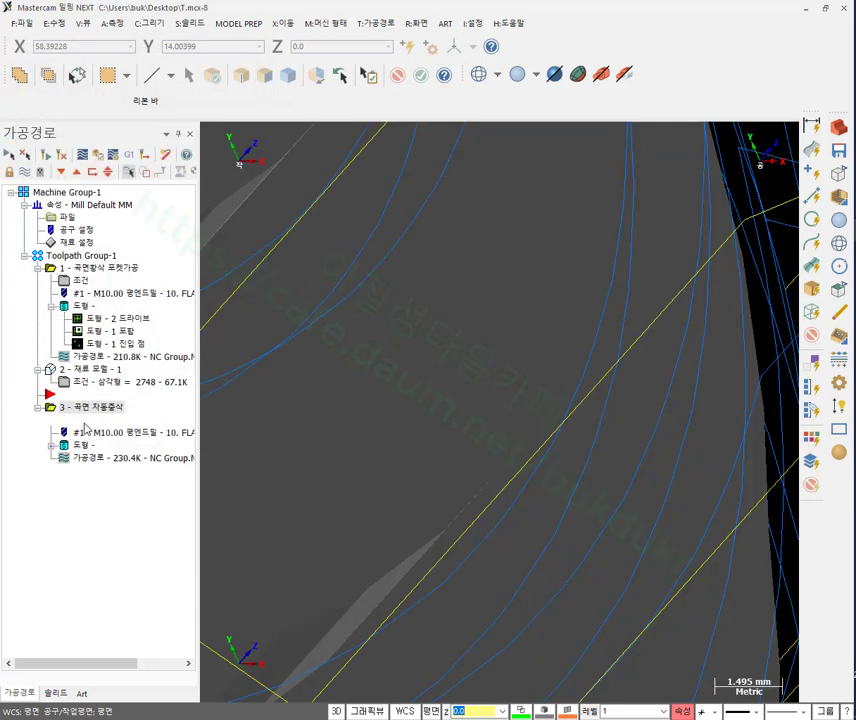
Set the rest-milling operation to ignore small cusps with a 0.2 adjustment distance, and regenerate its toolpath.
click(80, 419)
click(232, 366)
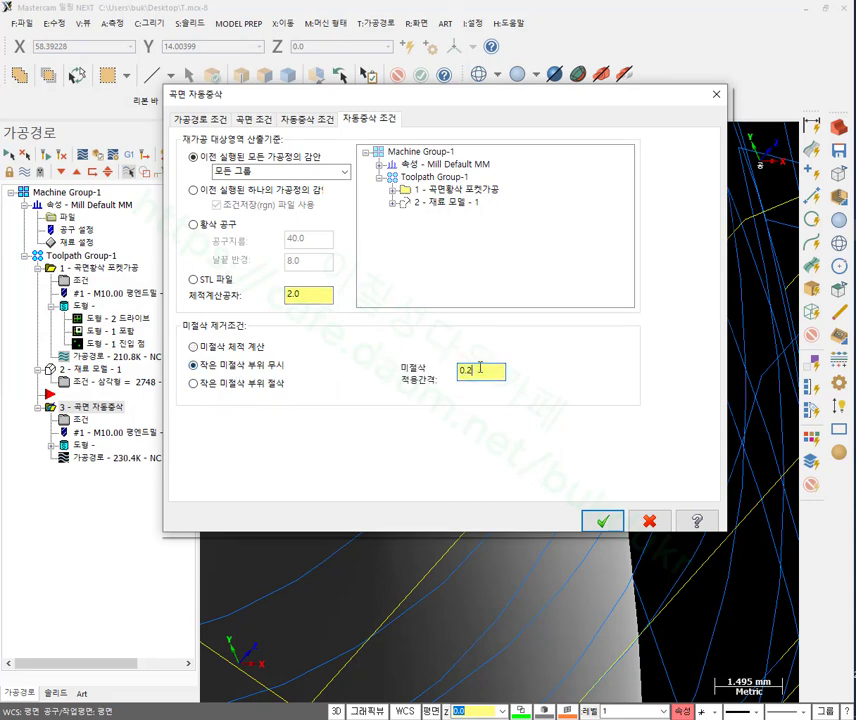
click(603, 521)
click(47, 156)
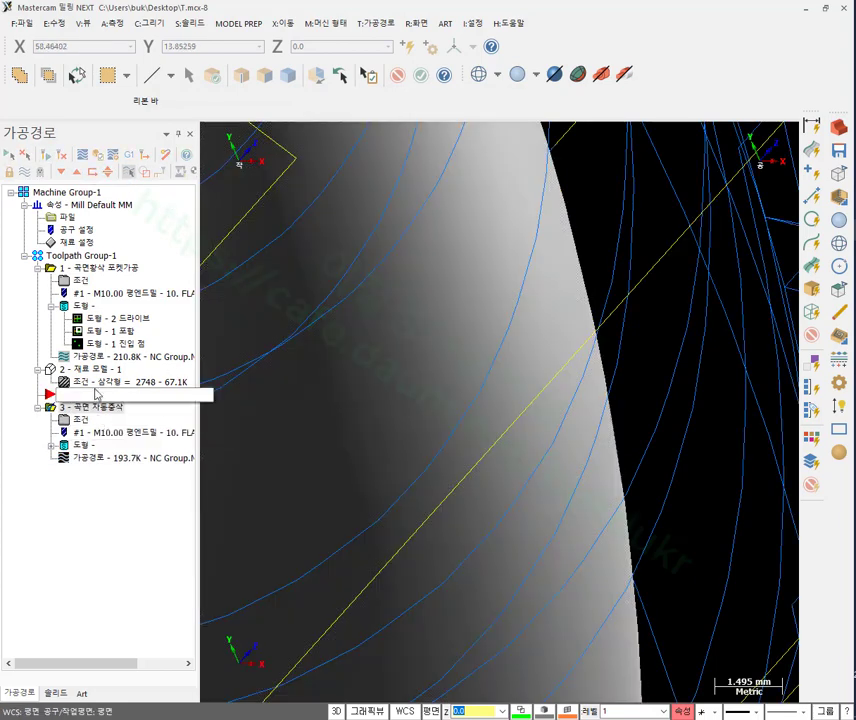
Backplot the complete regenerated rest-milling toolpath over the displayed stock model and examine its passes around the dome's steps.
click(85, 369)
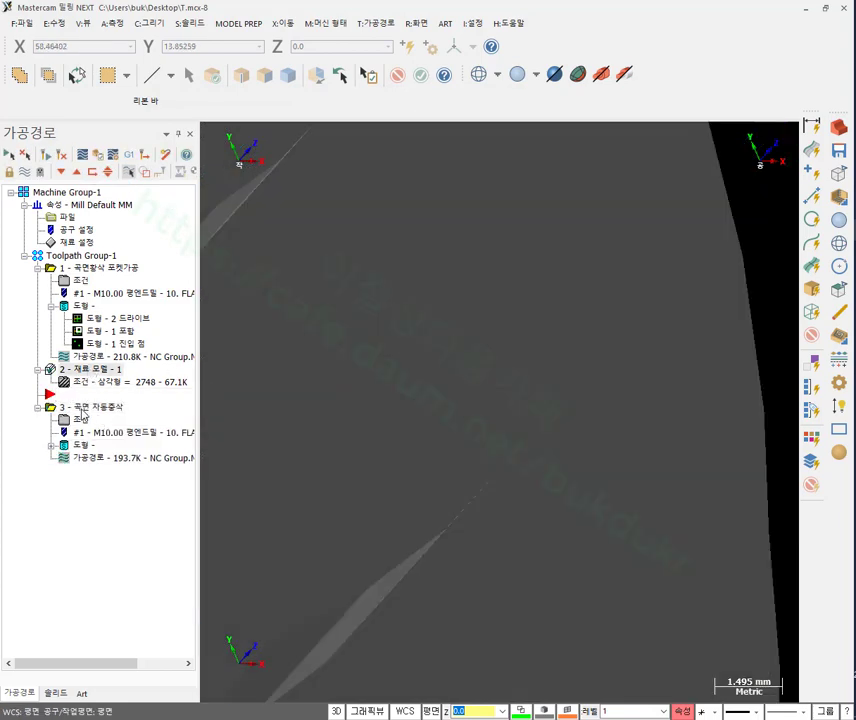
click(84, 409)
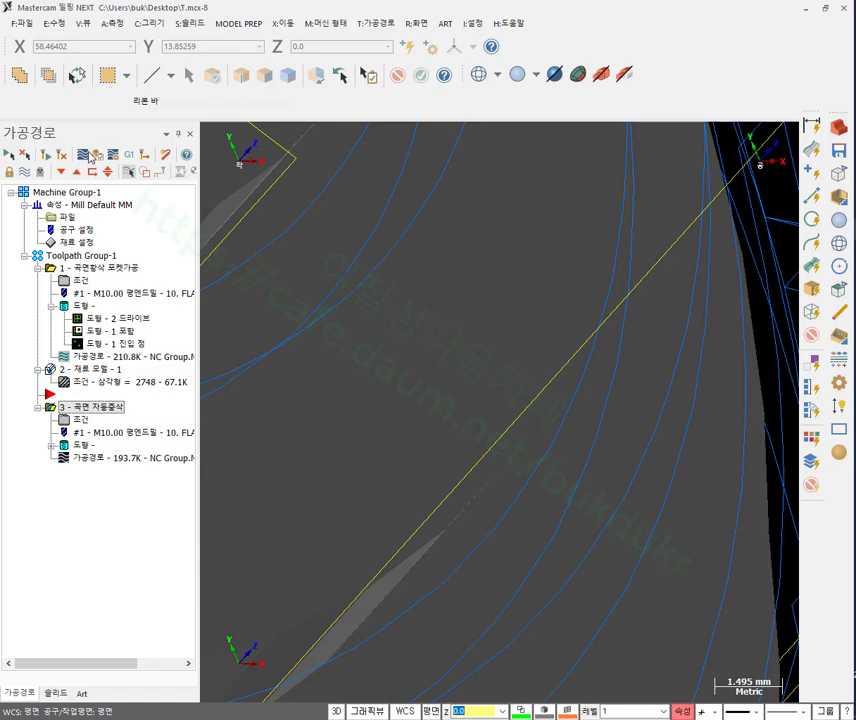
click(98, 157)
scroll(516, 363, down, 5)
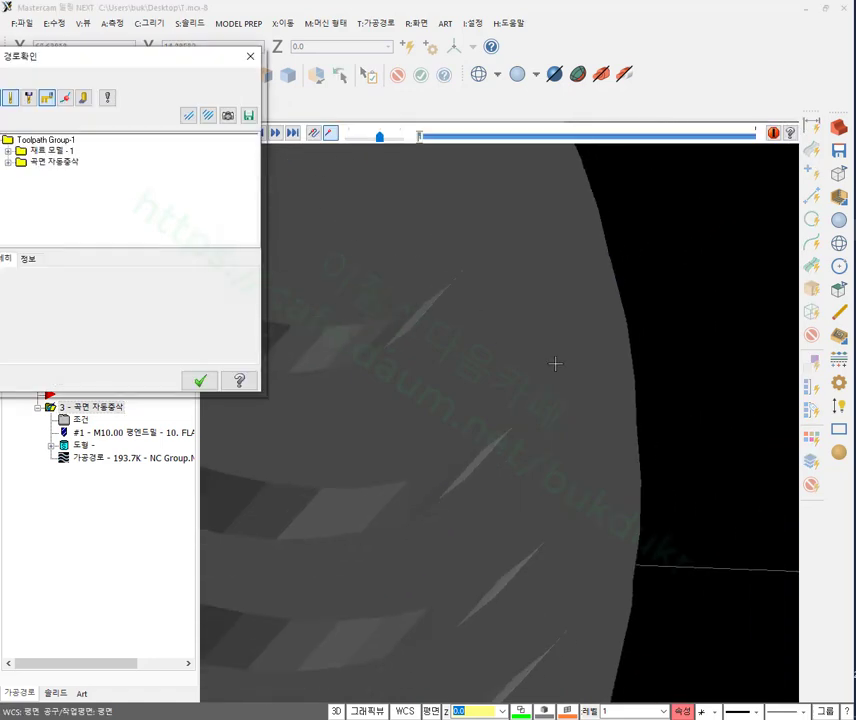
middle_drag(617, 413, 560, 344)
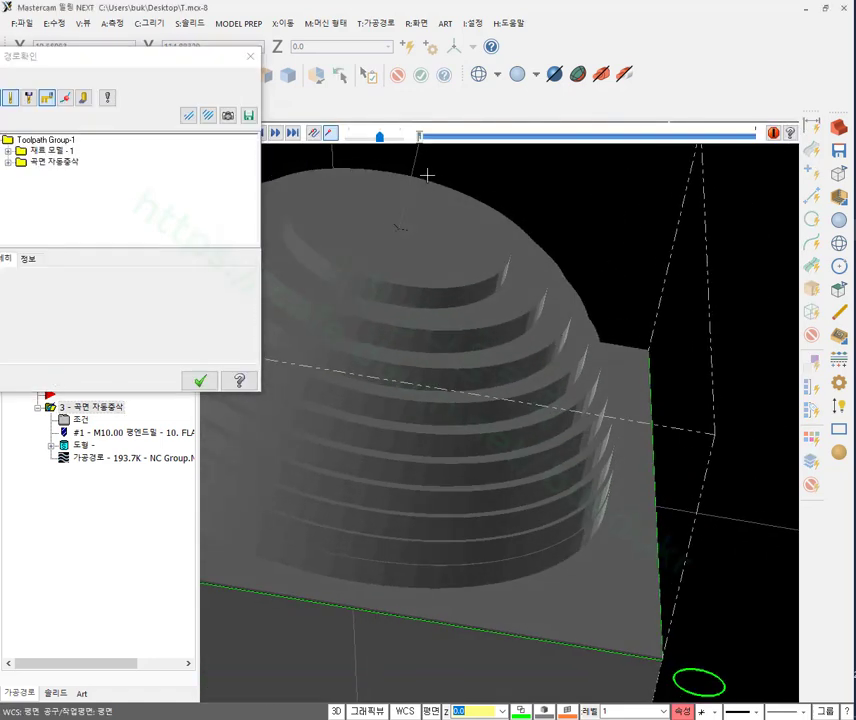
drag(419, 146, 757, 136)
scroll(355, 342, up, 6)
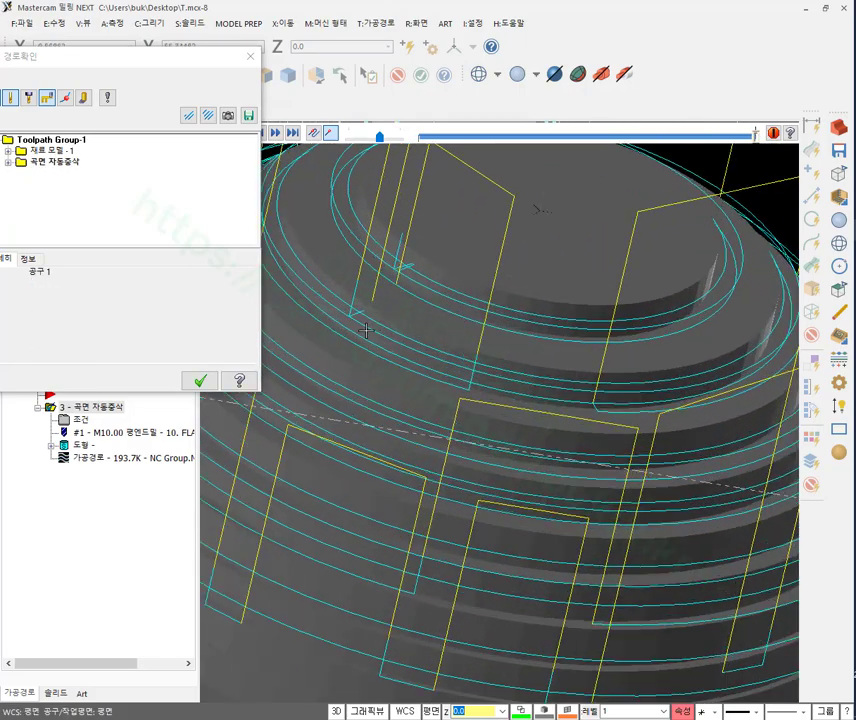
middle_drag(355, 342, 334, 336)
scroll(354, 325, down, 3)
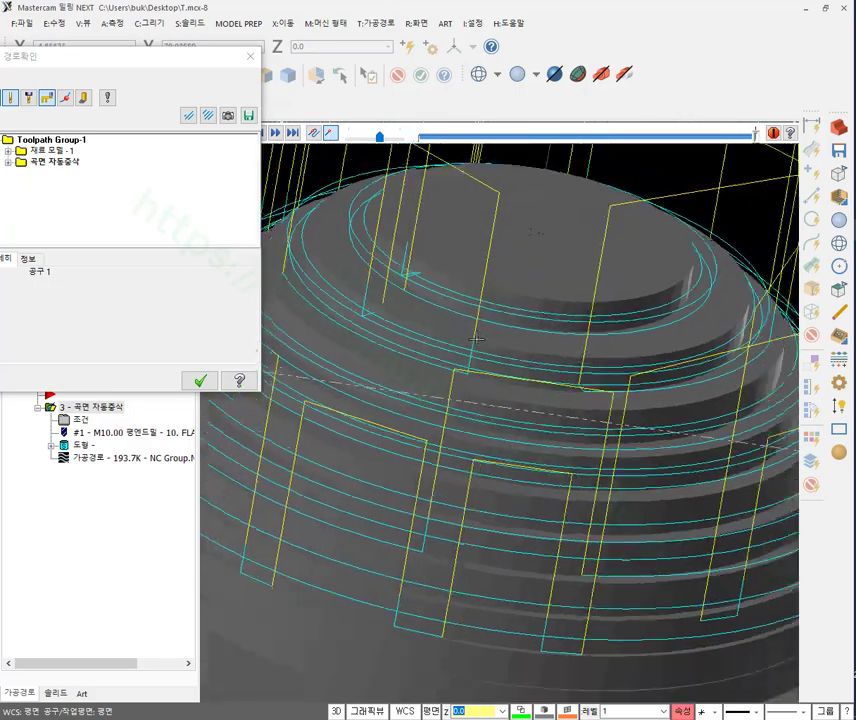
scroll(563, 462, down, 2)
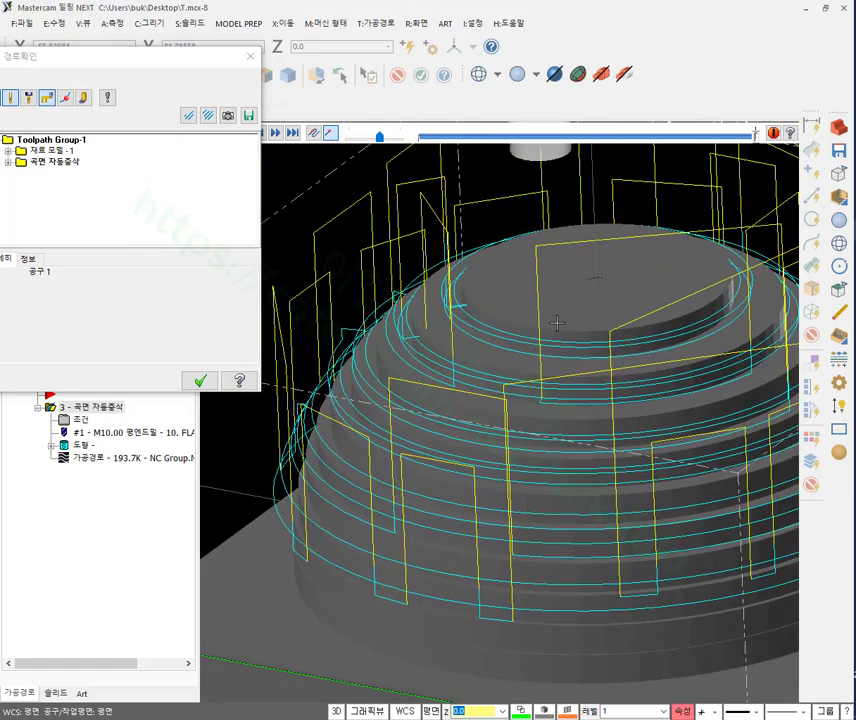
scroll(350, 326, up, 3)
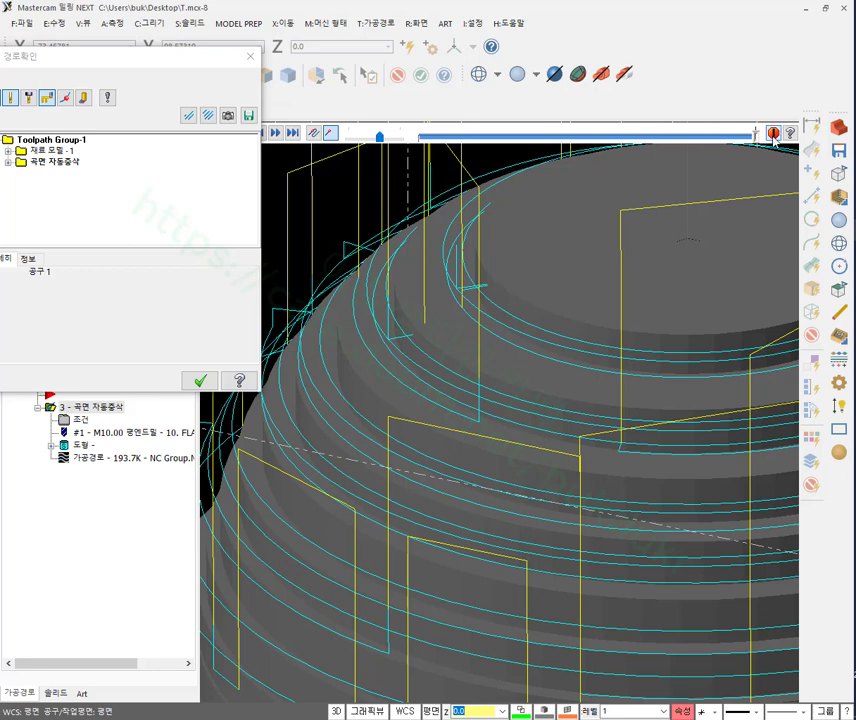
Replay the rest-milling backplot to the dome's second step and inspect the tool against the remaining stock from close range.
drag(757, 138, 504, 139)
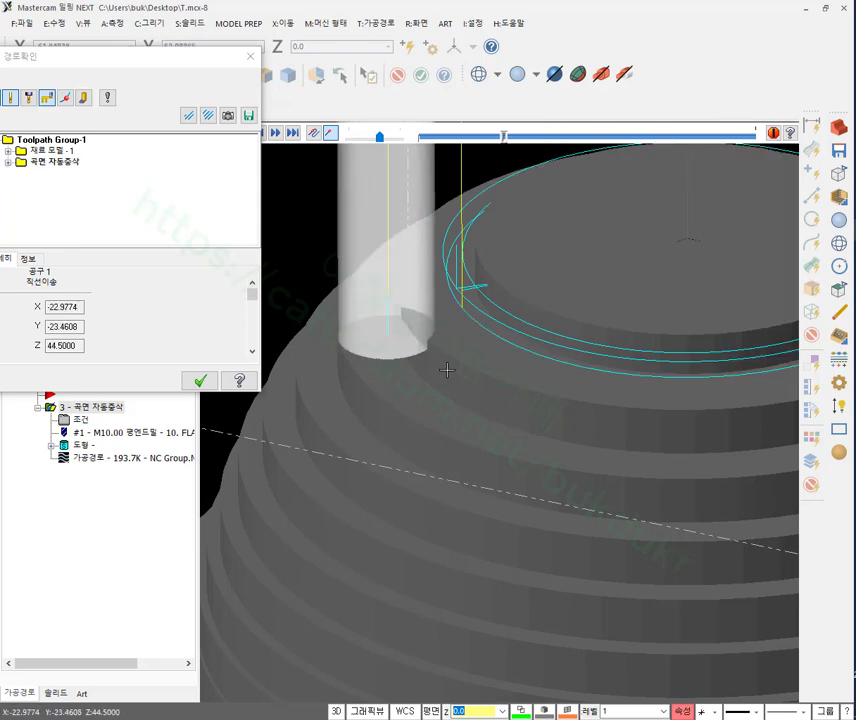
scroll(432, 340, up, 4)
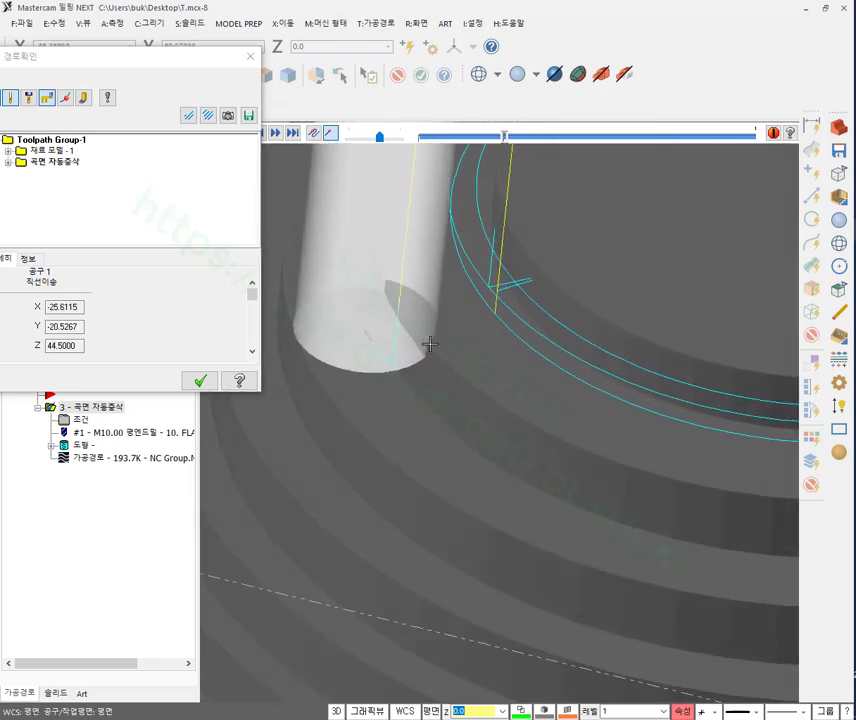
middle_drag(429, 344, 371, 304)
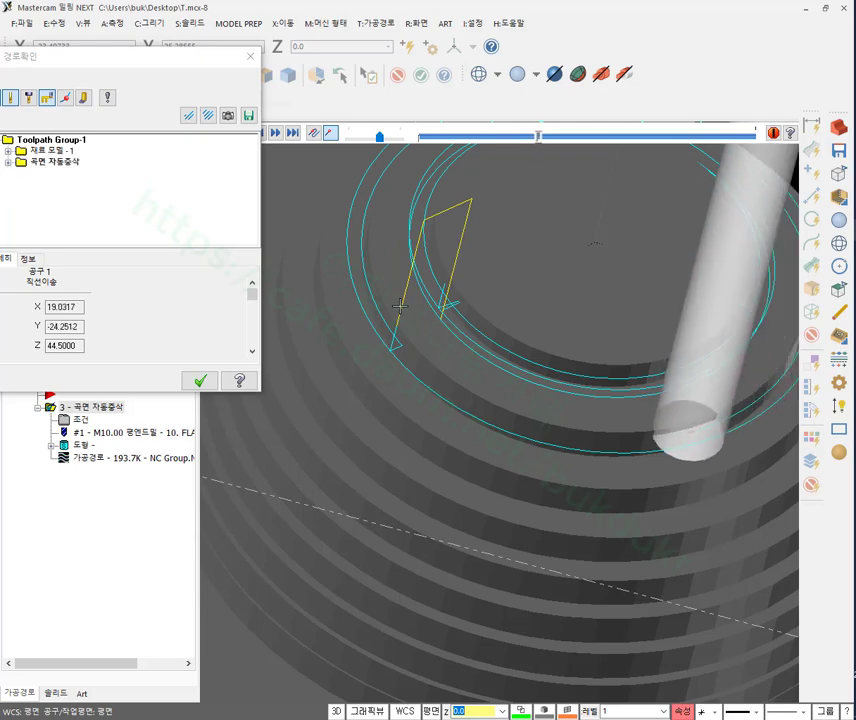
click(200, 381)
Review the remaining-stock options of the rest-milling operation, comparing use as computed with ignoring small cusps at 0.2.
click(80, 419)
click(477, 370)
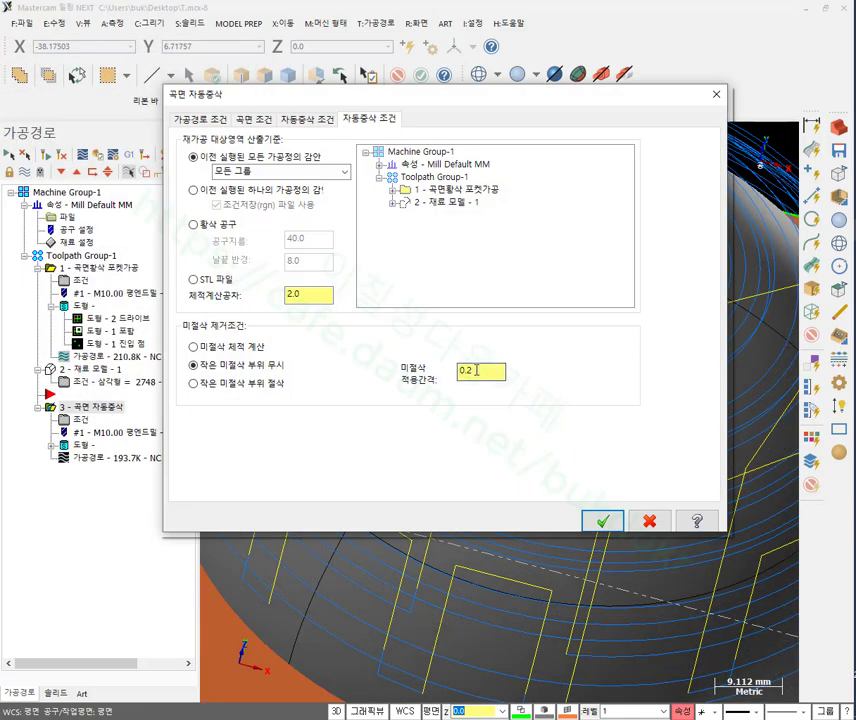
click(194, 347)
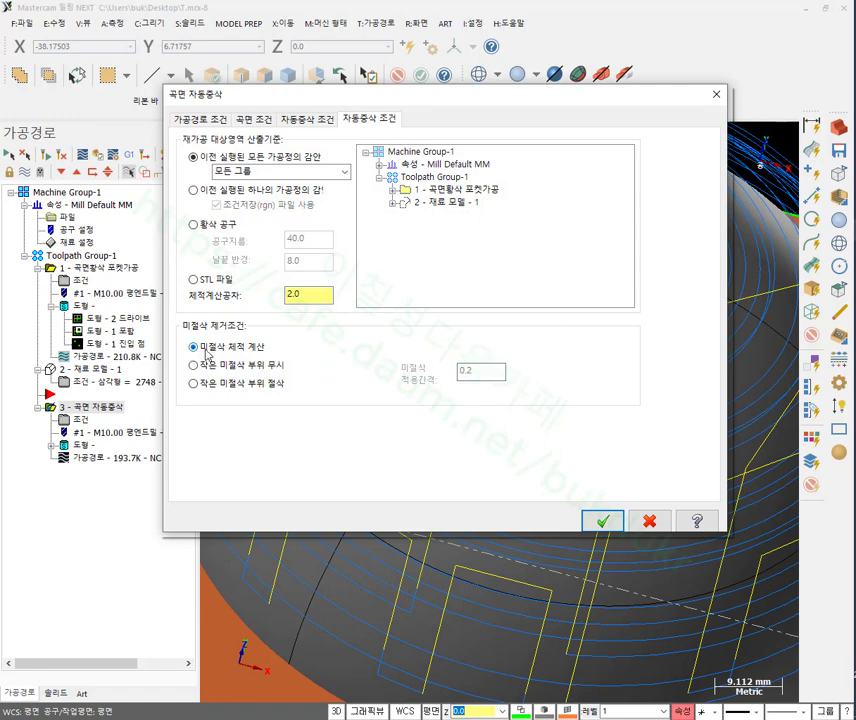
click(194, 366)
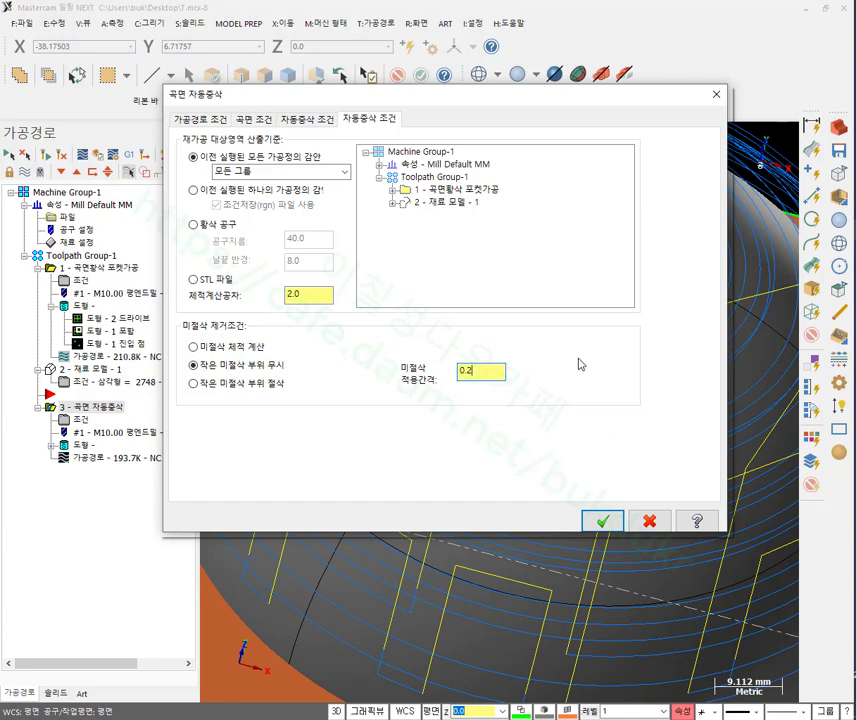
Set the rest-milling operation's toolpath extension length to 5 and regenerate its toolpath.
click(322, 119)
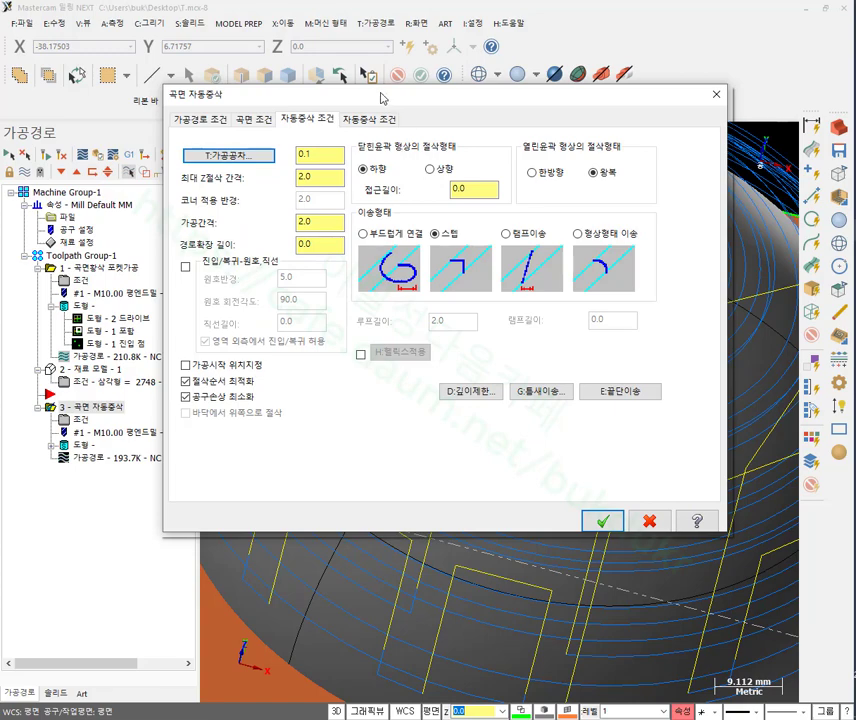
drag(381, 97, 422, 84)
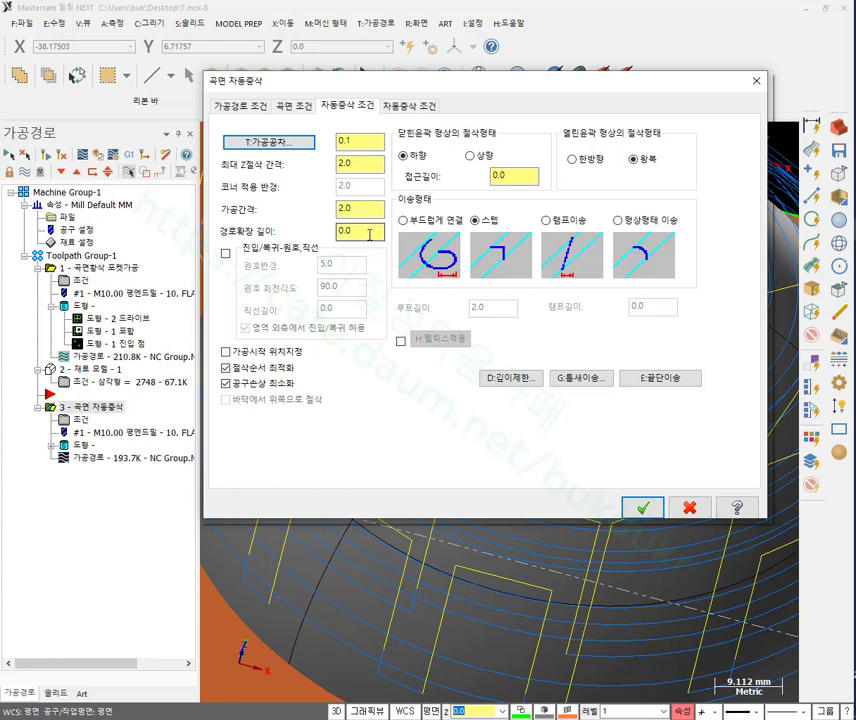
drag(363, 232, 316, 233)
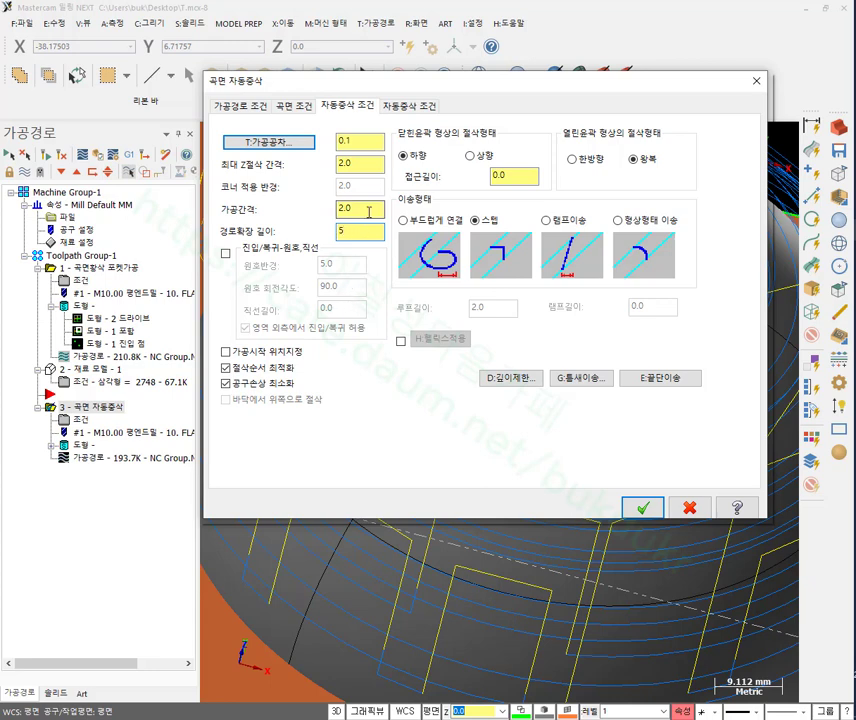
click(629, 507)
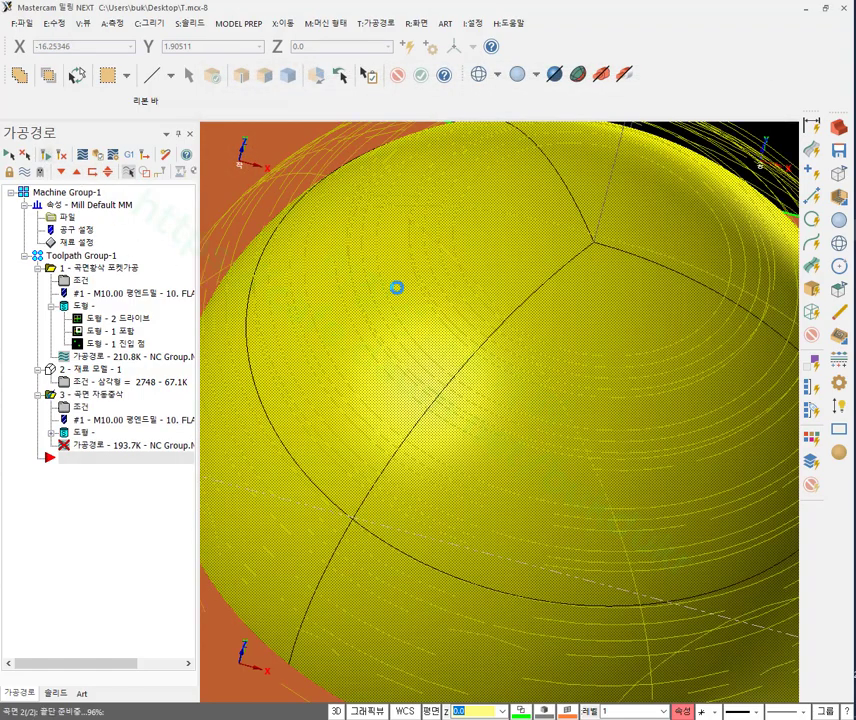
key(alt+7)
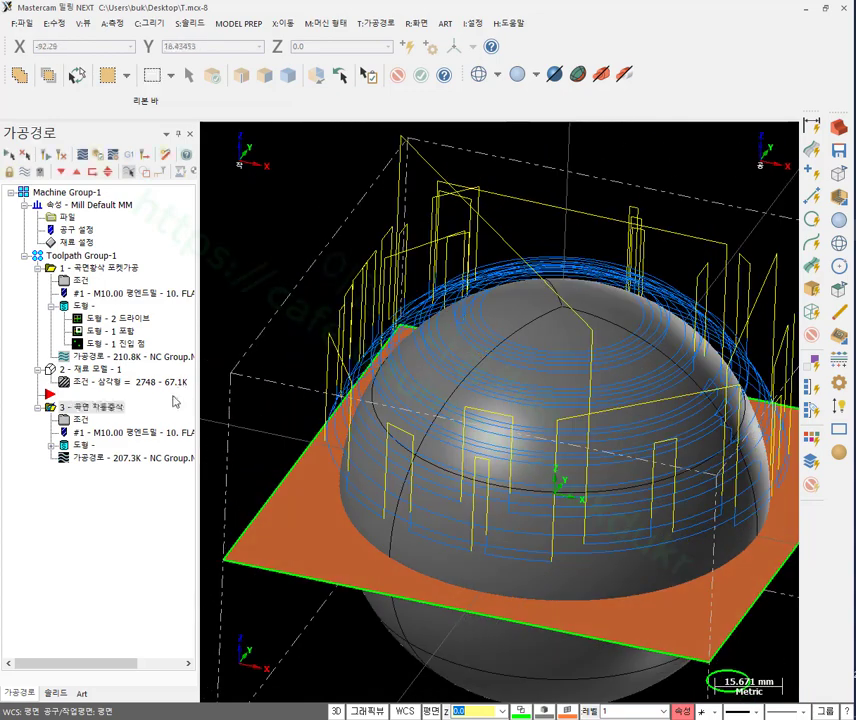
Display the stock model and backplot the 5 mm extended rest-milling toolpath, examining the tool's entry at the dome's uppermost step.
click(80, 371)
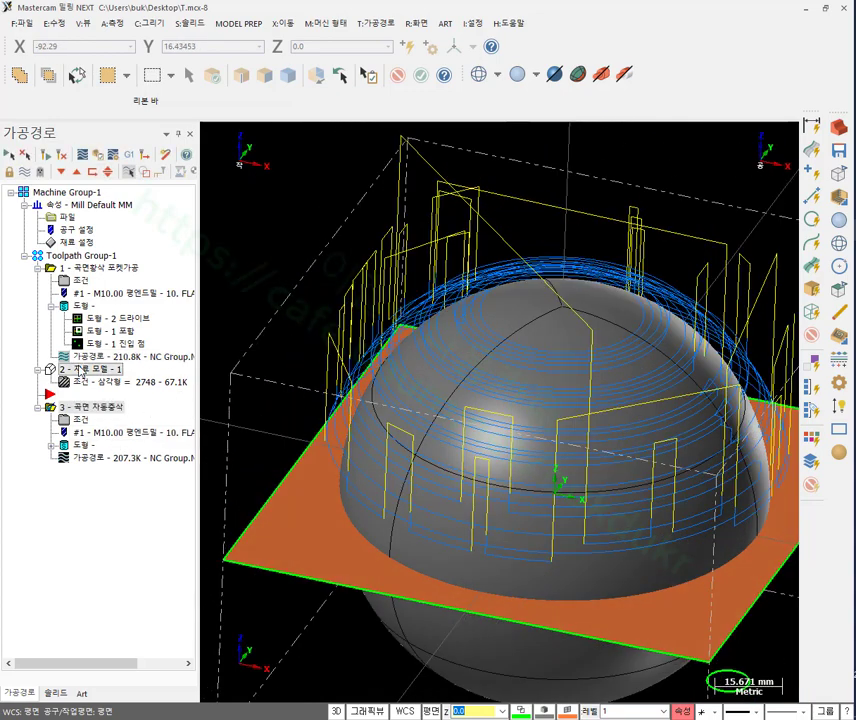
click(97, 156)
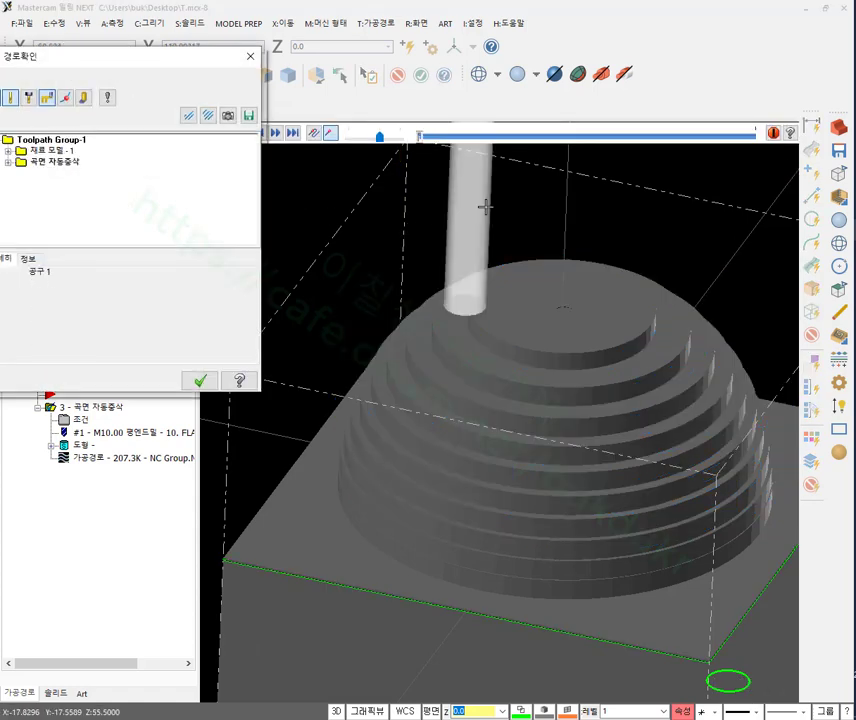
scroll(499, 296, up, 8)
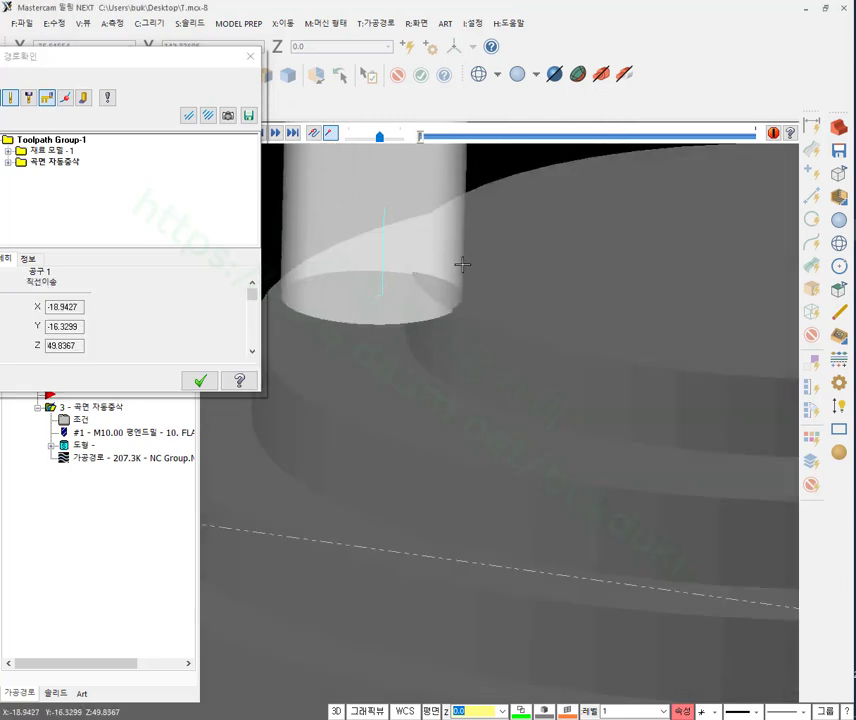
middle_drag(459, 263, 493, 403)
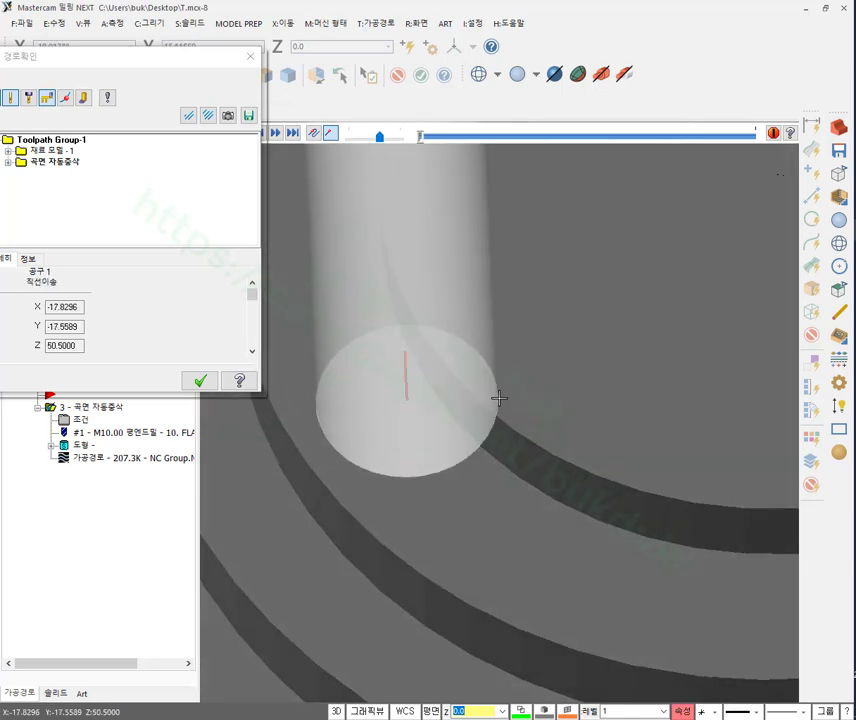
middle_drag(499, 397, 441, 325)
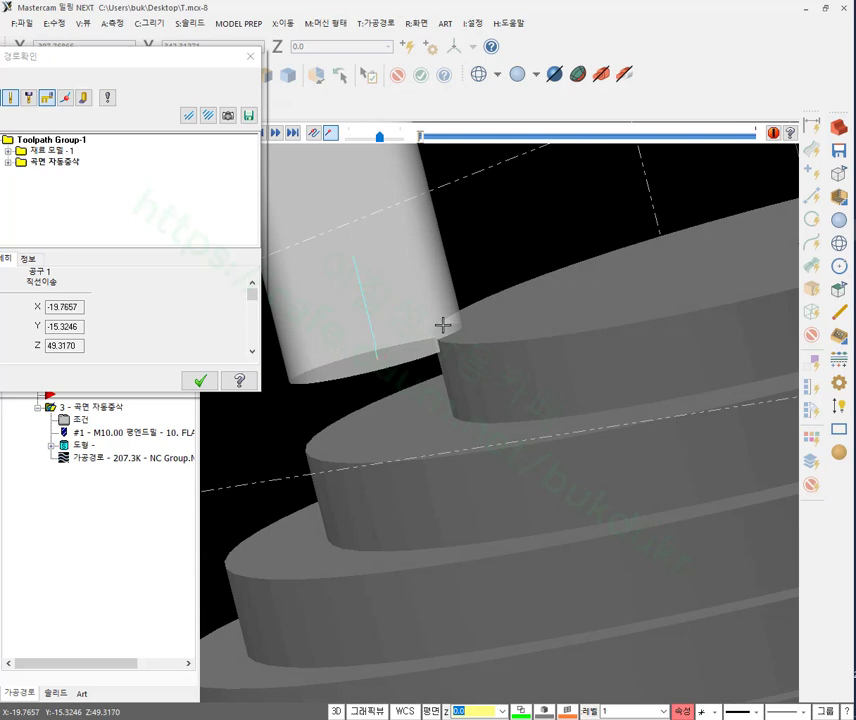
scroll(493, 341, up, 5)
scroll(493, 341, down, 5)
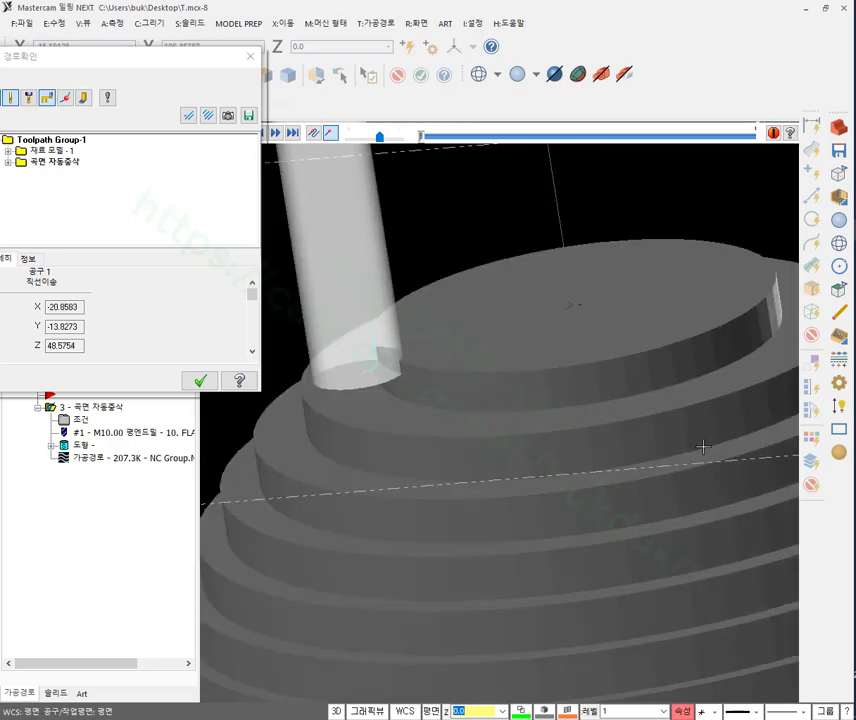
Follow the backplot around the dome's uppermost step, inspect the extended passes against the stock, and close the backplot.
scroll(374, 366, up, 2)
middle_drag(374, 366, 451, 288)
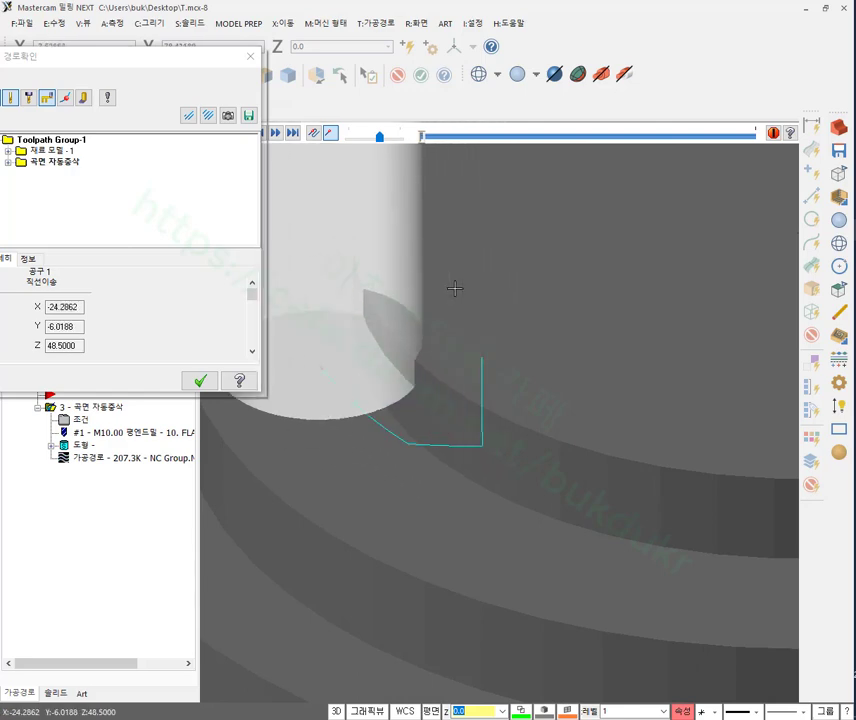
middle_drag(457, 291, 737, 344)
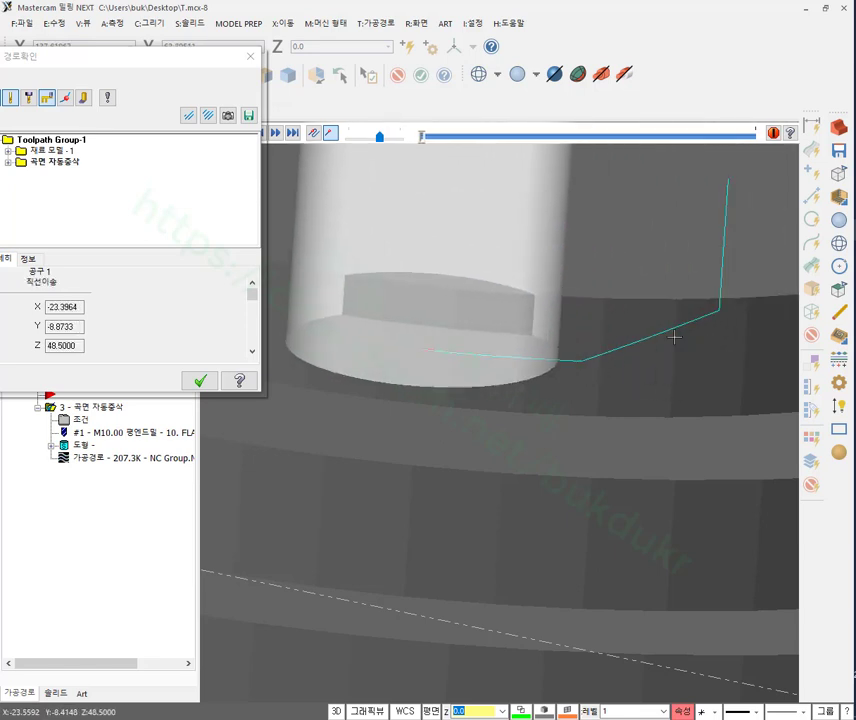
scroll(484, 320, down, 1)
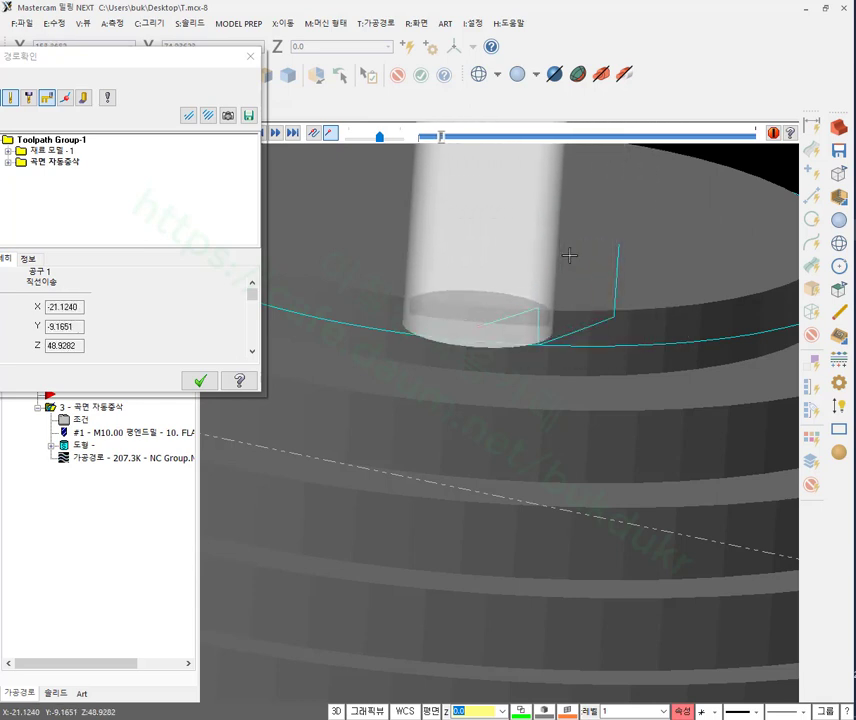
middle_drag(569, 255, 501, 341)
scroll(432, 292, up, 3)
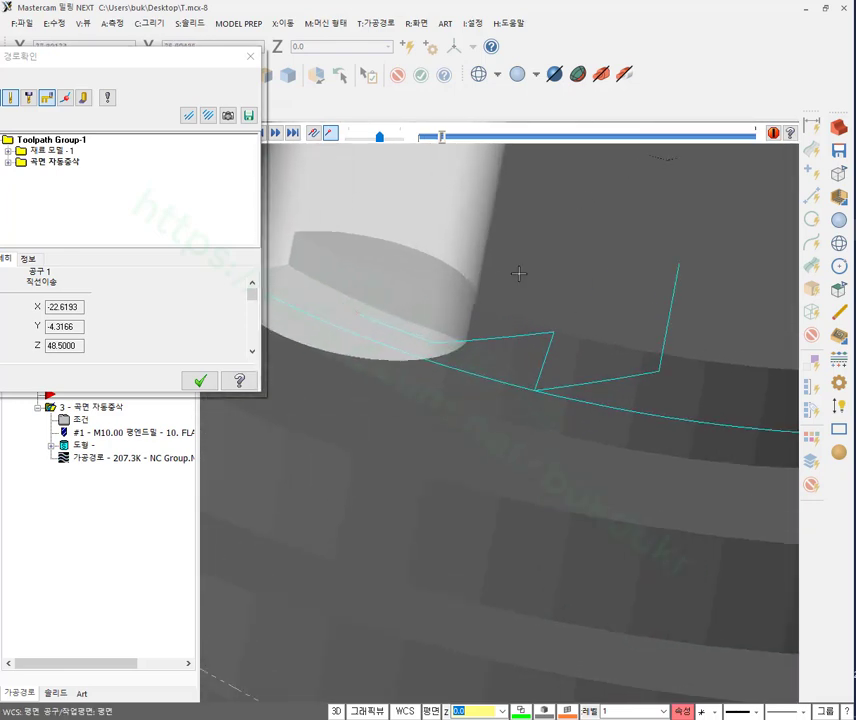
scroll(560, 305, down, 5)
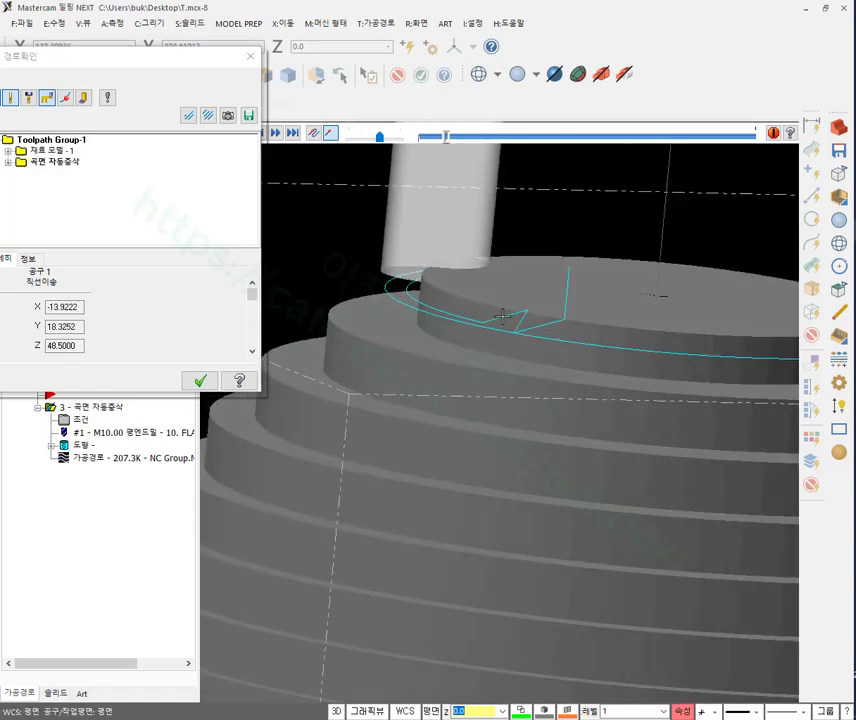
middle_drag(503, 316, 481, 321)
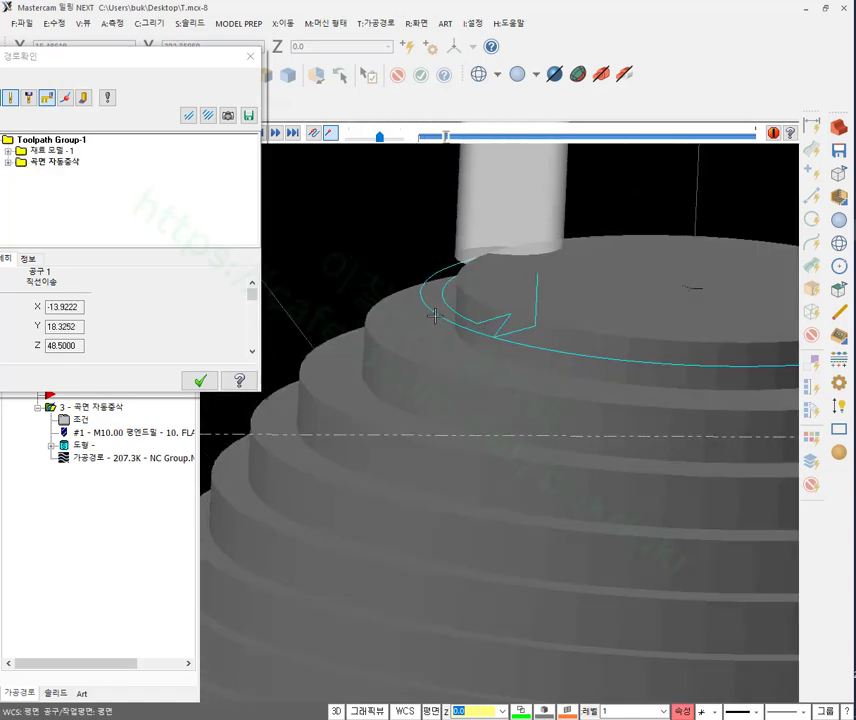
click(200, 380)
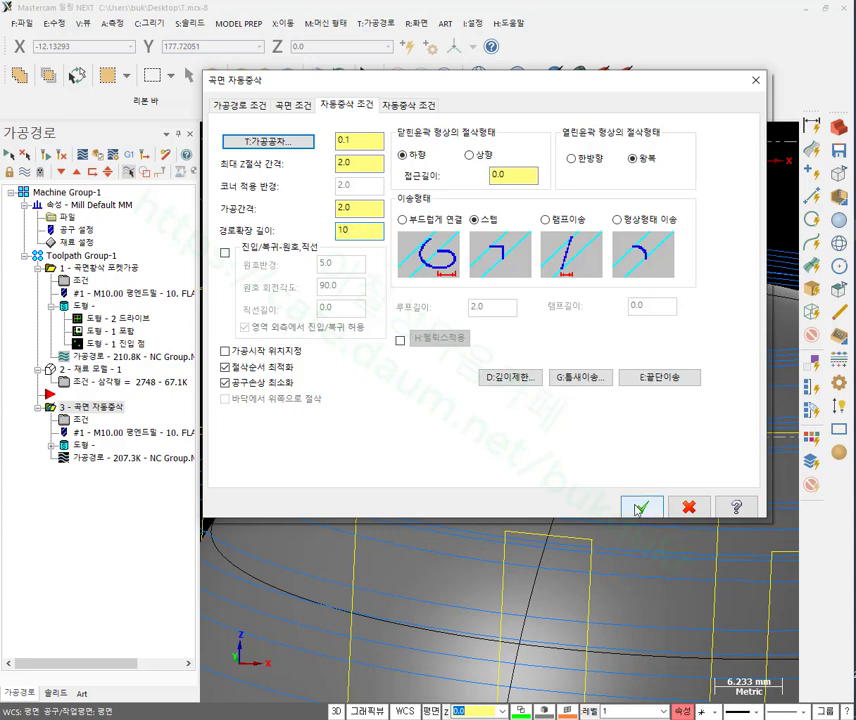
Set the rest-milling extension length to 10 and regenerate the operation.
key(Return)
click(46, 155)
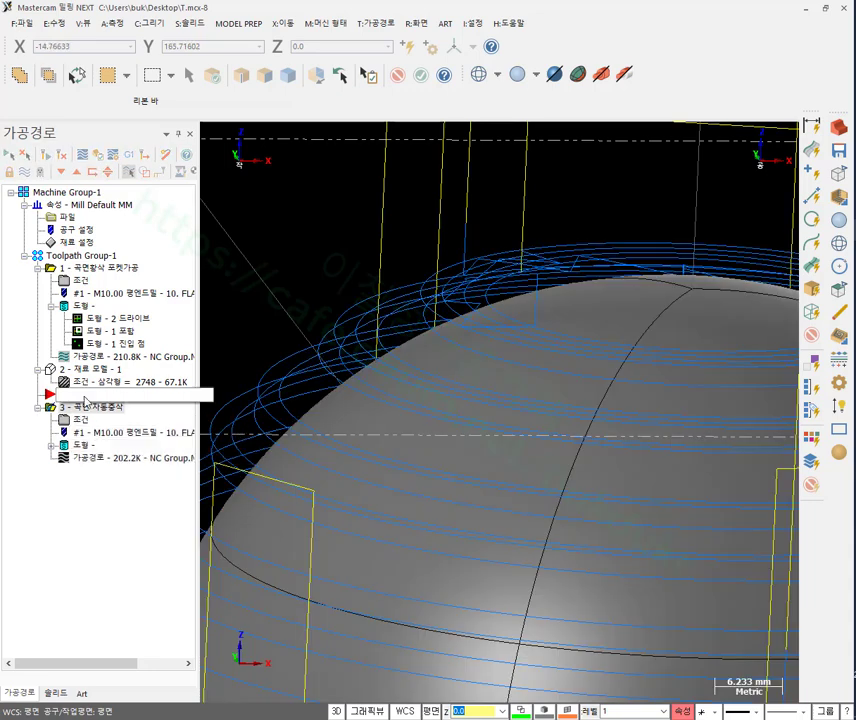
Backplot the toolpath with the 10 mm extension over the stock model, inspect its first pass, and close the backplot.
click(85, 370)
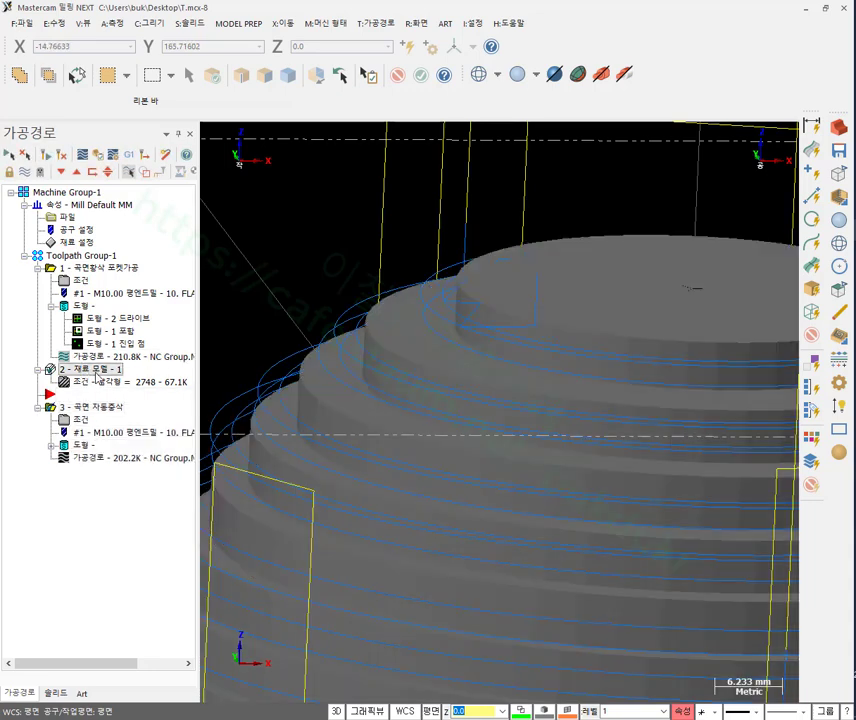
click(84, 156)
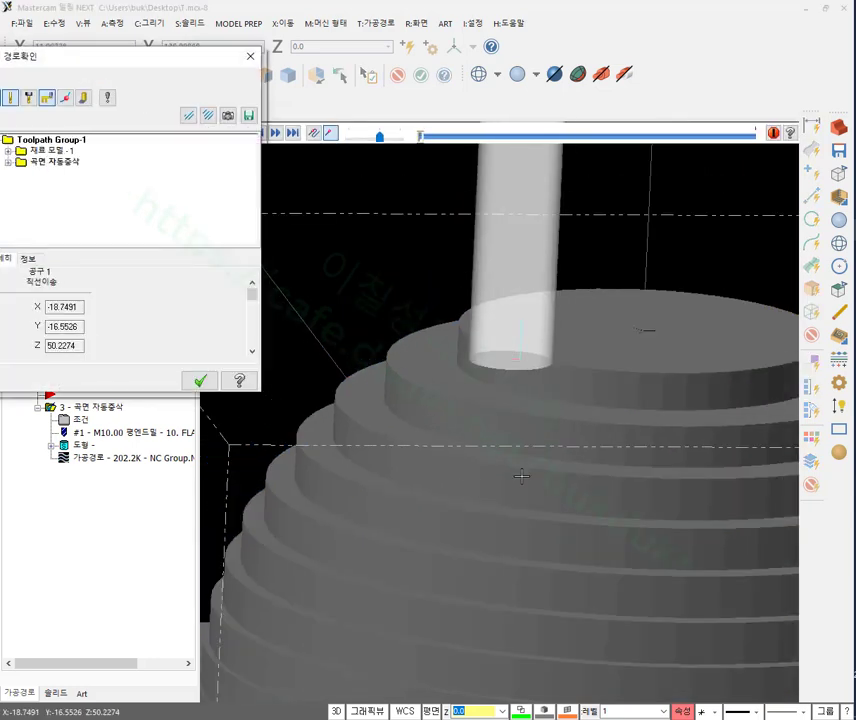
scroll(537, 377, up, 2)
middle_drag(533, 369, 642, 411)
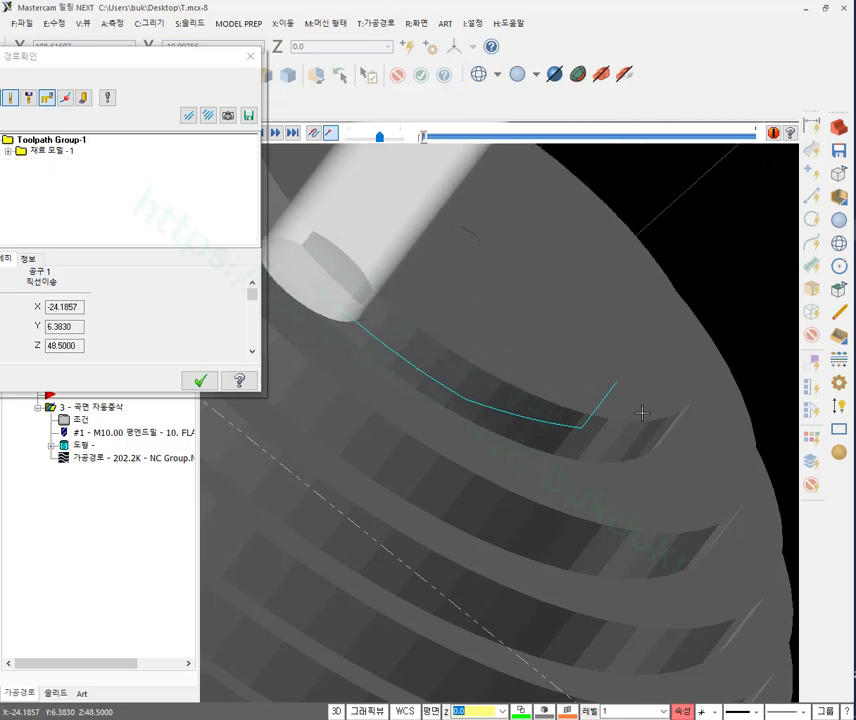
click(202, 381)
middle_drag(585, 394, 478, 370)
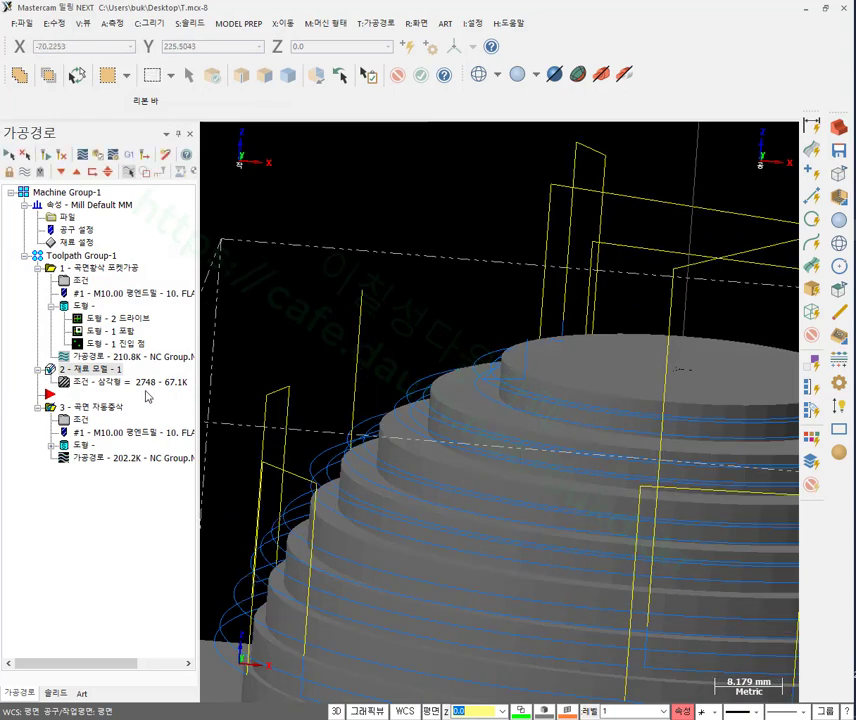
Set the rest-milling extension length to 0, enable arc and line entry/exit moves, and regenerate the toolpath.
click(82, 420)
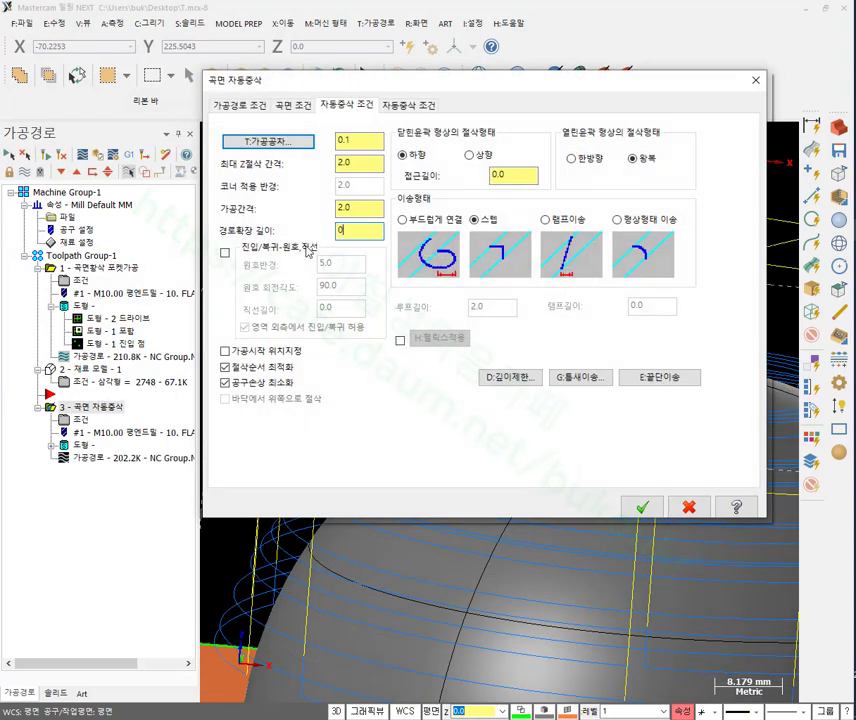
click(226, 253)
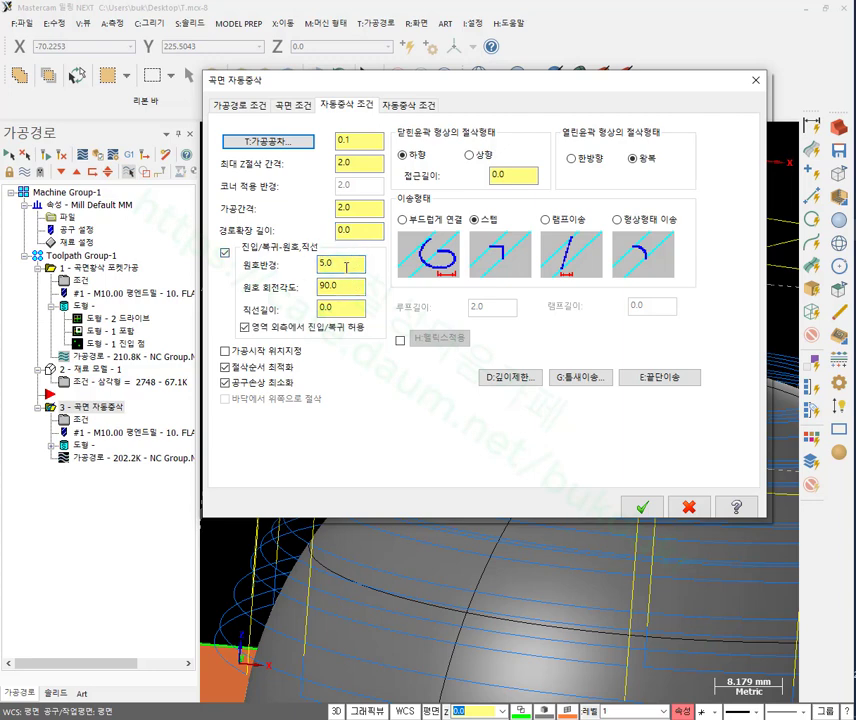
click(642, 507)
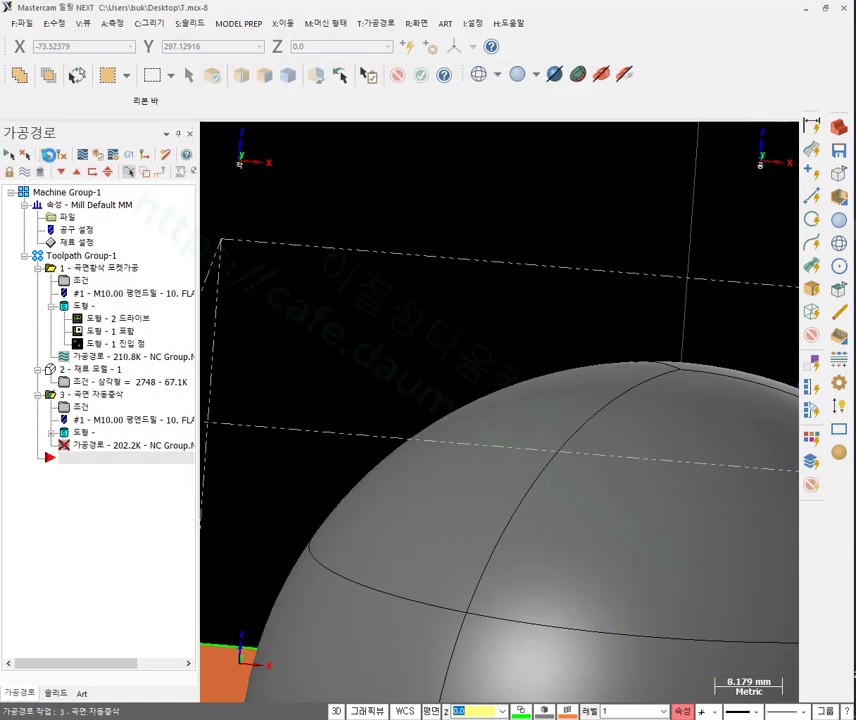
scroll(377, 289, down, 1)
scroll(377, 300, up, 2)
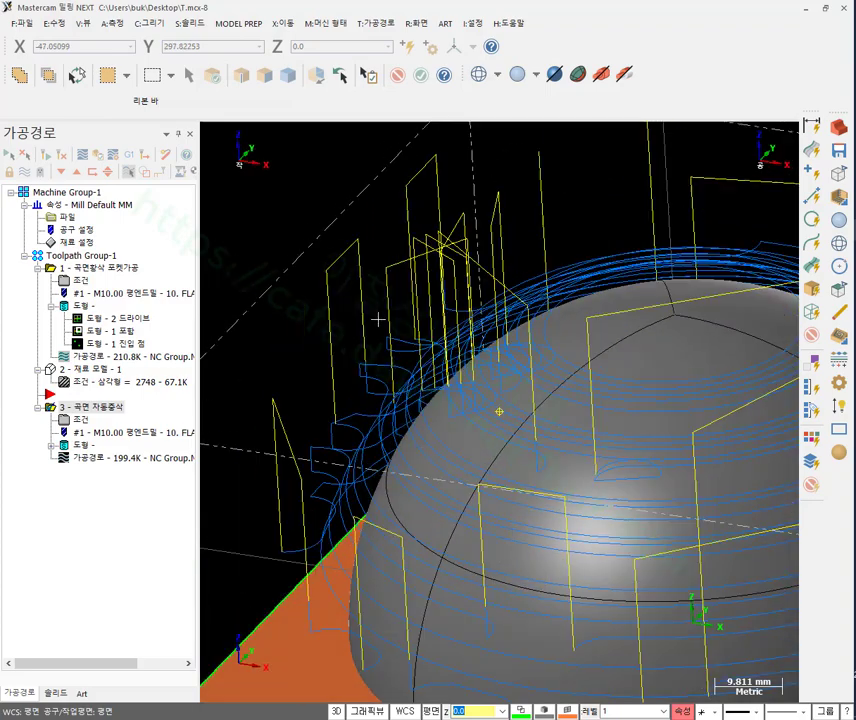
scroll(556, 353, up, 3)
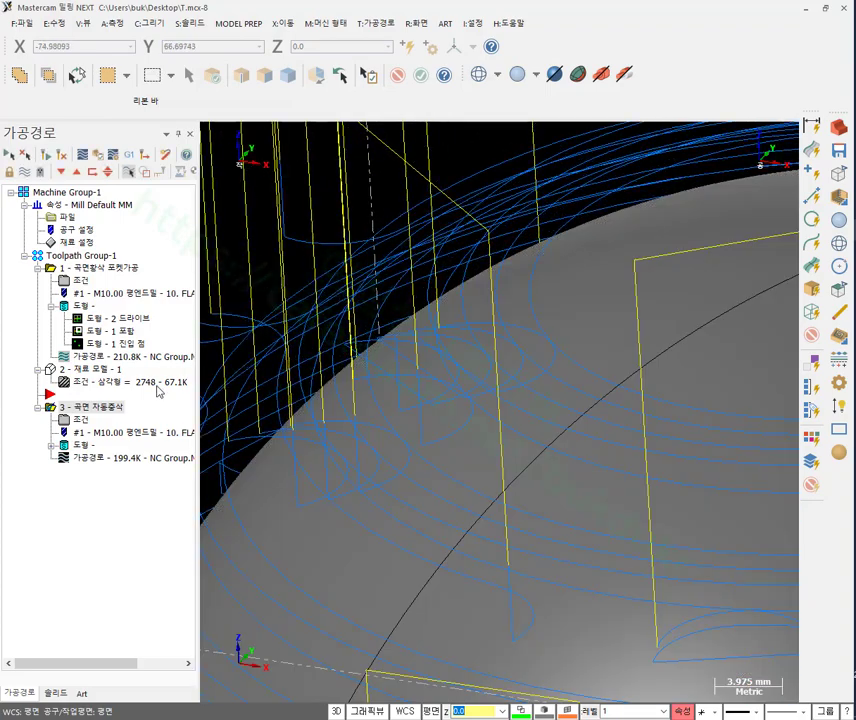
Backplot the rest-milling toolpath with arc entry/exit over the stock model and examine its lead moves at the dome's uppermost step.
click(110, 457)
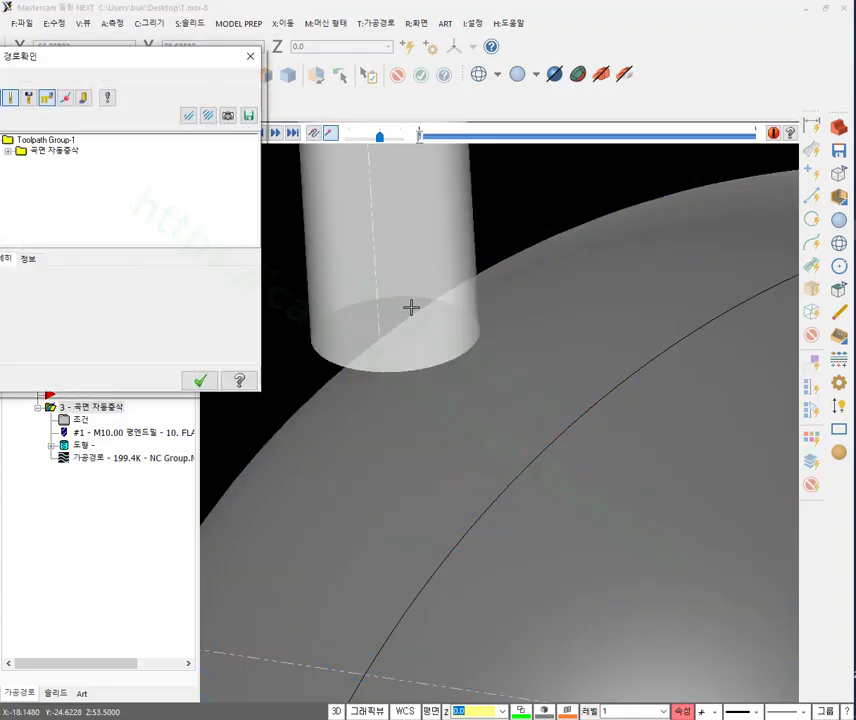
click(249, 57)
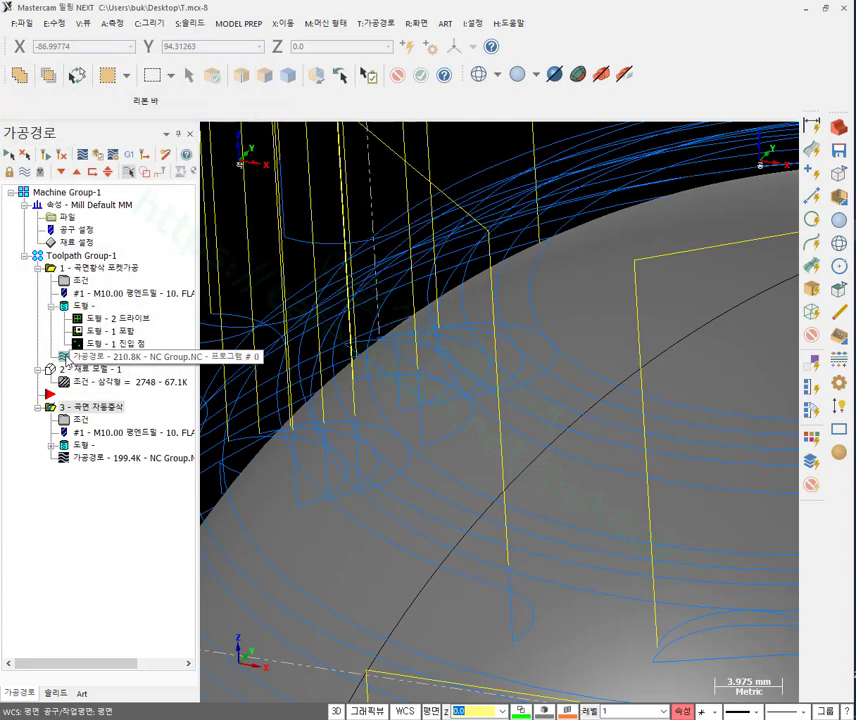
click(50, 370)
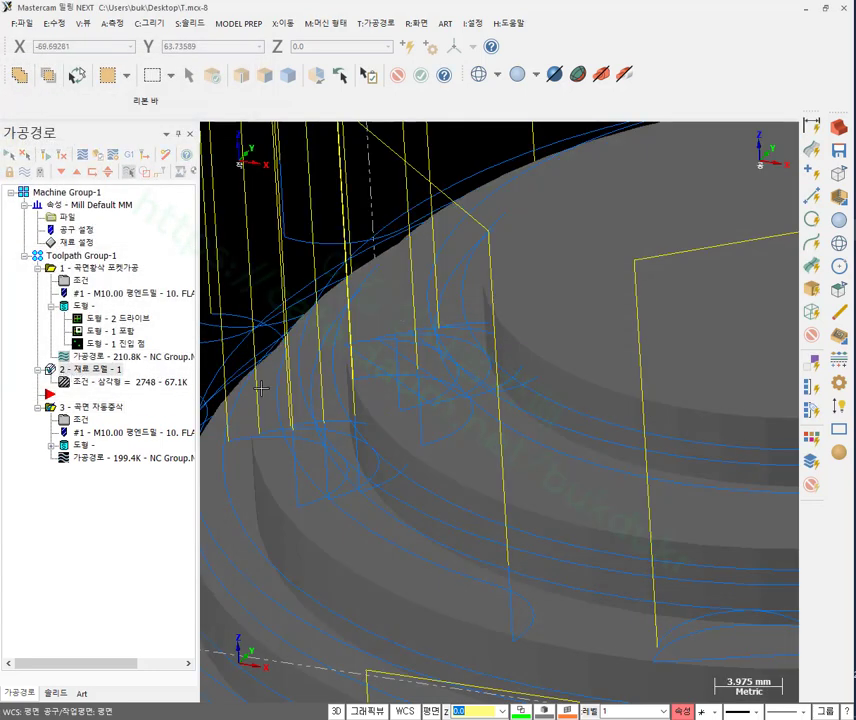
click(93, 157)
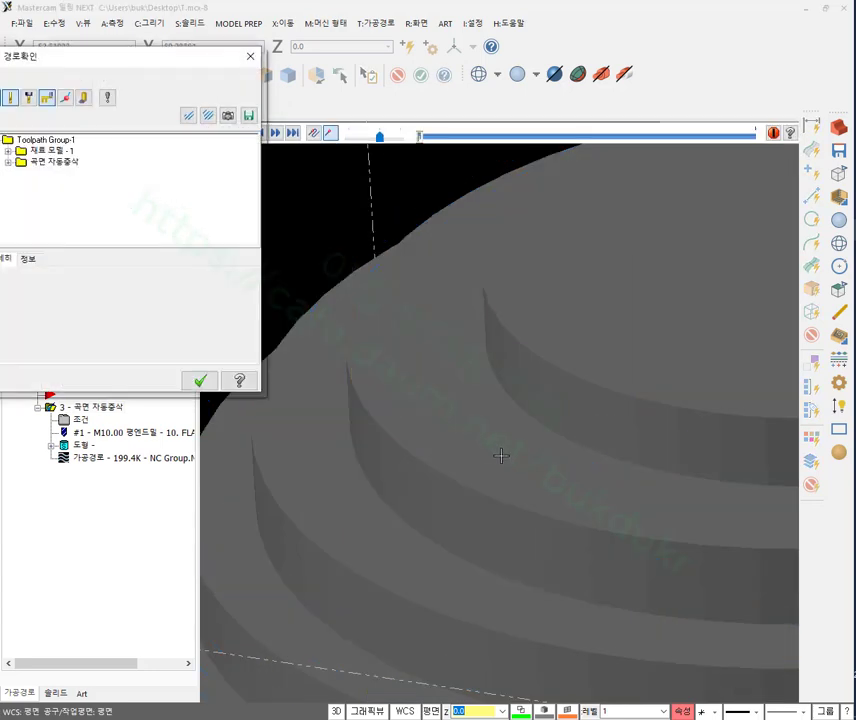
scroll(501, 455, down, 3)
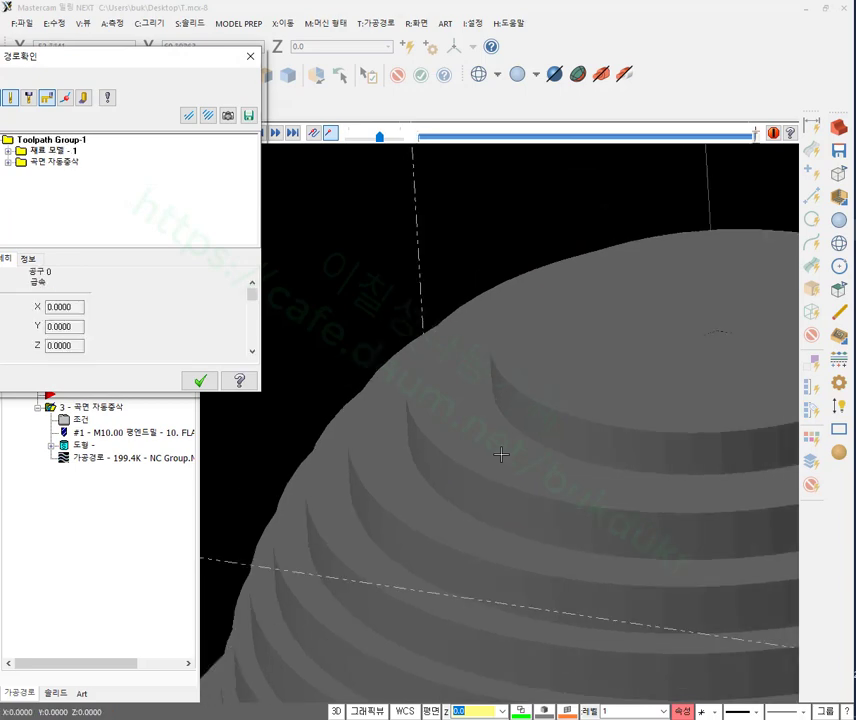
scroll(540, 372, up, 2)
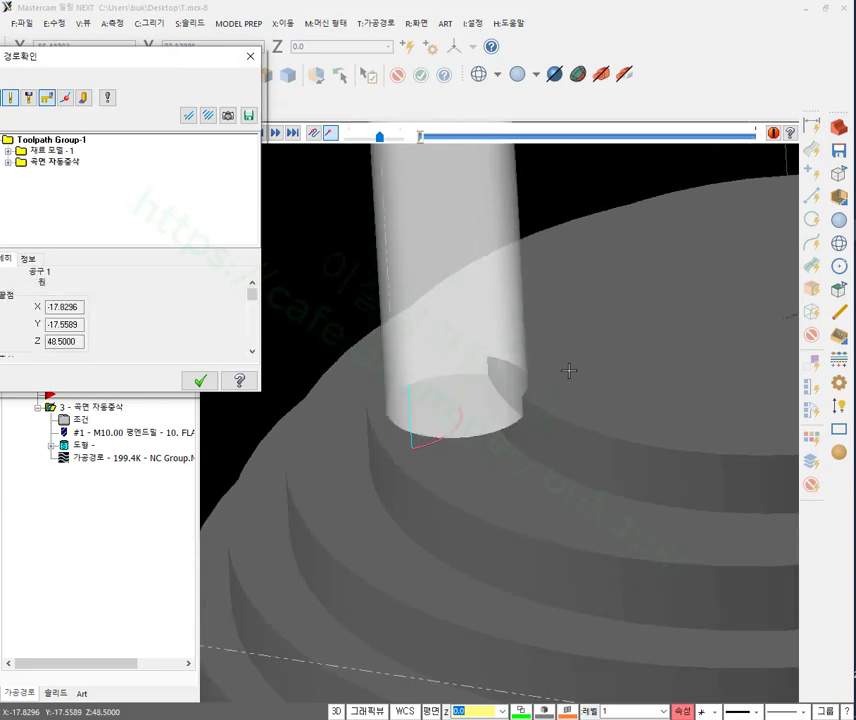
middle_drag(529, 405, 620, 486)
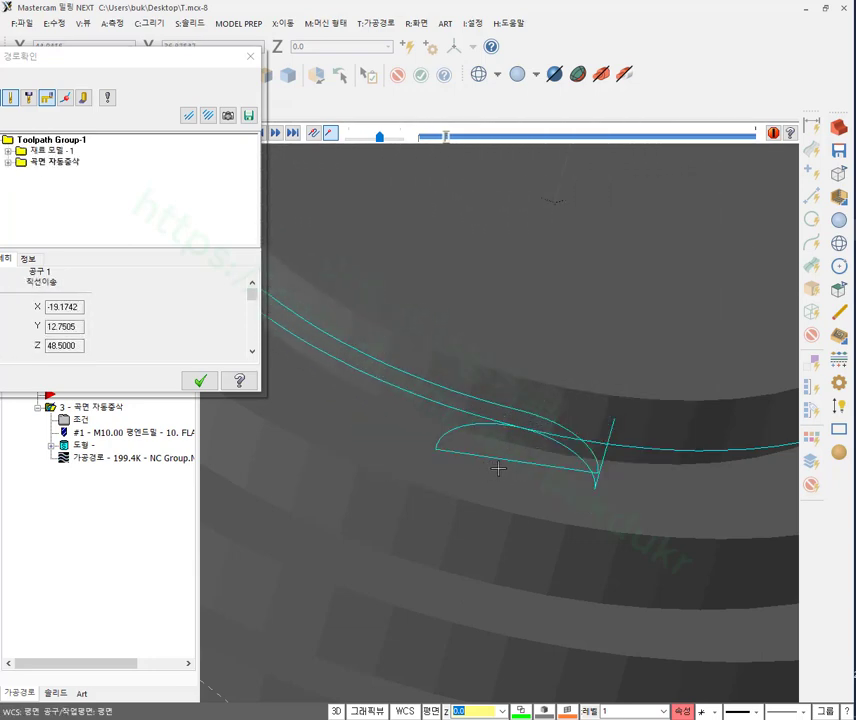
Examine the tool position and lead moves at the dome's uppermost step, and close the backplot.
scroll(504, 467, down, 5)
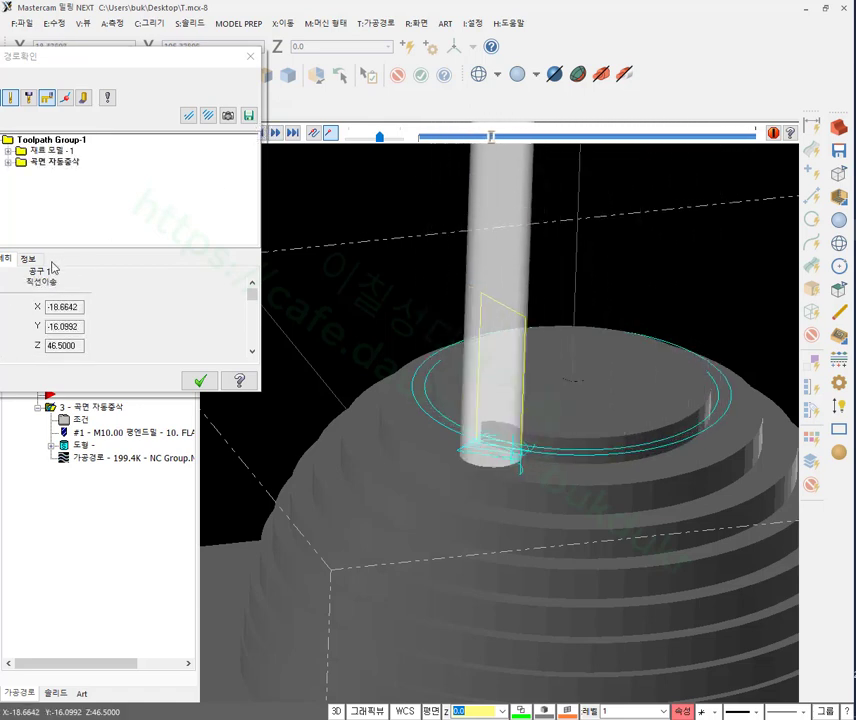
click(191, 383)
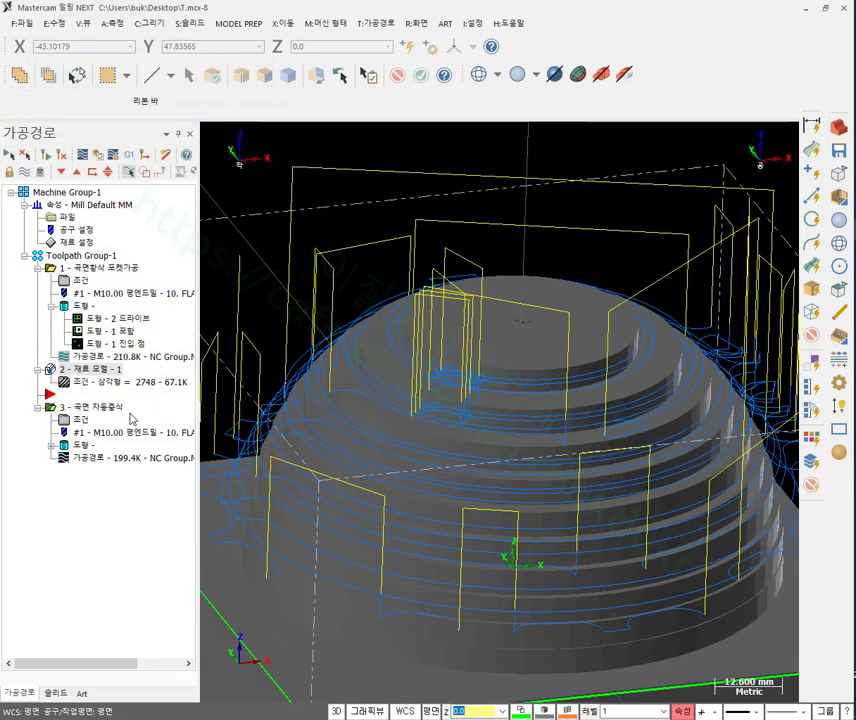
Create a stock model named 2 after the rest-milling operation, using a stock model as initial shape and rest-milling operation 3 as source.
click(62, 172)
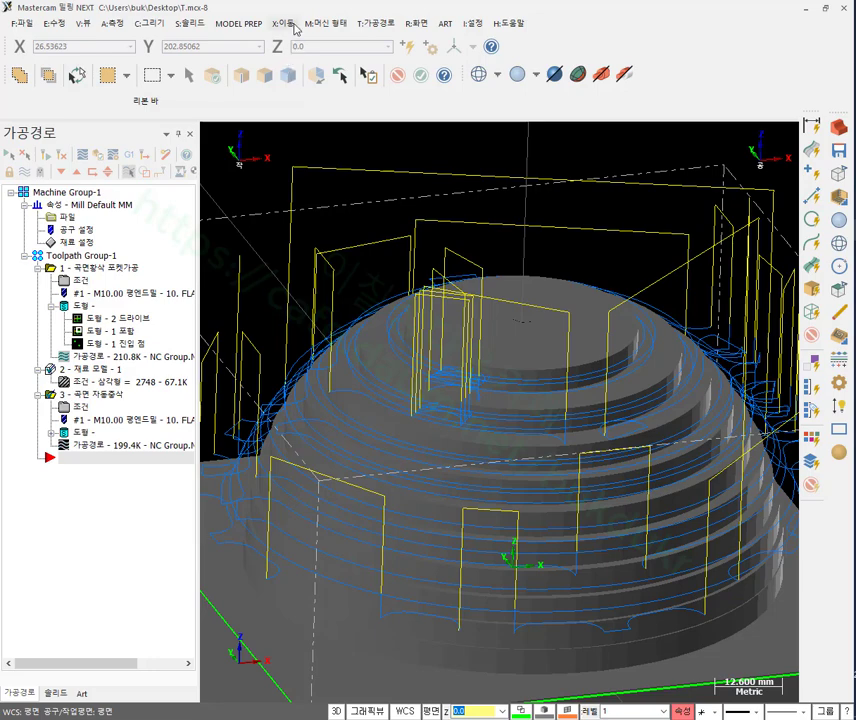
click(373, 27)
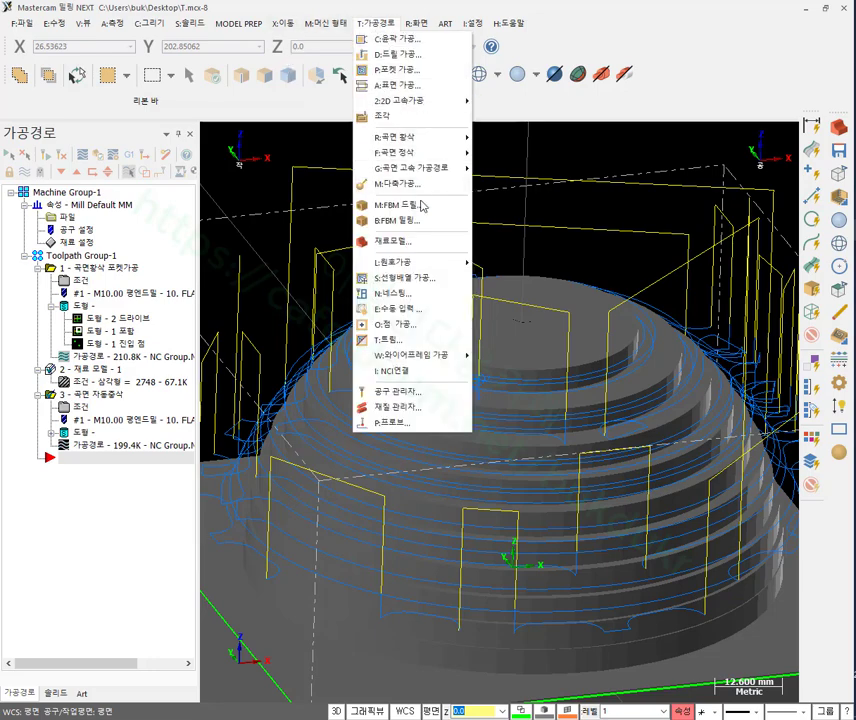
click(420, 252)
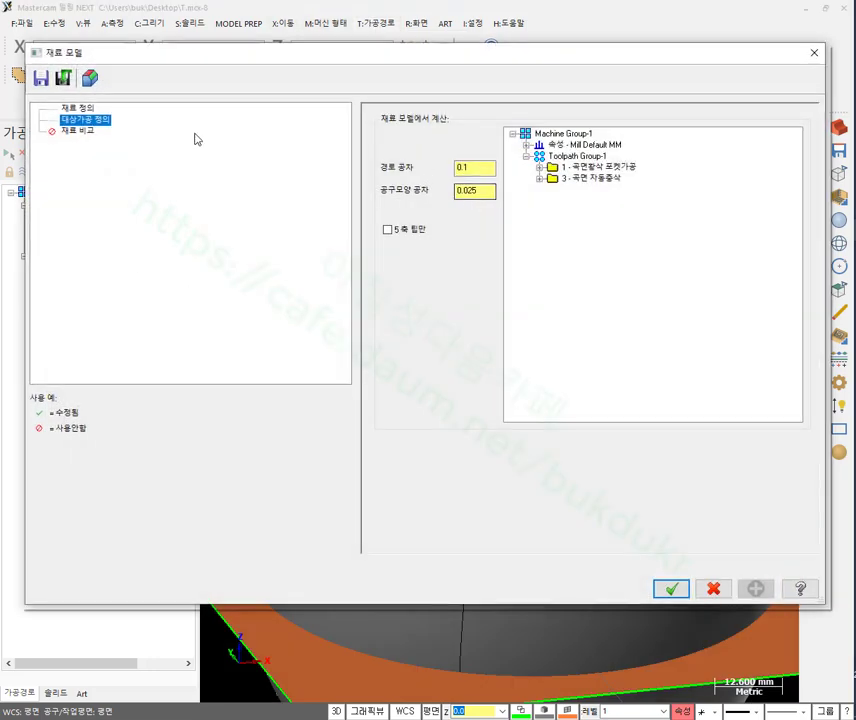
click(86, 115)
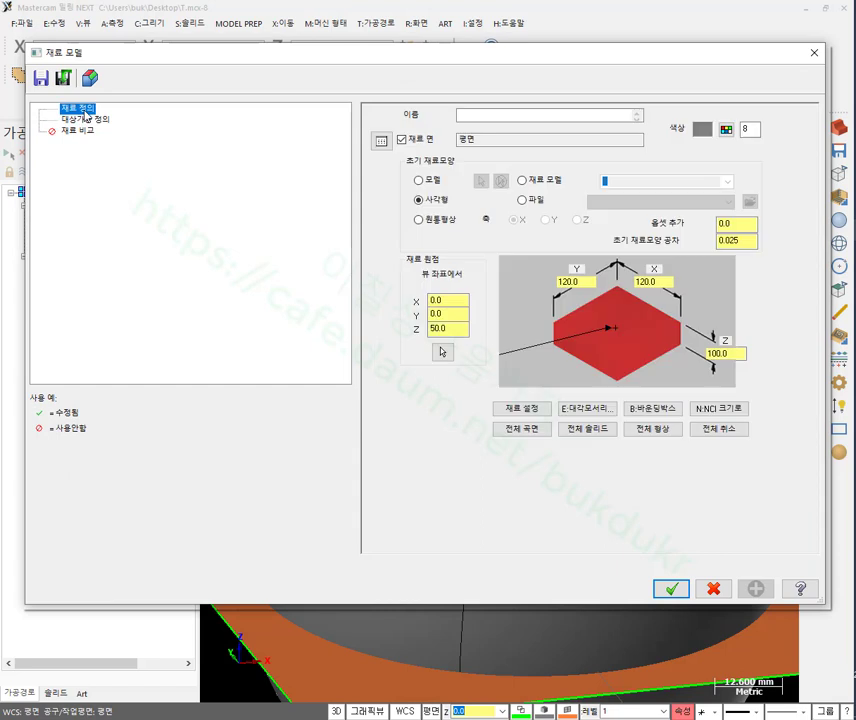
click(509, 116)
text(2)
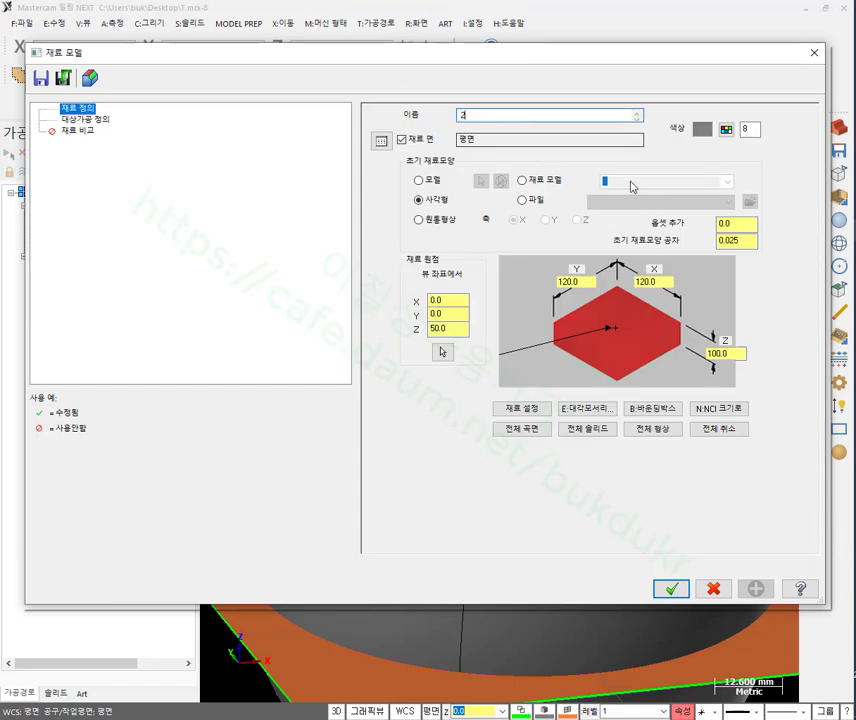
click(522, 180)
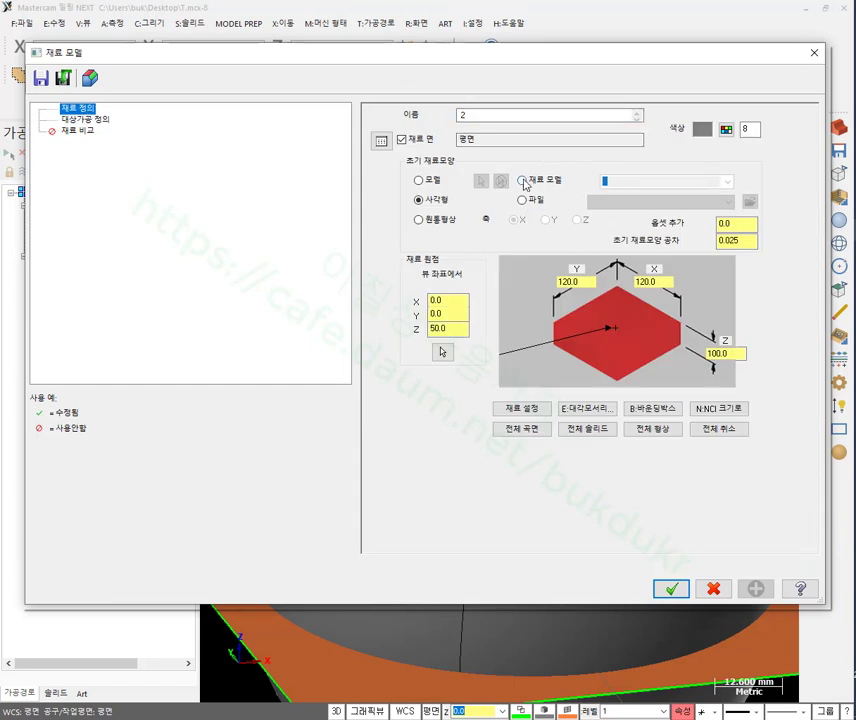
click(86, 119)
click(585, 179)
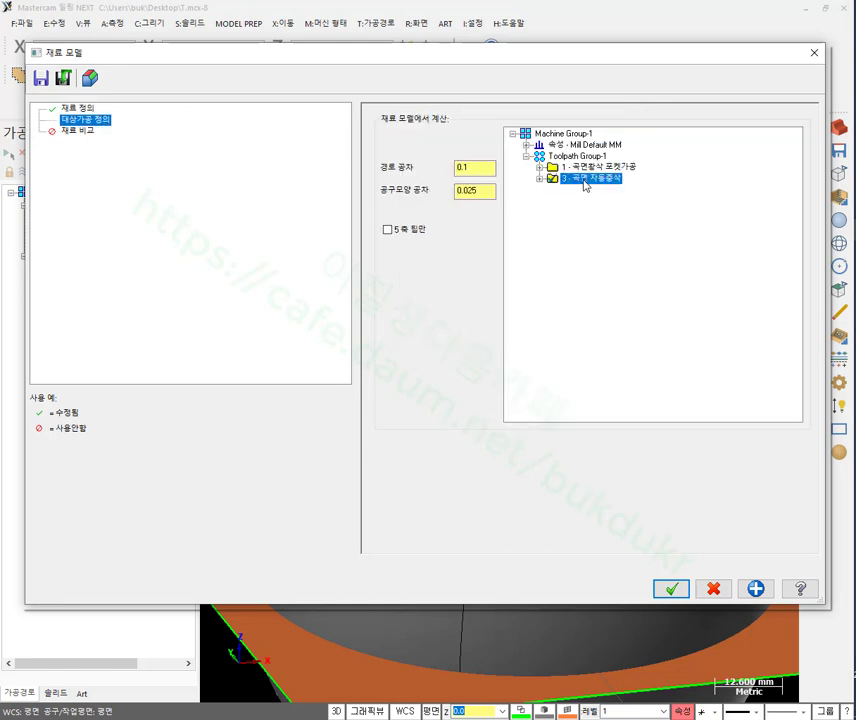
click(671, 587)
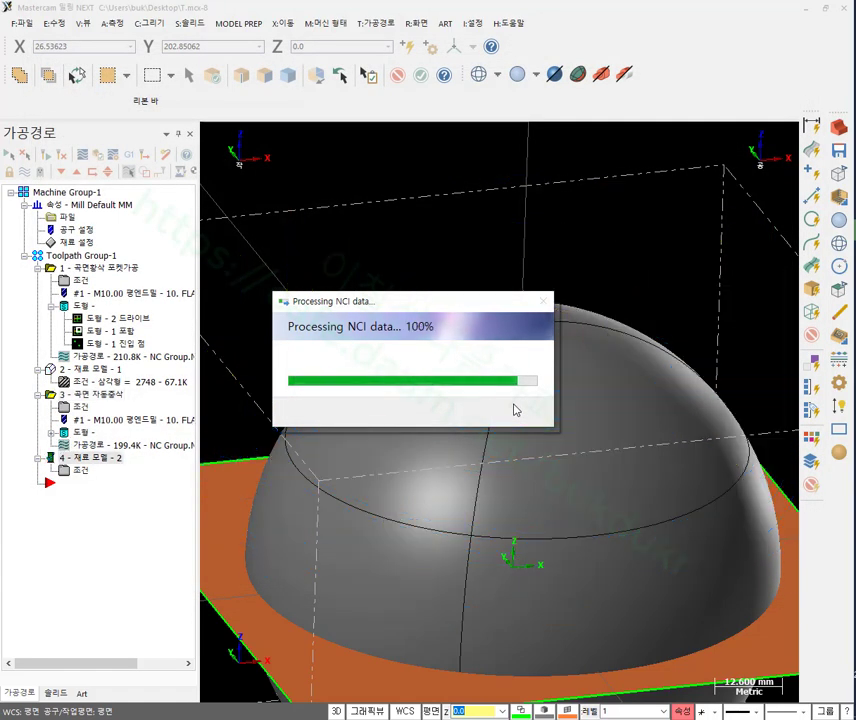
Compare the stepped dome profiles of stock models 1 and 2 in the front view.
mouse_move(512, 405)
middle_down()
mouse_move(525, 420)
mouse_move(532, 405)
middle_up()
right_click(442, 180)
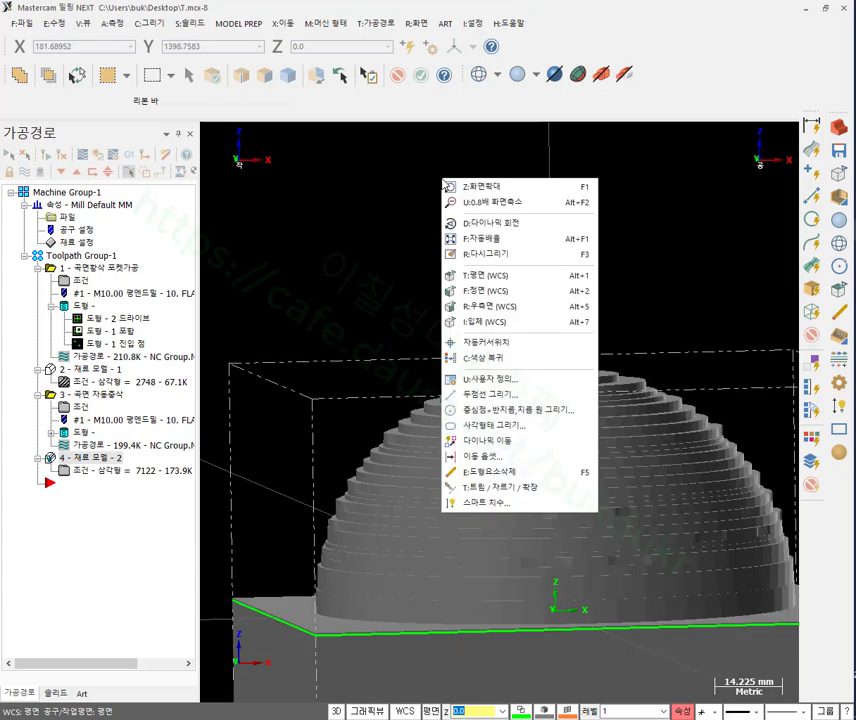
click(482, 291)
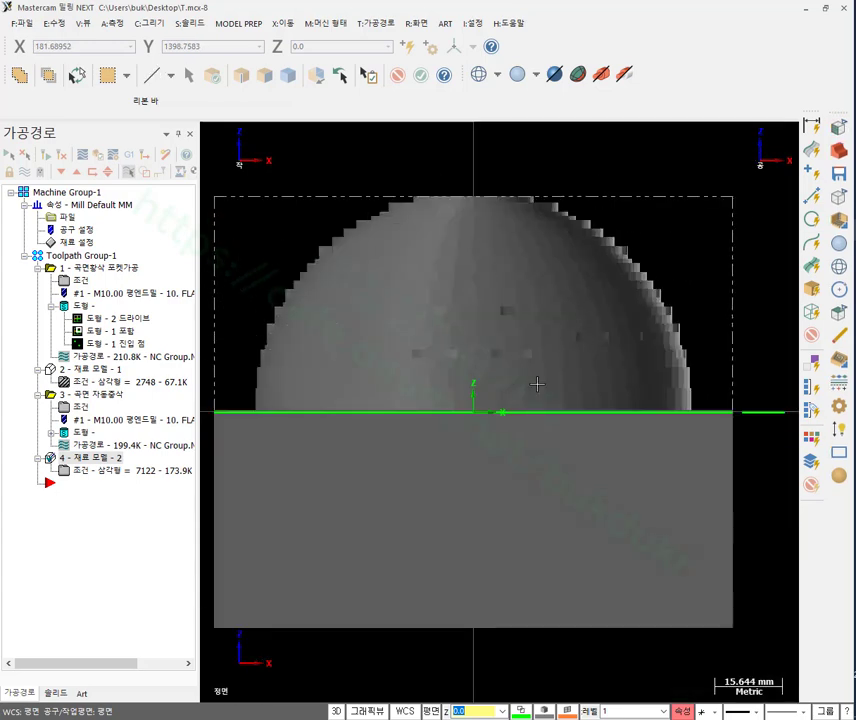
scroll(410, 242, up, 4)
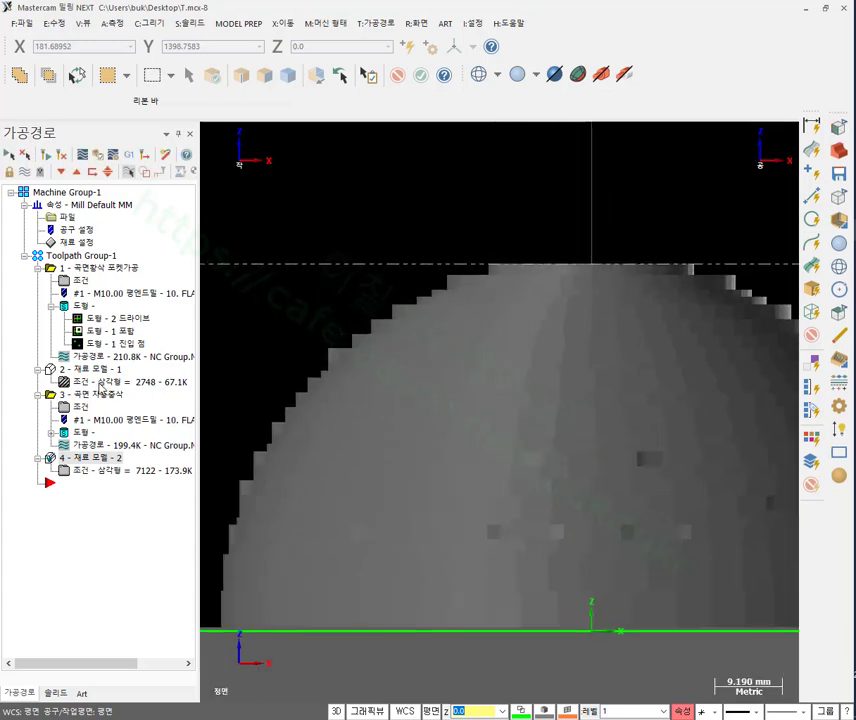
click(97, 371)
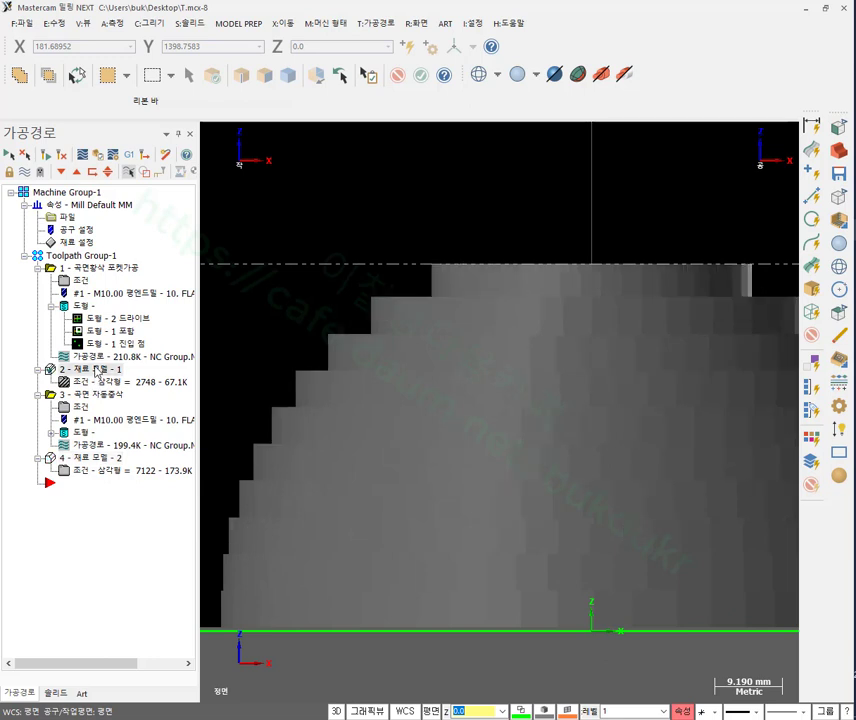
click(92, 457)
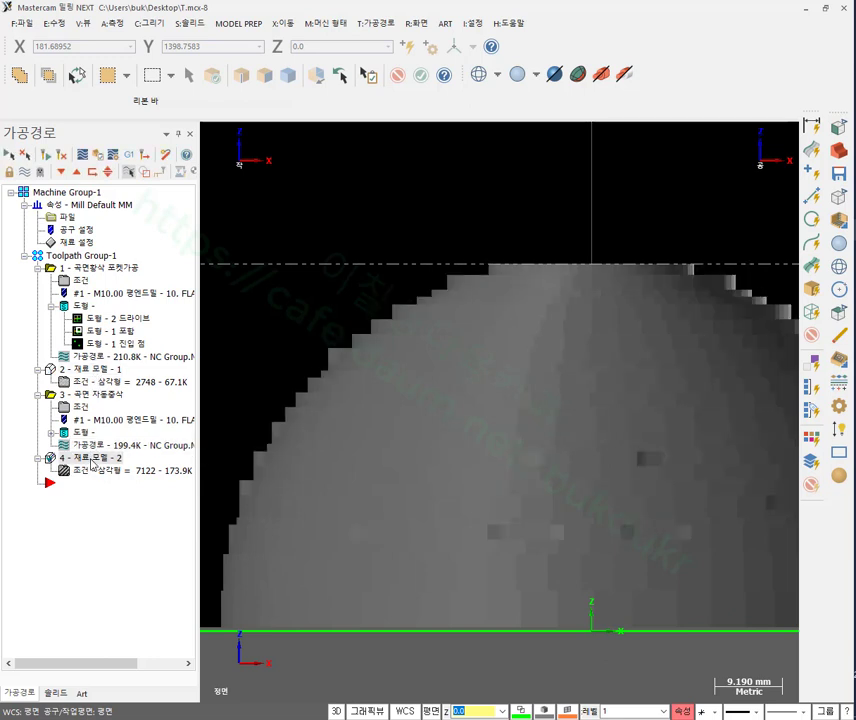
click(92, 371)
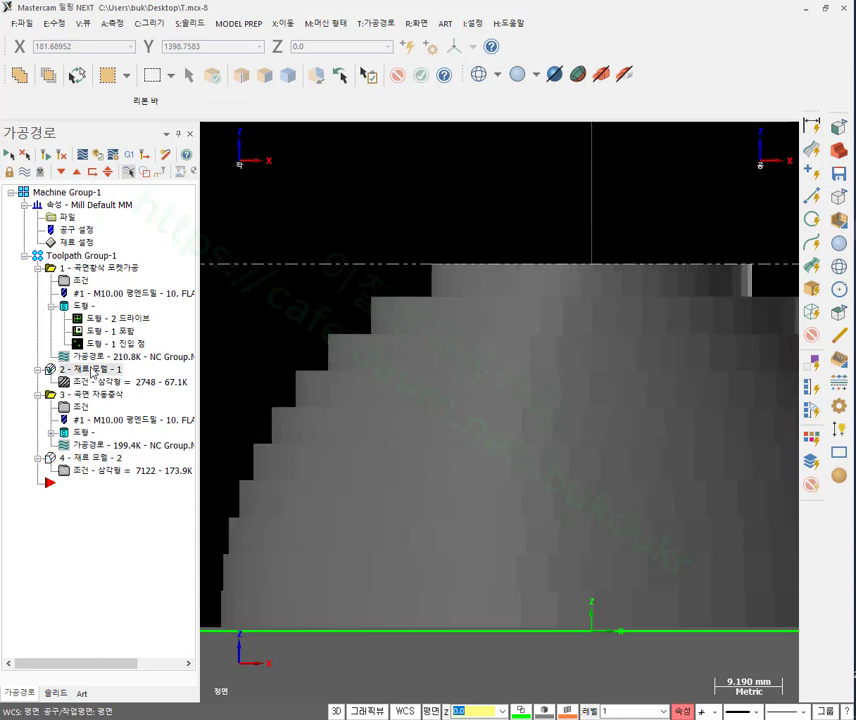
click(94, 459)
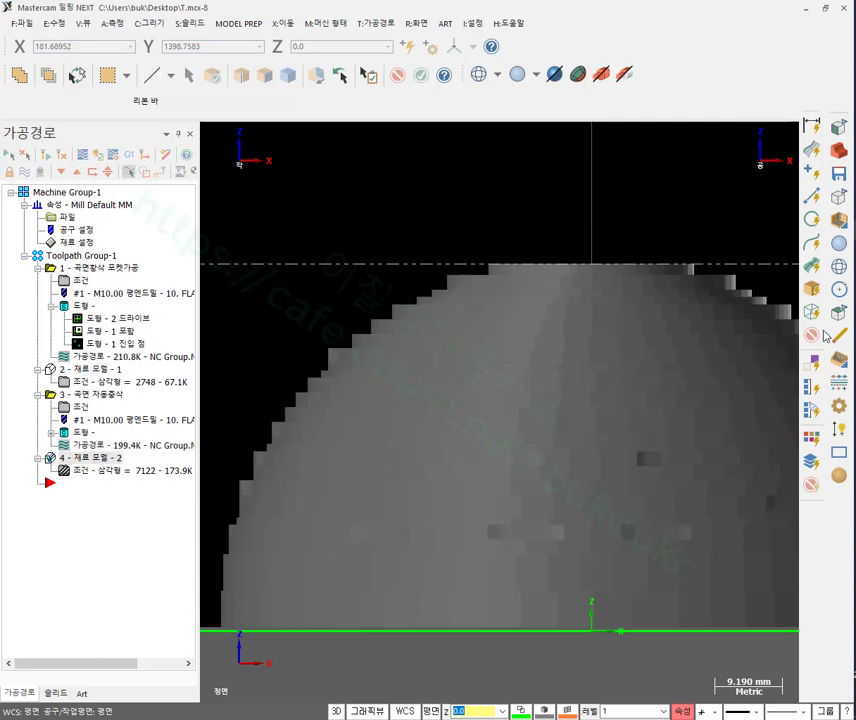
Examine the remaining steps of stock model 2 around the dome's upper and side areas.
middle_drag(440, 200, 416, 185)
scroll(568, 198, up, 3)
scroll(416, 185, up, 4)
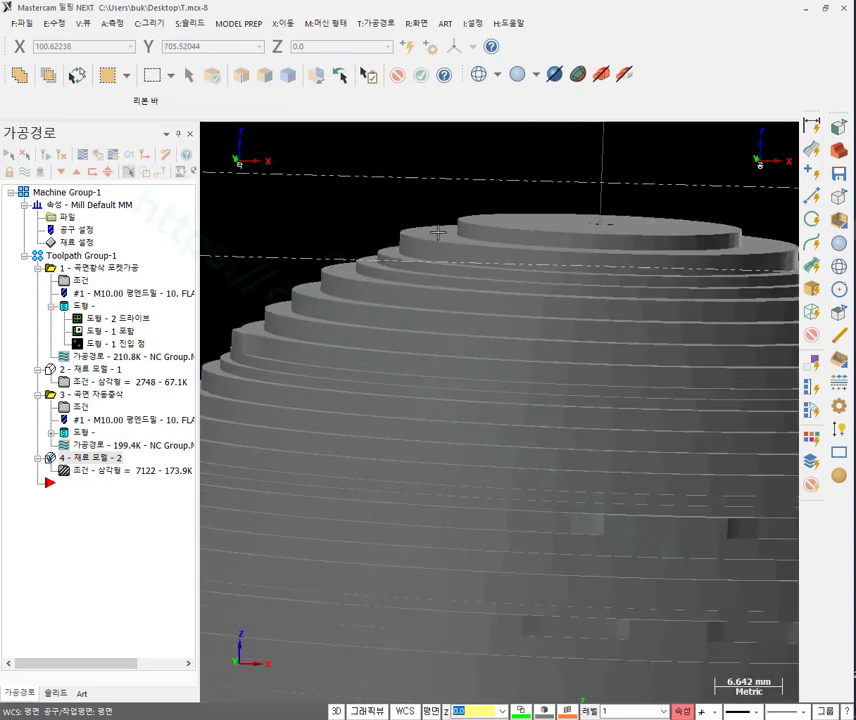
scroll(486, 205, down, 4)
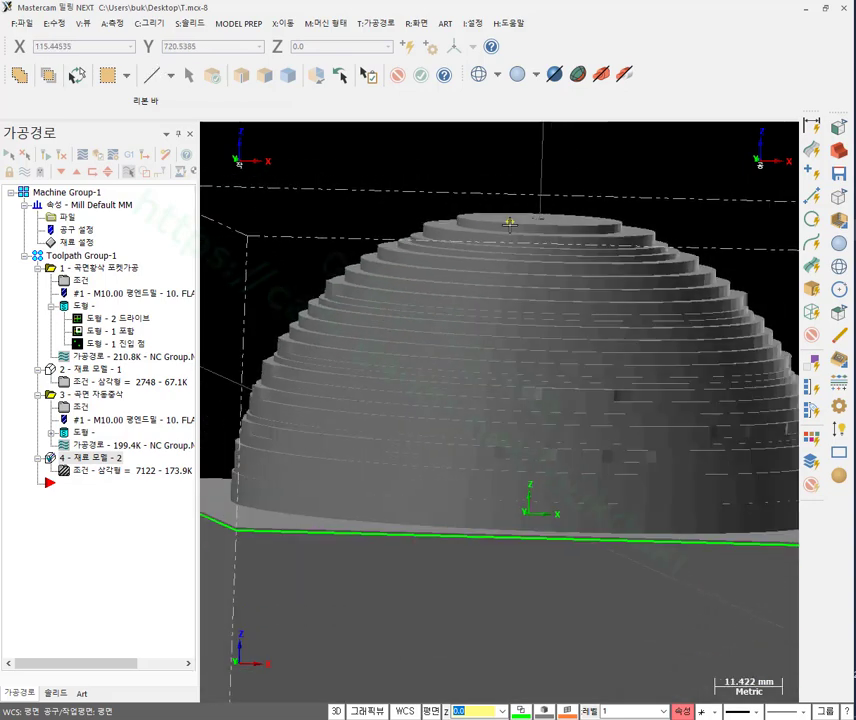
middle_drag(486, 205, 518, 235)
scroll(510, 221, down, 1)
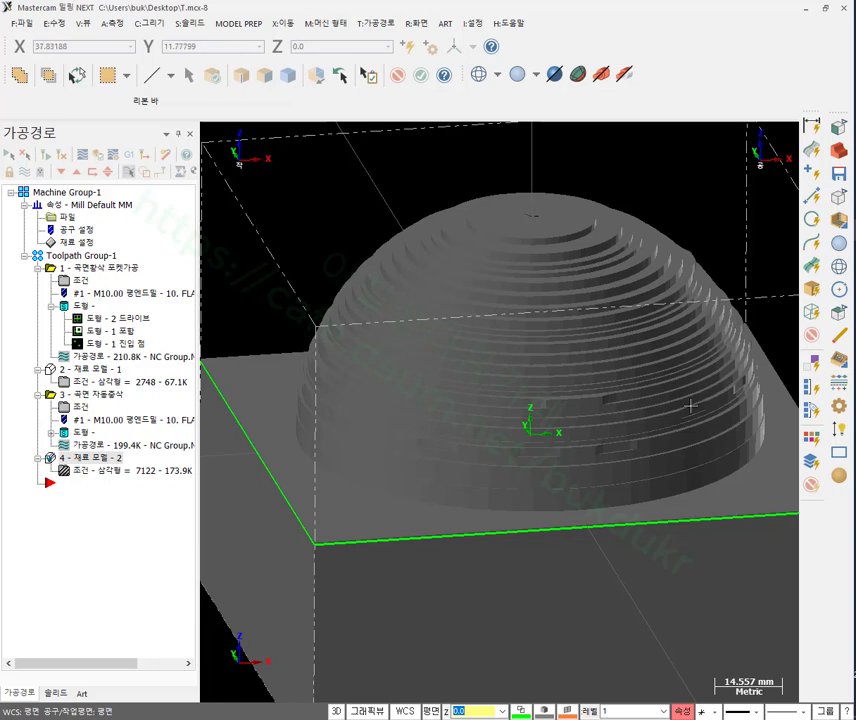
Collapse the pocket roughing and rest-milling operations in the tree and hide the stock model.
click(37, 268)
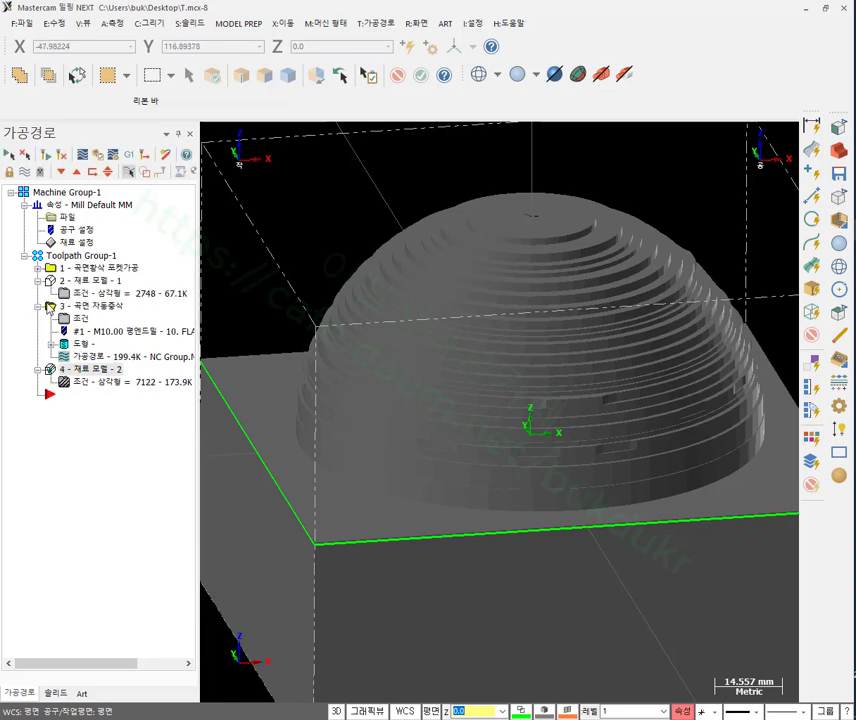
click(37, 306)
scroll(474, 272, down, 1)
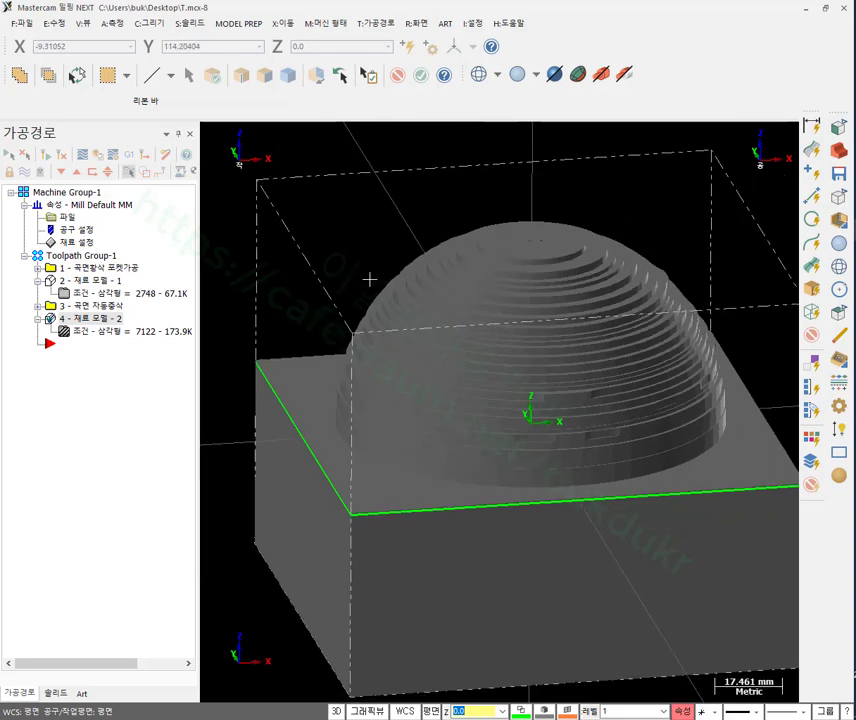
click(40, 190)
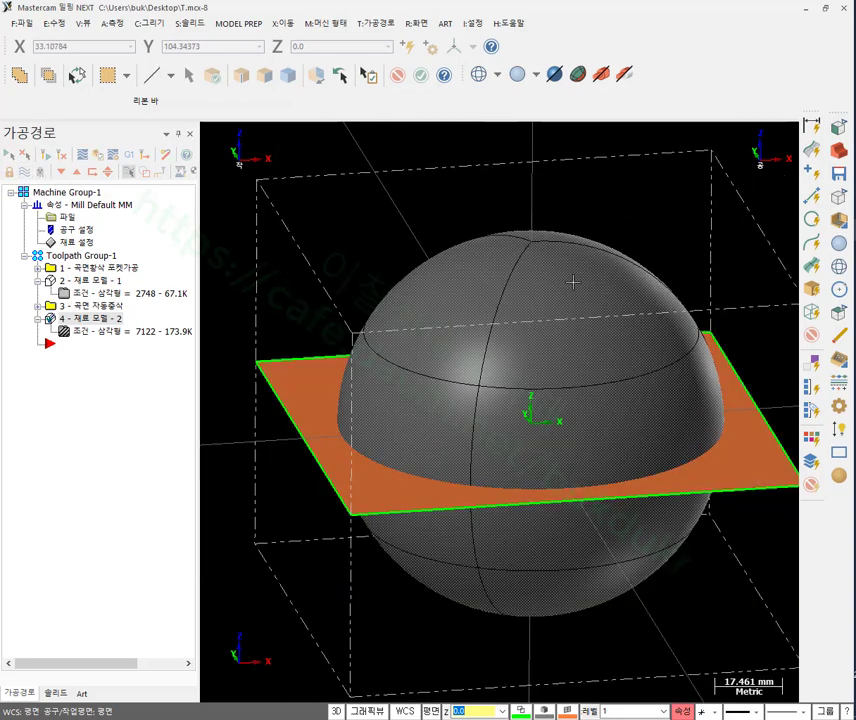
Start a surface rough contour toolpath with the sphere and the flat plate as drive surfaces.
middle_drag(480, 262, 523, 250)
scroll(523, 250, up, 1)
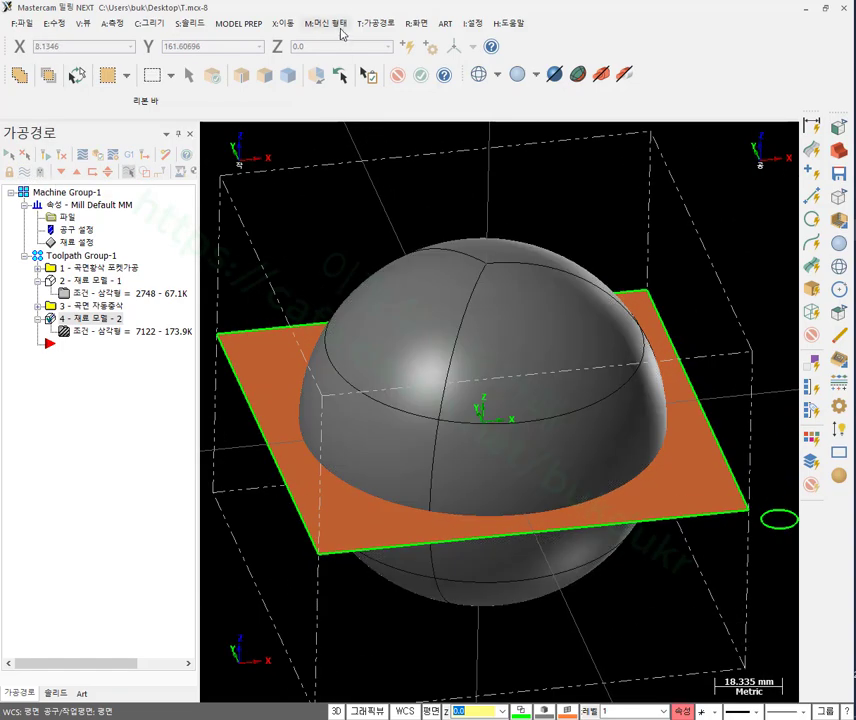
click(376, 23)
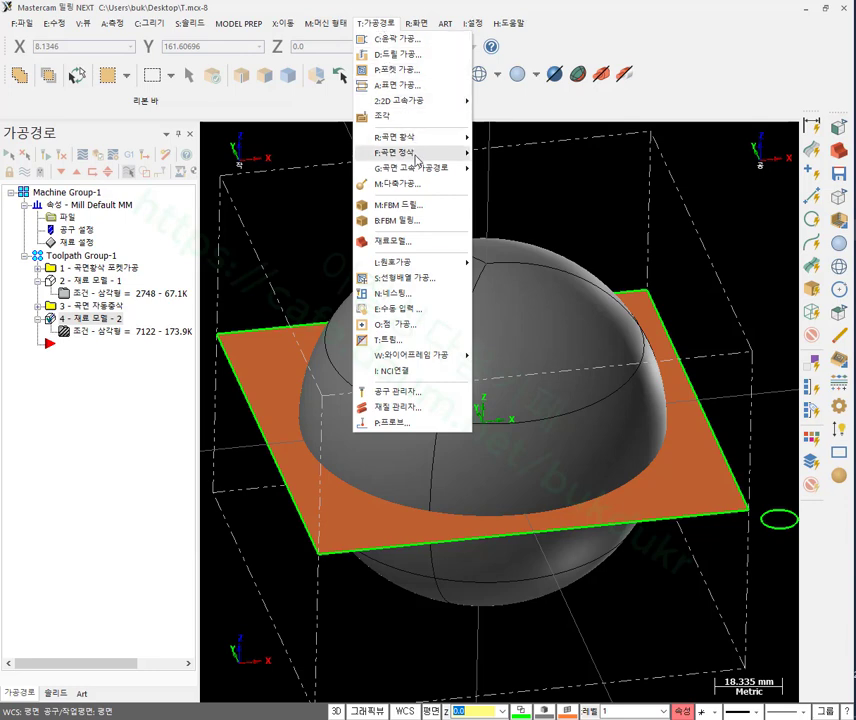
mouse_move(410, 137)
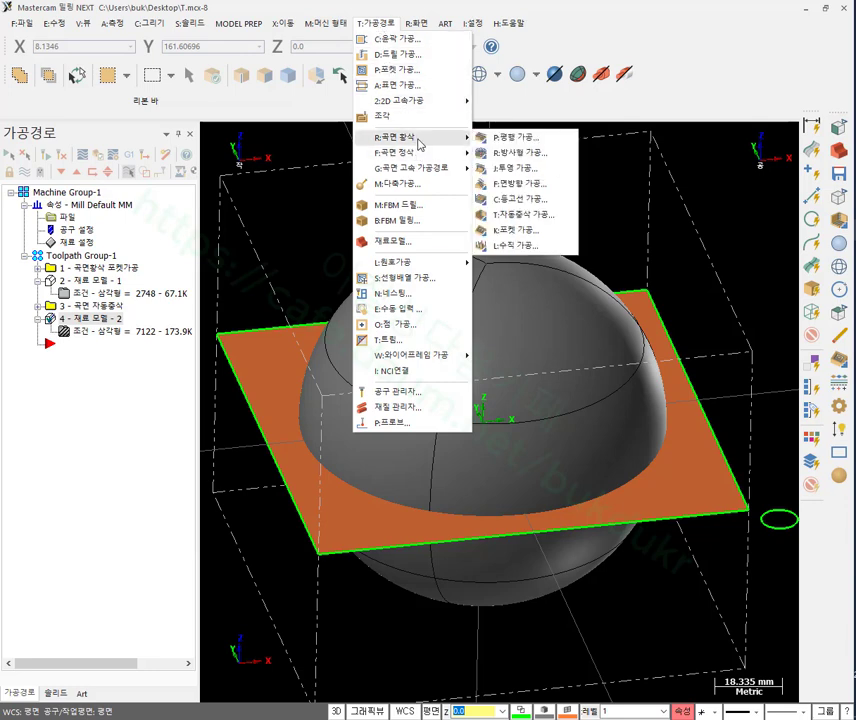
click(527, 198)
scroll(558, 203, down, 1)
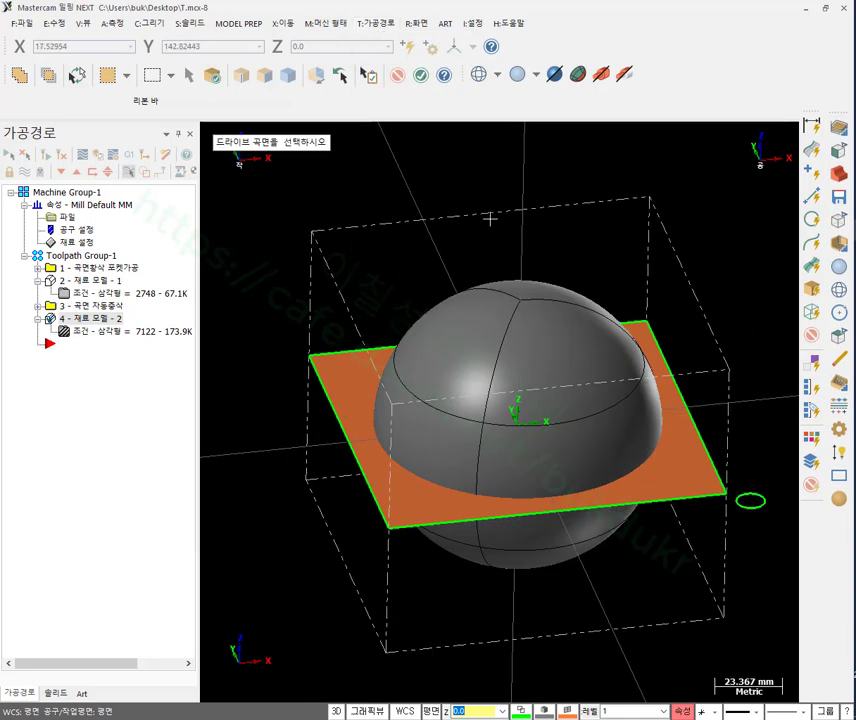
click(520, 340)
click(376, 380)
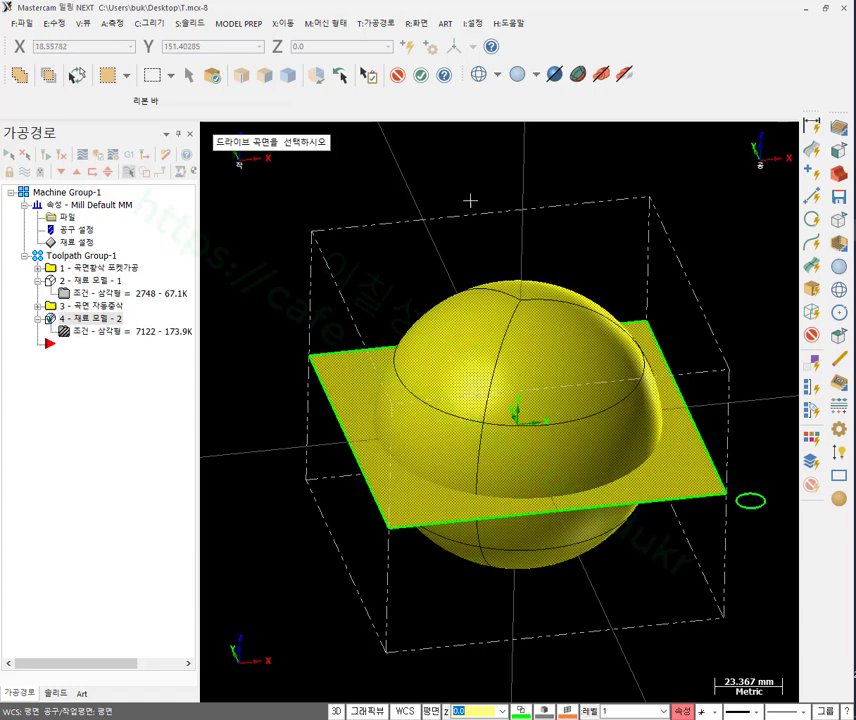
click(421, 74)
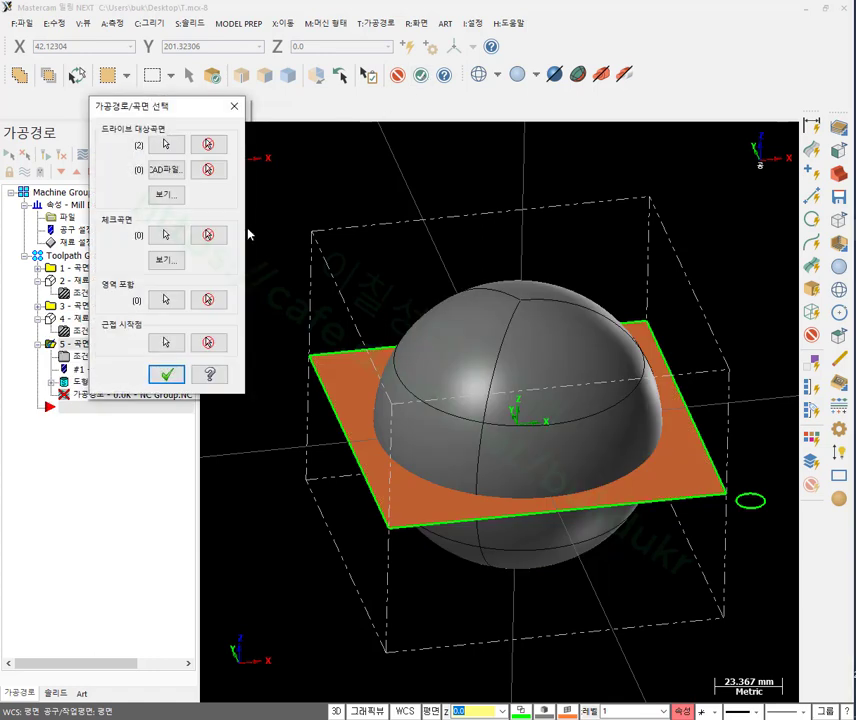
Set the plate's rectangular outline as the tool containment boundary and accept the surface selection.
click(166, 299)
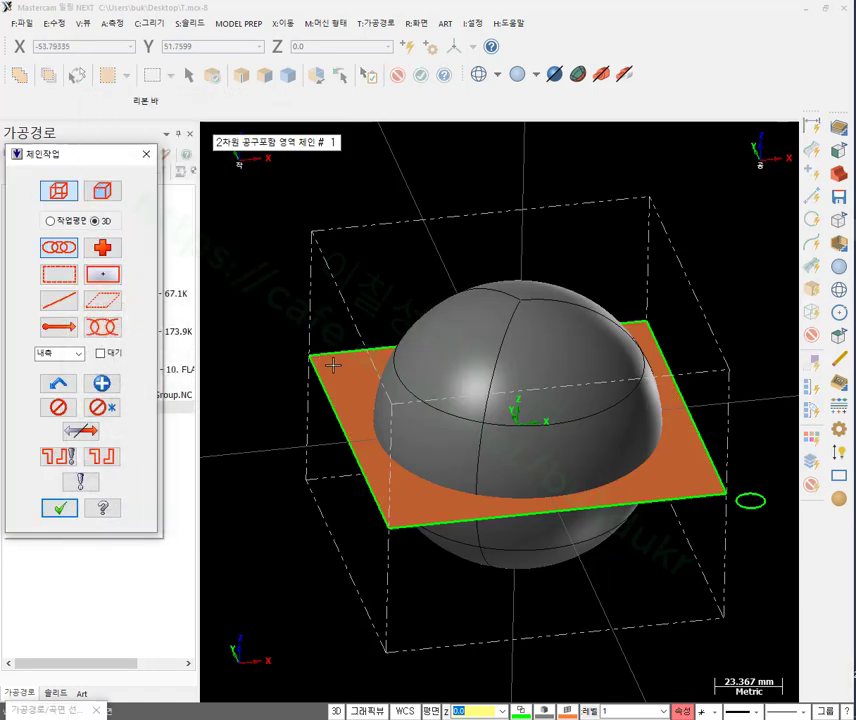
click(329, 354)
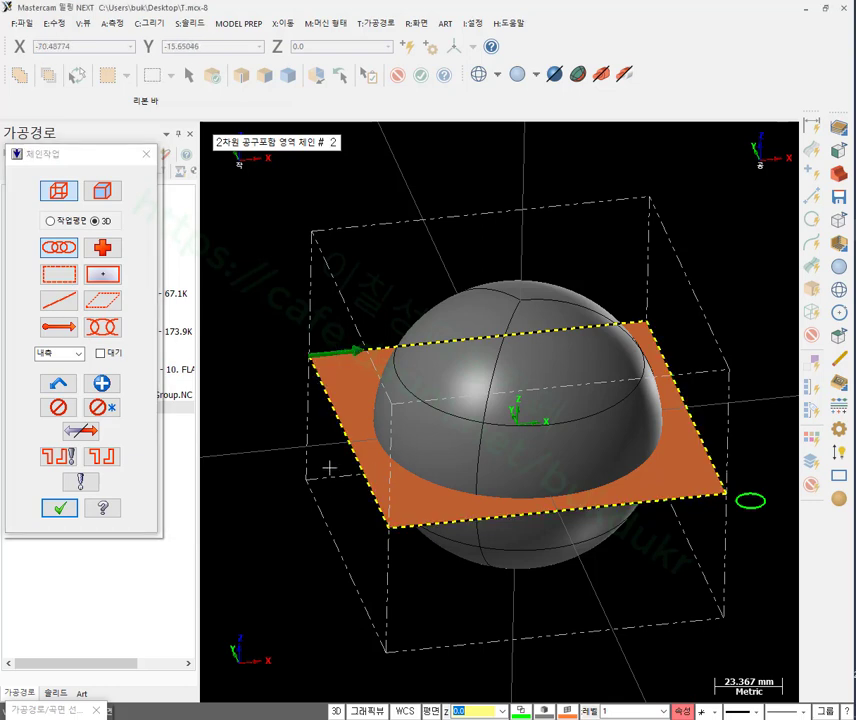
click(63, 508)
click(161, 402)
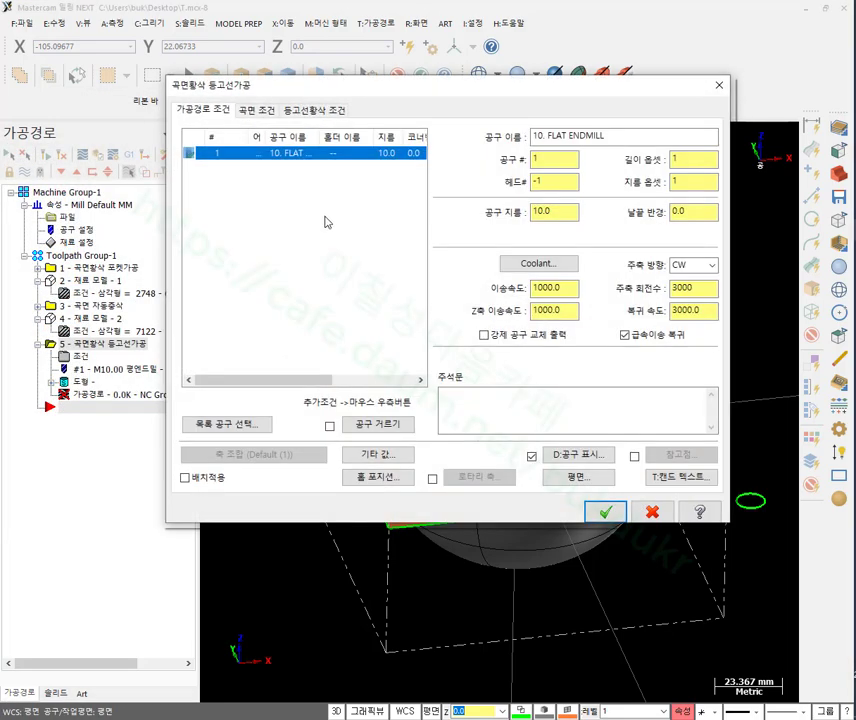
Choose the 10 mm ball endmill from the tool library and set the drive-surface stock allowance to 0.5.
click(250, 421)
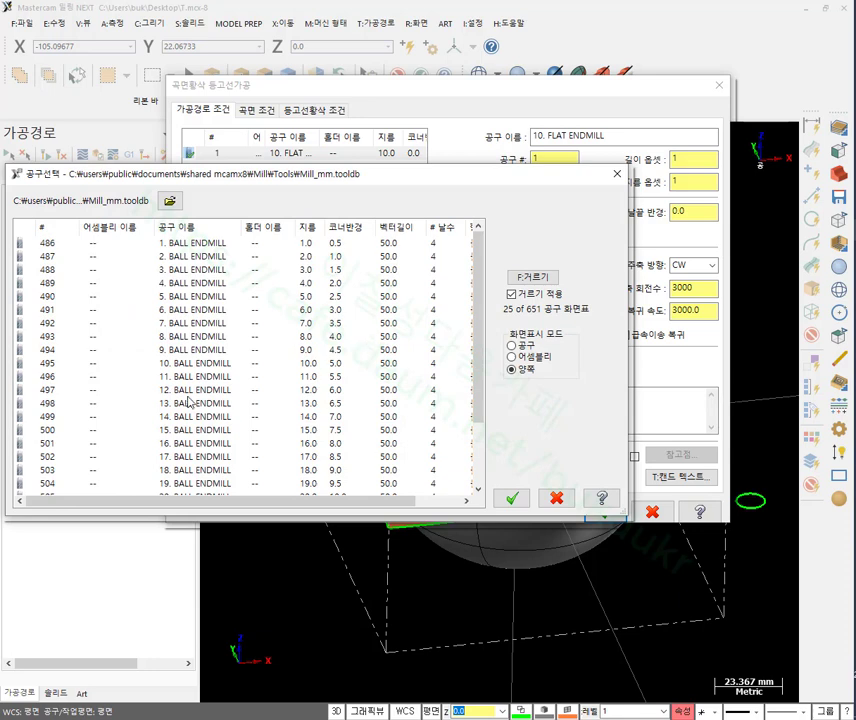
double_click(185, 365)
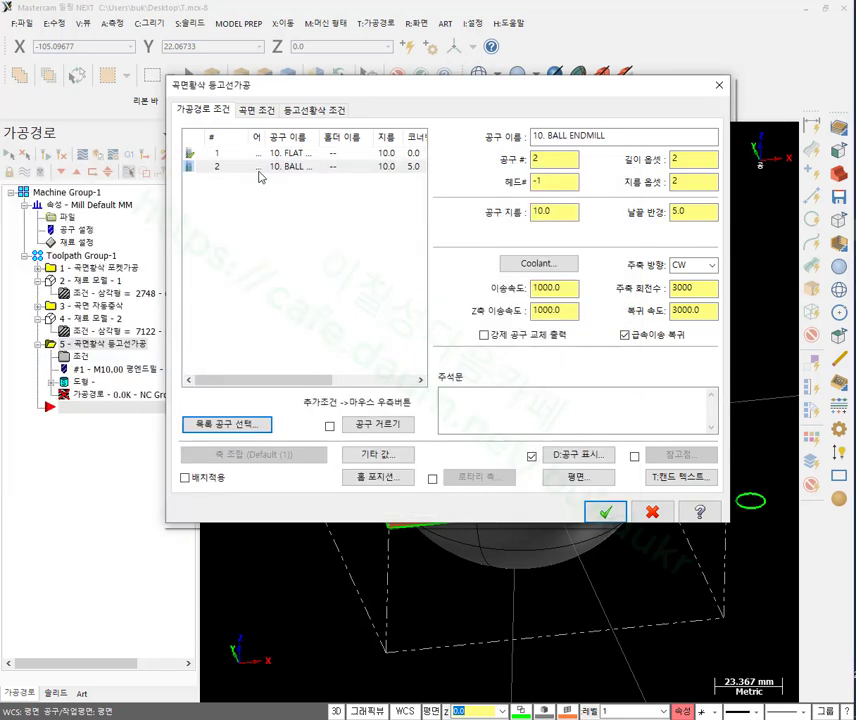
click(265, 110)
click(599, 195)
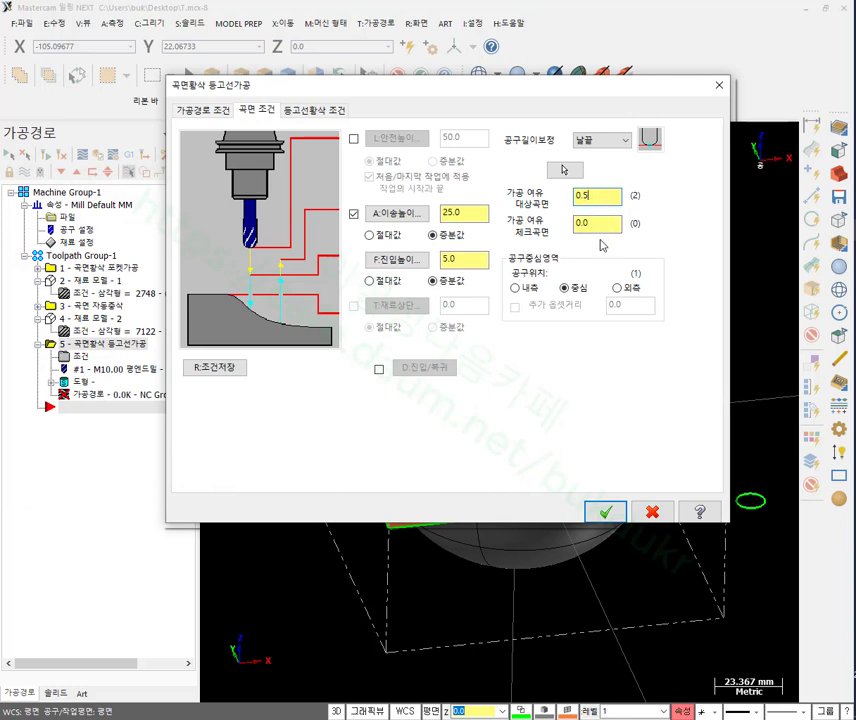
Set the contour toolpath's maximum Z stepdown to 1.0, enable cut order optimization, and generate the toolpath.
click(312, 110)
drag(343, 172, 256, 175)
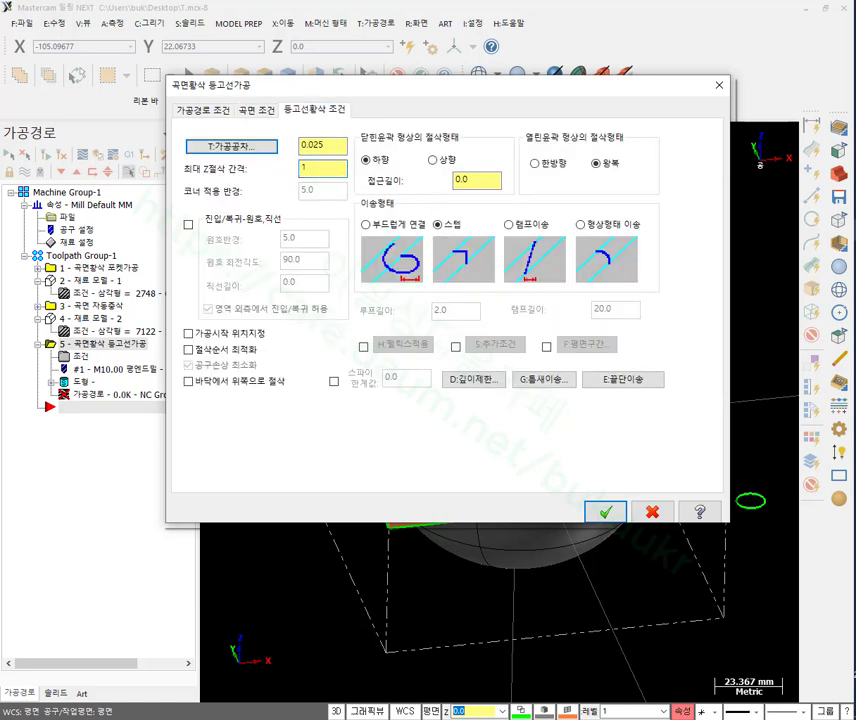
click(222, 352)
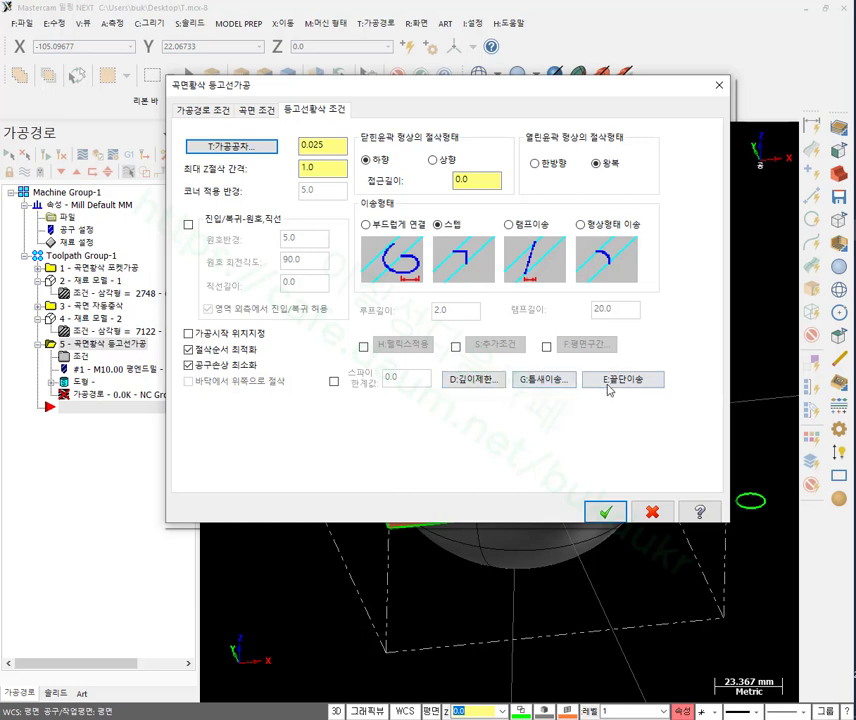
click(605, 511)
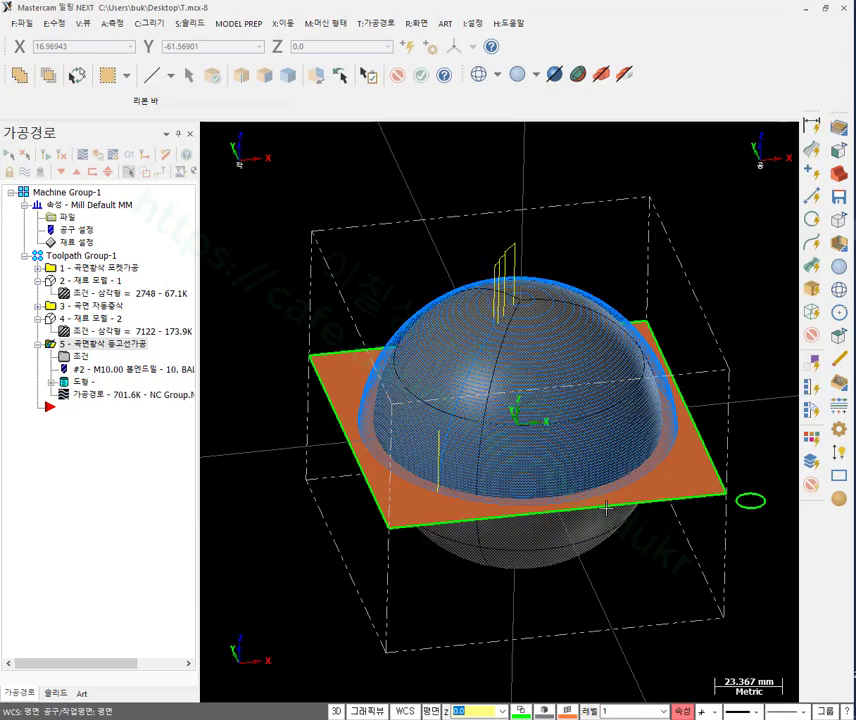
Inspect the generated contour toolpath on the sphere and backplot it through to its last move.
scroll(455, 437, up, 2)
scroll(455, 437, up, 1)
middle_drag(455, 437, 415, 570)
scroll(413, 575, up, 3)
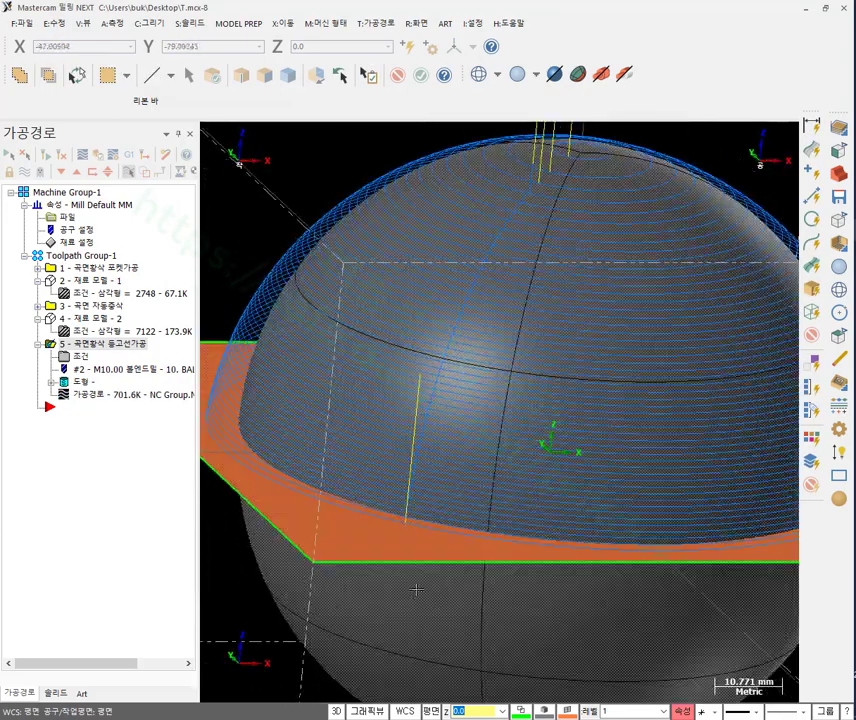
scroll(430, 500, down, 2)
scroll(440, 481, down, 2)
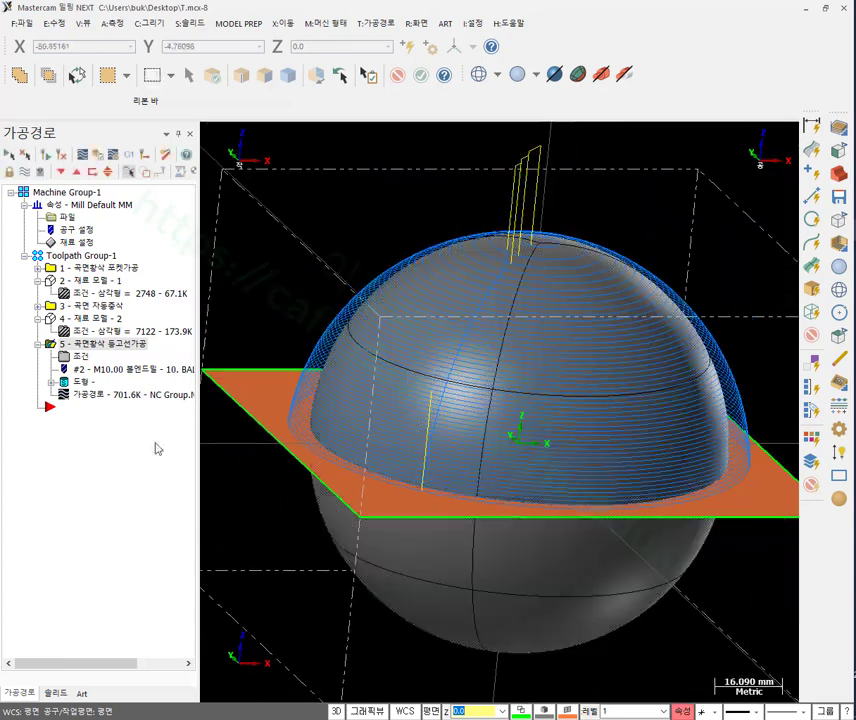
click(80, 393)
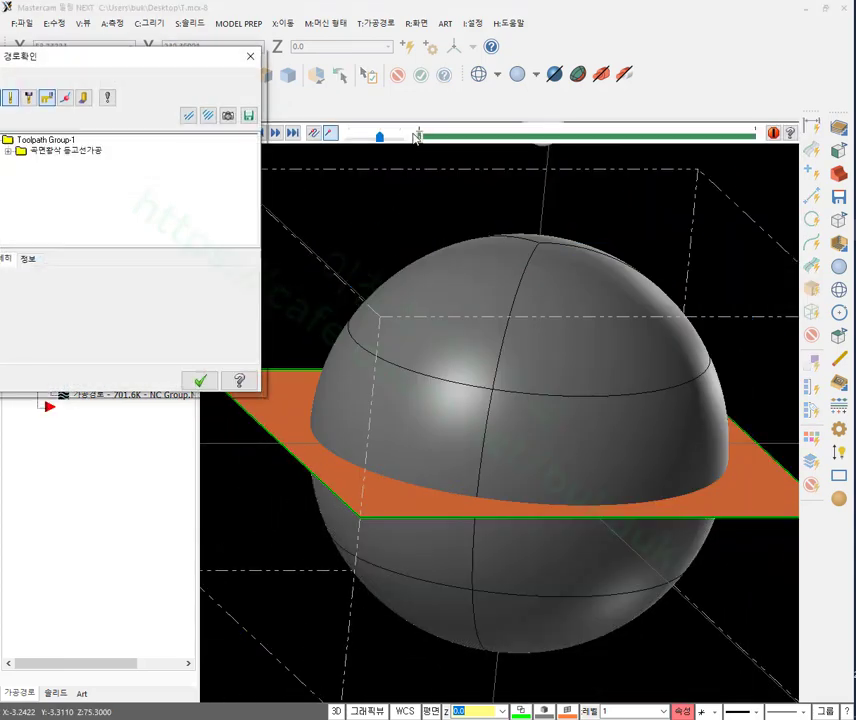
click(688, 135)
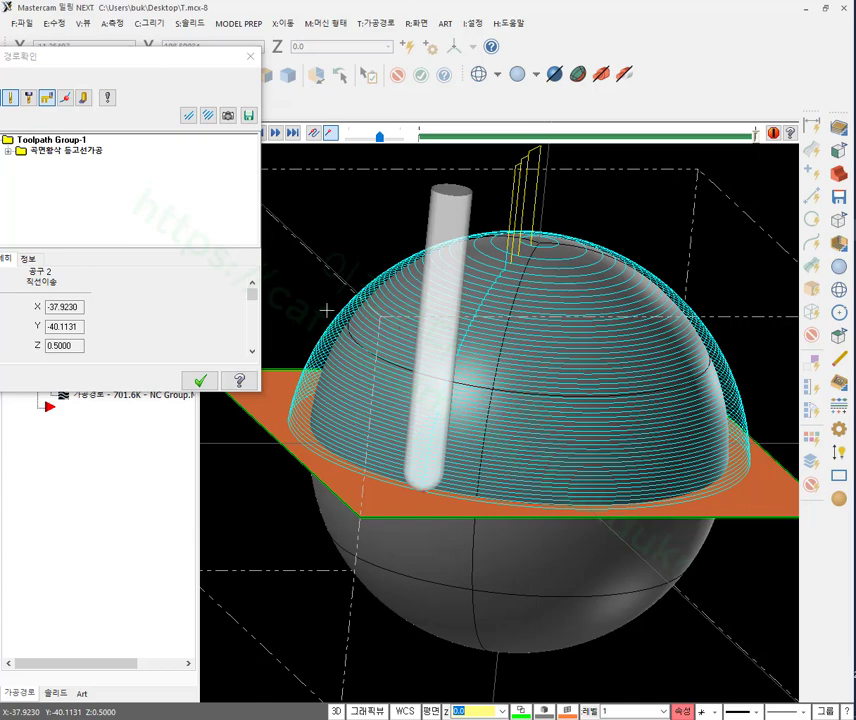
Check the ball endmill's final Z position and its clearance above the plate, and close the backplot.
double_click(55, 345)
scroll(398, 502, up, 5)
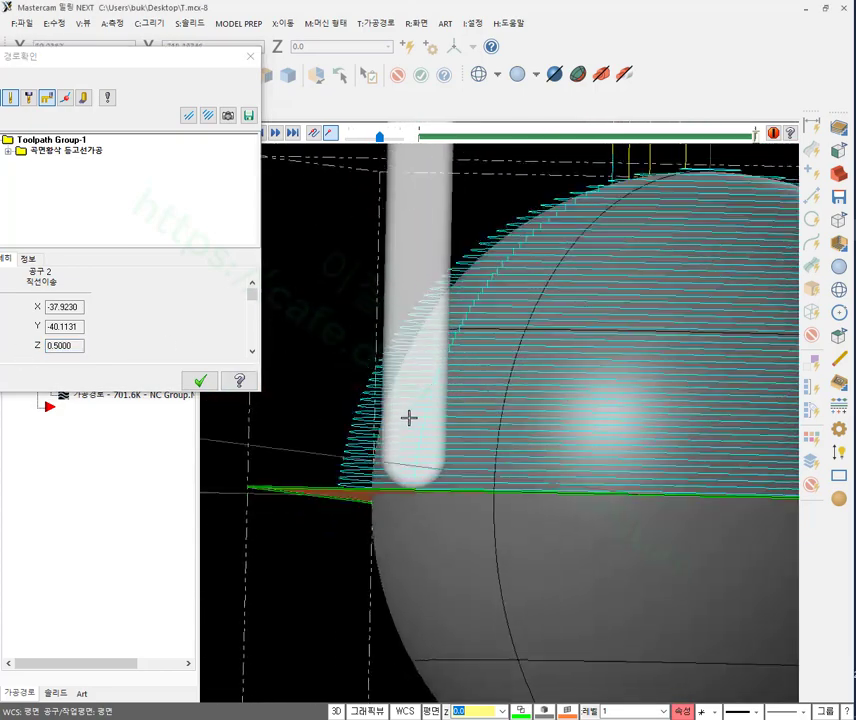
middle_drag(409, 418, 419, 441)
scroll(419, 441, down, 3)
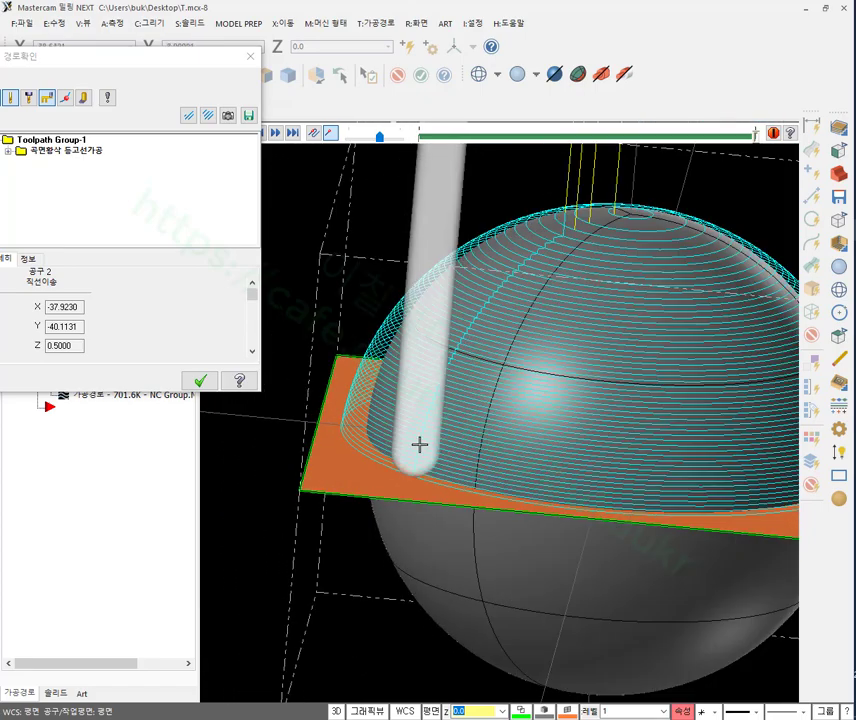
middle_drag(365, 443, 622, 281)
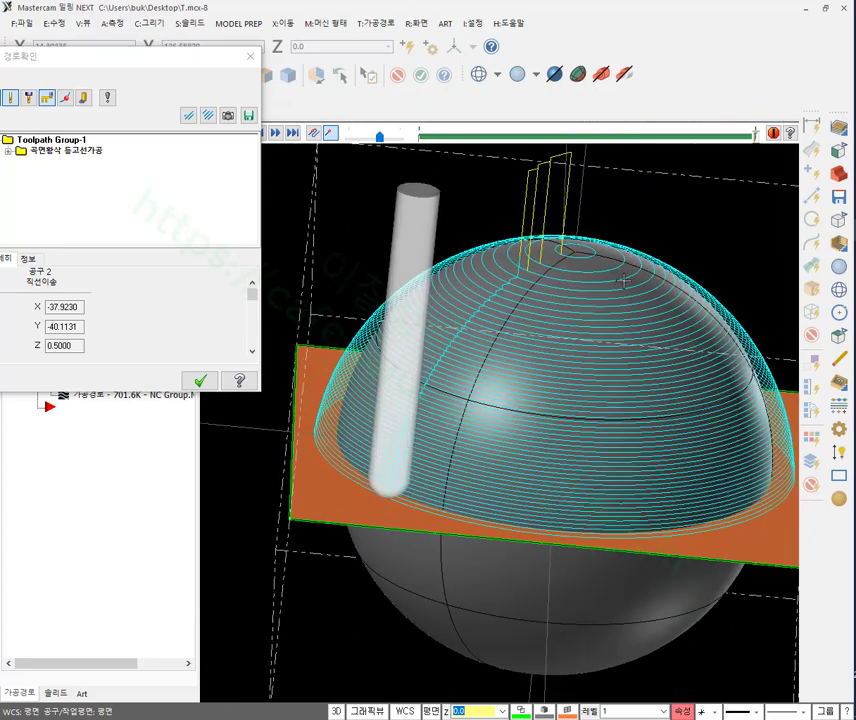
click(200, 380)
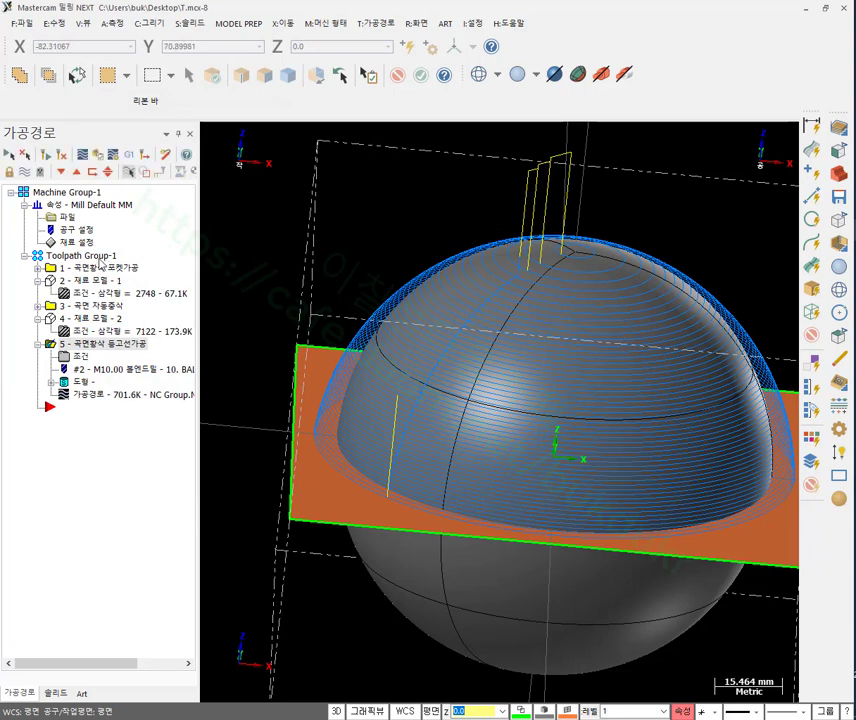
Verify all operations of the toolpath group in the simulator and run the cut to the end.
click(78, 256)
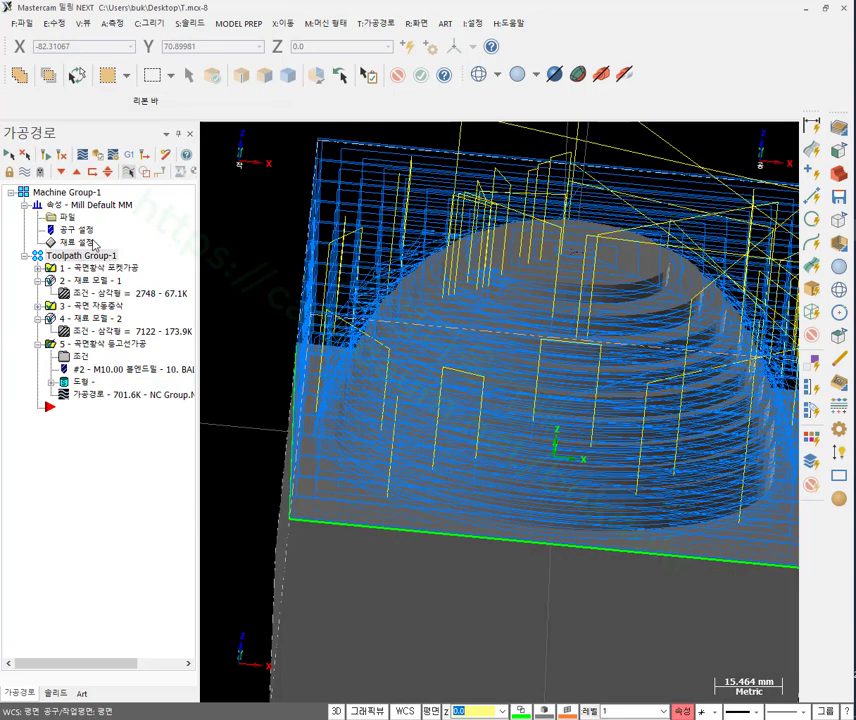
click(98, 155)
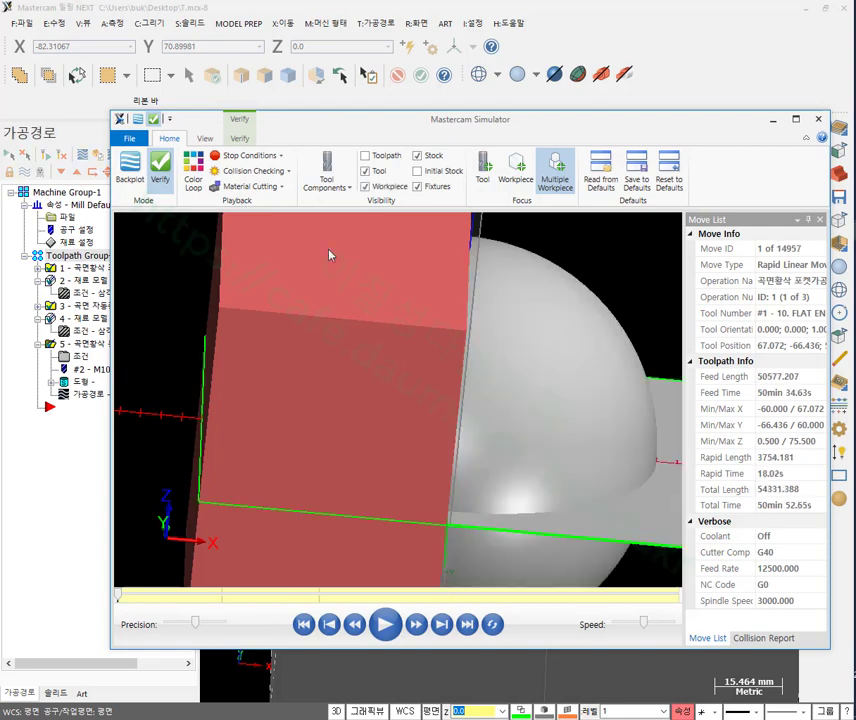
scroll(350, 290, down, 3)
middle_drag(373, 350, 327, 338)
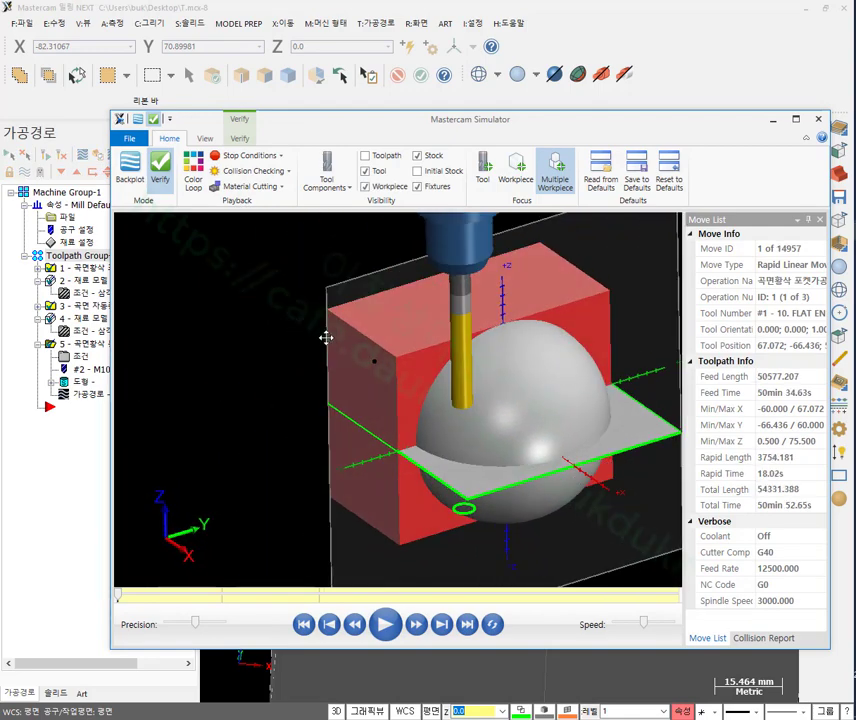
click(468, 624)
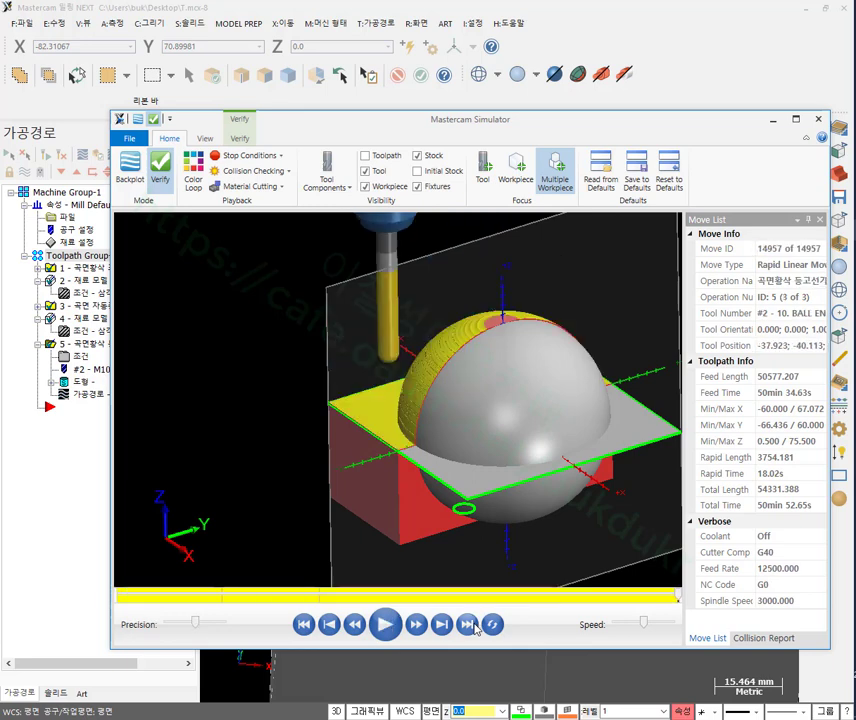
Examine the remaining stock and the spacing of the cut steps near the sphere's top, and close the simulator.
scroll(462, 357, up, 5)
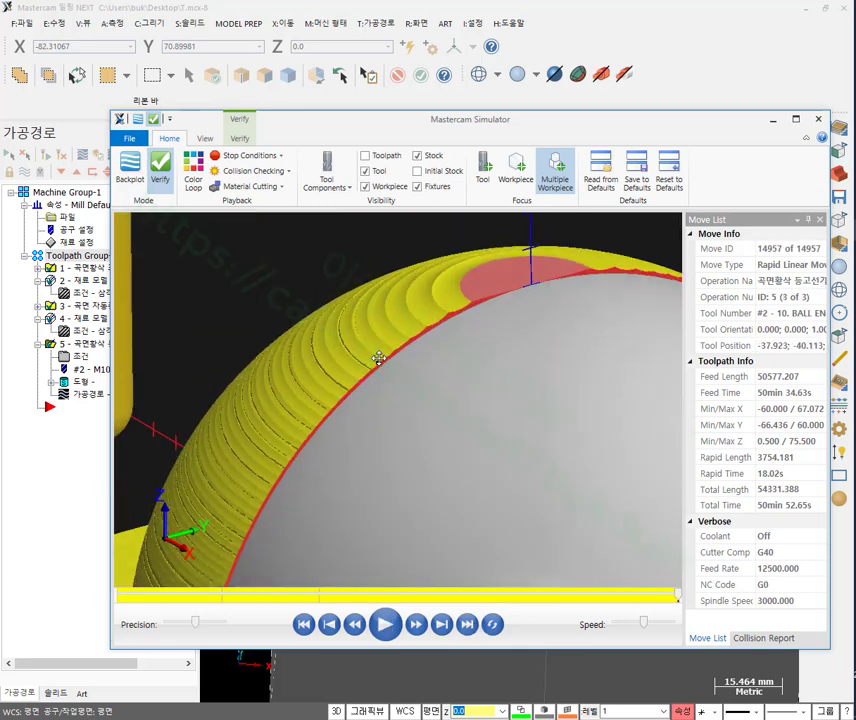
middle_drag(380, 343, 441, 374)
middle_drag(478, 306, 399, 275)
scroll(466, 285, up, 5)
middle_drag(369, 320, 380, 309)
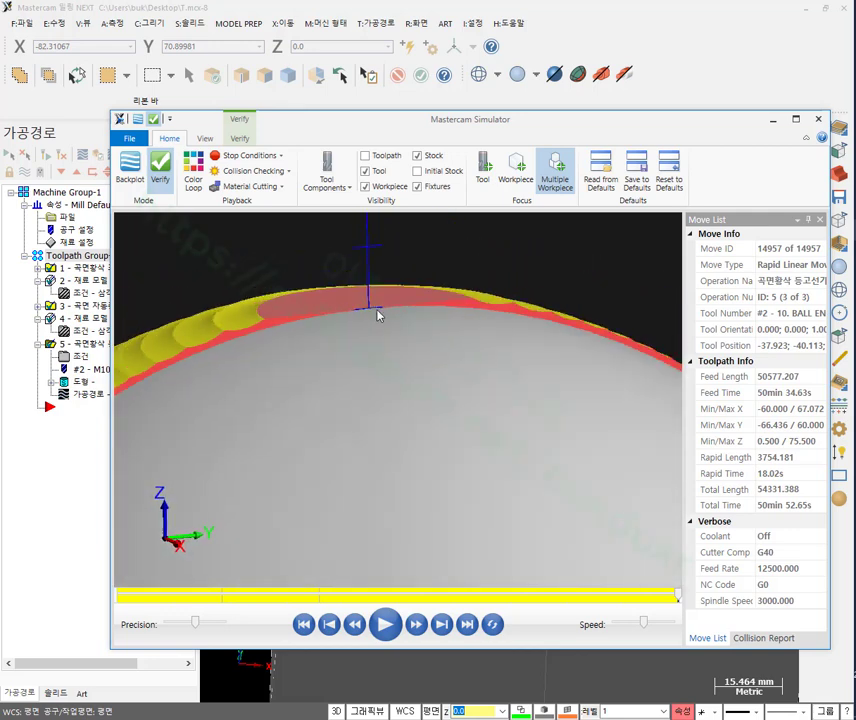
scroll(380, 309, down, 3)
scroll(283, 321, up, 4)
middle_drag(281, 322, 340, 366)
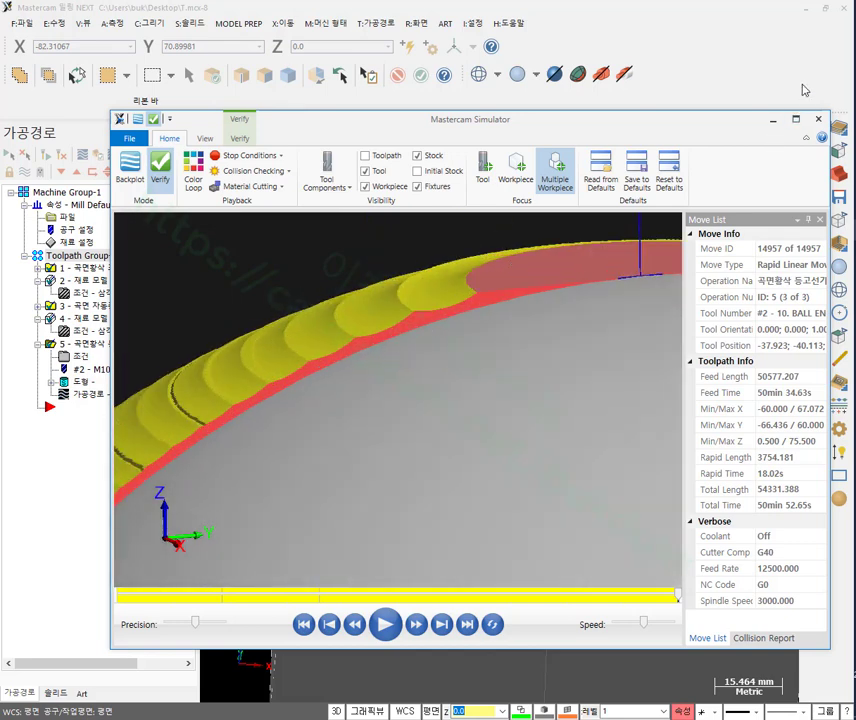
click(675, 13)
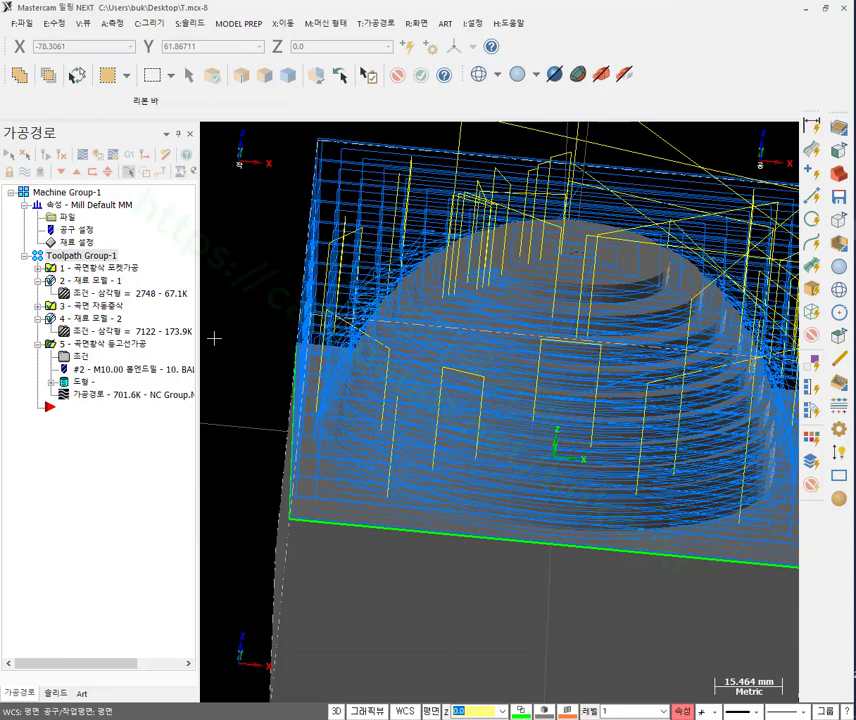
Add cuts to the contour toolpath's shallow areas with a minimum stepdown of 0.01 and regenerate it.
click(80, 356)
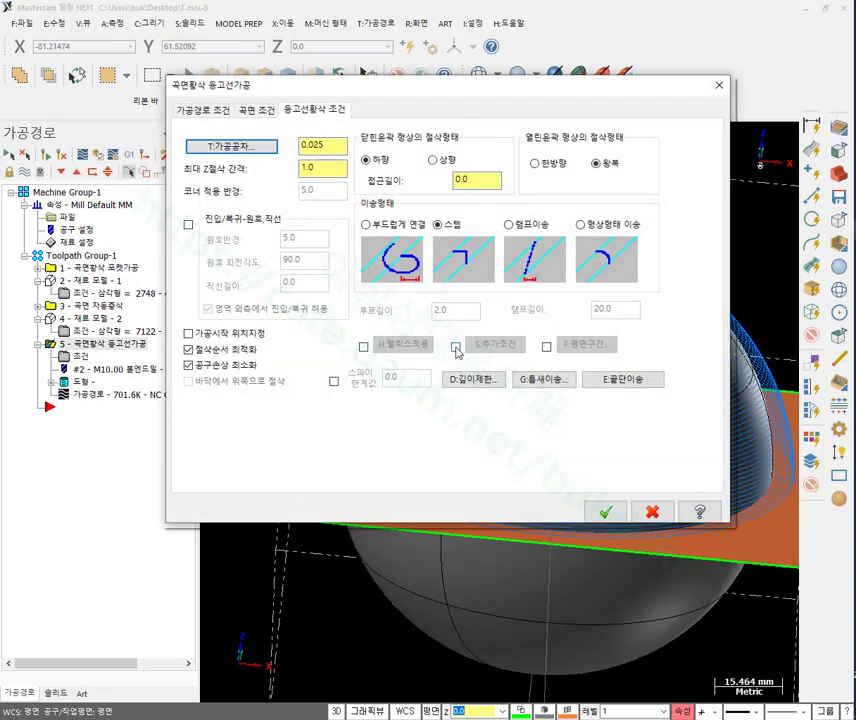
click(456, 348)
click(494, 344)
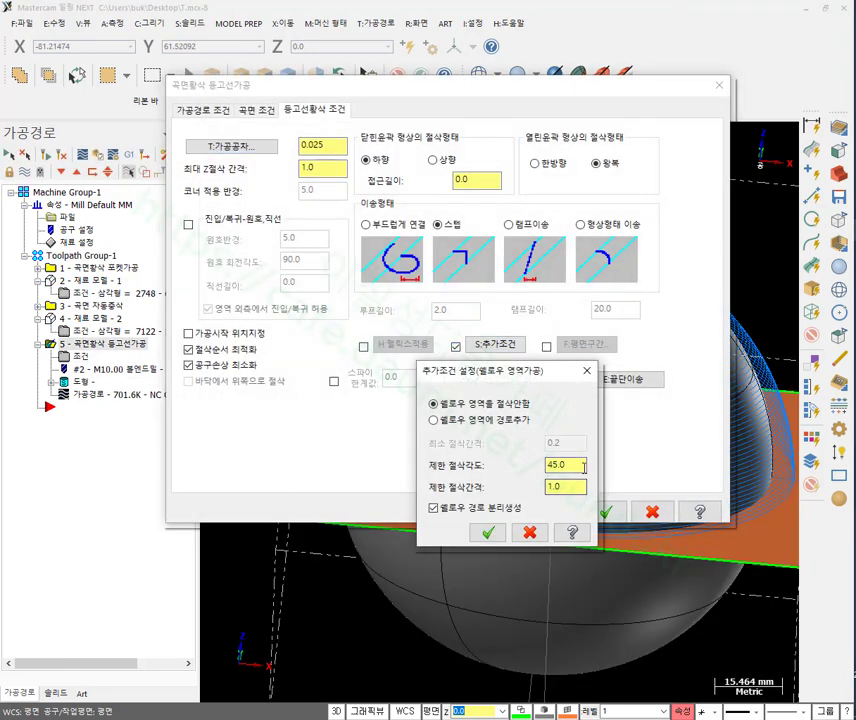
click(433, 420)
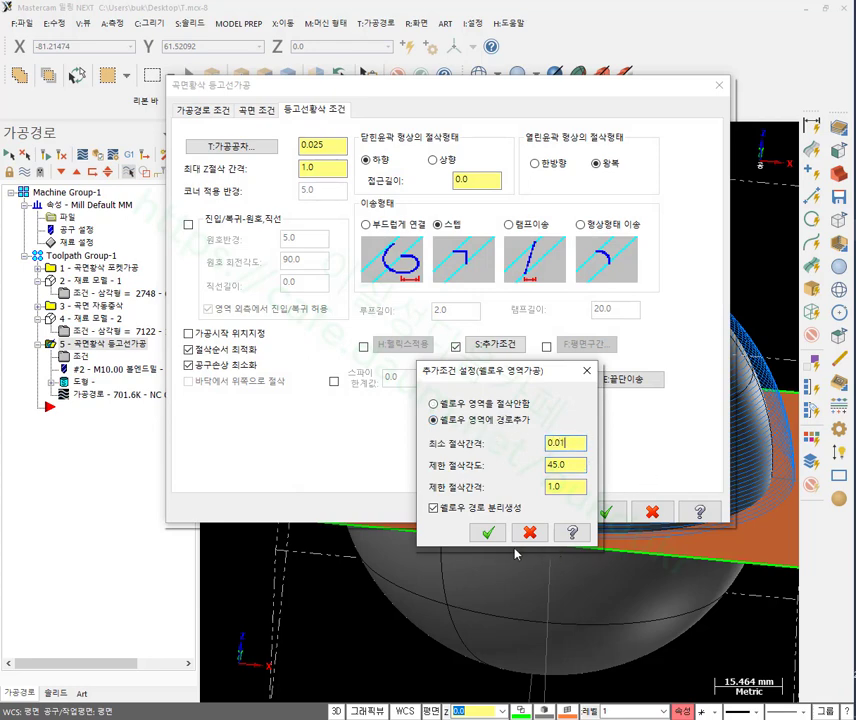
click(487, 533)
click(605, 511)
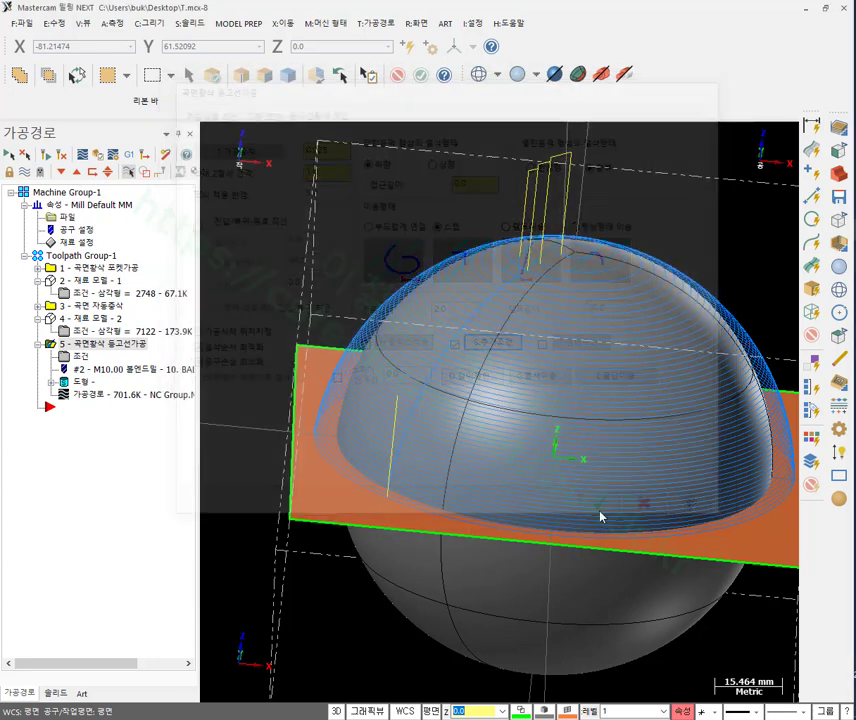
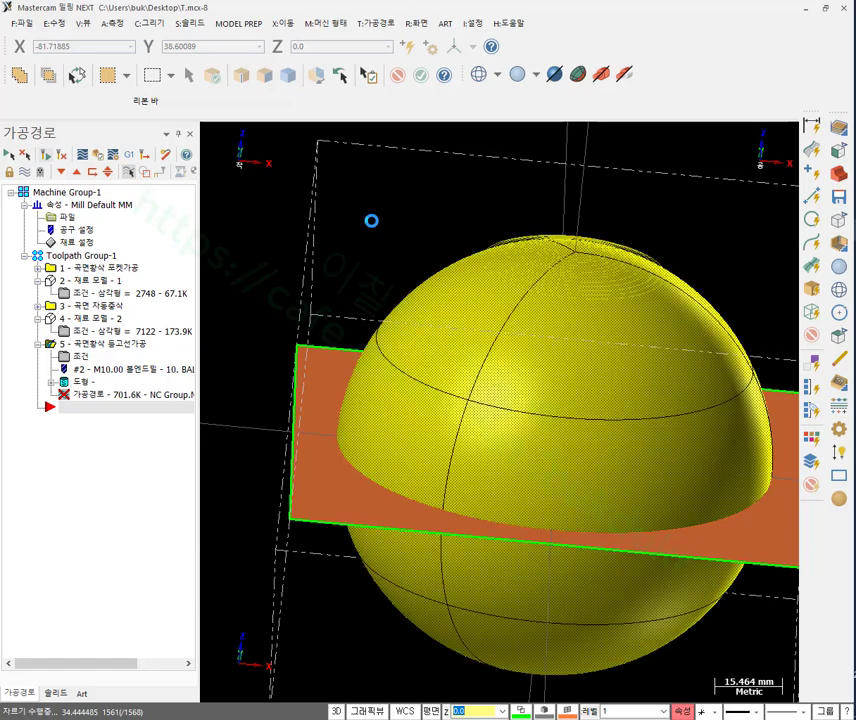
Inspect the regenerated passes at the sphere's top and verify the whole toolpath group again to its end.
scroll(527, 197, up, 6)
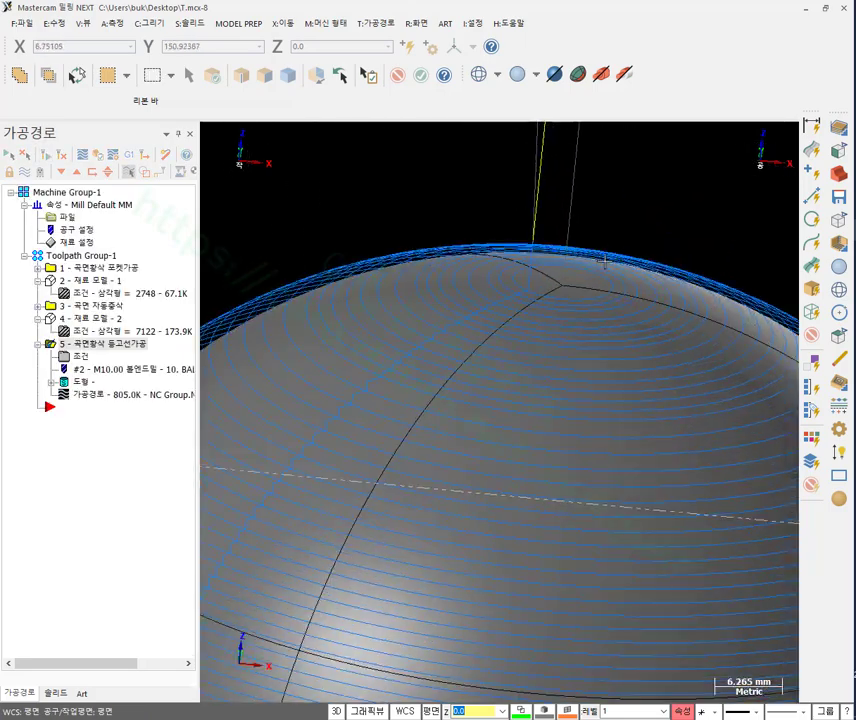
scroll(537, 330, down, 6)
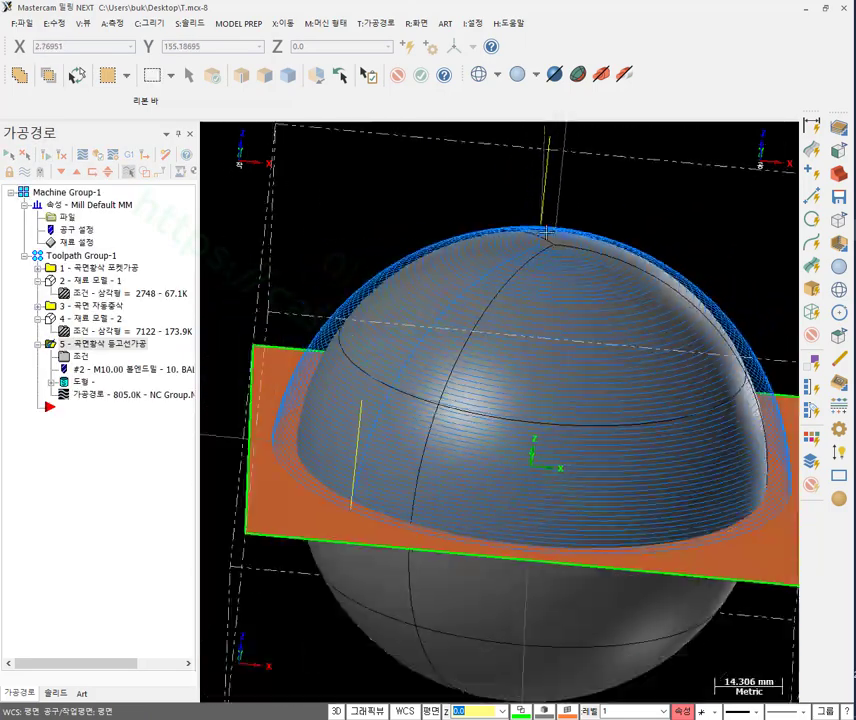
click(64, 256)
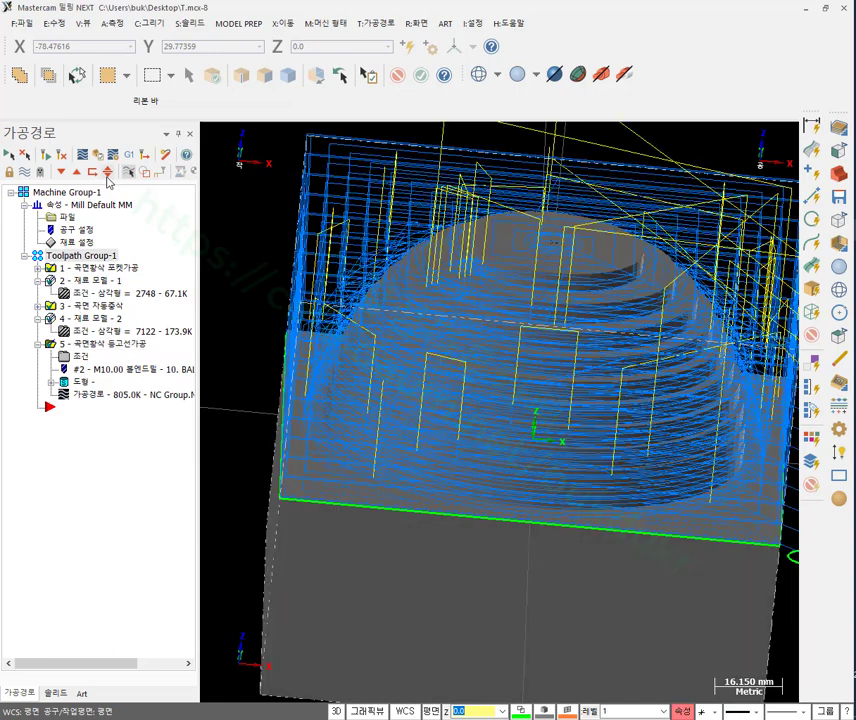
click(97, 156)
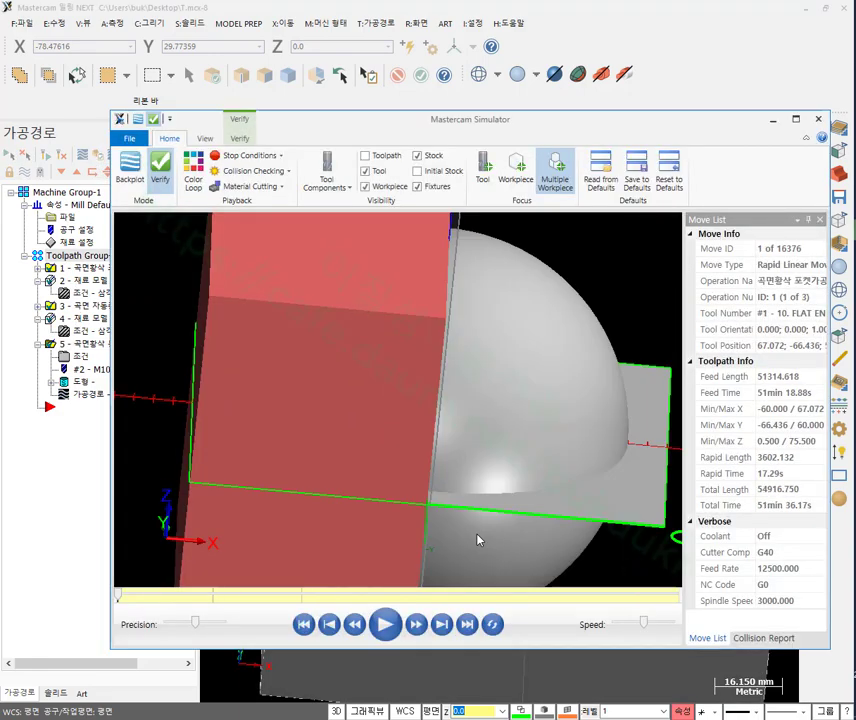
middle_drag(447, 490, 390, 460)
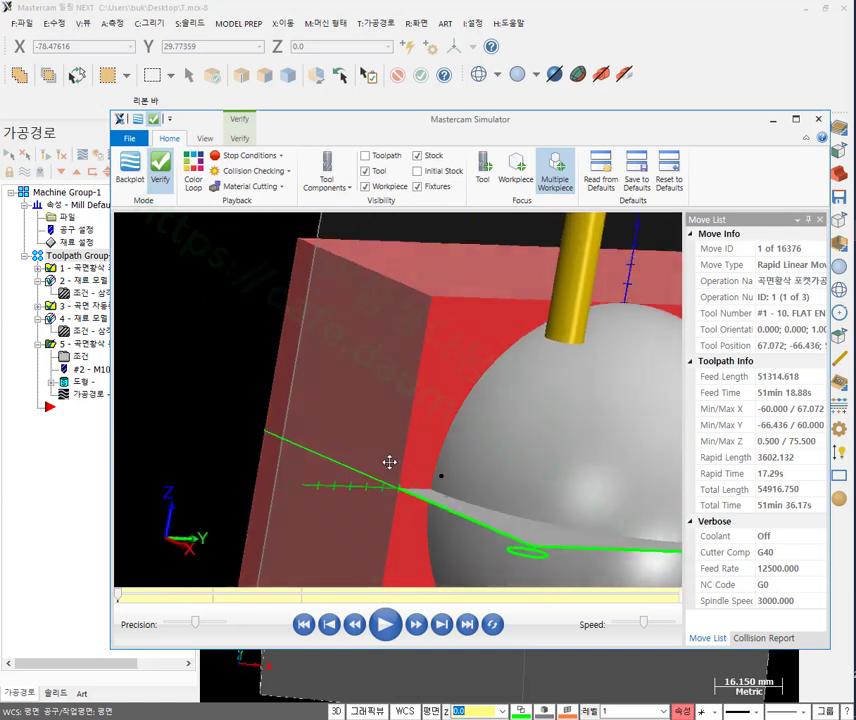
click(467, 624)
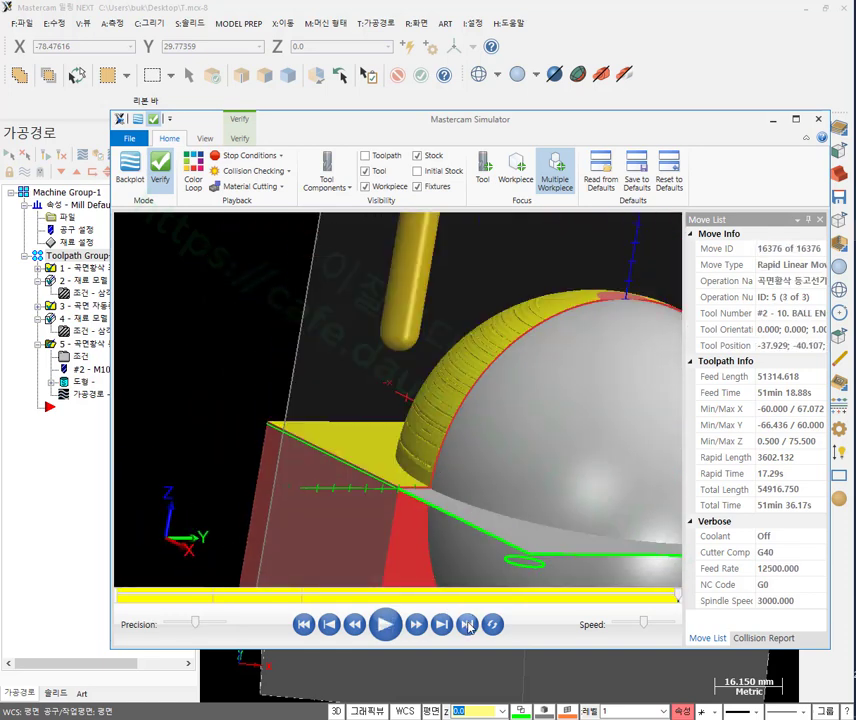
Examine the scallops and leftover stock on the sphere's side and crown after the shallow-area cuts, and close the simulator.
scroll(443, 351, up, 5)
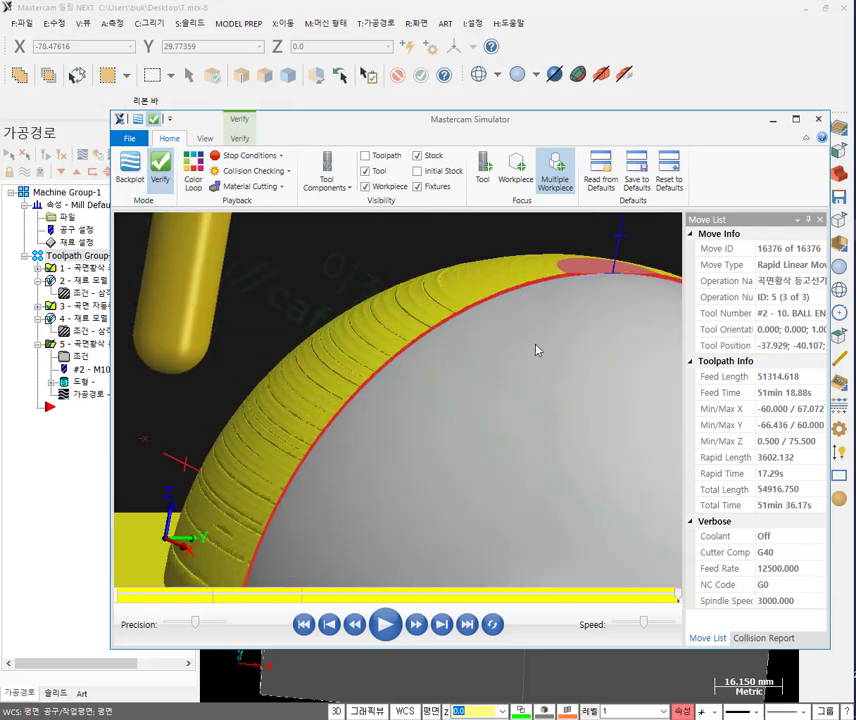
middle_drag(404, 275, 553, 435)
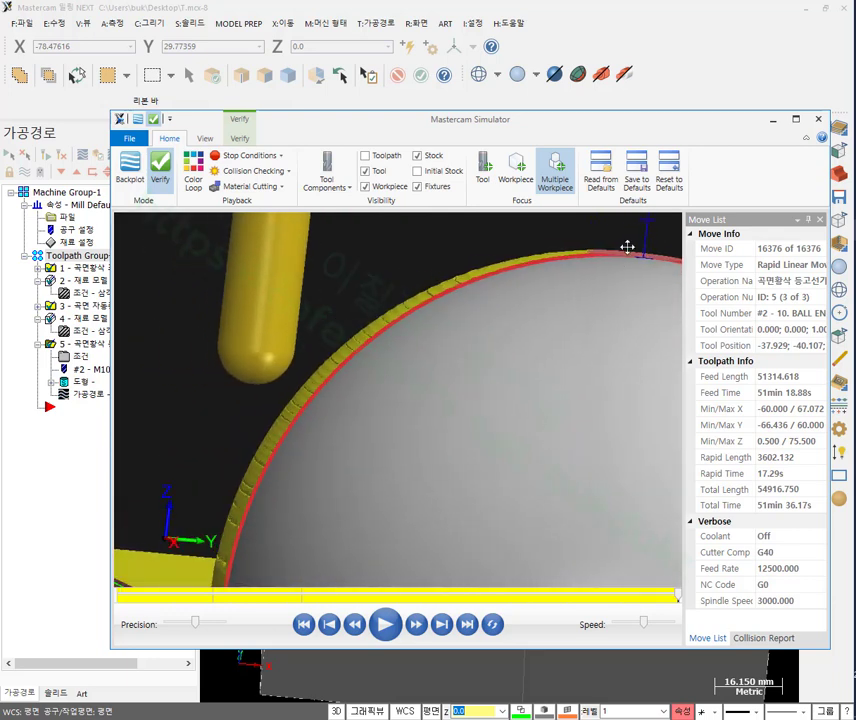
middle_drag(627, 247, 633, 231)
middle_drag(513, 266, 493, 298)
scroll(297, 452, up, 5)
middle_drag(297, 452, 296, 508)
scroll(250, 525, down, 4)
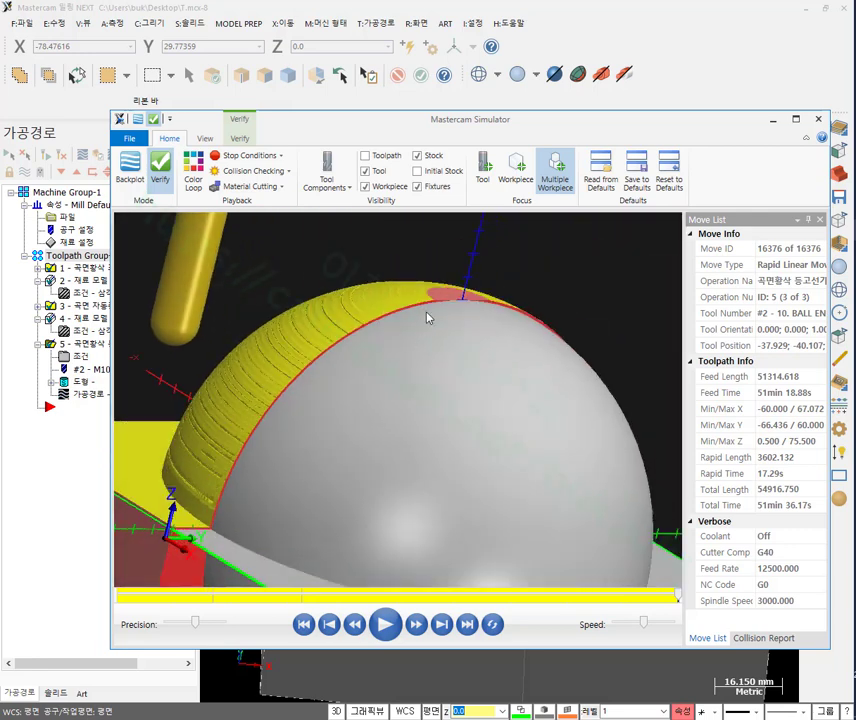
scroll(508, 276, up, 5)
middle_drag(508, 276, 493, 271)
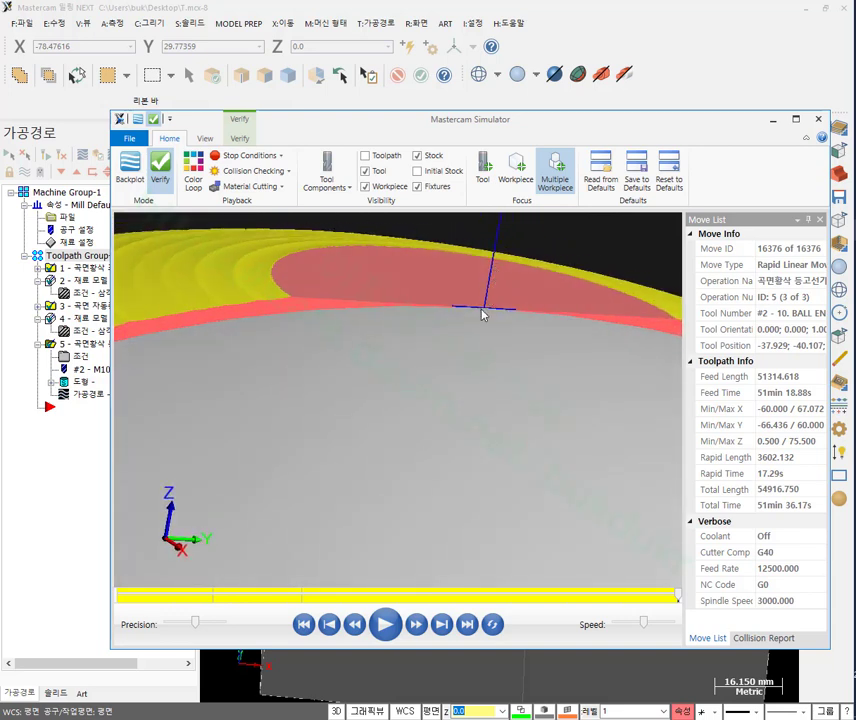
click(580, 21)
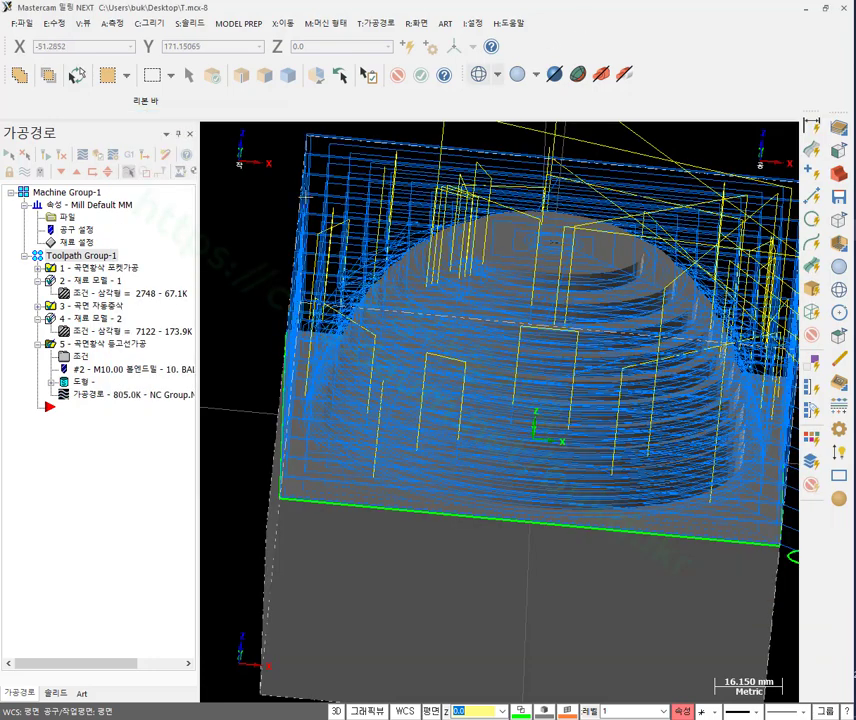
Set the stock origin's Z to 51 and the stock height to 101 in the machine group's stock setup.
click(75, 243)
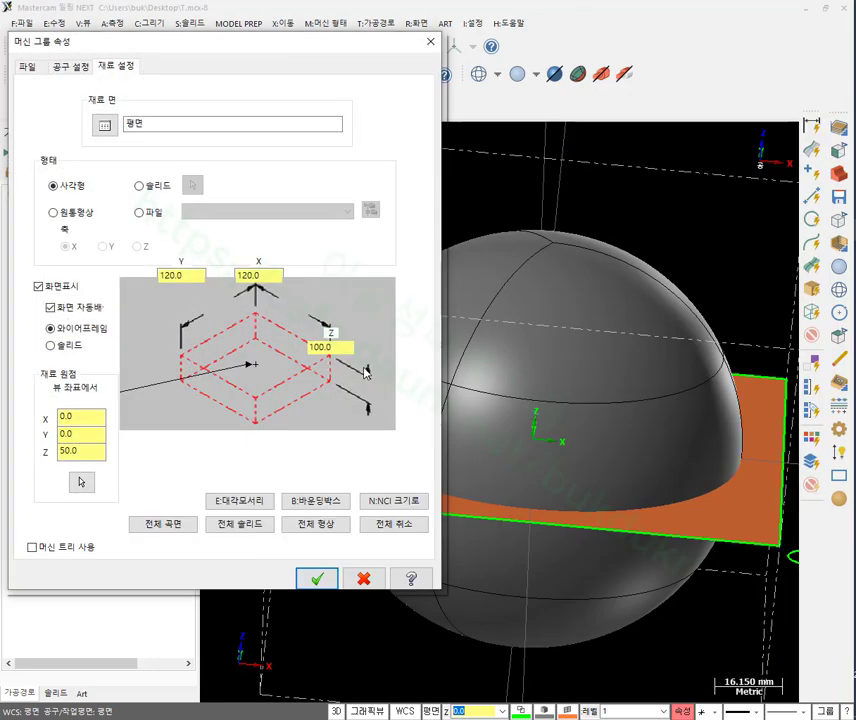
click(89, 452)
drag(89, 452, 37, 457)
text(51)
click(339, 346)
drag(339, 346, 278, 346)
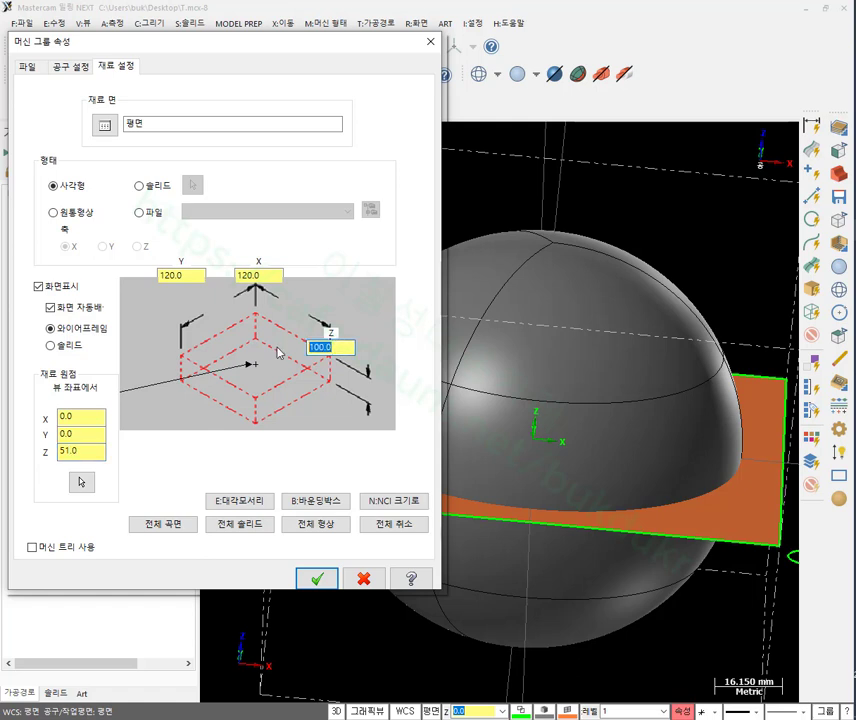
text(101)
click(312, 577)
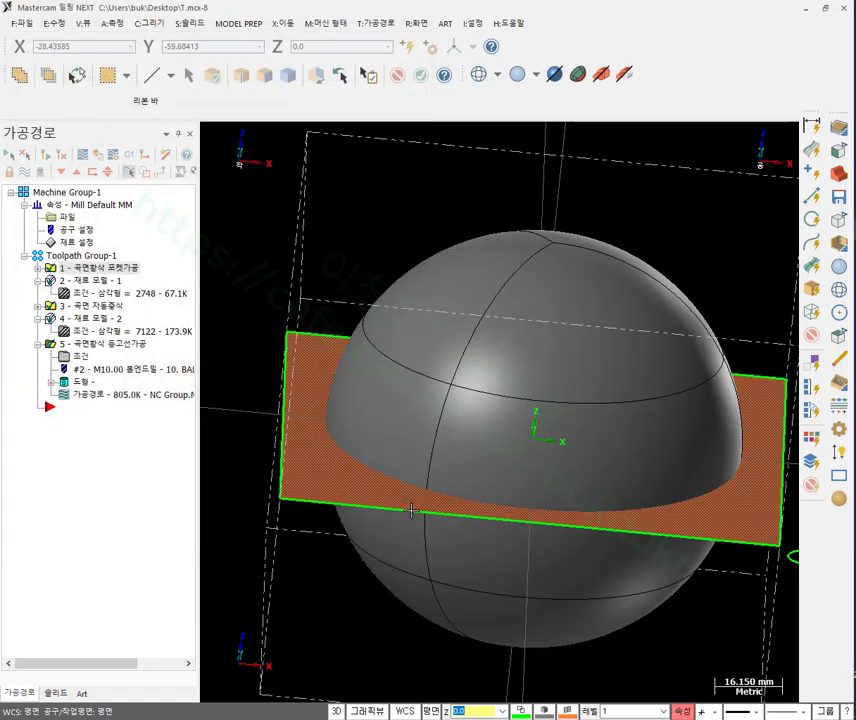
Review the surface rough pocket toolpath's stock allowance, roughing and pocketing parameters and its incremental cut depth limits.
click(100, 268)
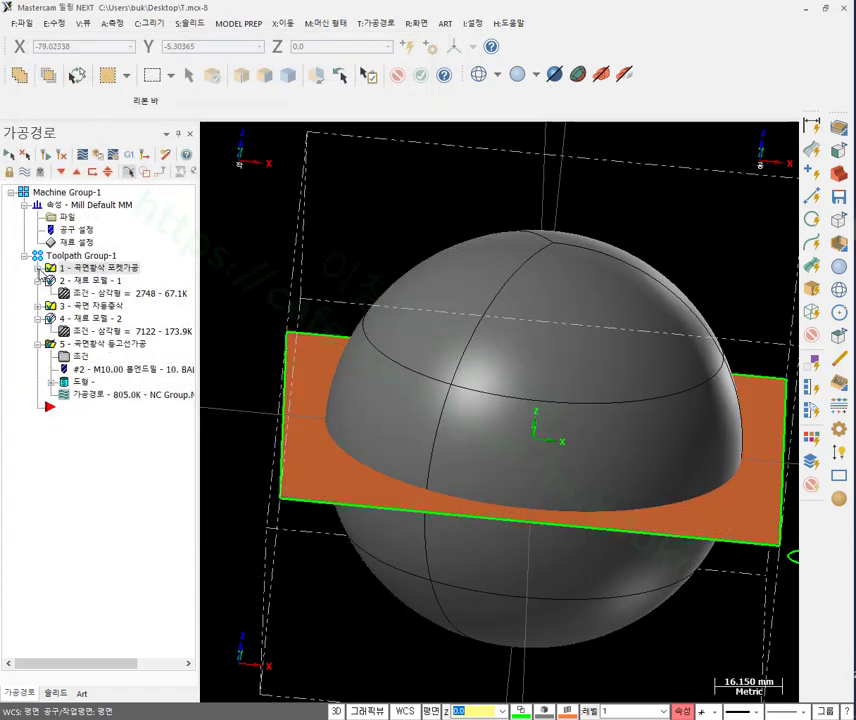
click(119, 286)
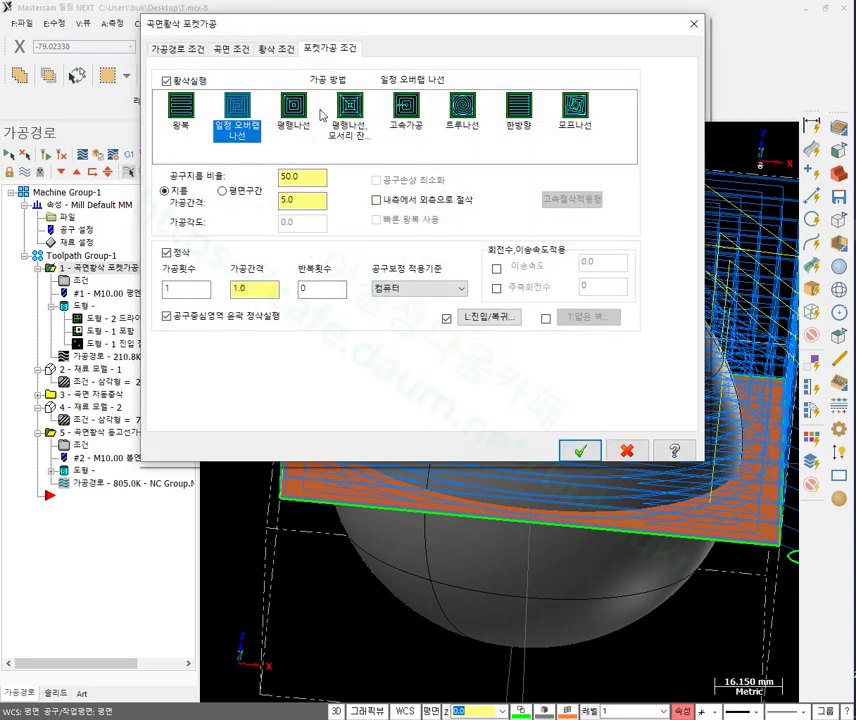
click(276, 48)
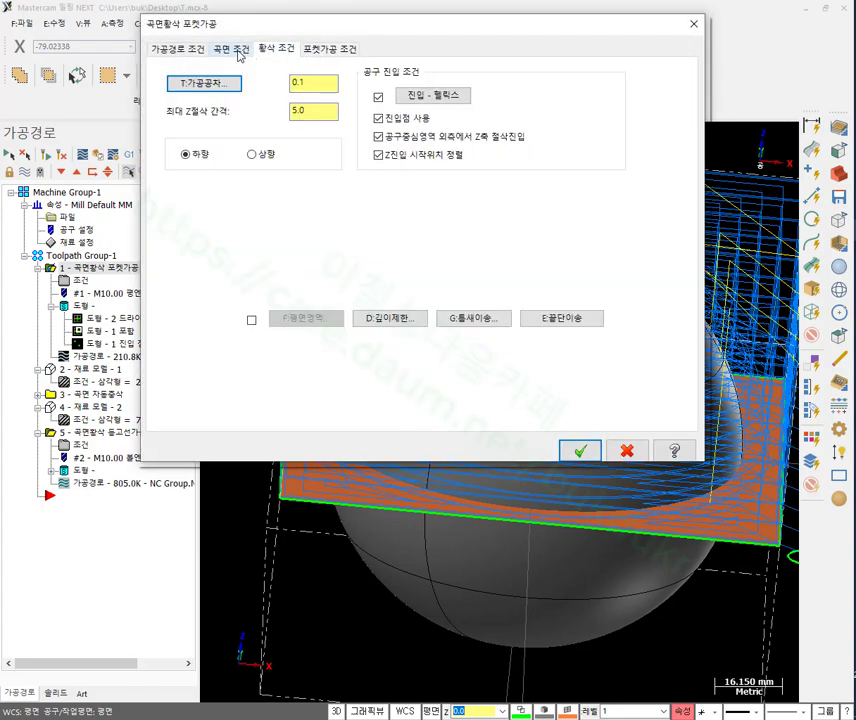
click(231, 48)
double_click(548, 138)
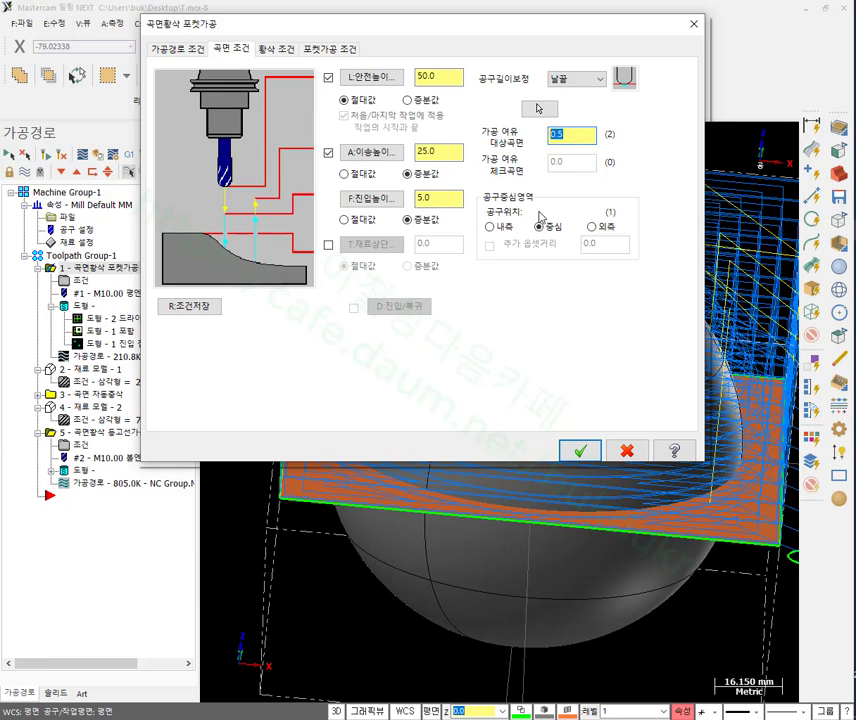
click(329, 48)
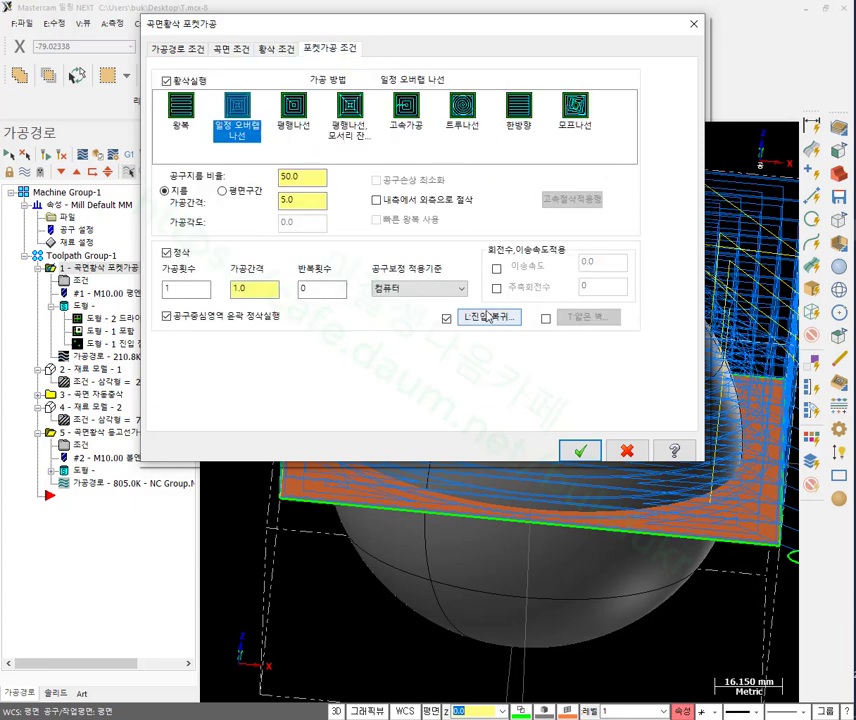
click(280, 49)
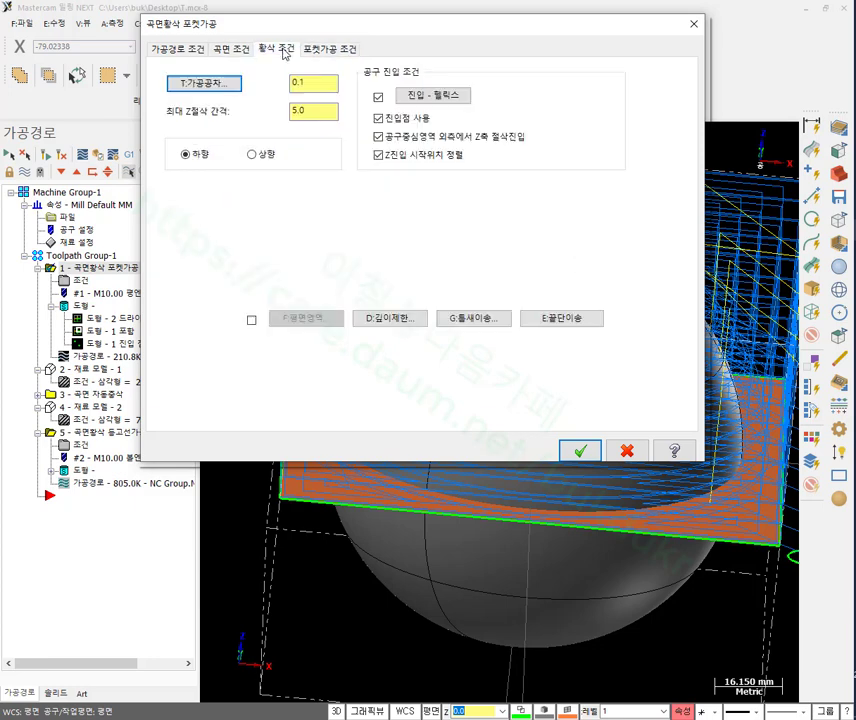
click(389, 318)
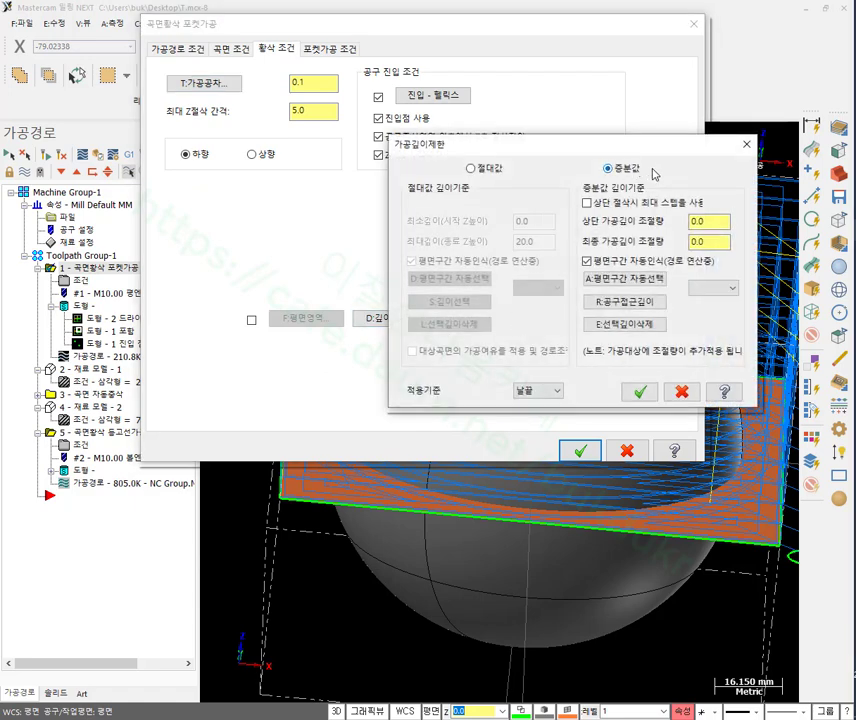
click(717, 220)
double_click(719, 220)
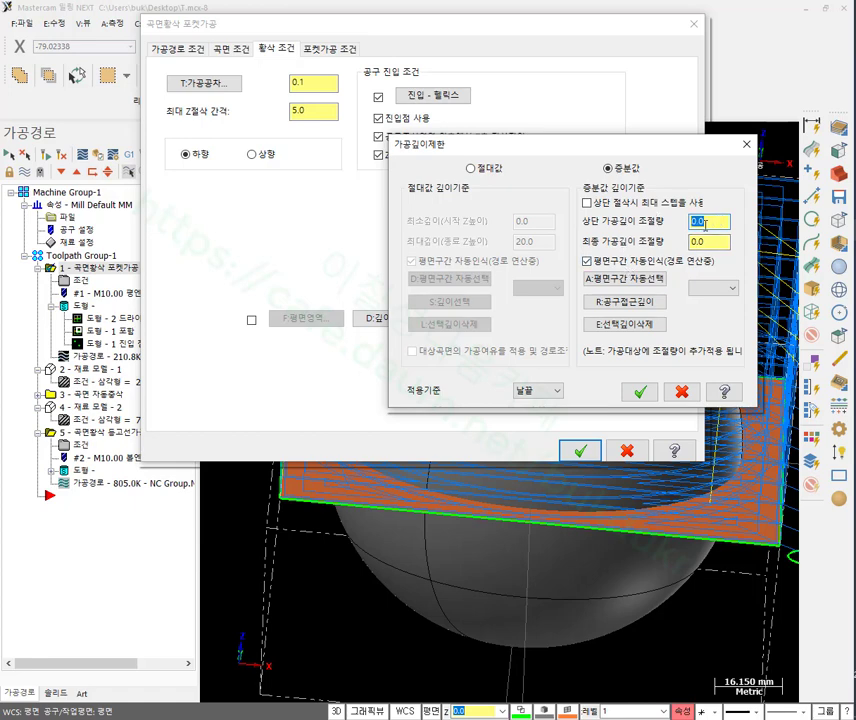
click(640, 392)
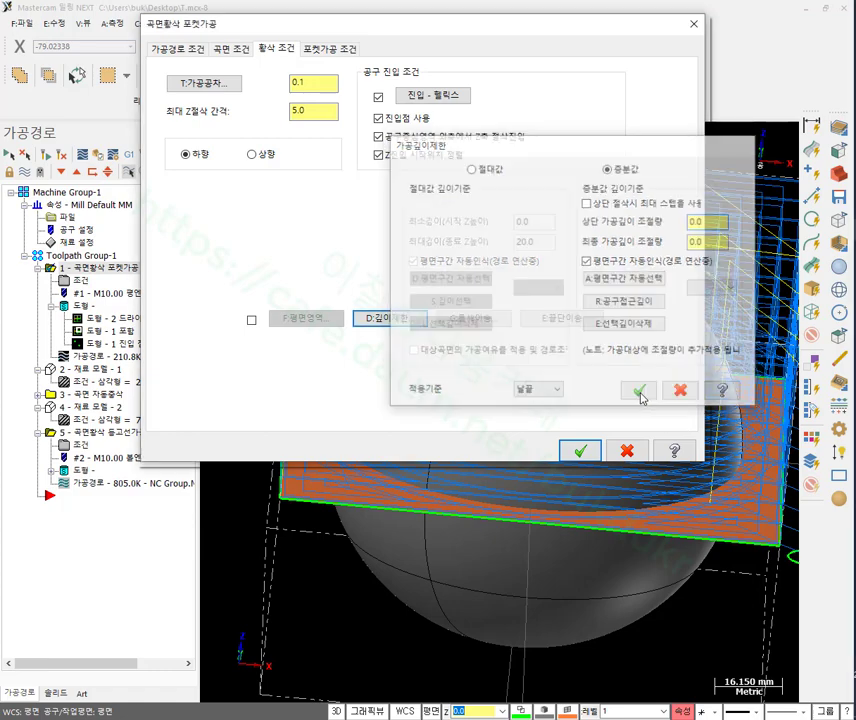
click(580, 452)
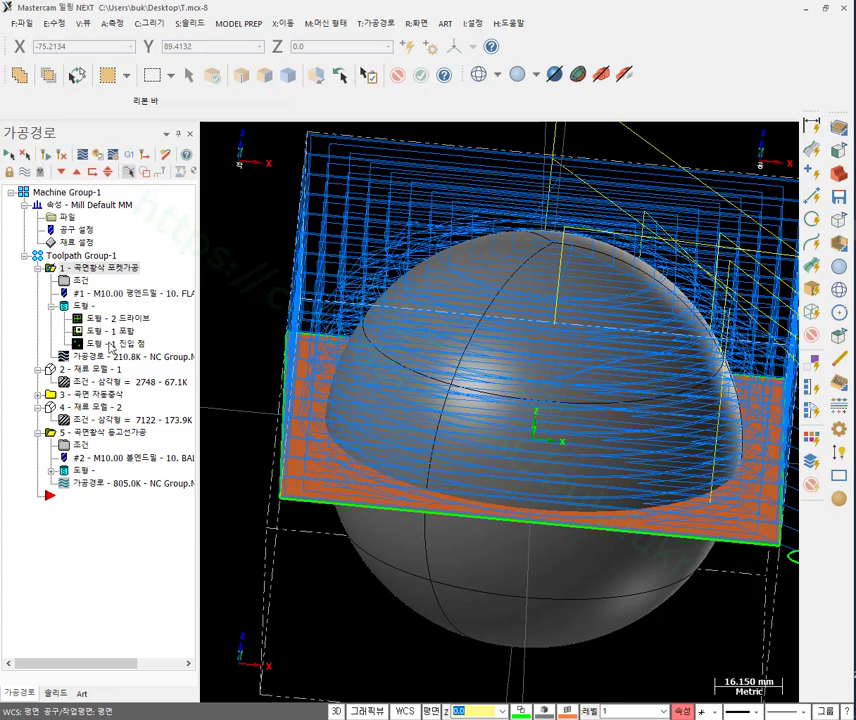
Backplot the pocket toolpath, check the Z height of its first level against the sphere's top, and close the backplot.
key(alt+t)
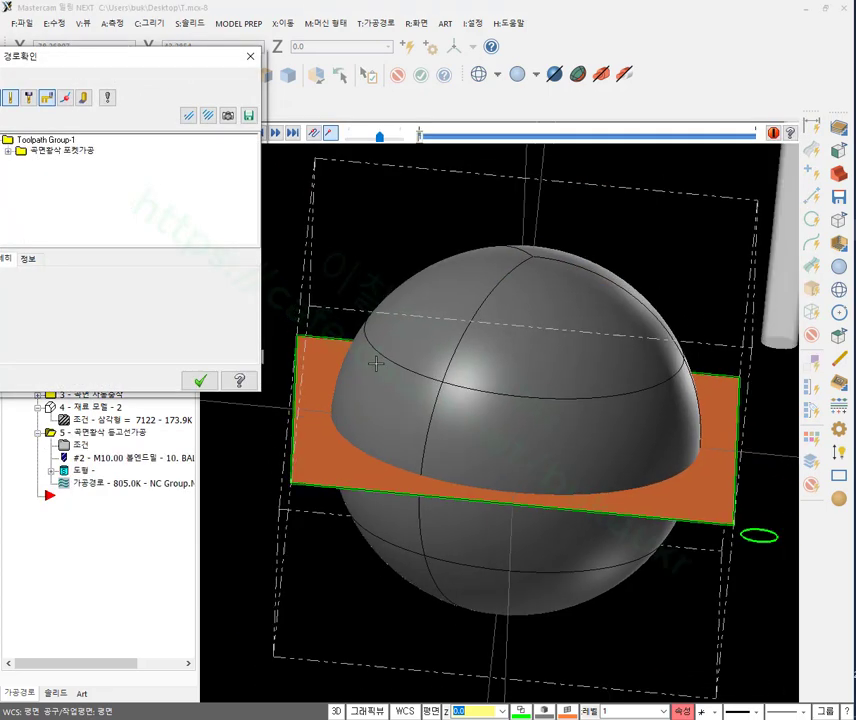
middle_drag(560, 470, 611, 406)
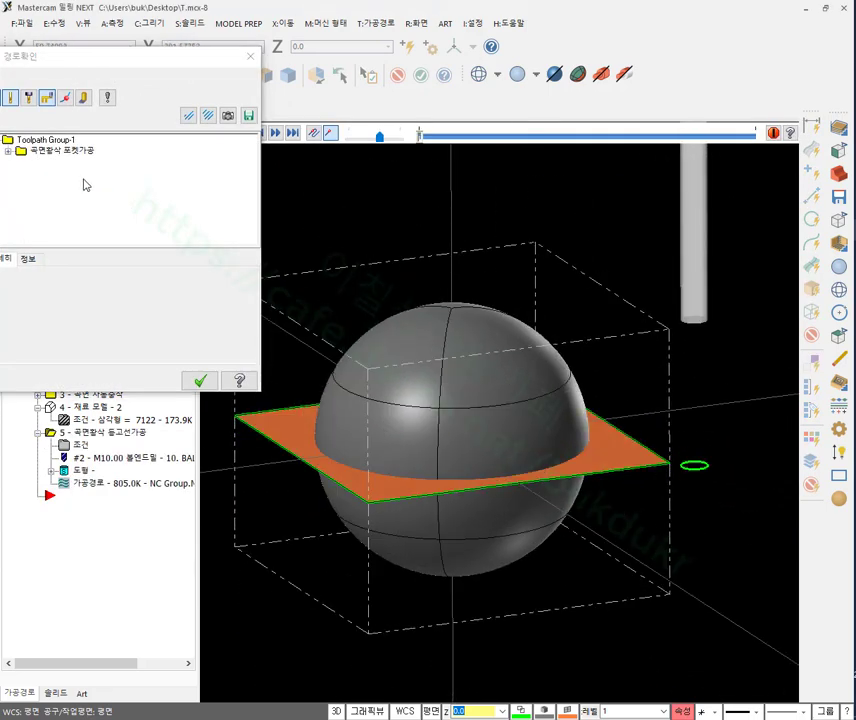
click(8, 150)
click(52, 150)
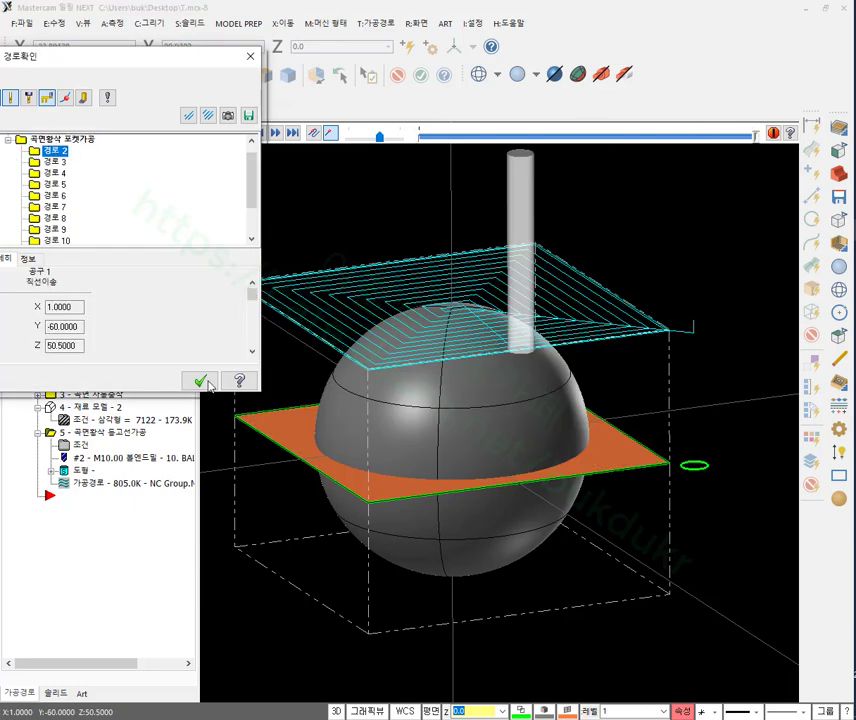
click(64, 345)
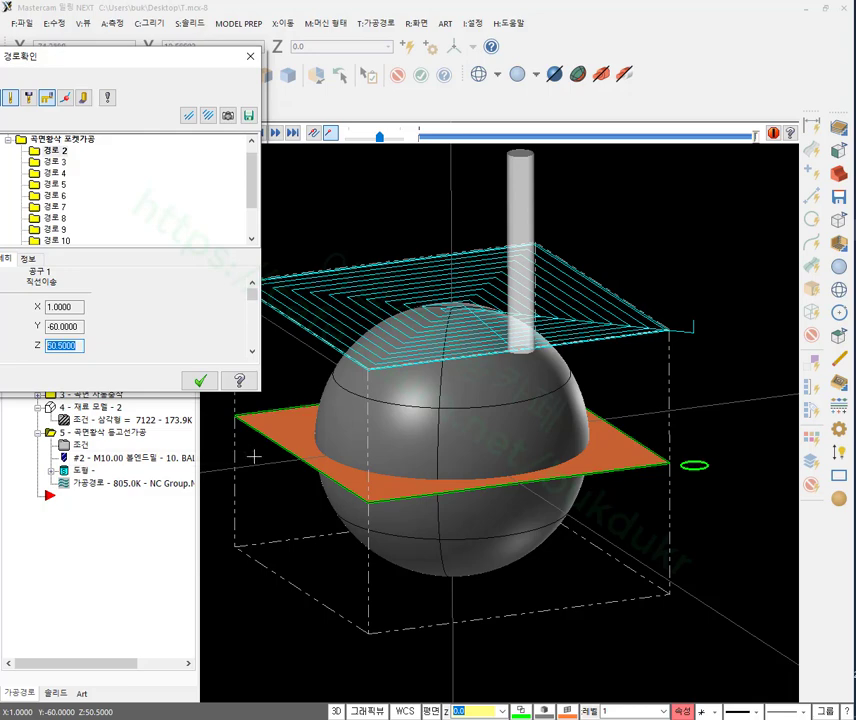
scroll(440, 300, up, 8)
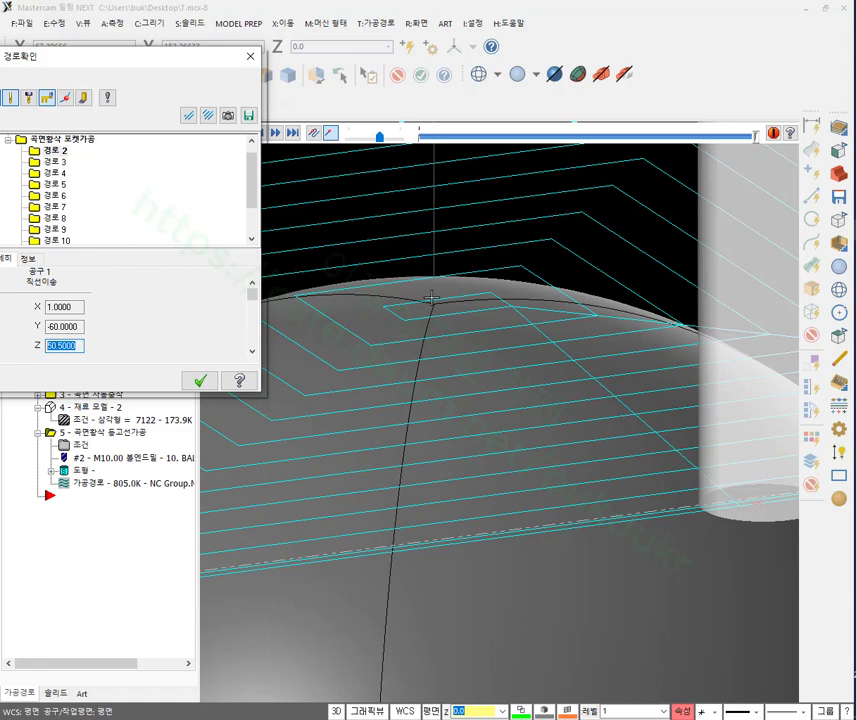
click(67, 341)
click(200, 380)
scroll(450, 240, down, 4)
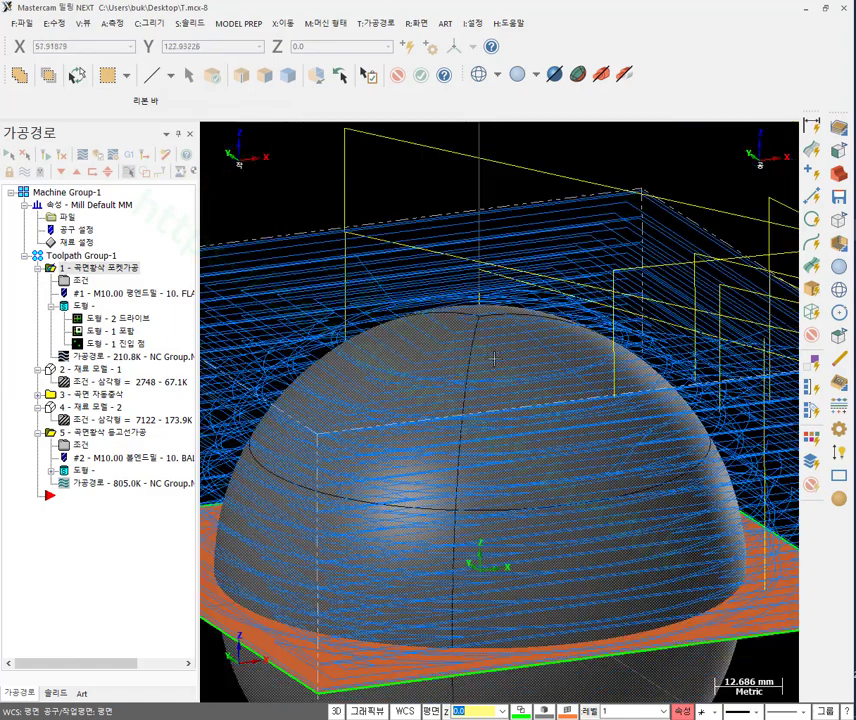
Verify the whole toolpath group to its end with the enlarged stock.
click(80, 257)
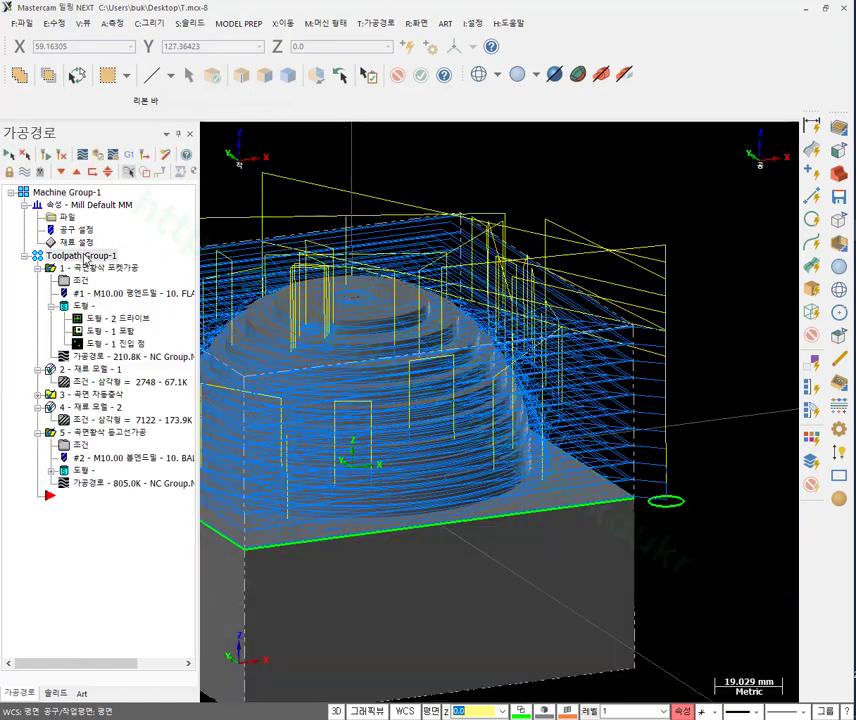
click(97, 153)
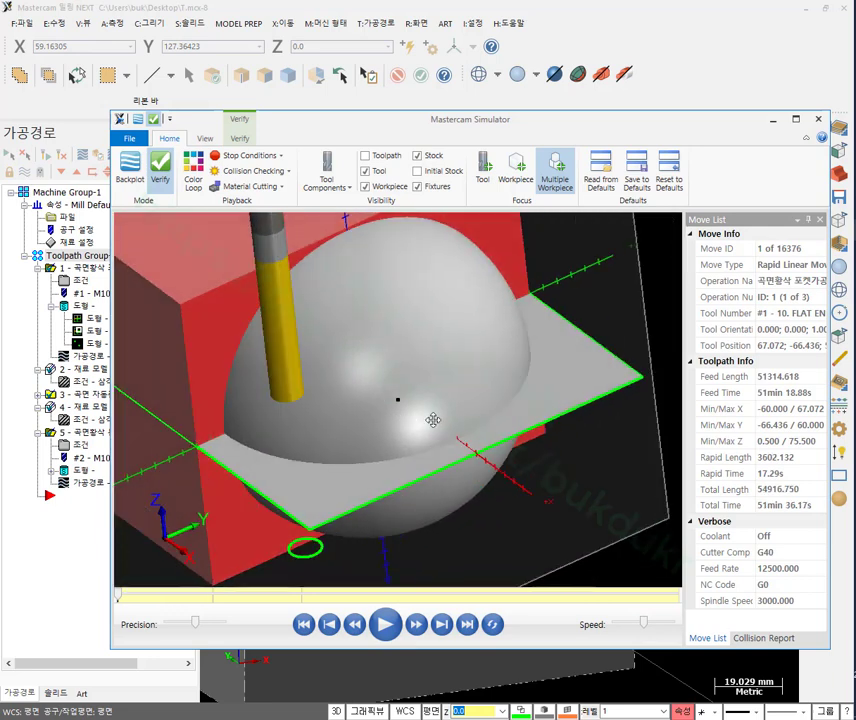
click(469, 624)
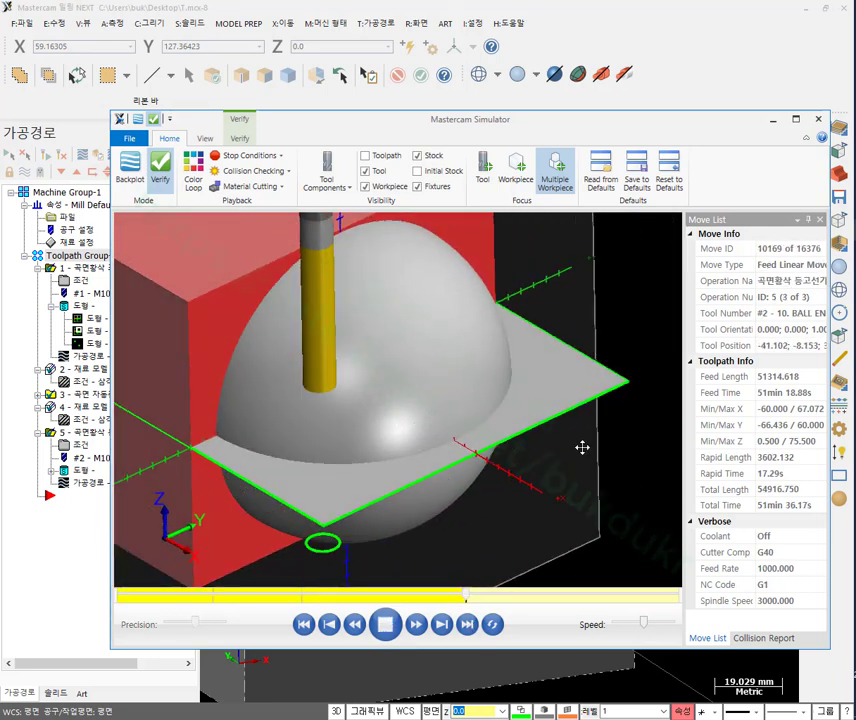
Examine the thickness of the leftover stock along the sphere's crown, side and base in the verified result.
middle_drag(508, 319, 415, 237)
scroll(445, 260, up, 10)
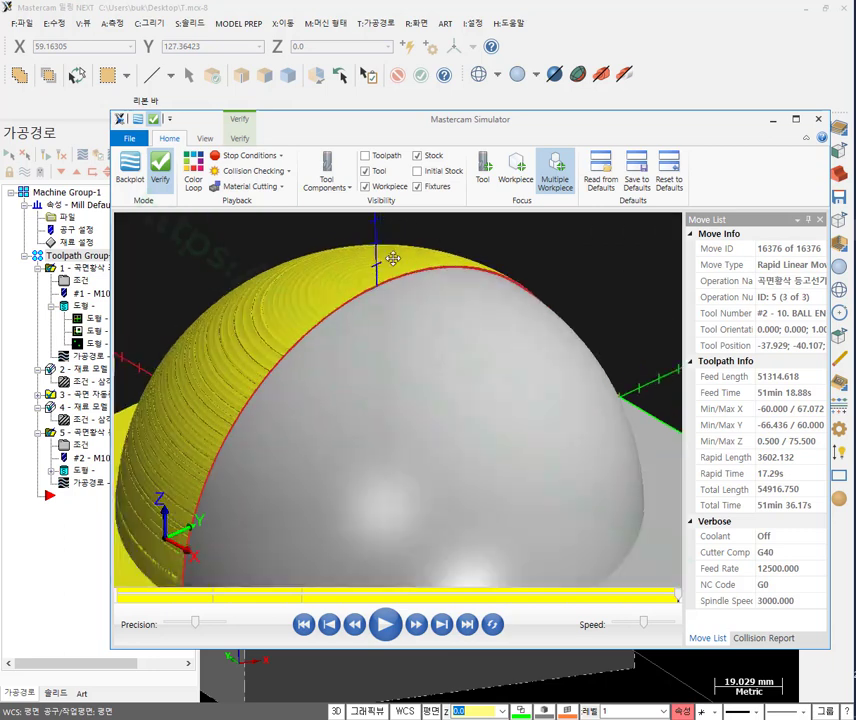
scroll(318, 270, up, 3)
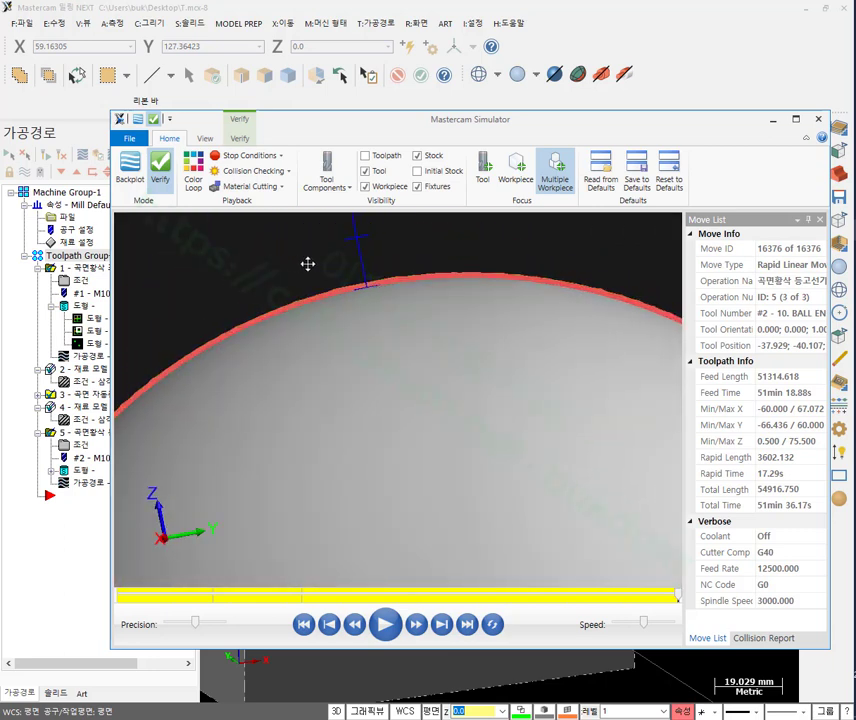
scroll(308, 266, up, 3)
scroll(462, 290, down, 5)
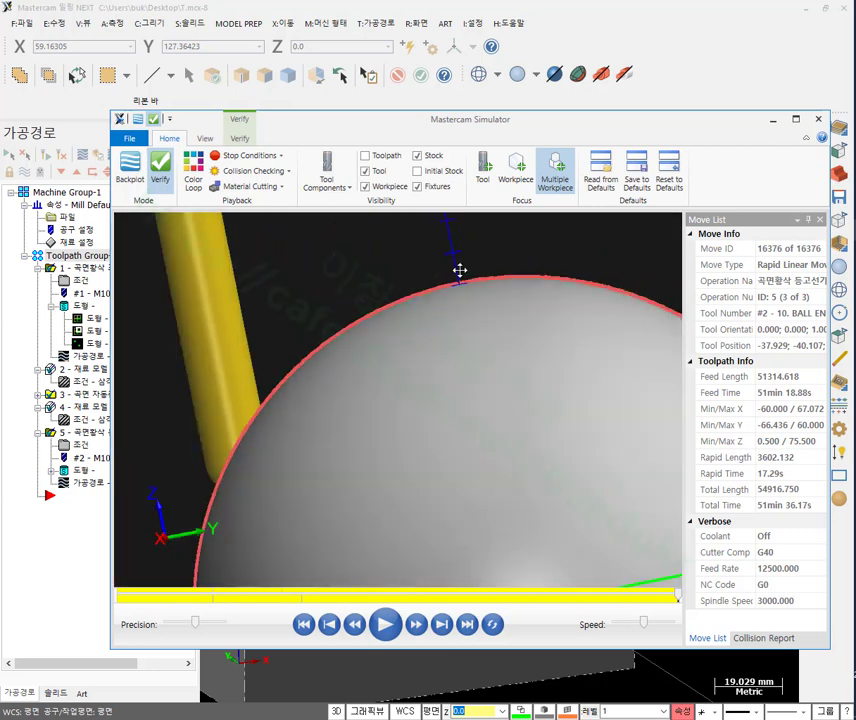
scroll(487, 248, down, 4)
scroll(500, 367, up, 6)
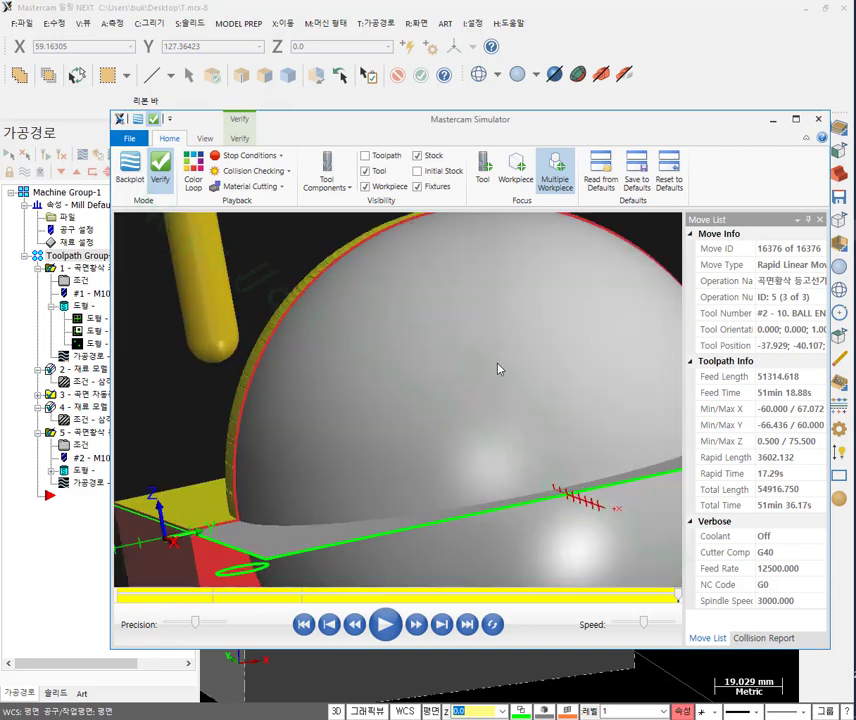
scroll(137, 497, up, 4)
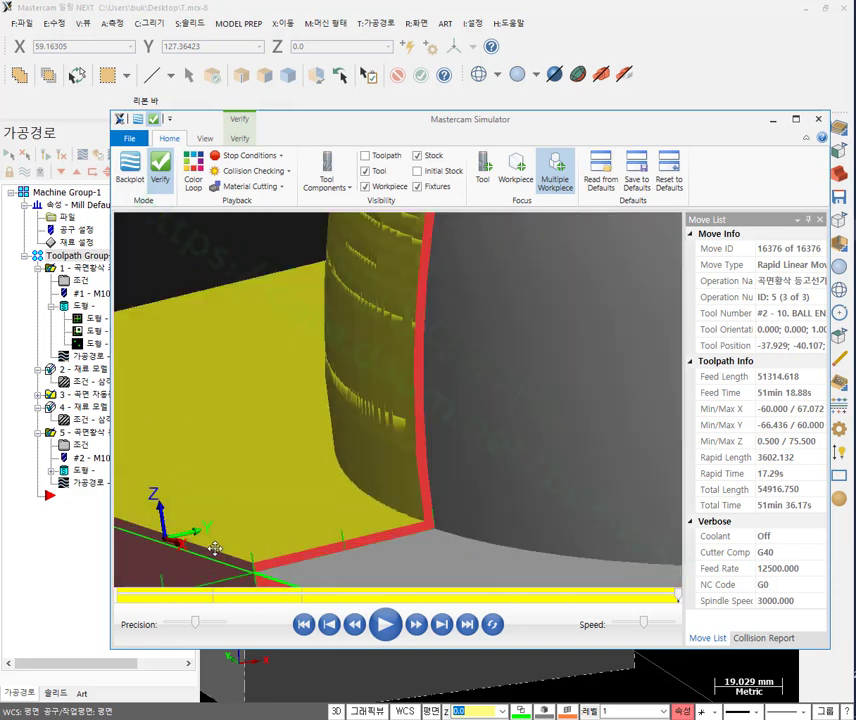
scroll(410, 535, down, 5)
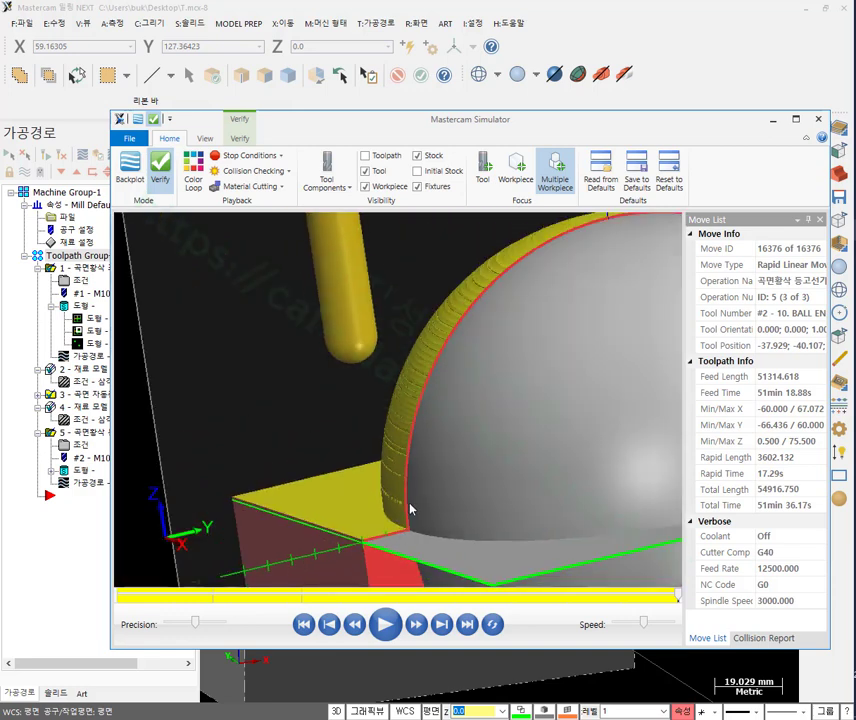
scroll(597, 248, up, 3)
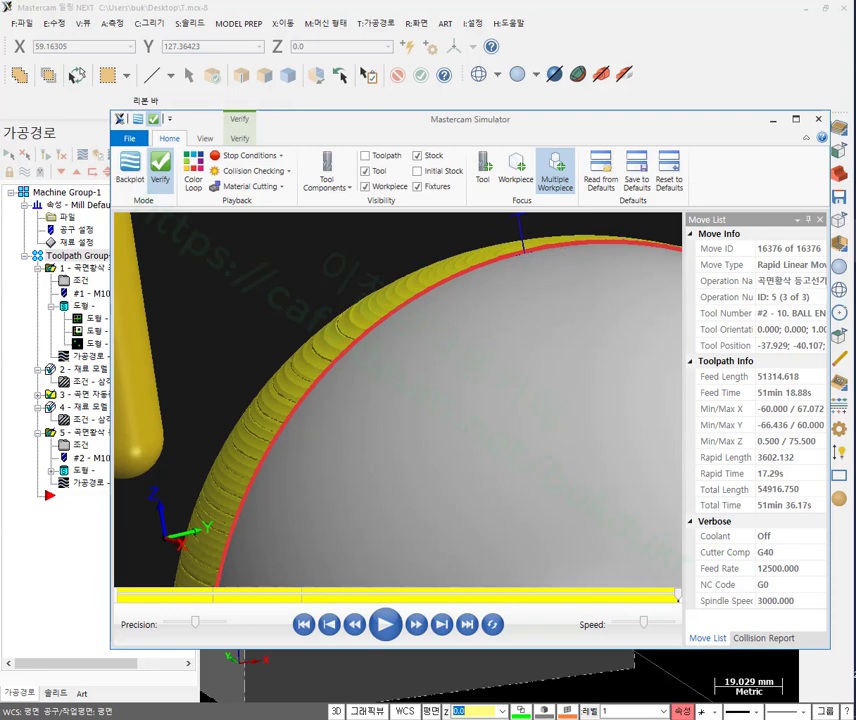
Return to the simulator, examine and temporarily mark the leftover stock layer on the plate near the sphere's base, and leave the simulator.
key(alt+Tab)
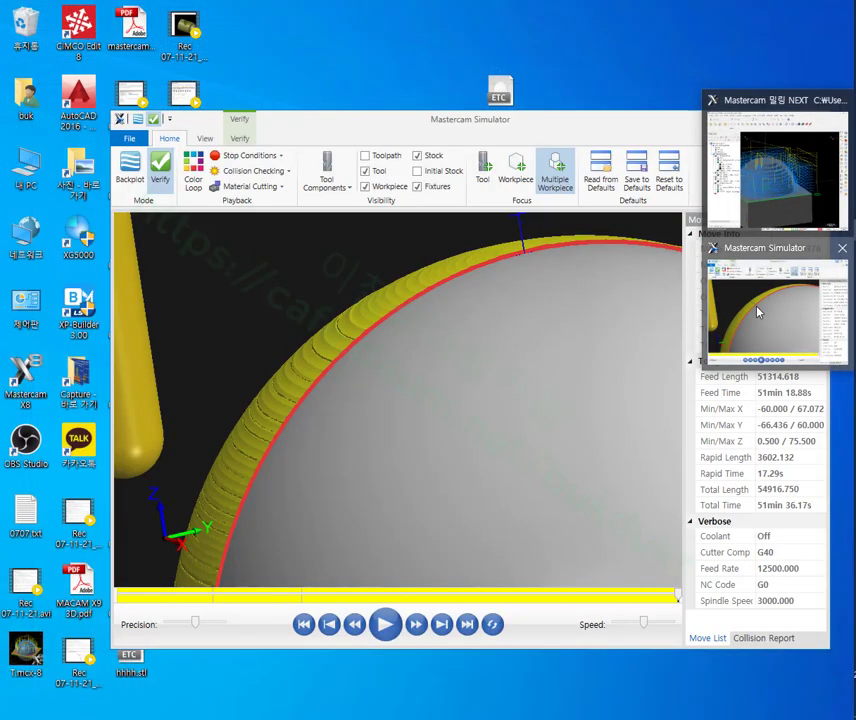
click(760, 310)
scroll(449, 336, down, 3)
middle_drag(424, 334, 509, 380)
scroll(252, 428, up, 5)
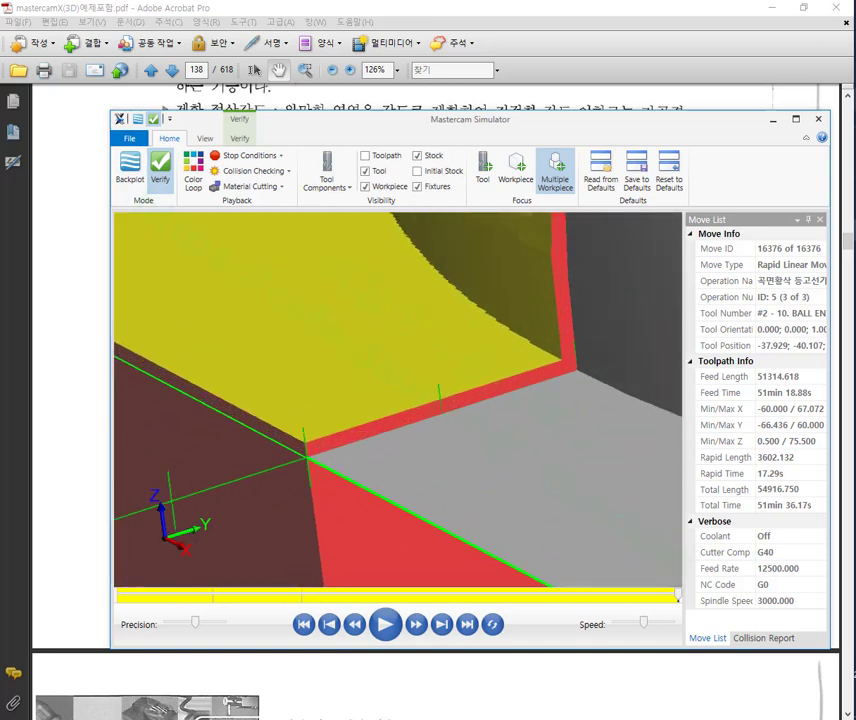
mouse_move(407, 469)
mouse_down()
mouse_move(295, 454)
mouse_move(307, 394)
mouse_move(450, 349)
mouse_move(539, 348)
mouse_move(572, 362)
mouse_move(552, 406)
mouse_move(446, 467)
mouse_move(391, 474)
mouse_up()
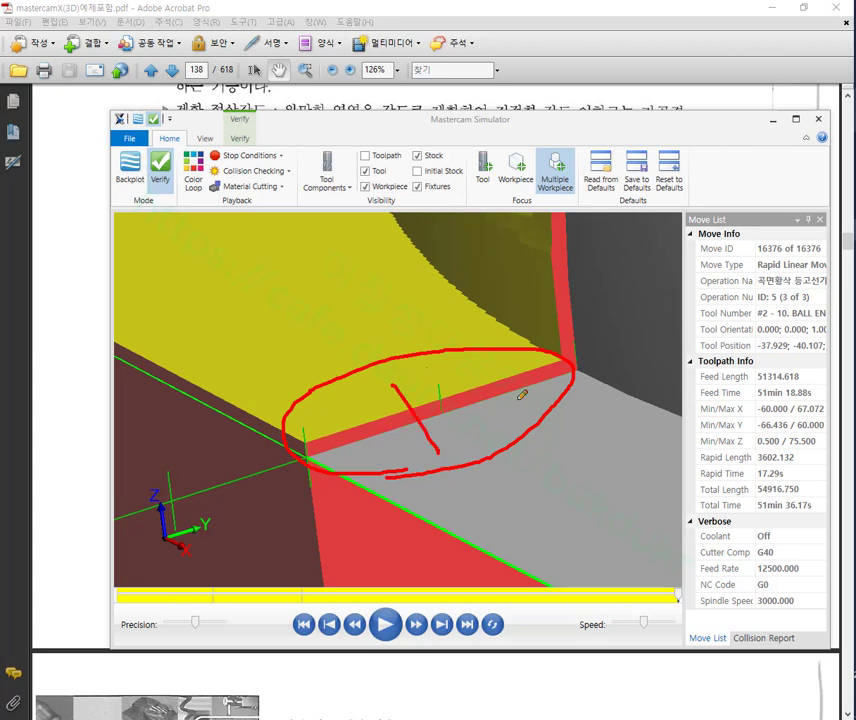
right_click(398, 312)
click(457, 462)
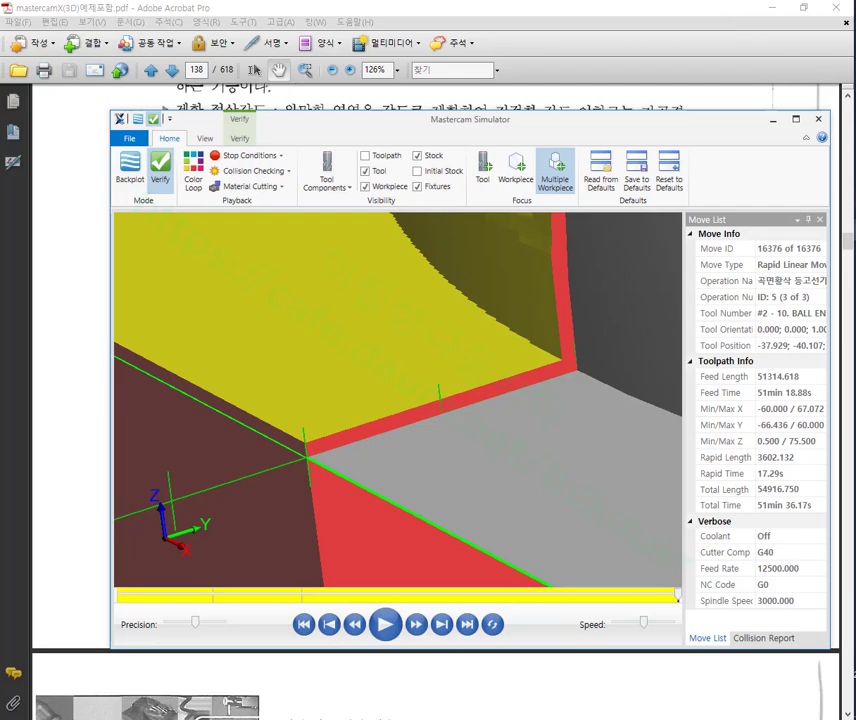
click(772, 163)
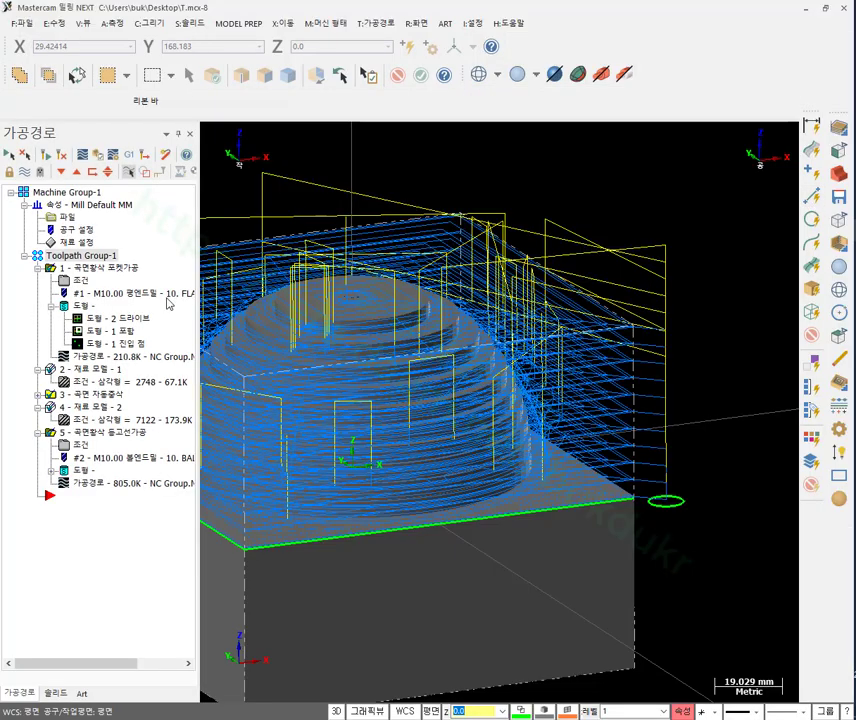
double_click(83, 270)
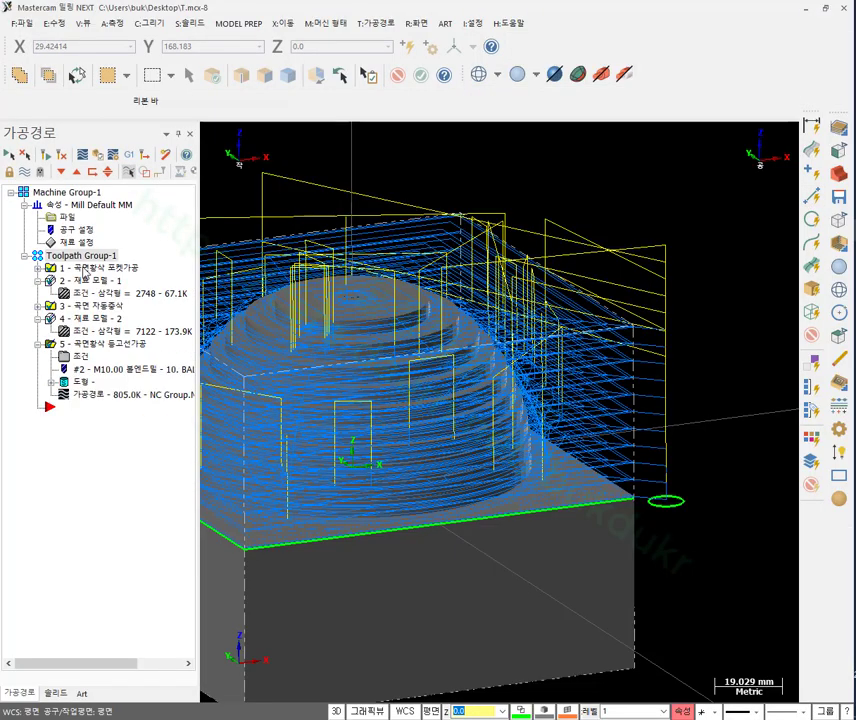
Hide the displayed toolpaths and copy the first surface rough pocket operation to after the ball-endmill contour operation.
key(alt+F1)
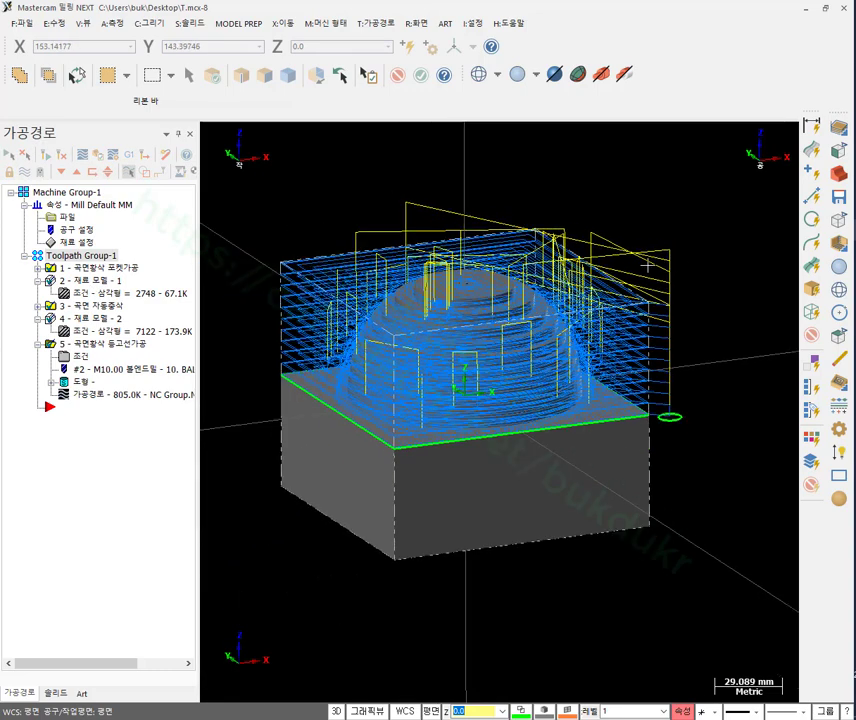
key(alt+t)
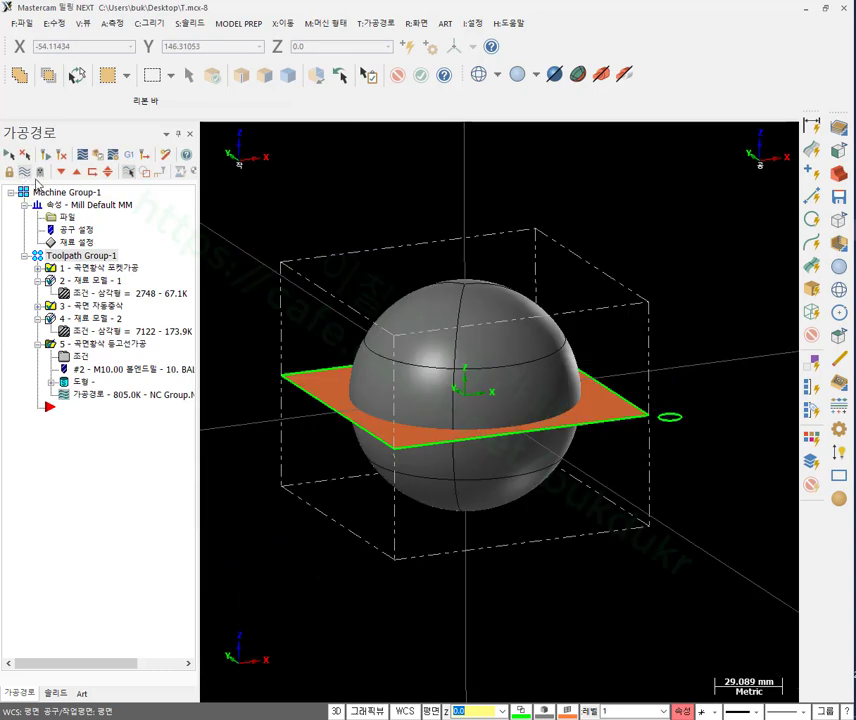
click(110, 270)
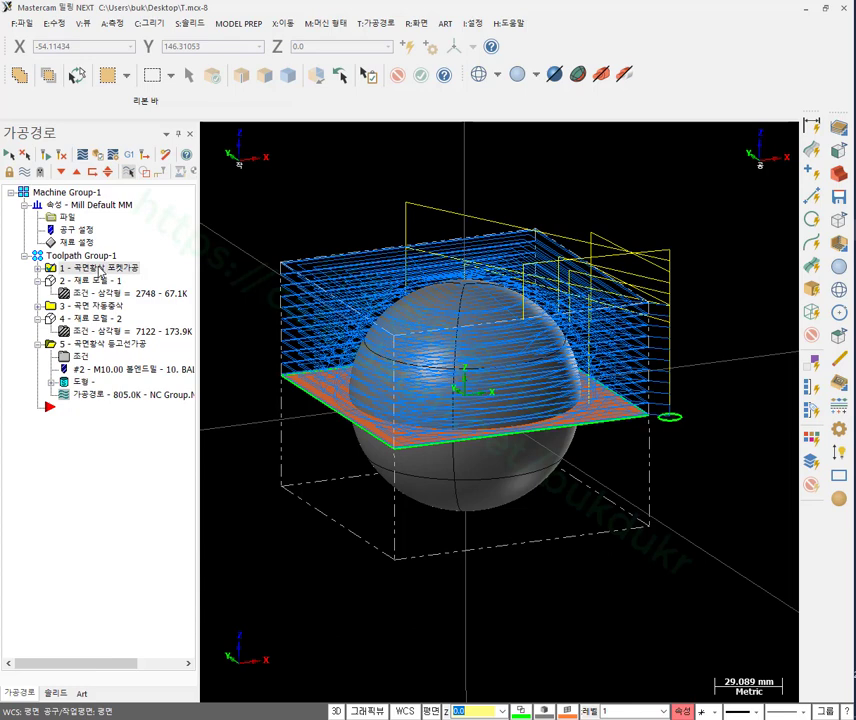
right_drag(100, 268, 150, 472)
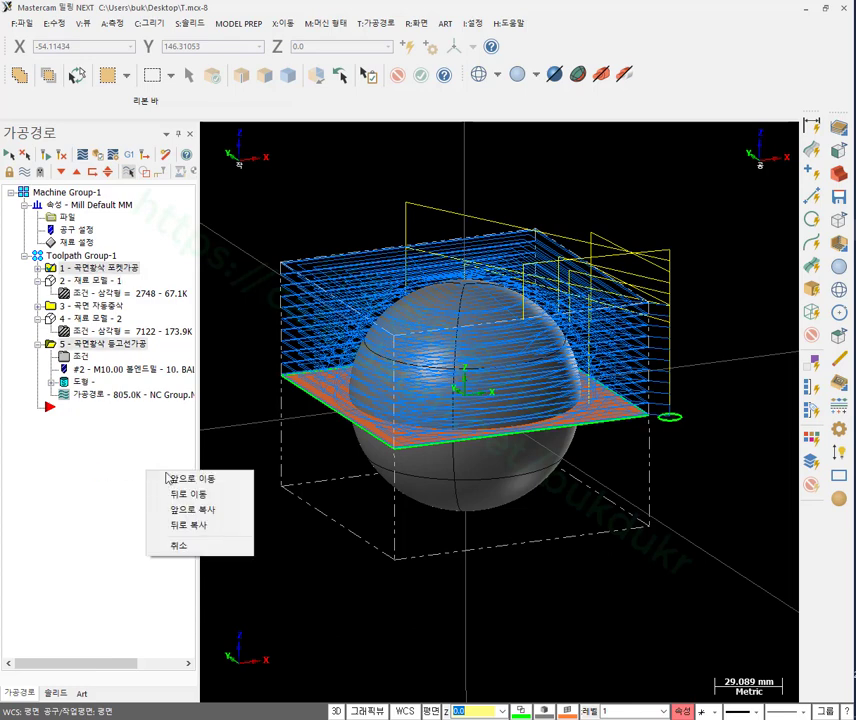
click(195, 525)
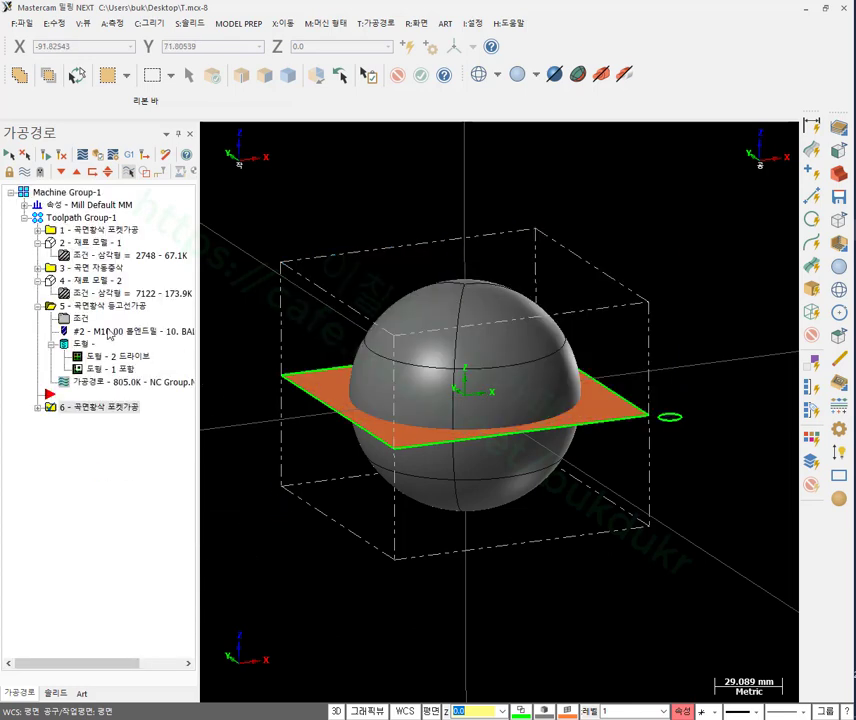
Enable flat-area machining in the copied pocket's rough parameters, accepting 0.0 for path overlap, height adjustment and side-wall stock.
click(38, 407)
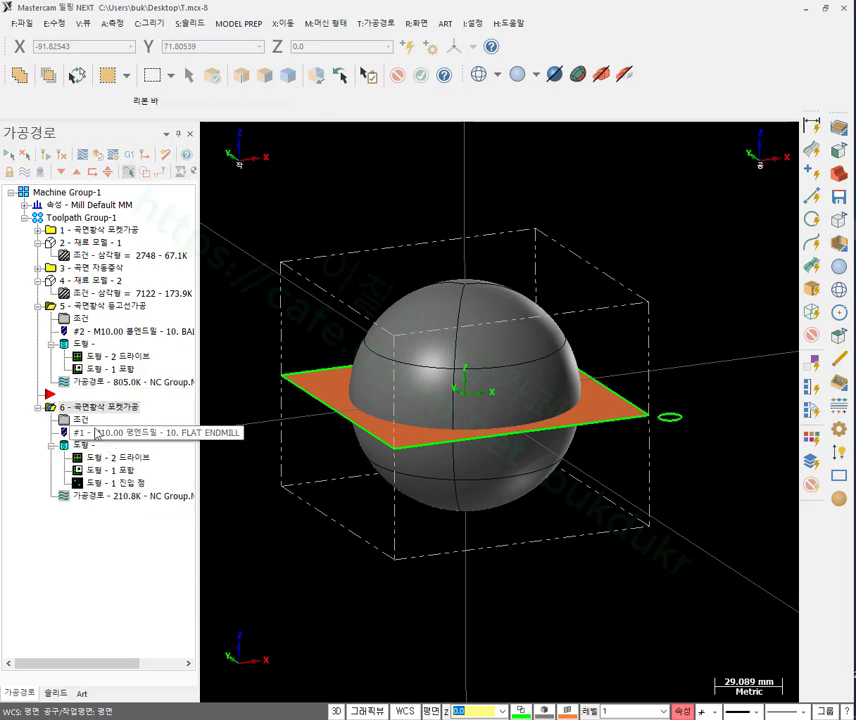
click(78, 420)
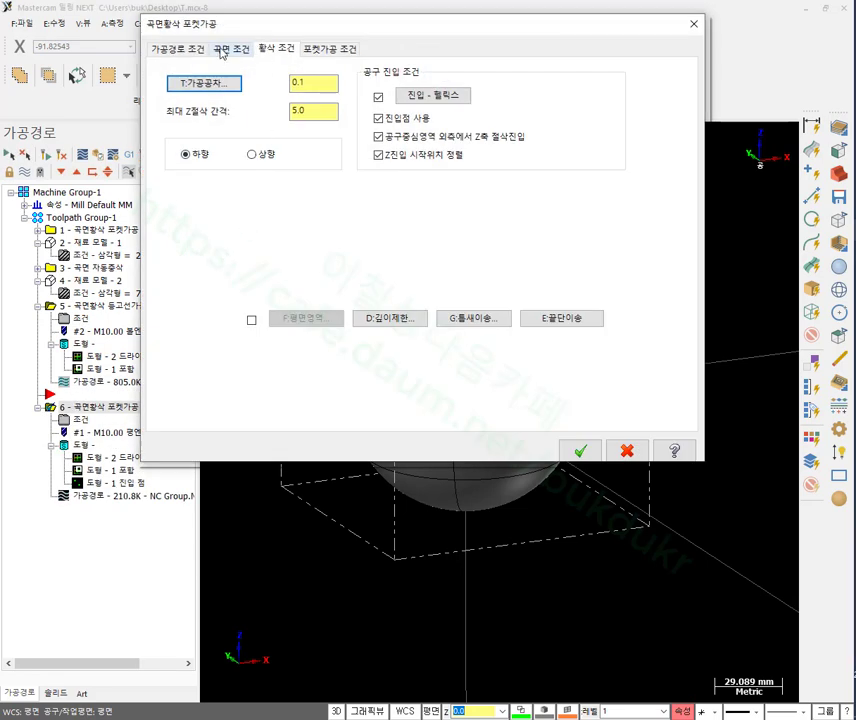
click(251, 320)
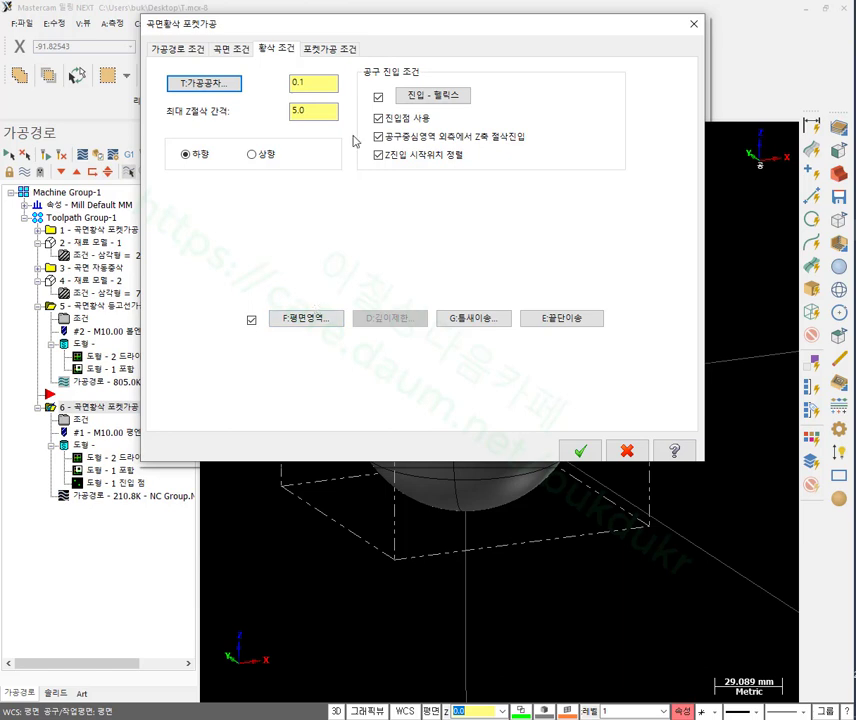
click(316, 323)
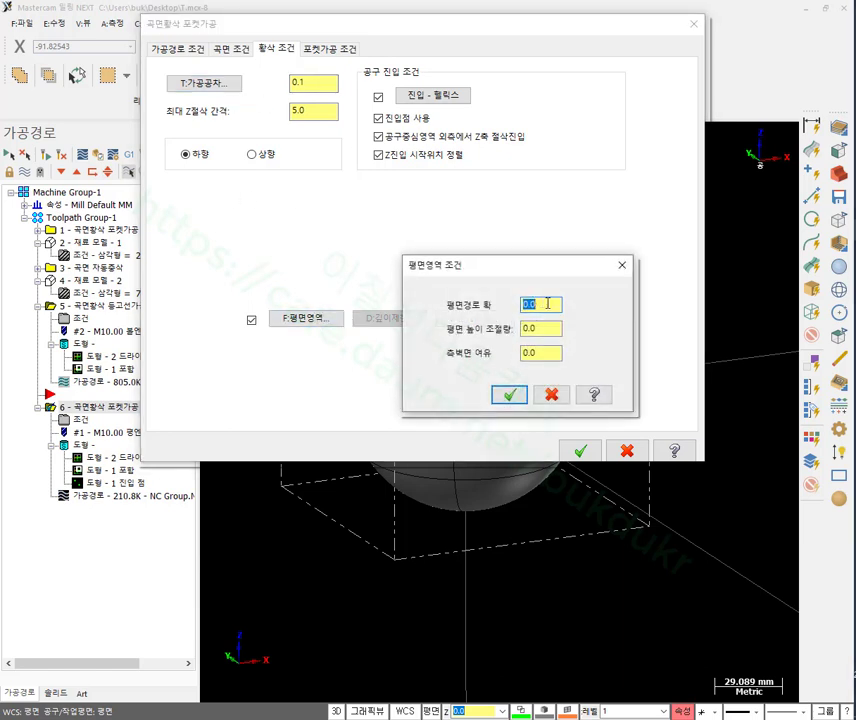
click(548, 304)
click(555, 328)
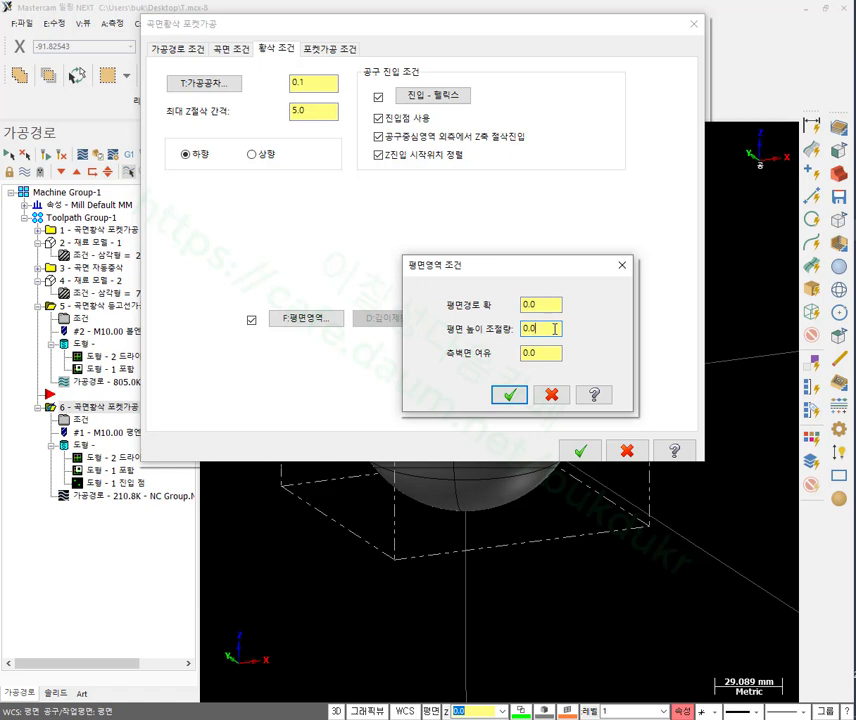
drag(555, 328, 489, 335)
click(545, 354)
drag(542, 354, 474, 361)
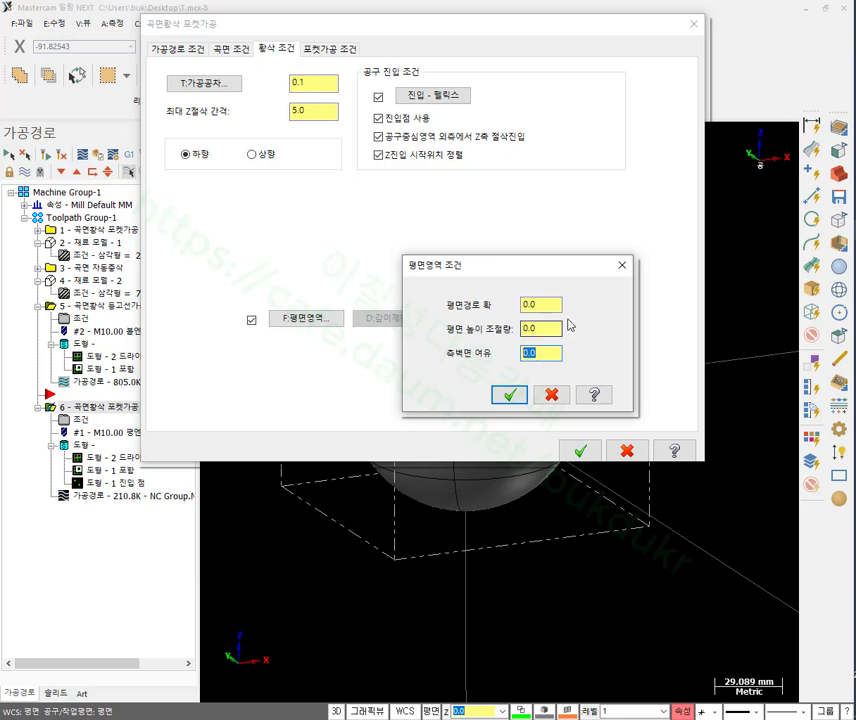
click(553, 328)
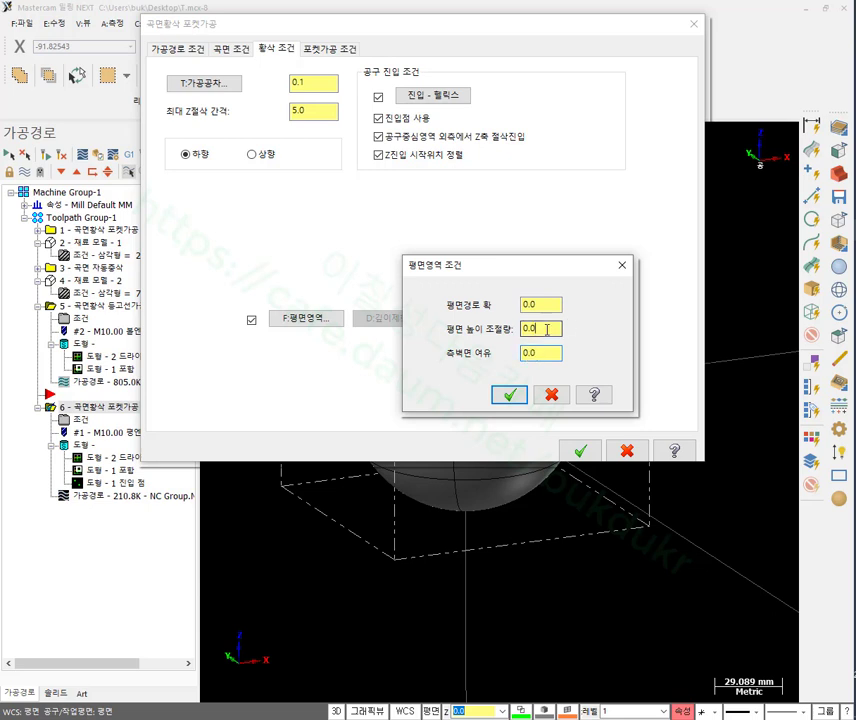
click(509, 395)
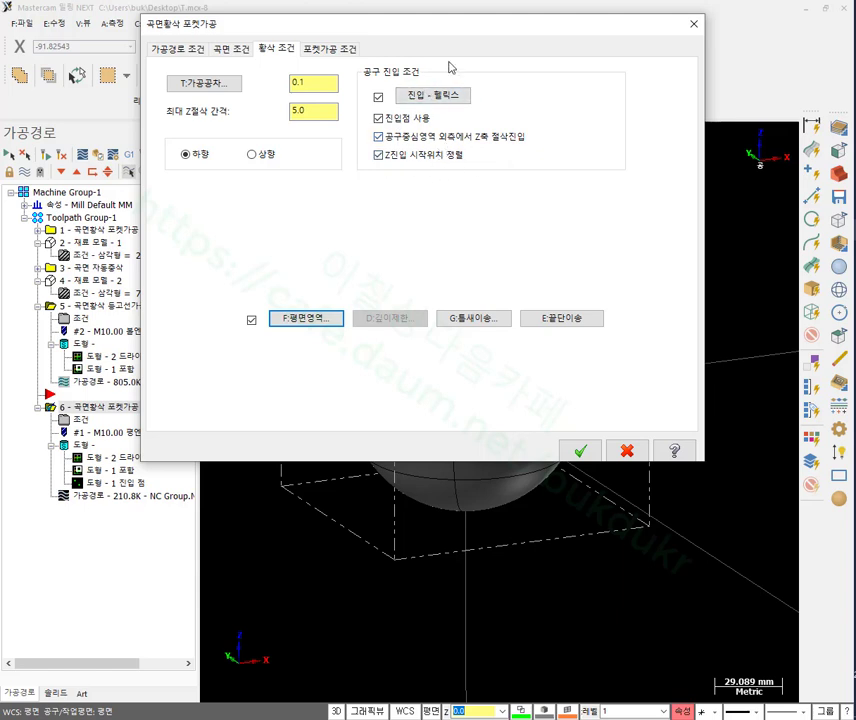
Set the copied pocket's stock to leave on the drive surfaces to 0 and regenerate its toolpath.
click(235, 50)
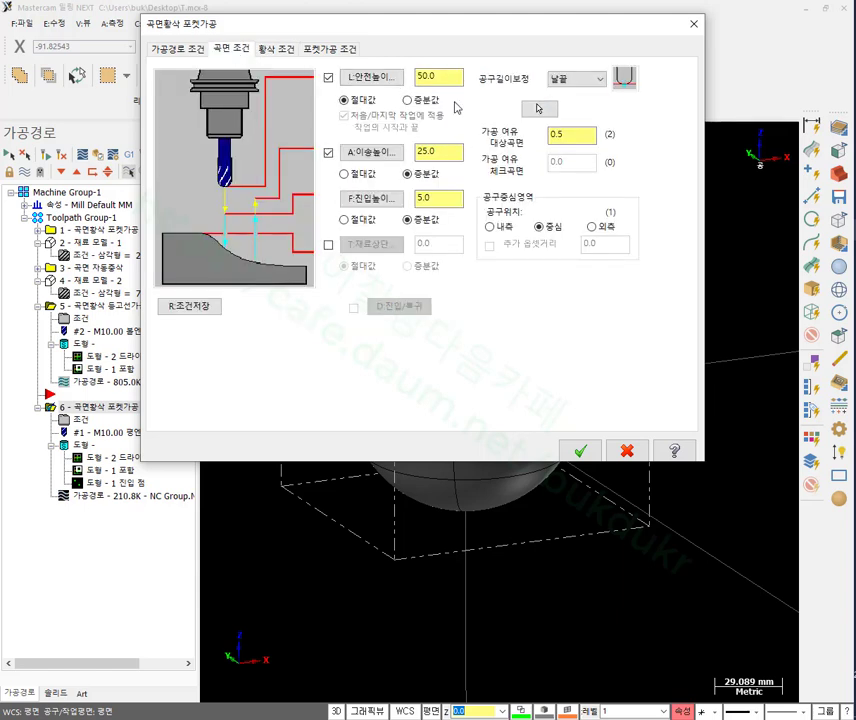
click(576, 138)
drag(580, 134, 503, 143)
text(0)
click(580, 451)
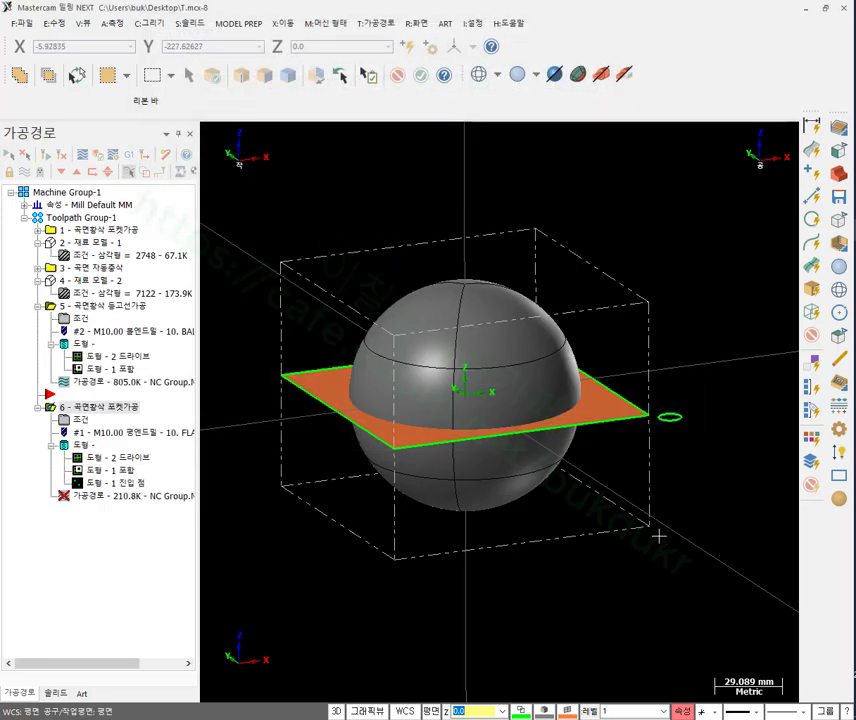
click(48, 153)
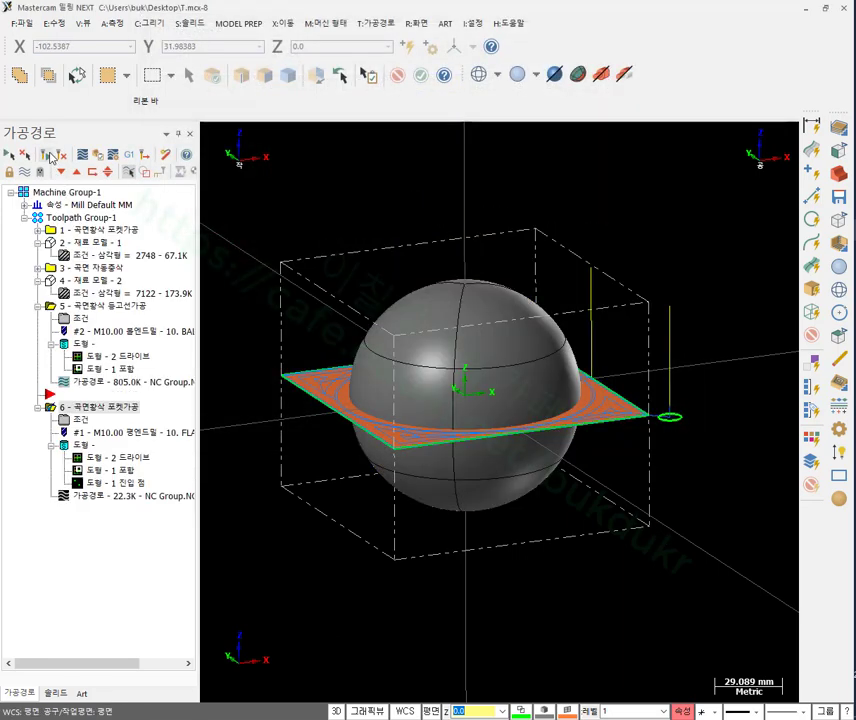
Inspect the regenerated pocket path on the plate and backplot it to its end, checking the Z height of its cutting moves.
middle_drag(455, 290, 455, 331)
scroll(455, 330, up, 4)
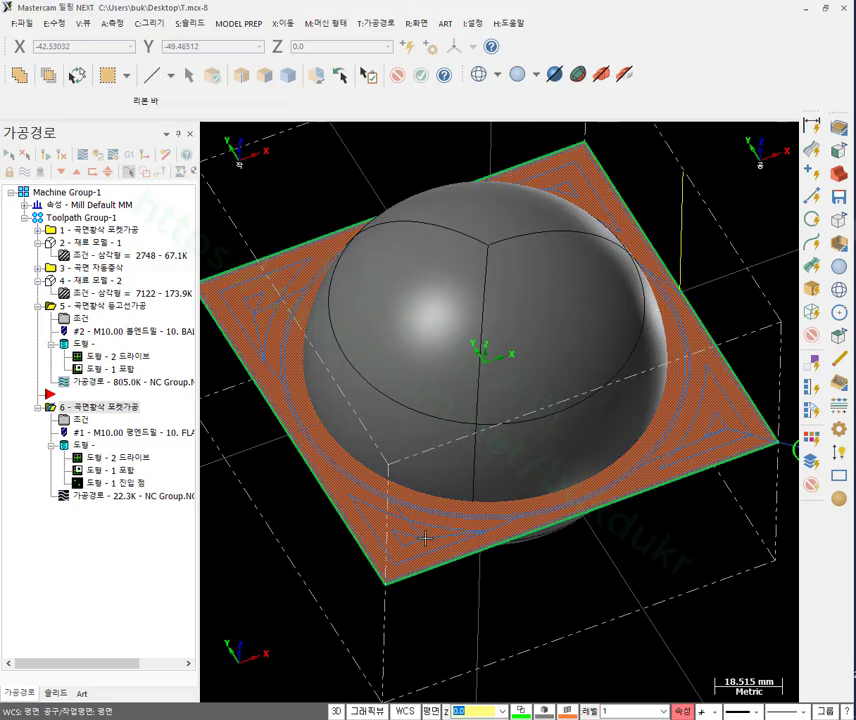
scroll(640, 505, down, 2)
scroll(699, 474, up, 2)
middle_drag(699, 474, 407, 480)
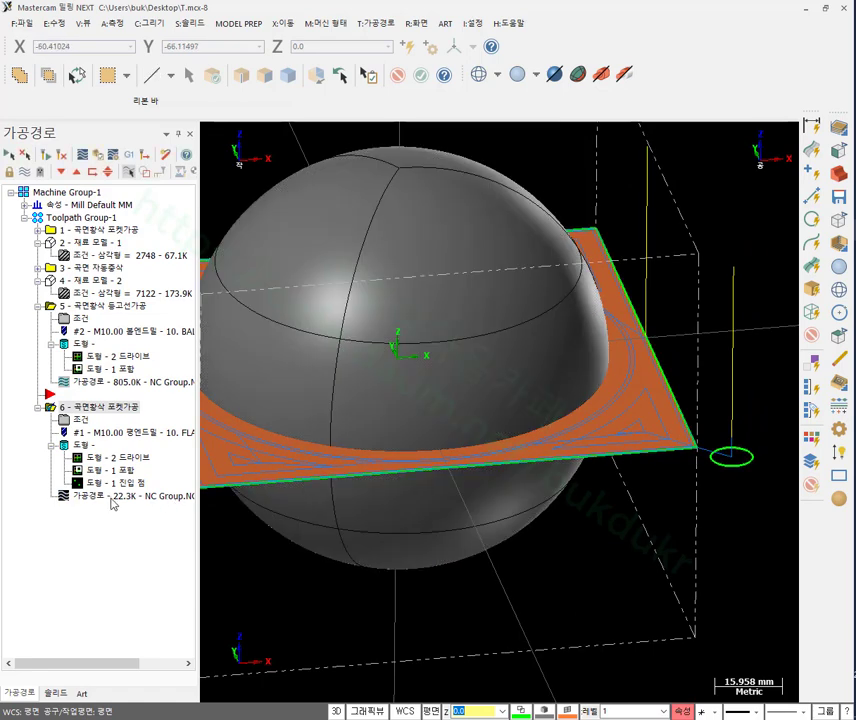
click(80, 154)
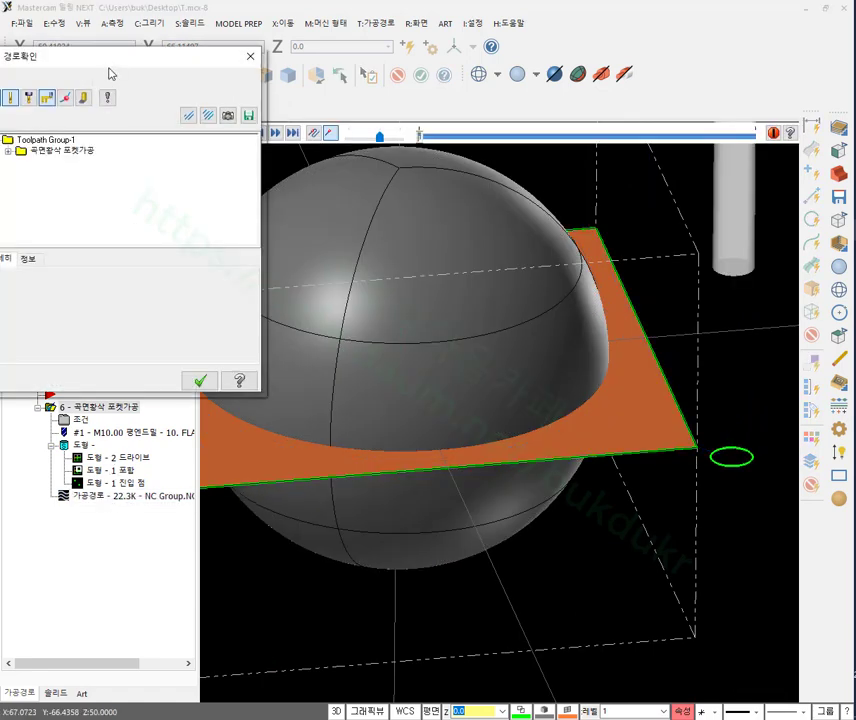
drag(124, 63, 156, 60)
drag(424, 136, 456, 138)
click(110, 341)
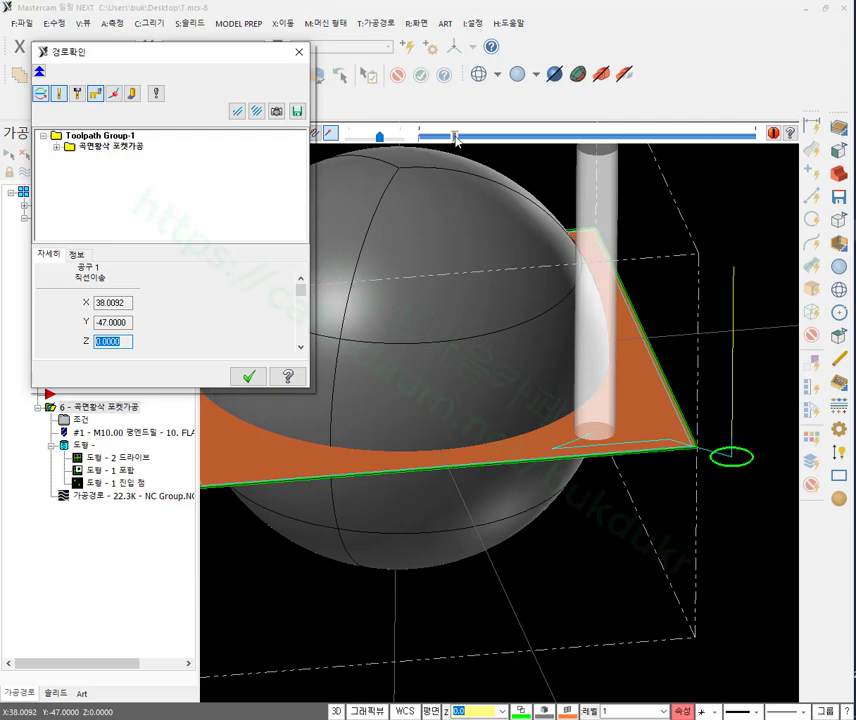
mouse_move(454, 136)
mouse_down()
mouse_move(418, 137)
mouse_move(752, 137)
mouse_up()
Place the backplot tool on the circular pass beside the sphere and examine its clearance at the sphere's base.
middle_drag(656, 445, 618, 431)
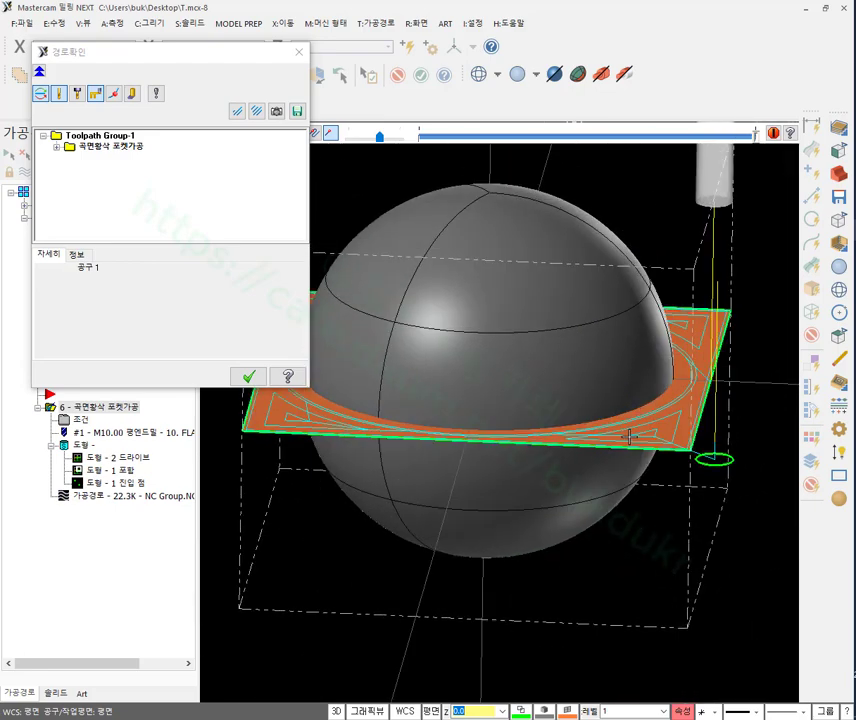
middle_drag(476, 237, 707, 362)
scroll(707, 362, up, 3)
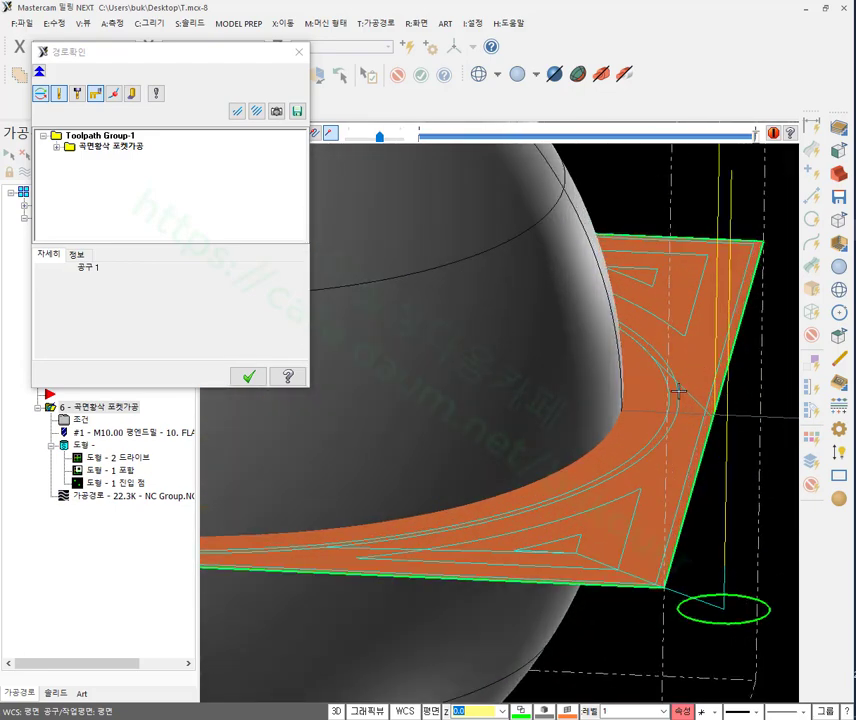
click(682, 401)
scroll(670, 395, up, 3)
middle_drag(655, 390, 613, 367)
scroll(612, 398, up, 4)
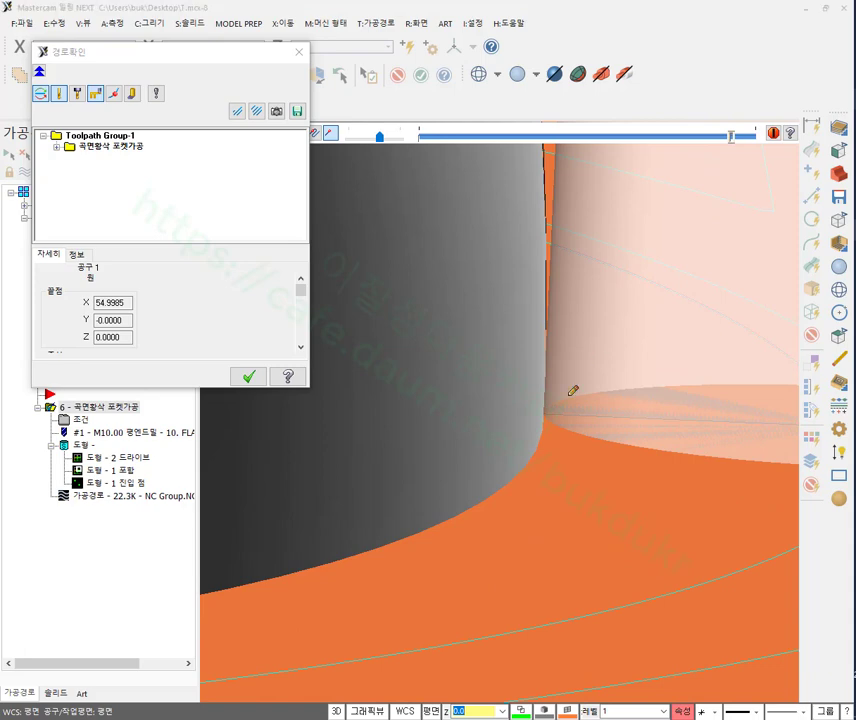
Temporarily mark where the flat endmill meets the sphere's wall, clear the marks and close the backplot.
mouse_move(549, 386)
mouse_down()
mouse_move(547, 474)
mouse_move(542, 264)
mouse_move(541, 503)
mouse_up()
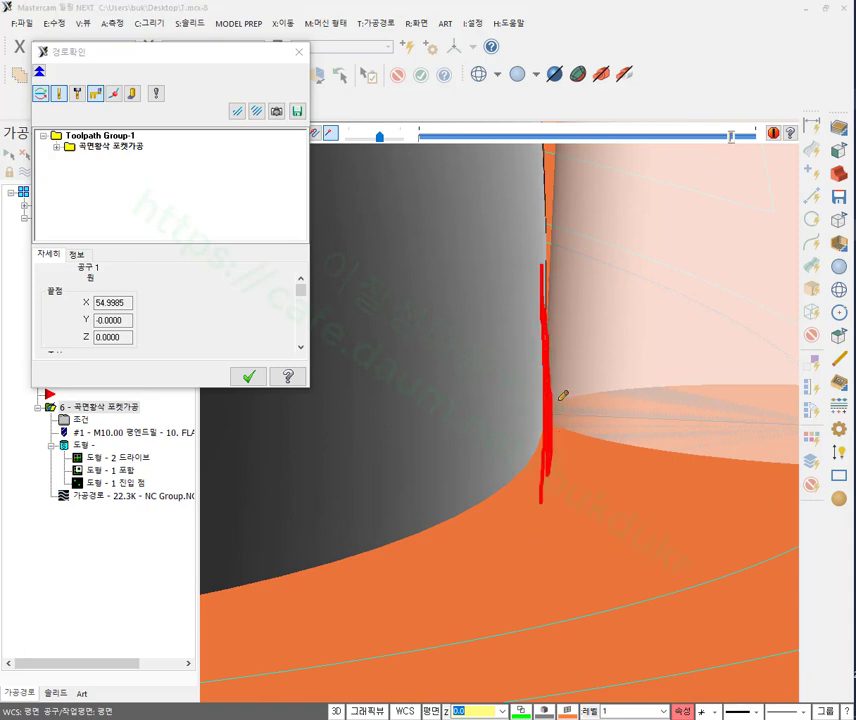
mouse_move(559, 378)
mouse_down()
mouse_move(532, 423)
mouse_move(535, 395)
mouse_move(561, 419)
mouse_move(550, 385)
mouse_move(554, 433)
mouse_move(529, 386)
mouse_move(558, 373)
mouse_move(564, 410)
mouse_move(534, 427)
mouse_move(521, 383)
mouse_move(546, 369)
mouse_move(566, 407)
mouse_move(537, 422)
mouse_up()
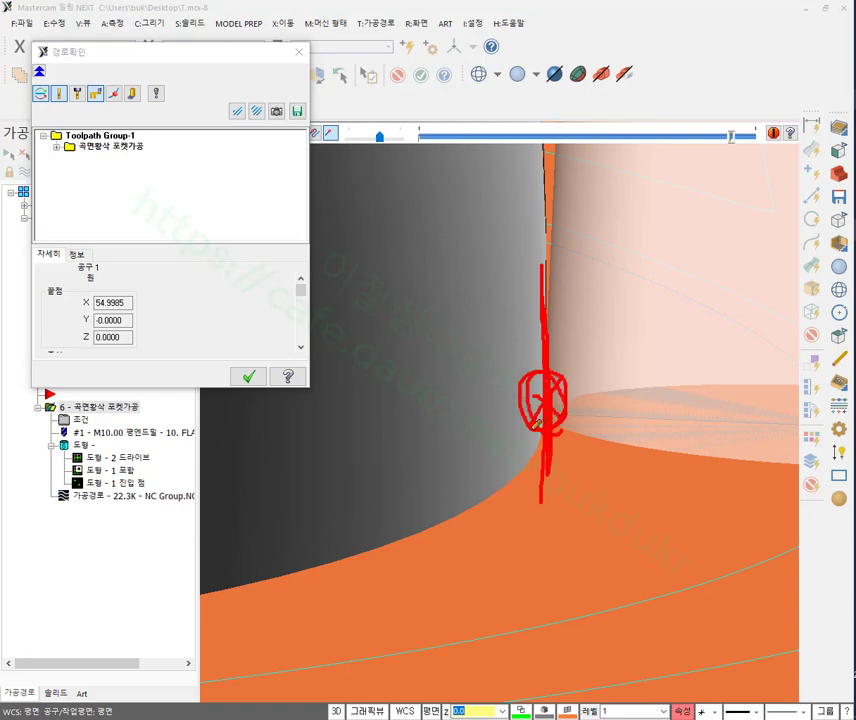
right_click(627, 319)
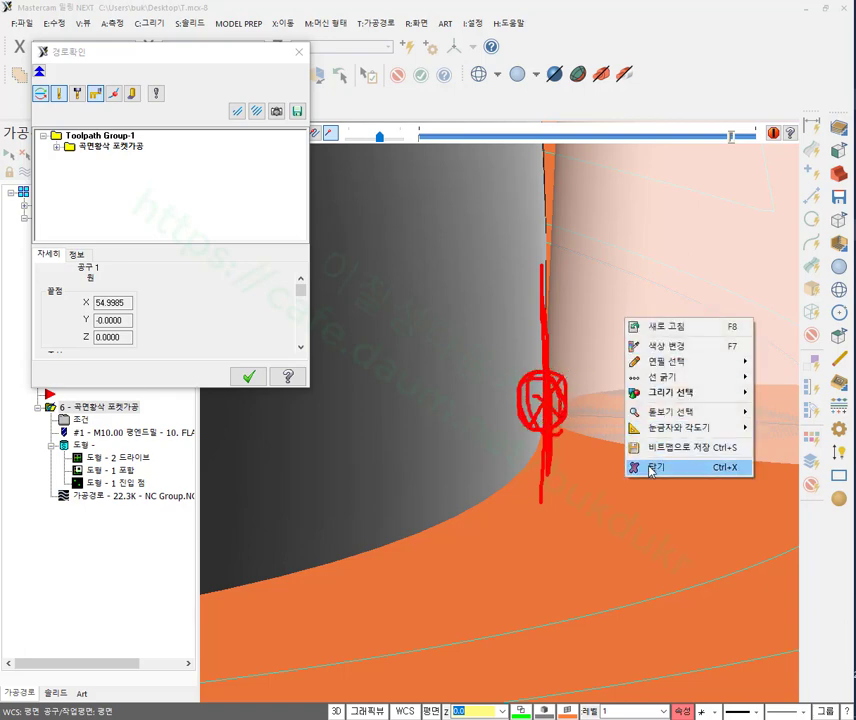
click(651, 470)
click(248, 376)
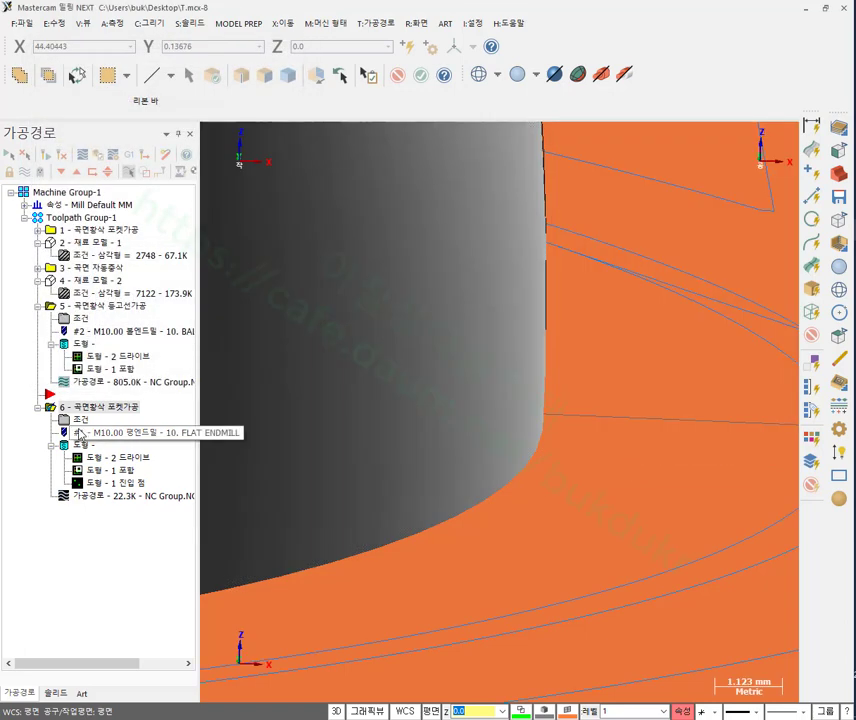
Set the side-wall stock in the copied pocket's flat-area settings to 0.5 and regenerate the toolpath.
click(79, 420)
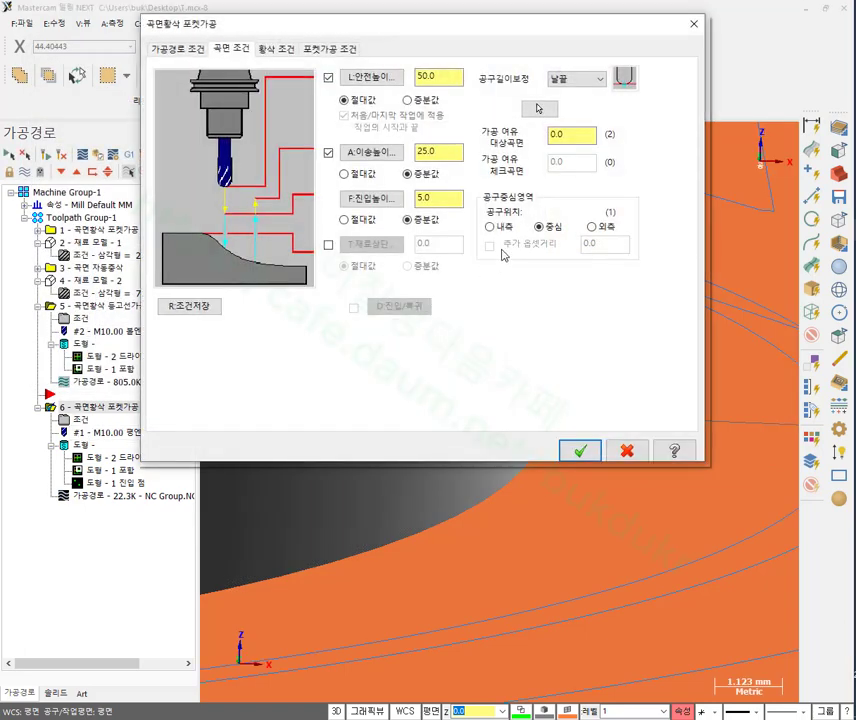
click(277, 48)
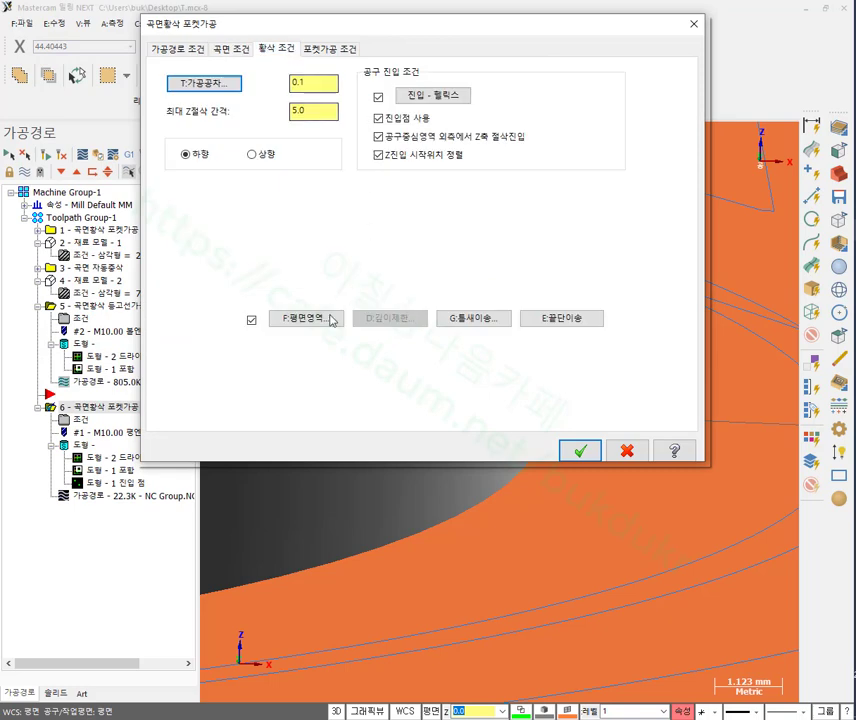
click(318, 318)
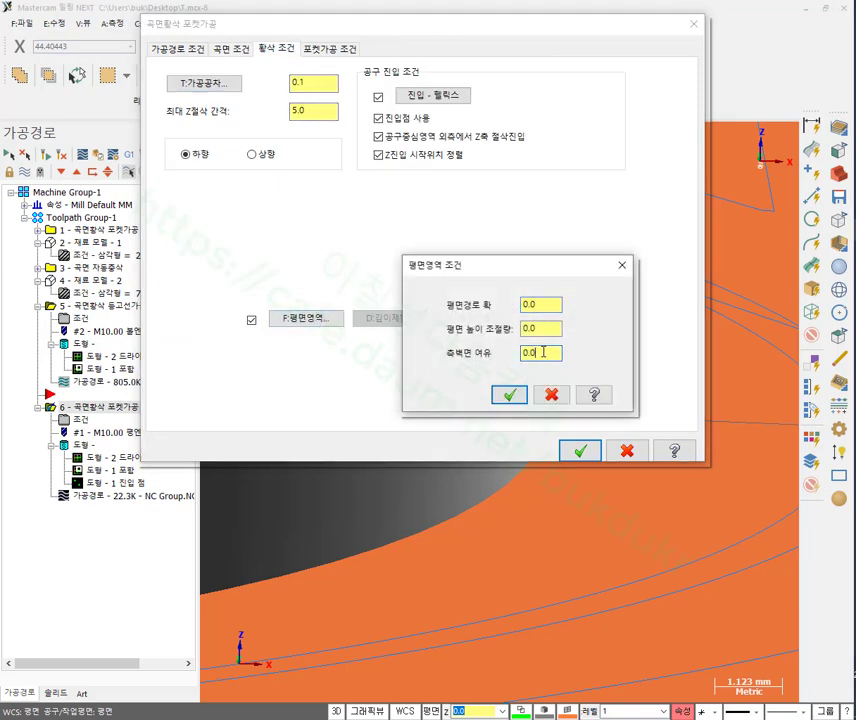
double_click(537, 352)
text(0)
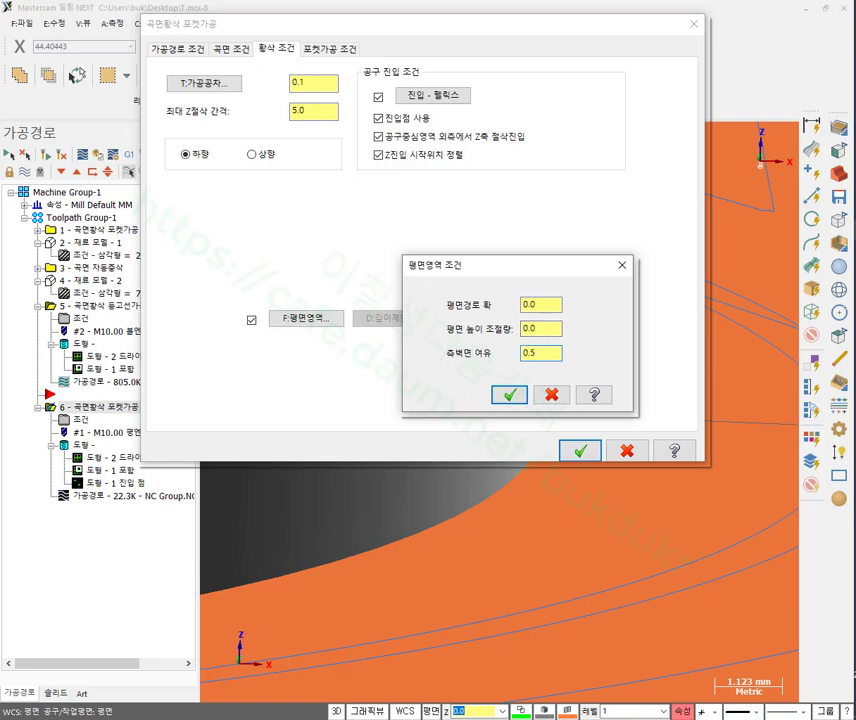
click(520, 396)
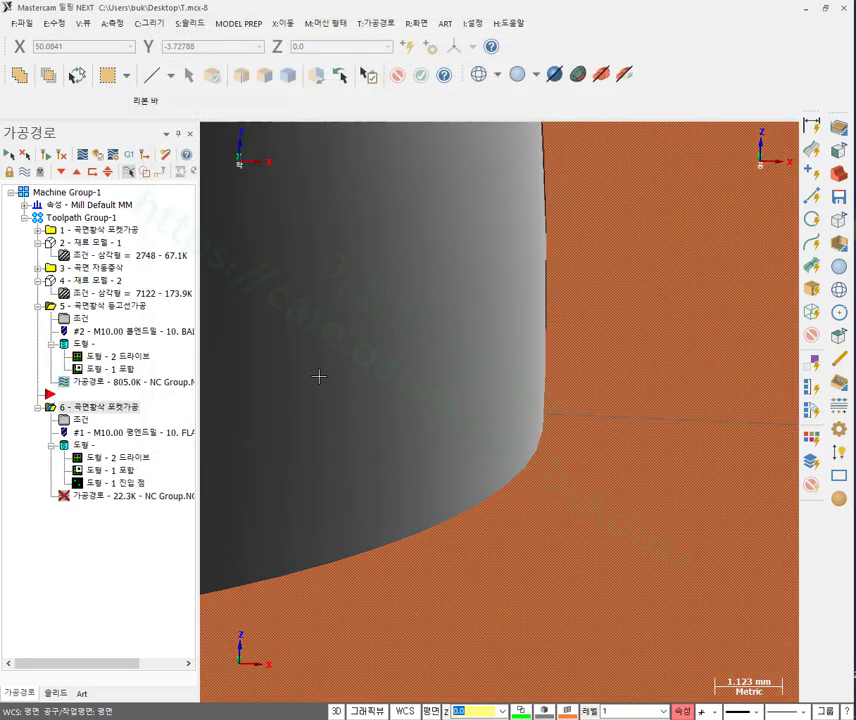
click(580, 451)
click(48, 154)
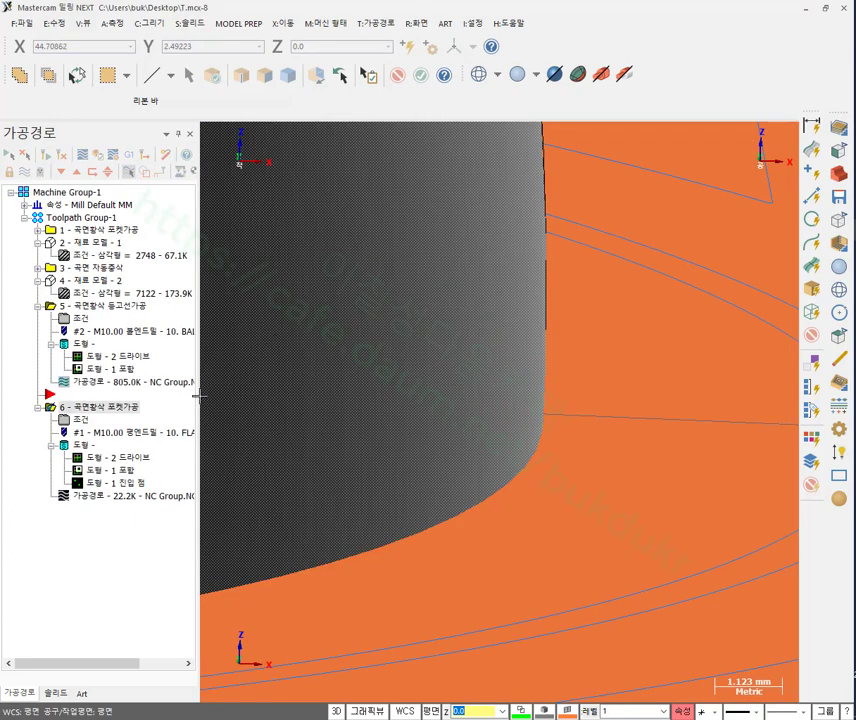
Backplot the regenerated pocket toolpath to its end and place the tool on the circular pass beside the sphere.
click(120, 499)
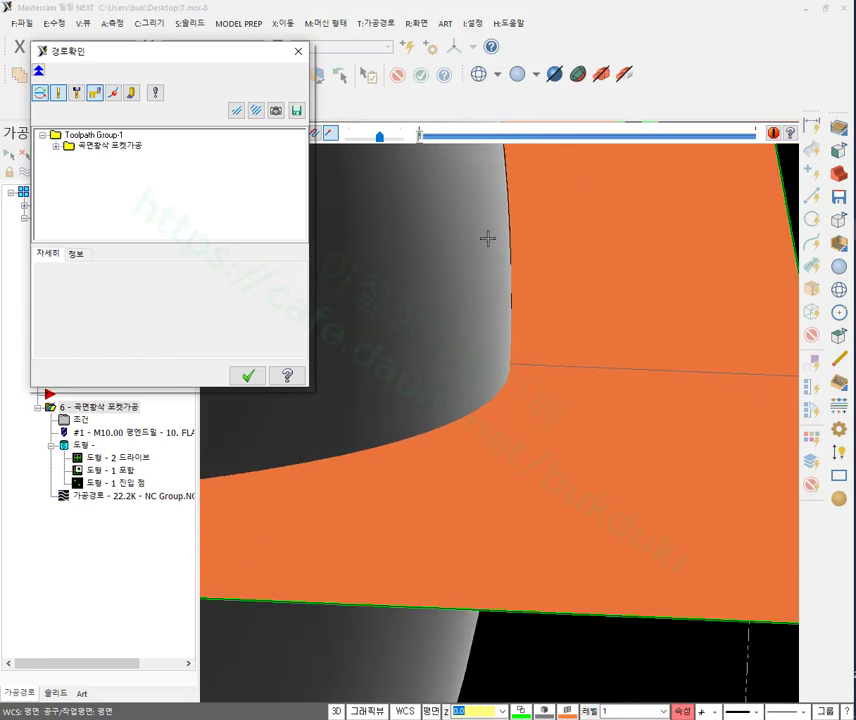
drag(424, 138, 755, 134)
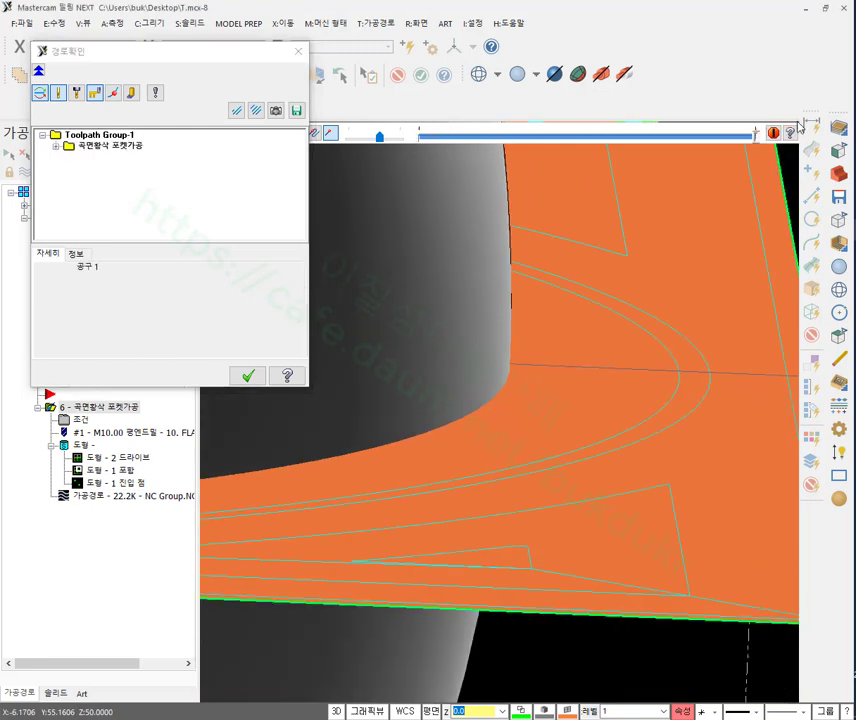
click(679, 370)
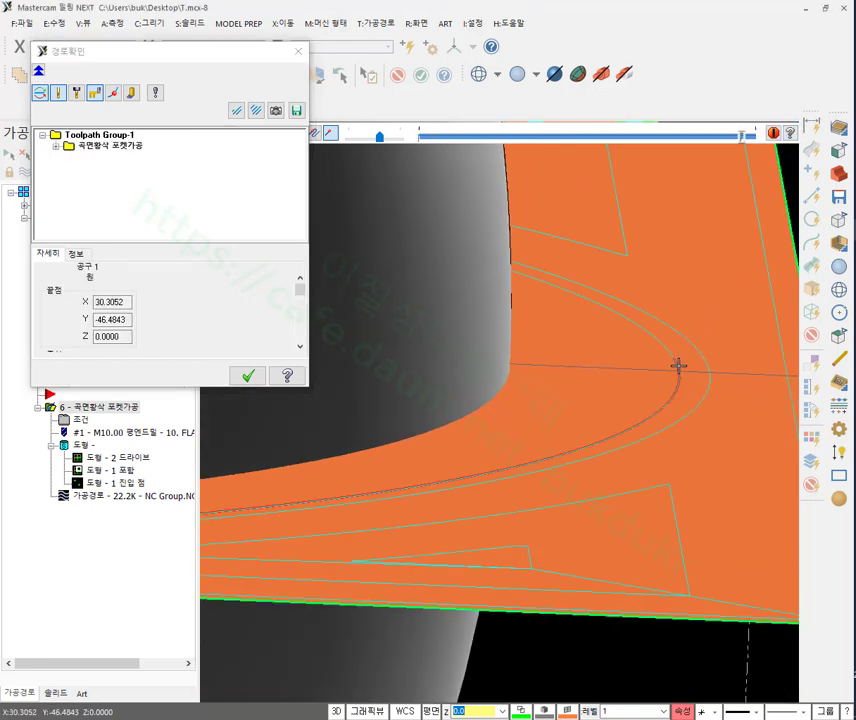
scroll(665, 372, down, 2)
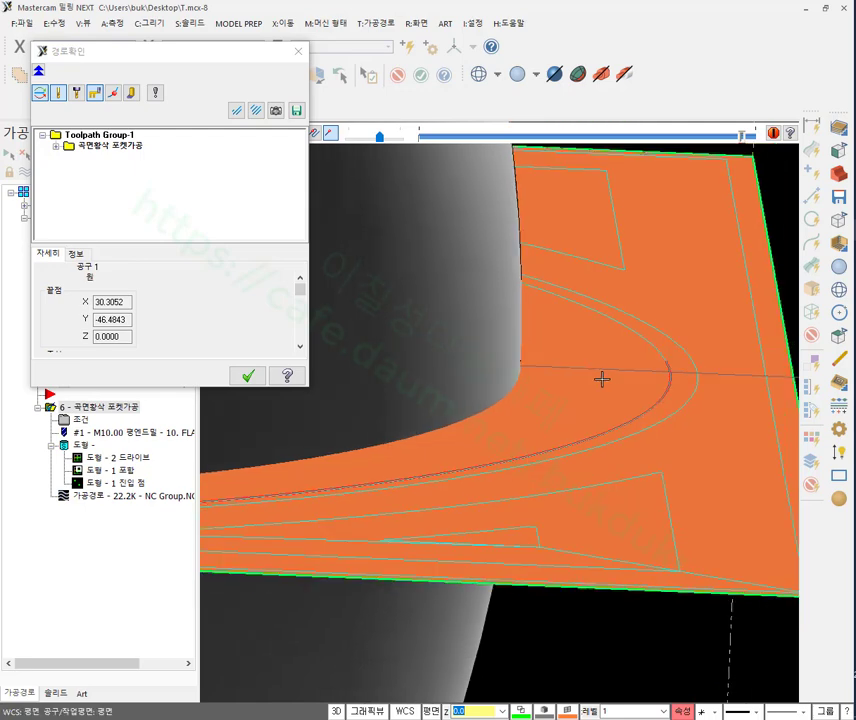
scroll(657, 375, up, 2)
click(665, 390)
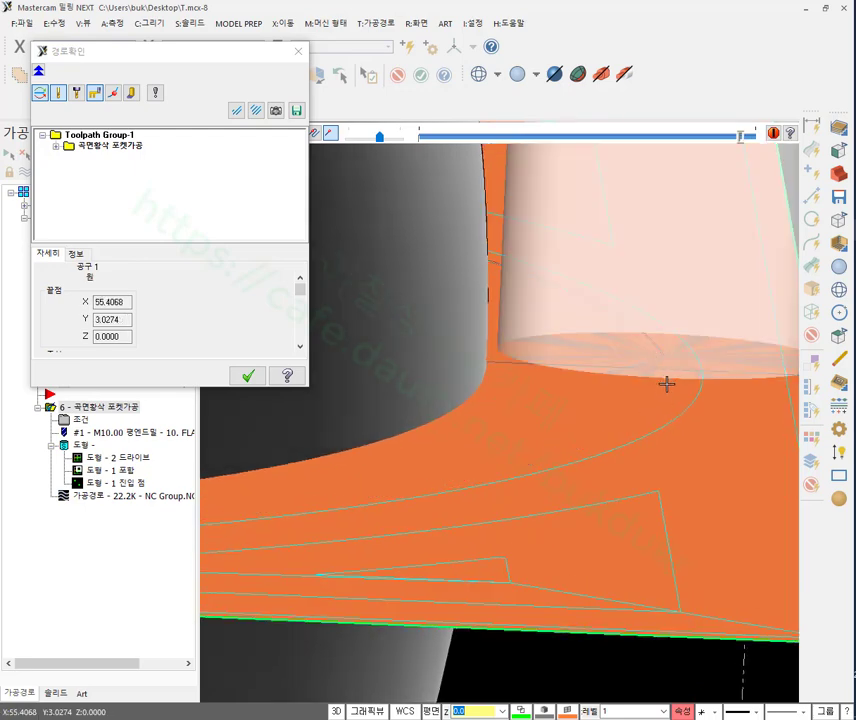
Reposition the backplot tool along the inner circular pass and examine its gap to the sphere's wall at the plate.
scroll(668, 381, down, 1)
click(671, 376)
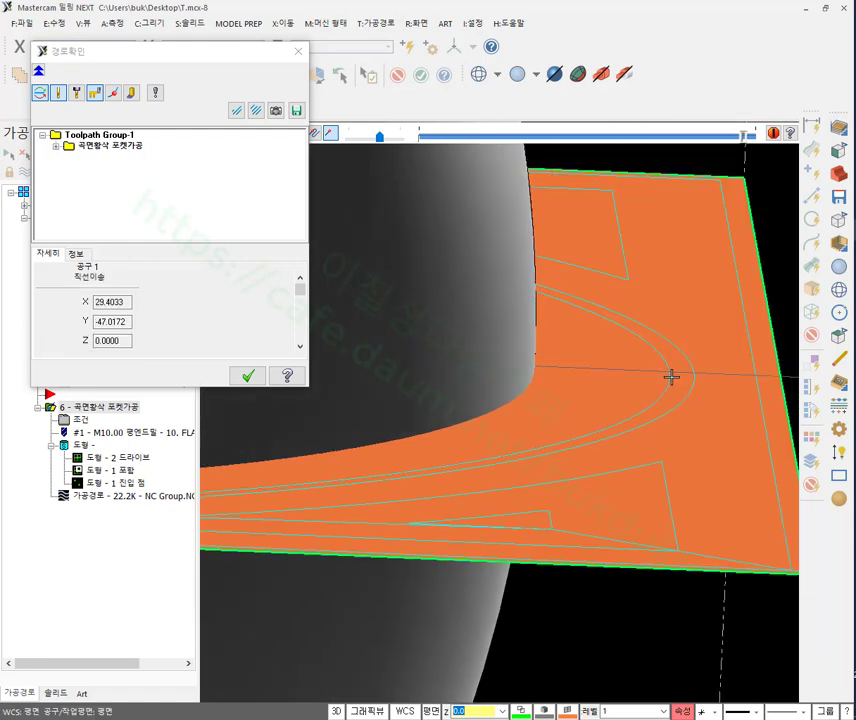
click(666, 392)
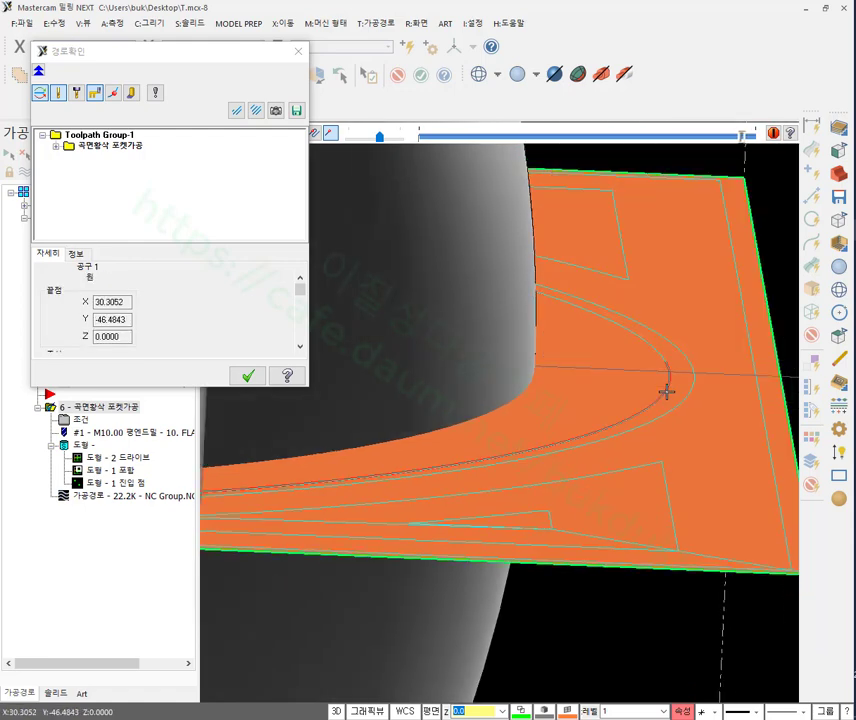
click(666, 391)
click(666, 391)
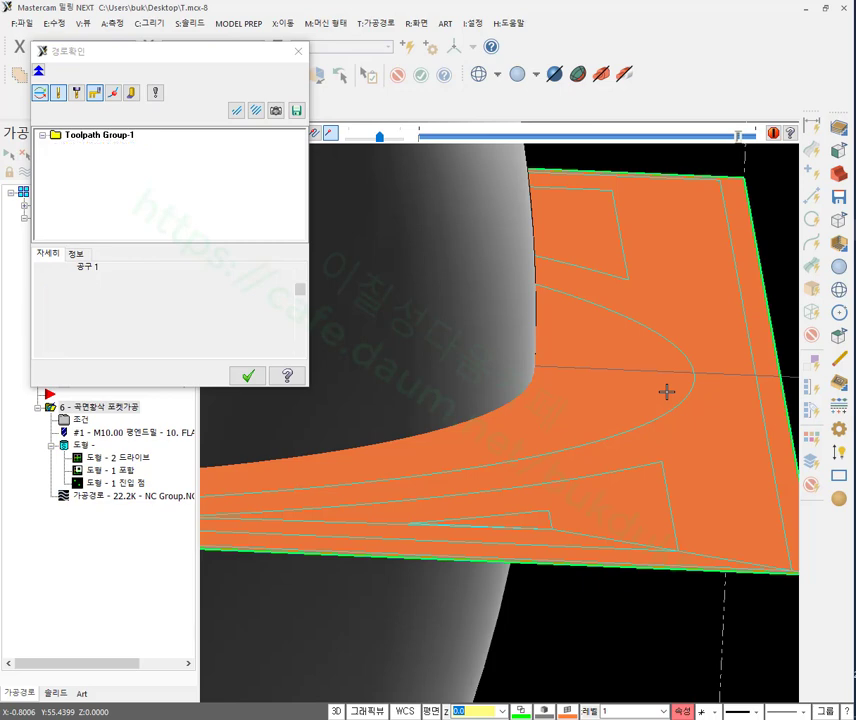
click(666, 391)
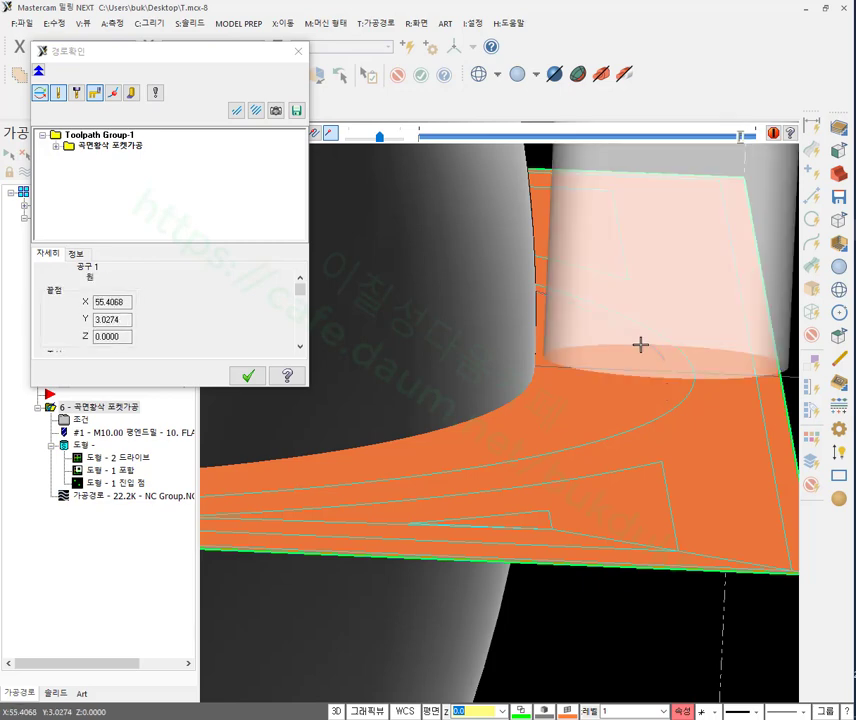
mouse_move(640, 344)
middle_down()
mouse_move(625, 329)
mouse_move(631, 336)
middle_up()
scroll(525, 340, up, 5)
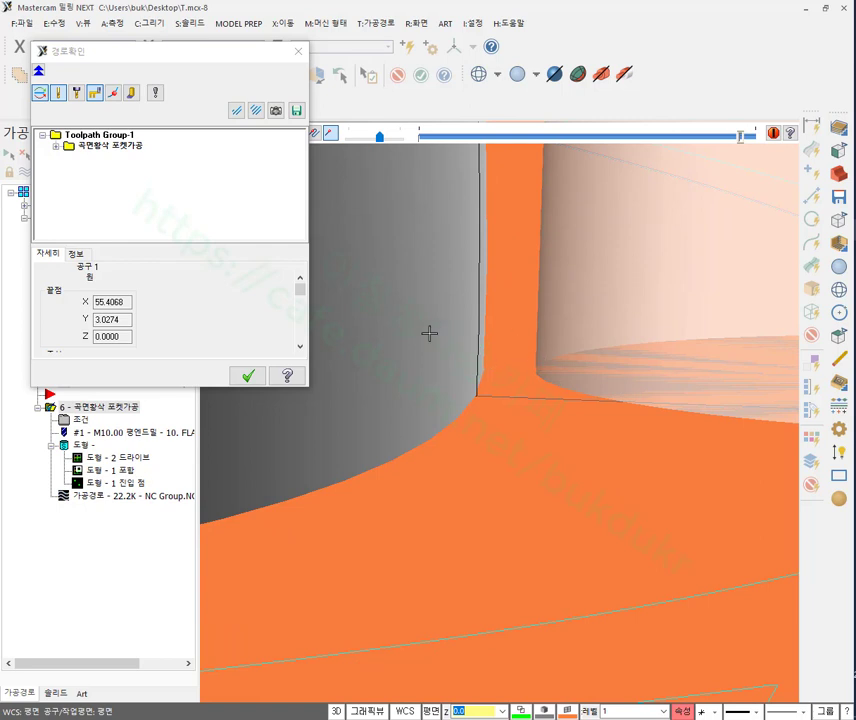
Temporarily mark the gap between the sphere's wall and the flat endmill's corner, clear the marks and close the backplot.
mouse_move(459, 192)
mouse_down()
mouse_move(479, 266)
mouse_move(472, 406)
mouse_up()
mouse_move(464, 295)
mouse_down()
mouse_move(480, 315)
mouse_move(530, 336)
mouse_up()
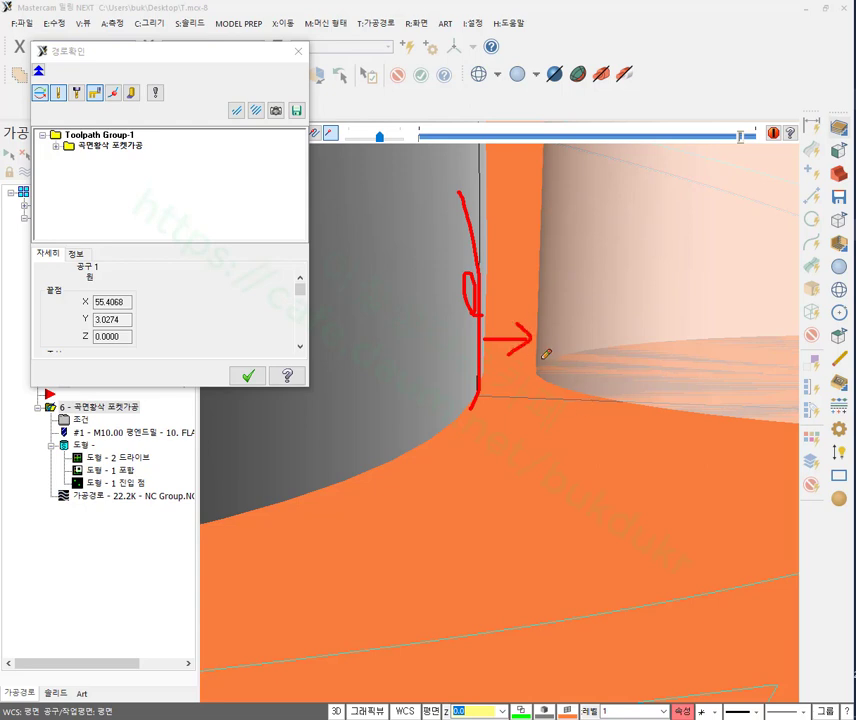
mouse_move(541, 374)
mouse_down()
mouse_move(590, 395)
mouse_move(545, 380)
mouse_move(478, 375)
mouse_move(500, 363)
mouse_up()
mouse_move(472, 376)
mouse_down()
mouse_move(568, 393)
mouse_move(601, 411)
mouse_up()
drag(506, 214, 511, 362)
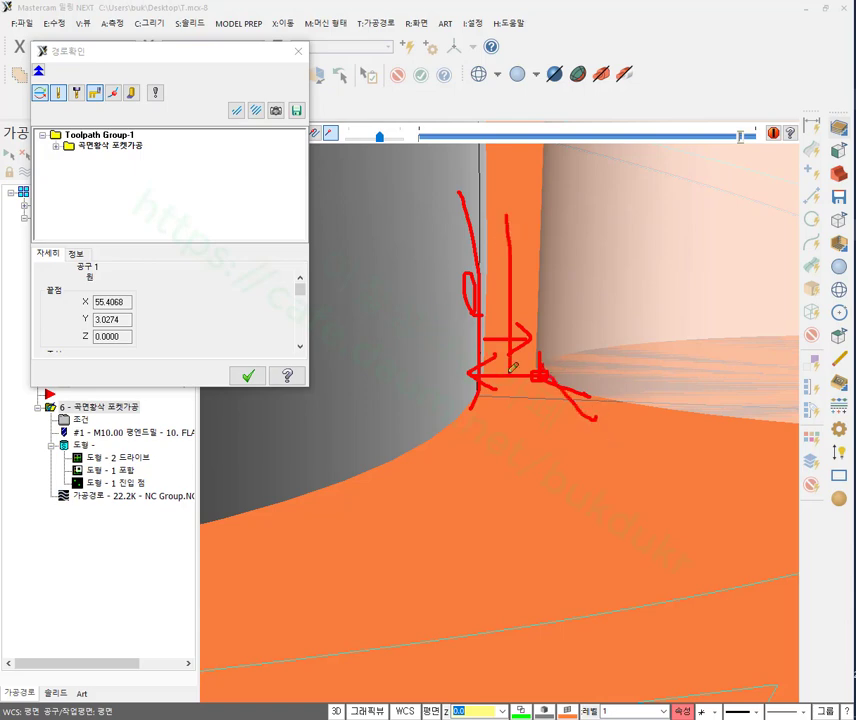
right_click(440, 287)
click(470, 497)
click(248, 375)
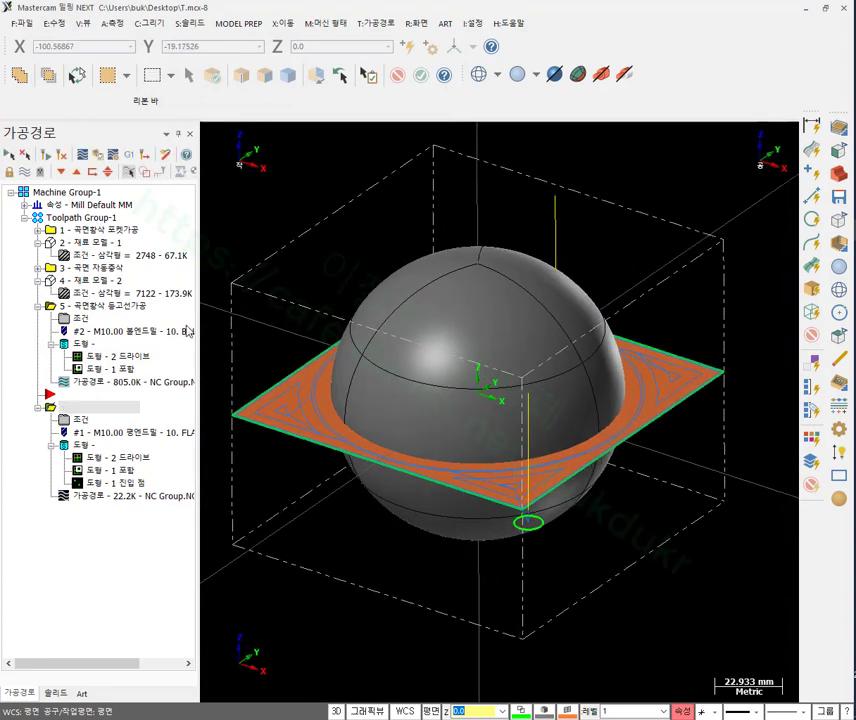
Run a verify simulation of all operations in the machine group to the end and examine the stock where sphere meets plate.
click(76, 197)
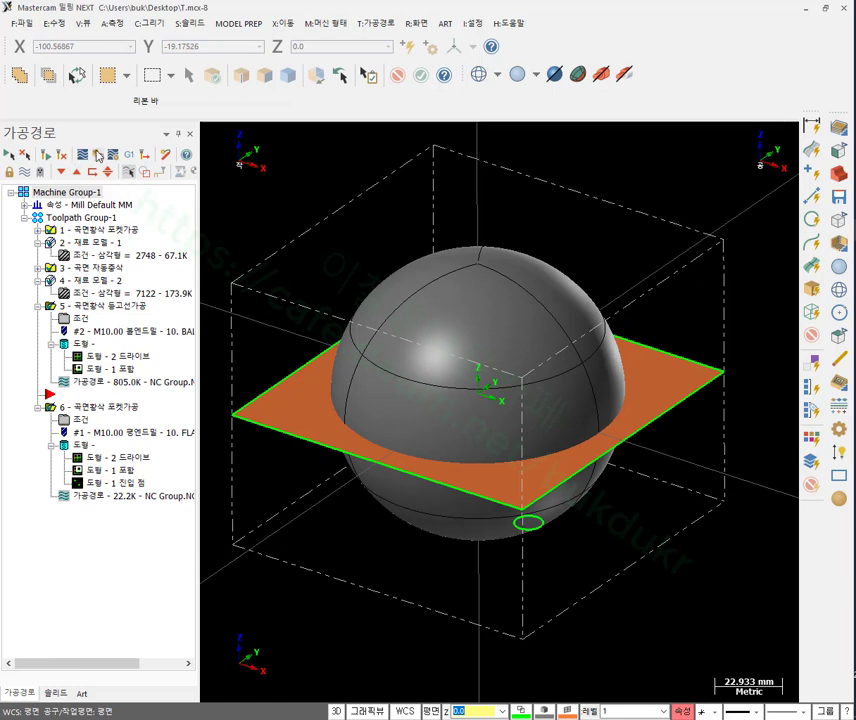
click(98, 155)
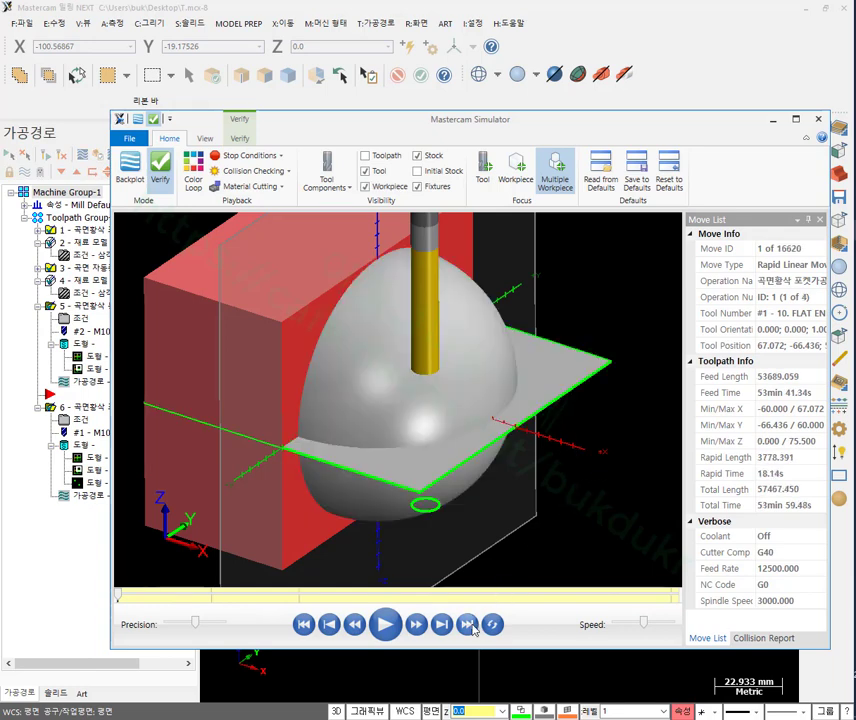
key(r)
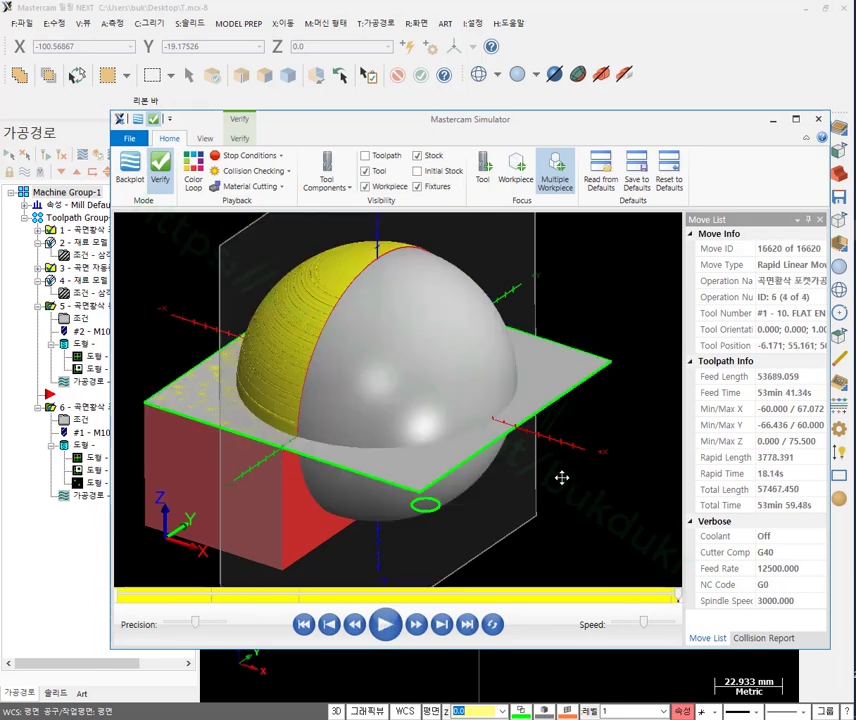
scroll(277, 418, up, 5)
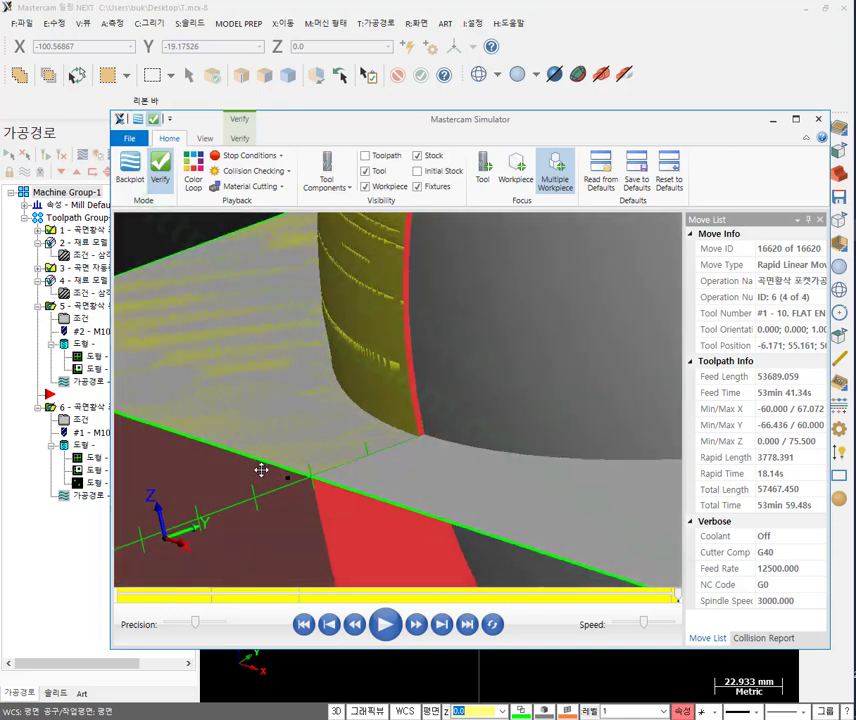
scroll(388, 450, up, 3)
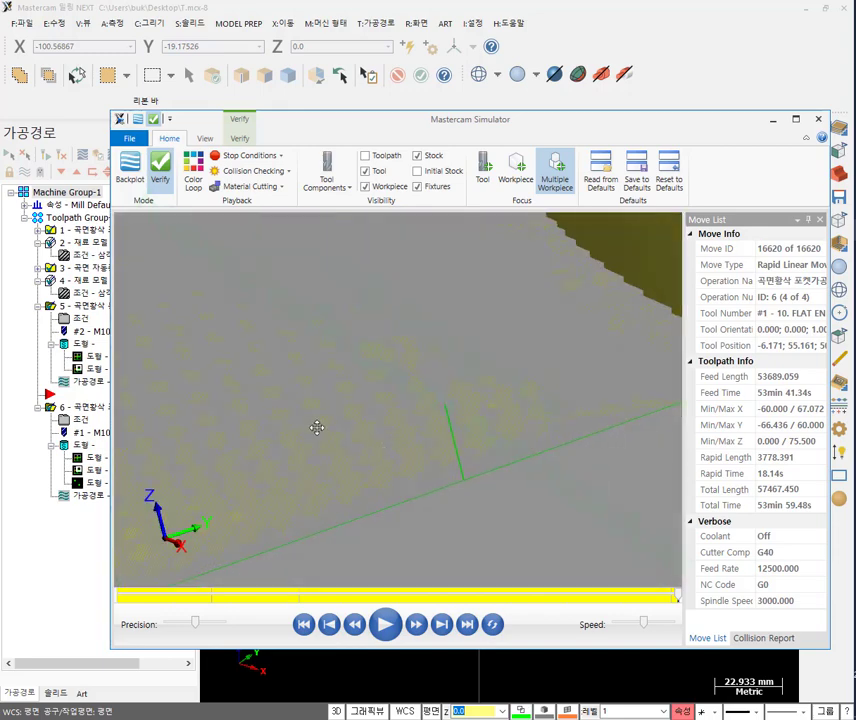
scroll(330, 445, up, 5)
scroll(300, 420, up, 4)
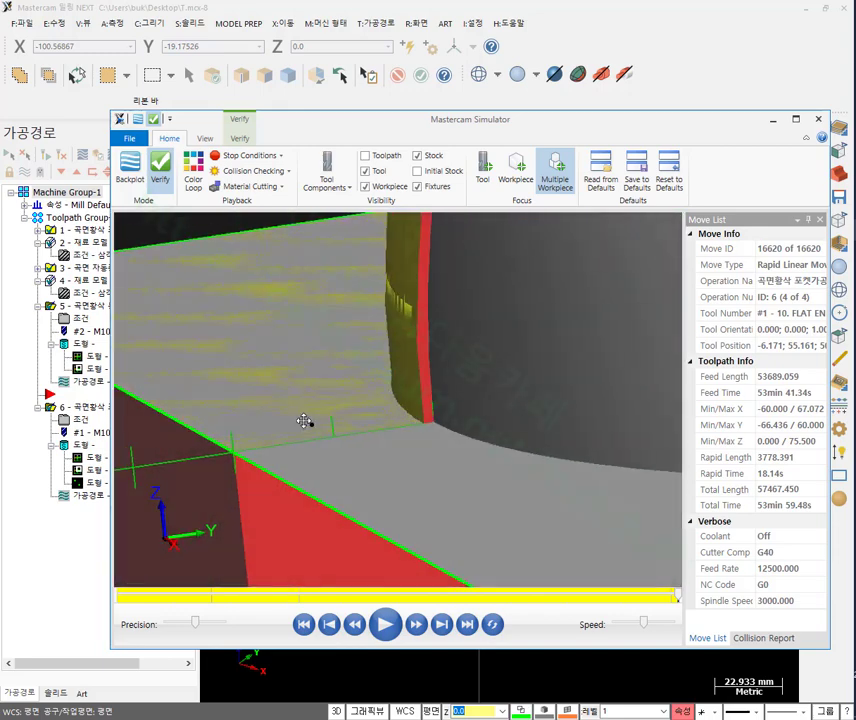
scroll(400, 420, up, 4)
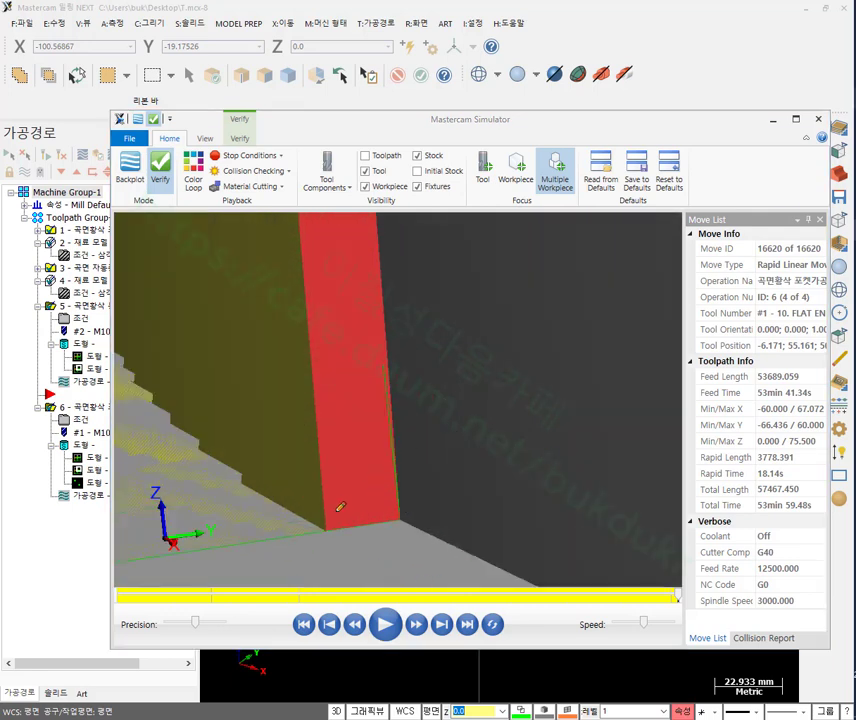
Temporarily label the leftover stock width at the sphere's base as 0.5 and clear the marks.
drag(333, 510, 332, 559)
drag(409, 495, 400, 556)
mouse_move(345, 556)
mouse_down()
mouse_move(366, 571)
mouse_move(386, 551)
mouse_move(392, 568)
mouse_up()
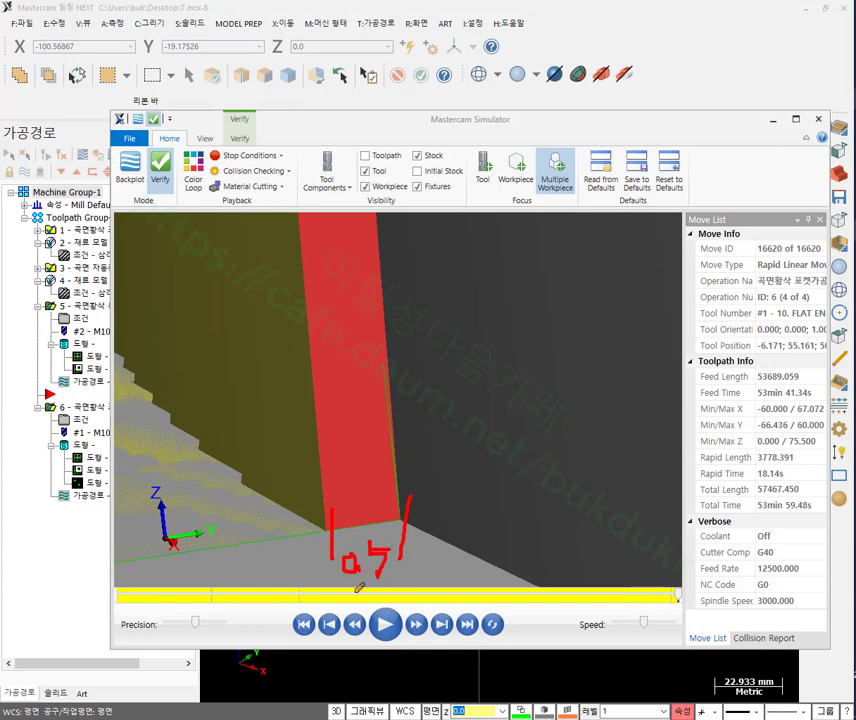
mouse_move(333, 589)
mouse_down()
mouse_move(408, 567)
mouse_move(398, 532)
mouse_move(331, 540)
mouse_move(341, 587)
mouse_up()
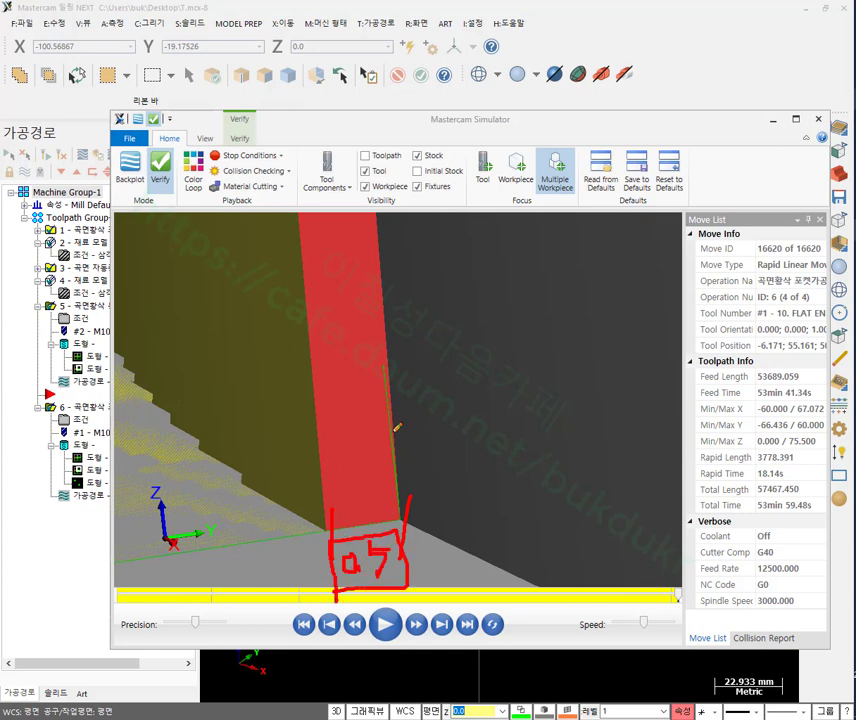
right_click(393, 484)
click(440, 581)
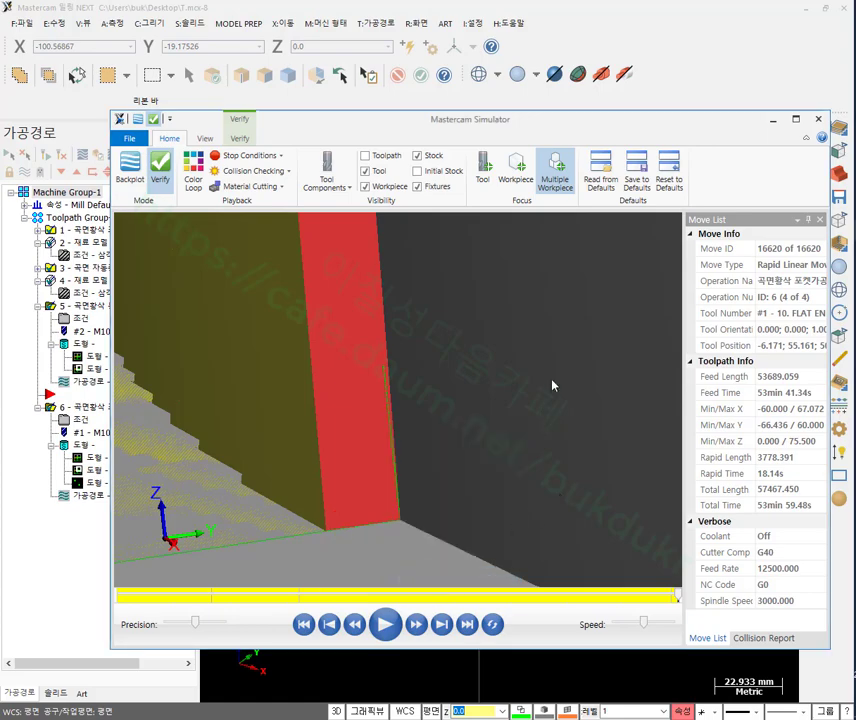
Switch to the MACAM X9 3D.pdf manual in Acrobat and read the pocket machining parameters on page 158.
key(alt+Tab)
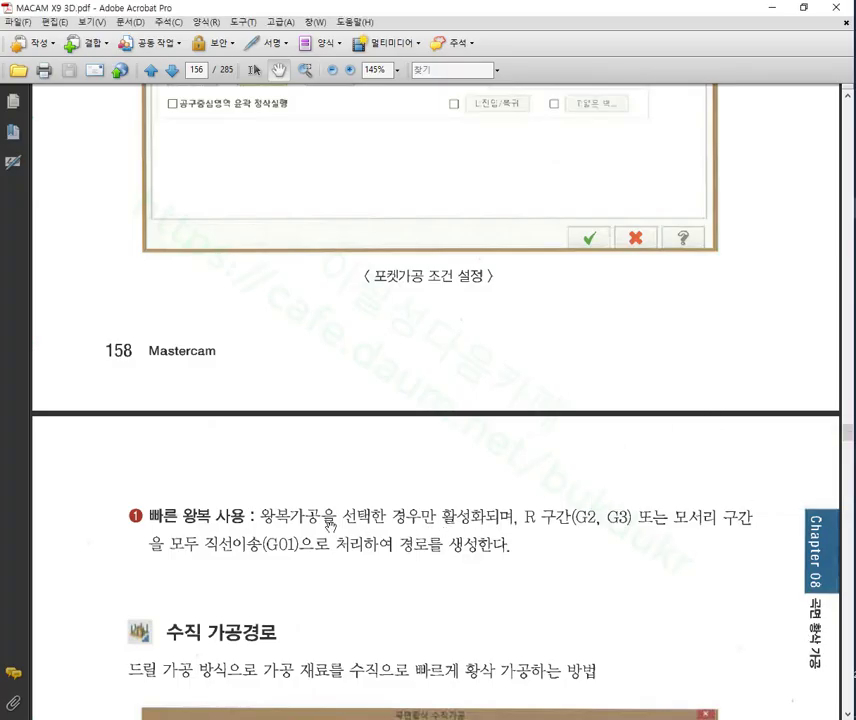
scroll(412, 295, up, 5)
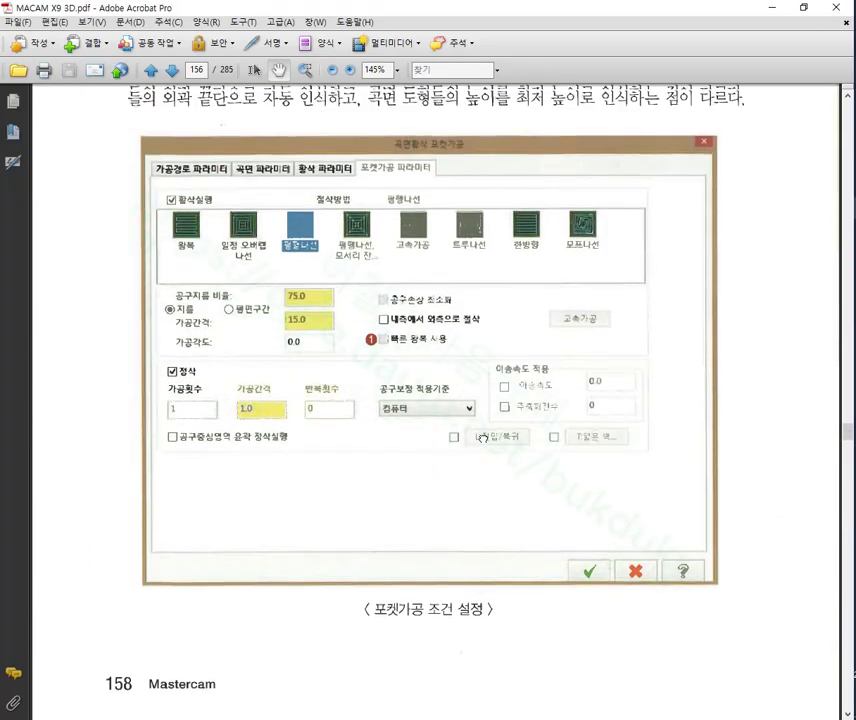
scroll(412, 295, up, 1)
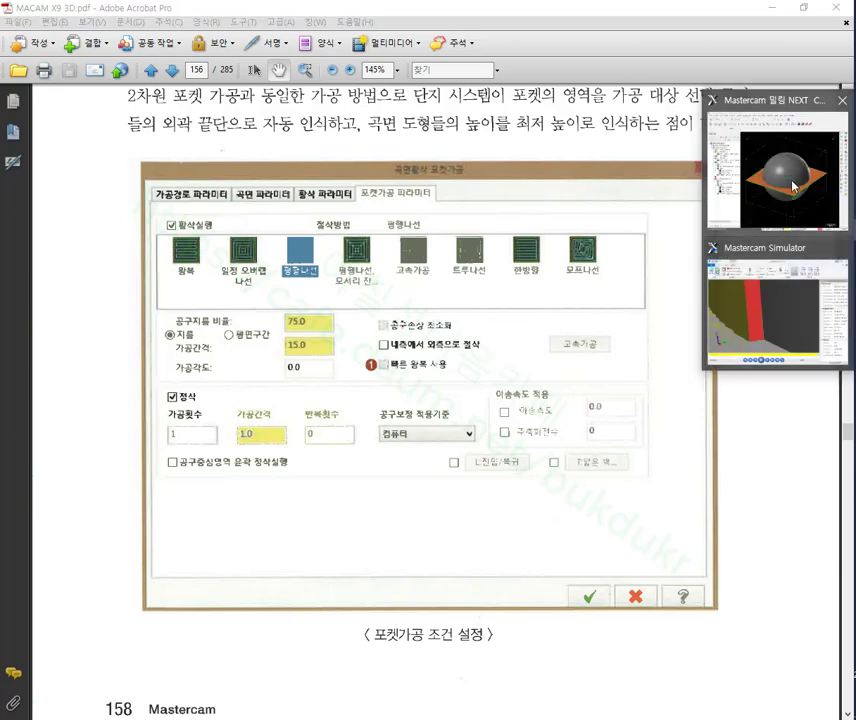
Switch back to Mastercam and open the pocket machining conditions of the first surface rough pocket toolpath.
click(810, 190)
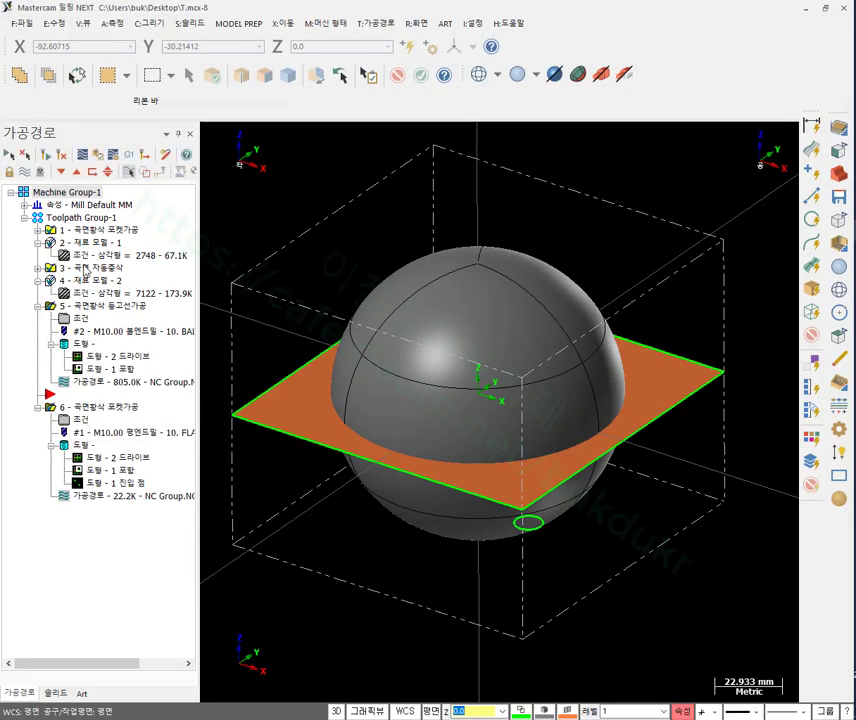
click(37, 230)
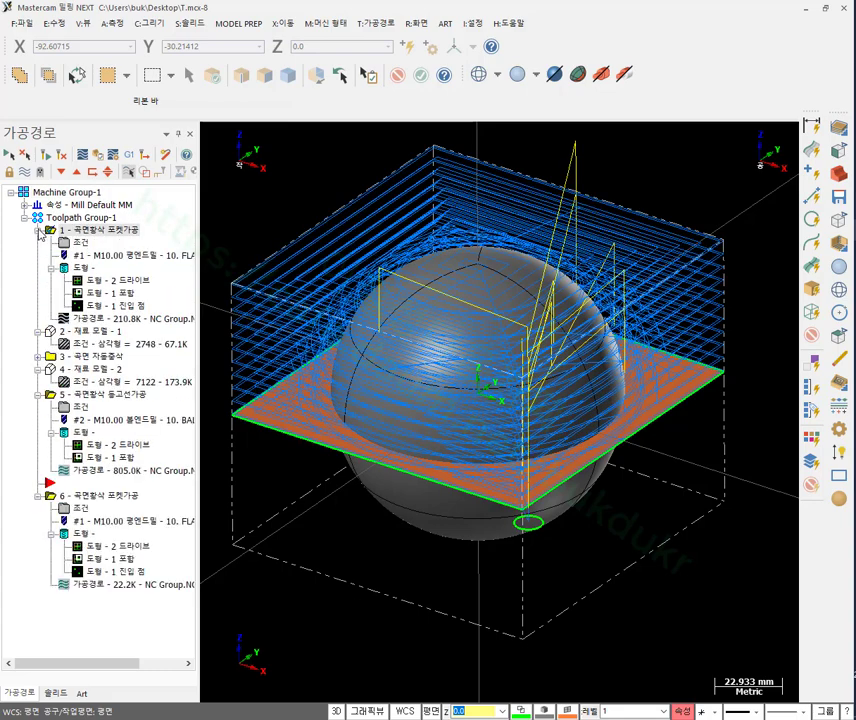
click(82, 242)
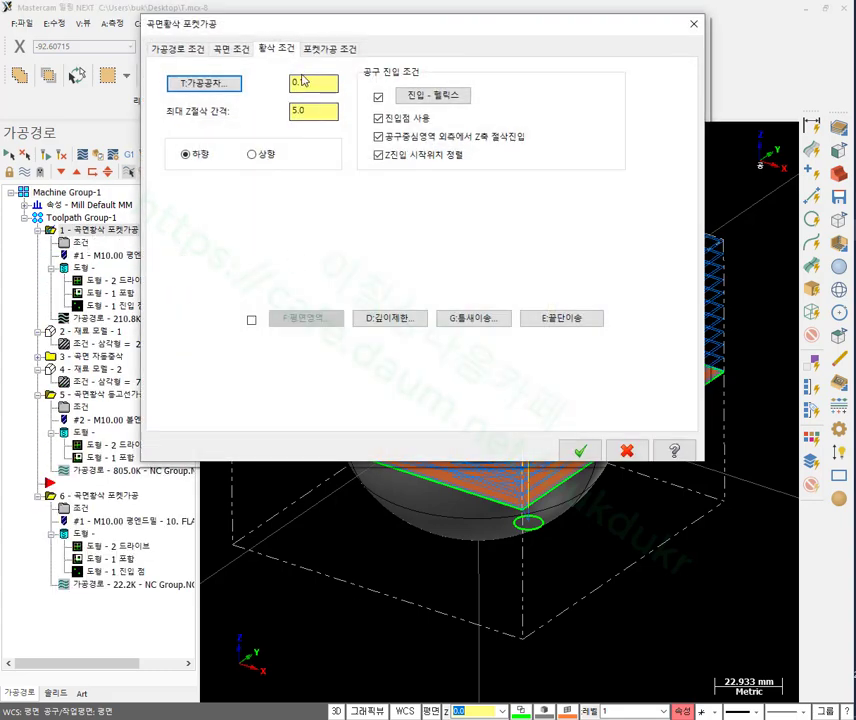
click(331, 49)
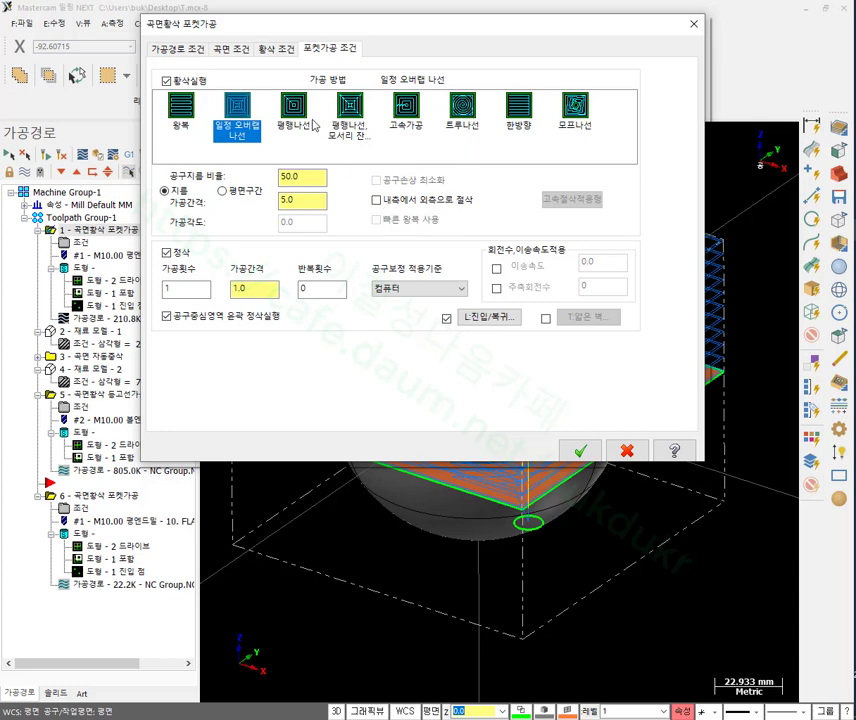
Try the parallel spiral, parallel spiral with corner cleanup, high-speed and true spiral cutting methods for the first pocket.
click(299, 115)
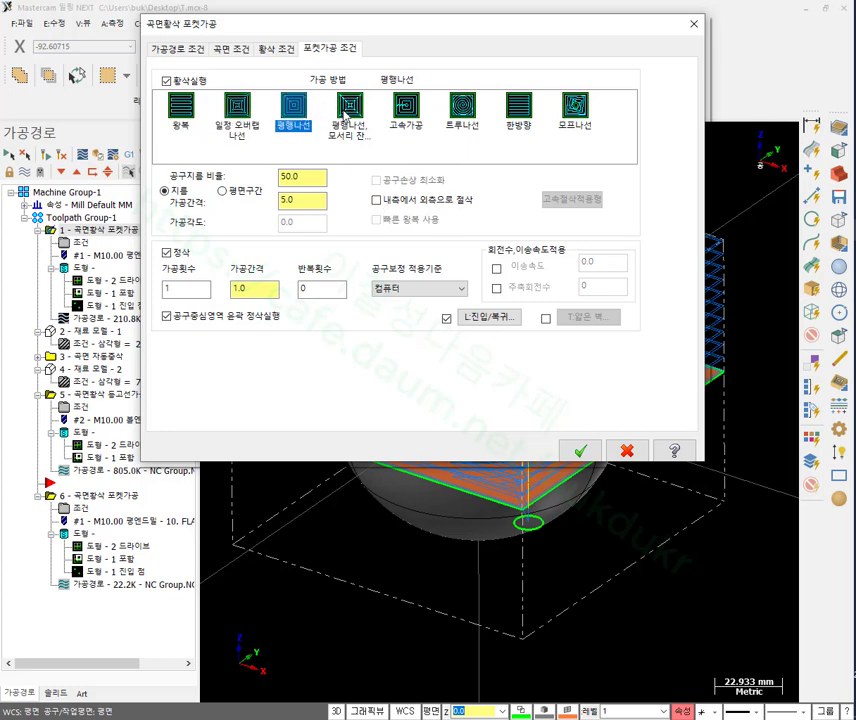
click(345, 116)
click(406, 108)
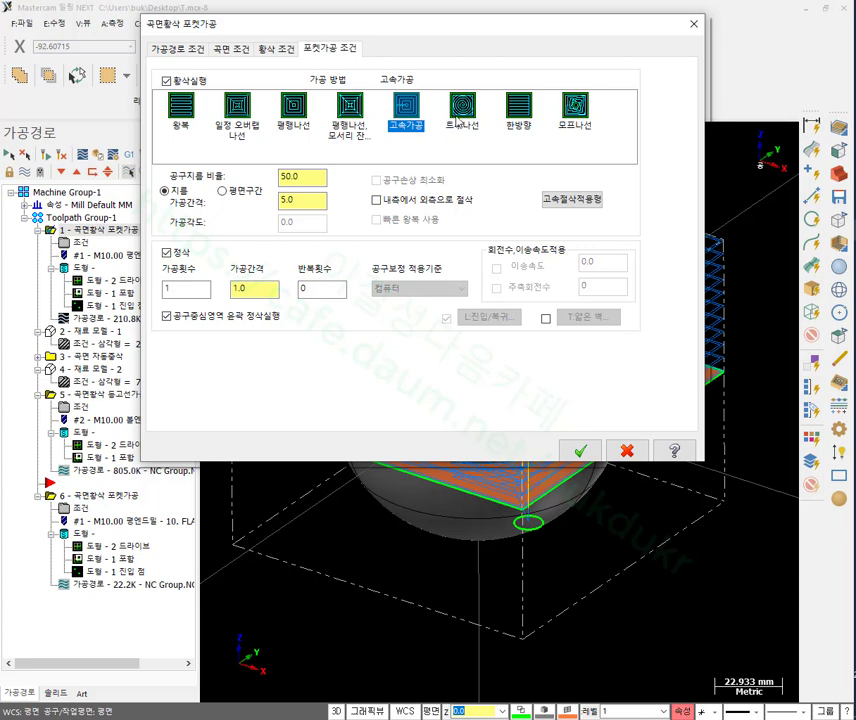
click(458, 112)
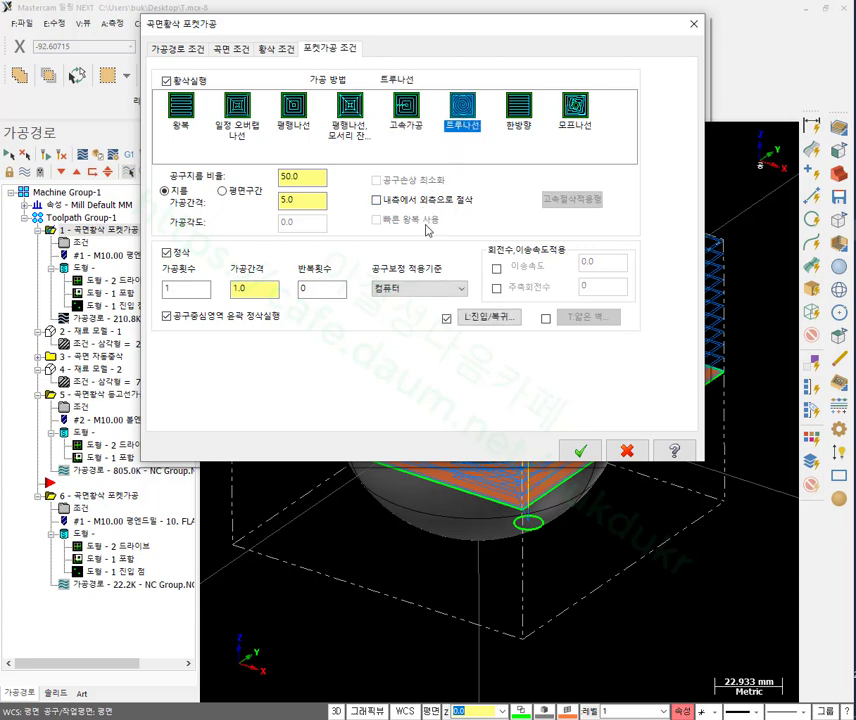
Set the first pocket's cutting method to zigzag (왕복) and enable quick zigzag (빠른 왕복 사용).
click(180, 108)
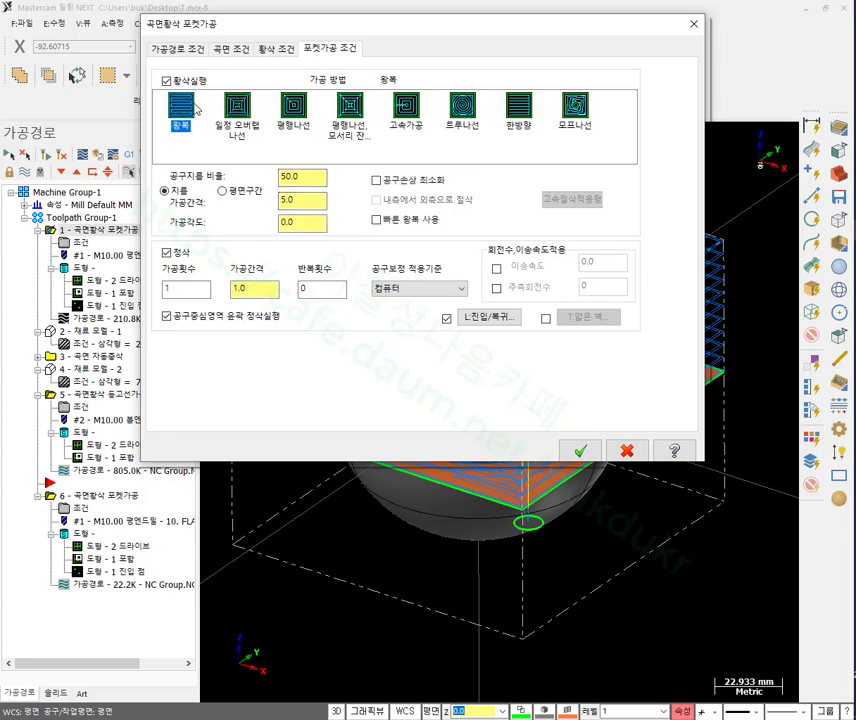
double_click(325, 228)
click(377, 221)
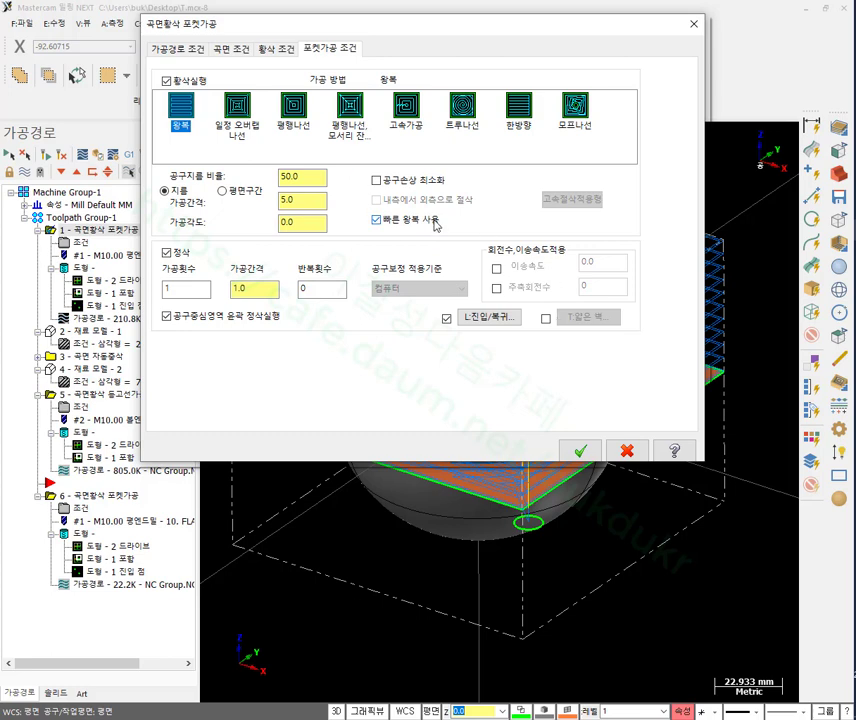
Review the first pocket's roughing and surface conditions, and accept the toolpath with the zigzag settings.
click(282, 50)
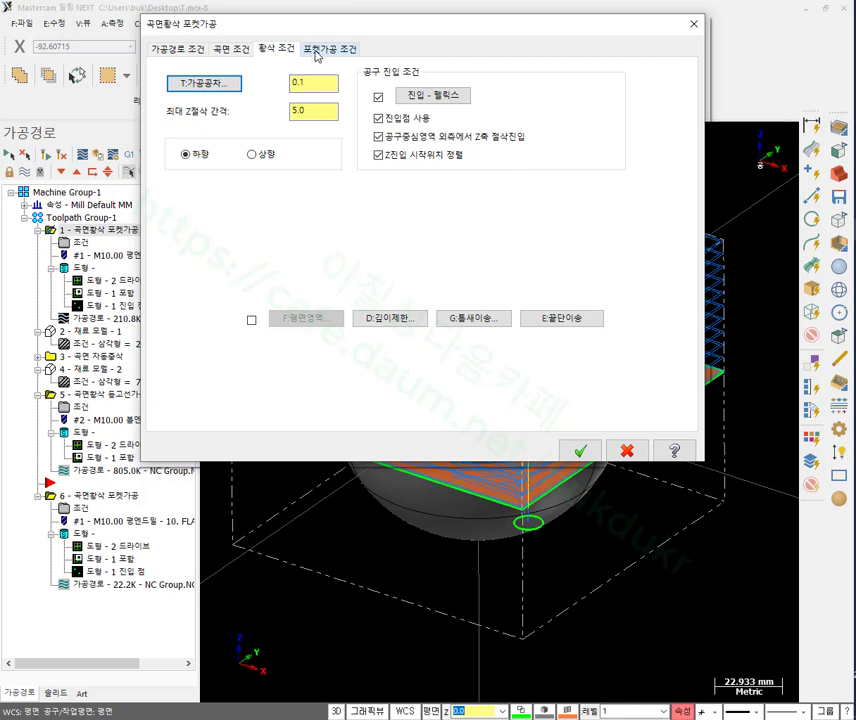
click(233, 50)
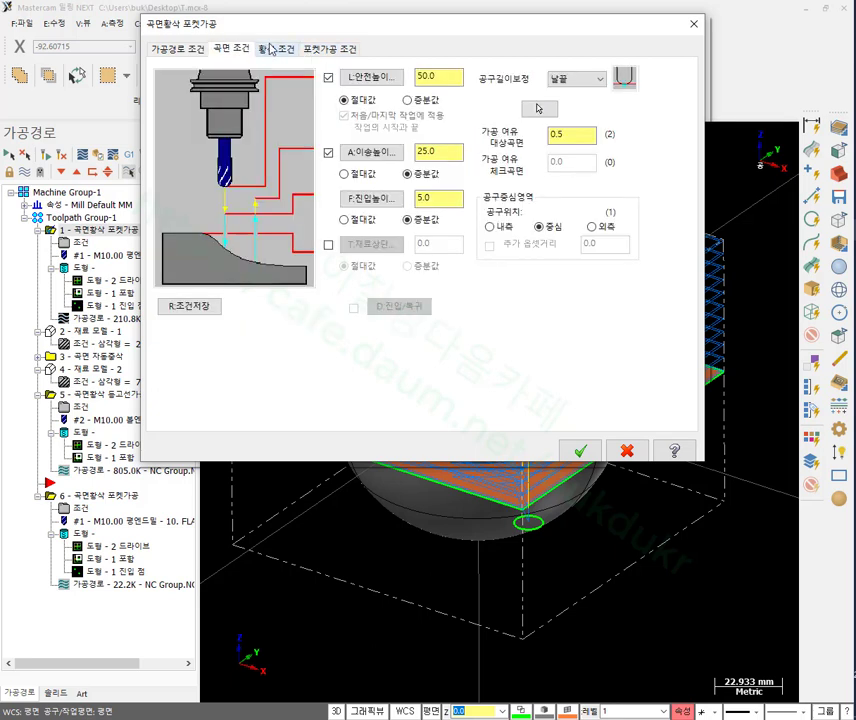
click(278, 50)
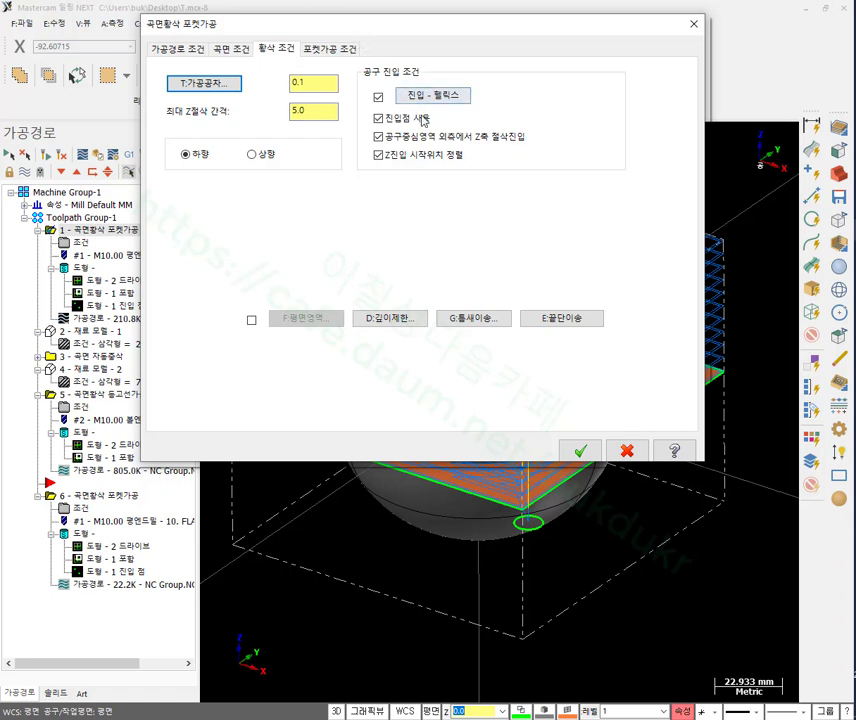
click(330, 49)
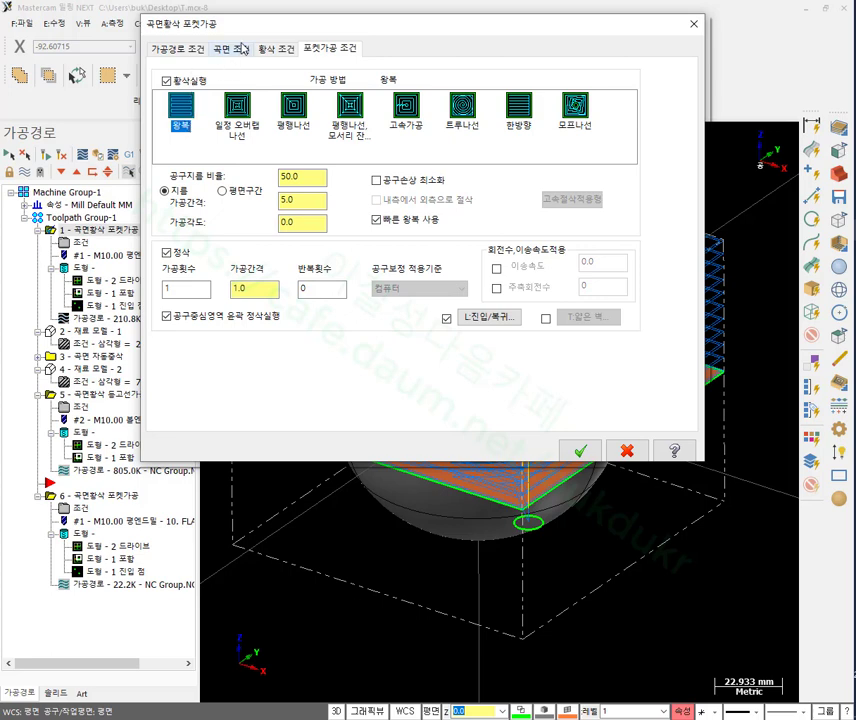
key(Return)
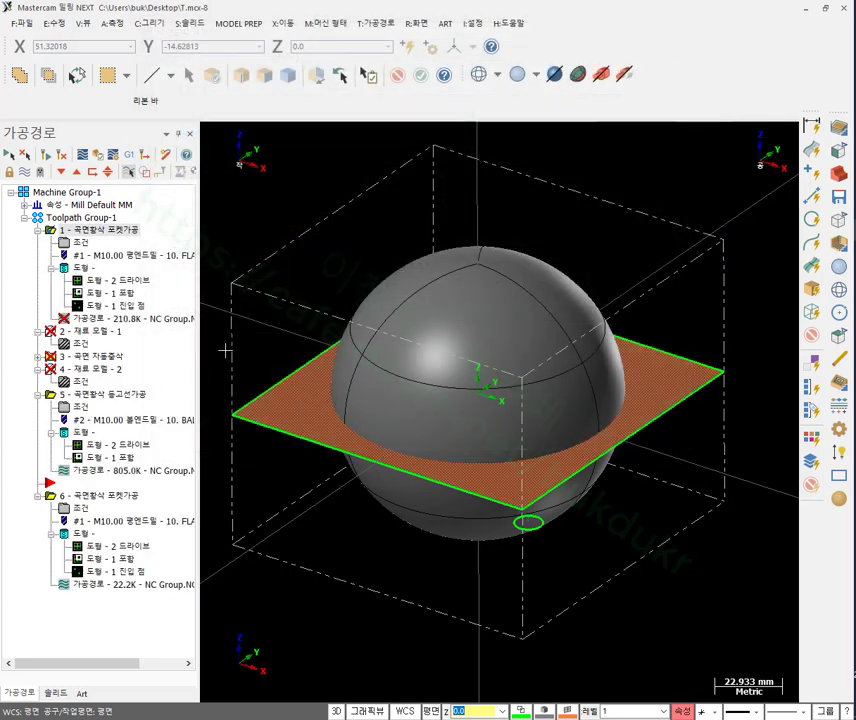
Regenerate the unlocked first pocket toolpath by starting a backplot, and close the backplot.
click(97, 156)
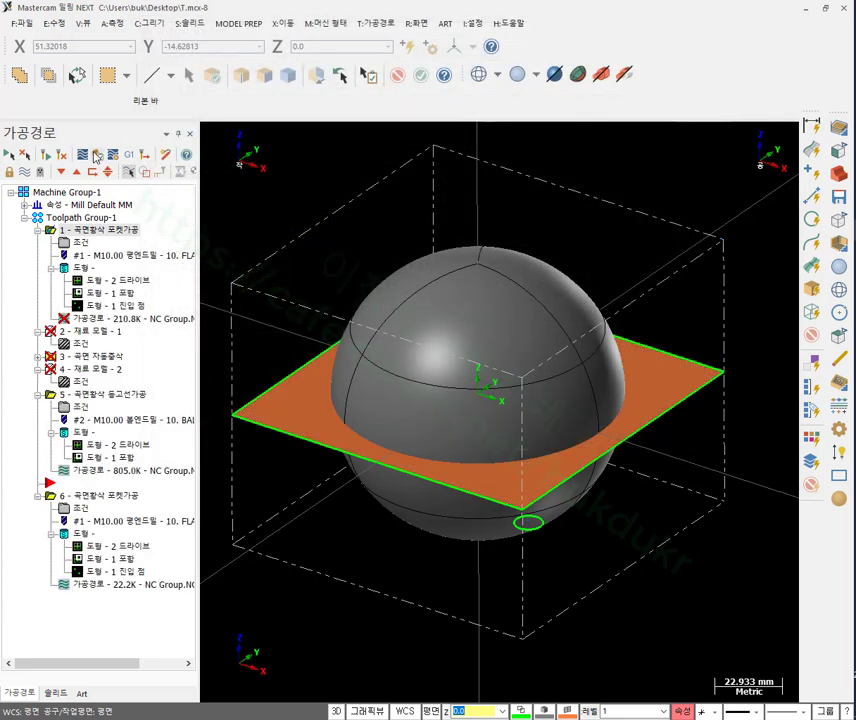
click(97, 156)
click(85, 289)
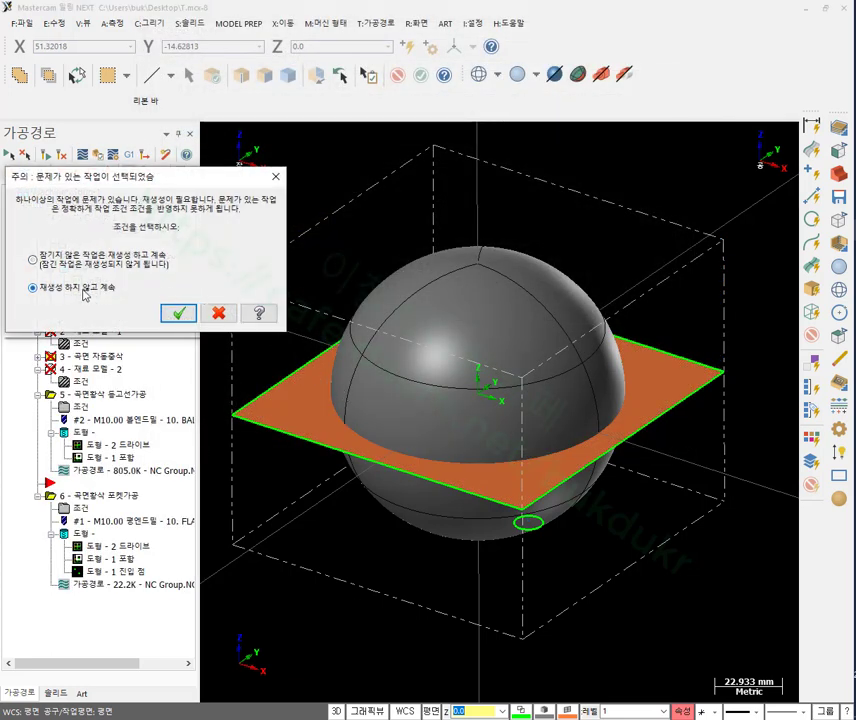
key(Up)
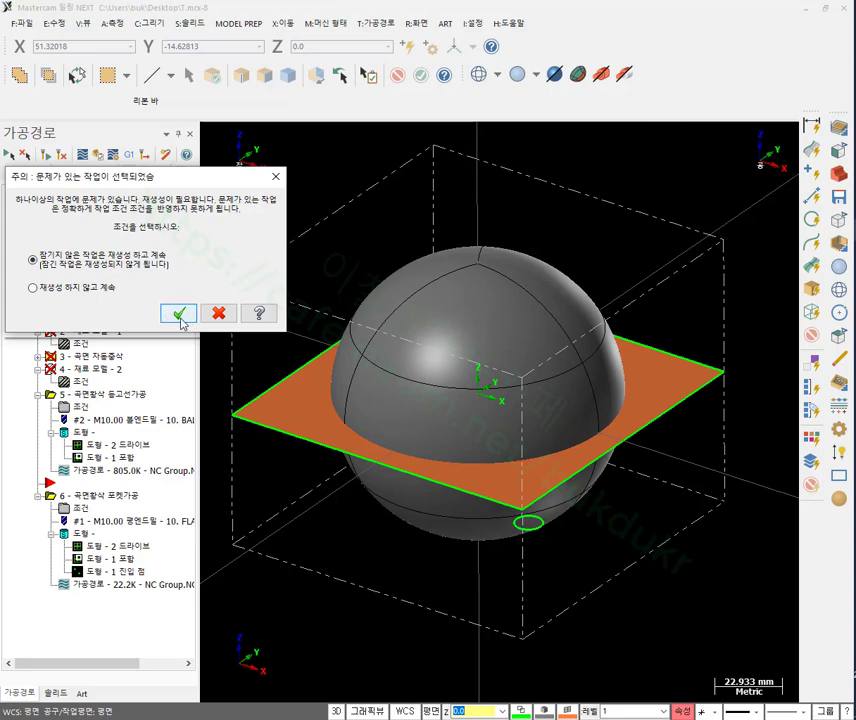
click(178, 314)
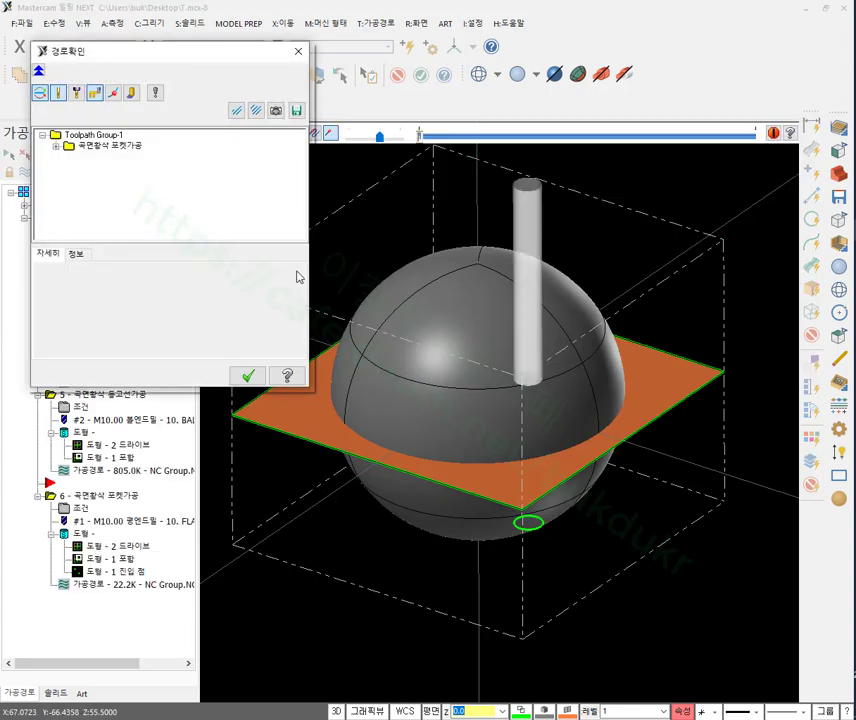
click(248, 375)
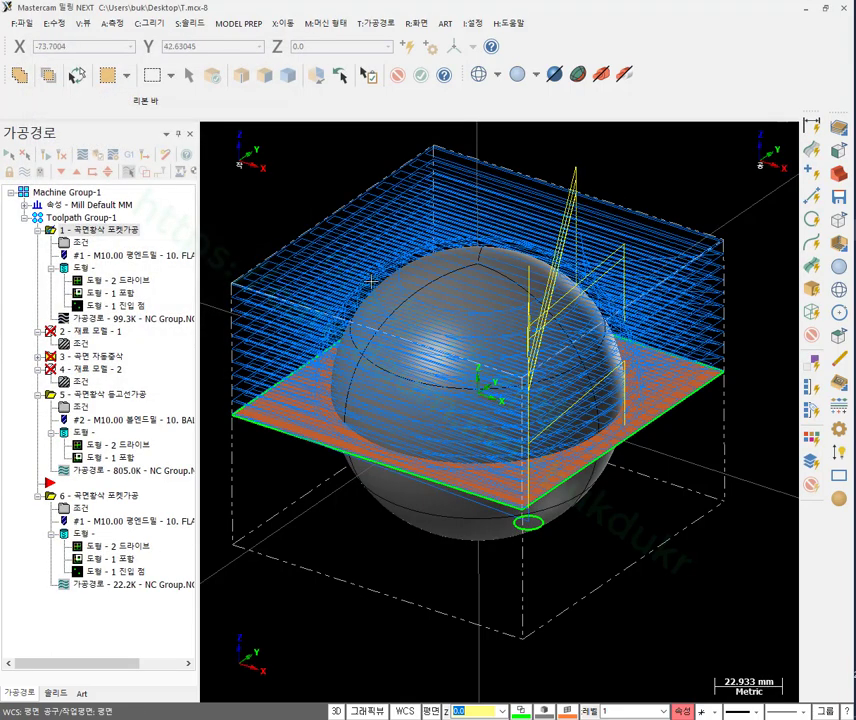
Backplot the first pocket toolpath to its end with endpoints displayed, and examine the moves at the arcs and corners around the sphere.
click(120, 317)
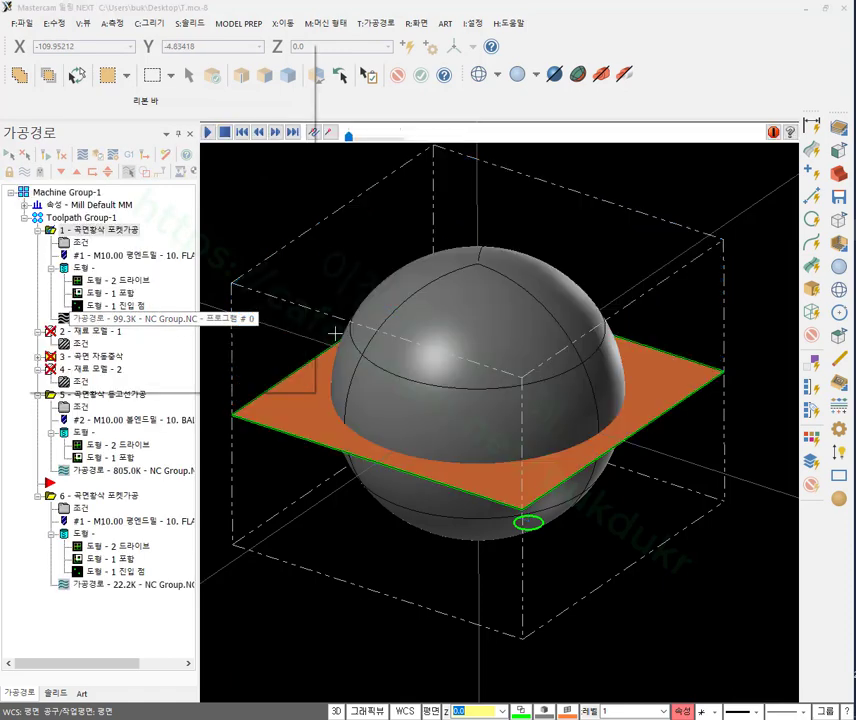
mouse_move(422, 137)
mouse_down()
mouse_move(505, 142)
mouse_move(664, 183)
mouse_move(760, 153)
mouse_up()
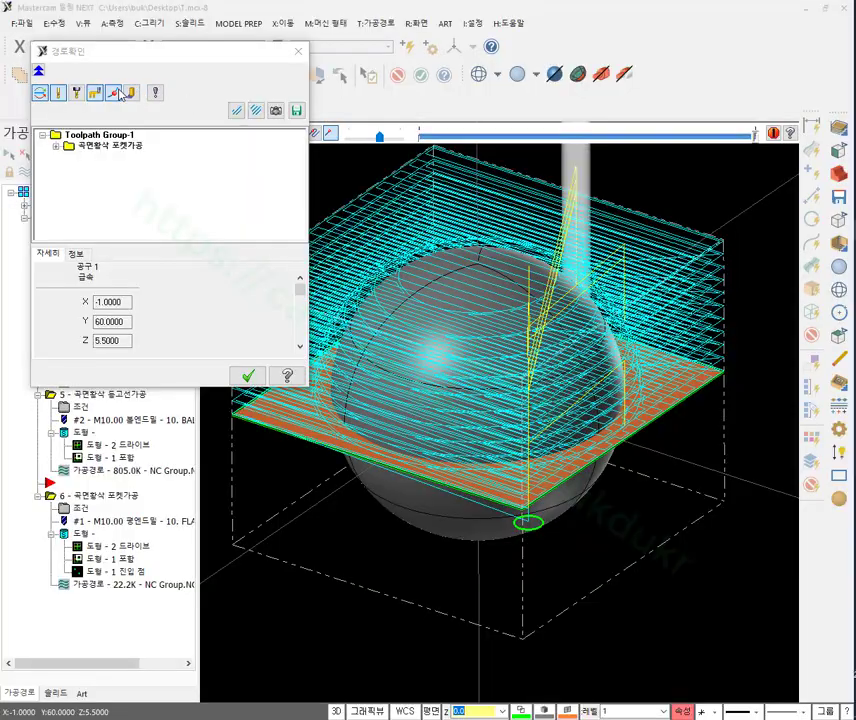
scroll(585, 300, up, 5)
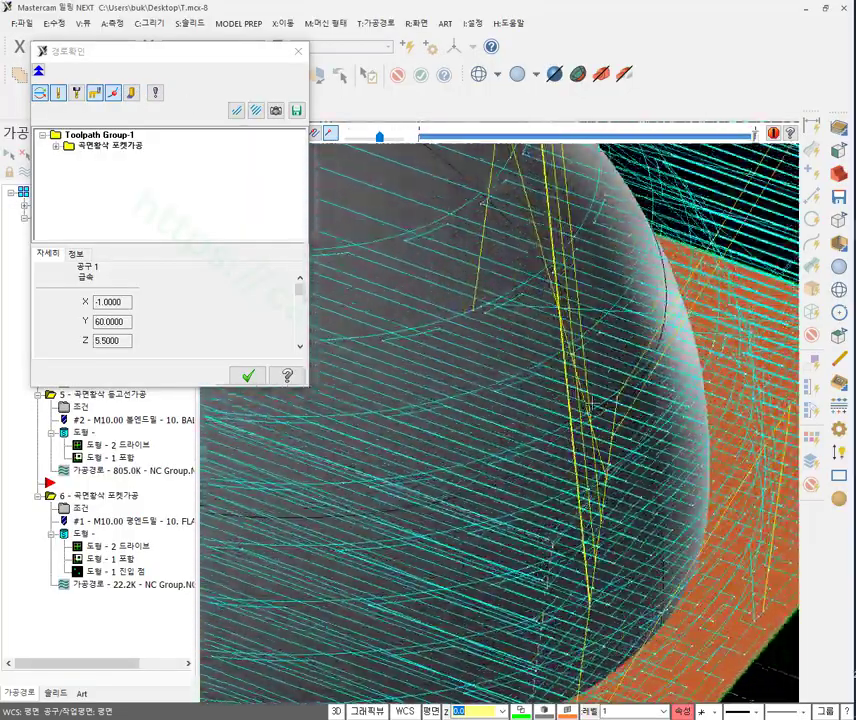
scroll(581, 462, up, 5)
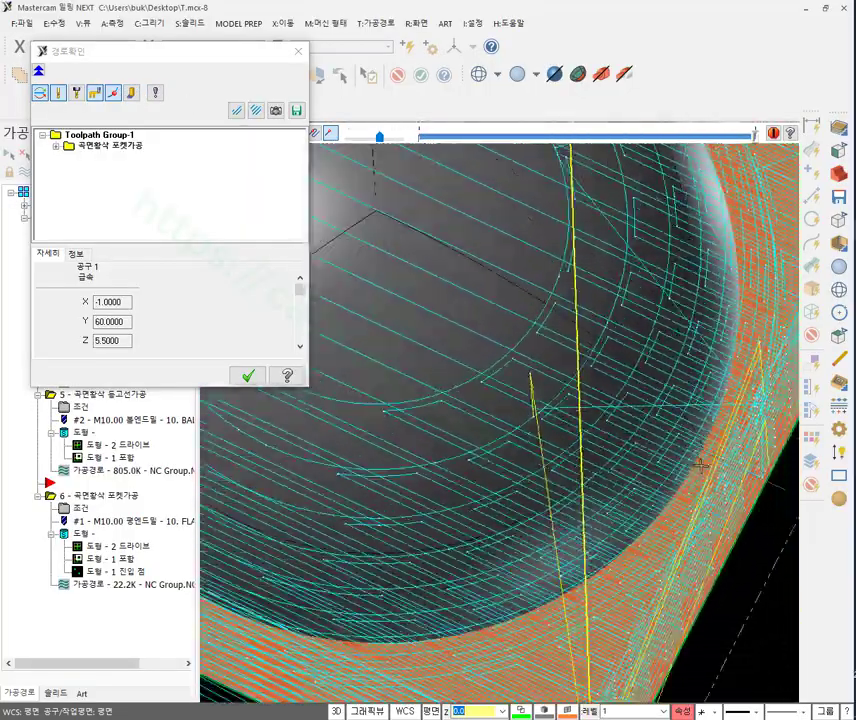
scroll(701, 465, down, 10)
middle_drag(701, 465, 670, 370)
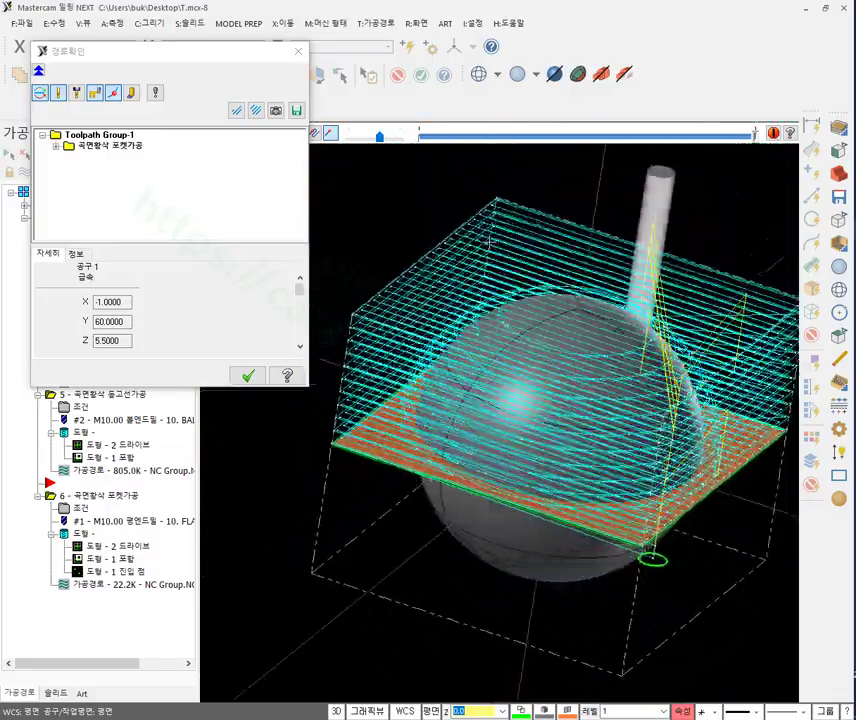
scroll(521, 467, up, 10)
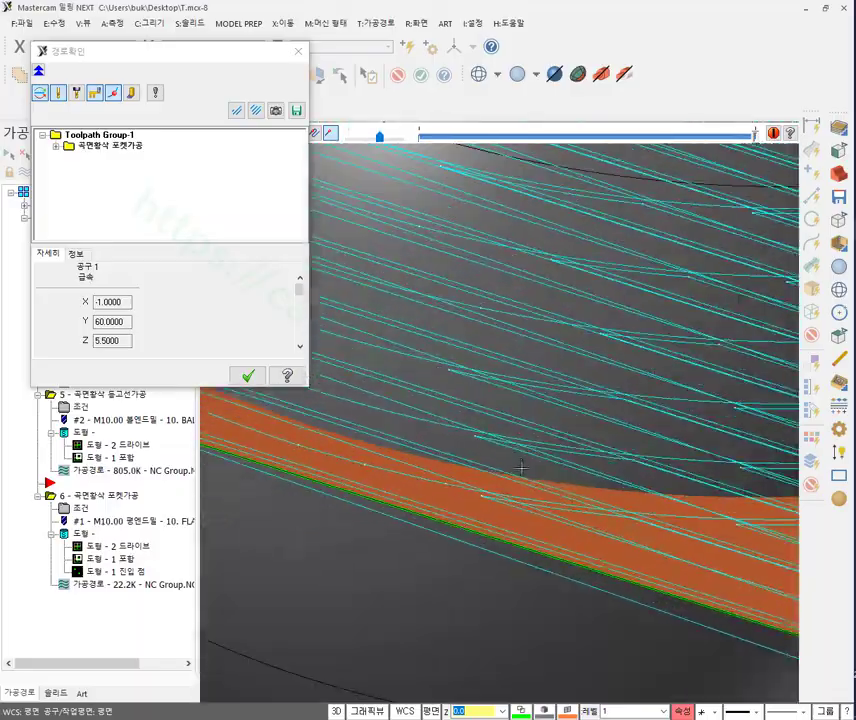
scroll(521, 467, down, 10)
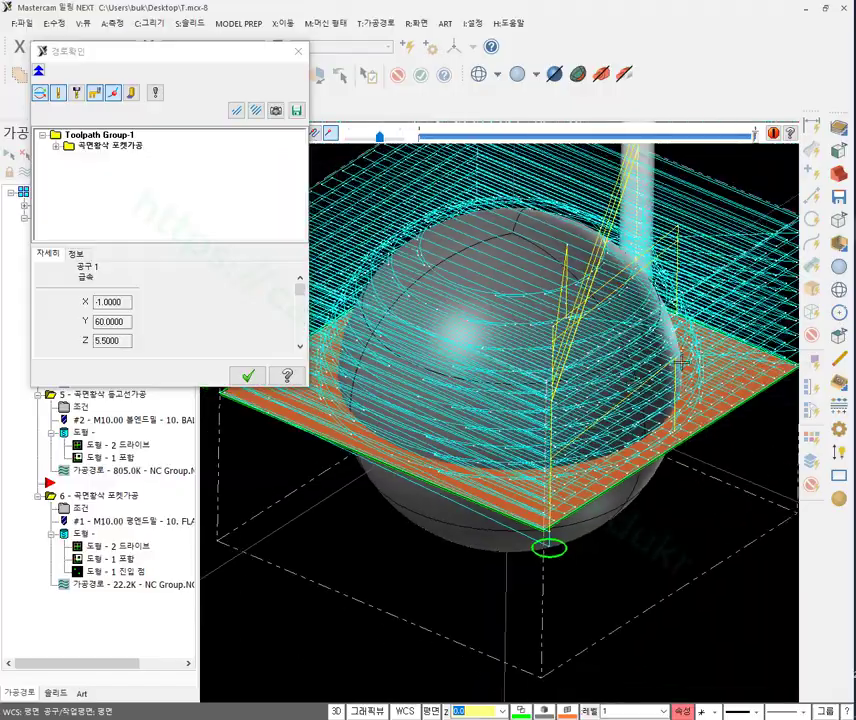
scroll(681, 364, up, 10)
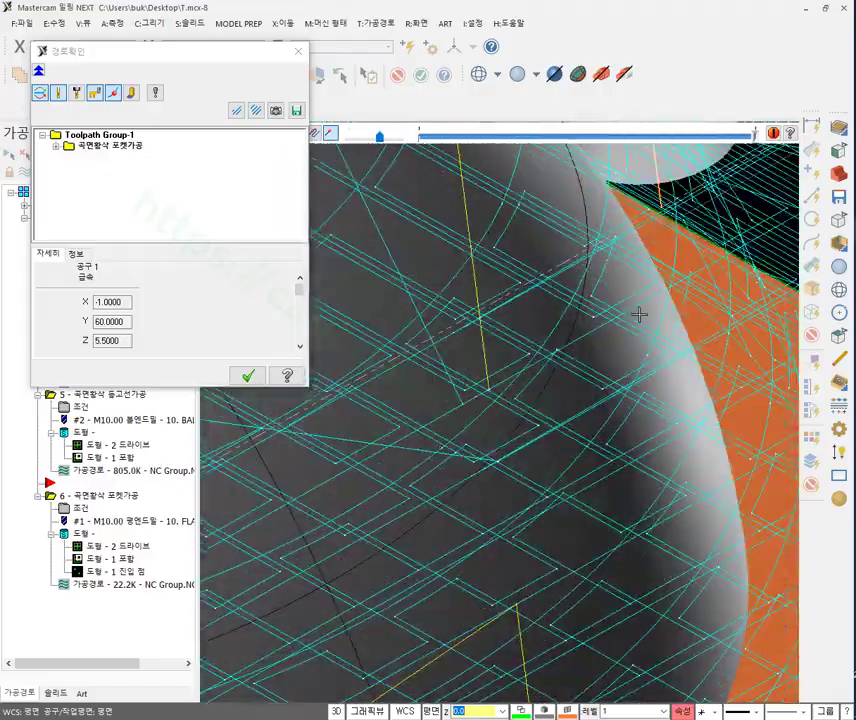
mouse_move(639, 315)
middle_down()
mouse_move(661, 329)
mouse_move(672, 300)
mouse_move(668, 315)
mouse_move(630, 336)
middle_up()
click(250, 375)
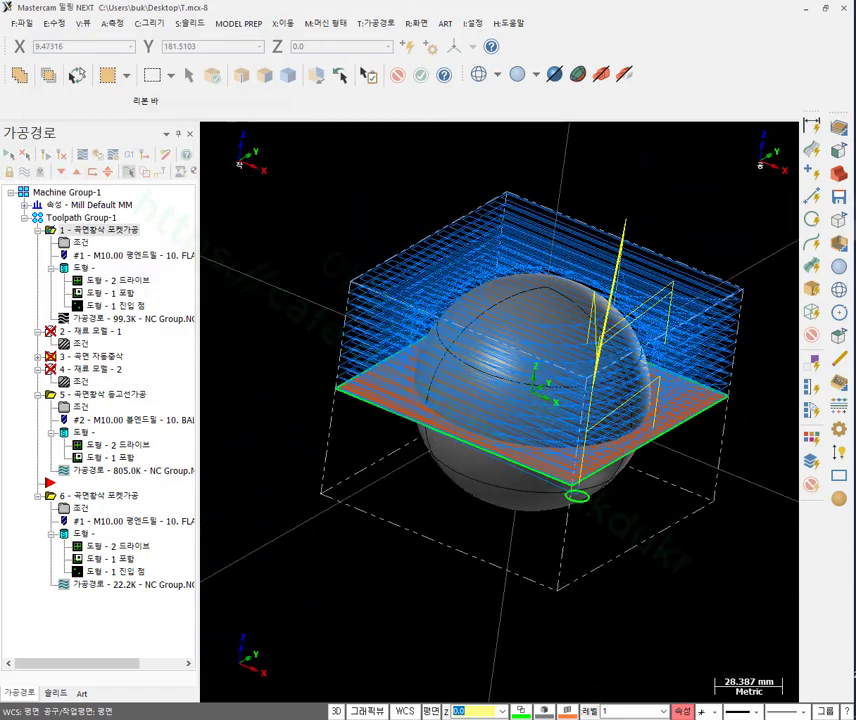
Switch to the mastercamX(3D)예제포함.pdf manual in Acrobat and look through the contour and automatic semi-finishing pages.
mouse_move(765, 205)
click(776, 280)
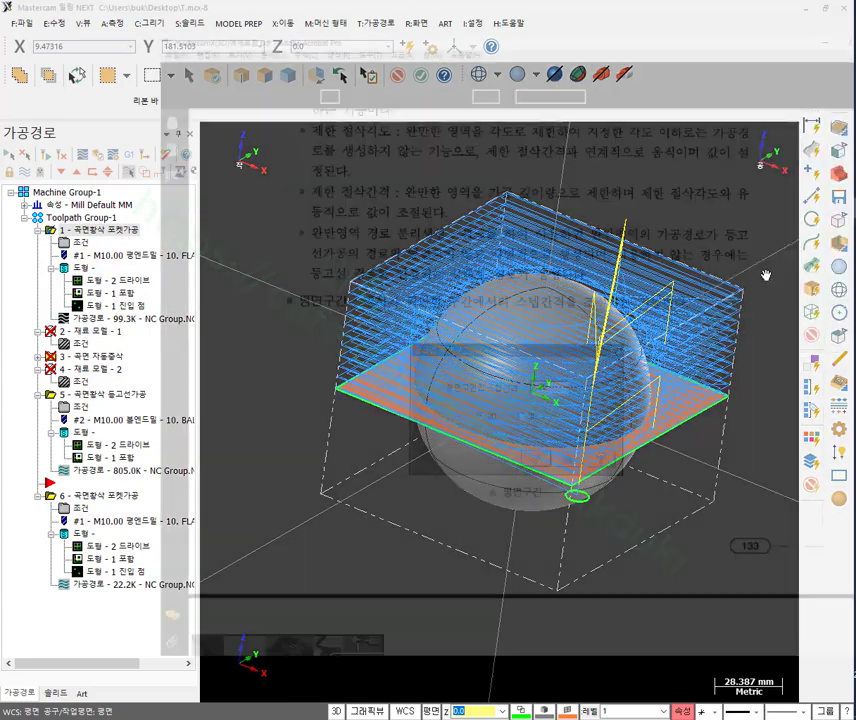
scroll(378, 383, down, 10)
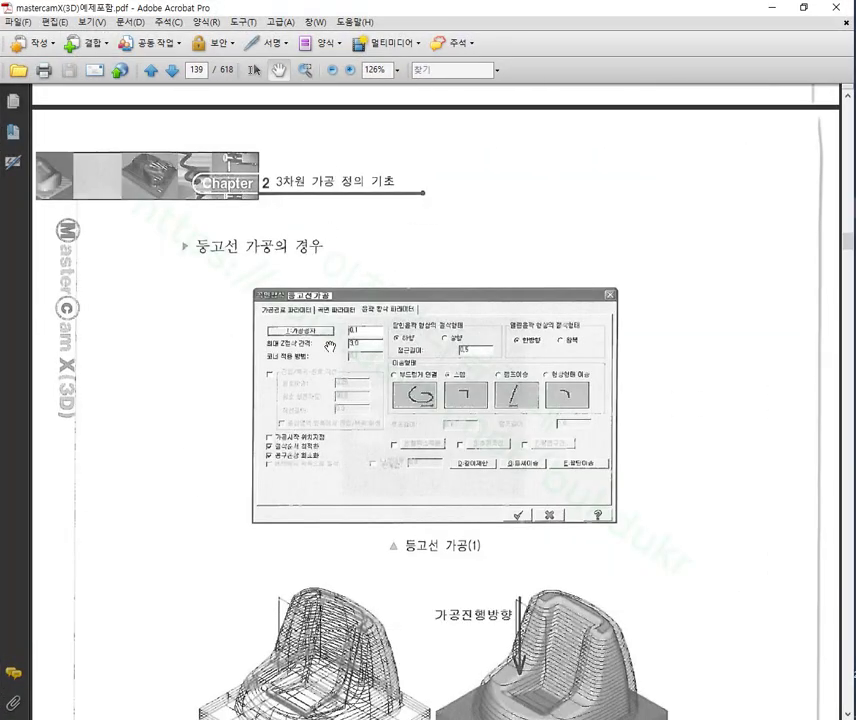
scroll(364, 148, up, 4)
drag(364, 148, 376, 459)
scroll(376, 459, down, 13)
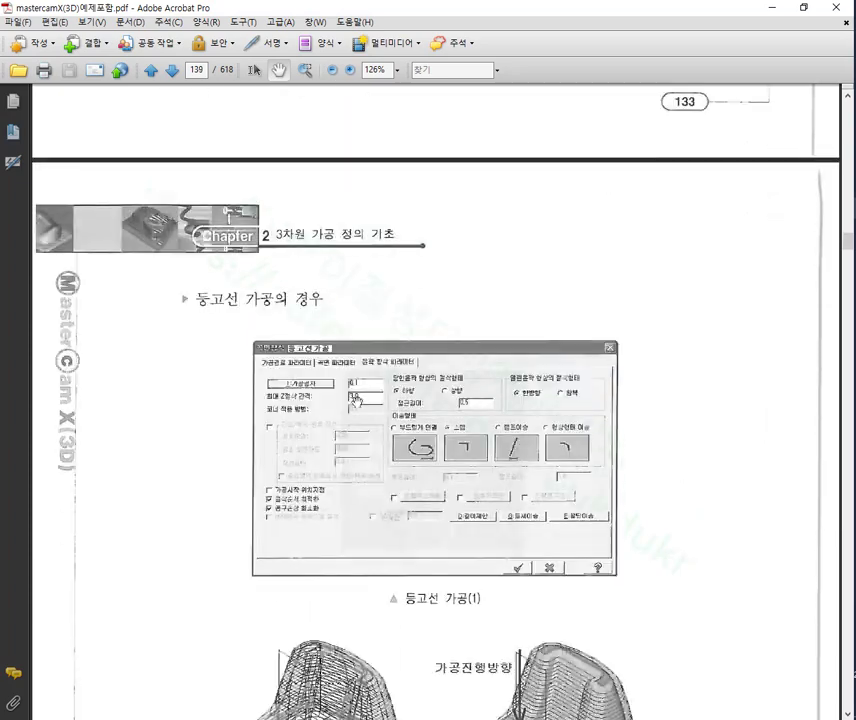
scroll(356, 460, down, 11)
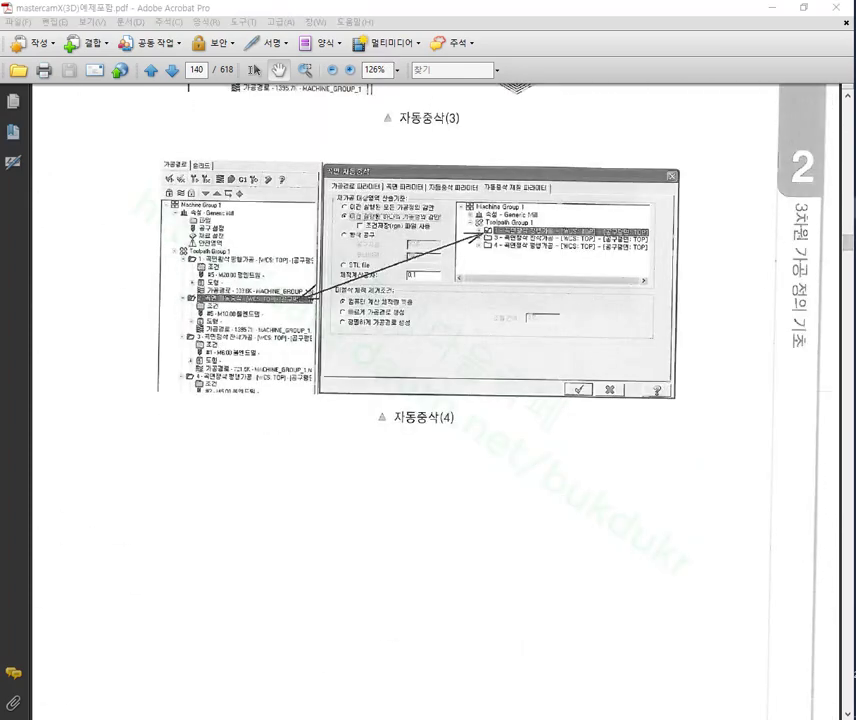
Switch to the MACAM X9 3D.pdf manual and read the quick zigzag (빠른 왕복 사용) note and the vertical toolpath (수직 가공경로) section.
click(793, 178)
scroll(368, 399, down, 12)
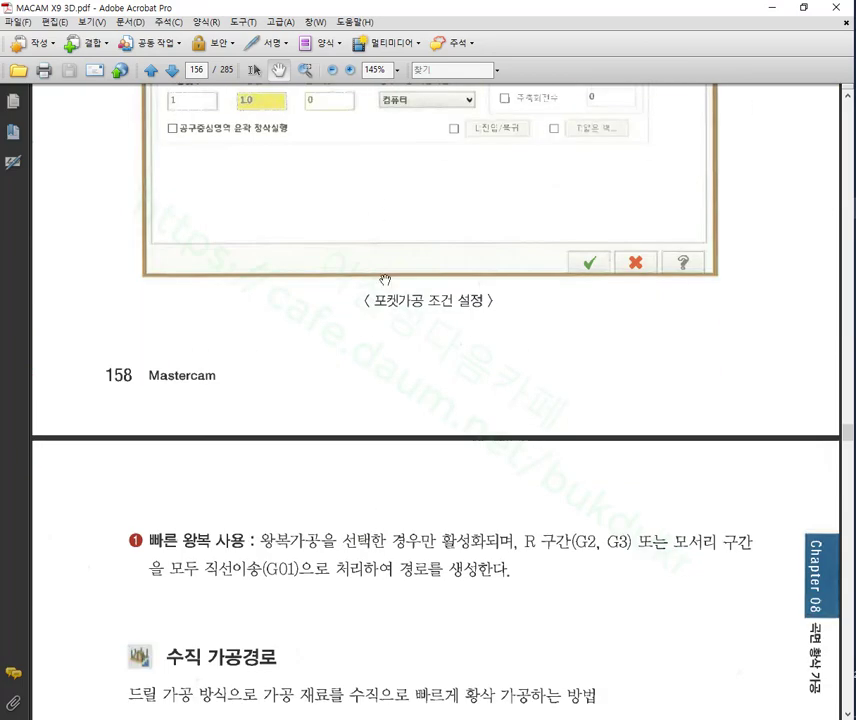
scroll(395, 386, up, 4)
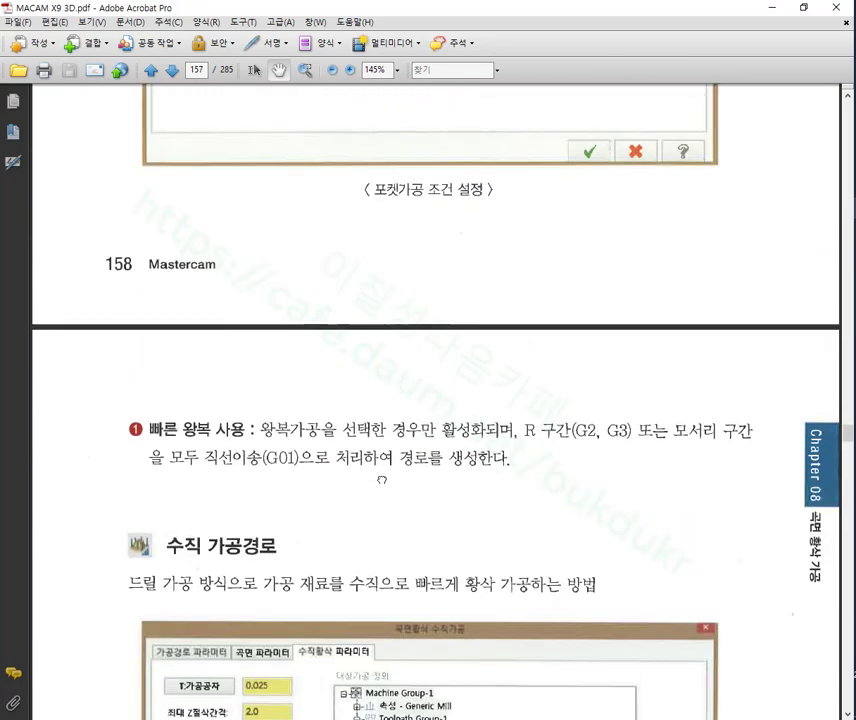
scroll(263, 212, down, 11)
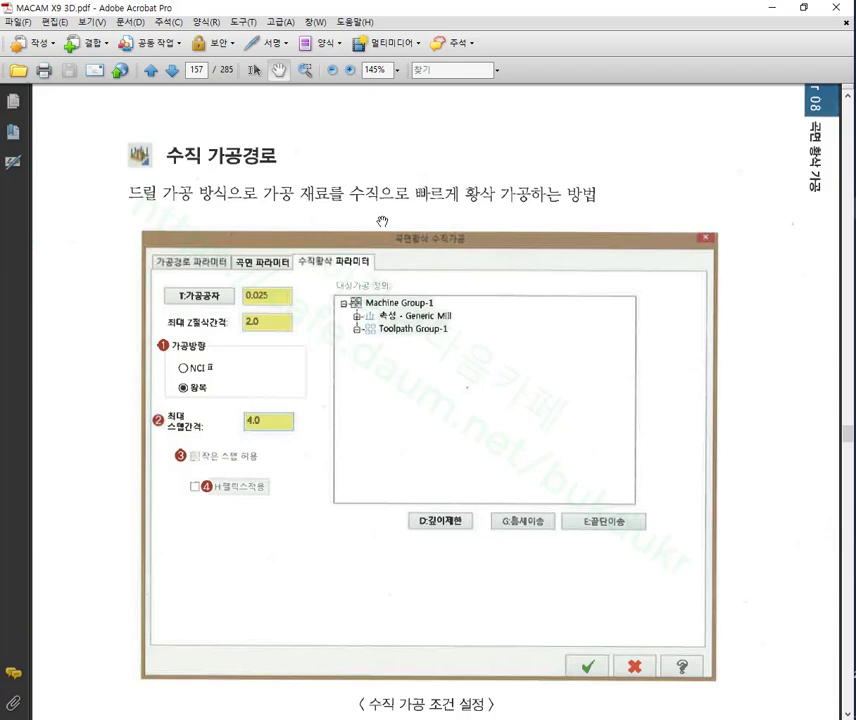
scroll(345, 250, down, 2)
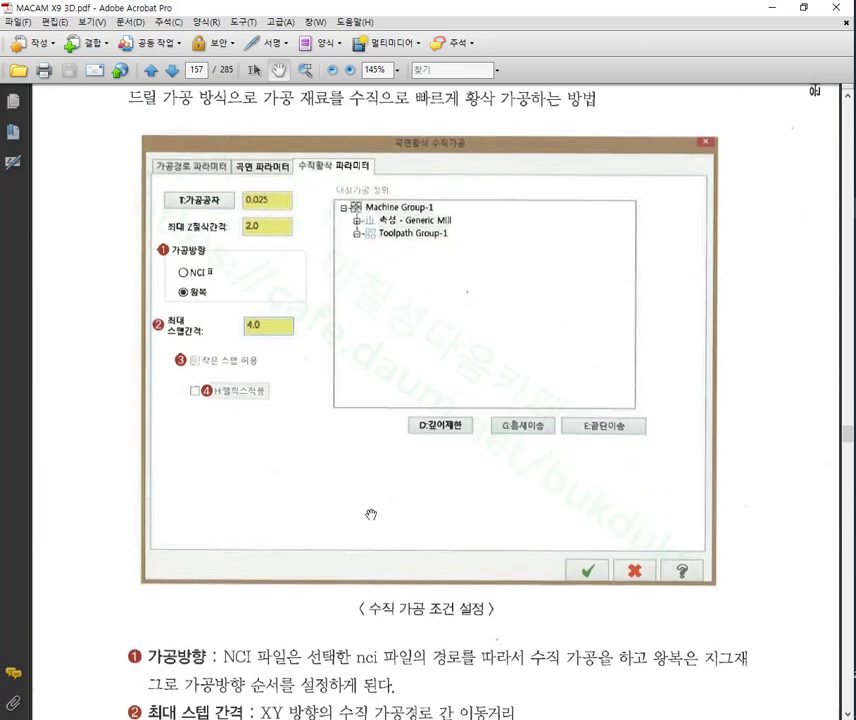
scroll(372, 516, down, 10)
scroll(466, 540, down, 3)
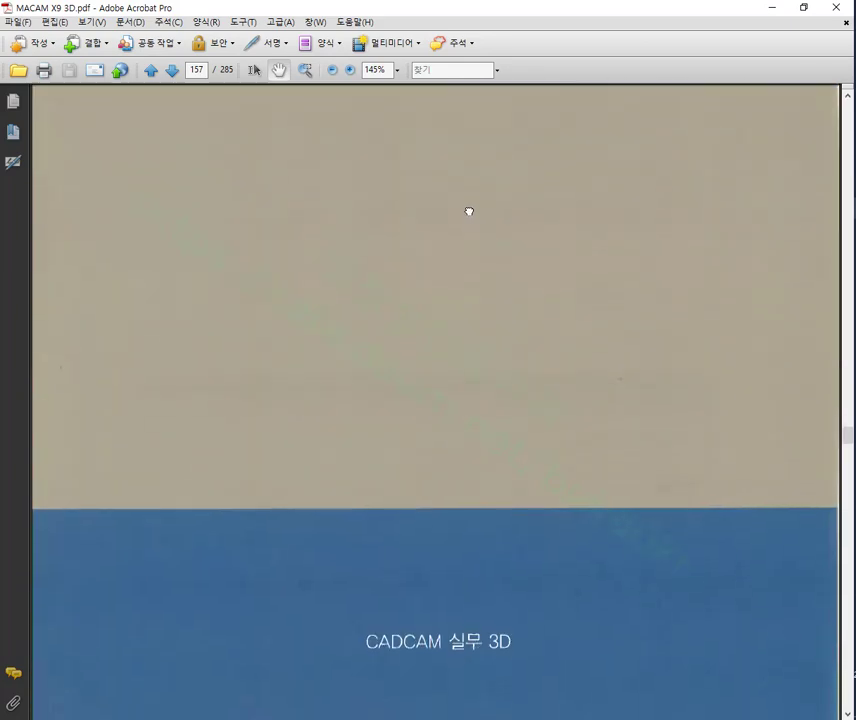
scroll(468, 210, up, 10)
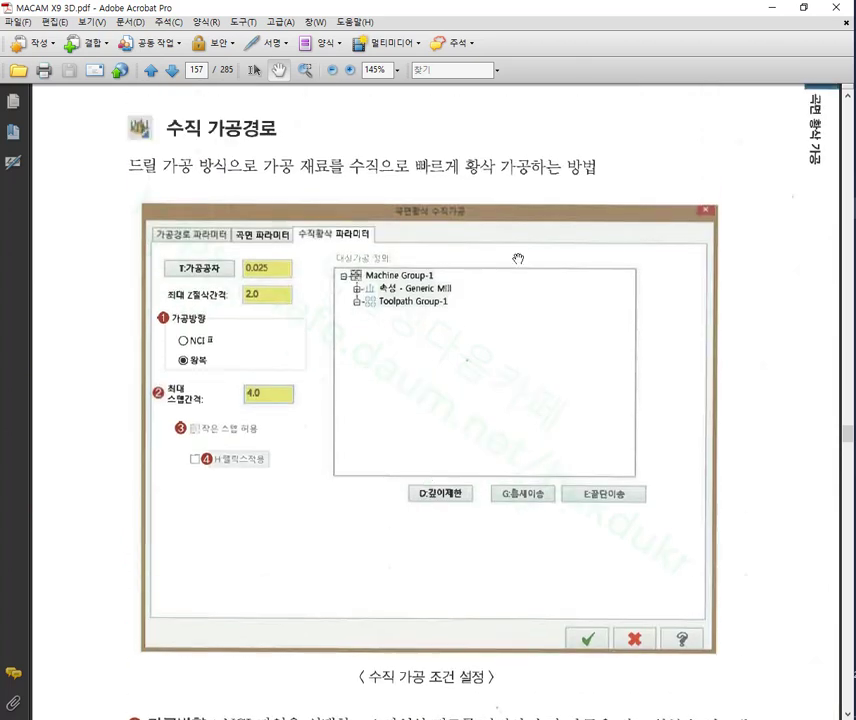
Switch back to Mastercam and place the toolpath insert position directly after the first surface rough pocket toolpath.
mouse_move(855, 228)
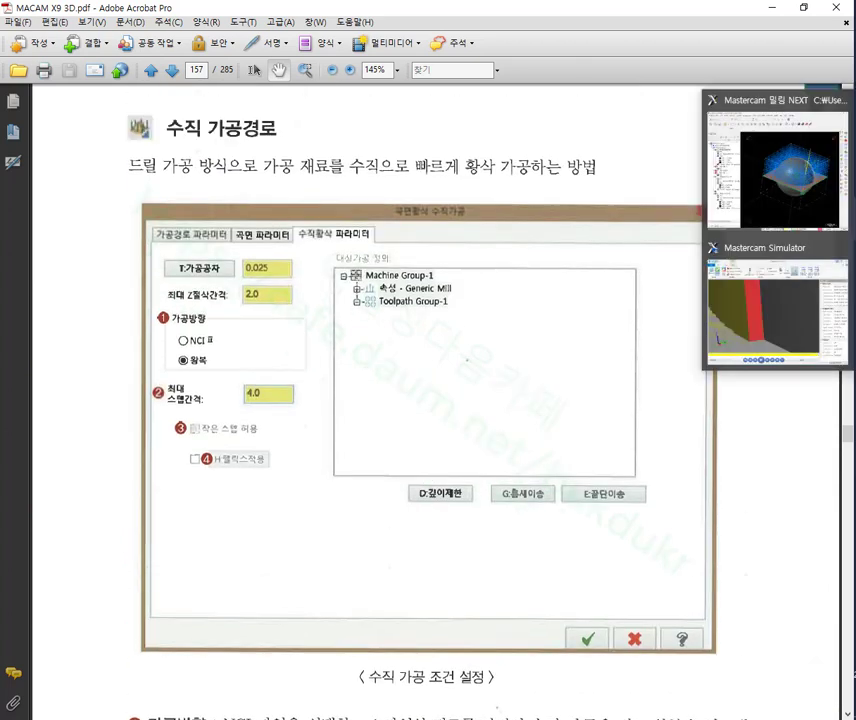
click(797, 200)
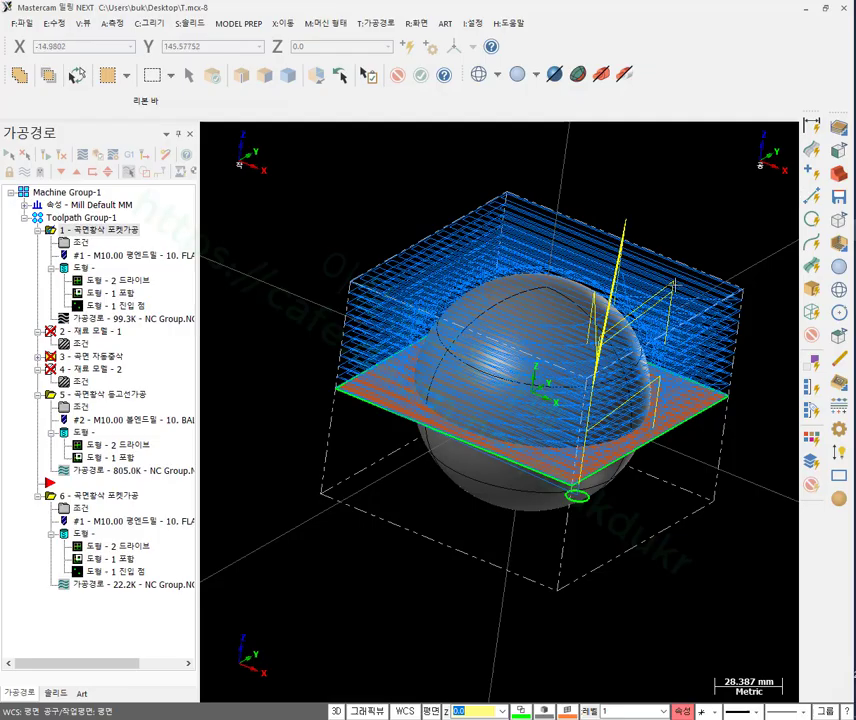
click(106, 233)
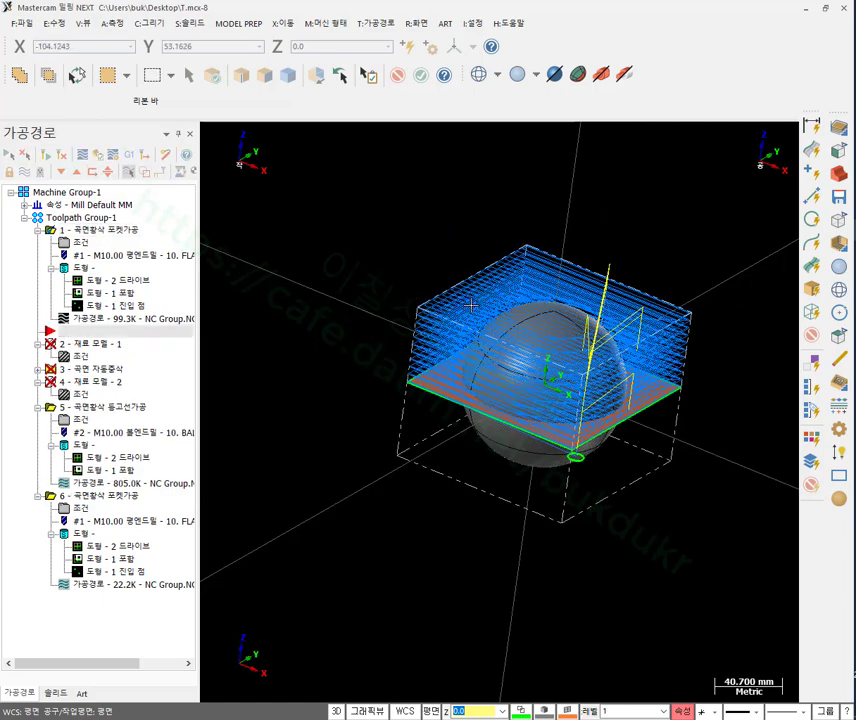
scroll(610, 320, up, 3)
middle_drag(490, 325, 517, 372)
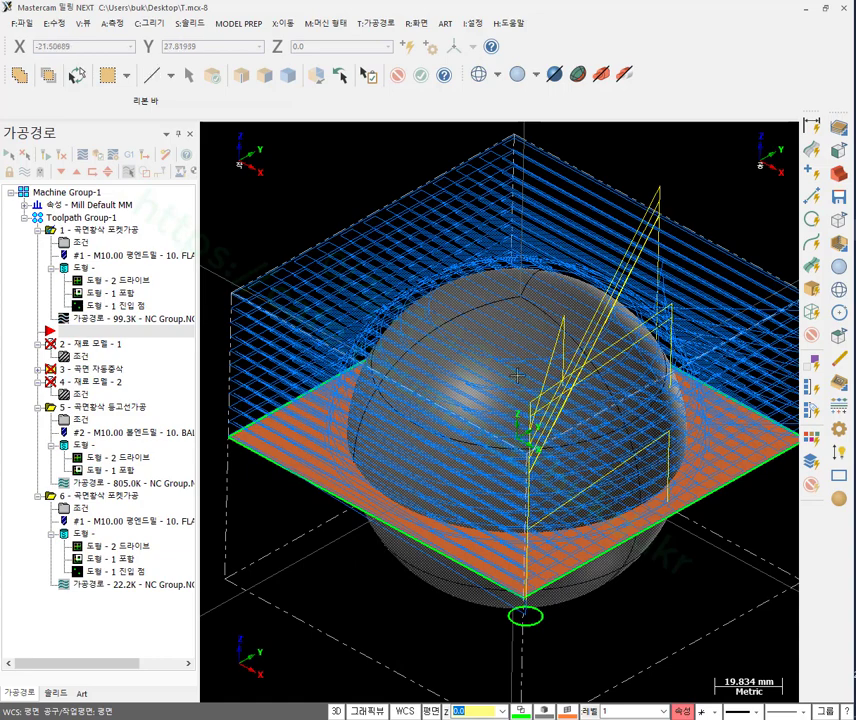
scroll(522, 340, down, 1)
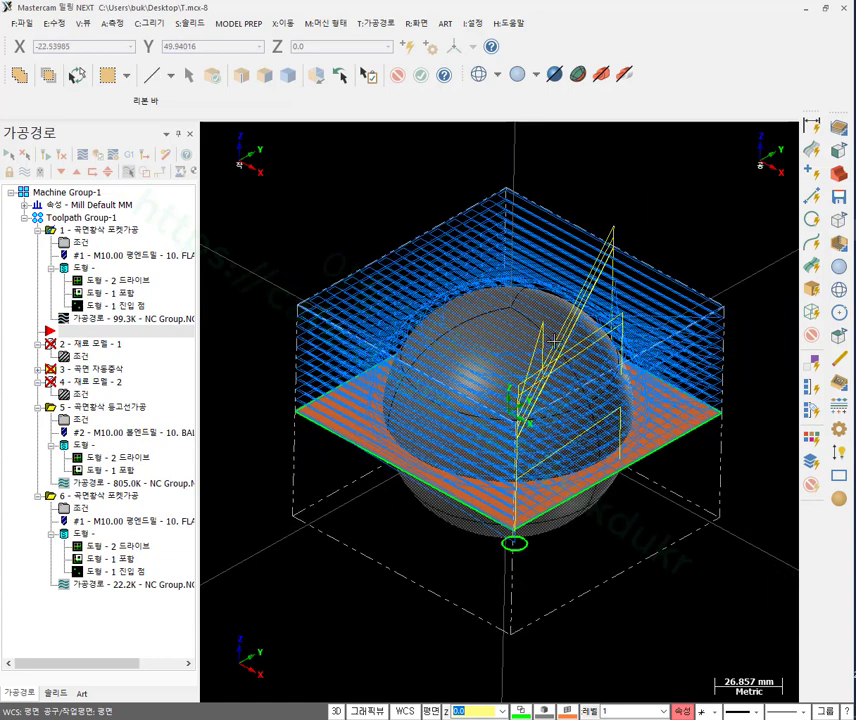
drag(370, 228, 320, 313)
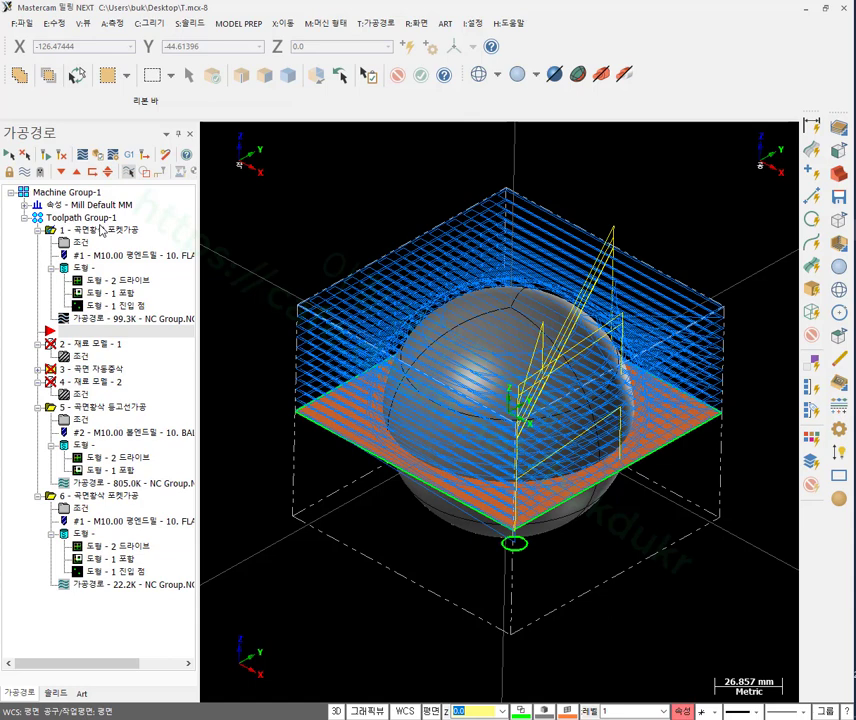
Hide the first toolpath's display, then start a surface rough plunge (수직가공) toolpath with the sphere and plate as drive surfaces.
click(27, 172)
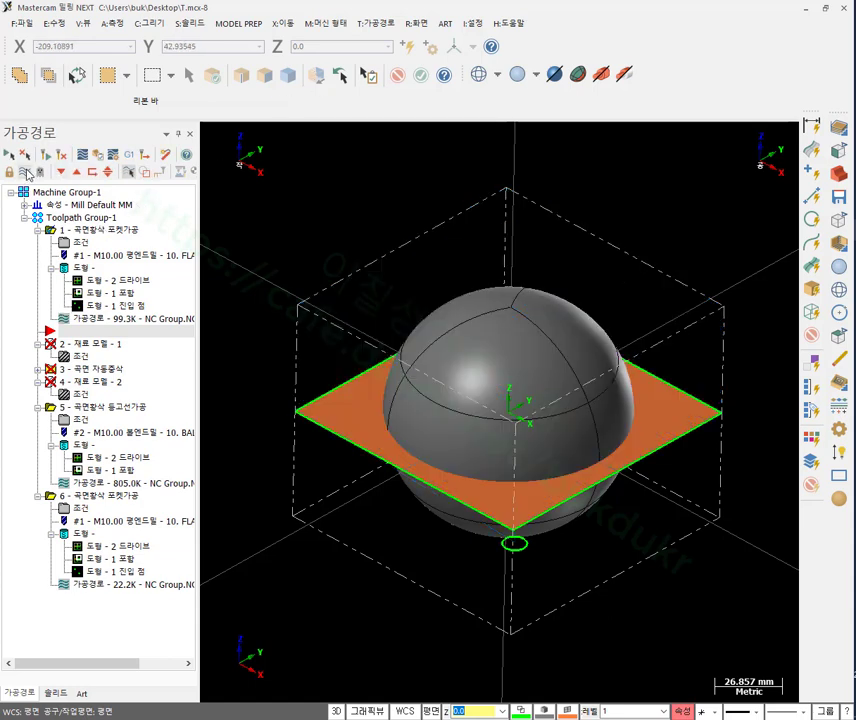
click(332, 24)
mouse_move(378, 22)
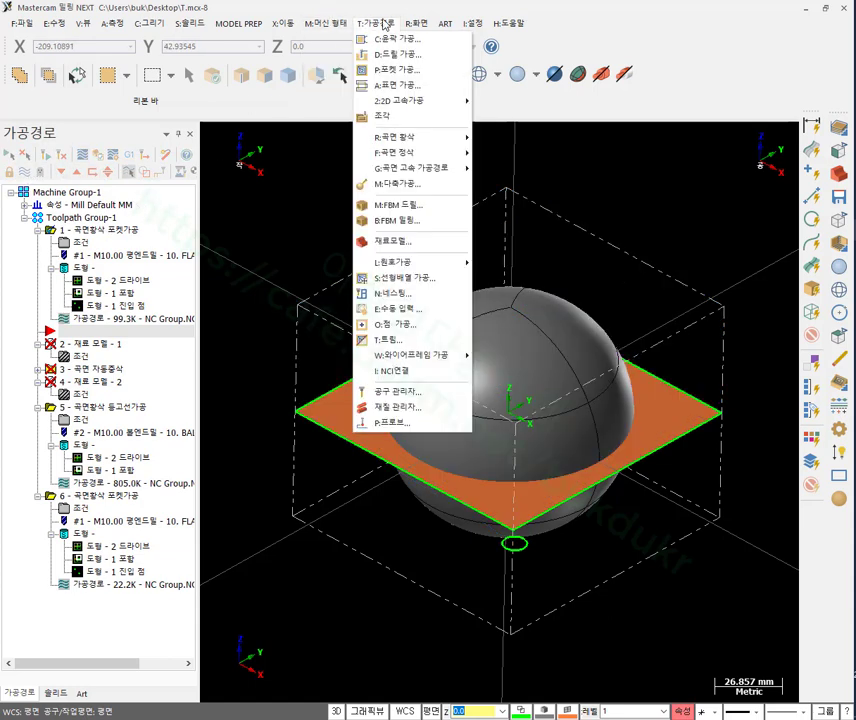
mouse_move(410, 140)
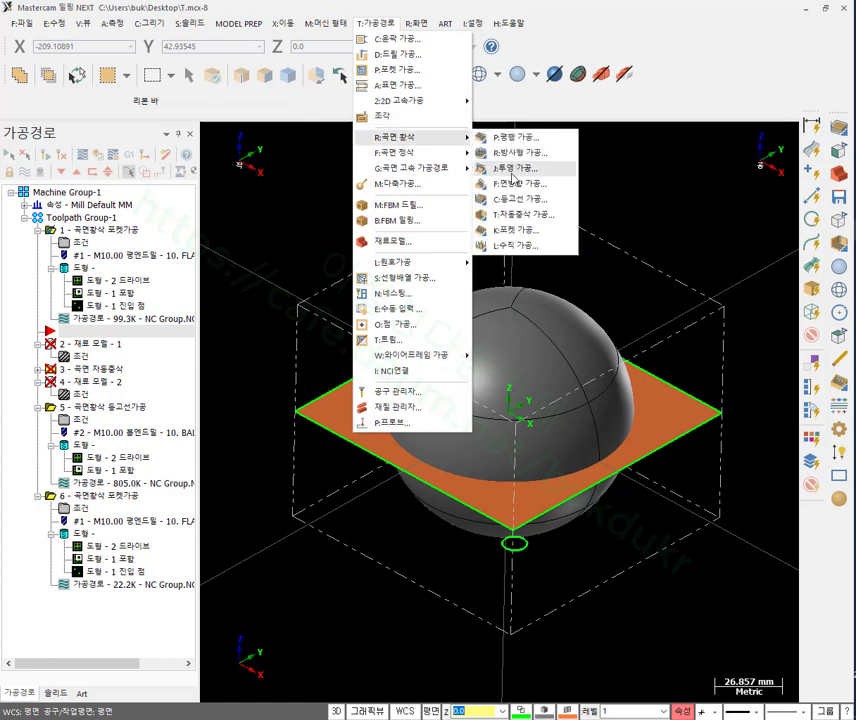
click(512, 246)
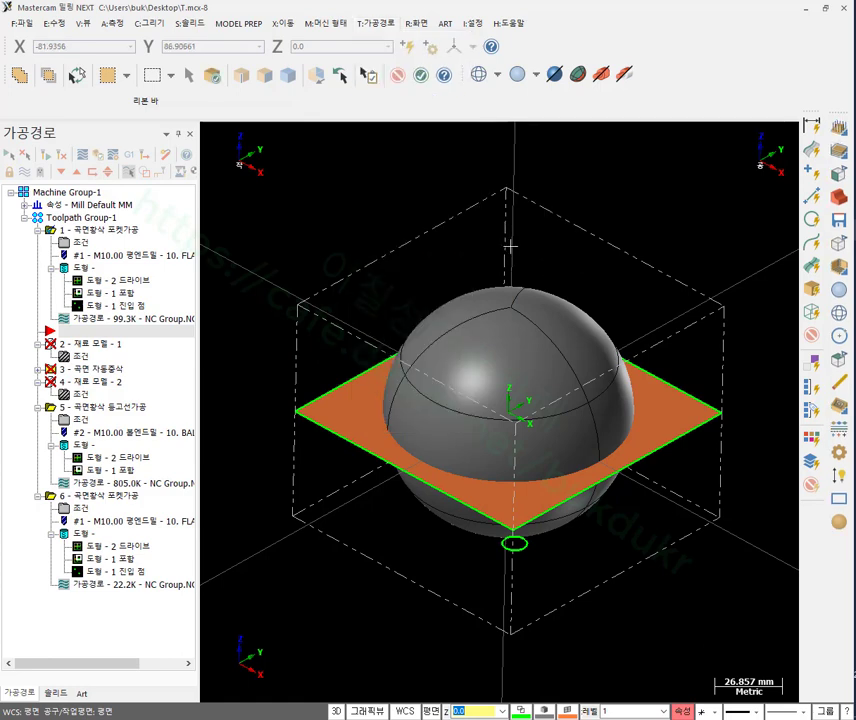
scroll(700, 540, down, 2)
drag(726, 586, 370, 350)
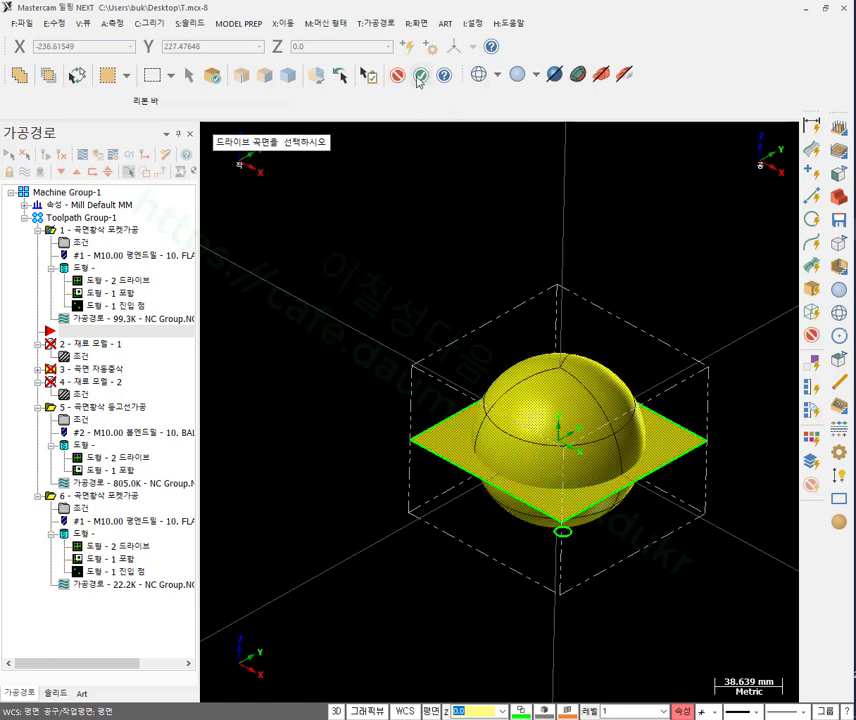
key(Return)
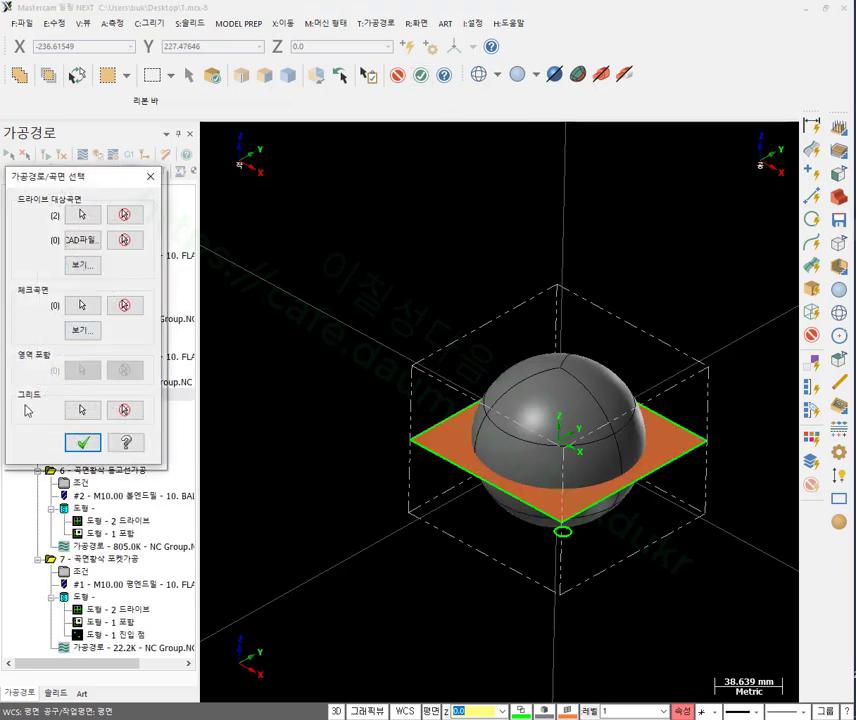
Define the plunge grid with the plate's opposite corners, X-60 Y-60 as lower-left and X60 Y60 as upper-right, and accept the surface selection.
click(81, 409)
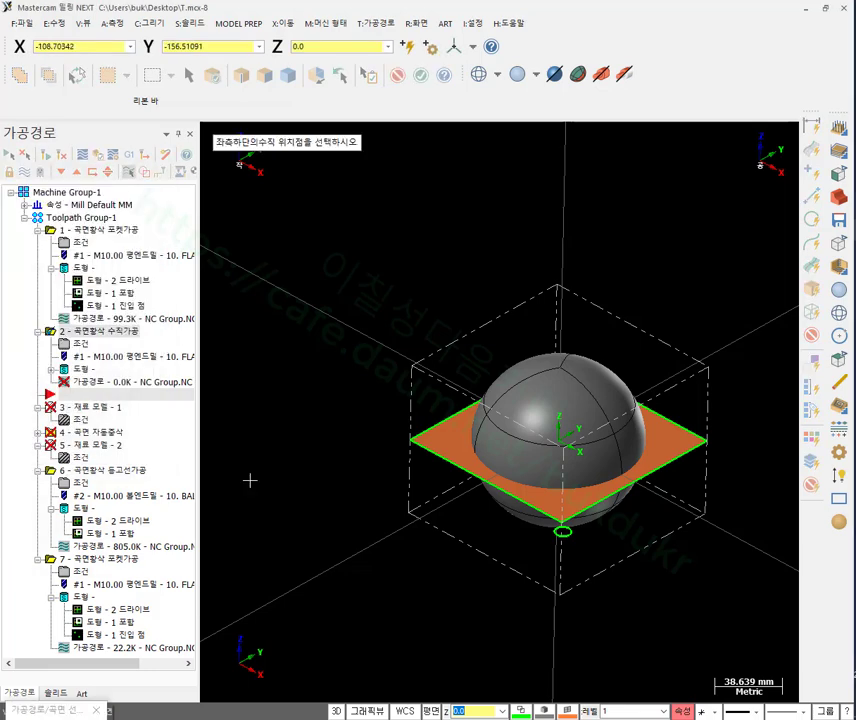
click(410, 440)
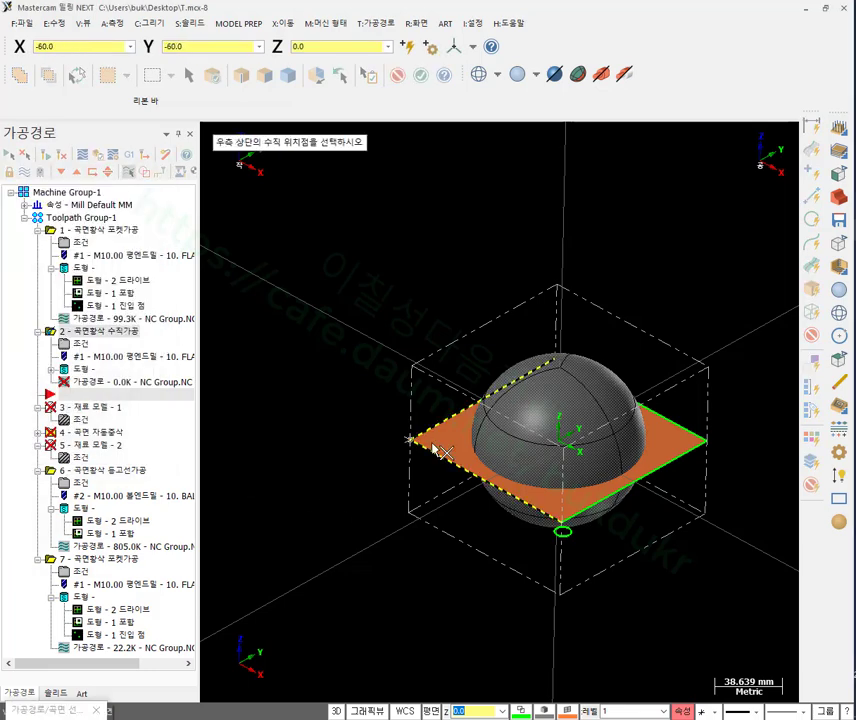
click(710, 442)
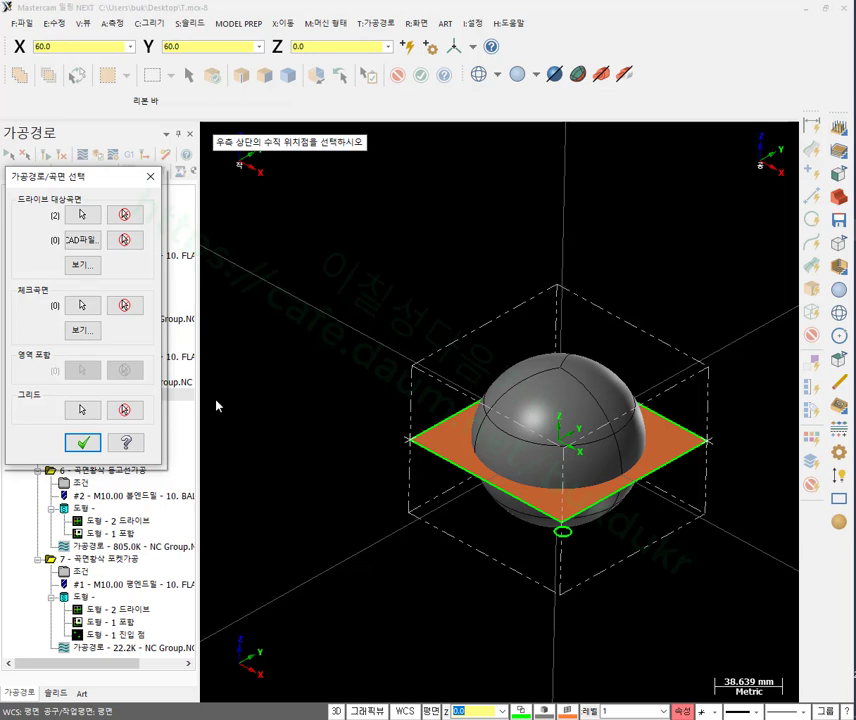
click(86, 443)
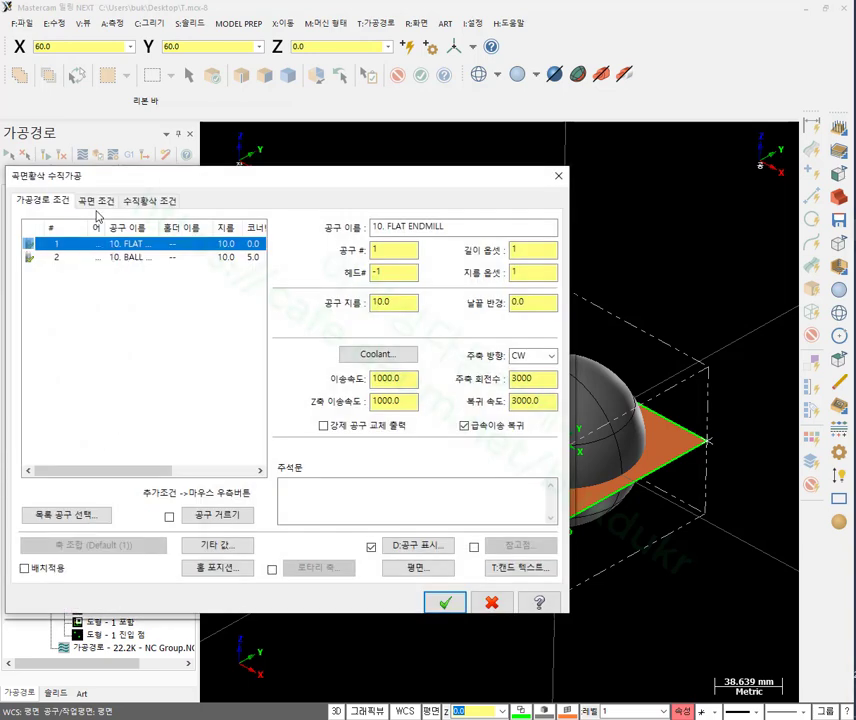
Enable an absolute clearance height of 50 and set the stock to leave on the drive surfaces to 0.5.
click(100, 204)
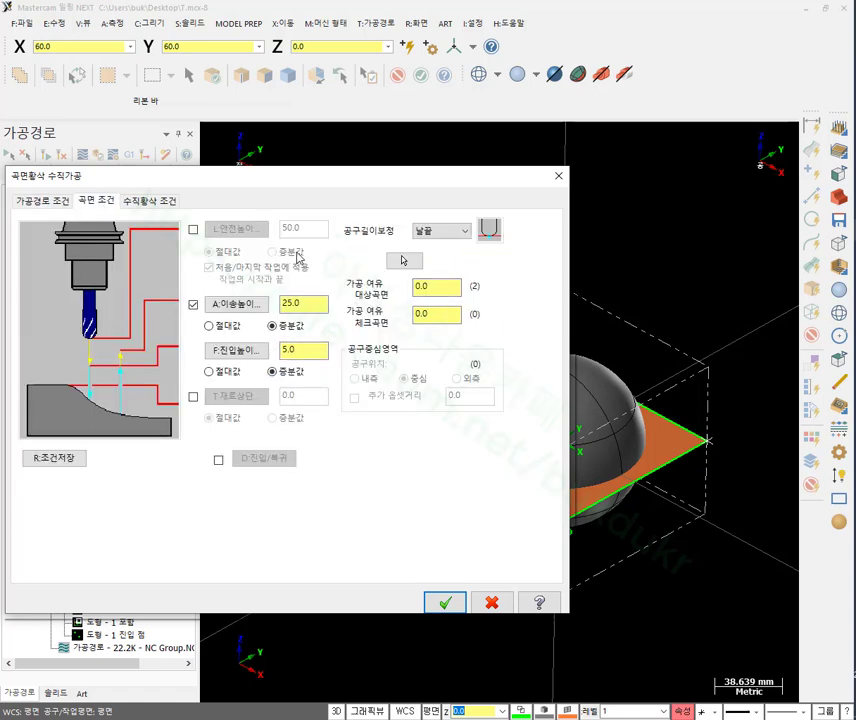
click(193, 229)
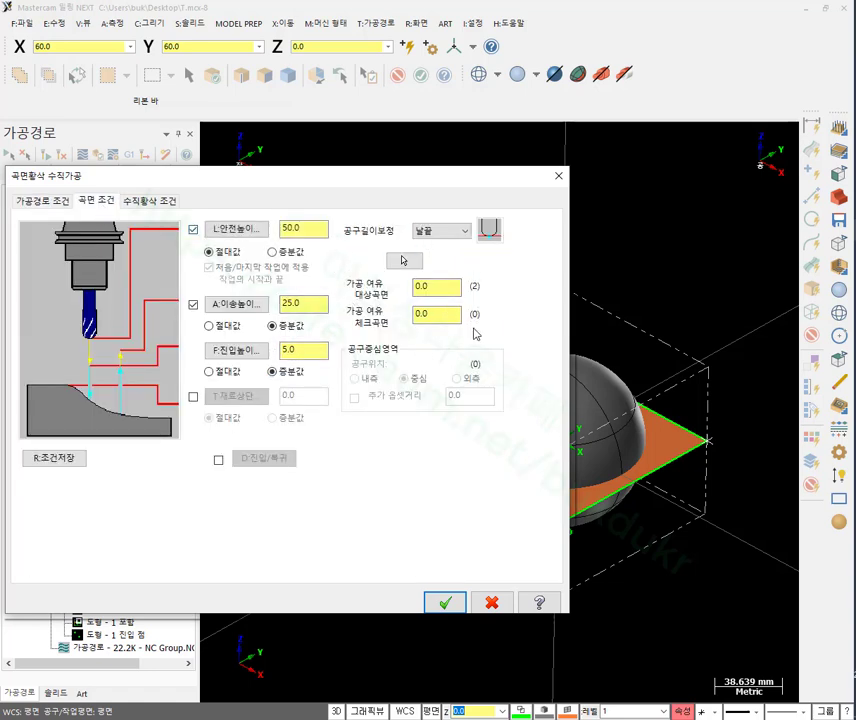
click(438, 286)
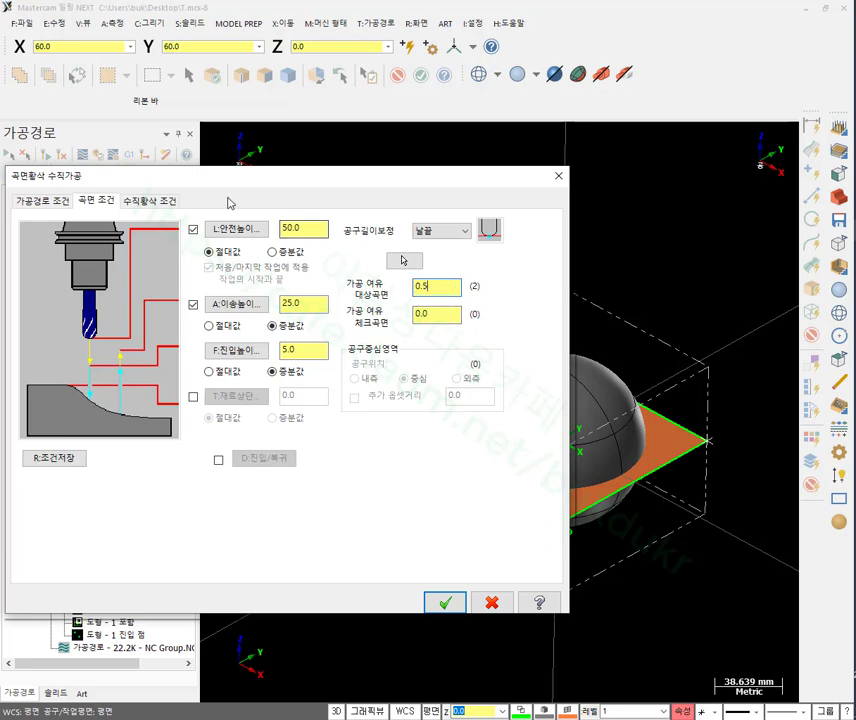
Set the plunge parameters to maximum Z step 50, zigzag direction, maximum stepover 2 and incremental top depth adjustment 50, and generate the toolpath.
click(155, 201)
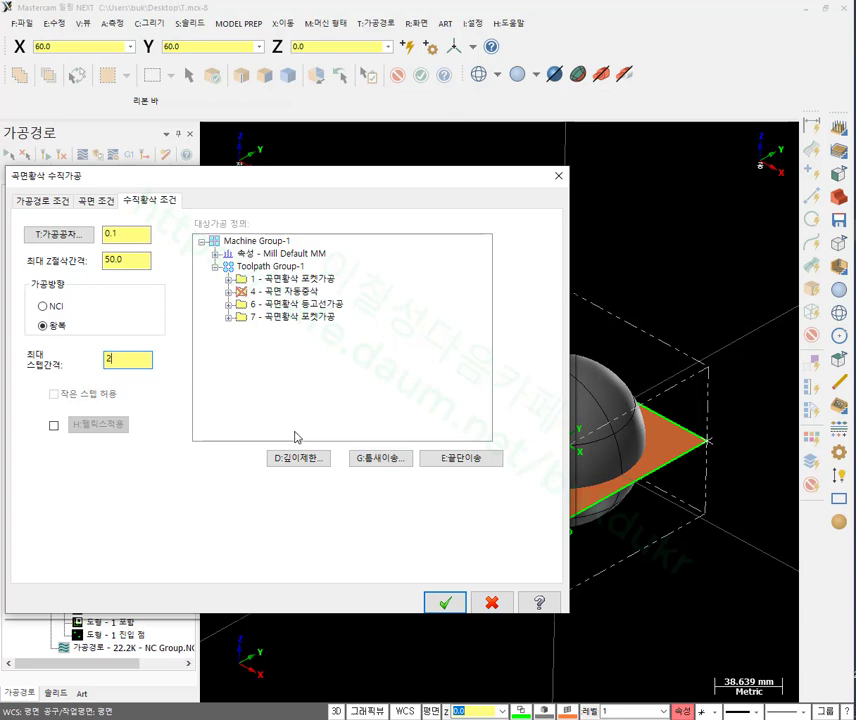
click(305, 461)
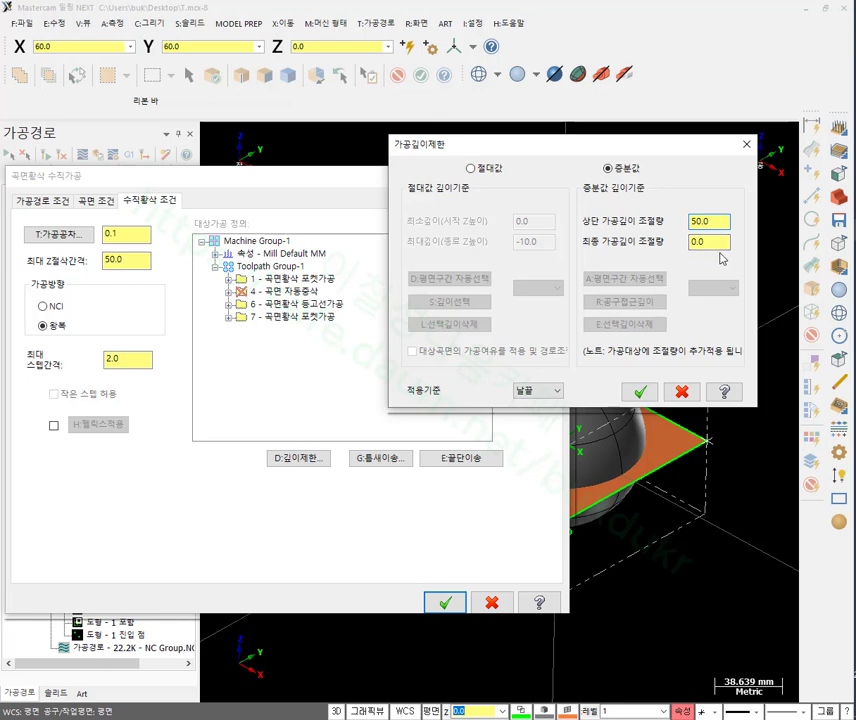
click(640, 392)
click(440, 599)
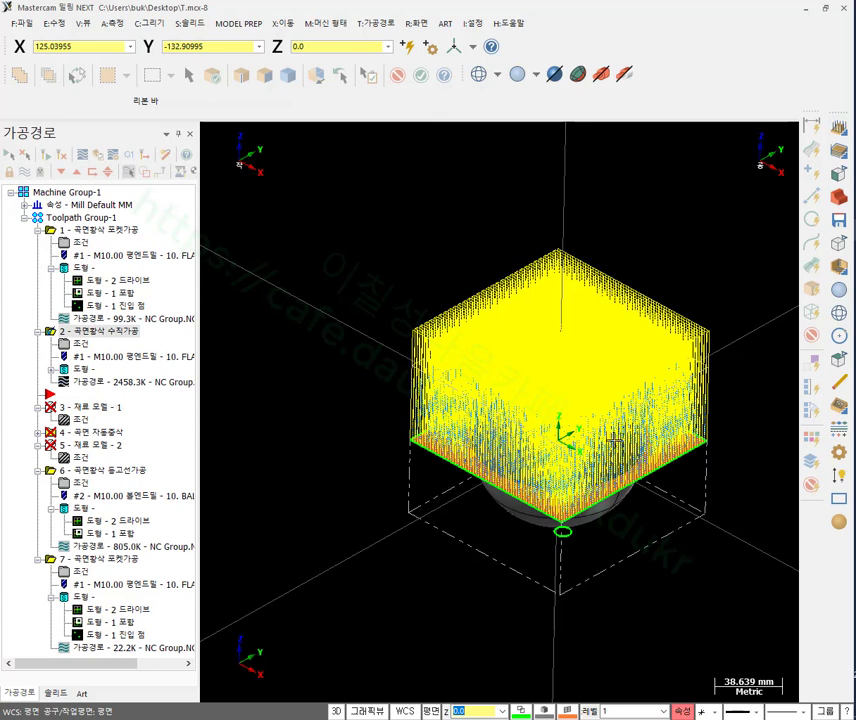
Backplot the plunge roughing toolpath to examine the spacing of its first plunge rows, and close the backplot.
scroll(614, 440, up, 2)
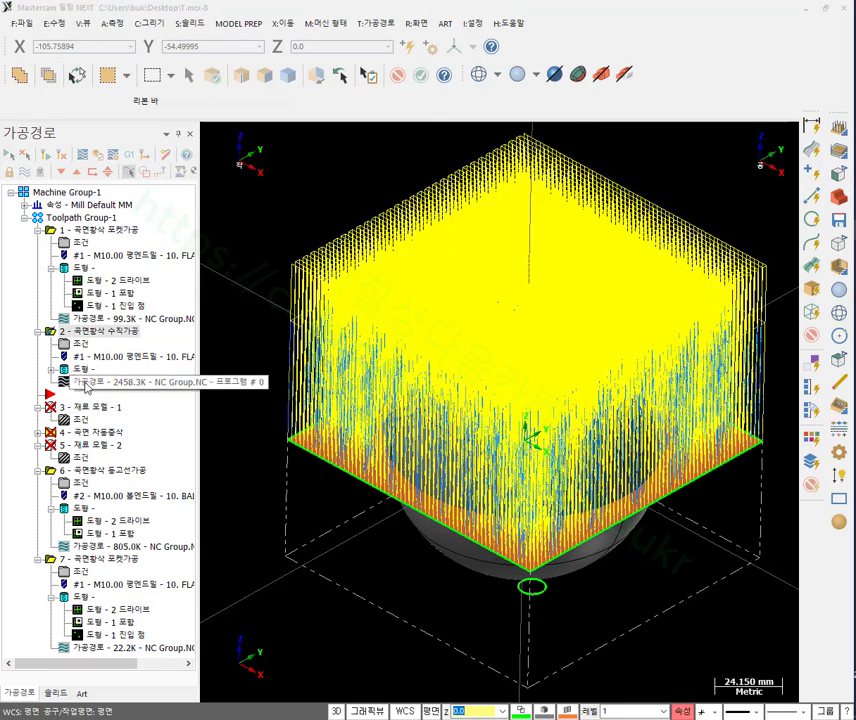
click(85, 384)
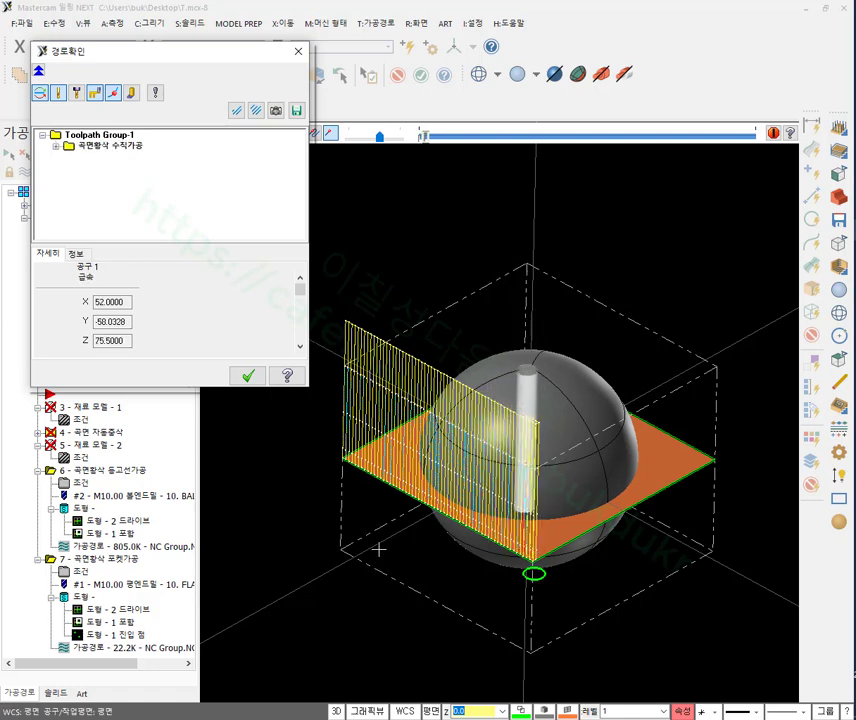
click(245, 375)
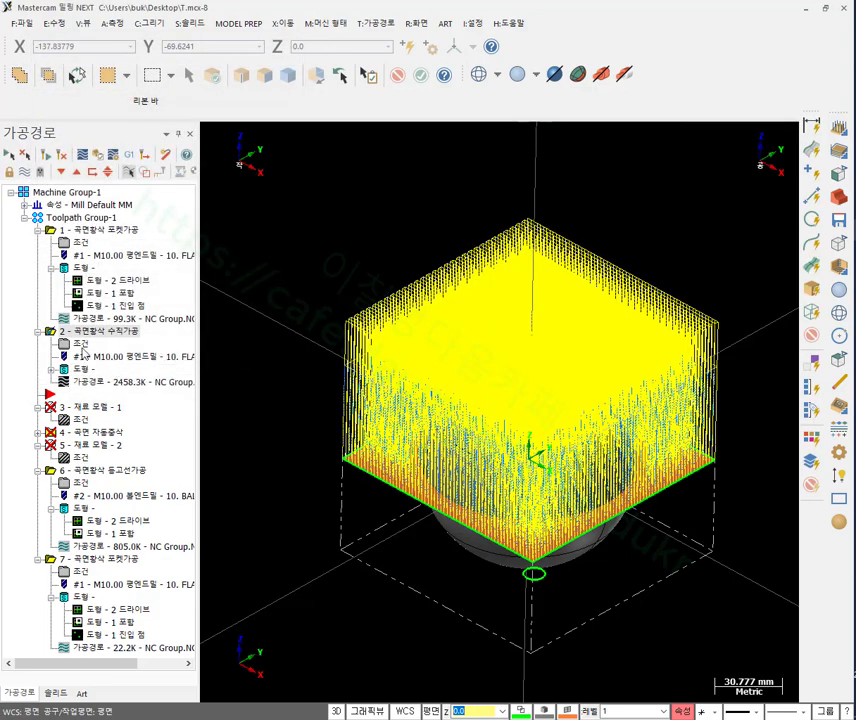
Set the plunge toolpath's maximum stepover to 5 and regenerate the operation.
click(81, 344)
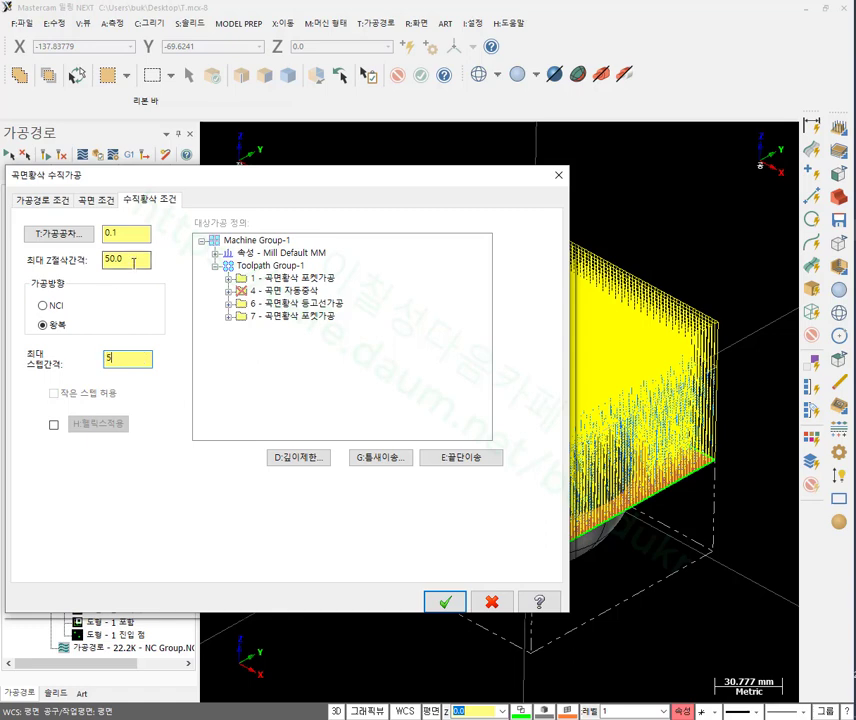
click(445, 601)
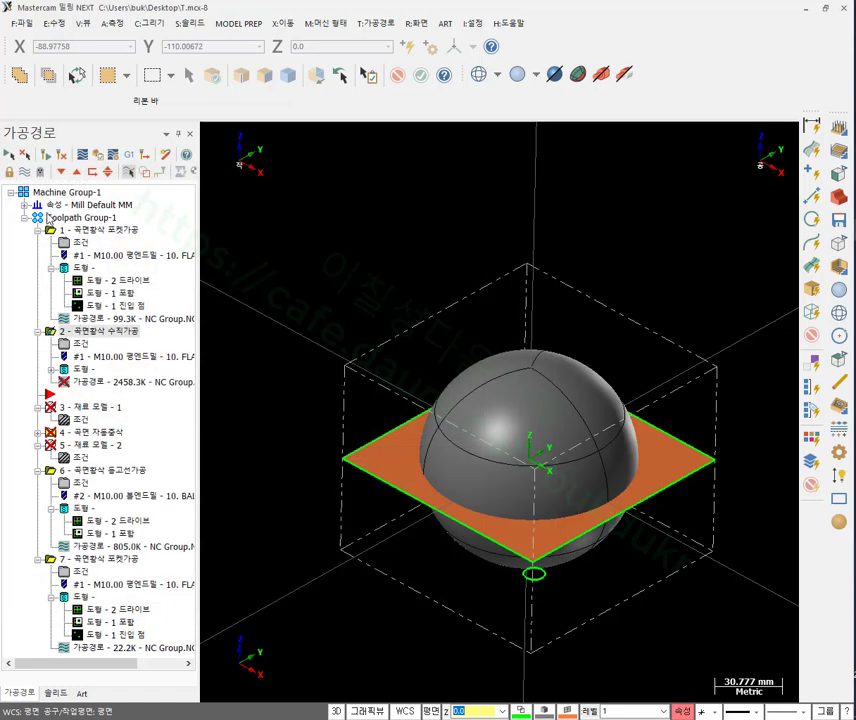
click(46, 156)
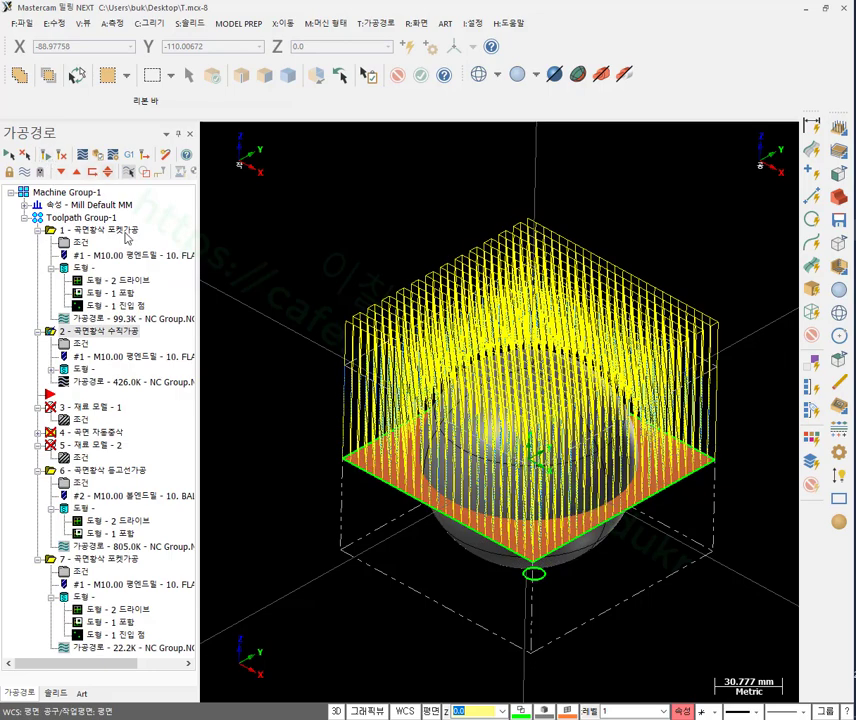
Run the solid verification of the plunge roughing toolpath and examine the scalloped stock around the sphere while it cuts.
click(100, 151)
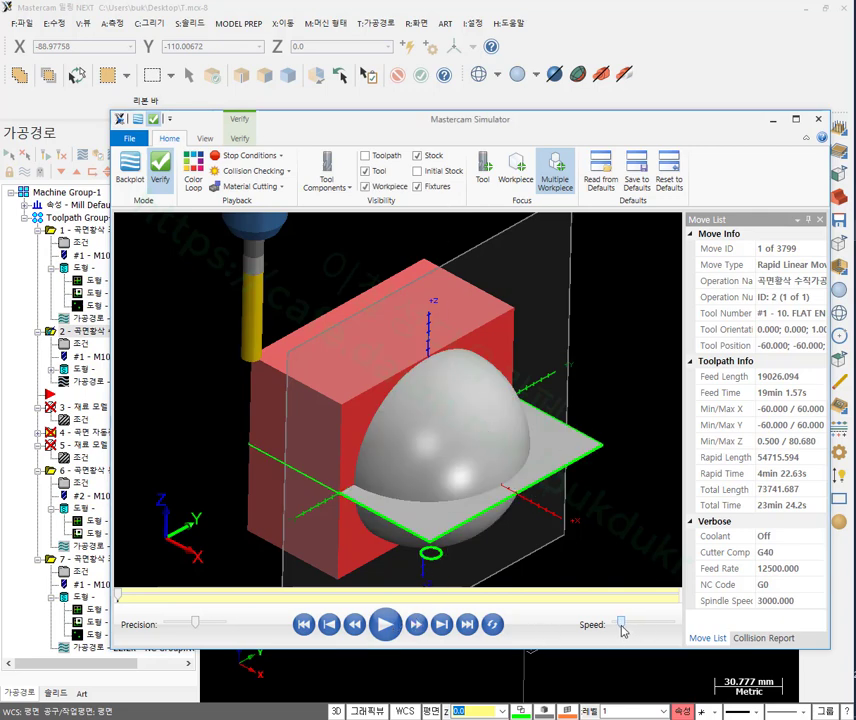
click(383, 626)
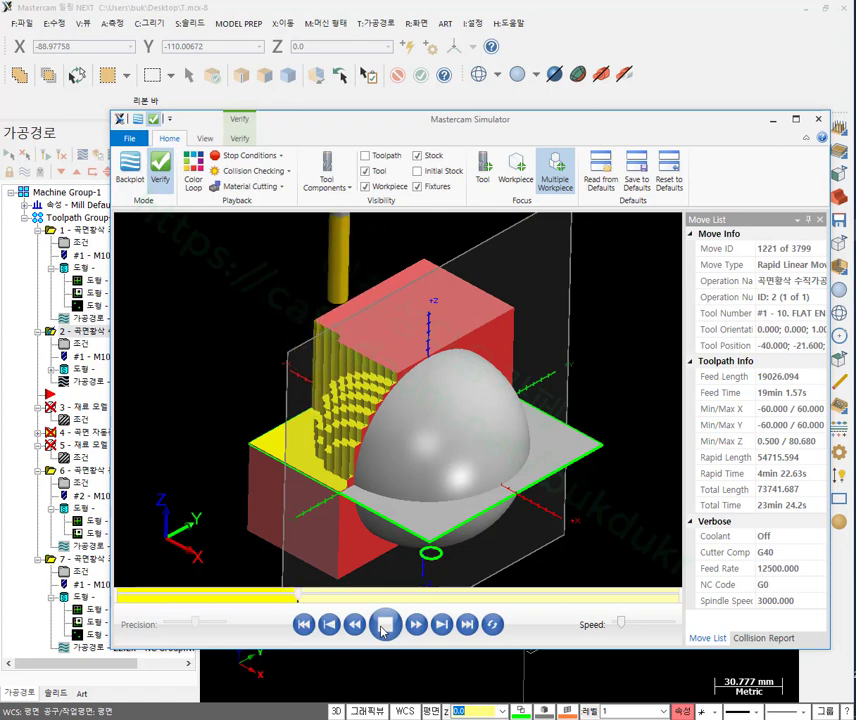
scroll(329, 418, up, 6)
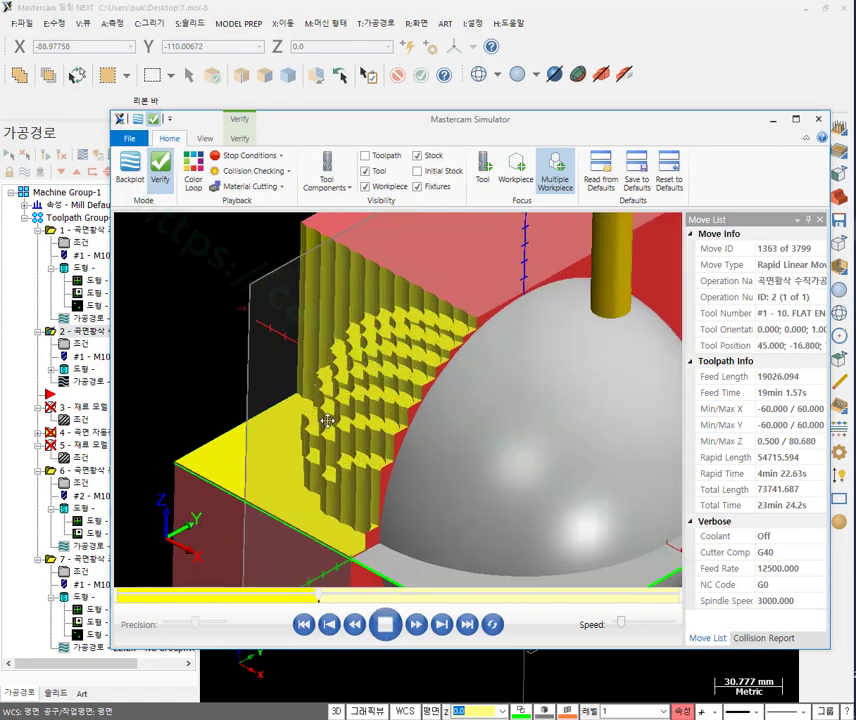
scroll(370, 424, down, 2)
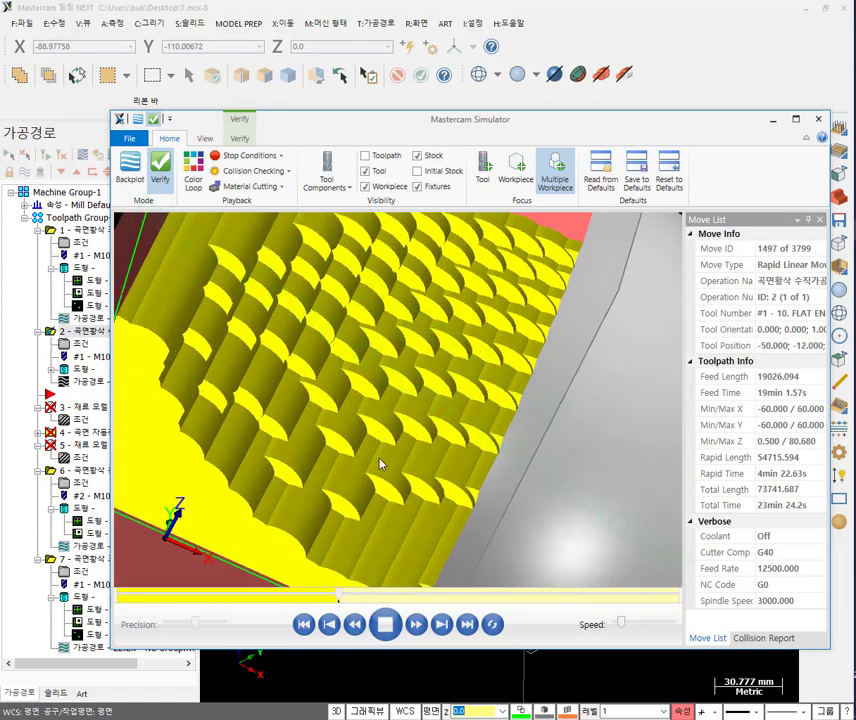
scroll(380, 462, down, 4)
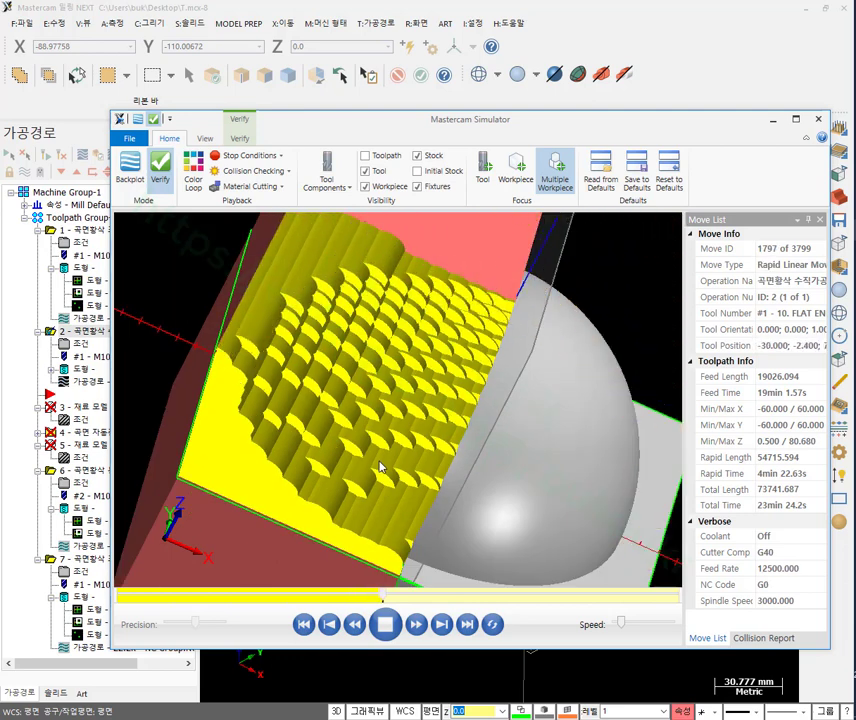
mouse_move(380, 465)
middle_down()
mouse_move(388, 505)
mouse_move(388, 453)
middle_up()
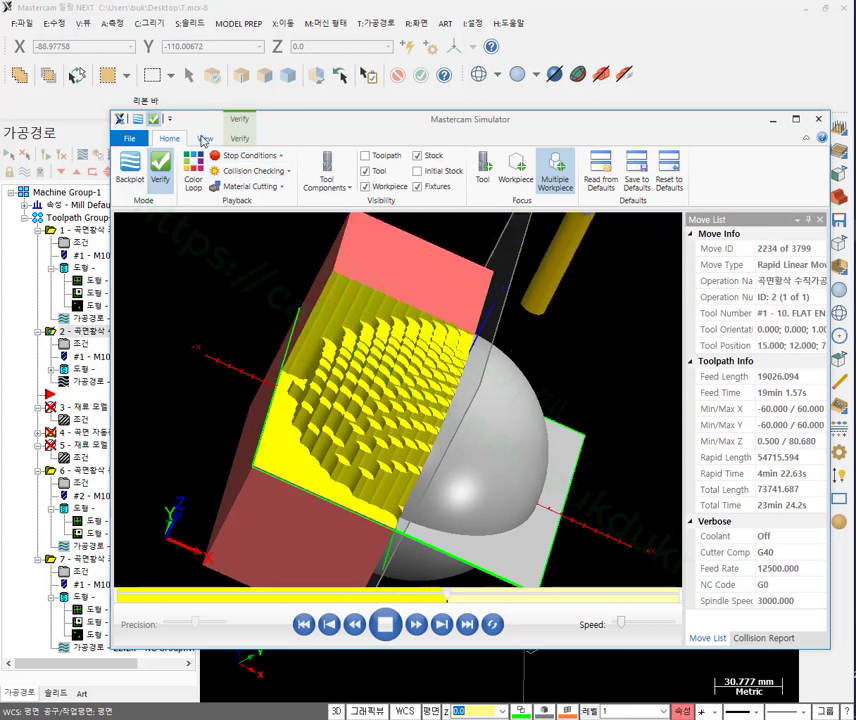
Turn off the YZ clipping plane and inspect the complete stepped surface around the machined sphere from isometric and rotated views.
click(205, 138)
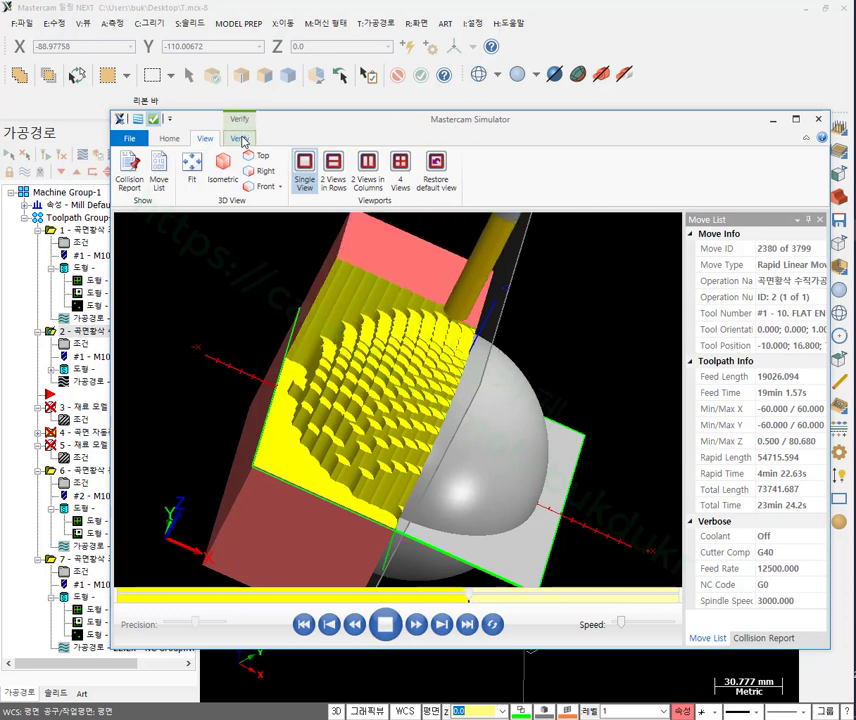
click(240, 138)
click(676, 170)
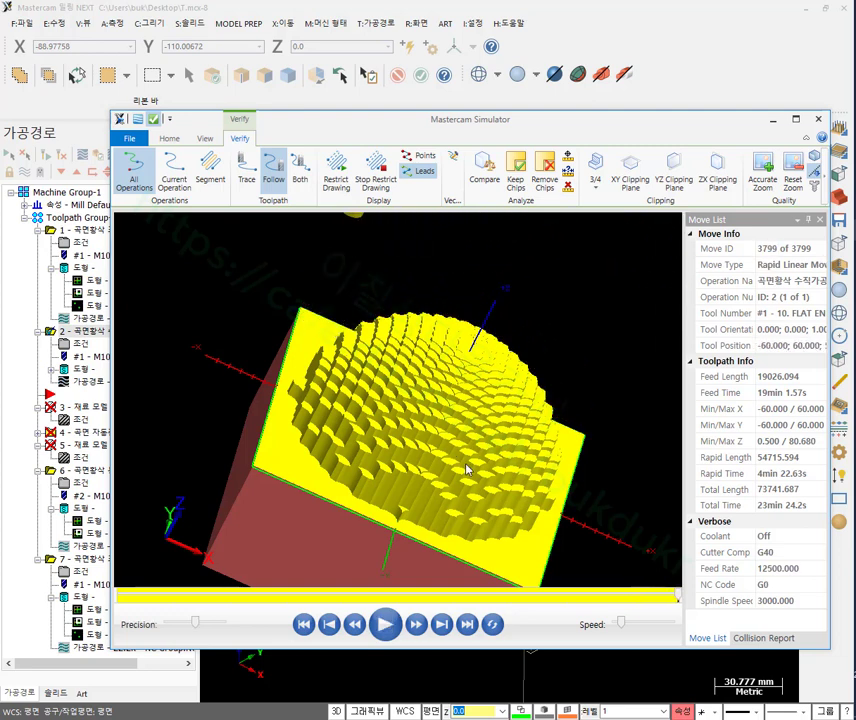
key(alt+7)
scroll(573, 510, up, 3)
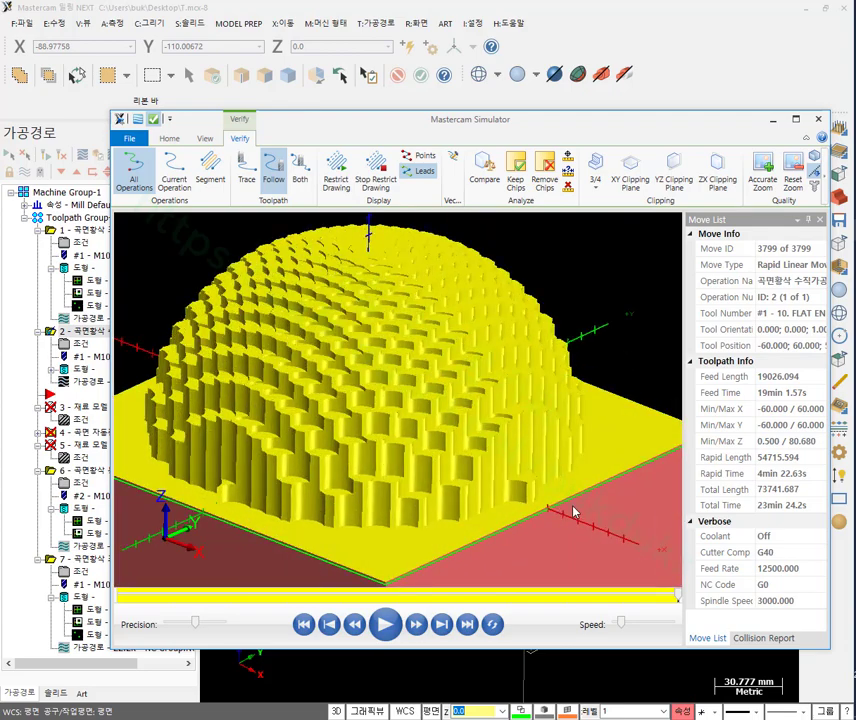
mouse_move(418, 432)
middle_down()
mouse_move(380, 441)
mouse_move(392, 456)
mouse_move(414, 440)
middle_up()
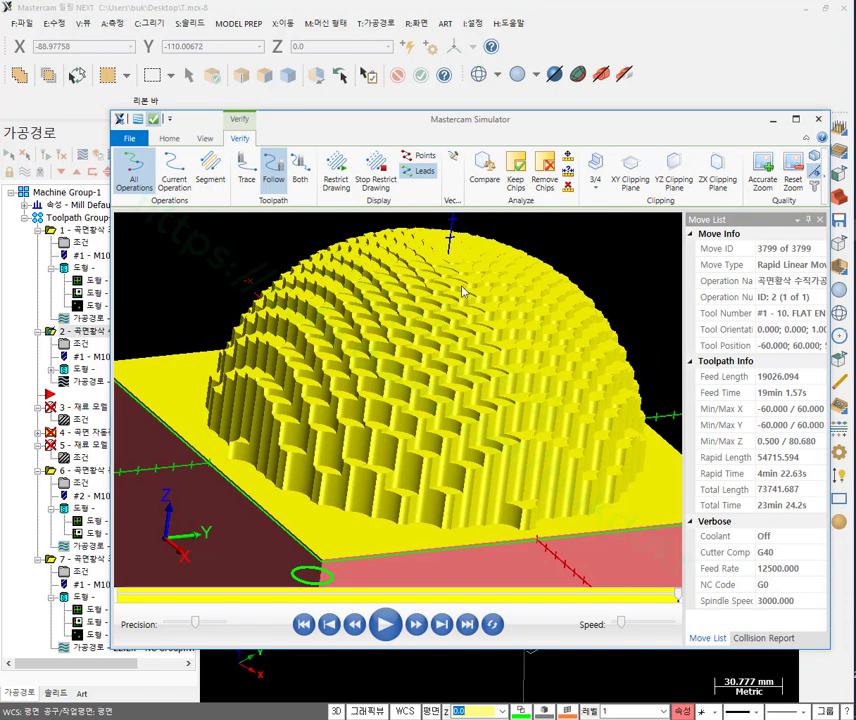
Turn the YZ clipping plane back on, shift the section across the sphere to examine the remaining stock, and close the simulator.
click(673, 174)
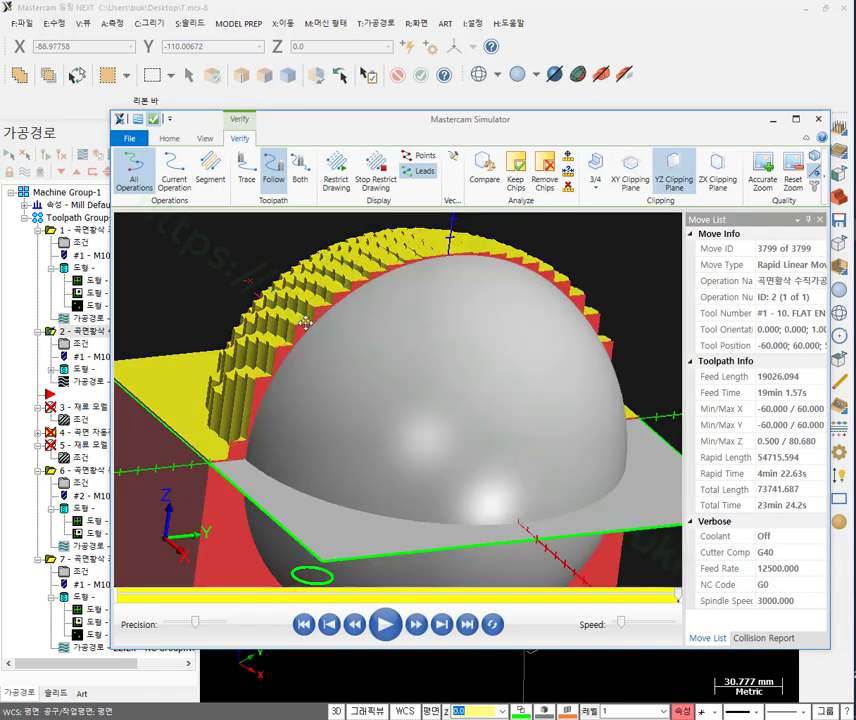
middle_drag(304, 322, 453, 441)
middle_drag(232, 368, 212, 358)
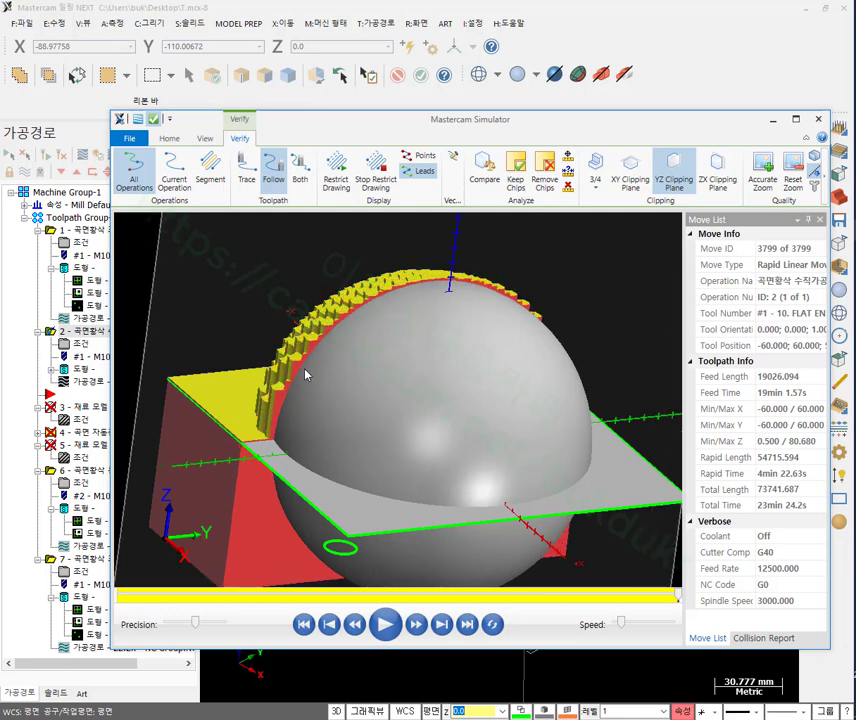
middle_drag(305, 374, 332, 318)
middle_drag(169, 342, 341, 286)
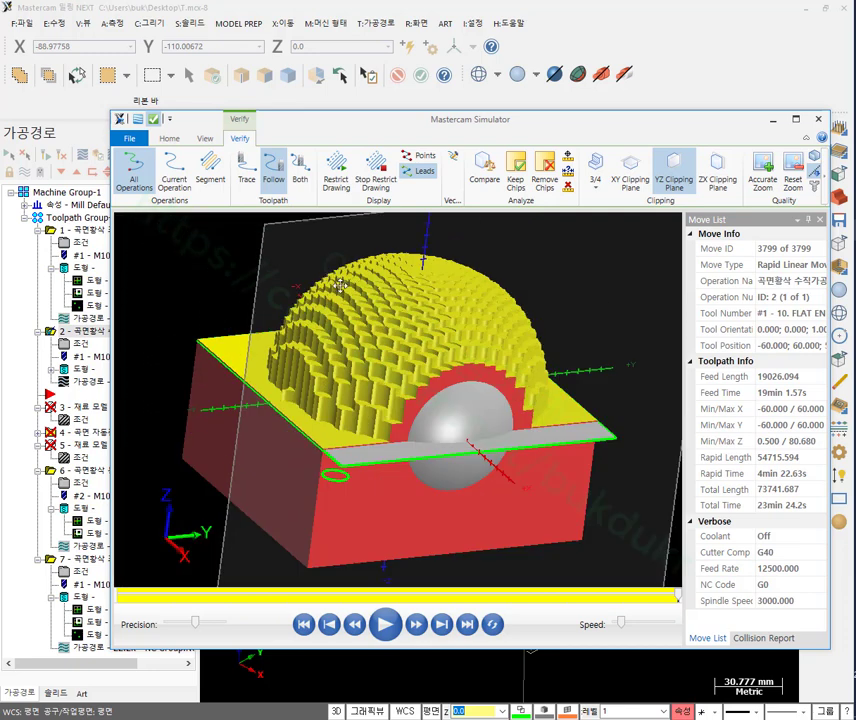
scroll(370, 255, up, 3)
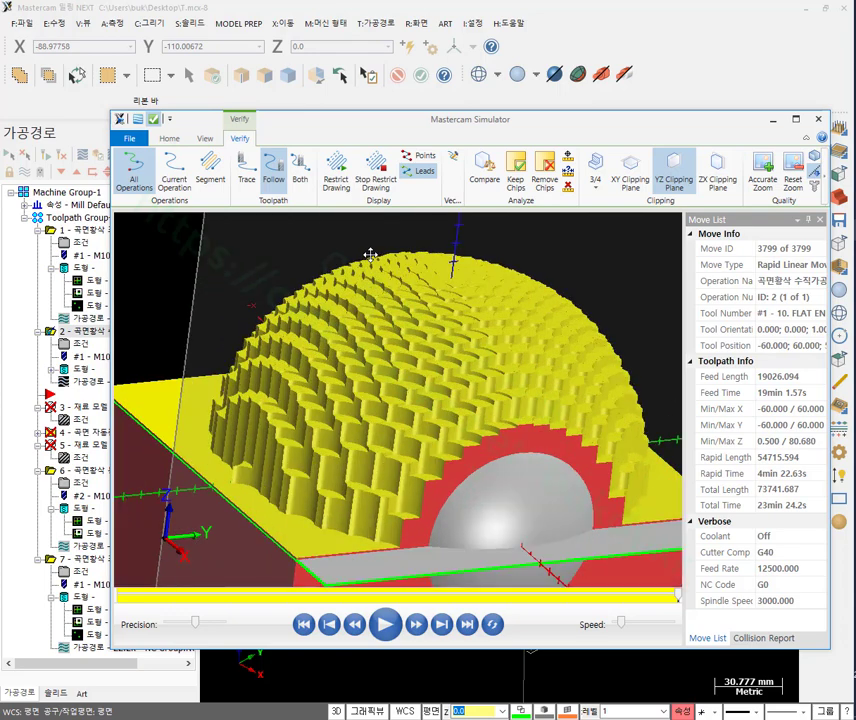
key(alt+F4)
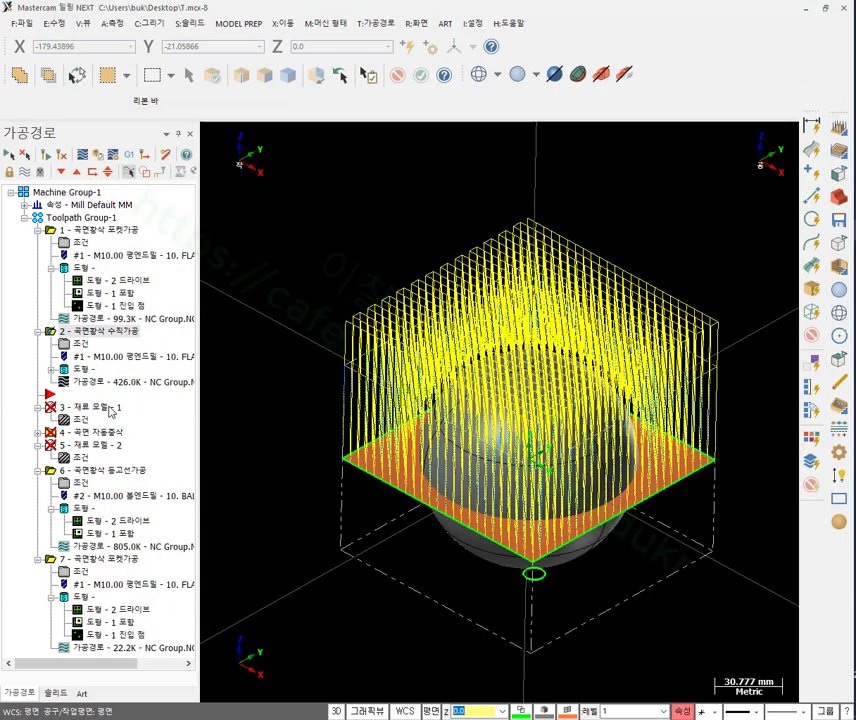
Collapse the first pocket operation and delete stock model 1 (재료 모델 - 1) from the toolpath group.
click(38, 231)
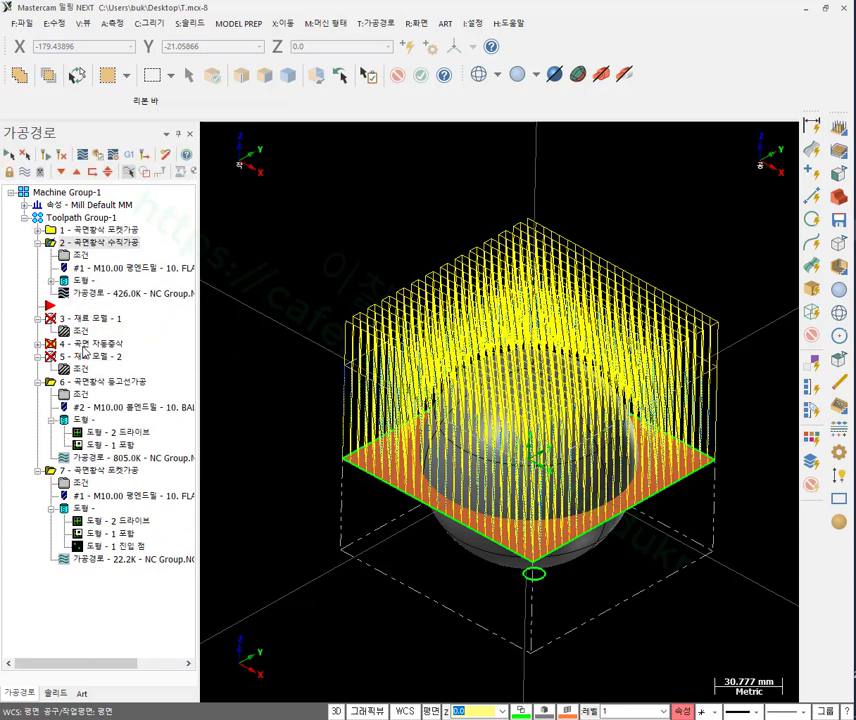
click(78, 320)
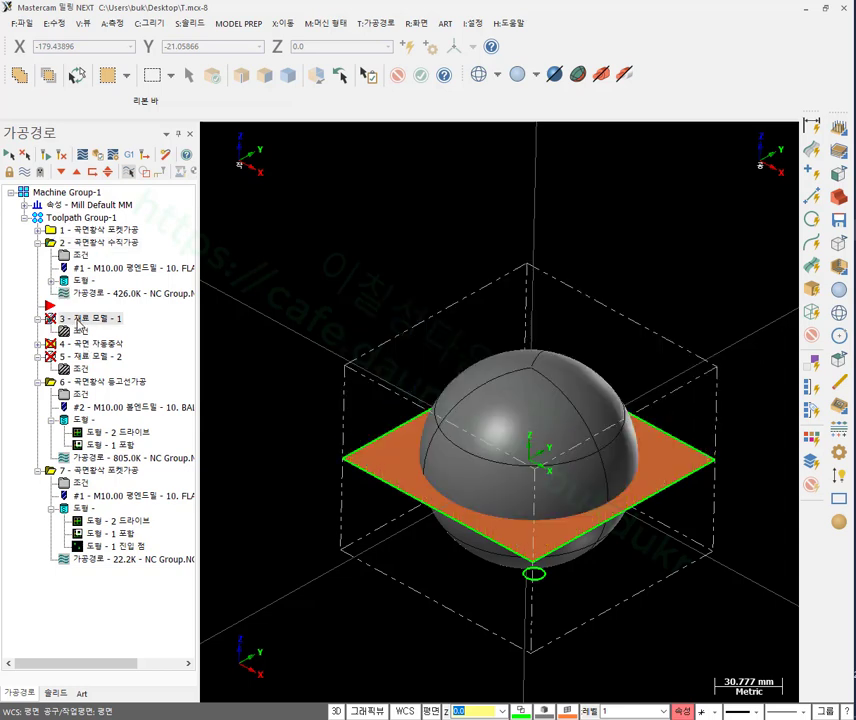
key(Delete)
click(471, 407)
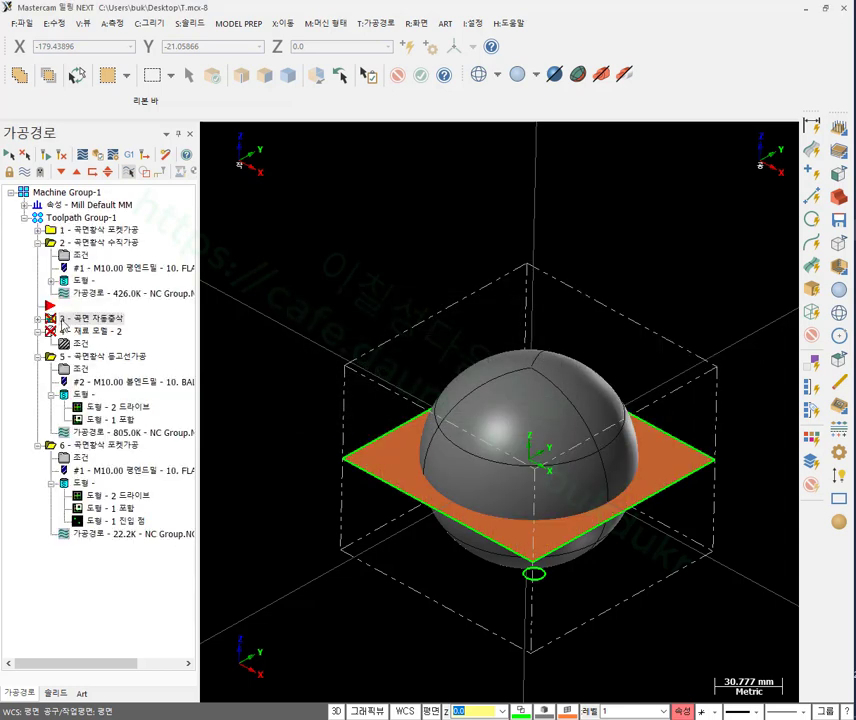